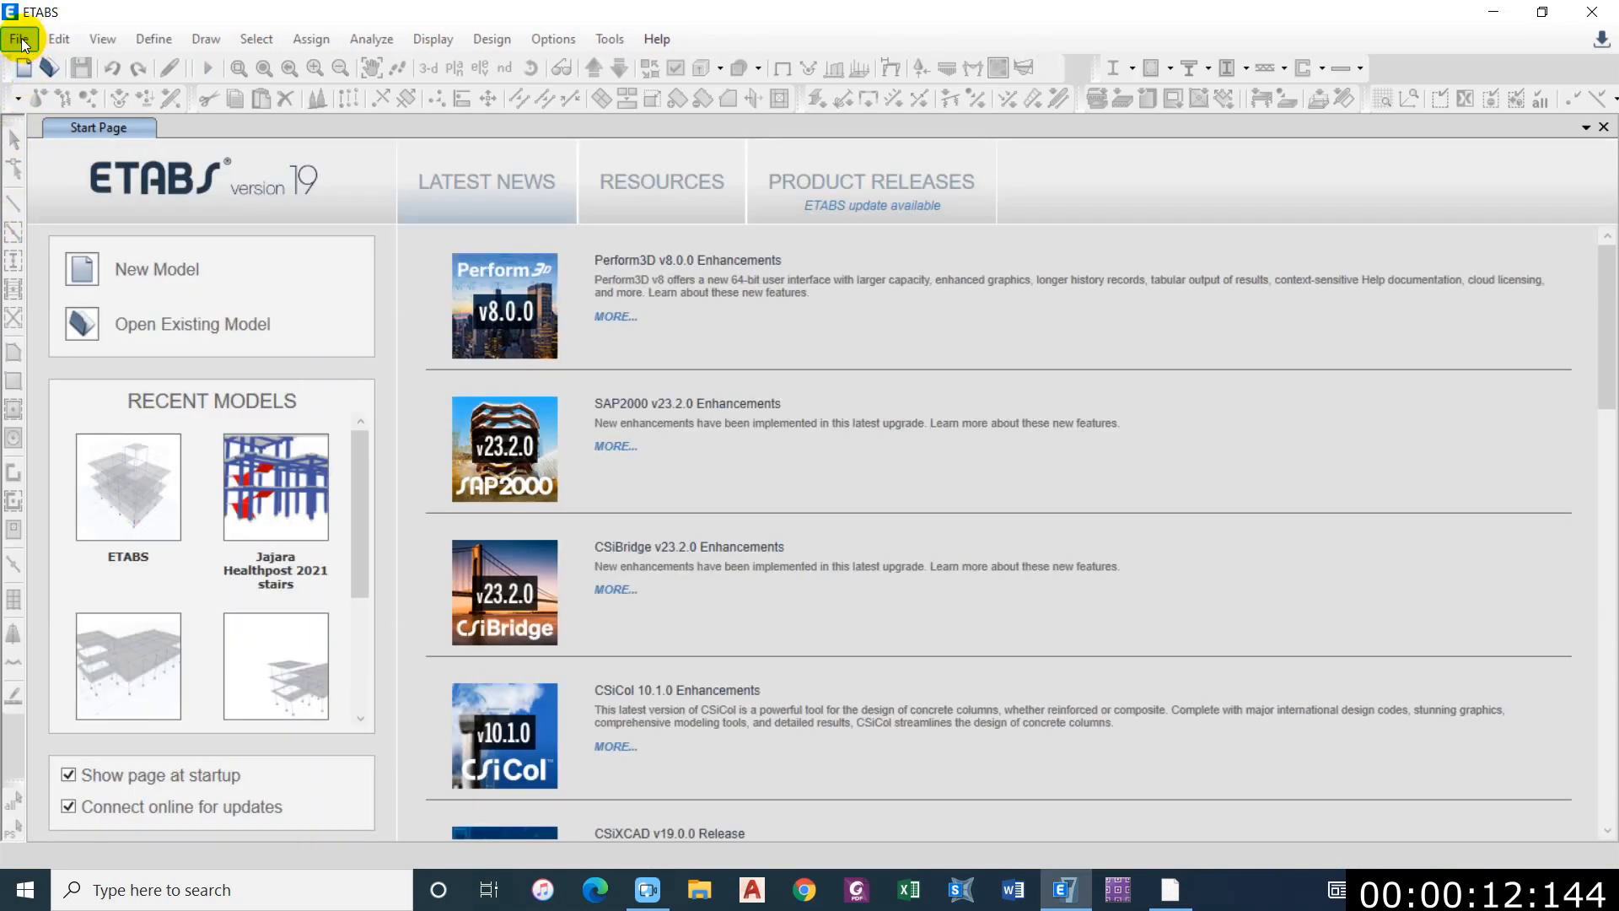
Step: Start a new model with built-in settings: Metric SI units, Indian steel sections, IS 800:2007 steel and IS 456:2000 concrete design codes
{"action": "left_click", "coordinate": [20, 40]}
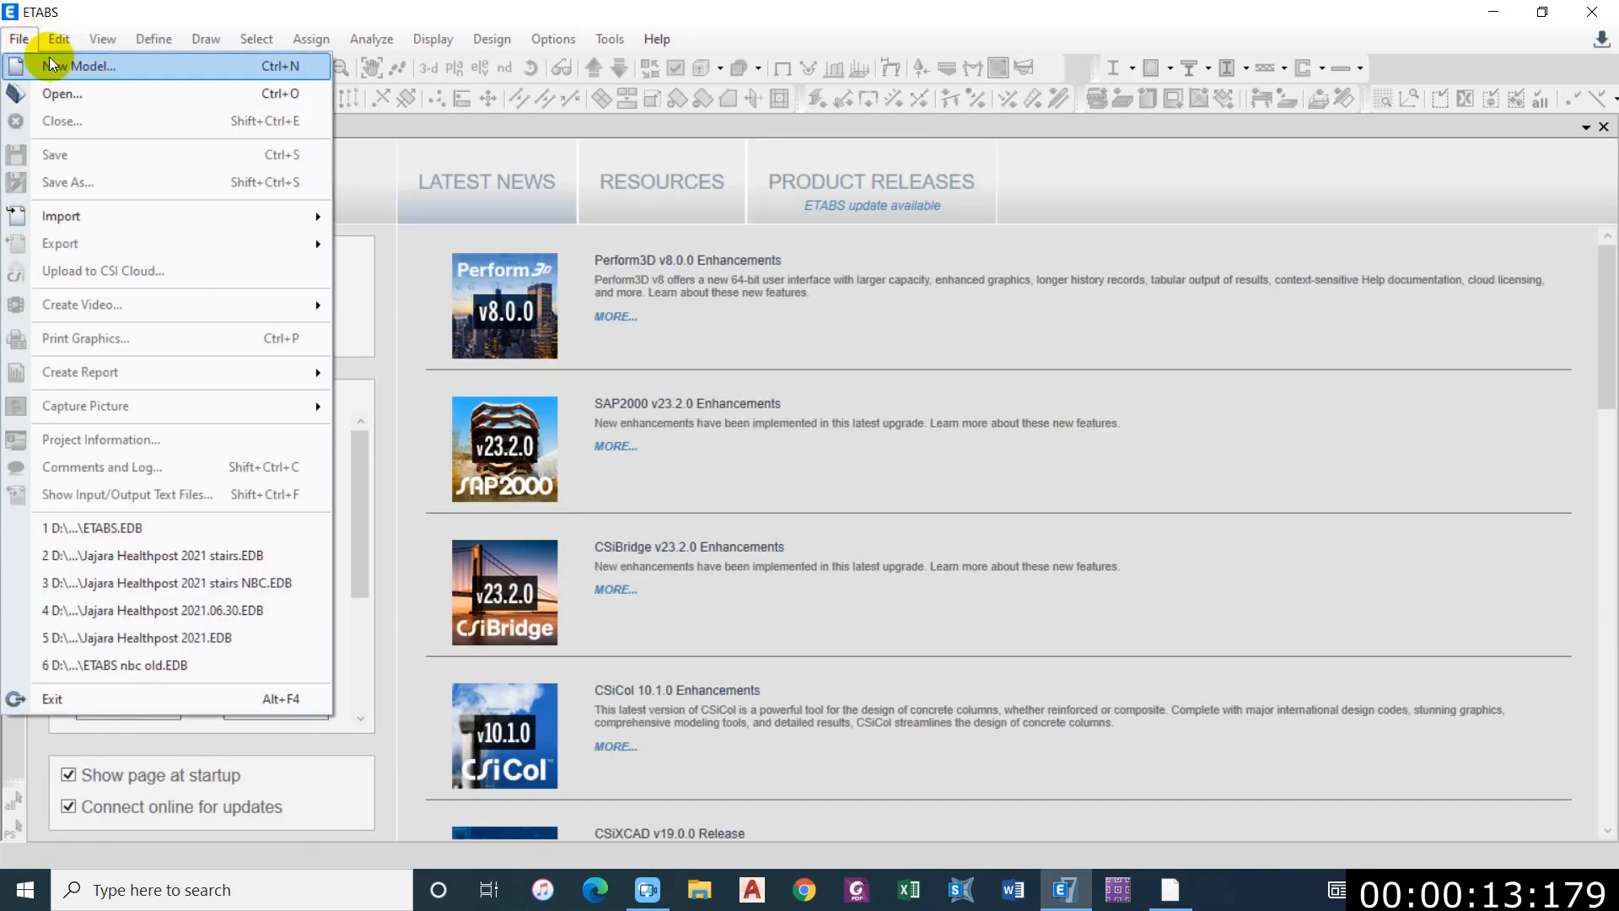
{"action": "left_click", "coordinate": [51, 61]}
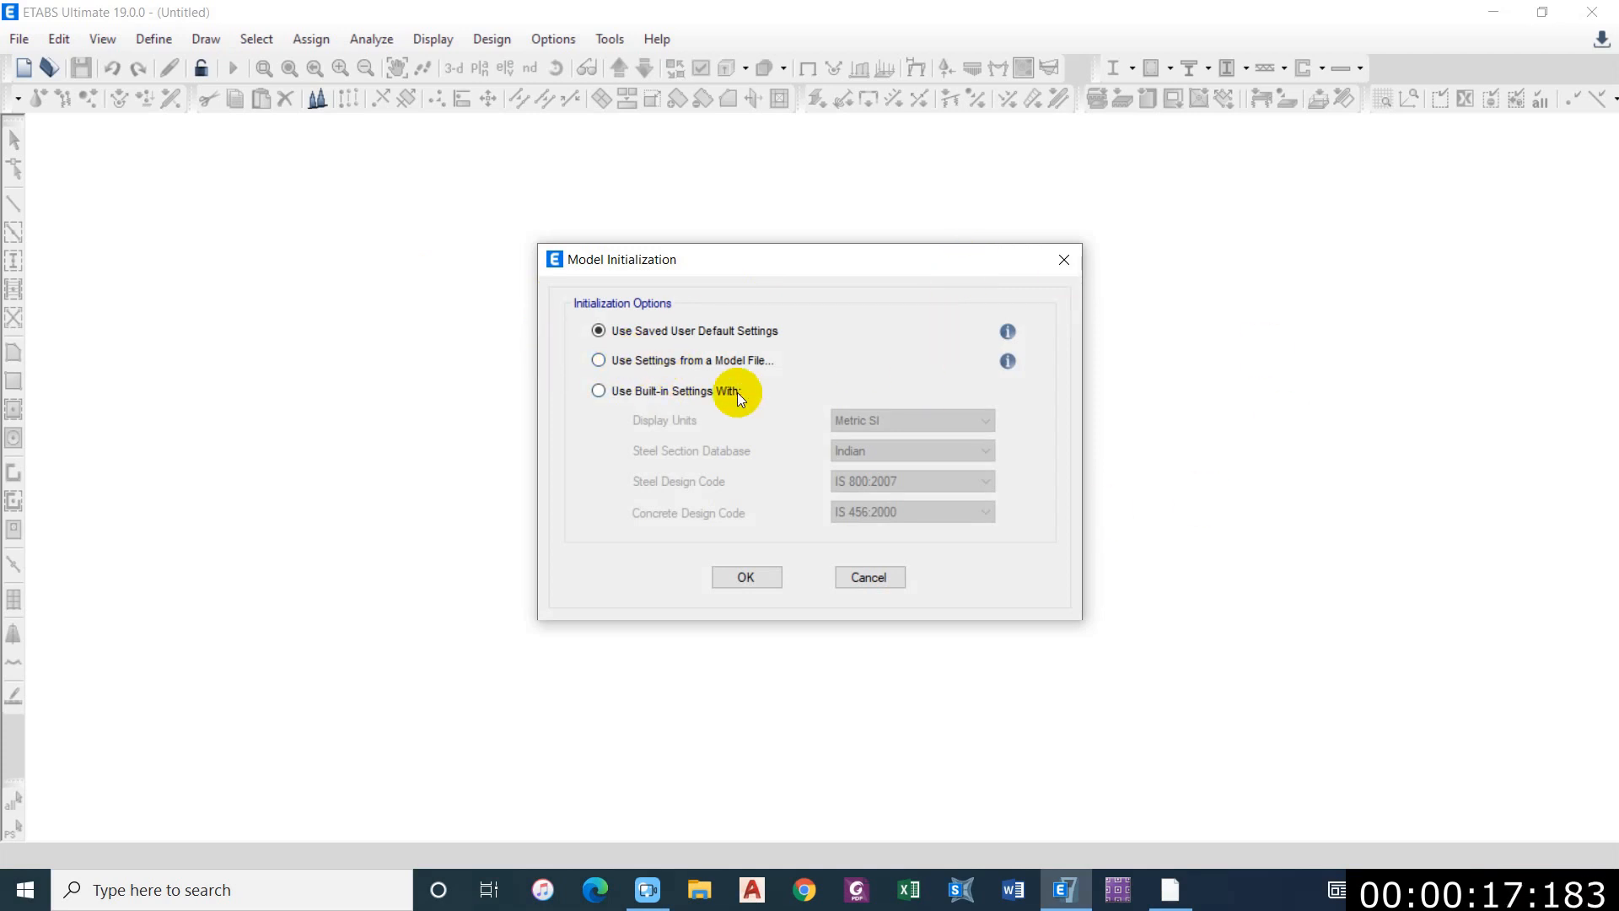
{"action": "left_click", "coordinate": [674, 391]}
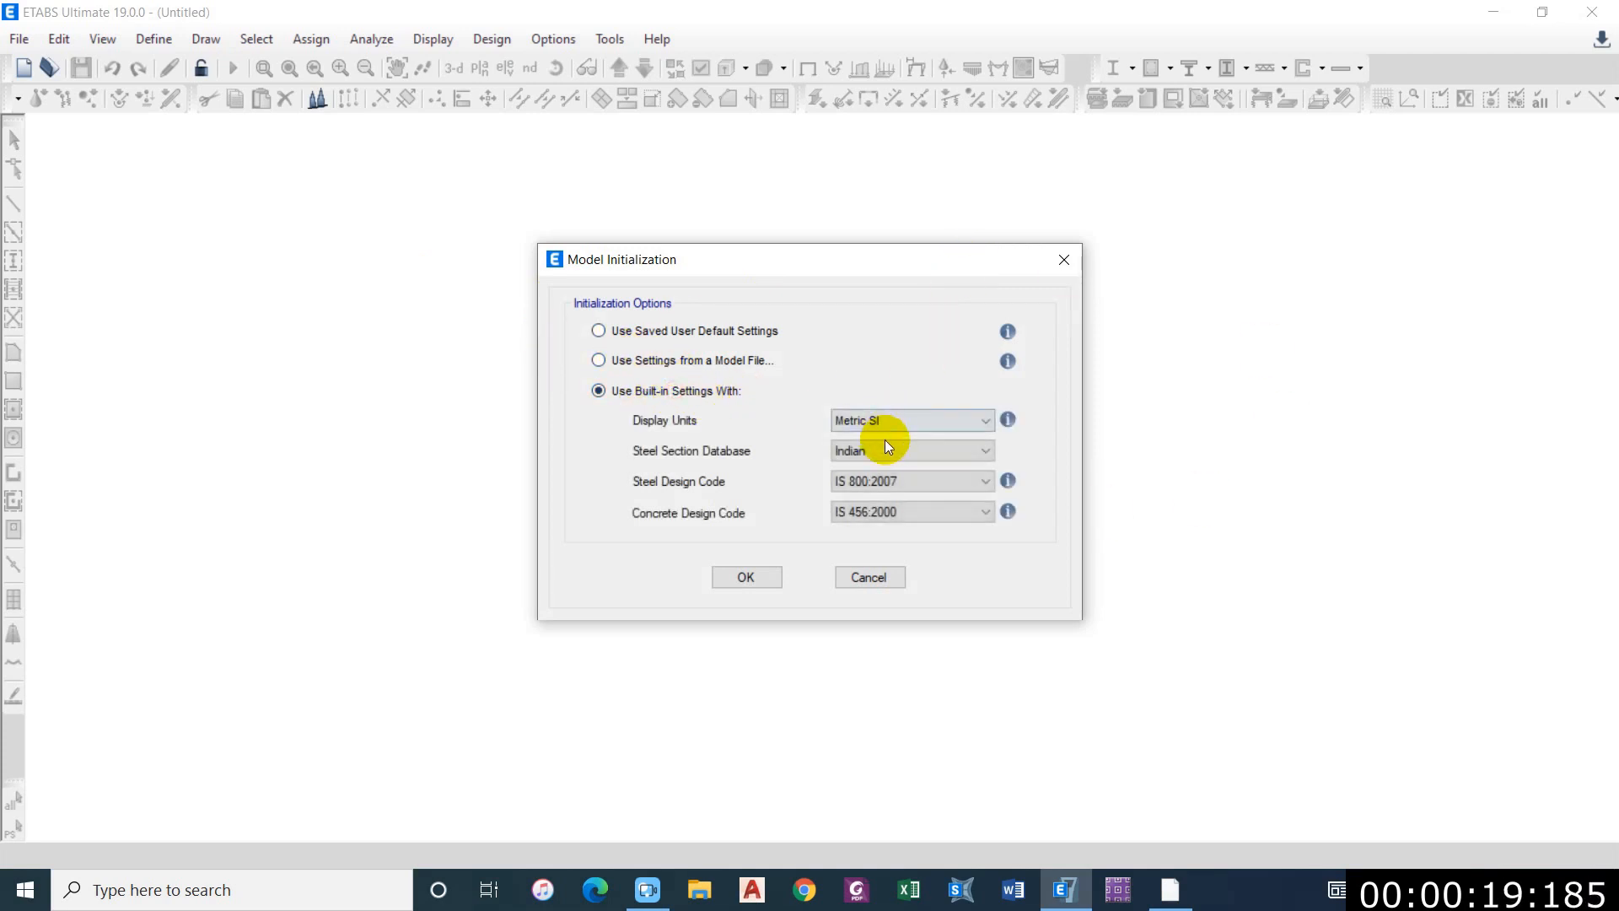
{"action": "left_click", "coordinate": [872, 420]}
{"action": "left_click", "coordinate": [882, 426]}
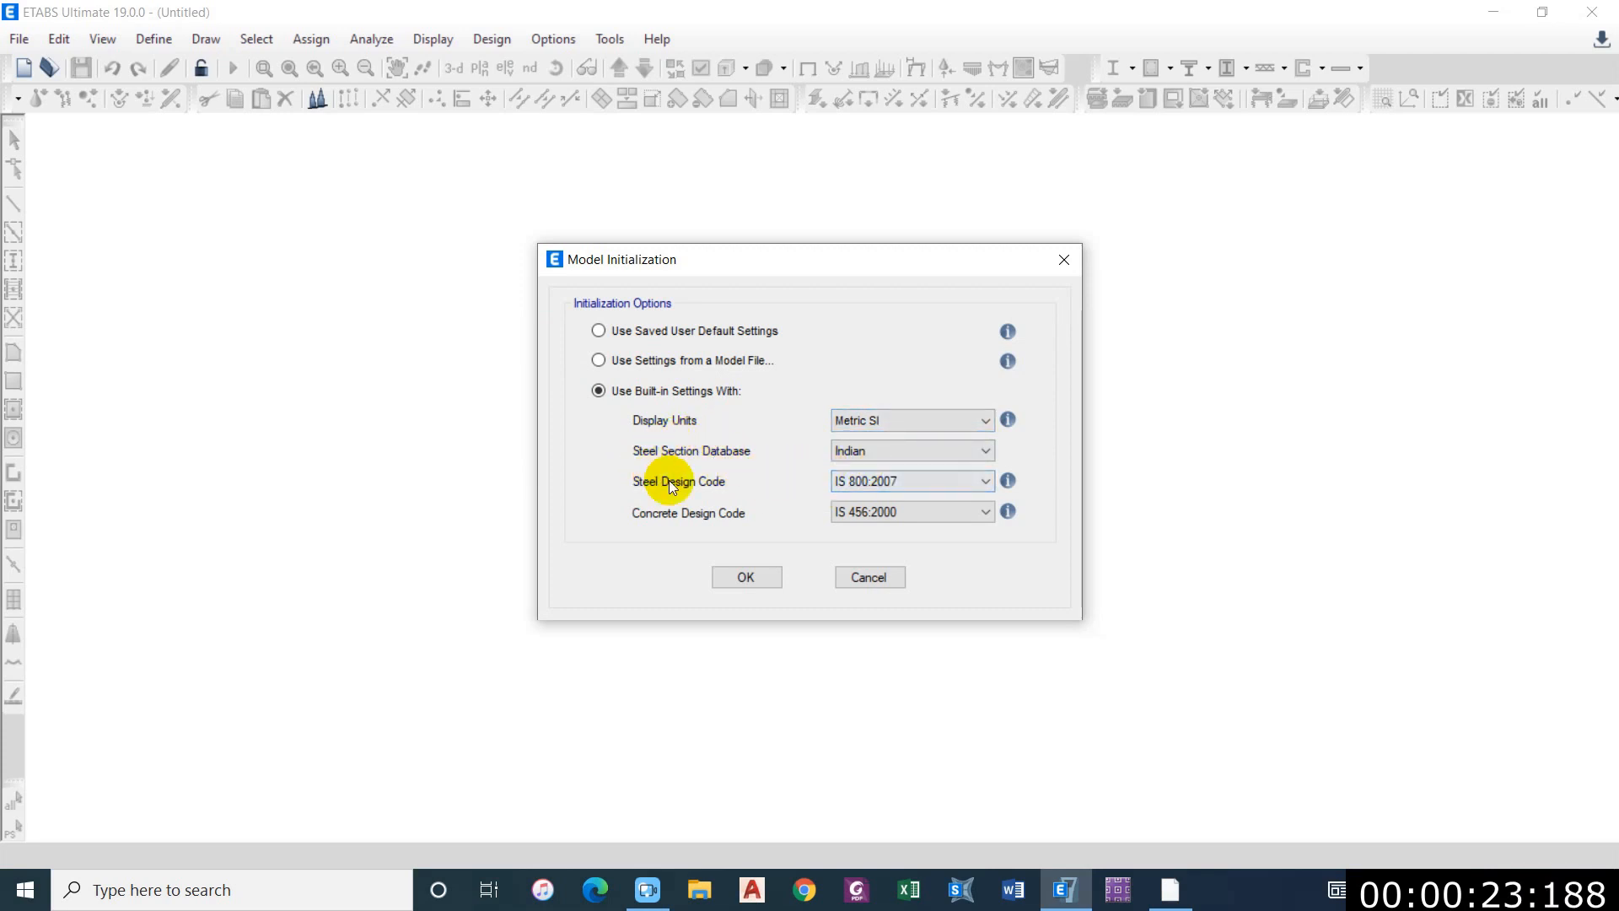
{"action": "left_click", "coordinate": [878, 511]}
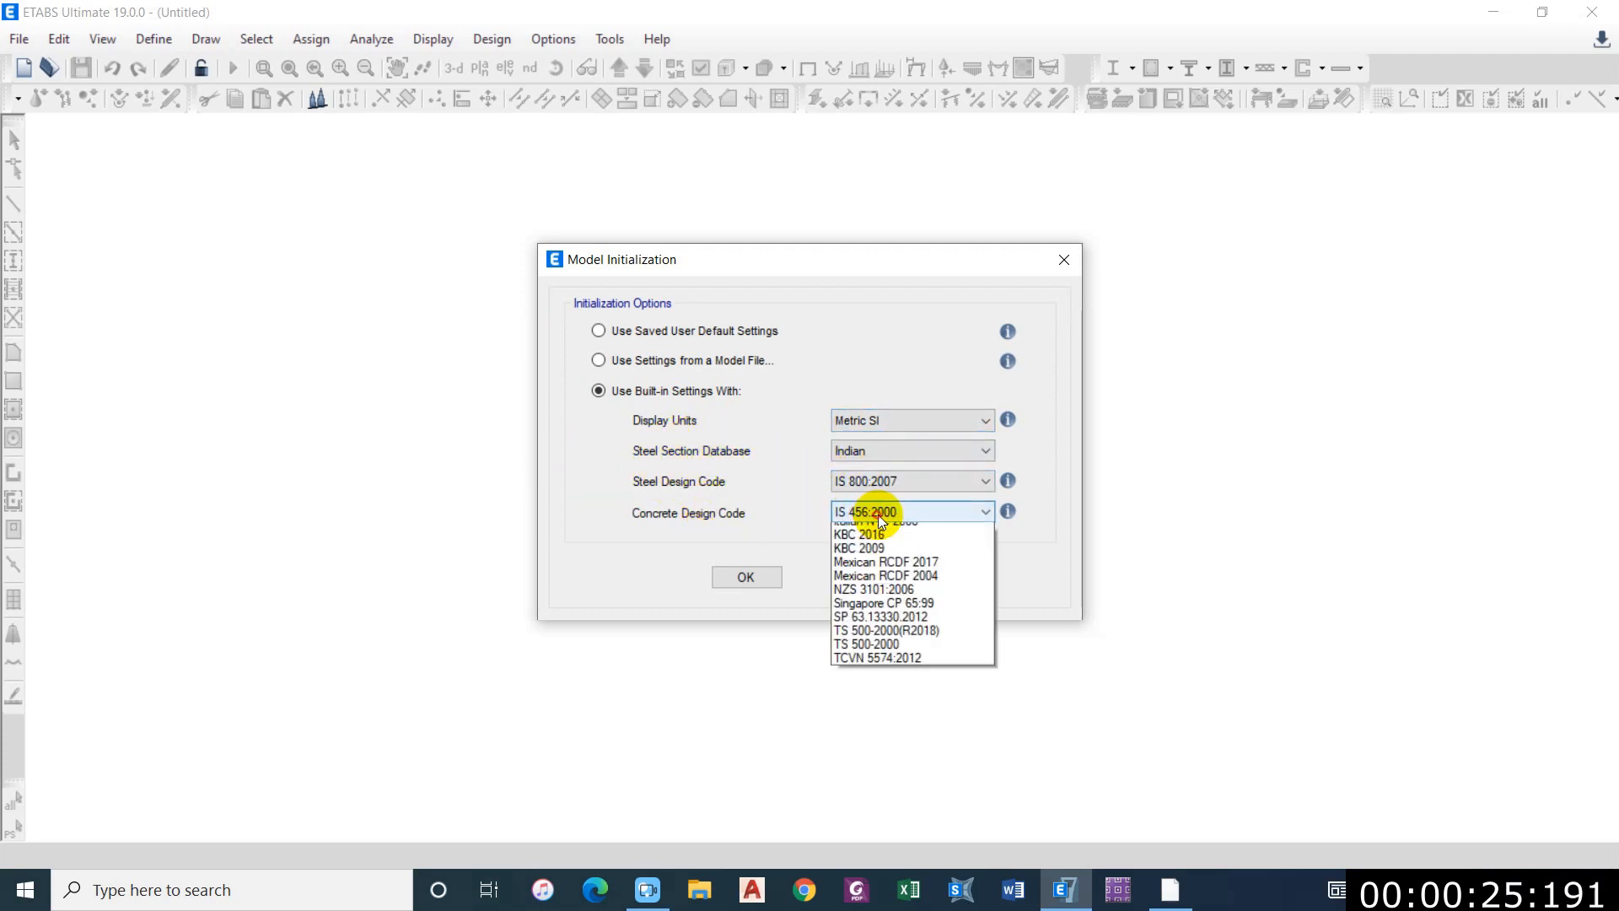
{"action": "left_click", "coordinate": [874, 663]}
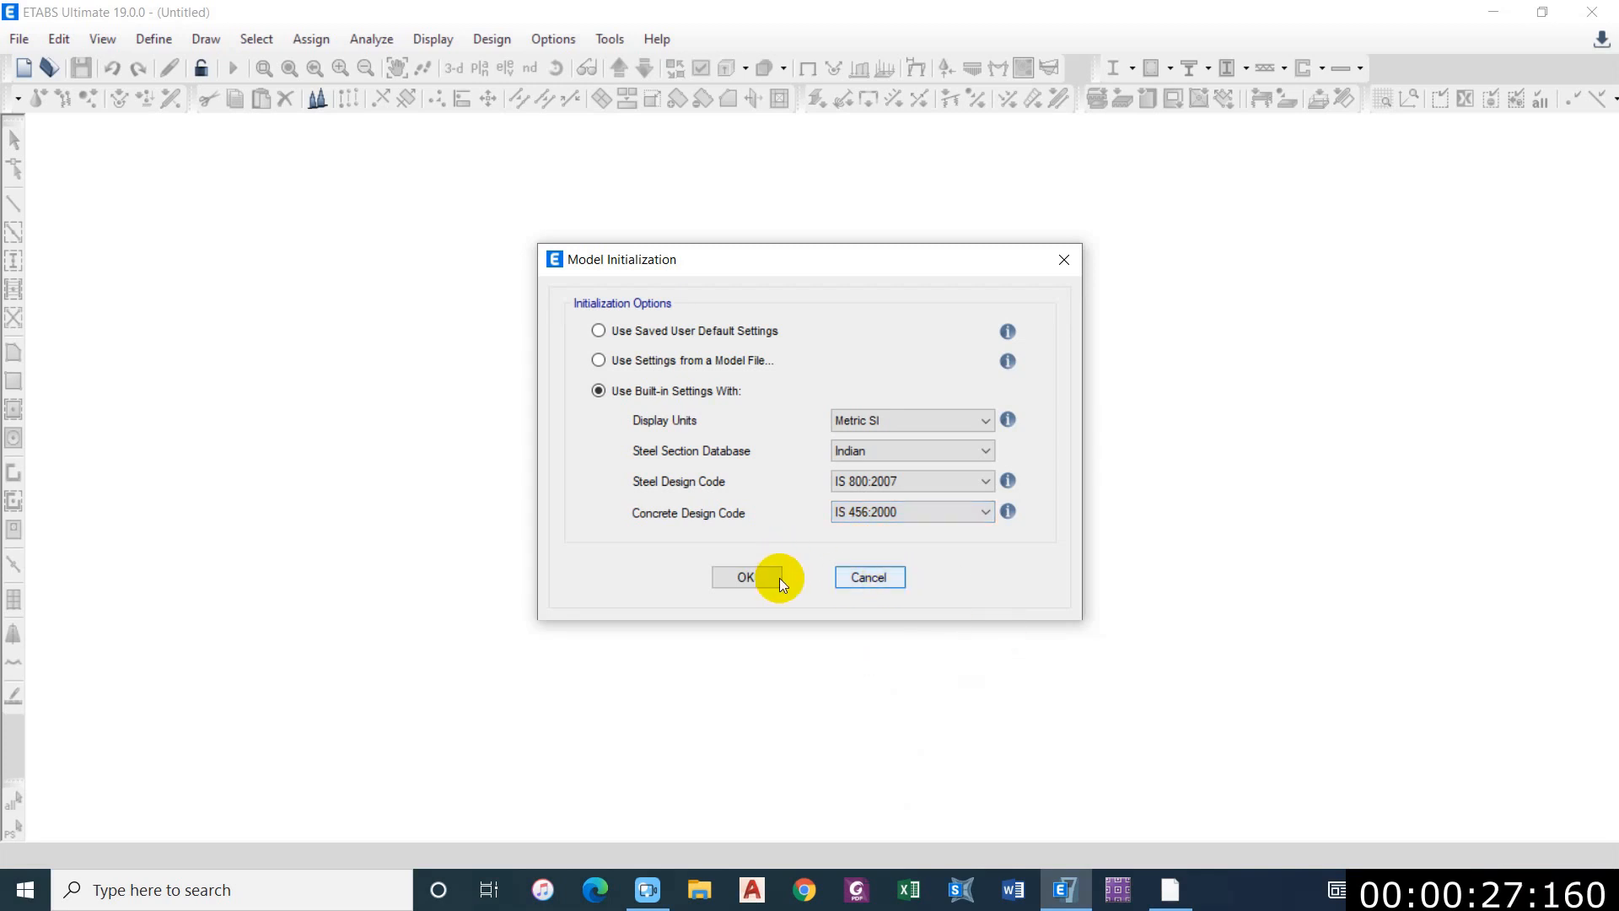
{"action": "left_click", "coordinate": [755, 580]}
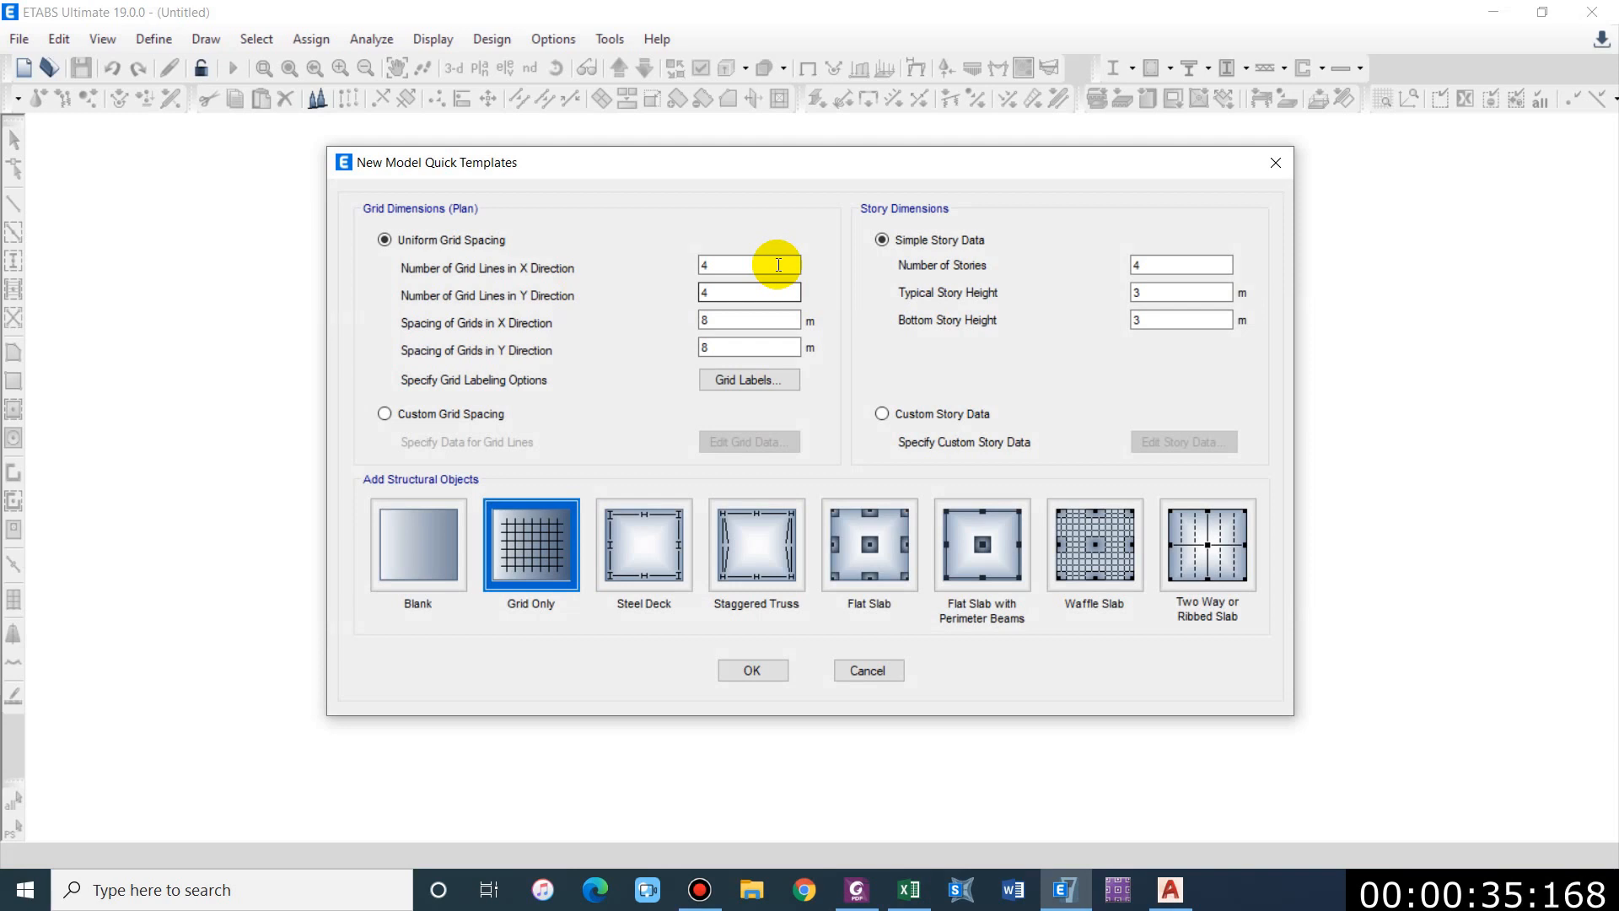
Step: Switch to the AutoCAD drawing and examine the floor plans' column layout and the centre-to-centre column spacing dimensions
{"action": "left_click", "coordinate": [1160, 881]}
{"action": "scroll", "coordinate": [466, 372], "scroll_direction": "down", "scroll_amount": 3}
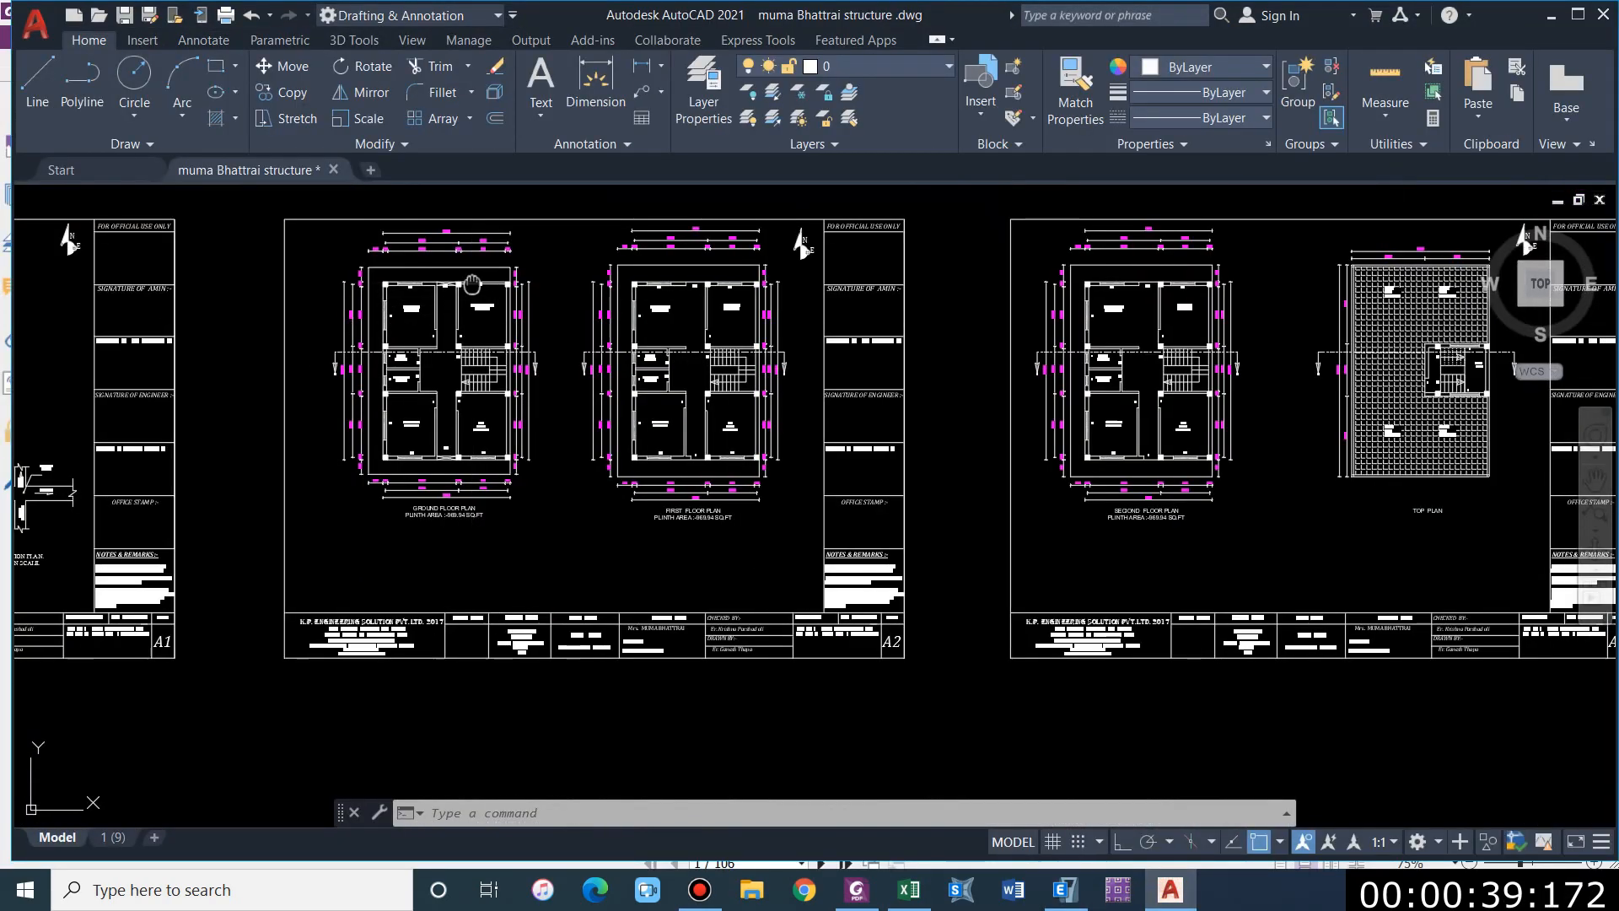
{"action": "scroll", "coordinate": [467, 372], "scroll_direction": "up", "scroll_amount": 3}
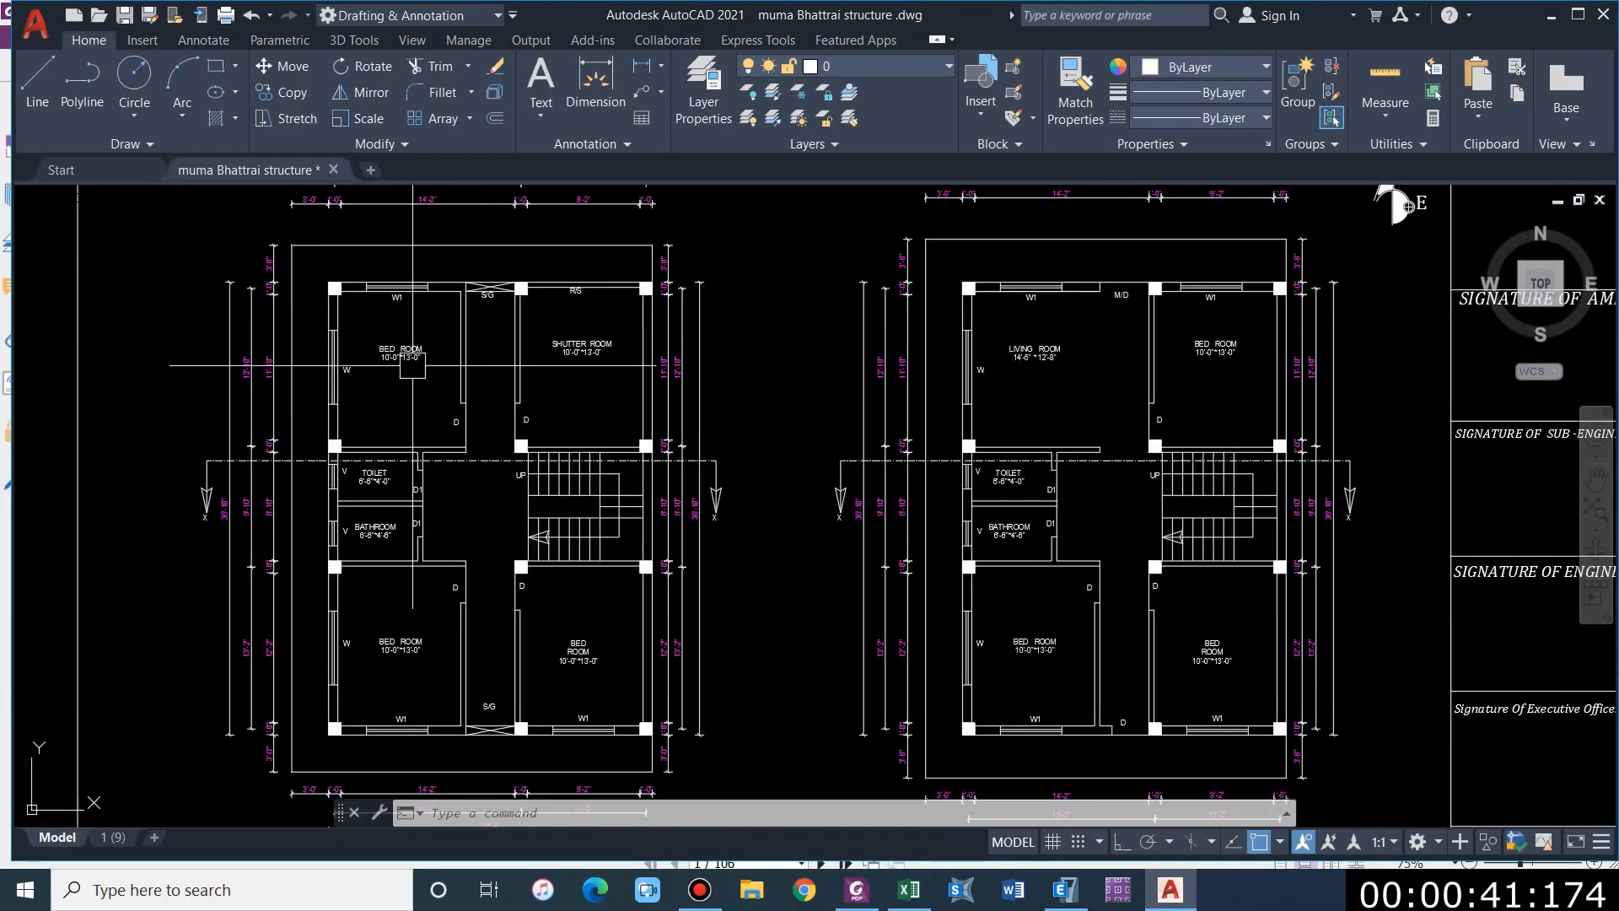
{"action": "scroll", "coordinate": [406, 371], "scroll_direction": "down", "scroll_amount": 1}
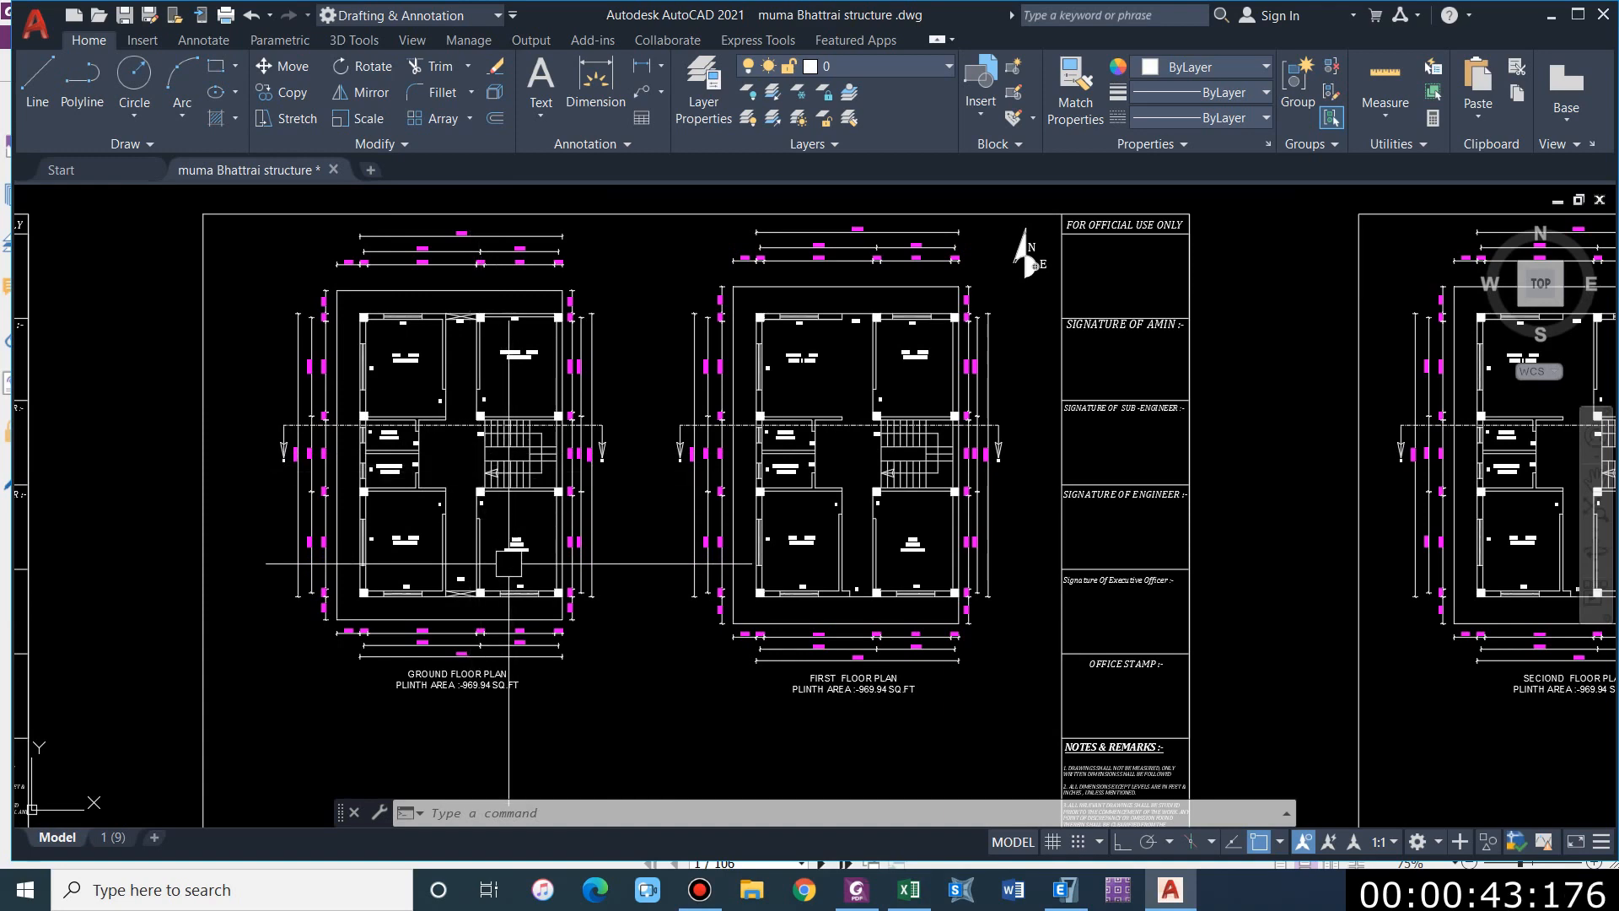
{"action": "scroll", "coordinate": [401, 346], "scroll_direction": "down", "scroll_amount": 5}
{"action": "scroll", "coordinate": [676, 319], "scroll_direction": "up", "scroll_amount": 5}
{"action": "scroll", "coordinate": [522, 281], "scroll_direction": "up", "scroll_amount": 2}
{"action": "middle_click_drag", "start_coordinate": [555, 285], "coordinate": [535, 351]}
{"action": "scroll", "coordinate": [517, 338], "scroll_direction": "up", "scroll_amount": 4}
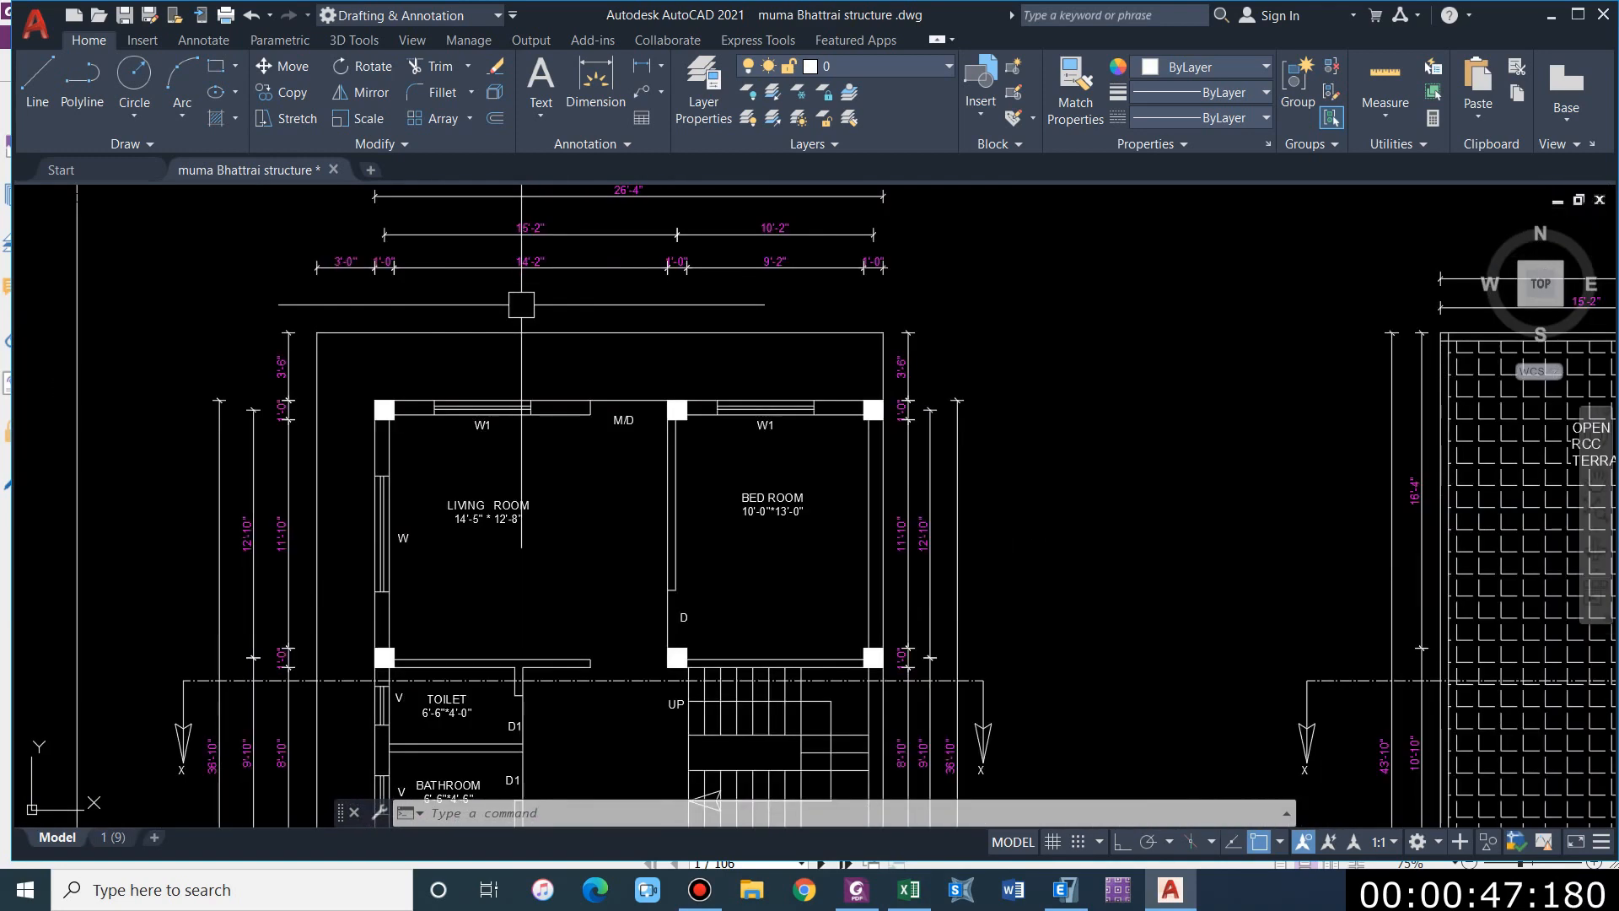
{"action": "left_click", "coordinate": [535, 331]}
{"action": "left_click", "coordinate": [882, 333]}
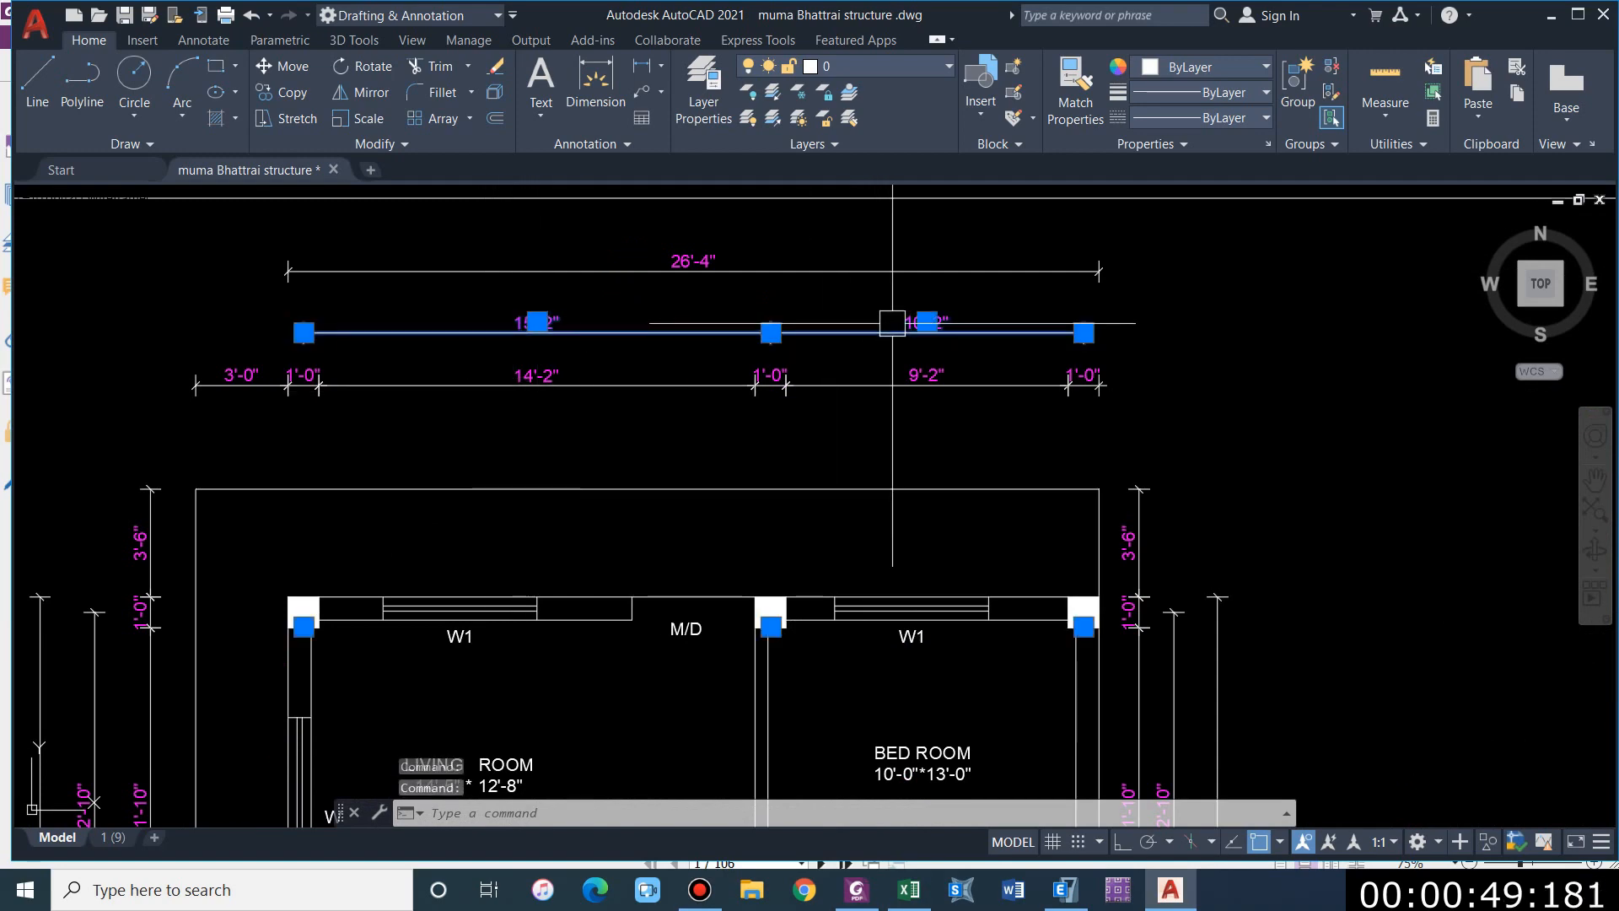
{"action": "scroll", "coordinate": [877, 333], "scroll_direction": "down", "scroll_amount": 4}
{"action": "middle_click_drag", "start_coordinate": [612, 623], "coordinate": [596, 326]}
{"action": "scroll", "coordinate": [591, 412], "scroll_direction": "up", "scroll_amount": 4}
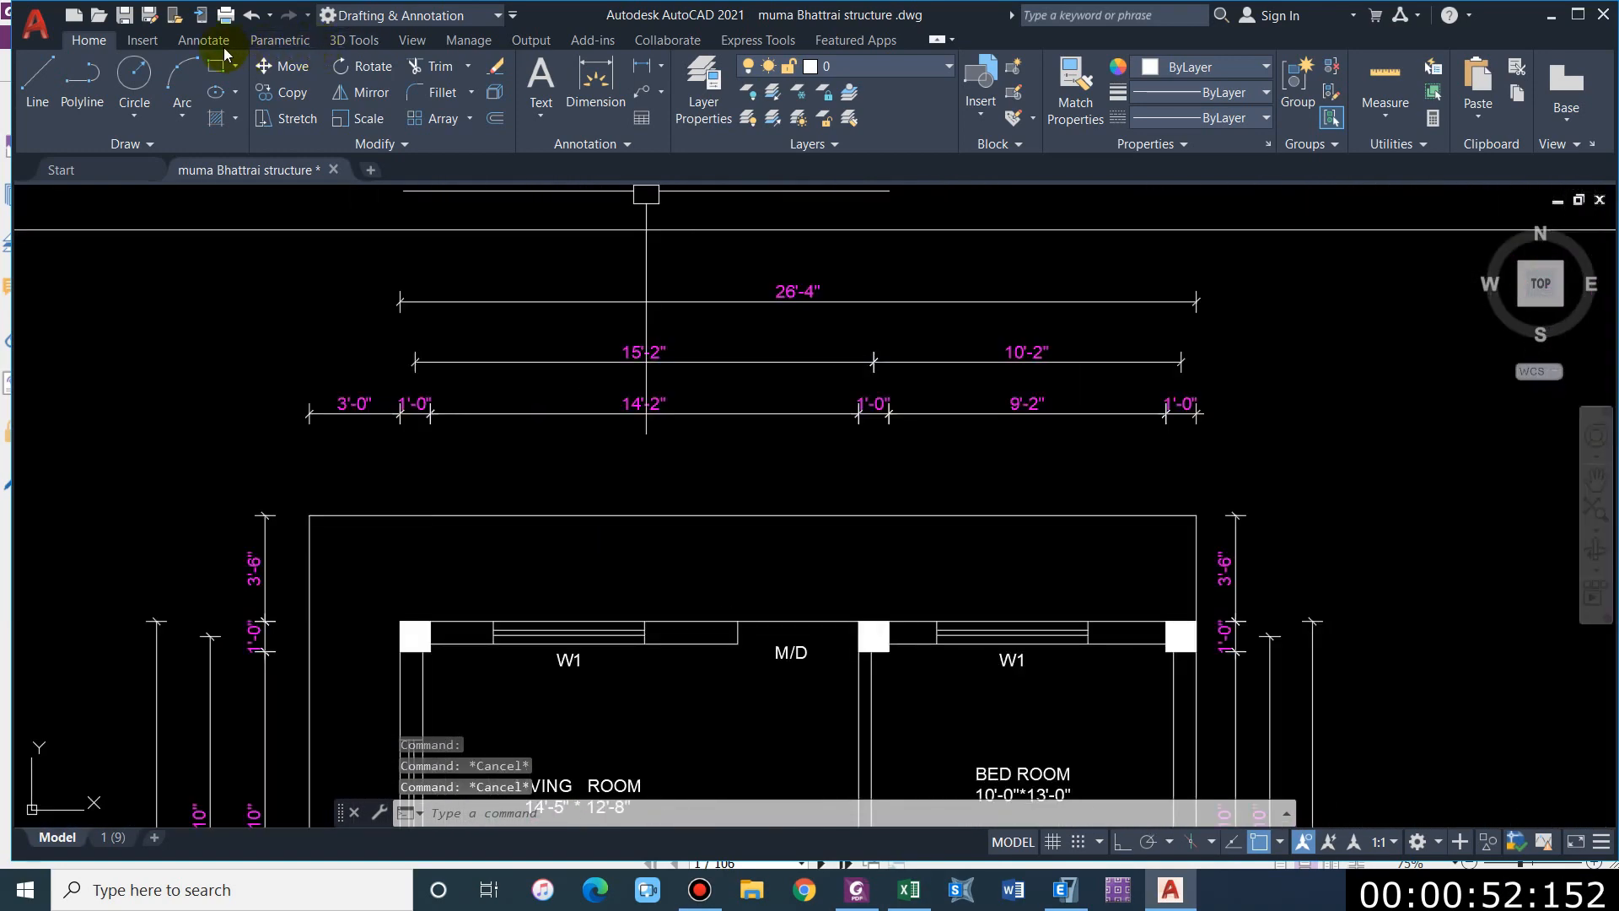
Step: Modify the SCALE 96 WITH OBLIQUE dimension style to display decimal alternate units with a 25.4 multiplier
{"action": "left_click", "coordinate": [205, 40]}
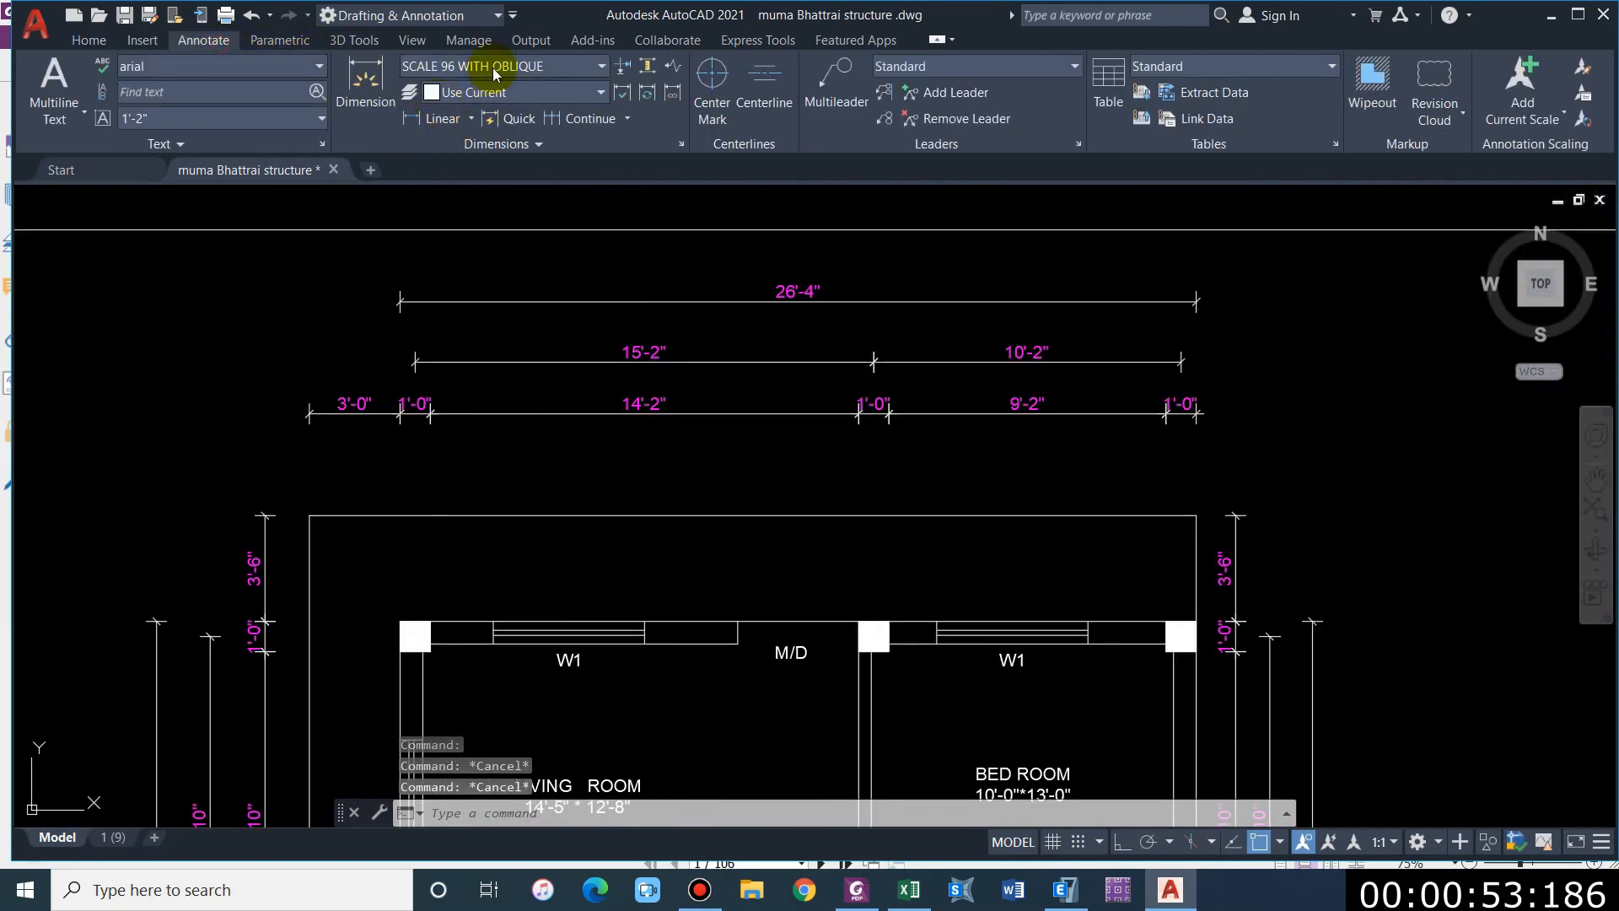
{"action": "left_click", "coordinate": [601, 65]}
{"action": "left_click", "coordinate": [473, 303]}
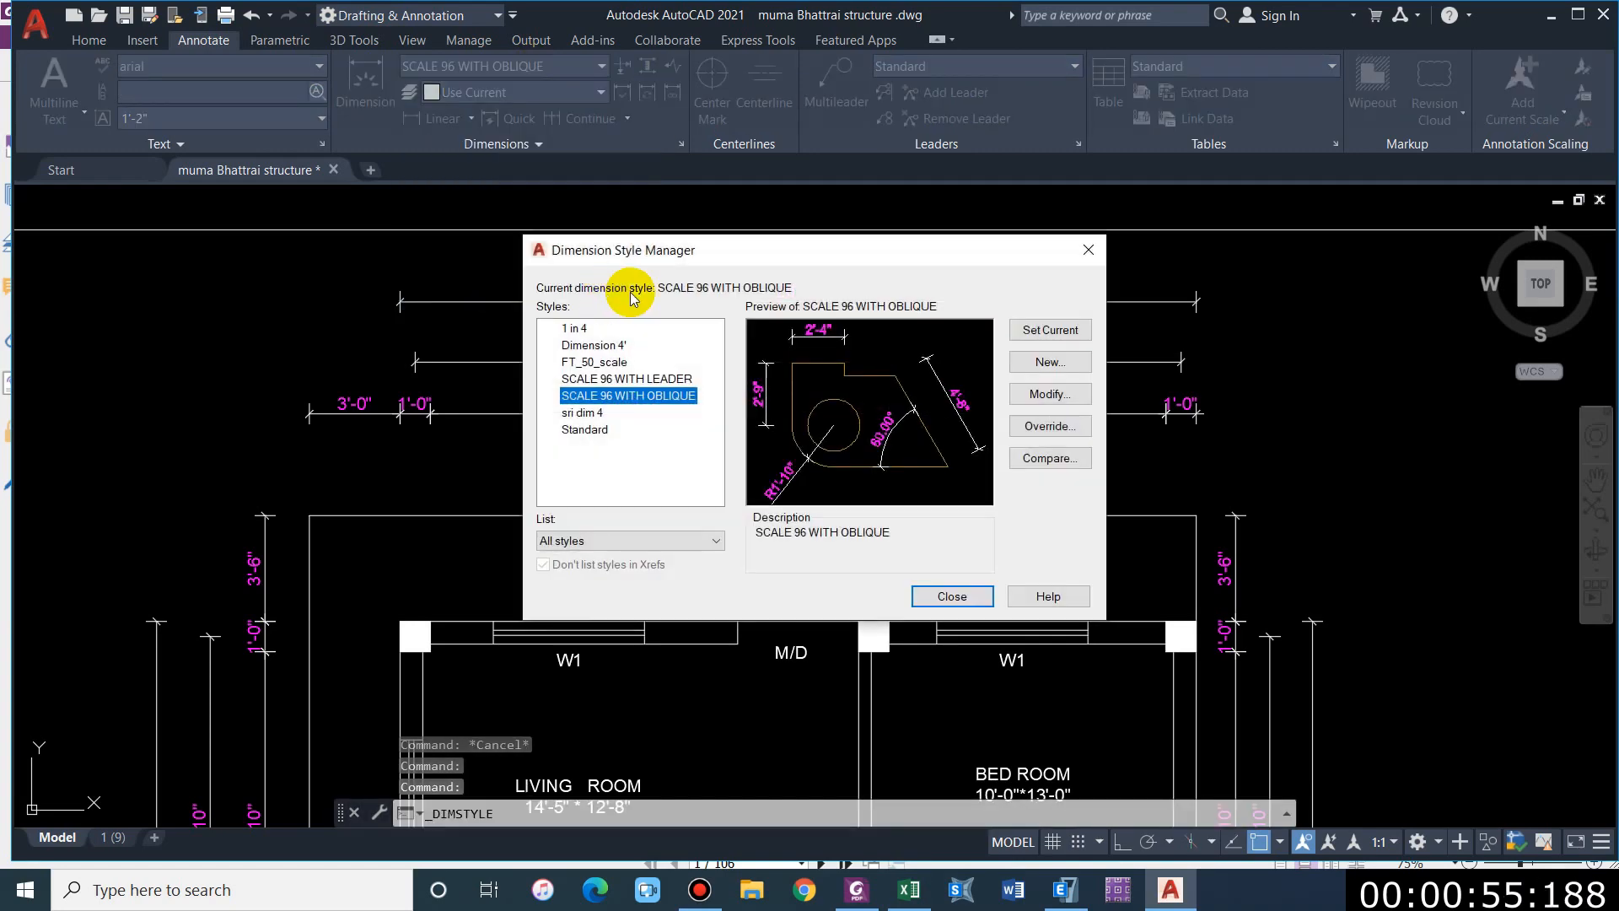
{"action": "left_click", "coordinate": [1048, 393]}
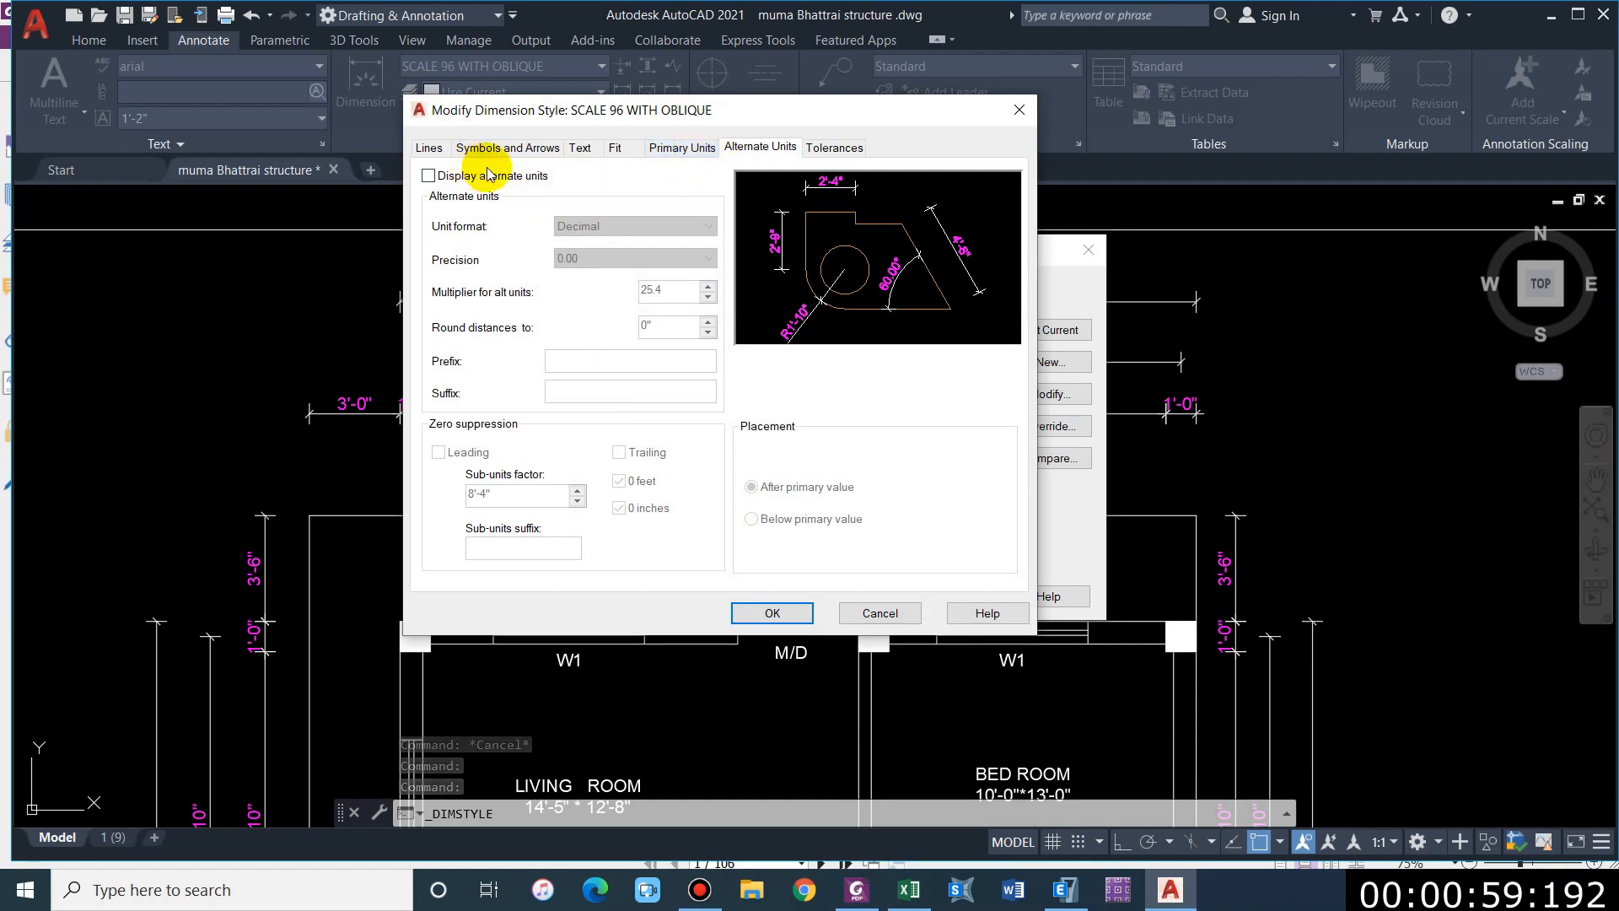
{"action": "left_click", "coordinate": [504, 177]}
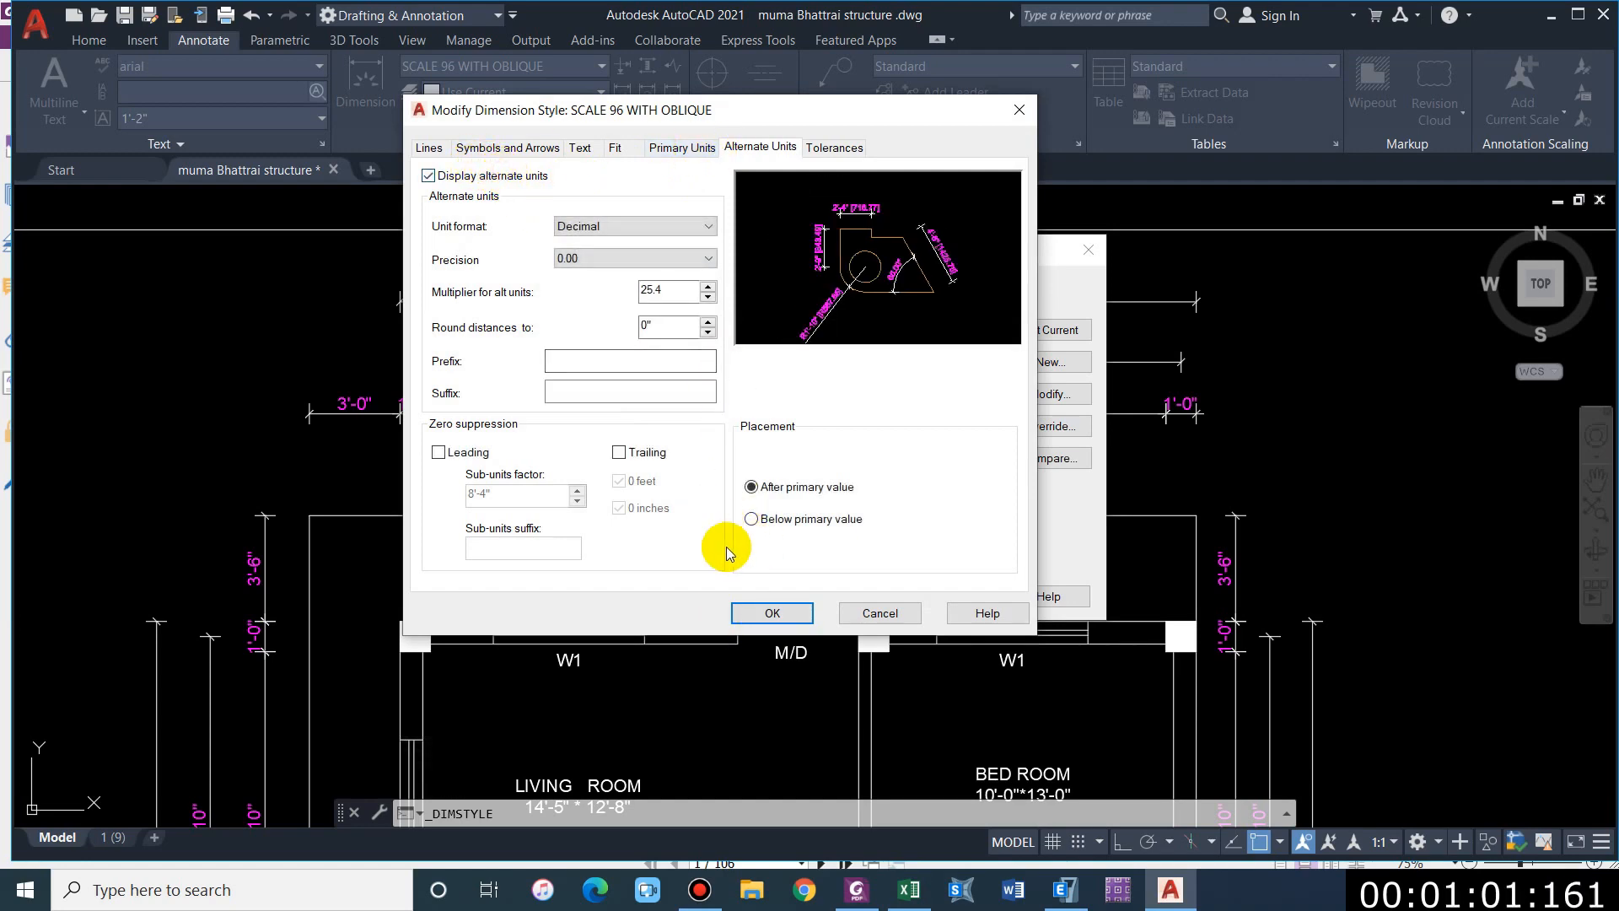
{"action": "left_click", "coordinate": [772, 614]}
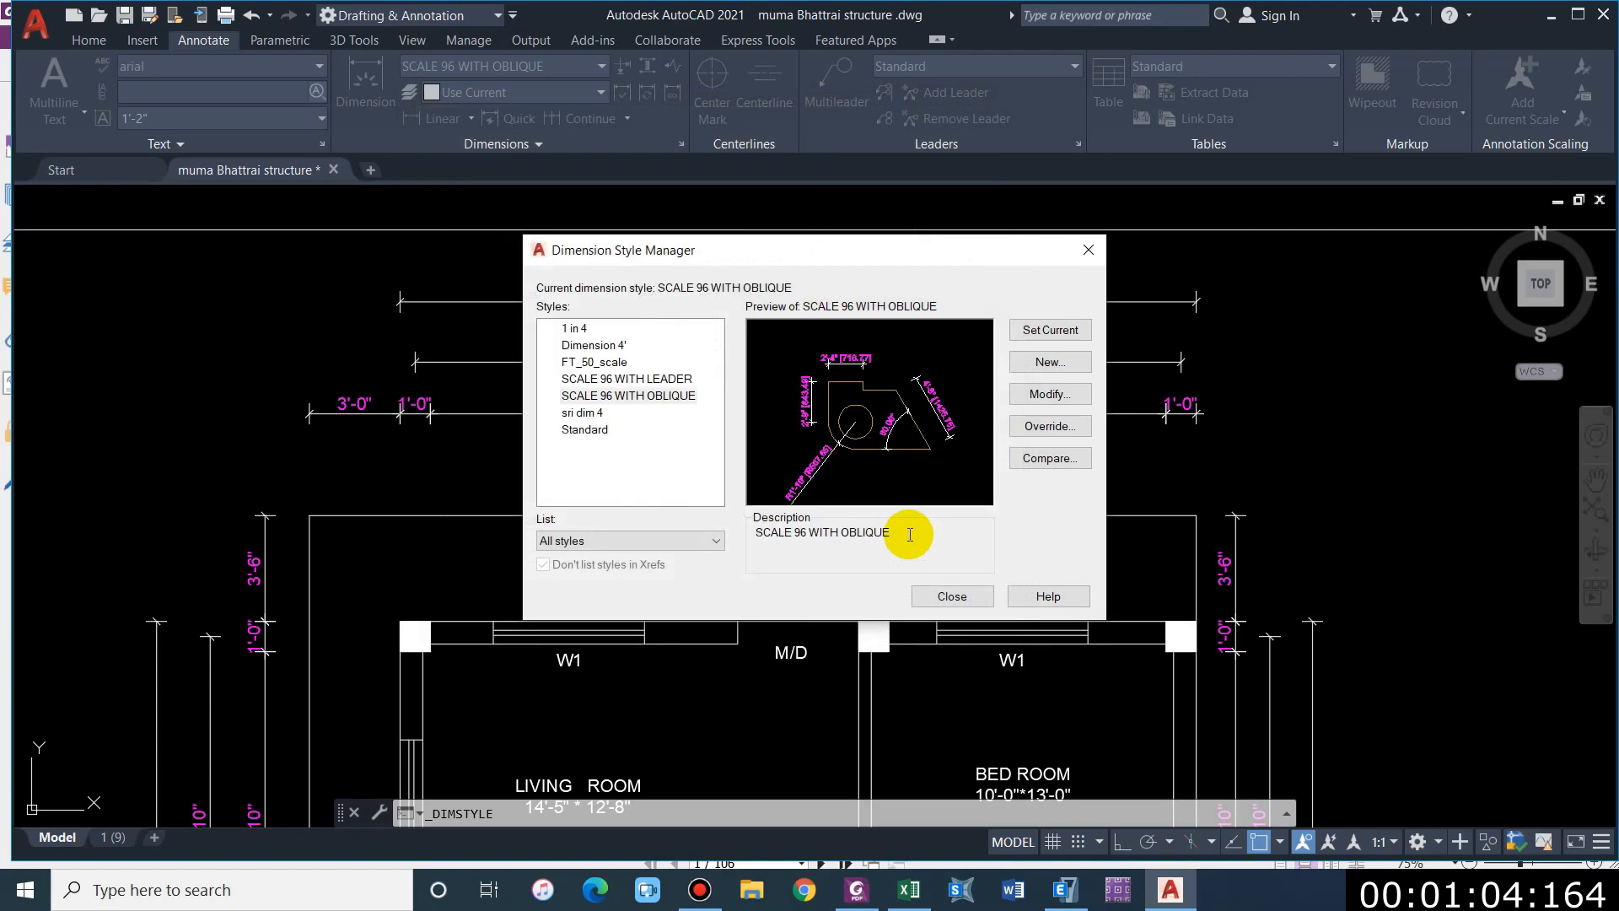
{"action": "left_click", "coordinate": [952, 594]}
Step: Check the column lines on the second floor plan, return to ETABS and set the number of X-direction grid lines to 3
{"action": "scroll", "coordinate": [705, 351], "scroll_direction": "down", "scroll_amount": 3}
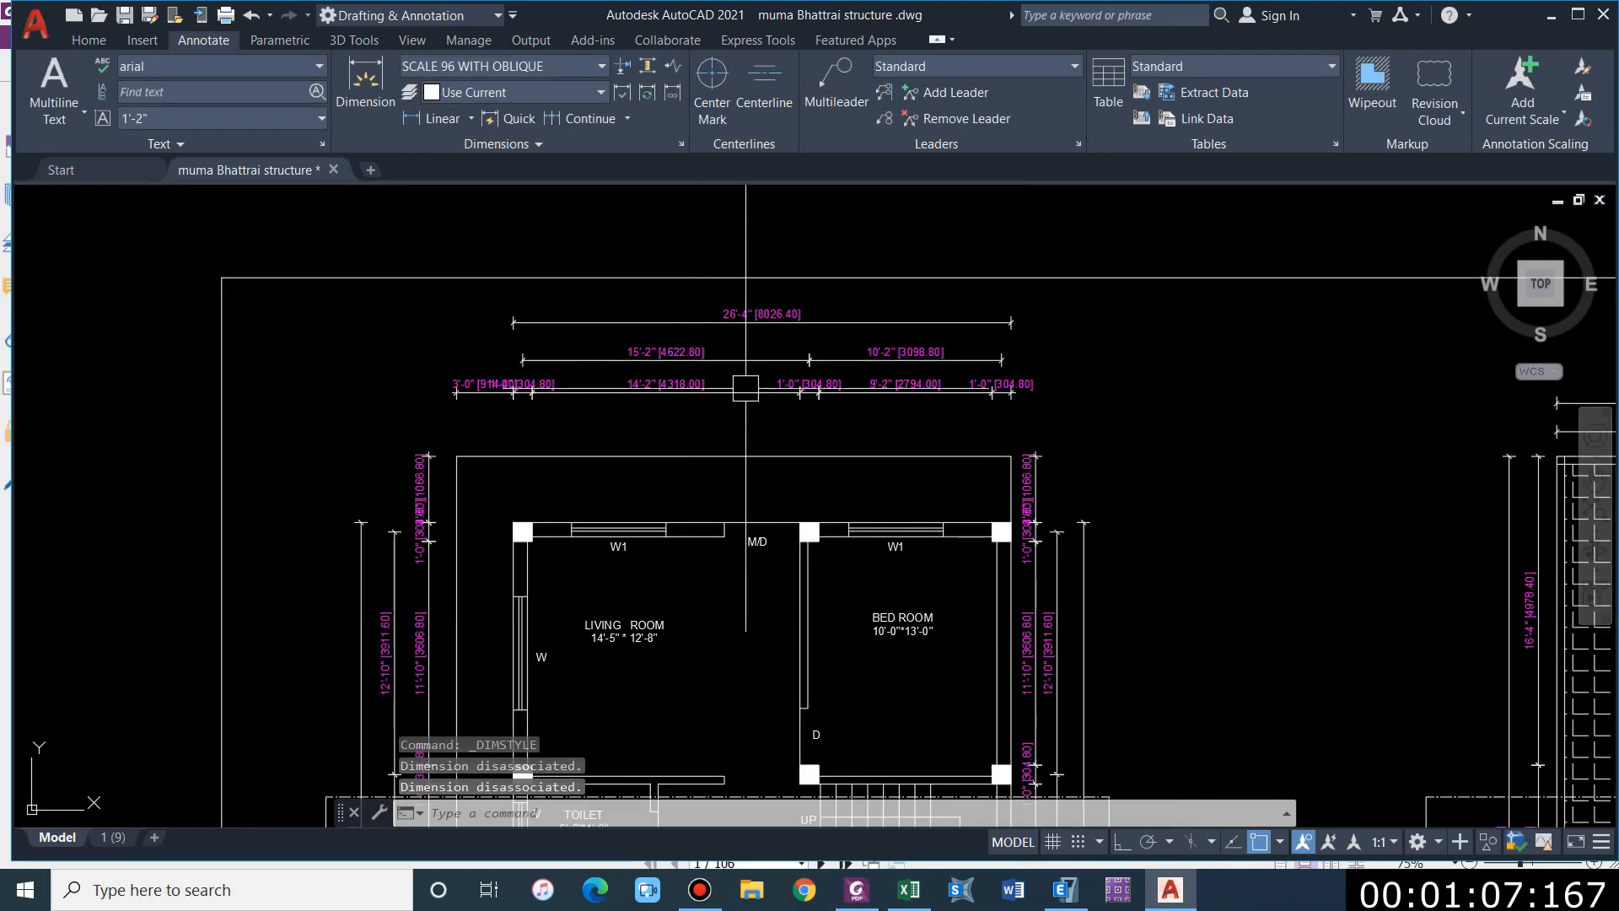
{"action": "scroll", "coordinate": [630, 312], "scroll_direction": "up", "scroll_amount": 3}
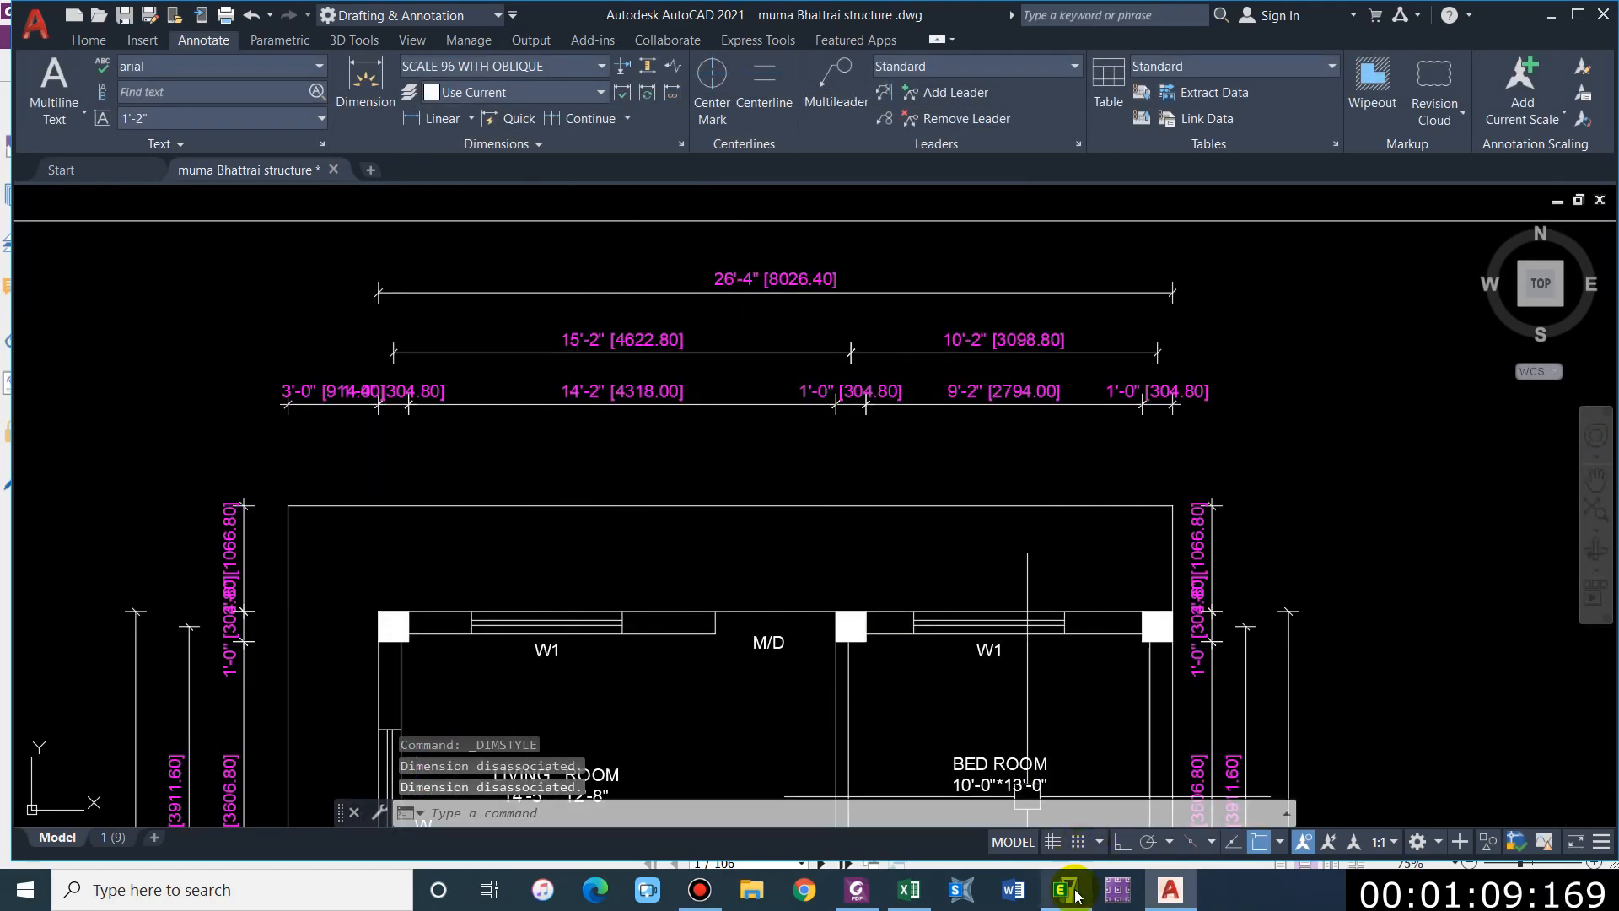
{"action": "scroll", "coordinate": [456, 305], "scroll_direction": "down", "scroll_amount": 2}
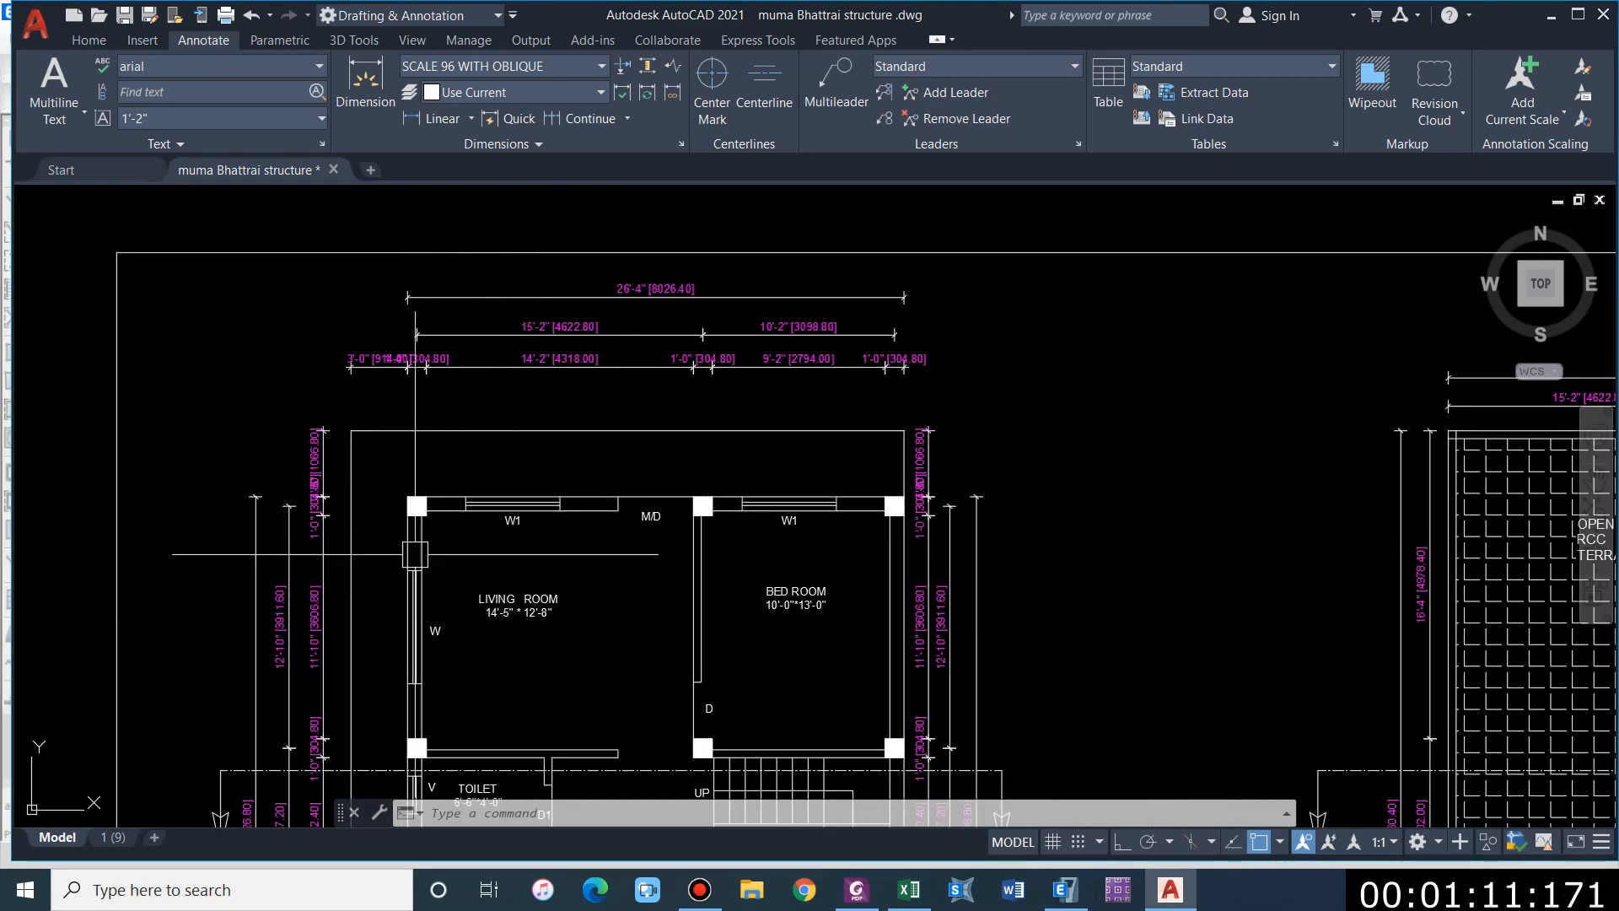
{"action": "middle_click_drag", "start_coordinate": [811, 632], "coordinate": [803, 297]}
{"action": "scroll", "coordinate": [803, 297], "scroll_direction": "down", "scroll_amount": 2}
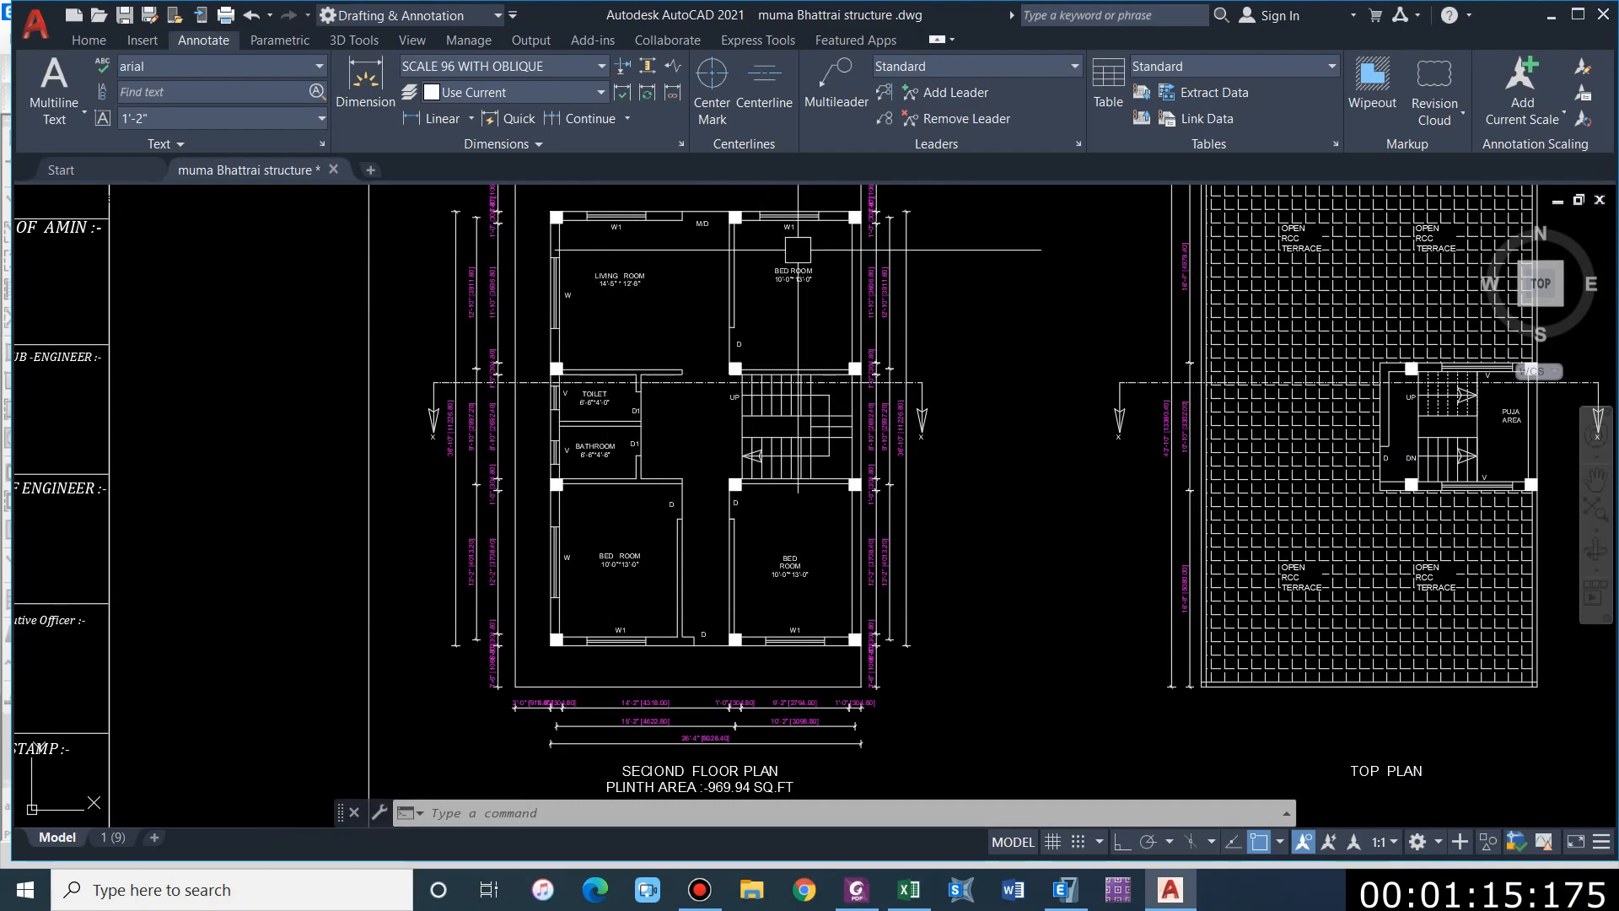
{"action": "left_click", "coordinate": [1553, 19]}
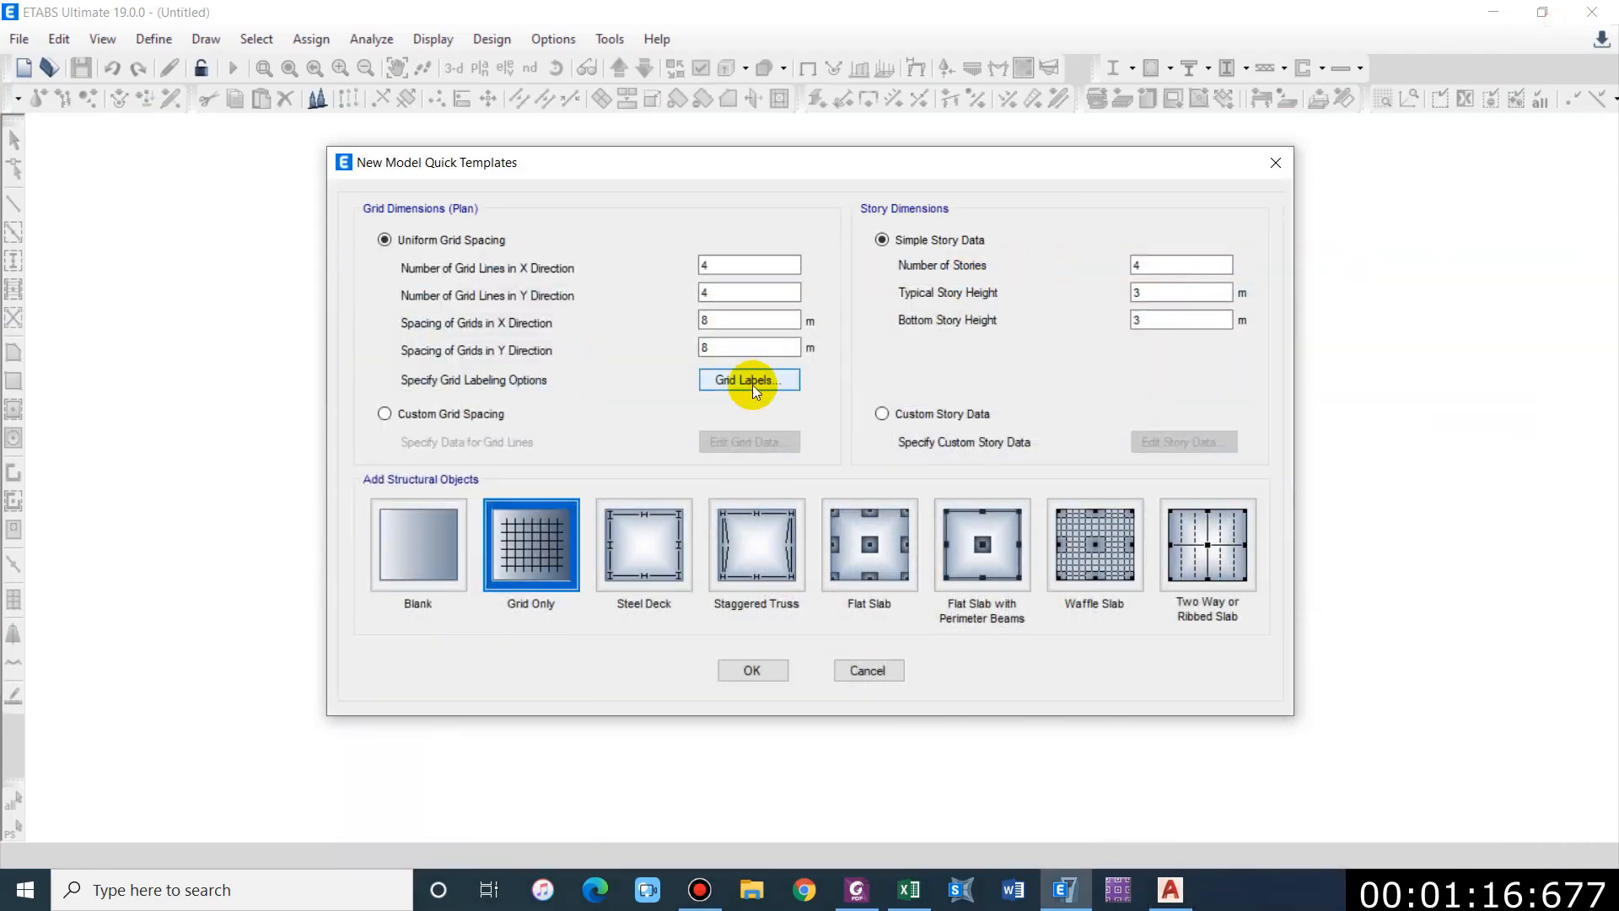
{"action": "double_click", "coordinate": [743, 262]}
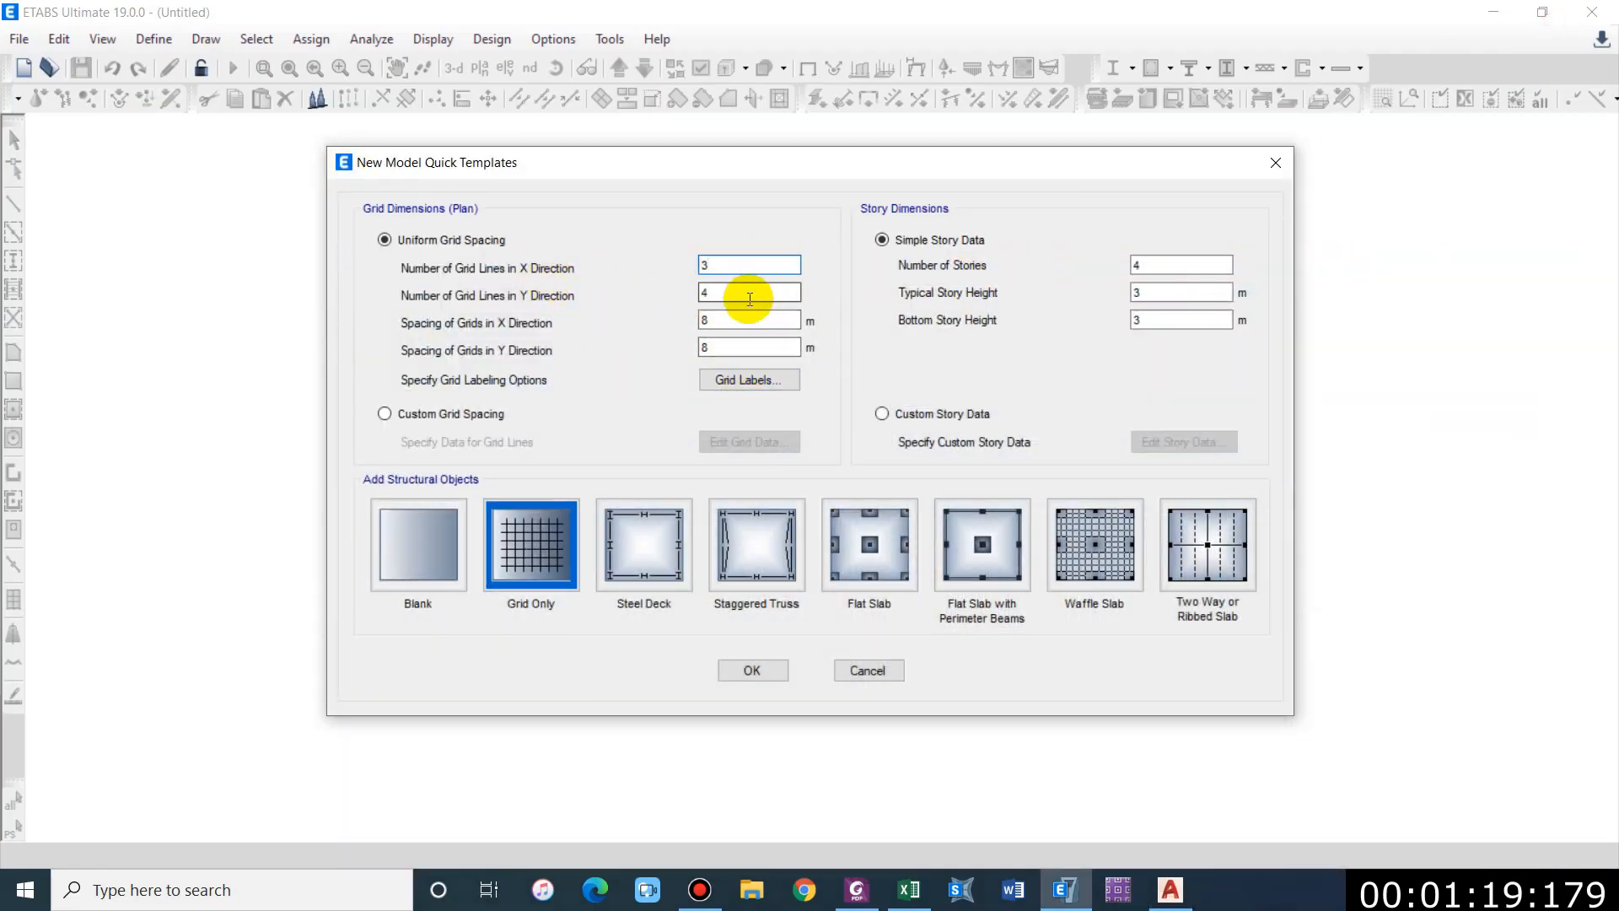
Step: Check the number of stories on section X-X in the AutoCAD drawing and return to ETABS
{"action": "double_click", "coordinate": [1180, 269]}
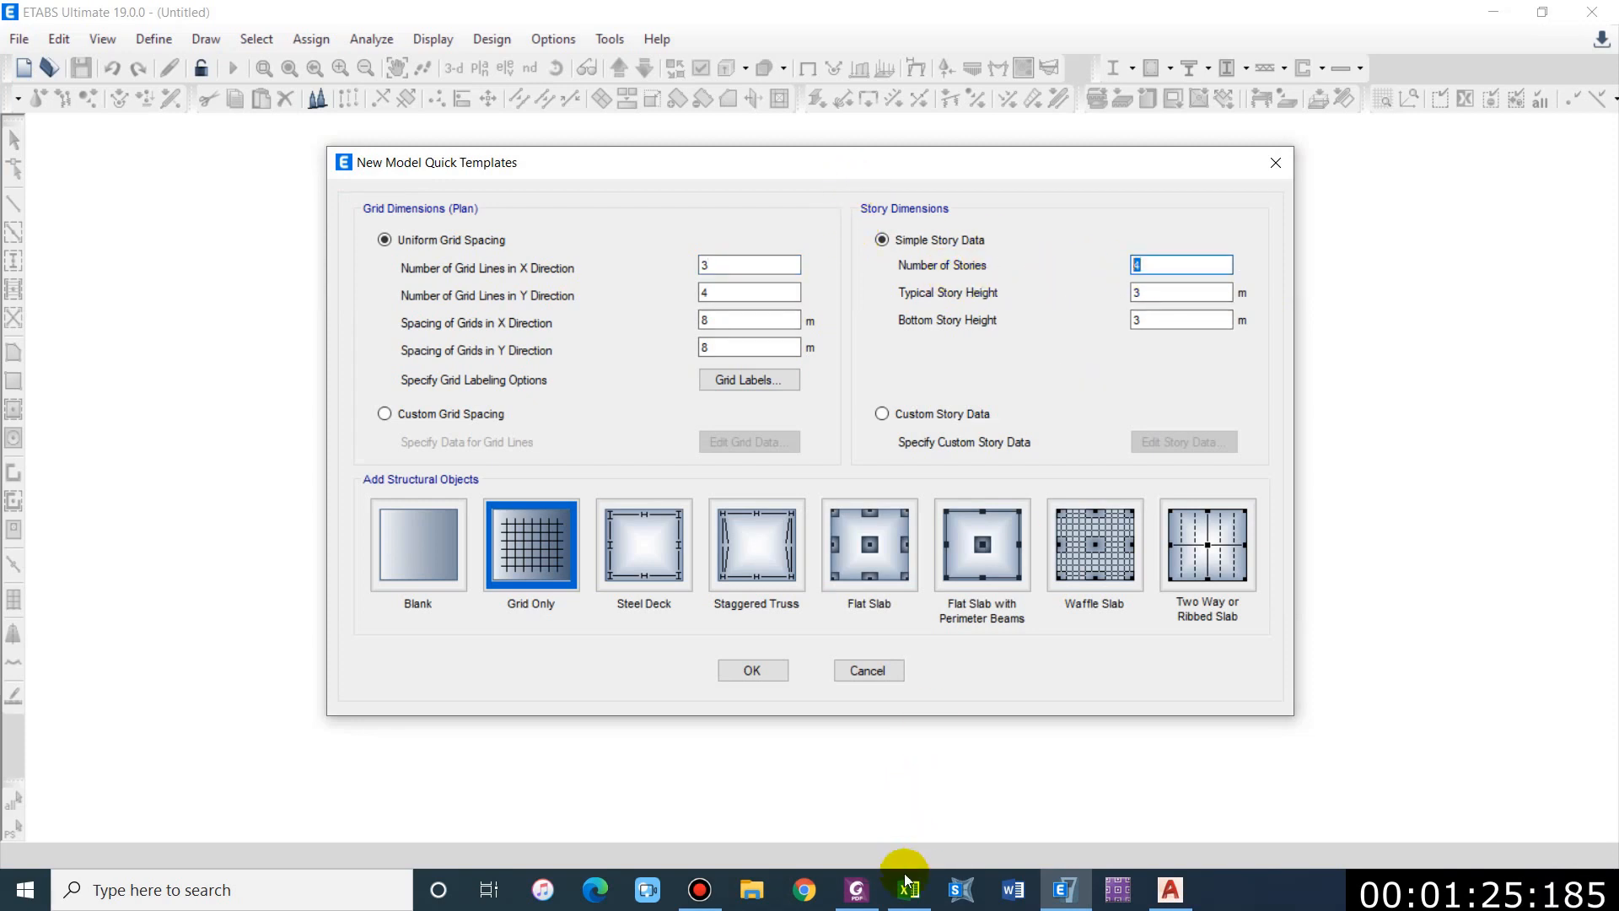
{"action": "left_click", "coordinate": [1170, 890]}
{"action": "scroll", "coordinate": [716, 430], "scroll_direction": "up", "scroll_amount": 2}
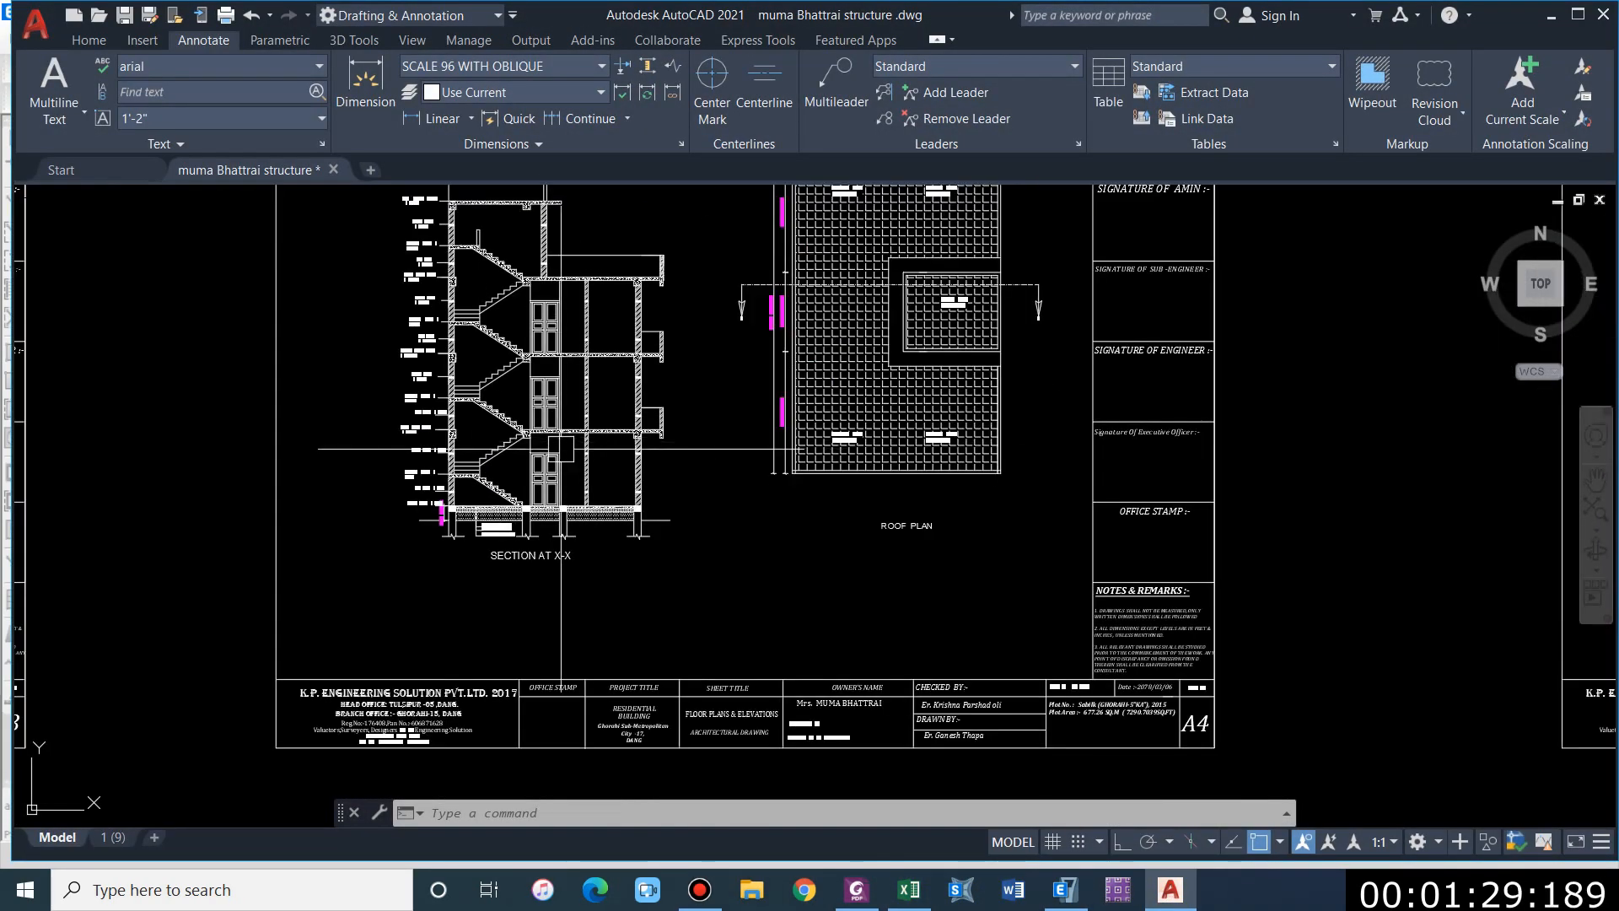
{"action": "left_click", "coordinate": [1550, 15]}
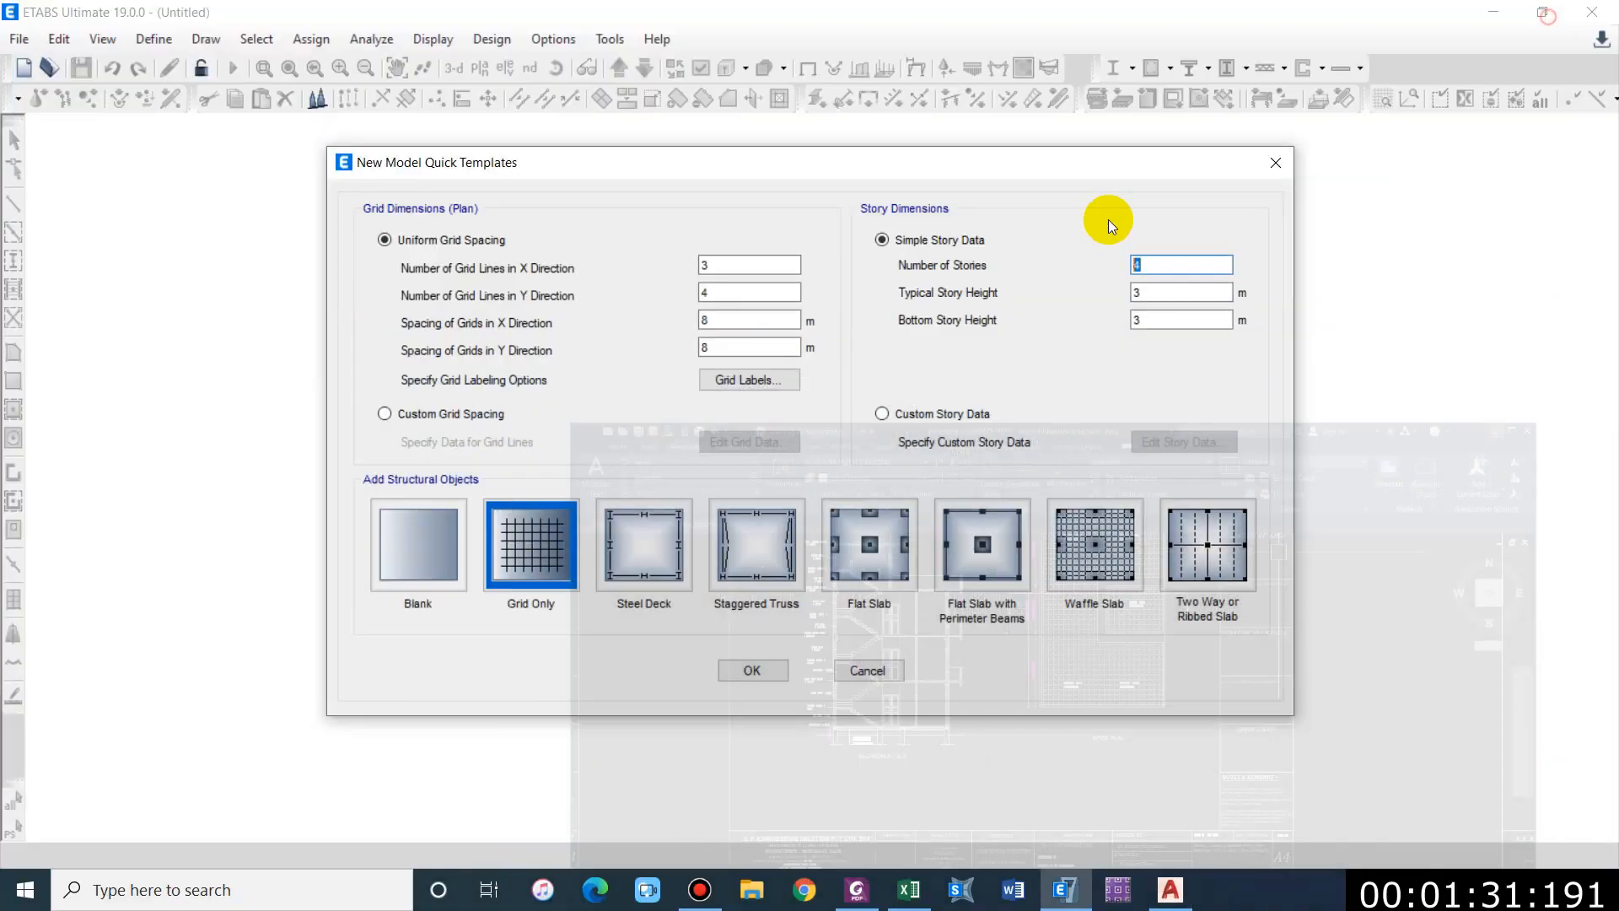
Step: Look up the first floor level on the AutoCAD section and set the typical story height in ETABS to 10'5
{"action": "left_click", "coordinate": [1172, 892]}
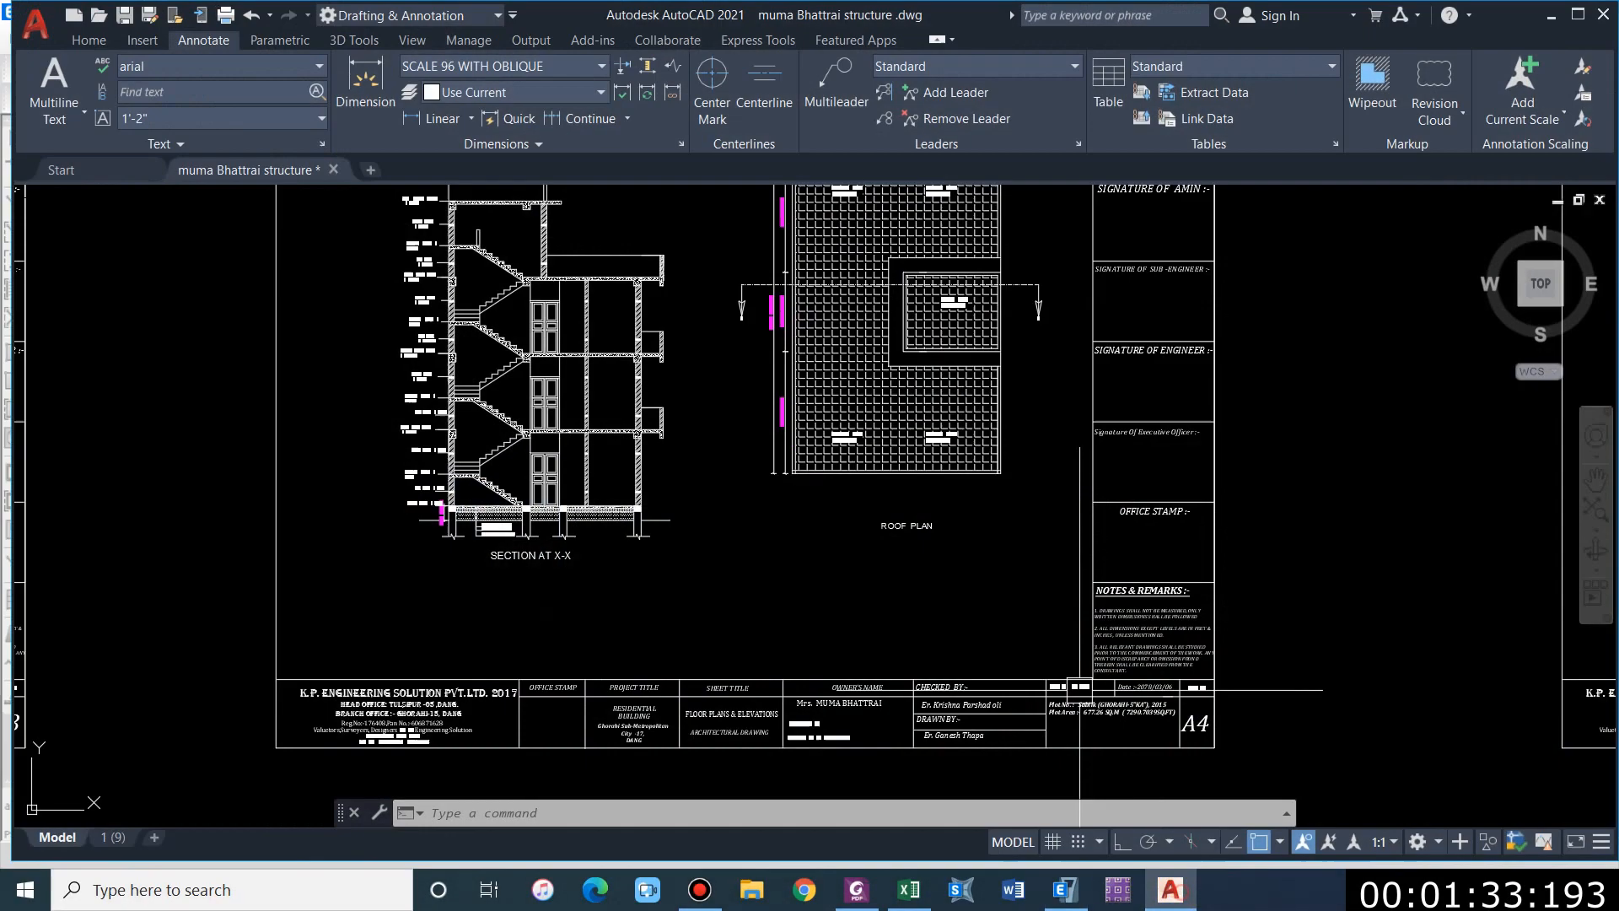
{"action": "scroll", "coordinate": [523, 455], "scroll_direction": "up", "scroll_amount": 4}
{"action": "scroll", "coordinate": [537, 449], "scroll_direction": "up", "scroll_amount": 3}
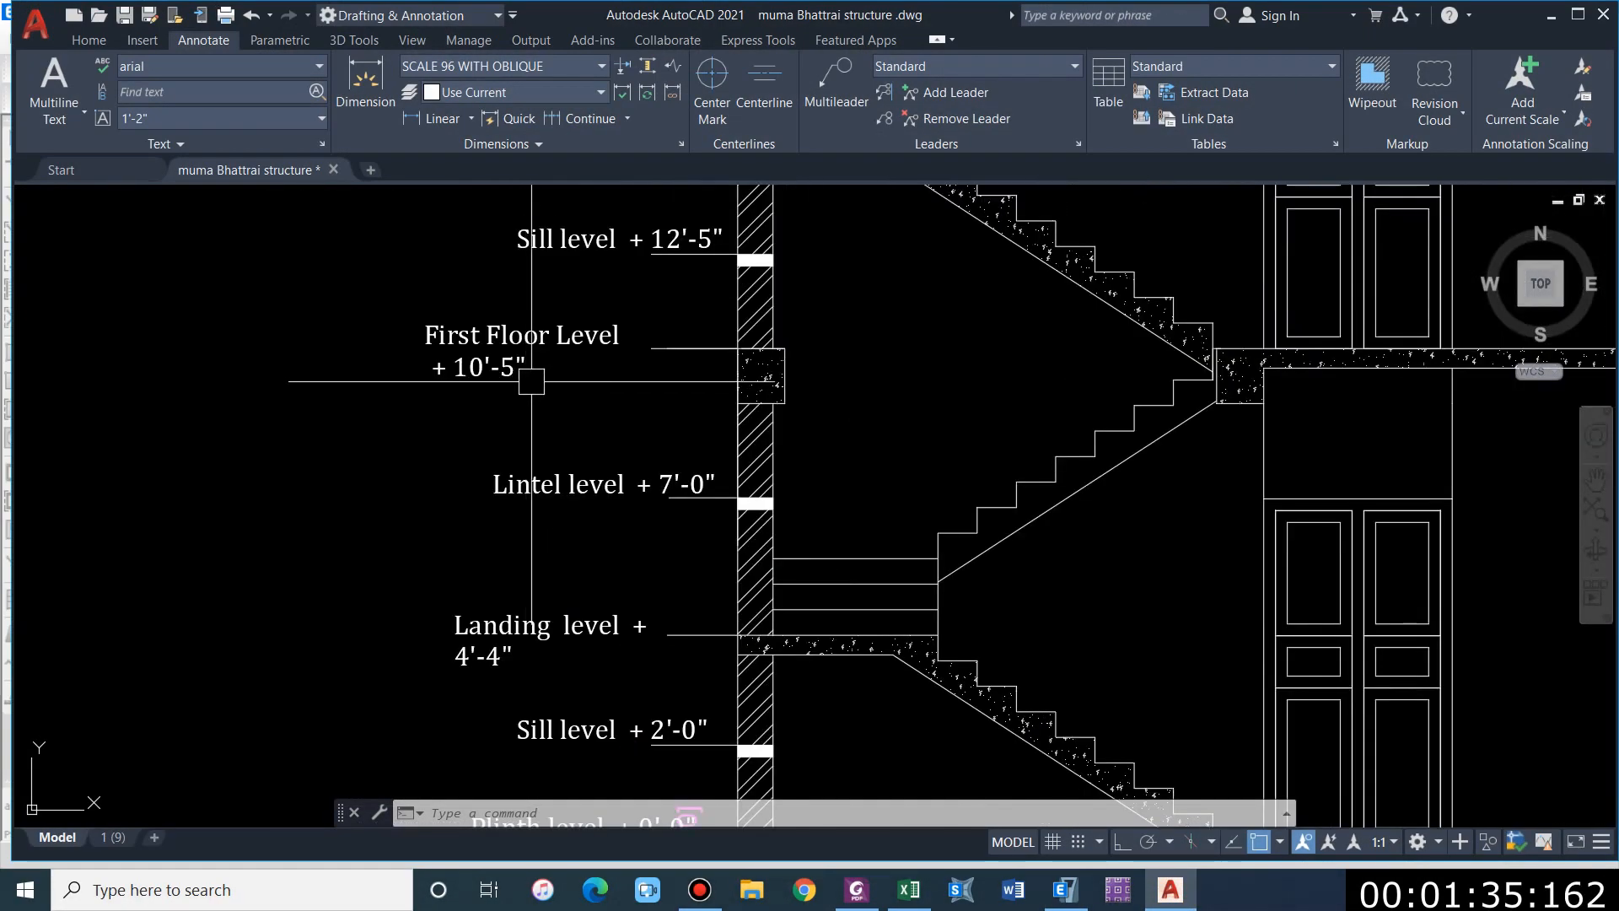
{"action": "scroll", "coordinate": [423, 333], "scroll_direction": "down", "scroll_amount": 2}
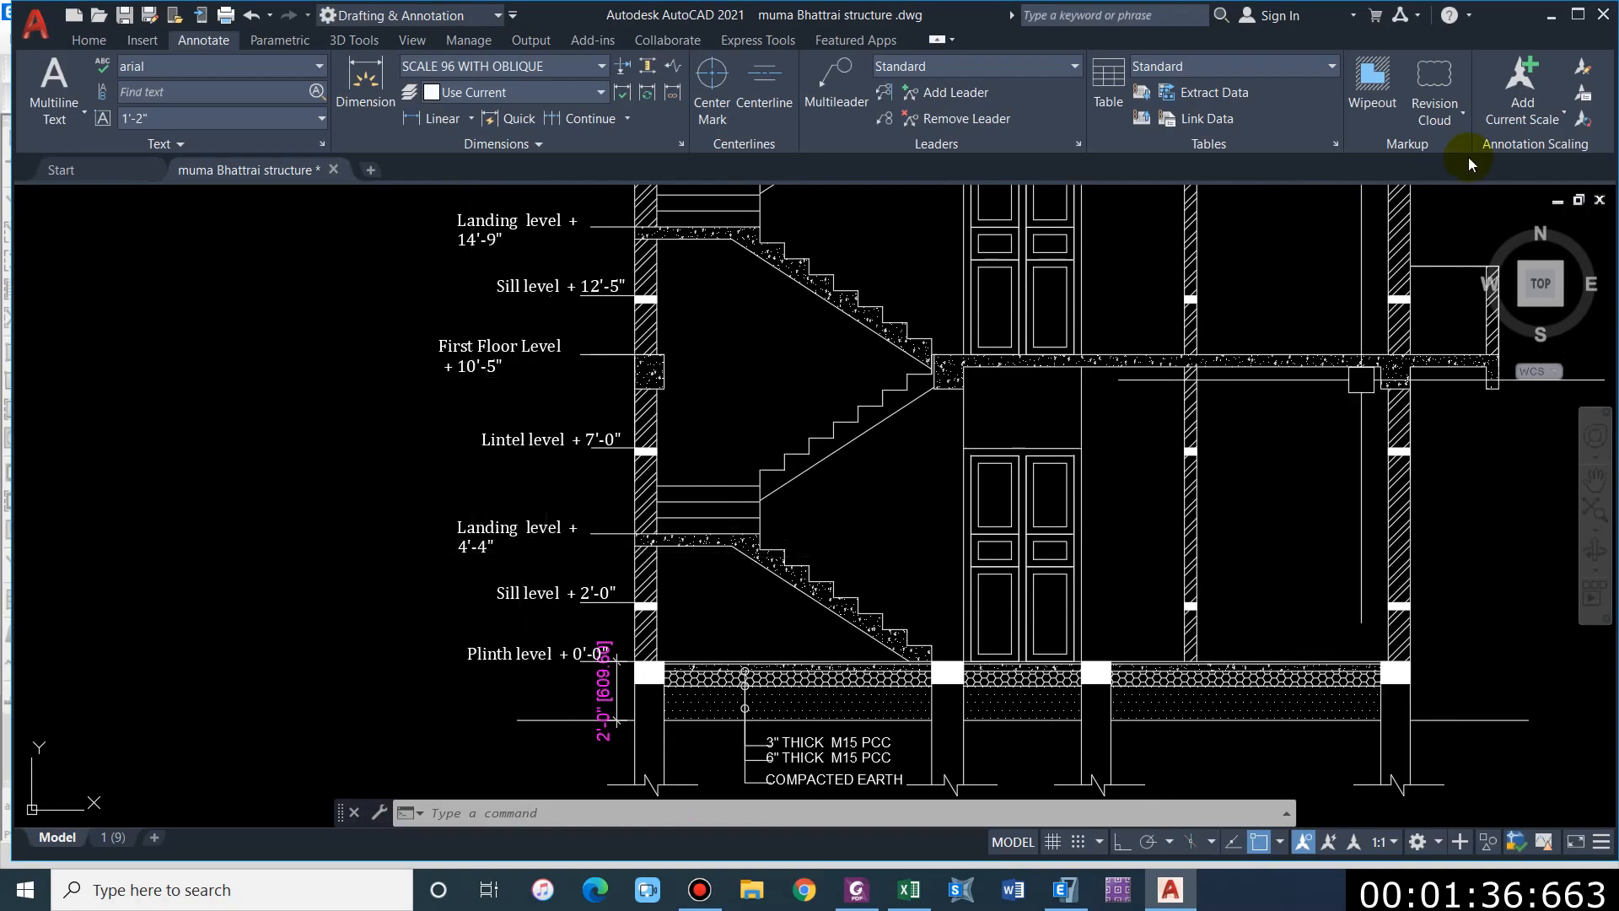
{"action": "left_click", "coordinate": [1553, 15]}
{"action": "left_click_drag", "start_coordinate": [1167, 297], "coordinate": [1019, 277]}
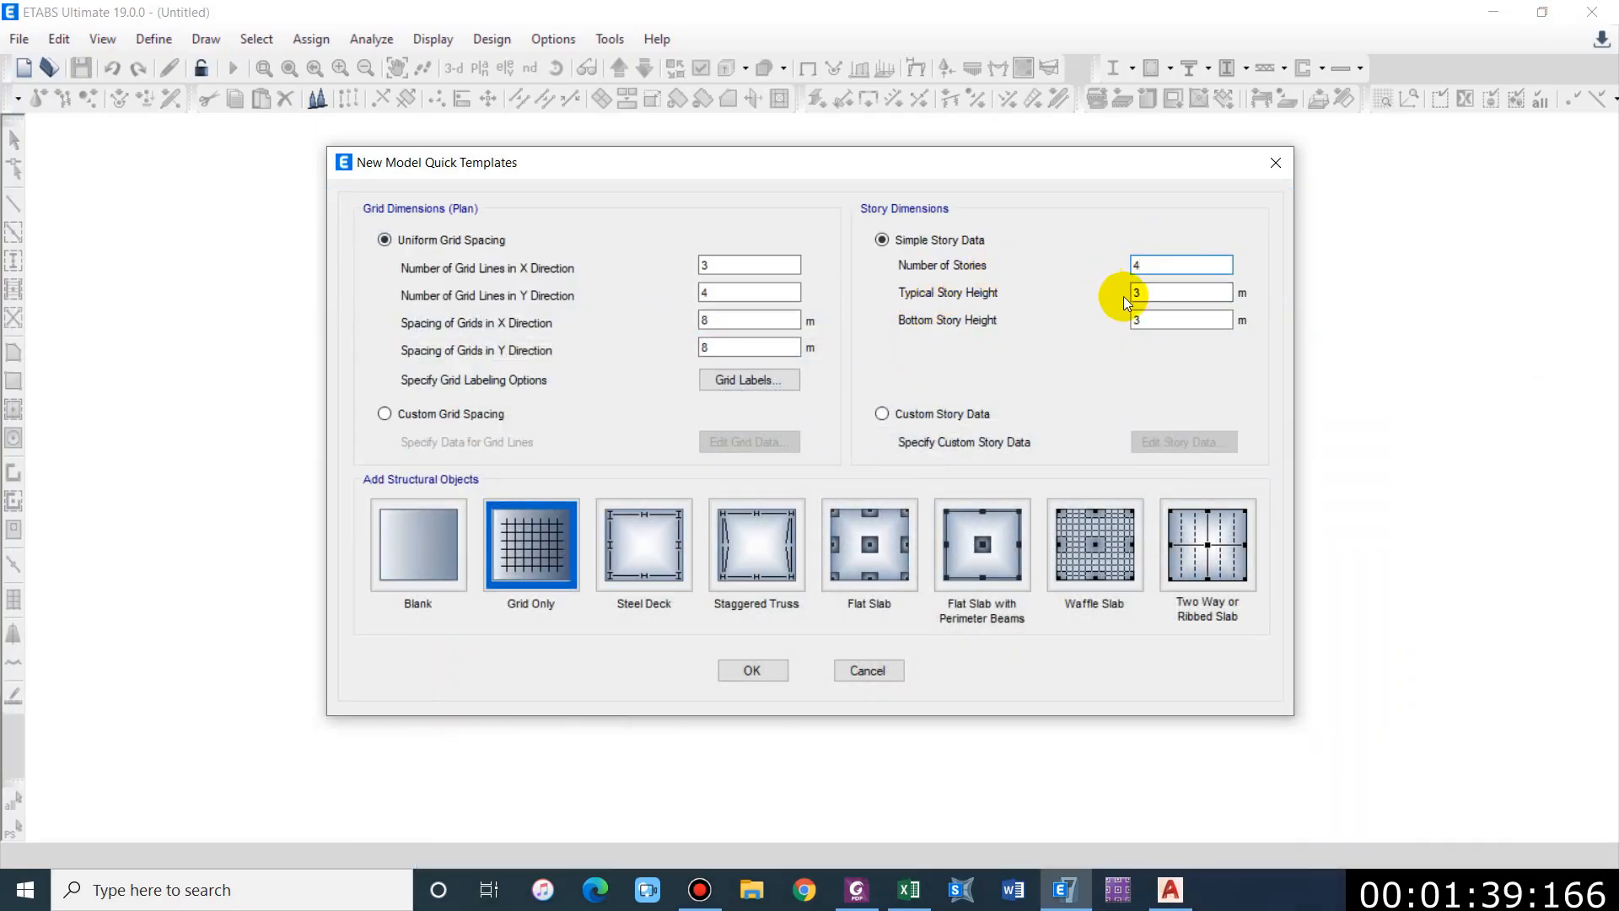
{"action": "type", "text": "10'5"}
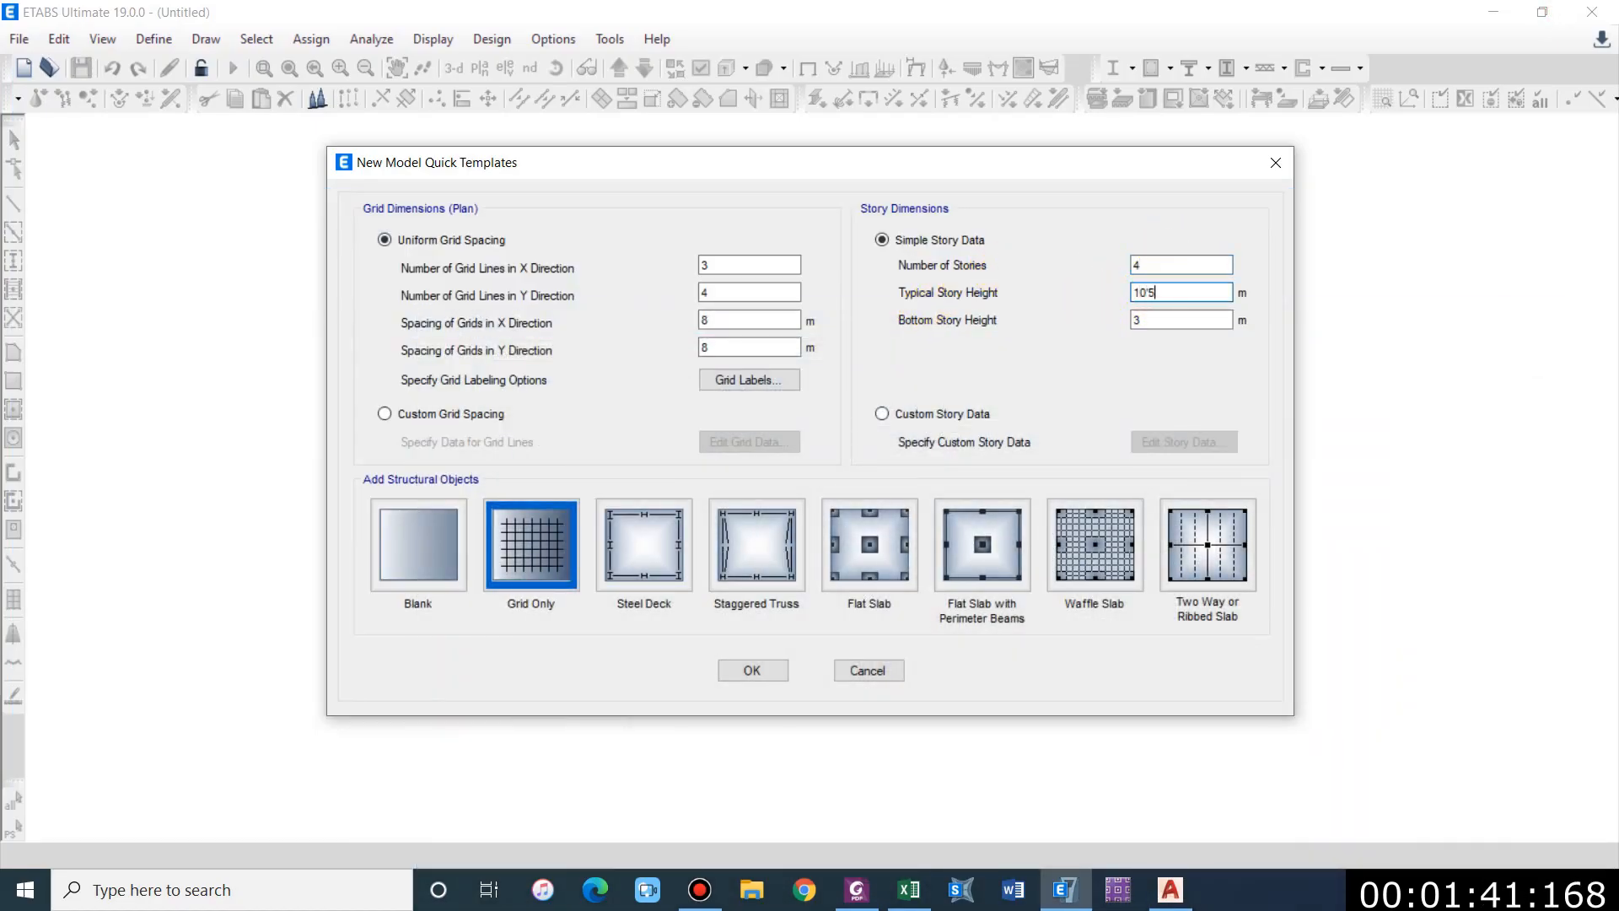
Step: Set the bottom story height to 3.175 m and create the four-story, grid-only model
{"action": "left_click_drag", "start_coordinate": [1155, 315], "coordinate": [974, 293]}
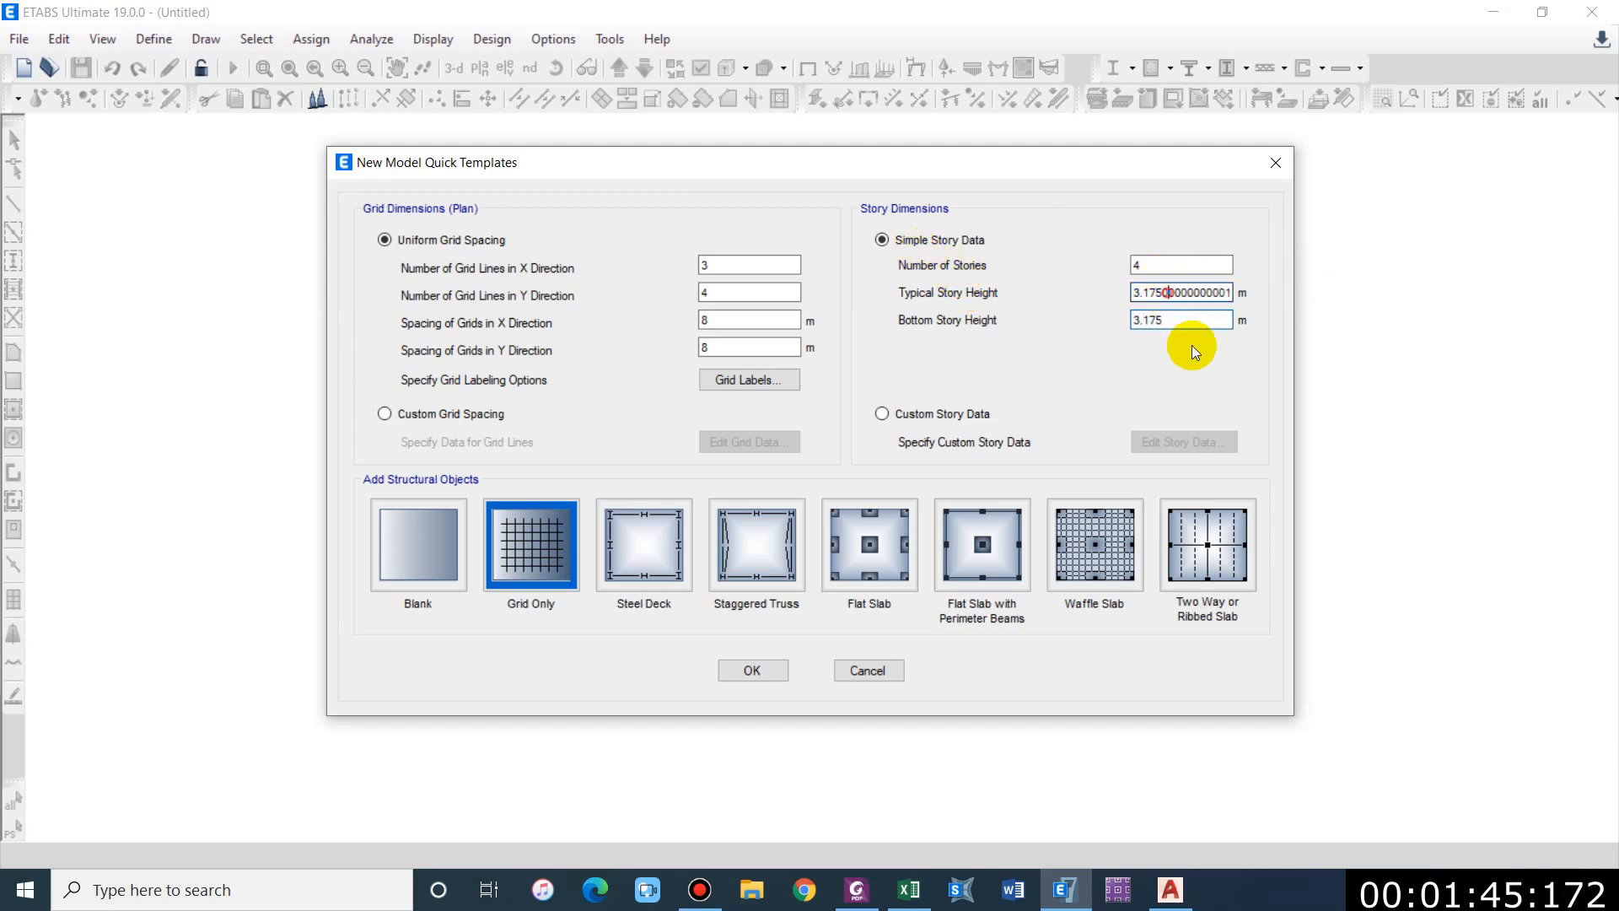
{"action": "left_click", "coordinate": [1167, 265]}
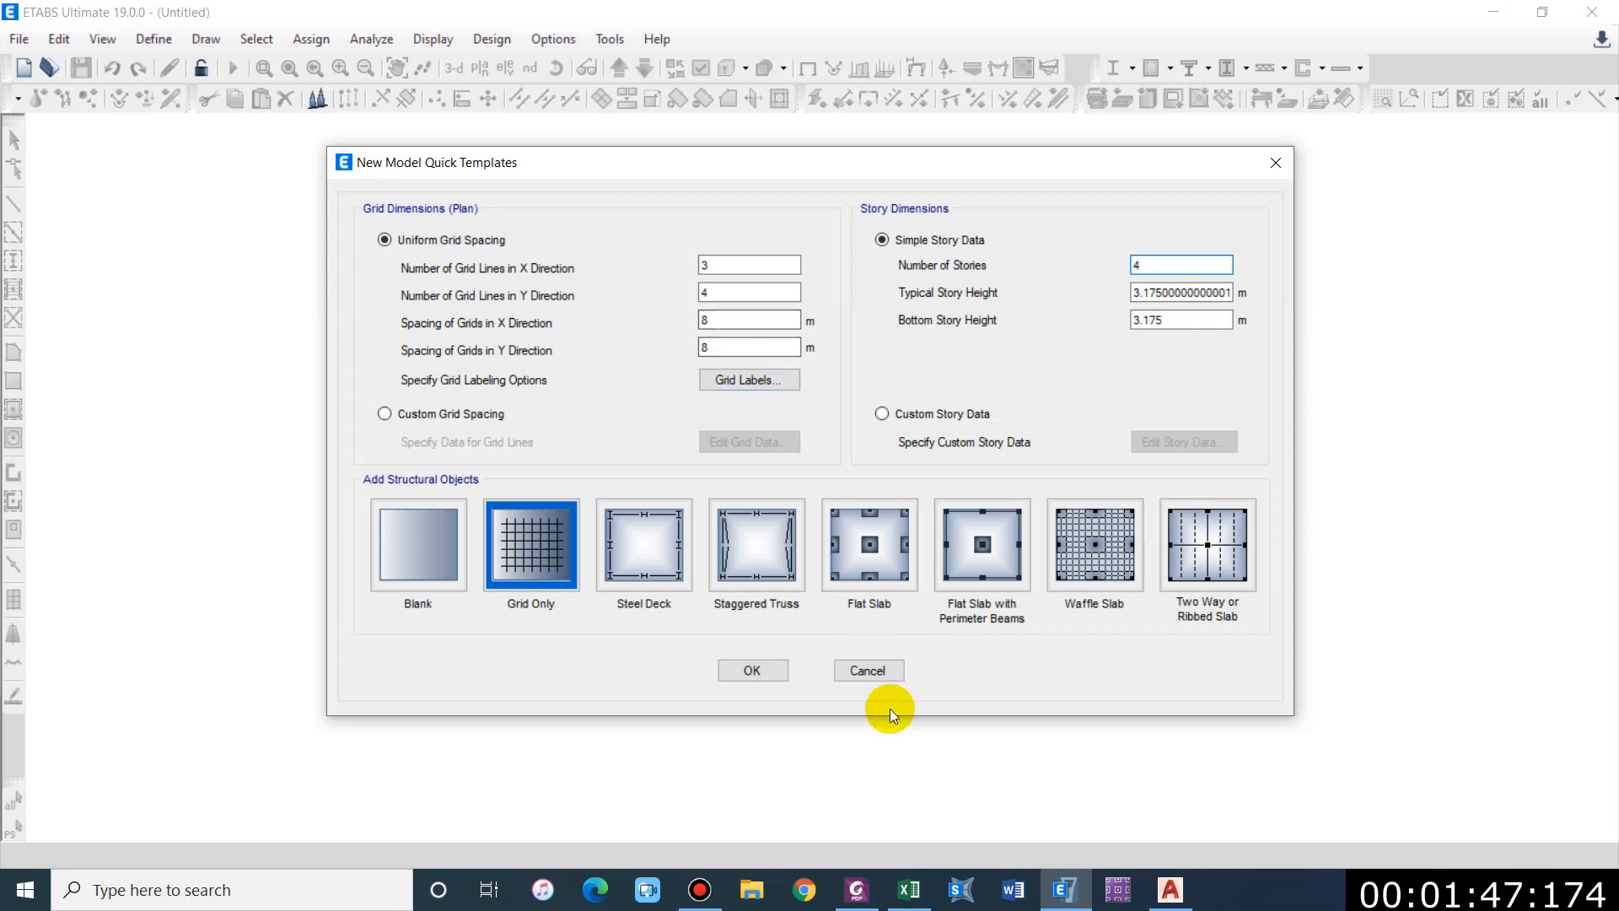
{"action": "left_click", "coordinate": [755, 671]}
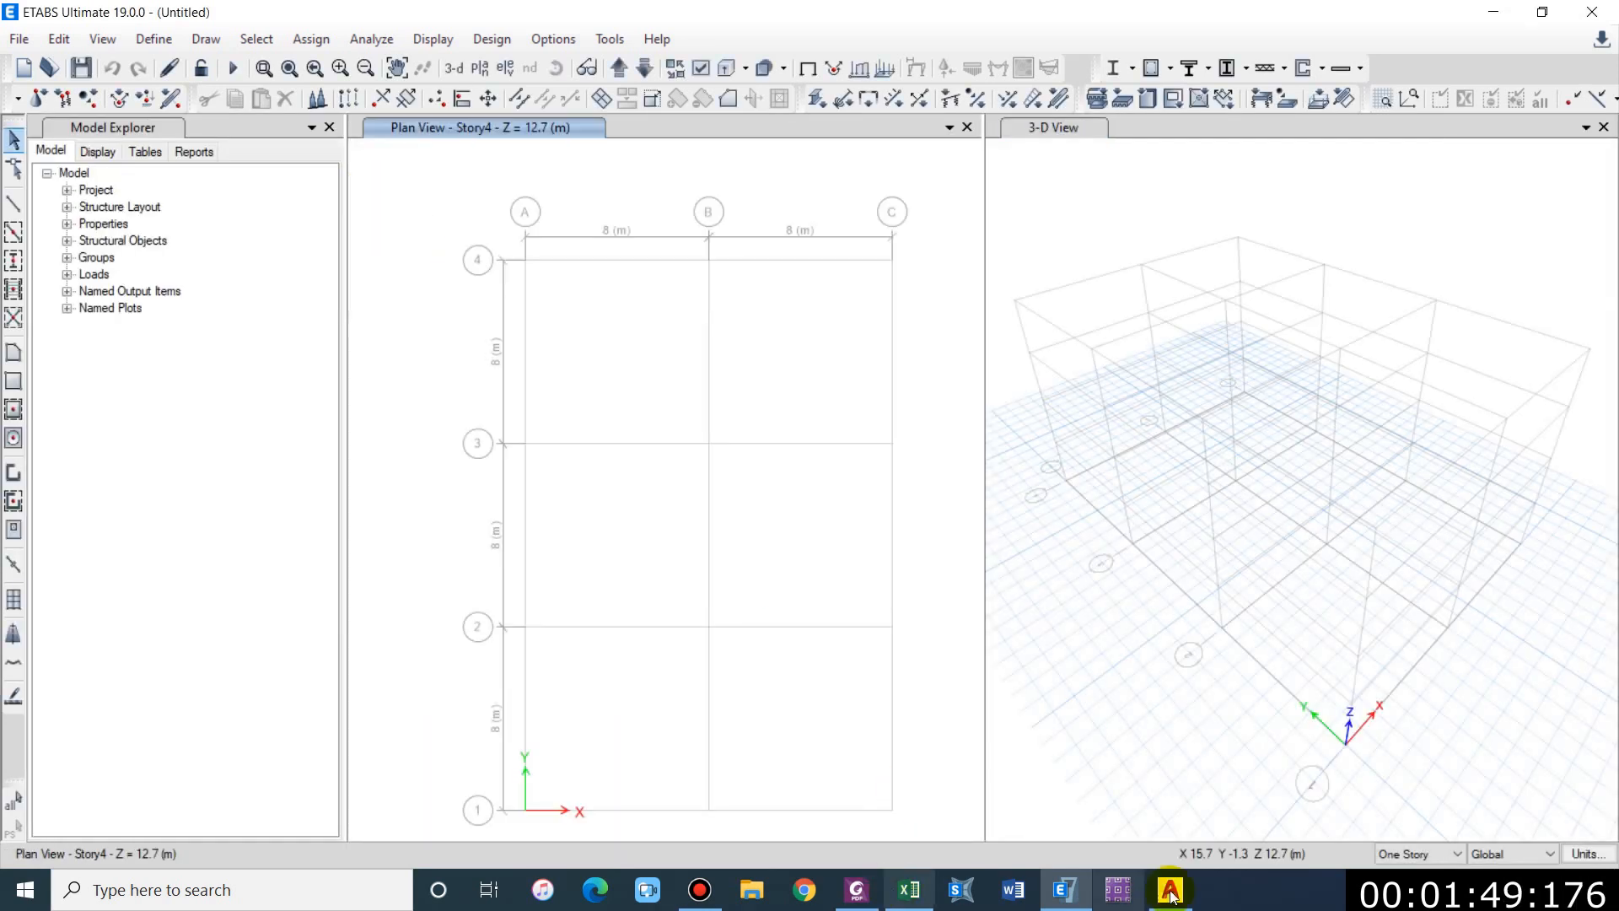
Step: Check the X-direction column spacing dimensions above the ground floor plan in AutoCAD and return to ETABS
{"action": "left_click", "coordinate": [1169, 888]}
{"action": "scroll", "coordinate": [644, 401], "scroll_direction": "up", "scroll_amount": 2}
{"action": "scroll", "coordinate": [528, 363], "scroll_direction": "down", "scroll_amount": 2}
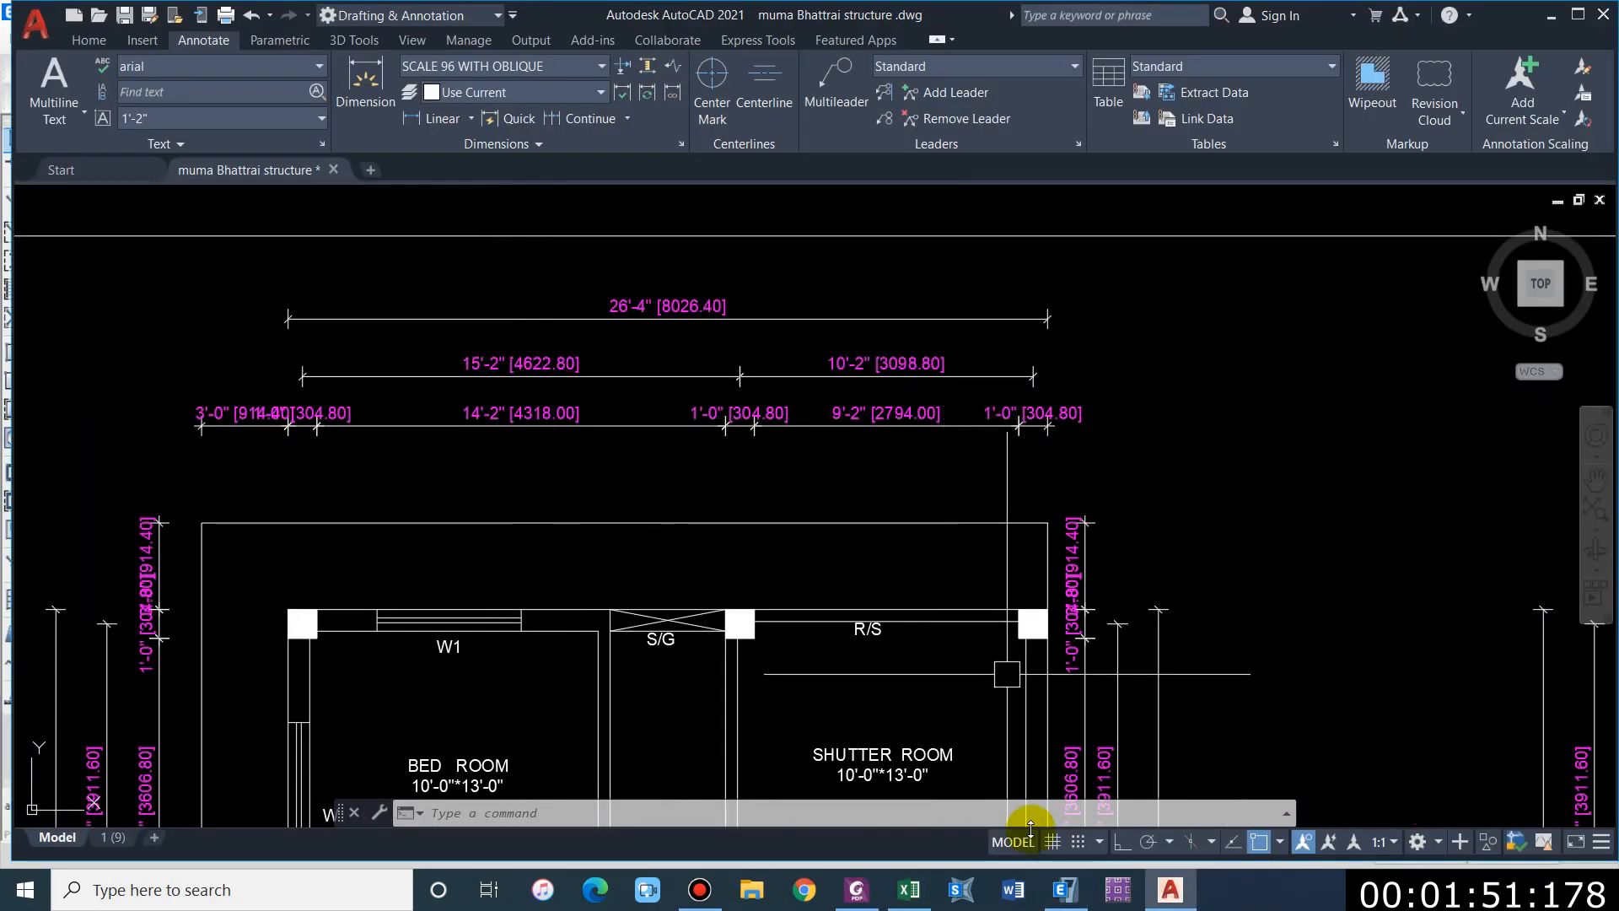
{"action": "left_click", "coordinate": [1066, 889]}
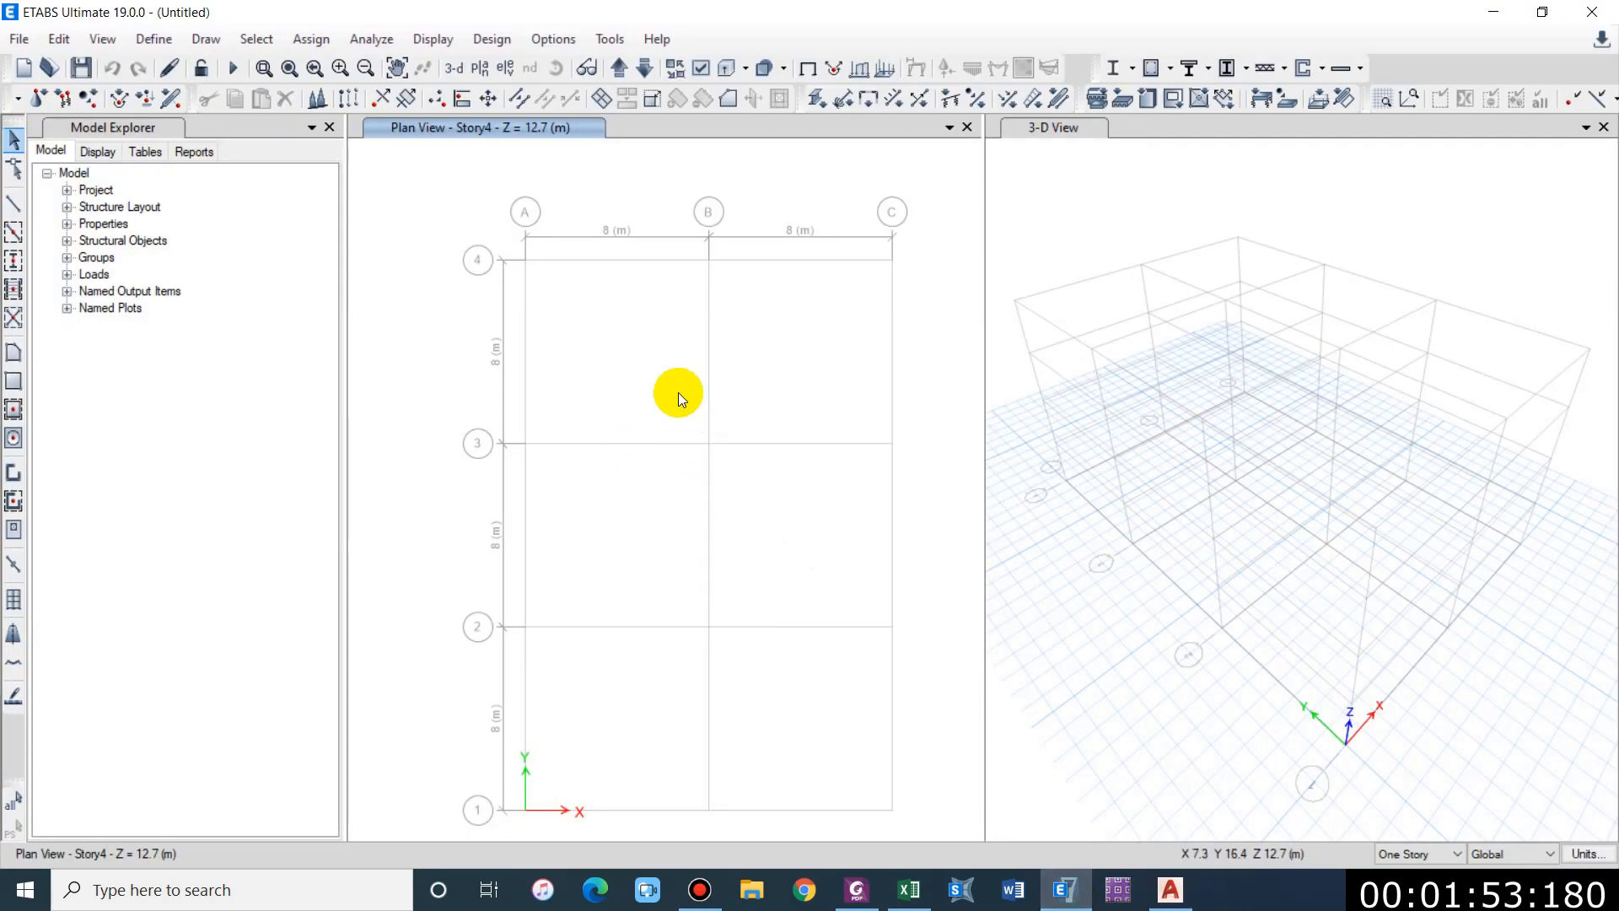
Step: Close the Model Explorer and open the data of grid system G1 for editing
{"action": "left_click", "coordinate": [329, 128]}
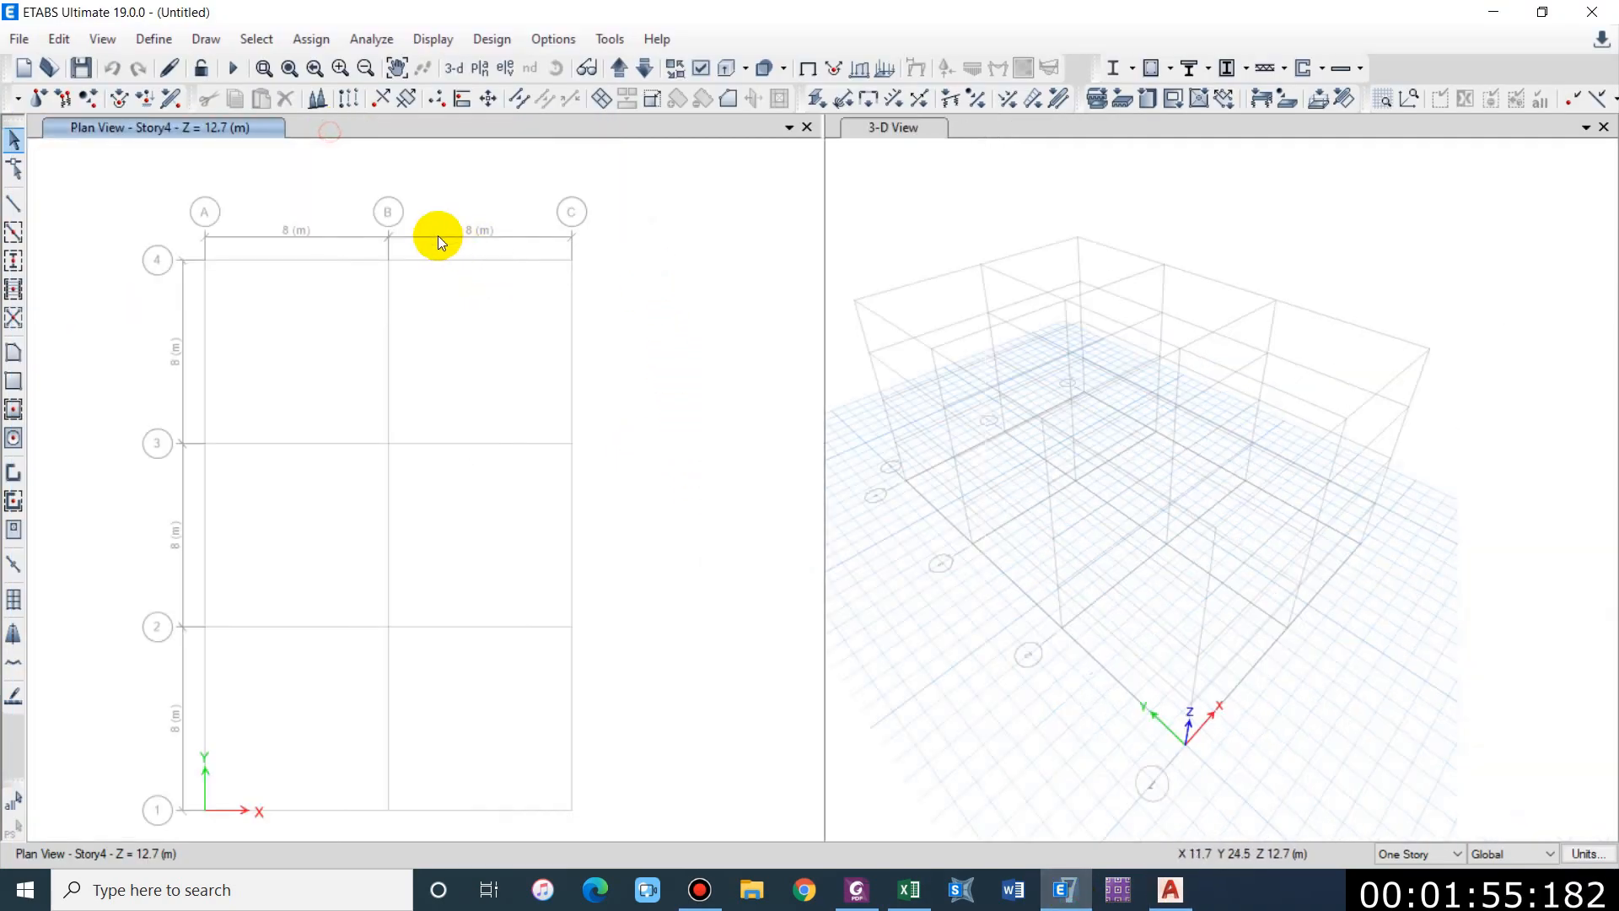
{"action": "right_click", "coordinate": [439, 237]}
{"action": "left_click", "coordinate": [516, 248]}
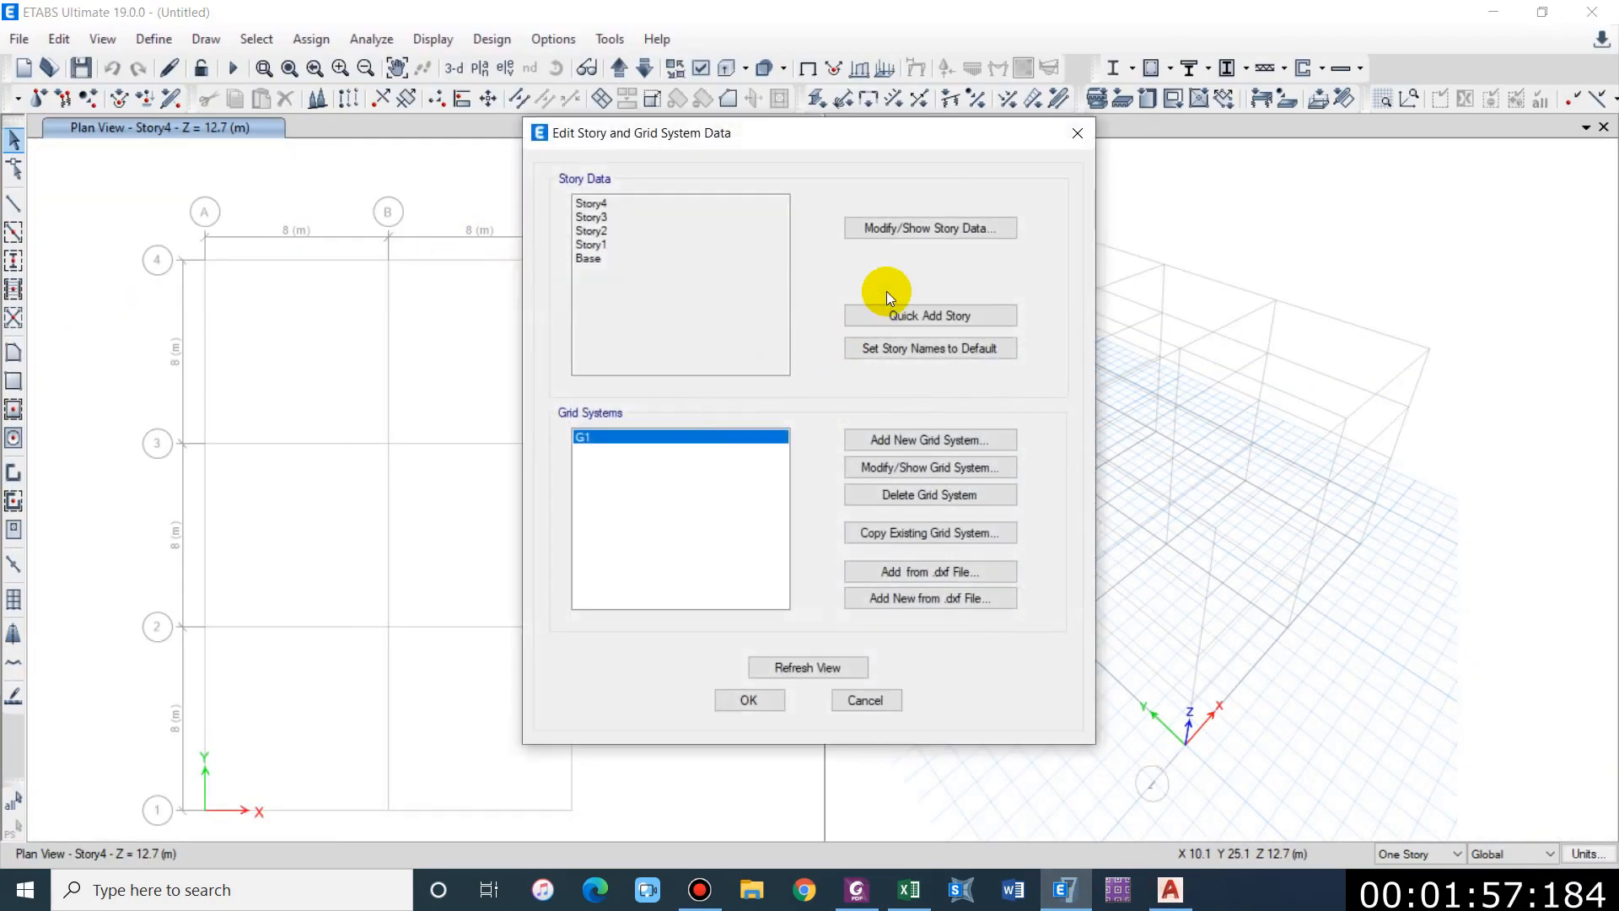
{"action": "left_click", "coordinate": [931, 465]}
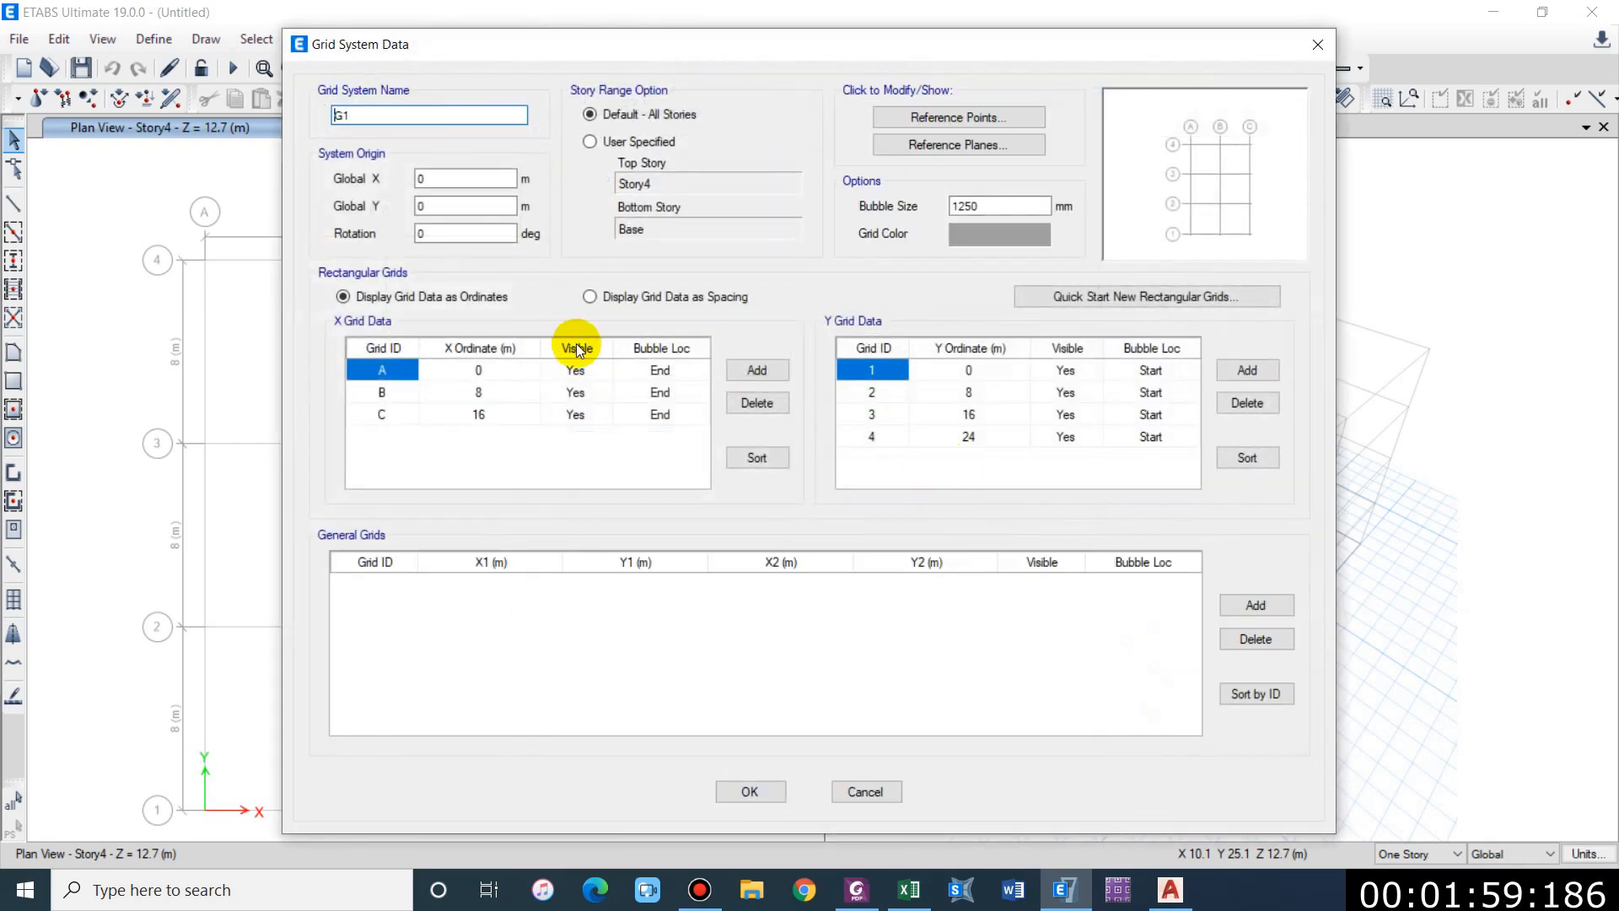
Step: Look up the first X-direction column spacing in AutoCAD and set grid B's X ordinate to 4.62 m in ETABS
{"action": "left_click", "coordinate": [488, 391]}
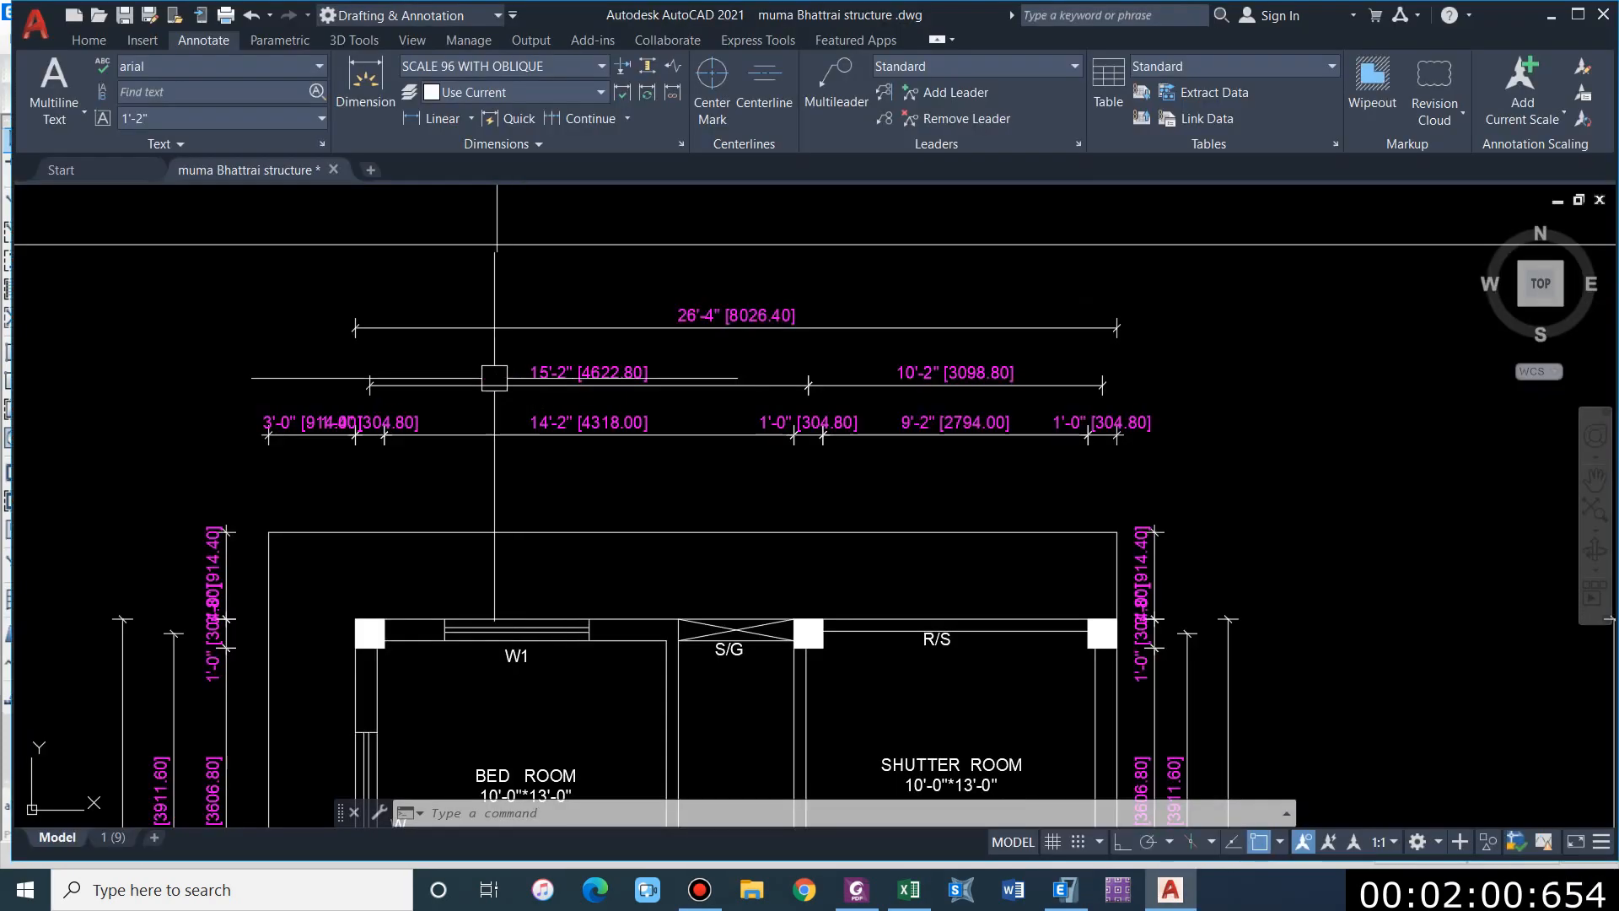
{"action": "scroll", "coordinate": [504, 377], "scroll_direction": "up", "scroll_amount": 2}
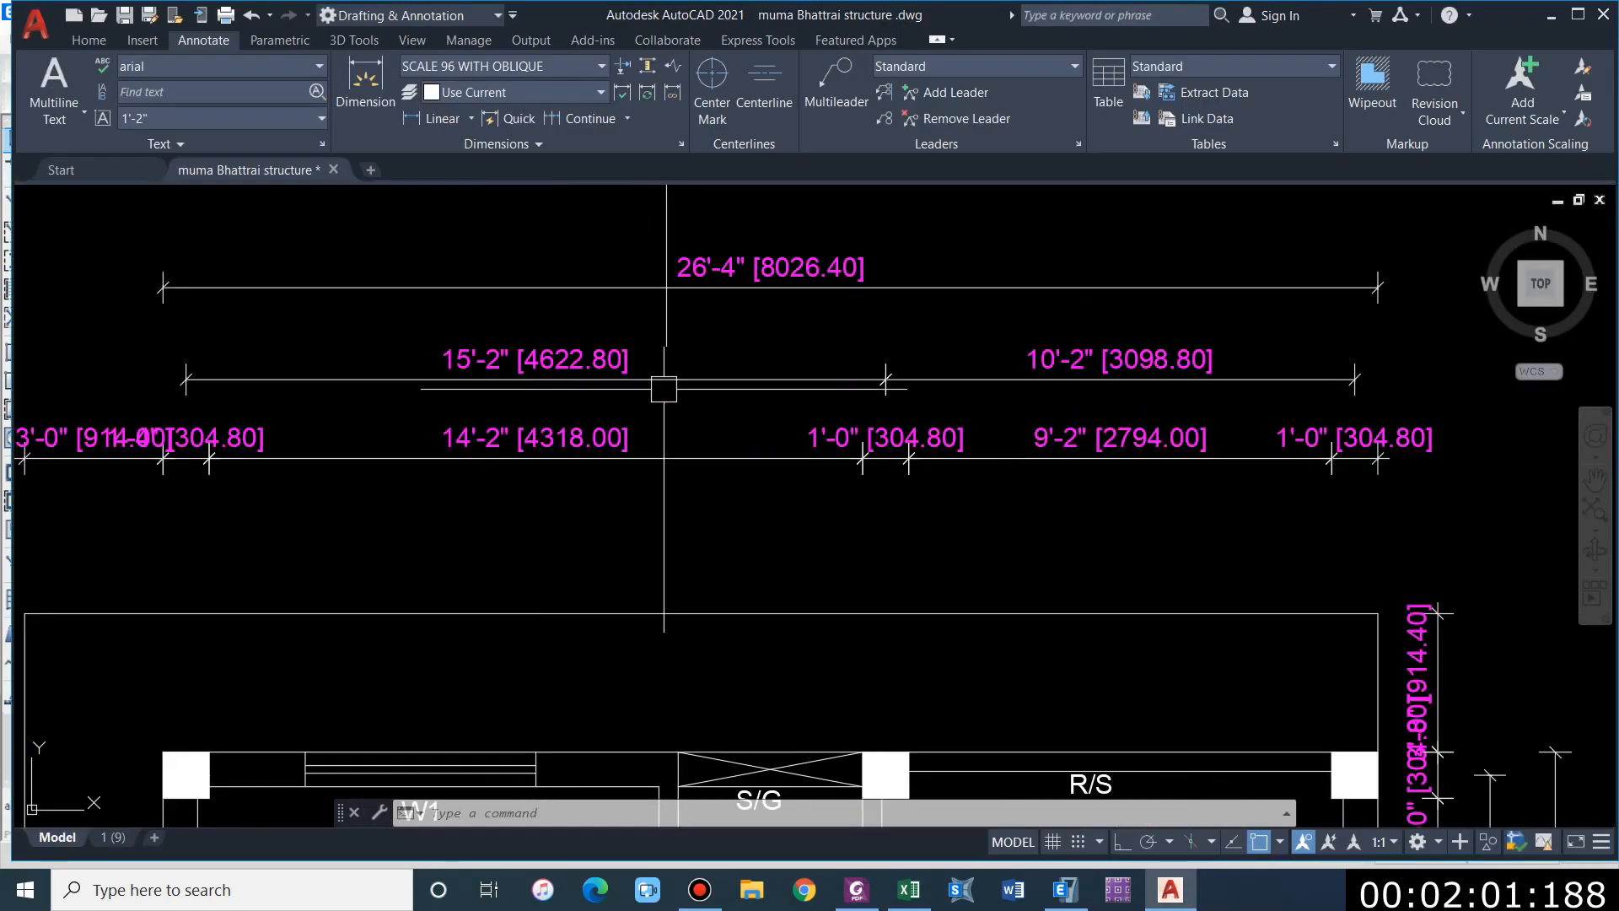
{"action": "scroll", "coordinate": [503, 377], "scroll_direction": "down", "scroll_amount": 2}
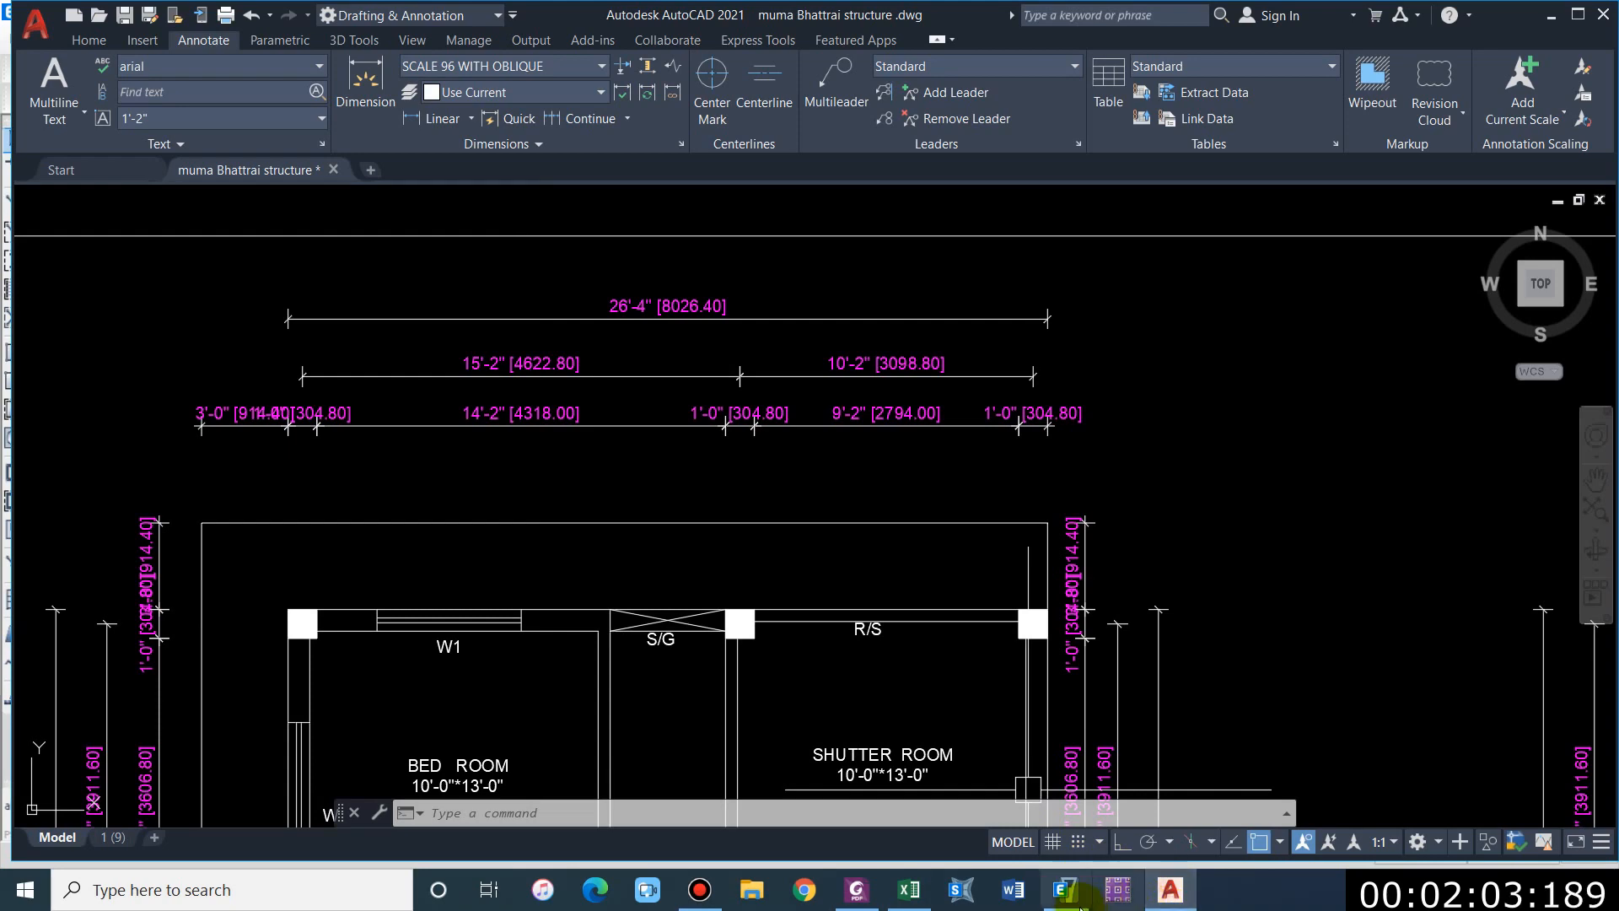
{"action": "left_click", "coordinate": [1064, 890]}
{"action": "left_click", "coordinate": [727, 453]}
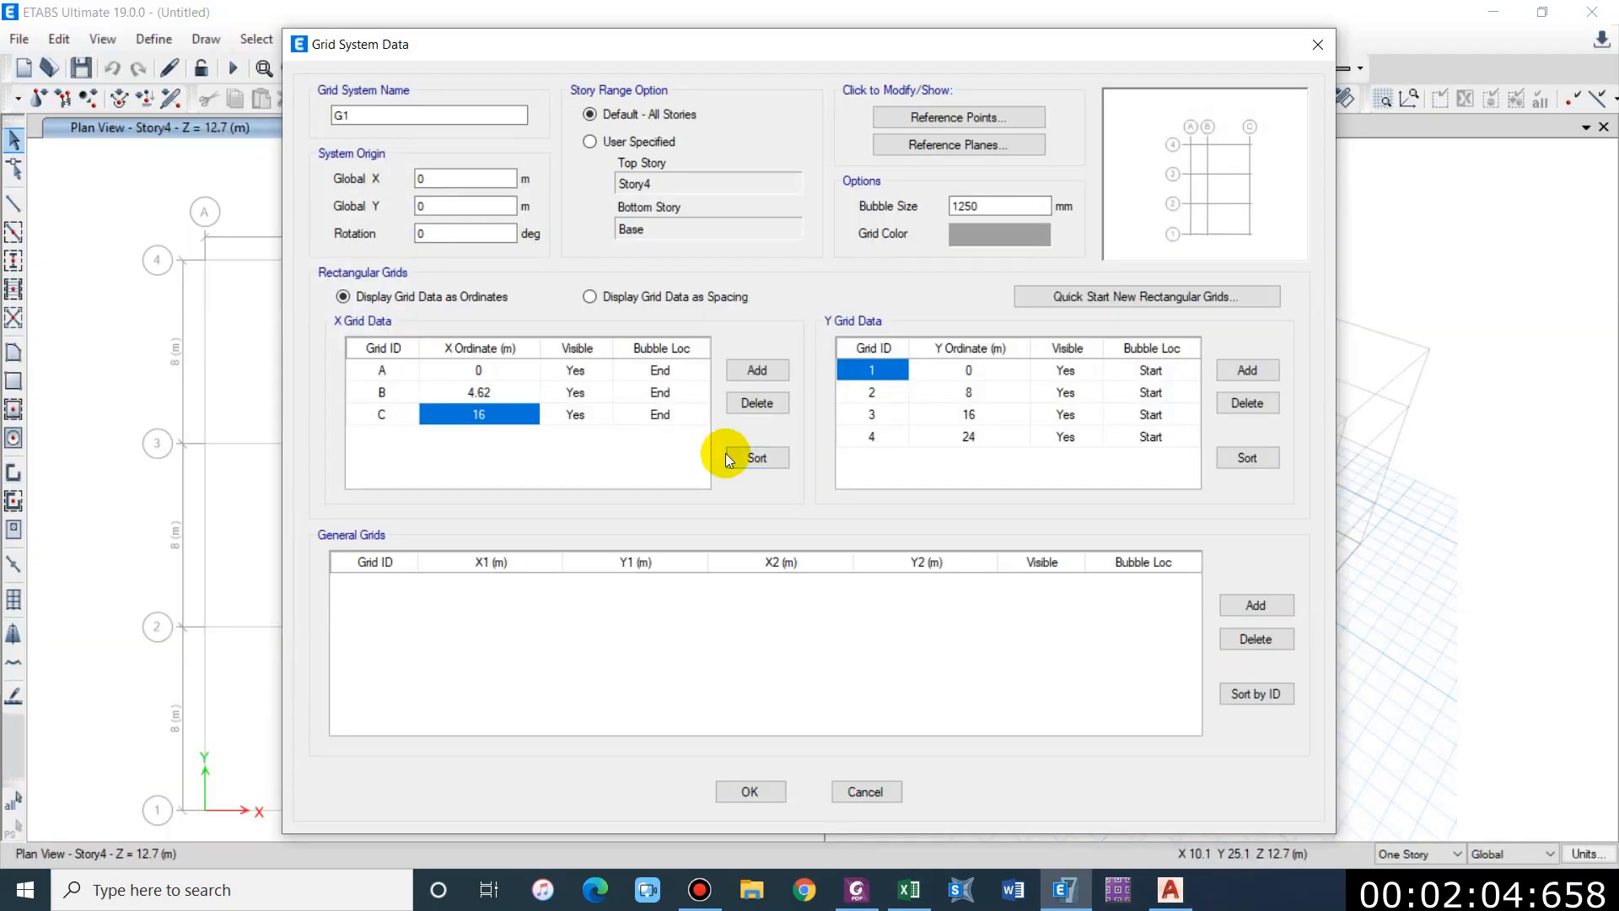
Step: Display the rectangular grid data as spacing instead of ordinates
{"action": "left_click", "coordinate": [677, 296]}
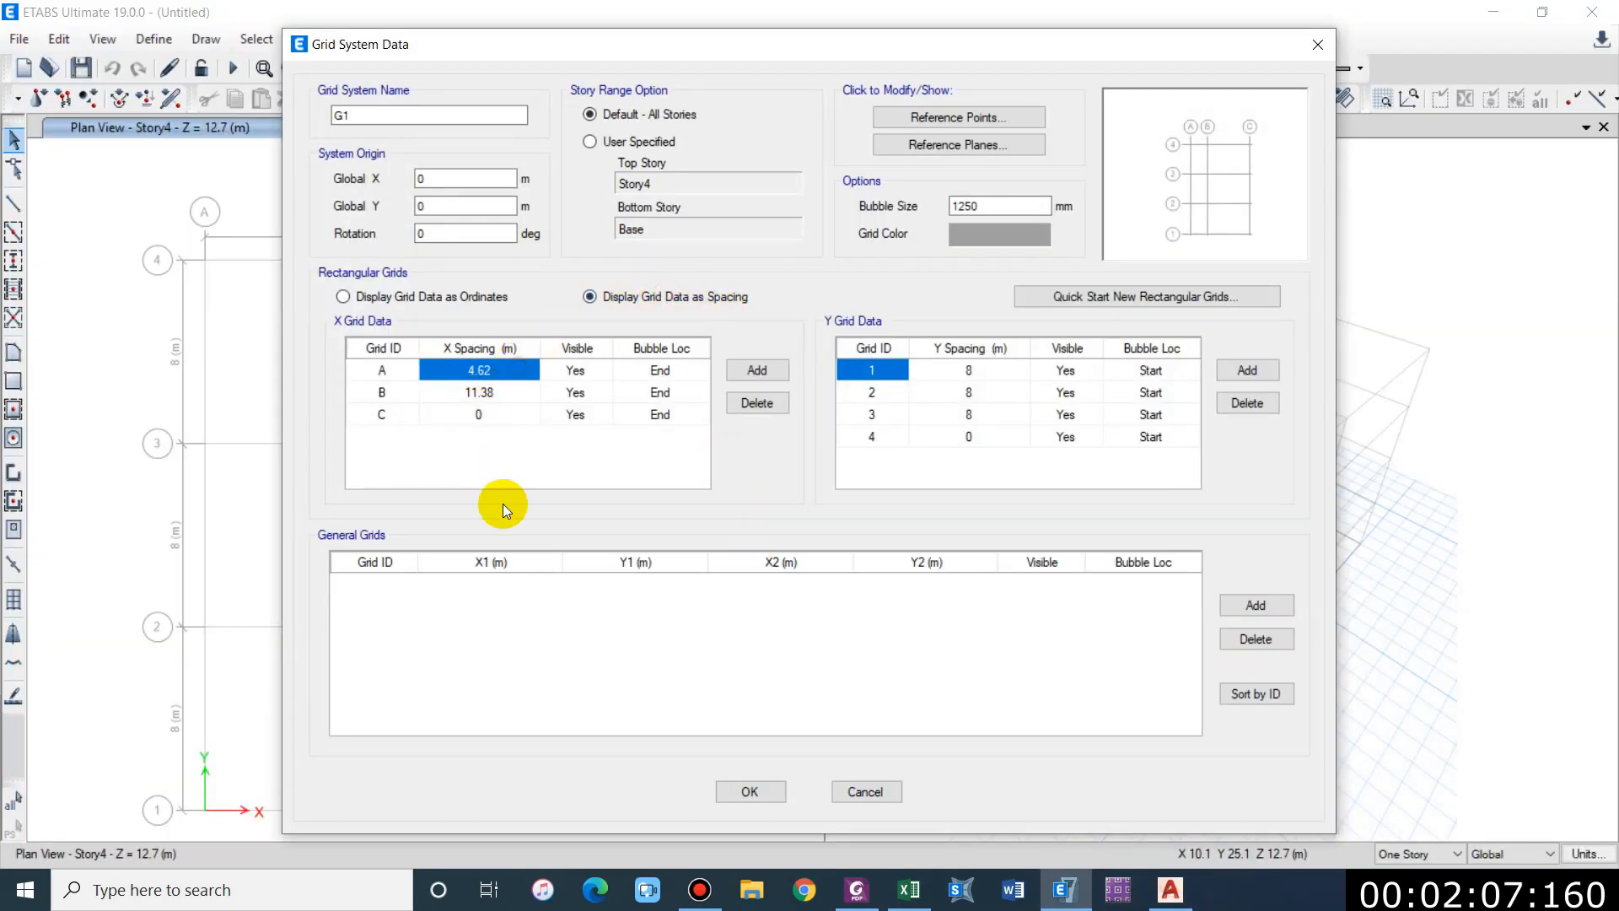
{"action": "left_click", "coordinate": [438, 299]}
{"action": "left_click", "coordinate": [628, 300]}
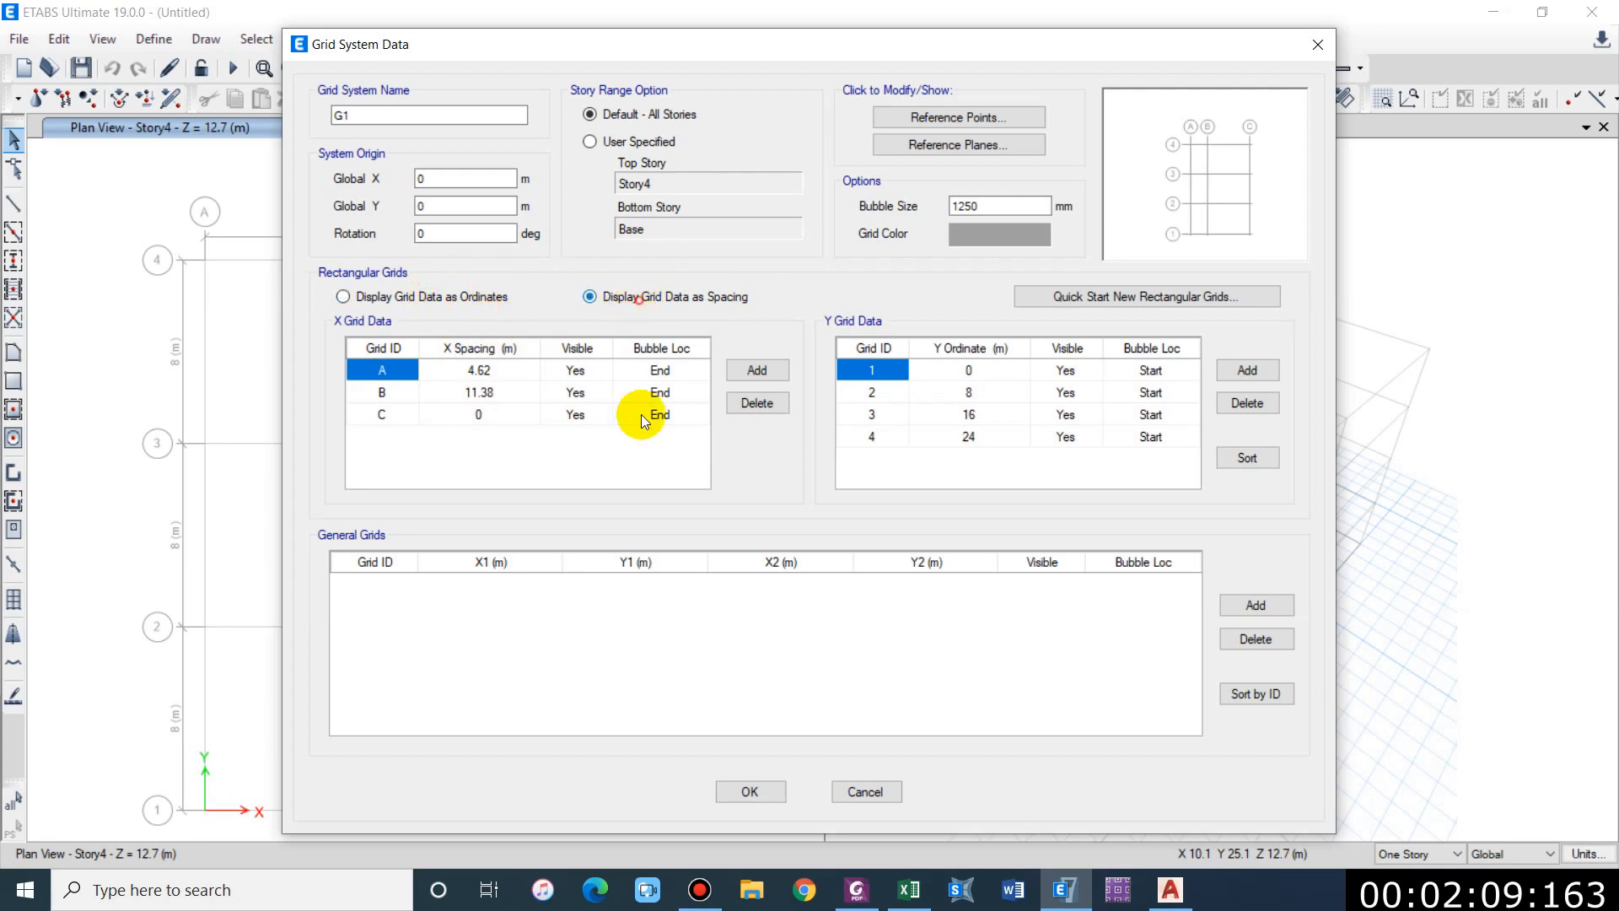
Step: Switch to AutoCAD and examine the two centre-to-centre column dimensions above the ground floor plan
{"action": "left_click", "coordinate": [857, 889]}
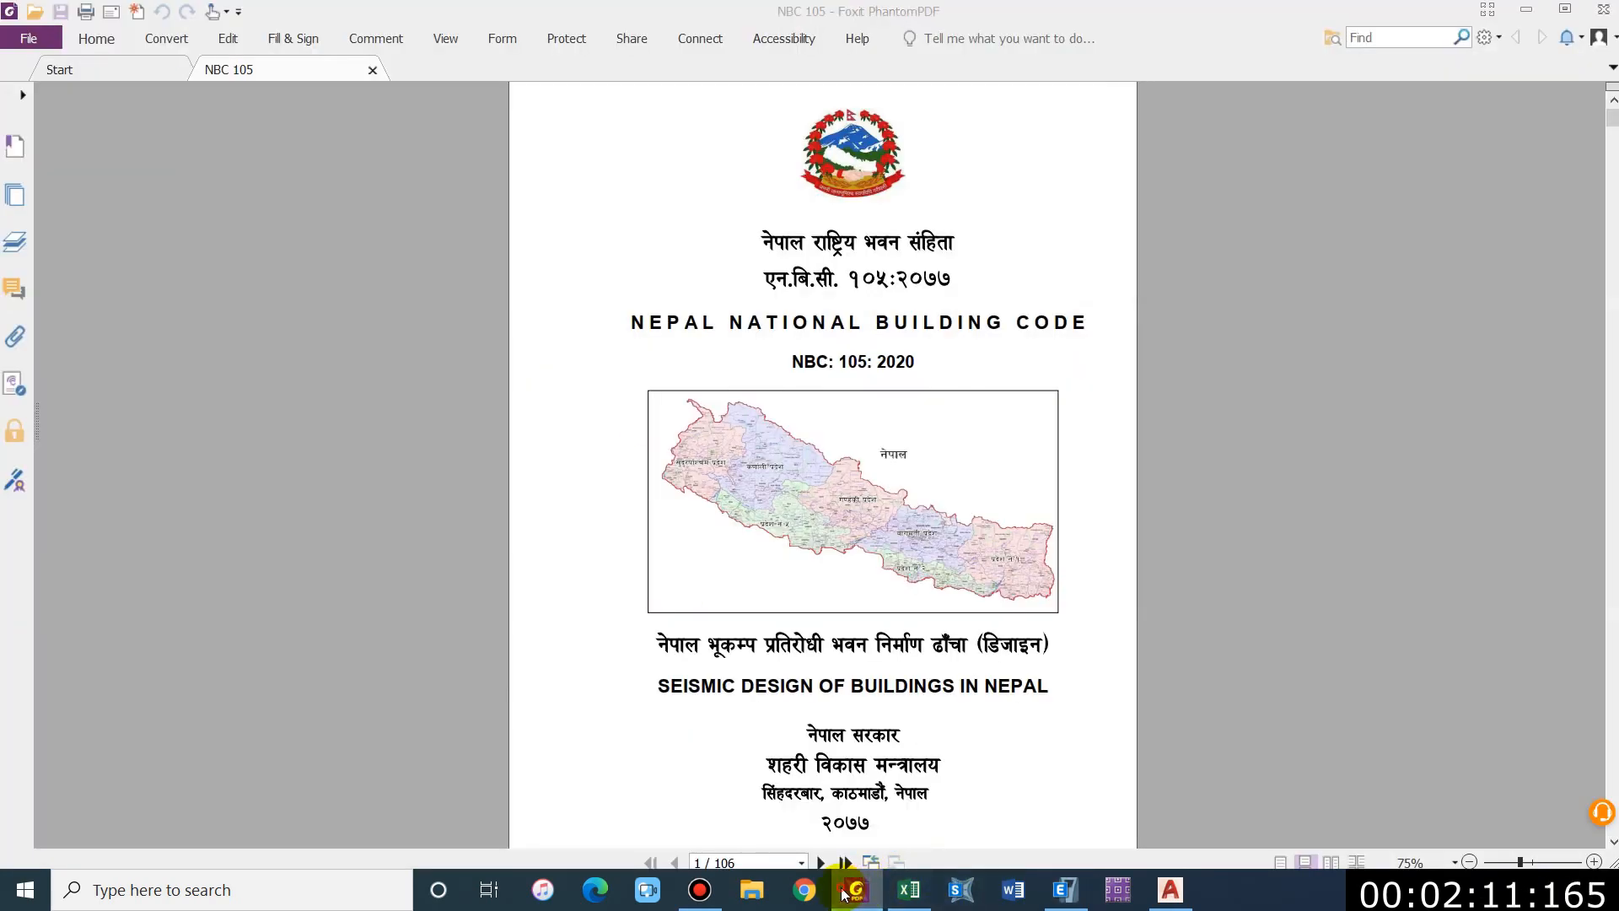
{"action": "left_click", "coordinate": [1086, 891]}
{"action": "left_click", "coordinate": [1166, 890]}
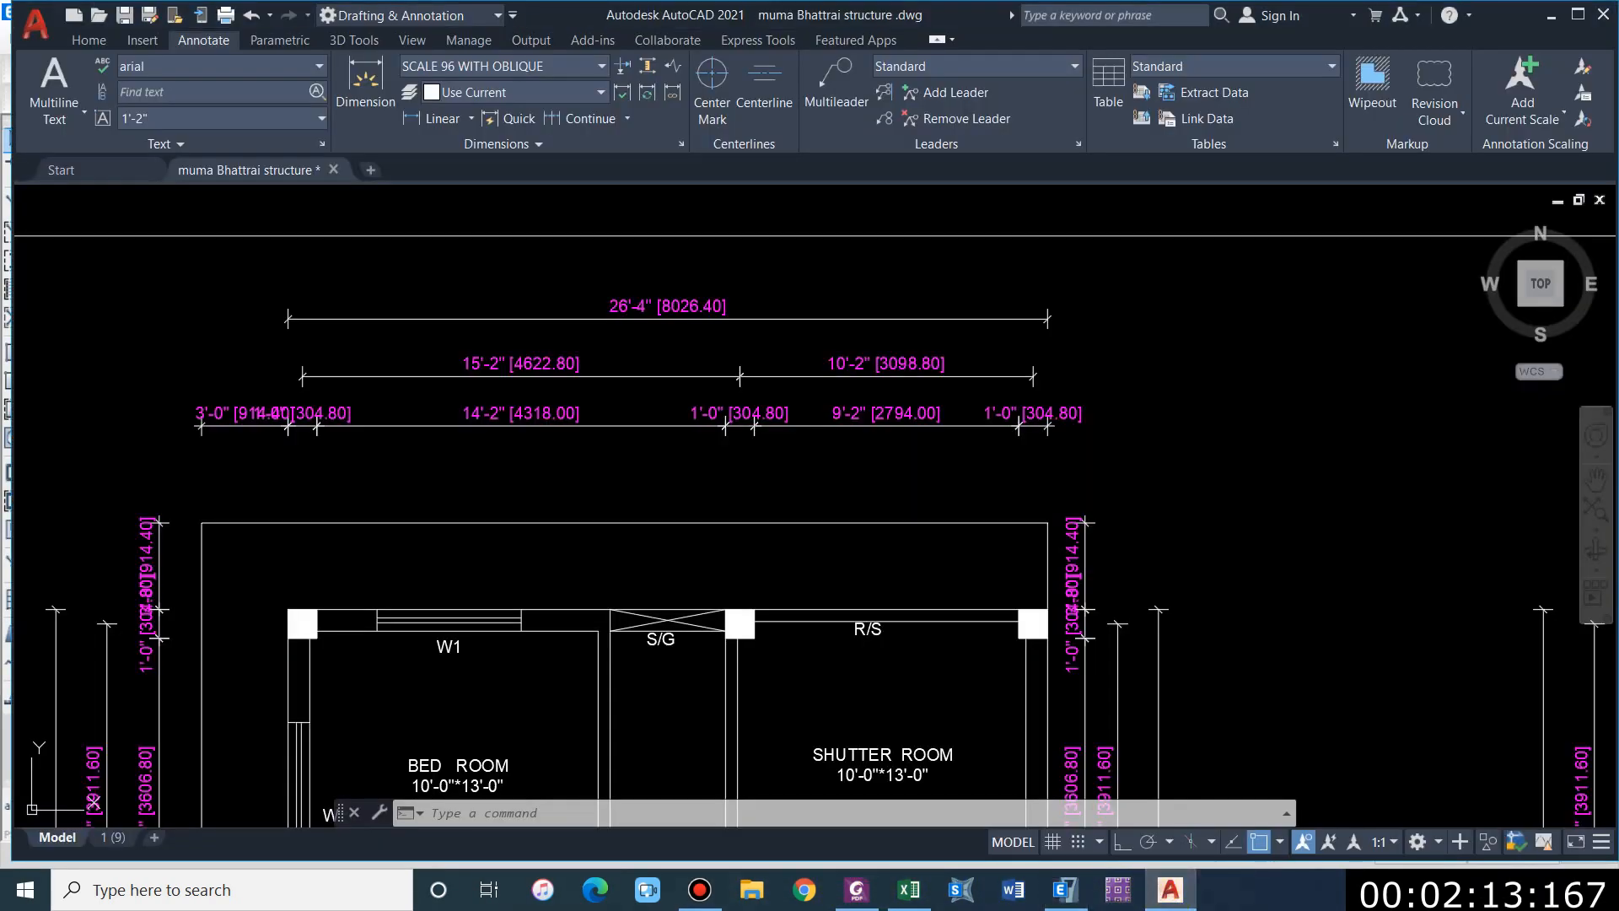
{"action": "left_click", "coordinate": [523, 375]}
{"action": "left_click", "coordinate": [883, 370]}
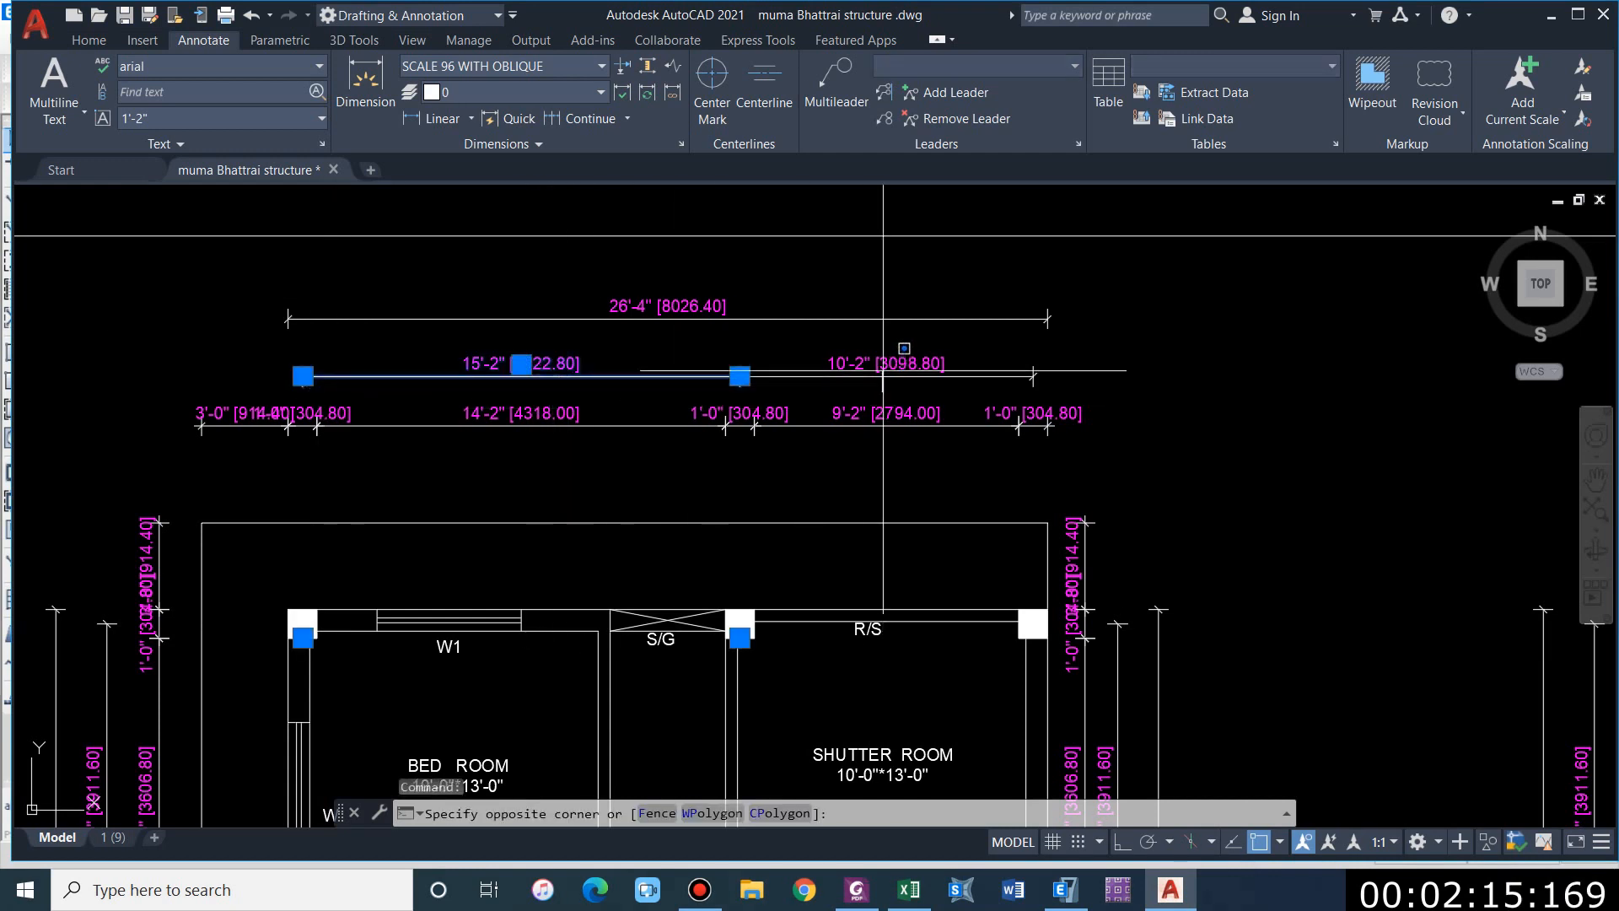
{"action": "key", "text": "Escape"}
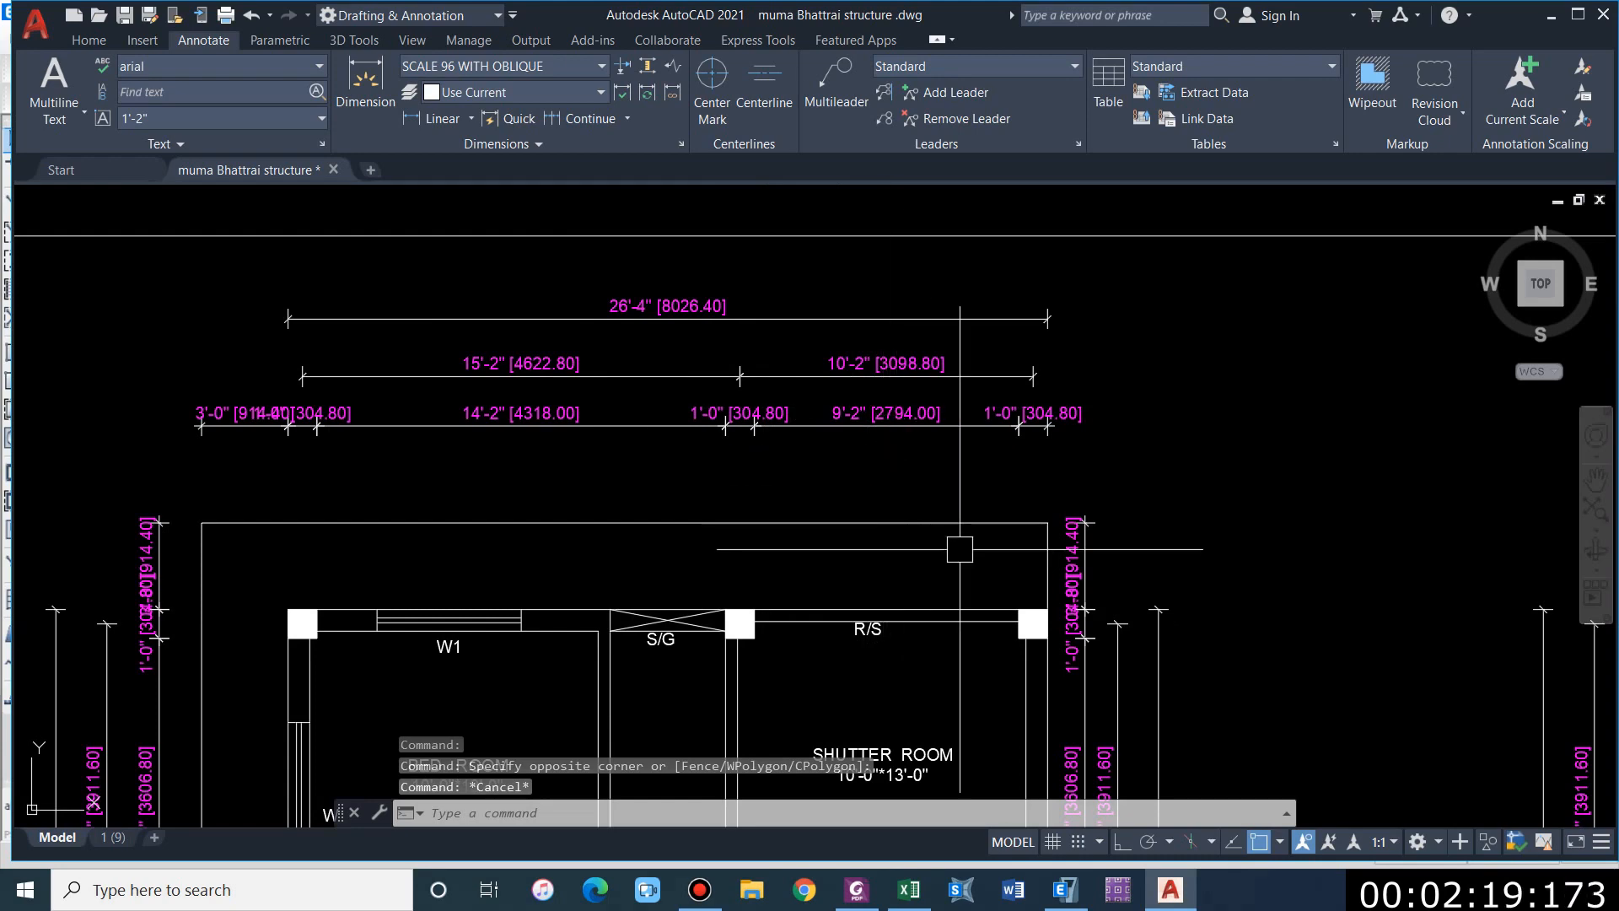
Step: Return to ETABS and set grid B's X spacing to 3.098 m, rechecking the dimension in AutoCAD
{"action": "key", "text": "alt+Tab"}
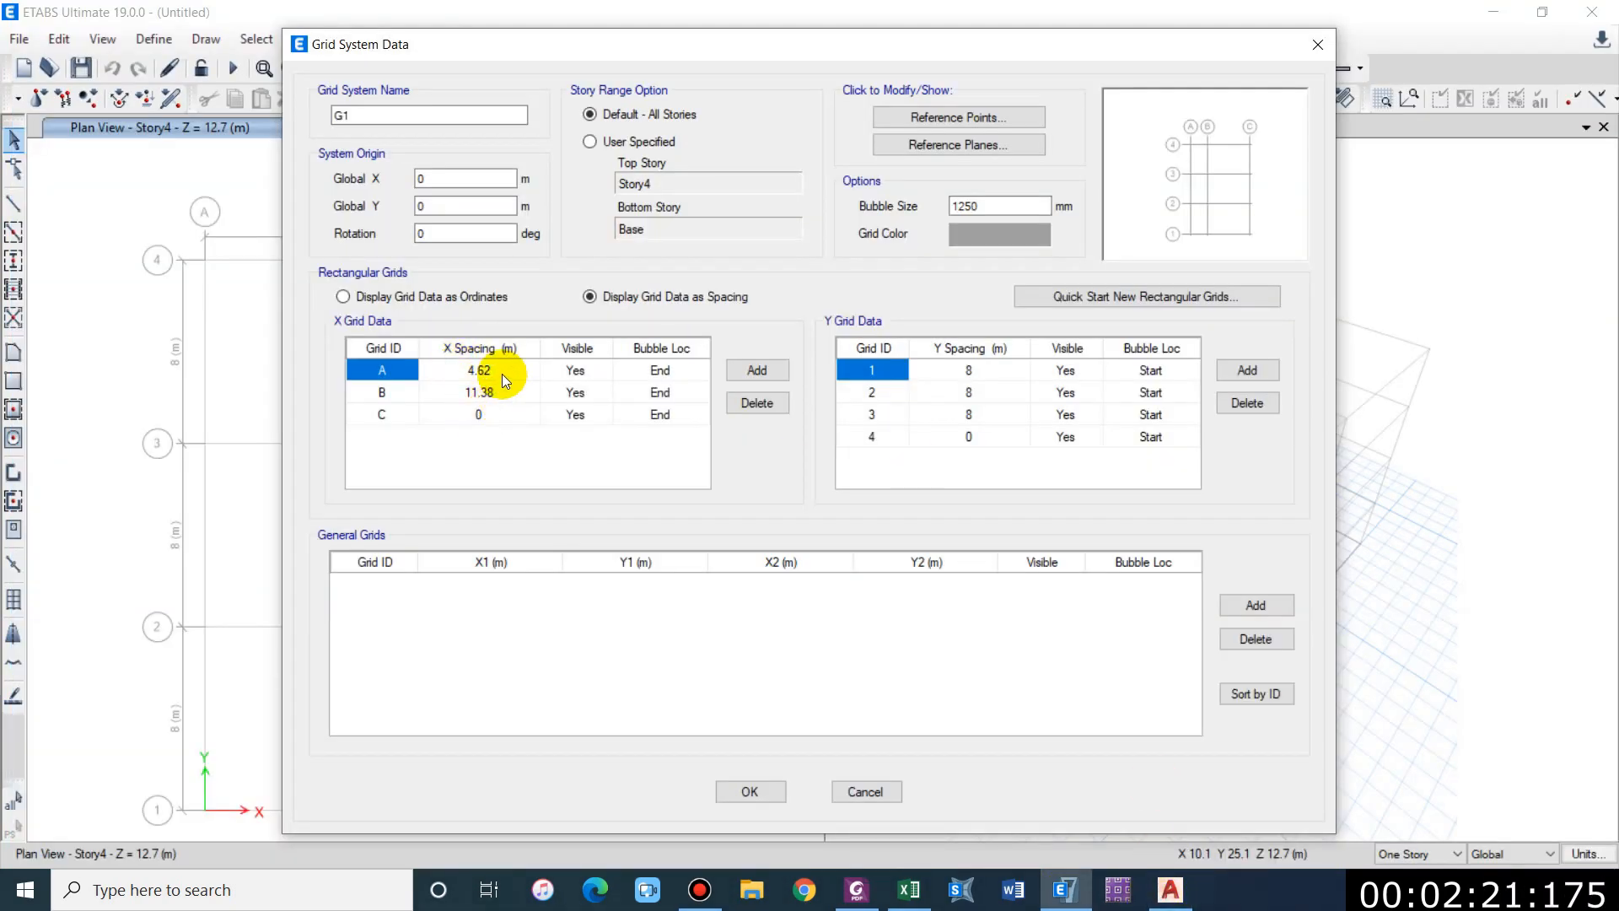
{"action": "type", "text": "3.08"}
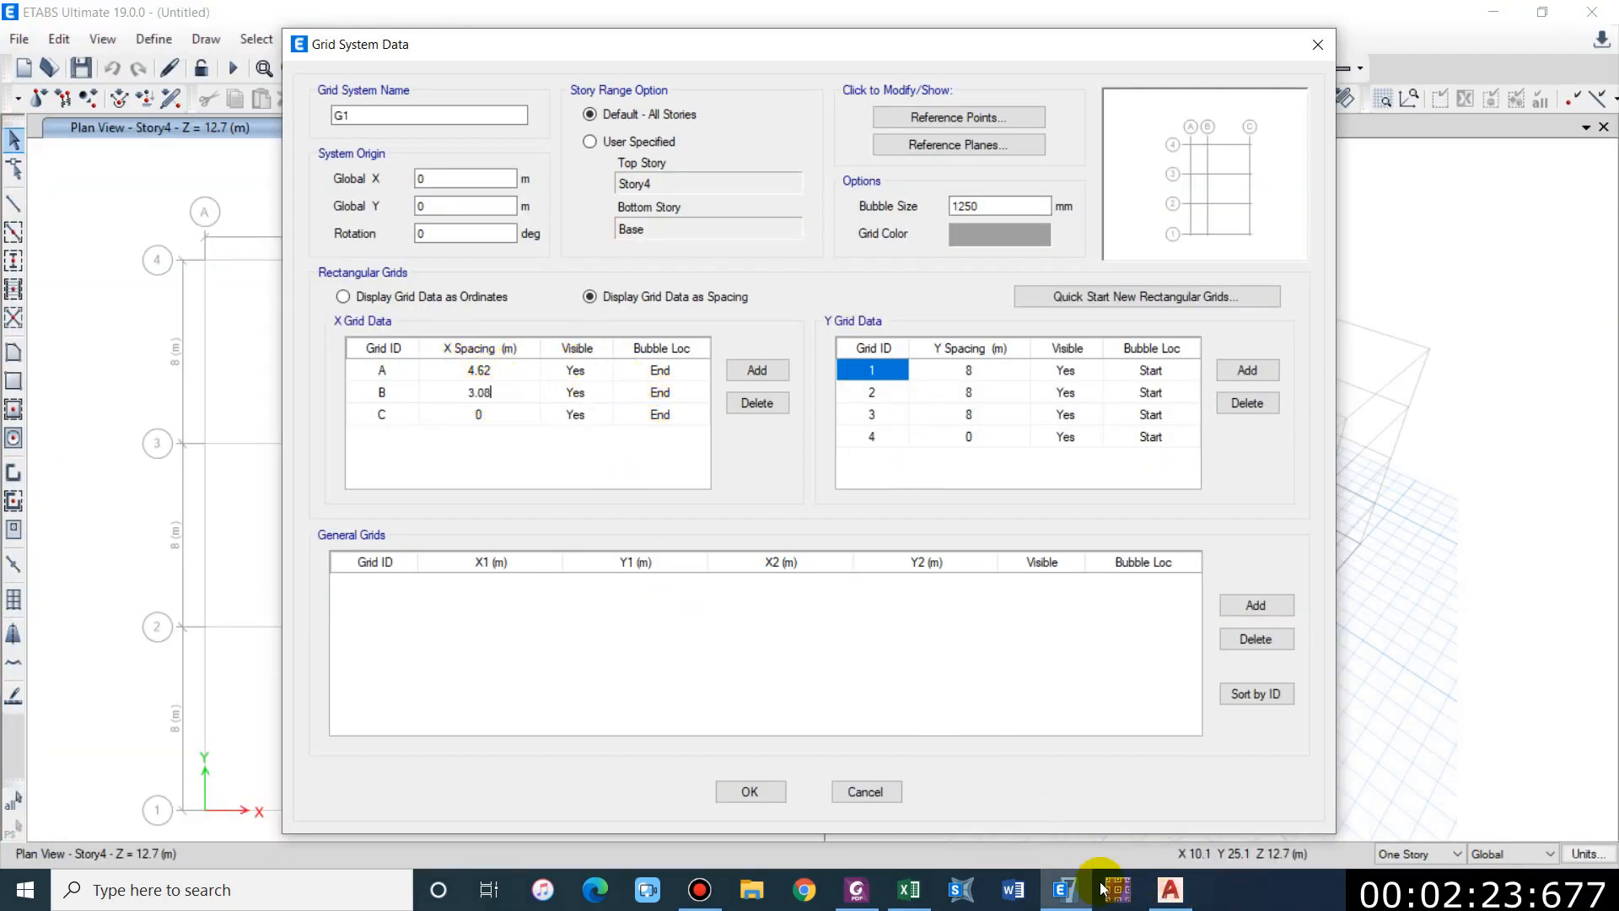
{"action": "left_click", "coordinate": [1170, 889]}
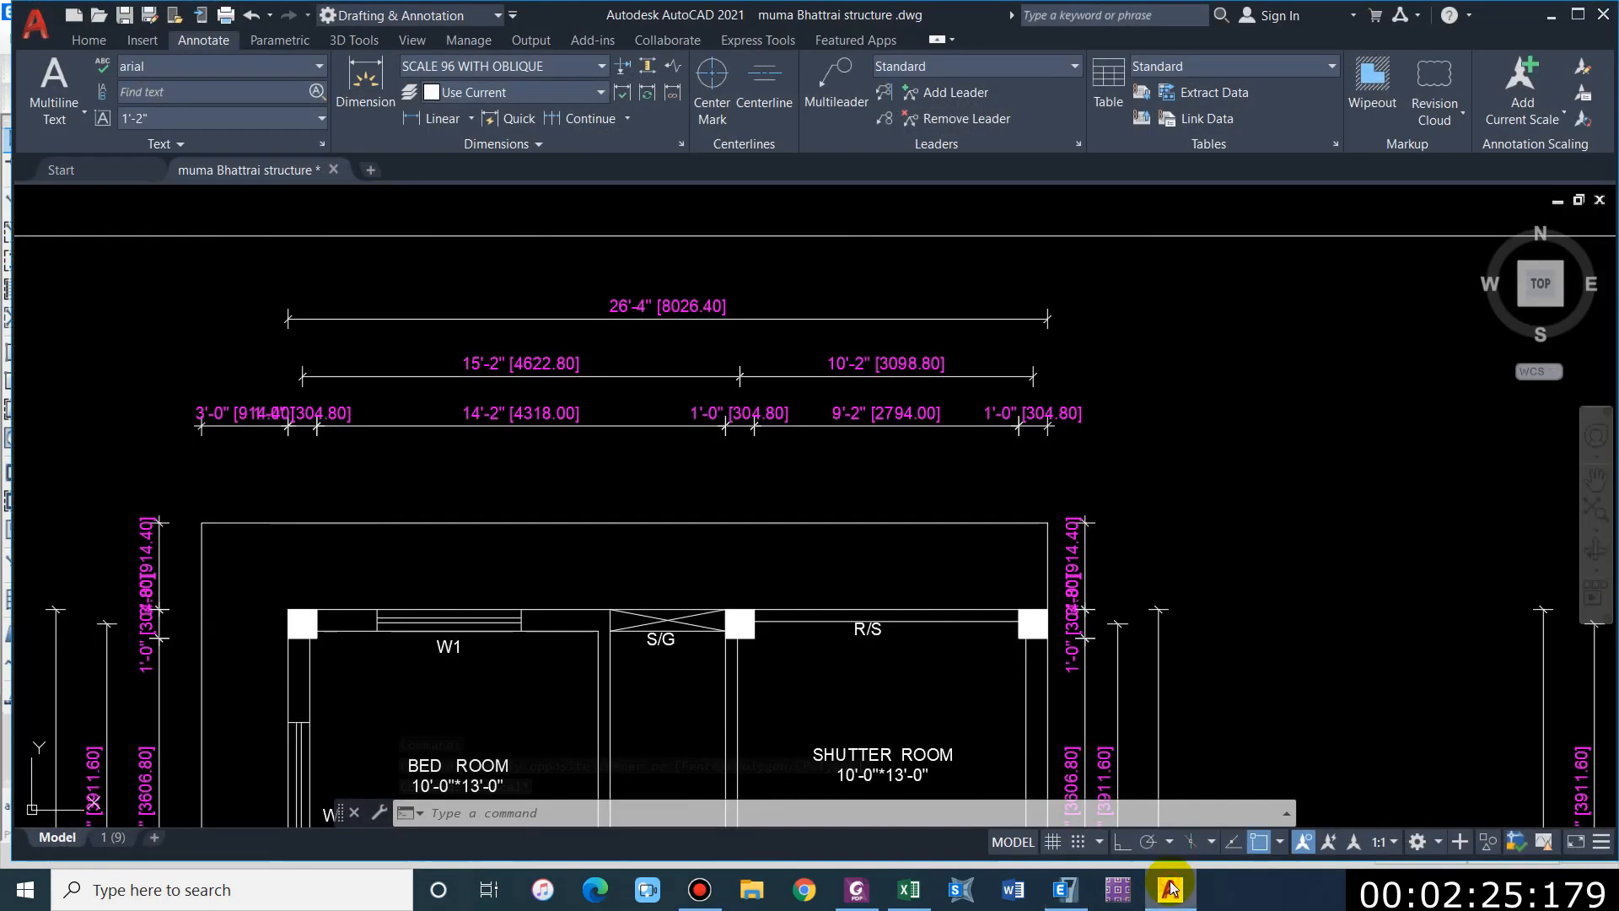
{"action": "key", "text": "alt+Tab"}
{"action": "key", "text": "BackSpace"}
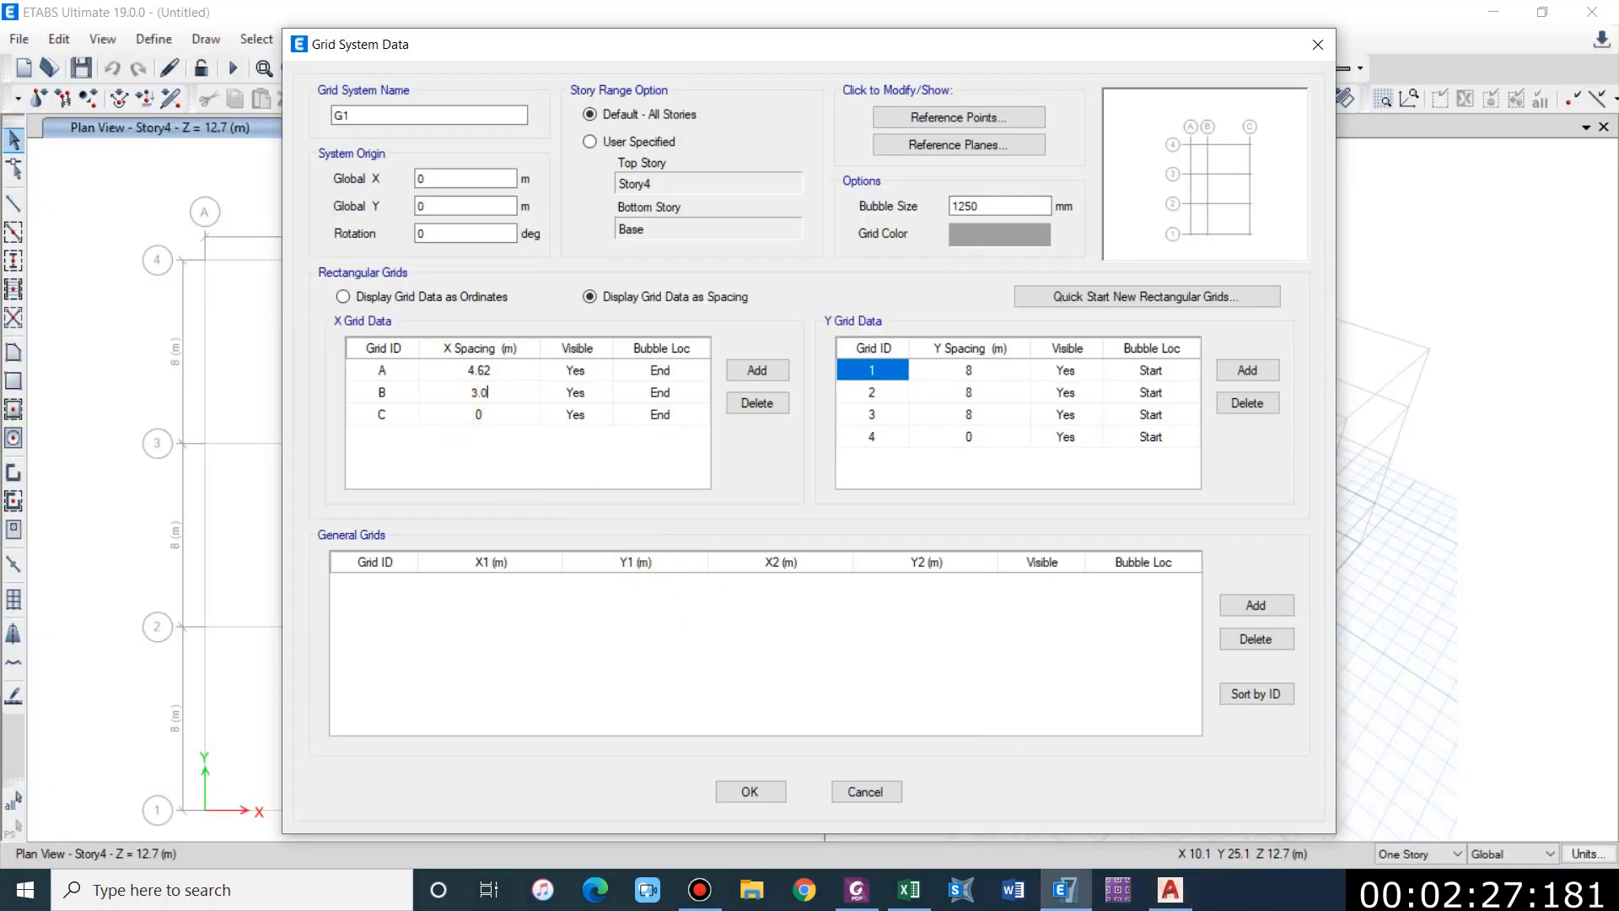
{"action": "type", "text": "98"}
{"action": "left_click", "coordinate": [450, 411]}
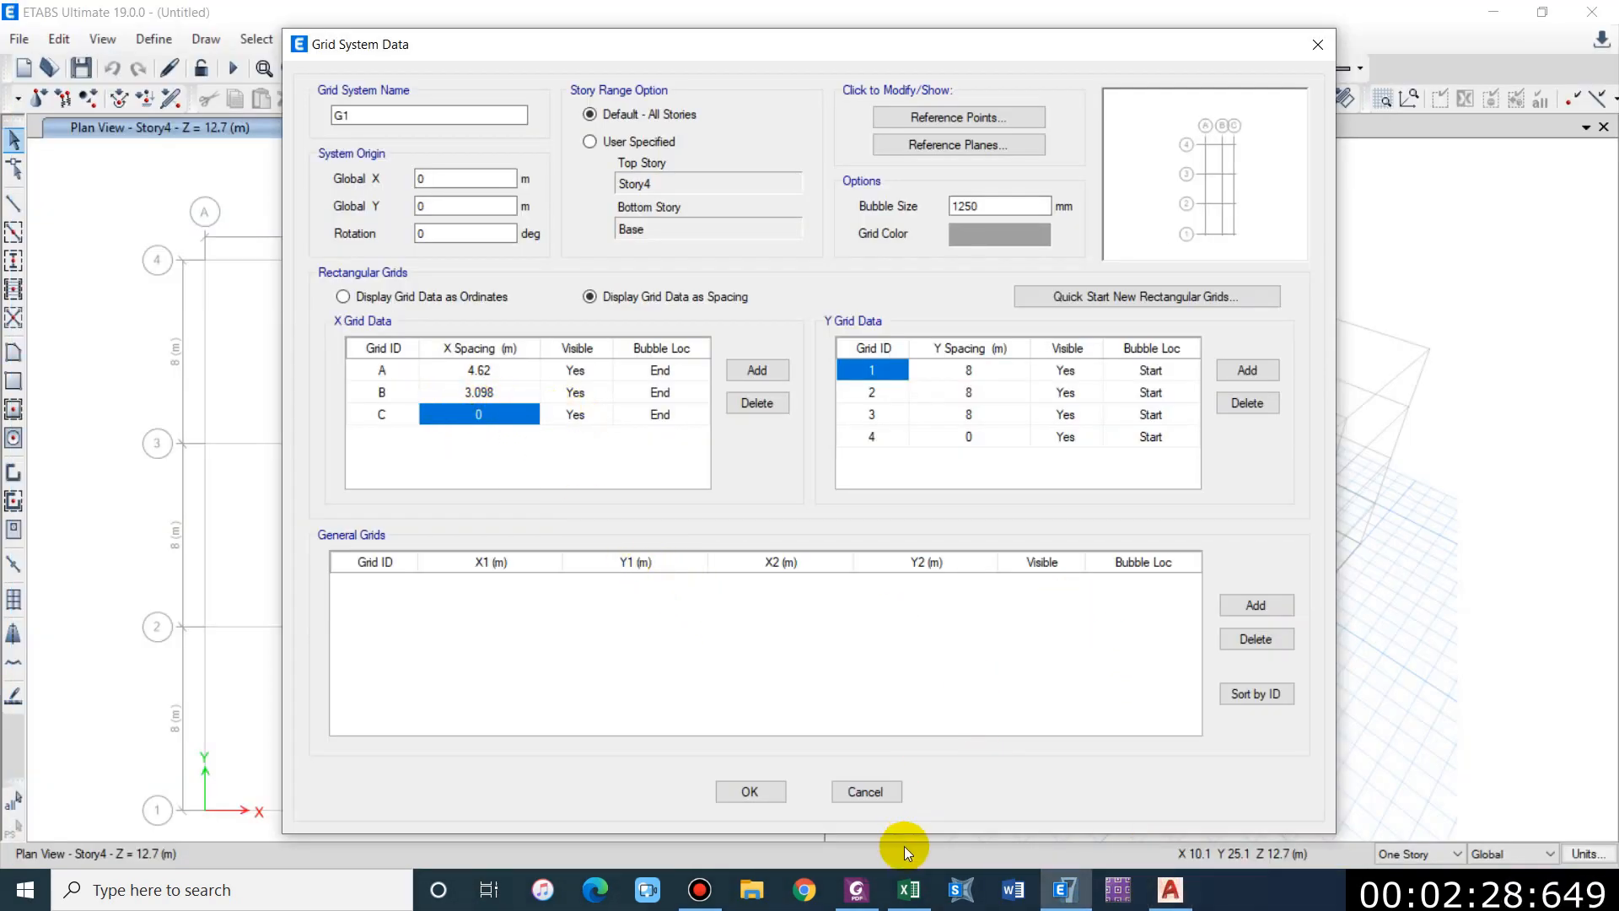
Step: Look up the lower bedroom's Y-direction column spacing in AutoCAD and set grid 1's Y spacing to 4.013 m in ETABS
{"action": "left_click", "coordinate": [1171, 890]}
{"action": "scroll", "coordinate": [579, 560], "scroll_direction": "up", "scroll_amount": 8}
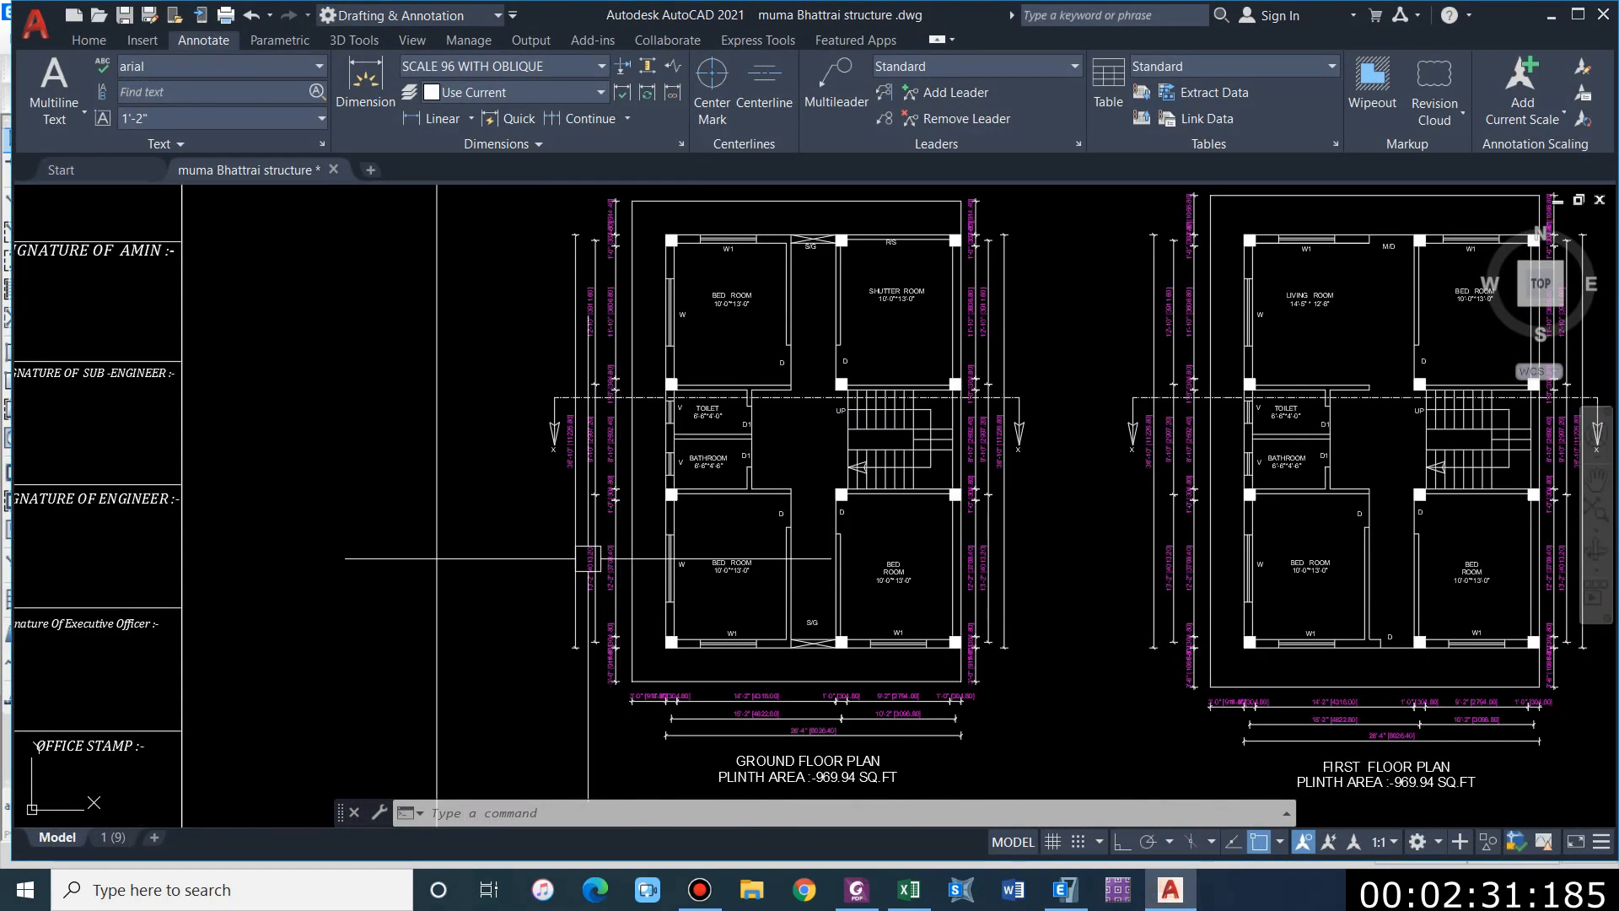
{"action": "left_click", "coordinate": [579, 575]}
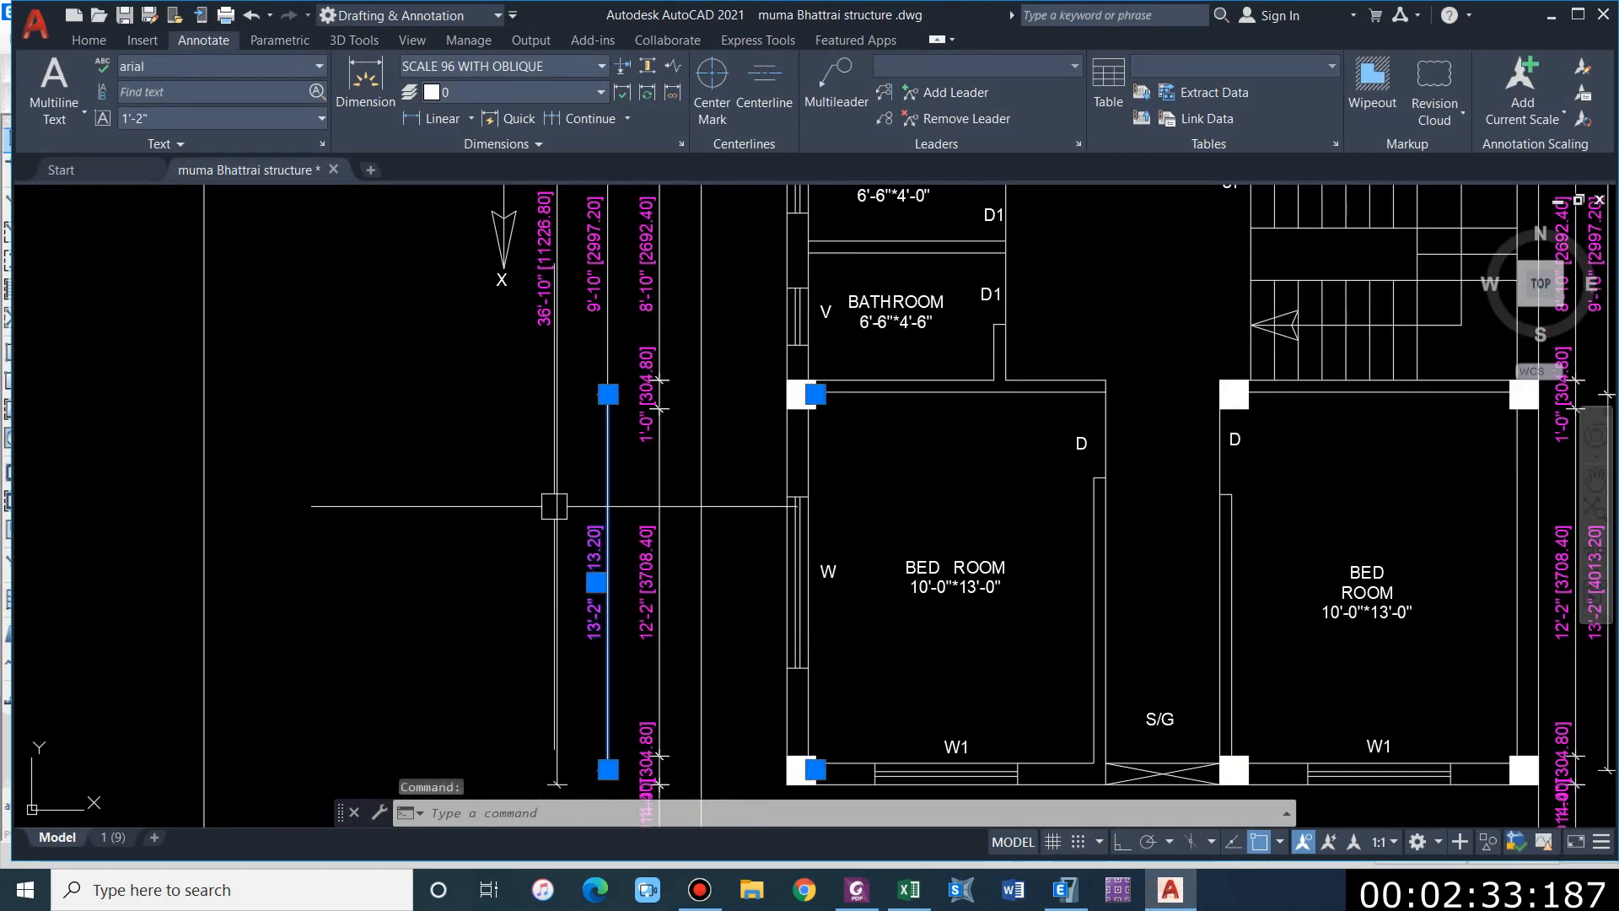
{"action": "key", "text": "Escape"}
{"action": "key", "text": "Escape"}
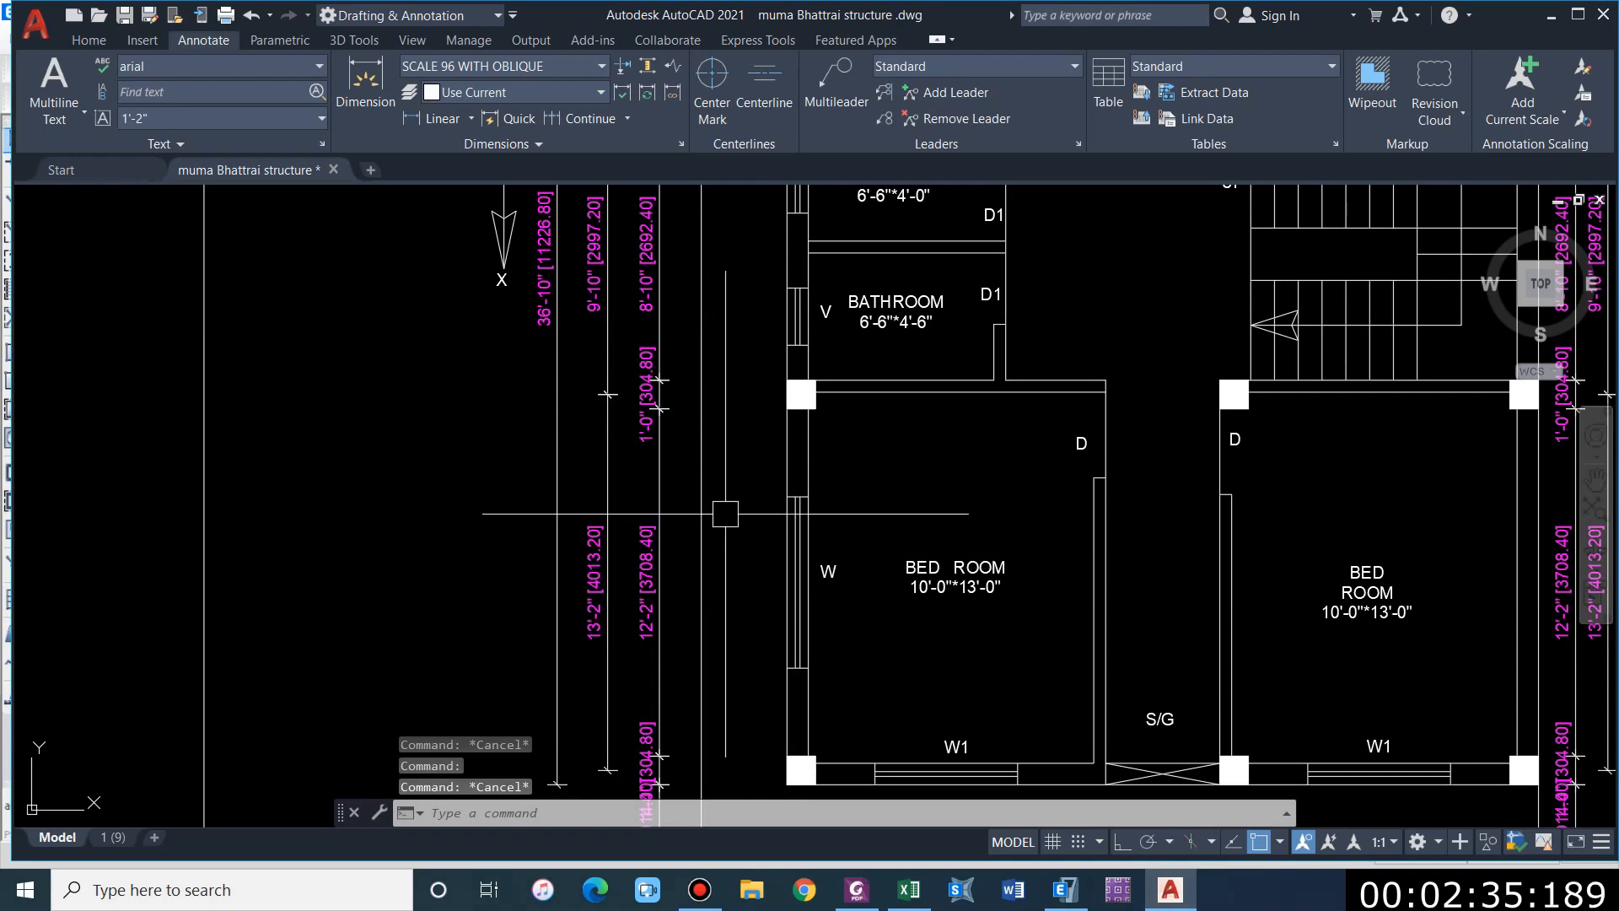
{"action": "left_click", "coordinate": [1065, 890]}
{"action": "type", "text": "4."}
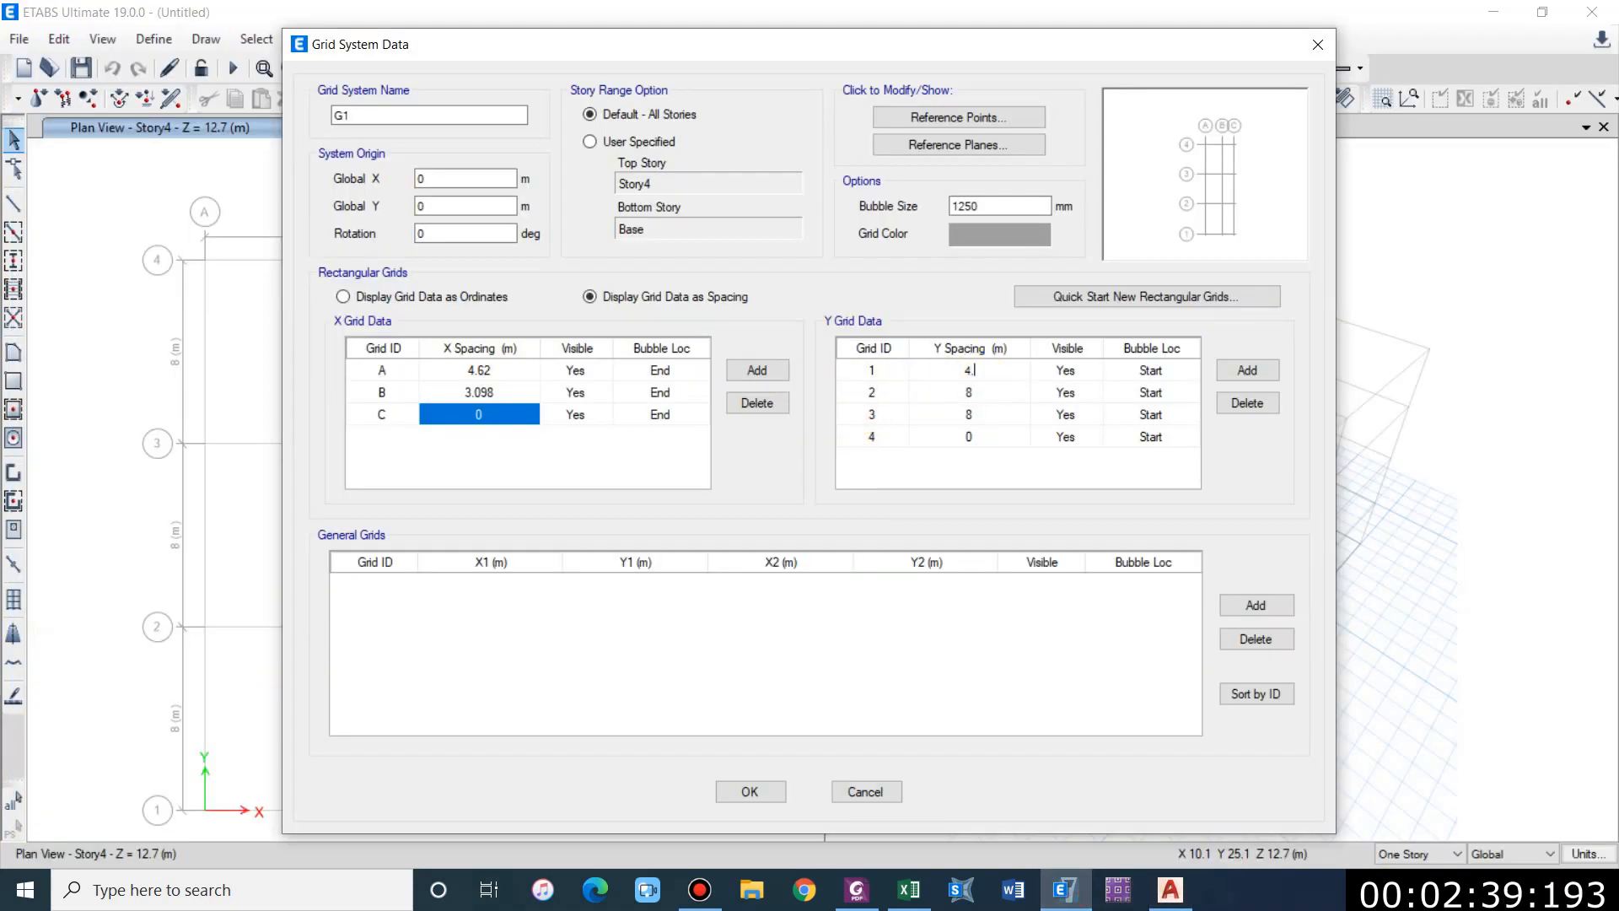
{"action": "type", "text": "013"}
{"action": "key", "text": "Return"}
Step: Look up the column spacing beside the toilet and bathroom in AutoCAD and set grid 2's Y spacing to 2.997 m
{"action": "left_click", "coordinate": [1171, 889]}
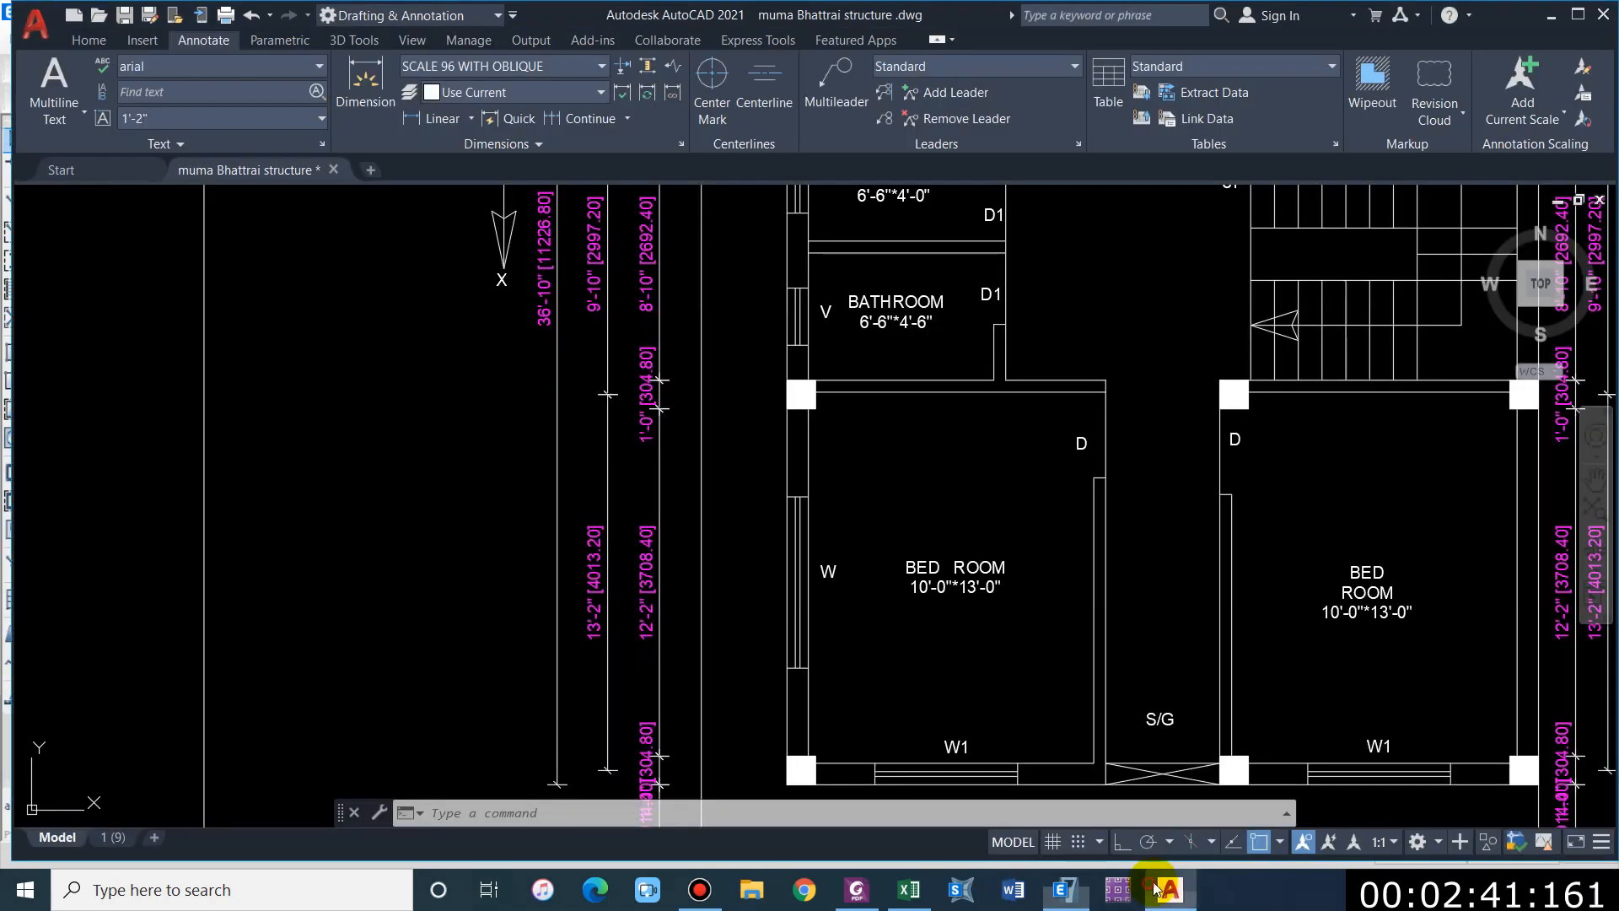
{"action": "middle_click_drag", "start_coordinate": [583, 333], "coordinate": [534, 466]}
{"action": "middle_click_drag", "start_coordinate": [643, 416], "coordinate": [600, 479]}
{"action": "left_click", "coordinate": [1065, 890]}
{"action": "type", "text": "2997"}
{"action": "key", "text": "BackSpace"}
{"action": "type", "text": ".997"}
{"action": "key", "text": "Return"}
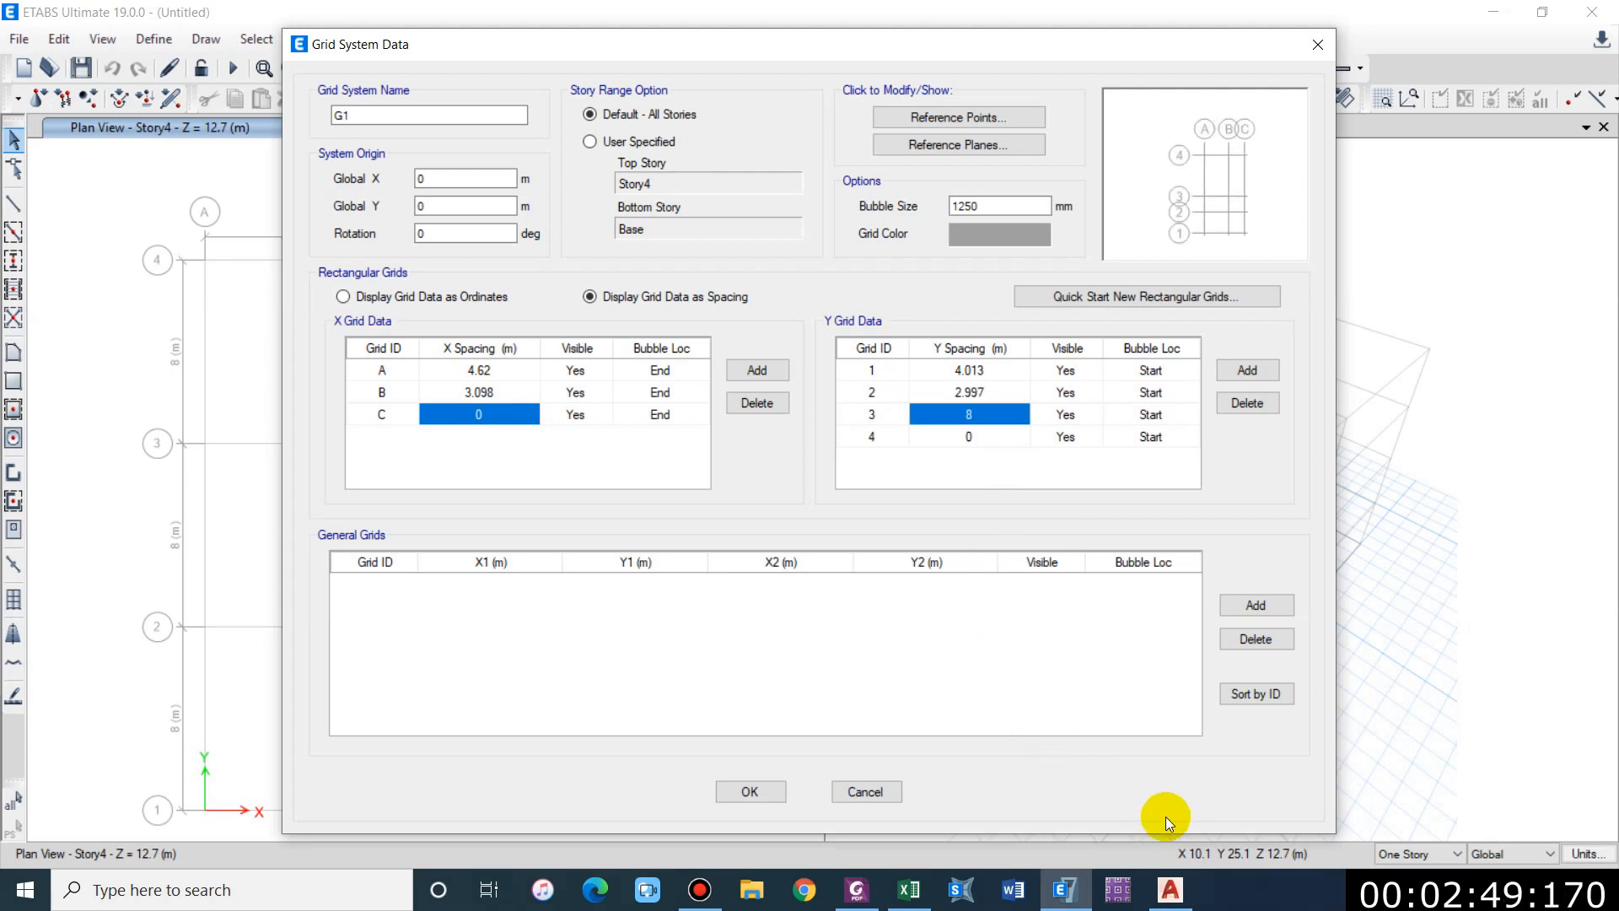
Step: Look up the upper bedroom's column spacing in AutoCAD and set grid 3's Y spacing to 3.911 m in ETABS
{"action": "left_click", "coordinate": [1168, 897]}
{"action": "scroll", "coordinate": [580, 502], "scroll_direction": "down", "scroll_amount": 4}
{"action": "scroll", "coordinate": [535, 348], "scroll_direction": "up", "scroll_amount": 4}
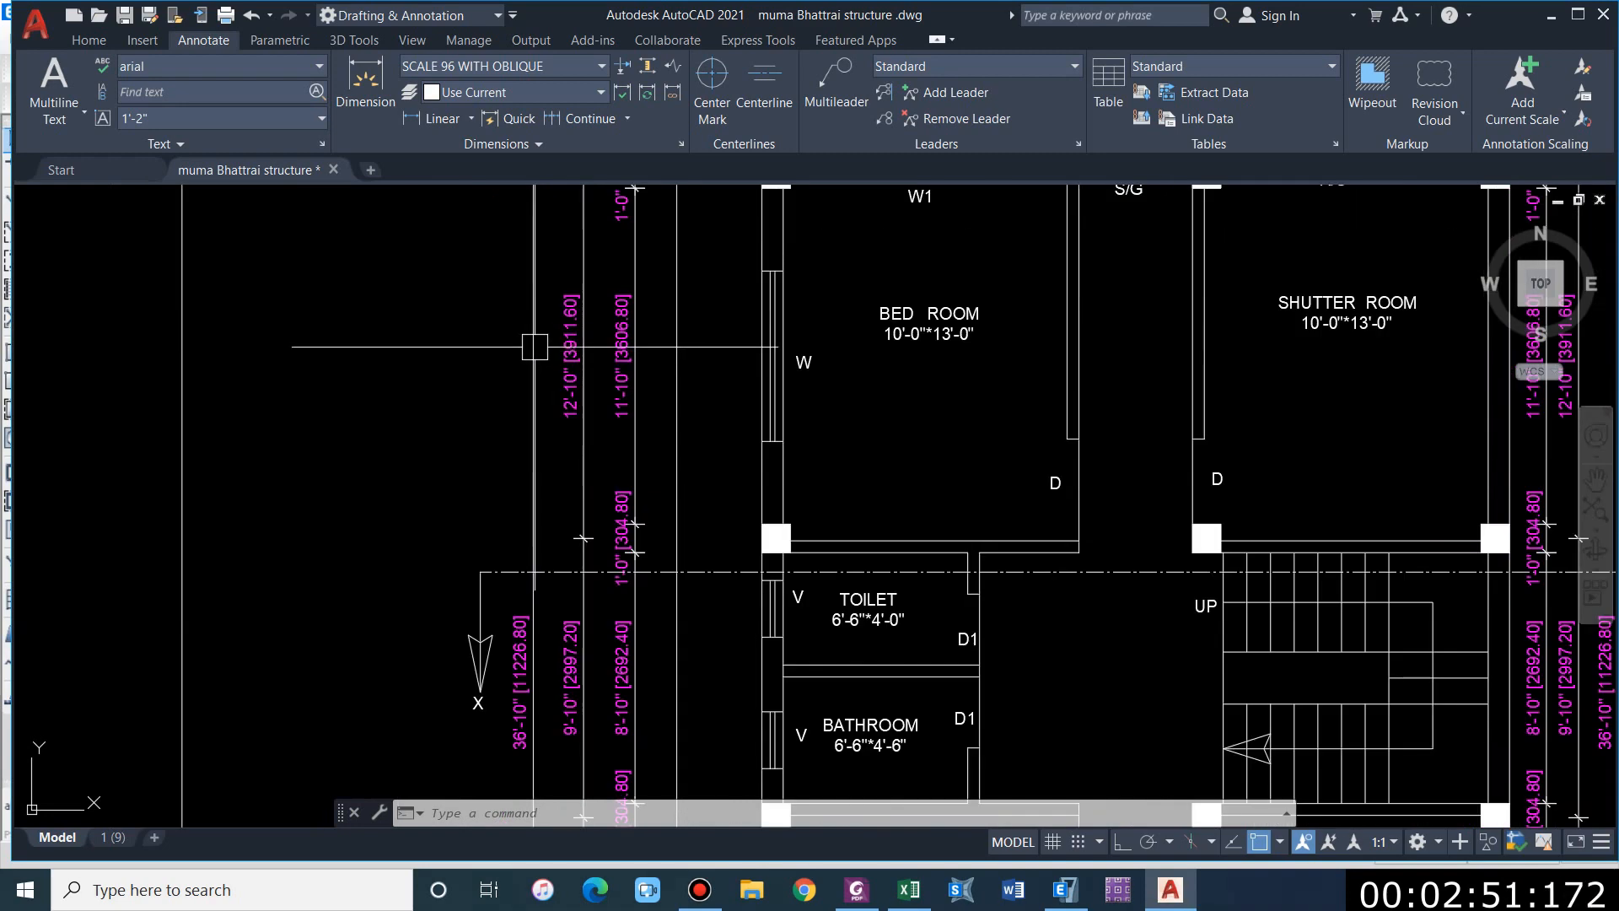
{"action": "left_click", "coordinate": [1170, 890]}
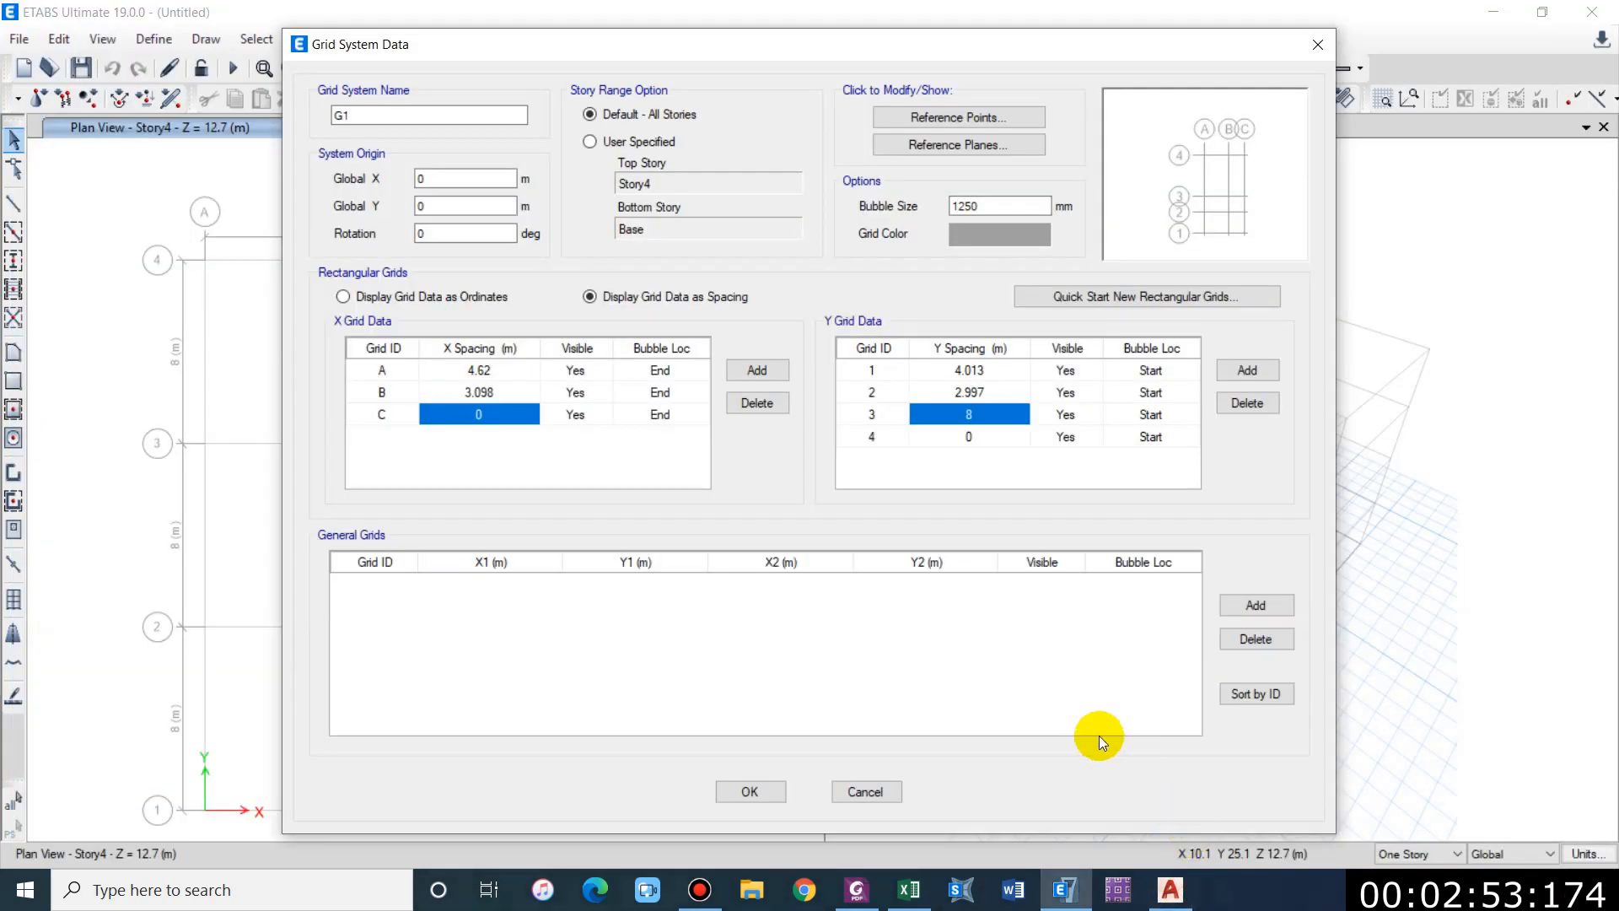
{"action": "type", "text": "3.911"}
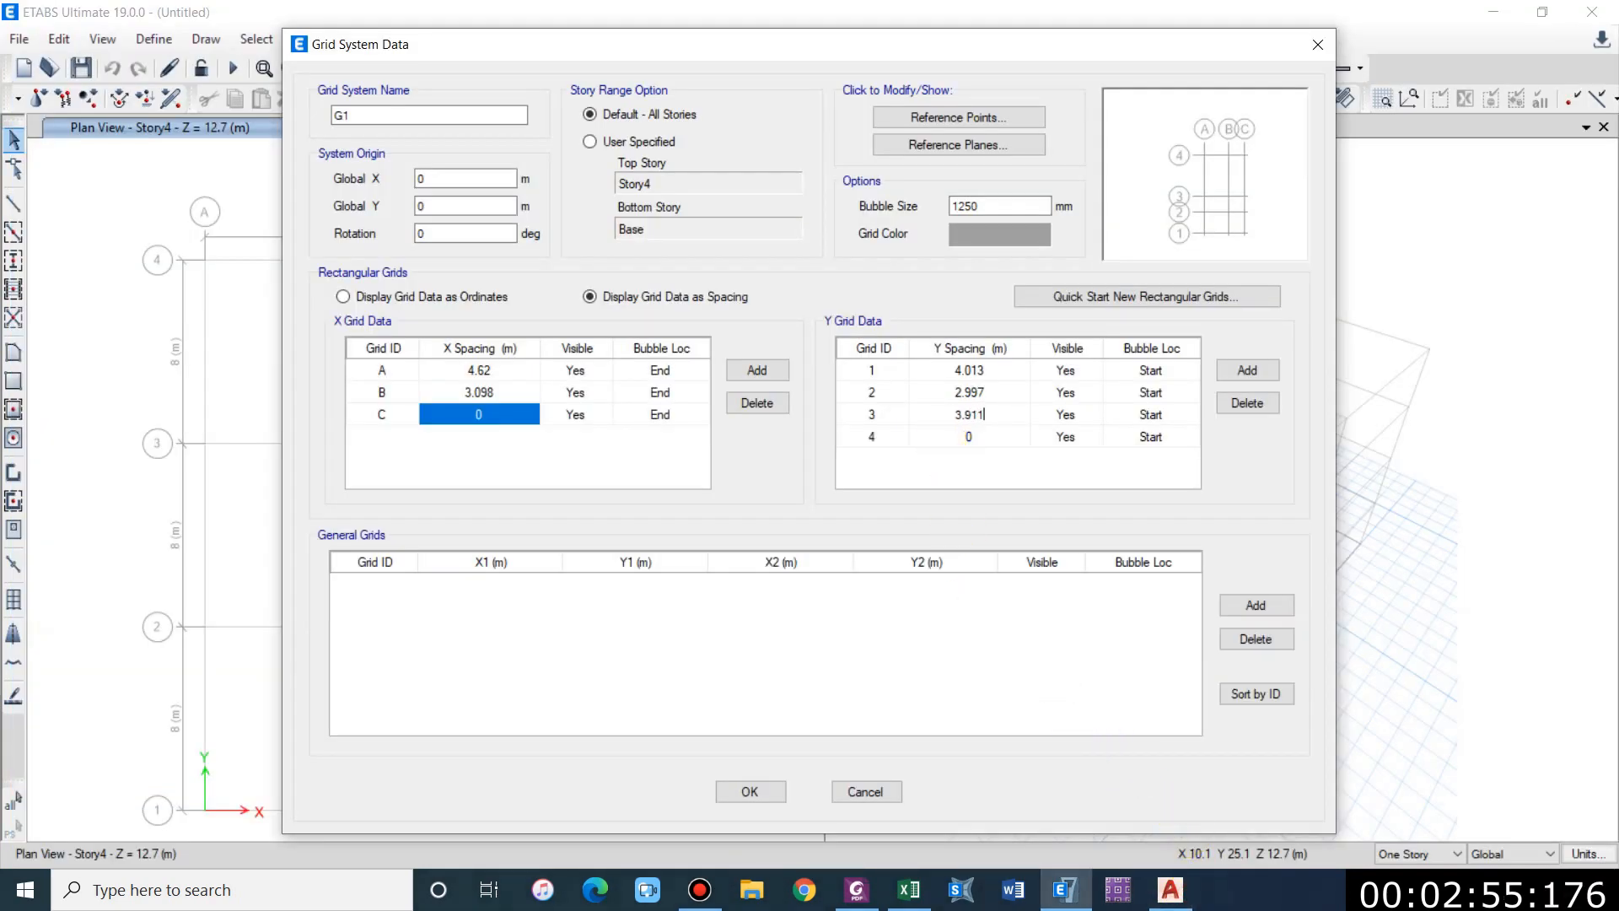
{"action": "key", "text": "Return"}
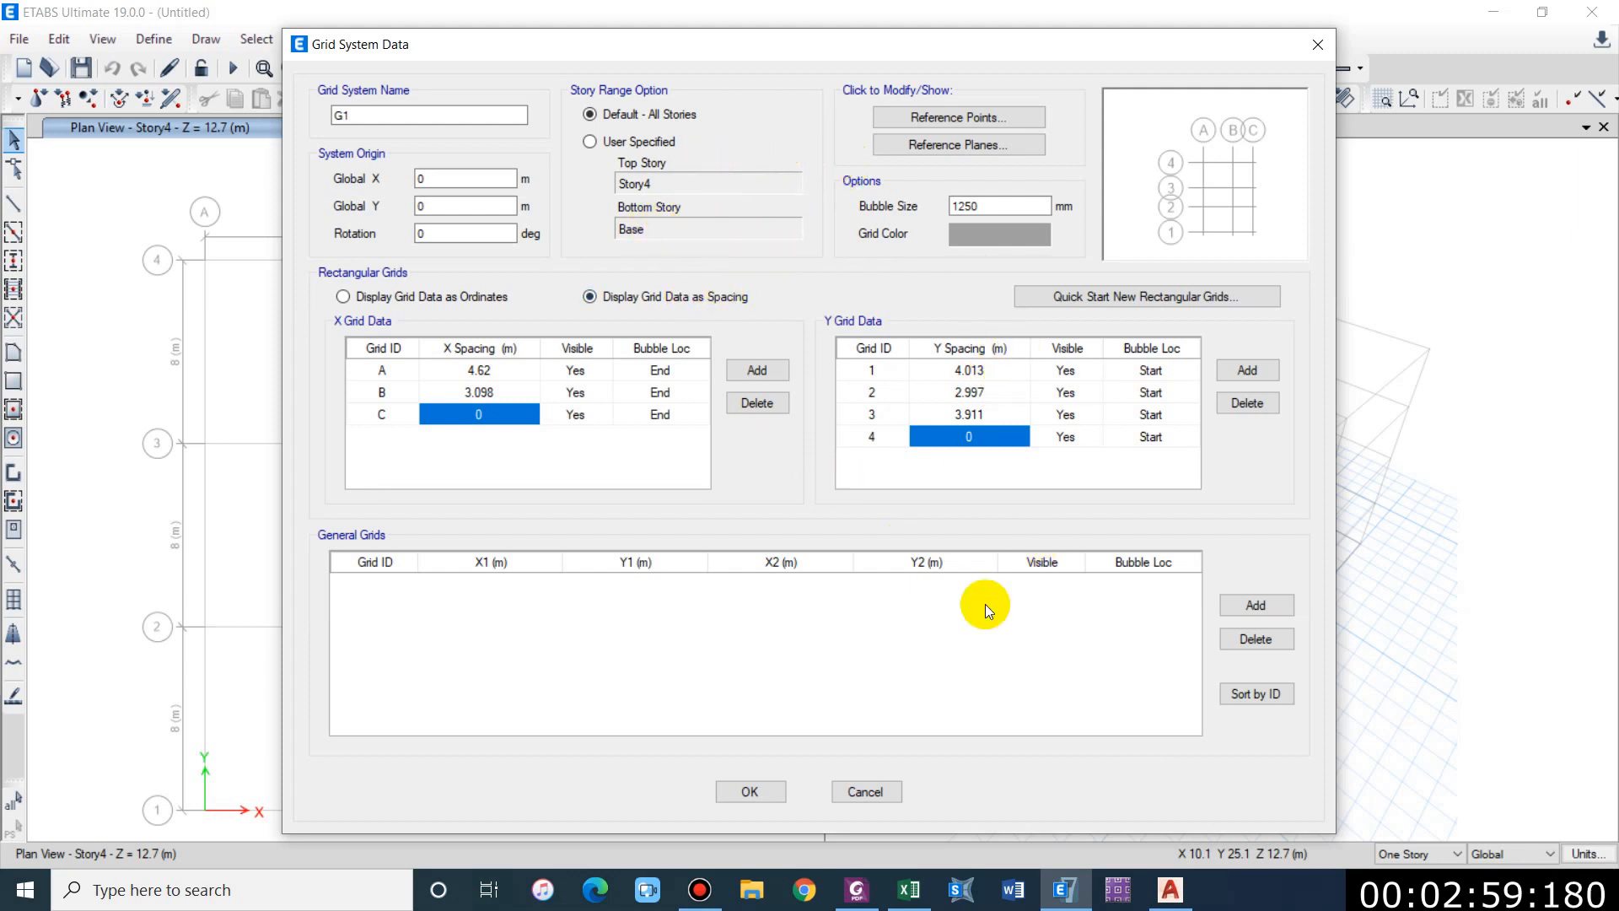
Step: Accept the grid spacings, review the story data, and apply the story and grid changes to the model
{"action": "left_click", "coordinate": [742, 786]}
{"action": "left_click", "coordinate": [854, 226]}
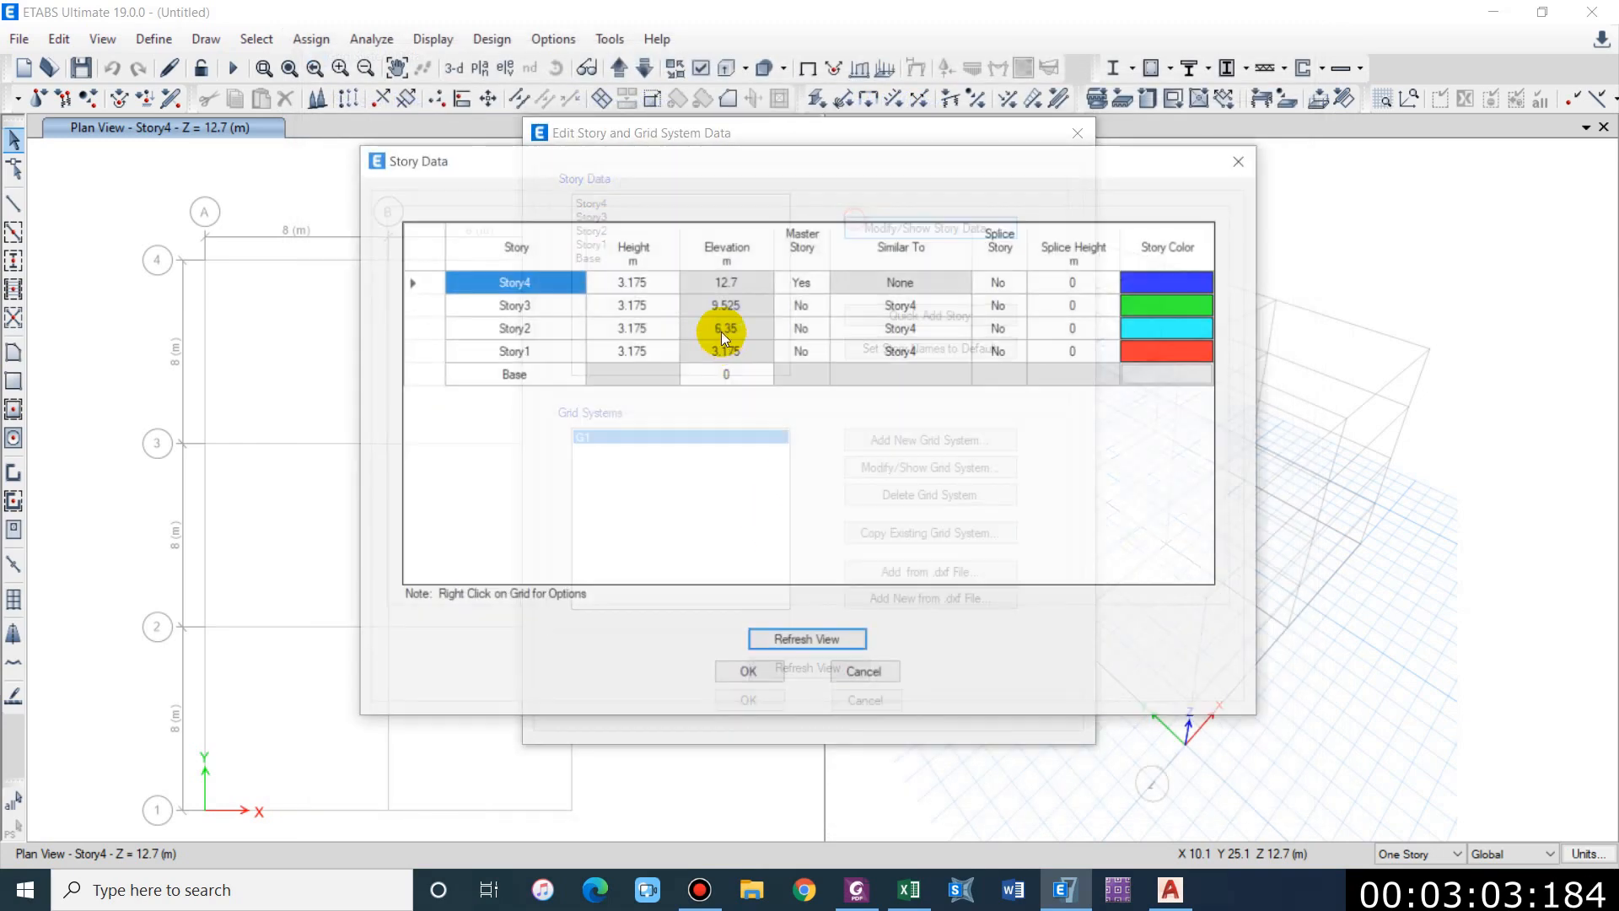
{"action": "left_click", "coordinate": [757, 678]}
{"action": "left_click", "coordinate": [774, 700]}
{"action": "scroll", "coordinate": [442, 440], "scroll_direction": "down", "scroll_amount": 5}
{"action": "scroll", "coordinate": [444, 442], "scroll_direction": "up", "scroll_amount": 5}
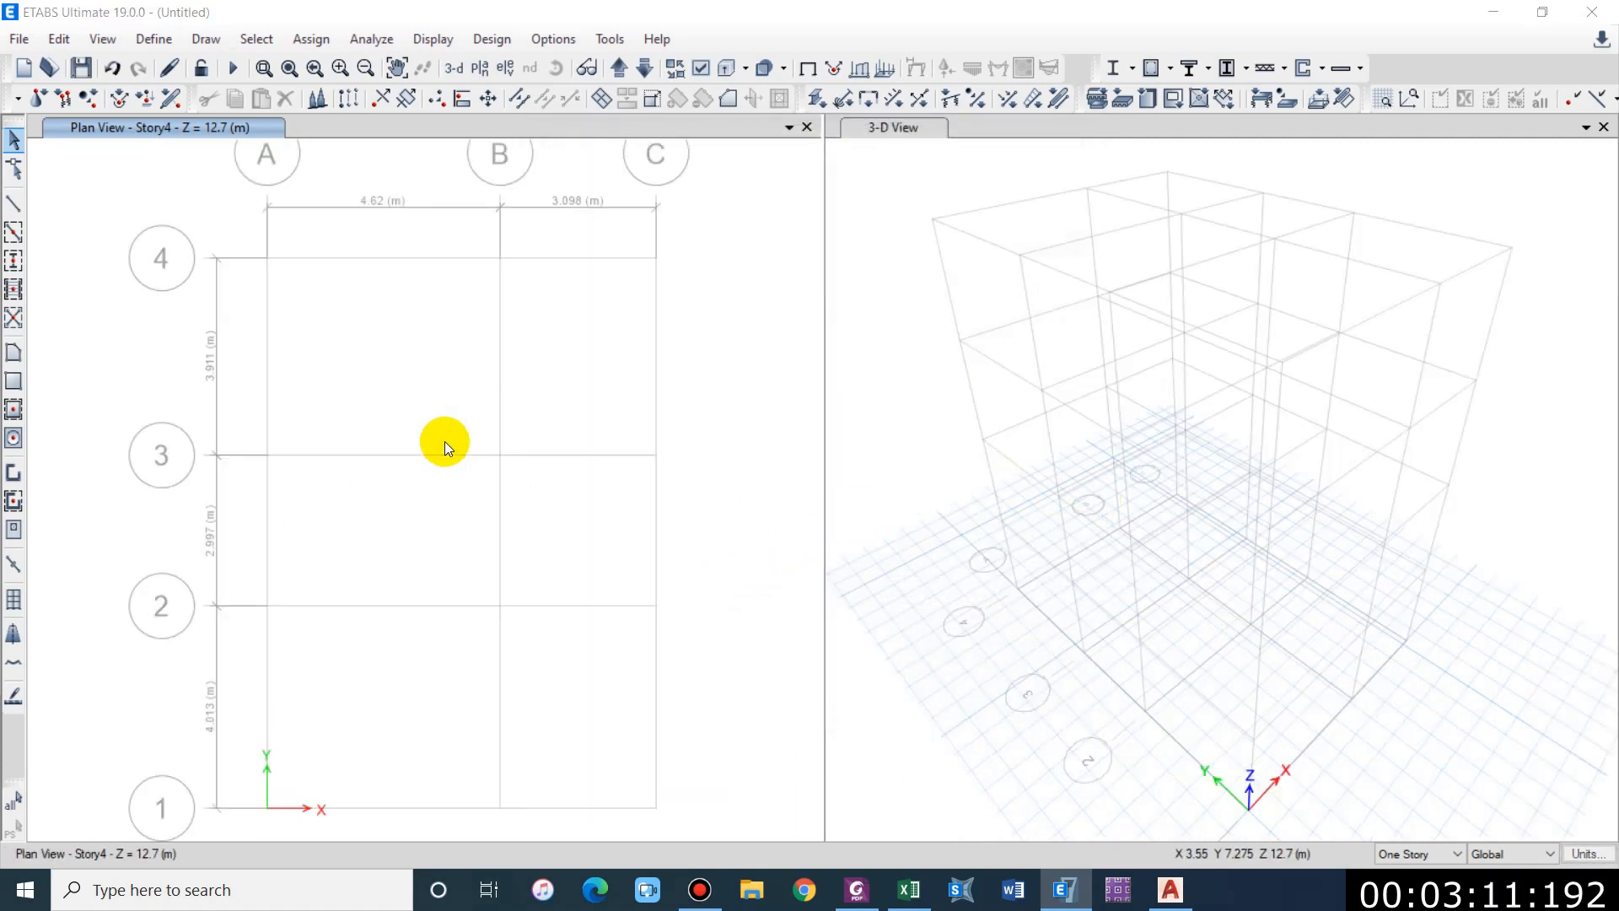
Step: Save the model under the file name ETABS and switch to the AutoCAD drawing
{"action": "key", "text": "ctrl+s"}
{"action": "type", "text": "ETABS"}
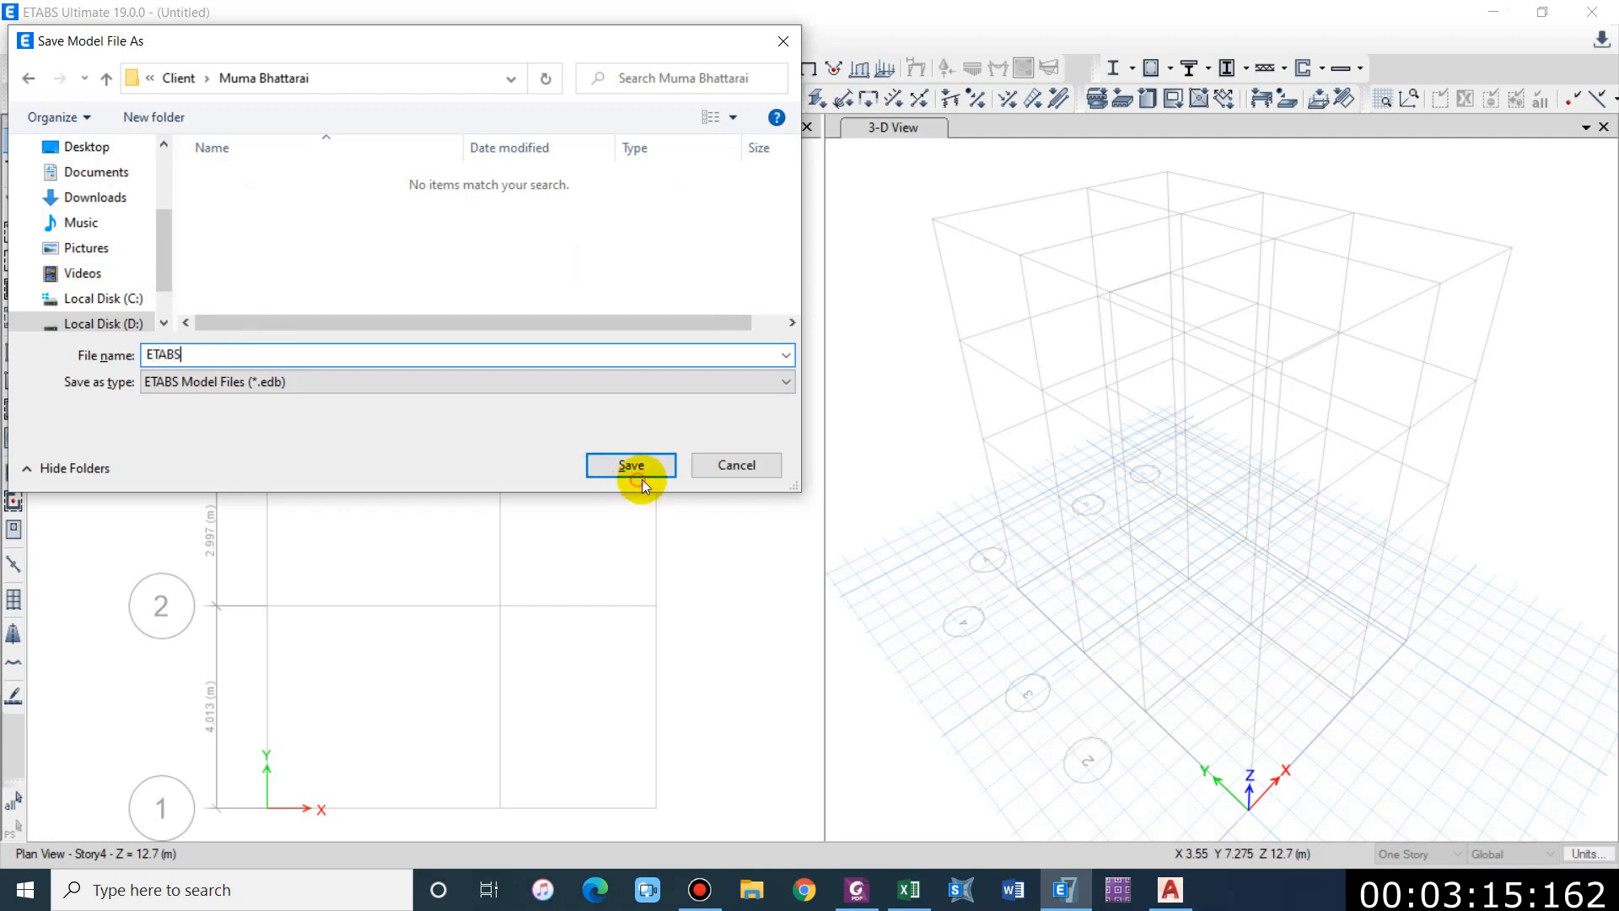
{"action": "left_click", "coordinate": [641, 477]}
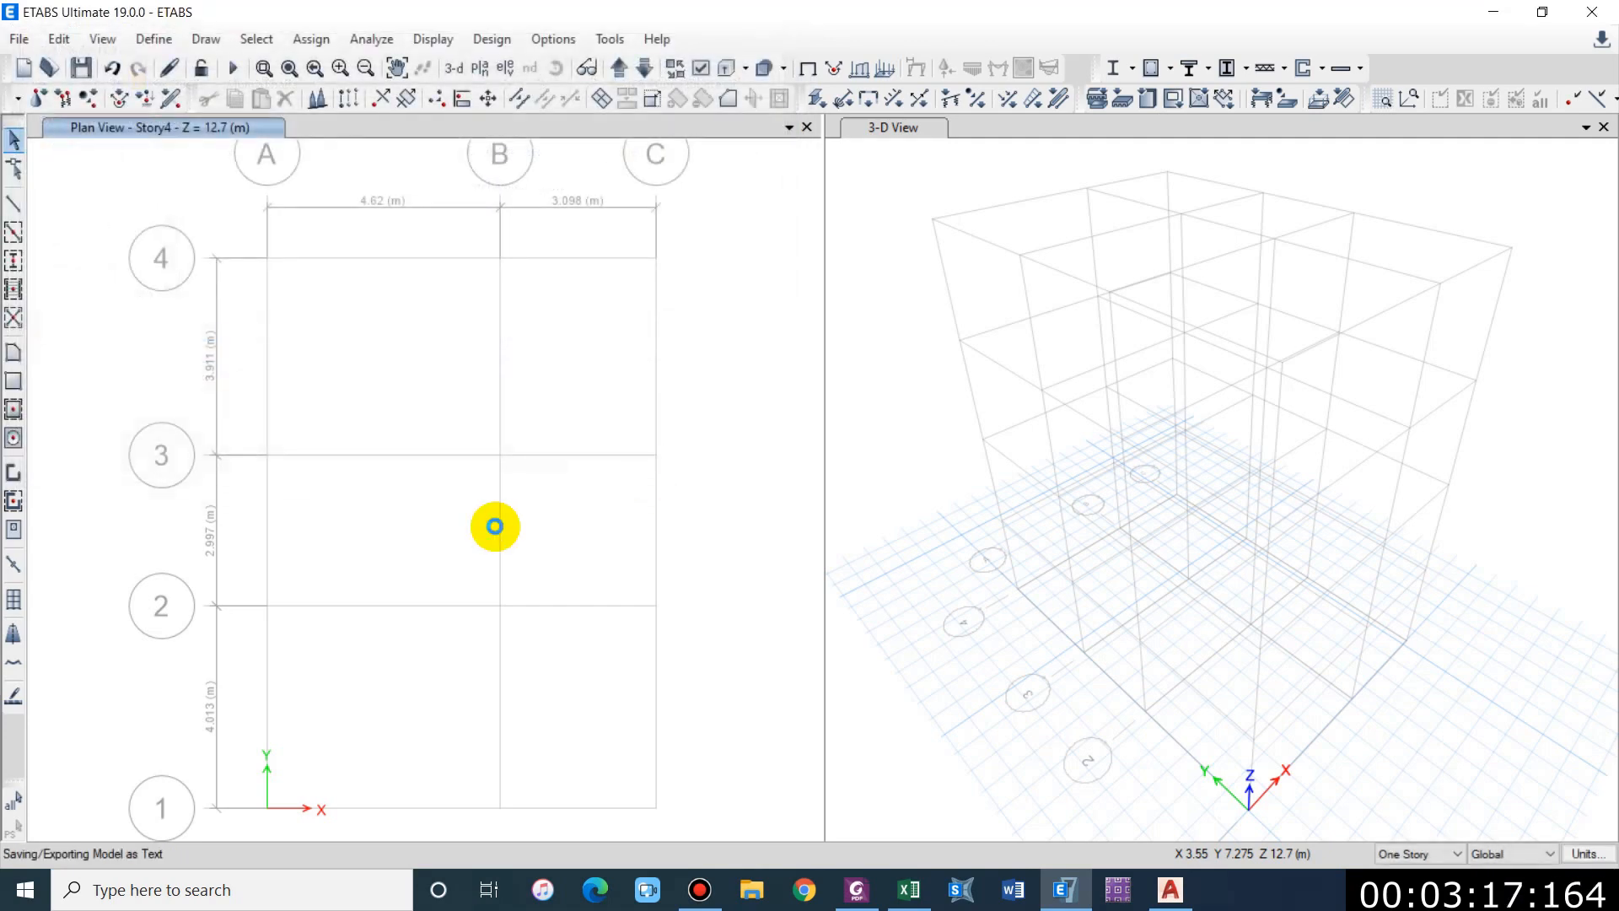
{"action": "left_click", "coordinate": [1173, 892]}
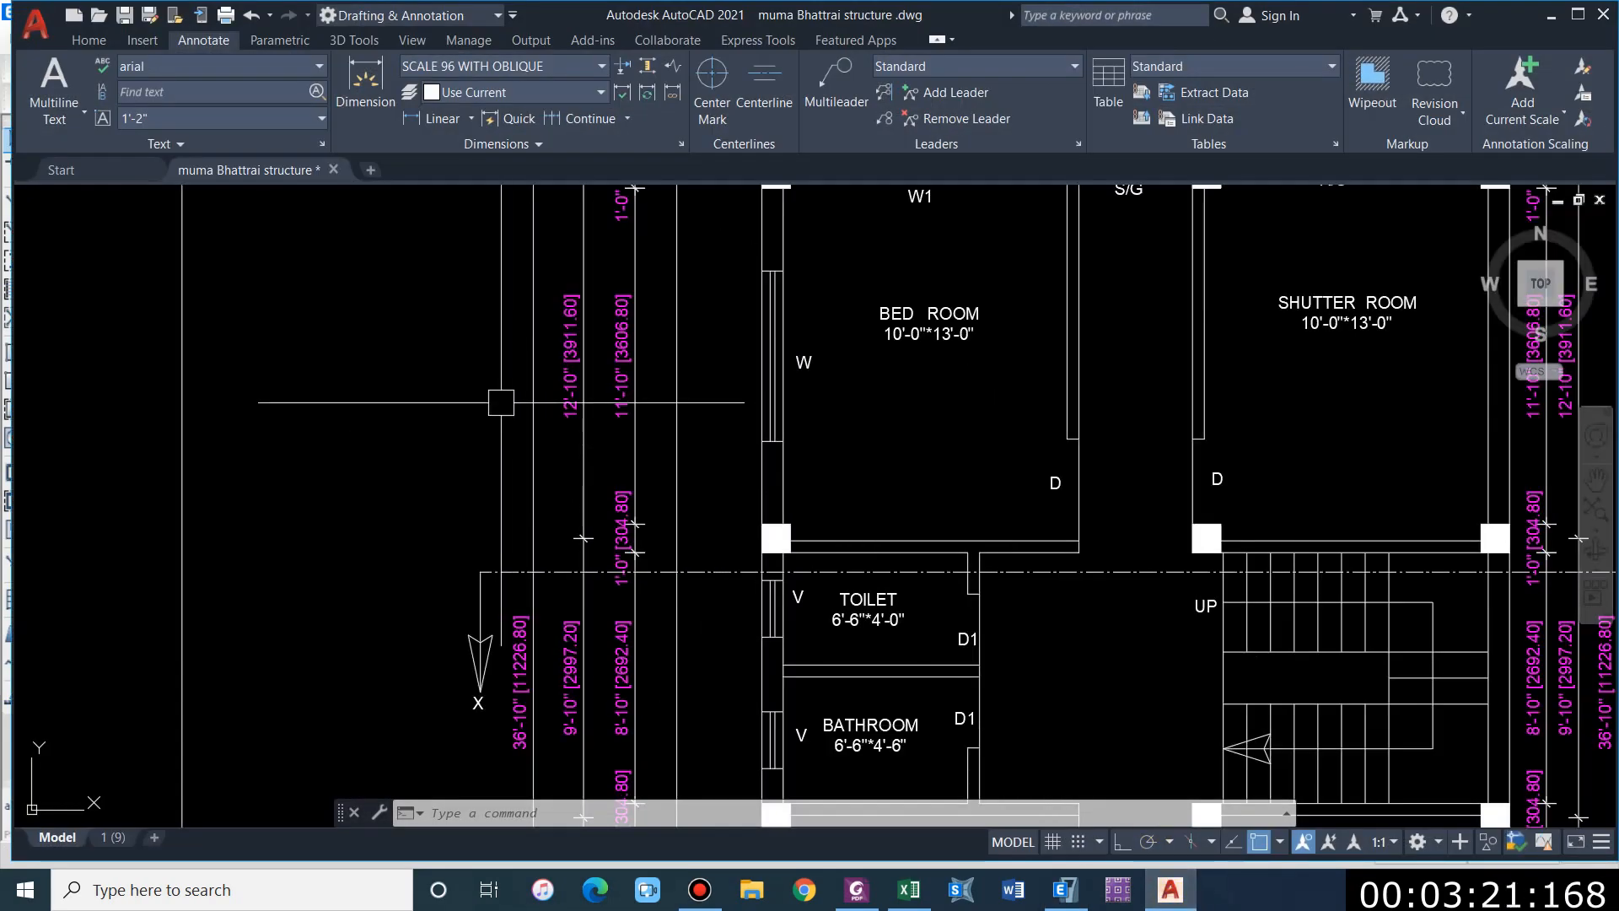
Step: Switch to ETABS and add a new material with region India, type Concrete, Indian standard and grade M20
{"action": "scroll", "coordinate": [506, 387], "scroll_direction": "down", "scroll_amount": 5}
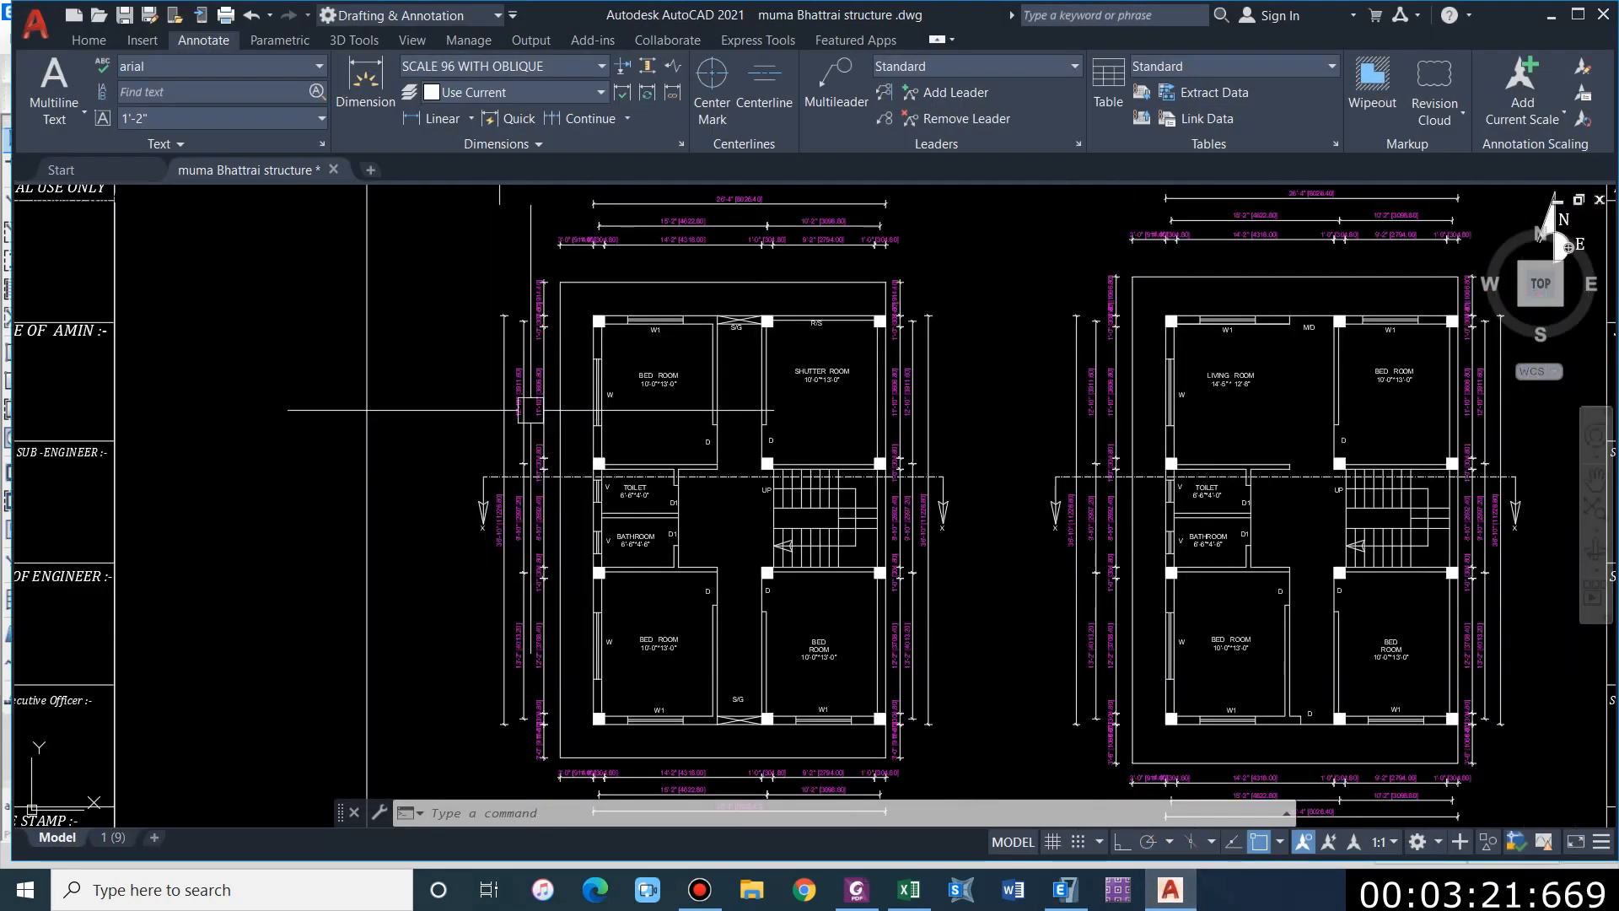
{"action": "left_click", "coordinate": [1543, 26]}
{"action": "left_click", "coordinate": [160, 42]}
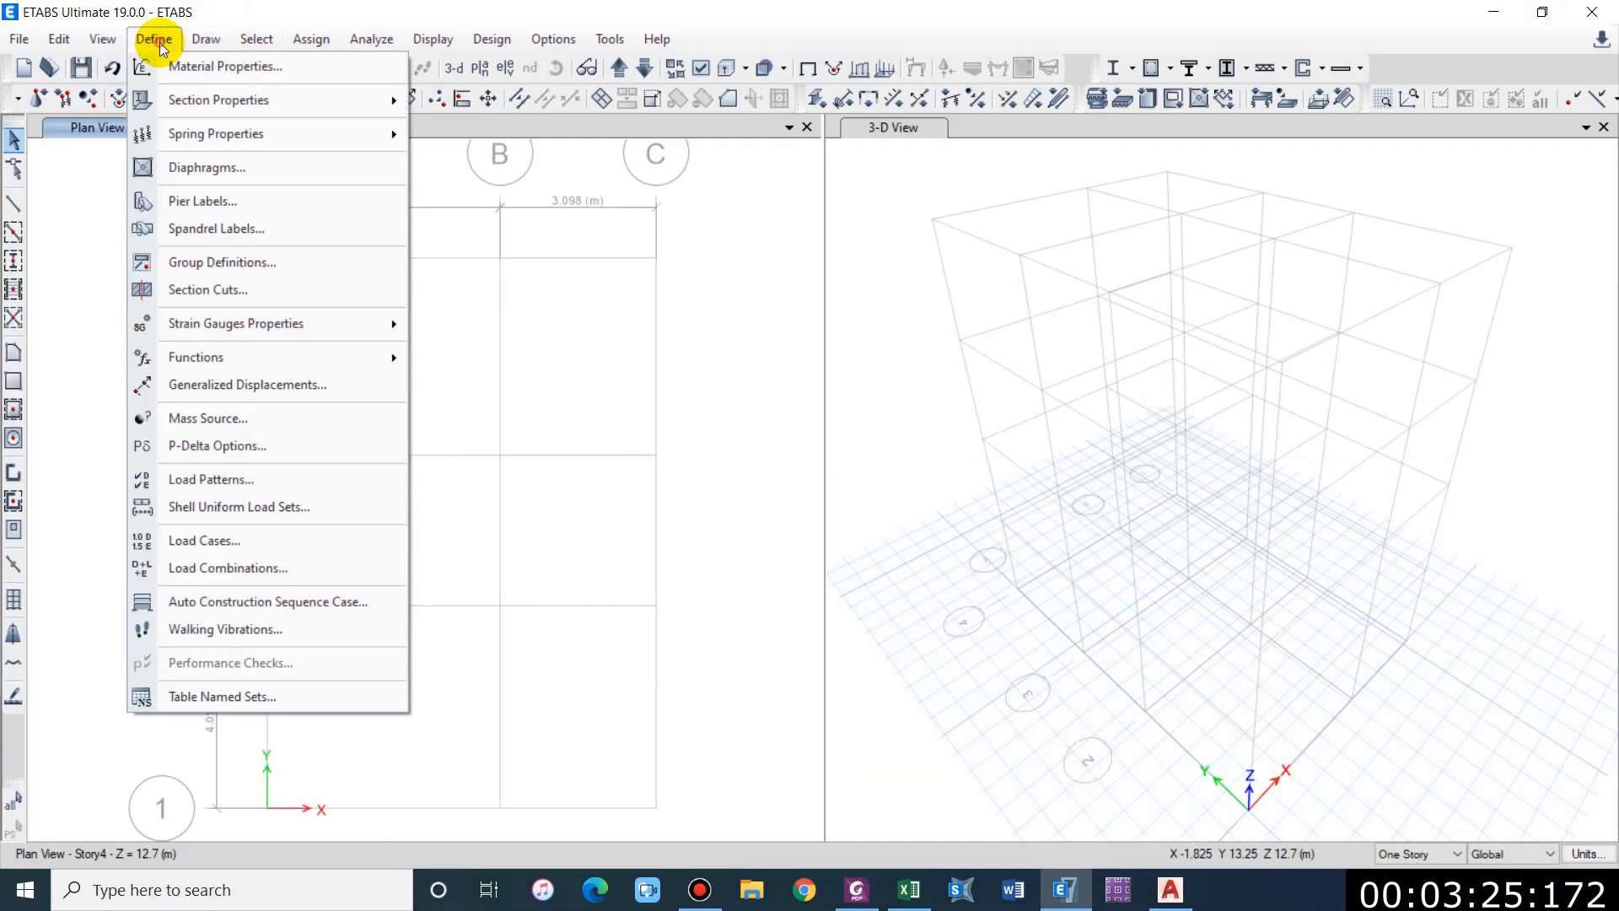
{"action": "left_click", "coordinate": [196, 67]}
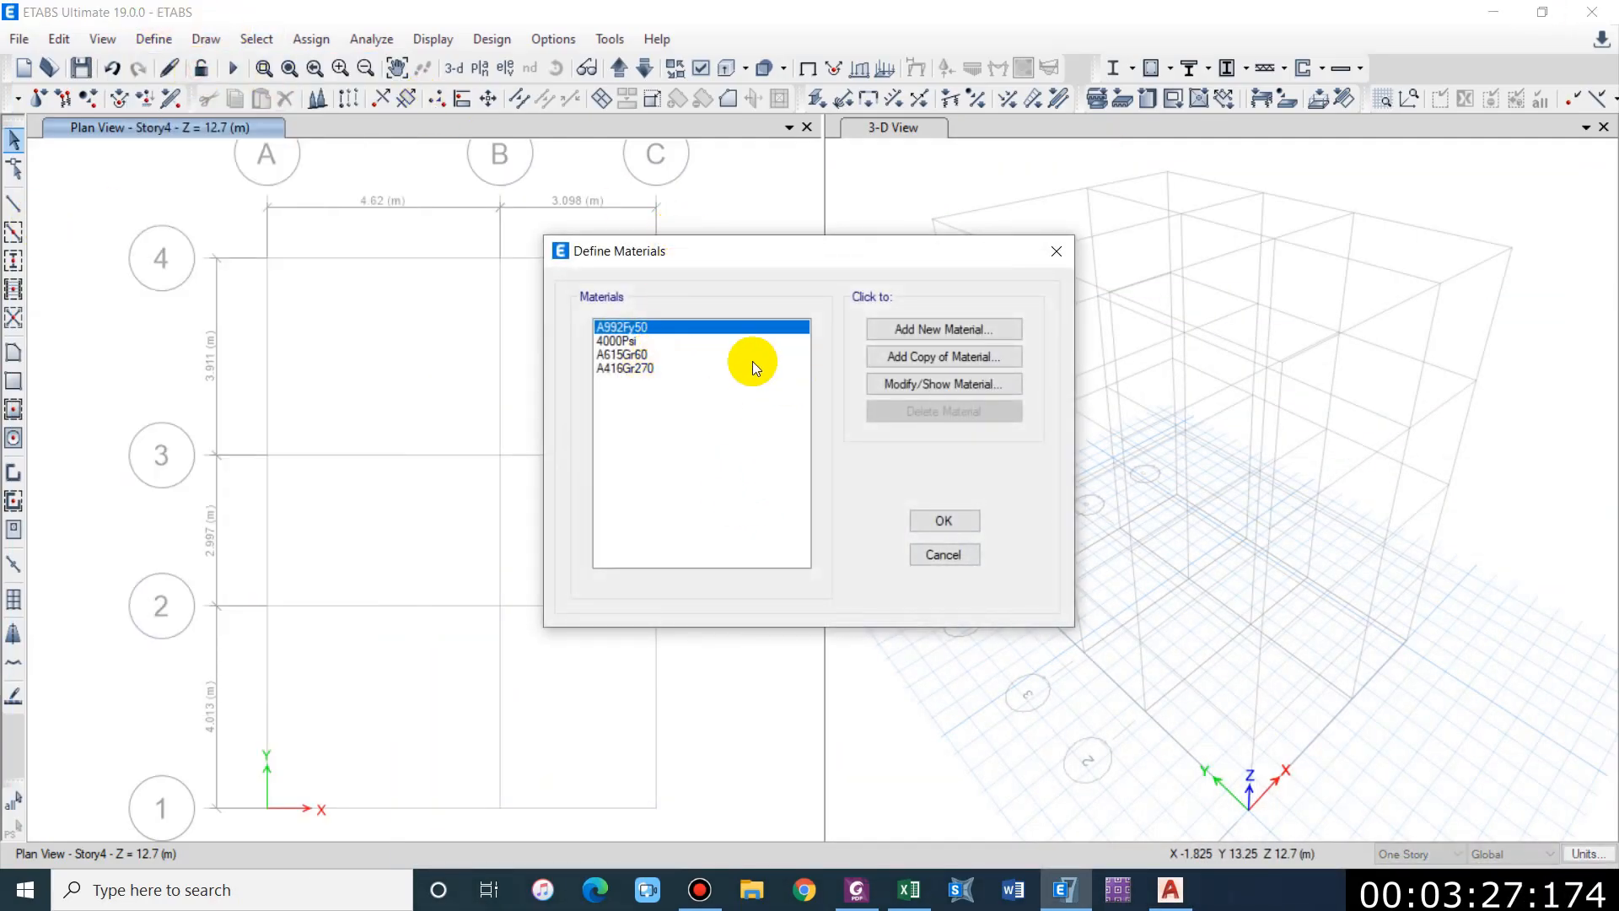
{"action": "left_click", "coordinate": [939, 331]}
{"action": "left_click", "coordinate": [773, 382]}
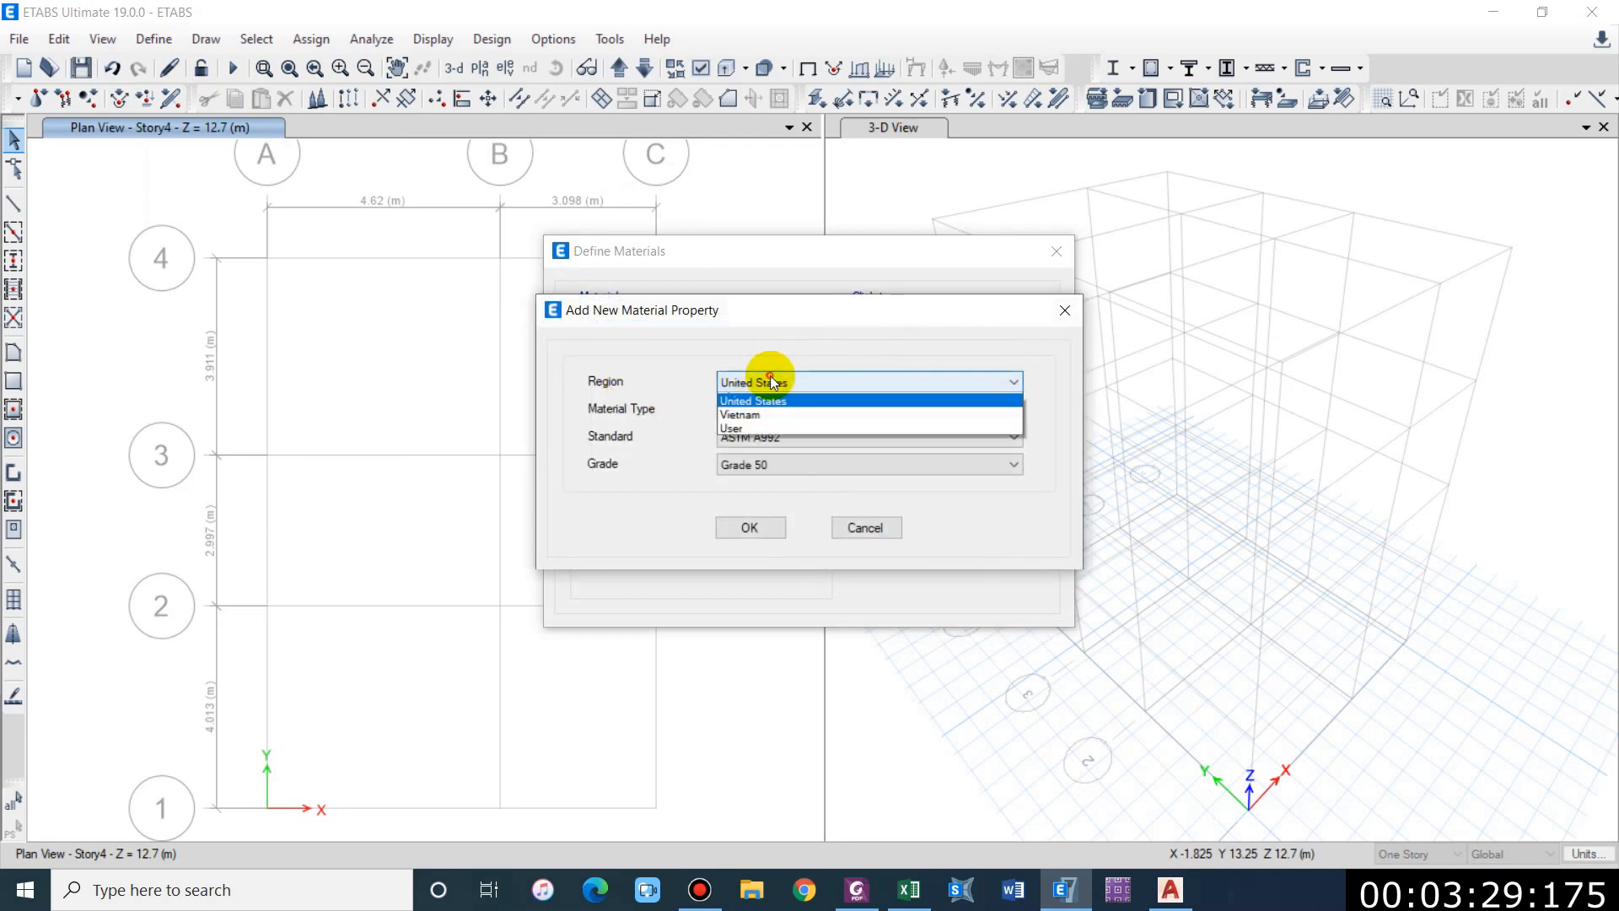
{"action": "left_click", "coordinate": [755, 414]}
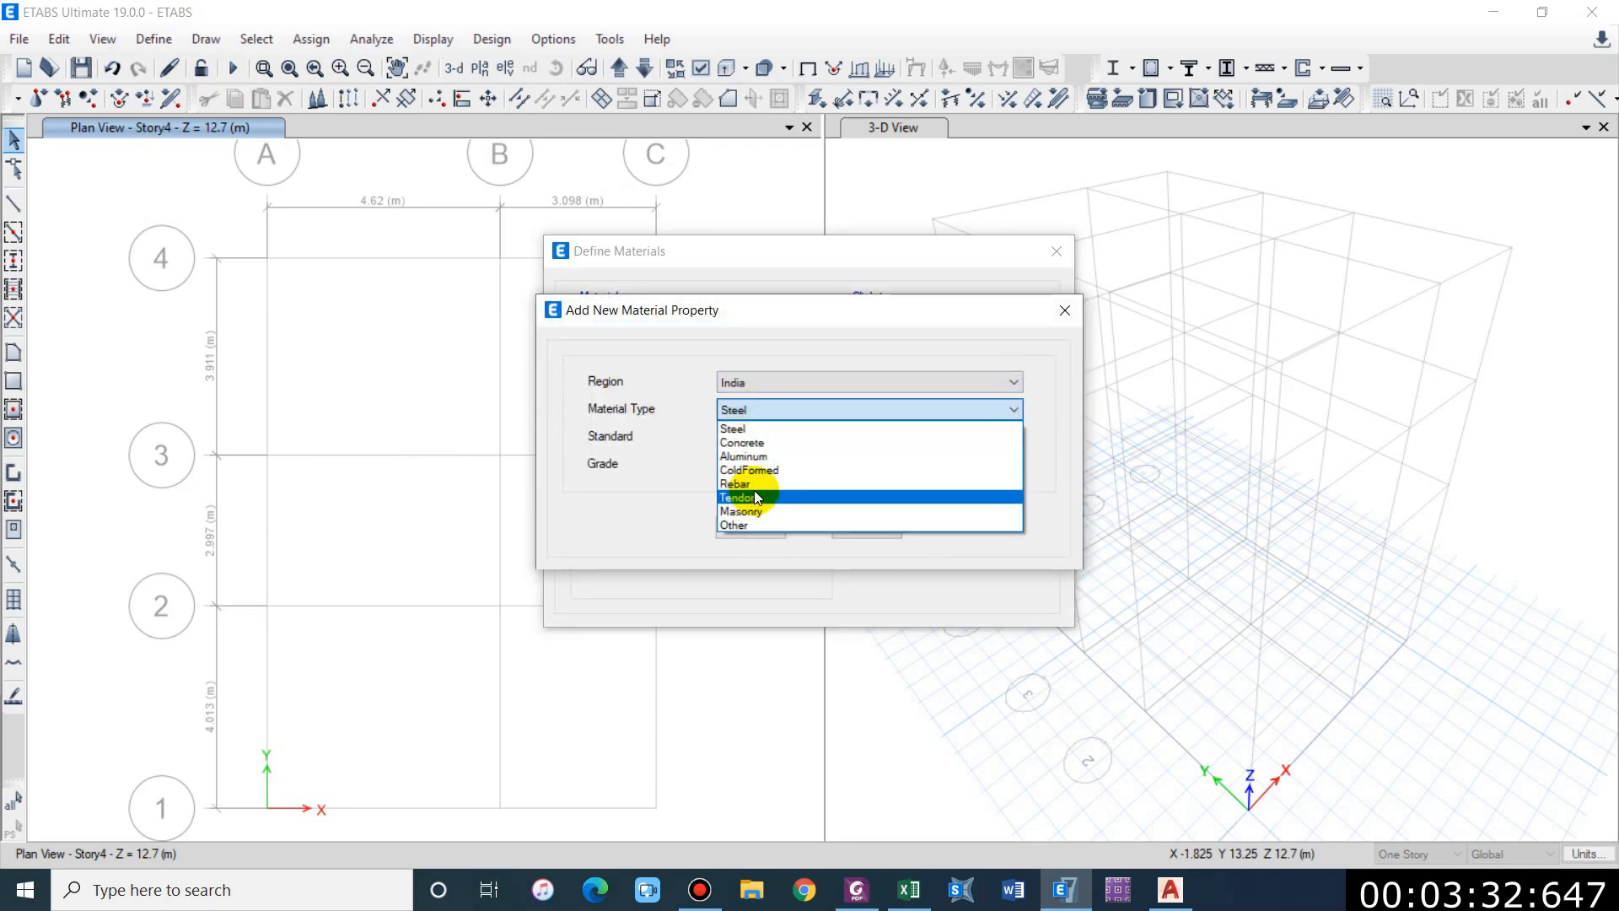
{"action": "left_click", "coordinate": [749, 443]}
{"action": "left_click", "coordinate": [759, 465]}
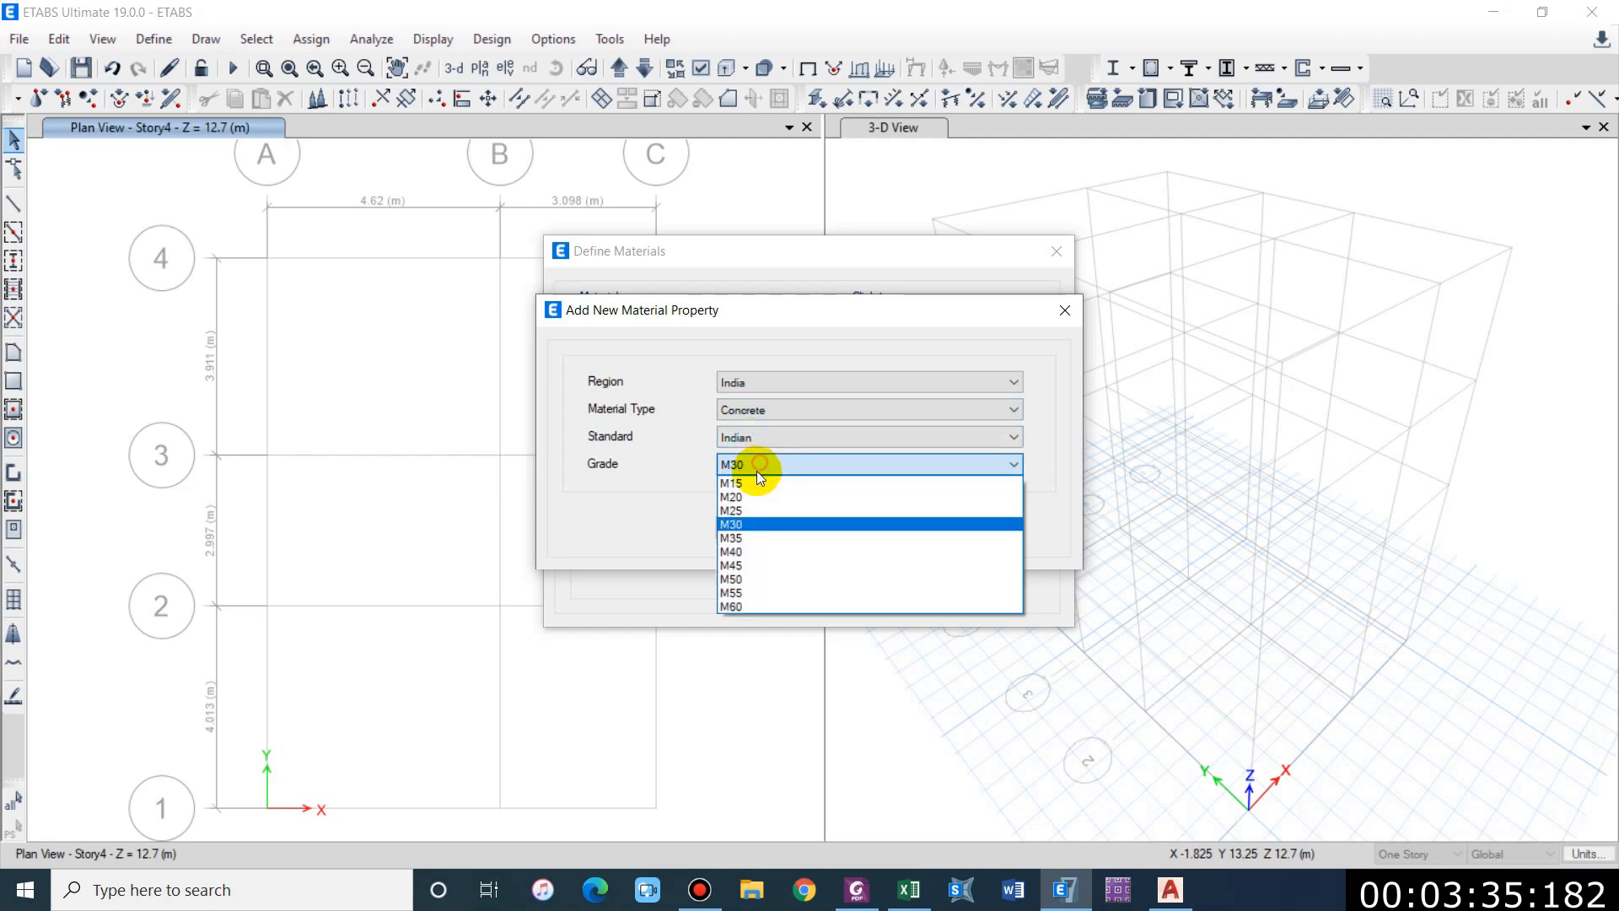
{"action": "left_click", "coordinate": [740, 496]}
{"action": "left_click", "coordinate": [742, 528]}
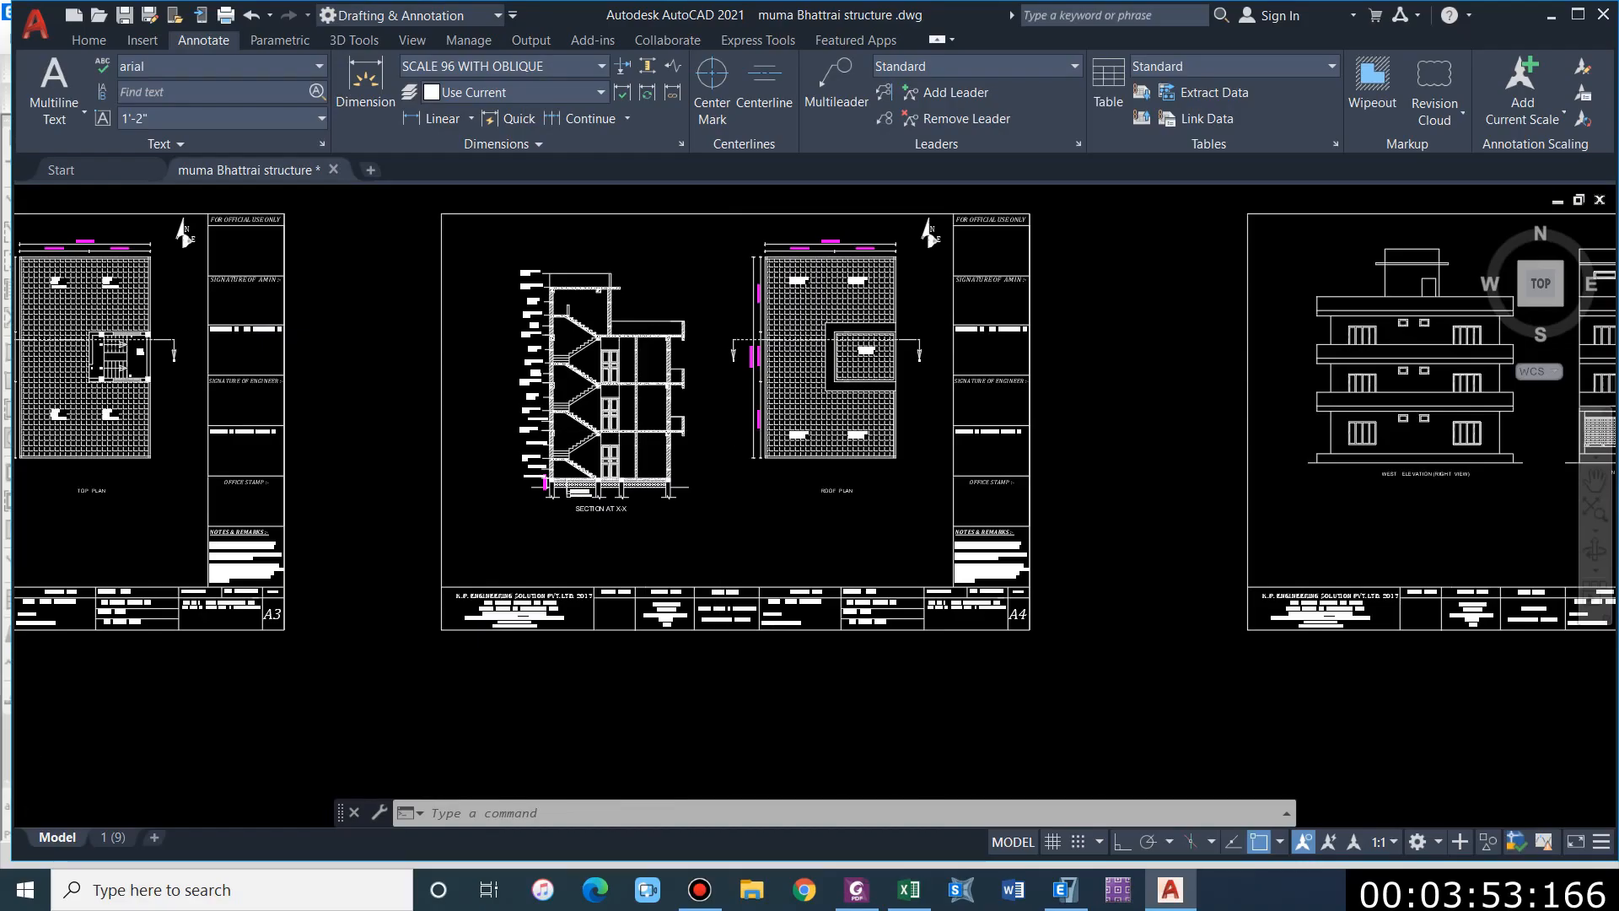
Step: Look over the section and roof plan in AutoCAD, return to ETABS and accept the M20 material properties
{"action": "scroll", "coordinate": [759, 422], "scroll_direction": "up", "scroll_amount": 3}
{"action": "left_click", "coordinate": [1551, 16]}
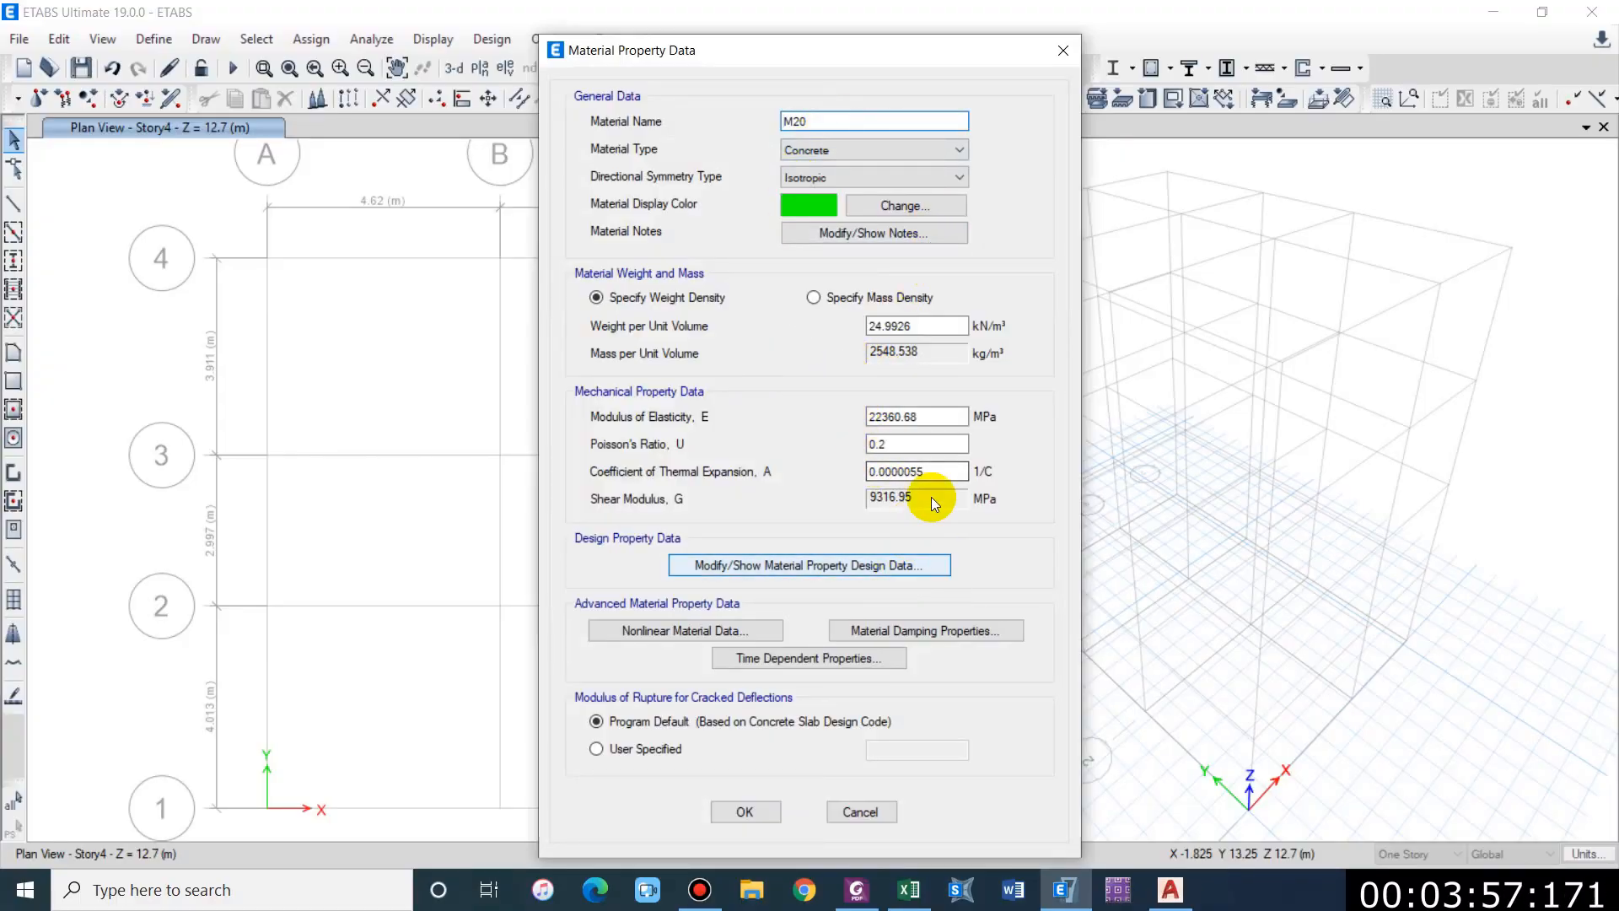
{"action": "left_click", "coordinate": [744, 812]}
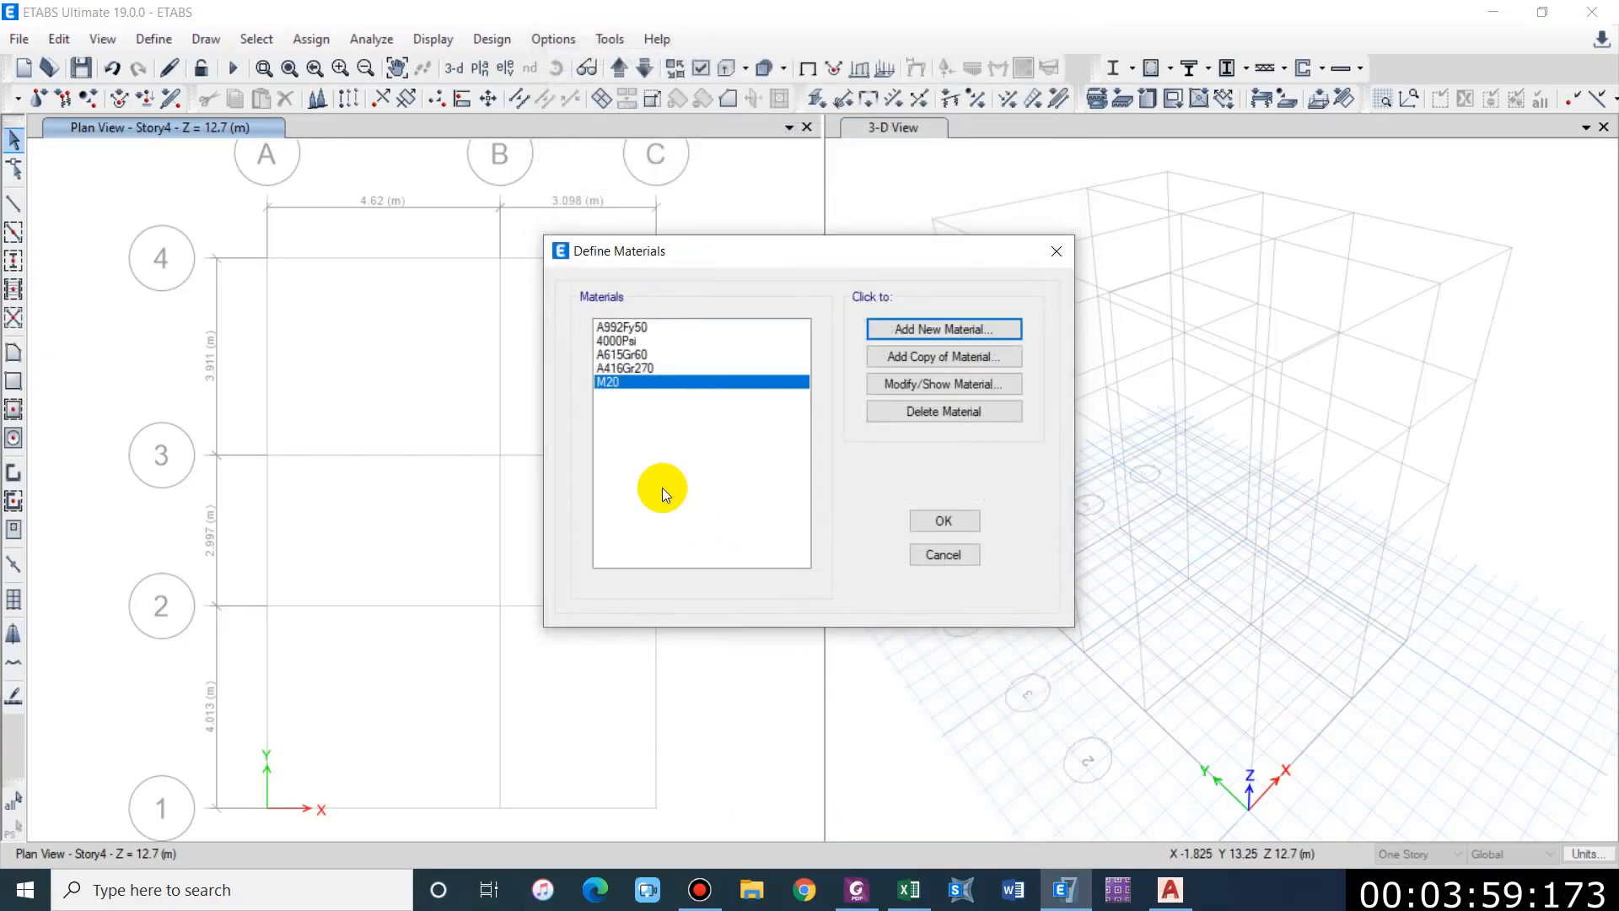
Step: Add an Indian rebar material of HYSD Grade 500 and accept the material definitions
{"action": "left_click", "coordinate": [907, 330]}
{"action": "left_click", "coordinate": [786, 383]}
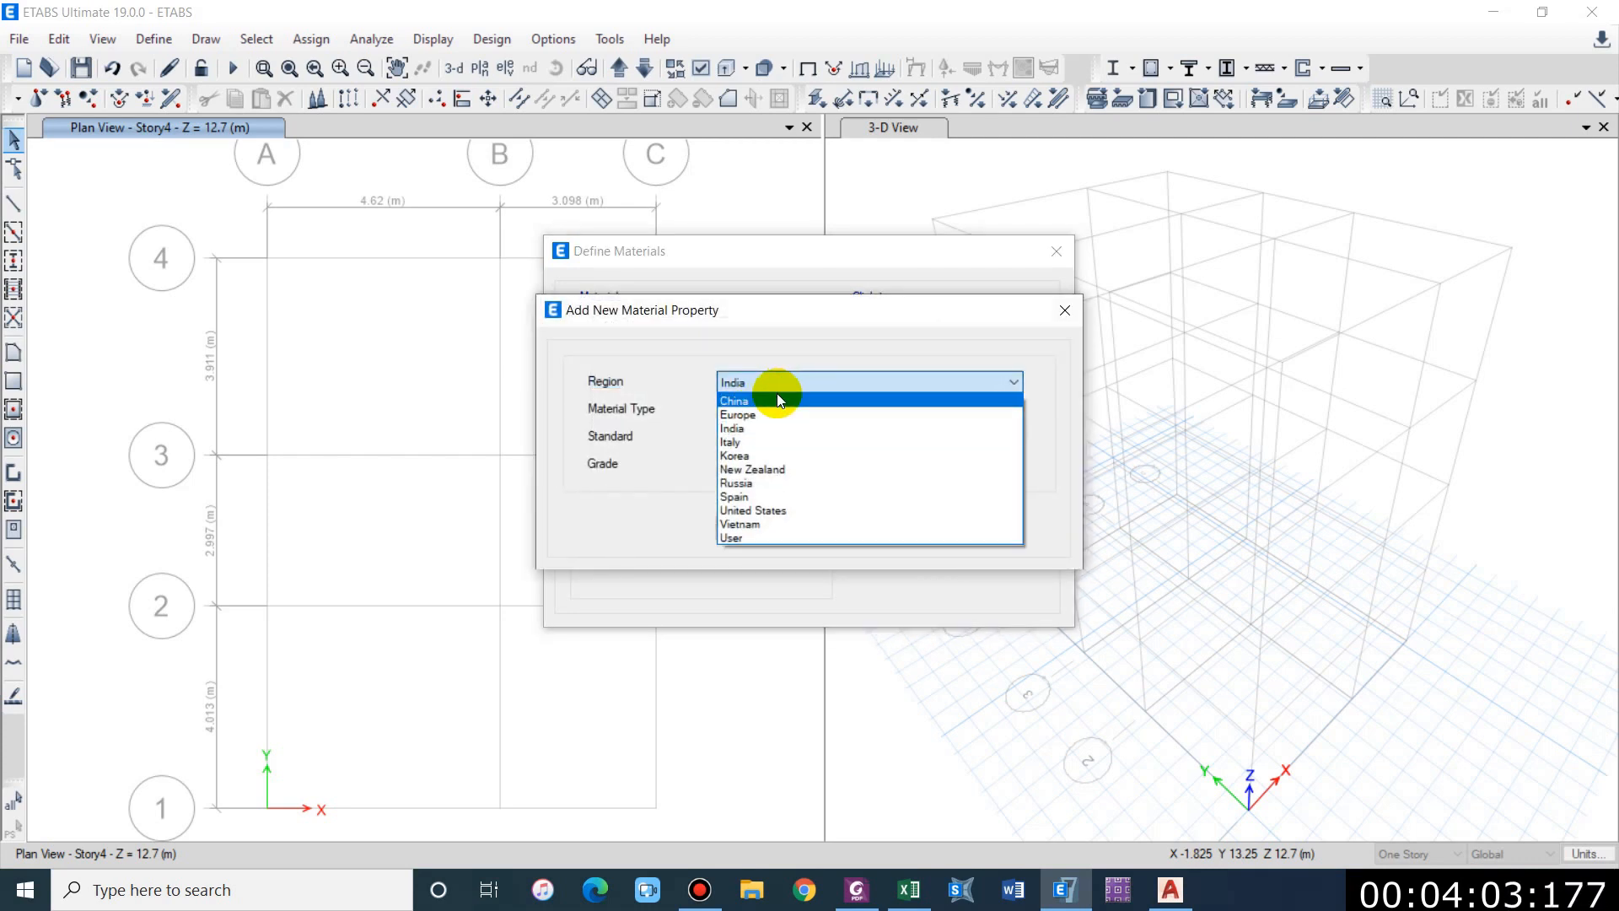
{"action": "left_click", "coordinate": [796, 378]}
{"action": "left_click", "coordinate": [793, 411]}
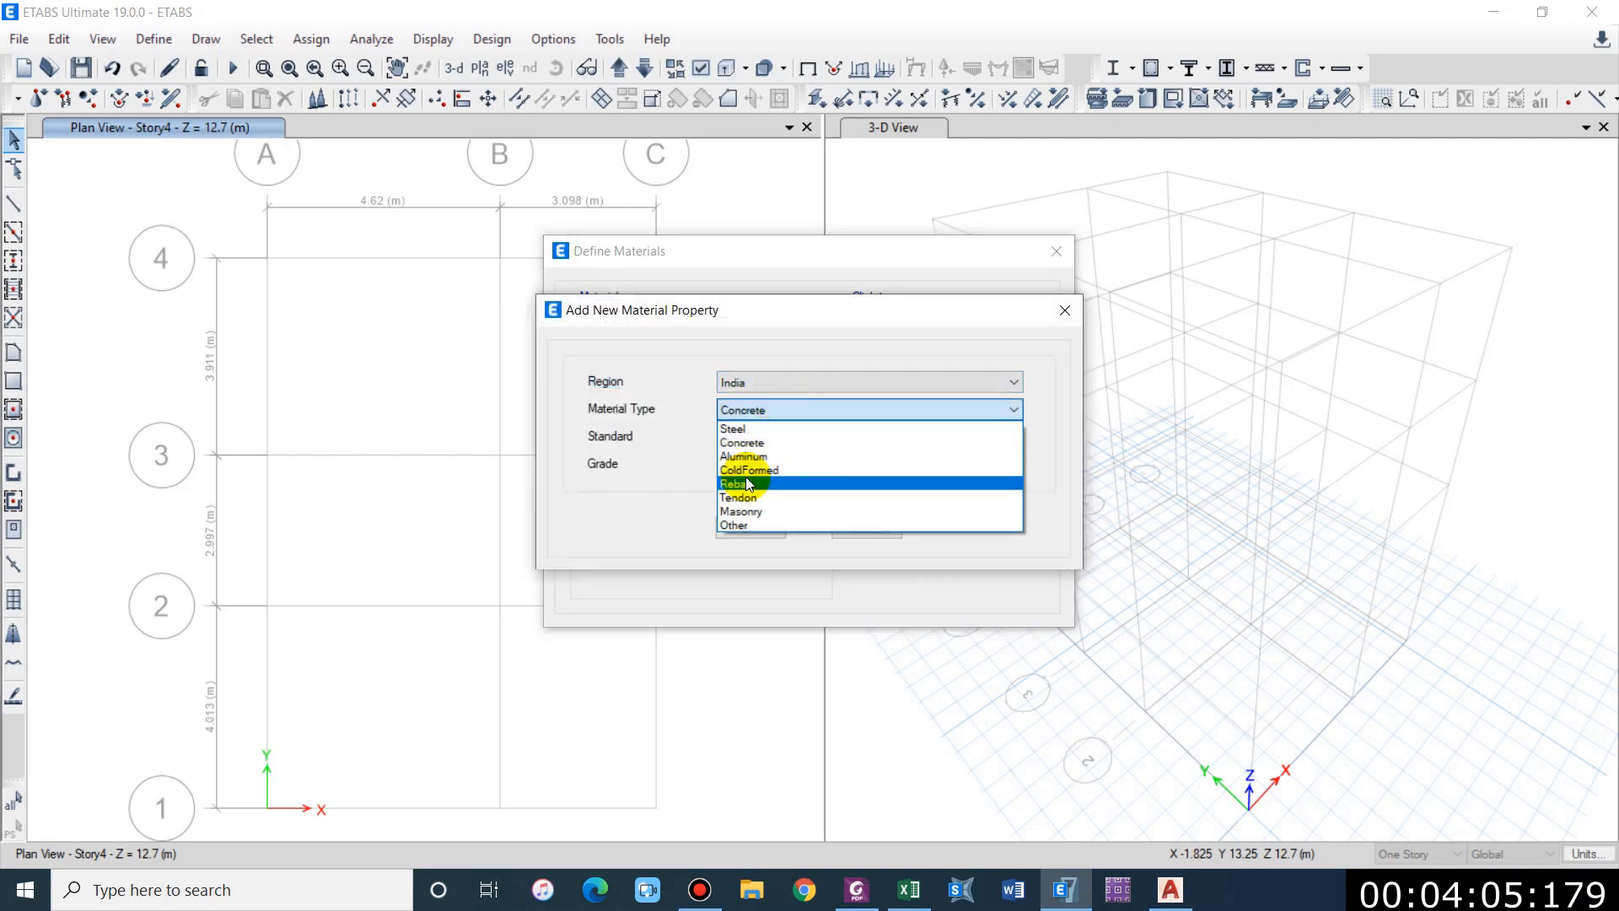
{"action": "left_click", "coordinate": [749, 485]}
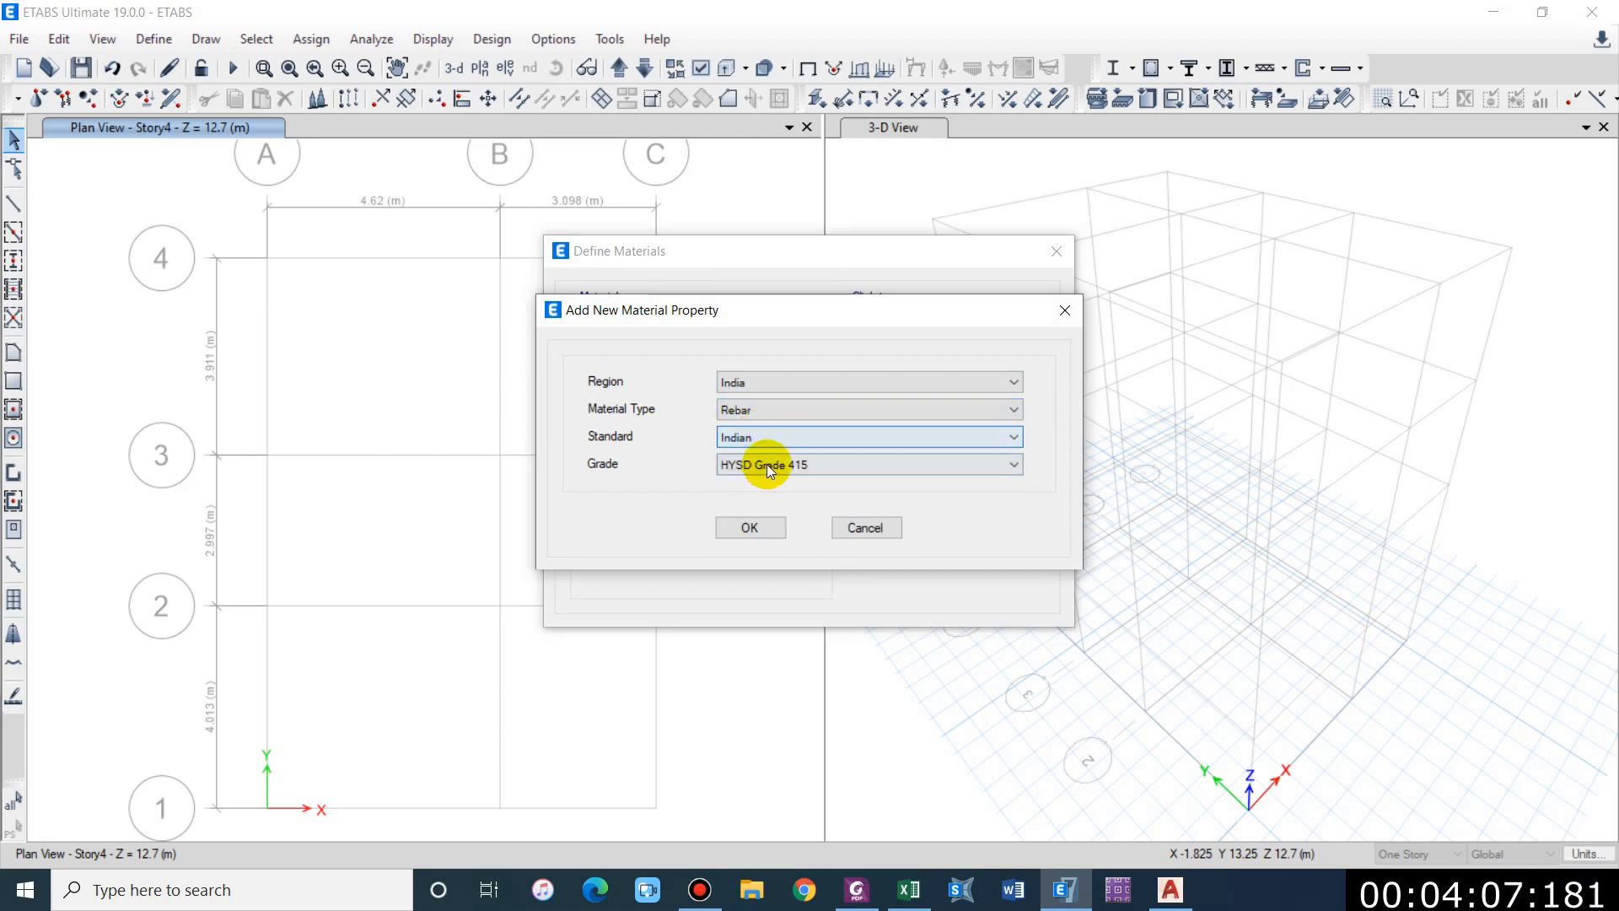
{"action": "left_click", "coordinate": [767, 464]}
{"action": "left_click", "coordinate": [765, 511]}
{"action": "left_click", "coordinate": [750, 528]}
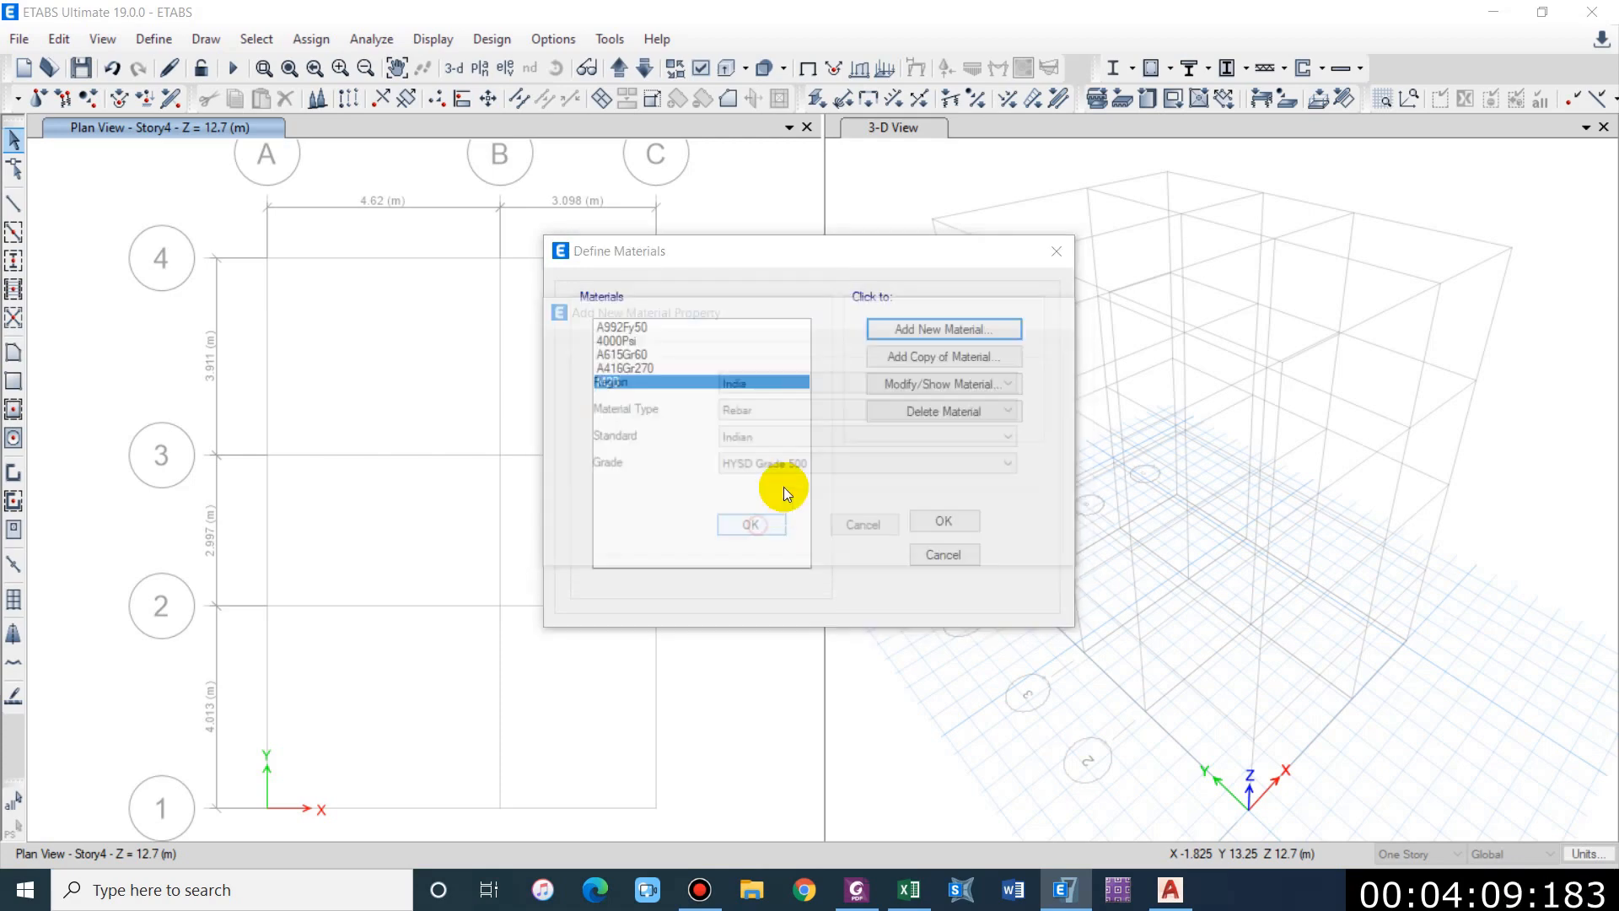
{"action": "left_click", "coordinate": [766, 662]}
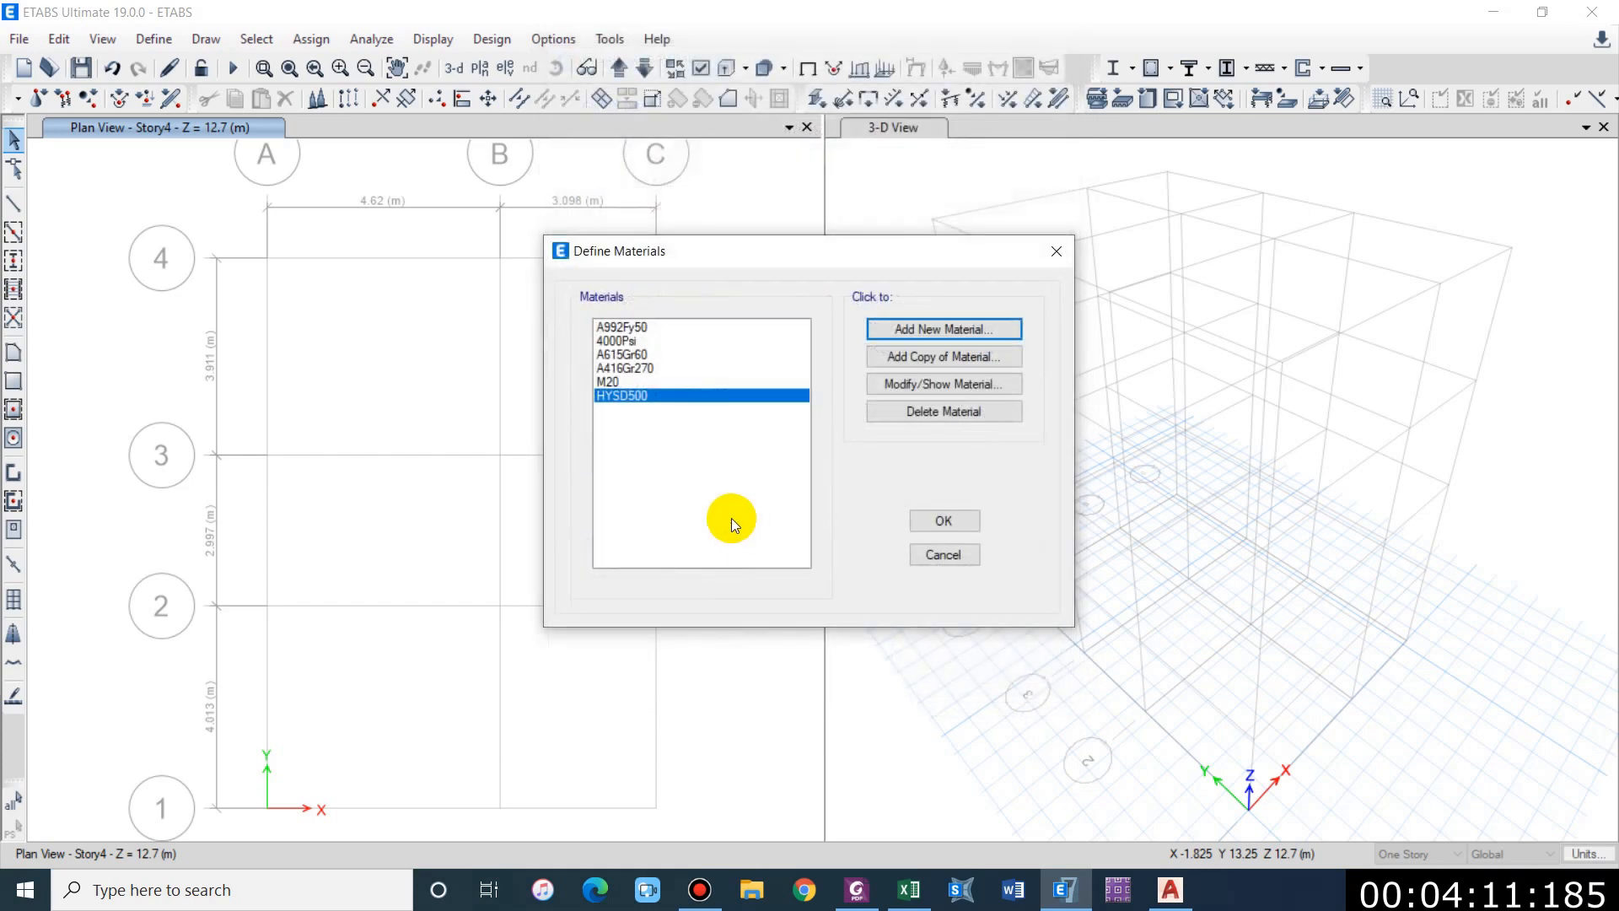
{"action": "left_click", "coordinate": [935, 520]}
Step: Add a new concrete rectangular frame section and name it Col 300 x 300
{"action": "left_click", "coordinate": [156, 39]}
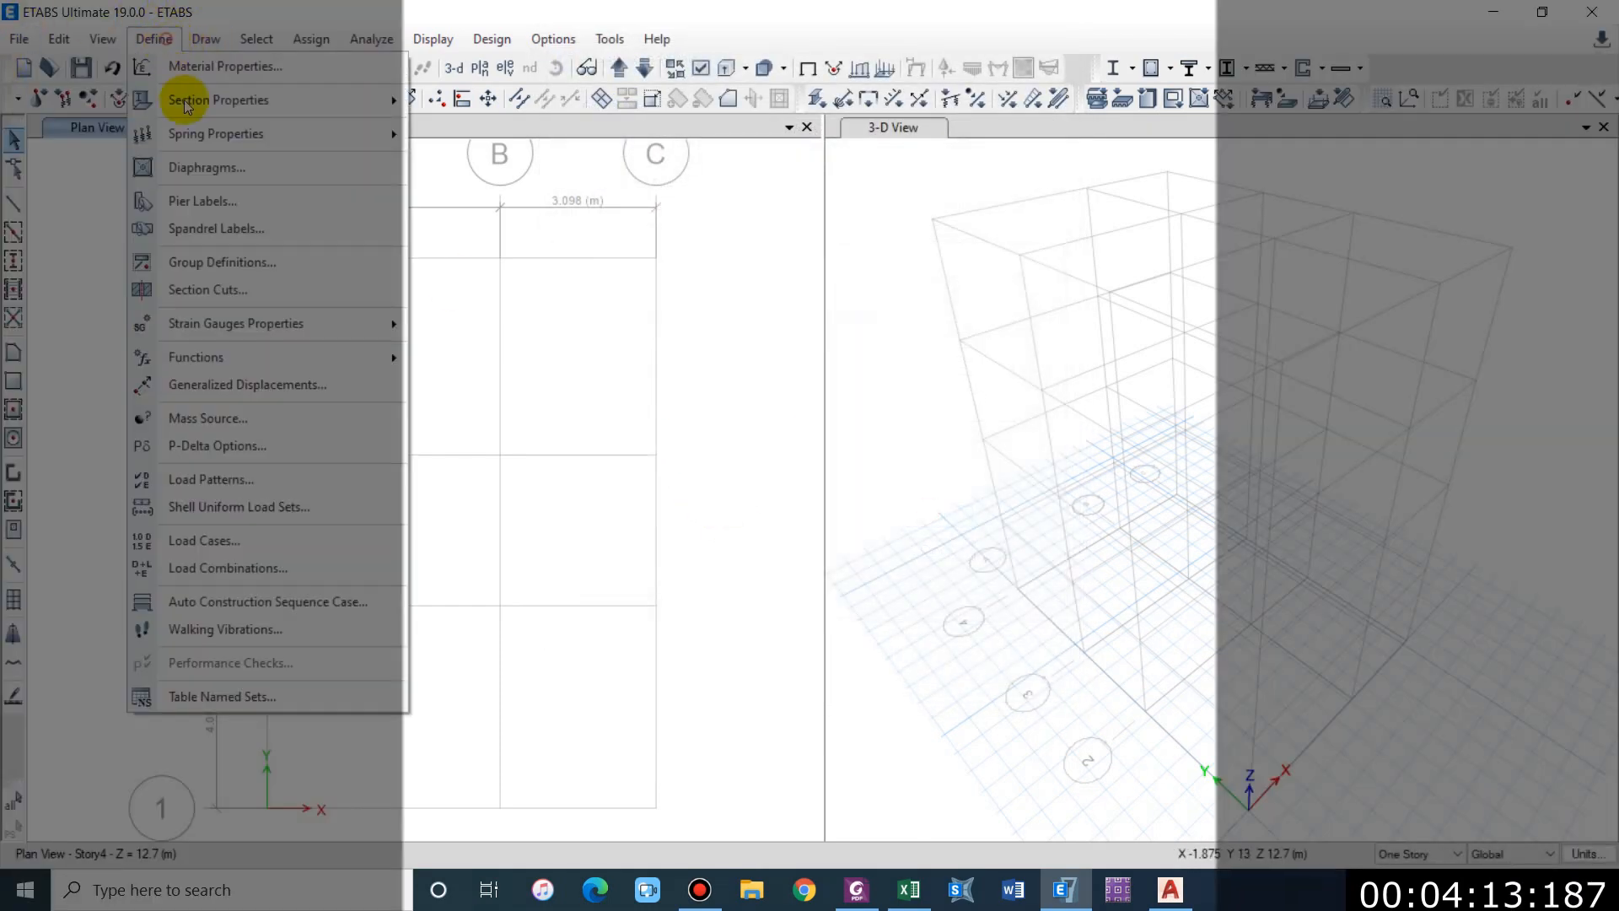
{"action": "mouse_move", "coordinate": [230, 102]}
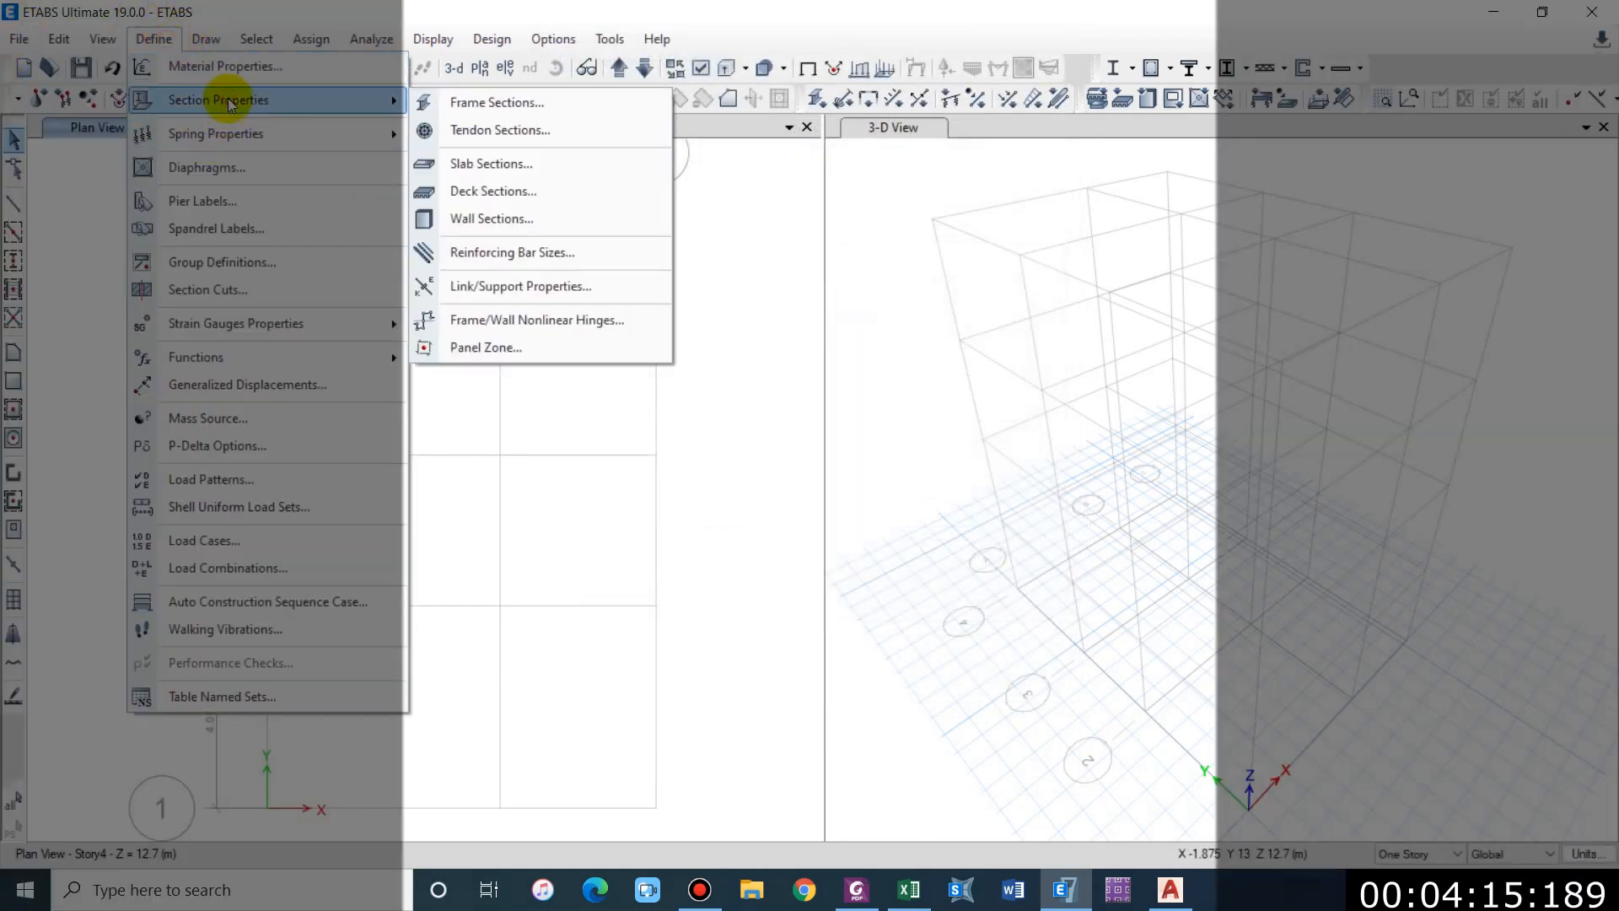
{"action": "left_click", "coordinate": [428, 100]}
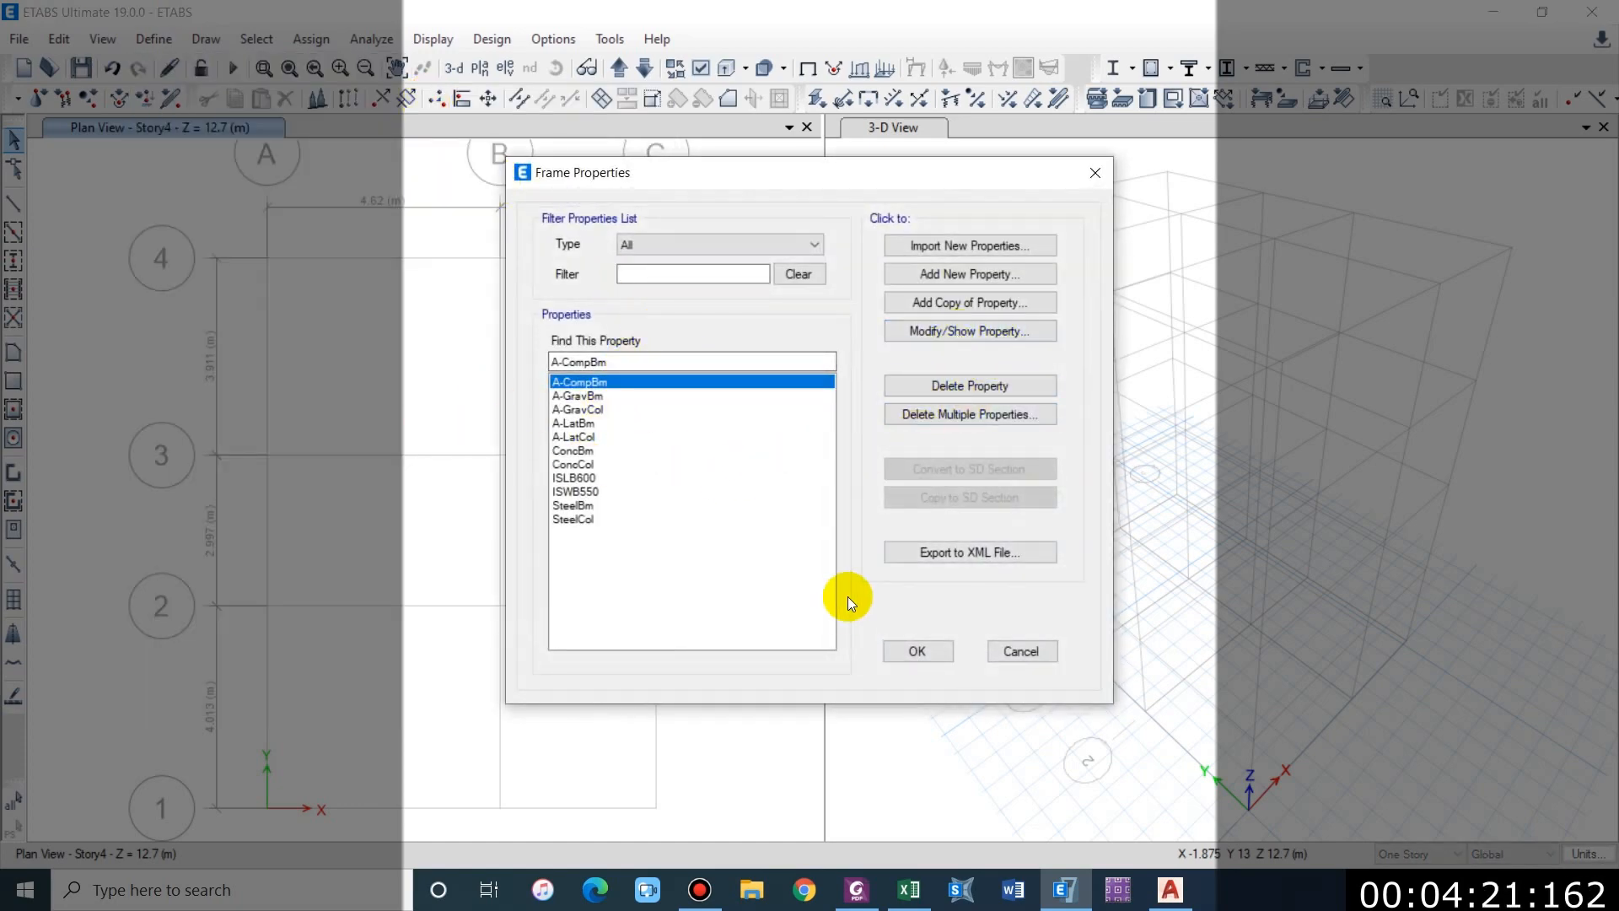
{"action": "left_click", "coordinate": [1009, 272]}
{"action": "left_click", "coordinate": [862, 270]}
{"action": "left_click", "coordinate": [863, 268]}
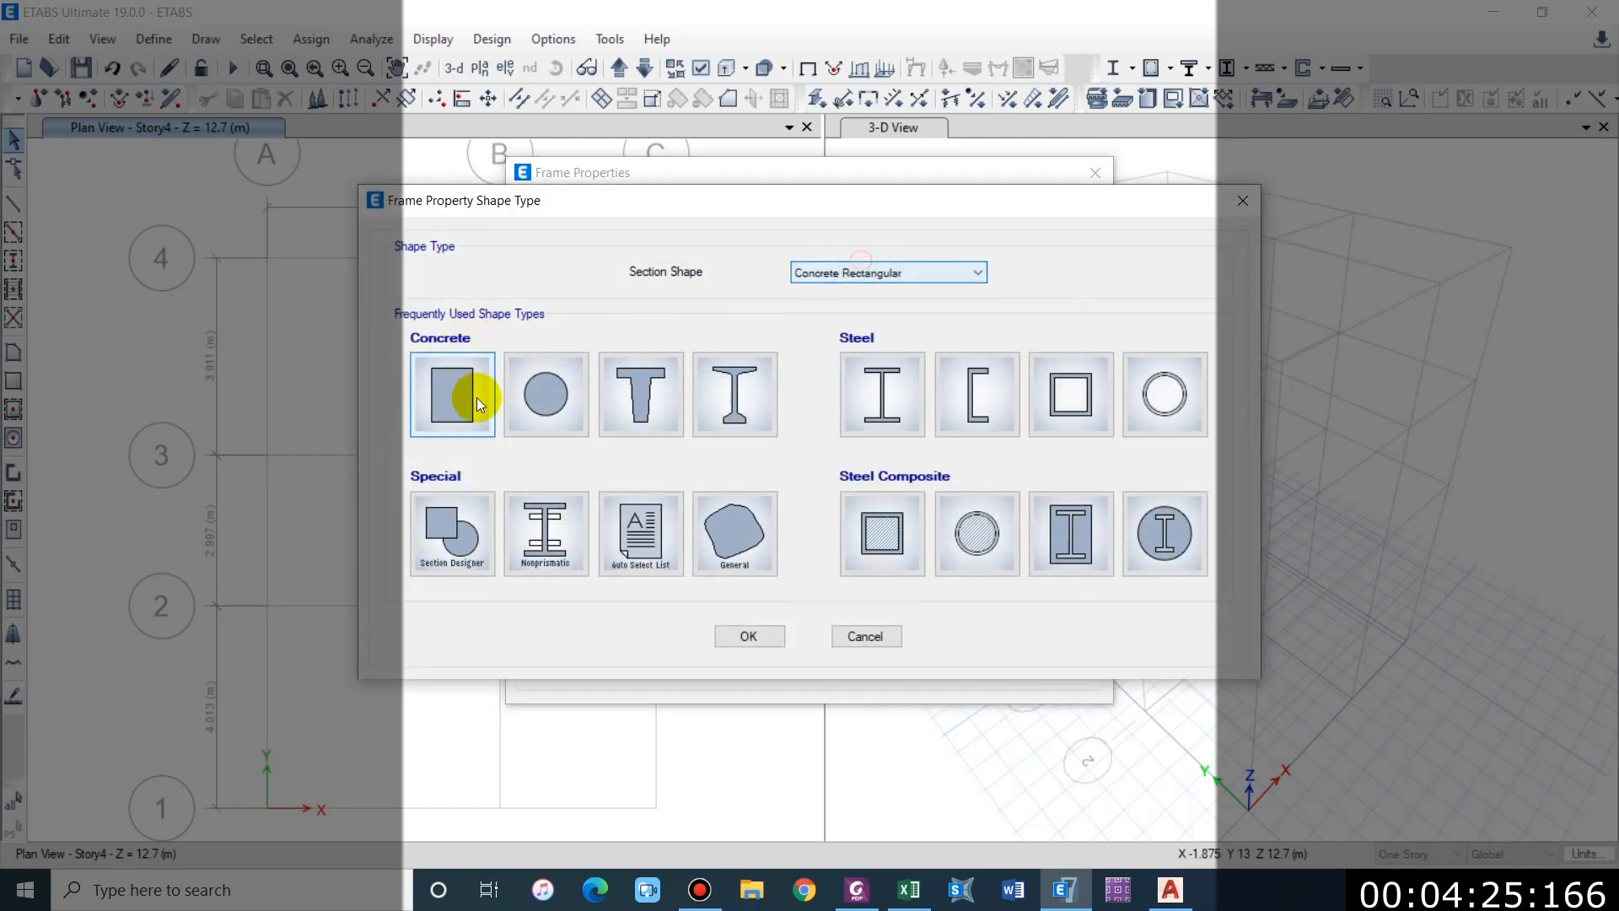
{"action": "left_click", "coordinate": [453, 395]}
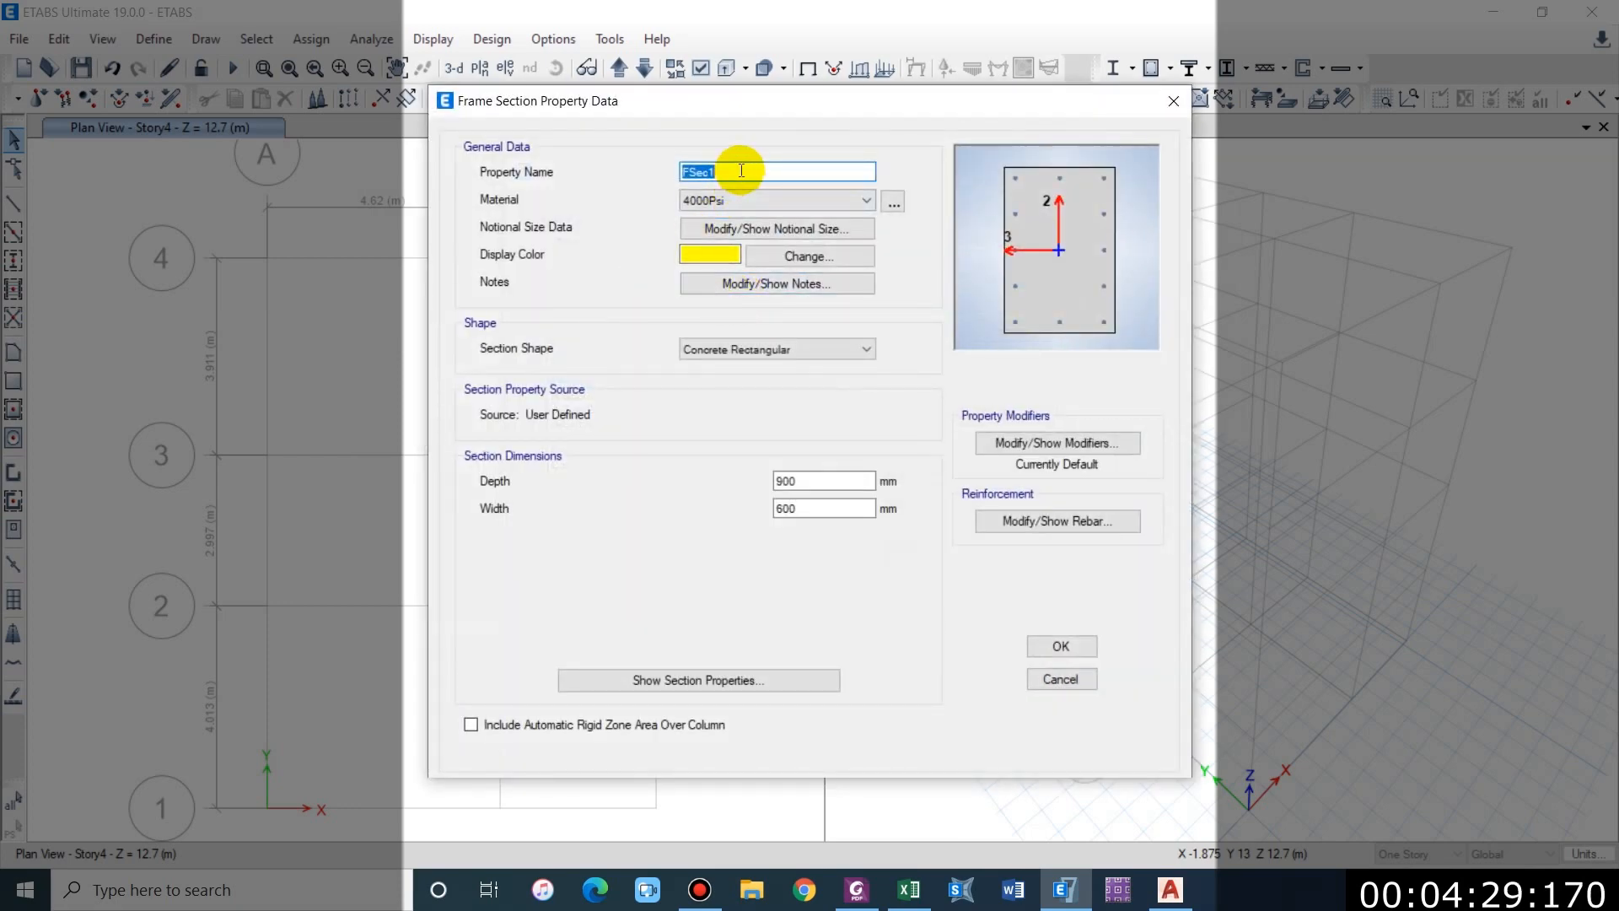
{"action": "type", "text": "Col,"}
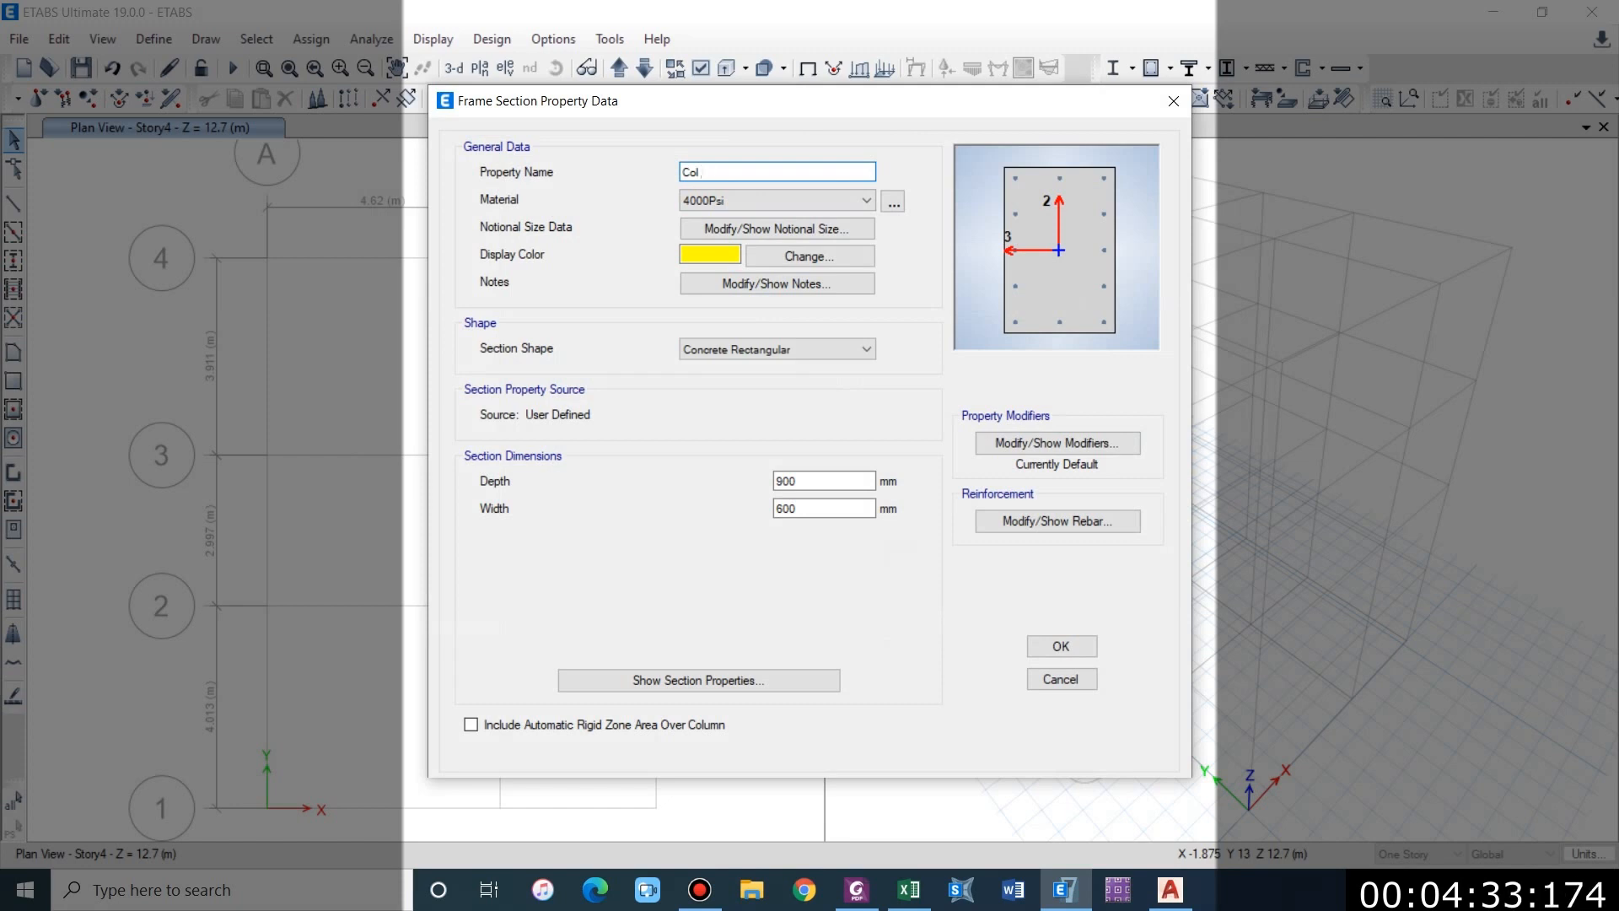
{"action": "type", "text": "300 x 300"}
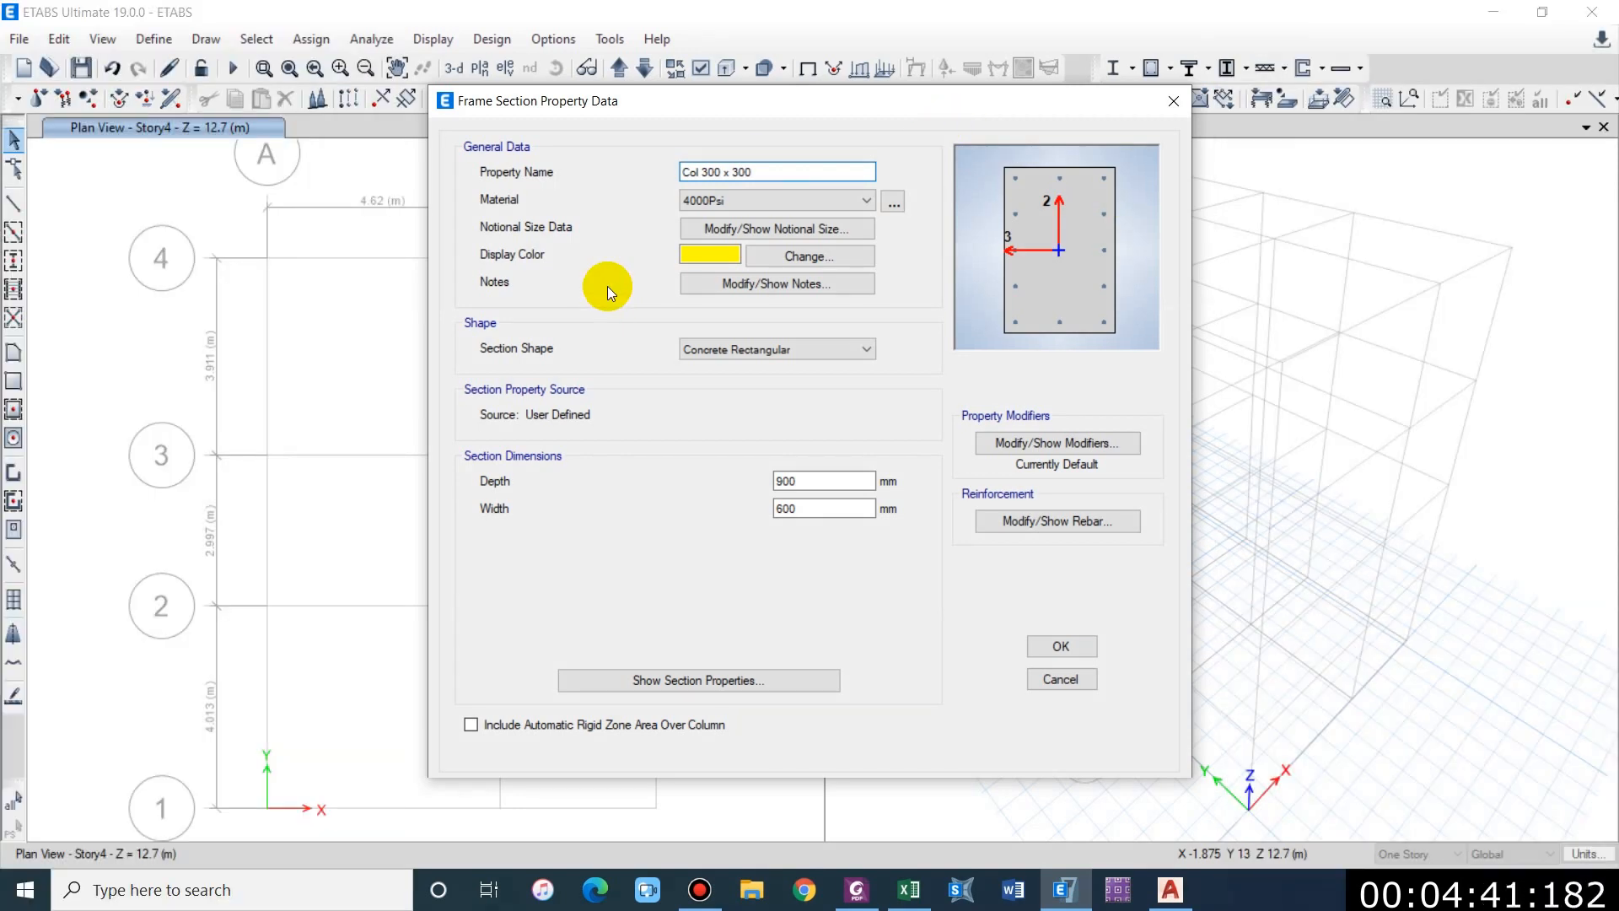
Step: Assign M20 to the column section and set its depth and width to 300 mm each
{"action": "left_click", "coordinate": [740, 206]}
{"action": "left_click", "coordinate": [719, 276]}
{"action": "left_click_drag", "start_coordinate": [776, 480], "coordinate": [831, 488]}
{"action": "type", "text": "300"}
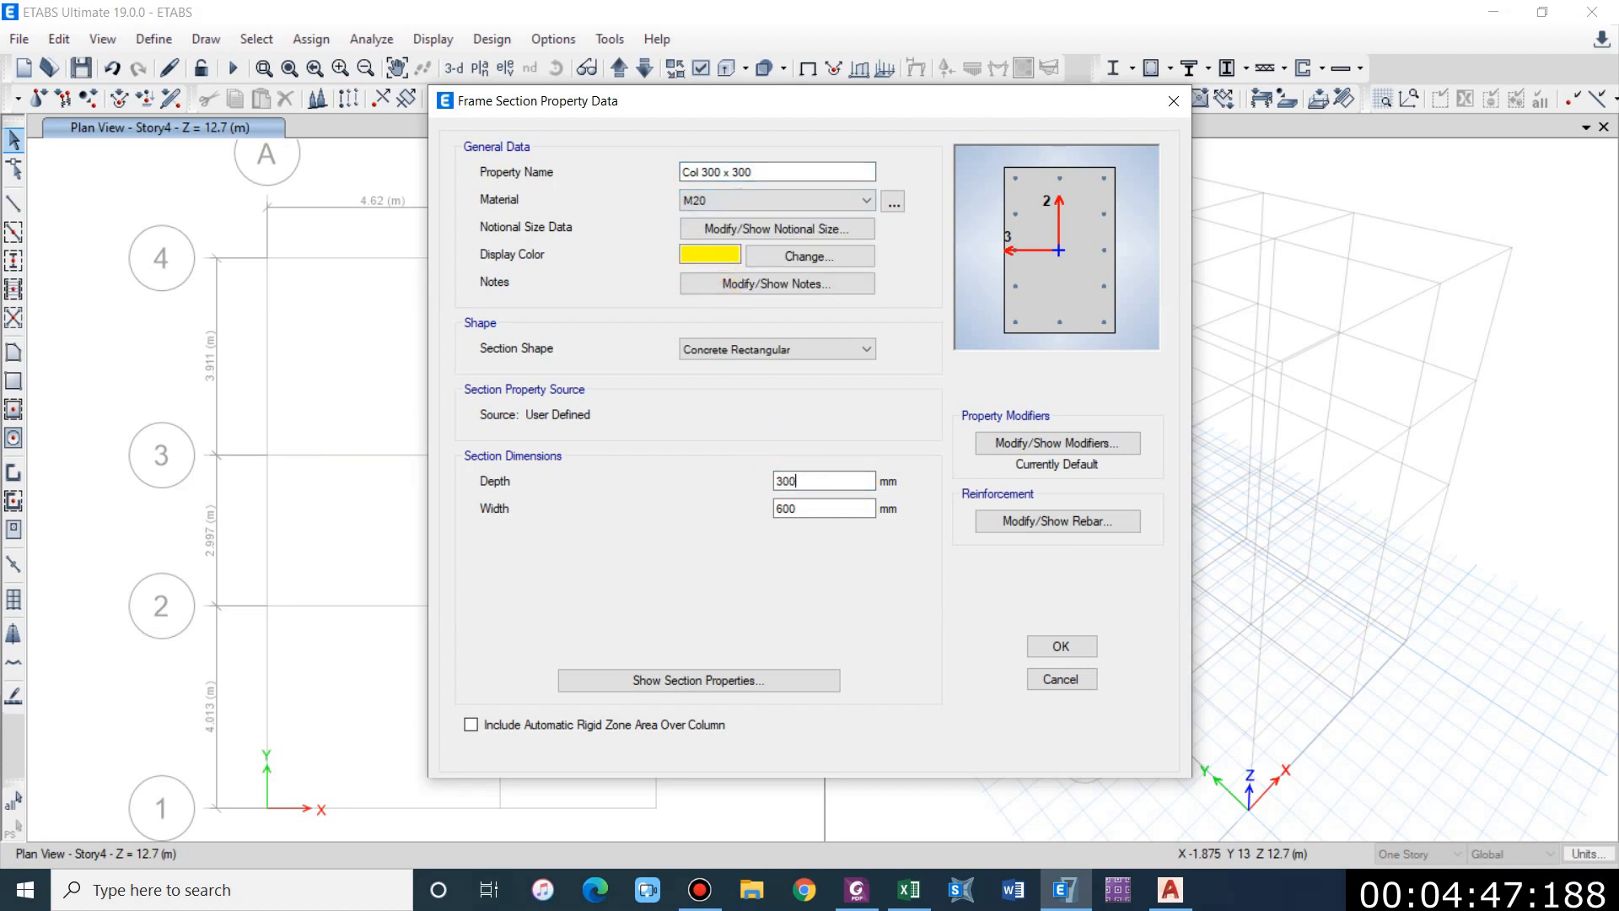
{"action": "key", "text": "Tab"}
{"action": "type", "text": "300"}
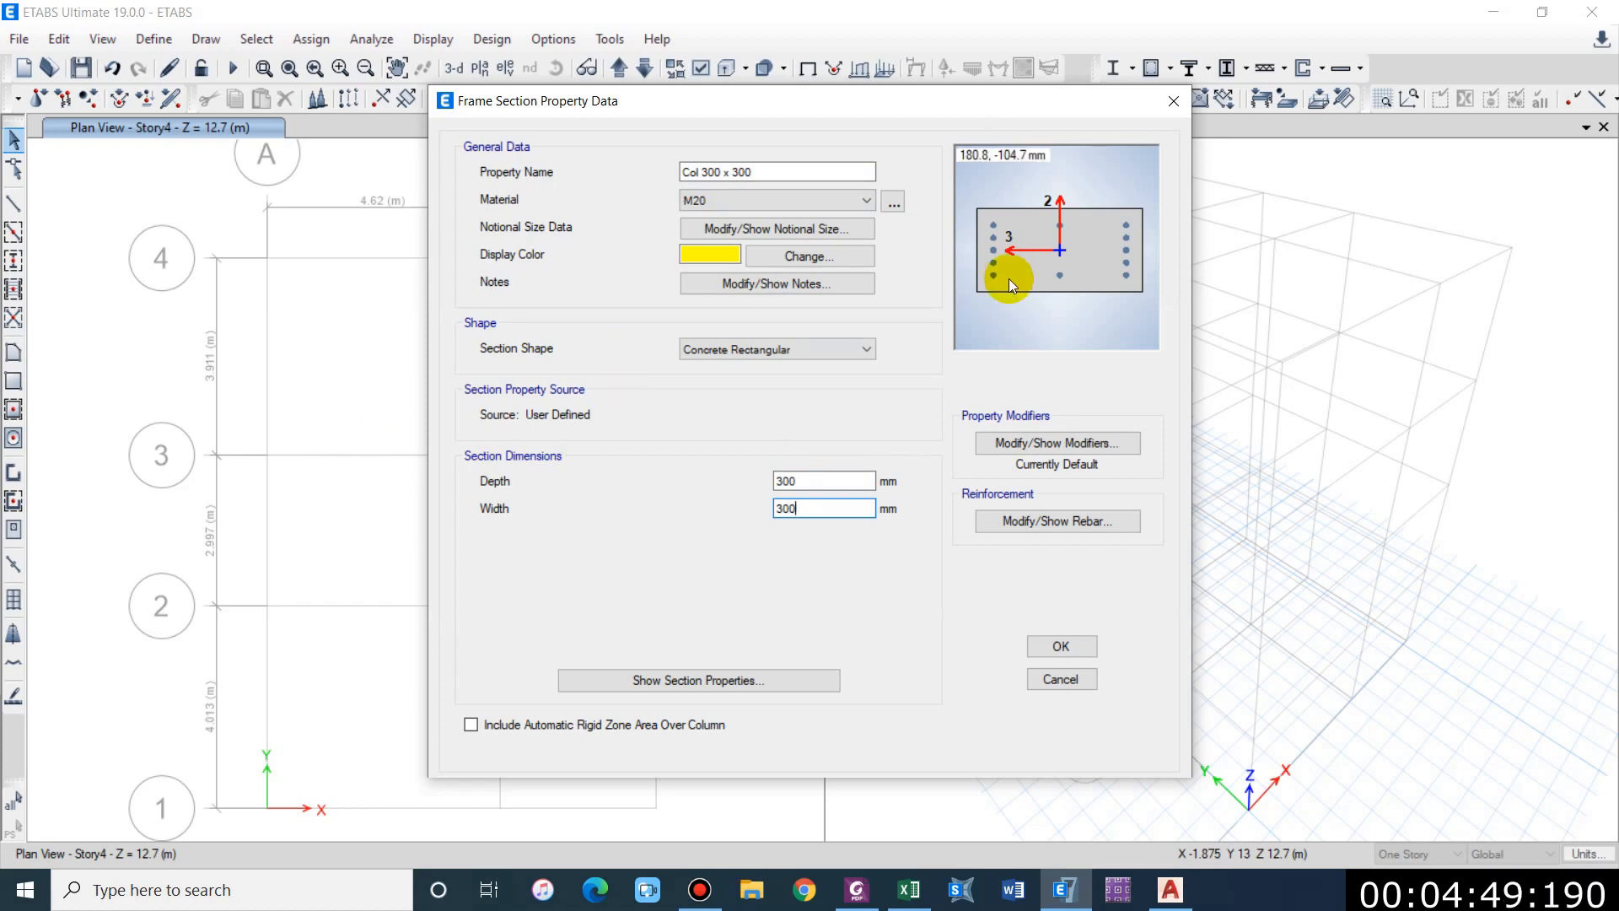
Step: Set the column's rebar material to HYSD500 for both the longitudinal bars and the confinement ties
{"action": "left_click", "coordinate": [1046, 519]}
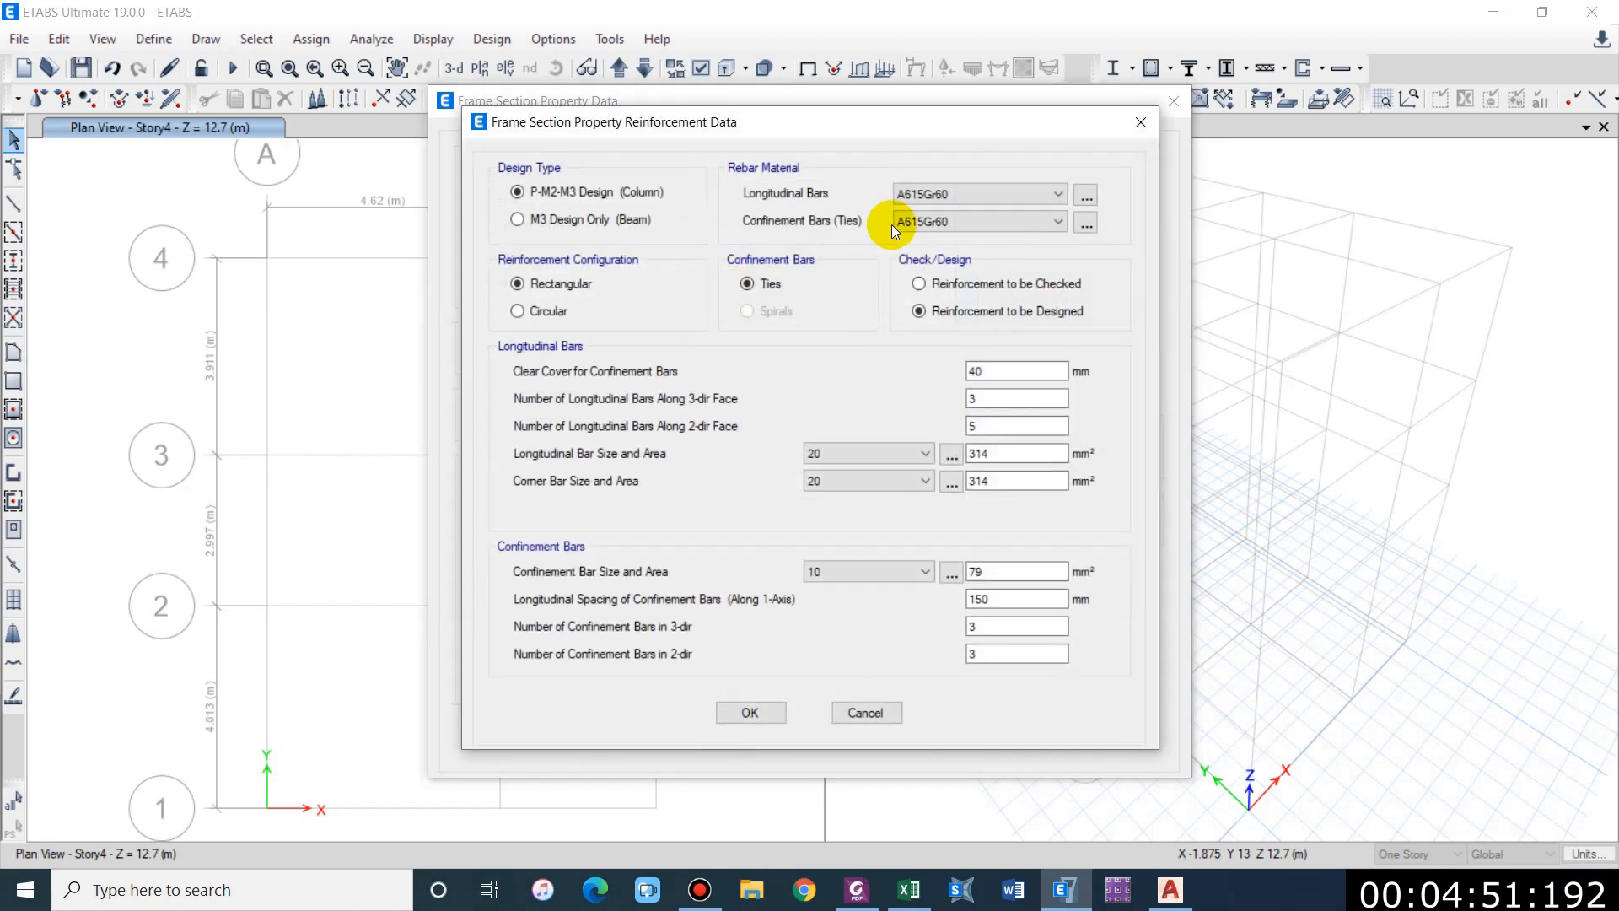
{"action": "left_click", "coordinate": [928, 194]}
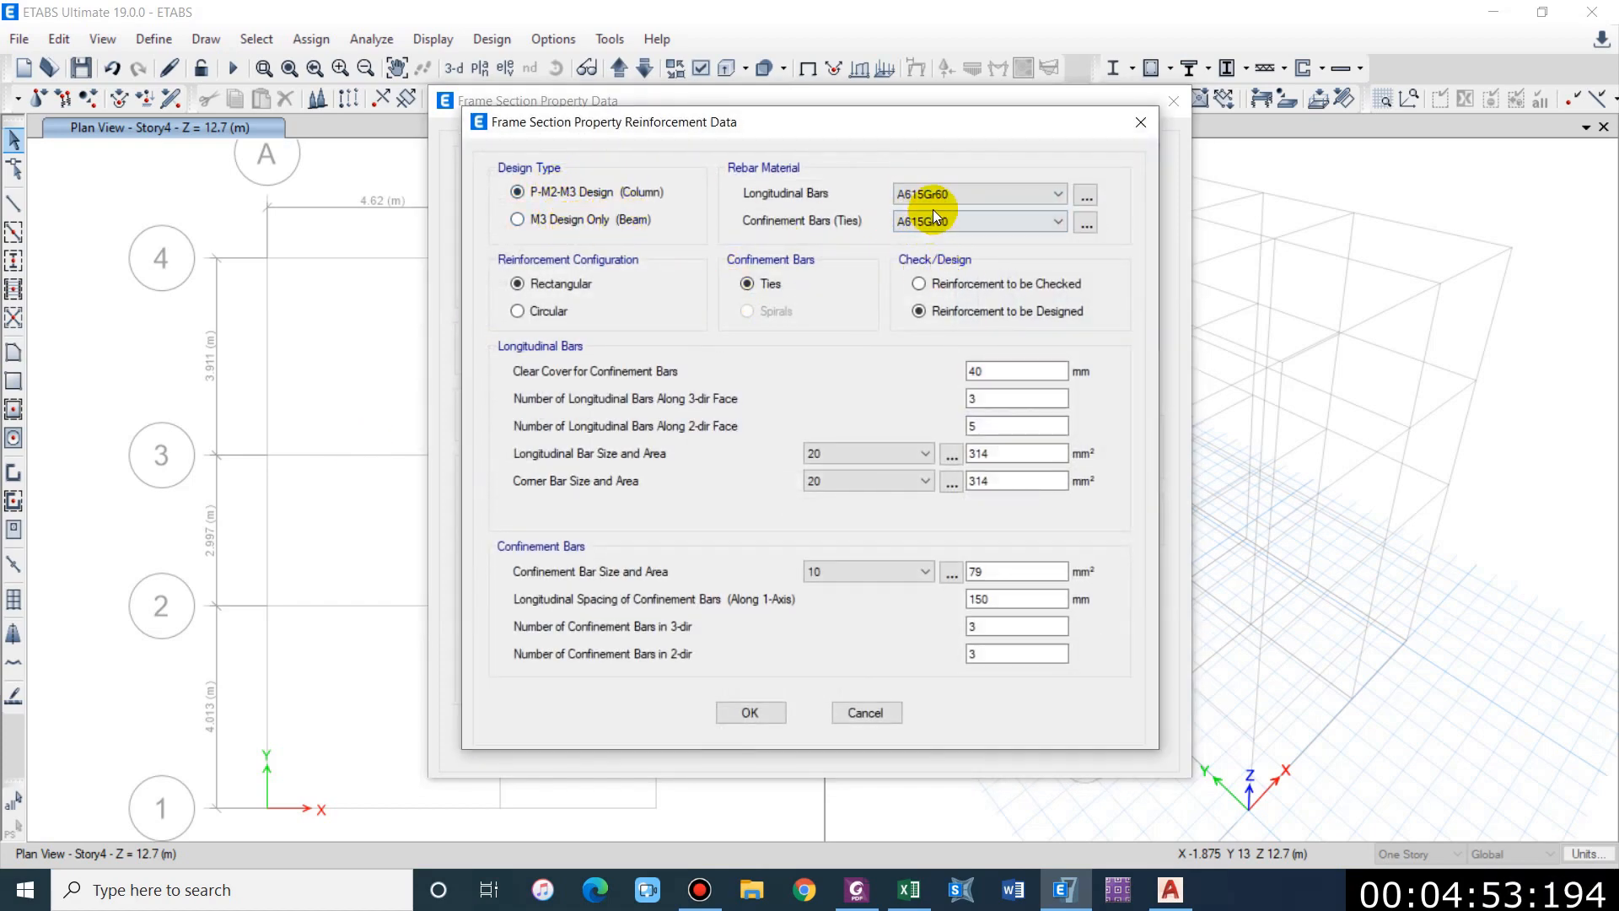
{"action": "left_click", "coordinate": [933, 228]}
{"action": "left_click", "coordinate": [936, 223]}
{"action": "left_click", "coordinate": [938, 252]}
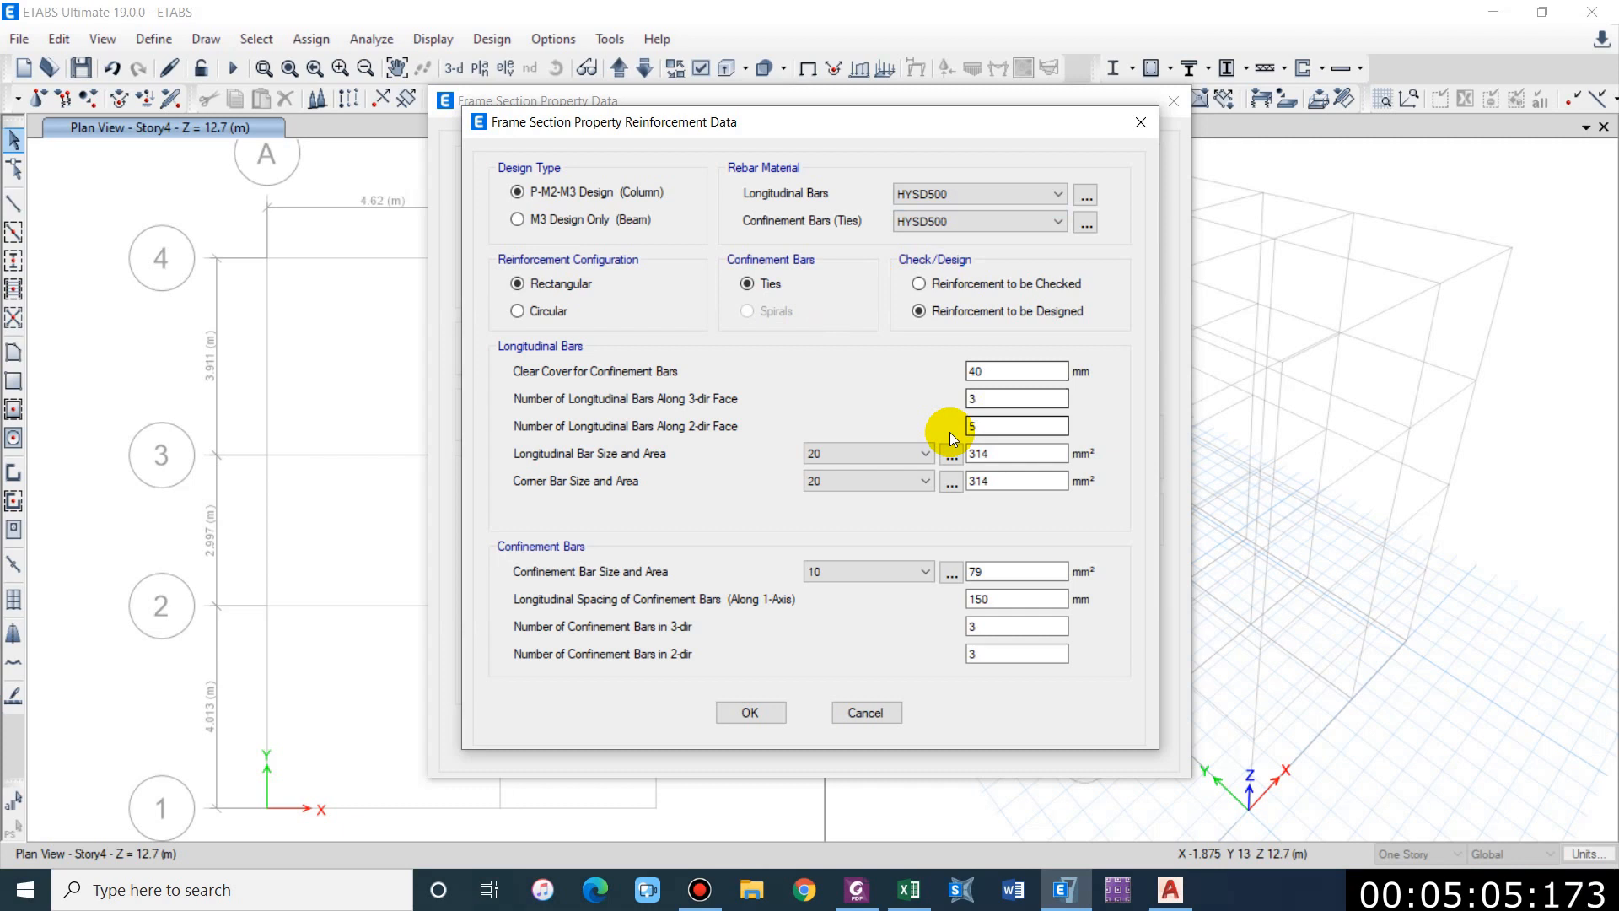
Step: Set 3 longitudinal bars along the 2-dir face, longitudinal bar size 12, corner bar size 16 and confinement bar size 8, and accept the reinforcement
{"action": "type", "text": "3"}
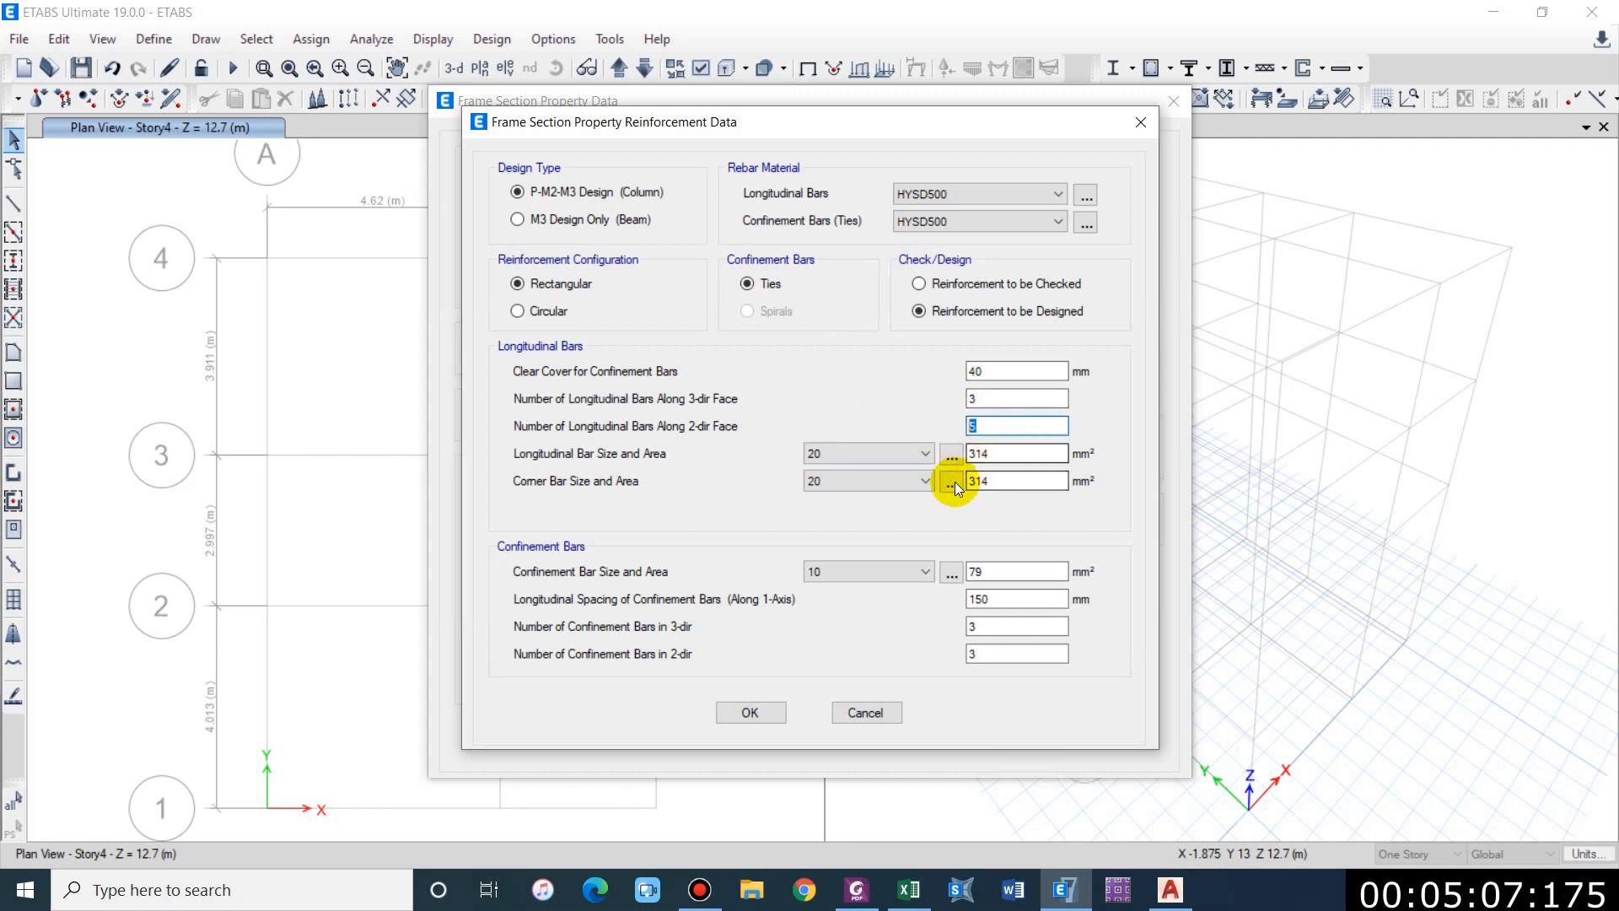
{"action": "left_click", "coordinate": [851, 458]}
{"action": "left_click", "coordinate": [833, 527]}
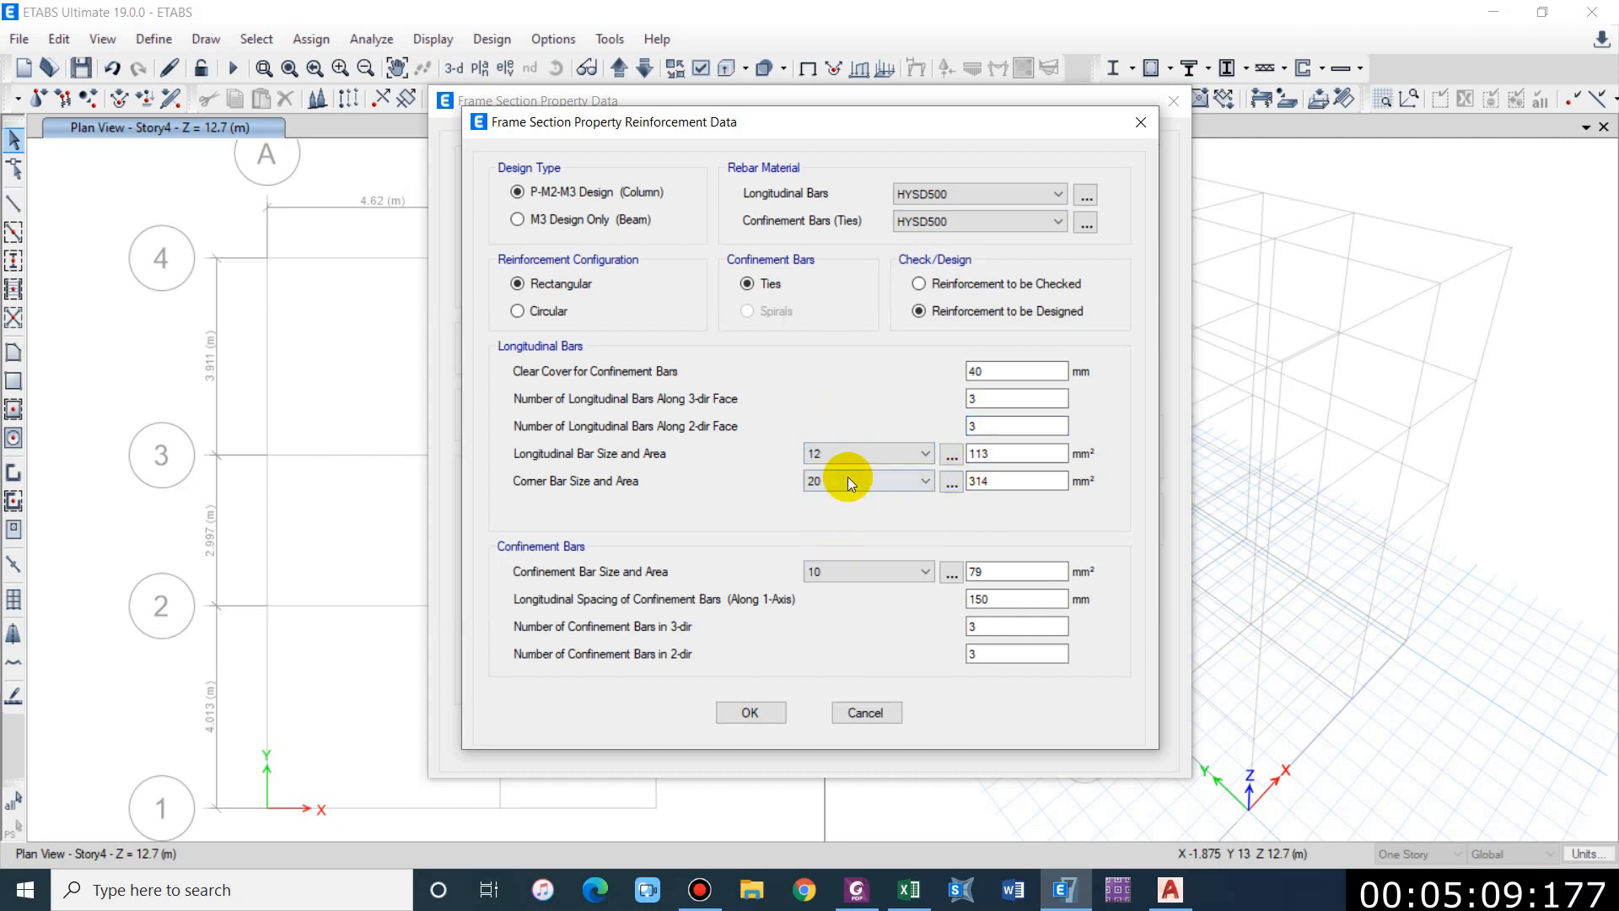
{"action": "left_click", "coordinate": [847, 477]}
{"action": "left_click", "coordinate": [839, 582]}
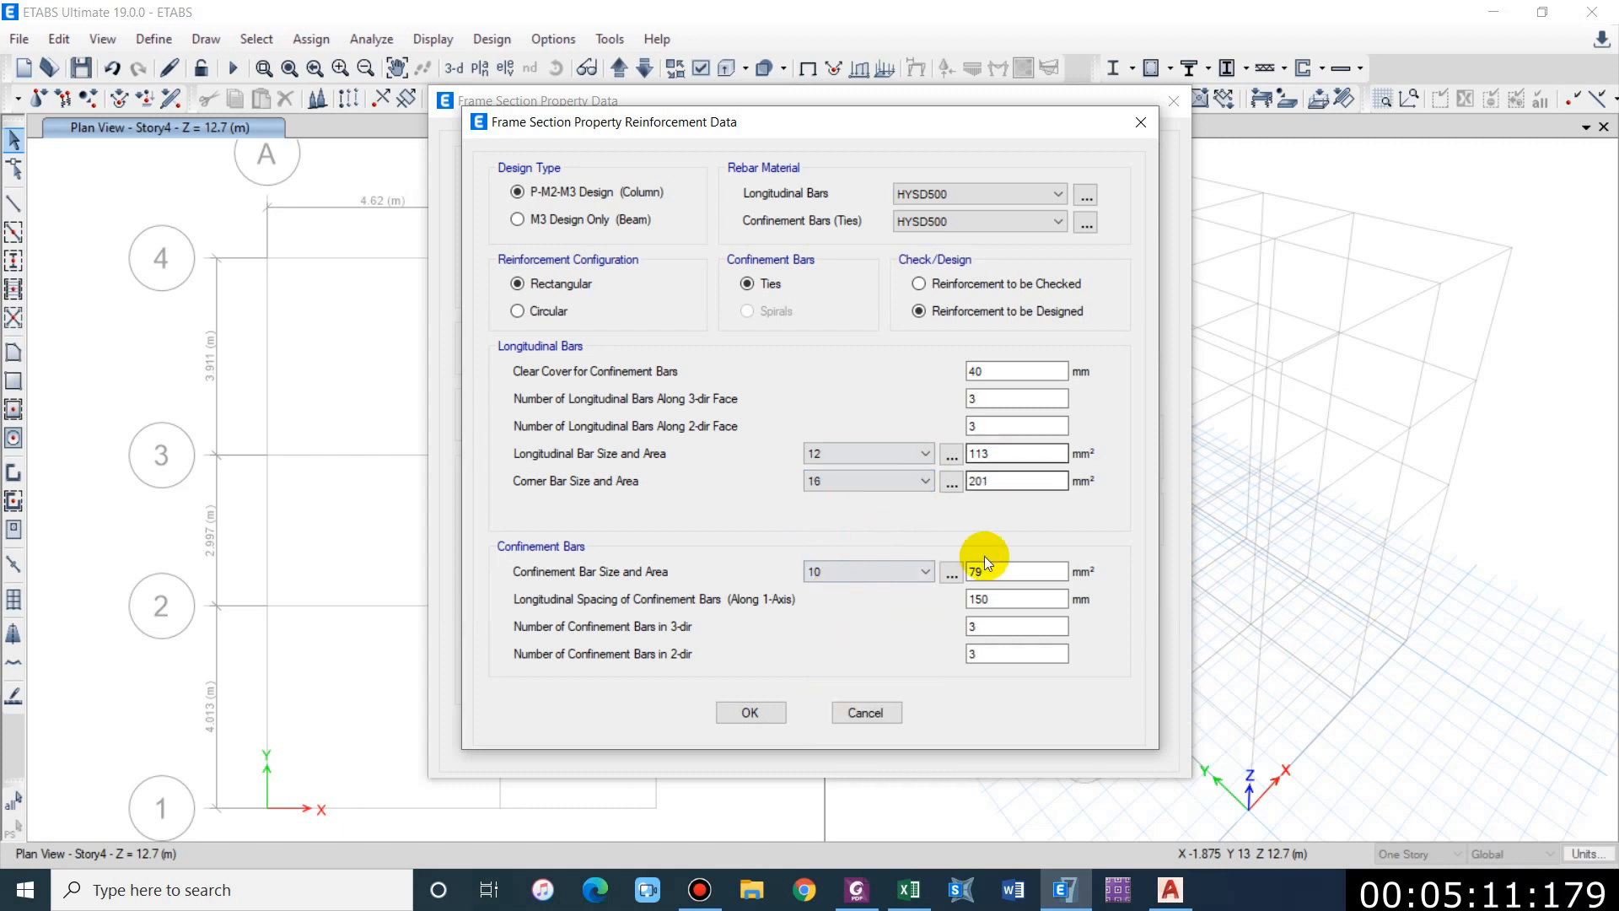
{"action": "left_click", "coordinate": [889, 575]}
{"action": "left_click", "coordinate": [844, 620]}
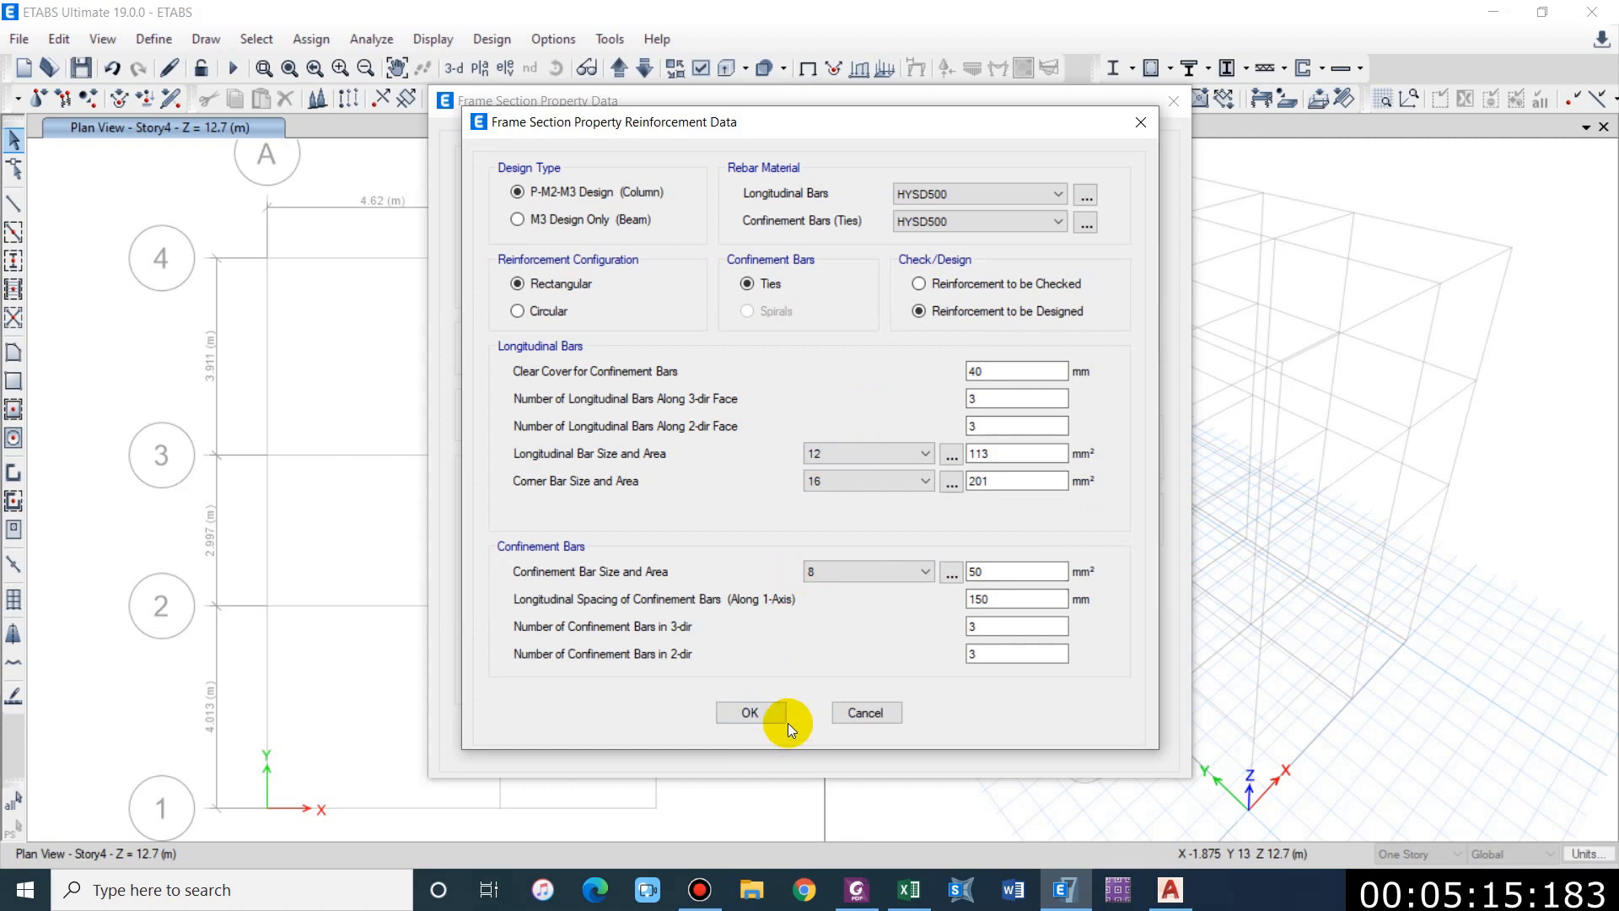
{"action": "left_click", "coordinate": [750, 712]}
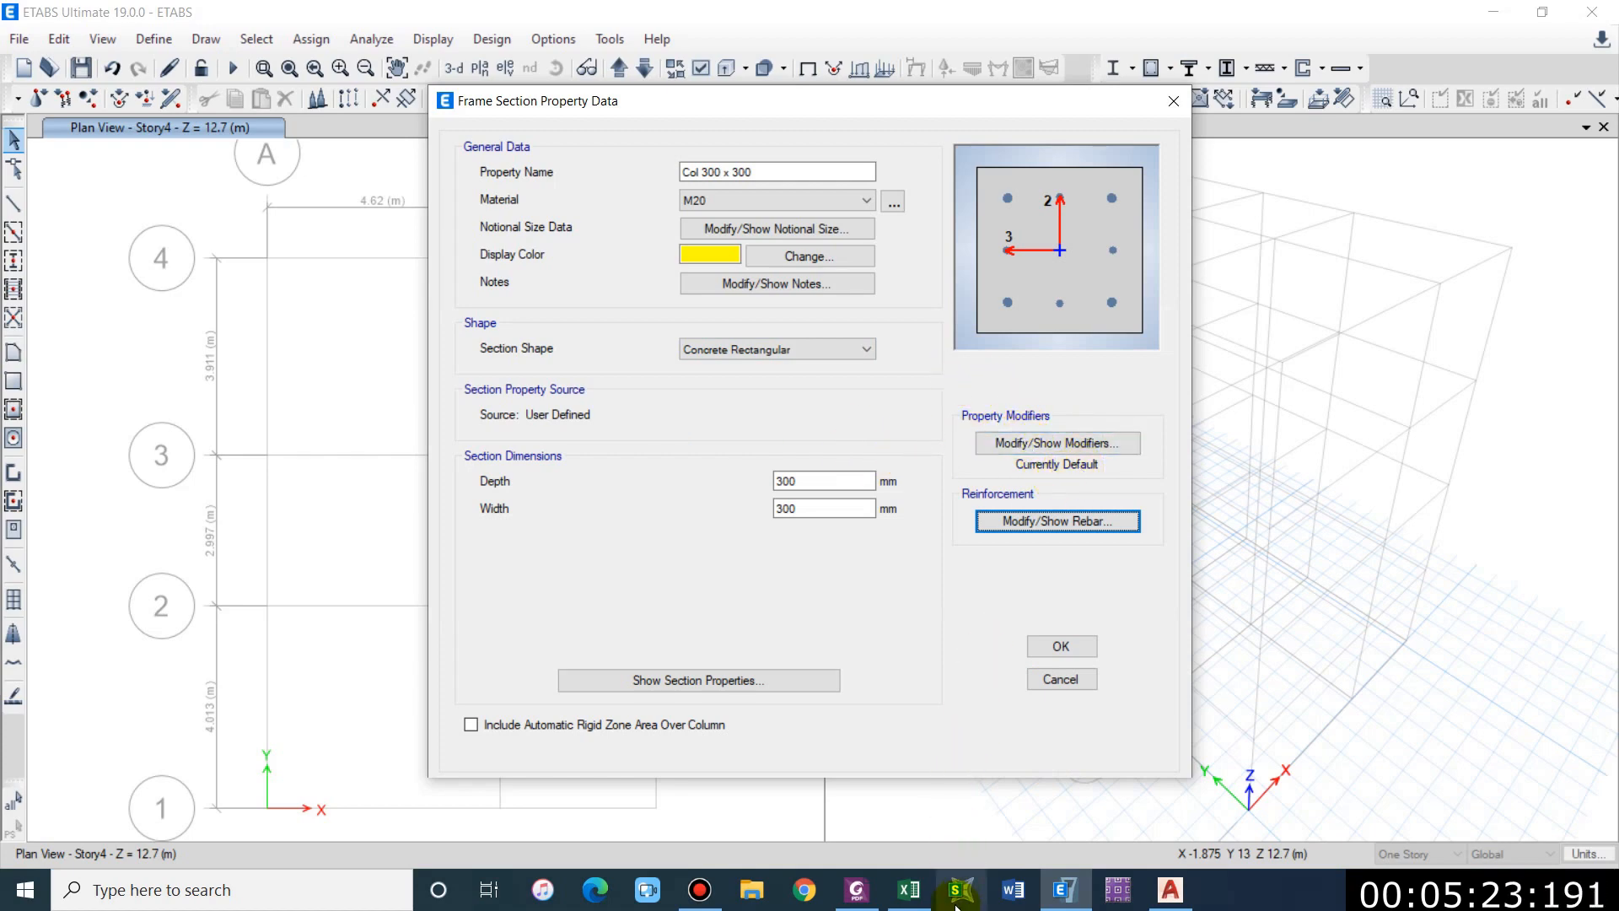
Step: Switch to the NBC 105 document in Foxit PhantomPDF and read section 3.4 with Table 3-1 on the effective stiffness of cracked sections
{"action": "left_click", "coordinate": [857, 890]}
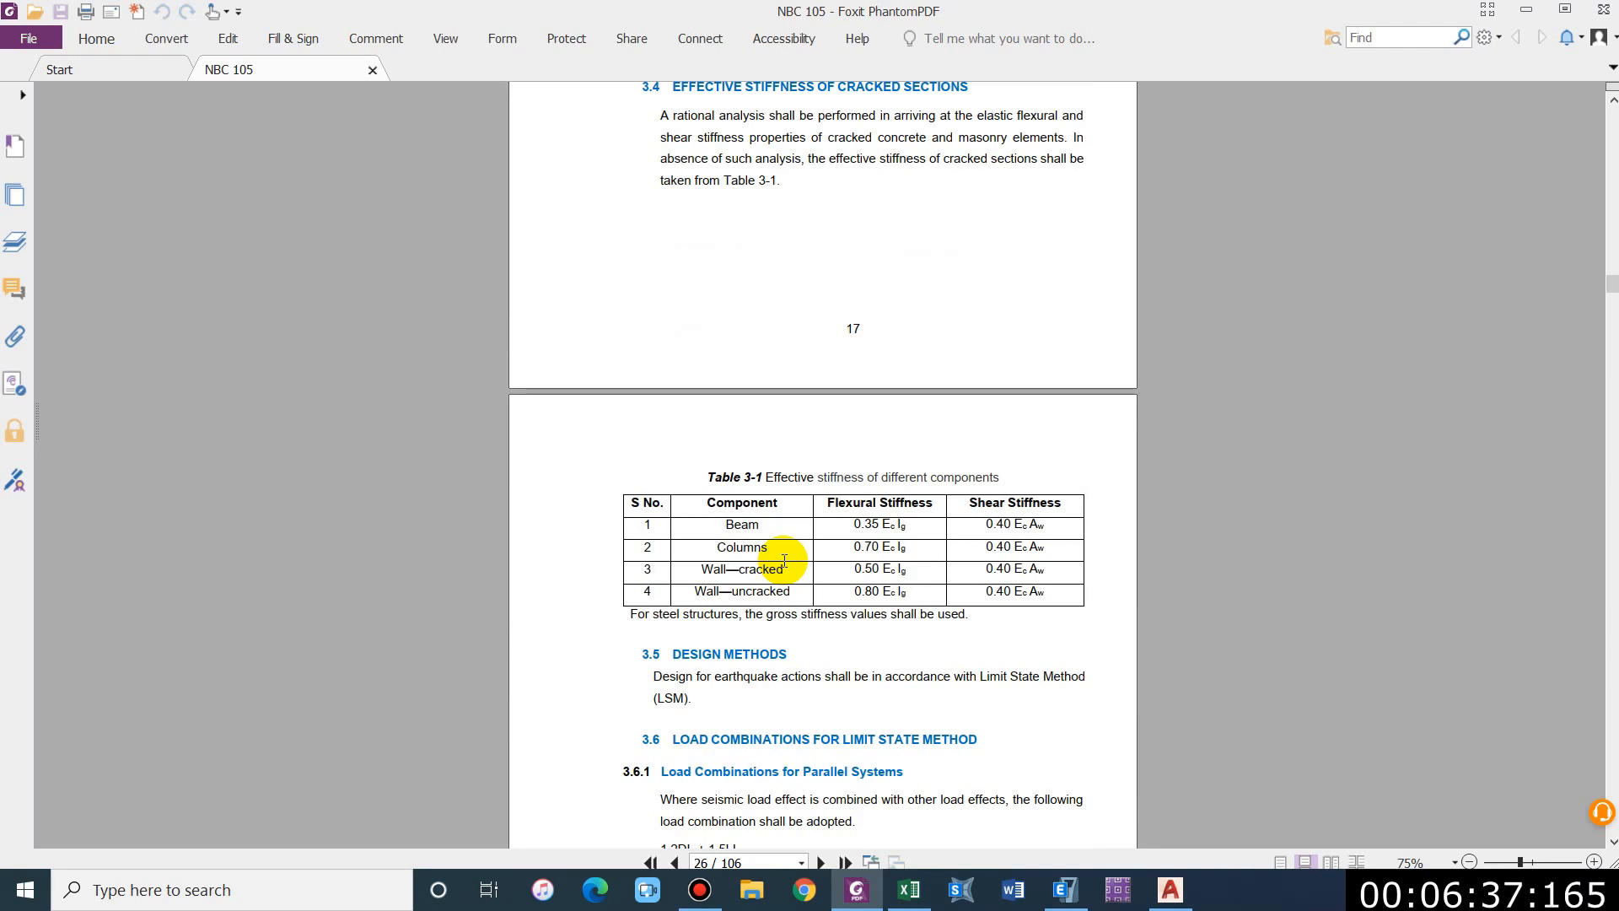
{"action": "scroll", "coordinate": [783, 561], "scroll_direction": "down", "scroll_amount": 1}
{"action": "scroll", "coordinate": [780, 560], "scroll_direction": "up", "scroll_amount": 1}
{"action": "scroll", "coordinate": [938, 360], "scroll_direction": "up", "scroll_amount": 1}
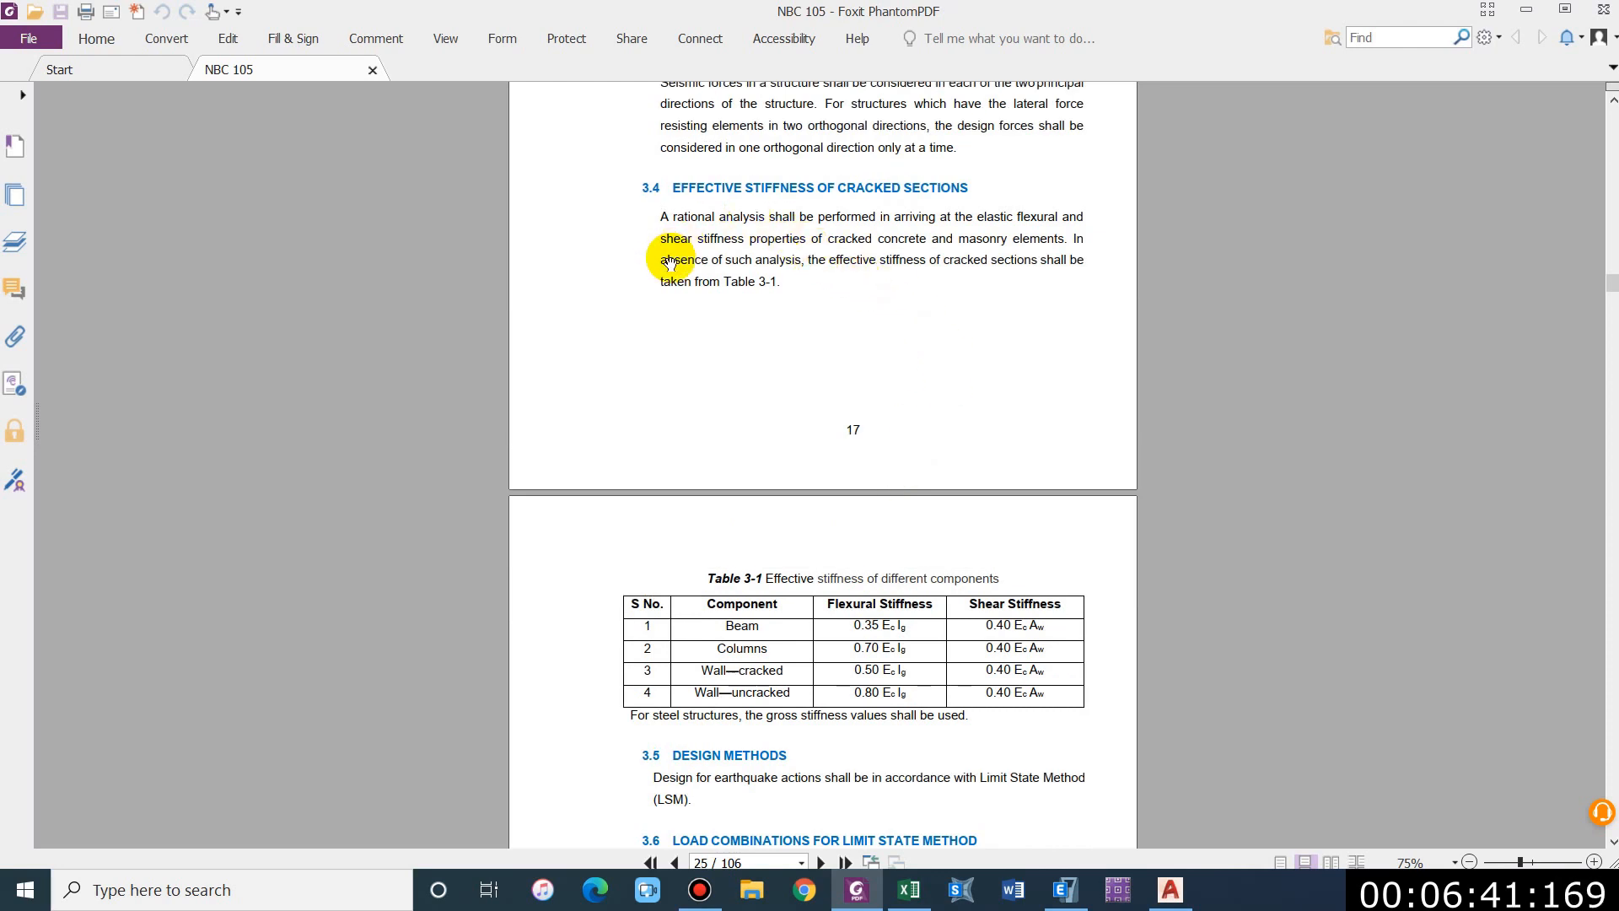
{"action": "scroll", "coordinate": [714, 253], "scroll_direction": "up", "scroll_amount": 1}
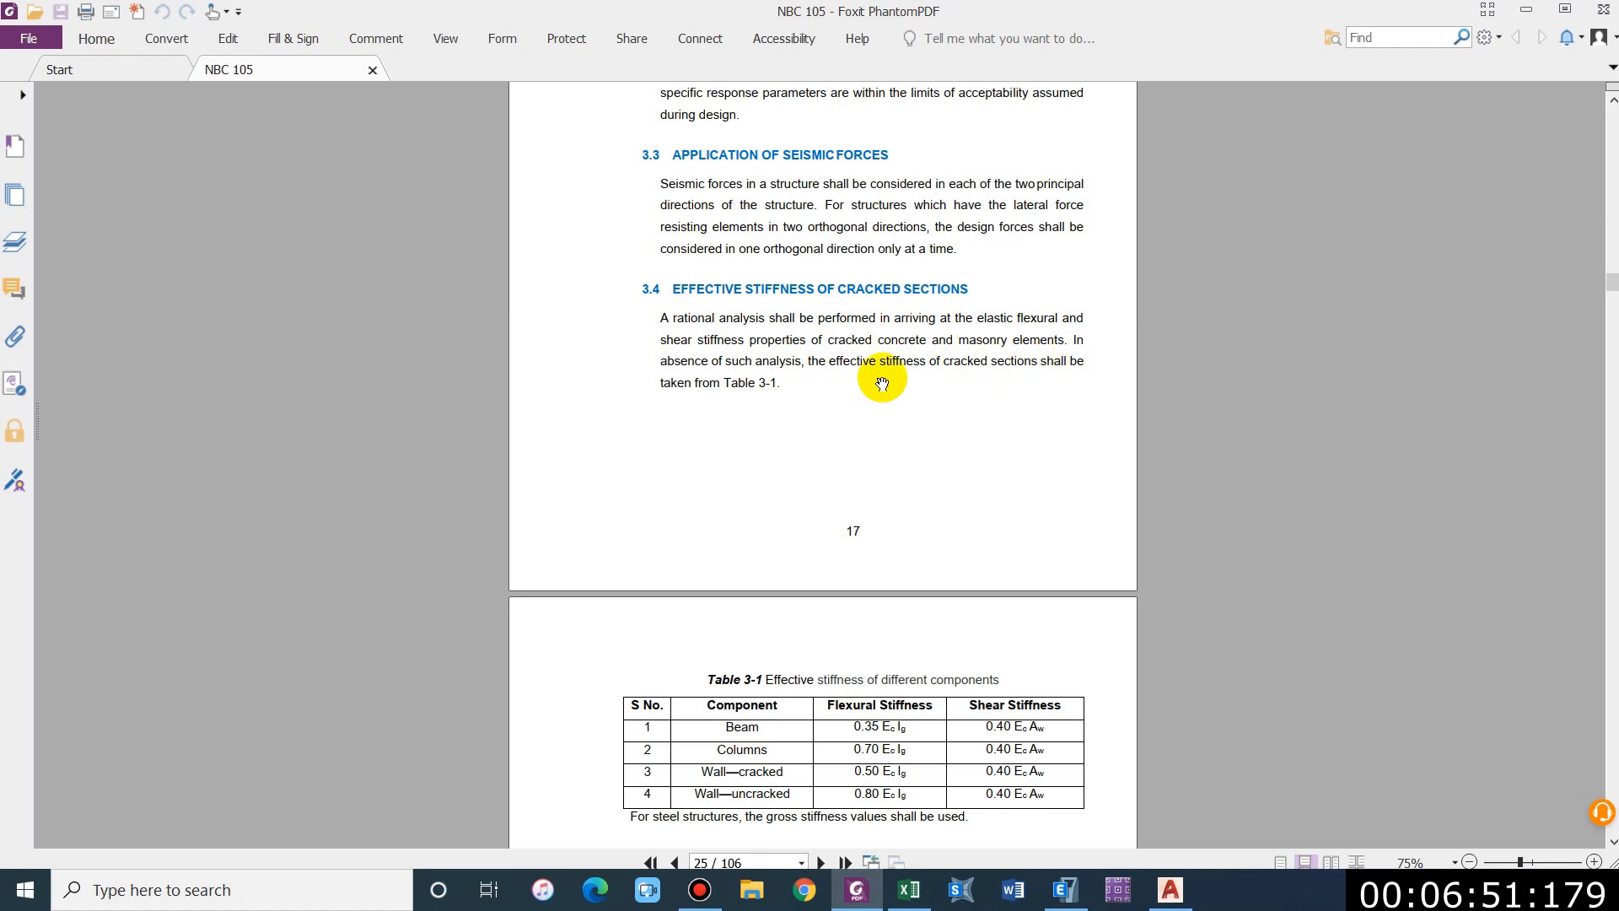
{"action": "scroll", "coordinate": [678, 652], "scroll_direction": "down", "scroll_amount": 3}
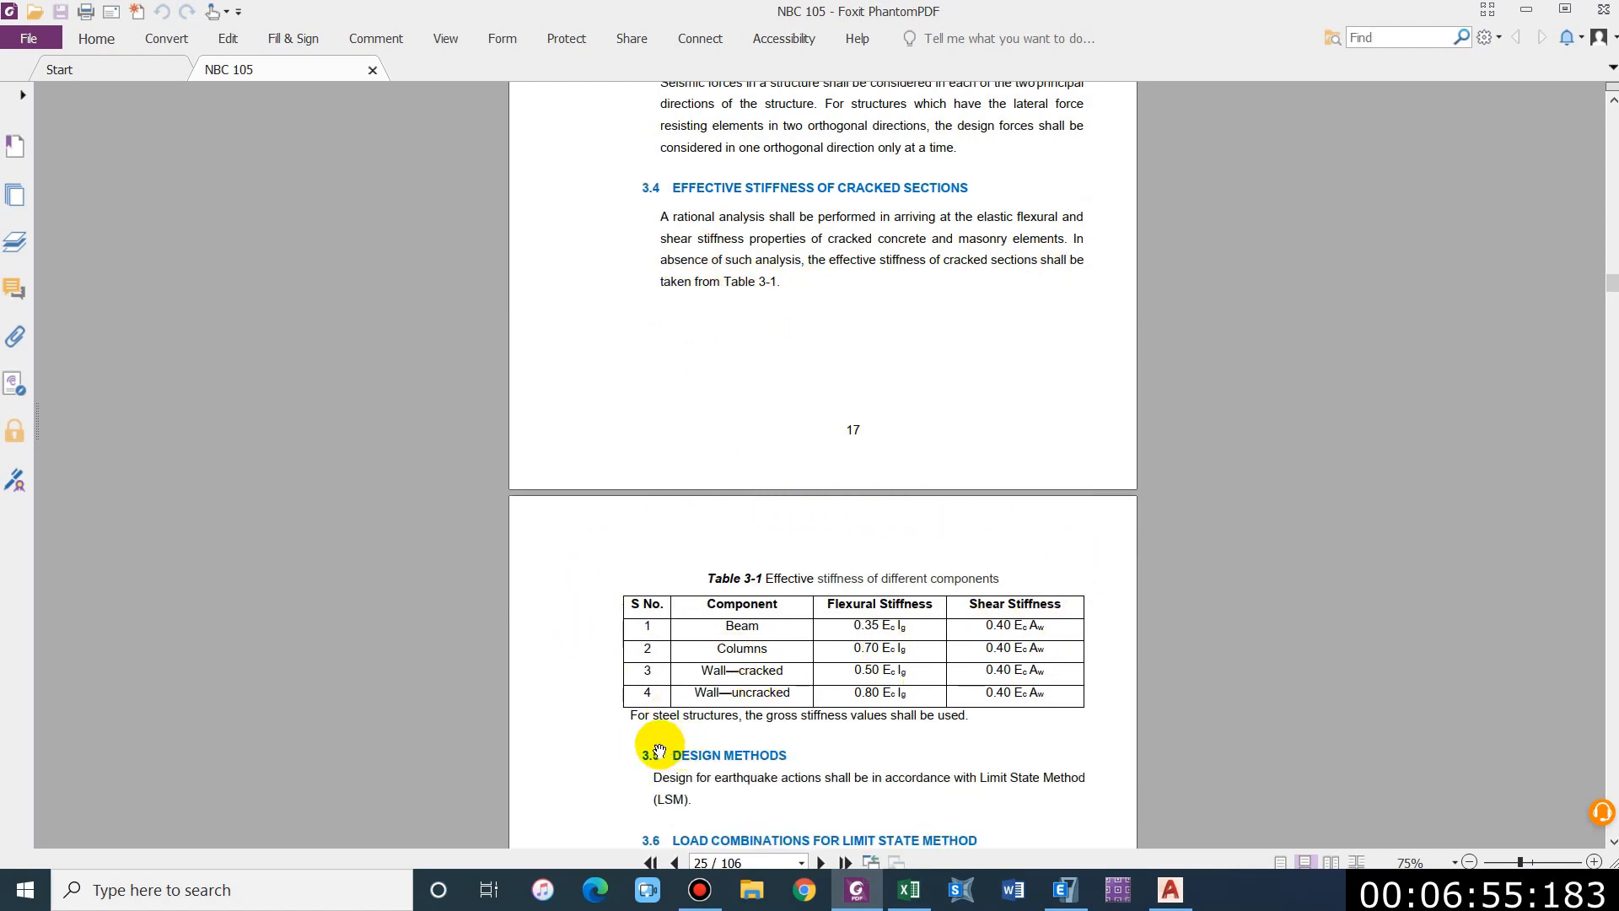
Step: Review Table 3-1, return to ETABS, and set the column's moment of inertia modifiers about the 2 and 3 axes to 0.7
{"action": "scroll", "coordinate": [654, 724], "scroll_direction": "down", "scroll_amount": 1}
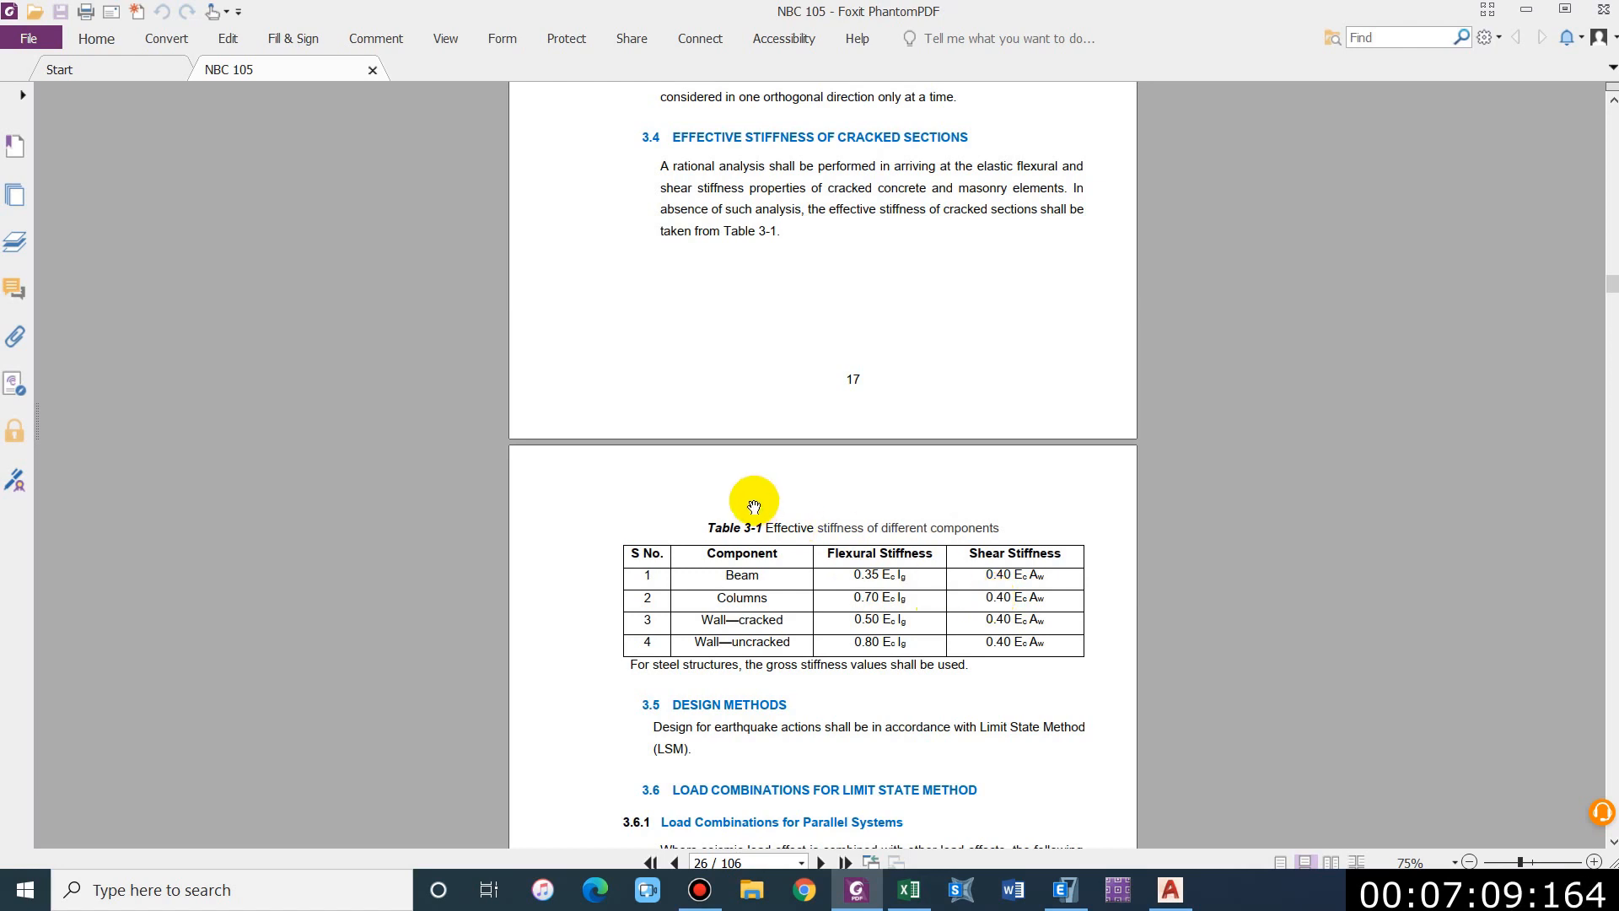
{"action": "scroll", "coordinate": [770, 571], "scroll_direction": "down", "scroll_amount": 1}
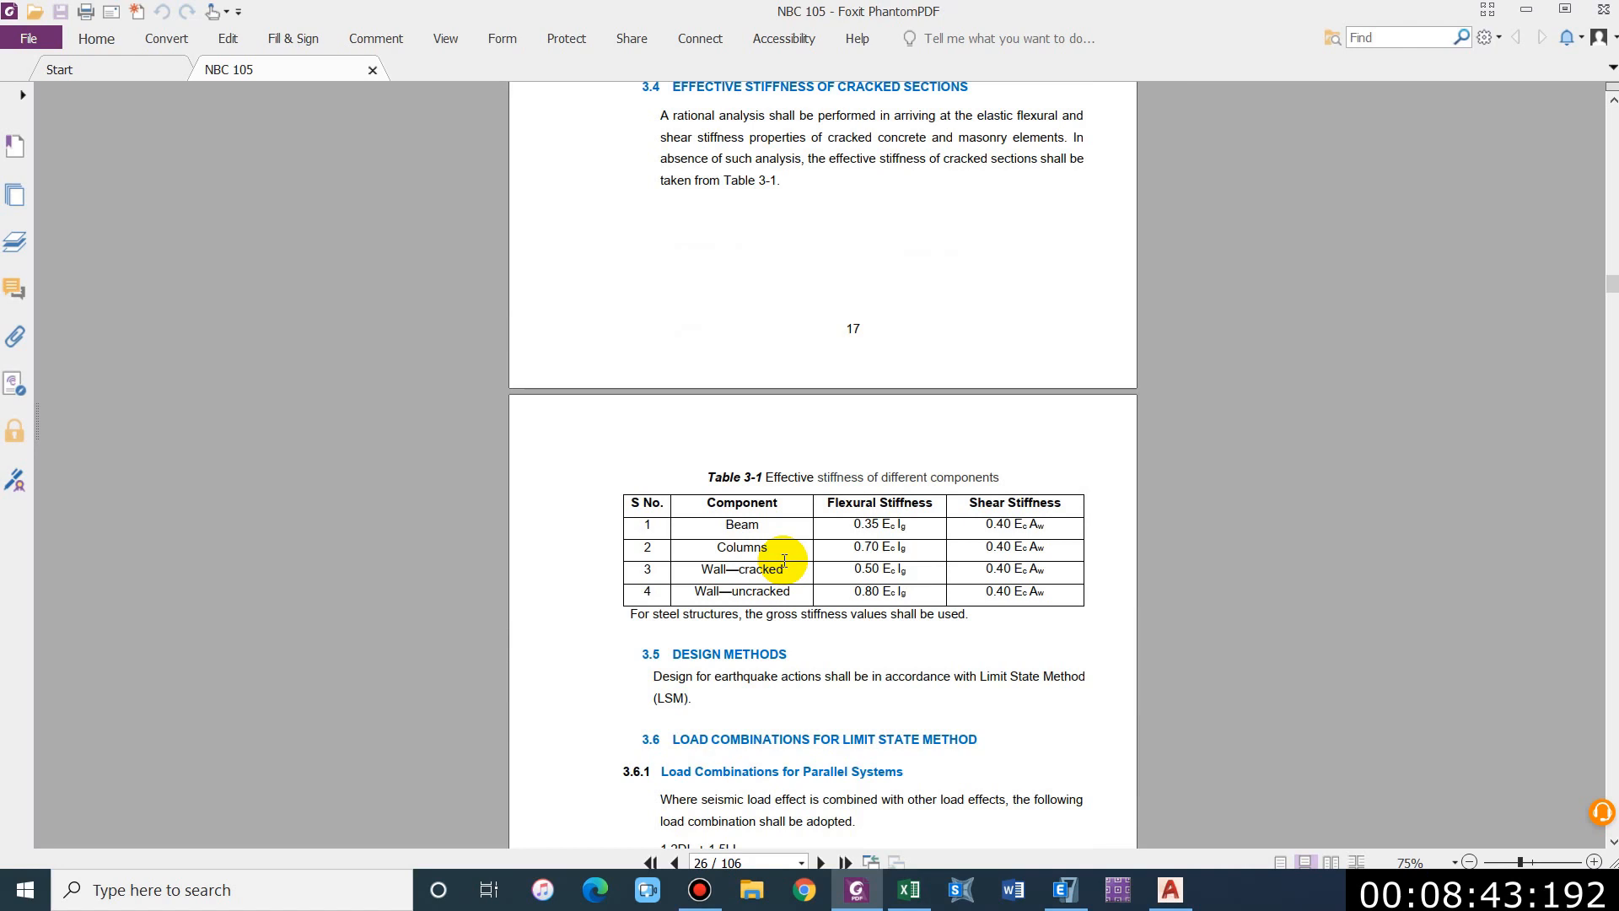
{"action": "scroll", "coordinate": [780, 561], "scroll_direction": "up", "scroll_amount": 1}
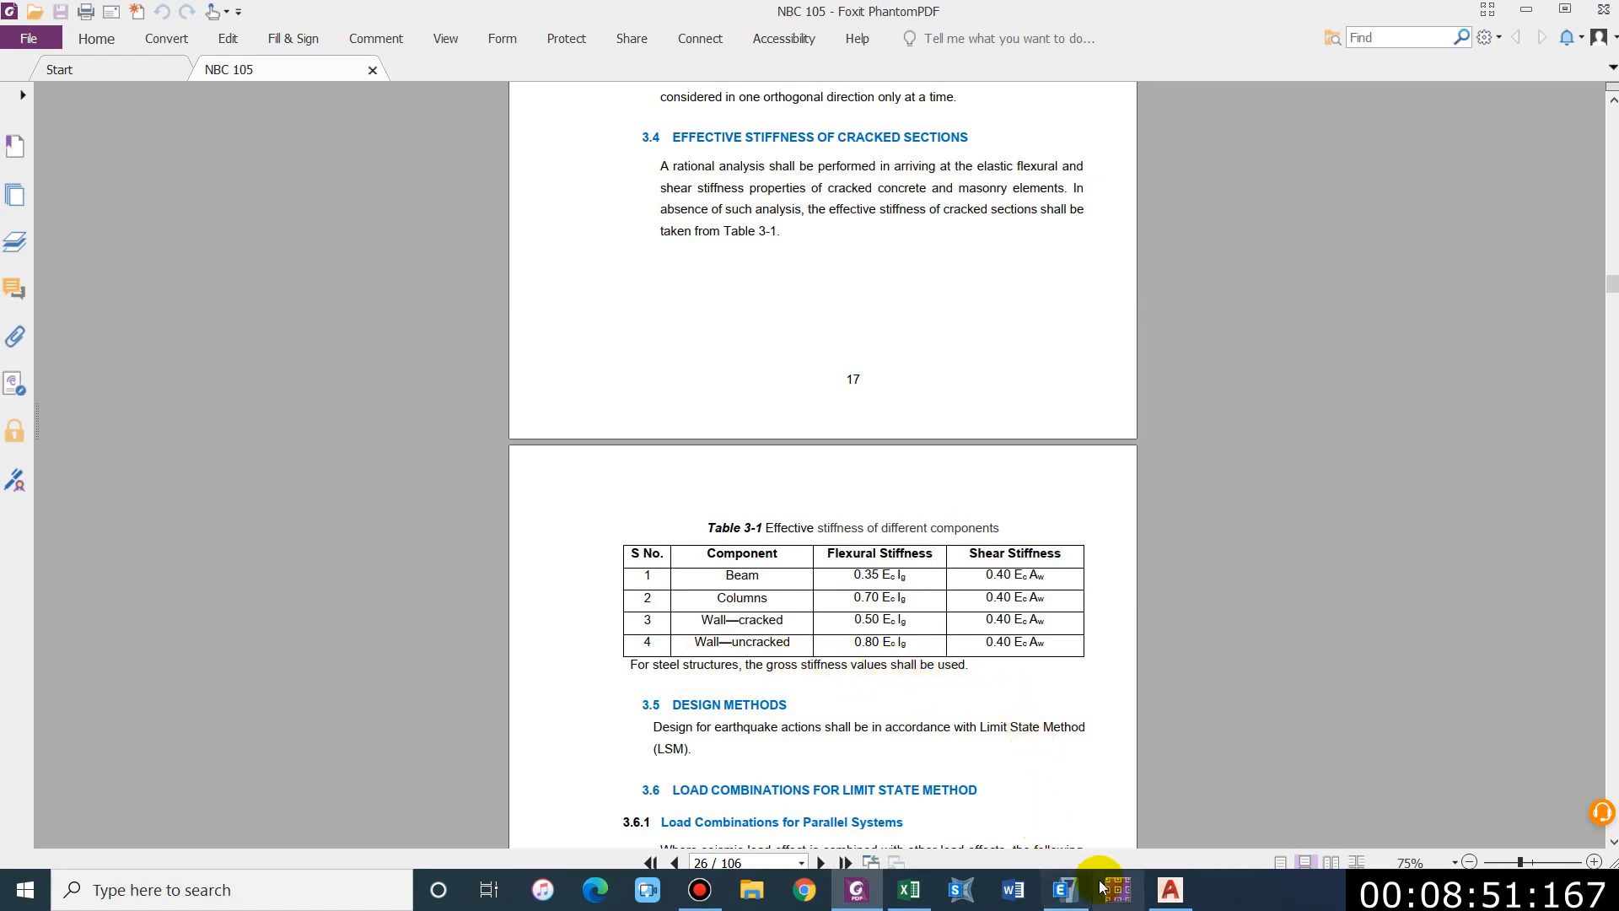
{"action": "left_click", "coordinate": [1075, 897]}
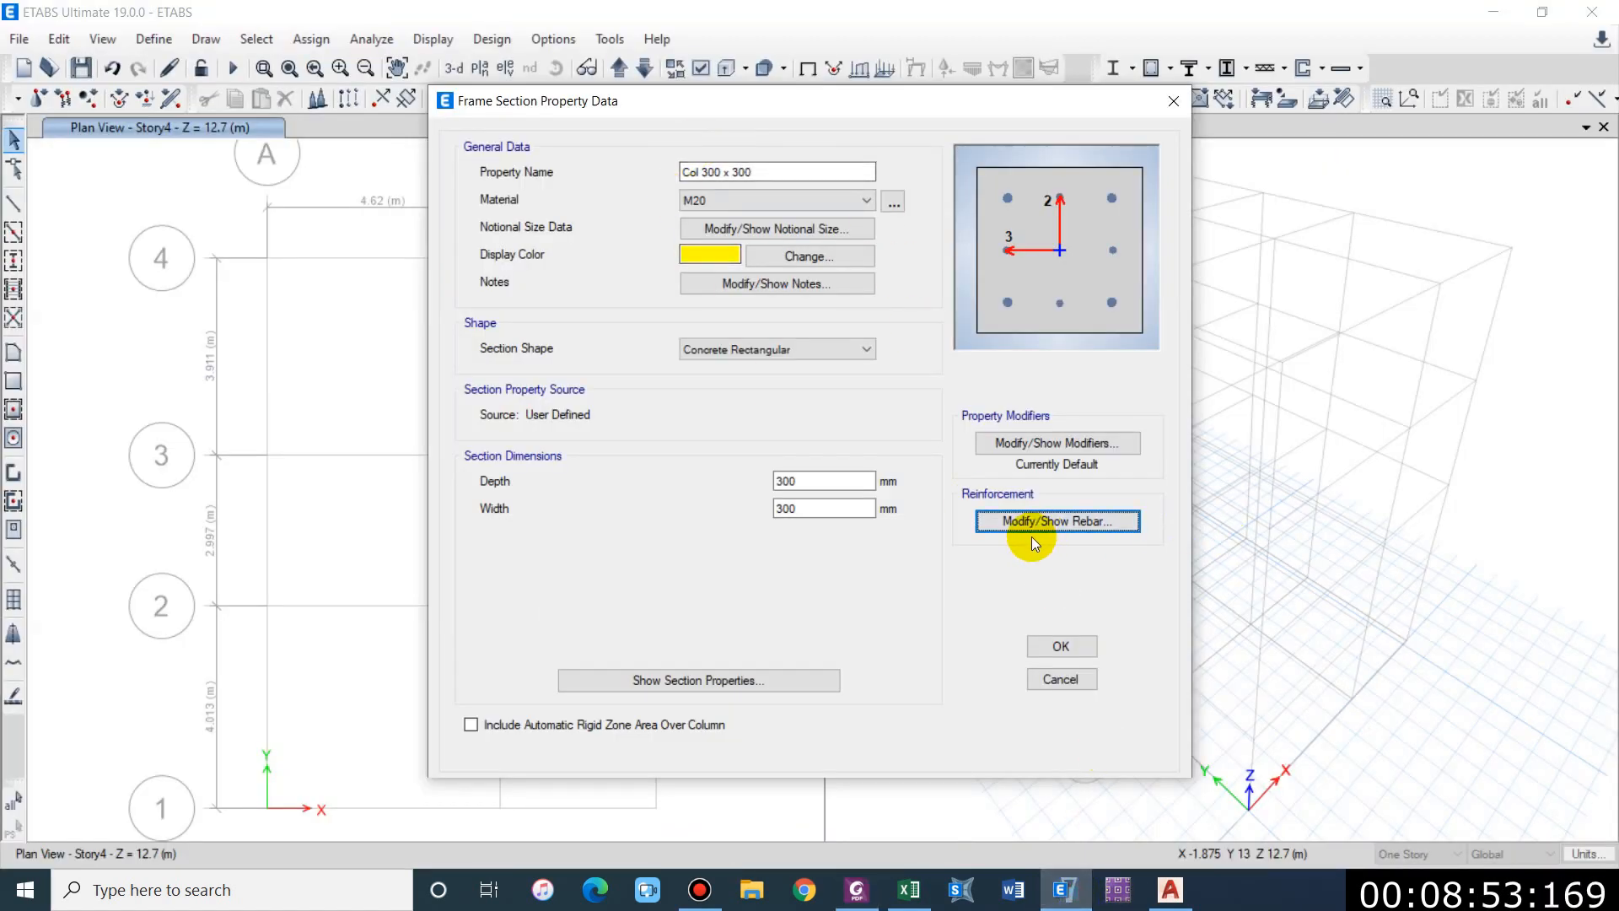
{"action": "left_click", "coordinate": [1077, 440]}
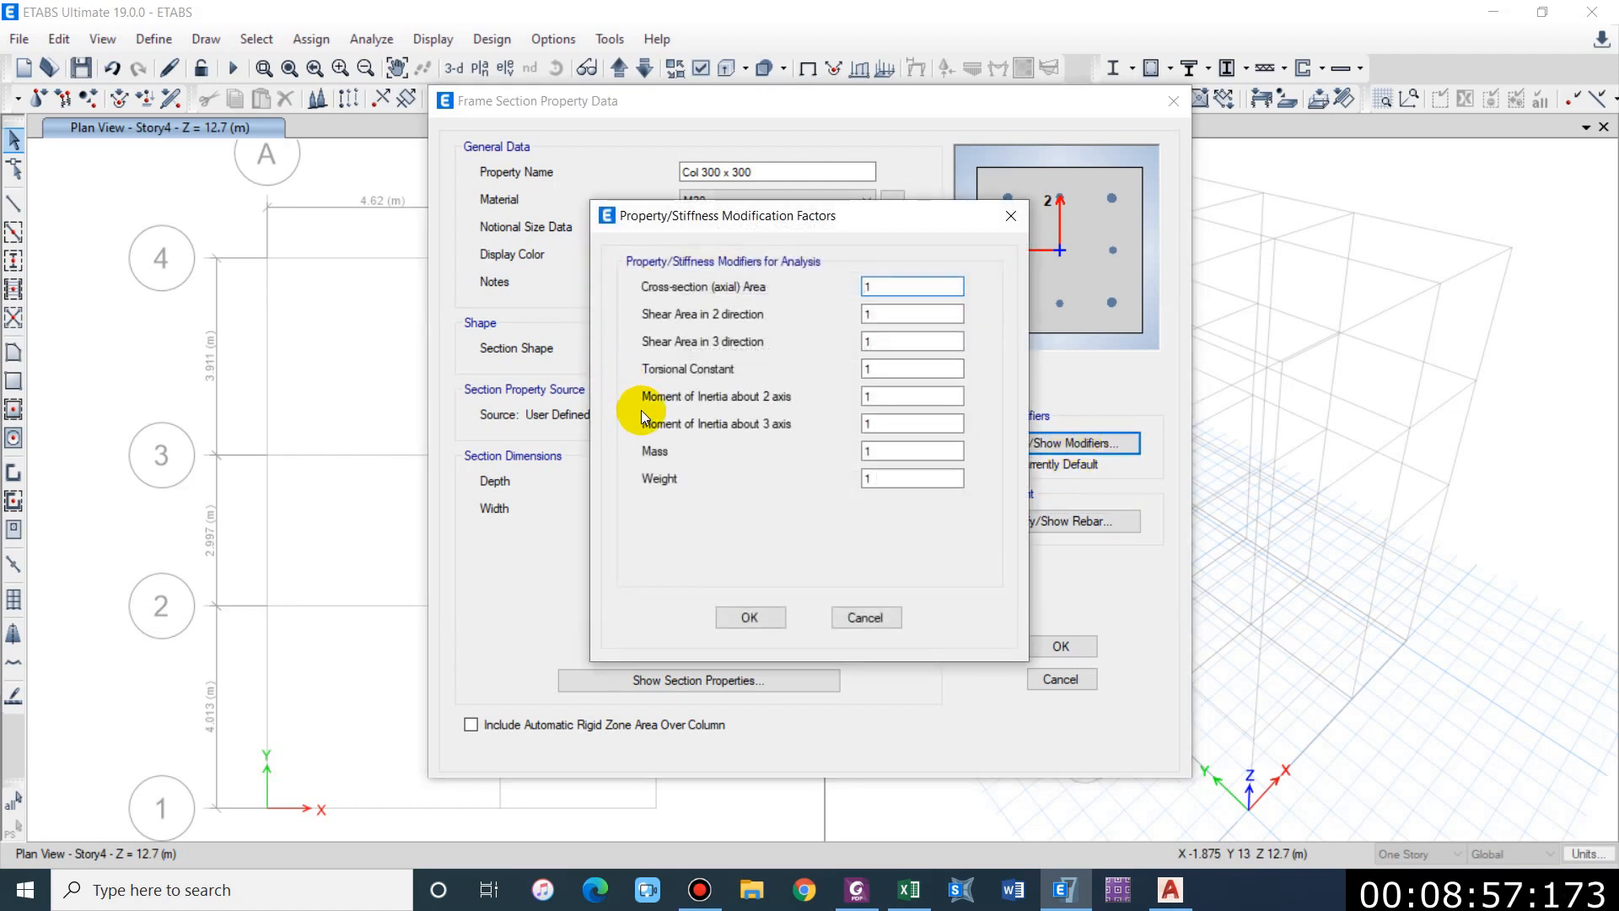
{"action": "double_click", "coordinate": [896, 395]}
{"action": "type", "text": "0.7"}
{"action": "double_click", "coordinate": [927, 423]}
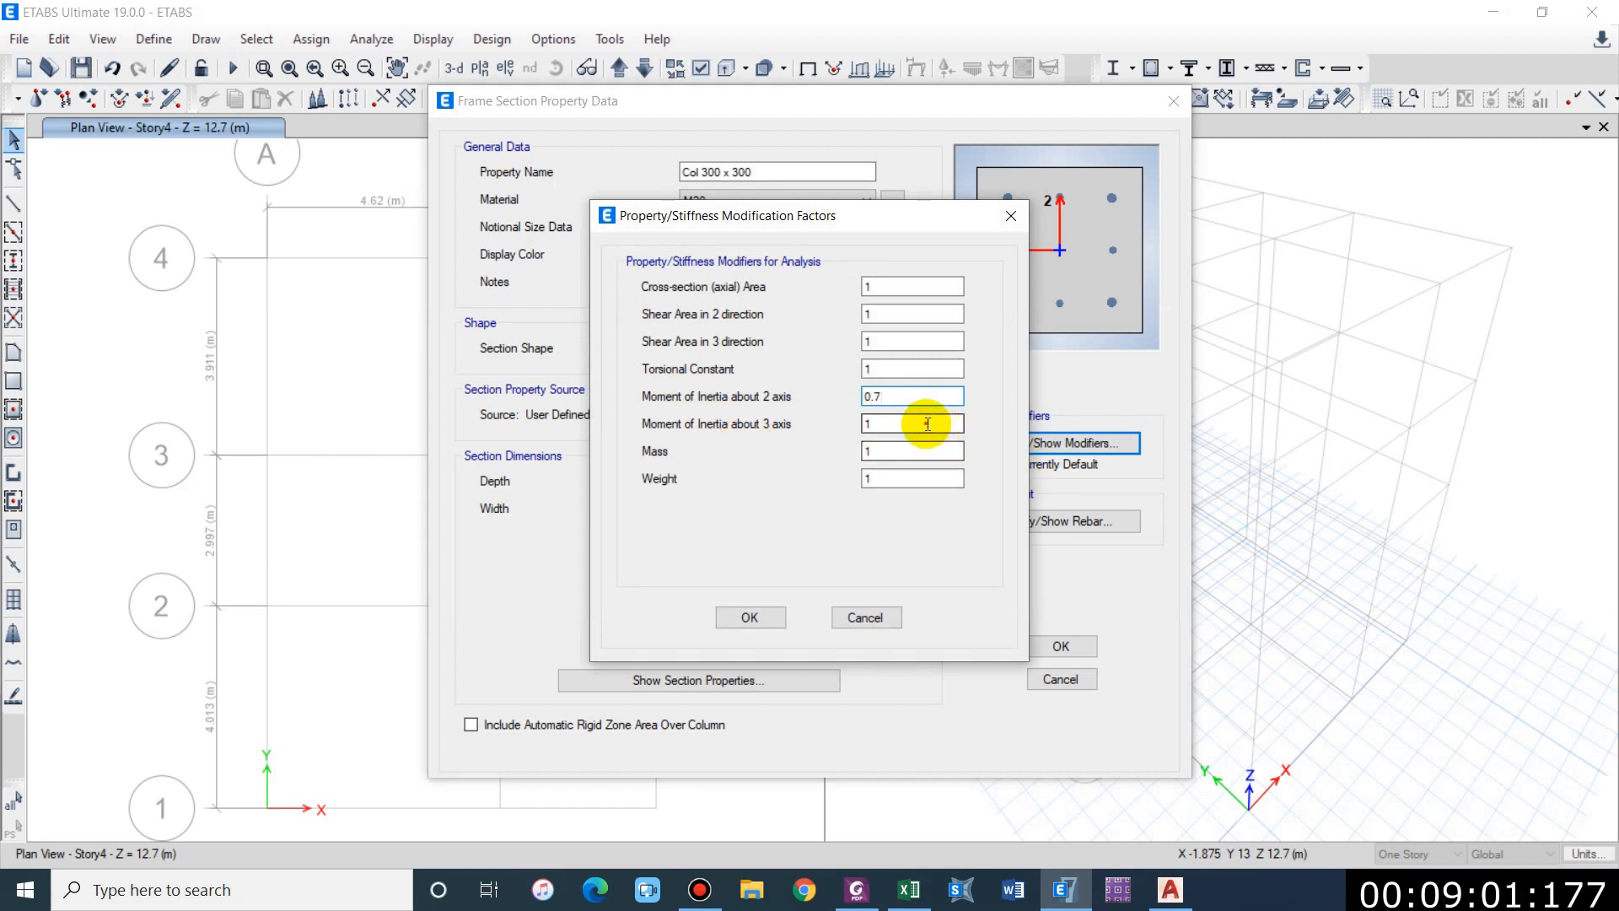
{"action": "type", "text": "0.7"}
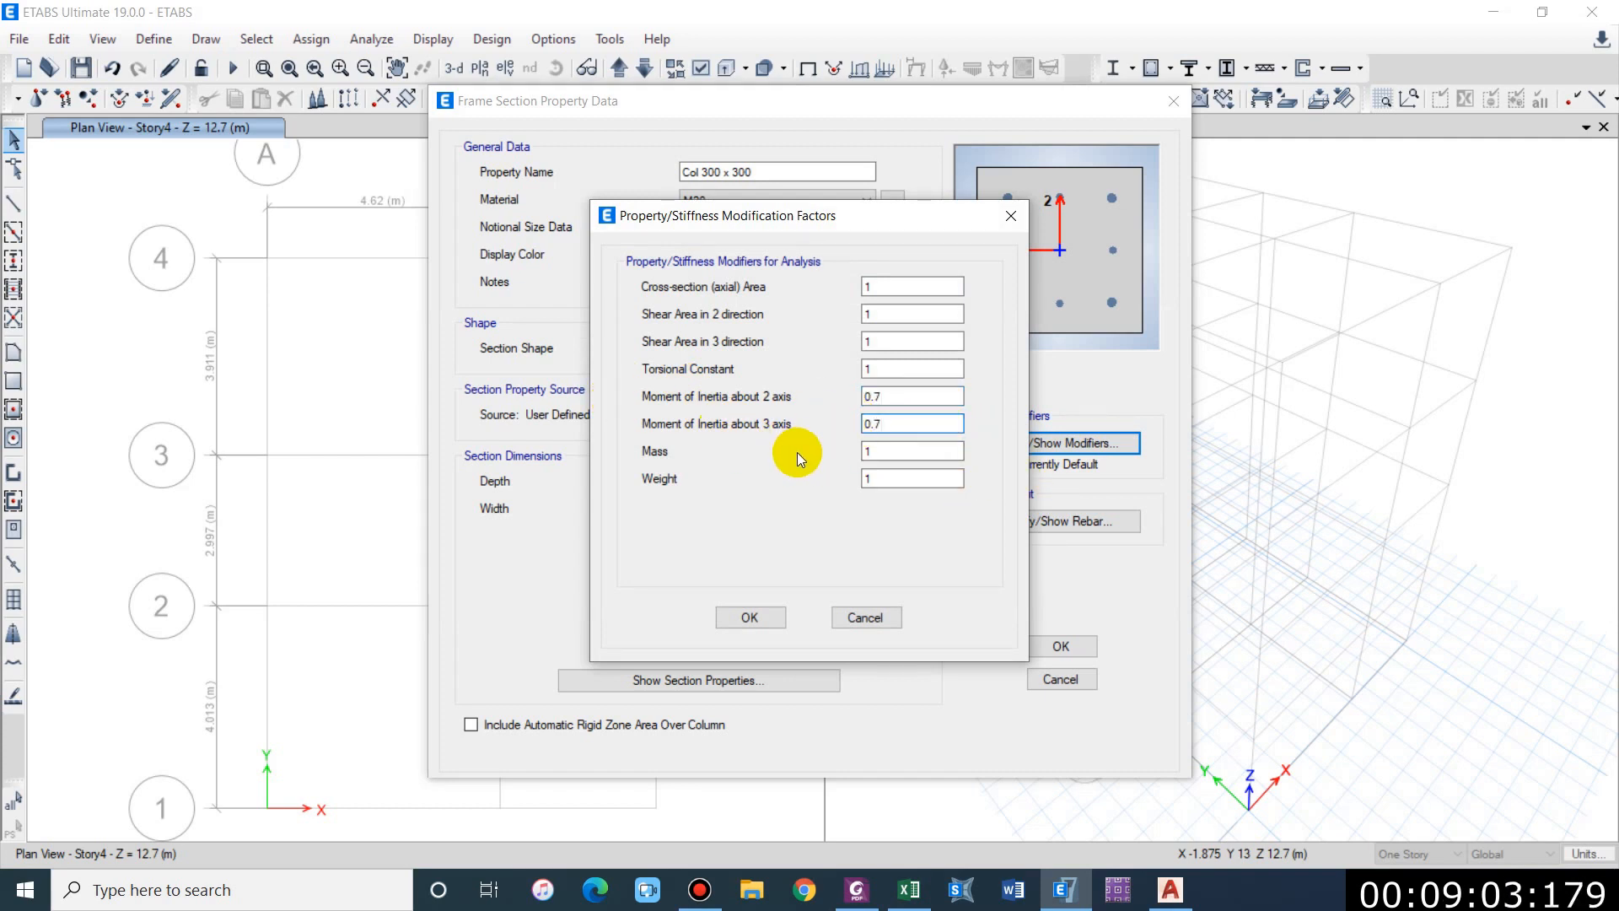
Step: Set the column's shear area modifiers in the 2 and 3 directions to 0.4 and accept the Col 300 x 300 section
{"action": "double_click", "coordinate": [886, 313]}
{"action": "type", "text": "0.4"}
{"action": "double_click", "coordinate": [884, 344]}
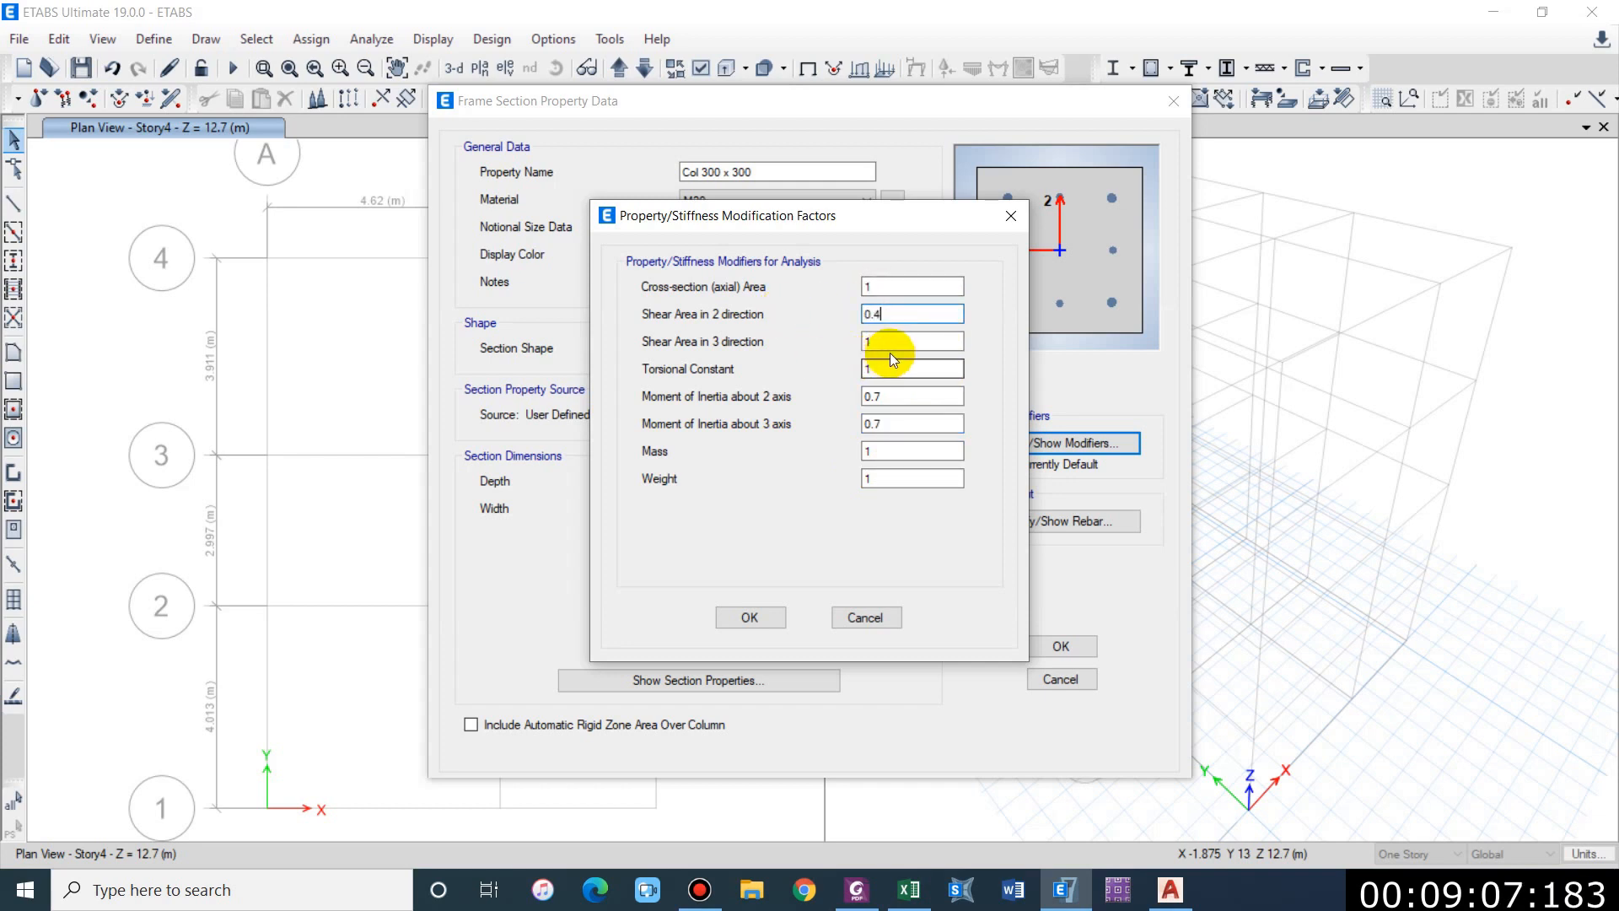
{"action": "key", "text": "BackSpace"}
{"action": "type", "text": "0.4"}
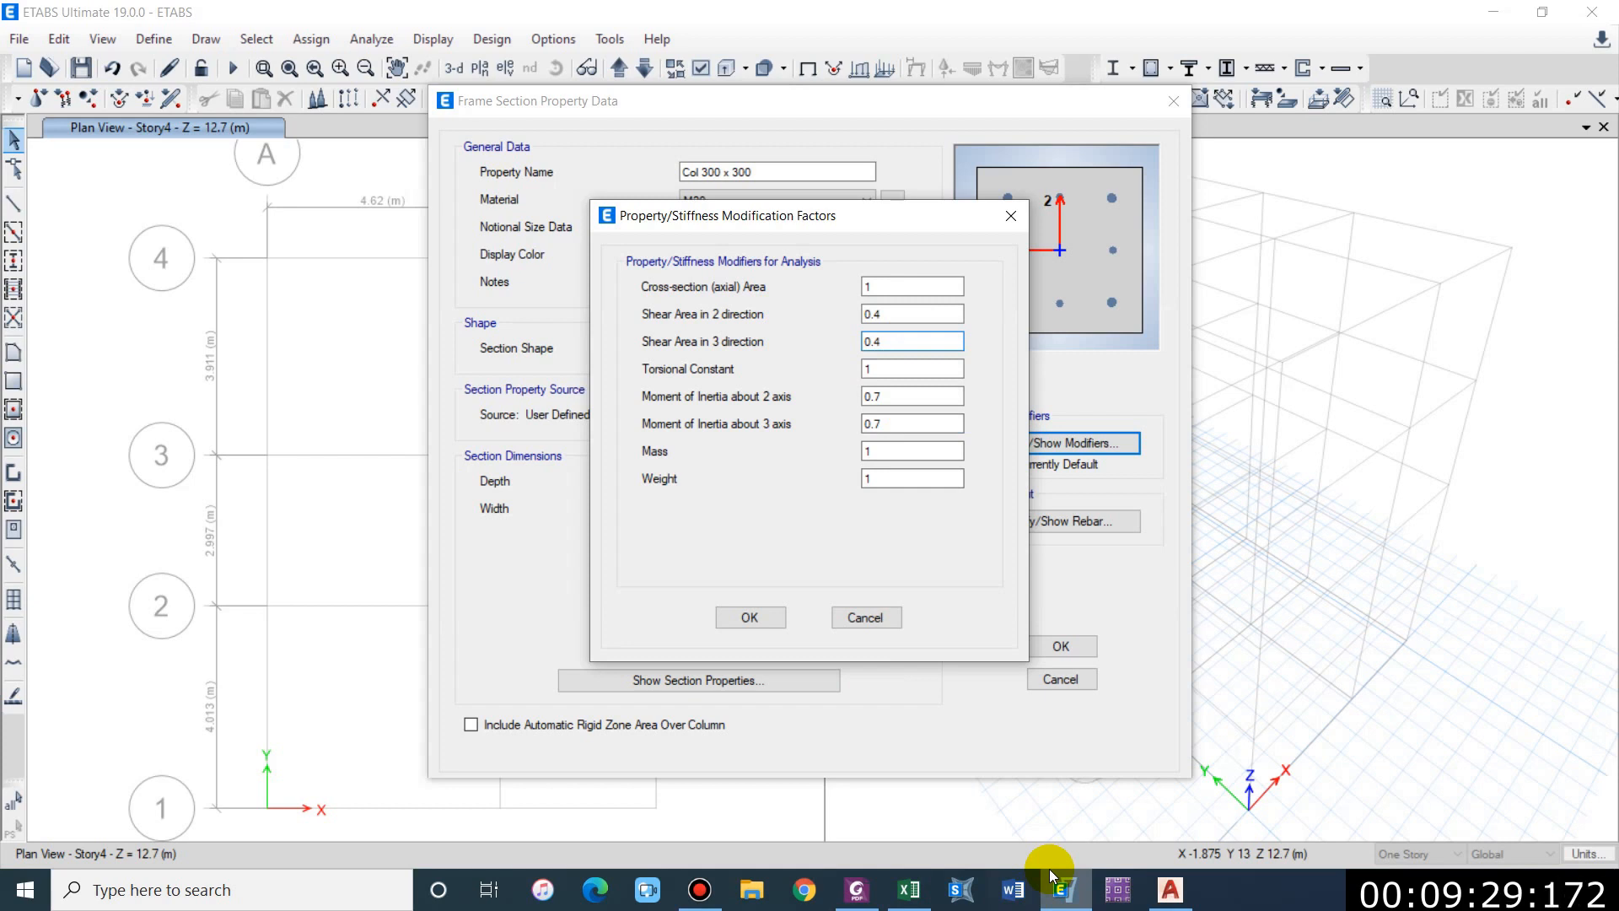
{"action": "left_click", "coordinate": [750, 617]}
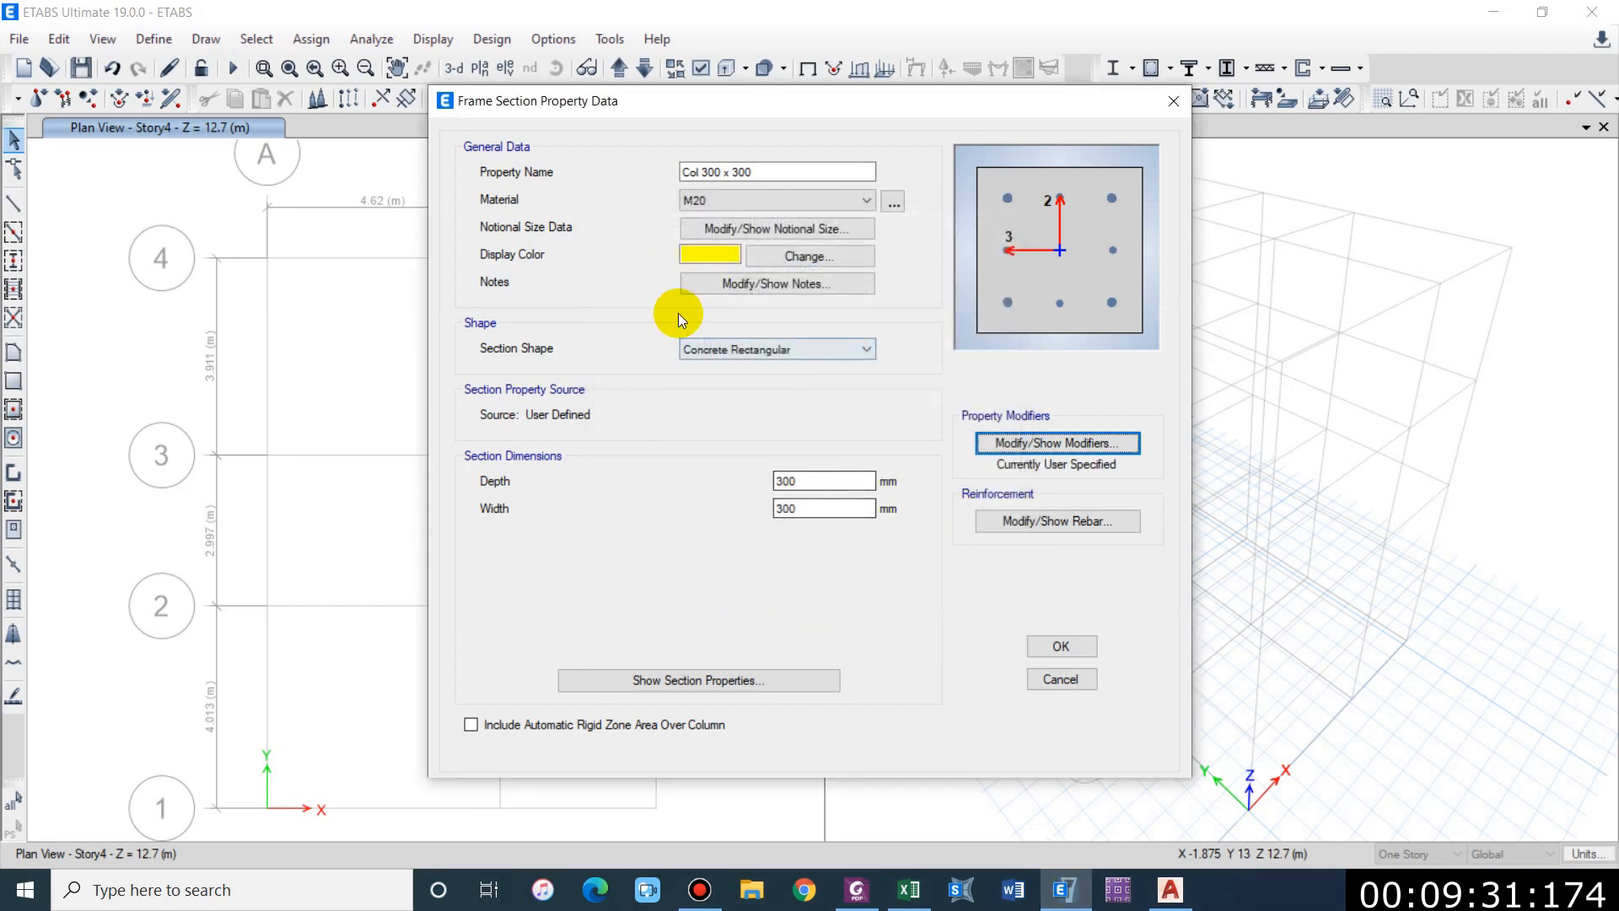
{"action": "left_click", "coordinate": [778, 682]}
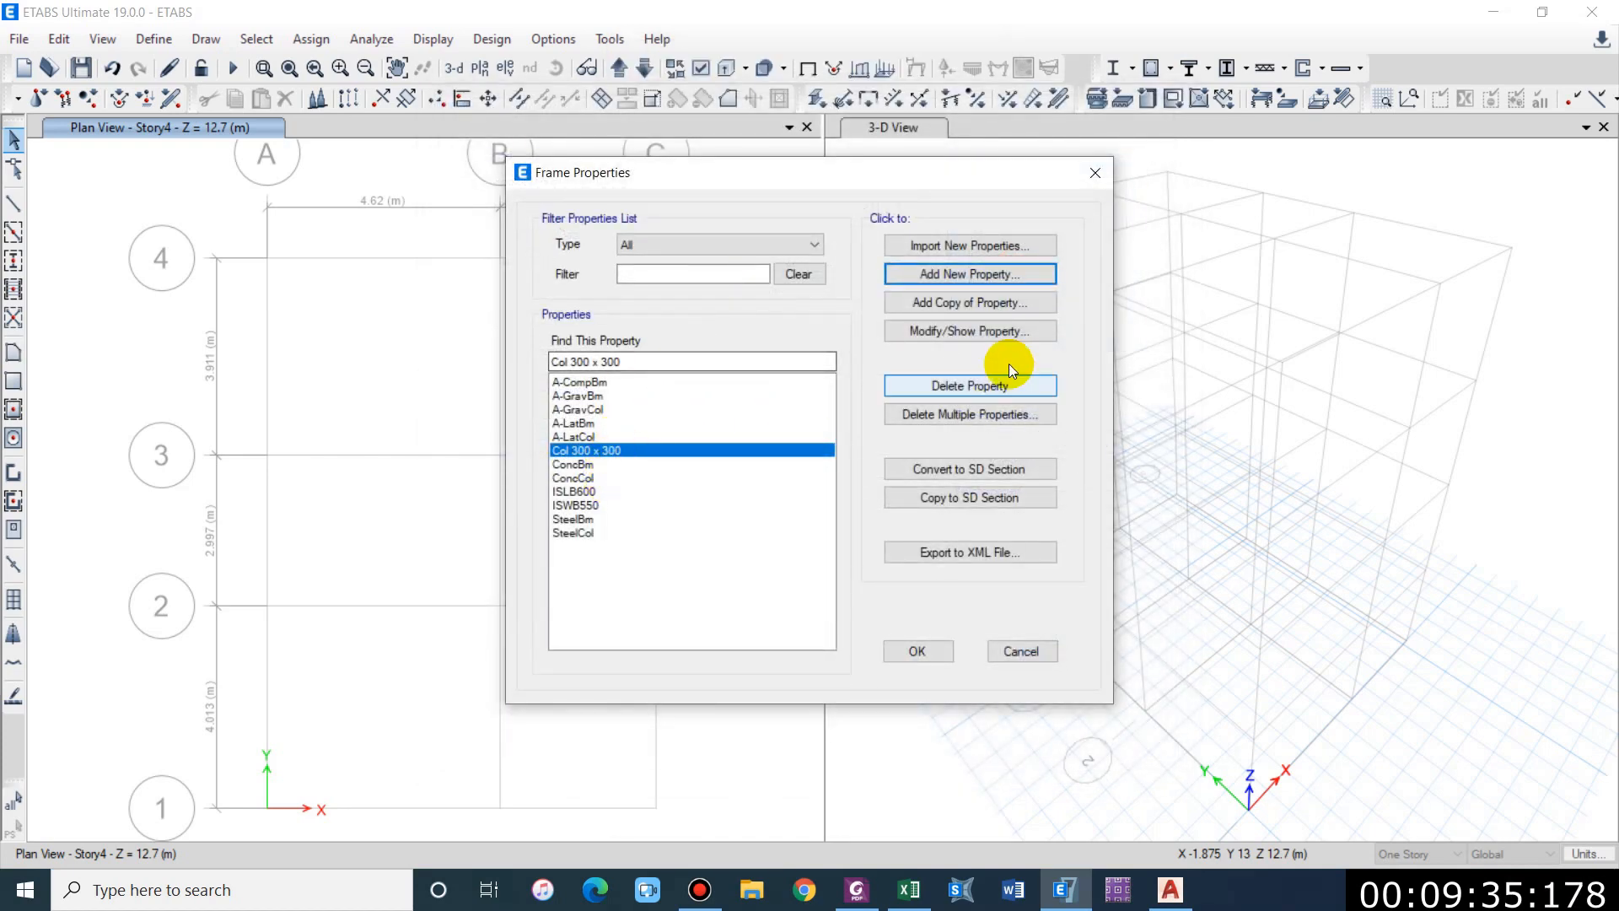
Step: Add a rectangular concrete section named Beam 230 x 350 with a depth of 350 mm and a width of 230 mm
{"action": "left_click", "coordinate": [962, 274]}
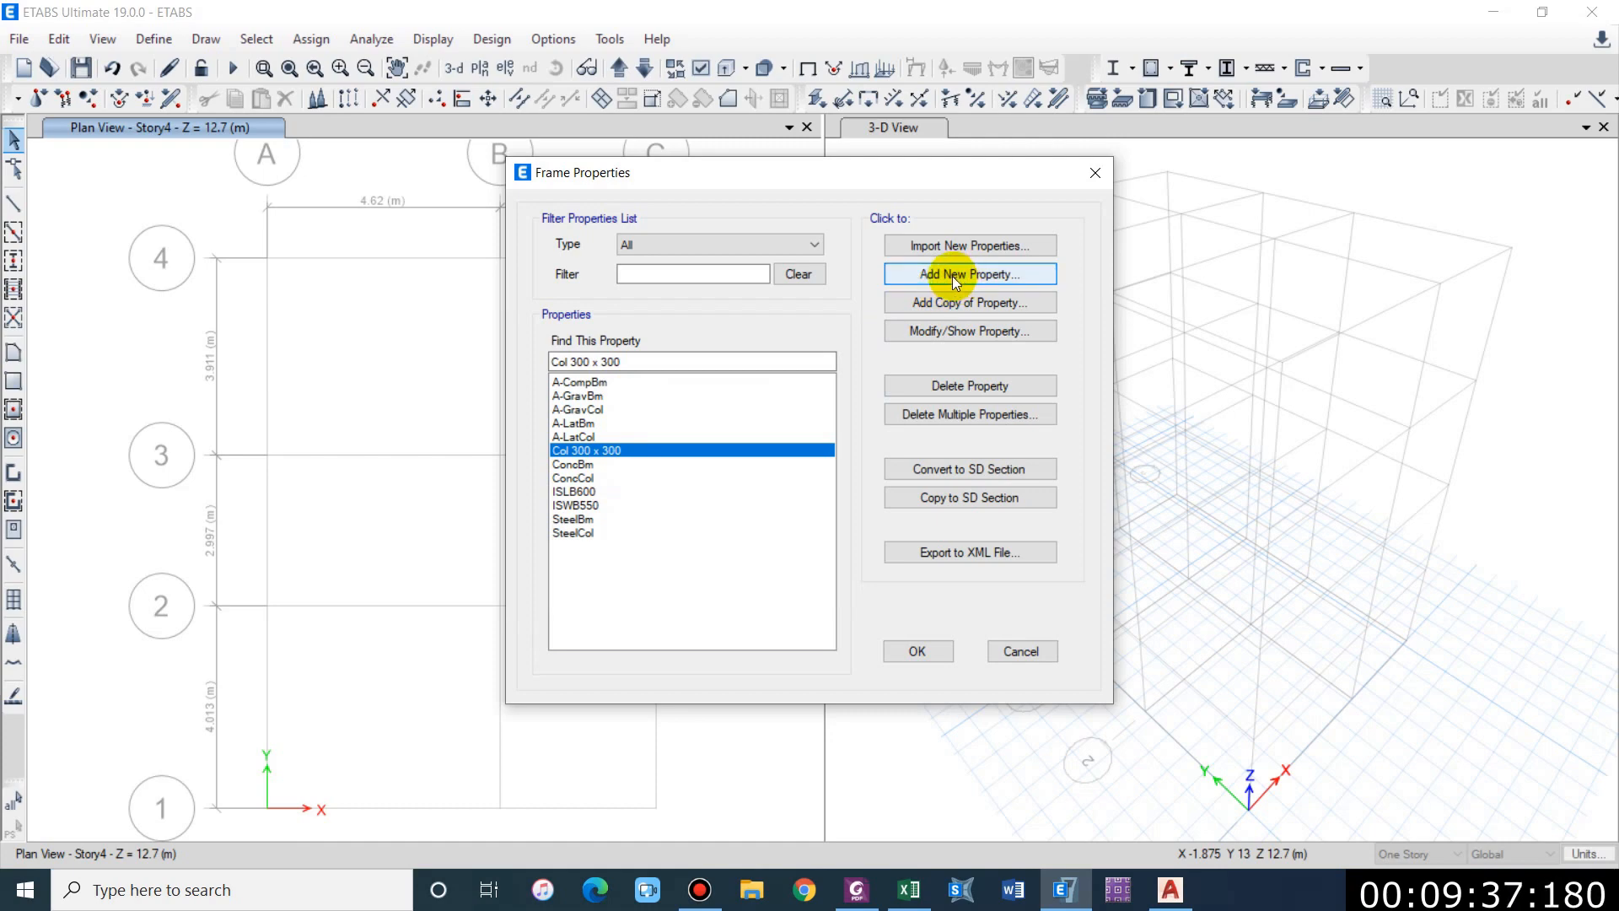
{"action": "type", "text": "Beam 230 "}
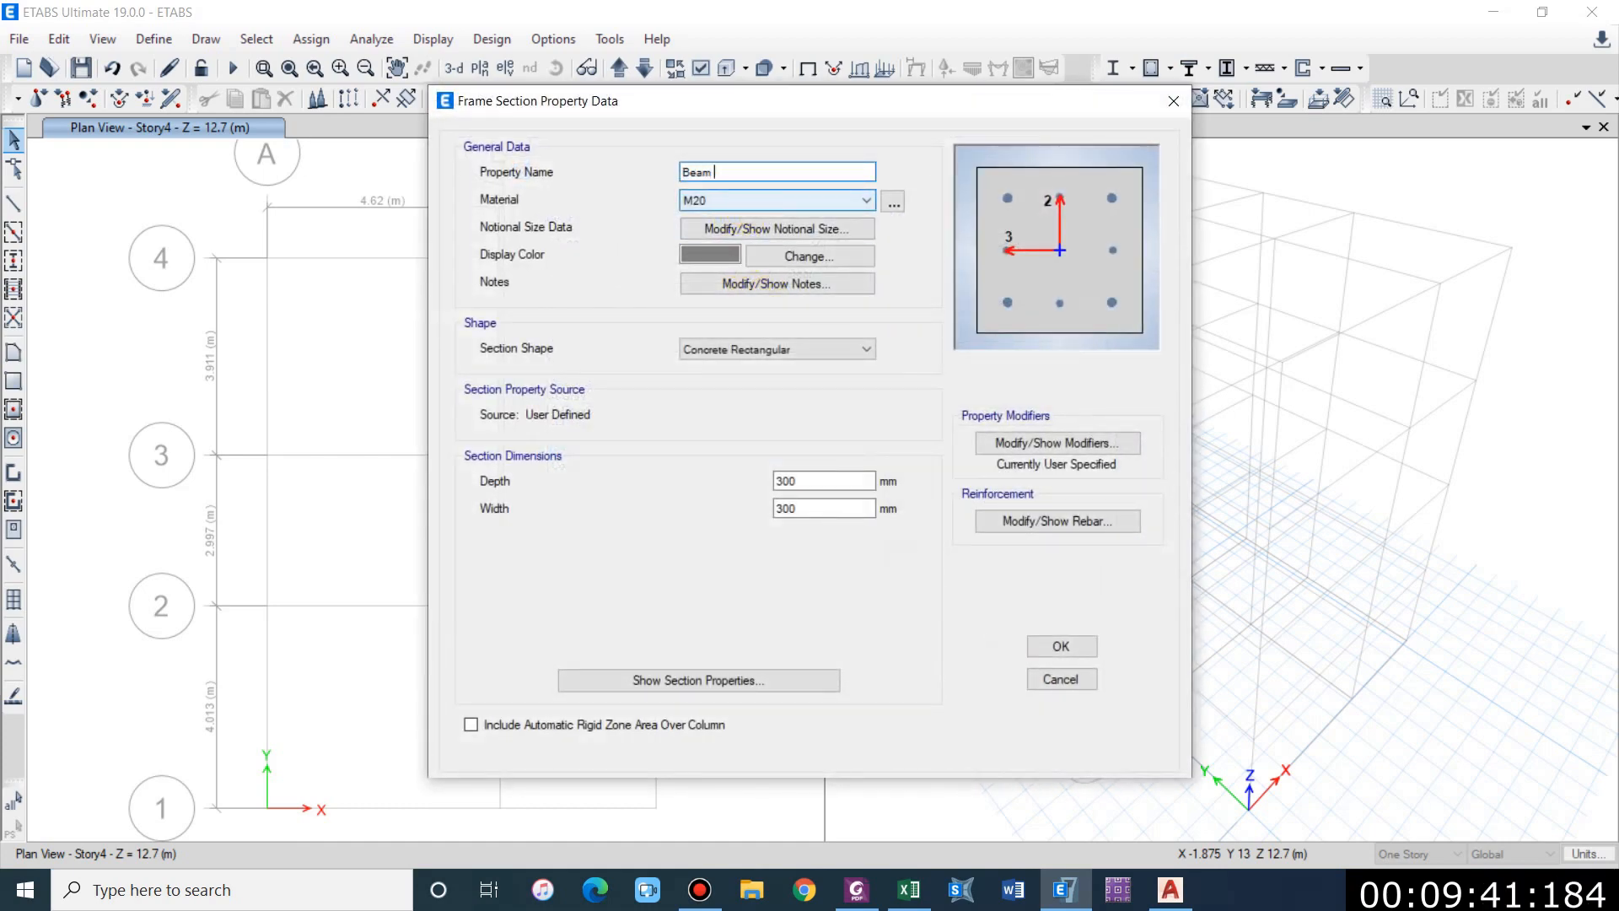
{"action": "type", "text": "x 350"}
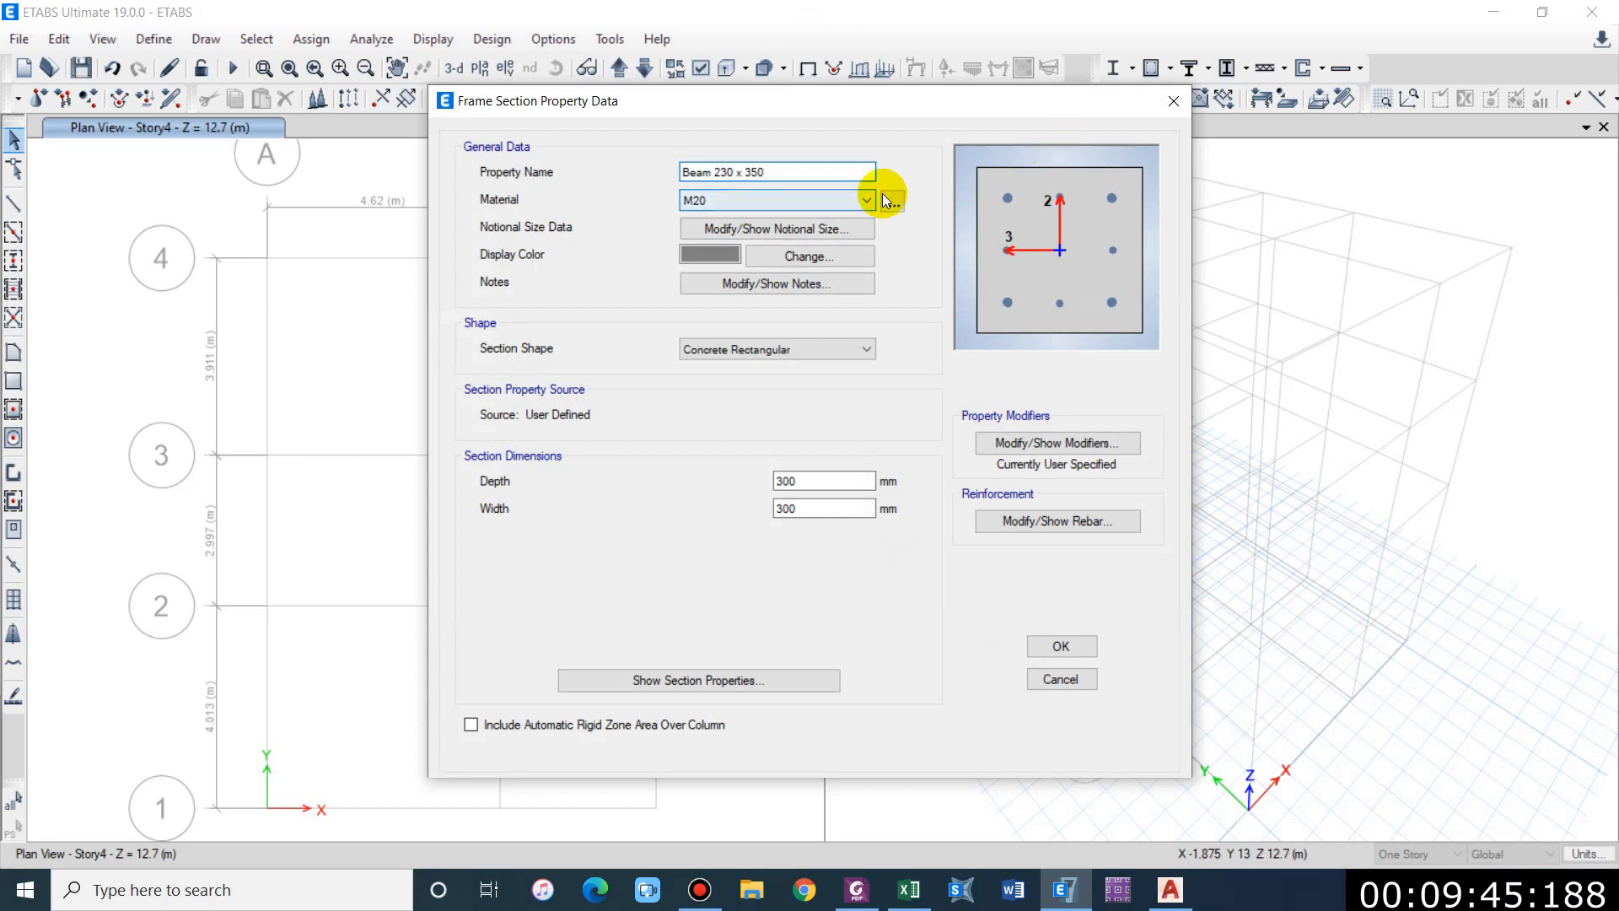
{"action": "double_click", "coordinate": [806, 475]}
{"action": "type", "text": "350"}
{"action": "key", "text": "Tab"}
{"action": "type", "text": "230"}
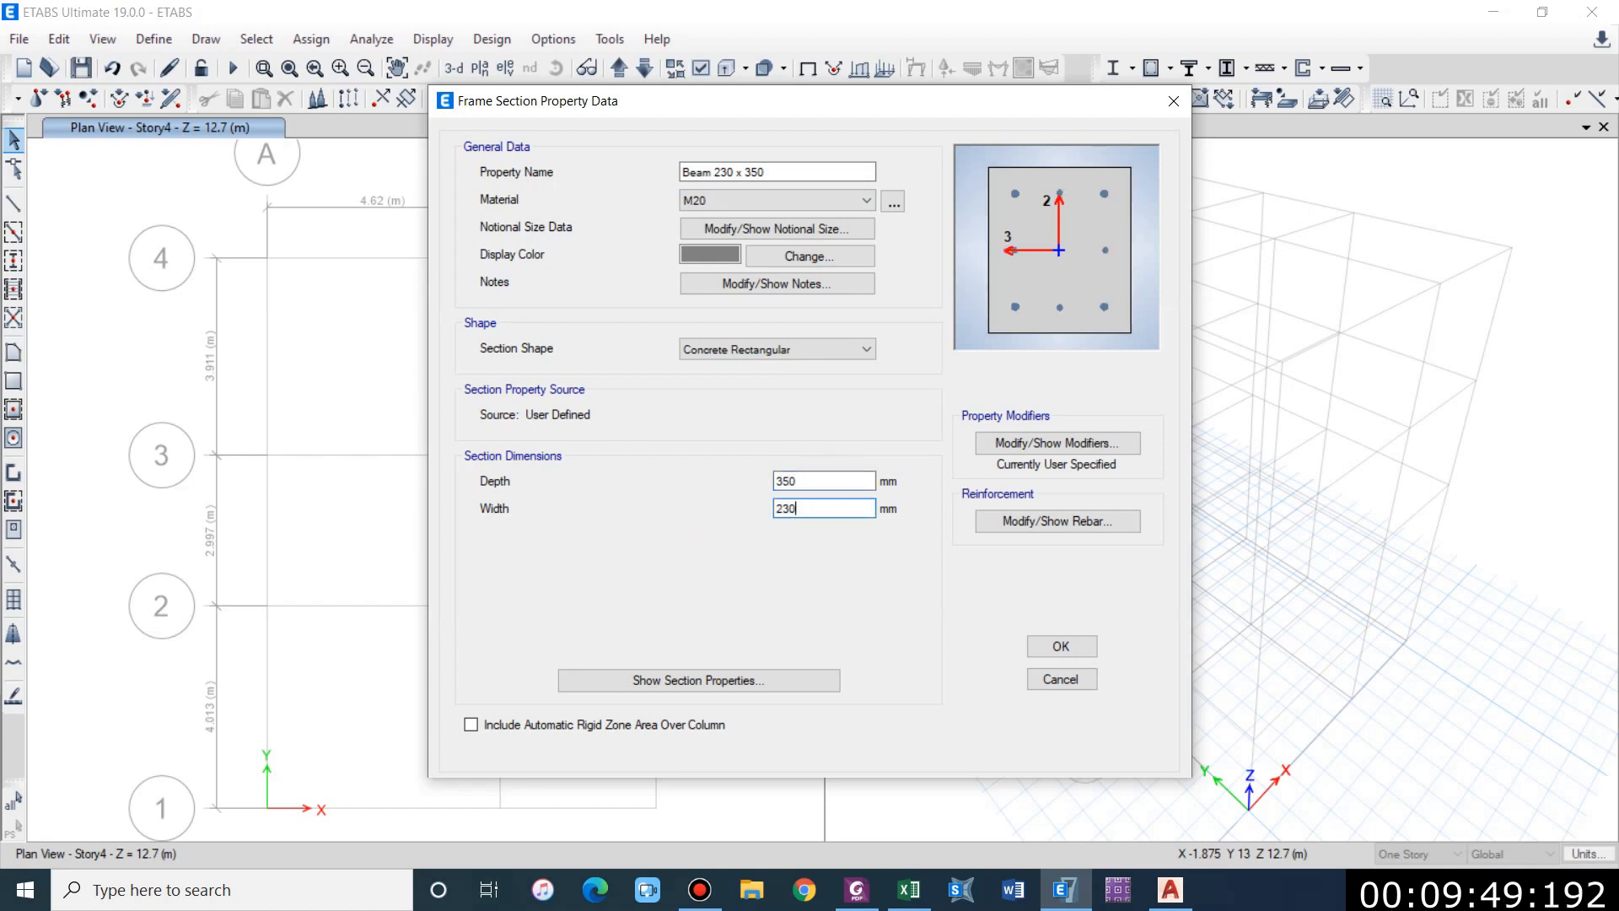
Step: Set the beam's reinforcement to M3 Design Only (Beam) with HYSD500 longitudinal bars
{"action": "left_click", "coordinate": [1040, 523]}
{"action": "left_click", "coordinate": [545, 219]}
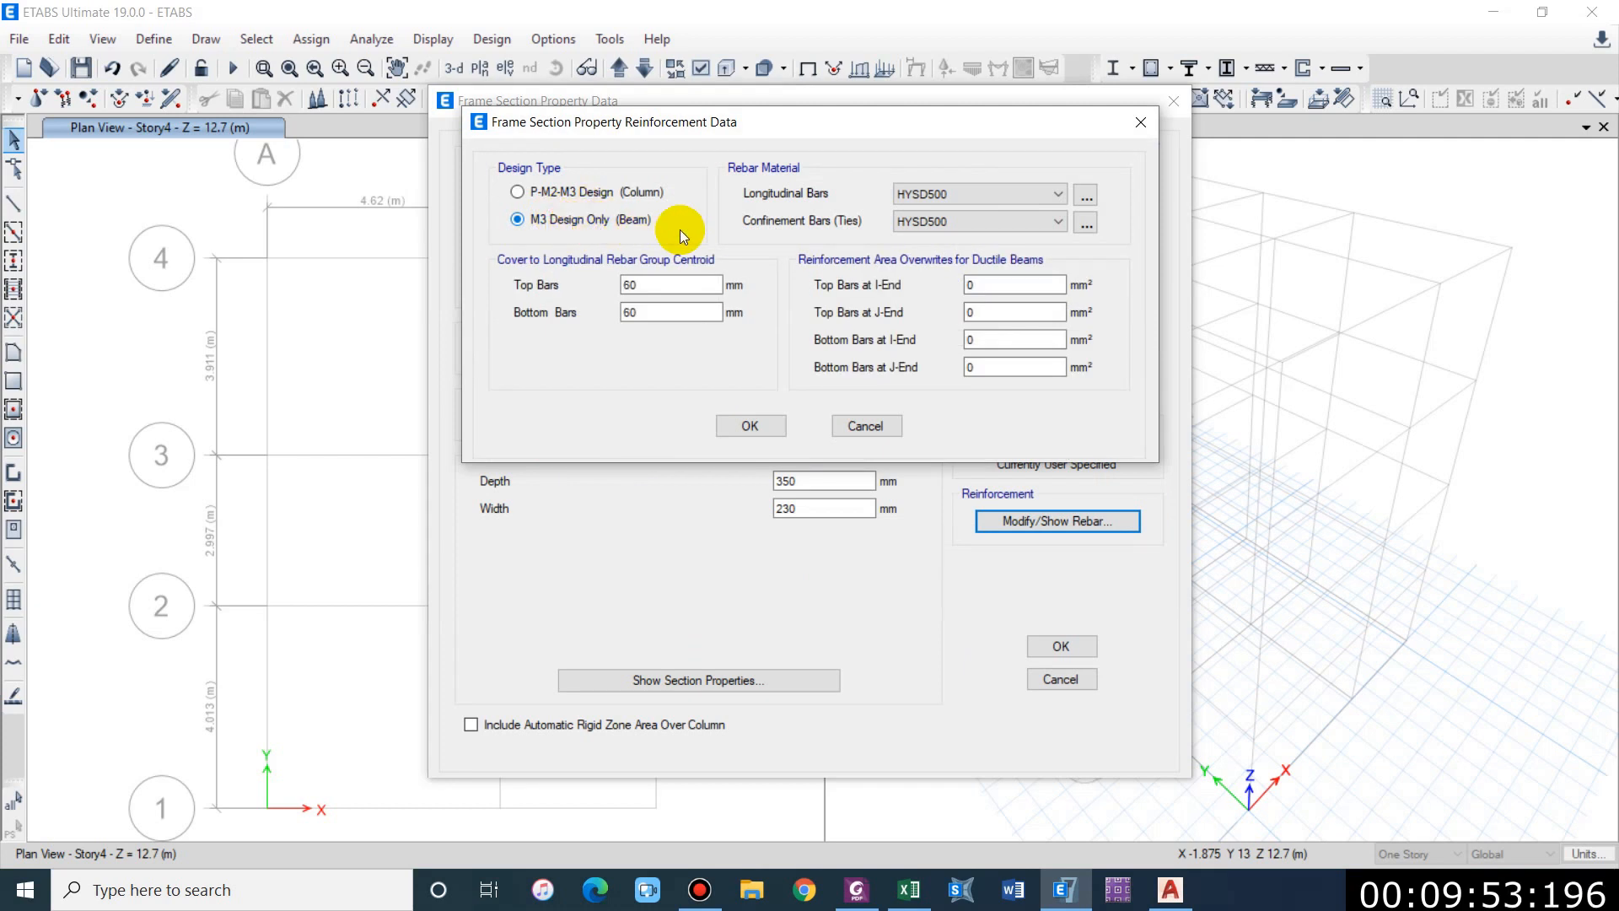
{"action": "left_click", "coordinate": [901, 194]}
{"action": "left_click", "coordinate": [913, 213]}
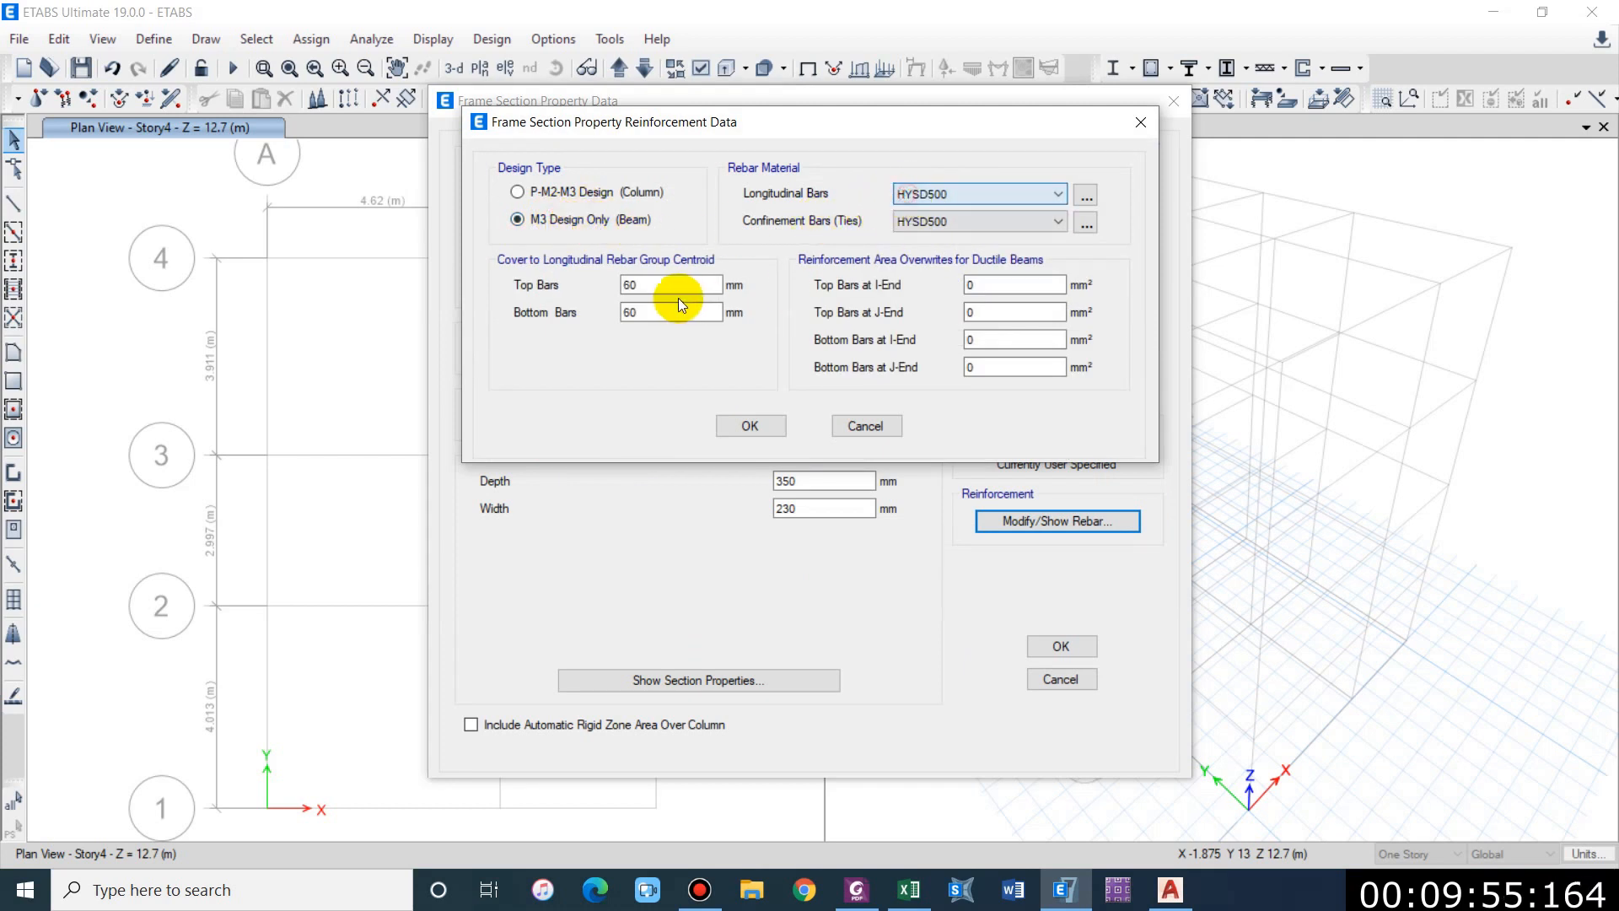
Step: Set the beam's cover for the top and bottom bars to 25 mm and accept the reinforcement
{"action": "left_click", "coordinate": [673, 291]}
{"action": "key", "text": "BackSpace"}
{"action": "key", "text": "BackSpace"}
{"action": "type", "text": "25"}
{"action": "key", "text": "Tab"}
{"action": "type", "text": "25"}
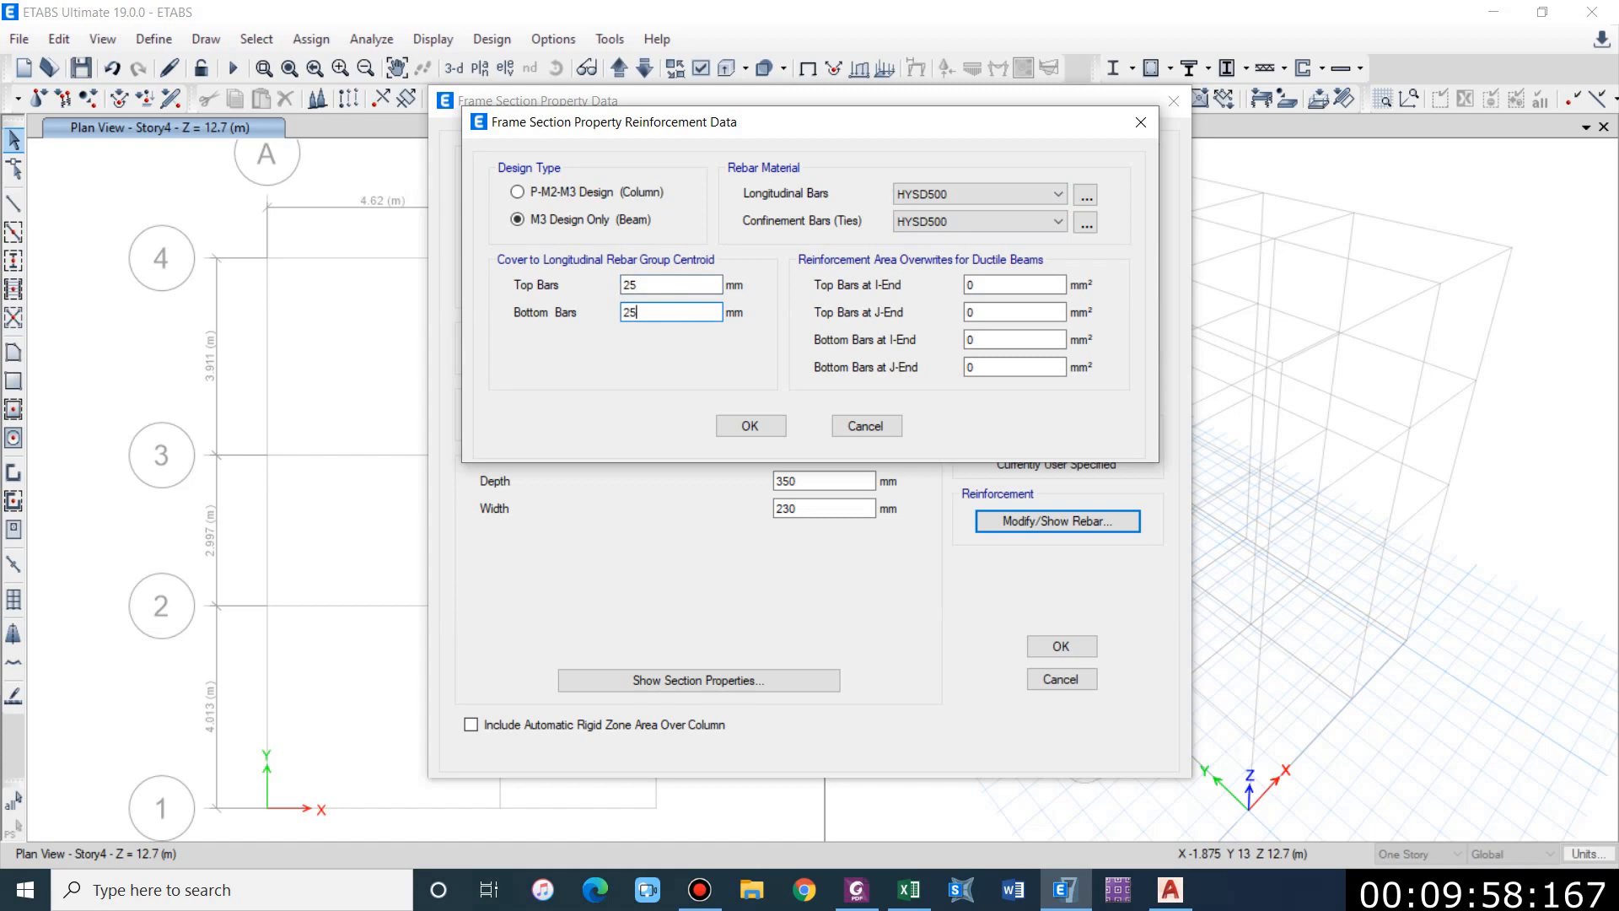
{"action": "left_click", "coordinate": [771, 425]}
Step: Open the beam's stiffness modifiers and check the beam row of Table 3-1 in the NBC 105 document in Foxit PhantomPDF
{"action": "left_click", "coordinate": [1086, 443]}
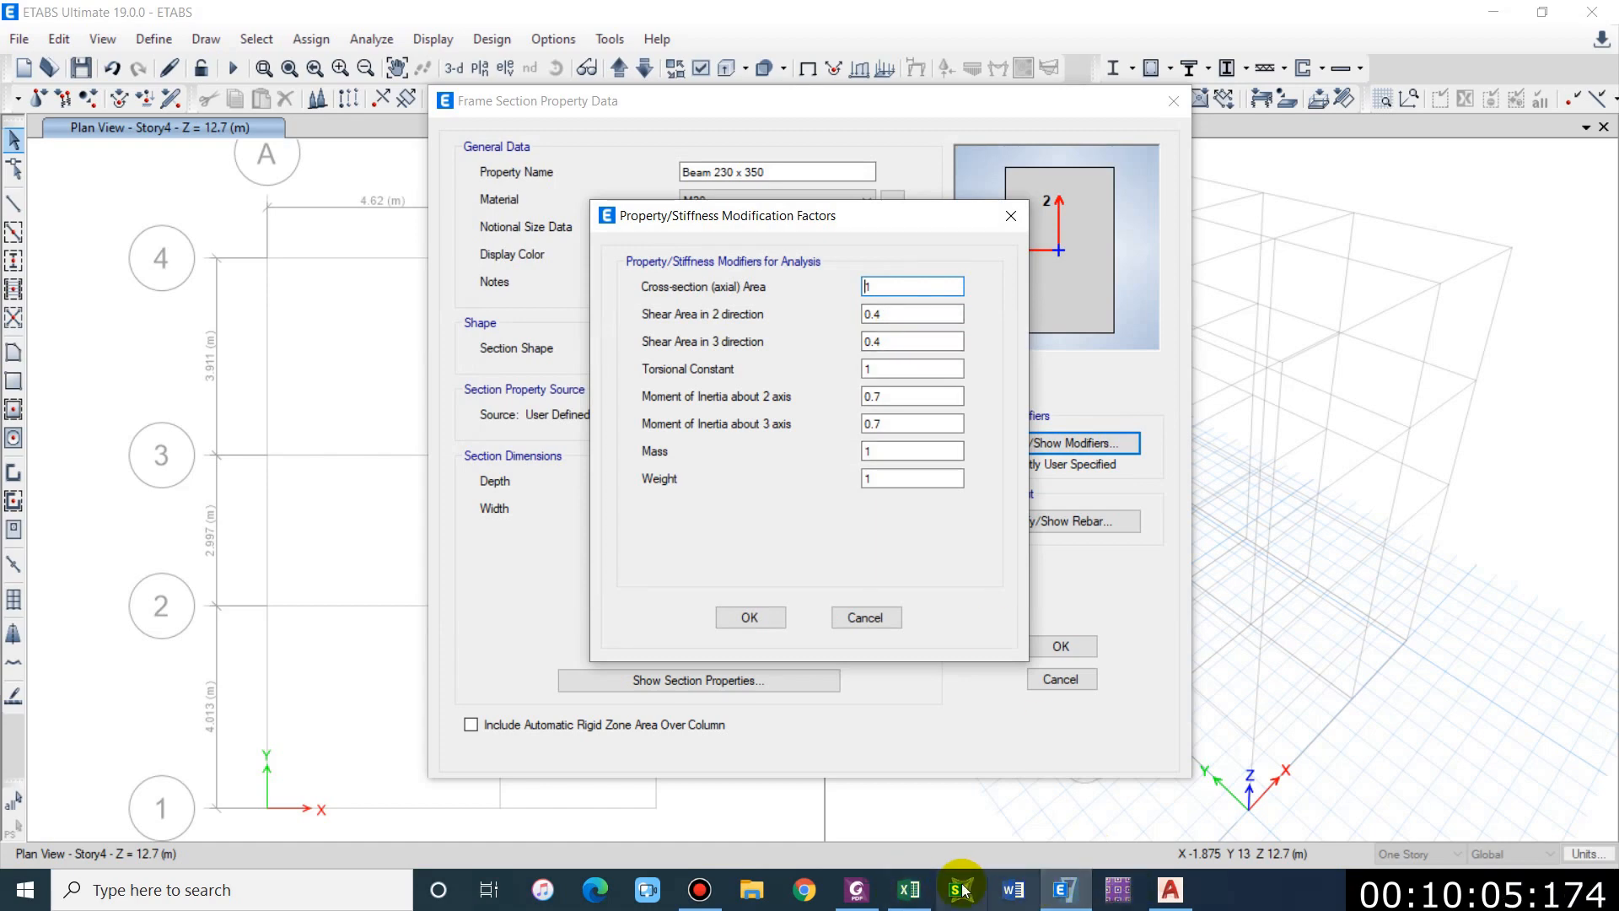
{"action": "left_click", "coordinate": [858, 892]}
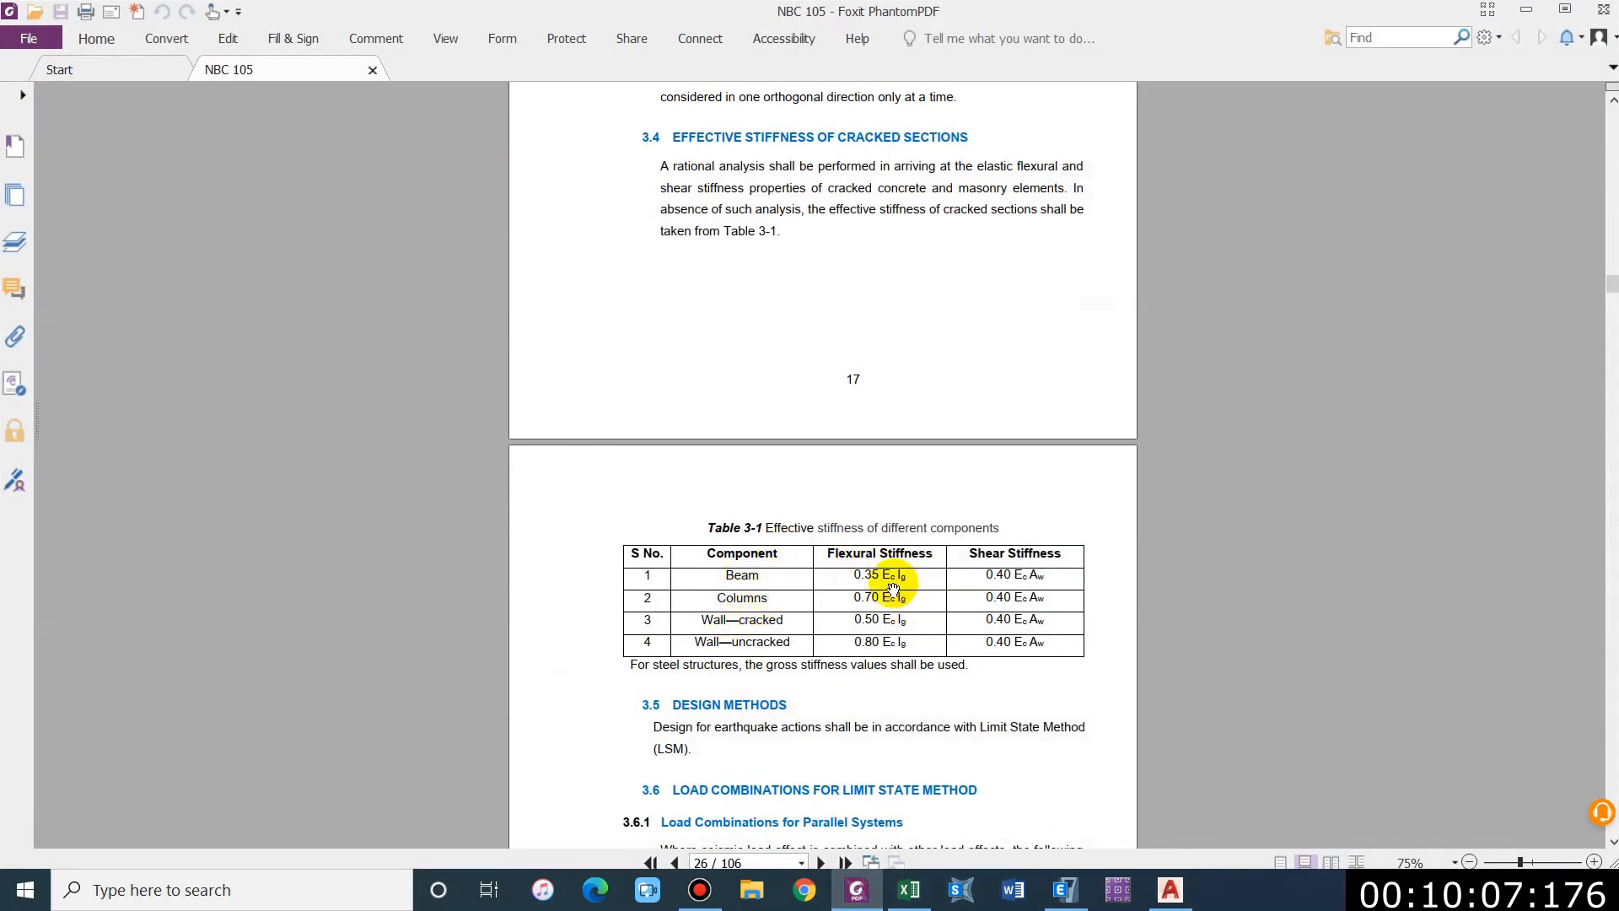
{"action": "left_click", "coordinate": [1527, 11]}
Step: Set the beam's shear area modifiers in the 2 and 3 directions to 0.3
{"action": "double_click", "coordinate": [937, 310]}
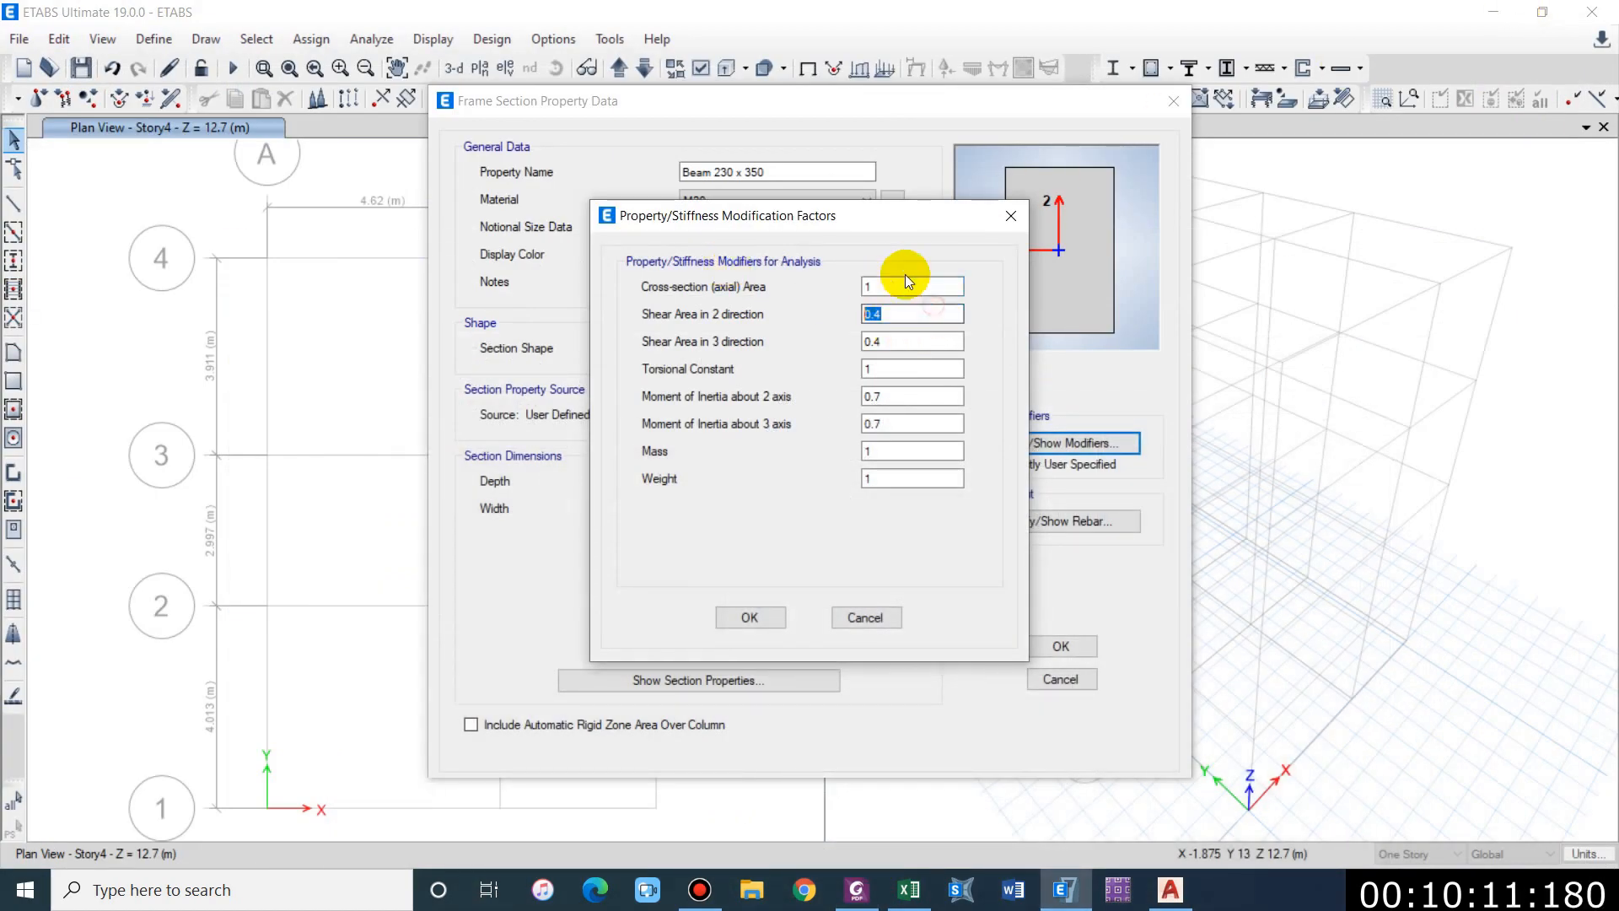
{"action": "type", "text": "0.3"}
{"action": "double_click", "coordinate": [953, 344]}
{"action": "type", "text": "0.3"}
Step: Set the beam's moment of inertia modifiers about the 2 and 3 axes to 0.35
{"action": "double_click", "coordinate": [903, 395]}
{"action": "type", "text": ".35"}
{"action": "key", "text": "Tab"}
{"action": "key", "text": "BackSpace"}
{"action": "type", "text": ".35"}
{"action": "key", "text": "Tab"}
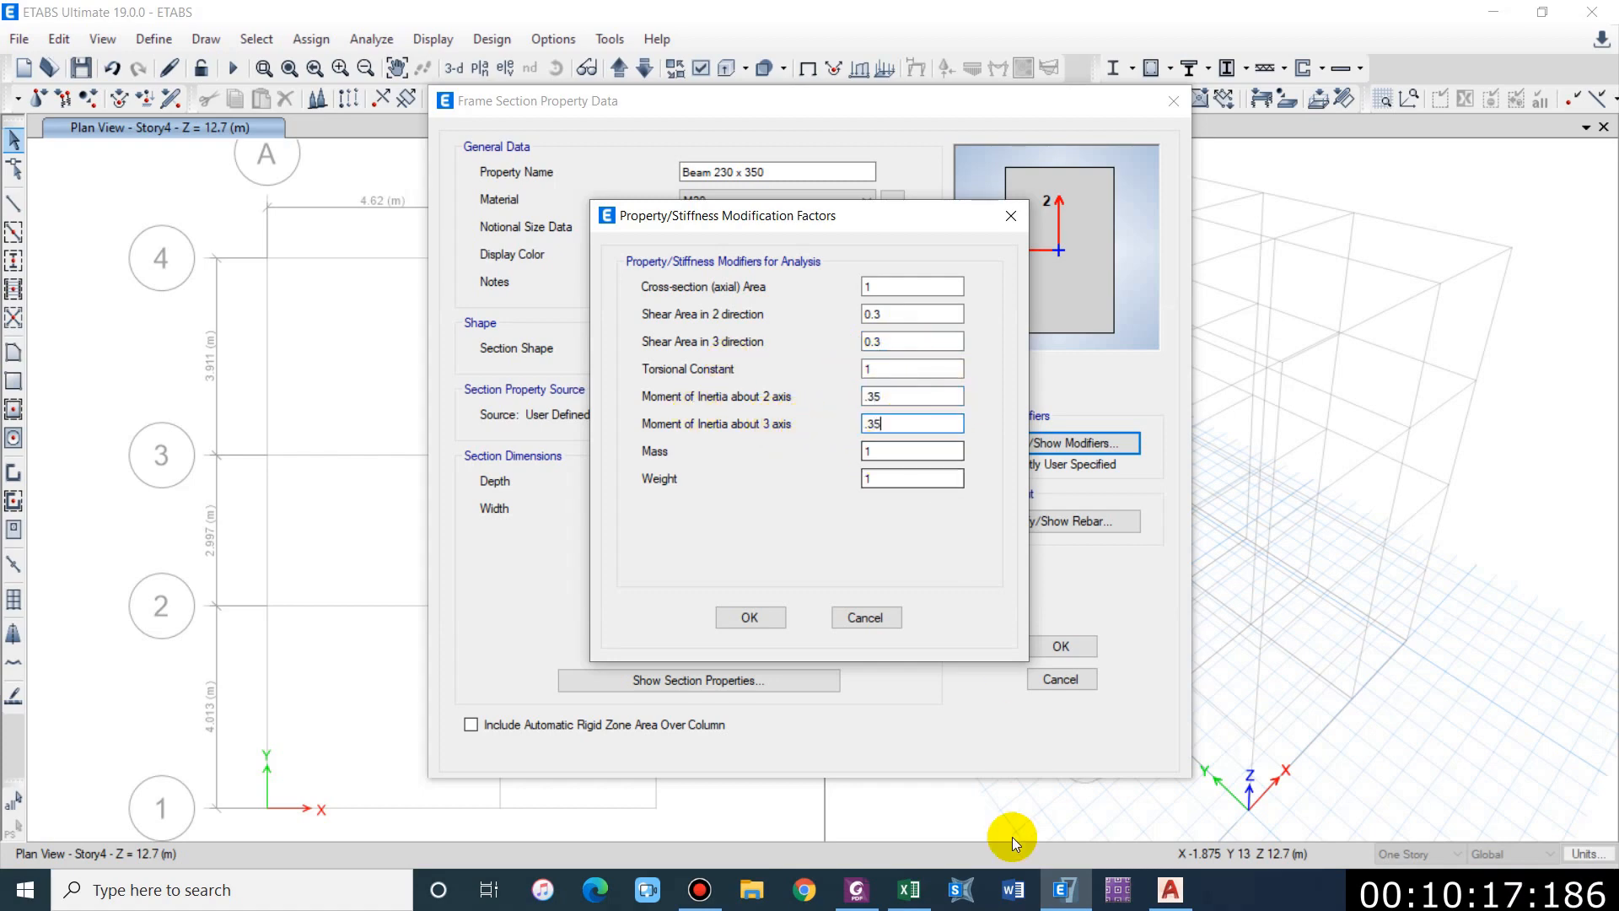
Step: Recheck the shear stiffness for beams in the NBC 105 document and set both of the beam's shear area modifiers to 0.4
{"action": "left_click", "coordinate": [856, 890]}
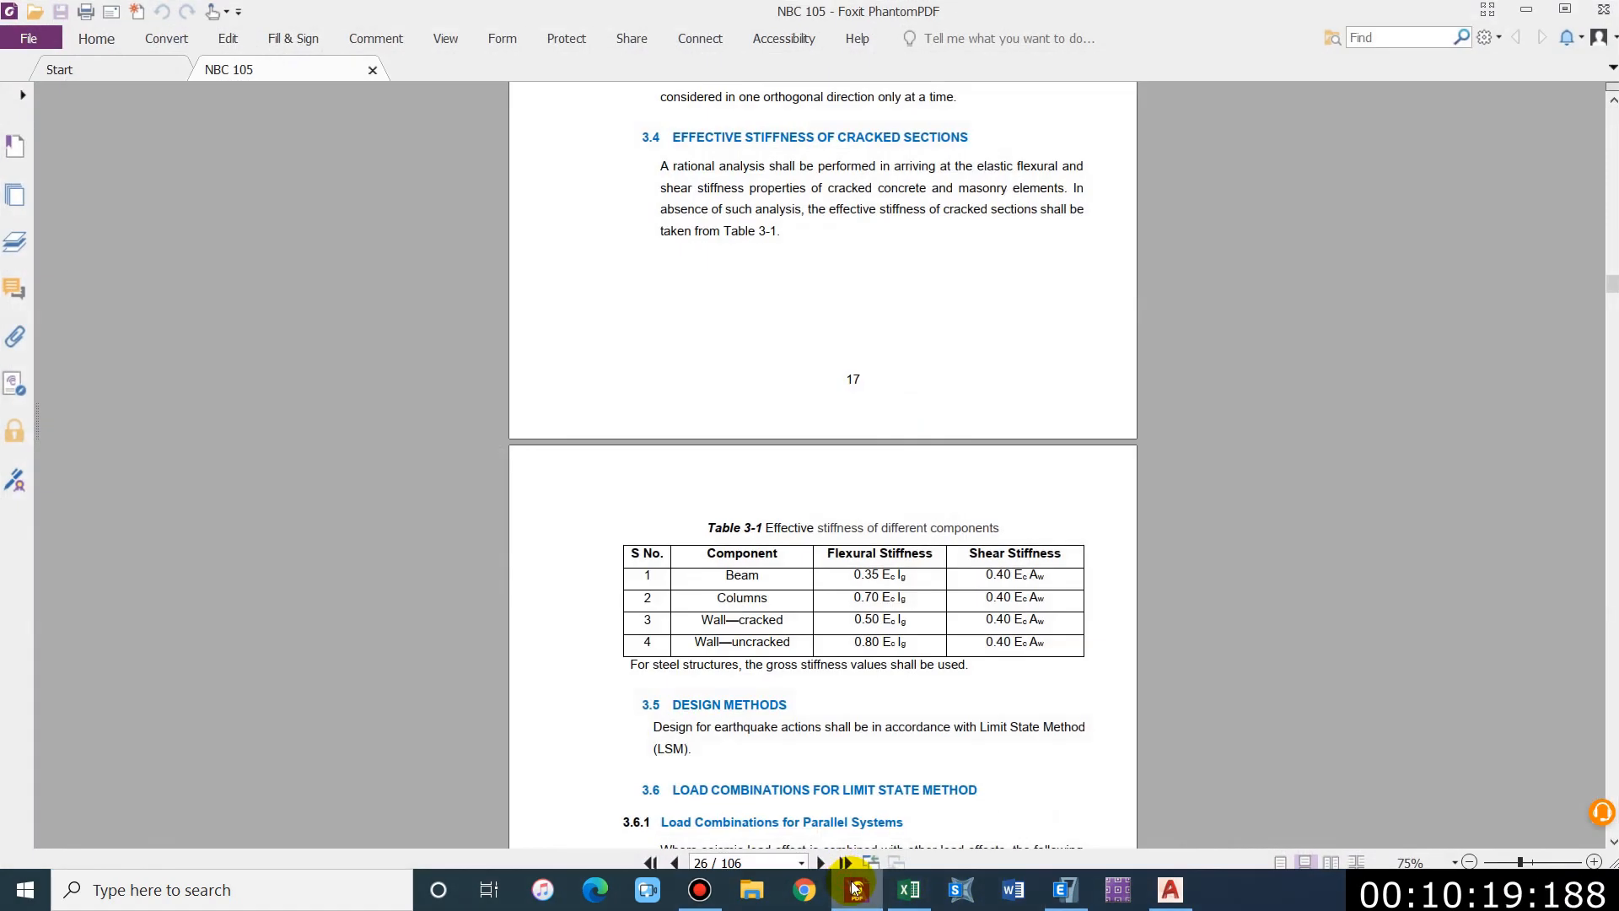
{"action": "left_click", "coordinate": [856, 890]}
{"action": "double_click", "coordinate": [898, 317]}
{"action": "type", "text": ".4"}
{"action": "key", "text": "Tab"}
{"action": "type", "text": "0.4"}
{"action": "left_click", "coordinate": [912, 389]}
{"action": "left_click", "coordinate": [883, 301]}
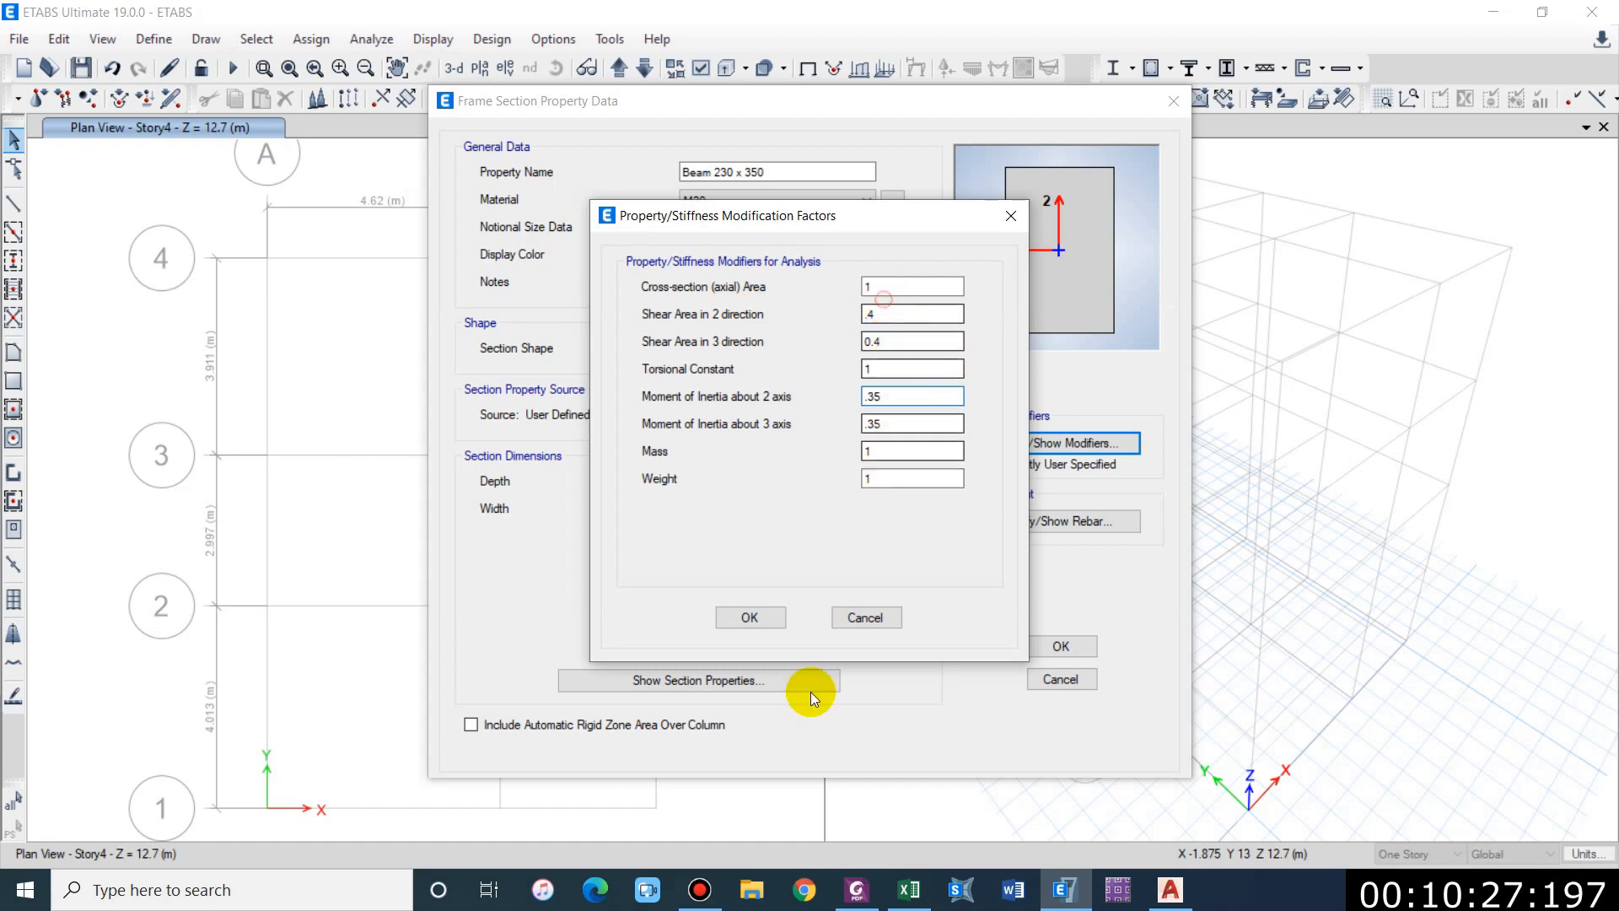
{"action": "left_click", "coordinate": [746, 617]}
Step: Recheck the modifiers, accept the beam section, and delete all frame properties except Beam 230 x 350 and Col 300 x 300
{"action": "left_click", "coordinate": [1016, 442]}
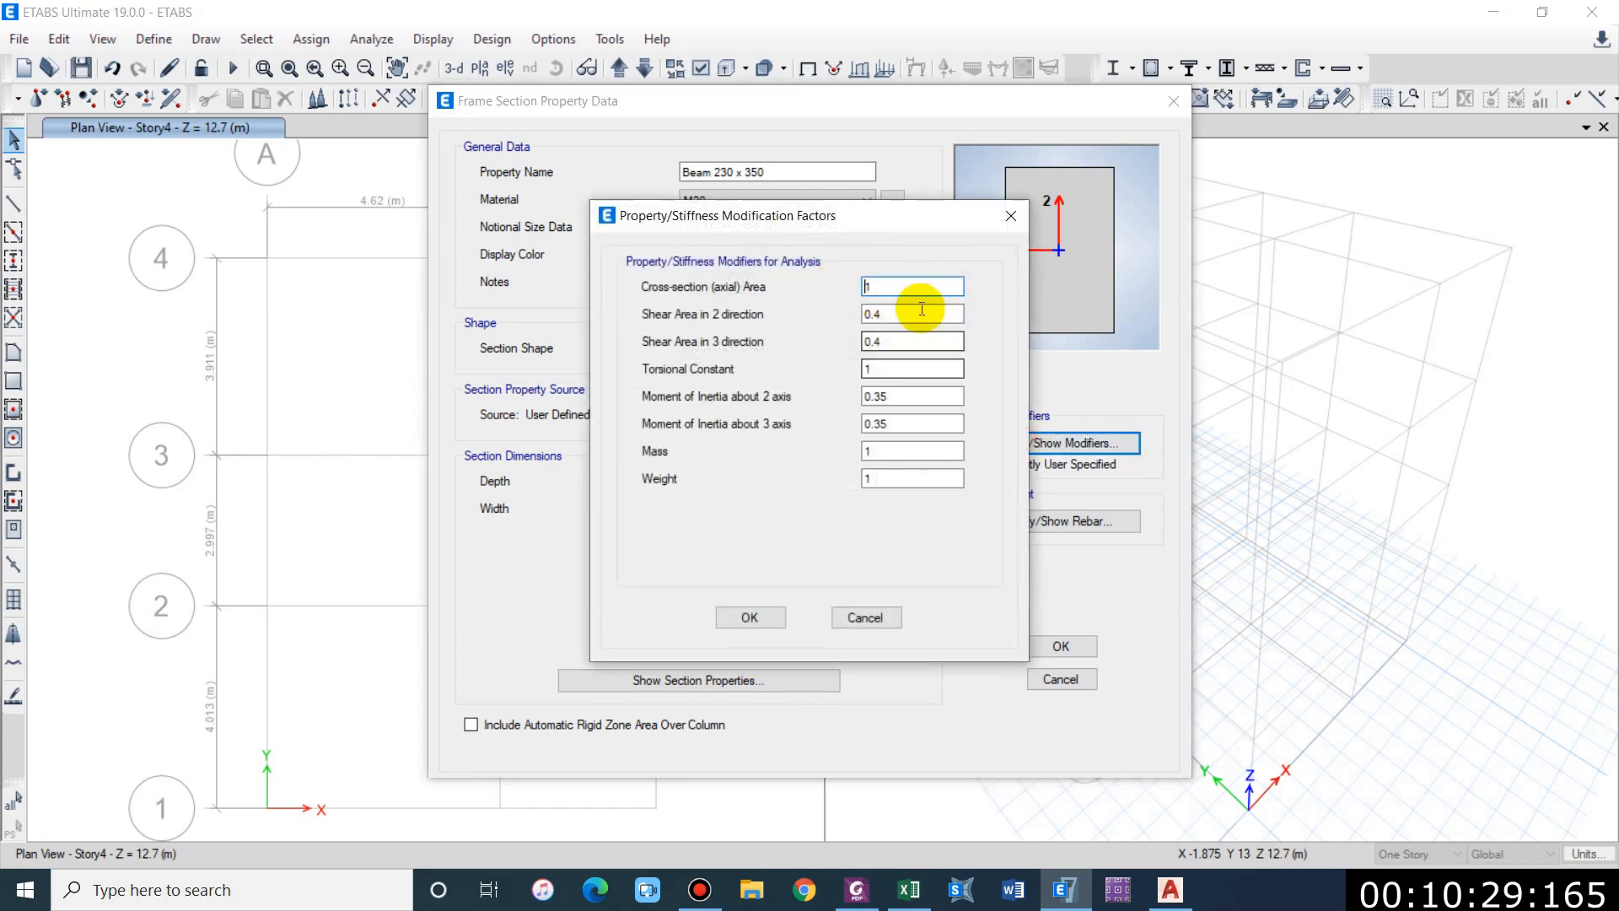
{"action": "left_click", "coordinate": [778, 621]}
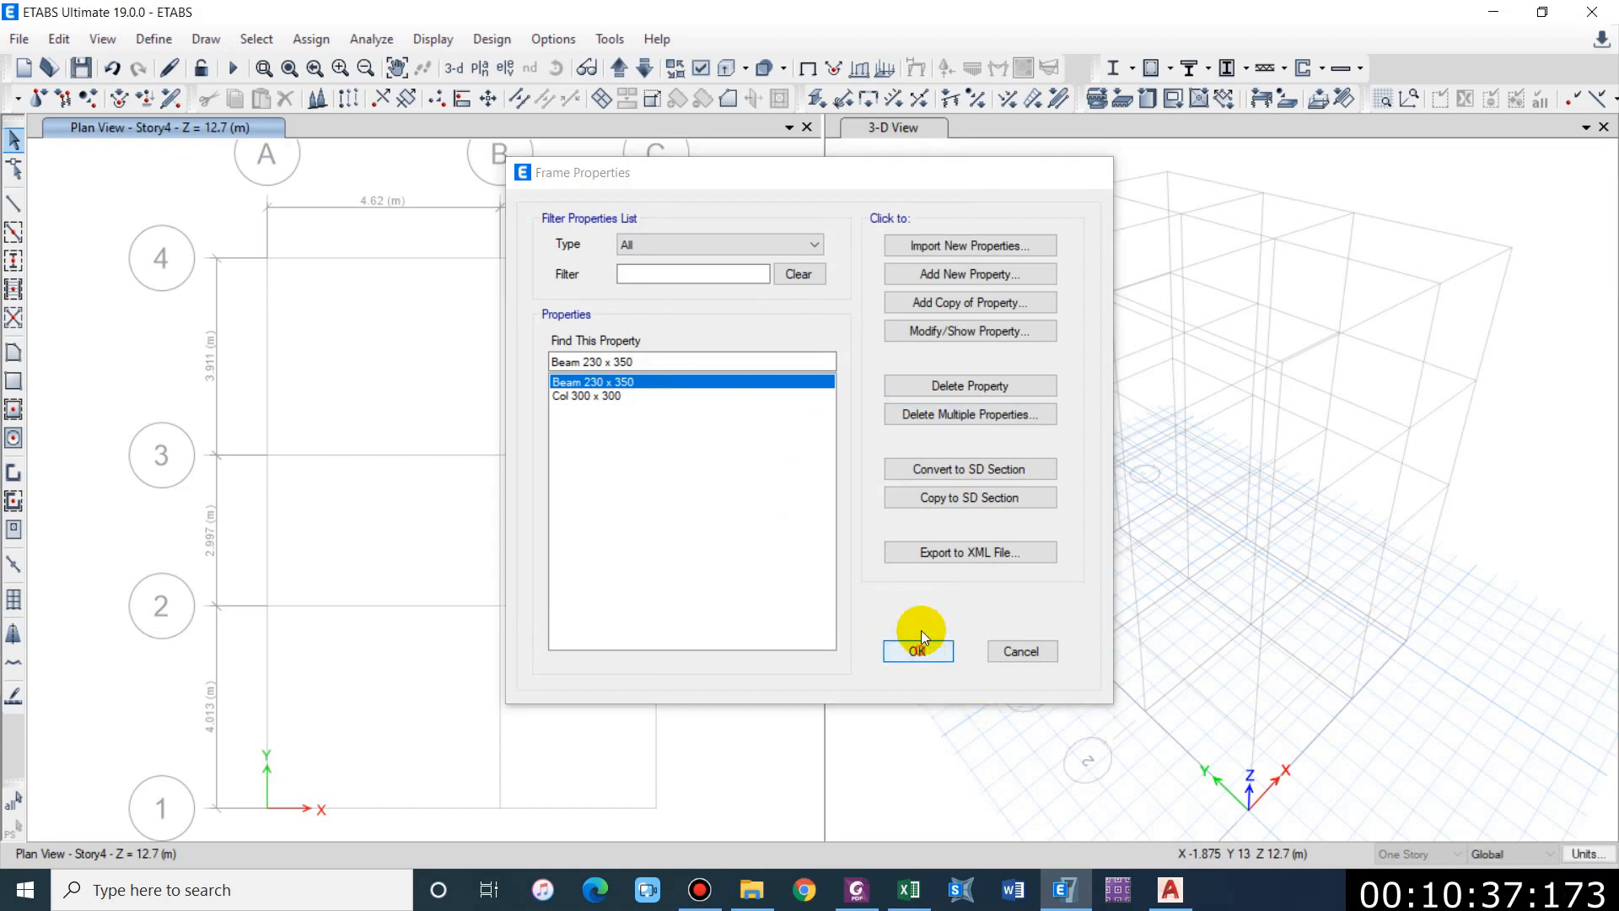
{"action": "left_click", "coordinate": [920, 651]}
Step: Modify the Slab1 slab property, renaming it Slab 125 and assigning M20 as its material
{"action": "left_click", "coordinate": [155, 37]}
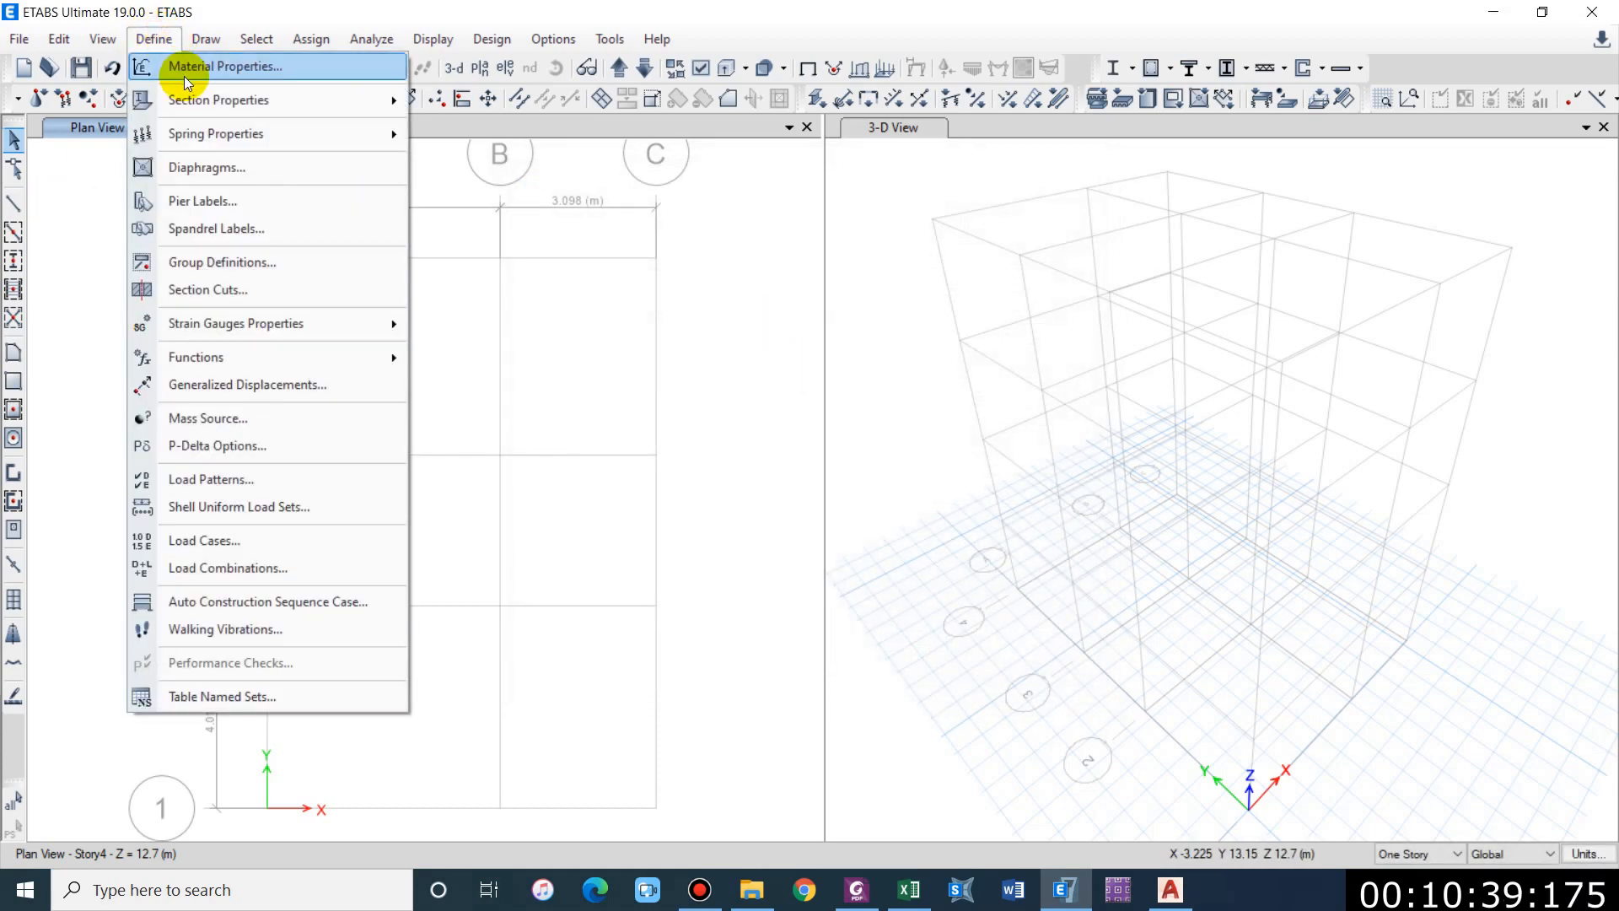
{"action": "mouse_move", "coordinate": [187, 99]}
{"action": "left_click", "coordinate": [525, 165]}
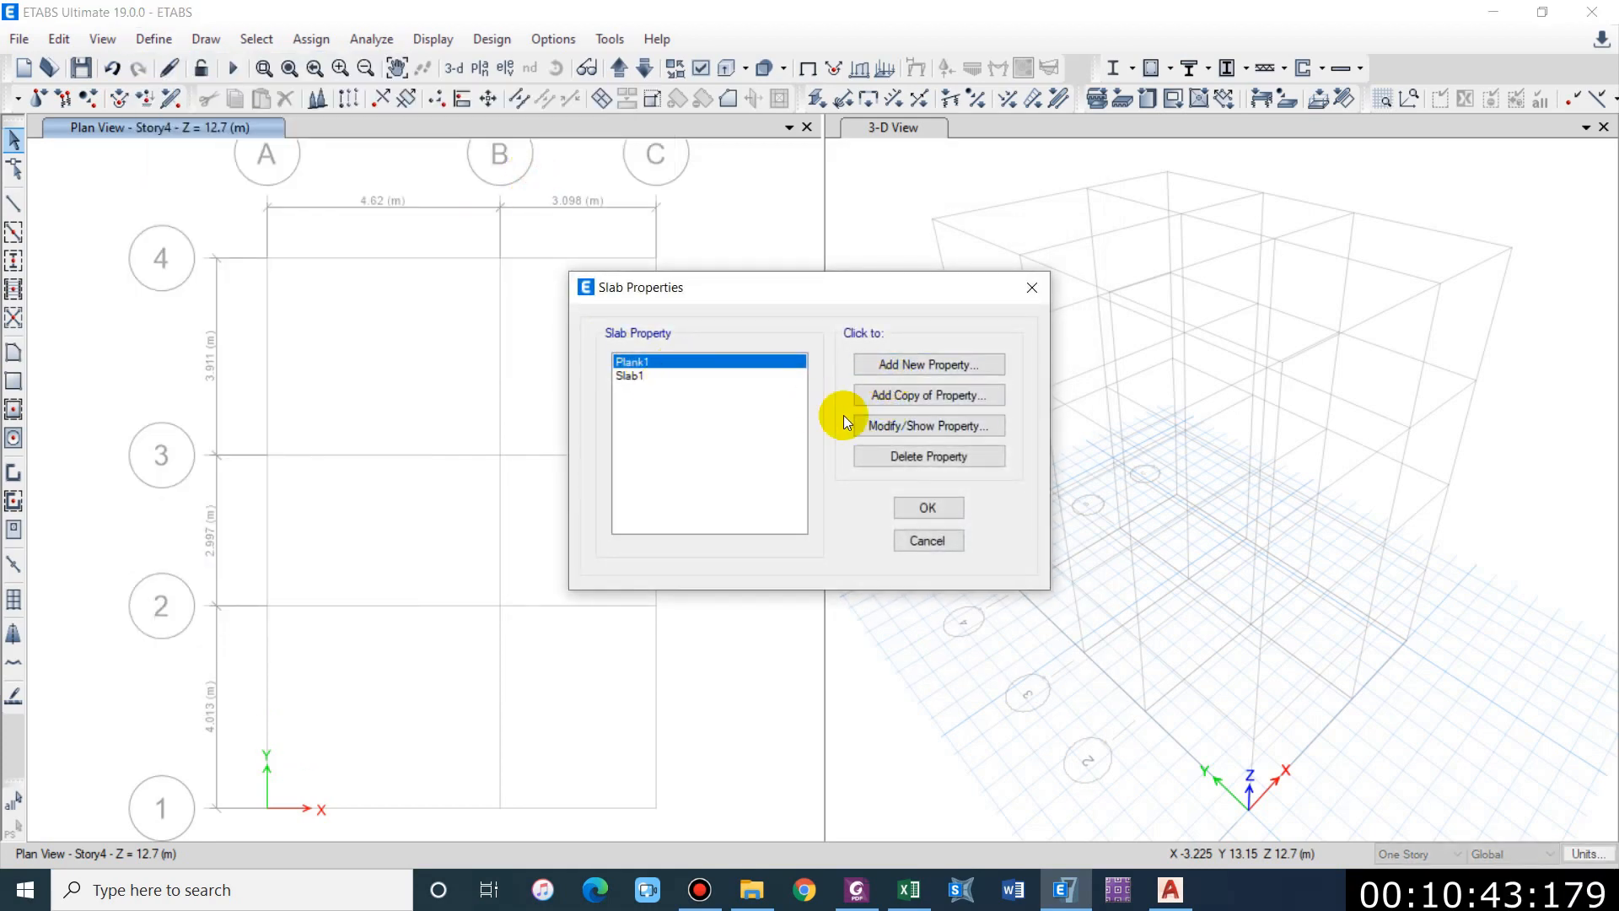
{"action": "left_click", "coordinate": [672, 376]}
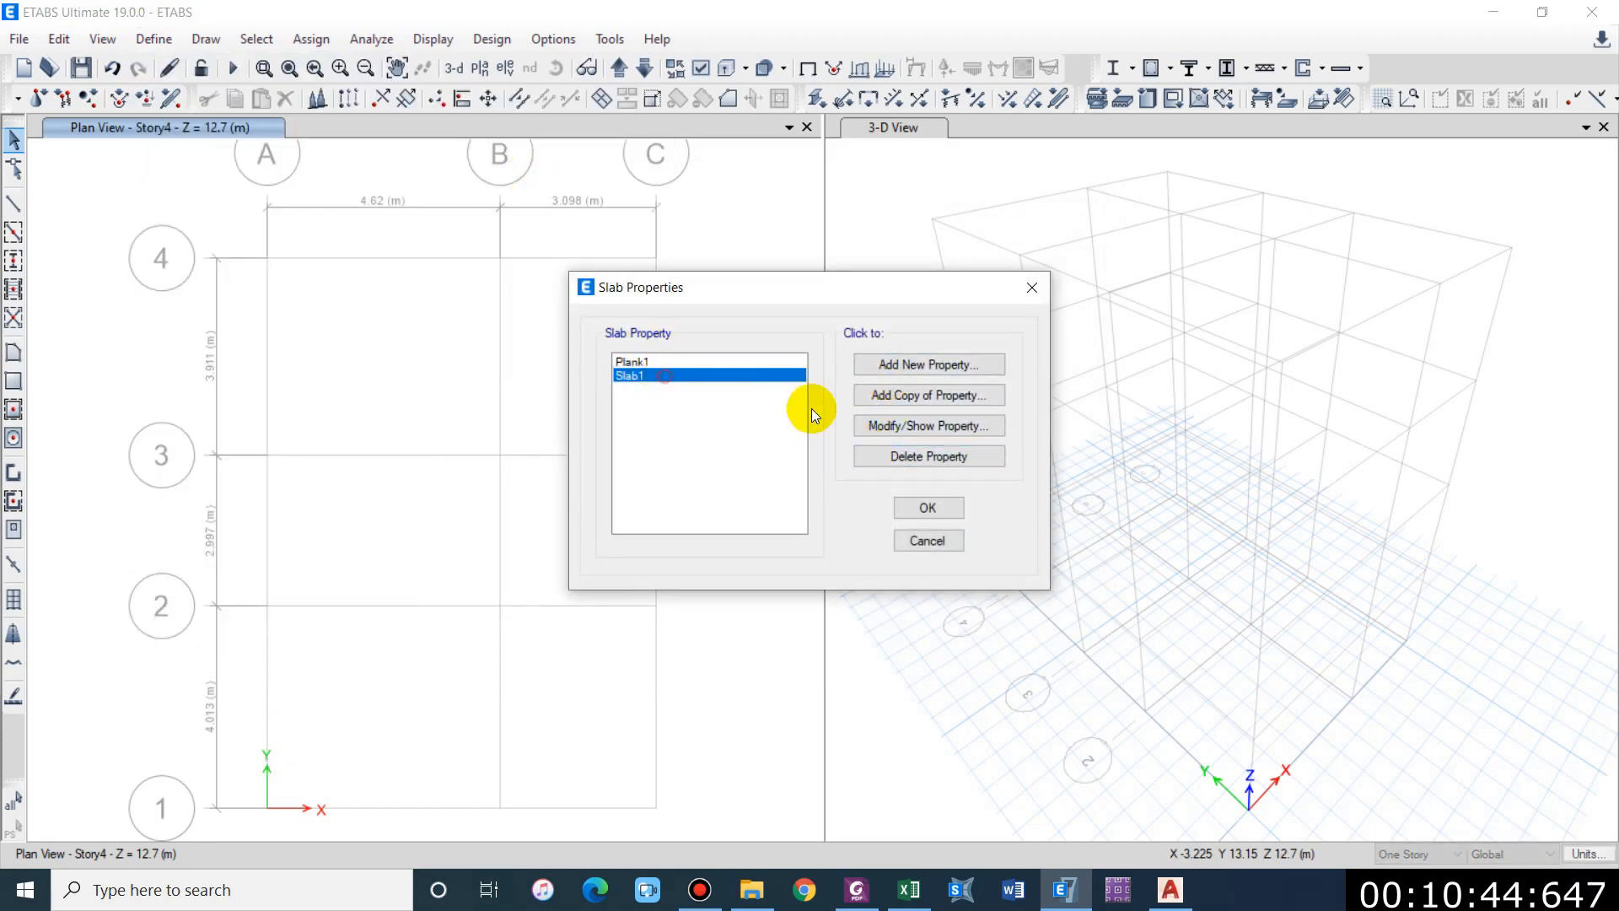
{"action": "left_click", "coordinate": [923, 426]}
{"action": "double_click", "coordinate": [820, 214]}
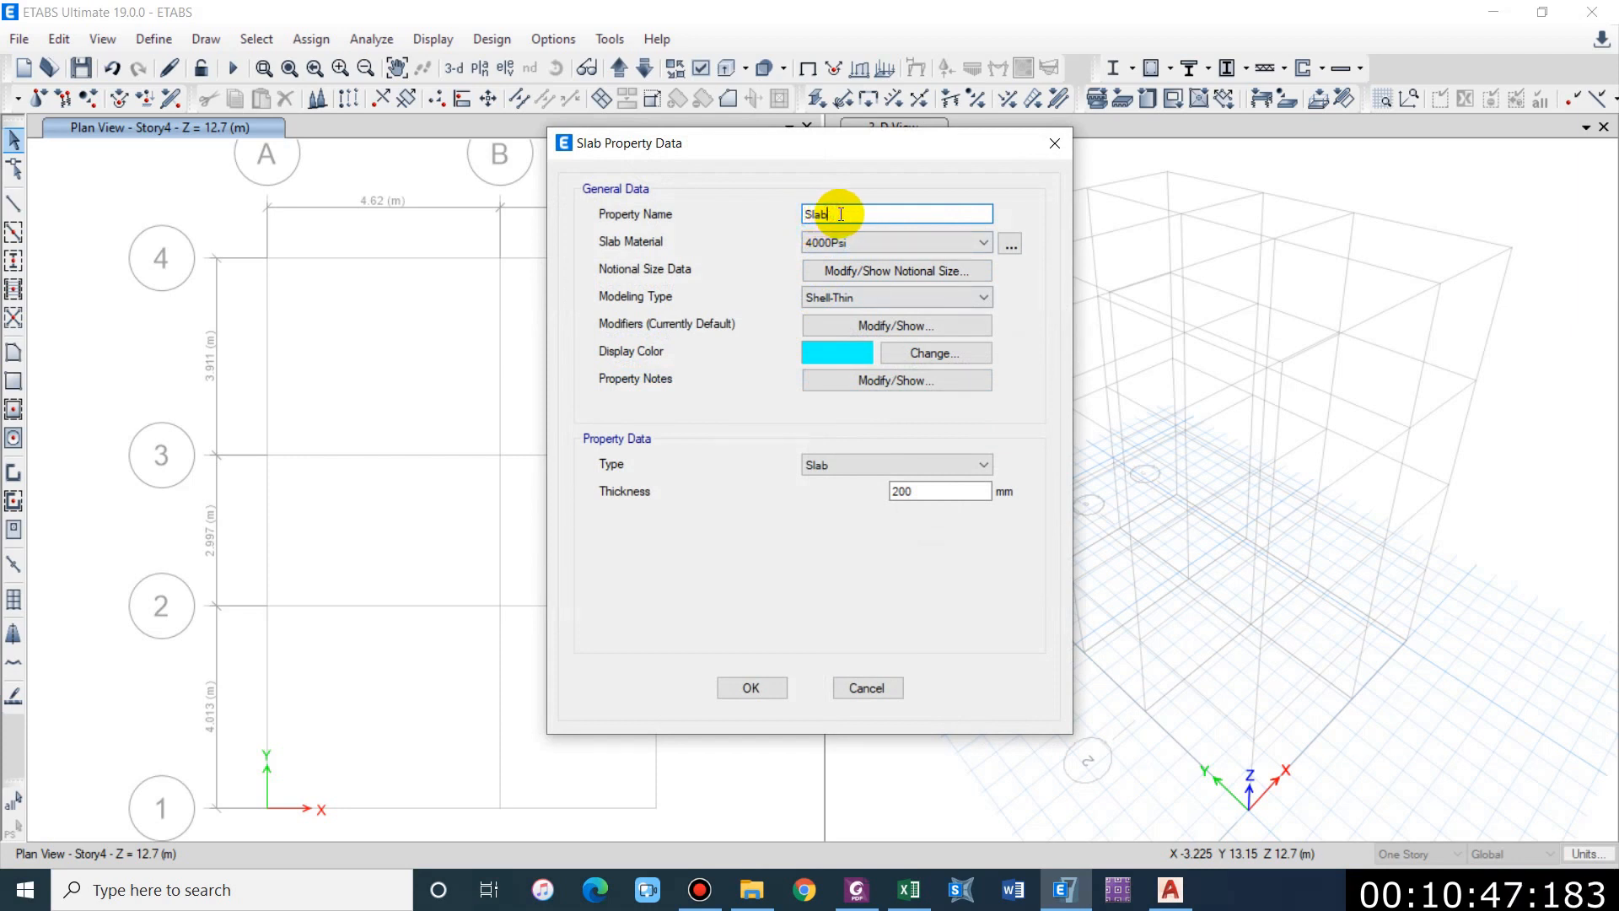
{"action": "type", "text": "Slab 125"}
{"action": "left_click", "coordinate": [832, 241]}
{"action": "left_click", "coordinate": [816, 316]}
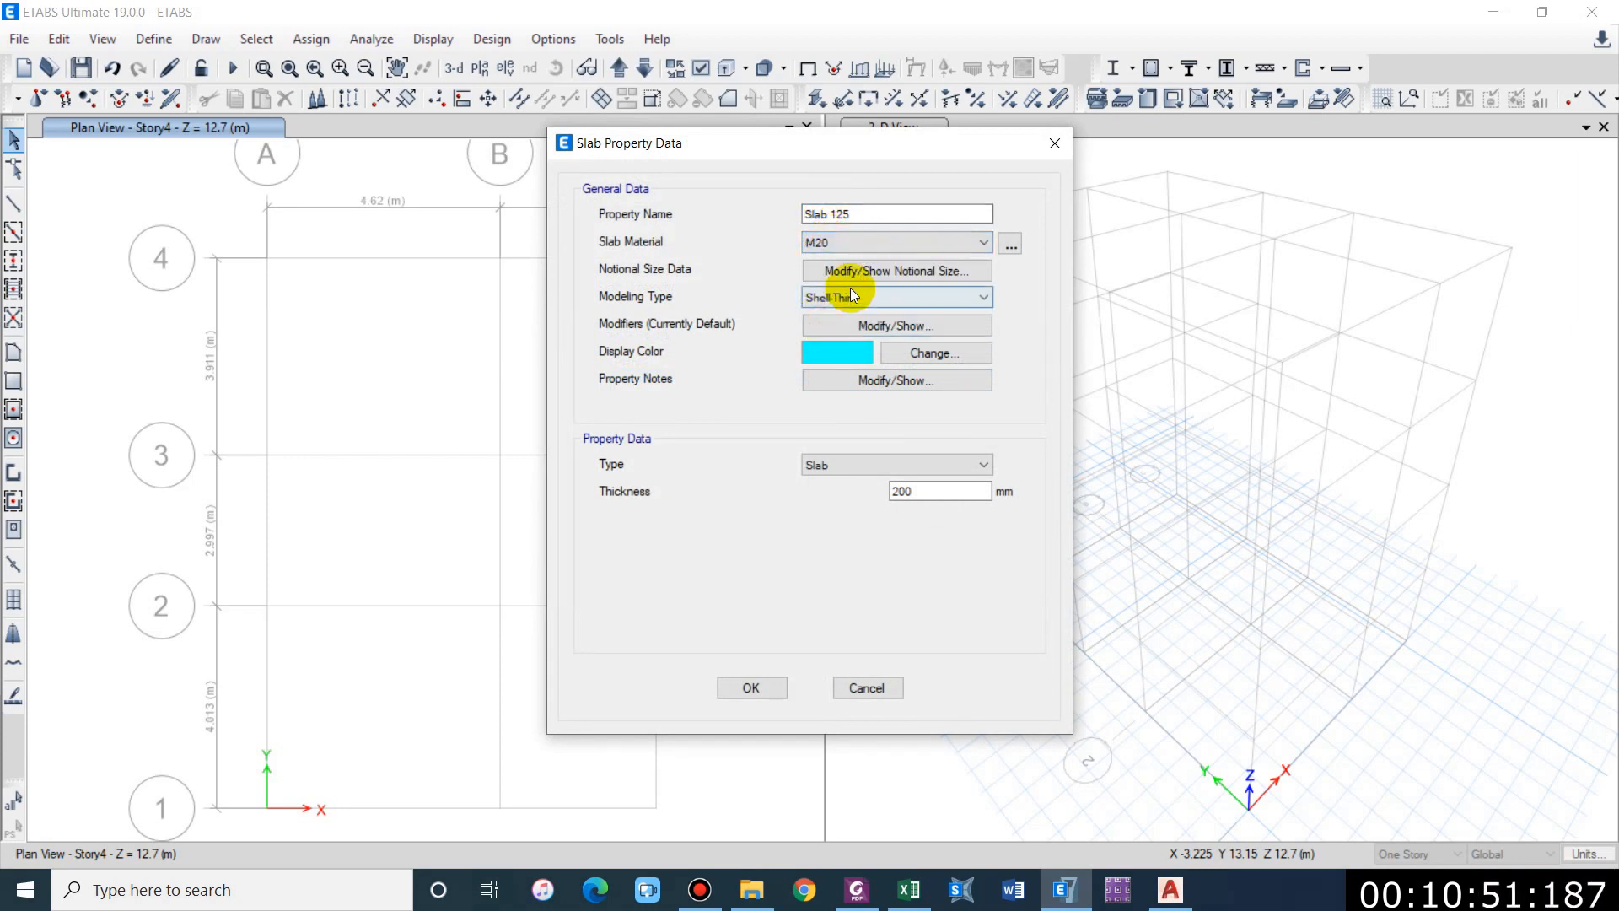
Step: Set the slab's thickness to 125 mm with Shell-Thin modeling and accept the property
{"action": "double_click", "coordinate": [945, 490]}
{"action": "type", "text": "125"}
{"action": "left_click", "coordinate": [910, 297]}
{"action": "left_click", "coordinate": [869, 295]}
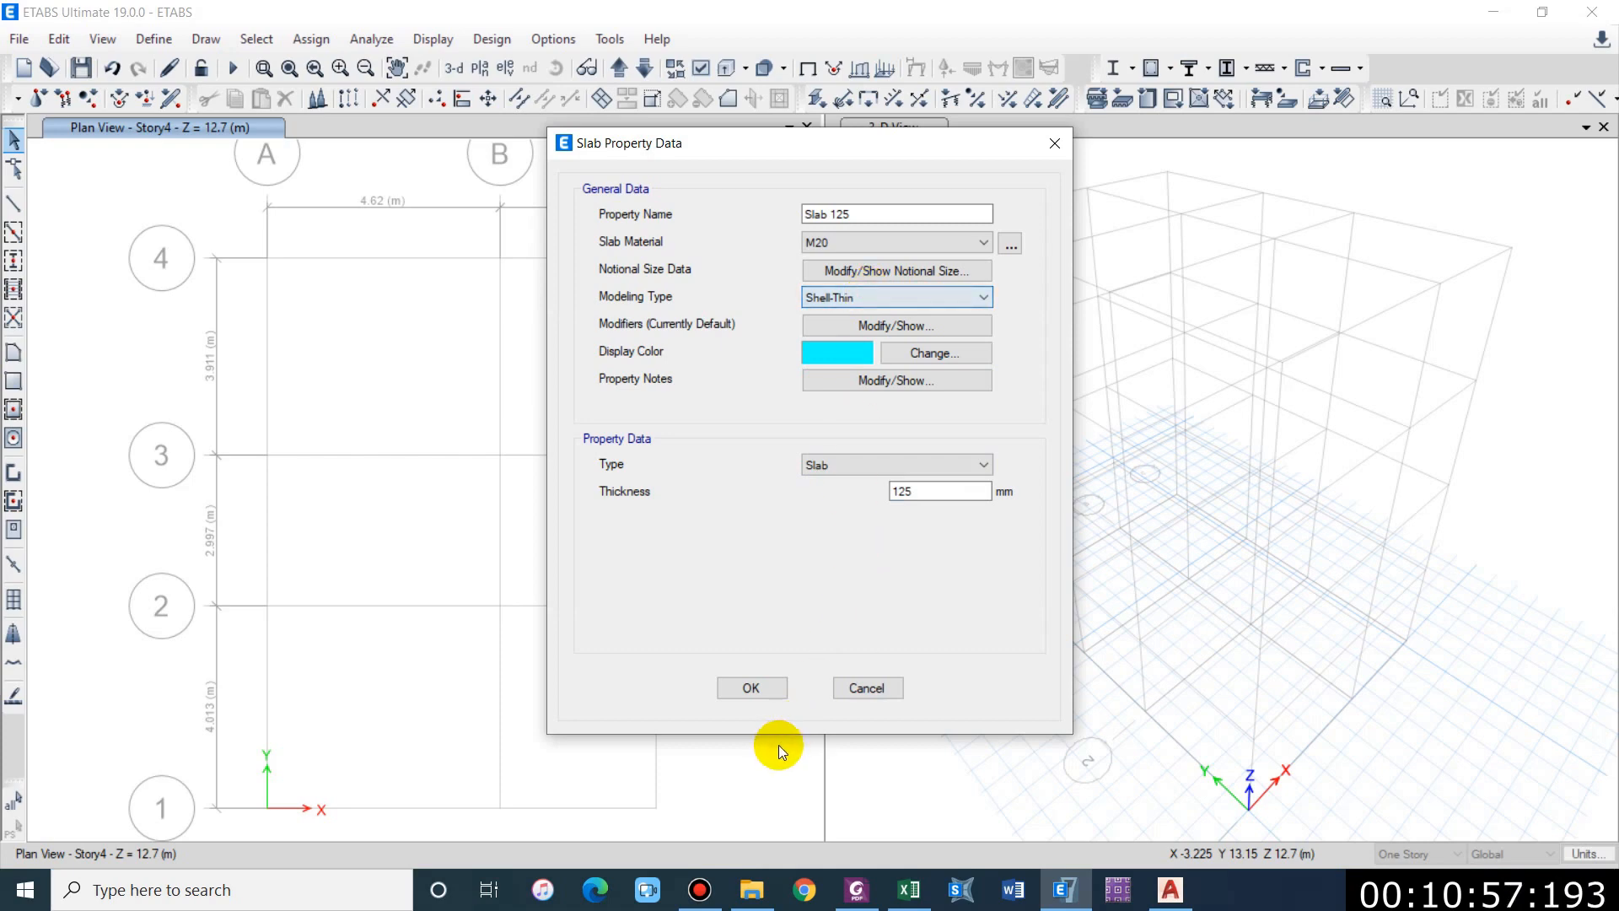
{"action": "left_click", "coordinate": [768, 687]}
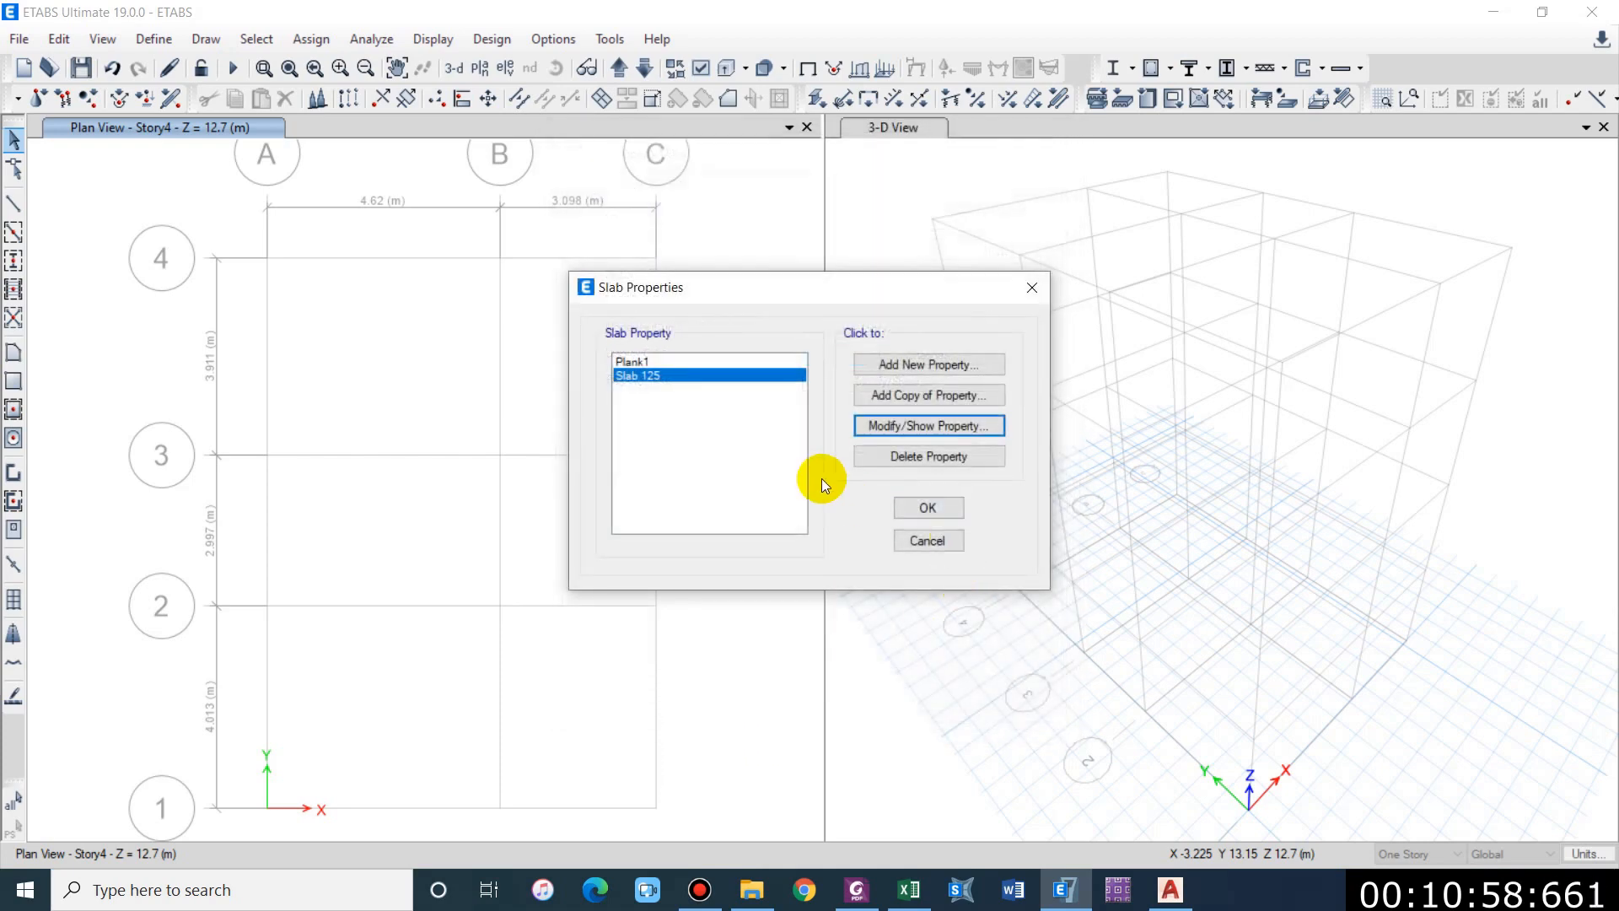
Step: Add a copy of the Slab 125 property named Stairs 150, set its thickness to 150 mm, and accept the slab properties
{"action": "left_click", "coordinate": [899, 394]}
{"action": "type", "text": "Stairs 1"}
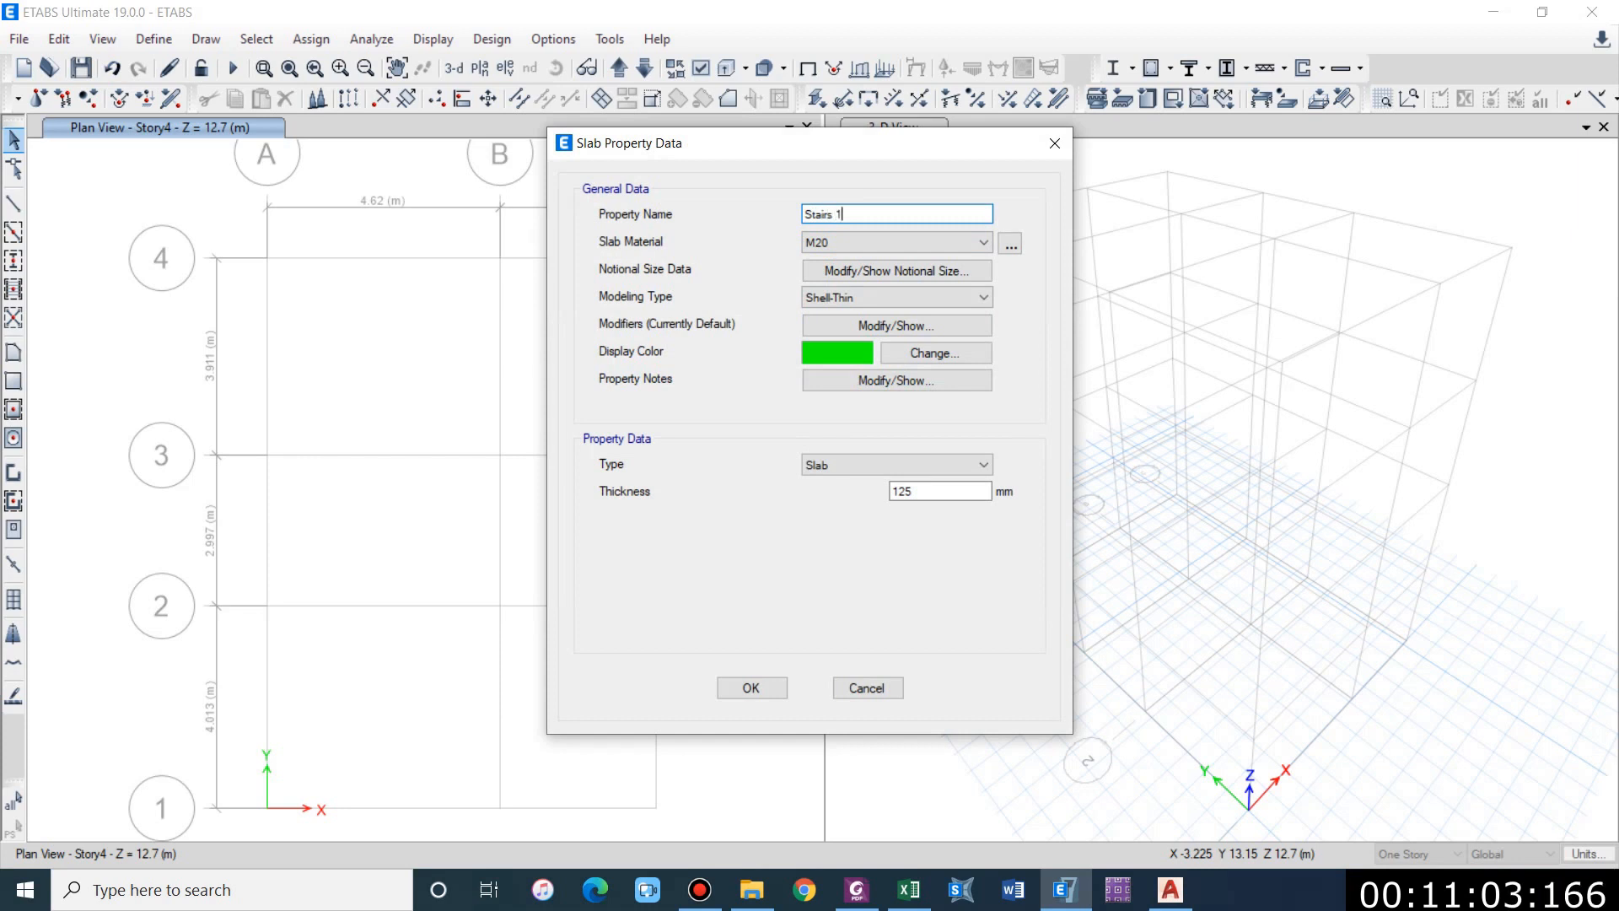
{"action": "left_click", "coordinate": [924, 489]}
{"action": "key", "text": "BackSpace"}
{"action": "key", "text": "BackSpace"}
{"action": "key", "text": "BackSpace"}
{"action": "type", "text": "150"}
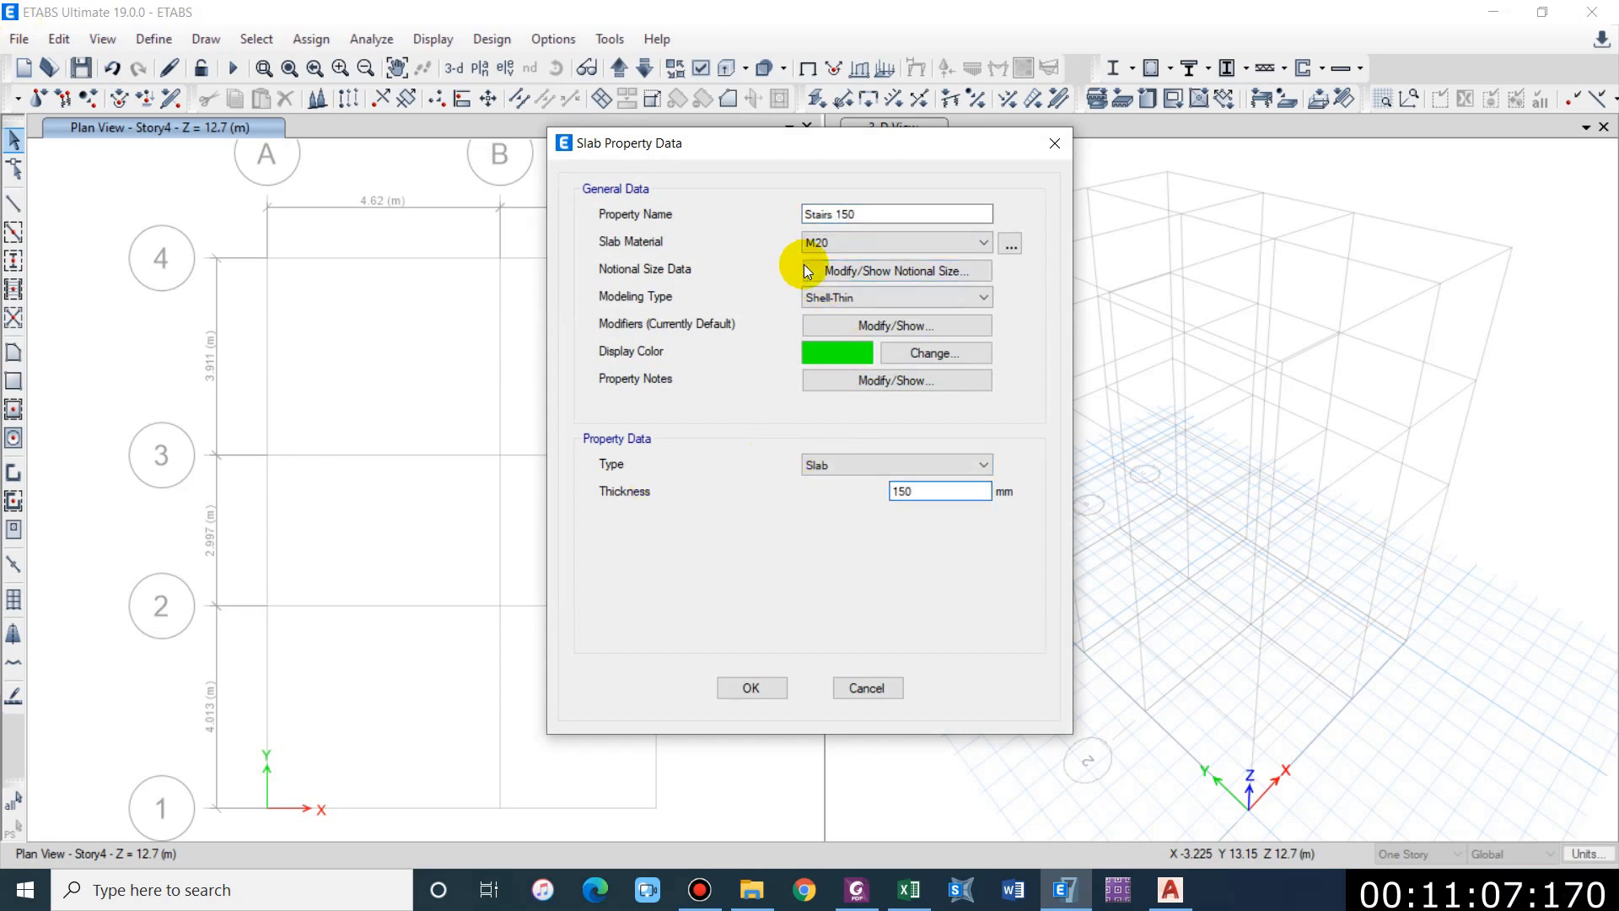
{"action": "left_click", "coordinate": [753, 694]}
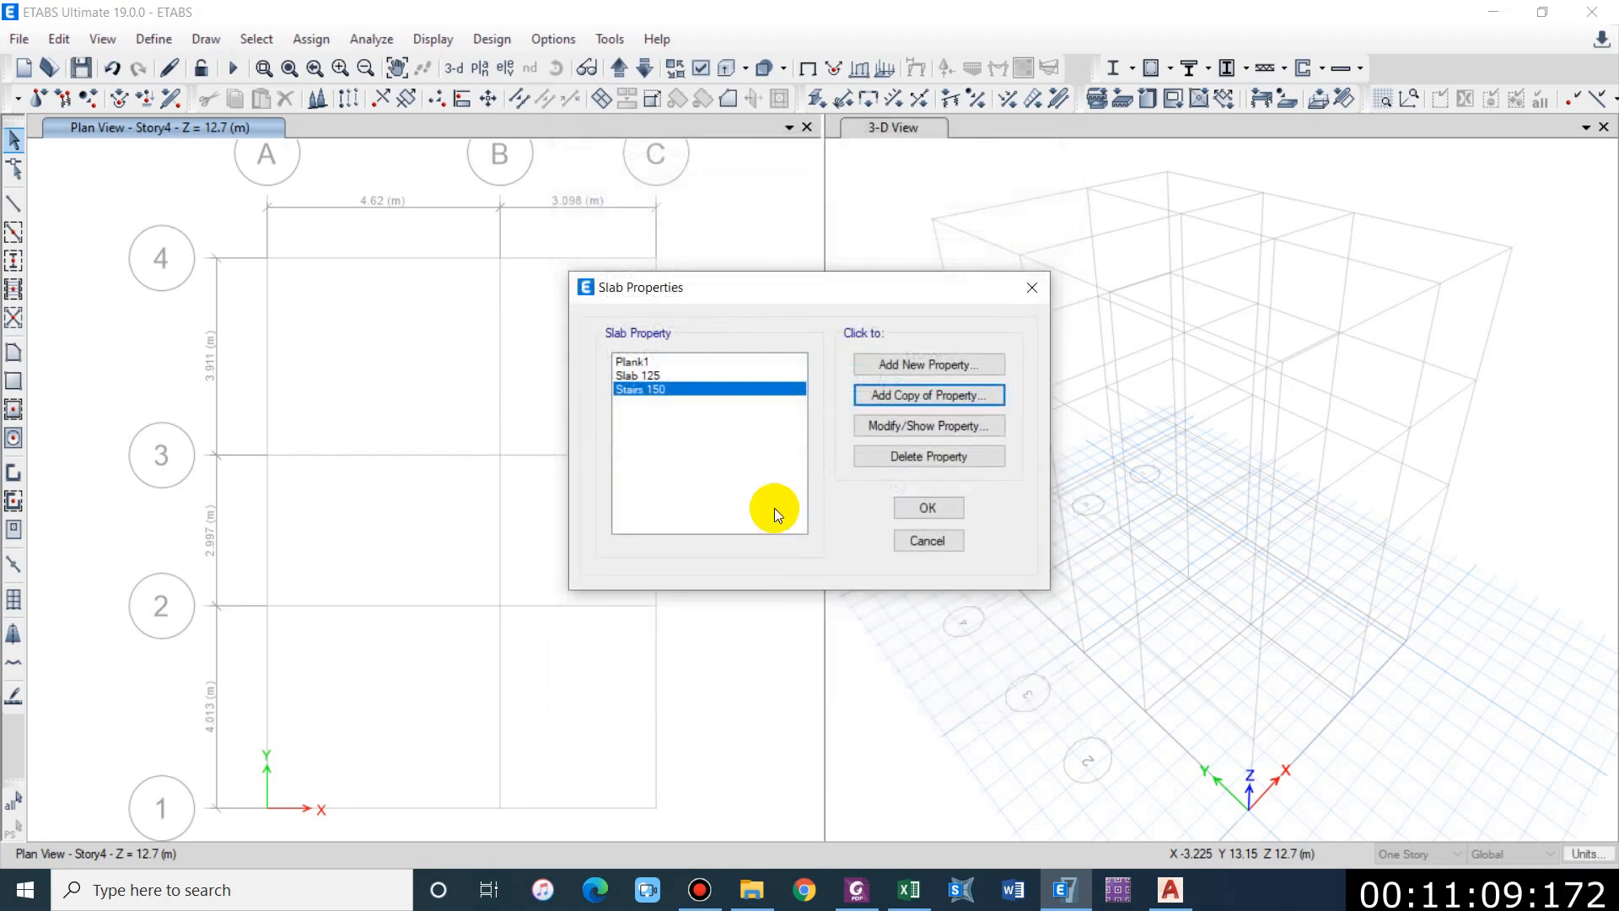
{"action": "left_click", "coordinate": [927, 508]}
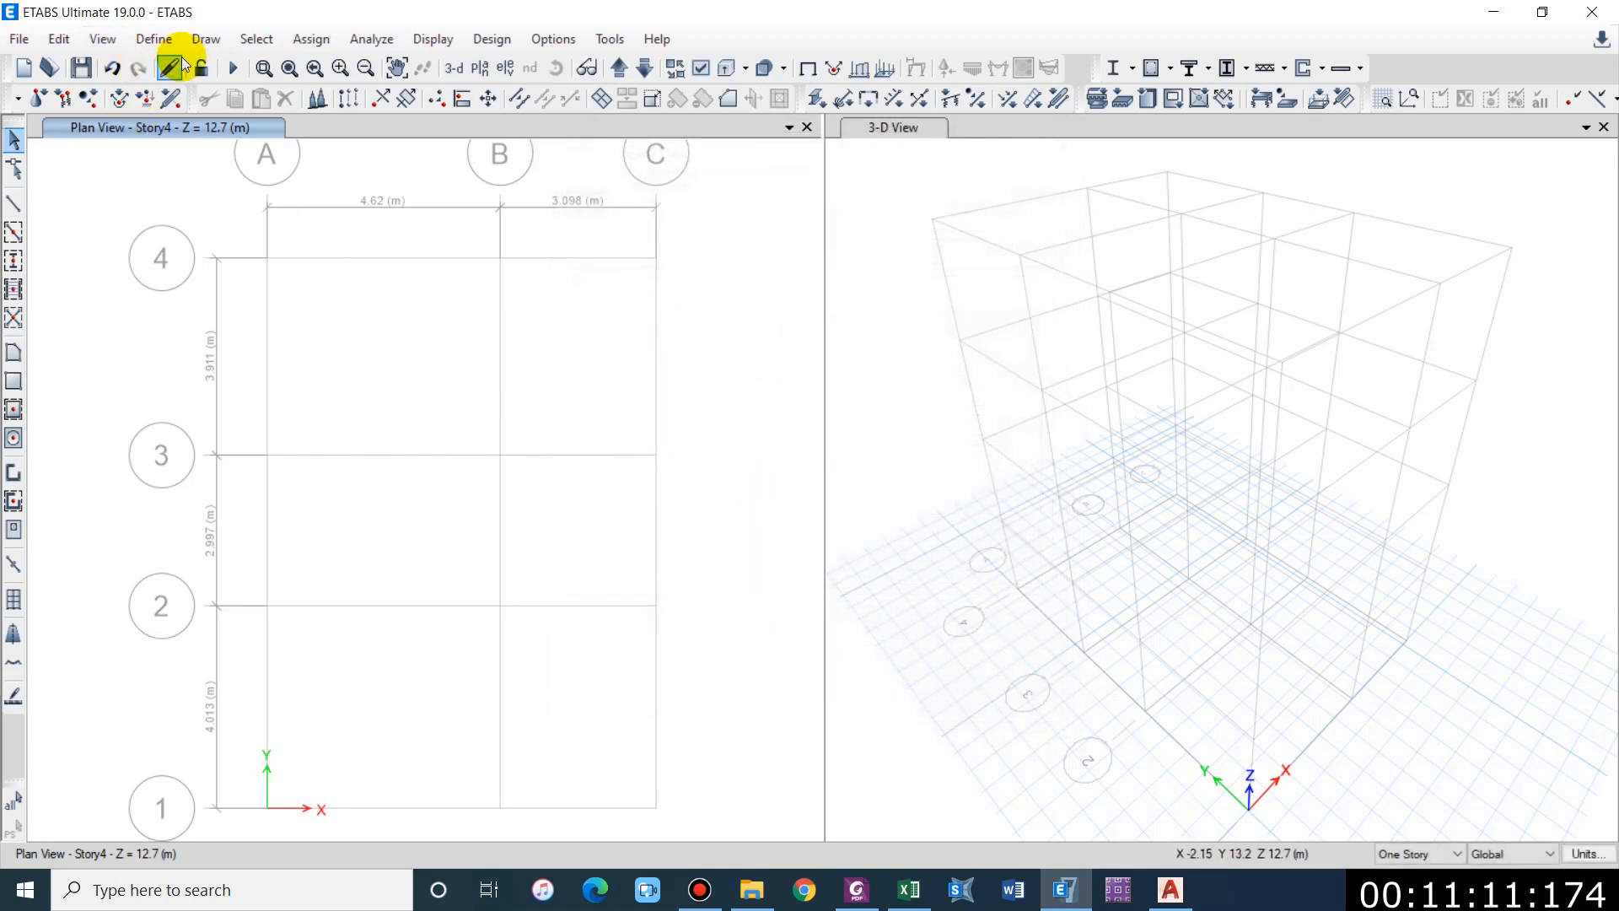
Step: Open the load pattern definitions and add a Dead-type pattern named Wall load with a self-weight multiplier of 0
{"action": "left_click", "coordinate": [160, 42]}
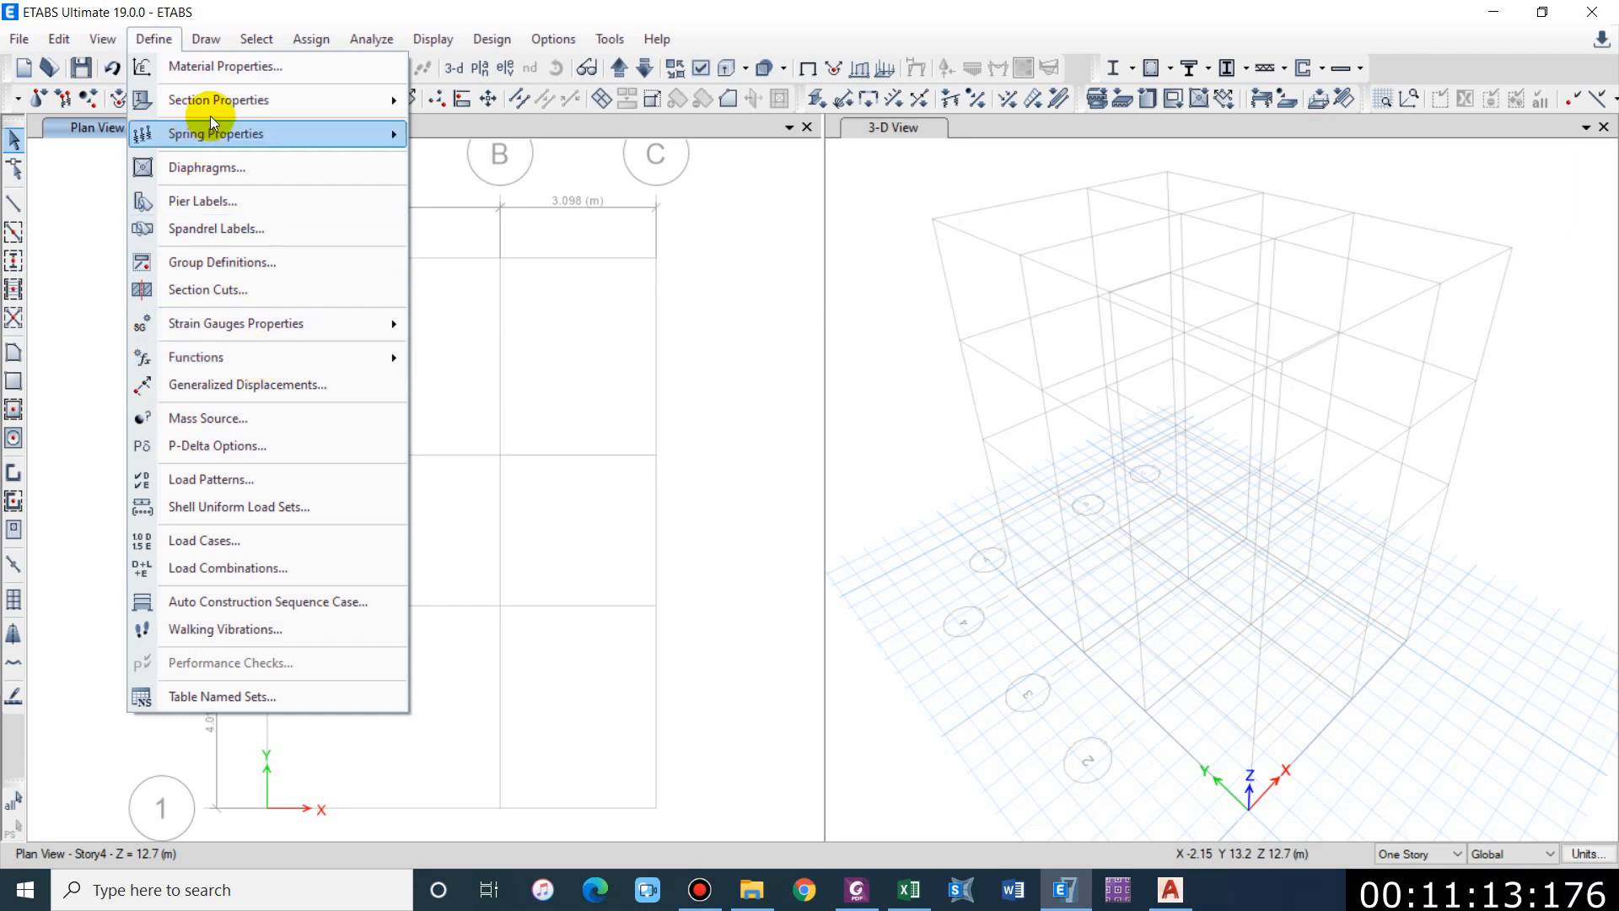
{"action": "mouse_move", "coordinate": [225, 110]}
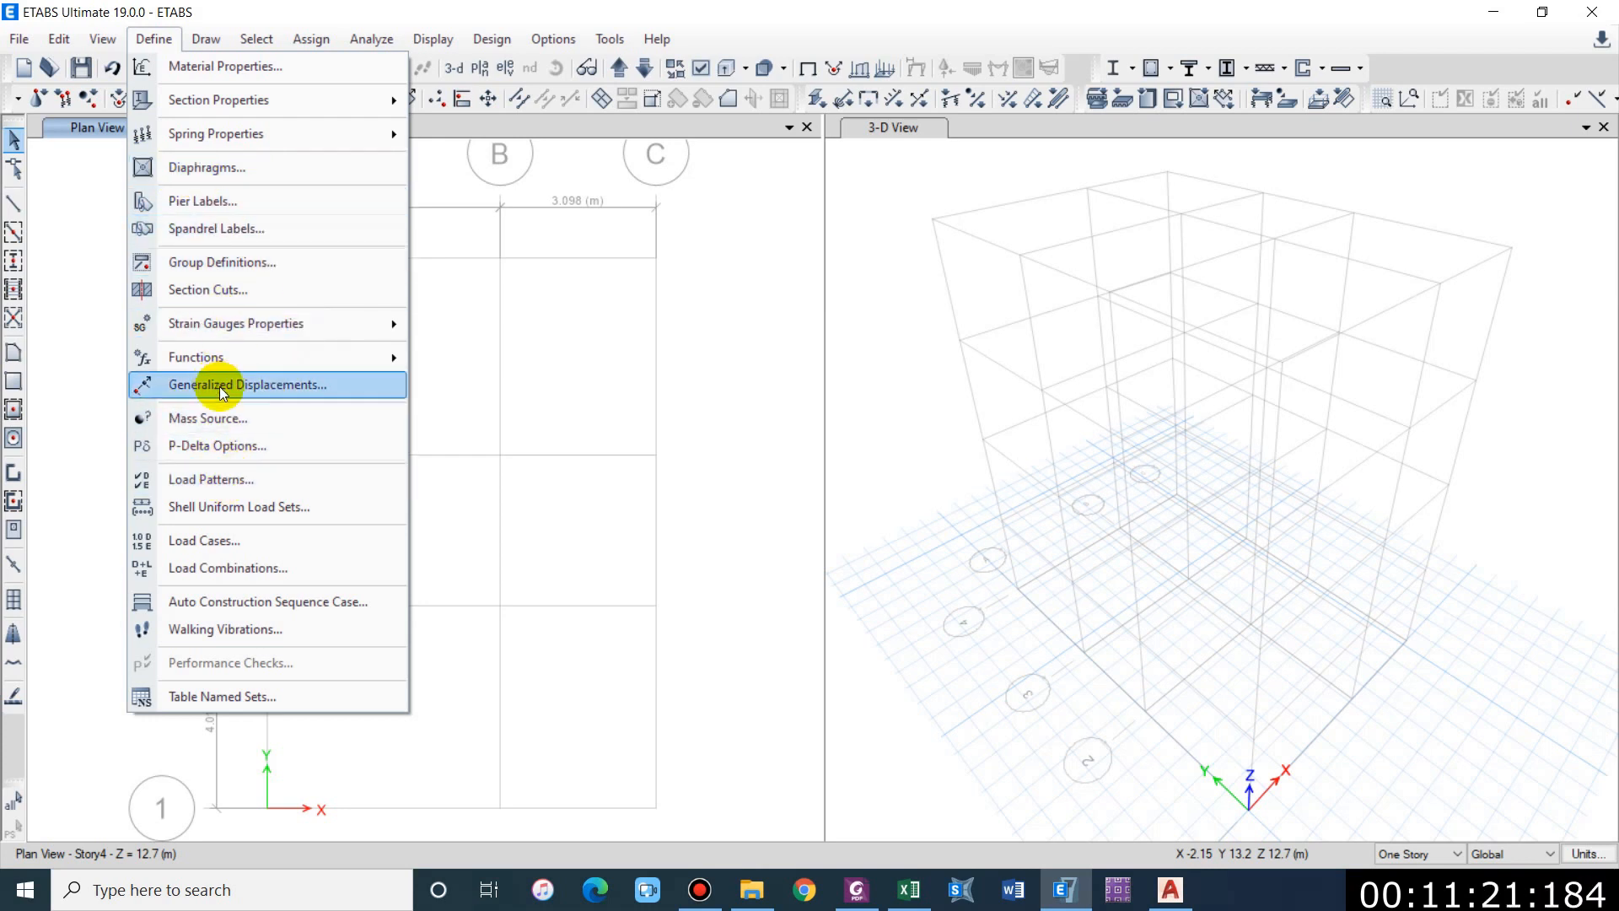
{"action": "left_click", "coordinate": [221, 481]}
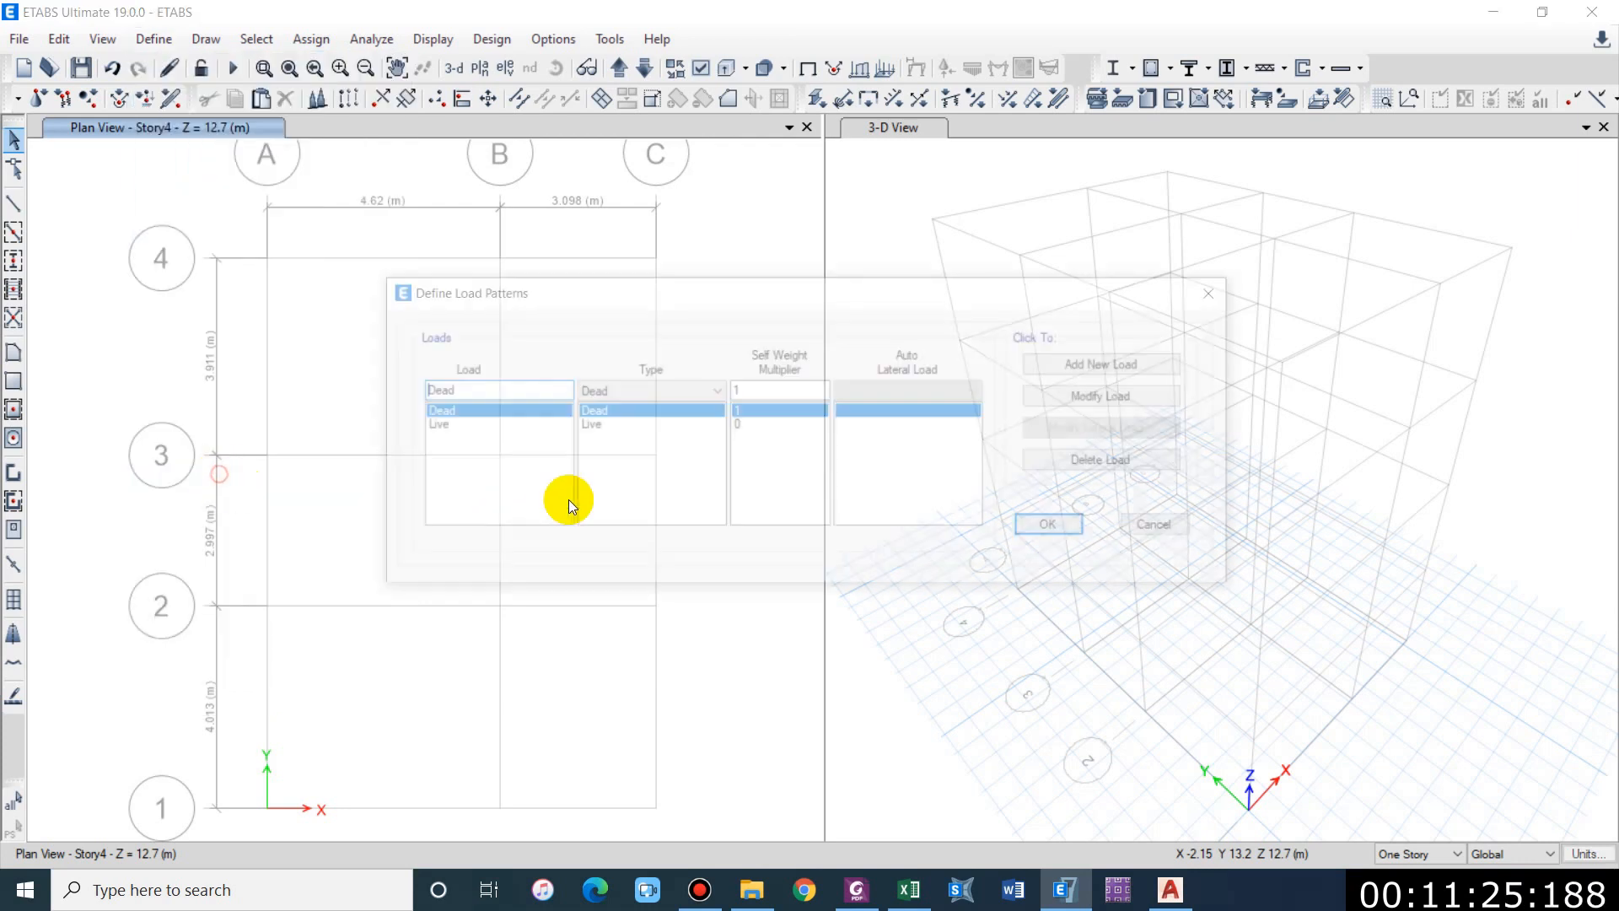
{"action": "double_click", "coordinate": [472, 394]}
{"action": "type", "text": "Wall lo"}
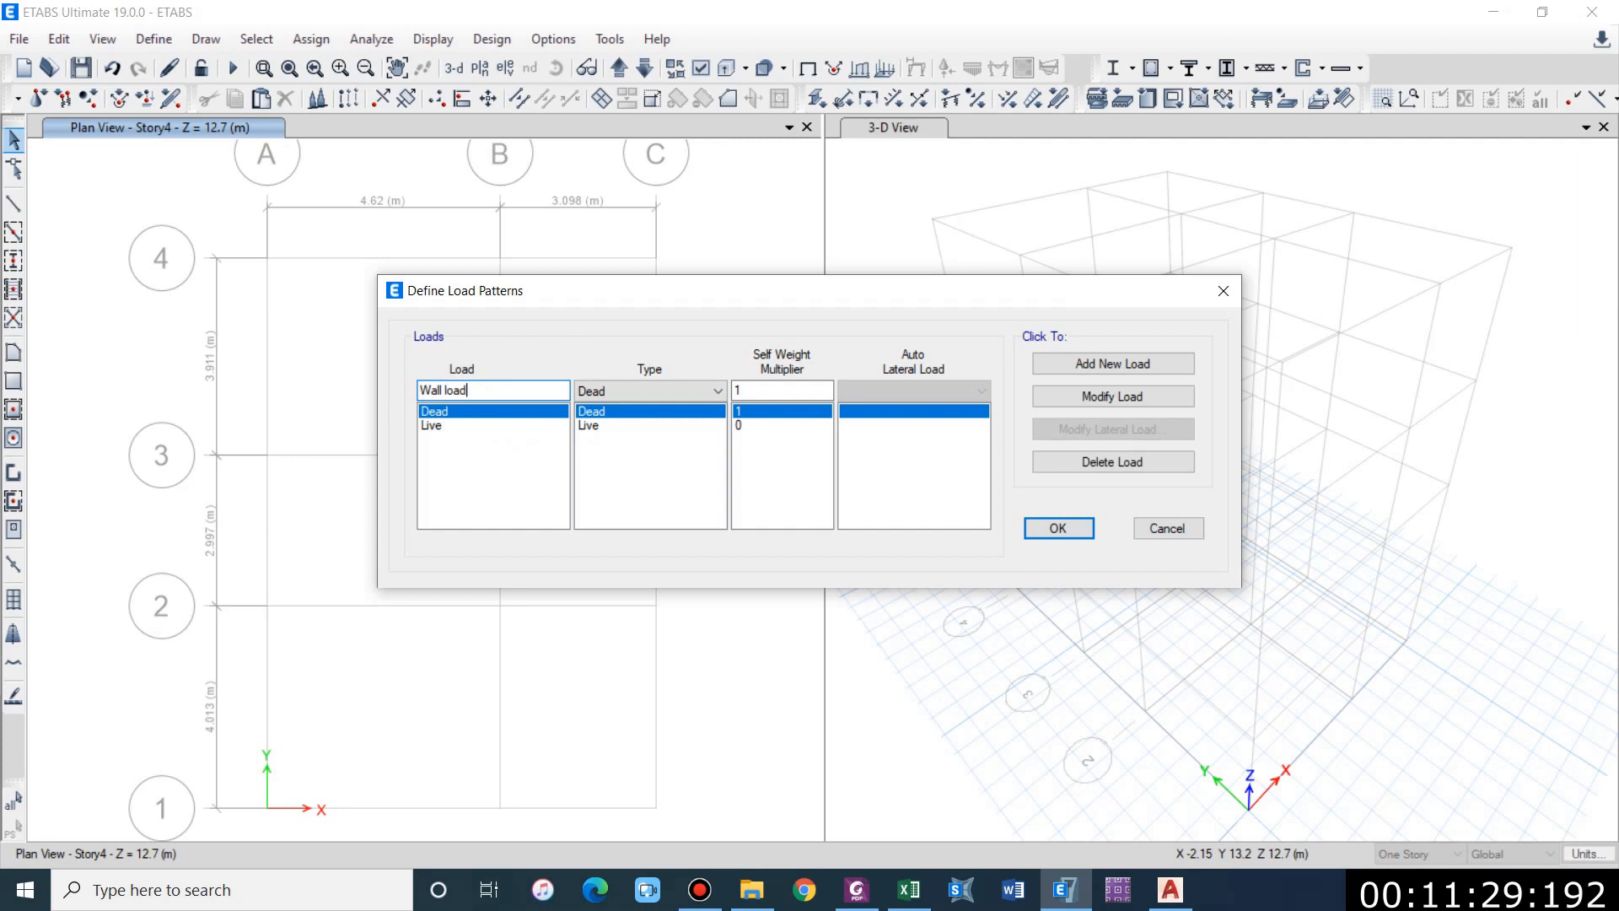
{"action": "left_click", "coordinate": [785, 389]}
{"action": "key", "text": "BackSpace"}
{"action": "type", "text": "0"}
{"action": "left_click", "coordinate": [1088, 364]}
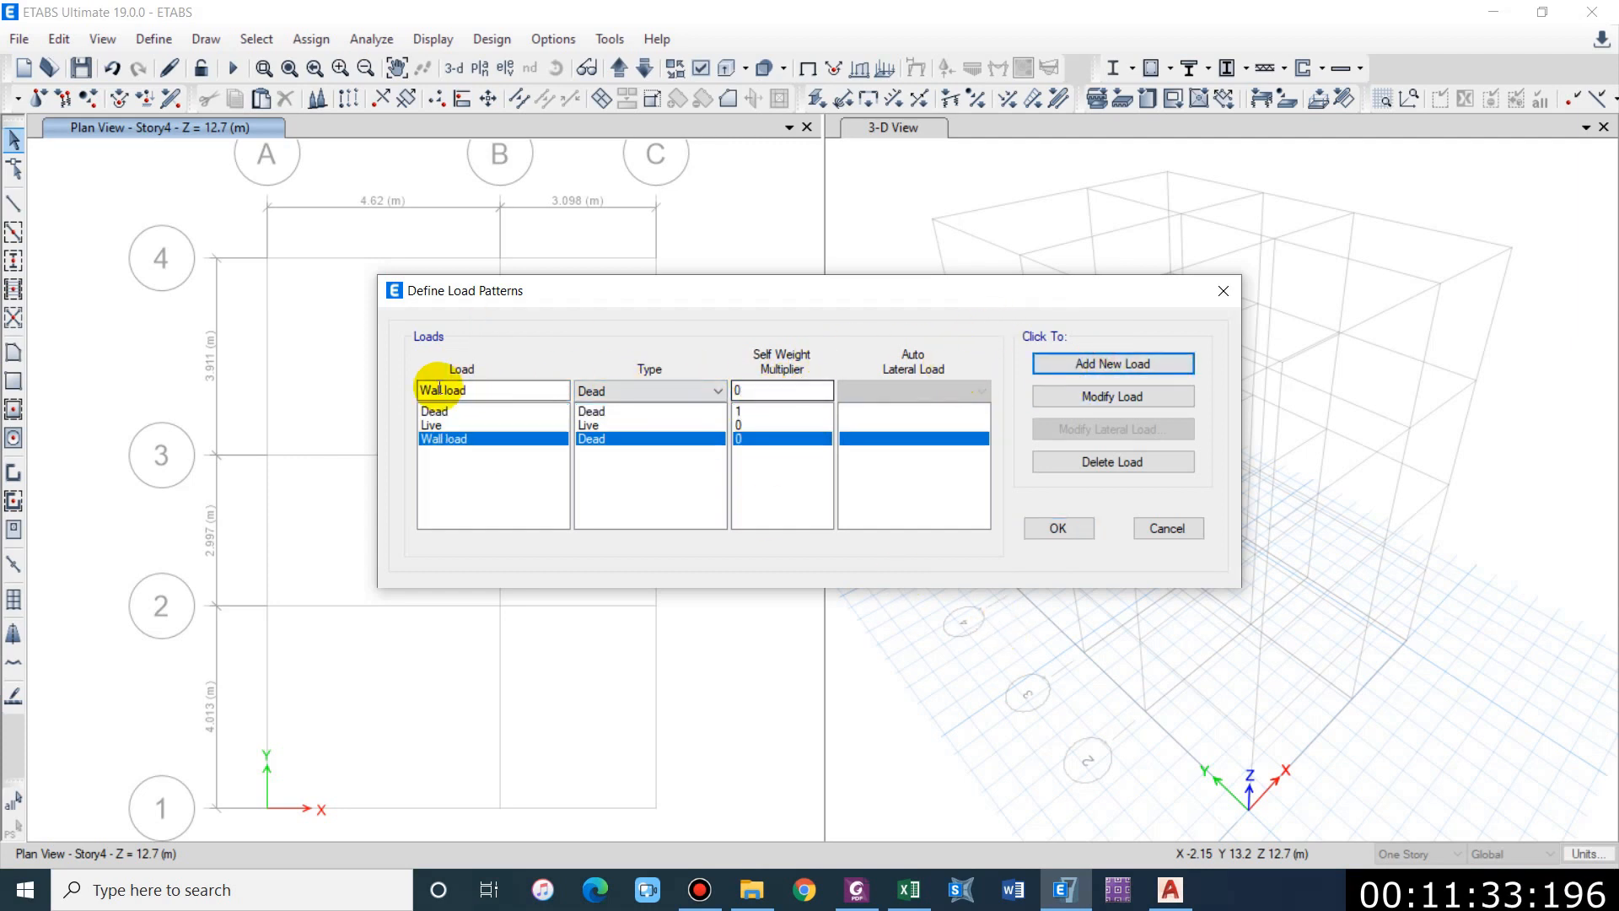
Step: Add another Dead-type load pattern named Partition Wall
{"action": "left_click", "coordinate": [483, 390]}
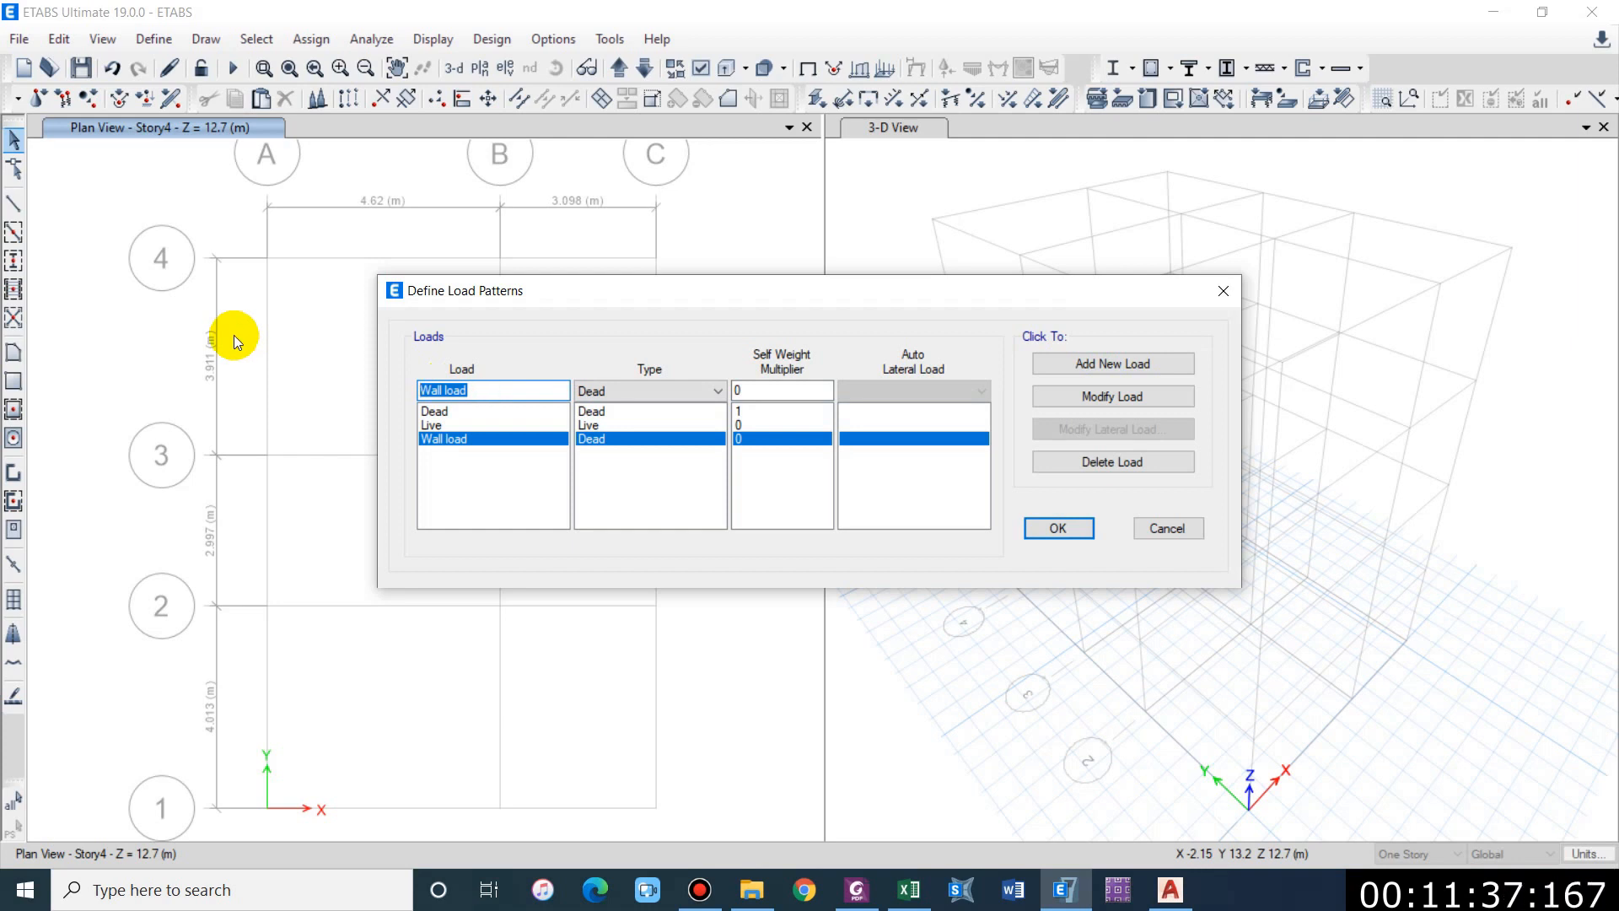
{"action": "type", "text": "Partition Wall"}
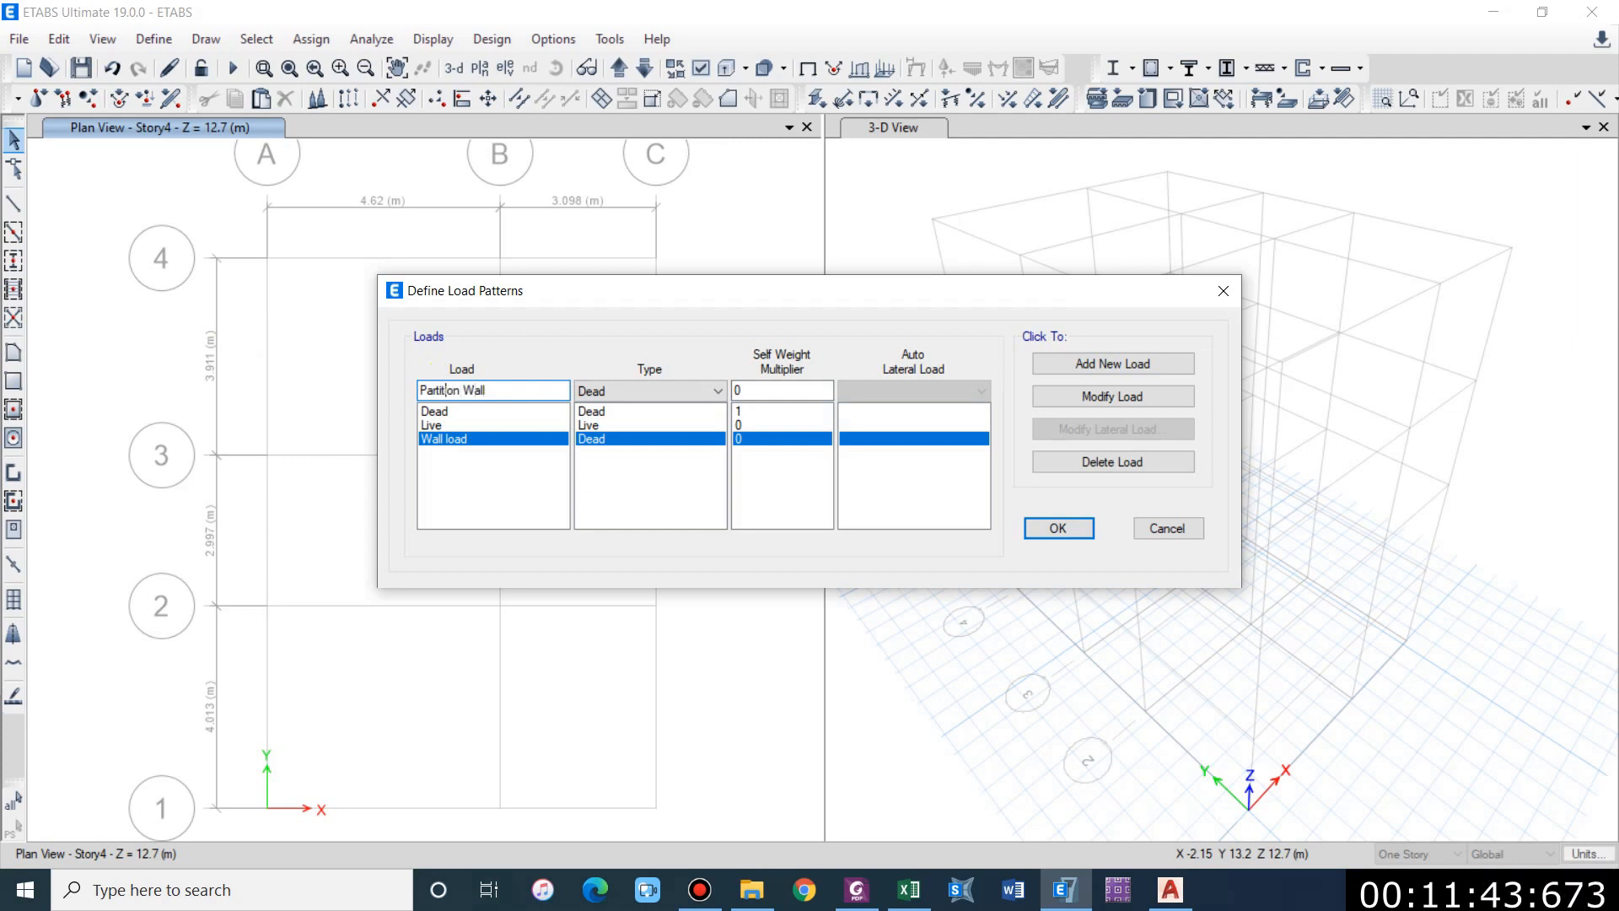
{"action": "key", "text": "Left"}
{"action": "key", "text": "BackSpace"}
{"action": "type", "text": "a"}
{"action": "key", "text": "BackSpace"}
{"action": "type", "text": "i"}
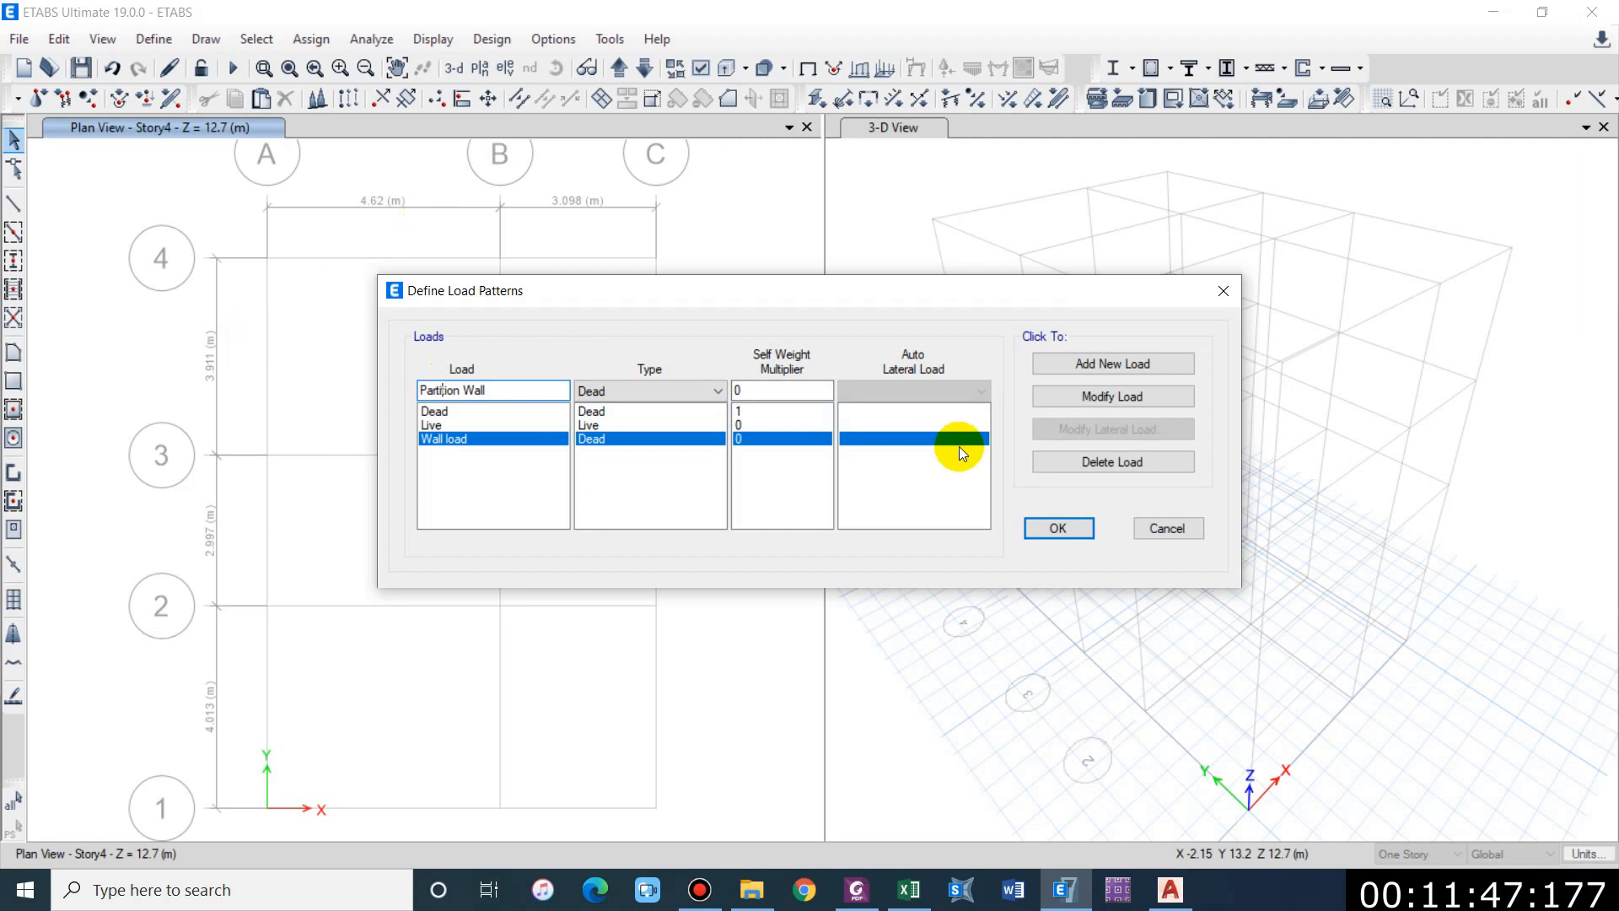
{"action": "left_click", "coordinate": [1117, 372]}
Step: Add two more Dead-type load patterns named Floor finish and Stairs Dead
{"action": "left_click", "coordinate": [477, 388]}
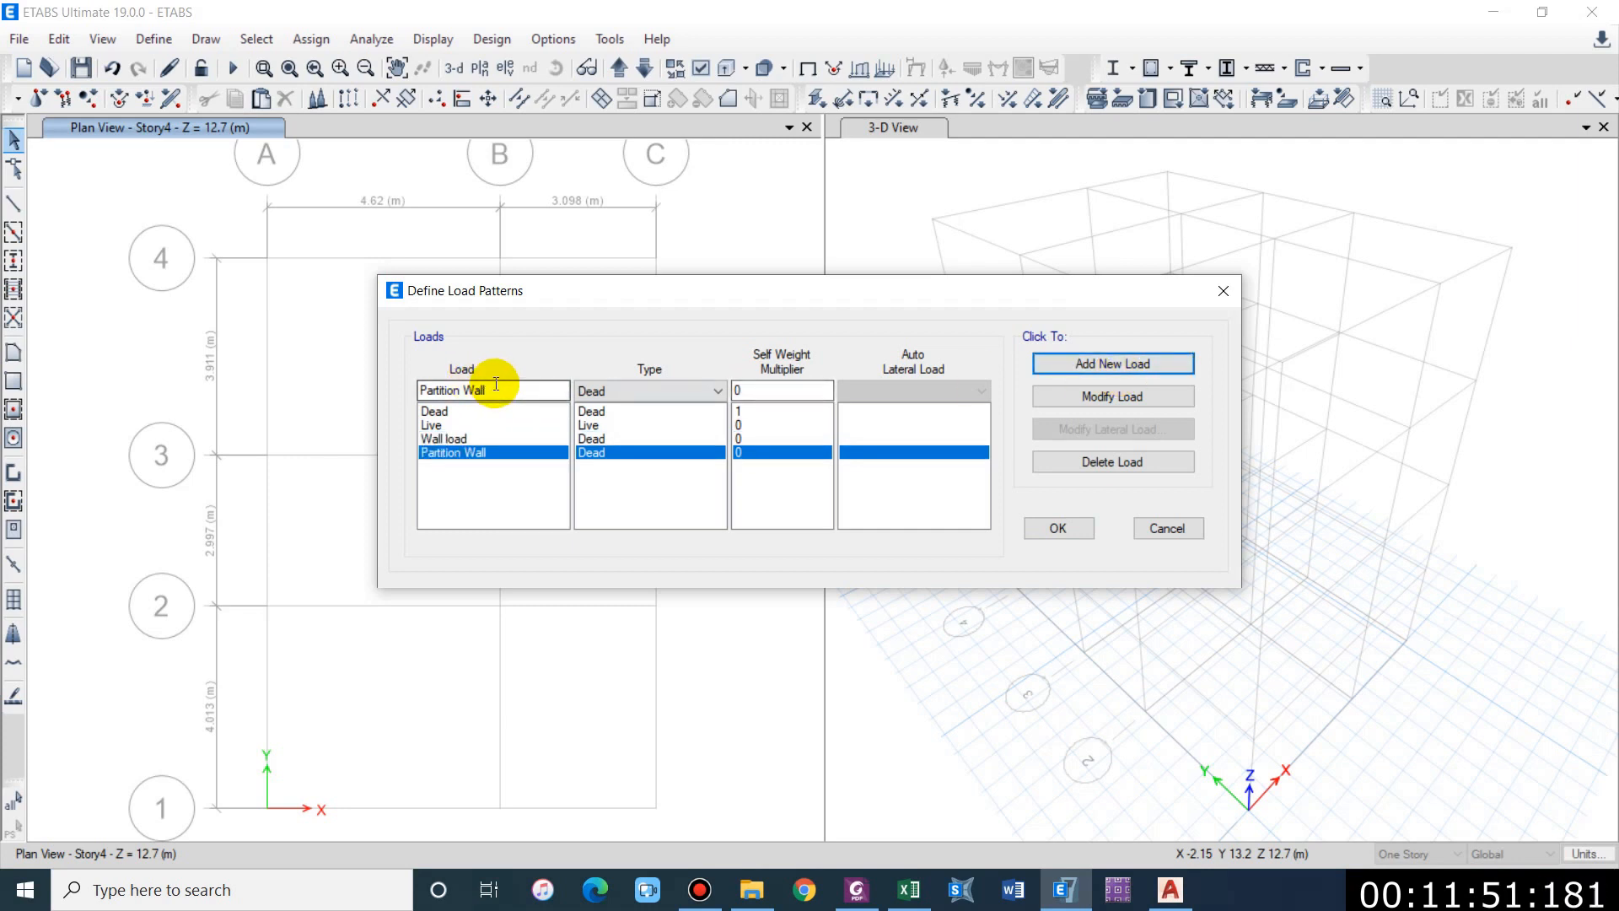
{"action": "type", "text": "Floor finish"}
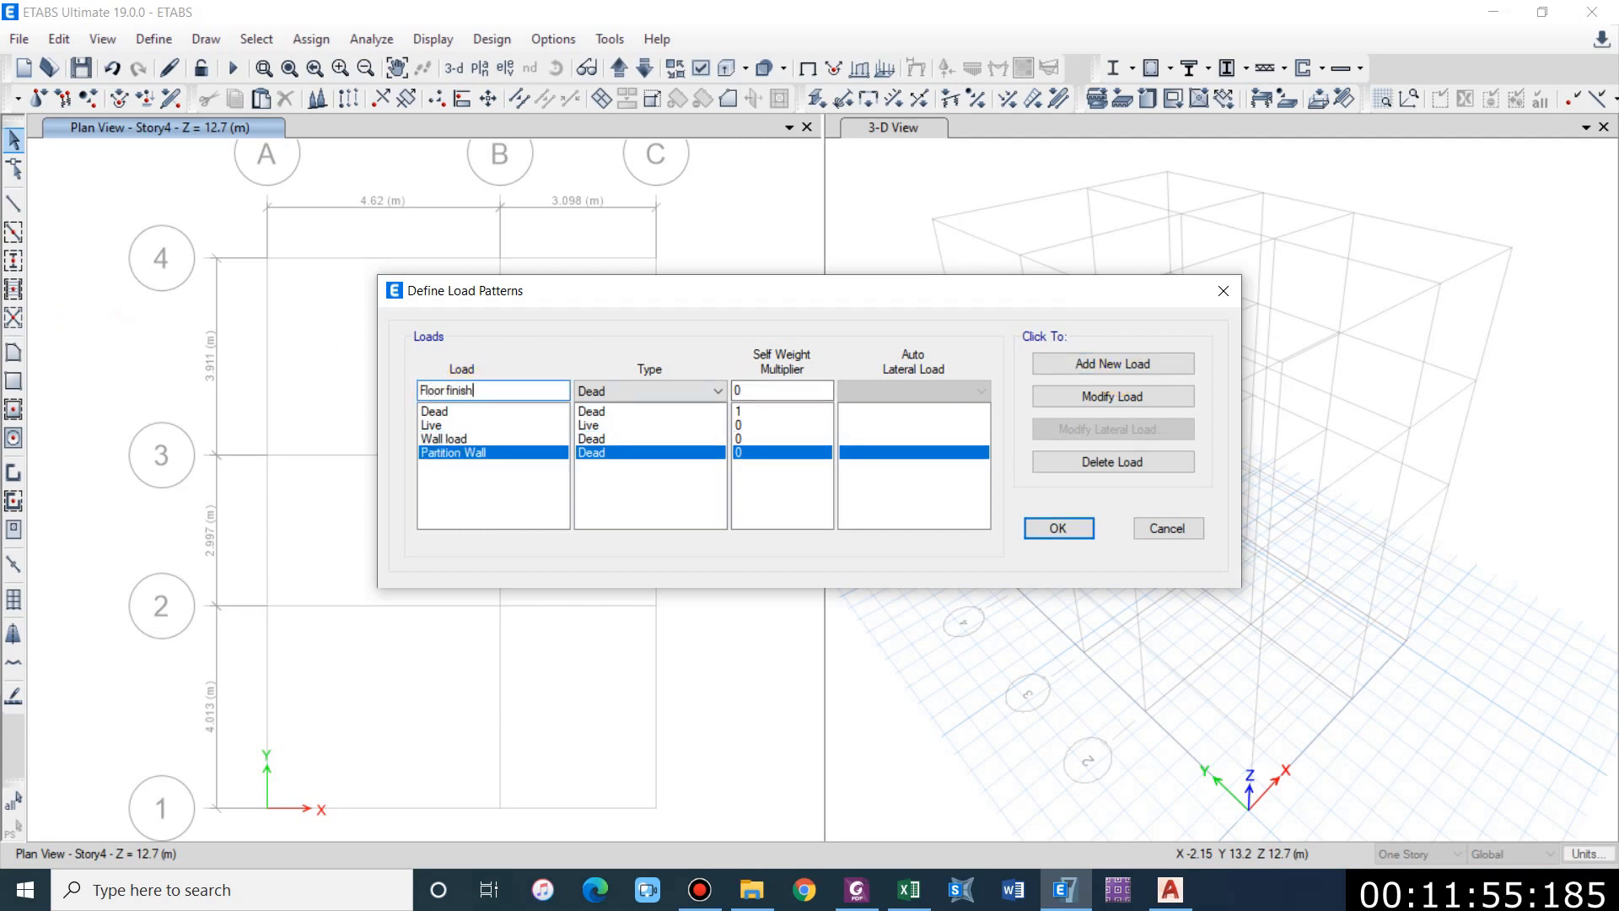
{"action": "left_click", "coordinate": [1091, 354]}
{"action": "left_click", "coordinate": [491, 388]}
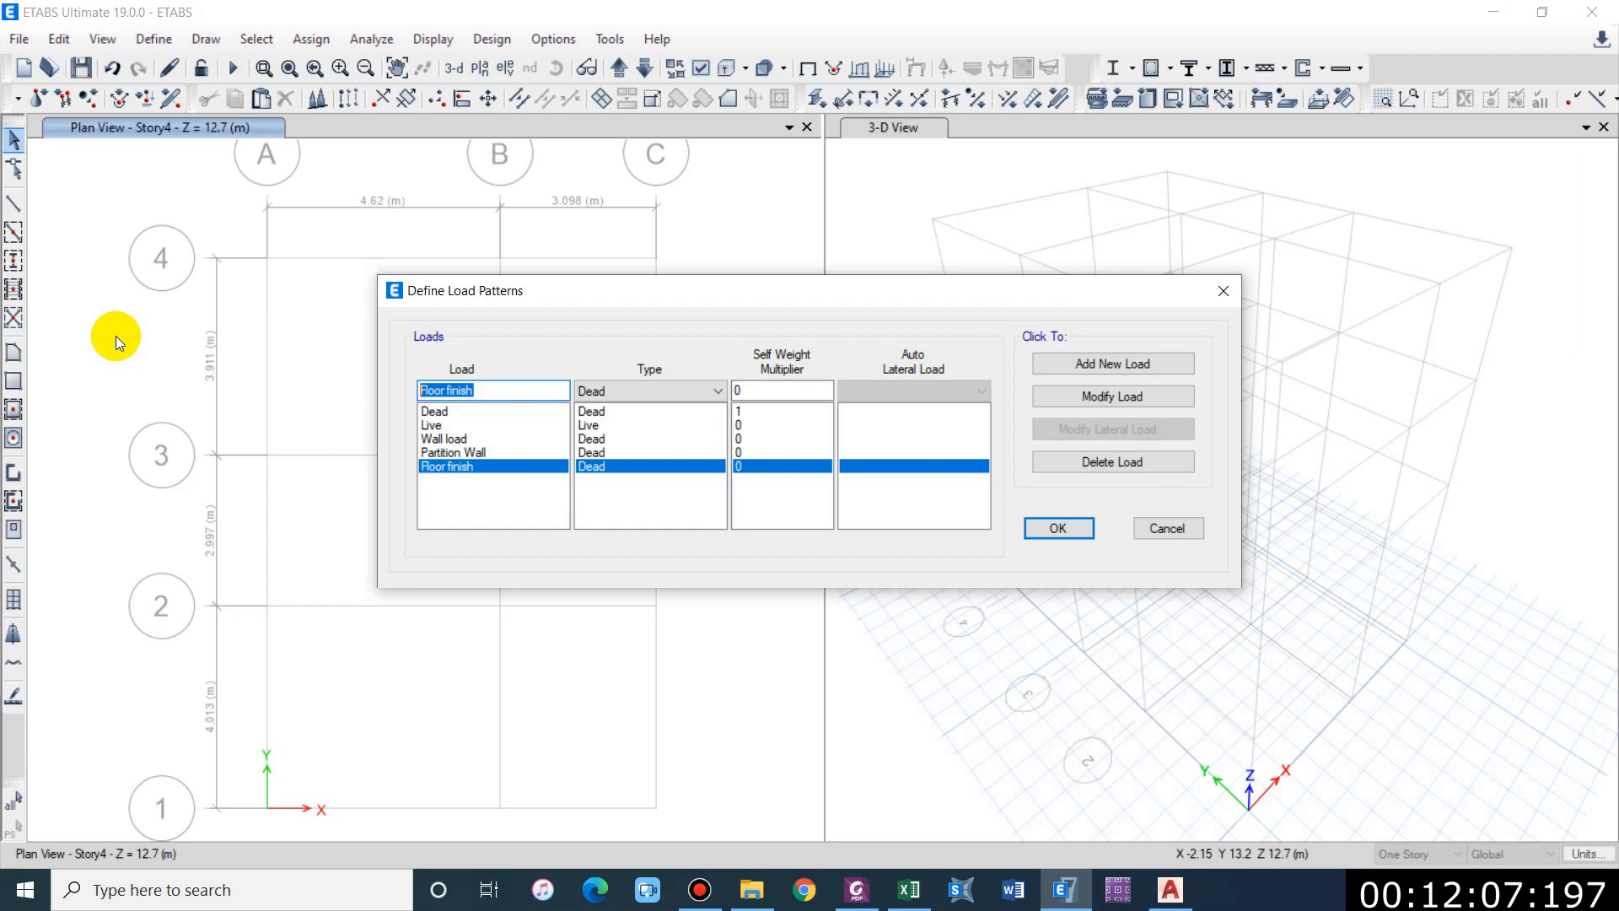
{"action": "type", "text": "s"}
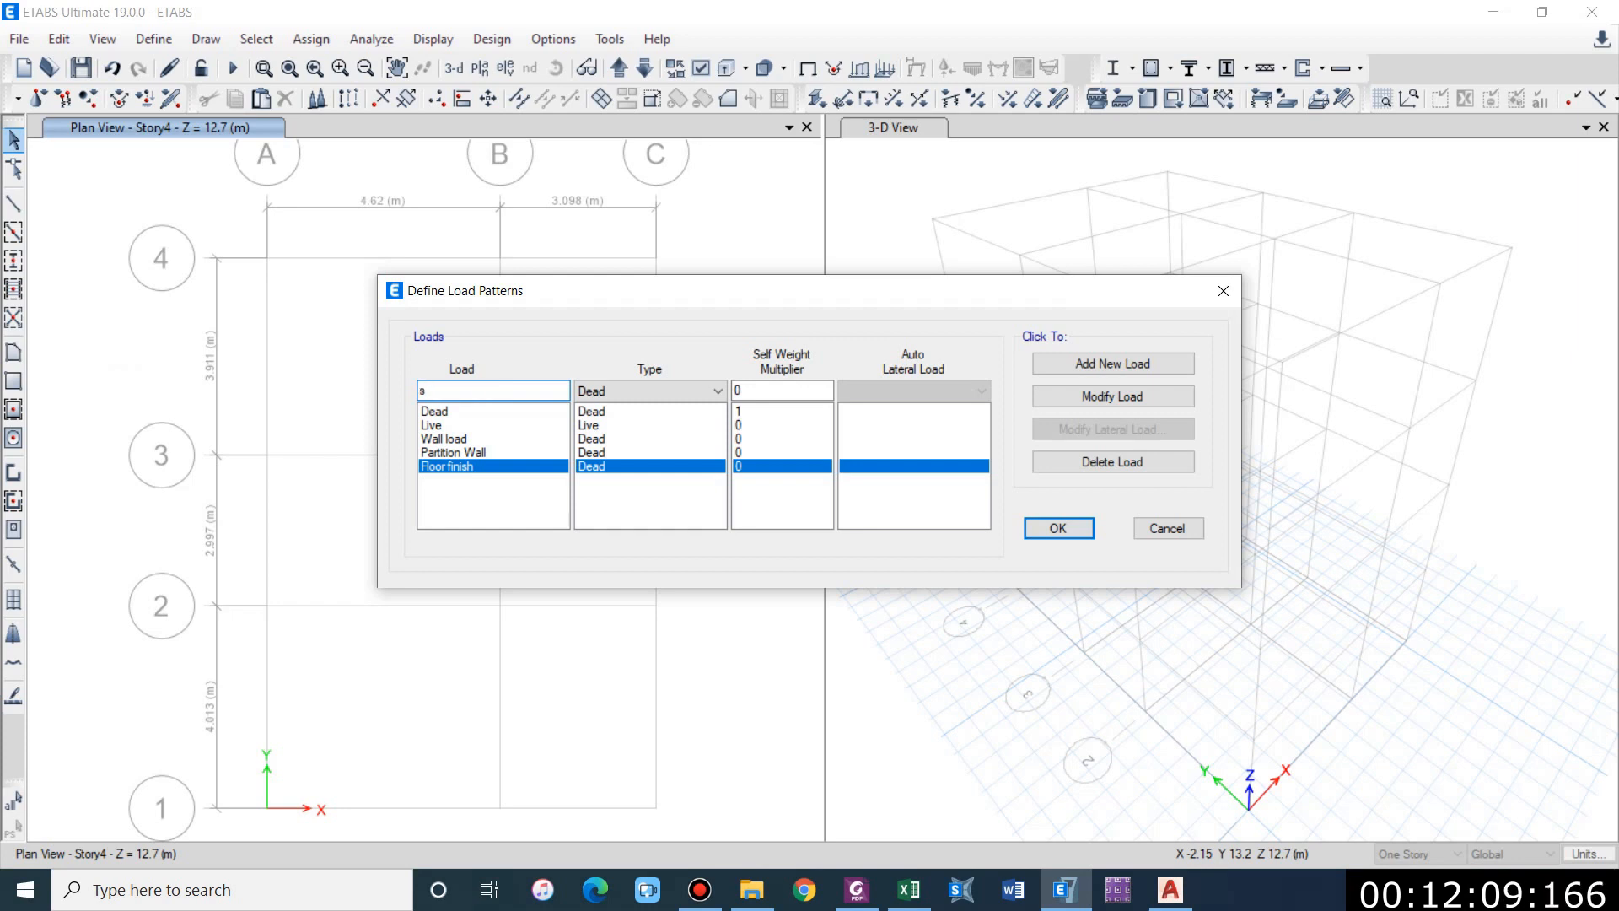
{"action": "type", "text": "Stairs Dead"}
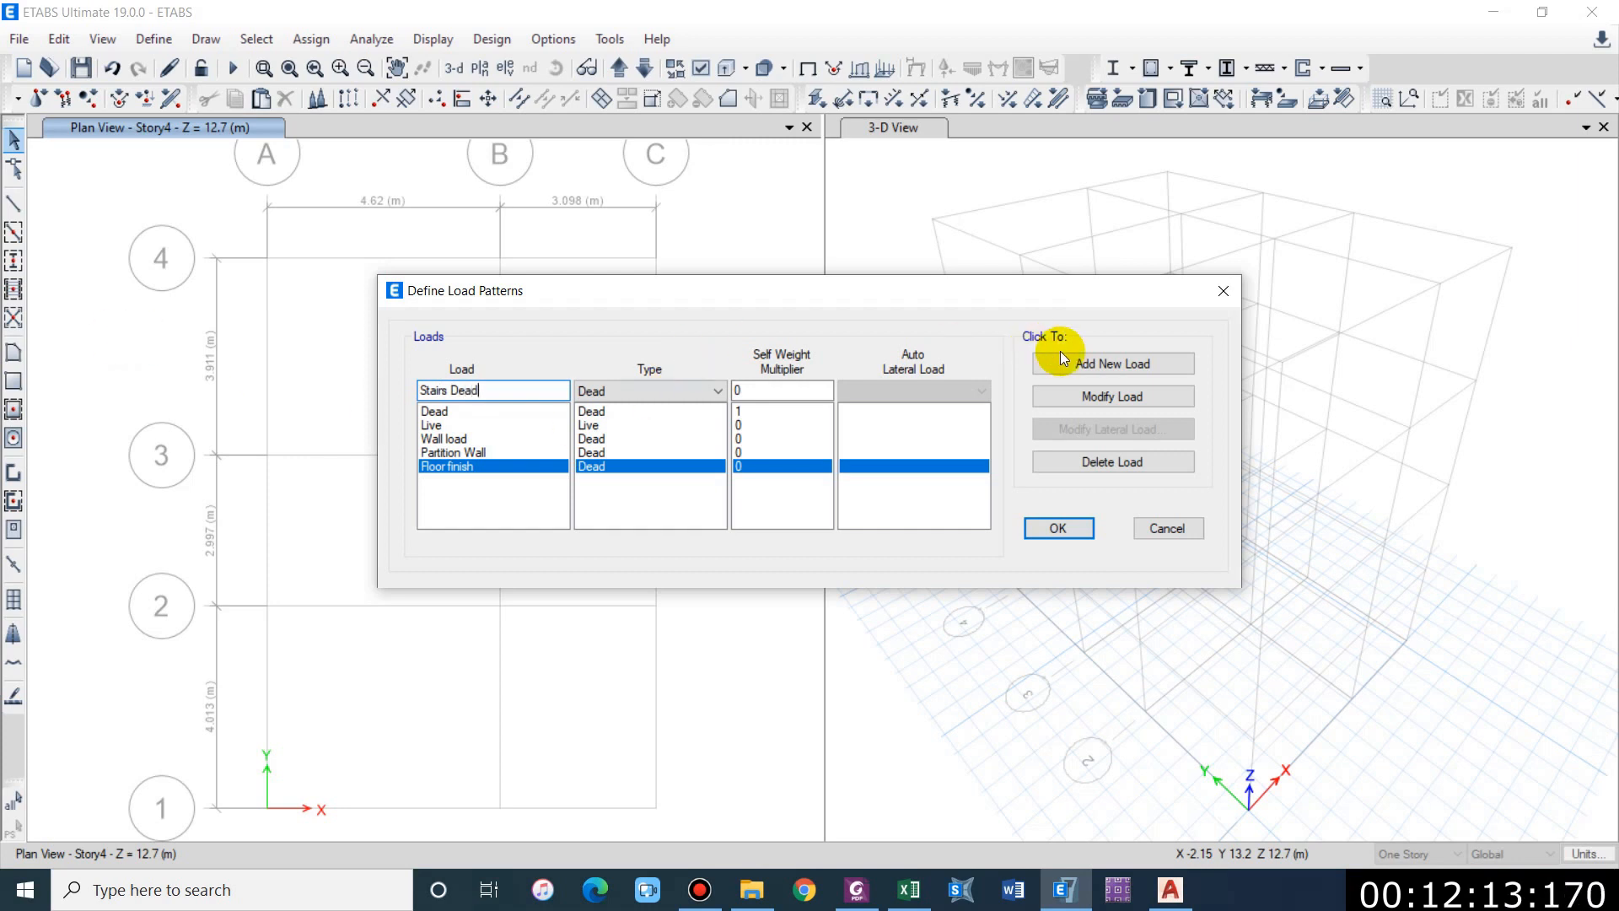
{"action": "left_click", "coordinate": [1146, 369]}
Step: Add two further load patterns named Stairs Live and Water Tank
{"action": "left_click", "coordinate": [514, 395]}
{"action": "left_click_drag", "start_coordinate": [514, 395], "coordinate": [456, 391]}
{"action": "type", "text": "L"}
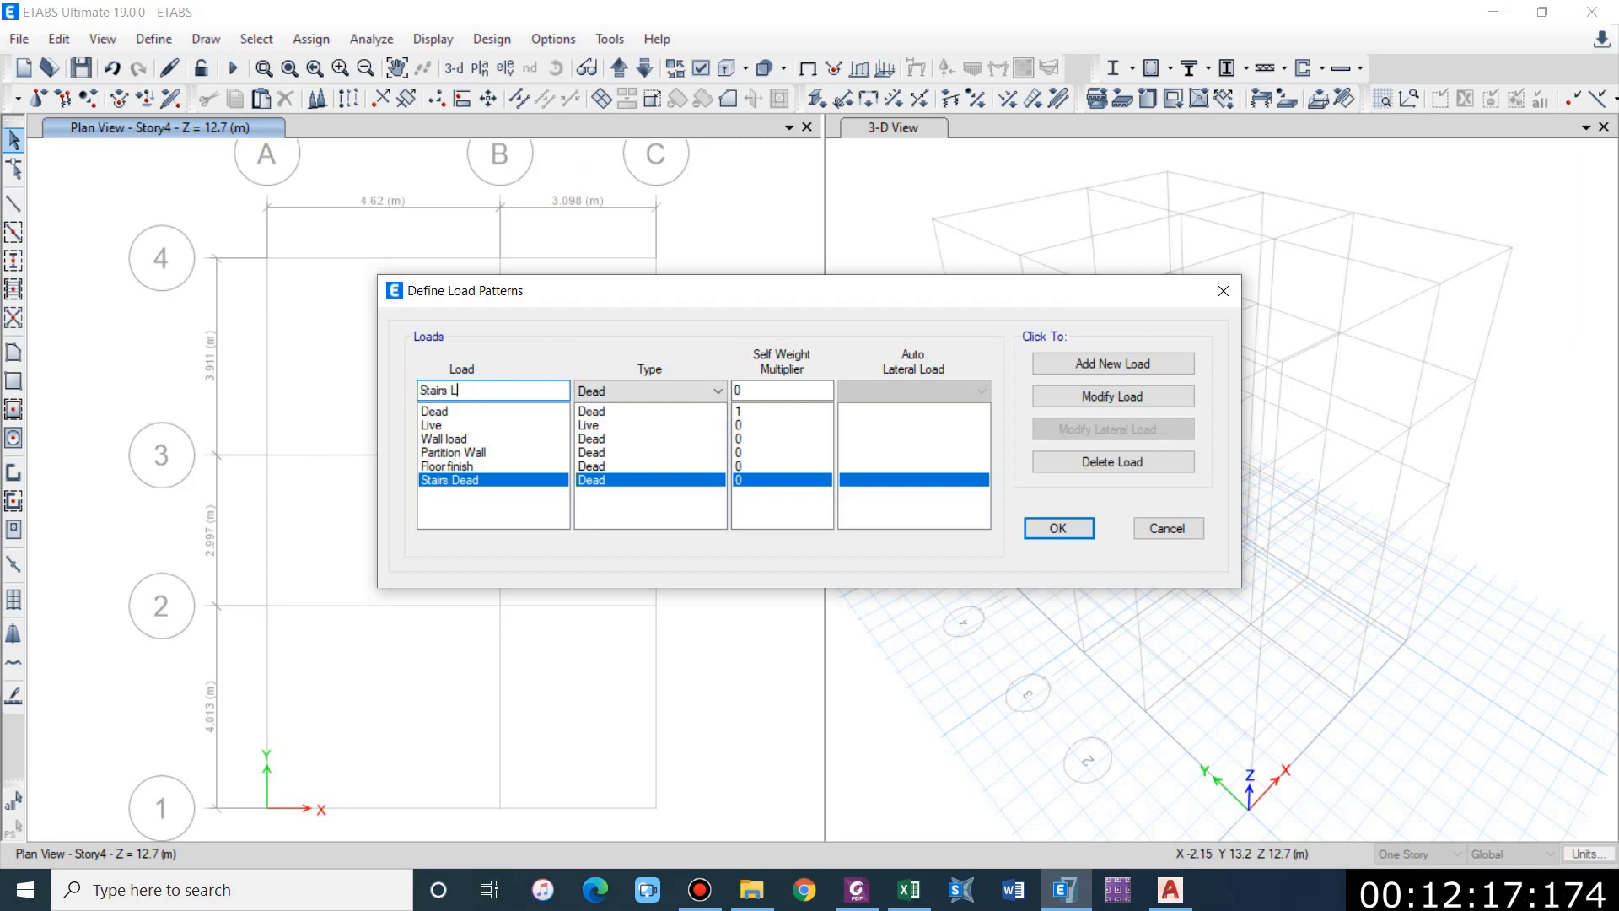
{"action": "type", "text": "ive"}
{"action": "left_click", "coordinate": [1109, 361]}
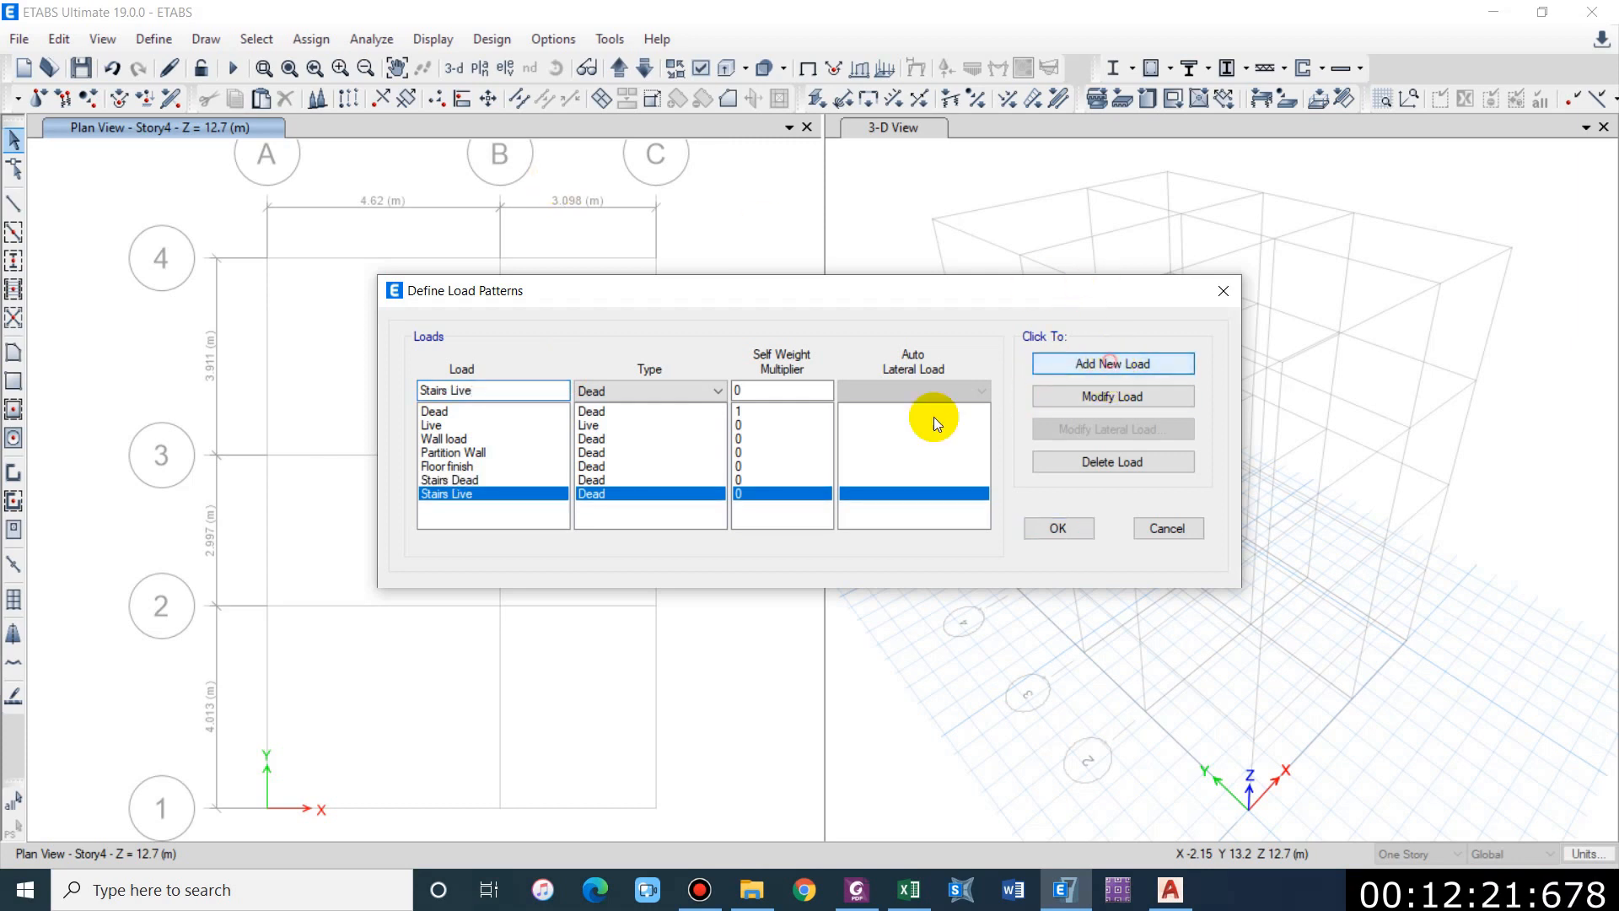
{"action": "double_click", "coordinate": [506, 390]}
{"action": "type", "text": "Water Tank"}
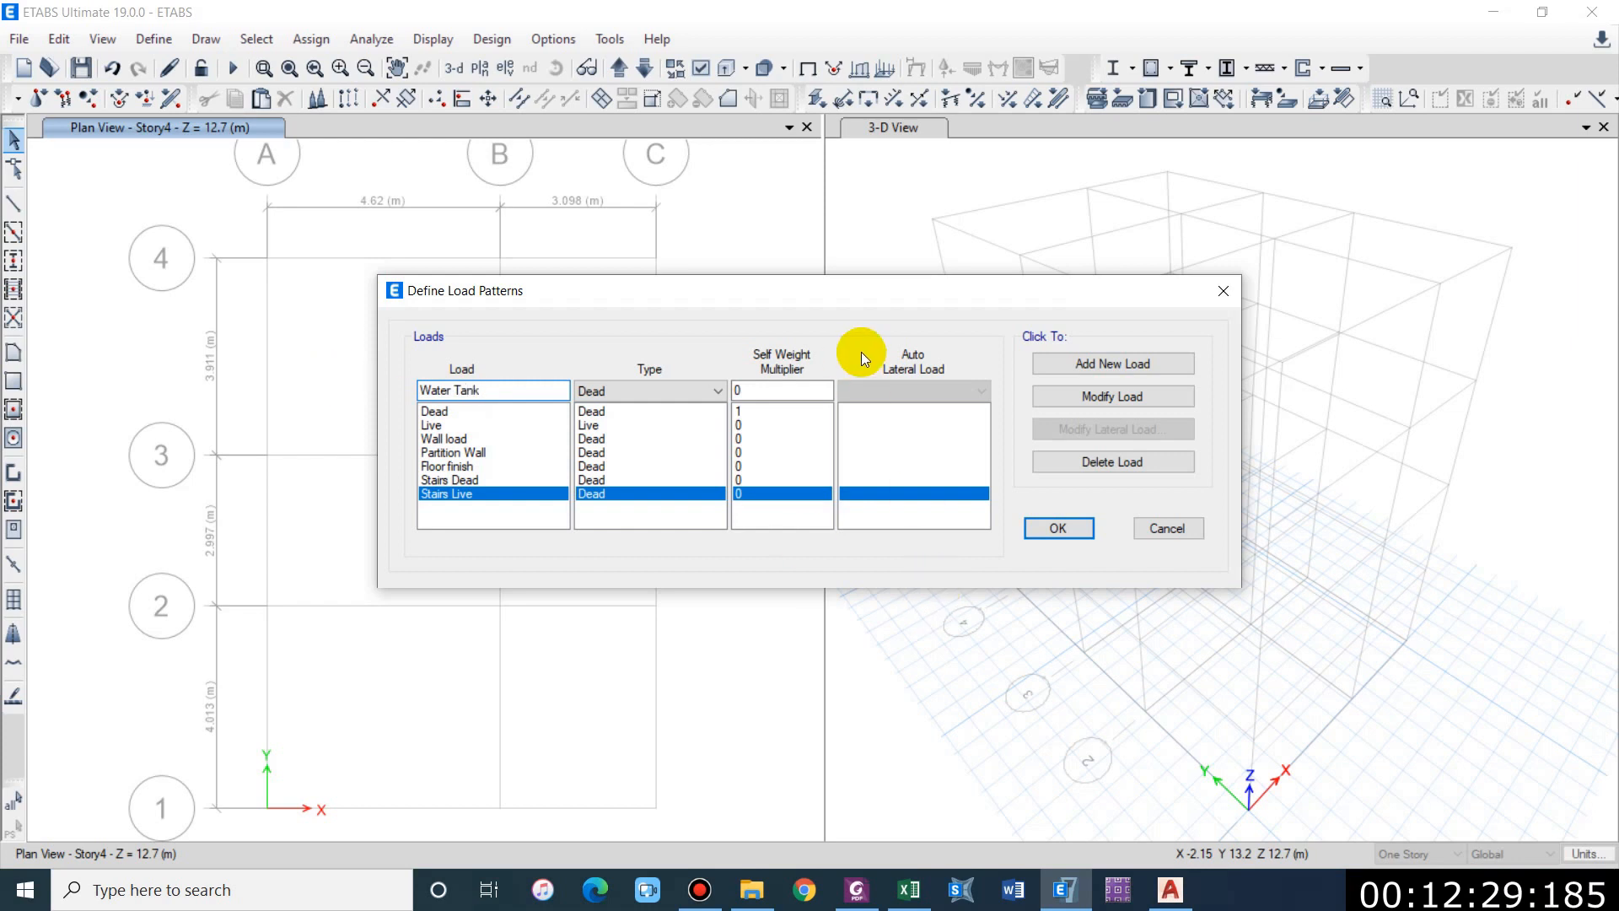
{"action": "left_click", "coordinate": [1086, 362]}
Step: Change the type of the Stairs Live and Water Tank load patterns to Live
{"action": "left_click", "coordinate": [618, 495]}
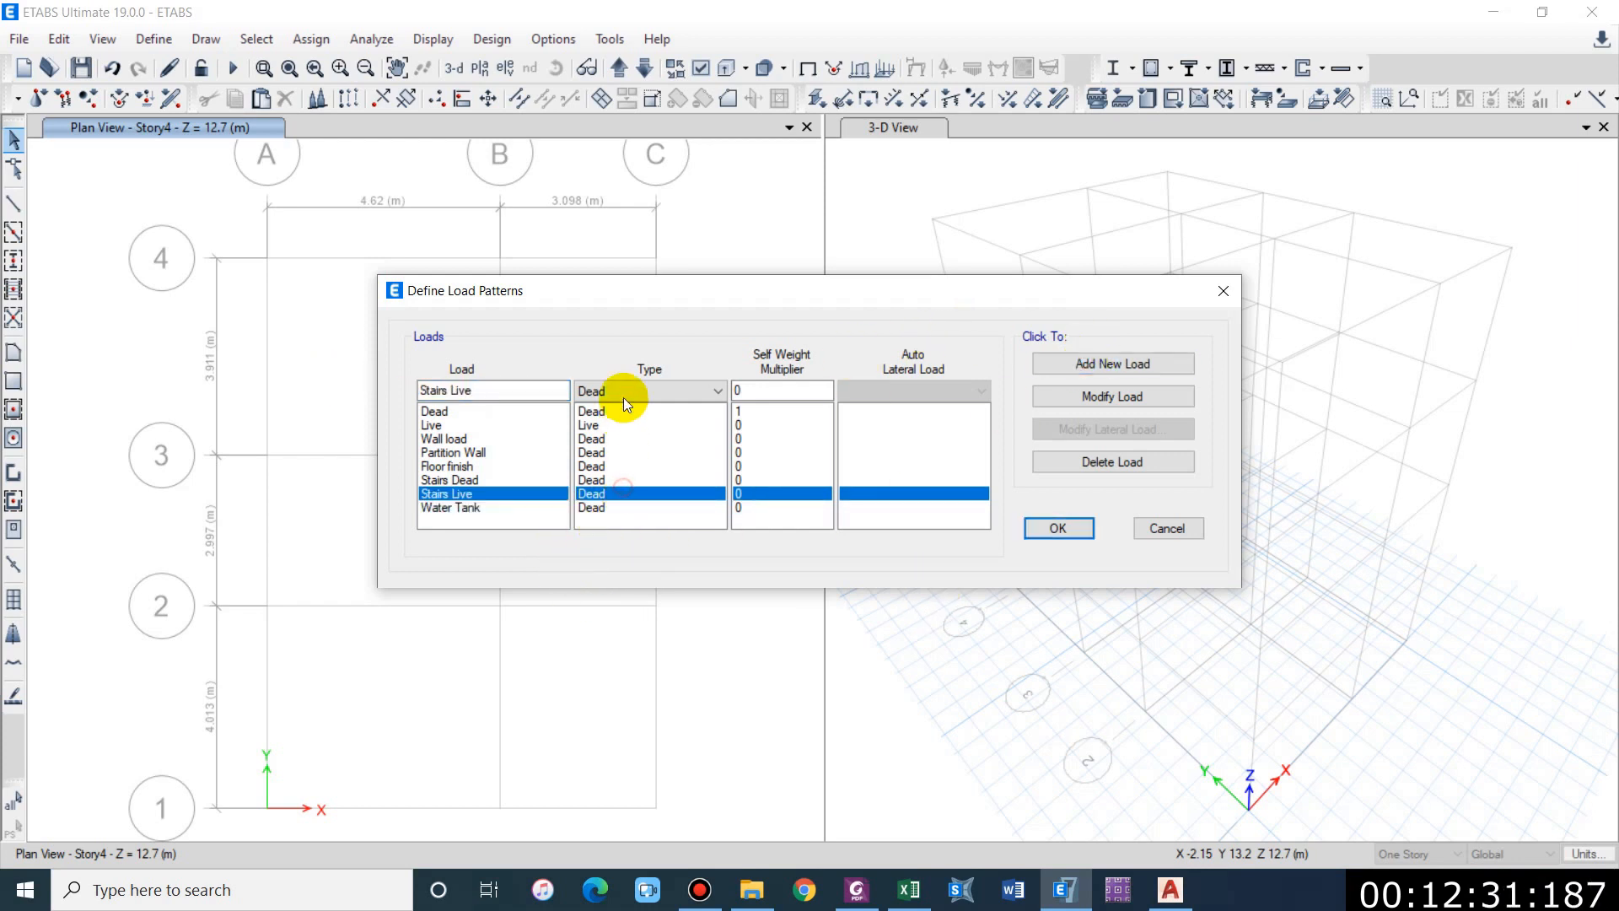
{"action": "left_click", "coordinate": [624, 392]}
{"action": "left_click", "coordinate": [623, 438]}
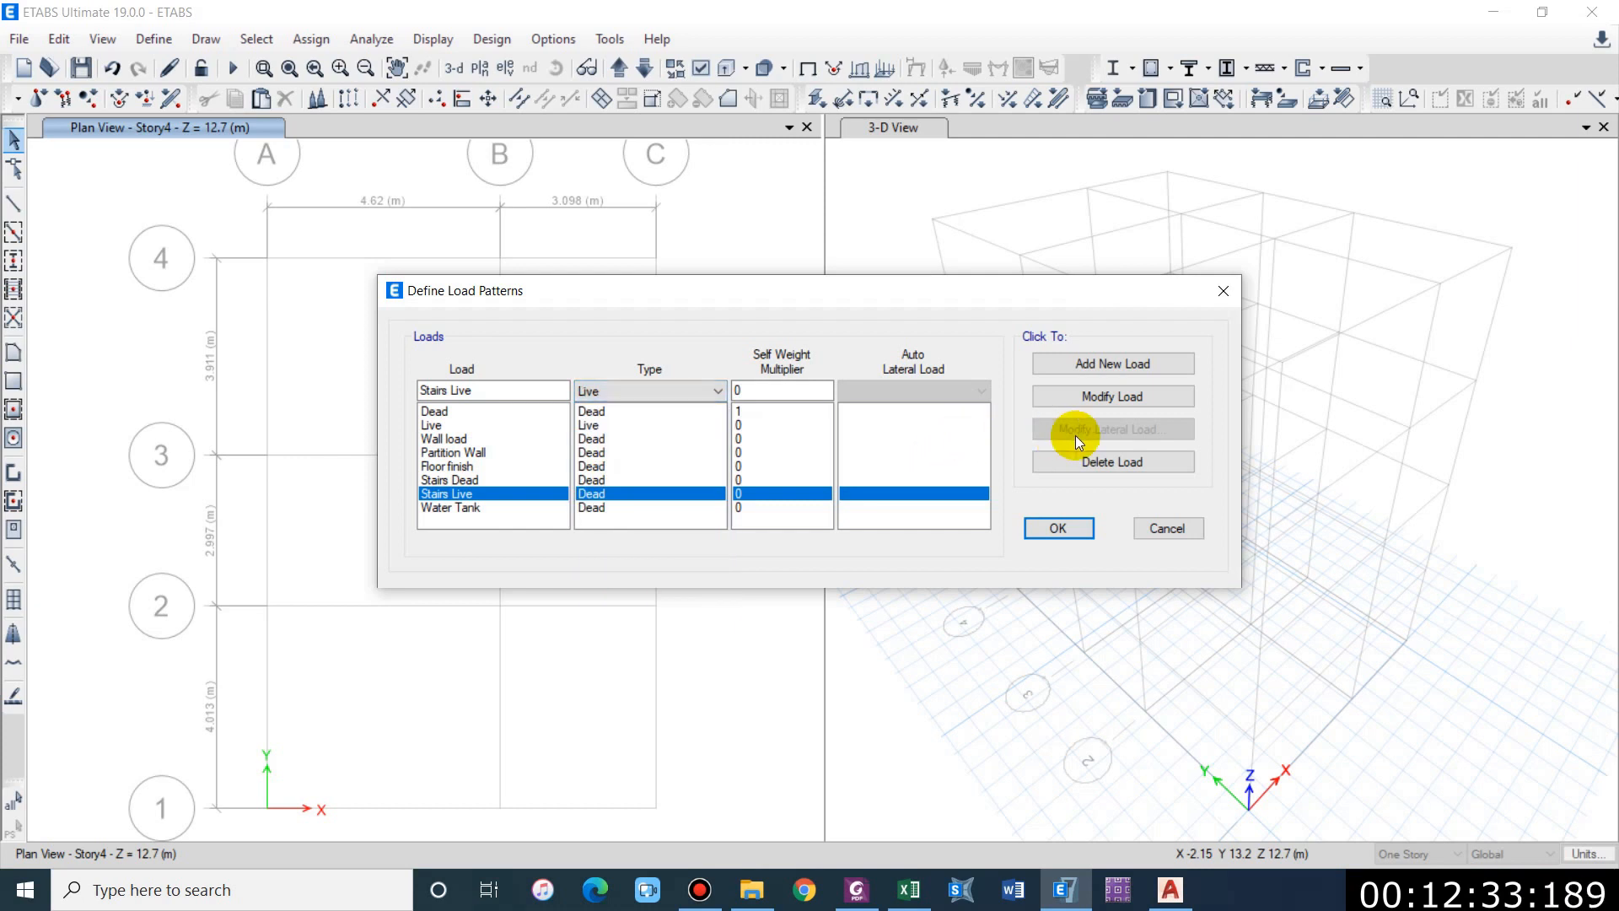
{"action": "left_click", "coordinate": [1099, 415]}
{"action": "left_click", "coordinate": [596, 509]}
{"action": "left_click", "coordinate": [633, 392]}
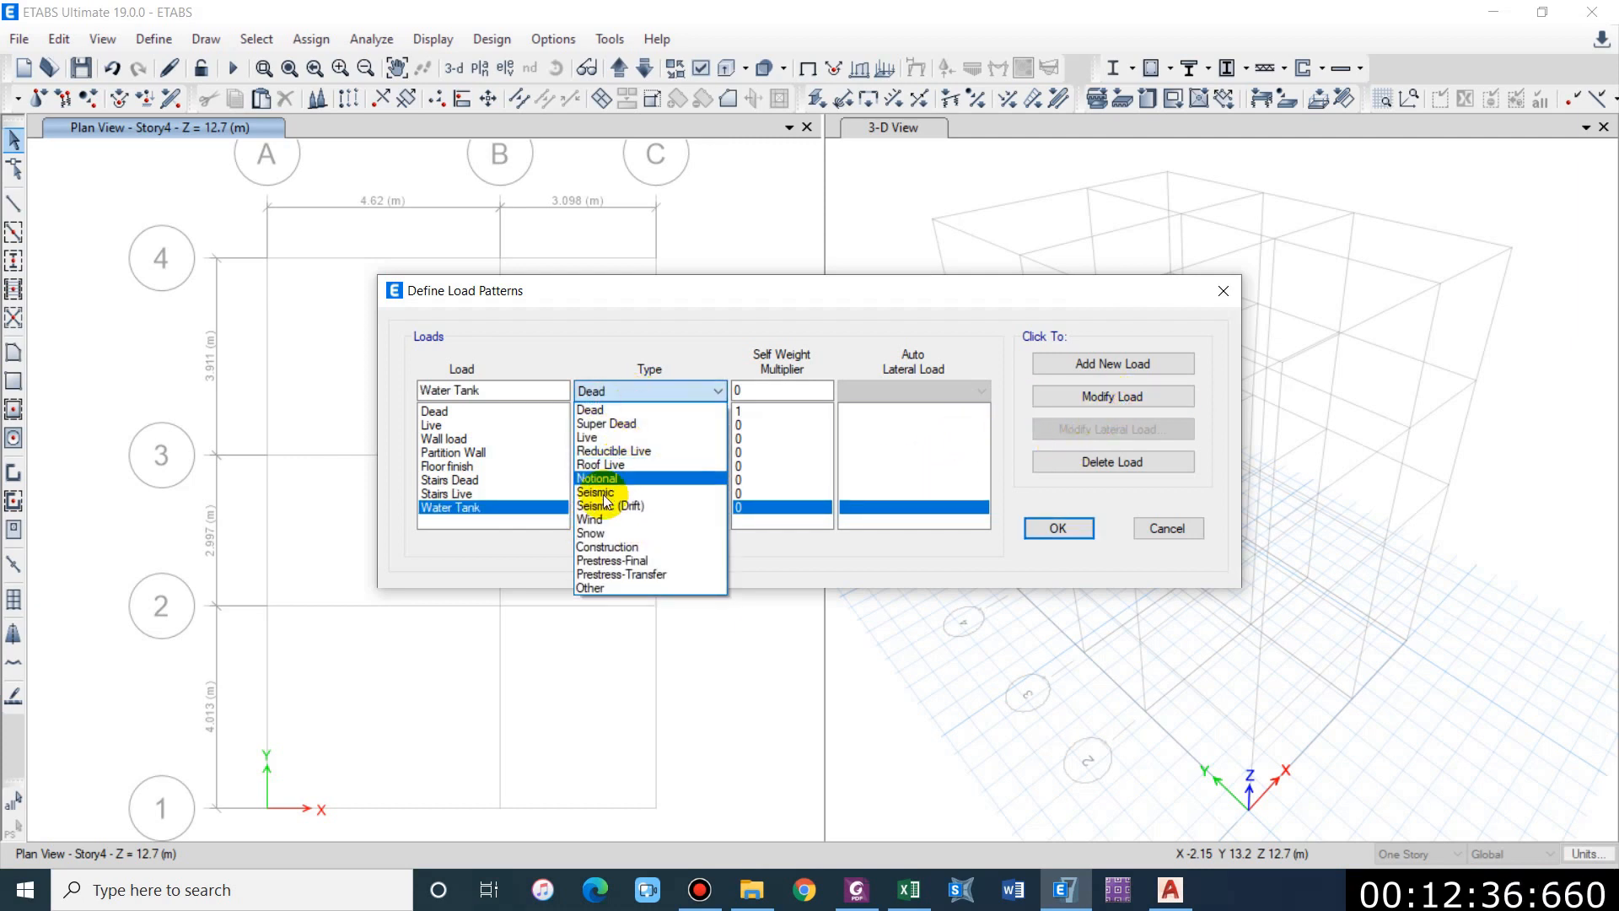
{"action": "left_click", "coordinate": [620, 437]}
{"action": "left_click", "coordinate": [1091, 397]}
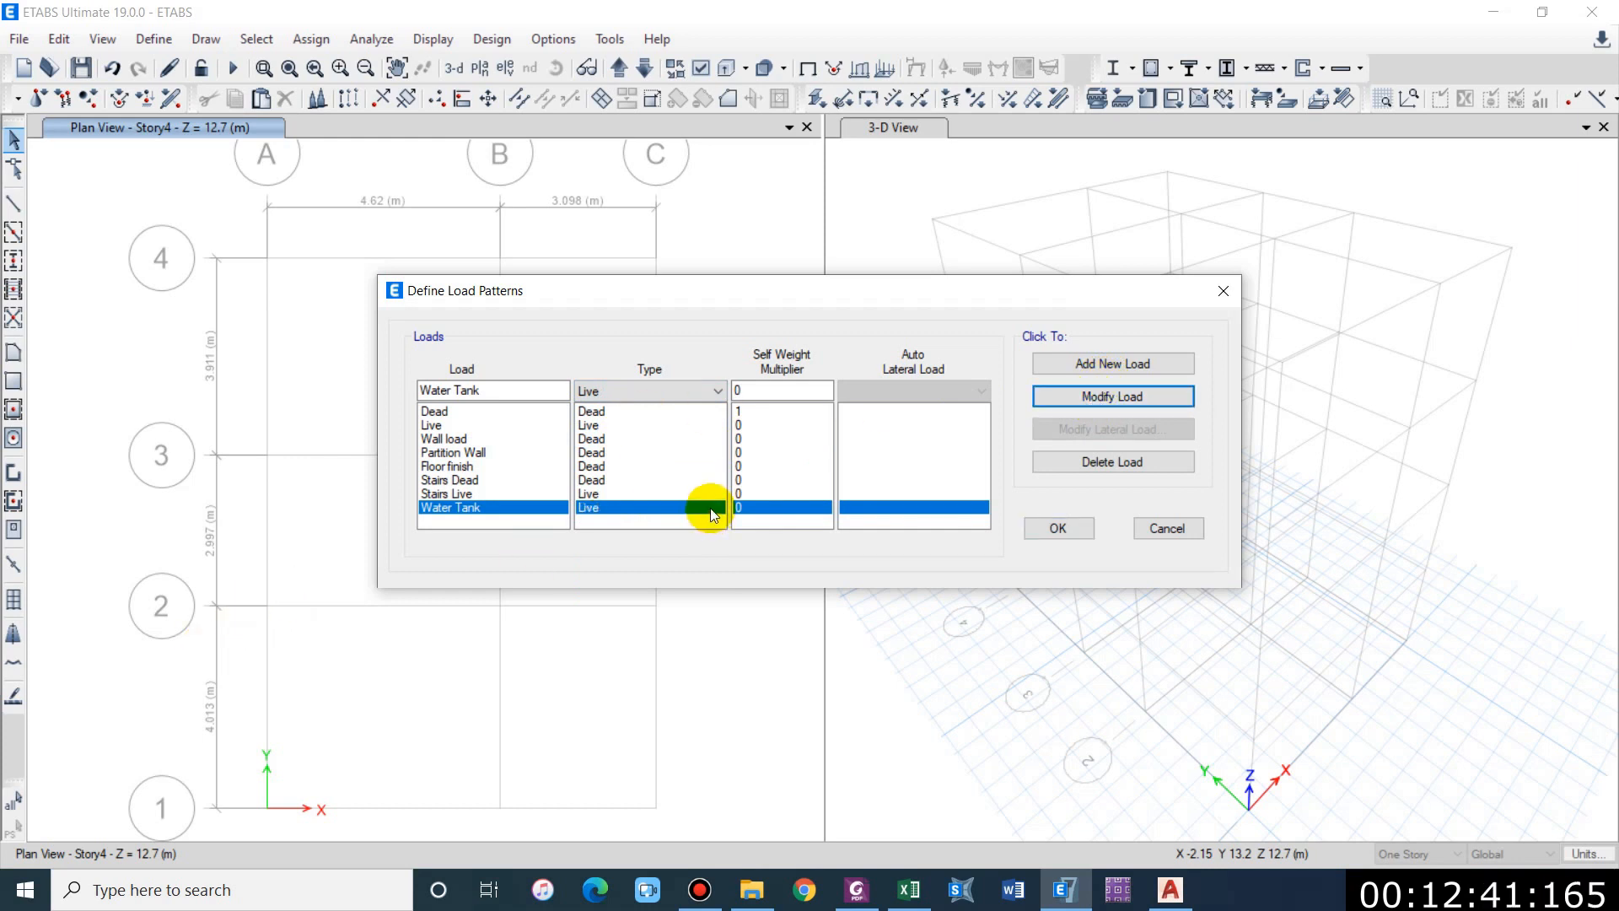
Step: Enter EQ as the beginning of the name for a new earthquake load pattern
{"action": "double_click", "coordinate": [527, 390]}
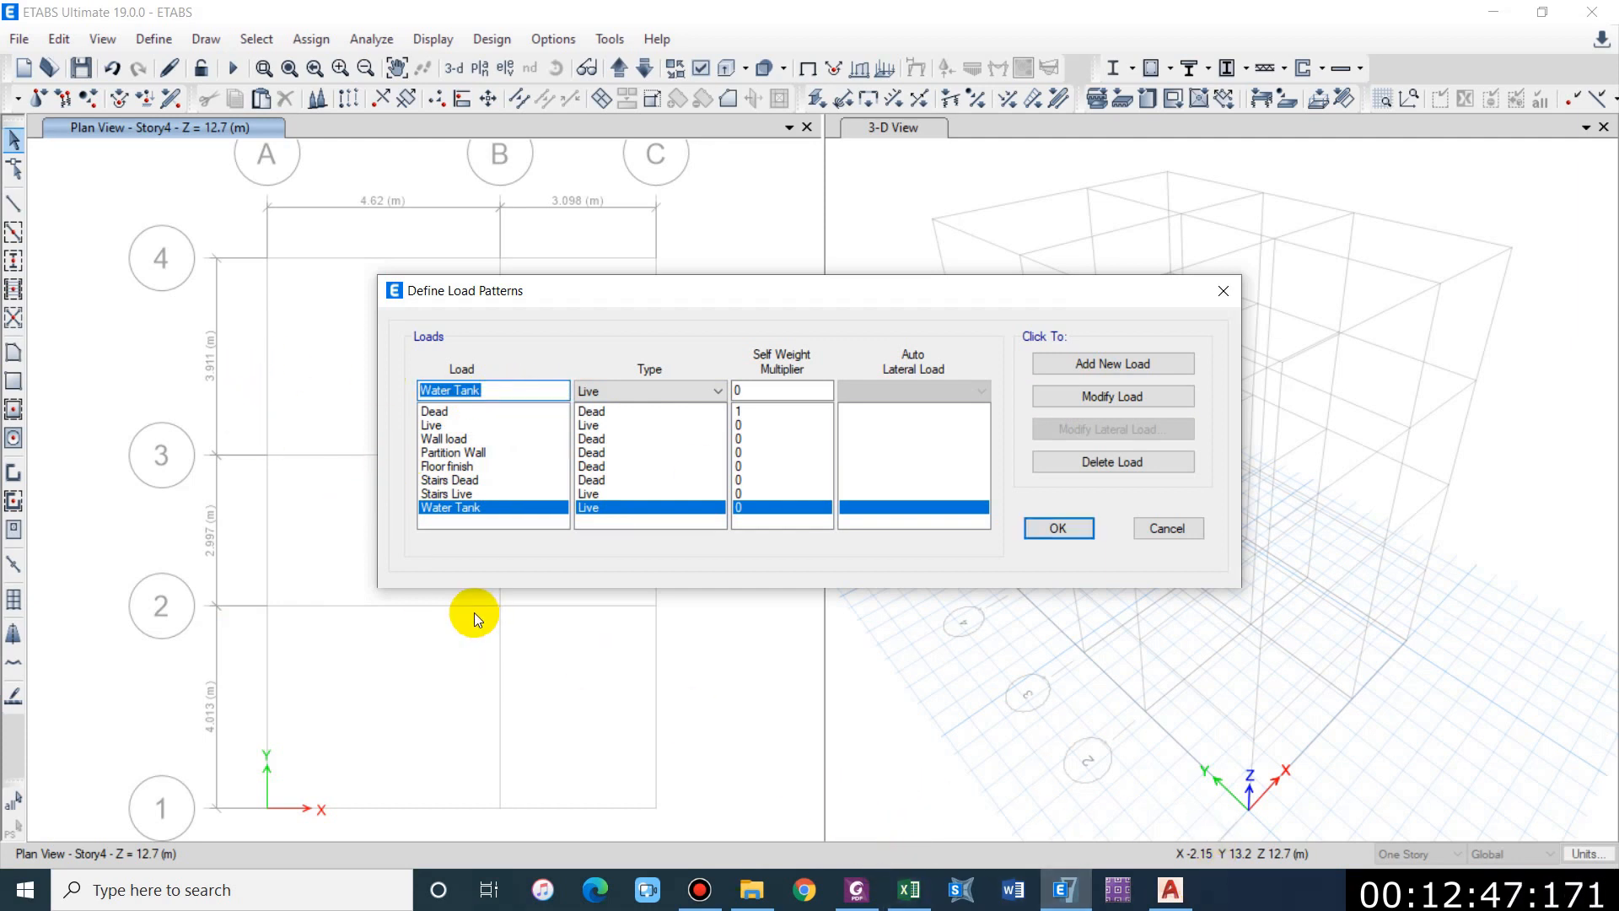
{"action": "type", "text": "Eq"}
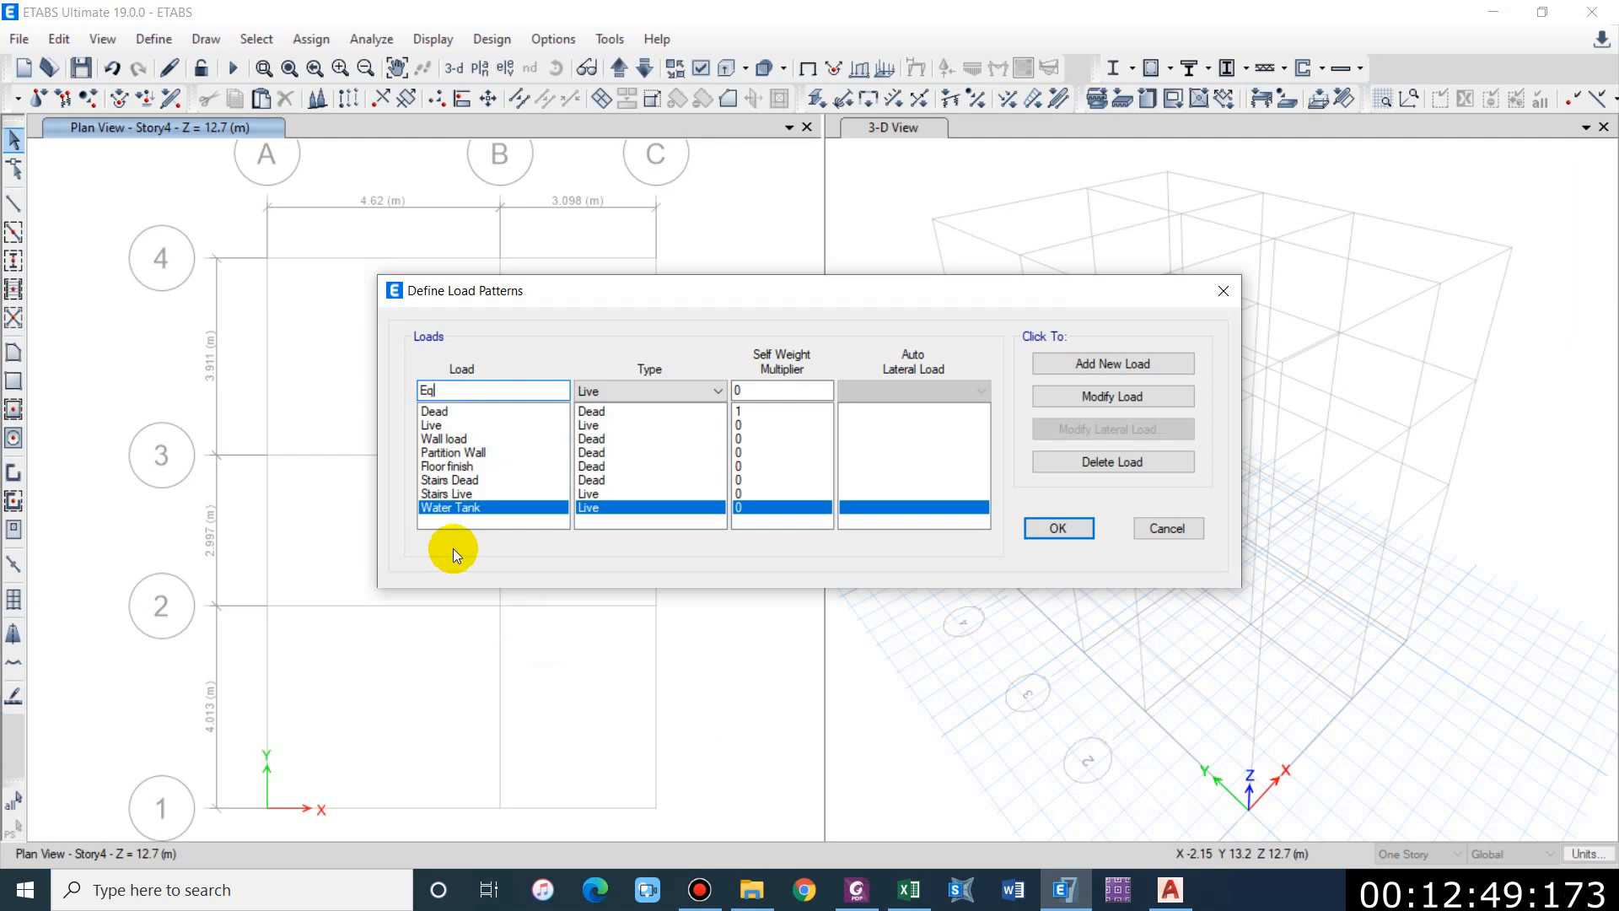
{"action": "key", "text": "BackSpace"}
{"action": "type", "text": "Q"}
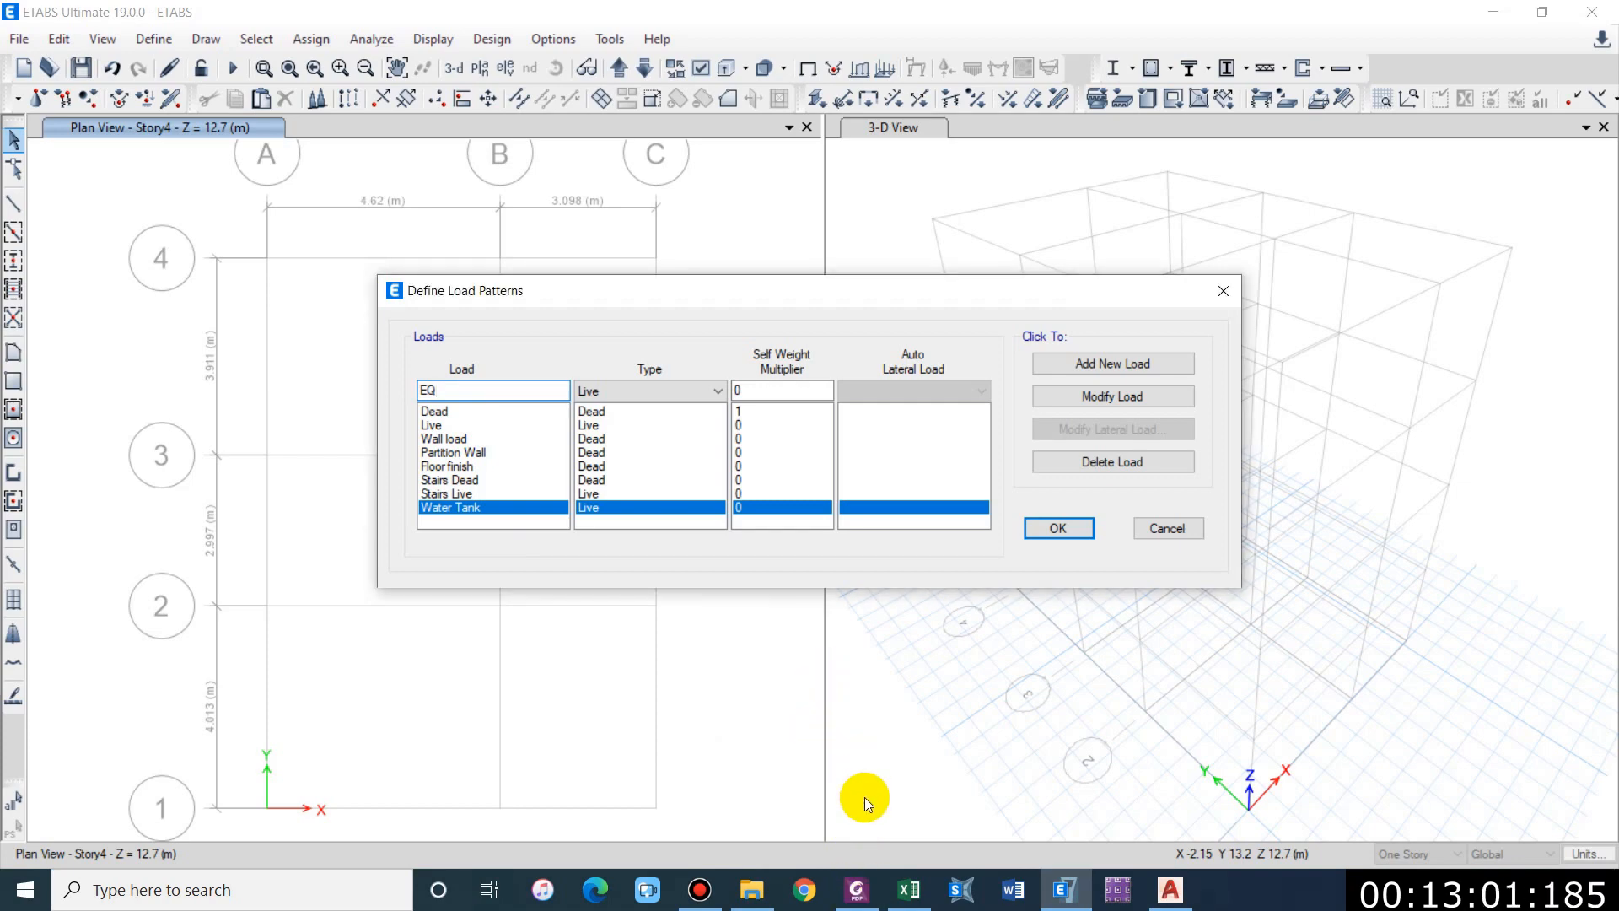
Step: Switch to the NBC 105 documents in Foxit PhantomPDF and examine the base shear provisions, horizontal seismic coefficient formula and municipal zone factors
{"action": "left_click", "coordinate": [856, 889]}
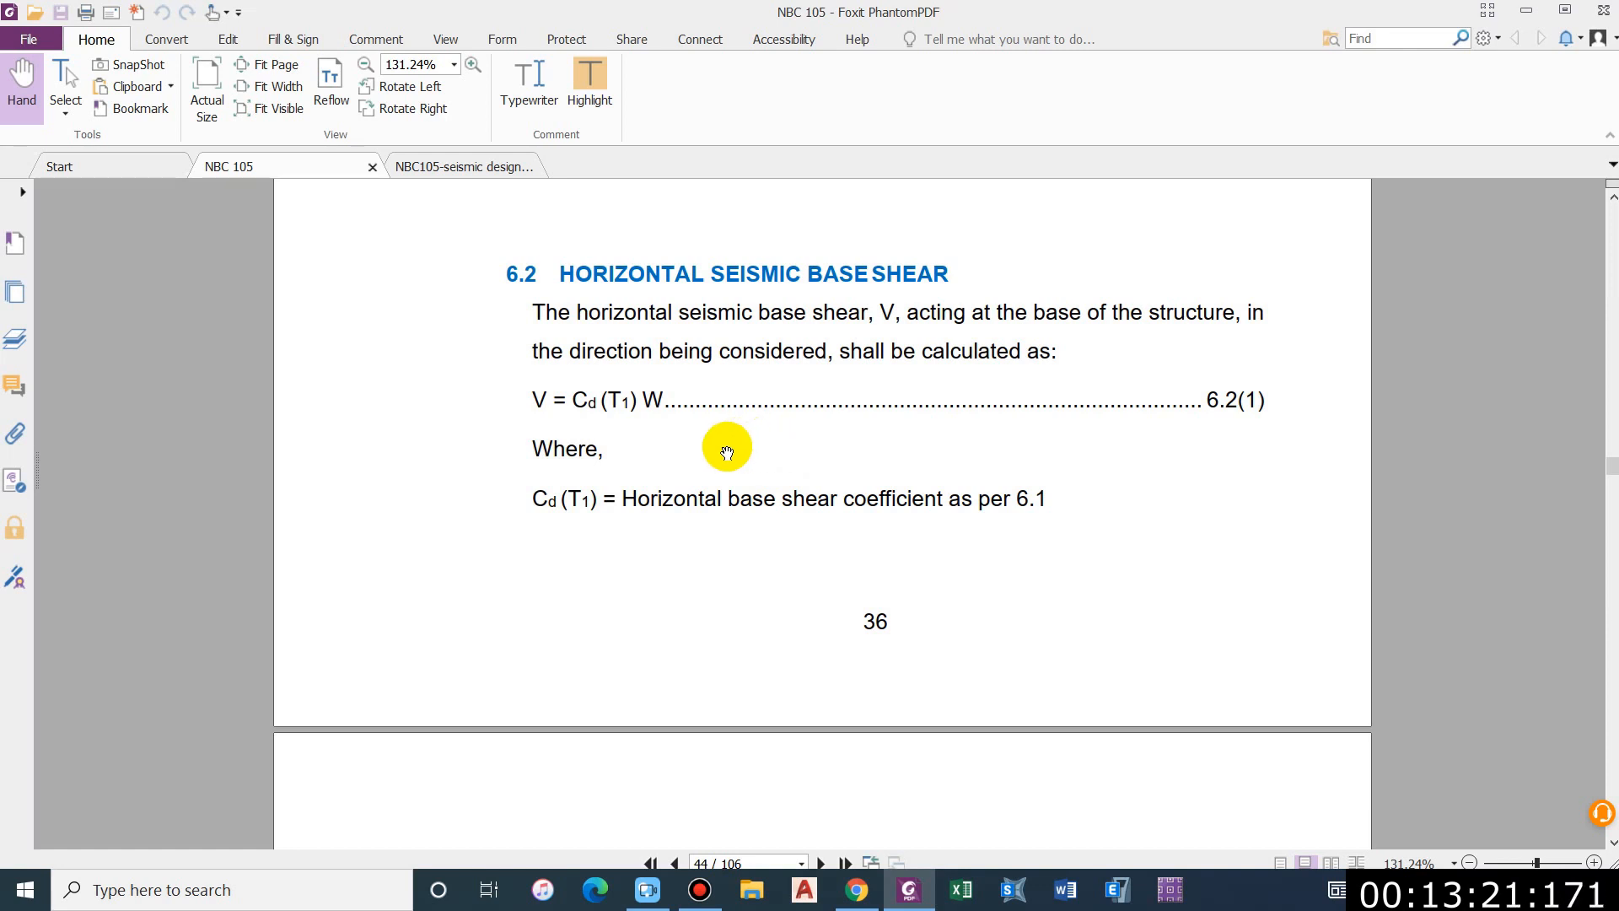
{"action": "left_click", "coordinate": [481, 168]}
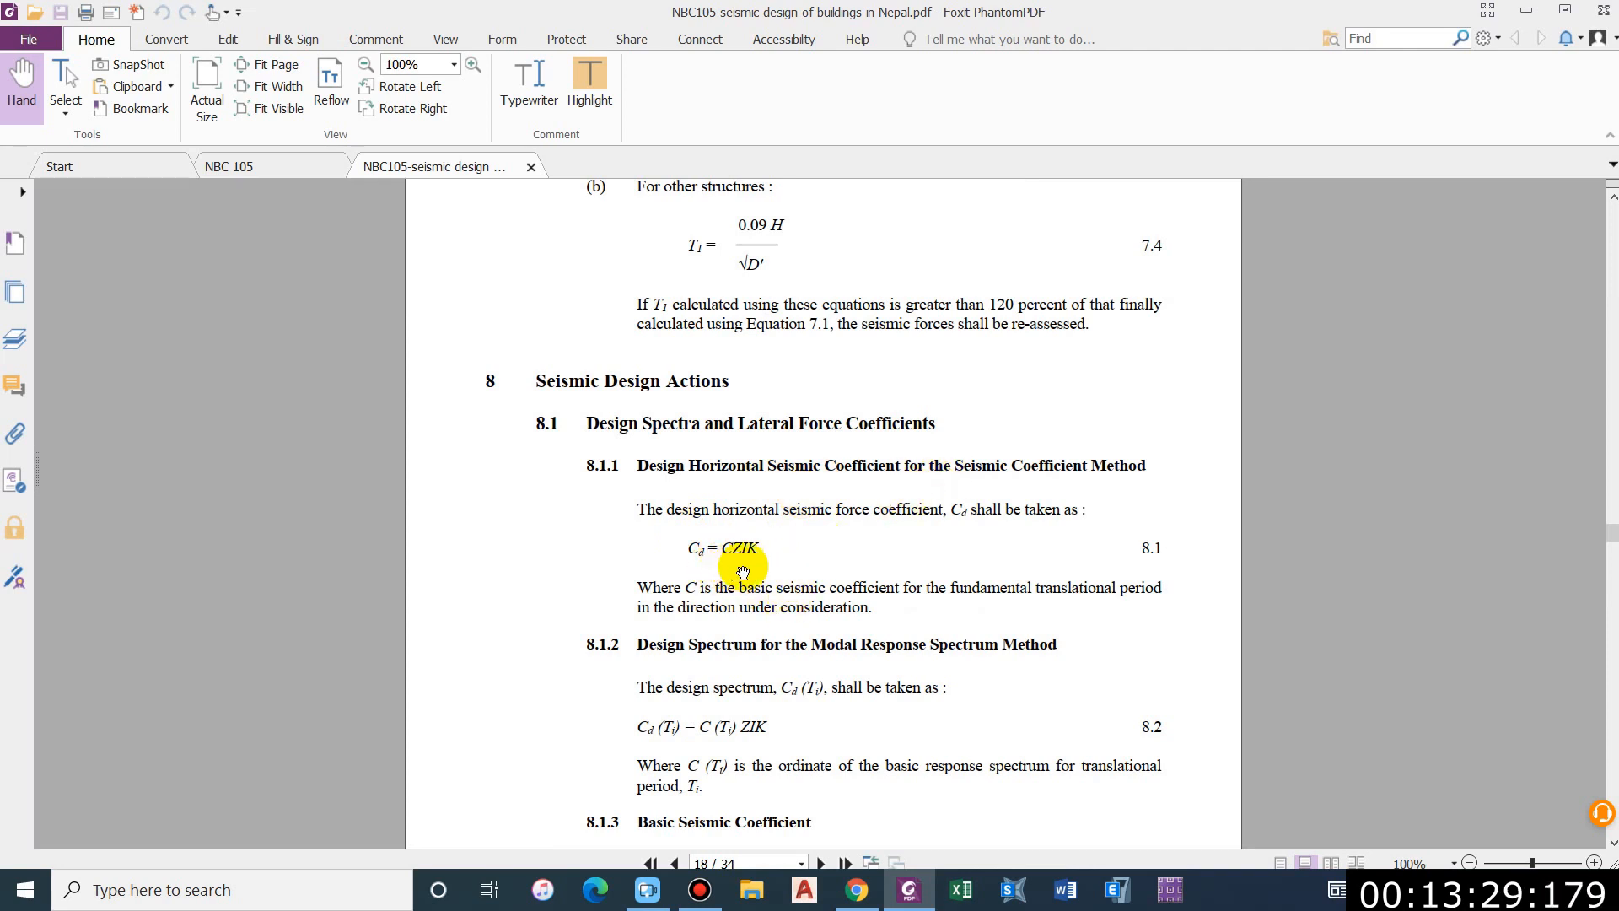
{"action": "scroll", "coordinate": [762, 572], "scroll_direction": "up", "scroll_amount": 1, "text": "ctrl"}
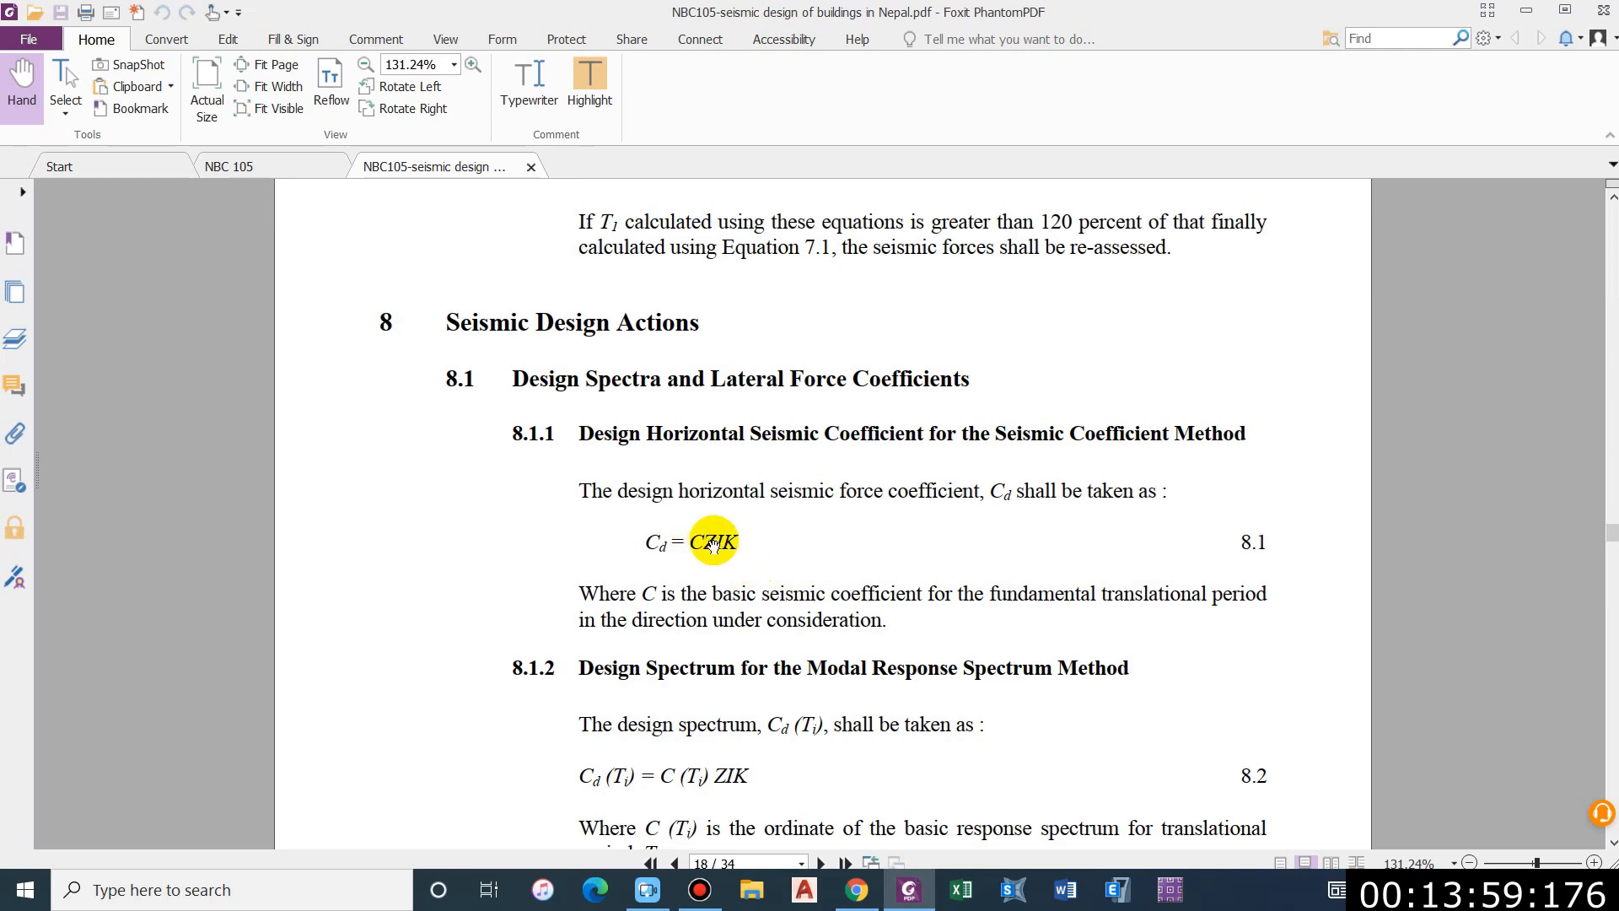
{"action": "scroll", "coordinate": [727, 542], "scroll_direction": "down", "scroll_amount": 20}
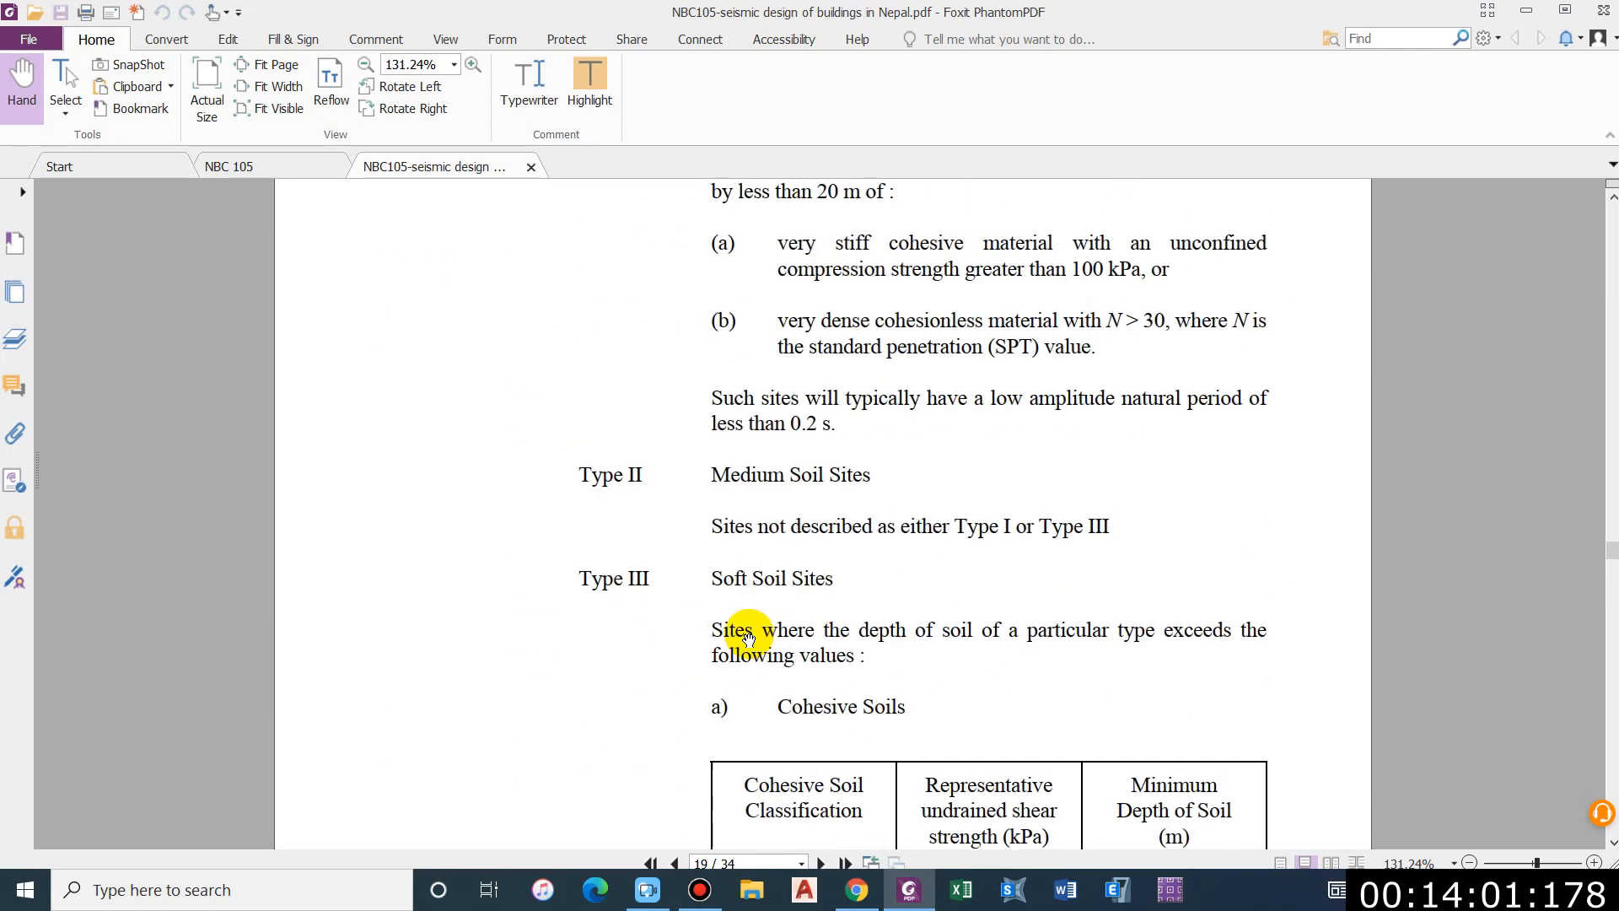
{"action": "scroll", "coordinate": [748, 637], "scroll_direction": "down", "scroll_amount": 20}
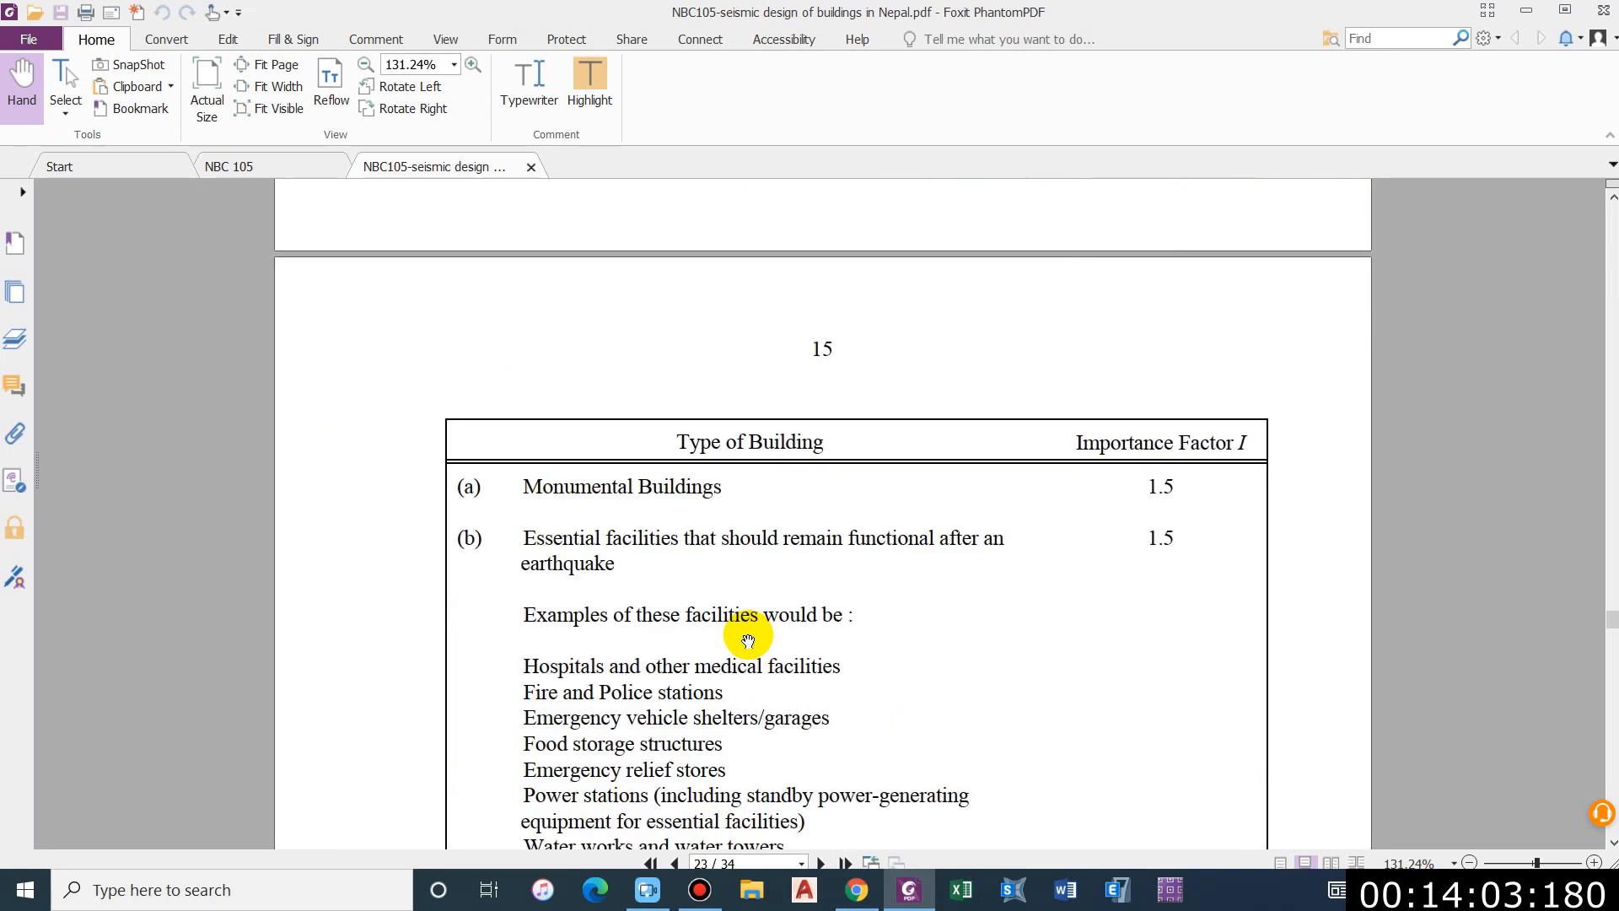
{"action": "scroll", "coordinate": [748, 641], "scroll_direction": "up", "scroll_amount": 15}
{"action": "scroll", "coordinate": [748, 641], "scroll_direction": "down", "scroll_amount": 10}
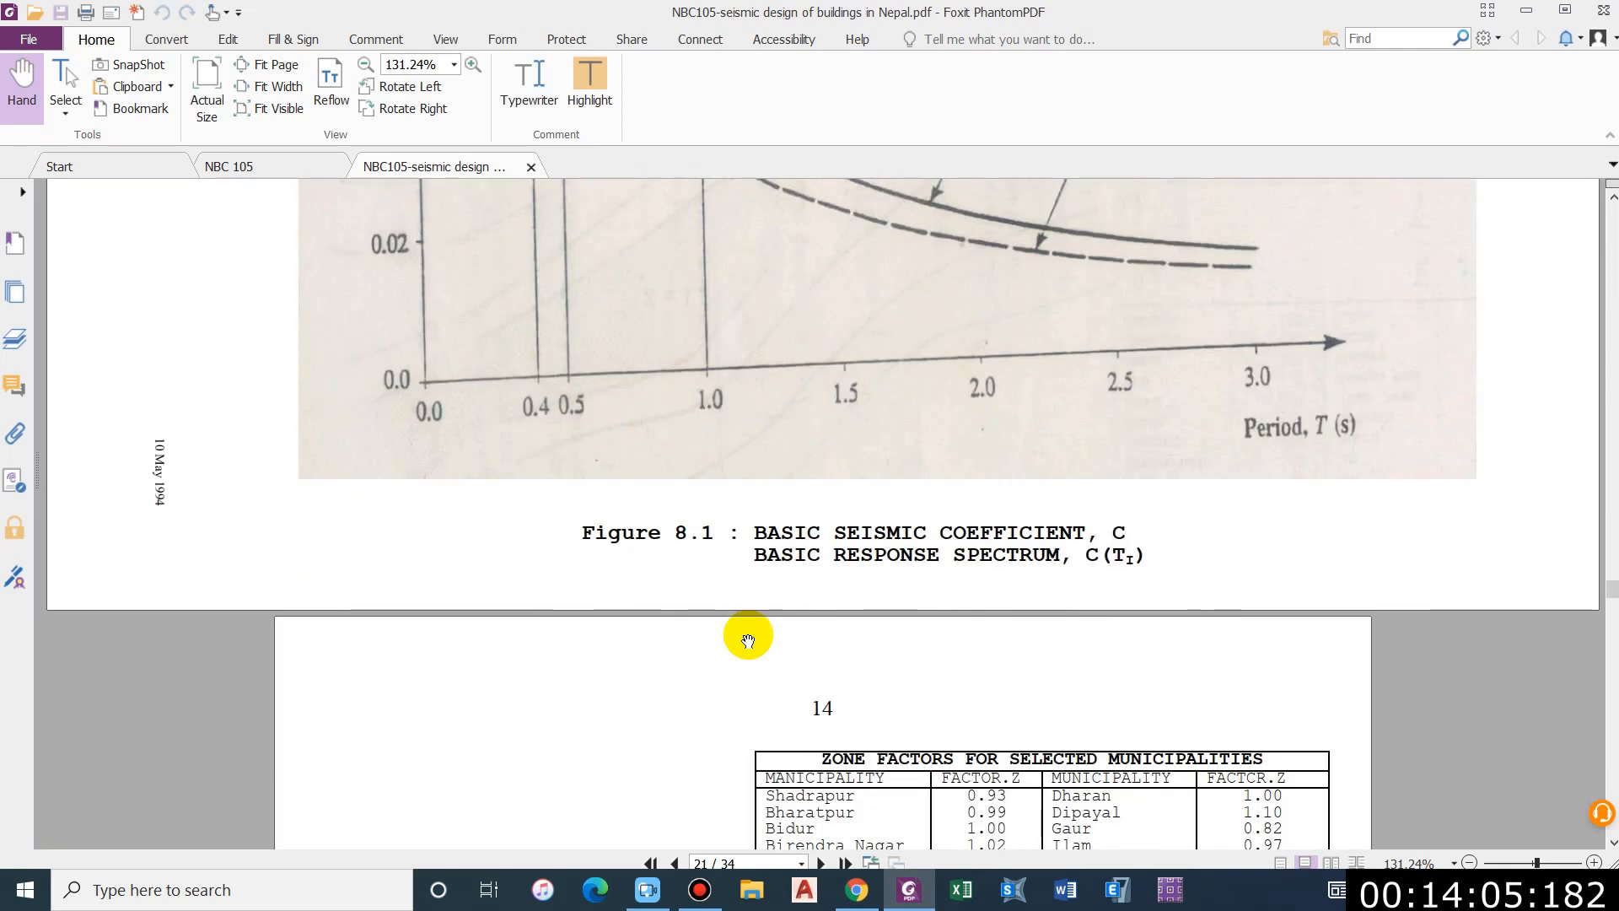
{"action": "scroll", "coordinate": [747, 563], "scroll_direction": "down", "scroll_amount": 1}
{"action": "scroll", "coordinate": [743, 568], "scroll_direction": "down", "scroll_amount": 2, "text": "ctrl"}
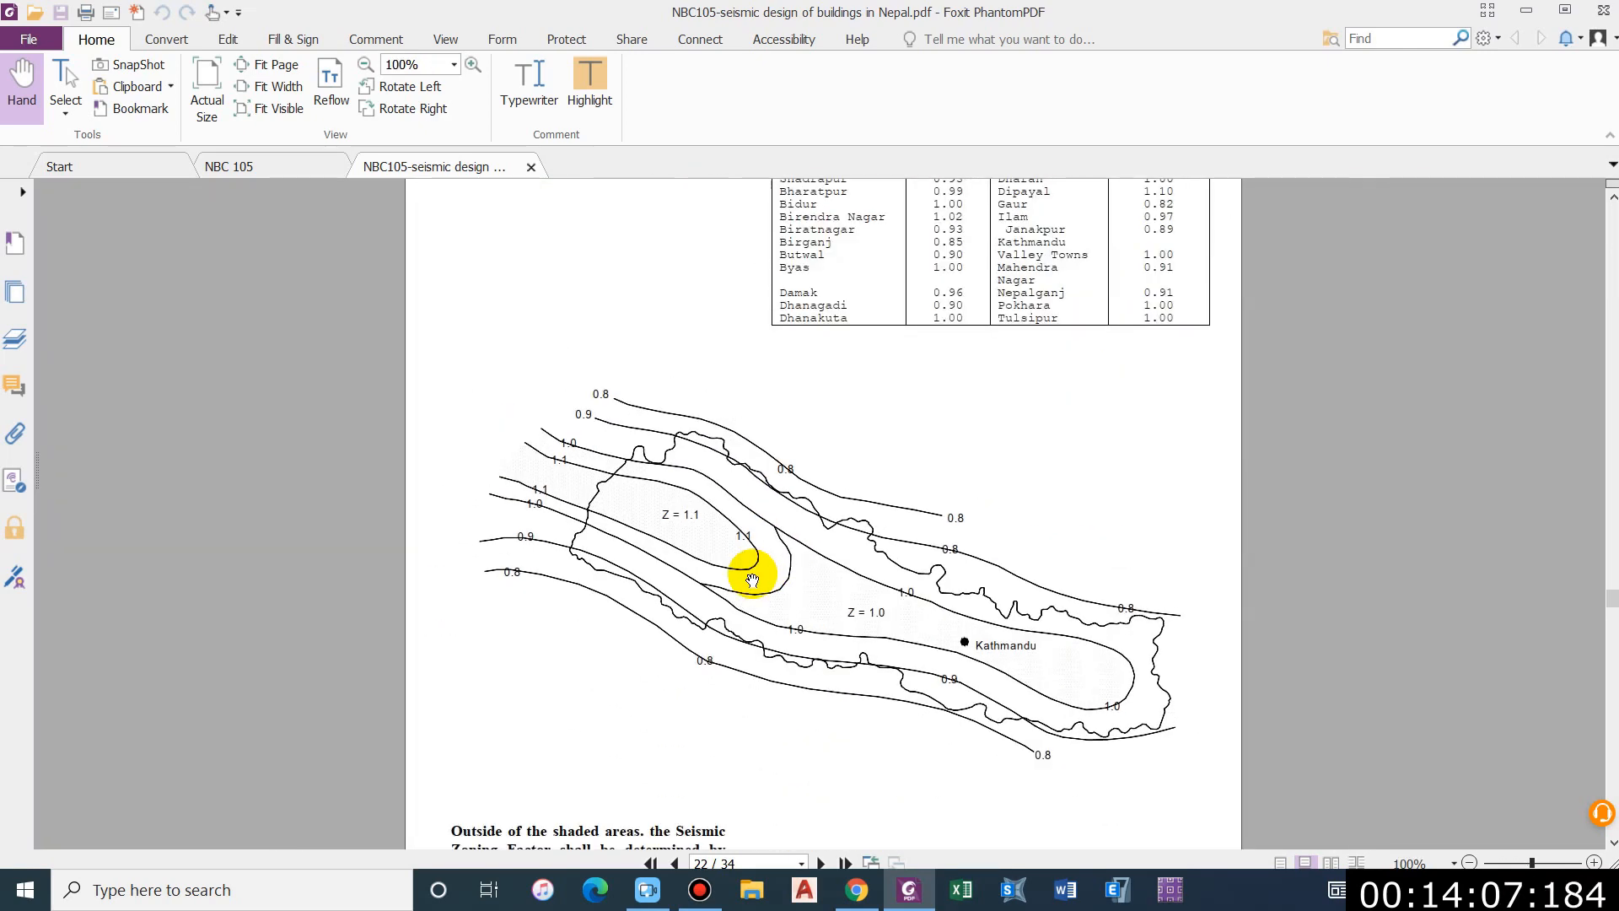
{"action": "scroll", "coordinate": [755, 570], "scroll_direction": "up", "scroll_amount": 1}
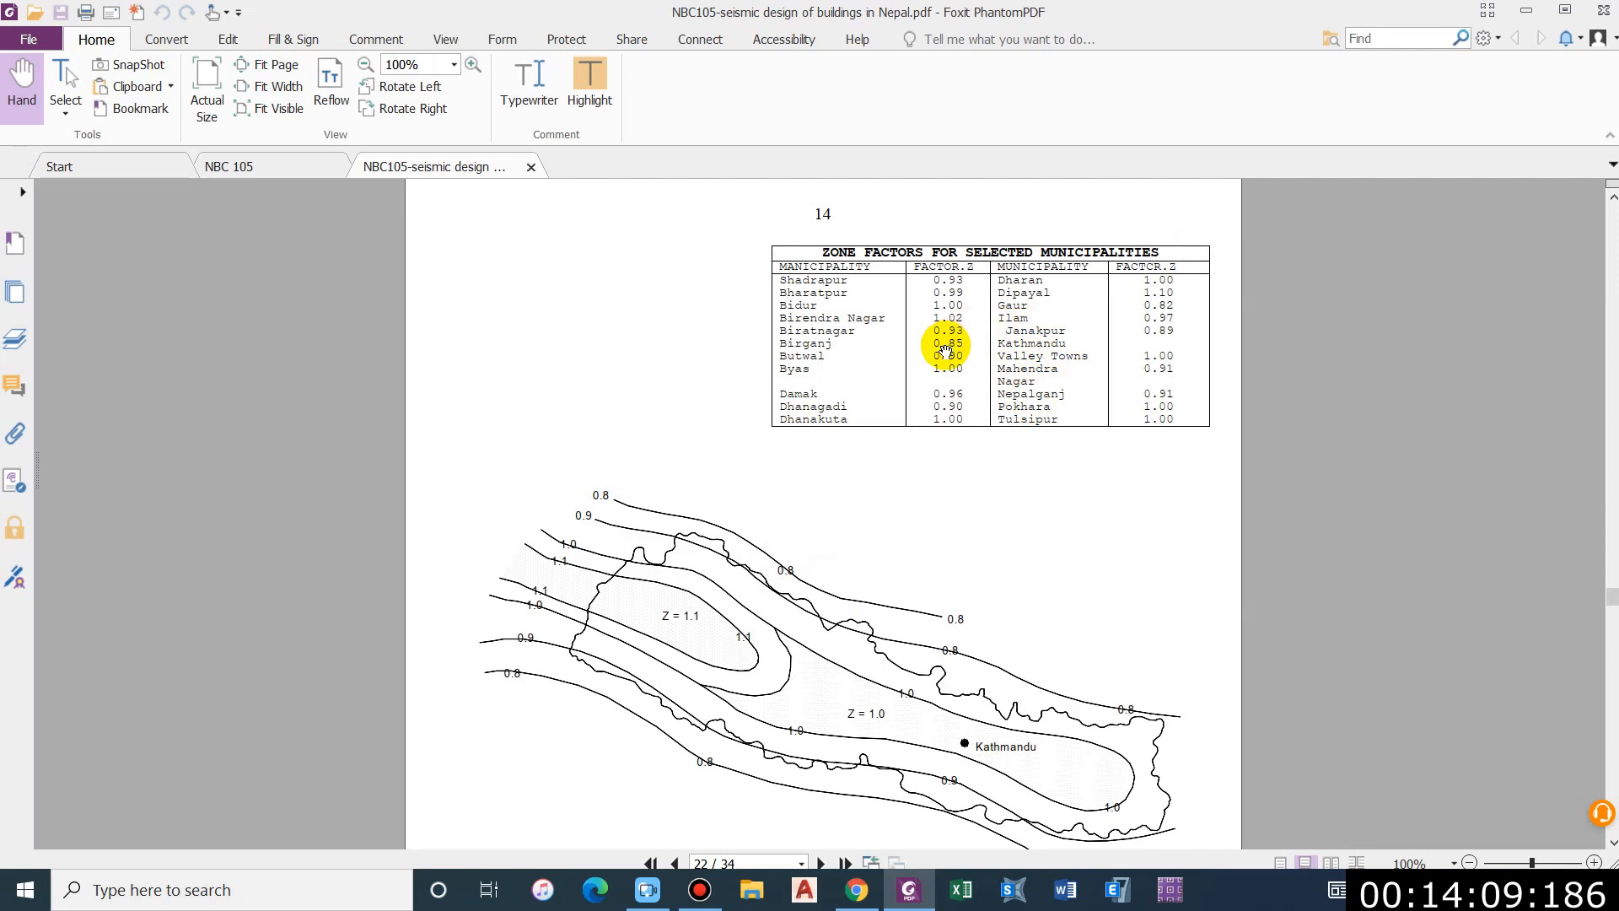
Step: Examine the municipal zone factor table and zoning map alongside the horizontal seismic base shear clause 6.2 of NBC 105
{"action": "scroll", "coordinate": [1097, 380], "scroll_direction": "down", "scroll_amount": 1}
{"action": "scroll", "coordinate": [1109, 368], "scroll_direction": "up", "scroll_amount": 1}
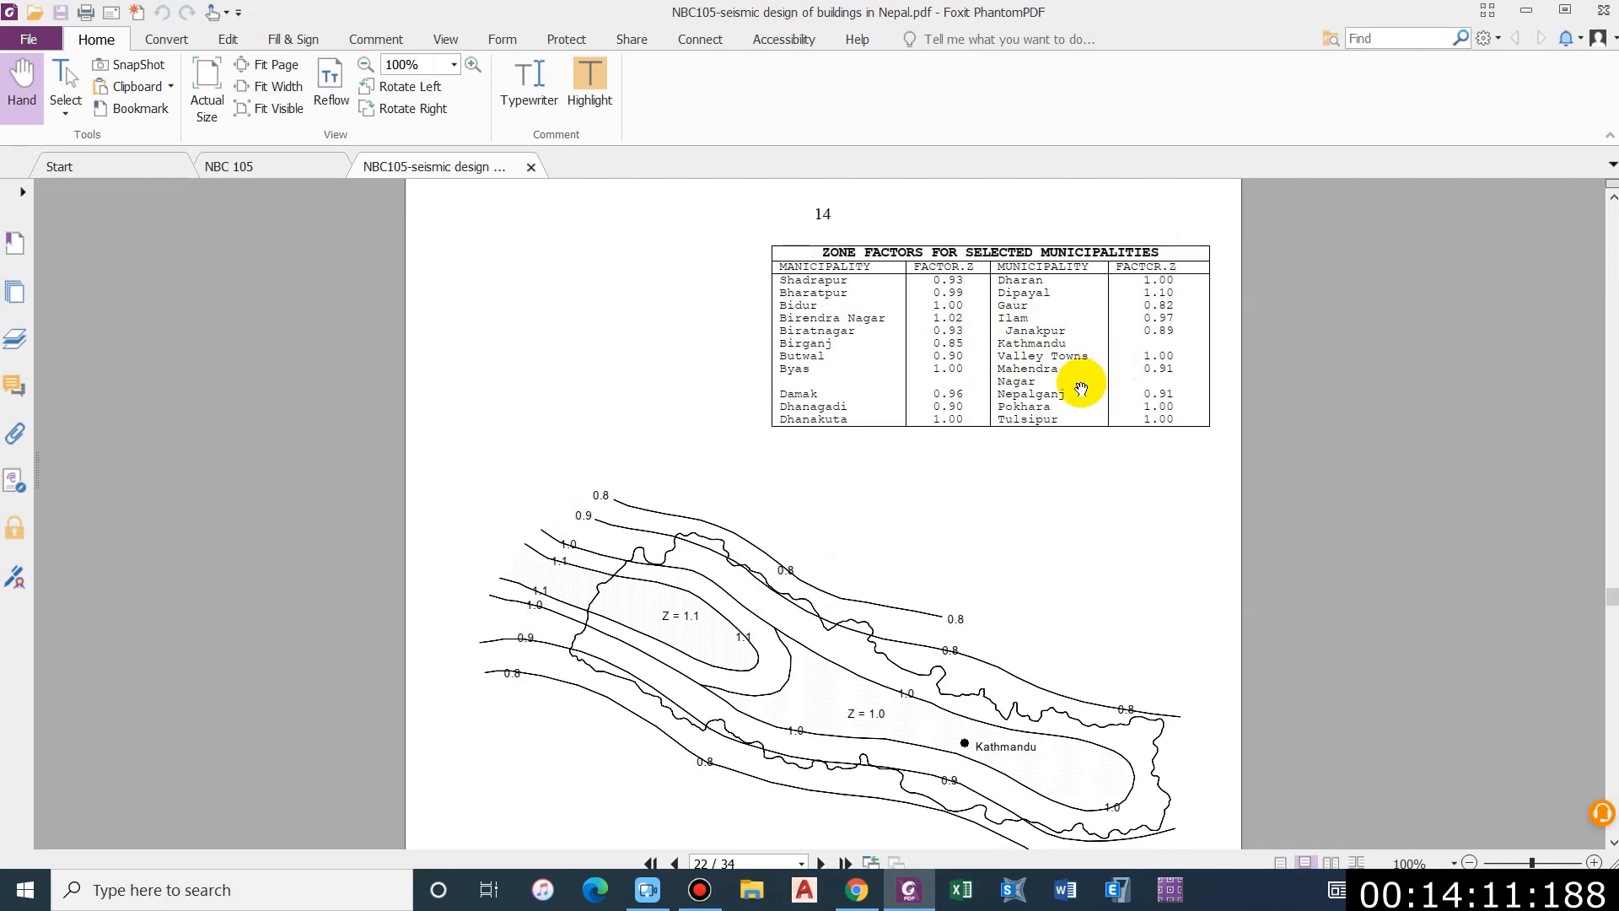
{"action": "scroll", "coordinate": [1057, 346], "scroll_direction": "down", "scroll_amount": 1}
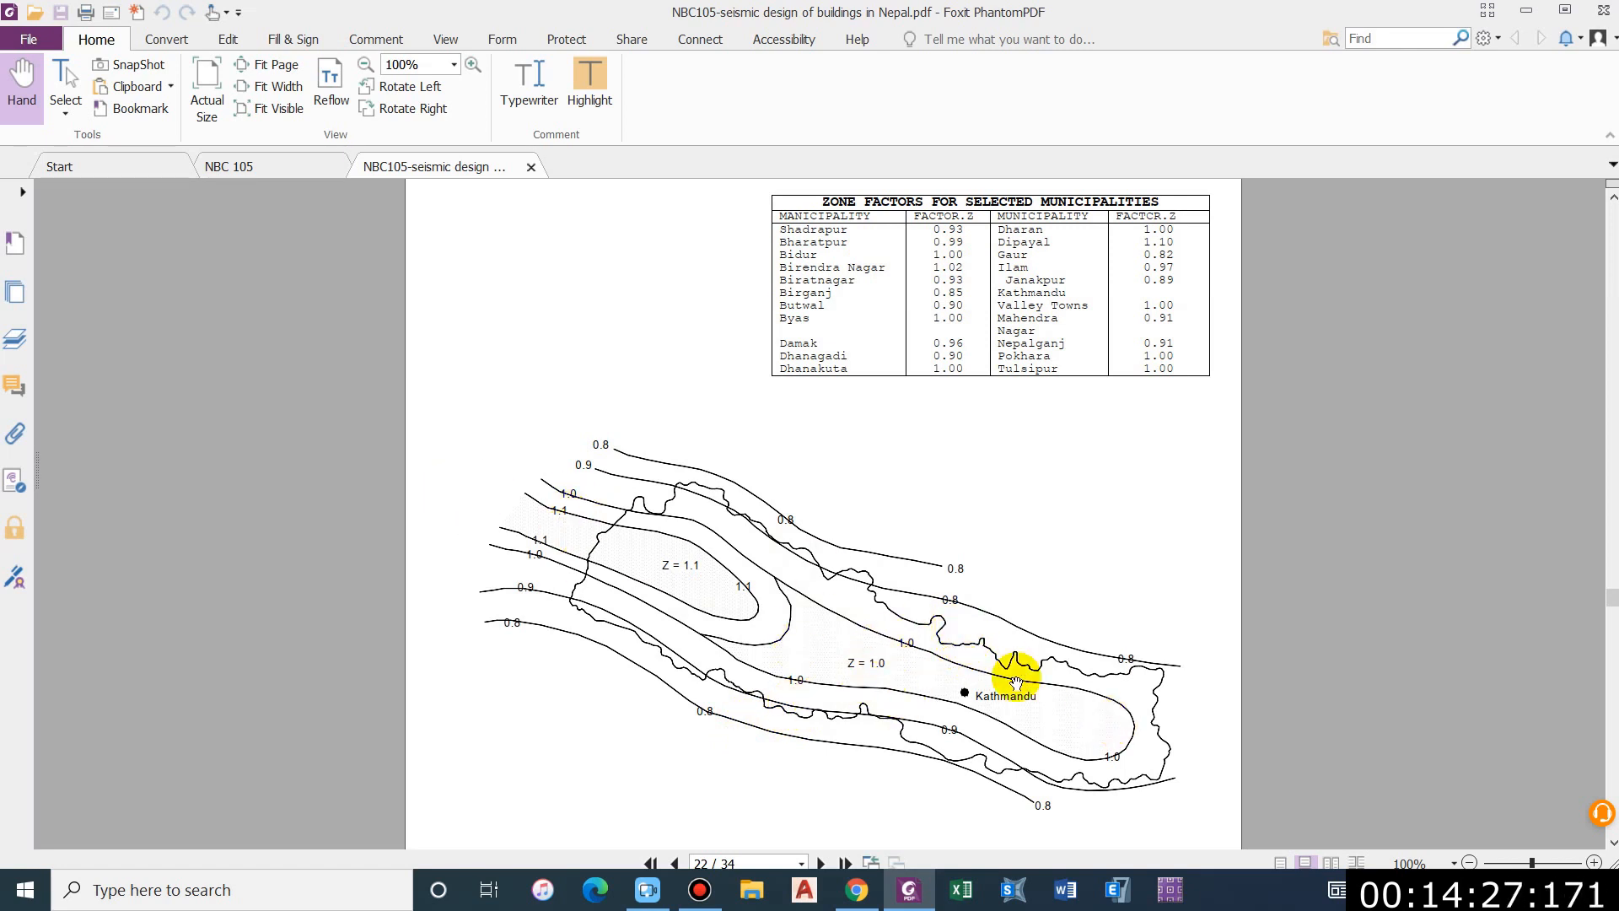
{"action": "left_click", "coordinate": [321, 172]}
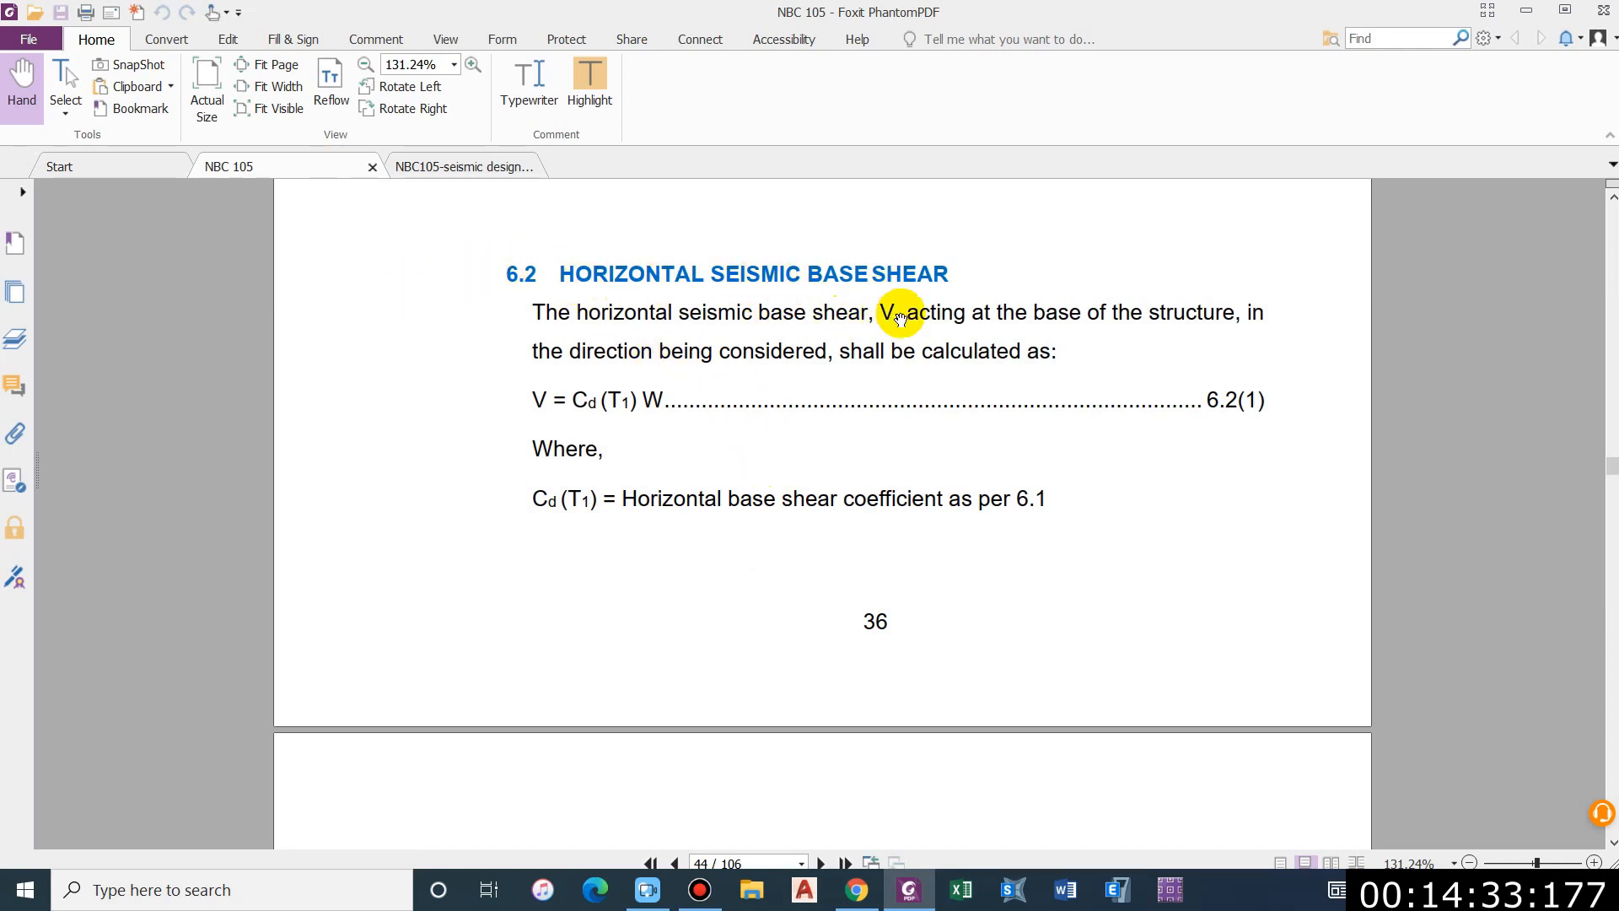
{"action": "left_click", "coordinate": [499, 166]}
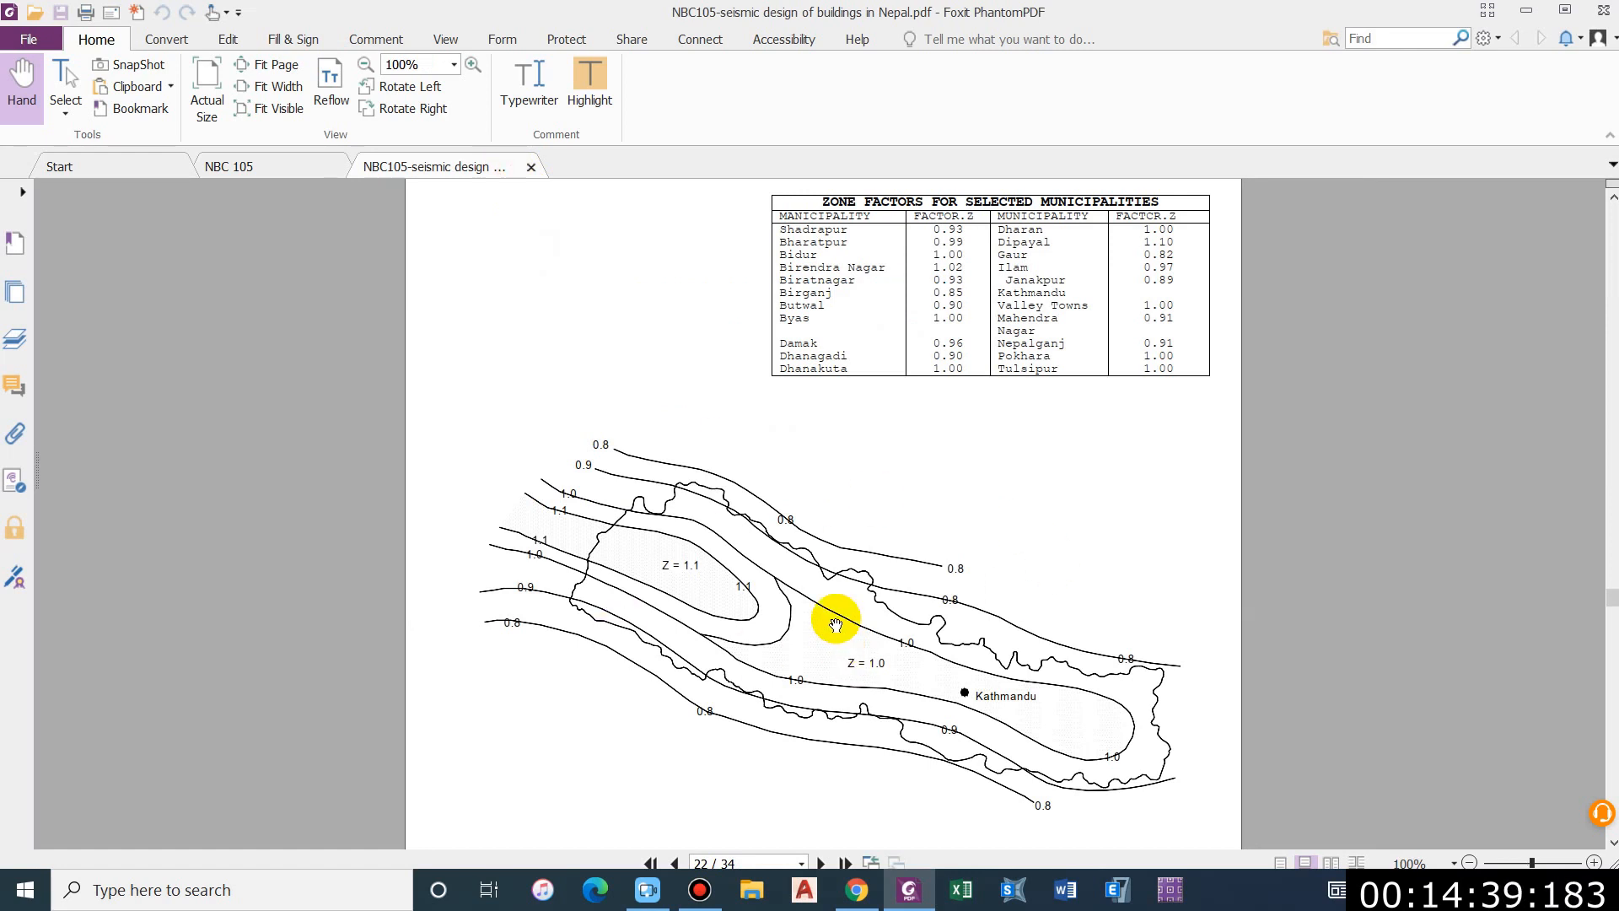
Step: Open Calculator, and examine the basic seismic coefficient graph for the three subsoil types in the older NBC 105 document
{"action": "key", "text": "XF86Calculator"}
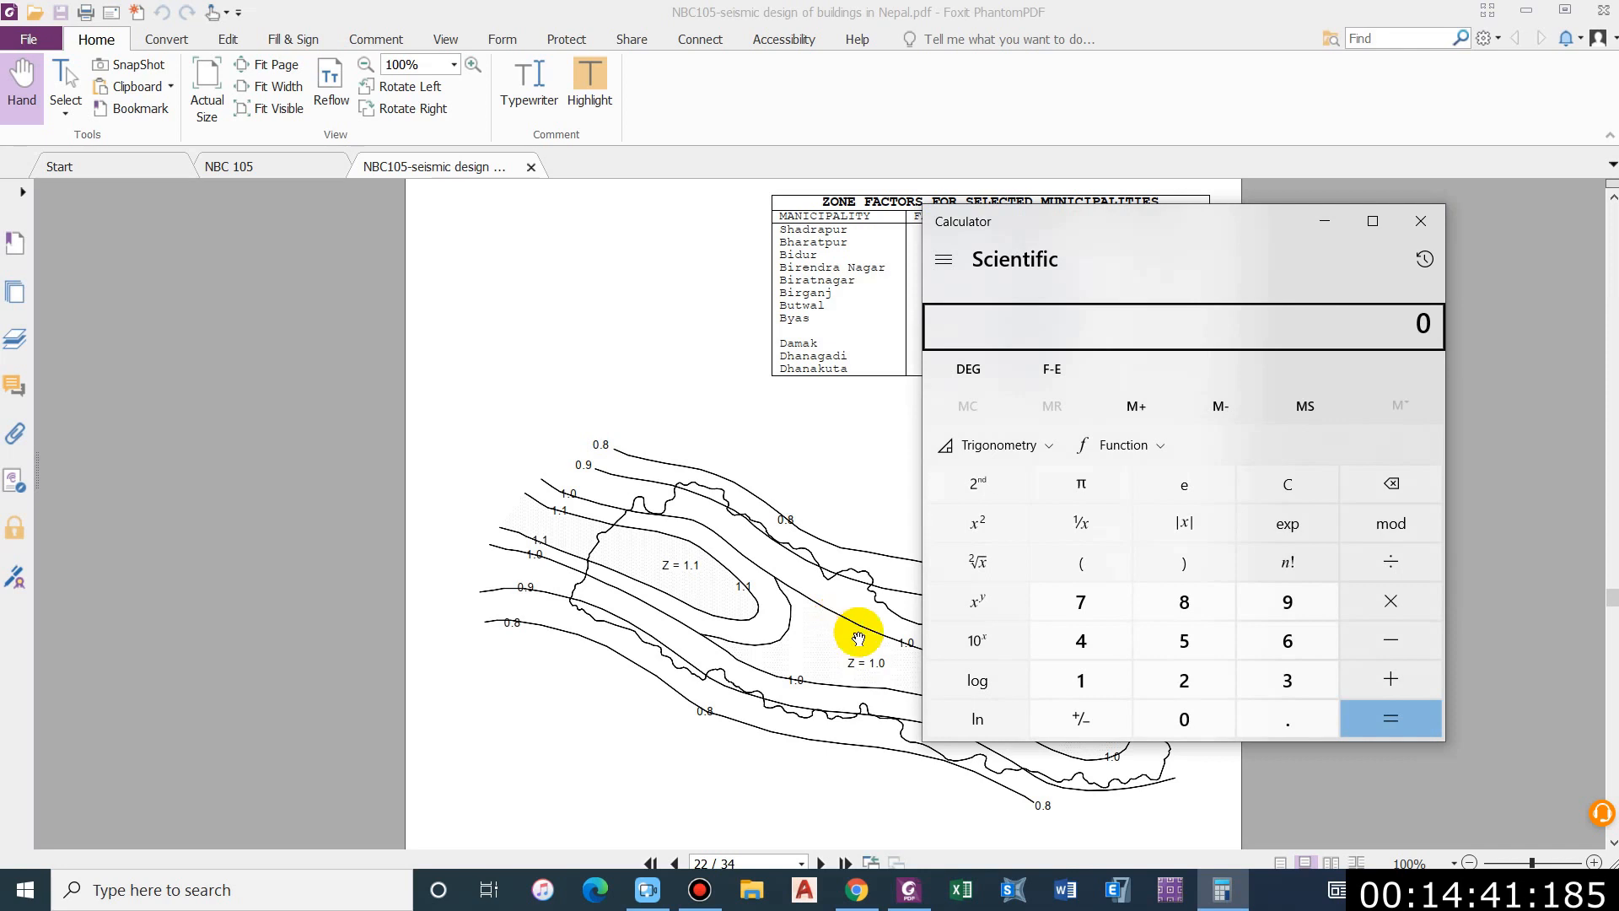
{"action": "left_click", "coordinate": [727, 510]}
{"action": "scroll", "coordinate": [727, 509], "scroll_direction": "up", "scroll_amount": 10}
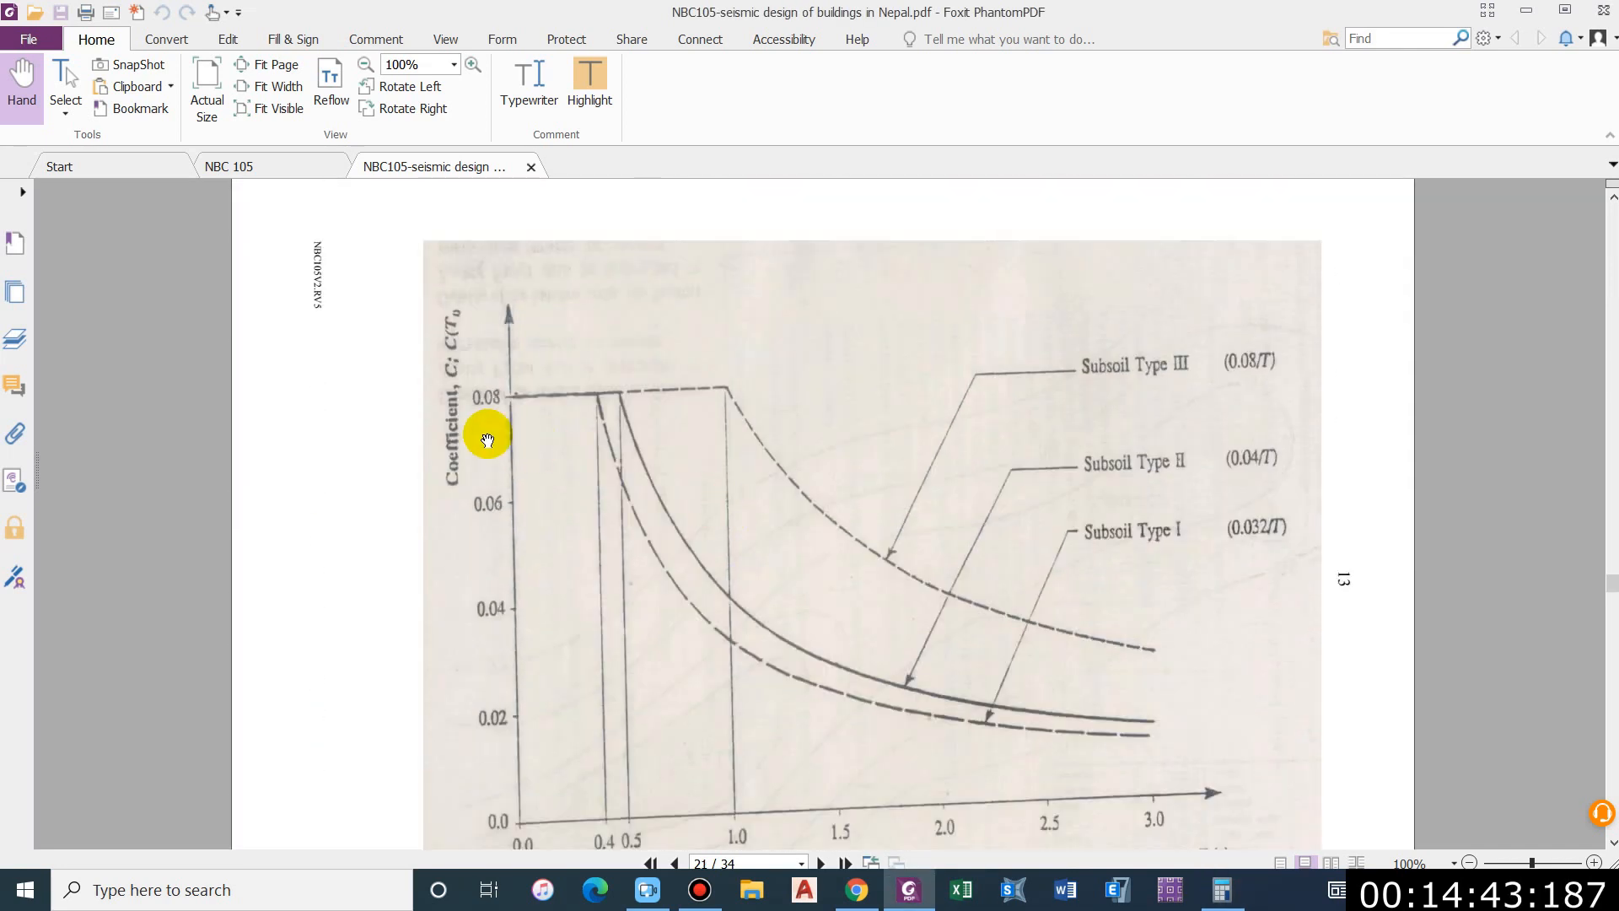
{"action": "scroll", "coordinate": [480, 409], "scroll_direction": "down", "scroll_amount": 1}
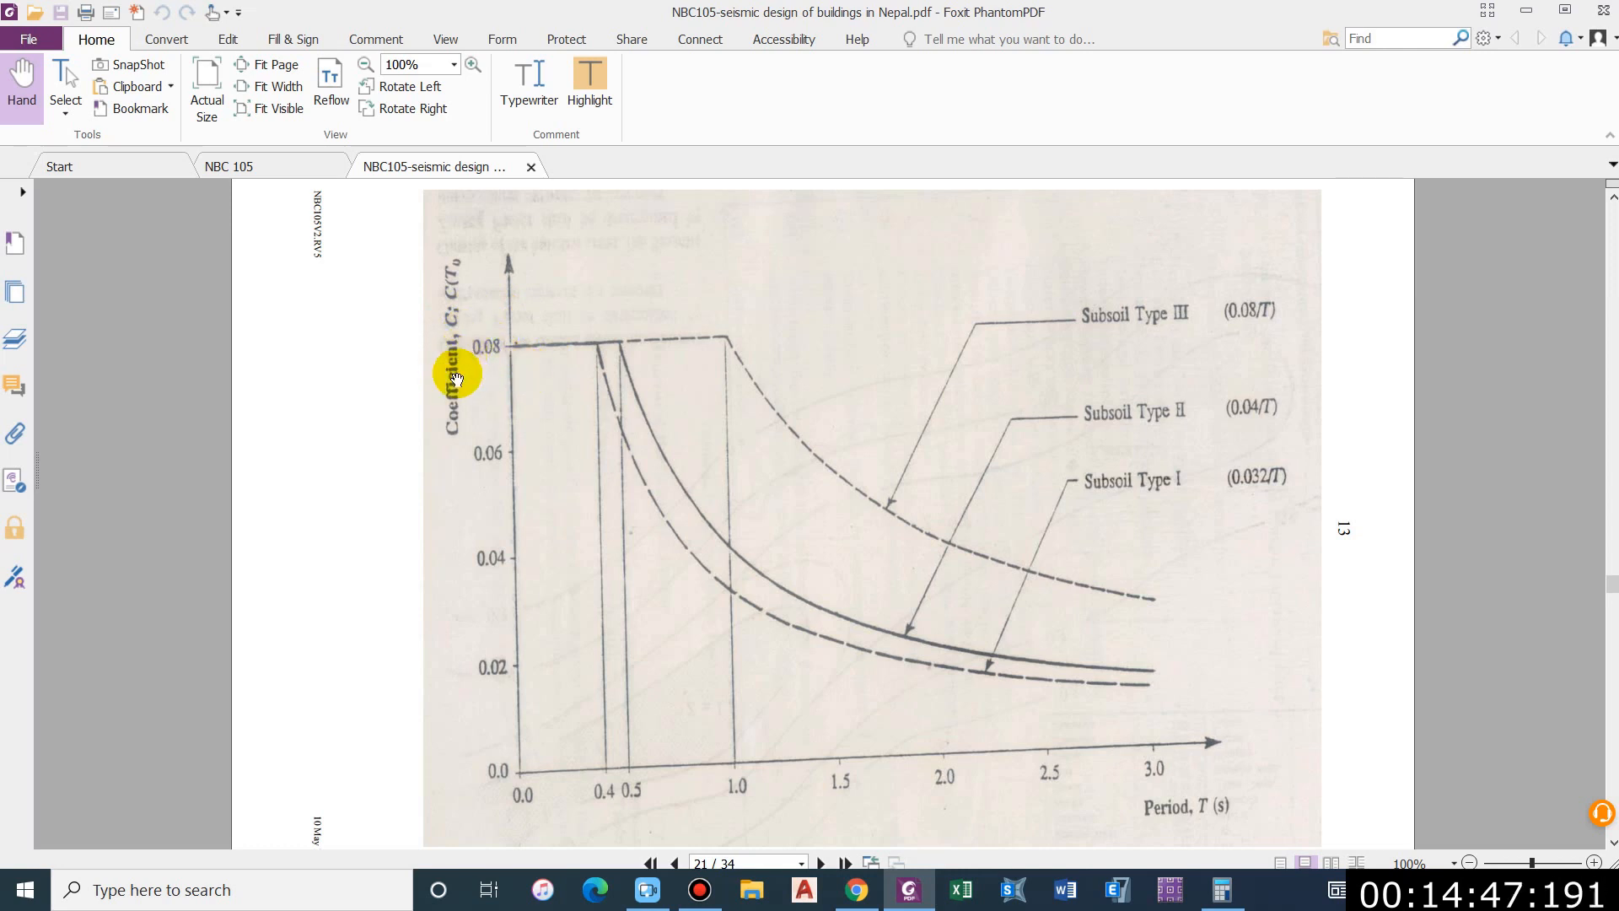
Step: Calculate the horizontal seismic coefficient in Calculator as 0.08 × 1 × 1.5 × 1, consulting the zoning map, and close Calculator
{"action": "key", "text": "alt+Tab"}
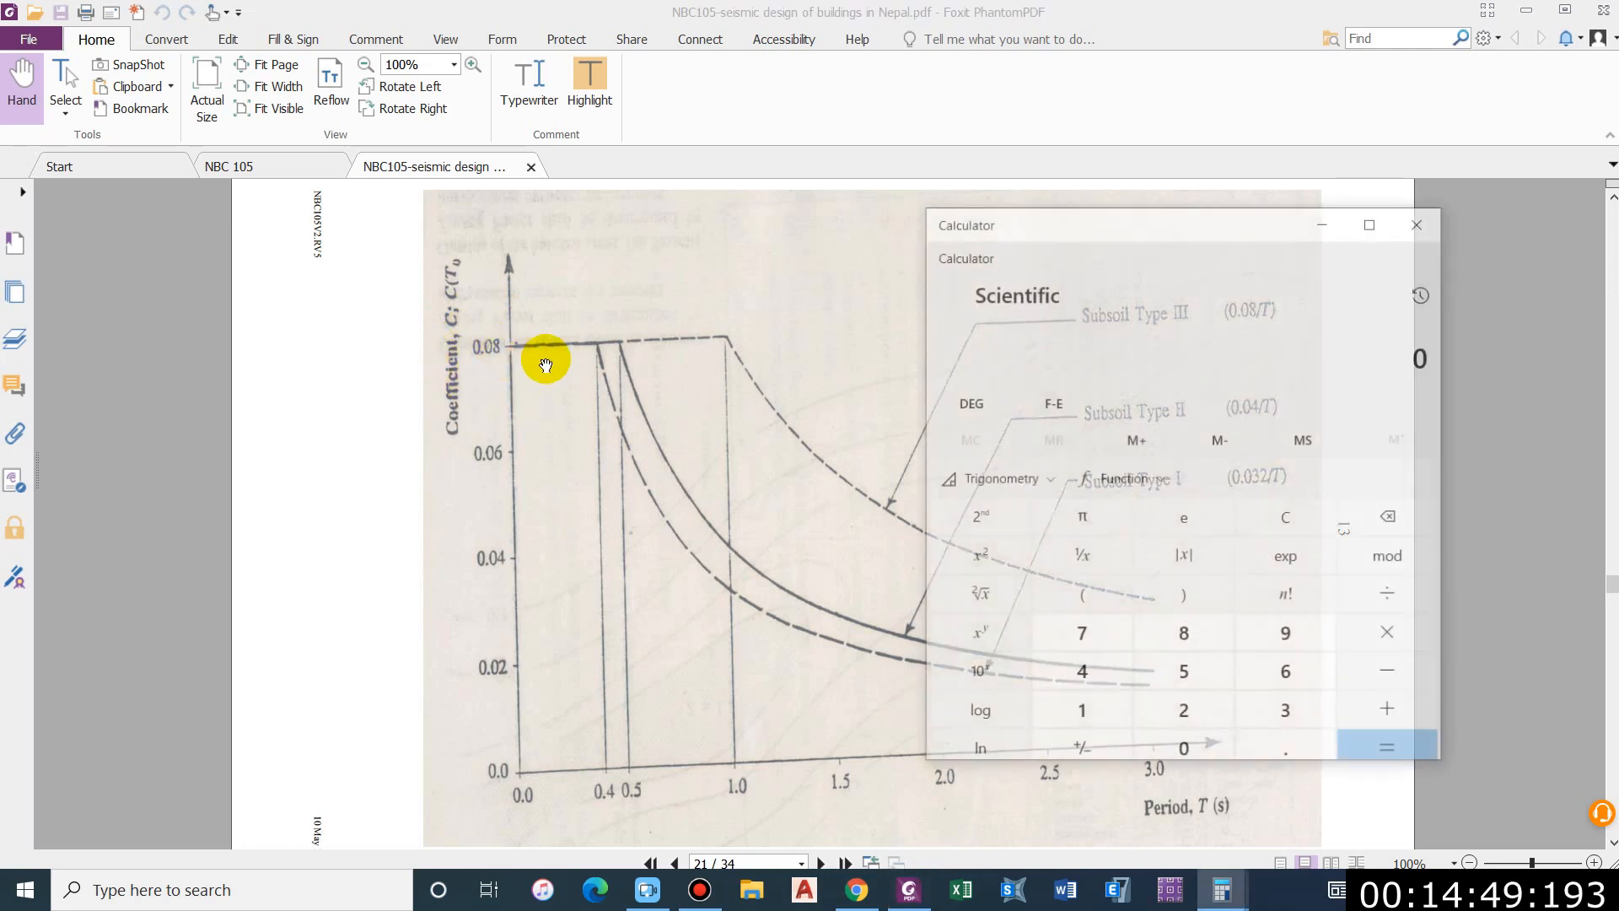
{"action": "type", "text": ".0"}
{"action": "type", "text": "8*"}
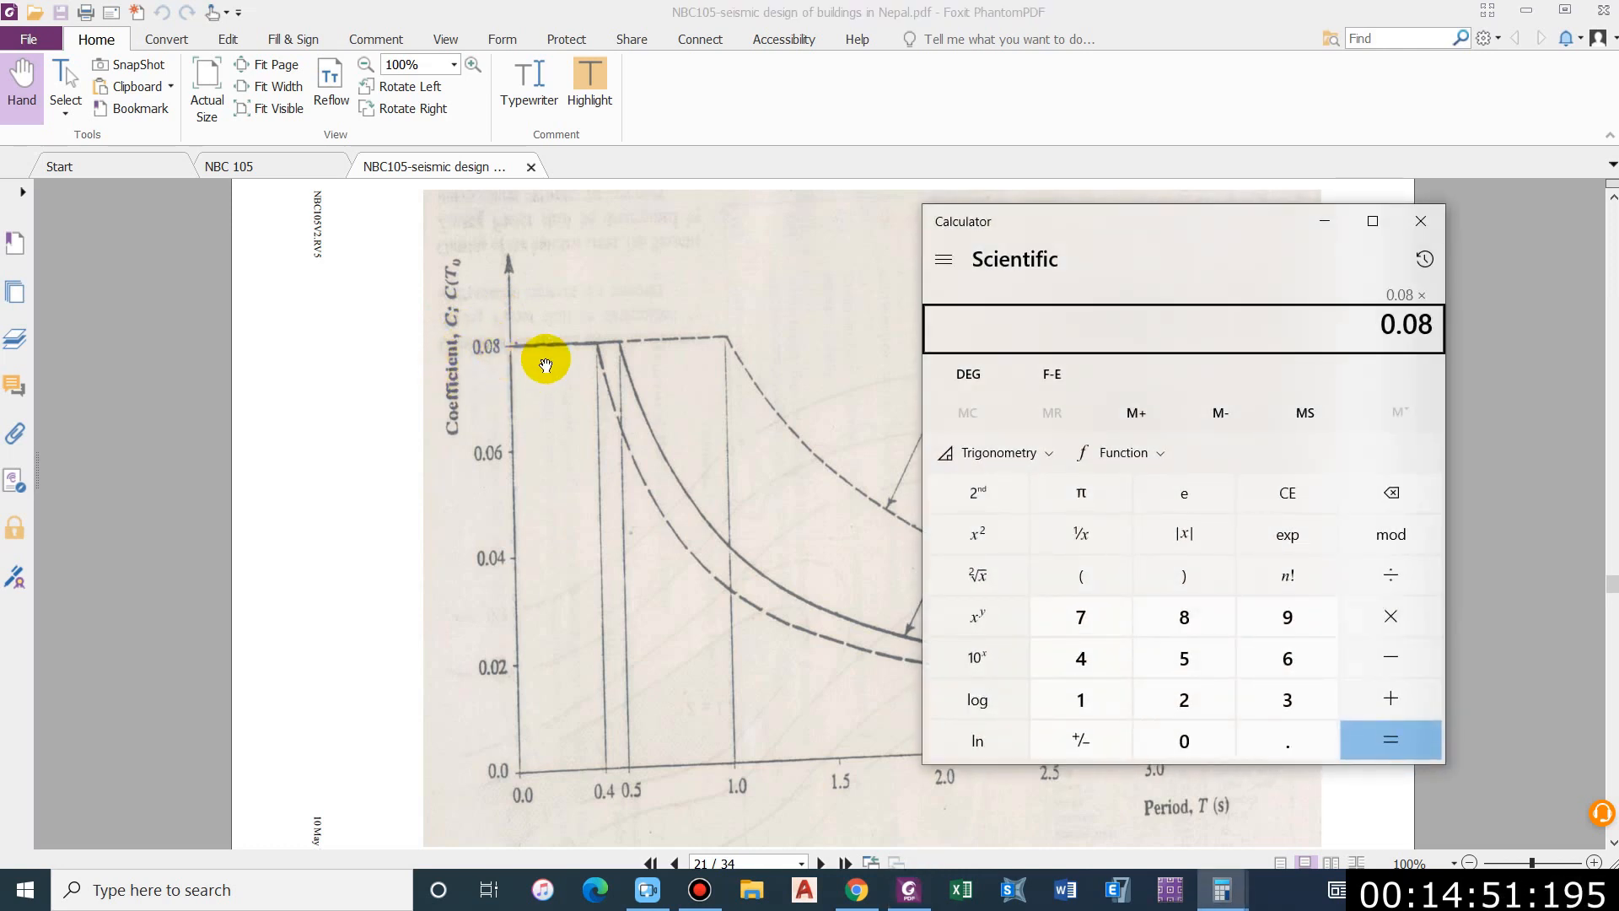
{"action": "scroll", "coordinate": [553, 473], "scroll_direction": "down", "scroll_amount": 10}
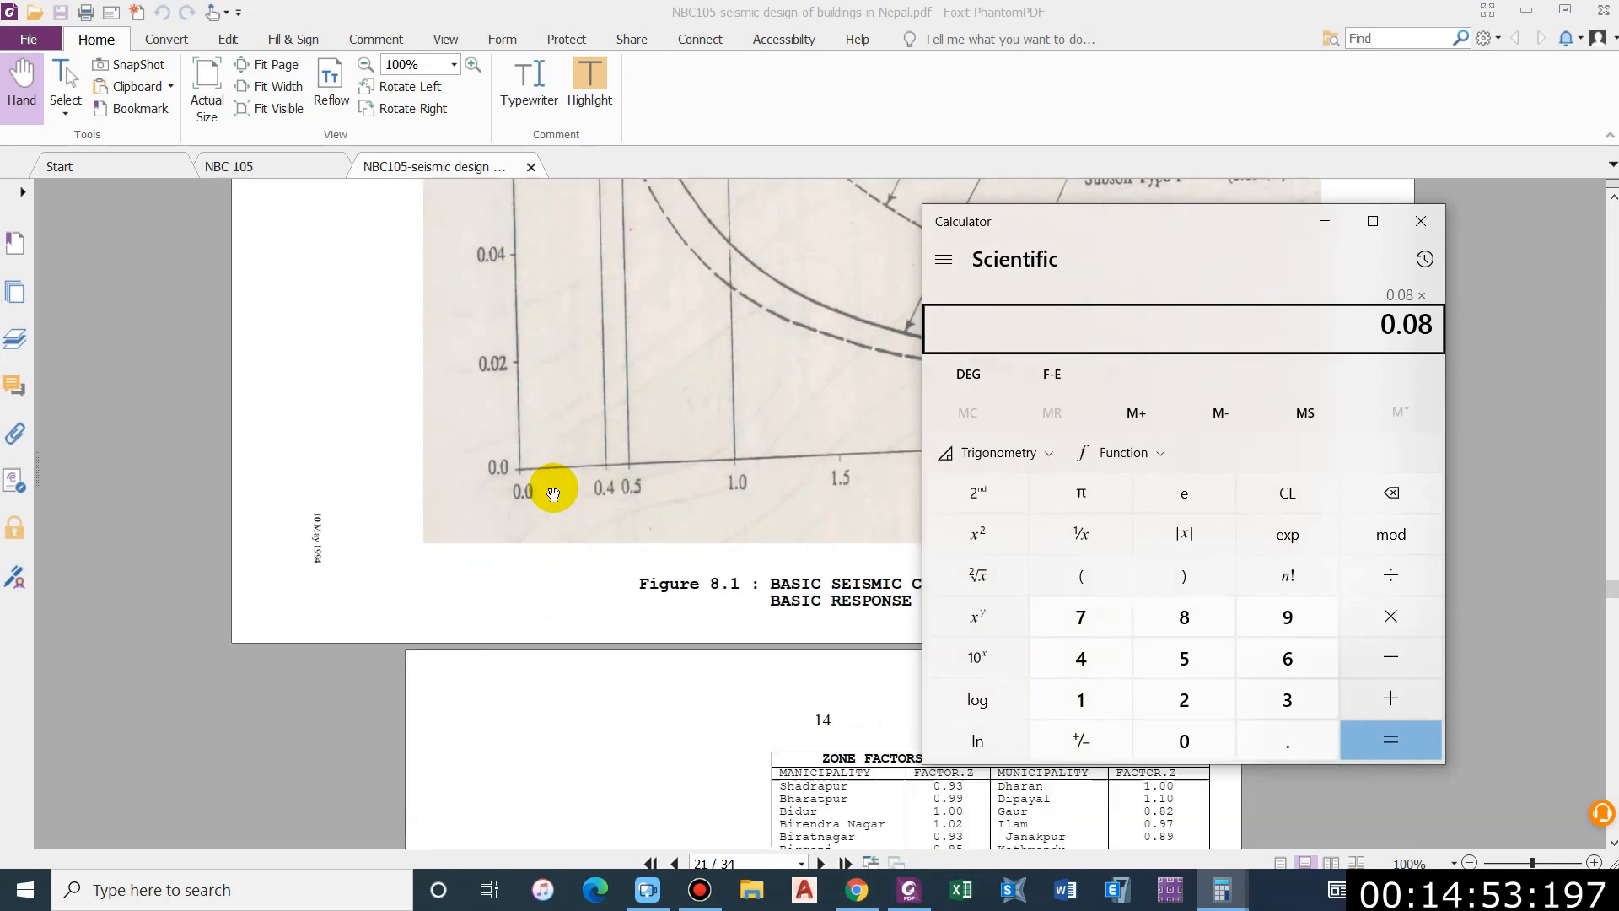
{"action": "left_click_drag", "start_coordinate": [1101, 225], "coordinate": [206, 216]}
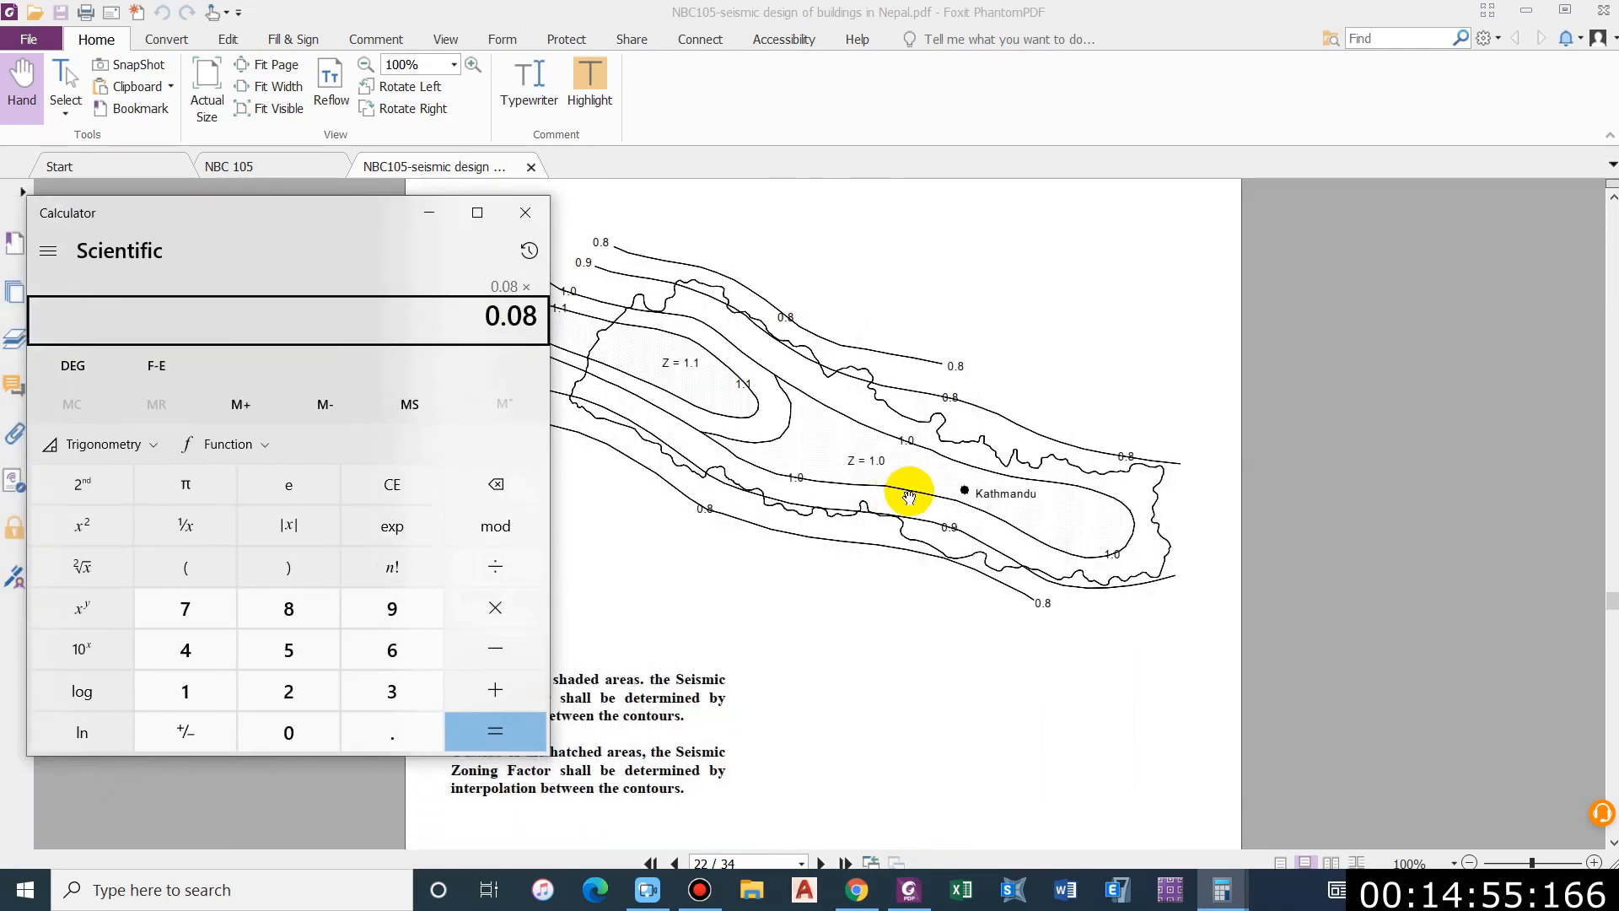
{"action": "type", "text": "1"}
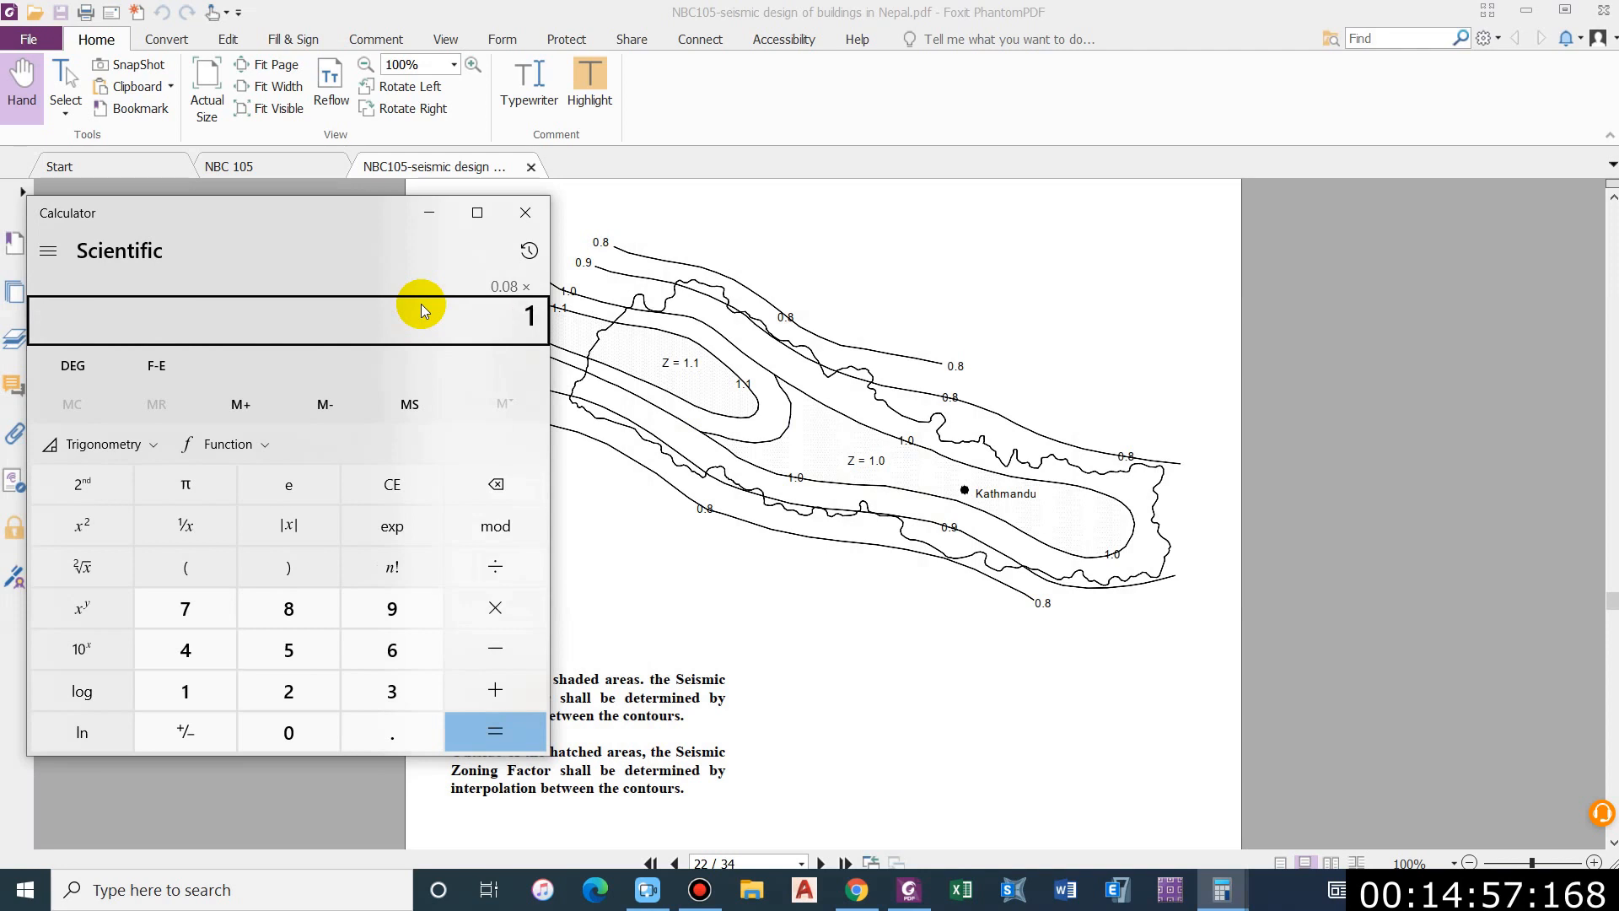
{"action": "type", "text": "*1.5"}
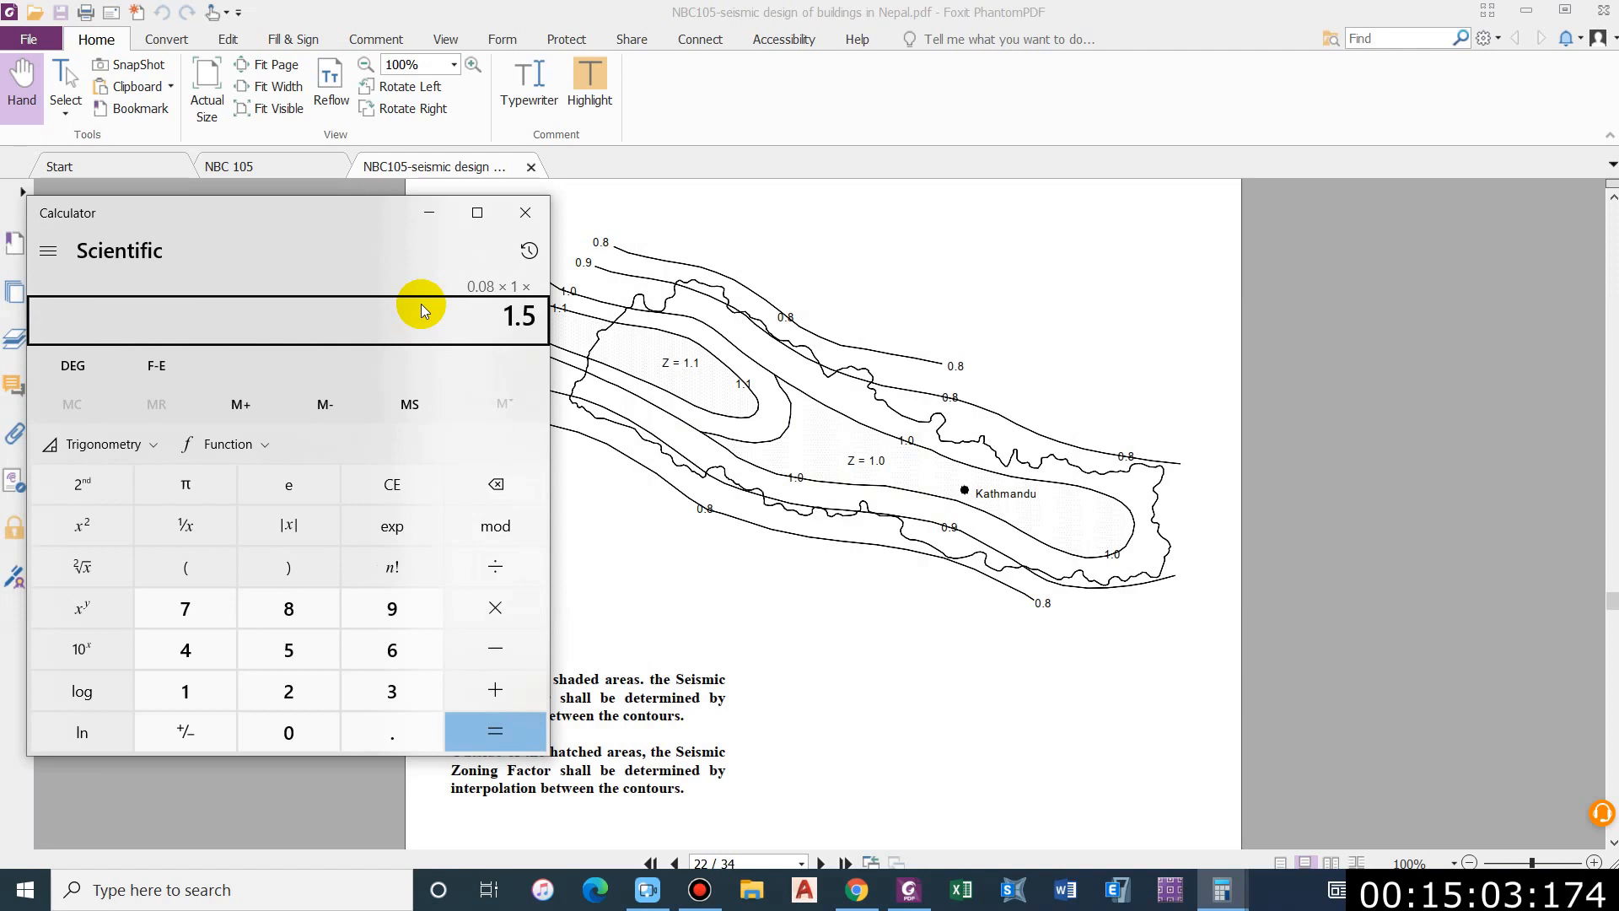
{"action": "type", "text": "*1"}
{"action": "key", "text": "Return"}
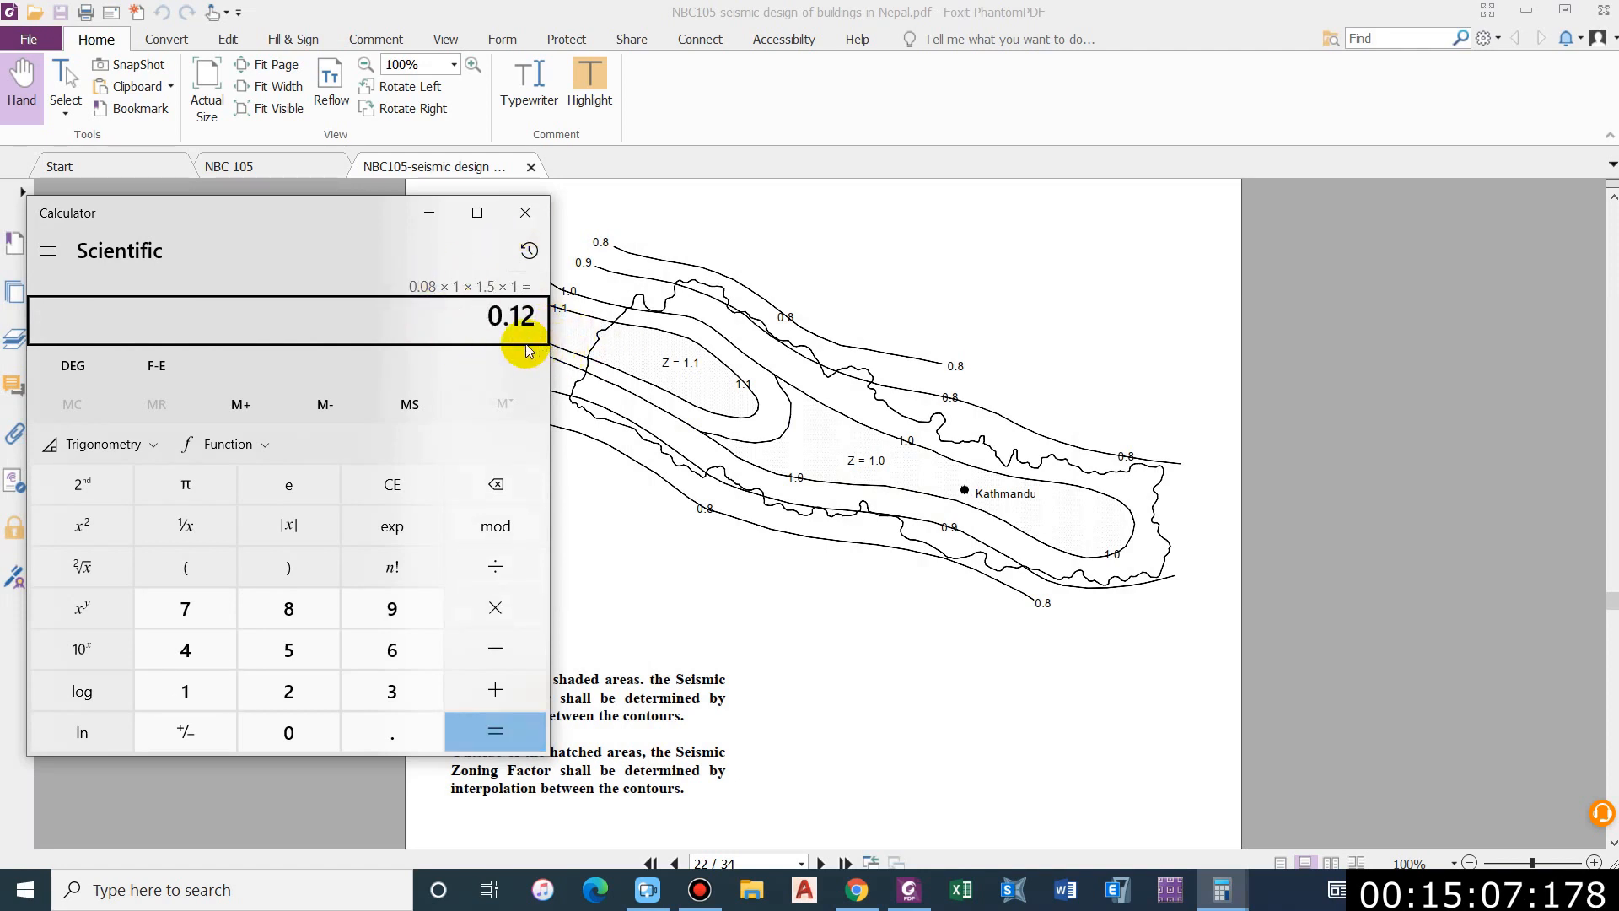
{"action": "left_click", "coordinate": [526, 218]}
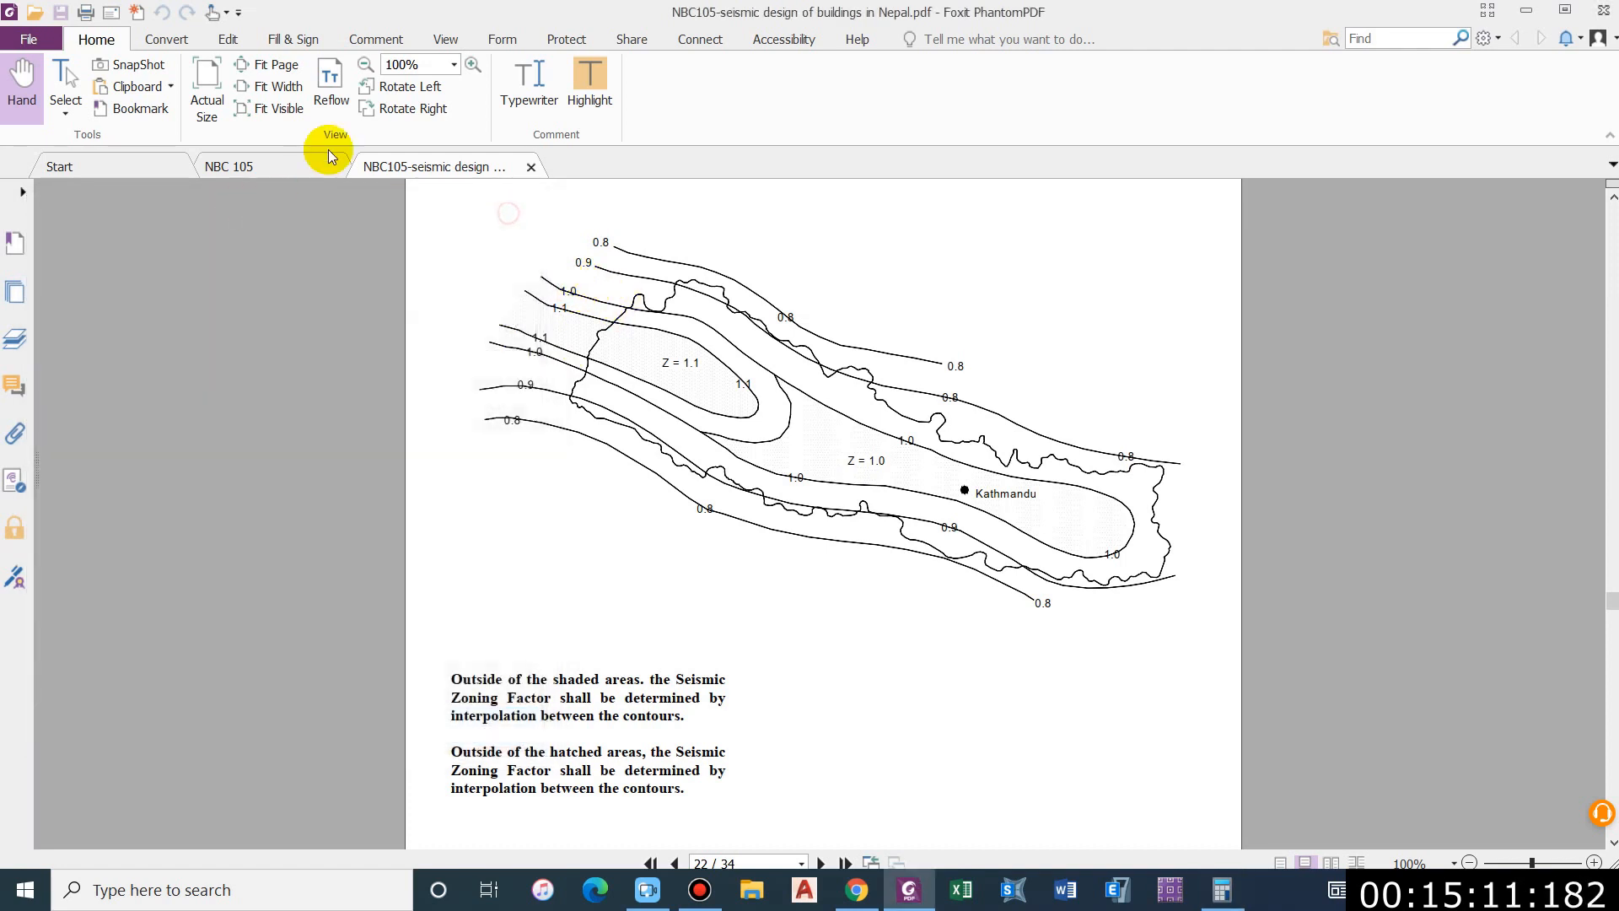
Step: Switch to the newer NBC 105 document and examine the base shear equation in clause 6.2 and its reference to clause 6.1
{"action": "left_click", "coordinate": [302, 169]}
{"action": "scroll", "coordinate": [699, 373], "scroll_direction": "up", "scroll_amount": 2}
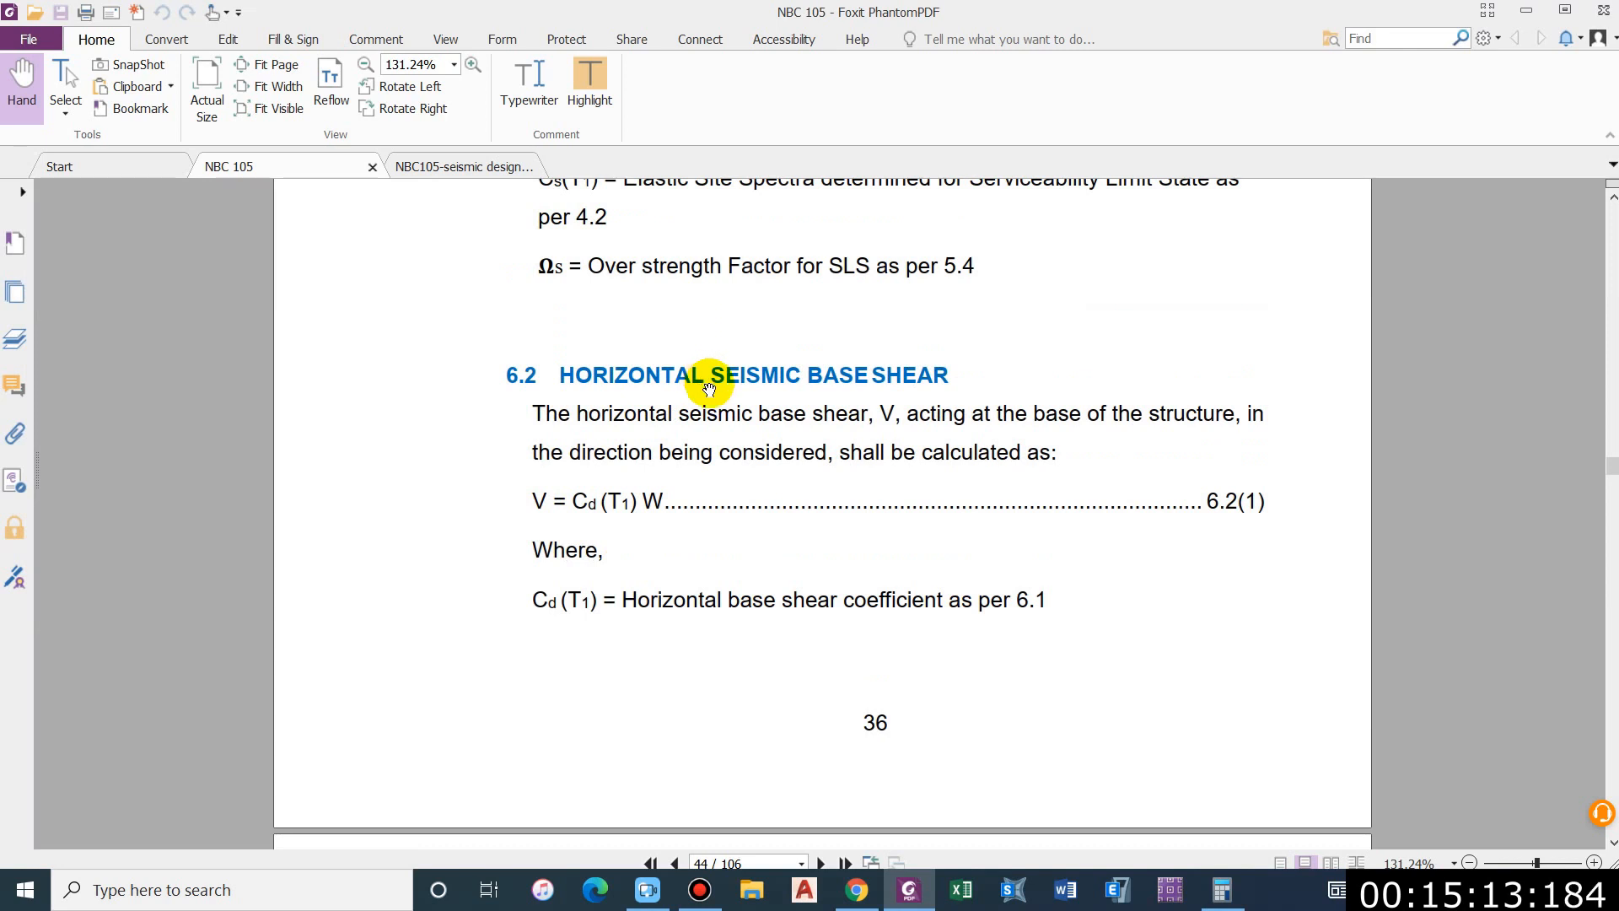
{"action": "scroll", "coordinate": [759, 365], "scroll_direction": "down", "scroll_amount": 1}
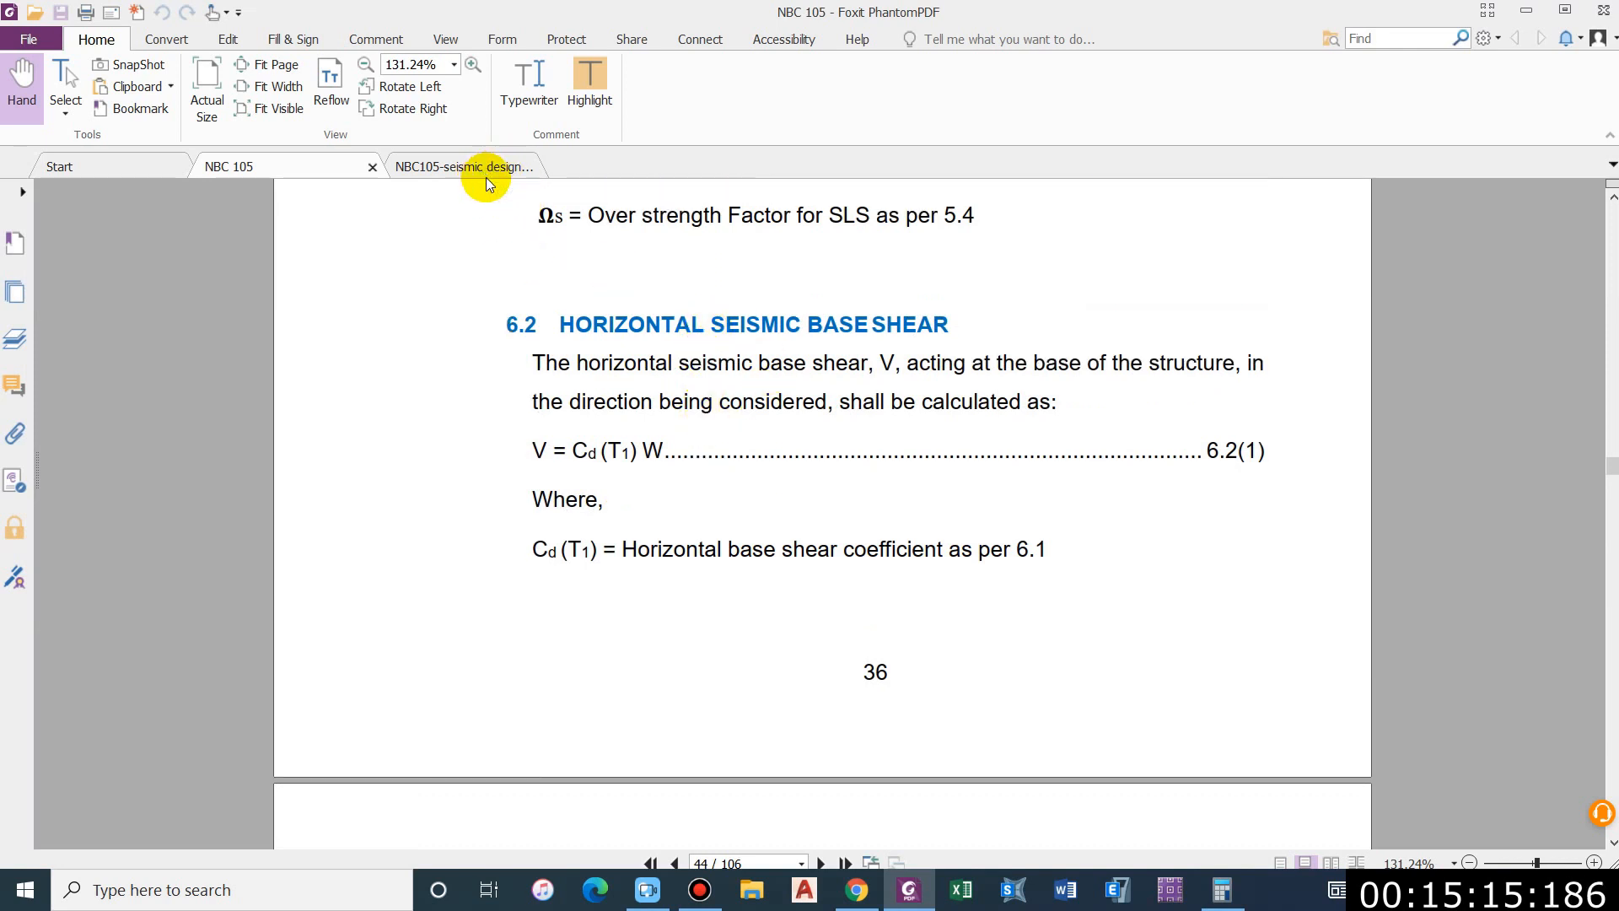
{"action": "scroll", "coordinate": [607, 282], "scroll_direction": "down", "scroll_amount": 1}
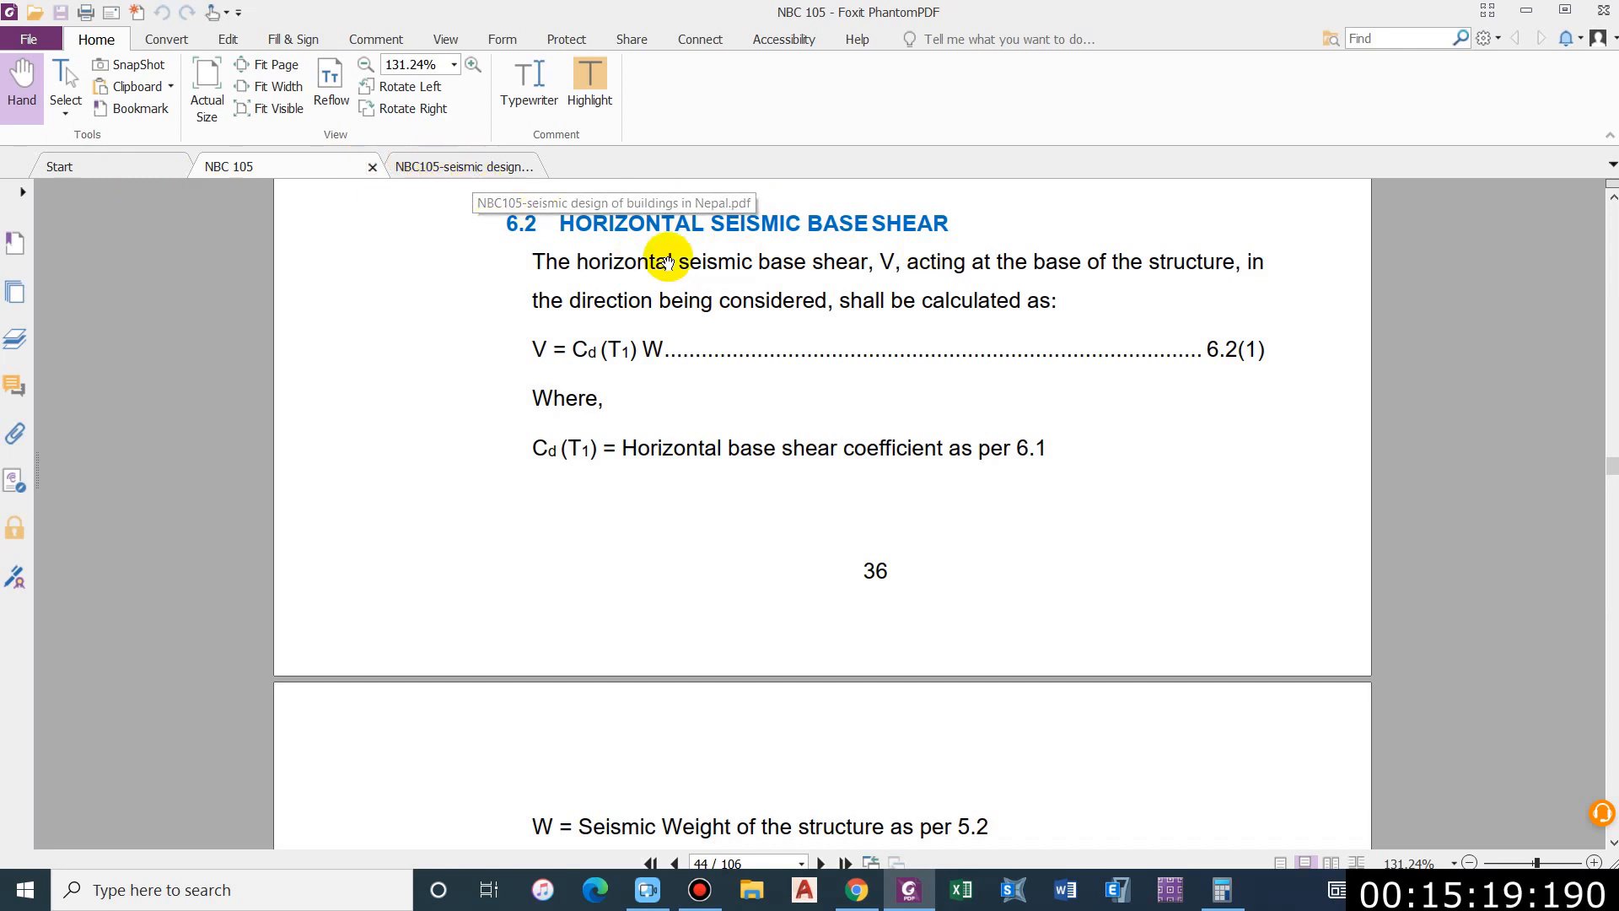
{"action": "scroll", "coordinate": [684, 337], "scroll_direction": "up", "scroll_amount": 1}
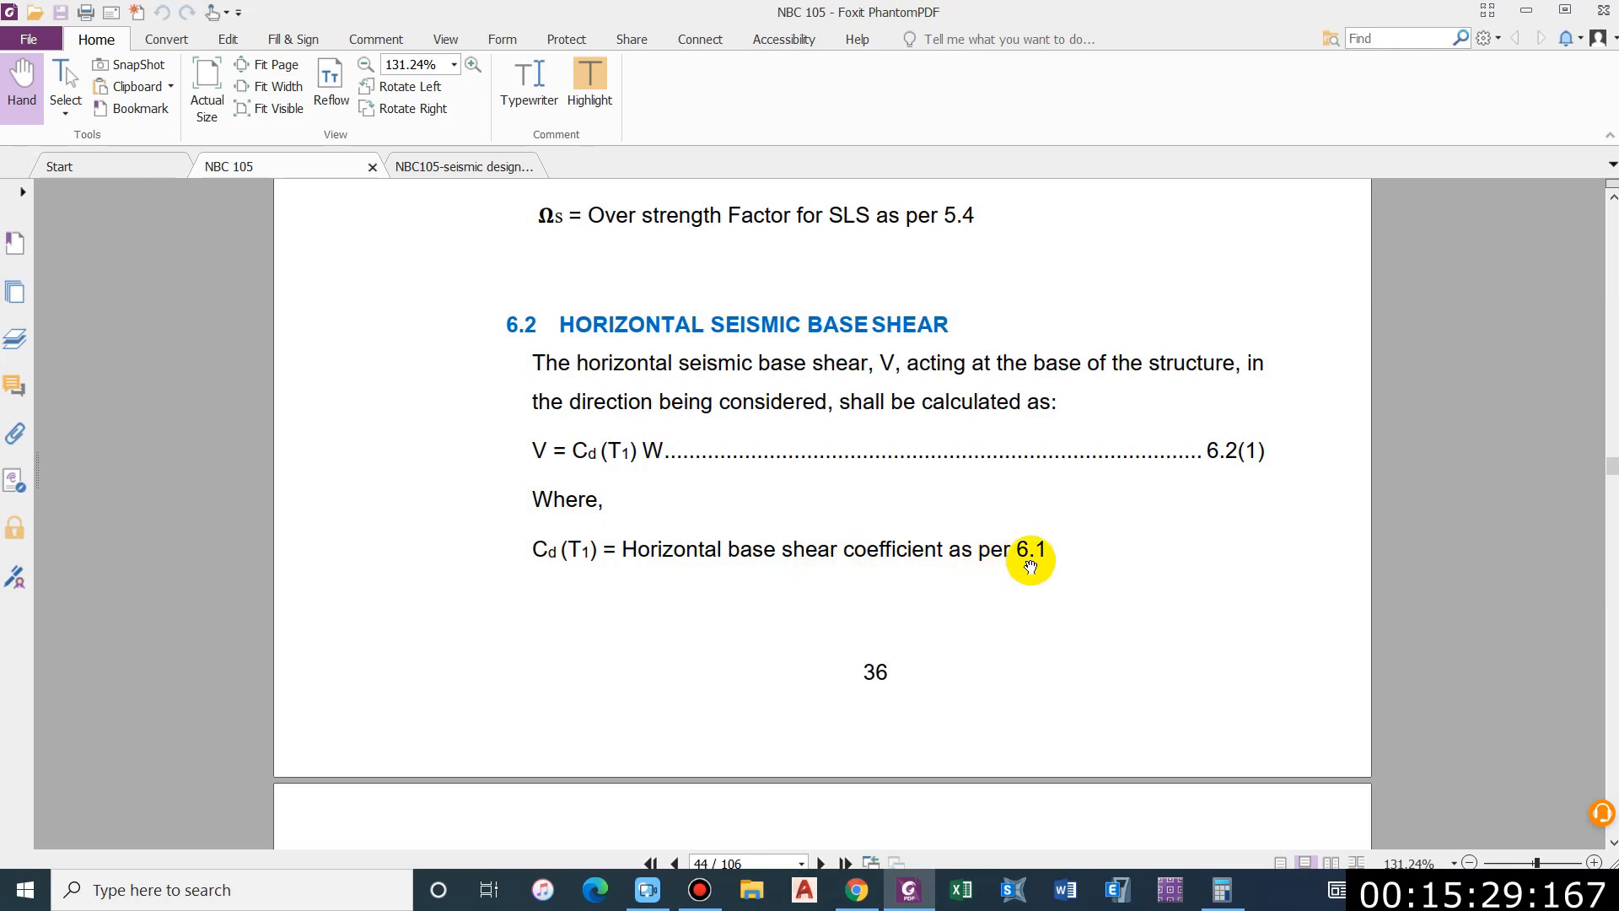
{"action": "scroll", "coordinate": [1010, 570], "scroll_direction": "up", "scroll_amount": 8}
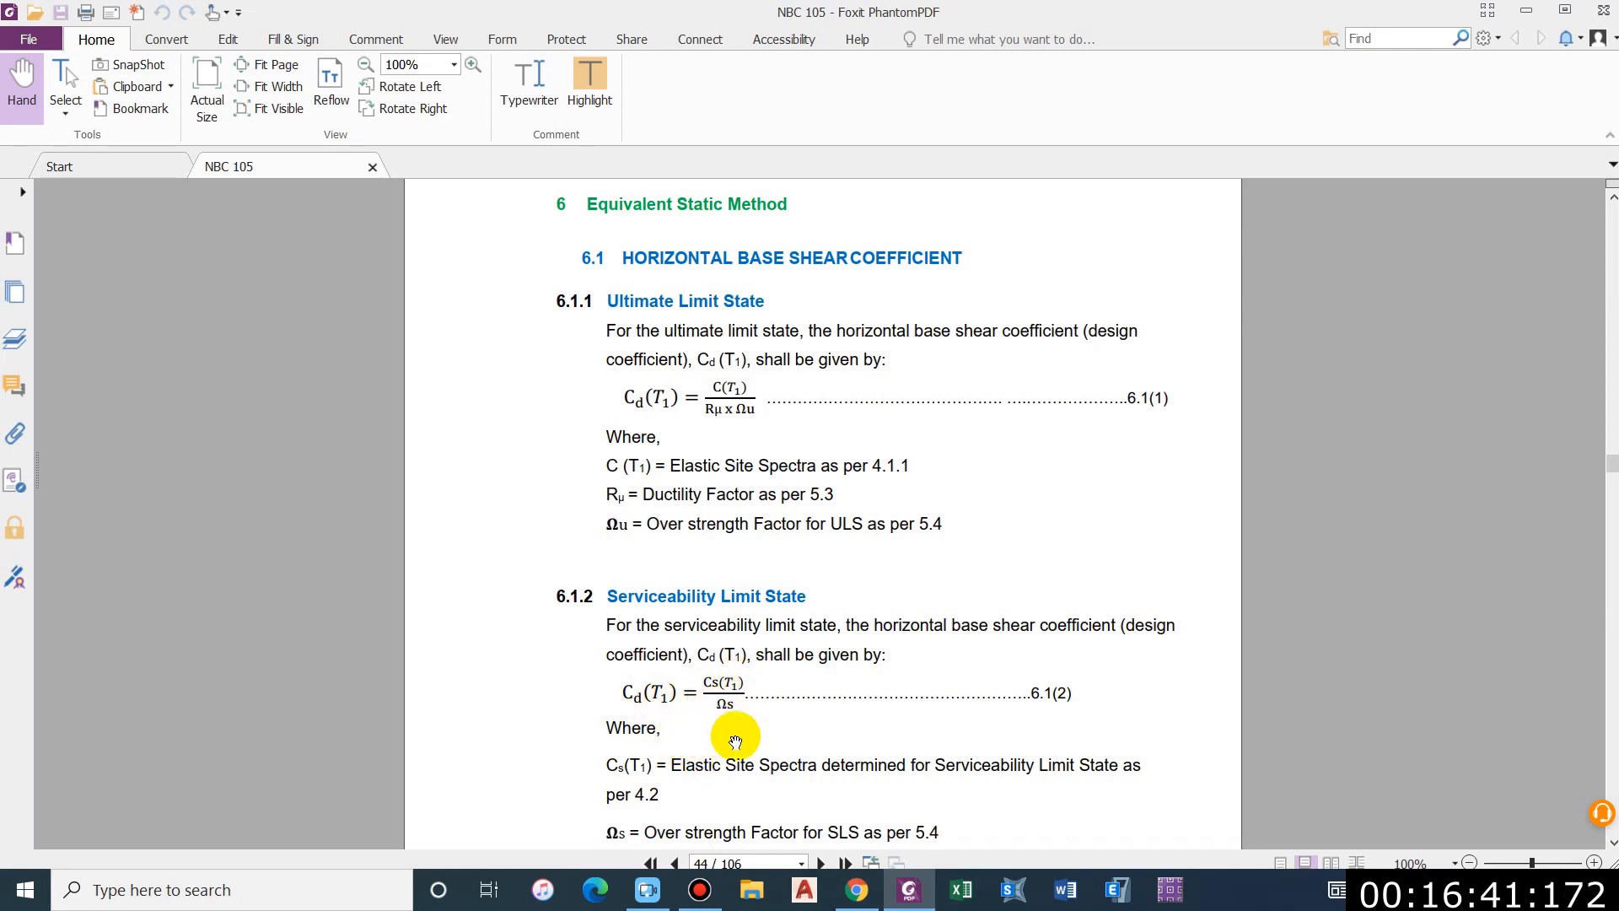
Step: Examine the horizontal base shear coefficient formulas and their terms for the ultimate and serviceability limit states in clauses 6.1.1 and 6.1.2
{"action": "scroll", "coordinate": [742, 733], "scroll_direction": "down", "scroll_amount": 1}
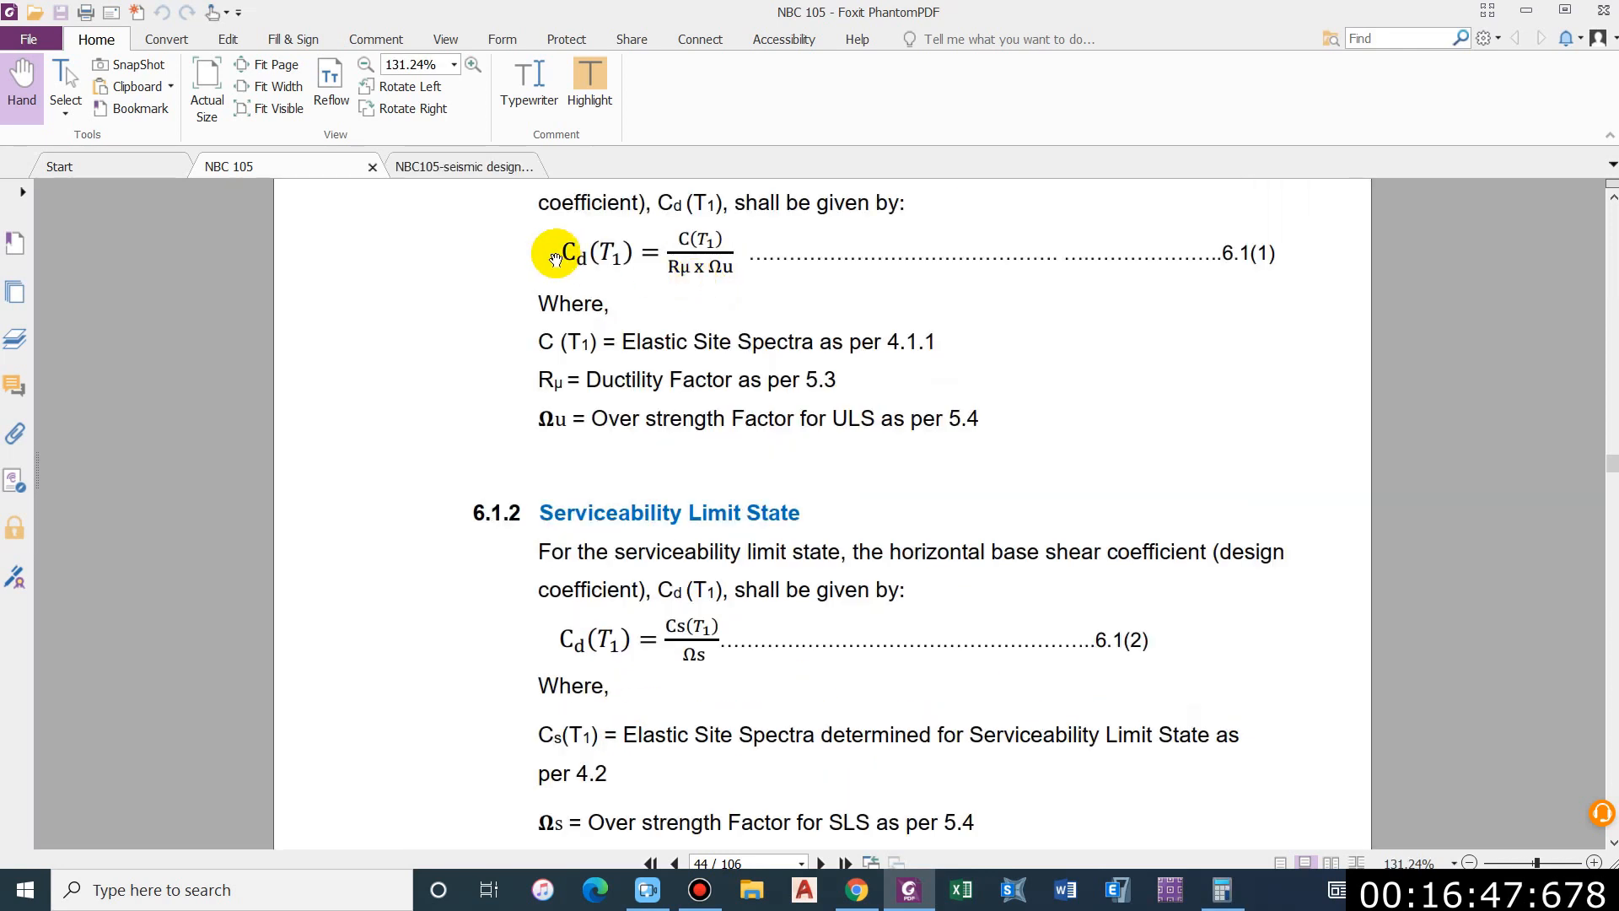
{"action": "scroll", "coordinate": [555, 259], "scroll_direction": "up", "scroll_amount": 1}
{"action": "scroll", "coordinate": [622, 261], "scroll_direction": "down", "scroll_amount": 2}
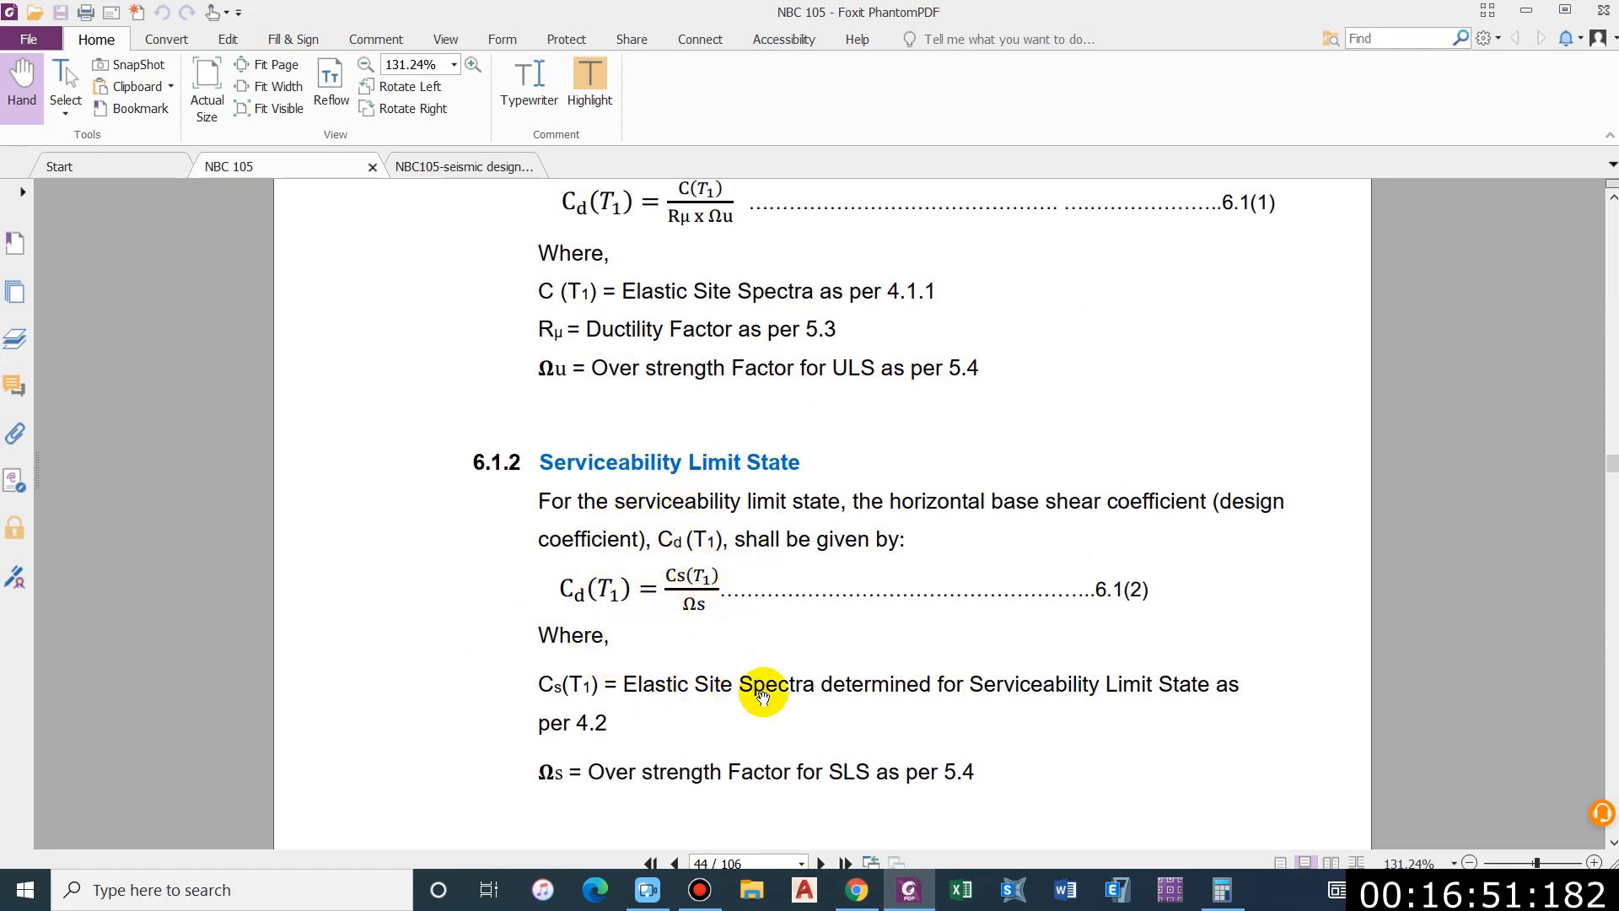
{"action": "scroll", "coordinate": [686, 604], "scroll_direction": "up", "scroll_amount": 1}
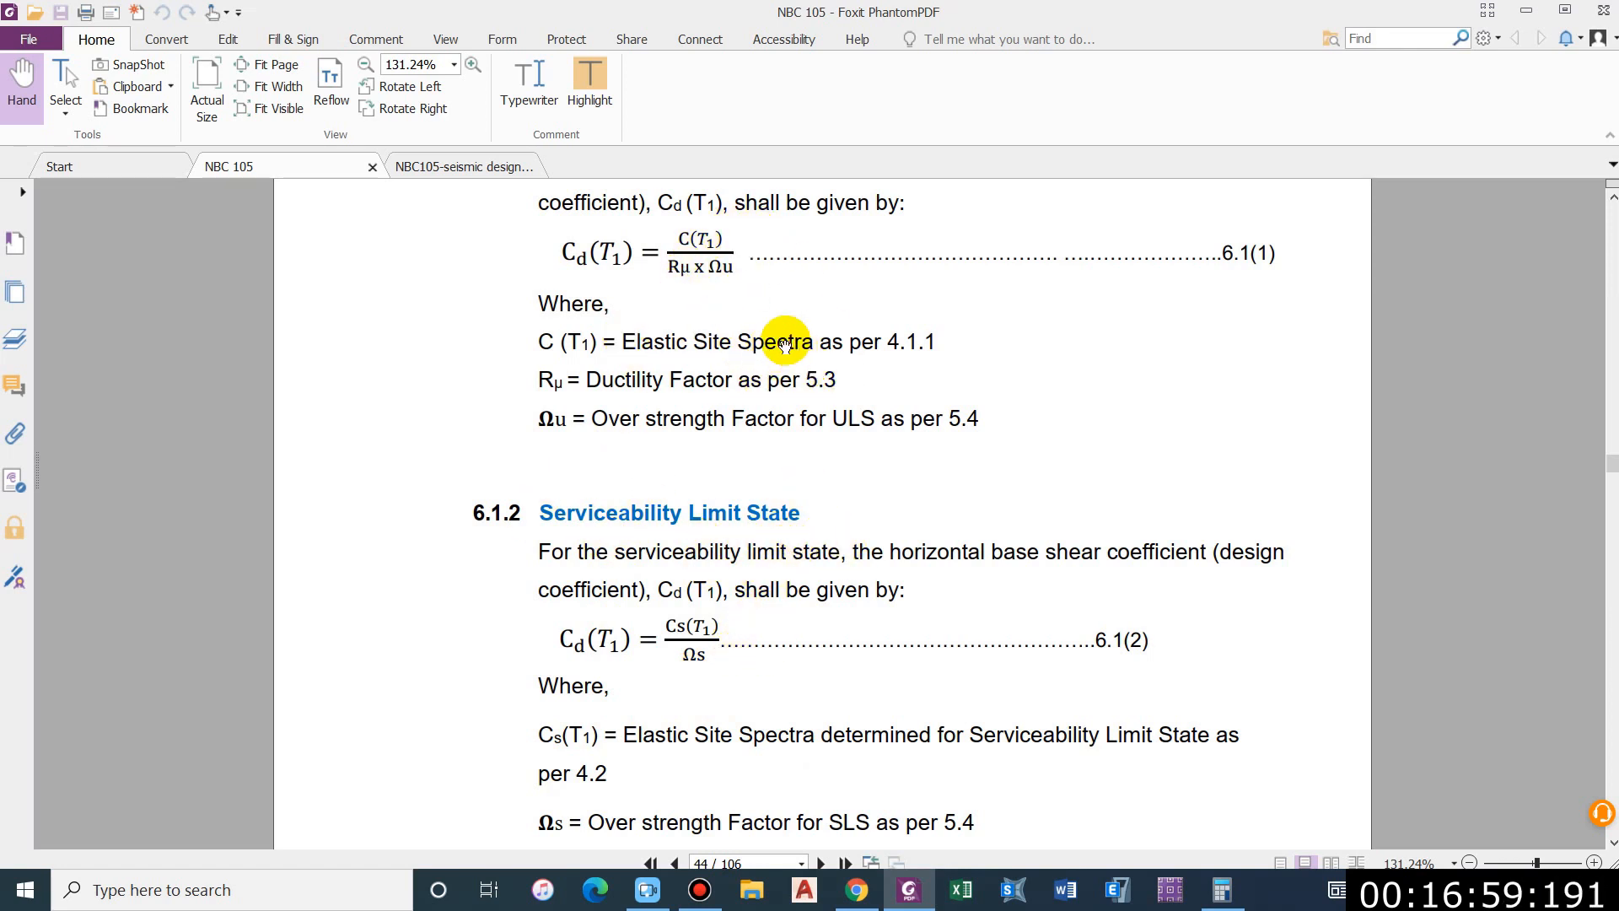
{"action": "scroll", "coordinate": [786, 339], "scroll_direction": "up", "scroll_amount": 1}
{"action": "scroll", "coordinate": [751, 498], "scroll_direction": "down", "scroll_amount": 1}
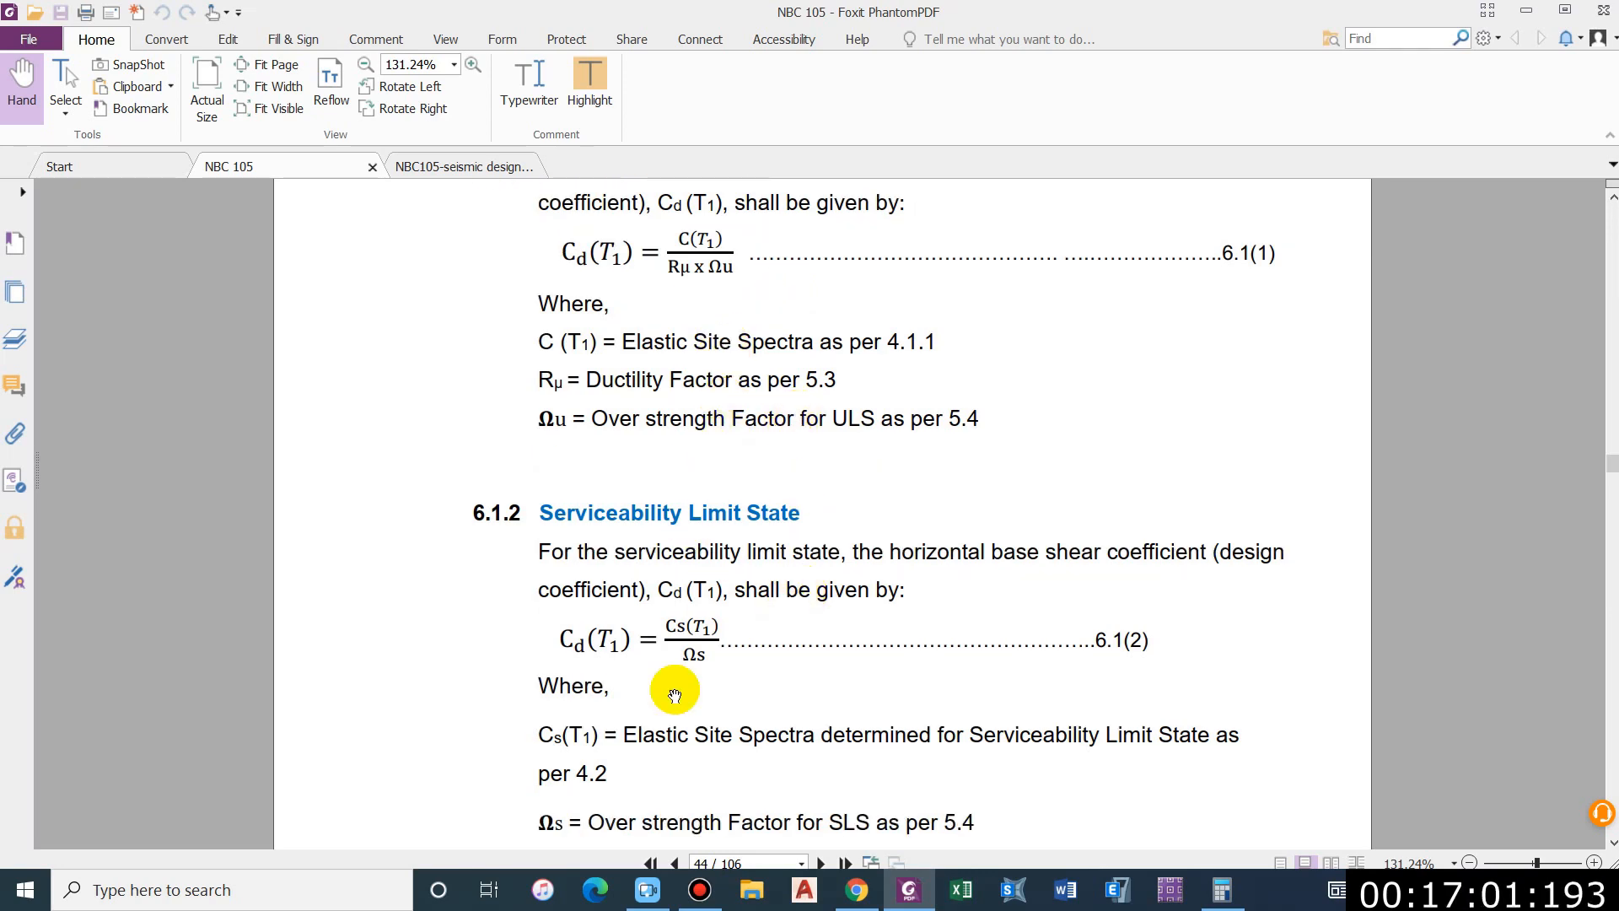
{"action": "scroll", "coordinate": [713, 623], "scroll_direction": "down", "scroll_amount": 1}
{"action": "scroll", "coordinate": [697, 622], "scroll_direction": "up", "scroll_amount": 2}
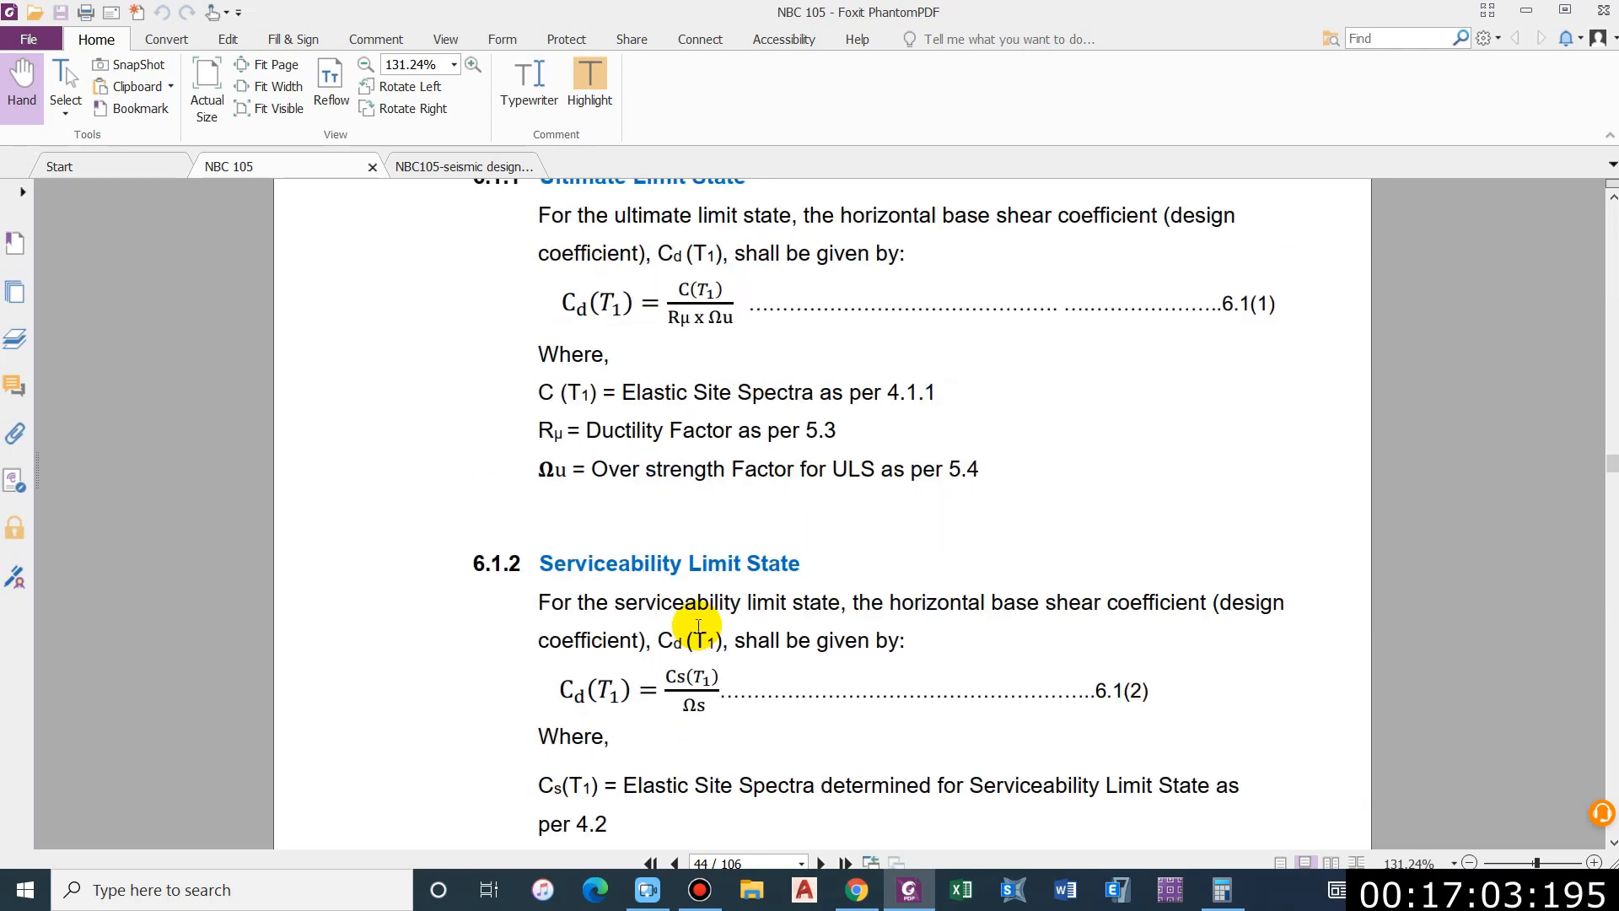
{"action": "scroll", "coordinate": [787, 675], "scroll_direction": "up", "scroll_amount": 3}
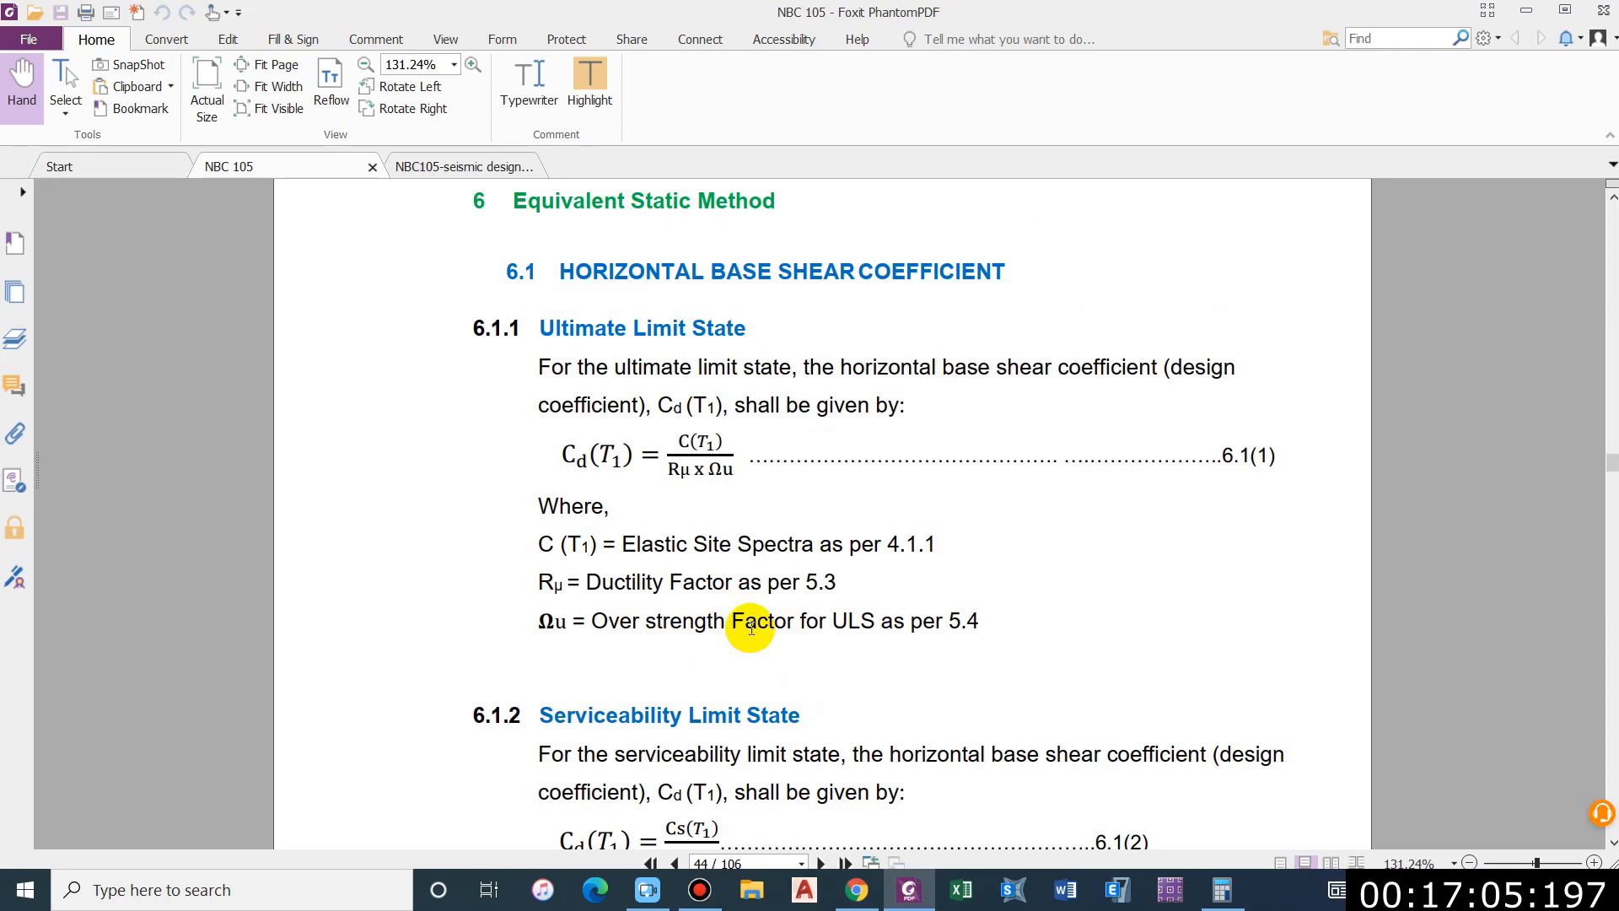
Step: Look up the ductility factor and overstrength factor provisions for both limit states in clauses 5.3 and 5.4
{"action": "scroll", "coordinate": [751, 629], "scroll_direction": "up", "scroll_amount": 15}
{"action": "scroll", "coordinate": [813, 624], "scroll_direction": "up", "scroll_amount": 20}
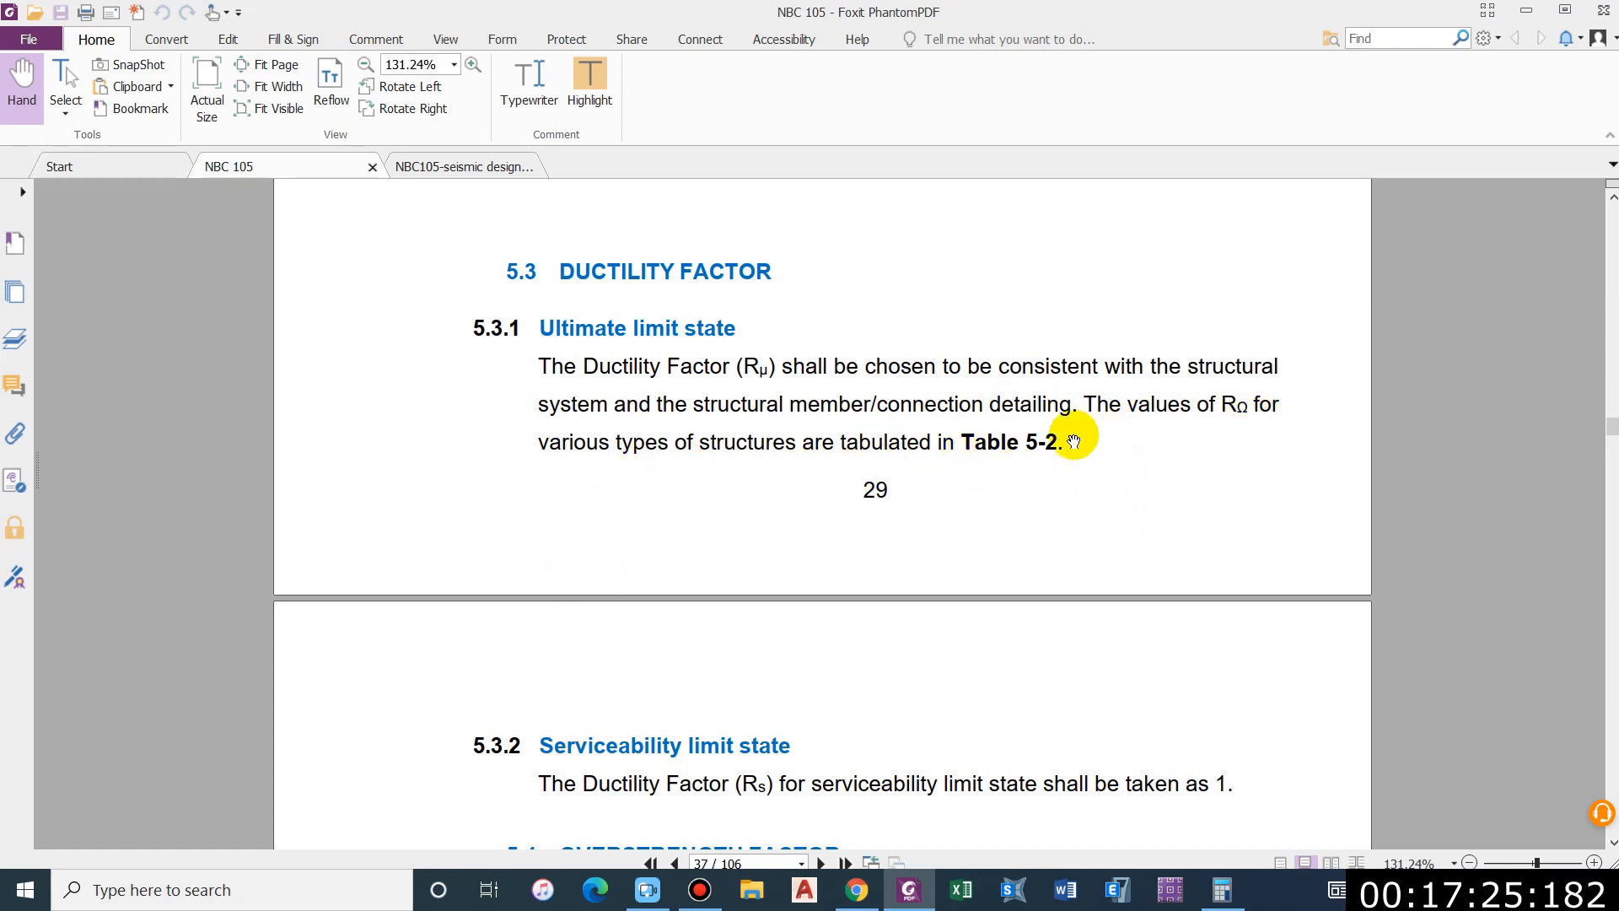
{"action": "scroll", "coordinate": [1003, 436], "scroll_direction": "down", "scroll_amount": 1}
{"action": "scroll", "coordinate": [1003, 437], "scroll_direction": "down", "scroll_amount": 3}
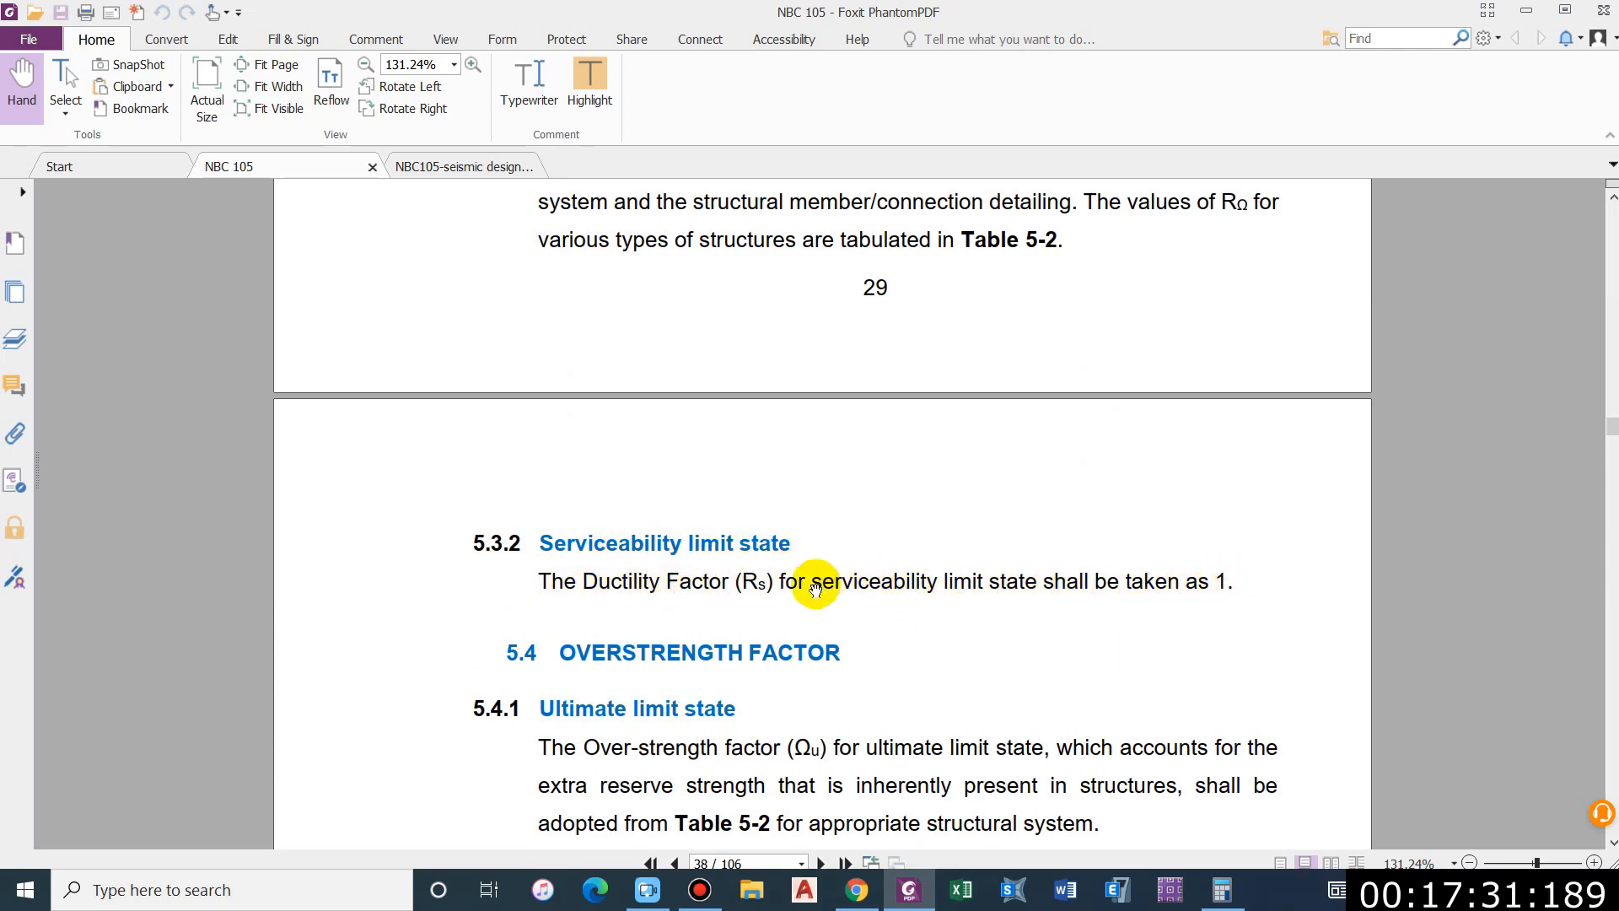
{"action": "scroll", "coordinate": [819, 587], "scroll_direction": "down", "scroll_amount": 5}
Step: Review the clause 6.1 coefficient formulas again and check the ductility and overstrength factors for structural systems in Table 5-2
{"action": "scroll", "coordinate": [821, 591], "scroll_direction": "down", "scroll_amount": 20}
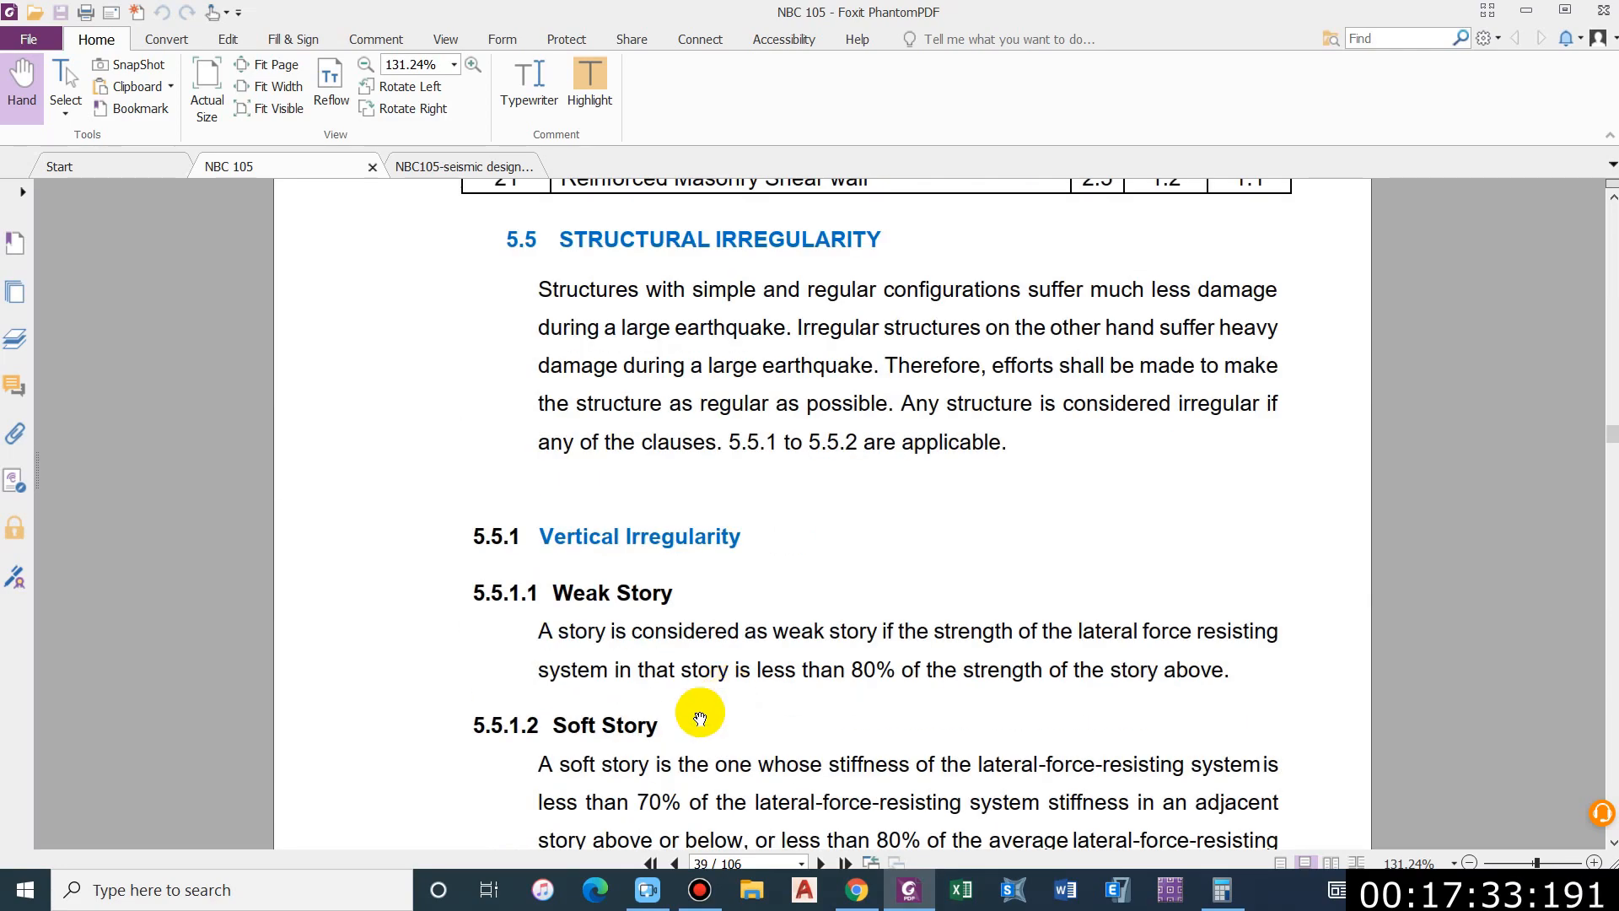
{"action": "scroll", "coordinate": [657, 731], "scroll_direction": "down", "scroll_amount": 20}
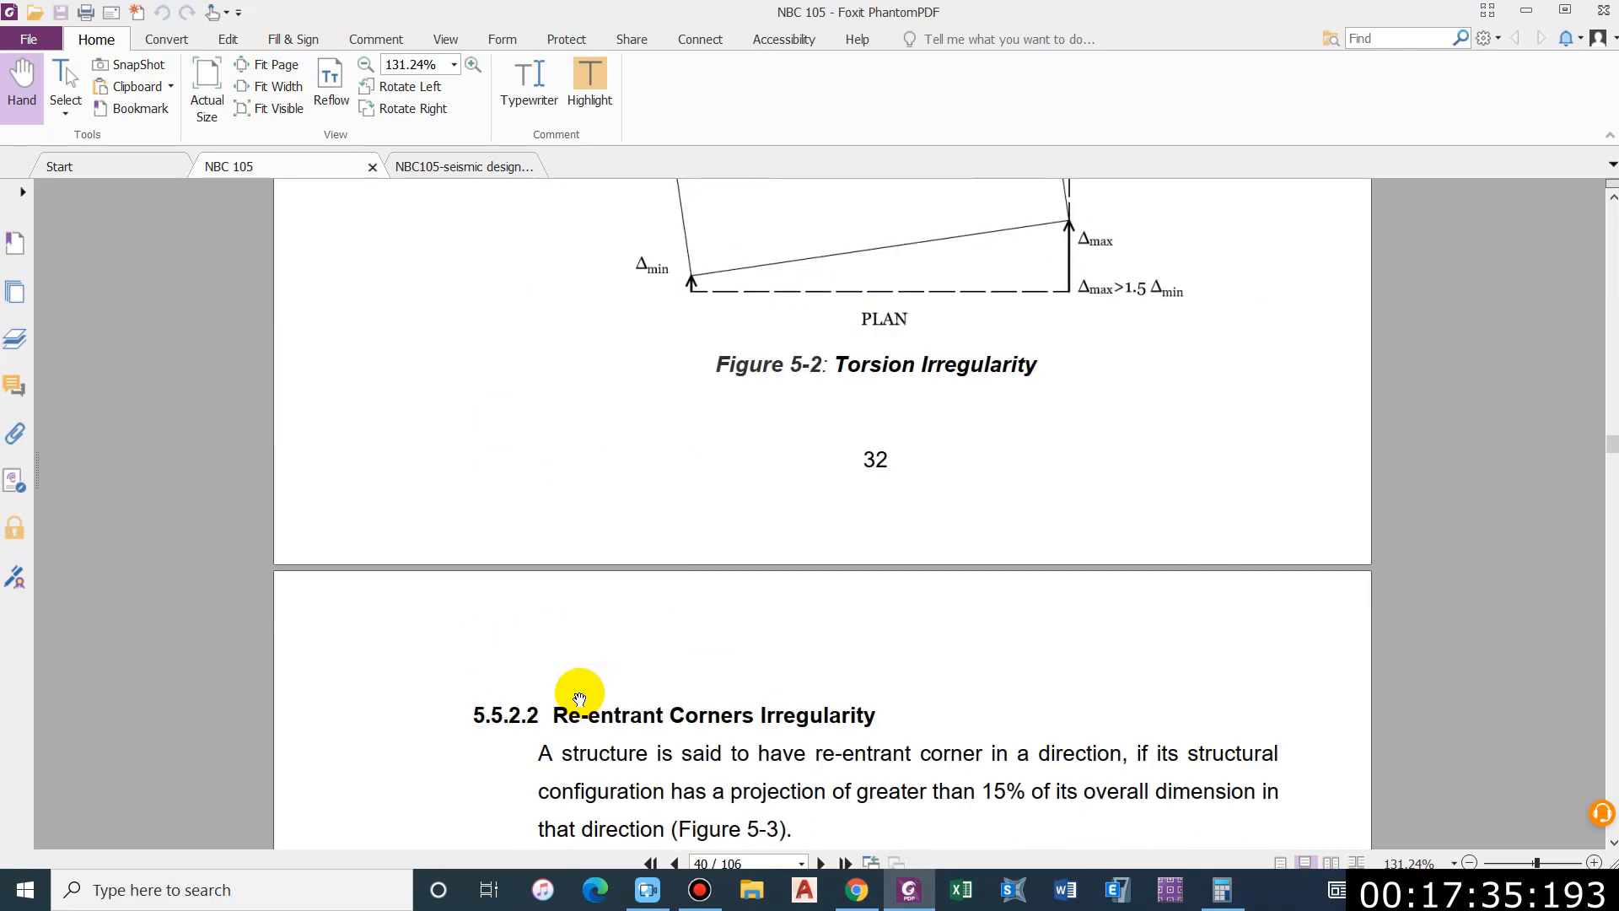
{"action": "scroll", "coordinate": [575, 694], "scroll_direction": "down", "scroll_amount": 20}
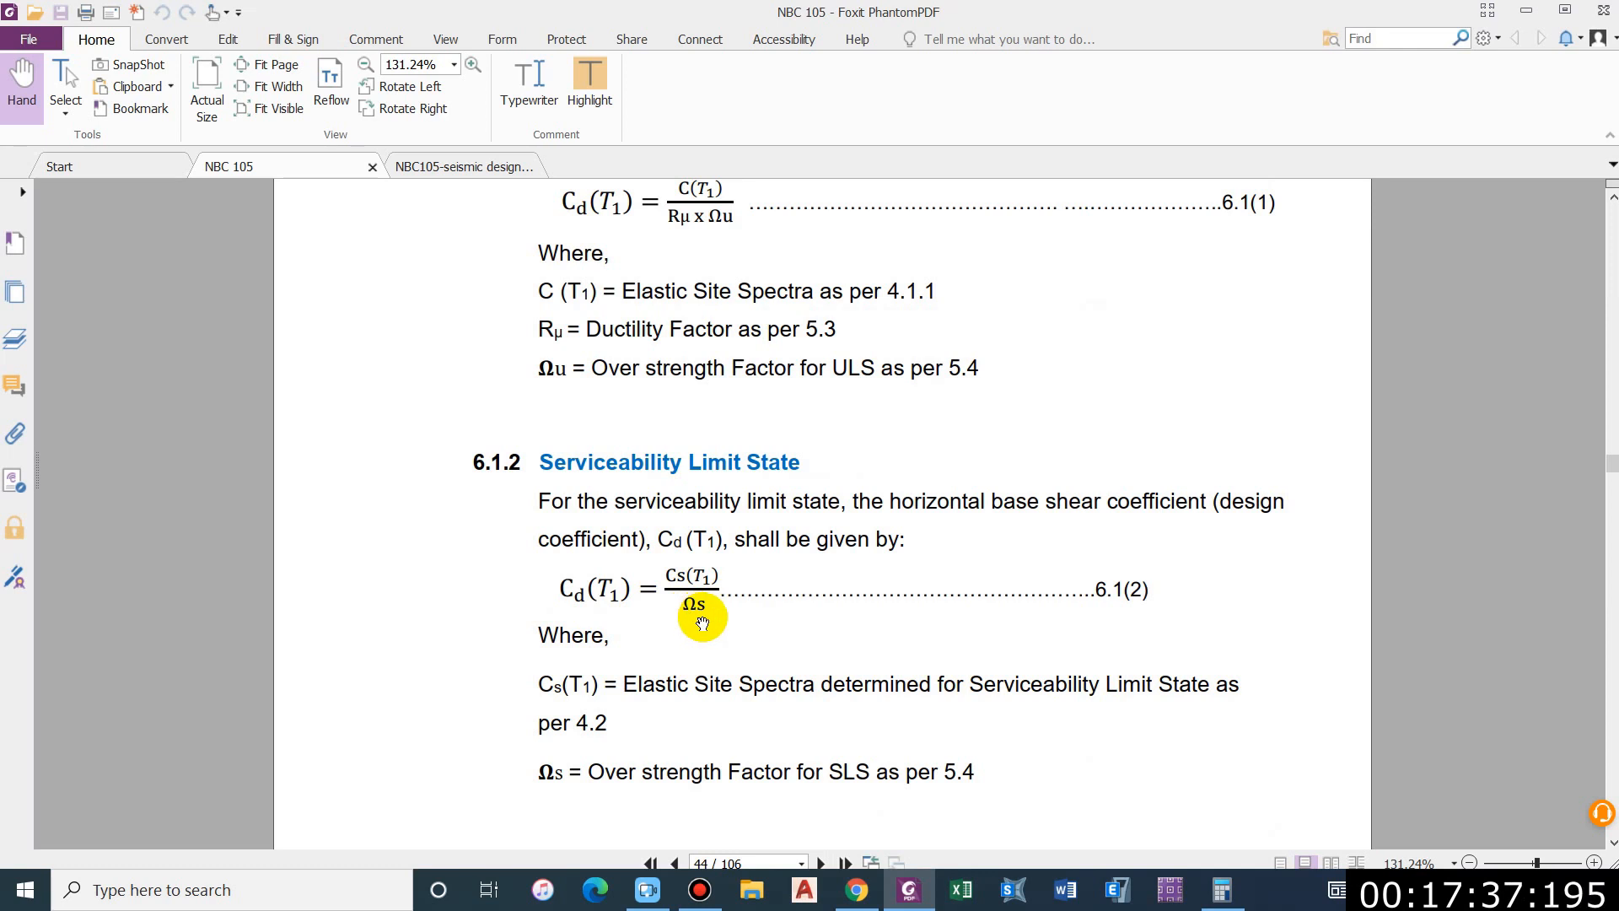
{"action": "scroll", "coordinate": [687, 644], "scroll_direction": "up", "scroll_amount": 1}
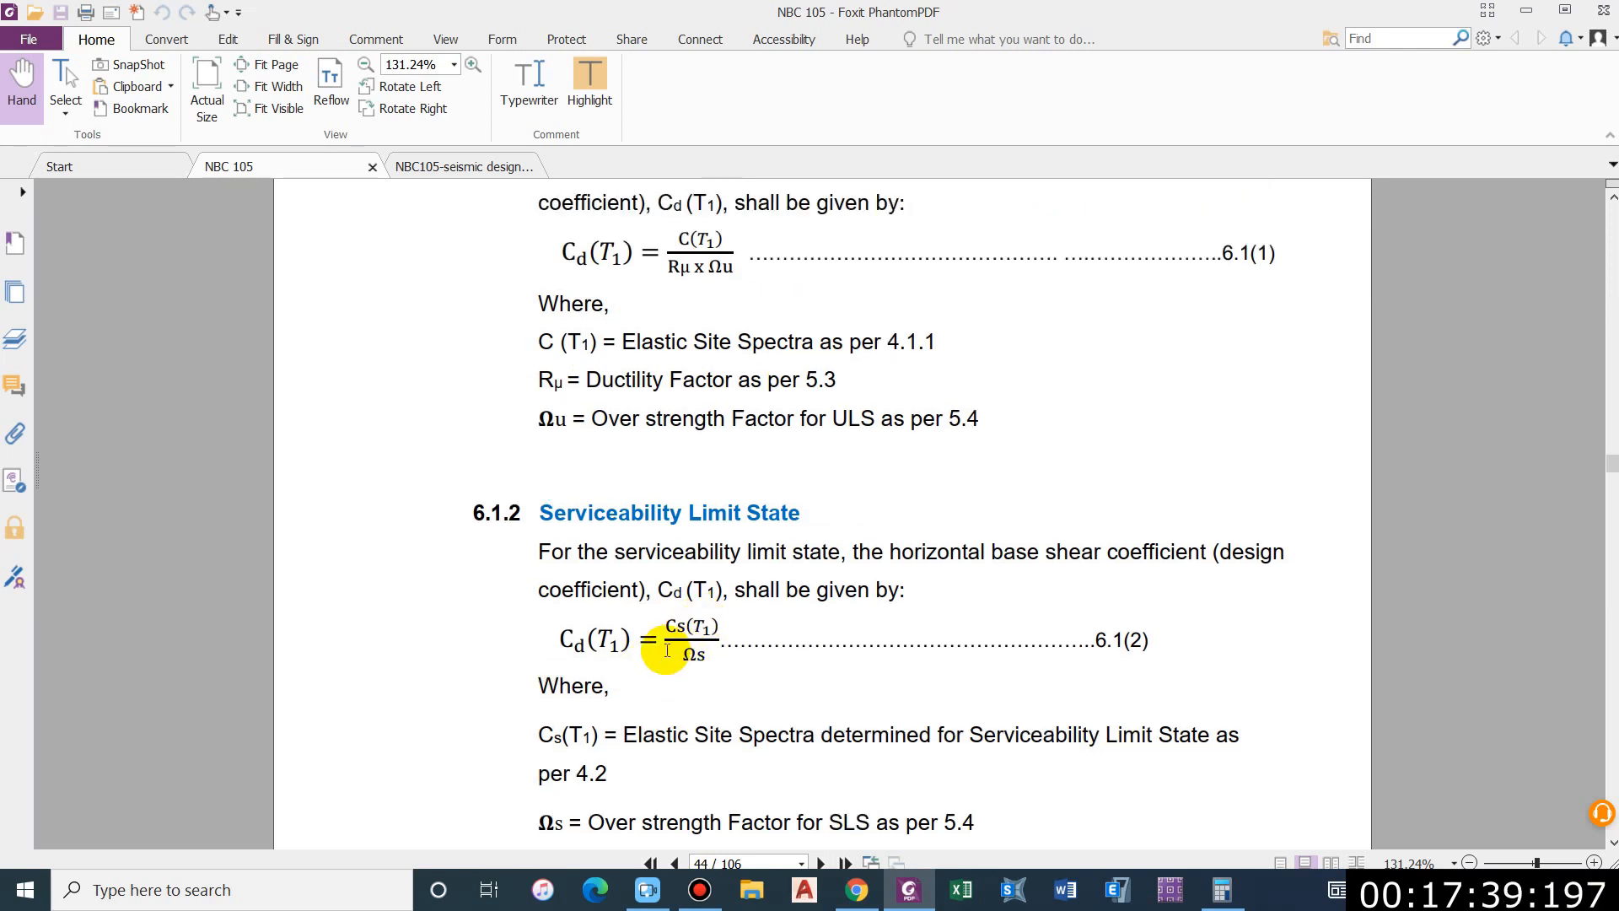
{"action": "scroll", "coordinate": [666, 649], "scroll_direction": "down", "scroll_amount": 2, "text": "ctrl"}
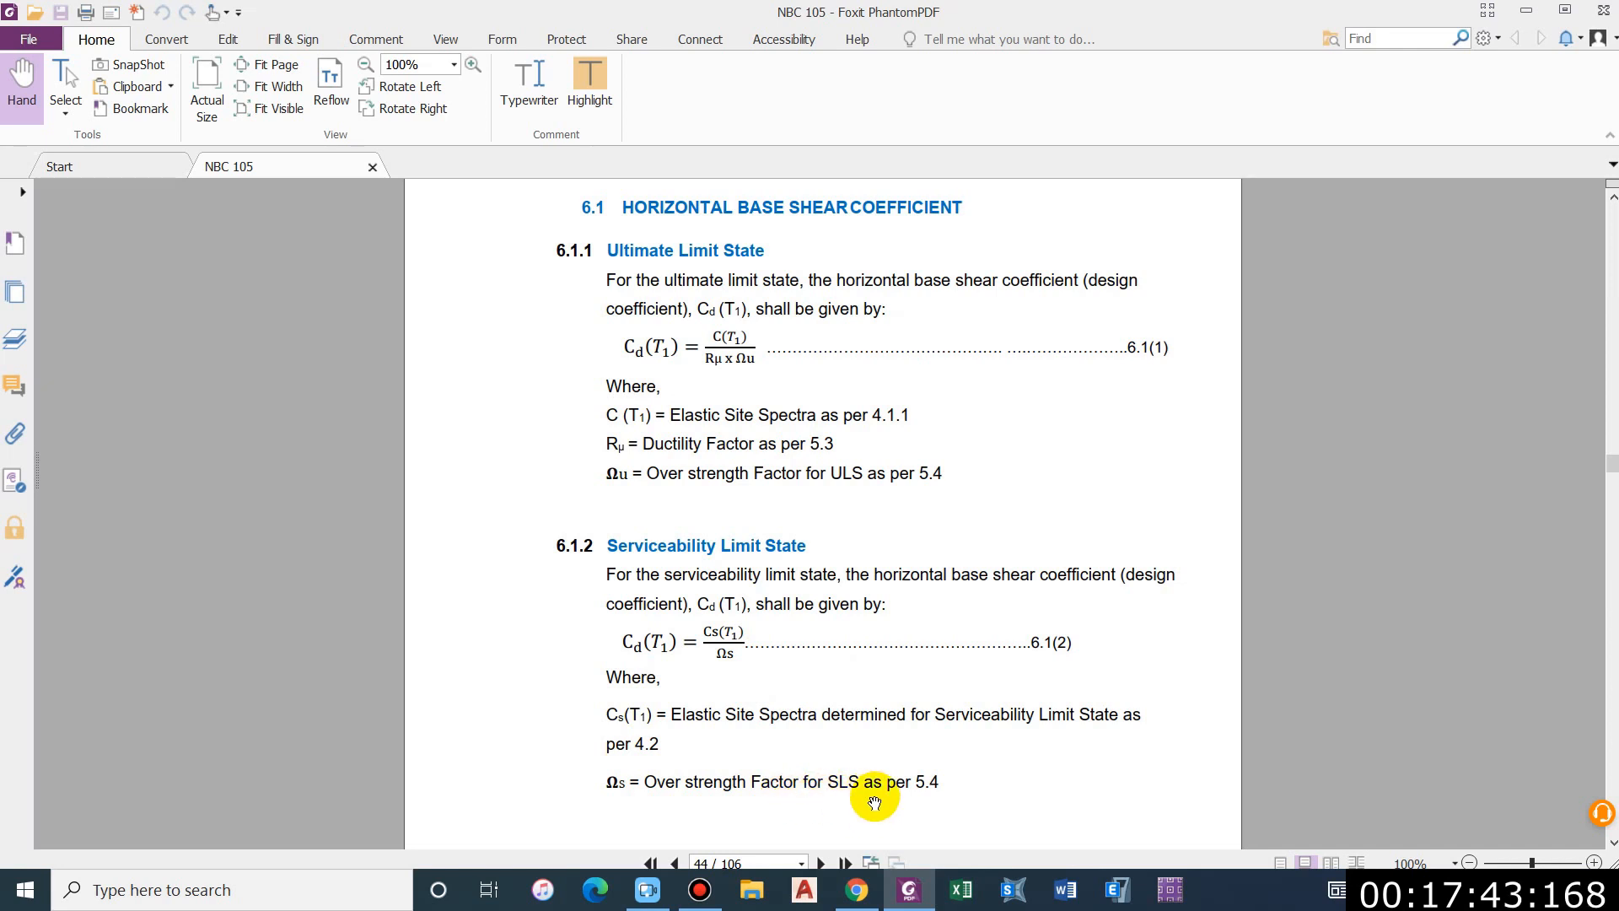
{"action": "scroll", "coordinate": [860, 437], "scroll_direction": "up", "scroll_amount": 1}
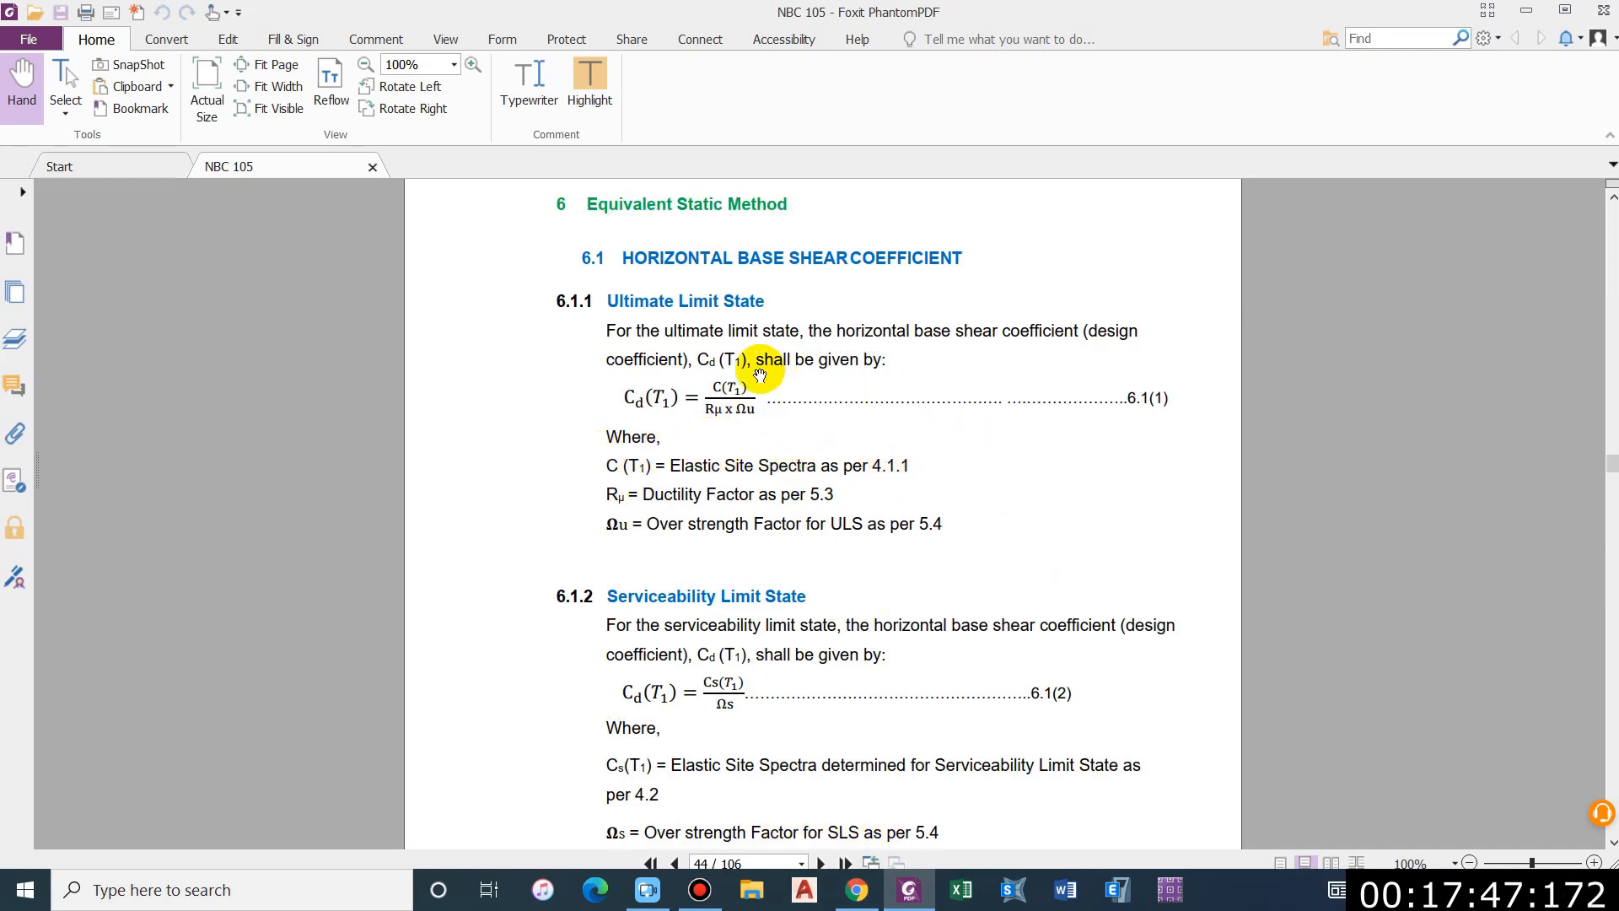
{"action": "scroll", "coordinate": [788, 537], "scroll_direction": "down", "scroll_amount": 2}
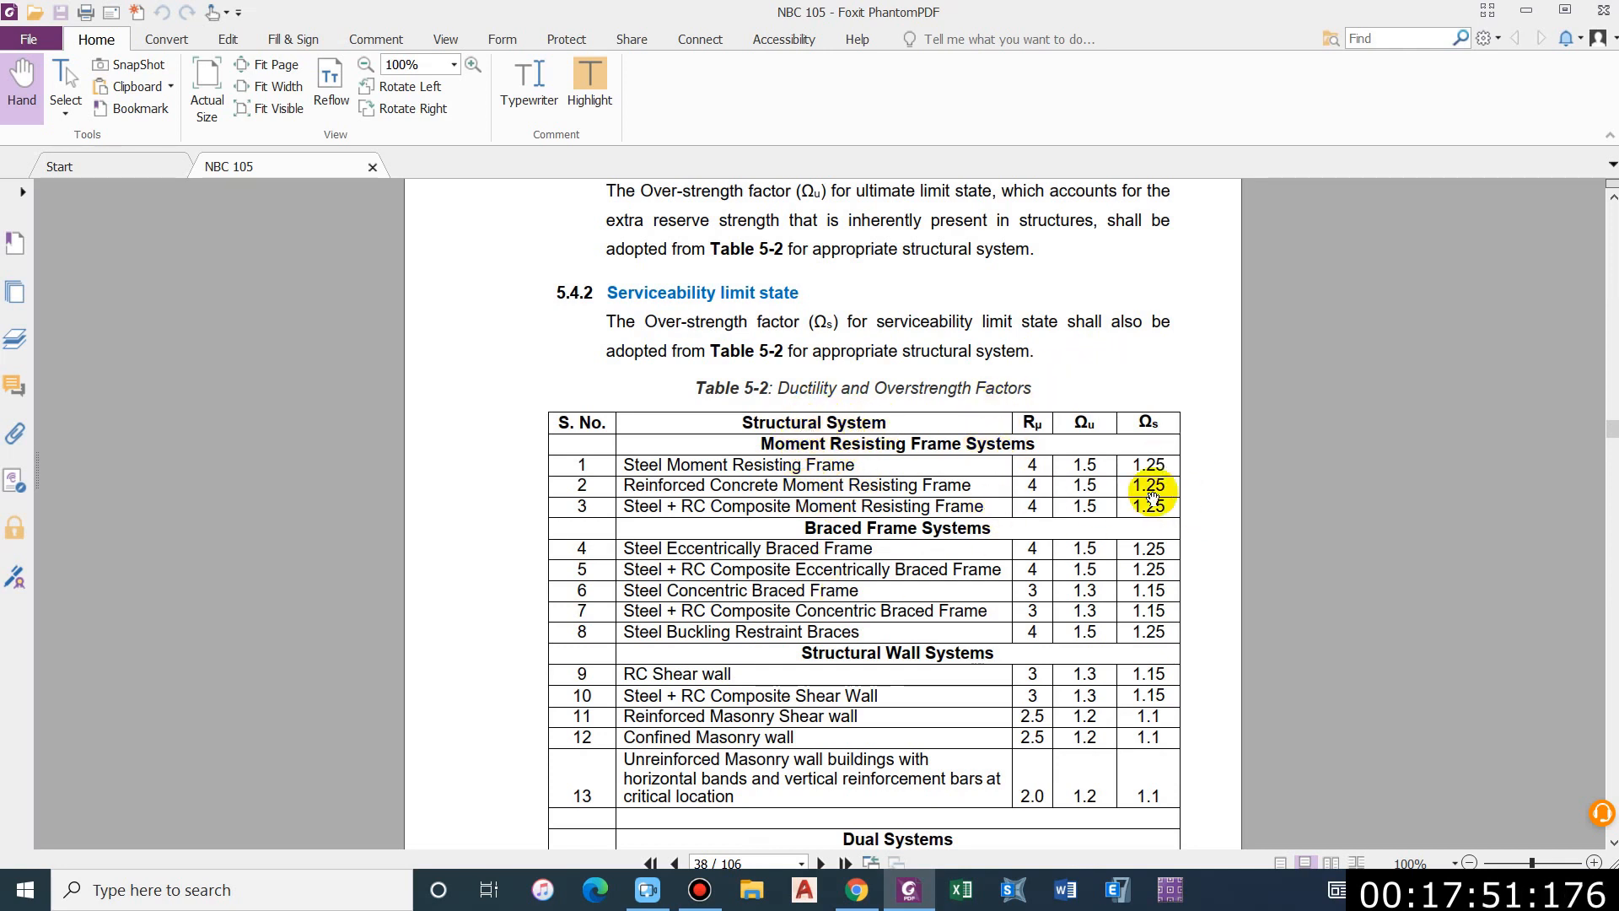
Step: Finish checking Table 5-2, follow the clause 6.1.1 reference to clause 4.1.1, and examine the elastic site spectra equation and its terms
{"action": "scroll", "coordinate": [868, 337], "scroll_direction": "down", "scroll_amount": 2}
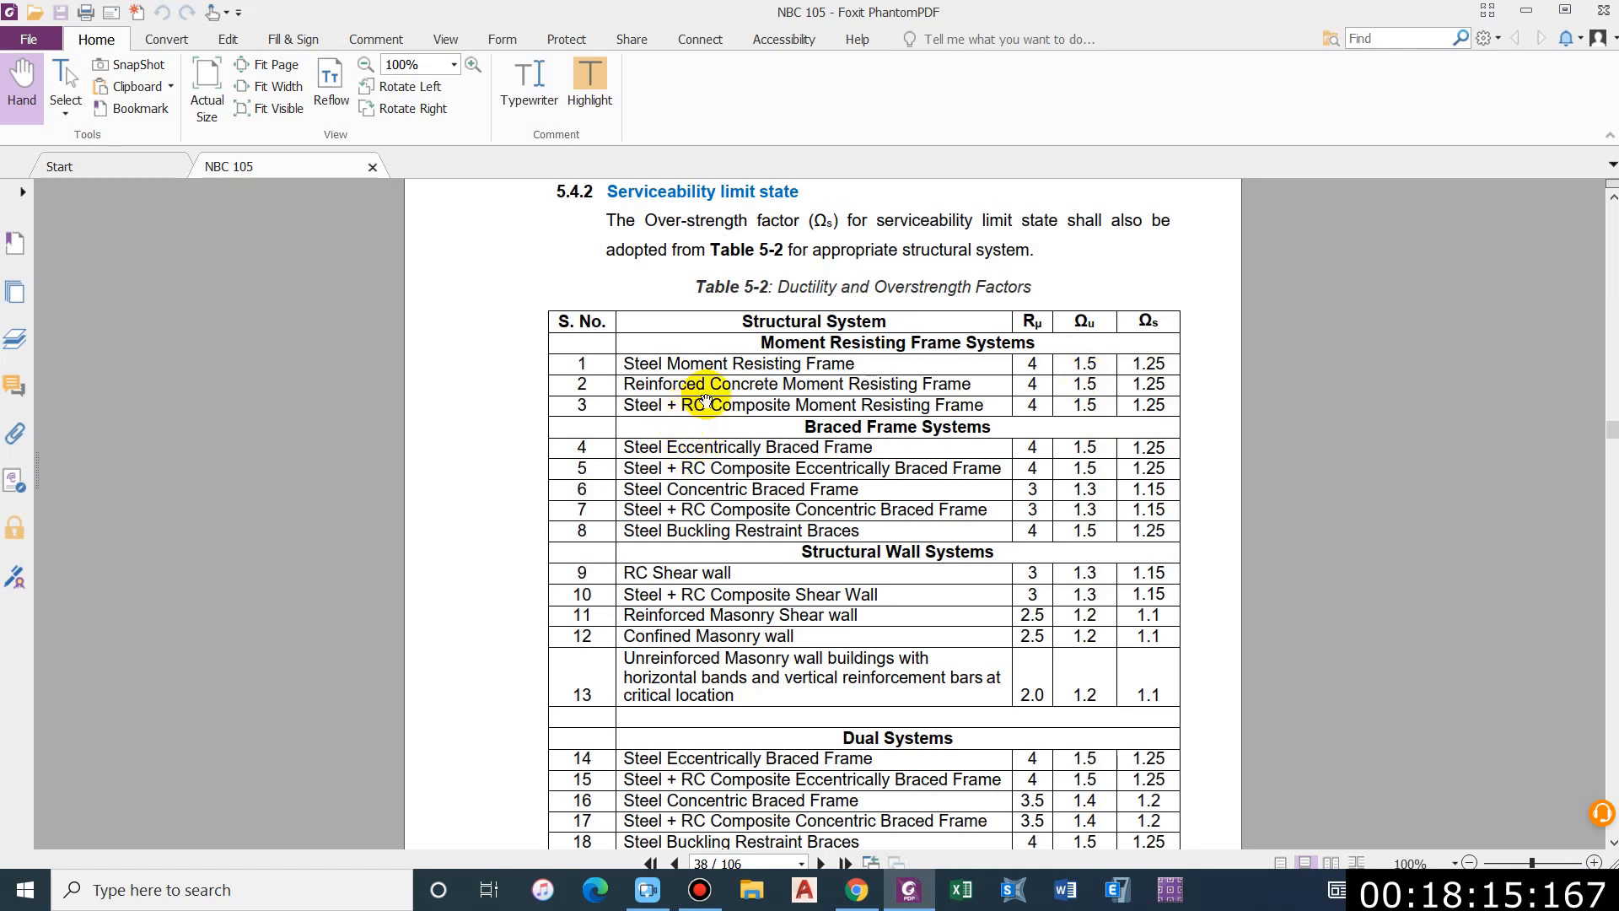
{"action": "scroll", "coordinate": [894, 736], "scroll_direction": "down", "scroll_amount": 3}
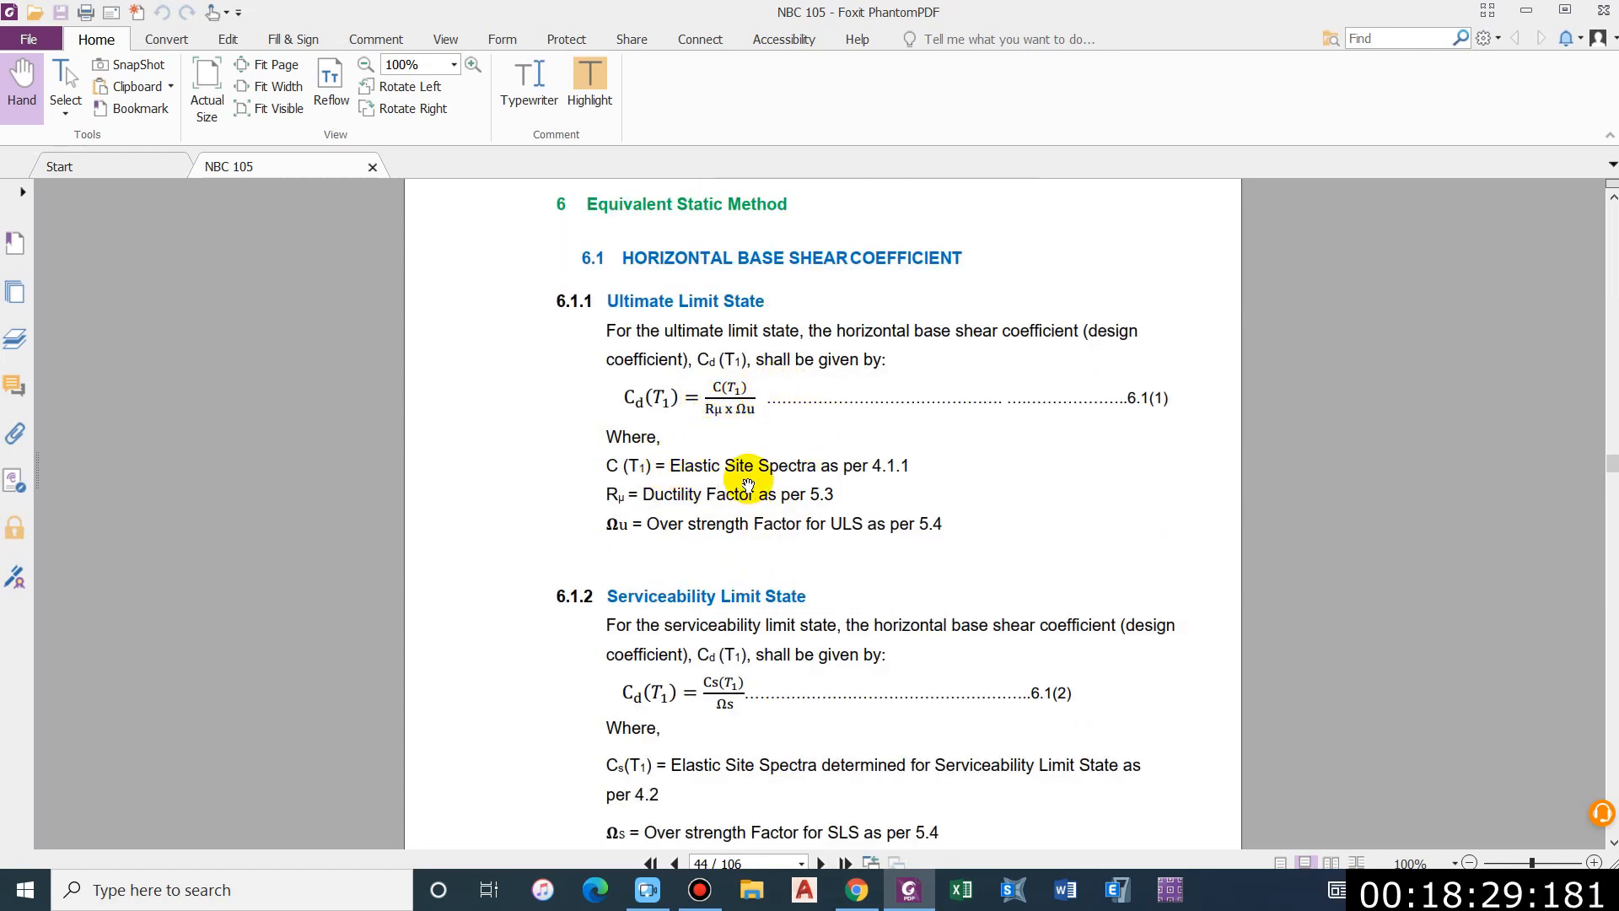
{"action": "left_click", "coordinate": [894, 465]}
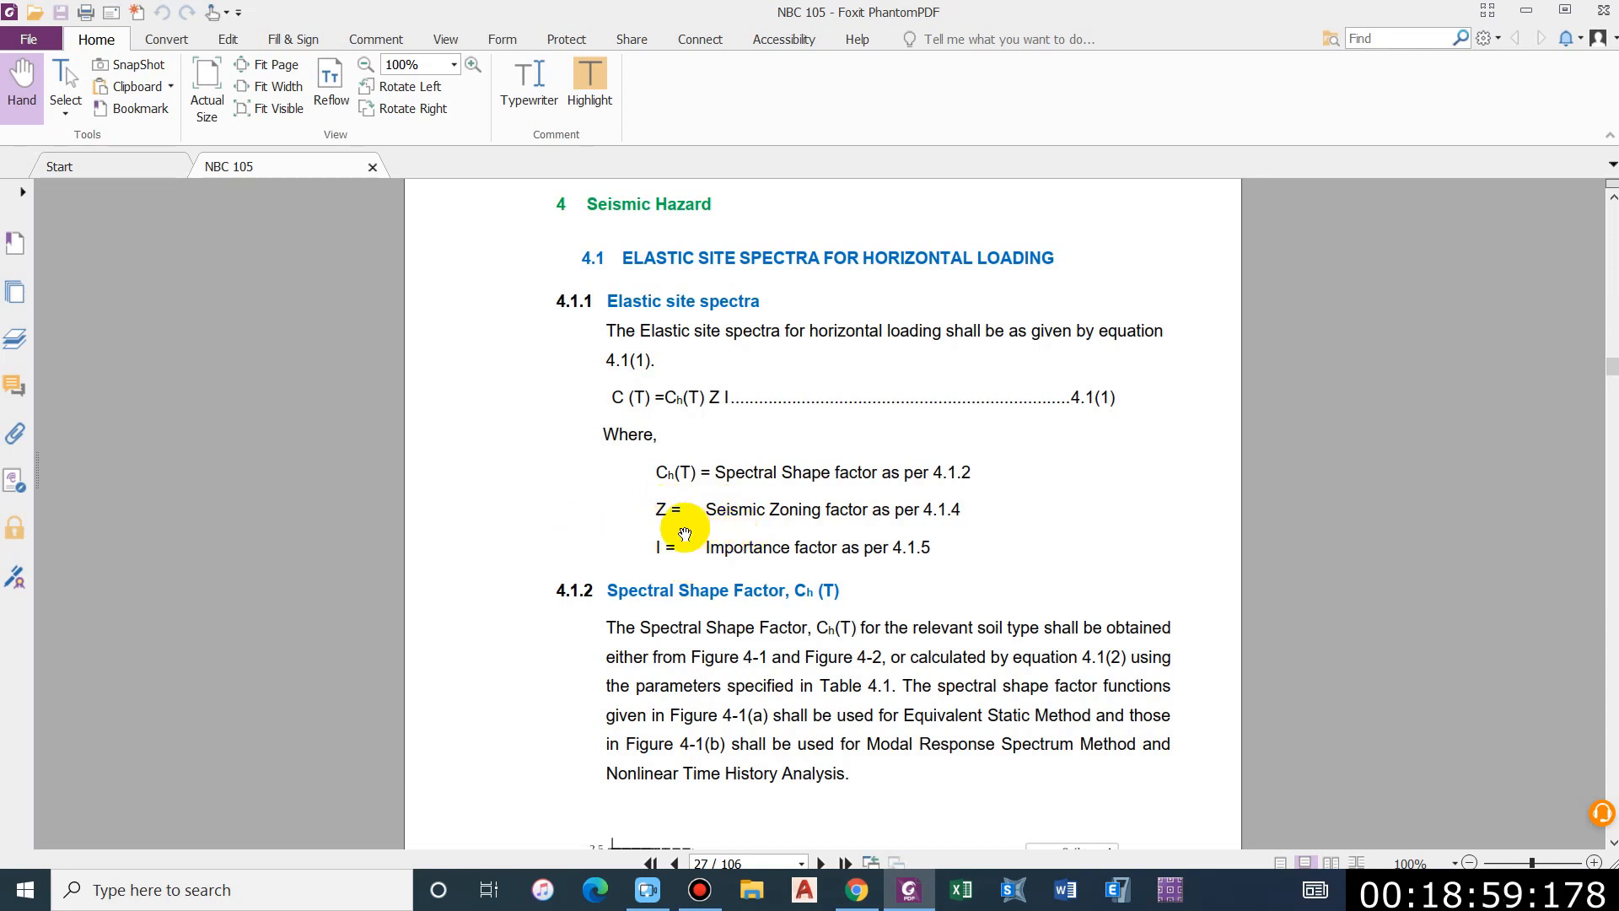
{"action": "scroll", "coordinate": [691, 503], "scroll_direction": "down", "scroll_amount": 1}
{"action": "scroll", "coordinate": [698, 422], "scroll_direction": "down", "scroll_amount": 1}
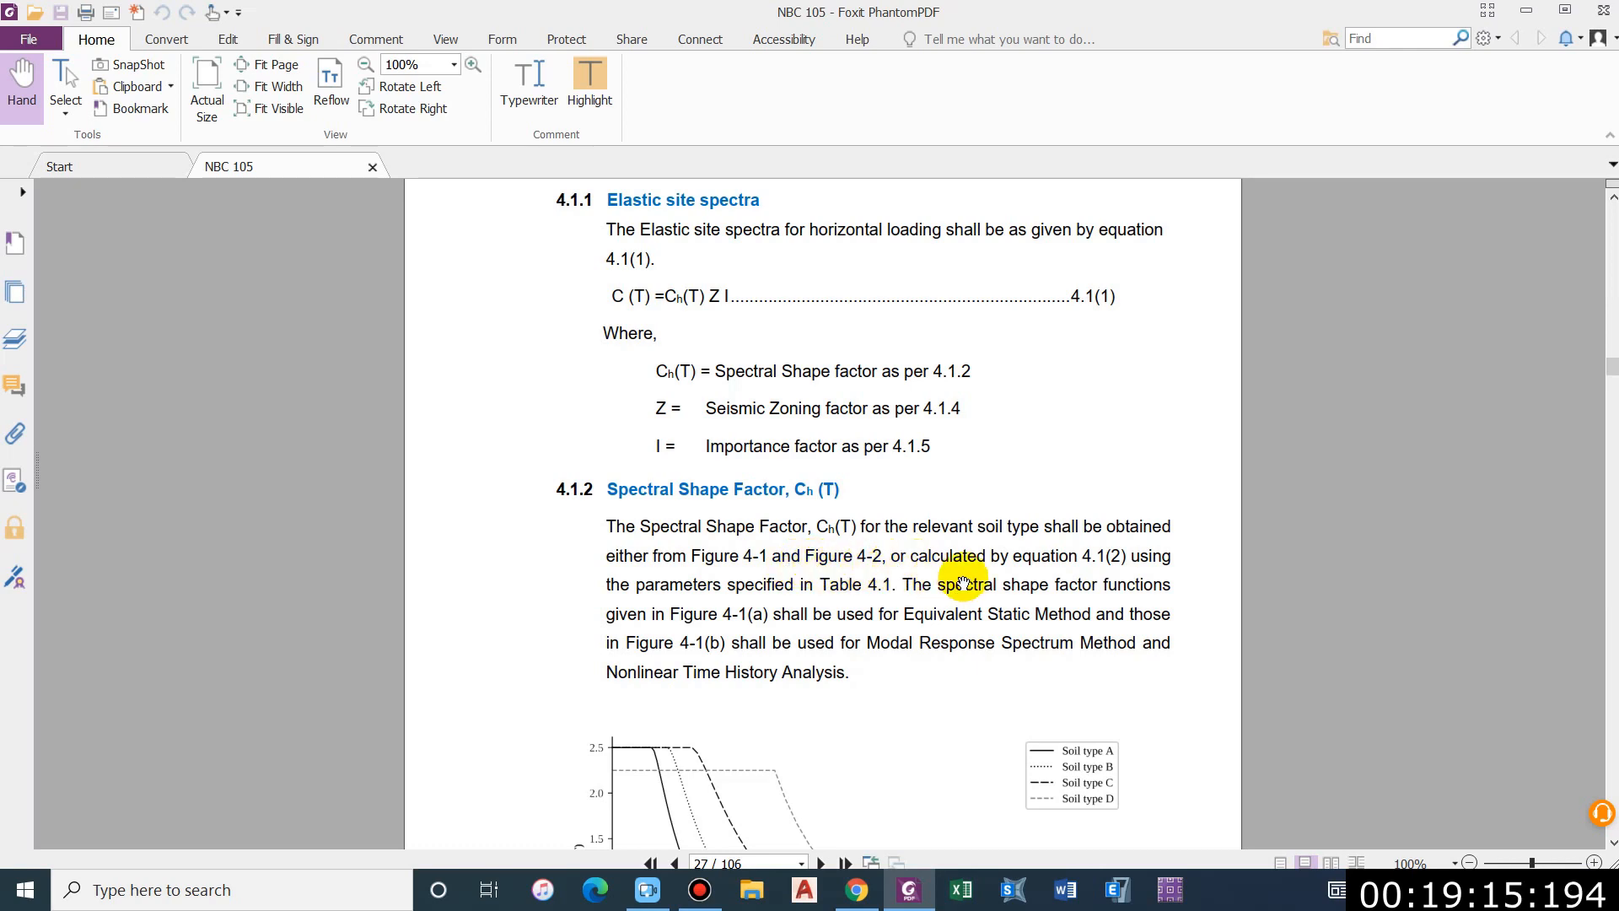
Step: Examine the spectral shape factor in clause 4.1.2, comparing Figure 4-1 with Figure 4-2 and reading equation 4.1(2)
{"action": "scroll", "coordinate": [961, 581], "scroll_direction": "down", "scroll_amount": 1}
{"action": "scroll", "coordinate": [1075, 529], "scroll_direction": "down", "scroll_amount": 15}
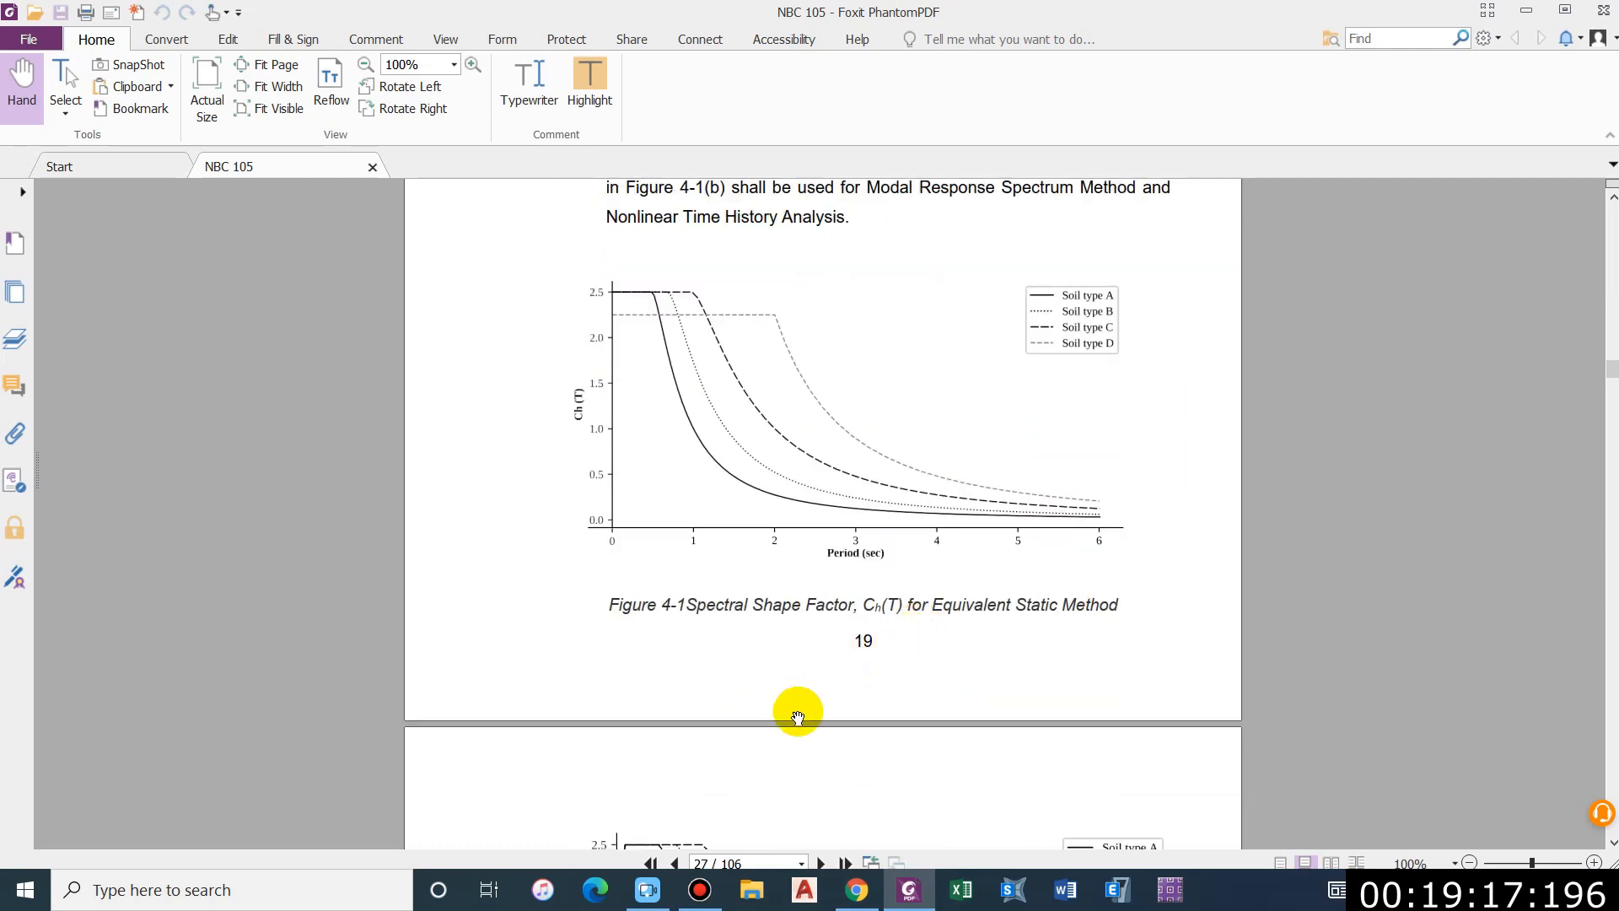
{"action": "scroll", "coordinate": [848, 664], "scroll_direction": "down", "scroll_amount": 2}
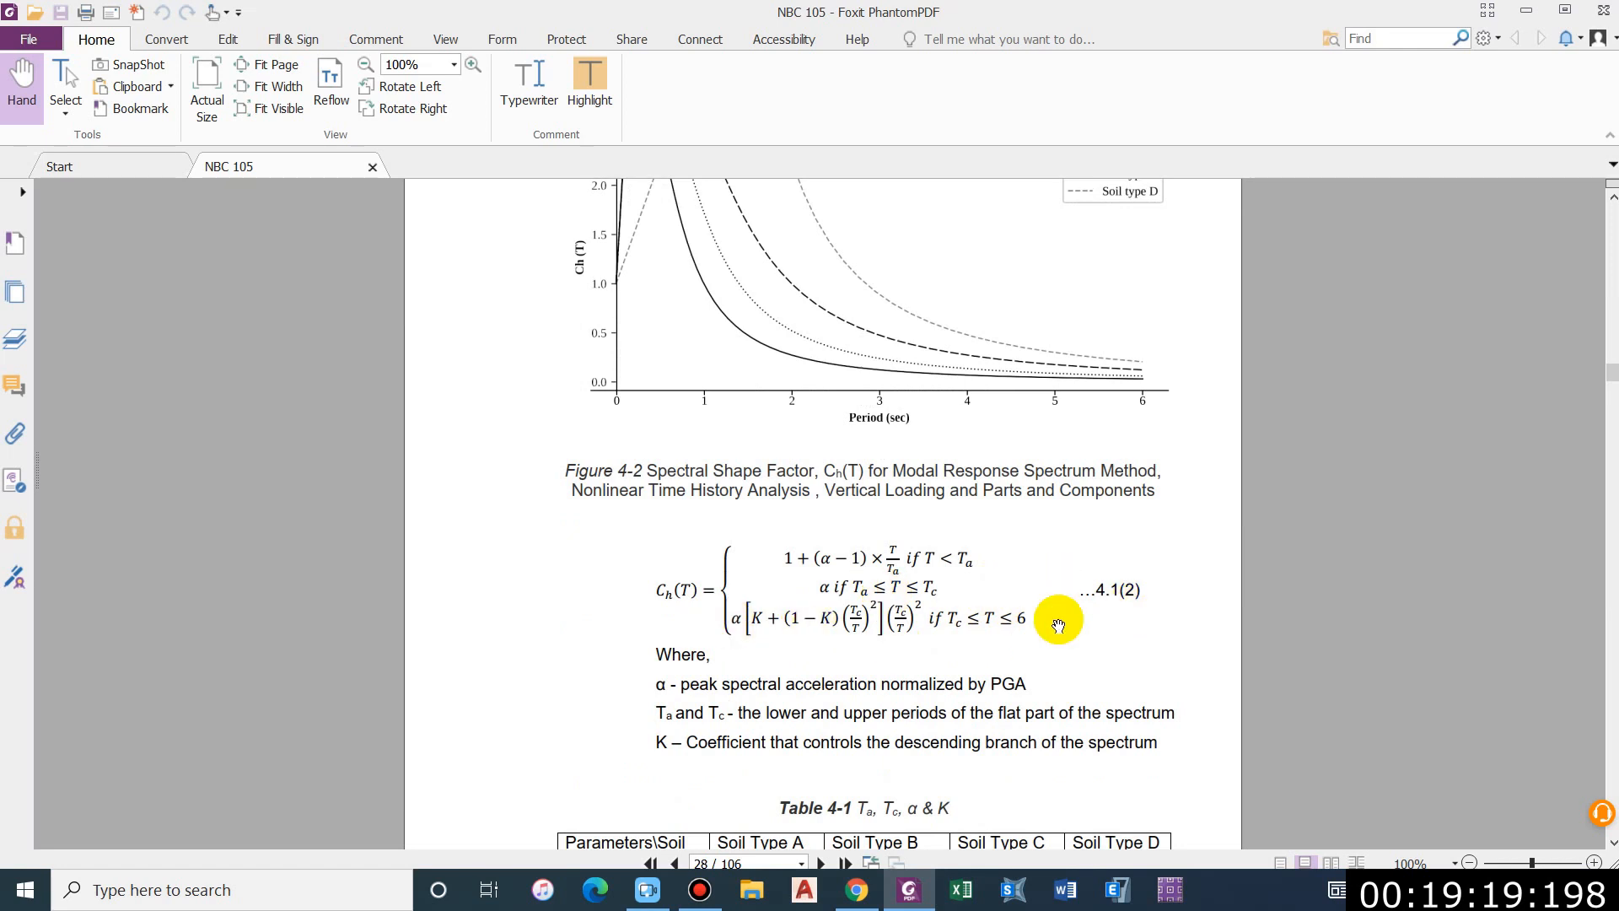
{"action": "scroll", "coordinate": [969, 636], "scroll_direction": "up", "scroll_amount": 12}
{"action": "scroll", "coordinate": [953, 473], "scroll_direction": "down", "scroll_amount": 2}
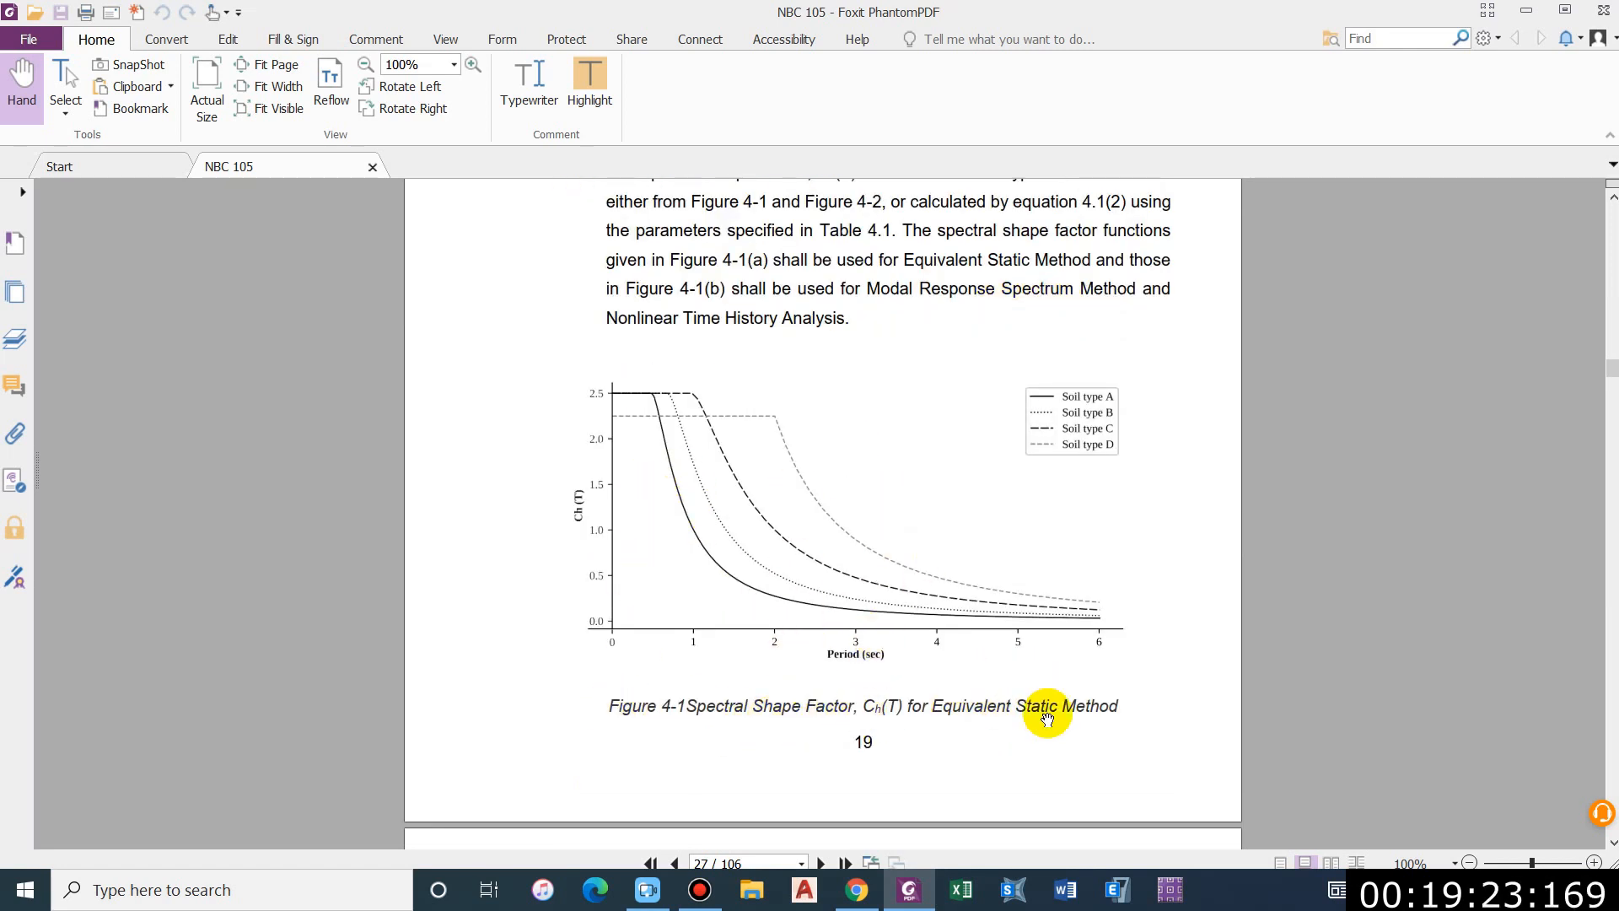
{"action": "scroll", "coordinate": [1068, 717], "scroll_direction": "down", "scroll_amount": 10}
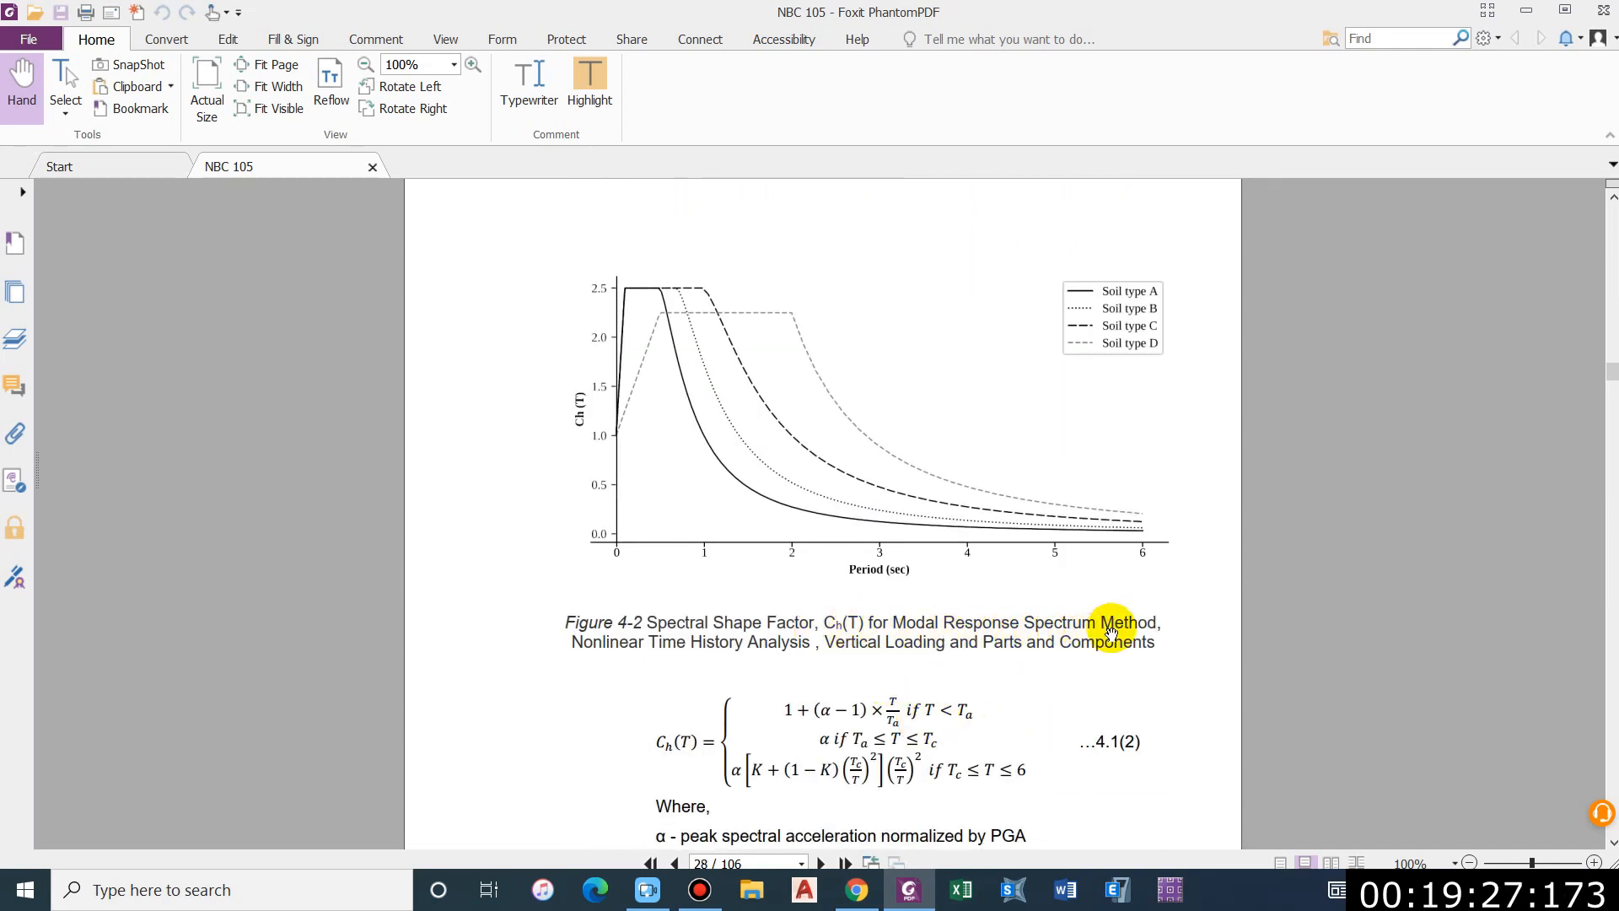
{"action": "scroll", "coordinate": [996, 624], "scroll_direction": "up", "scroll_amount": 4}
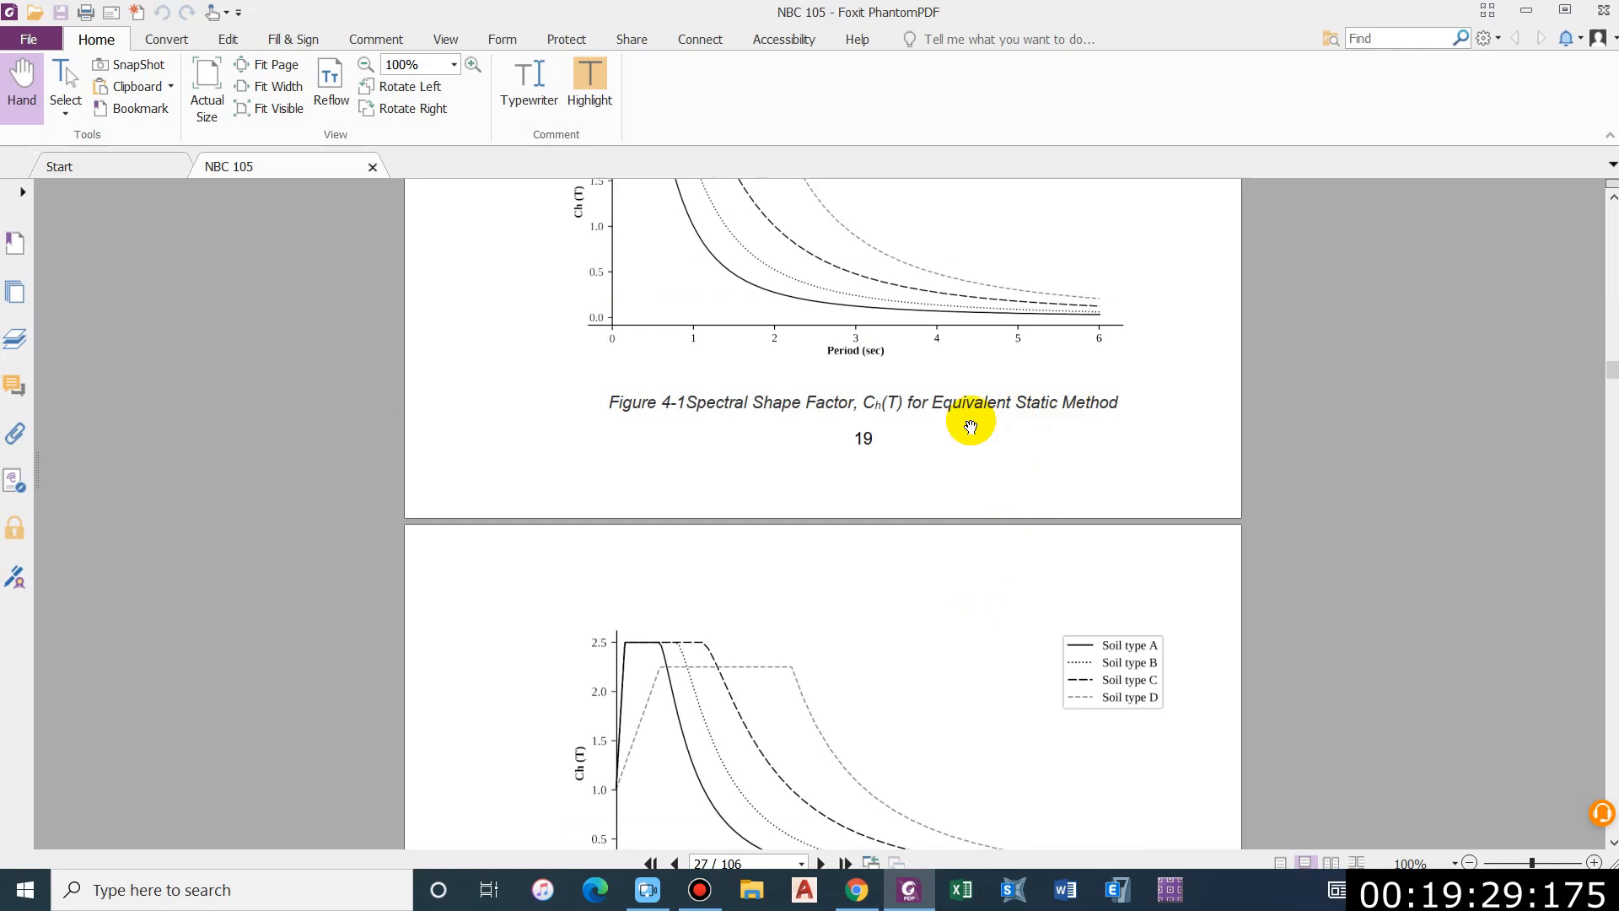
{"action": "scroll", "coordinate": [1046, 507], "scroll_direction": "down", "scroll_amount": 5}
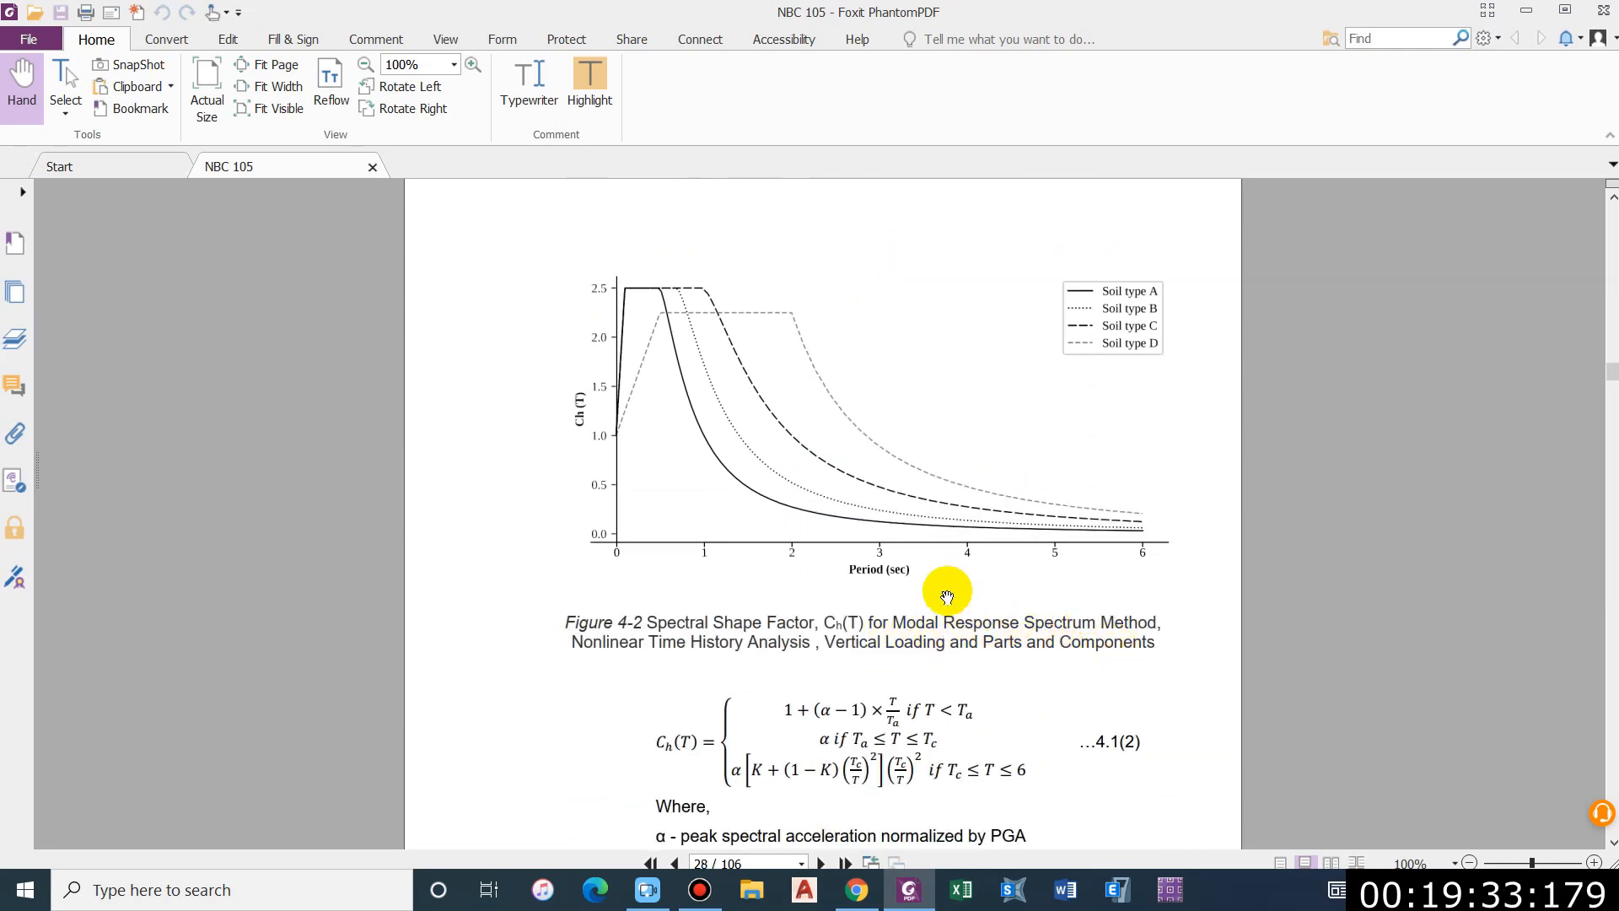
Step: Look up in clause 3.2 when the Equivalent Static Method and the Modal Response Spectrum Method are applicable
{"action": "scroll", "coordinate": [927, 573], "scroll_direction": "up", "scroll_amount": 10}
{"action": "scroll", "coordinate": [914, 532], "scroll_direction": "up", "scroll_amount": 20}
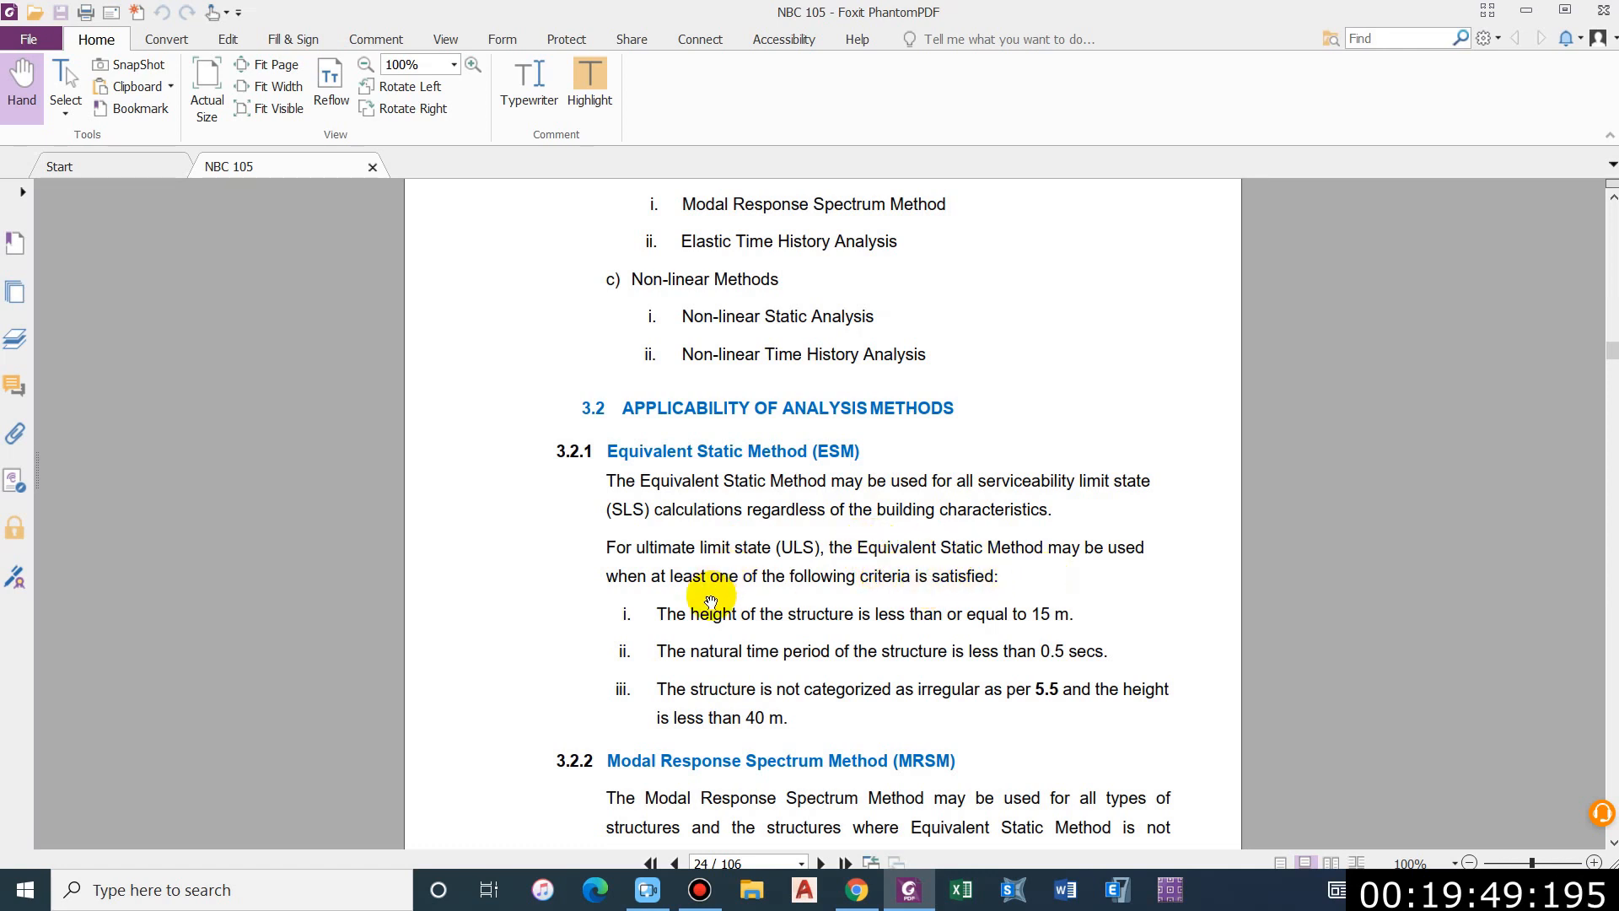
{"action": "scroll", "coordinate": [733, 578], "scroll_direction": "down", "scroll_amount": 1}
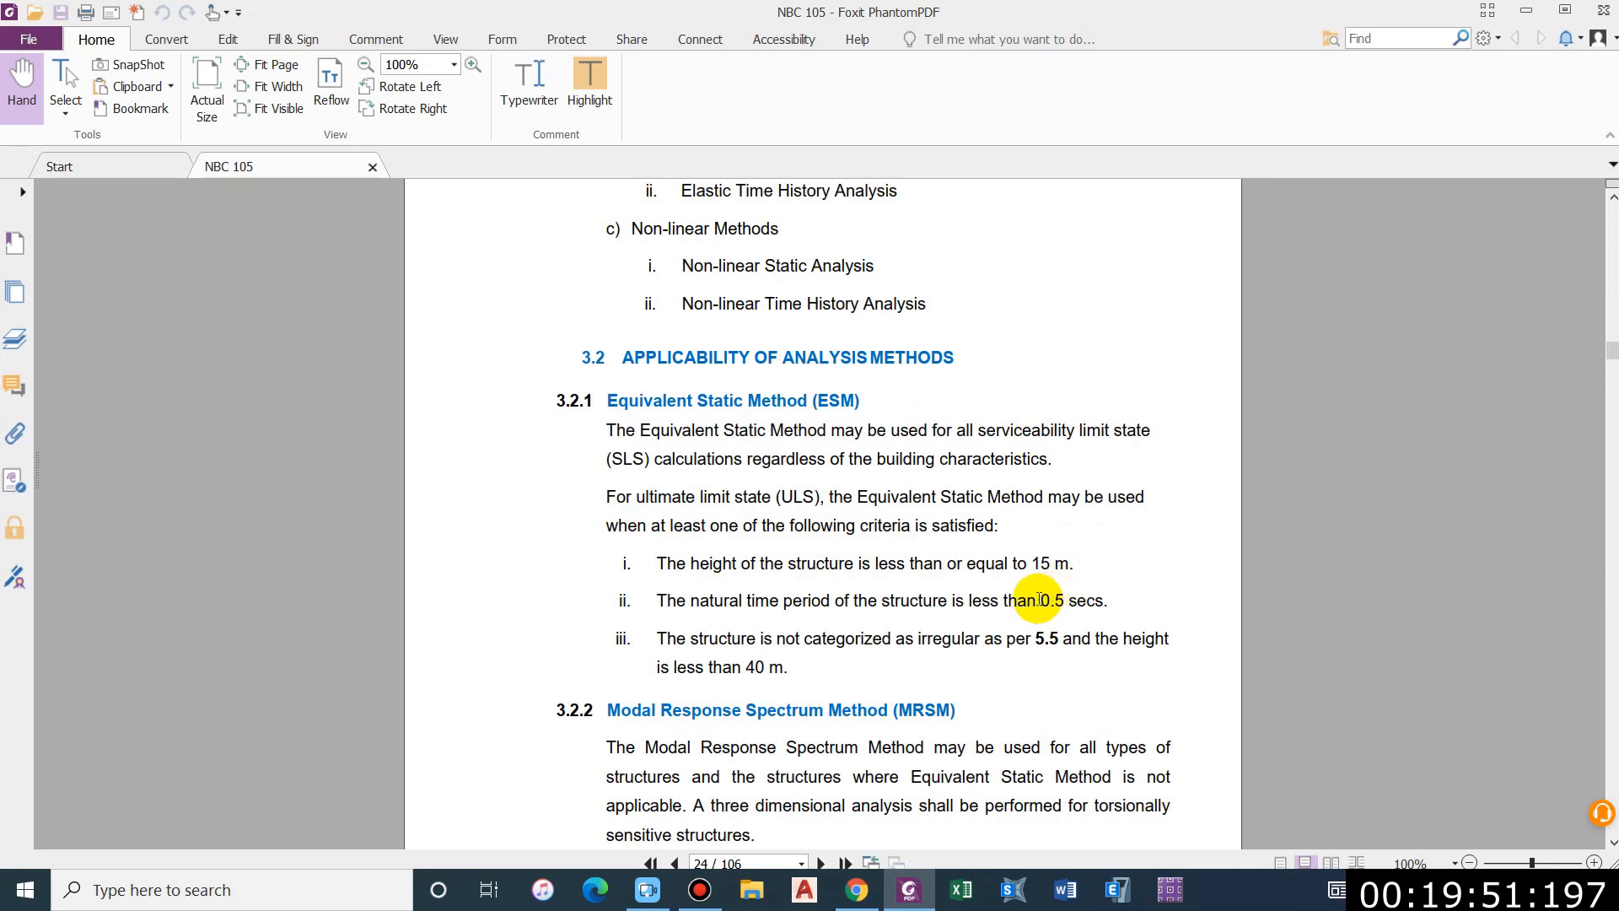
{"action": "scroll", "coordinate": [1012, 594], "scroll_direction": "down", "scroll_amount": 1}
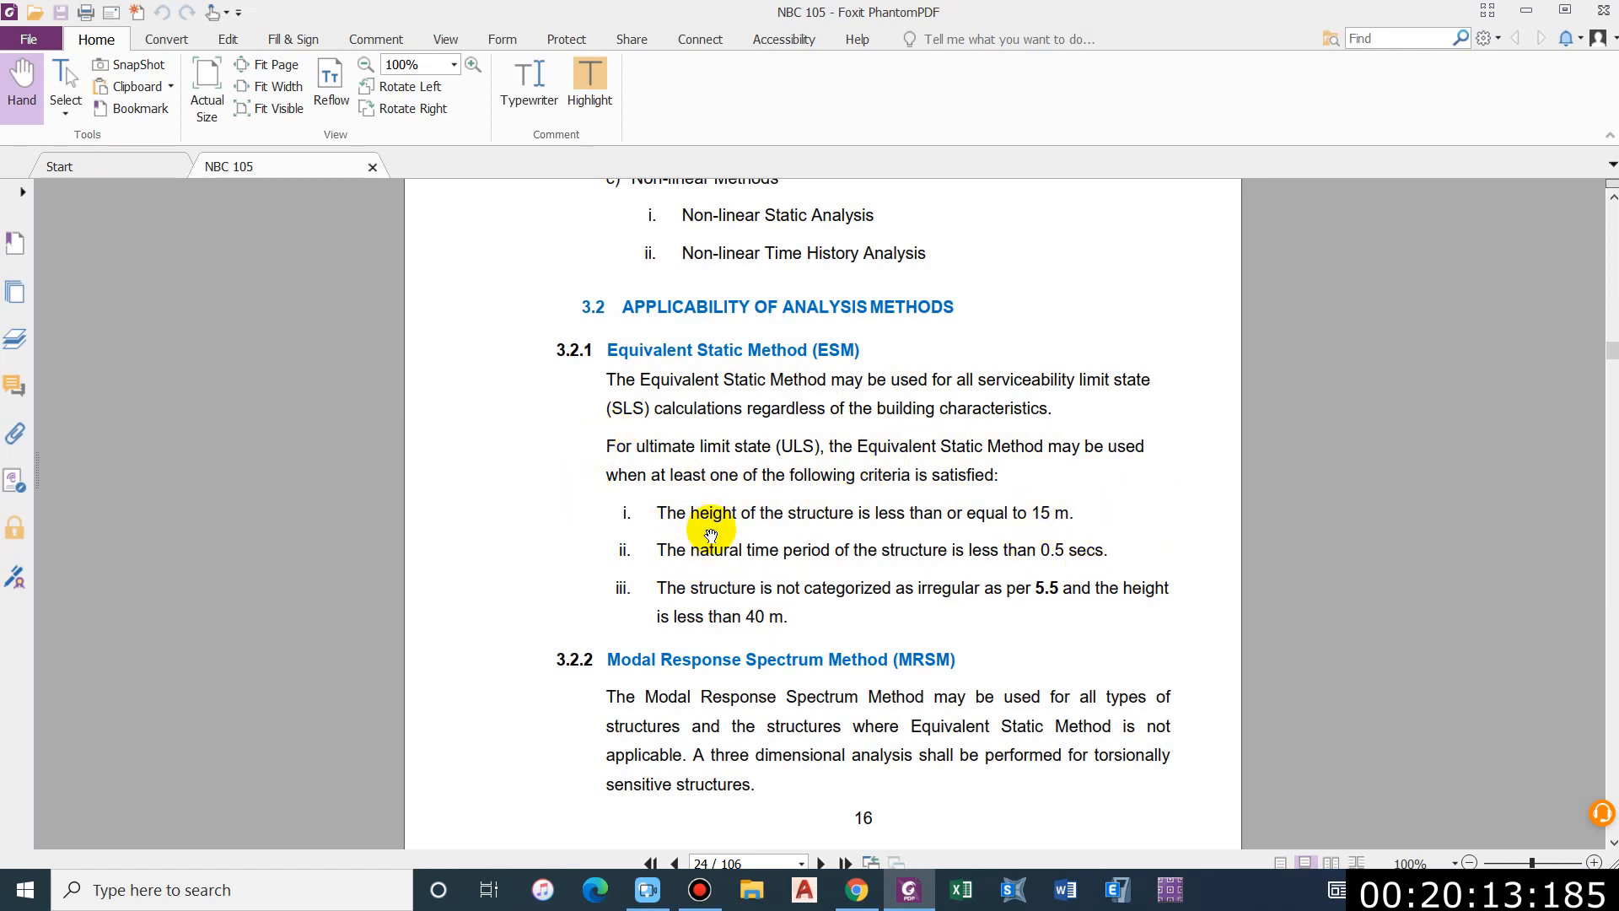
{"action": "scroll", "coordinate": [866, 435], "scroll_direction": "down", "scroll_amount": 3}
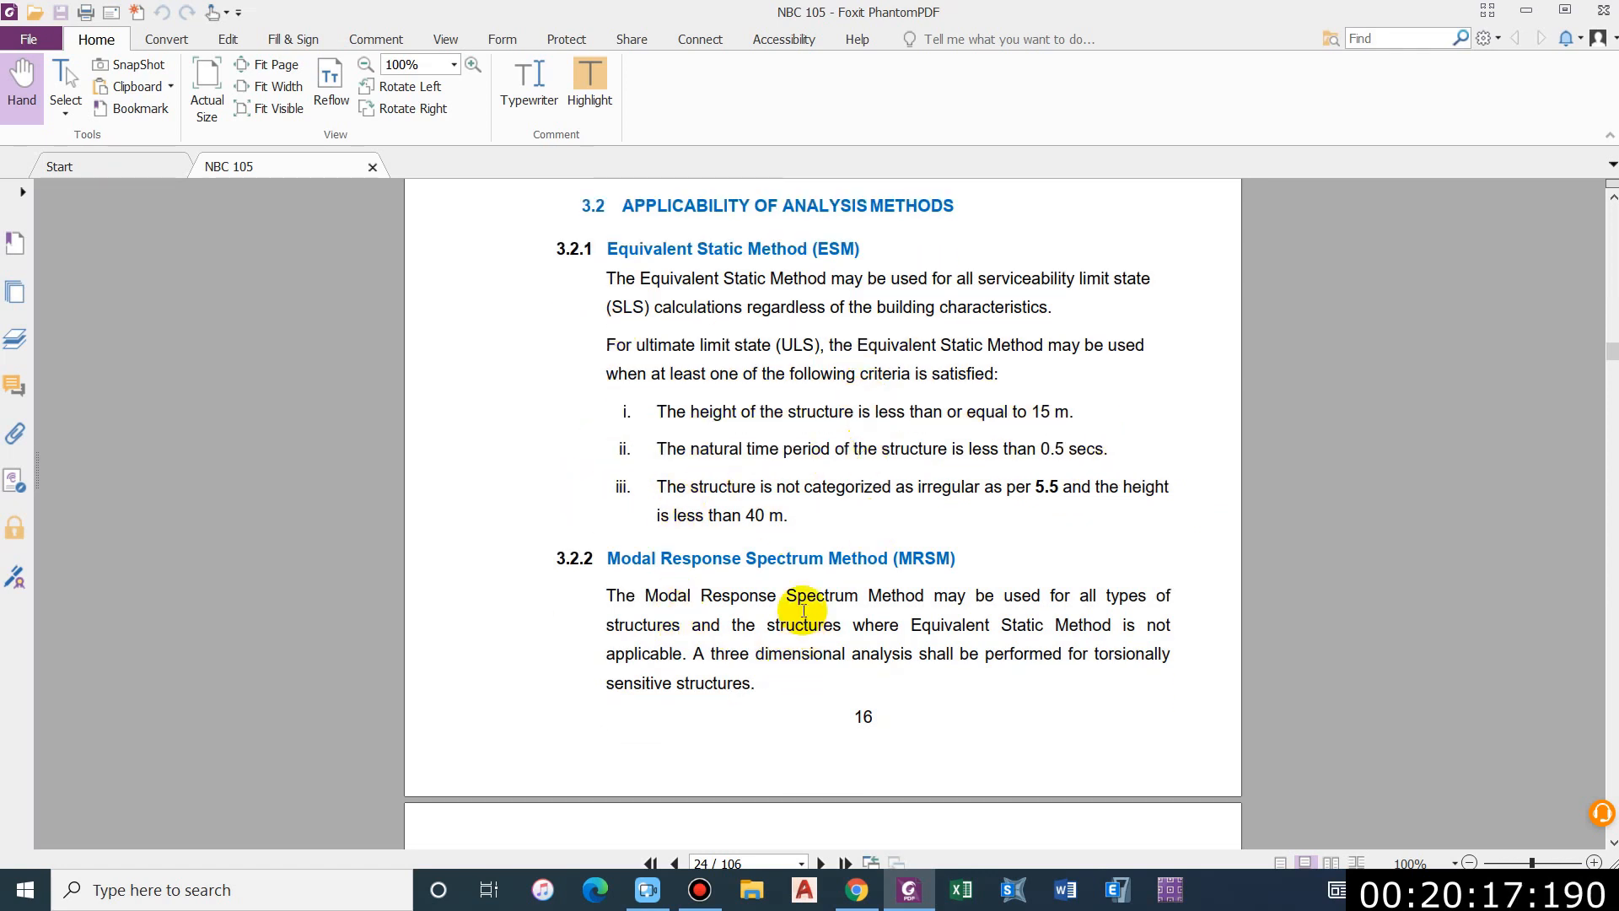
Step: Return to Figure 4-1 and examine the Equivalent Static Method spectral shape factor curves for soil types A to D
{"action": "scroll", "coordinate": [783, 597], "scroll_direction": "down", "scroll_amount": 20}
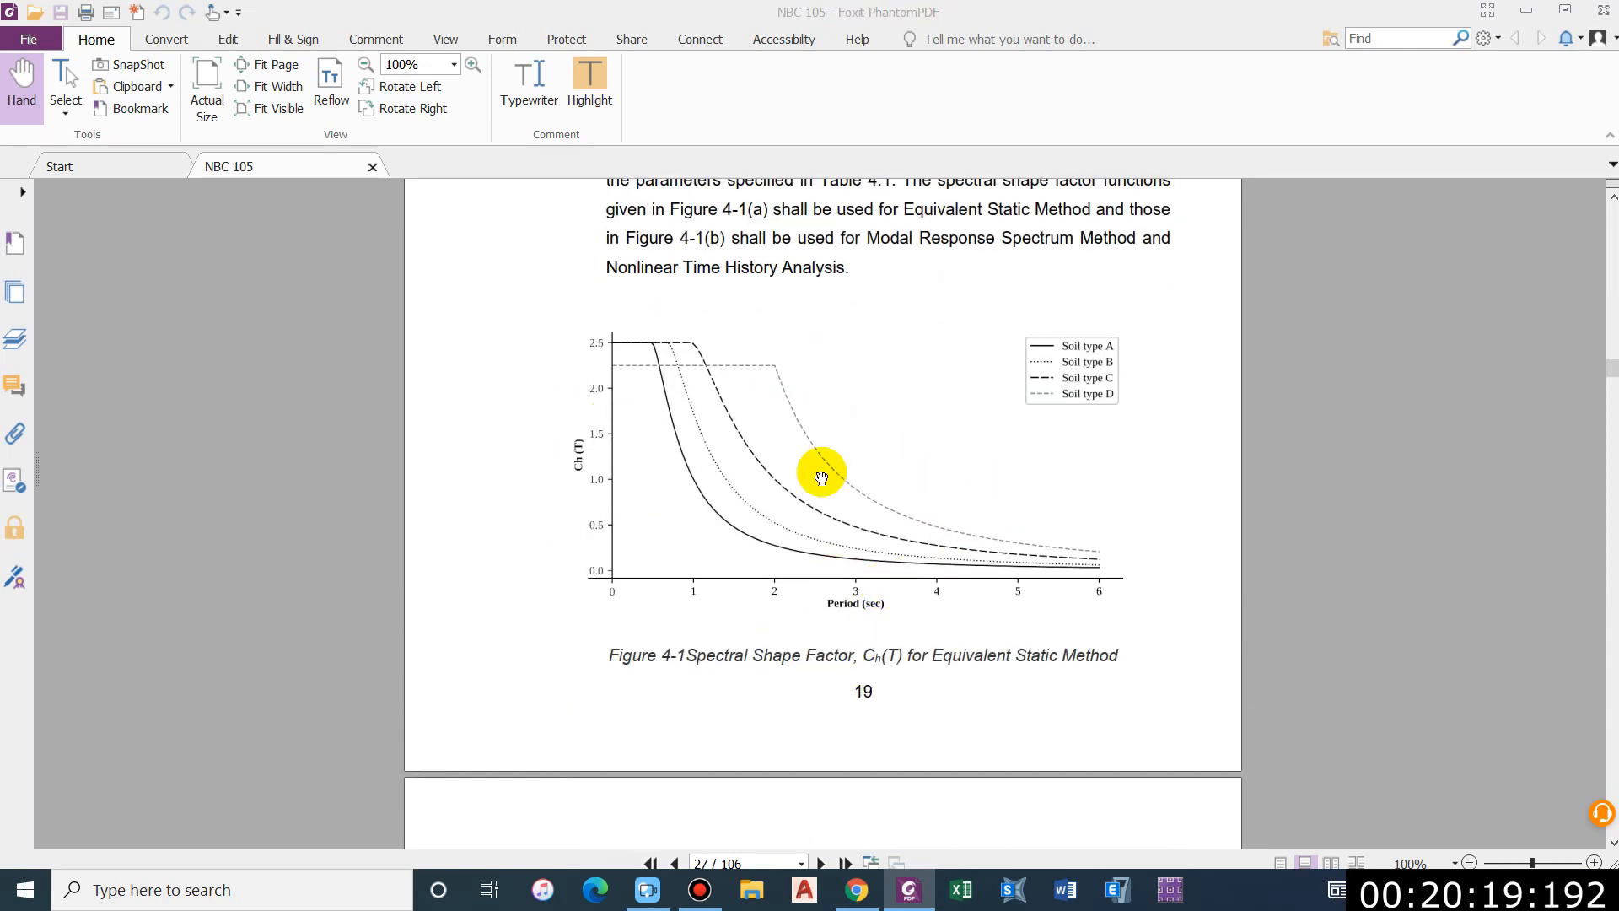
{"action": "scroll", "coordinate": [957, 531], "scroll_direction": "up", "scroll_amount": 3}
{"action": "scroll", "coordinate": [957, 532], "scroll_direction": "up", "scroll_amount": 1}
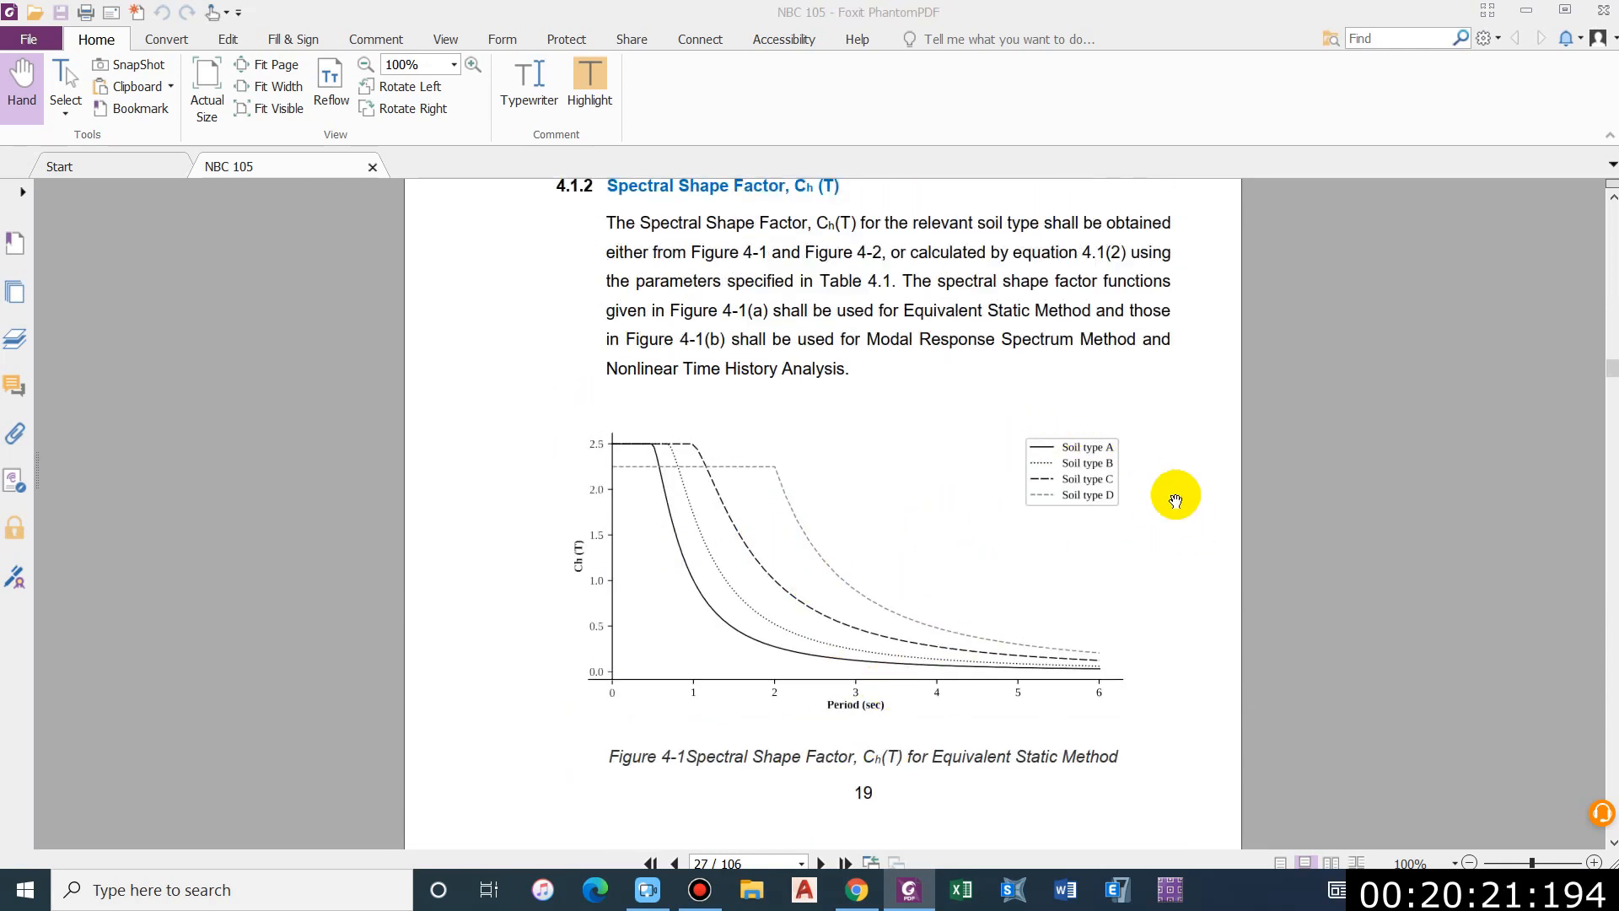
{"action": "scroll", "coordinate": [1072, 541], "scroll_direction": "up", "scroll_amount": 1}
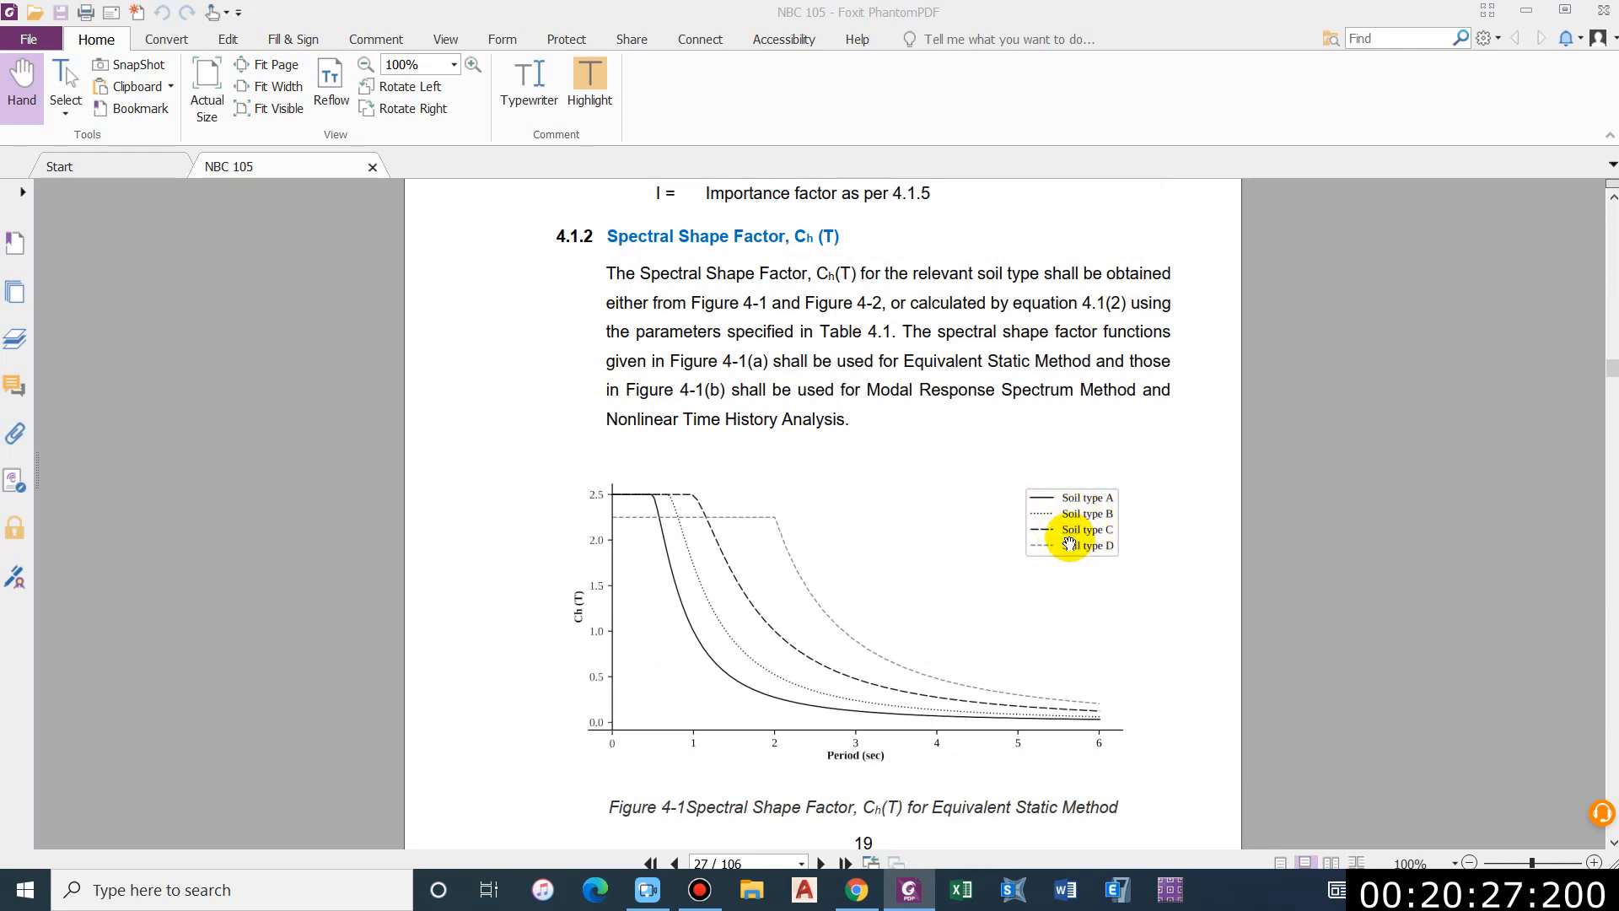
{"action": "scroll", "coordinate": [1105, 555], "scroll_direction": "down", "scroll_amount": 7}
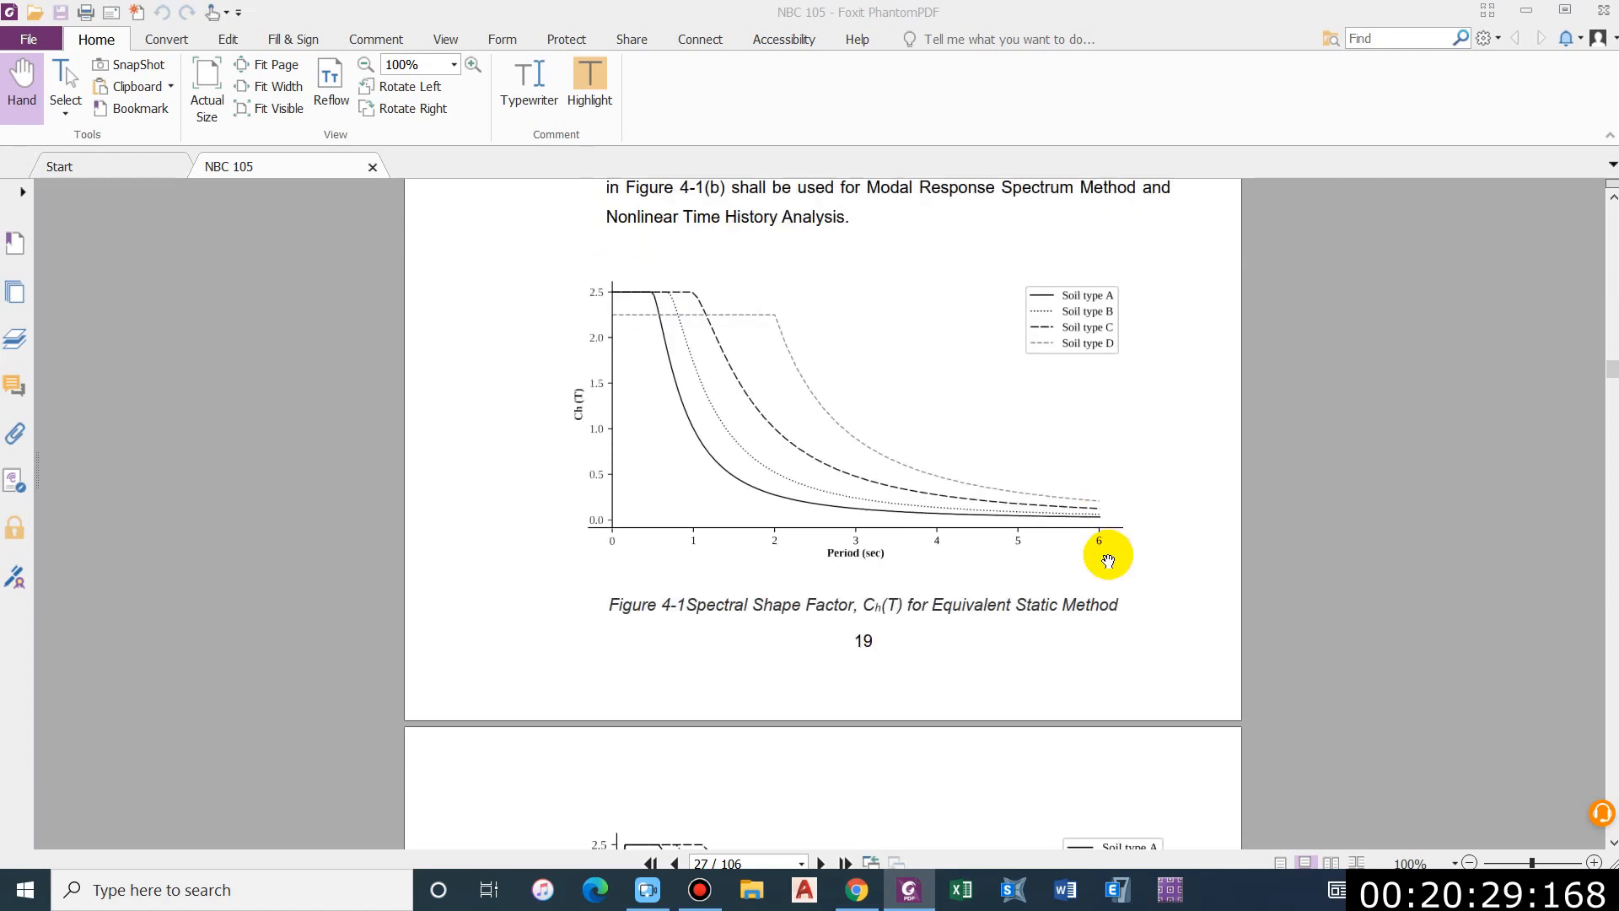
{"action": "scroll", "coordinate": [1104, 553], "scroll_direction": "up", "scroll_amount": 4}
{"action": "scroll", "coordinate": [1097, 523], "scroll_direction": "up", "scroll_amount": 2}
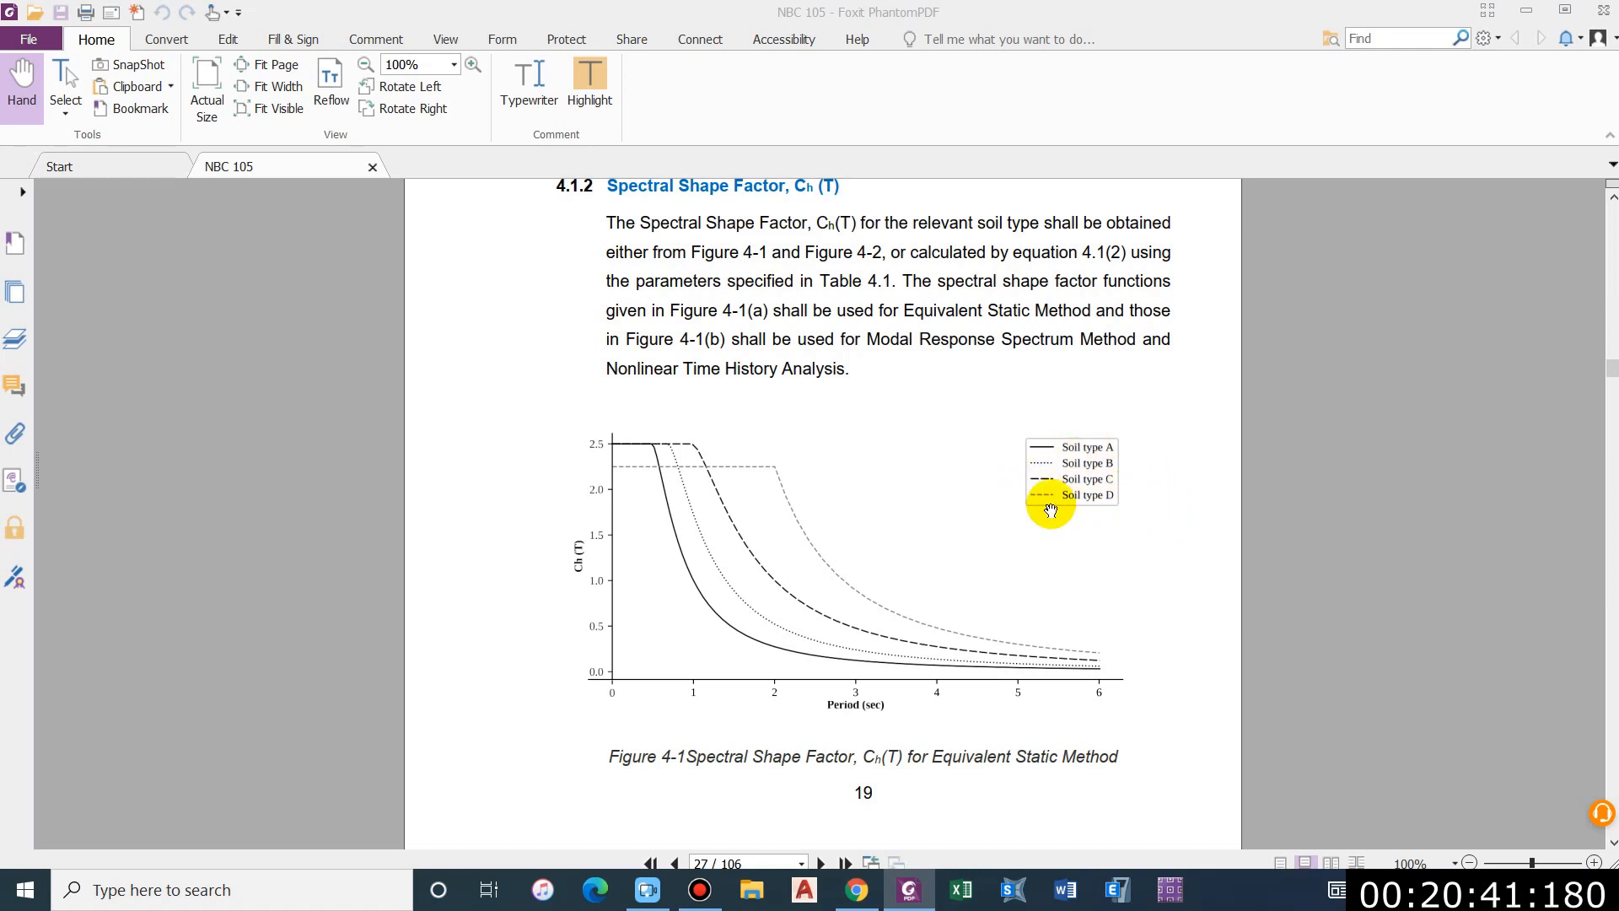
{"action": "scroll", "coordinate": [723, 589], "scroll_direction": "up", "scroll_amount": 1}
Step: Read the site subsoil categories in clause 4.1.3, covering soil types A to D and the Type D municipalities in Table 4-4
{"action": "scroll", "coordinate": [734, 517], "scroll_direction": "down", "scroll_amount": 12}
{"action": "scroll", "coordinate": [928, 561], "scroll_direction": "down", "scroll_amount": 9}
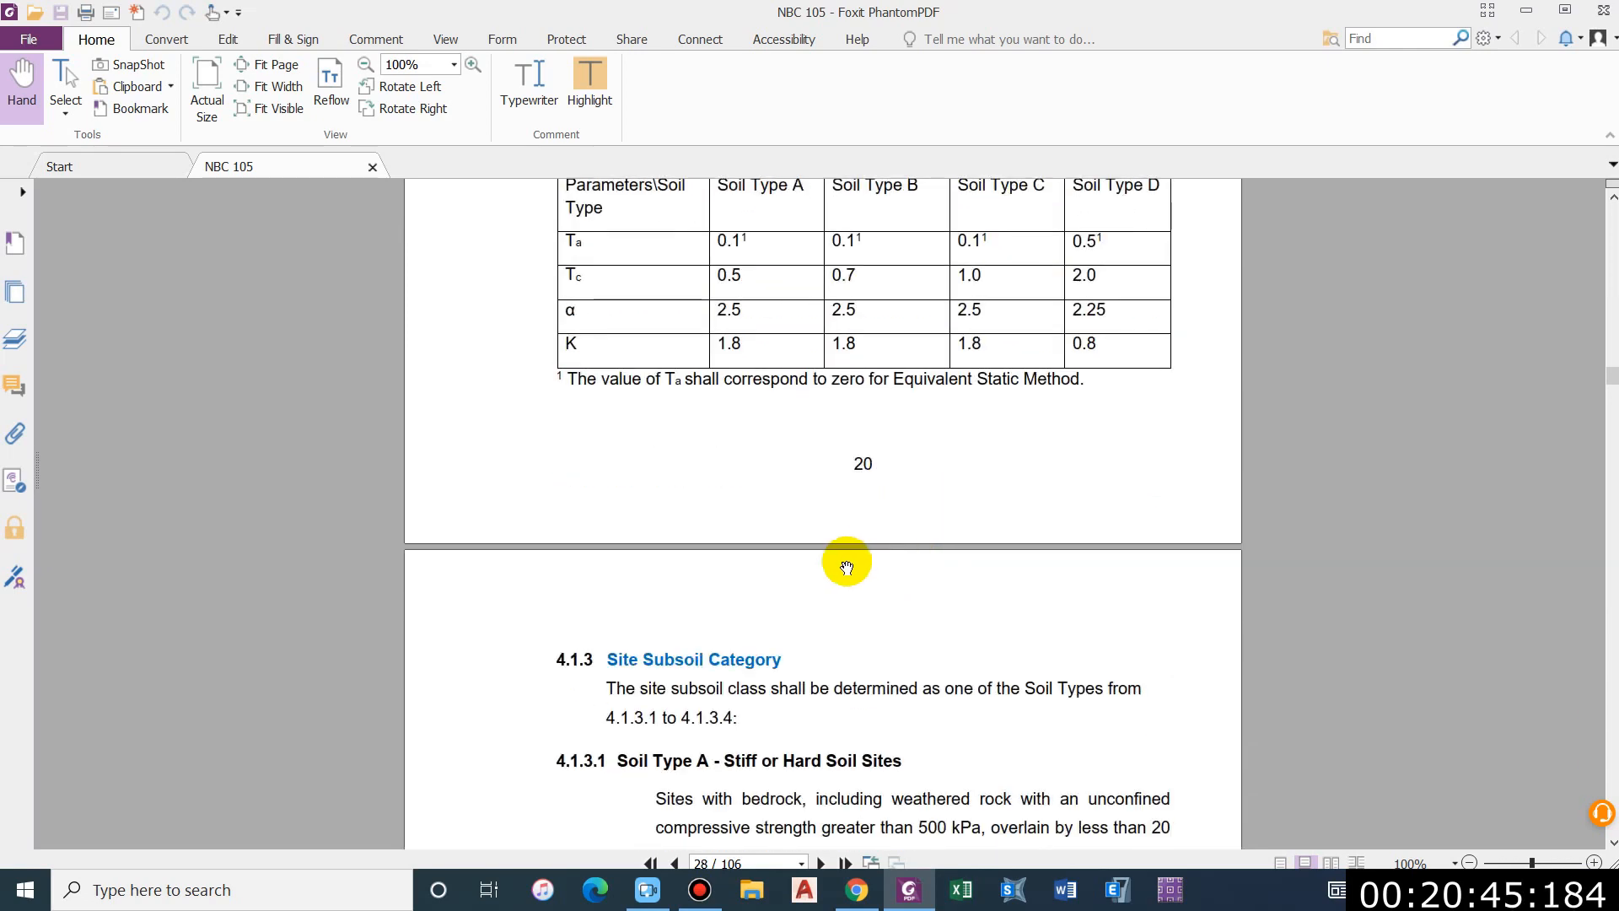
{"action": "scroll", "coordinate": [906, 459], "scroll_direction": "down", "scroll_amount": 1}
{"action": "scroll", "coordinate": [907, 462], "scroll_direction": "down", "scroll_amount": 1}
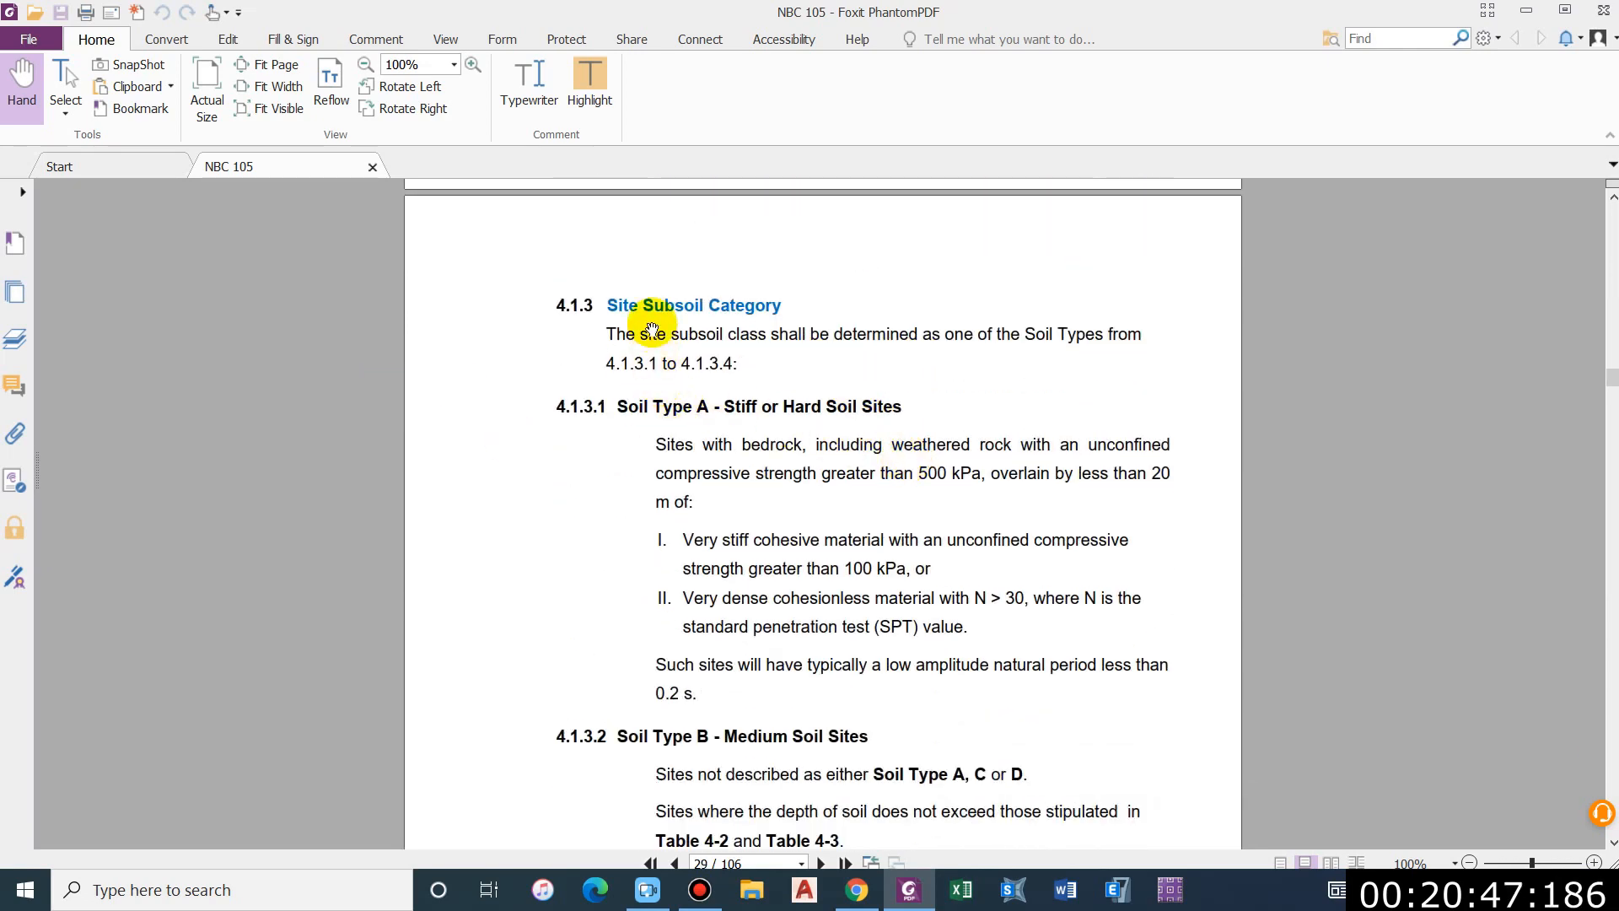
{"action": "scroll", "coordinate": [785, 477], "scroll_direction": "down", "scroll_amount": 1}
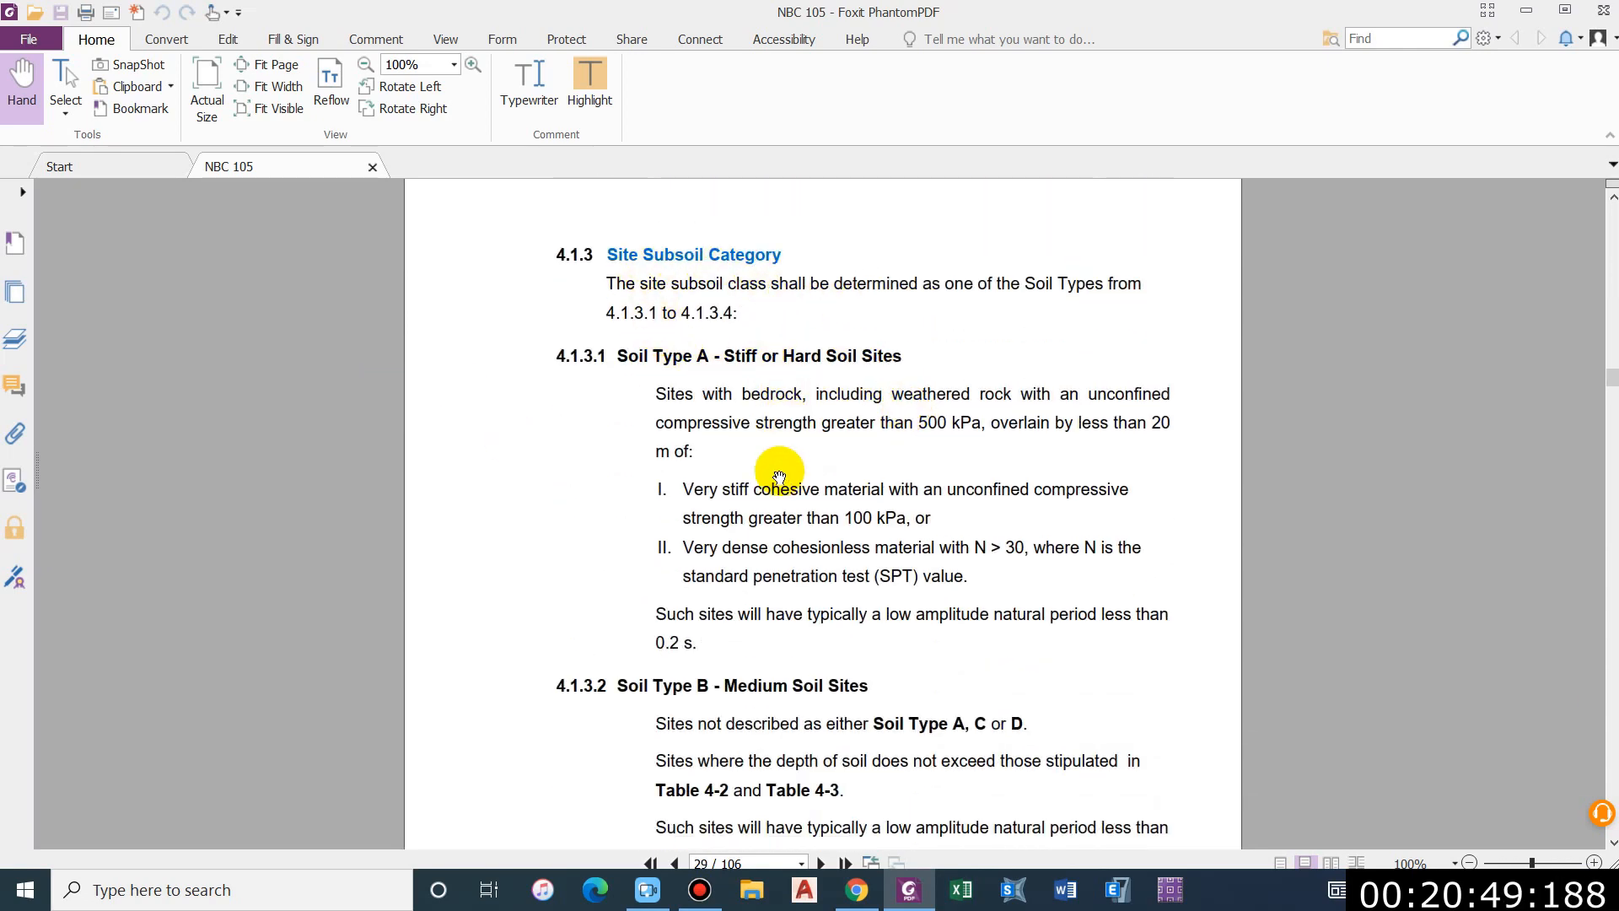
{"action": "scroll", "coordinate": [846, 375], "scroll_direction": "down", "scroll_amount": 2}
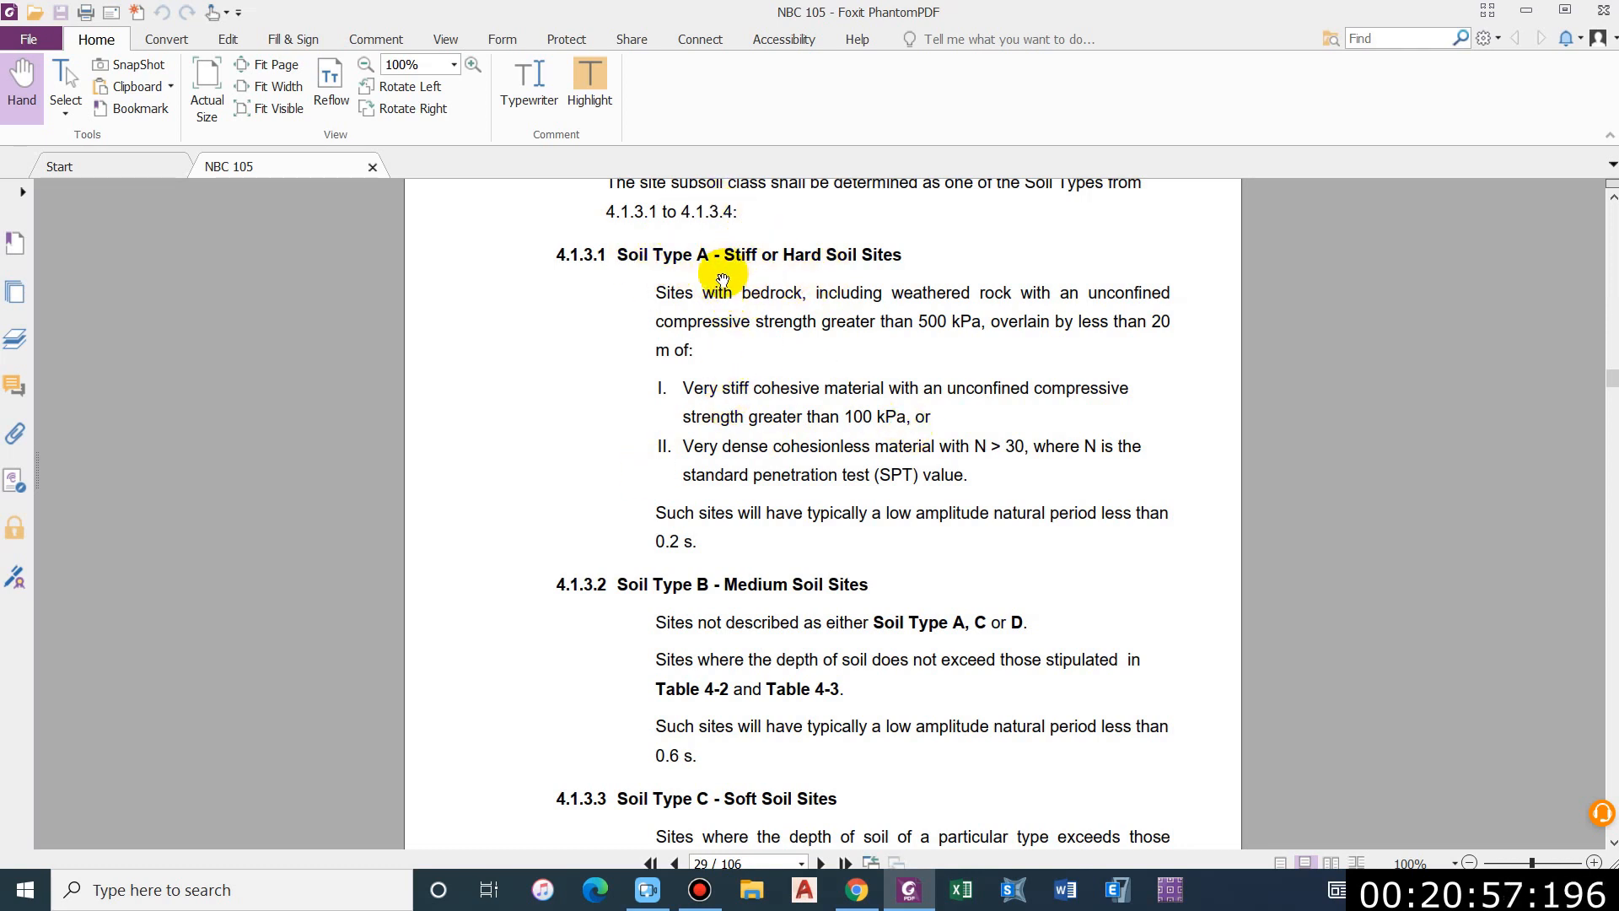
{"action": "scroll", "coordinate": [773, 462], "scroll_direction": "down", "scroll_amount": 1}
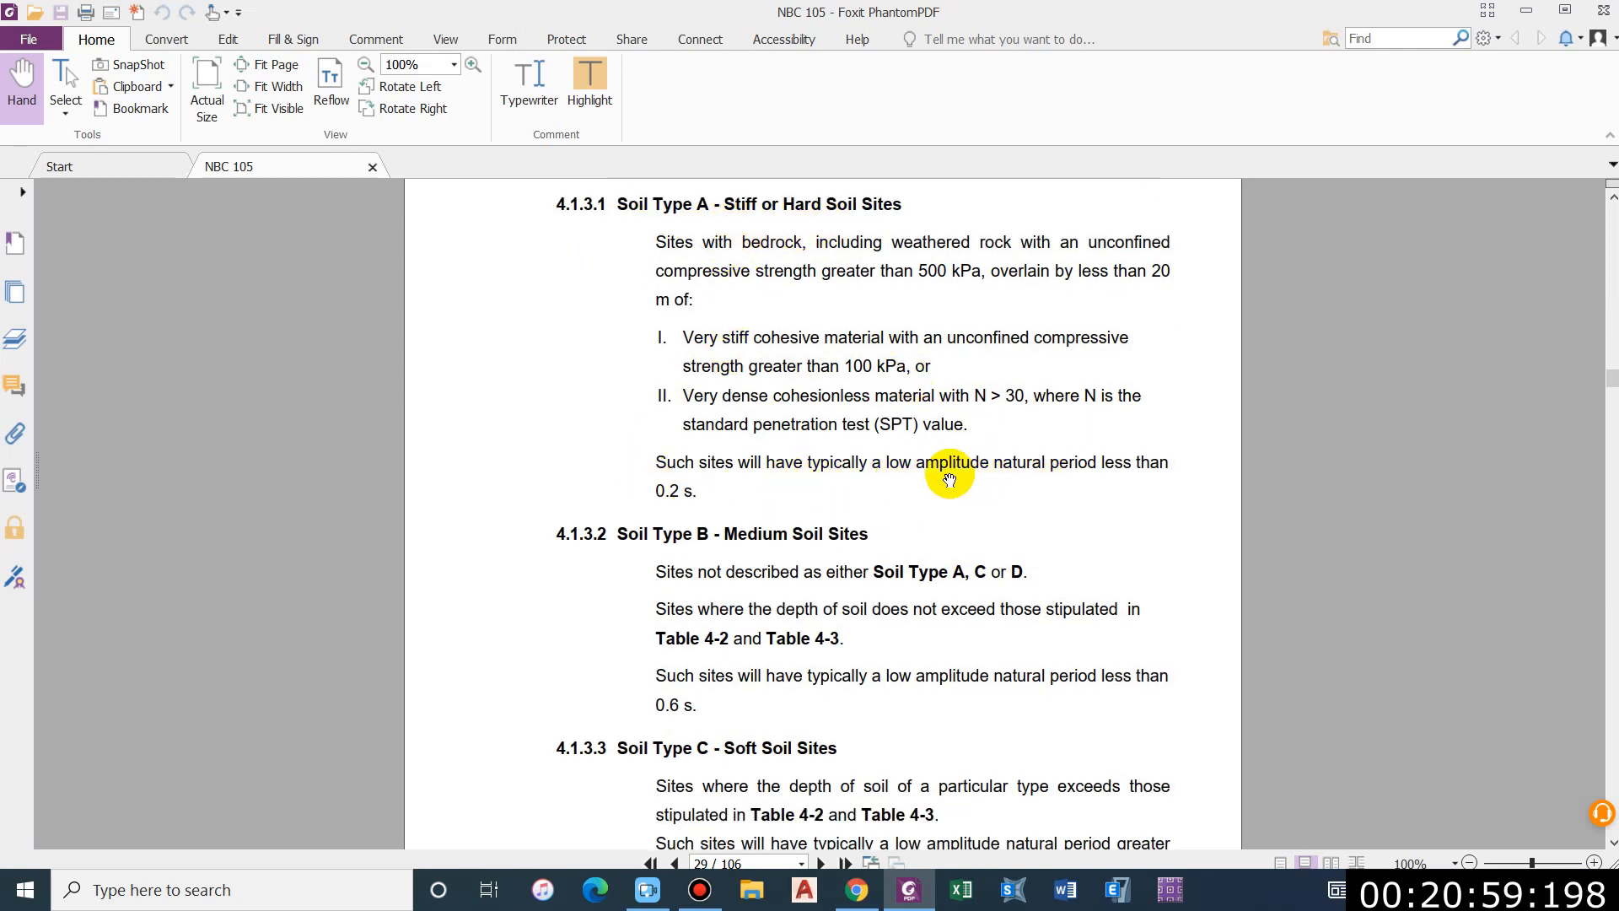
{"action": "scroll", "coordinate": [750, 515], "scroll_direction": "down", "scroll_amount": 2}
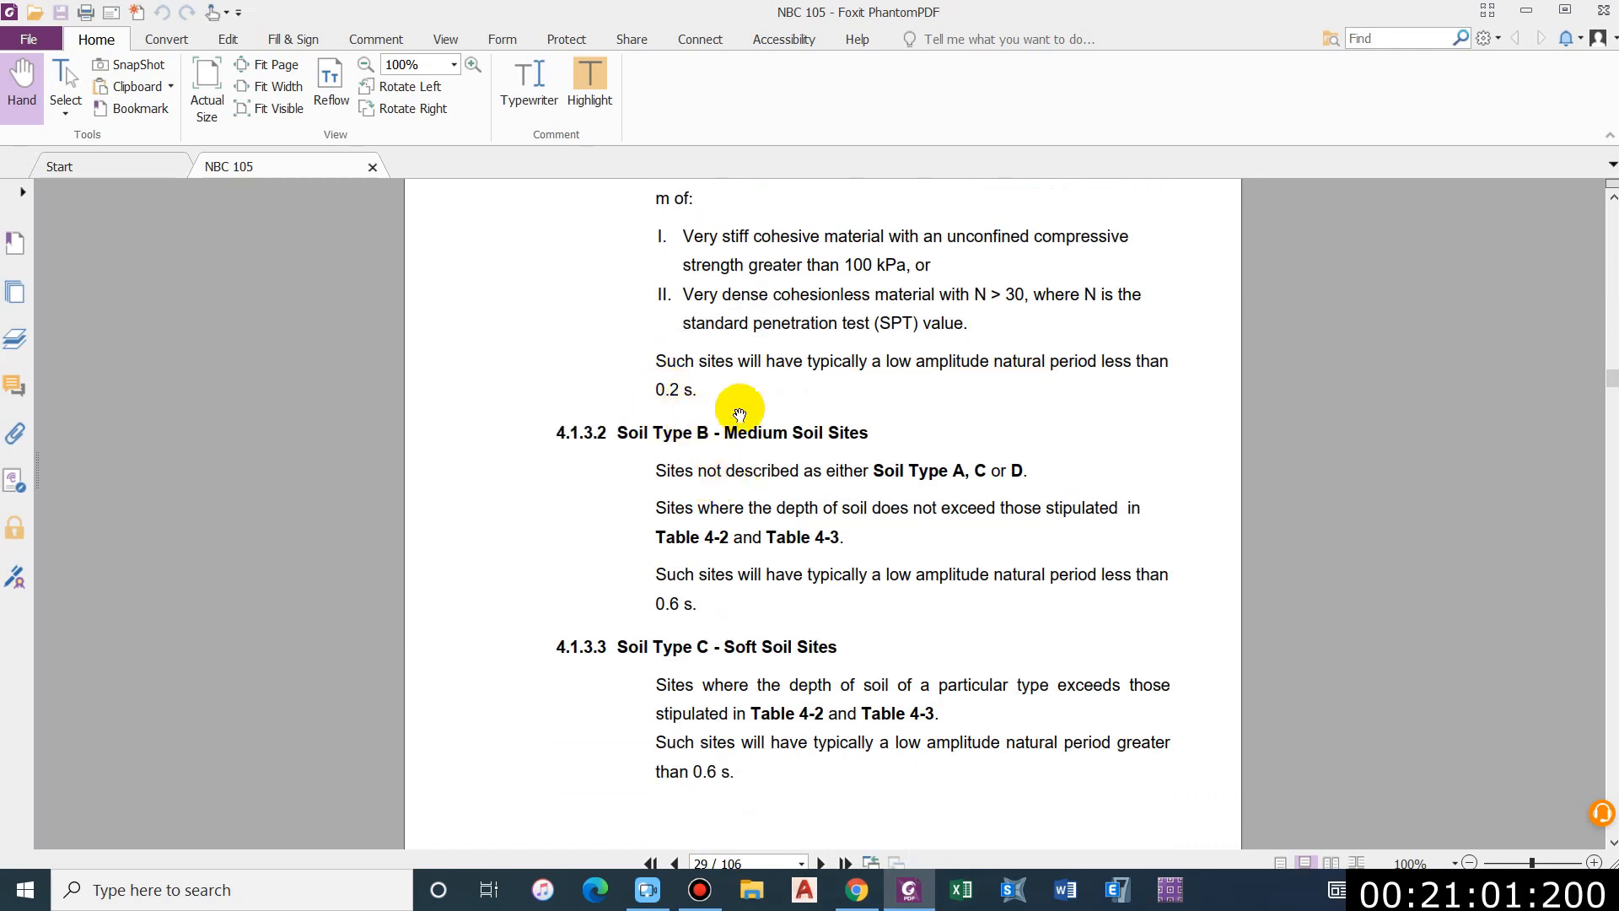
{"action": "scroll", "coordinate": [728, 676], "scroll_direction": "down", "scroll_amount": 1}
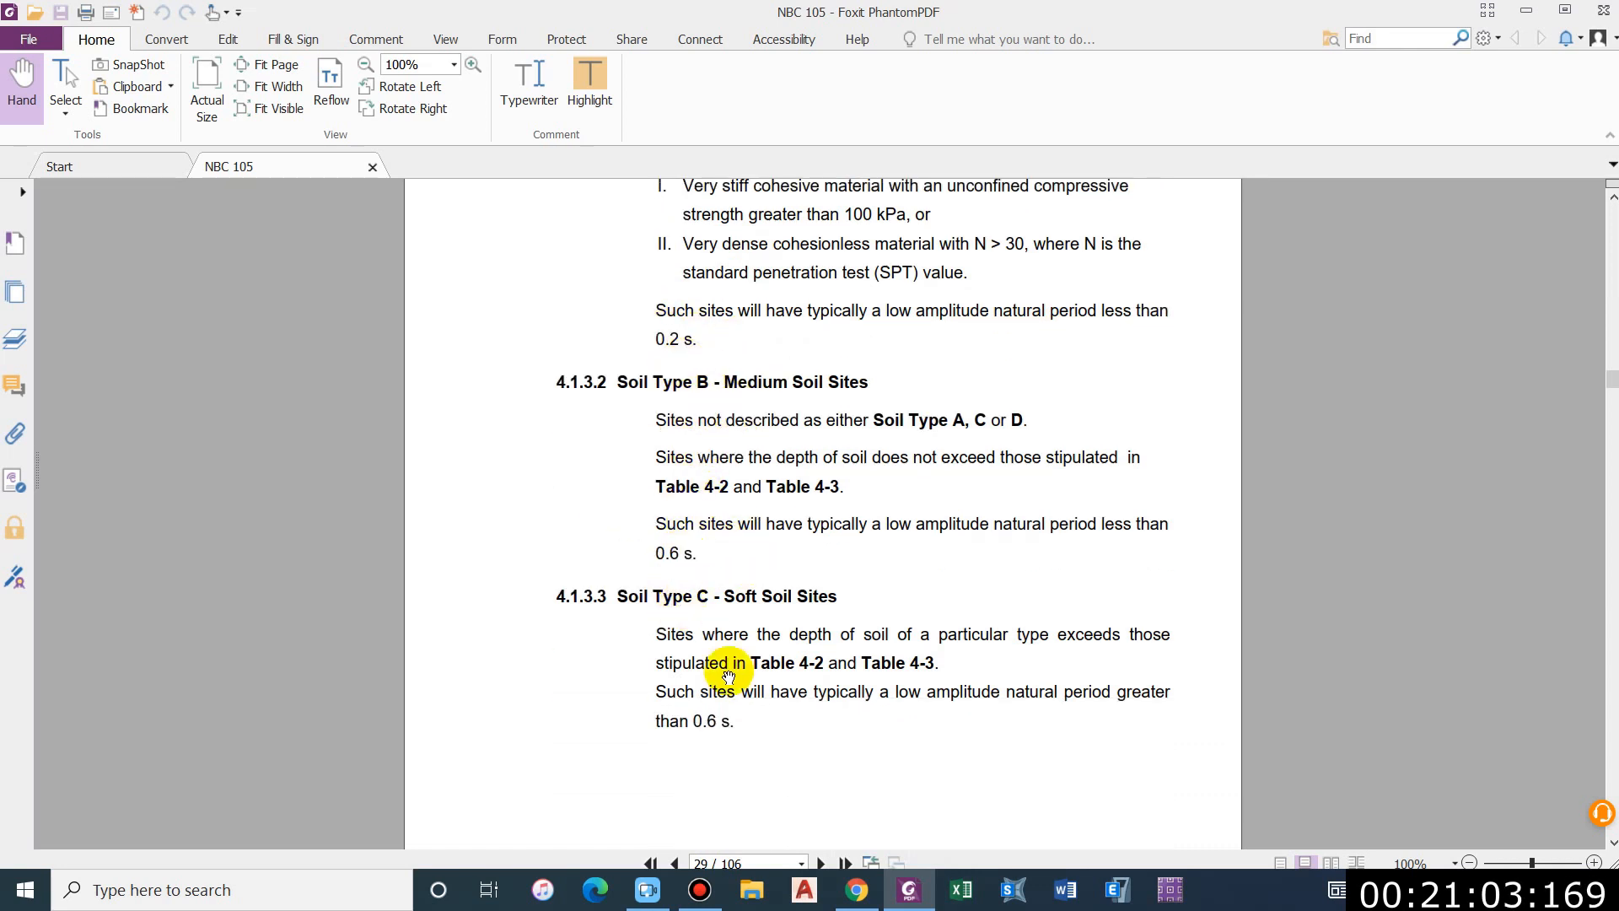
{"action": "scroll", "coordinate": [741, 734], "scroll_direction": "down", "scroll_amount": 12}
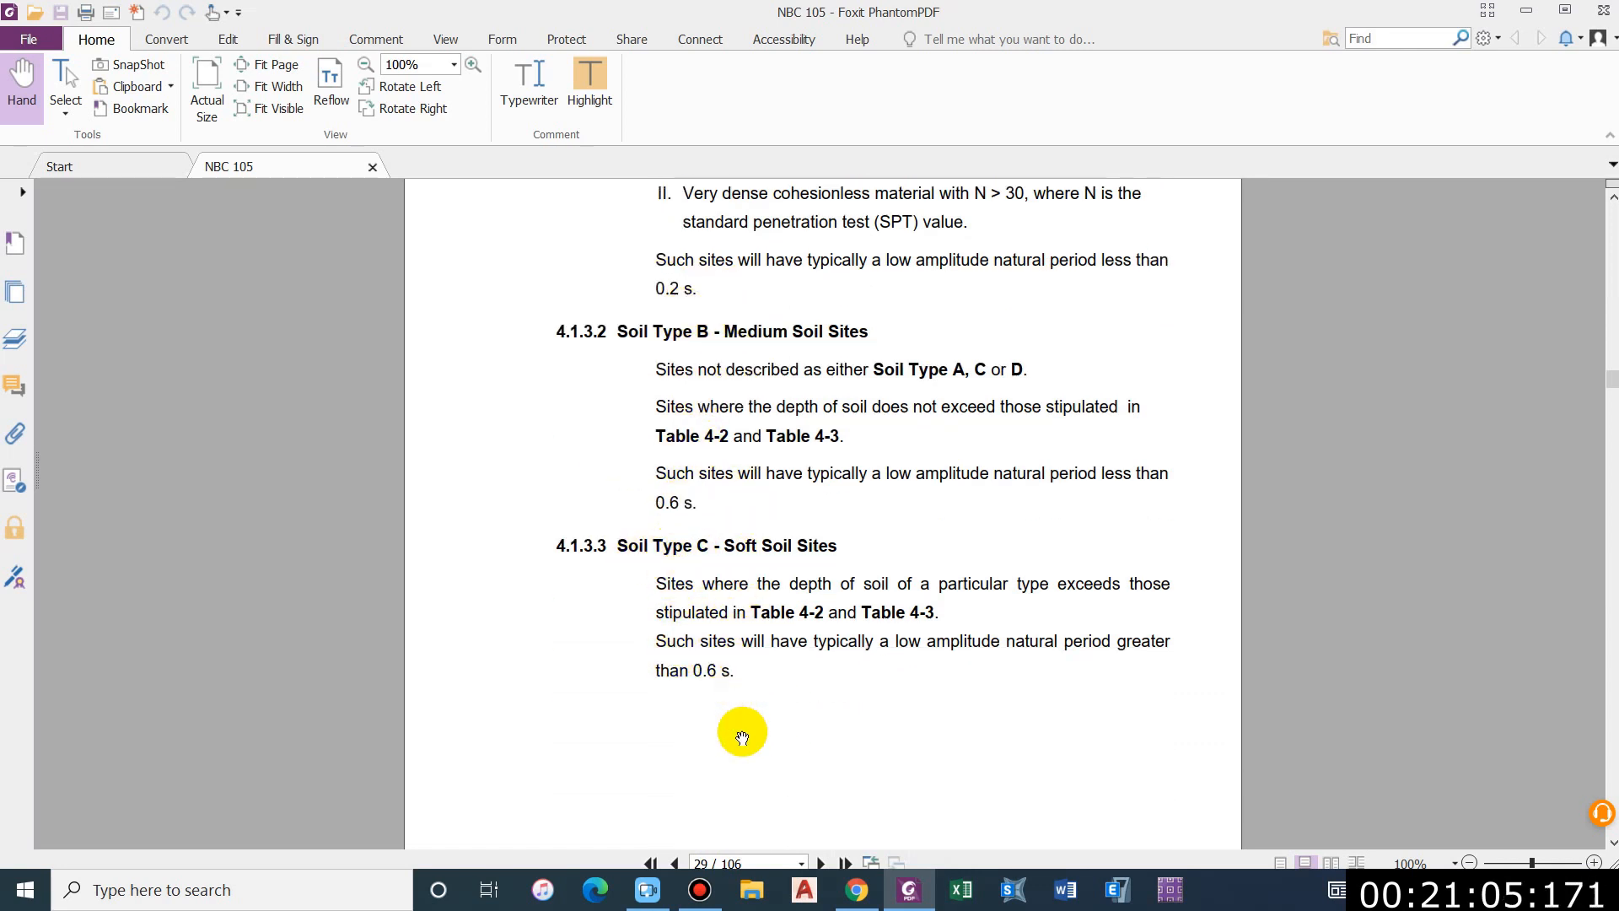
{"action": "scroll", "coordinate": [897, 621], "scroll_direction": "down", "scroll_amount": 11}
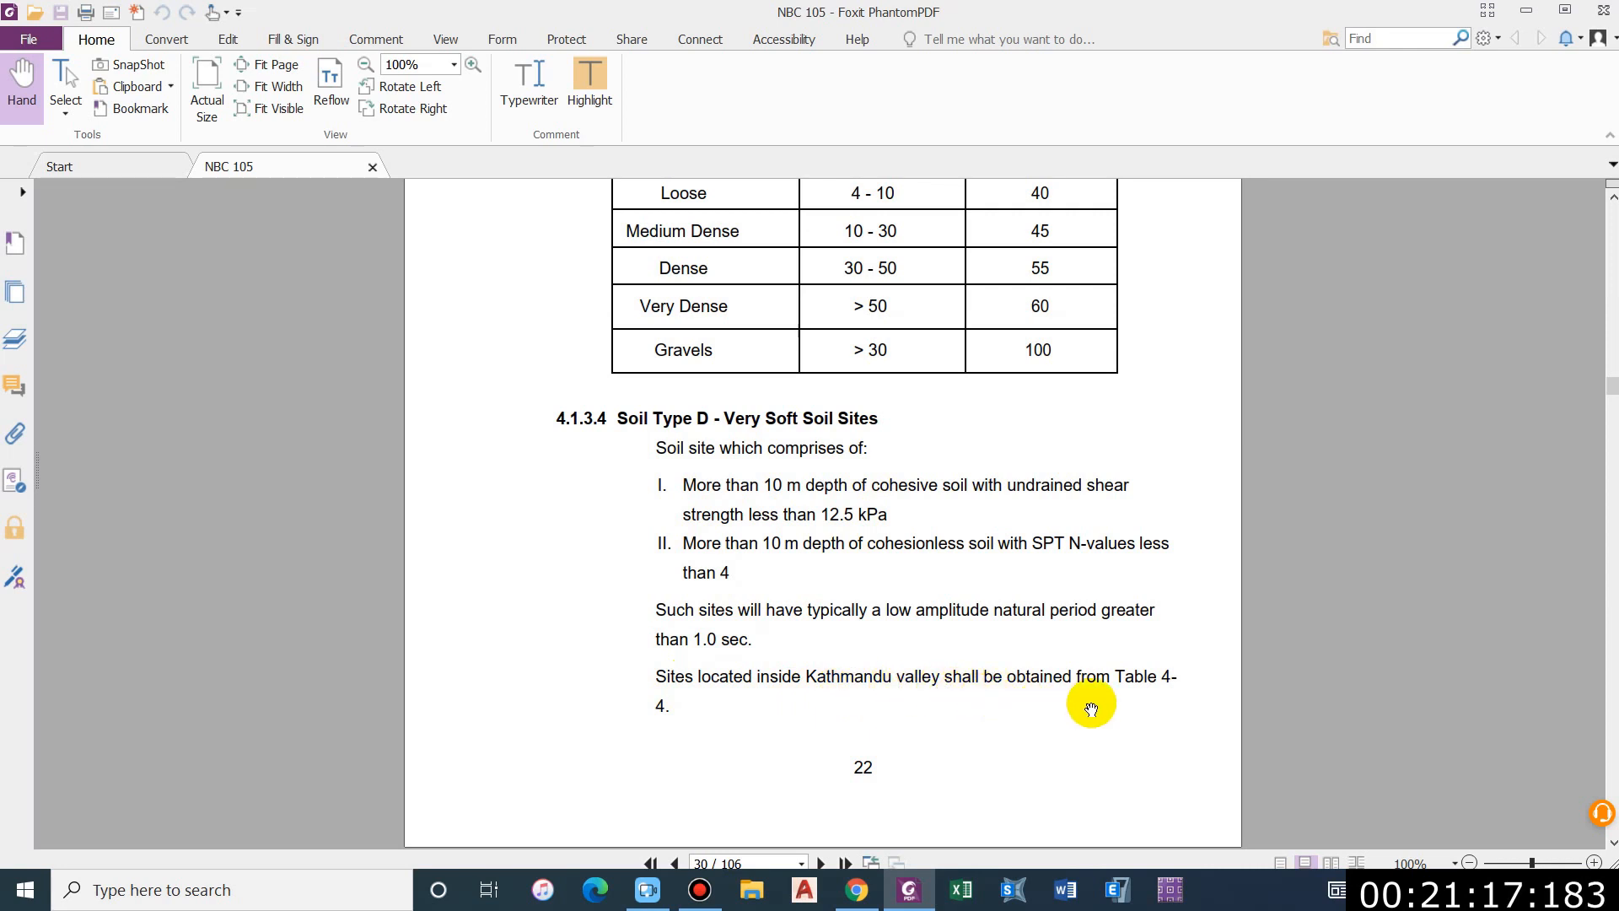
{"action": "scroll", "coordinate": [860, 675], "scroll_direction": "down", "scroll_amount": 5}
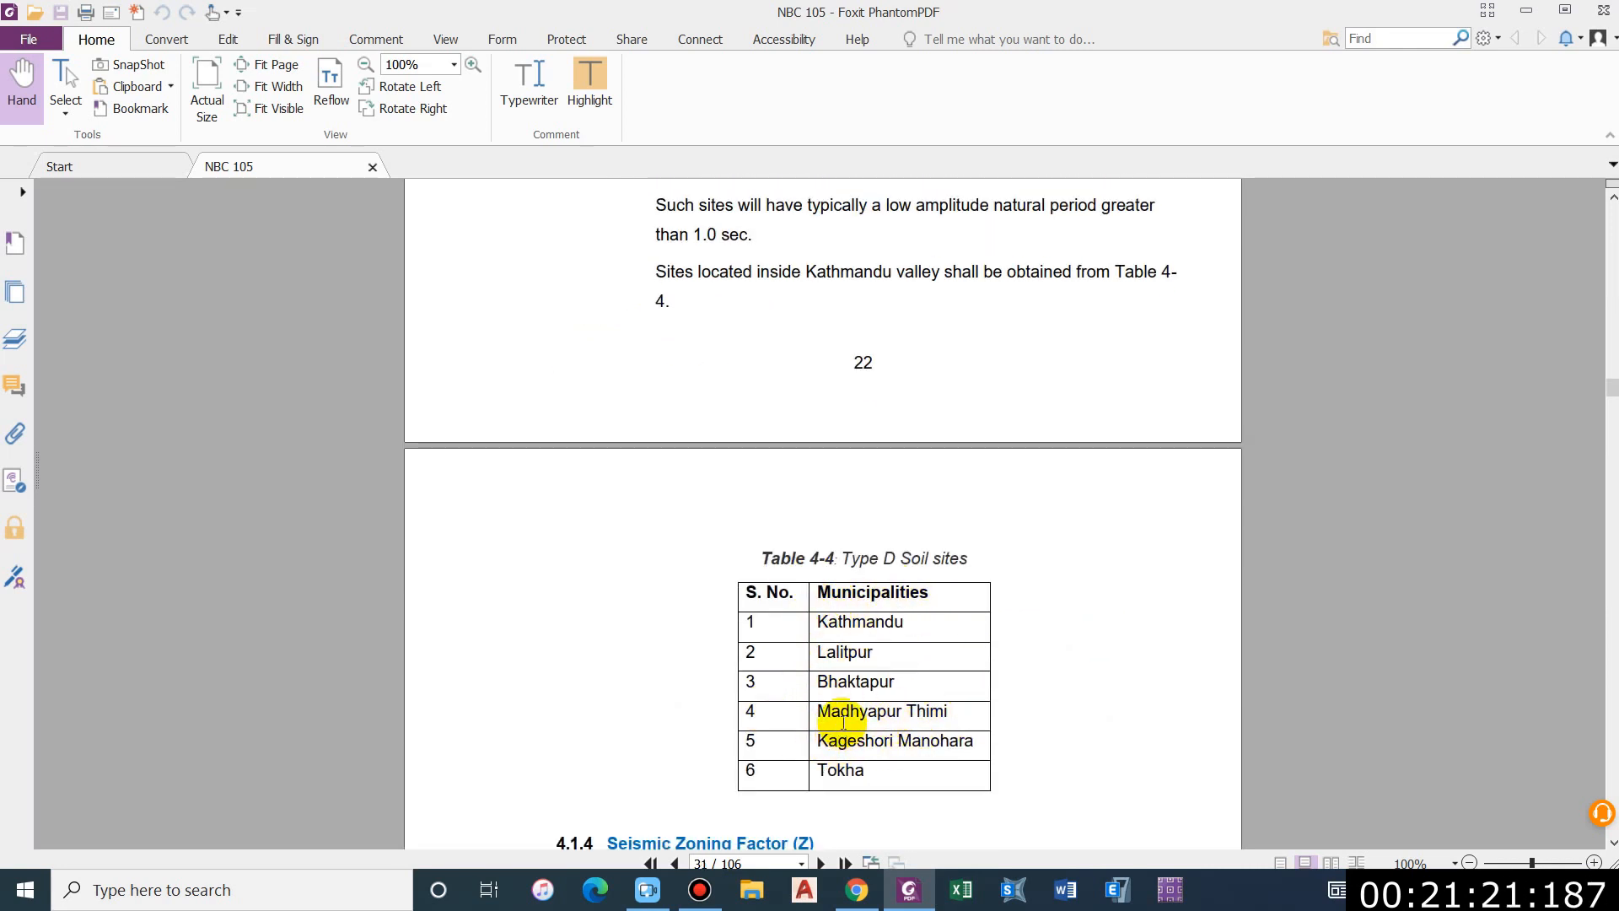
Step: Check the cohesive and cohesionless soil depth limits in Tables 4-2 and 4-3 against the soil type definitions in clause 4.1.3
{"action": "scroll", "coordinate": [843, 723], "scroll_direction": "up", "scroll_amount": 14}
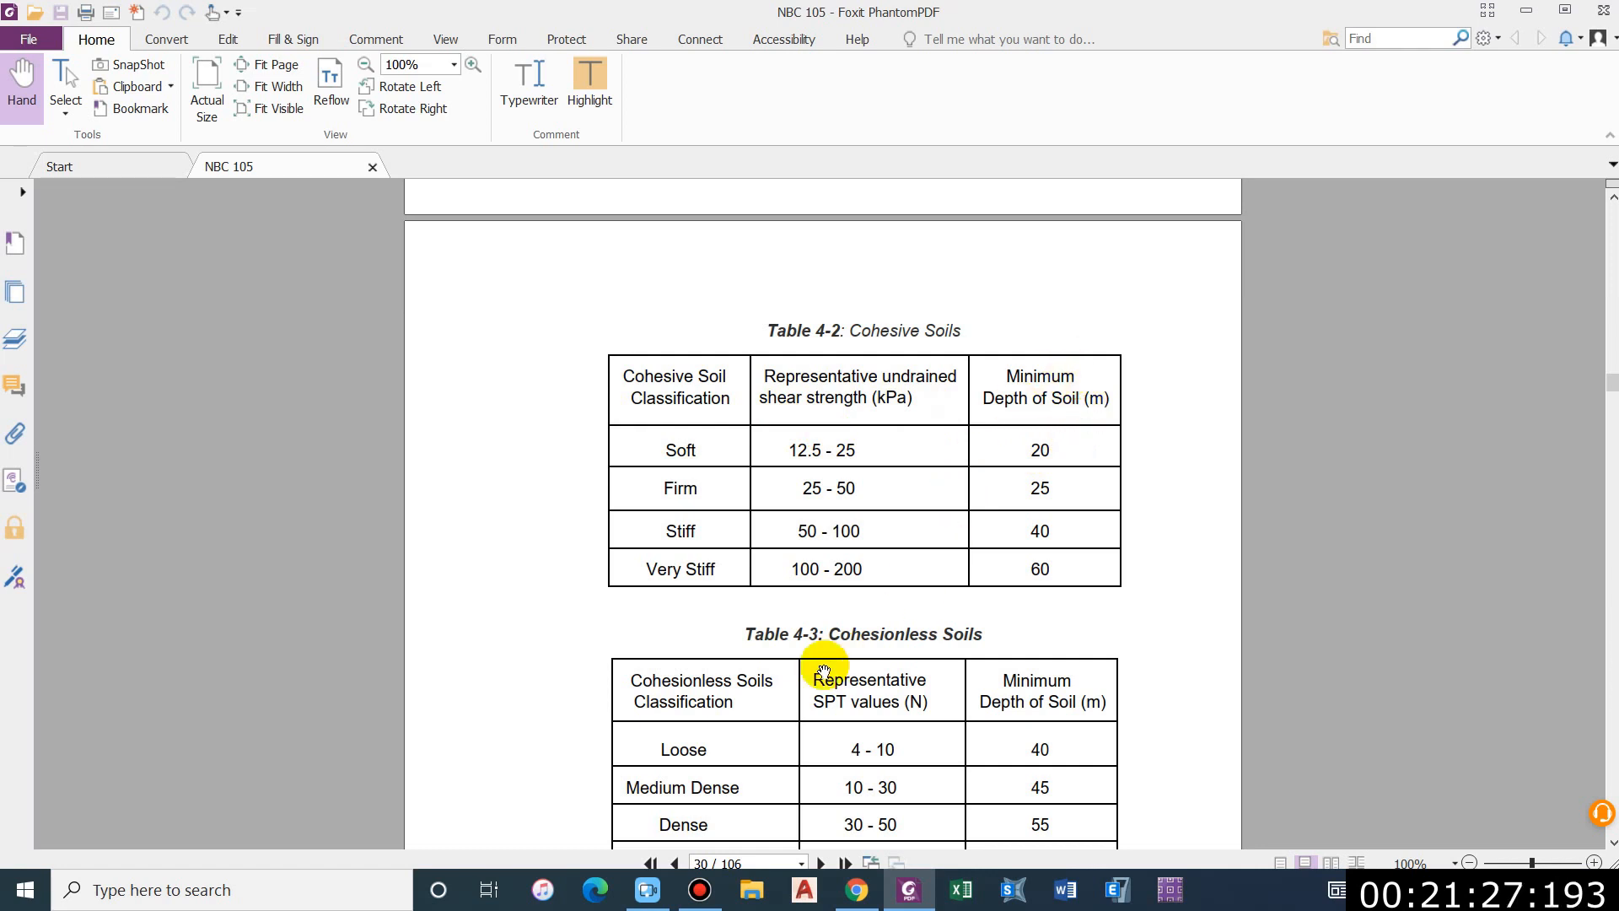
{"action": "scroll", "coordinate": [972, 678], "scroll_direction": "down", "scroll_amount": 1}
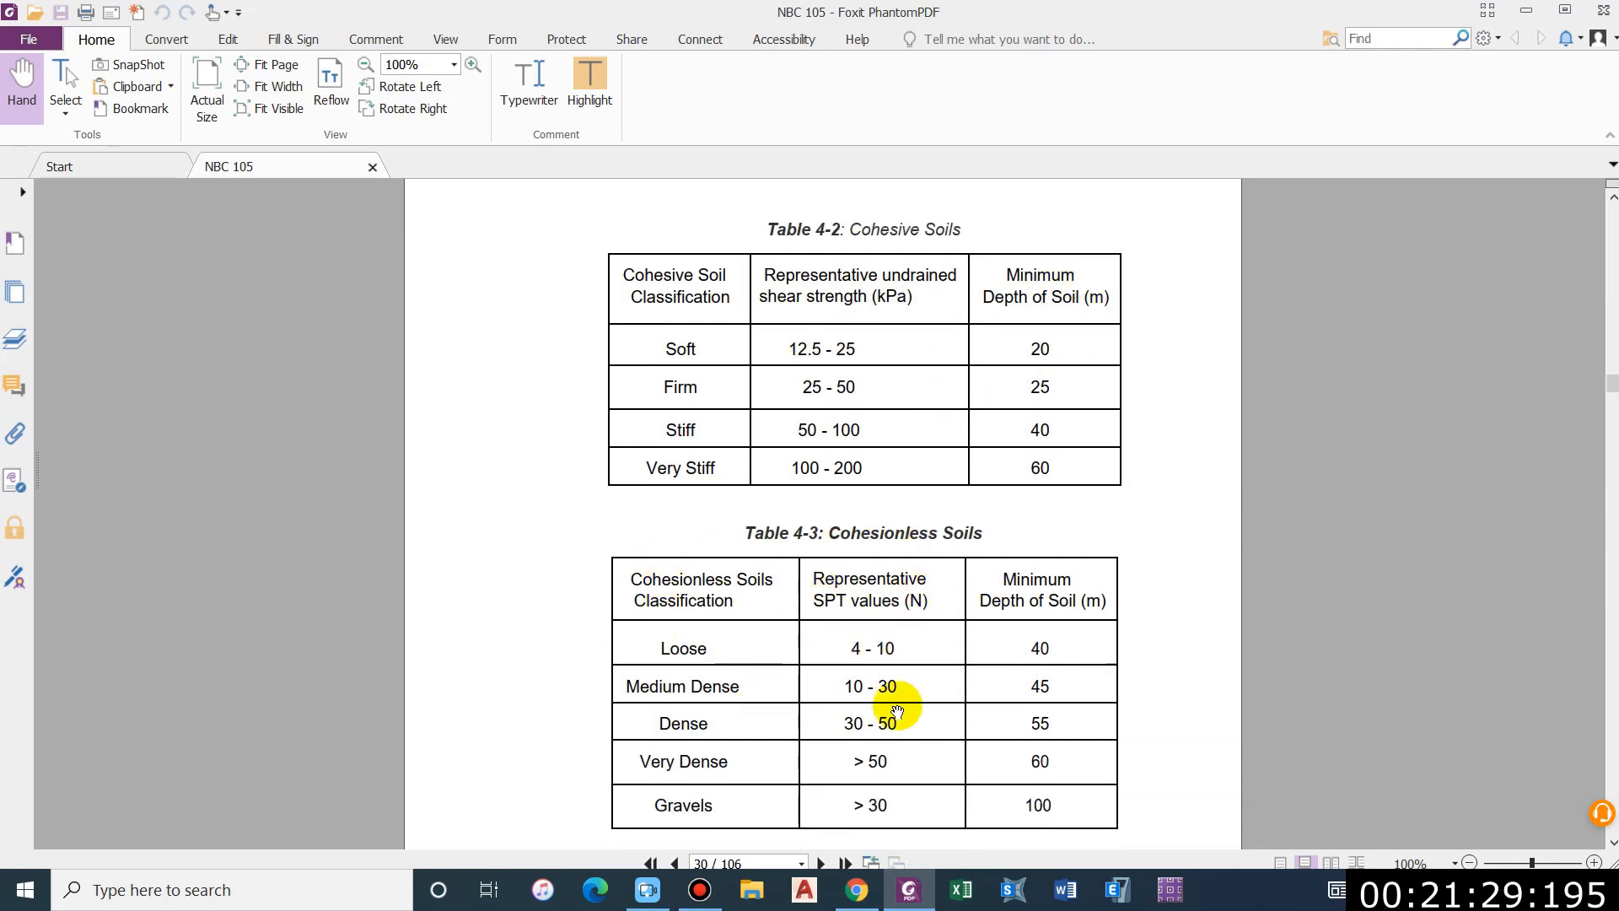
{"action": "scroll", "coordinate": [781, 419], "scroll_direction": "up", "scroll_amount": 8}
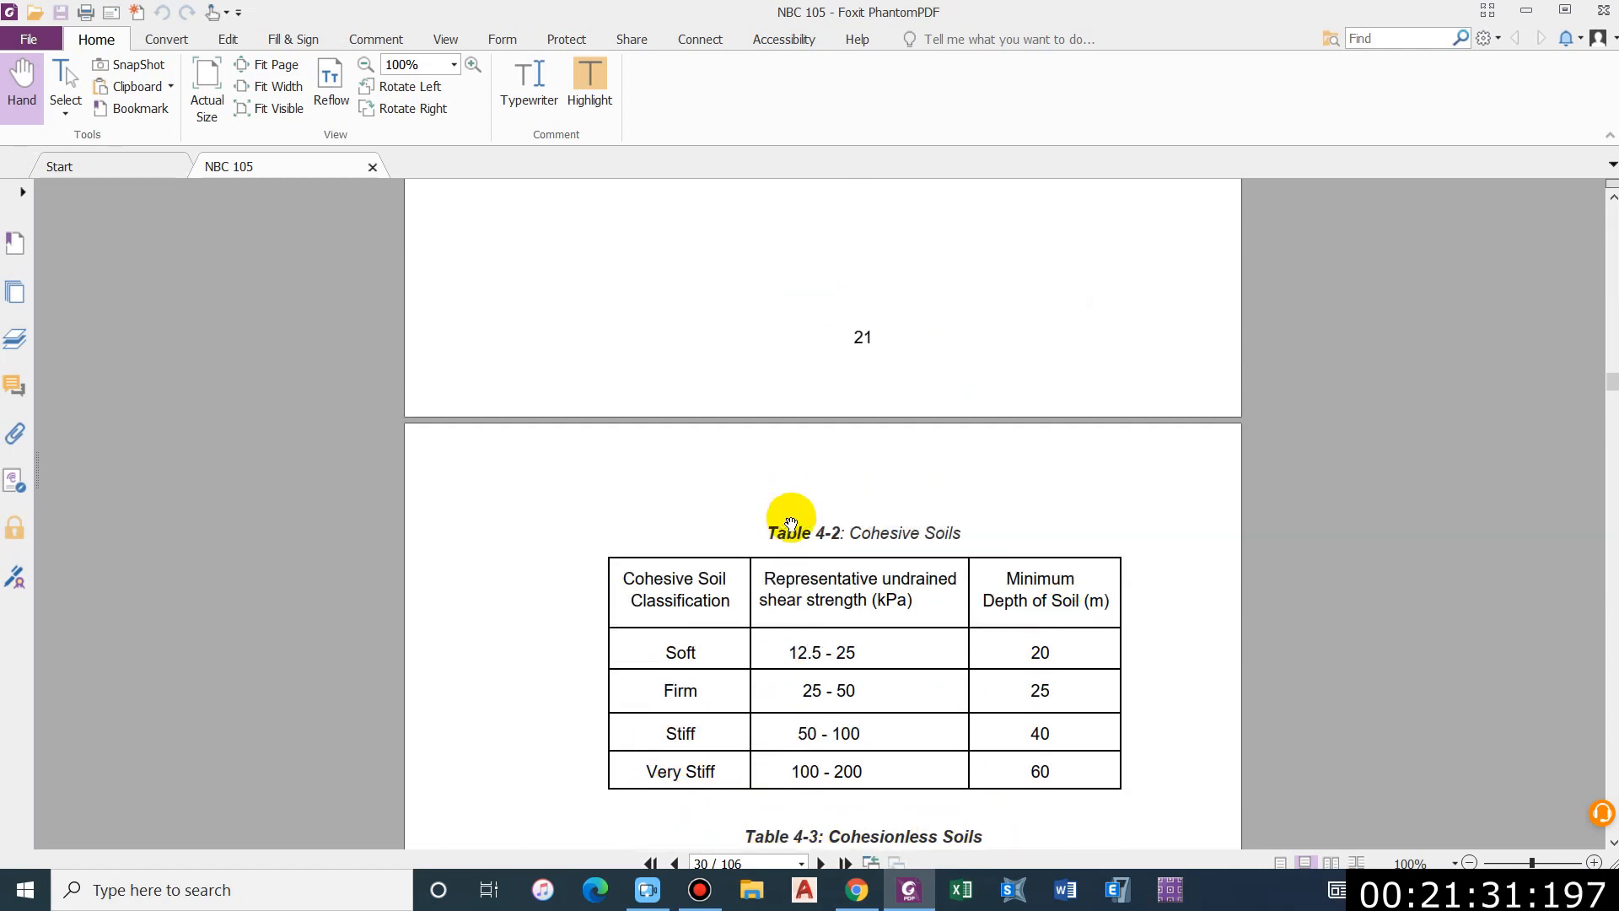
{"action": "scroll", "coordinate": [796, 503], "scroll_direction": "up", "scroll_amount": 2}
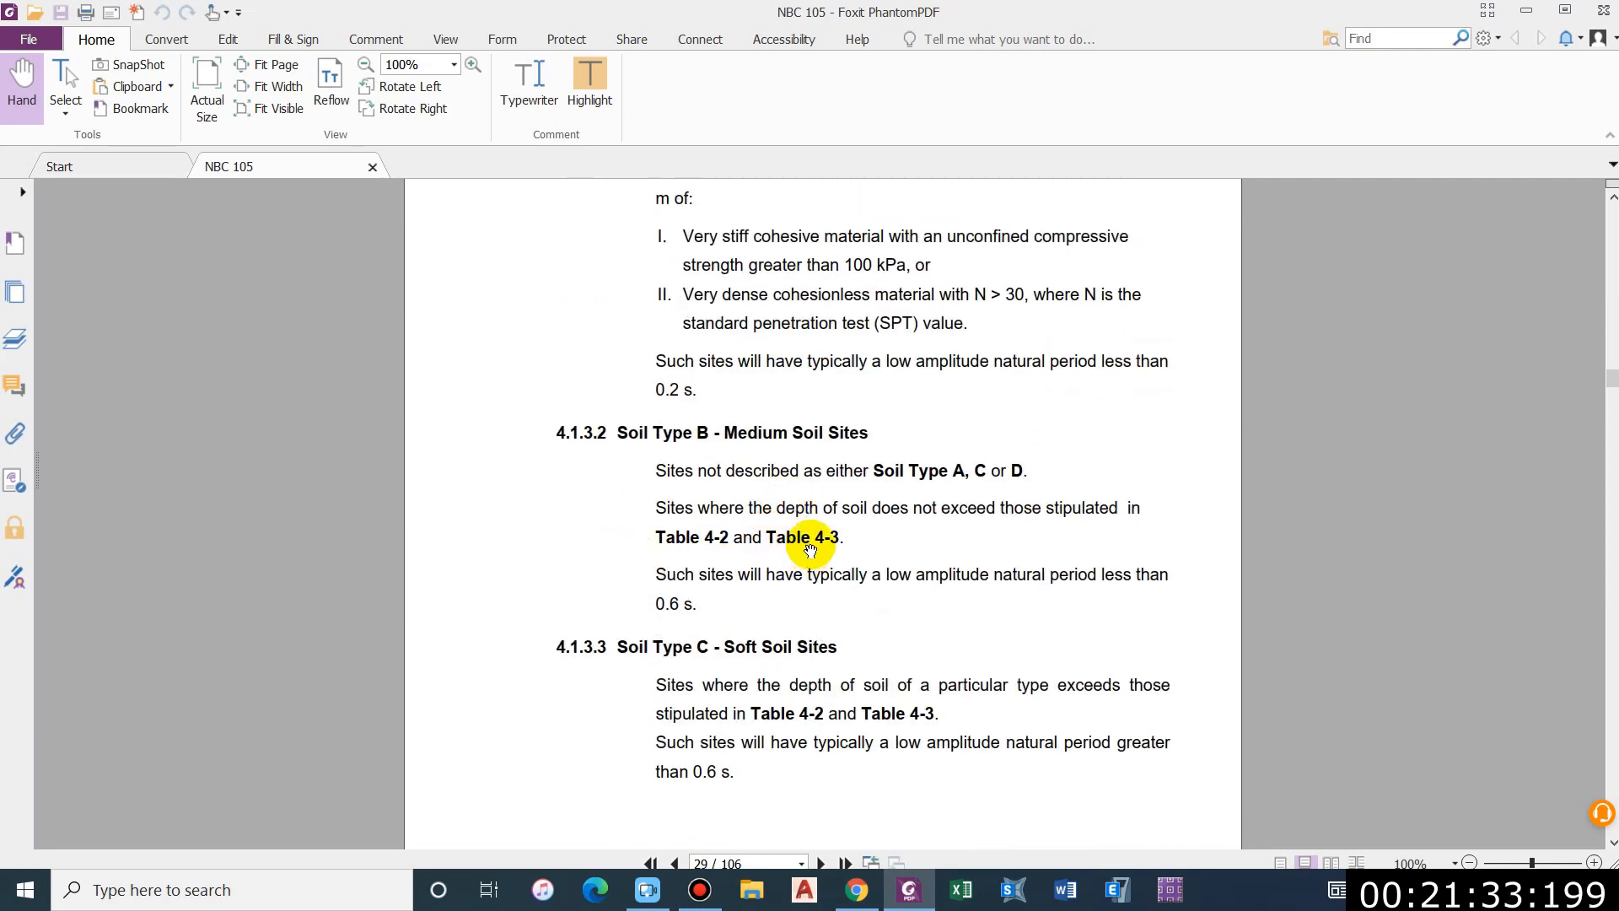
{"action": "scroll", "coordinate": [811, 544], "scroll_direction": "up", "scroll_amount": 4}
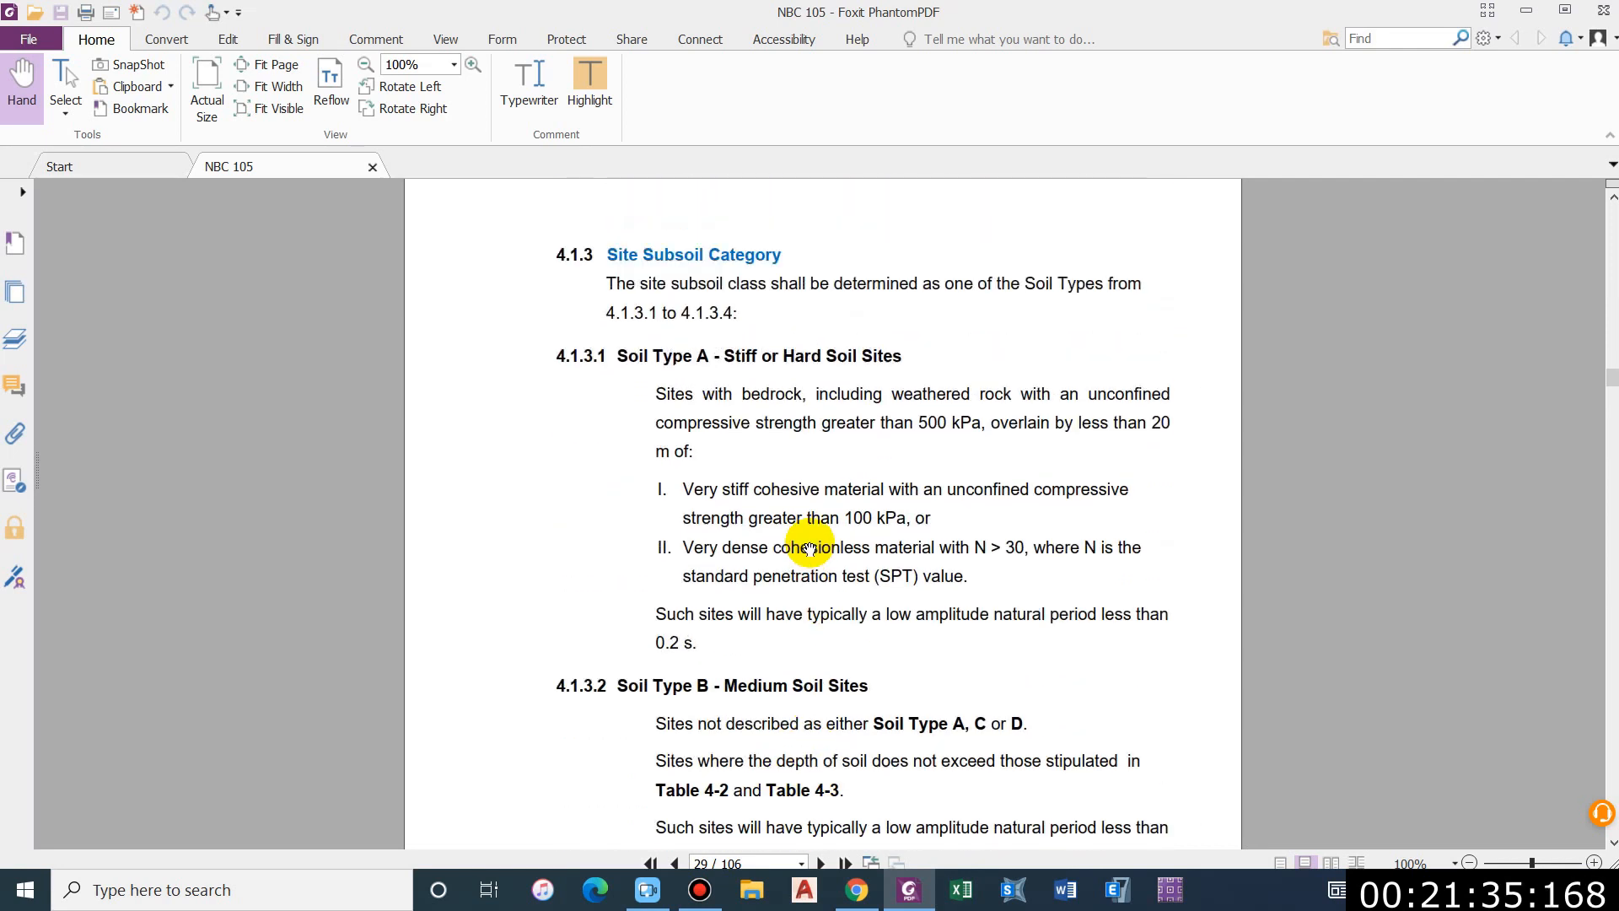
{"action": "scroll", "coordinate": [928, 522], "scroll_direction": "down", "scroll_amount": 11}
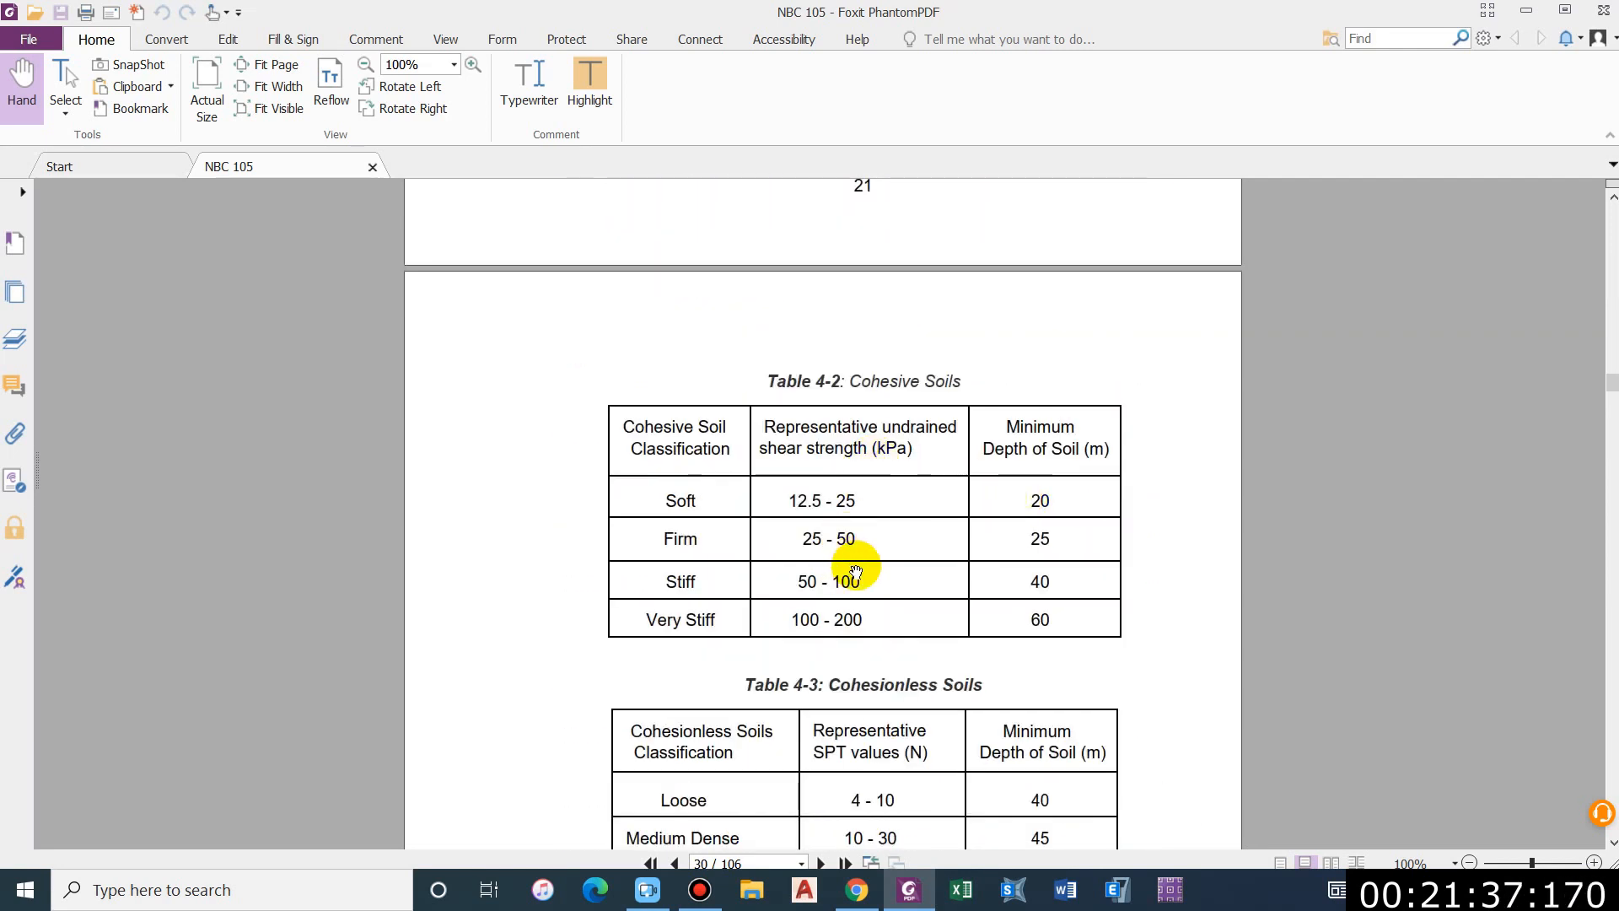
Step: Review the undrained shear strength, SPT value and minimum depth columns of Tables 4-2 and 4-3
{"action": "scroll", "coordinate": [915, 573], "scroll_direction": "down", "scroll_amount": 1}
{"action": "scroll", "coordinate": [915, 692], "scroll_direction": "down", "scroll_amount": 3}
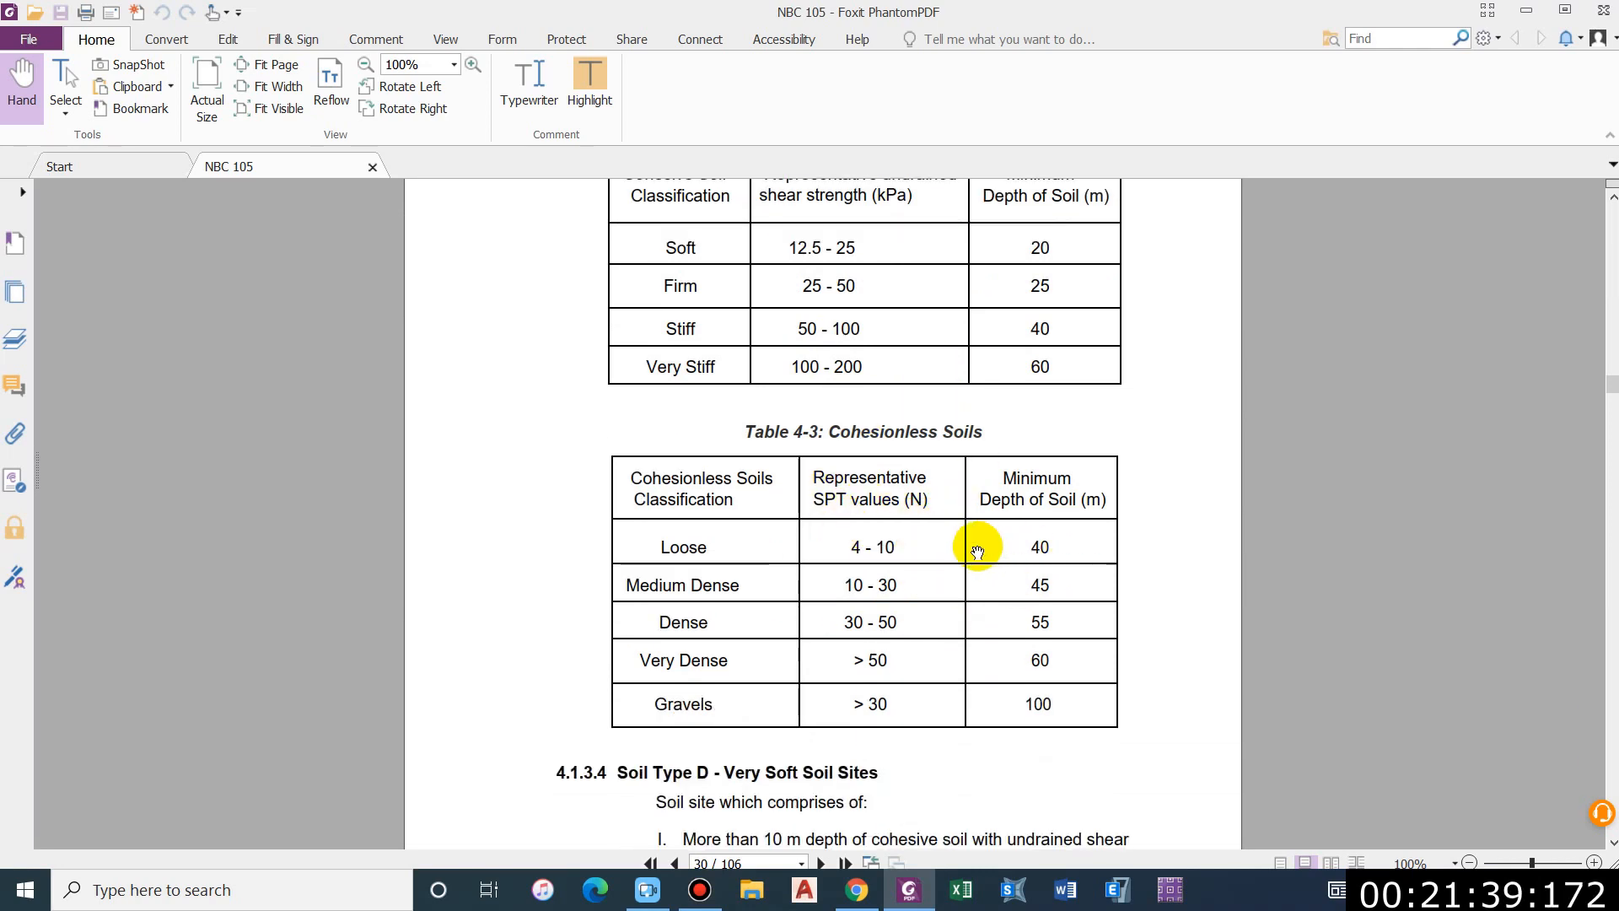
{"action": "scroll", "coordinate": [978, 542], "scroll_direction": "up", "scroll_amount": 3}
Step: Switch to the scanned geotechnical report in the browser and read the SPT and DCPT field test descriptions in section 5.3
{"action": "left_click", "coordinate": [874, 890]}
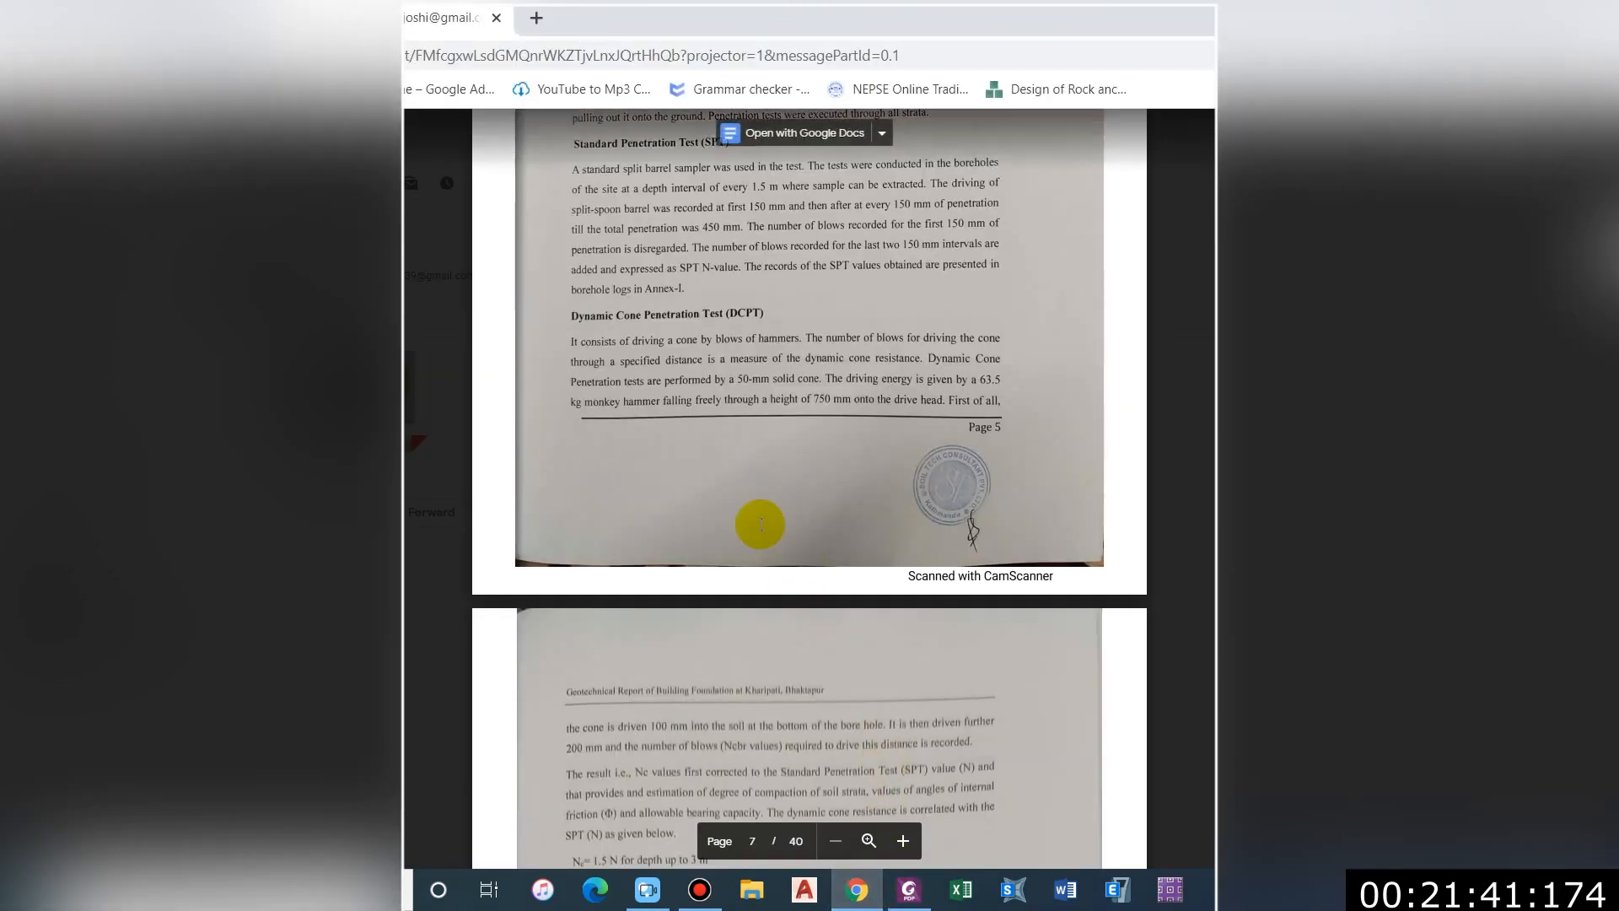
{"action": "scroll", "coordinate": [759, 517], "scroll_direction": "up", "scroll_amount": 4}
{"action": "scroll", "coordinate": [700, 523], "scroll_direction": "up", "scroll_amount": 1}
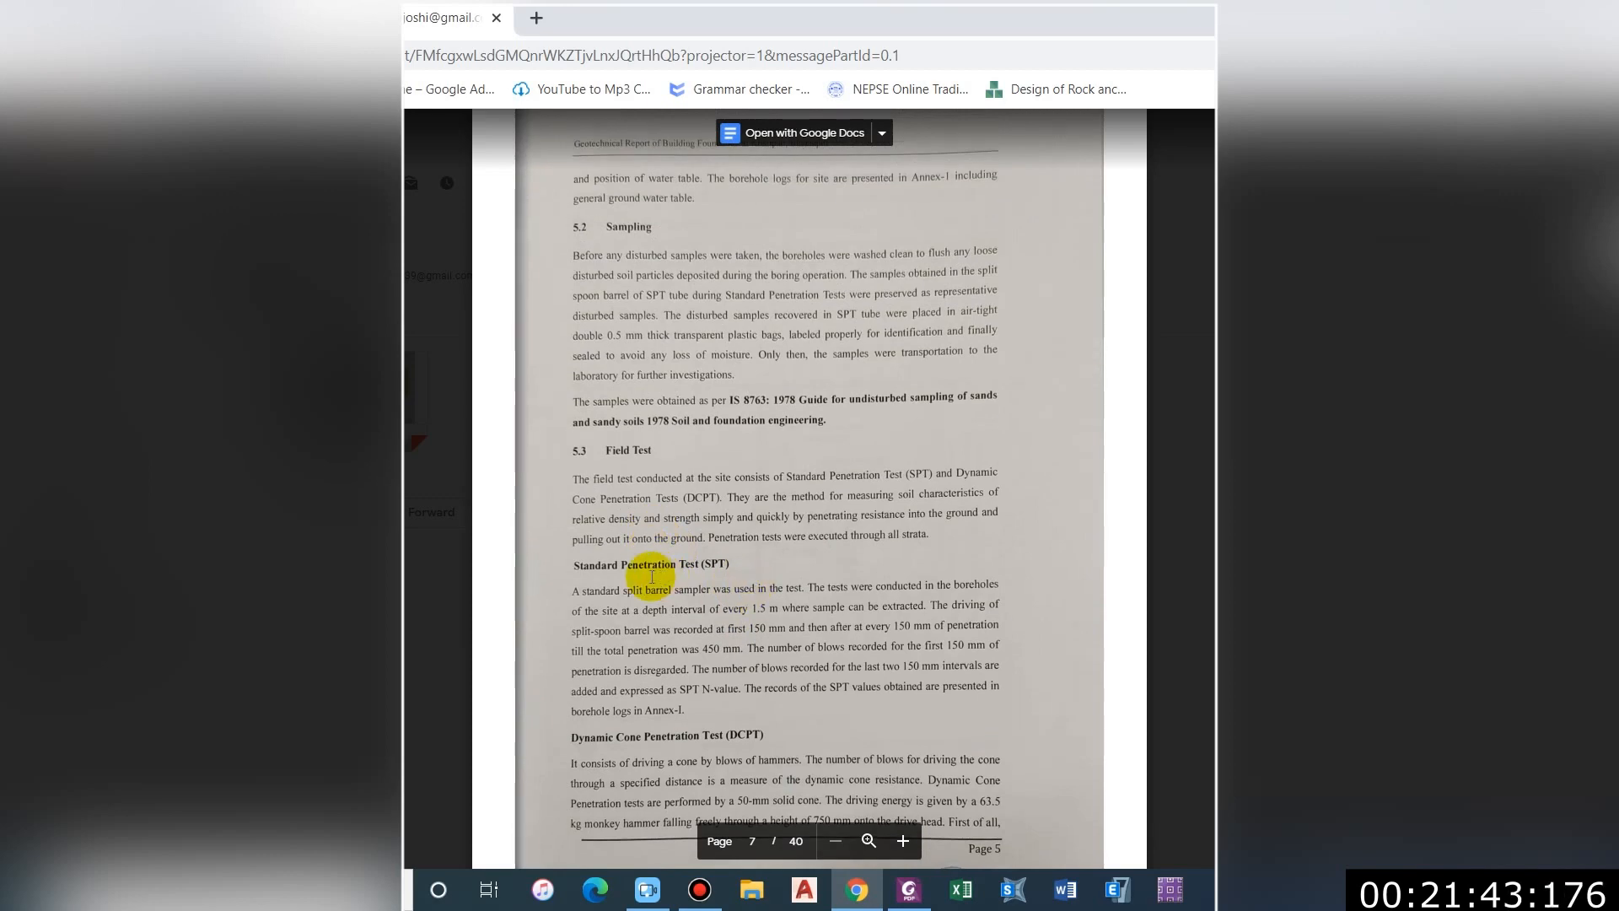
{"action": "scroll", "coordinate": [759, 556], "scroll_direction": "down", "scroll_amount": 7}
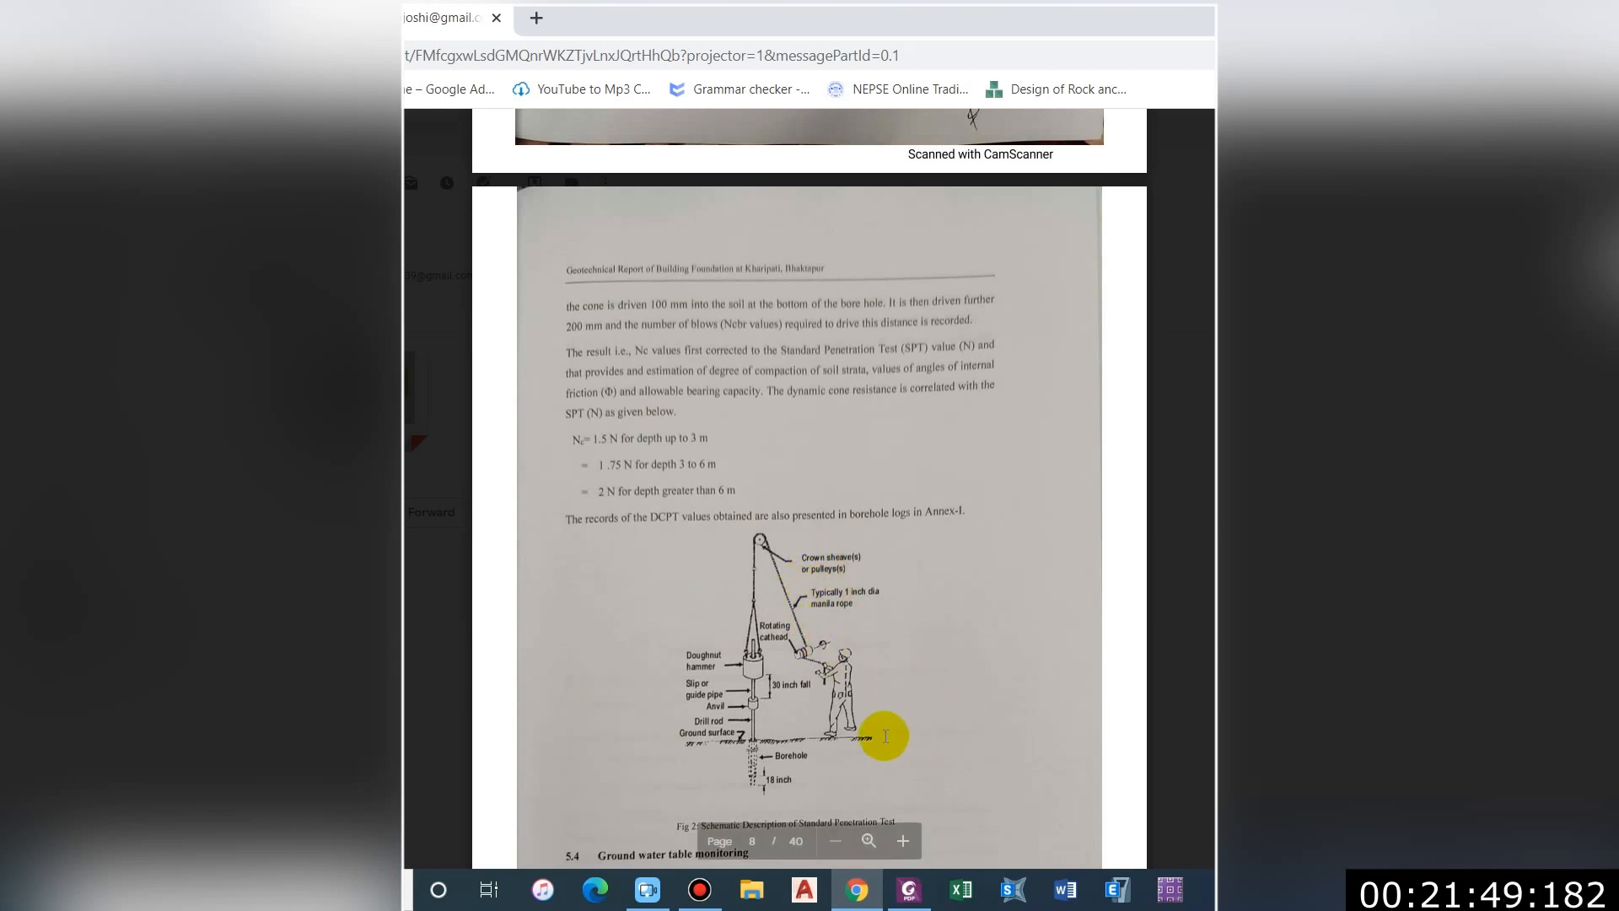
Step: Return to the NBC 105 PDF and read clause 5.1 on periods of vibration, including the Rayleigh Method formula in clause 5.1.1
{"action": "key", "text": "alt+Tab"}
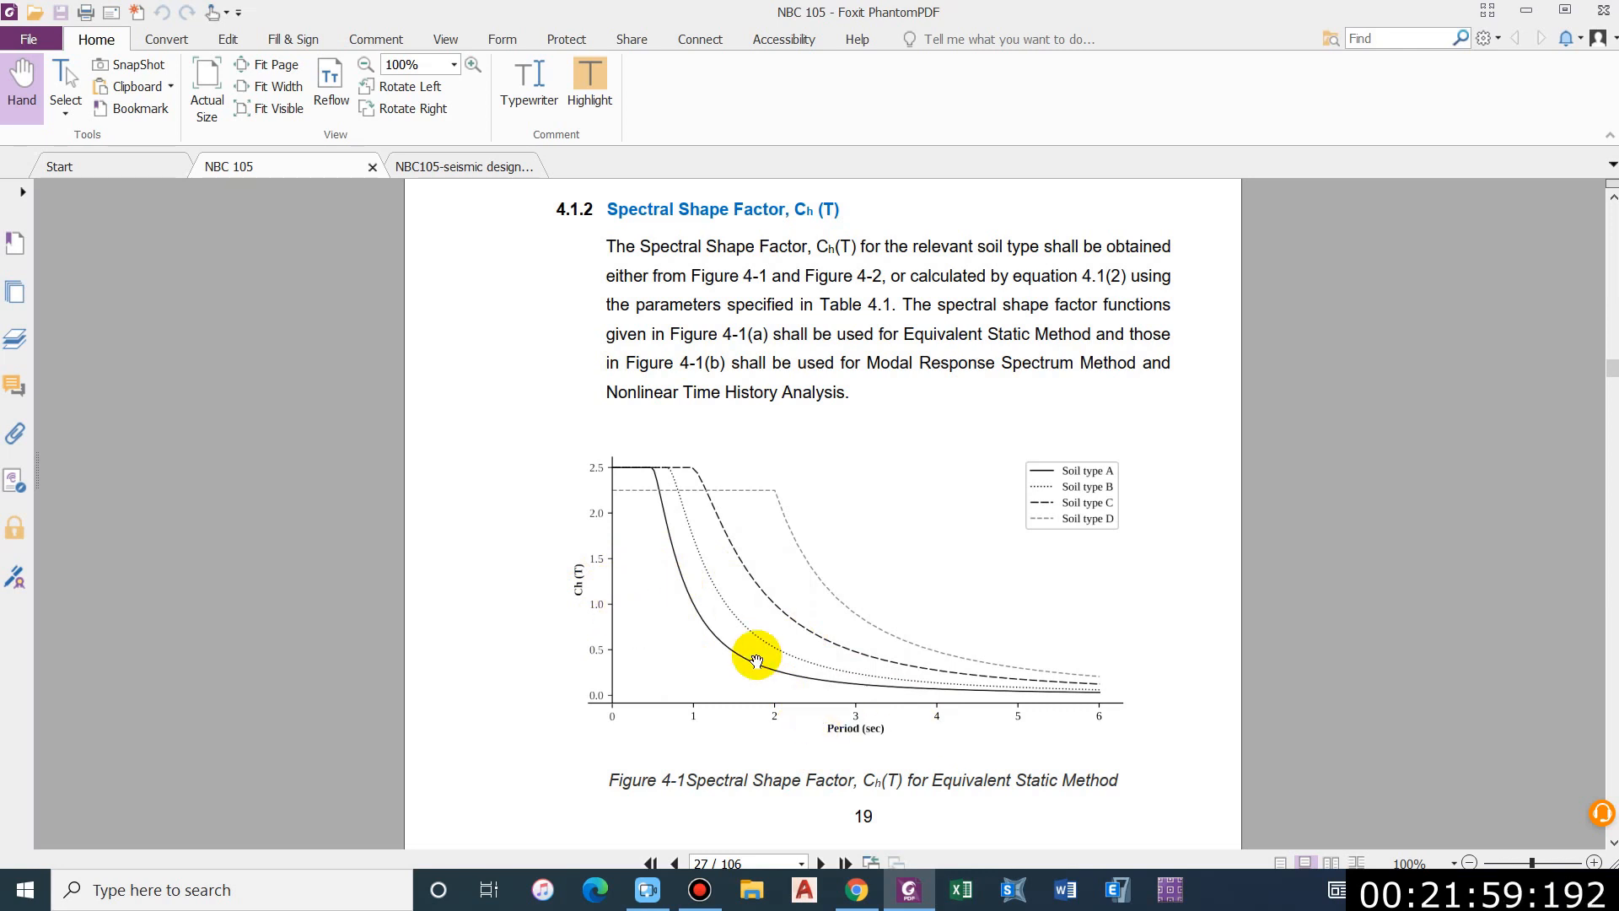
{"action": "scroll", "coordinate": [881, 727], "scroll_direction": "down", "scroll_amount": 1}
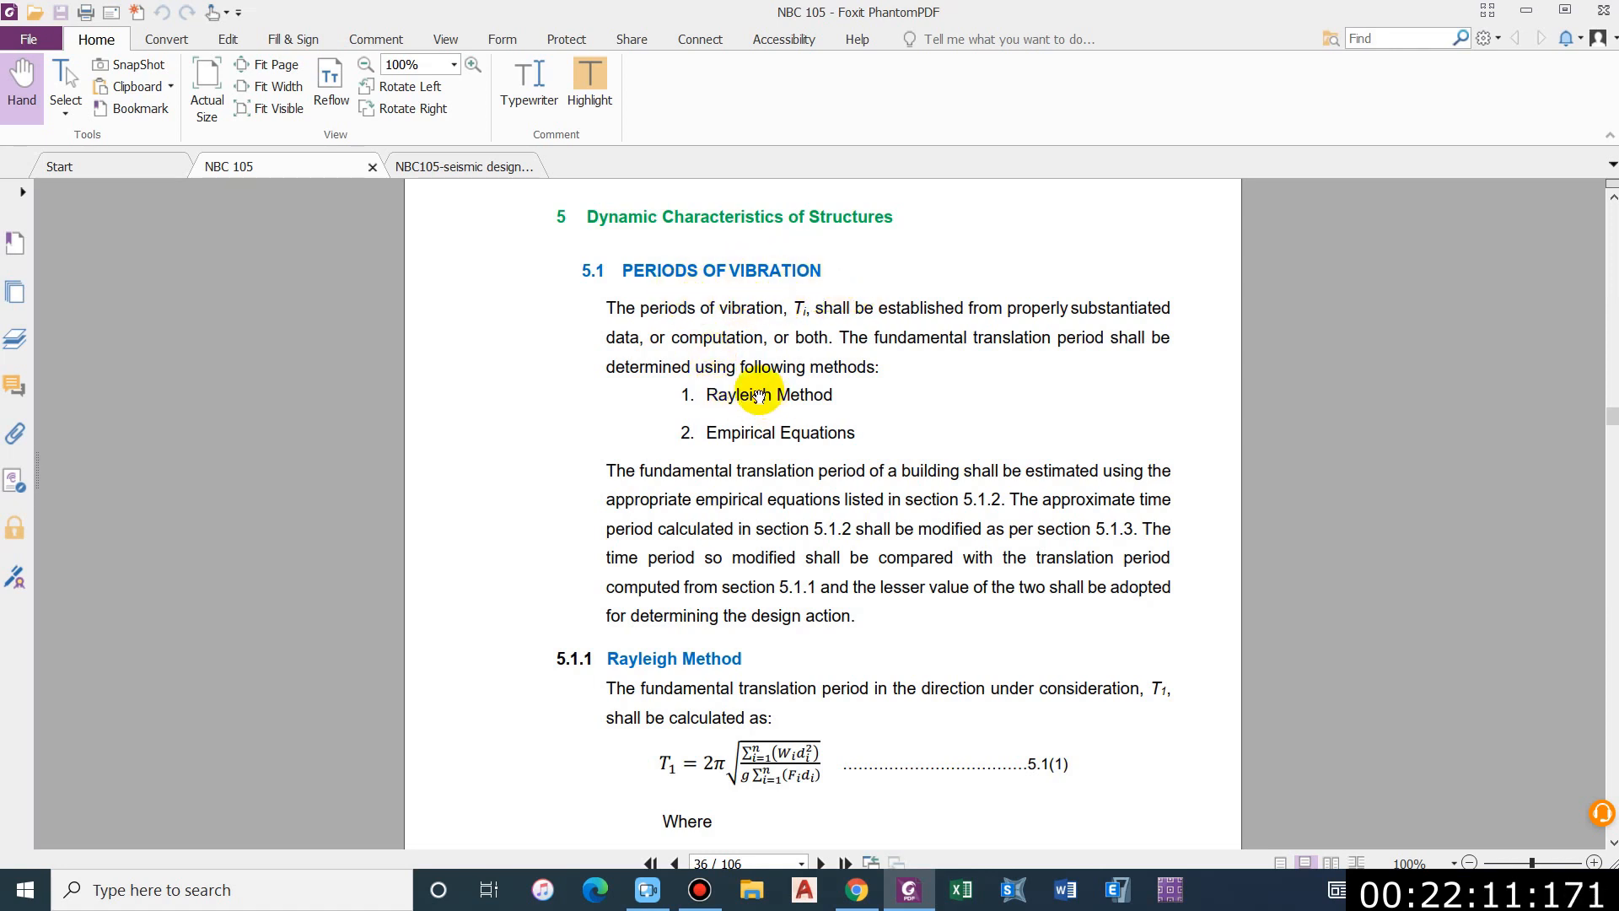
{"action": "scroll", "coordinate": [802, 427], "scroll_direction": "down", "scroll_amount": 1}
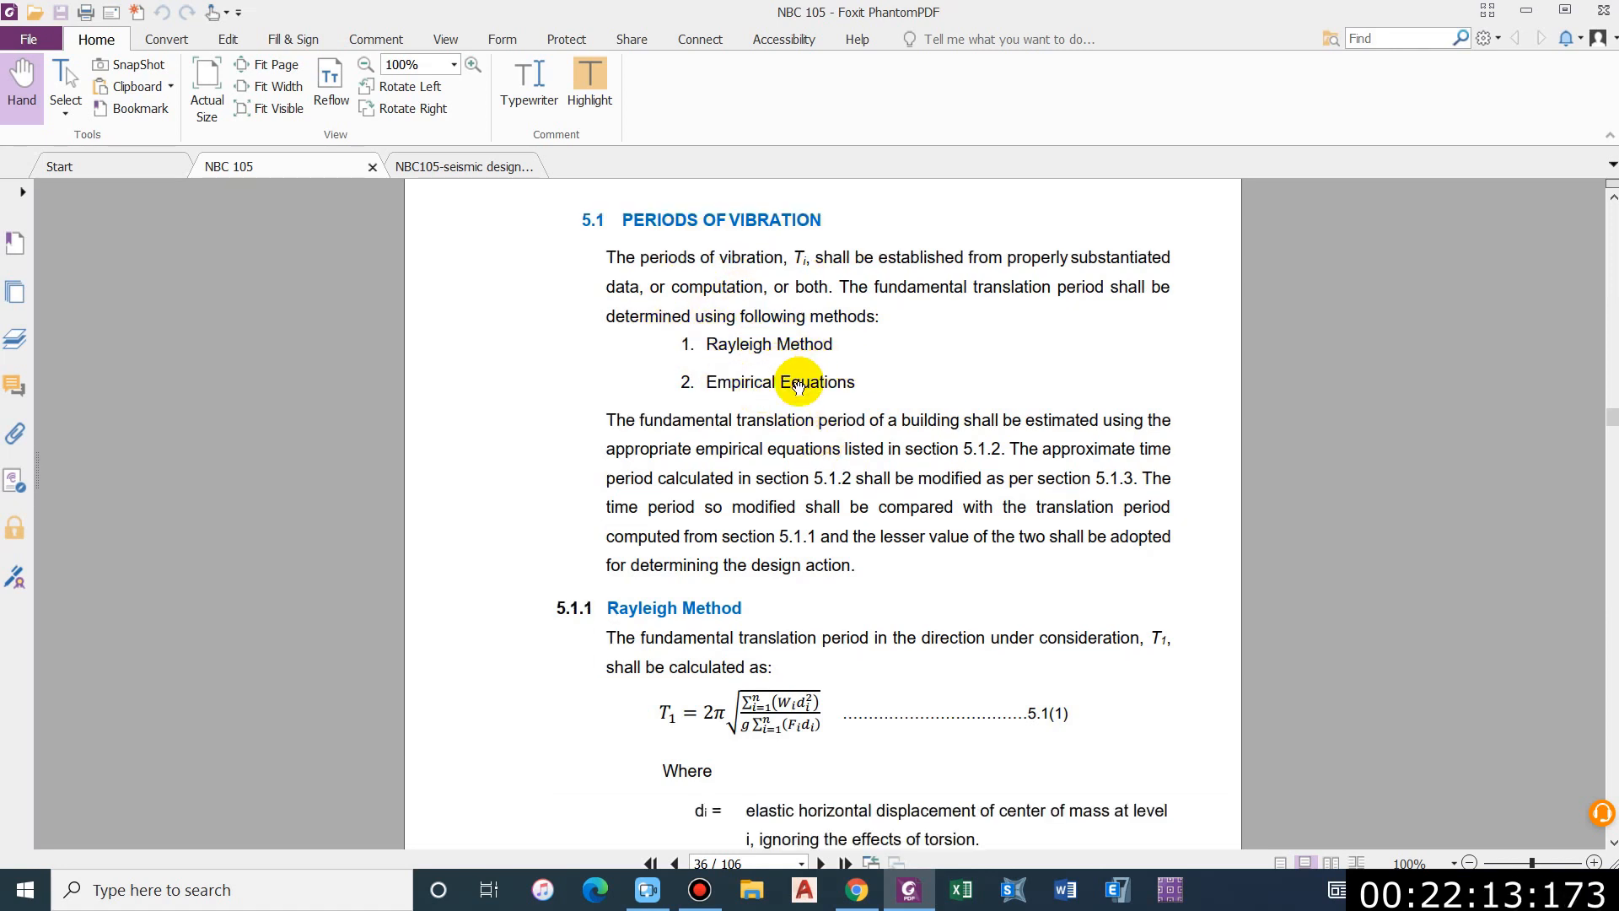
{"action": "scroll", "coordinate": [808, 382], "scroll_direction": "down", "scroll_amount": 10}
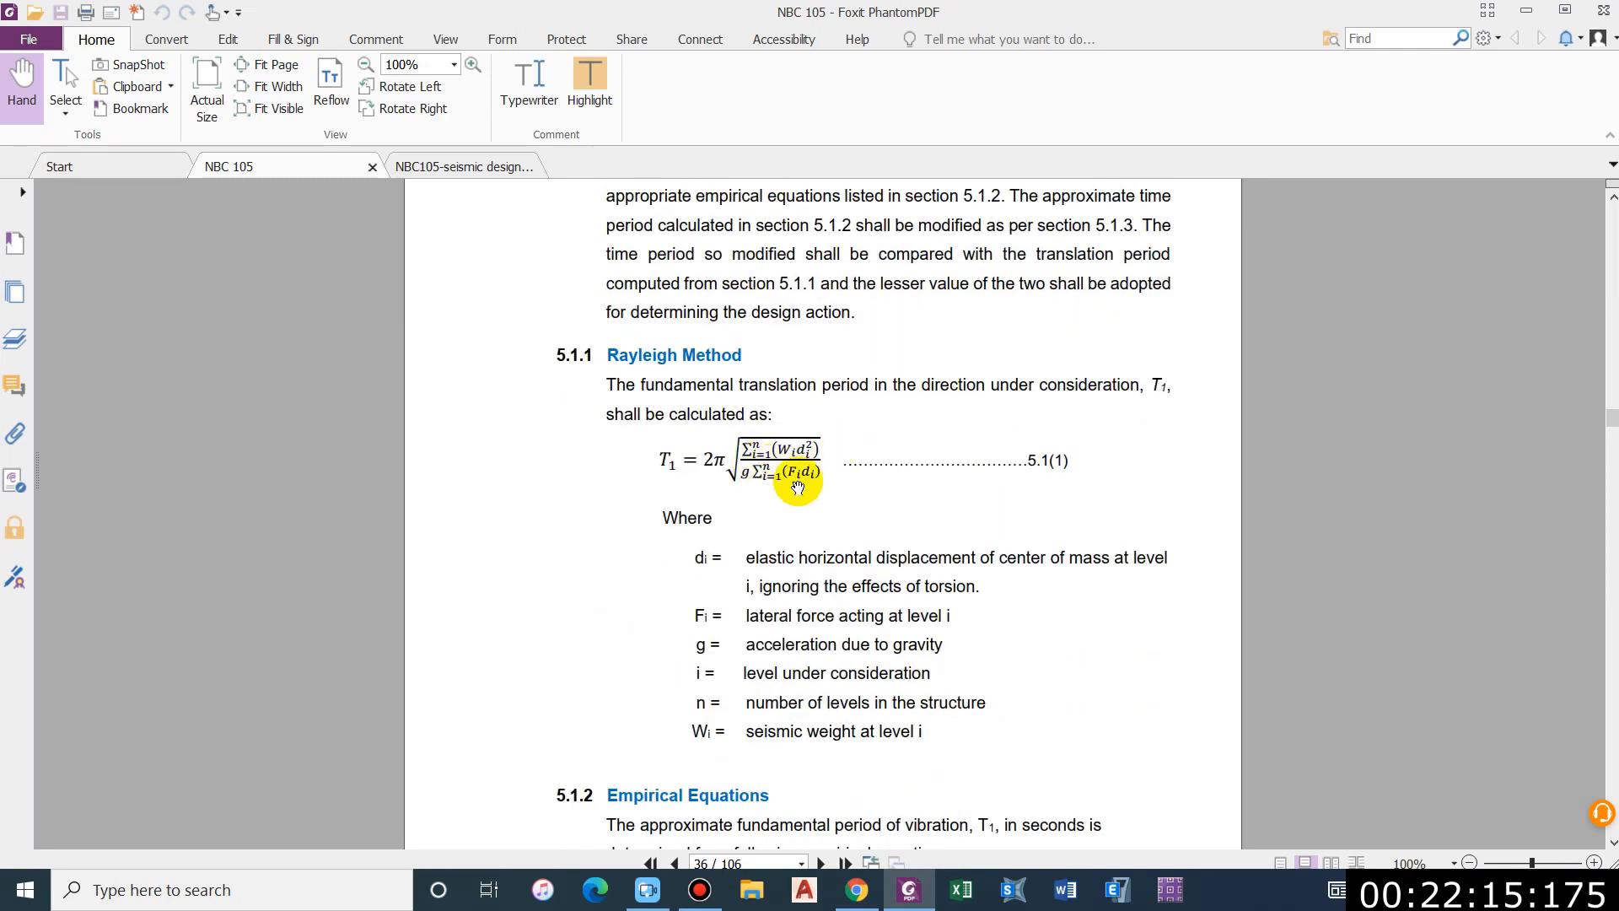
Step: Read the empirical period equation 5.1(2) with its kt coefficients in clause 5.1.2 and the period amplification rule in clause 5.1.3
{"action": "scroll", "coordinate": [739, 566], "scroll_direction": "down", "scroll_amount": 3}
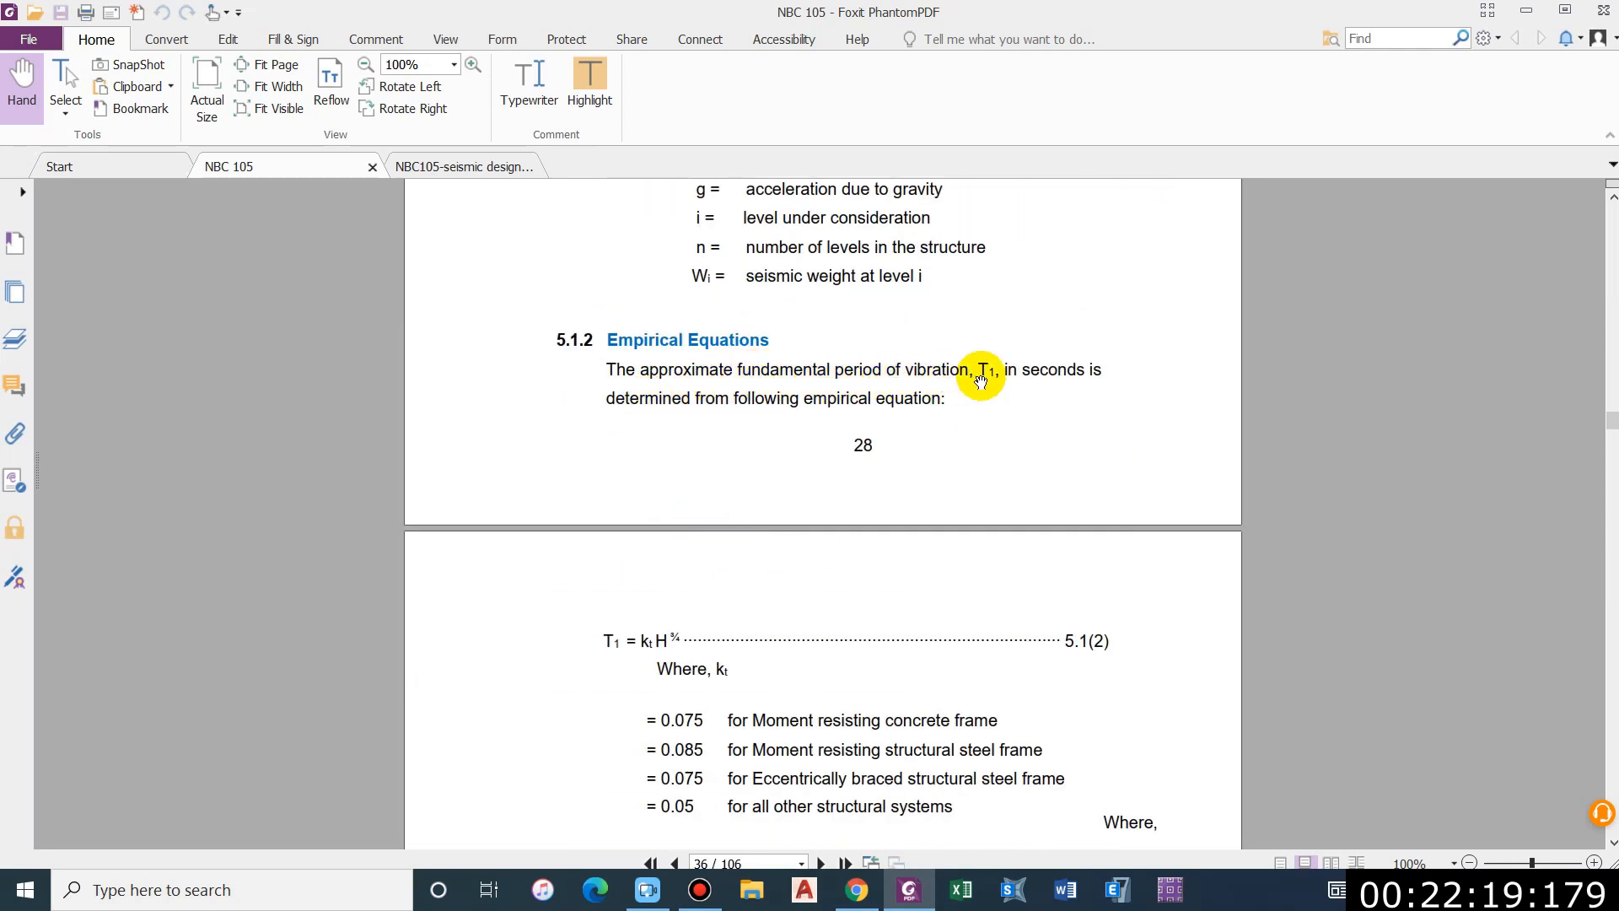
{"action": "scroll", "coordinate": [970, 396], "scroll_direction": "down", "scroll_amount": 1}
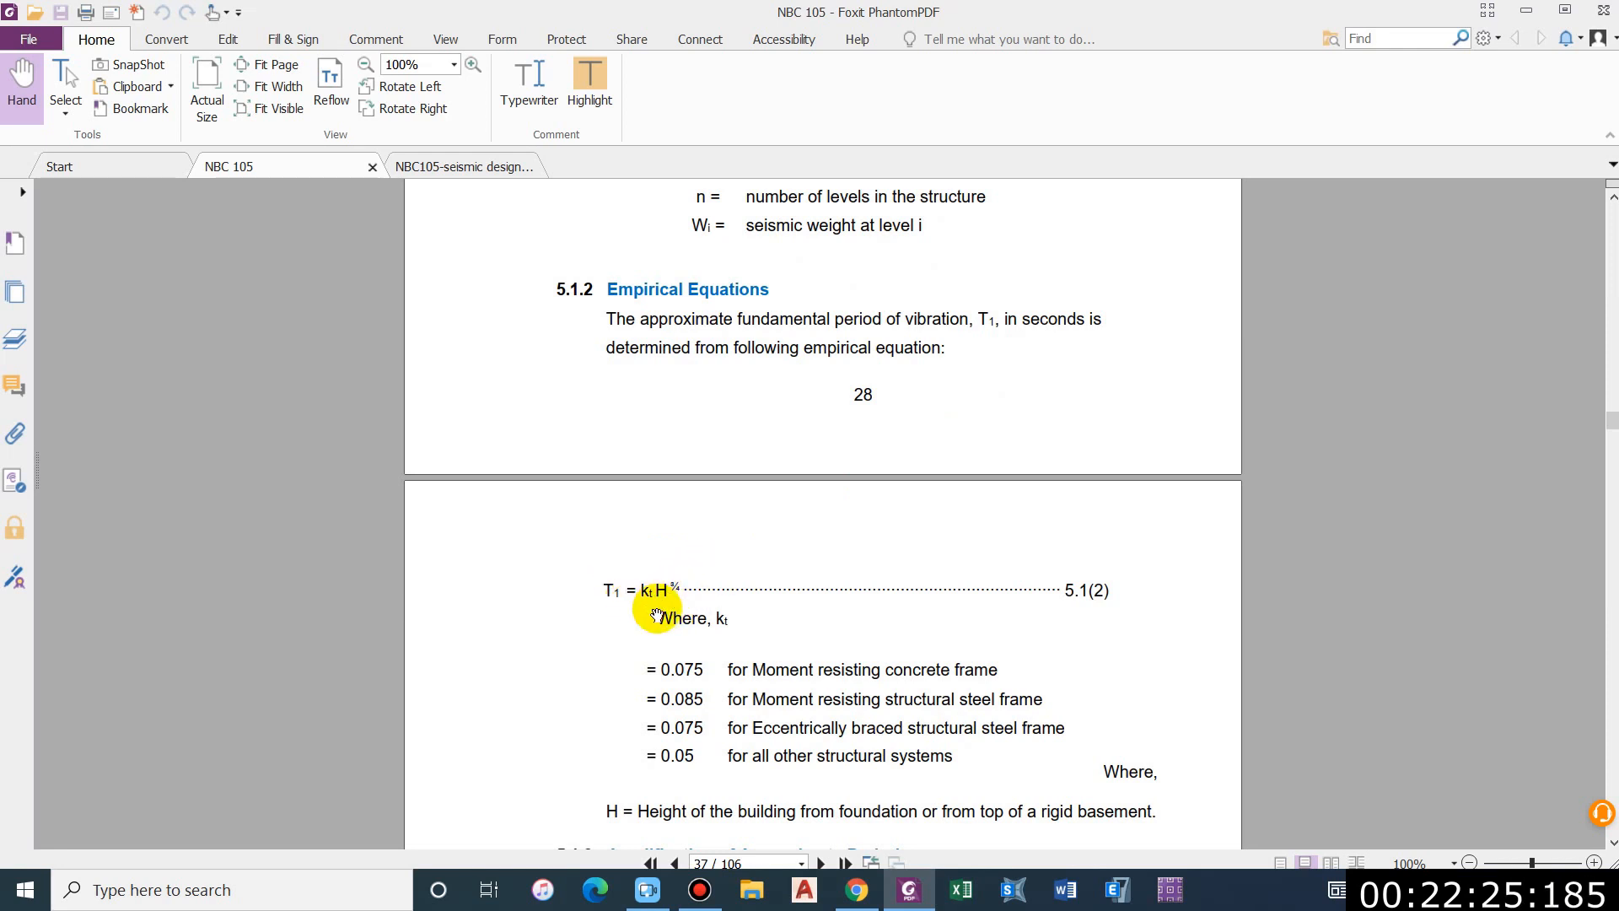
{"action": "scroll", "coordinate": [657, 615], "scroll_direction": "down", "scroll_amount": 1}
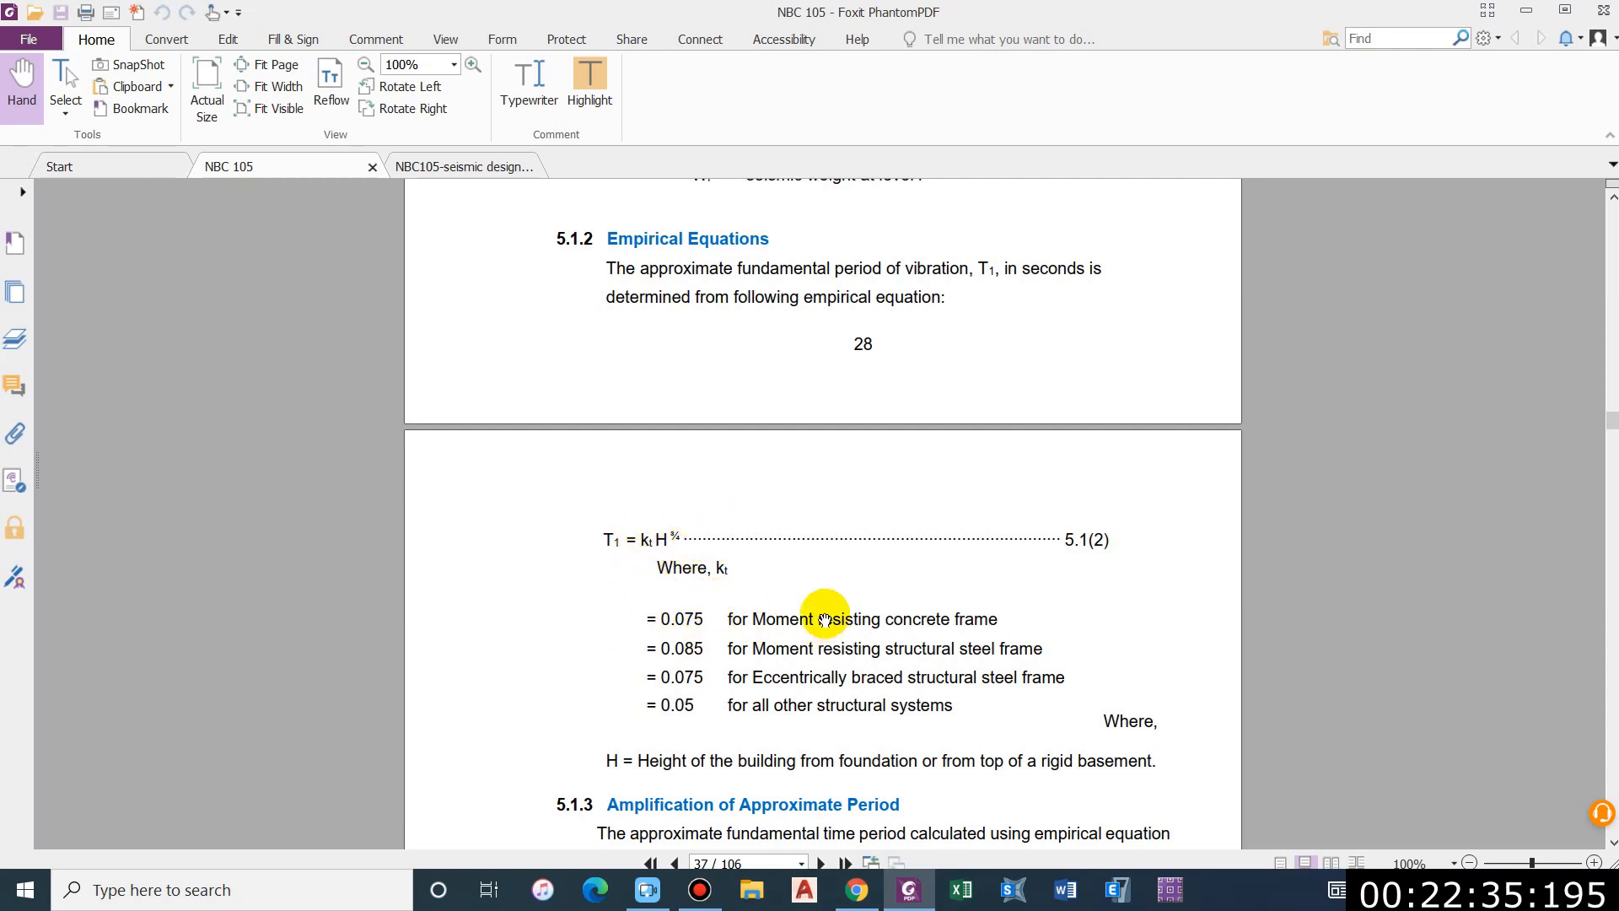
{"action": "scroll", "coordinate": [644, 577], "scroll_direction": "down", "scroll_amount": 1}
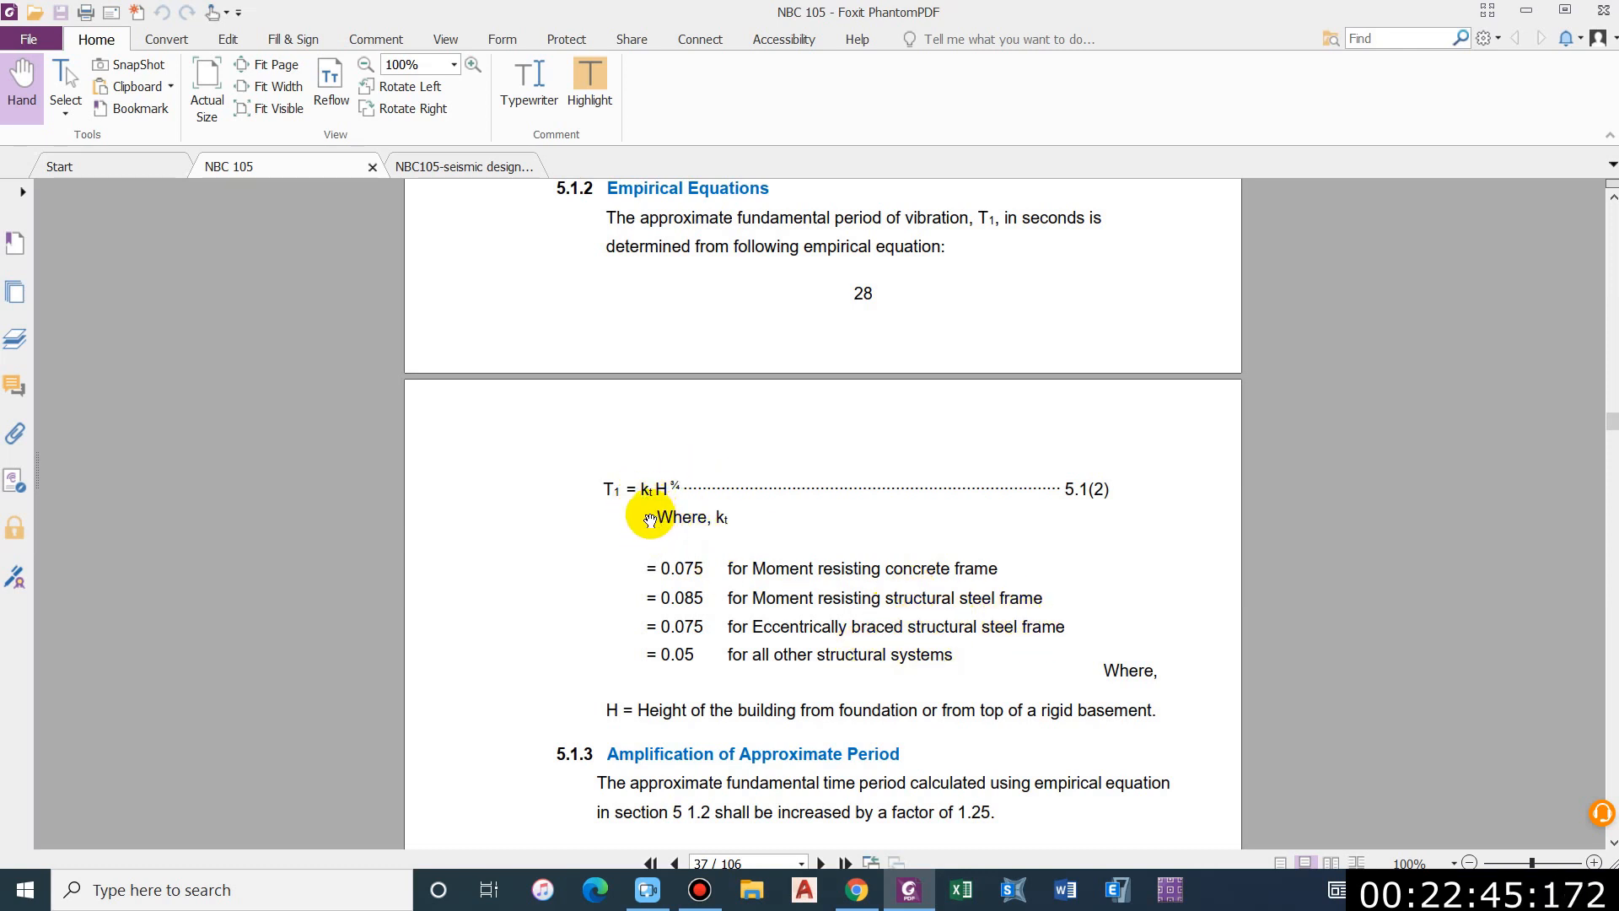
{"action": "scroll", "coordinate": [688, 574], "scroll_direction": "down", "scroll_amount": 1}
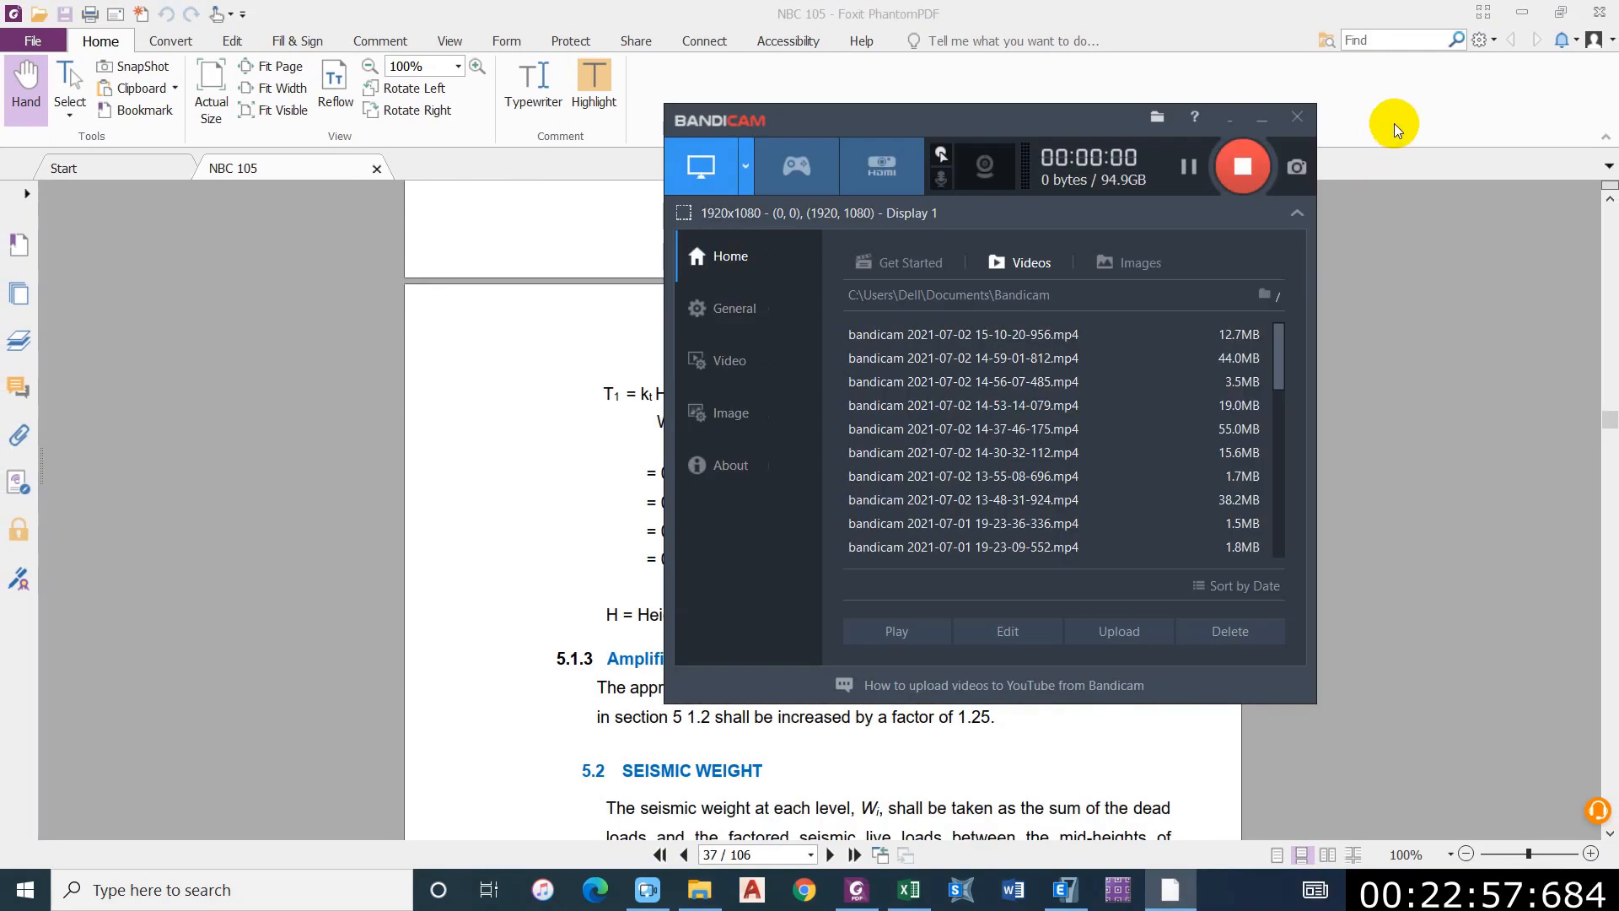
{"action": "left_click", "coordinate": [1394, 122]}
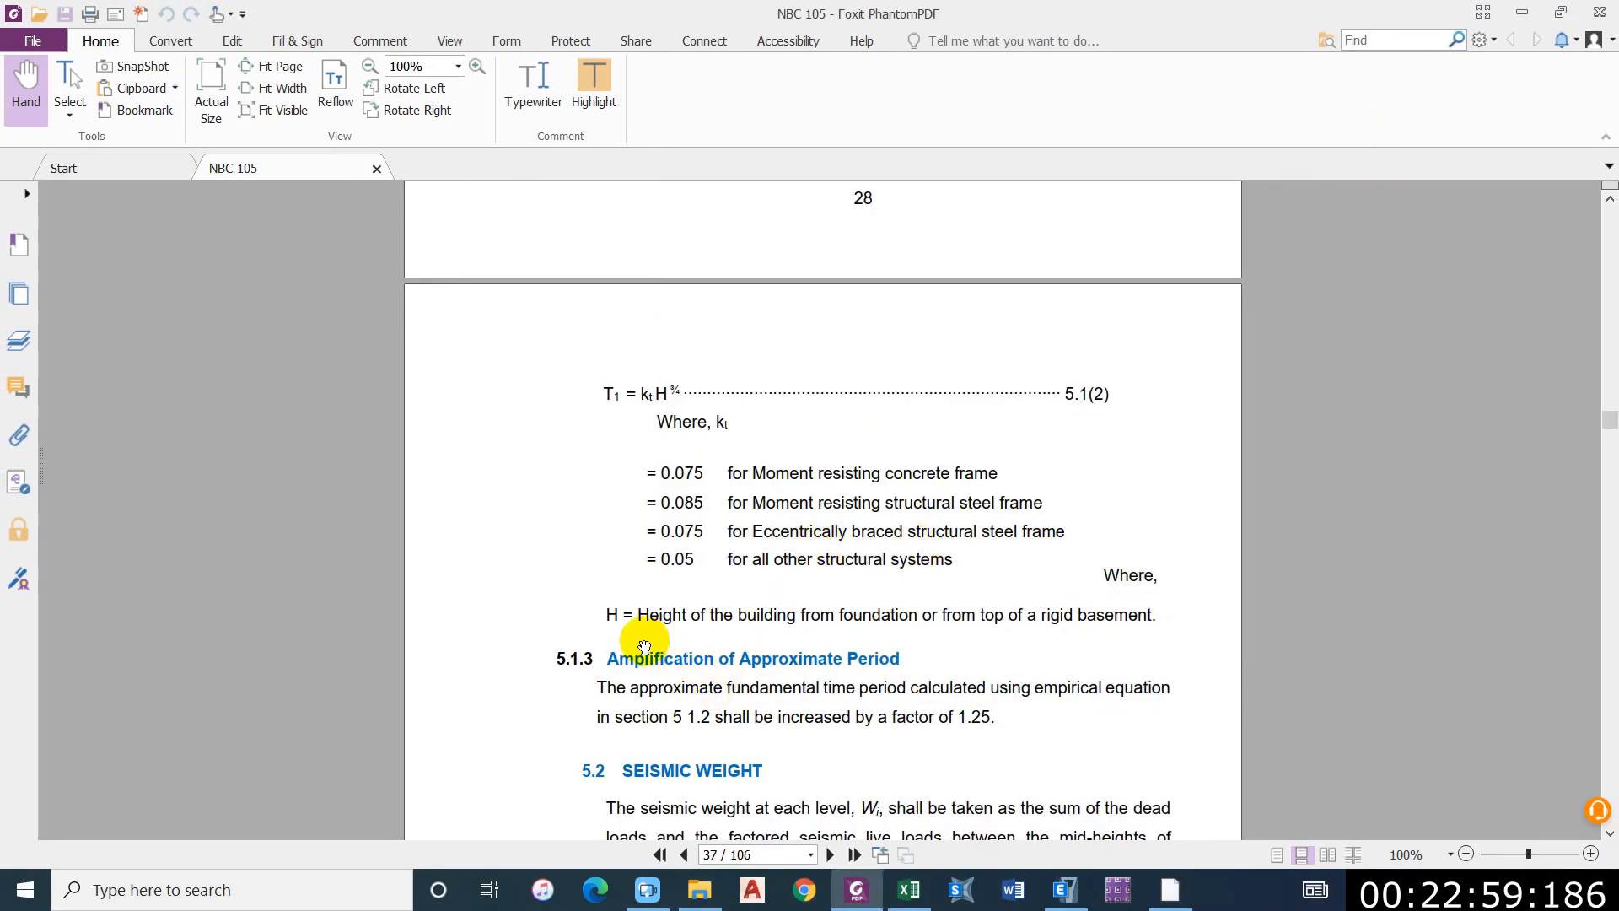
{"action": "scroll", "coordinate": [645, 647], "scroll_direction": "down", "scroll_amount": 1}
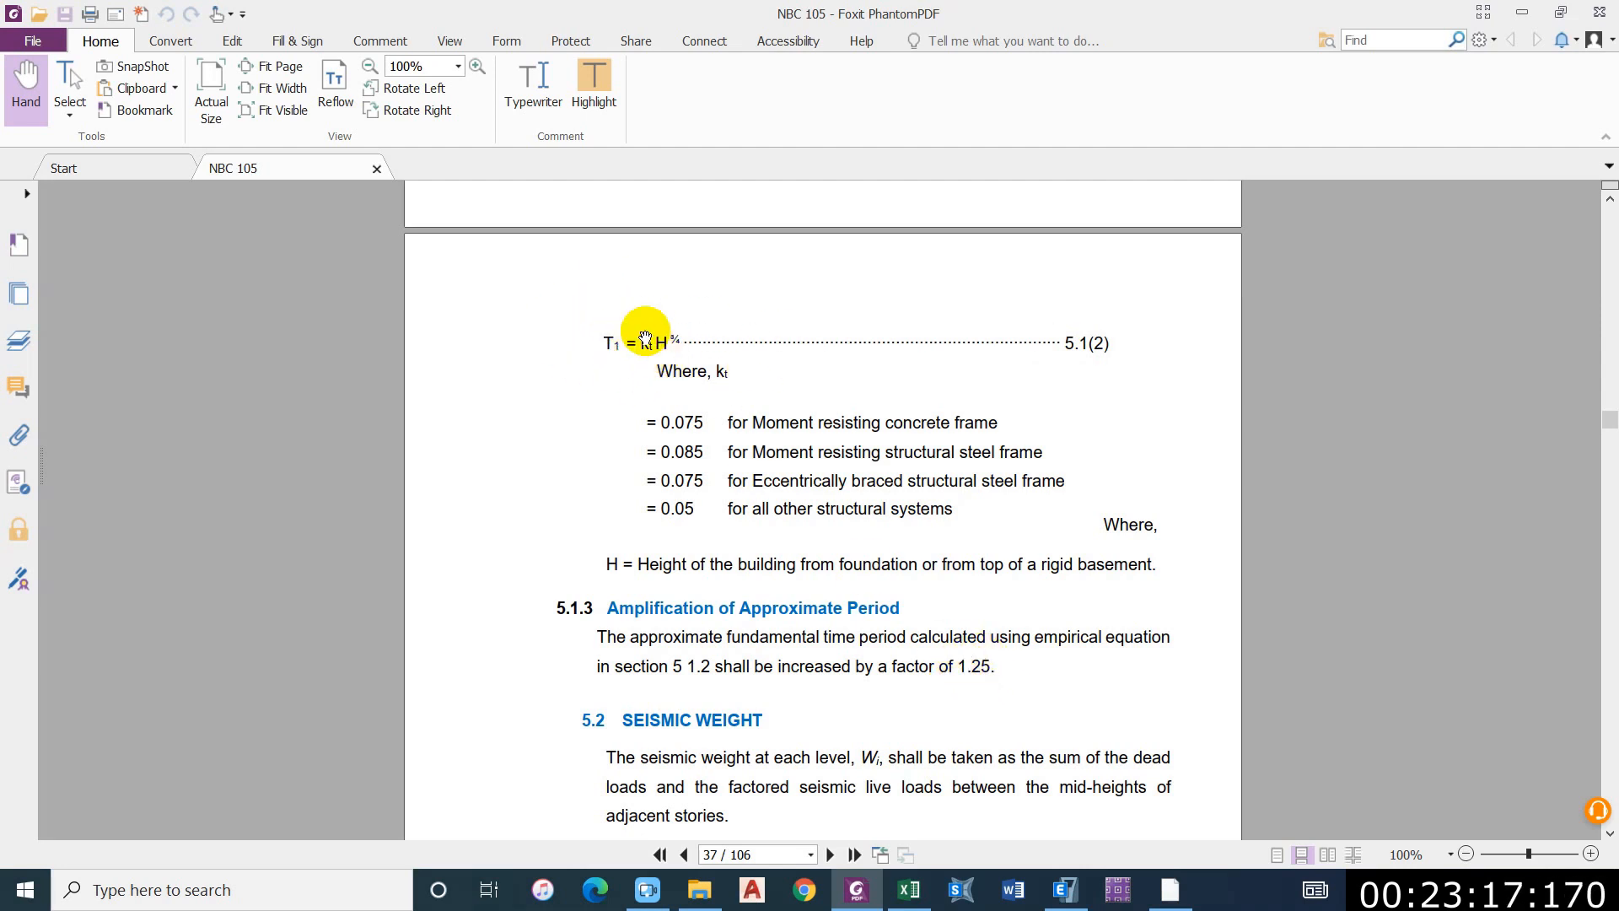
{"action": "scroll", "coordinate": [491, 565], "scroll_direction": "up", "scroll_amount": 1}
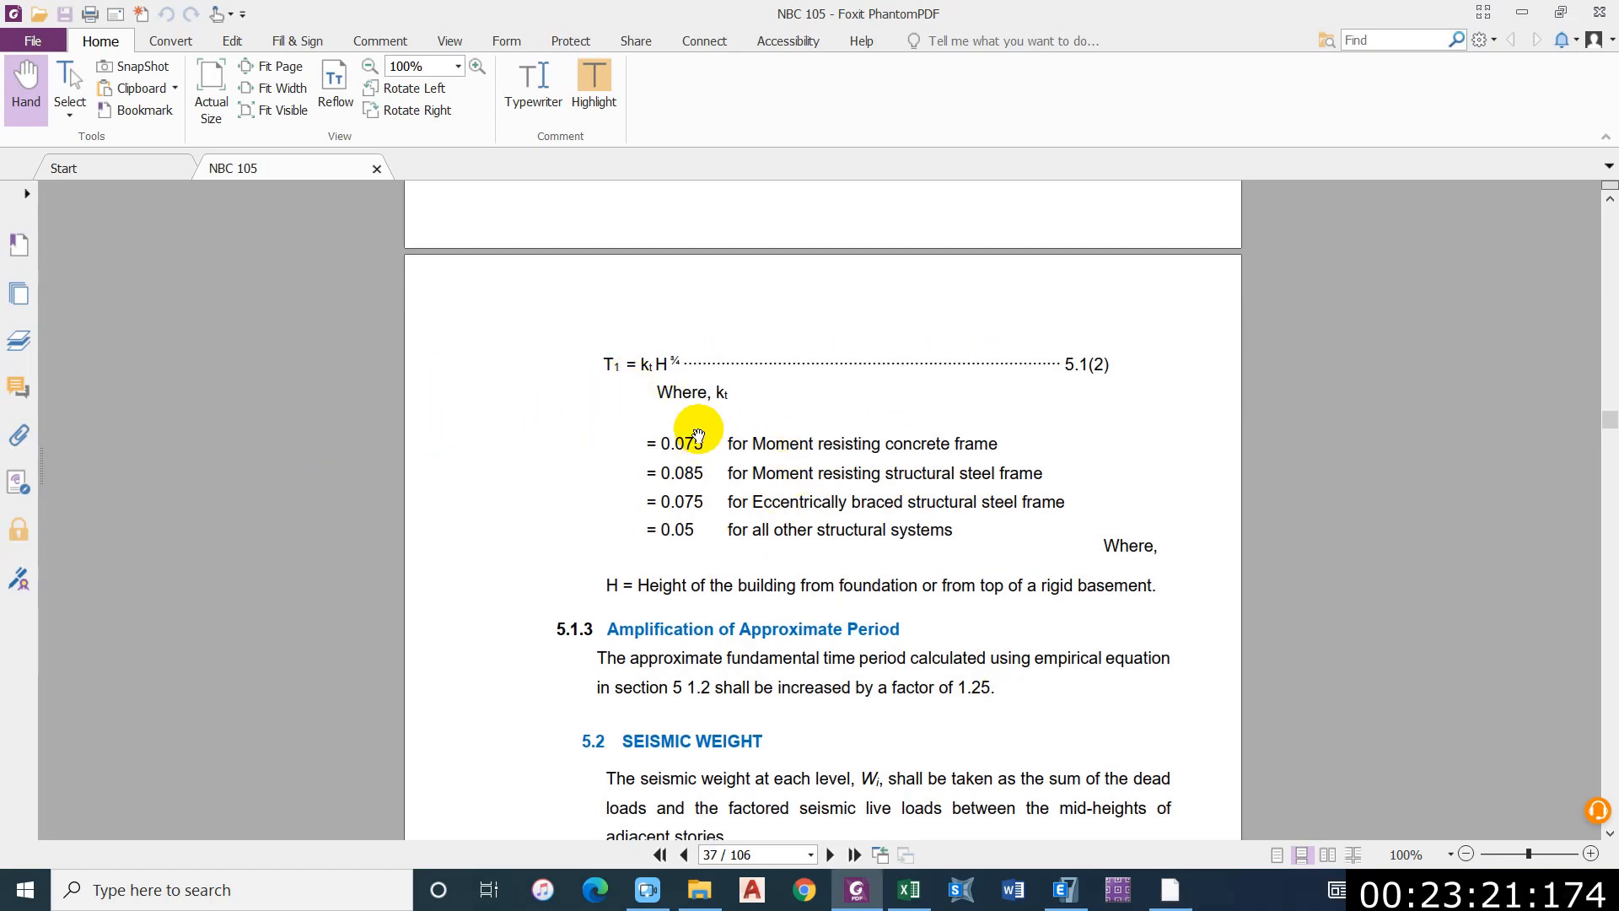
Step: Go back to Figure 4-1, then study equation 4.1(2) for Ch(T) and the Ta, Tc, α and K parameters in Table 4-1
{"action": "scroll", "coordinate": [734, 473], "scroll_direction": "up", "scroll_amount": 10}
{"action": "scroll", "coordinate": [751, 477], "scroll_direction": "up", "scroll_amount": 20}
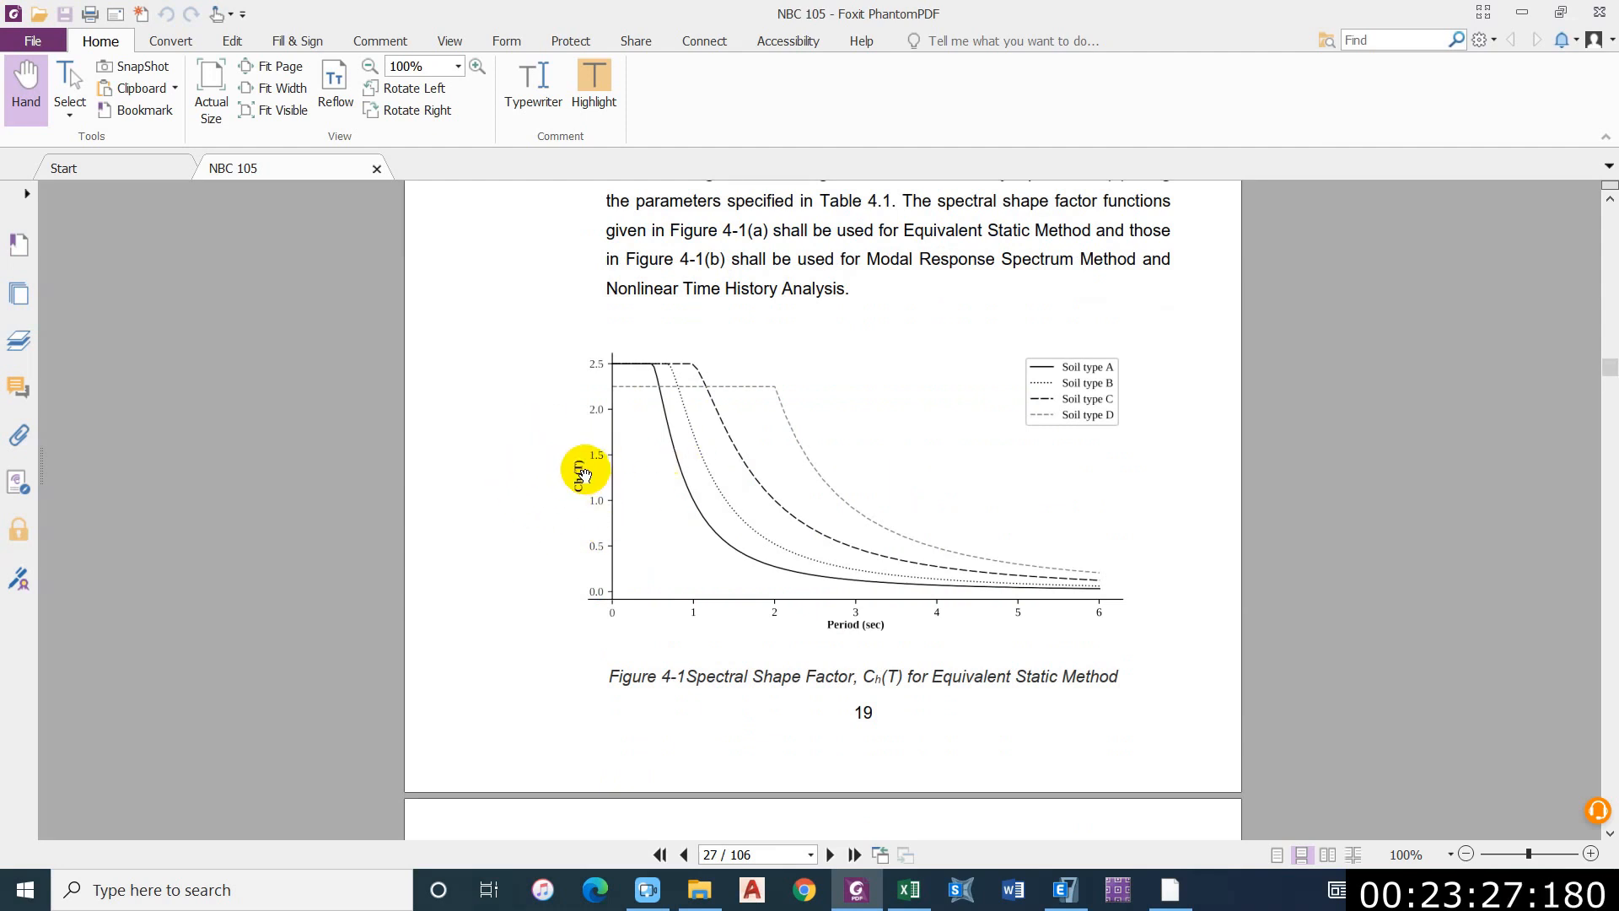
{"action": "scroll", "coordinate": [583, 474], "scroll_direction": "down", "scroll_amount": 5}
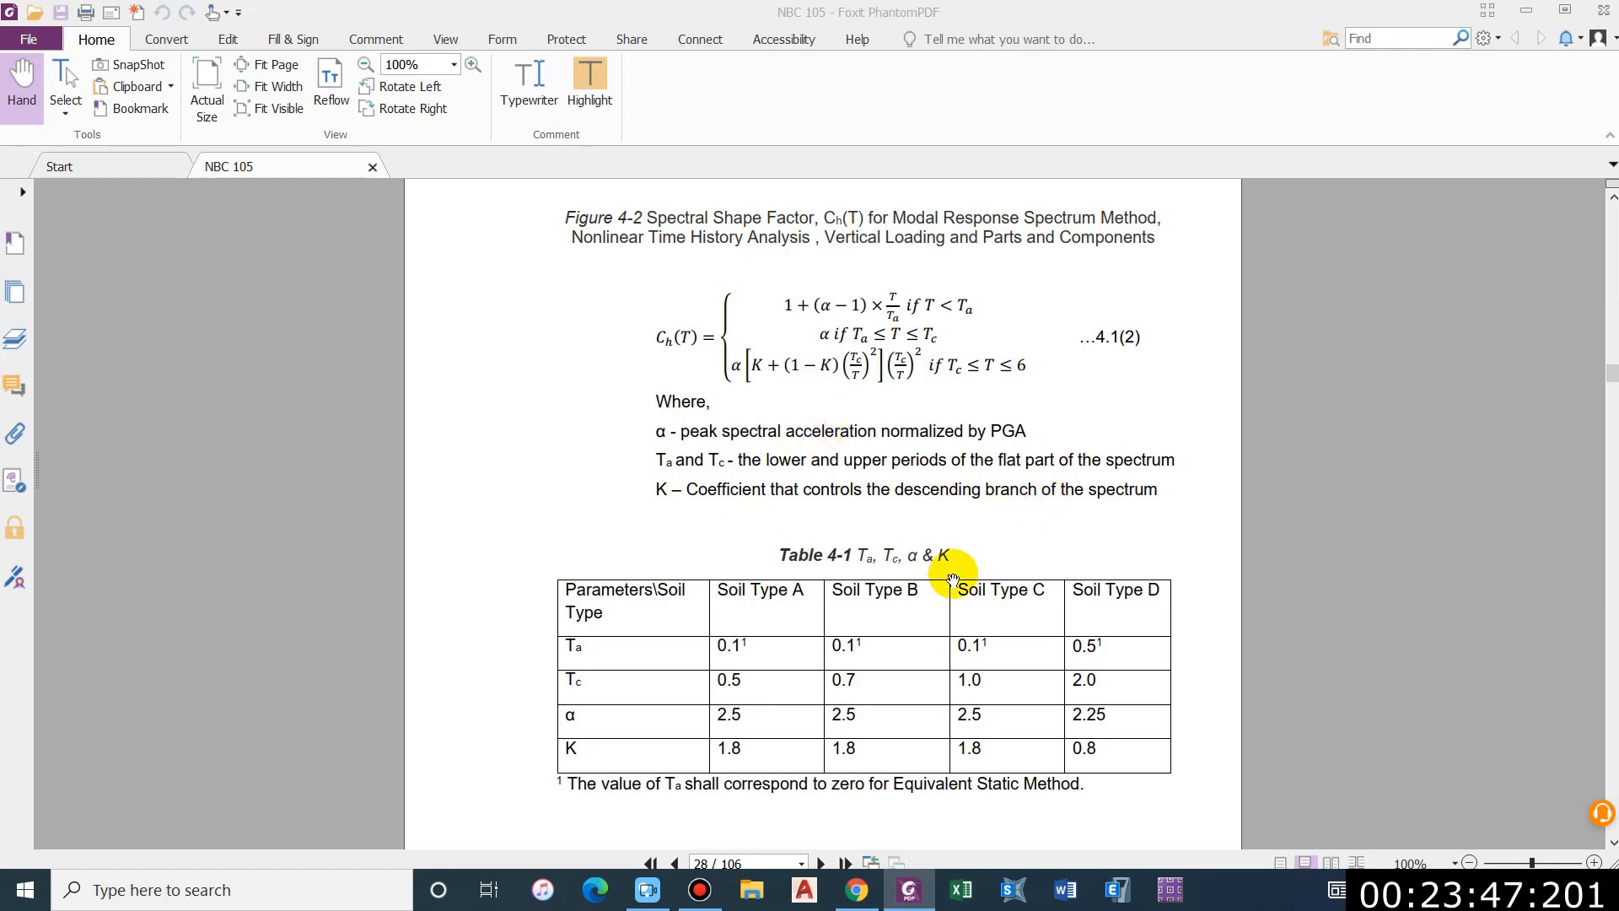
{"action": "scroll", "coordinate": [904, 567], "scroll_direction": "down", "scroll_amount": 1}
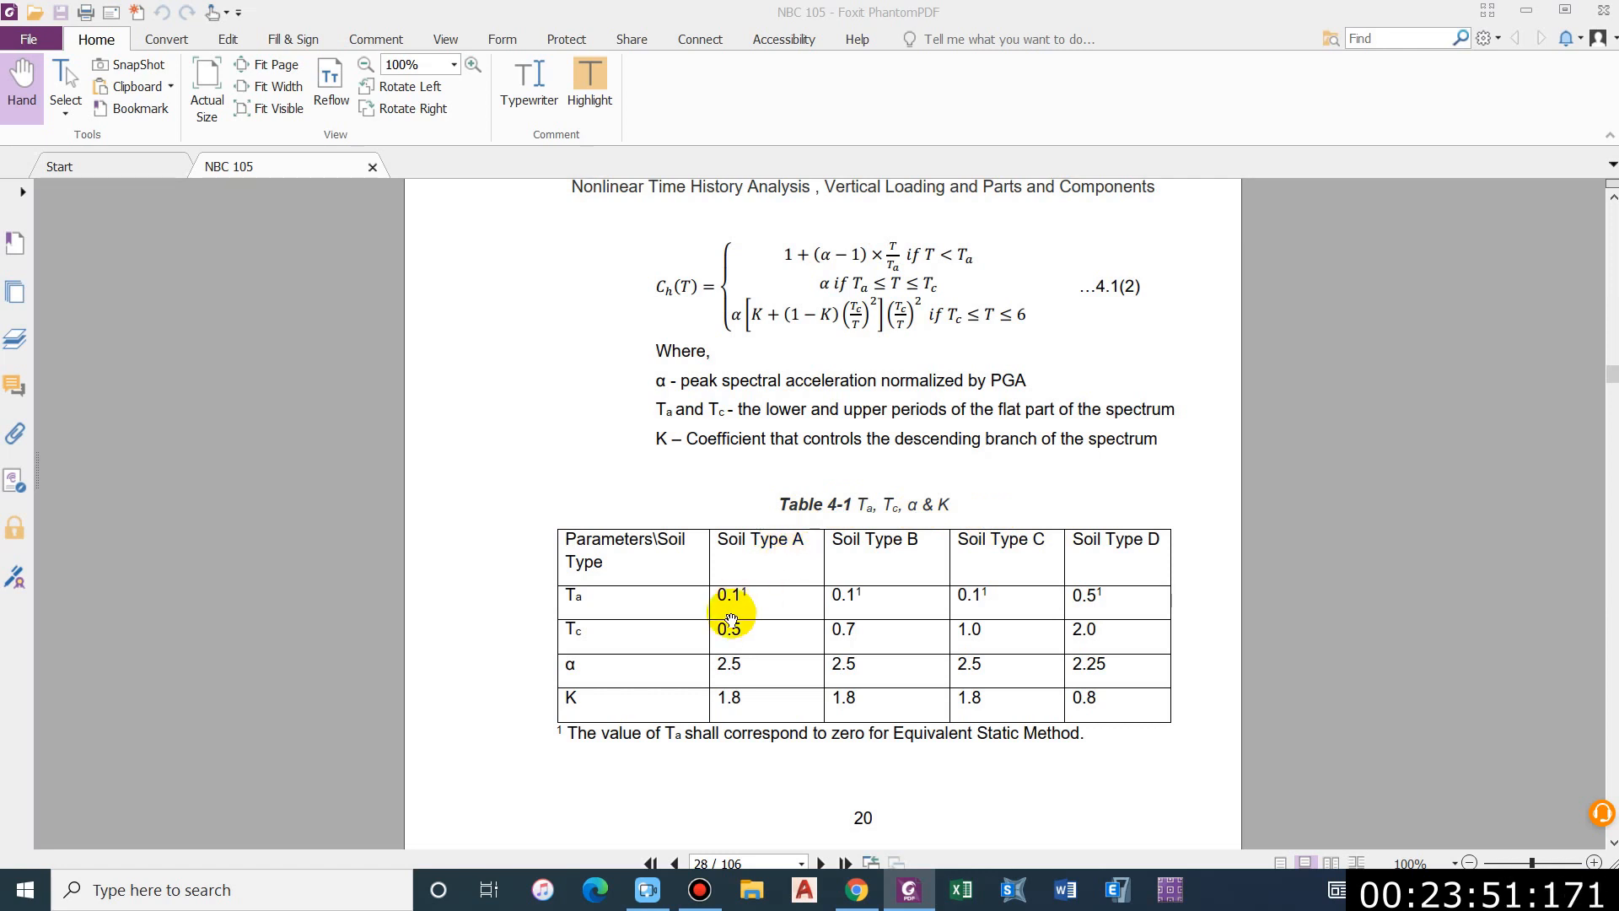
{"action": "scroll", "coordinate": [1149, 557], "scroll_direction": "down", "scroll_amount": 1}
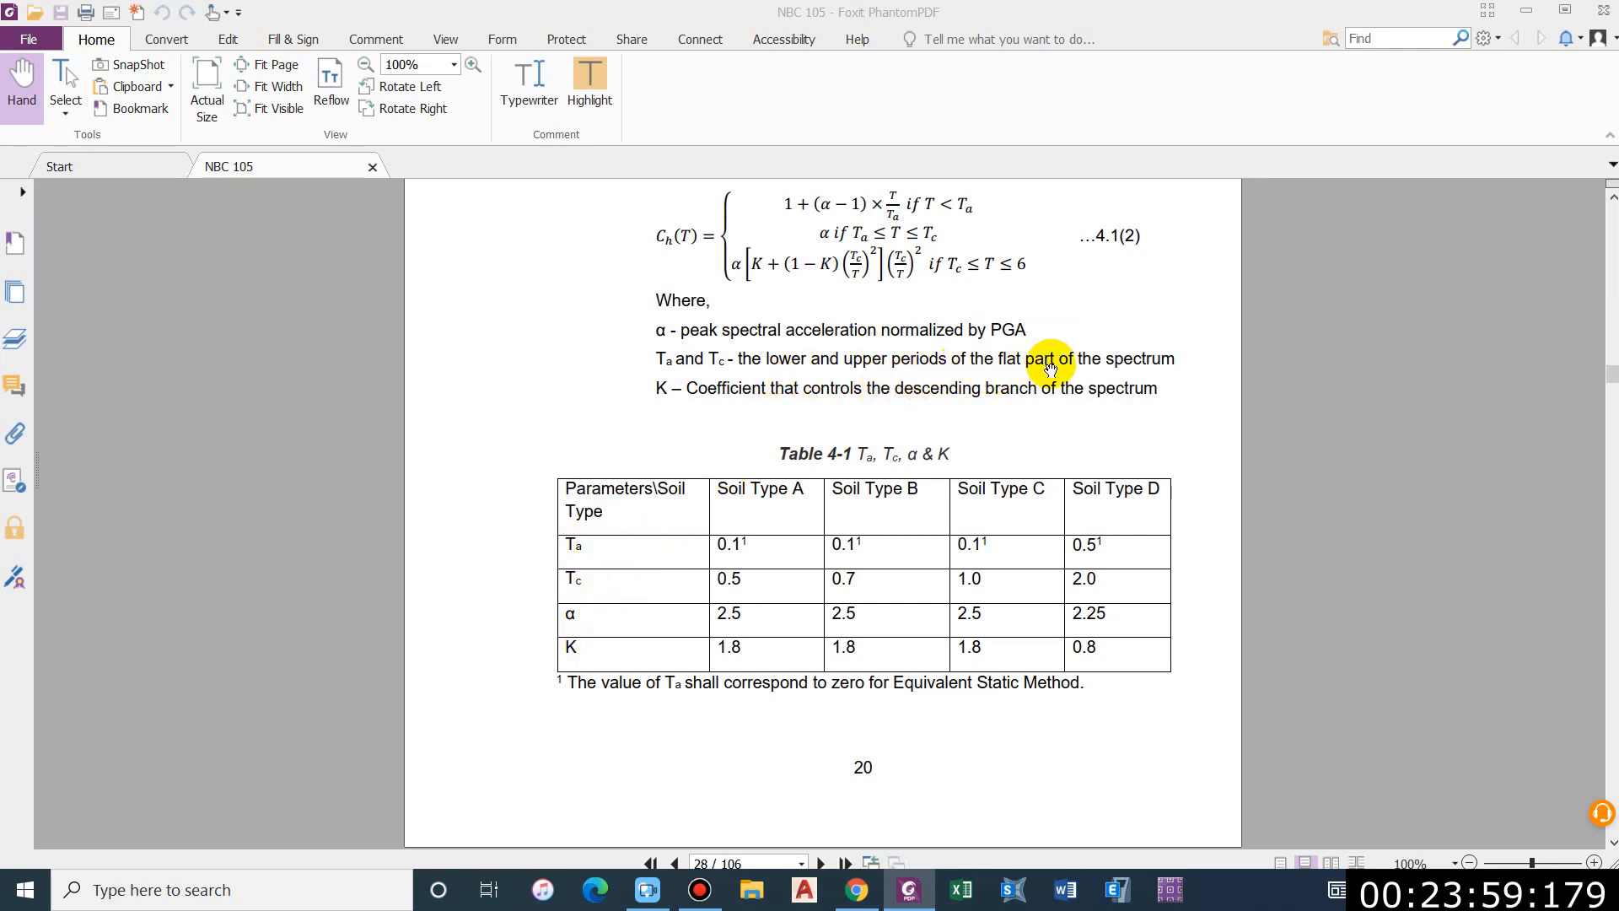
Step: Compare the Tc and α values per soil type in Table 4-1 with the flat parts of the spectral curves in Figures 4-1 and 4-2
{"action": "scroll", "coordinate": [1139, 384], "scroll_direction": "up", "scroll_amount": 13}
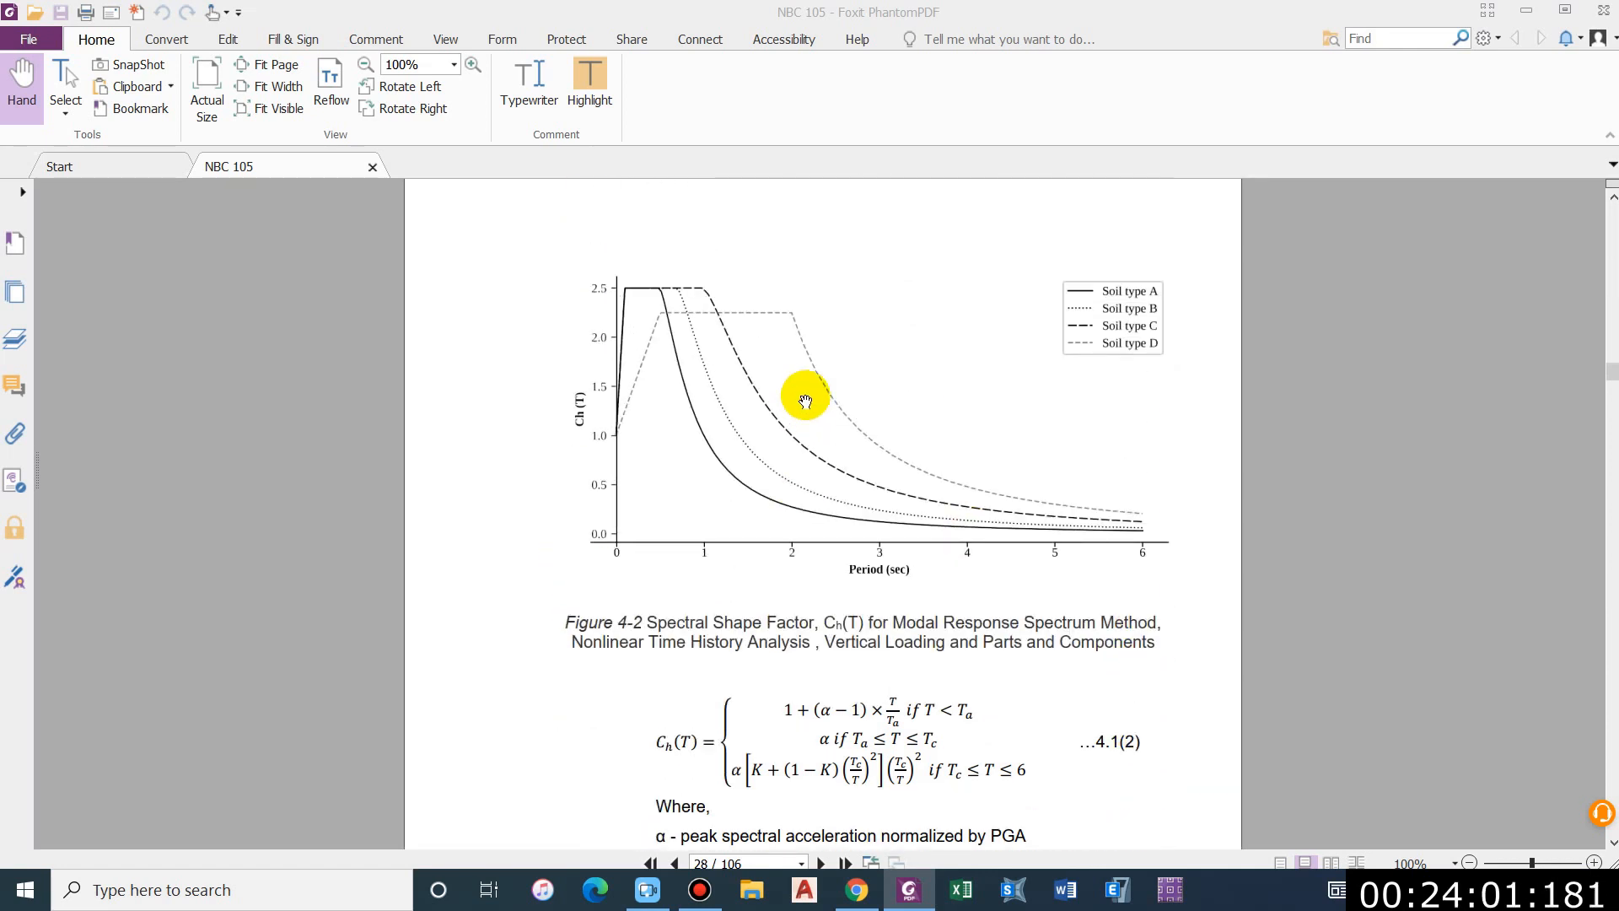
{"action": "scroll", "coordinate": [835, 540], "scroll_direction": "up", "scroll_amount": 3}
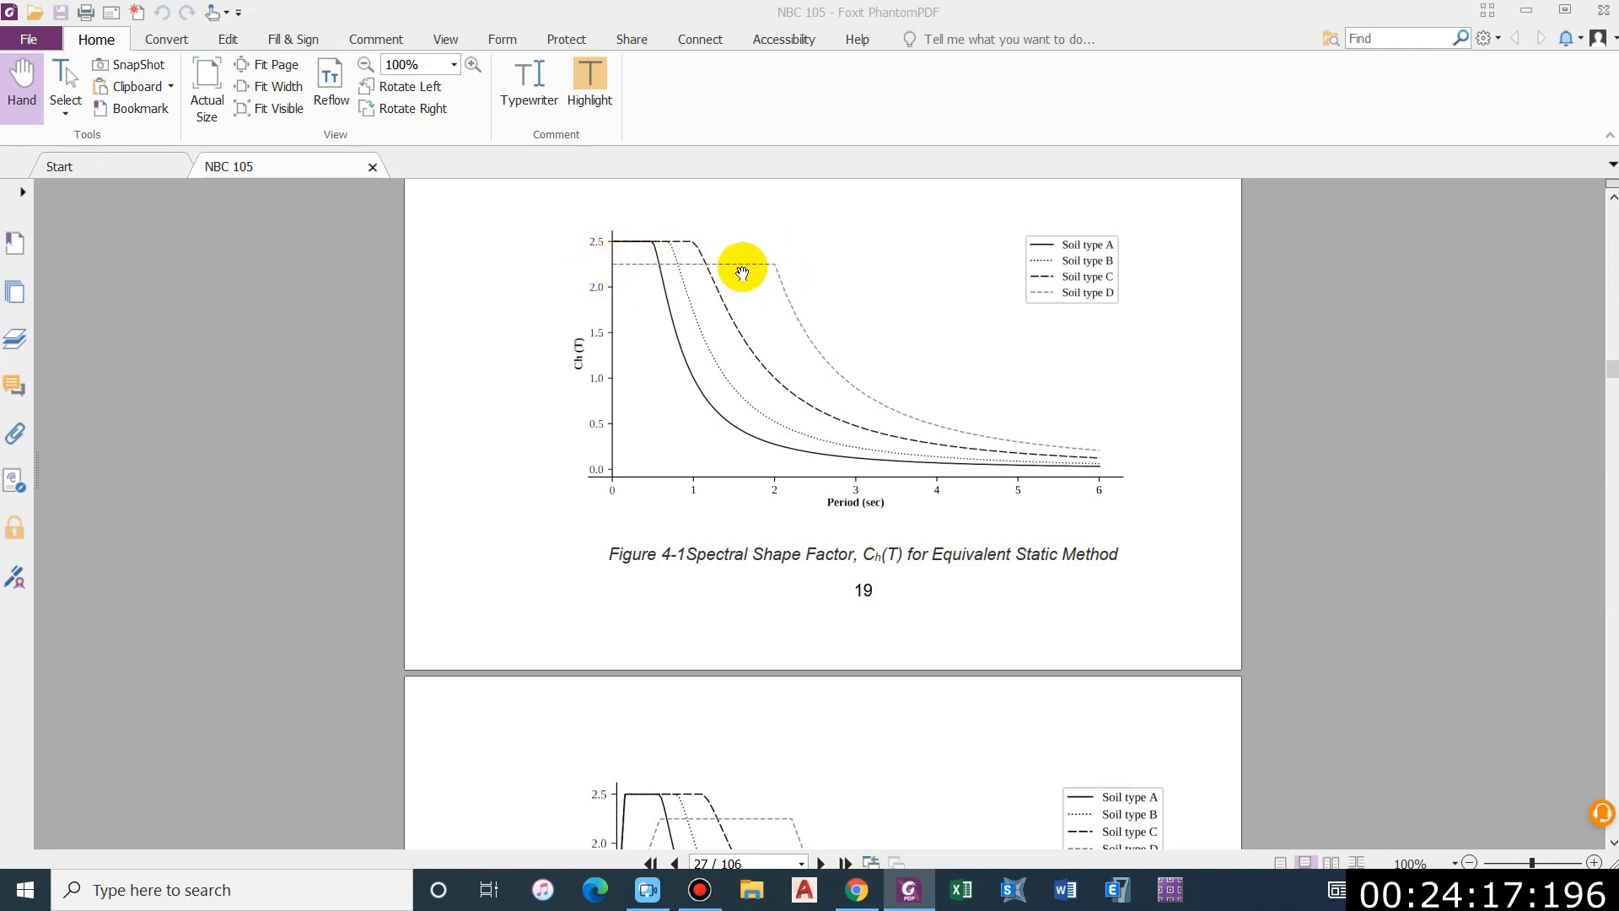
{"action": "scroll", "coordinate": [560, 632], "scroll_direction": "down", "scroll_amount": 10}
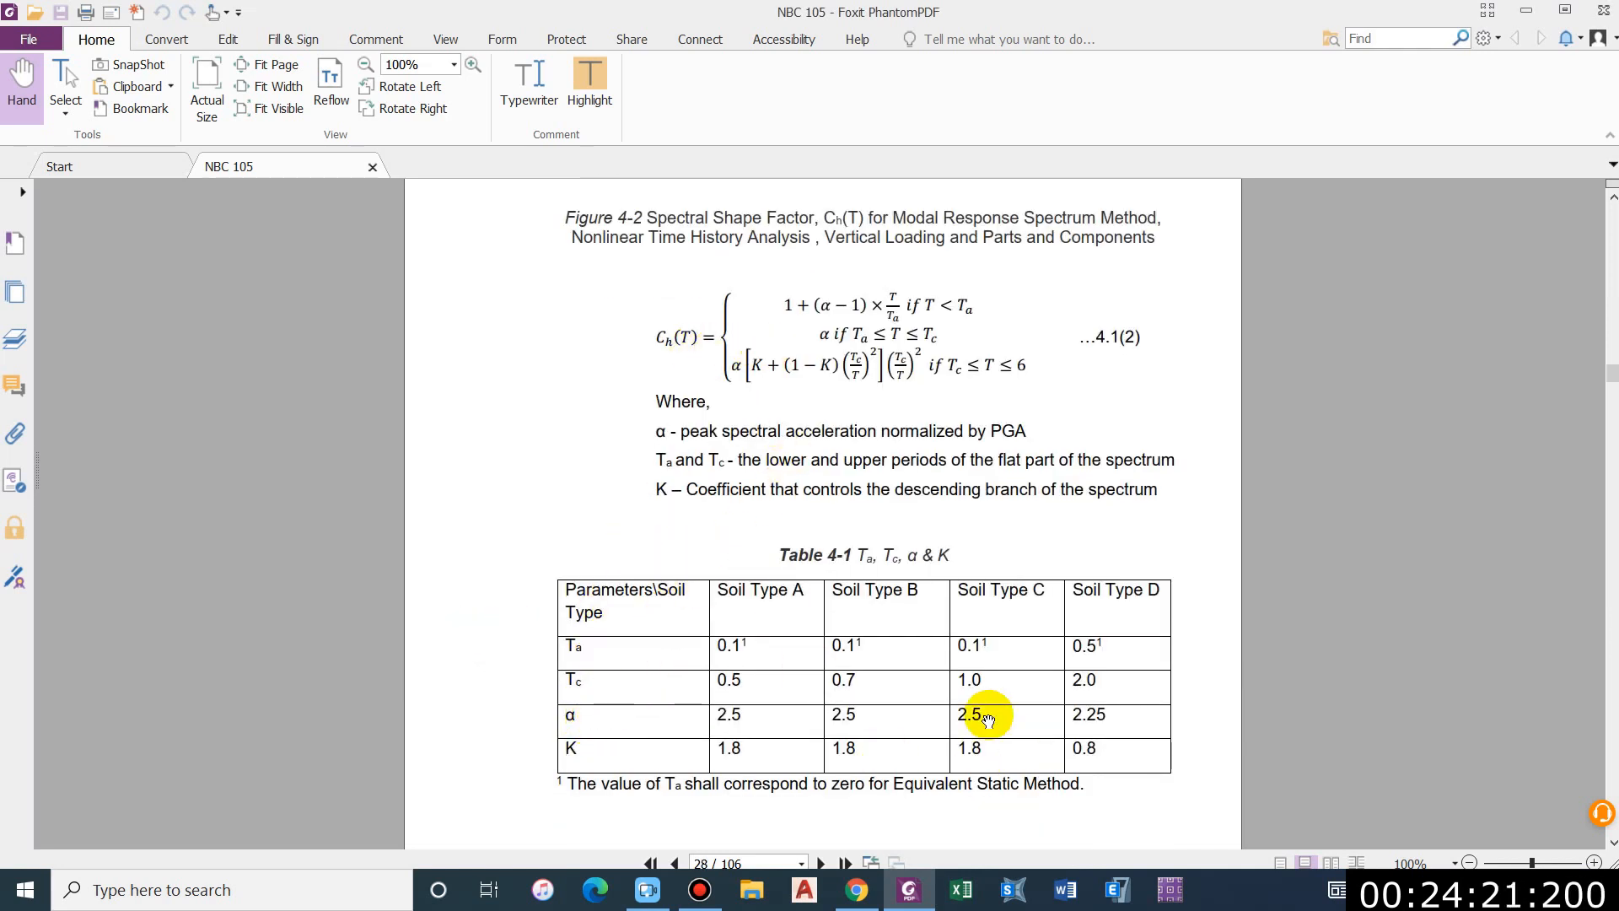
{"action": "scroll", "coordinate": [808, 455], "scroll_direction": "up", "scroll_amount": 10}
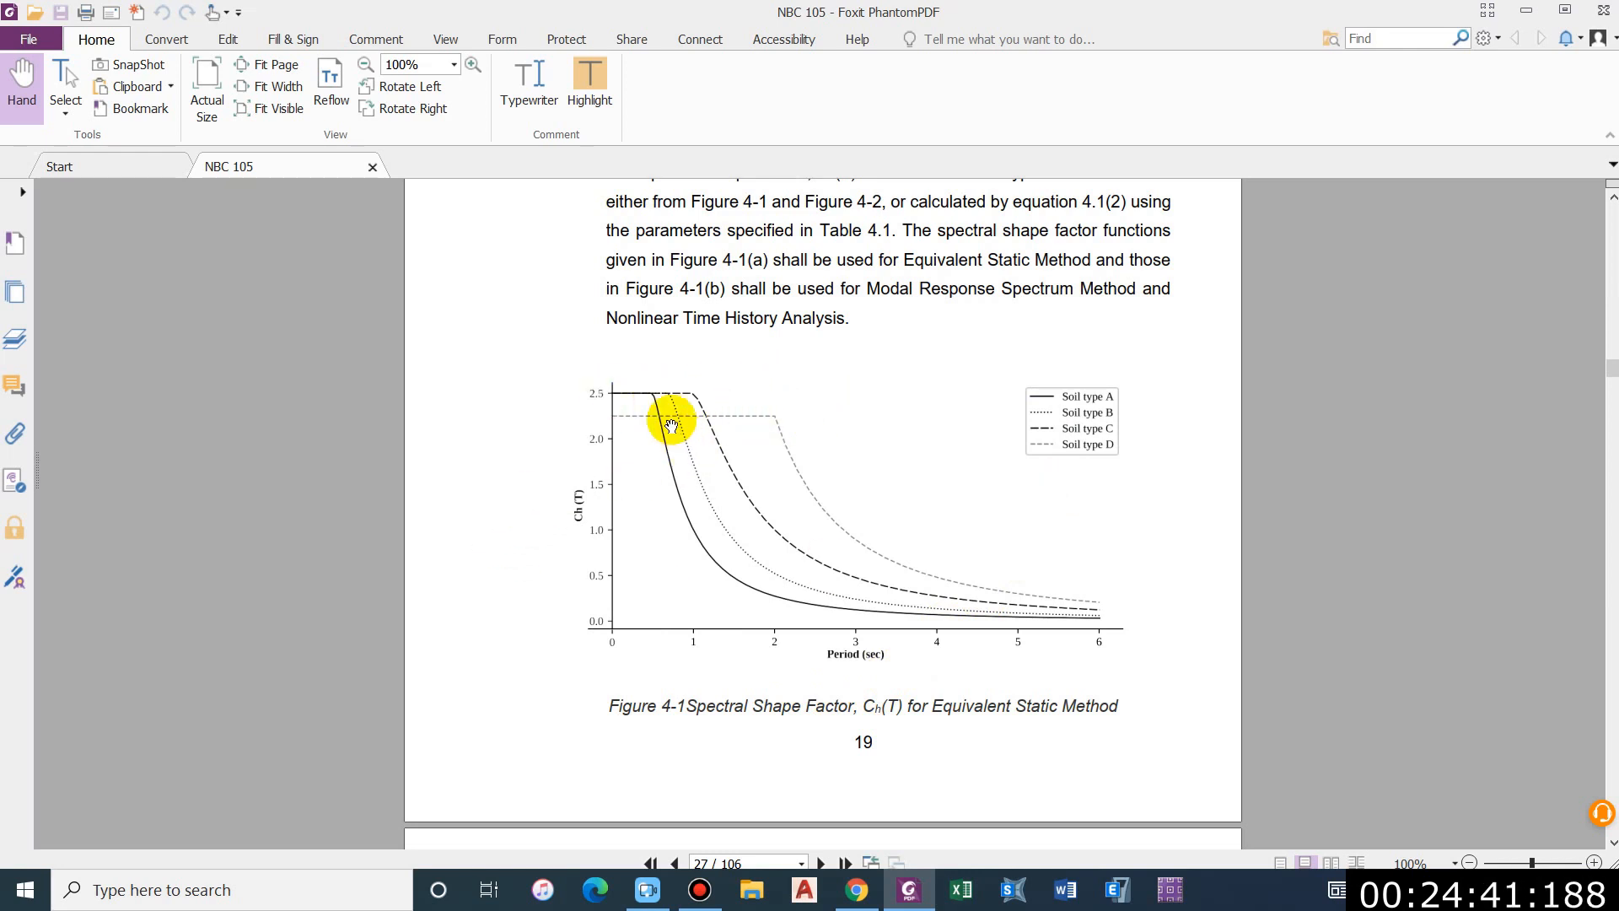
{"action": "scroll", "coordinate": [723, 438], "scroll_direction": "down", "scroll_amount": 10}
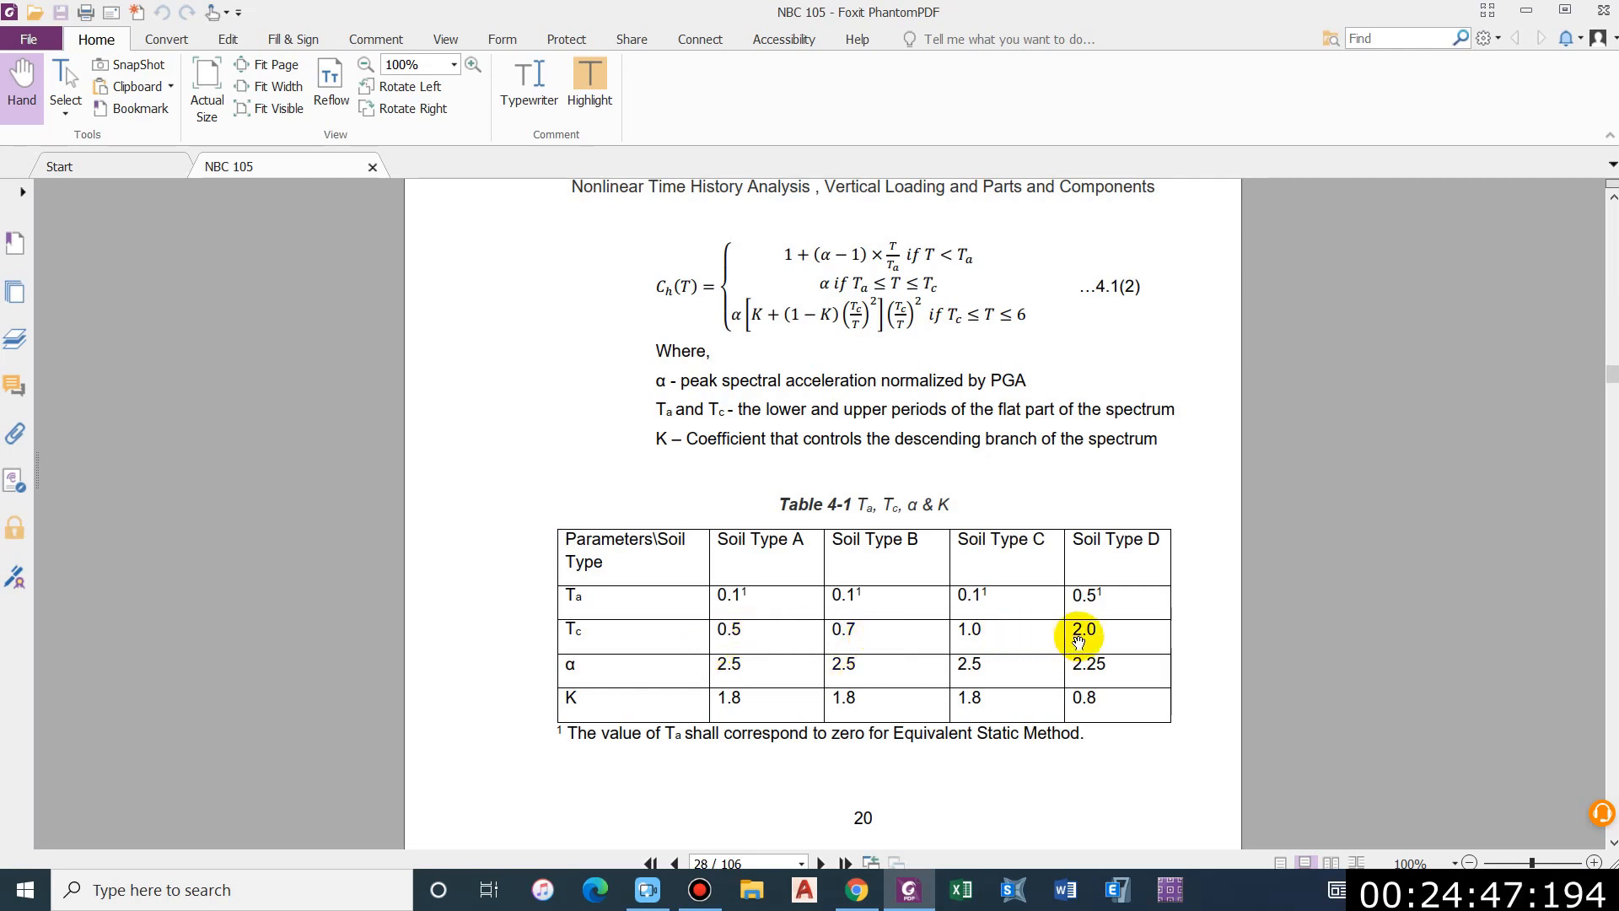
{"action": "scroll", "coordinate": [1035, 595], "scroll_direction": "up", "scroll_amount": 10}
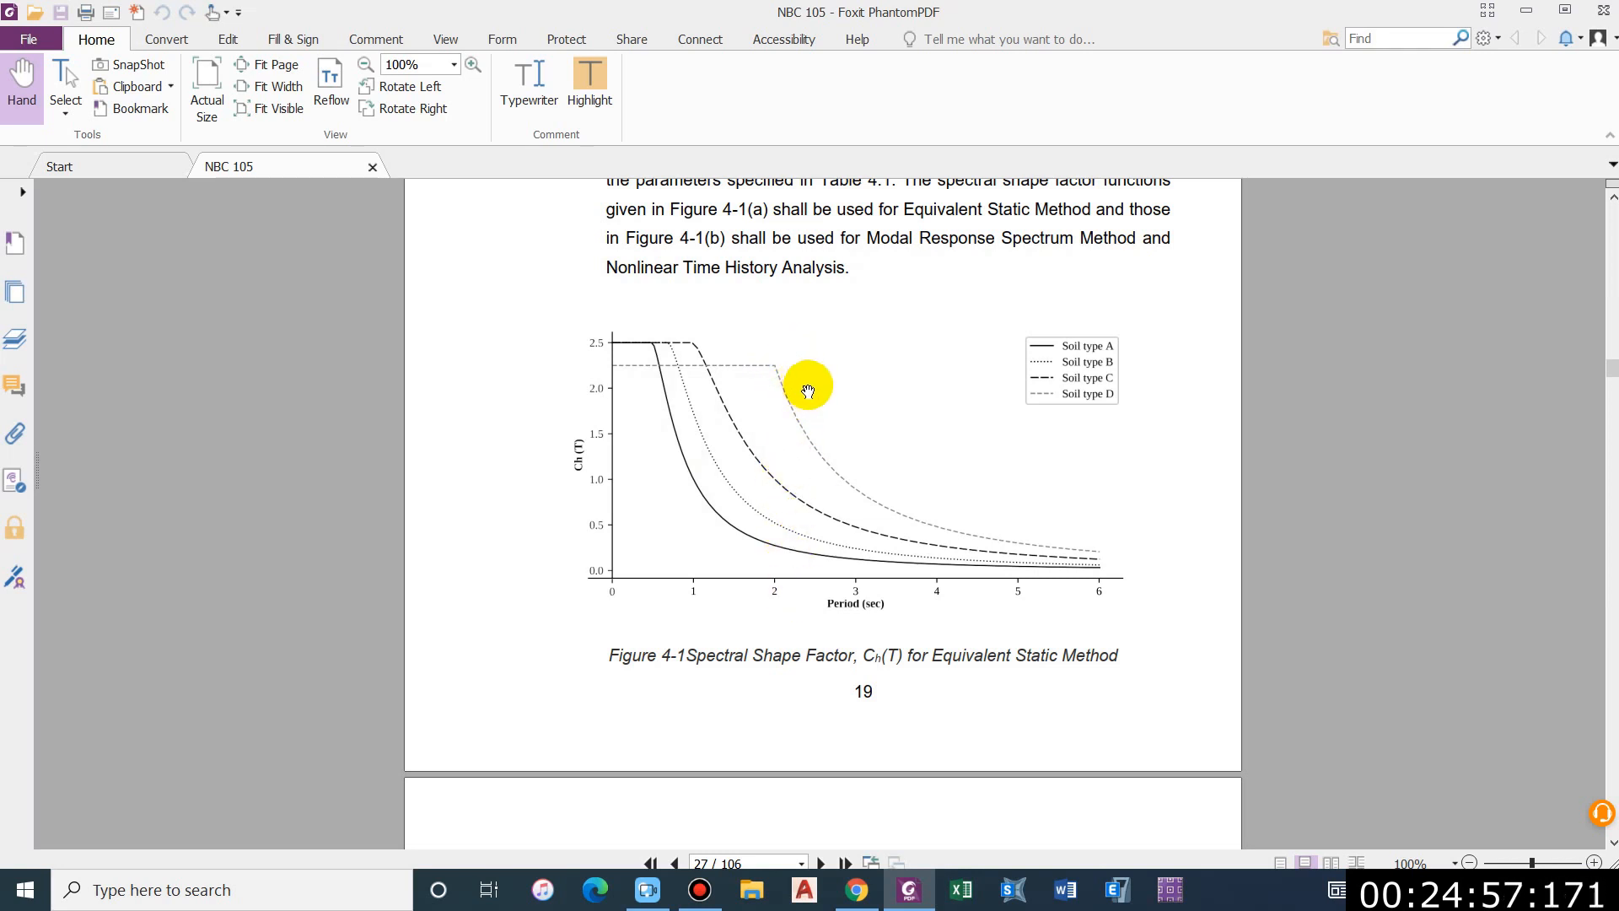
Step: Check the K coefficient definition and the Ta footnote of Table 4-1 against the curve shapes in Figures 4-1 and 4-2
{"action": "scroll", "coordinate": [808, 390], "scroll_direction": "down", "scroll_amount": 2}
{"action": "scroll", "coordinate": [796, 405], "scroll_direction": "up", "scroll_amount": 2}
{"action": "scroll", "coordinate": [723, 441], "scroll_direction": "down", "scroll_amount": 3}
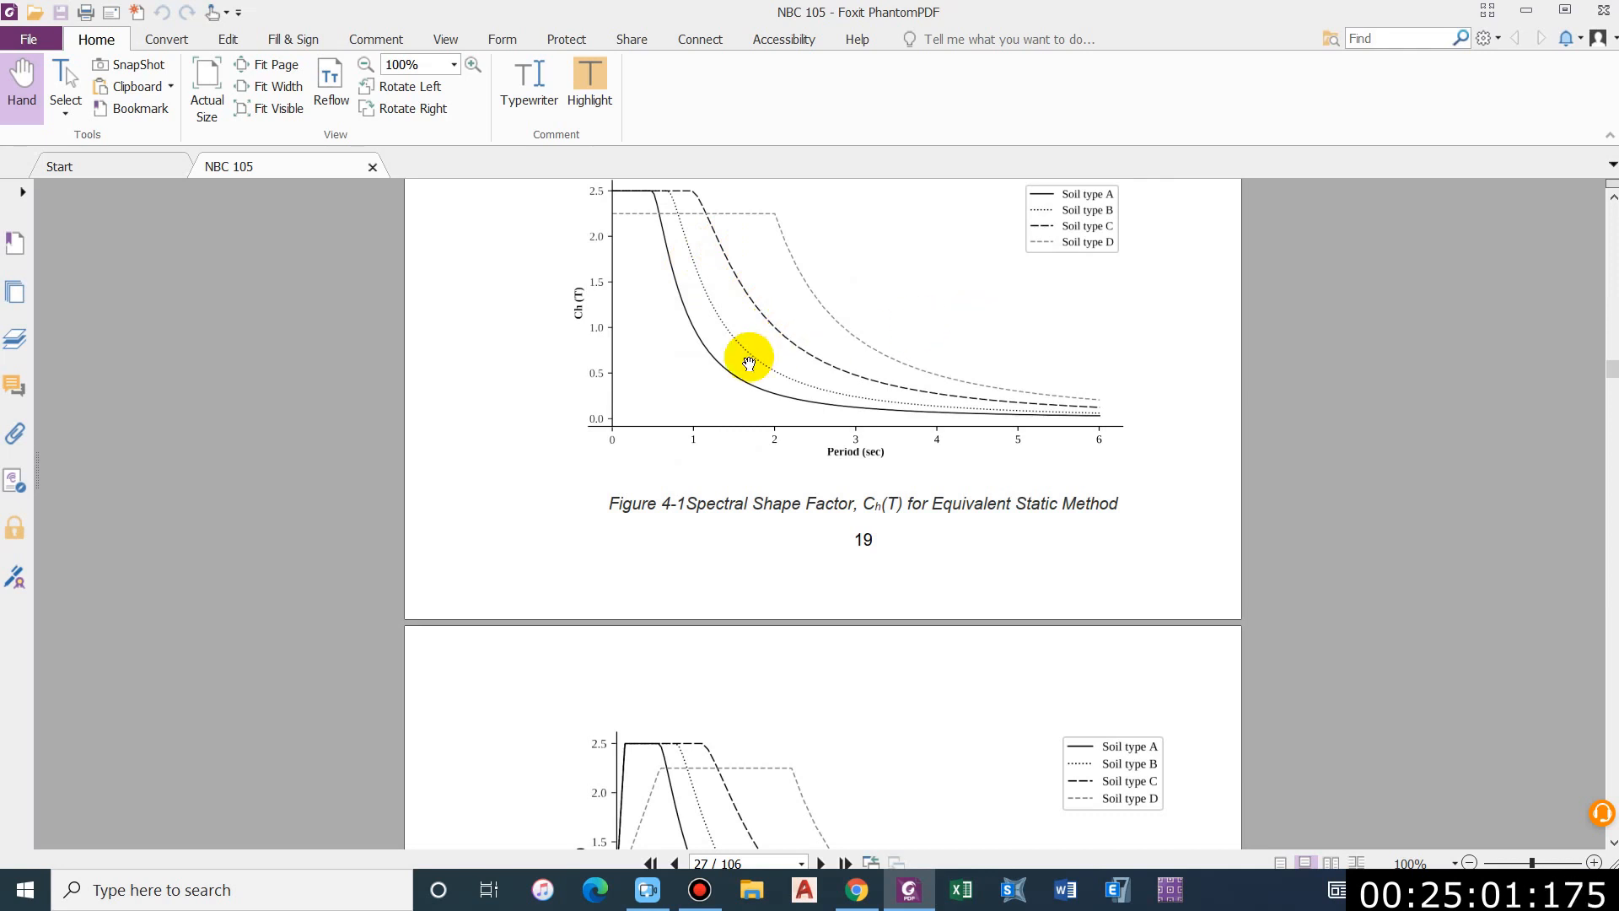
{"action": "scroll", "coordinate": [749, 363], "scroll_direction": "down", "scroll_amount": 16}
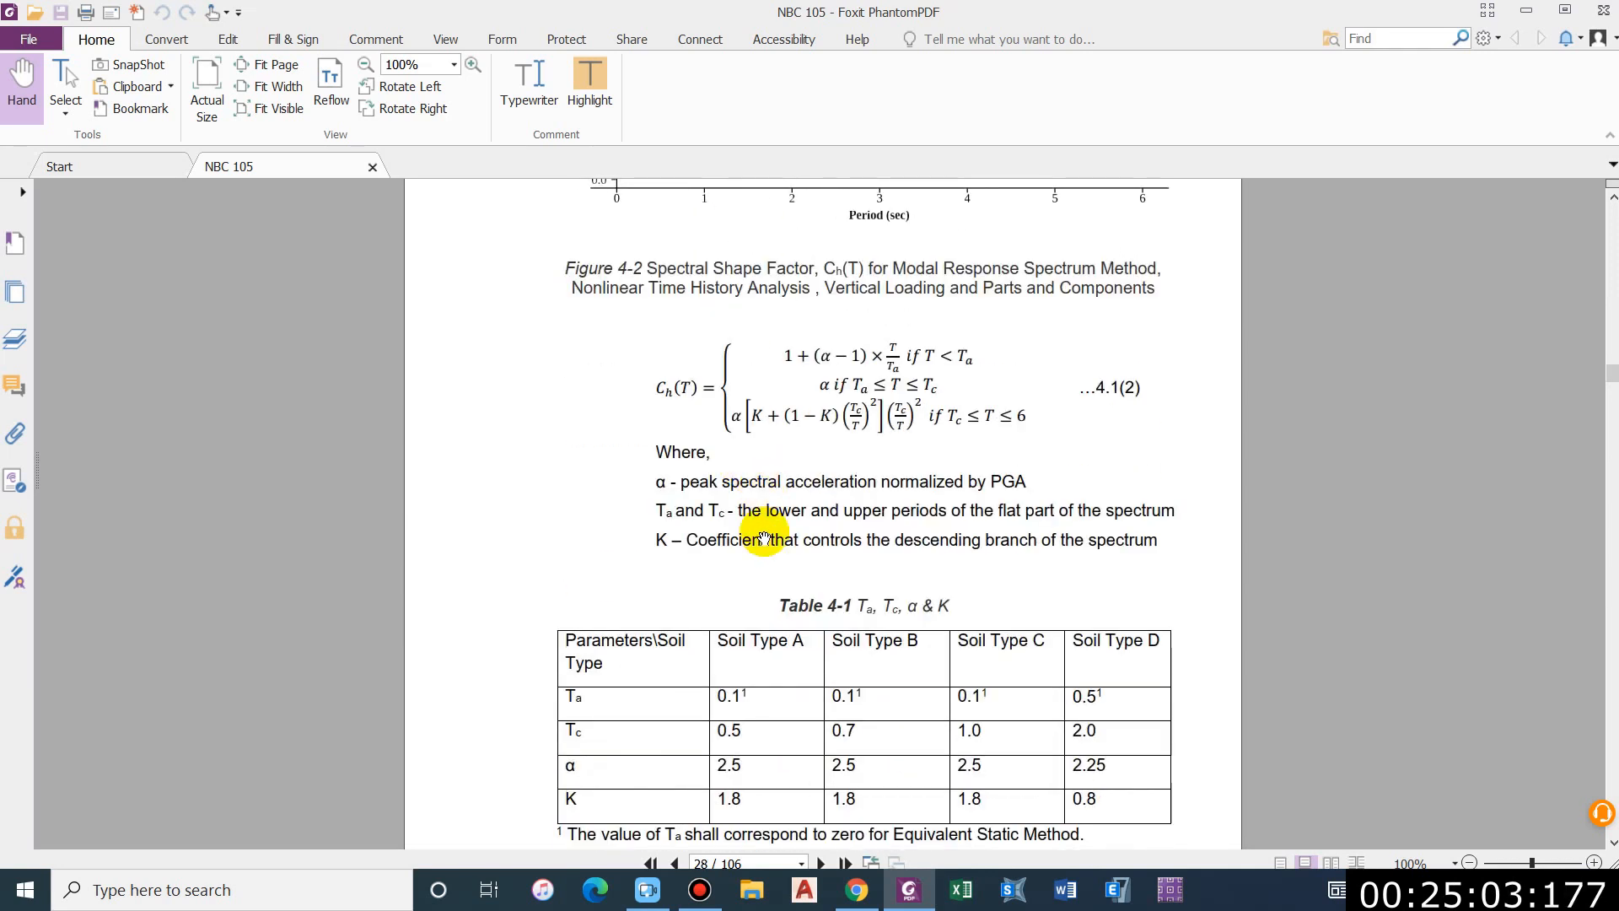
{"action": "scroll", "coordinate": [763, 540], "scroll_direction": "down", "scroll_amount": 4}
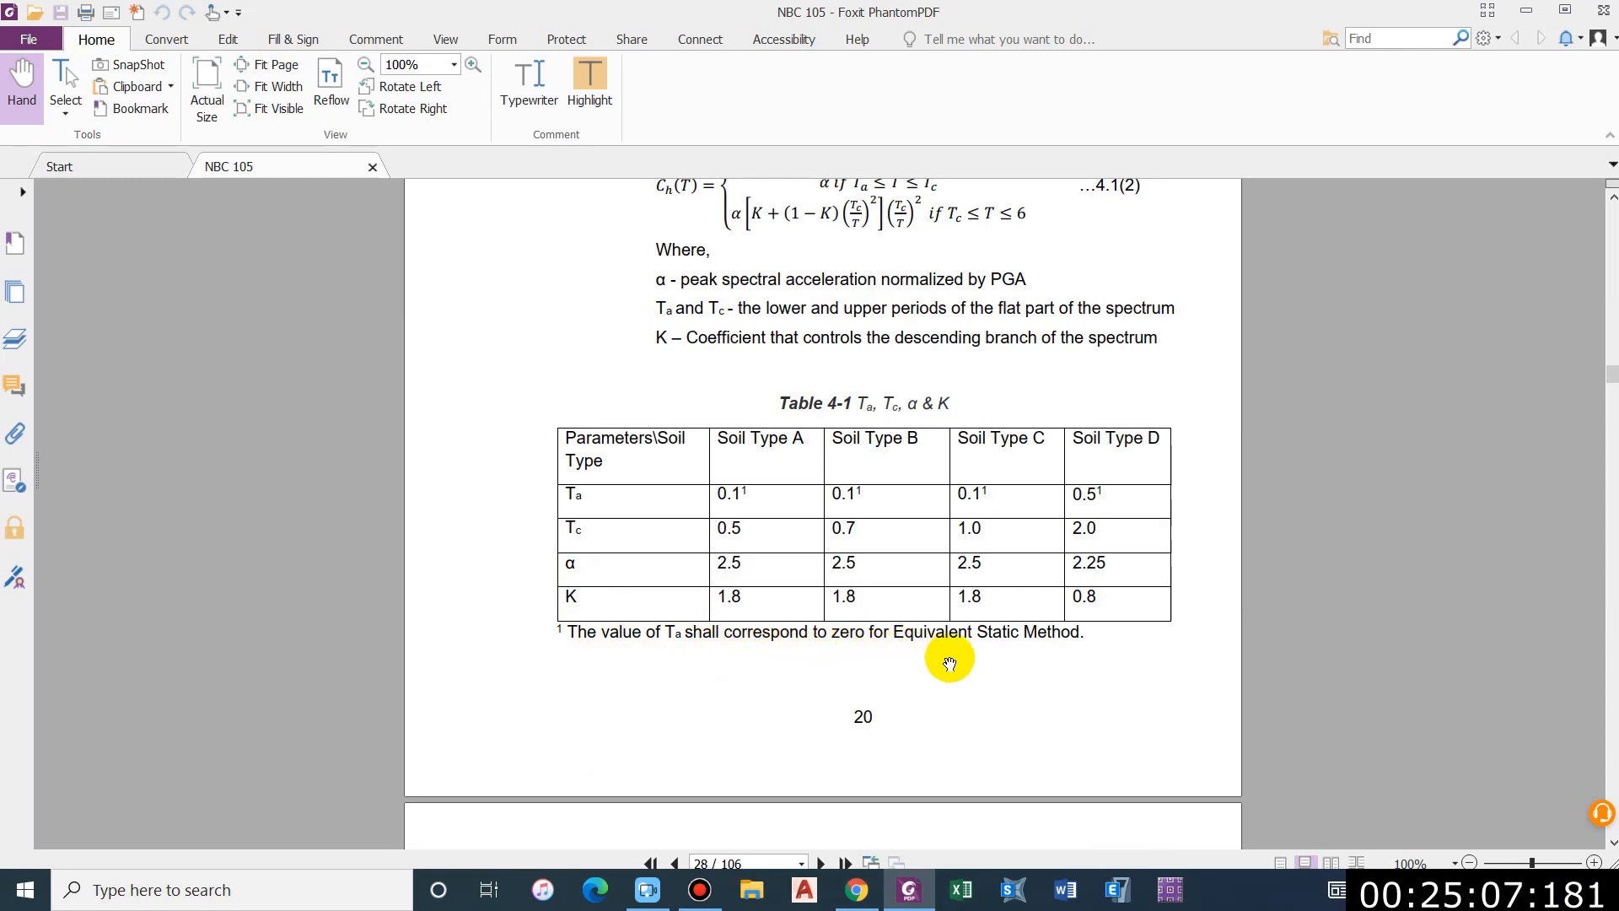
{"action": "scroll", "coordinate": [1031, 654], "scroll_direction": "up", "scroll_amount": 20}
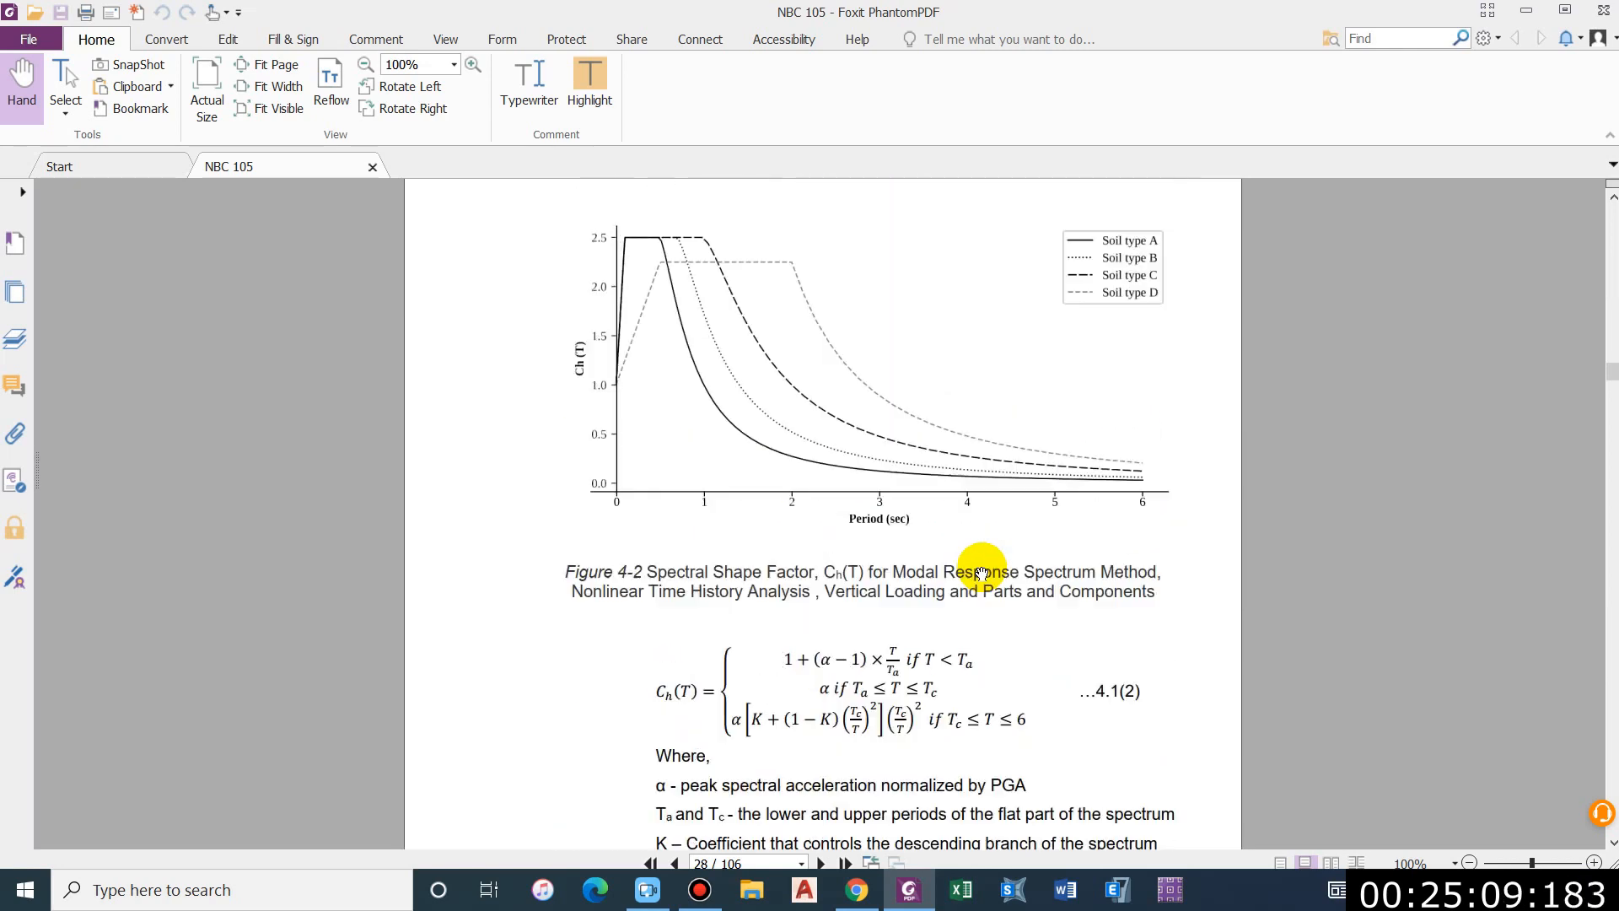
{"action": "scroll", "coordinate": [742, 405], "scroll_direction": "up", "scroll_amount": 2}
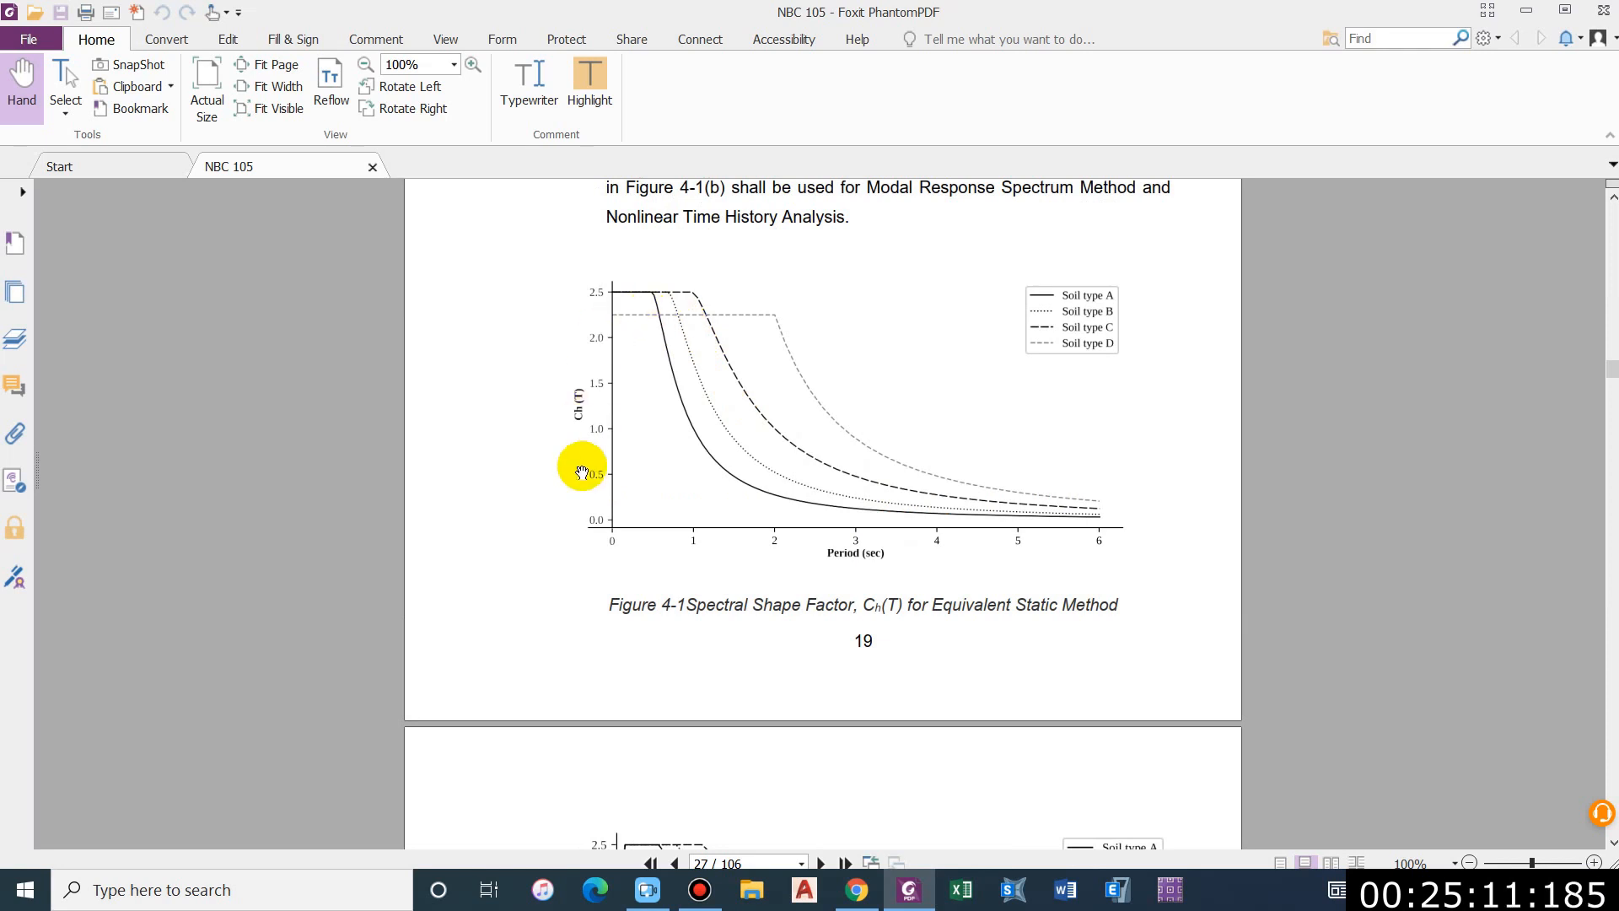
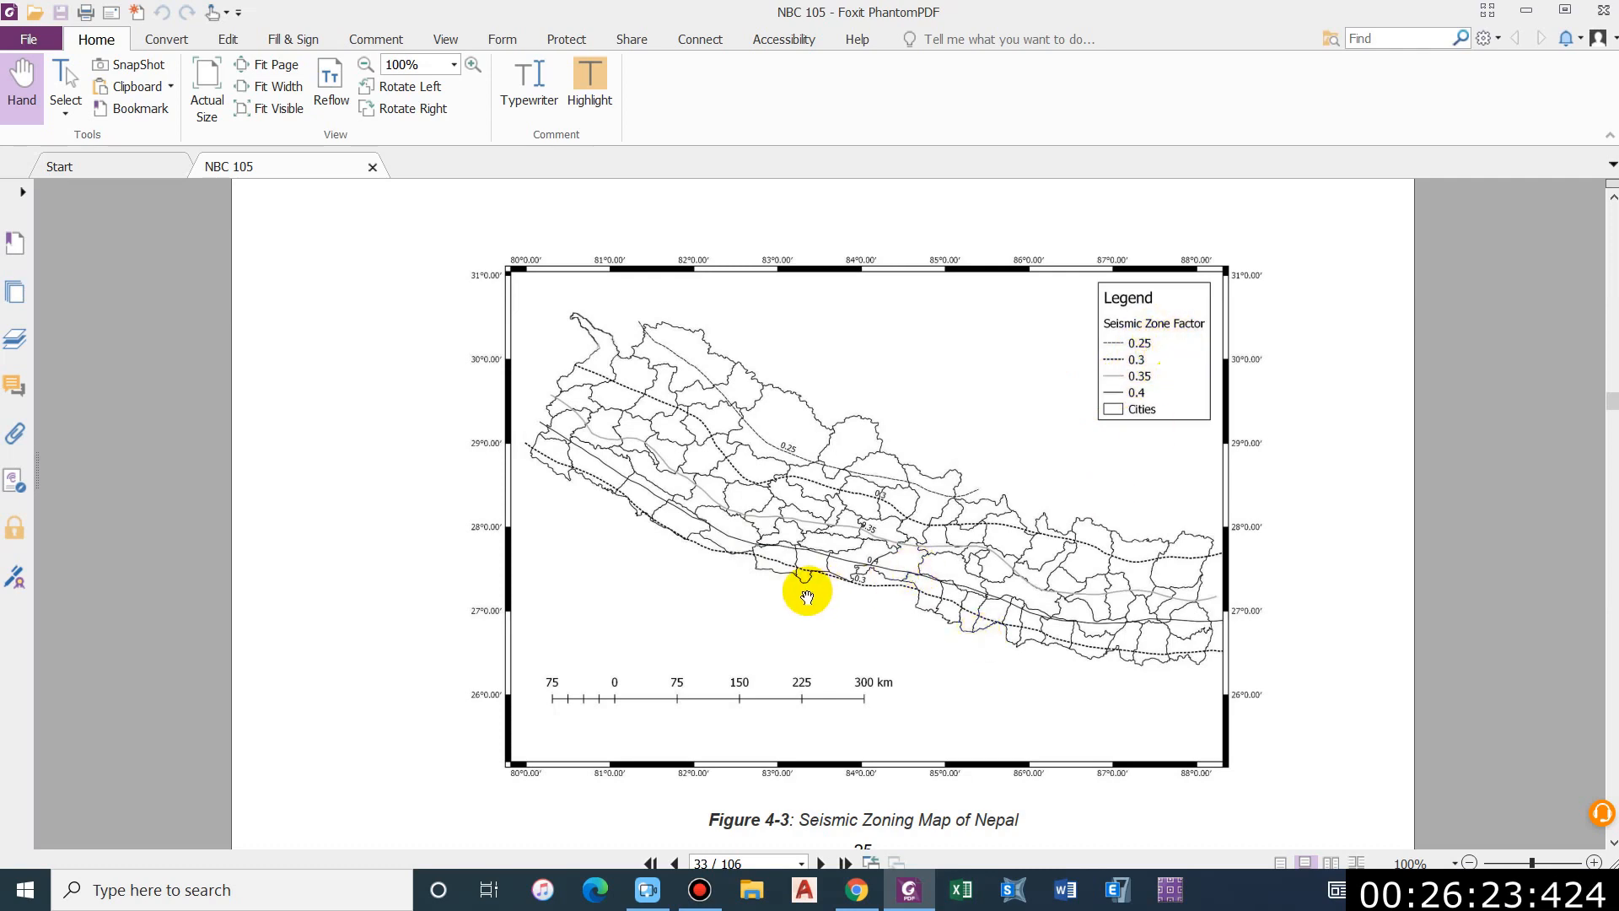
Step: Look up the importance classes and importance factors for building types in Table 4-6 of clause 4.1.5
{"action": "scroll", "coordinate": [807, 597], "scroll_direction": "down", "scroll_amount": 10}
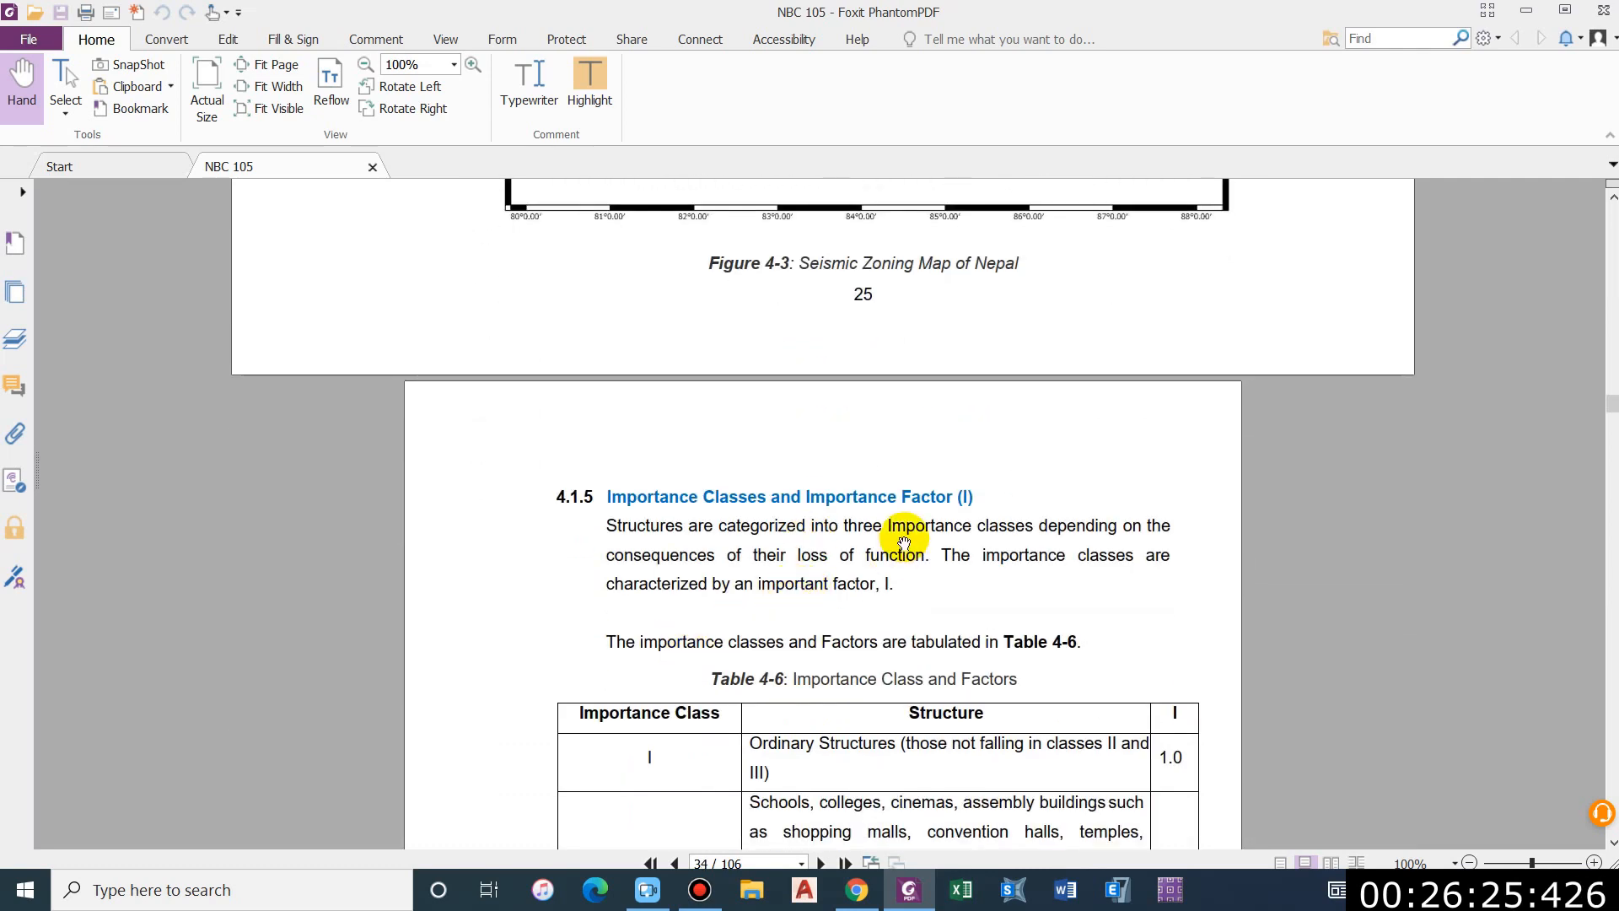
{"action": "scroll", "coordinate": [903, 542], "scroll_direction": "down", "scroll_amount": 8}
{"action": "scroll", "coordinate": [1178, 342], "scroll_direction": "down", "scroll_amount": 1}
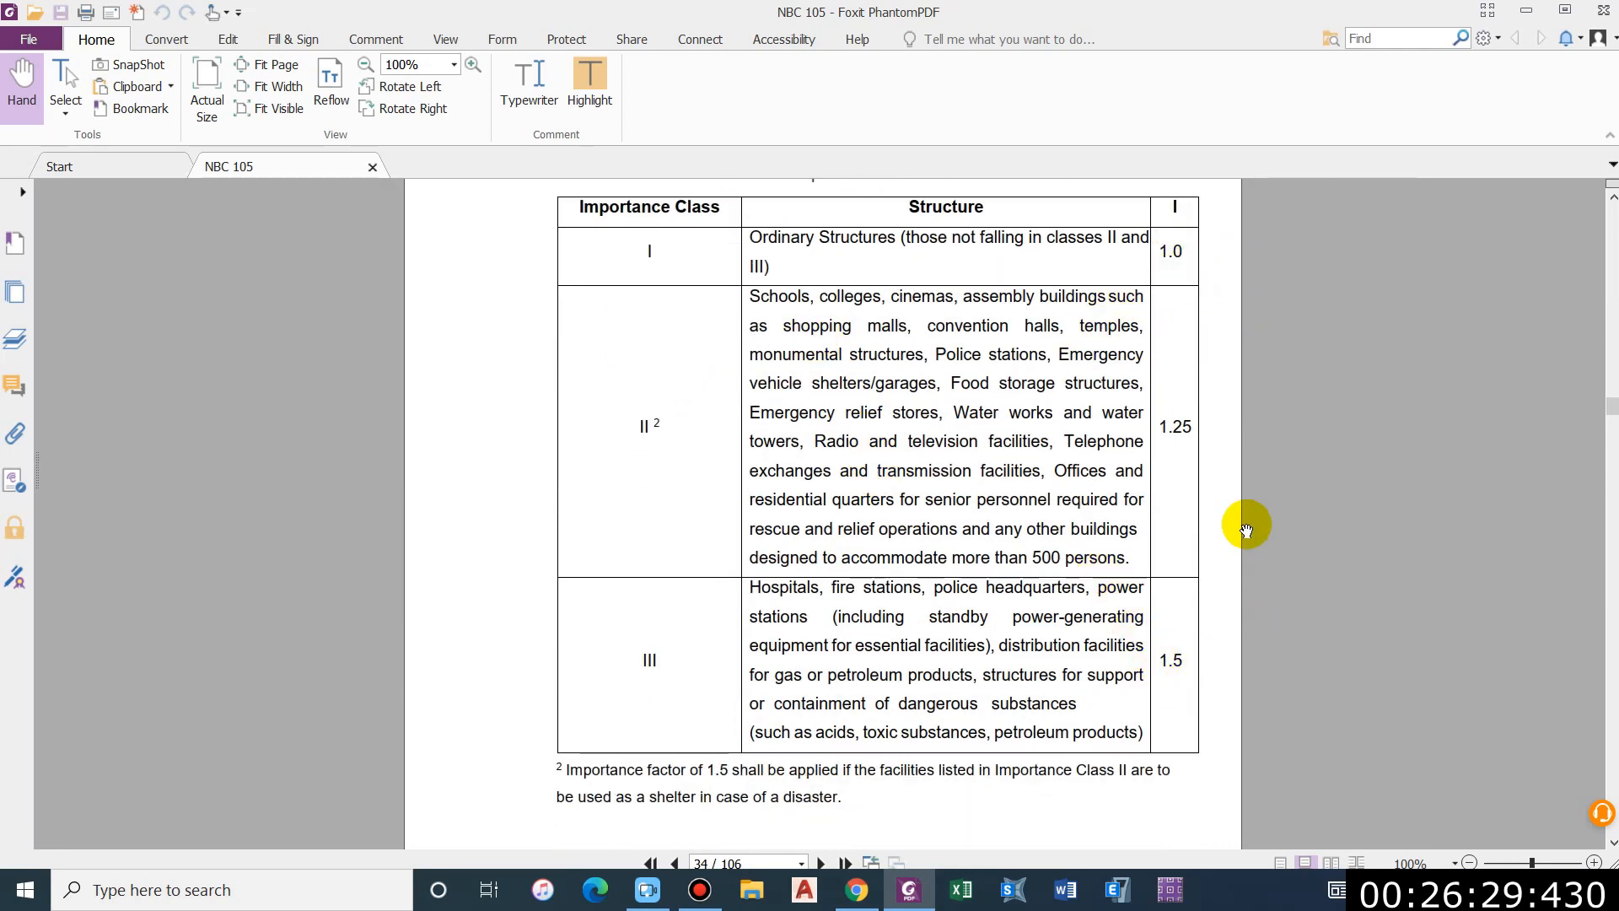
{"action": "scroll", "coordinate": [1240, 426], "scroll_direction": "up", "scroll_amount": 1}
{"action": "scroll", "coordinate": [1231, 427], "scroll_direction": "down", "scroll_amount": 1}
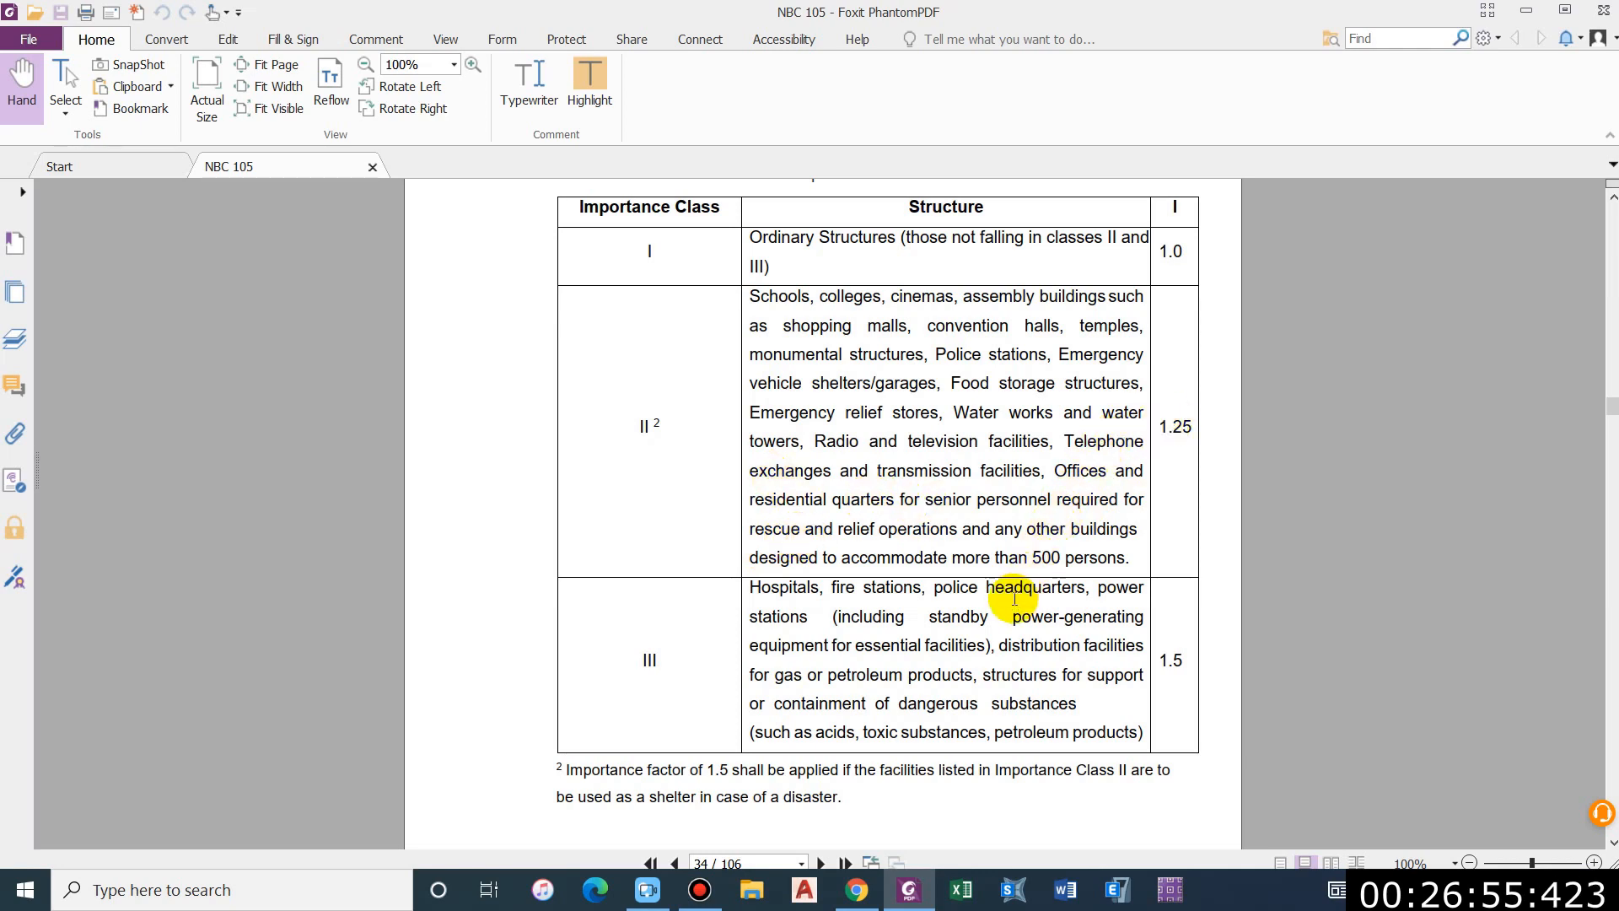
Step: Return to ETABS and add the load pattern EQx ULS with type Seismic (Drift) and auto lateral load User Coefficient
{"action": "scroll", "coordinate": [1015, 599], "scroll_direction": "up", "scroll_amount": 3}
{"action": "key", "text": "alt+Left"}
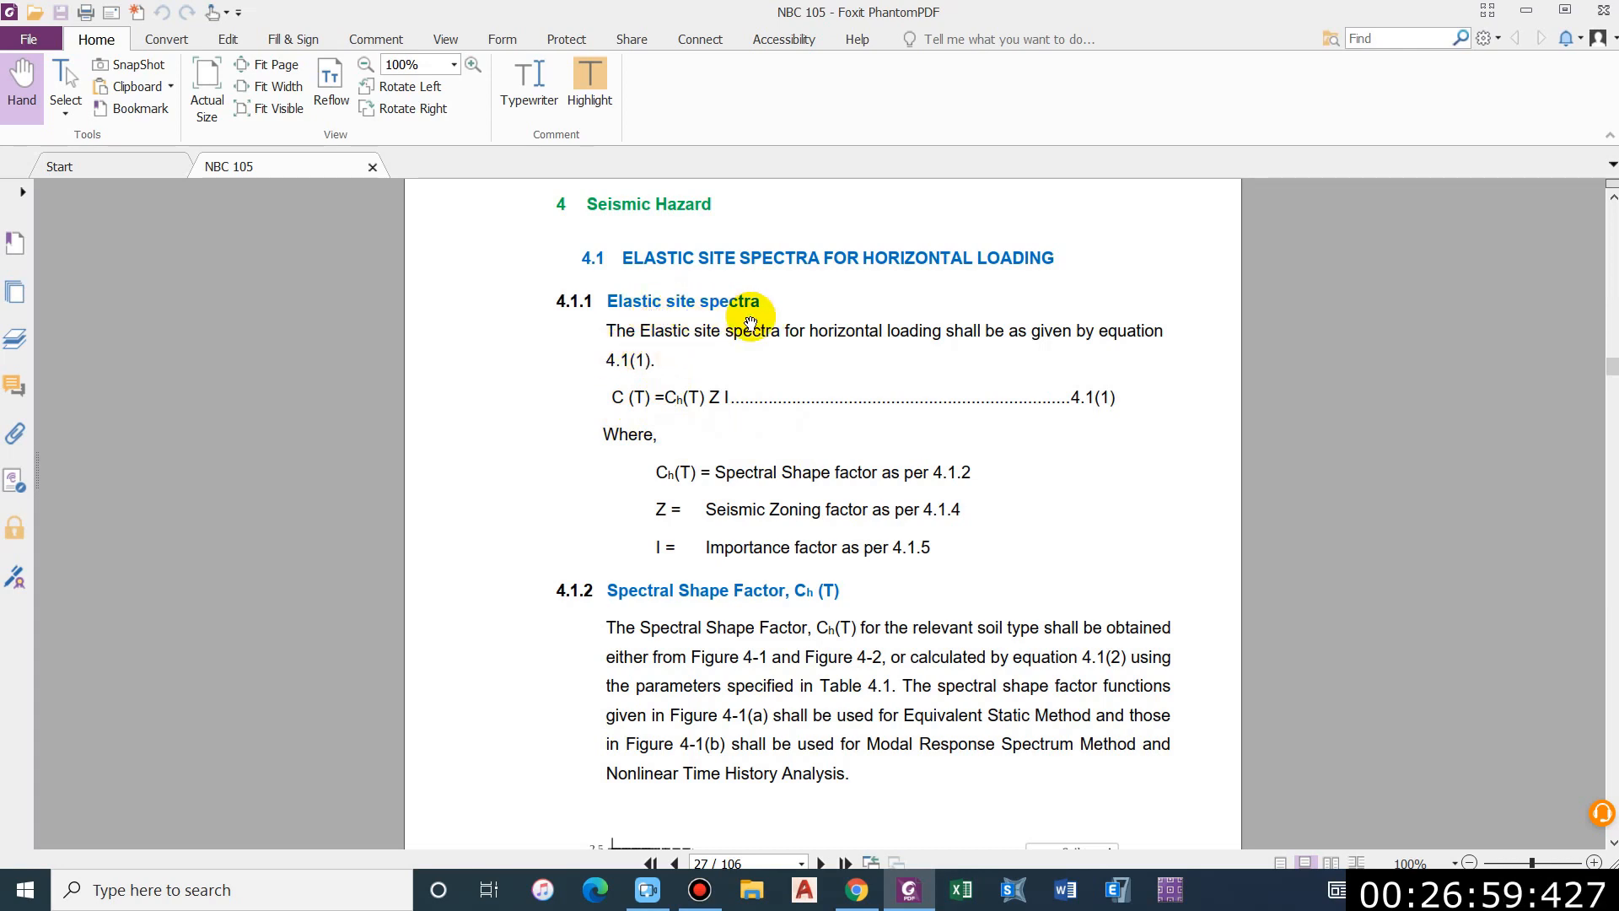
{"action": "key", "text": "alt+Tab"}
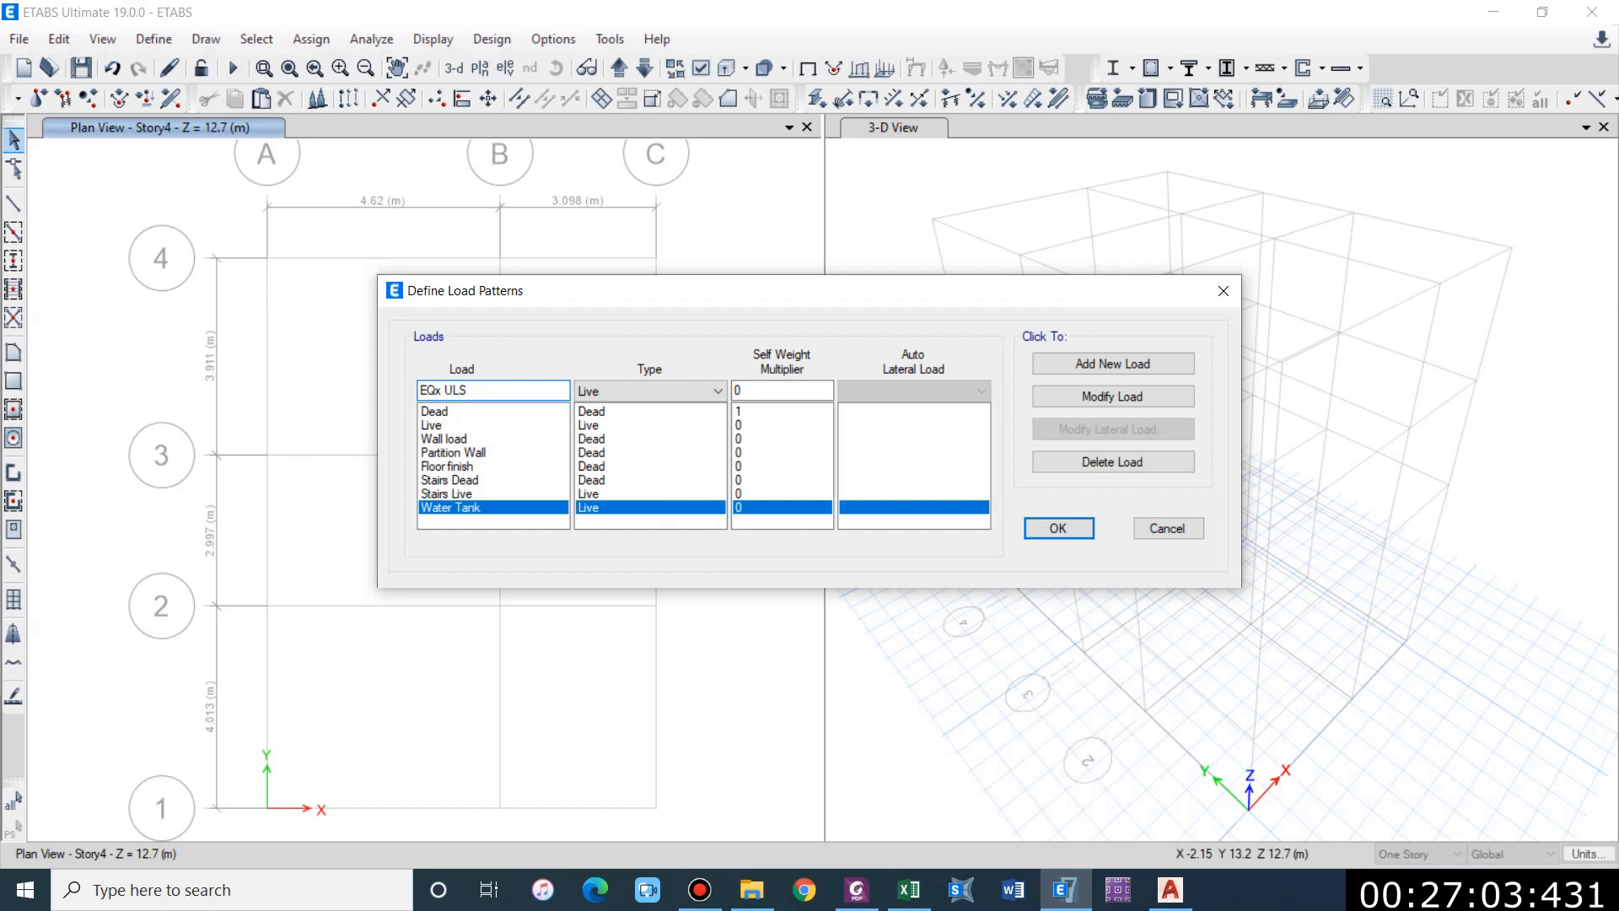
{"action": "left_click", "coordinate": [650, 391]}
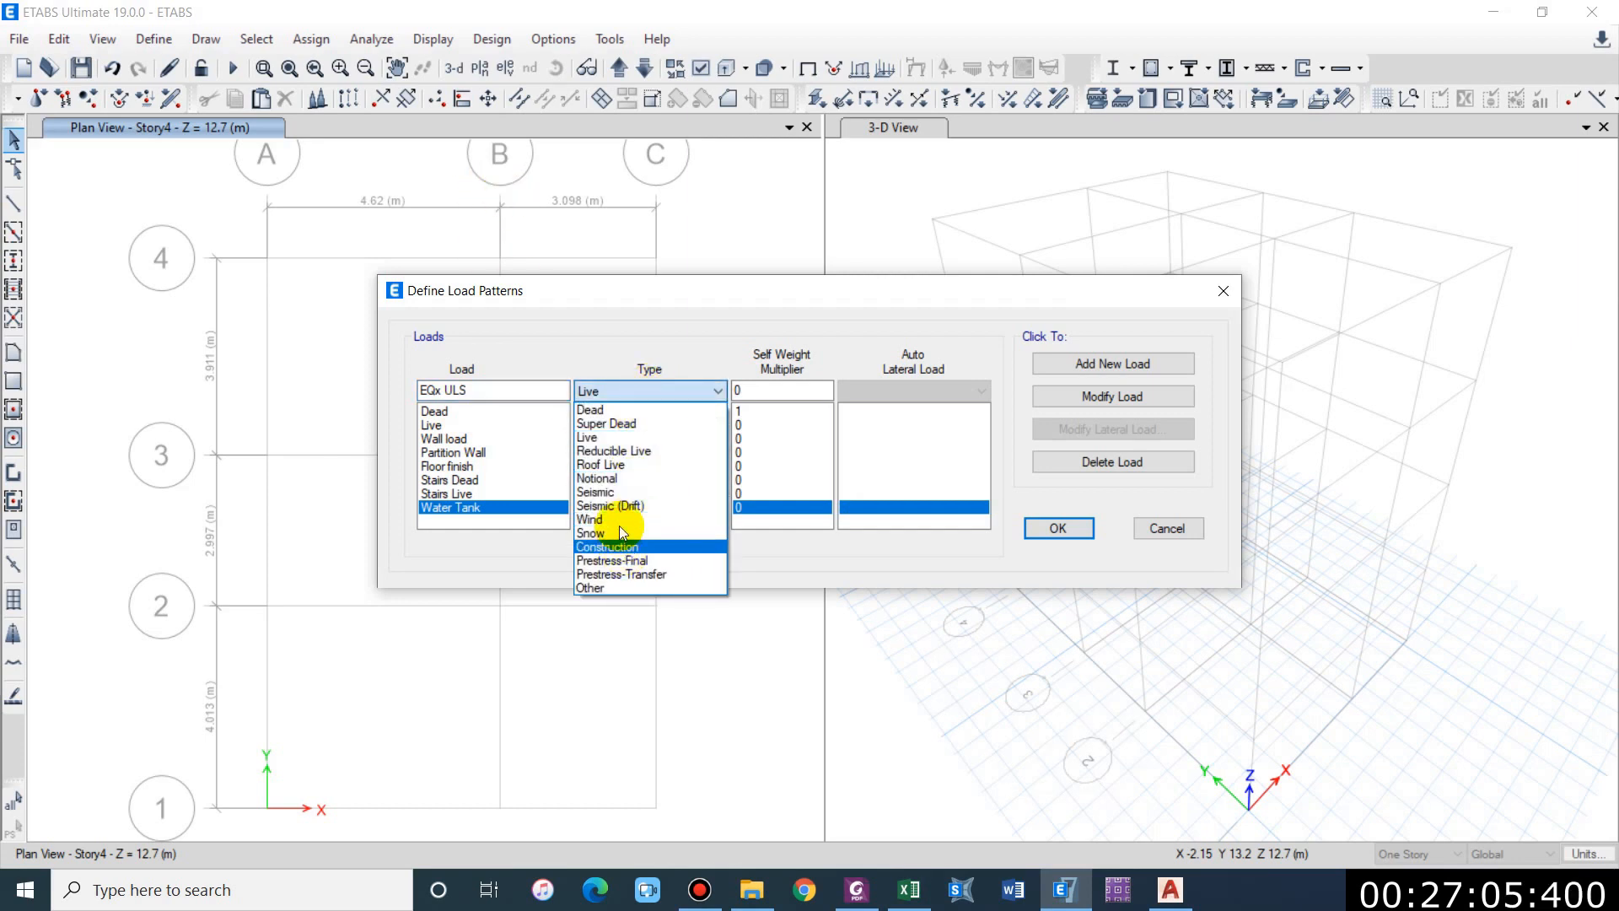
{"action": "left_click", "coordinate": [619, 498]}
{"action": "left_click", "coordinate": [894, 391]}
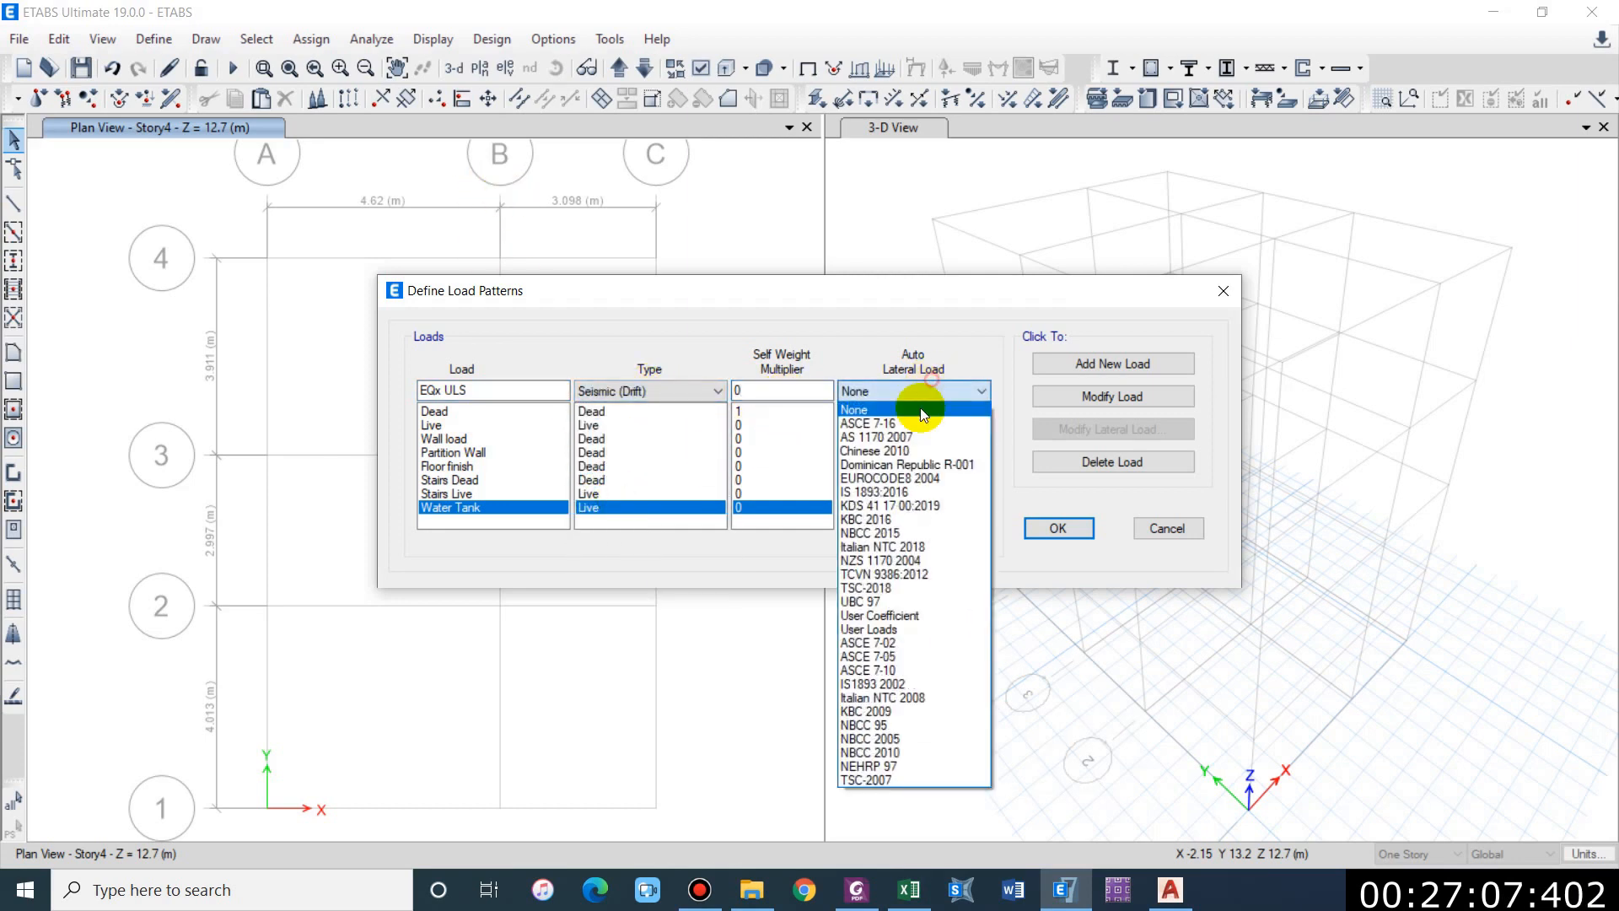
{"action": "left_click", "coordinate": [877, 615]}
{"action": "left_click", "coordinate": [1073, 368]}
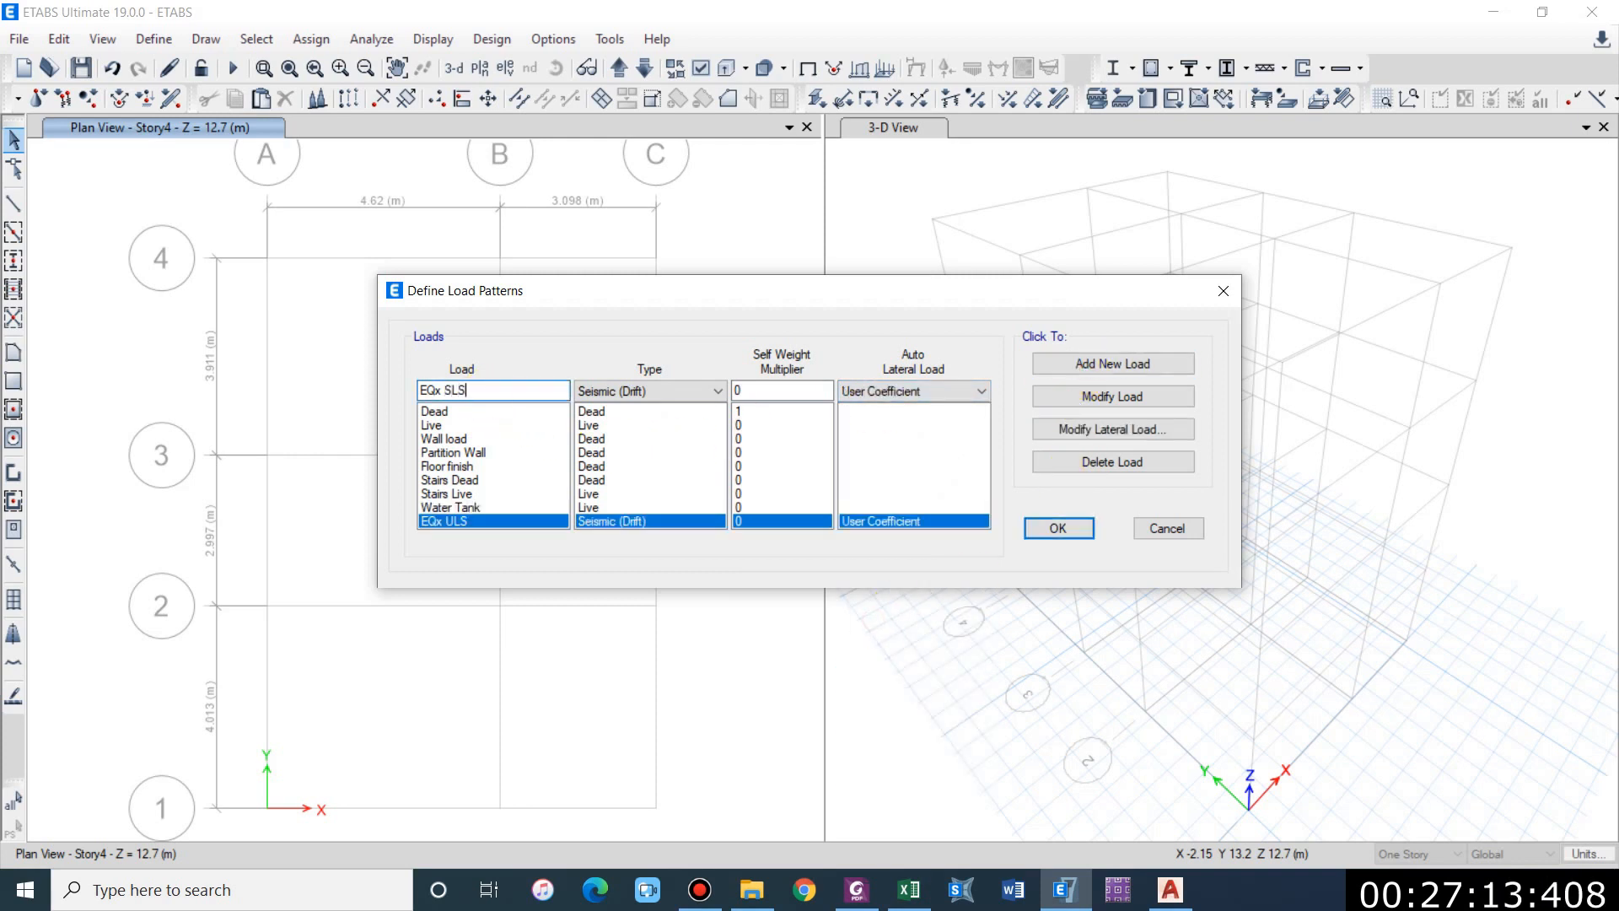
Step: Add the load pattern EQx SLS with type Seismic and no auto lateral load
{"action": "left_click", "coordinate": [681, 386]}
{"action": "left_click", "coordinate": [636, 493]}
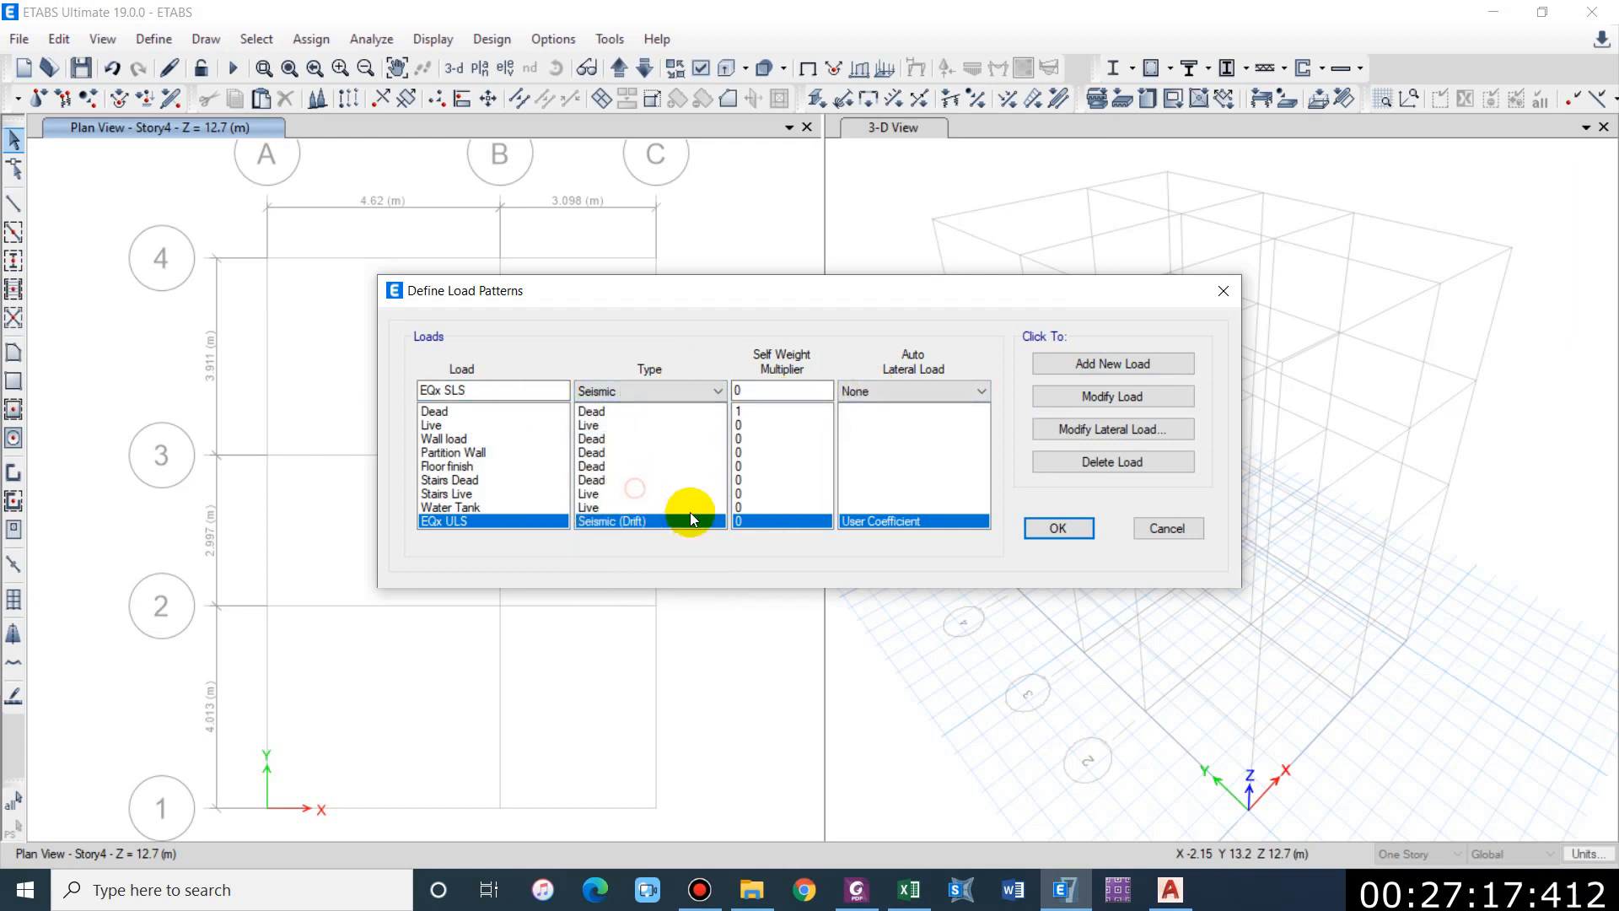
{"action": "left_click", "coordinate": [1090, 363]}
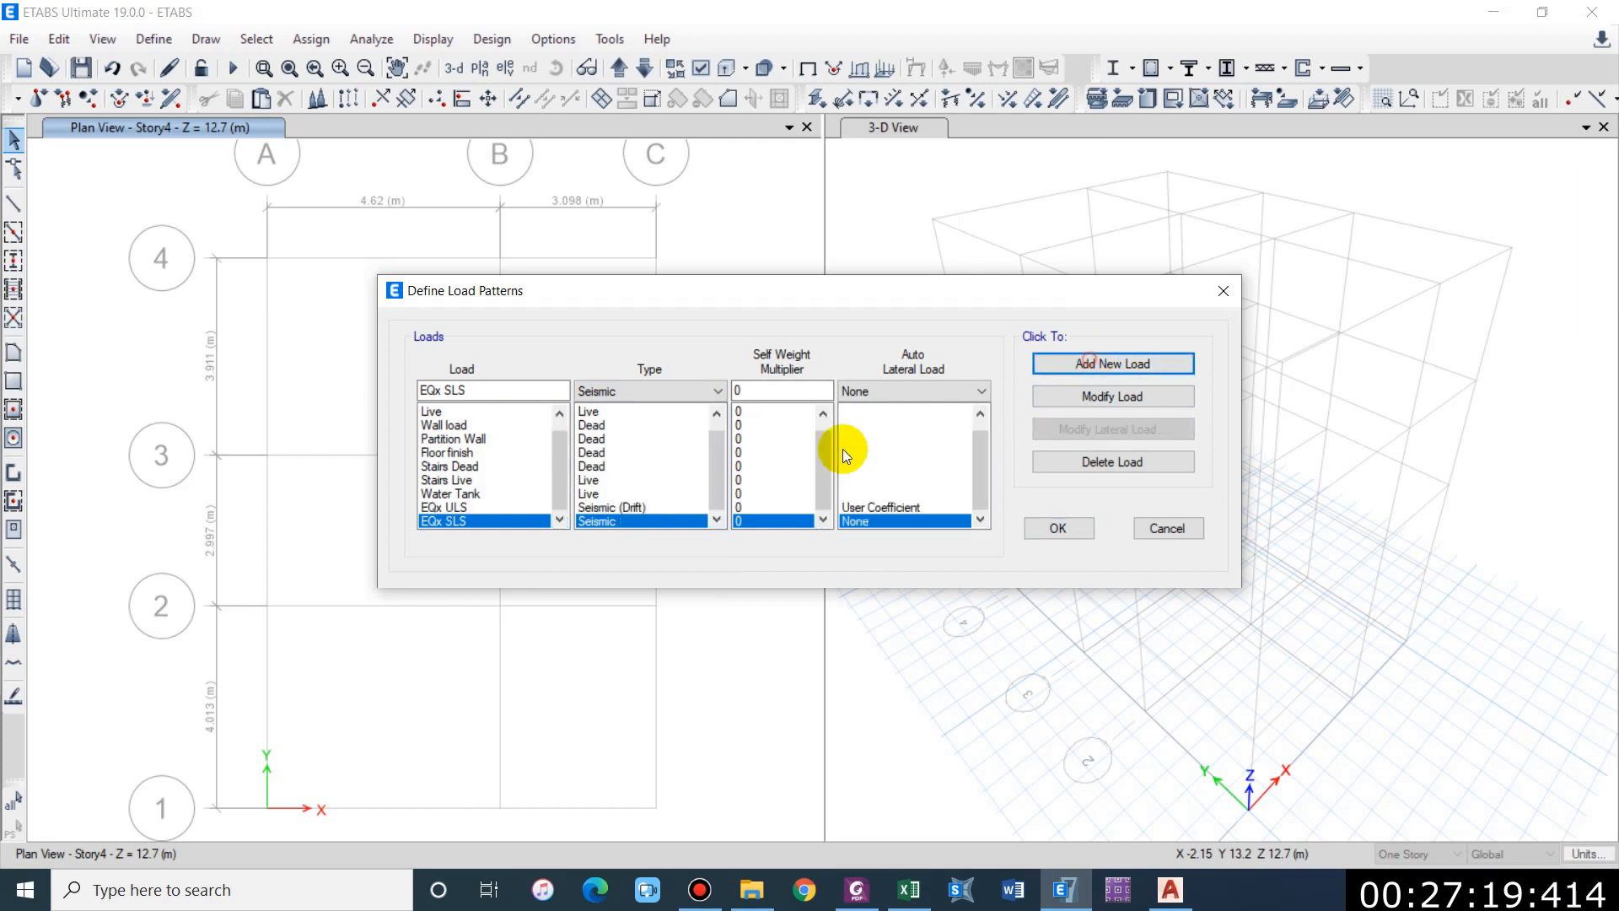
Step: Change the type of the EQx ULS load pattern to Seismic
{"action": "left_click", "coordinate": [655, 506]}
{"action": "left_click", "coordinate": [649, 392]}
{"action": "left_click", "coordinate": [625, 492]}
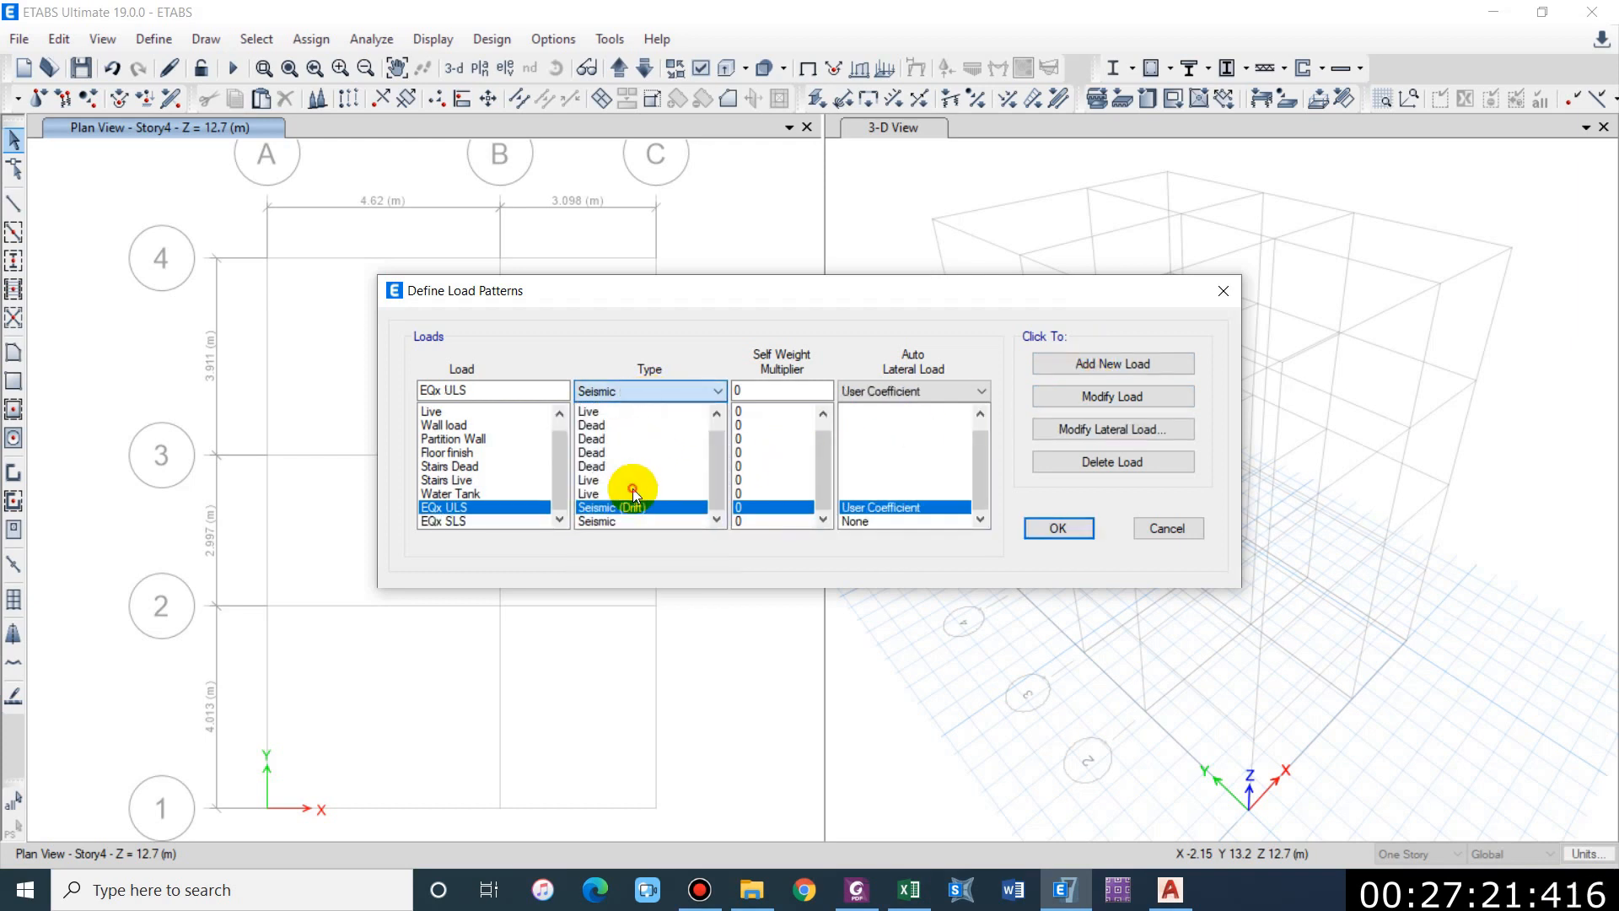
{"action": "left_click", "coordinate": [1098, 396]}
{"action": "scroll", "coordinate": [637, 495], "scroll_direction": "down", "scroll_amount": 1}
Step: Add the load patterns EQy ULS and EQy SLS, both with type Seismic and self-weight multiplier 0
{"action": "left_click", "coordinate": [458, 522]}
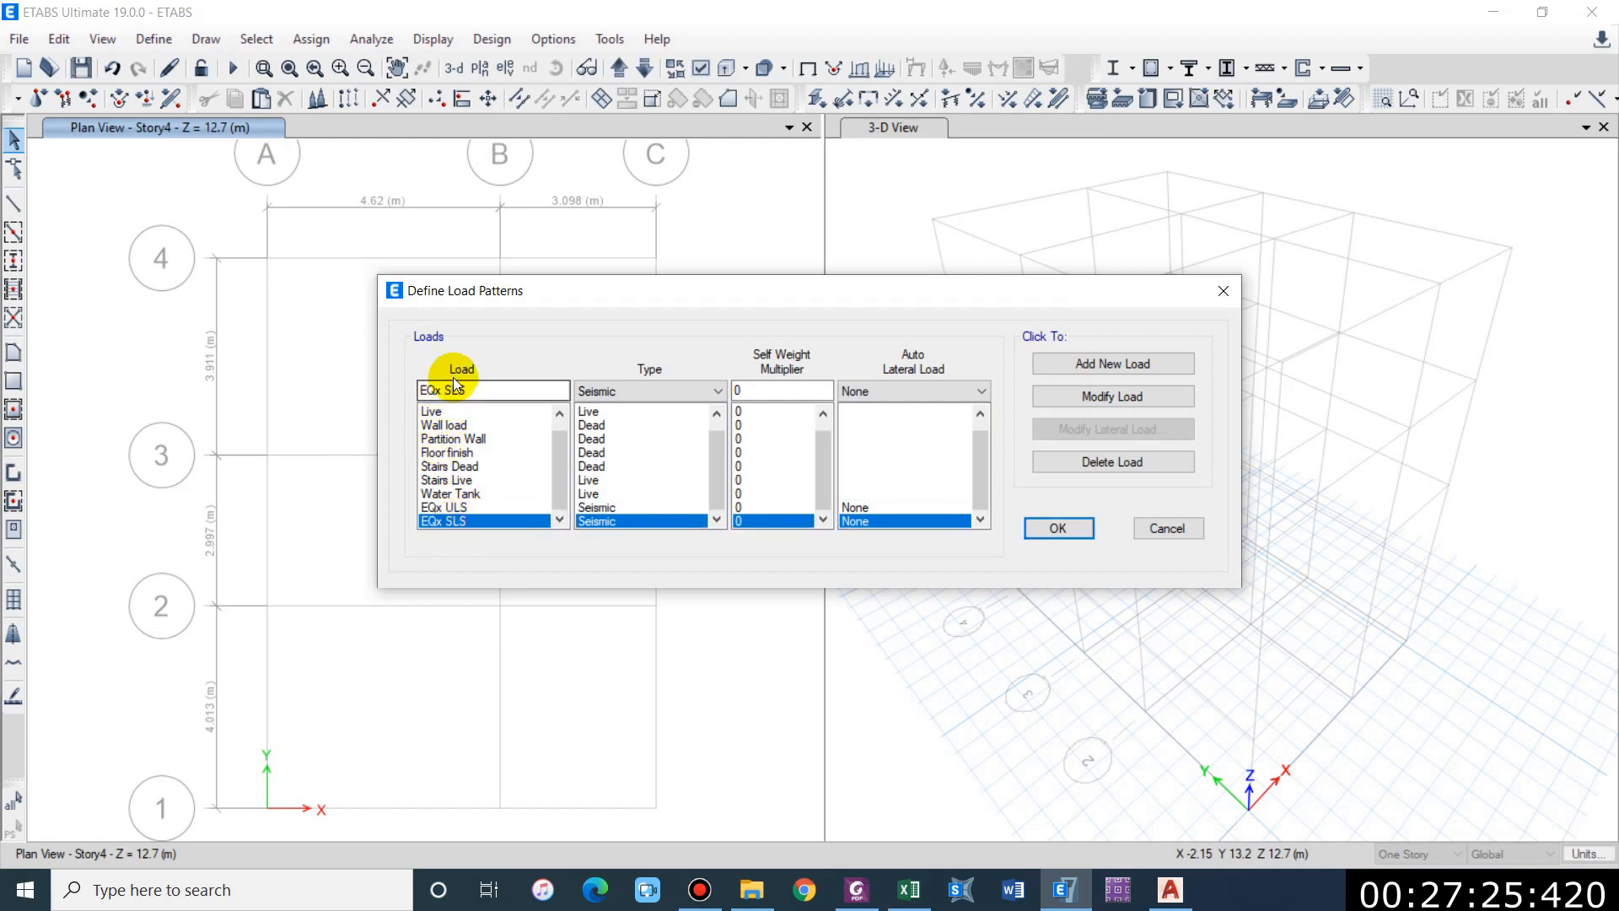
{"action": "left_click", "coordinate": [444, 507]}
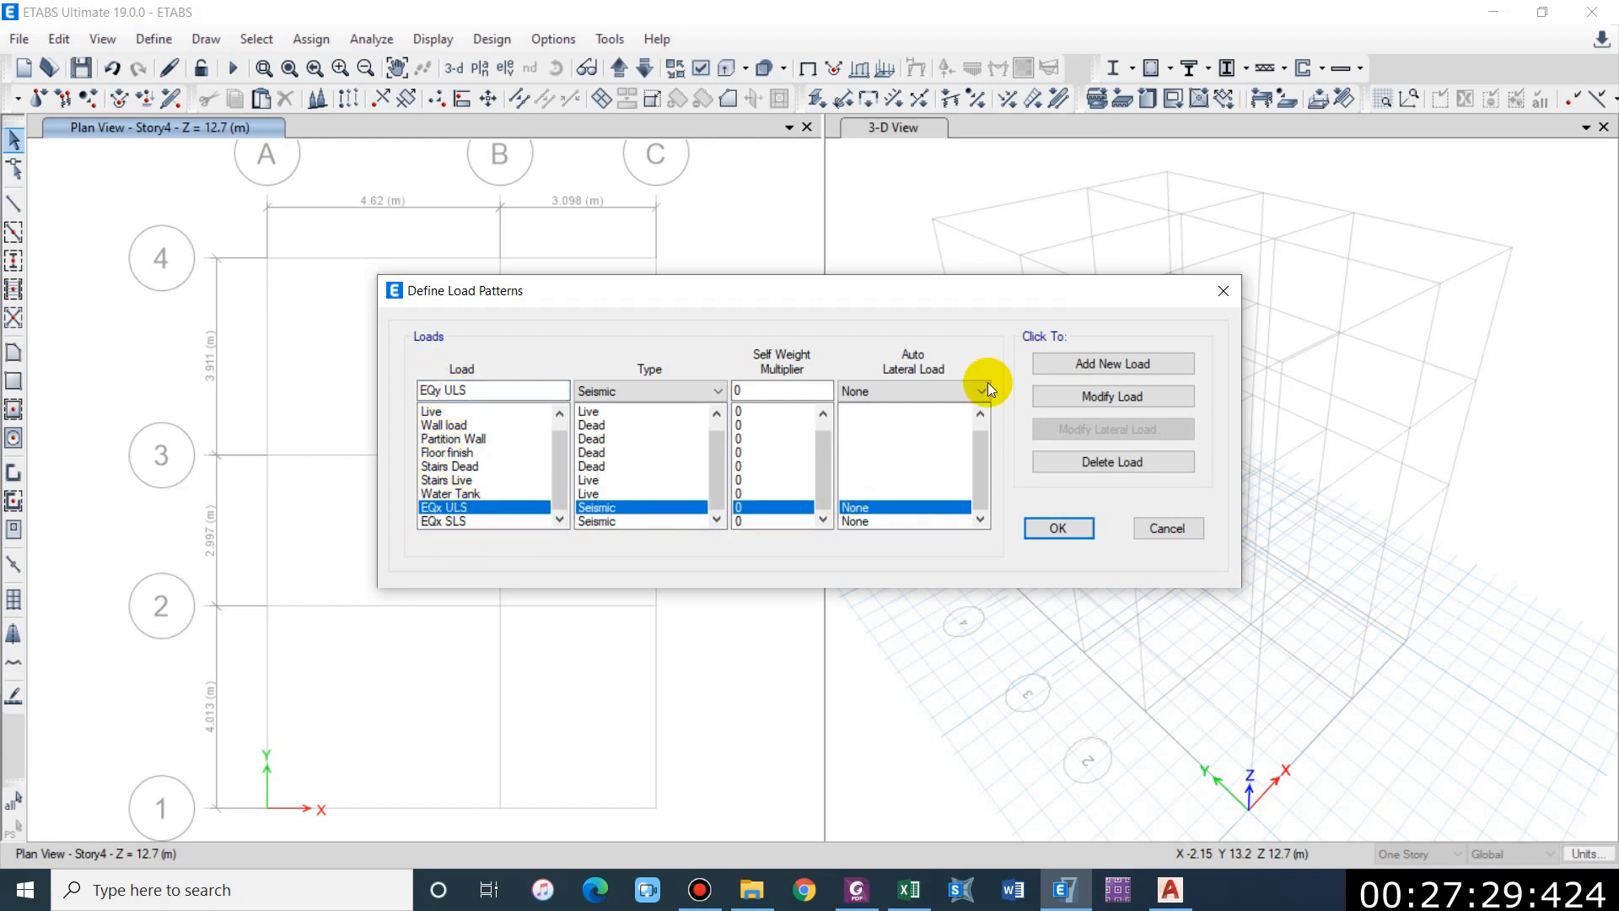
{"action": "left_click", "coordinate": [1112, 365]}
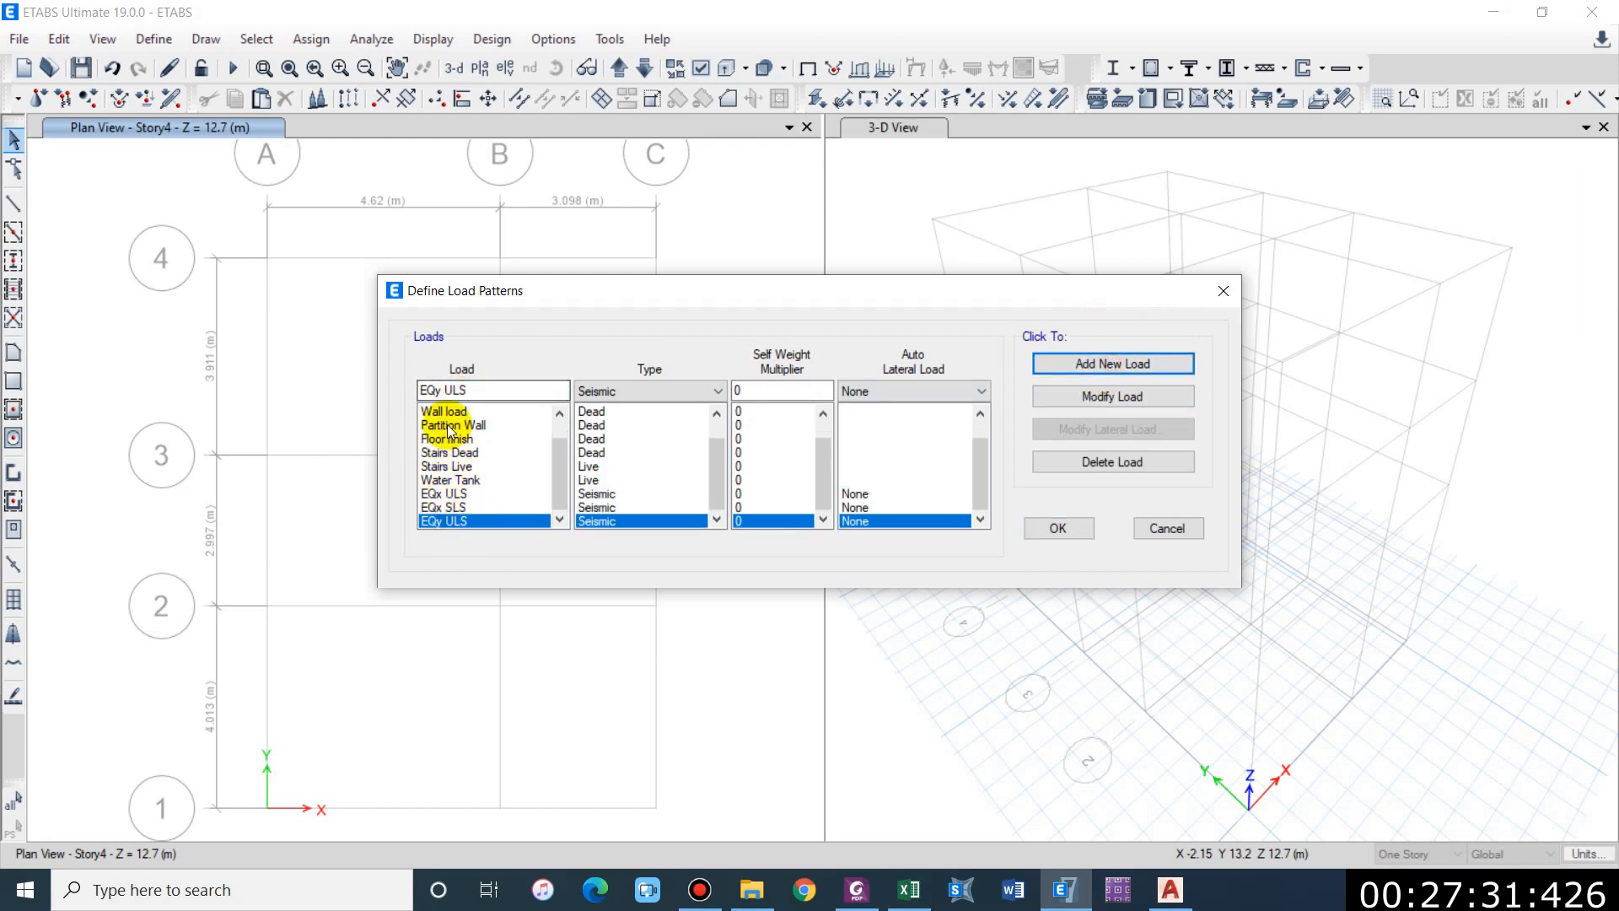
{"action": "left_click", "coordinate": [460, 508]}
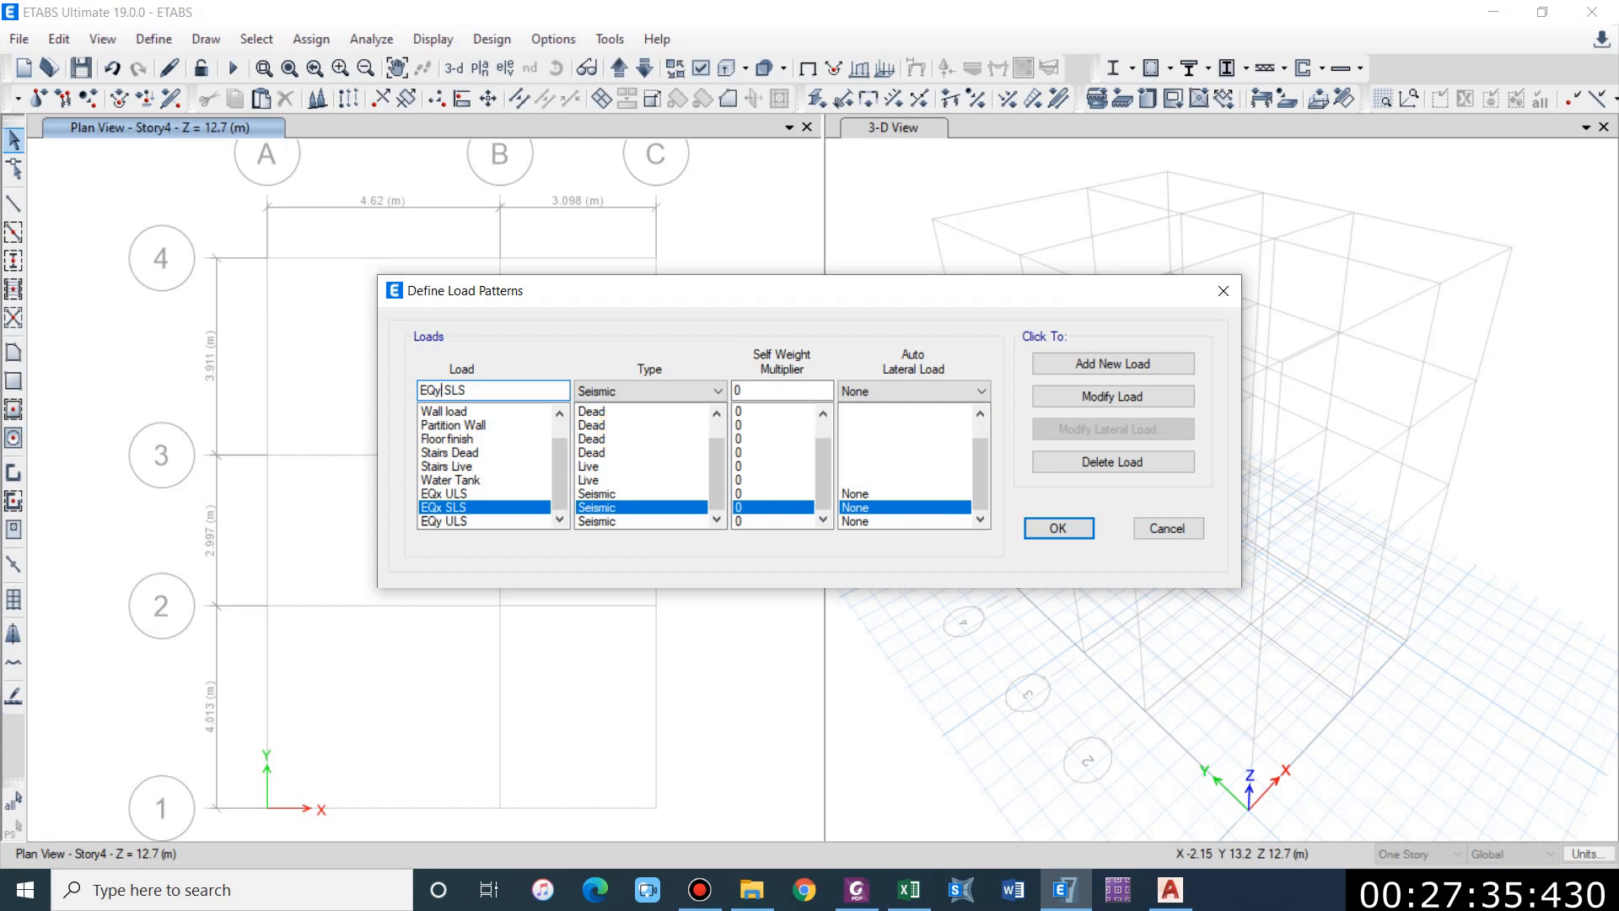
{"action": "left_click", "coordinate": [1117, 371]}
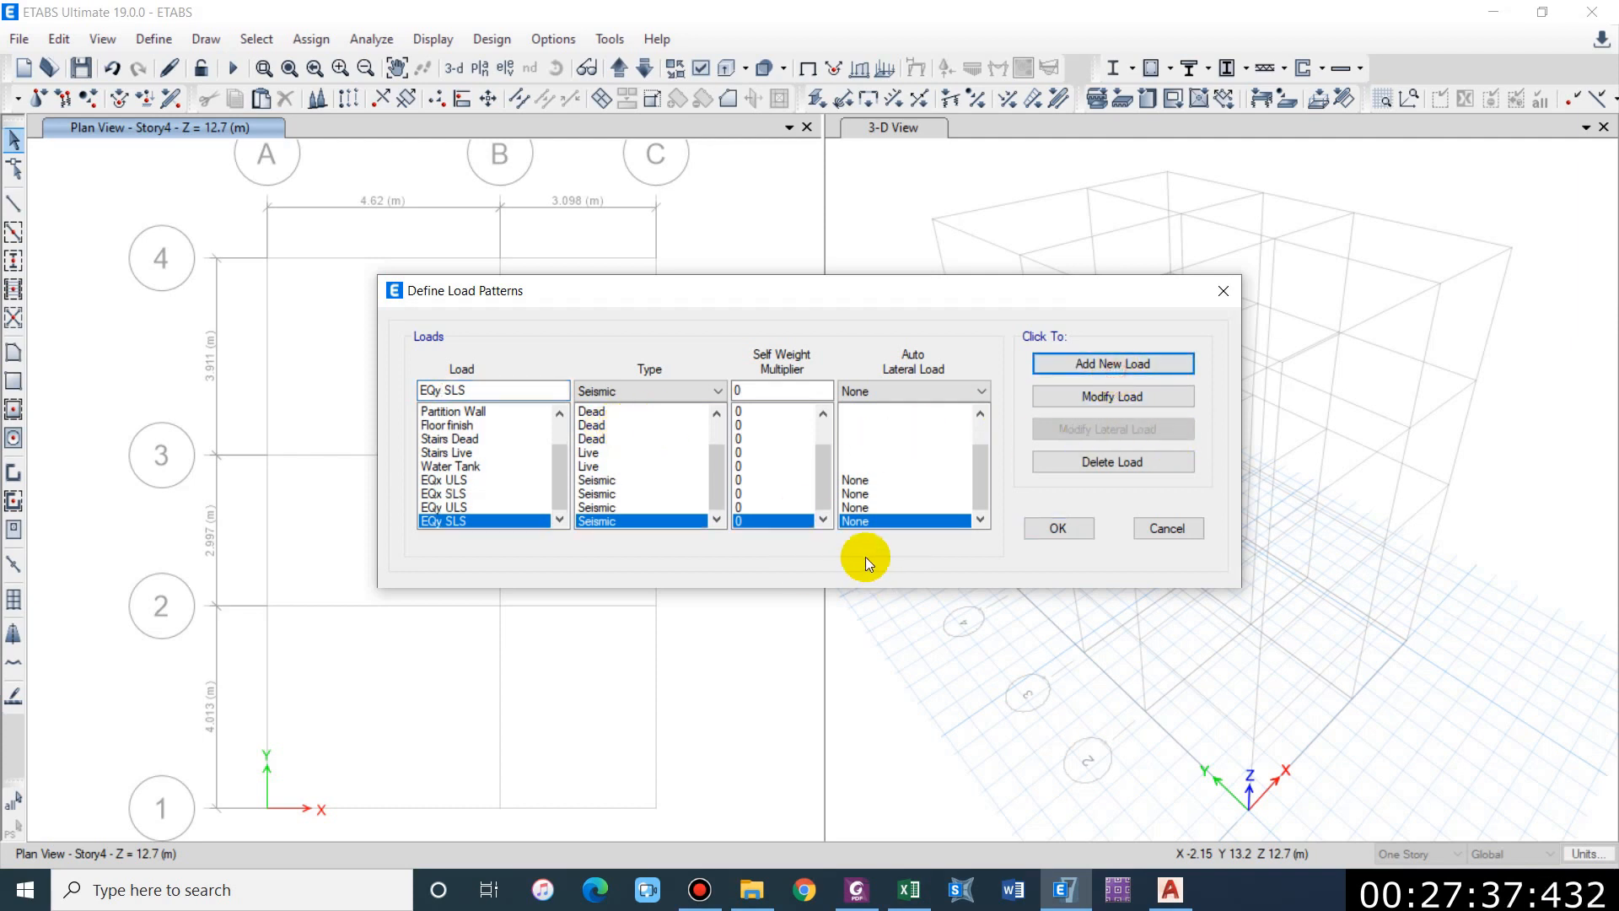
Step: Set the auto lateral load of the EQx ULS and EQx SLS load patterns to User Coefficient
{"action": "left_click", "coordinate": [448, 479]}
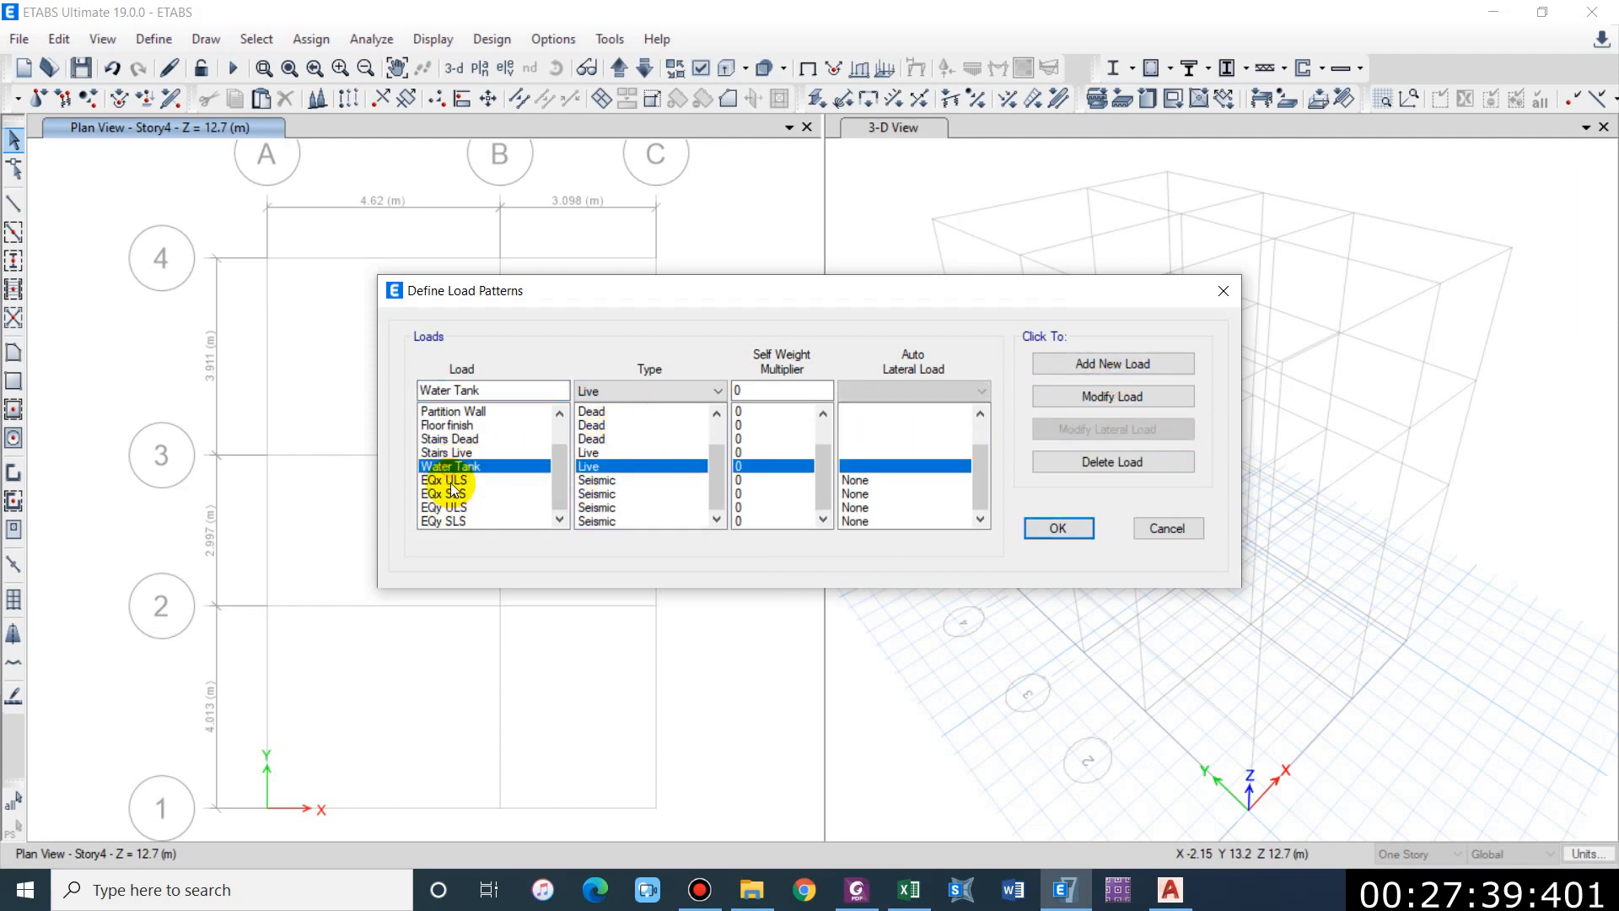
{"action": "left_click", "coordinate": [1092, 397]}
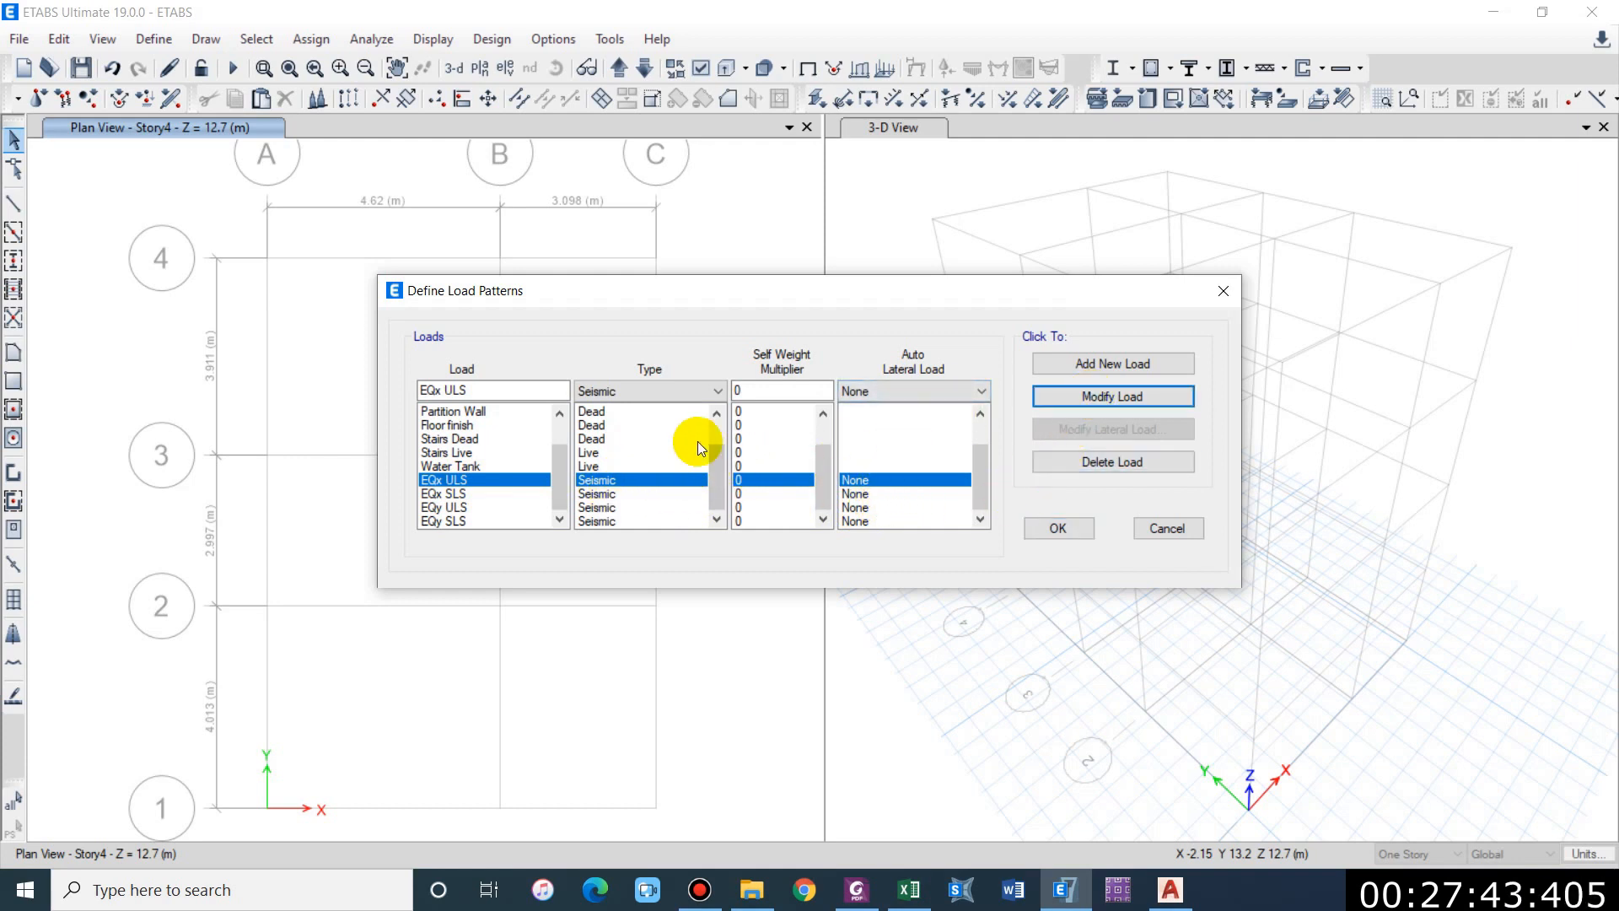
{"action": "left_click", "coordinate": [650, 481]}
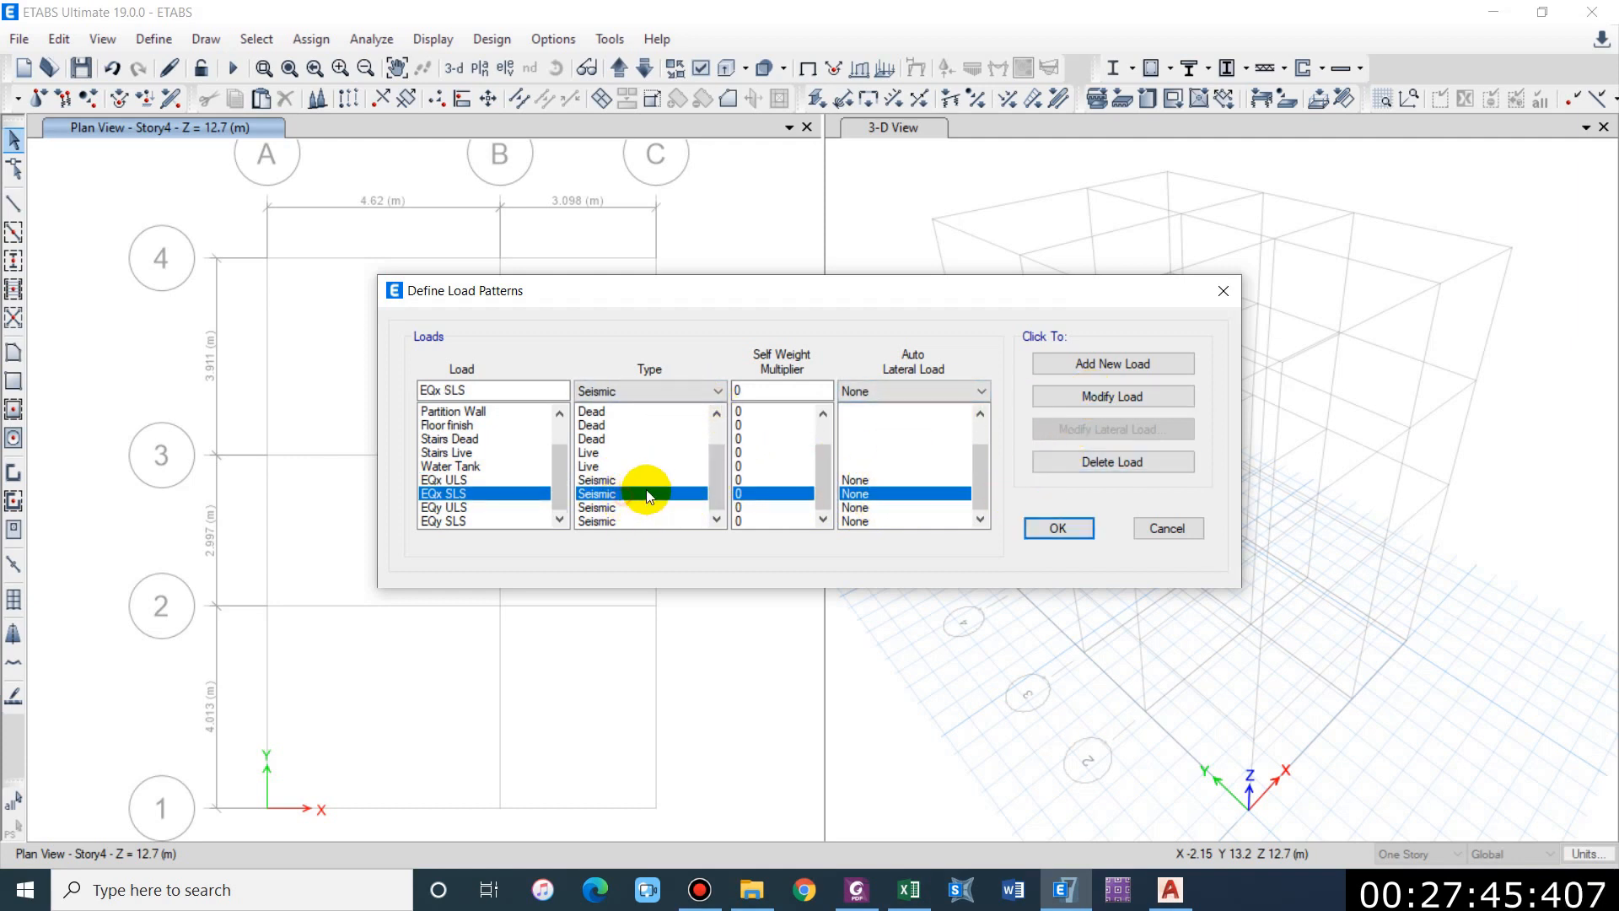
{"action": "left_click", "coordinate": [896, 390]}
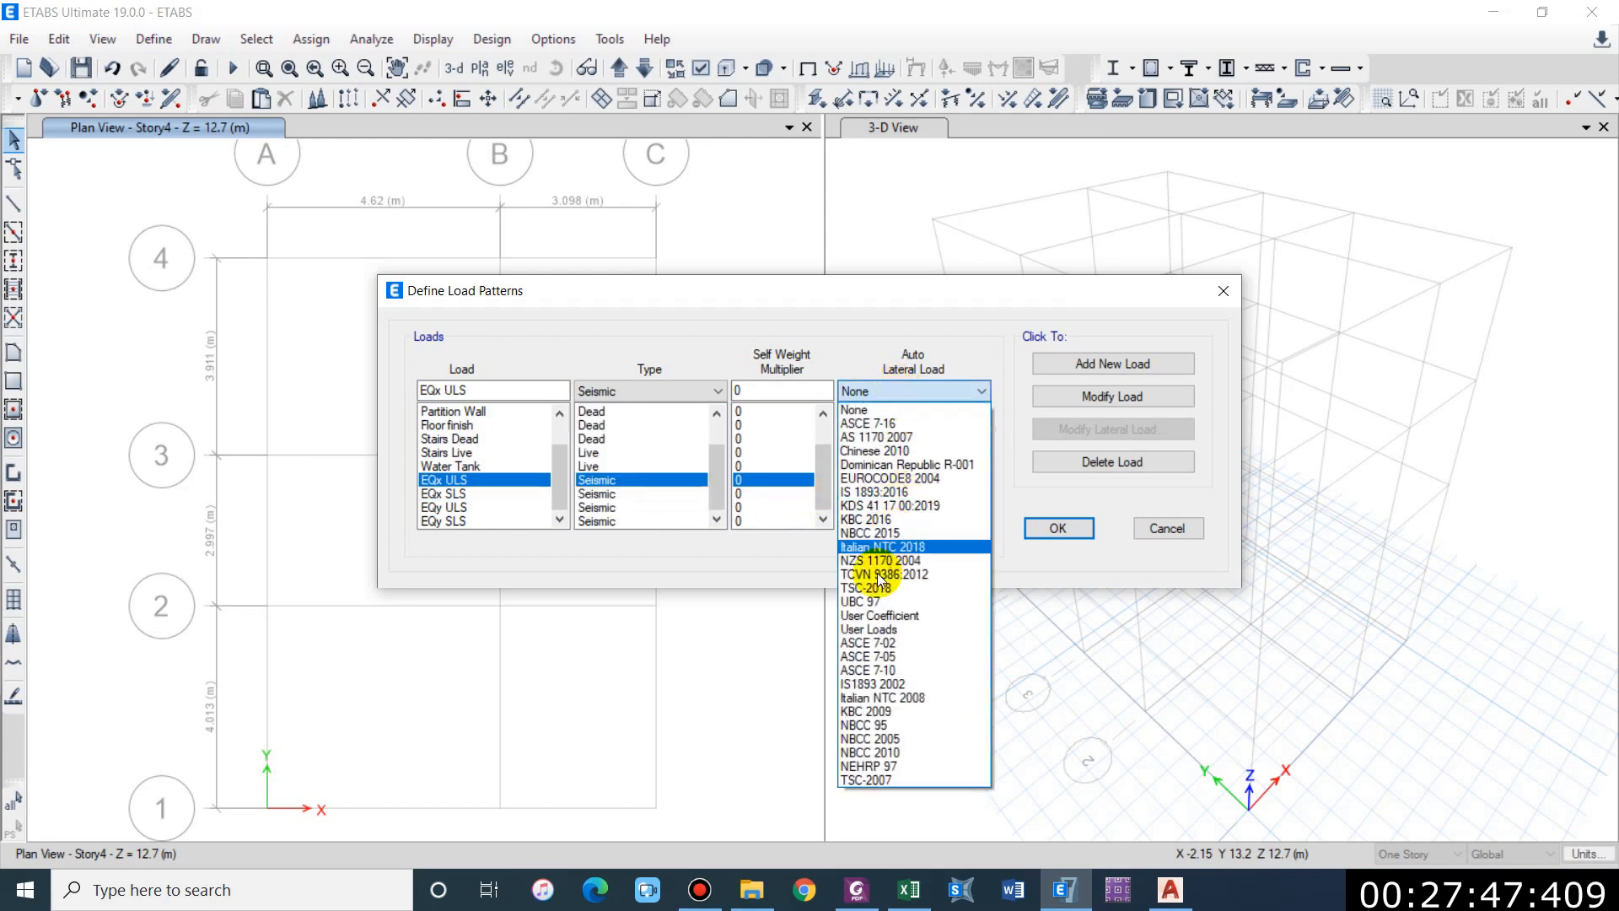
{"action": "left_click", "coordinate": [873, 604]}
{"action": "left_click", "coordinate": [1105, 396]}
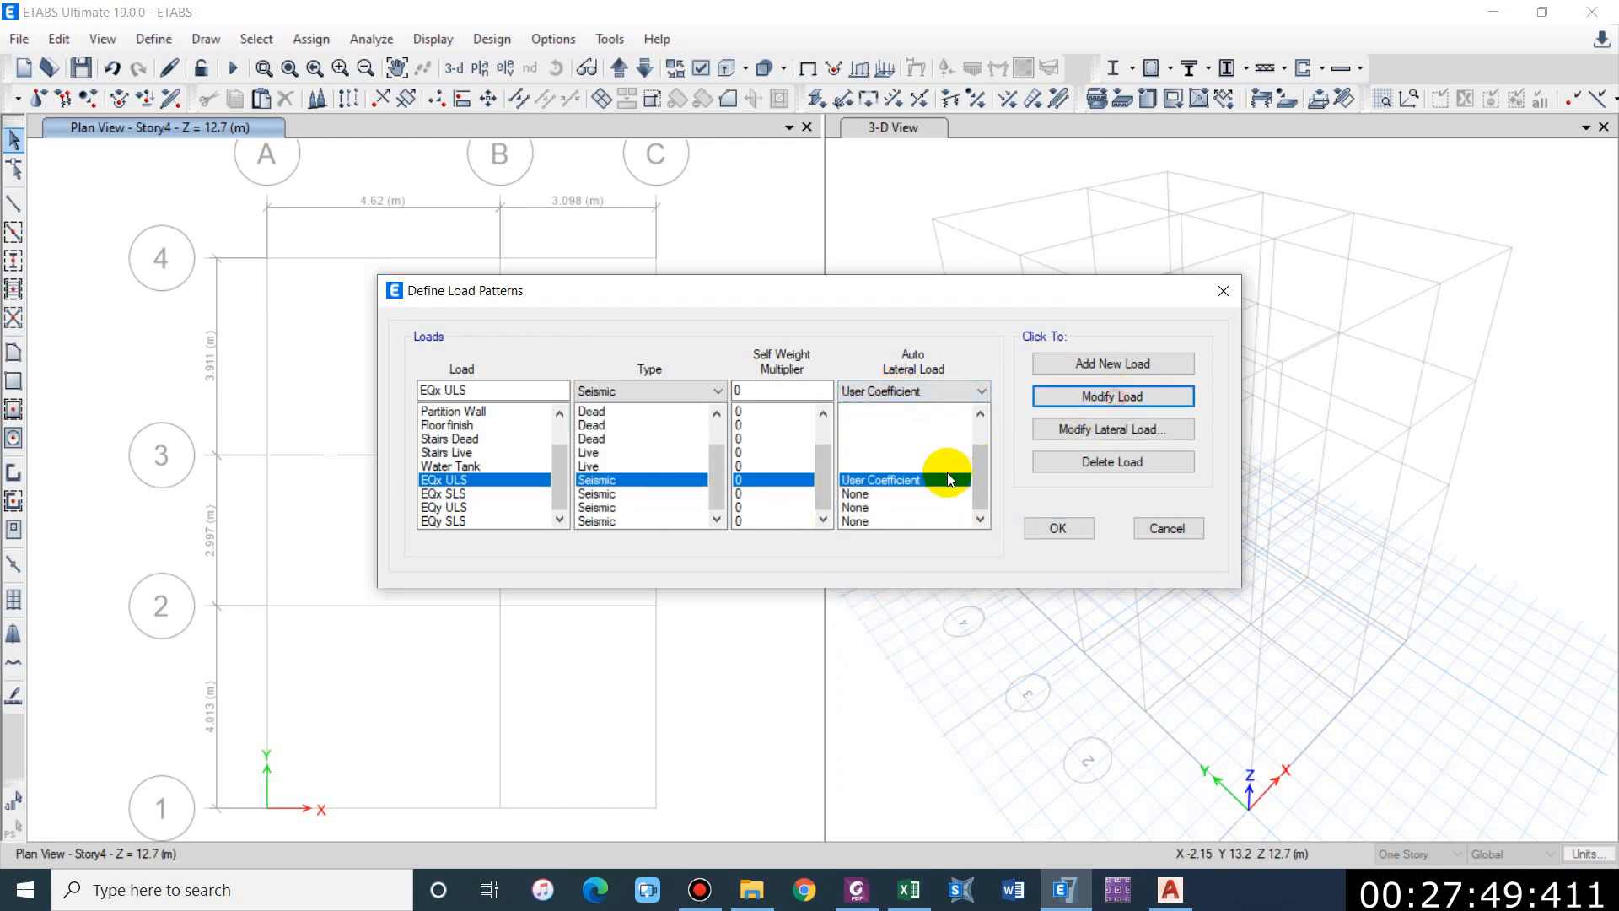
{"action": "left_click", "coordinate": [924, 494]}
{"action": "left_click", "coordinate": [879, 393]}
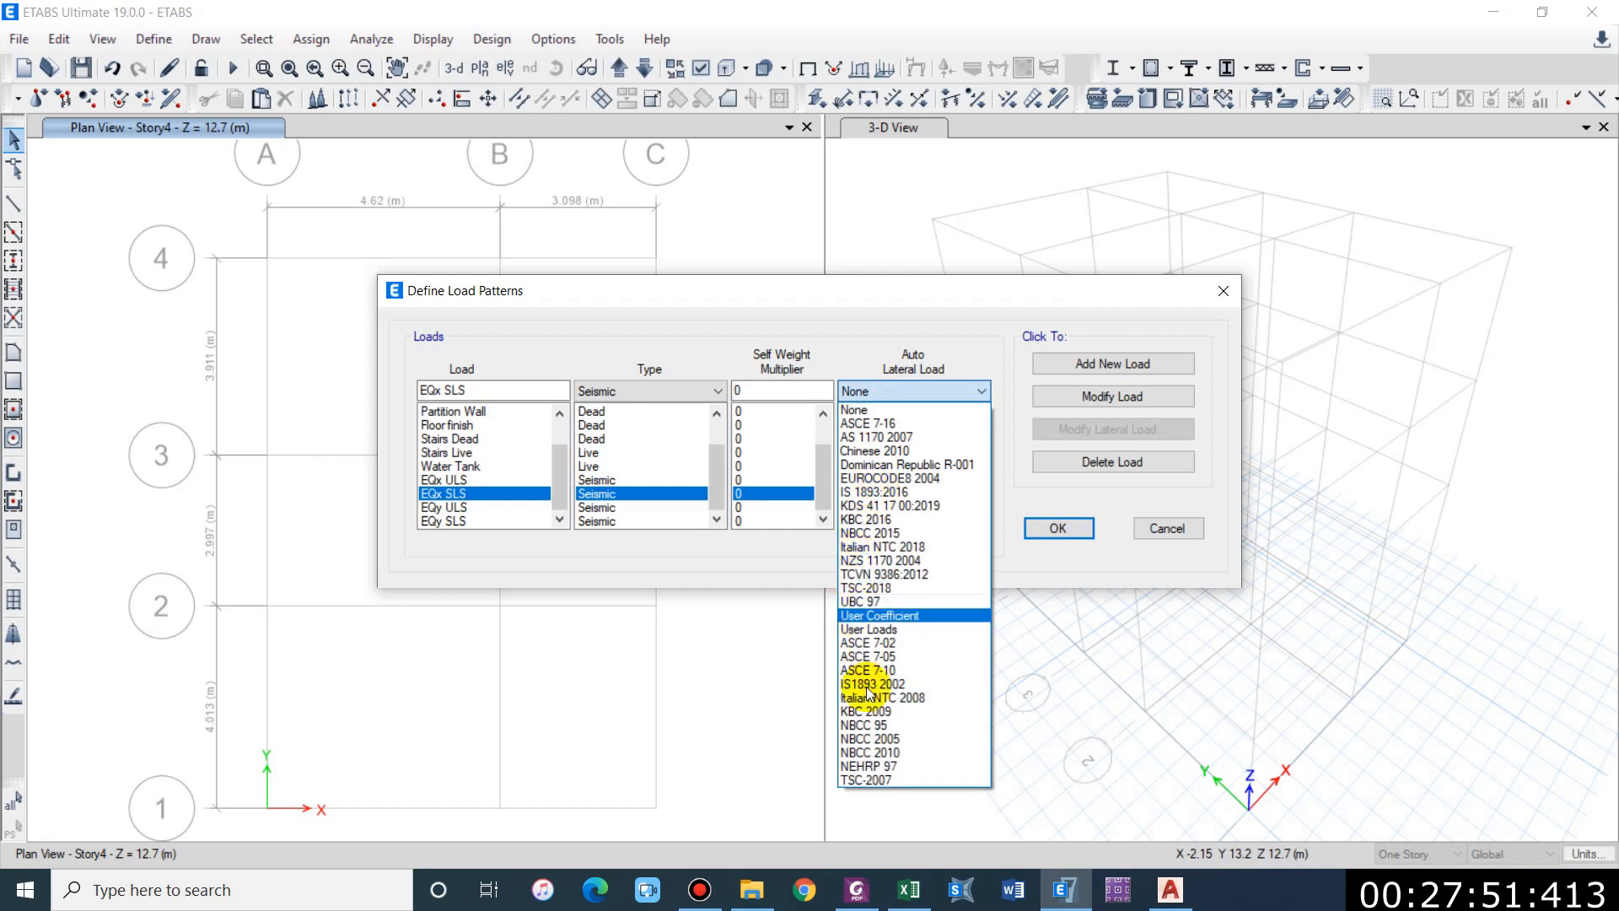
{"action": "left_click", "coordinate": [879, 615]}
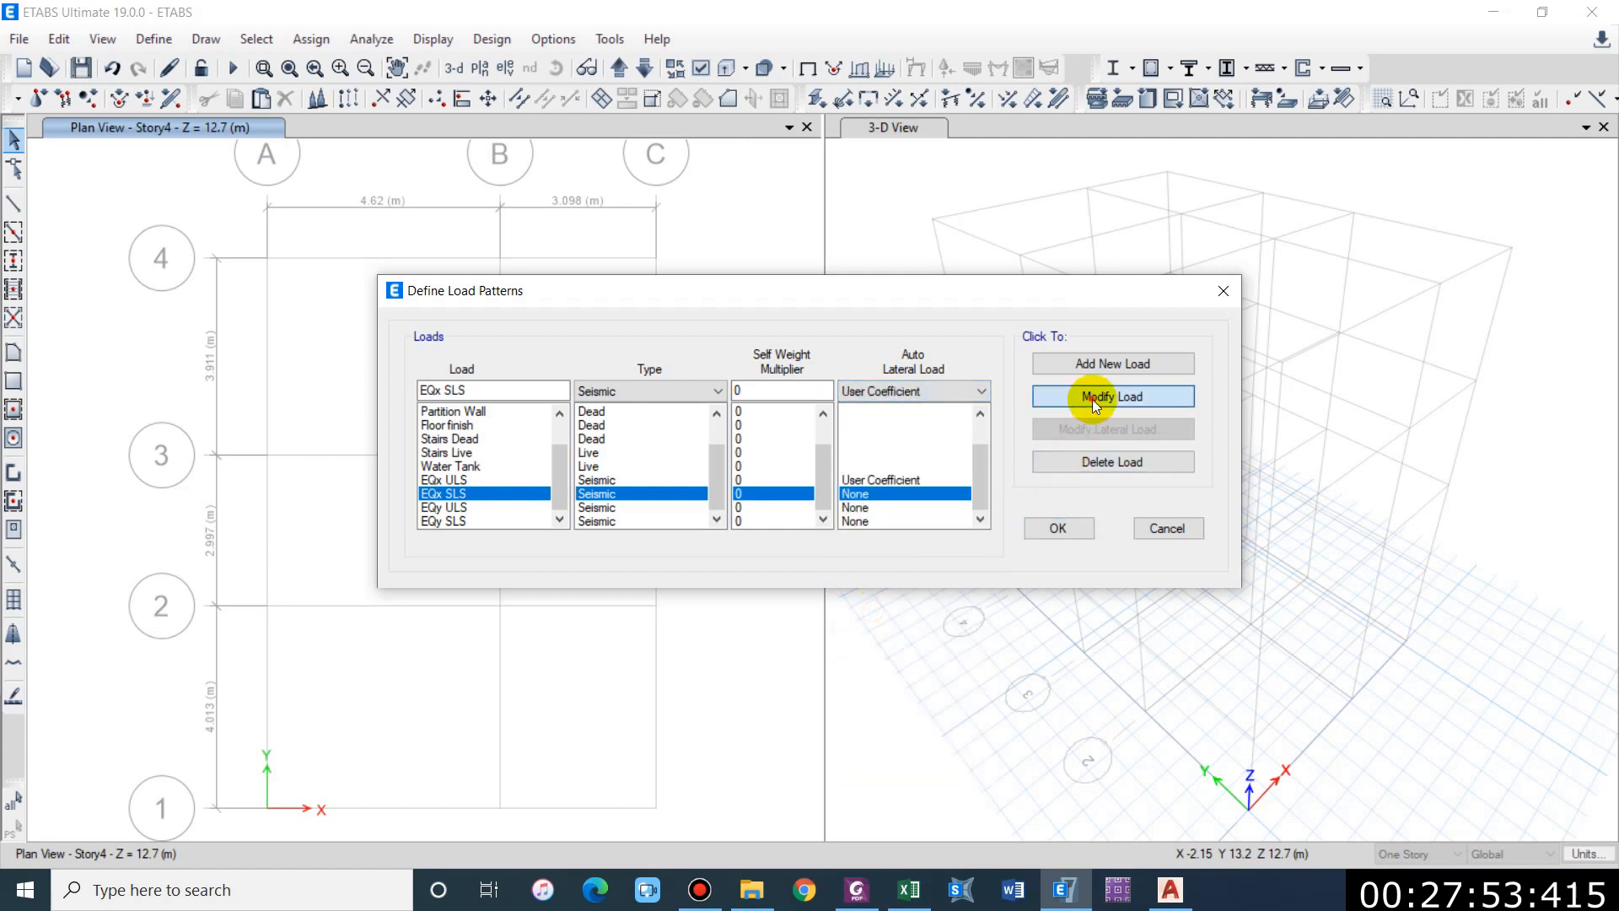
Step: Set the auto lateral load of the EQy ULS and EQy SLS load patterns to User Coefficient
{"action": "left_click", "coordinate": [896, 509]}
{"action": "left_click", "coordinate": [886, 392]}
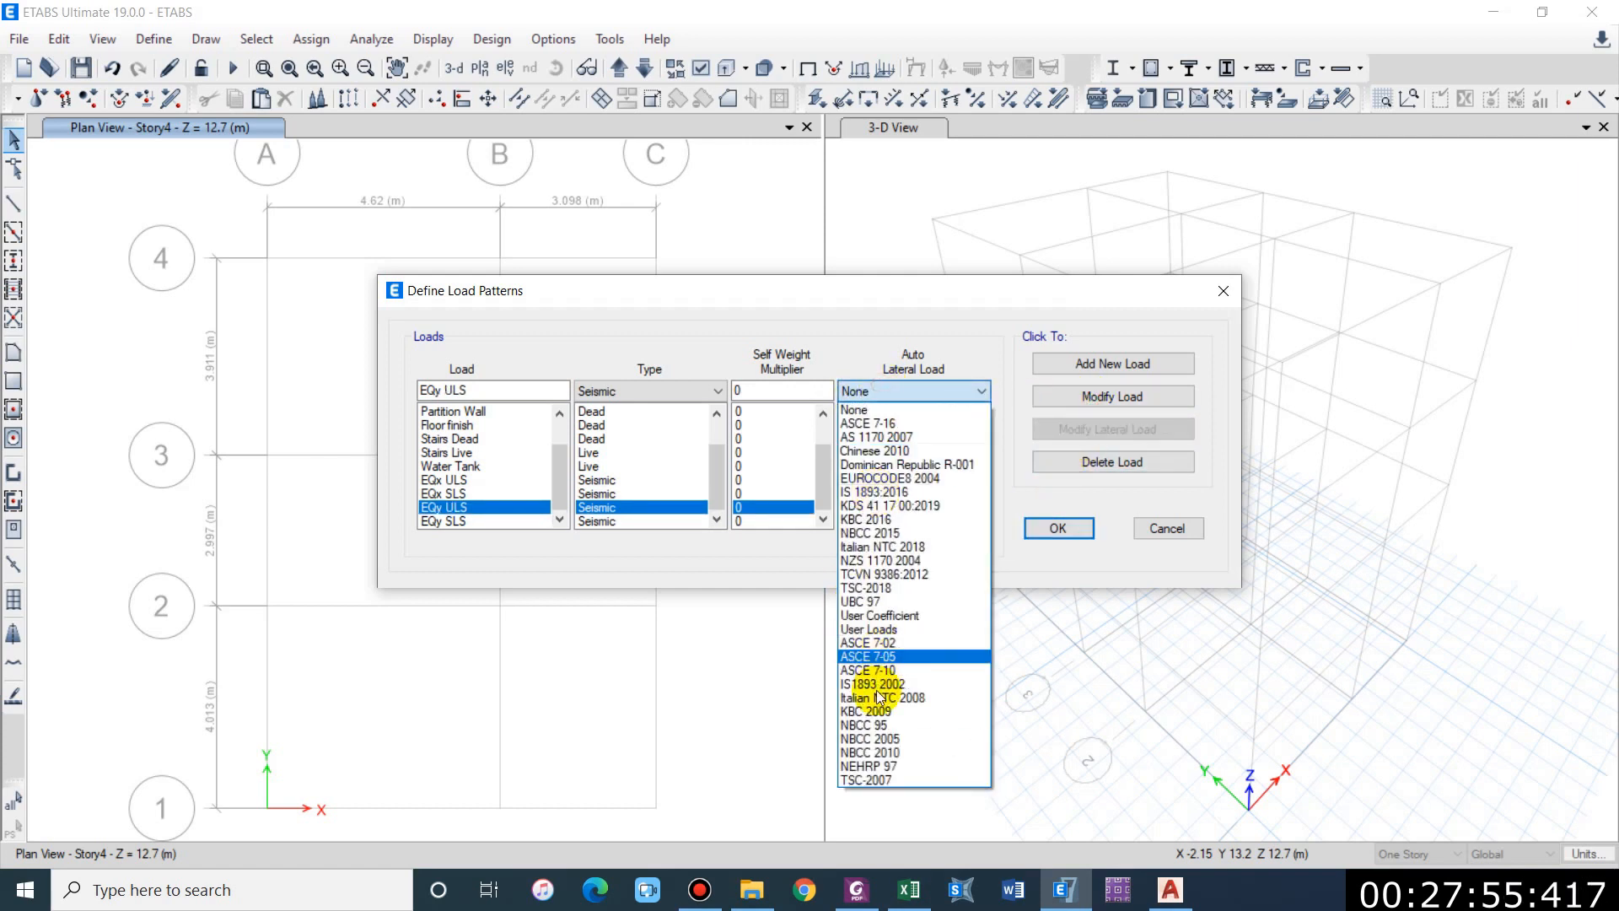
{"action": "left_click", "coordinate": [882, 617]}
{"action": "left_click", "coordinate": [1096, 395]}
{"action": "left_click", "coordinate": [884, 521]}
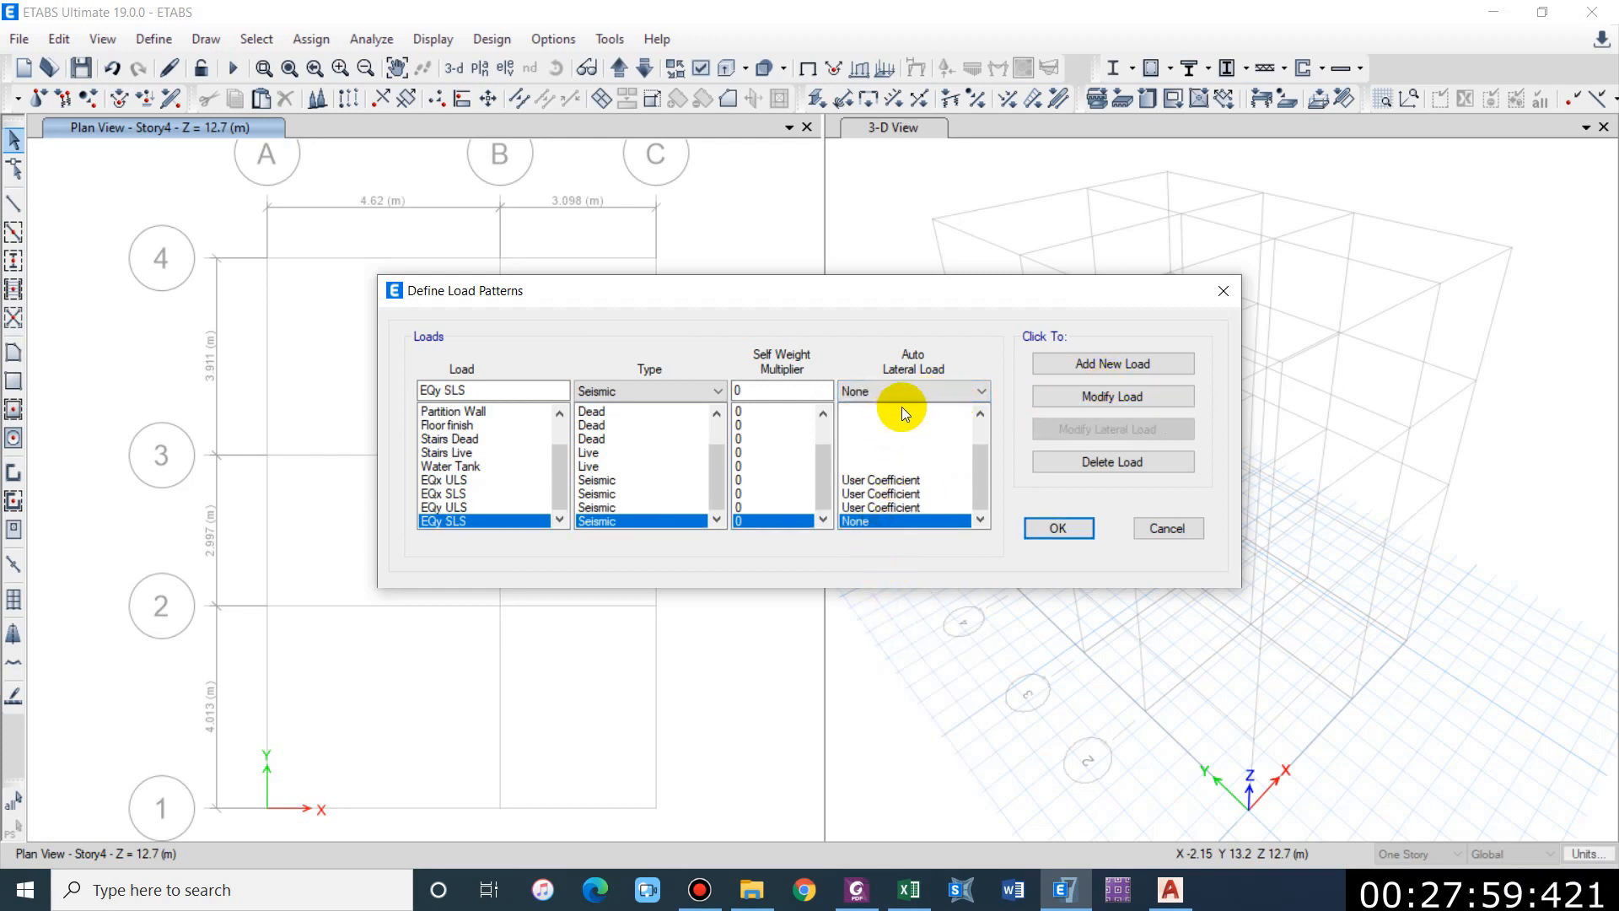
{"action": "left_click", "coordinate": [898, 393]}
{"action": "left_click", "coordinate": [886, 617]}
{"action": "left_click", "coordinate": [1096, 397]}
Step: Restrict the lateral load of EQx ULS to the X direction with plus and minus eccentricity, excluding all Y direction options
{"action": "left_click", "coordinate": [877, 480]}
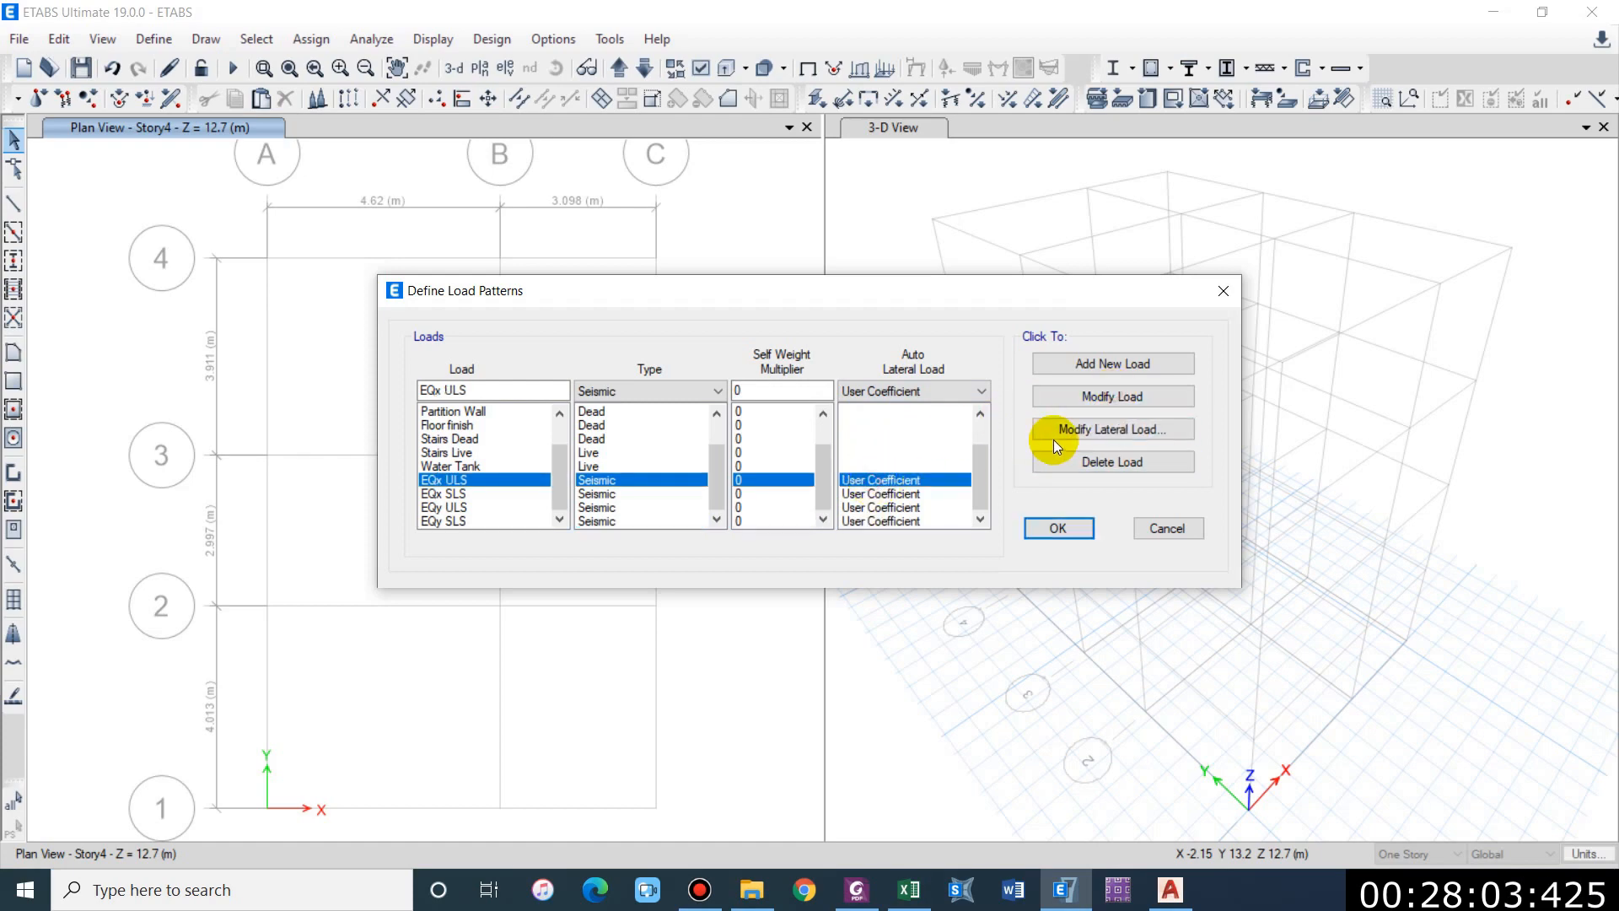
{"action": "left_click", "coordinate": [1079, 426]}
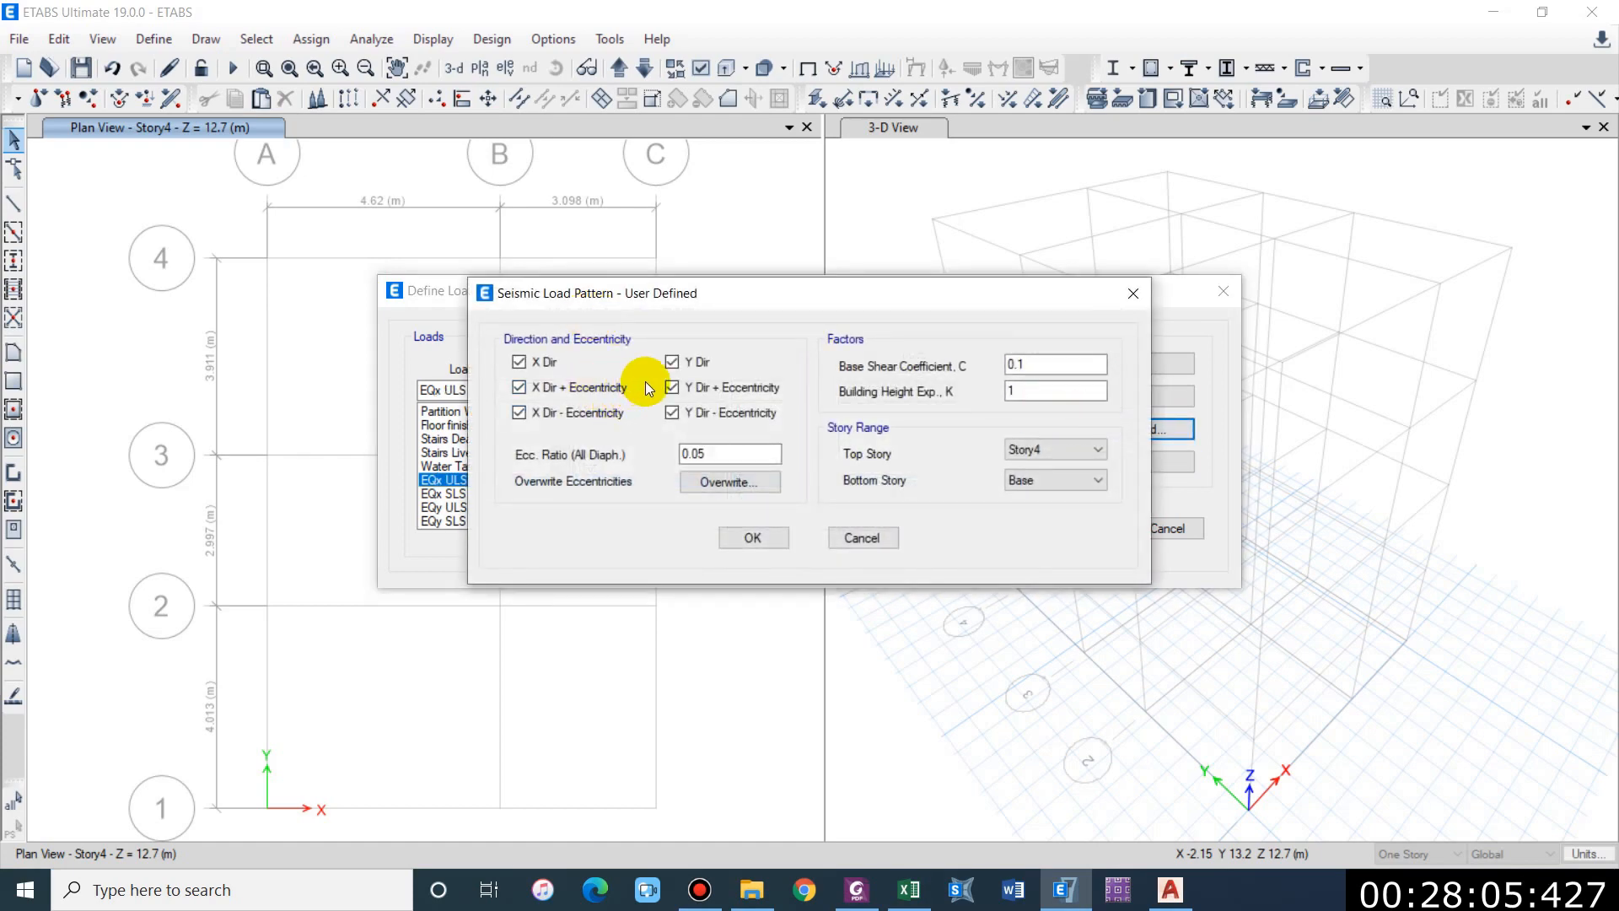
{"action": "left_click_drag", "start_coordinate": [708, 293], "coordinate": [824, 280]}
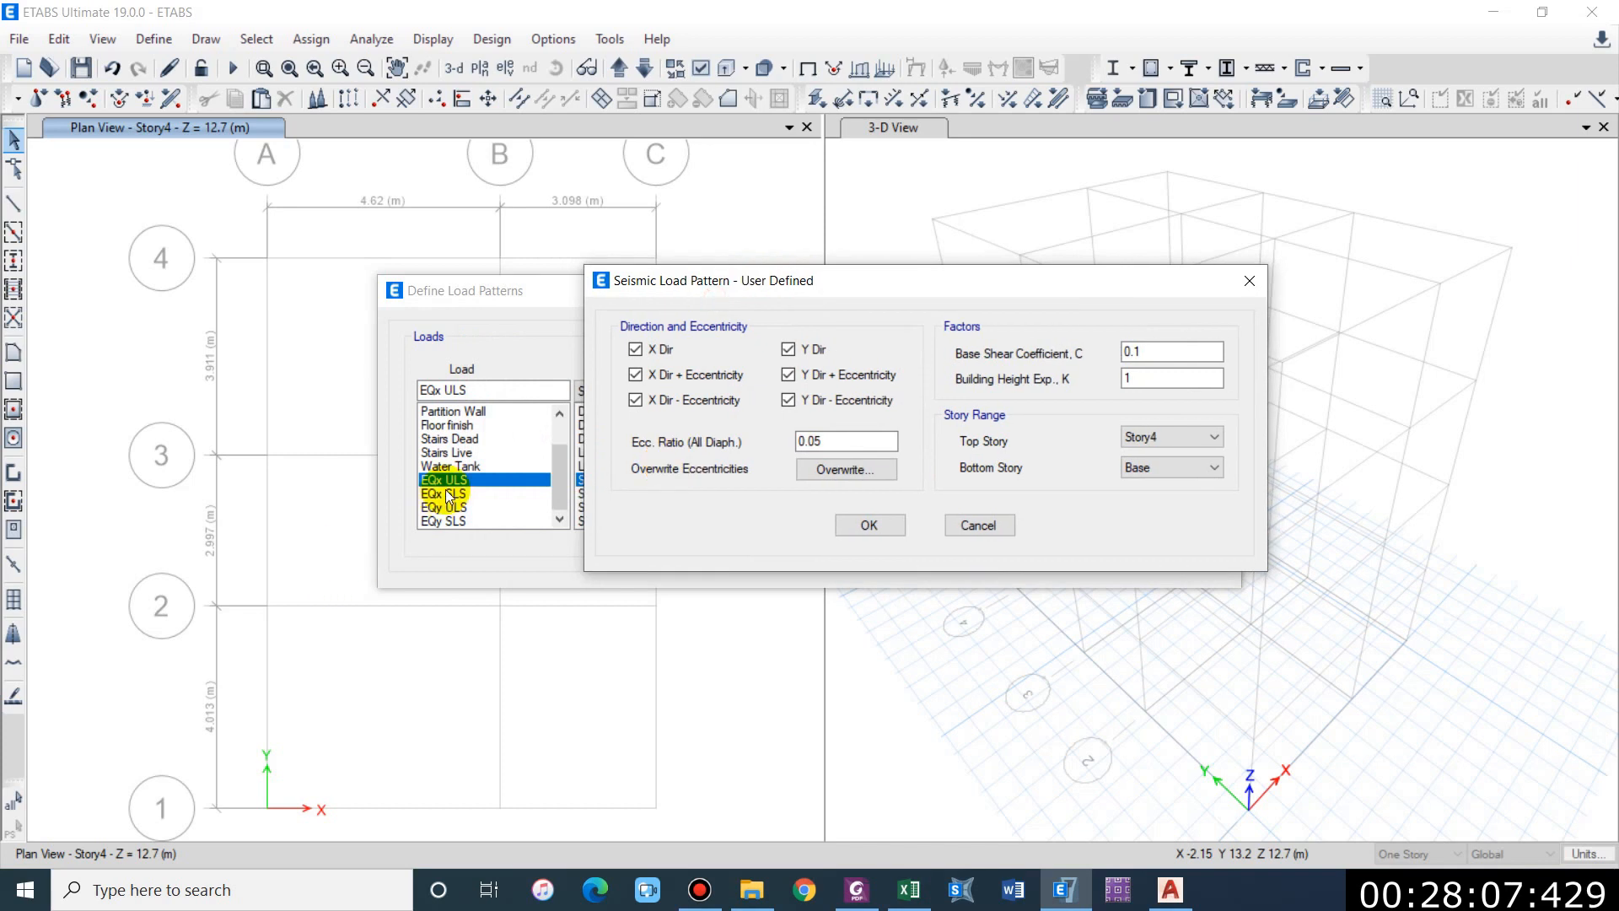
{"action": "left_click", "coordinate": [816, 403]}
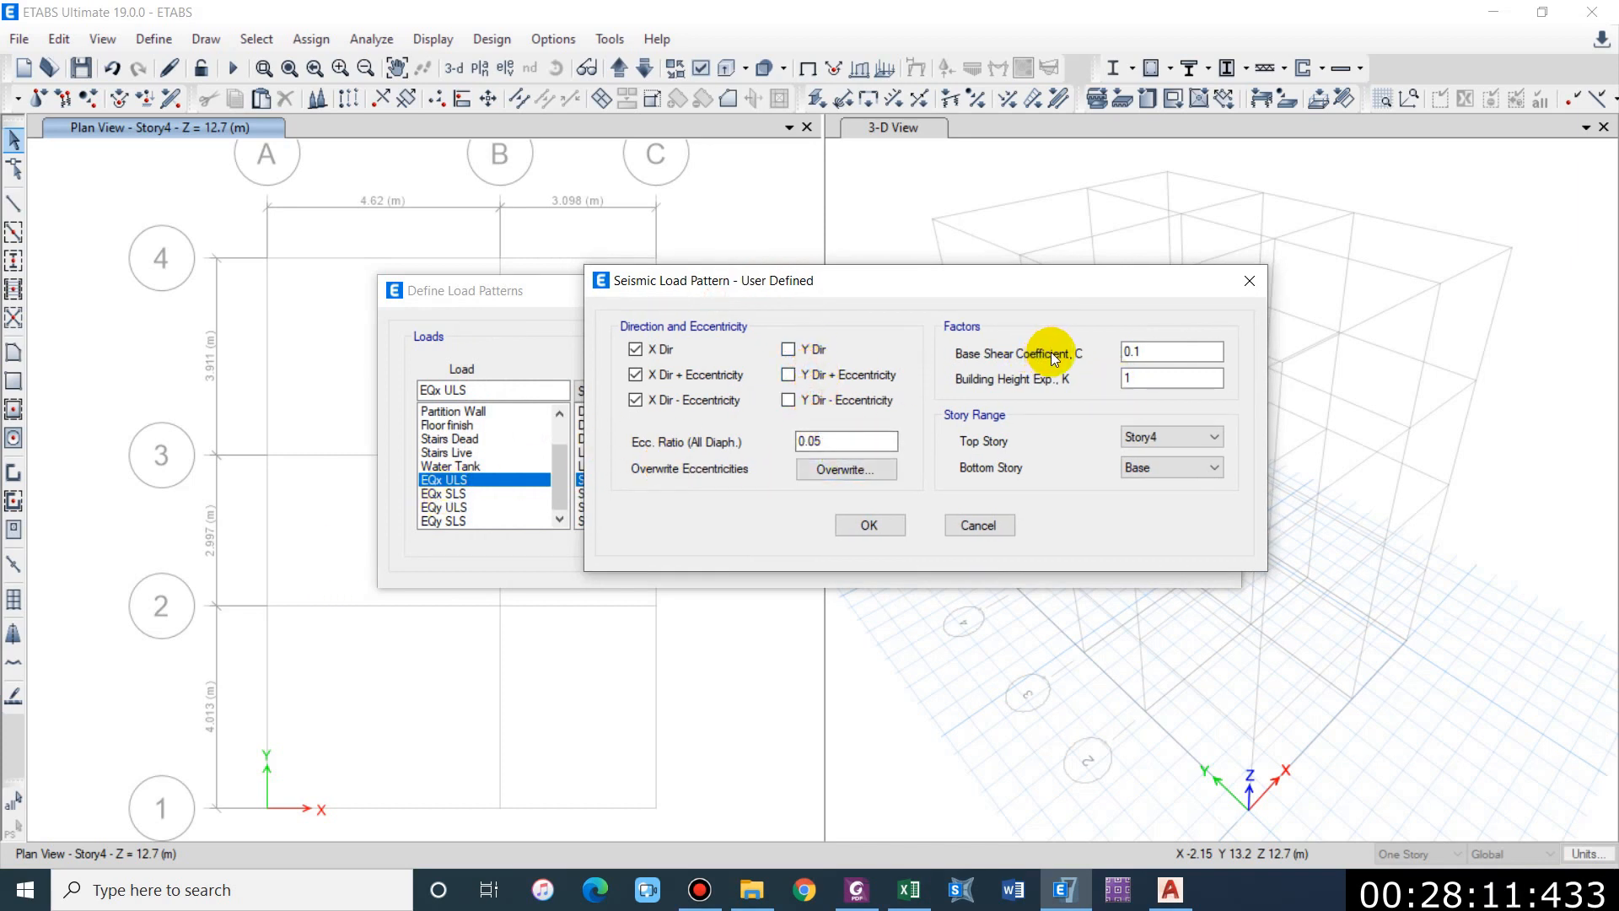
Step: Switch to the NBC 105.2020 seismic coefficient workbook in Excel and arrange it beside the NBC 105 document
{"action": "left_click", "coordinate": [1054, 886]}
{"action": "left_click", "coordinate": [645, 337]}
{"action": "left_click_drag", "start_coordinate": [1428, 573], "coordinate": [1225, 577]}
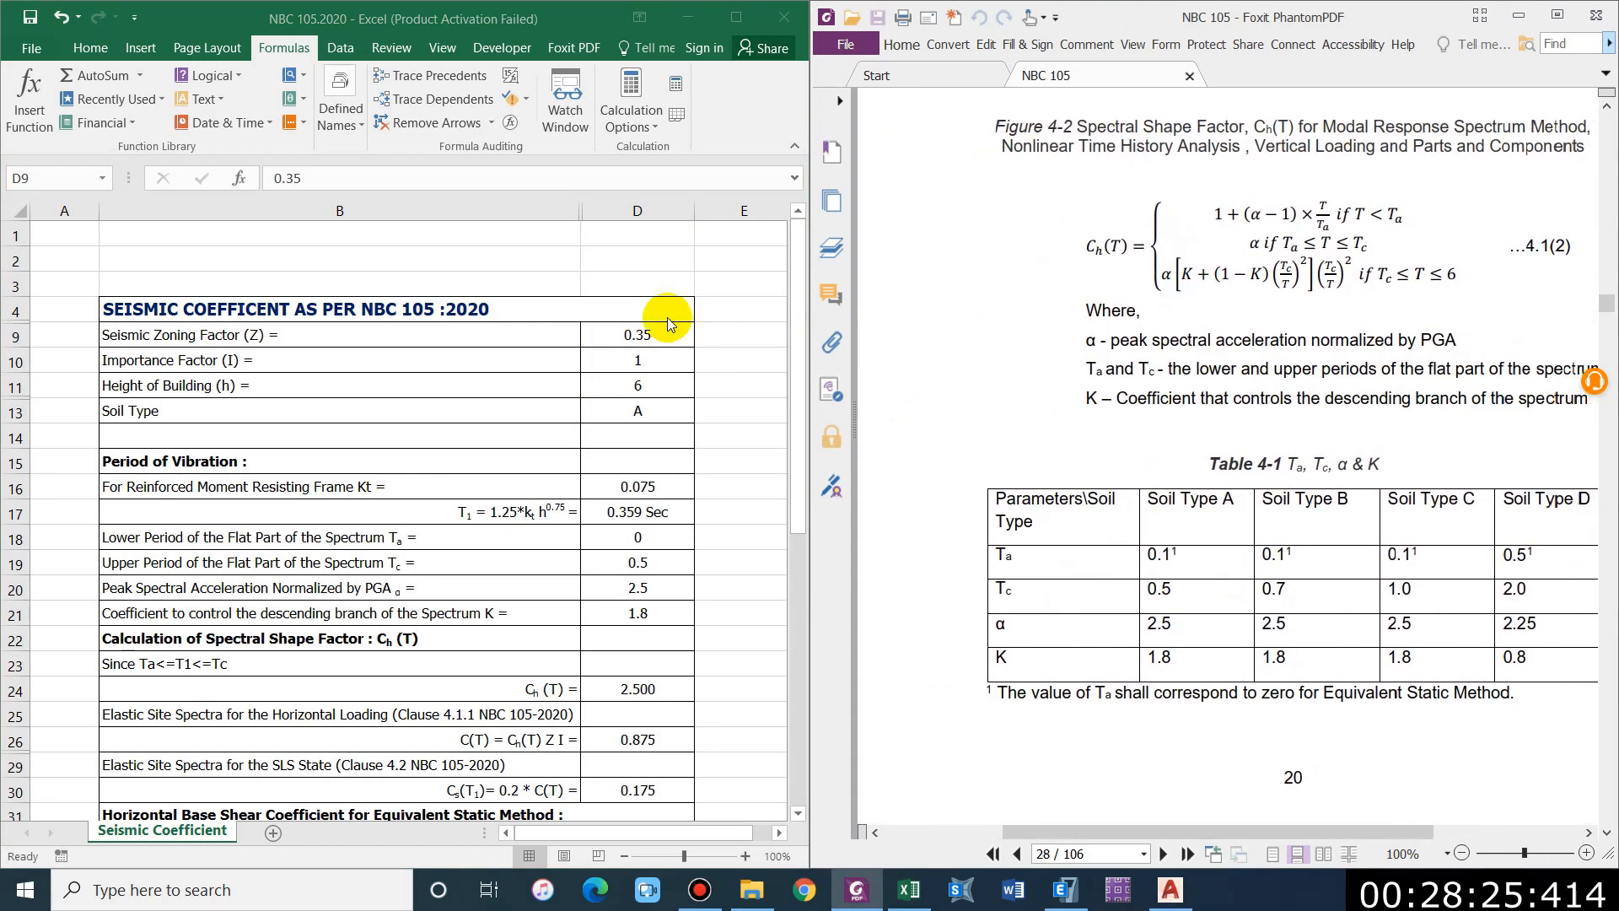
Step: Look up the seismic zoning factors for cities and municipalities in clause 4.1.4, Table 4-5, of NBC 105
{"action": "left_click", "coordinate": [641, 334]}
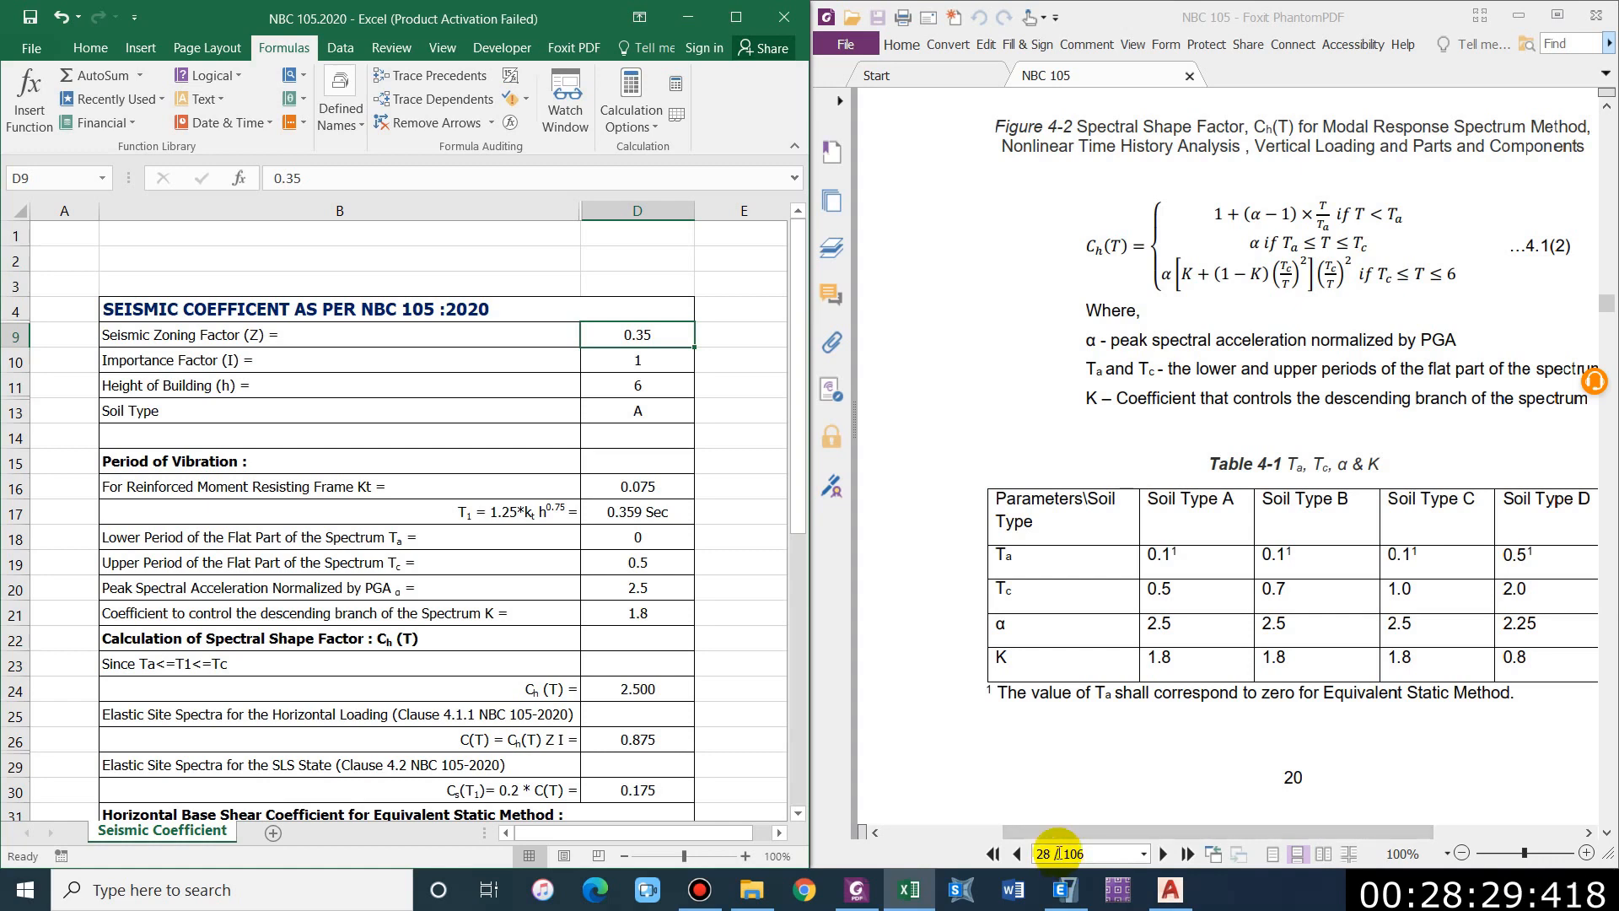
{"action": "left_click", "coordinate": [856, 887]}
{"action": "left_click", "coordinate": [1253, 515]}
{"action": "scroll", "coordinate": [1216, 405], "scroll_direction": "down", "scroll_amount": 1, "text": "ctrl"}
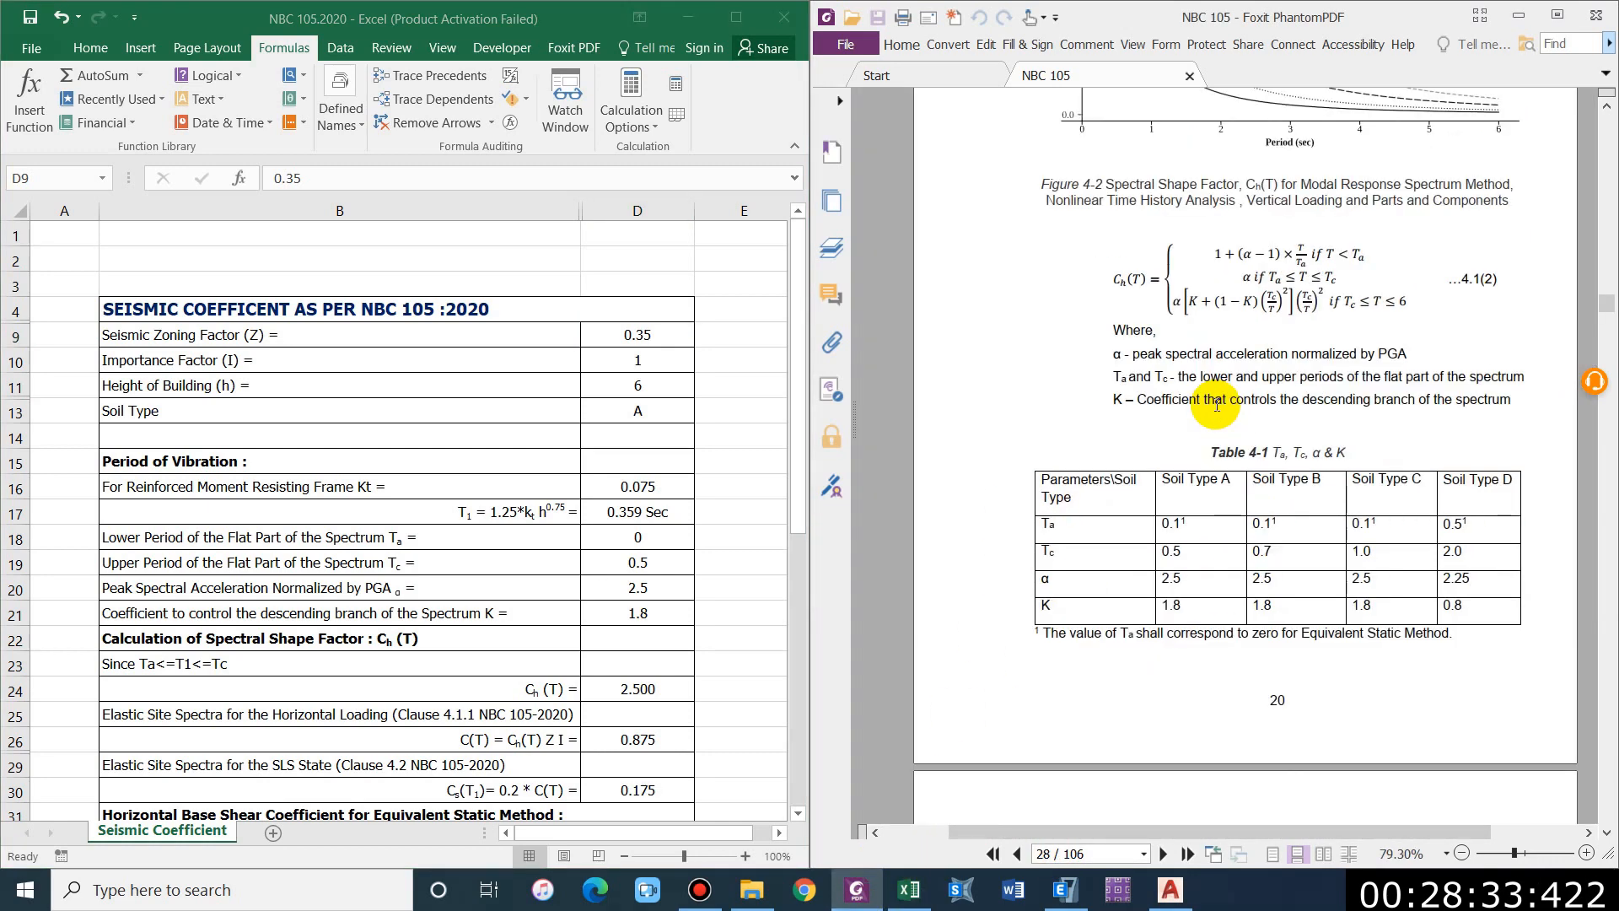
{"action": "scroll", "coordinate": [1216, 405], "scroll_direction": "down", "scroll_amount": 15}
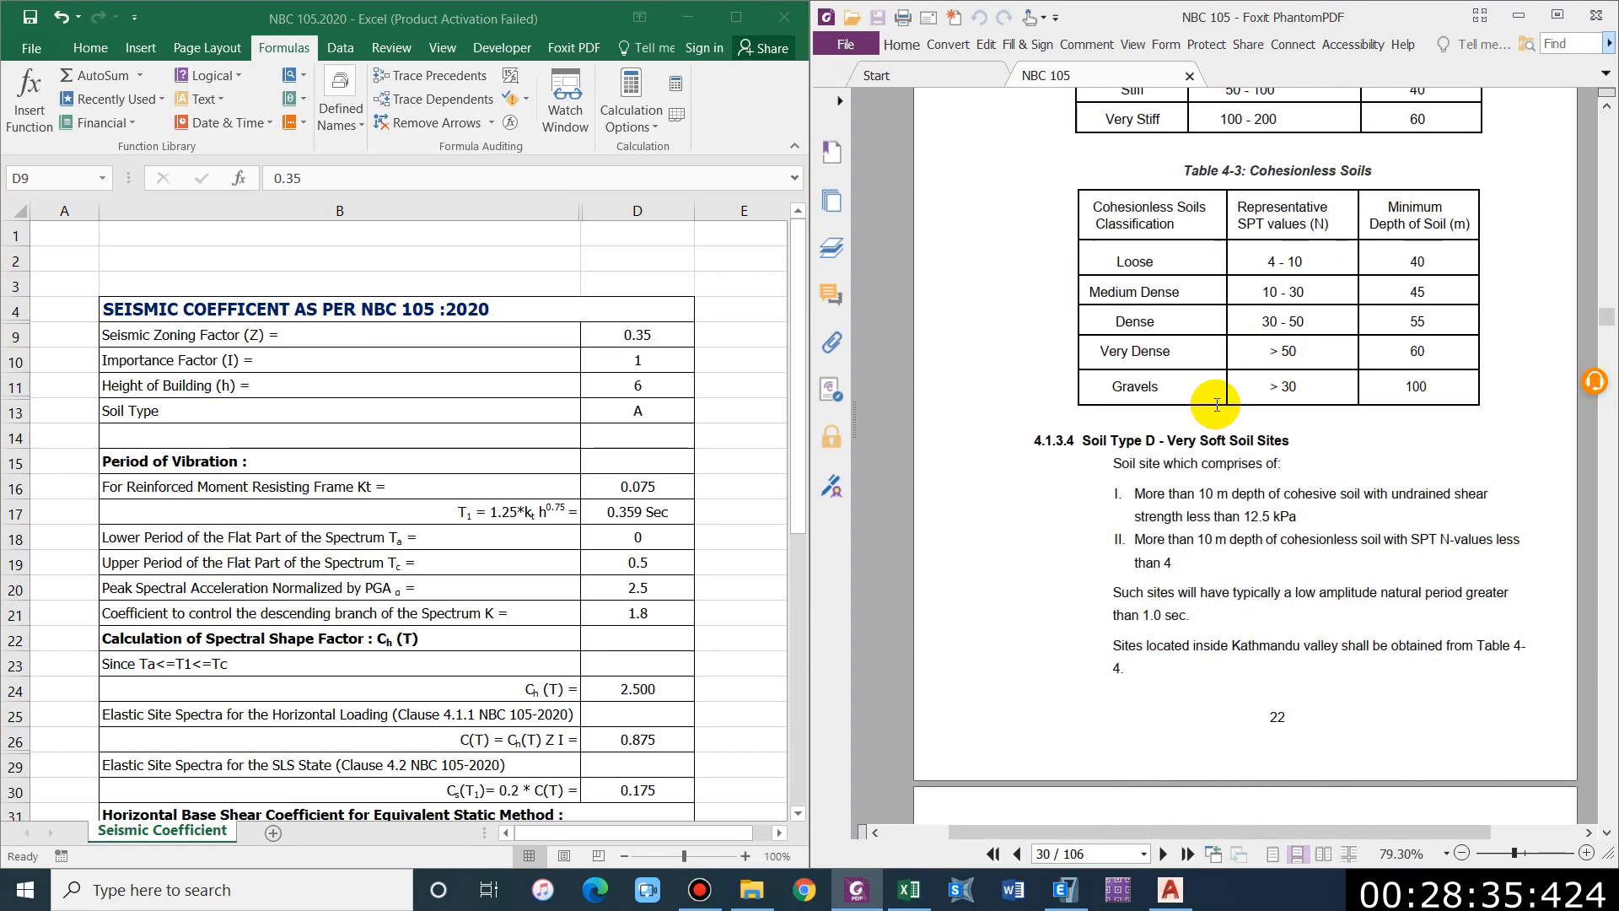
{"action": "scroll", "coordinate": [1216, 405], "scroll_direction": "down", "scroll_amount": 5}
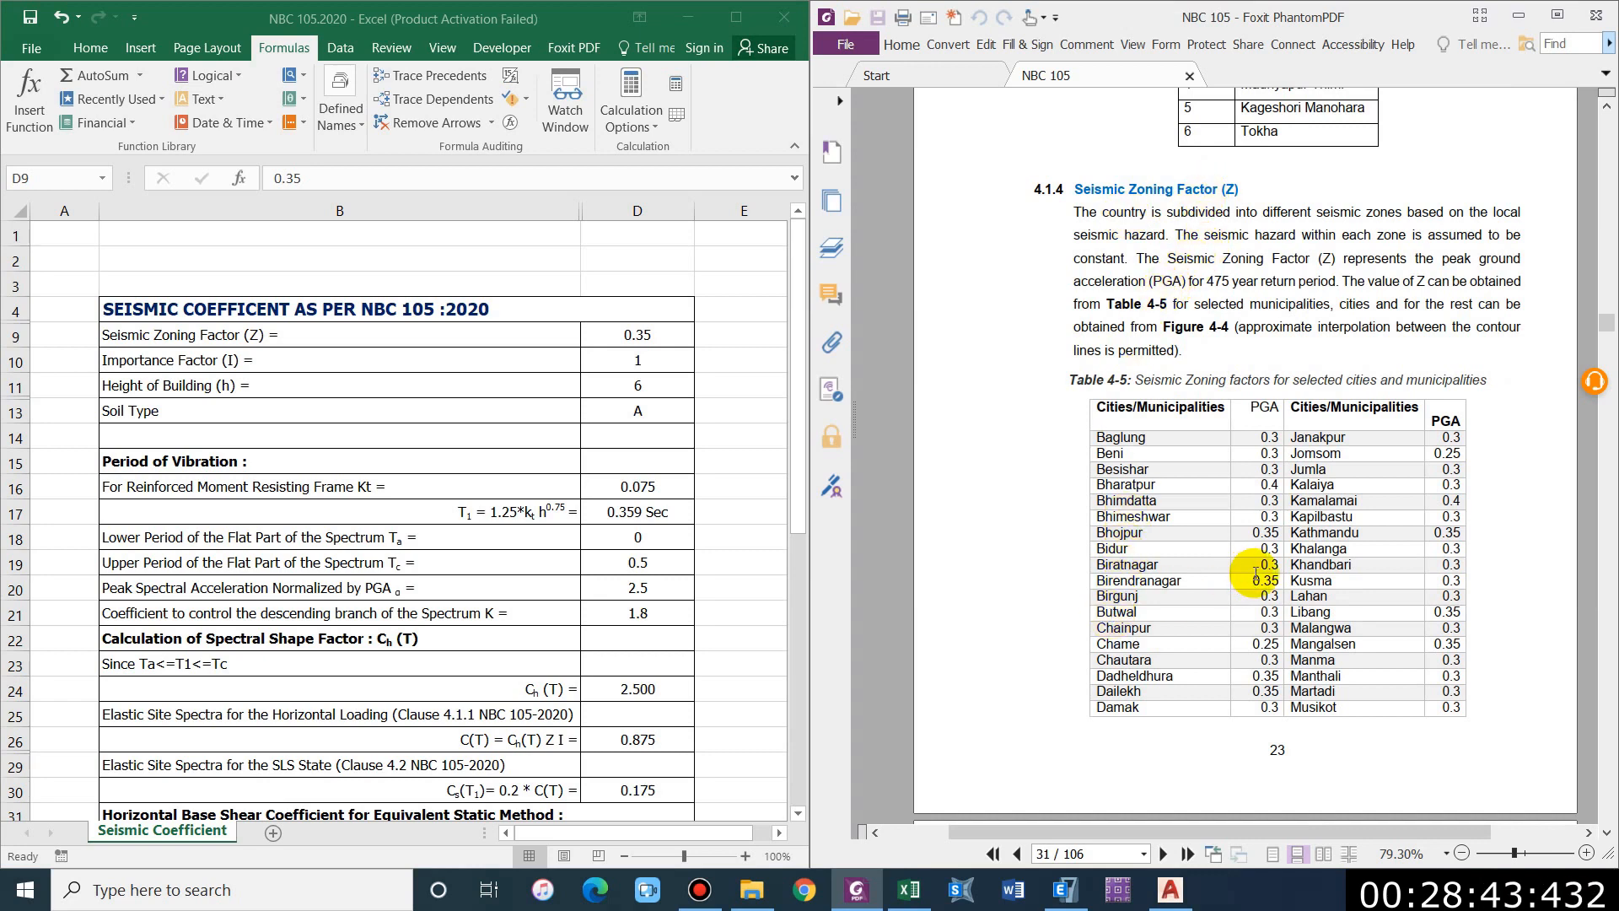
{"action": "scroll", "coordinate": [1255, 573], "scroll_direction": "down", "scroll_amount": 3}
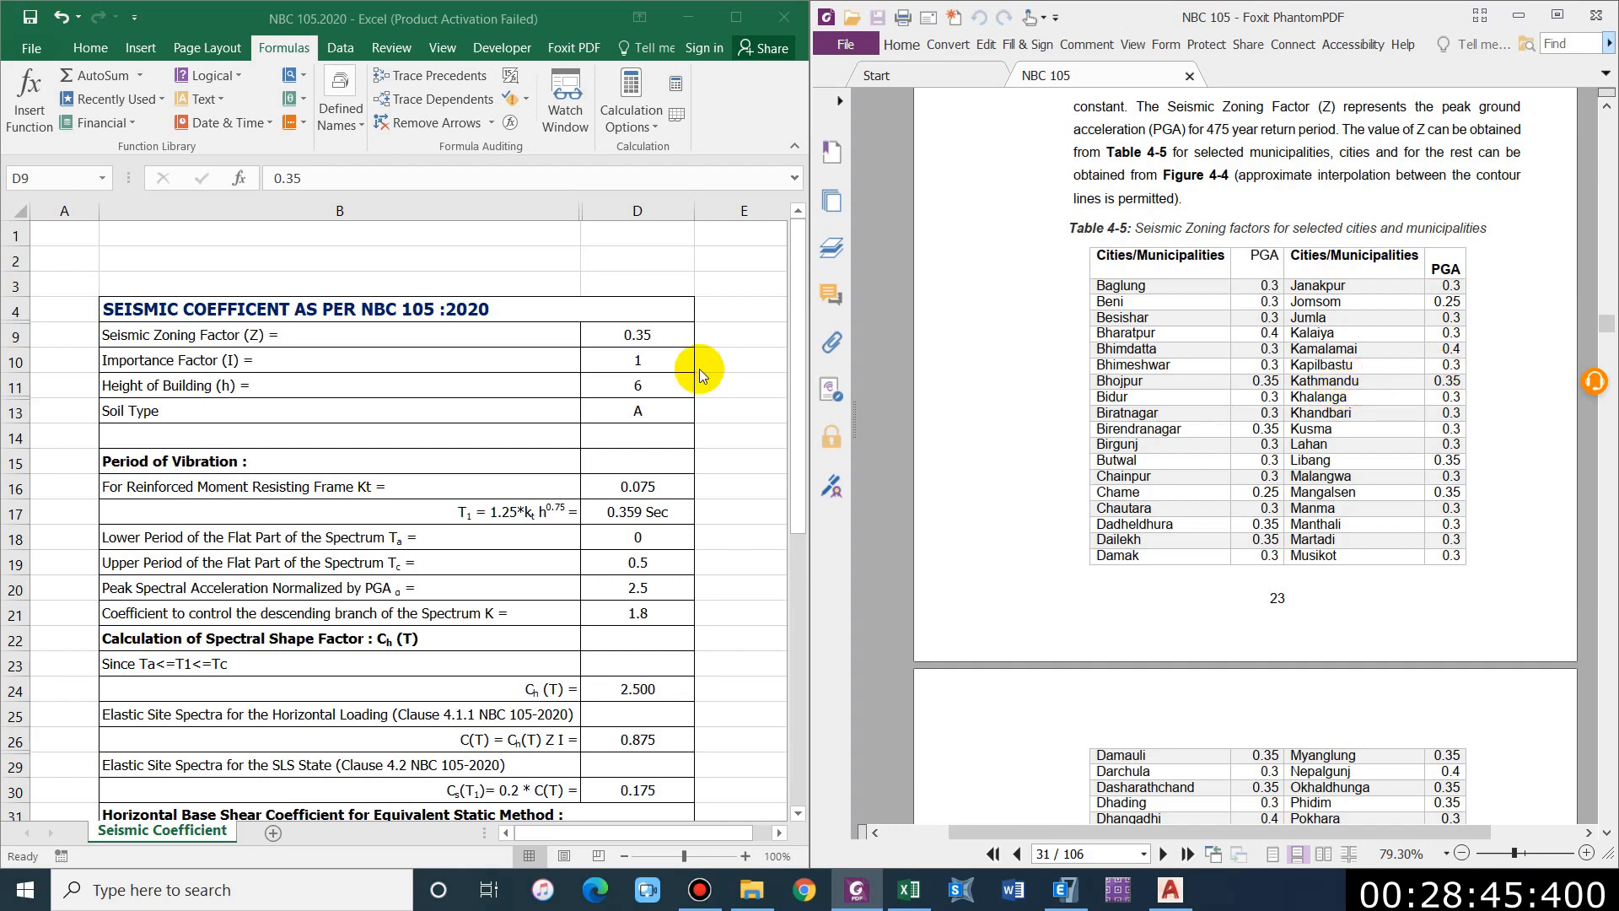
Step: Enter 0.35 as the Seismic Zoning Factor (Z) in cell D9 of the seismic coefficient sheet
{"action": "left_click", "coordinate": [661, 334]}
{"action": "double_click", "coordinate": [662, 335]}
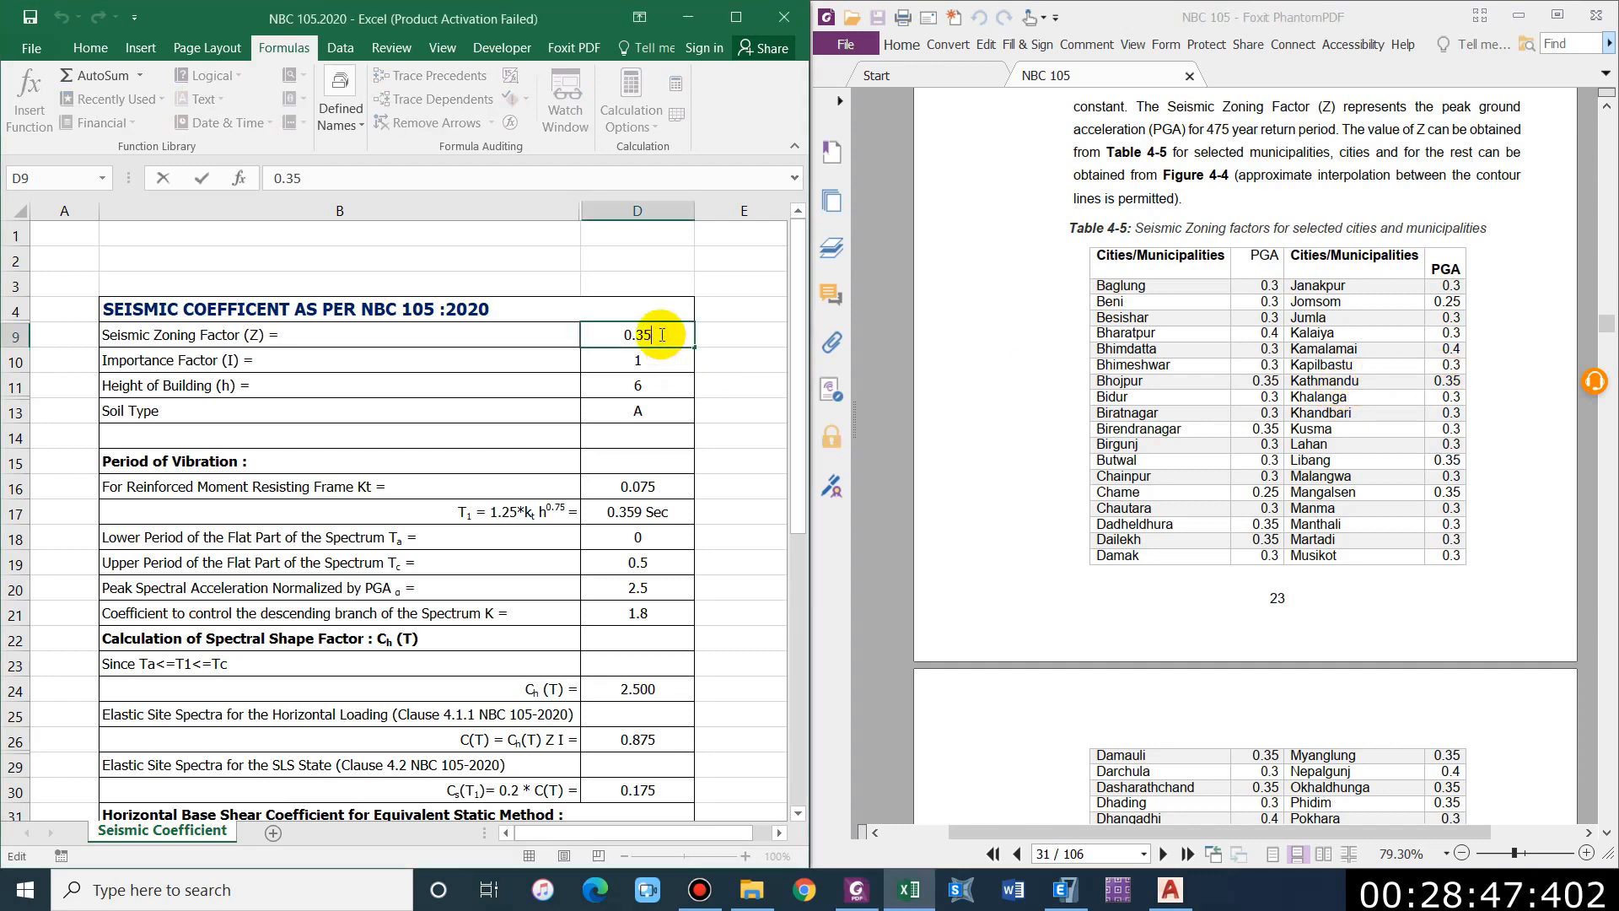
{"action": "key", "text": "BackSpace"}
{"action": "key", "text": "Return"}
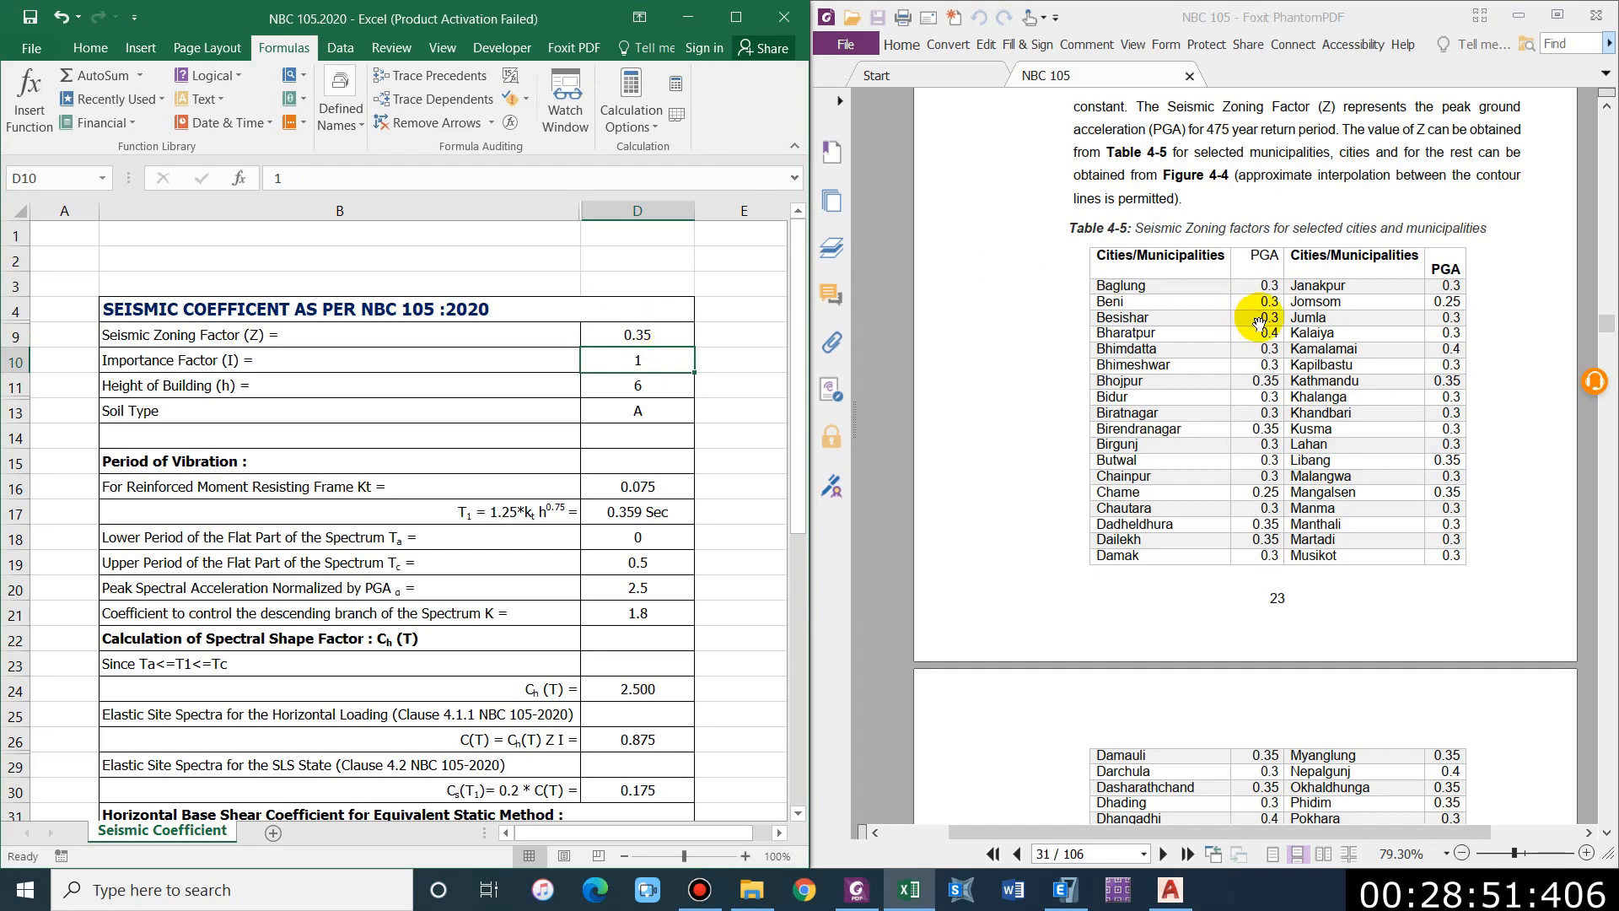
Step: Find Table 4-6 in NBC 105 and check the importance factor for ordinary structures
{"action": "scroll", "coordinate": [1193, 502], "scroll_direction": "down", "scroll_amount": 11}
{"action": "scroll", "coordinate": [1193, 502], "scroll_direction": "up", "scroll_amount": 8}
{"action": "scroll", "coordinate": [1193, 501], "scroll_direction": "up", "scroll_amount": 4}
{"action": "scroll", "coordinate": [1192, 489], "scroll_direction": "down", "scroll_amount": 10}
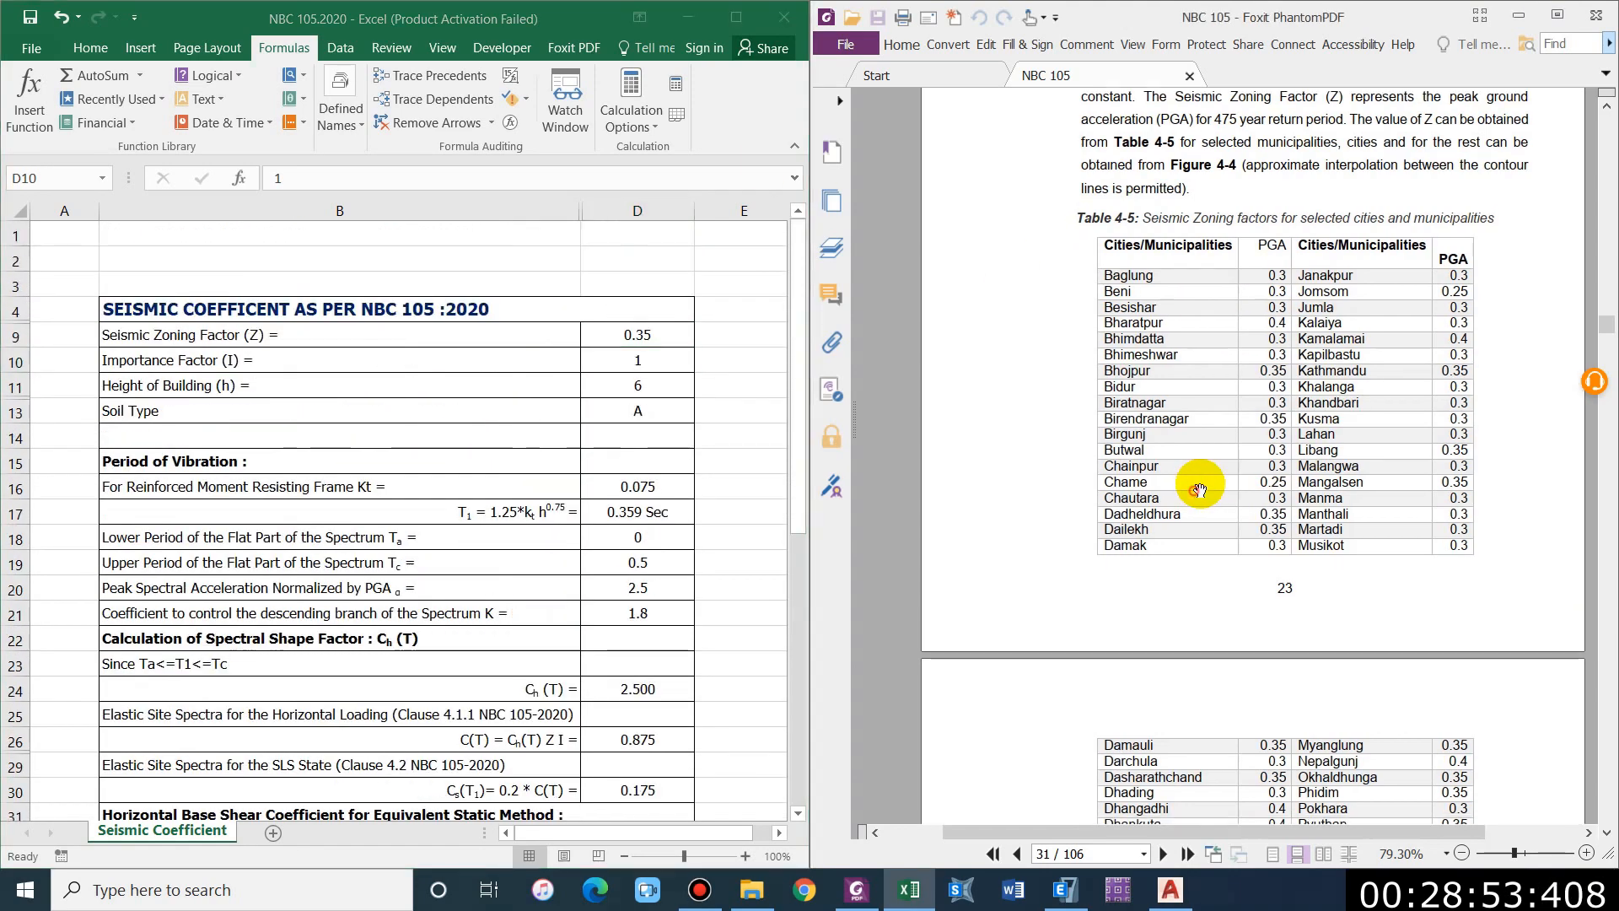
{"action": "scroll", "coordinate": [1316, 576], "scroll_direction": "down", "scroll_amount": 8}
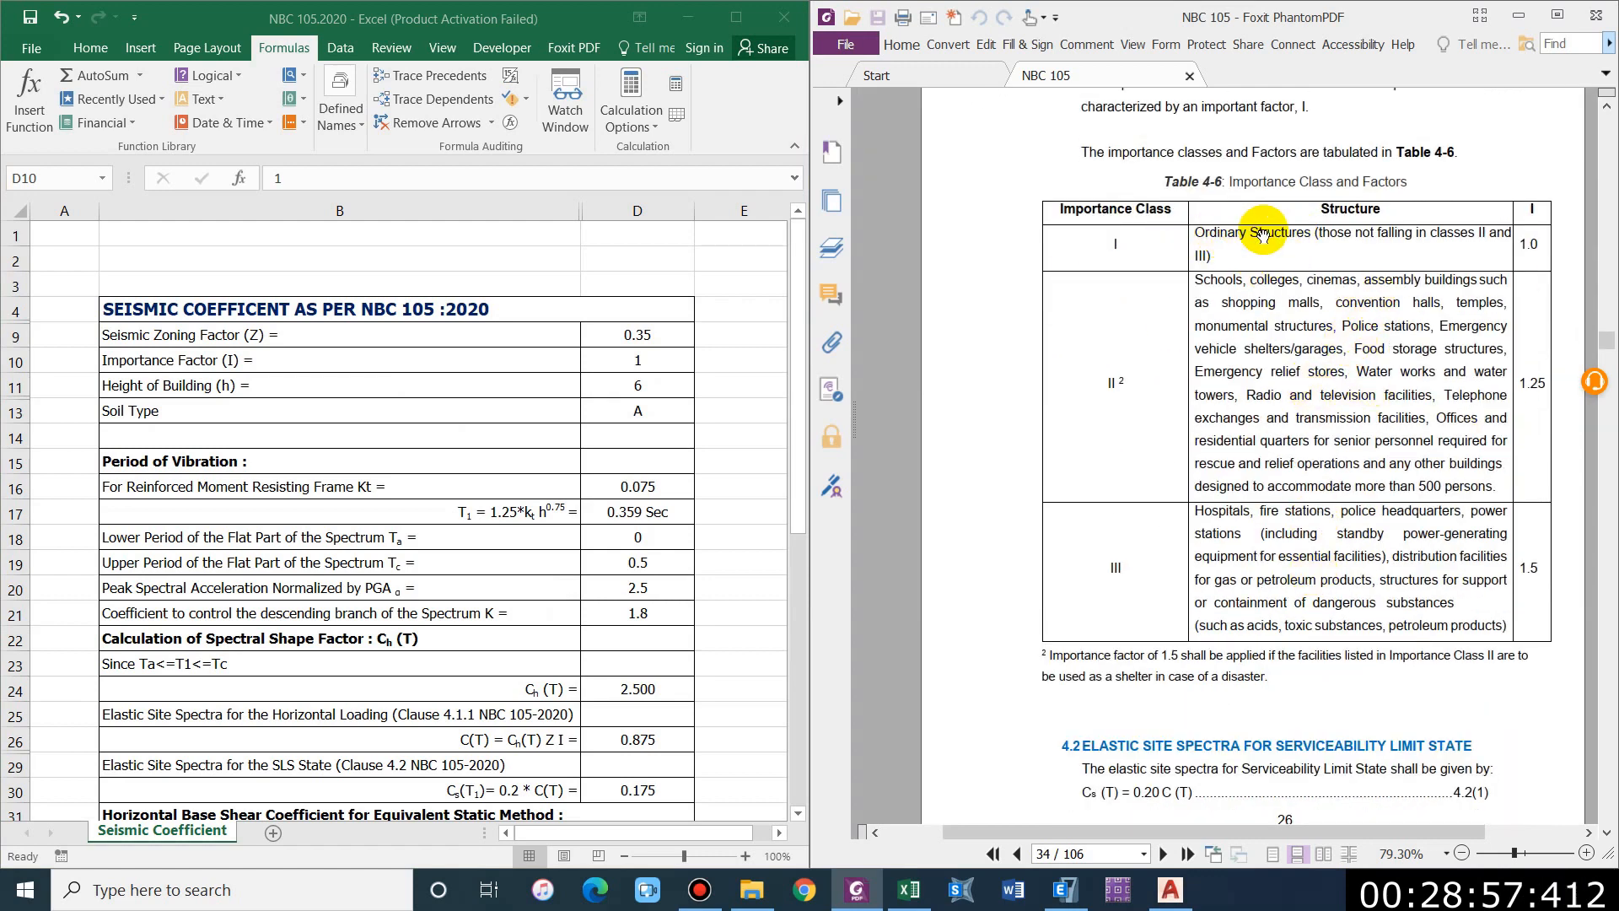
Step: Check the top story elevation in the ETABS model and set the Height of Building in the Excel sheet to 12.7
{"action": "left_click", "coordinate": [651, 355]}
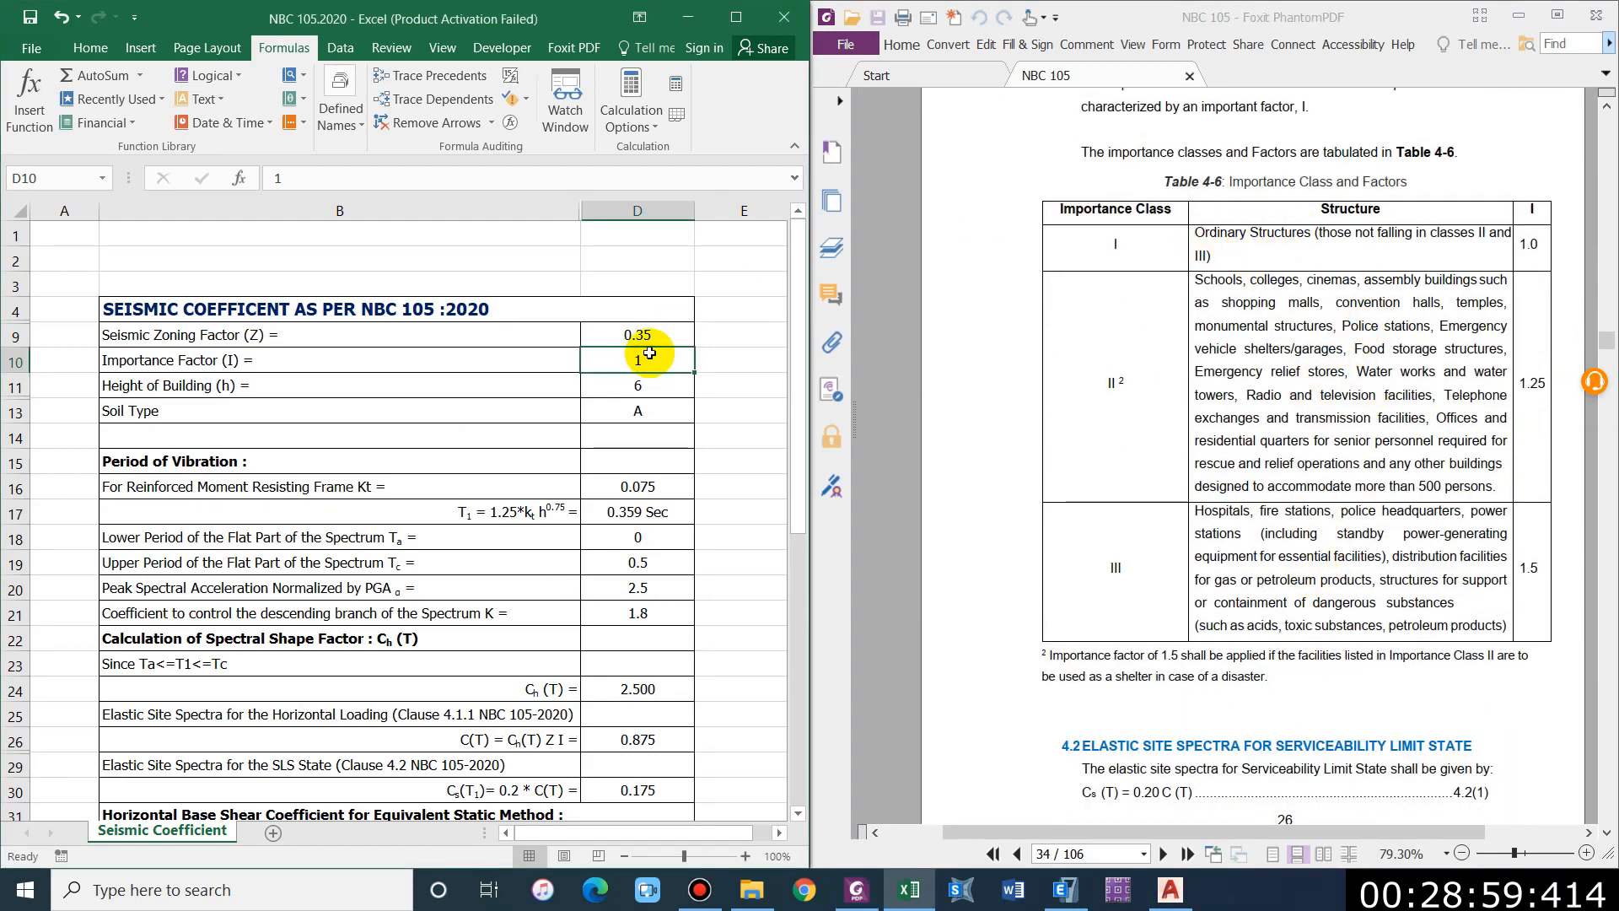
{"action": "key", "text": "Down"}
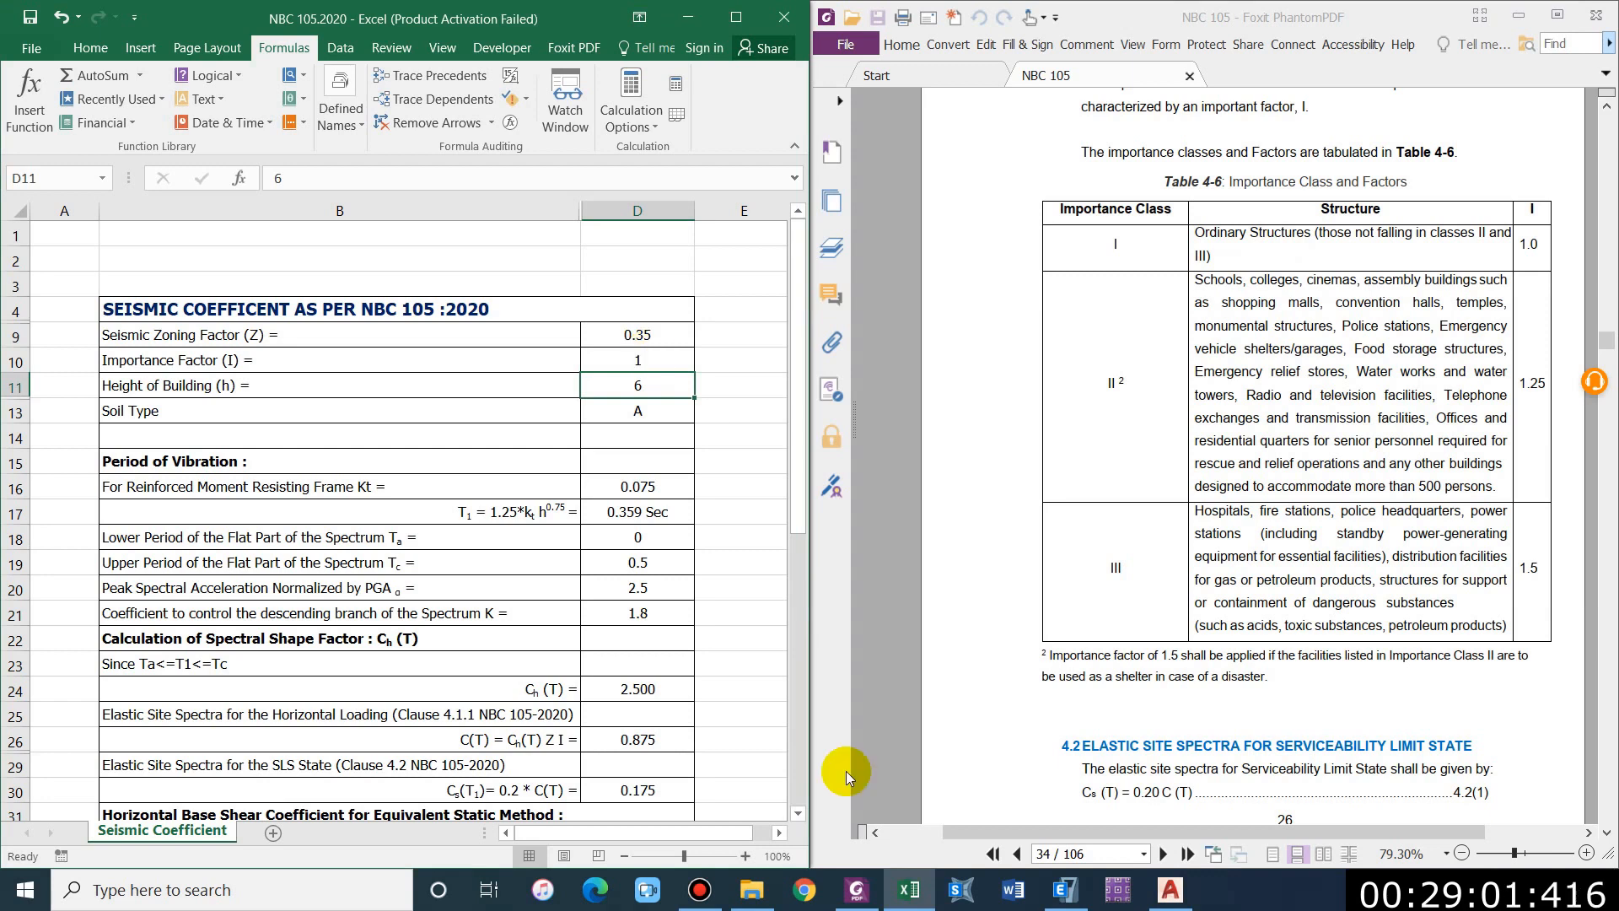
{"action": "left_click", "coordinate": [1065, 889]}
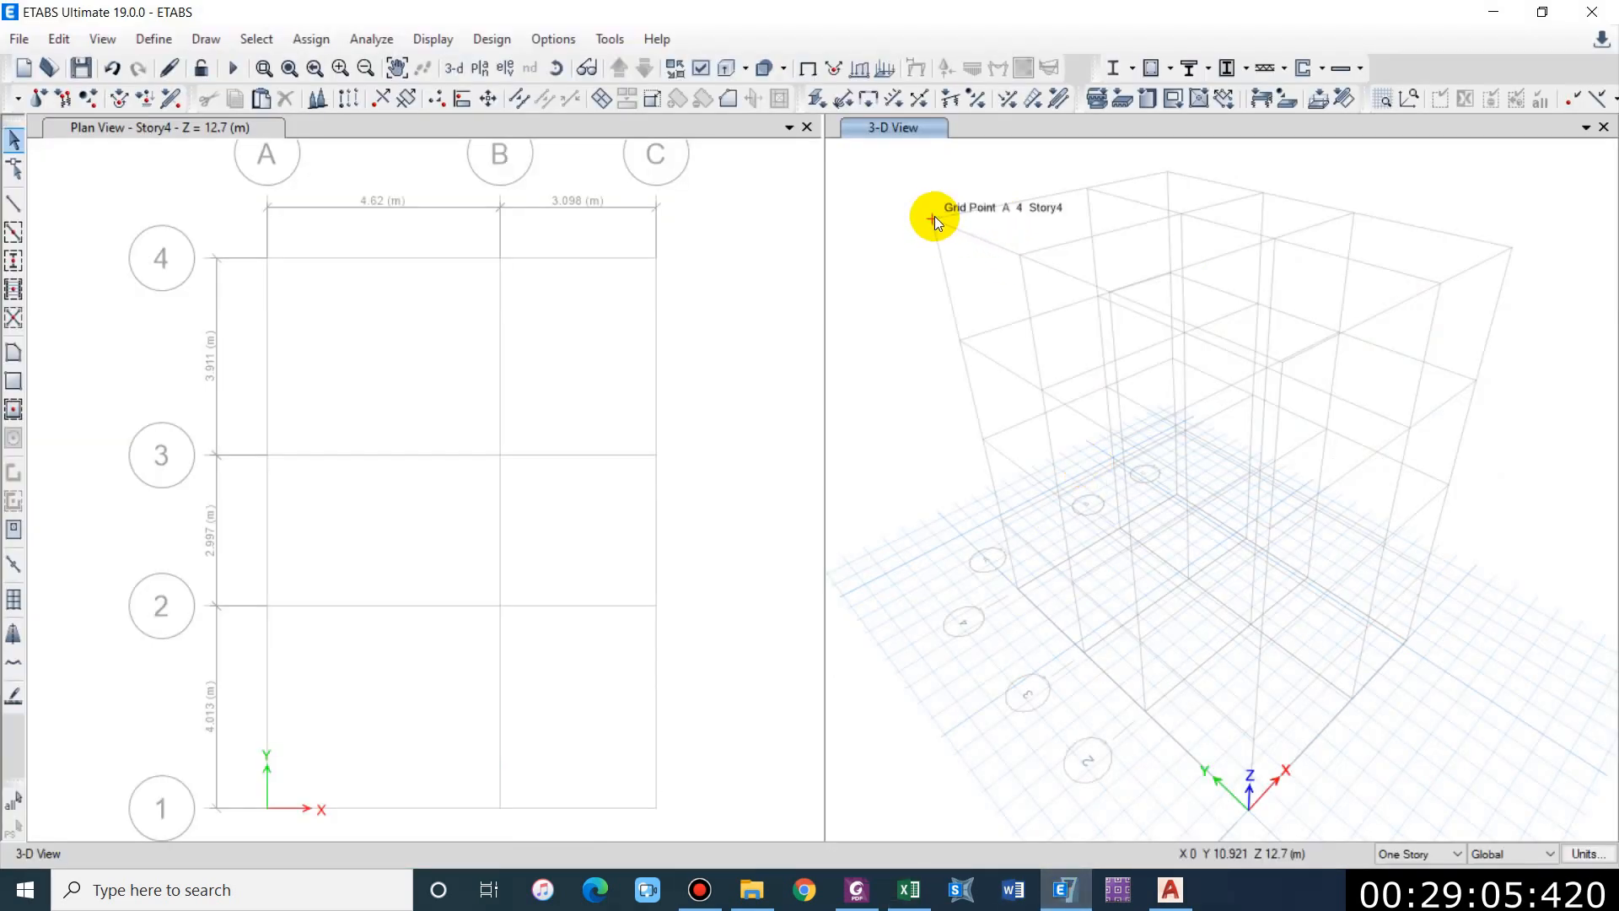
{"action": "left_click", "coordinate": [1493, 12]}
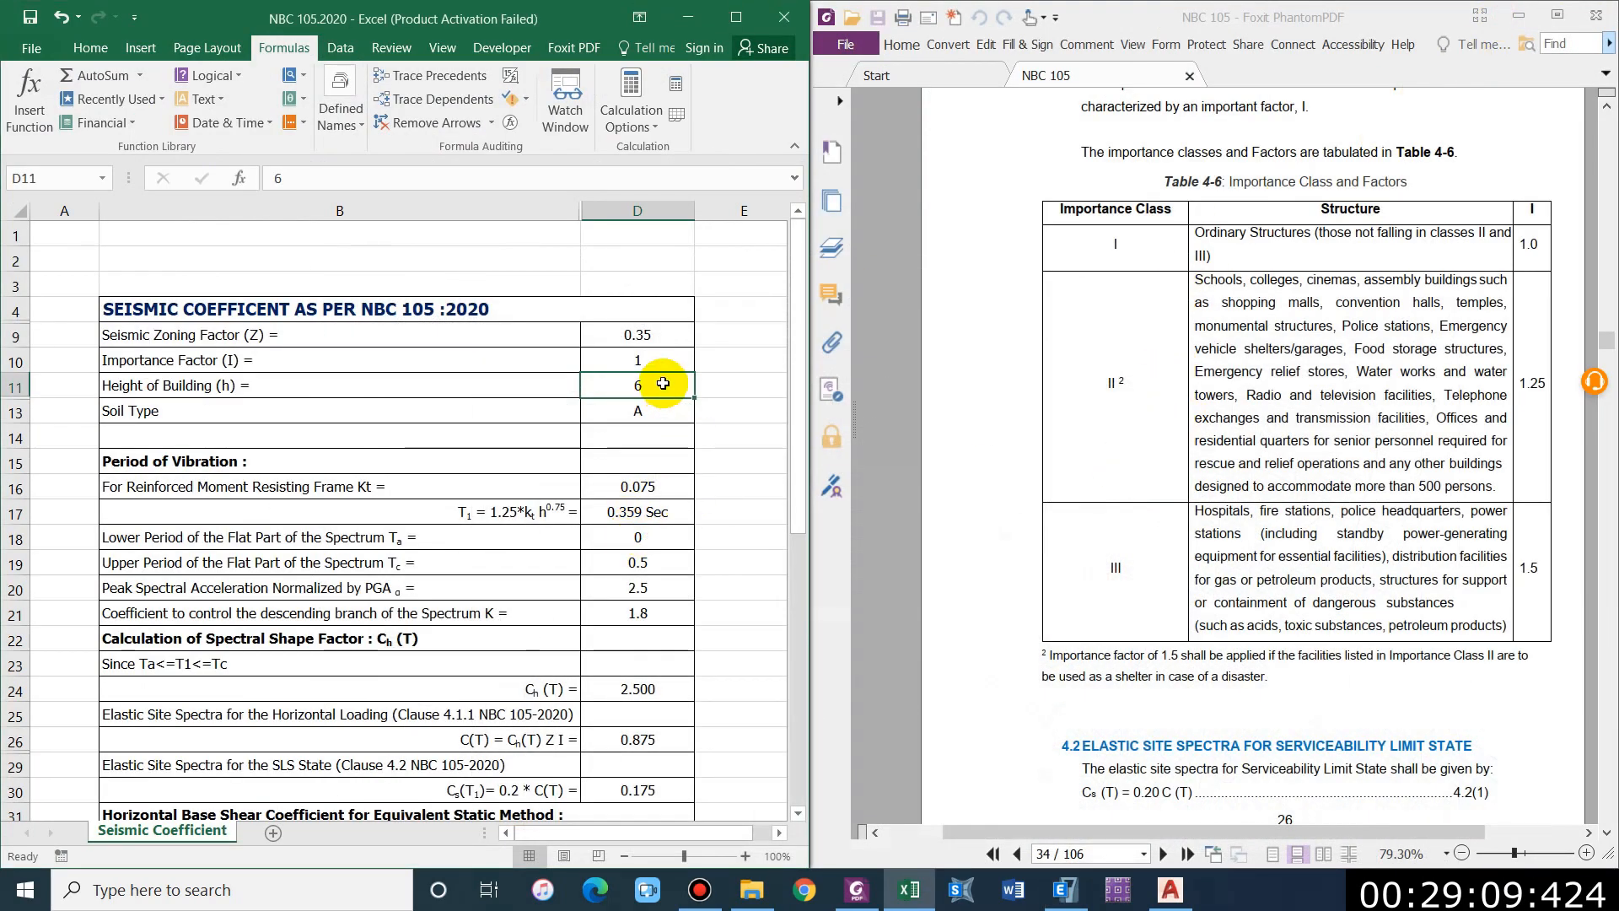
{"action": "type", "text": "12.7"}
{"action": "key", "text": "Return"}
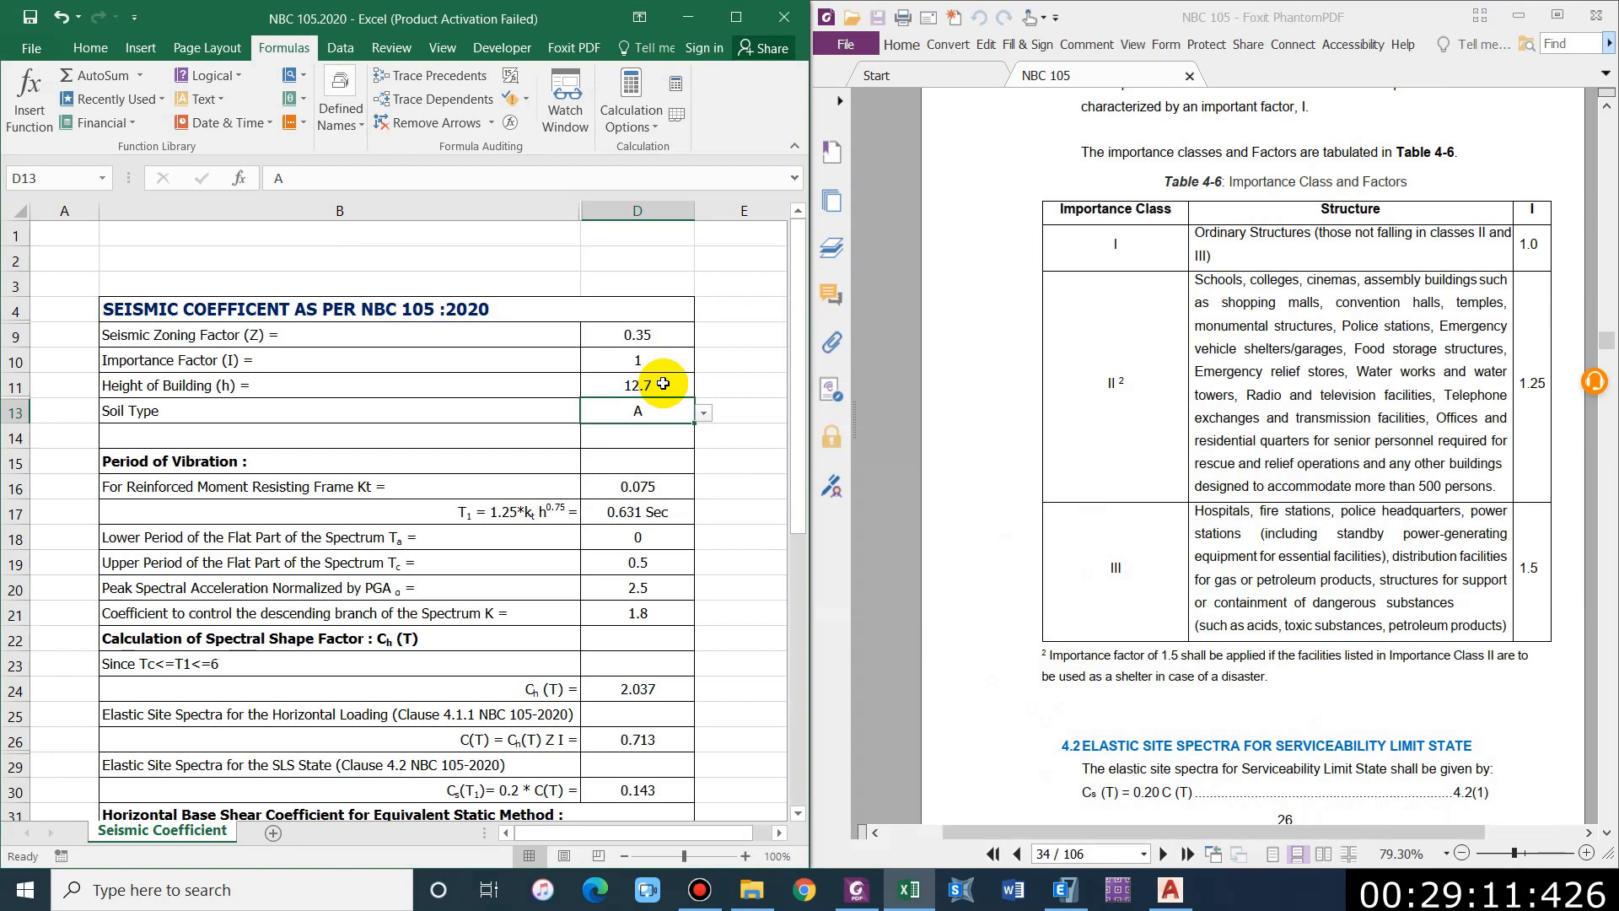
Step: Consult the soil type D clause and Table 4-4 in the NBC 105 PDF, and set the sheet's Soil Type to D
{"action": "left_click", "coordinate": [1433, 501]}
{"action": "scroll", "coordinate": [1432, 498], "scroll_direction": "up", "scroll_amount": 15}
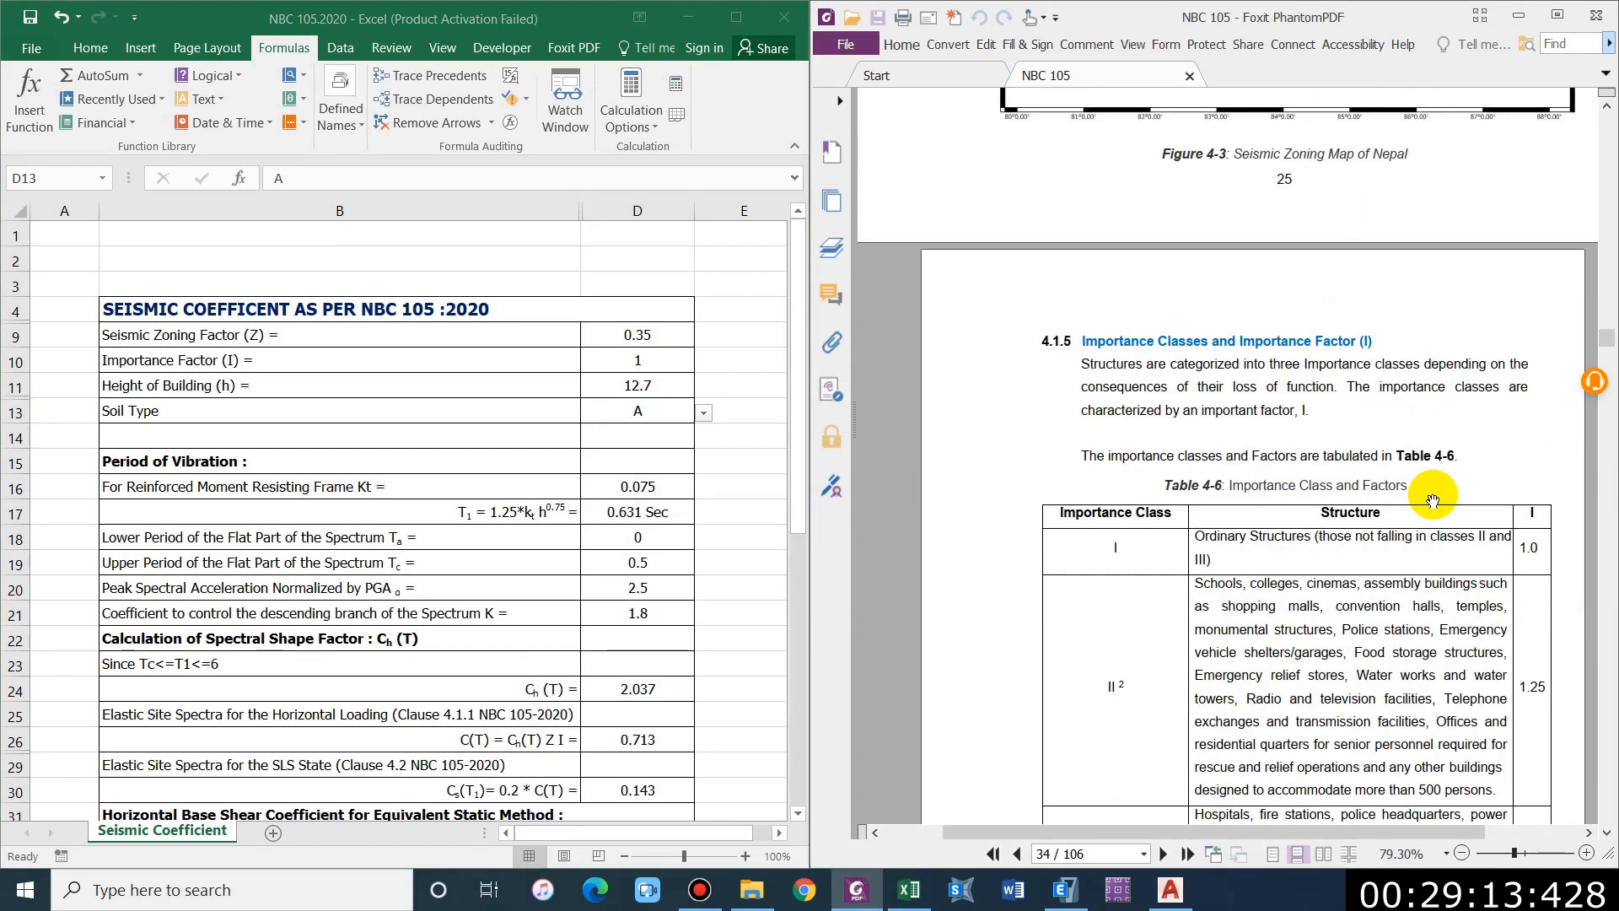
{"action": "scroll", "coordinate": [1433, 501], "scroll_direction": "up", "scroll_amount": 10}
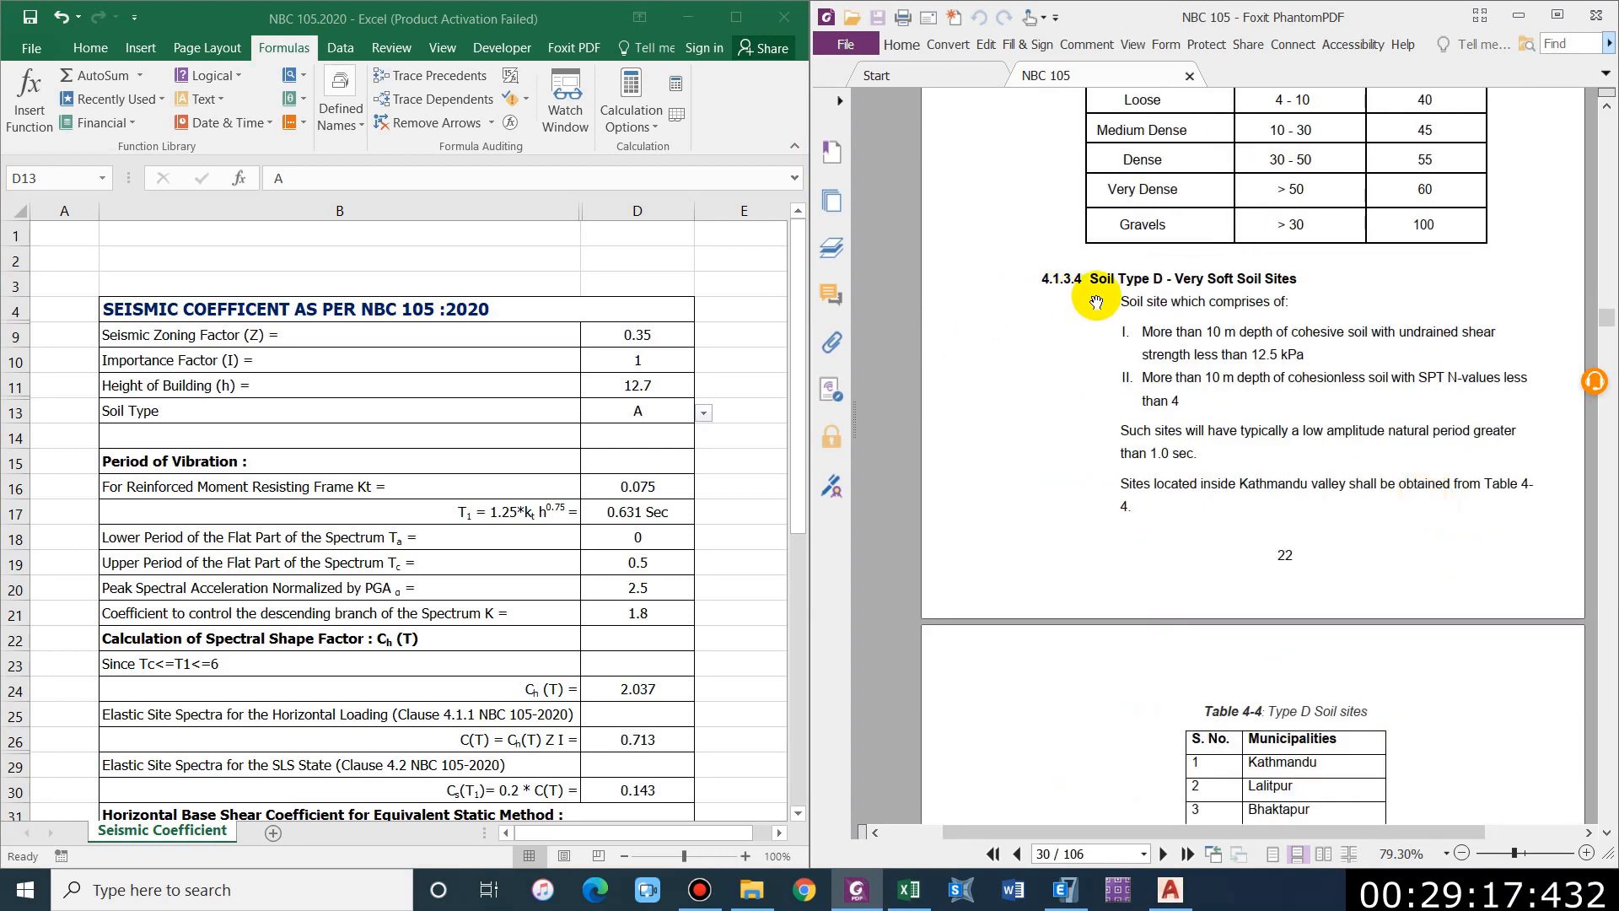
{"action": "scroll", "coordinate": [1217, 518], "scroll_direction": "down", "scroll_amount": 2}
{"action": "scroll", "coordinate": [1217, 518], "scroll_direction": "down", "scroll_amount": 1}
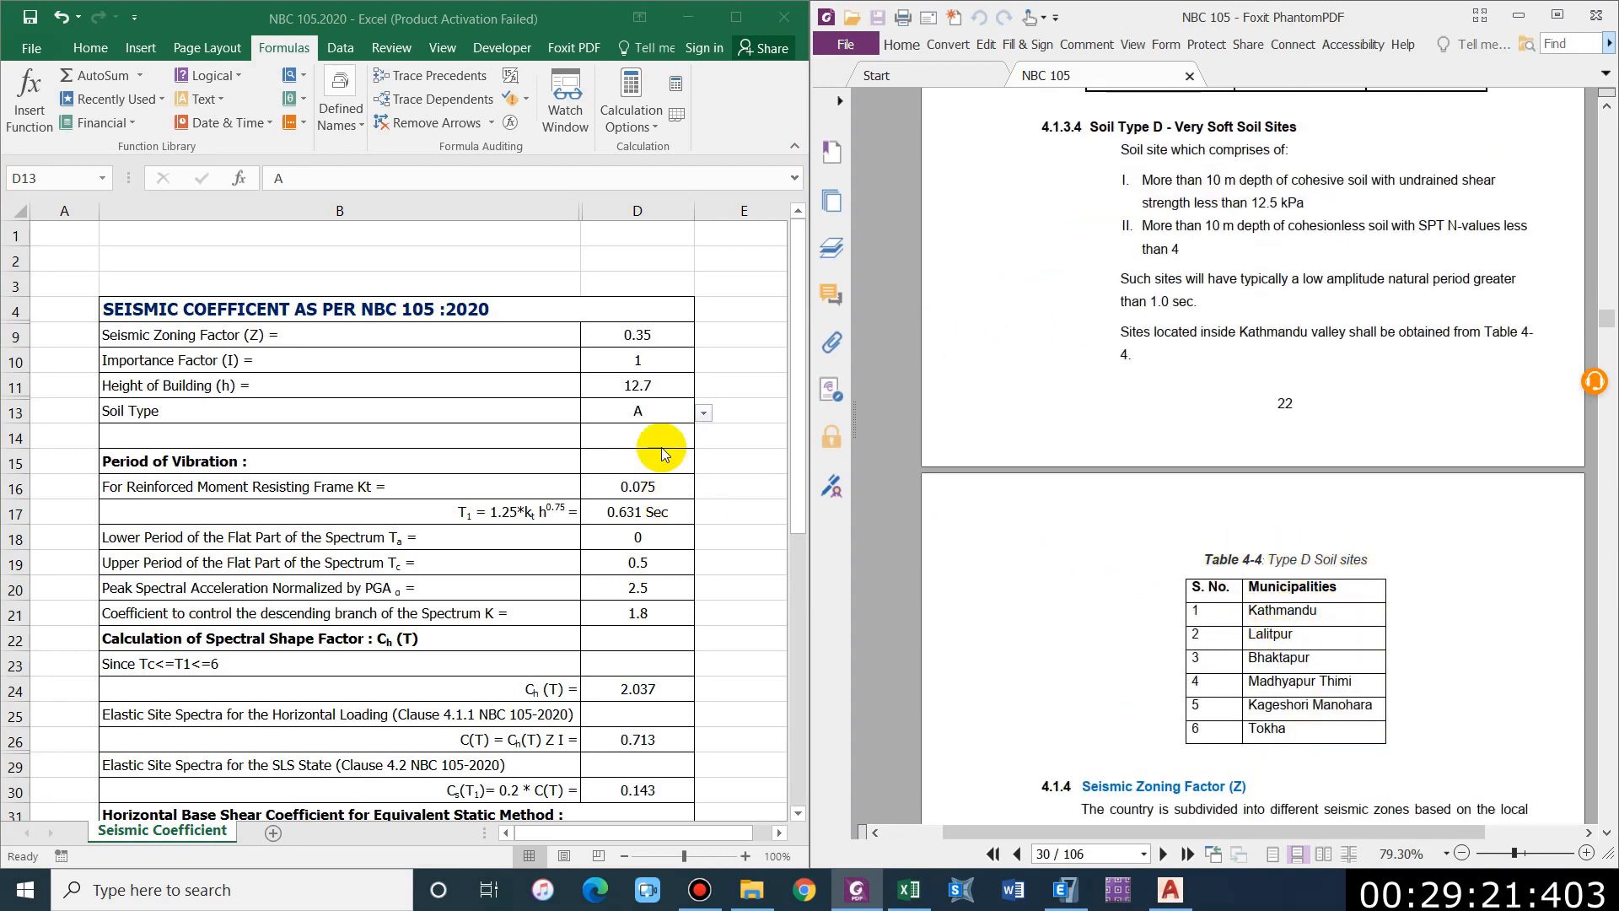
{"action": "left_click", "coordinate": [648, 407]}
{"action": "key", "text": "Delete"}
{"action": "type", "text": "D"}
{"action": "key", "text": "Return"}
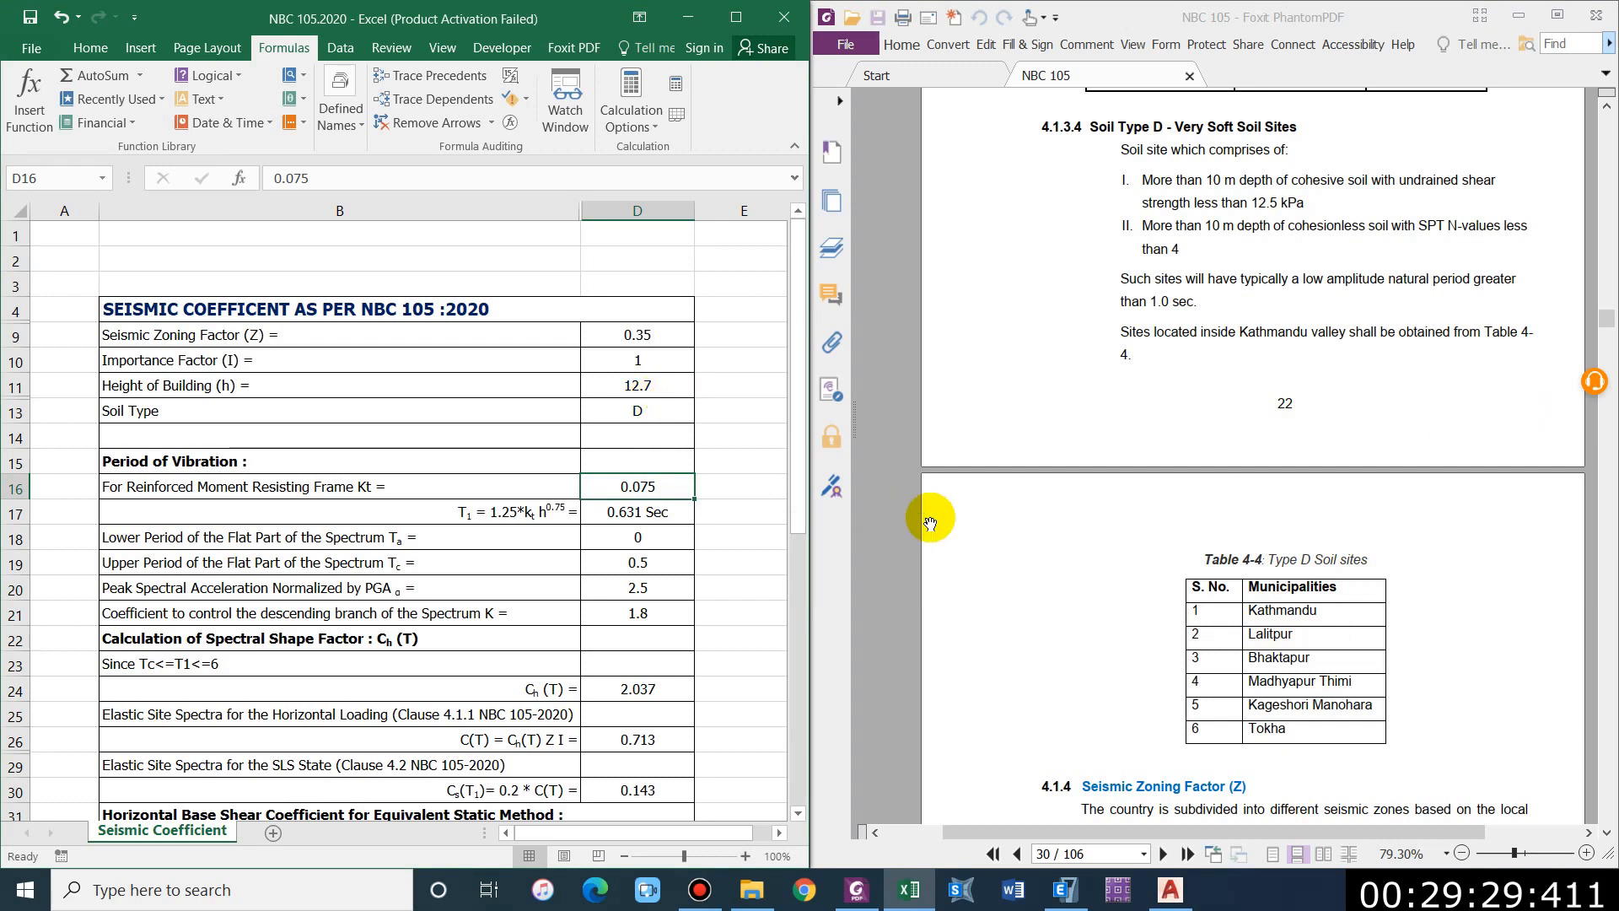
Step: Search the NBC 105 PDF for the clause behind the sheet's period of vibration formula T1 = 1.25*kt h^0.75
{"action": "left_click", "coordinate": [499, 506]}
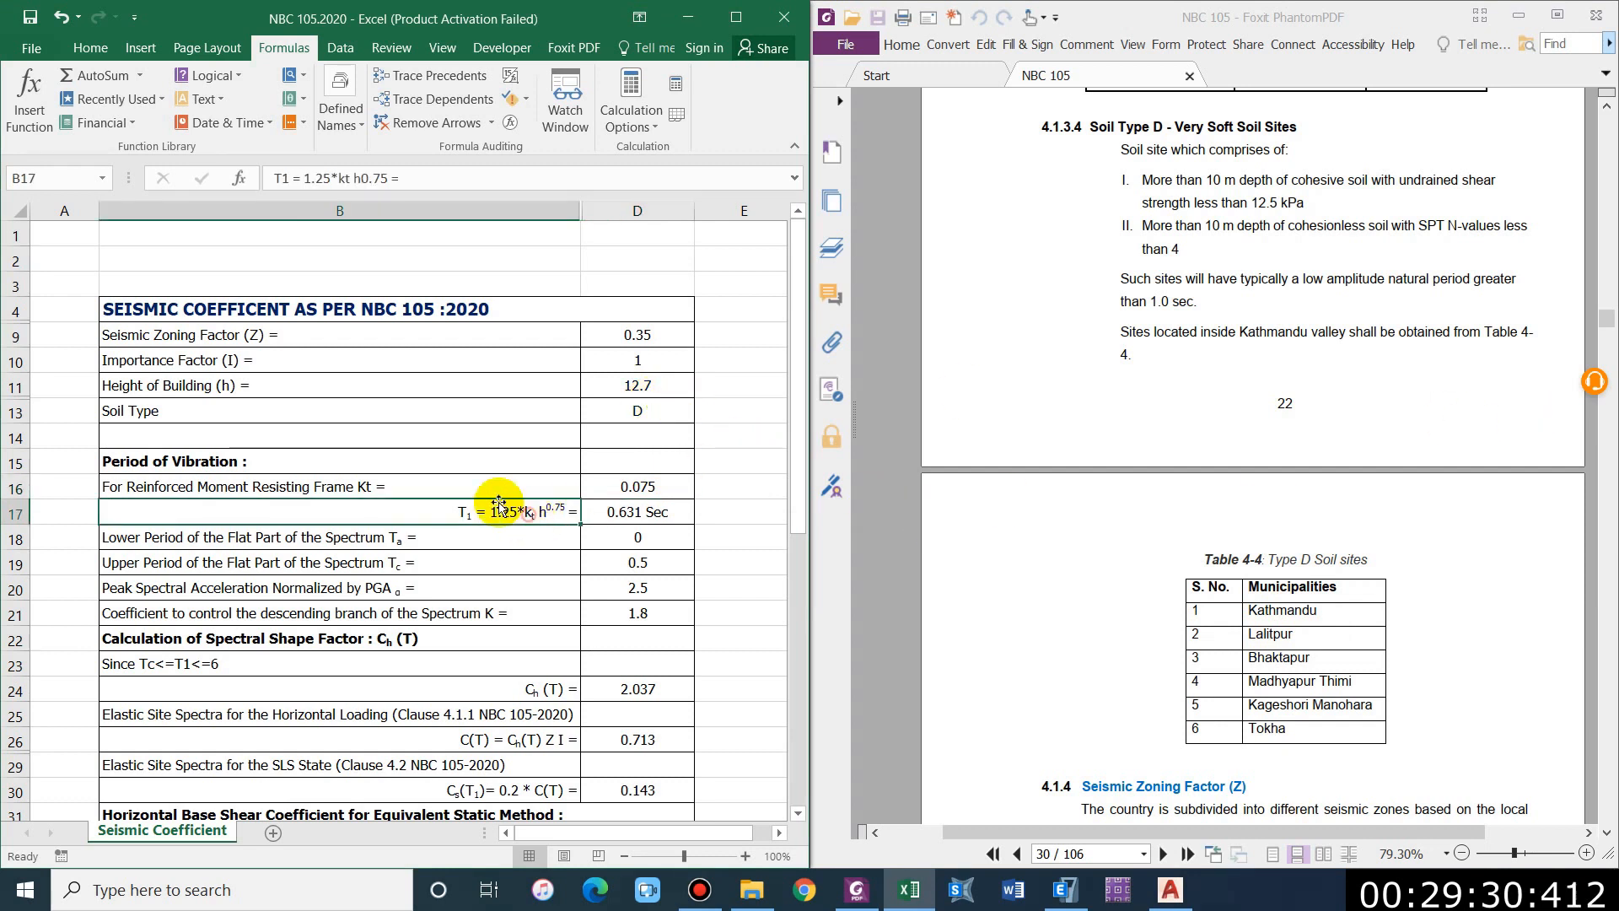
{"action": "left_click", "coordinate": [1187, 331]}
{"action": "scroll", "coordinate": [1187, 331], "scroll_direction": "up", "scroll_amount": 20}
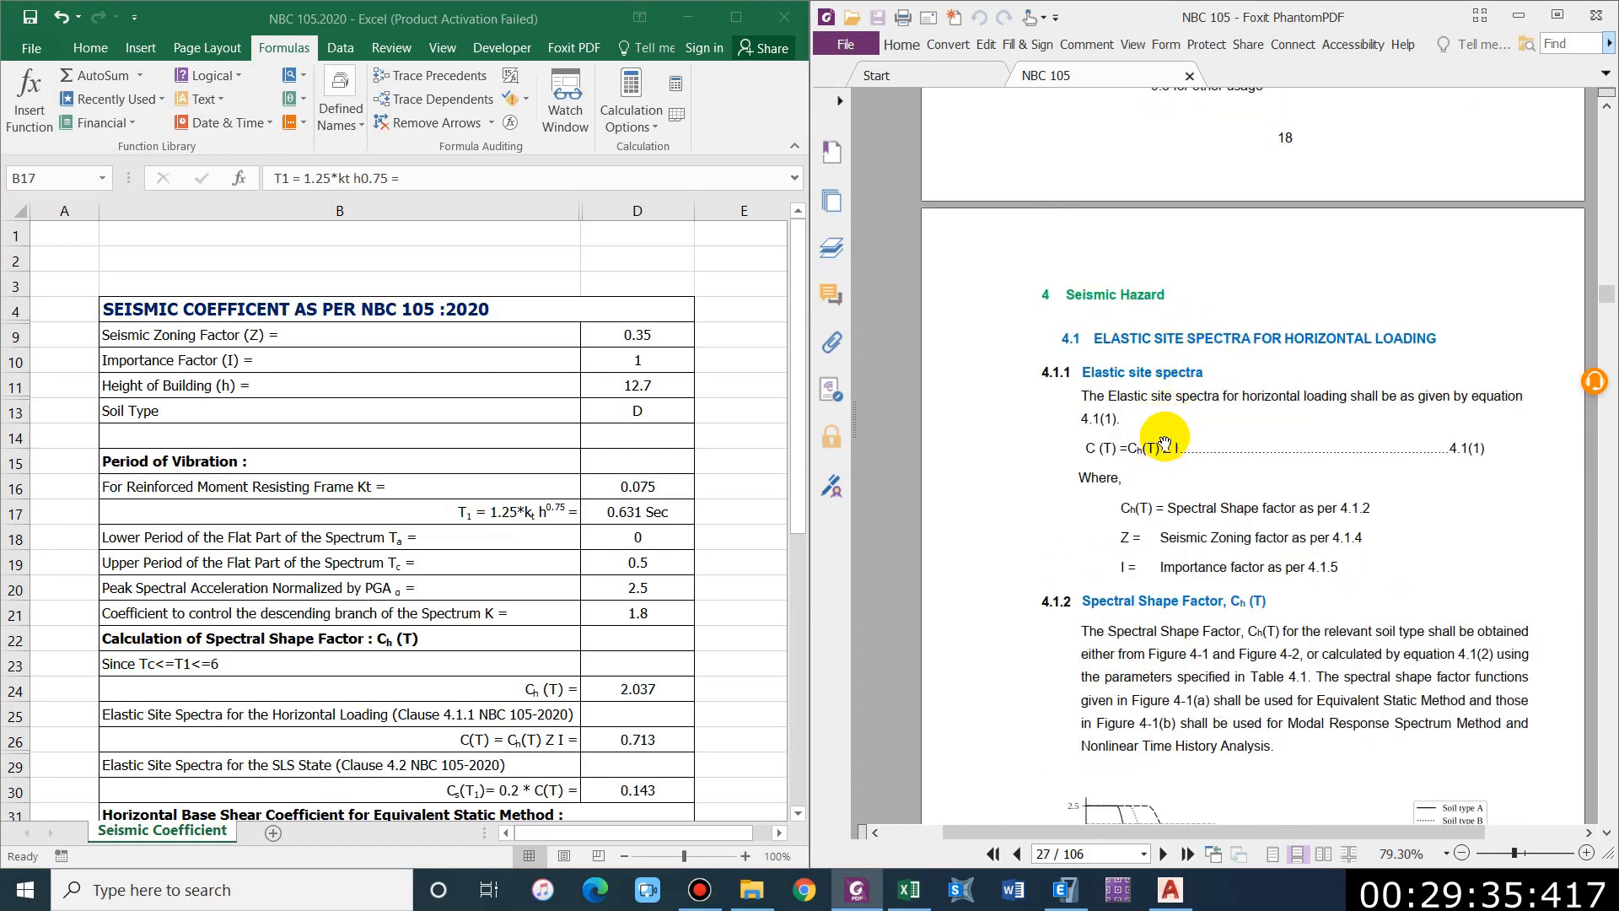
{"action": "scroll", "coordinate": [1147, 469], "scroll_direction": "down", "scroll_amount": 5}
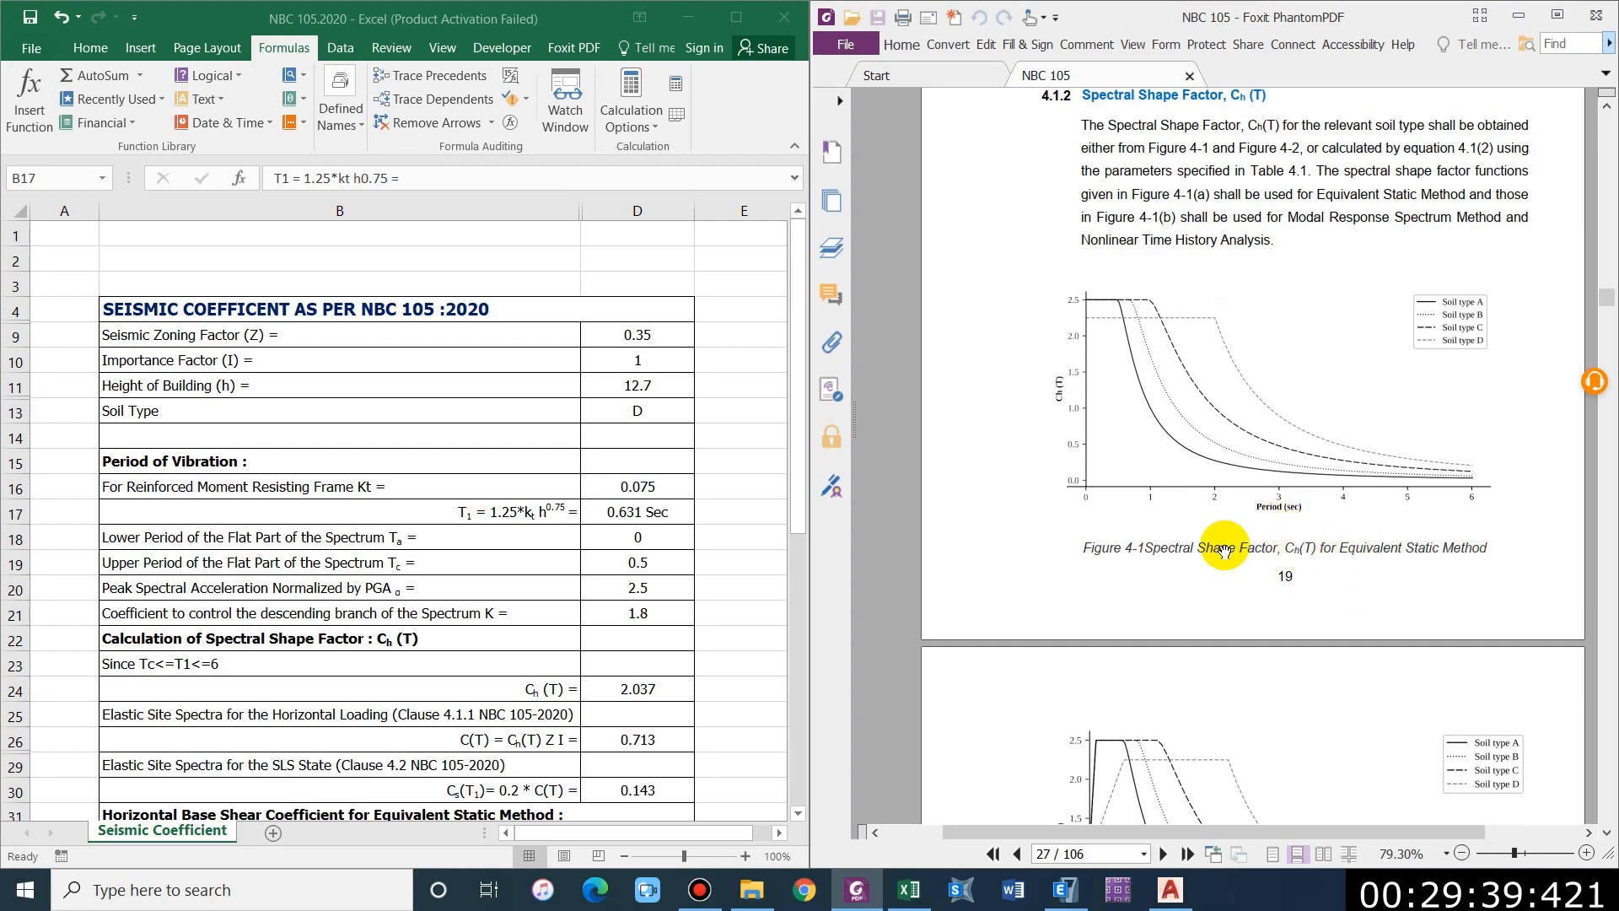
{"action": "scroll", "coordinate": [1269, 542], "scroll_direction": "down", "scroll_amount": 20}
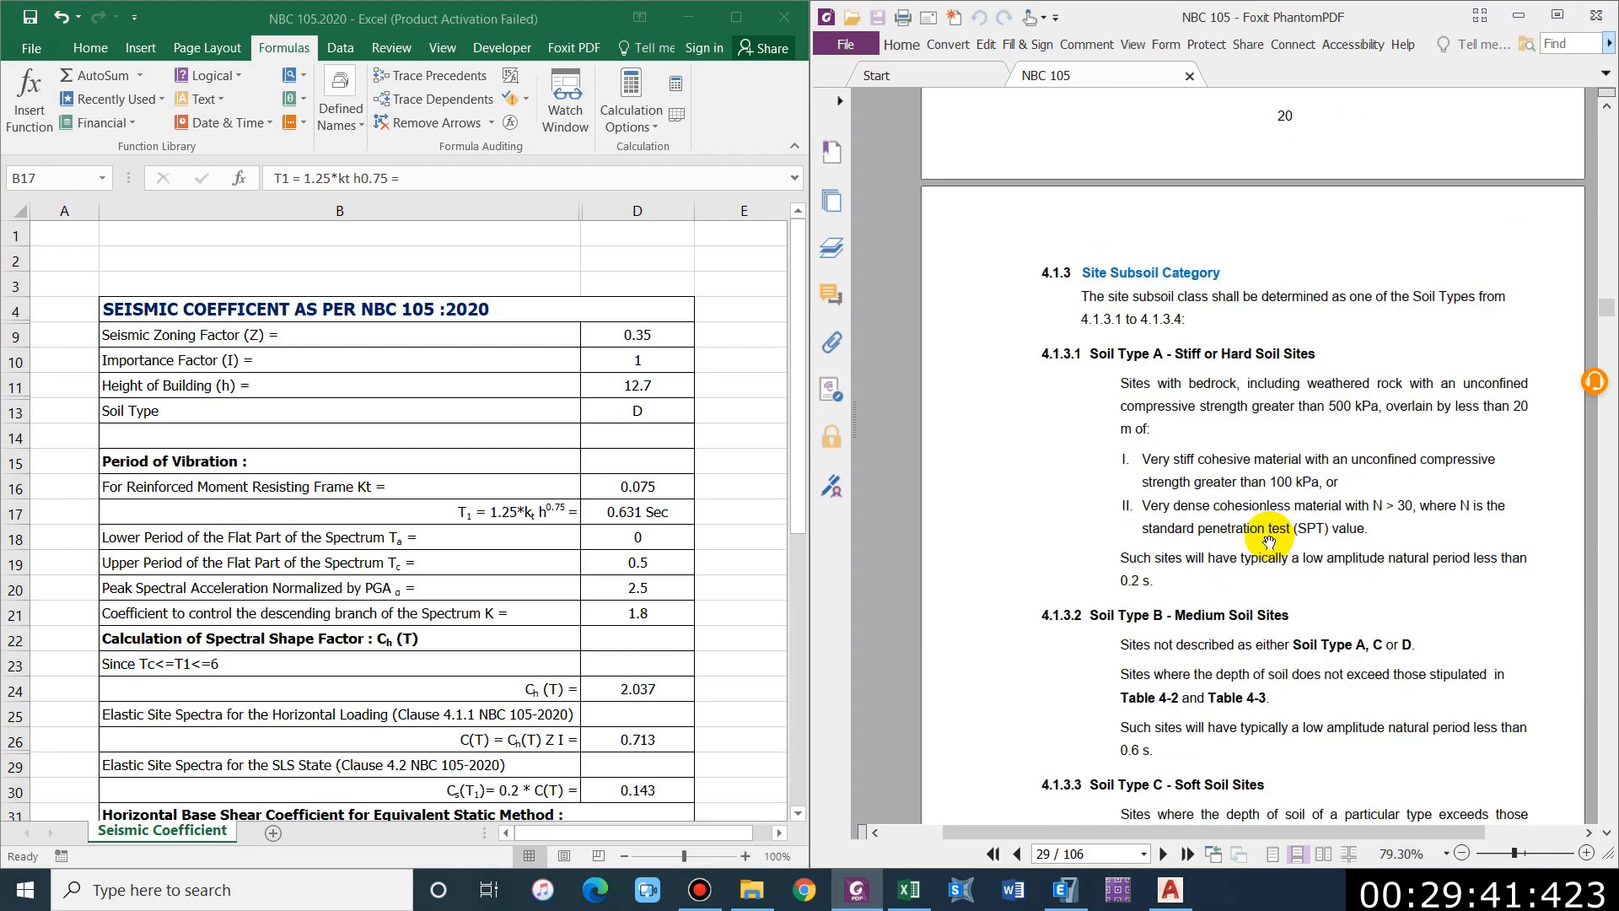
{"action": "scroll", "coordinate": [1270, 543], "scroll_direction": "up", "scroll_amount": 7}
{"action": "scroll", "coordinate": [1257, 624], "scroll_direction": "down", "scroll_amount": 7}
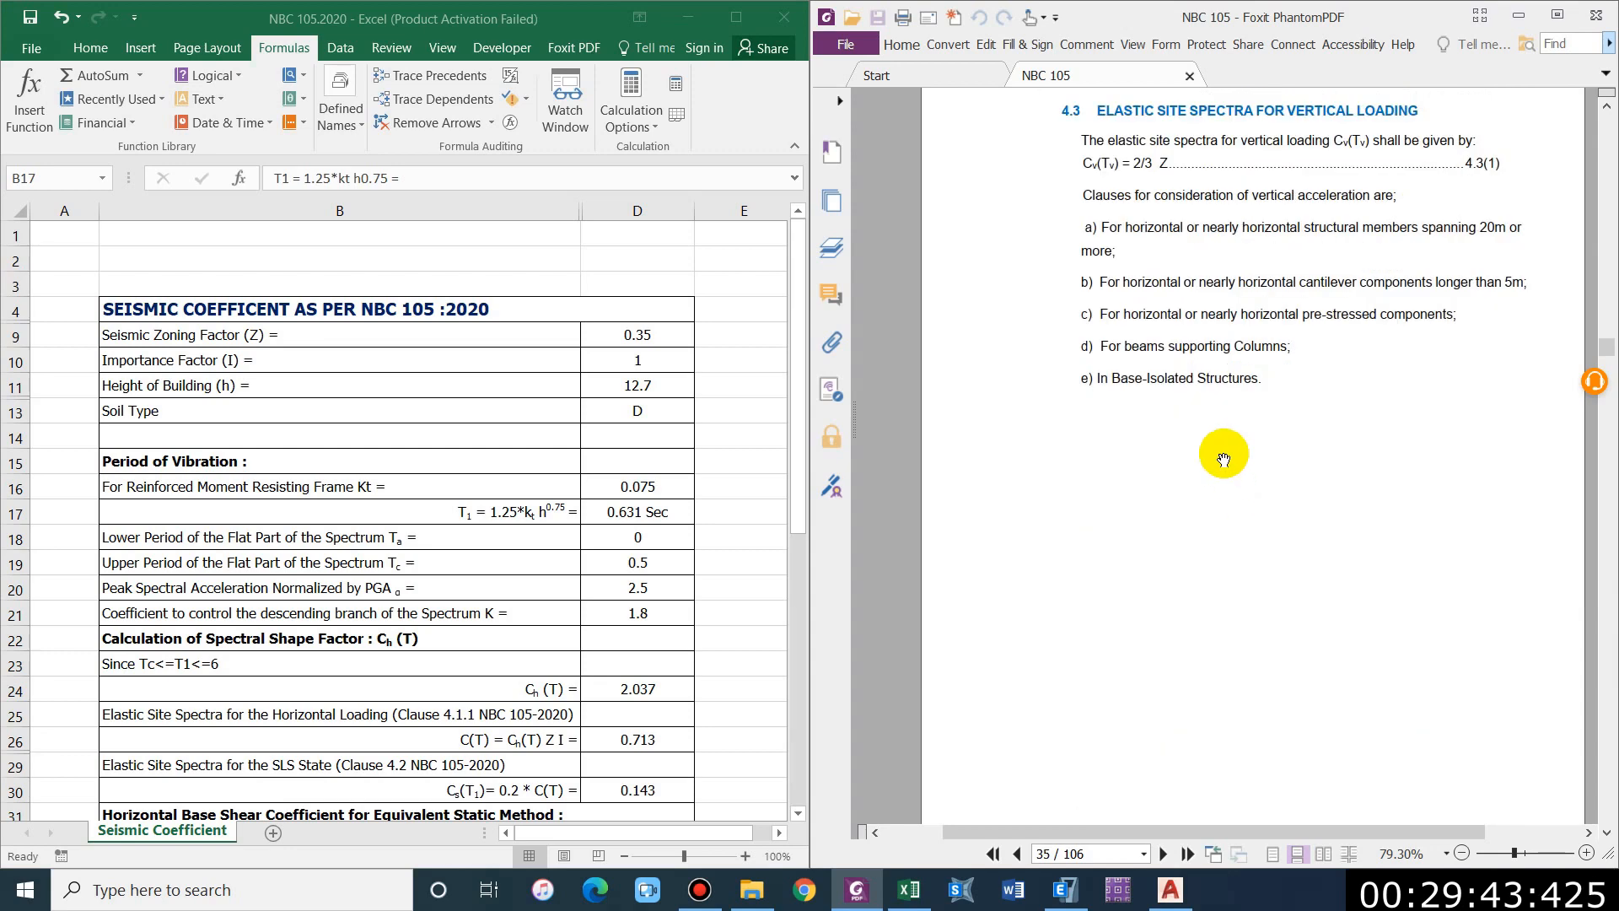
{"action": "scroll", "coordinate": [1207, 412], "scroll_direction": "down", "scroll_amount": 20}
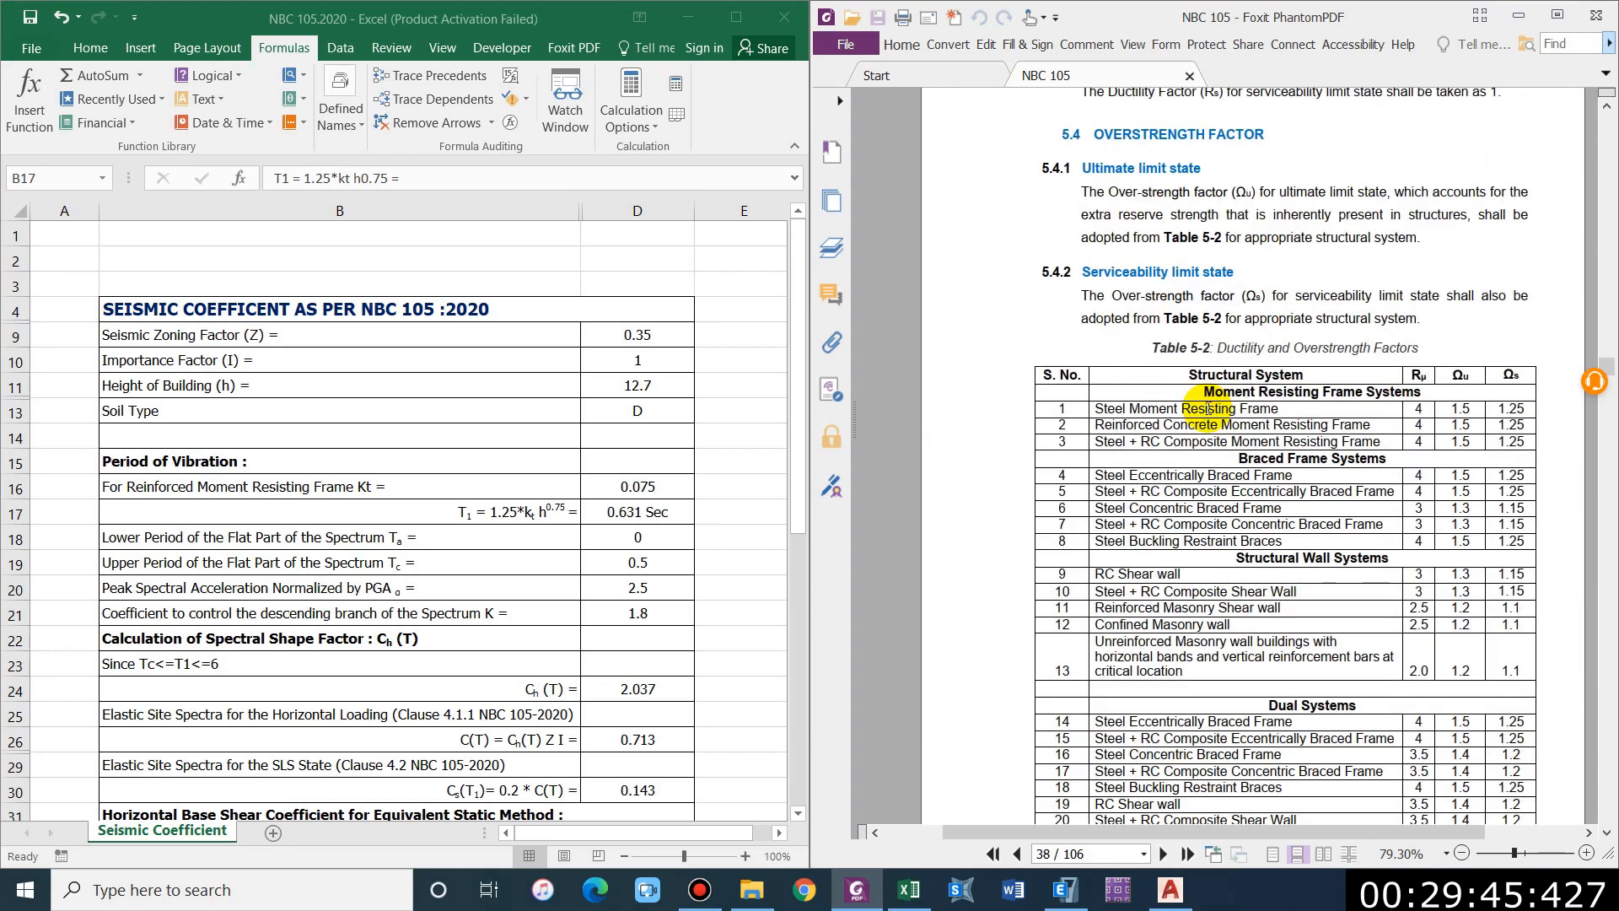
{"action": "scroll", "coordinate": [1209, 408], "scroll_direction": "down", "scroll_amount": 20}
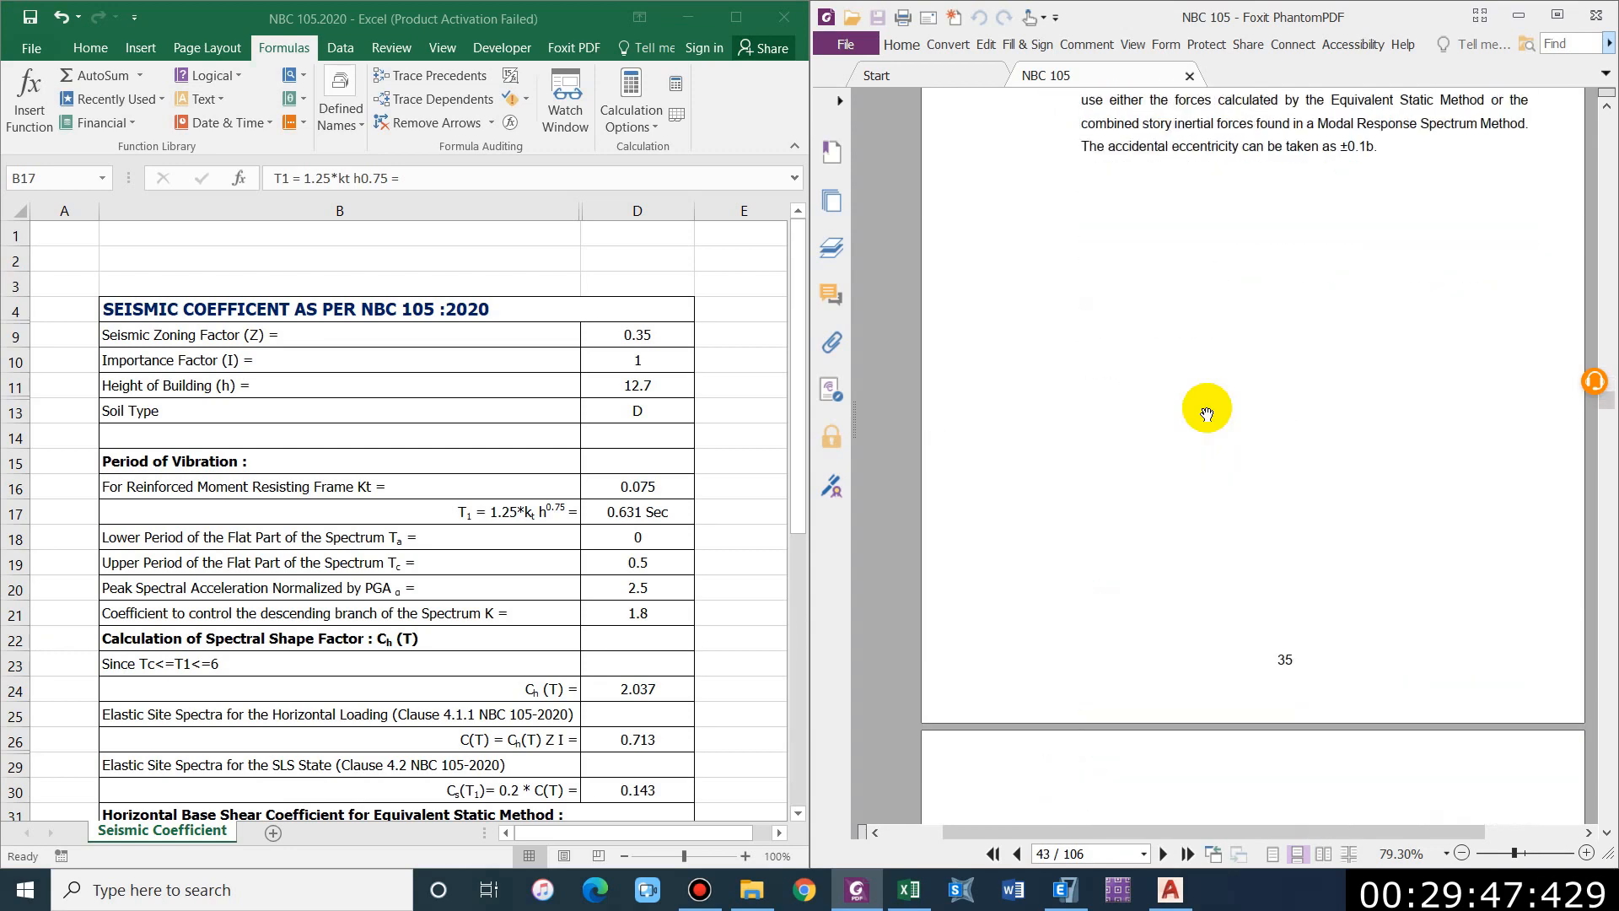
{"action": "scroll", "coordinate": [1207, 413], "scroll_direction": "down", "scroll_amount": 12}
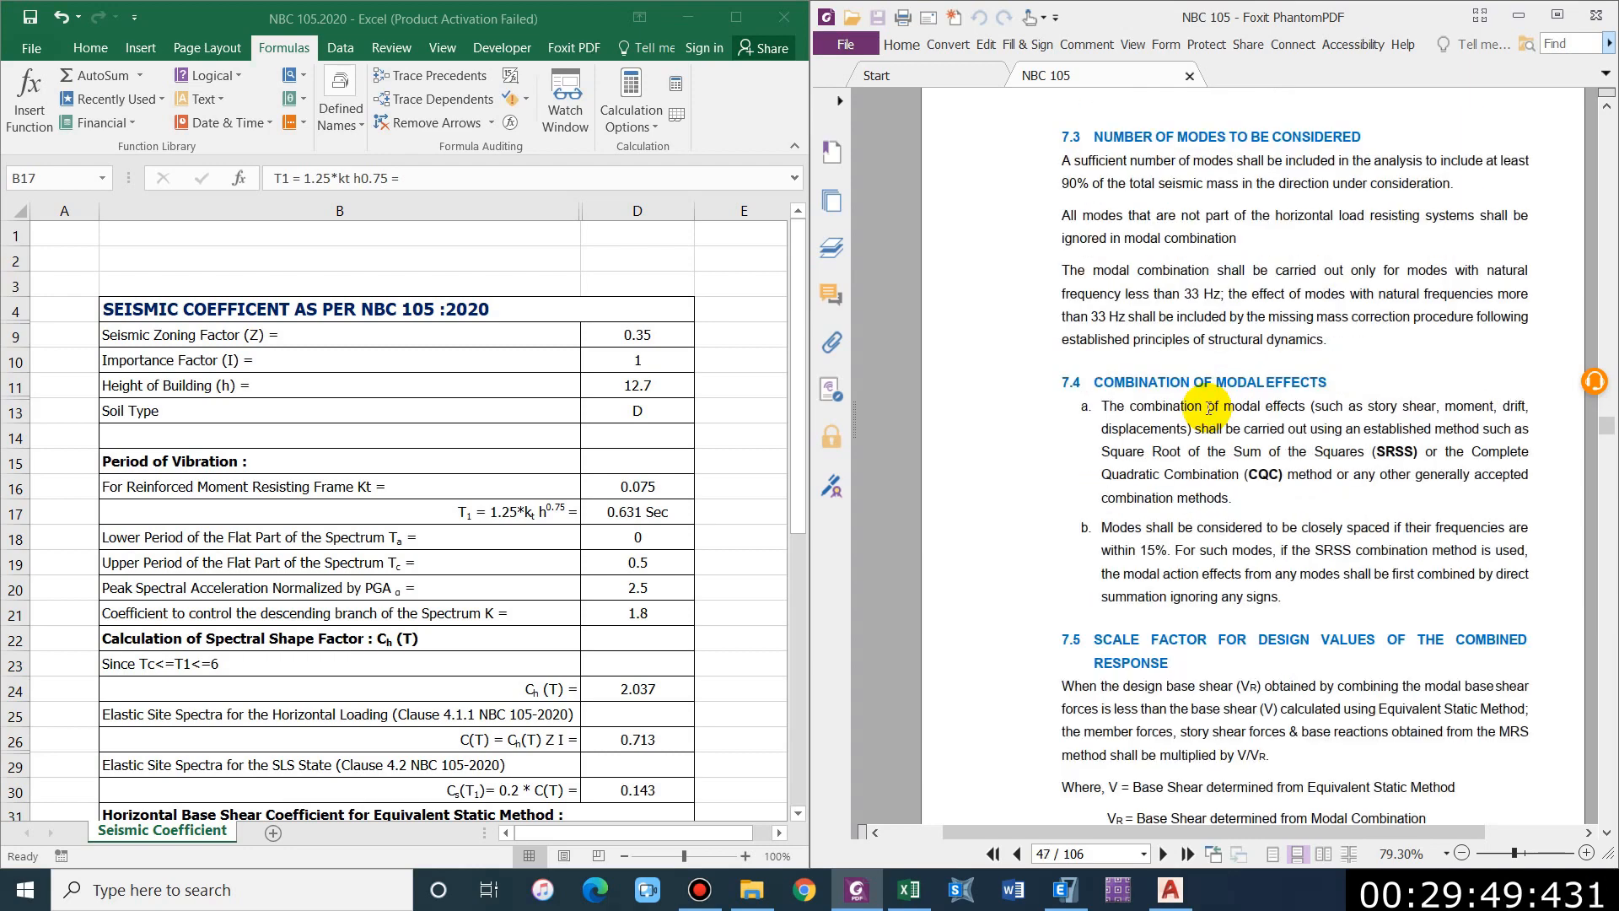
Step: Review the spectral shape factor provisions in clause 4.1.2, including Figure 4-1, equation 4.1(2) and Table 4-1
{"action": "scroll", "coordinate": [1207, 412], "scroll_direction": "up", "scroll_amount": 20}
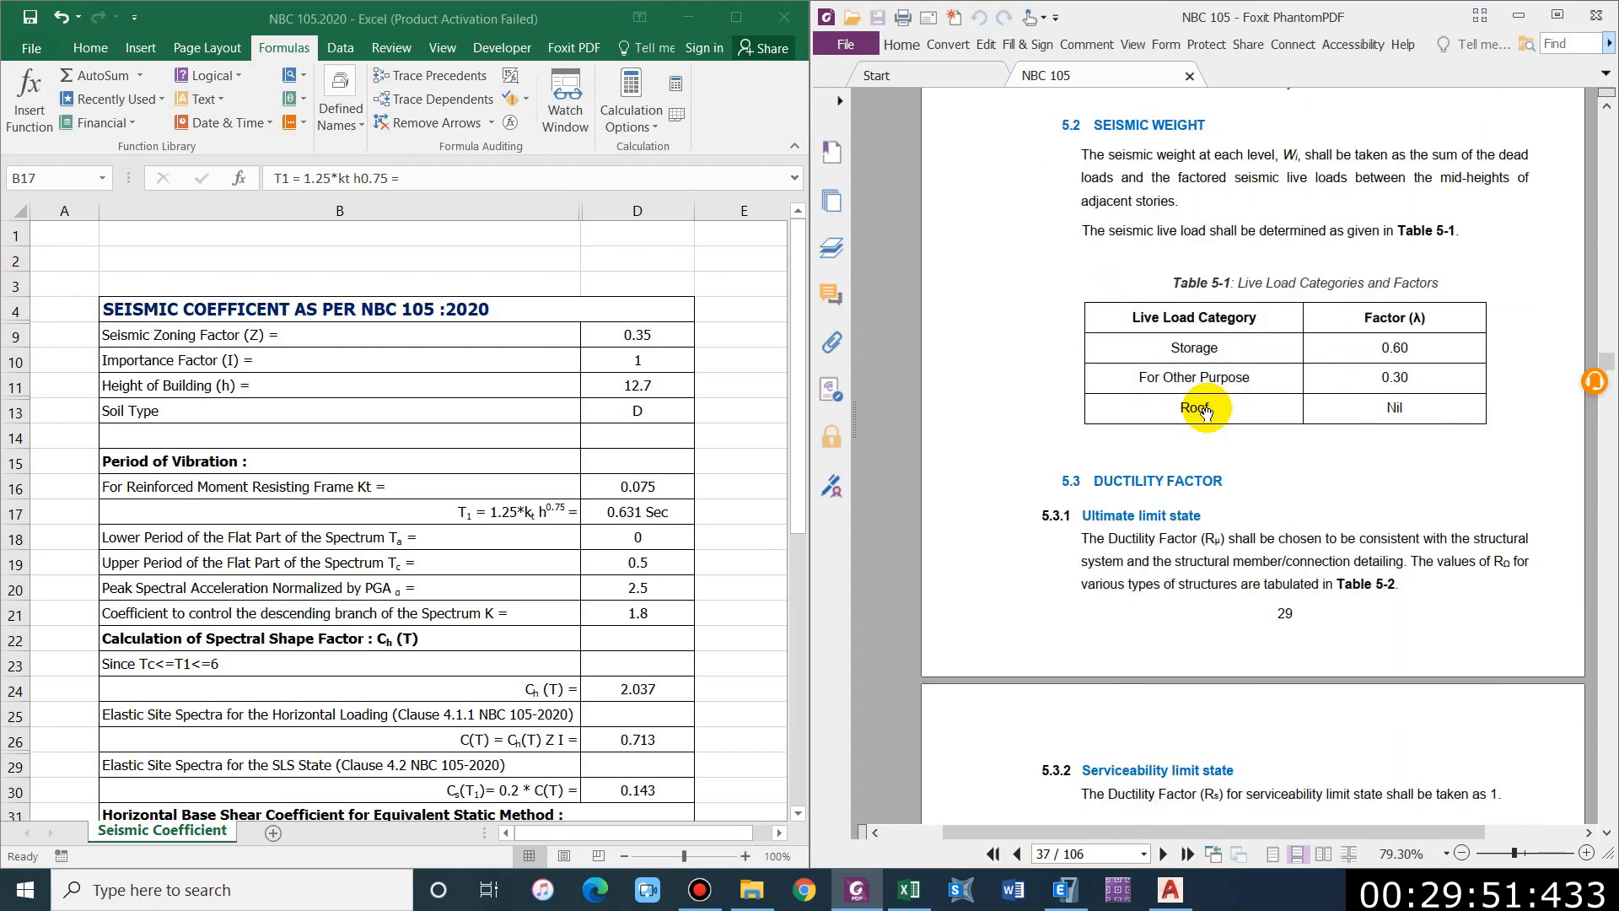
{"action": "scroll", "coordinate": [1207, 413], "scroll_direction": "up", "scroll_amount": 20}
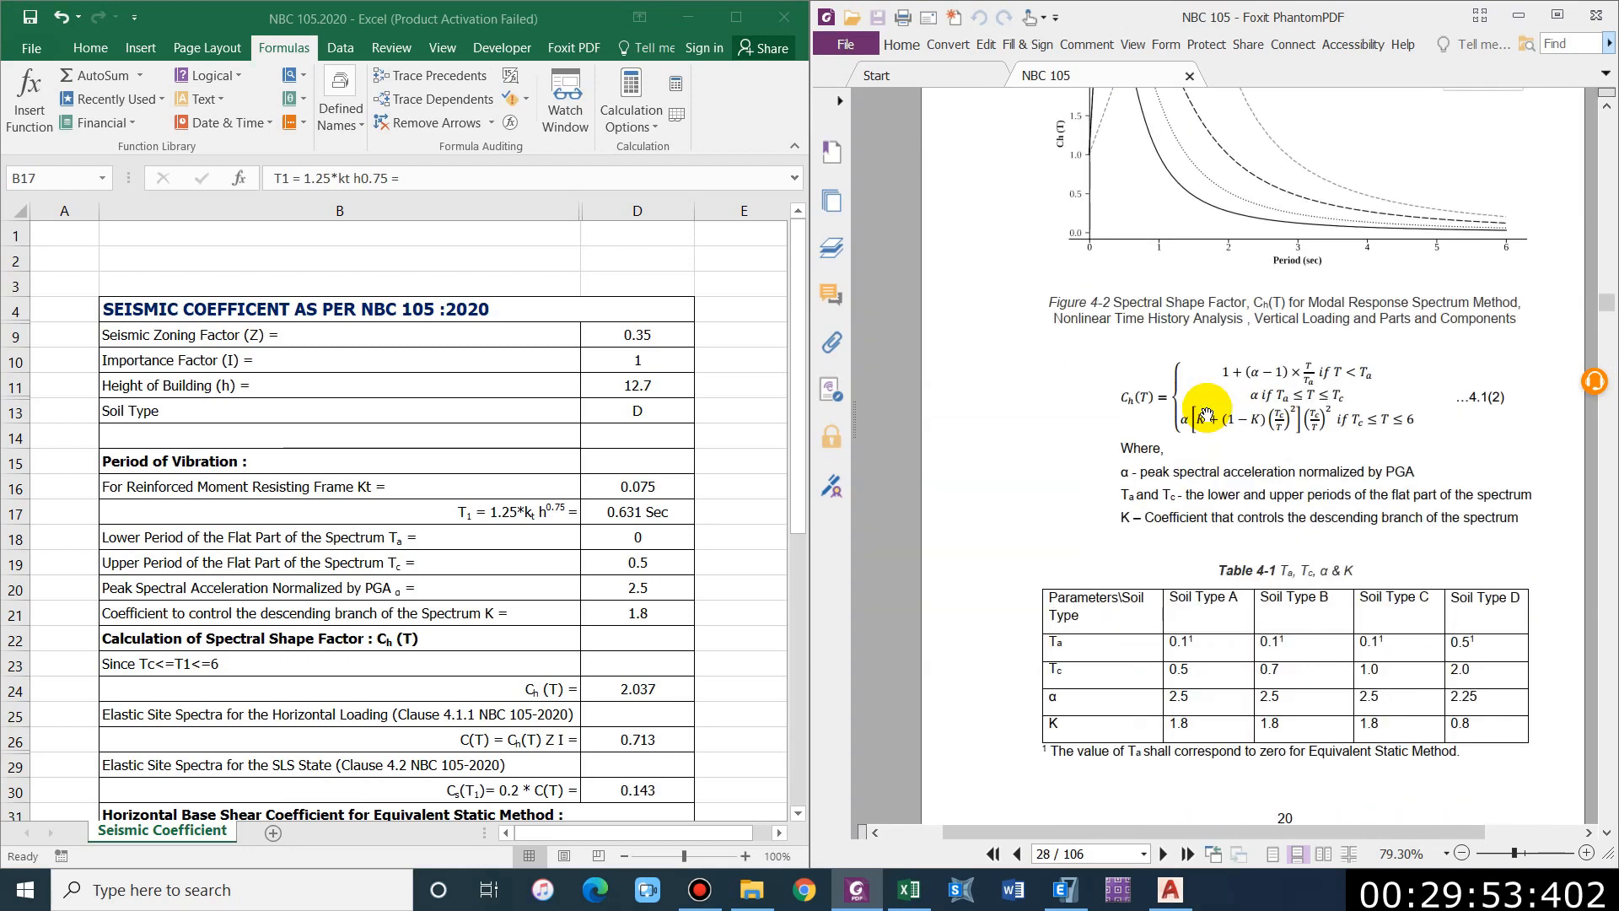
{"action": "scroll", "coordinate": [1207, 412], "scroll_direction": "up", "scroll_amount": 8}
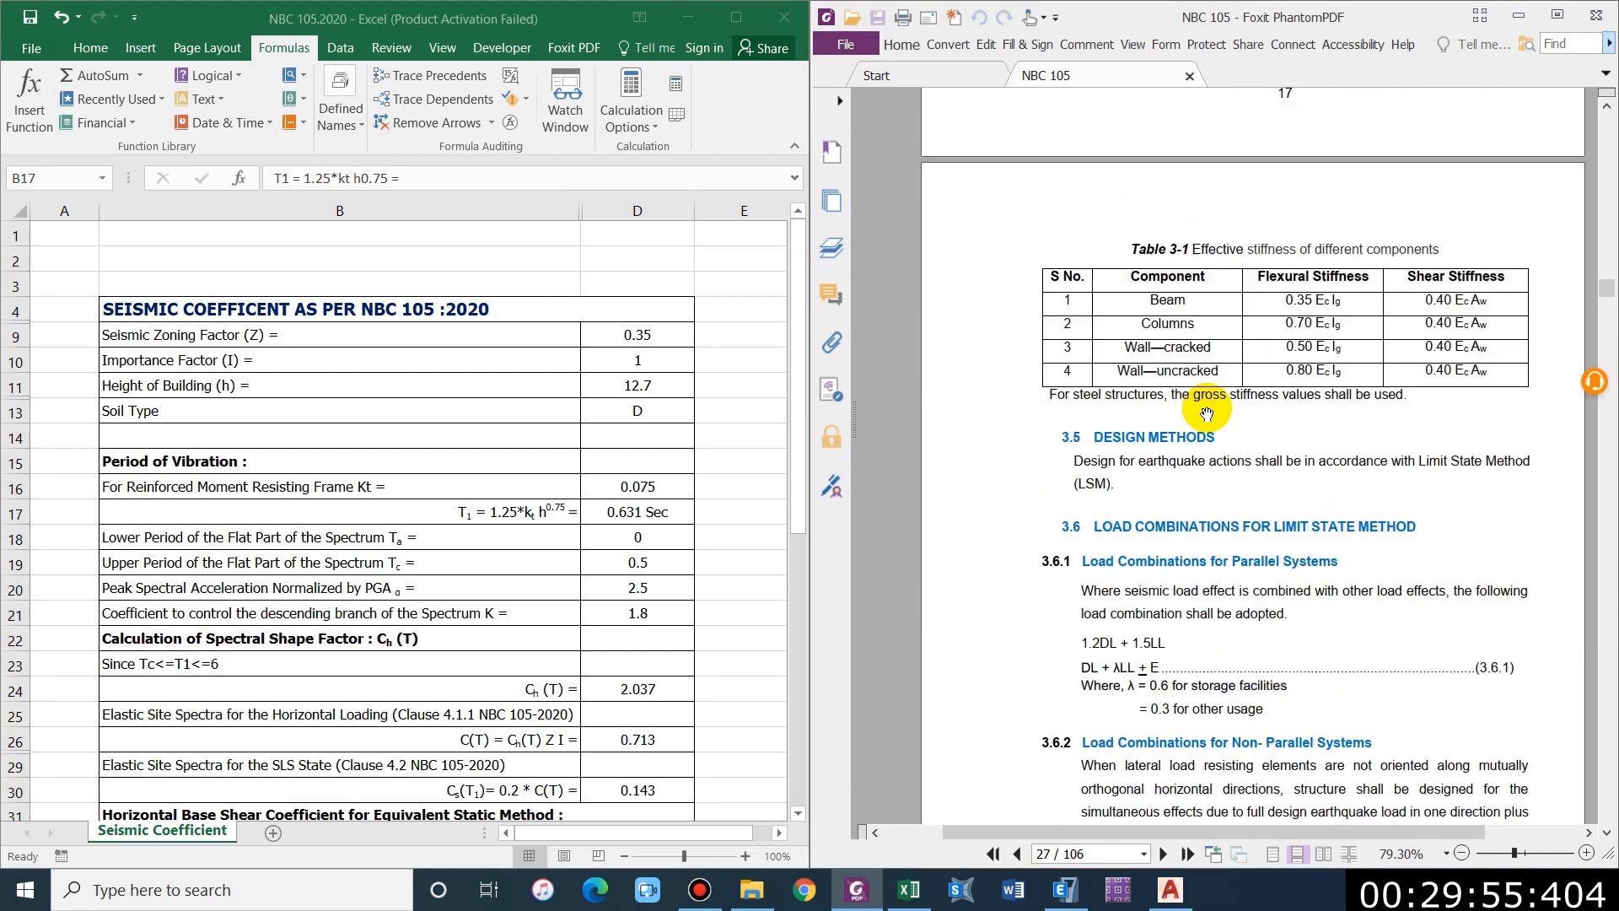
{"action": "scroll", "coordinate": [1207, 412], "scroll_direction": "down", "scroll_amount": 8}
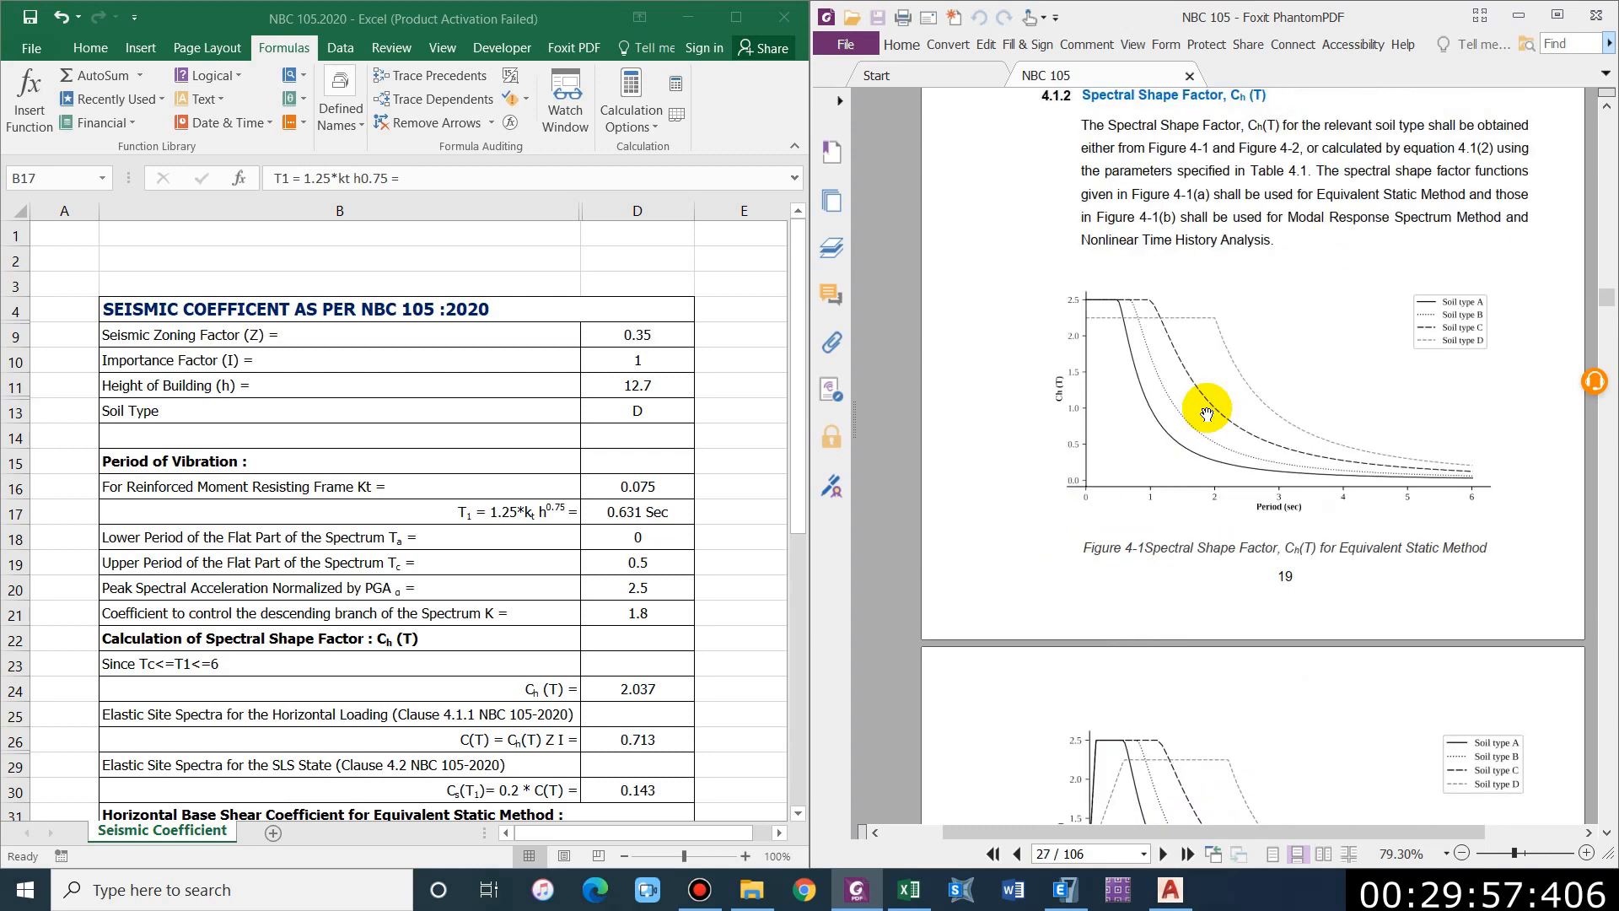
{"action": "scroll", "coordinate": [1207, 413], "scroll_direction": "down", "scroll_amount": 8}
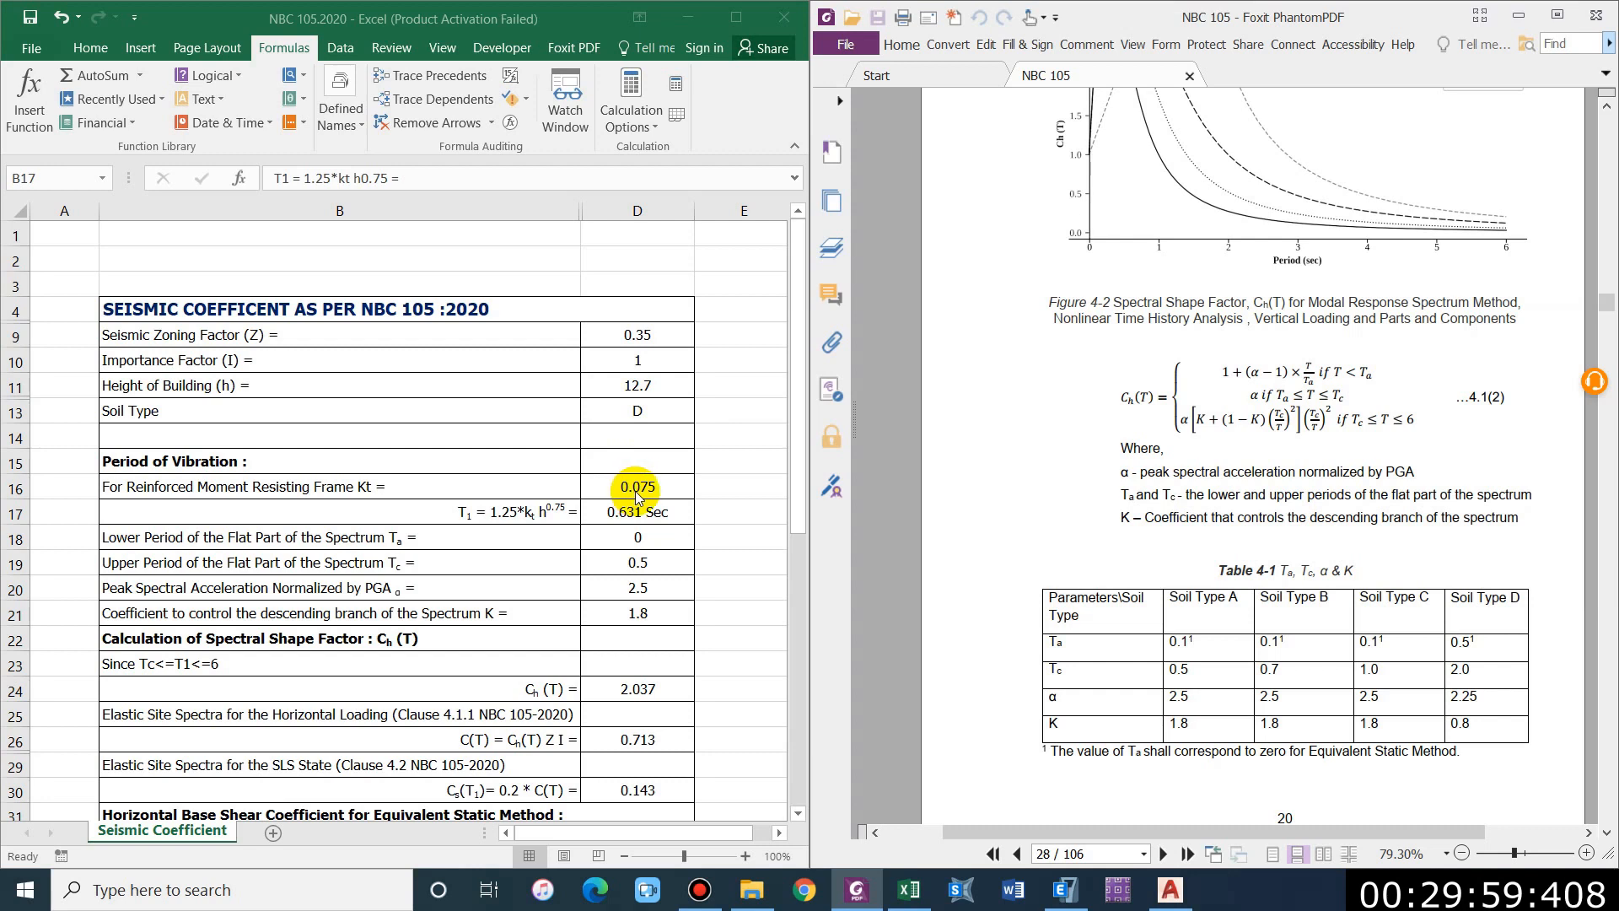
{"action": "scroll", "coordinate": [1207, 412], "scroll_direction": "up", "scroll_amount": 16}
{"action": "scroll", "coordinate": [1207, 412], "scroll_direction": "down", "scroll_amount": 8}
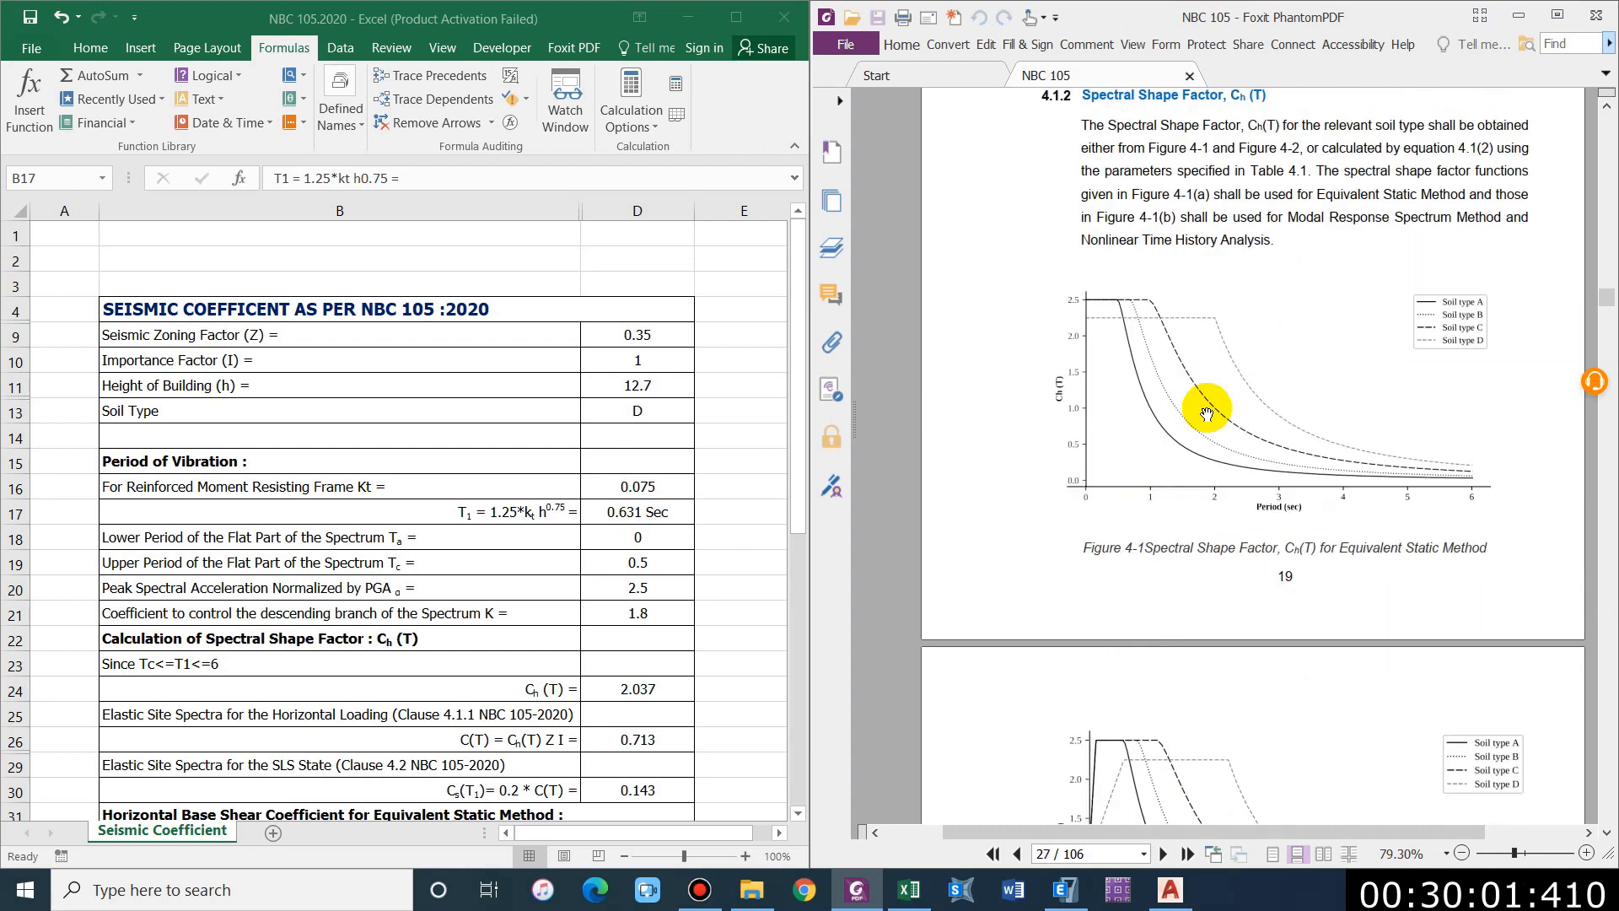
{"action": "scroll", "coordinate": [1207, 413], "scroll_direction": "down", "scroll_amount": 8}
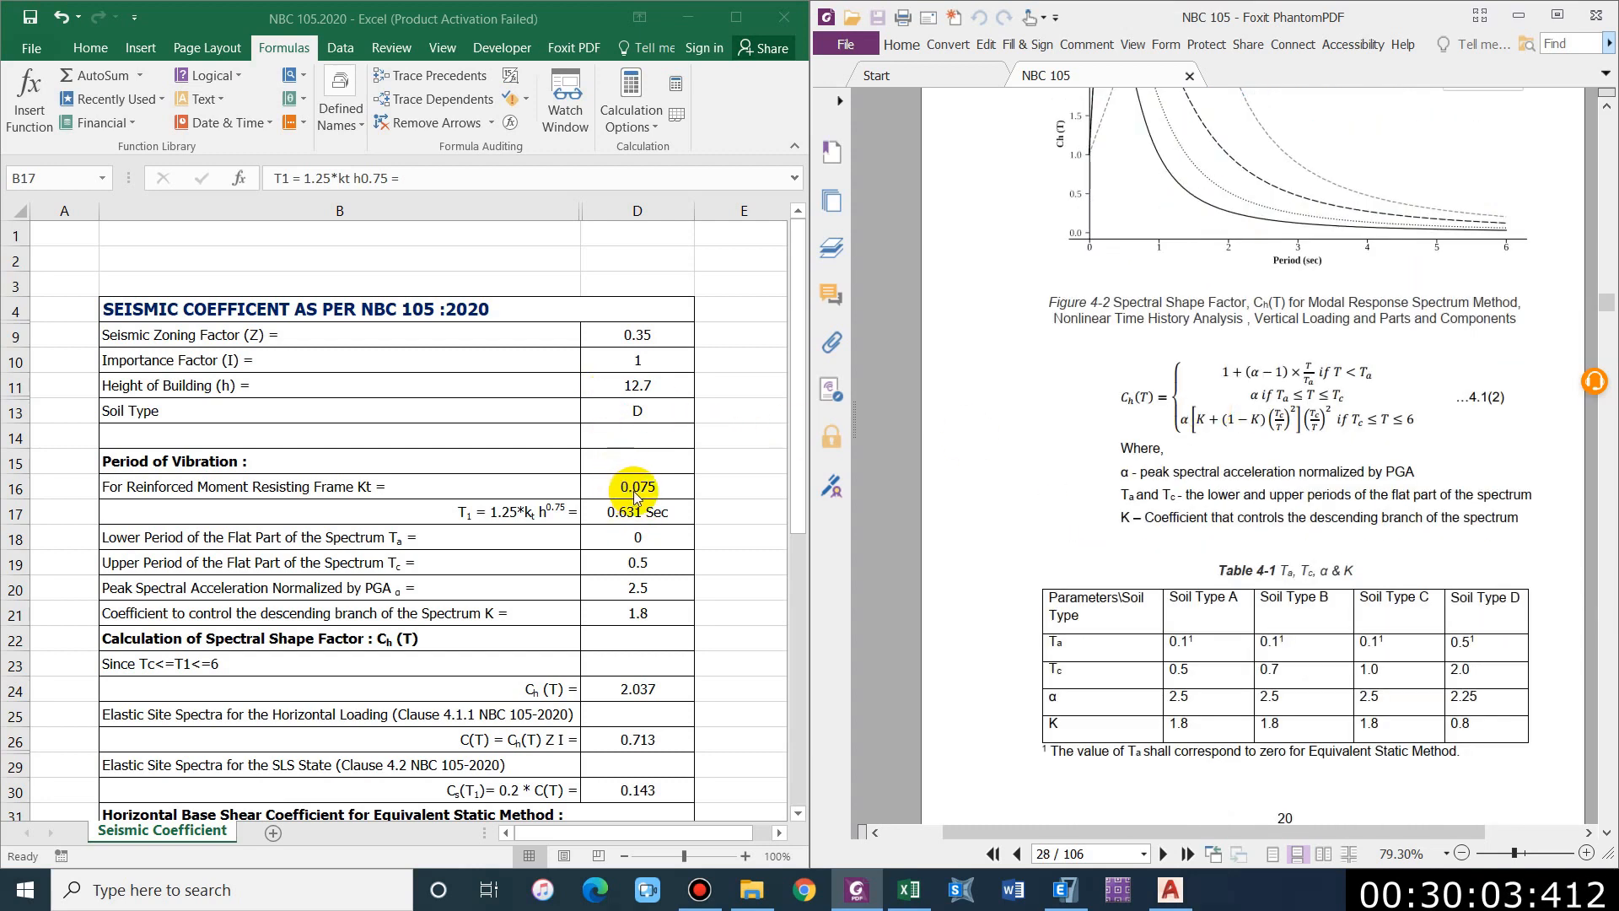
Step: Compare the sheet's lower period Ta with the Table 4-1 footnote and set the upper period Tc to 2 for soil type D
{"action": "left_click", "coordinate": [638, 531]}
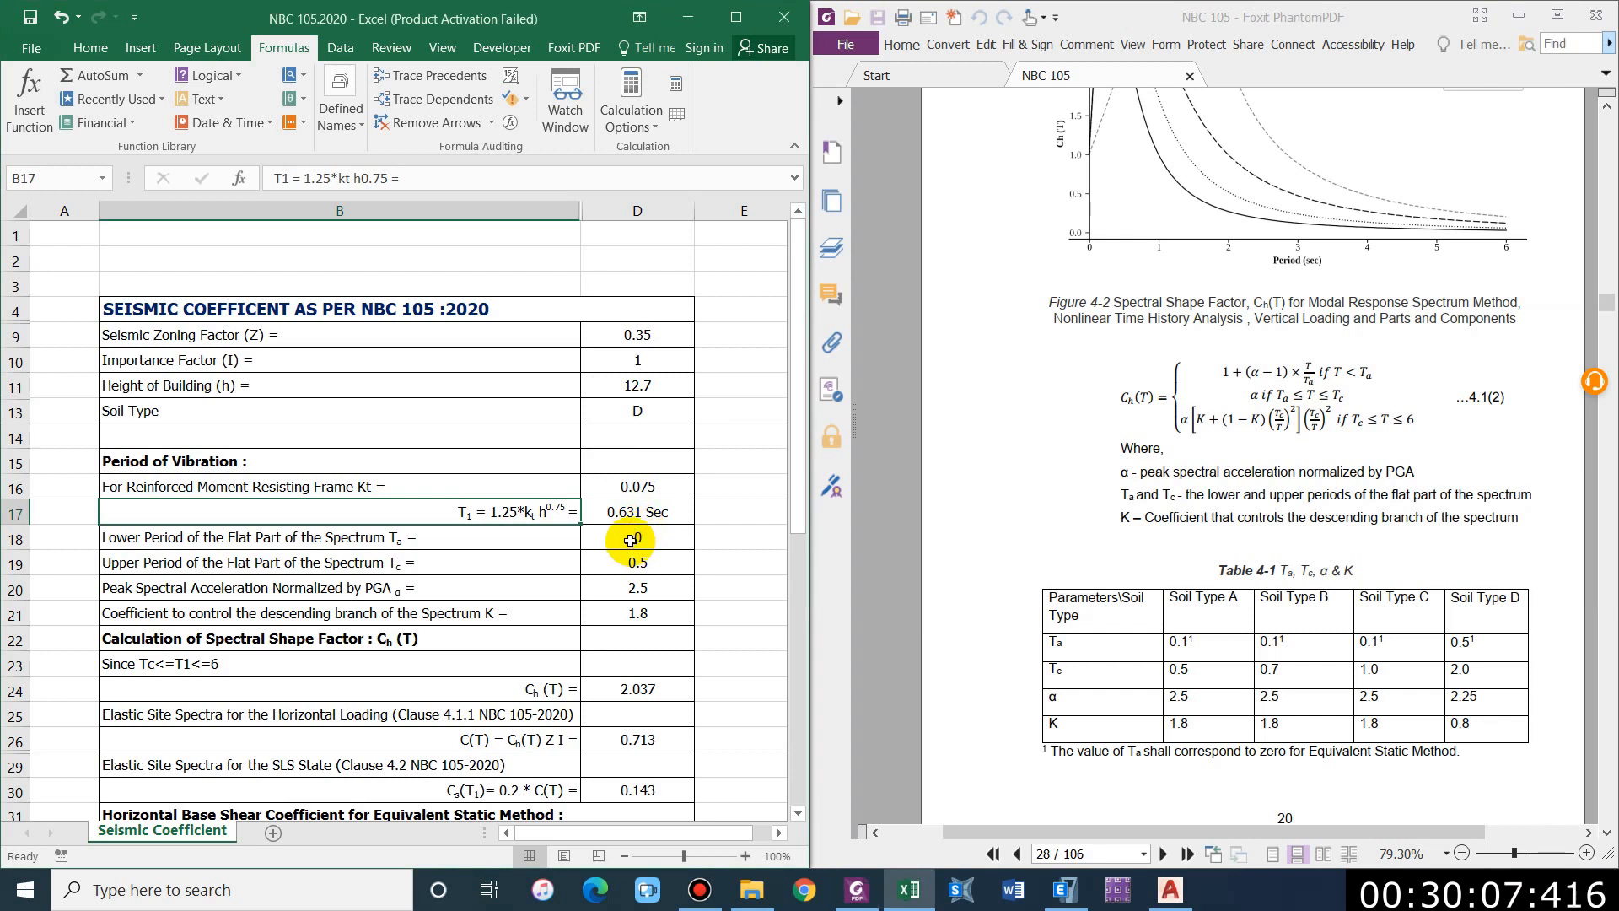
{"action": "left_click", "coordinate": [631, 541]}
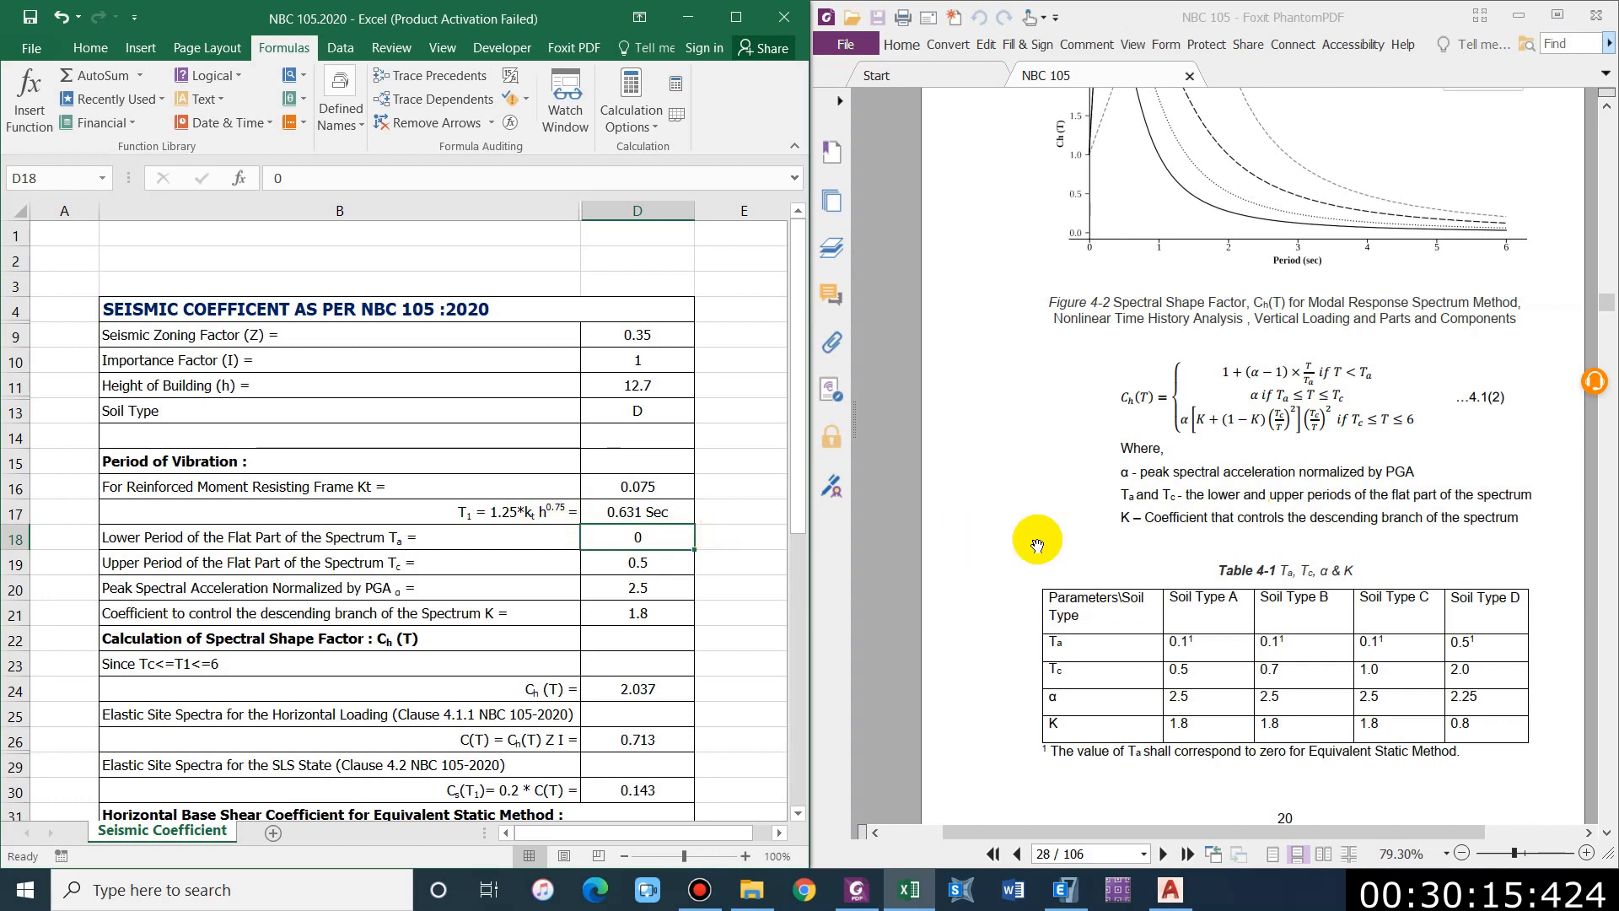
{"action": "left_click", "coordinate": [1325, 526]}
{"action": "scroll", "coordinate": [1399, 610], "scroll_direction": "down", "scroll_amount": 1}
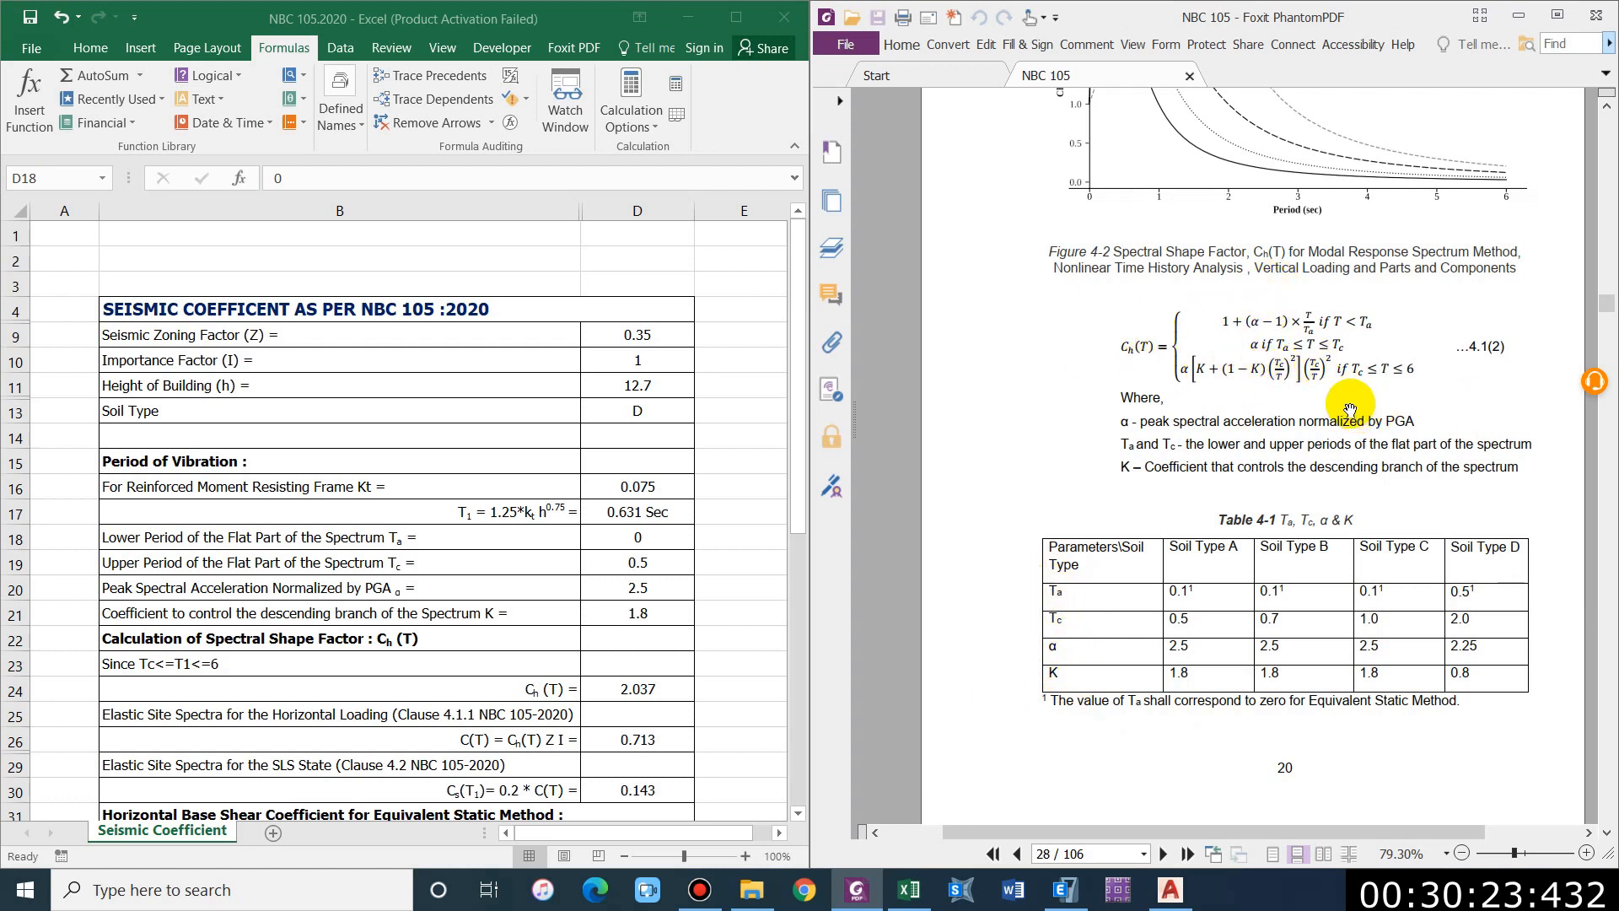
{"action": "left_click", "coordinate": [546, 523]}
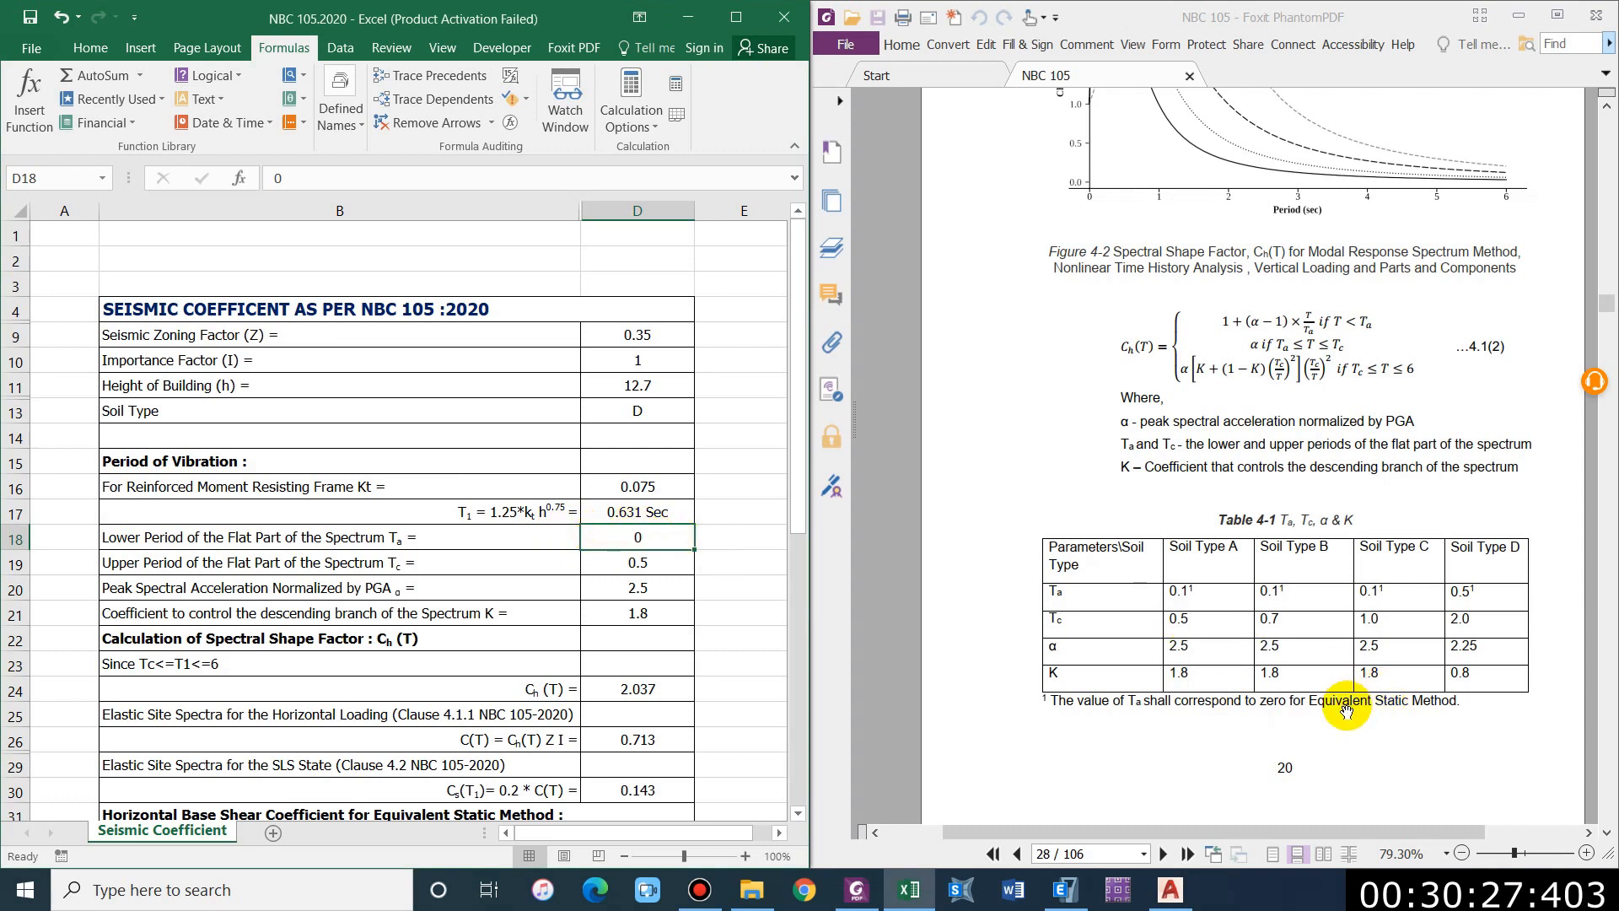
{"action": "left_click", "coordinate": [647, 562]}
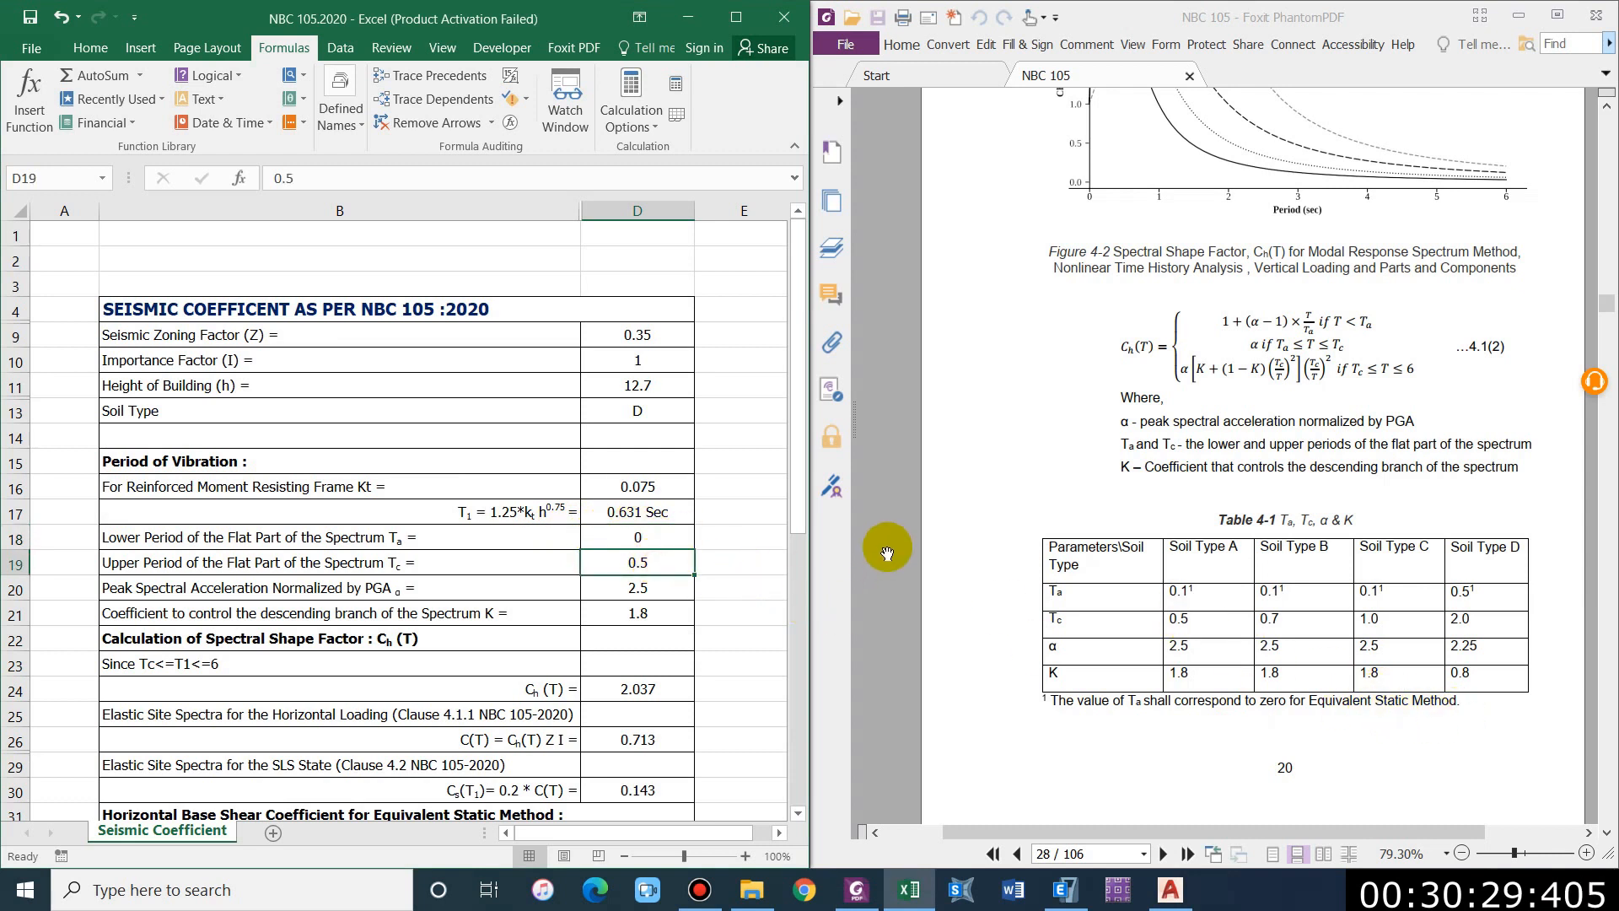
{"action": "type", "text": "2"}
{"action": "key", "text": "Return"}
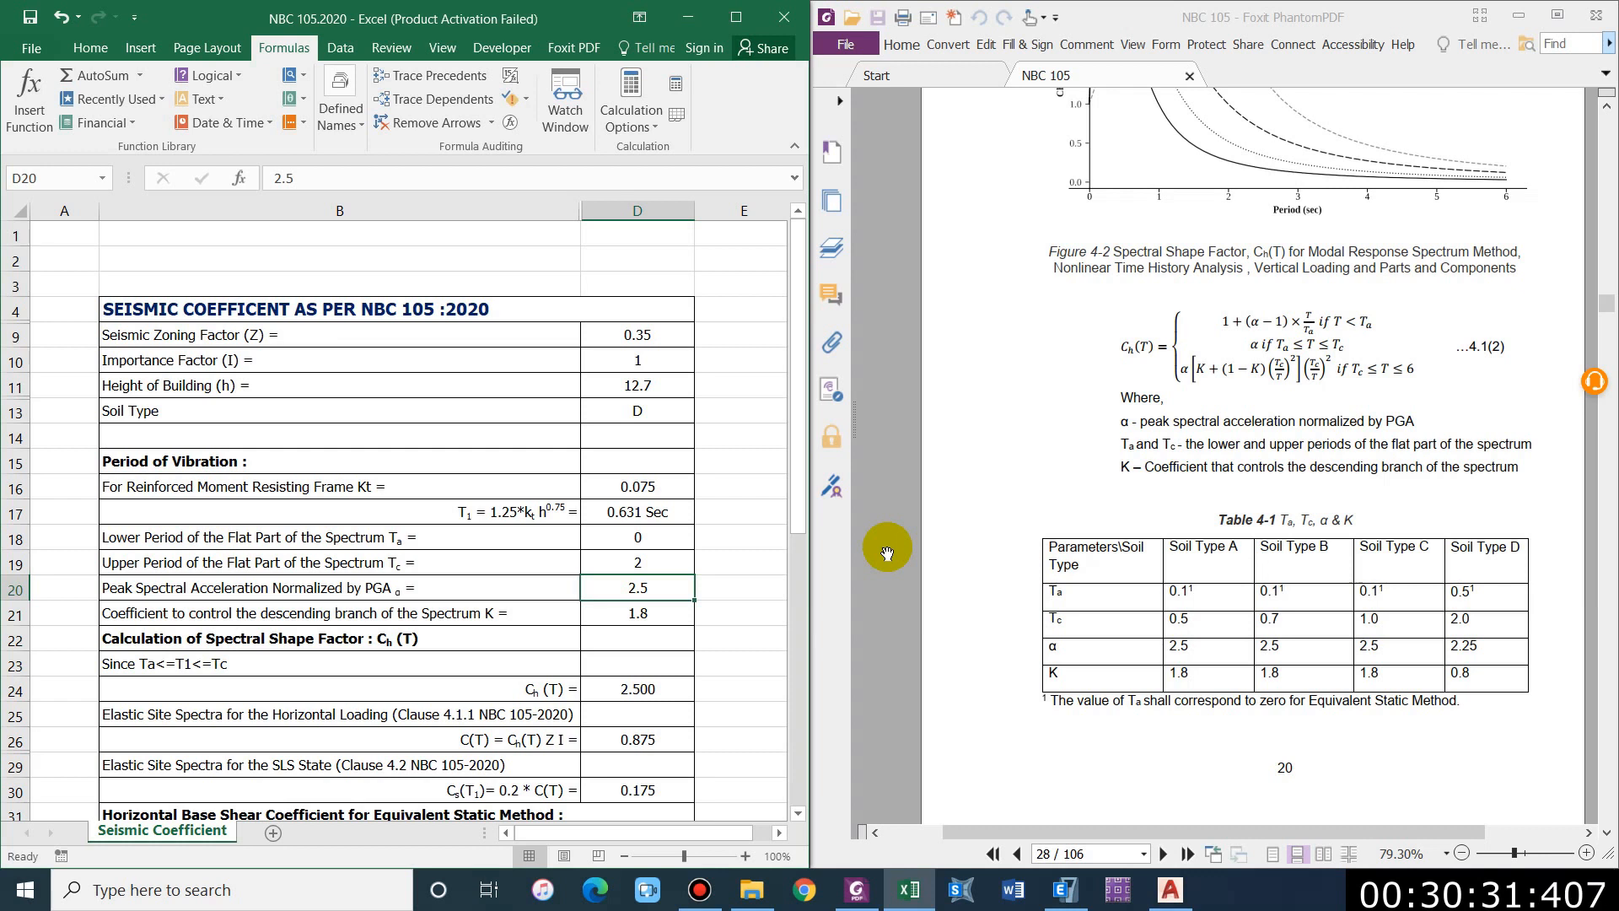
Step: Set the peak spectral acceleration normalized by PGA to 2.25 and the coefficient K to 0.8
{"action": "type", "text": "2"}
{"action": "key", "text": "Return"}
{"action": "type", "text": "0."}
{"action": "key", "text": "Return"}
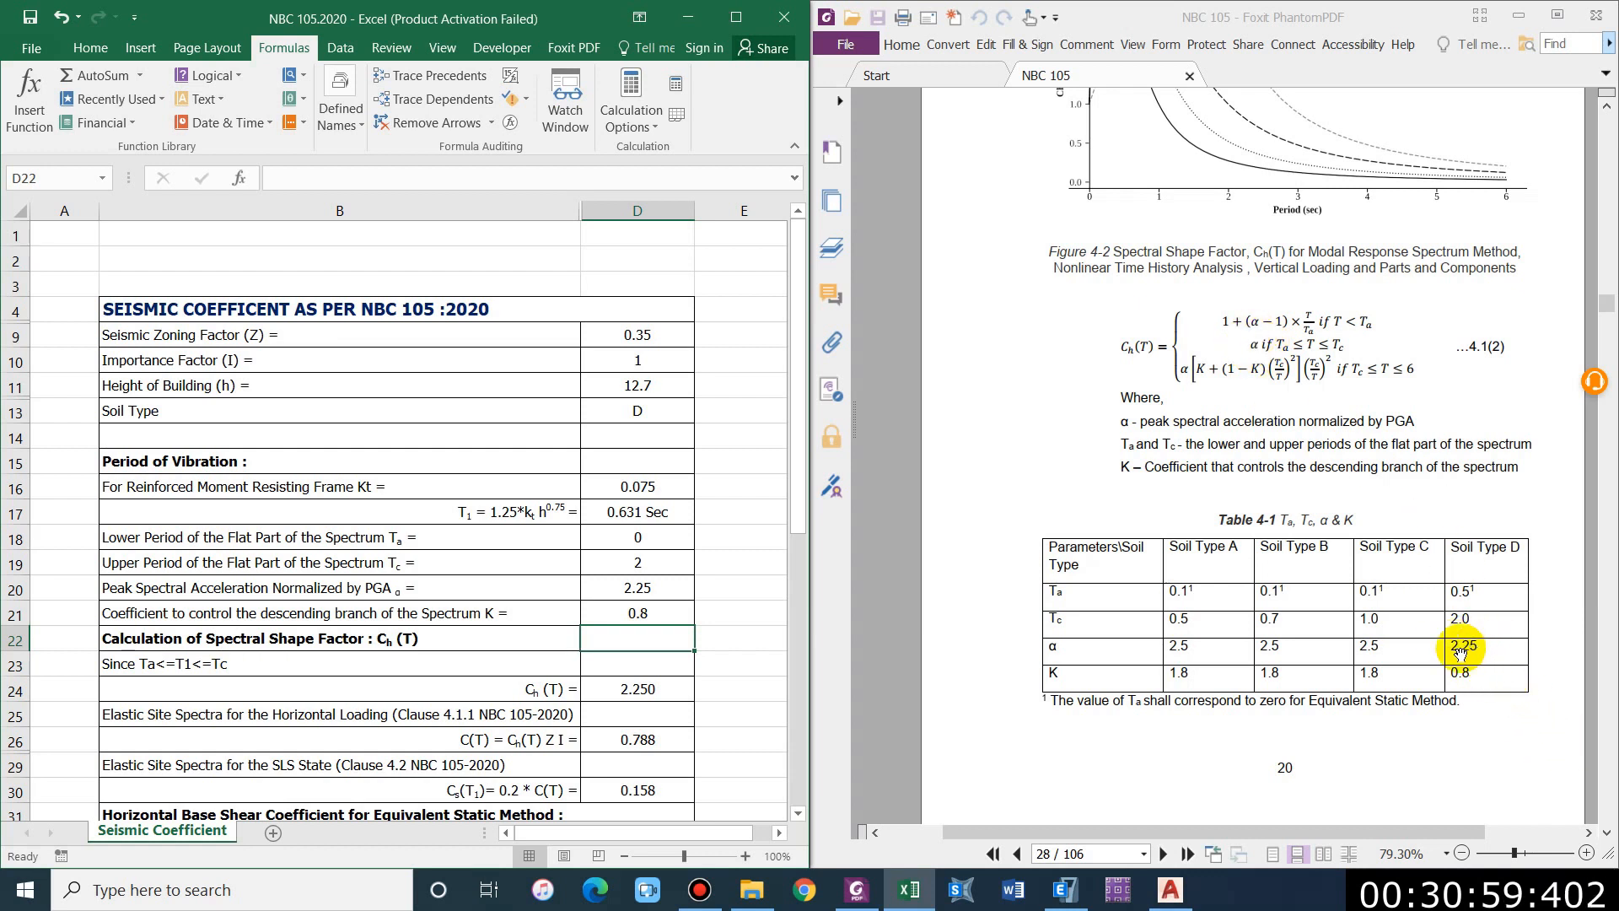
Step: Examine the sheet's elastic site spectra rows against clause 4.1.1 and equation 4.1(1) in the NBC 105 PDF
{"action": "left_click", "coordinate": [715, 713]}
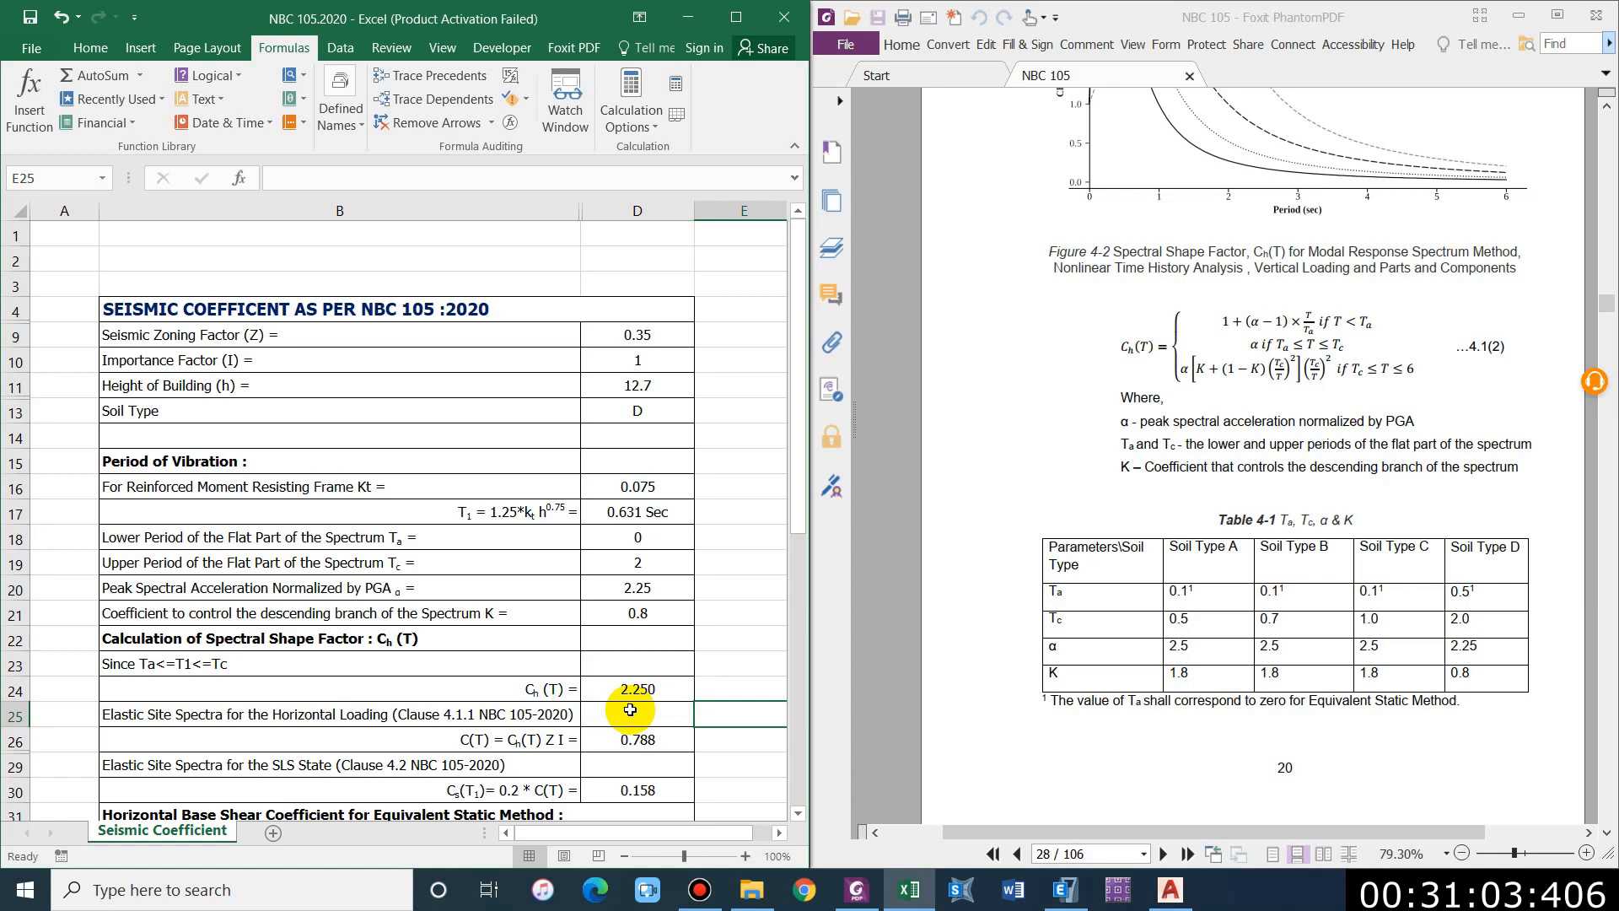
{"action": "scroll", "coordinate": [630, 709], "scroll_direction": "down", "scroll_amount": 1}
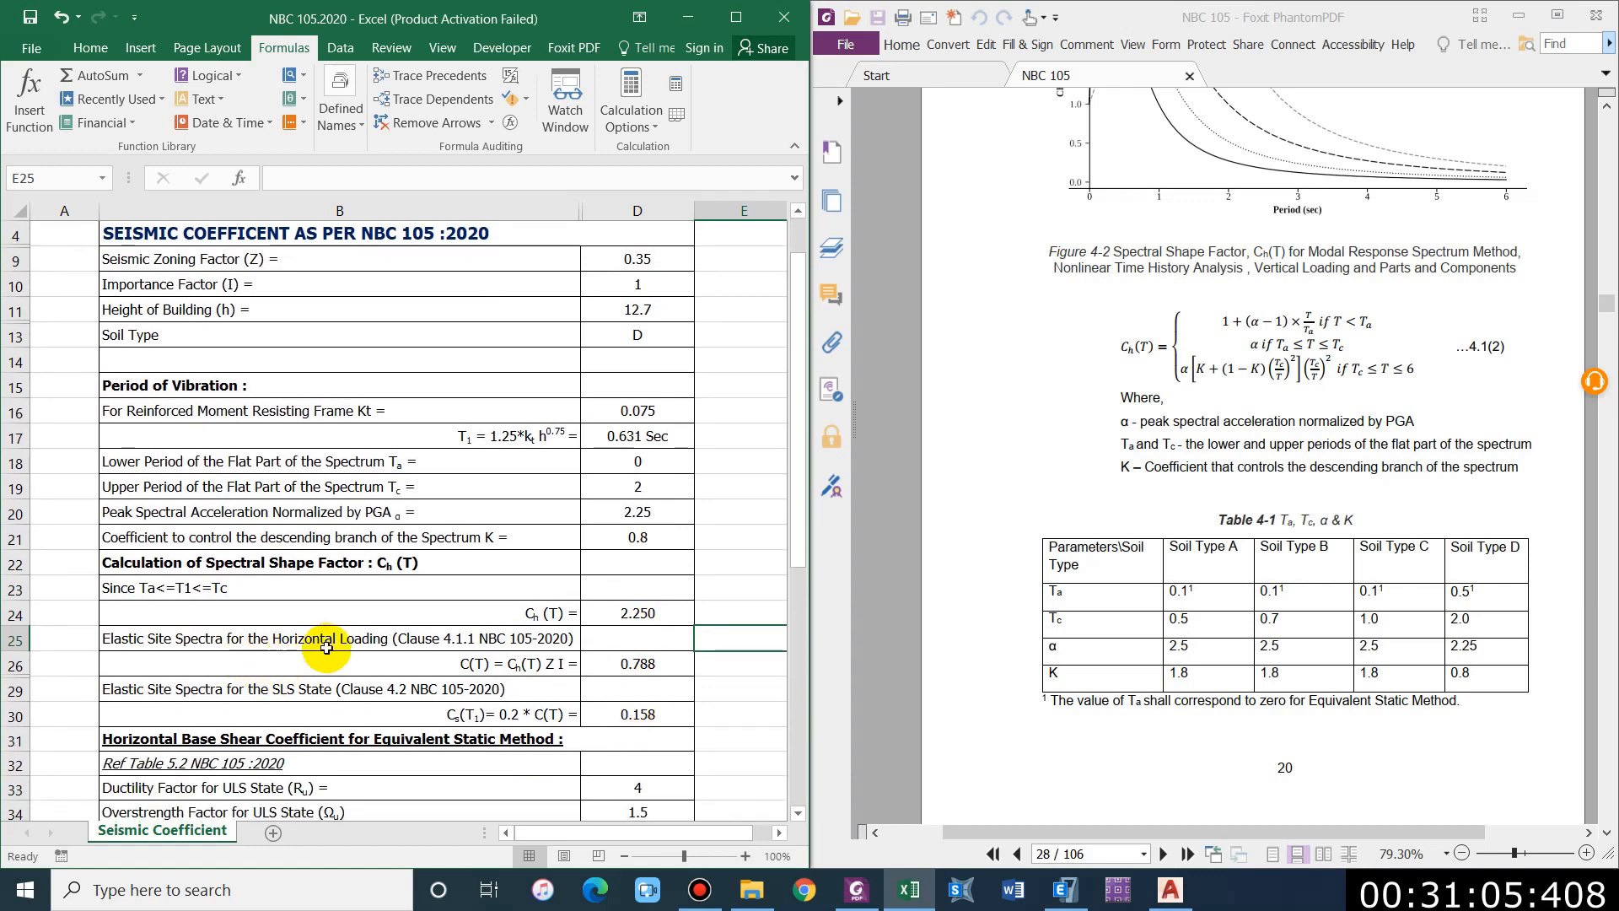
{"action": "left_click", "coordinate": [1083, 601]}
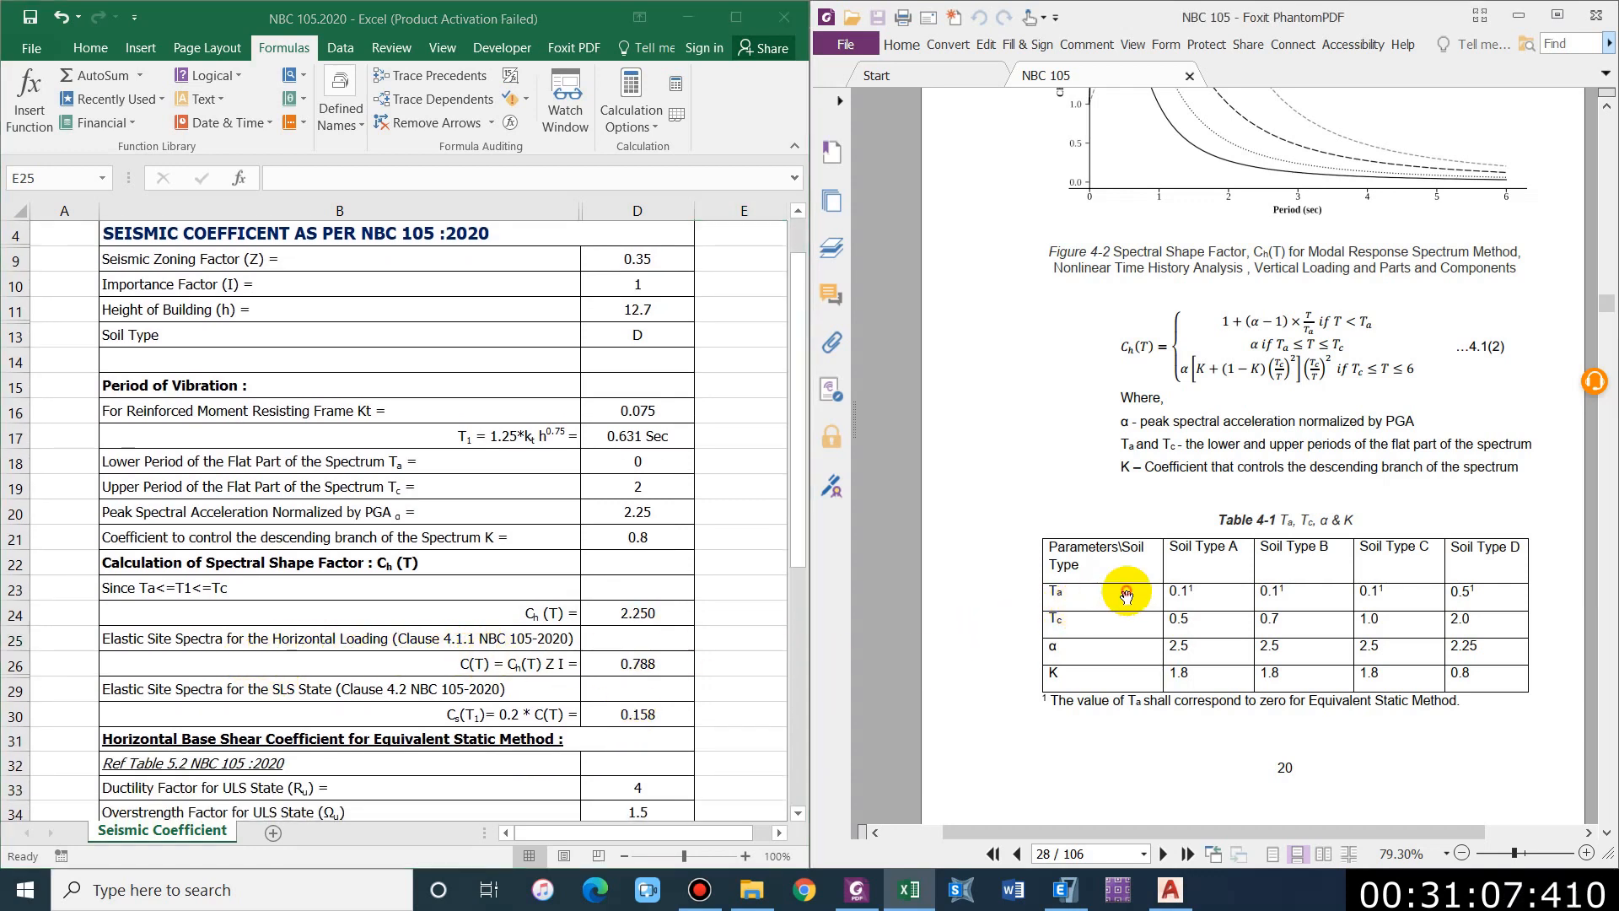
{"action": "scroll", "coordinate": [1063, 523], "scroll_direction": "up", "scroll_amount": 10}
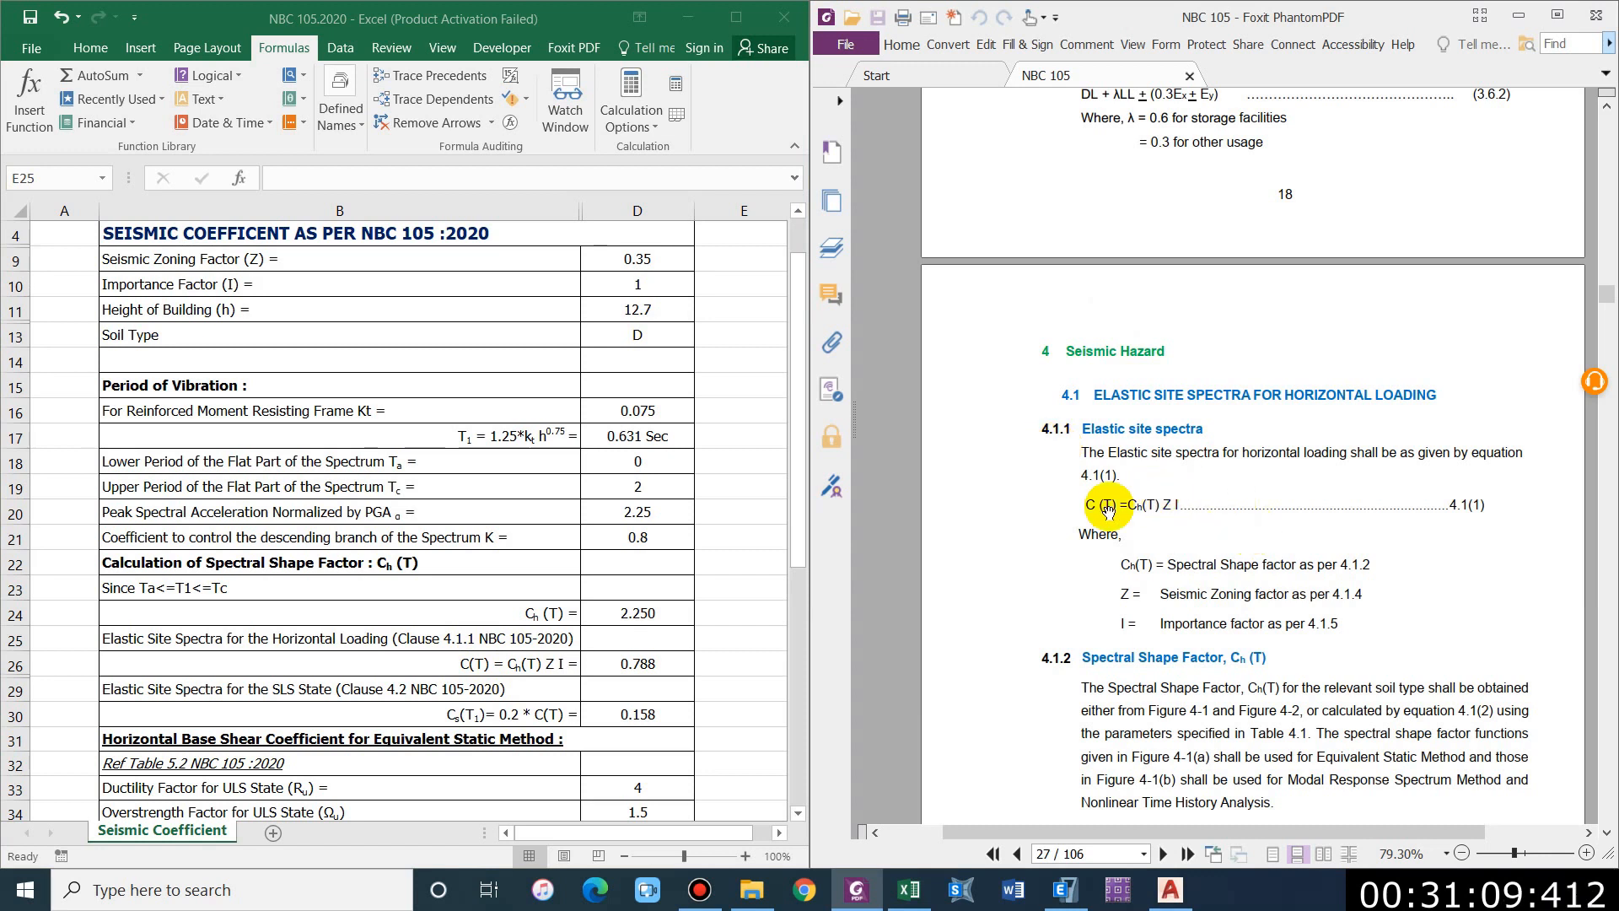
Step: Inspect the formula behind the elastic site spectra coefficient C(T) and the cells it references
{"action": "left_click", "coordinate": [610, 669]}
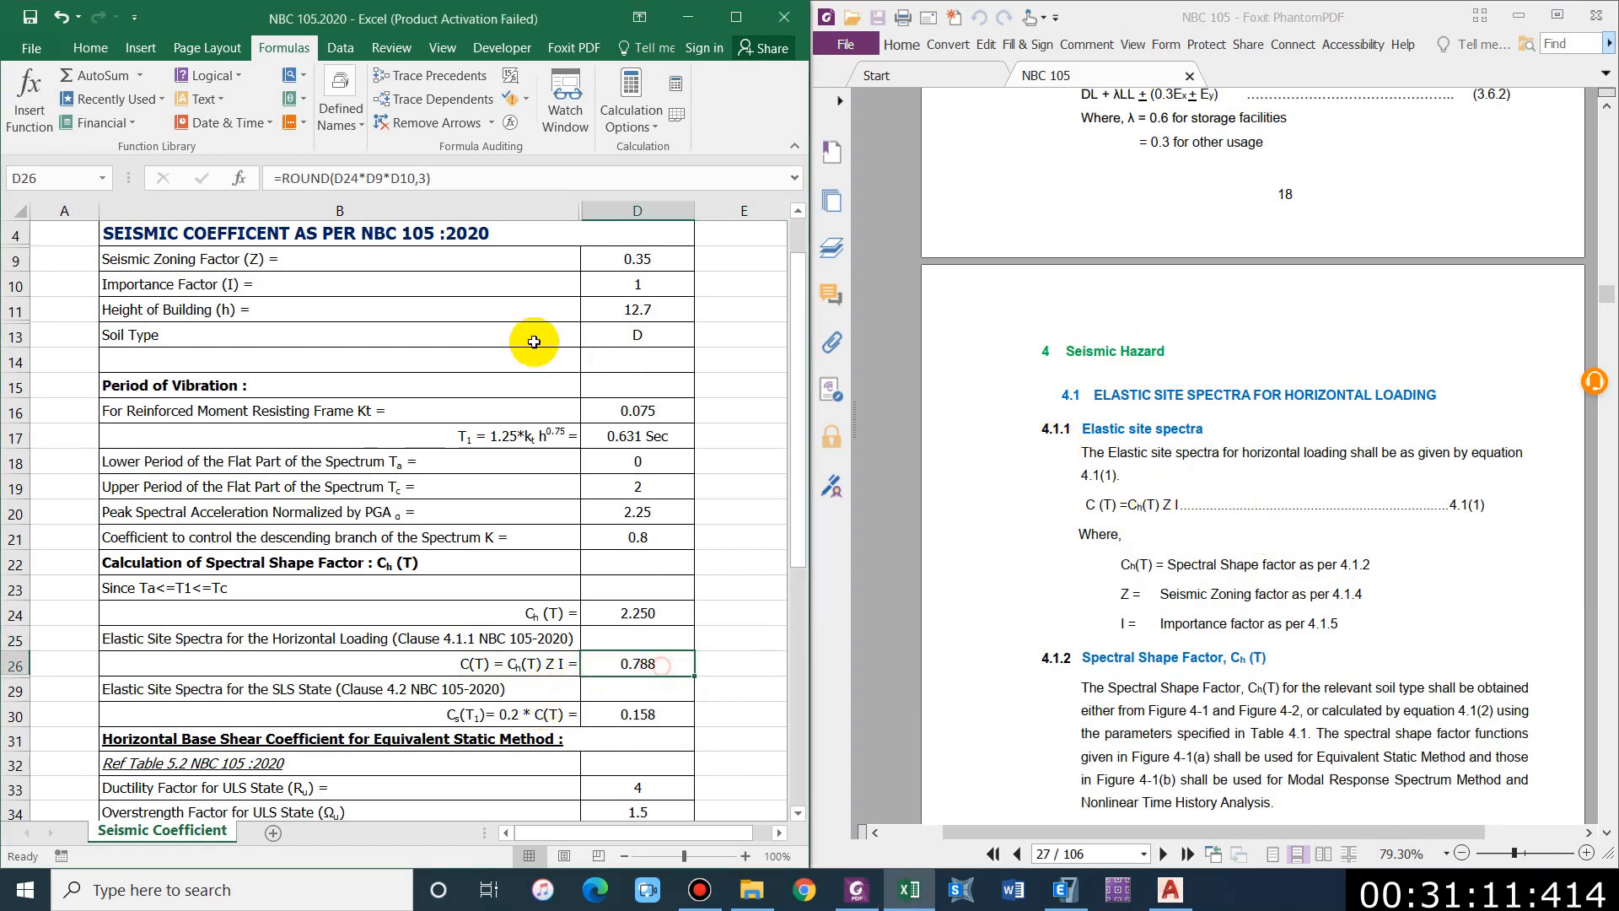
{"action": "left_click", "coordinate": [476, 177]}
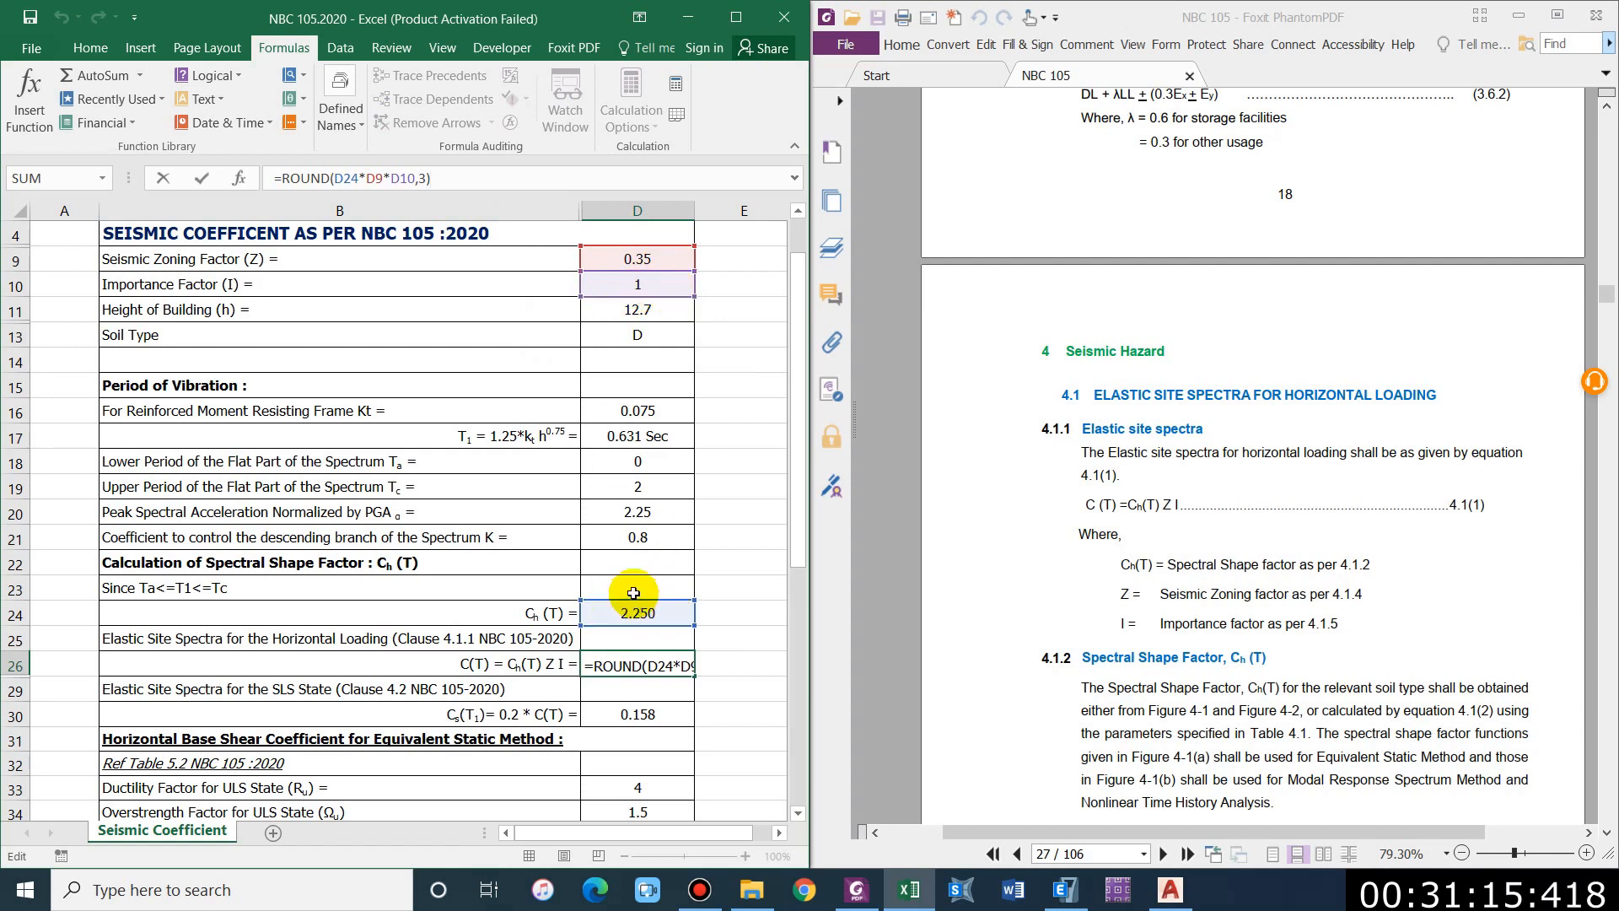
{"action": "key", "text": "Return"}
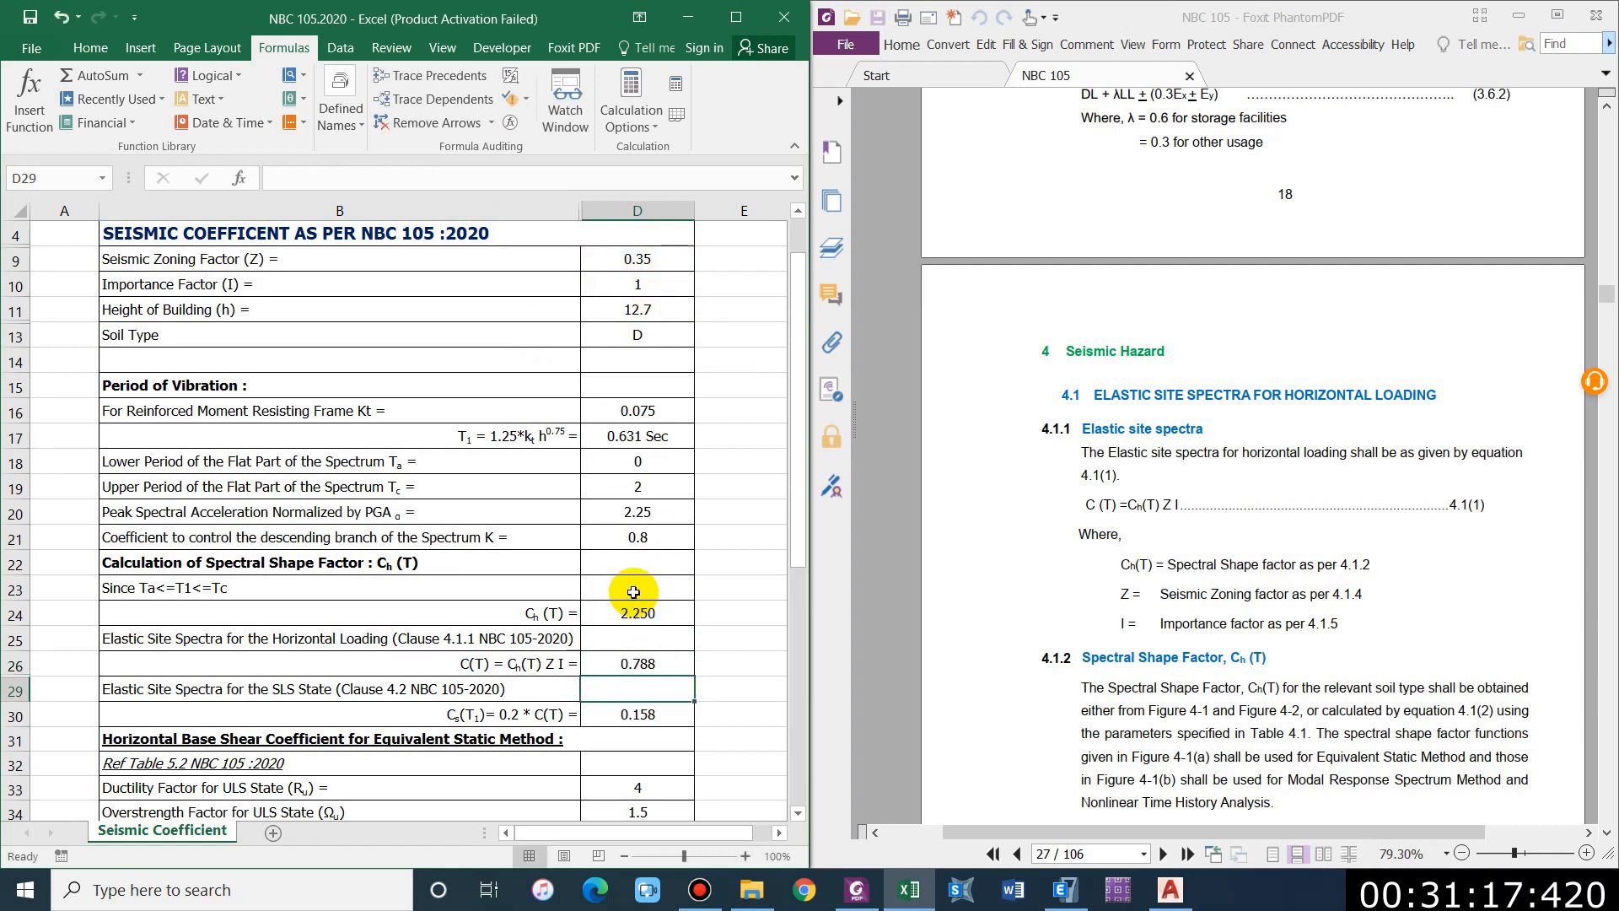
{"action": "key", "text": "Return"}
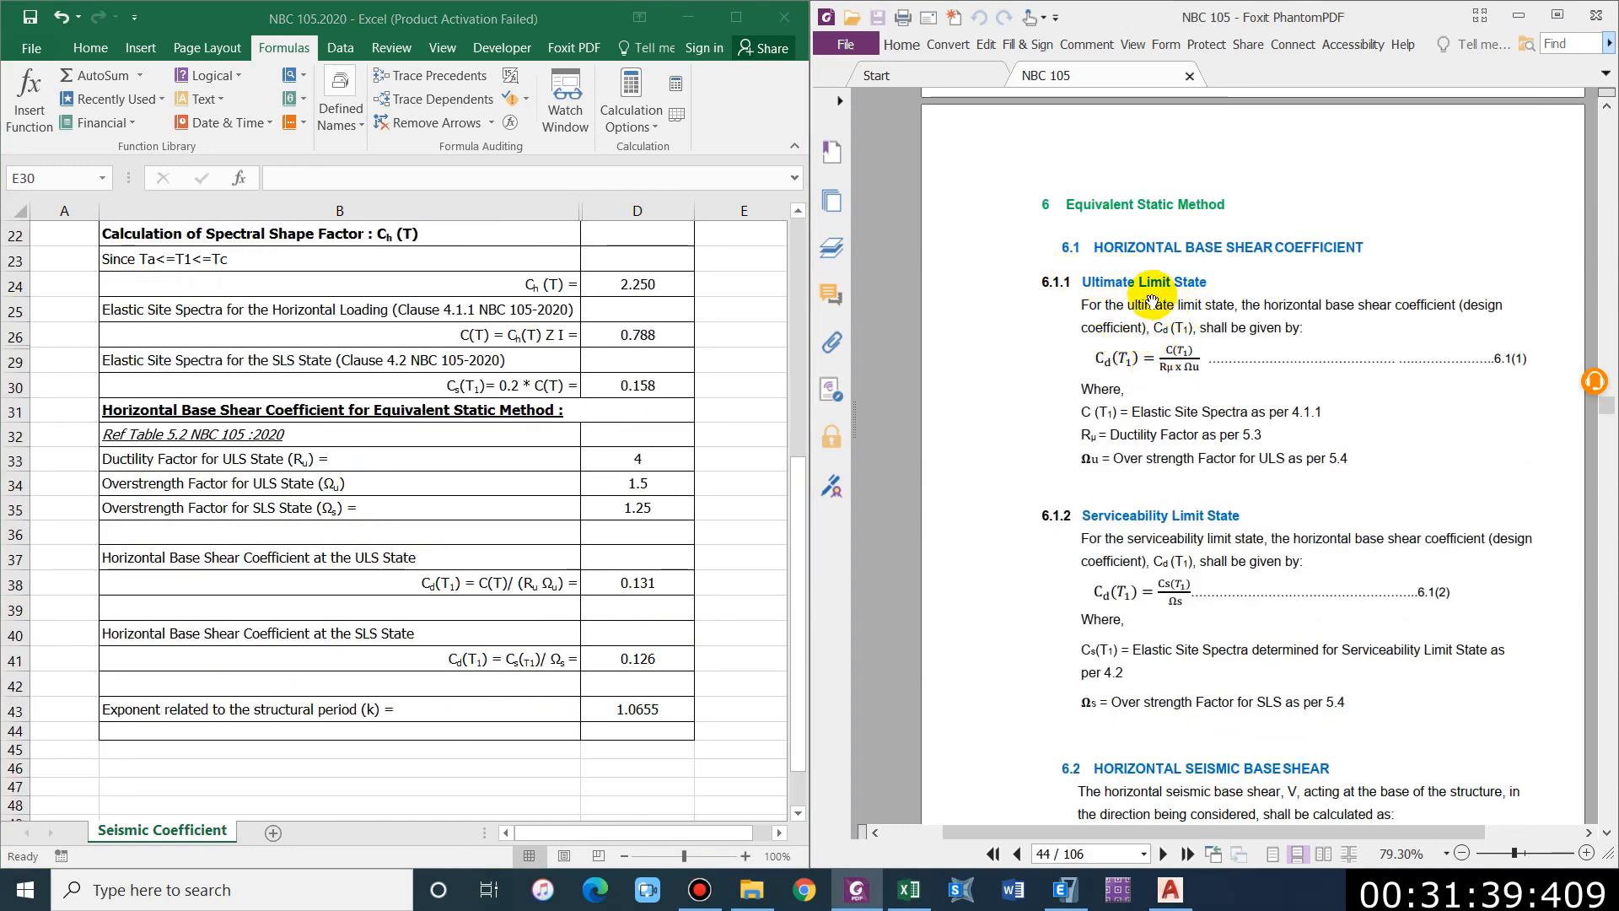
Step: Compare the sheet's ductility, overstrength and base shear coefficient rows with clause 6.1 and Table 5-2 of NBC 105
{"action": "scroll", "coordinate": [1168, 321], "scroll_direction": "down", "scroll_amount": 1}
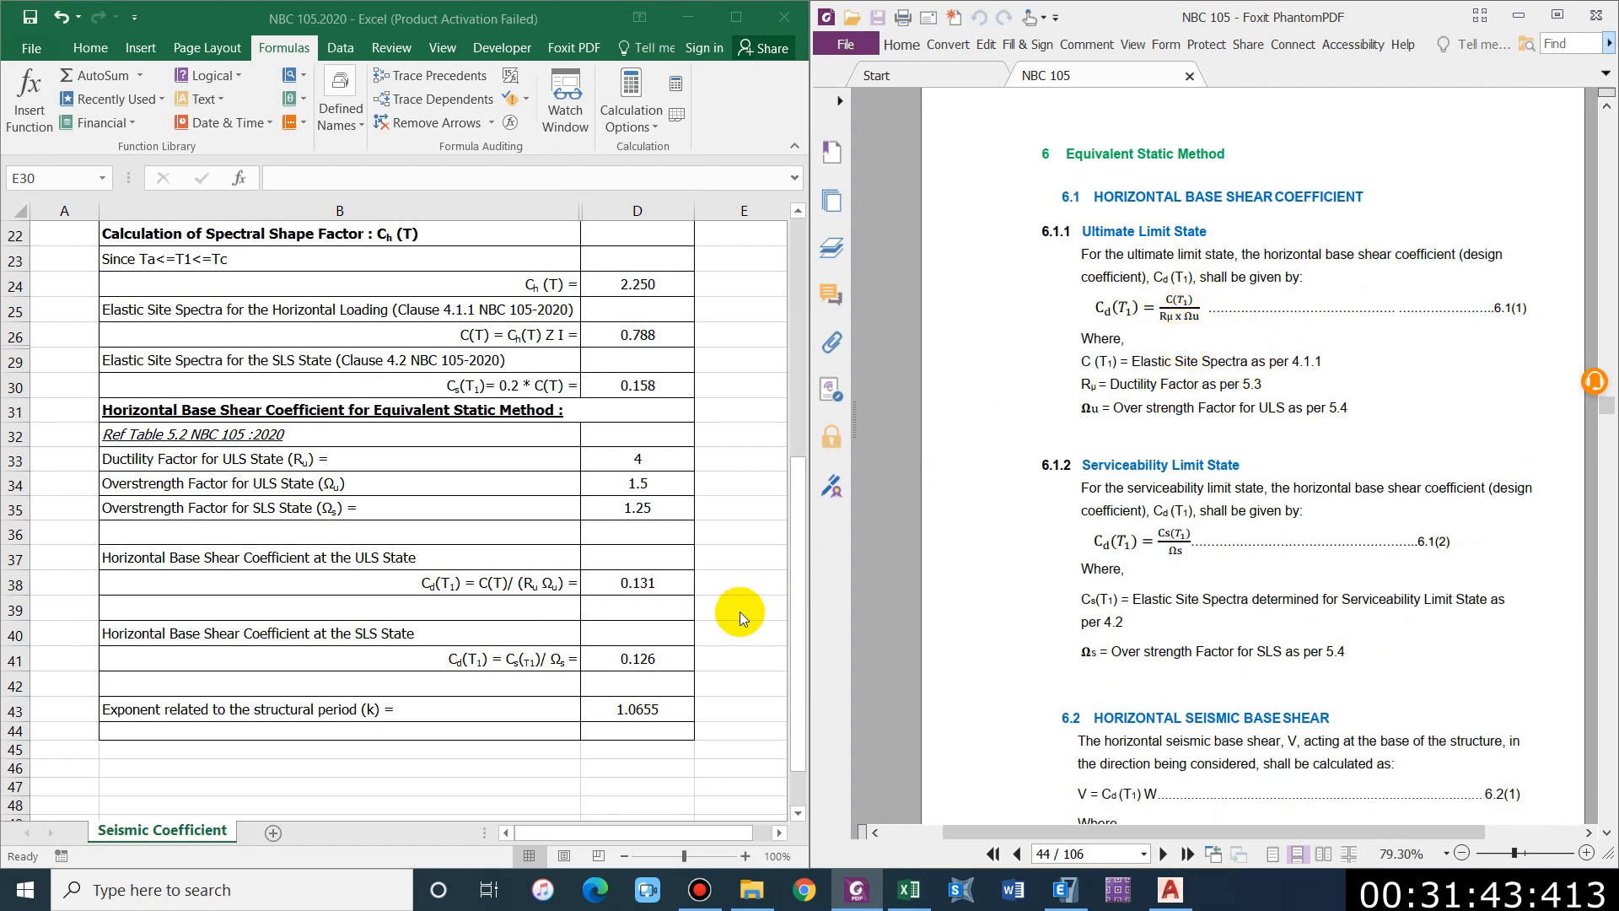
{"action": "left_click", "coordinate": [374, 552]}
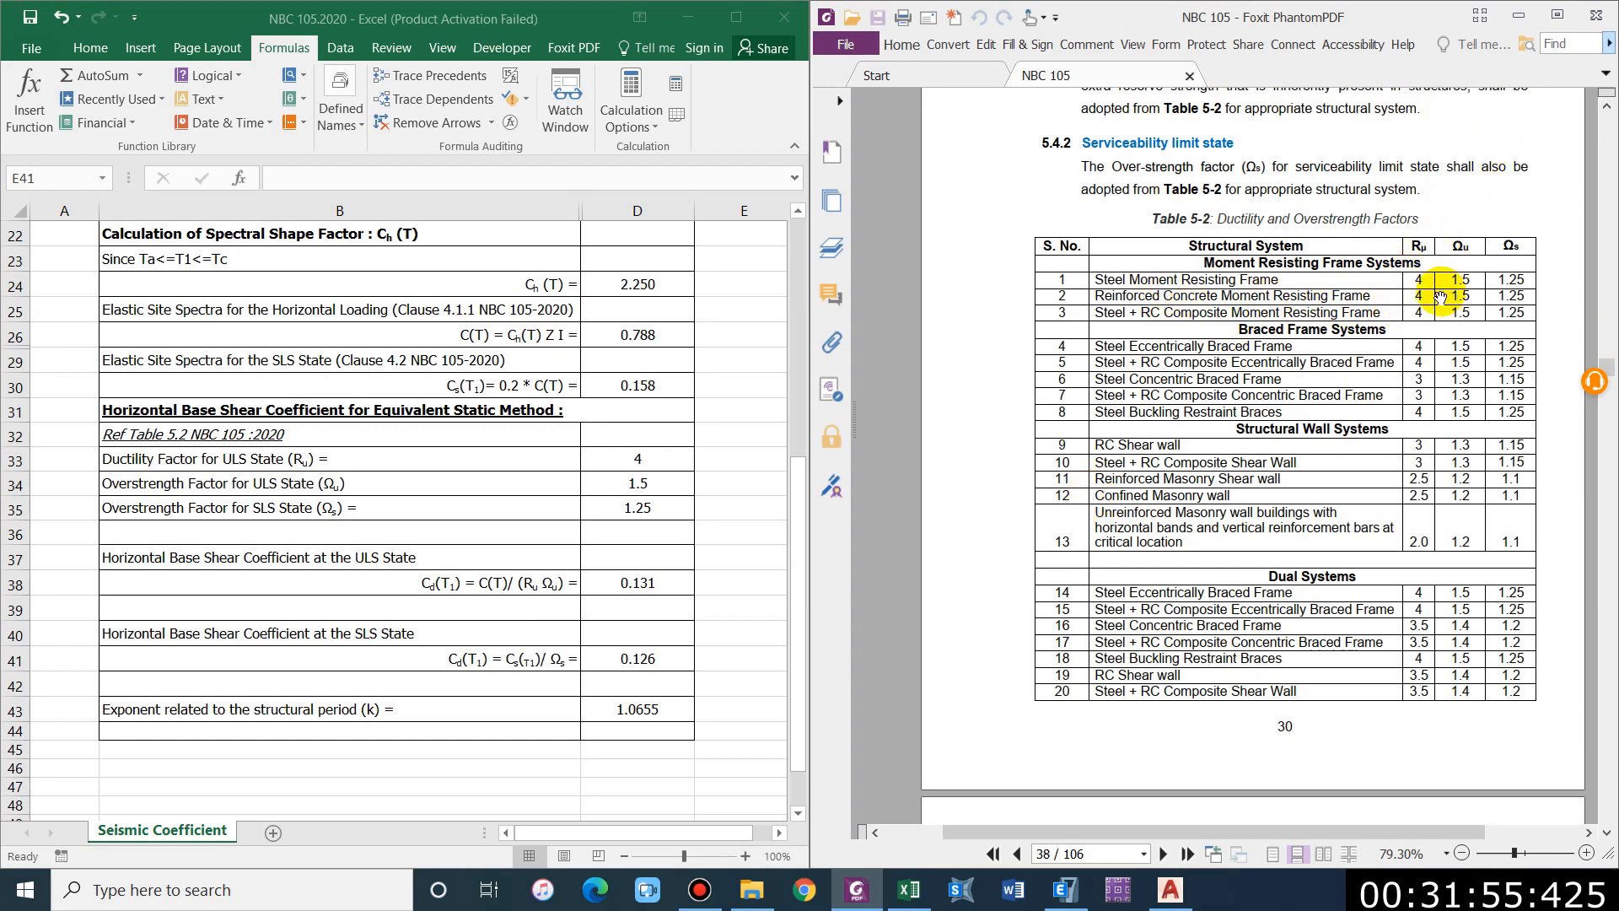
{"action": "left_click", "coordinate": [641, 460]}
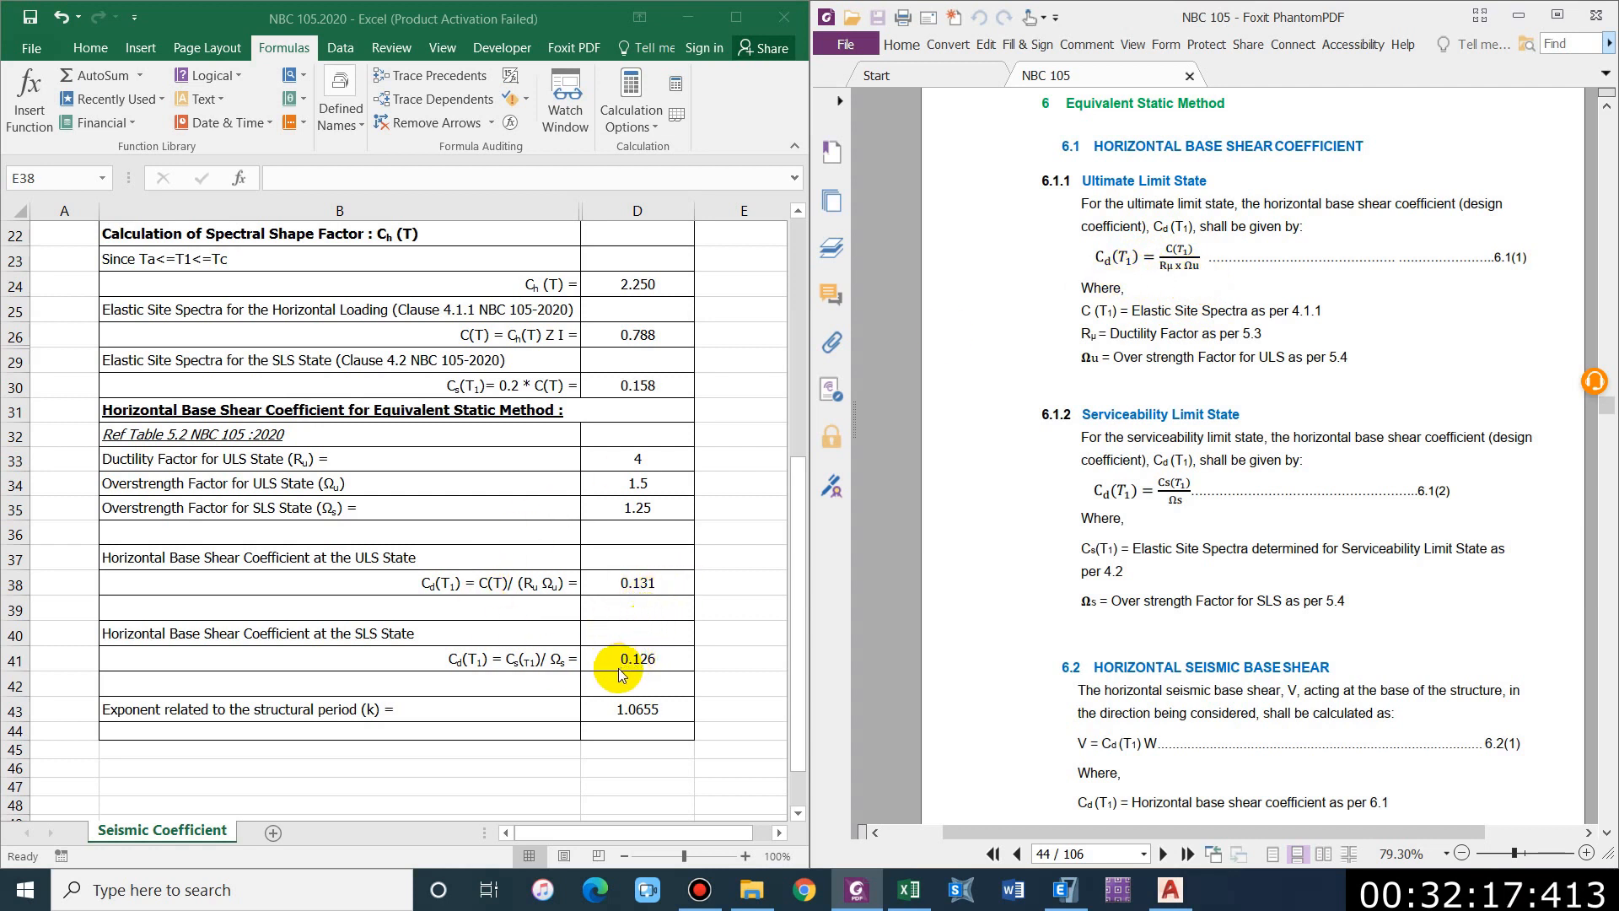
Step: Look at the factors ETABS requires for EQx ULS and check the sheet's exponent k formula against clause 6.3
{"action": "key", "text": "alt+Tab"}
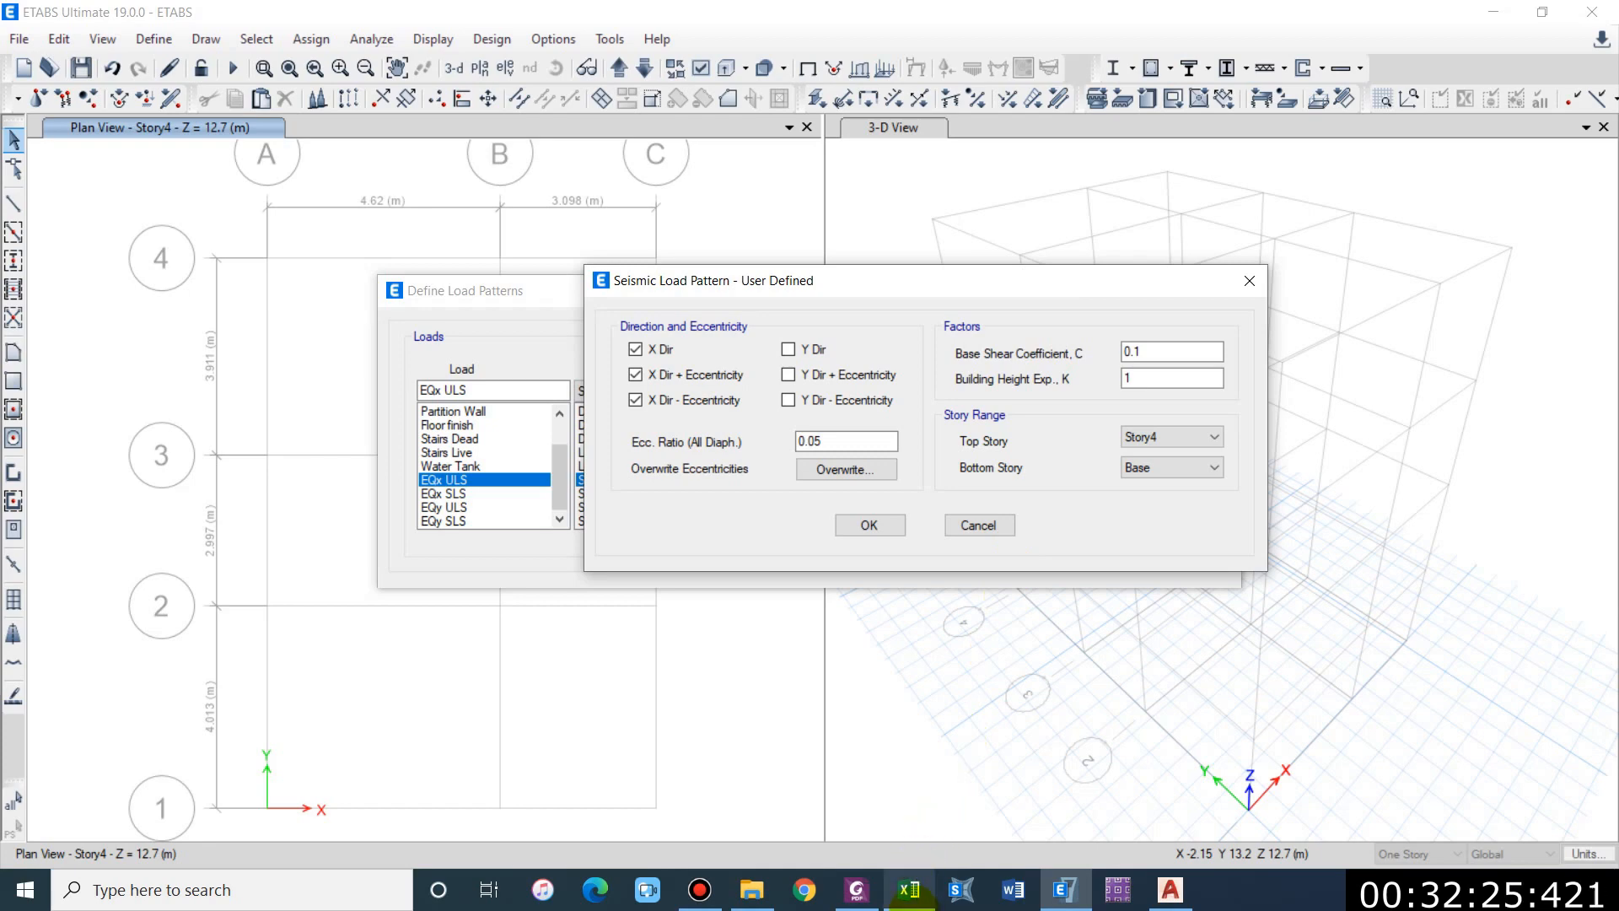
{"action": "left_click", "coordinate": [911, 901]}
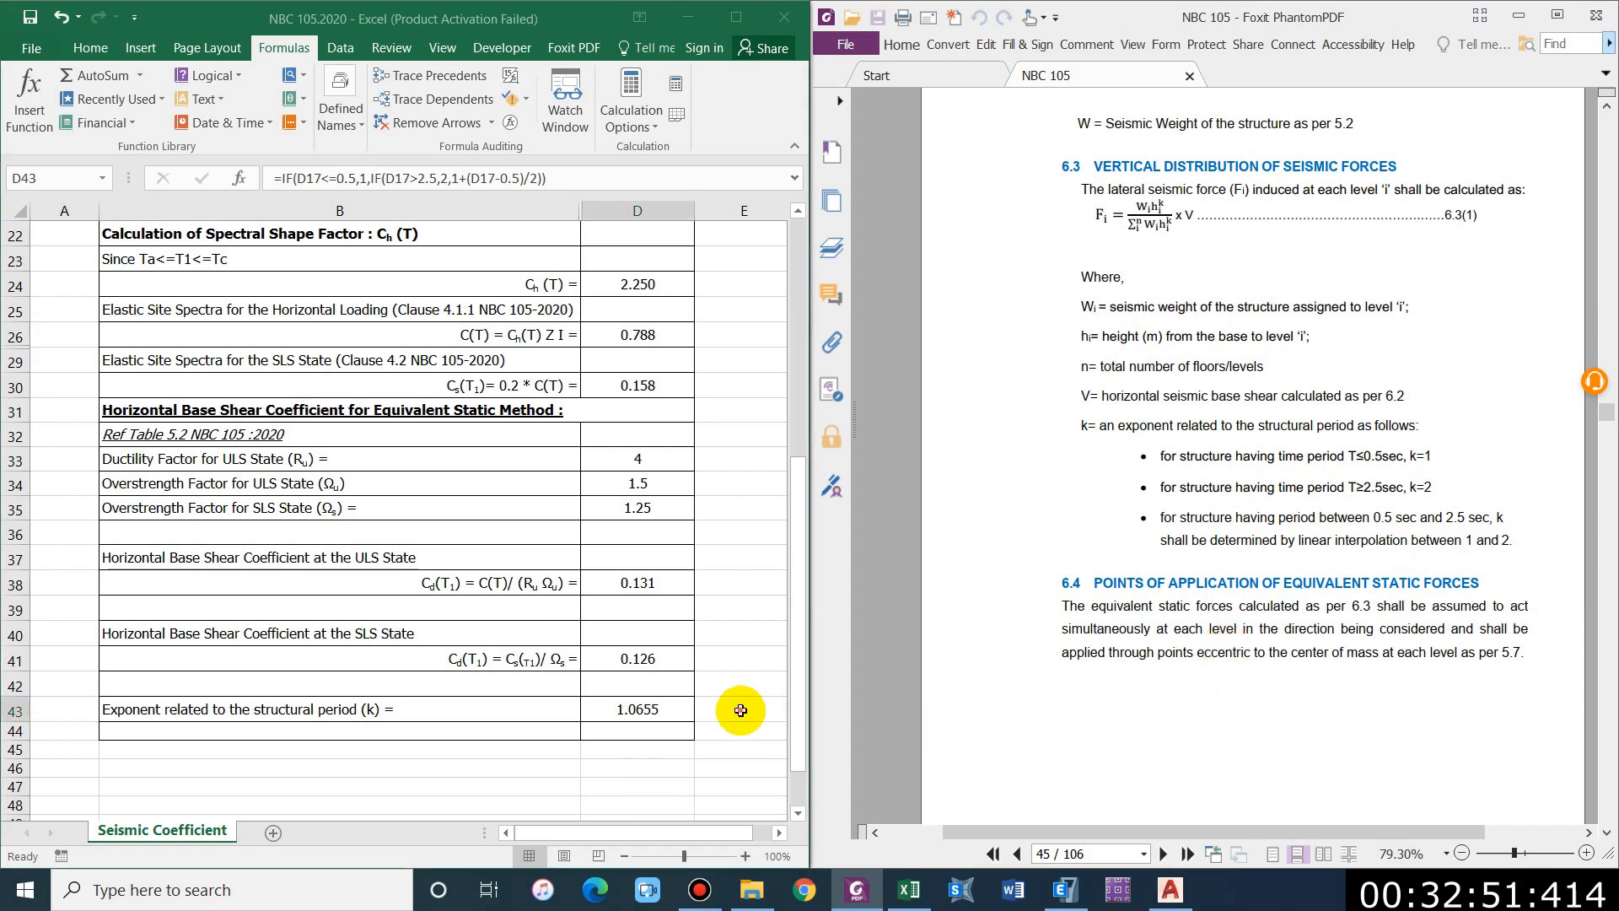
{"action": "left_click", "coordinate": [638, 714]}
{"action": "left_click", "coordinate": [637, 786]}
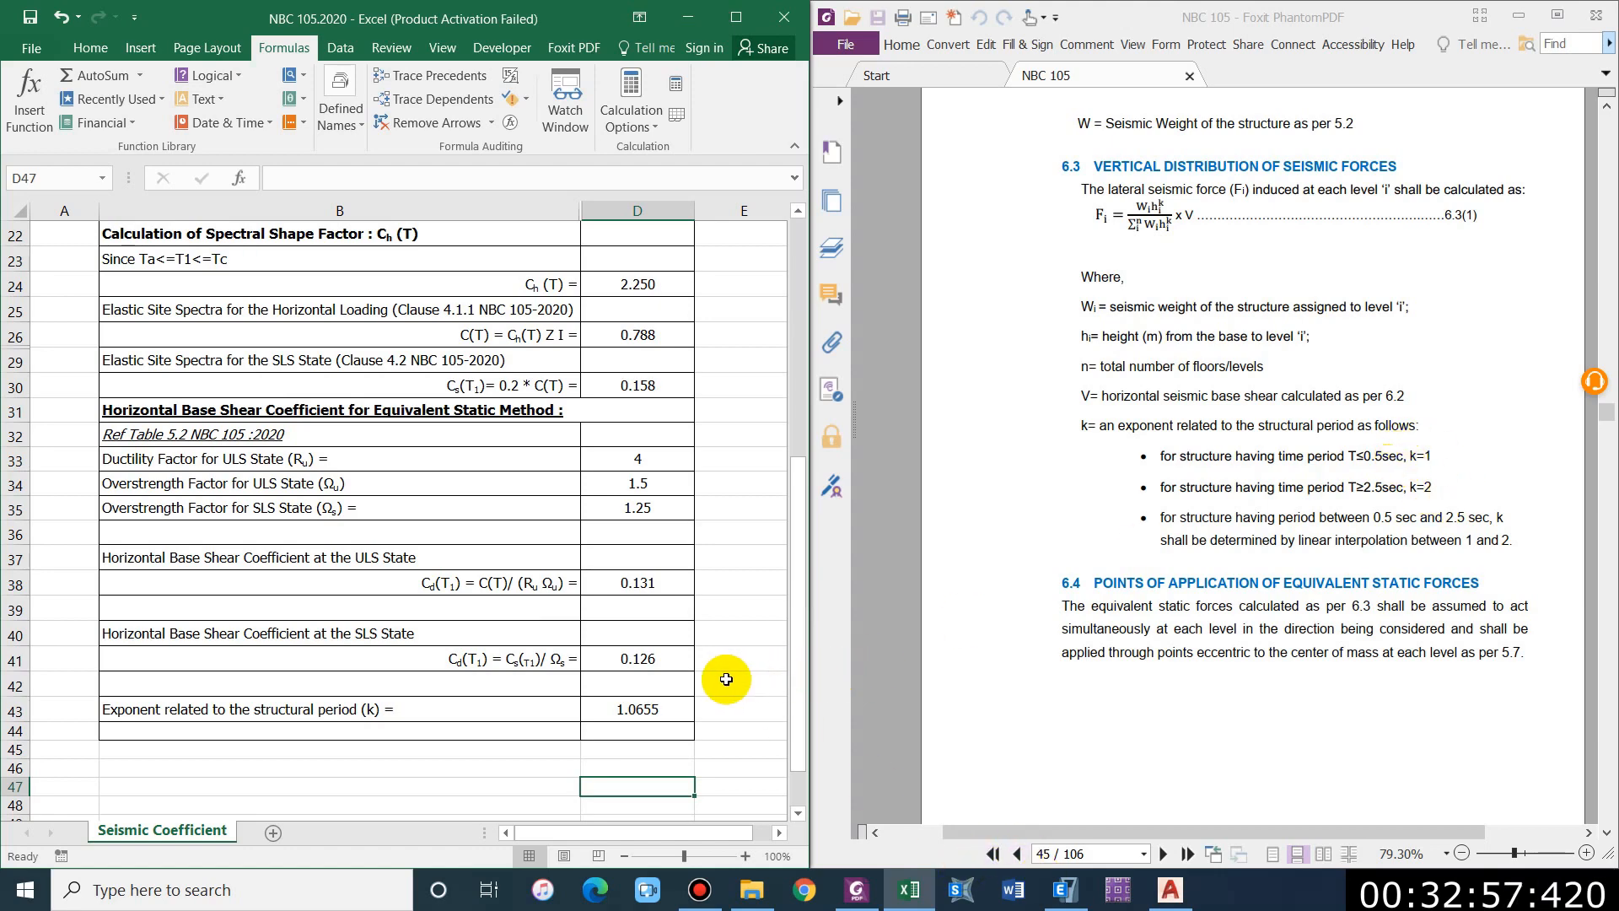
Step: In ETABS, open the lateral load settings of the EQx ULS load pattern and set its base shear coefficient to 0.131
{"action": "left_click", "coordinate": [1066, 890]}
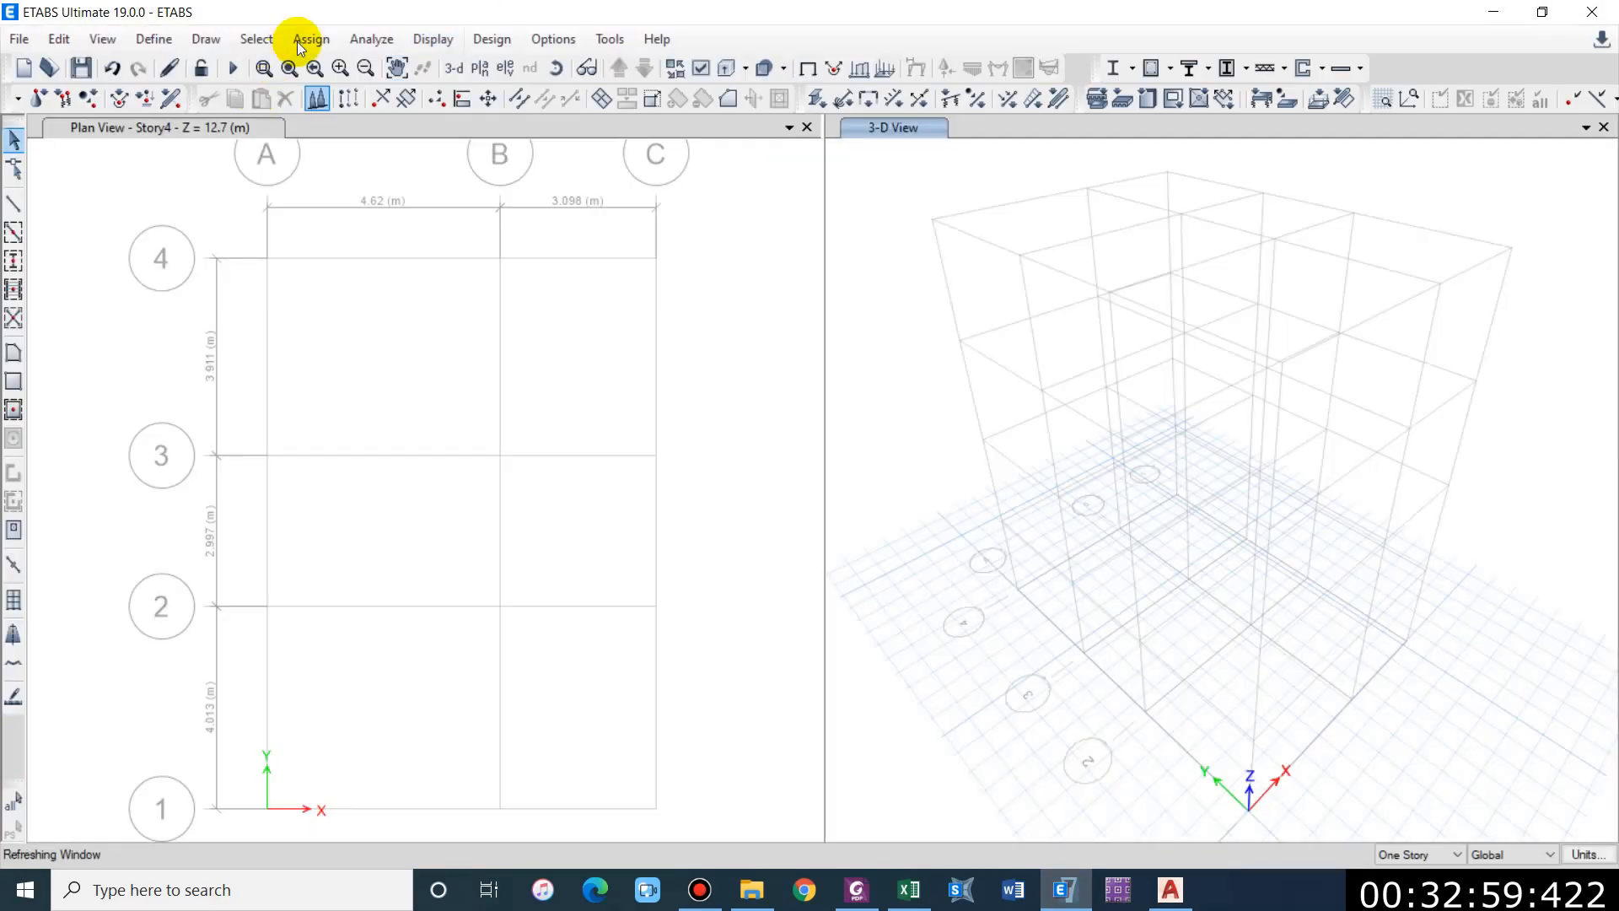
{"action": "left_click", "coordinate": [154, 39]}
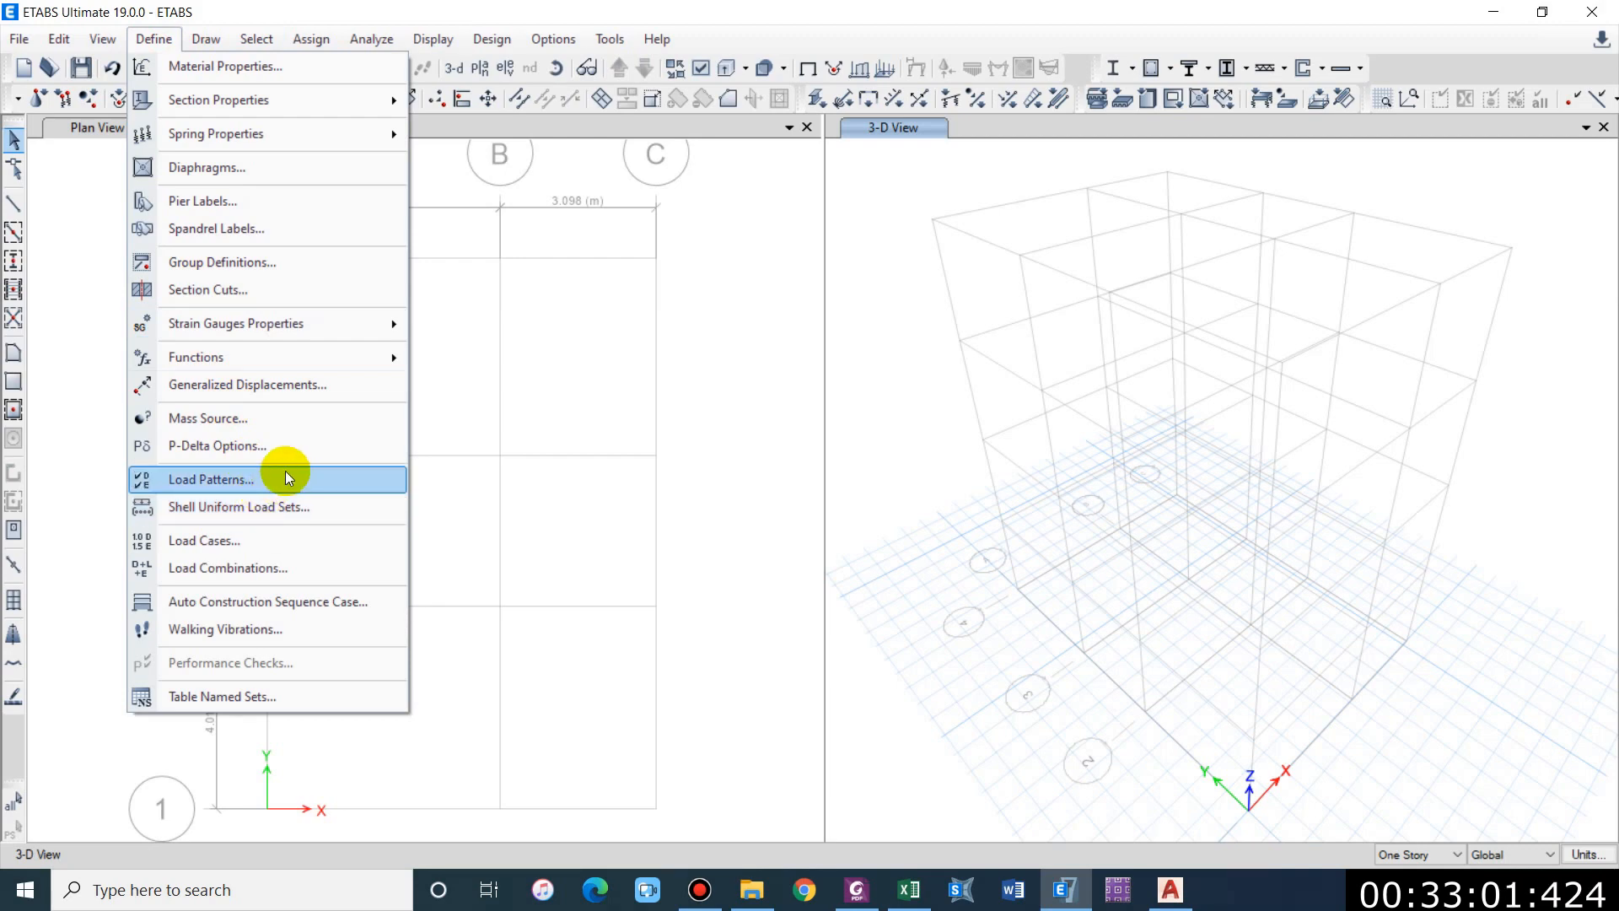
{"action": "left_click", "coordinate": [285, 473]}
{"action": "left_click", "coordinate": [518, 479]}
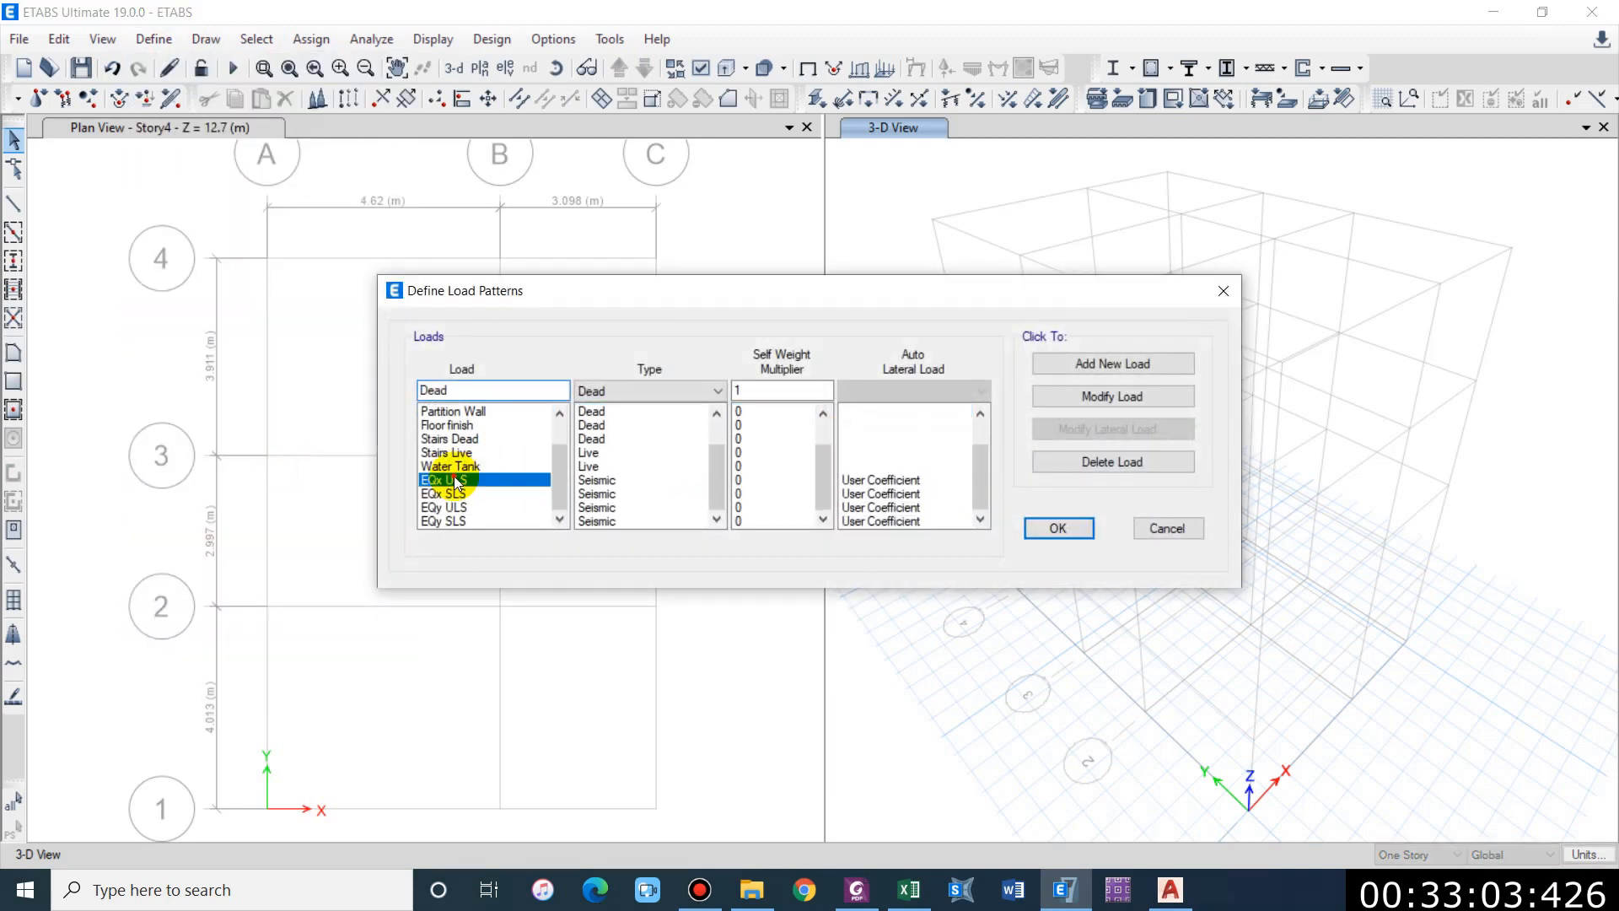
{"action": "left_click", "coordinate": [1096, 429]}
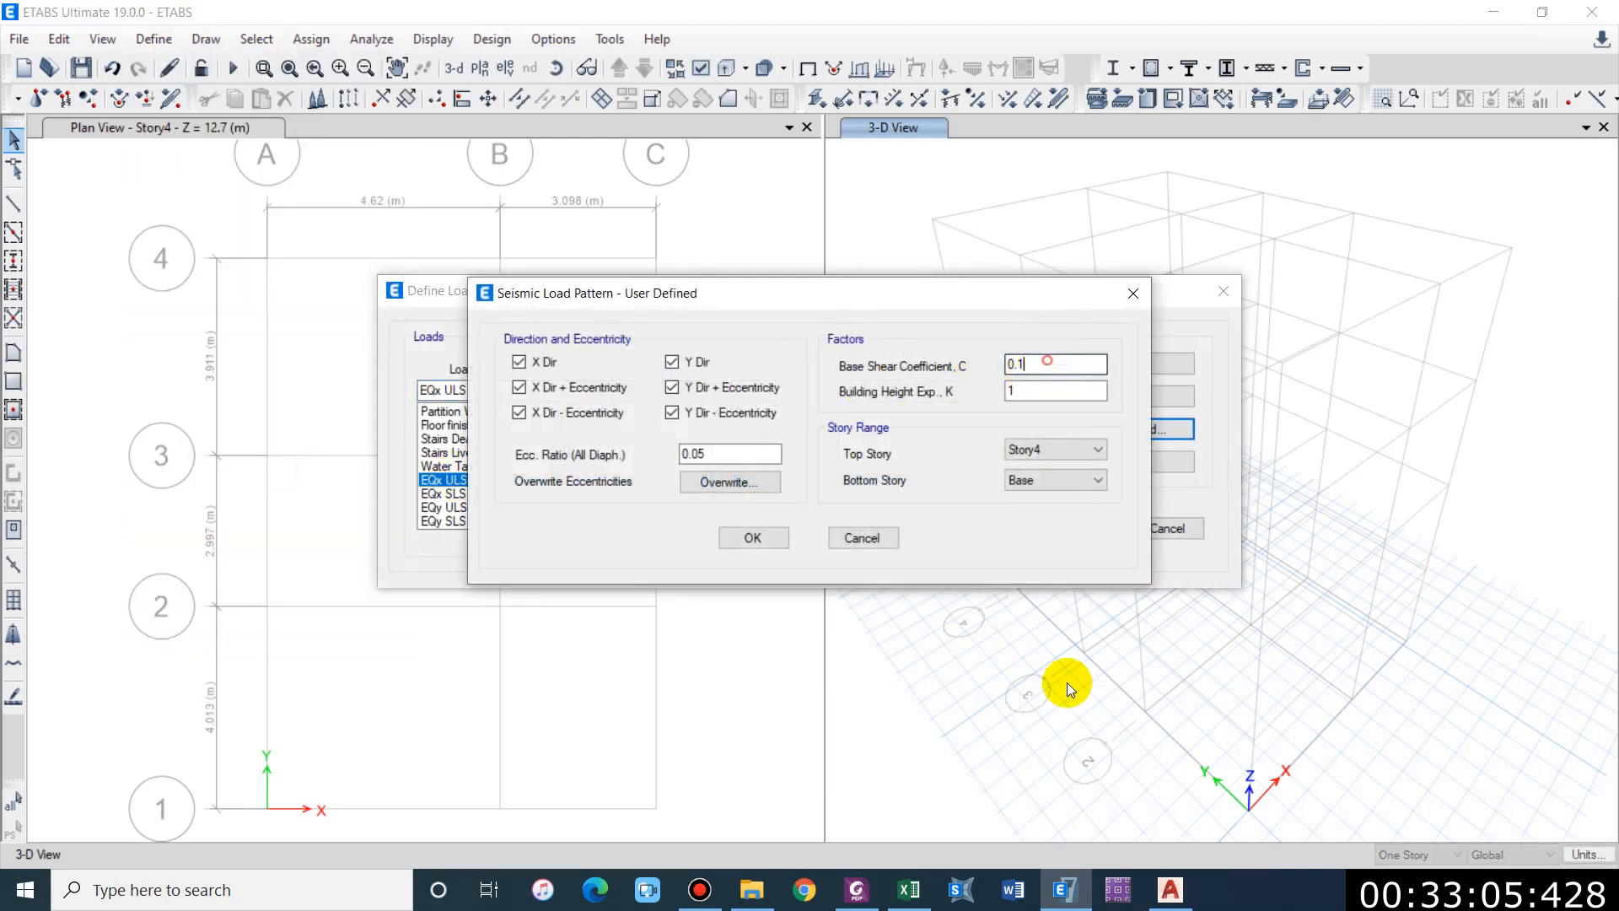
{"action": "left_click", "coordinate": [910, 890]}
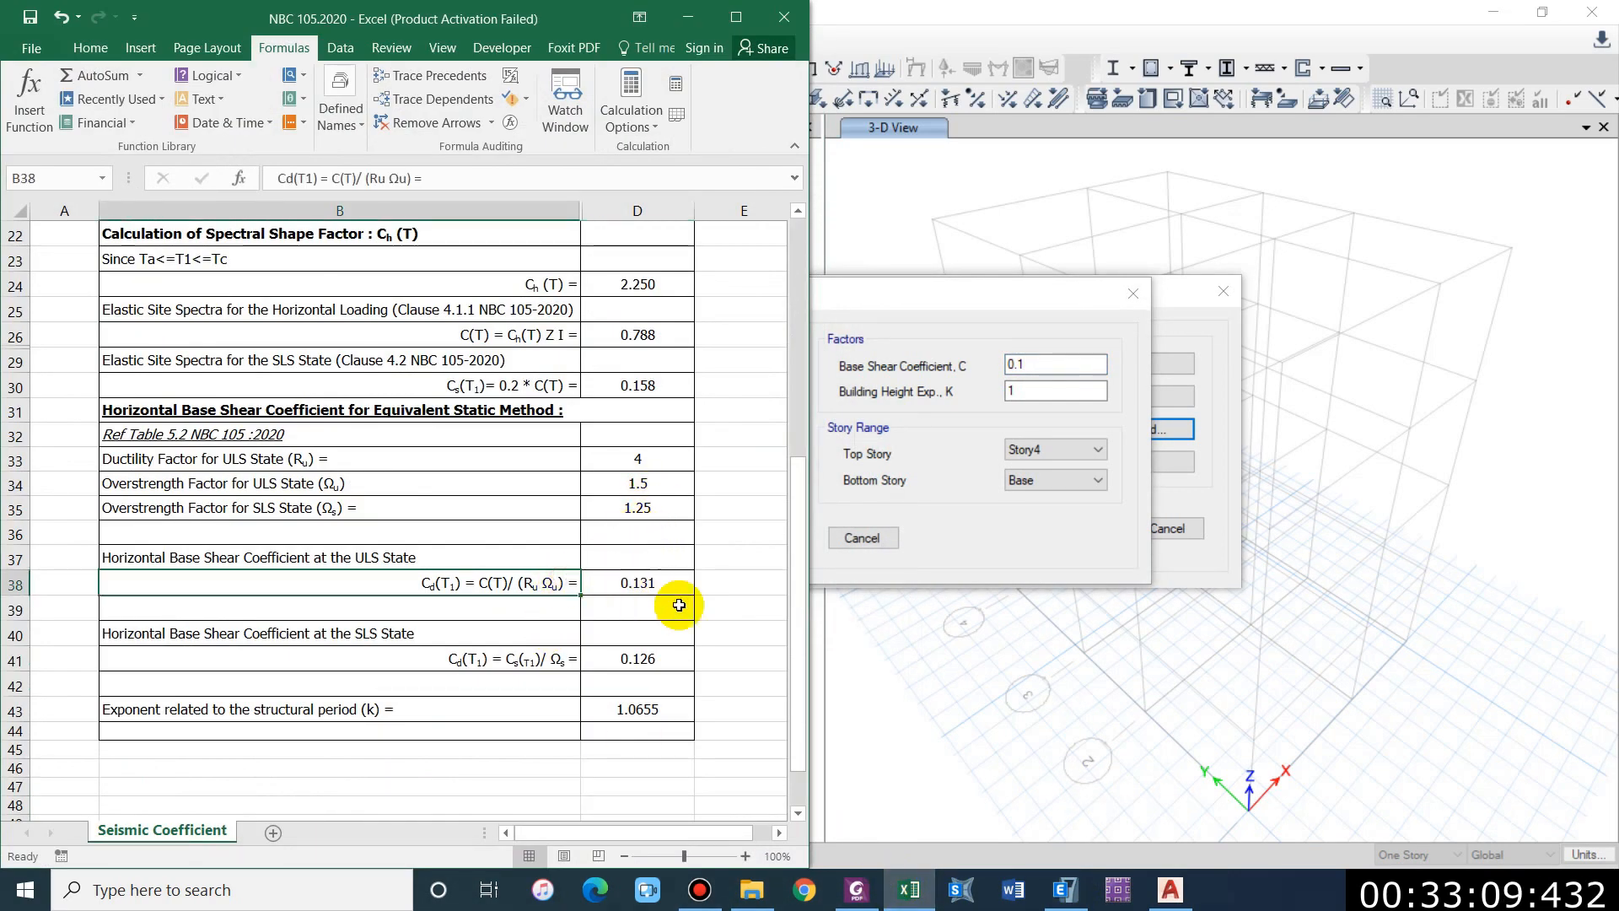
{"action": "left_click", "coordinate": [634, 582]}
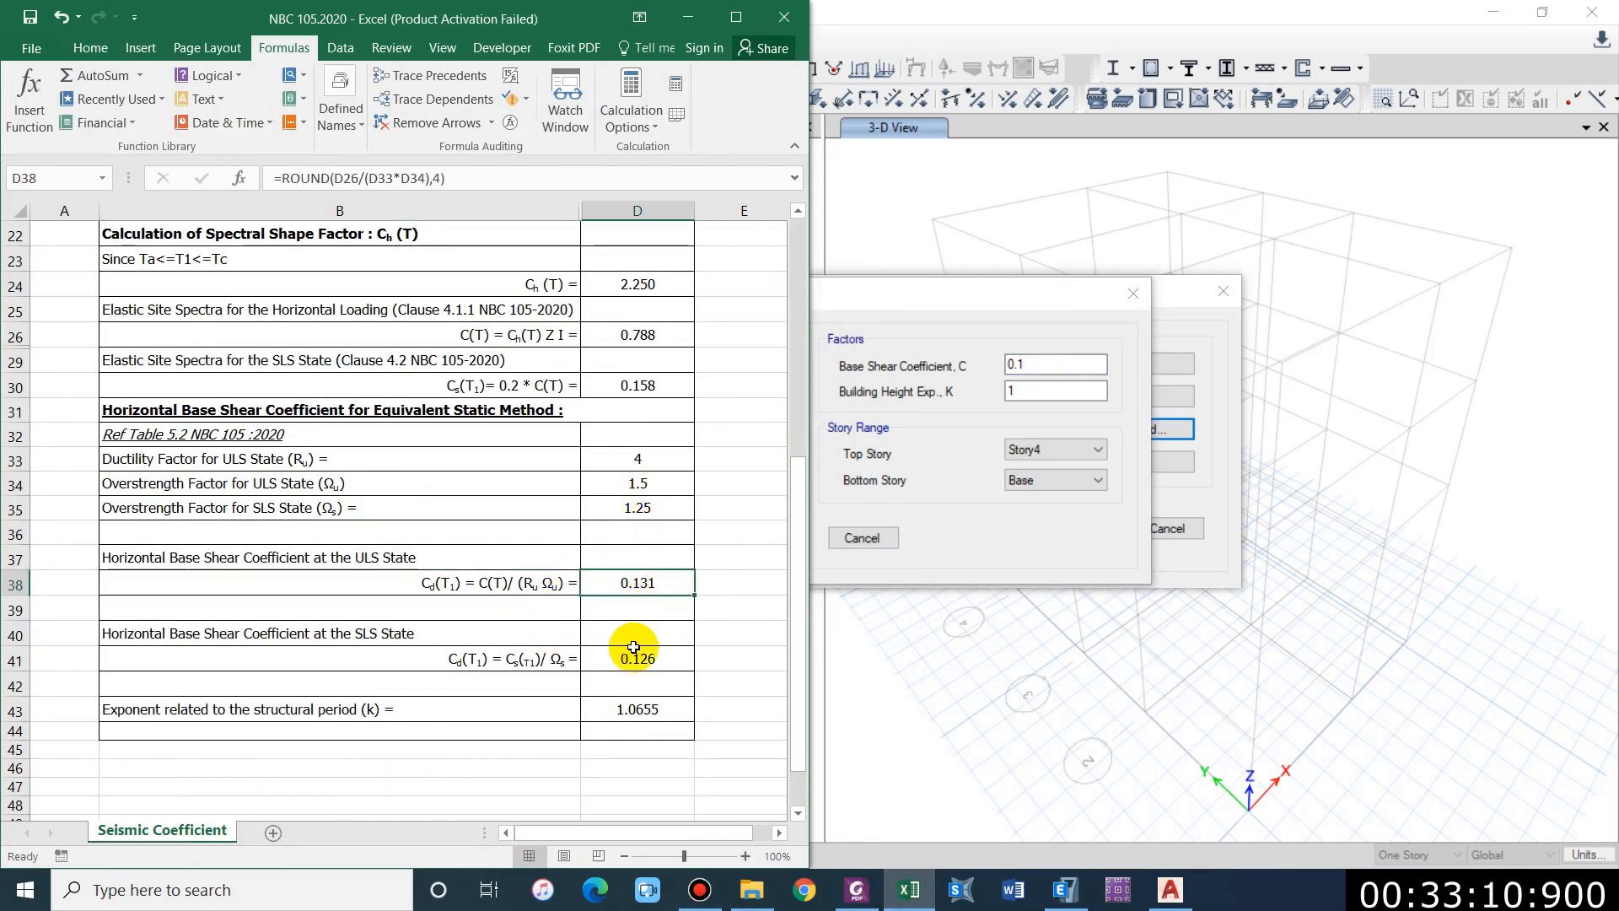
{"action": "left_click", "coordinate": [1034, 359]}
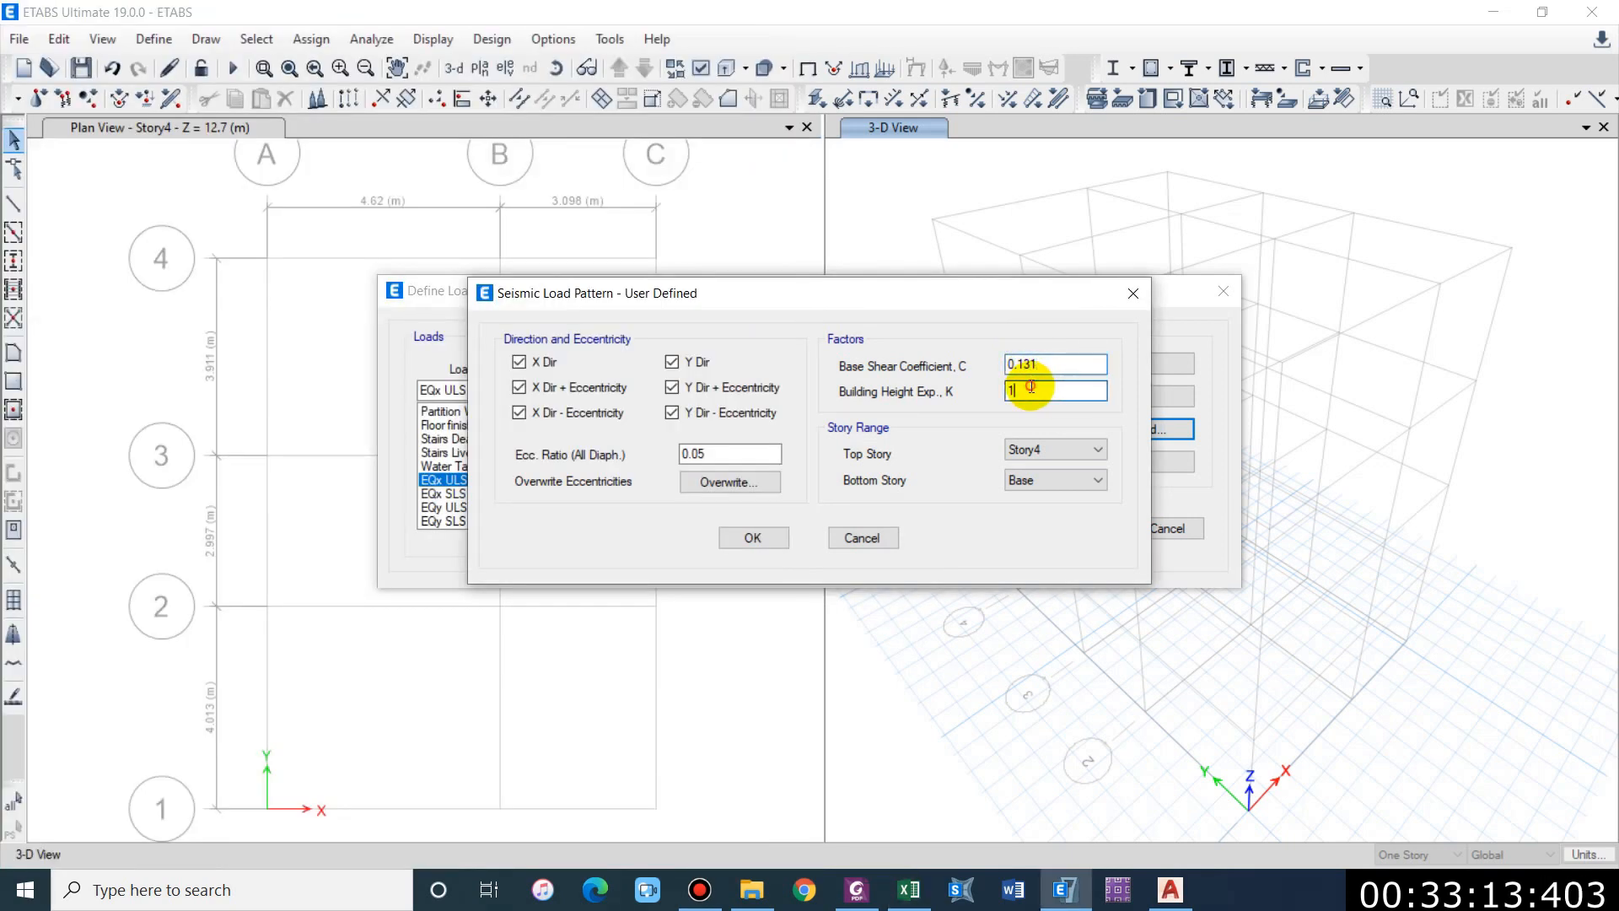
Step: Set the EQx ULS building height exponent K to 1.0655 and keep only the three X direction options enabled
{"action": "left_click", "coordinate": [872, 899]}
{"action": "left_click", "coordinate": [874, 899]}
{"action": "left_click", "coordinate": [909, 890]}
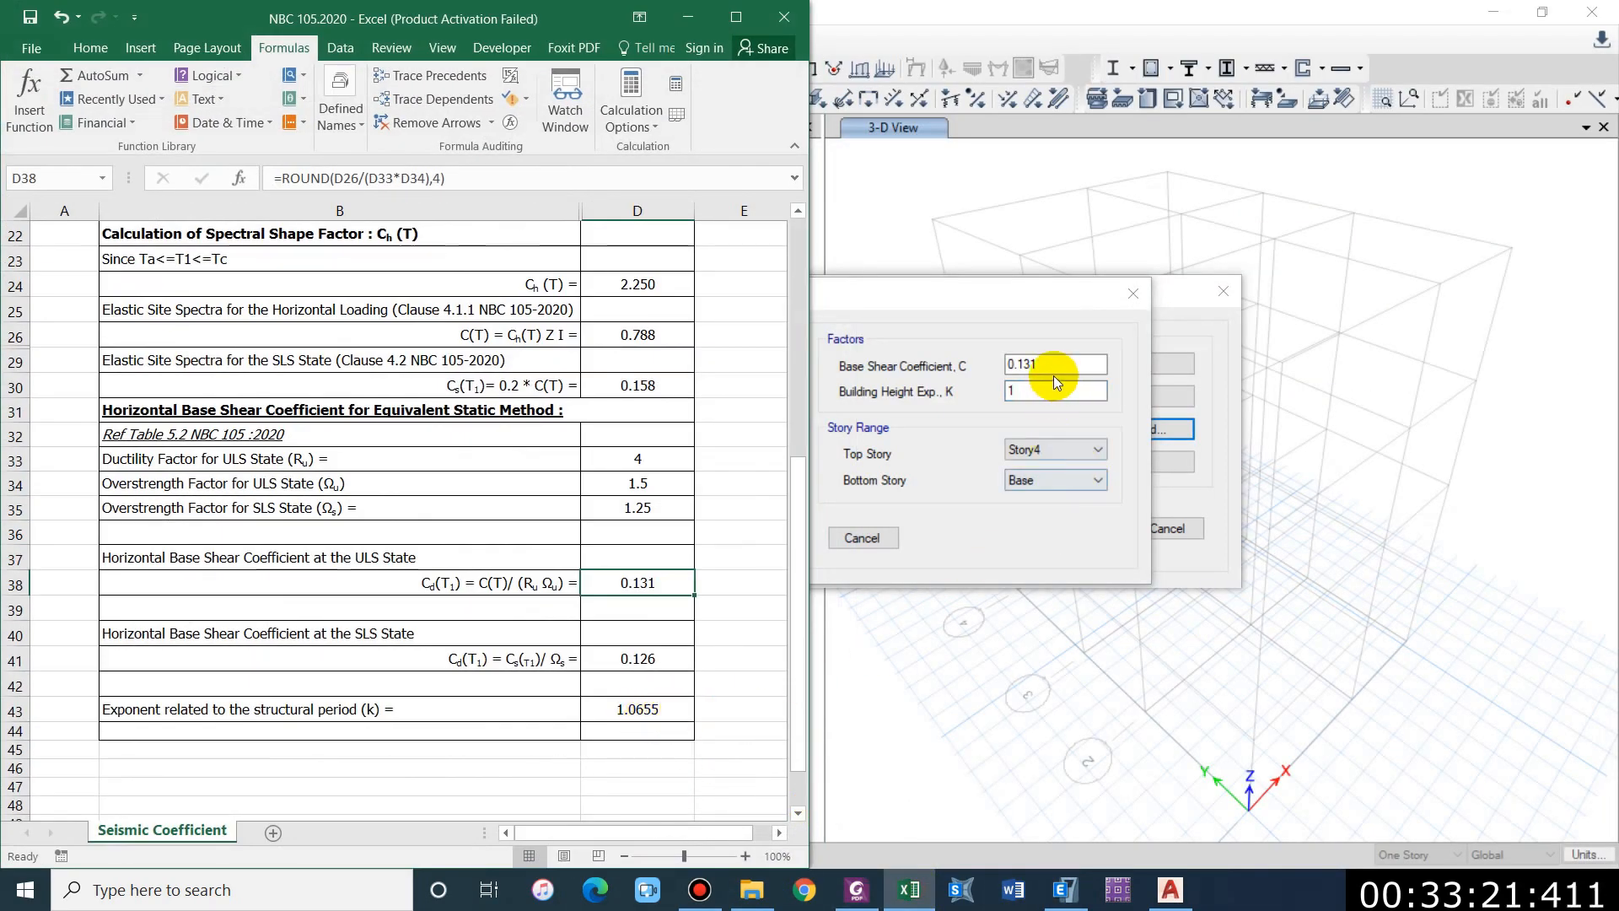
{"action": "left_click", "coordinate": [1044, 388]}
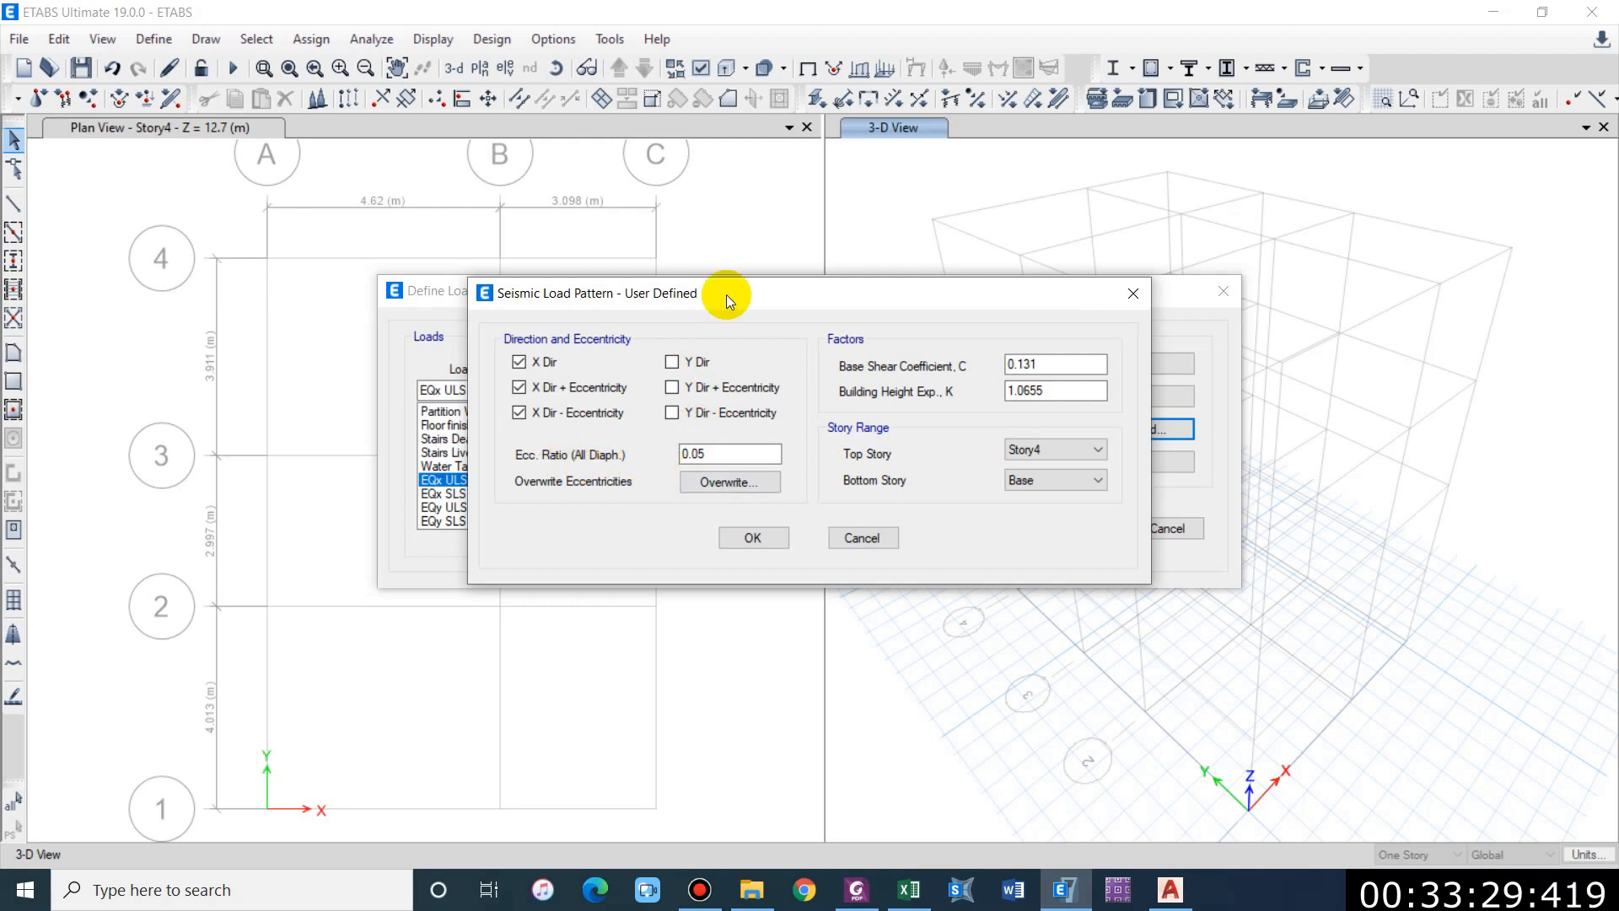
Step: Consult the accidental eccentricity provision in clause 5.7 of NBC 105 and set the EQx ULS eccentricity ratio to 0.1
{"action": "left_click", "coordinate": [917, 898]}
{"action": "left_click", "coordinate": [857, 891]}
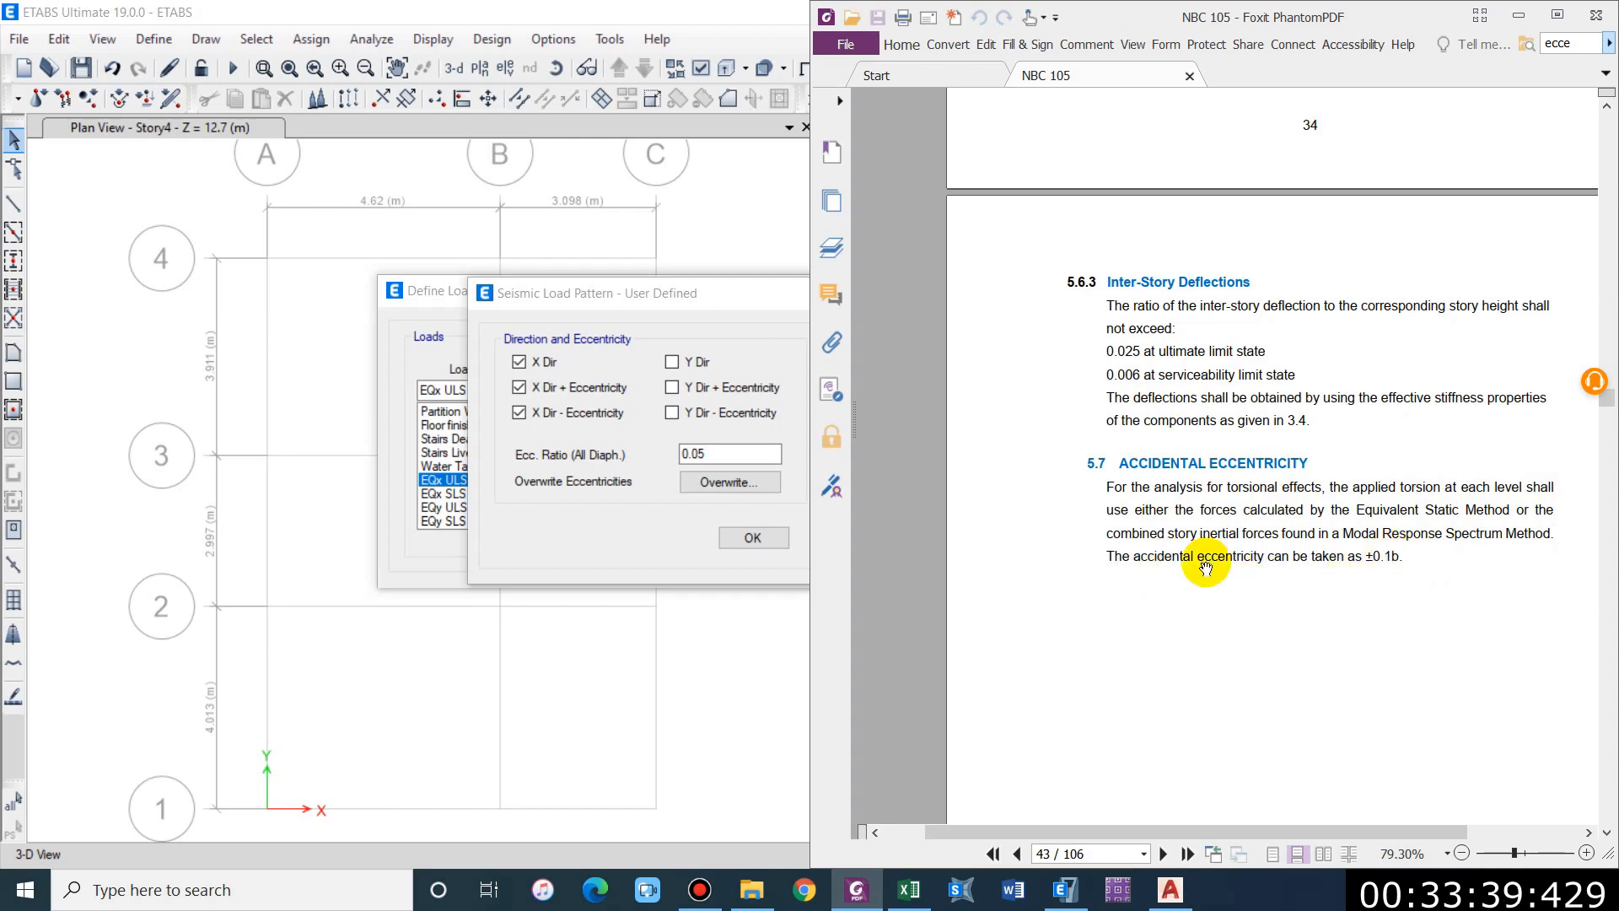
{"action": "left_click", "coordinate": [707, 456]}
{"action": "left_click", "coordinate": [740, 447]}
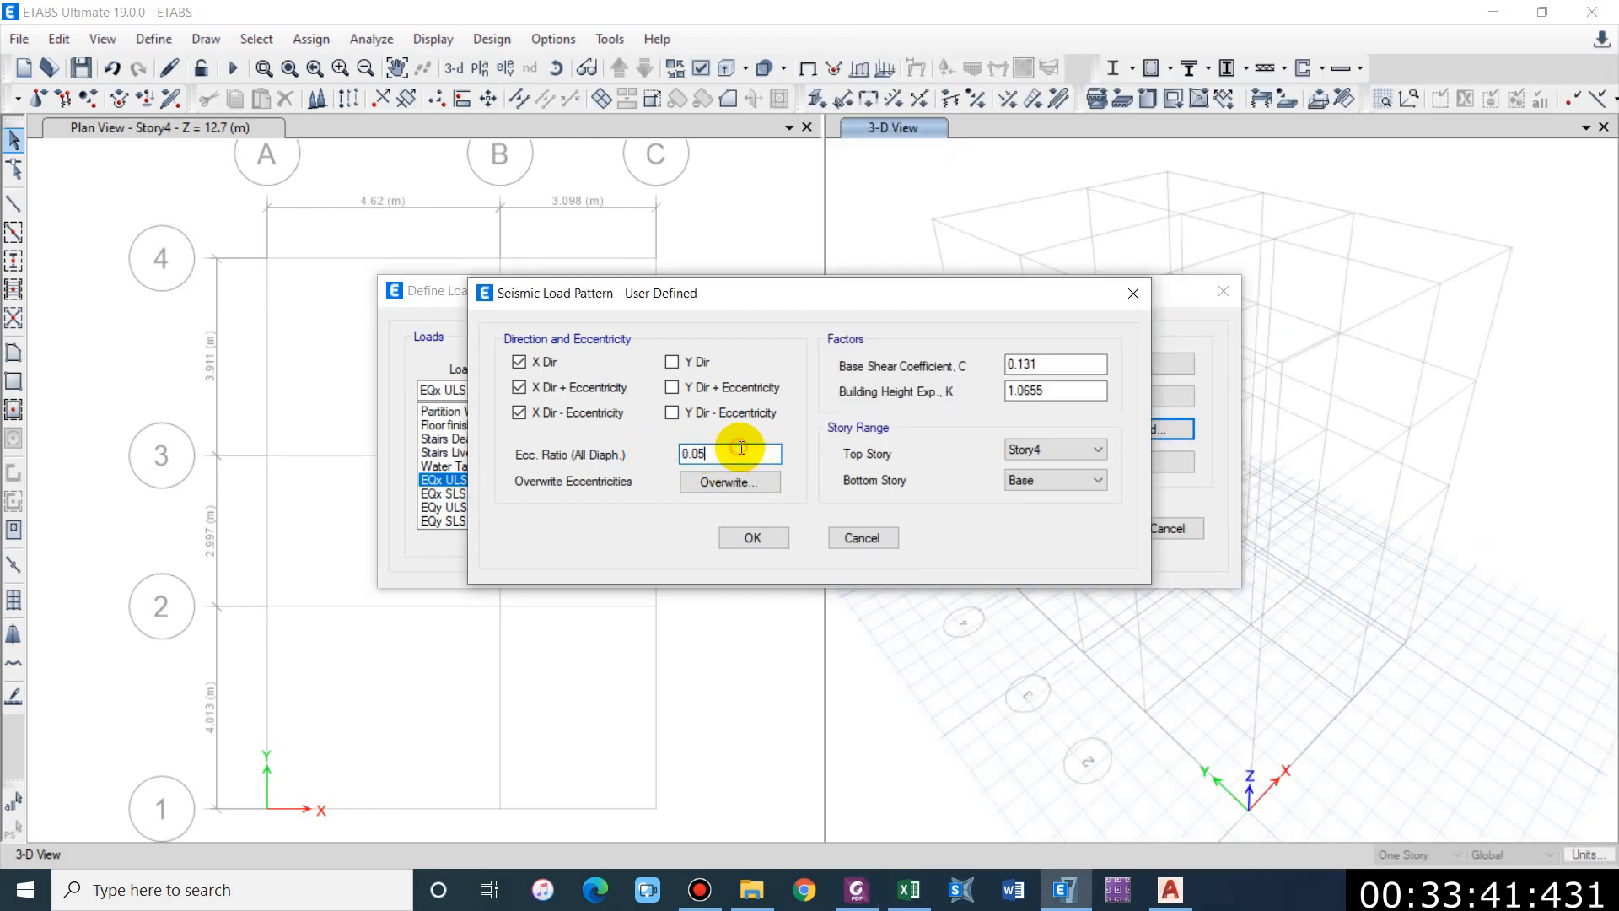
{"action": "key", "text": "BackSpace"}
{"action": "type", "text": "1"}
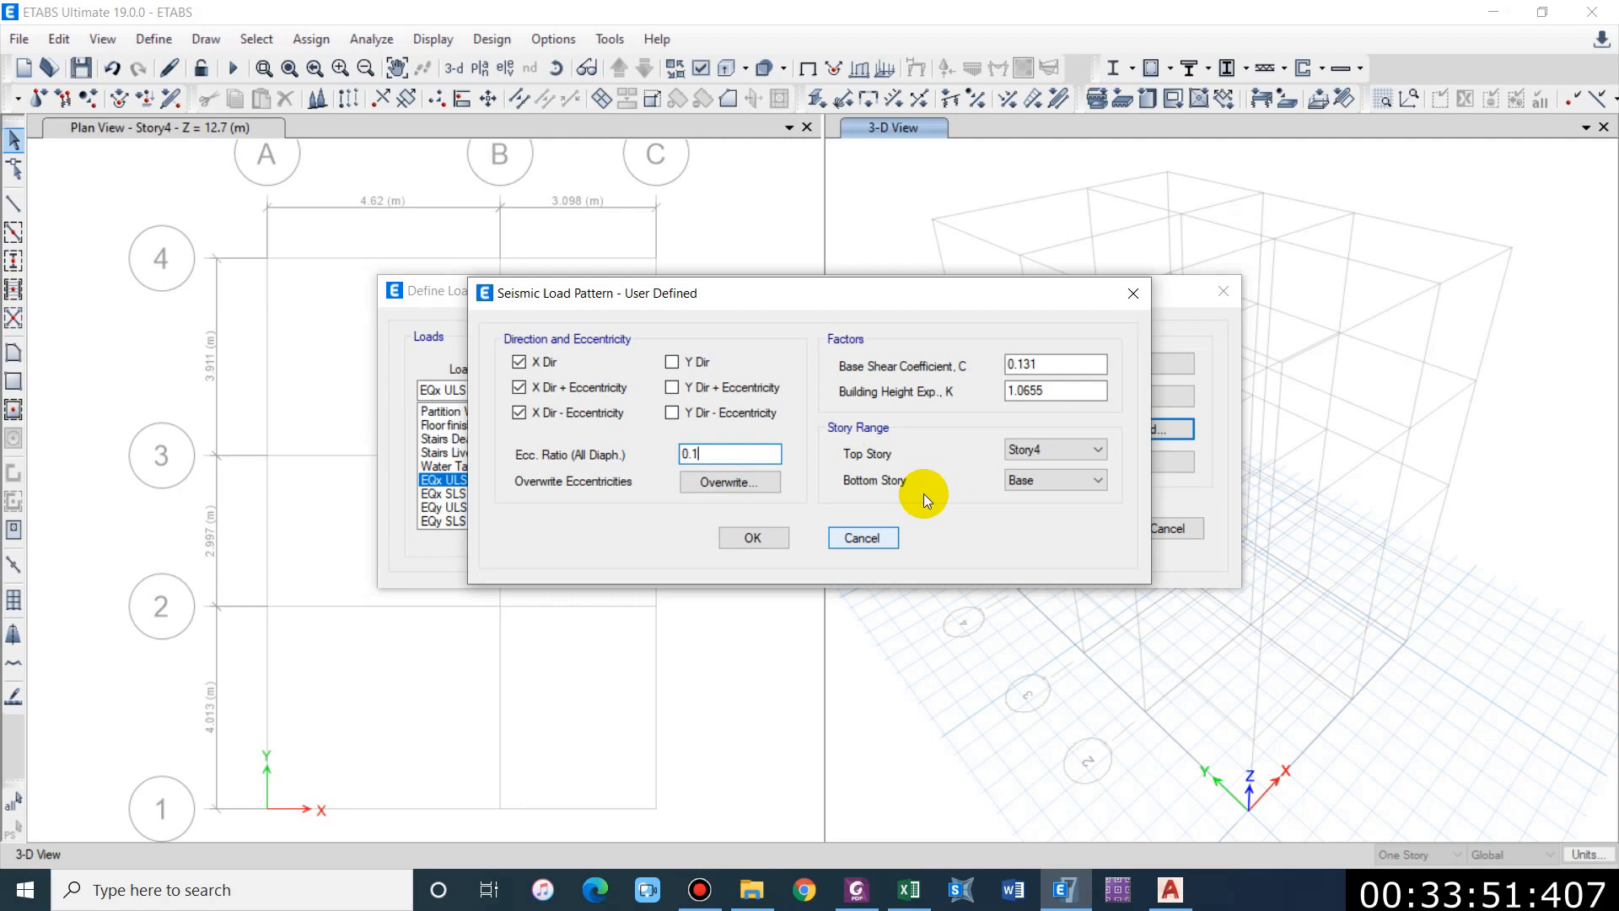
Step: Keep the EQx ULS story range from Base to Story4 and accept the seismic load settings
{"action": "left_click", "coordinate": [1047, 481]}
{"action": "left_click", "coordinate": [1047, 480]}
{"action": "left_click", "coordinate": [1050, 449]}
{"action": "left_click", "coordinate": [1050, 449]}
{"action": "left_click", "coordinate": [771, 534]}
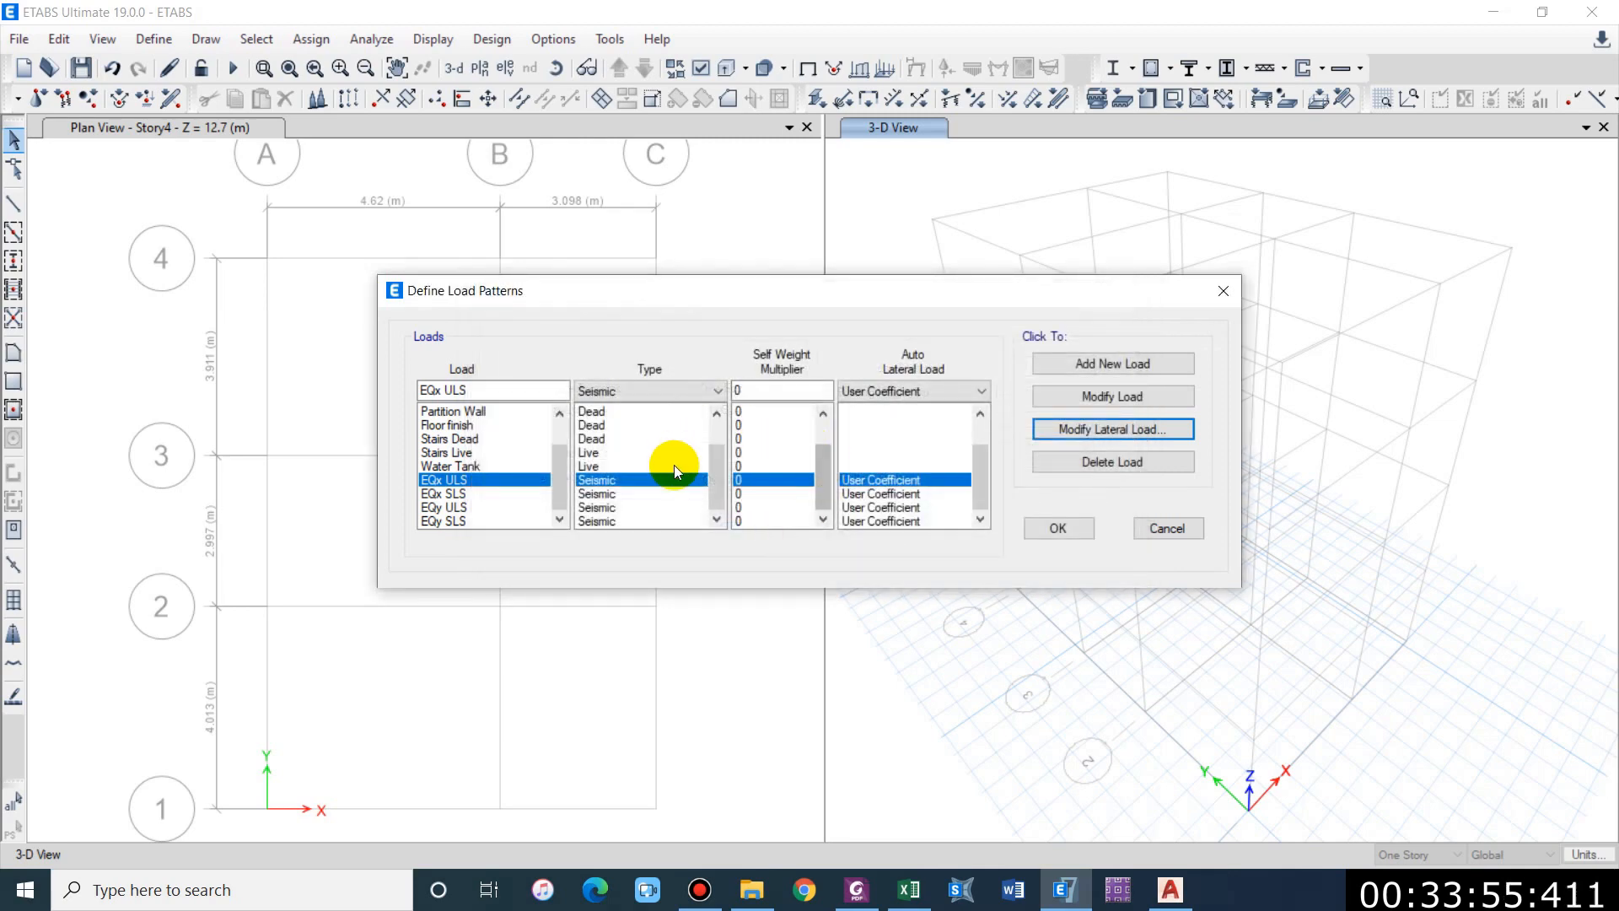
Step: Open the EQx SLS lateral load settings and set the base shear coefficient to 0.126 and building height exponent K to 1.0655
{"action": "left_click", "coordinate": [881, 495]}
{"action": "left_click", "coordinate": [1113, 429]}
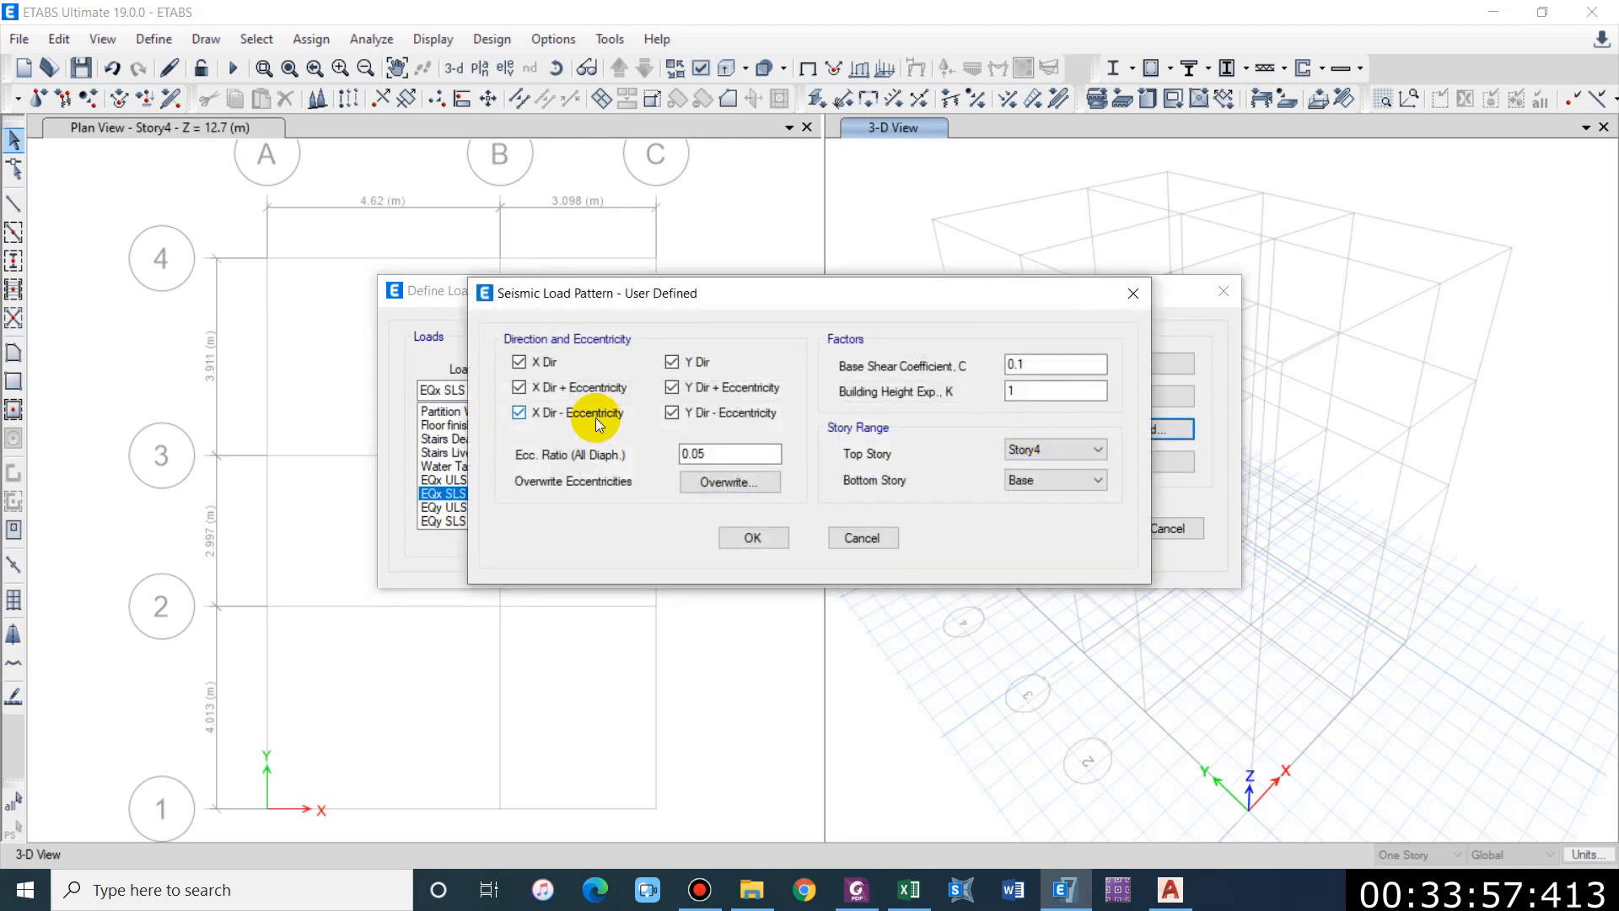
{"action": "left_click_drag", "start_coordinate": [697, 300], "coordinate": [806, 306]}
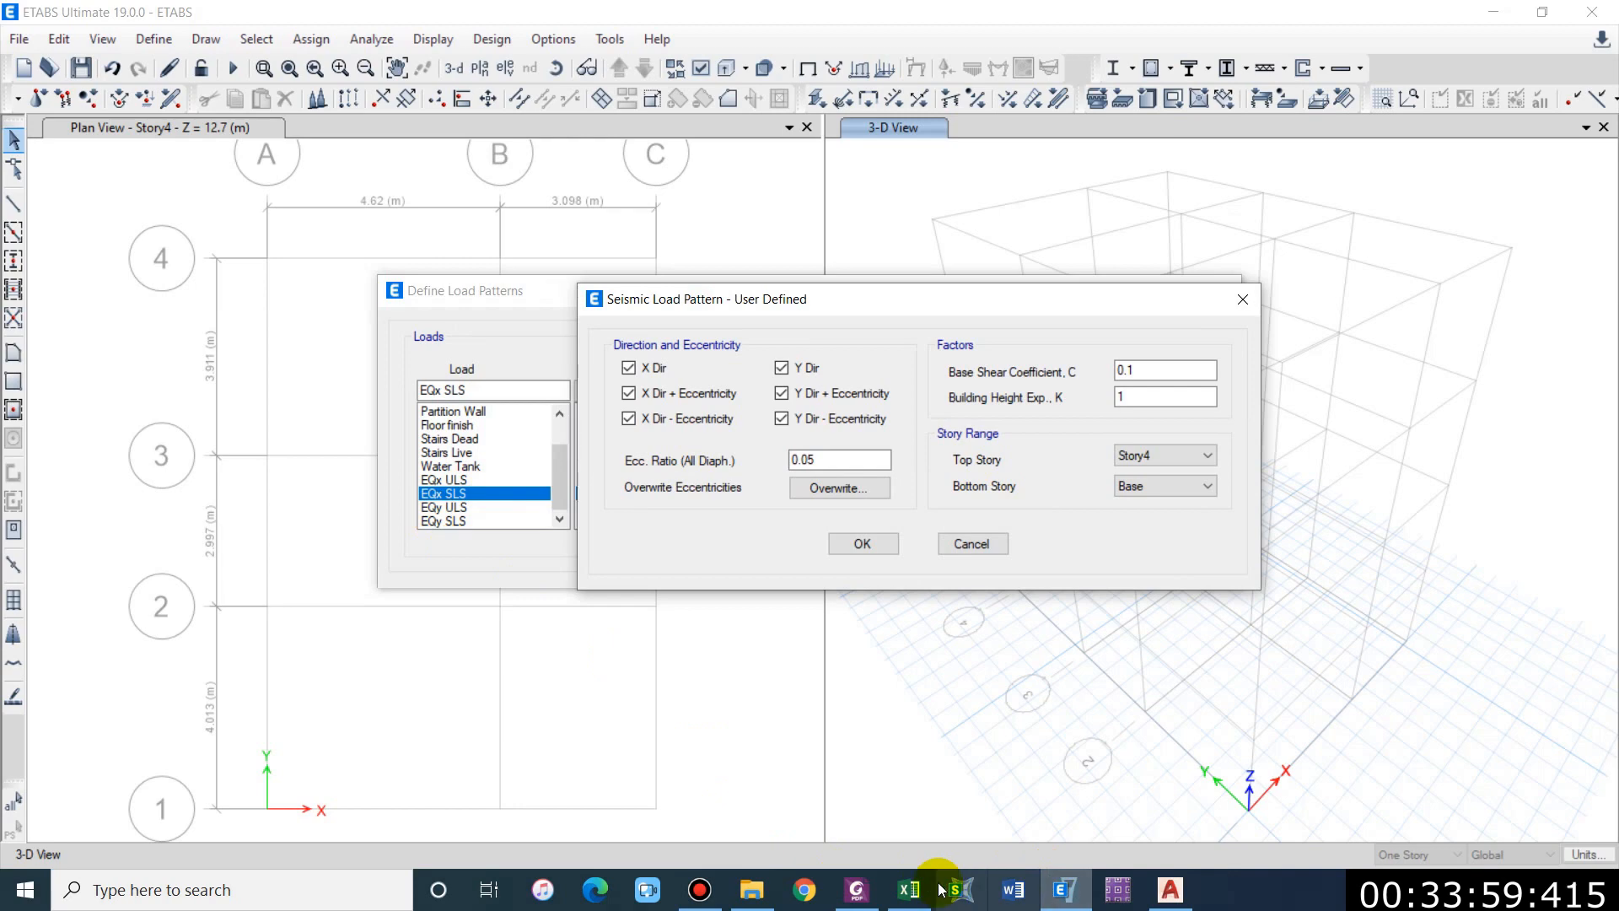
{"action": "left_click", "coordinate": [909, 889]}
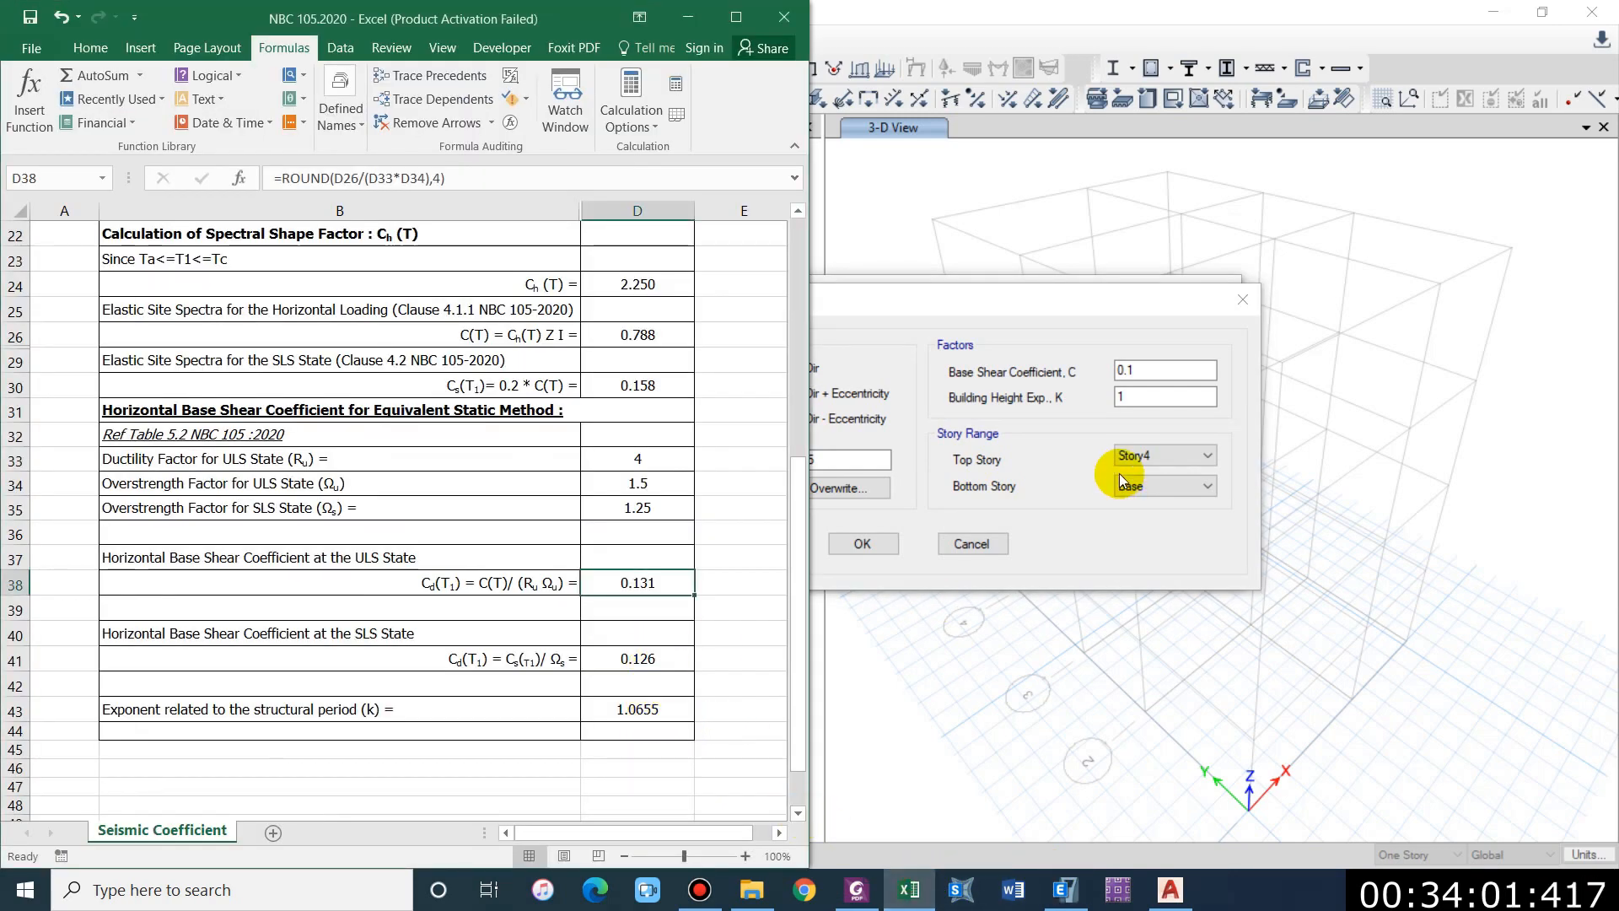
{"action": "left_click", "coordinate": [1160, 371]}
{"action": "left_click", "coordinate": [1165, 411]}
{"action": "type", "text": ".0"}
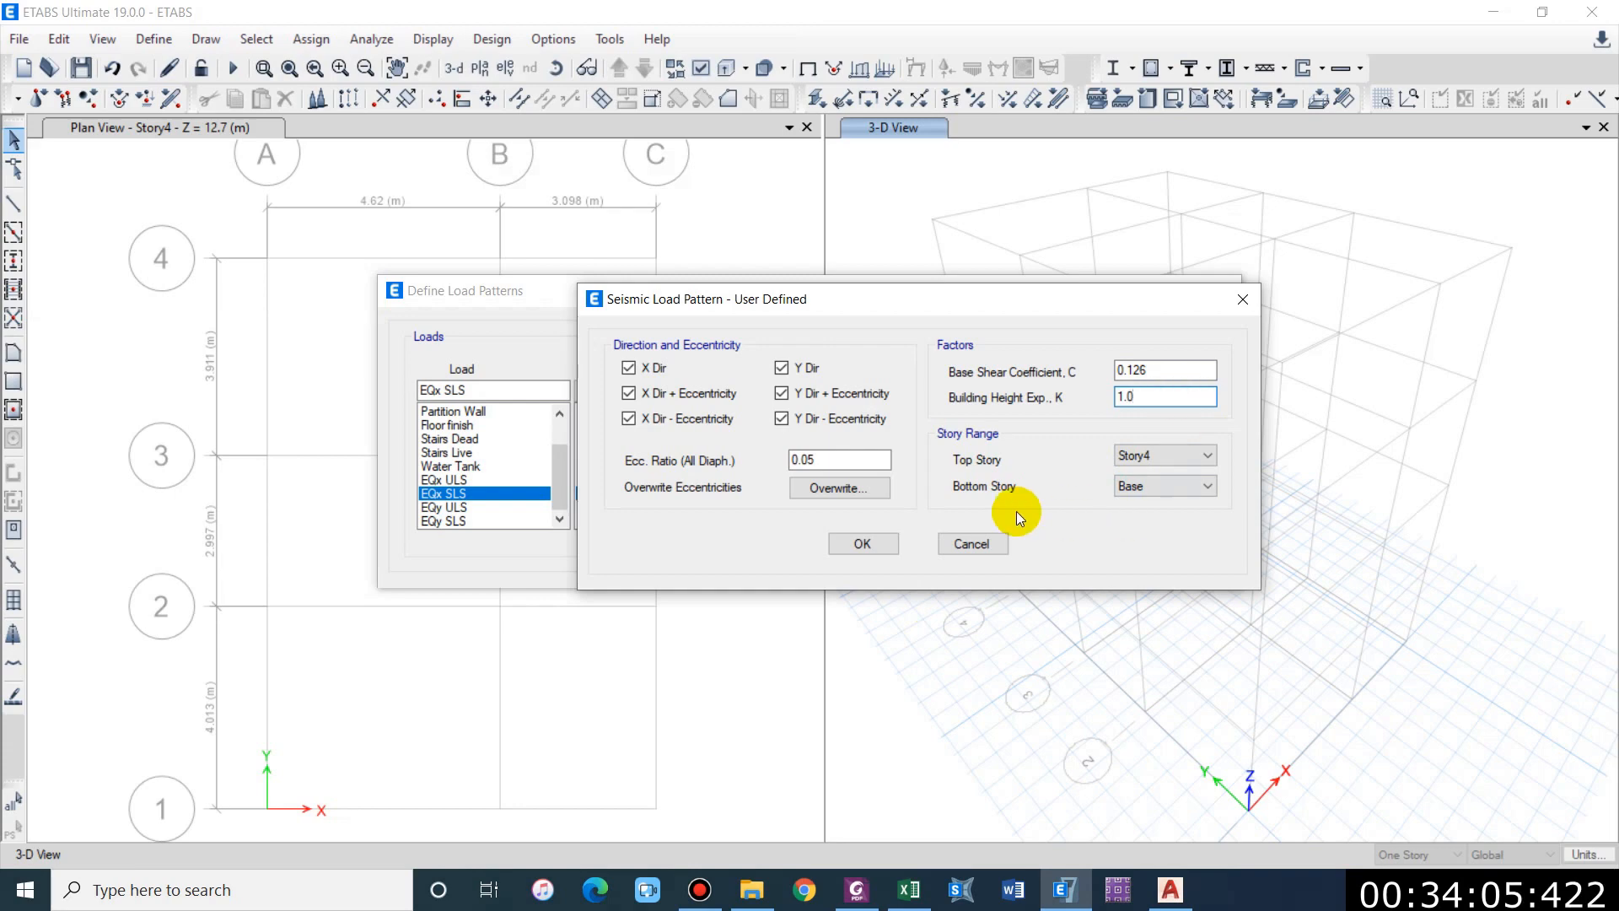
{"action": "left_click", "coordinate": [908, 896]}
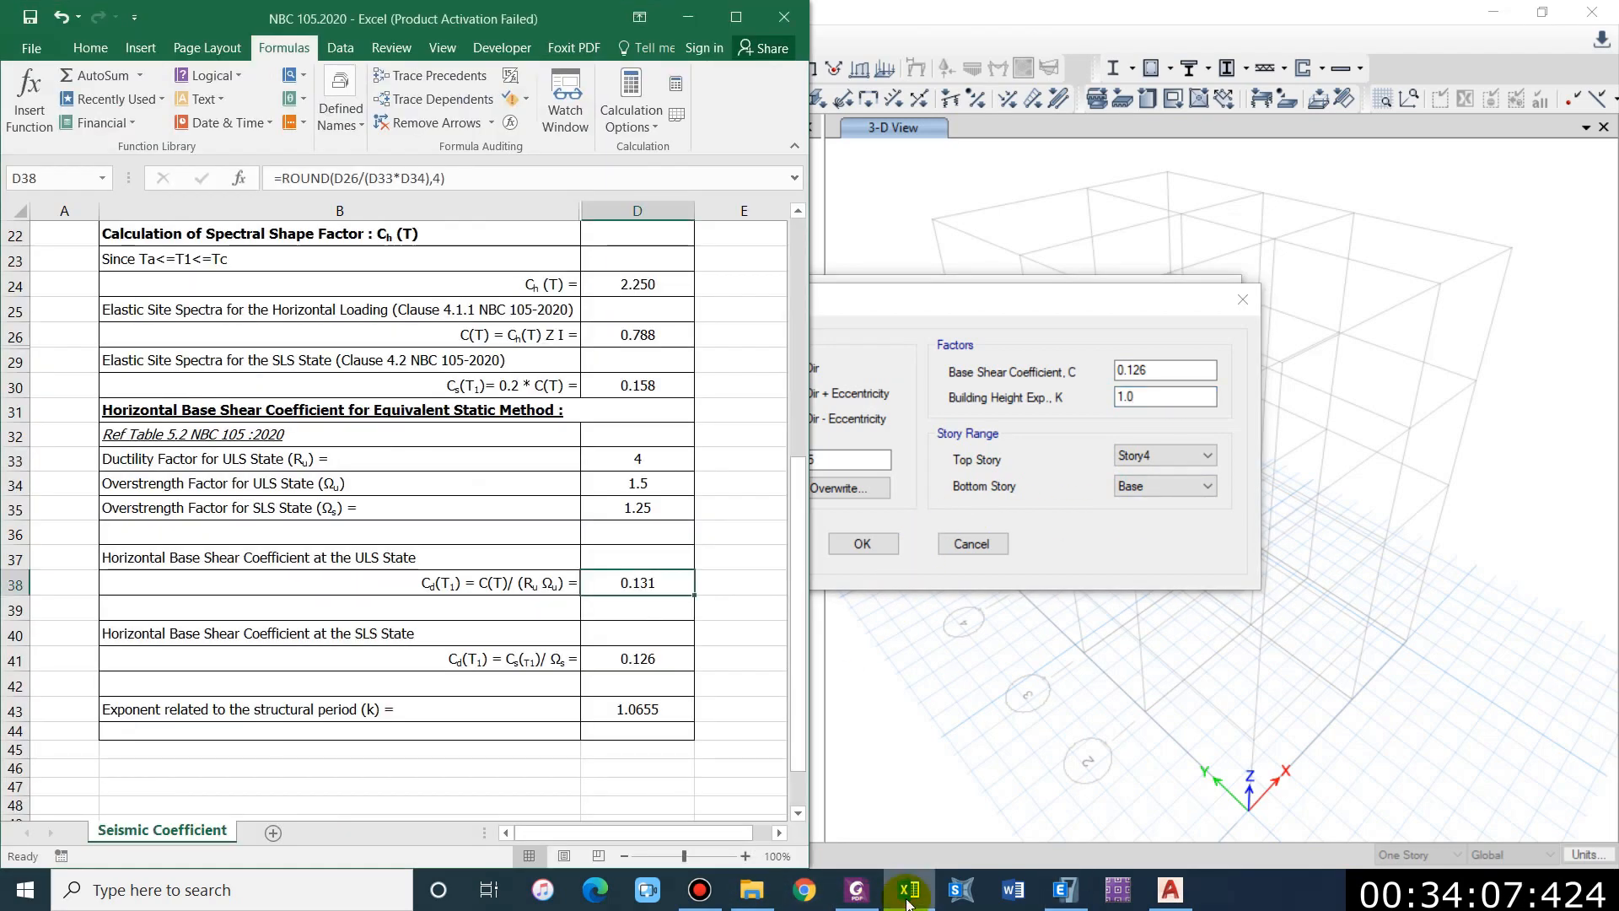
{"action": "left_click", "coordinate": [907, 899]}
{"action": "type", "text": "6"}
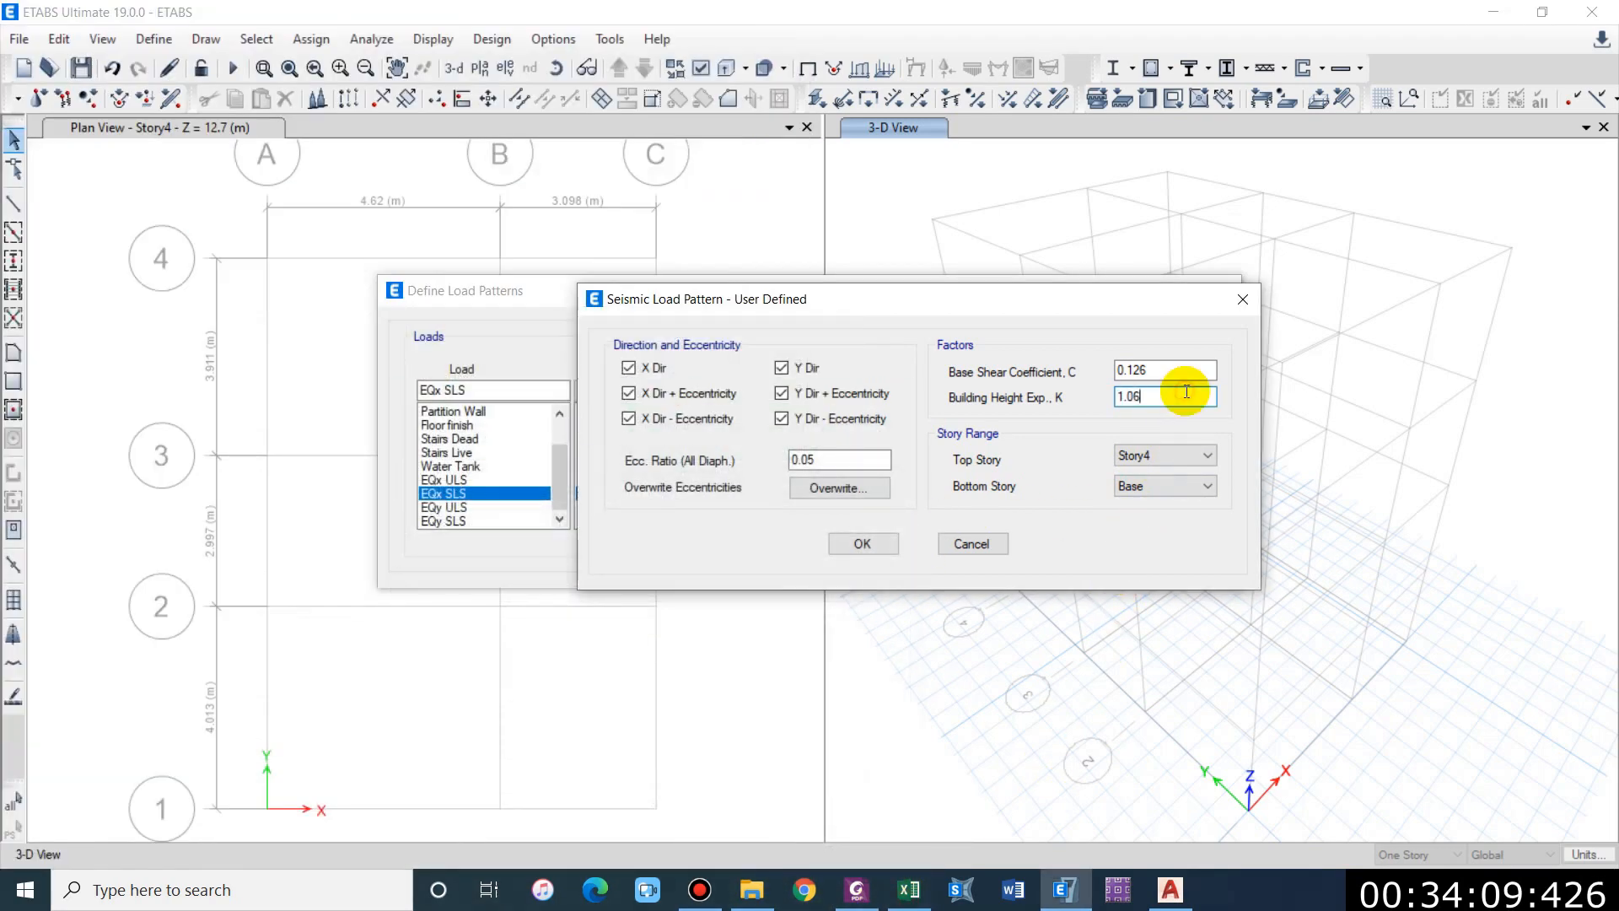
{"action": "type", "text": "55"}
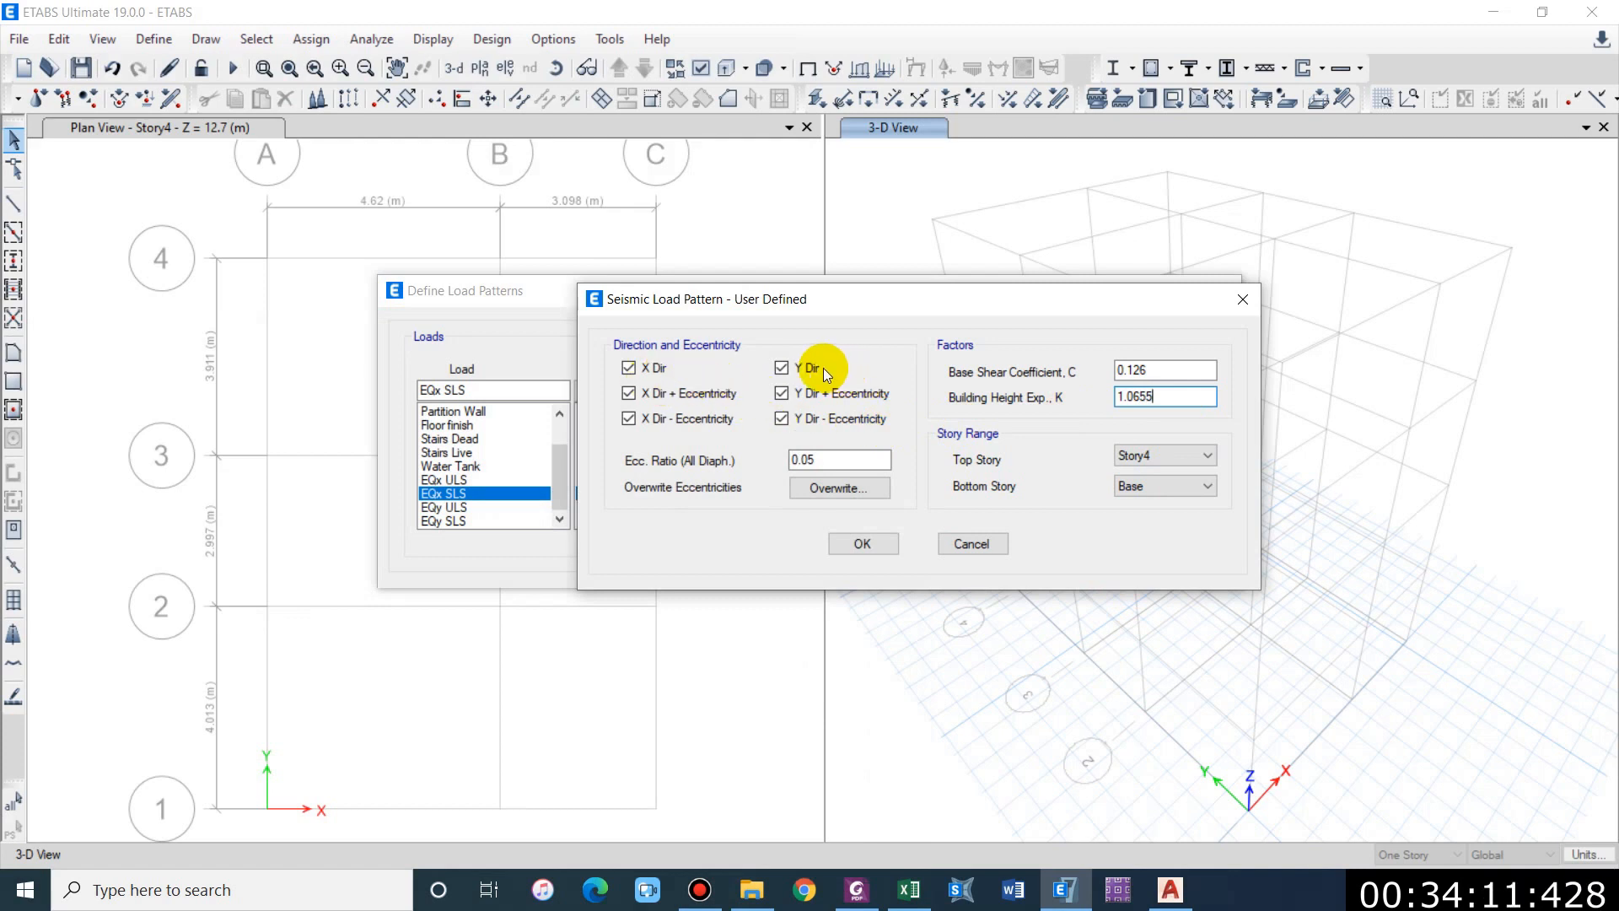
Step: Limit EQx SLS to the X direction options, set its eccentricity ratio to 0.1 and accept the settings
{"action": "double_click", "coordinate": [816, 463]}
{"action": "type", "text": ".1"}
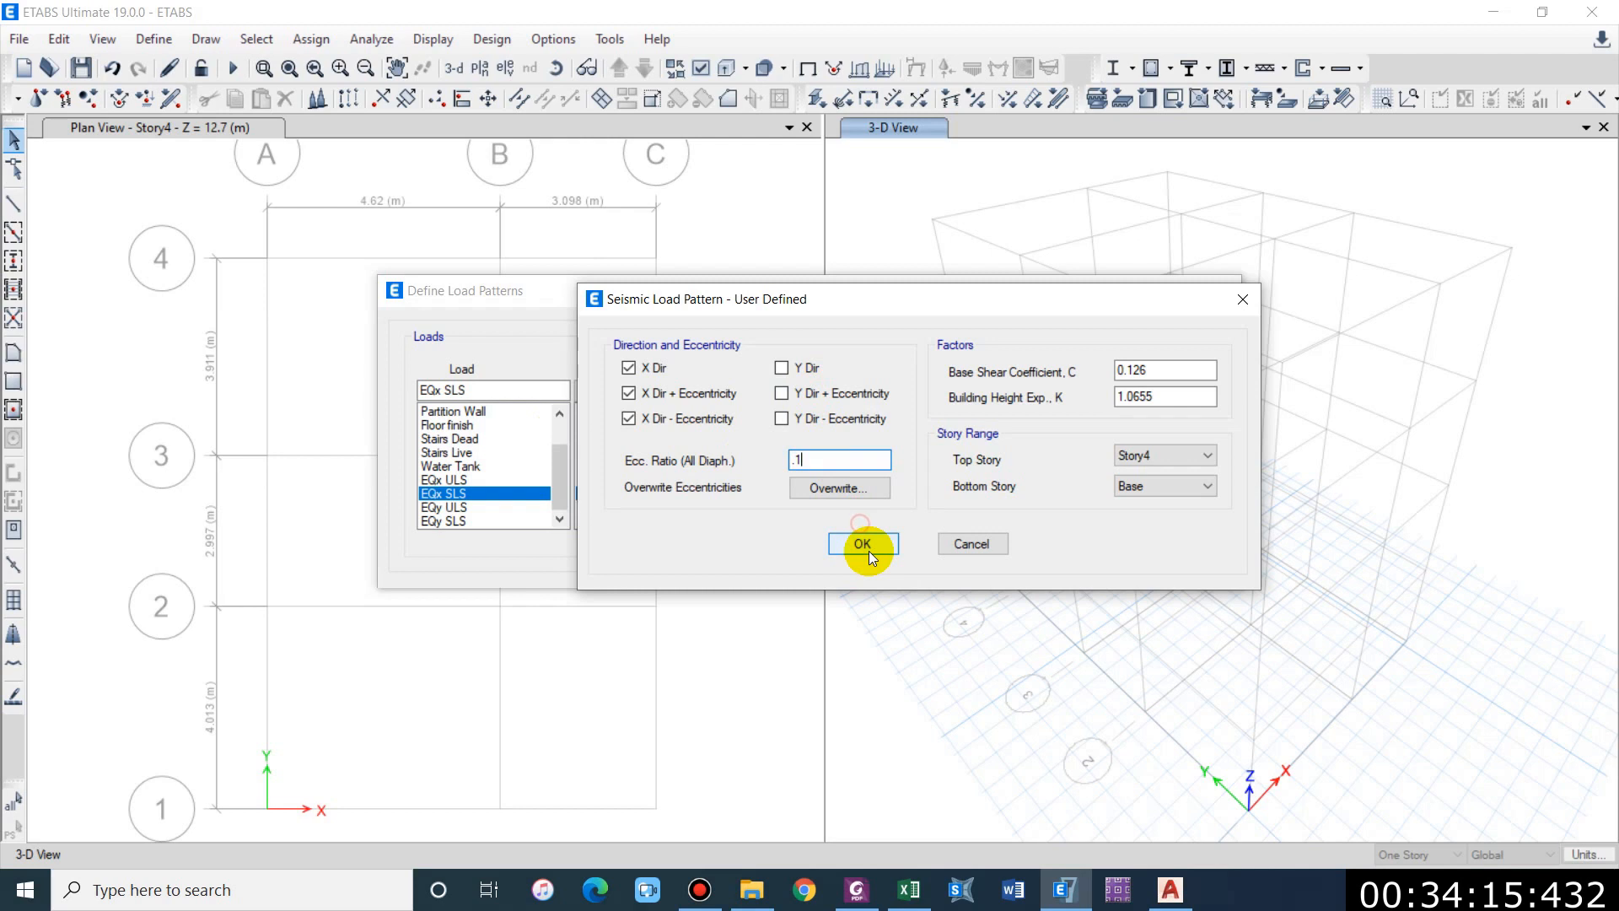
{"action": "double_click", "coordinate": [1164, 397]}
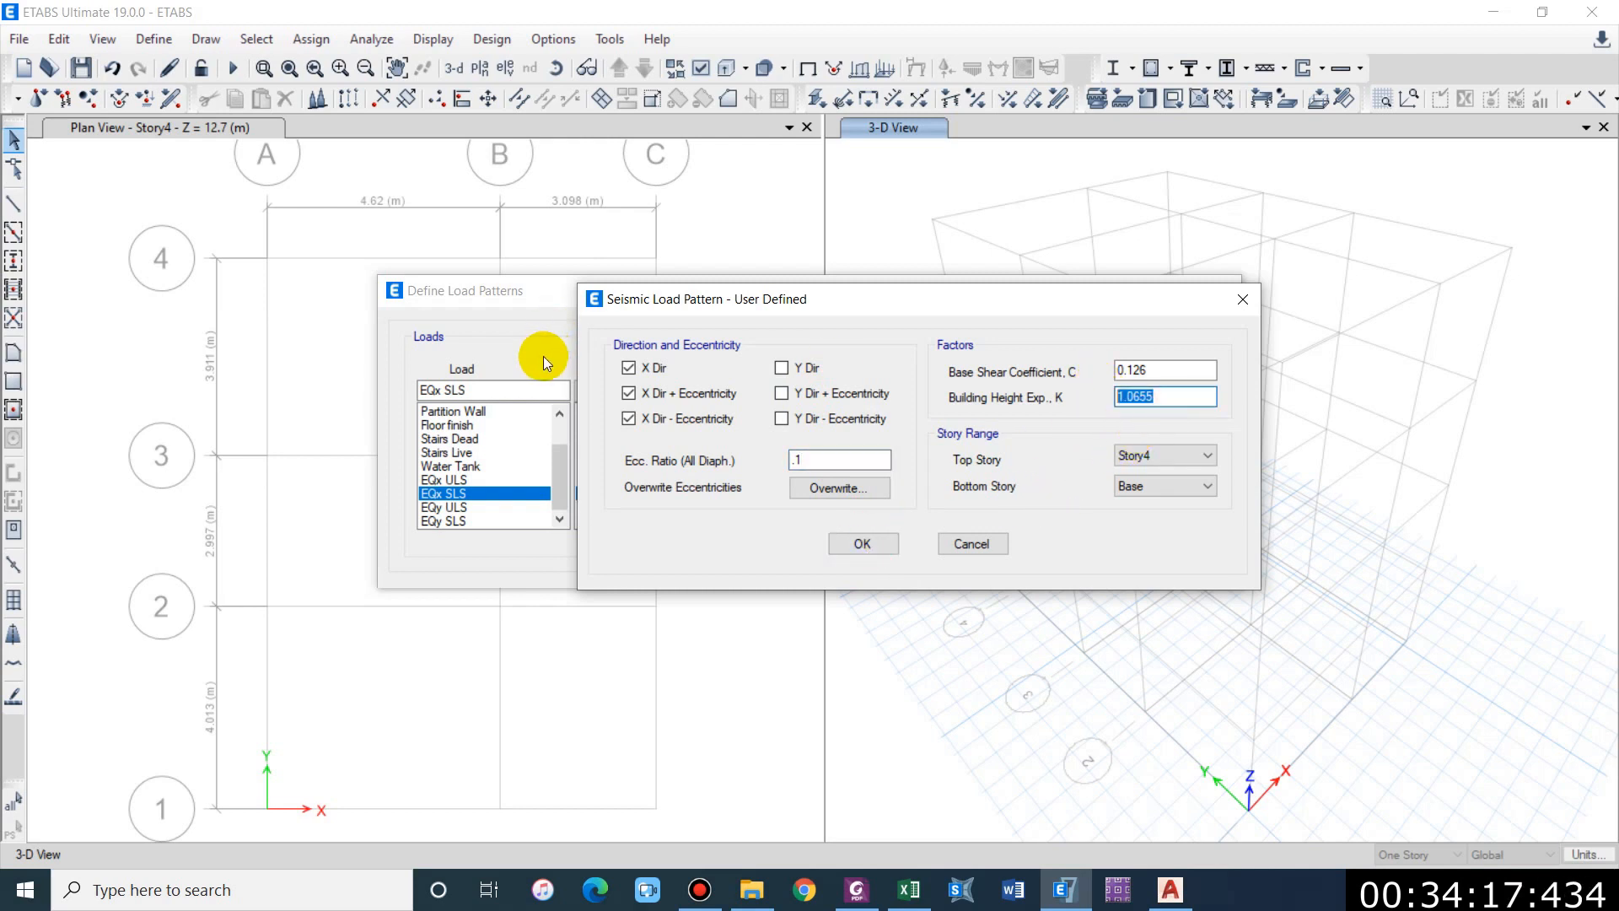
{"action": "left_click", "coordinate": [860, 545]}
Step: Open the EQy ULS lateral load settings and set building height exponent K to 1.0655 and base shear coefficient to 0.131
{"action": "left_click", "coordinate": [939, 507]}
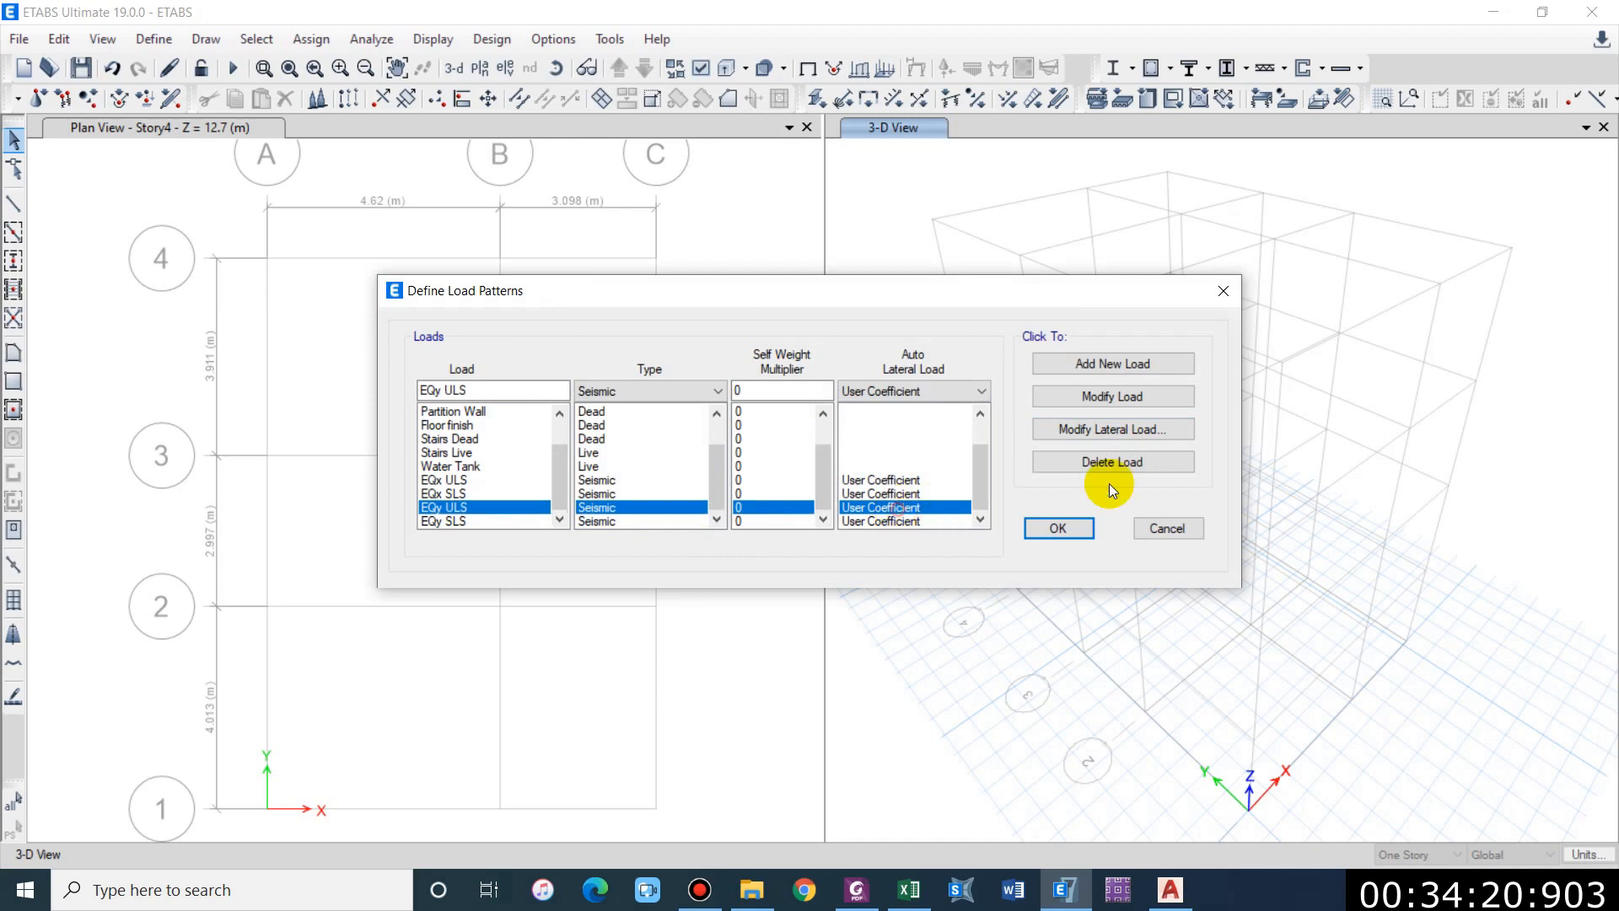
{"action": "left_click", "coordinate": [1112, 429]}
{"action": "type", "text": ".0655"}
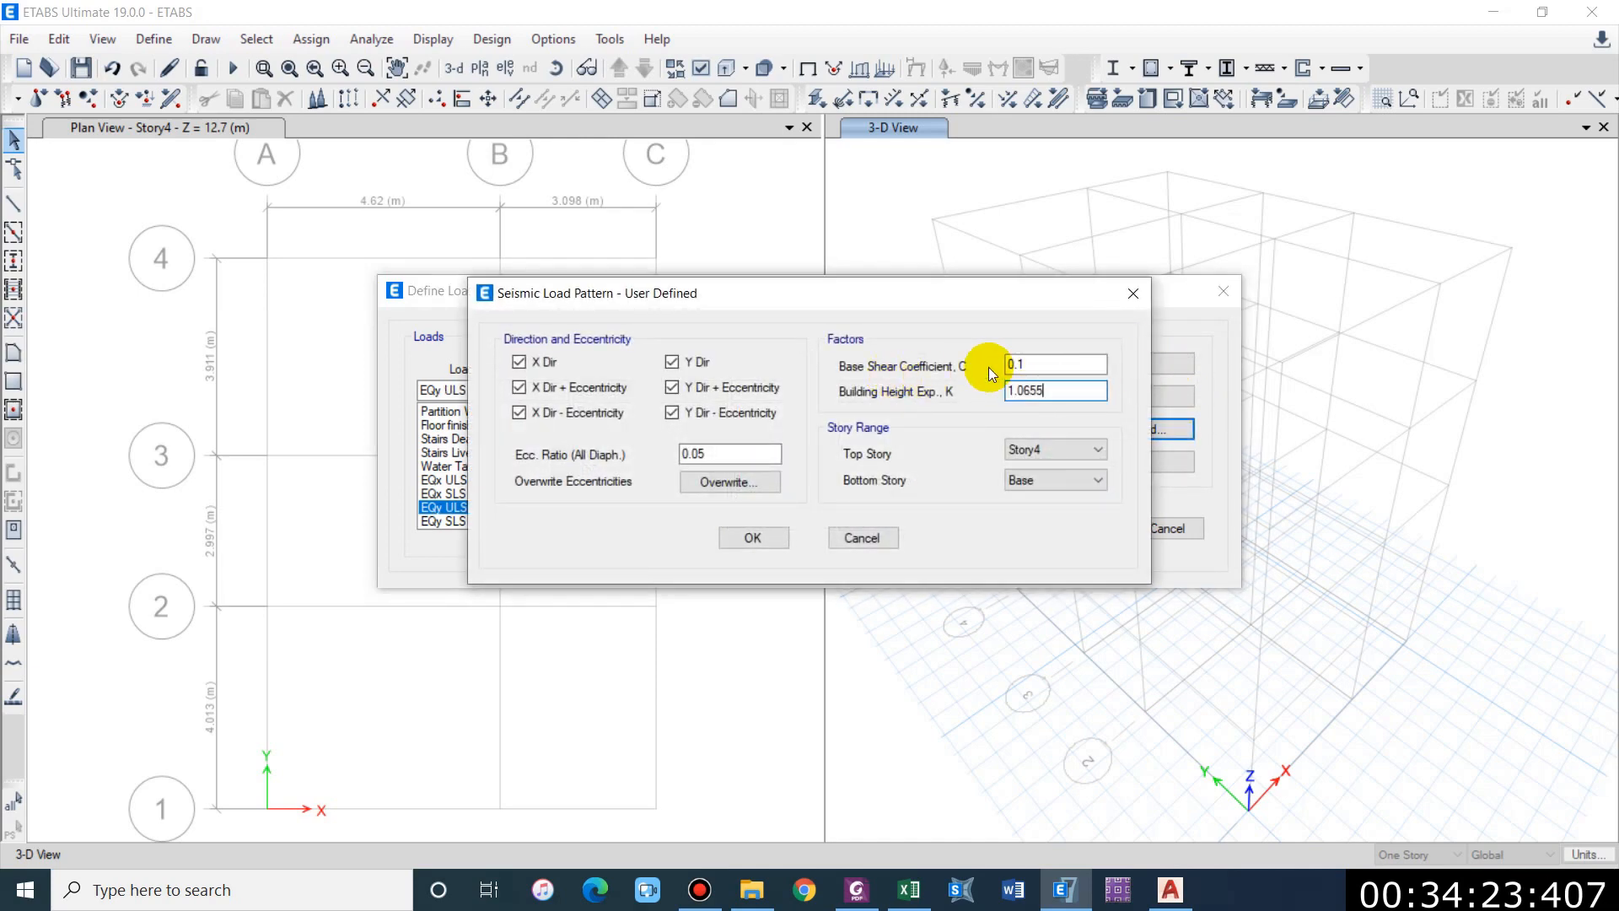
{"action": "left_click", "coordinate": [1047, 364]}
{"action": "type", "text": "31"}
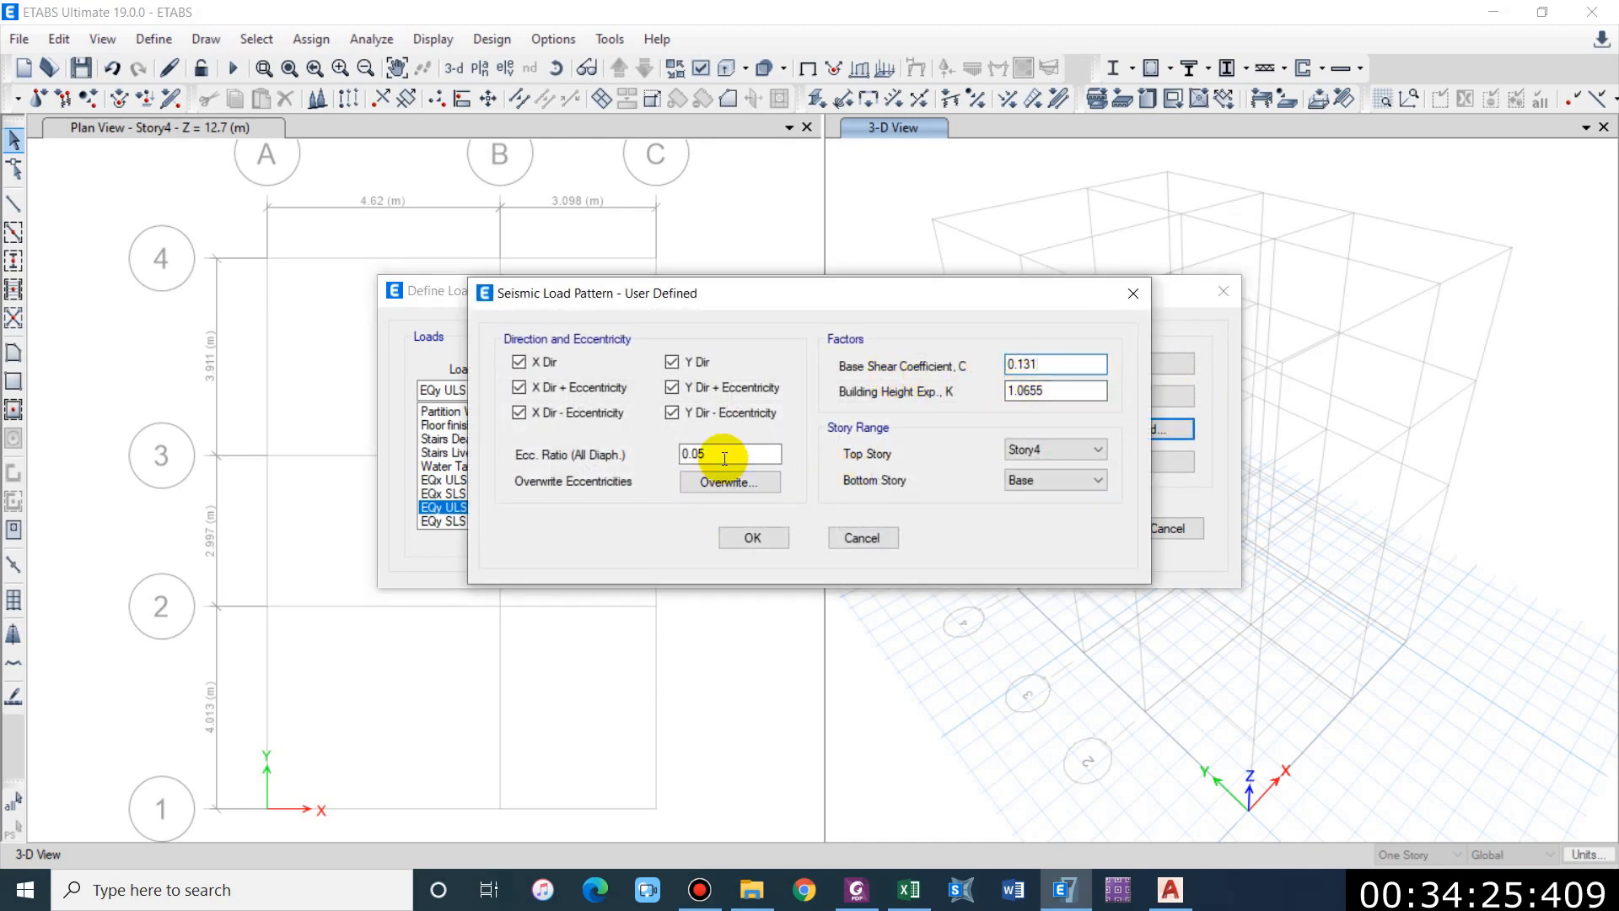
Step: Limit EQy ULS to the Y direction options, set its eccentricity ratio to 0.1 and accept the settings
{"action": "left_click", "coordinate": [520, 362]}
{"action": "left_click", "coordinate": [520, 387]}
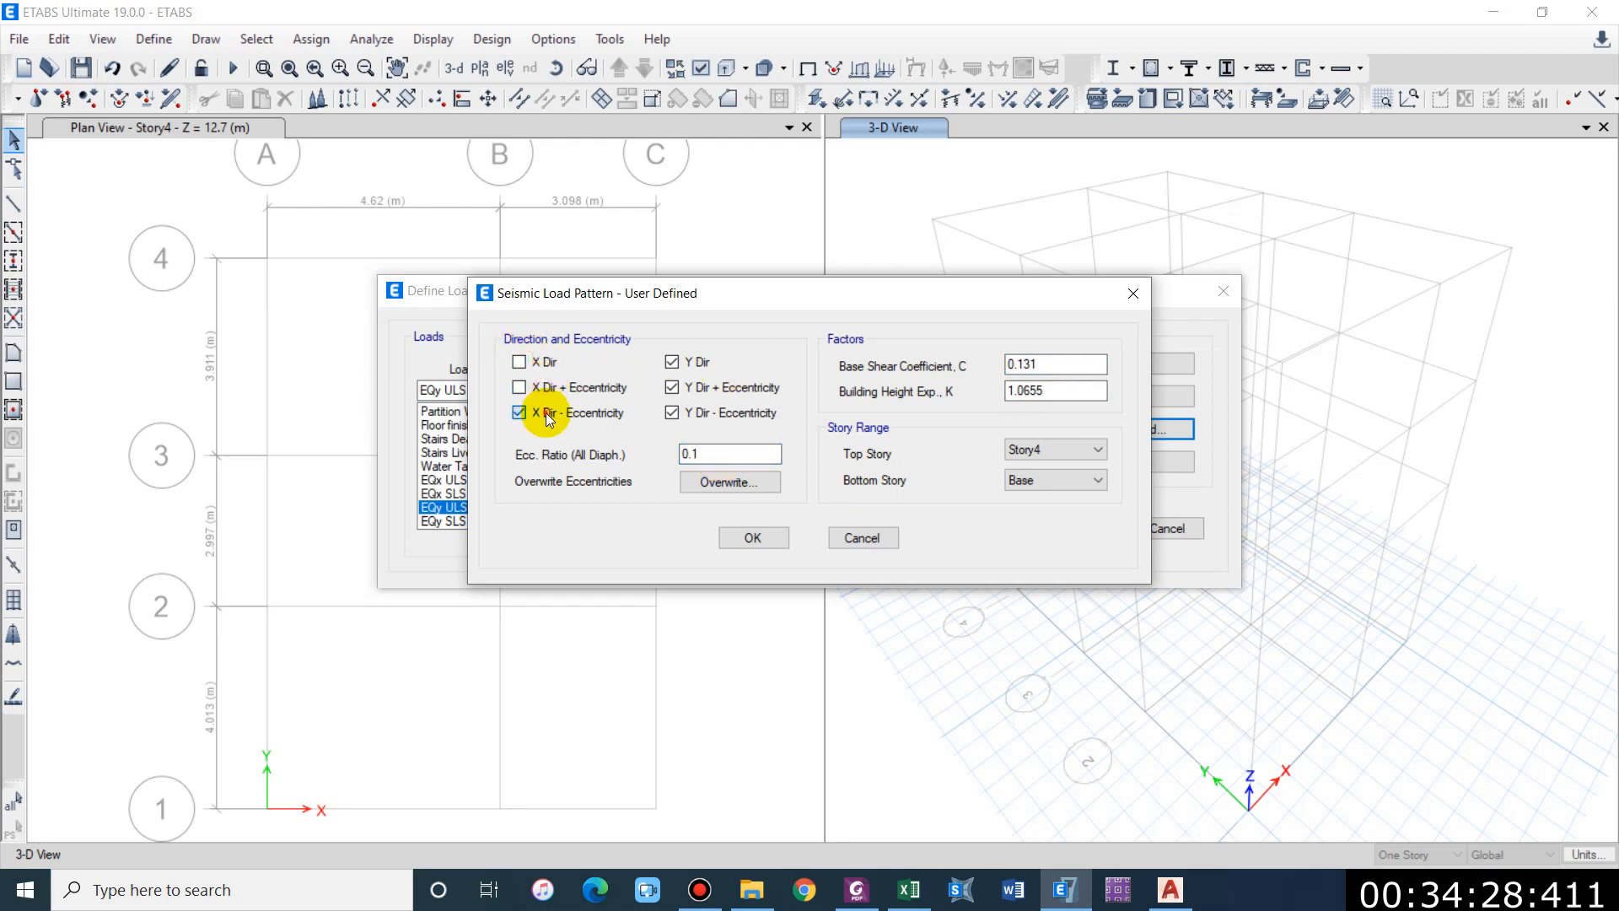
{"action": "left_click", "coordinate": [745, 547]}
Step: Open the EQy SLS lateral load settings and set the base shear coefficient to 0.126 and building height exponent K to 1.0655
{"action": "left_click", "coordinate": [614, 523]}
{"action": "left_click", "coordinate": [1122, 430]}
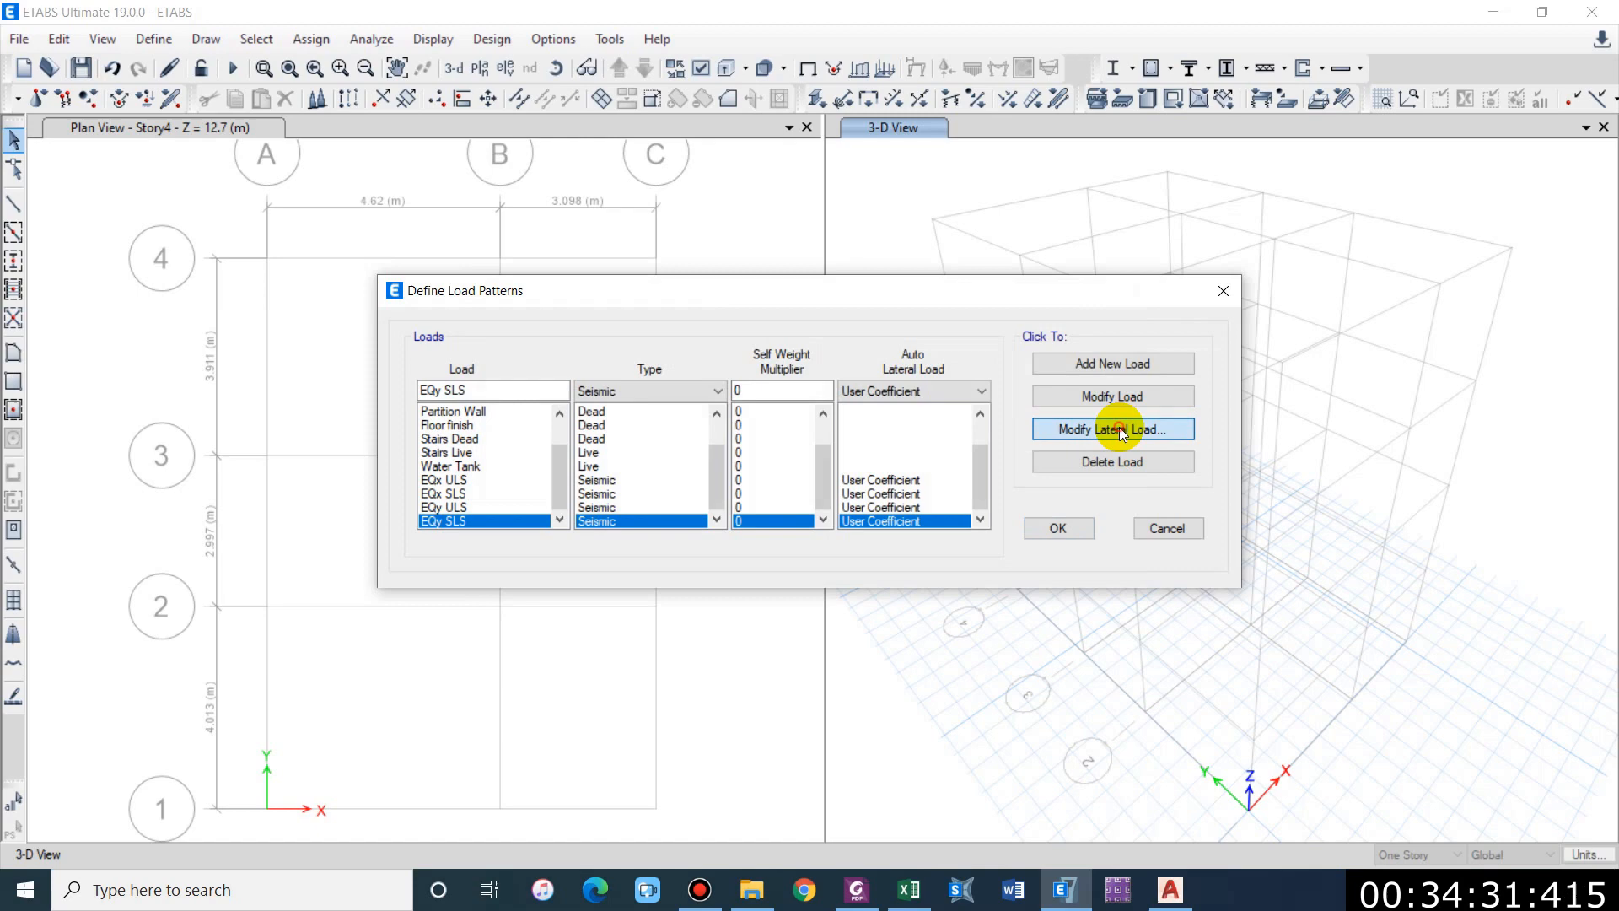
{"action": "left_click", "coordinate": [1045, 370]}
{"action": "type", "text": "26"}
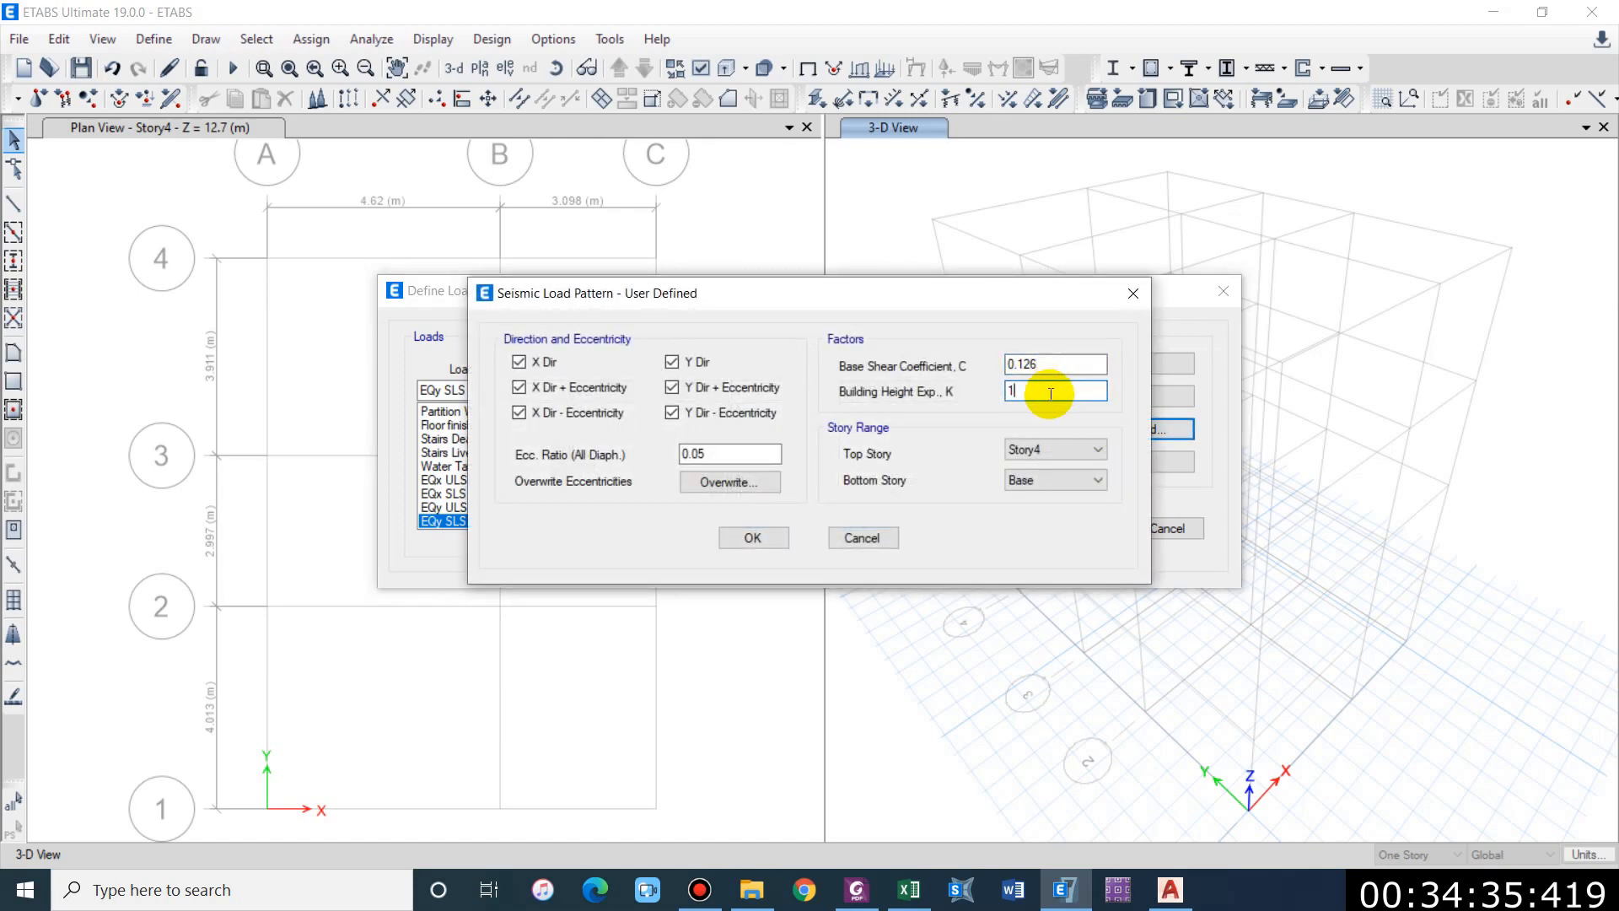
{"action": "type", "text": ".0655"}
Step: Match EQy SLS's eccentricity ratio to EQy ULS, limit it to the Y direction options, and accept the lateral load and load pattern settings
{"action": "left_click", "coordinate": [716, 453]}
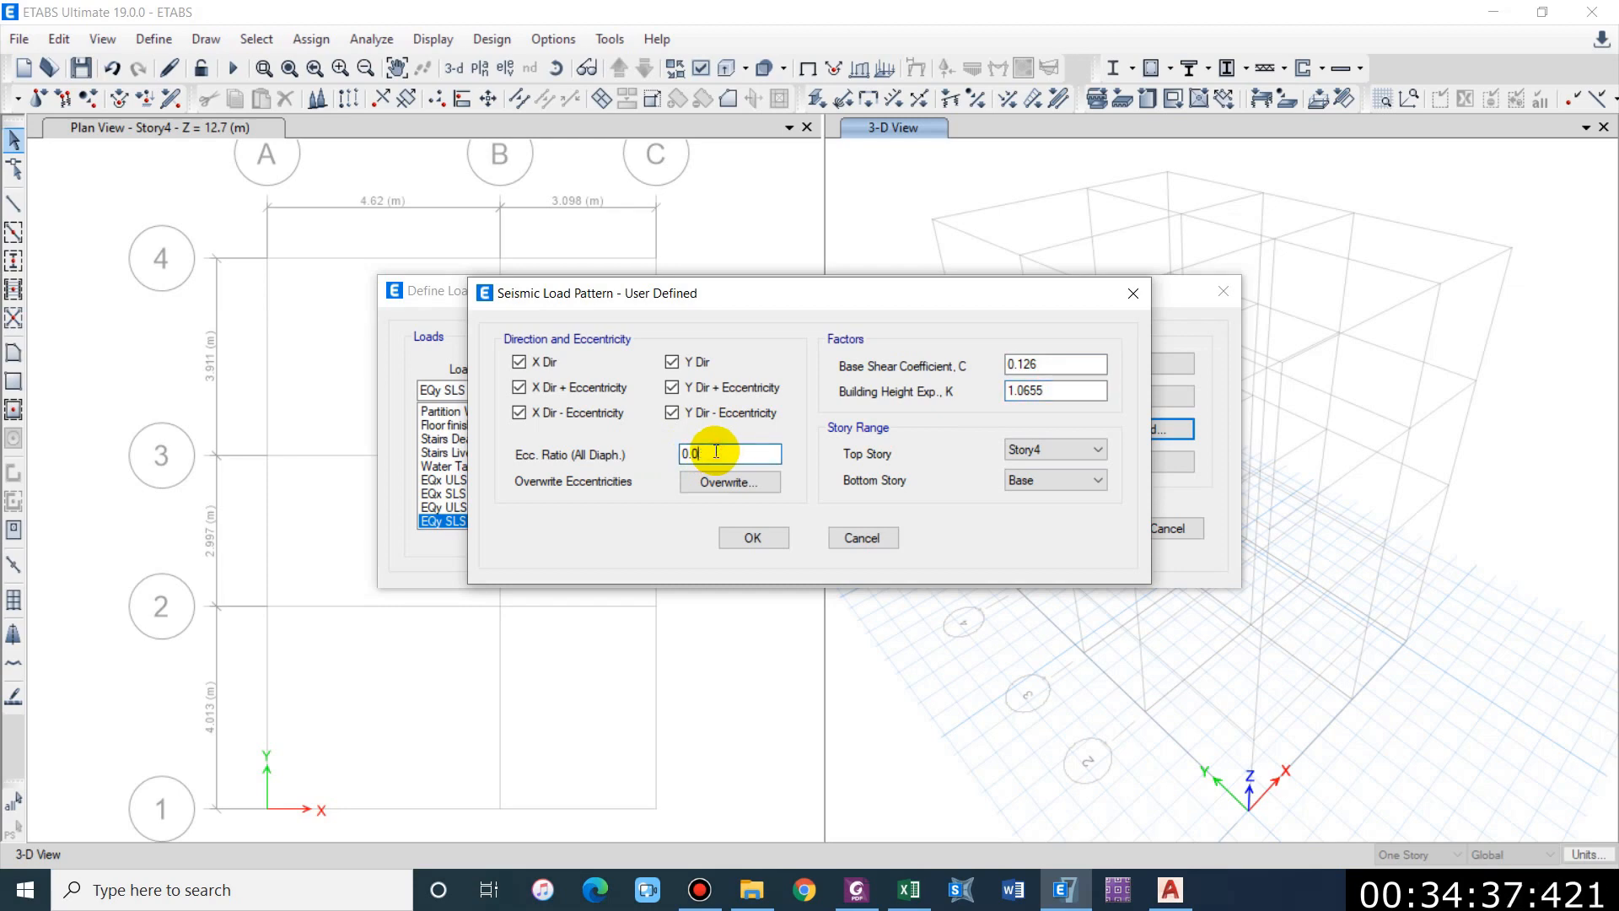
{"action": "left_click", "coordinate": [568, 412]}
{"action": "left_click", "coordinate": [910, 887]}
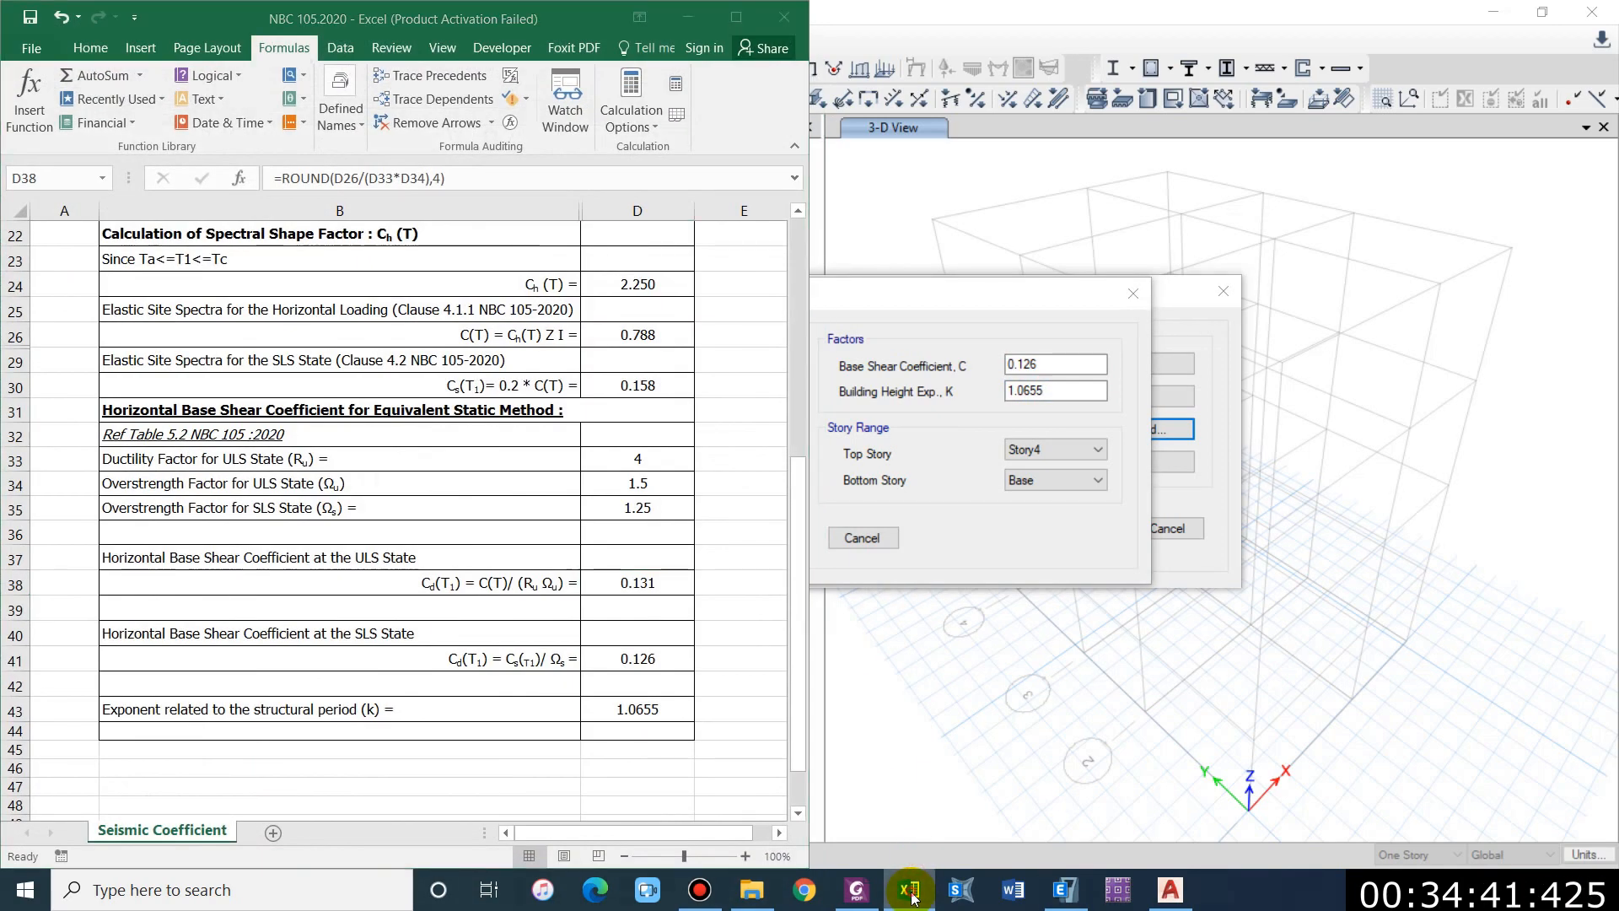
{"action": "left_click", "coordinate": [1017, 609]}
{"action": "left_click", "coordinate": [734, 537]}
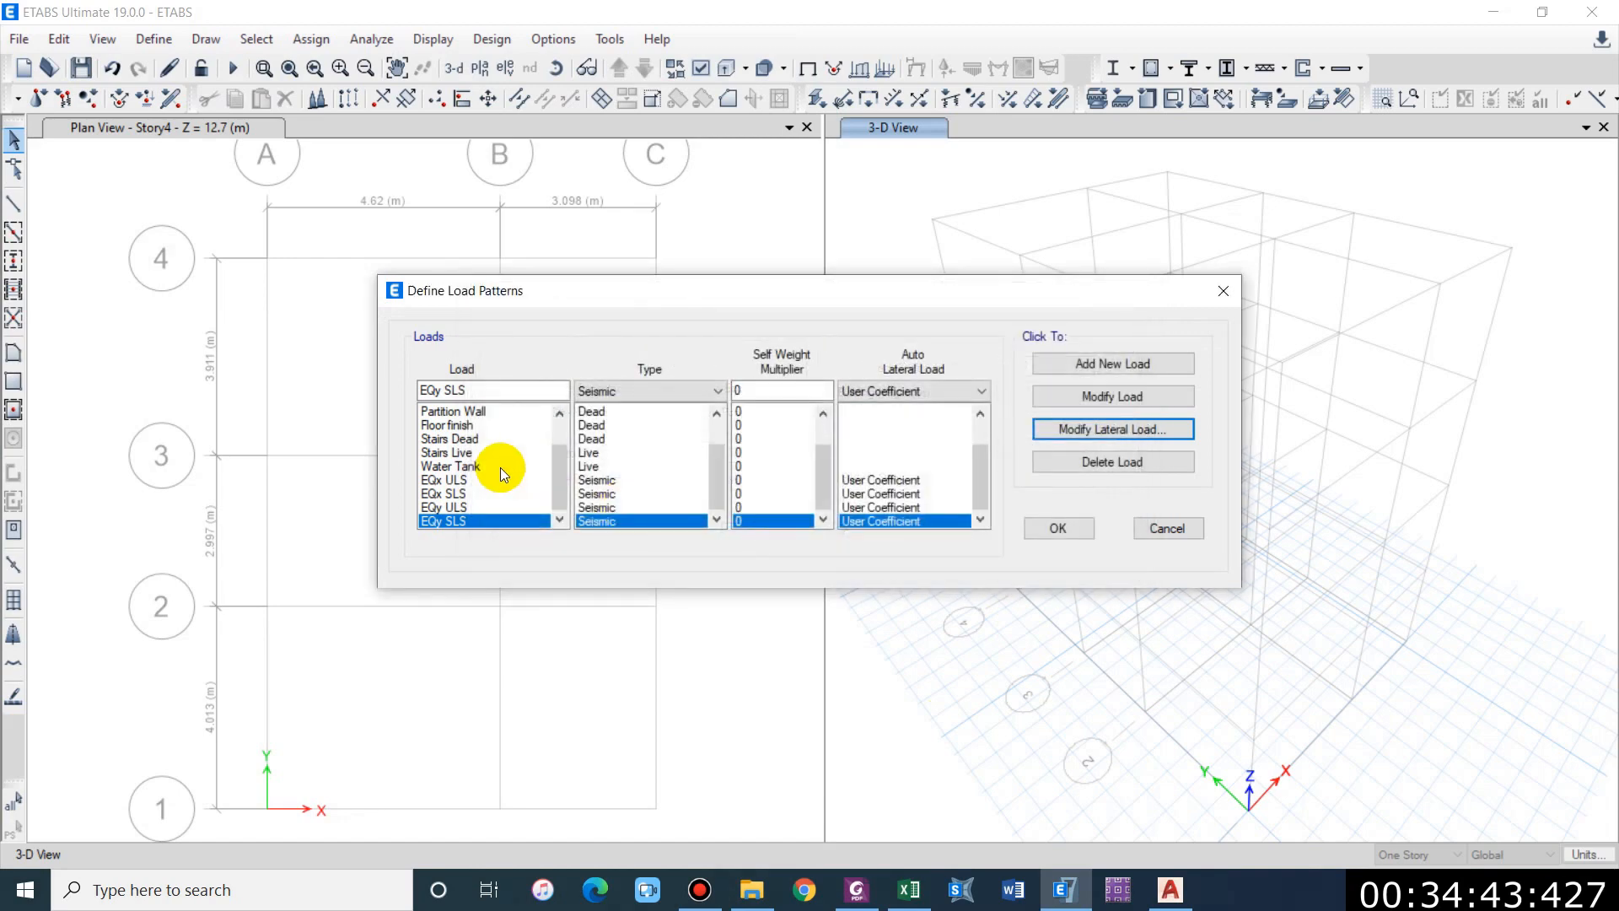
{"action": "left_click", "coordinate": [1080, 531]}
Step: Start defining a new load combination and select its default name for replacement
{"action": "left_click", "coordinate": [152, 39]}
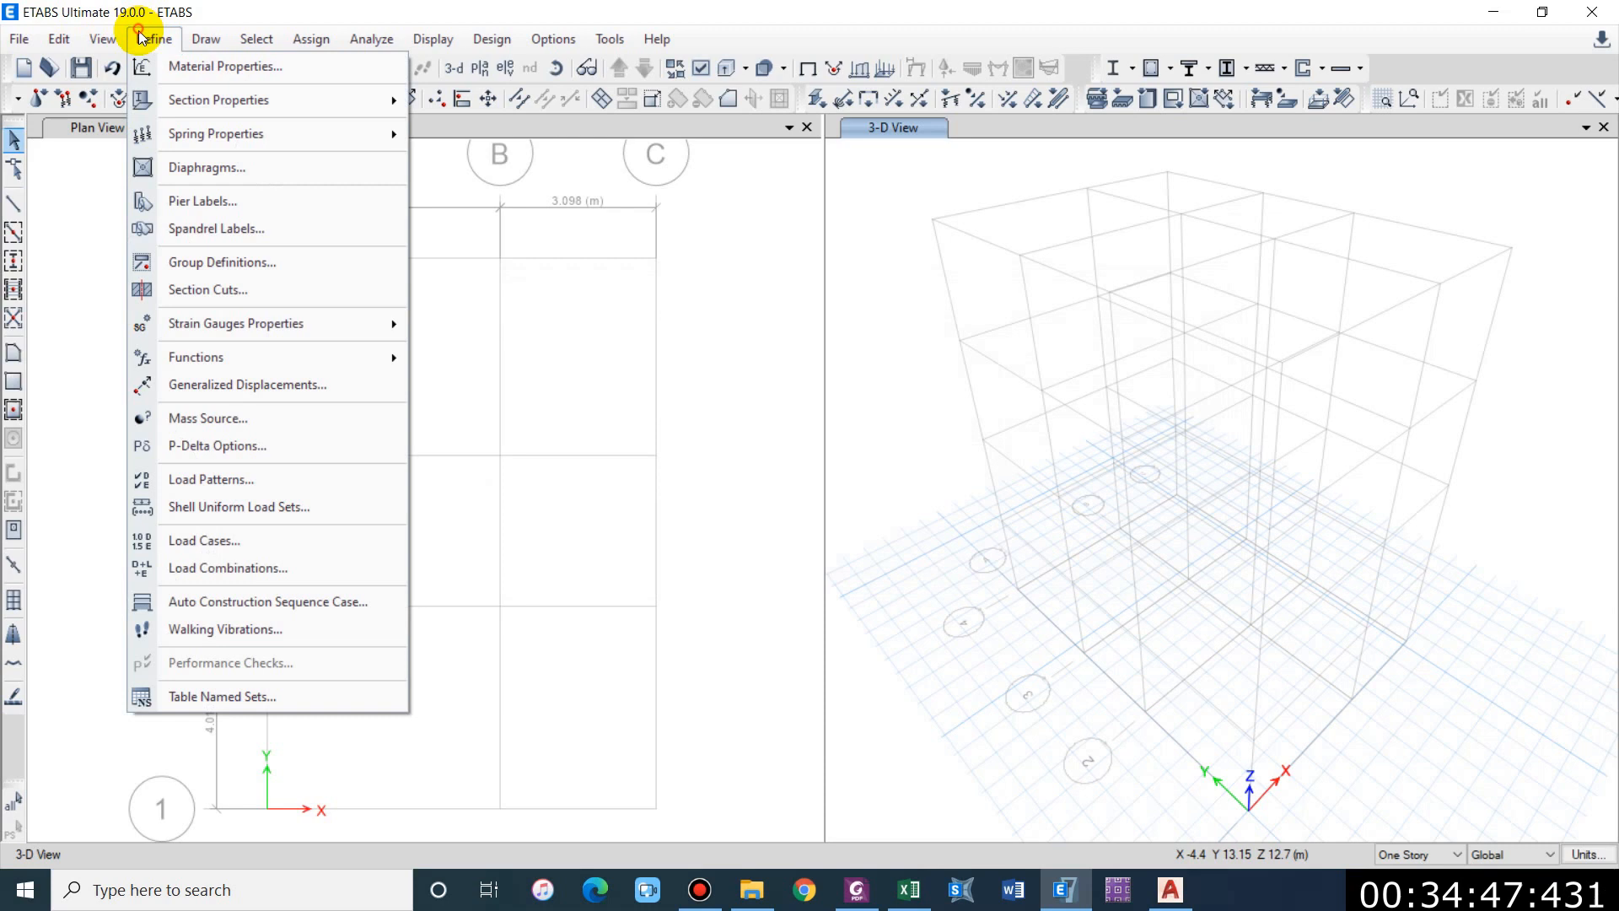
{"action": "left_click", "coordinate": [249, 574]}
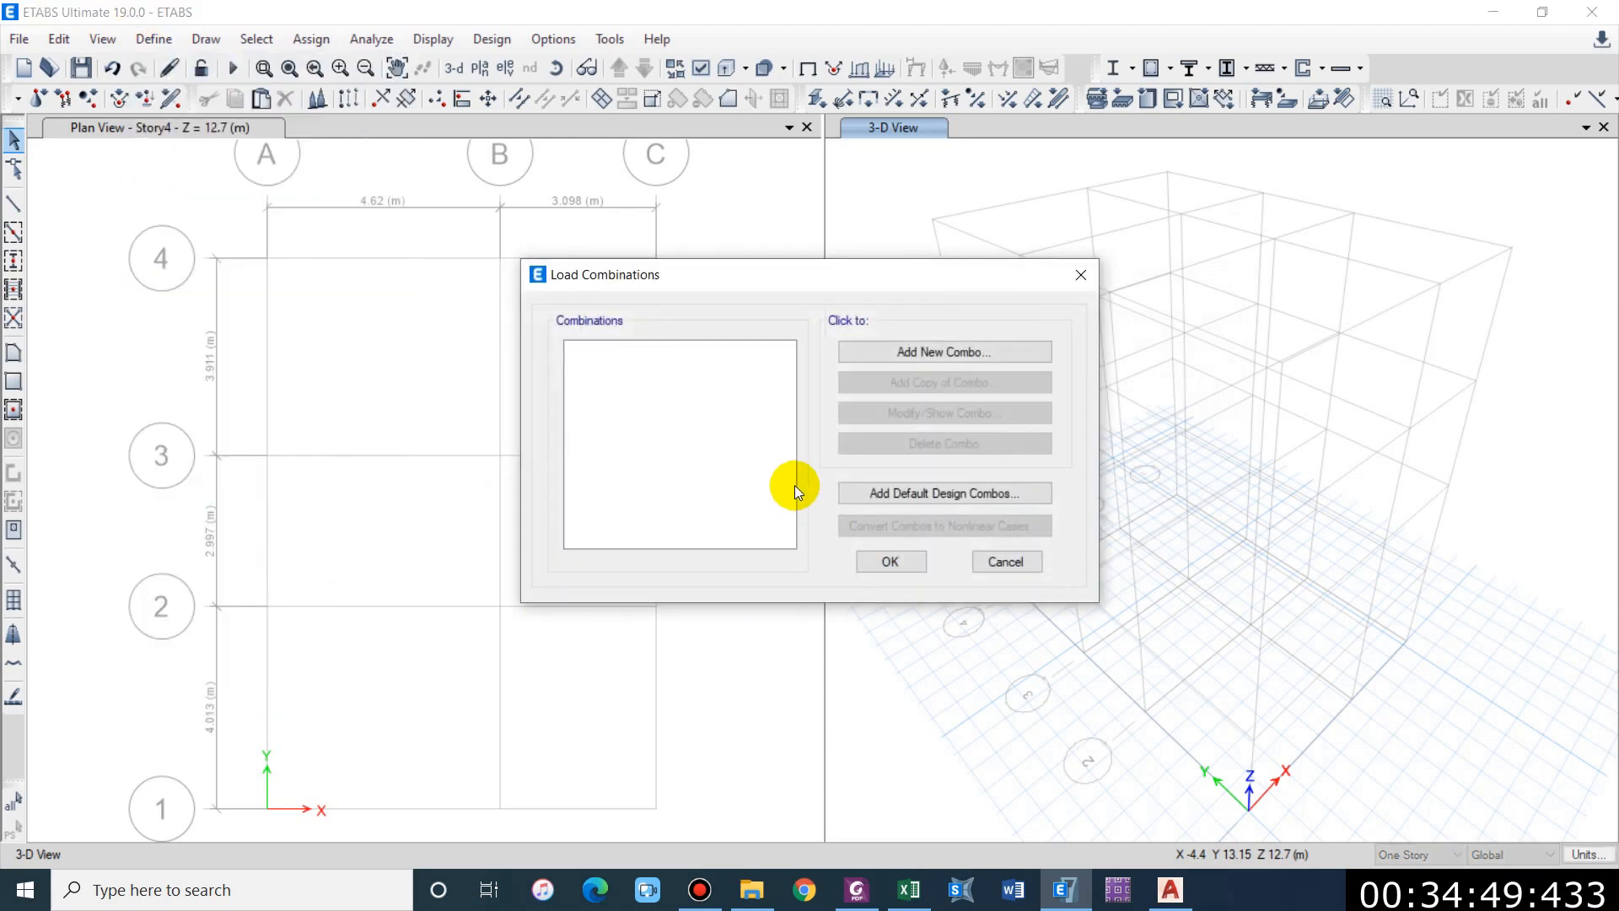
{"action": "left_click", "coordinate": [920, 353]}
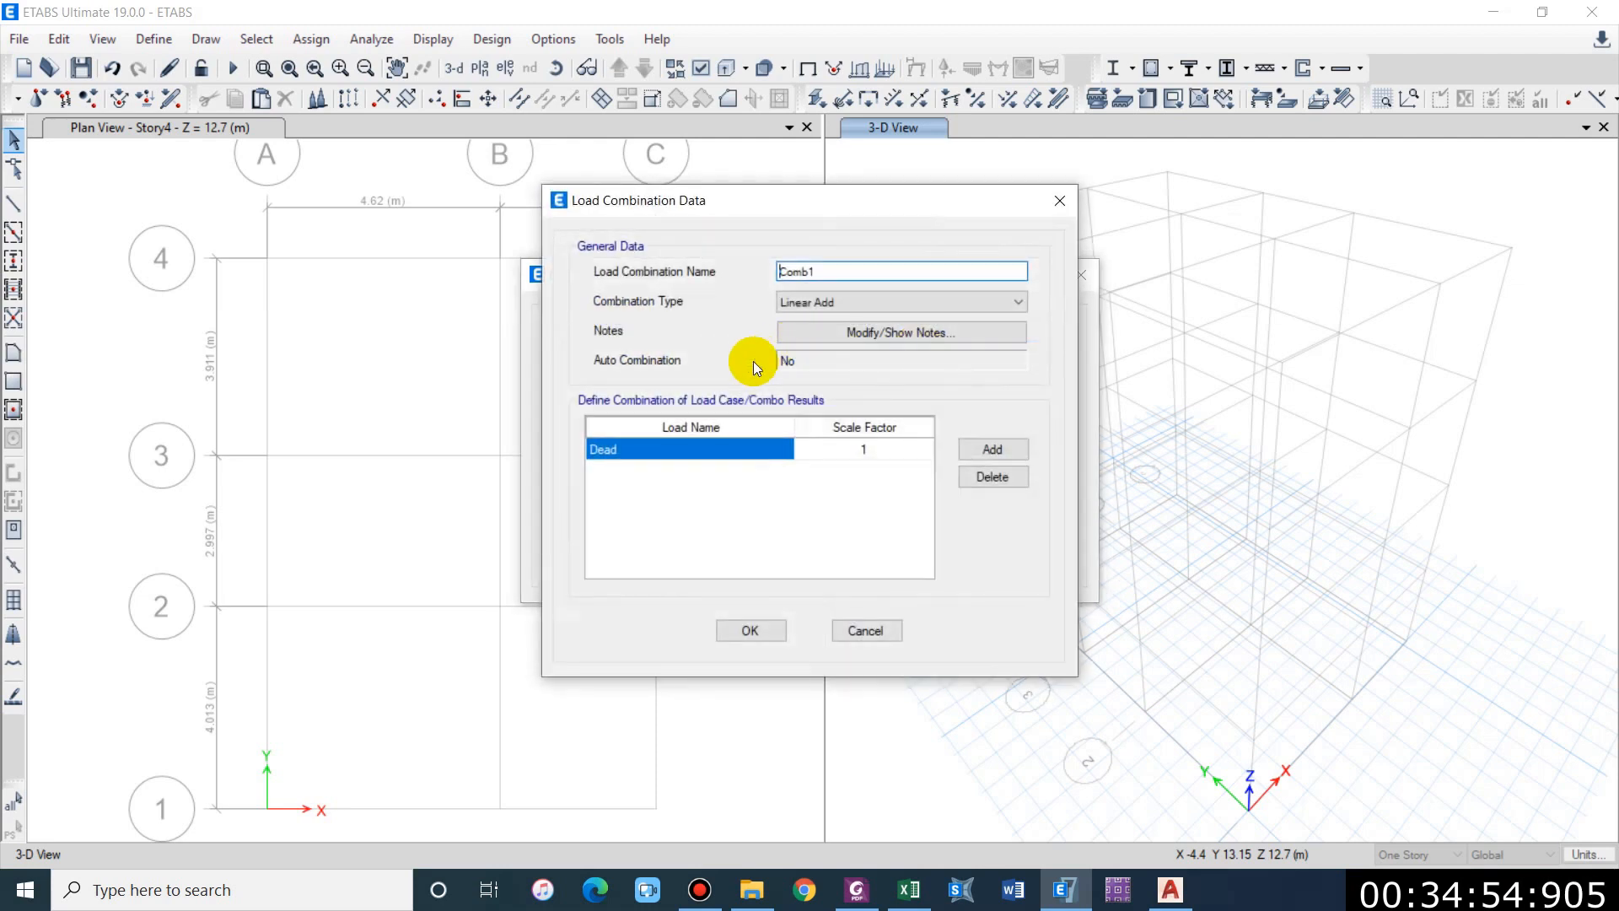
{"action": "double_click", "coordinate": [868, 270]}
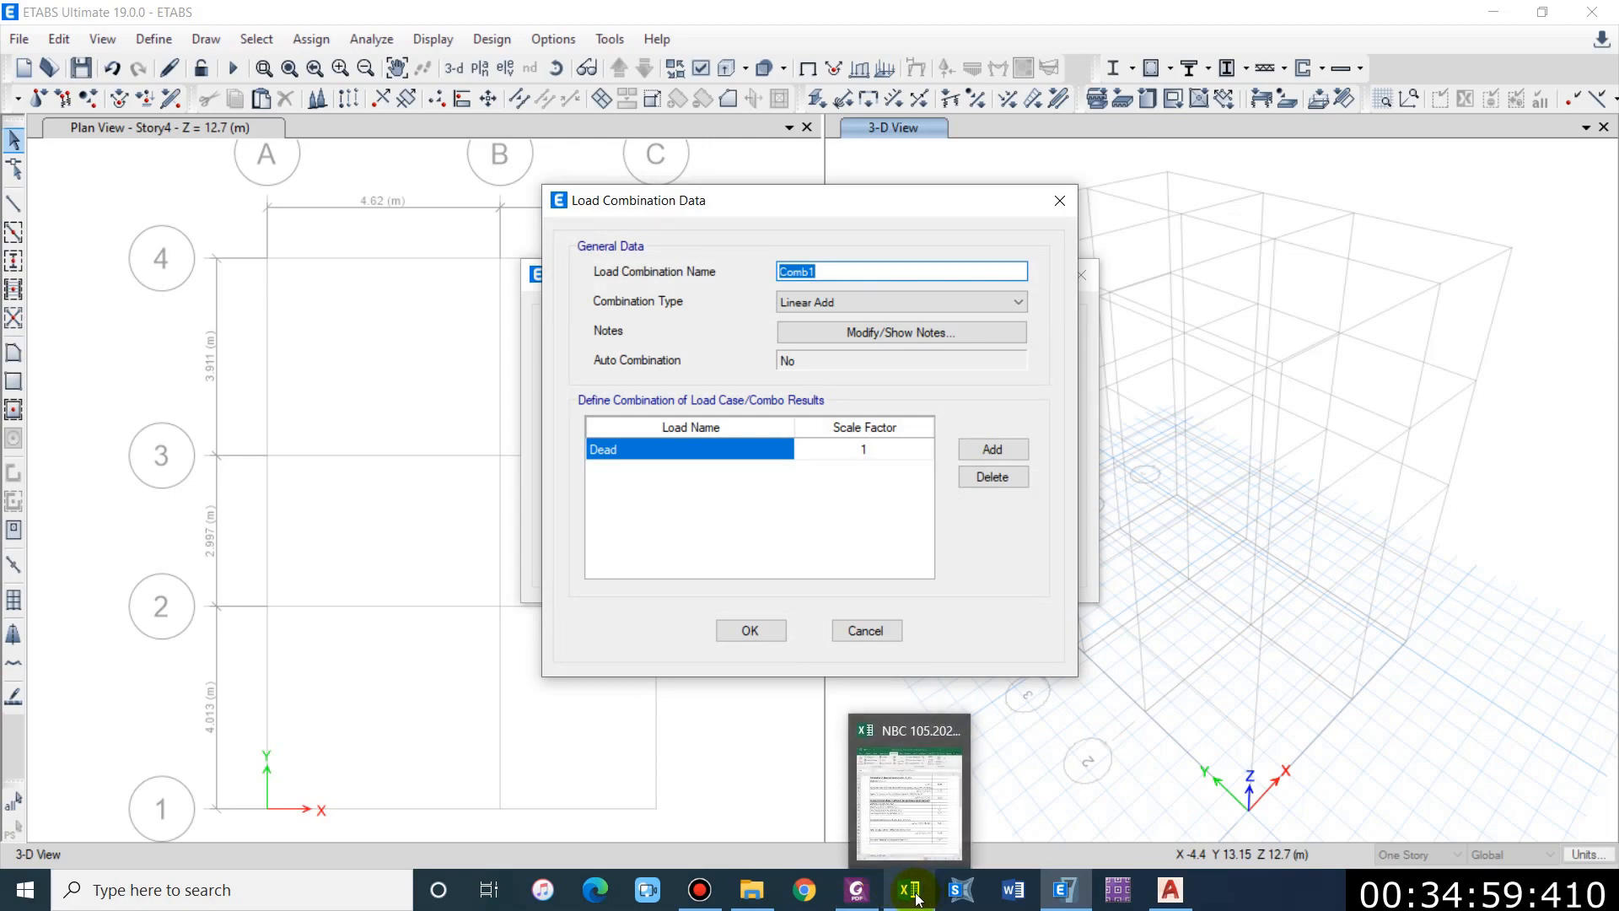
Step: Switch to the NBC 105 PDF in Foxit PhantomPDF and read section 3.6 on load combinations for the limit state method
{"action": "left_click", "coordinate": [862, 862]}
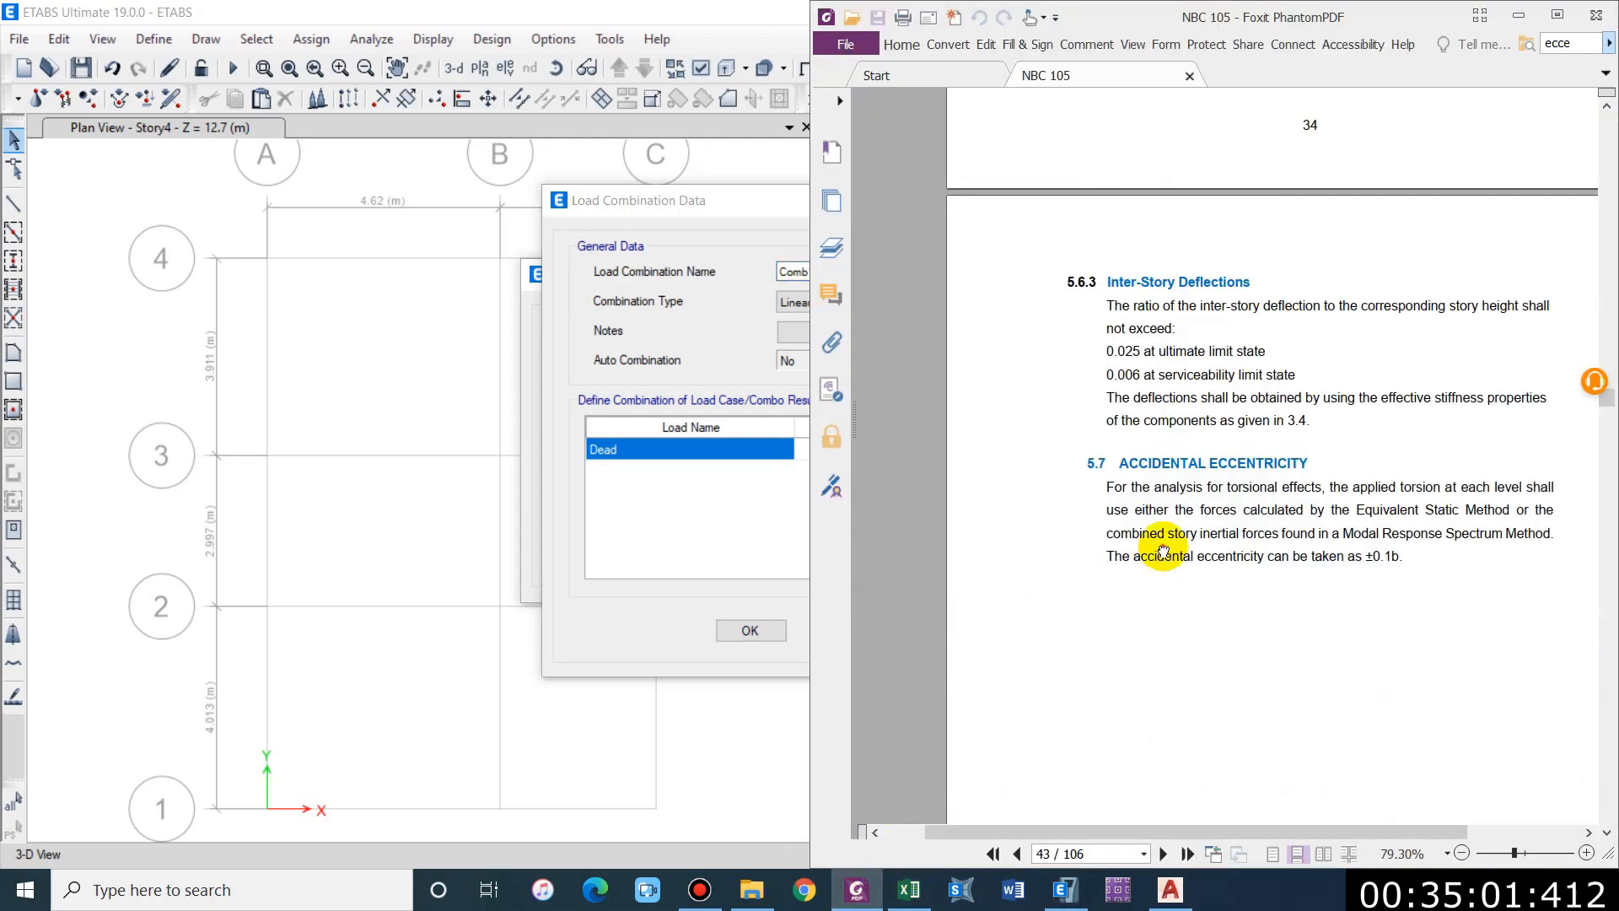
{"action": "scroll", "coordinate": [1163, 552], "scroll_direction": "up", "scroll_amount": 20}
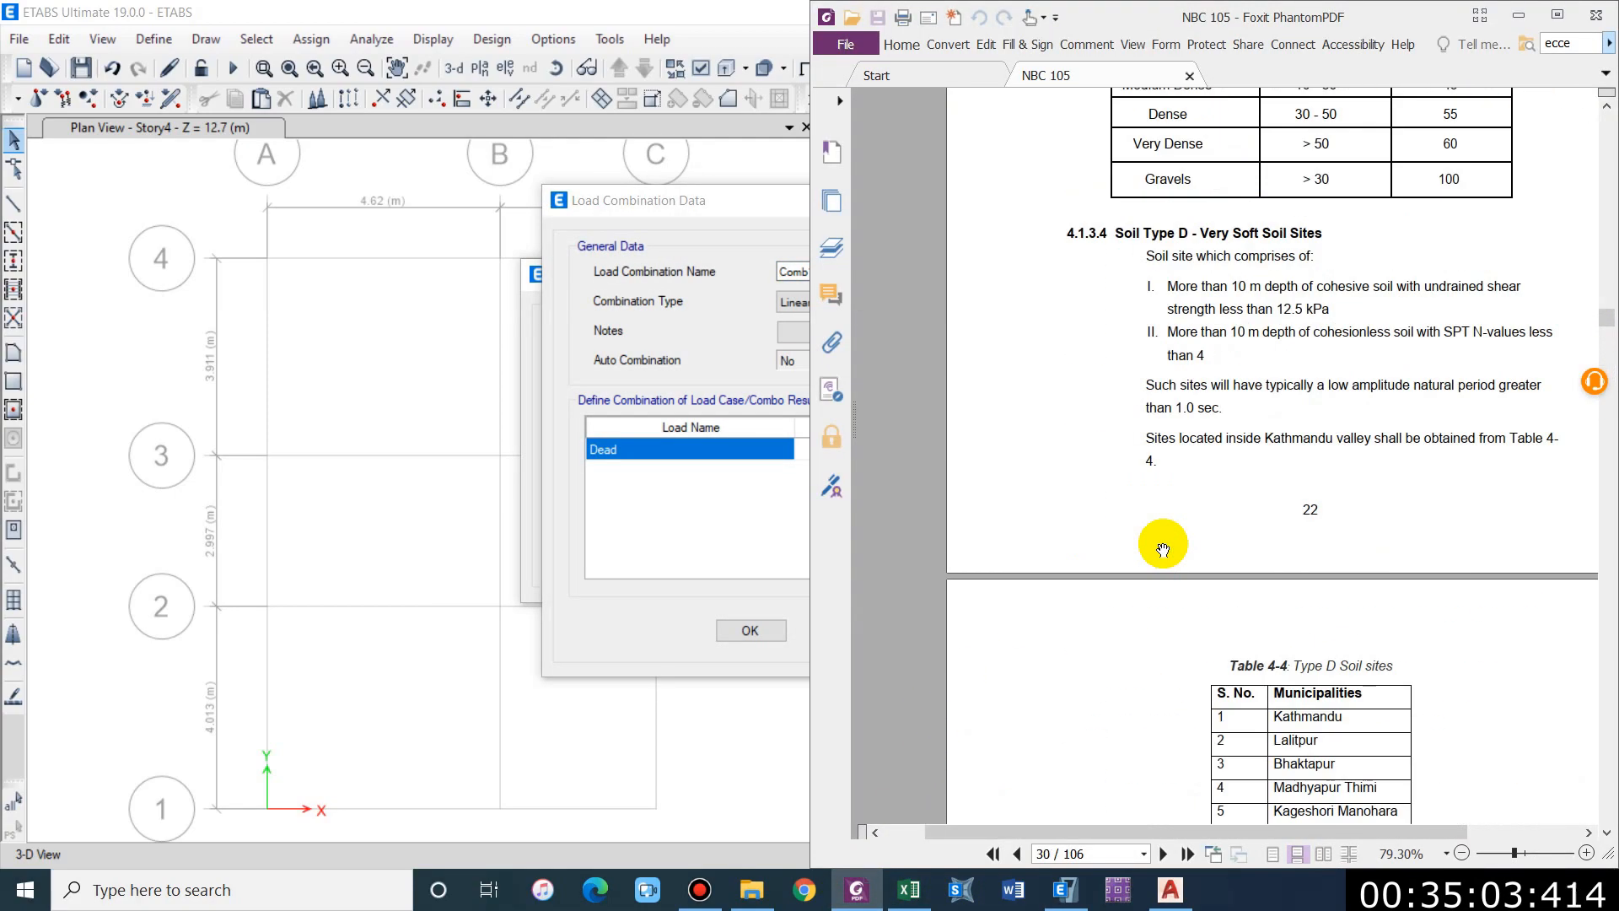
{"action": "scroll", "coordinate": [1185, 460], "scroll_direction": "down", "scroll_amount": 3}
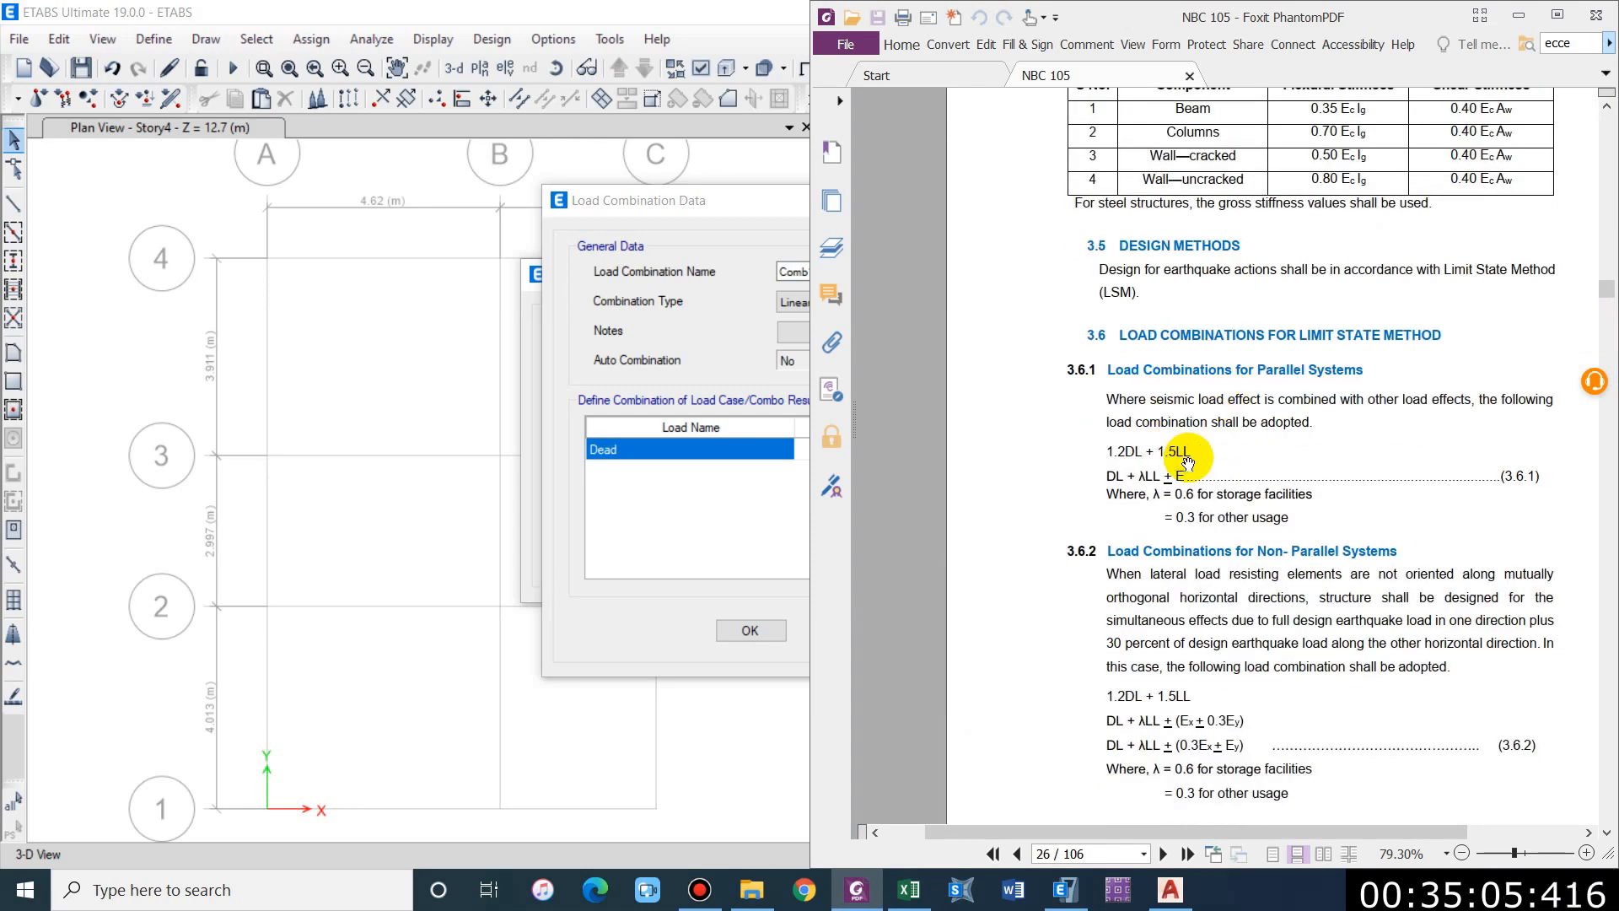
{"action": "scroll", "coordinate": [1223, 401], "scroll_direction": "down", "scroll_amount": 3}
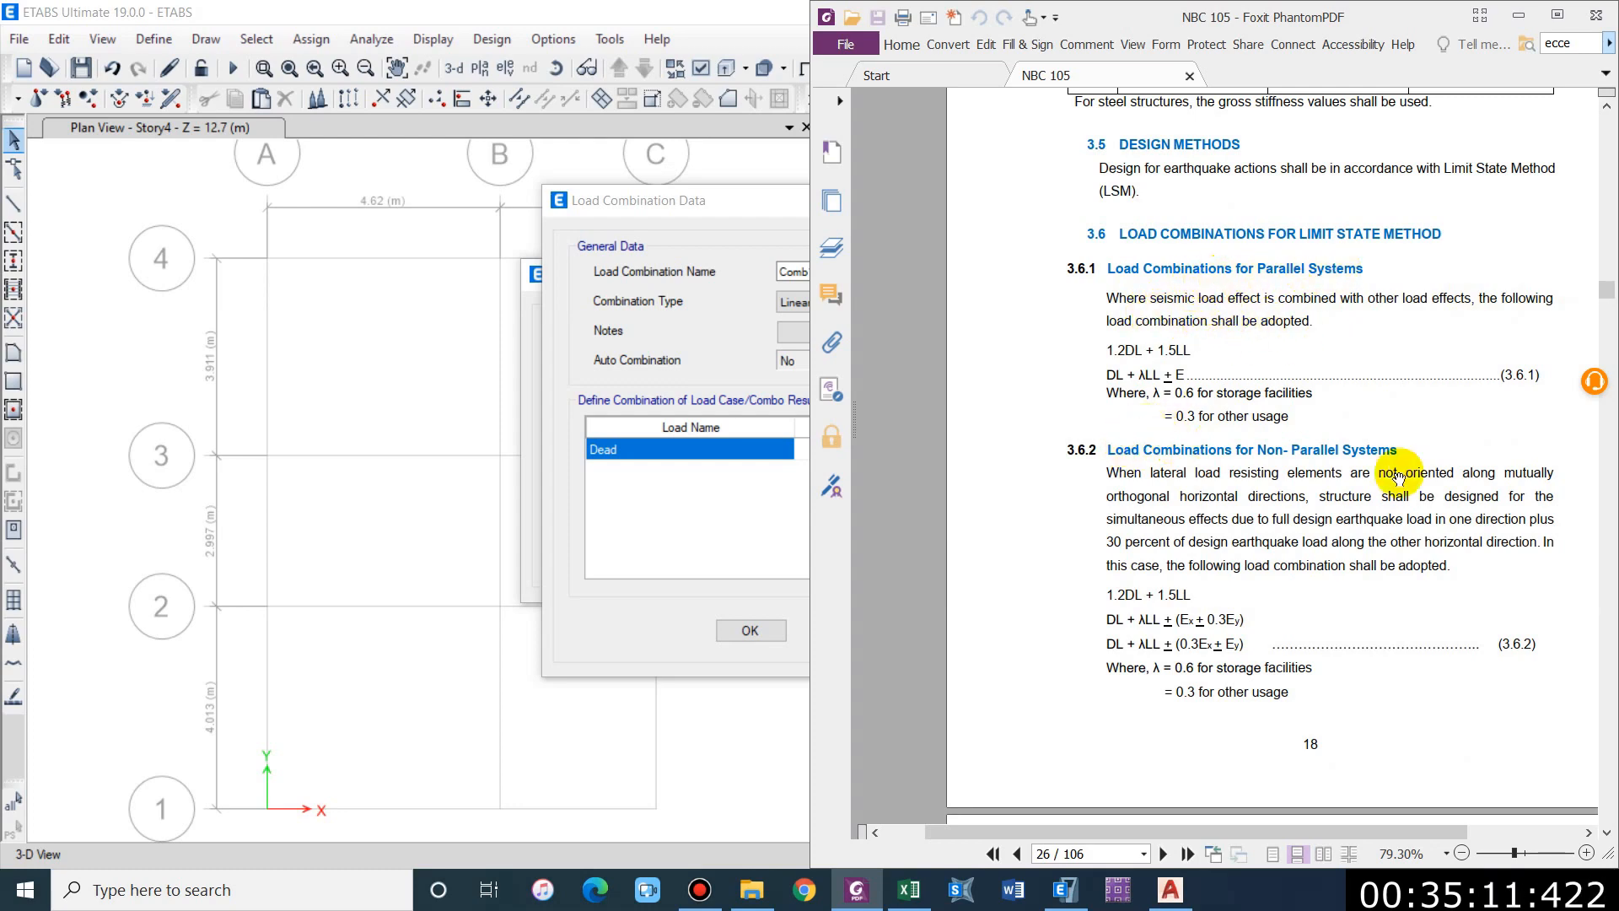
Step: Switch to AutoCAD and examine the floor plan's column layout for parallel or non-parallel orientation, and return to ETABS
{"action": "left_click", "coordinate": [1171, 889]}
{"action": "scroll", "coordinate": [713, 662], "scroll_direction": "down", "scroll_amount": 8}
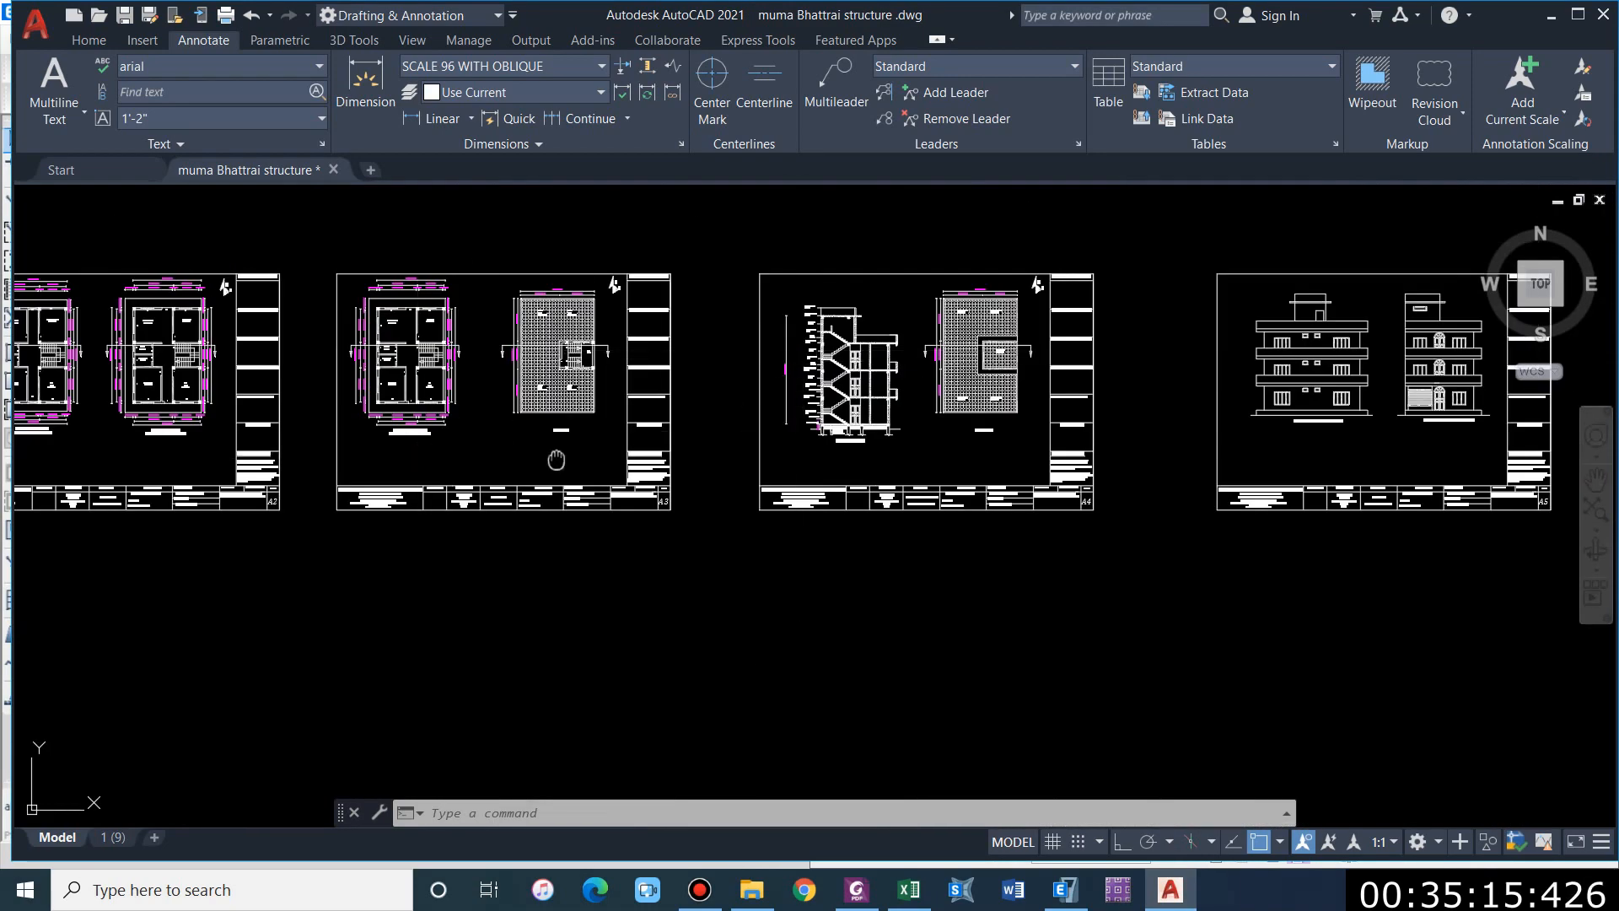
{"action": "scroll", "coordinate": [682, 294], "scroll_direction": "up", "scroll_amount": 4}
{"action": "scroll", "coordinate": [1000, 385], "scroll_direction": "up", "scroll_amount": 4}
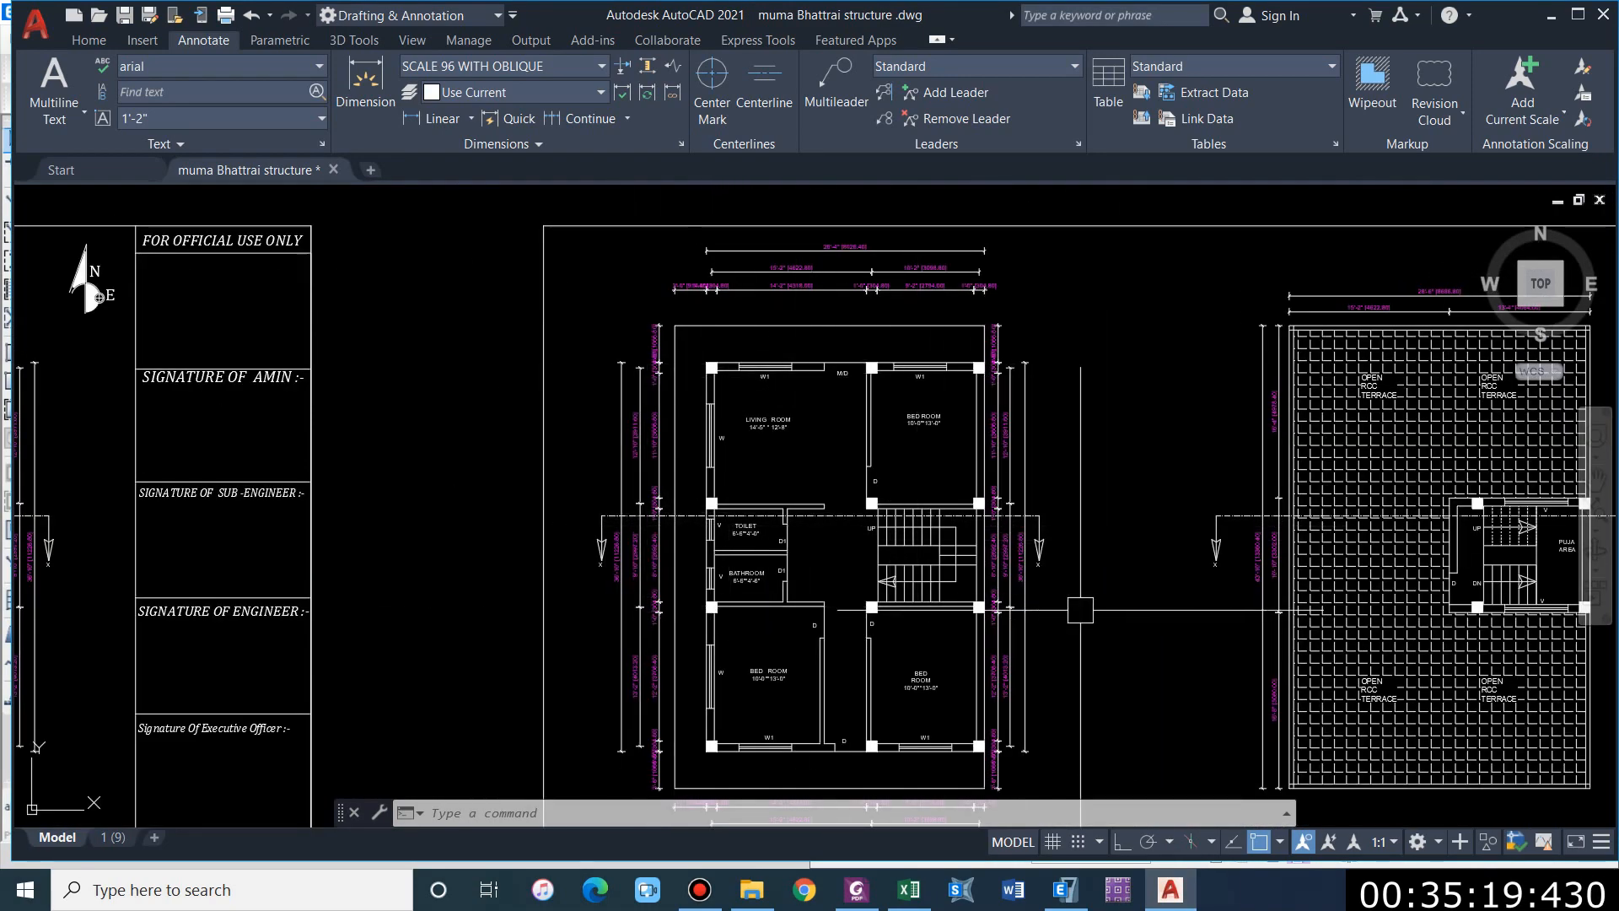
{"action": "middle_click_drag", "start_coordinate": [1039, 764], "coordinate": [1028, 735]}
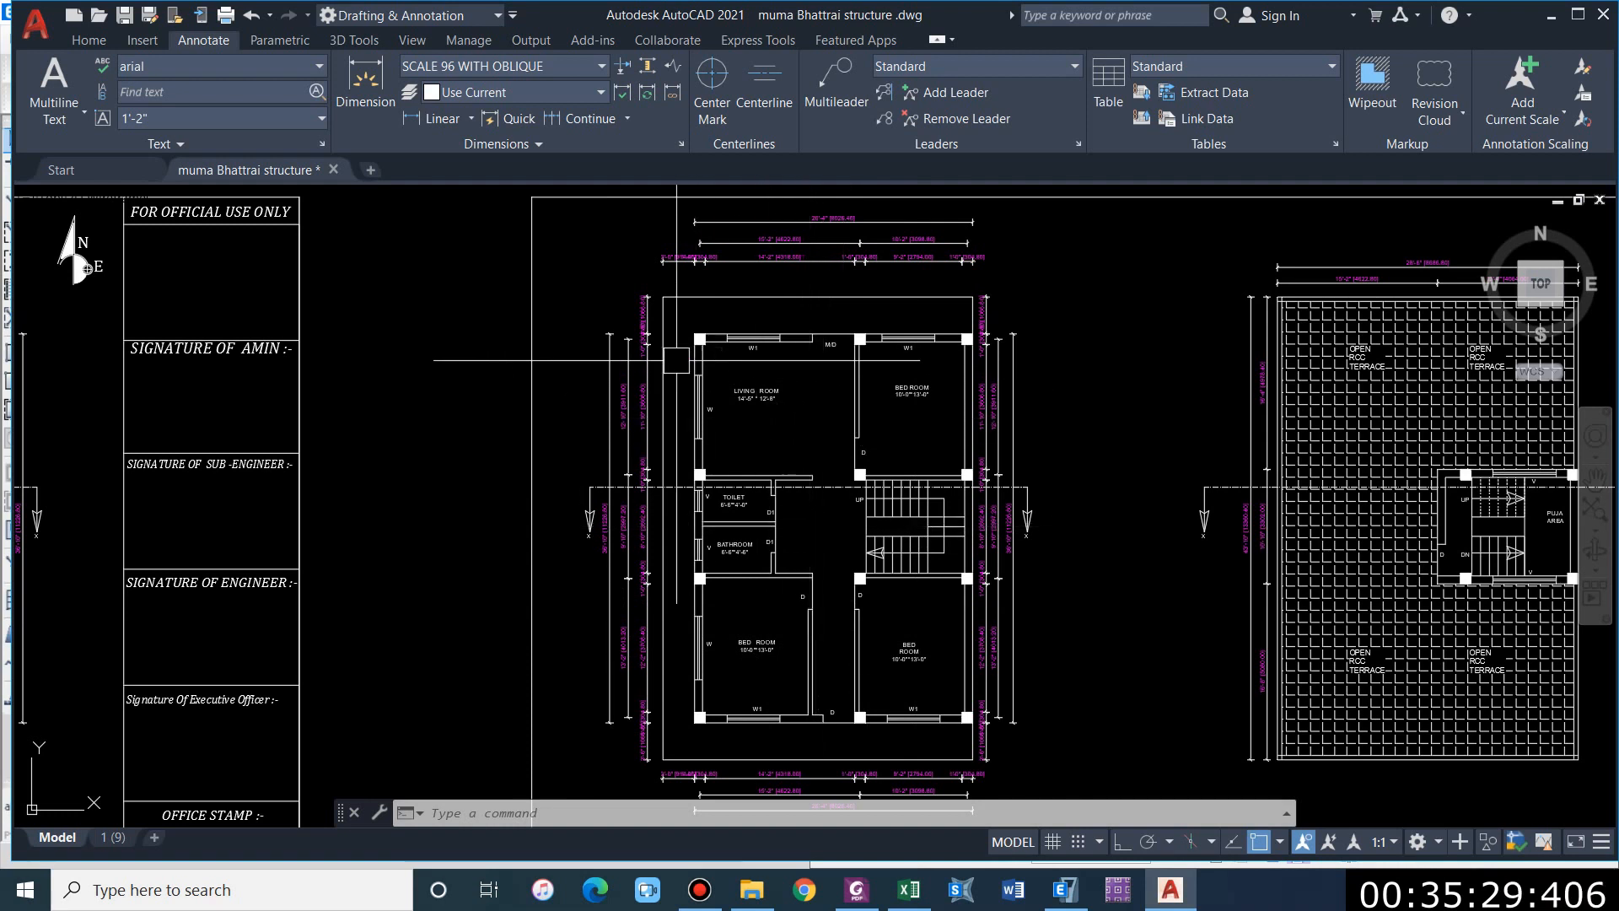
{"action": "scroll", "coordinate": [843, 324], "scroll_direction": "up", "scroll_amount": 4}
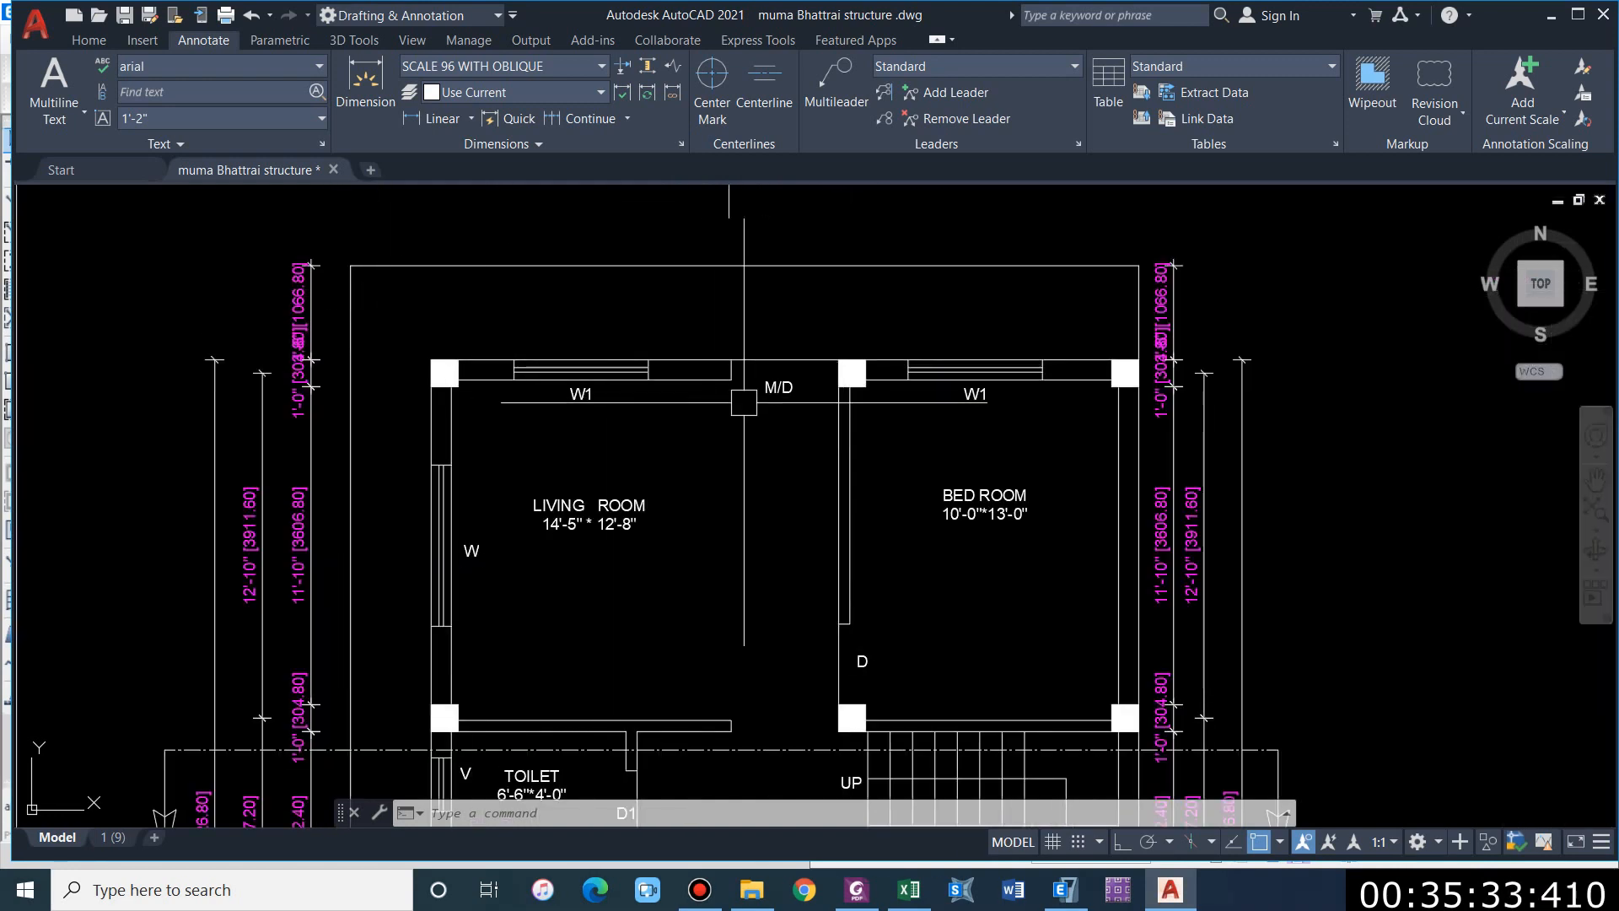
{"action": "scroll", "coordinate": [677, 374], "scroll_direction": "down", "scroll_amount": 4}
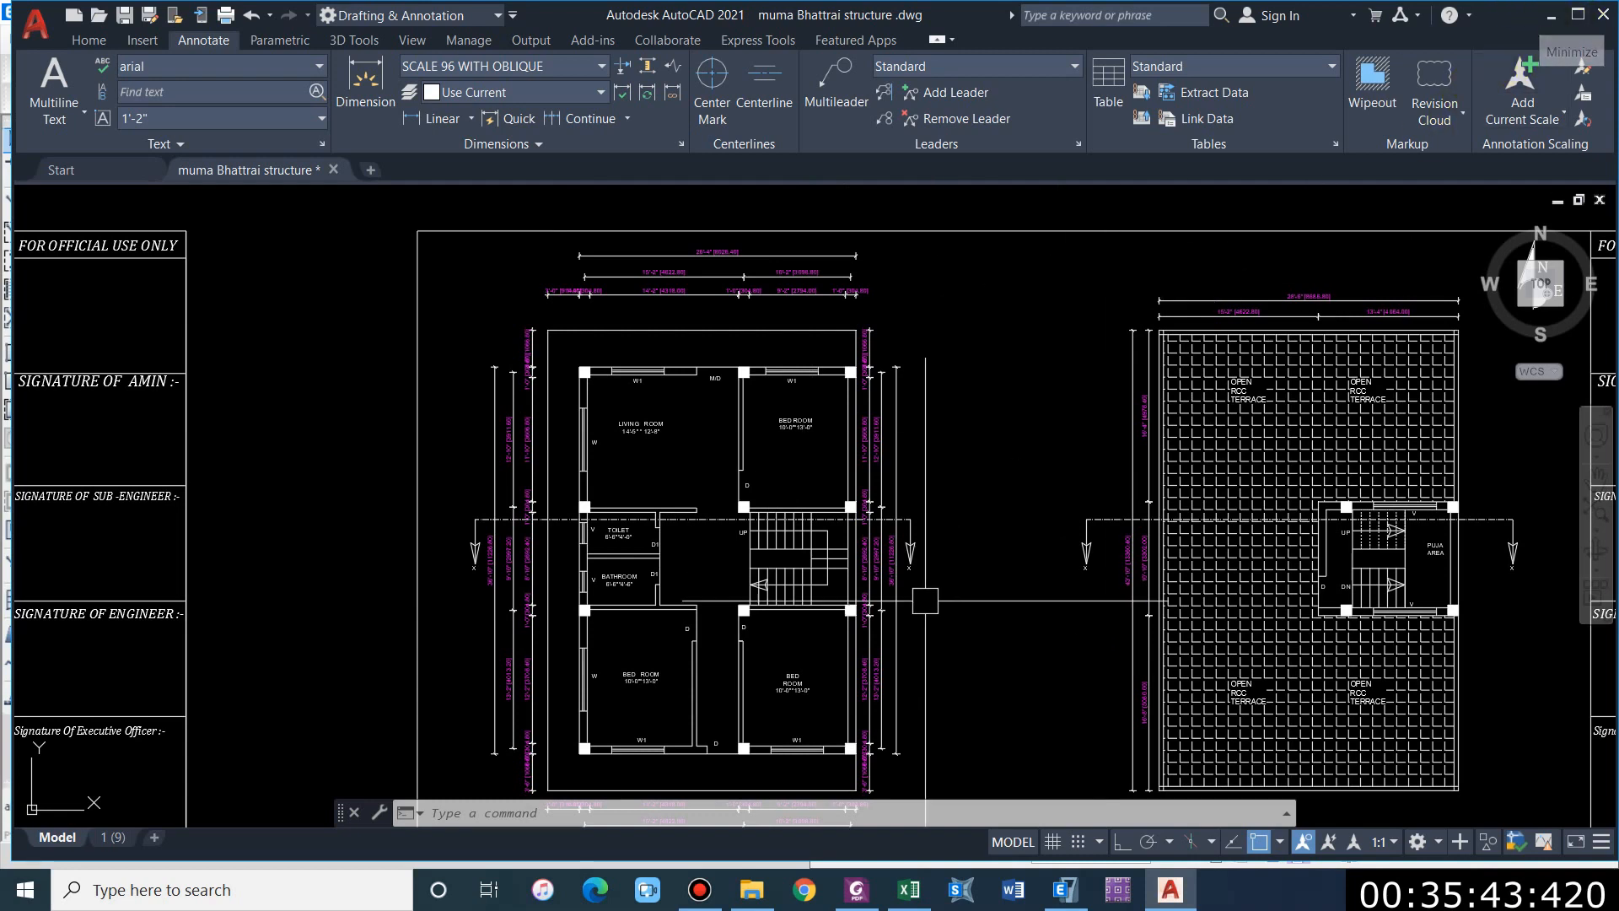
{"action": "left_click", "coordinate": [1065, 889]}
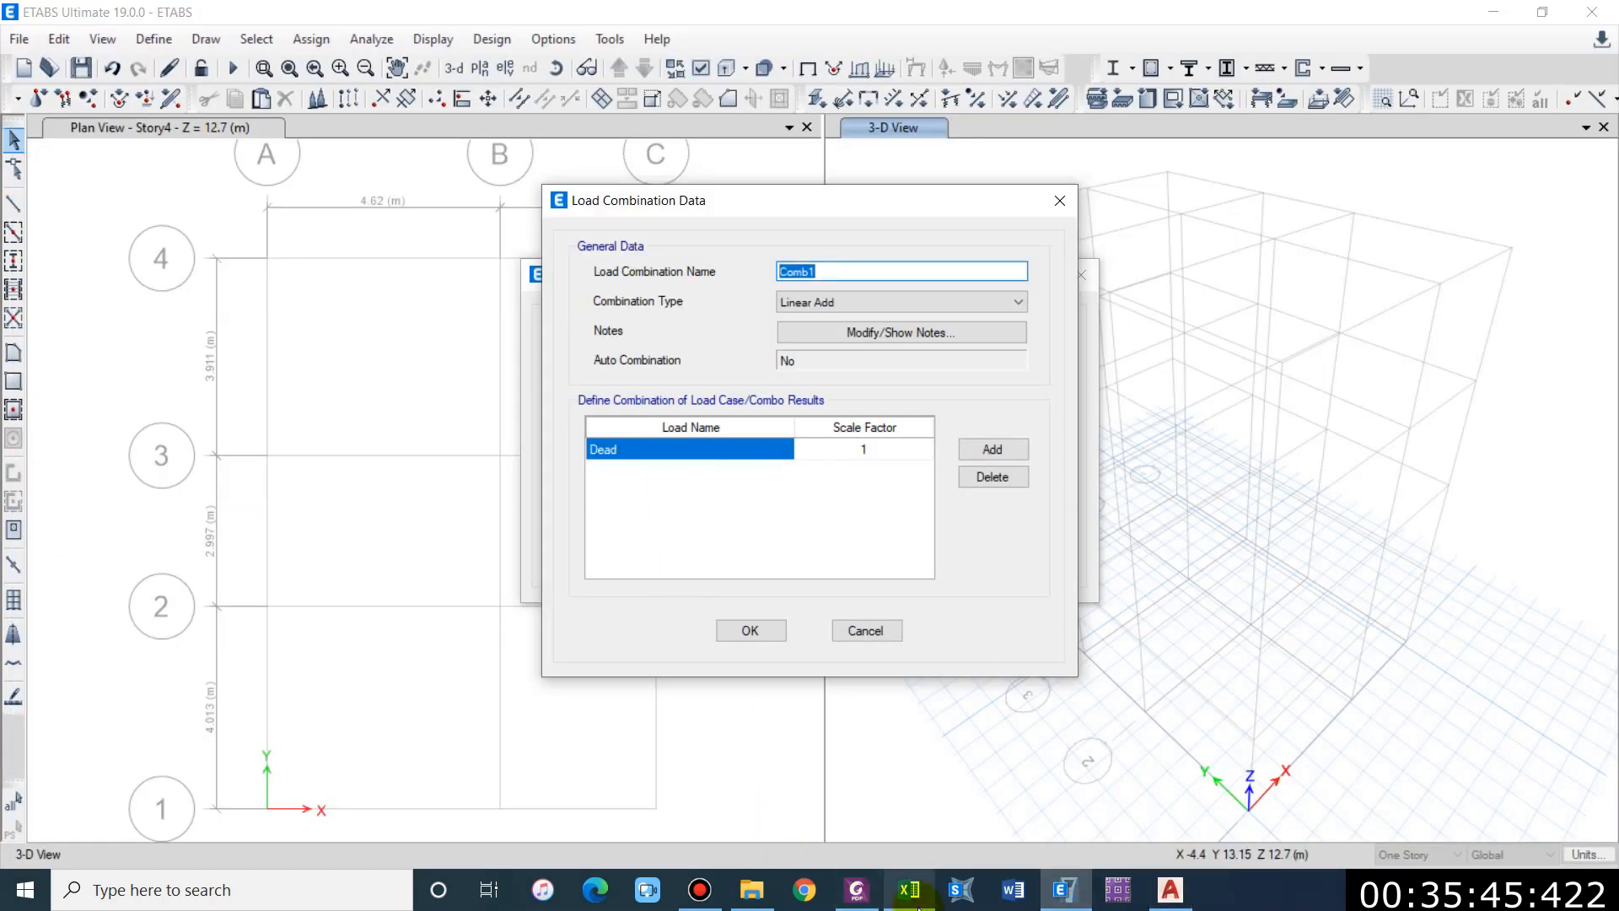
Step: Check the code's parallel-system combinations, name the new ETABS combination 1.2DL + 1.5LL, and set the Dead scale factor to 1.2
{"action": "left_click", "coordinate": [856, 890]}
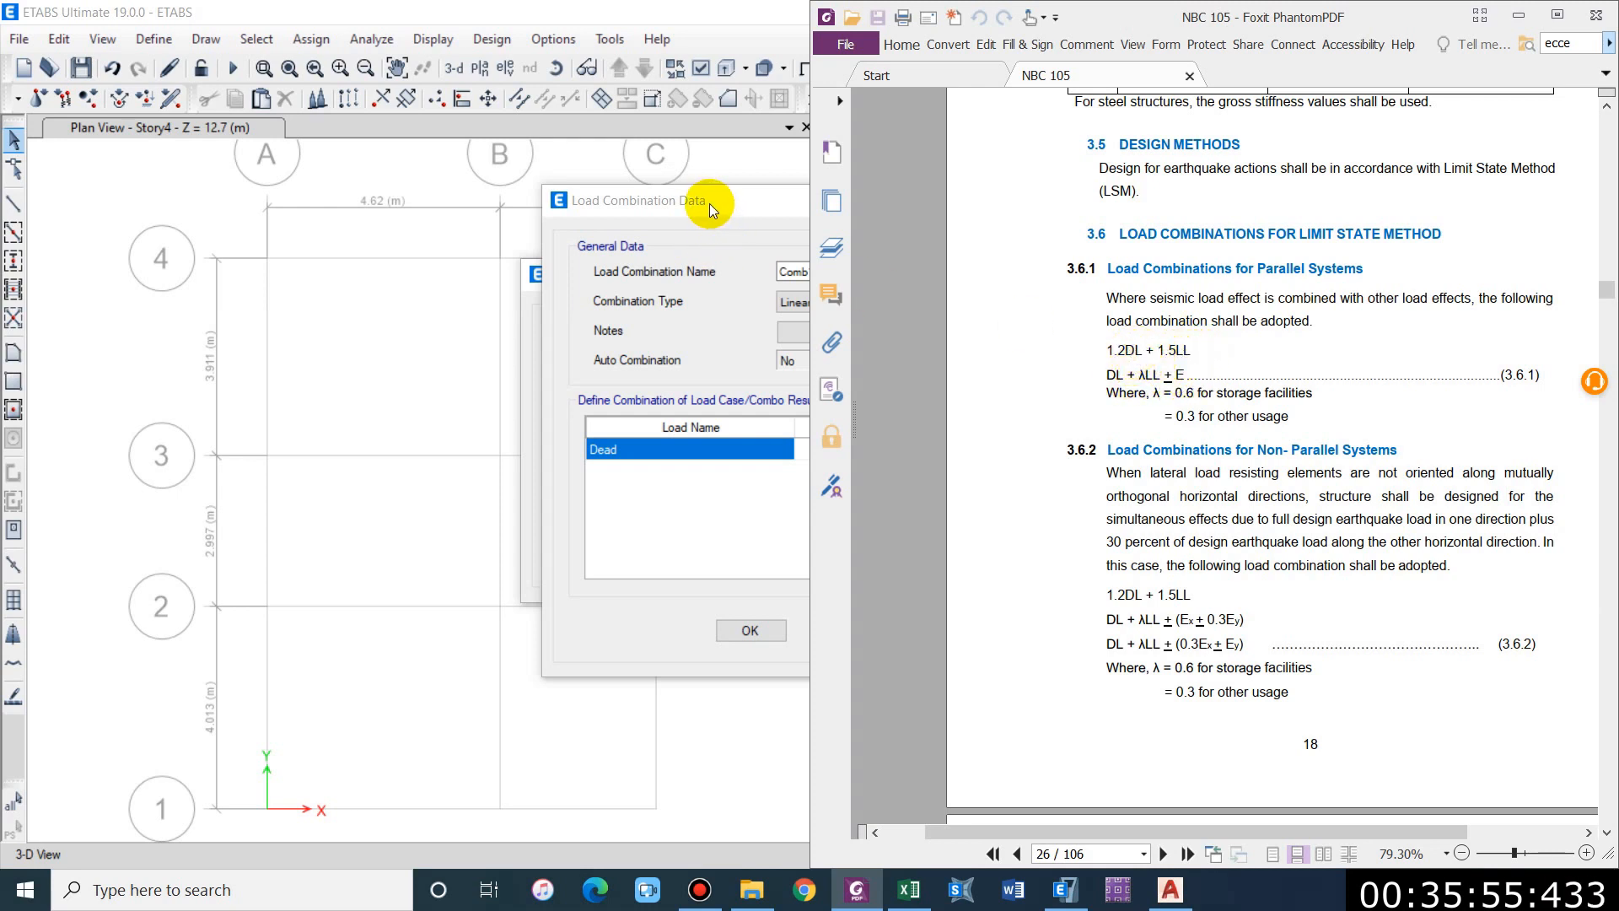
{"action": "left_click", "coordinate": [639, 200]}
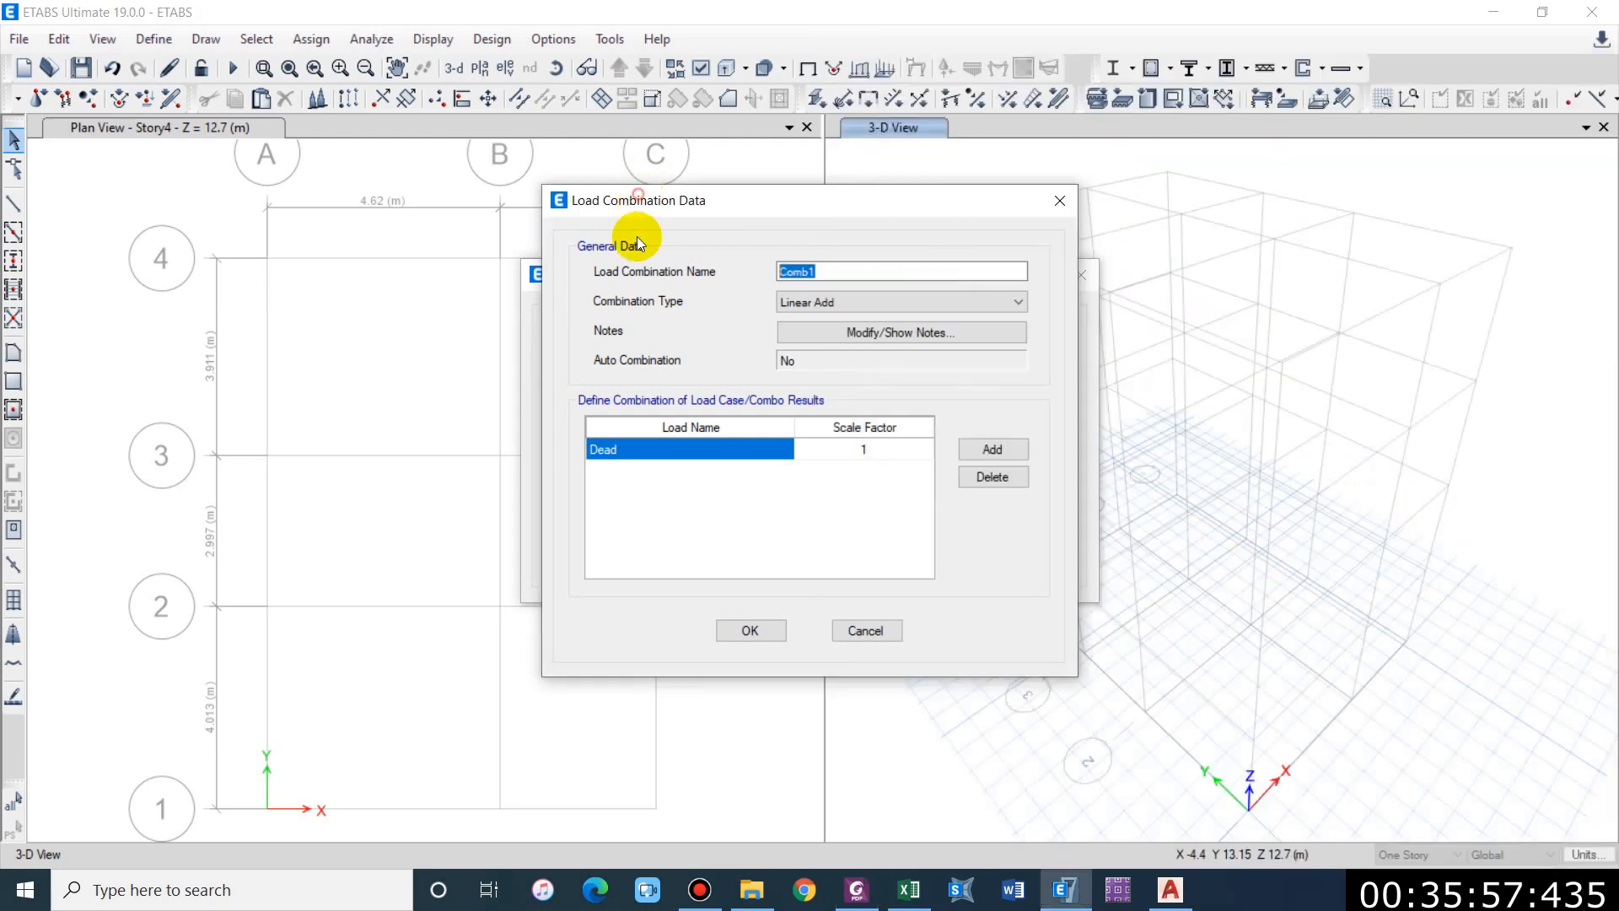
{"action": "type", "text": "1.2DL + 1.5LL"}
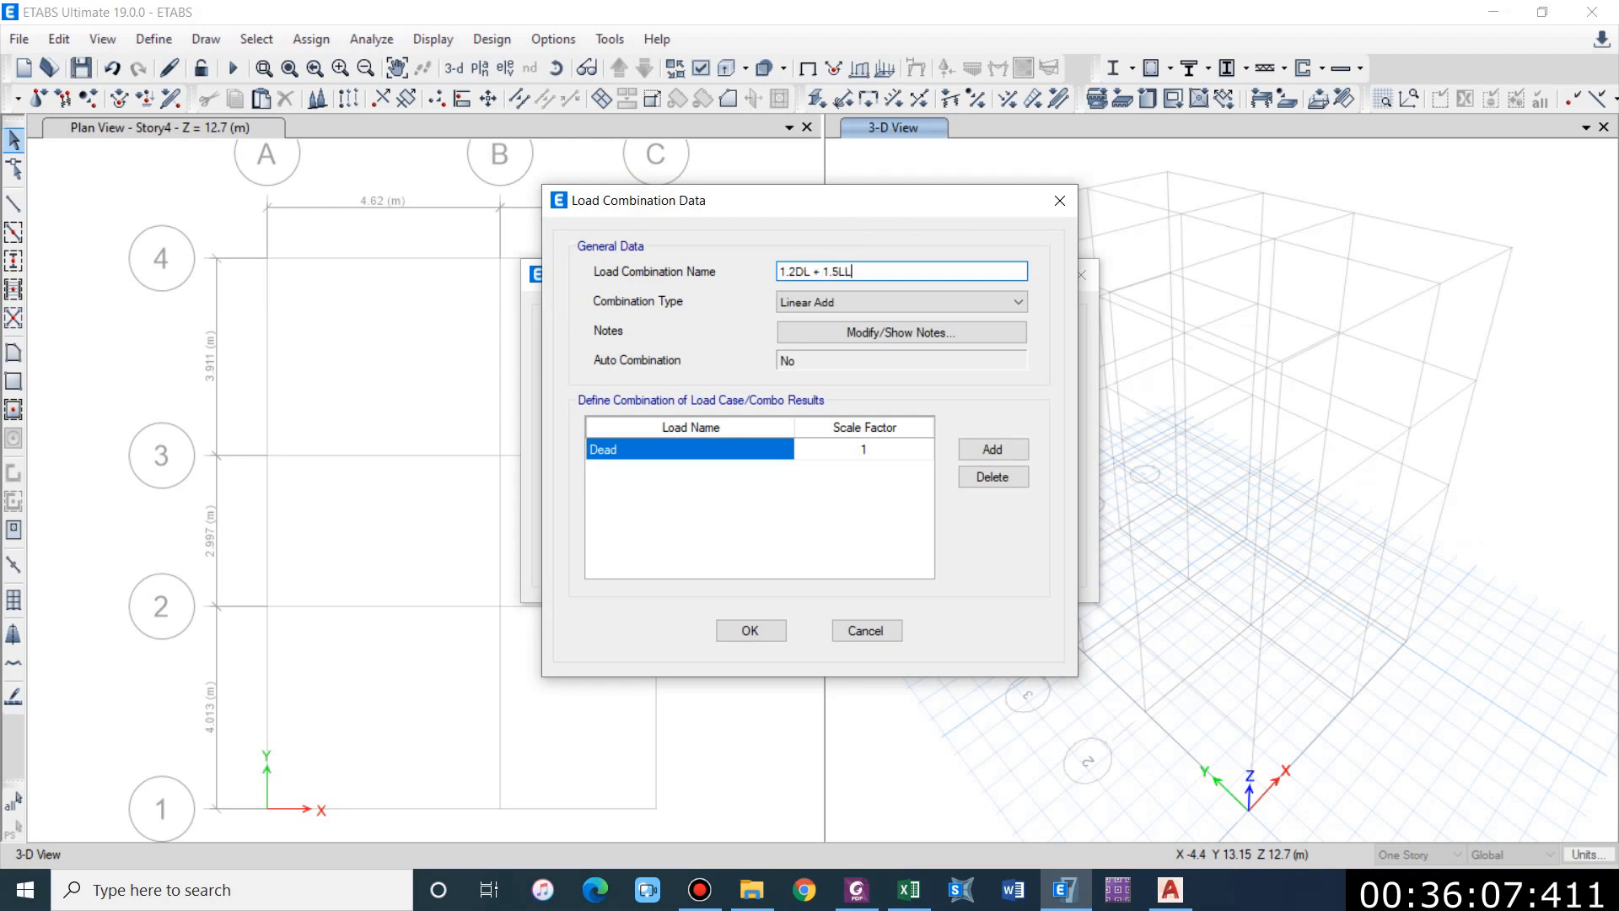
{"action": "left_click", "coordinate": [746, 448]}
{"action": "left_click", "coordinate": [898, 455]}
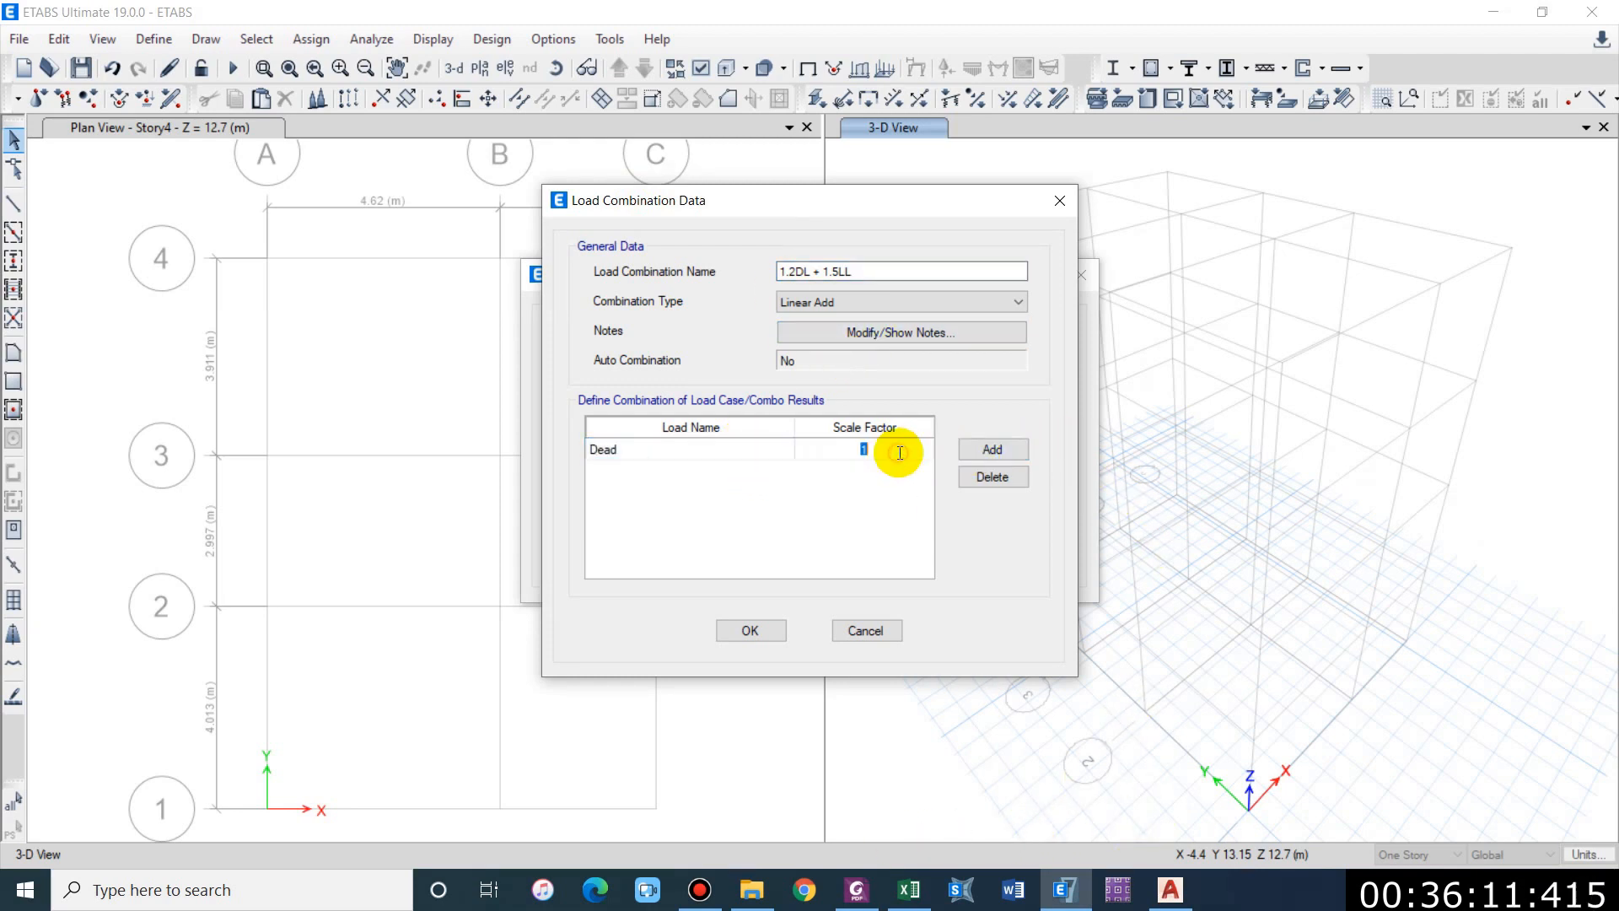
{"action": "type", "text": ".2"}
Step: Add Wall load to the combination with a scale factor of 1.2
{"action": "left_click", "coordinate": [978, 447]}
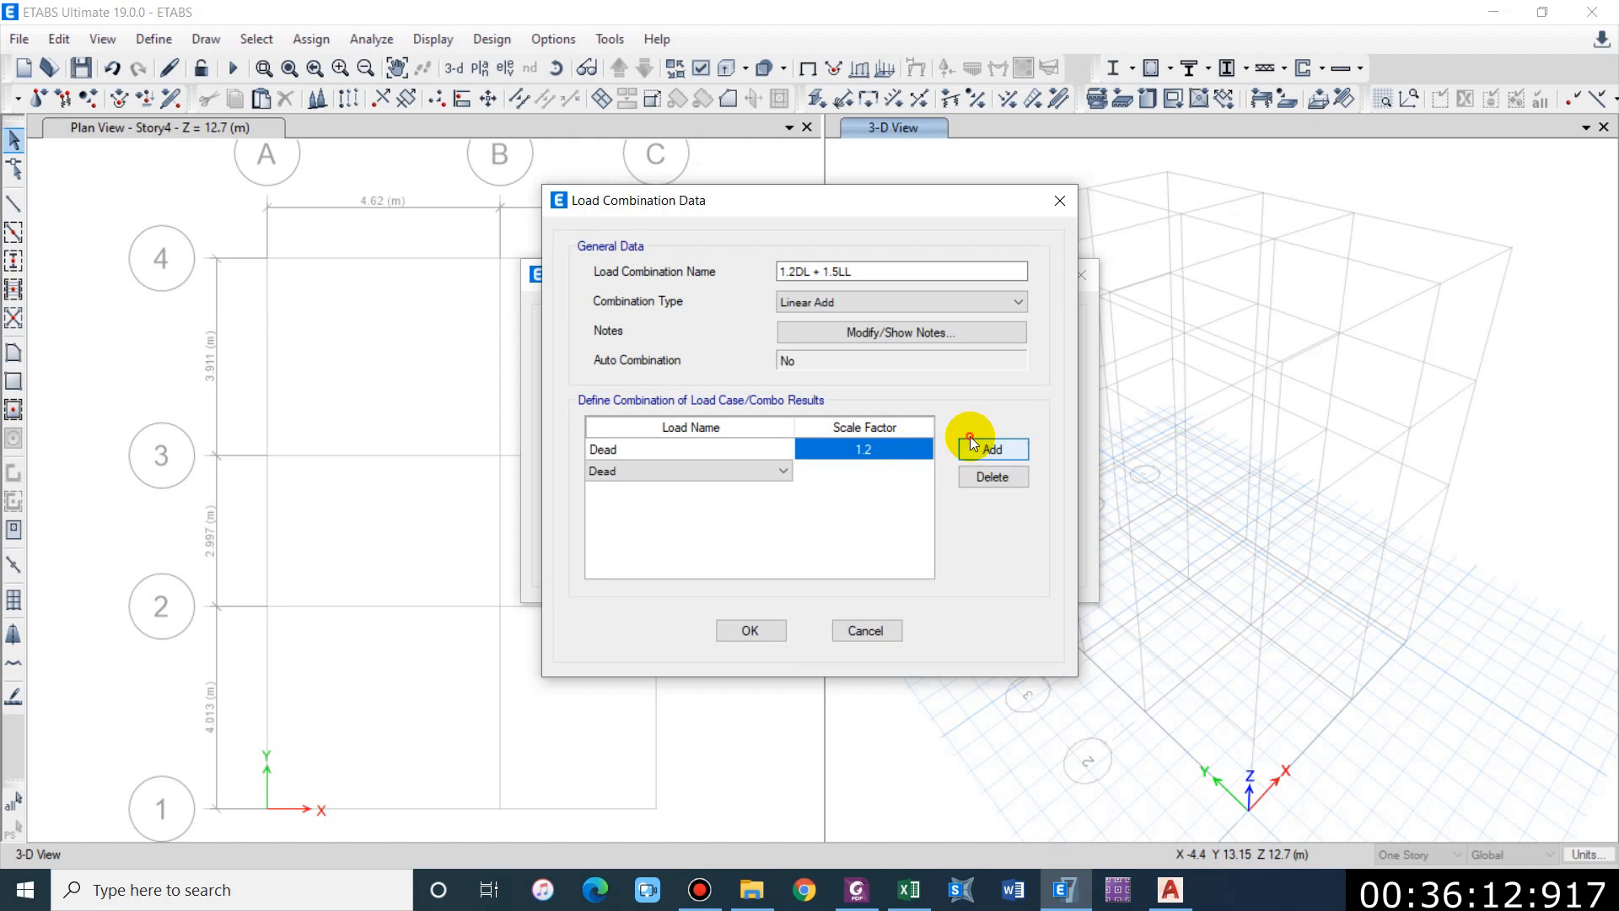
{"action": "left_click", "coordinate": [694, 469]}
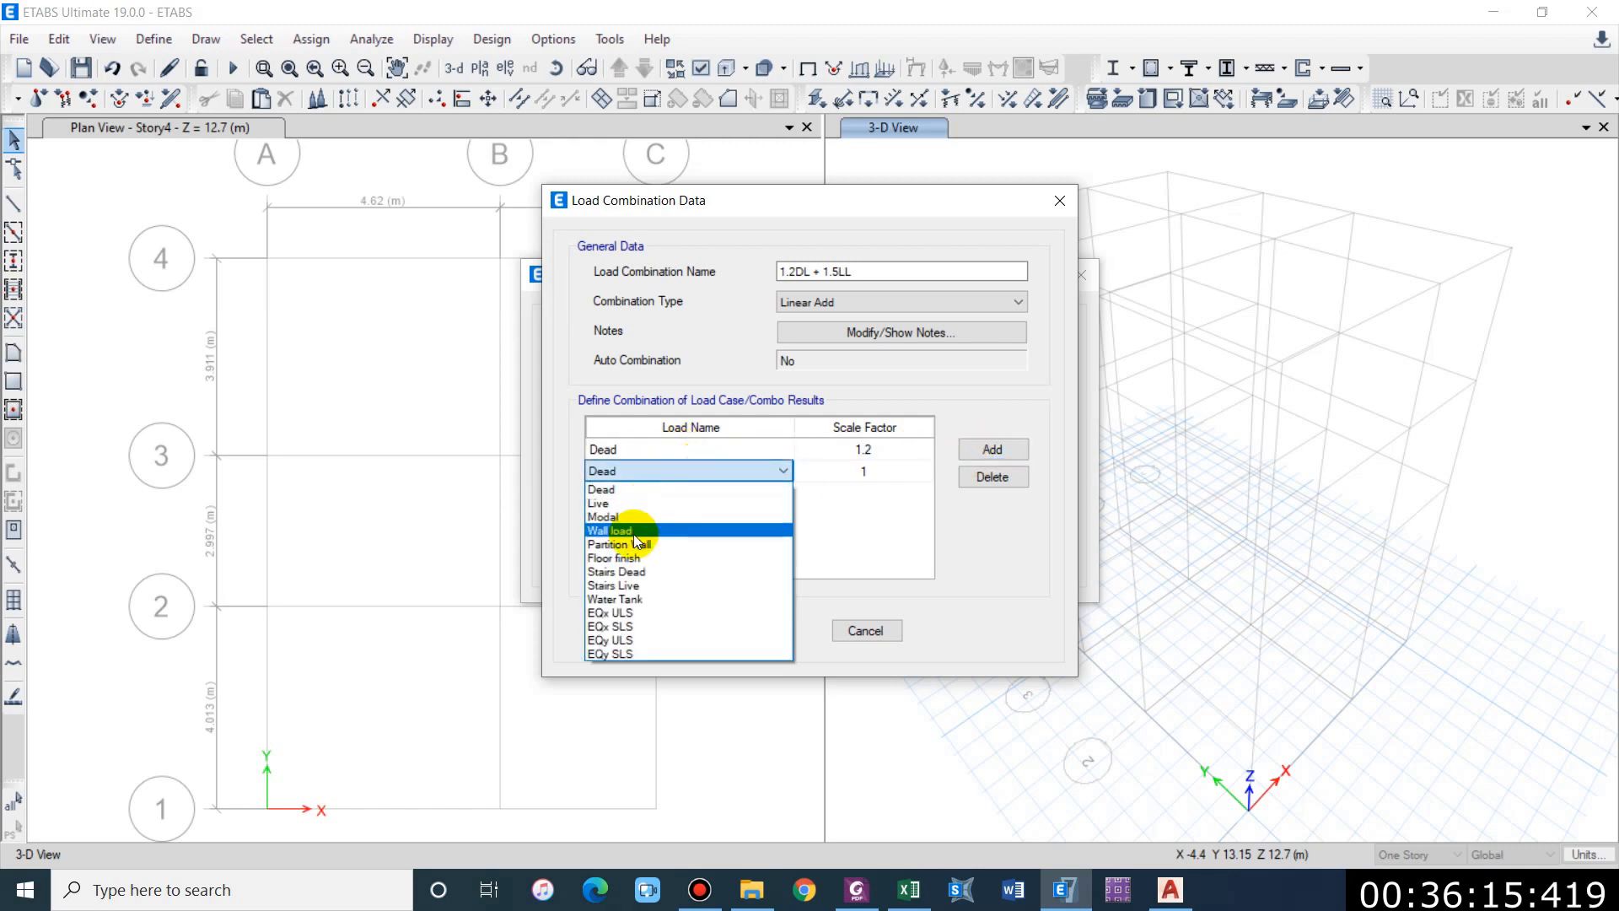
{"action": "left_click", "coordinate": [634, 532]}
{"action": "left_click", "coordinate": [894, 481]}
{"action": "left_click", "coordinate": [894, 479]}
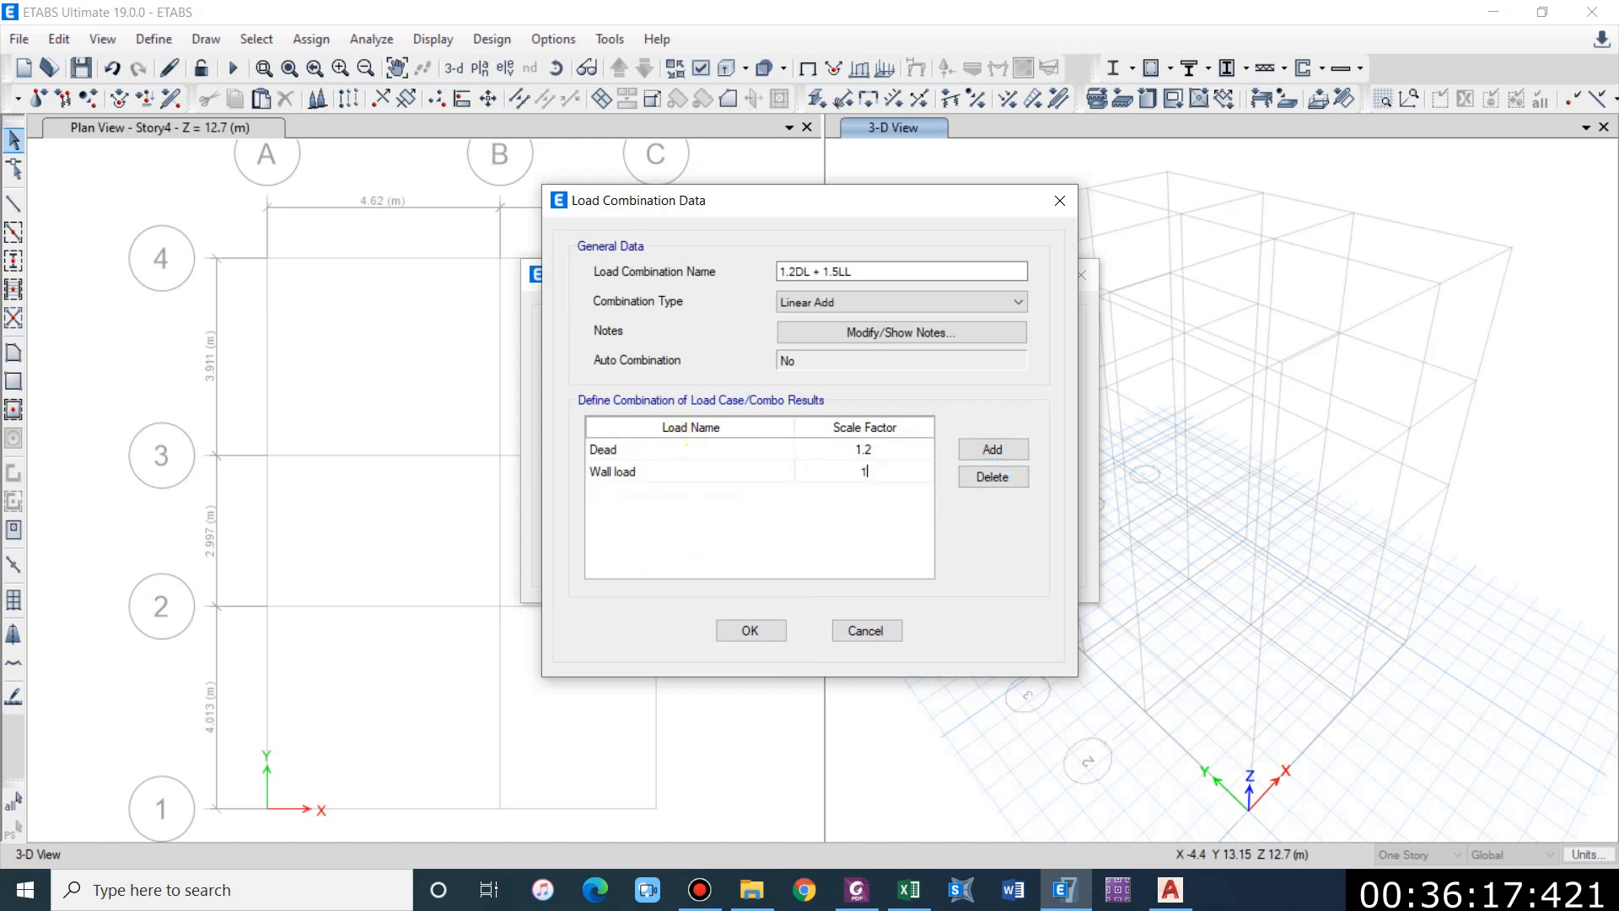
Step: Add Partition Wall to the combination with a scale factor of 1.2
{"action": "left_click", "coordinate": [990, 453]}
{"action": "left_click", "coordinate": [776, 495]}
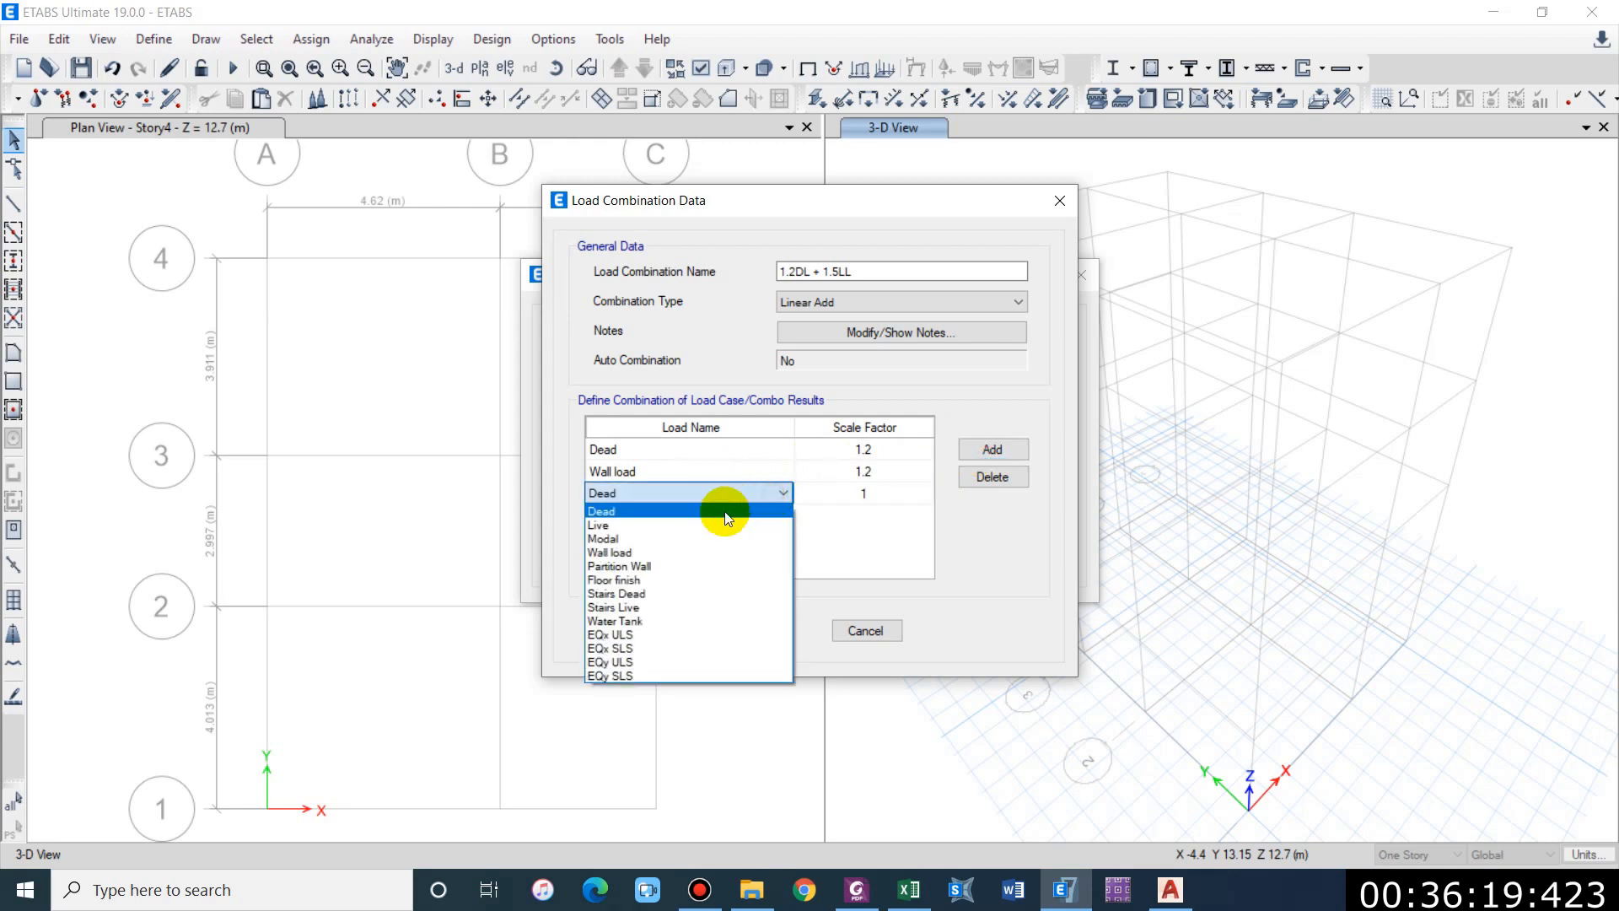
{"action": "left_click", "coordinate": [651, 561]}
{"action": "left_click", "coordinate": [862, 495]}
{"action": "left_click", "coordinate": [865, 495]}
{"action": "type", "text": ".2"}
Step: Add Floor finish to the combination with a scale factor of 1.2
{"action": "left_click", "coordinate": [991, 453]}
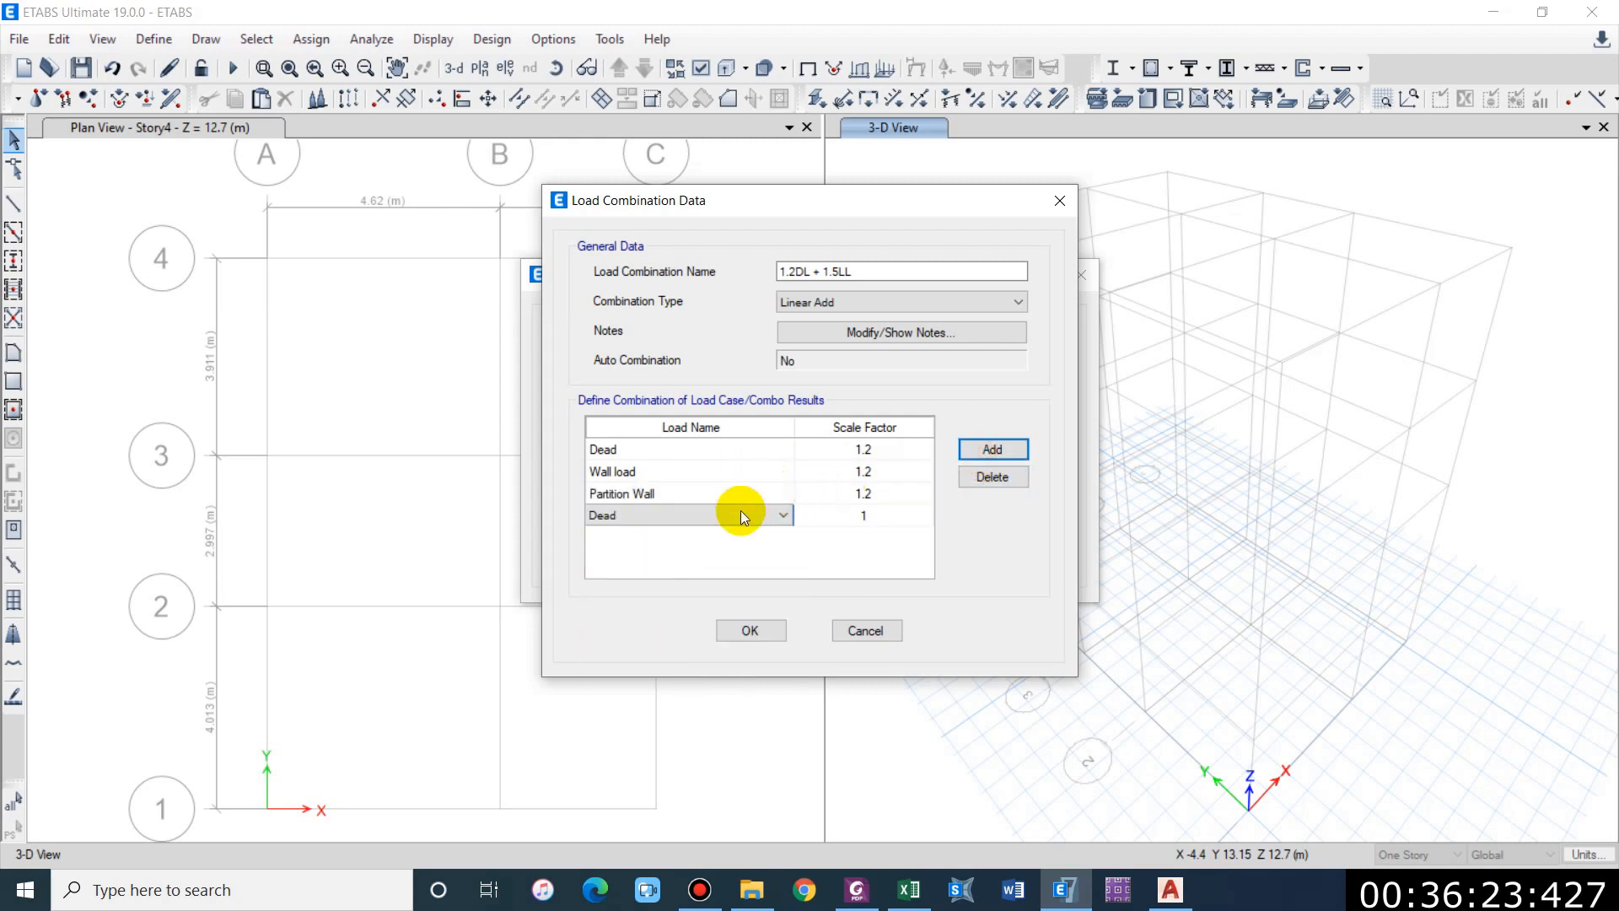
{"action": "left_click", "coordinate": [730, 516]}
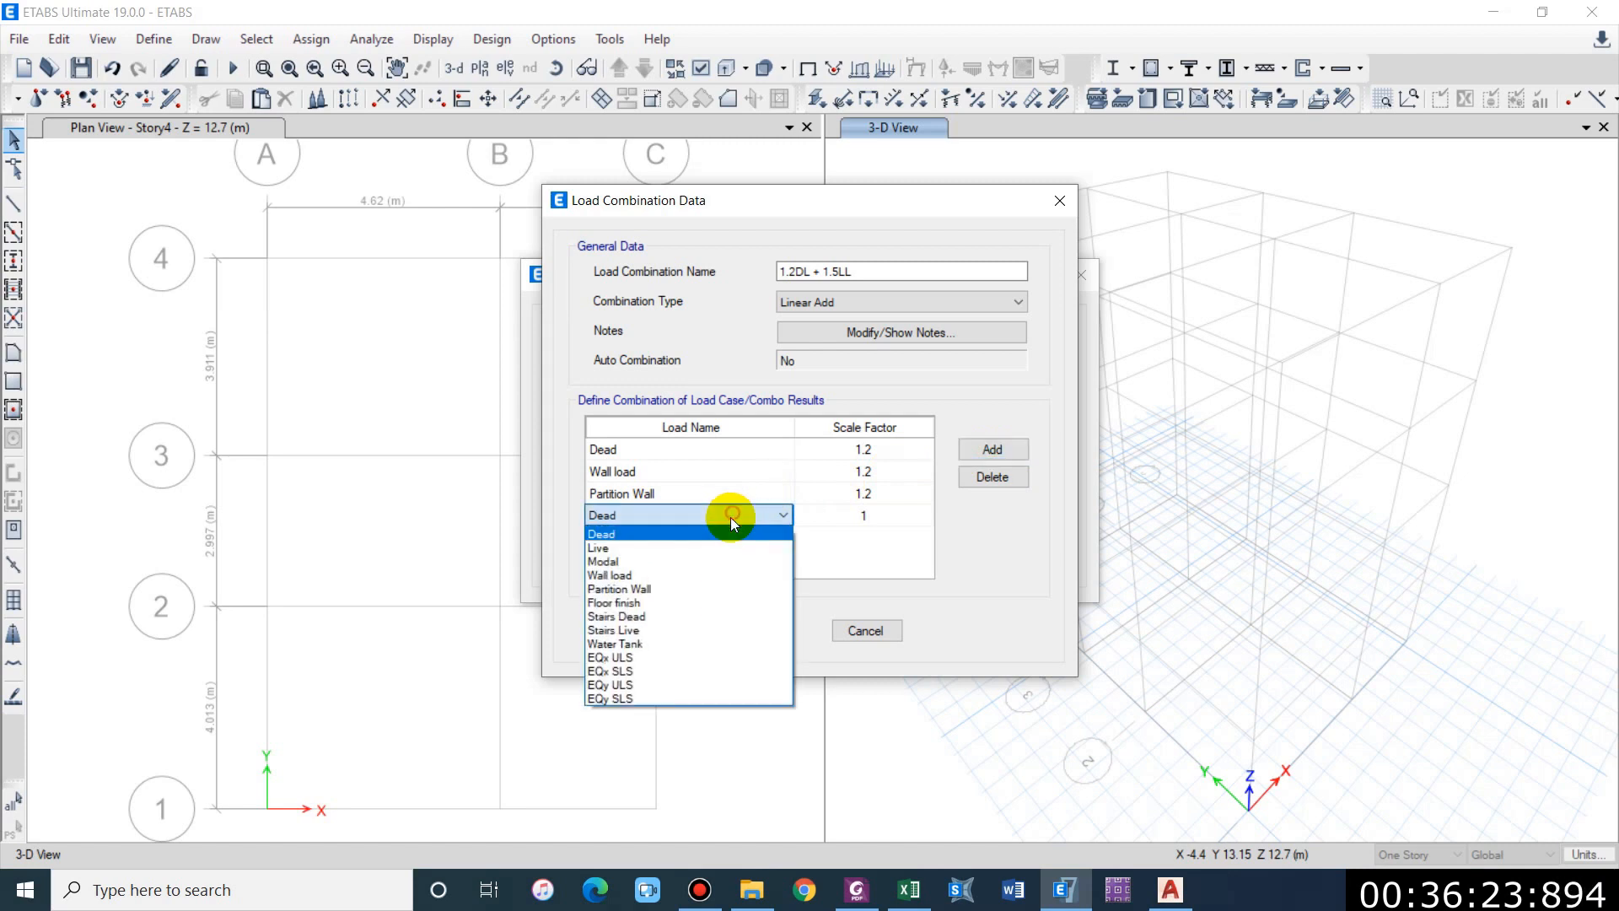
{"action": "left_click", "coordinate": [660, 602]}
{"action": "left_click", "coordinate": [877, 509]}
{"action": "left_click", "coordinate": [877, 509]}
{"action": "type", "text": "1."}
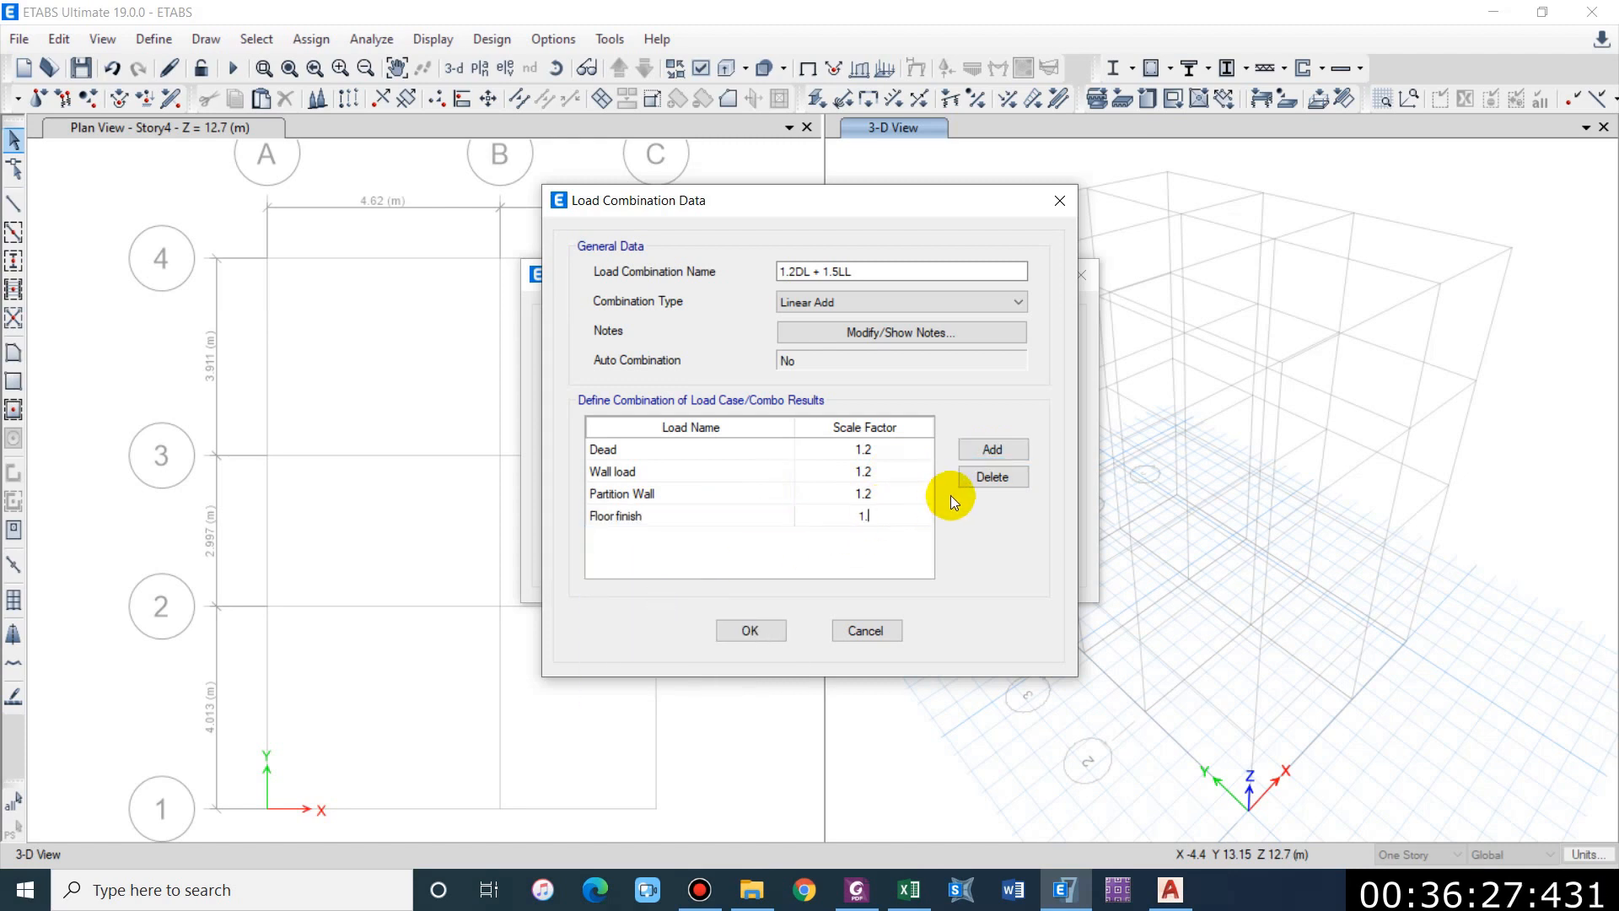
{"action": "type", "text": "2"}
Step: Add Stairs Dead to the combination with a scale factor of 1.2
{"action": "left_click", "coordinate": [988, 445]}
{"action": "left_click", "coordinate": [711, 539]}
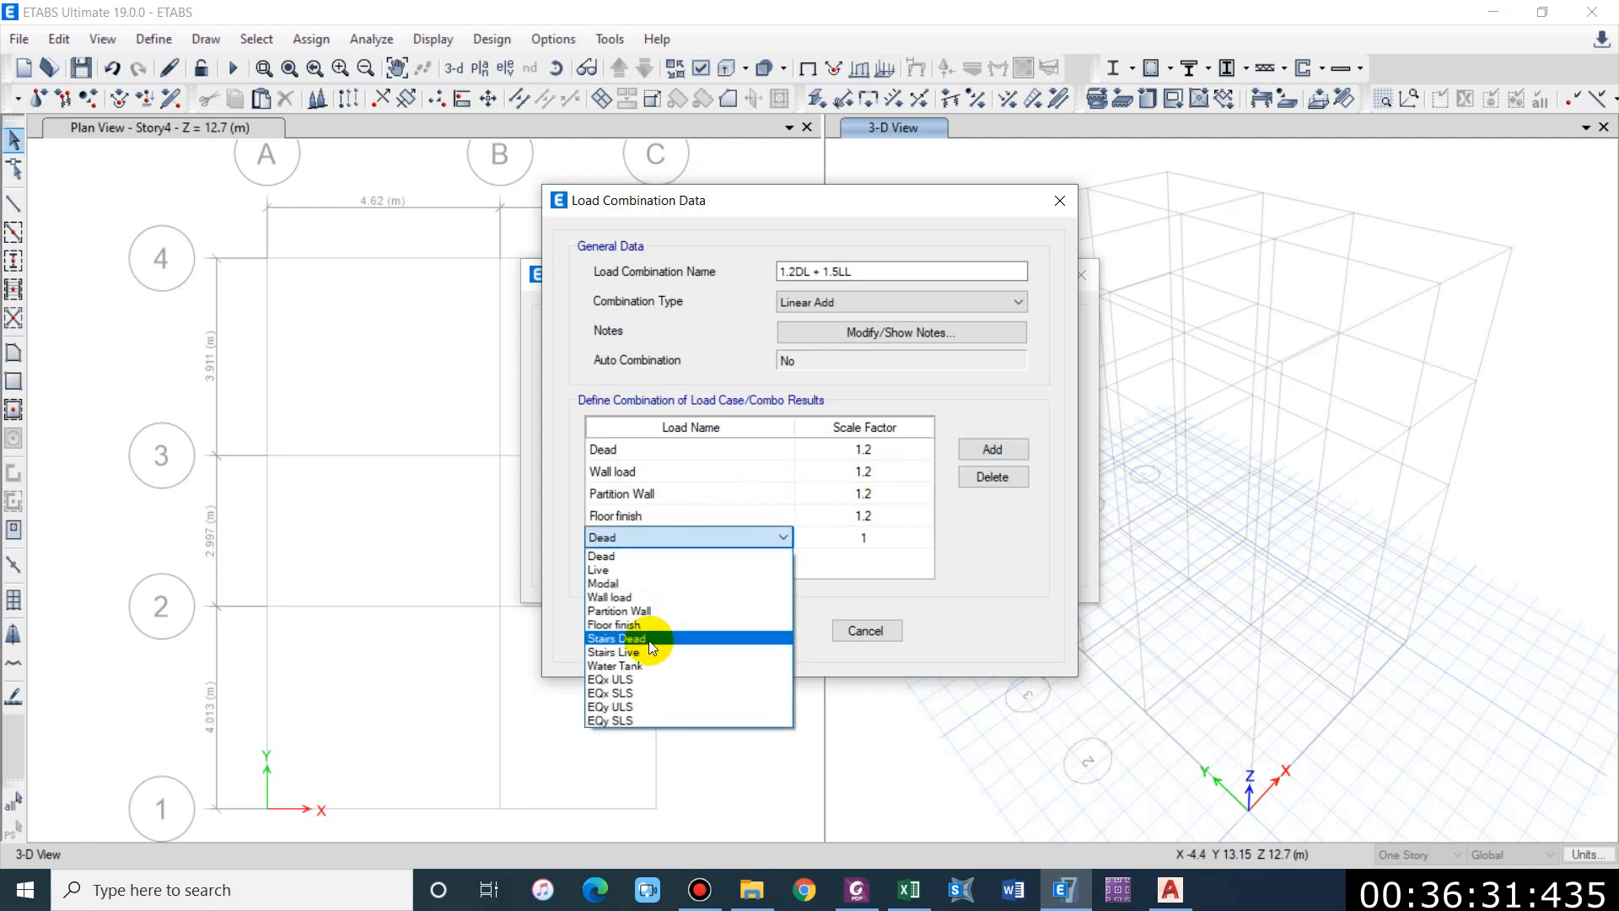
{"action": "left_click", "coordinate": [648, 640]}
{"action": "left_click", "coordinate": [843, 524]}
{"action": "double_click", "coordinate": [854, 536]}
{"action": "type", "text": "1..2"}
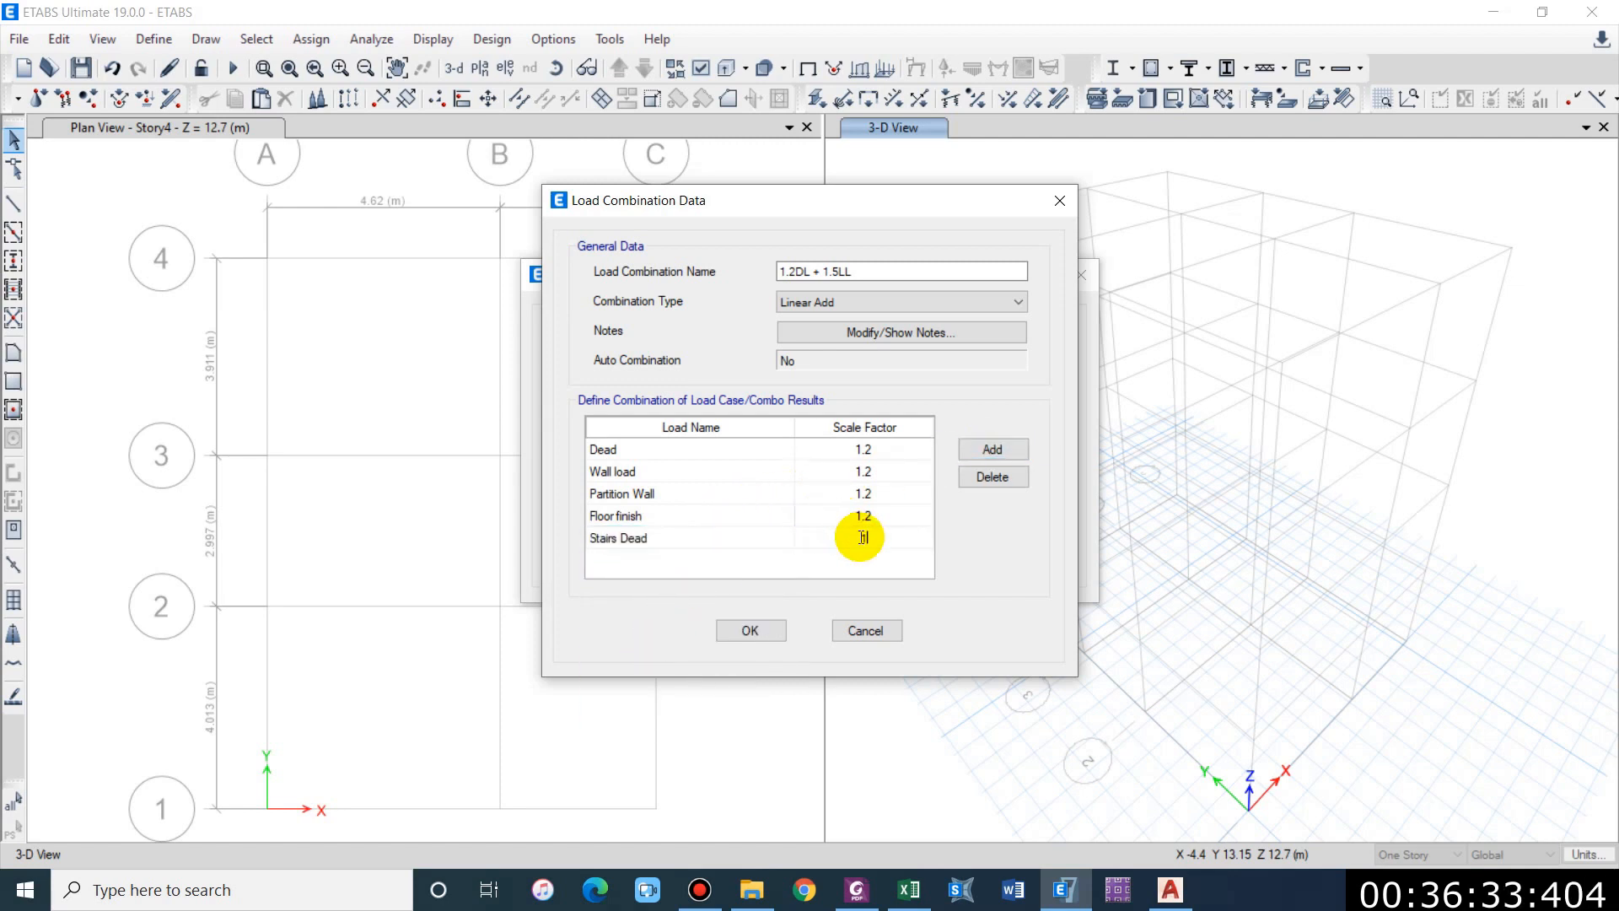
{"action": "key", "text": "BackSpace"}
{"action": "key", "text": "BackSpace"}
{"action": "type", "text": "2"}
Step: Add Live to the combination with a scale factor of 1.5
{"action": "left_click", "coordinate": [977, 449]}
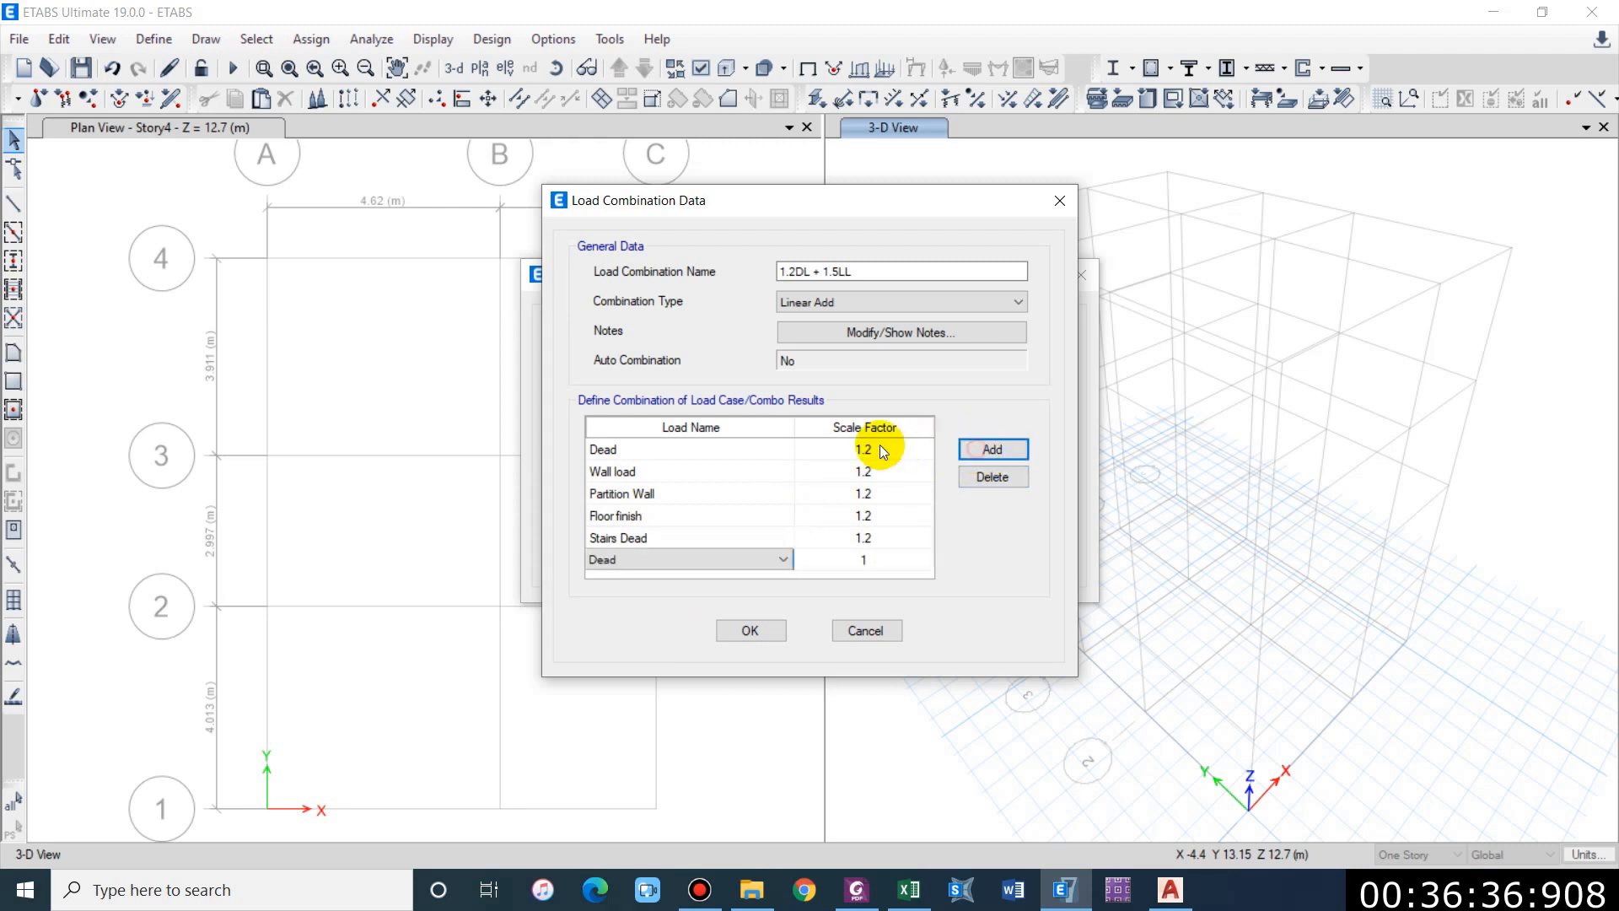
{"action": "left_click", "coordinate": [686, 560]}
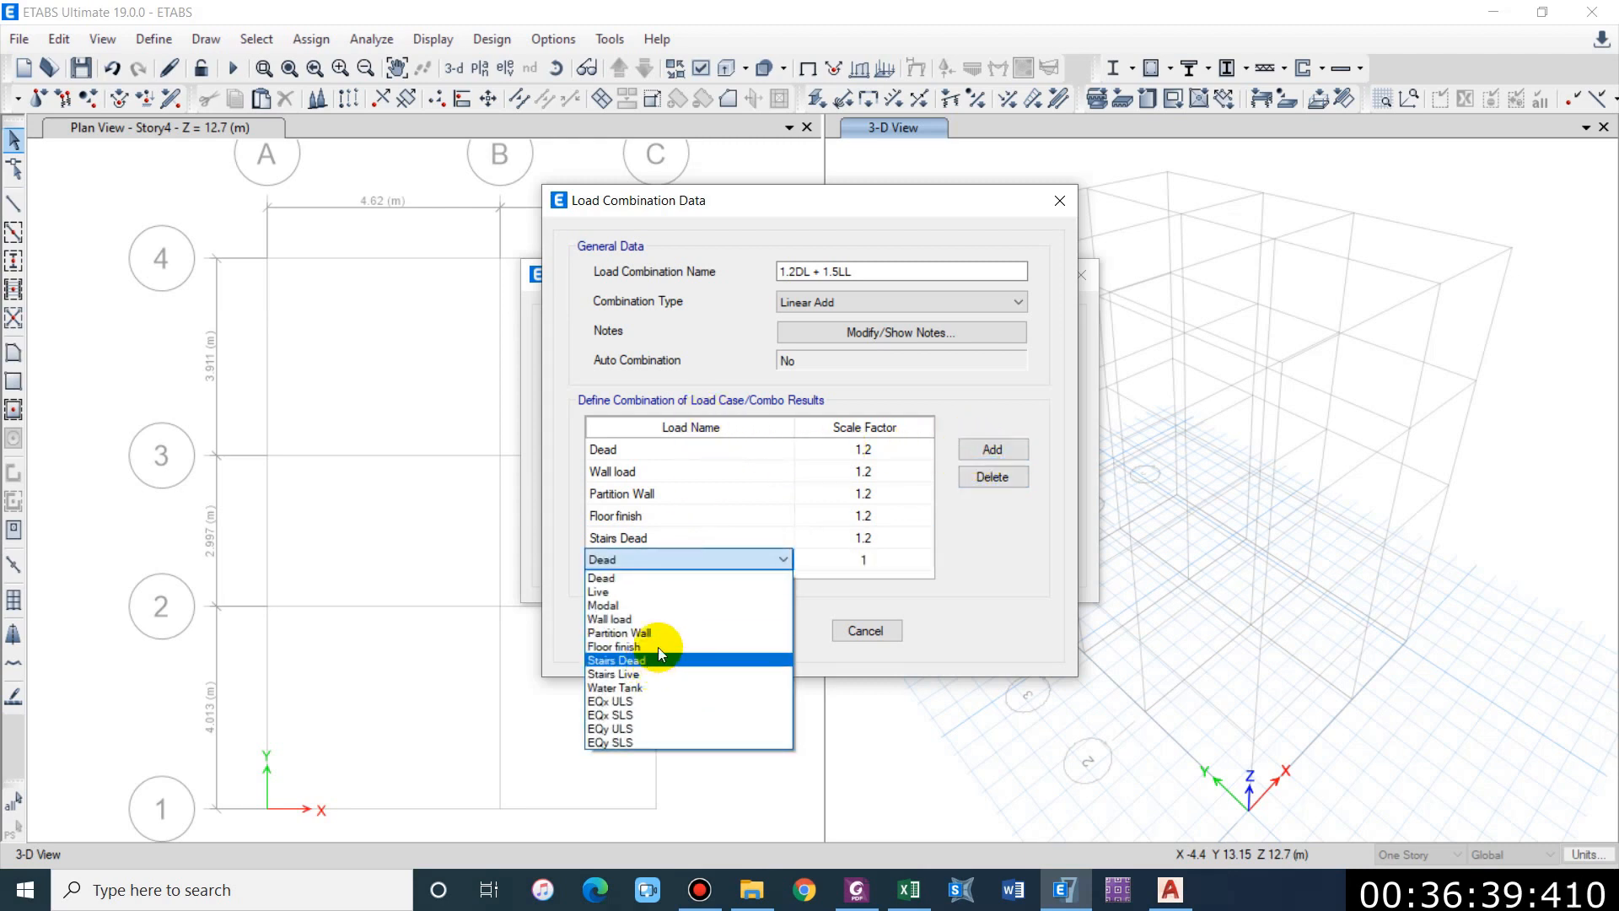
{"action": "left_click", "coordinate": [613, 588]}
{"action": "double_click", "coordinate": [855, 564]}
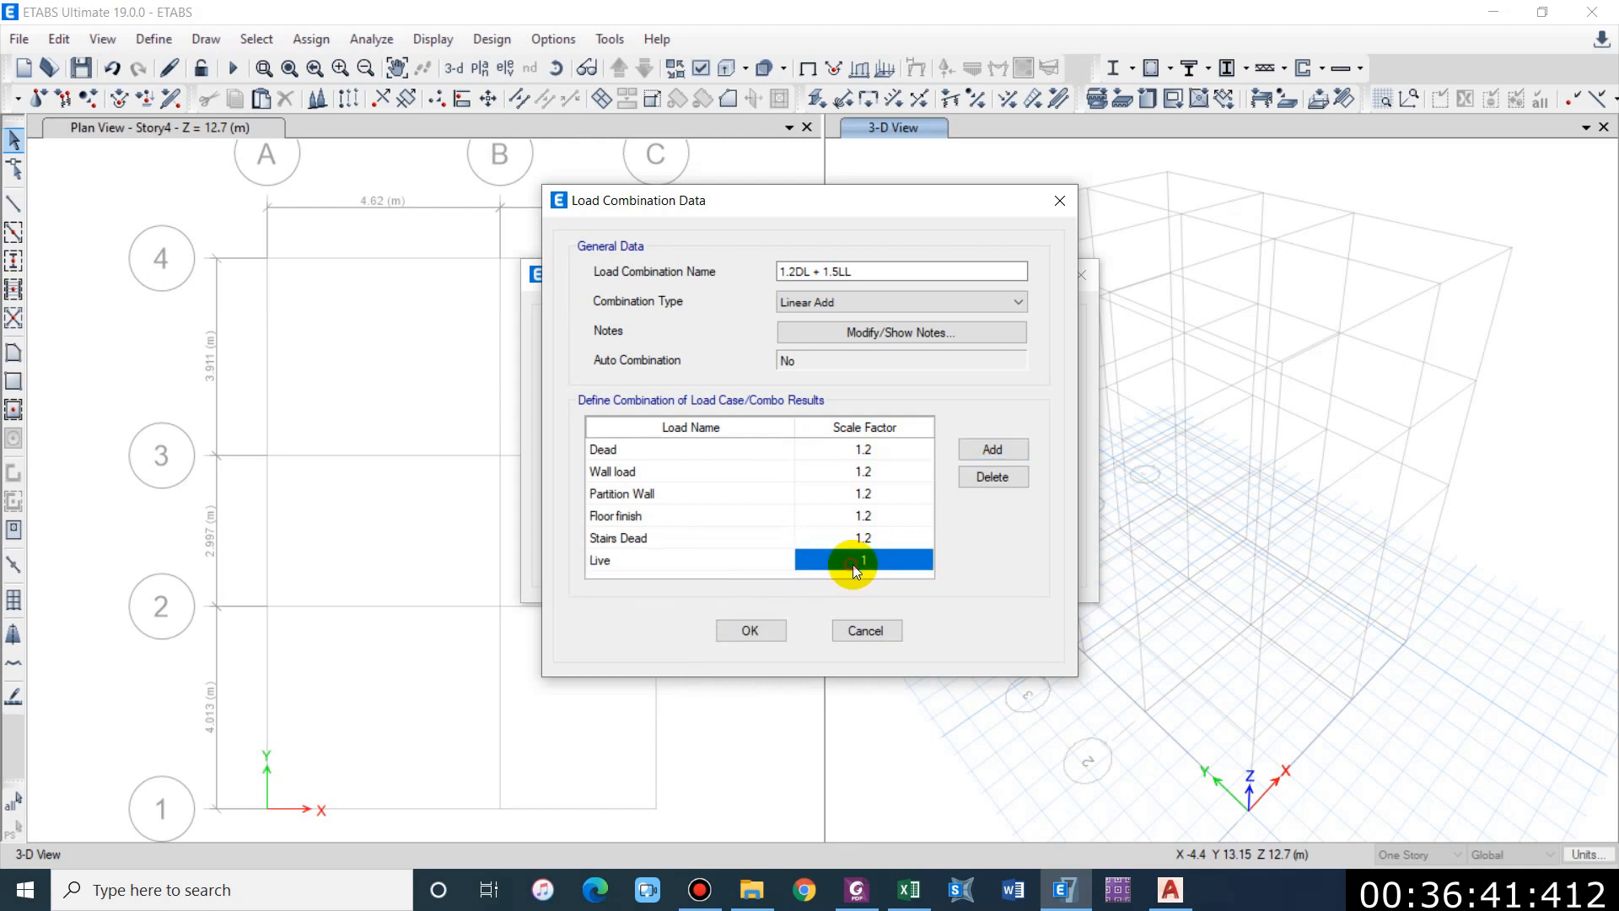
{"action": "type", "text": "1.5"}
Step: Add Stairs Live to the combination with a scale factor of 1.5
{"action": "left_click", "coordinate": [992, 449]}
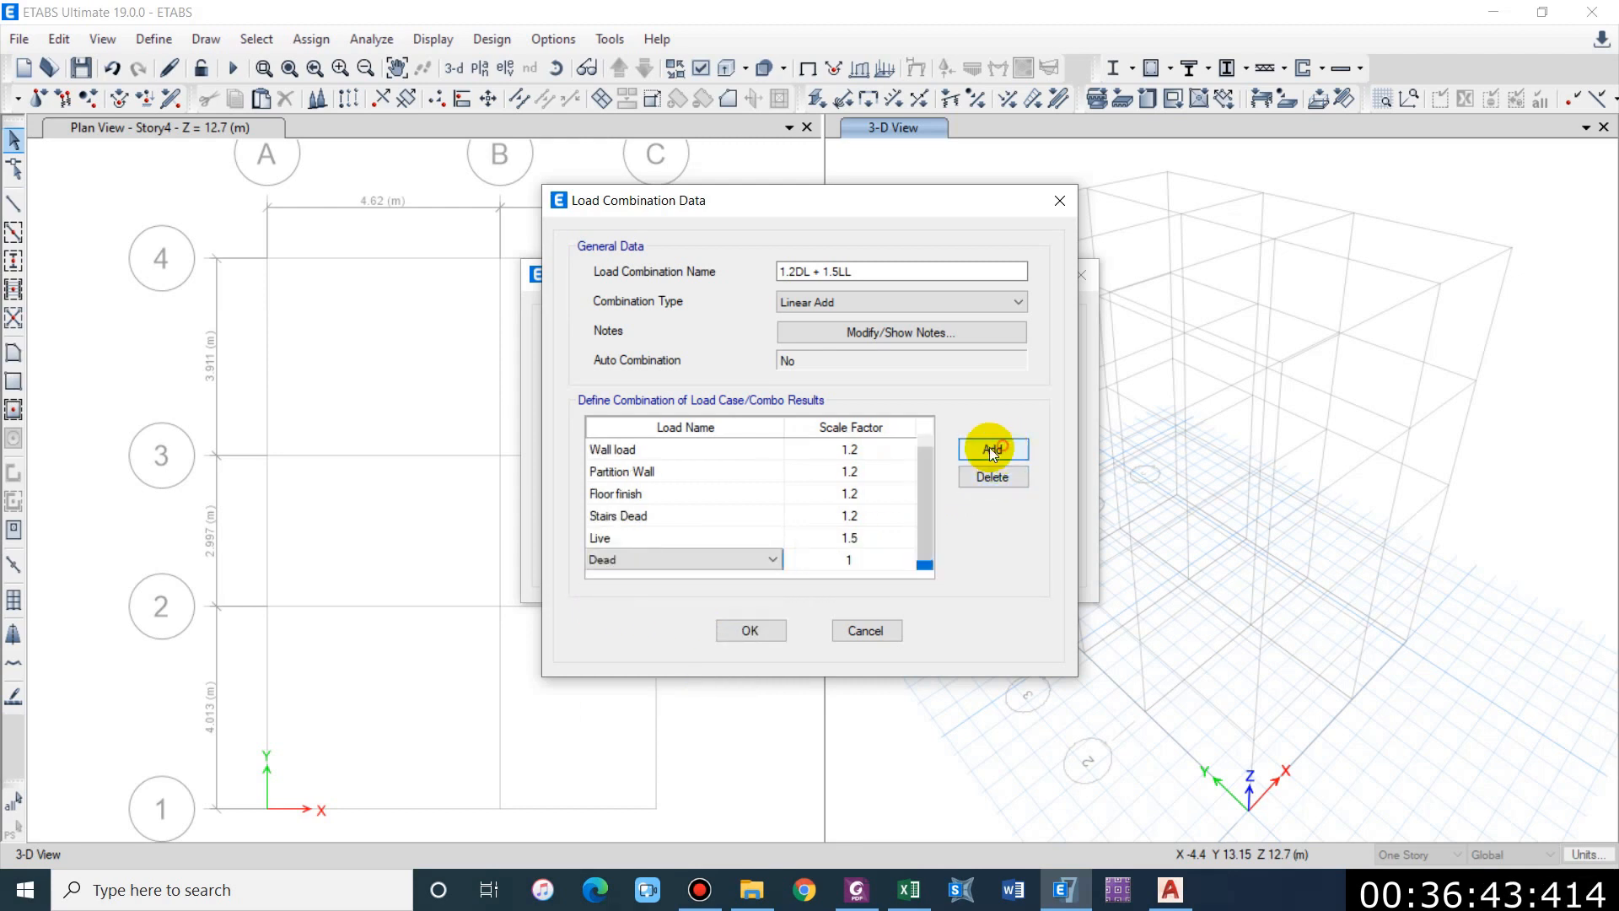
{"action": "left_click", "coordinate": [678, 560]}
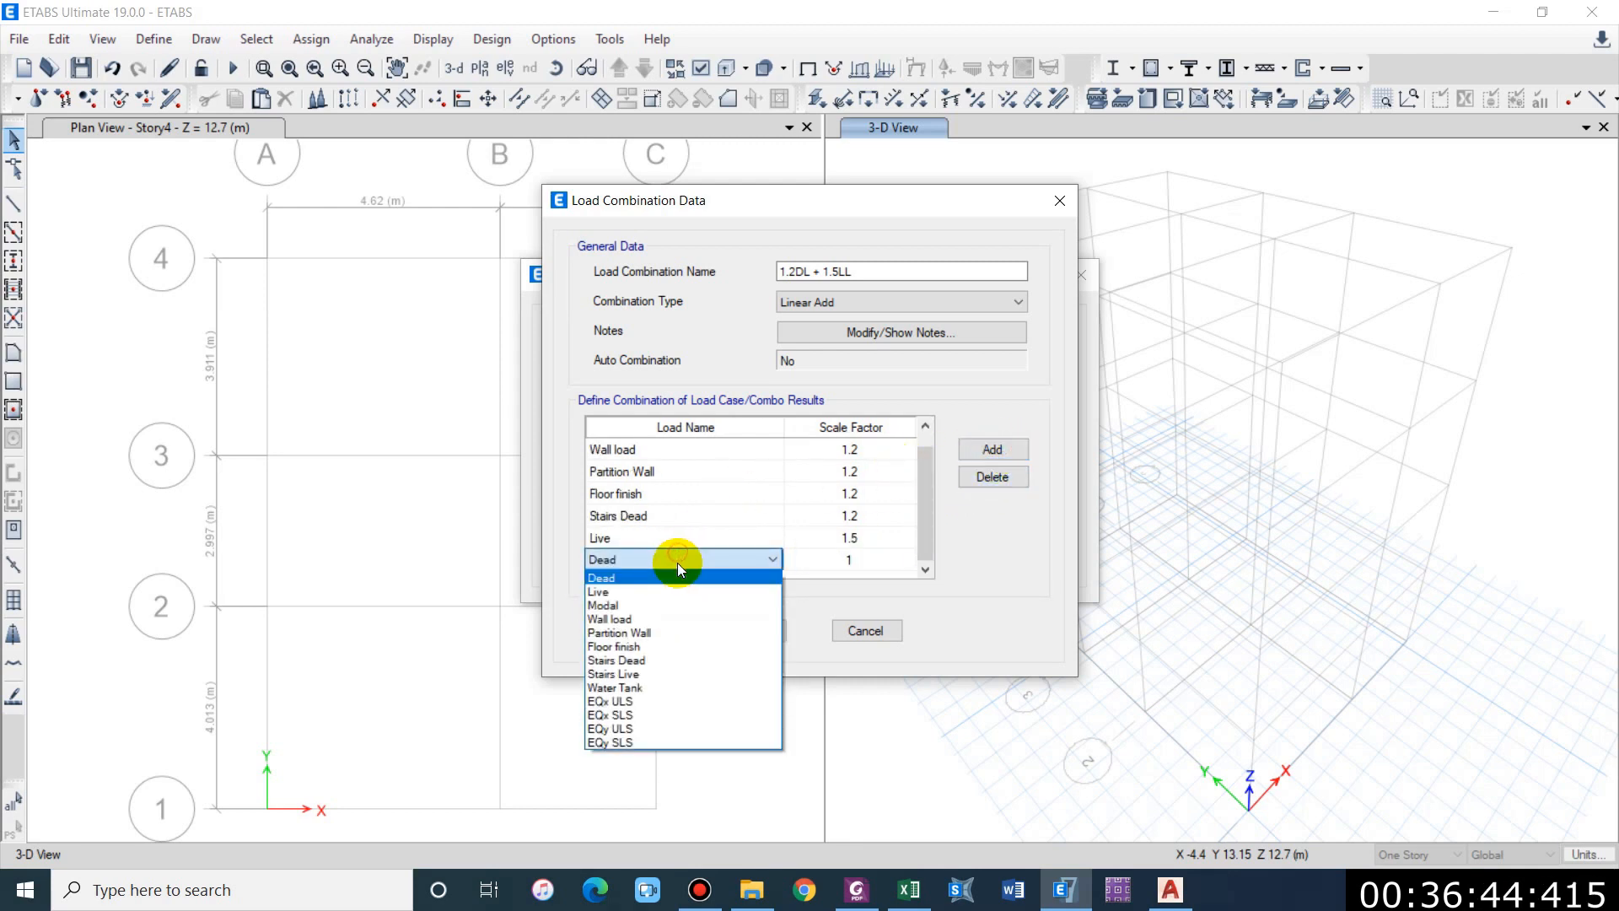
{"action": "left_click", "coordinate": [617, 675]}
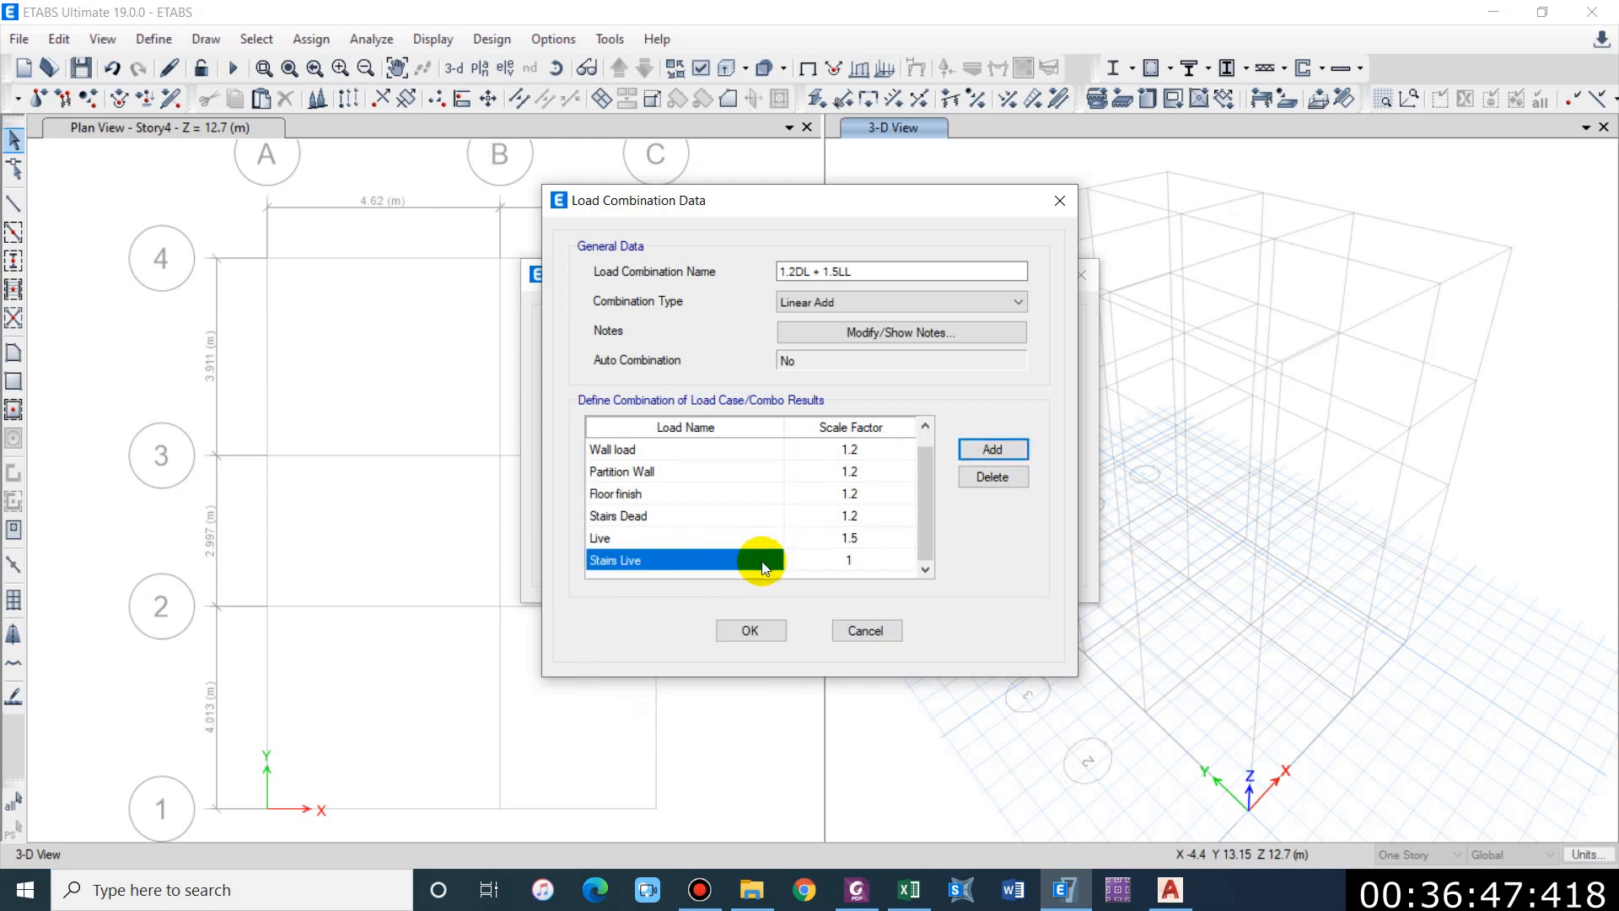
{"action": "double_click", "coordinate": [854, 560]}
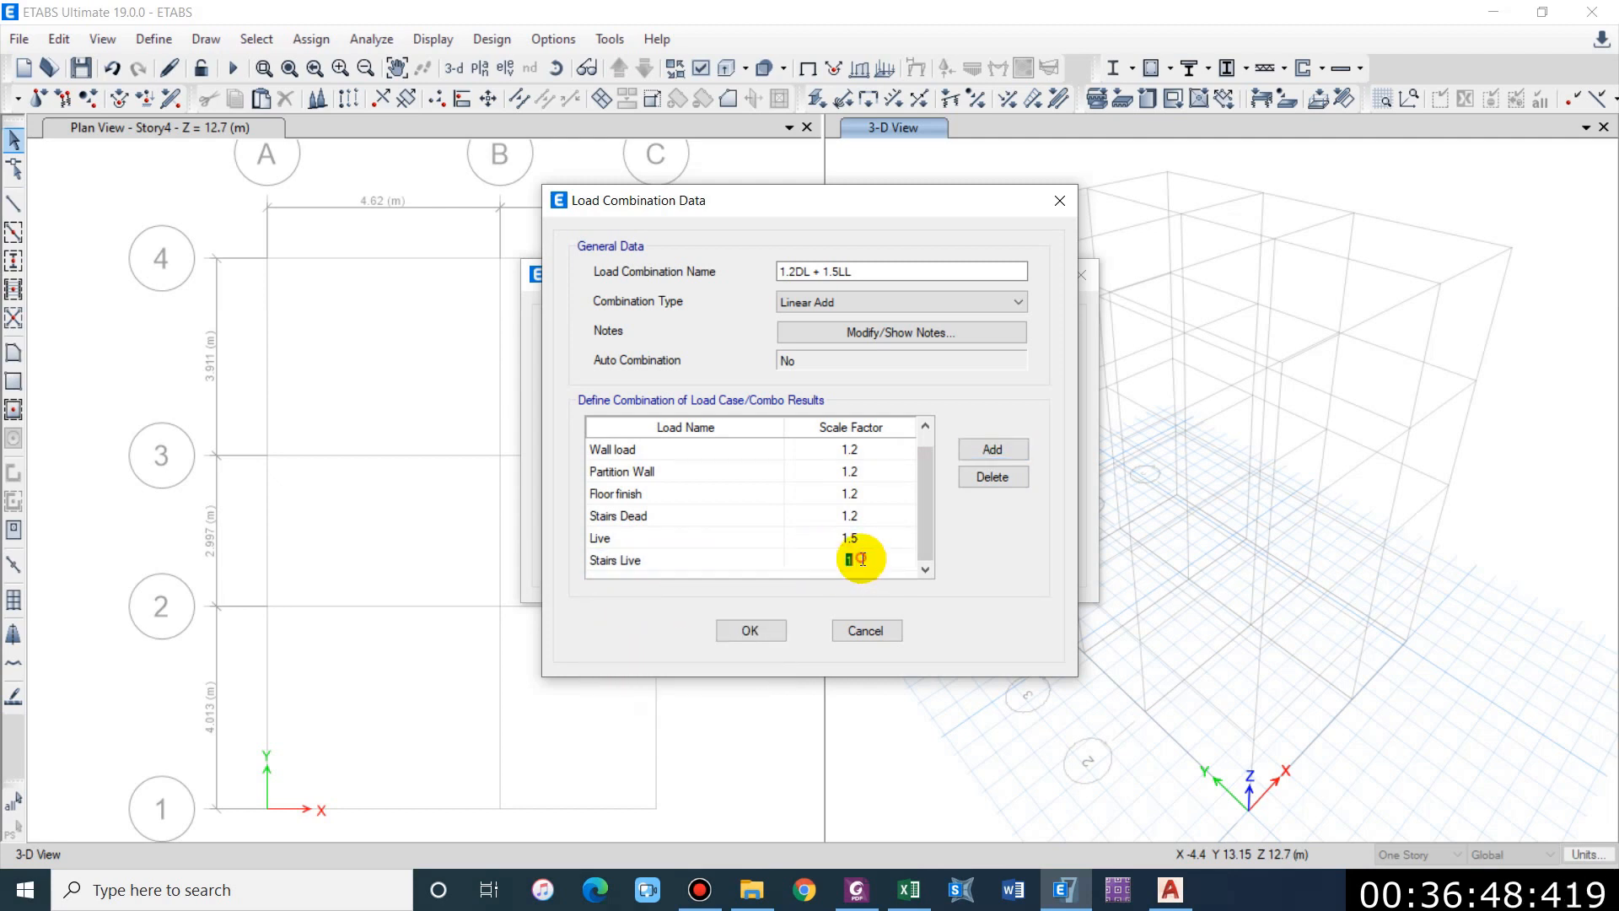
Step: Add Water Tank to the combination with a scale factor of 1.5
{"action": "left_click", "coordinate": [991, 449]}
{"action": "left_click", "coordinate": [718, 565]}
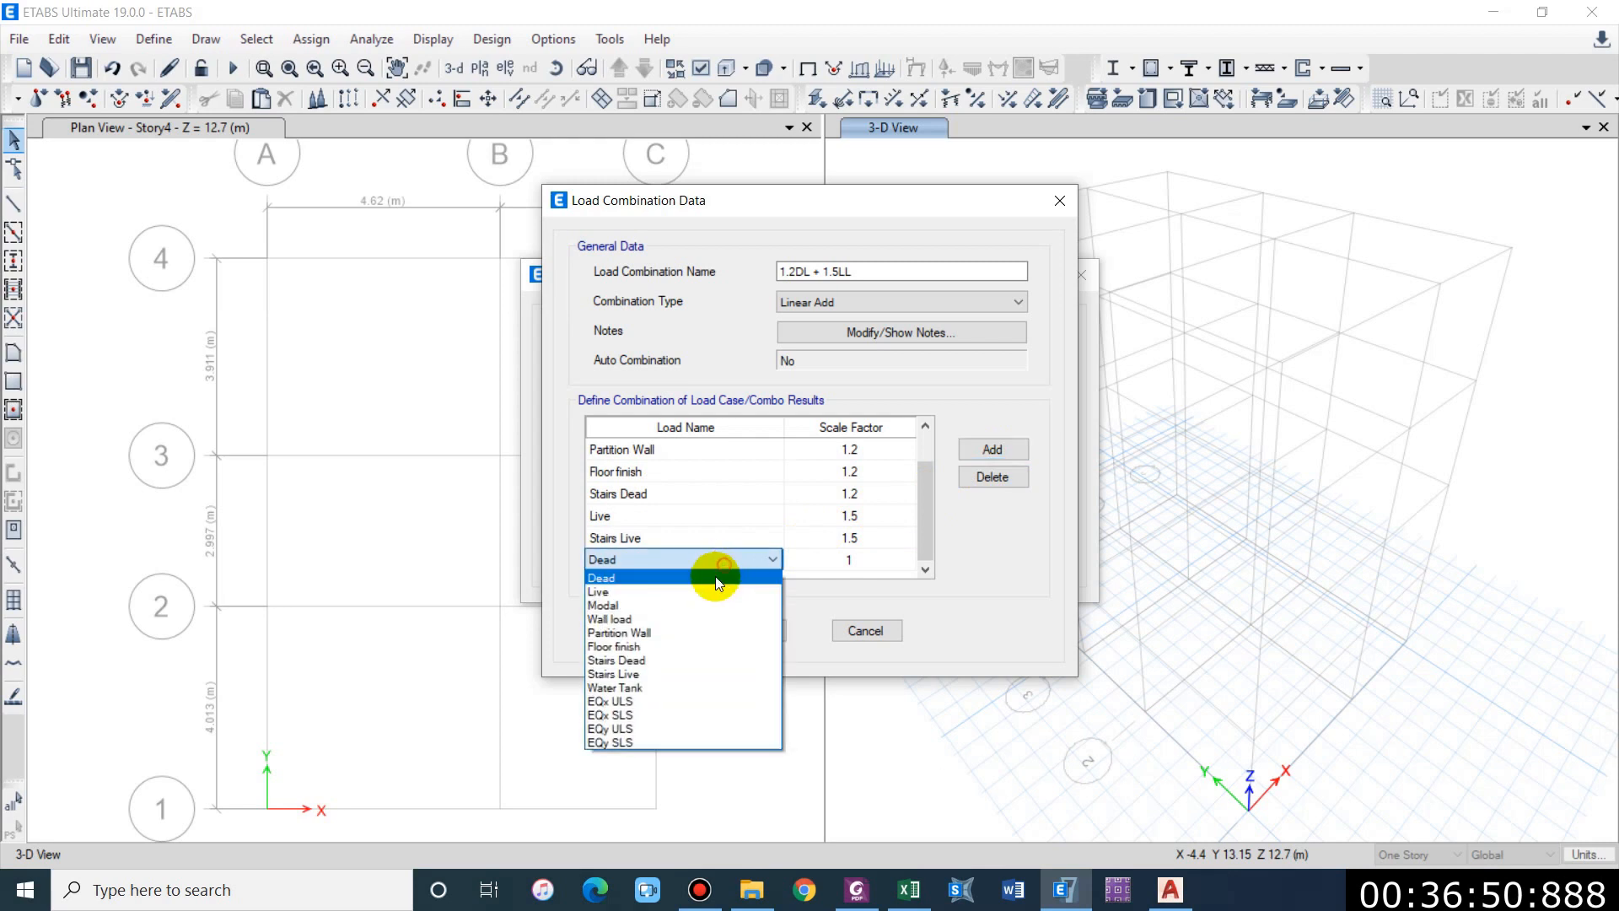
{"action": "left_click", "coordinate": [641, 687]}
{"action": "left_click_drag", "start_coordinate": [867, 548], "coordinate": [870, 557]}
{"action": "double_click", "coordinate": [870, 557]}
{"action": "type", "text": "1.5"}
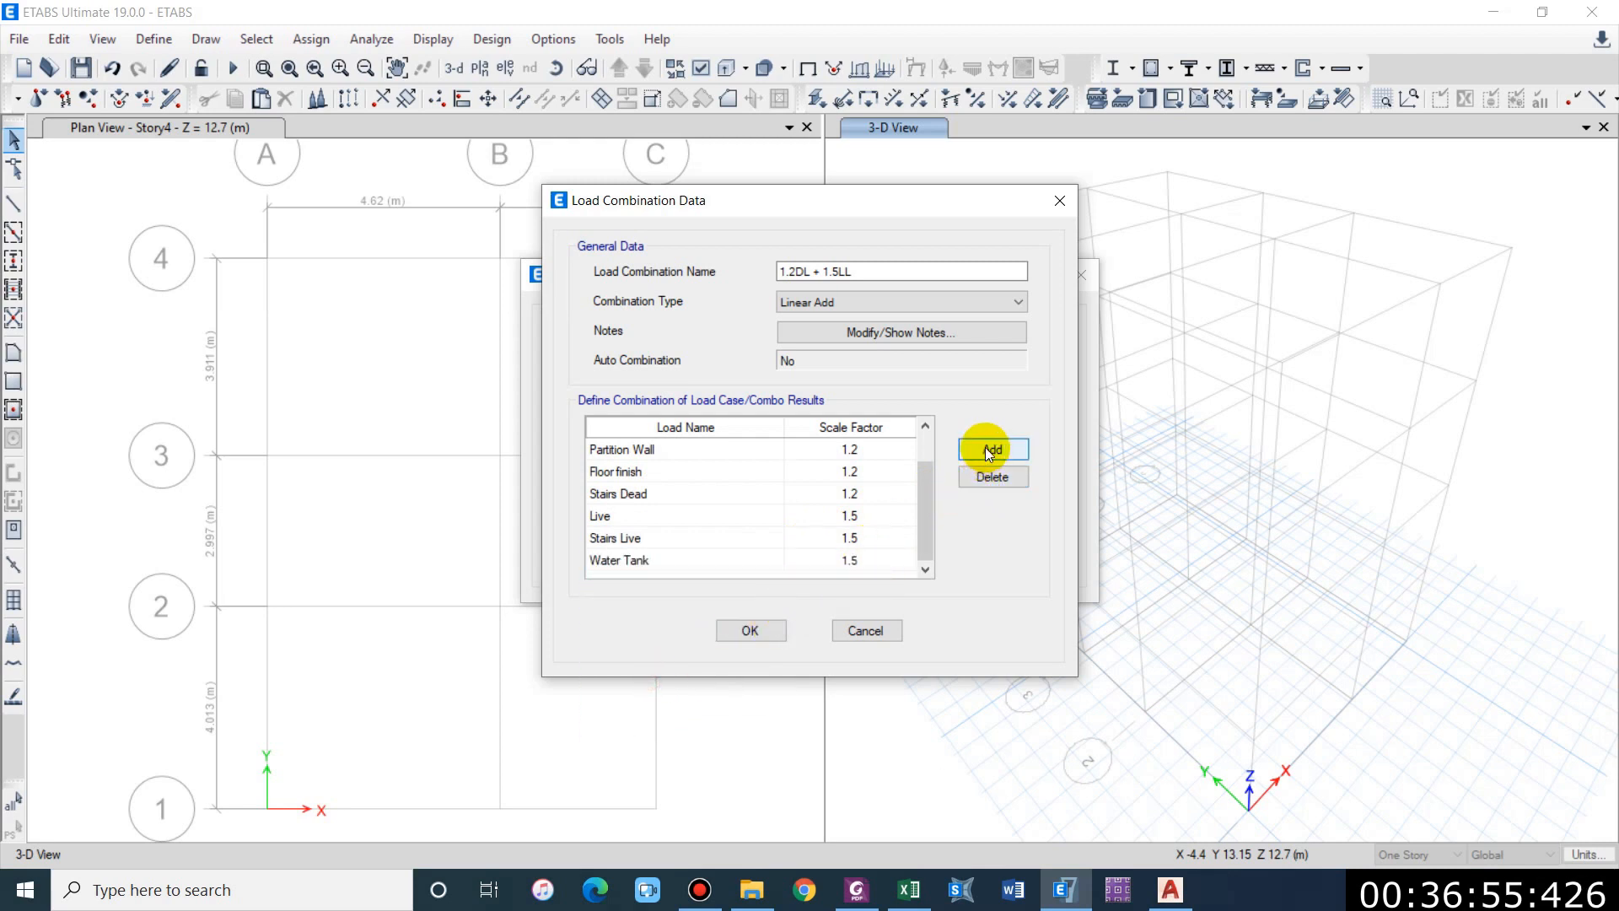
Step: Remove the surplus load row, review the load list and save the 1.2DL + 1.5LL combination
{"action": "left_click", "coordinate": [985, 448]}
{"action": "left_click", "coordinate": [986, 478]}
{"action": "scroll", "coordinate": [757, 540], "scroll_direction": "up", "scroll_amount": 1}
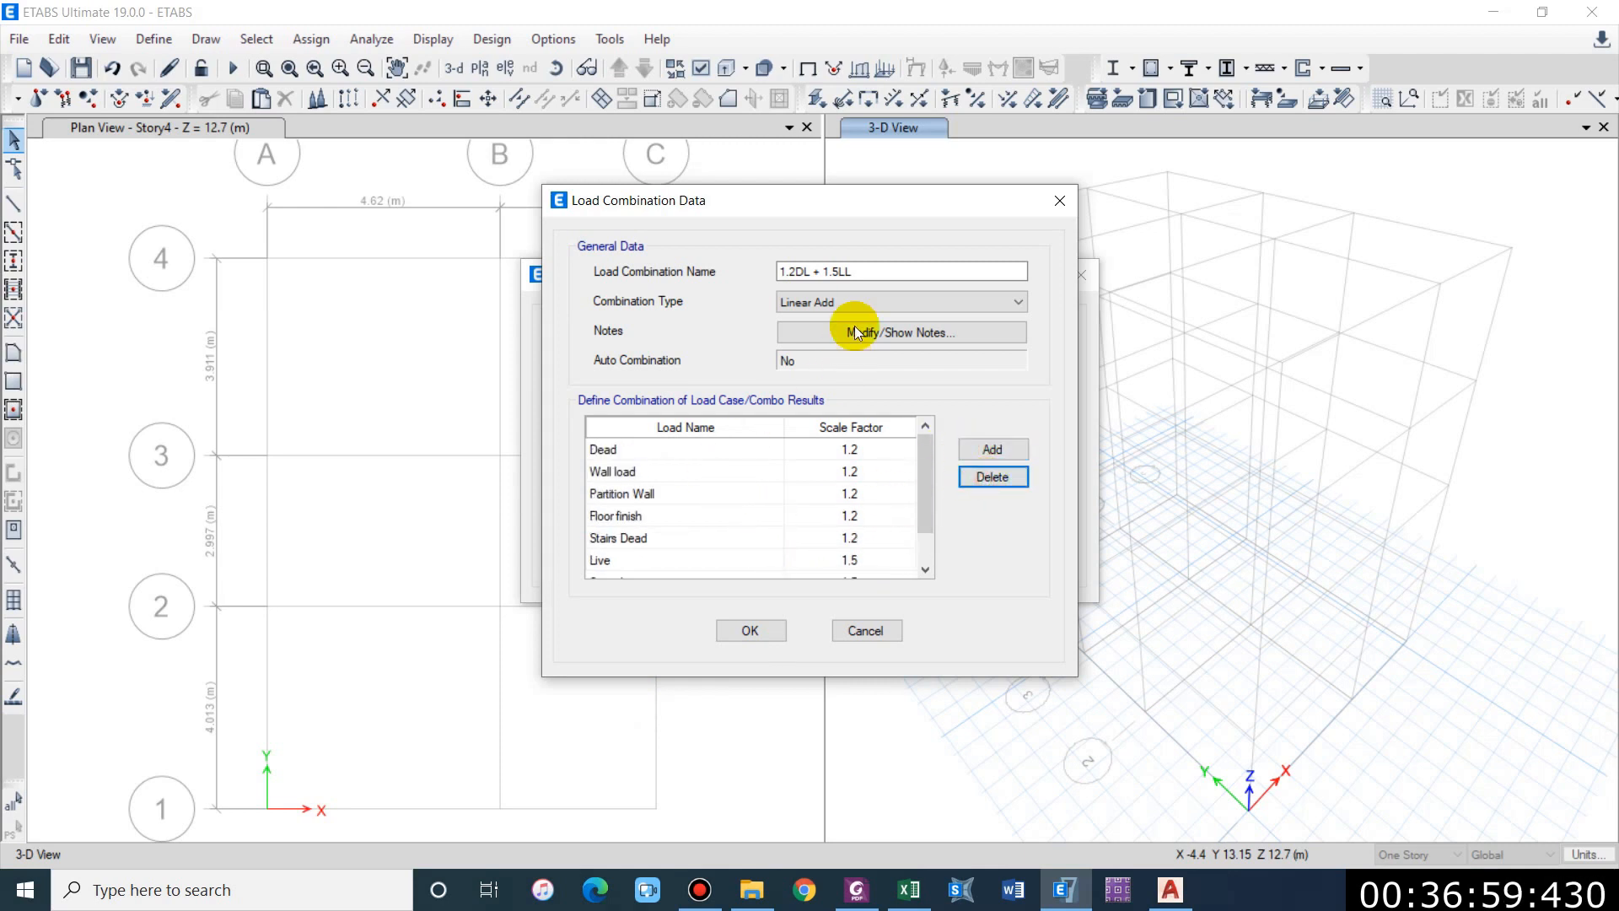
{"action": "scroll", "coordinate": [660, 504], "scroll_direction": "down", "scroll_amount": 1}
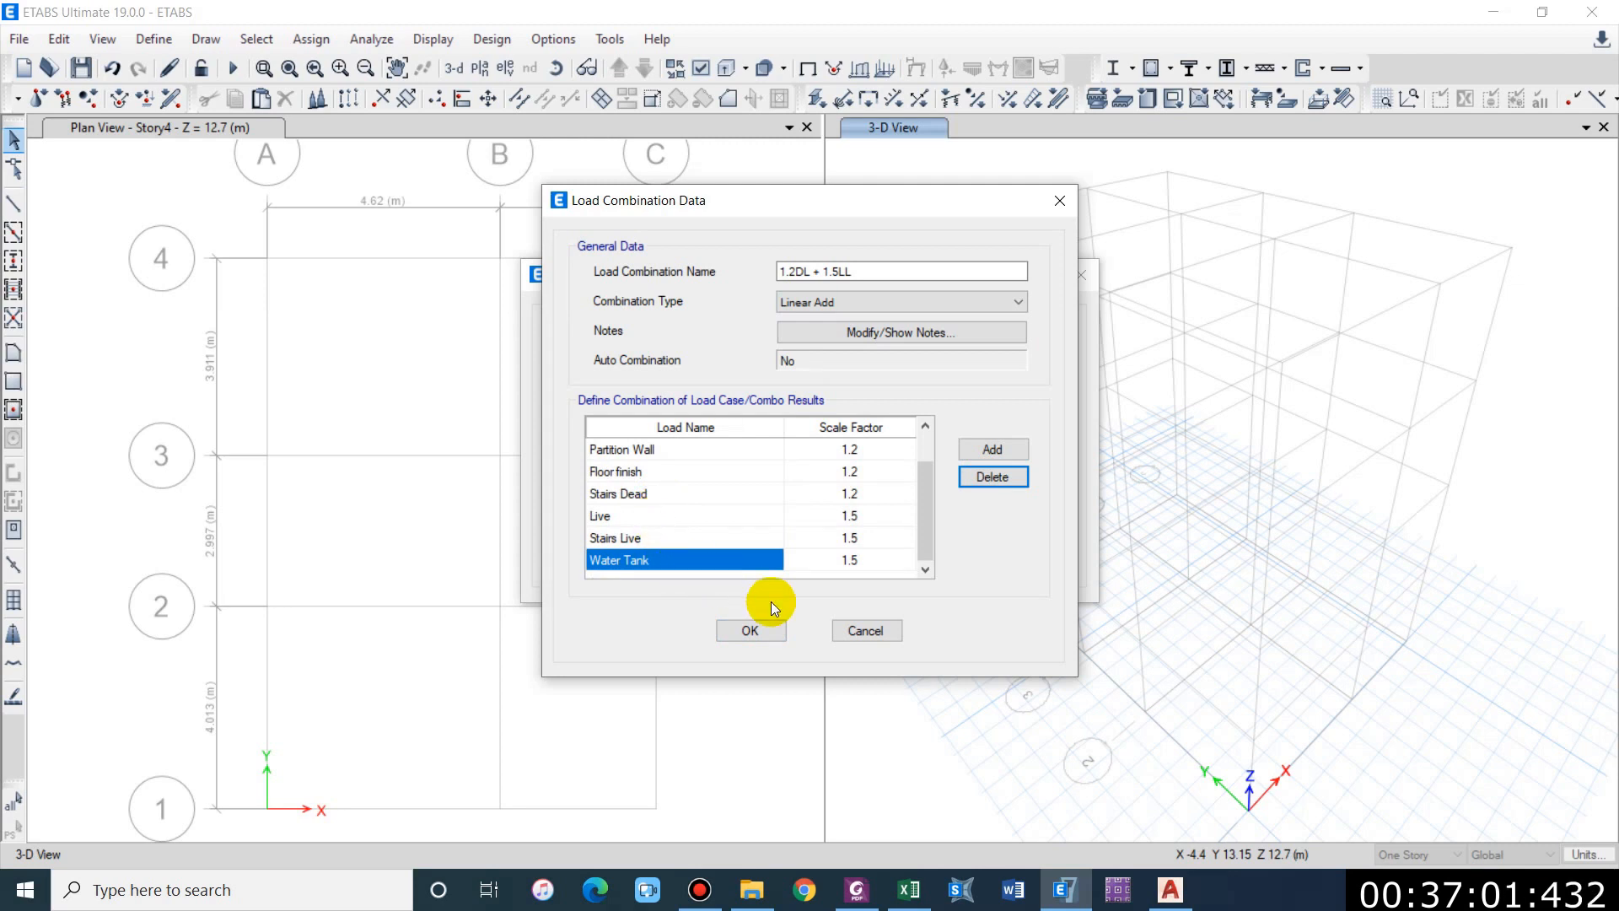
{"action": "left_click", "coordinate": [751, 633]}
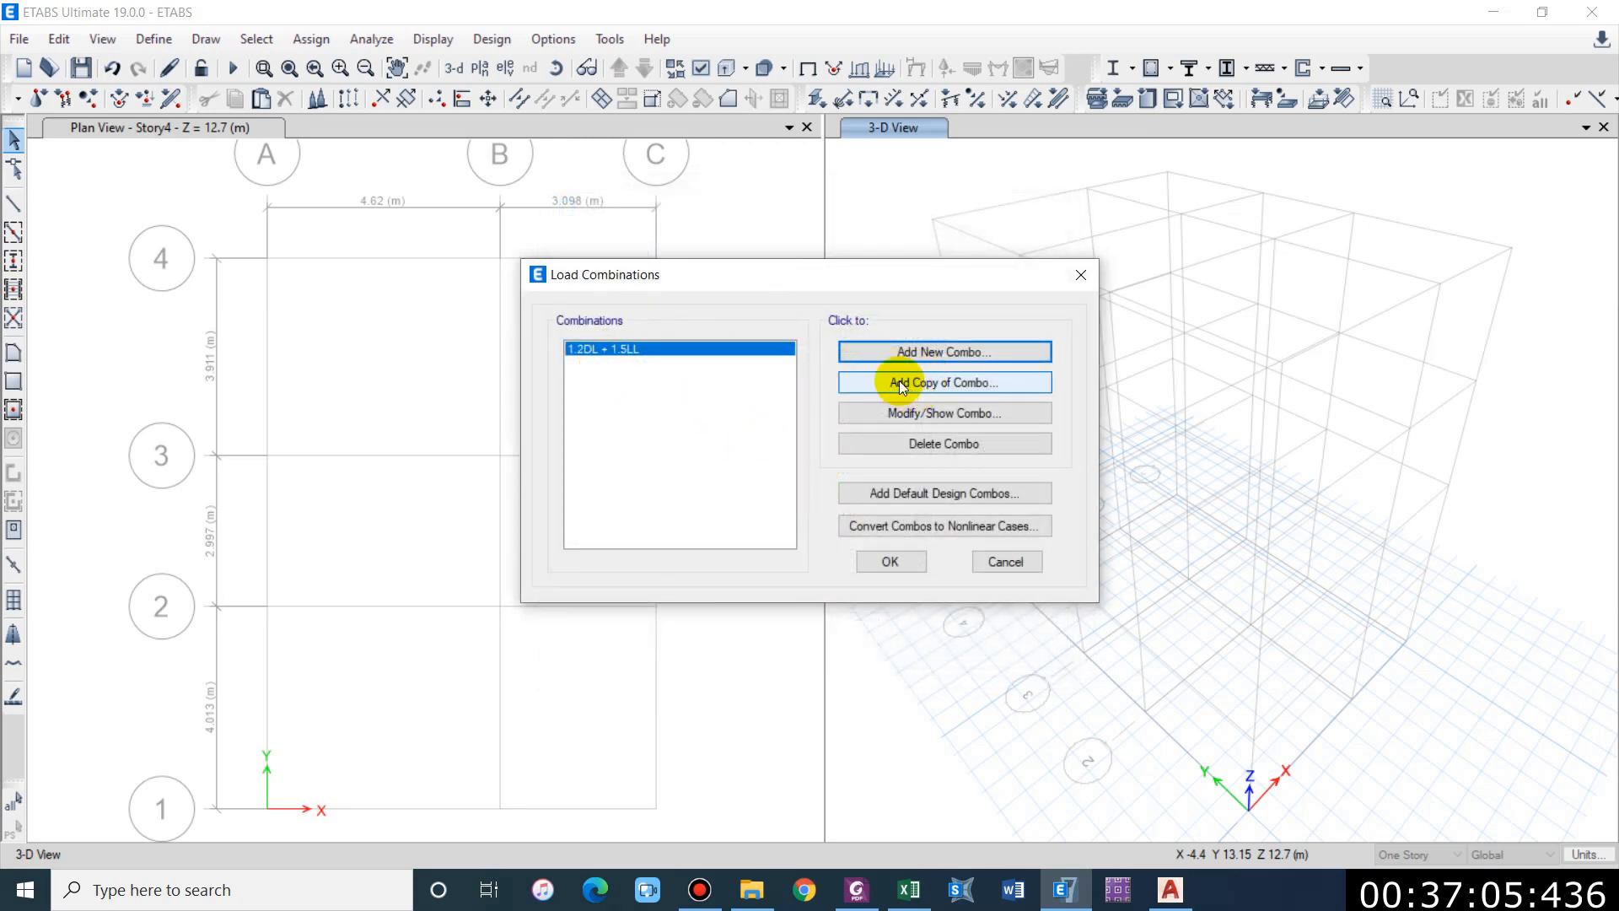
Step: Create a copy of the 1.2DL + 1.5LL combination and consult the load combinations in section 3.6 of the NBC 105 PDF
{"action": "left_click", "coordinate": [901, 384]}
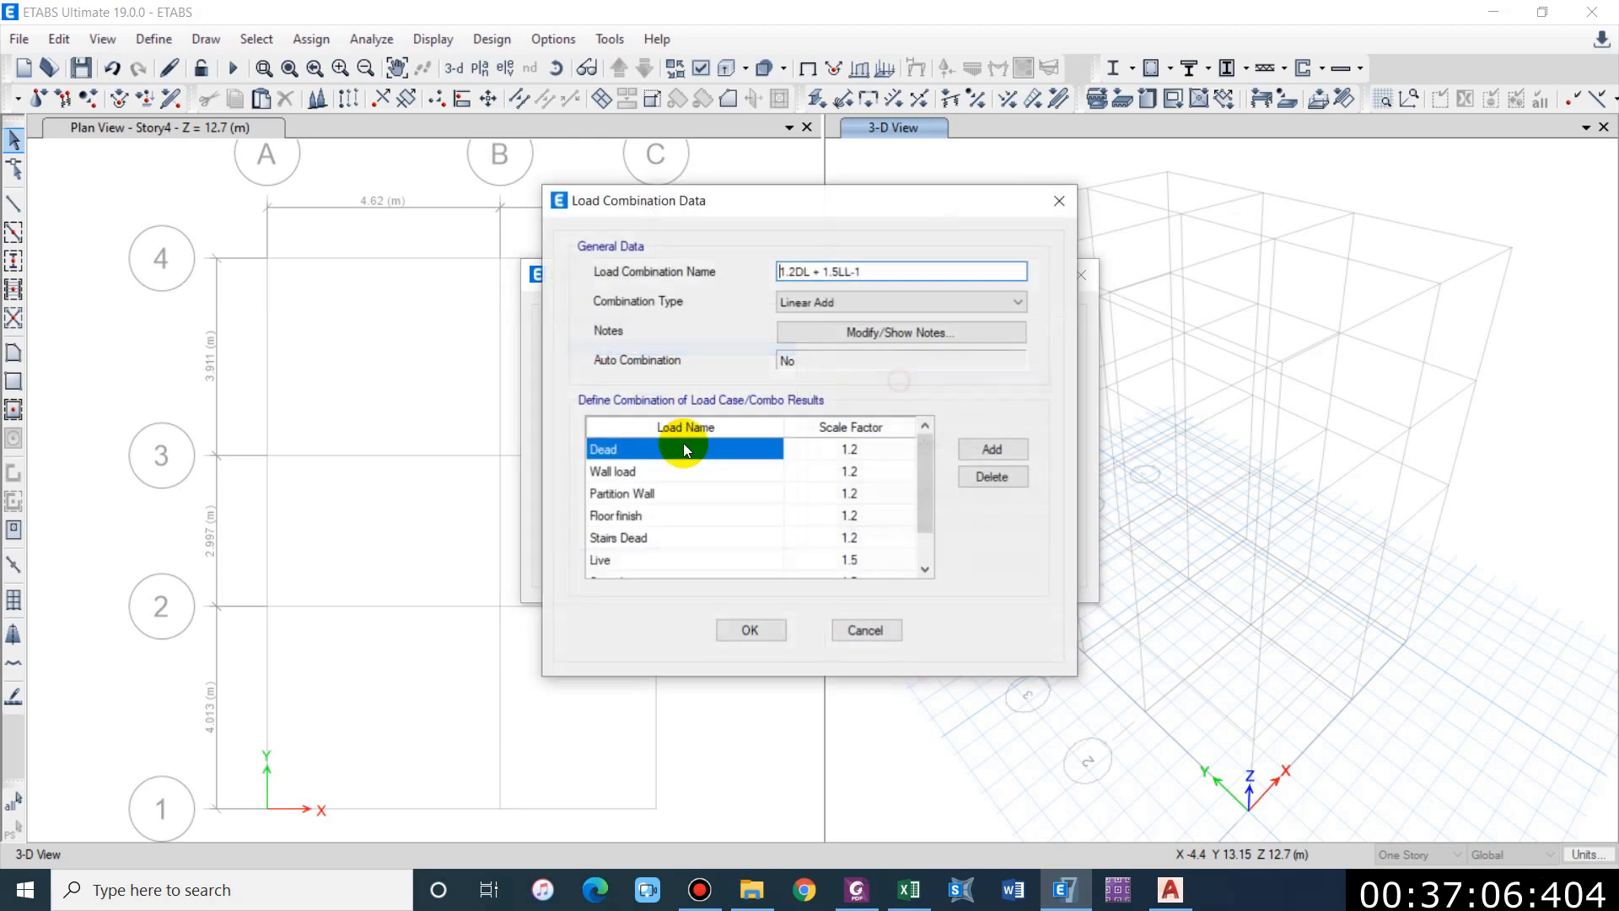
{"action": "left_click", "coordinate": [857, 889]}
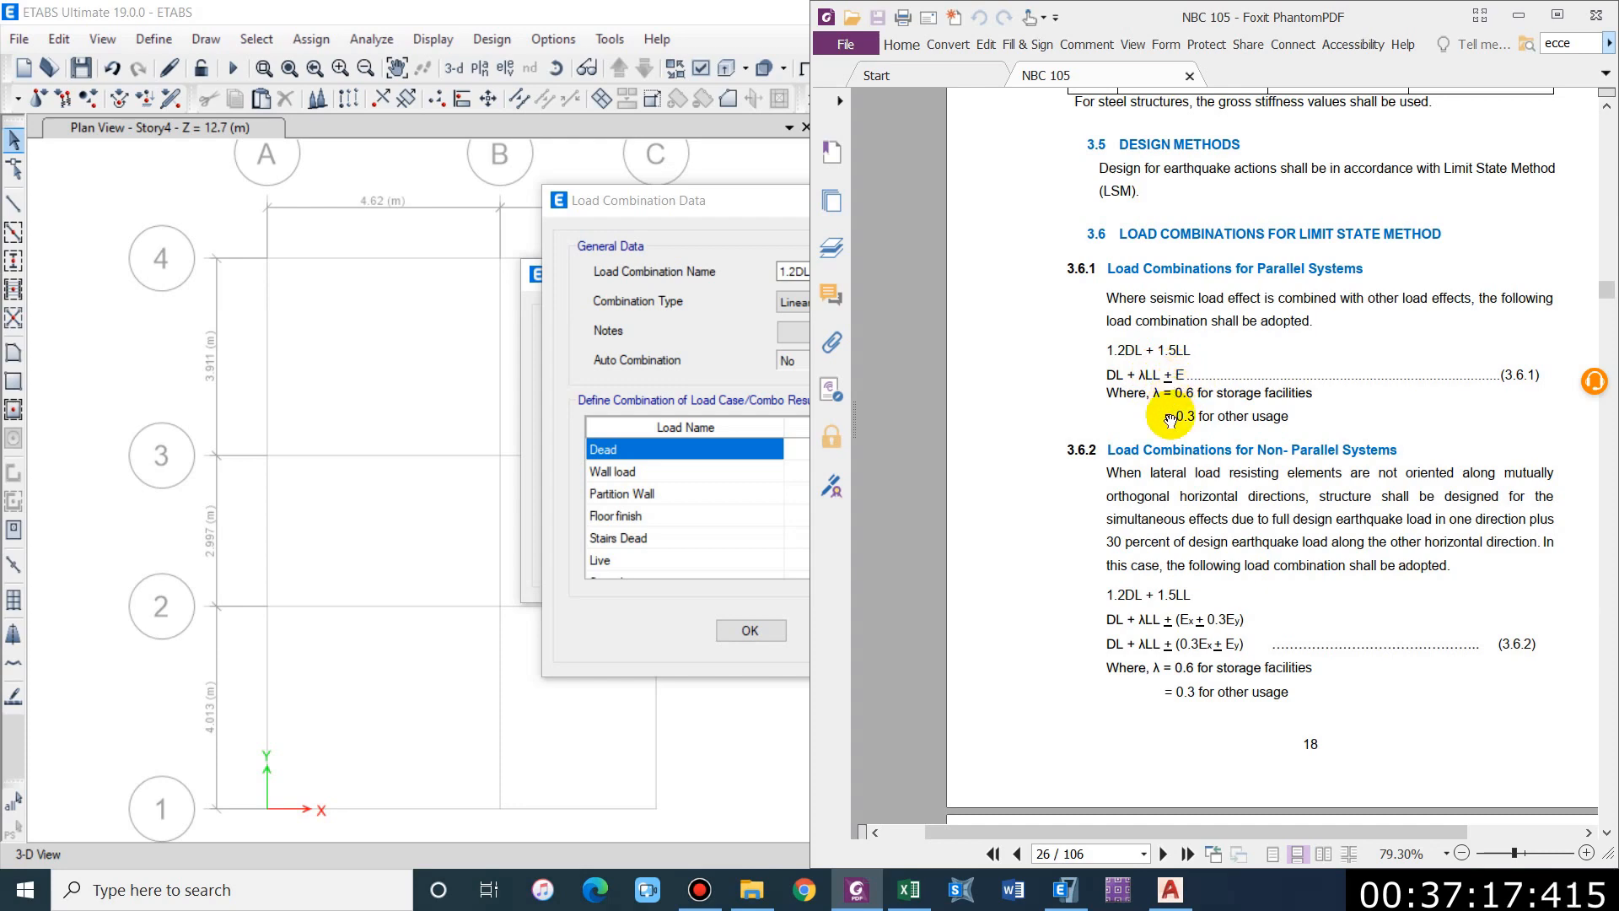
{"action": "left_click", "coordinate": [732, 225]}
Step: Set the scale factors of Dead, Wall load, Partition Wall, Floor finish and Stairs Dead to 1
{"action": "left_click", "coordinate": [860, 447]}
{"action": "left_click", "coordinate": [864, 447]}
{"action": "type", "text": "1"}
{"action": "left_click", "coordinate": [877, 474]}
{"action": "left_click", "coordinate": [877, 474]}
{"action": "type", "text": "1"}
{"action": "left_click", "coordinate": [867, 496]}
{"action": "left_click", "coordinate": [867, 496]}
{"action": "type", "text": "1"}
{"action": "left_click", "coordinate": [867, 518]}
{"action": "left_click", "coordinate": [867, 518]}
{"action": "type", "text": "1"}
{"action": "left_click", "coordinate": [867, 541]}
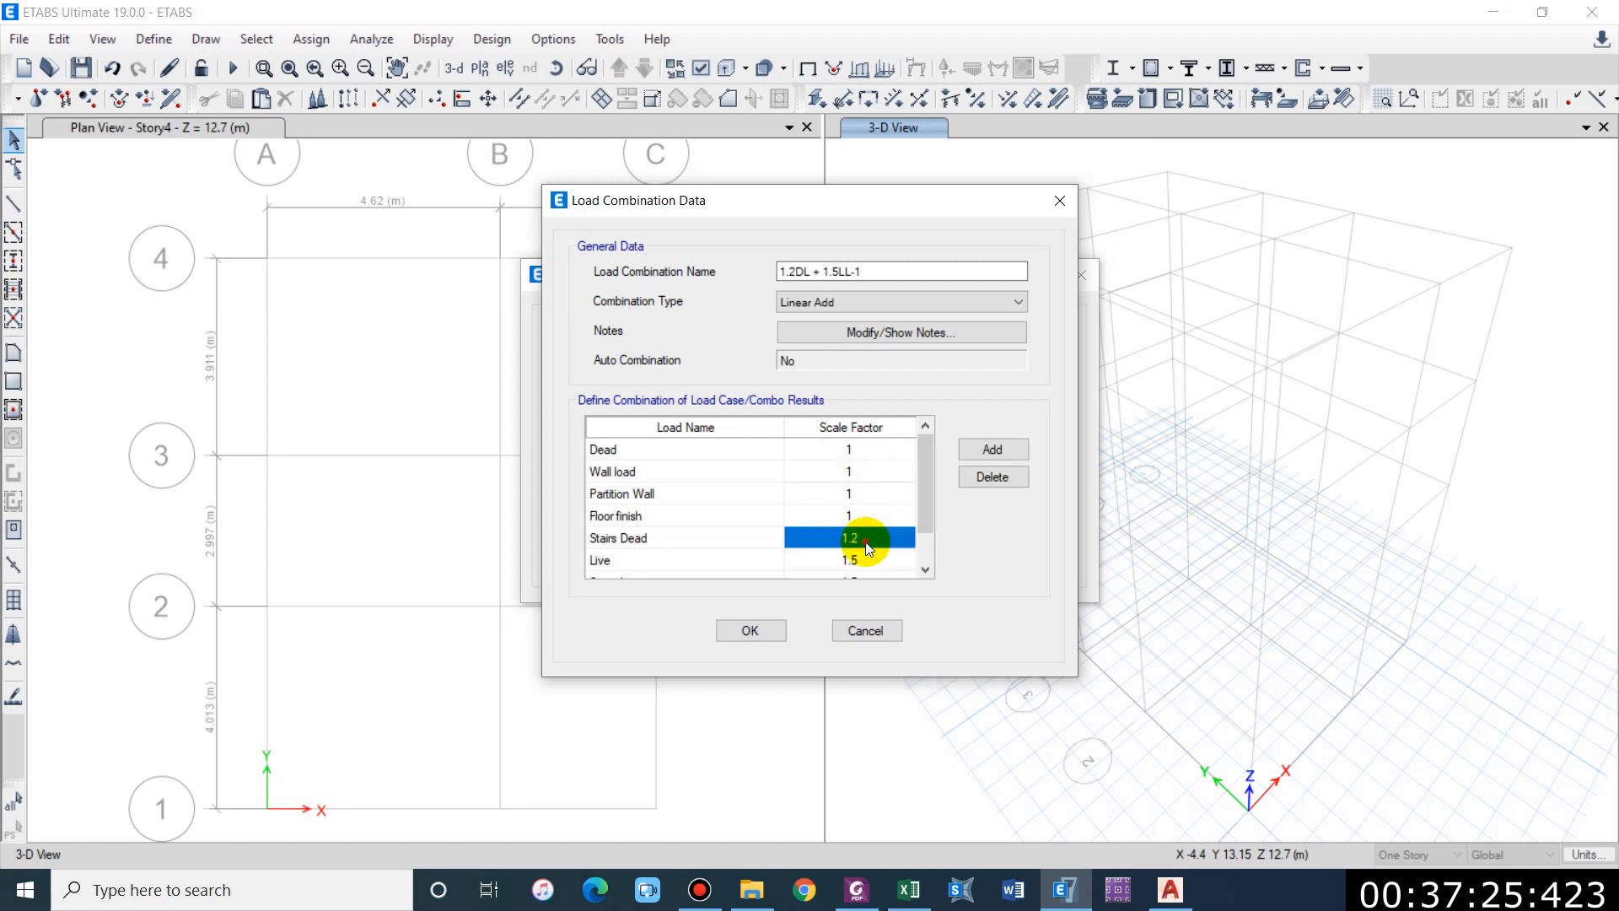
{"action": "left_click", "coordinate": [866, 540]}
{"action": "type", "text": "1"}
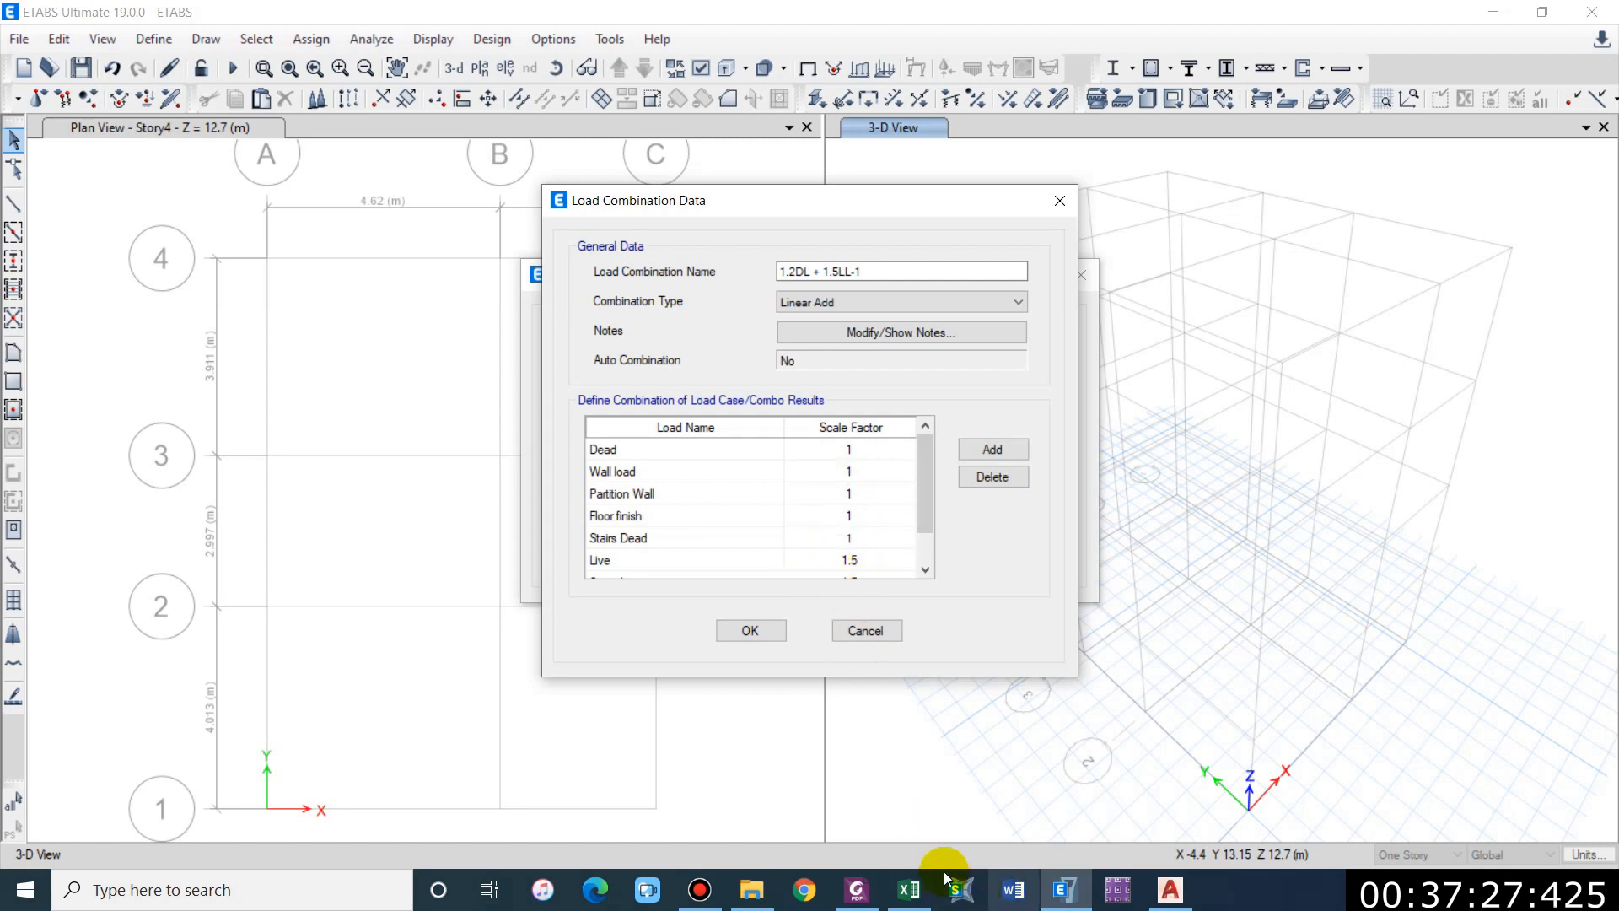
Step: Check the live load factors in the NBC 105 PDF and set Live and Stairs Live to 0.3 and Water Tank to 0.6
{"action": "scroll", "coordinate": [852, 562], "scroll_direction": "down", "scroll_amount": 1}
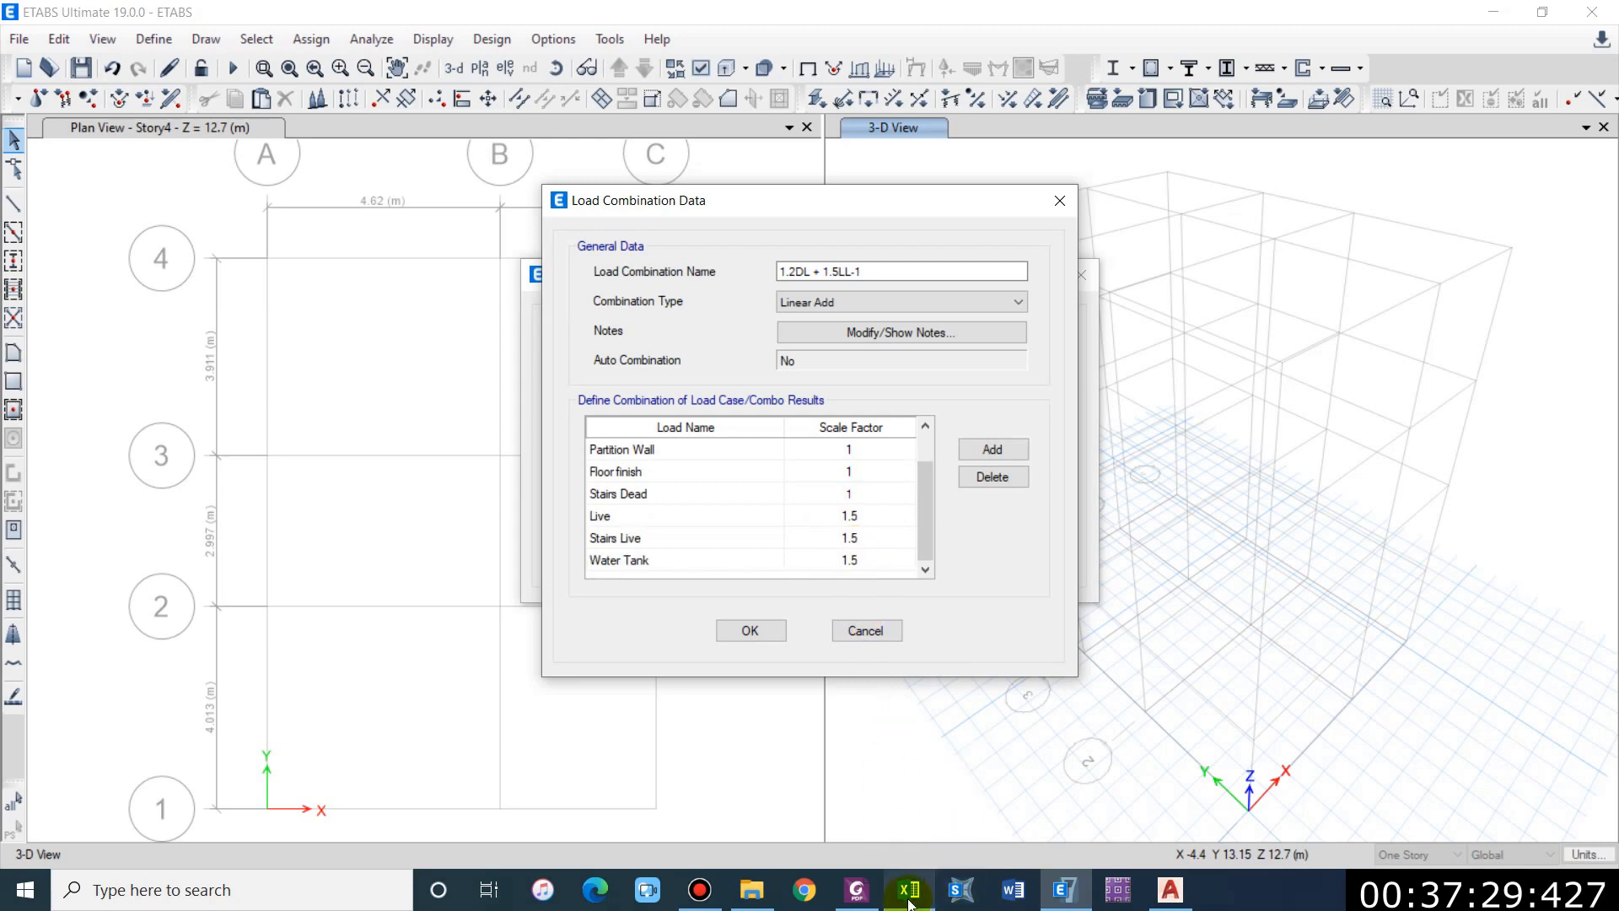
{"action": "left_click", "coordinate": [855, 887]}
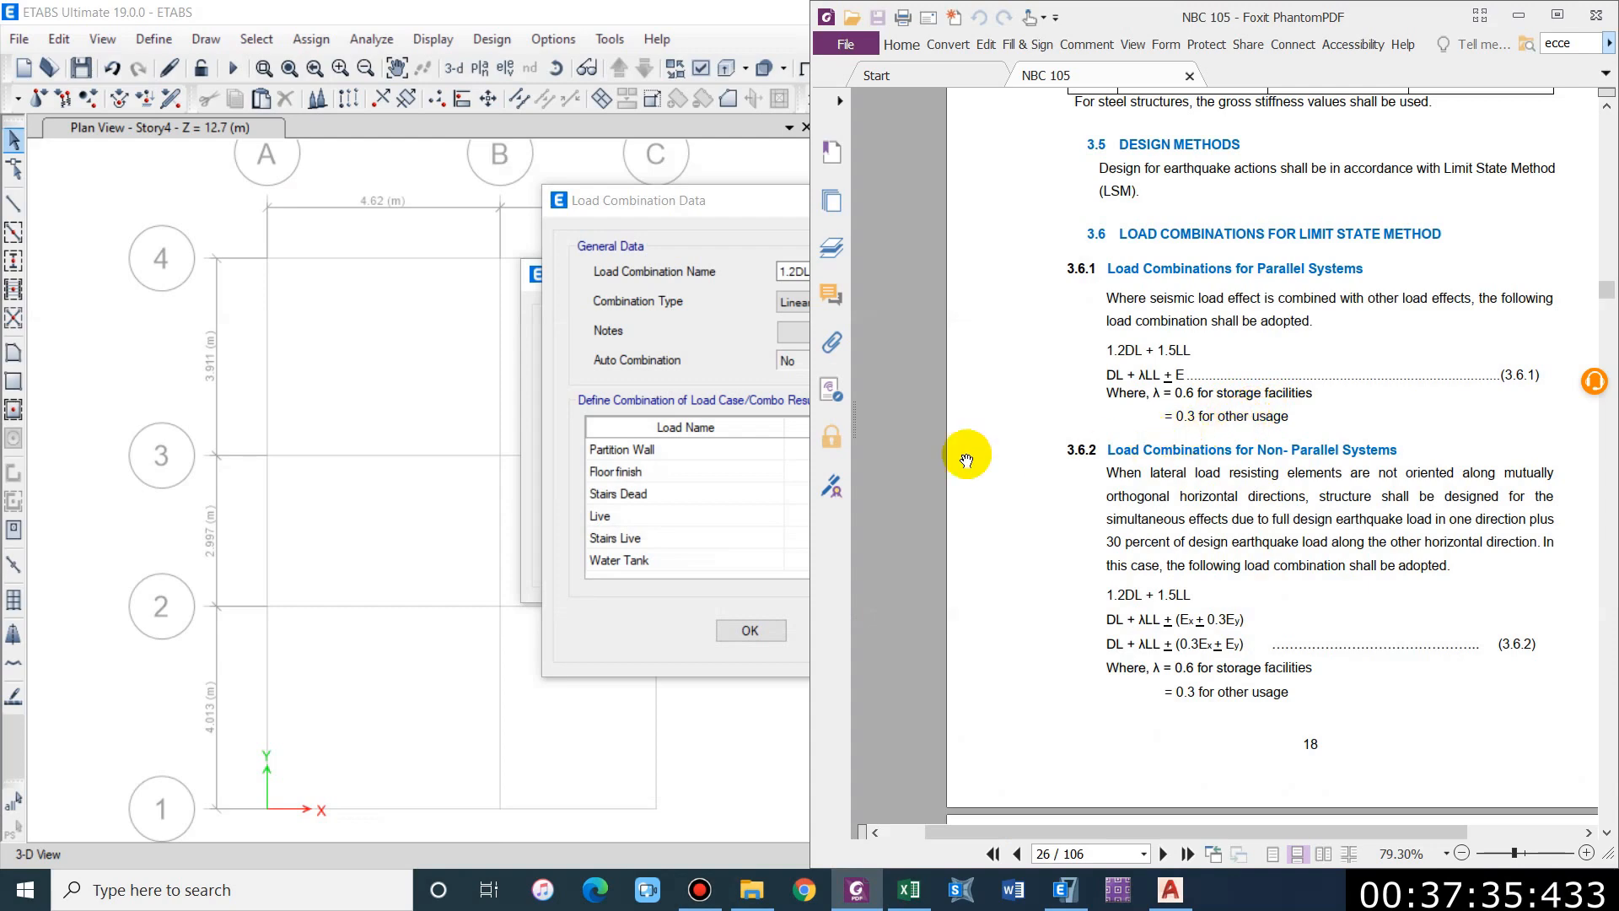
{"action": "left_click", "coordinate": [725, 209]}
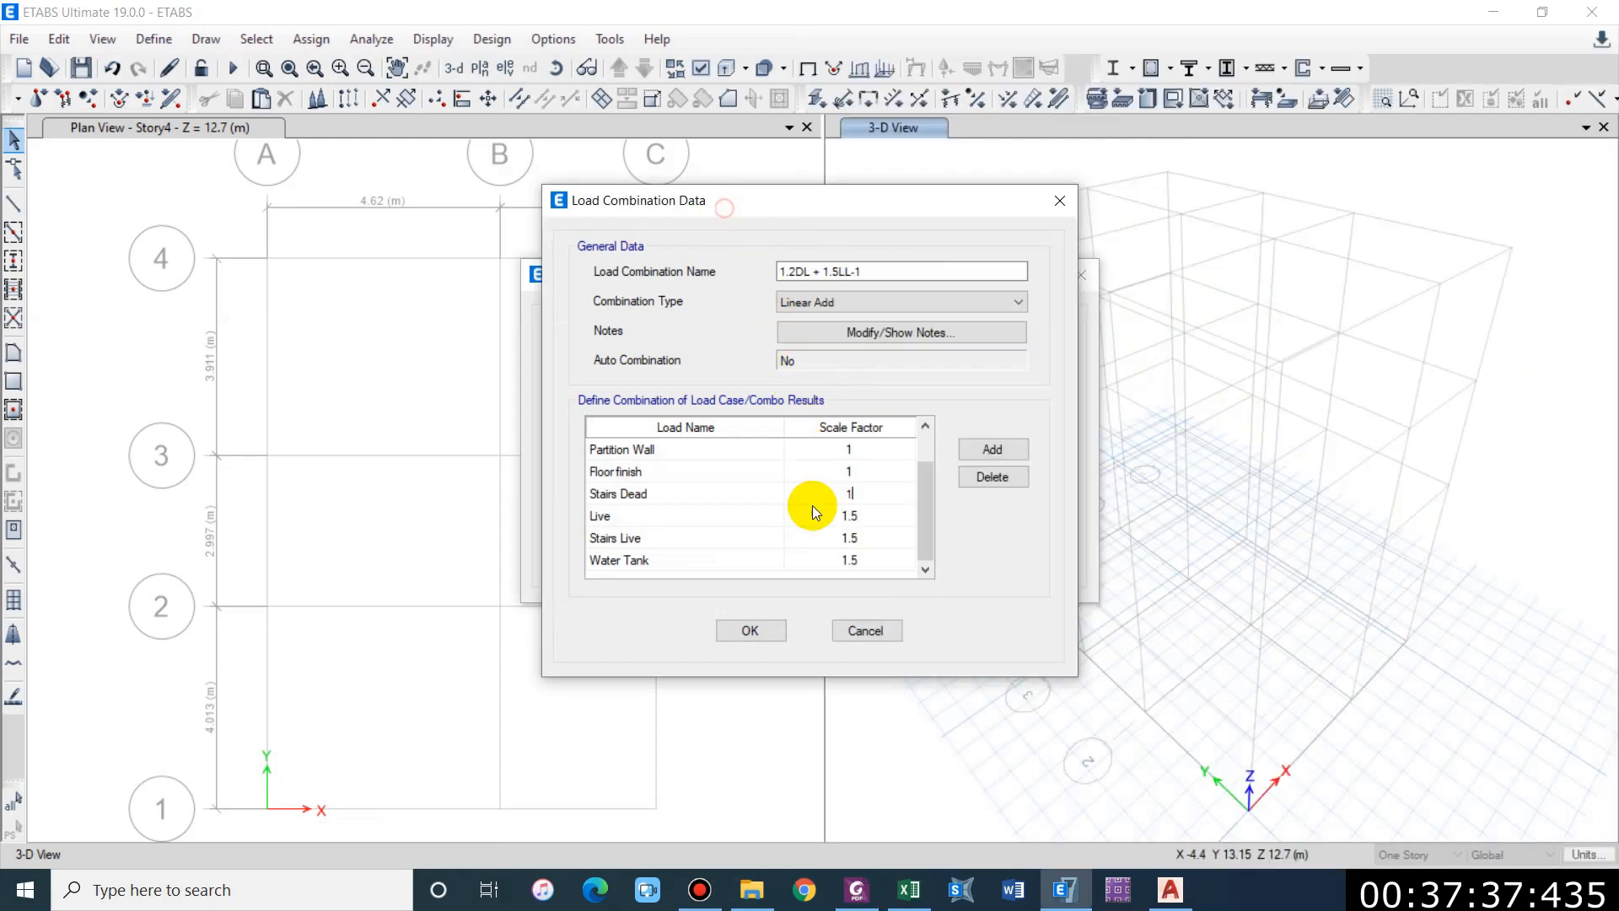
{"action": "double_click", "coordinate": [861, 521]}
{"action": "type", "text": "0.3"}
{"action": "left_click", "coordinate": [864, 540]}
{"action": "type", "text": "0.3"}
{"action": "left_click", "coordinate": [868, 555]}
{"action": "type", "text": "0.6"}
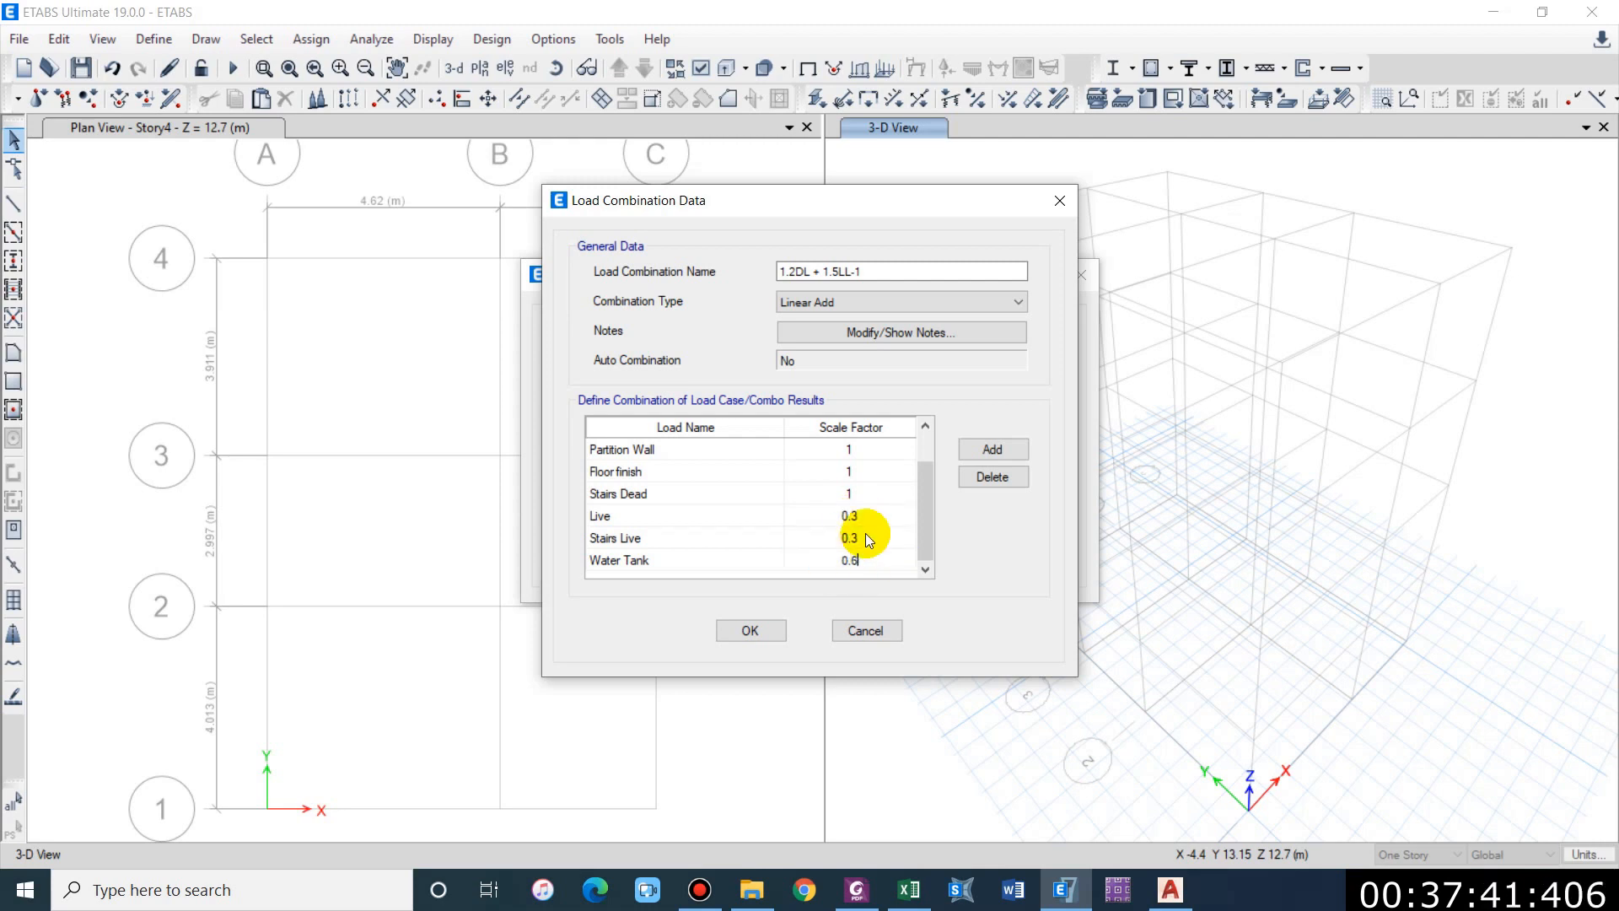
{"action": "left_click", "coordinate": [865, 534]}
{"action": "scroll", "coordinate": [868, 498], "scroll_direction": "up", "scroll_amount": 1}
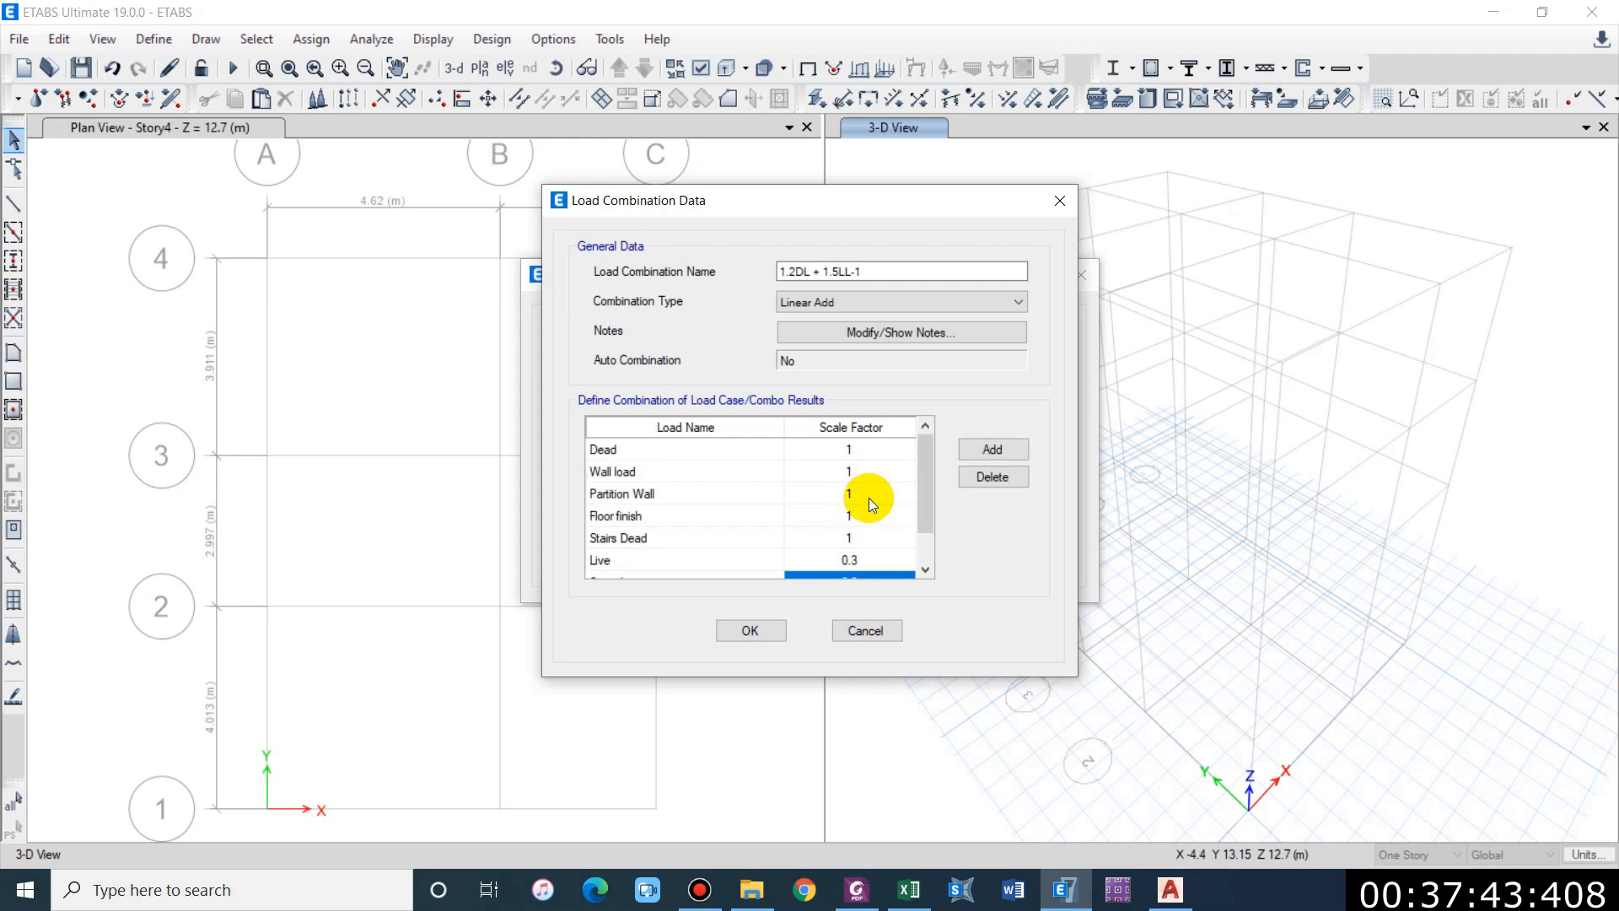
{"action": "scroll", "coordinate": [868, 497], "scroll_direction": "down", "scroll_amount": 1}
Step: Rename the copied combination as DL + yLL + EQX
{"action": "left_click_drag", "start_coordinate": [779, 271], "coordinate": [798, 272]}
{"action": "key", "text": "BackSpace"}
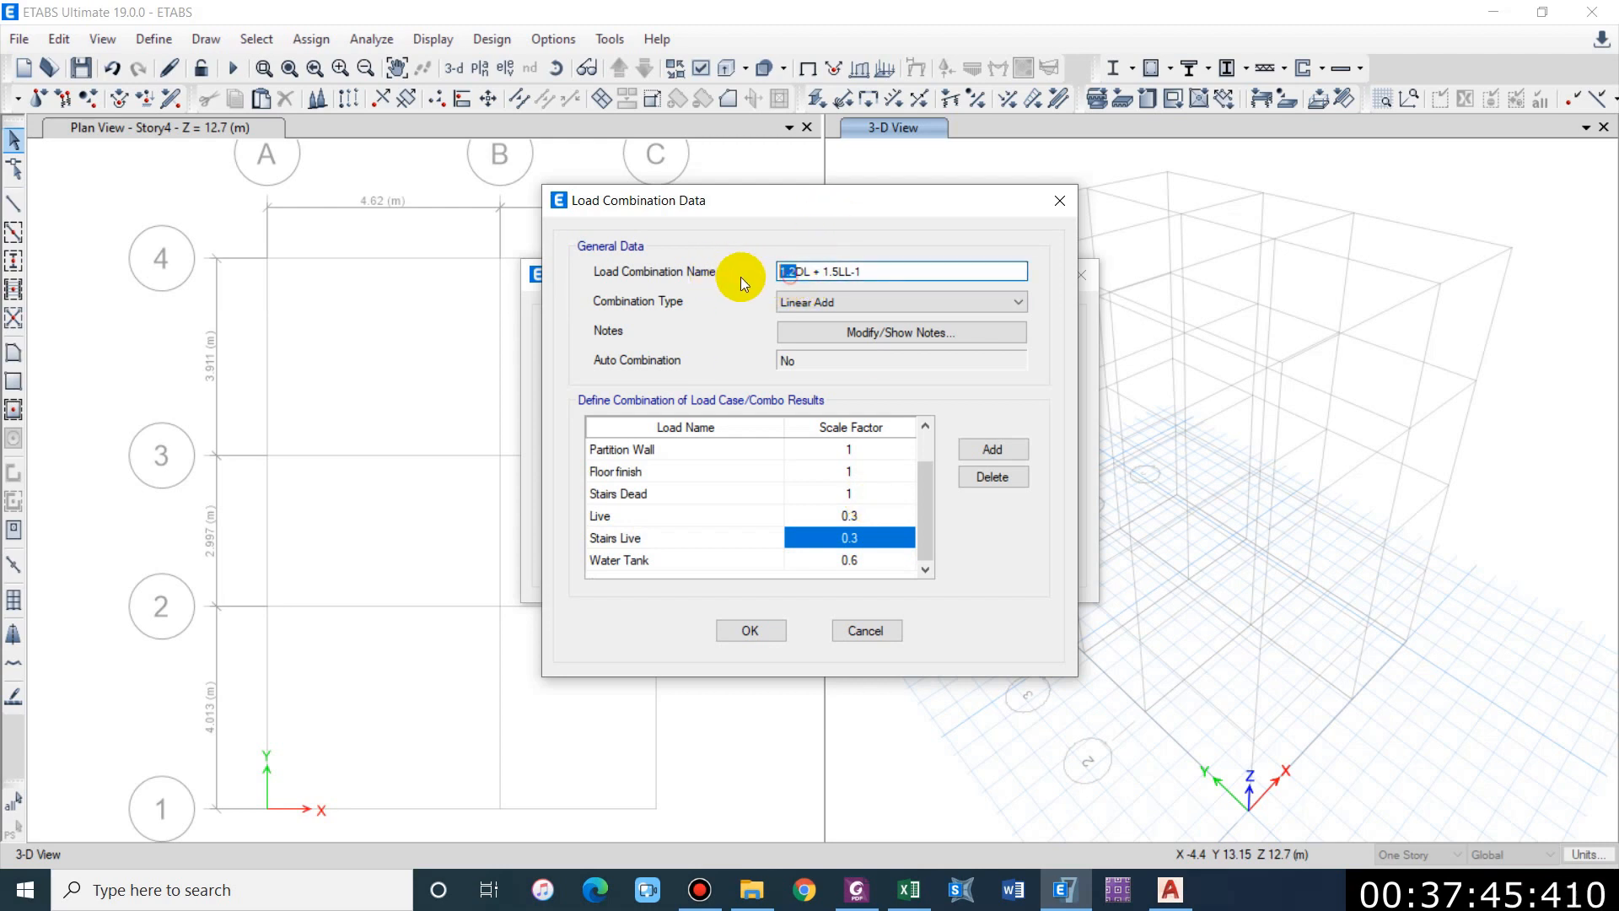
{"action": "left_click", "coordinate": [820, 271]}
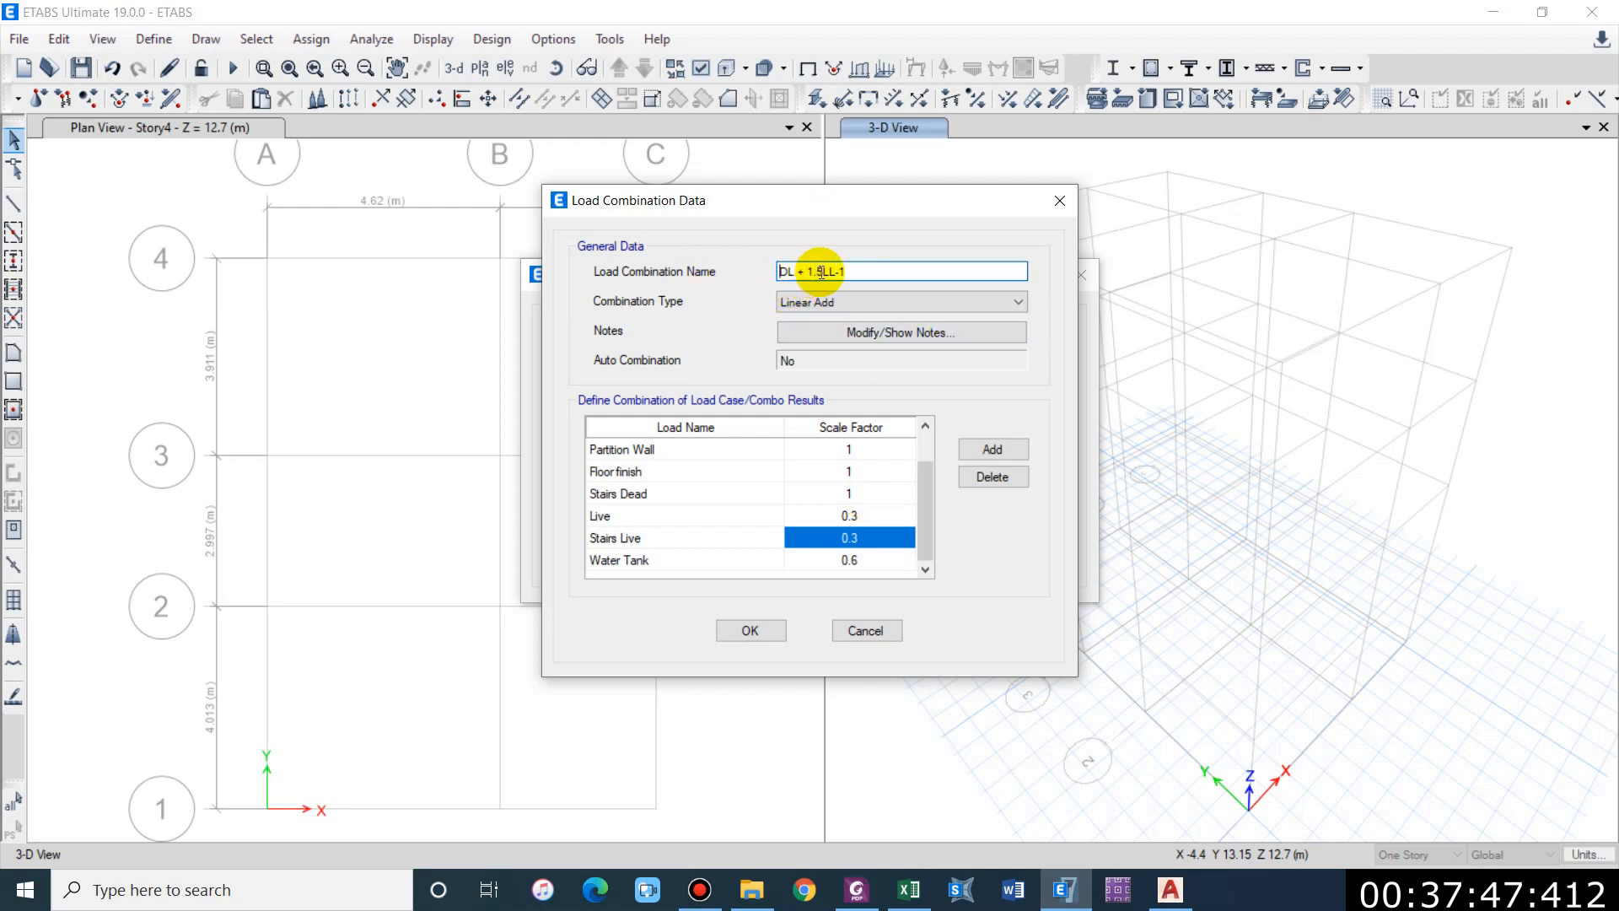
{"action": "key", "text": "BackSpace"}
{"action": "key", "text": "BackSpace"}
{"action": "key", "text": "BackSpace"}
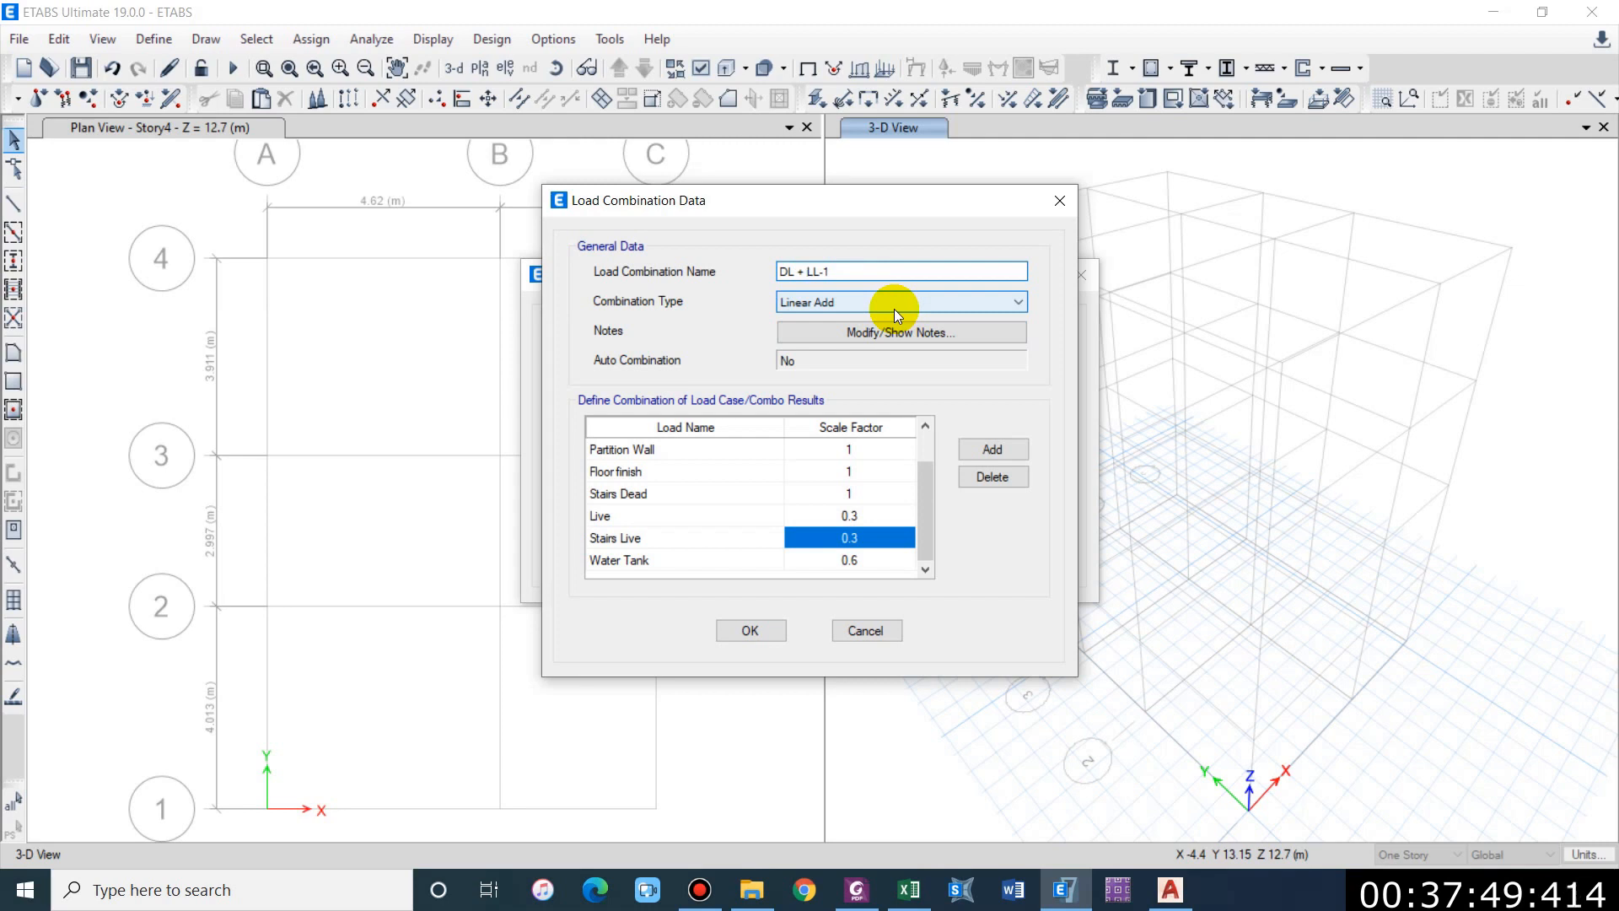
{"action": "type", "text": "y"}
{"action": "left_click", "coordinate": [832, 271]}
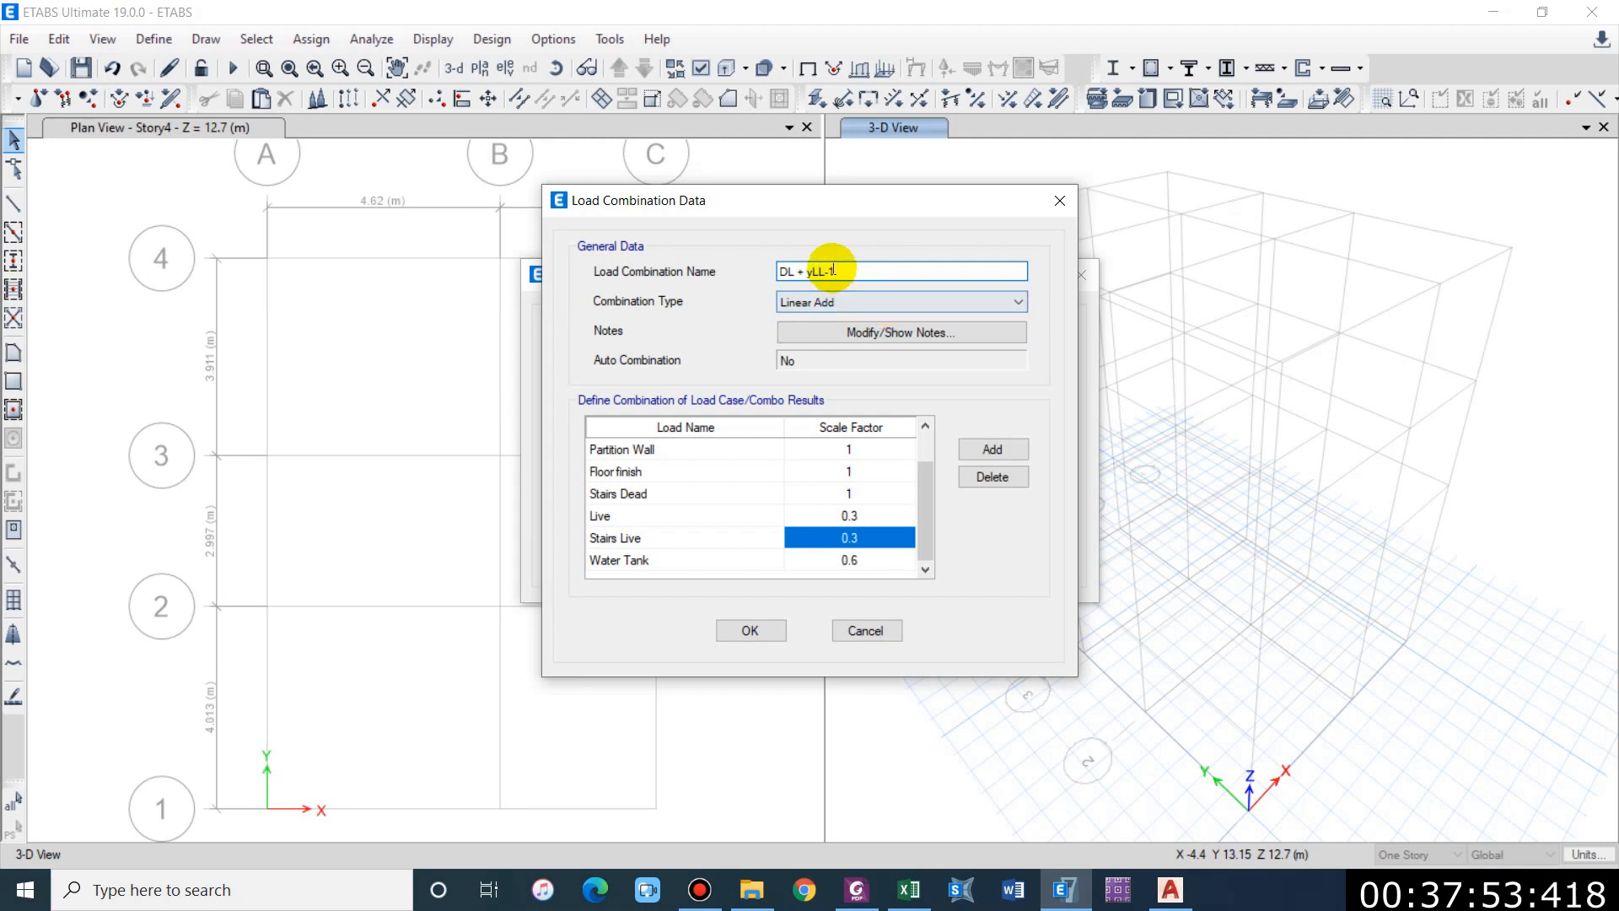
{"action": "left_click", "coordinate": [831, 270]}
{"action": "key", "text": "BackSpace"}
{"action": "key", "text": "BackSpace"}
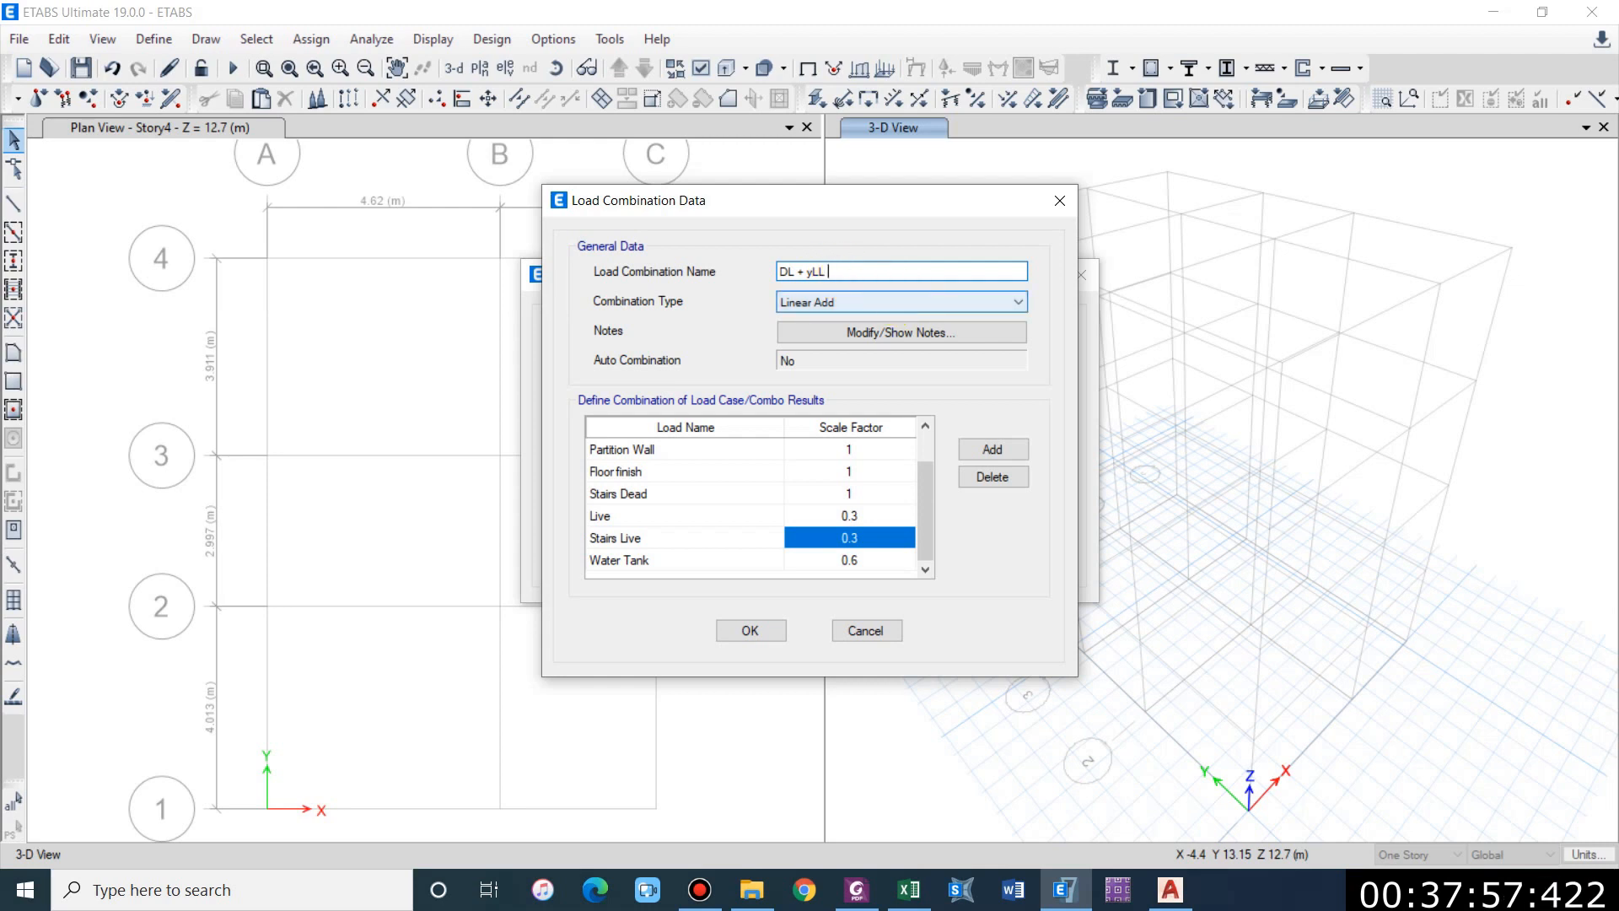
{"action": "type", "text": "+ EQX"}
Step: Replace the Water Tank load in the combination with the EQx ULS load
{"action": "left_click", "coordinate": [848, 540]}
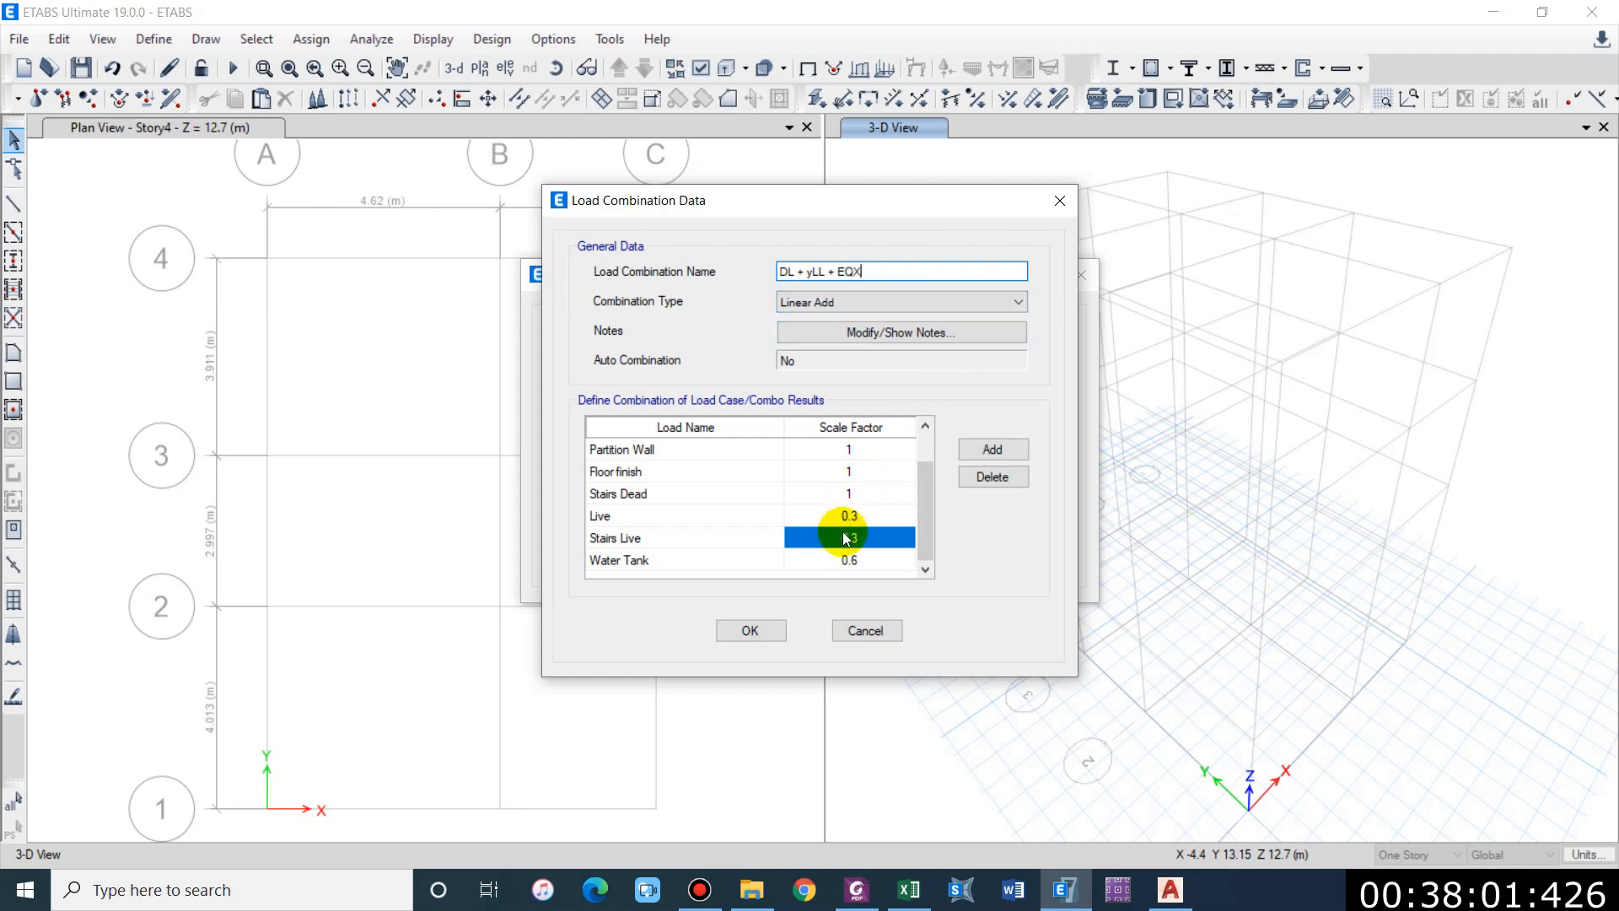
{"action": "left_click", "coordinate": [850, 563]}
{"action": "left_click", "coordinate": [769, 560]}
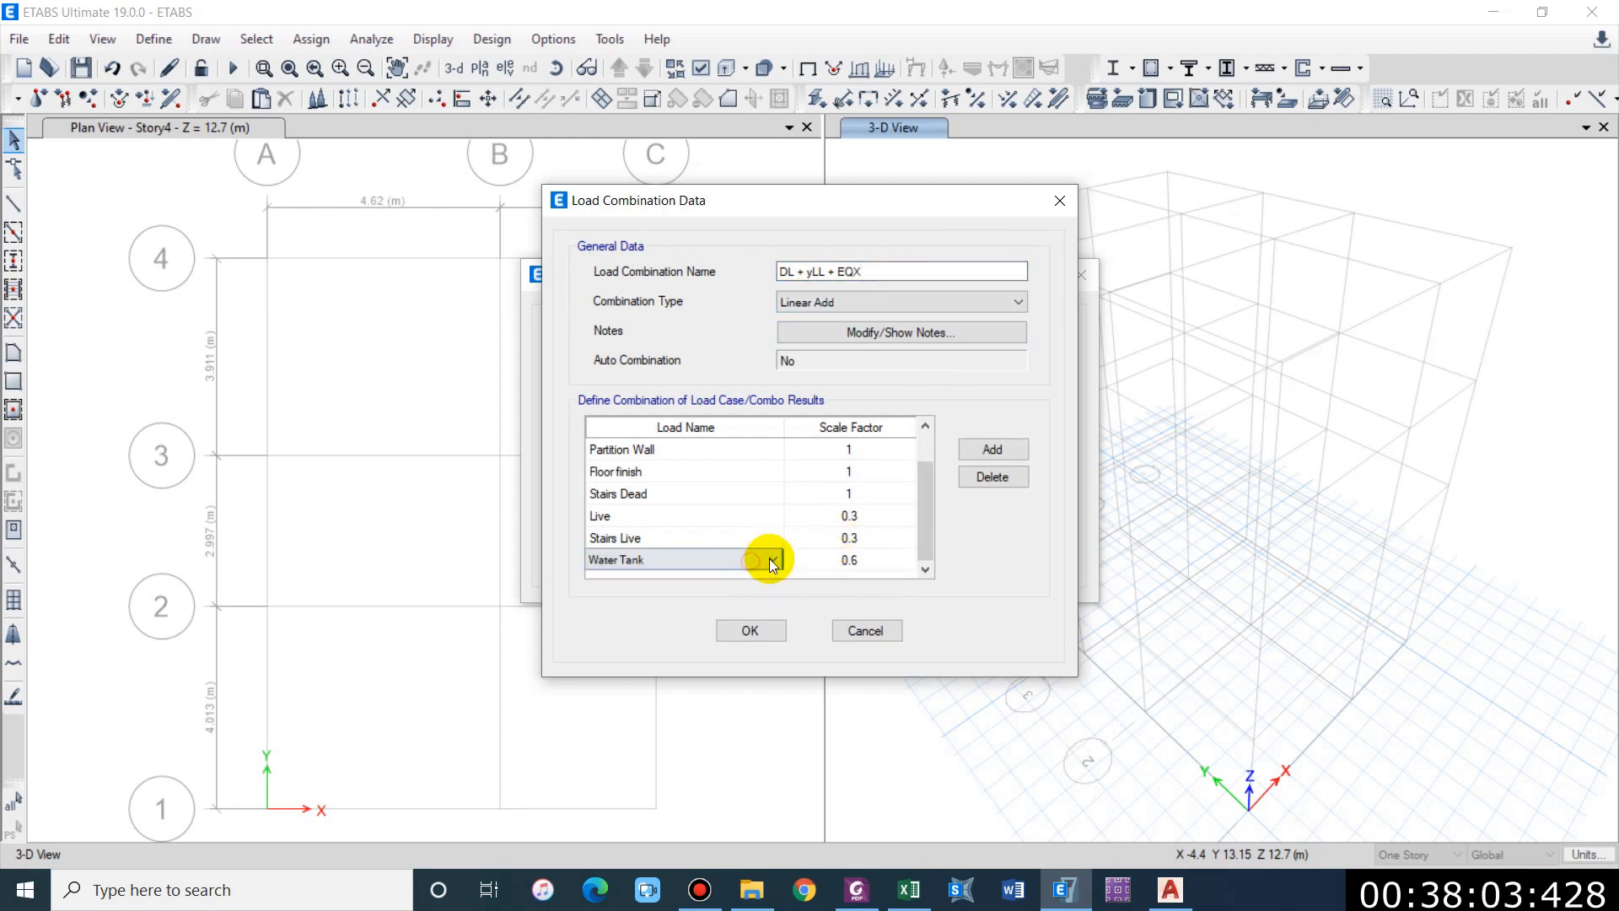
{"action": "left_click", "coordinate": [771, 560]}
{"action": "left_click", "coordinate": [640, 717]}
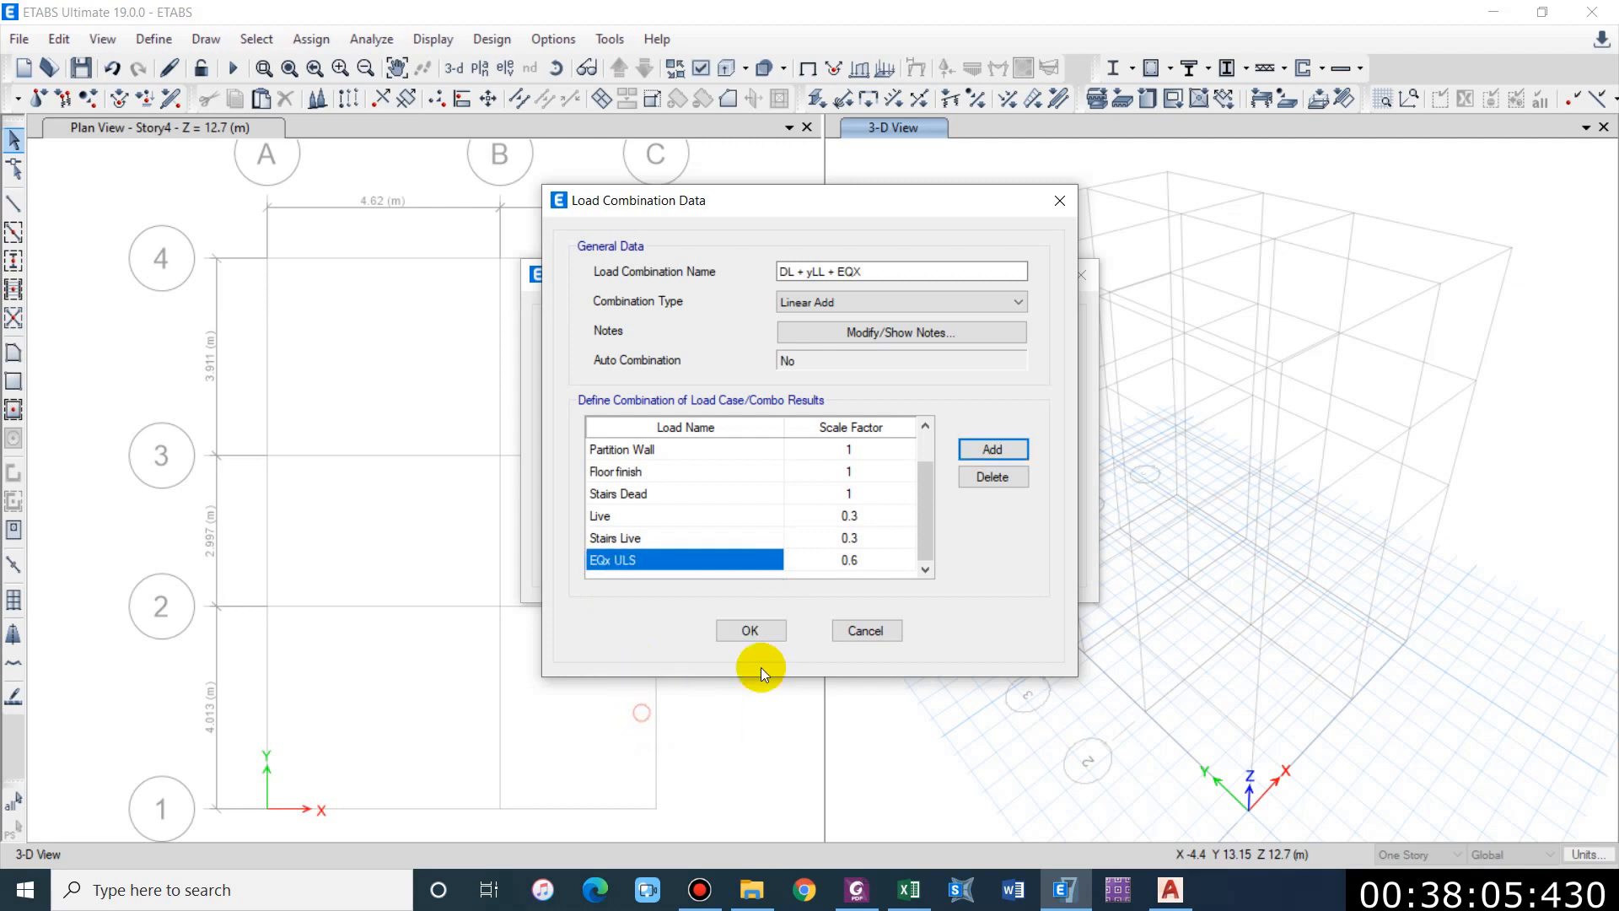
{"action": "left_click", "coordinate": [1008, 455]}
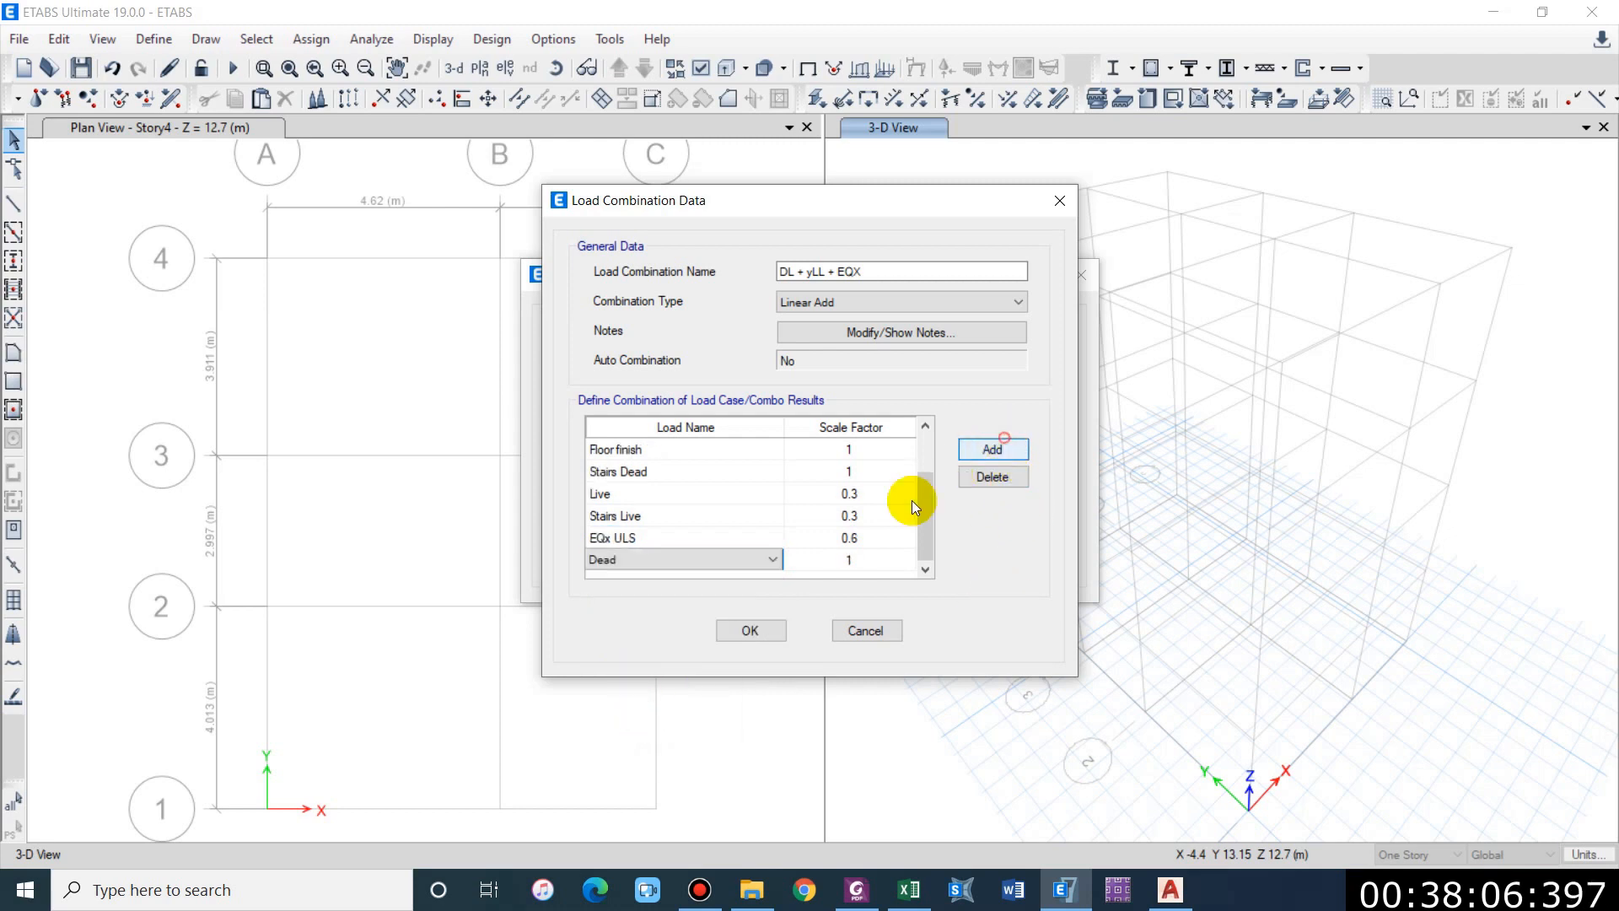
{"action": "left_click", "coordinate": [742, 557]}
{"action": "left_click", "coordinate": [984, 477]}
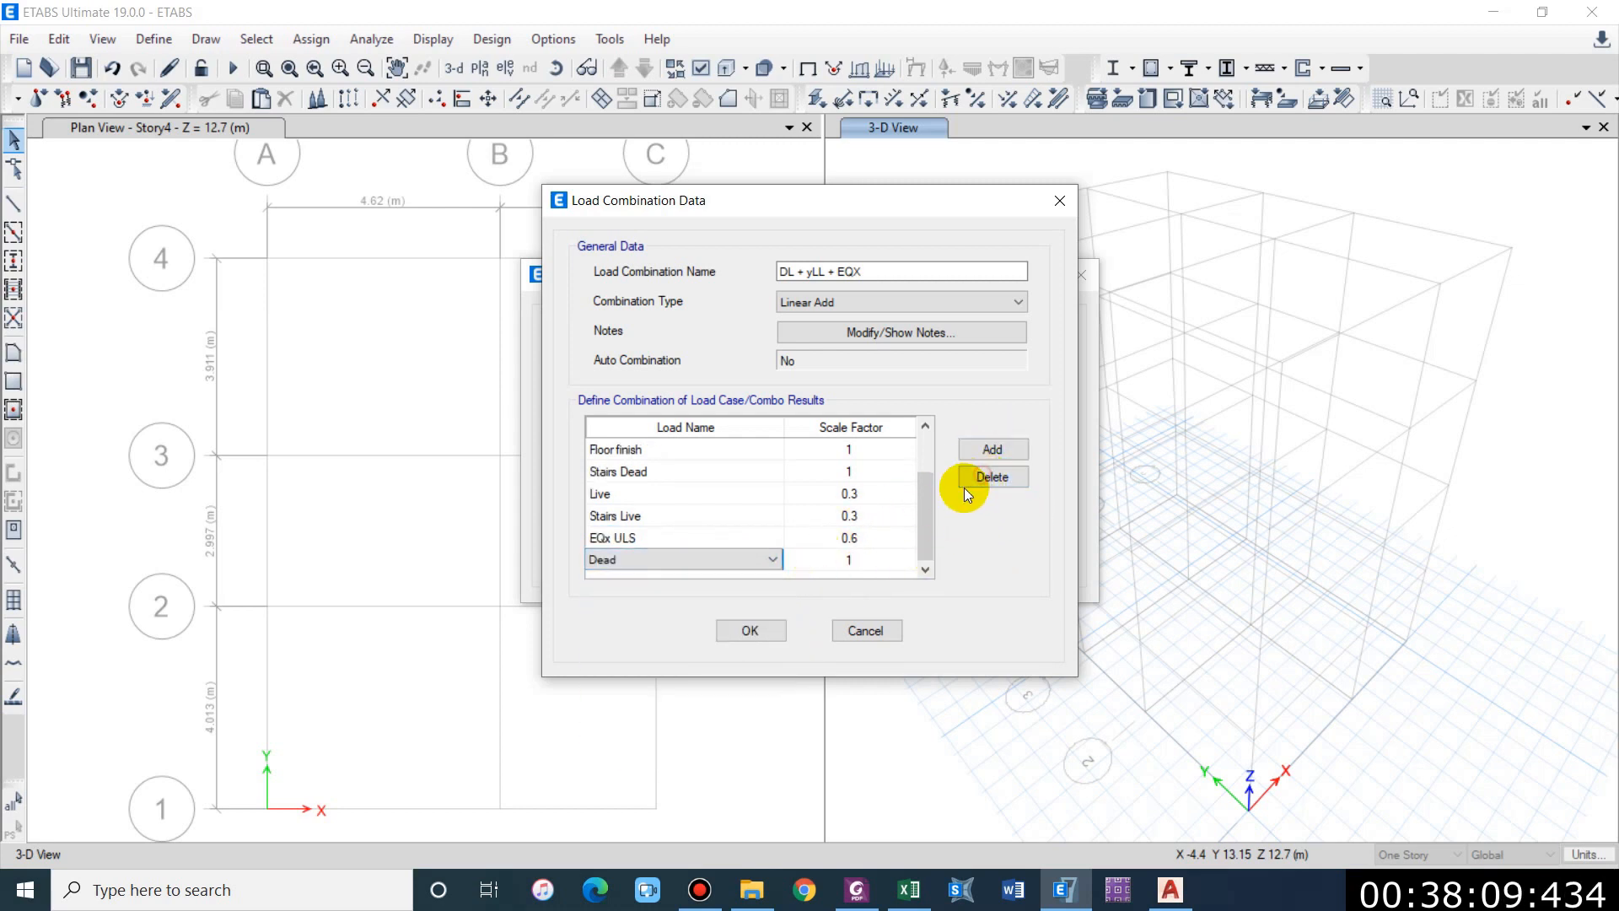
{"action": "left_click", "coordinate": [978, 479]}
Step: Set the scale factor of EQx ULS to 1
{"action": "left_click", "coordinate": [853, 560]}
{"action": "left_click", "coordinate": [855, 561]}
{"action": "type", "text": "1"}
Step: Copy the combination name DL + yLL + EQX and save the combination
{"action": "left_click", "coordinate": [911, 280]}
{"action": "key", "text": "ctrl+c"}
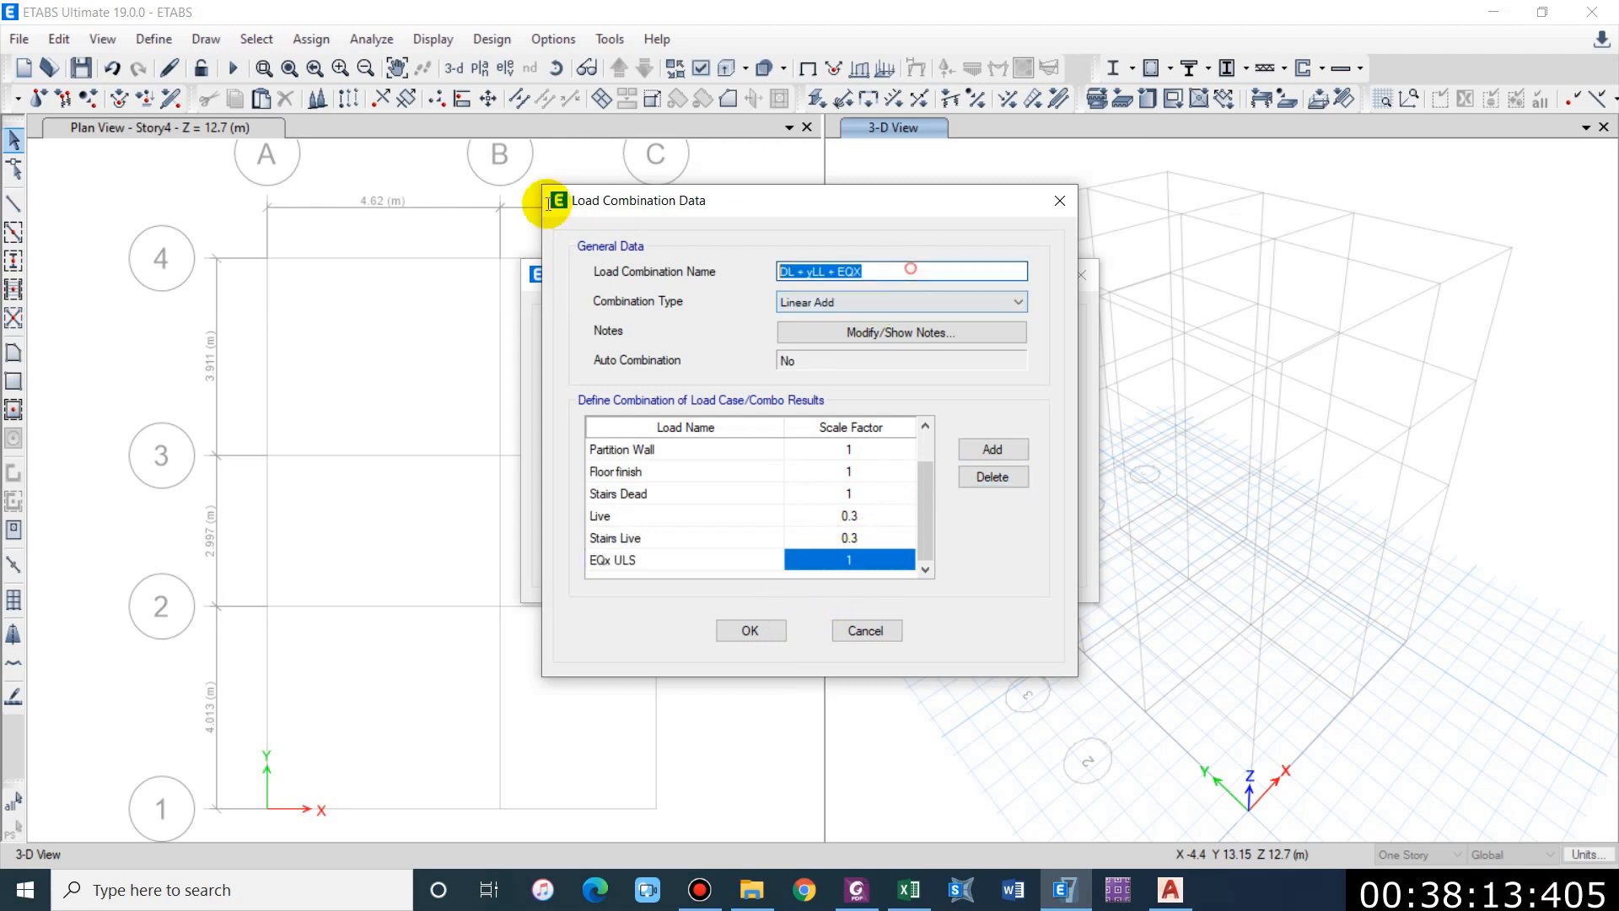
{"action": "left_click", "coordinate": [751, 631]}
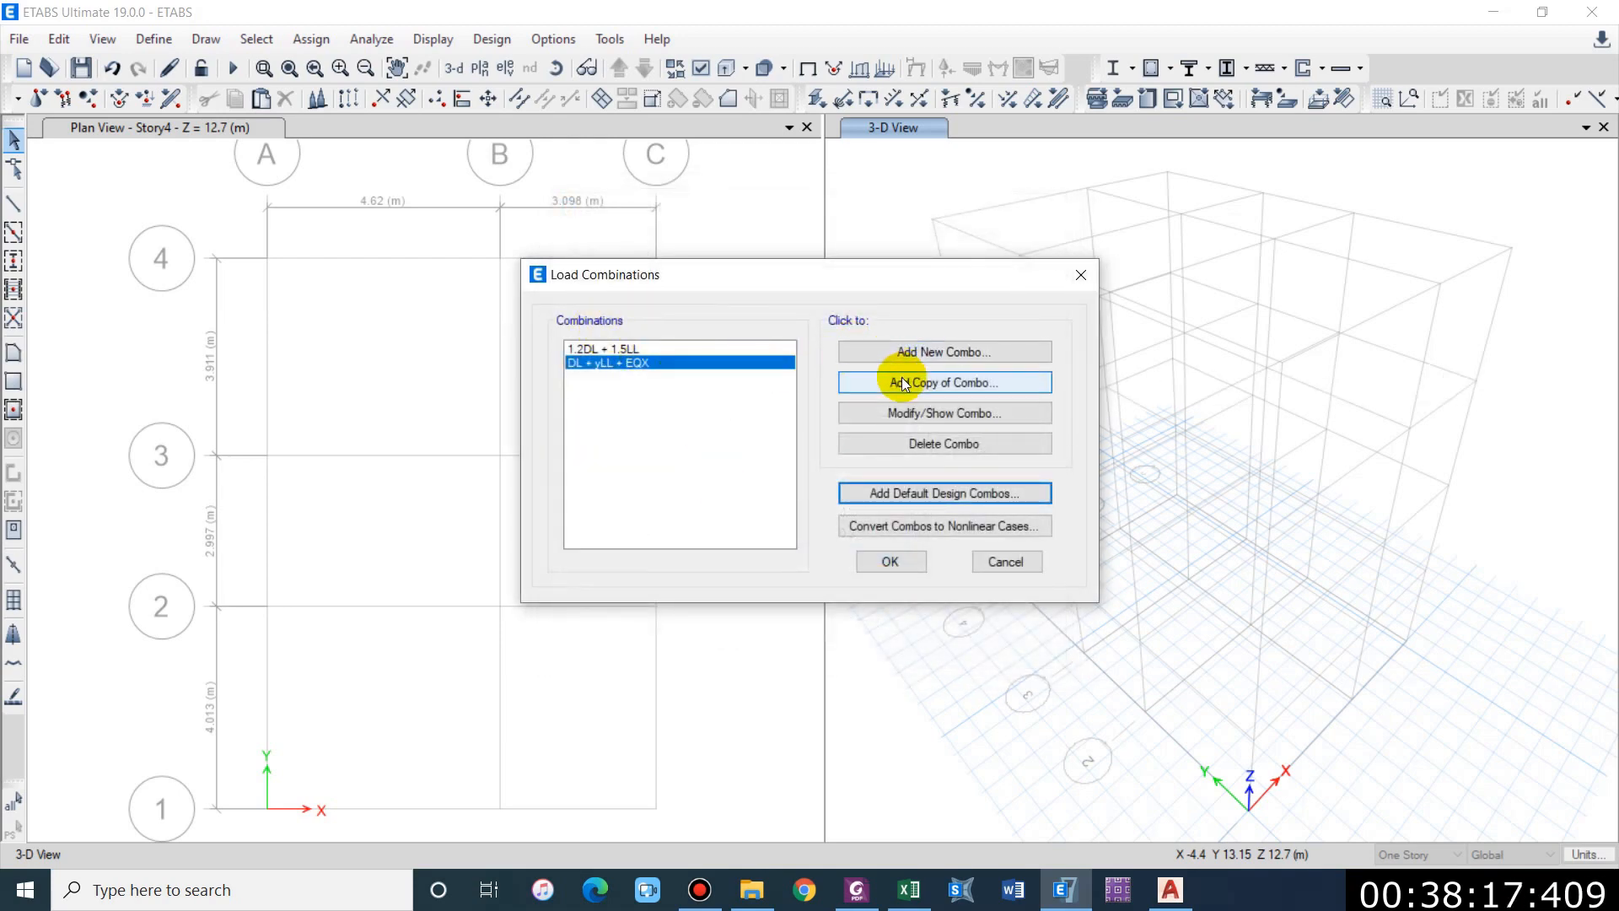
Step: Copy the DL + yLL + EQX combination and name the copy DL + yLL - EQX
{"action": "left_click", "coordinate": [903, 378]}
{"action": "left_click_drag", "start_coordinate": [881, 273], "coordinate": [201, 159]}
{"action": "key", "text": "ctrl+v"}
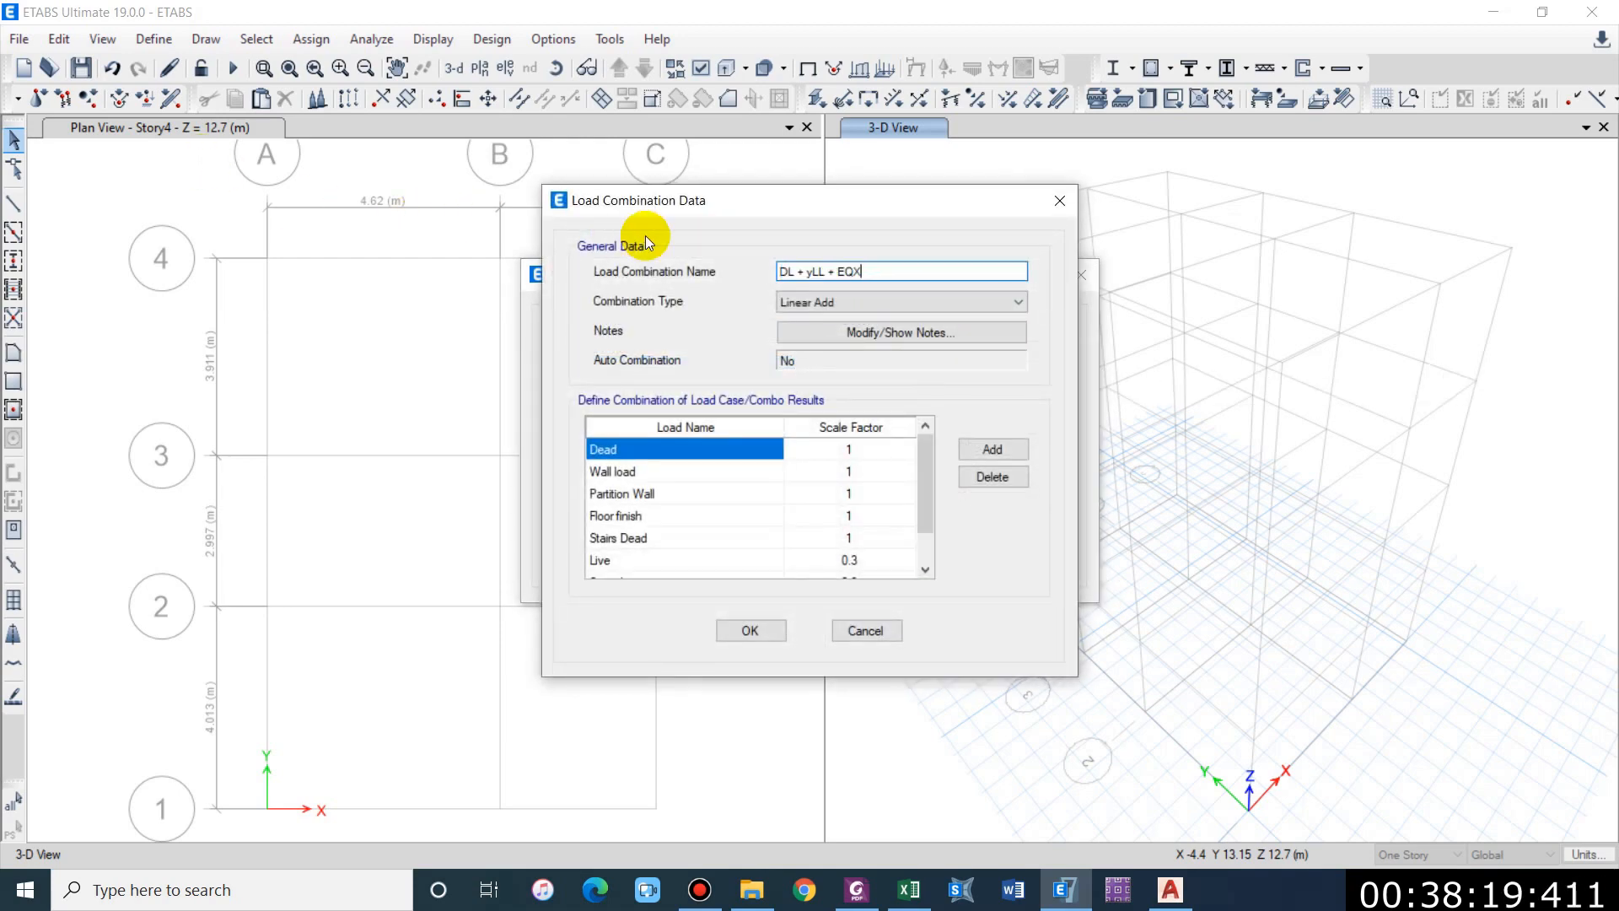
{"action": "left_click", "coordinate": [833, 271]}
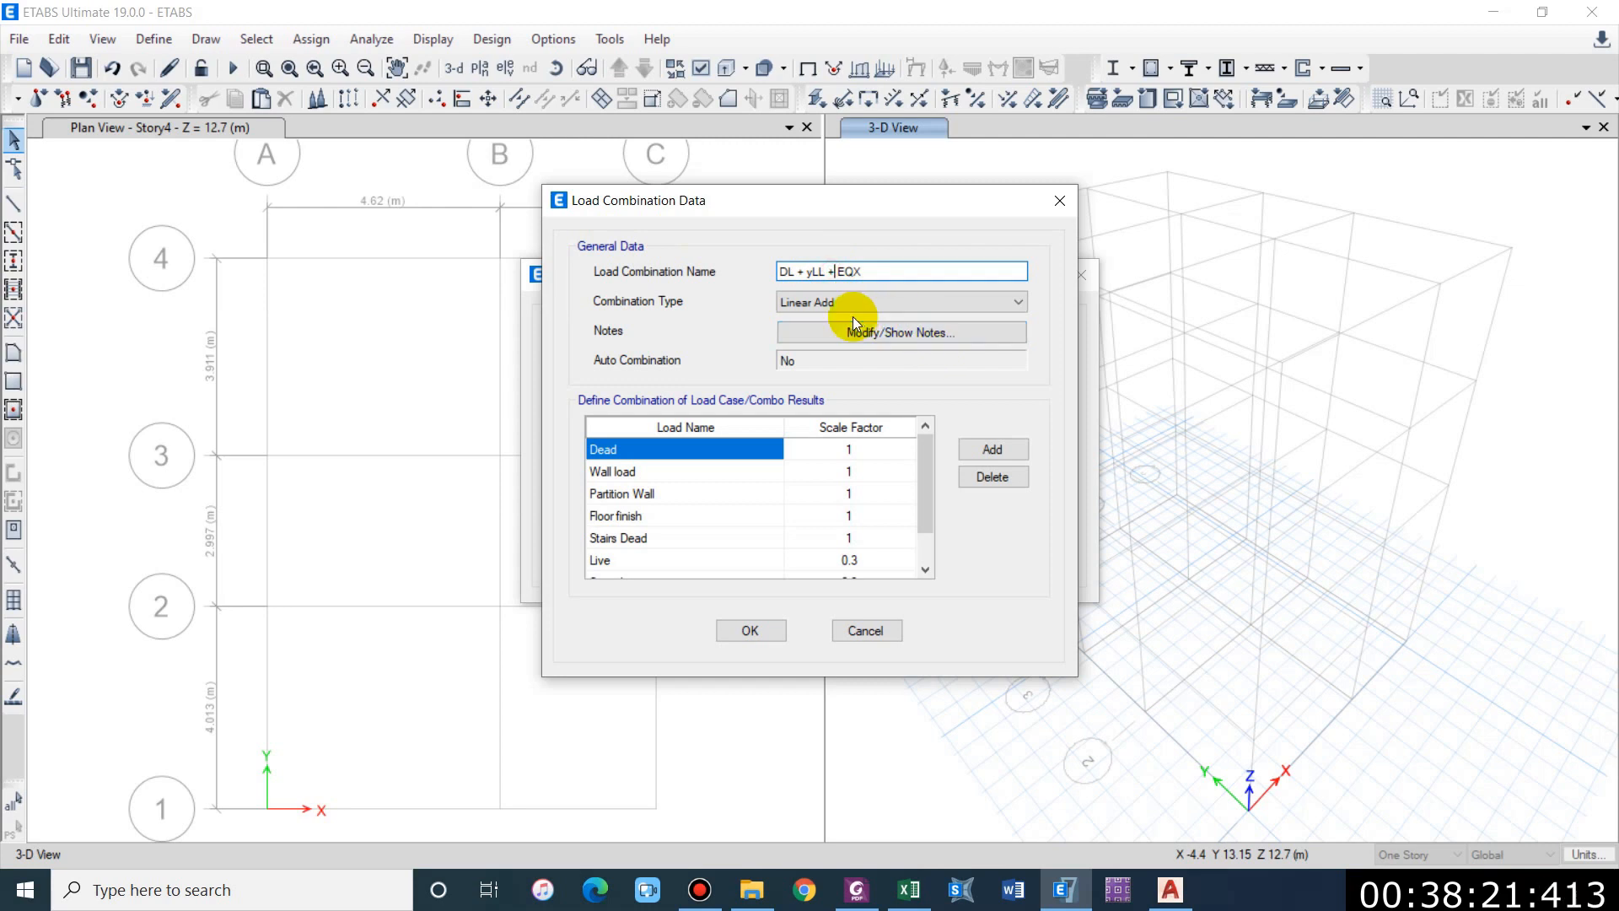
Step: Set the scale factor of EQx ULS to -1 and save the combination
{"action": "scroll", "coordinate": [862, 513], "scroll_direction": "down", "scroll_amount": 1}
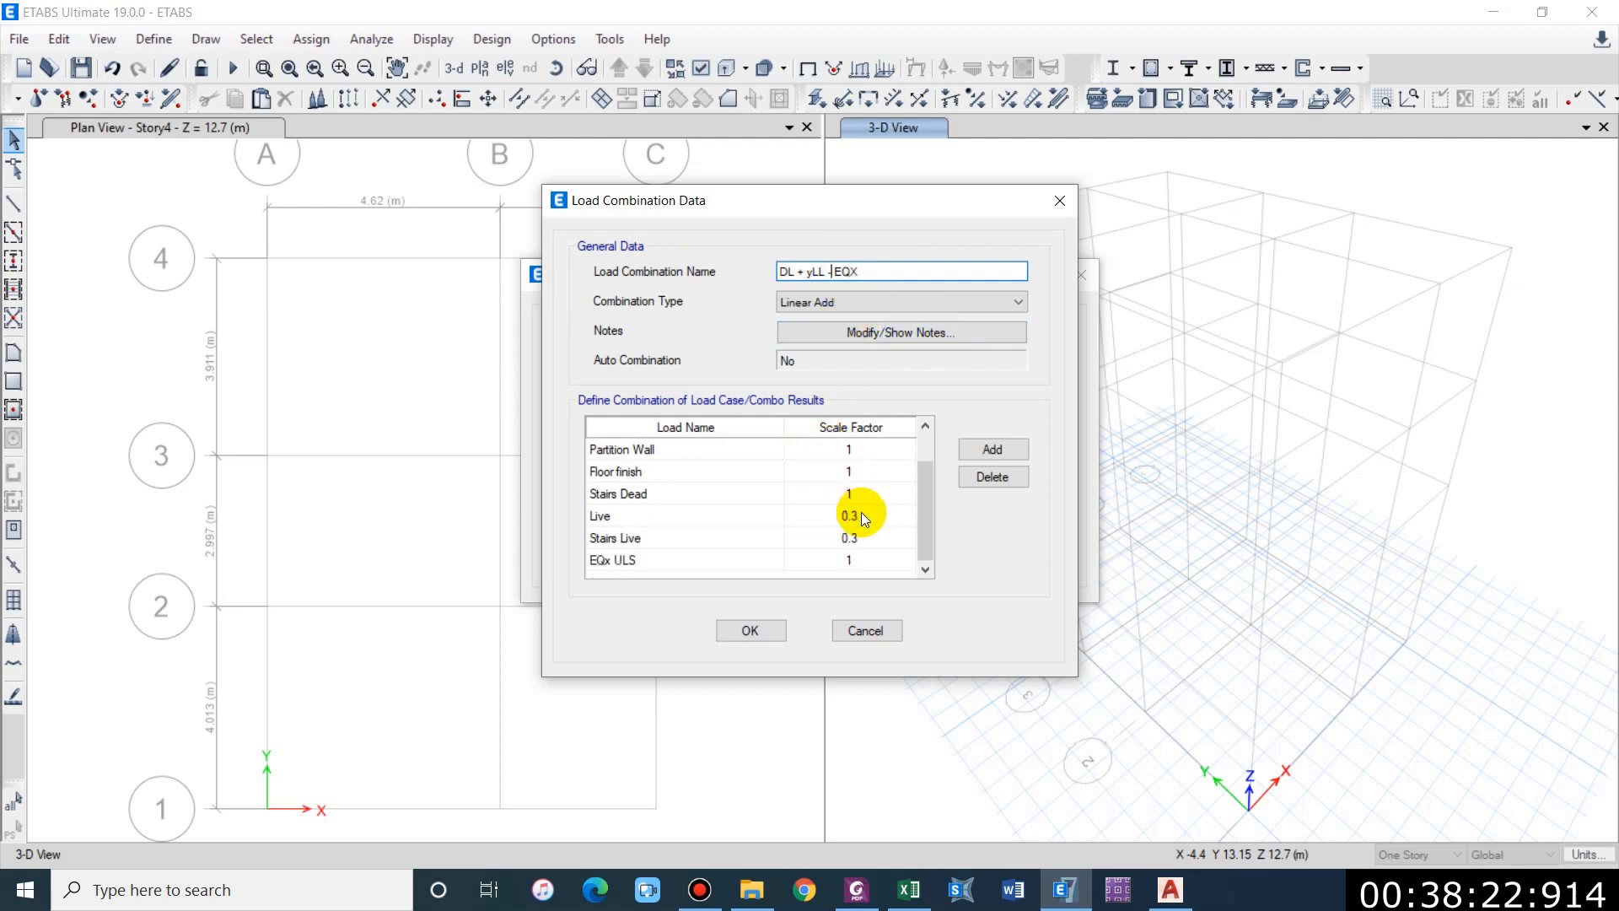
{"action": "left_click", "coordinate": [856, 558]}
{"action": "double_click", "coordinate": [827, 556]}
{"action": "type", "text": "-"}
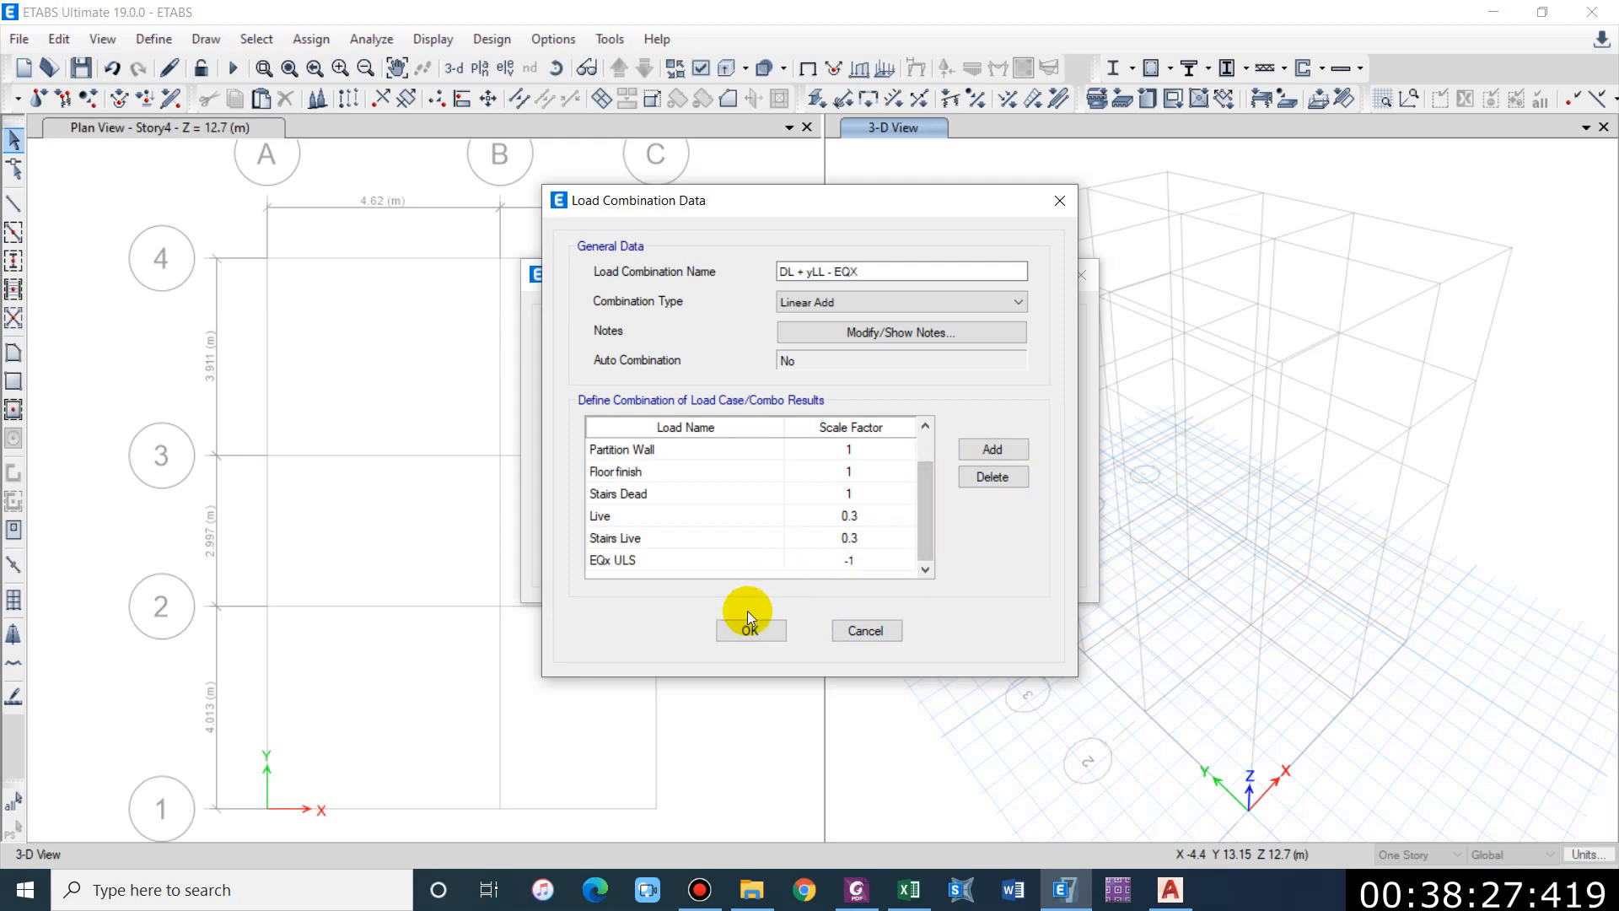
{"action": "left_click", "coordinate": [747, 624]}
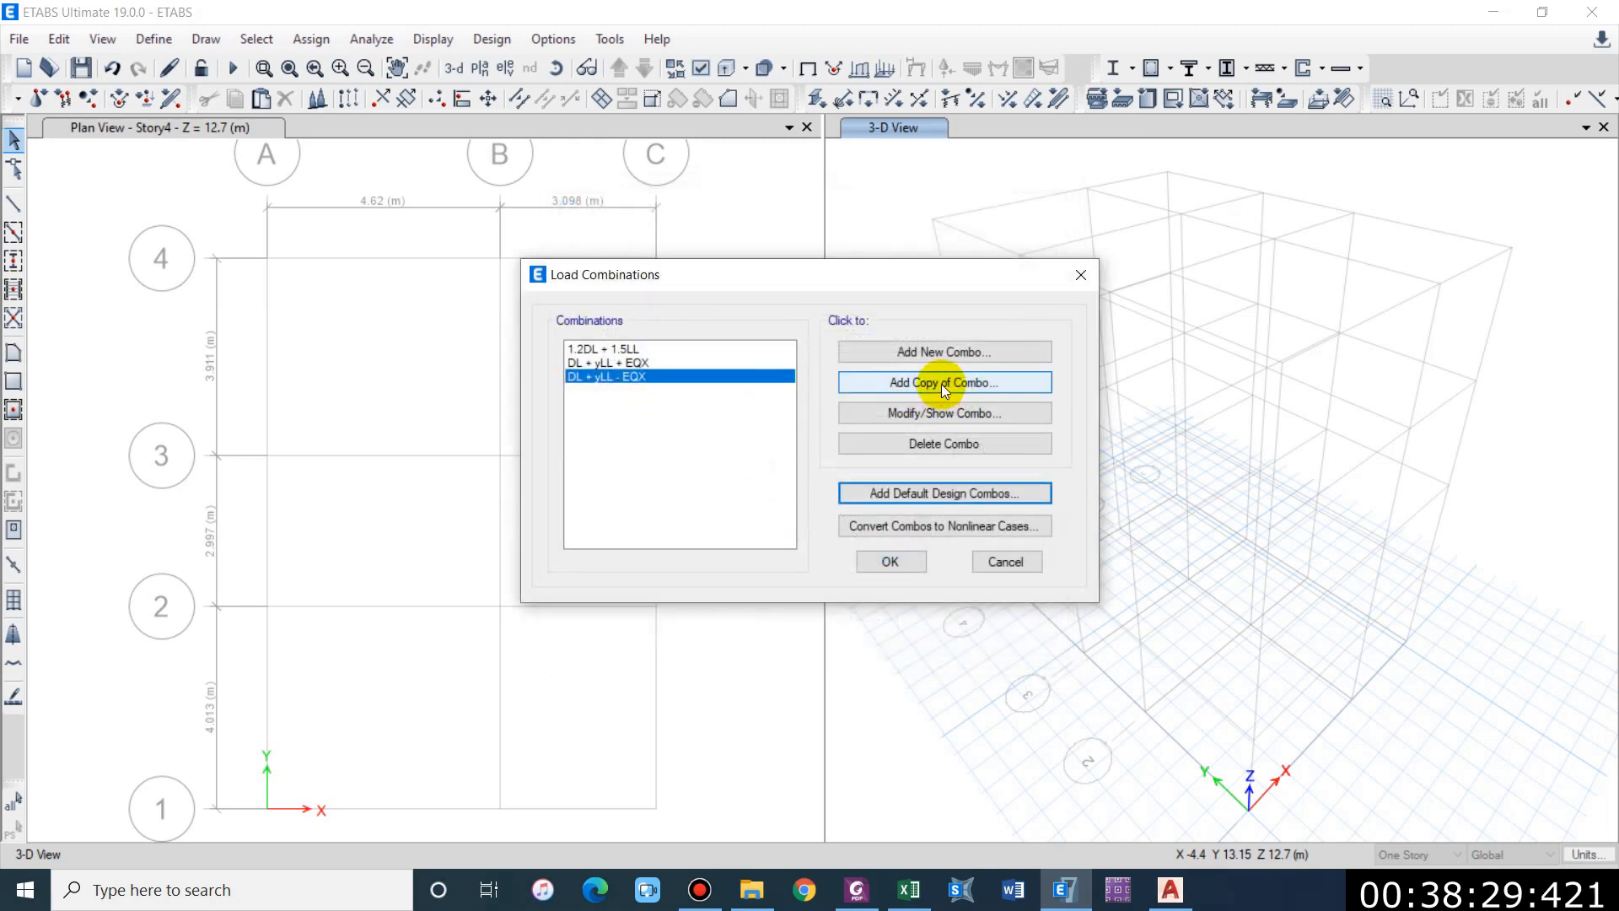
Step: Copy the DL + yLL - EQX combination as DL + yLL + EQy and set the earthquake load's scale factor to 1
{"action": "left_click", "coordinate": [941, 383]}
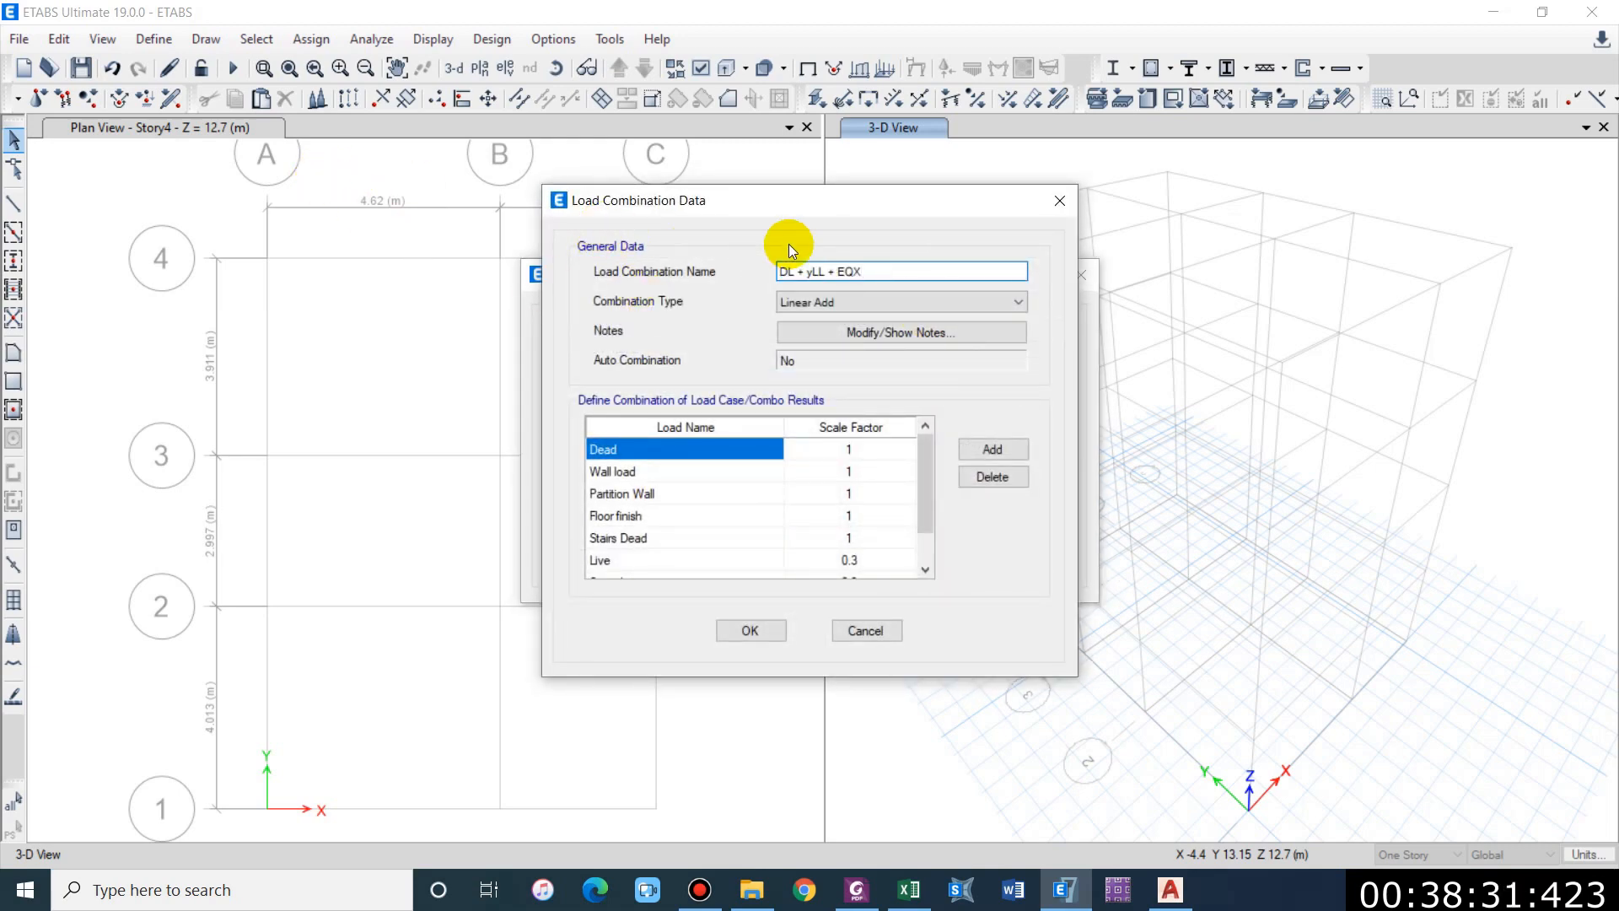
{"action": "type", "text": "y"}
{"action": "scroll", "coordinate": [877, 502], "scroll_direction": "down", "scroll_amount": 1}
{"action": "left_click", "coordinate": [854, 559]}
{"action": "type", "text": "1"}
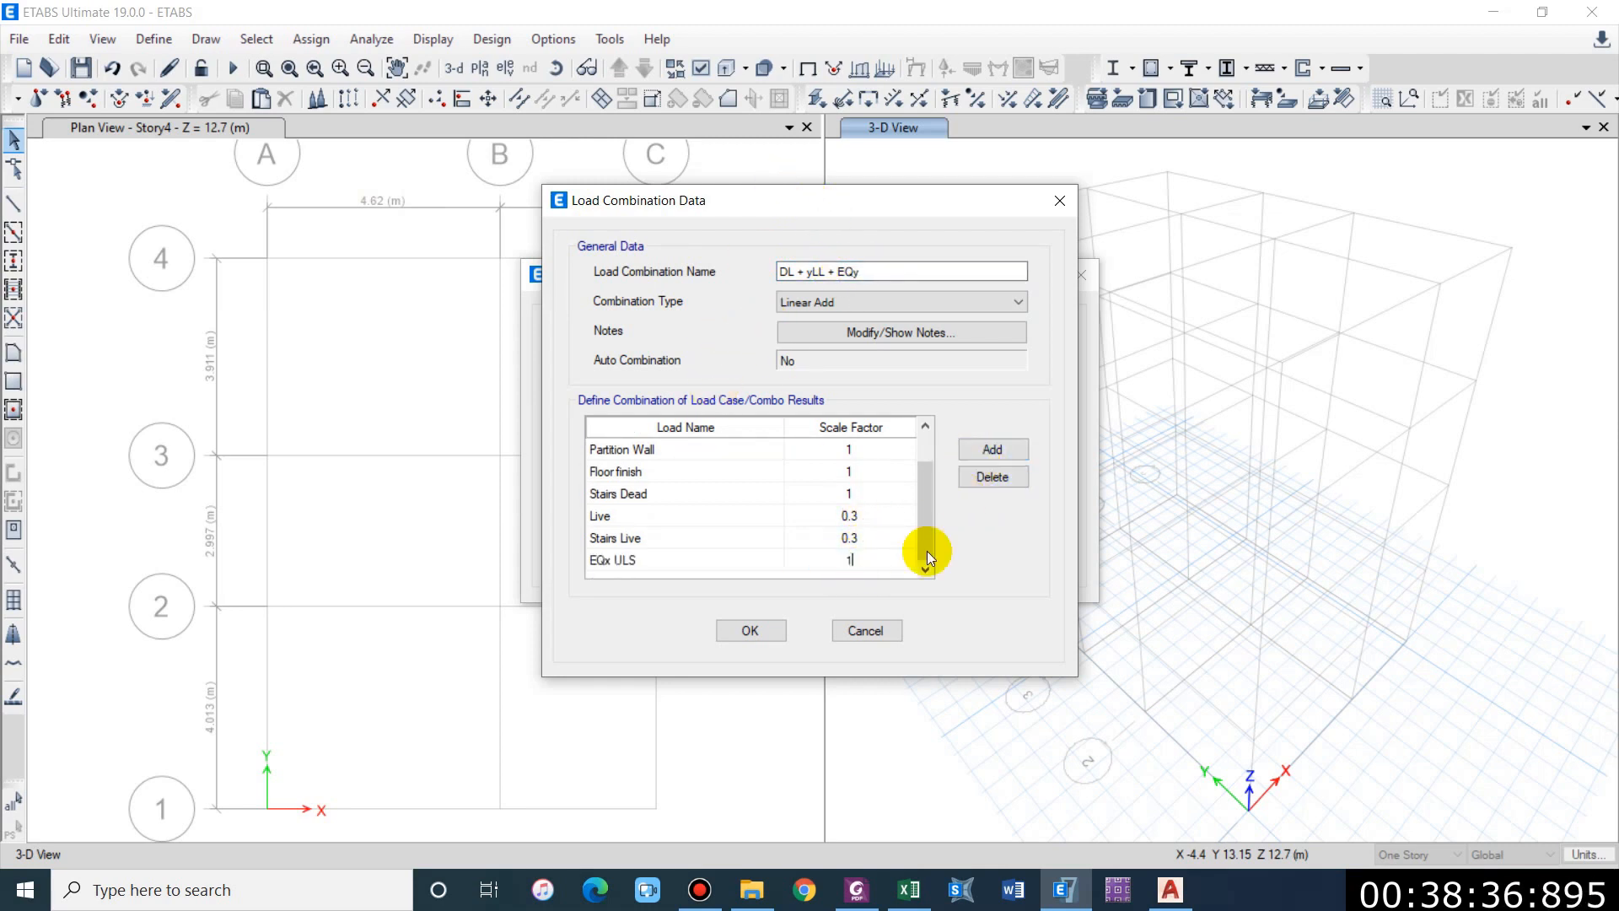
{"action": "left_click", "coordinate": [761, 633]}
Step: Replace the EQx ULS load in the combination with EQy ULS and save the combination
{"action": "left_click", "coordinate": [756, 559]}
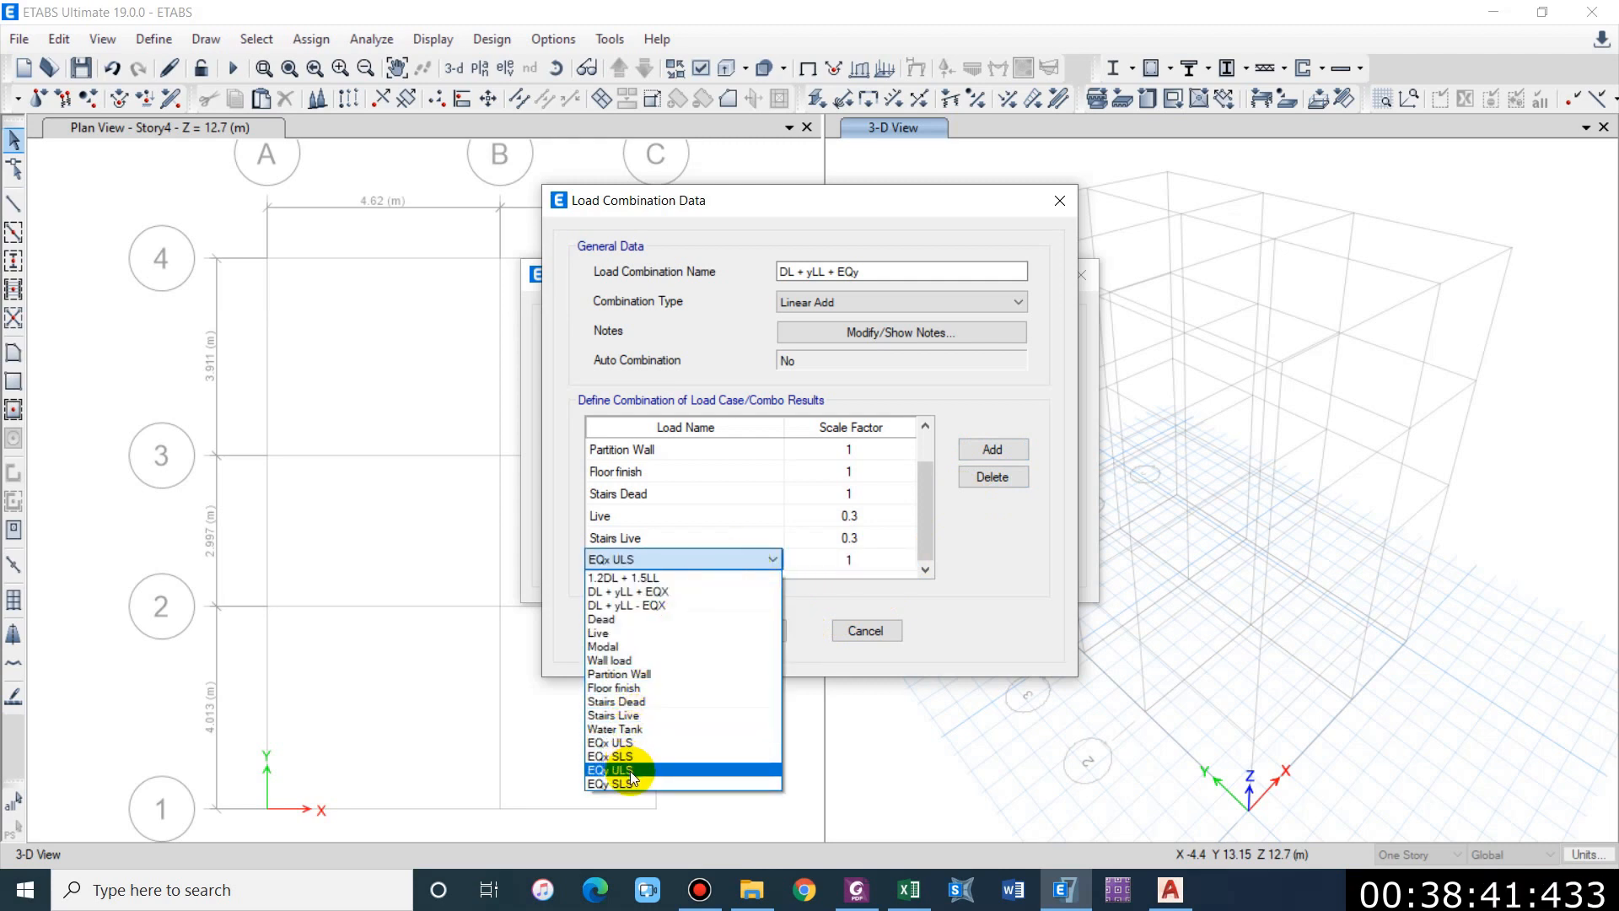
{"action": "left_click", "coordinate": [630, 771]}
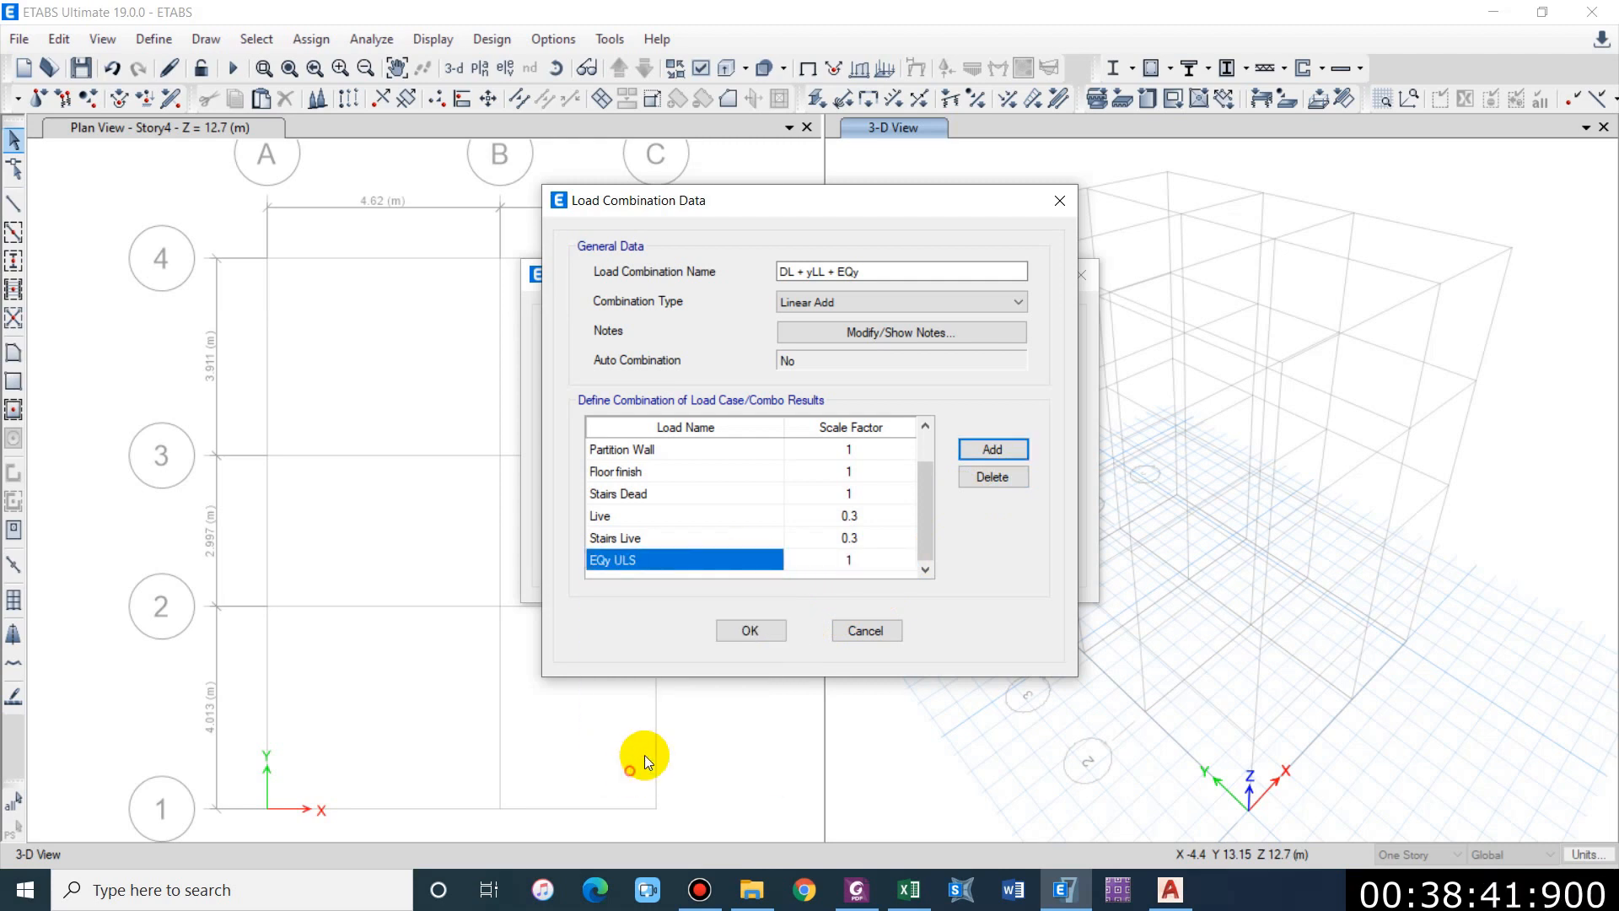
{"action": "left_click", "coordinate": [749, 629]}
{"action": "left_click", "coordinate": [645, 379]}
{"action": "left_click", "coordinate": [651, 390]}
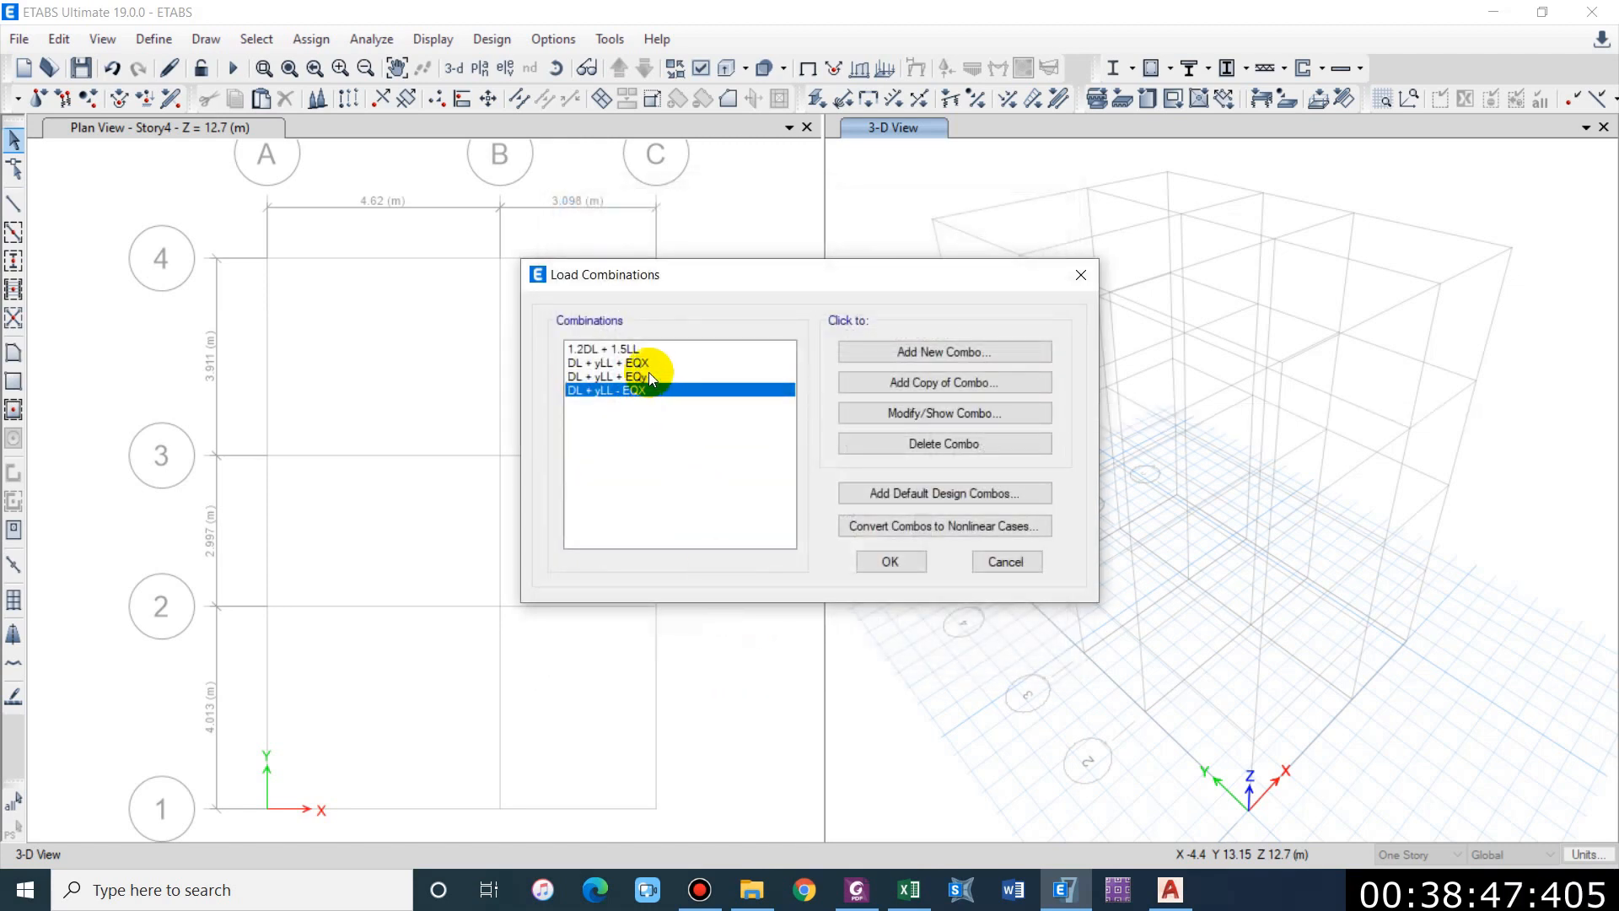
{"action": "left_click", "coordinate": [979, 380]}
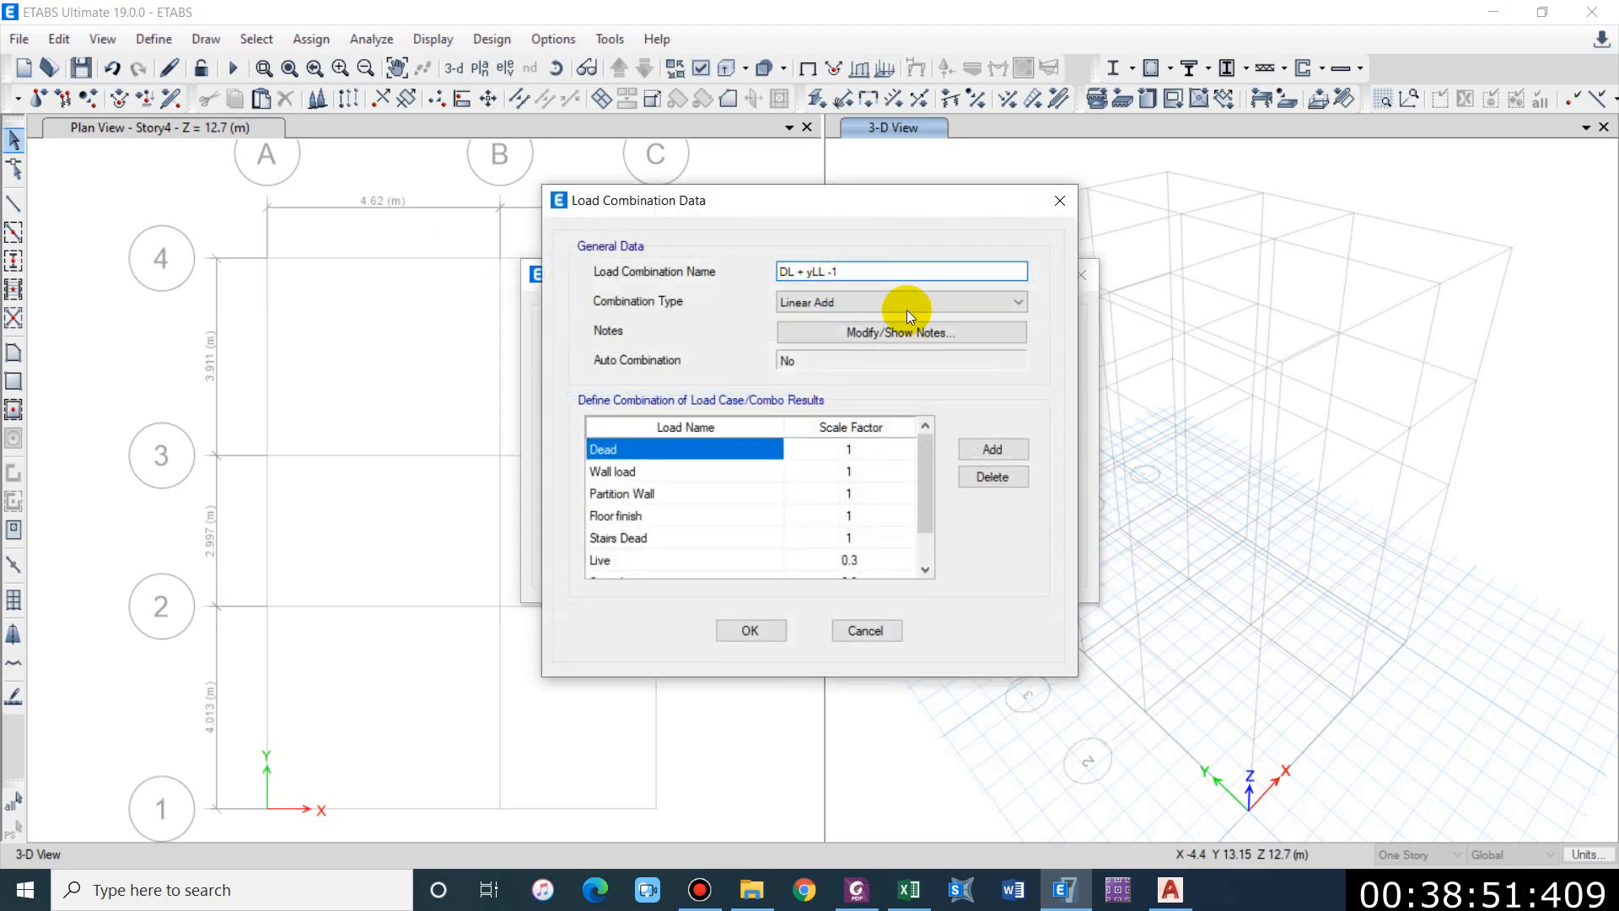
{"action": "left_click", "coordinate": [849, 640]}
Step: Copy the DL + yLL + EQy combination and name the copy DL + yLL - EQY
{"action": "left_click", "coordinate": [645, 376]}
{"action": "left_click", "coordinate": [934, 379]}
{"action": "left_click_drag", "start_coordinate": [880, 272], "coordinate": [223, 141]}
{"action": "key", "text": "ctrl+v"}
{"action": "key", "text": "BackSpace"}
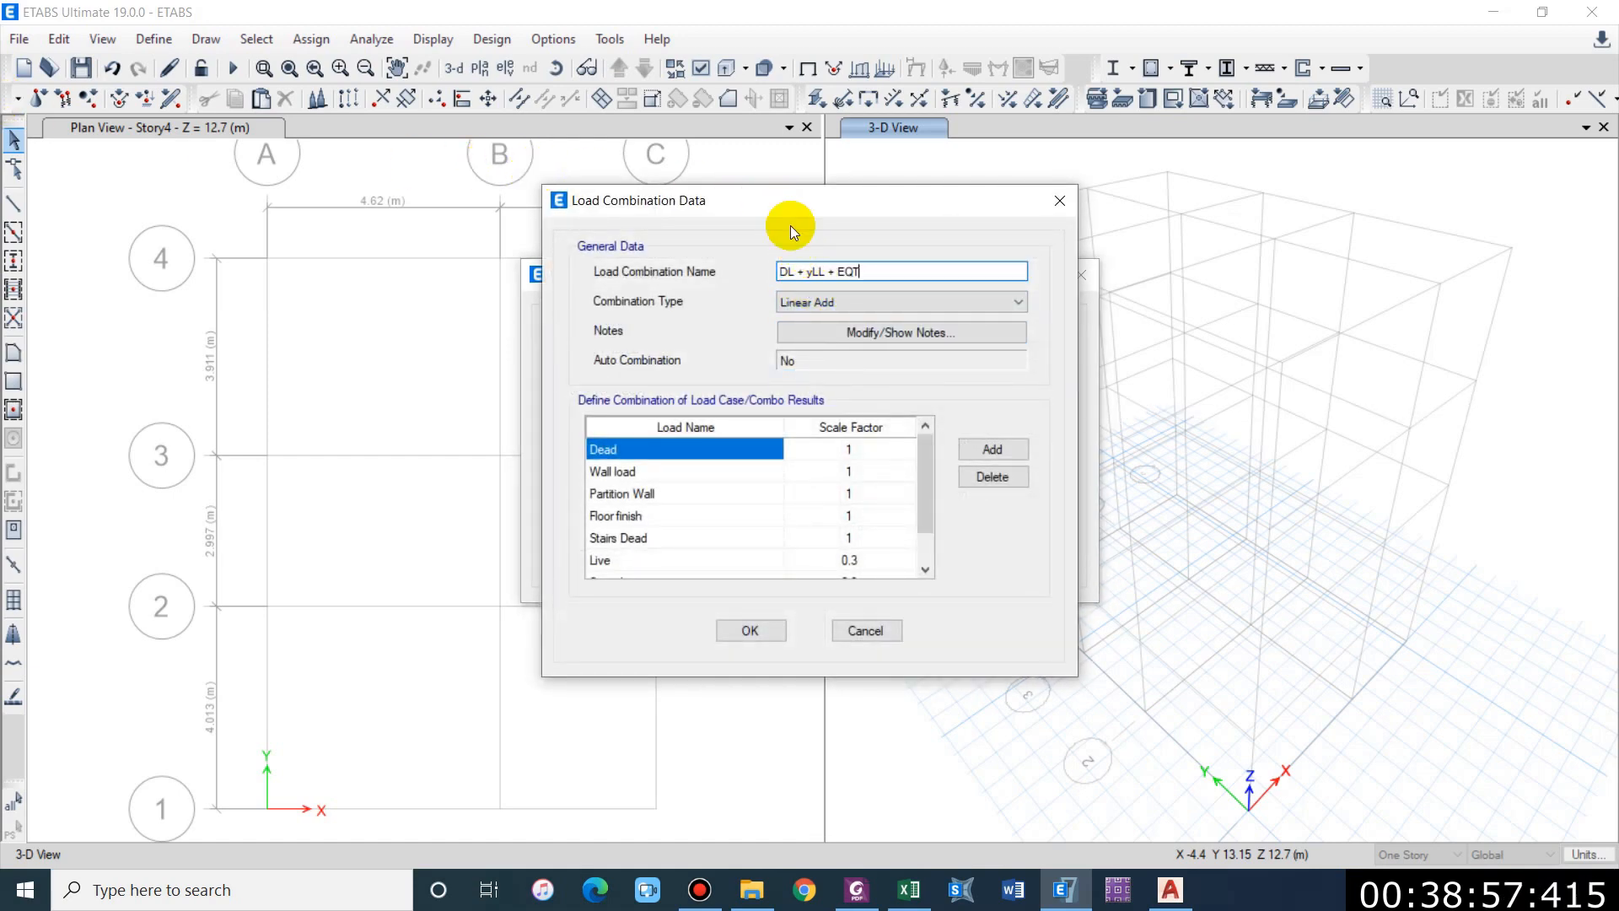
{"action": "type", "text": "Y"}
{"action": "left_click", "coordinate": [832, 271]}
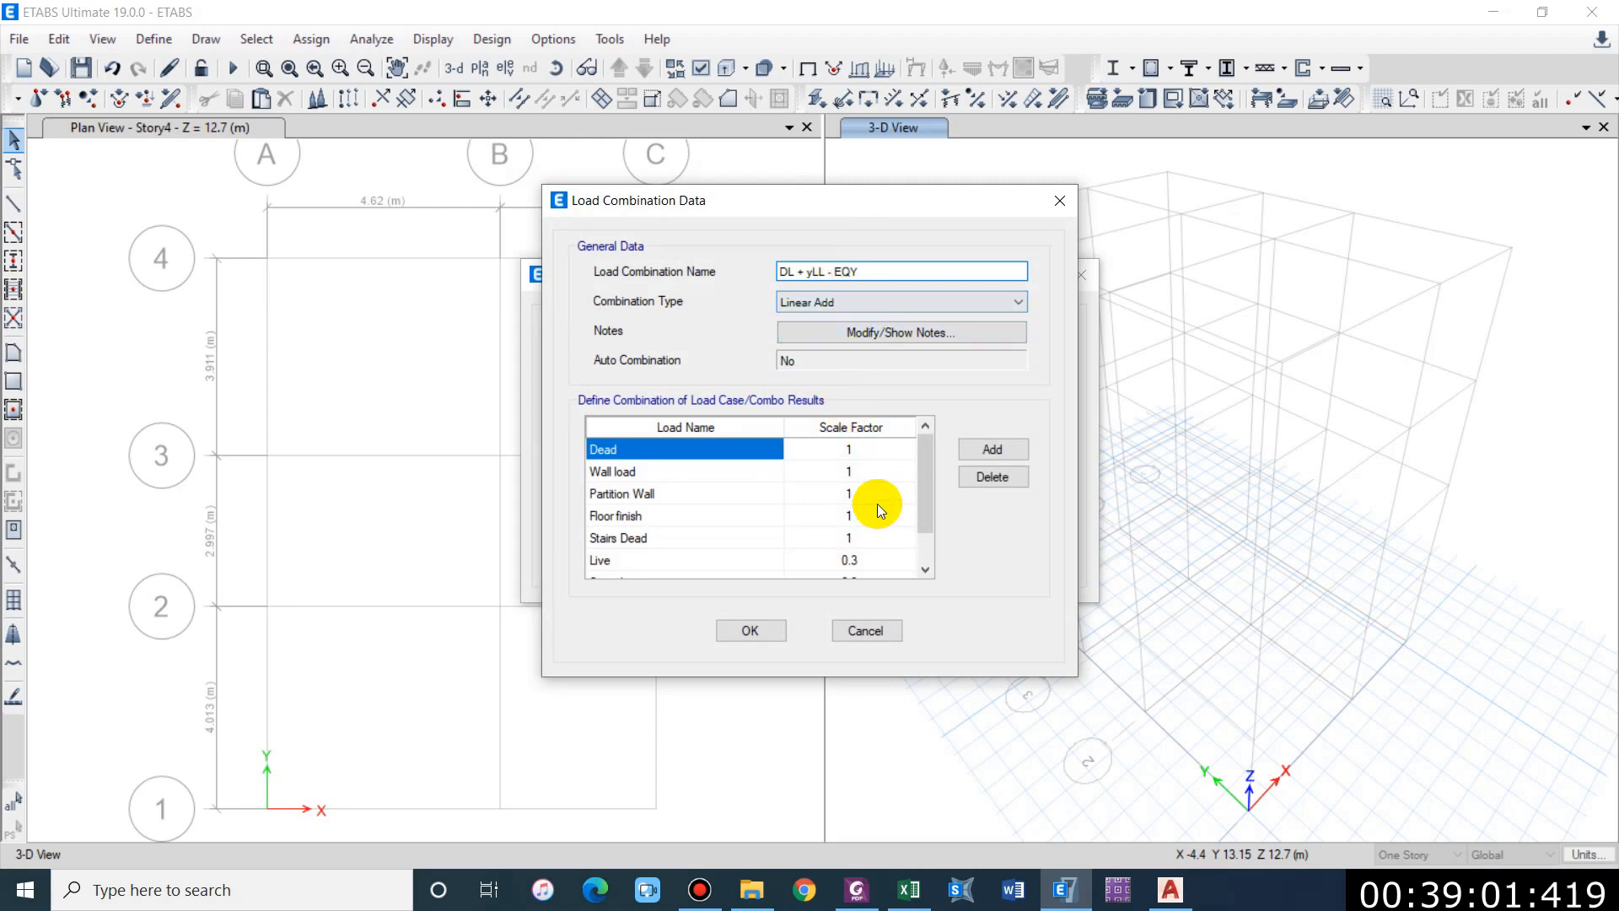
Step: Set the scale factor of EQy ULS to -1 and save the combination
{"action": "scroll", "coordinate": [877, 504], "scroll_direction": "down", "scroll_amount": 1}
{"action": "left_click", "coordinate": [840, 557]}
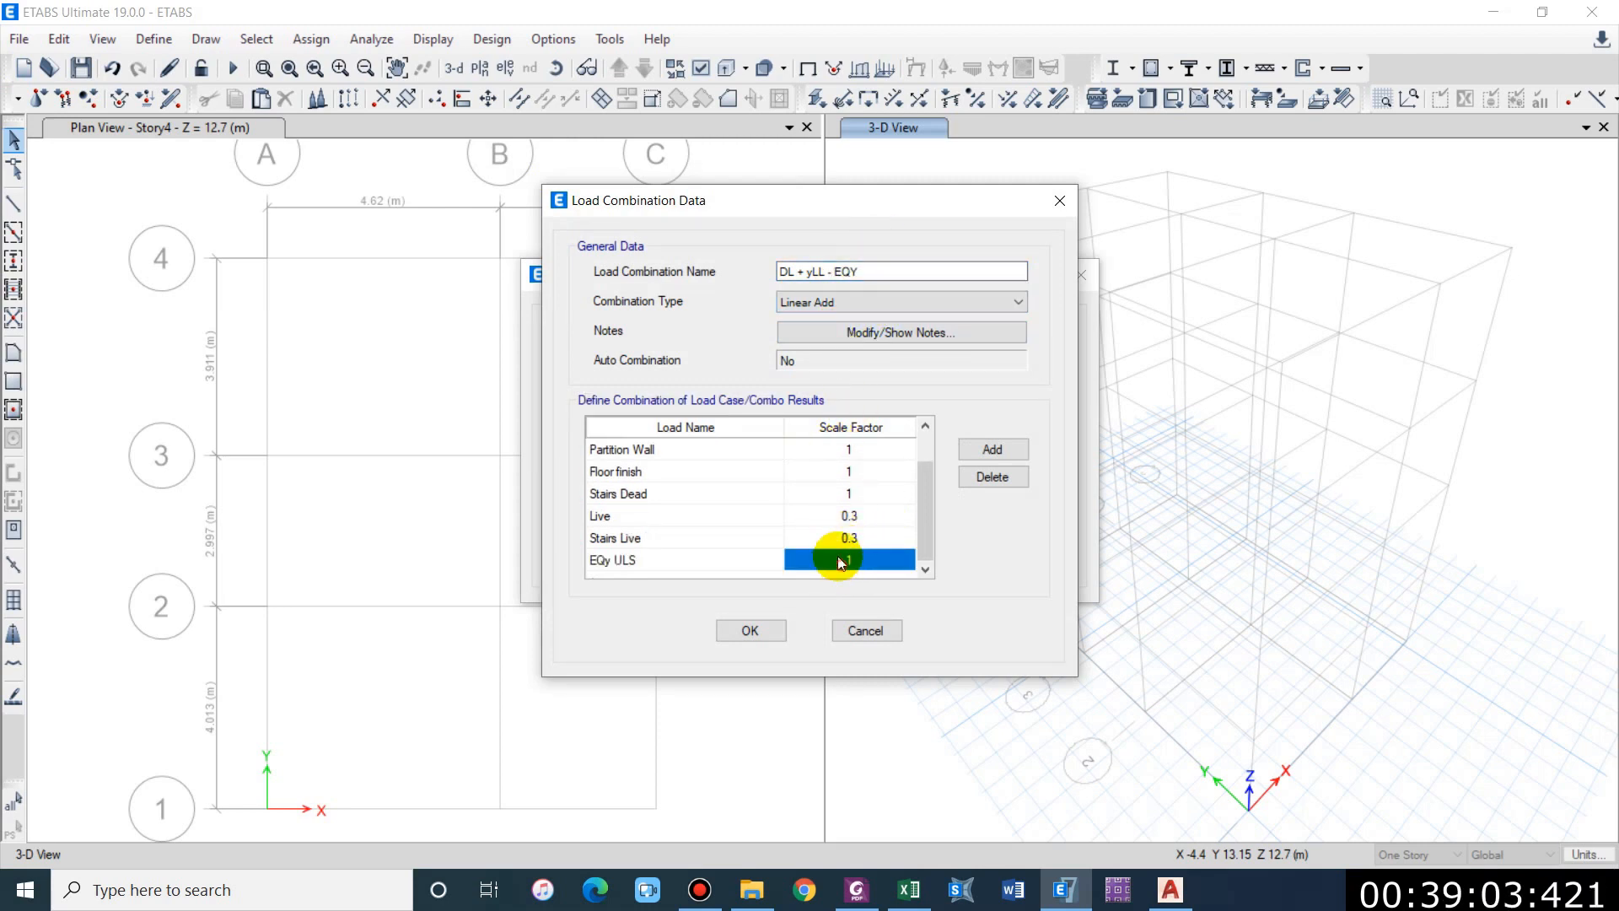
{"action": "left_click", "coordinate": [828, 558]}
{"action": "left_click", "coordinate": [751, 630]}
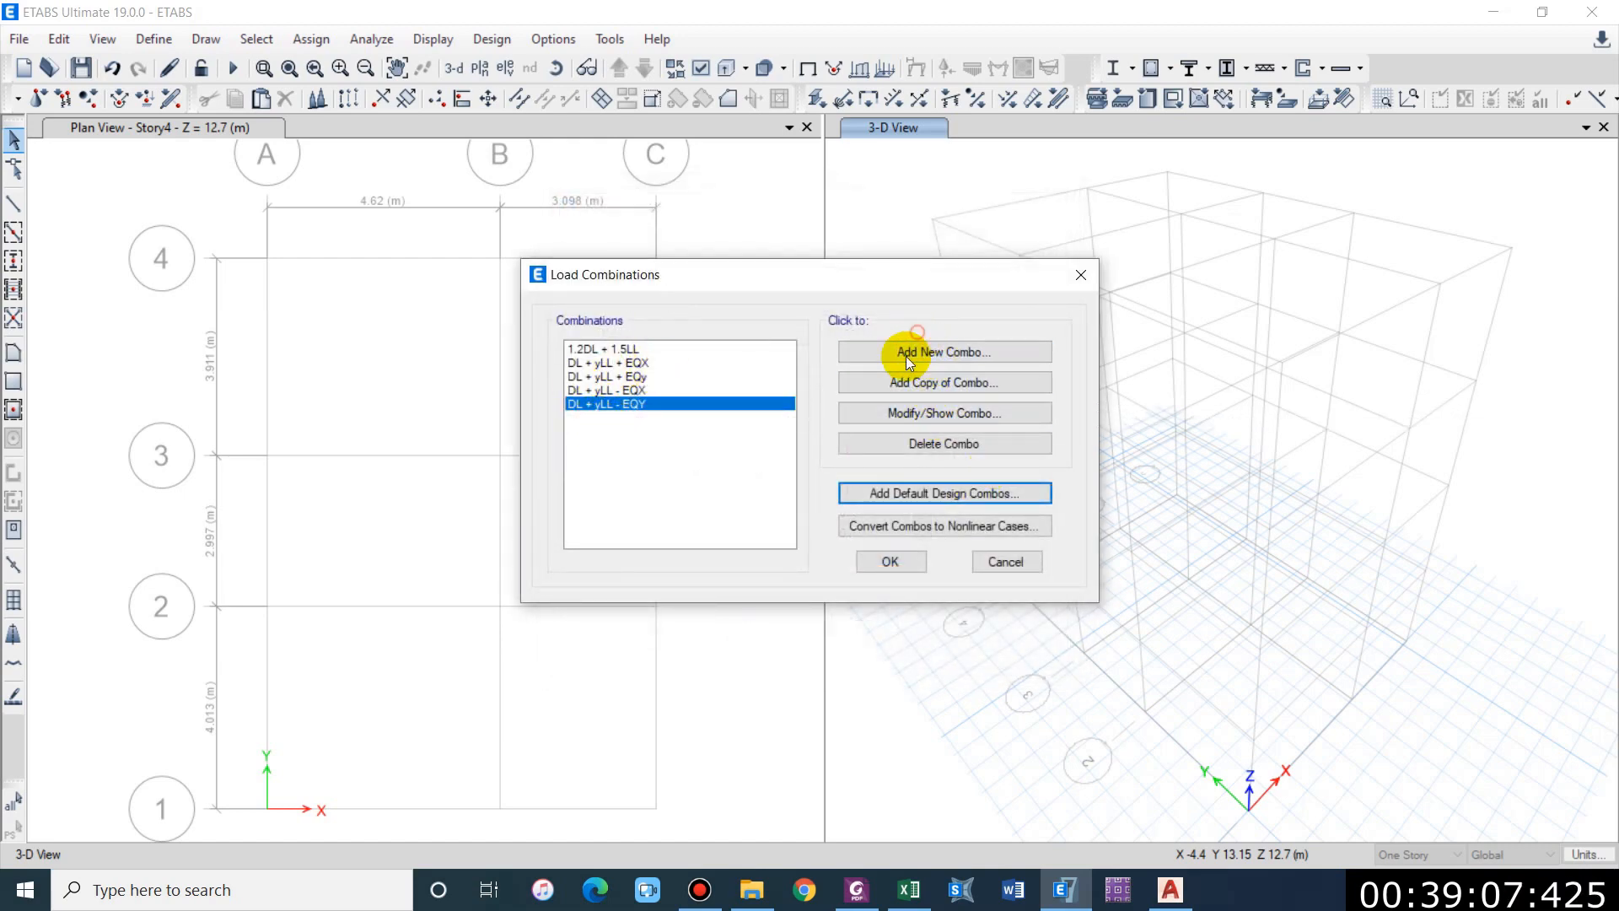
Step: Copy the 1.2DL + 1.5LL combination and set the scale factors of Dead, Wall load, Partition Wall and Floor finish to 1
{"action": "left_click", "coordinate": [667, 347]}
{"action": "left_click", "coordinate": [948, 384]}
{"action": "left_click", "coordinate": [851, 449]}
{"action": "type", "text": "1"}
{"action": "left_click", "coordinate": [851, 466]}
{"action": "type", "text": "1"}
{"action": "left_click", "coordinate": [908, 495]}
{"action": "key", "text": "Return"}
{"action": "left_click", "coordinate": [869, 489]}
{"action": "type", "text": "1"}
{"action": "key", "text": "Return"}
{"action": "type", "text": "1"}
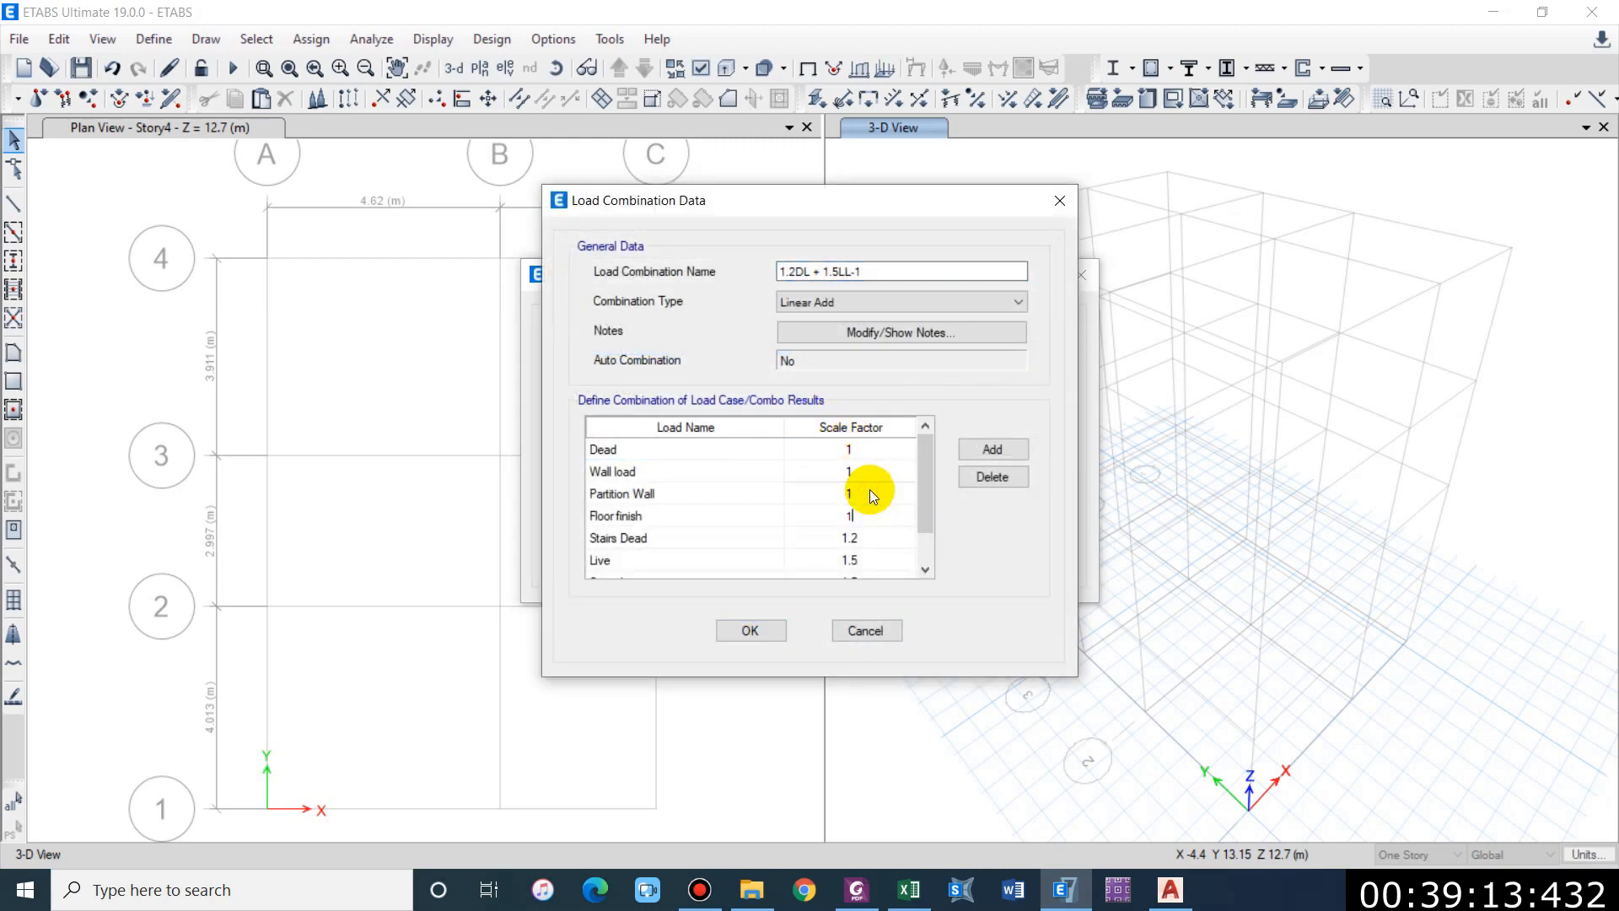
Step: Set the scale factors of Stairs Dead, Live, Stairs Live and Water Tank to 1
{"action": "key", "text": "Return"}
{"action": "key", "text": "Return"}
{"action": "type", "text": "1"}
{"action": "key", "text": "Return"}
{"action": "type", "text": "1"}
{"action": "key", "text": "Return"}
{"action": "type", "text": "1"}
{"action": "left_click", "coordinate": [781, 271]}
{"action": "type", "text": "fOOTING"}
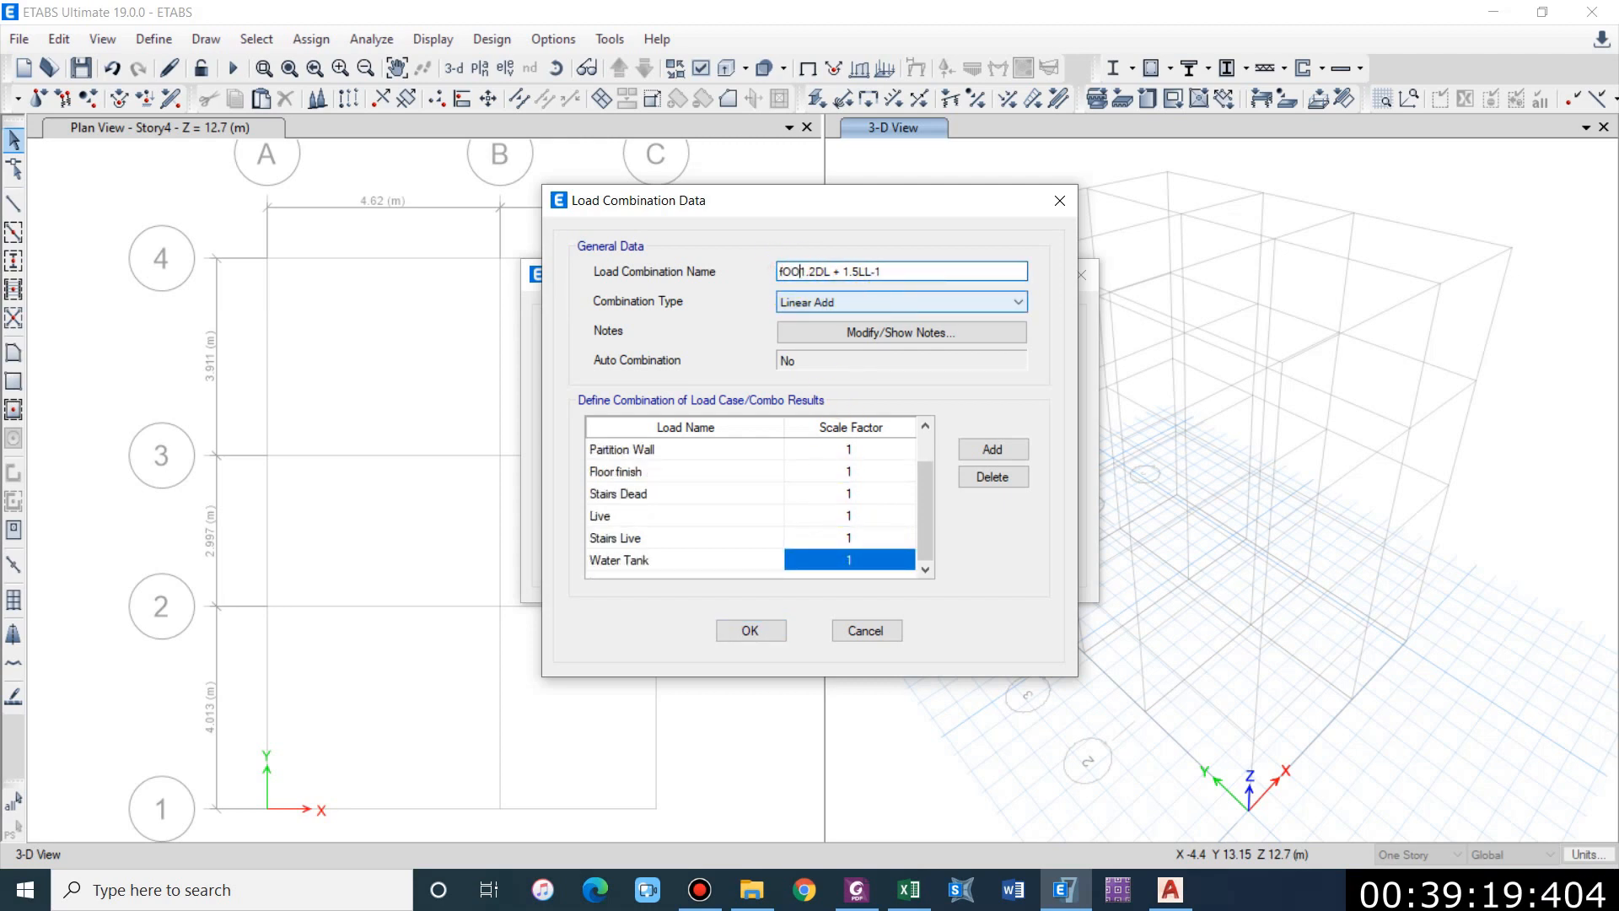
{"action": "key", "text": "BackSpace"}
{"action": "key", "text": "BackSpace"}
{"action": "key", "text": "BackSpace"}
{"action": "key", "text": "BackSpace"}
{"action": "key", "text": "BackSpace"}
{"action": "key", "text": "BackSpace"}
{"action": "key", "text": "BackSpace"}
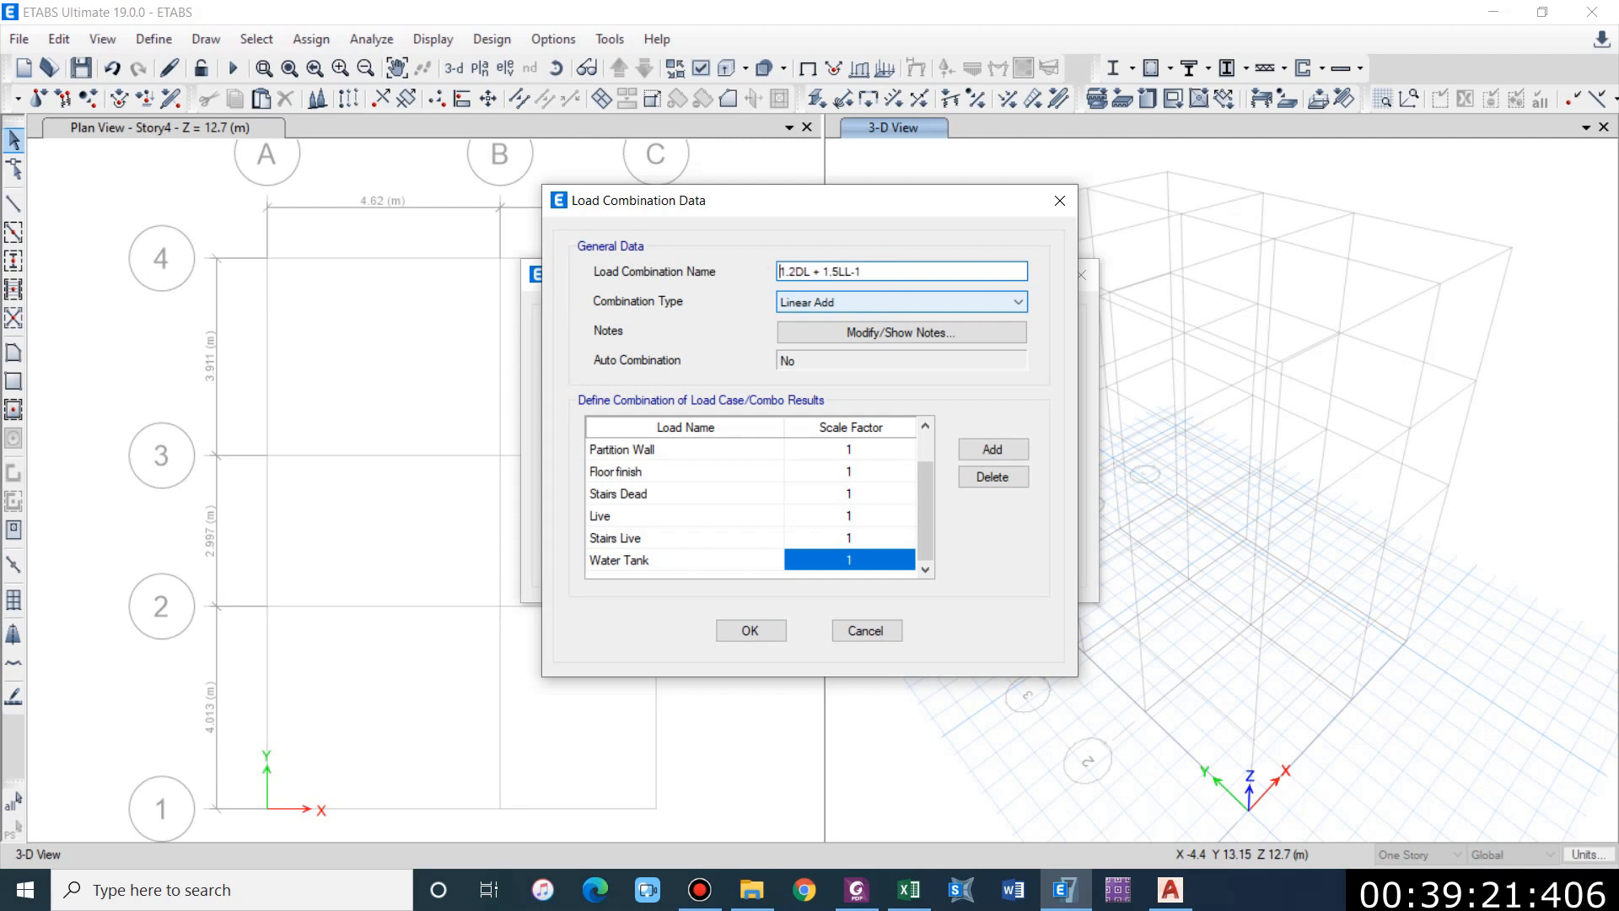
{"action": "type", "text": "rE"}
{"action": "key", "text": "BackSpace"}
{"action": "key", "text": "BackSpace"}
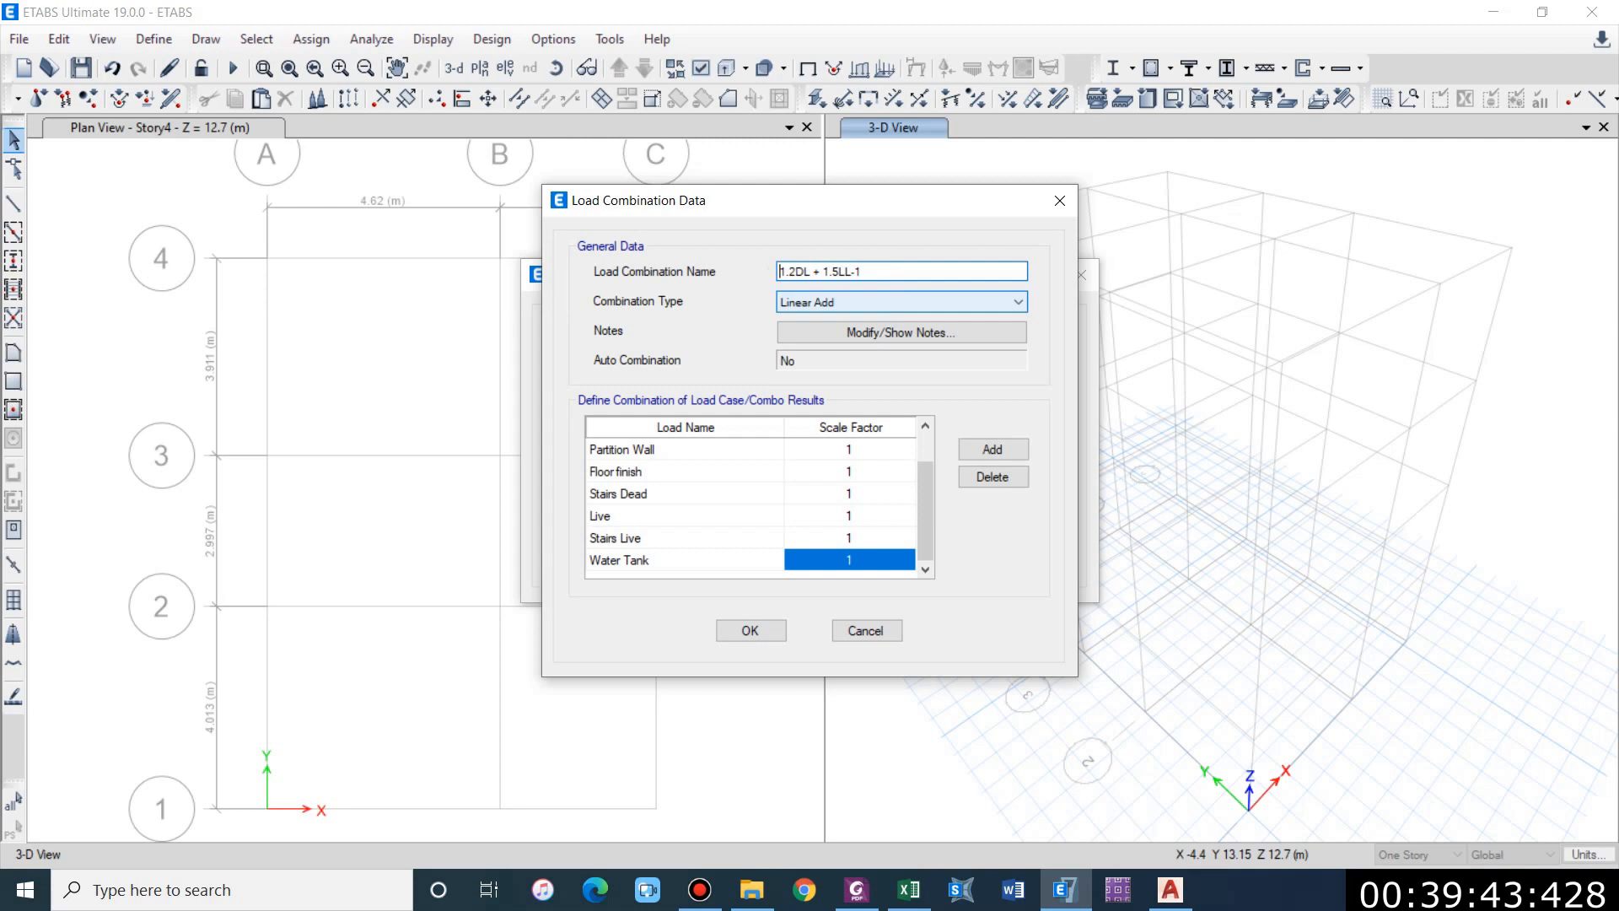
Step: Name the combination RXN DL + LL, save it and accept the list of load combinations
{"action": "type", "text": "RXN DL + LL"}
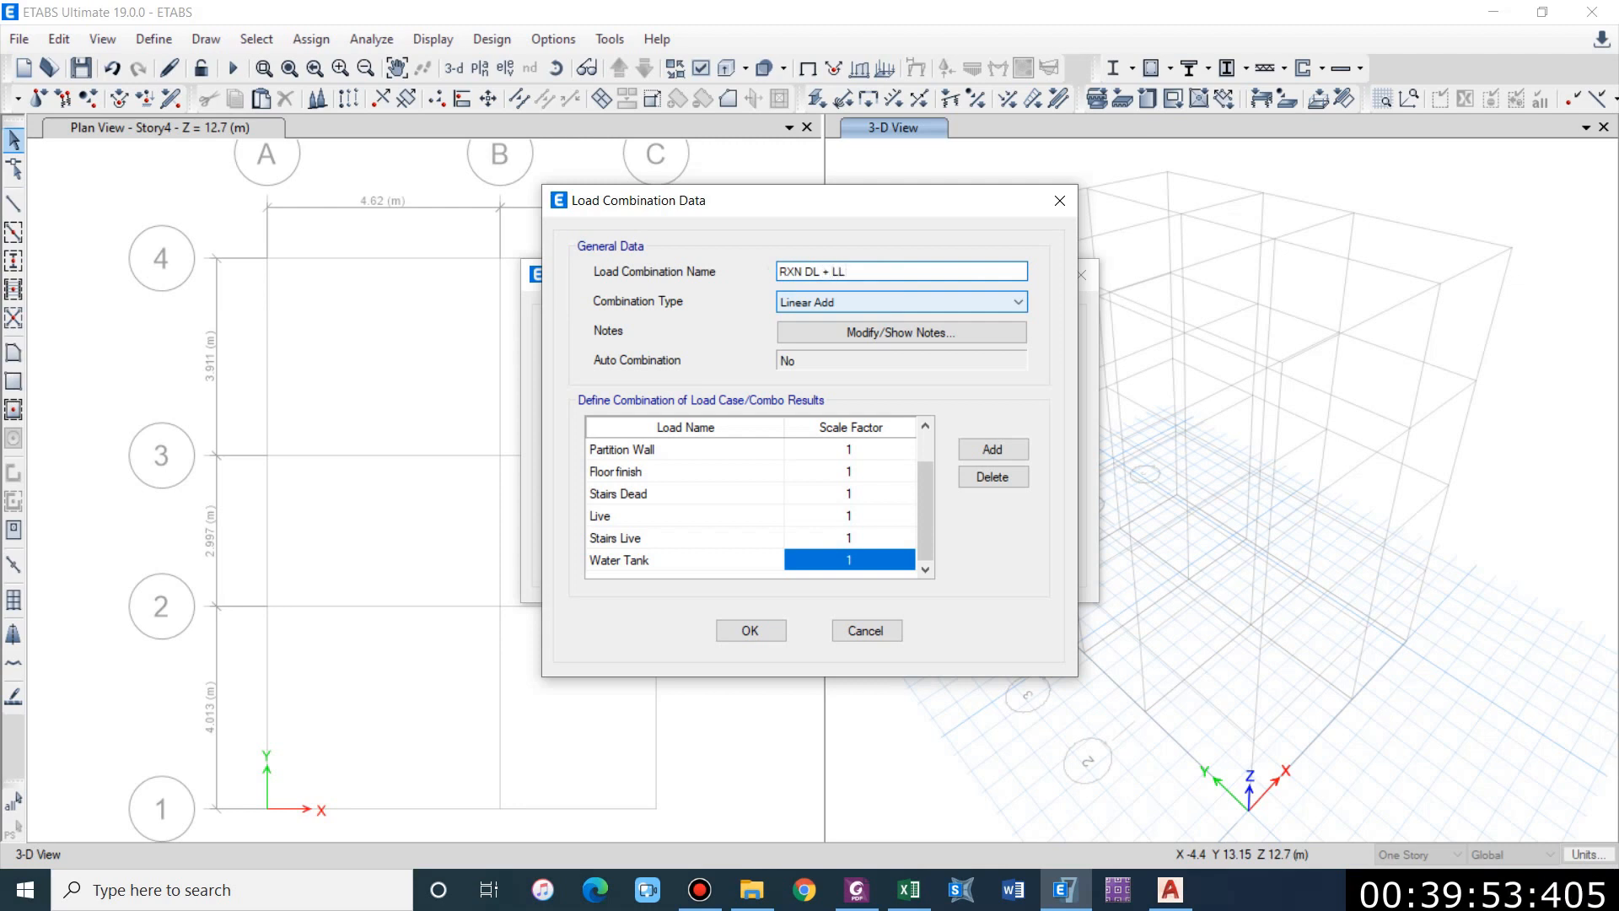
{"action": "left_click", "coordinate": [751, 632]}
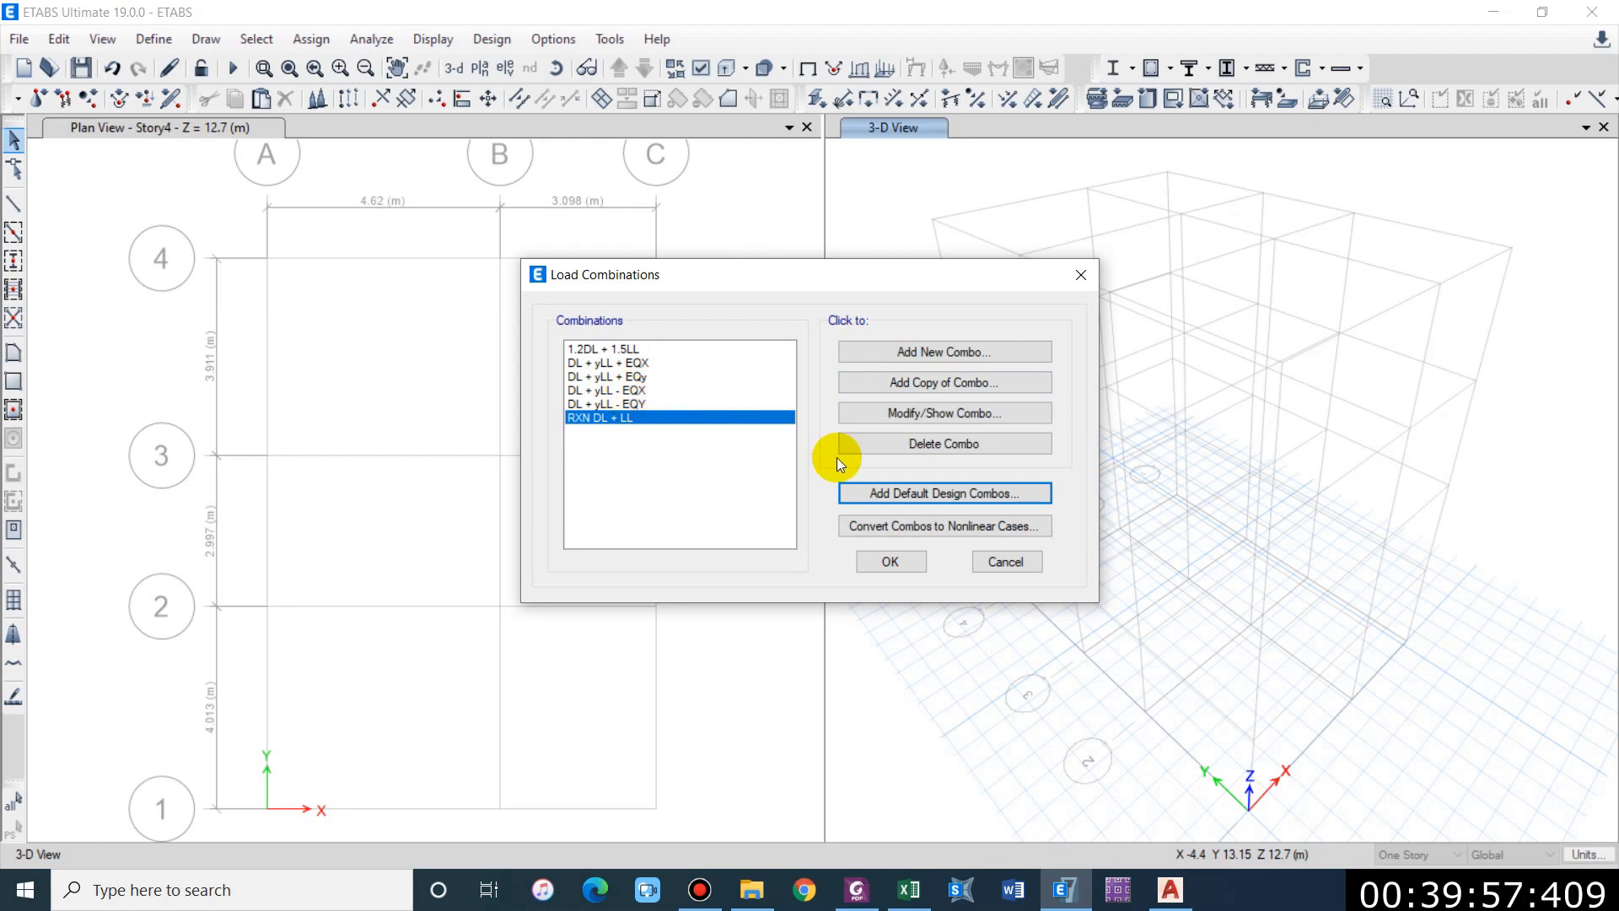
{"action": "left_click", "coordinate": [877, 555]}
Step: Edit mass source MsSrc1 to use specified load patterns and exclude element self mass
{"action": "scroll", "coordinate": [494, 383], "scroll_direction": "down", "scroll_amount": 3}
{"action": "scroll", "coordinate": [495, 383], "scroll_direction": "up", "scroll_amount": 3}
{"action": "left_click", "coordinate": [153, 39]}
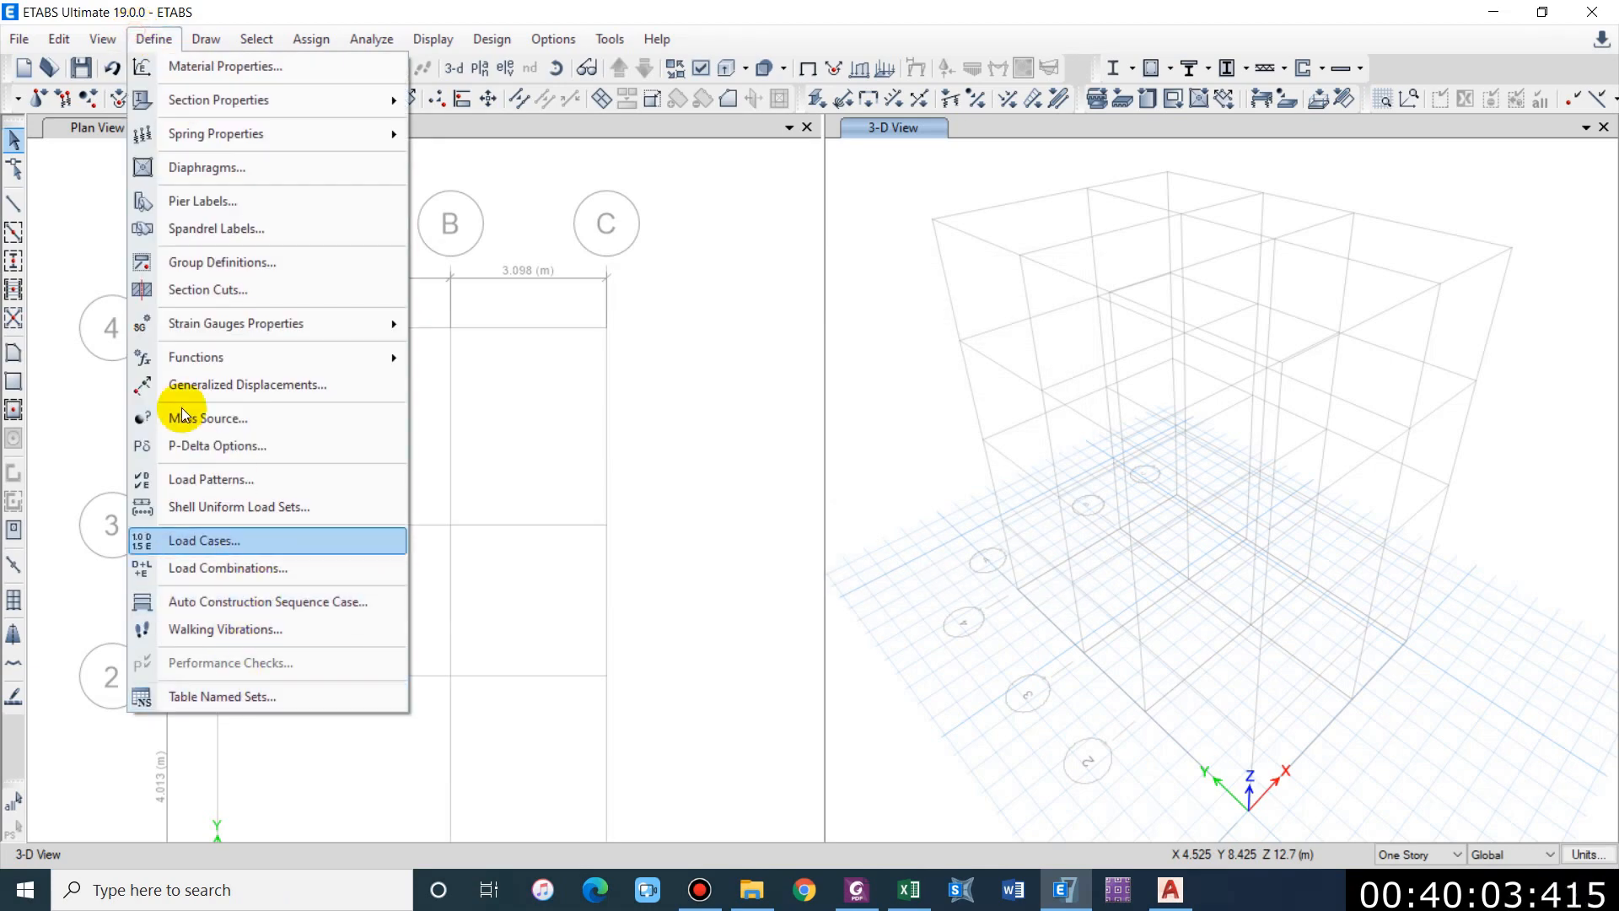
{"action": "left_click", "coordinate": [236, 417]}
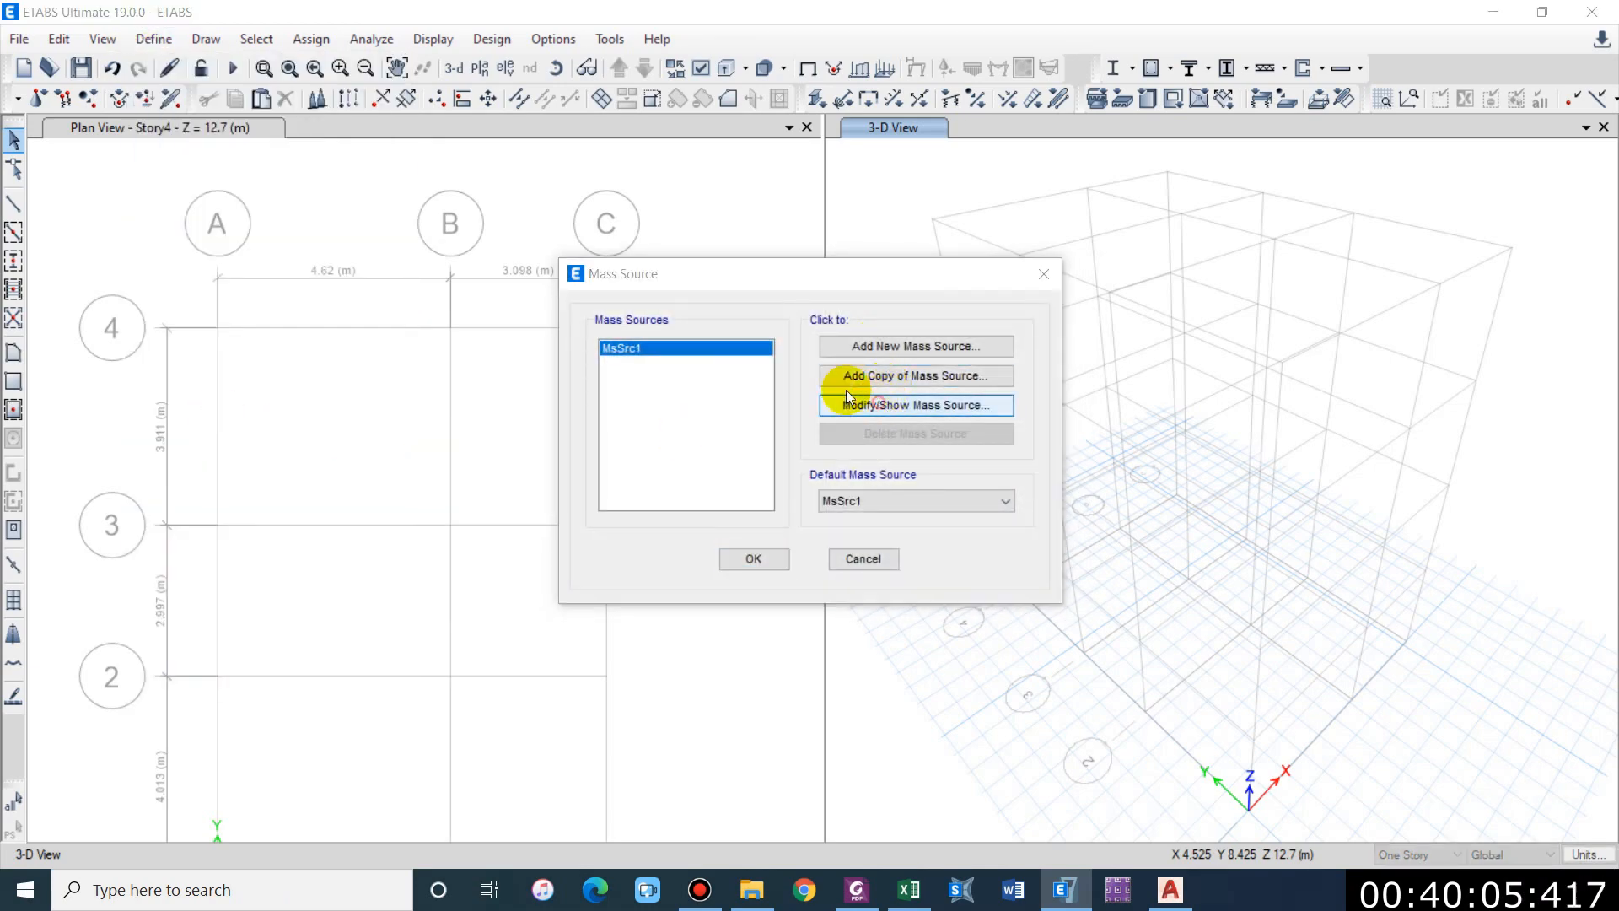
{"action": "left_click", "coordinate": [847, 398]}
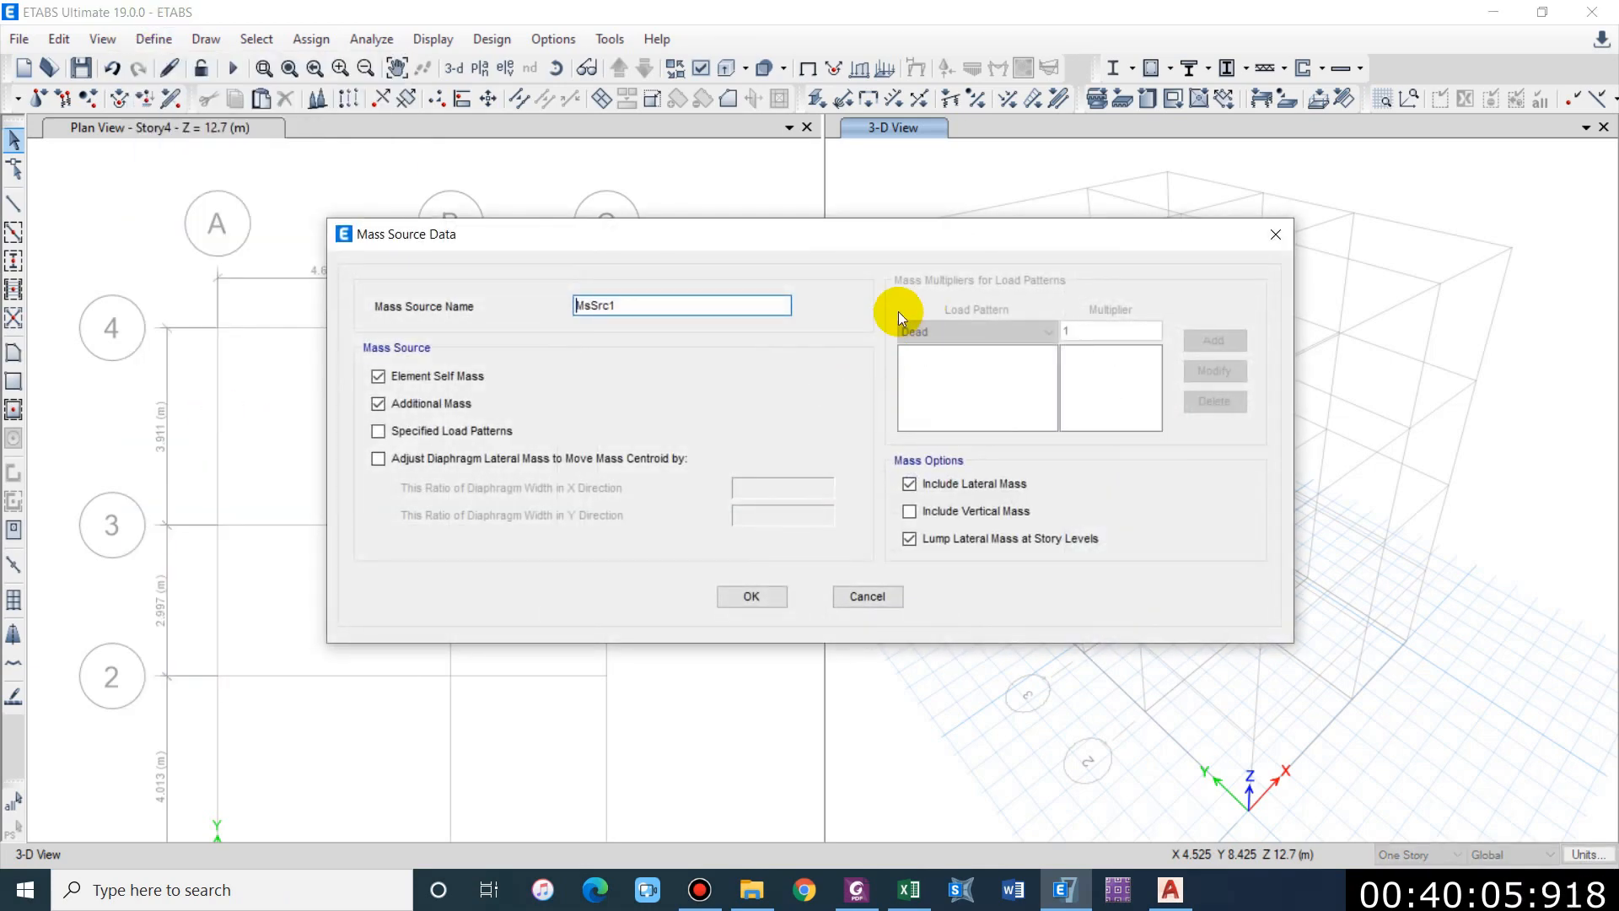
{"action": "left_click", "coordinate": [409, 432]}
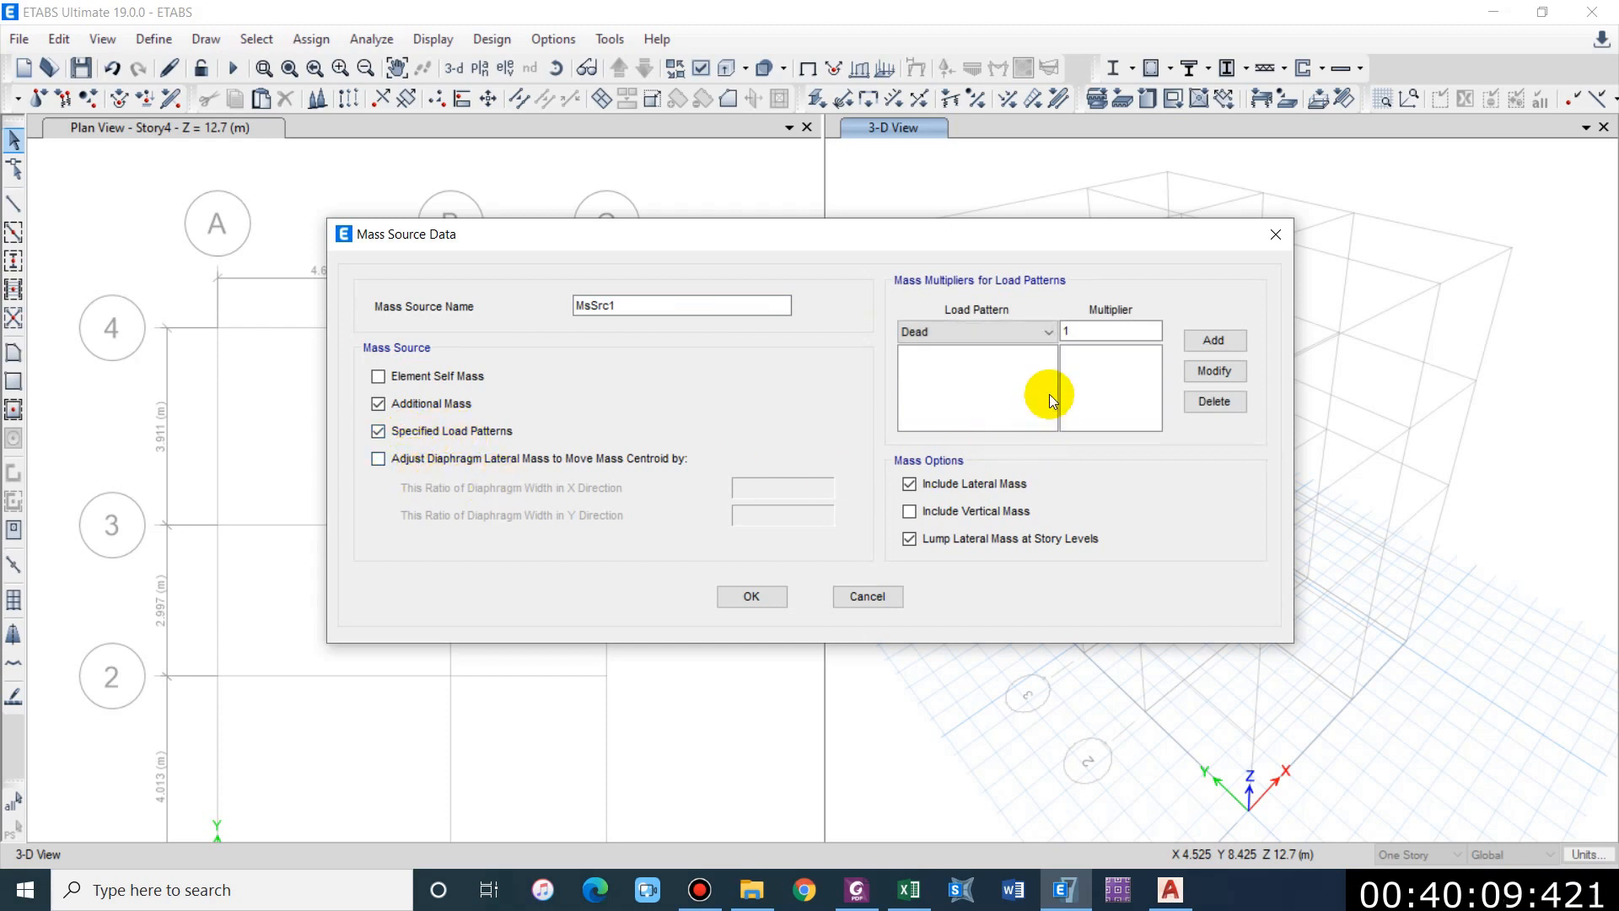
Step: Add the Dead and Wall load patterns to the mass source with a multiplier of 1
{"action": "left_click", "coordinate": [1045, 332]}
{"action": "left_click", "coordinate": [1040, 332]}
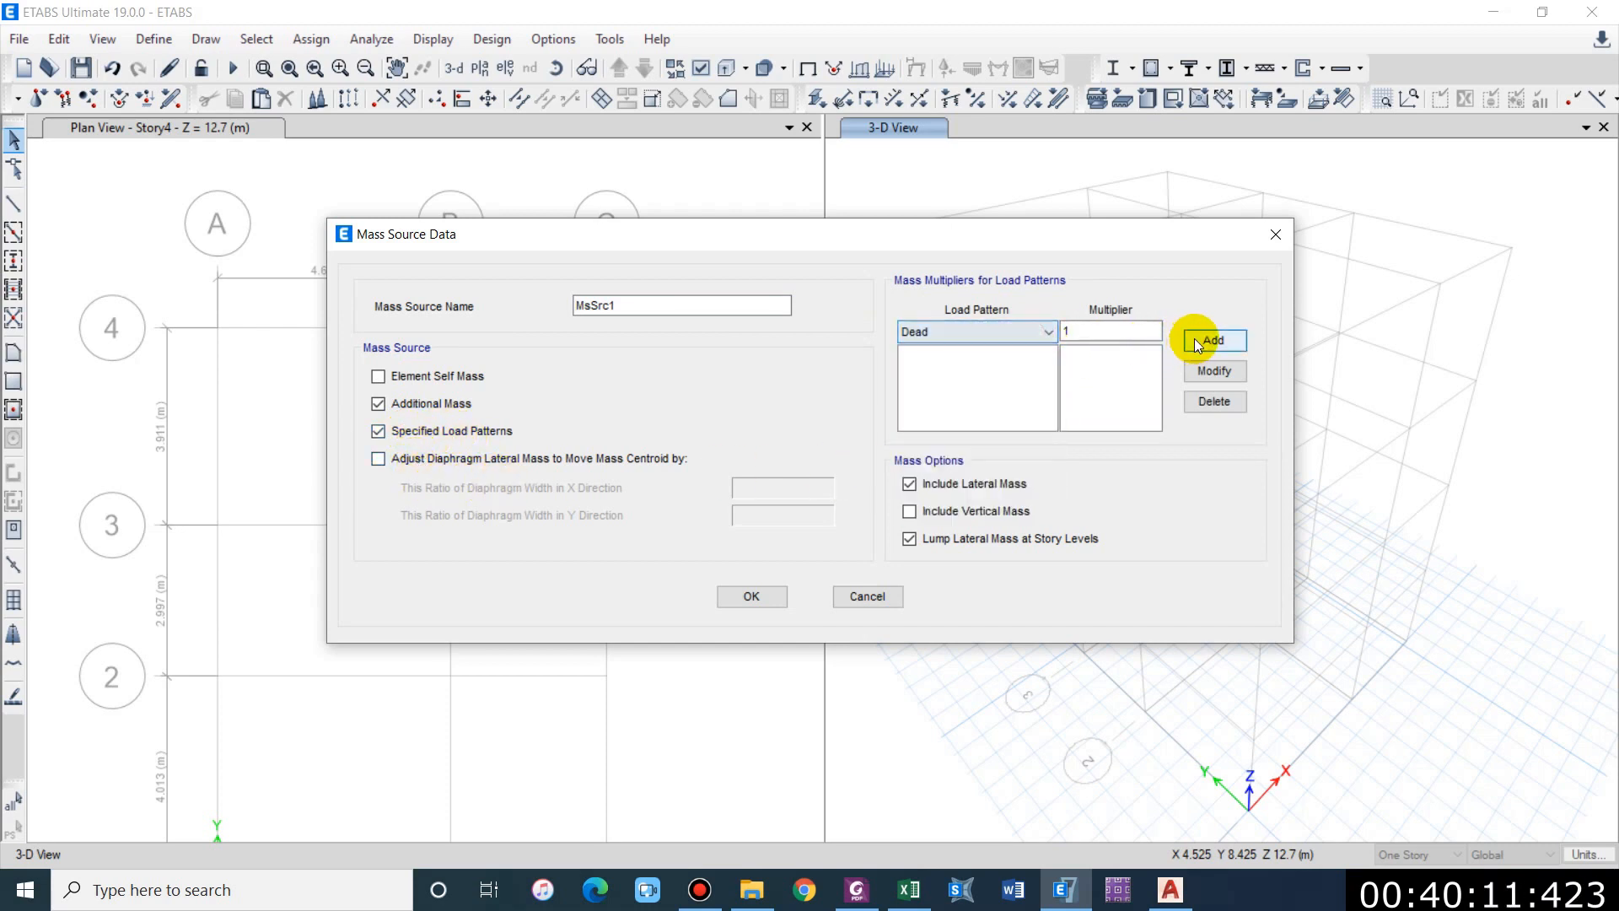
{"action": "left_click", "coordinate": [1215, 340]}
{"action": "left_click", "coordinate": [1017, 329]}
{"action": "left_click", "coordinate": [970, 381]}
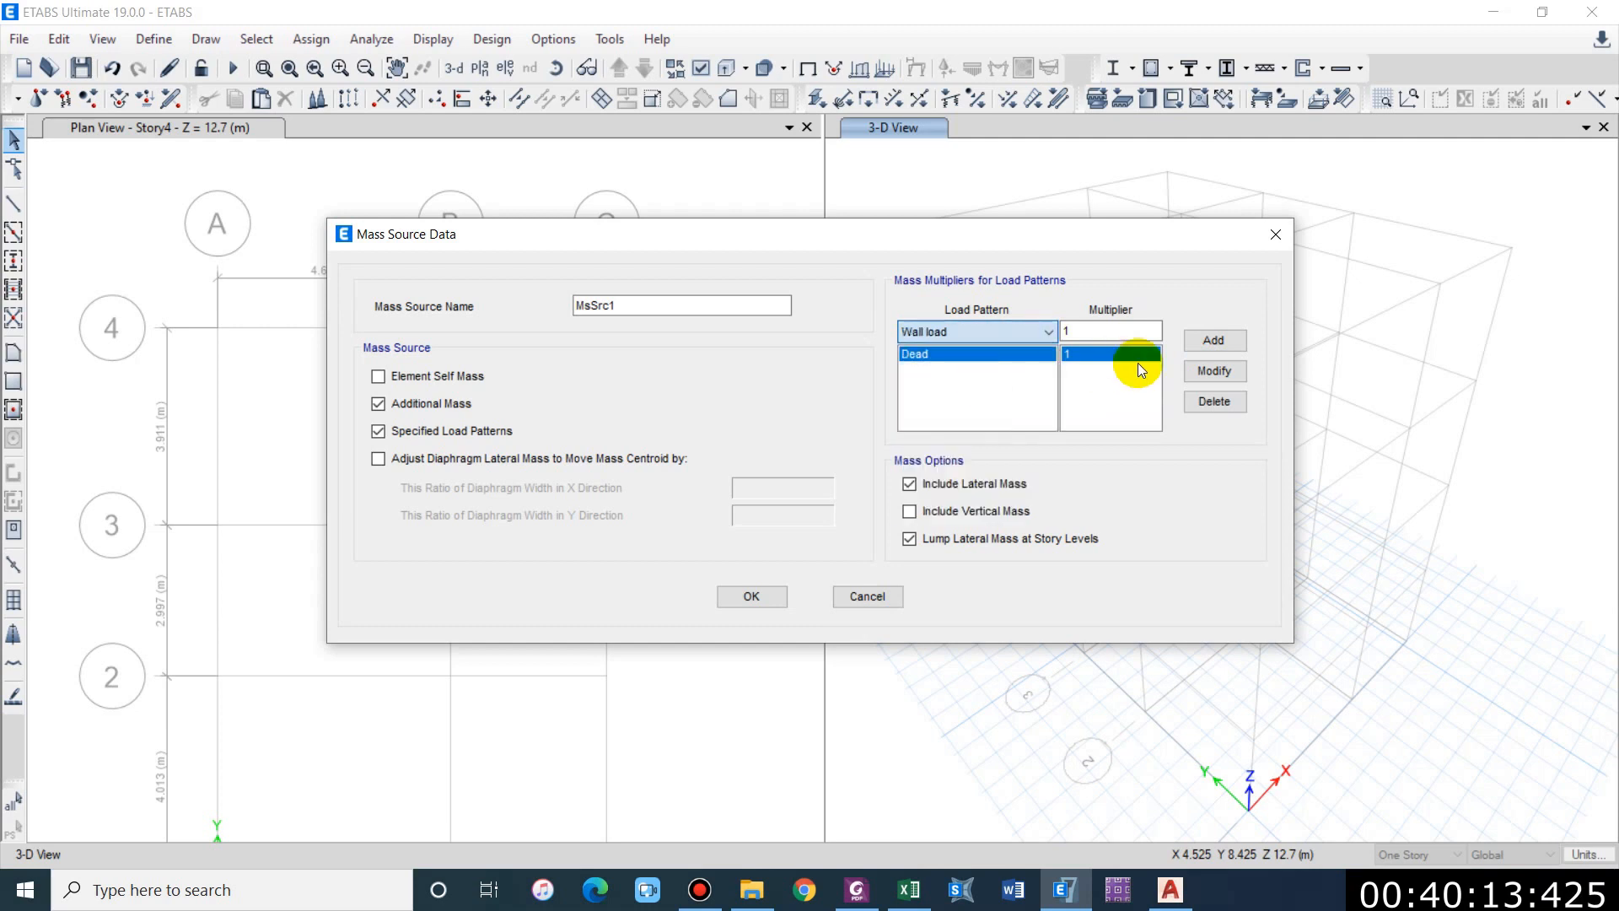
{"action": "left_click", "coordinate": [1205, 345]}
Step: Add the Partition Wall and Floor finish patterns to the mass source with a multiplier of 1
{"action": "left_click", "coordinate": [1005, 334]}
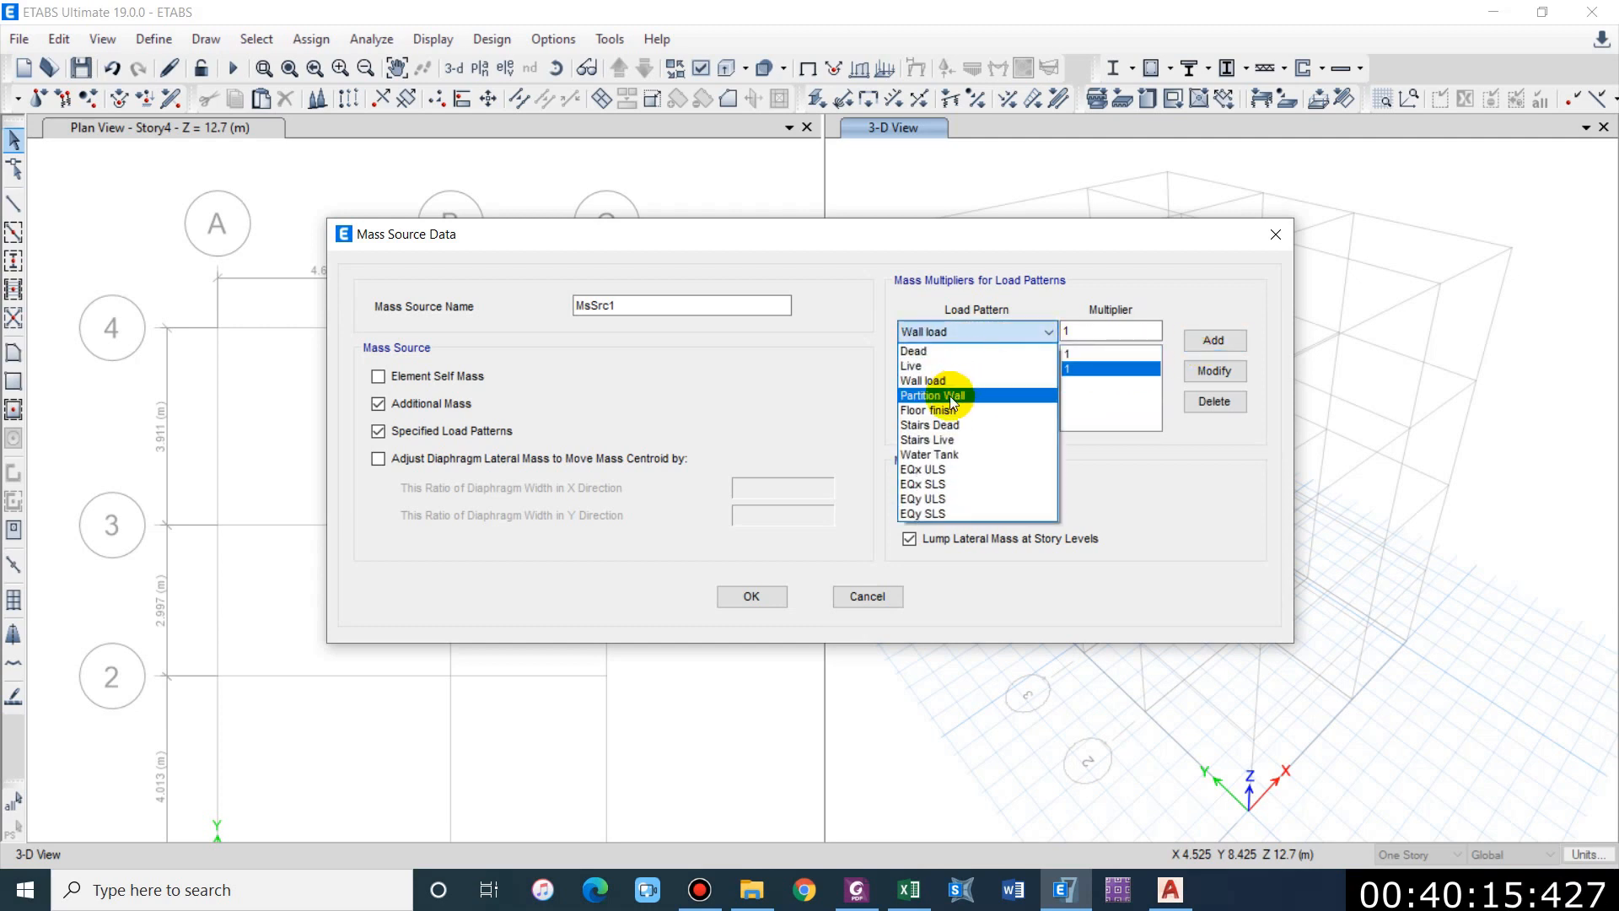
{"action": "left_click", "coordinate": [952, 391]}
{"action": "left_click", "coordinate": [1213, 340]}
{"action": "left_click", "coordinate": [970, 334]}
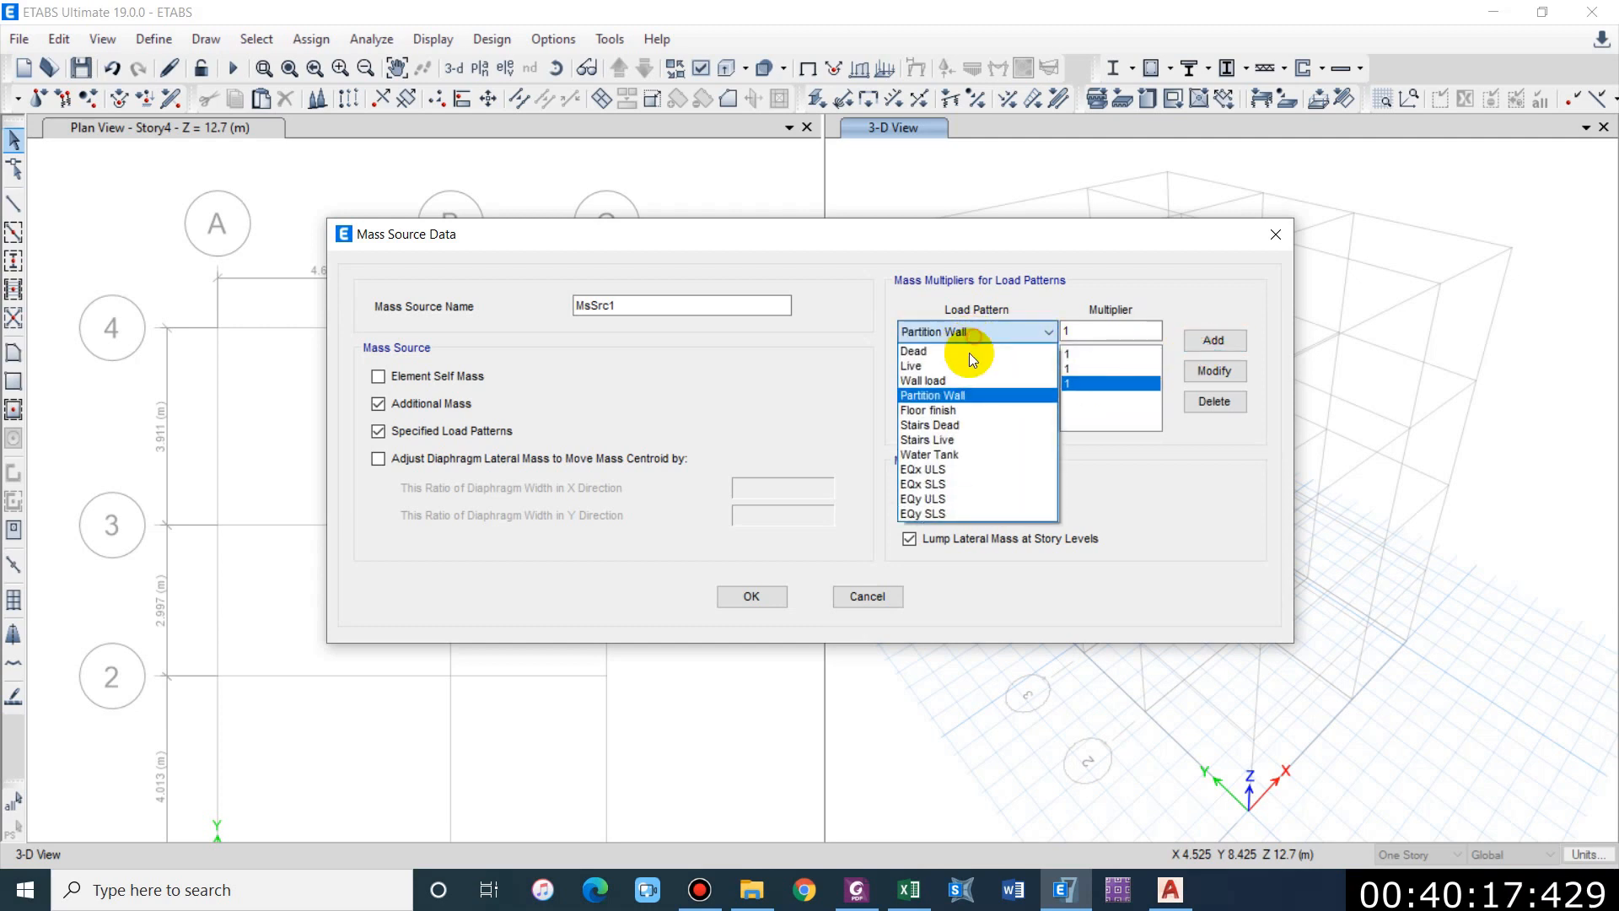
{"action": "left_click", "coordinate": [960, 410]}
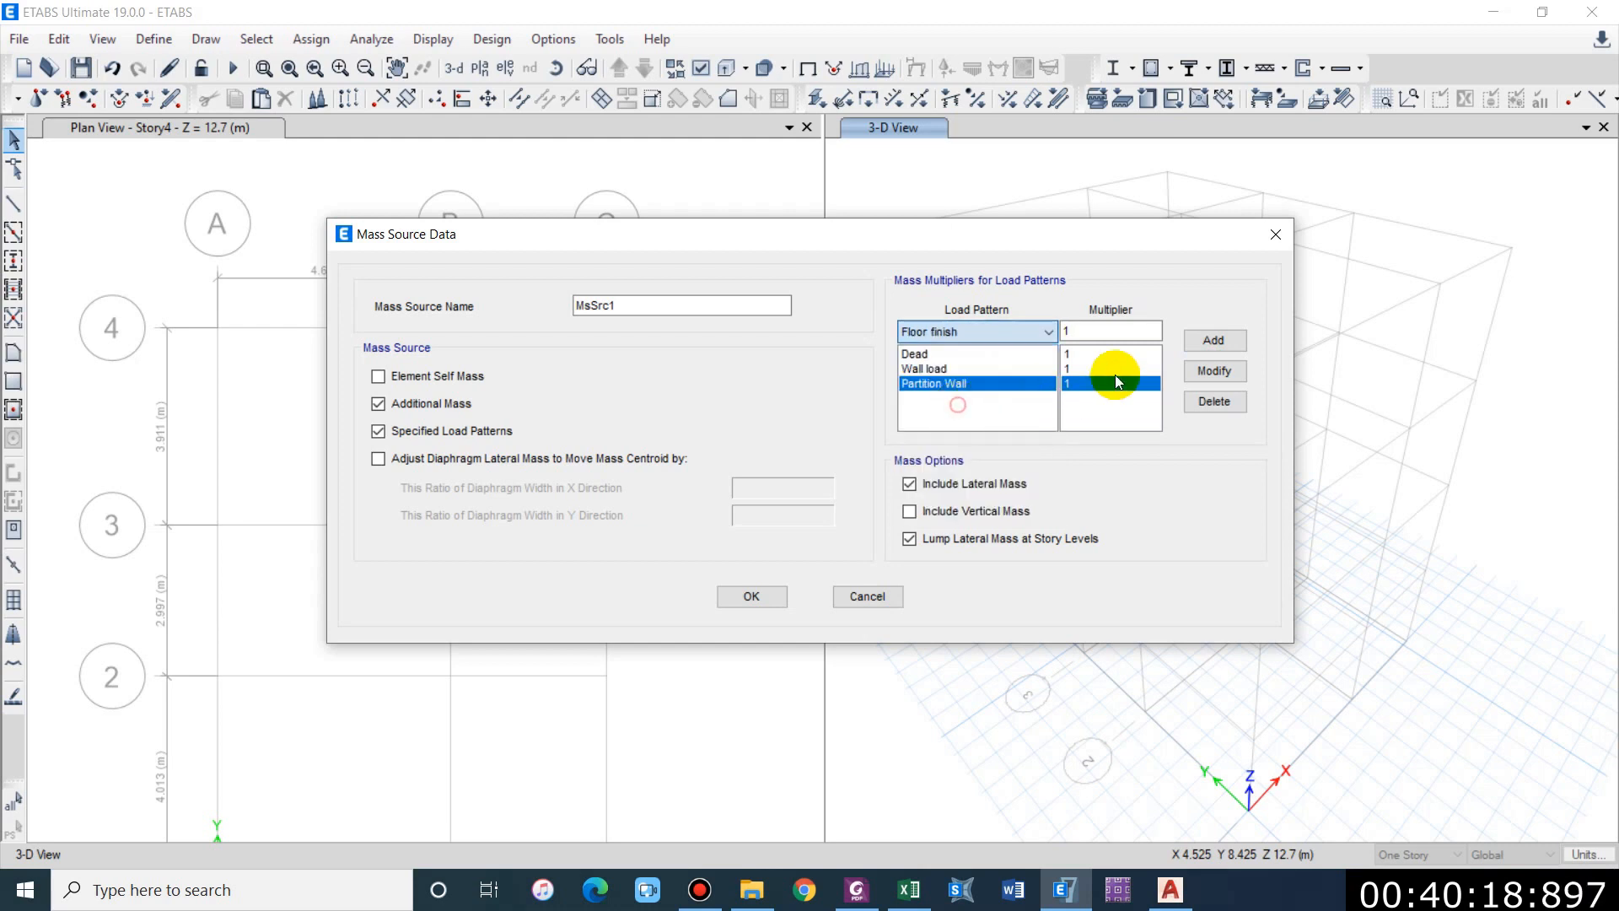
{"action": "left_click", "coordinate": [1204, 343]}
Step: Add the Stairs Dead and Stairs Live patterns to the mass source with a multiplier of 1
{"action": "left_click", "coordinate": [960, 331]}
{"action": "left_click", "coordinate": [936, 428]}
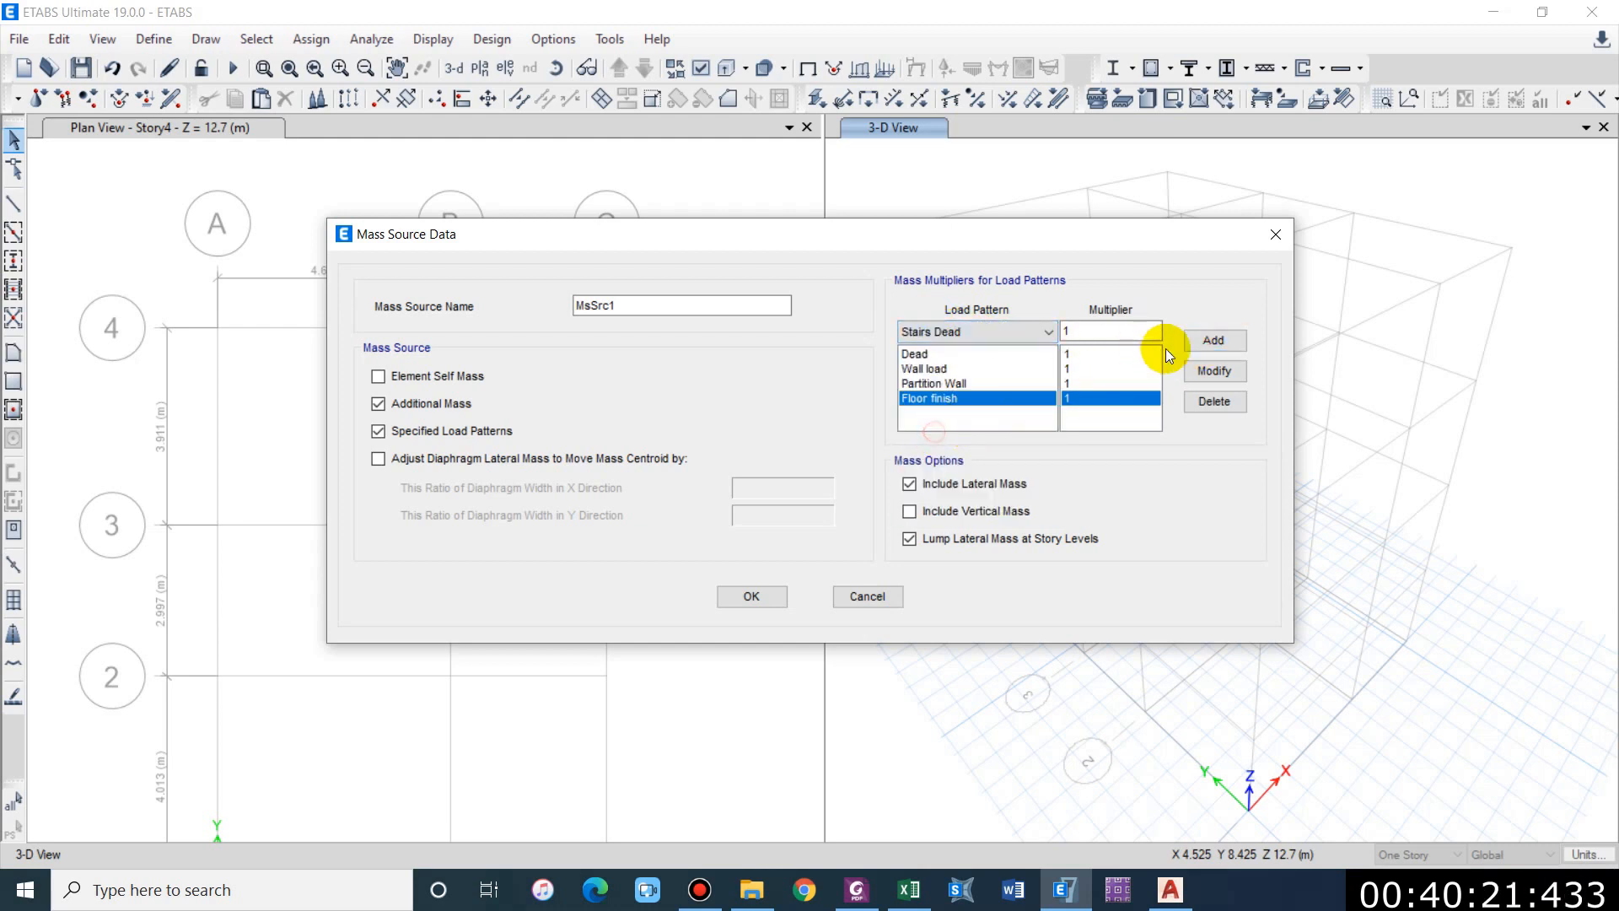
{"action": "left_click", "coordinate": [1213, 340]}
{"action": "left_click", "coordinate": [979, 333]}
{"action": "left_click", "coordinate": [949, 437]}
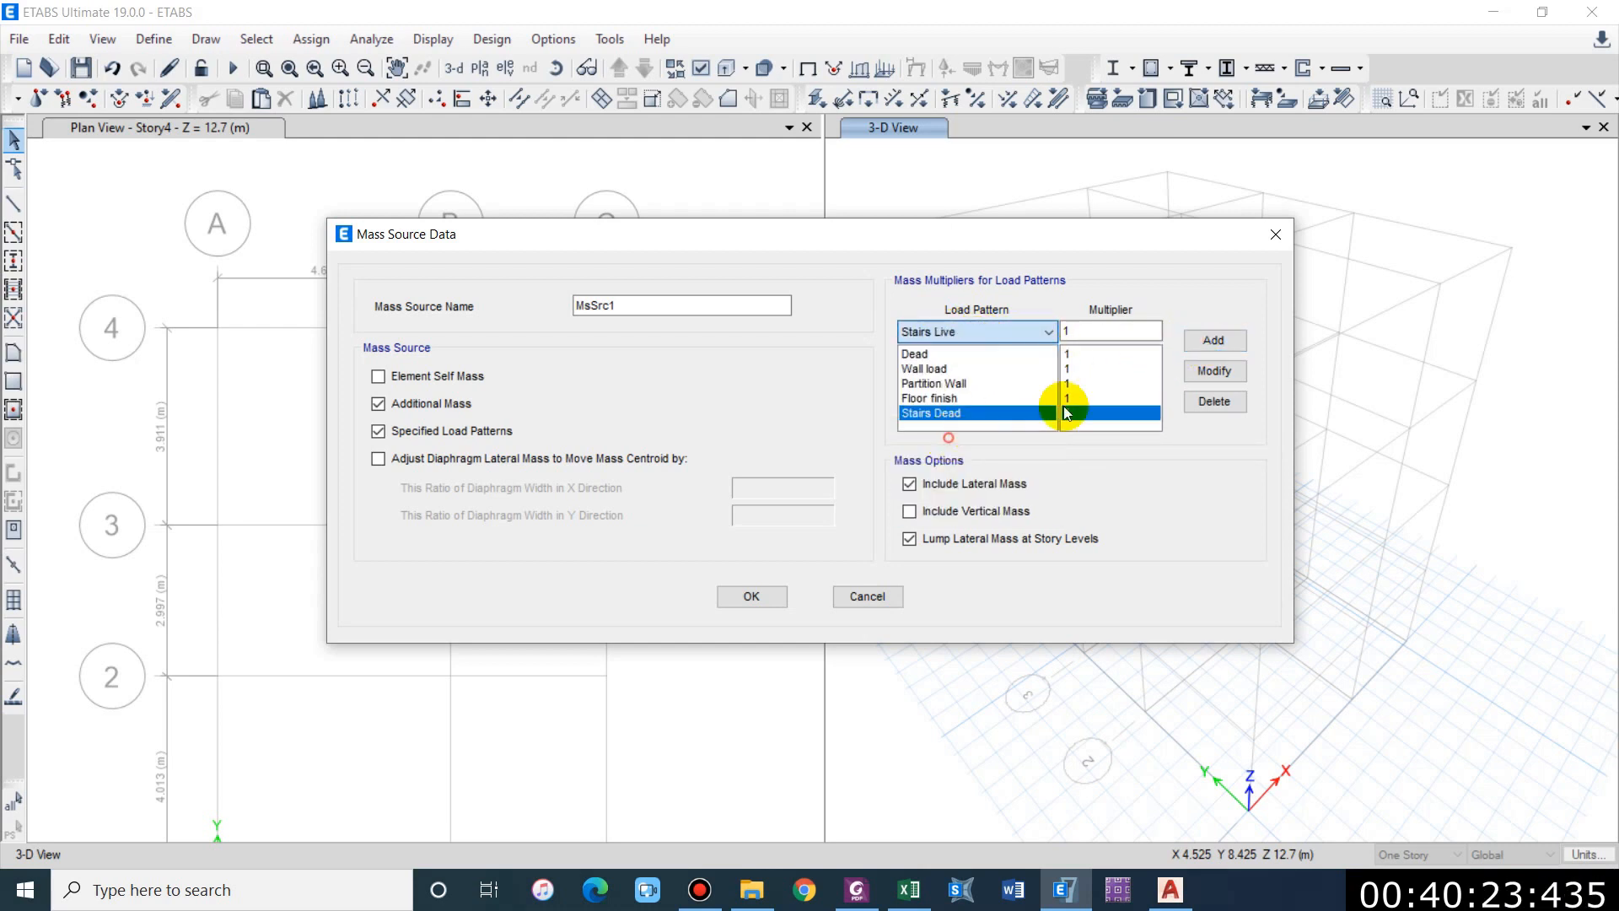
{"action": "left_click", "coordinate": [1216, 354]}
Step: Add the Water Tank and Live patterns to the mass source with a multiplier of 1
{"action": "left_click", "coordinate": [1014, 329]}
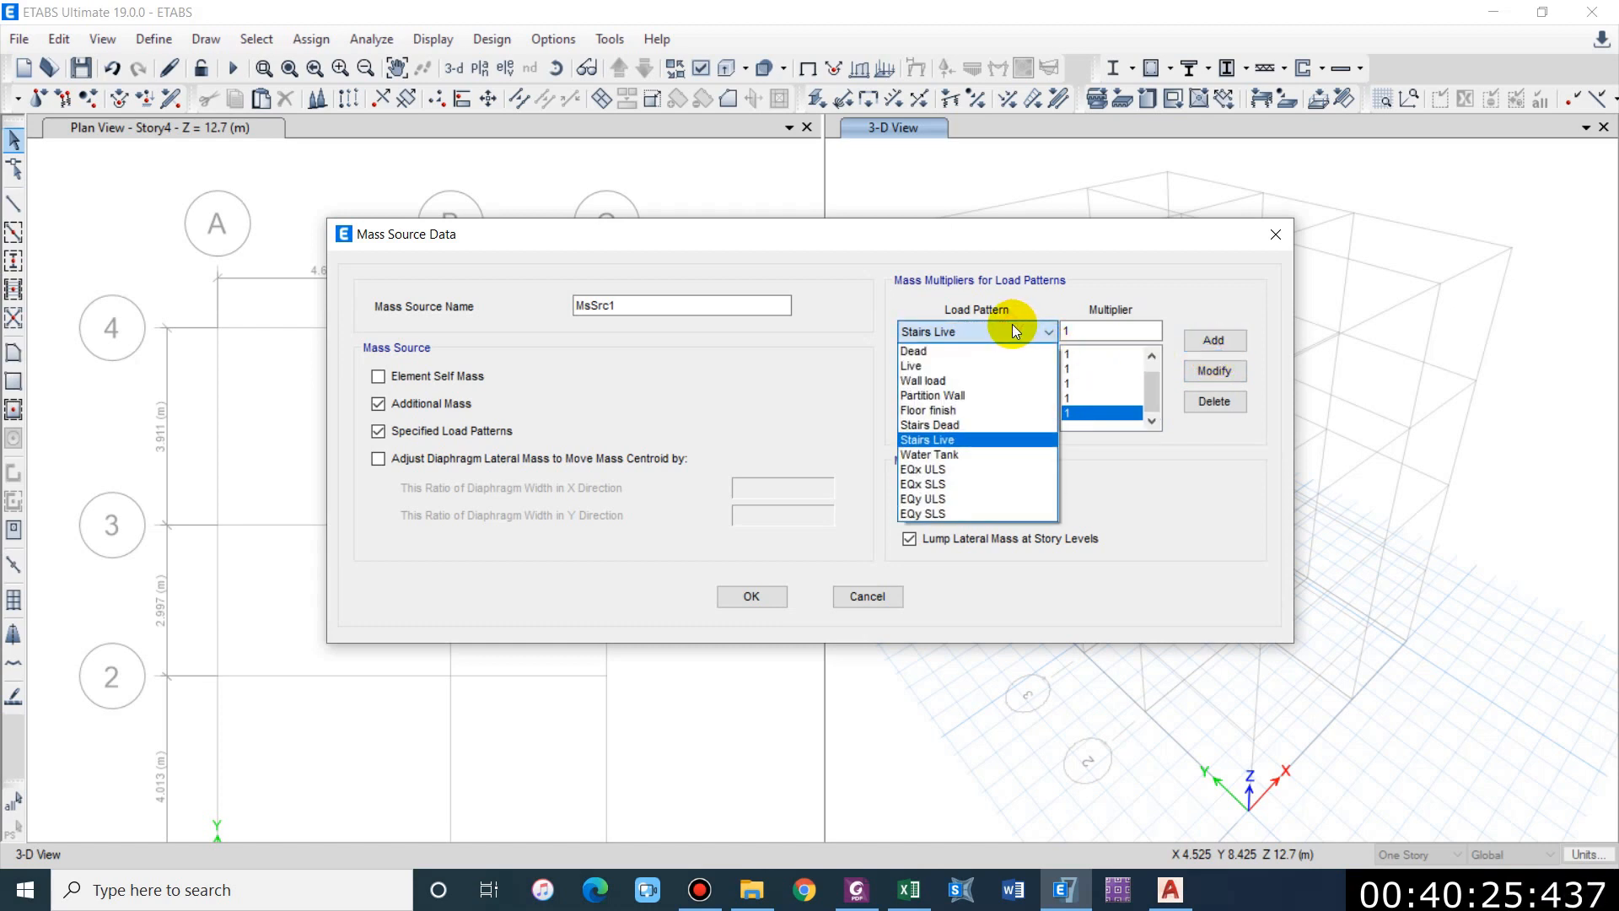
{"action": "left_click", "coordinate": [967, 456]}
{"action": "left_click", "coordinate": [1215, 340]}
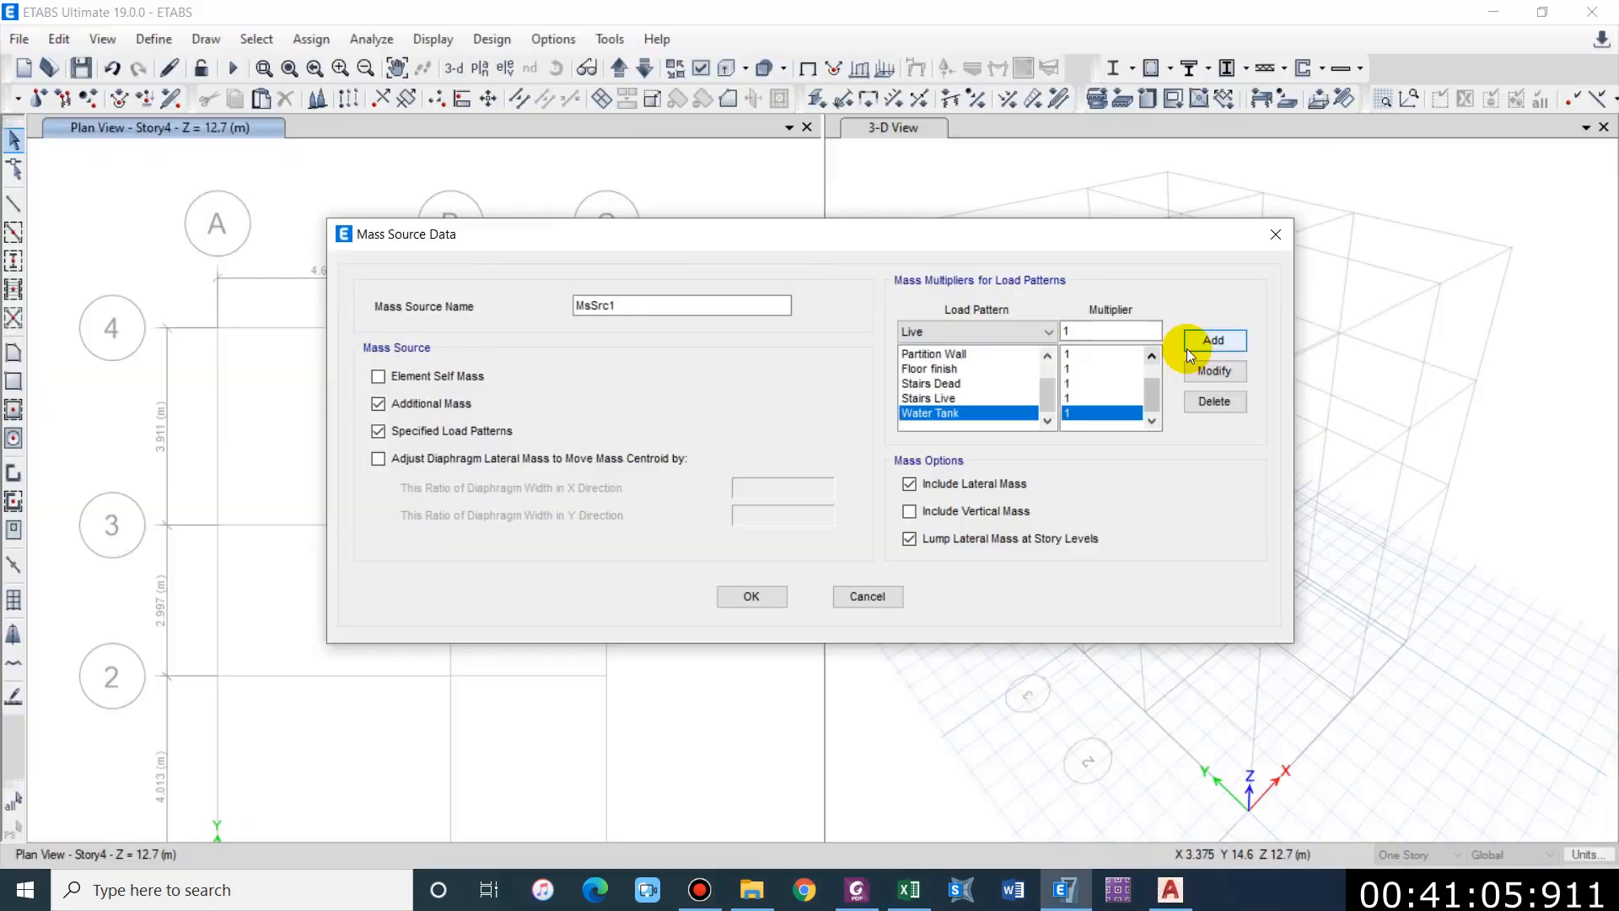
{"action": "left_click", "coordinate": [1189, 344]}
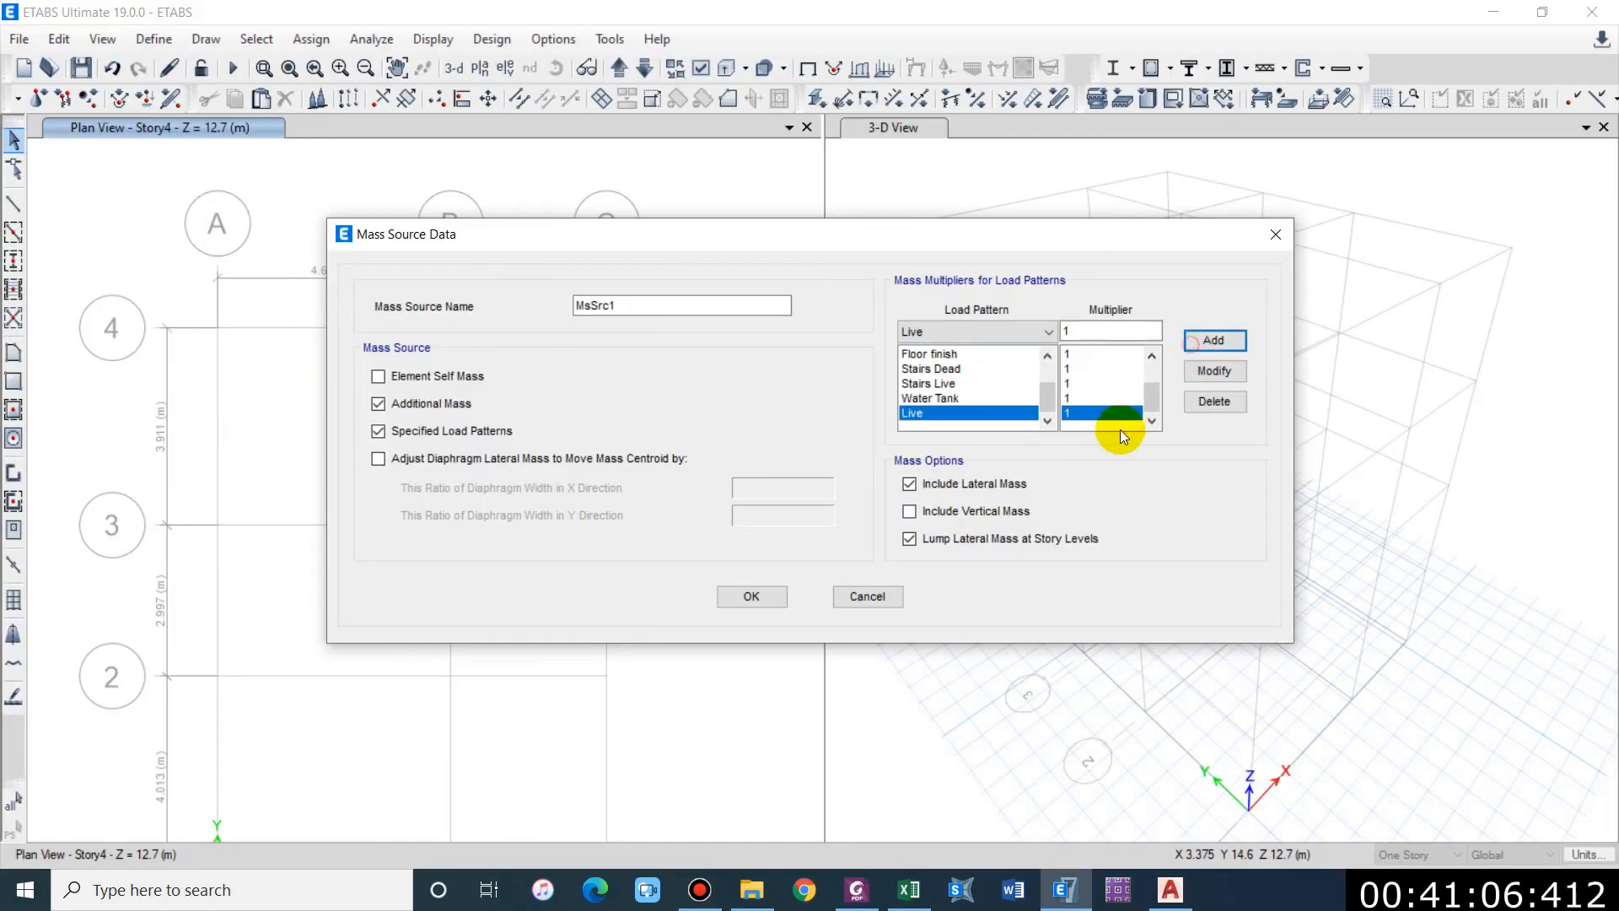
Step: Change the mass source multiplier to 0.3 for Stairs Live and 0.6 for Water Tank
{"action": "left_click", "coordinate": [946, 384]}
{"action": "double_click", "coordinate": [1110, 331]}
{"action": "type", "text": ".3"}
{"action": "left_click", "coordinate": [1203, 371]}
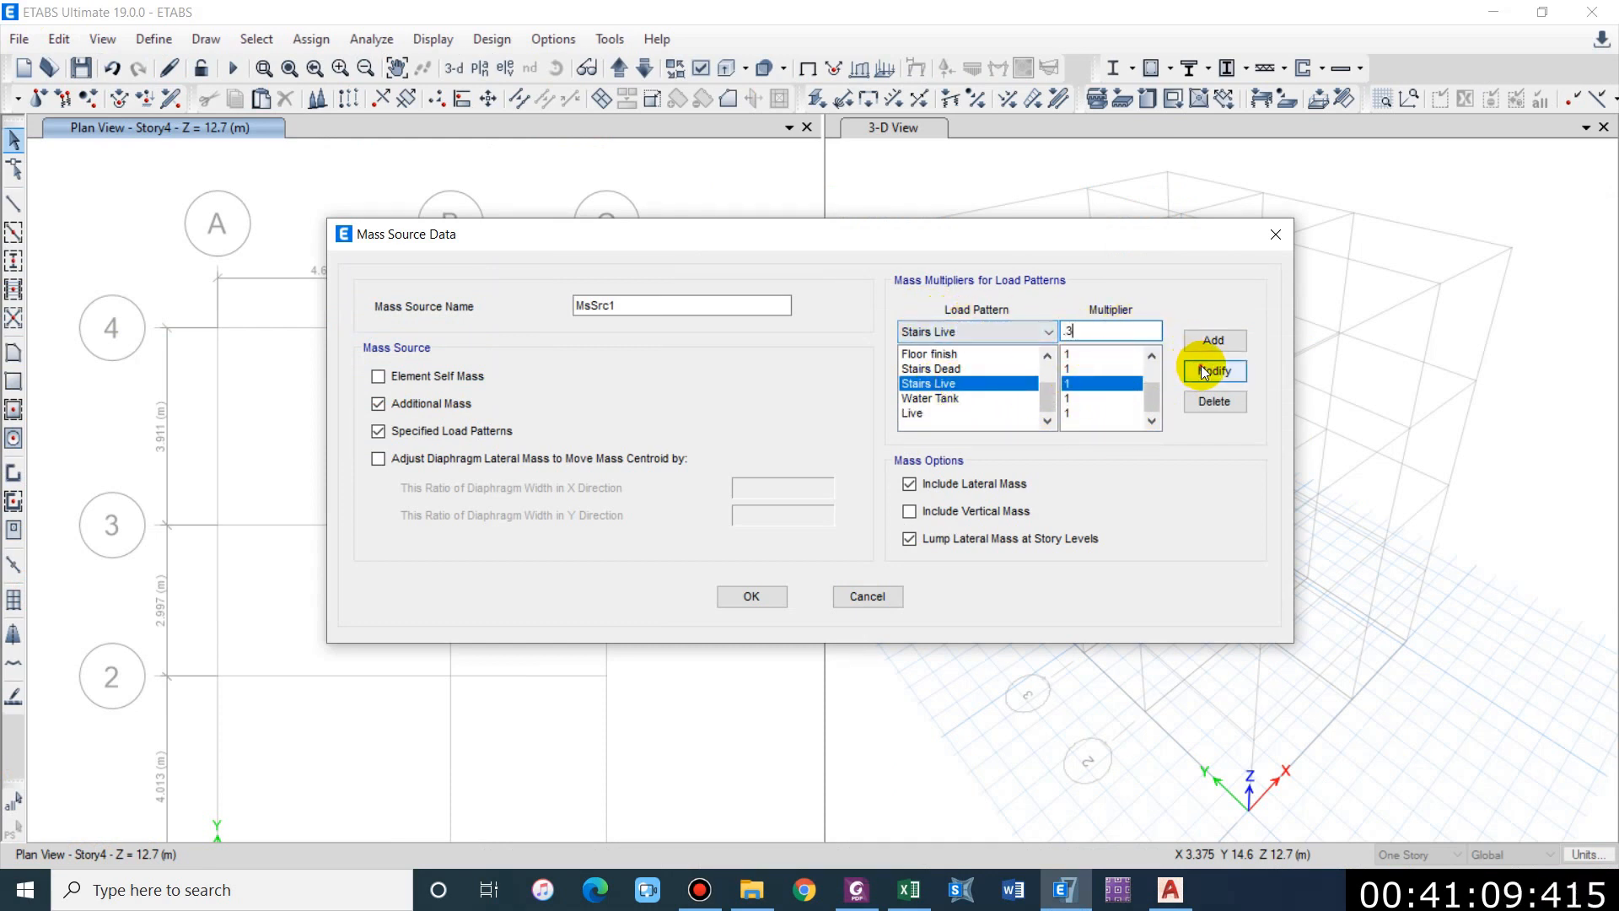
{"action": "left_click", "coordinate": [1091, 396]}
{"action": "left_click_drag", "start_coordinate": [1085, 330], "coordinate": [974, 323]}
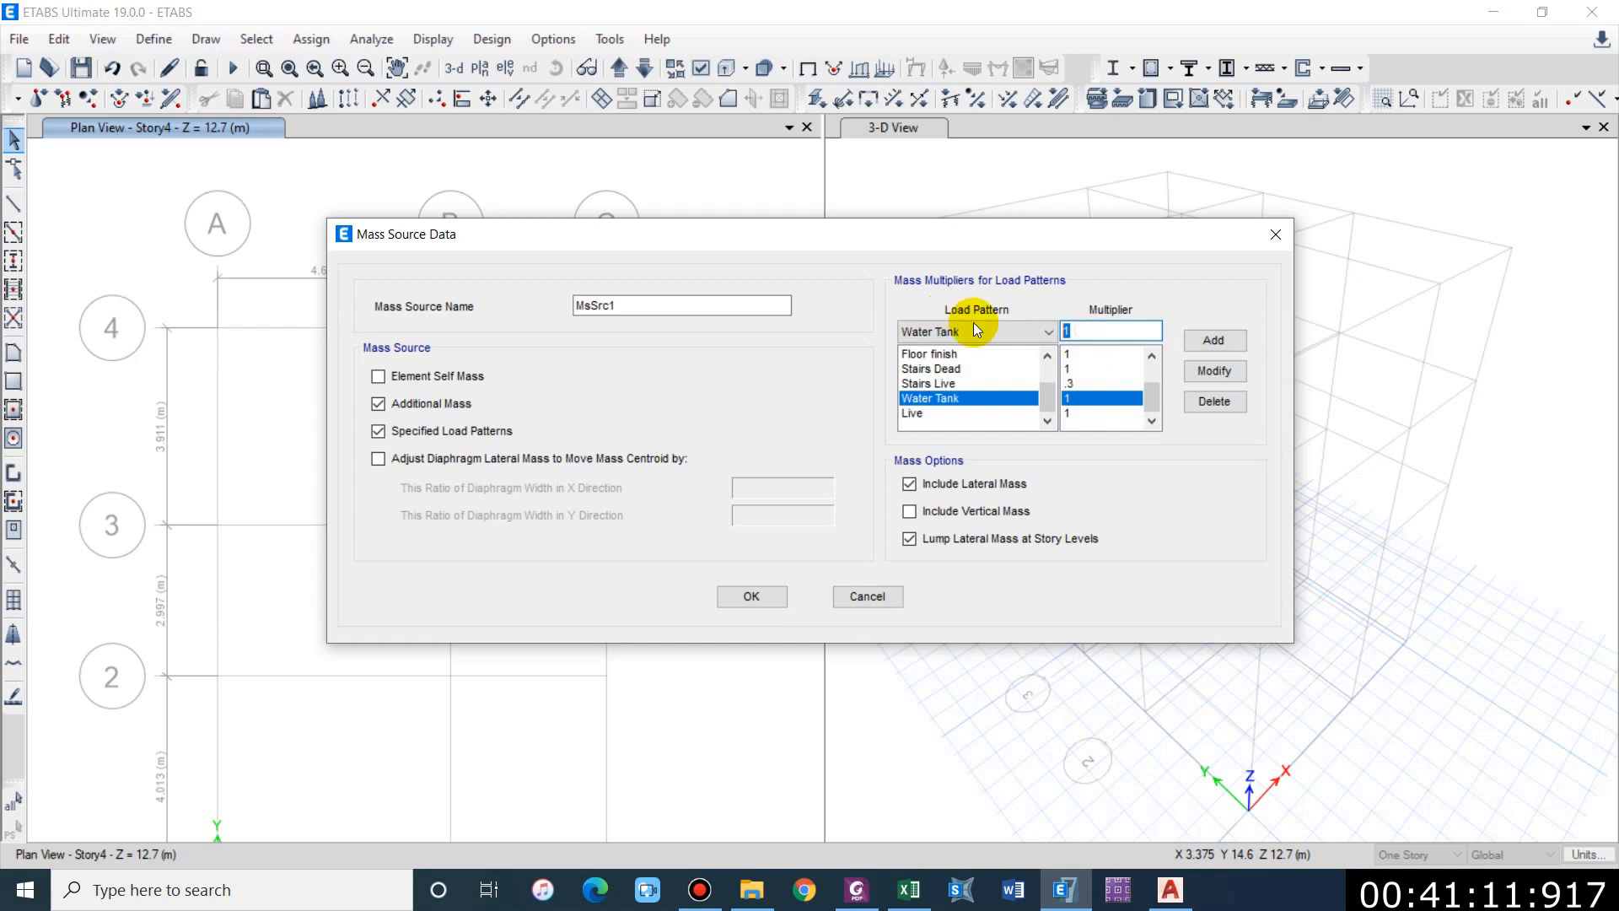
Step: Change the Live multiplier to 0.3 and accept the MsSrc1 mass source definition
{"action": "left_click", "coordinate": [1105, 413]}
{"action": "left_click_drag", "start_coordinate": [1099, 325], "coordinate": [1015, 336]}
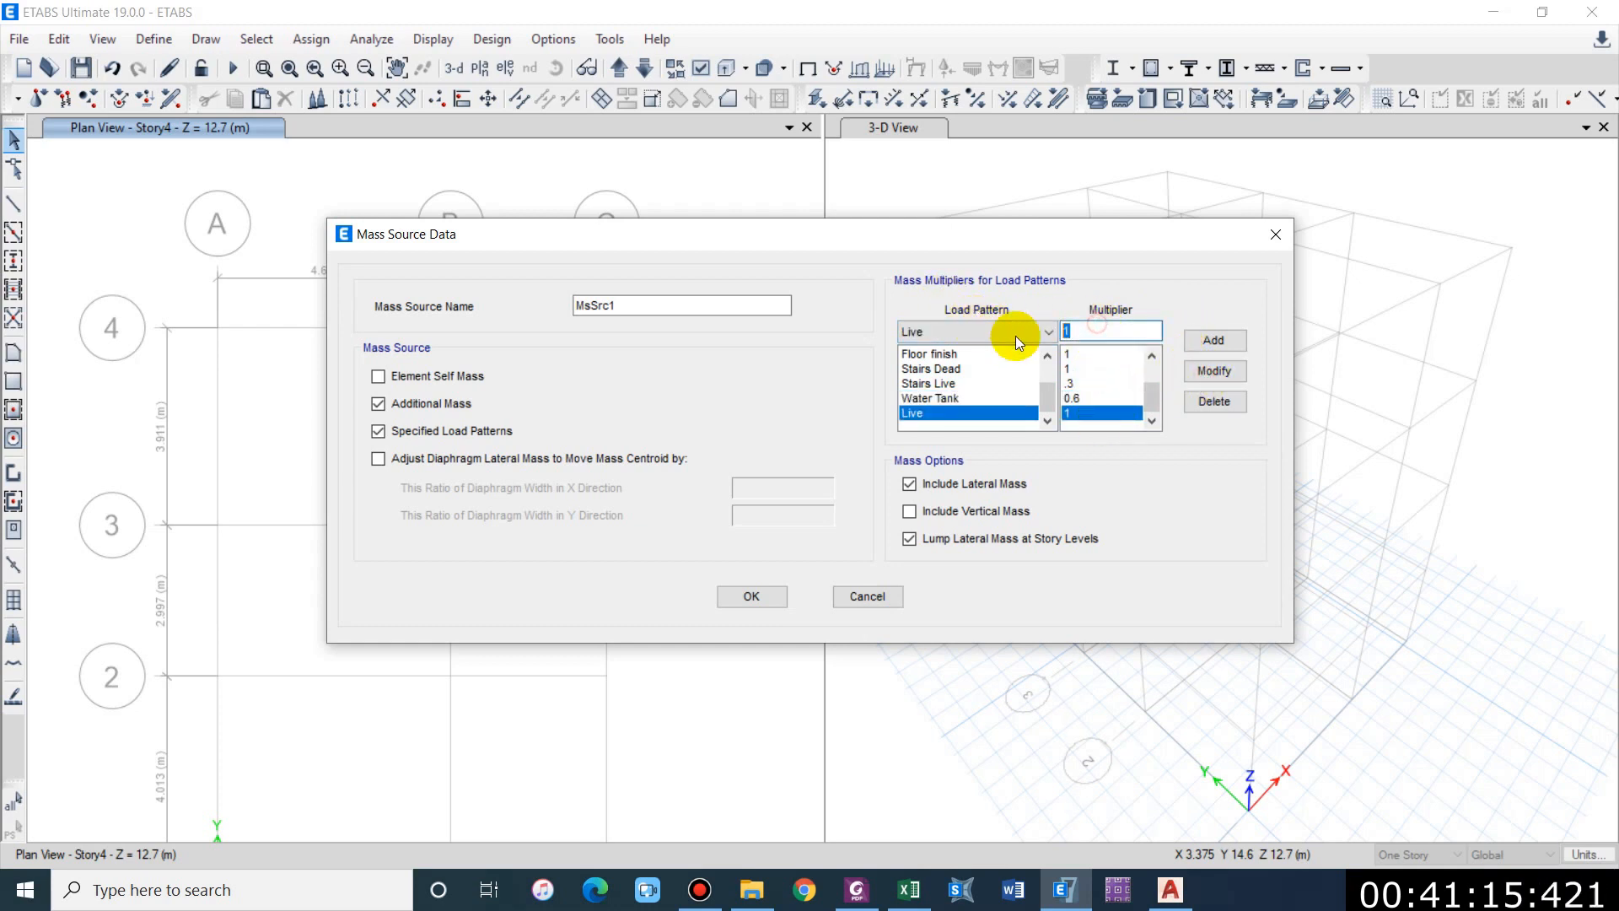
{"action": "type", "text": ".3"}
{"action": "left_click", "coordinate": [1208, 374]}
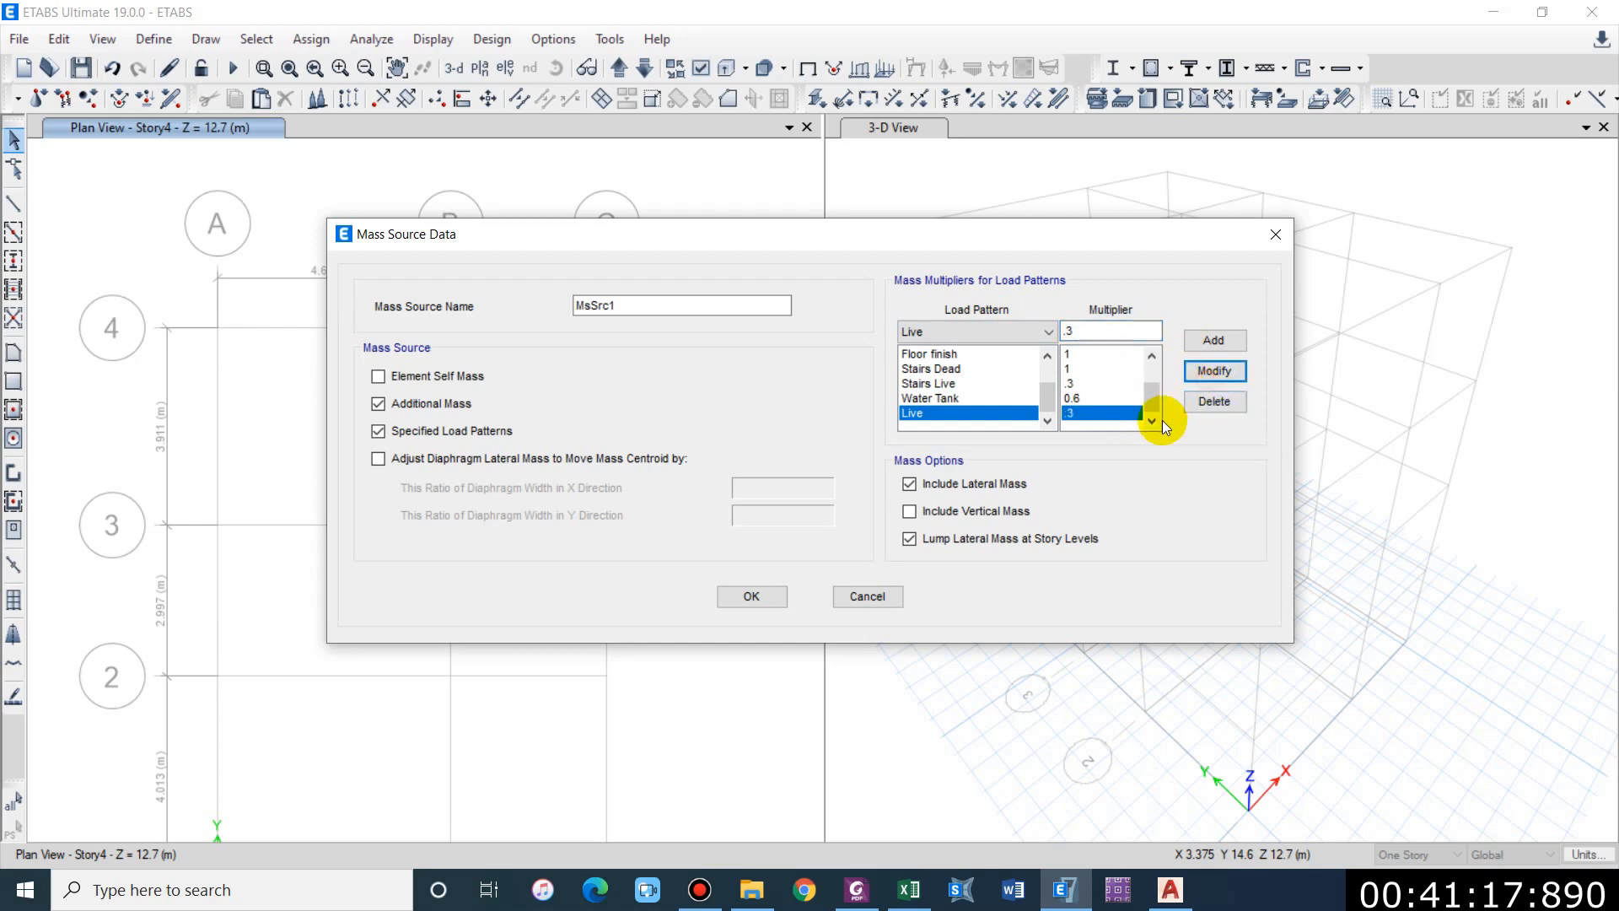
{"action": "left_click", "coordinate": [752, 597]}
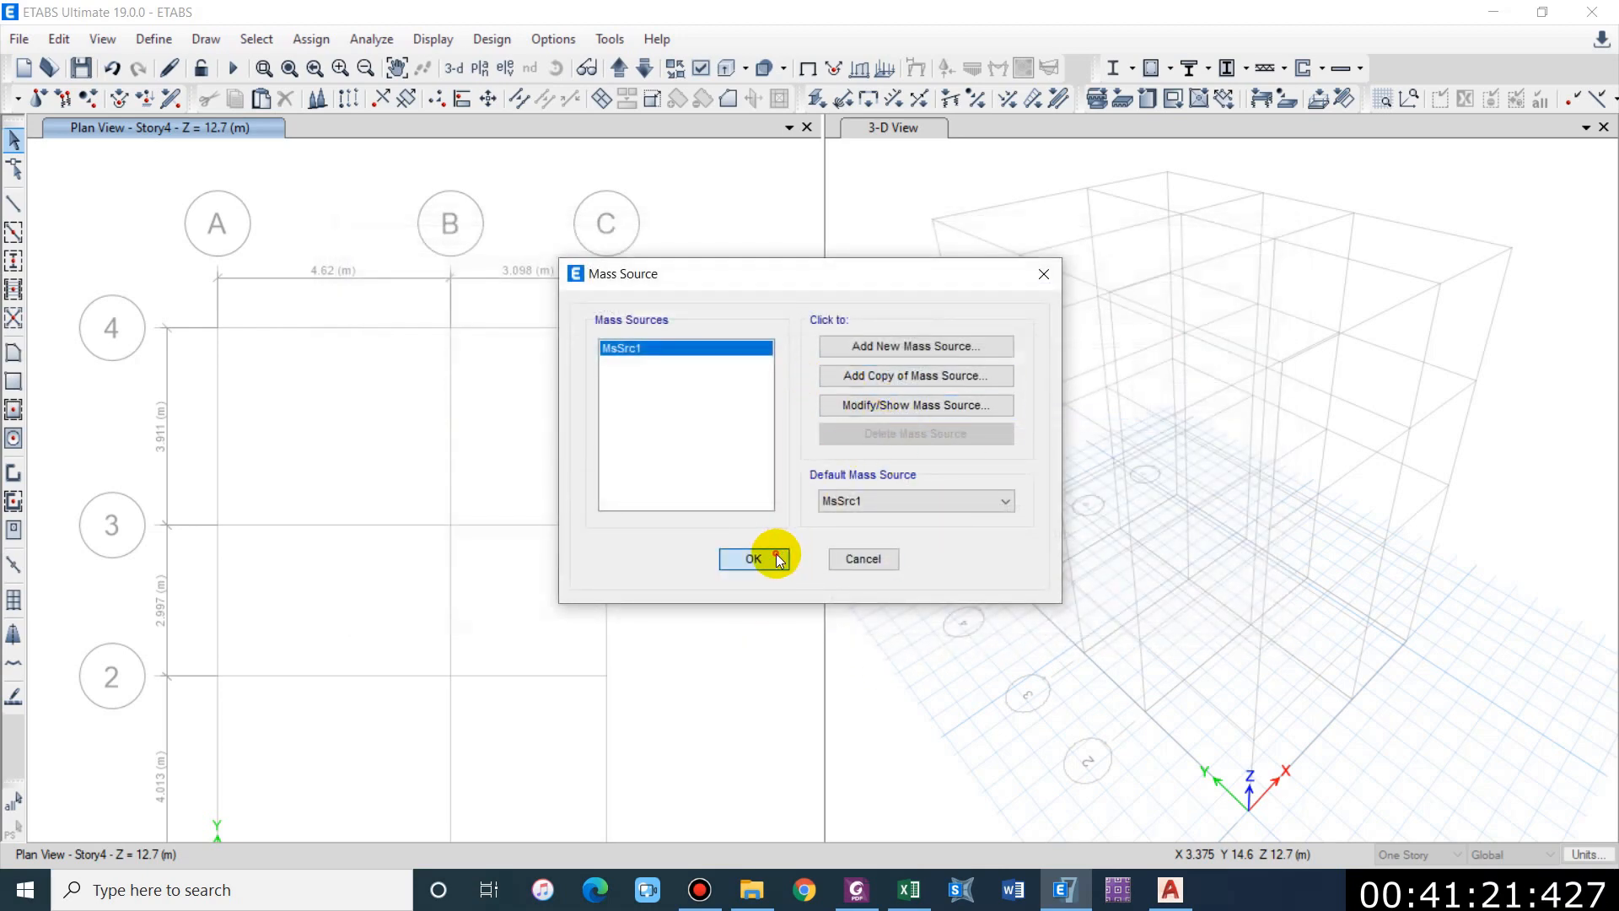
{"action": "left_click", "coordinate": [778, 560]}
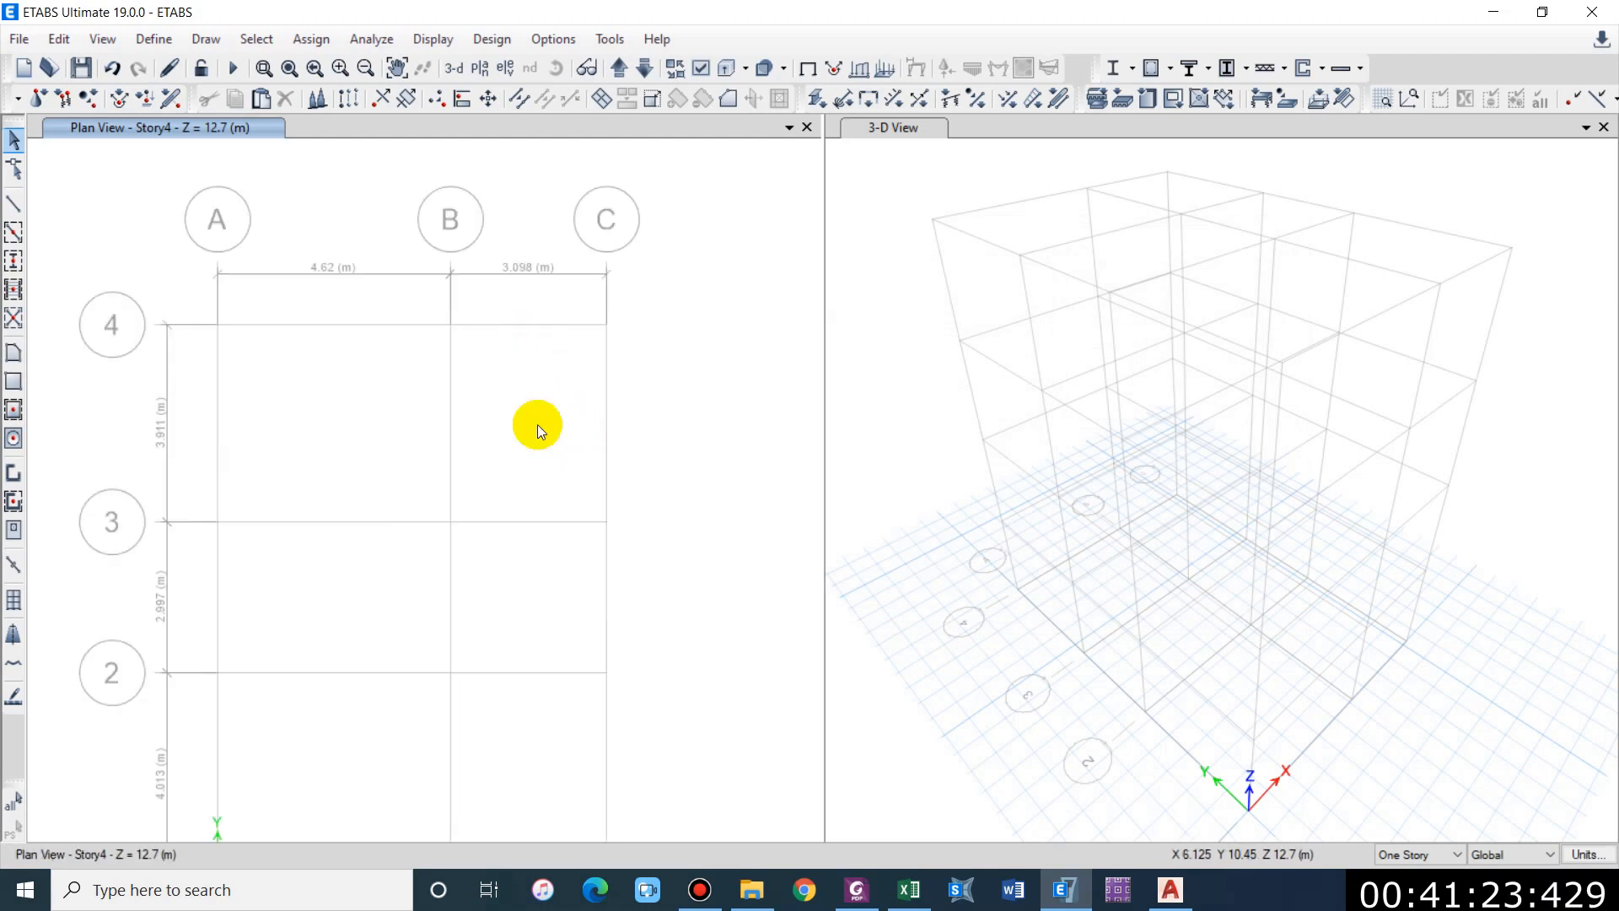
Step: Set the plan view to Story1 and examine the column layout of the floor plans in the AutoCAD drawing
{"action": "left_click", "coordinate": [618, 68]}
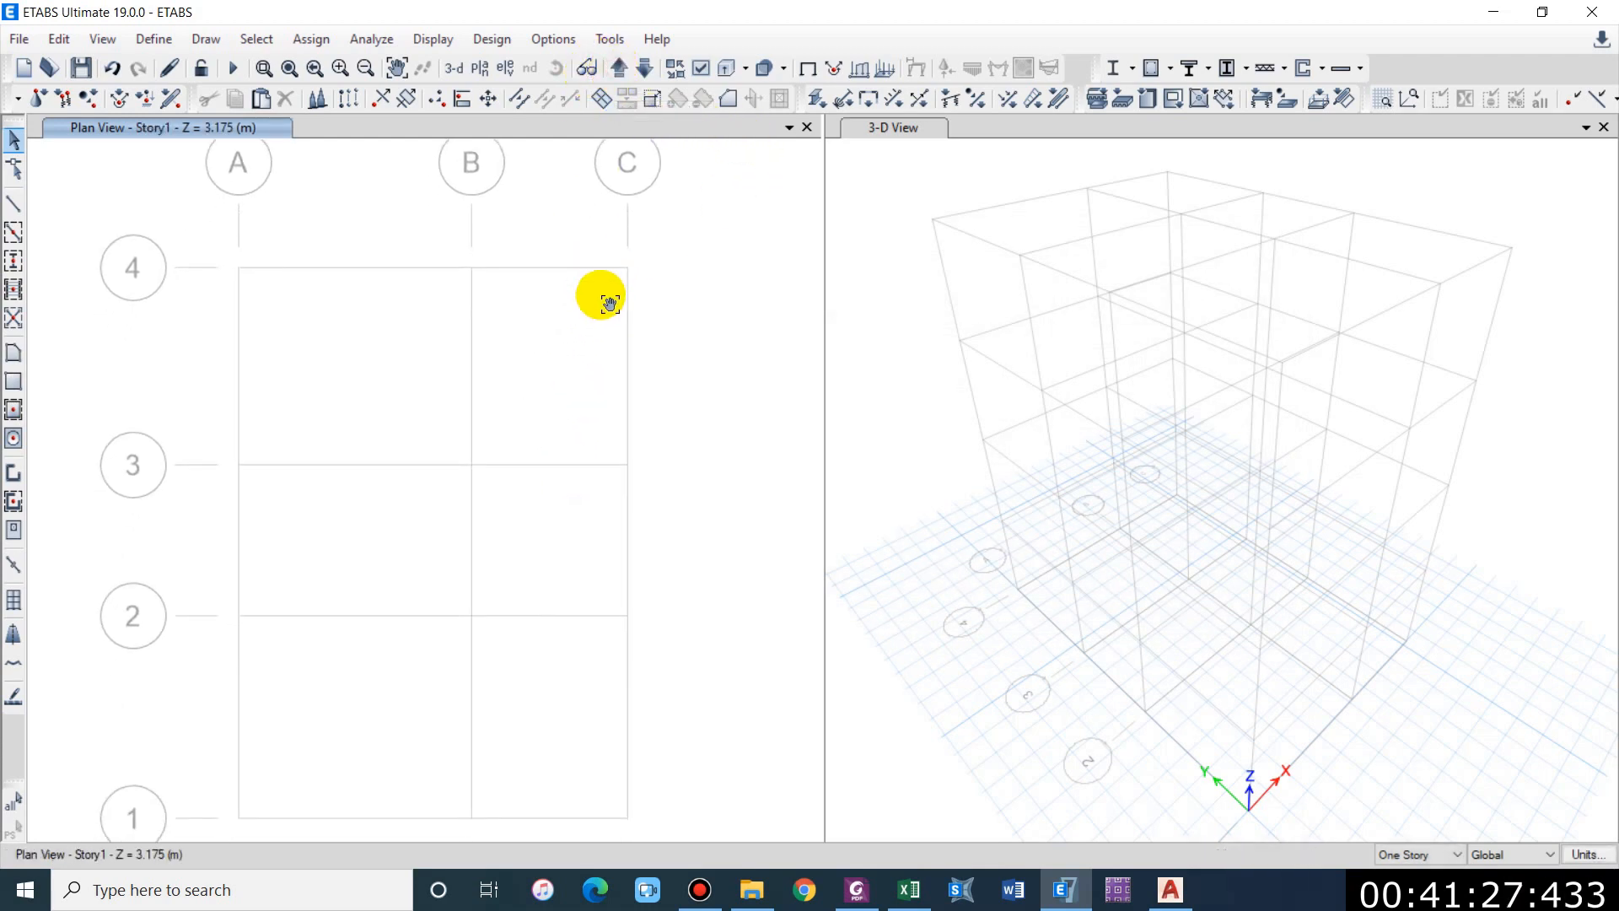
{"action": "left_click", "coordinate": [1171, 889]}
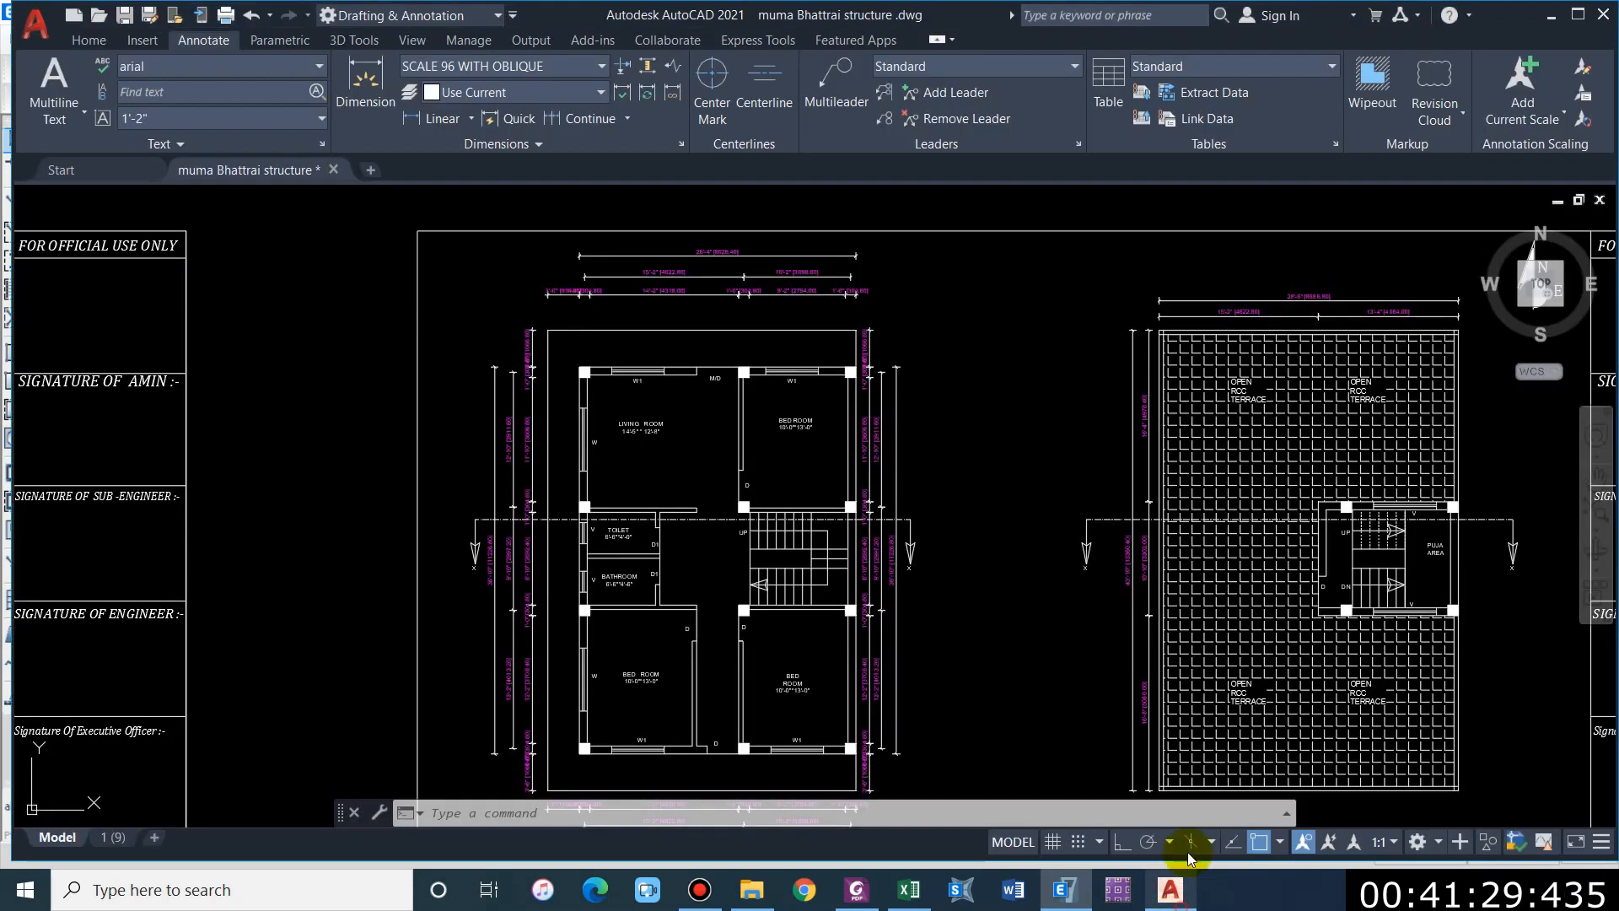
{"action": "scroll", "coordinate": [739, 512], "scroll_direction": "down", "scroll_amount": 4}
{"action": "scroll", "coordinate": [732, 518], "scroll_direction": "down", "scroll_amount": 2}
{"action": "middle_click_drag", "start_coordinate": [1122, 597], "coordinate": [934, 593]}
{"action": "scroll", "coordinate": [170, 521], "scroll_direction": "up", "scroll_amount": 5}
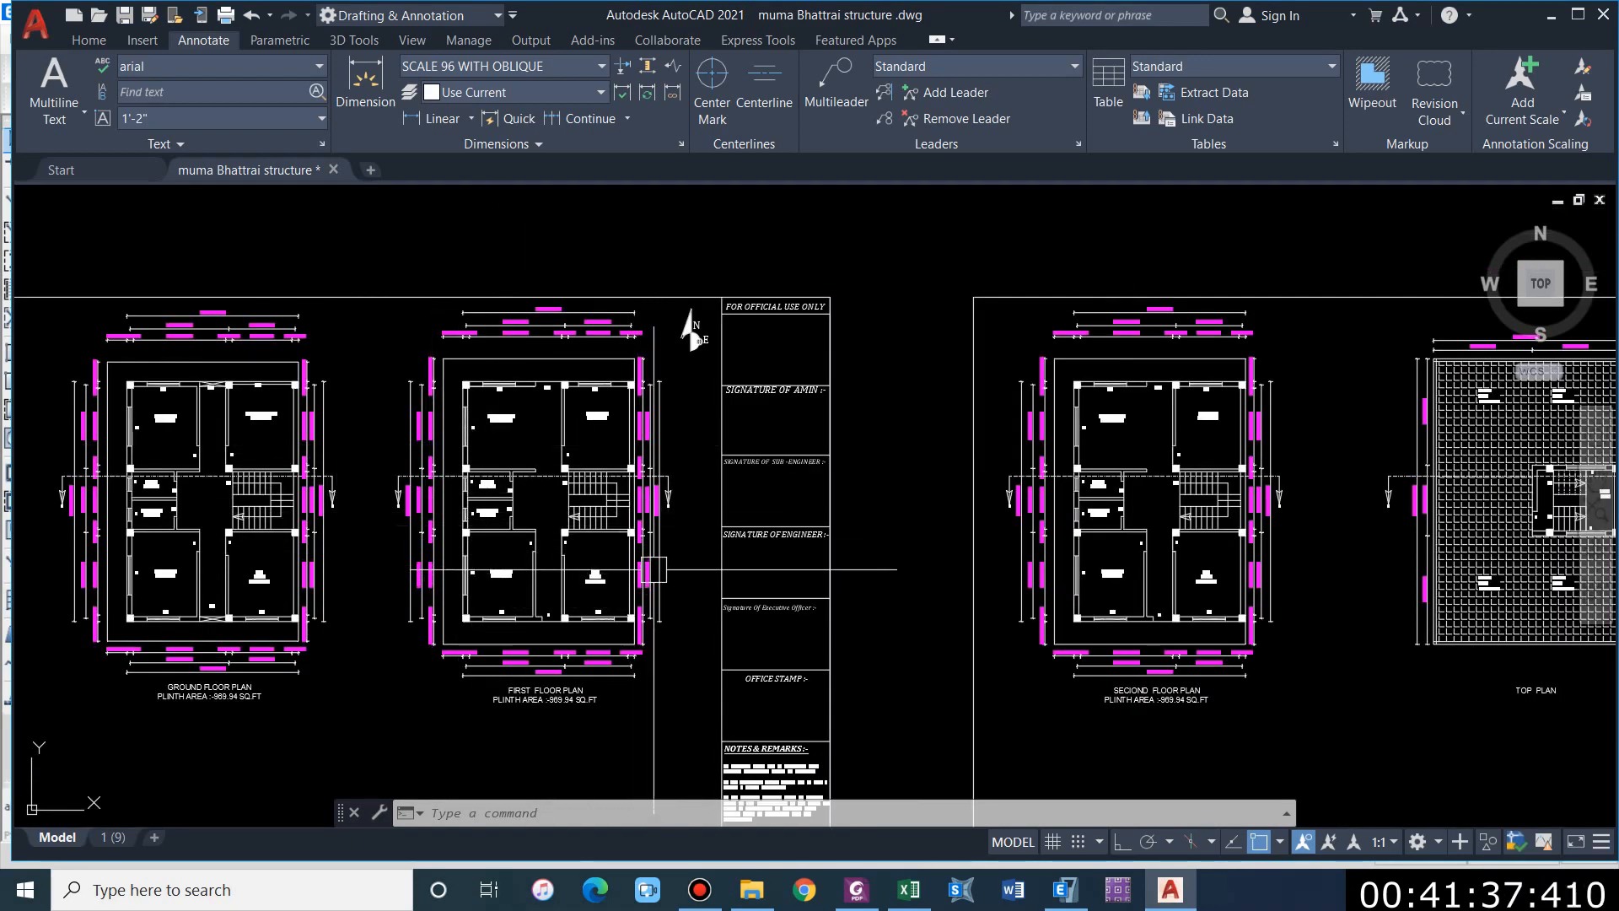
Step: Switch back to ETABS and quick-draw Col 300 x 300 columns at all grid intersections on Story1 and Story2
{"action": "key", "text": "alt+Tab"}
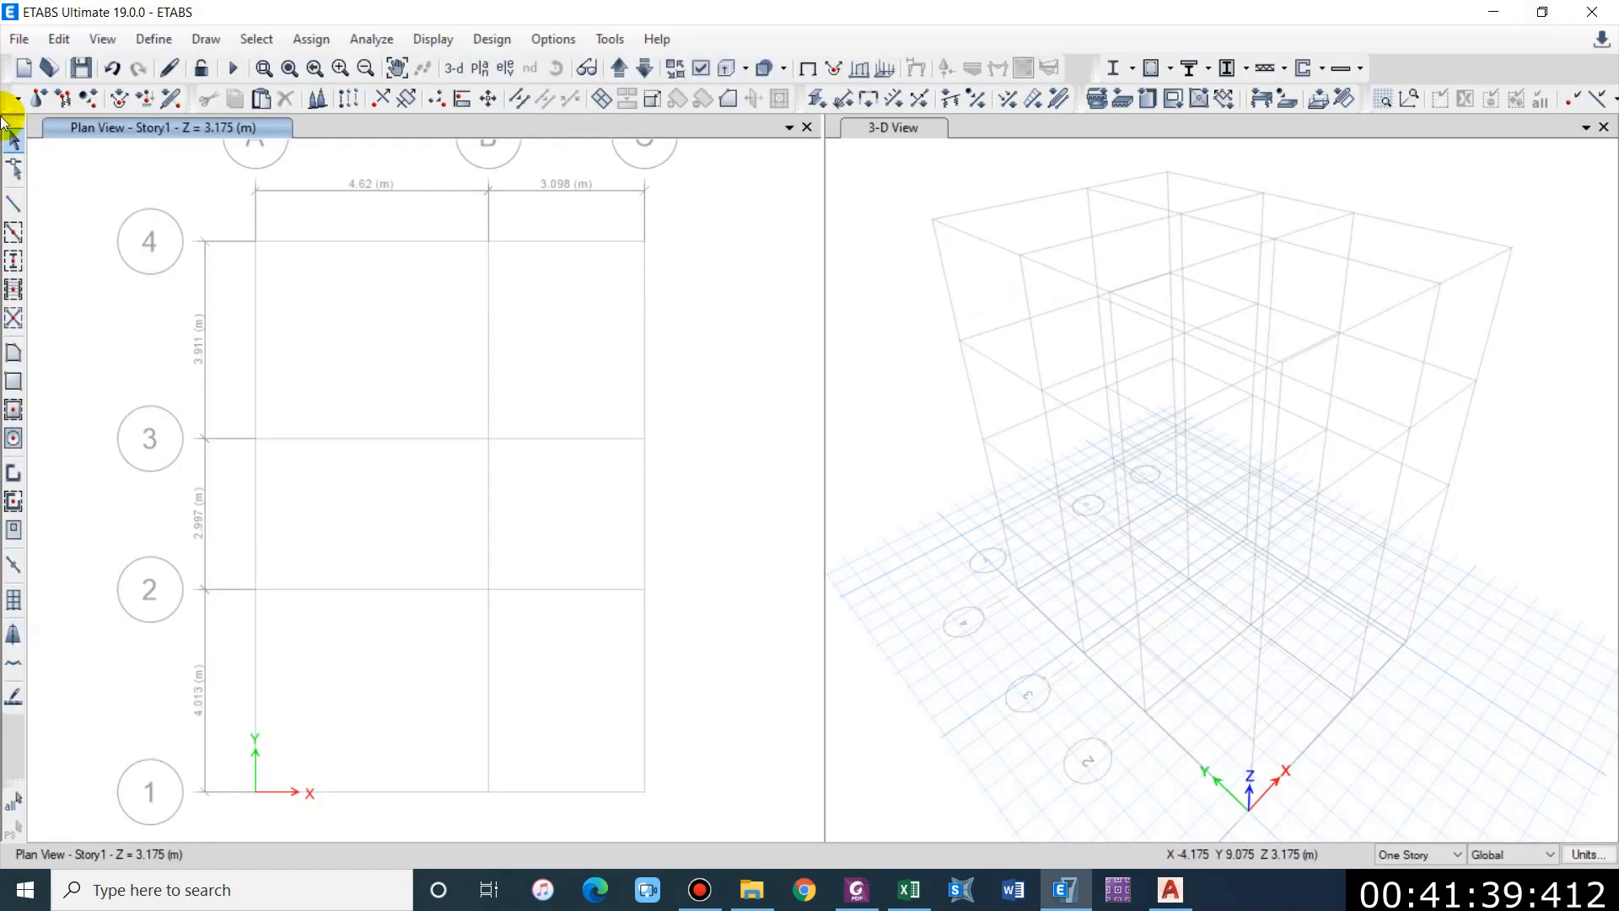
{"action": "left_click", "coordinate": [14, 263]}
{"action": "left_click_drag", "start_coordinate": [938, 230], "coordinate": [1380, 214]}
{"action": "scroll", "coordinate": [549, 397], "scroll_direction": "down", "scroll_amount": 3}
{"action": "left_click_drag", "start_coordinate": [426, 315], "coordinate": [644, 642]}
{"action": "left_click_drag", "start_coordinate": [387, 213], "coordinate": [694, 600]}
Step: Draw Col 300 x 300 columns at all Story3 grid intersections and, on Story4, only where grids B and C meet 2 and 3
{"action": "left_click", "coordinate": [620, 70]}
{"action": "left_click", "coordinate": [618, 70]}
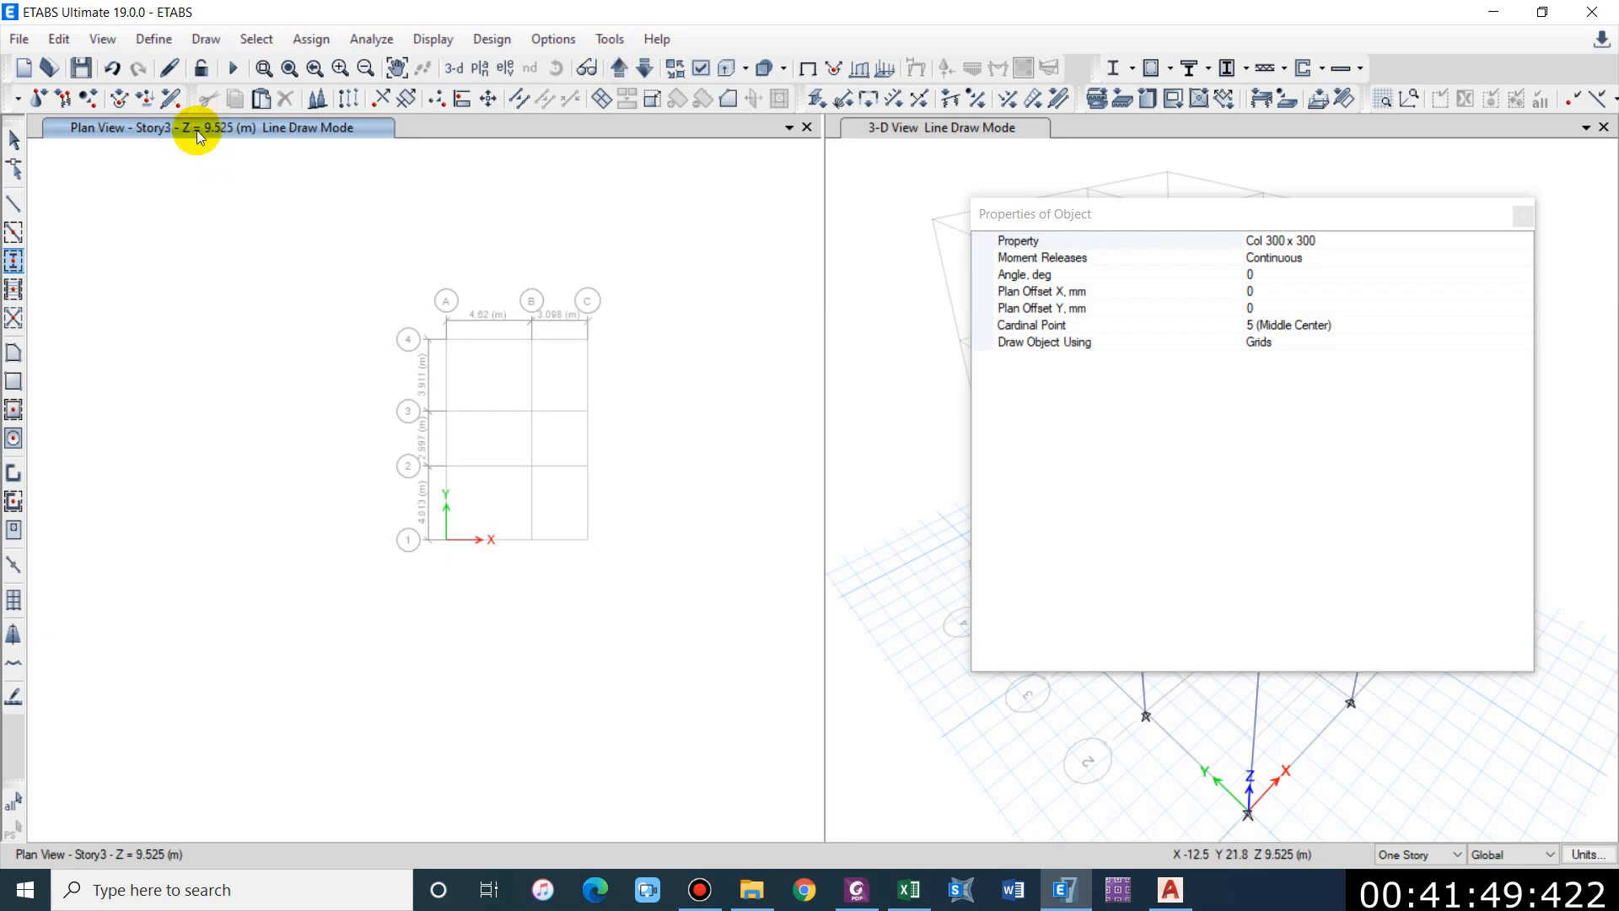
{"action": "left_click_drag", "start_coordinate": [405, 296], "coordinate": [635, 635]}
{"action": "left_click", "coordinate": [621, 68]}
{"action": "scroll", "coordinate": [447, 462], "scroll_direction": "up", "scroll_amount": 5}
{"action": "mouse_move", "coordinate": [632, 377]}
{"action": "middle_mouse_down"}
{"action": "mouse_move", "coordinate": [411, 440]}
{"action": "mouse_move", "coordinate": [347, 440]}
{"action": "middle_mouse_up"}
{"action": "mouse_move", "coordinate": [347, 365]}
{"action": "left_mouse_down"}
{"action": "mouse_move", "coordinate": [546, 609]}
{"action": "mouse_move", "coordinate": [601, 651]}
{"action": "left_mouse_up"}
{"action": "scroll", "coordinate": [506, 401], "scroll_direction": "down", "scroll_amount": 3}
{"action": "scroll", "coordinate": [506, 426], "scroll_direction": "down", "scroll_amount": 3}
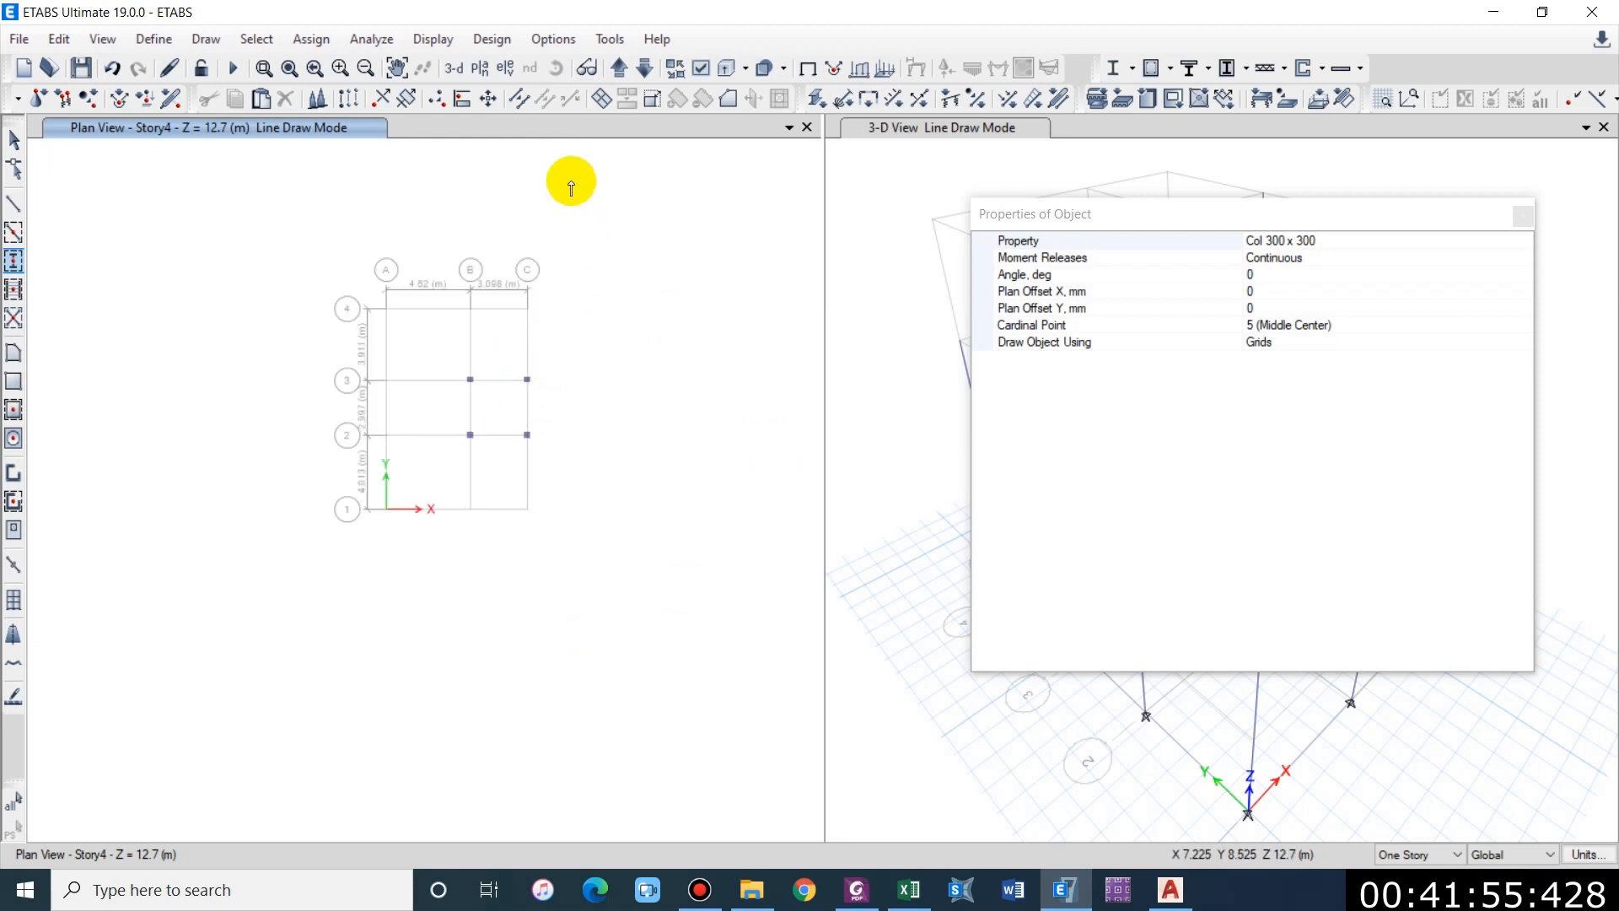
Step: Quick-draw Beam 230 x 350 beams along all grid lines on Story1
{"action": "left_click", "coordinate": [621, 68]}
{"action": "left_click", "coordinate": [622, 69]}
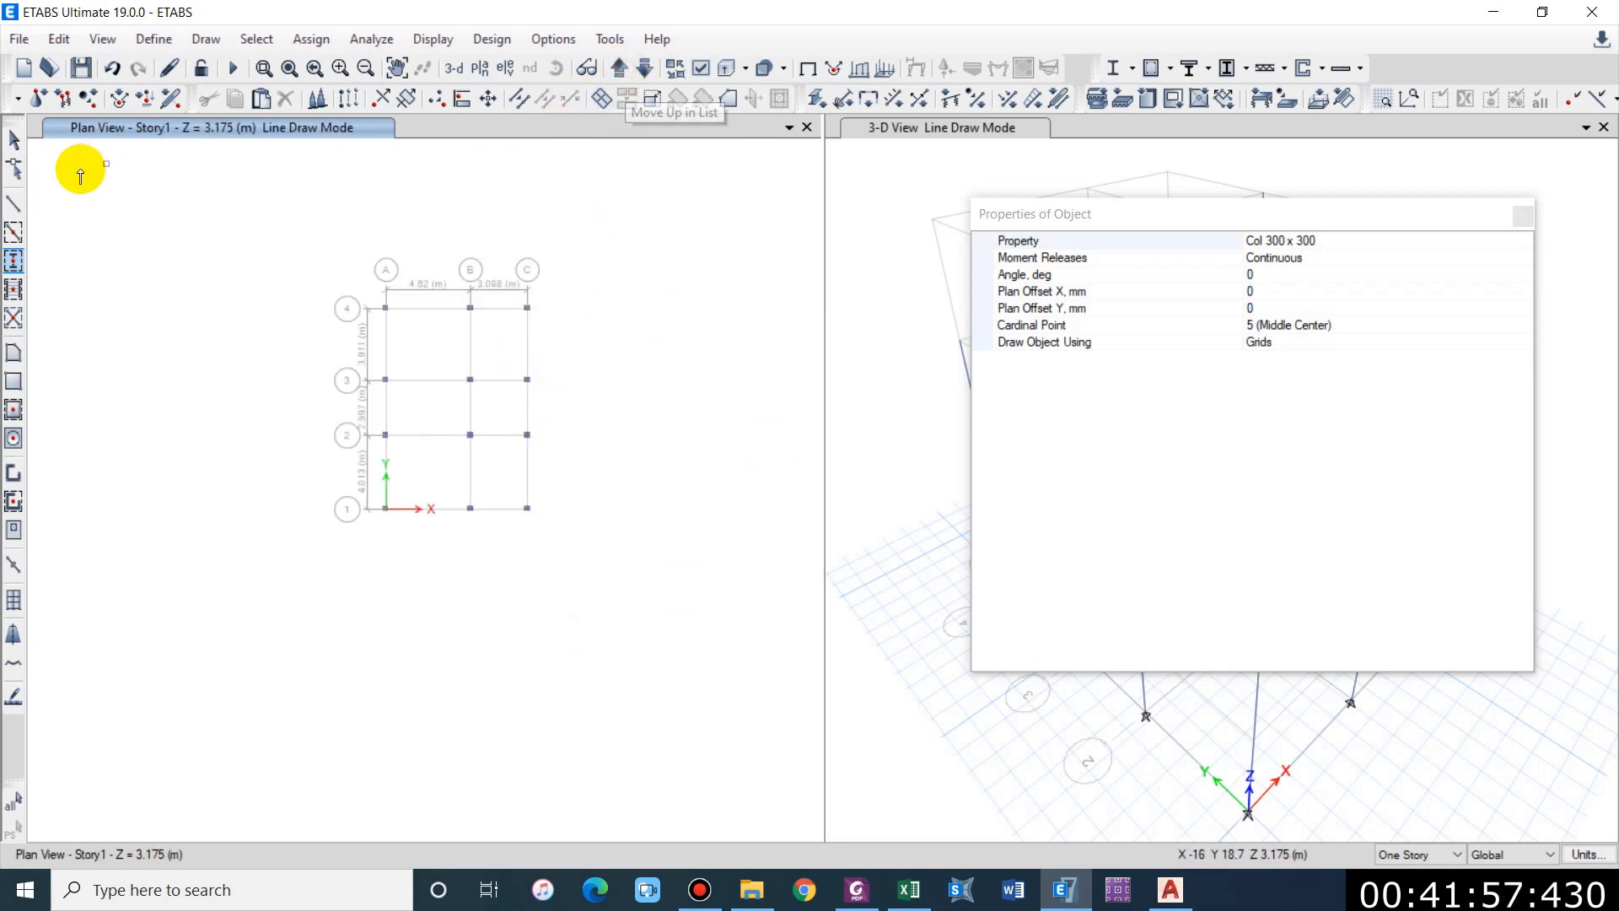
{"action": "left_click", "coordinate": [14, 204]}
{"action": "left_click", "coordinate": [14, 236]}
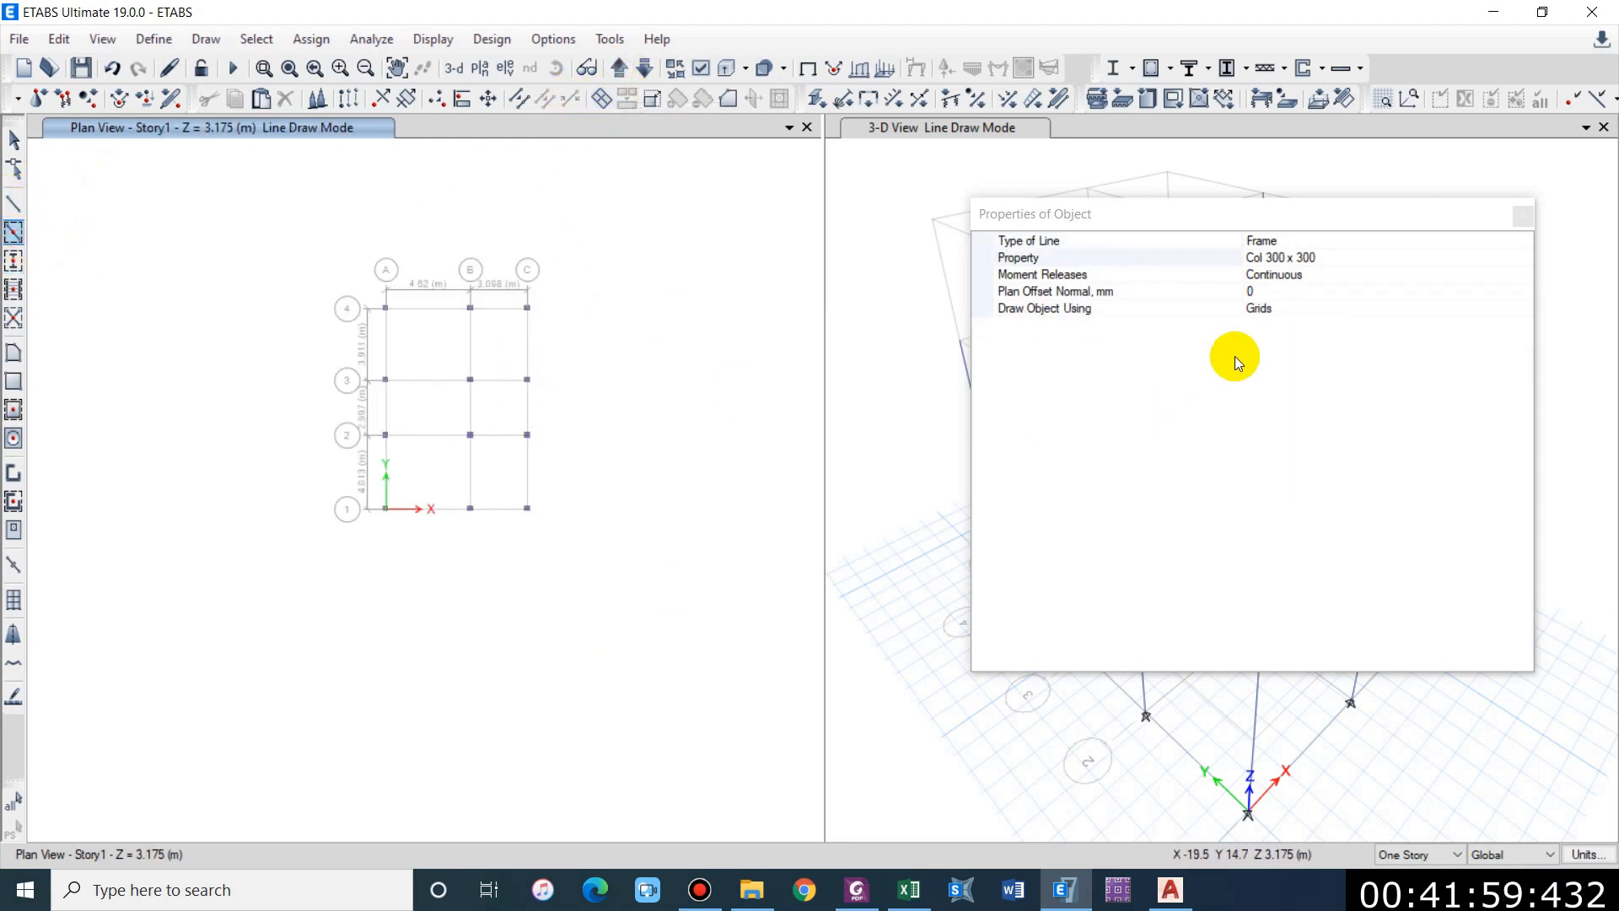
{"action": "left_click", "coordinate": [1349, 268]}
{"action": "left_click", "coordinate": [1356, 270]}
{"action": "left_click", "coordinate": [1510, 256]}
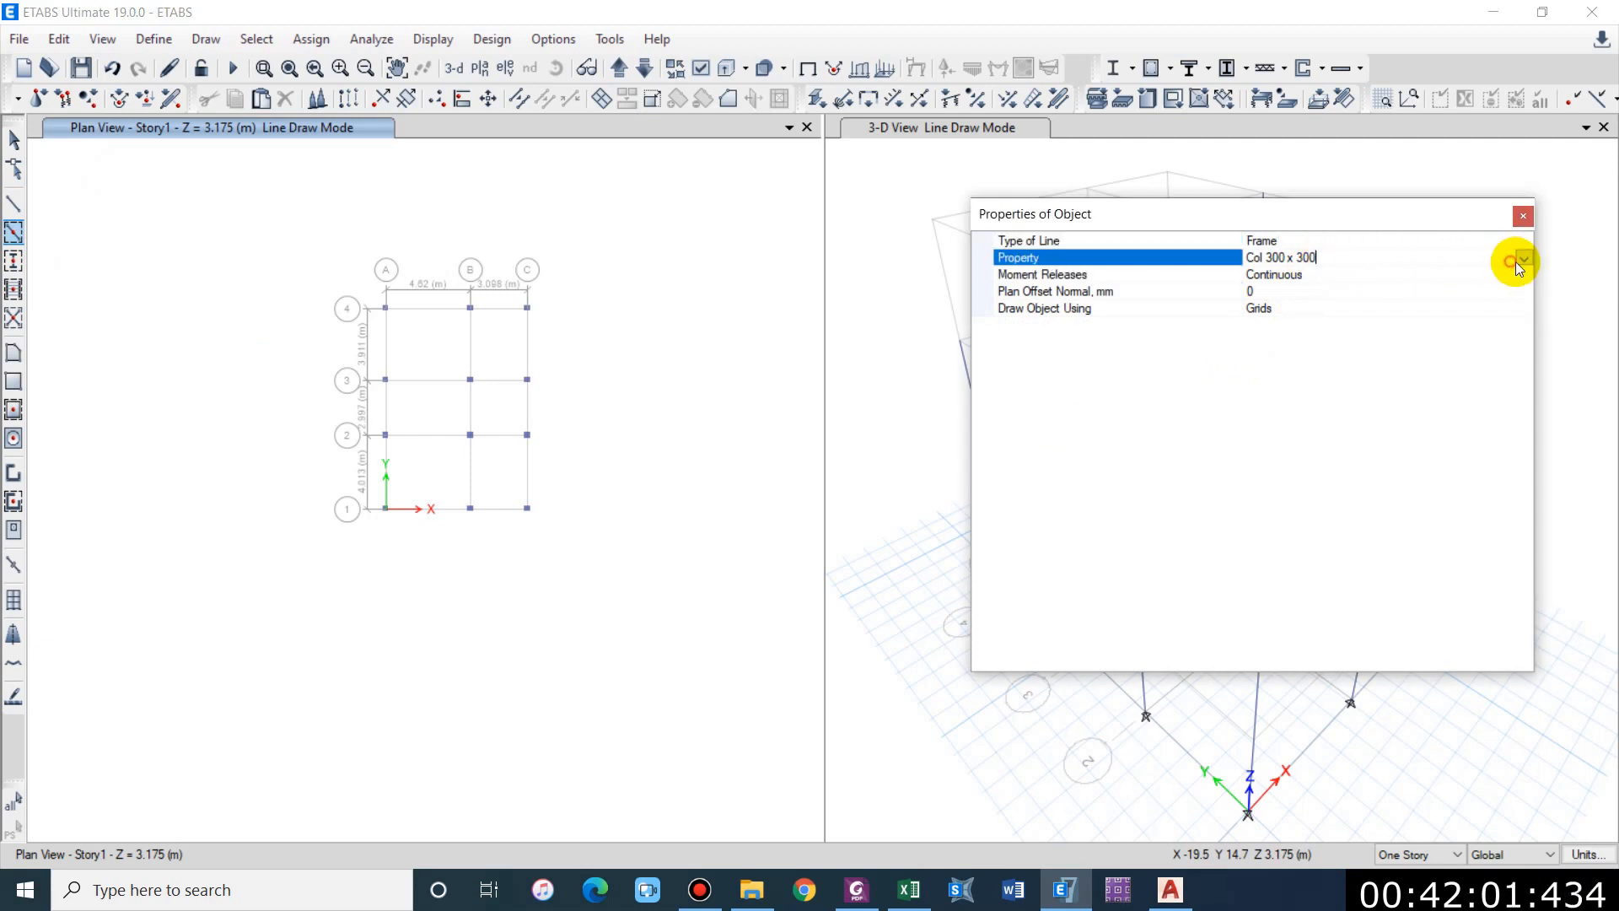
{"action": "left_click", "coordinate": [1523, 257]}
{"action": "left_click", "coordinate": [1338, 270]}
{"action": "left_click_drag", "start_coordinate": [311, 267], "coordinate": [590, 609]}
Step: Draw Beam 230 x 350 beams along all grid lines on Story2 and Story3
{"action": "left_click", "coordinate": [615, 69]}
{"action": "left_click_drag", "start_coordinate": [355, 210], "coordinate": [625, 662]}
{"action": "left_click", "coordinate": [619, 68]}
{"action": "left_click_drag", "start_coordinate": [333, 280], "coordinate": [602, 512]}
Step: Draw Beam 230 x 350 beams around the Story4 bay between grids B-C and 2-3, and end beam drawing
{"action": "left_click", "coordinate": [618, 69]}
{"action": "left_click_drag", "start_coordinate": [459, 358], "coordinate": [582, 499]}
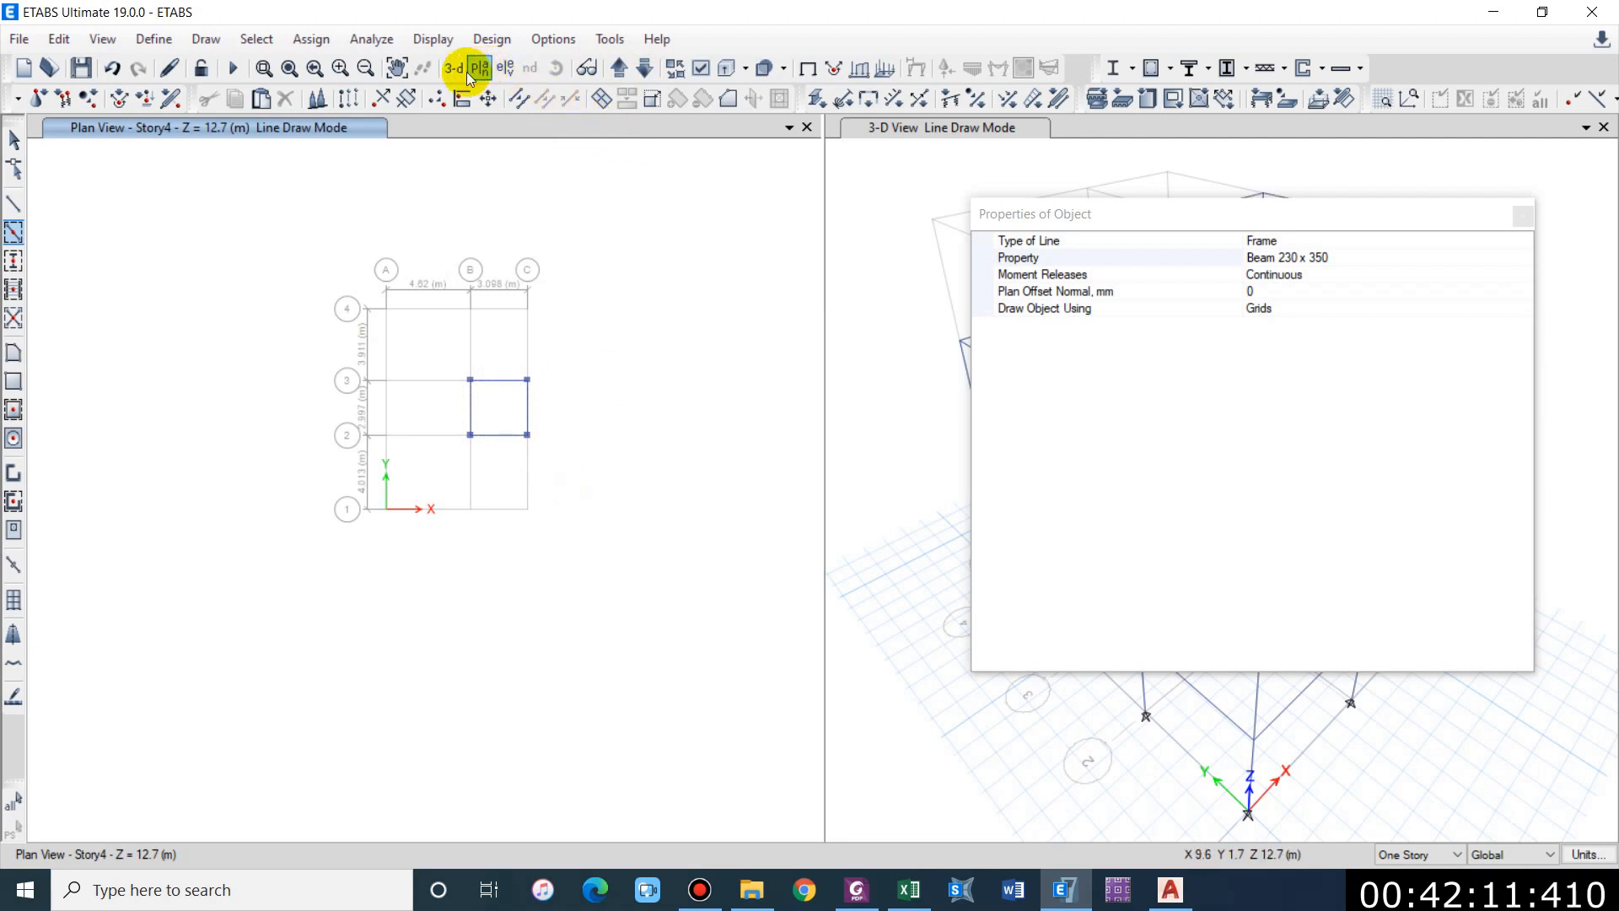
{"action": "left_click_drag", "start_coordinate": [1449, 222], "coordinate": [733, 479]}
{"action": "left_click", "coordinate": [810, 474]}
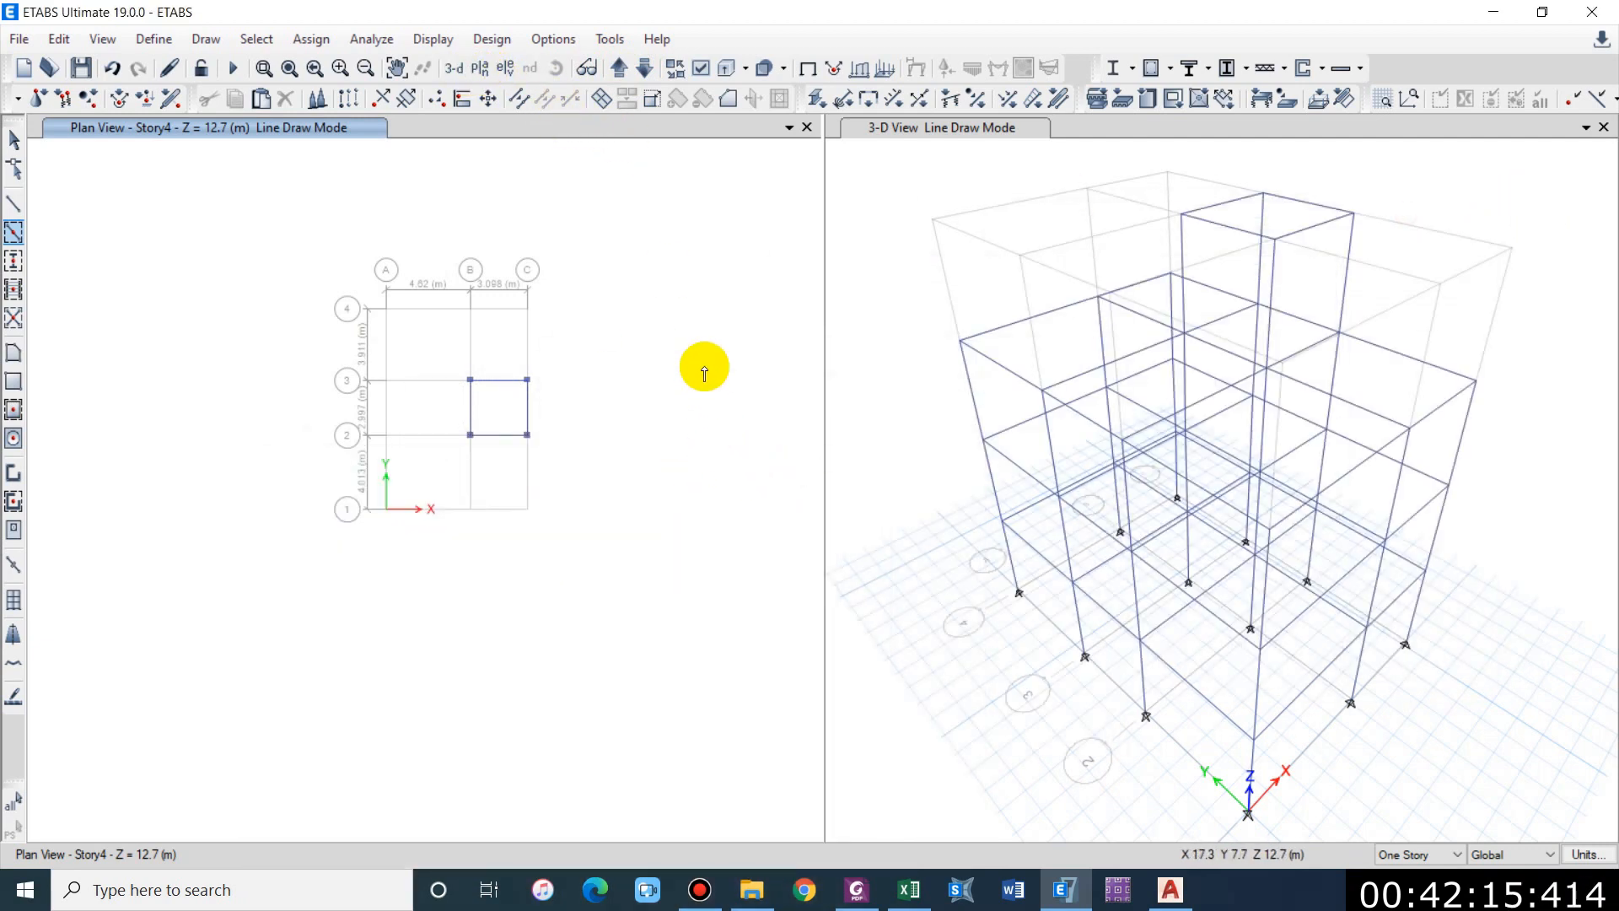
{"action": "scroll", "coordinate": [486, 375], "scroll_direction": "up", "scroll_amount": 3}
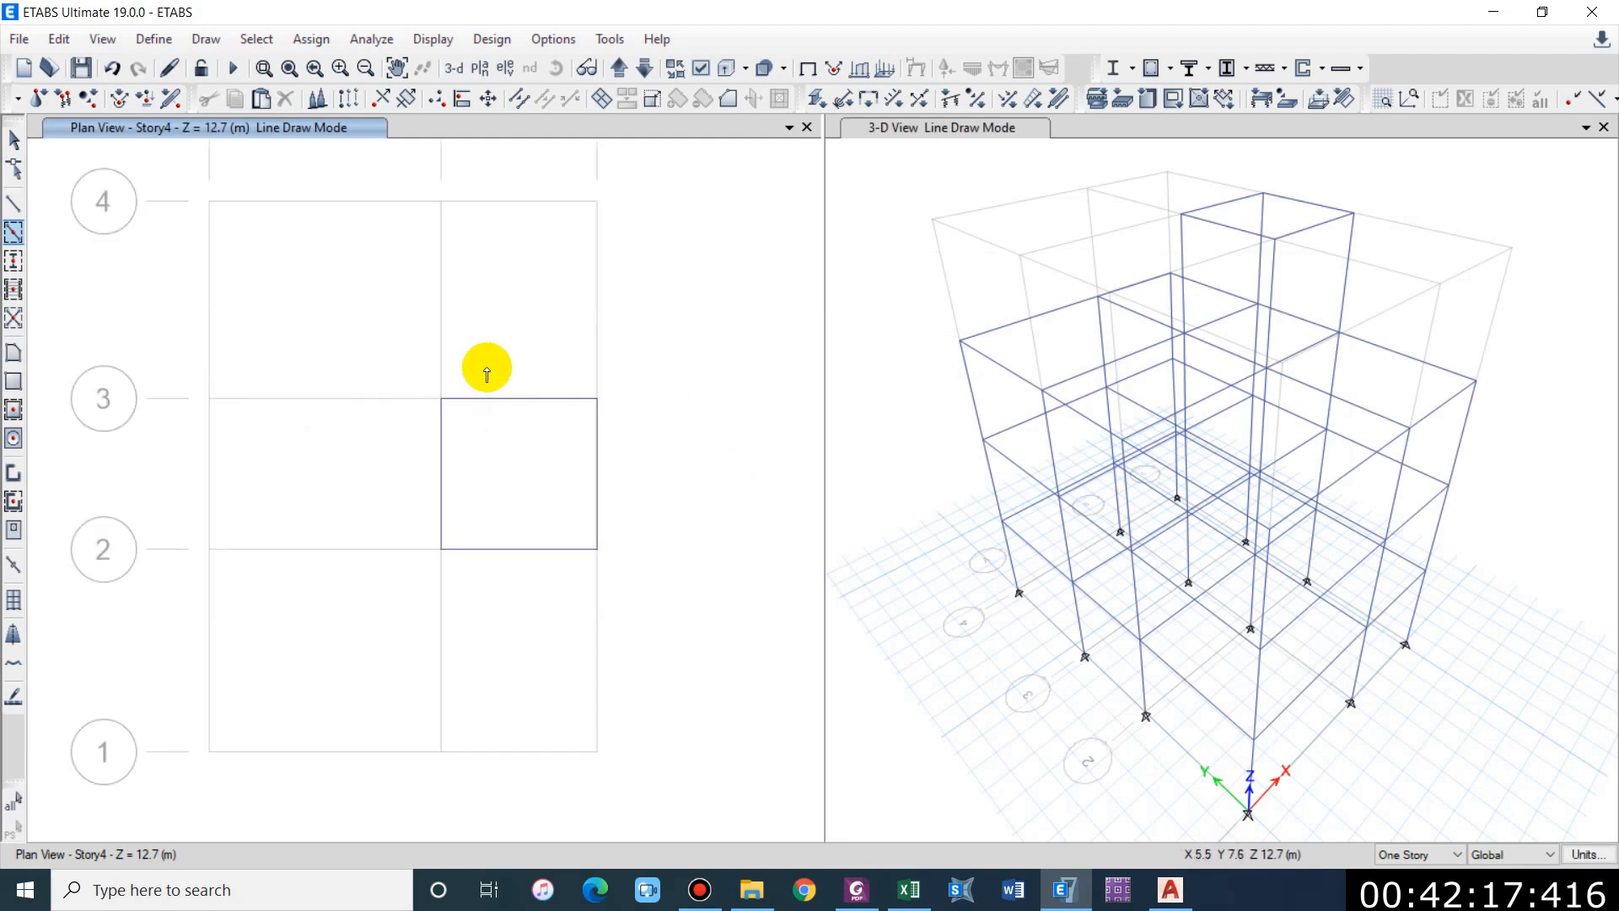
{"action": "key", "text": "Escape"}
Step: Assign fixed restraints to all joints at the Base level and save the model
{"action": "scroll", "coordinate": [517, 438], "scroll_direction": "down", "scroll_amount": 3}
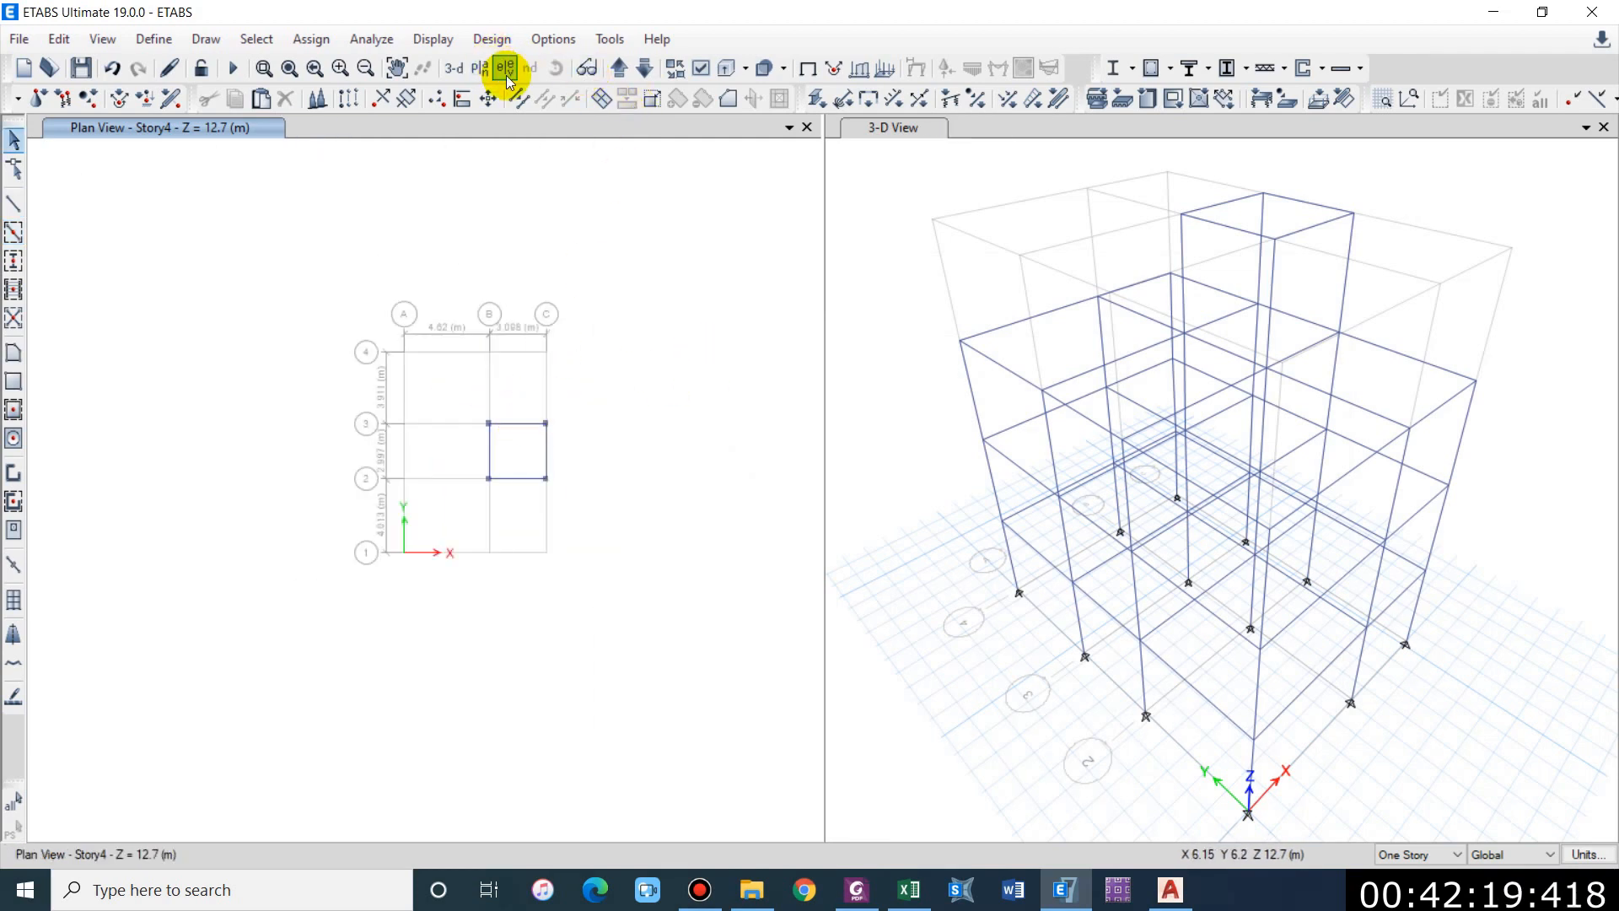
{"action": "left_click", "coordinate": [619, 69]}
{"action": "left_click_drag", "start_coordinate": [440, 471], "coordinate": [693, 726]}
{"action": "left_click", "coordinate": [312, 39]}
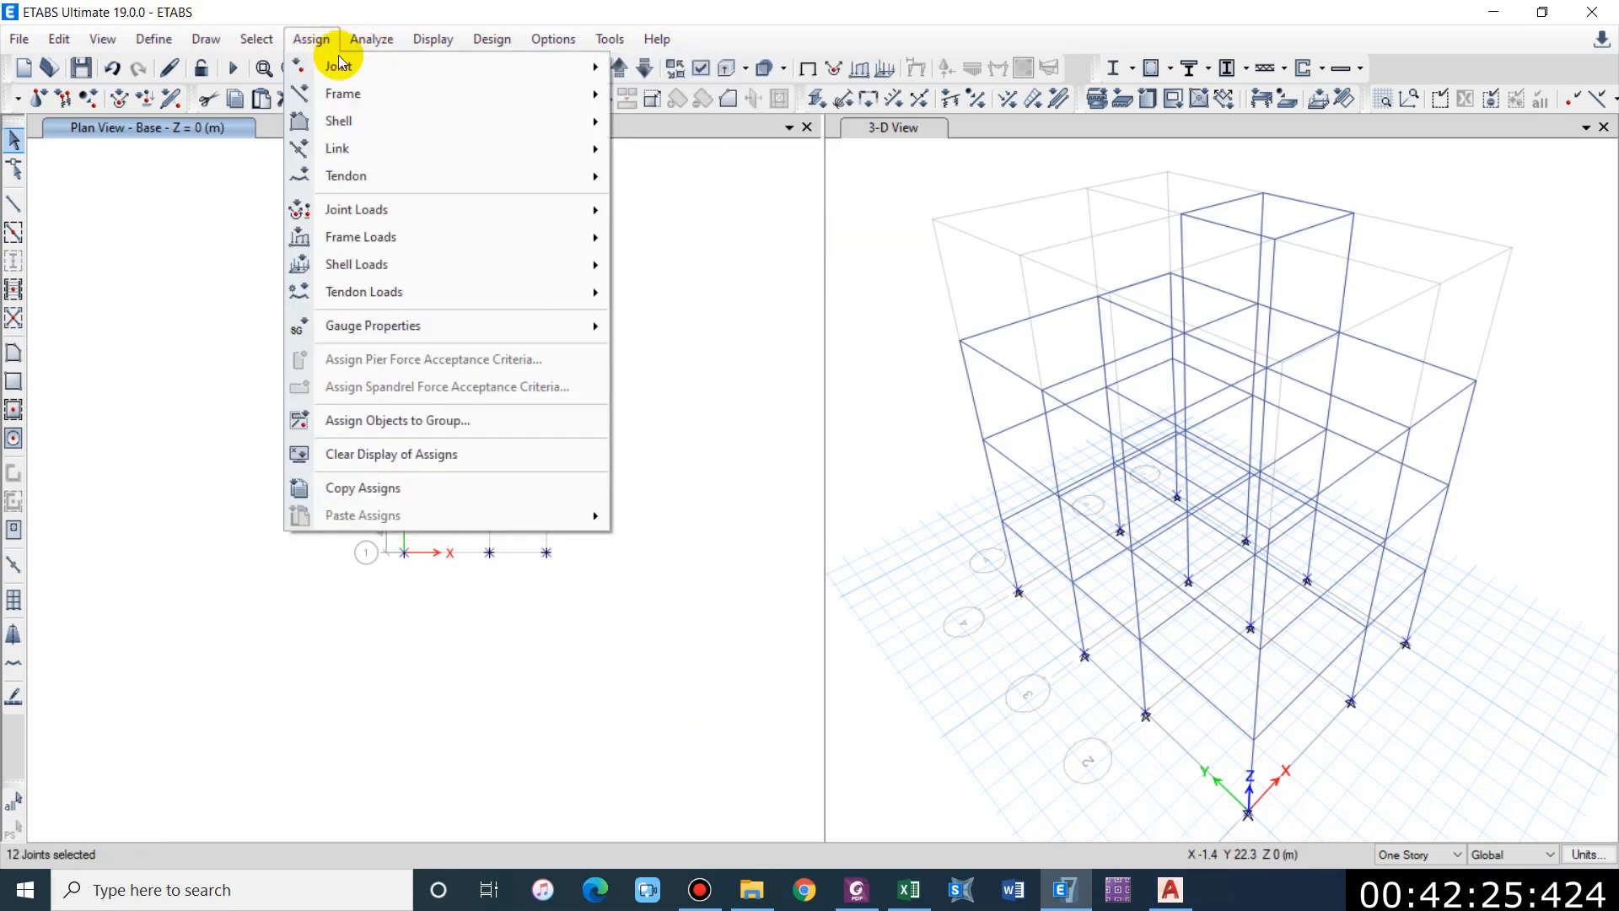
{"action": "mouse_move", "coordinate": [337, 66]}
{"action": "left_click", "coordinate": [757, 73]}
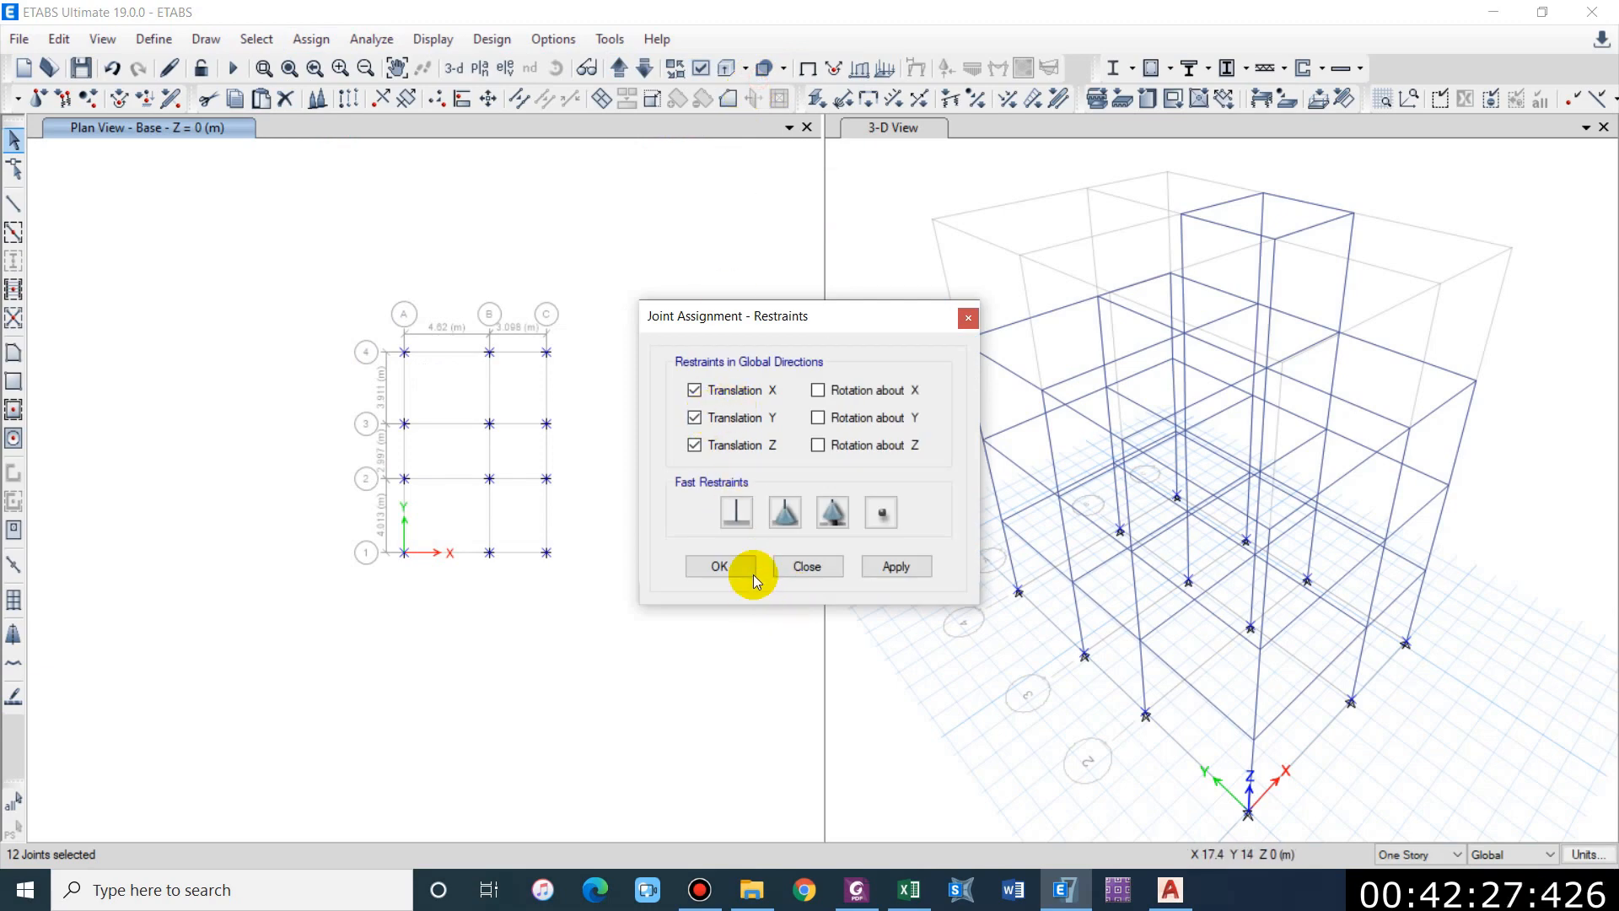
{"action": "left_click", "coordinate": [915, 566]}
{"action": "left_click", "coordinate": [712, 570]}
{"action": "middle_click_drag", "start_coordinate": [1086, 706], "coordinate": [948, 656], "text": "shift"}
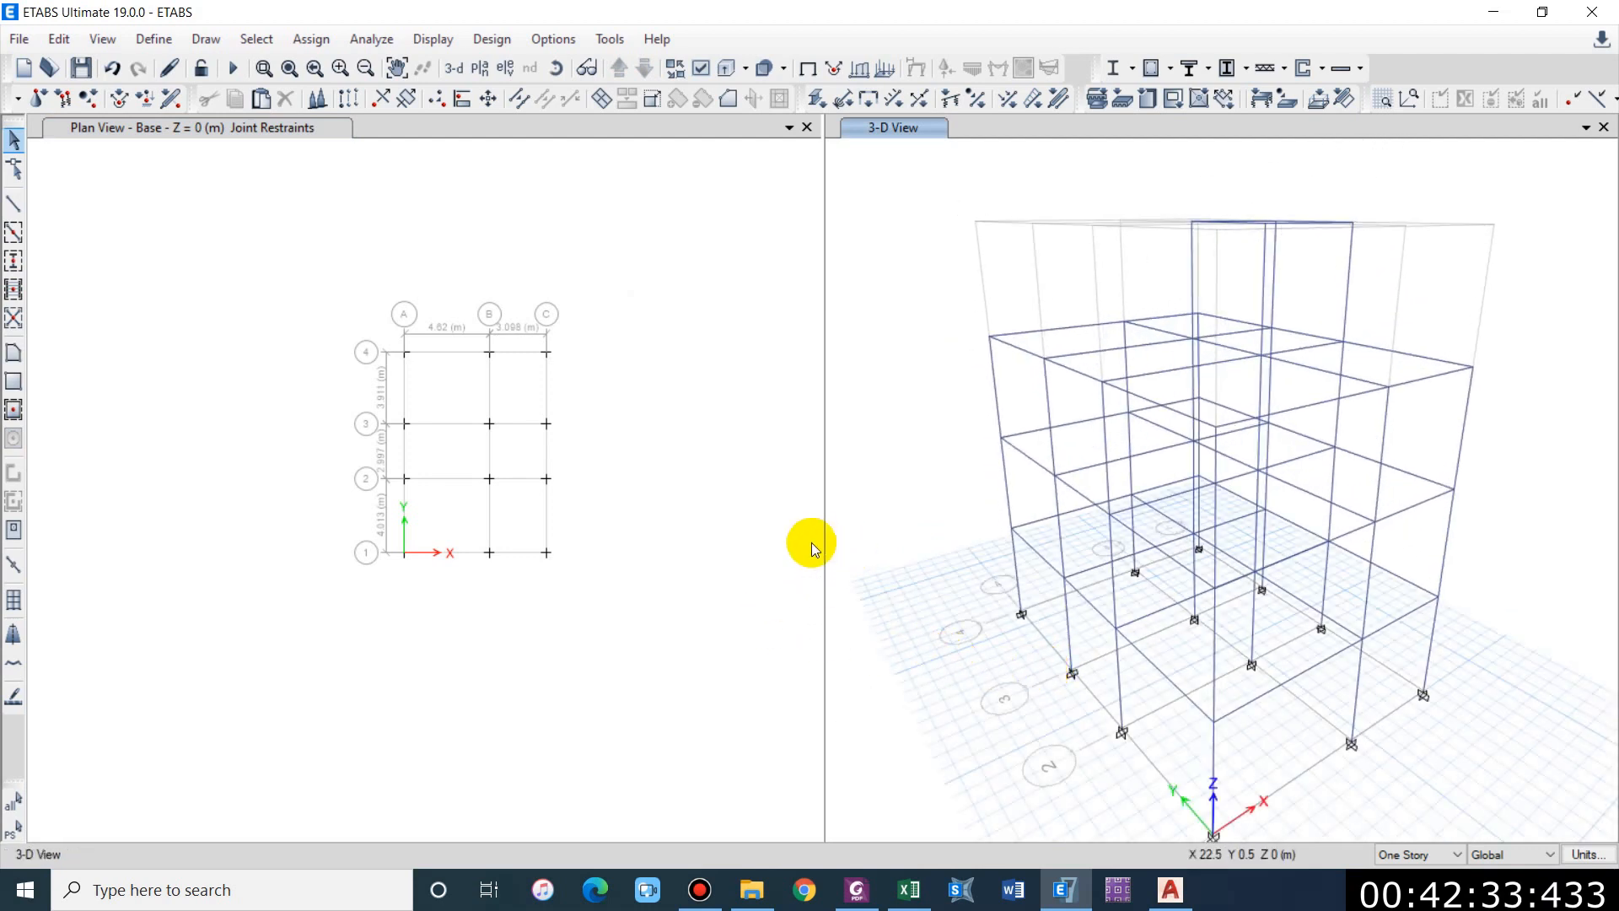
{"action": "key", "text": "ctrl+s"}
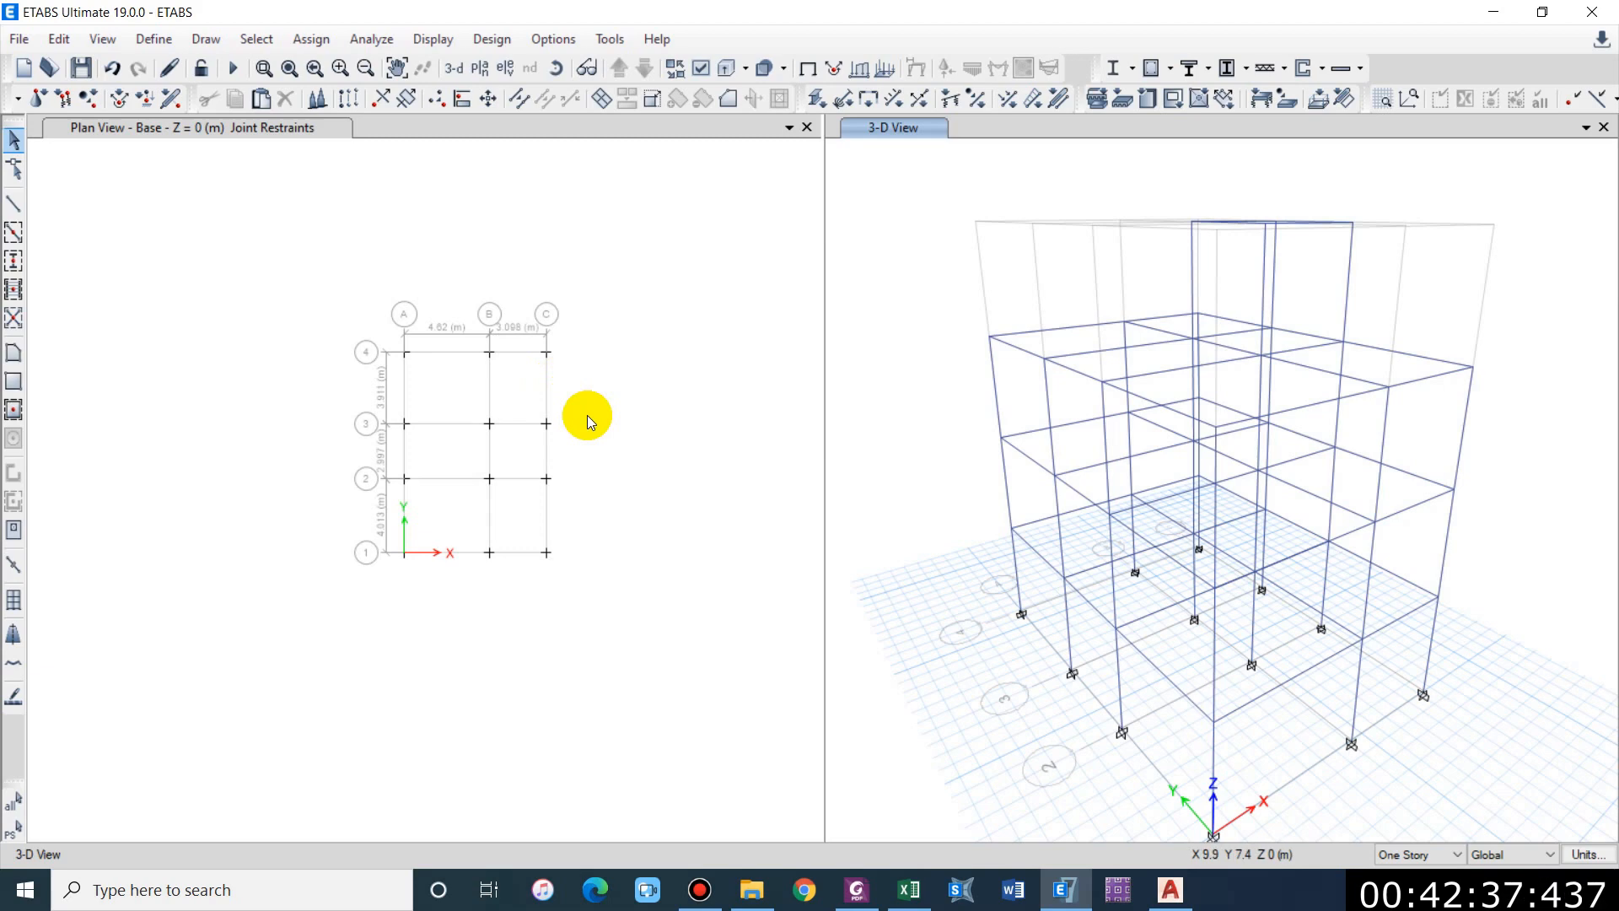
Step: Switch to AutoCAD and examine the slab overhangs and dimensions on the ground and first floor plans
{"action": "left_click", "coordinate": [877, 901]}
{"action": "left_click", "coordinate": [877, 901]}
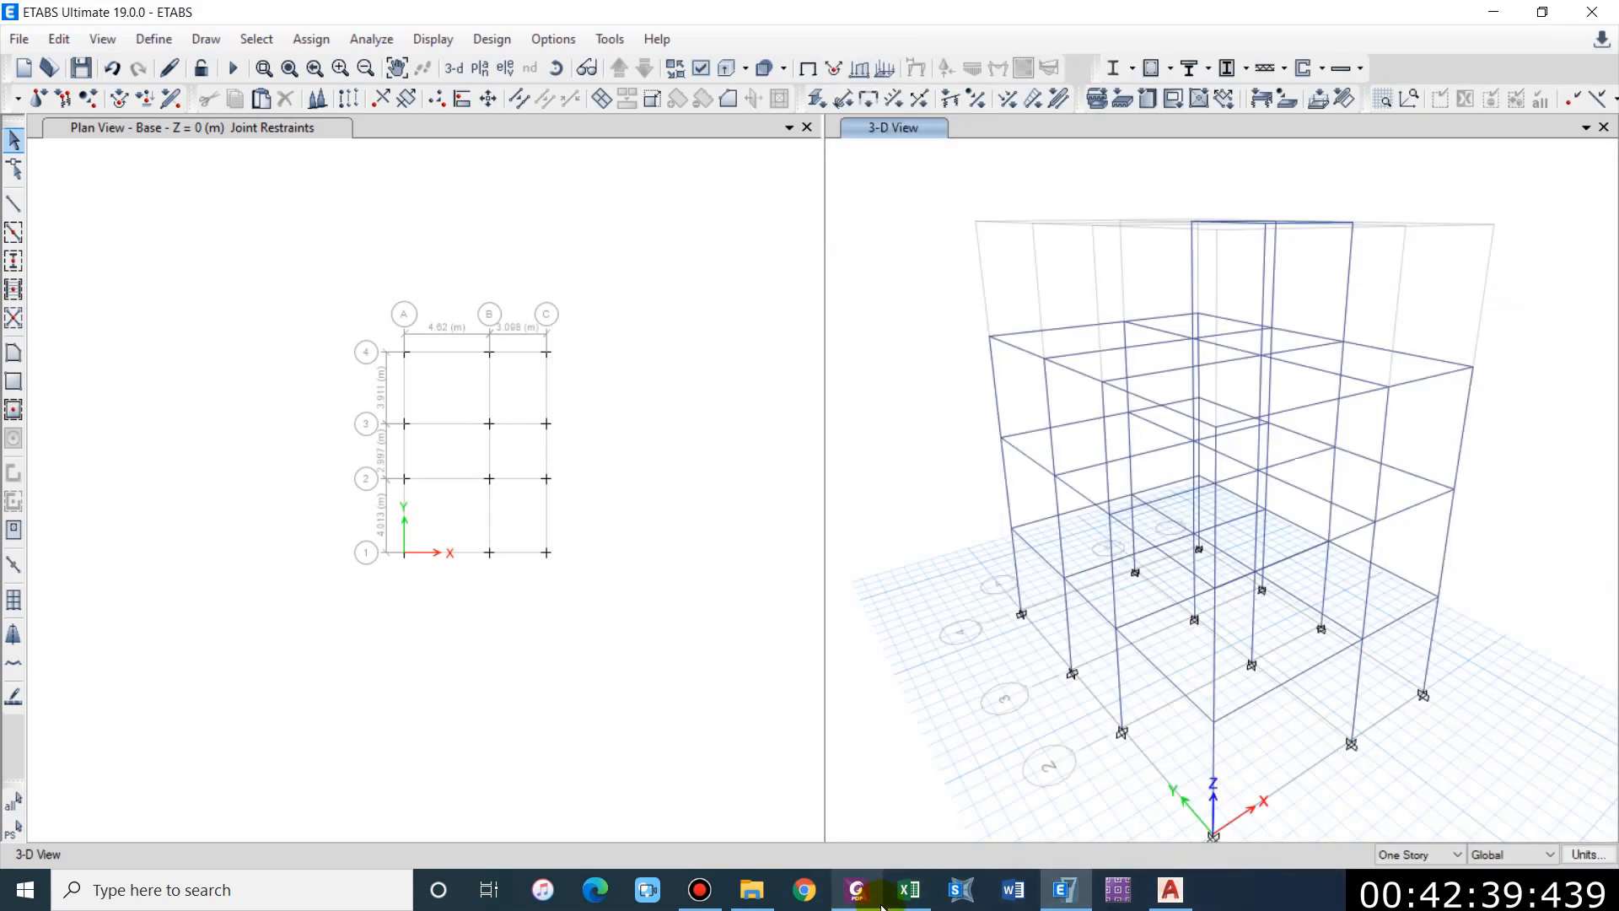
{"action": "left_click", "coordinate": [1171, 890]}
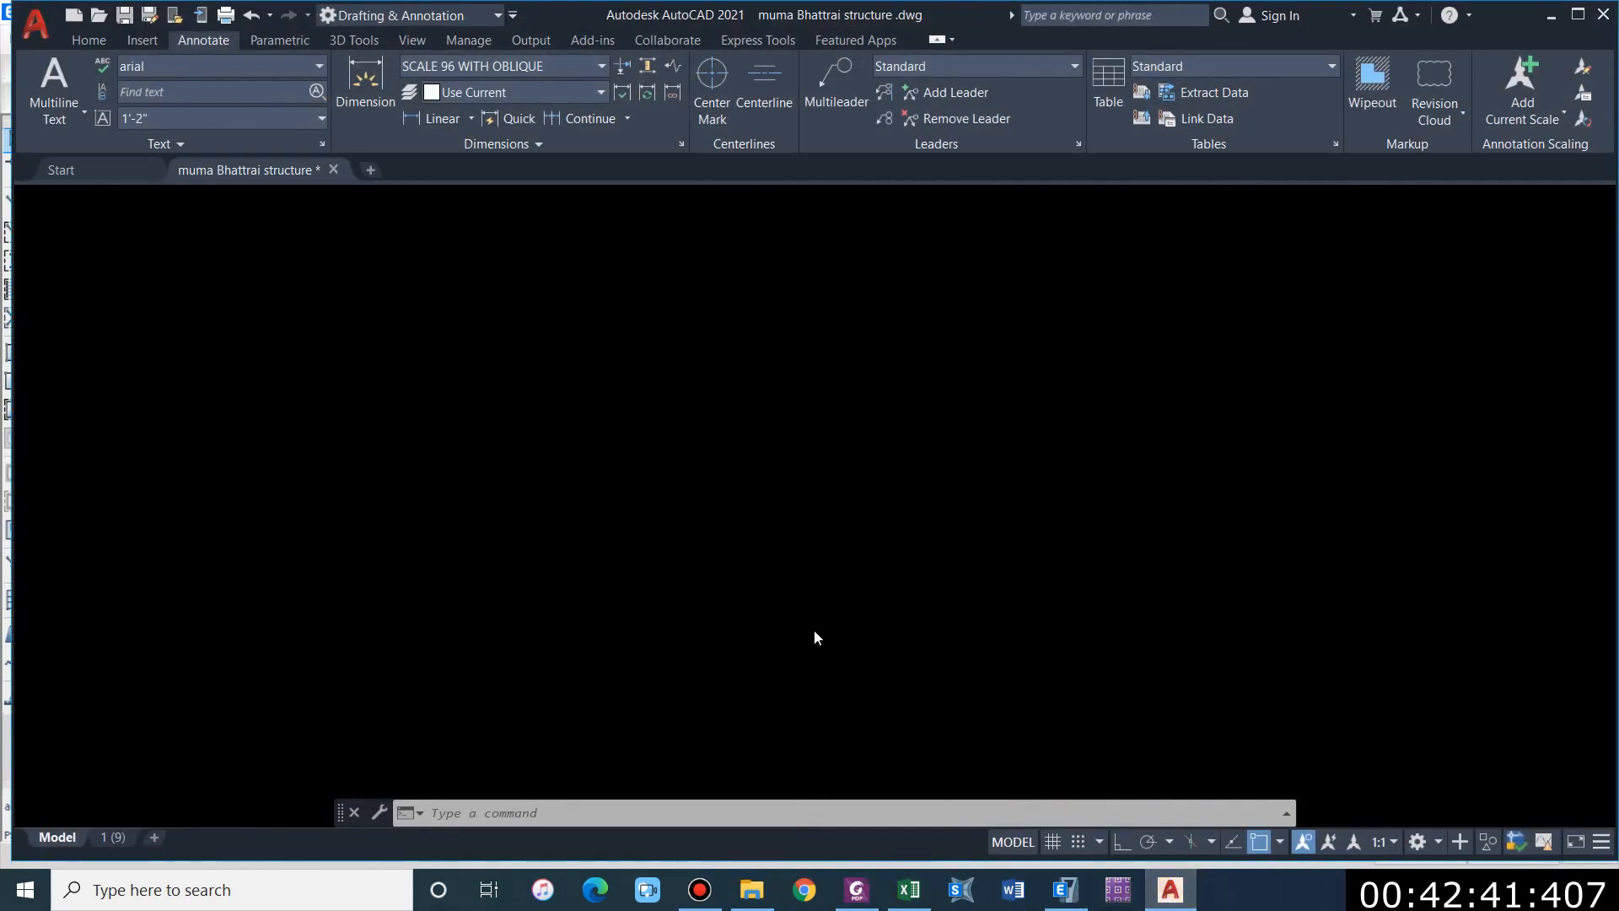
{"action": "scroll", "coordinate": [714, 359], "scroll_direction": "down", "scroll_amount": 5}
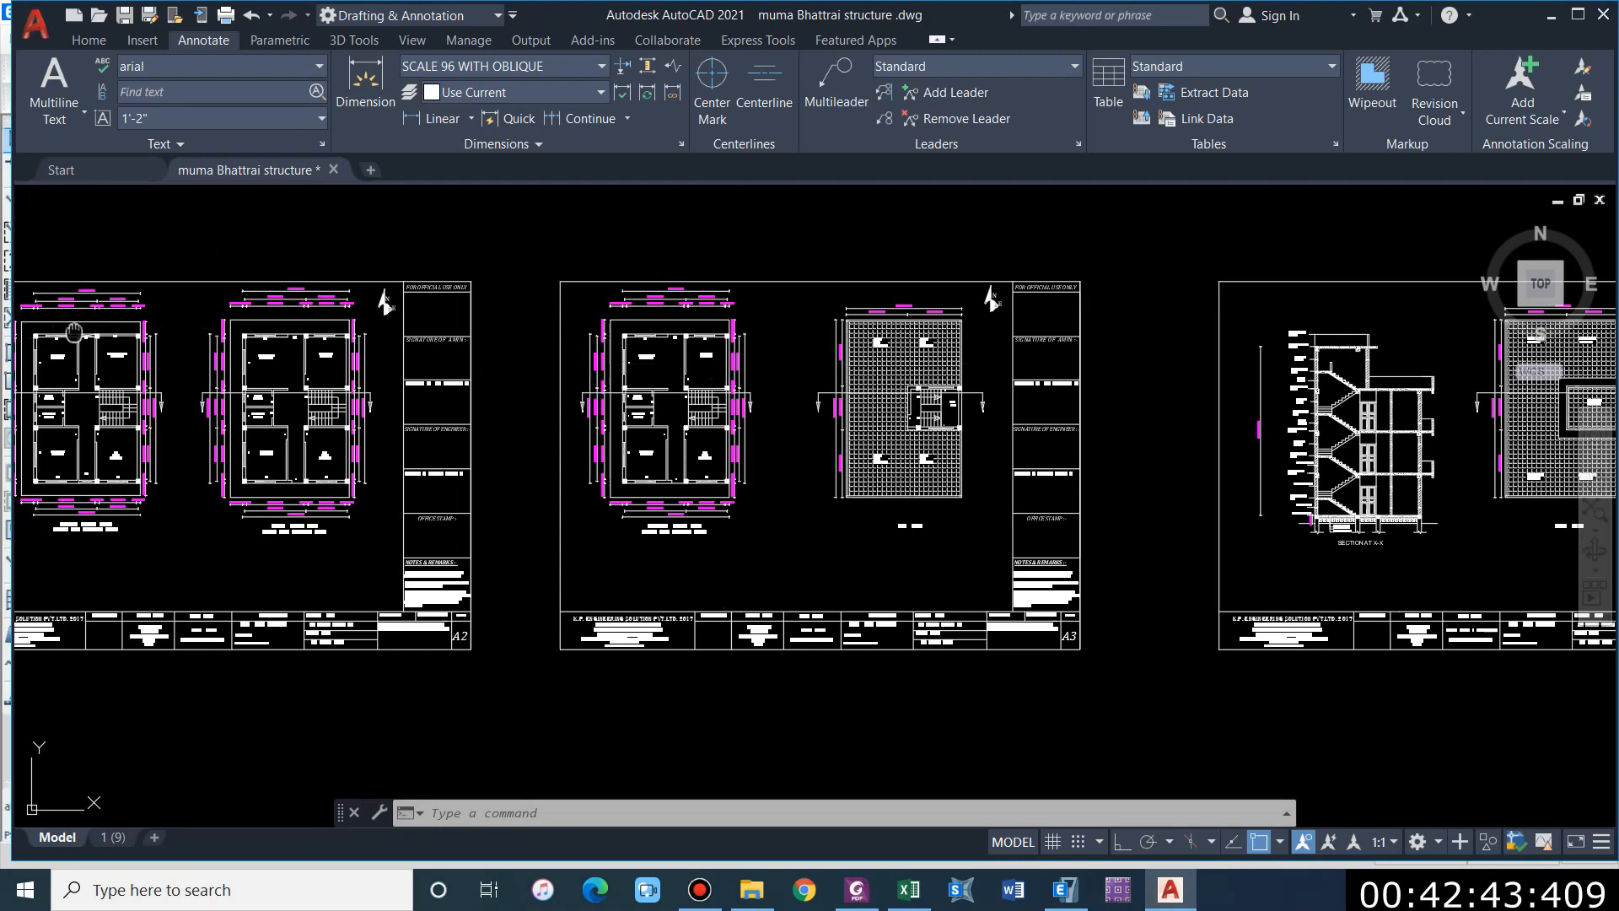
{"action": "scroll", "coordinate": [424, 368], "scroll_direction": "up", "scroll_amount": 5}
{"action": "scroll", "coordinate": [775, 415], "scroll_direction": "down", "scroll_amount": 6}
{"action": "scroll", "coordinate": [694, 369], "scroll_direction": "up", "scroll_amount": 4}
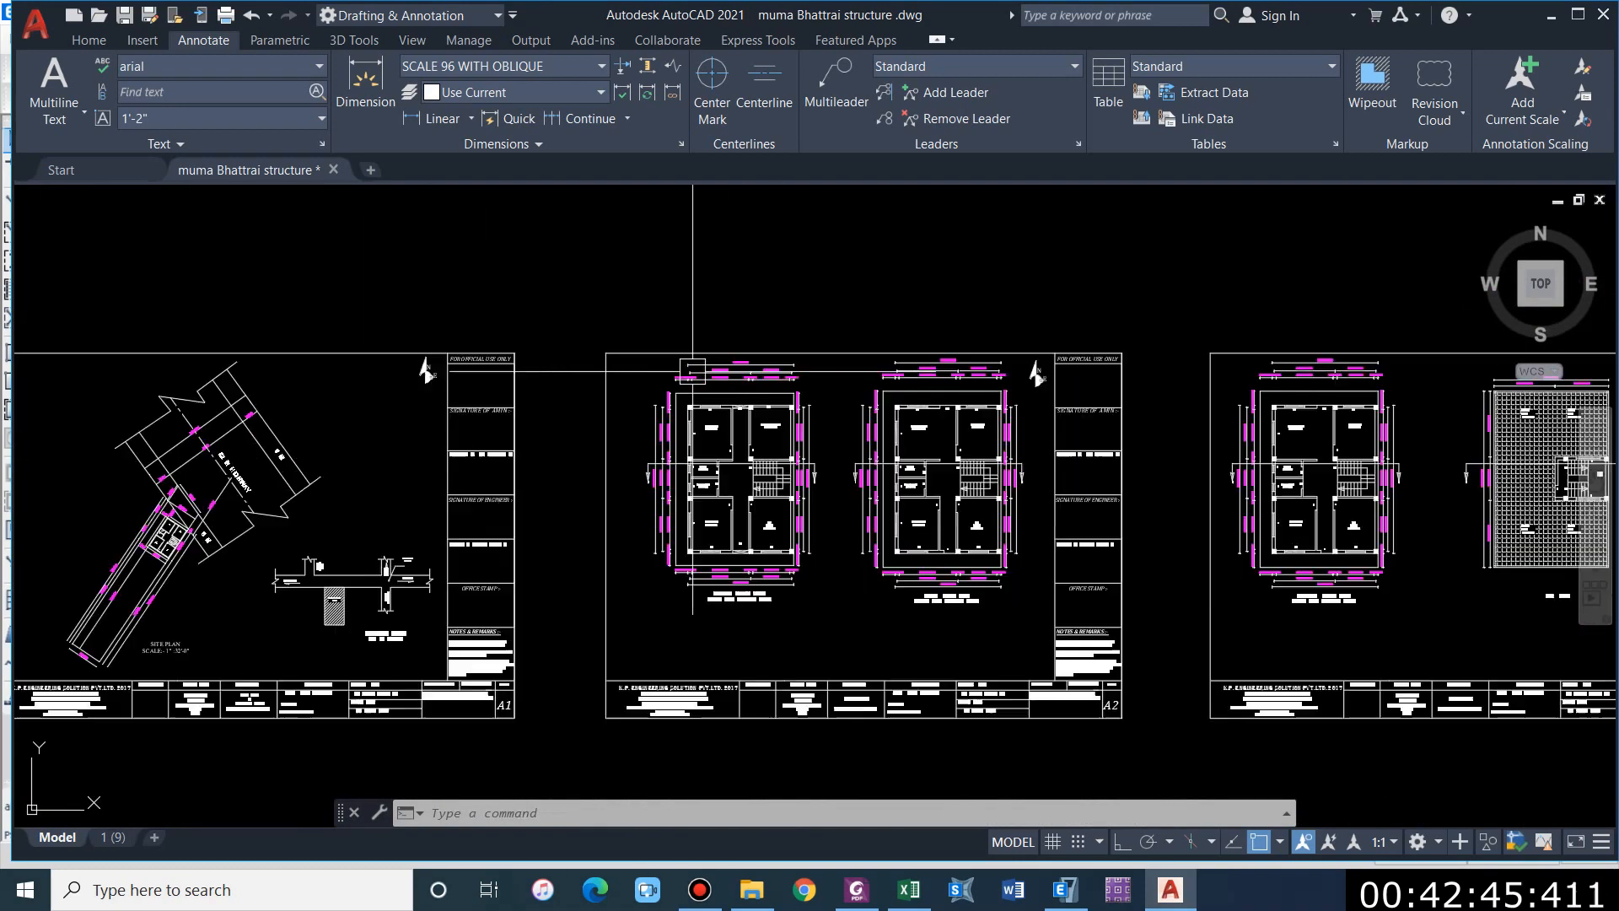
{"action": "scroll", "coordinate": [747, 715], "scroll_direction": "up", "scroll_amount": 2}
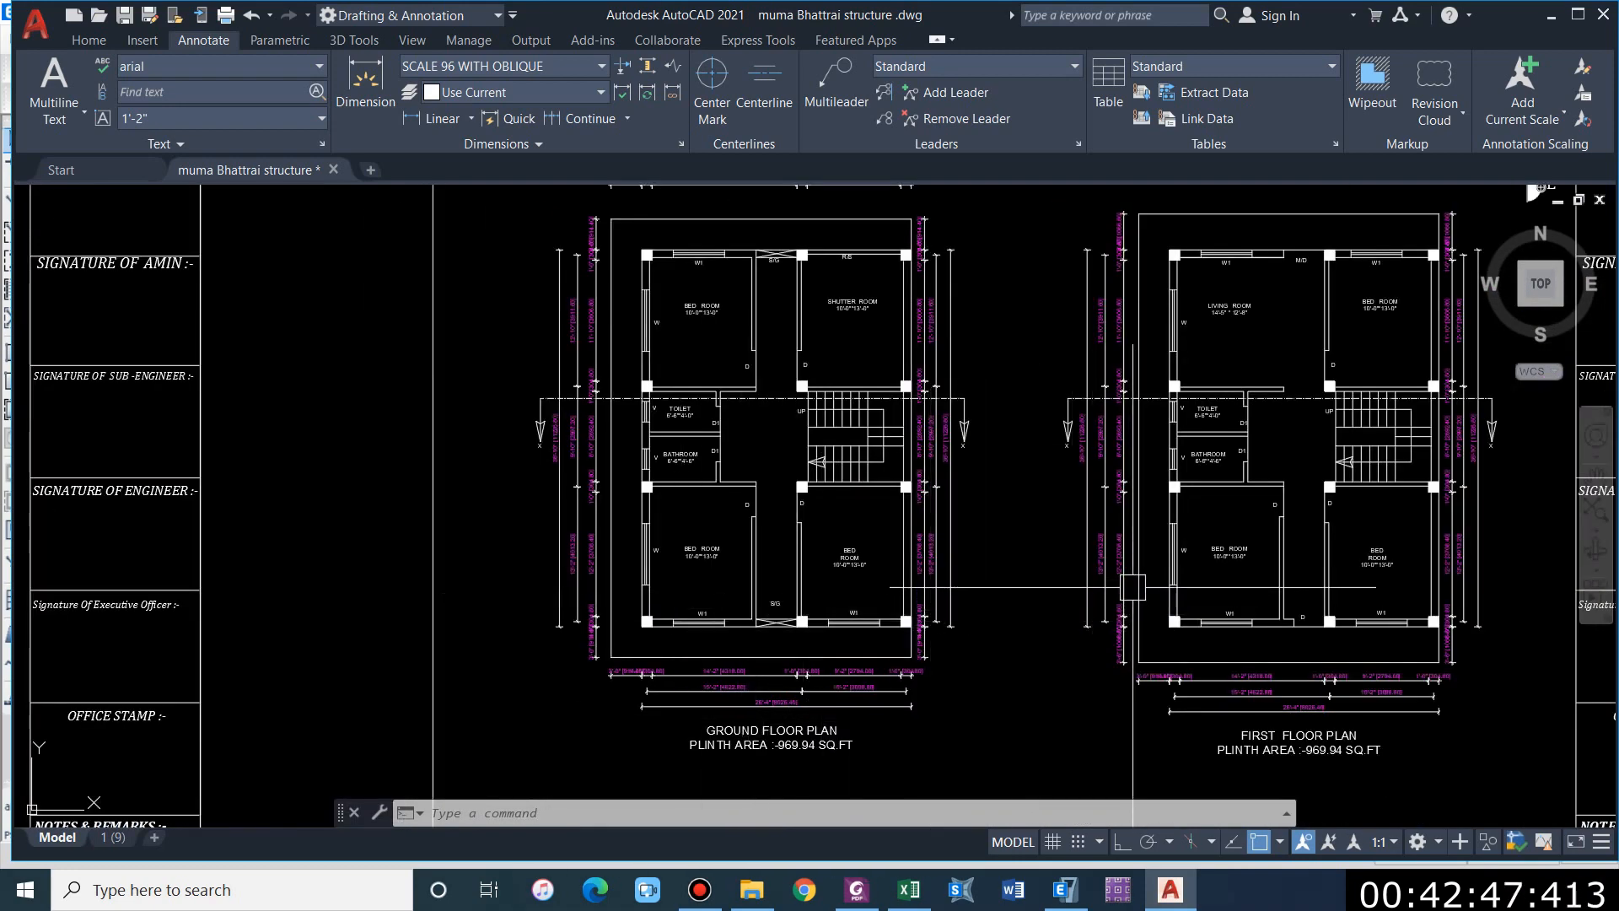
{"action": "middle_click_drag", "start_coordinate": [1132, 585], "coordinate": [813, 588]}
{"action": "scroll", "coordinate": [873, 666], "scroll_direction": "up", "scroll_amount": 2}
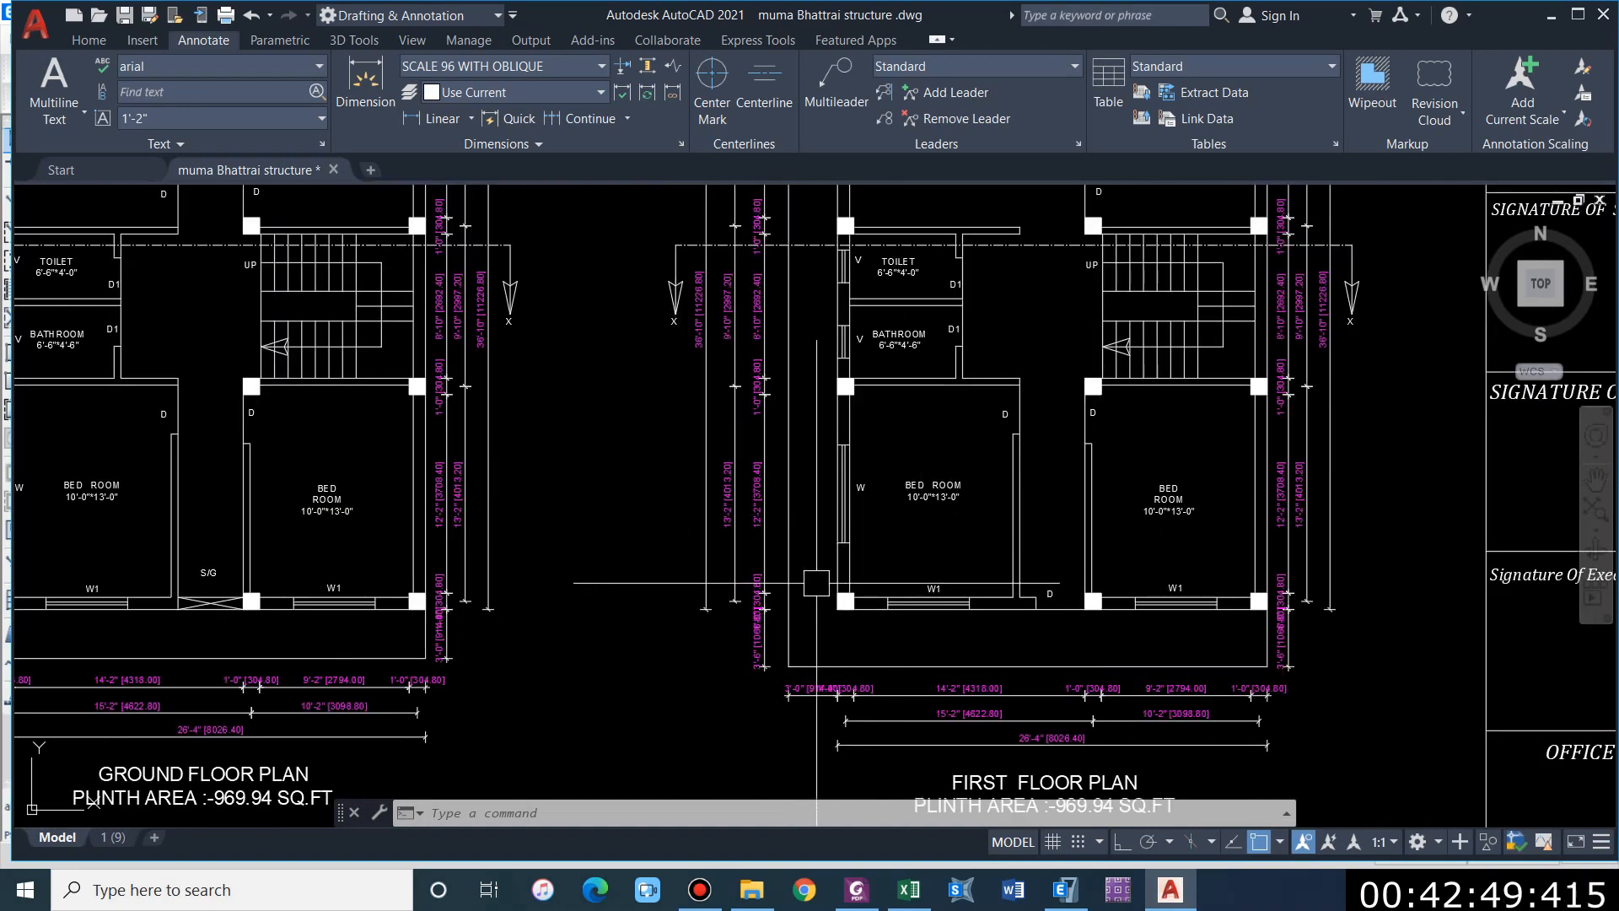
{"action": "scroll", "coordinate": [759, 599], "scroll_direction": "down", "scroll_amount": 2}
{"action": "middle_click_drag", "start_coordinate": [932, 542], "coordinate": [893, 581]}
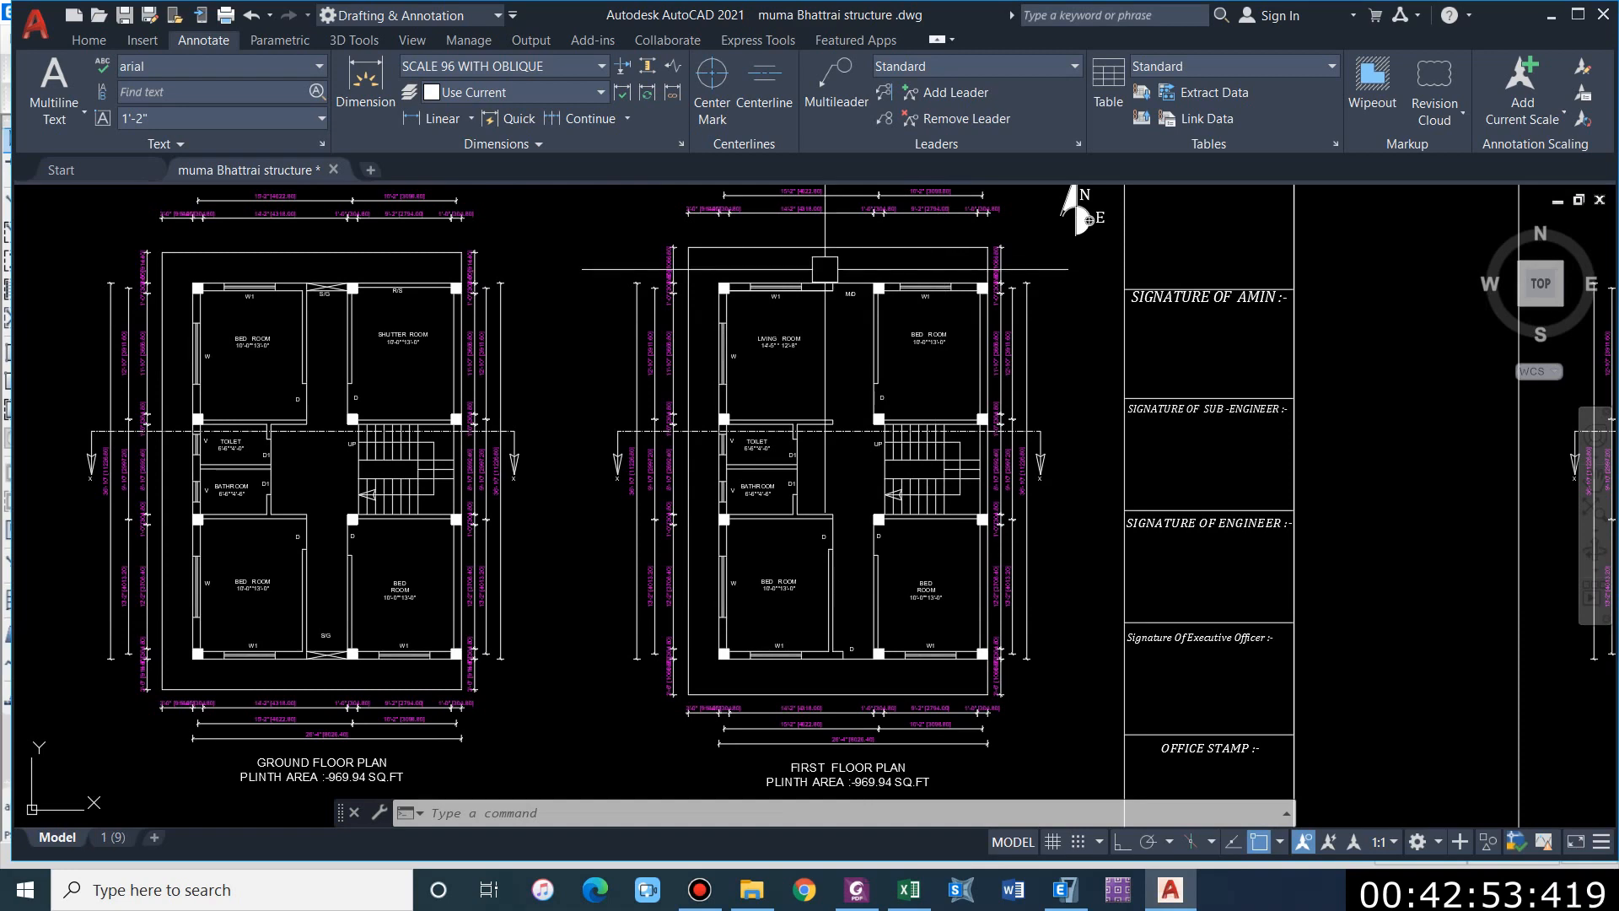
Step: Stretch the overhang dimension by the first floor living room to the midpoint of the corner column's side
{"action": "scroll", "coordinate": [800, 262], "scroll_direction": "up", "scroll_amount": 2}
{"action": "scroll", "coordinate": [506, 307], "scroll_direction": "up", "scroll_amount": 5}
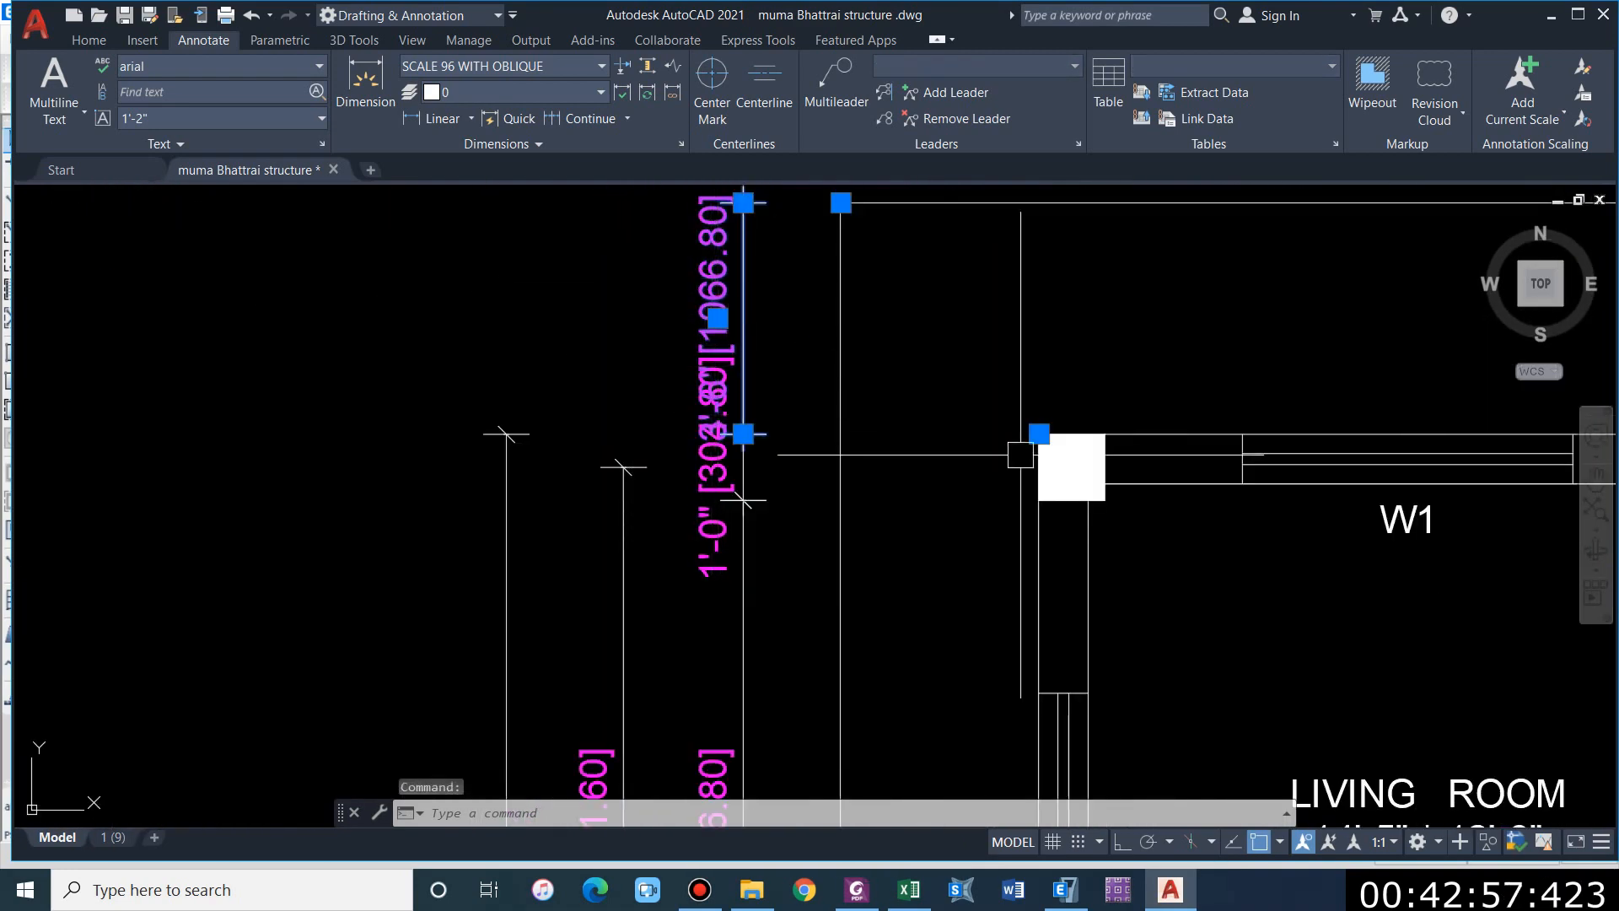
{"action": "left_click", "coordinate": [1039, 435]}
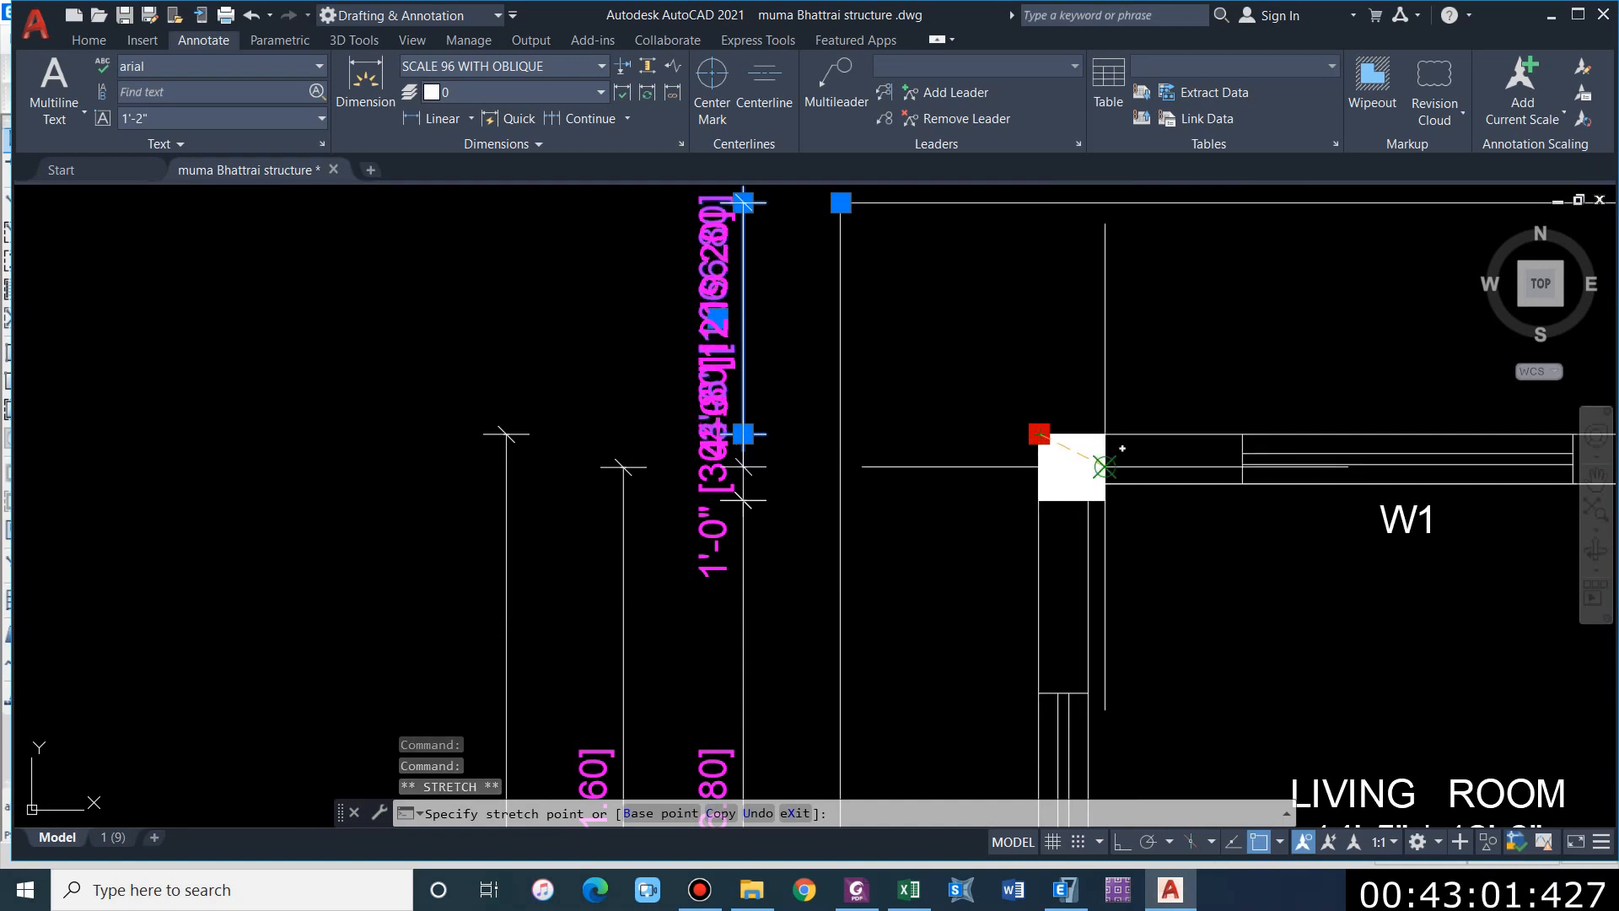
{"action": "key", "text": "Escape"}
{"action": "key", "text": "Escape"}
{"action": "scroll", "coordinate": [726, 279], "scroll_direction": "up", "scroll_amount": 2}
{"action": "scroll", "coordinate": [721, 341], "scroll_direction": "down", "scroll_amount": 2}
{"action": "left_click", "coordinate": [750, 321]}
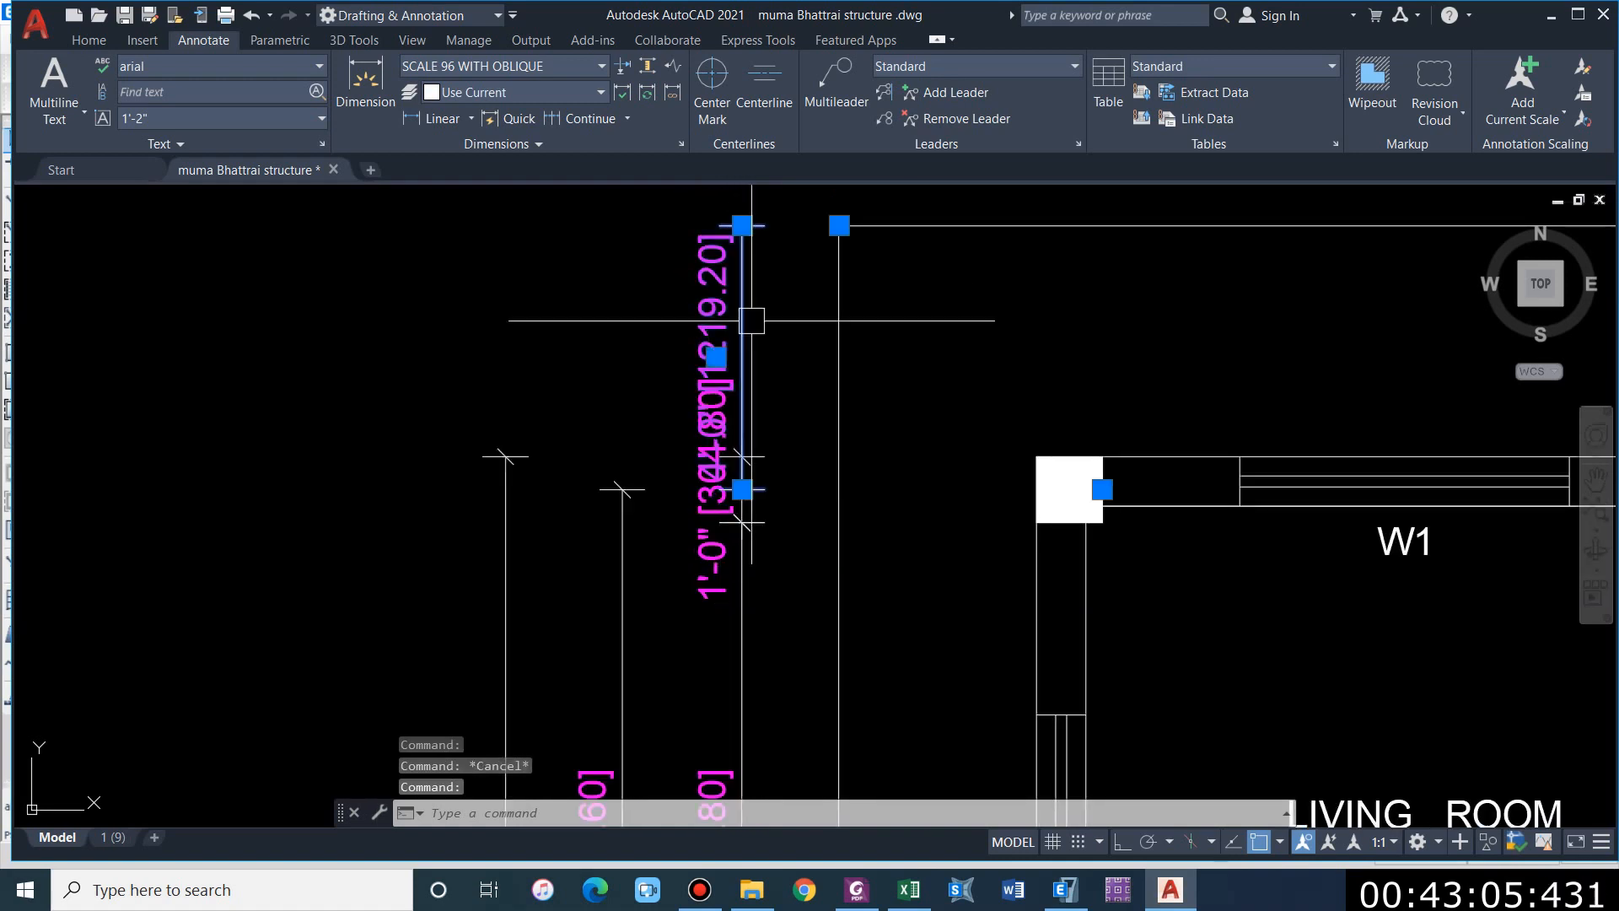
{"action": "type", "text": "m"}
{"action": "key", "text": "Return"}
{"action": "left_click", "coordinate": [571, 277]}
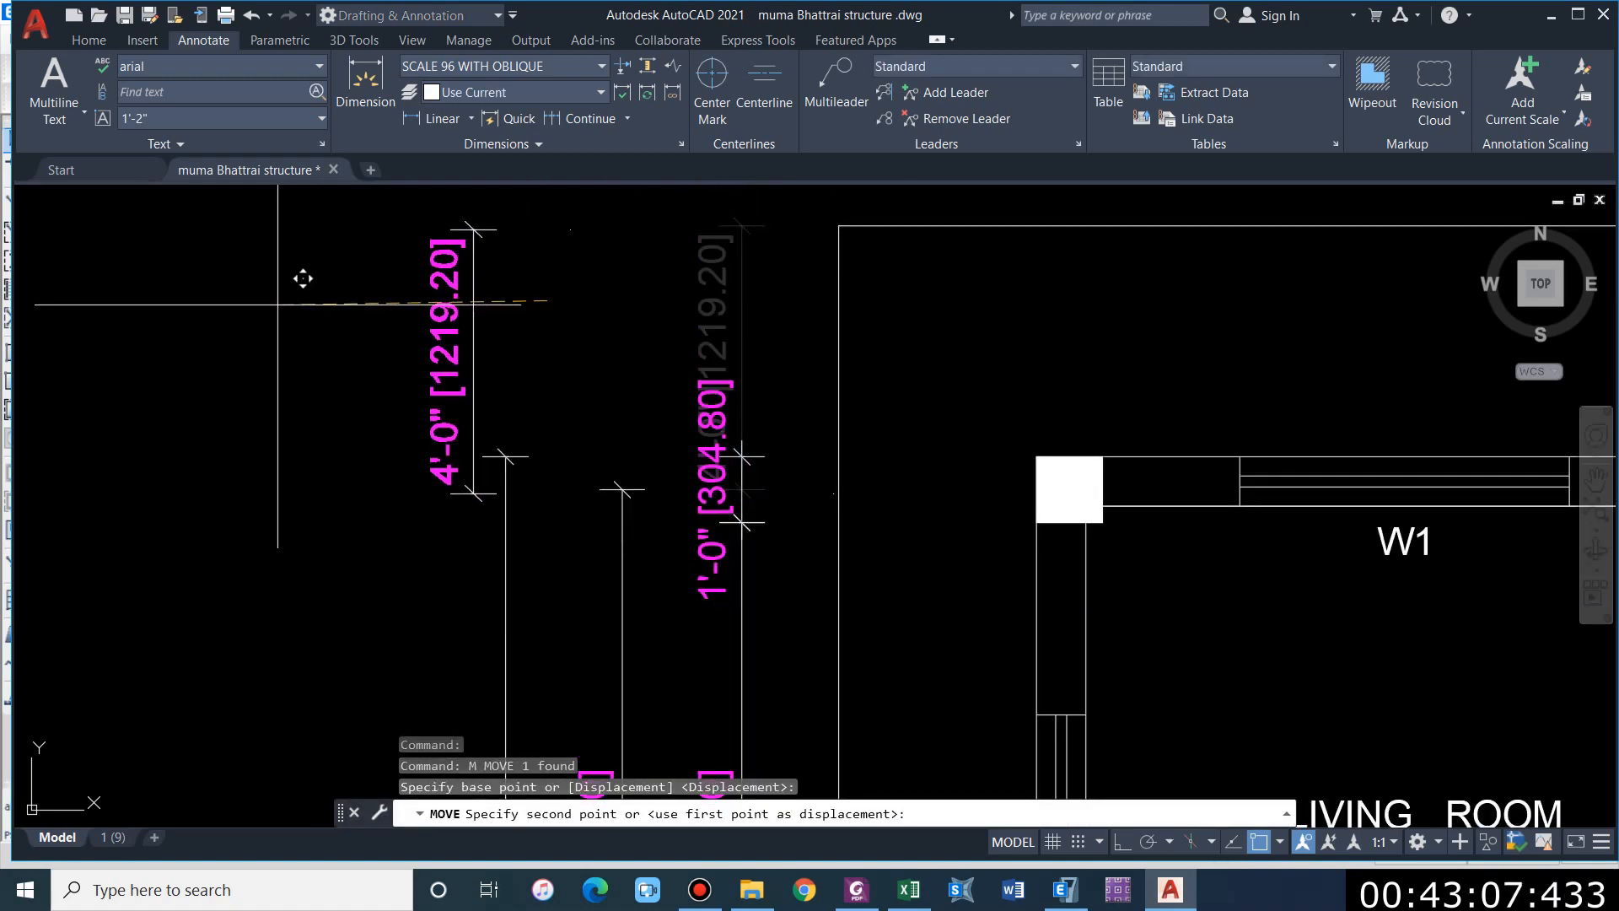
{"action": "key", "text": "Escape"}
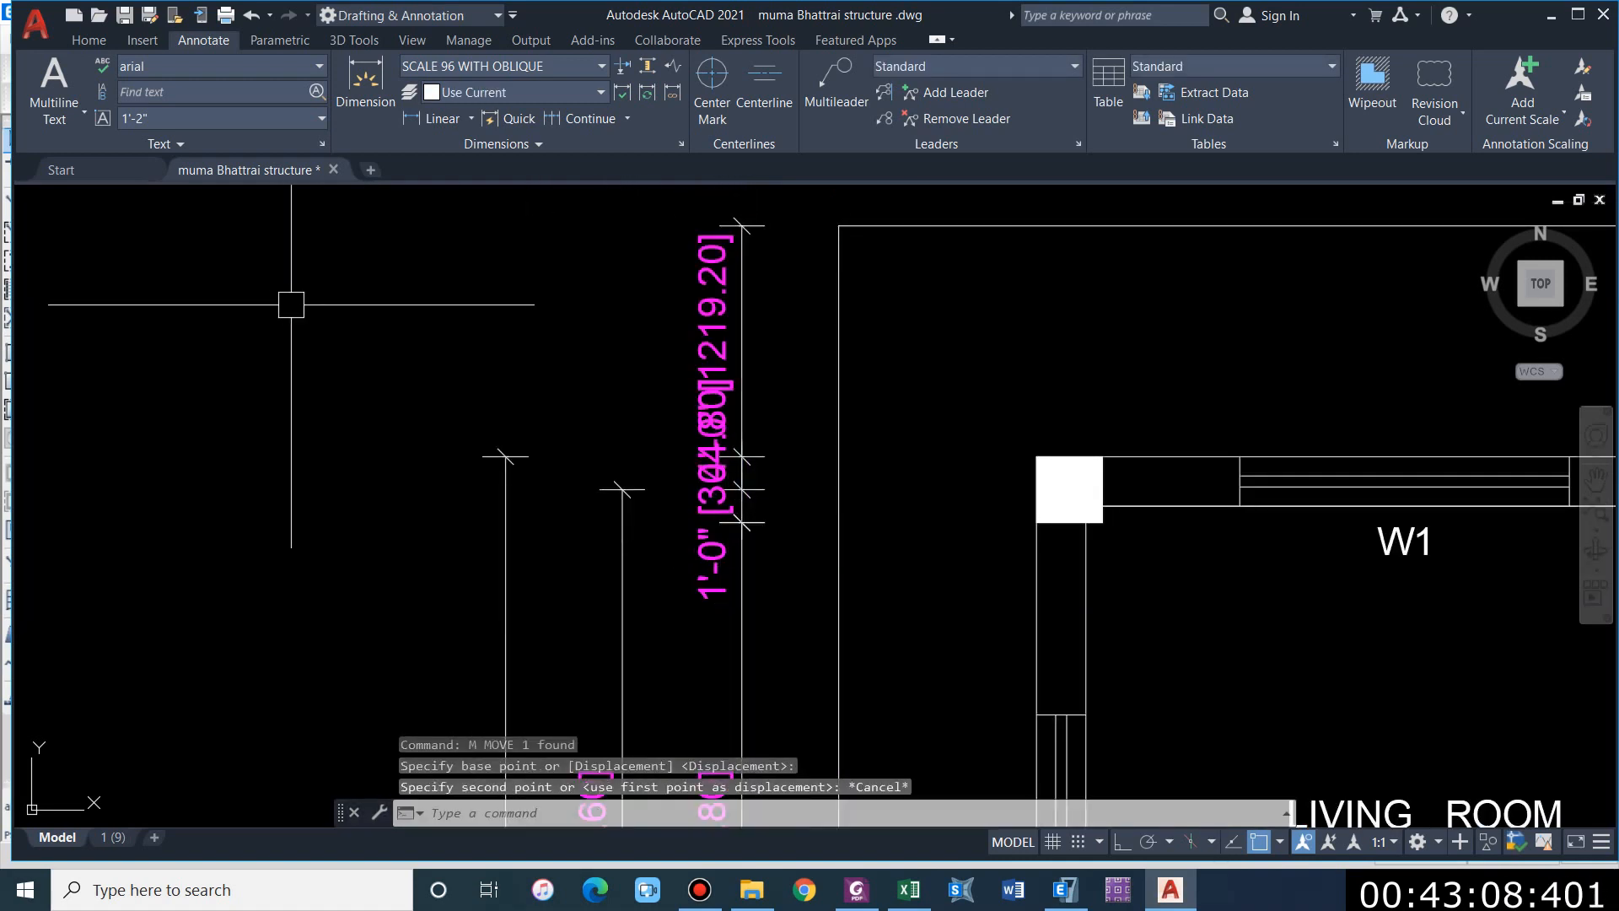
Step: Switch to ETABS and select the three joints along grid 4 on the Story1 plan
{"action": "left_click", "coordinate": [906, 895]}
{"action": "left_click", "coordinate": [909, 894]}
{"action": "left_click", "coordinate": [1069, 891]}
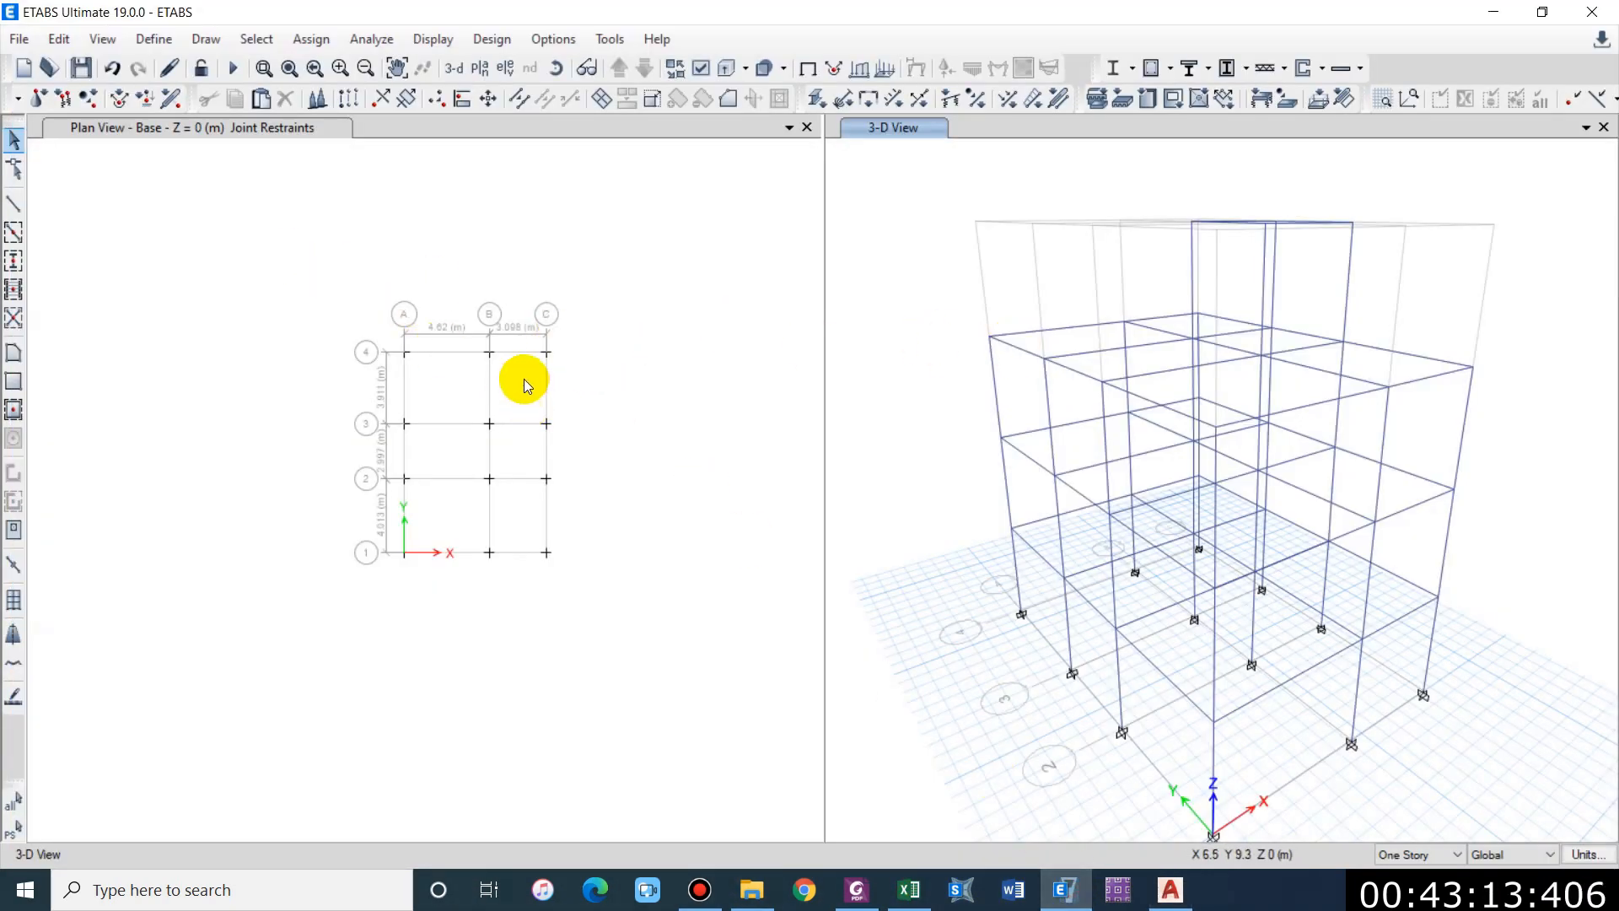
{"action": "left_click", "coordinate": [617, 127]}
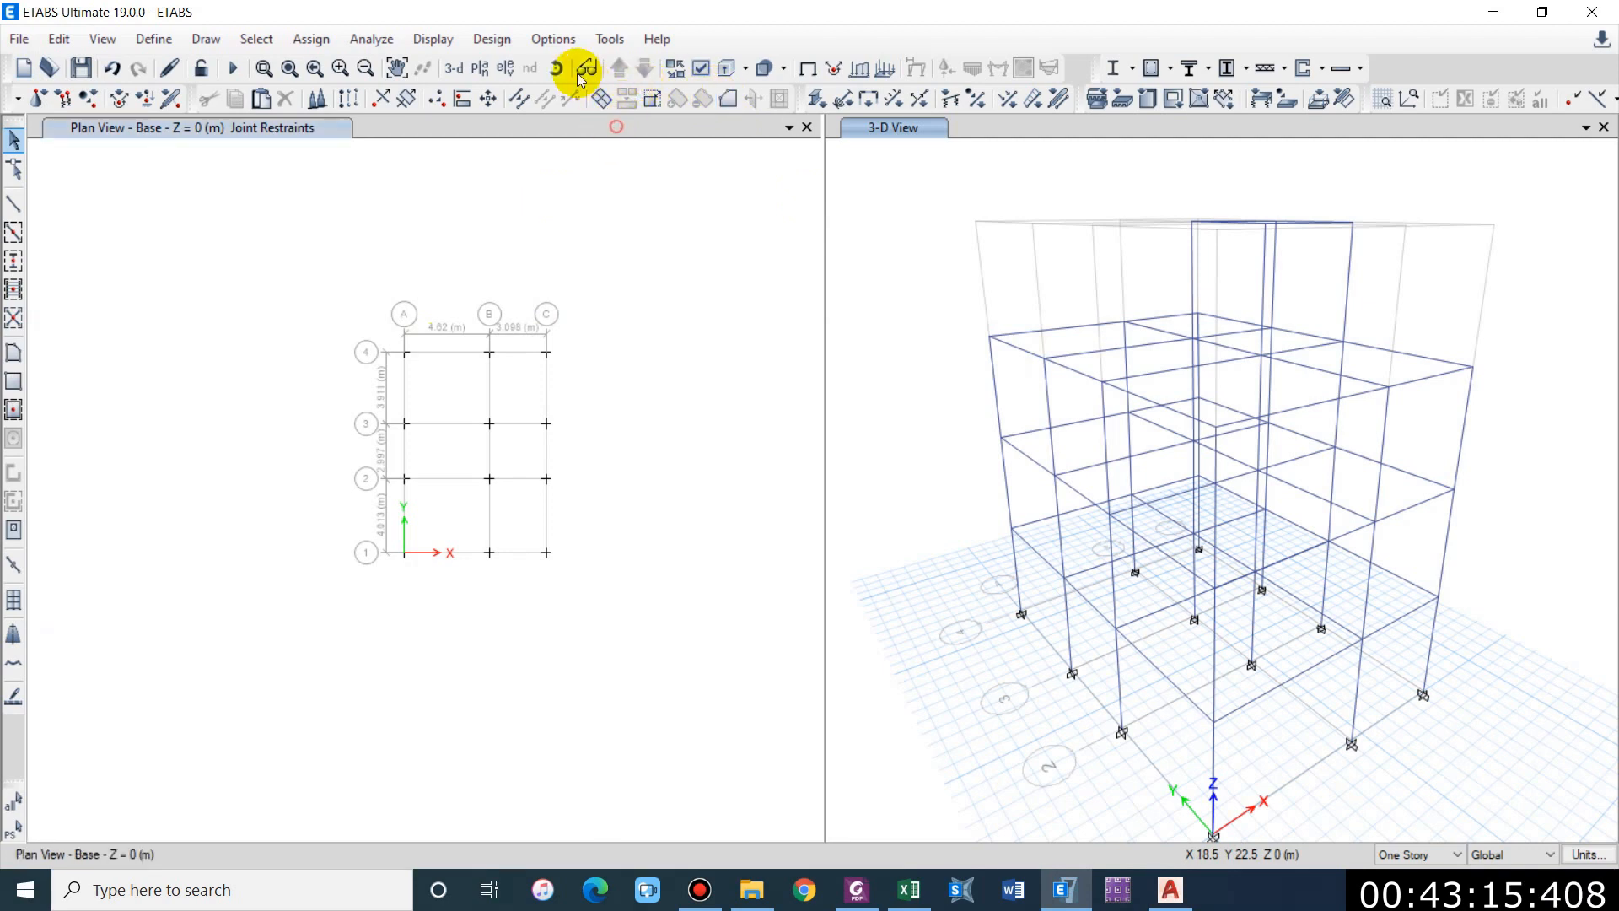
{"action": "left_click", "coordinate": [619, 68]}
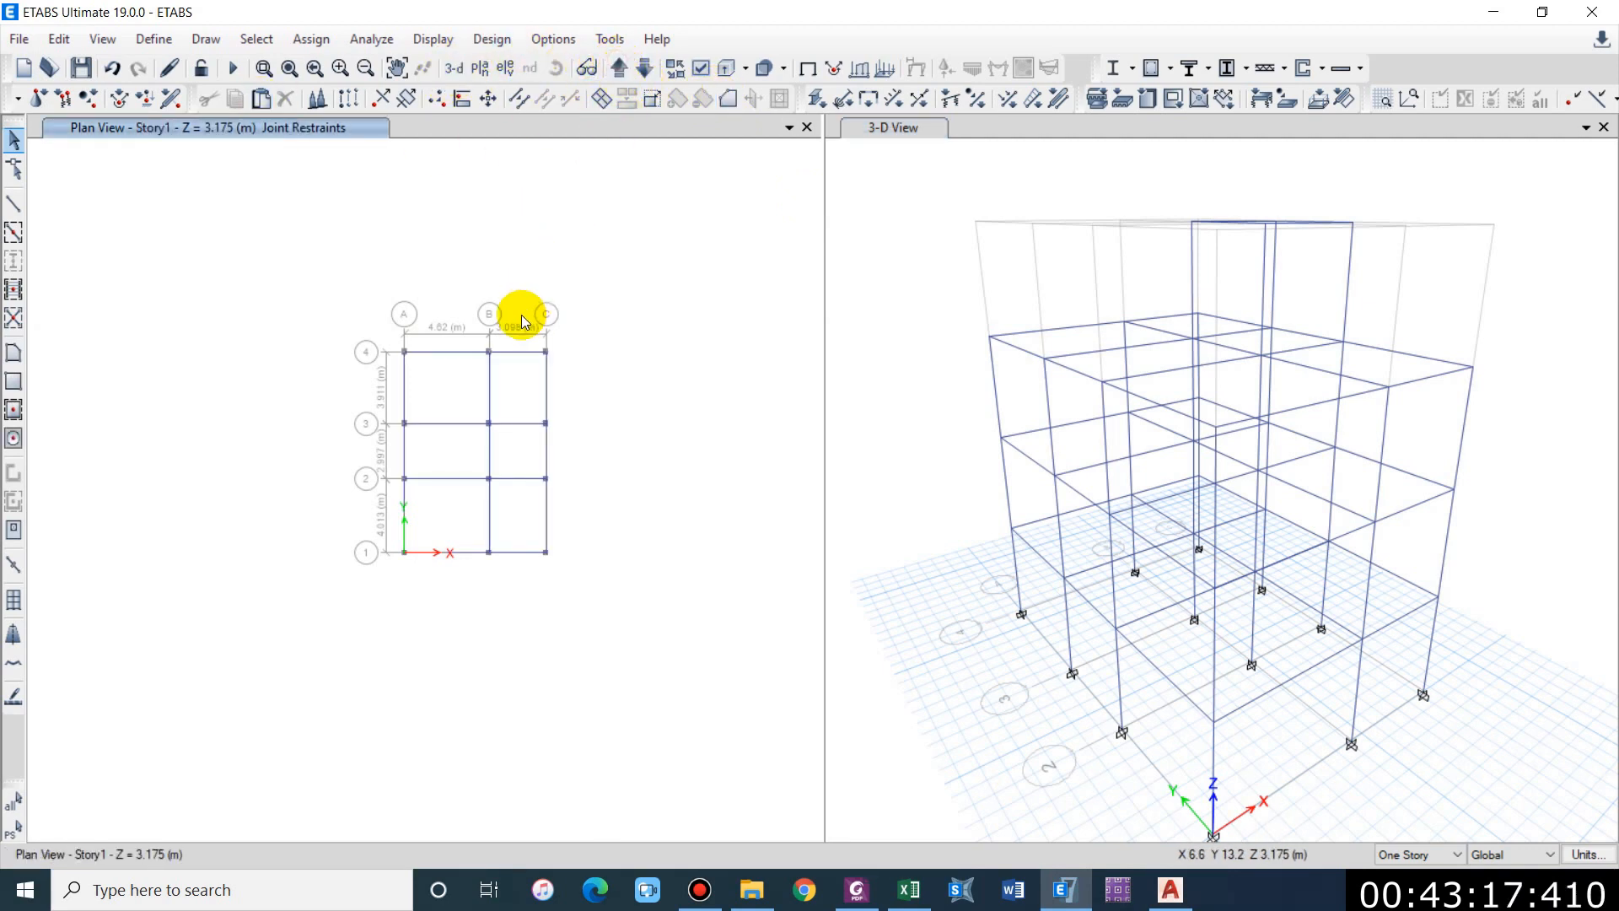
{"action": "scroll", "coordinate": [523, 321], "scroll_direction": "up", "scroll_amount": 3}
{"action": "left_click", "coordinate": [435, 417]}
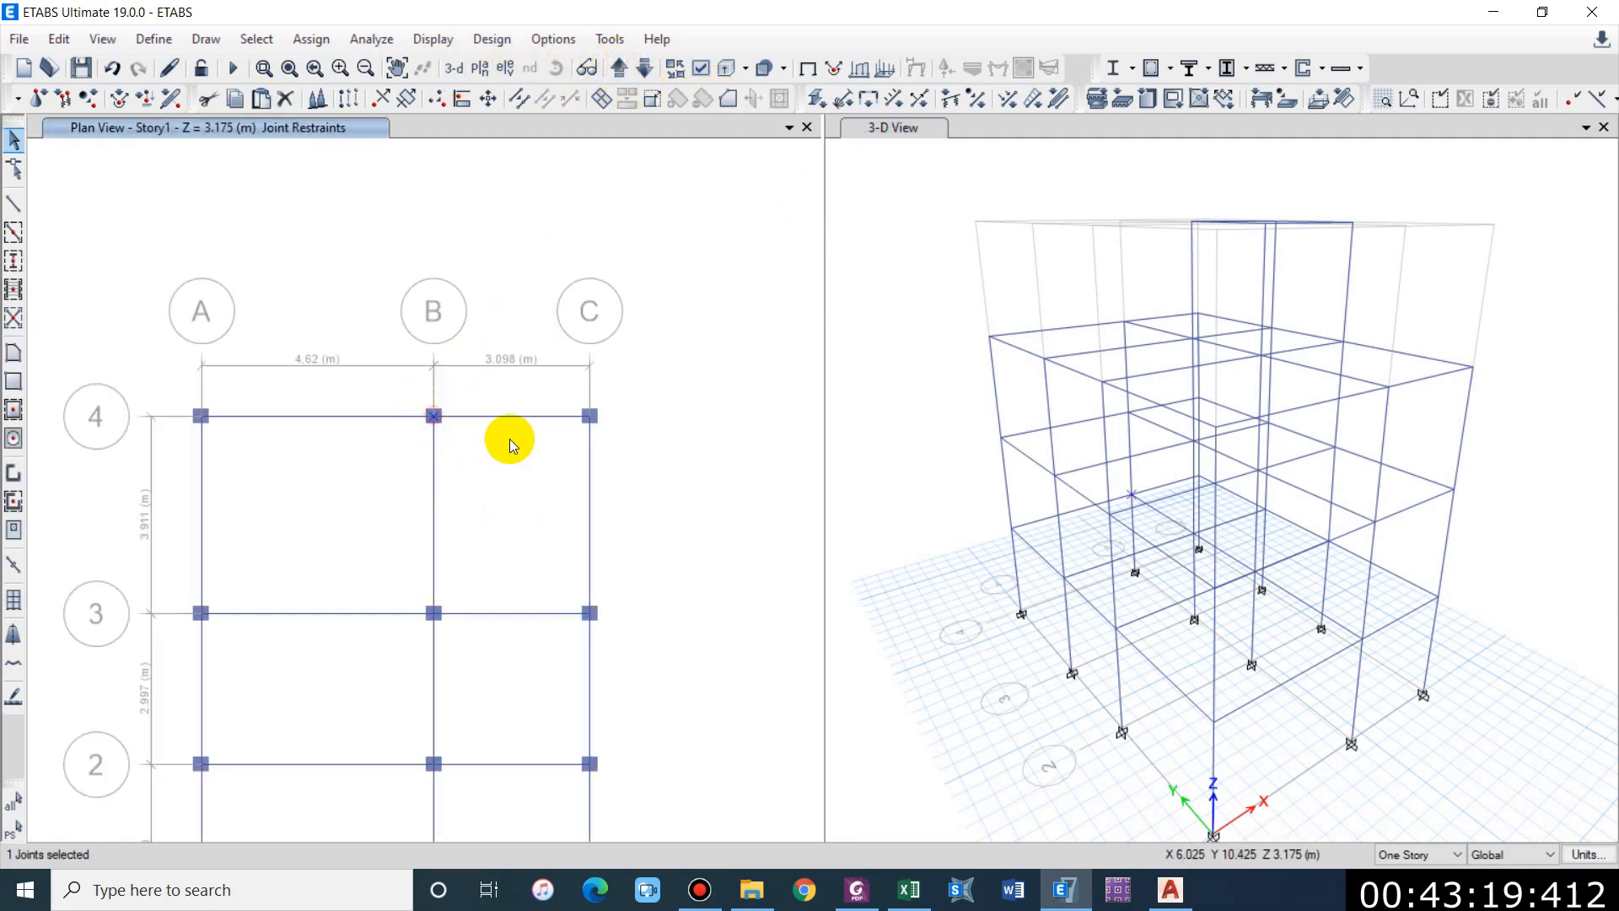
{"action": "scroll", "coordinate": [589, 419], "scroll_direction": "up", "scroll_amount": 3}
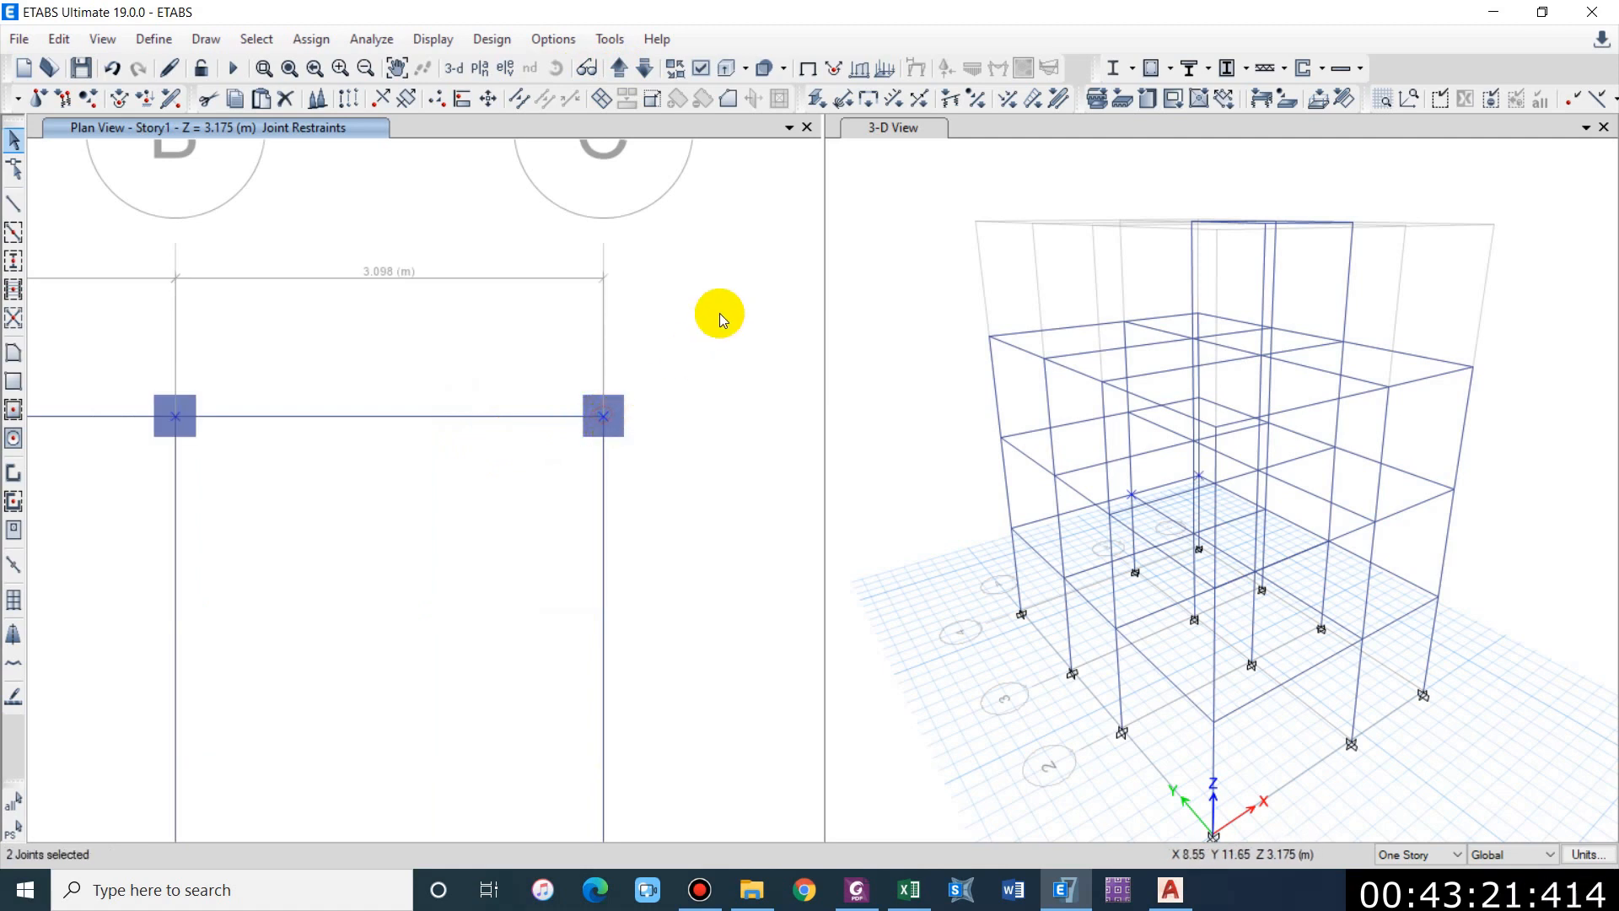
{"action": "scroll", "coordinate": [720, 312], "scroll_direction": "down", "scroll_amount": 3}
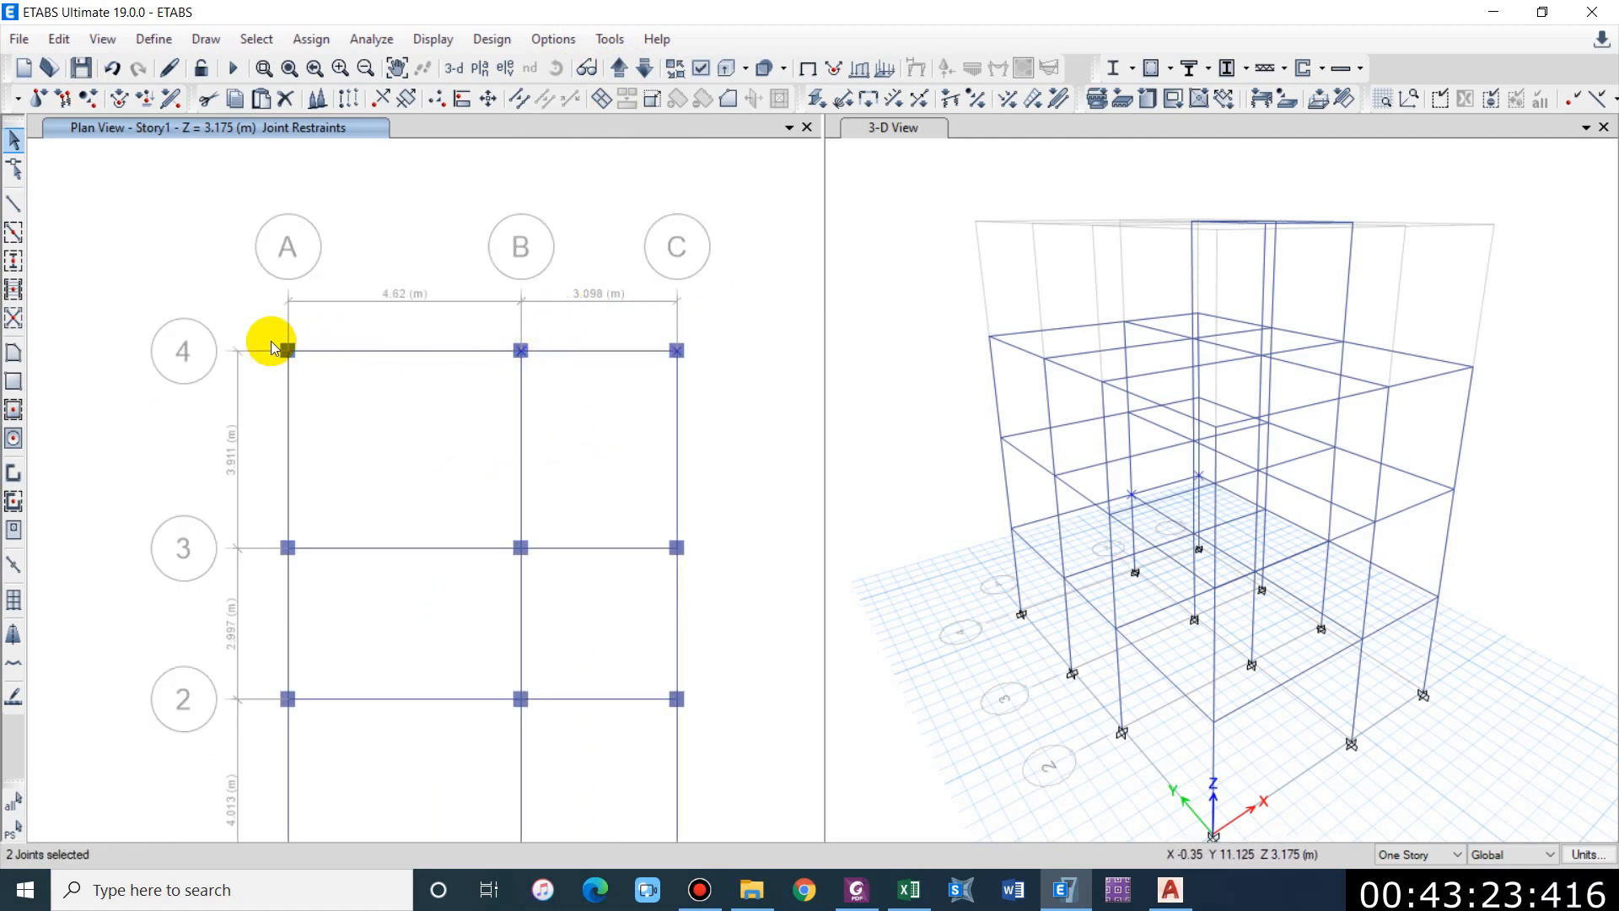
{"action": "scroll", "coordinate": [275, 344], "scroll_direction": "up", "scroll_amount": 3}
{"action": "left_click", "coordinate": [296, 354]}
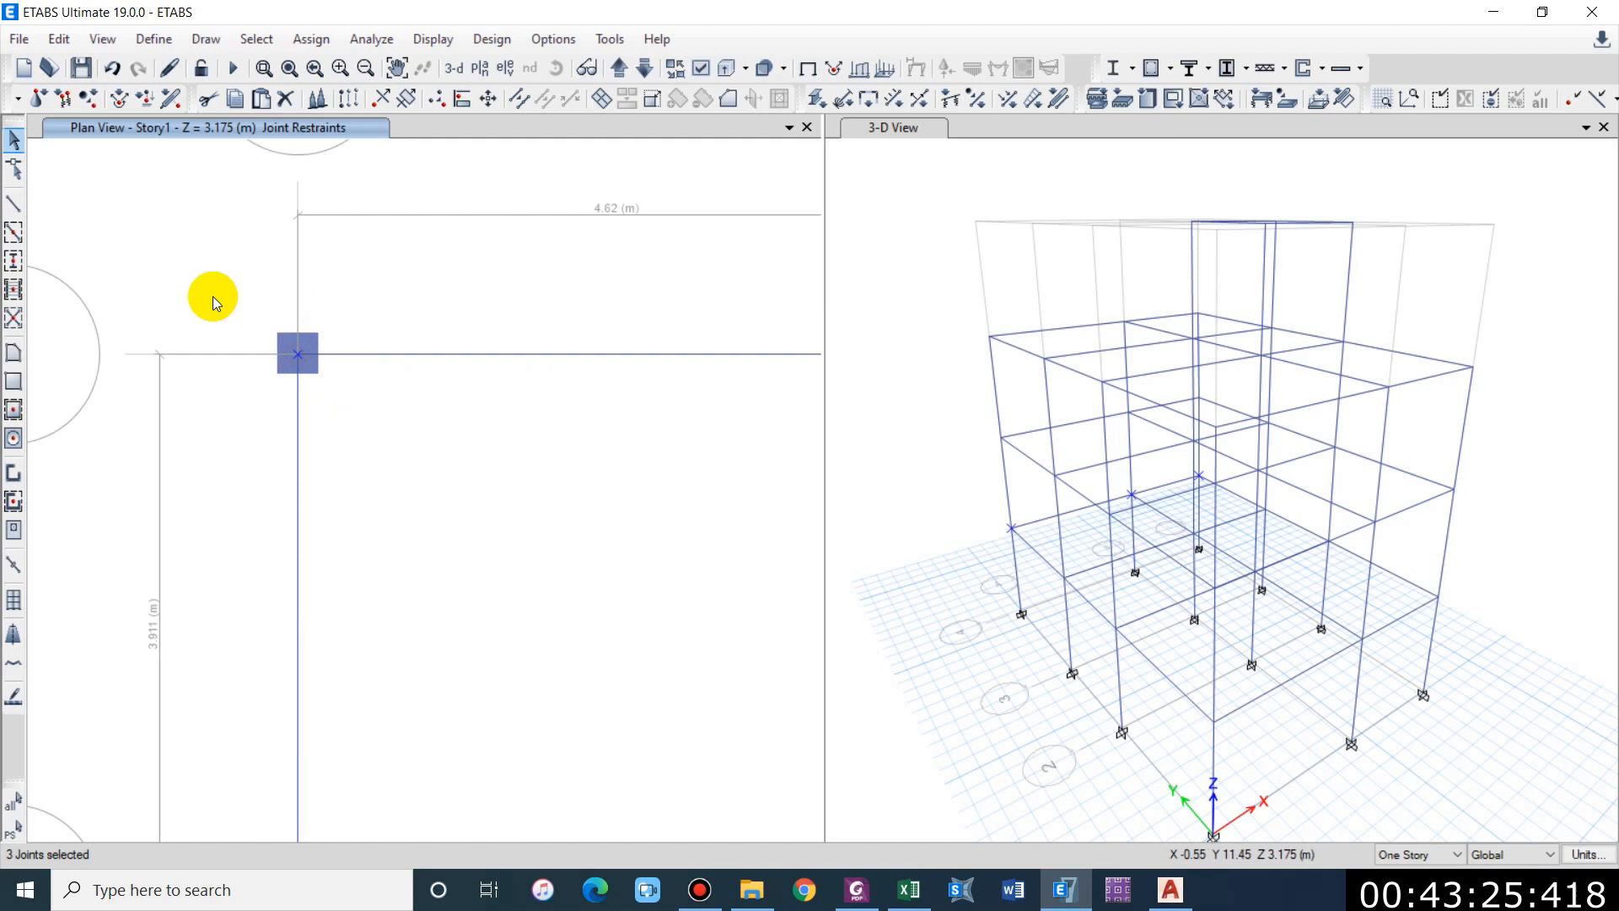
{"action": "scroll", "coordinate": [217, 296], "scroll_direction": "down", "scroll_amount": 5}
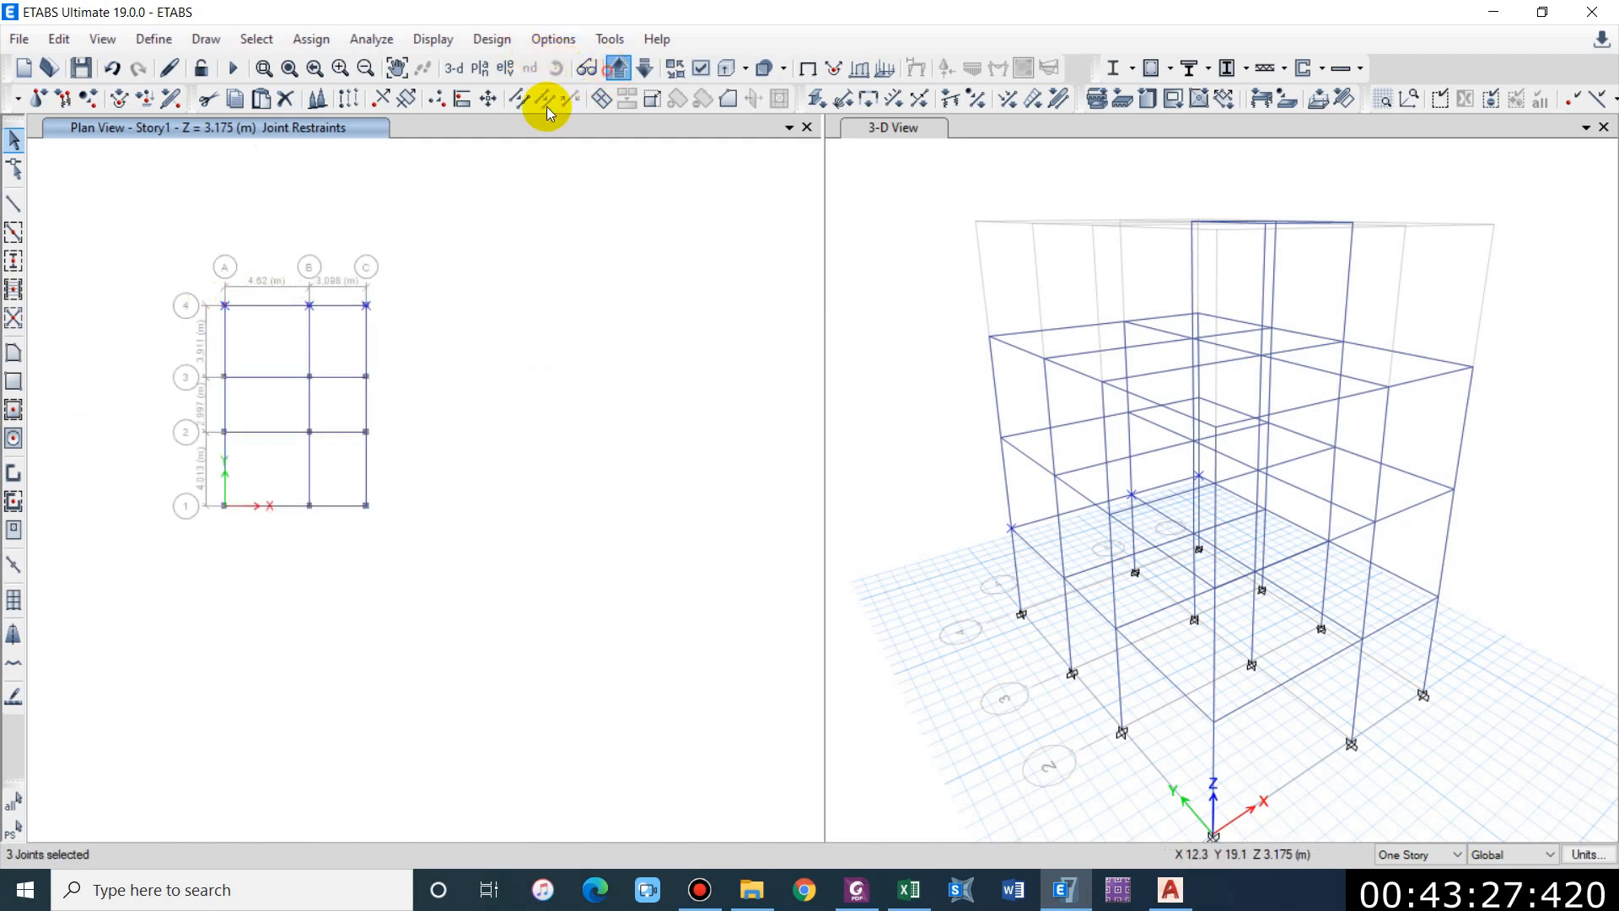
Step: Add the joints and beams along grid 4 on Story2 and Story3 to the selection
{"action": "scroll", "coordinate": [217, 307], "scroll_direction": "up", "scroll_amount": 3}
{"action": "left_click_drag", "start_coordinate": [202, 250], "coordinate": [711, 346]}
{"action": "left_click", "coordinate": [618, 67]}
{"action": "left_click_drag", "start_coordinate": [217, 248], "coordinate": [643, 357]}
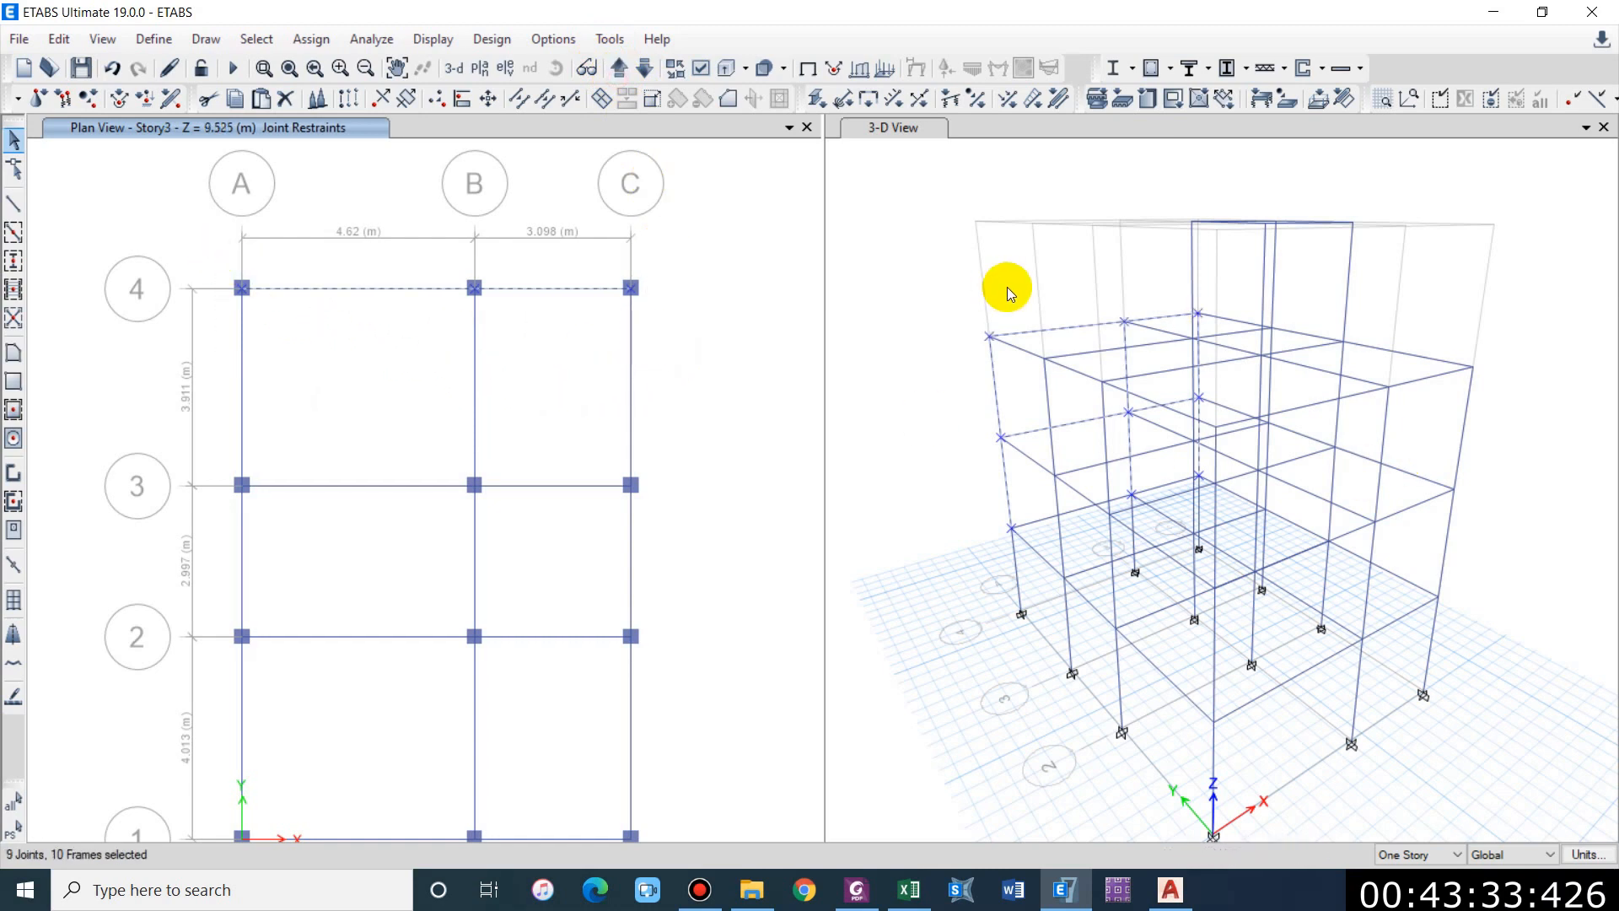
Step: Extrude the selected grid 4 joints into frames linearly with dy 1.22 m and number 1
{"action": "left_click", "coordinate": [61, 39]}
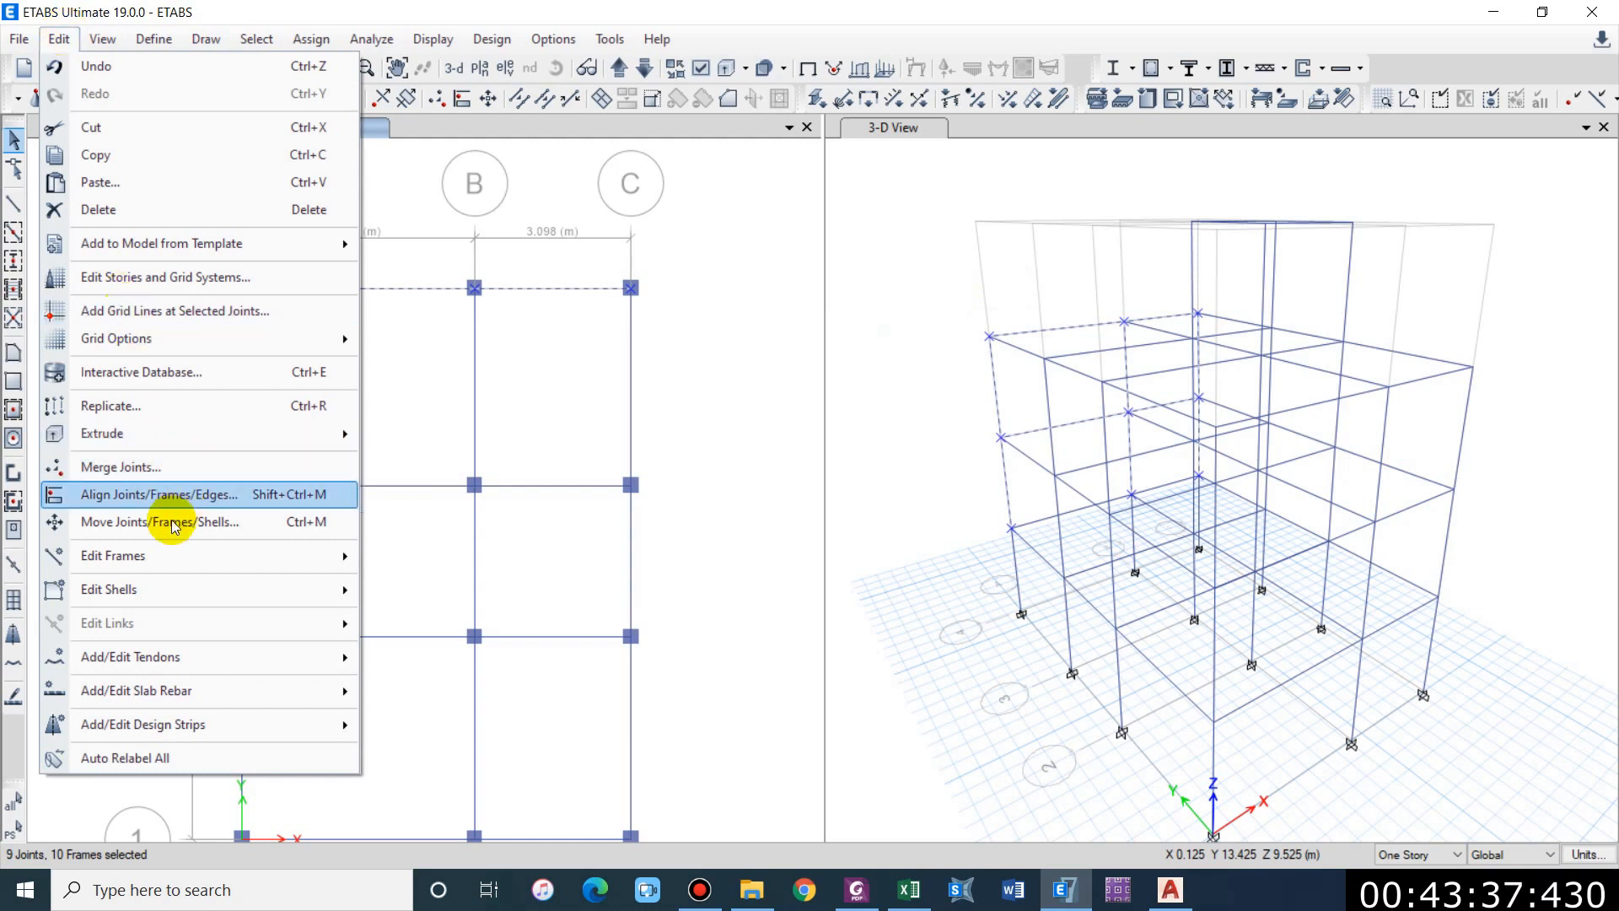
{"action": "mouse_move", "coordinate": [338, 433]}
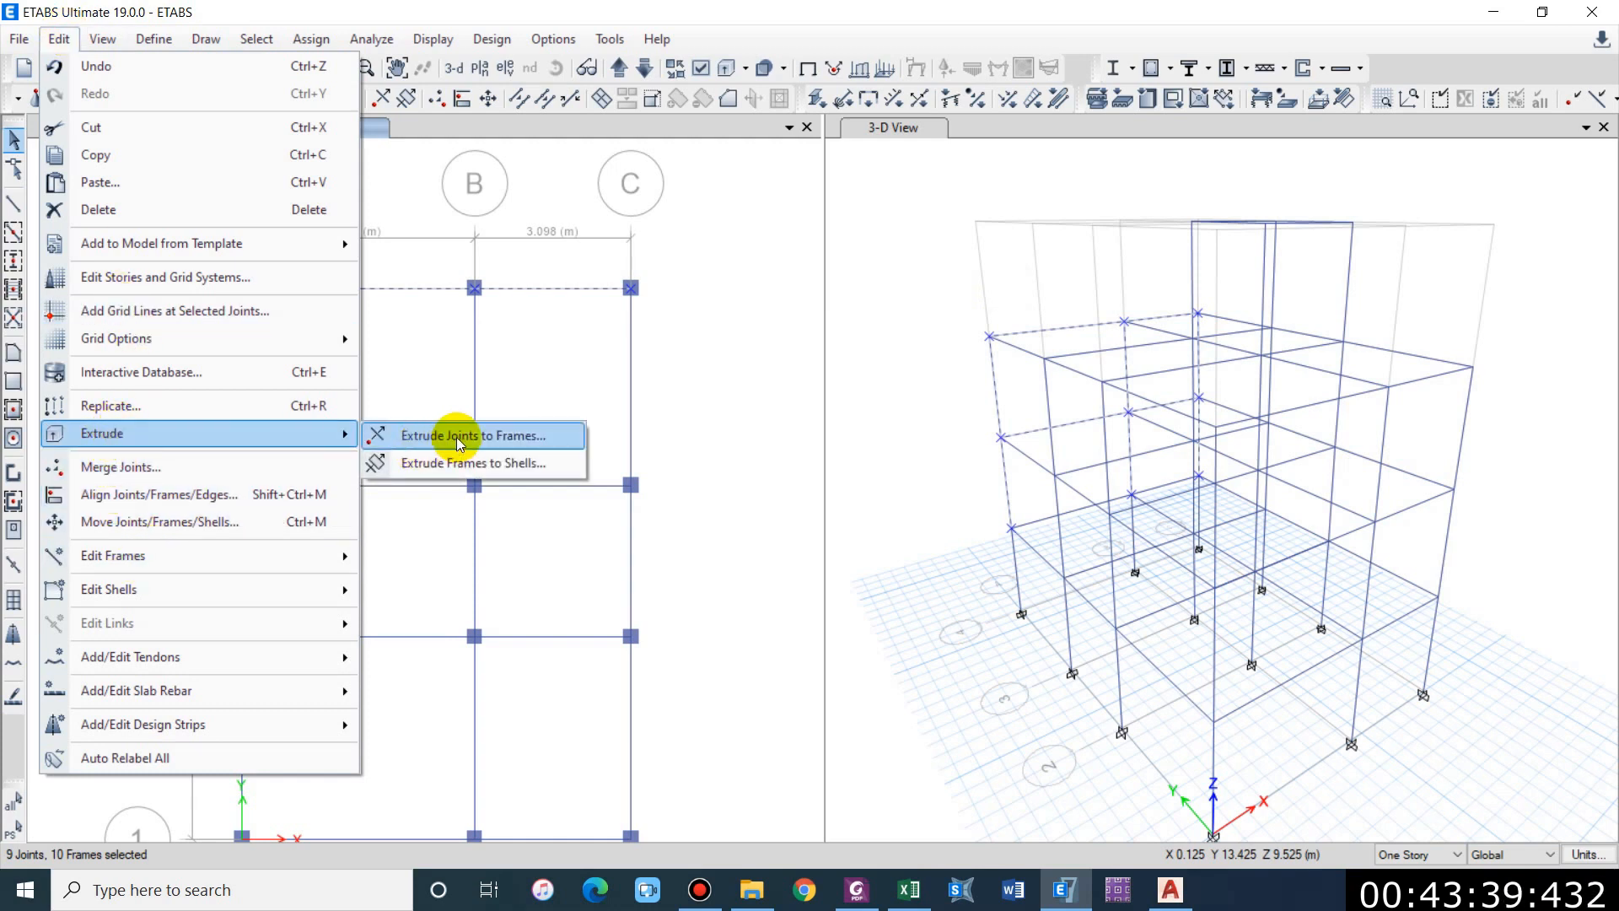
{"action": "left_click", "coordinate": [413, 434]}
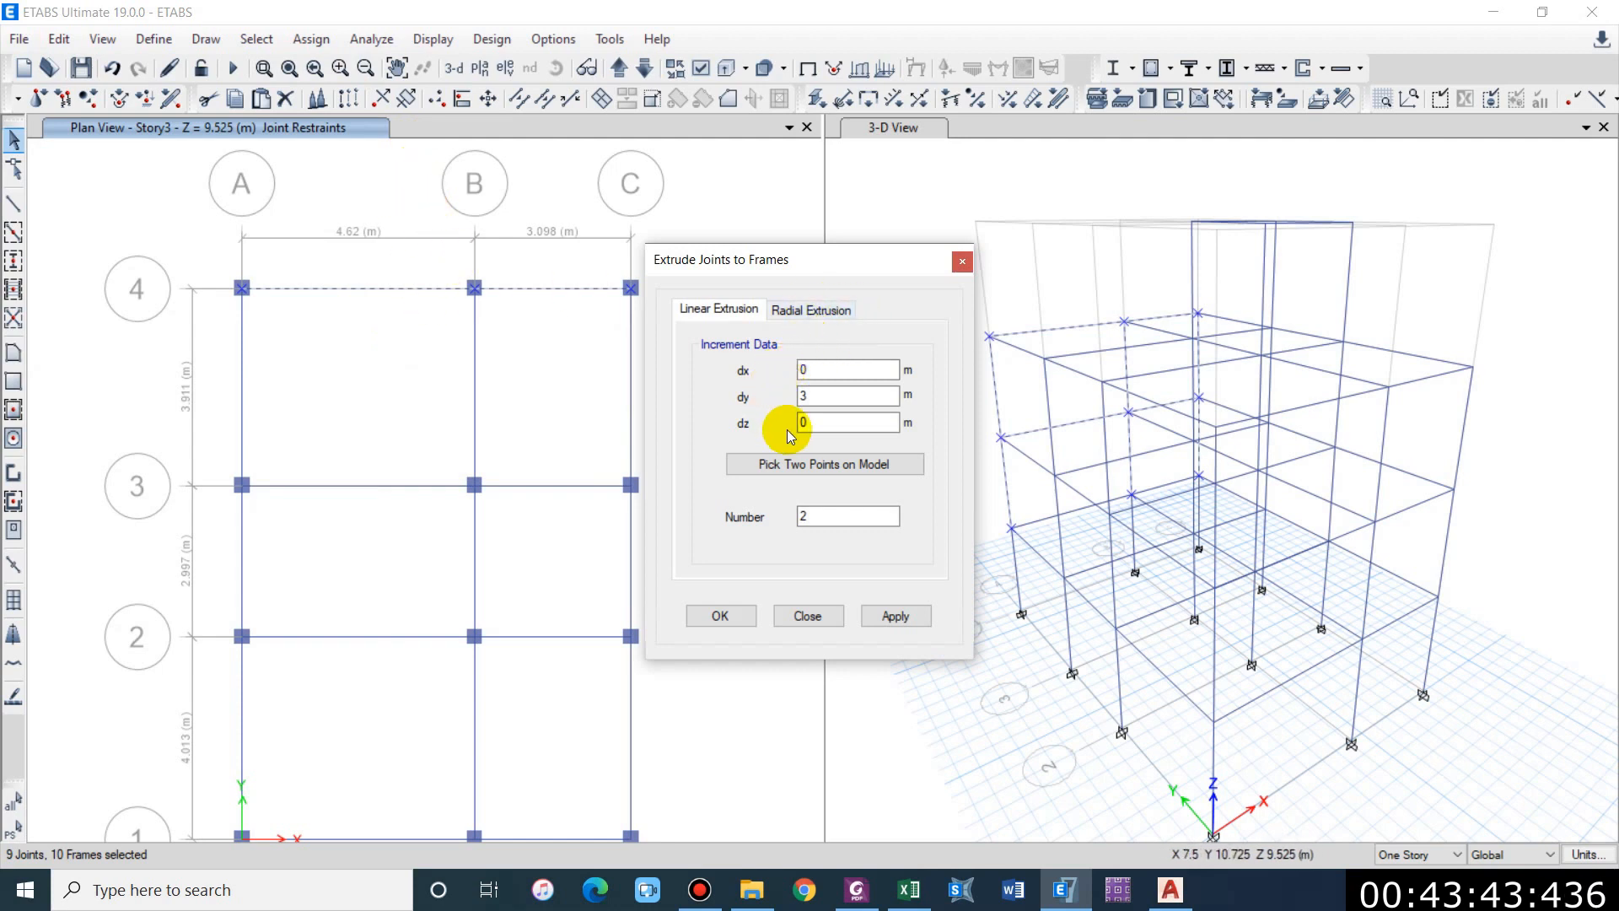
{"action": "double_click", "coordinate": [812, 514]}
{"action": "type", "text": "0"}
{"action": "left_click", "coordinate": [813, 394]}
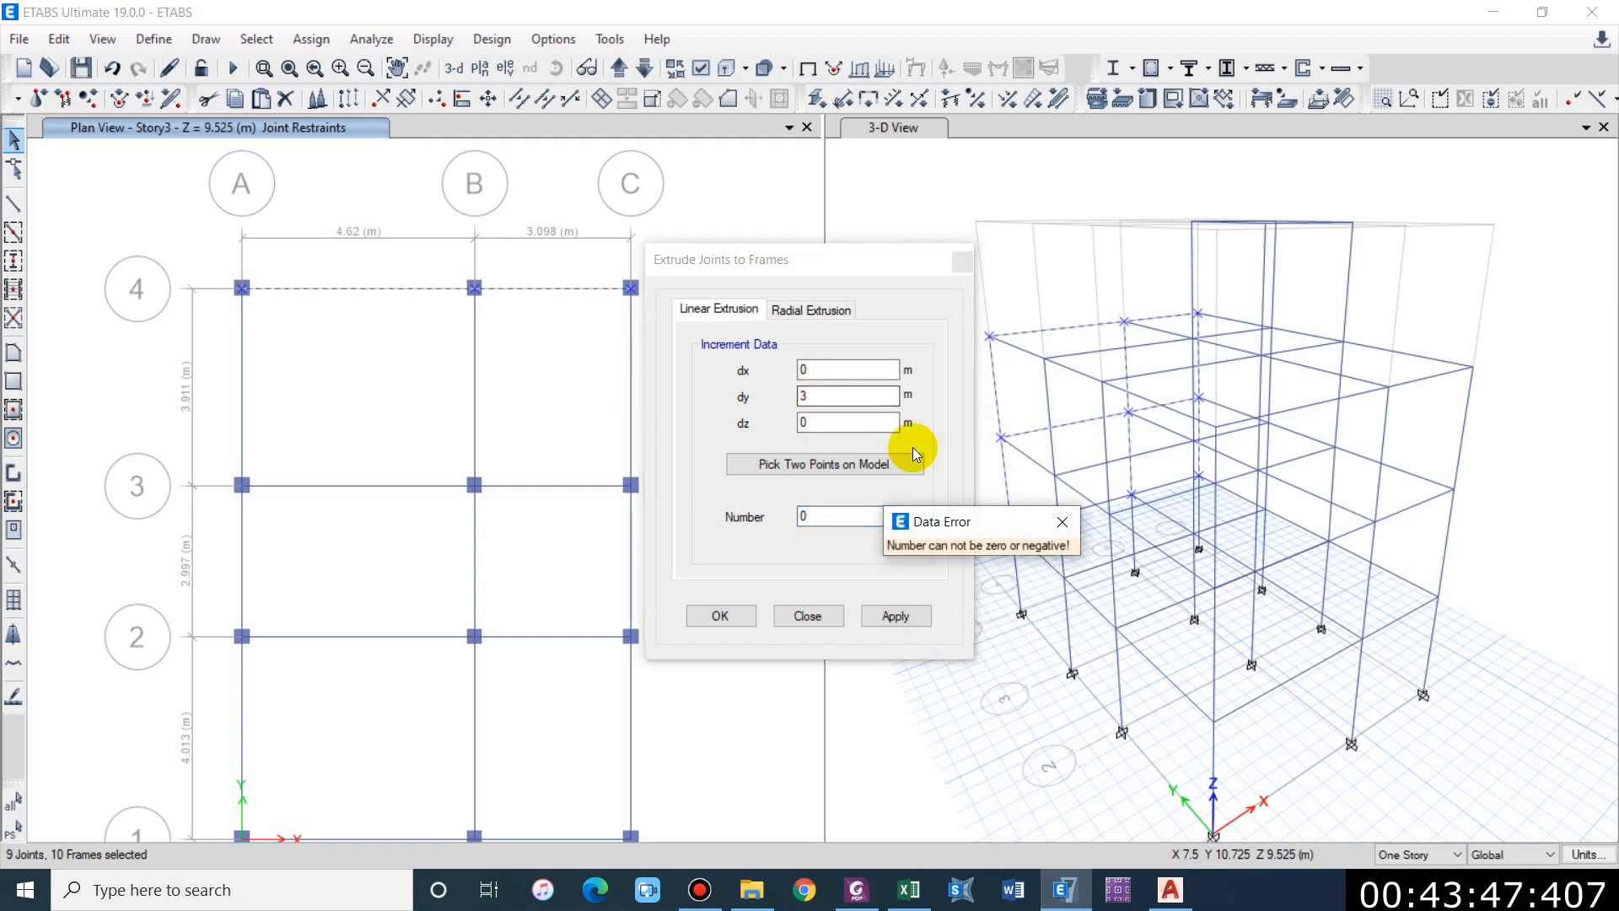
{"action": "left_click", "coordinate": [884, 517]}
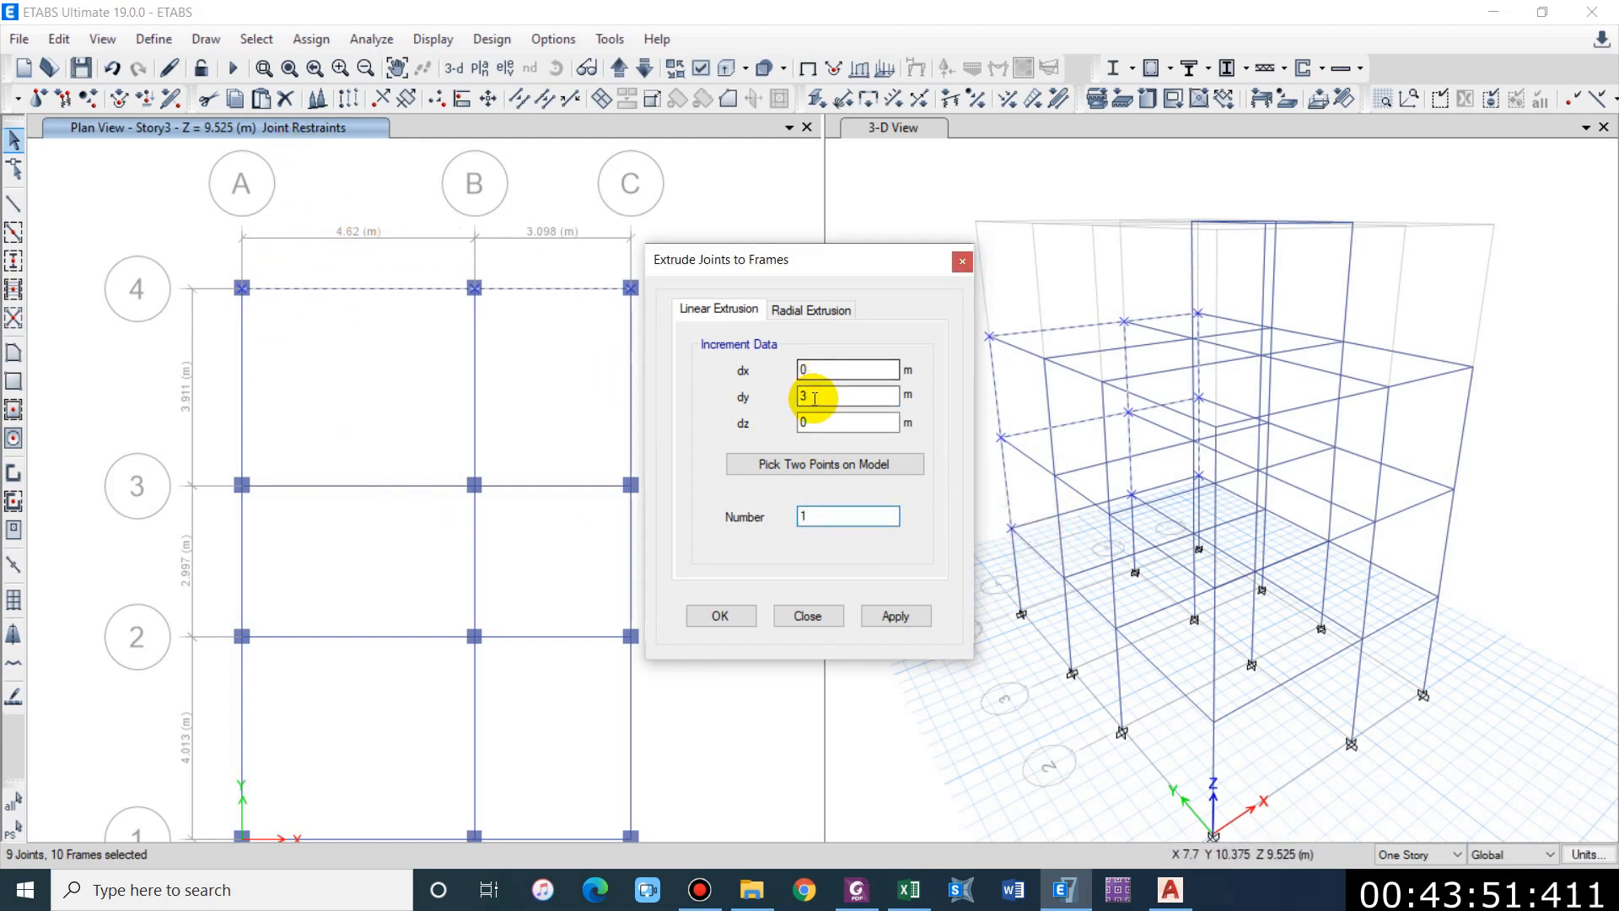
{"action": "left_click_drag", "start_coordinate": [815, 399], "coordinate": [738, 381]}
{"action": "type", "text": "1.22"}
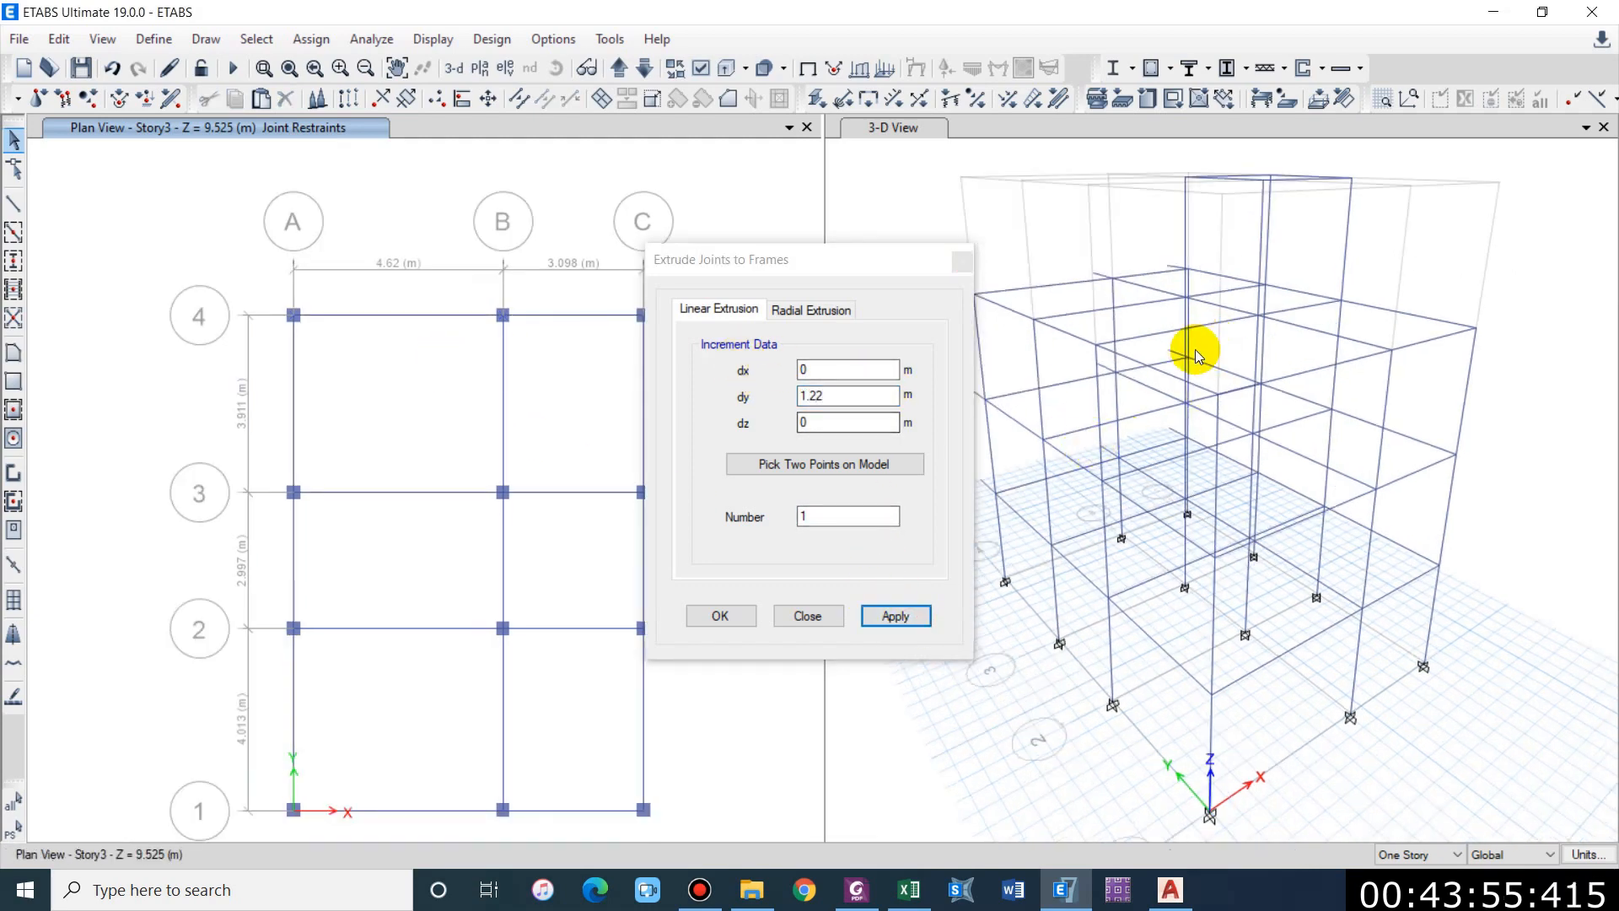
{"action": "middle_click_drag", "start_coordinate": [1196, 349], "coordinate": [1298, 346]}
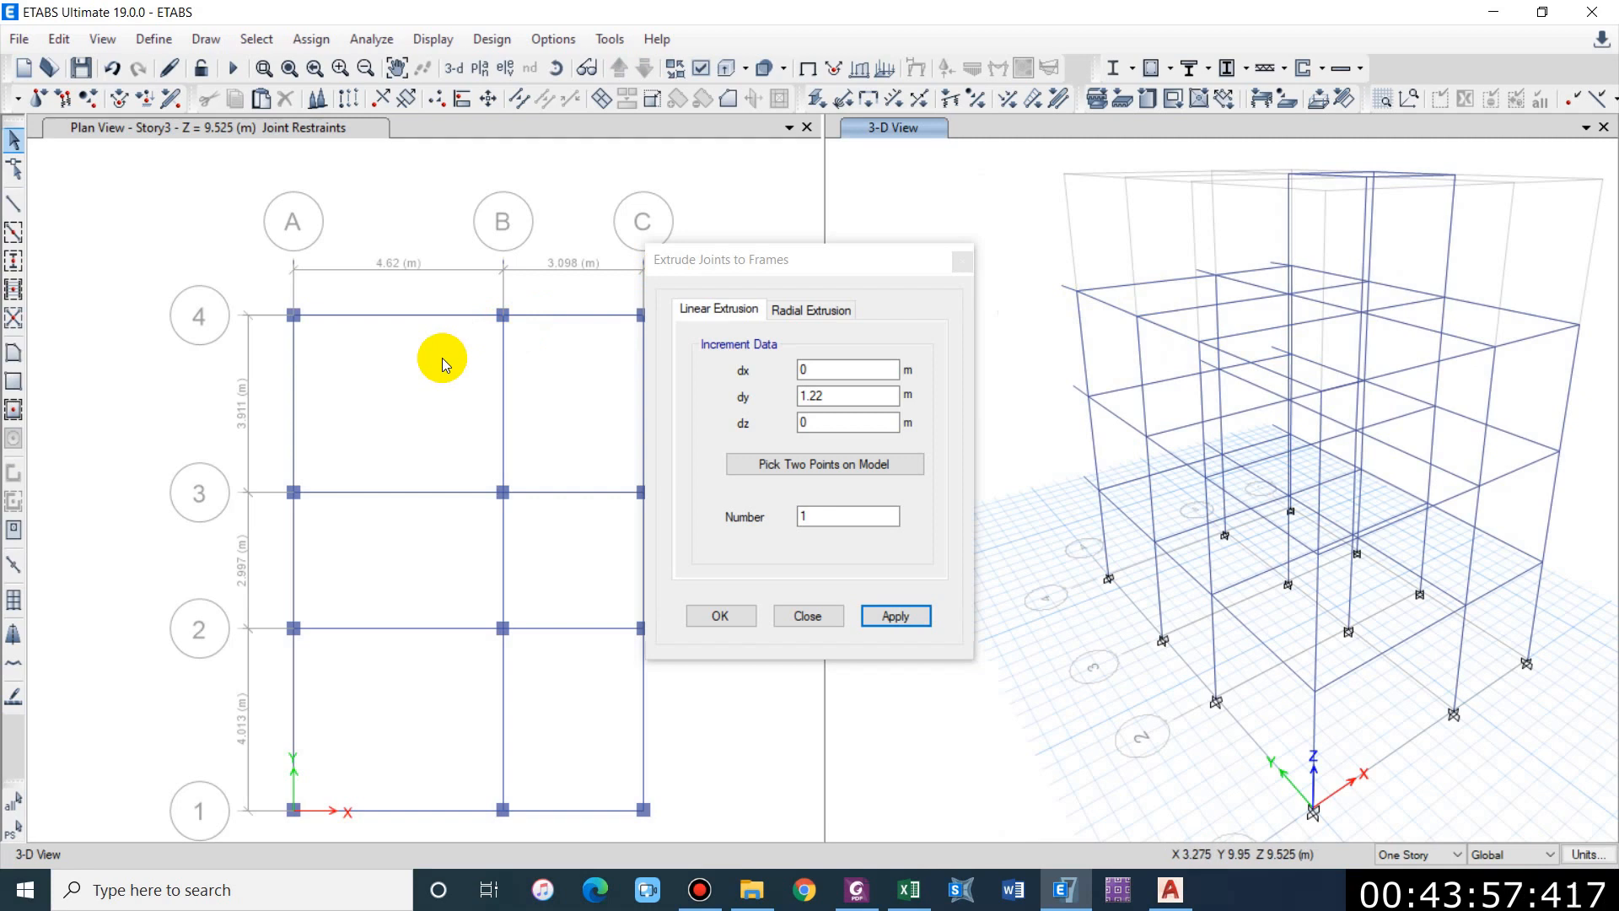
{"action": "middle_click_drag", "start_coordinate": [336, 422], "coordinate": [346, 333]}
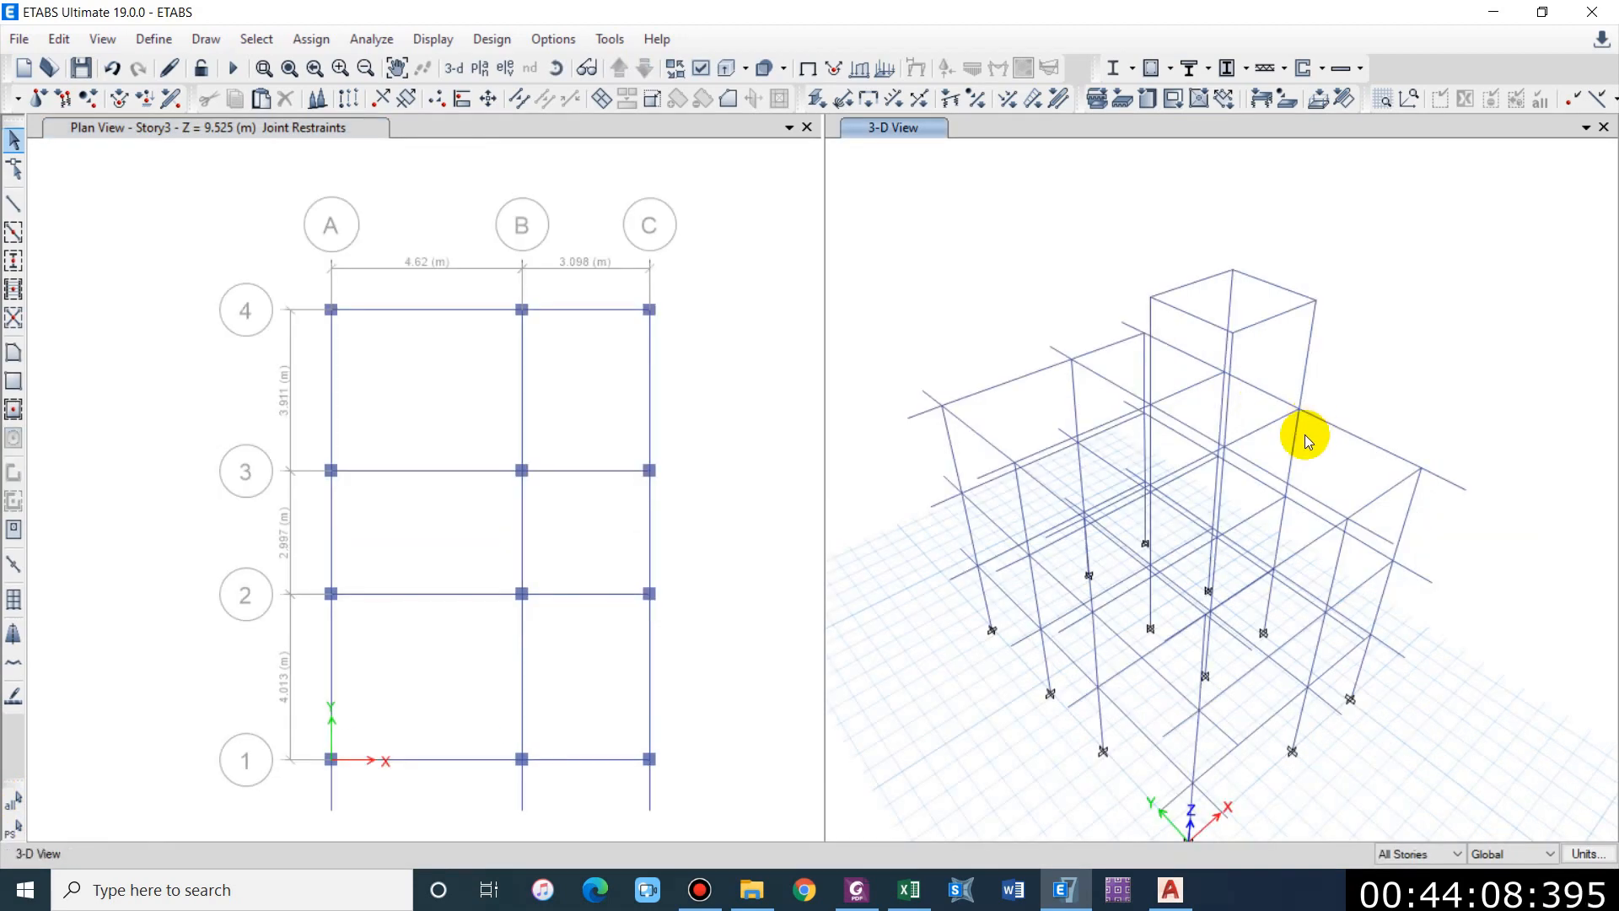
Step: Show the undeformed shape in the plan view in place of the joint restraints, and bring up the Story1 plan
{"action": "middle_click_drag", "start_coordinate": [1304, 434], "coordinate": [1329, 366]}
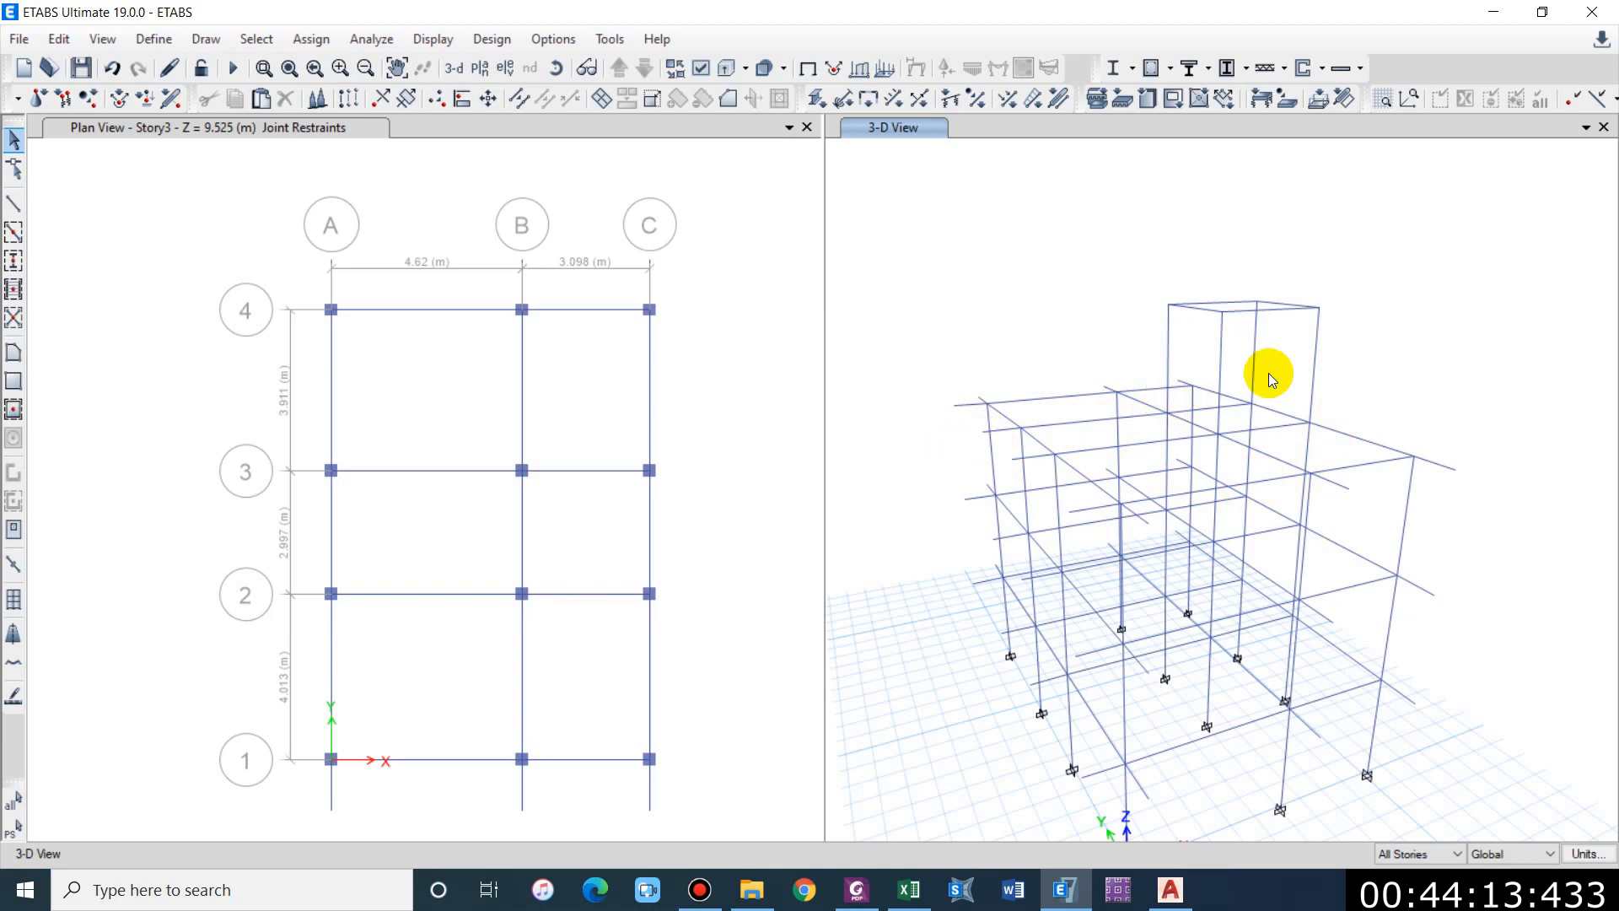
{"action": "middle_click_drag", "start_coordinate": [1180, 420], "coordinate": [1151, 357]}
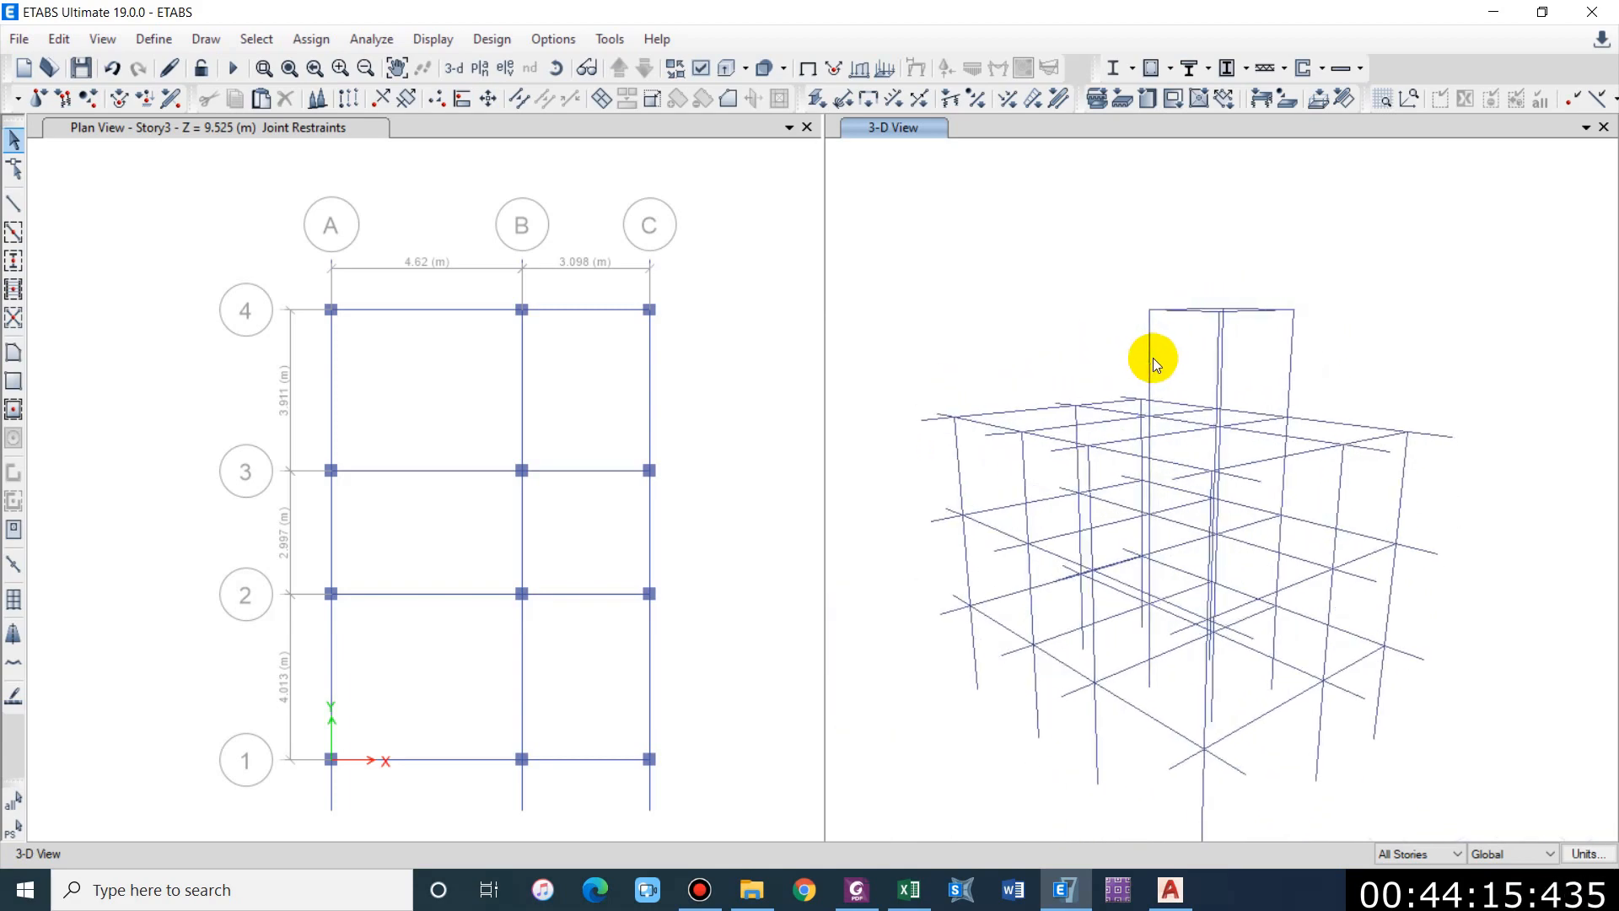
{"action": "left_click", "coordinate": [696, 201]}
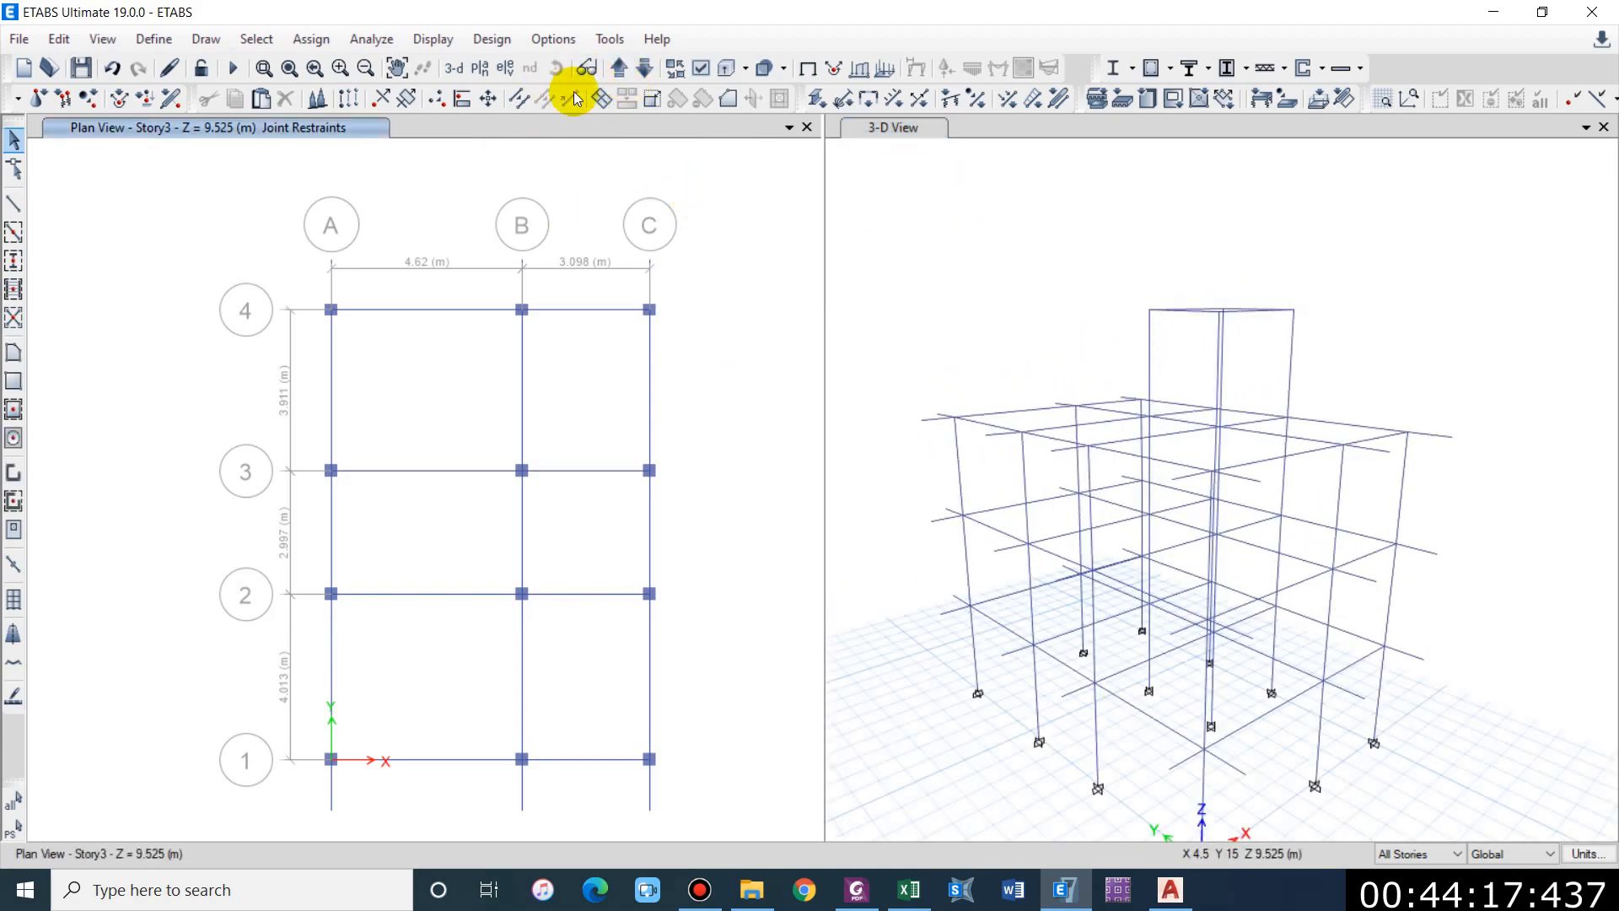
{"action": "left_click", "coordinate": [808, 69]}
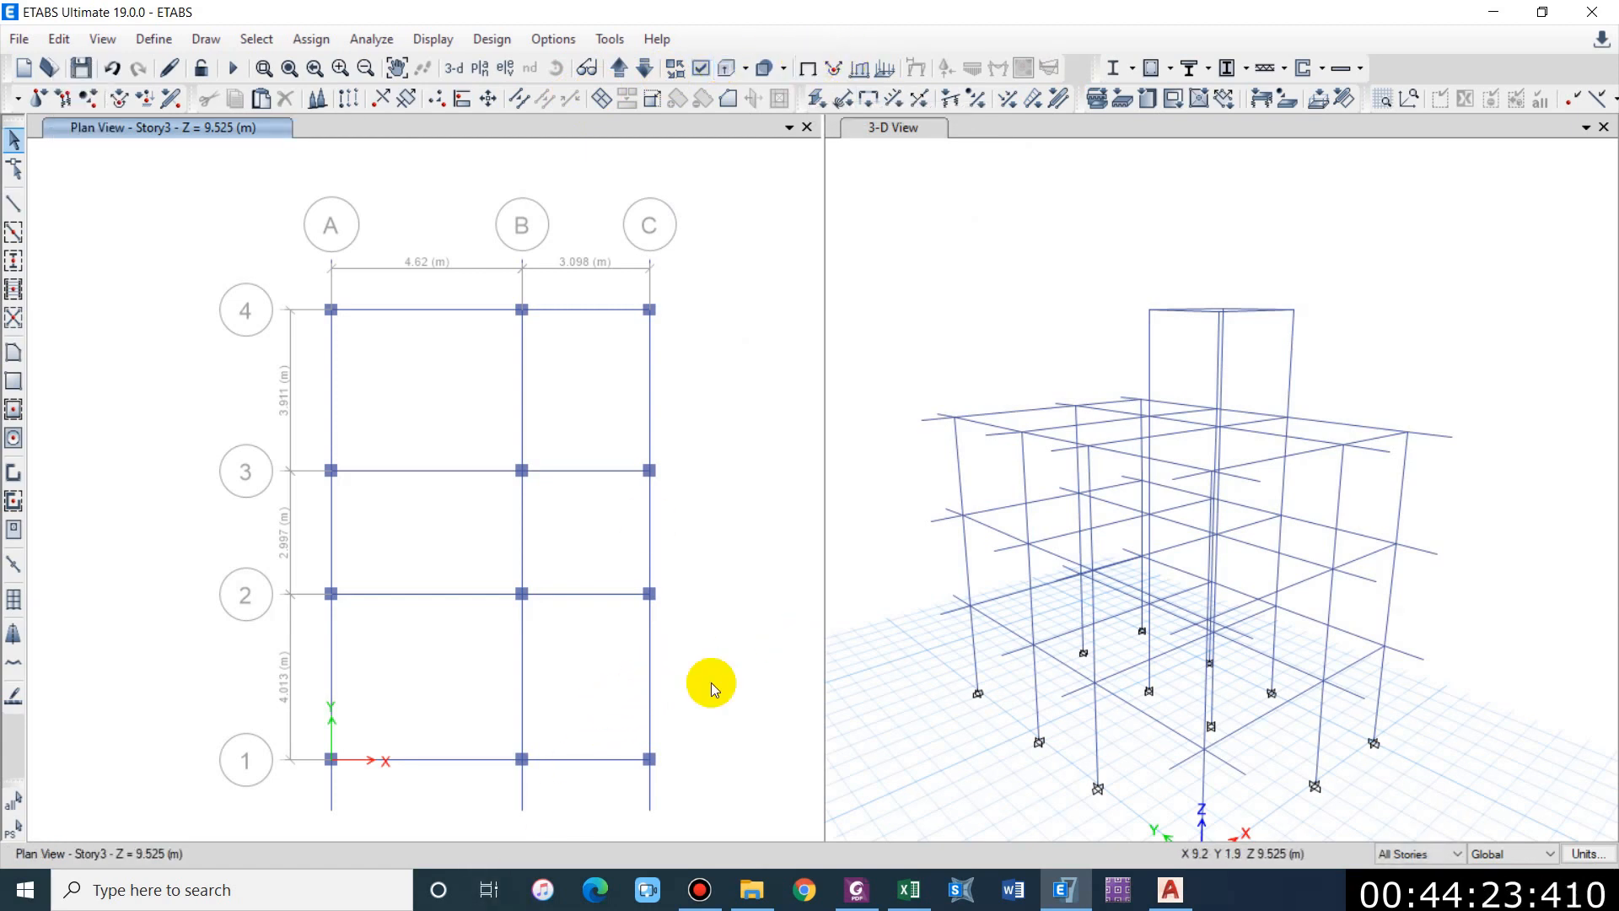
{"action": "left_click", "coordinate": [646, 68]}
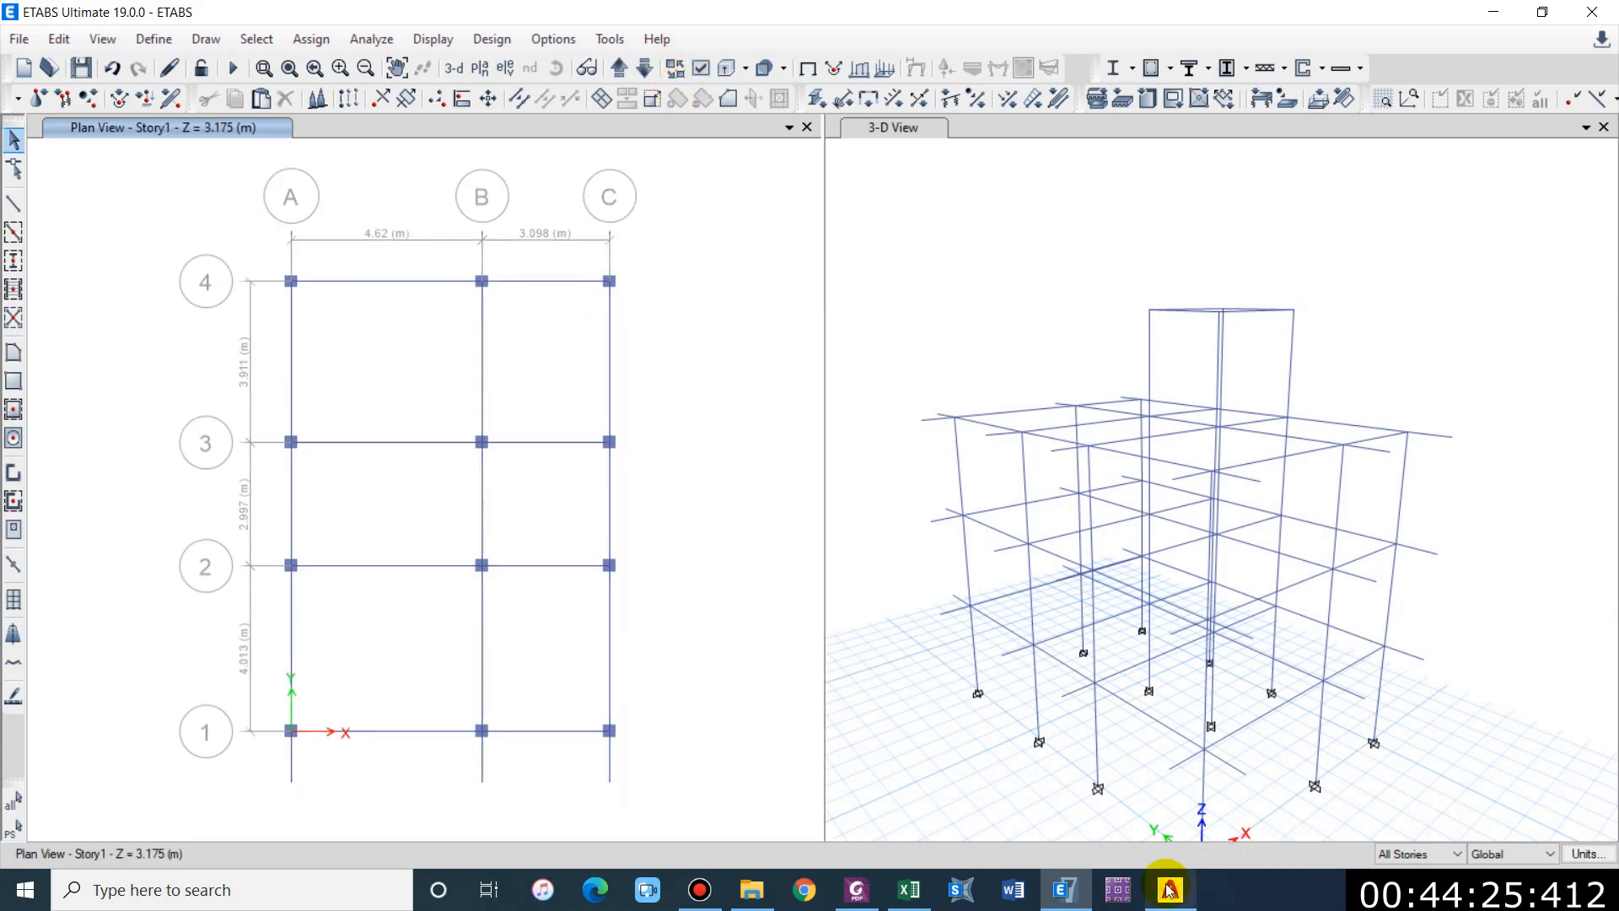
Step: Switch to AutoCAD and examine the slab overhangs around the ground, first and second floor plans
{"action": "left_click", "coordinate": [1169, 890]}
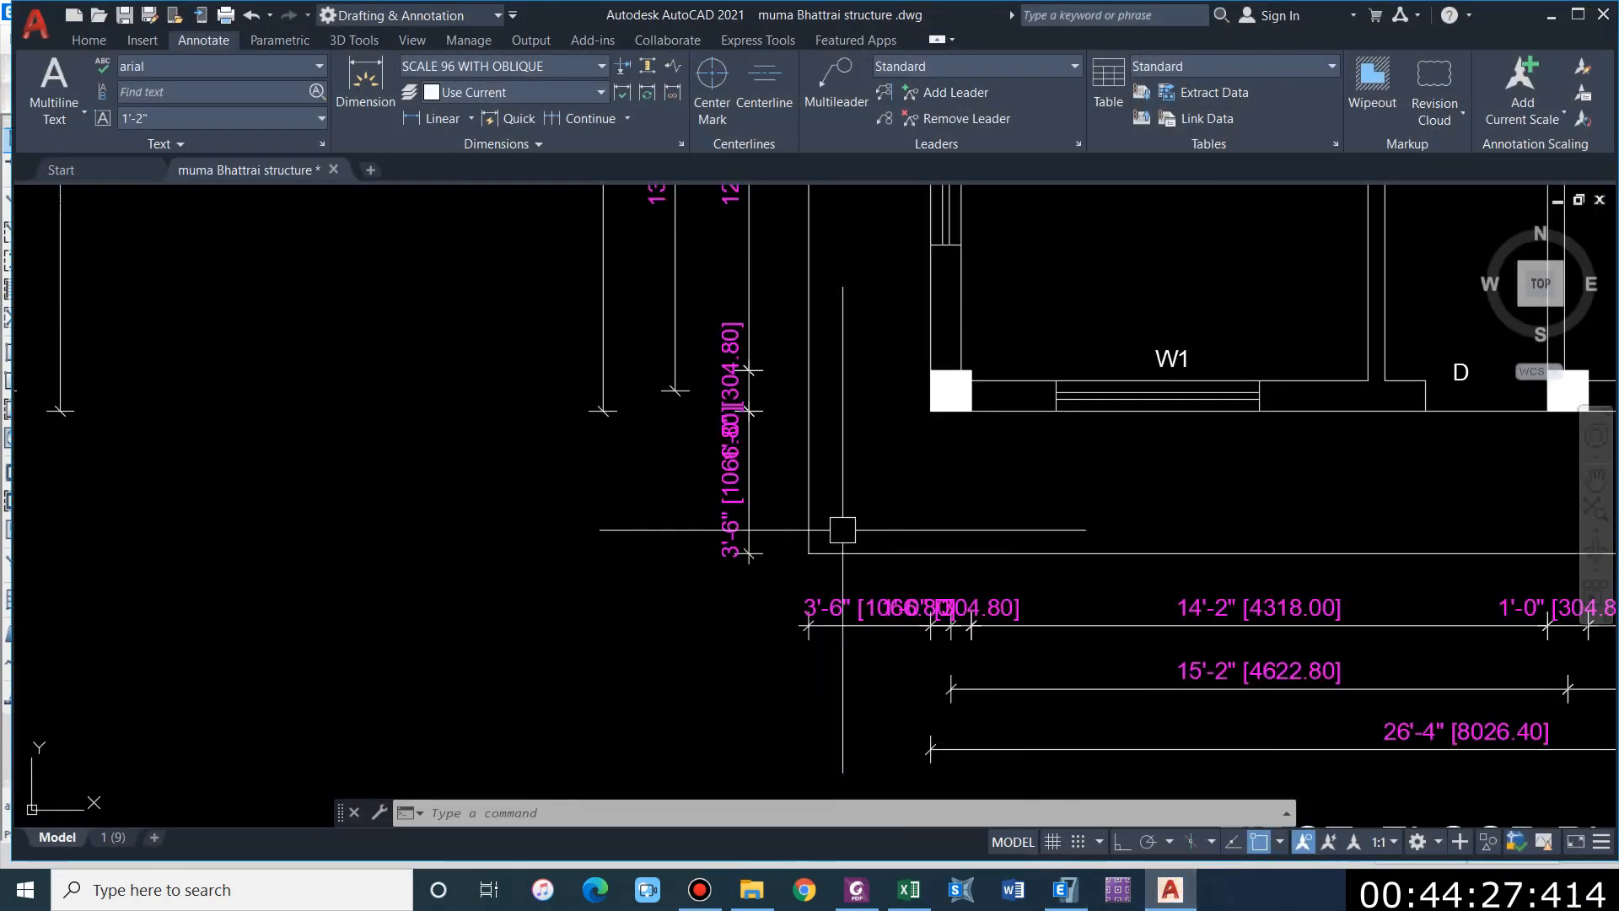
{"action": "scroll", "coordinate": [843, 531], "scroll_direction": "down", "scroll_amount": 10}
{"action": "middle_click_drag", "start_coordinate": [610, 542], "coordinate": [658, 528]}
{"action": "scroll", "coordinate": [713, 363], "scroll_direction": "up", "scroll_amount": 7}
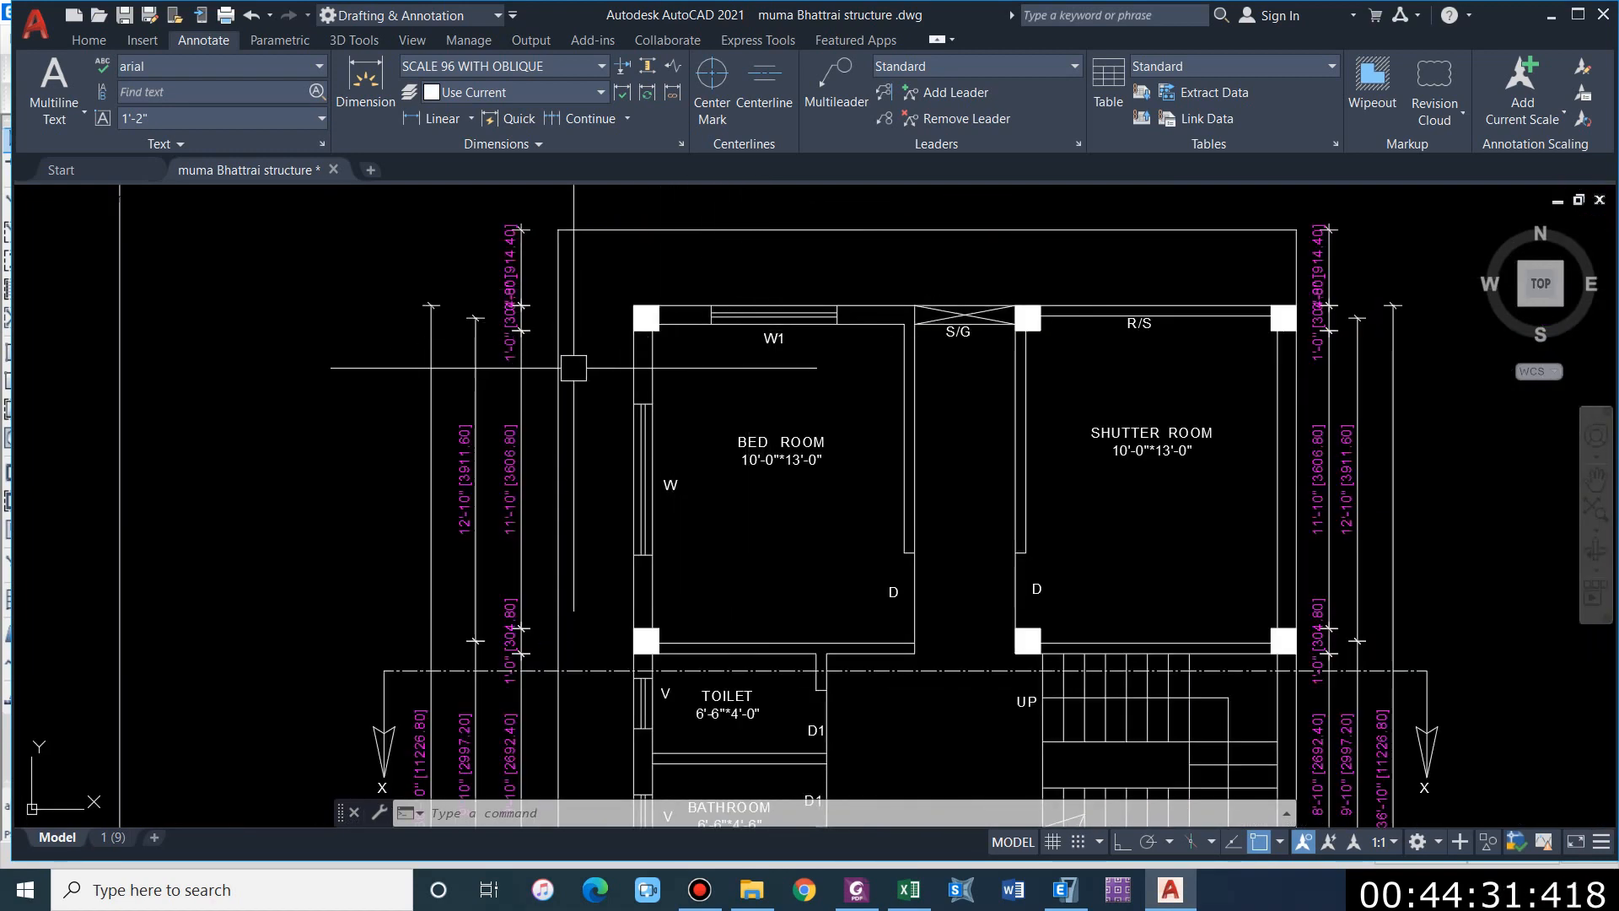
{"action": "scroll", "coordinate": [601, 380], "scroll_direction": "down", "scroll_amount": 5}
{"action": "scroll", "coordinate": [822, 378], "scroll_direction": "up", "scroll_amount": 4}
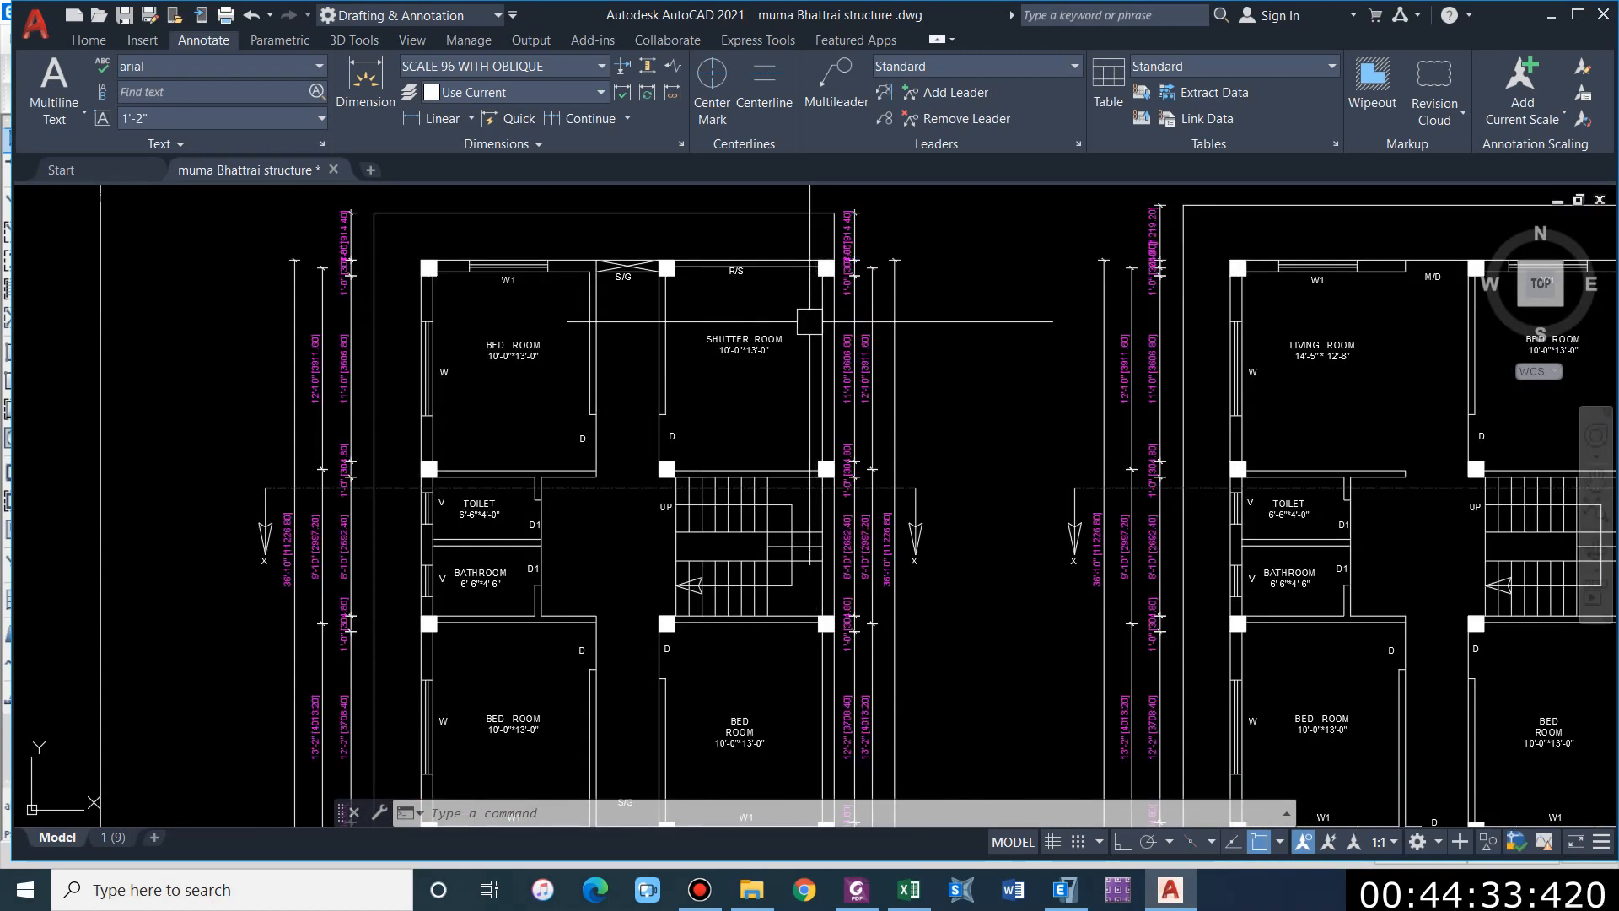
{"action": "middle_click_drag", "start_coordinate": [842, 582], "coordinate": [836, 486]}
{"action": "scroll", "coordinate": [827, 641], "scroll_direction": "down", "scroll_amount": 2}
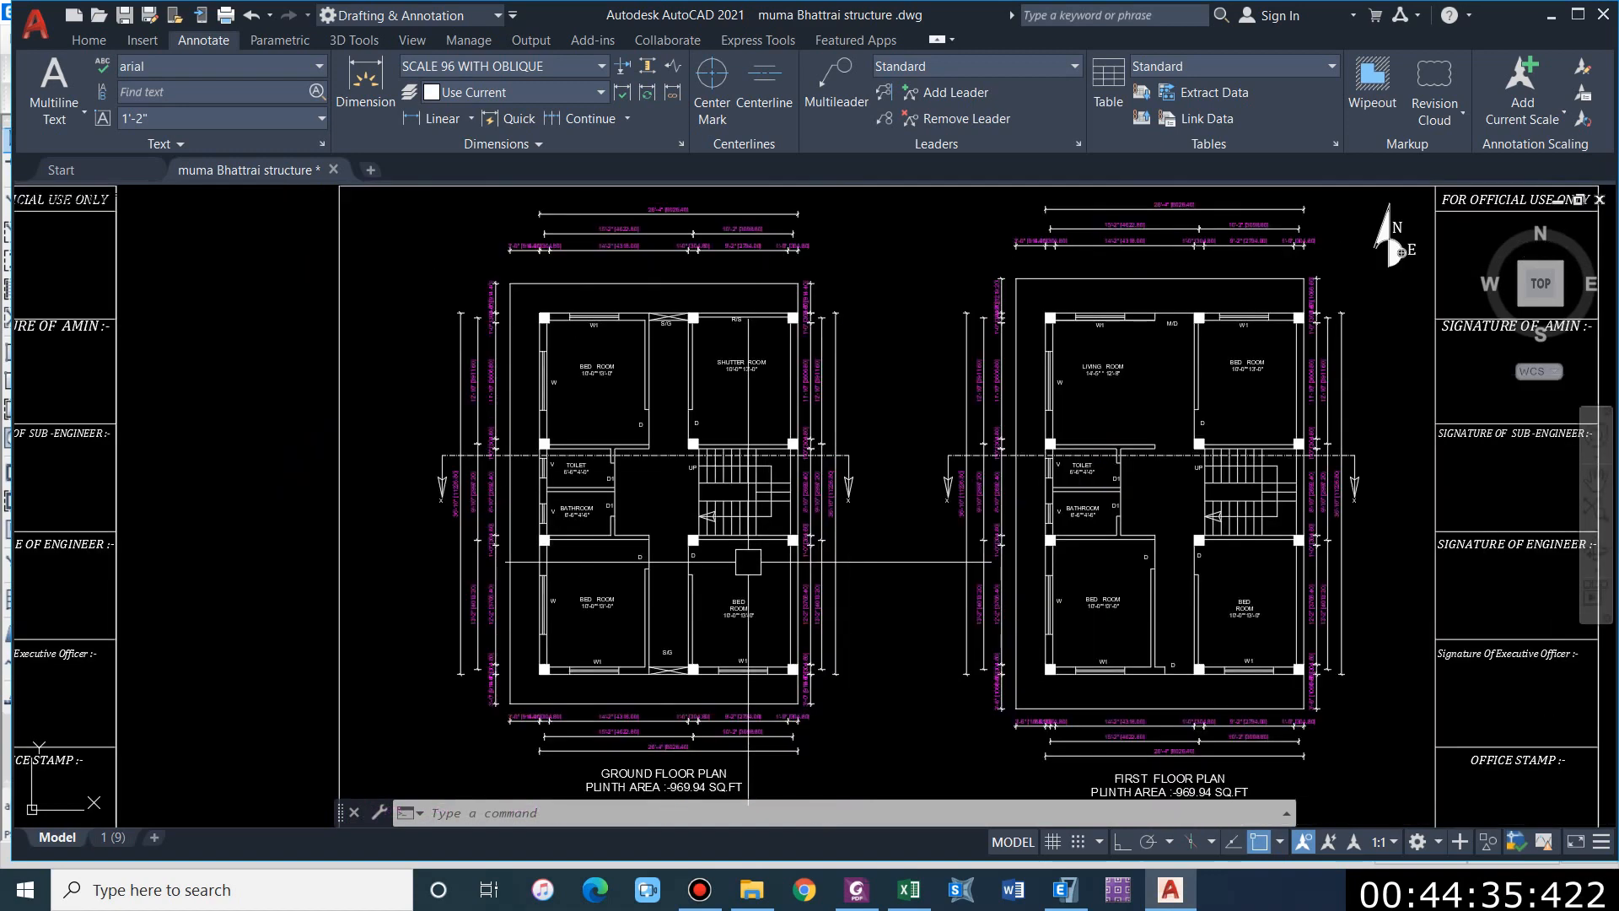
{"action": "middle_click_drag", "start_coordinate": [1341, 648], "coordinate": [701, 679]}
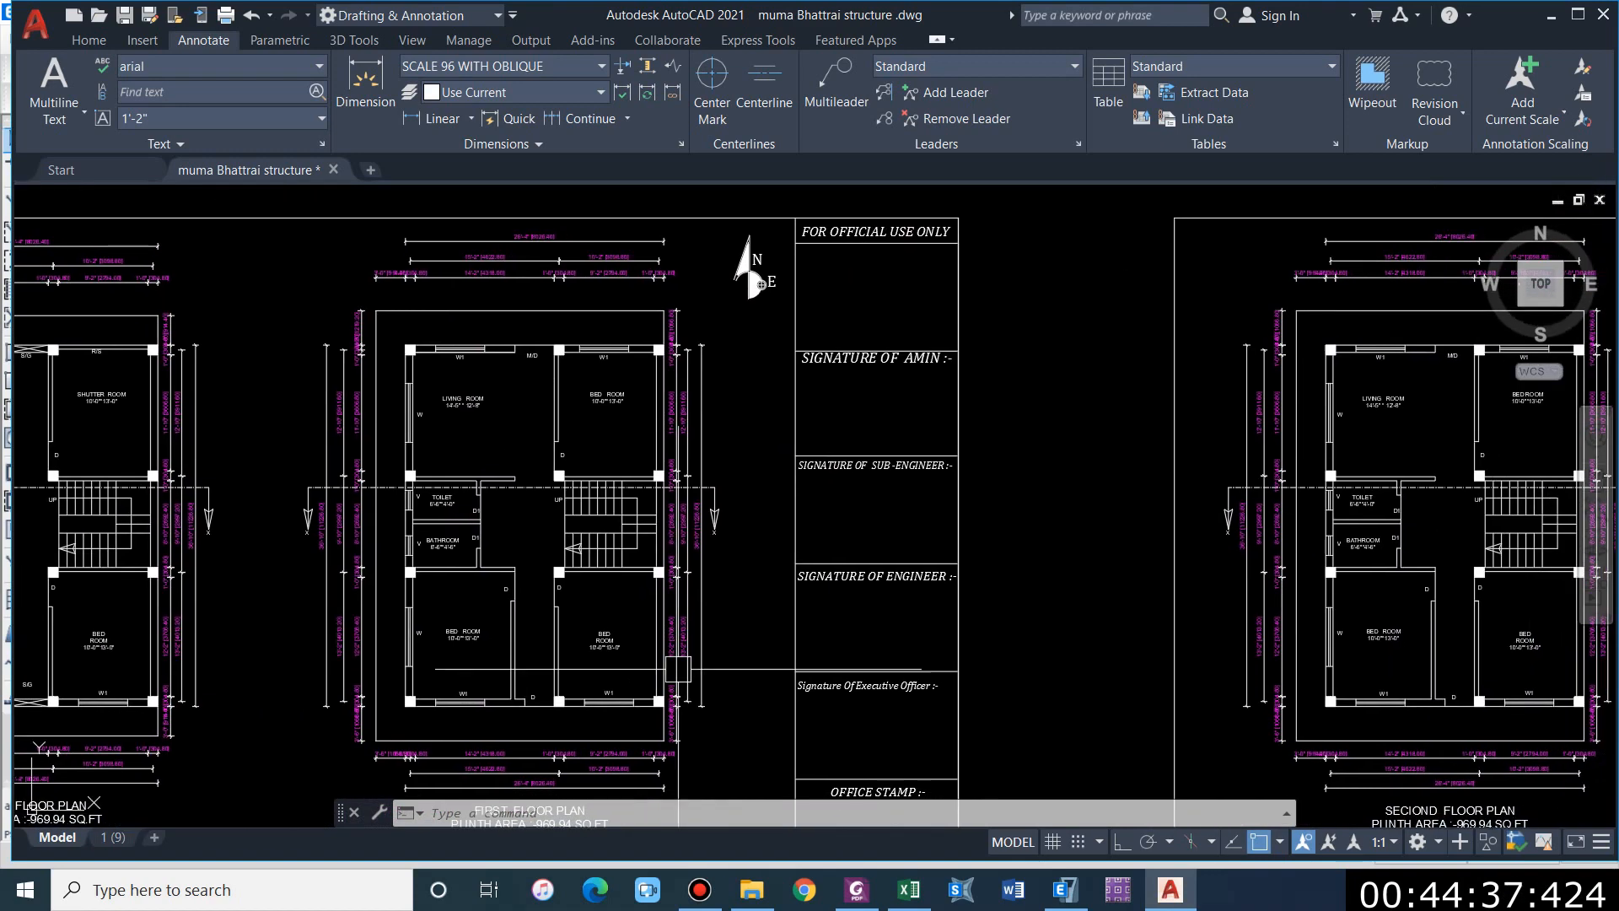
{"action": "middle_click_drag", "start_coordinate": [1155, 631], "coordinate": [553, 542]}
{"action": "scroll", "coordinate": [1137, 474], "scroll_direction": "down", "scroll_amount": 4}
{"action": "scroll", "coordinate": [835, 497], "scroll_direction": "up", "scroll_amount": 2}
{"action": "middle_click_drag", "start_coordinate": [489, 469], "coordinate": [922, 463]}
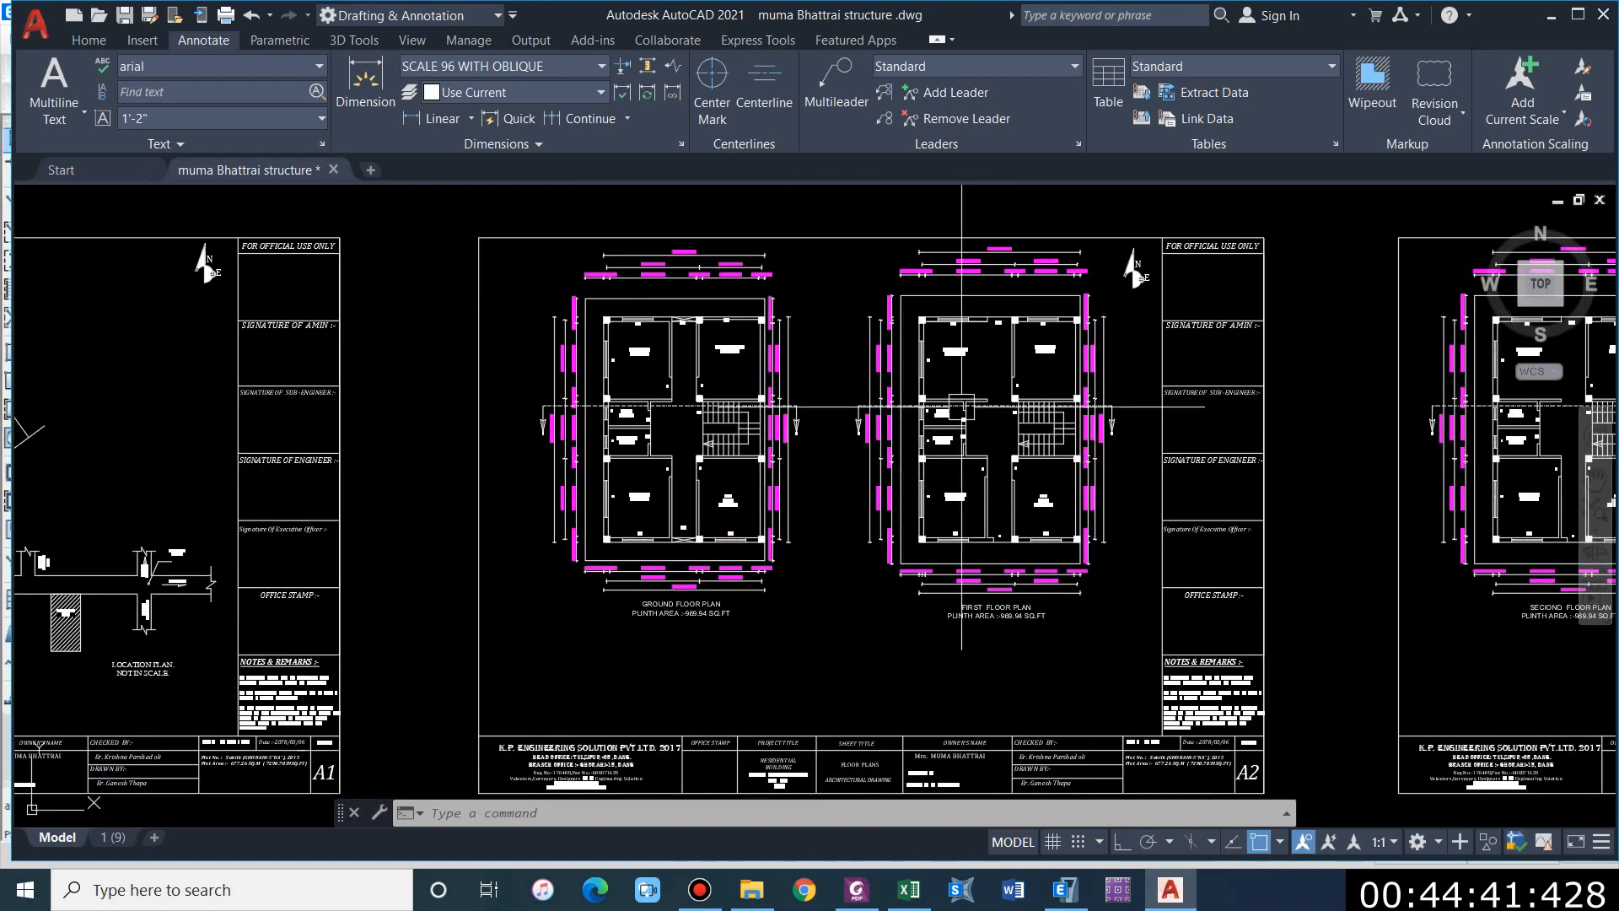
{"action": "scroll", "coordinate": [962, 407], "scroll_direction": "up", "scroll_amount": 6}
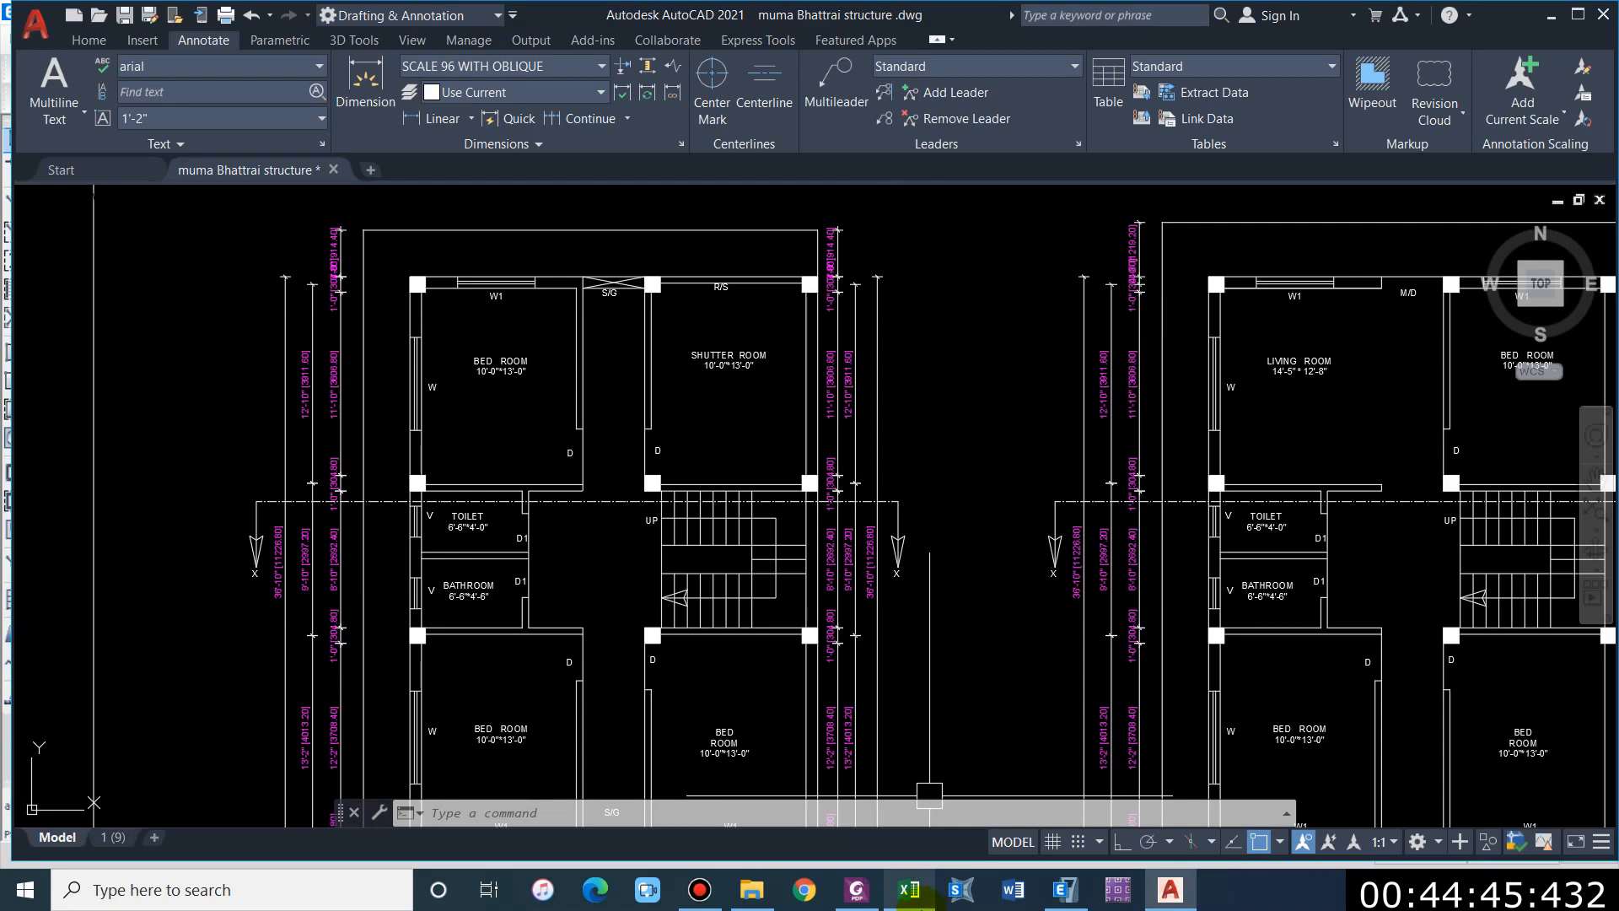
Step: Switch to ETABS and select the beams along grid C between grids 1 and 4 on all stories
{"action": "left_click", "coordinate": [1065, 890]}
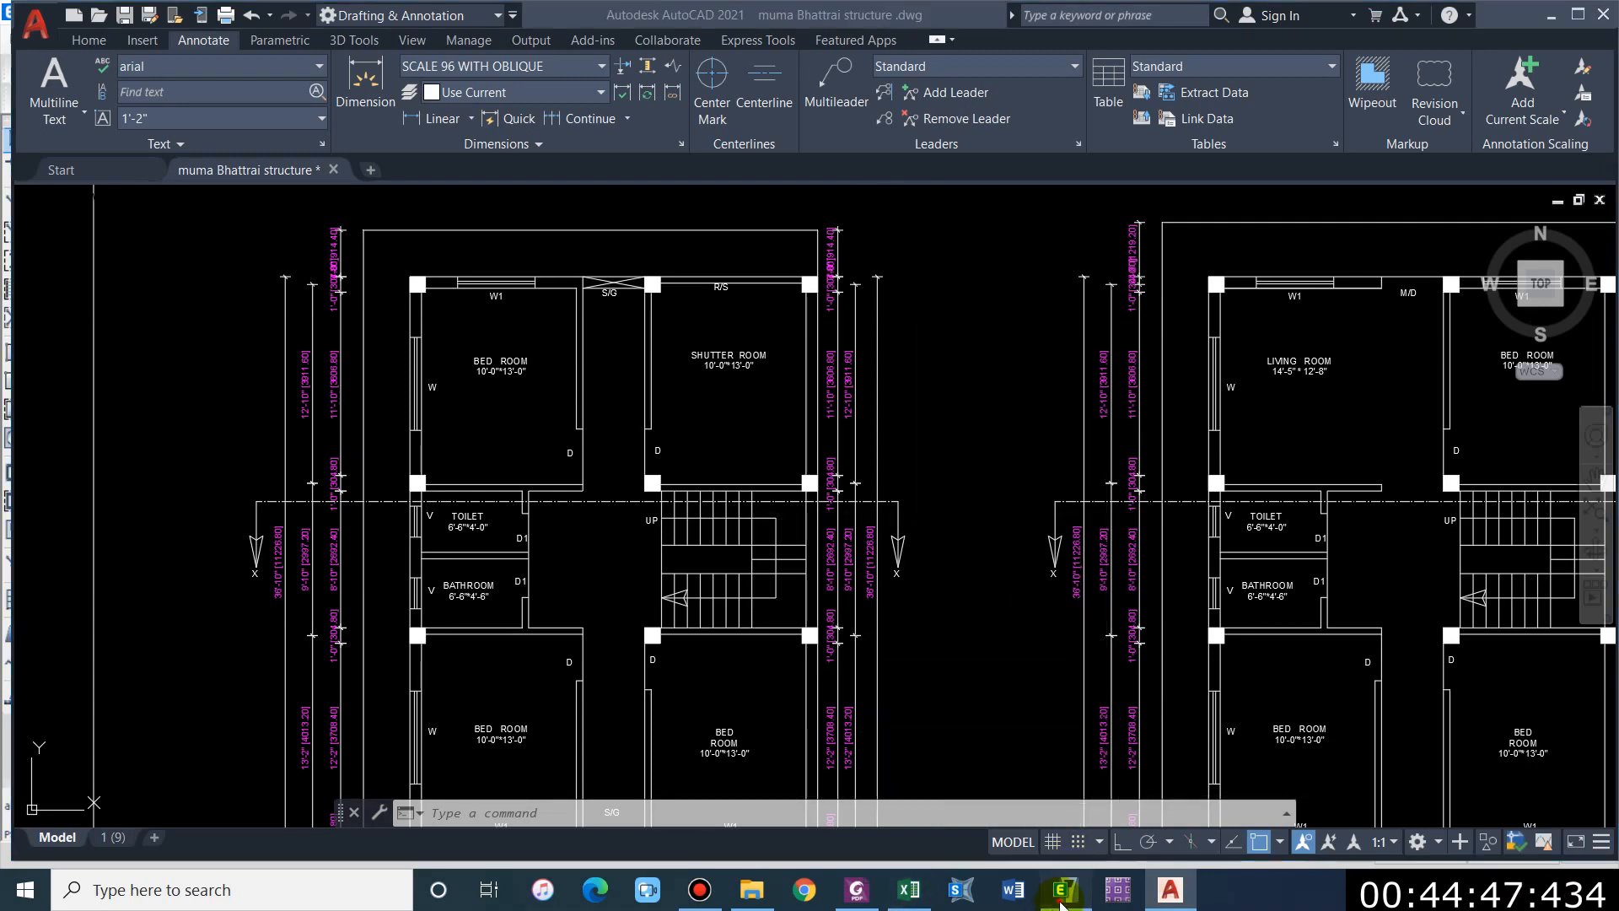
{"action": "left_click", "coordinate": [611, 381]}
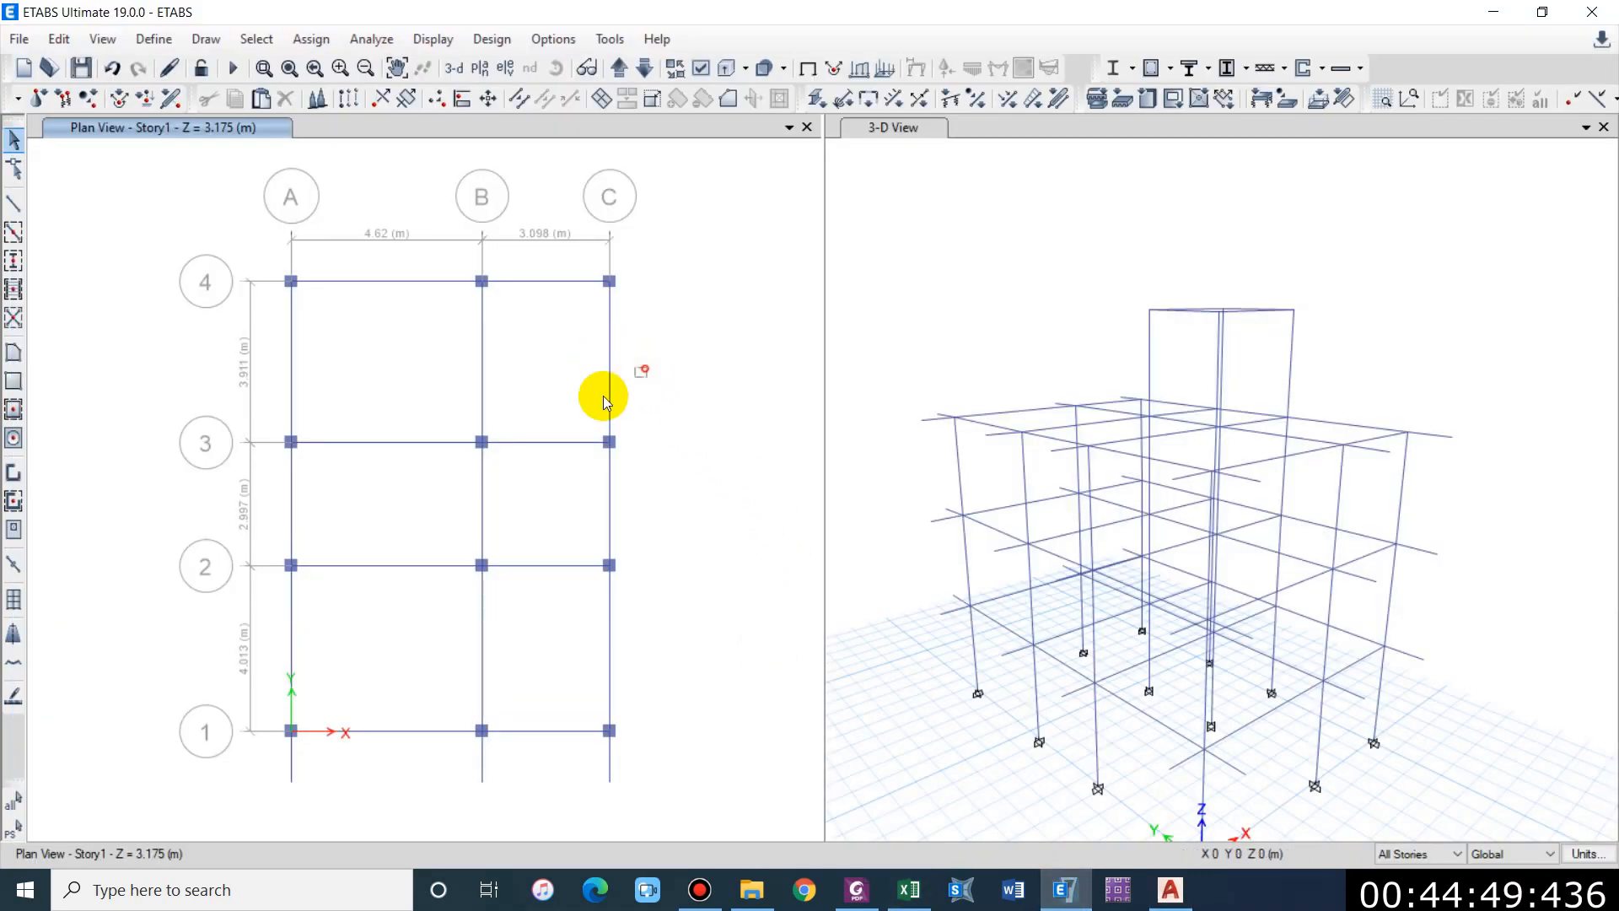
{"action": "left_click", "coordinate": [606, 509]}
{"action": "left_click", "coordinate": [607, 633]}
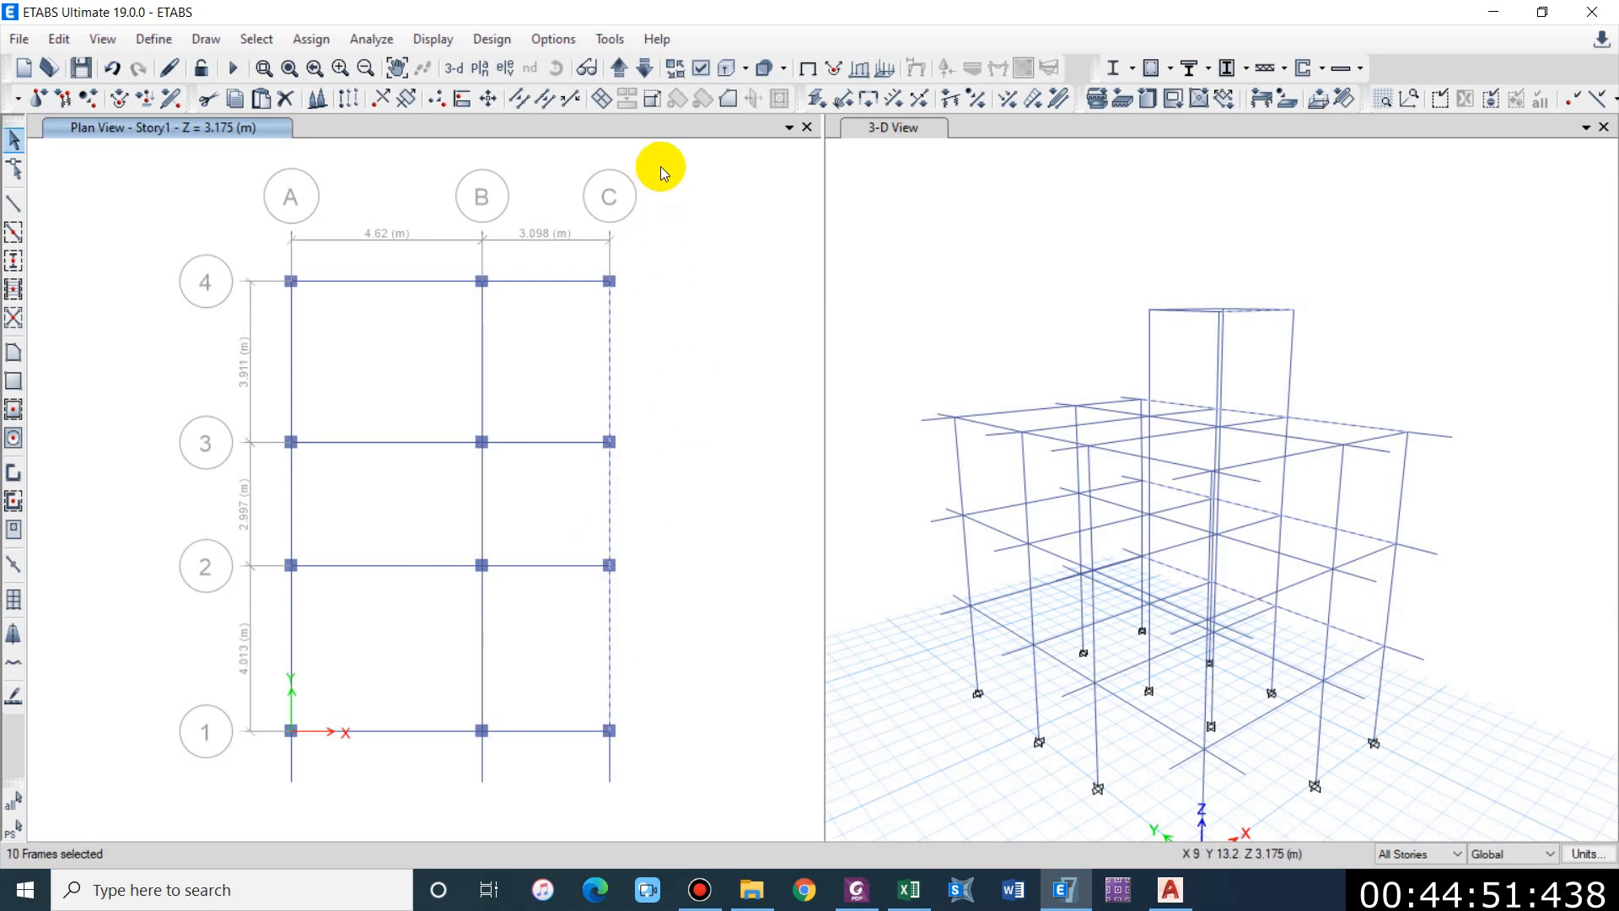
Step: Limit the selection to one story, and deselect the Story3 beams along grid C between grids 1–2 and 3–4
{"action": "left_click", "coordinate": [624, 75]}
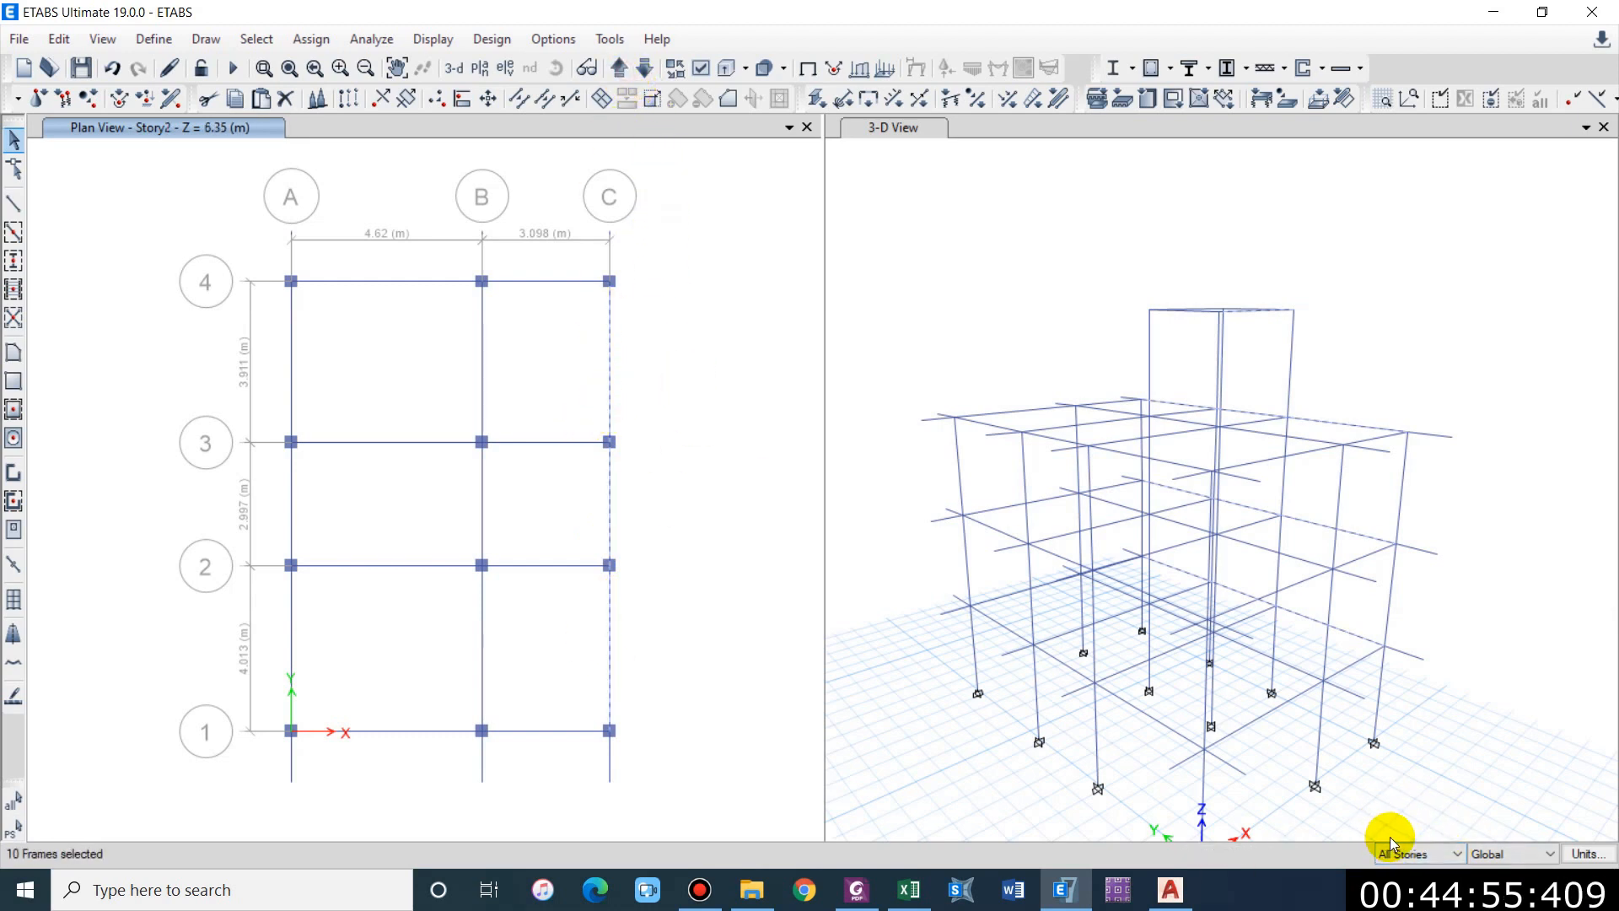
{"action": "left_click", "coordinate": [1407, 853]}
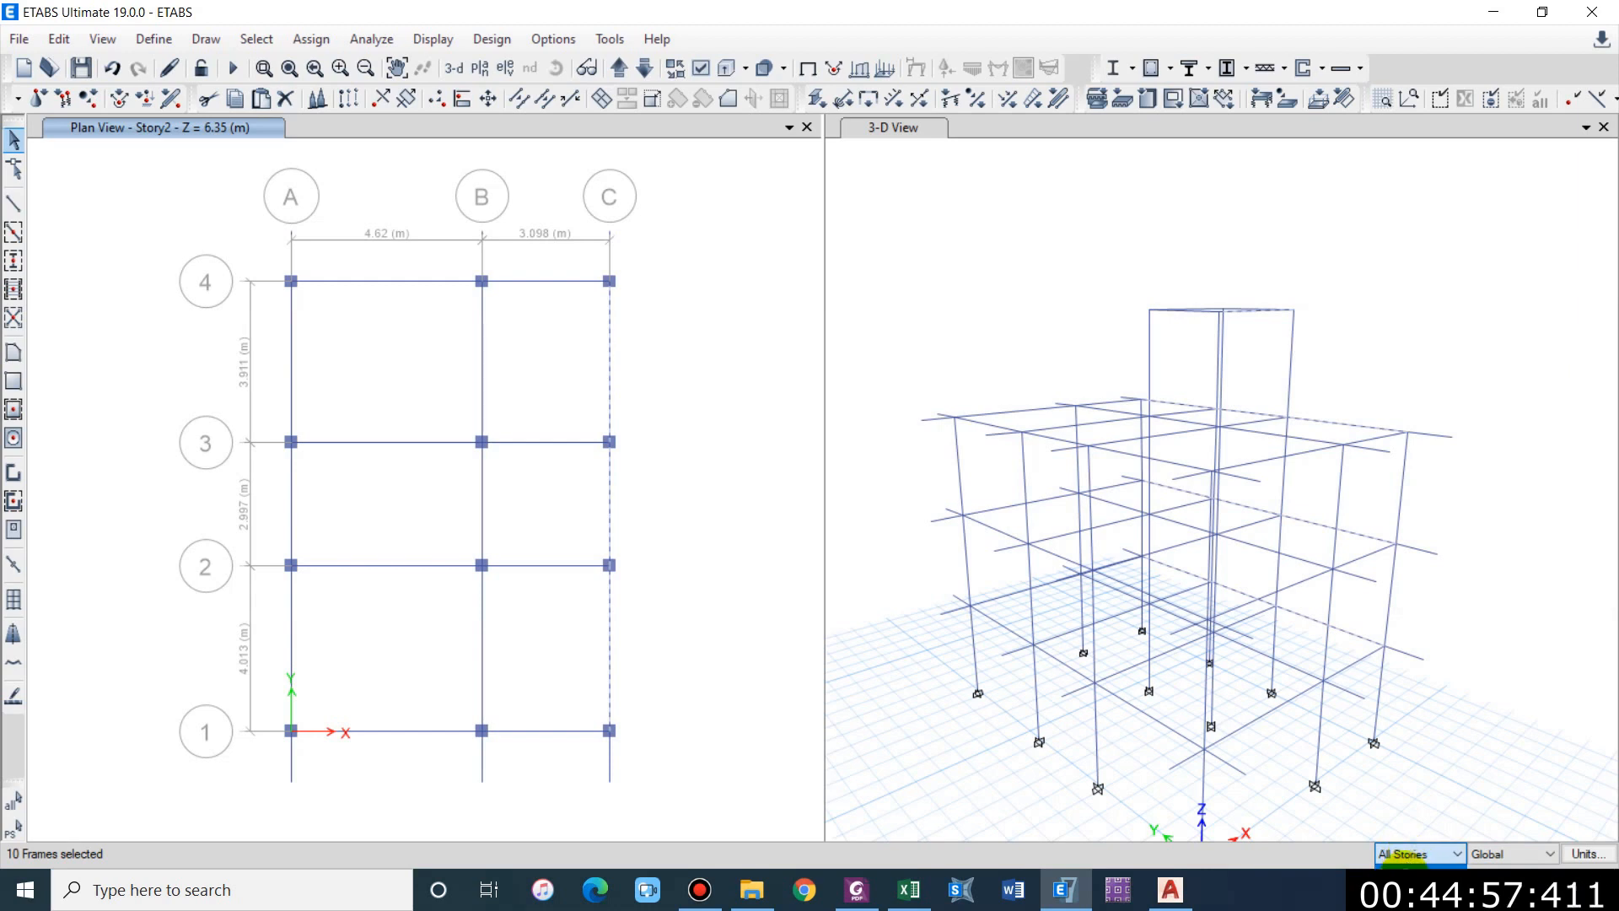
{"action": "left_click", "coordinate": [619, 74]}
{"action": "left_click", "coordinate": [619, 74]}
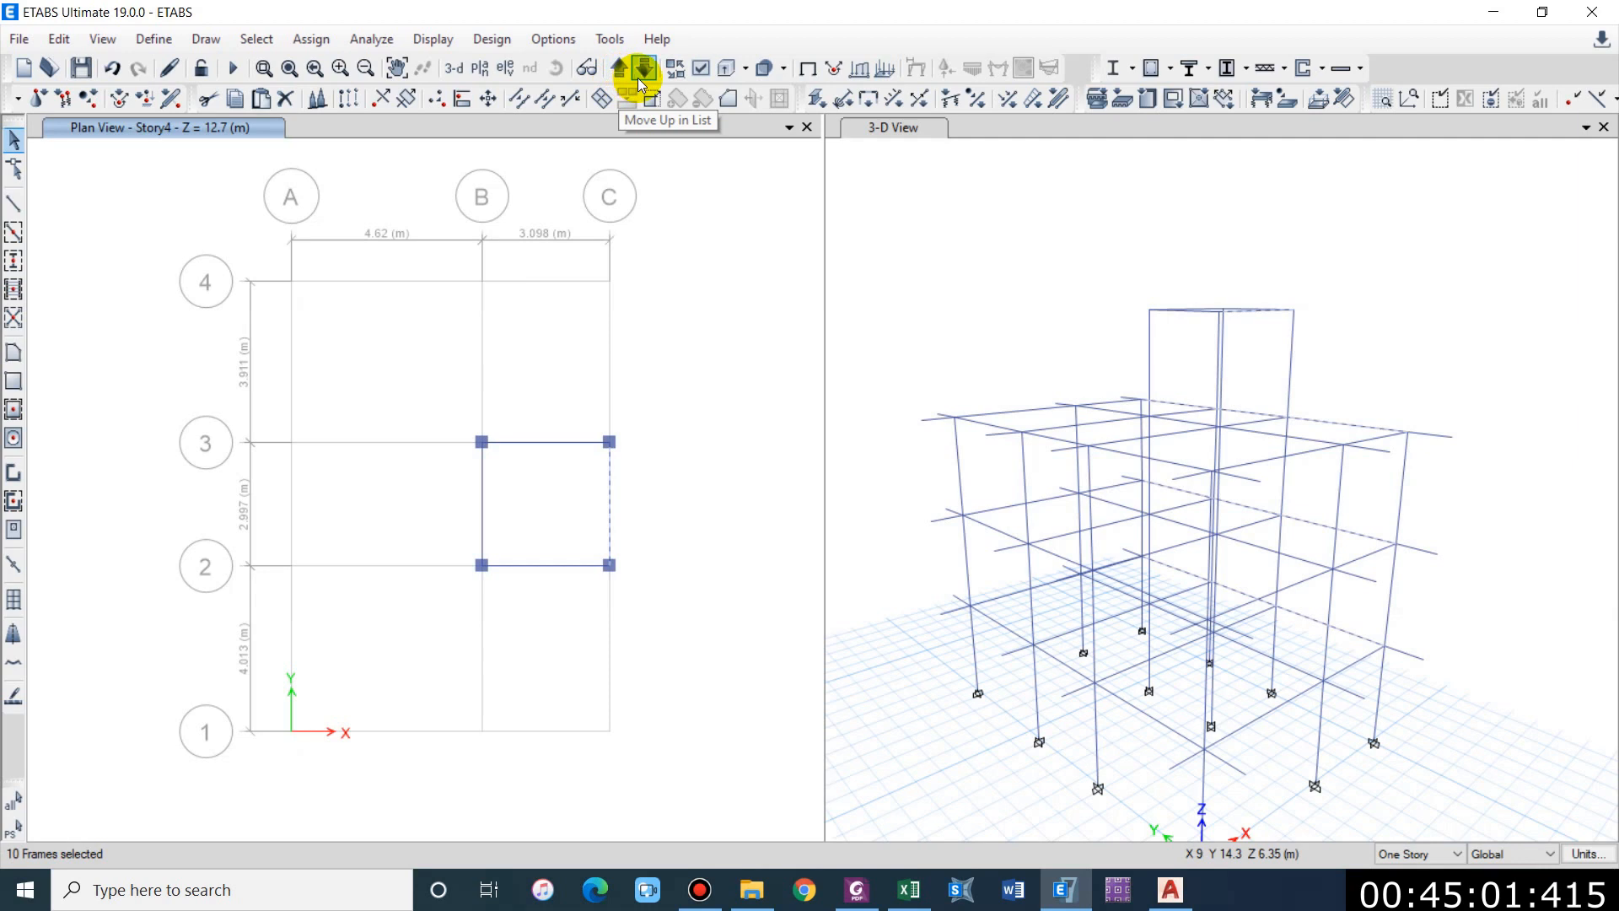
{"action": "left_click", "coordinate": [644, 71]}
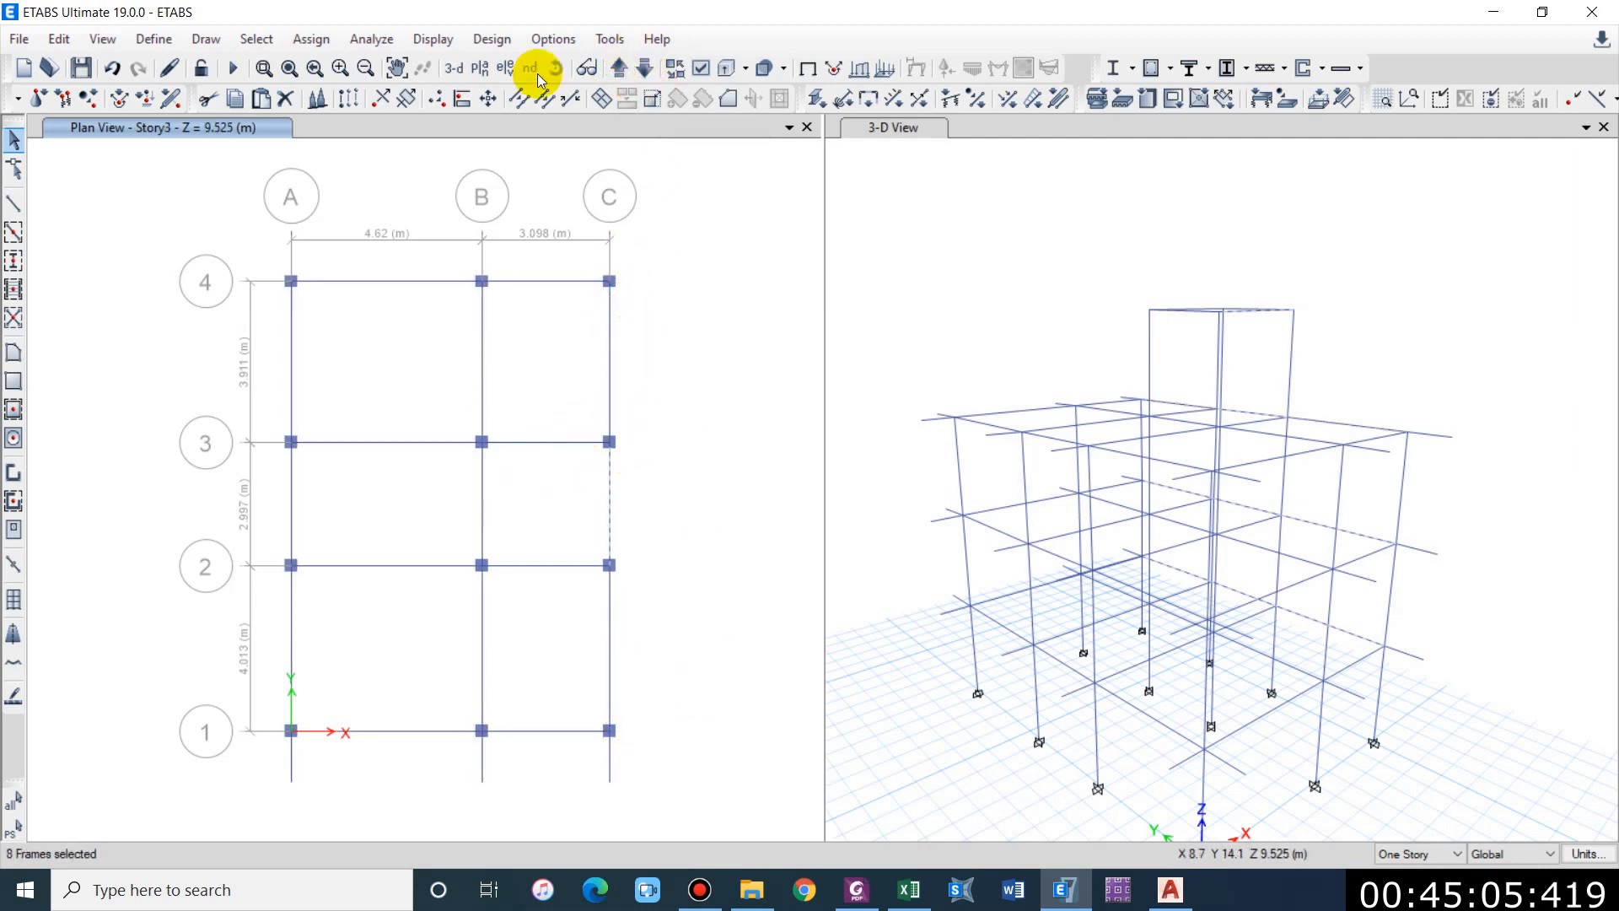
Step: Assign a uniform distributed gravity load of 12.34525 kN/m in the Wall load pattern to the selected grid C beams
{"action": "left_click", "coordinate": [331, 40]}
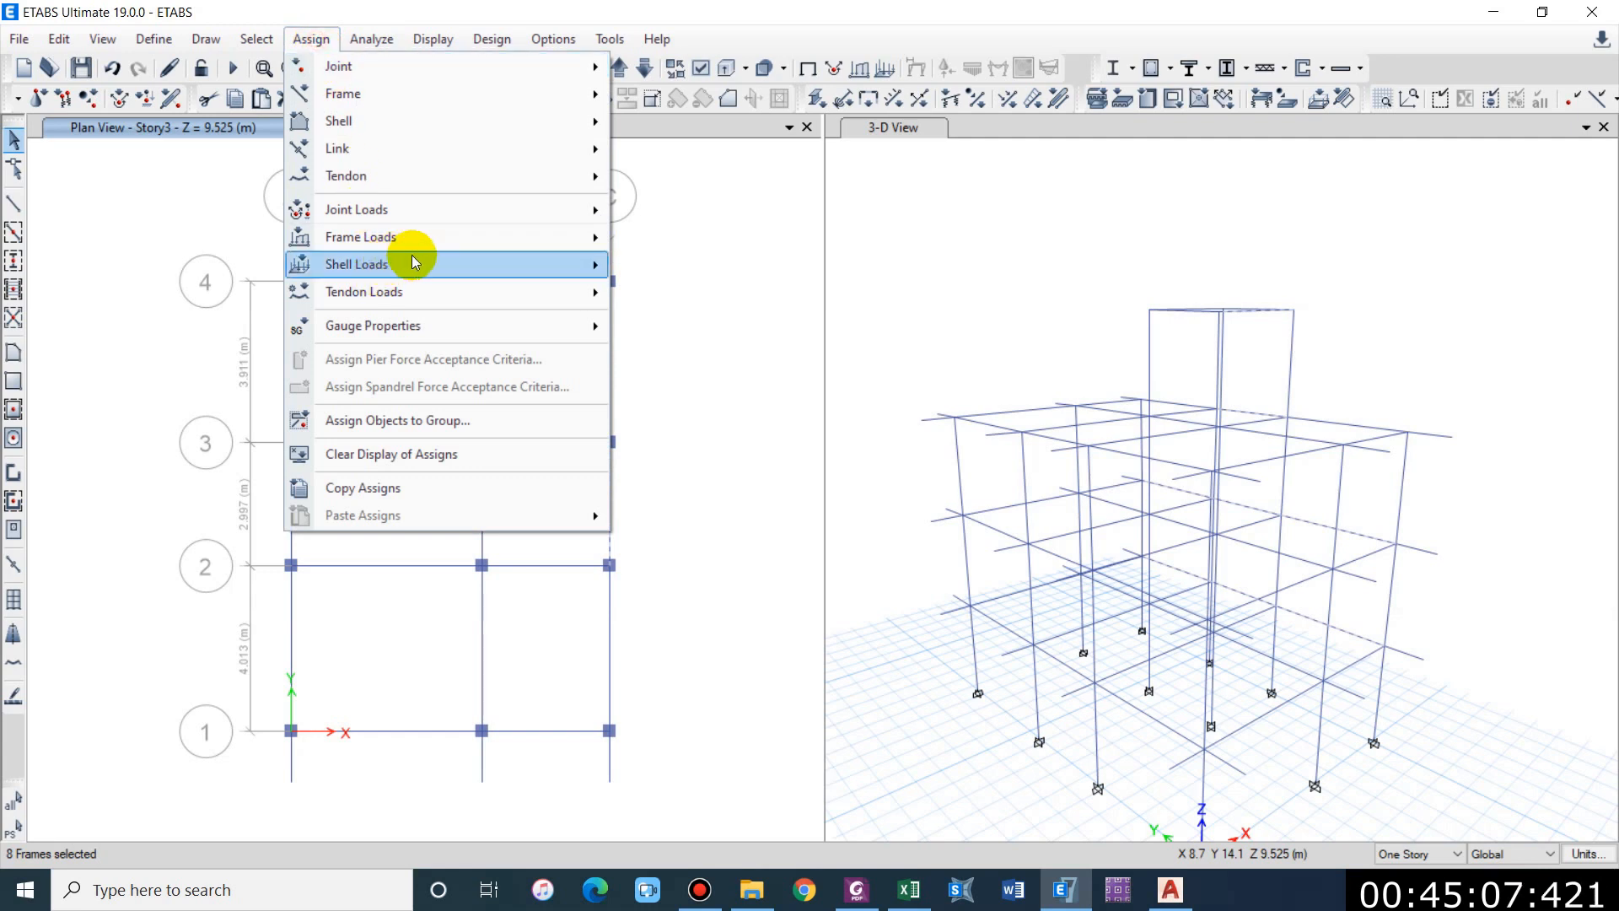
{"action": "mouse_move", "coordinate": [452, 237]}
{"action": "left_click", "coordinate": [685, 268]}
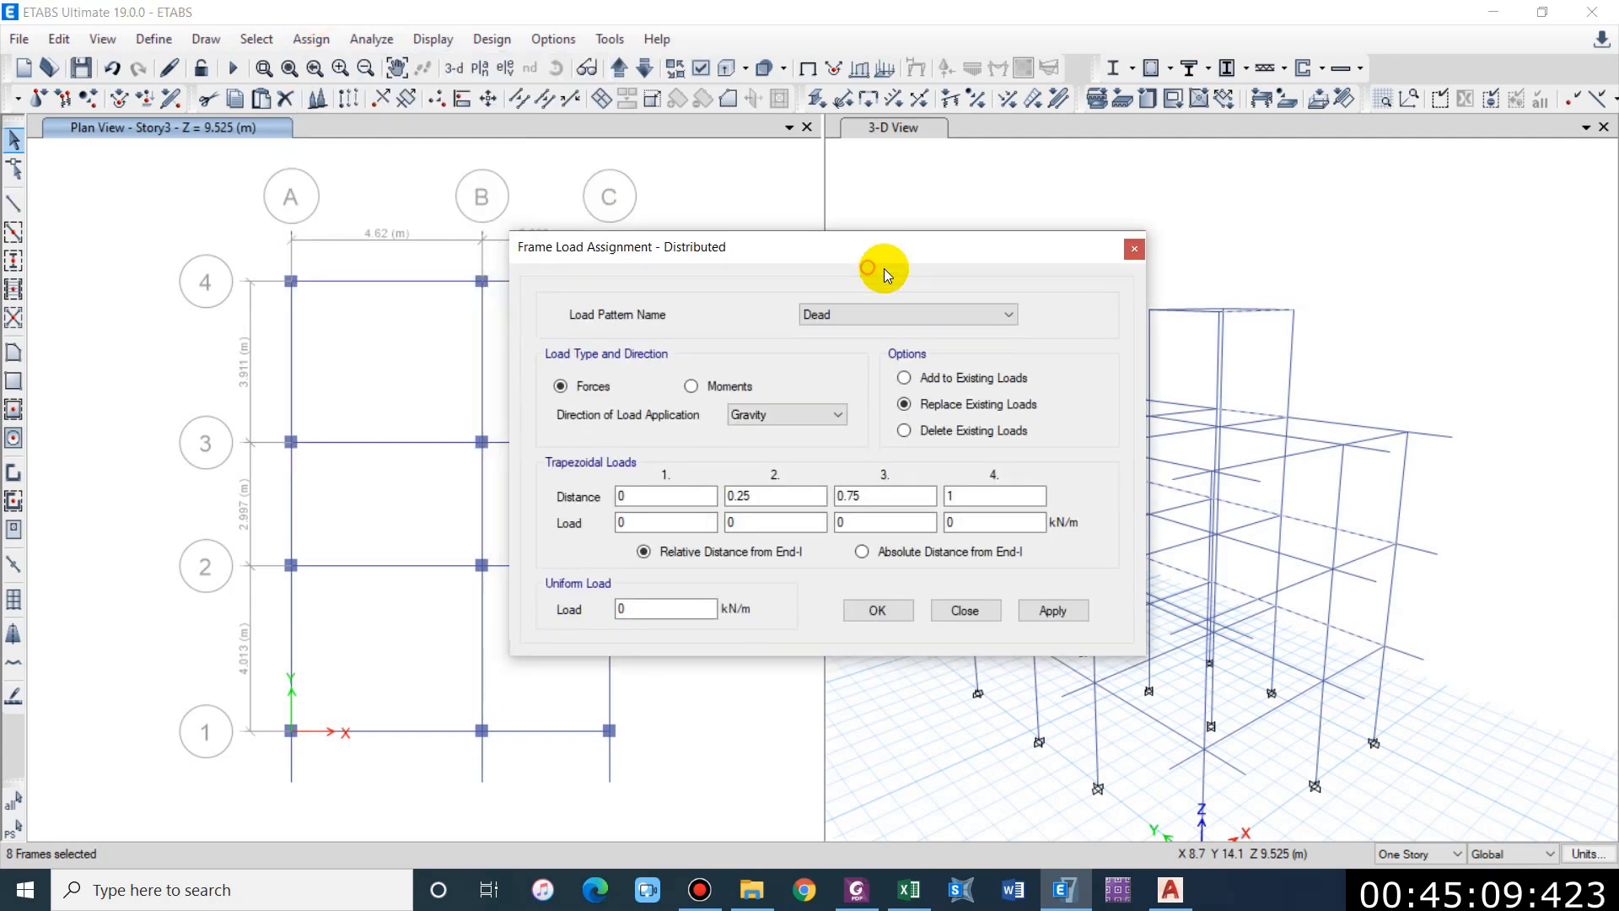
{"action": "left_click", "coordinate": [878, 314]}
{"action": "left_click", "coordinate": [843, 361]}
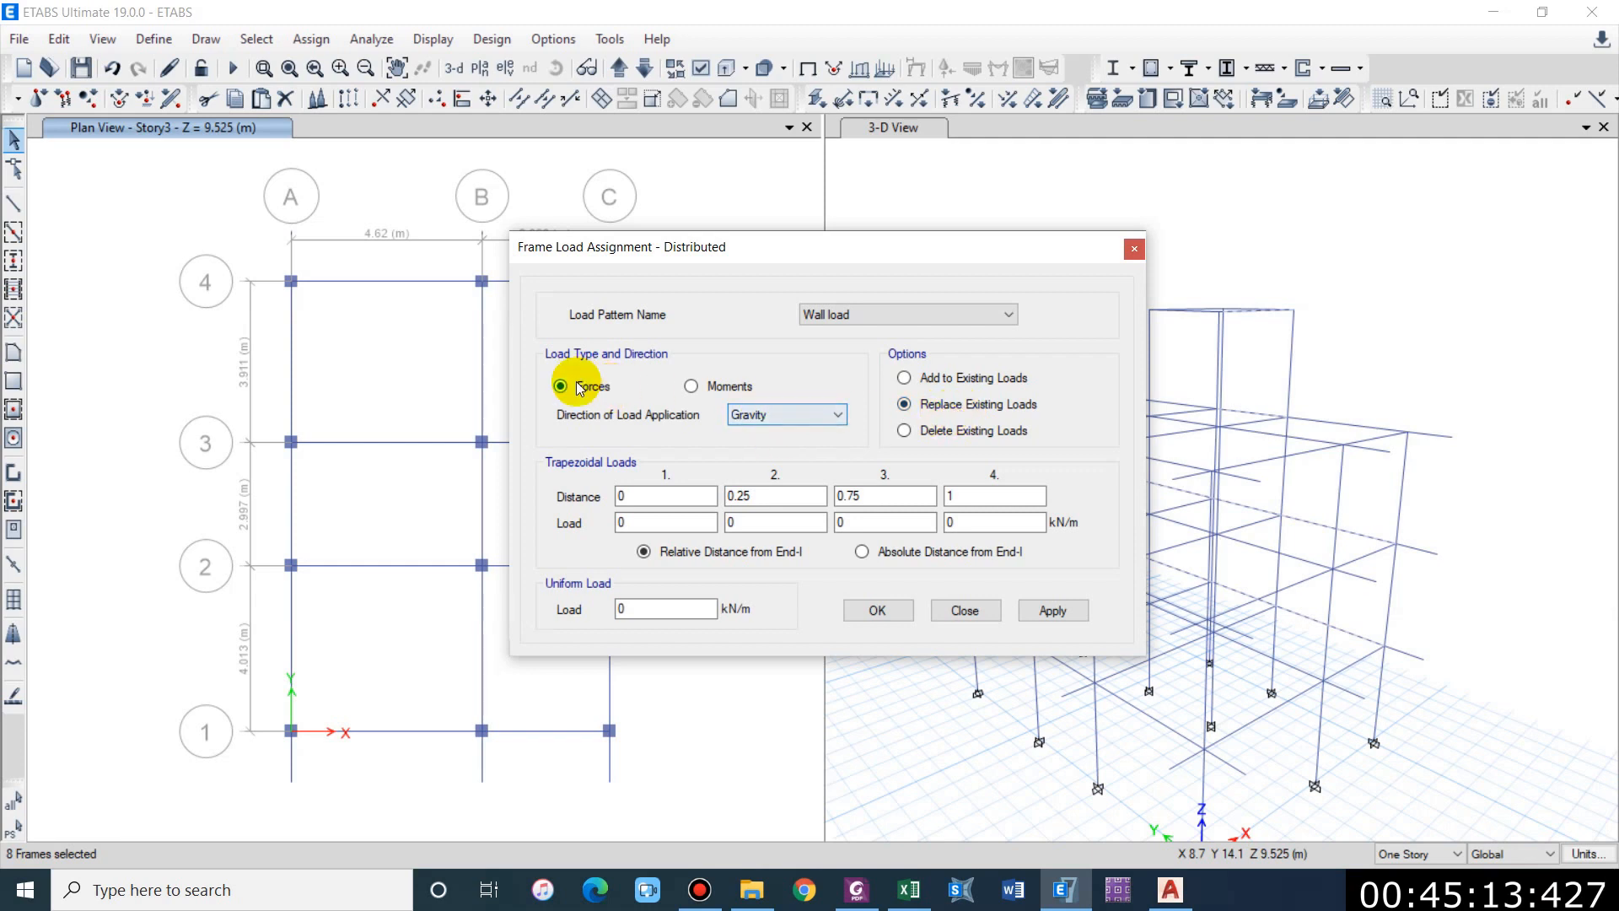
{"action": "left_click", "coordinate": [668, 611]}
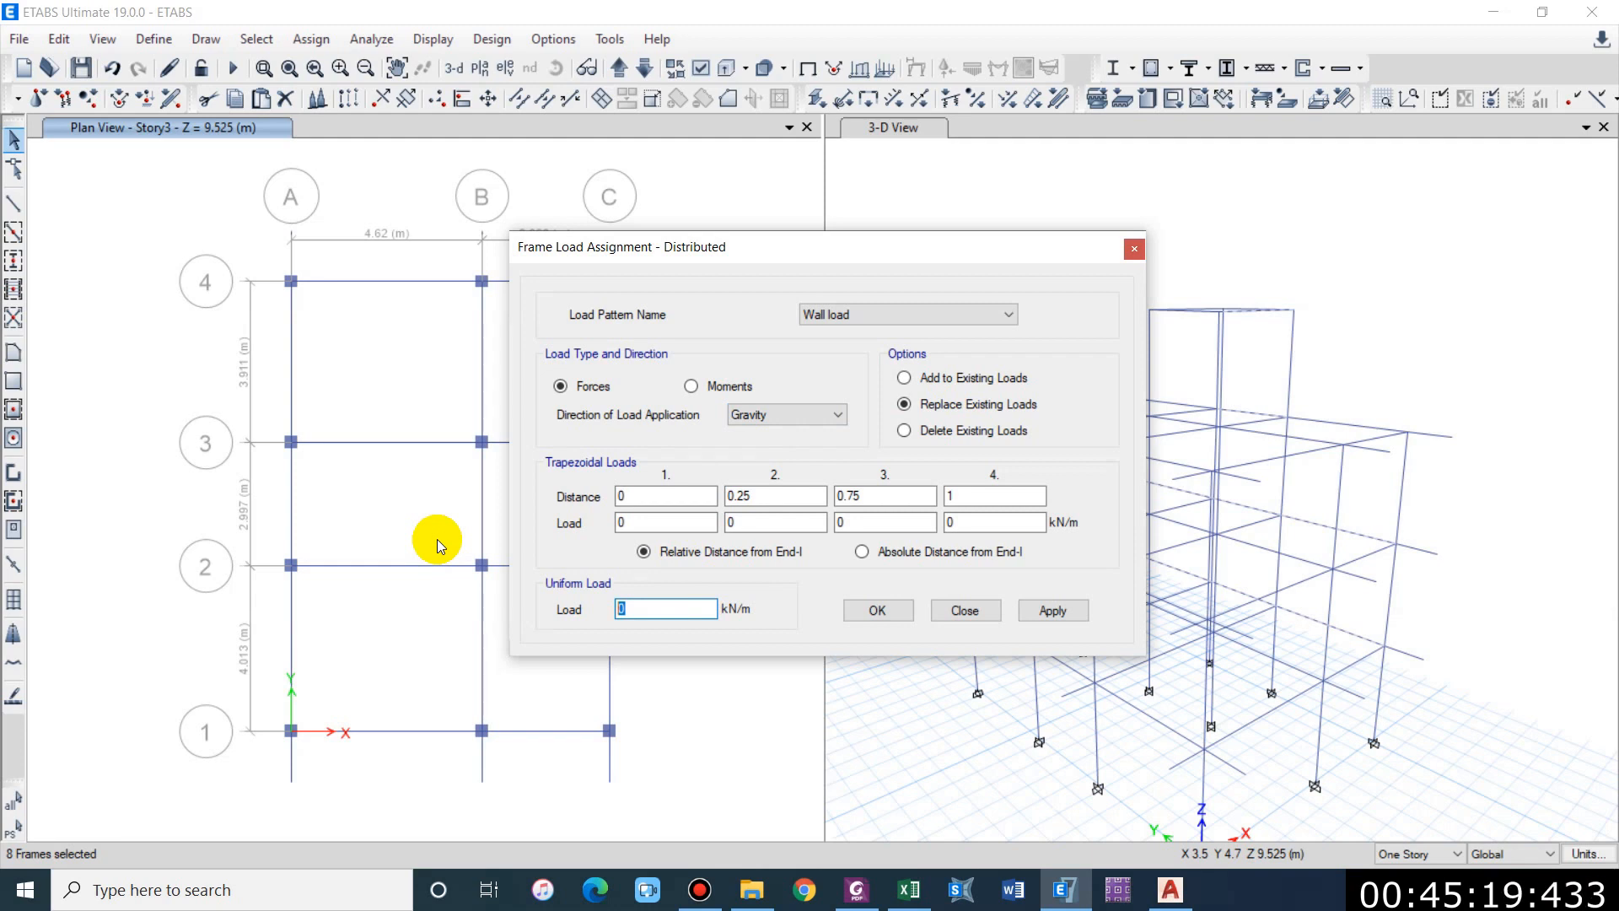
{"action": "type", "text": "19"}
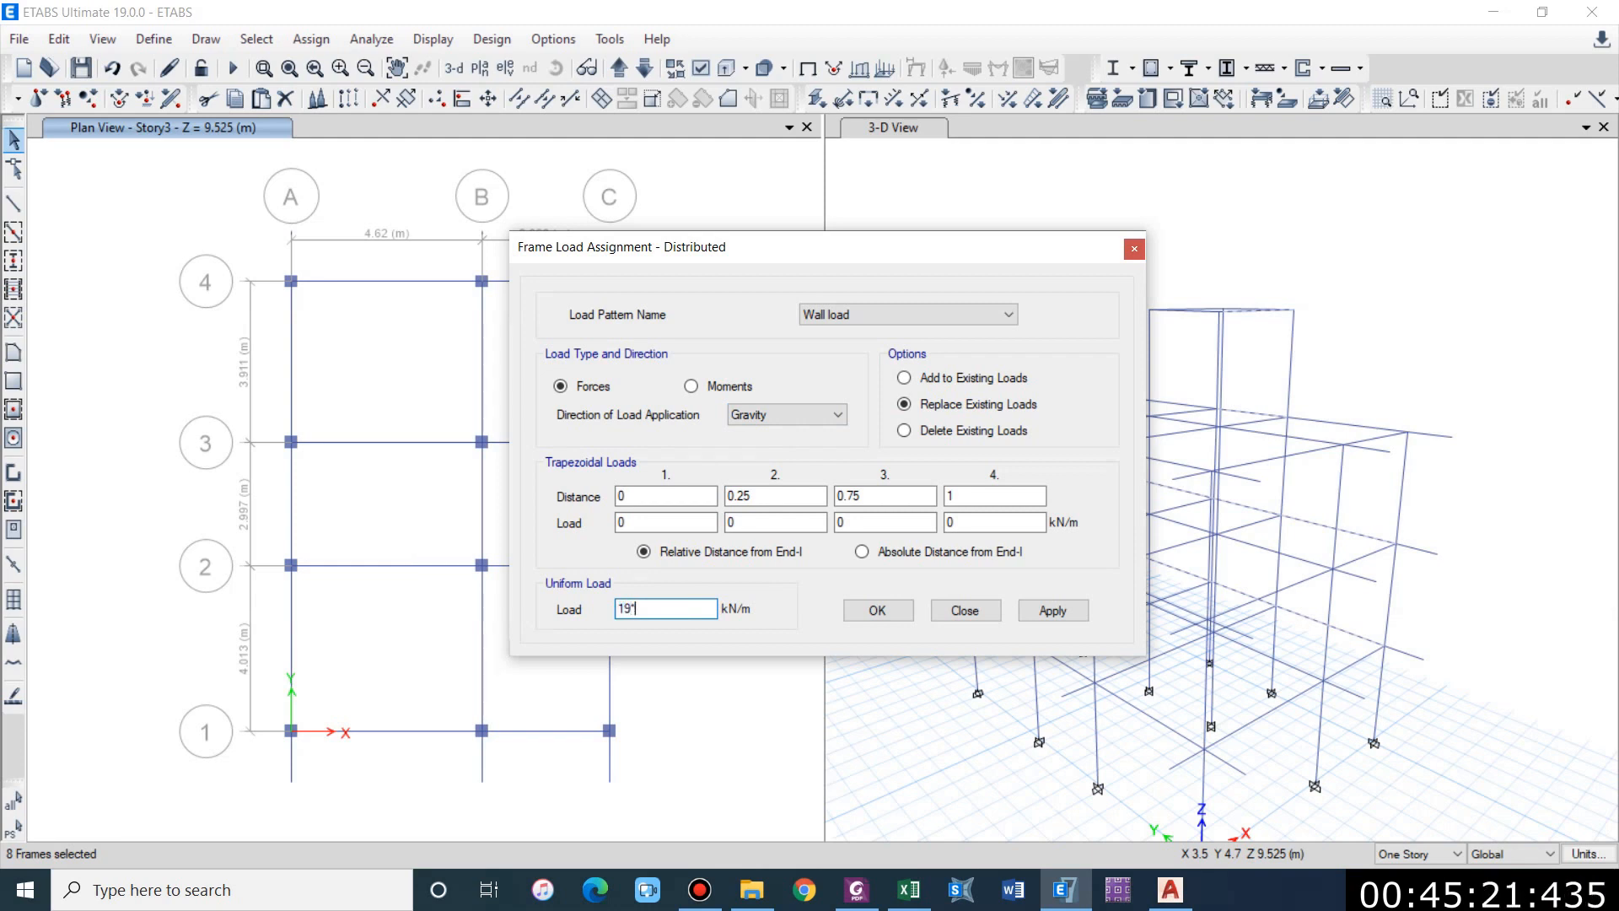
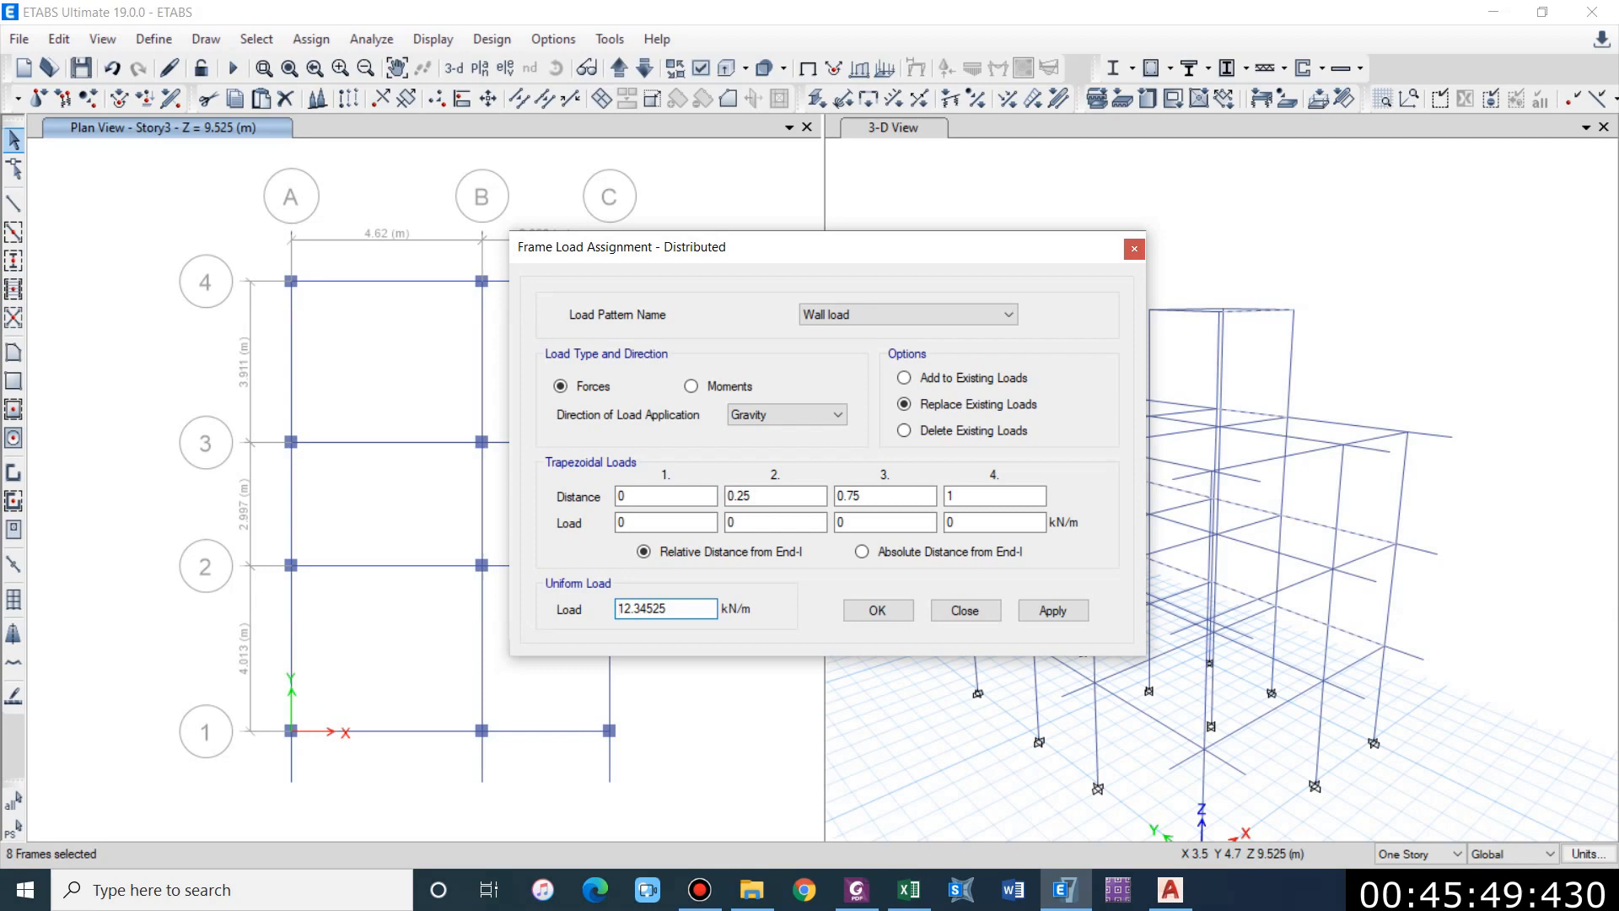
{"action": "left_click", "coordinate": [1053, 611]}
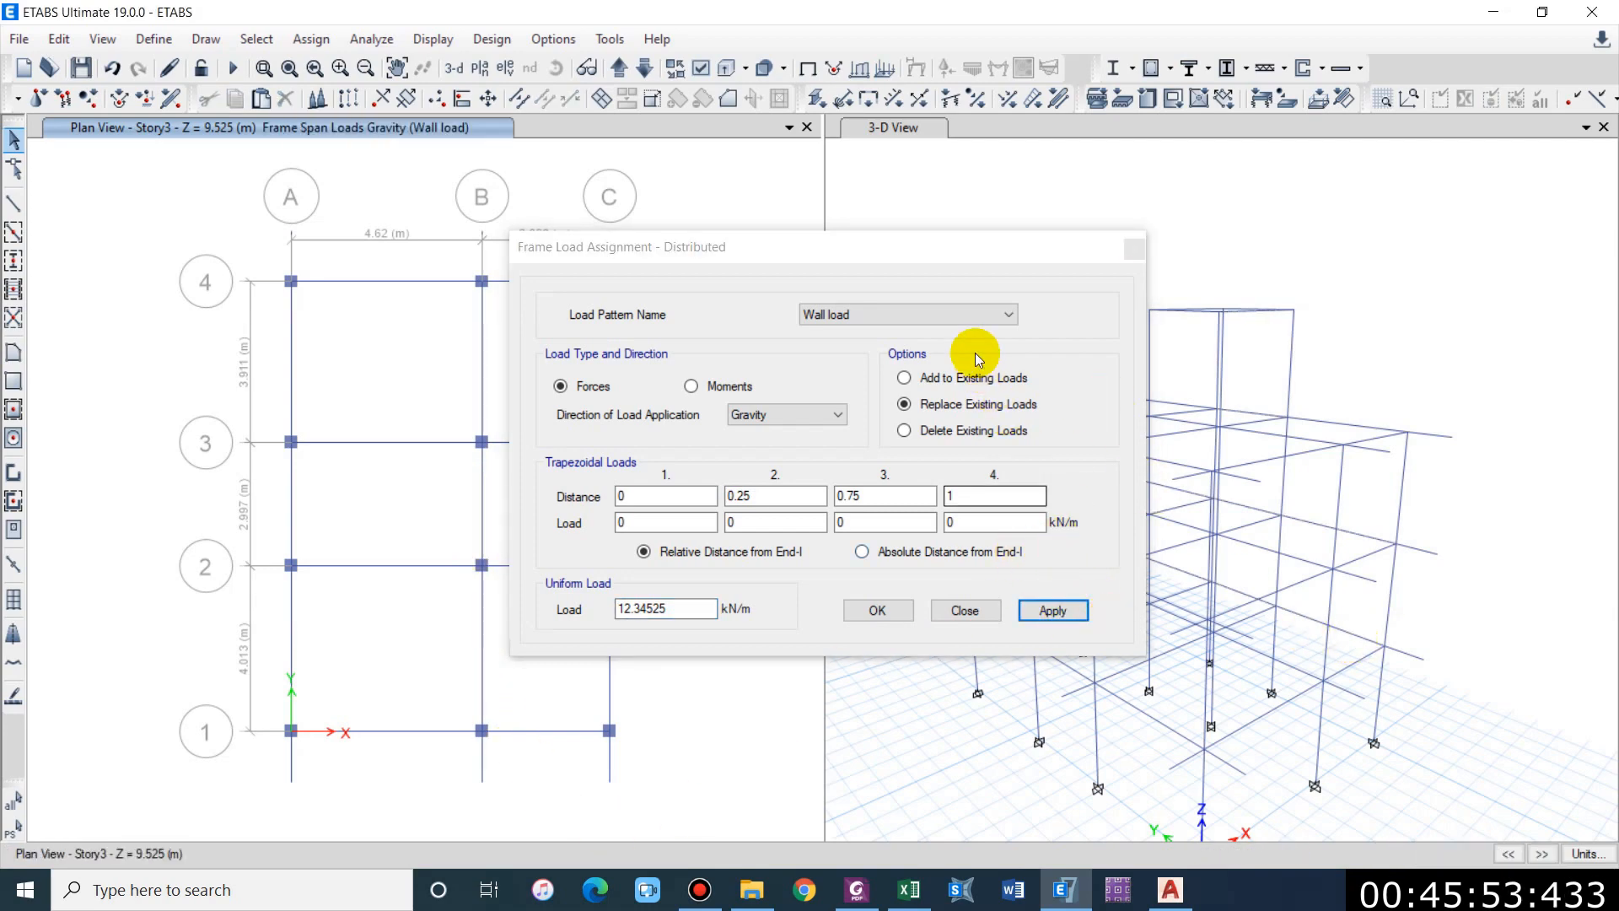
Step: Display the assigned wall load on the frames in the 3-D view
{"action": "left_click_drag", "start_coordinate": [920, 245], "coordinate": [448, 389]}
{"action": "left_click", "coordinate": [1056, 393]}
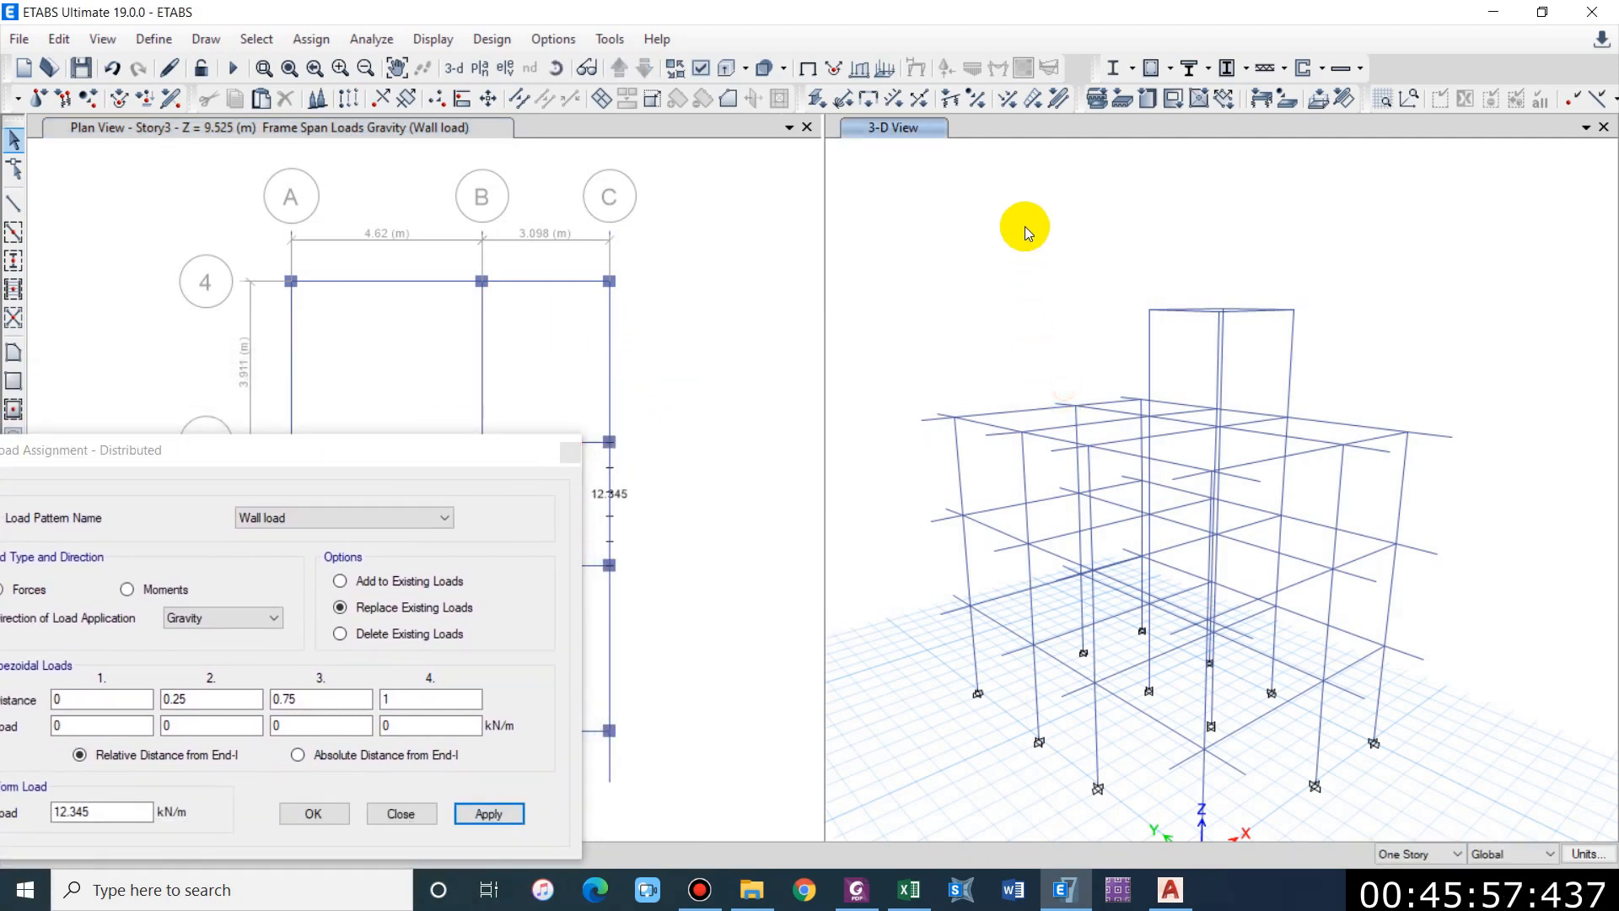
{"action": "left_click", "coordinate": [491, 825]}
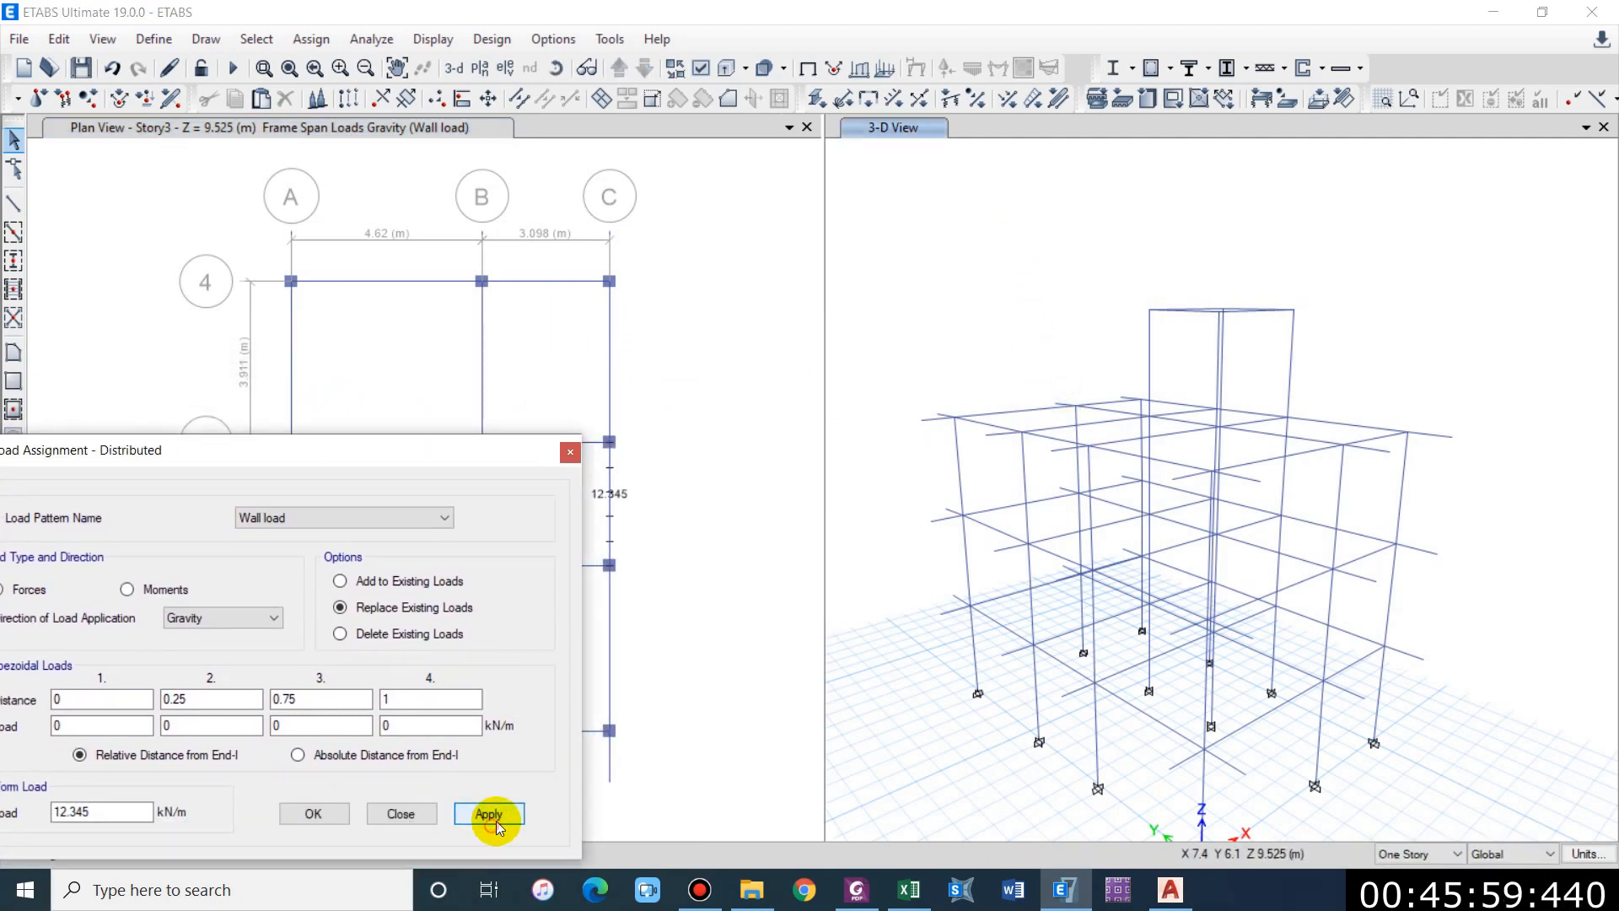
{"action": "left_click", "coordinate": [958, 523]}
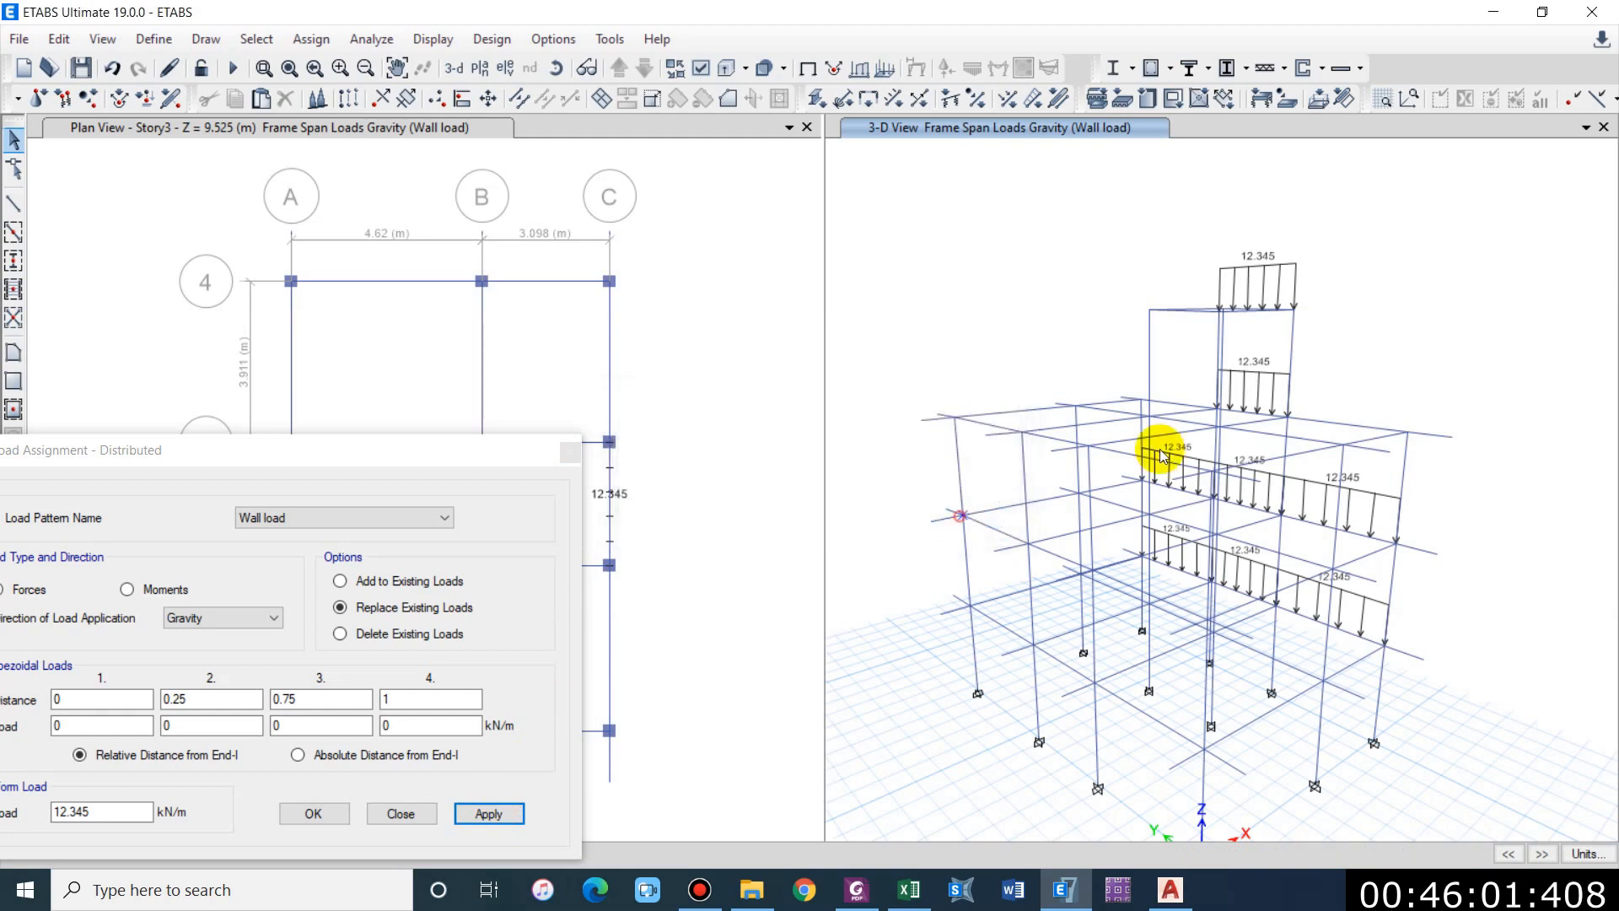
Step: Delete the wall load from the grid C beam at the very top of the stair tower
{"action": "scroll", "coordinate": [1245, 319], "scroll_direction": "up", "scroll_amount": 3}
{"action": "middle_click_drag", "start_coordinate": [1266, 366], "coordinate": [1258, 261], "text": "shift"}
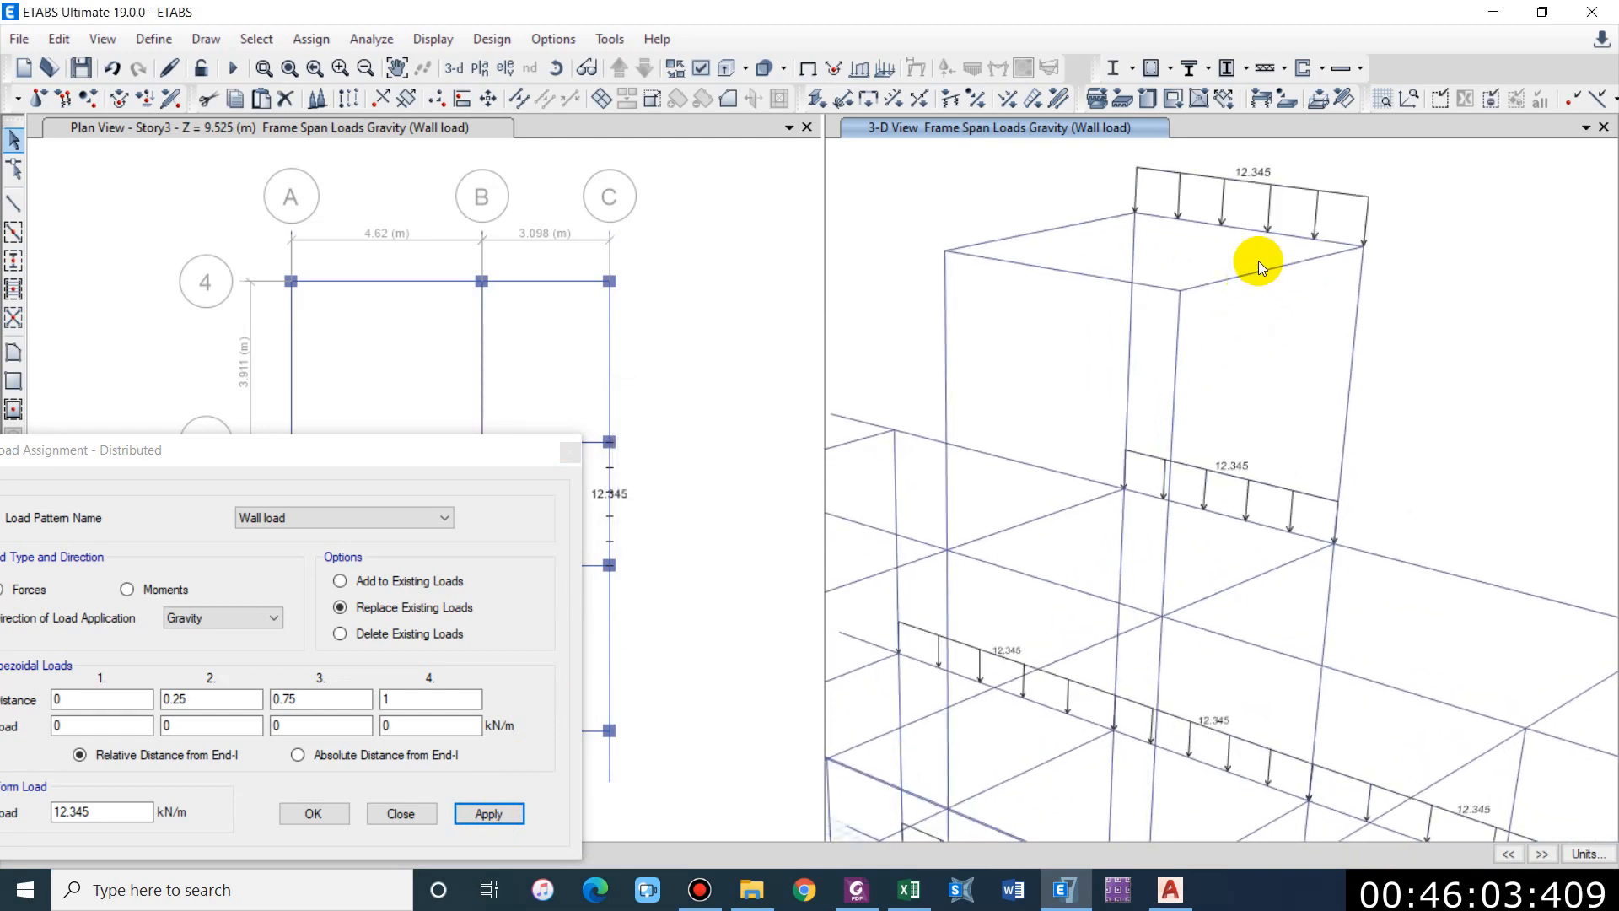
{"action": "left_click", "coordinate": [1273, 235]}
{"action": "left_click_drag", "start_coordinate": [417, 452], "coordinate": [550, 180]}
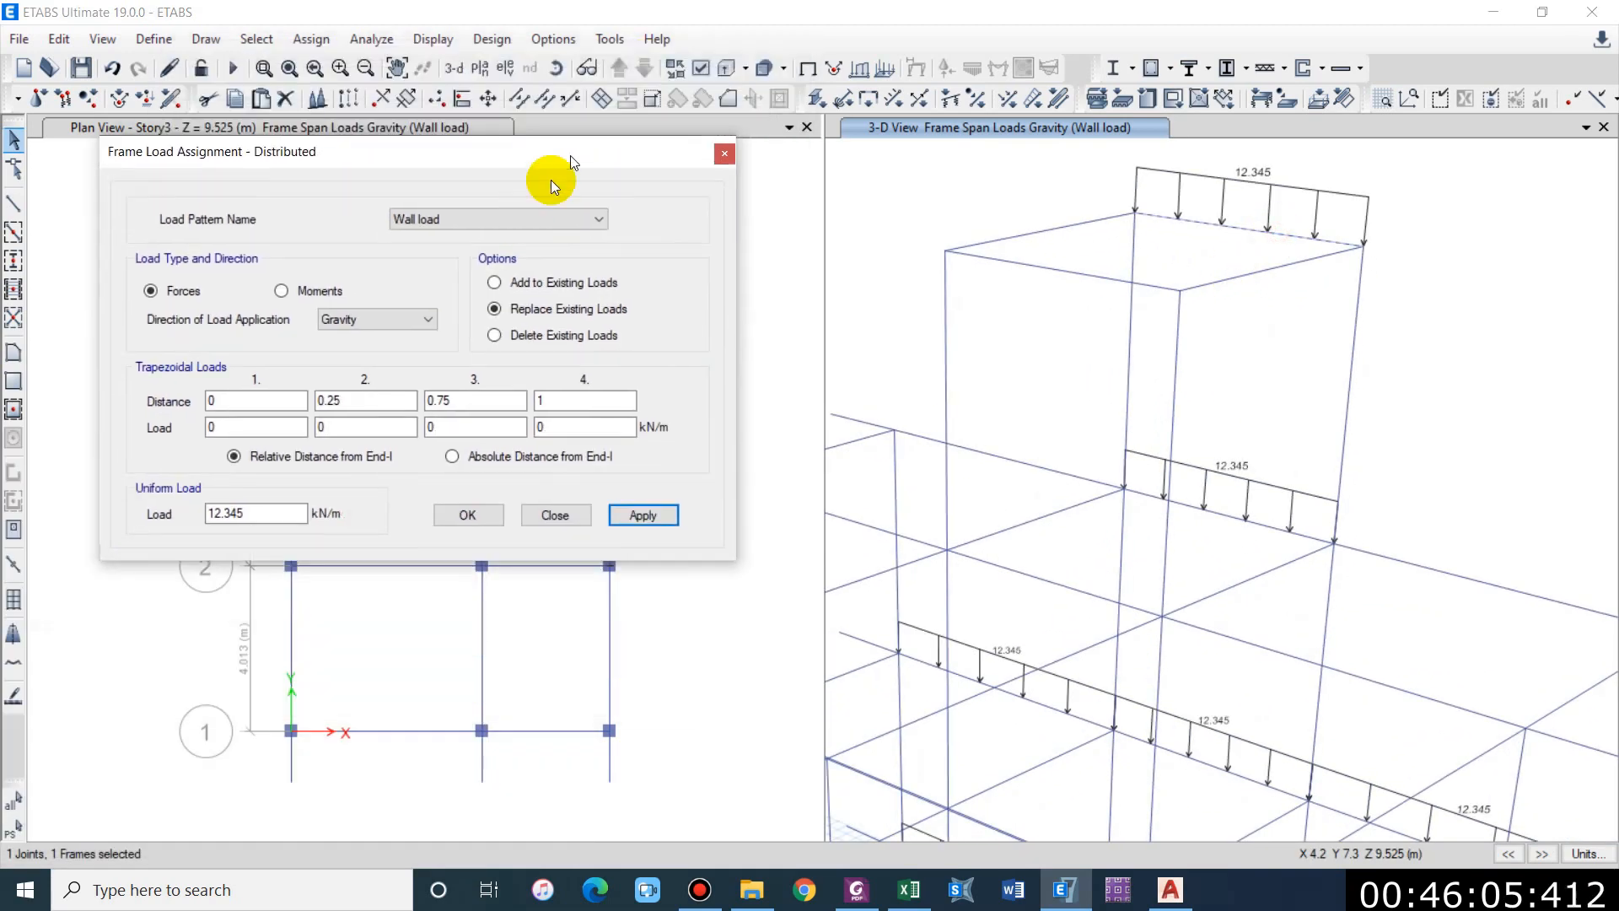
{"action": "left_click", "coordinate": [569, 361]}
{"action": "left_click", "coordinate": [609, 547]}
{"action": "scroll", "coordinate": [1024, 474], "scroll_direction": "down", "scroll_amount": 4}
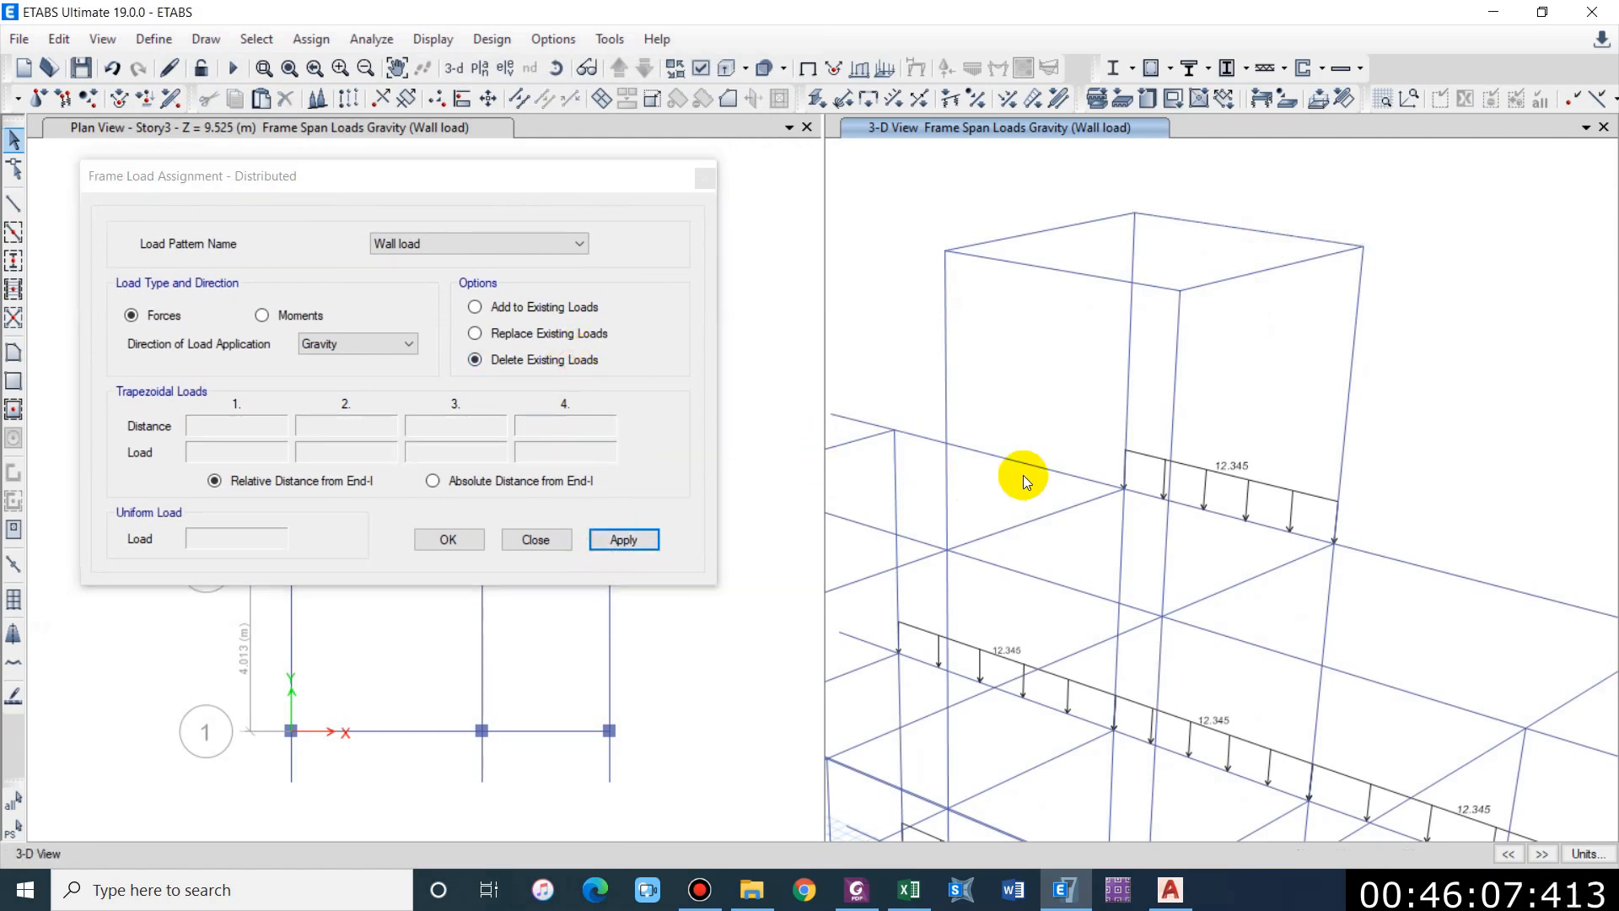
{"action": "middle_click_drag", "start_coordinate": [1154, 606], "coordinate": [1240, 529]}
{"action": "middle_click_drag", "start_coordinate": [1193, 676], "coordinate": [1199, 560], "text": "shift"}
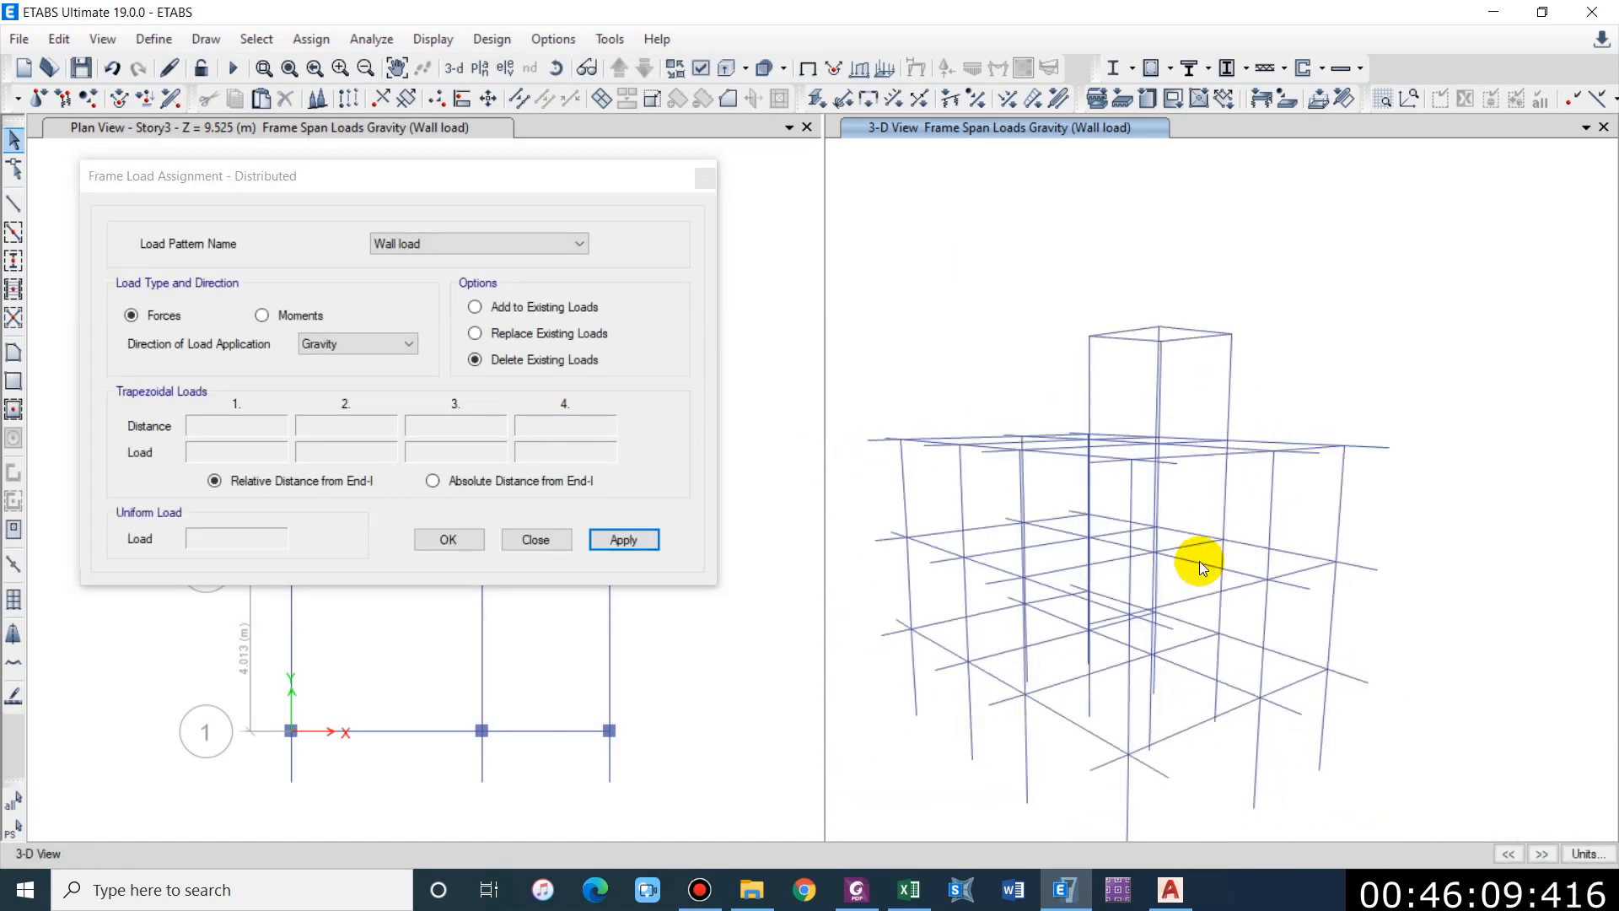
{"action": "middle_click_drag", "start_coordinate": [1337, 635], "coordinate": [1322, 622], "text": "shift"}
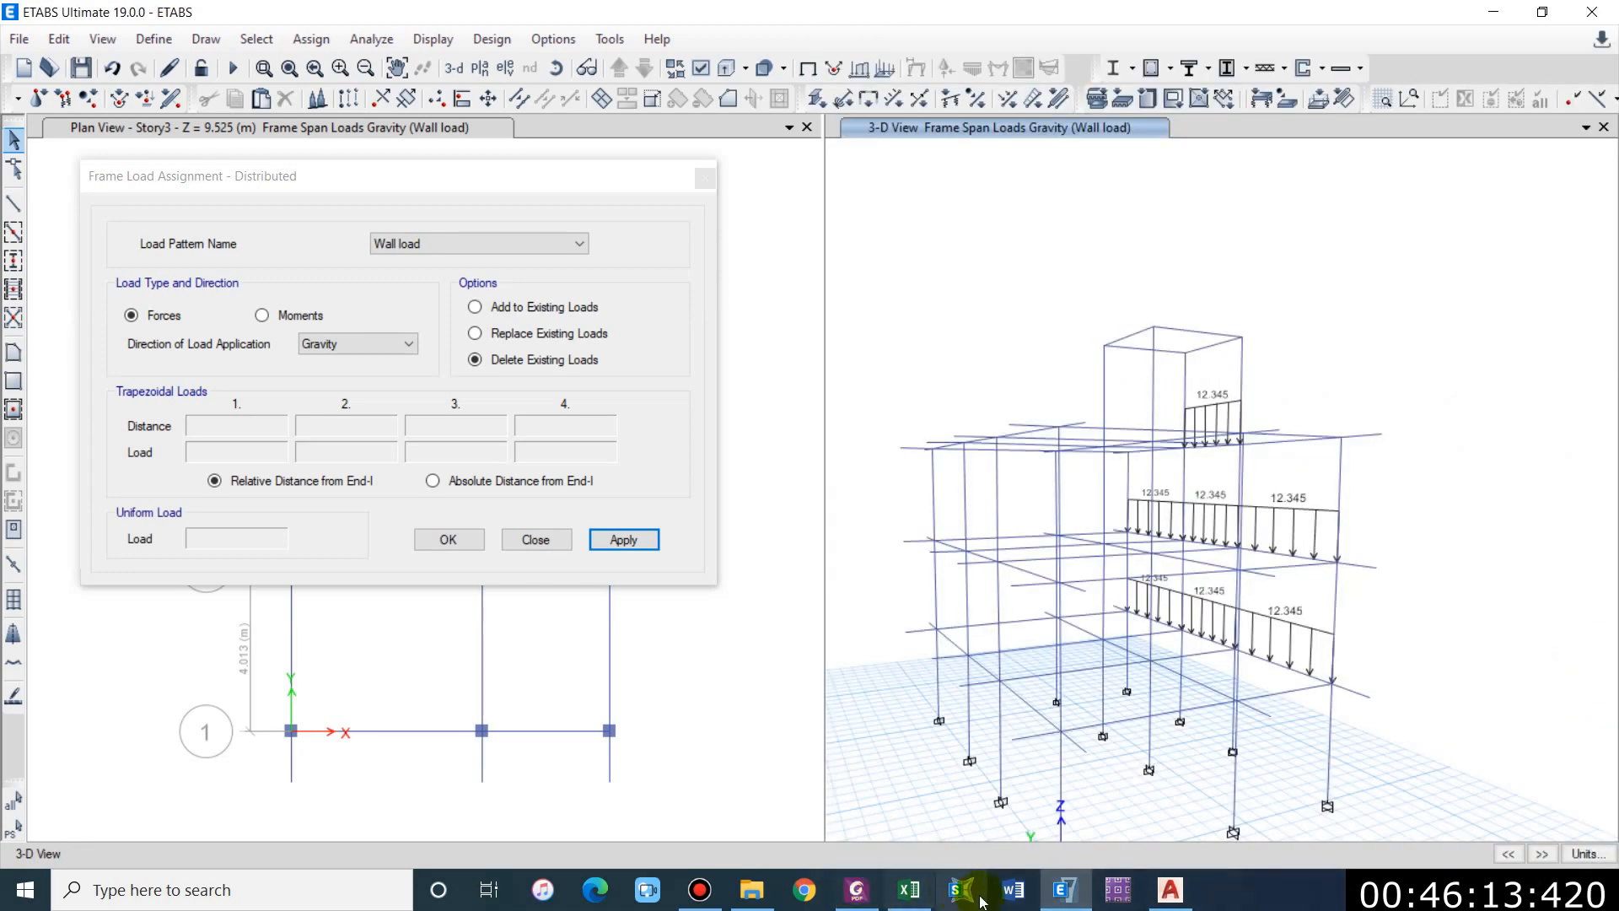
Step: Switch to AutoCAD and examine the wall layout around the ground, first and second floor plans
{"action": "left_click", "coordinate": [1170, 890]}
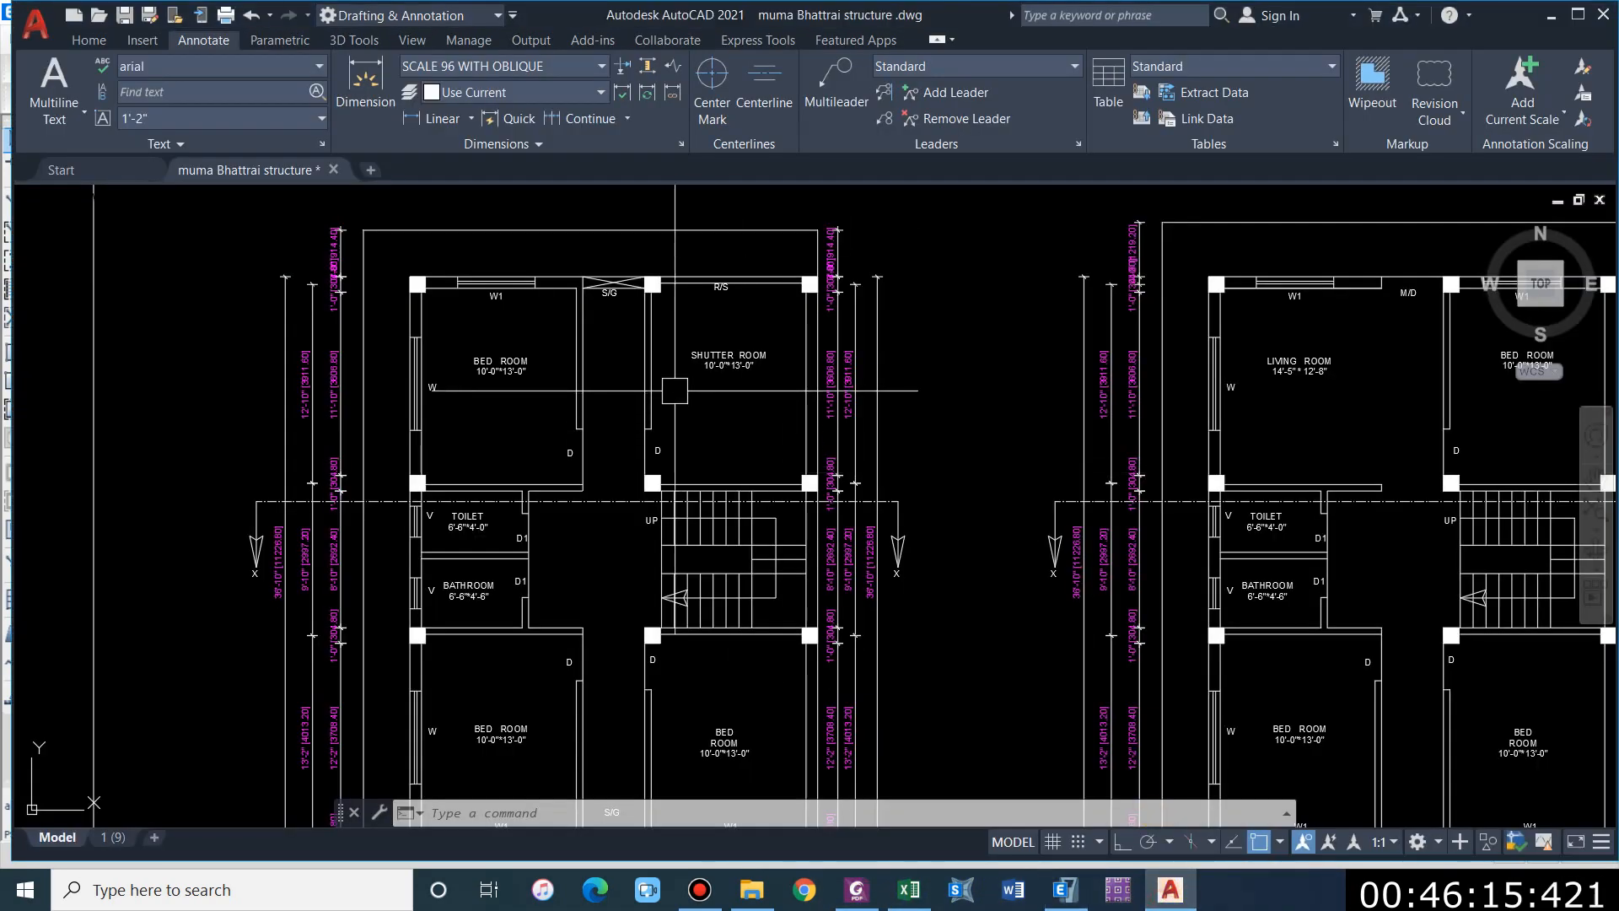
{"action": "scroll", "coordinate": [683, 394], "scroll_direction": "down", "scroll_amount": 3}
{"action": "scroll", "coordinate": [506, 438], "scroll_direction": "up", "scroll_amount": 3}
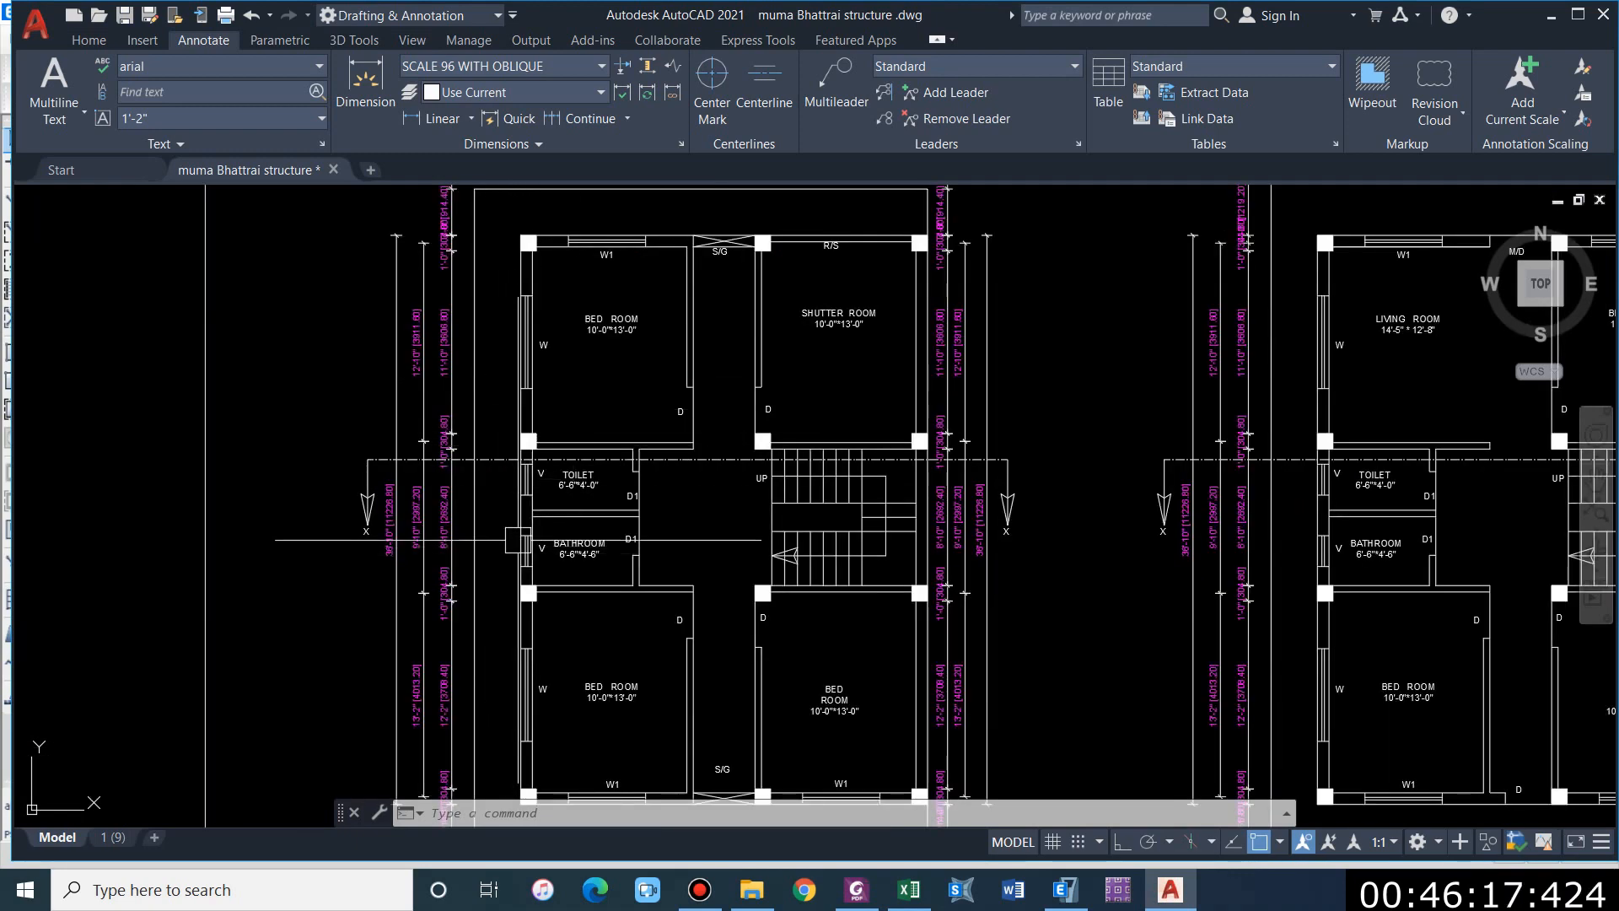
{"action": "scroll", "coordinate": [531, 535], "scroll_direction": "down", "scroll_amount": 2}
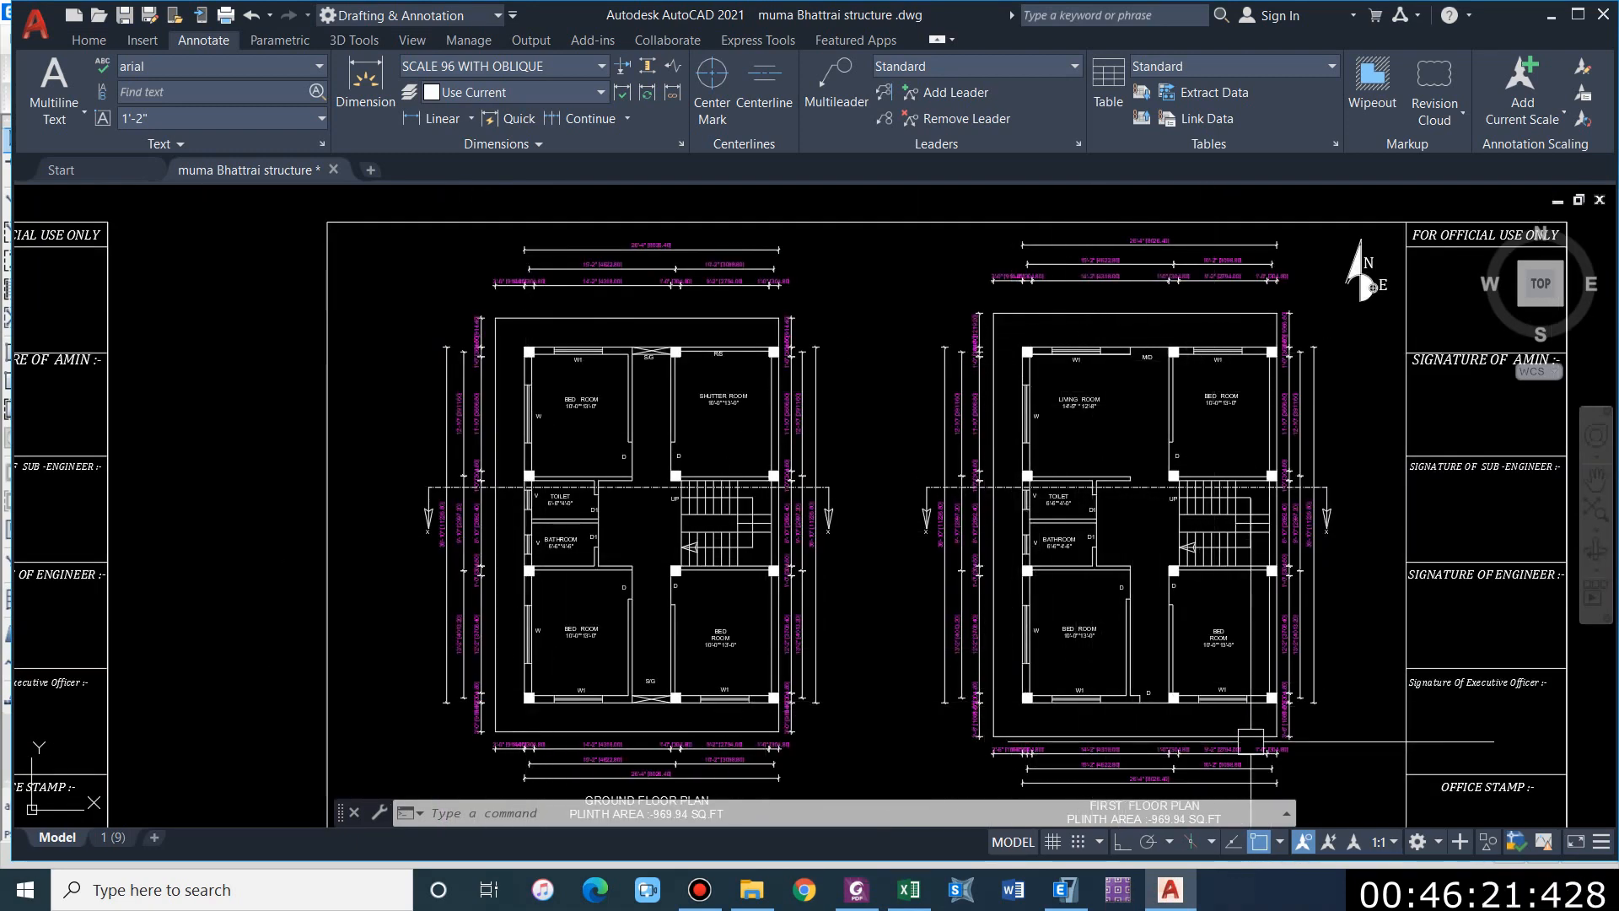
{"action": "scroll", "coordinate": [1063, 657], "scroll_direction": "down", "scroll_amount": 2}
{"action": "middle_click_drag", "start_coordinate": [1297, 650], "coordinate": [810, 671]}
{"action": "scroll", "coordinate": [1342, 561], "scroll_direction": "up", "scroll_amount": 2}
{"action": "scroll", "coordinate": [1109, 411], "scroll_direction": "up", "scroll_amount": 2}
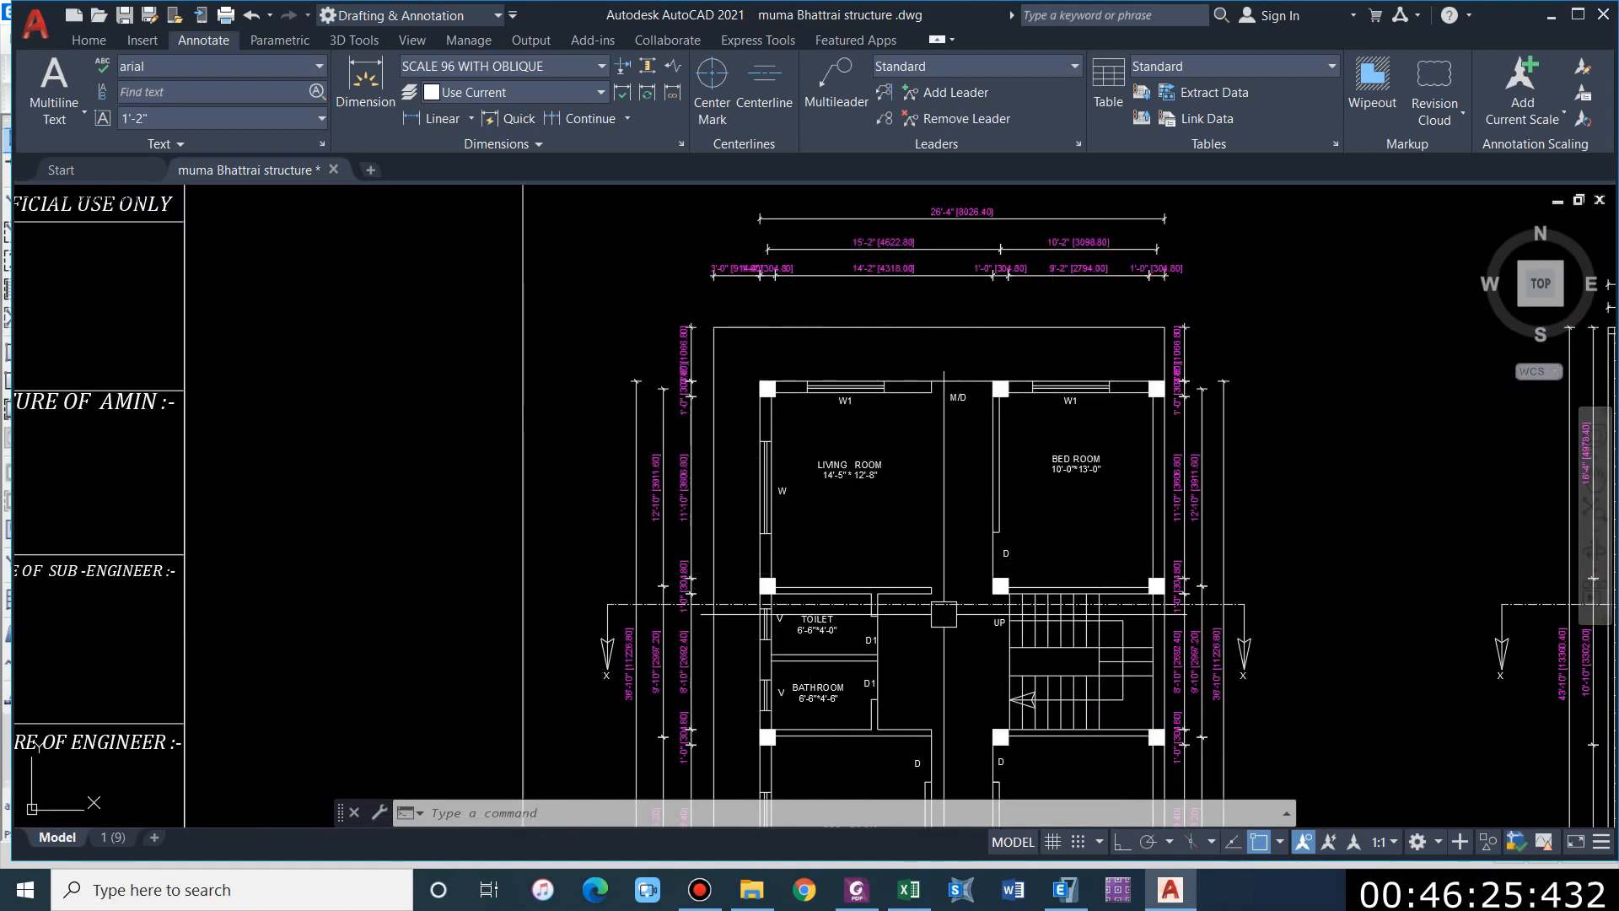
{"action": "middle_click_drag", "start_coordinate": [943, 626], "coordinate": [943, 503]}
{"action": "middle_click_drag", "start_coordinate": [960, 702], "coordinate": [972, 488]}
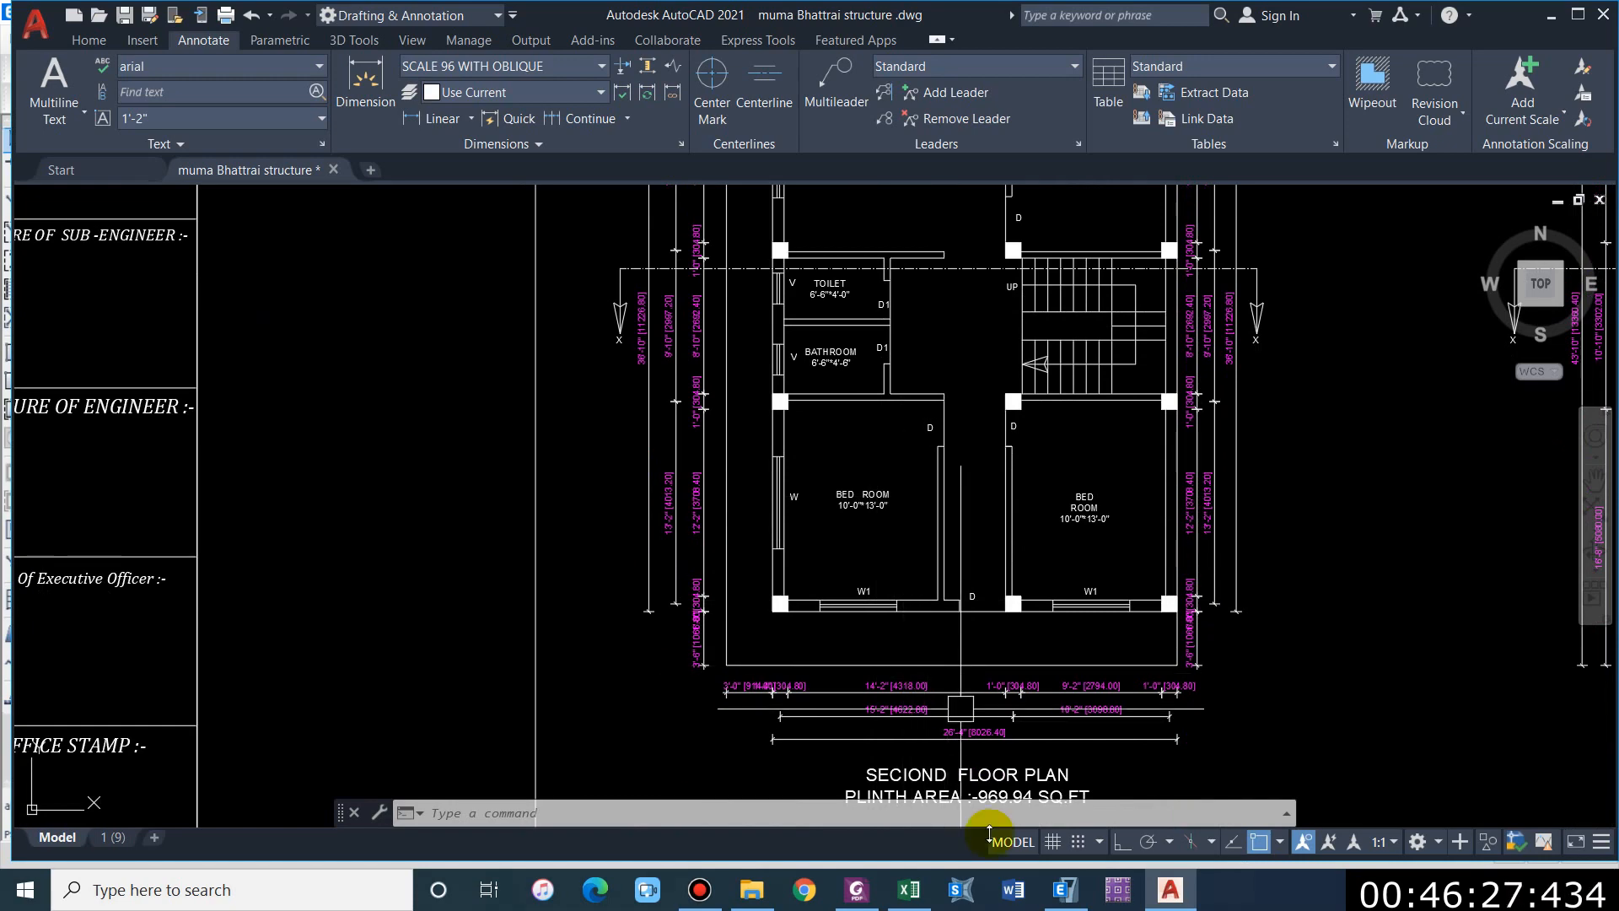
Step: Switch to ETABS and select the Story1 perimeter beams along grids 4, A and 1 in the plan view
{"action": "left_click", "coordinate": [1065, 889]}
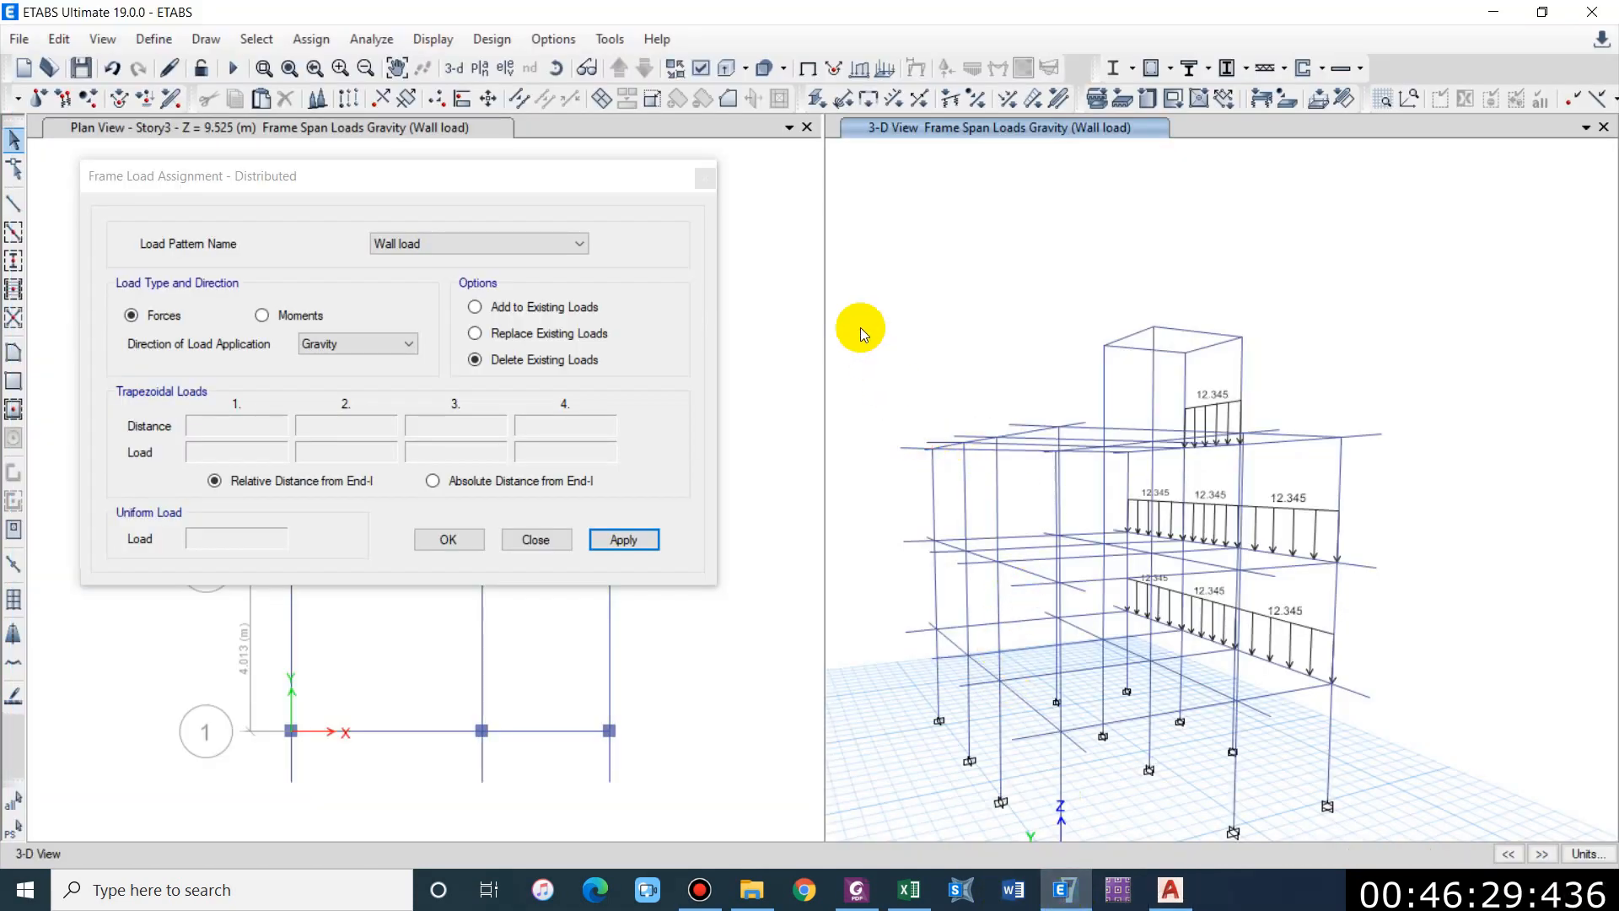
{"action": "left_click", "coordinate": [580, 192]}
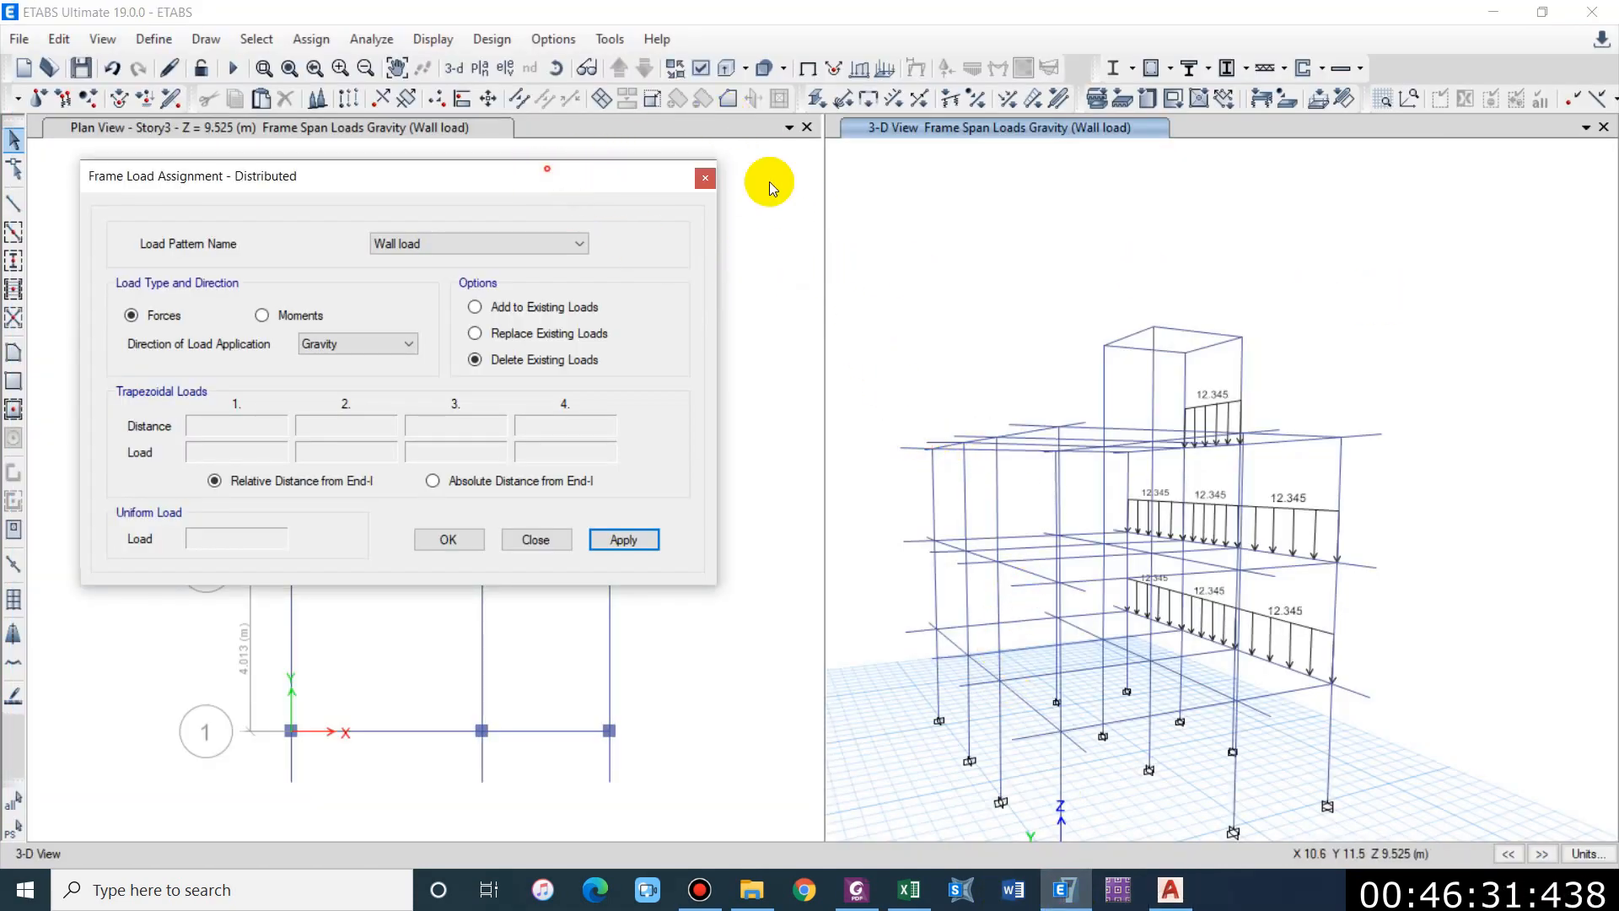
{"action": "left_click_drag", "start_coordinate": [568, 169], "coordinate": [1406, 193]}
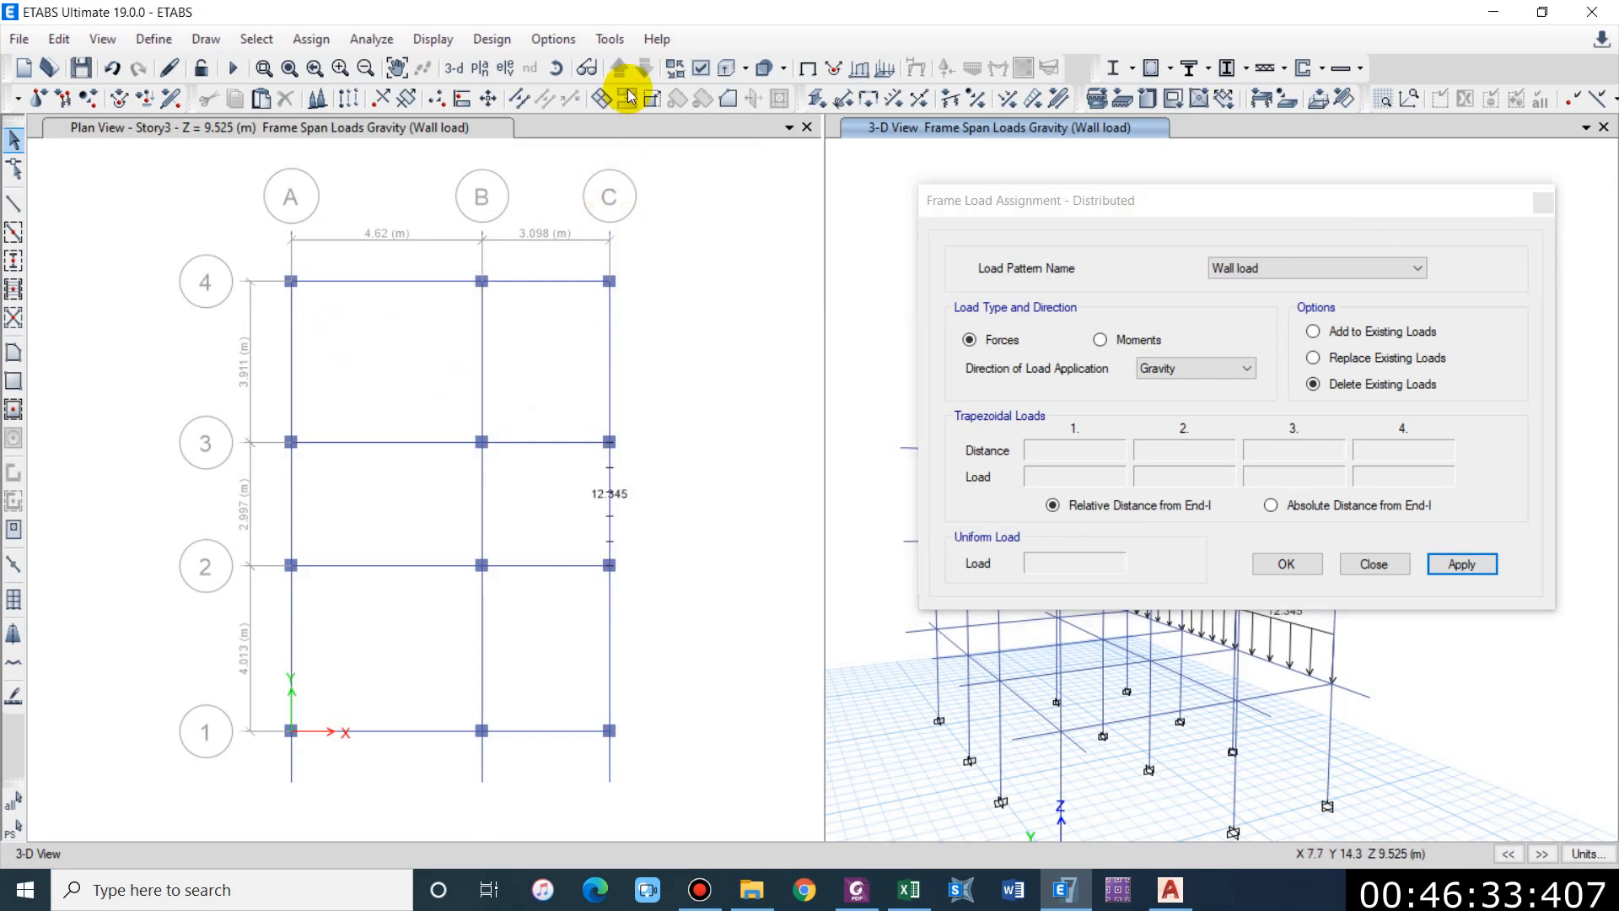
{"action": "left_click", "coordinate": [613, 221]}
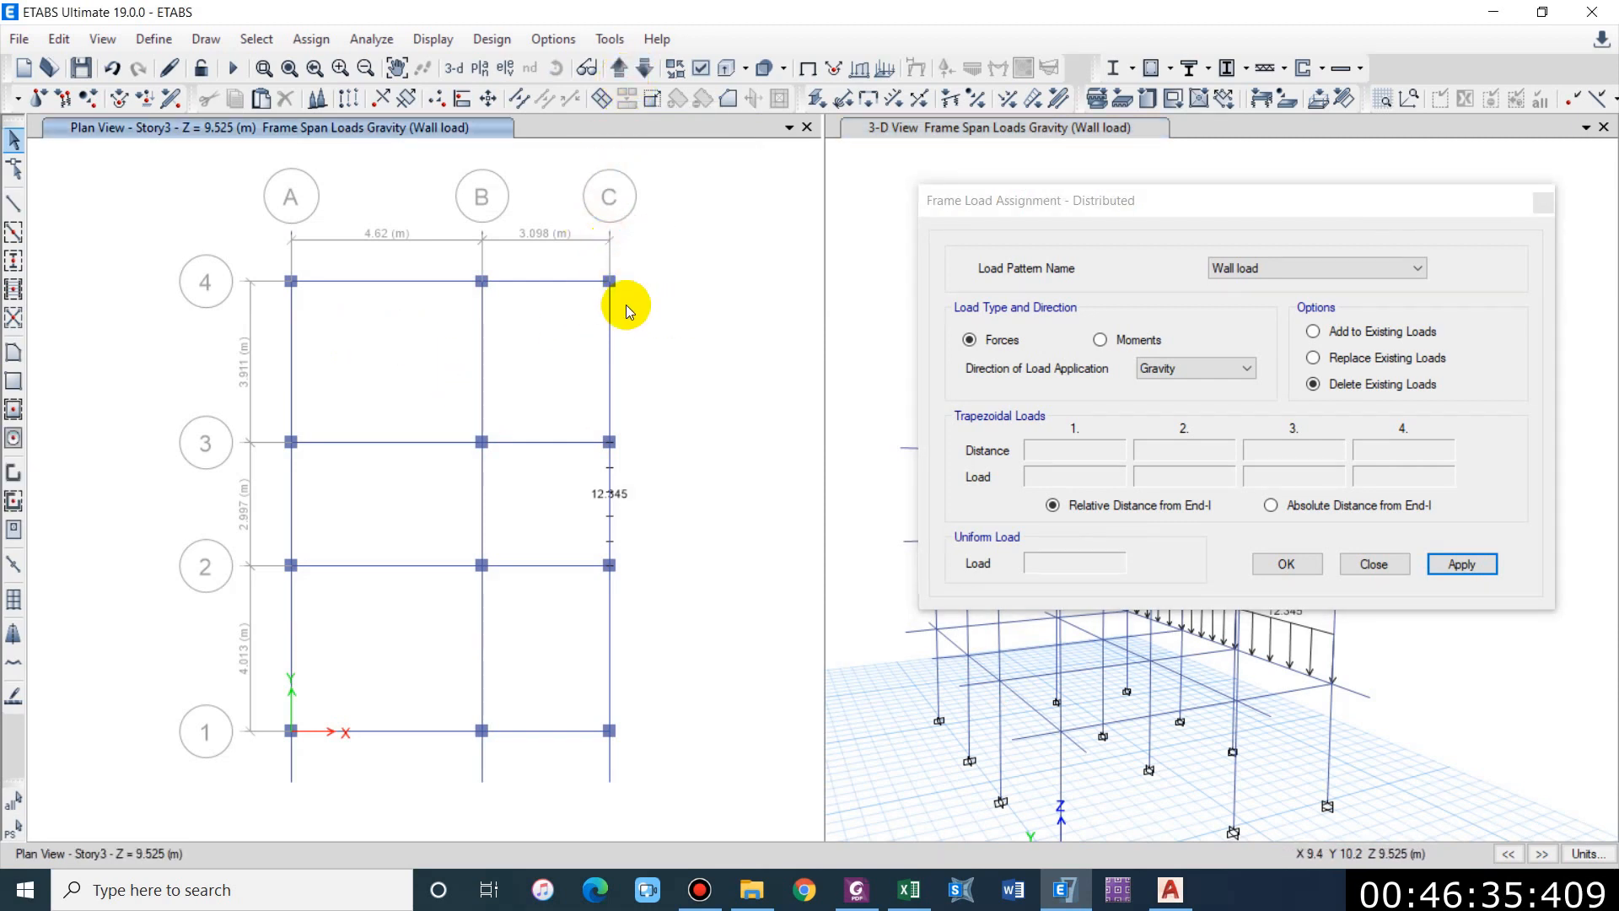
{"action": "left_click", "coordinate": [621, 68]}
{"action": "left_click", "coordinate": [621, 67]}
{"action": "left_click", "coordinate": [617, 71]}
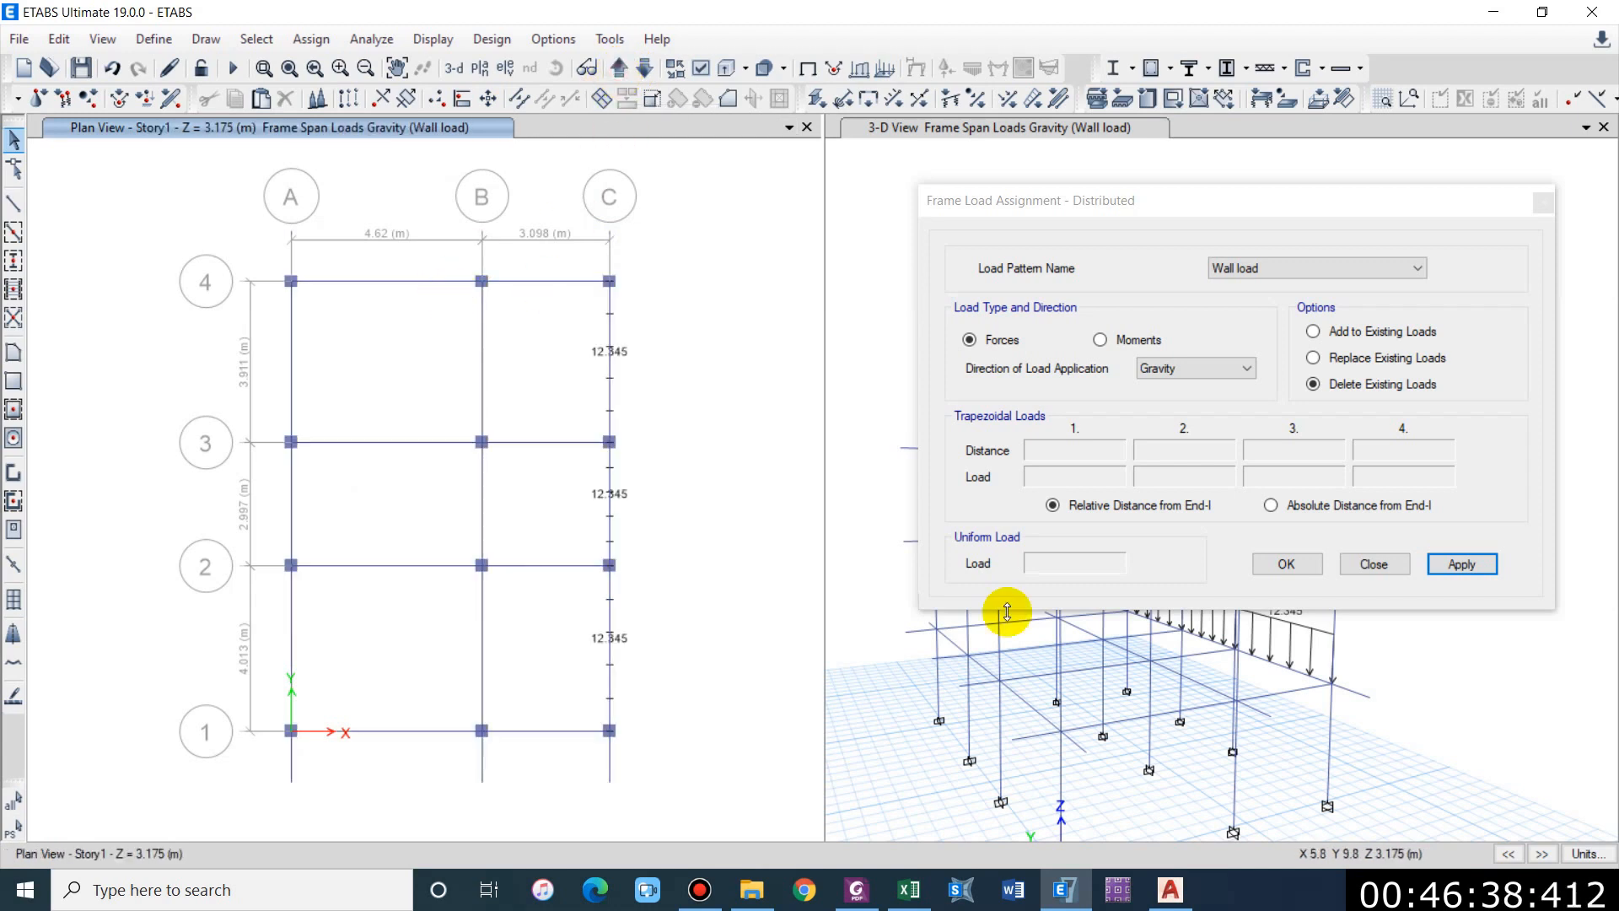
{"action": "left_click", "coordinate": [527, 282]}
{"action": "left_click", "coordinate": [397, 283]}
{"action": "left_click", "coordinate": [292, 371]}
{"action": "left_click", "coordinate": [292, 512]}
{"action": "left_click", "coordinate": [292, 645]}
{"action": "left_click", "coordinate": [544, 730]}
Step: Add the Story2 perimeter beams along grids 4, A and 1 to the selection
{"action": "left_click", "coordinate": [617, 65]}
{"action": "left_click", "coordinate": [541, 280]}
{"action": "left_click", "coordinate": [398, 281]}
{"action": "left_click", "coordinate": [291, 366]}
{"action": "left_click", "coordinate": [296, 503]}
{"action": "left_click", "coordinate": [292, 645]}
{"action": "left_click", "coordinate": [396, 731]}
{"action": "left_click", "coordinate": [544, 730]}
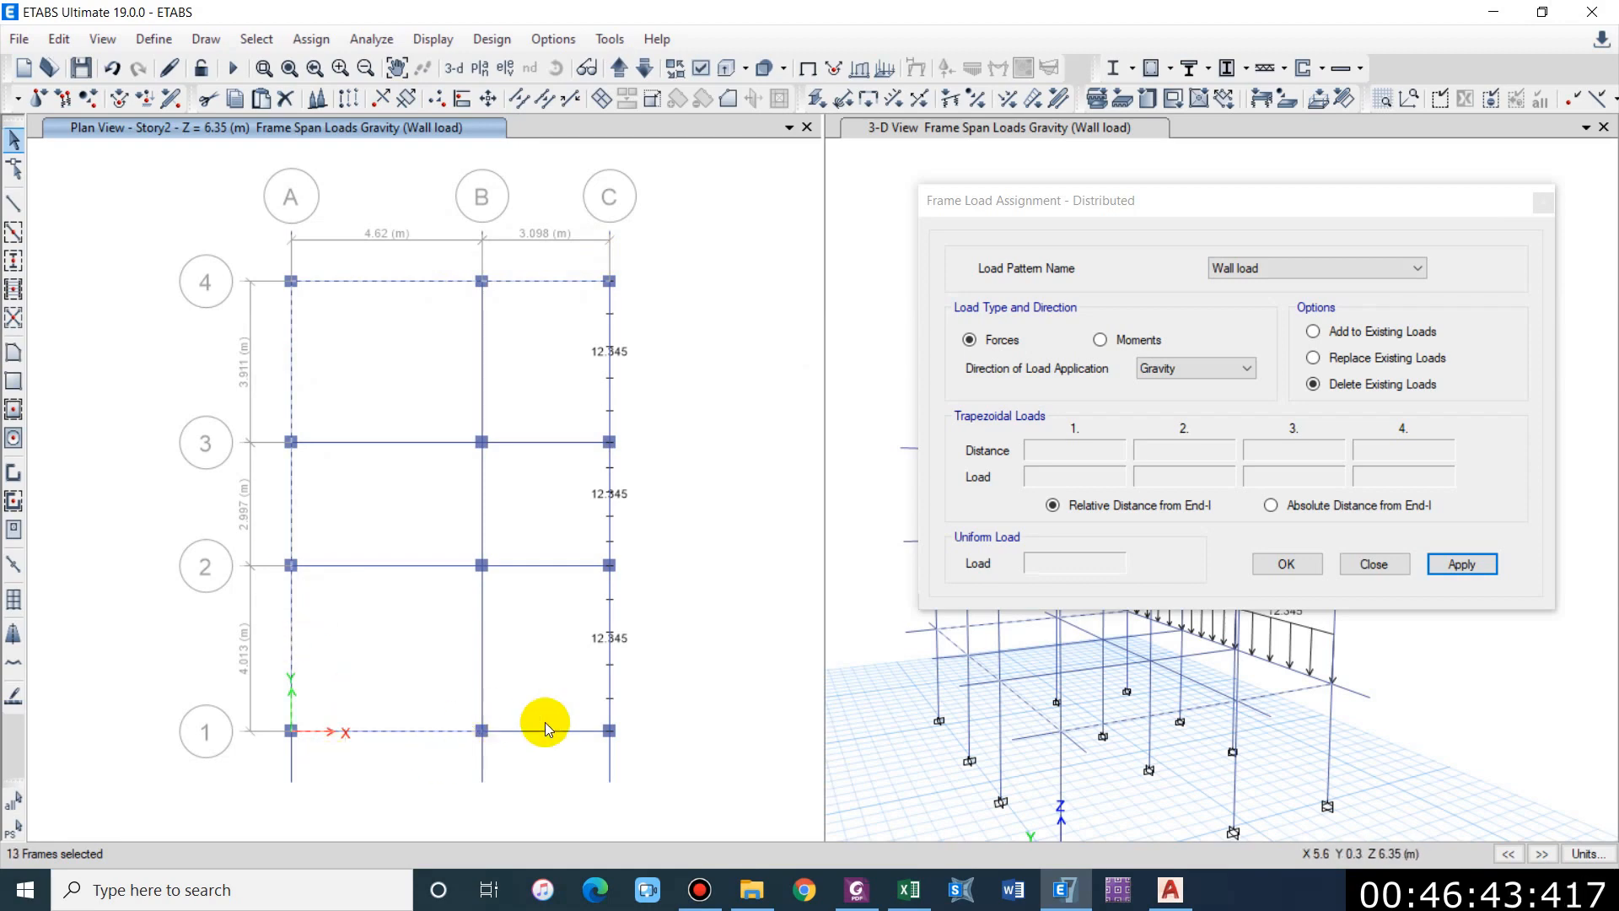
Step: Bring up the Story3 plan, and switch to AutoCAD to examine the walls around the staircase and puja area on the terrace plan
{"action": "left_click", "coordinate": [622, 69]}
{"action": "left_click_drag", "start_coordinate": [1246, 201], "coordinate": [436, 224]}
{"action": "right_click_drag", "start_coordinate": [1129, 525], "coordinate": [1168, 448]}
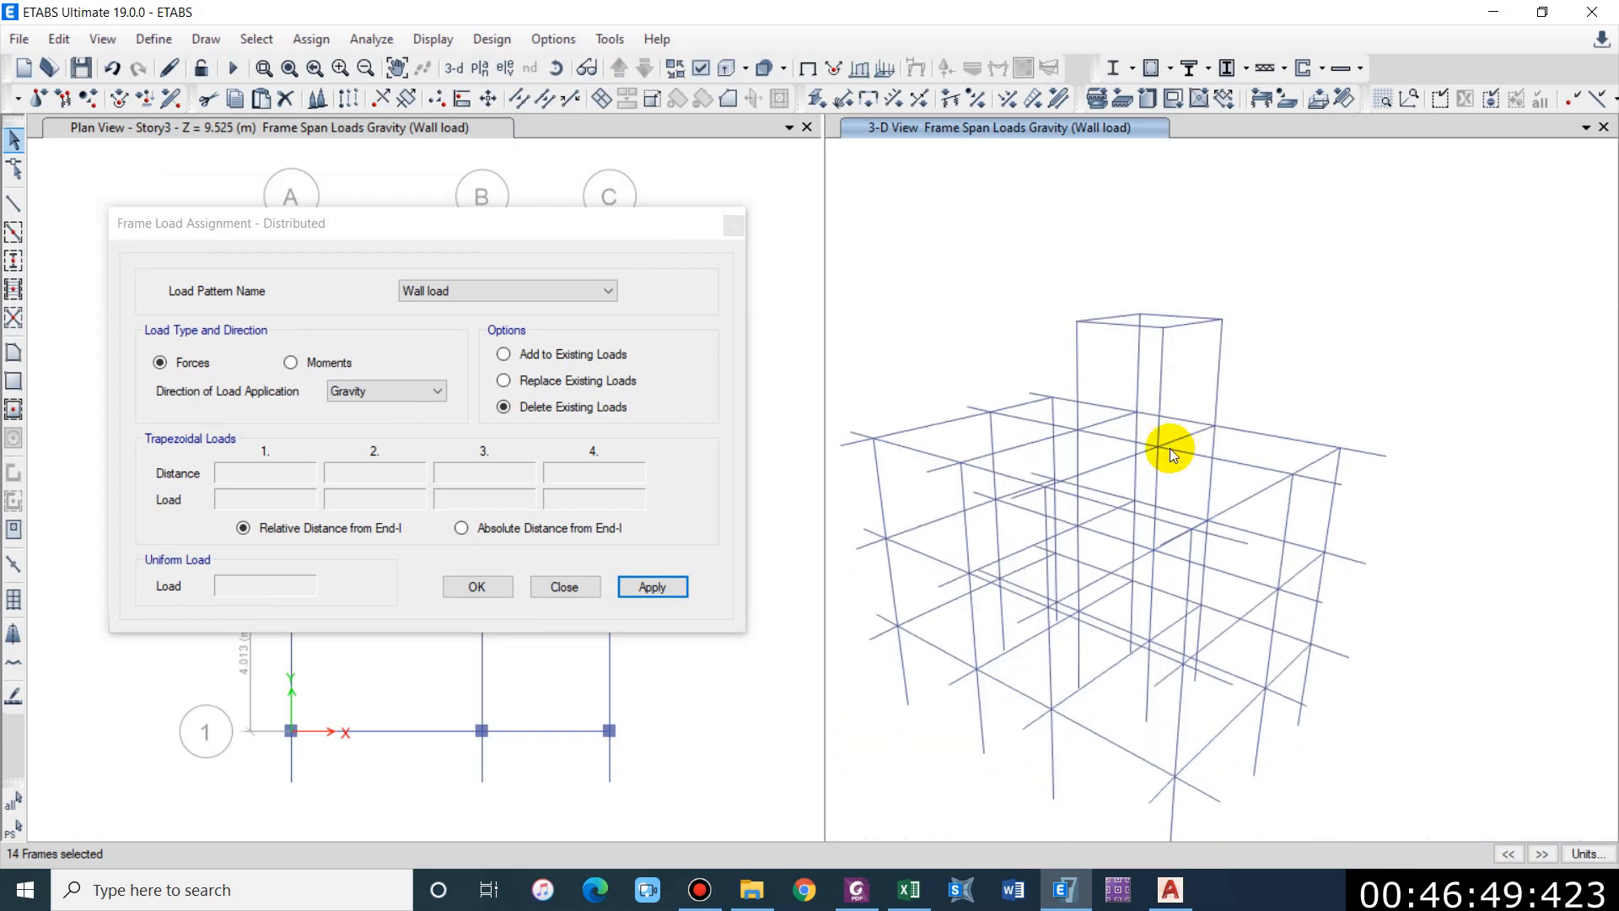
{"action": "left_click_drag", "start_coordinate": [336, 221], "coordinate": [1081, 213]}
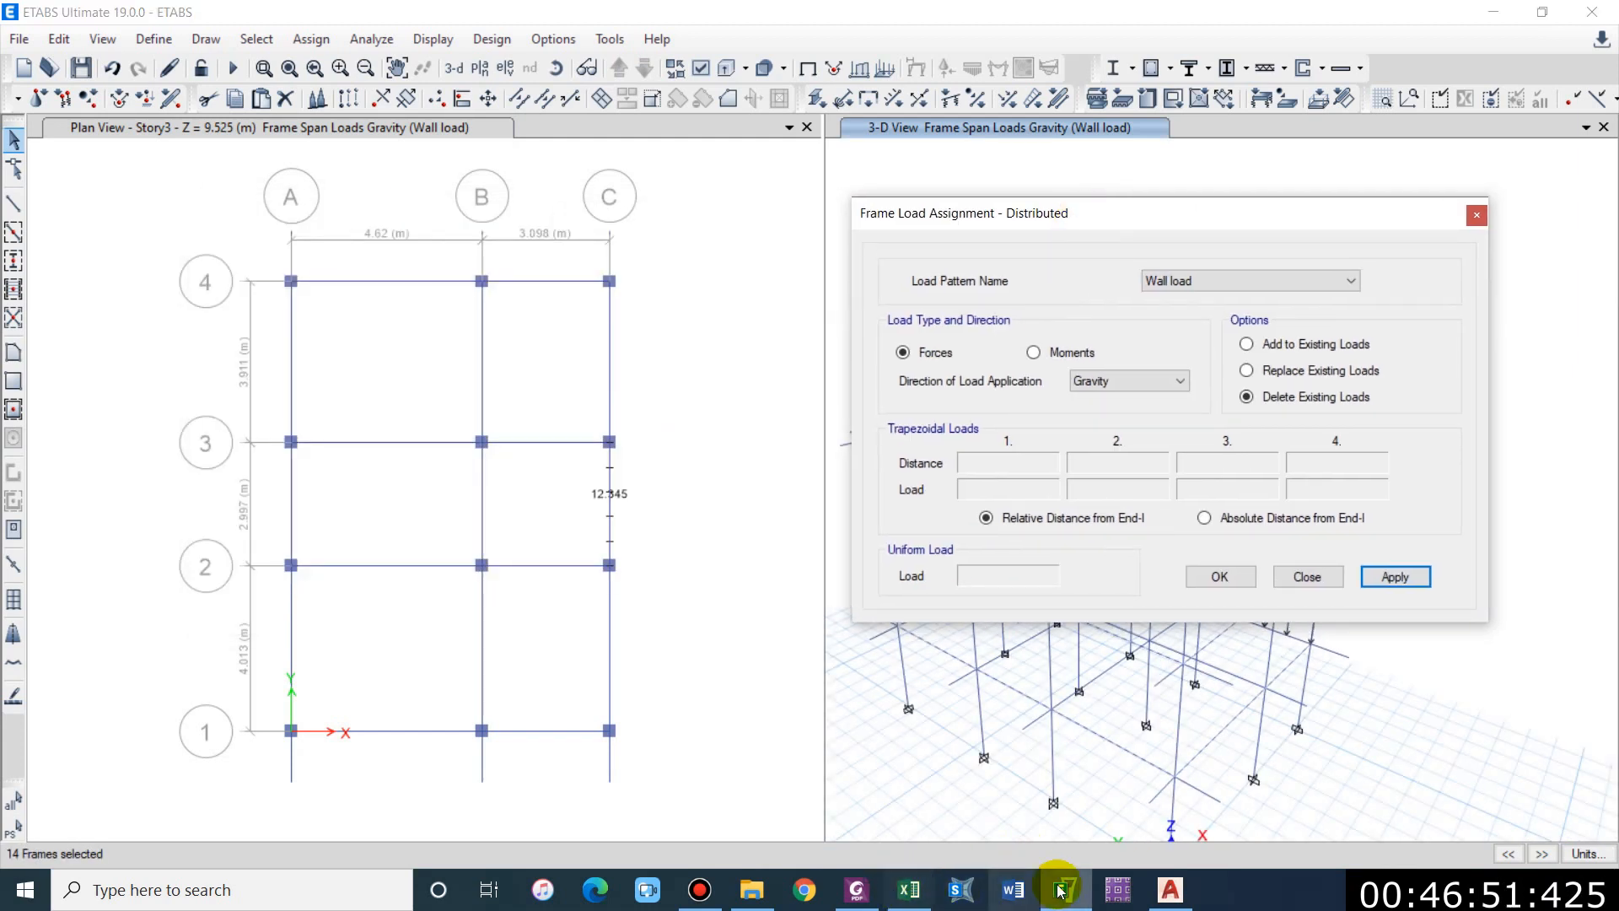
{"action": "left_click", "coordinate": [1171, 890]}
{"action": "scroll", "coordinate": [728, 463], "scroll_direction": "down", "scroll_amount": 4}
{"action": "scroll", "coordinate": [1005, 463], "scroll_direction": "up", "scroll_amount": 6}
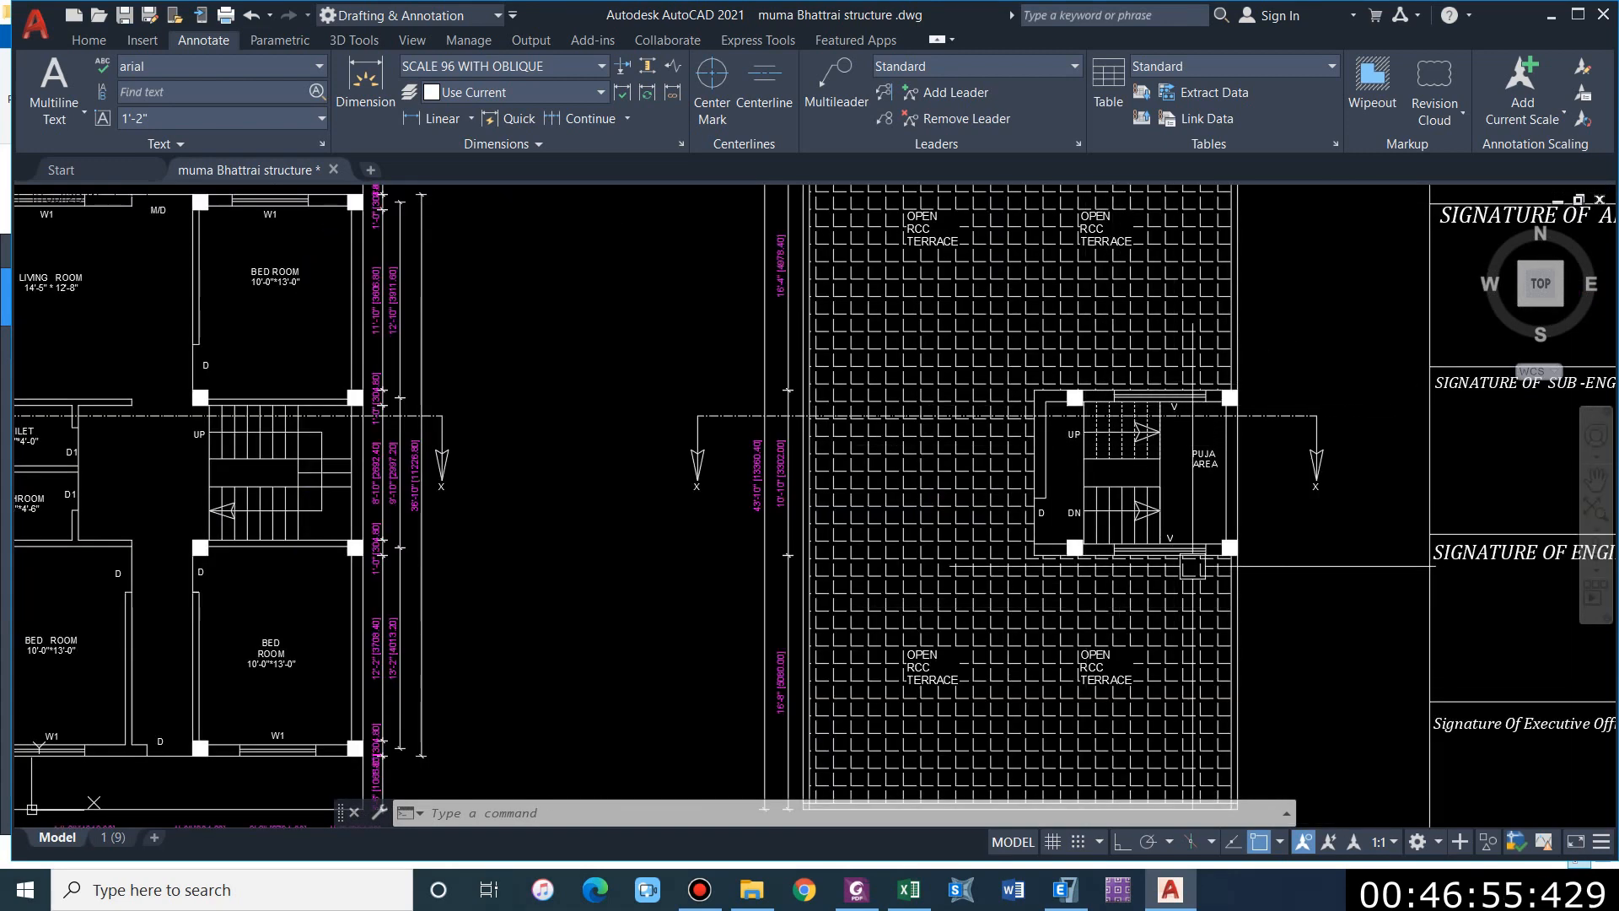
Step: Switch to ETABS, add the Story3 grid 3 beam between B and C to the selection, and replace its wall loads with 12.345*.75 kN/m
{"action": "left_click", "coordinate": [1549, 17]}
{"action": "left_click", "coordinate": [1168, 881]}
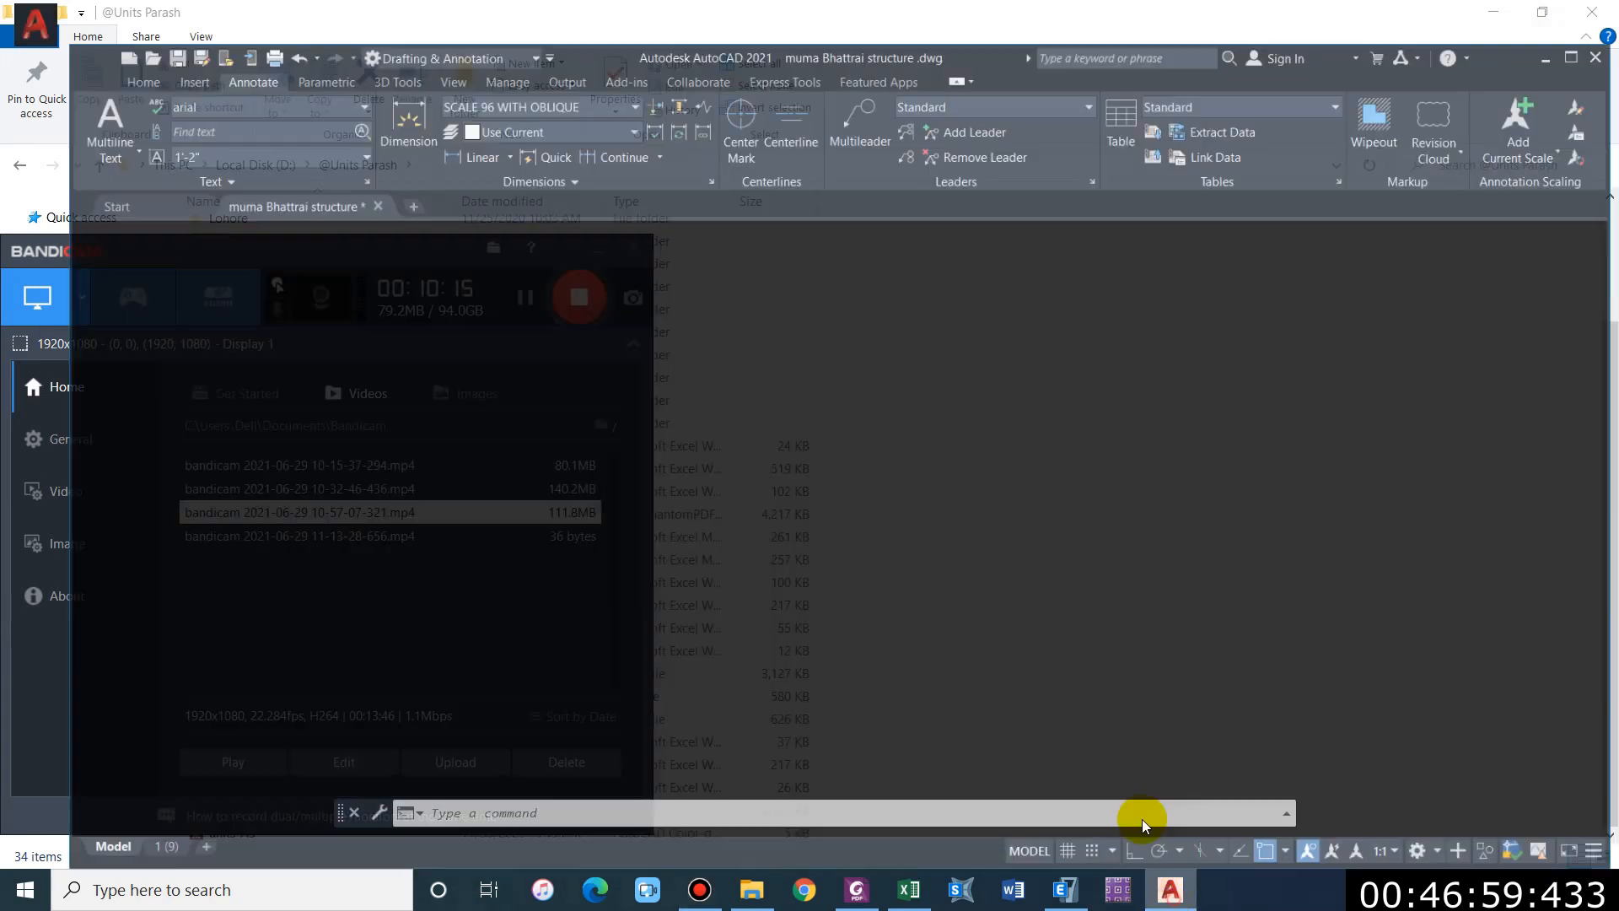
{"action": "left_click", "coordinate": [1064, 889]}
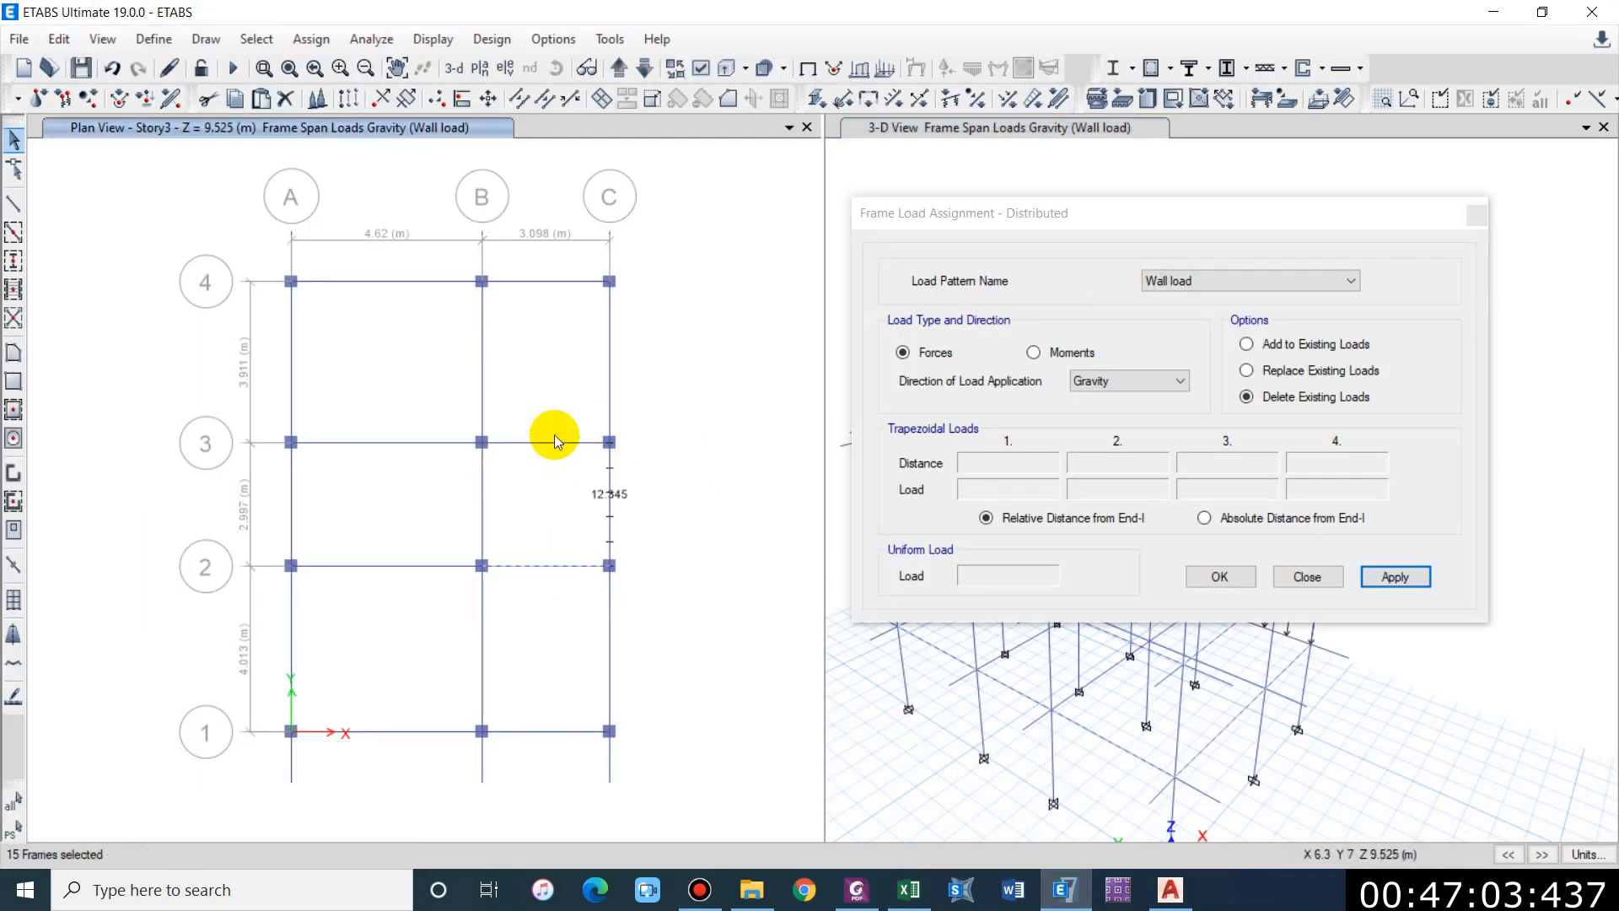
{"action": "left_click", "coordinate": [1091, 221]}
{"action": "left_click_drag", "start_coordinate": [1091, 221], "coordinate": [796, 179]}
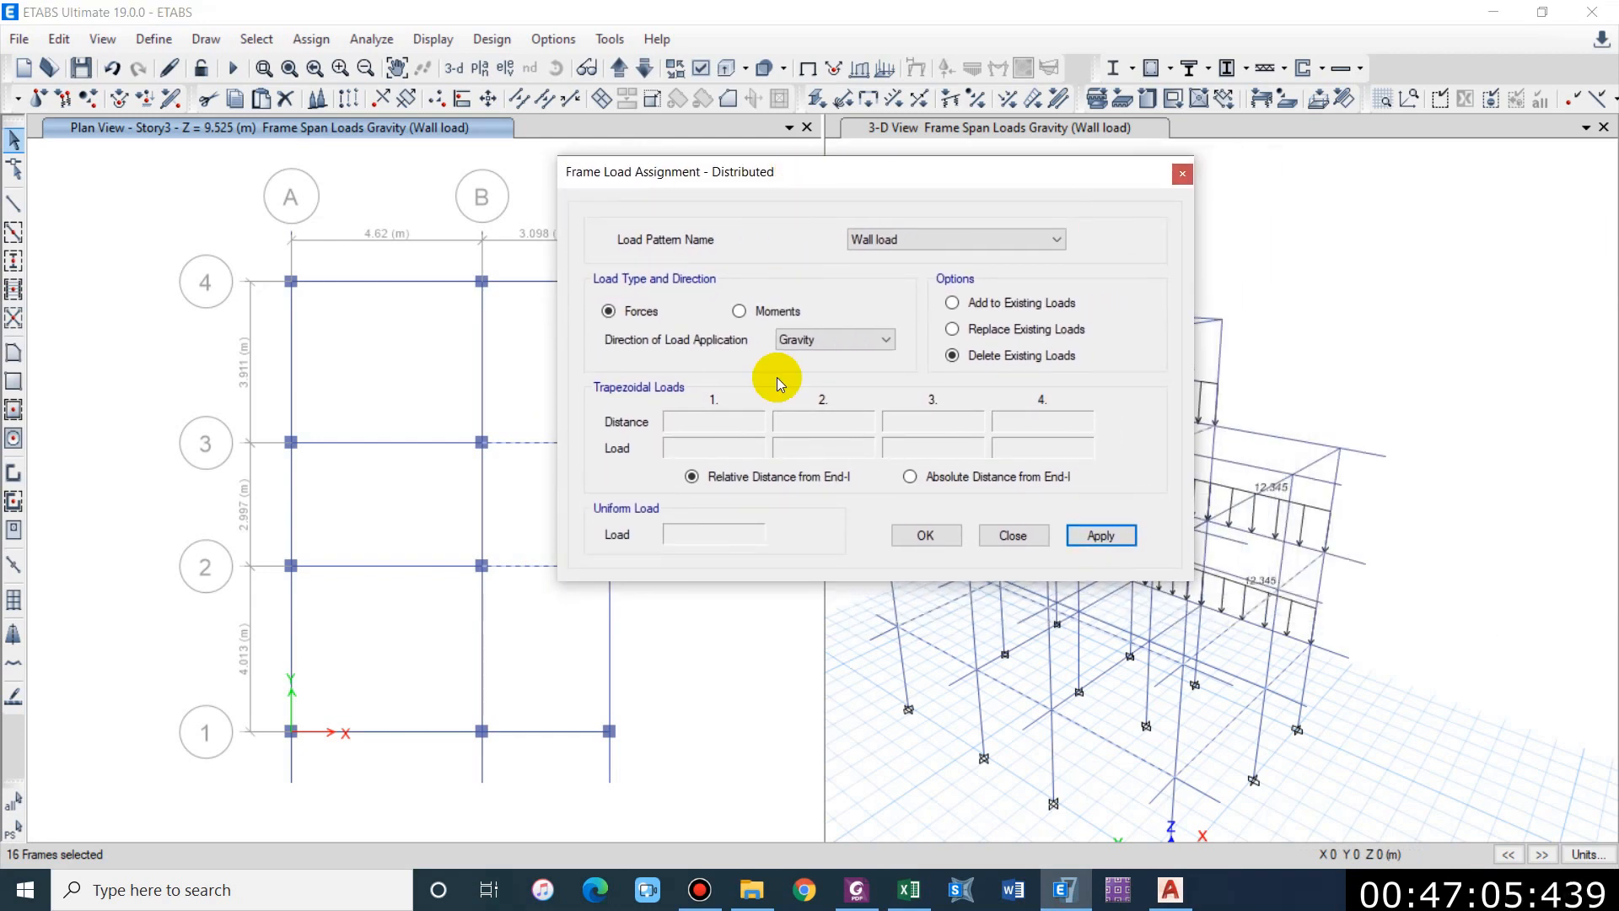
{"action": "left_click", "coordinate": [976, 334]}
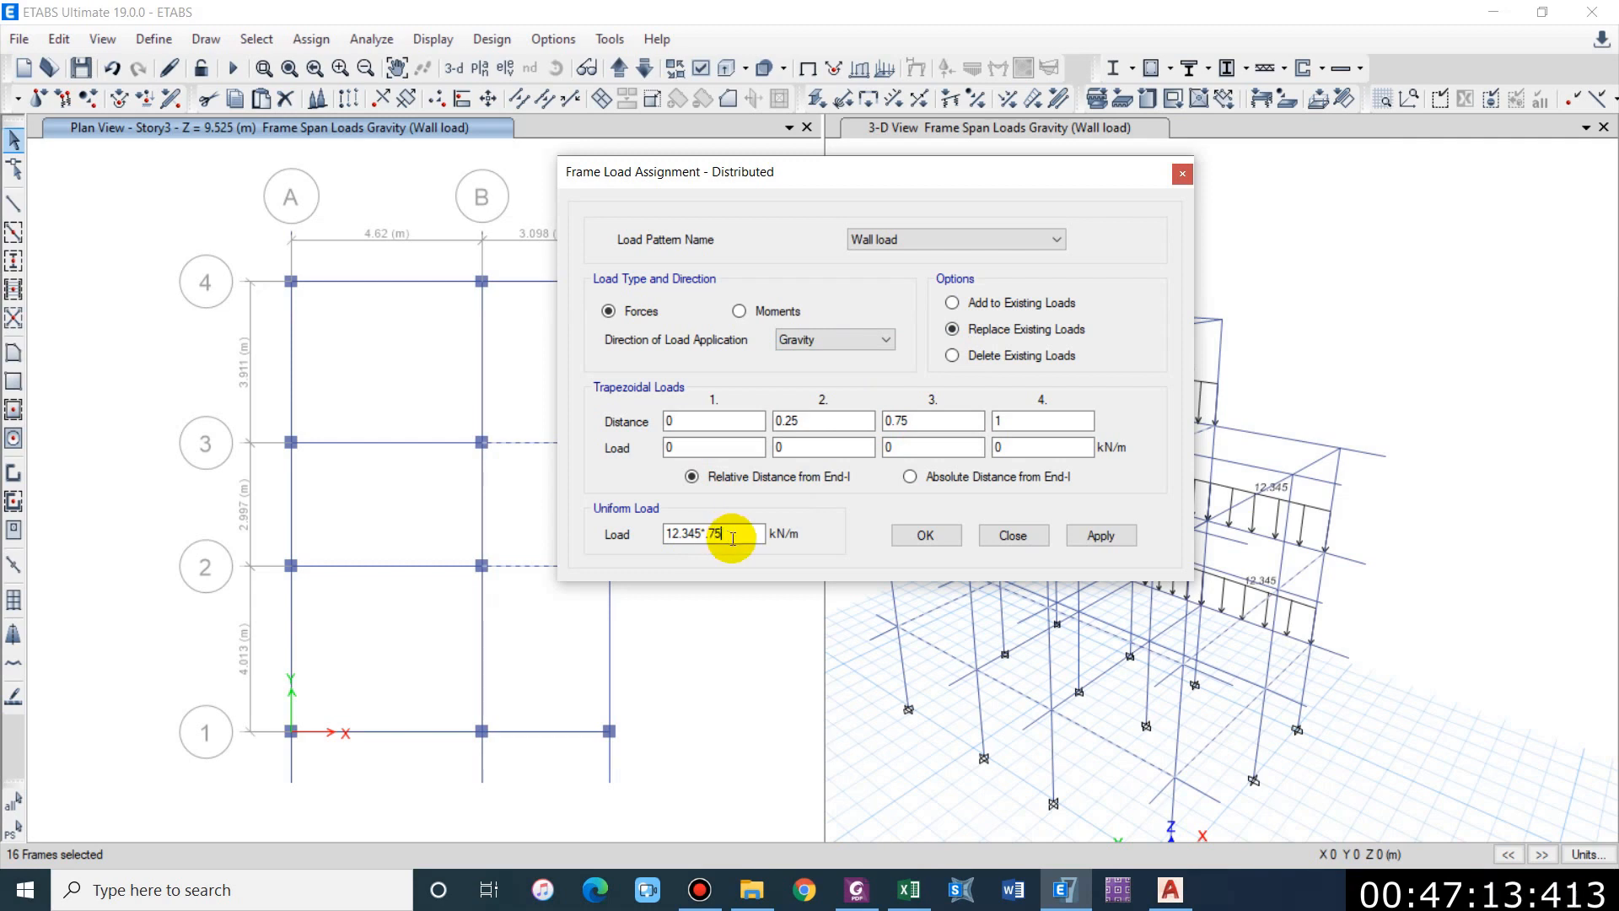
{"action": "left_click", "coordinate": [1079, 533]}
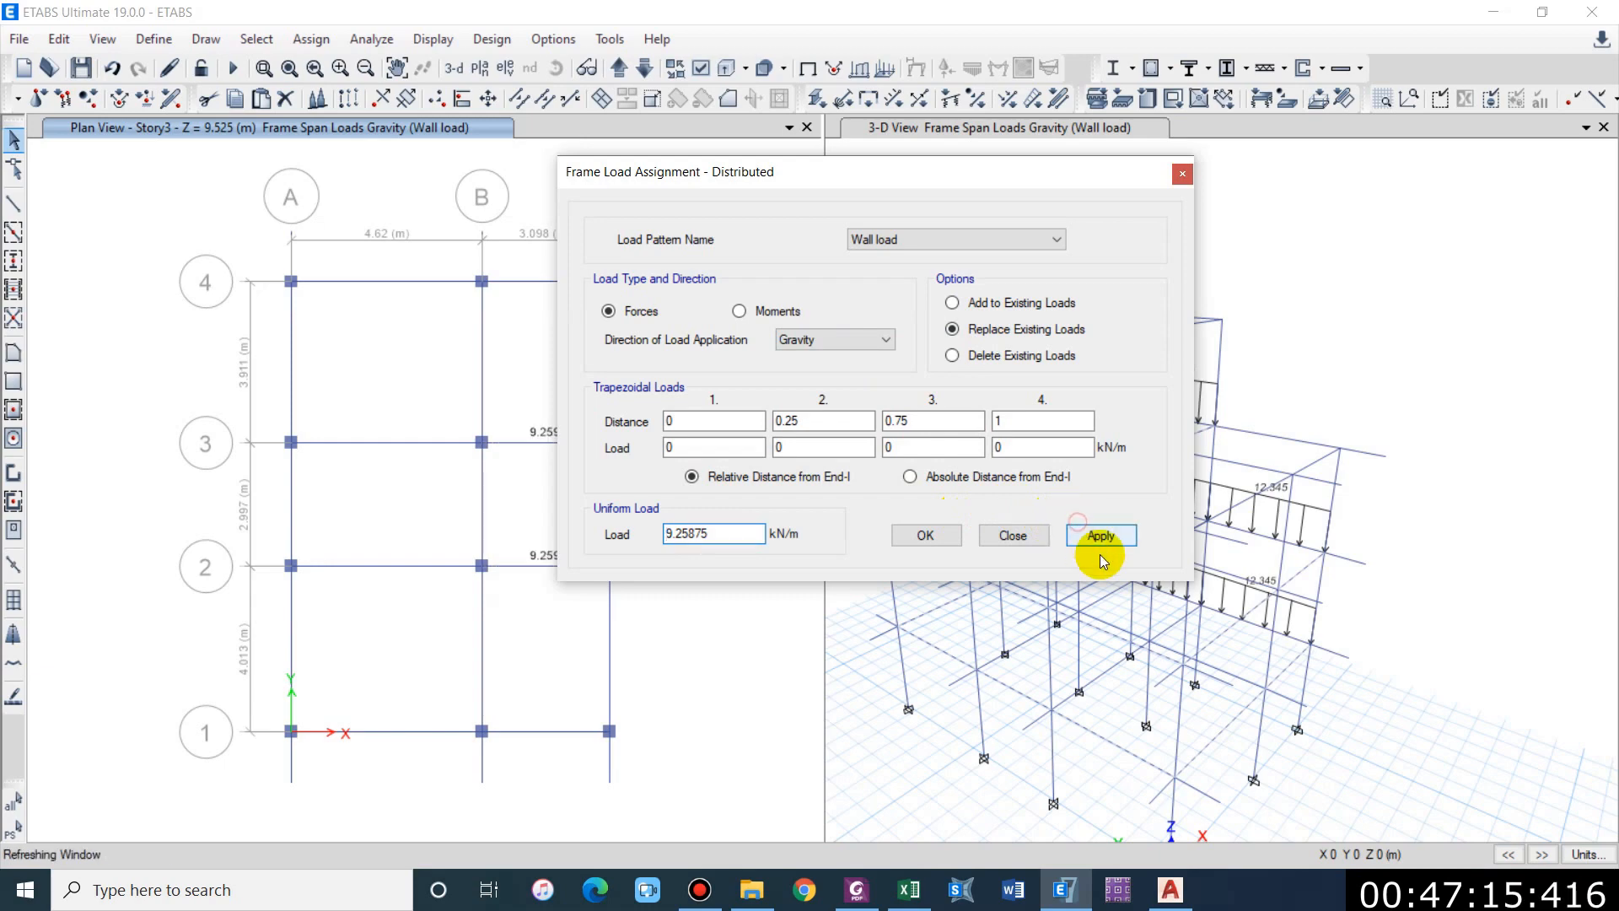
Step: Refresh the 3-D view and examine the wall loads on the perimeter and stair tower beams from several angles
{"action": "left_click_drag", "start_coordinate": [823, 170], "coordinate": [781, 754]}
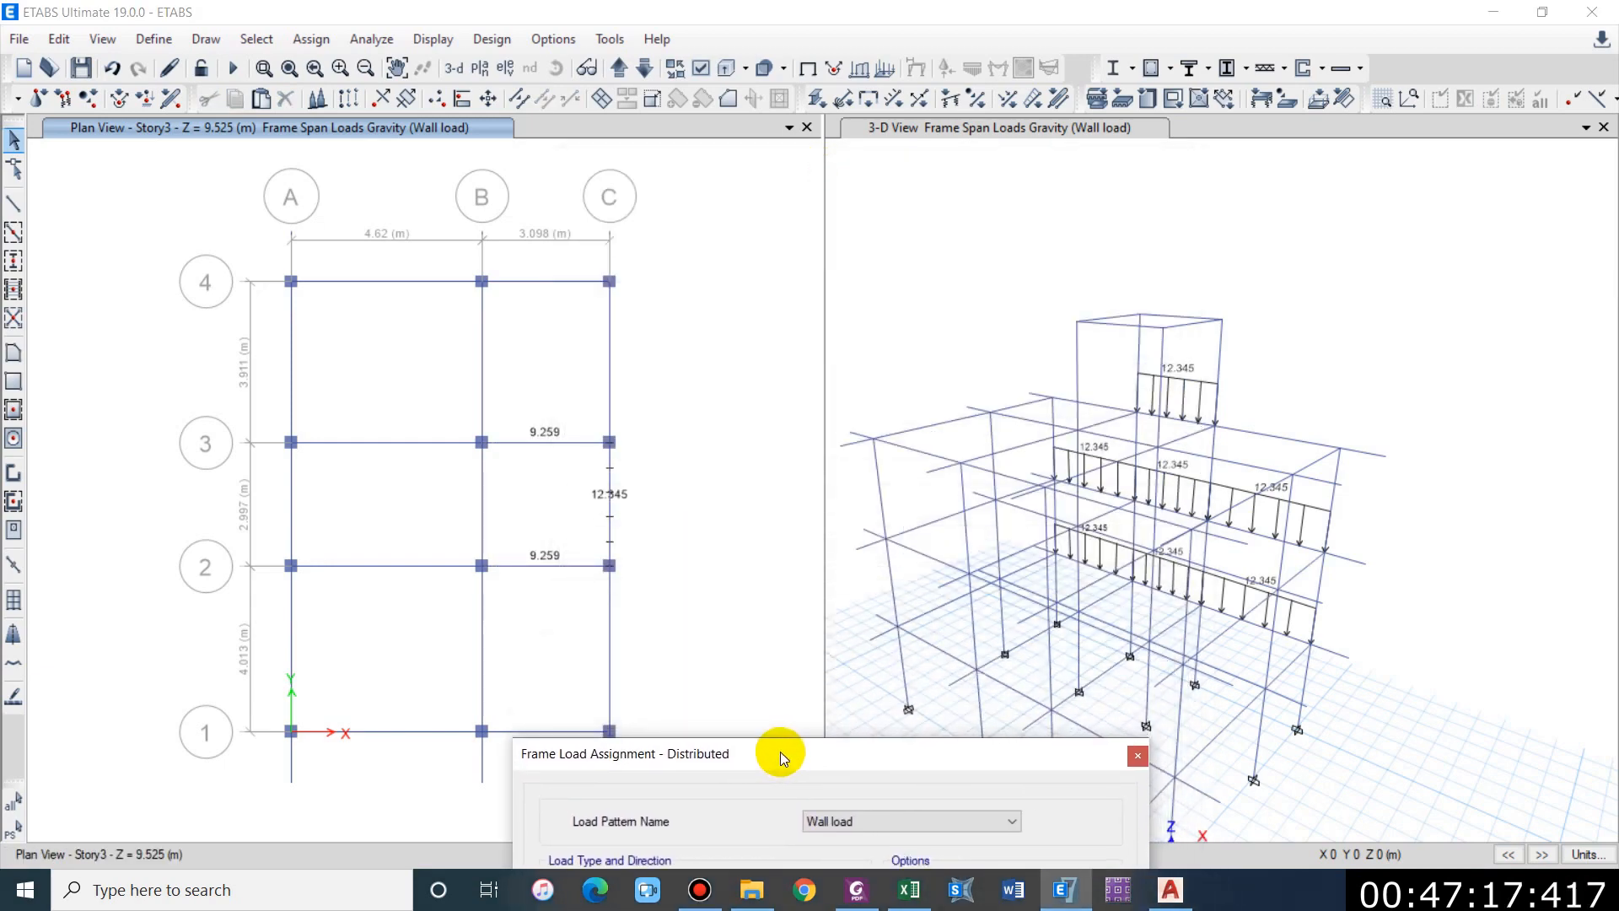
{"action": "left_click", "coordinate": [1143, 248]}
{"action": "left_click_drag", "start_coordinate": [977, 761], "coordinate": [512, 162]}
{"action": "left_click", "coordinate": [169, 68]}
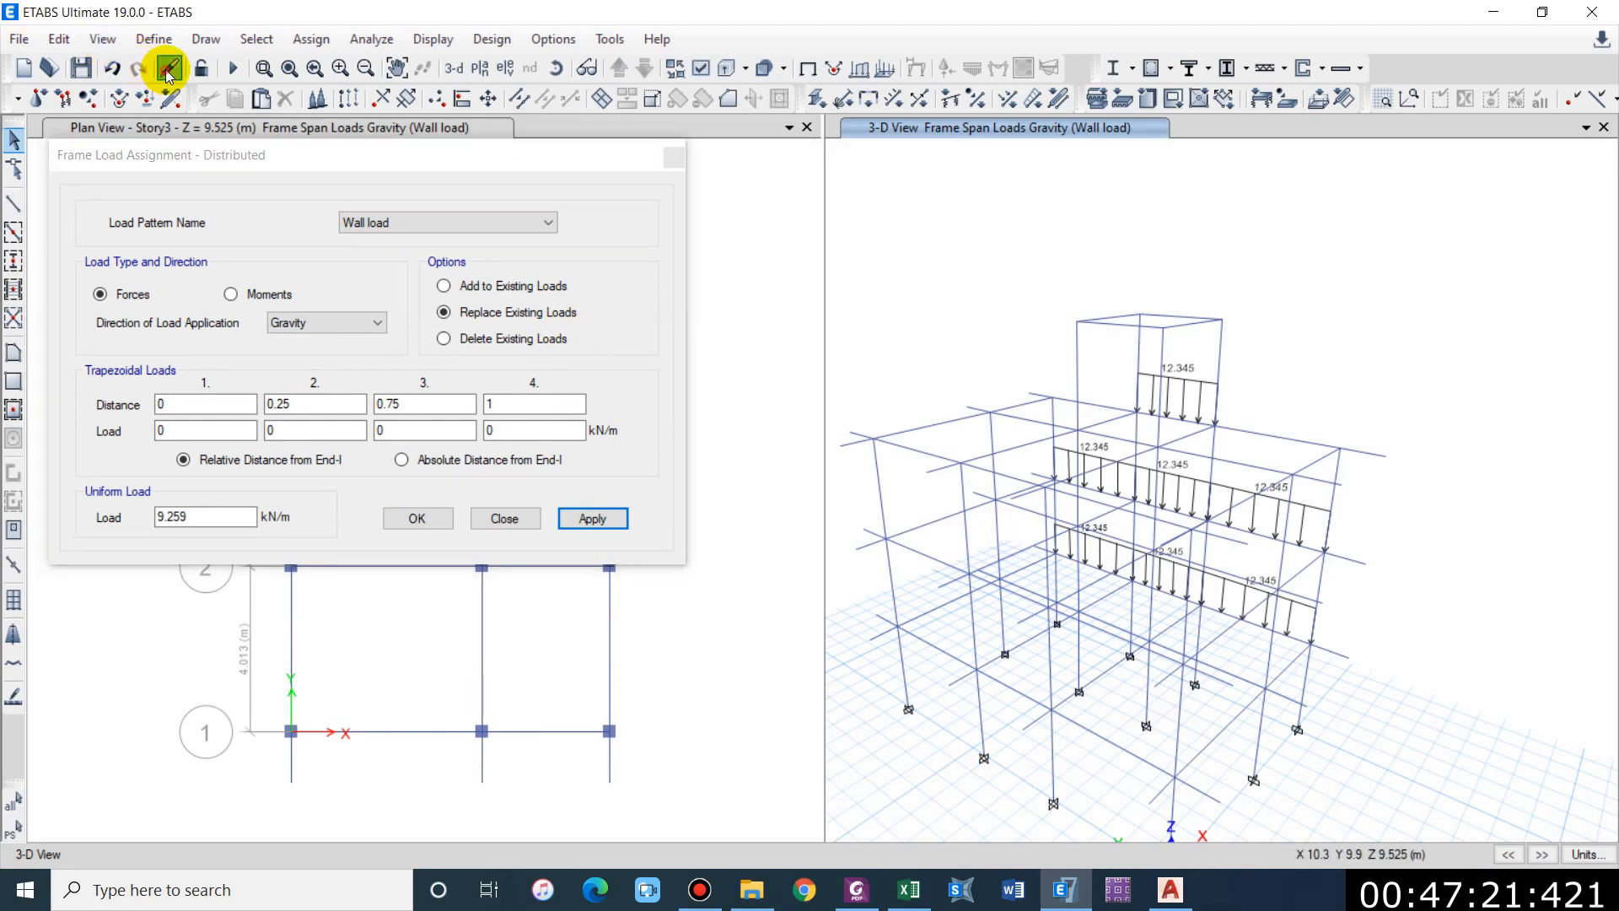
{"action": "middle_click_drag", "start_coordinate": [1088, 314], "coordinate": [1089, 481]}
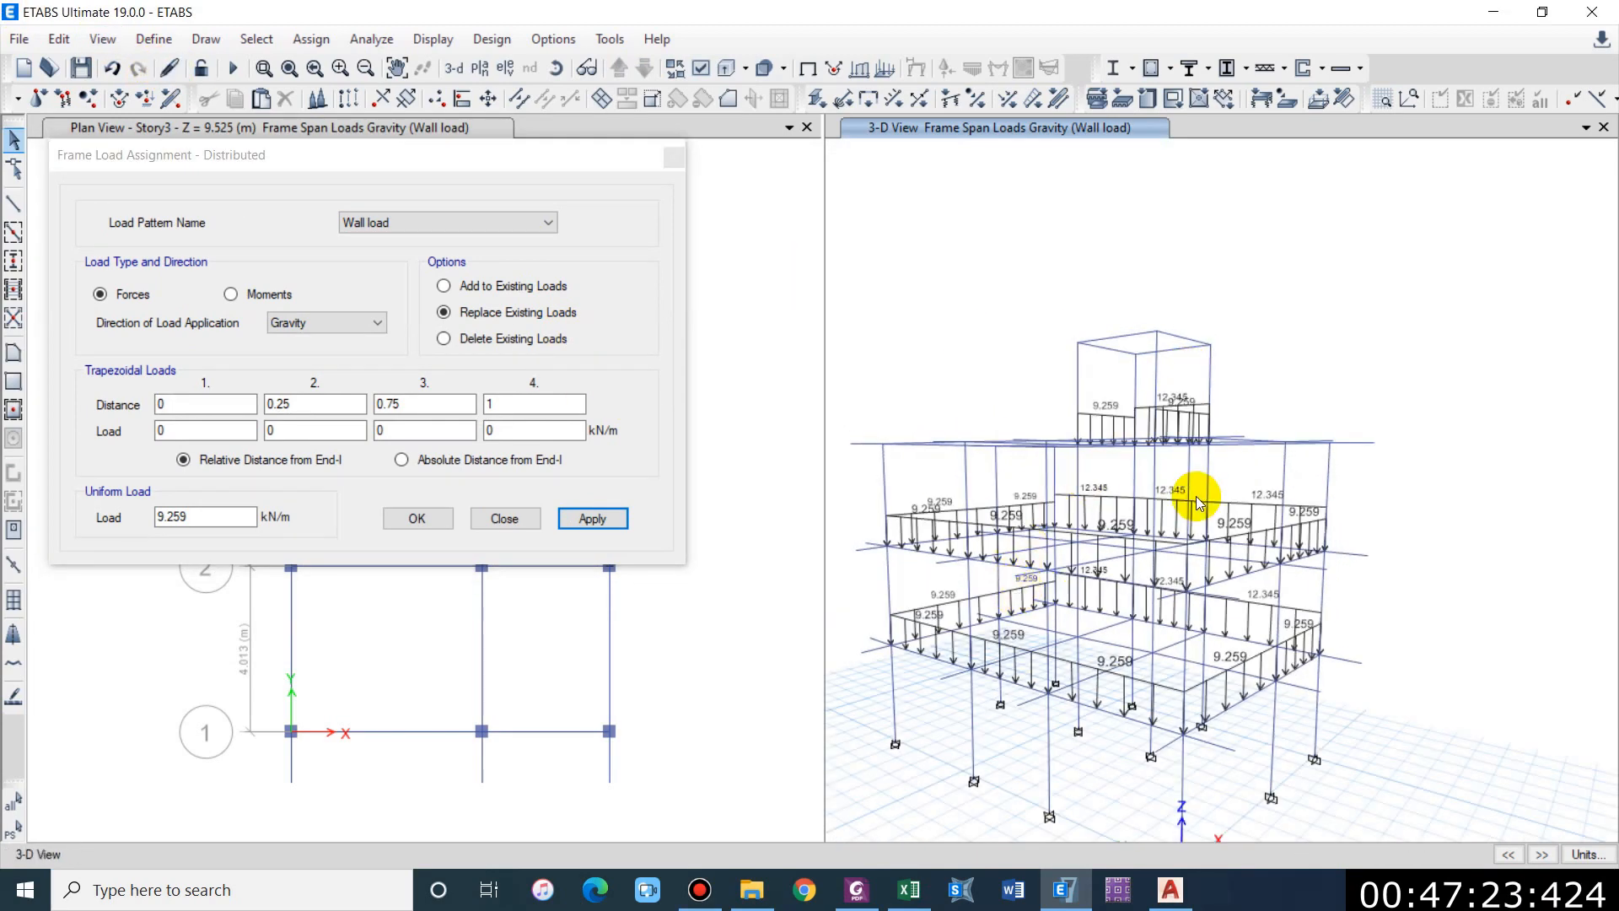
{"action": "middle_click_drag", "start_coordinate": [1197, 494], "coordinate": [1162, 591]}
{"action": "middle_click_drag", "start_coordinate": [1213, 669], "coordinate": [1338, 643]}
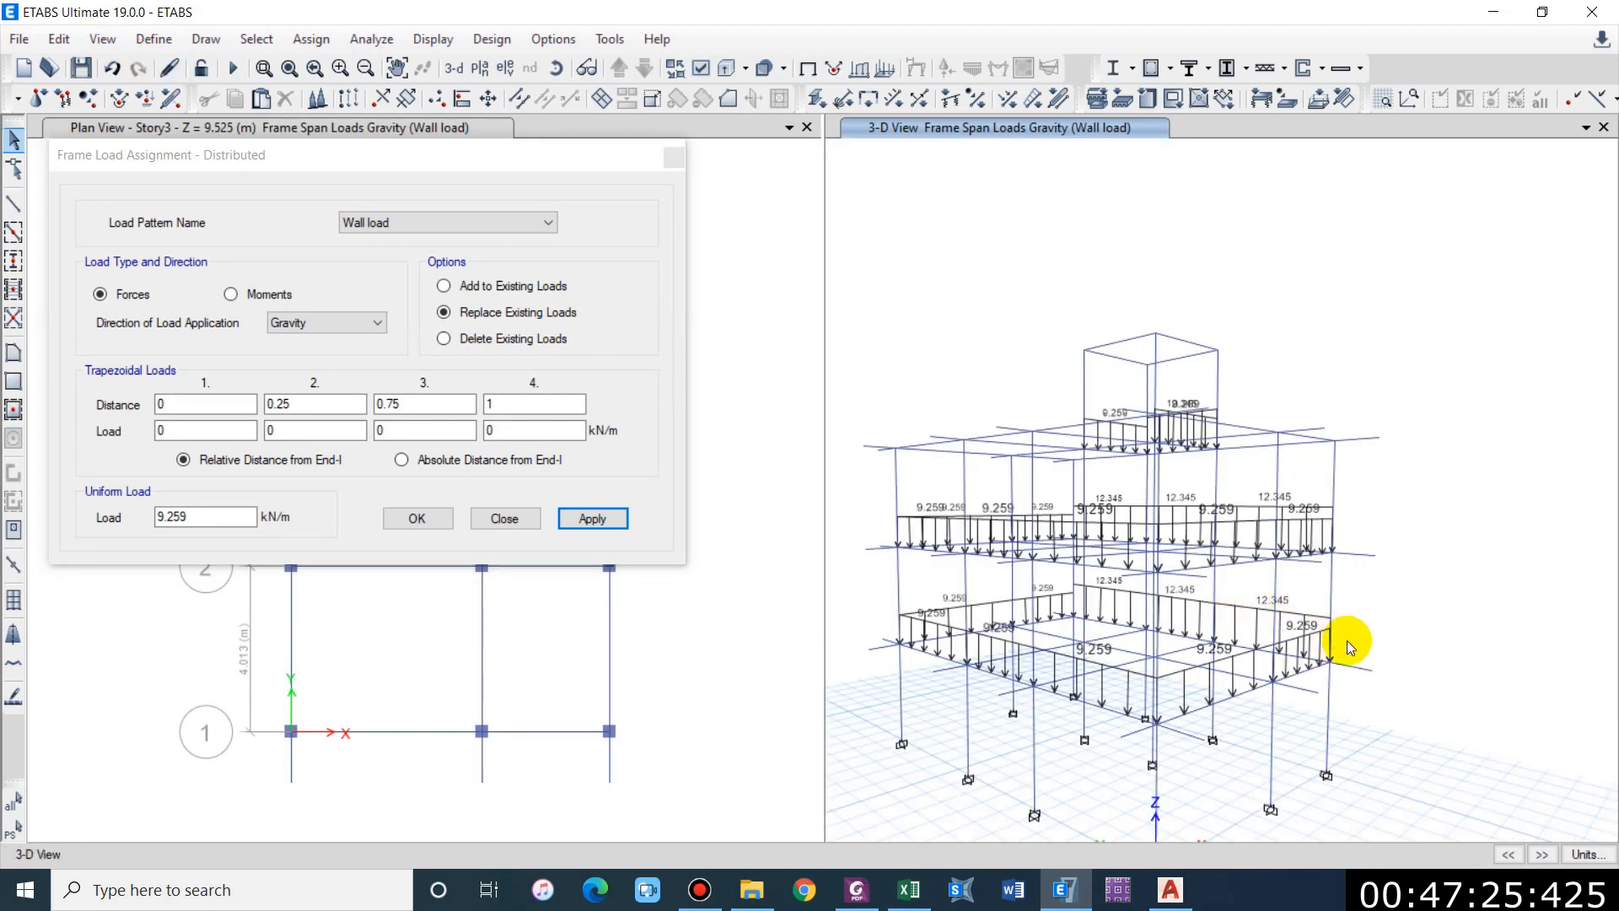
{"action": "middle_click_drag", "start_coordinate": [1107, 520], "coordinate": [1086, 559]}
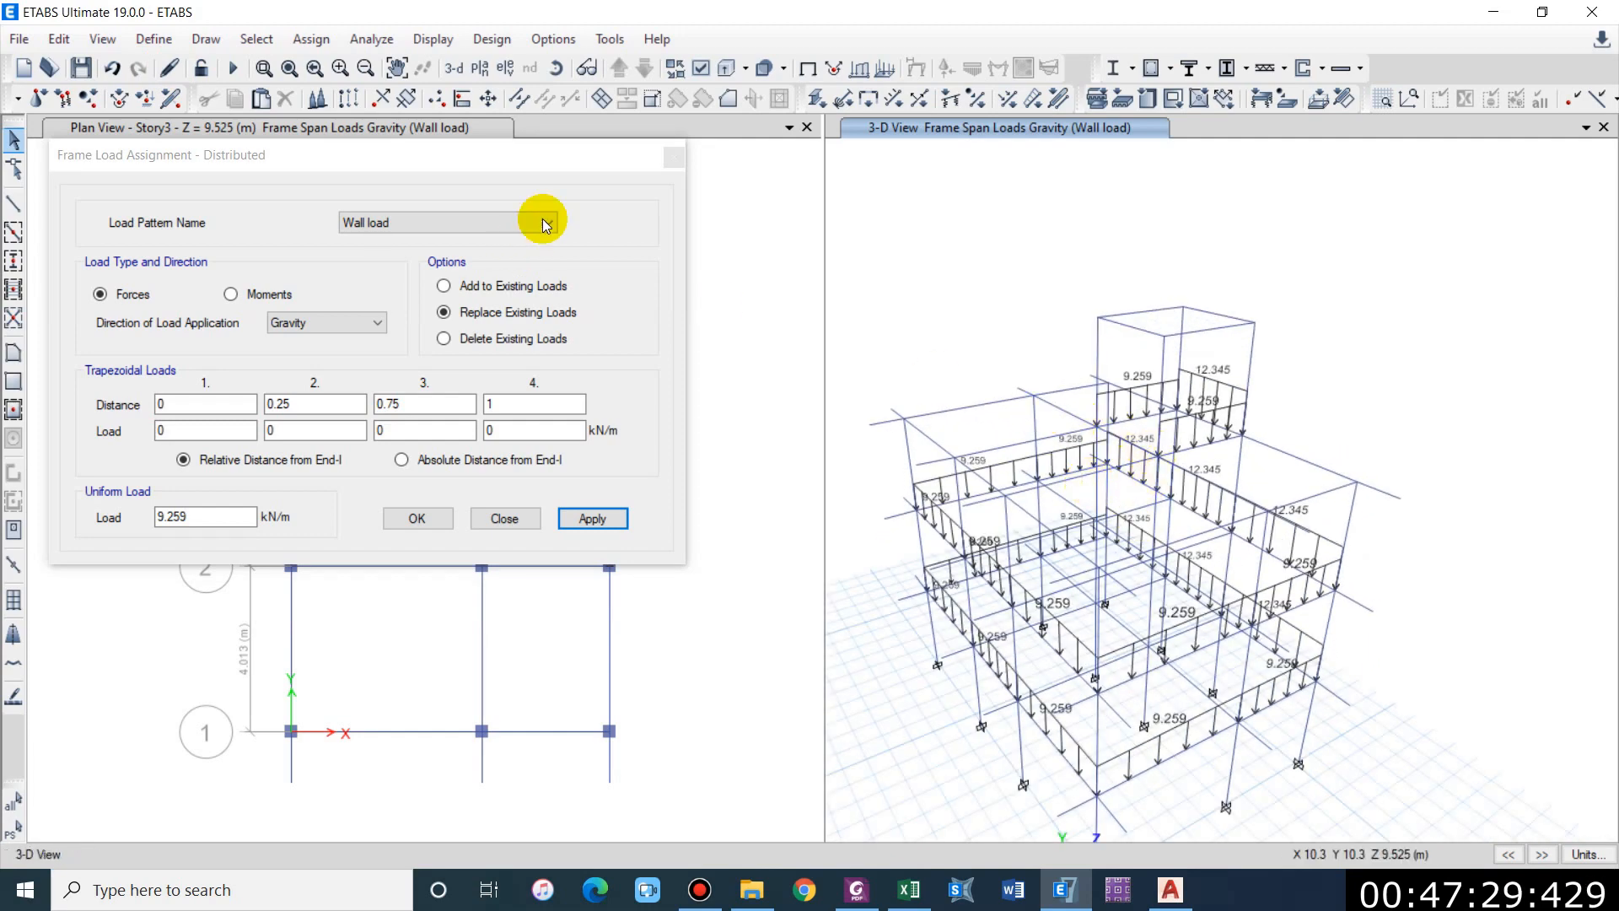
{"action": "left_click_drag", "start_coordinate": [536, 155], "coordinate": [1327, 211]}
{"action": "left_click", "coordinate": [708, 358]}
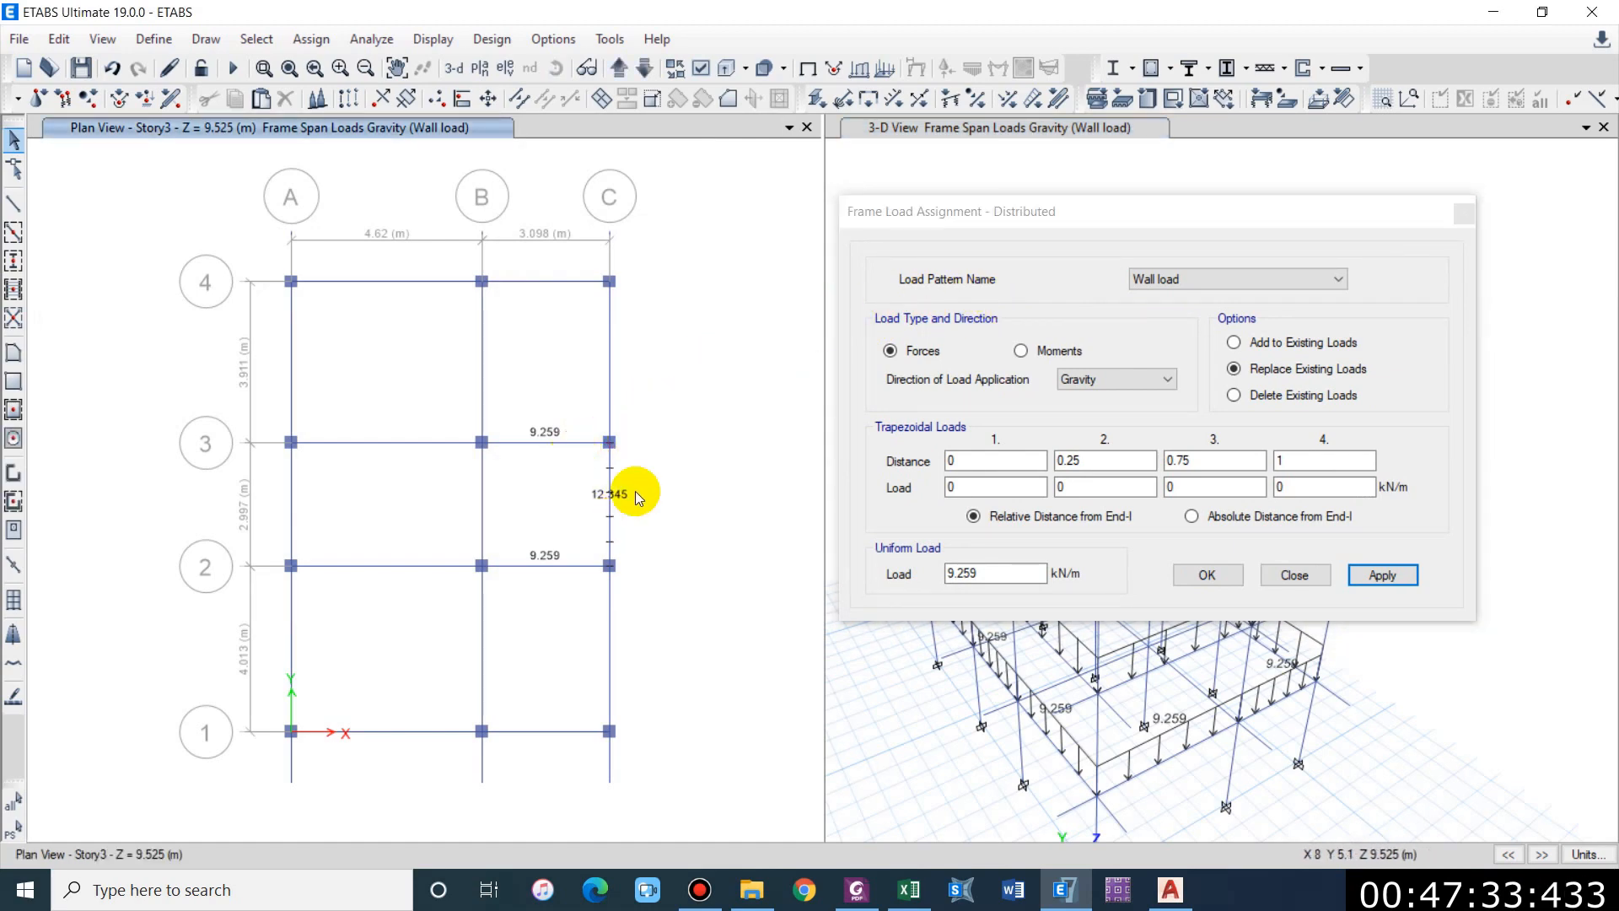
Step: Switch to AutoCAD and examine the wall layout across the ground and first floor plans
{"action": "left_click", "coordinate": [1172, 891]}
{"action": "scroll", "coordinate": [601, 411], "scroll_direction": "down", "scroll_amount": 5}
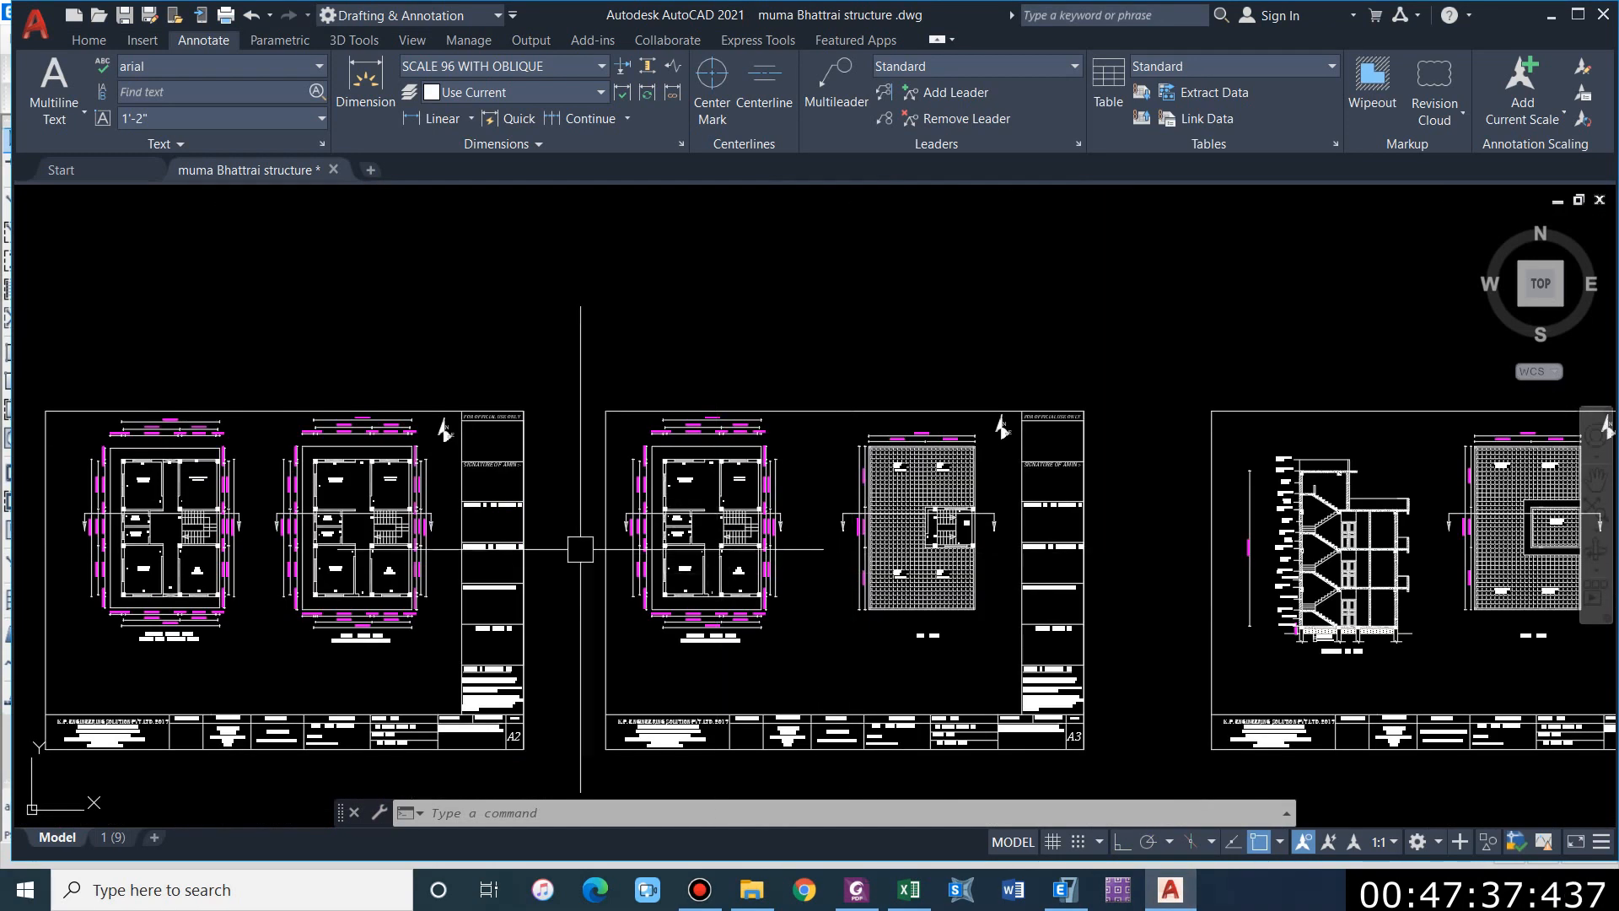
{"action": "scroll", "coordinate": [601, 410], "scroll_direction": "up", "scroll_amount": 4}
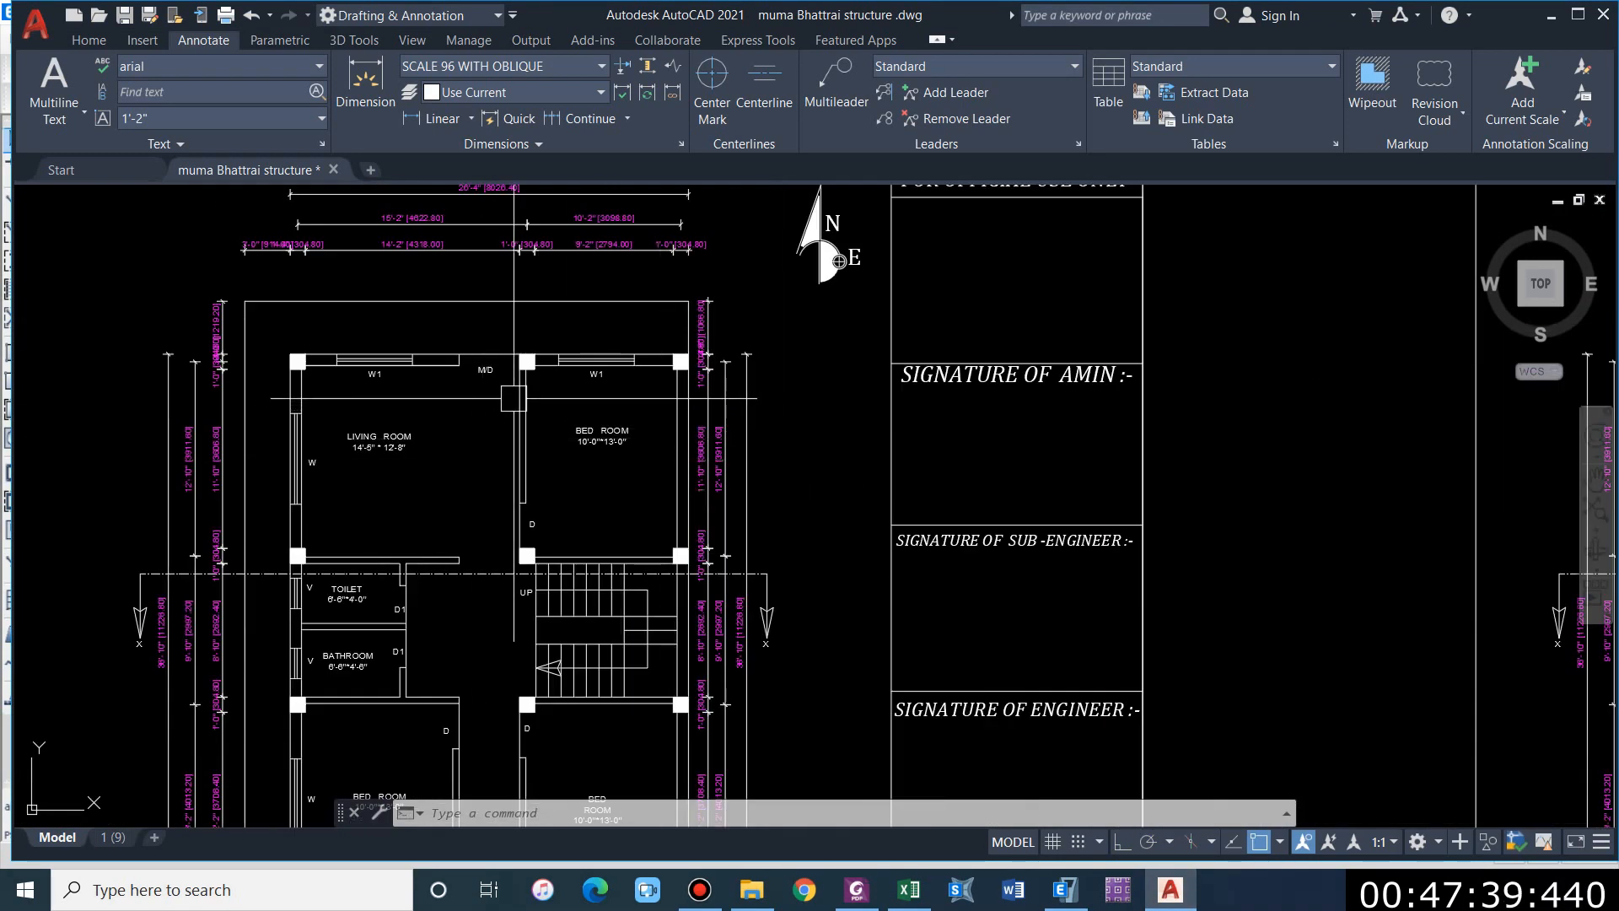
{"action": "middle_click_drag", "start_coordinate": [525, 496], "coordinate": [575, 405]}
{"action": "scroll", "coordinate": [528, 483], "scroll_direction": "down", "scroll_amount": 2}
{"action": "mouse_move", "coordinate": [664, 679]}
{"action": "middle_mouse_down"}
{"action": "mouse_move", "coordinate": [694, 687]}
{"action": "mouse_move", "coordinate": [707, 493]}
{"action": "middle_mouse_up"}
{"action": "scroll", "coordinate": [538, 675], "scroll_direction": "up", "scroll_amount": 2}
{"action": "scroll", "coordinate": [701, 316], "scroll_direction": "down", "scroll_amount": 2}
{"action": "middle_click_drag", "start_coordinate": [702, 316], "coordinate": [717, 606]}
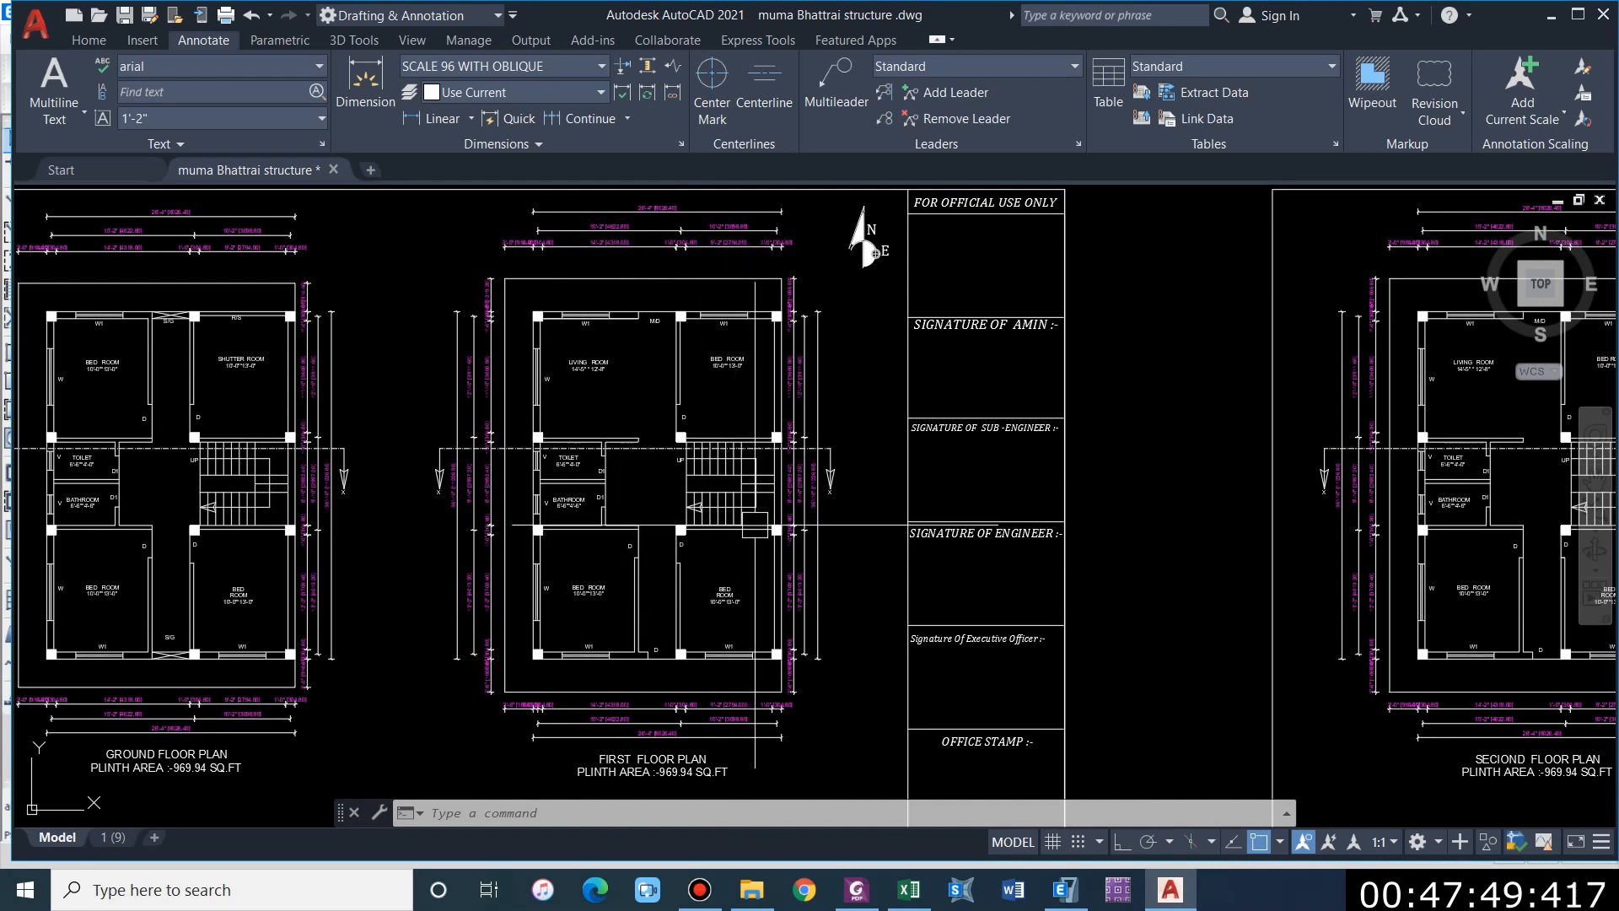
Step: Examine the interior walls around the bedrooms, toilet, bathroom and staircase on the first floor plan
{"action": "scroll", "coordinate": [735, 470], "scroll_direction": "up", "scroll_amount": 2}
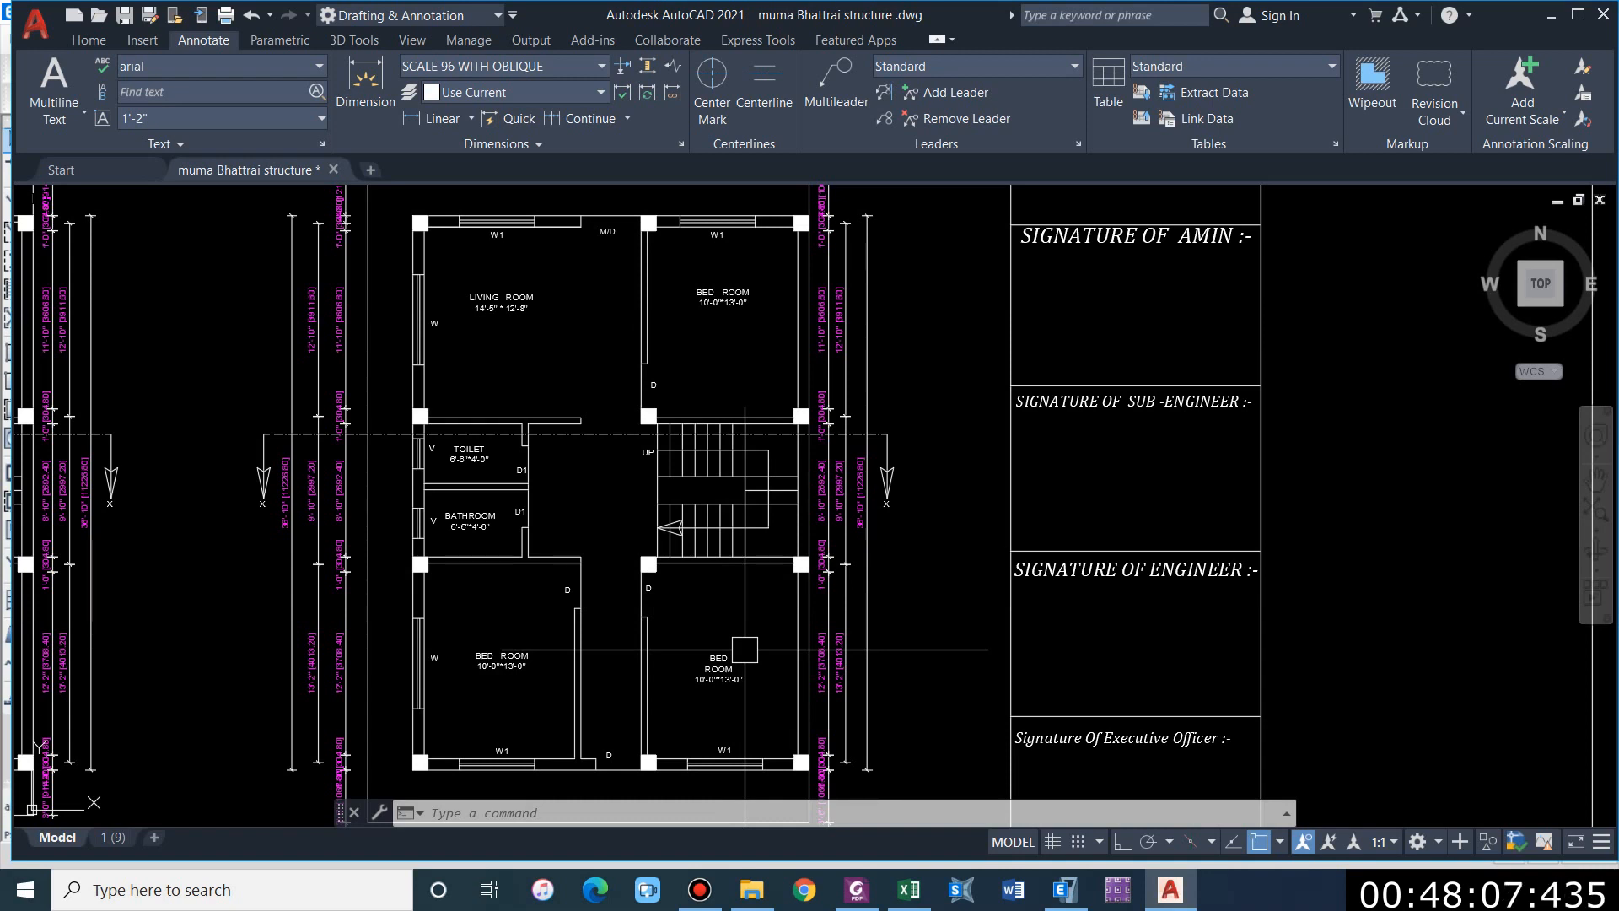
{"action": "key", "text": "Escape"}
{"action": "key", "text": "Escape"}
{"action": "key", "text": "Escape"}
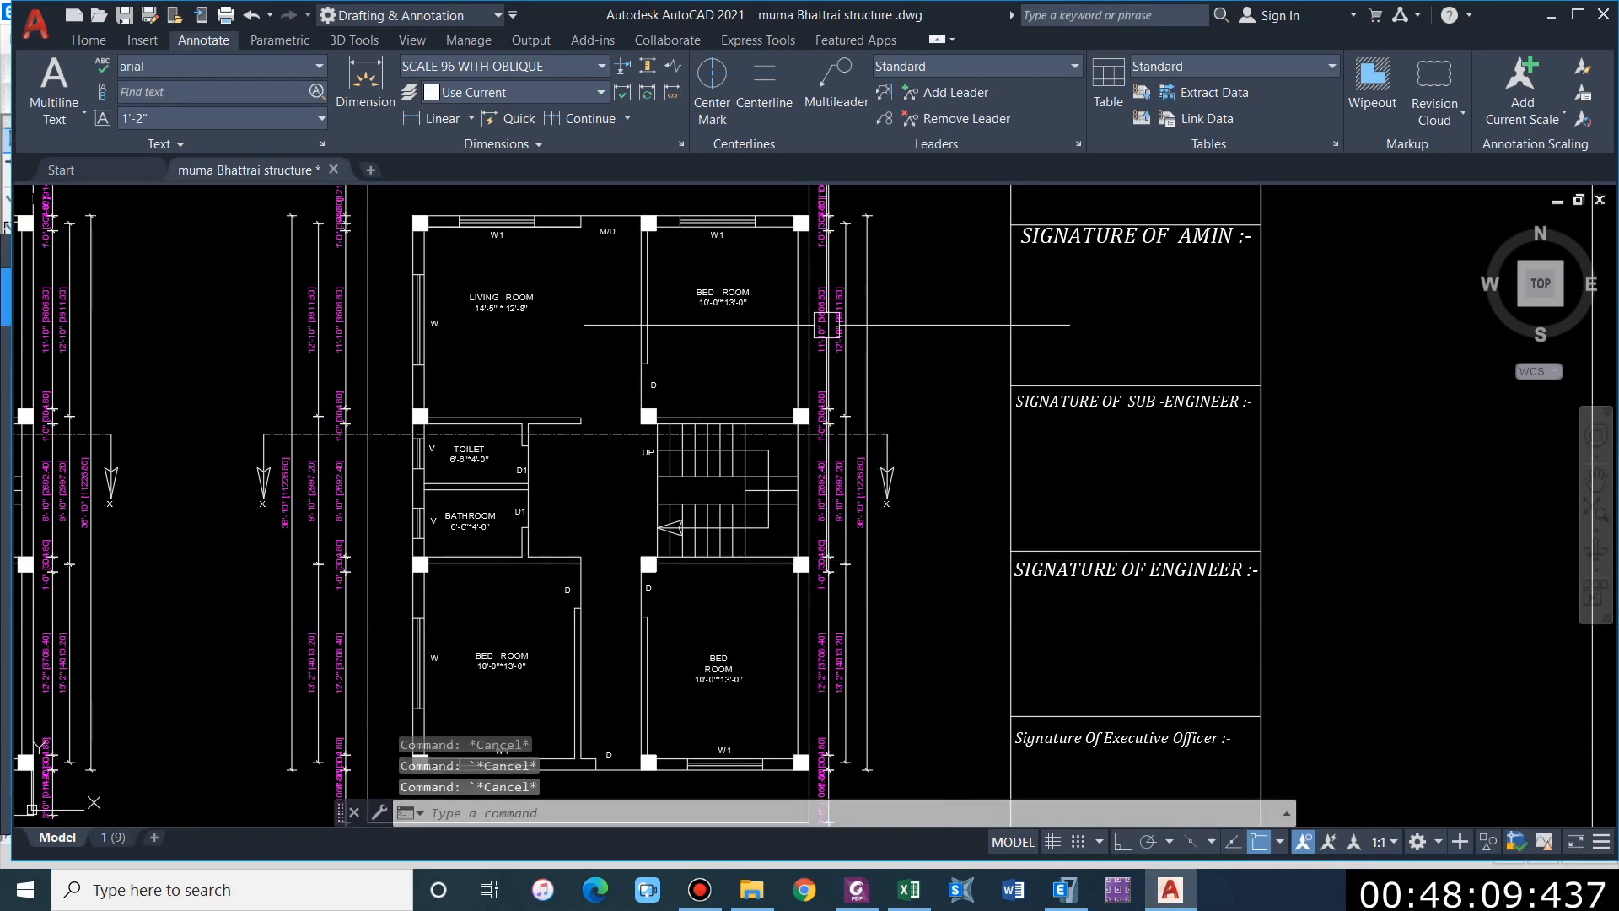
{"action": "scroll", "coordinate": [853, 377], "scroll_direction": "down", "scroll_amount": 2}
{"action": "middle_click_drag", "start_coordinate": [534, 346], "coordinate": [840, 356]}
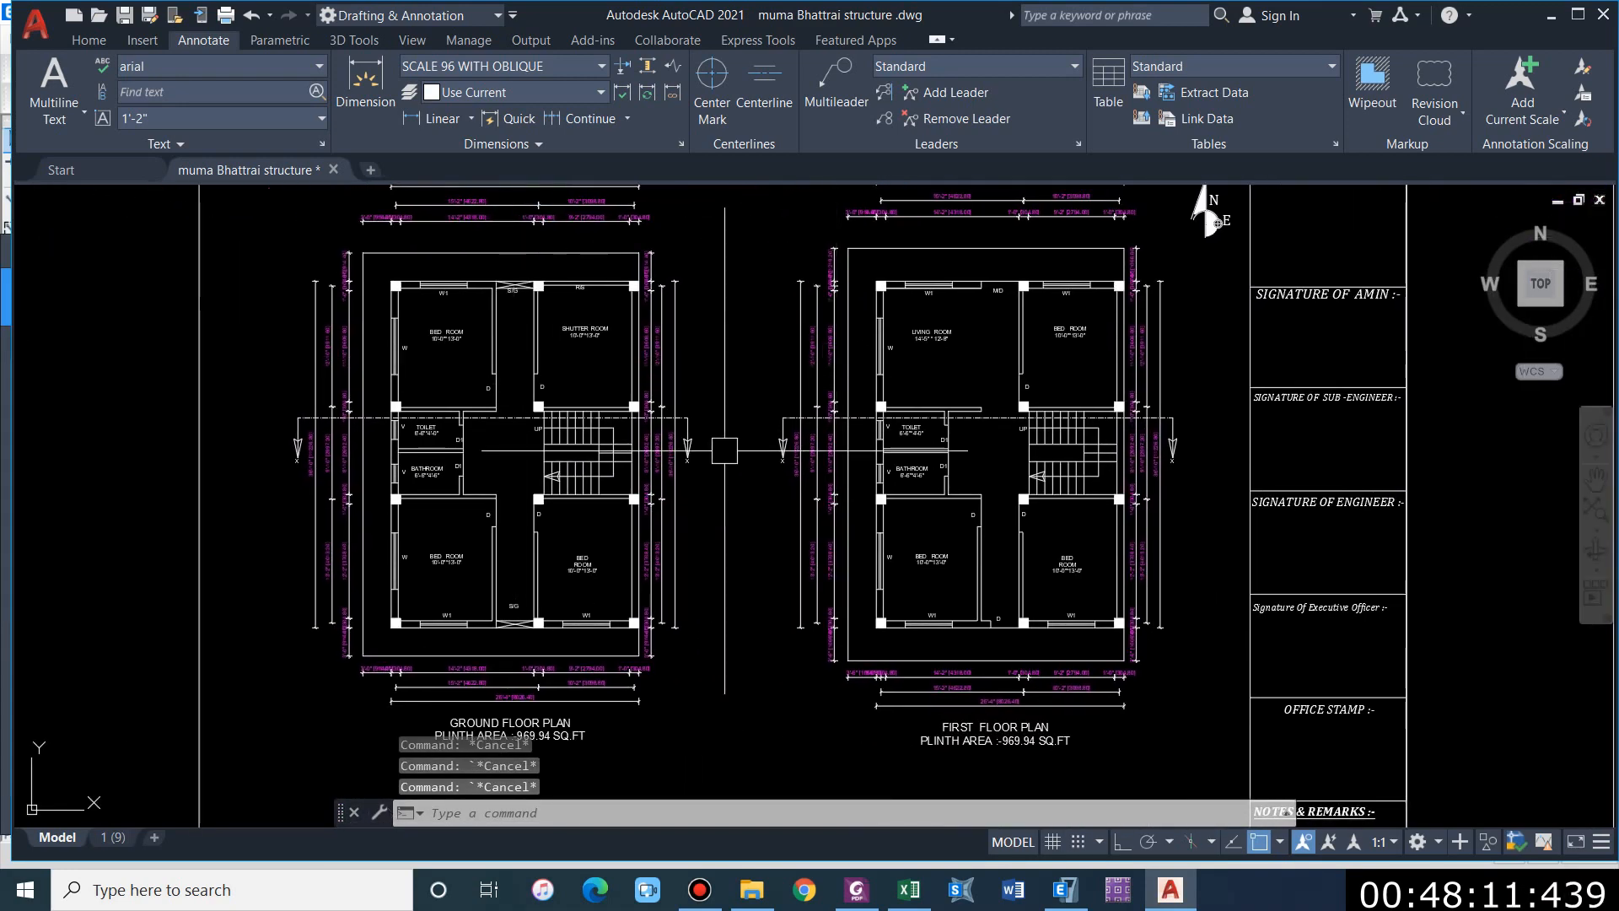
{"action": "middle_click_drag", "start_coordinate": [615, 425], "coordinate": [398, 462]}
{"action": "scroll", "coordinate": [840, 348], "scroll_direction": "up", "scroll_amount": 2}
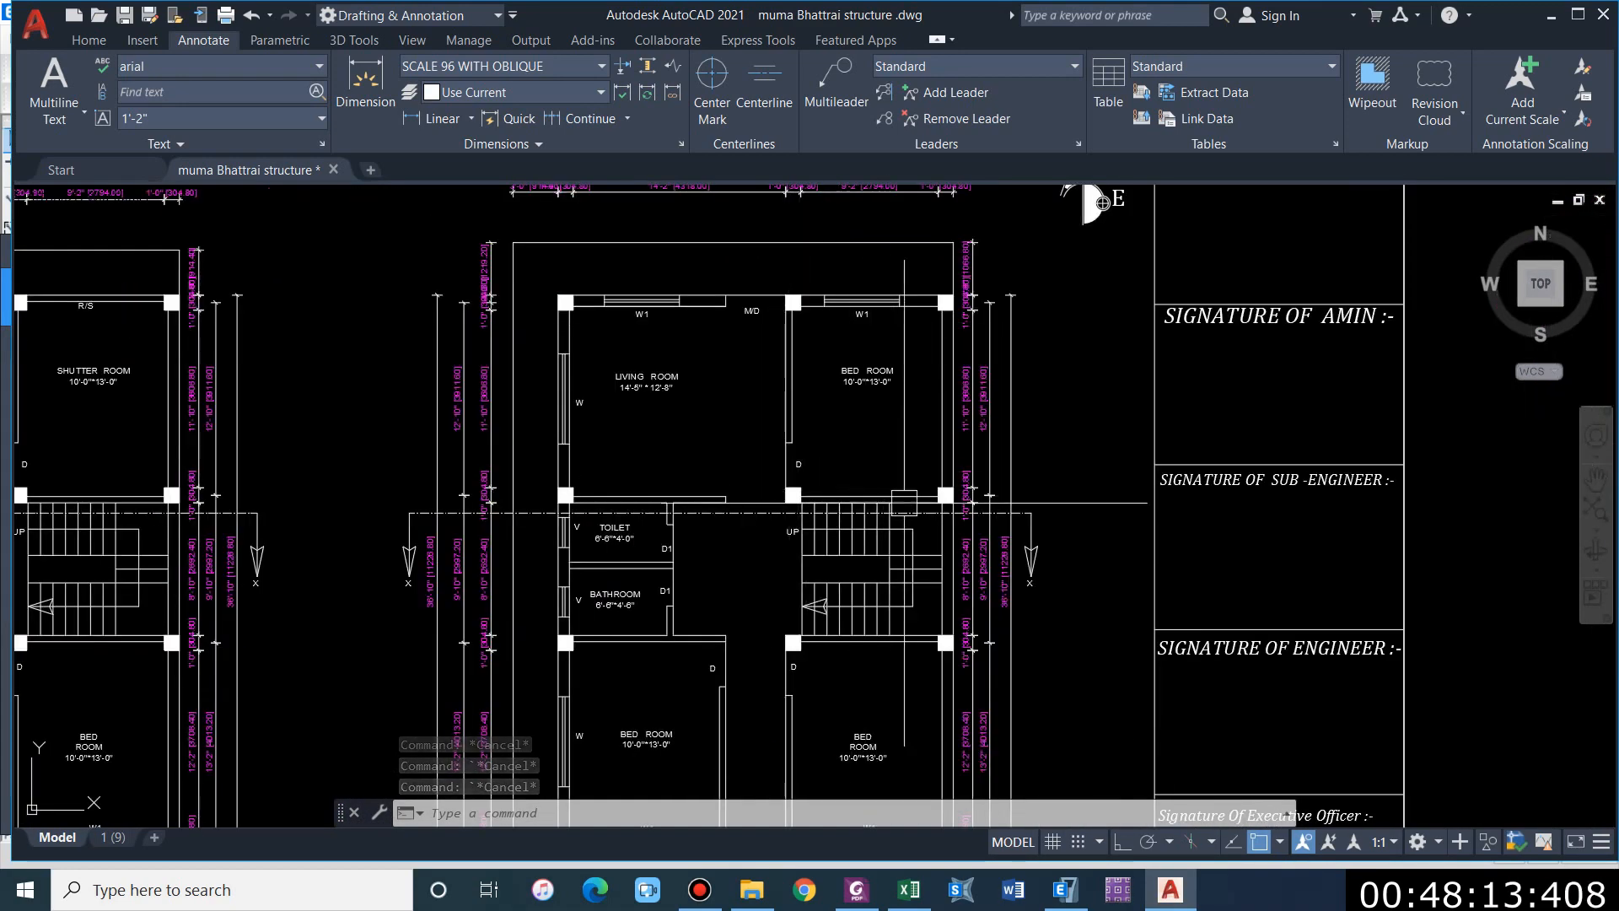
{"action": "middle_click_drag", "start_coordinate": [874, 630], "coordinate": [854, 514]}
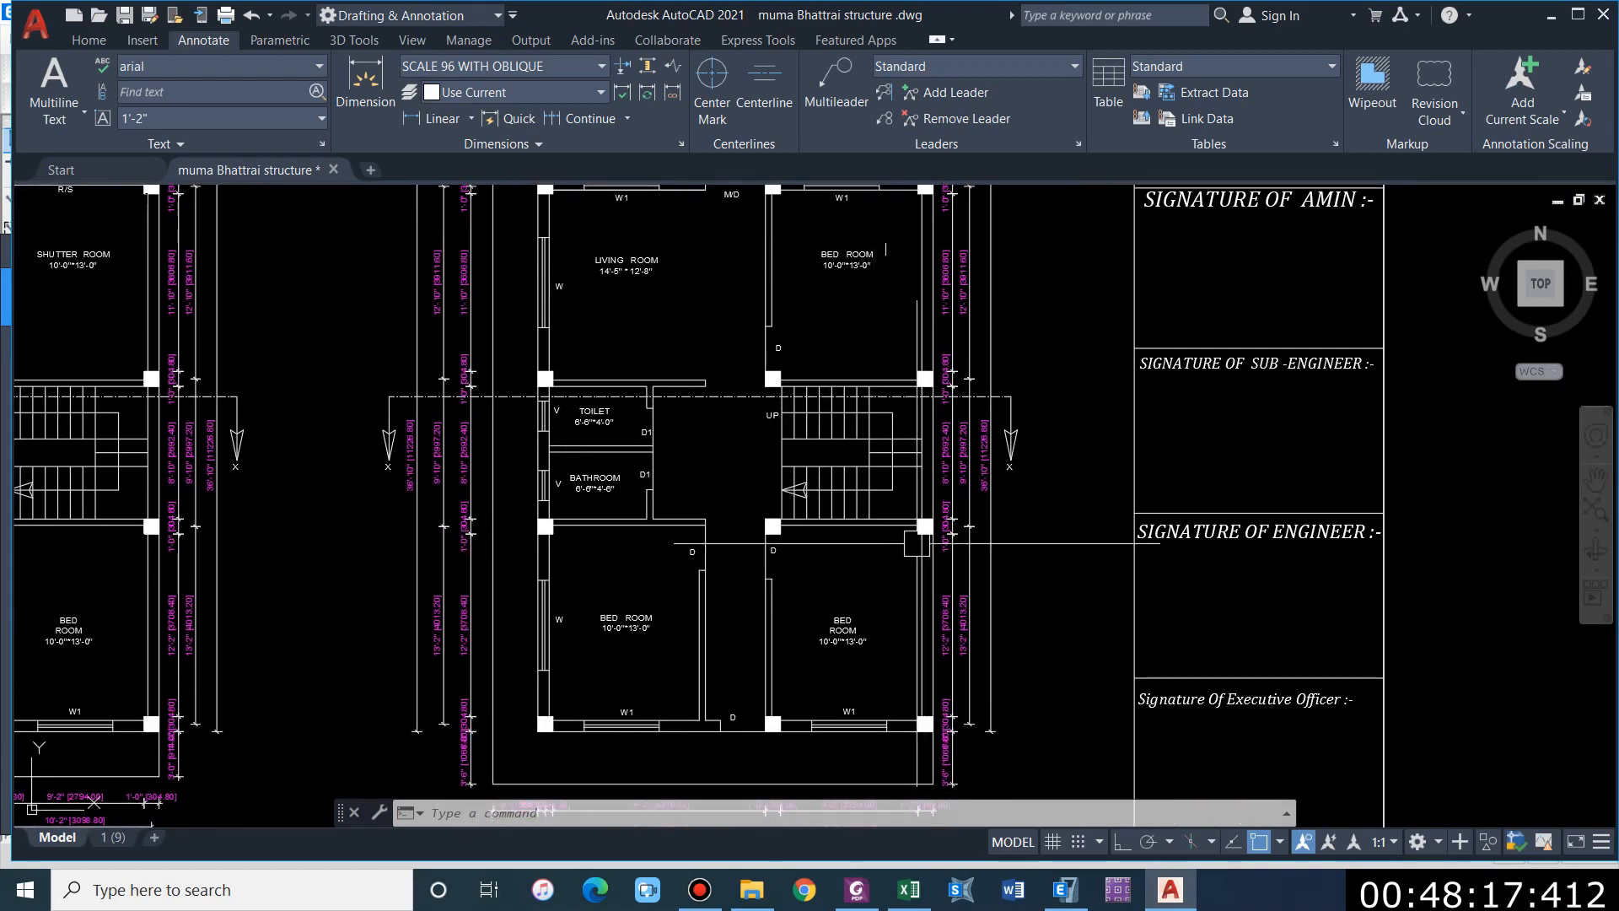
Step: Switch to ETABS, bring up the Story1 plan, and show the undeformed model without loads in the 3-D view
{"action": "left_click", "coordinate": [1067, 891]}
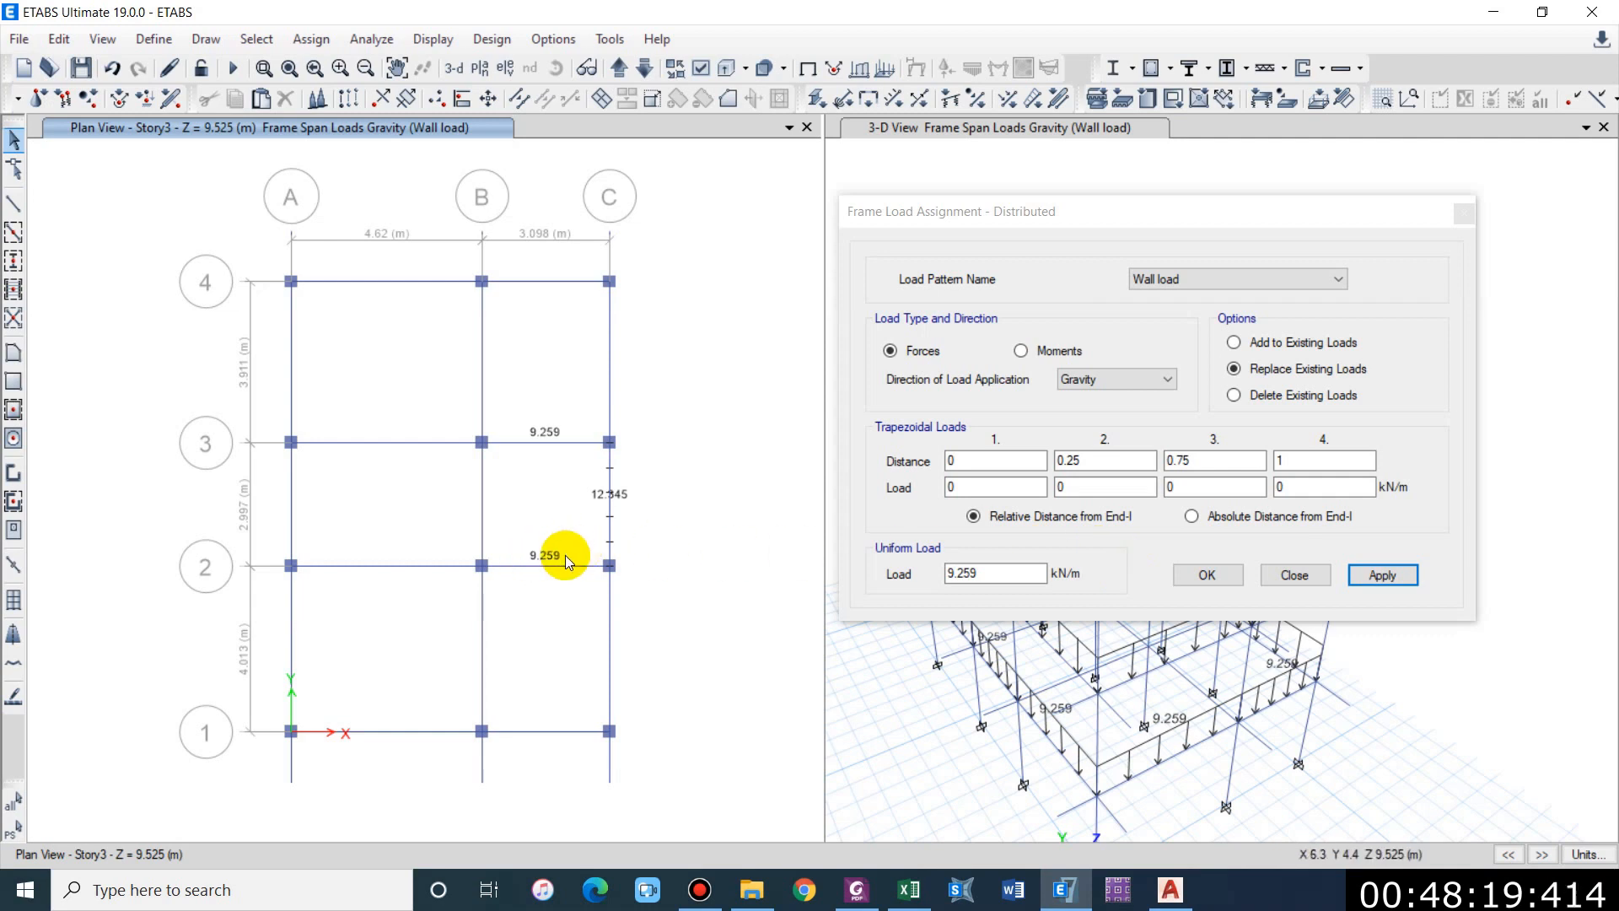
{"action": "left_click", "coordinate": [618, 72]}
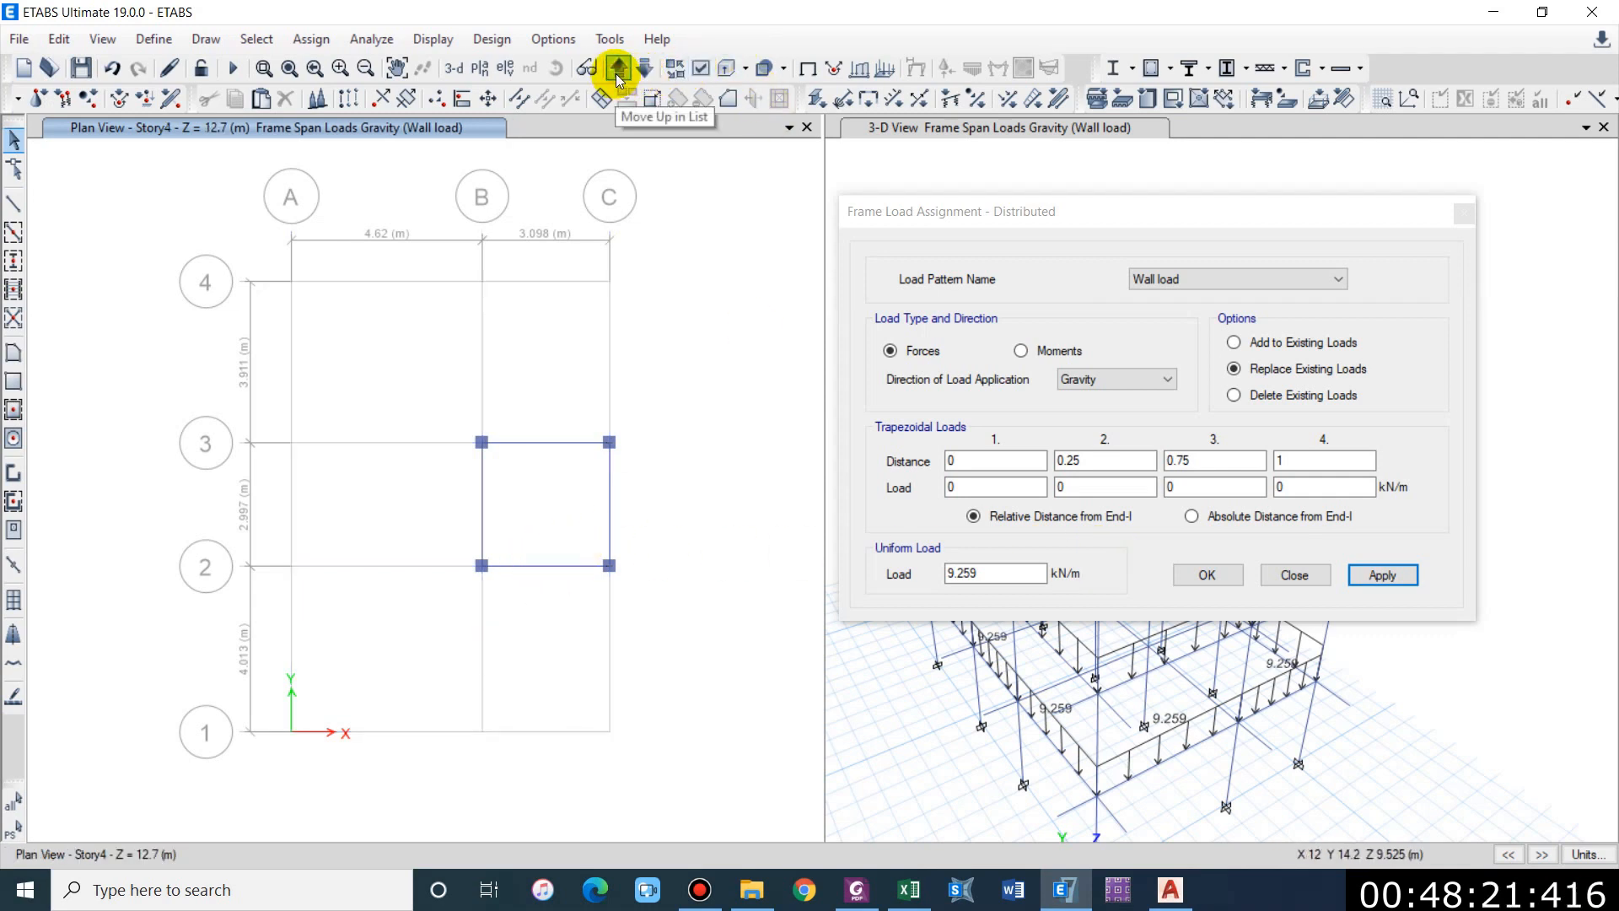
{"action": "left_click", "coordinate": [618, 72]}
{"action": "left_click_drag", "start_coordinate": [1046, 208], "coordinate": [1121, 318]}
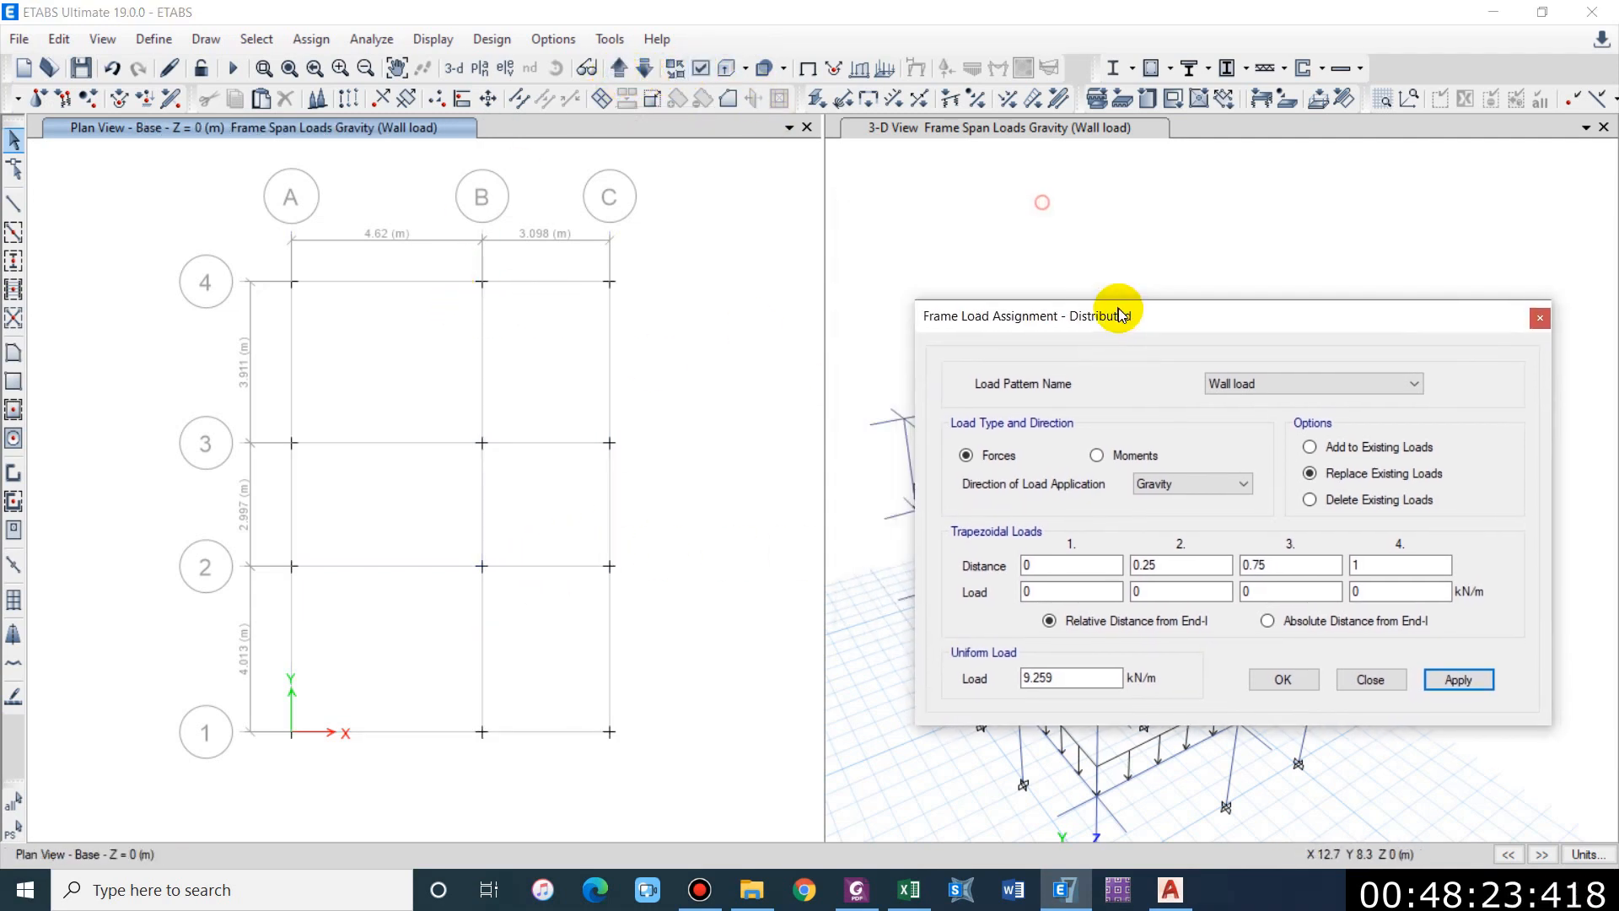
{"action": "left_click", "coordinate": [615, 71]}
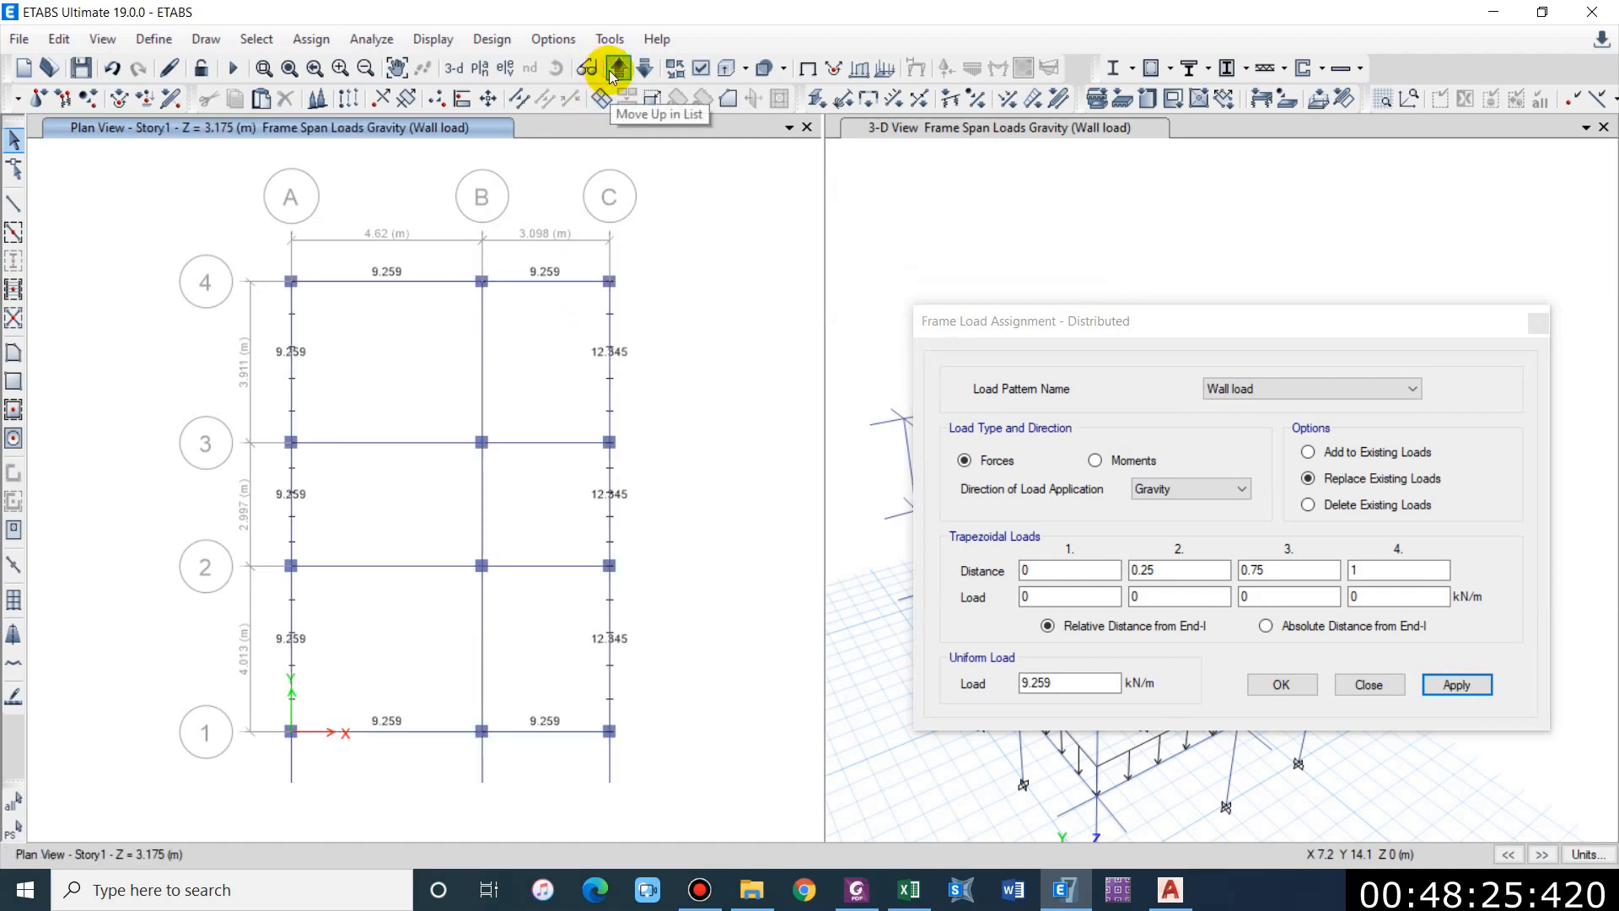
{"action": "left_click_drag", "start_coordinate": [1041, 315], "coordinate": [1256, 704]}
{"action": "middle_click_drag", "start_coordinate": [1070, 486], "coordinate": [1106, 386]}
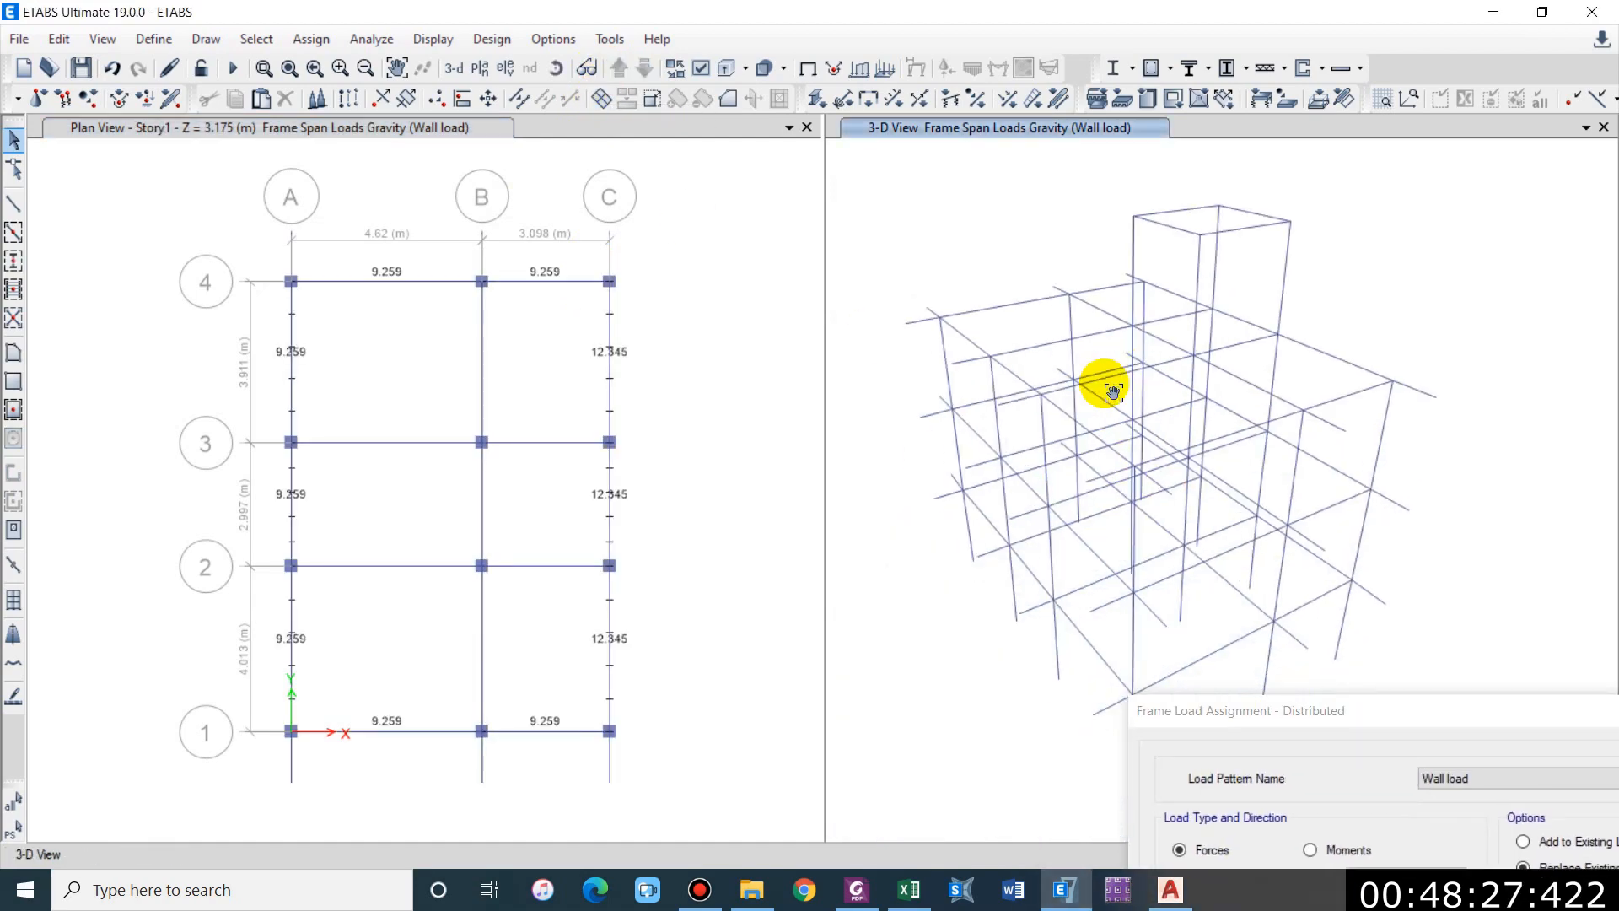
{"action": "left_click", "coordinate": [809, 68]}
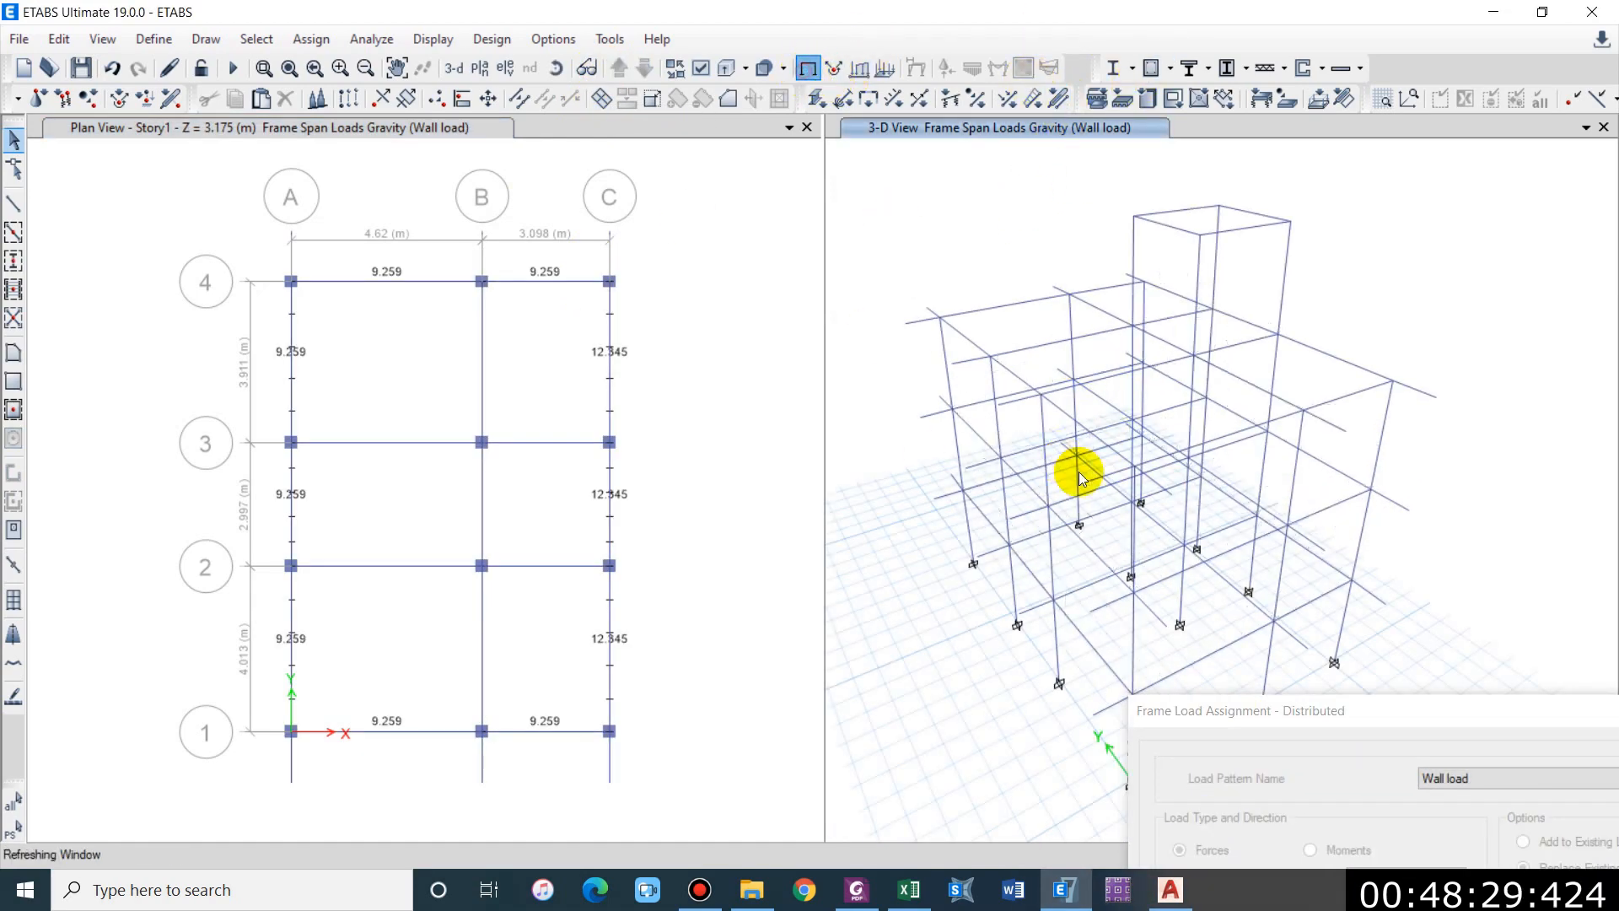
{"action": "middle_click_drag", "start_coordinate": [1152, 390], "coordinate": [914, 538], "text": "shift"}
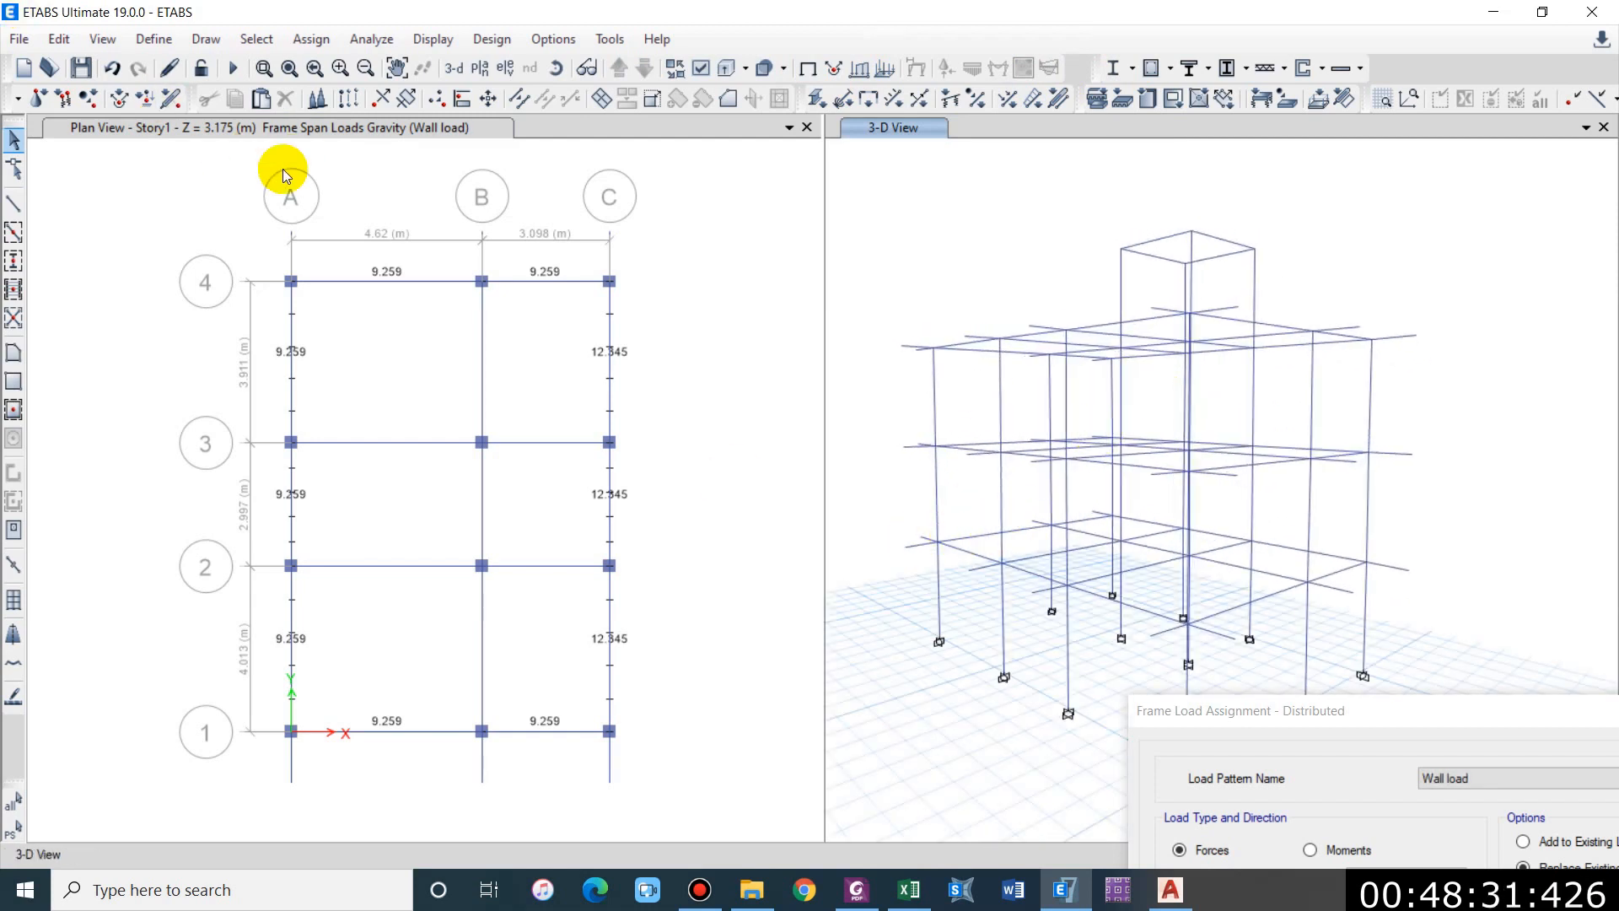
Step: Select the Story1 interior beams along grids 2 and 3 and grid B between 3 and 4, checking the AutoCAD first floor plan
{"action": "left_click", "coordinate": [564, 430]}
{"action": "left_click", "coordinate": [550, 557]}
{"action": "left_click", "coordinate": [393, 559]}
{"action": "left_click", "coordinate": [1062, 887]}
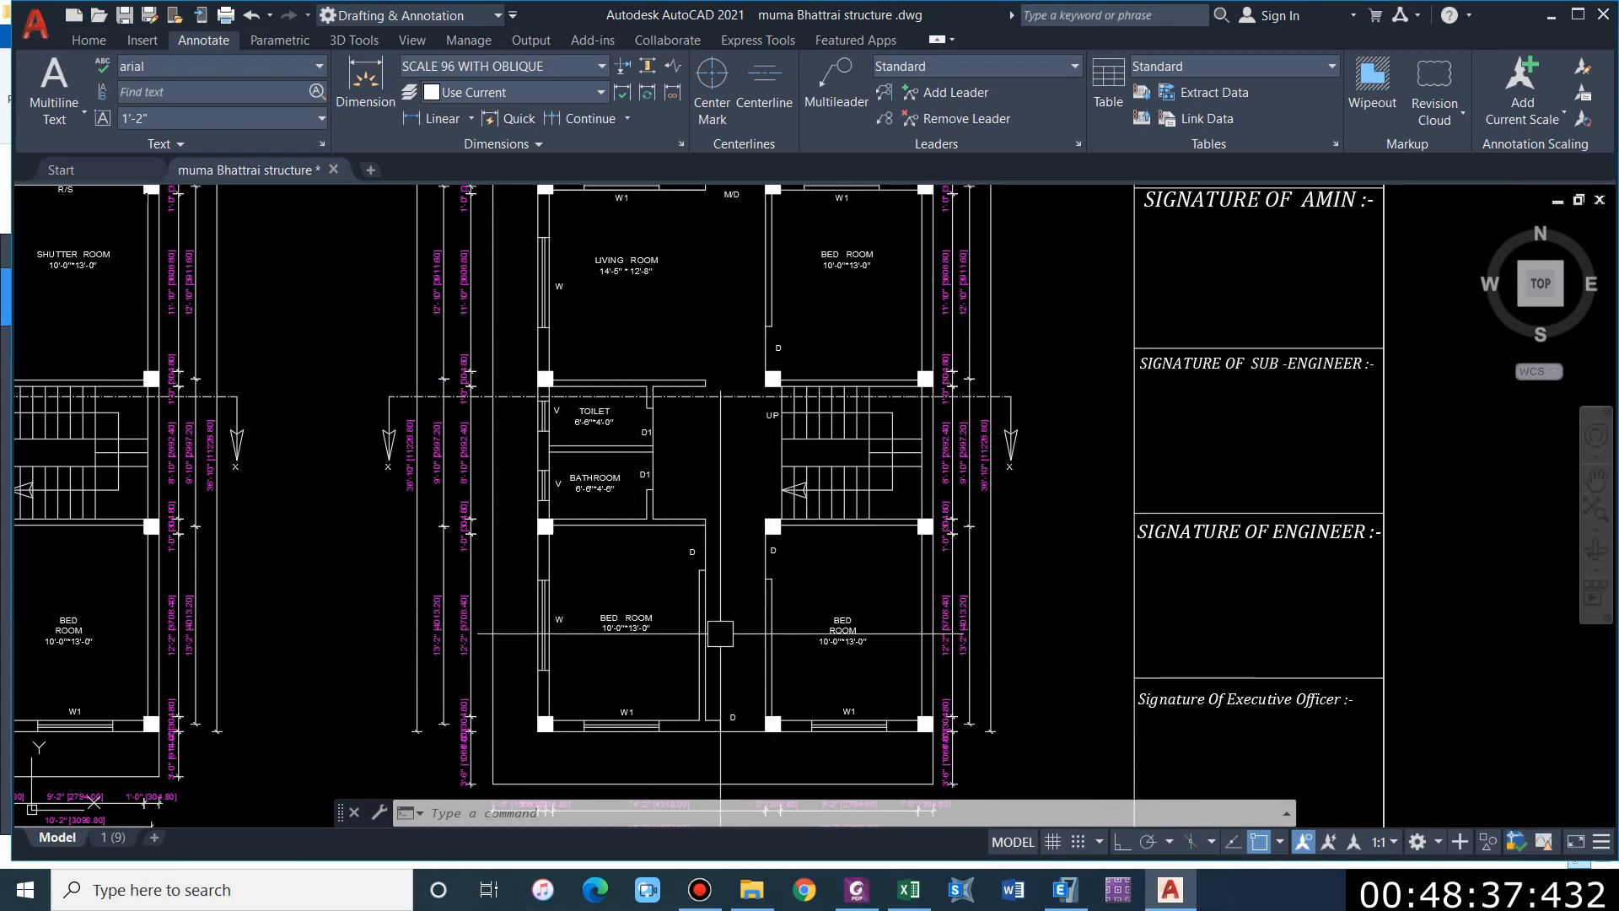
{"action": "left_click", "coordinate": [1551, 14]}
{"action": "left_click", "coordinate": [1064, 890]}
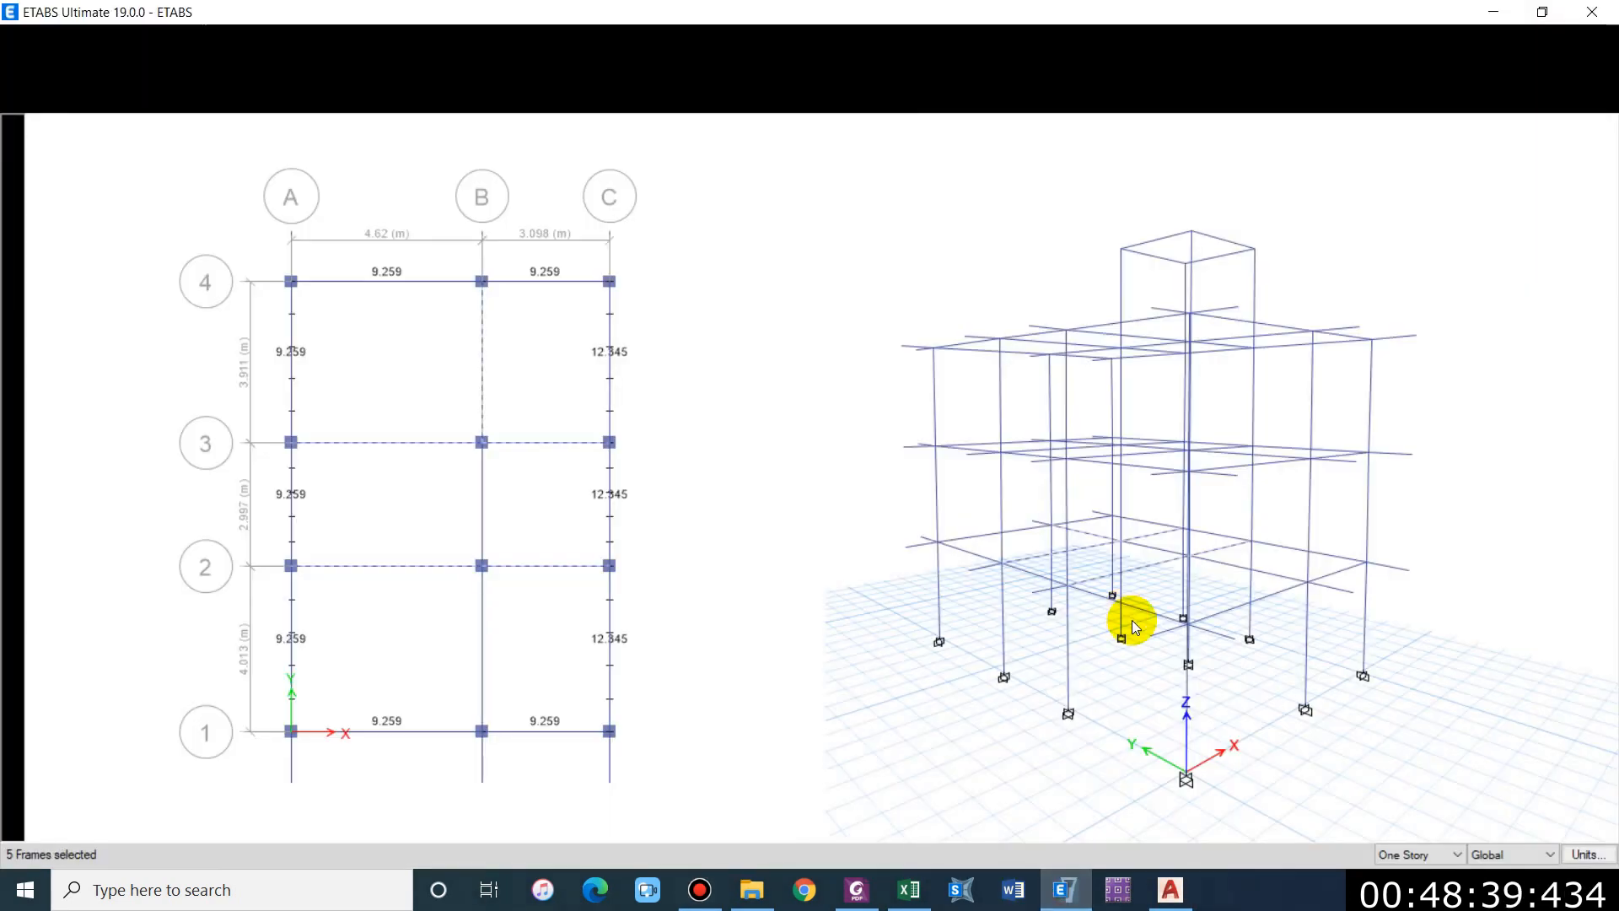
Step: Replace the wall load on the selected Story1 interior beams with a uniform 6.97775 kN/m and refresh the plan view
{"action": "left_click_drag", "start_coordinate": [1044, 580], "coordinate": [747, 562]}
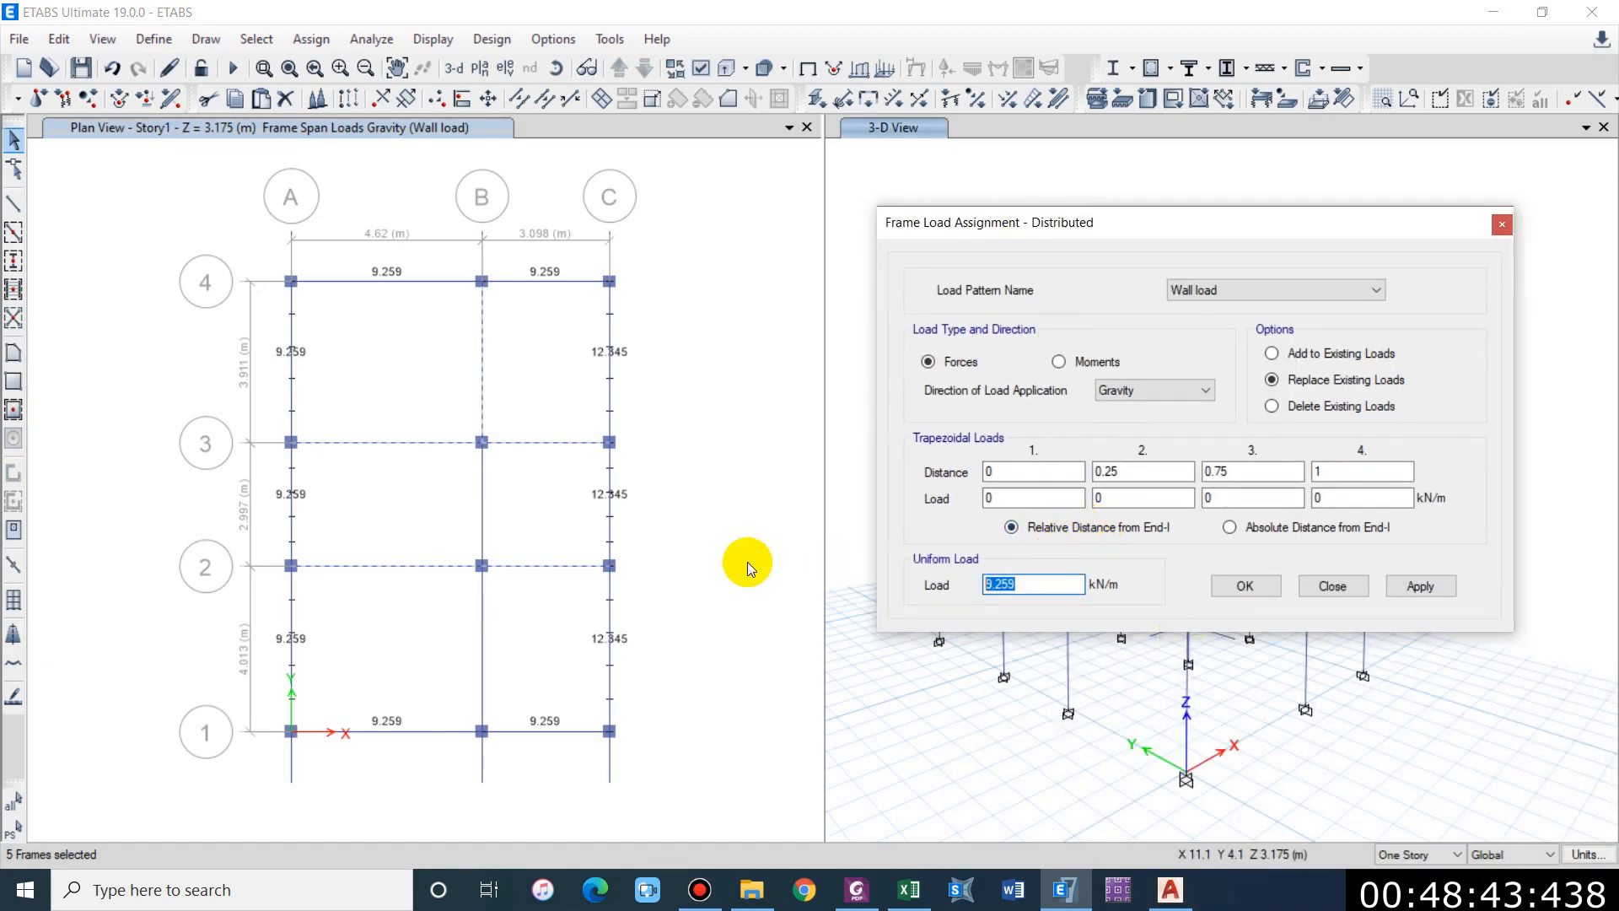
{"action": "type", "text": "19"}
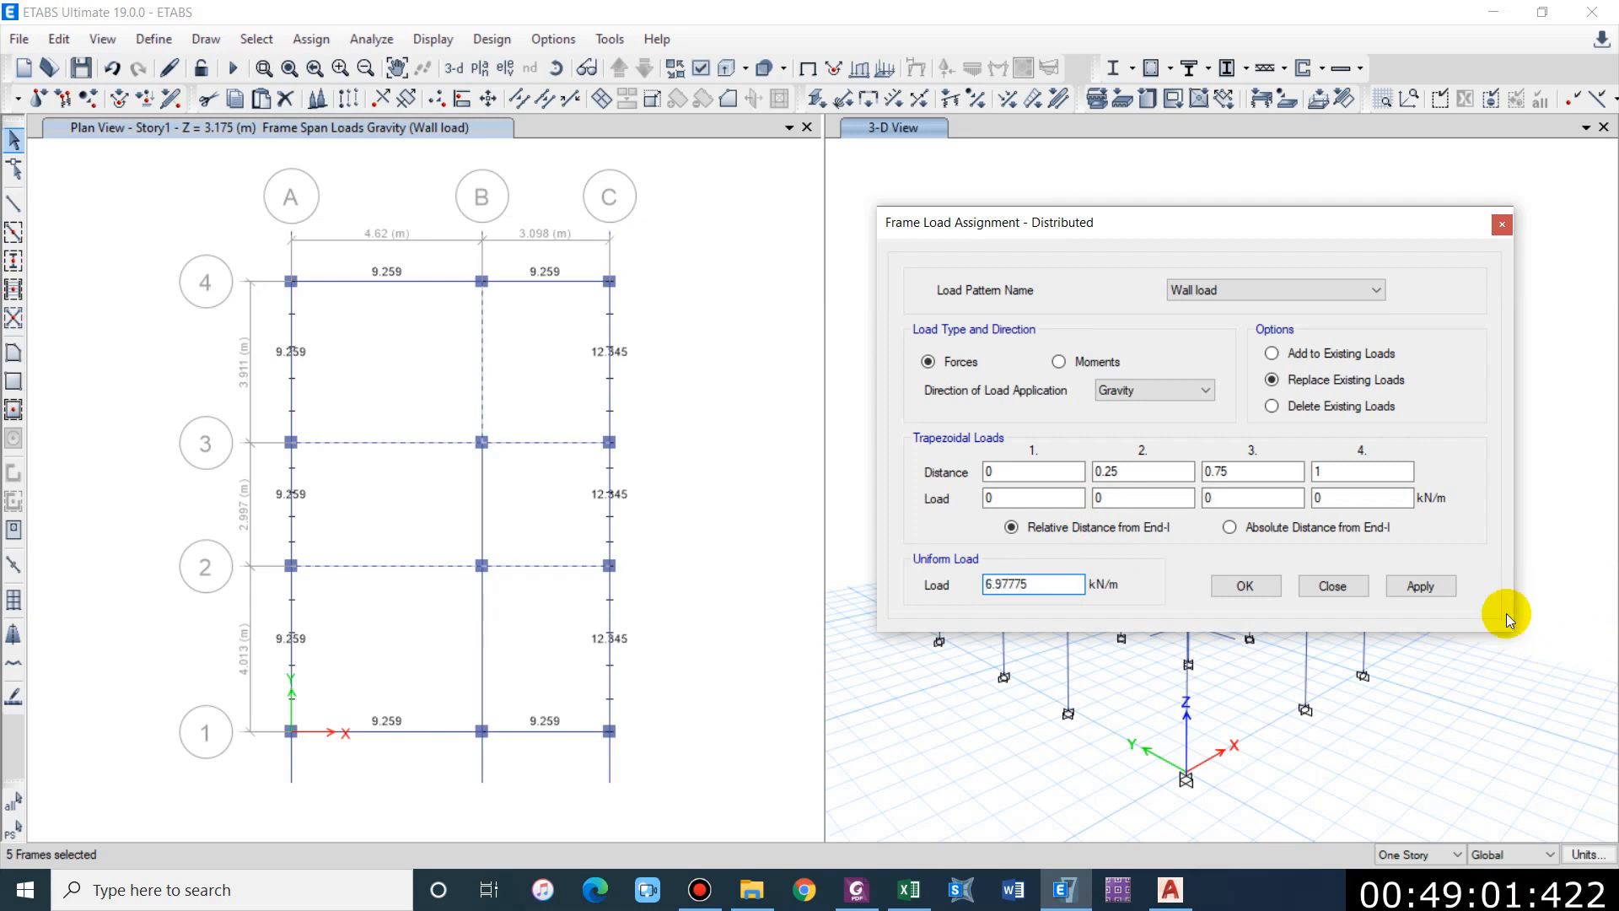
{"action": "left_click", "coordinate": [1422, 587]}
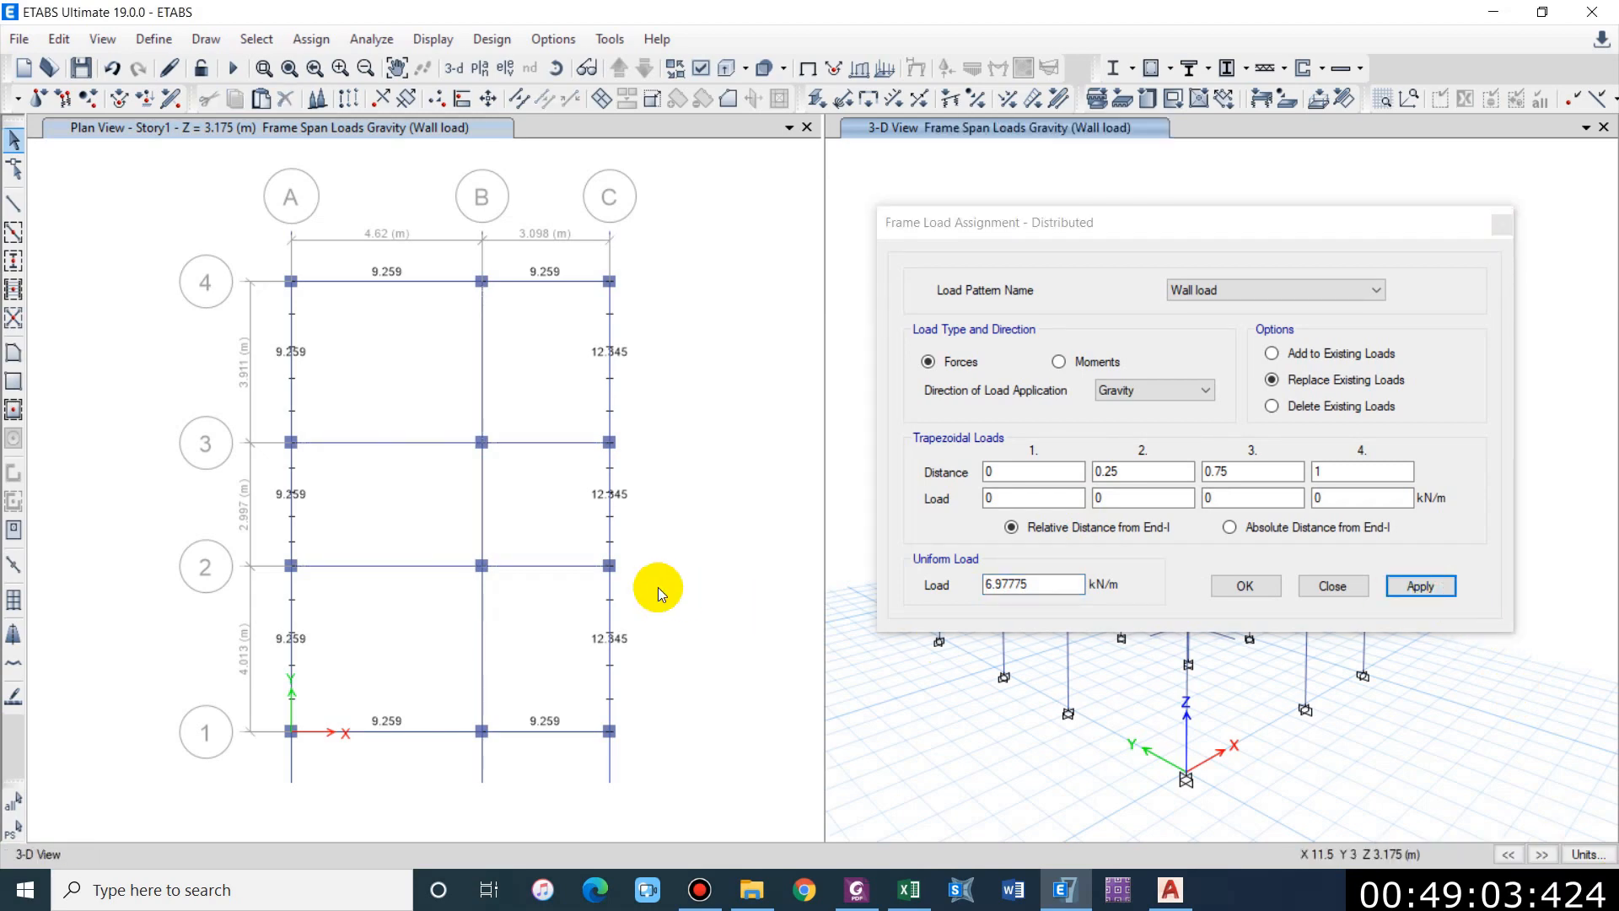
{"action": "left_click", "coordinate": [708, 518]}
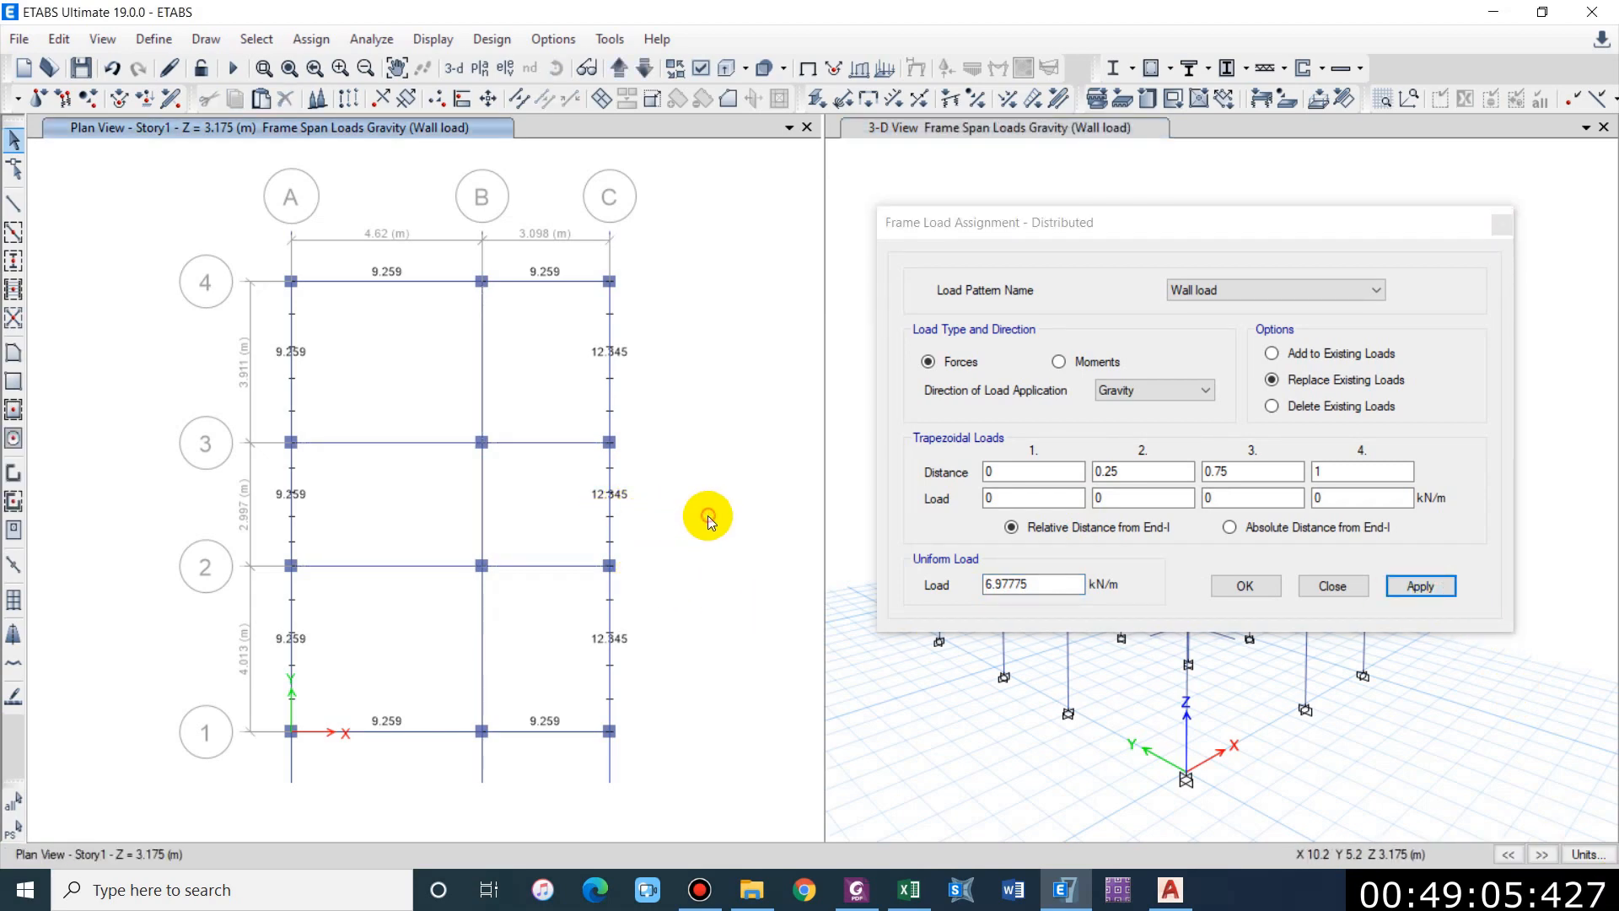
{"action": "left_click_drag", "start_coordinate": [1055, 226], "coordinate": [1013, 213]}
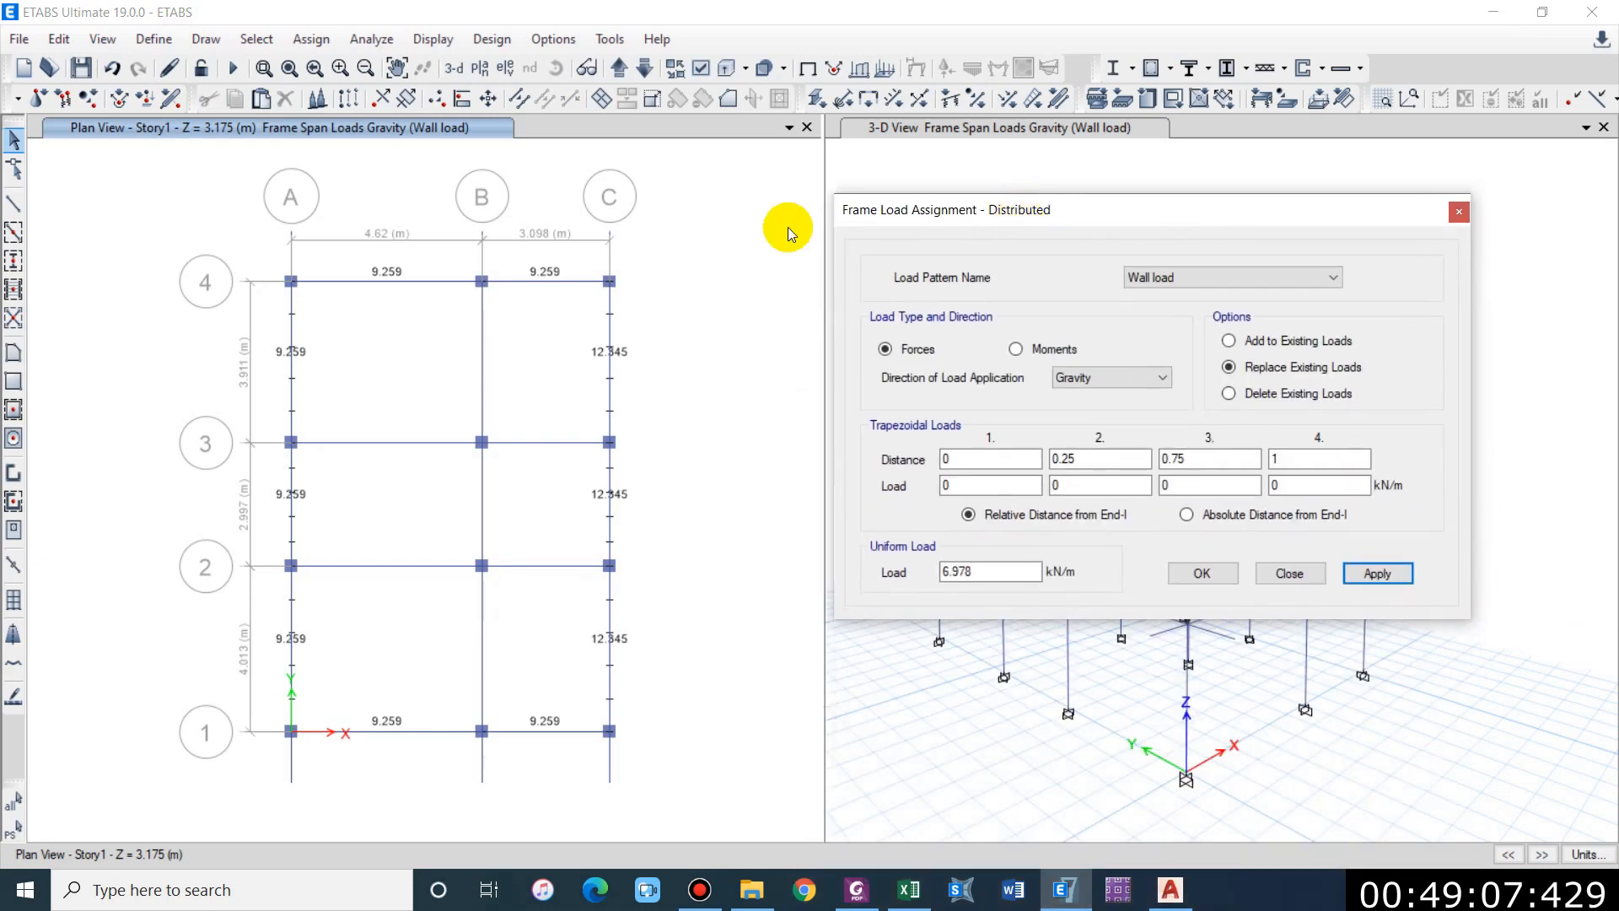
{"action": "left_click", "coordinate": [552, 68]}
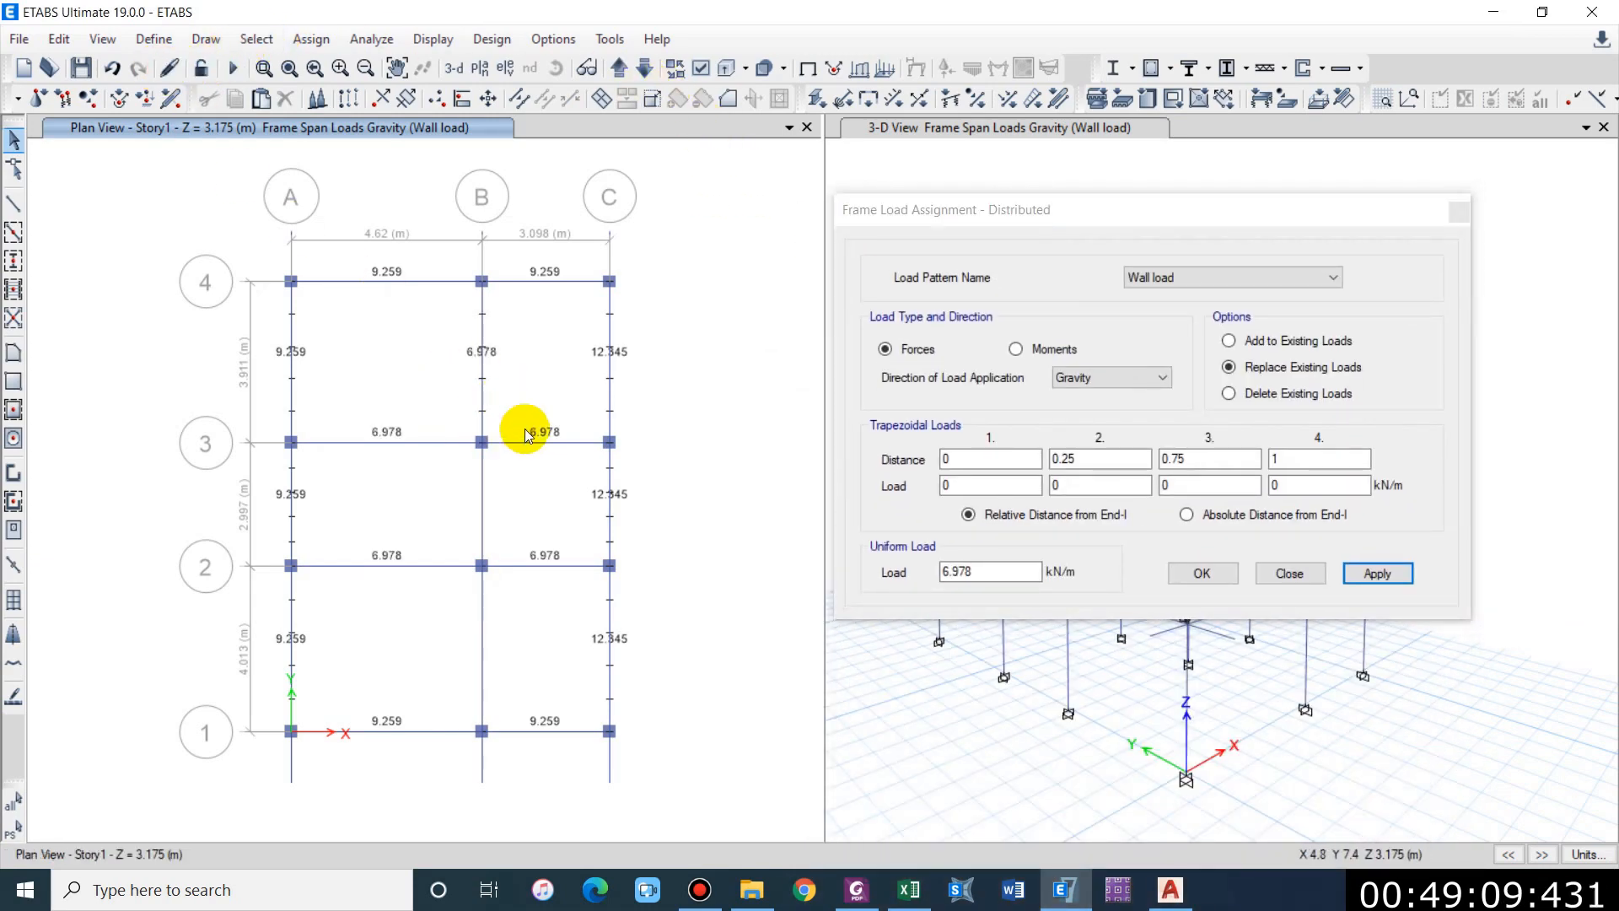
Step: Glance at the AutoCAD drawing, return to ETABS, and show the undeformed Story1 plan without the wall loads
{"action": "left_click", "coordinate": [1058, 879]}
{"action": "left_click", "coordinate": [1061, 878]}
{"action": "left_click", "coordinate": [1169, 879]}
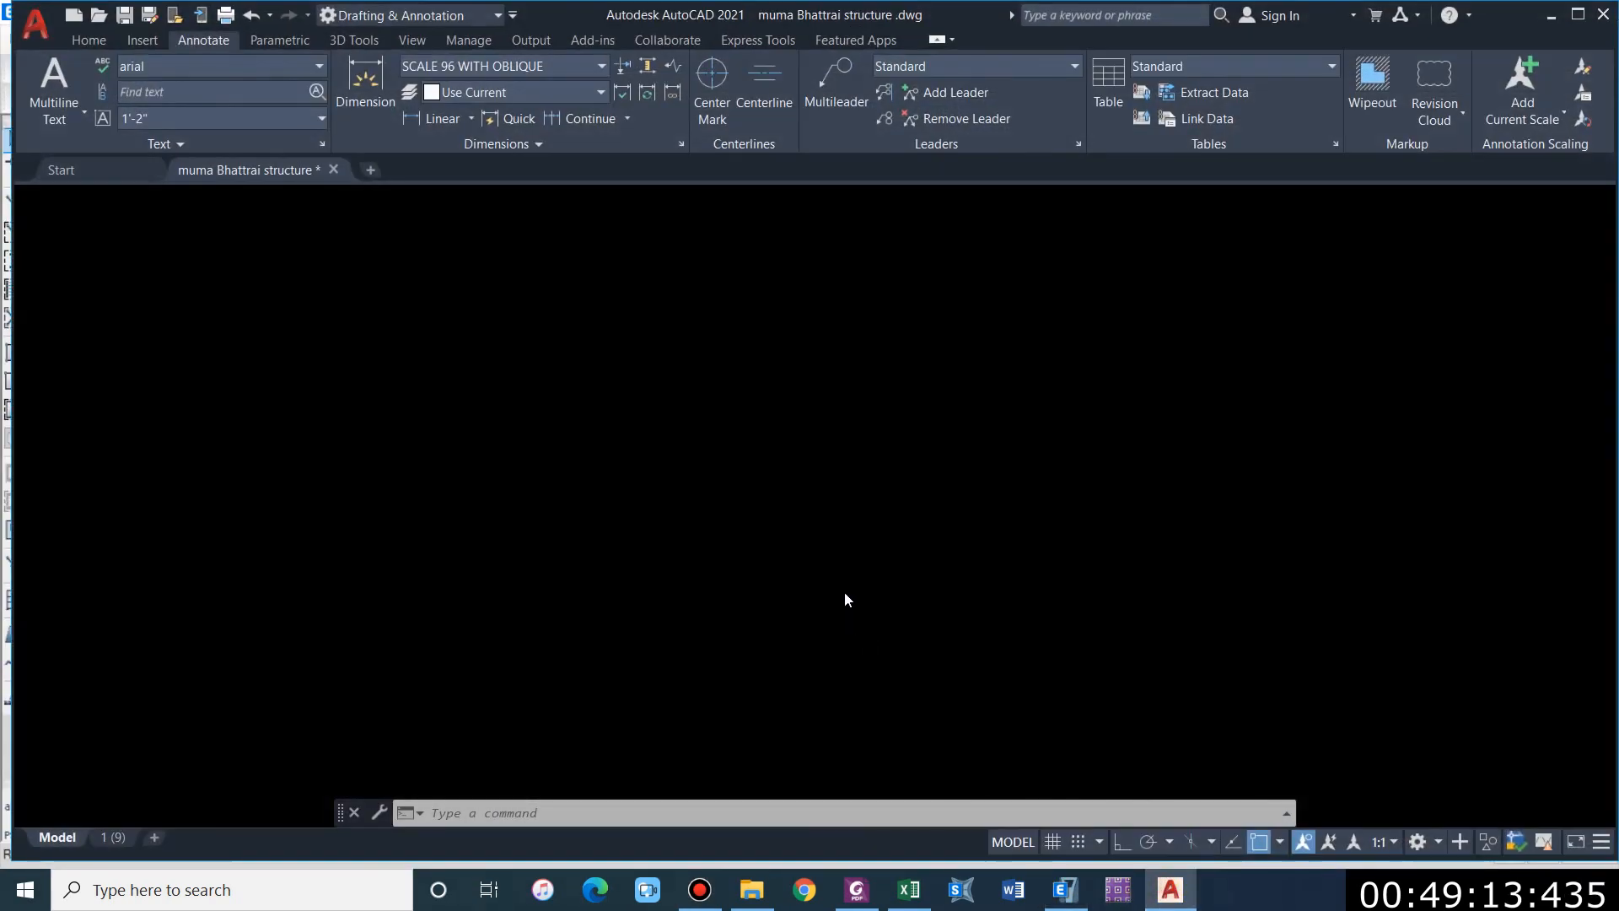
{"action": "left_click", "coordinate": [1065, 882]}
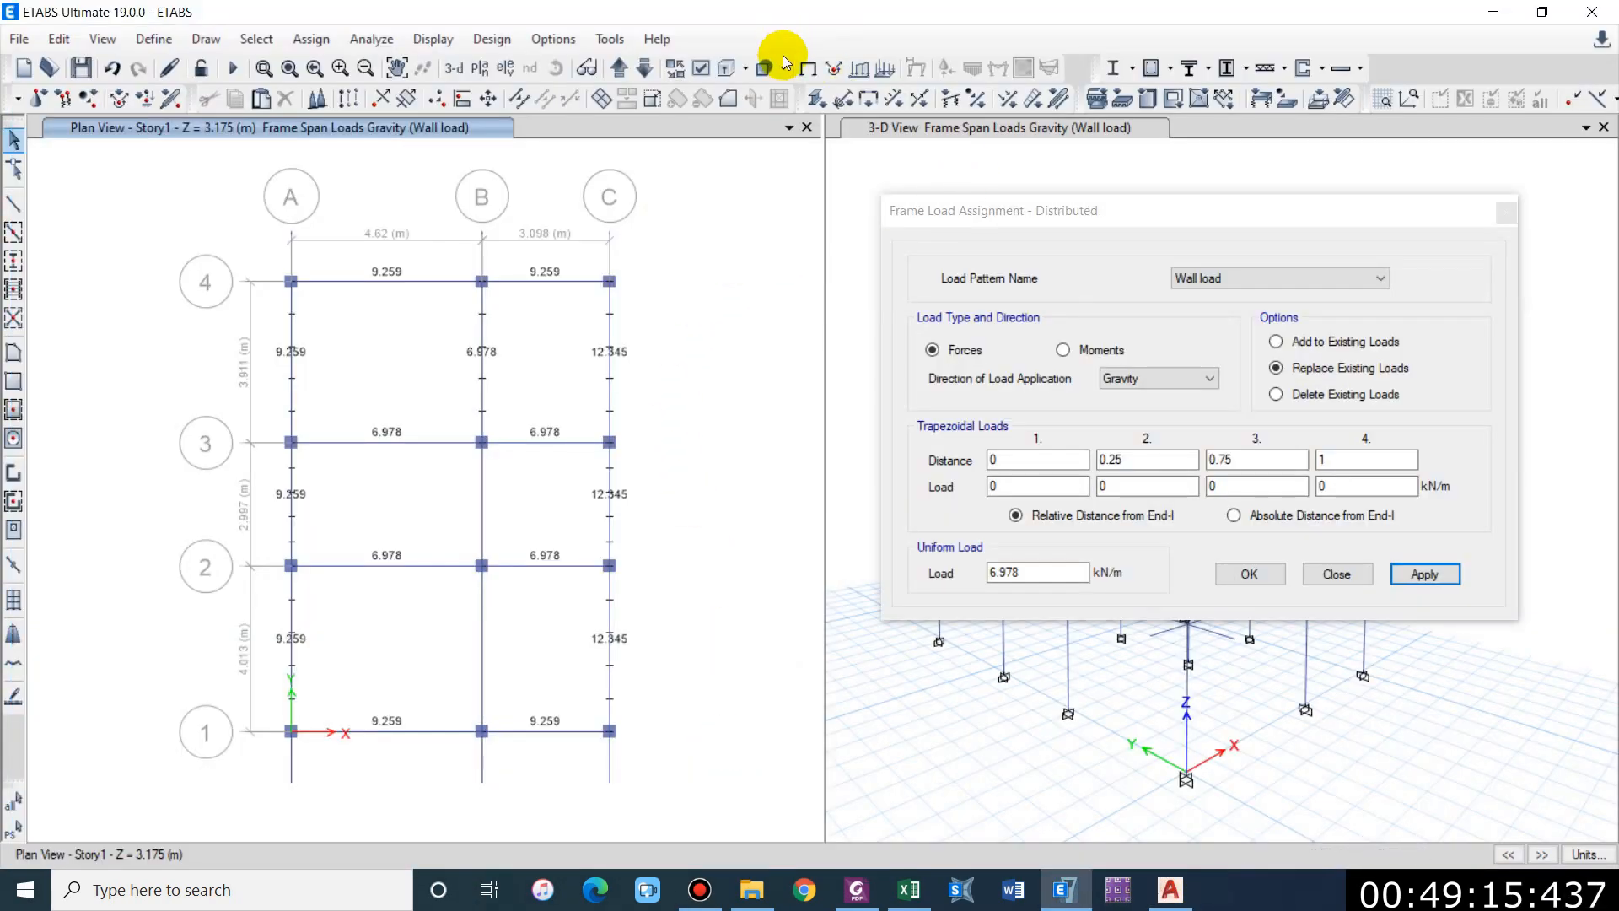
{"action": "left_click", "coordinate": [807, 70]}
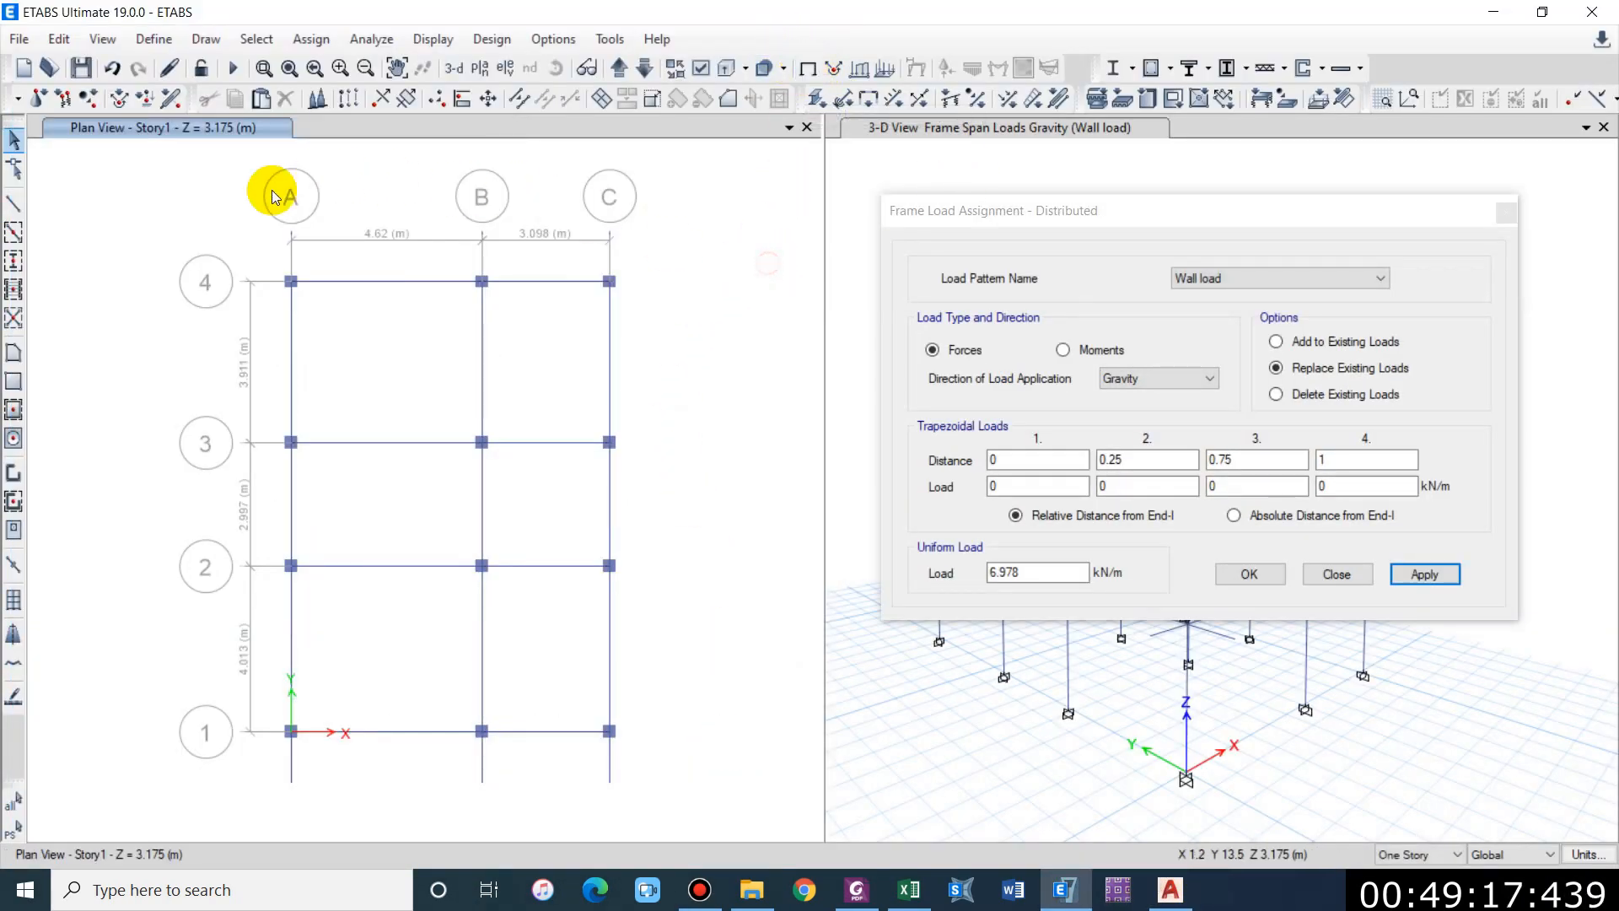
Step: Draw Slab 125 floor panels by grids on Story1 in both bays between grids 3 and 4 and in bay A-B between grids 1 and 3
{"action": "left_click", "coordinate": [12, 440]}
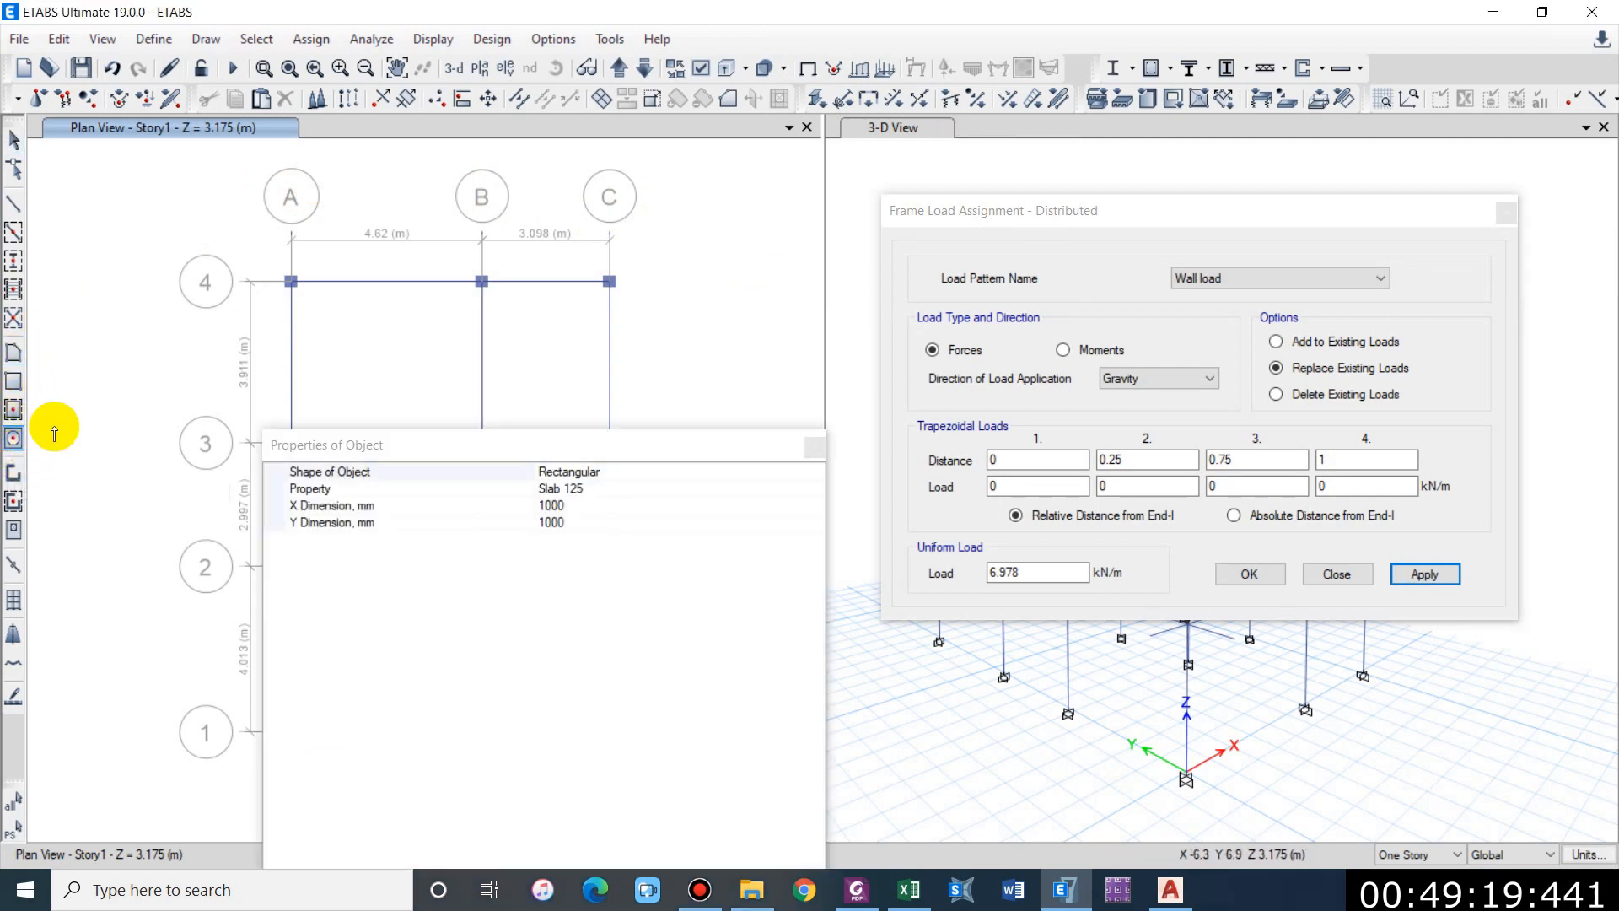
{"action": "left_click_drag", "start_coordinate": [397, 445], "coordinate": [1190, 278]}
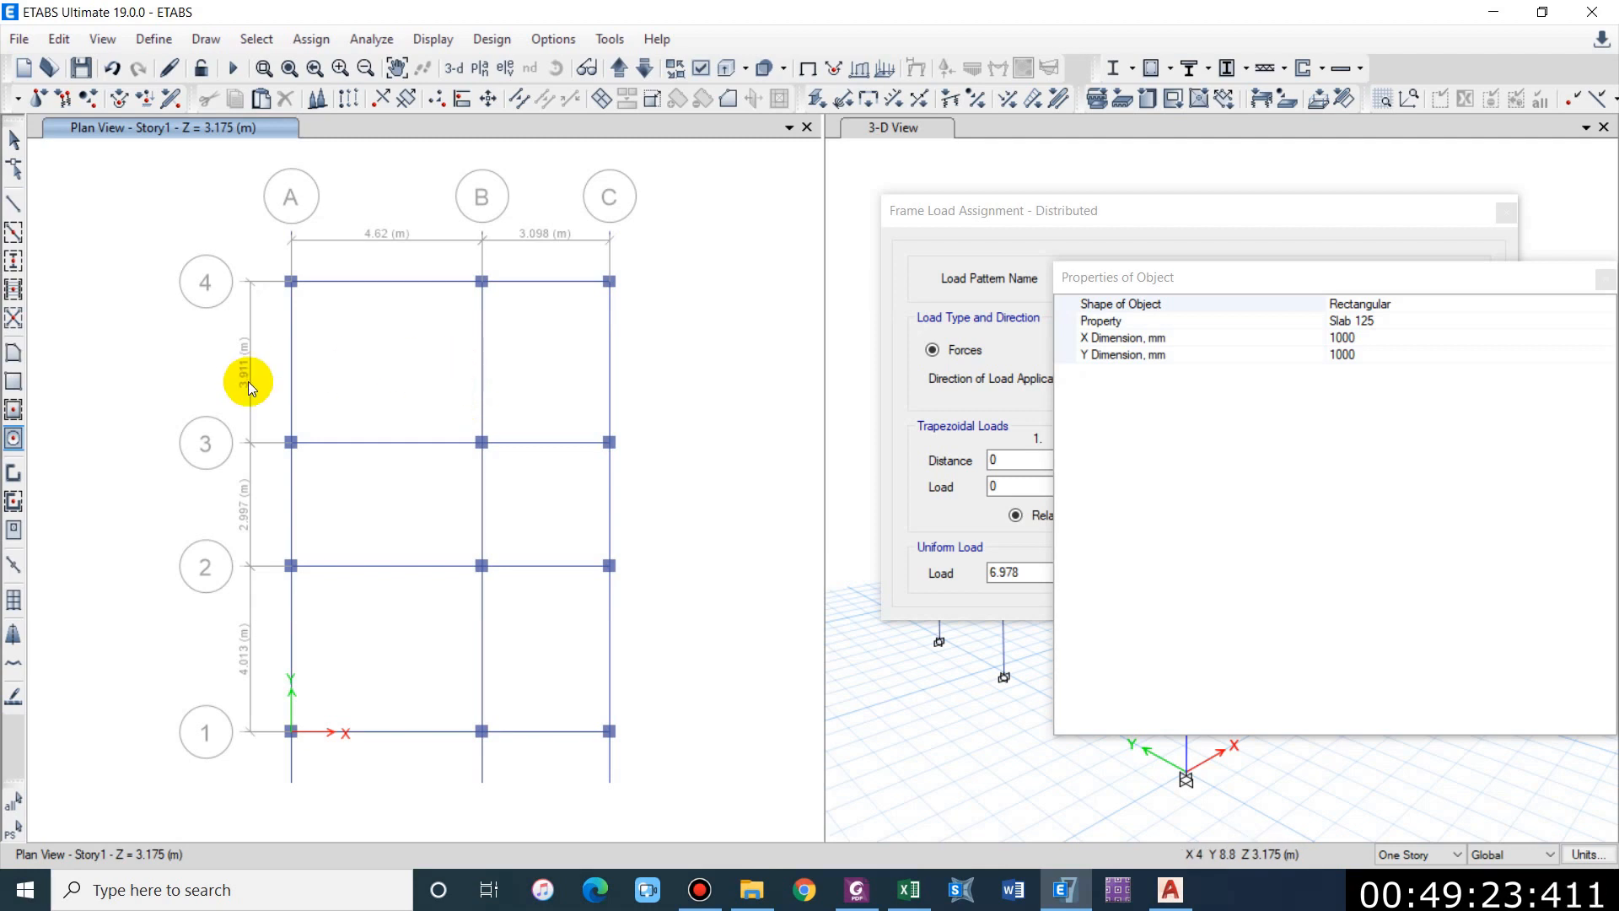
{"action": "left_click", "coordinate": [15, 411]}
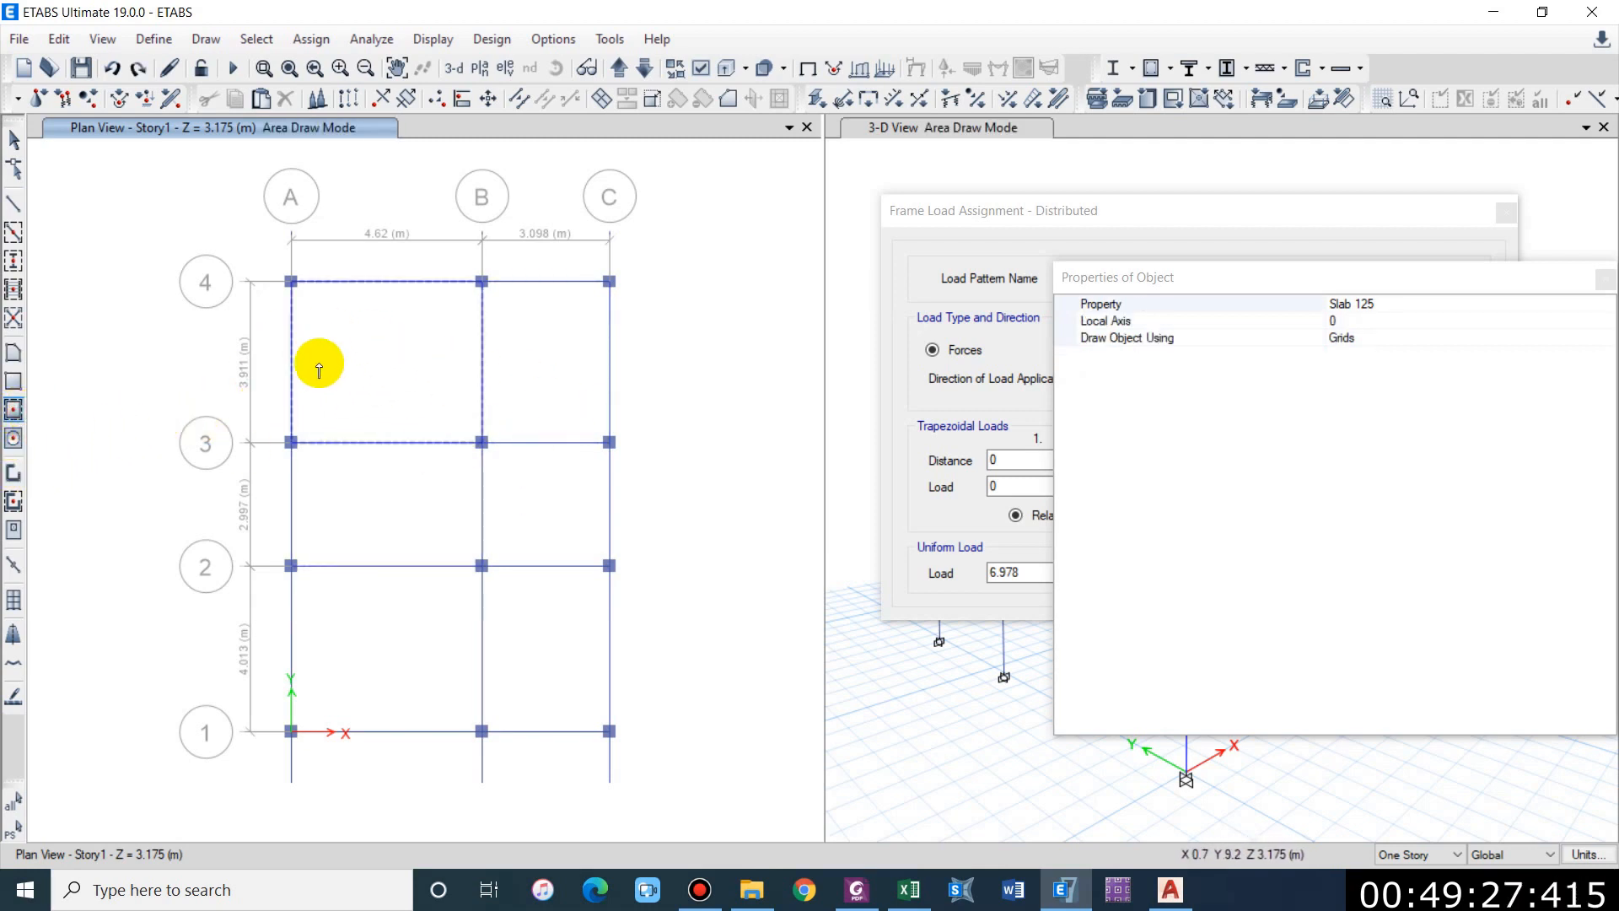
{"action": "left_click", "coordinate": [371, 377]}
{"action": "left_click", "coordinate": [571, 387]}
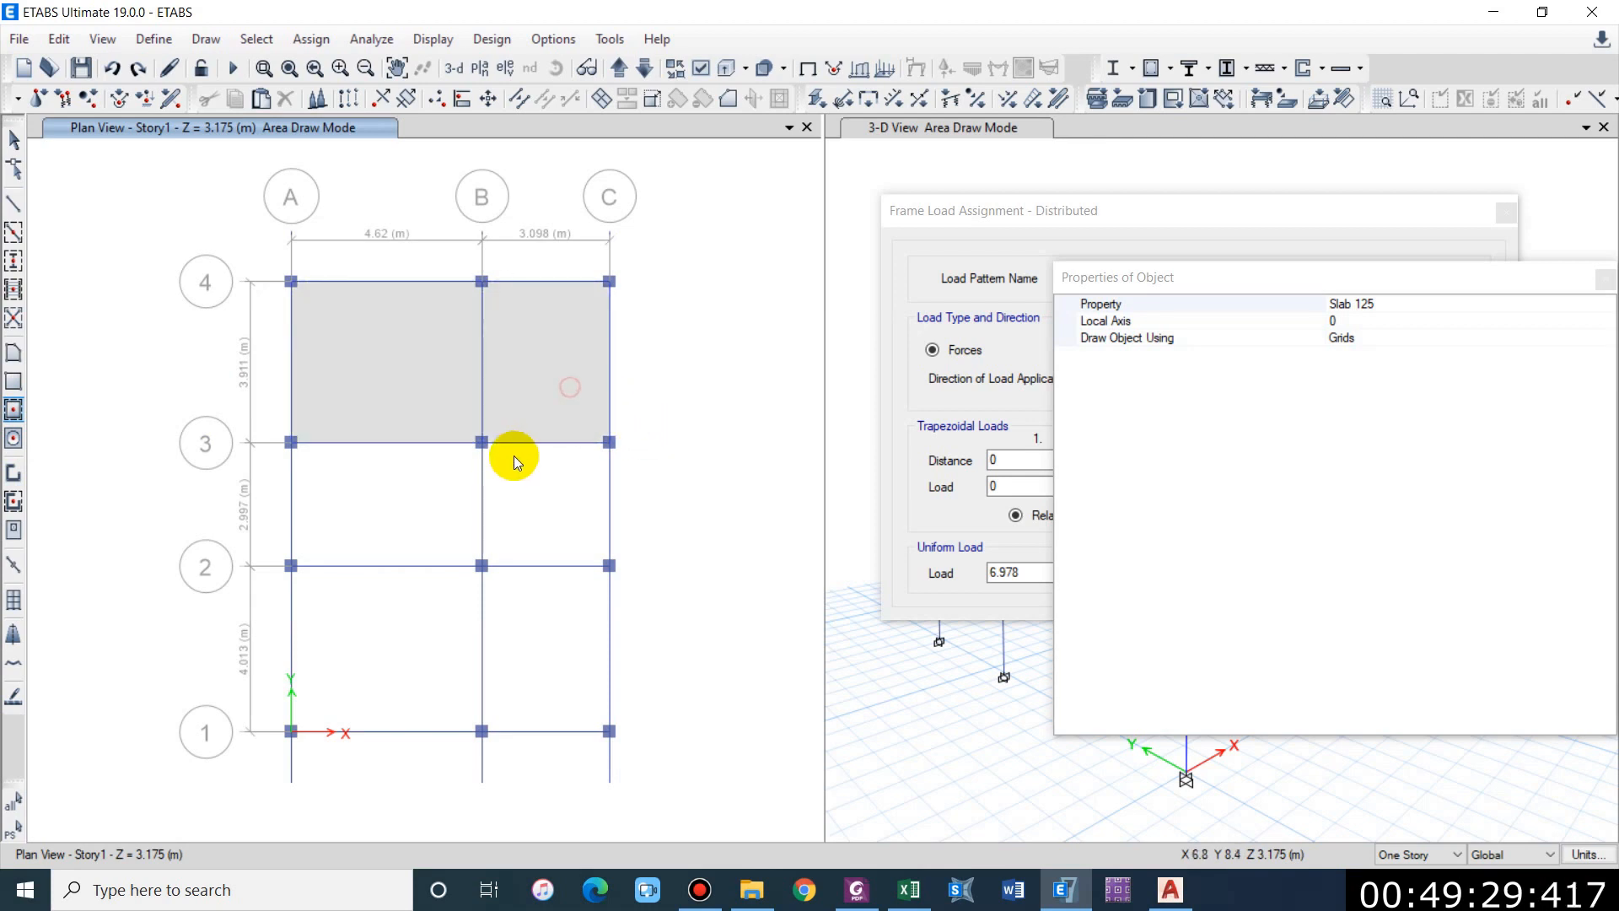
{"action": "left_click", "coordinate": [379, 541]}
{"action": "left_click", "coordinate": [543, 677]}
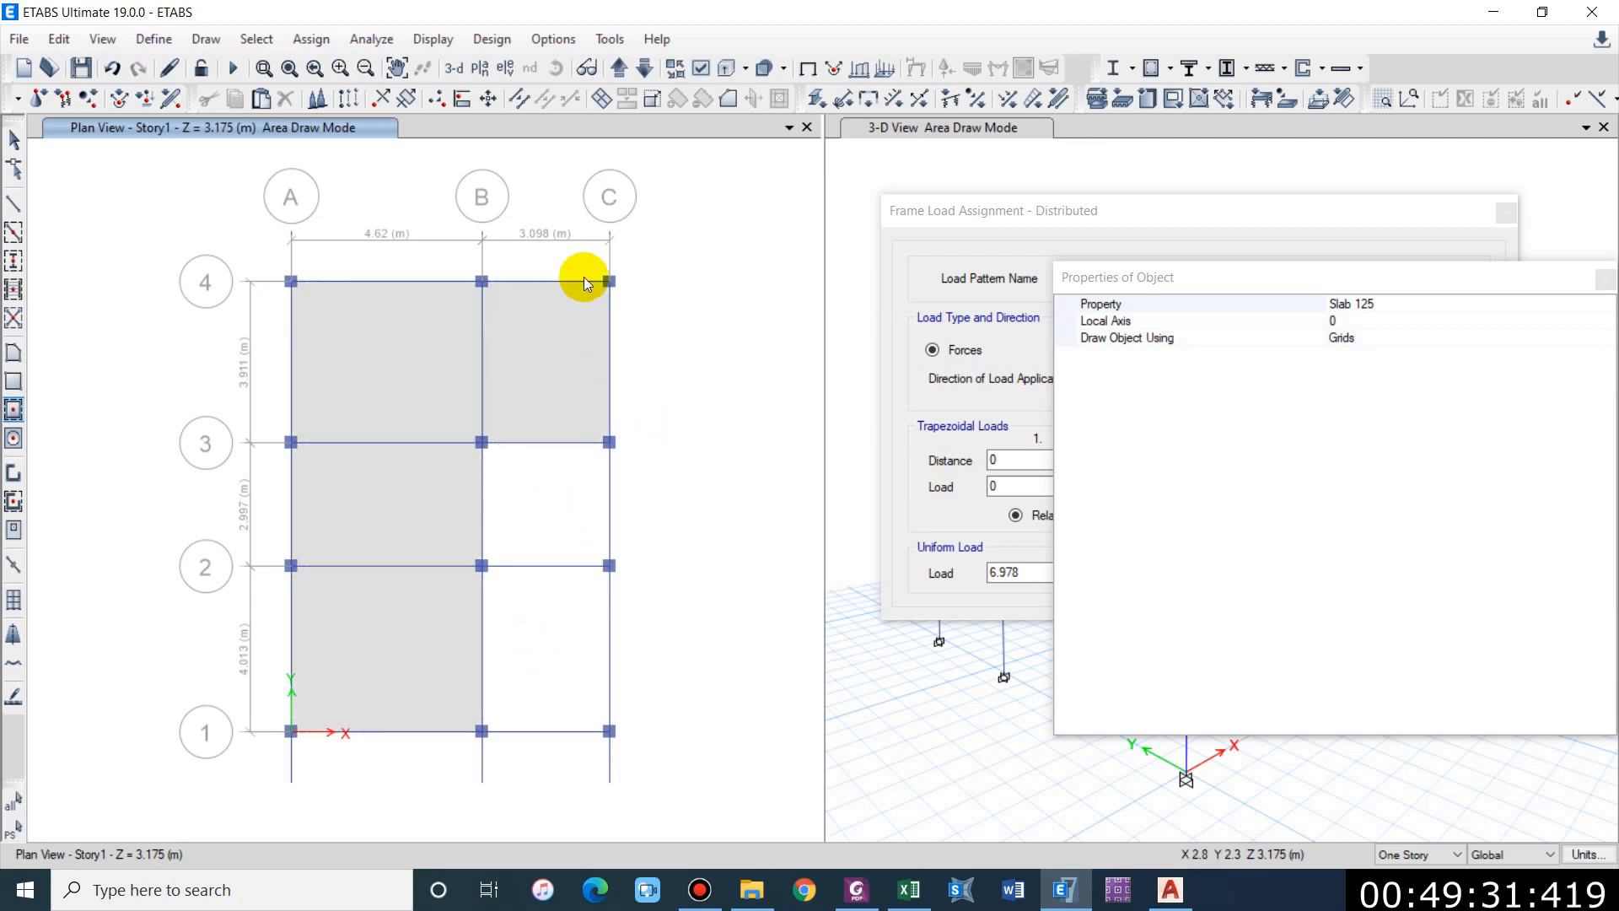
Step: Draw Slab 125 floor panels on Story2 in every grid bay except the one between grids B-C and 2-3
{"action": "left_click", "coordinate": [619, 68]}
{"action": "left_click", "coordinate": [432, 371]}
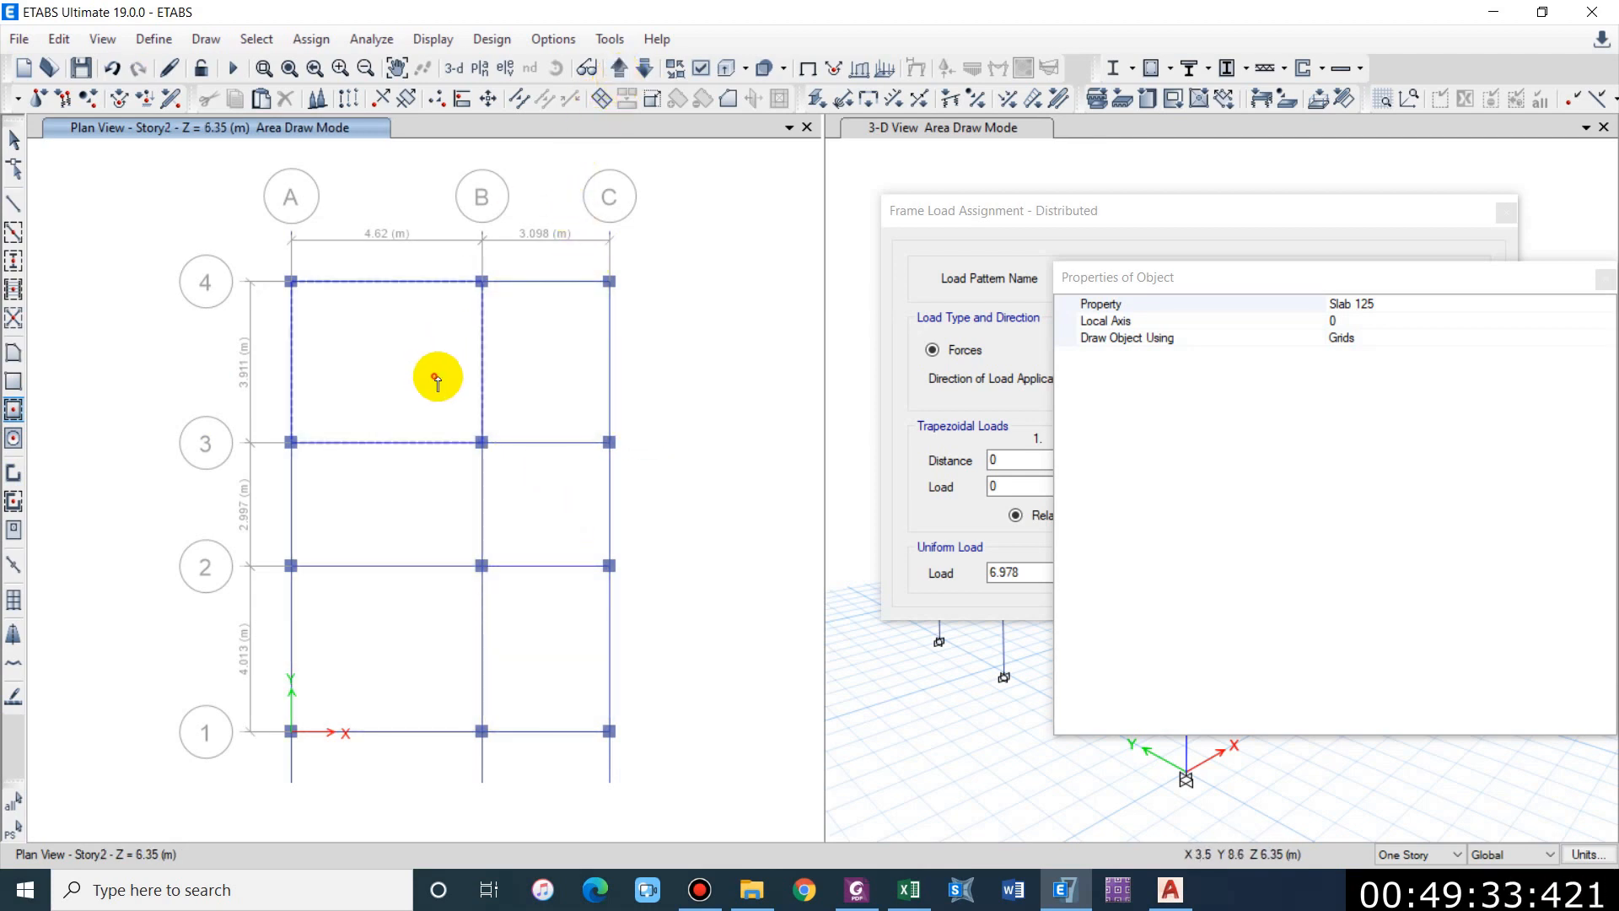
{"action": "left_click", "coordinate": [582, 403]}
{"action": "left_click", "coordinate": [529, 630]}
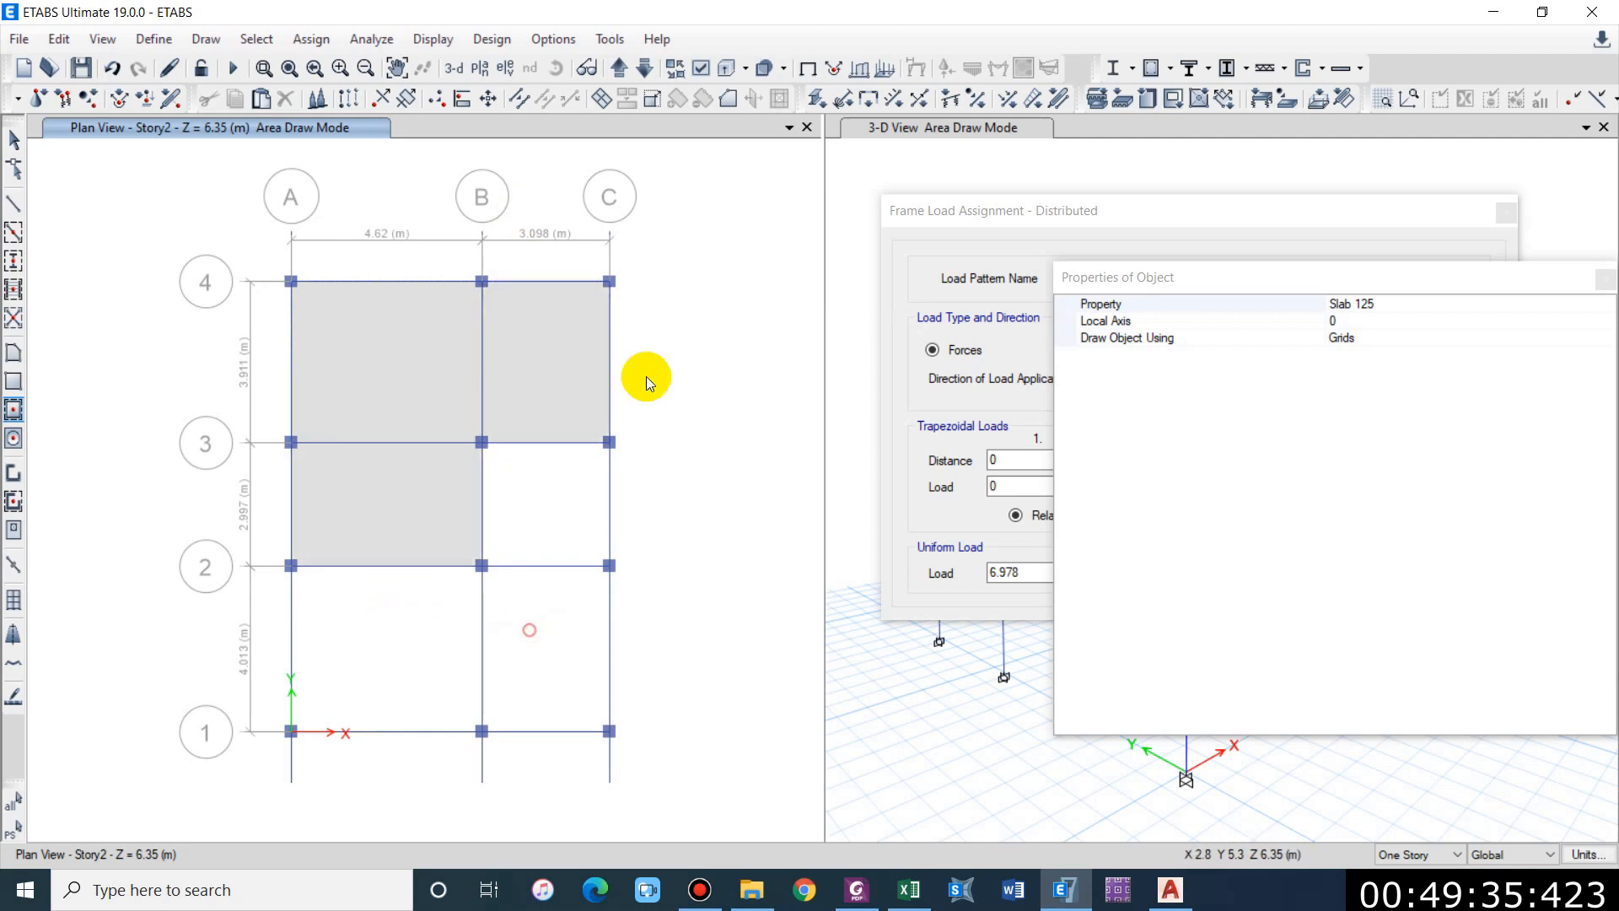
Step: Draw Slab 125 floor panels on Story3 in the same five grid bays, leaving bay B-C/2-3 open
{"action": "left_click", "coordinate": [619, 70]}
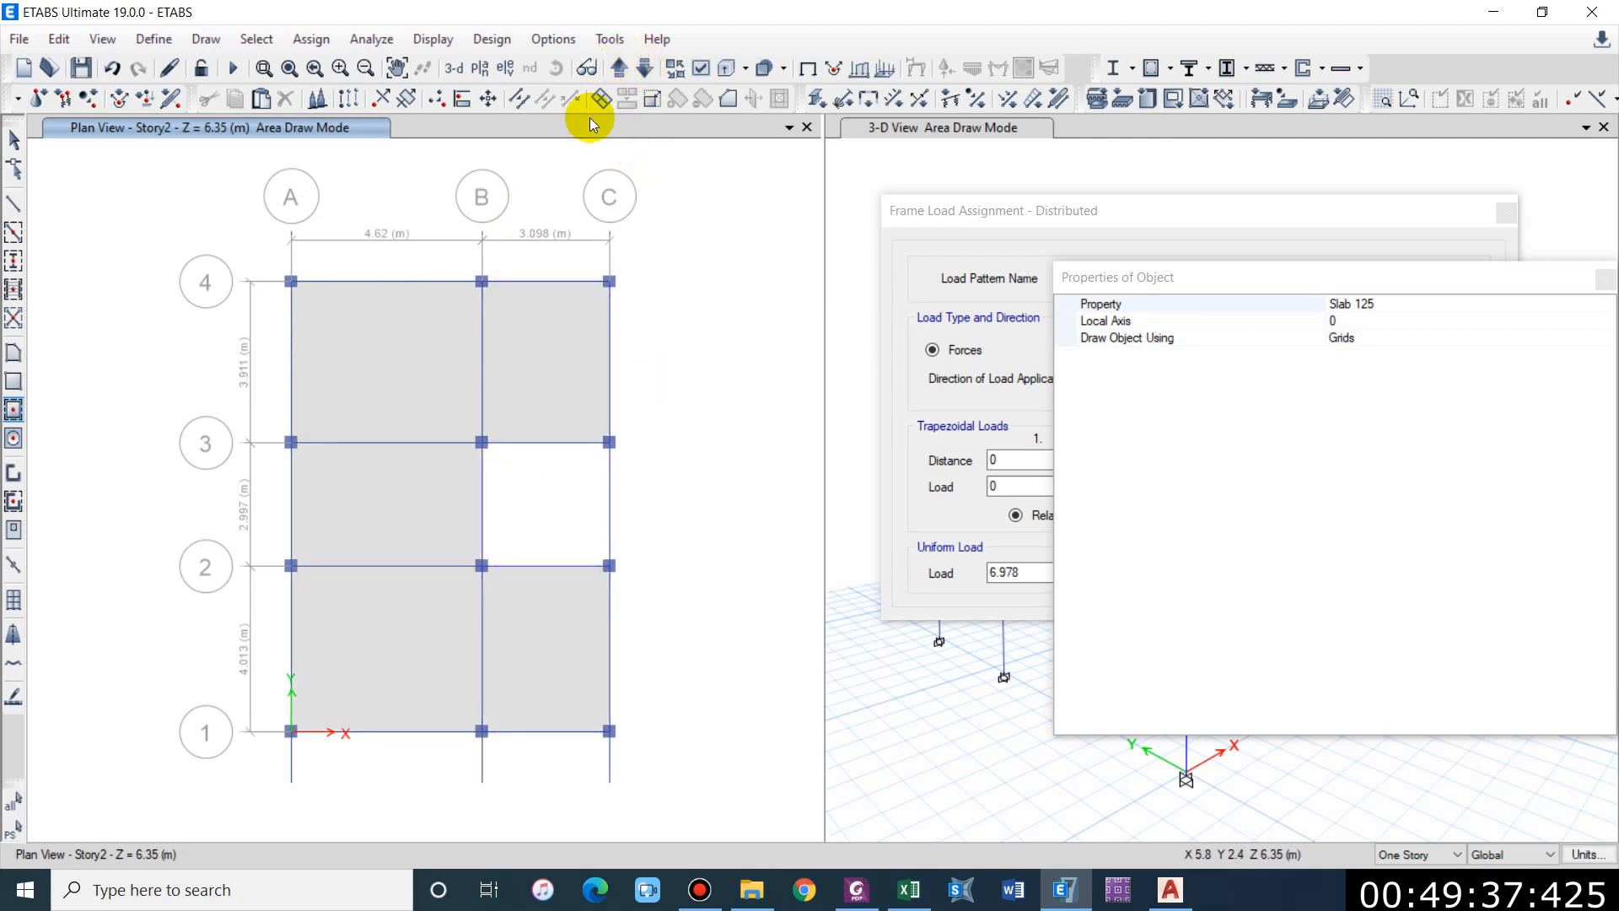
{"action": "left_click", "coordinate": [423, 362]}
{"action": "left_click", "coordinate": [521, 369]}
{"action": "left_click", "coordinate": [367, 503]}
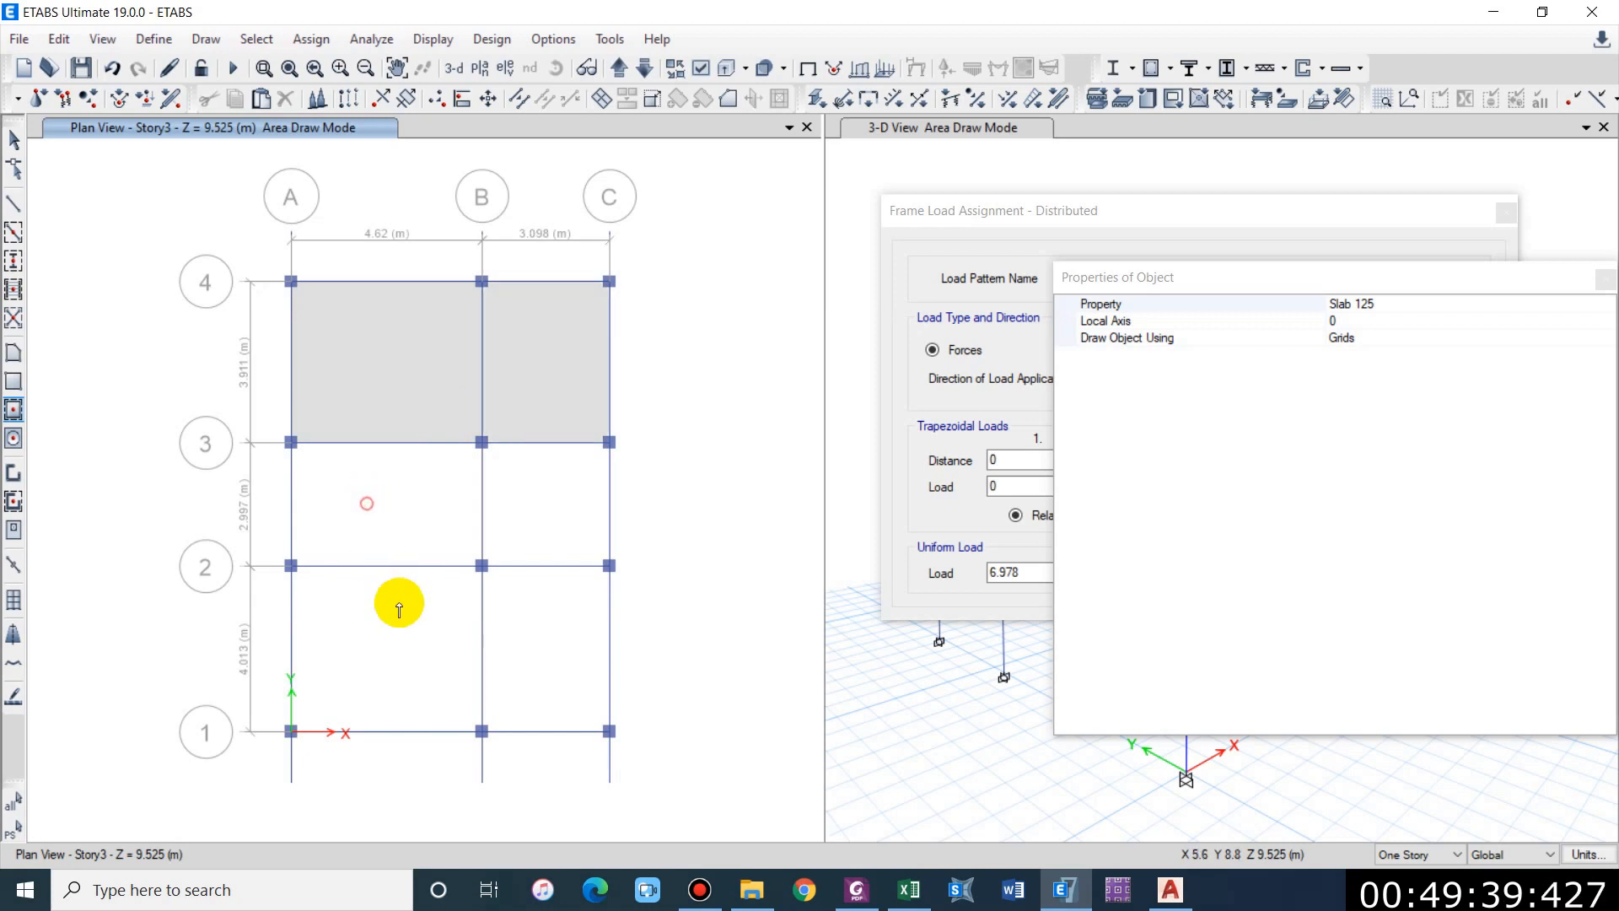
{"action": "left_click", "coordinate": [558, 665]}
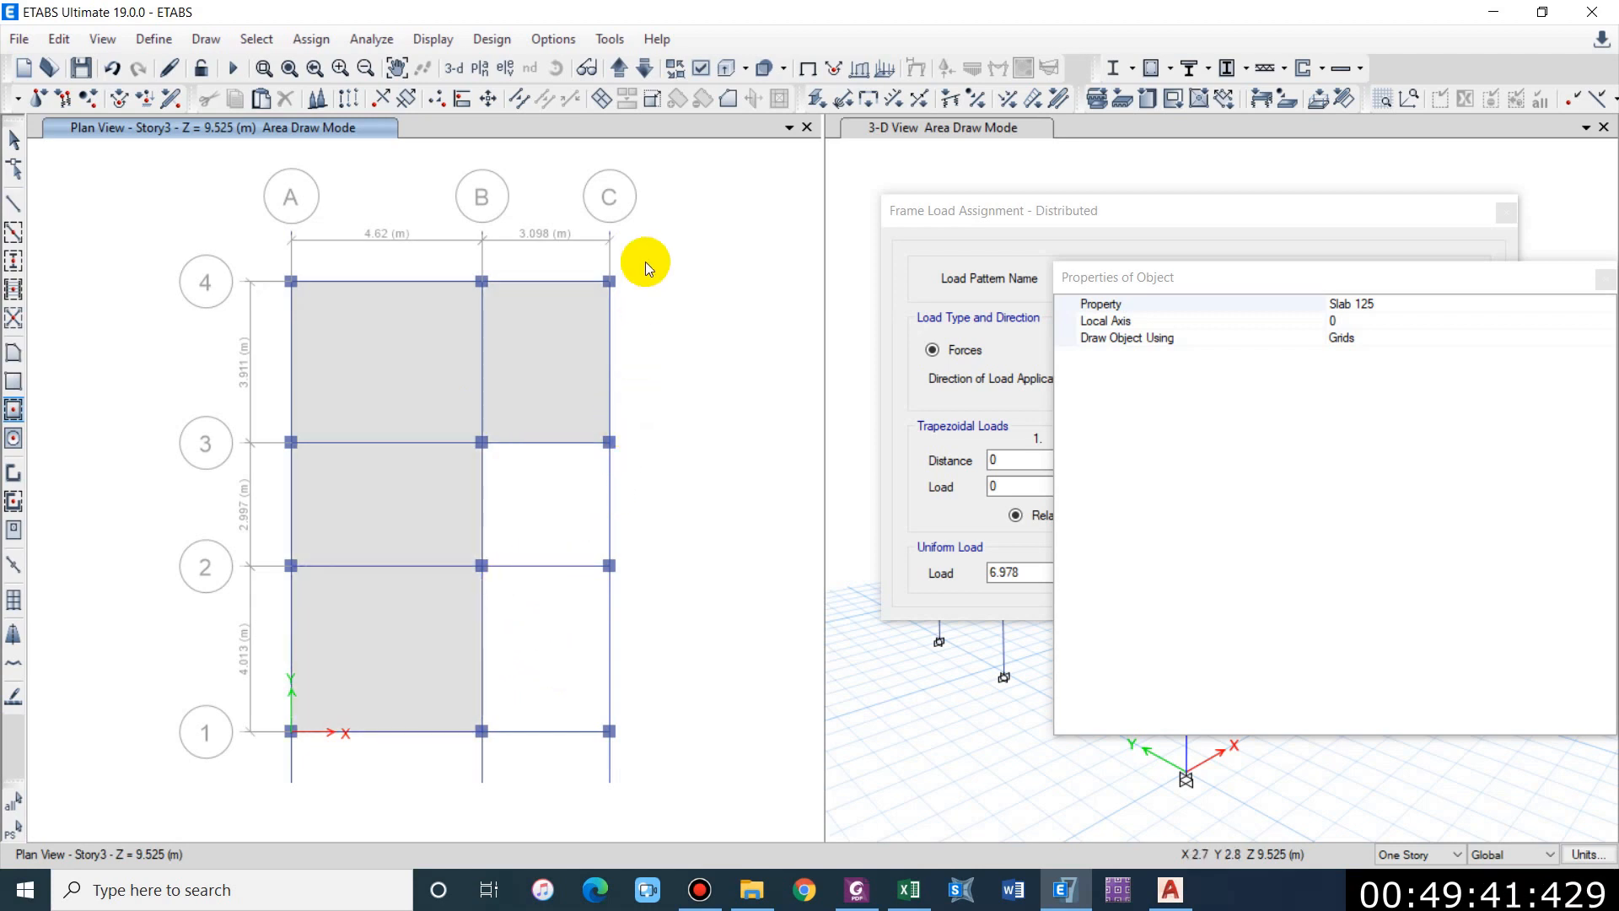
Step: Draw a Slab 125 panel on Story4 between grids B-C and 2-3, and close the distributed frame load assignment
{"action": "left_click", "coordinate": [621, 68]}
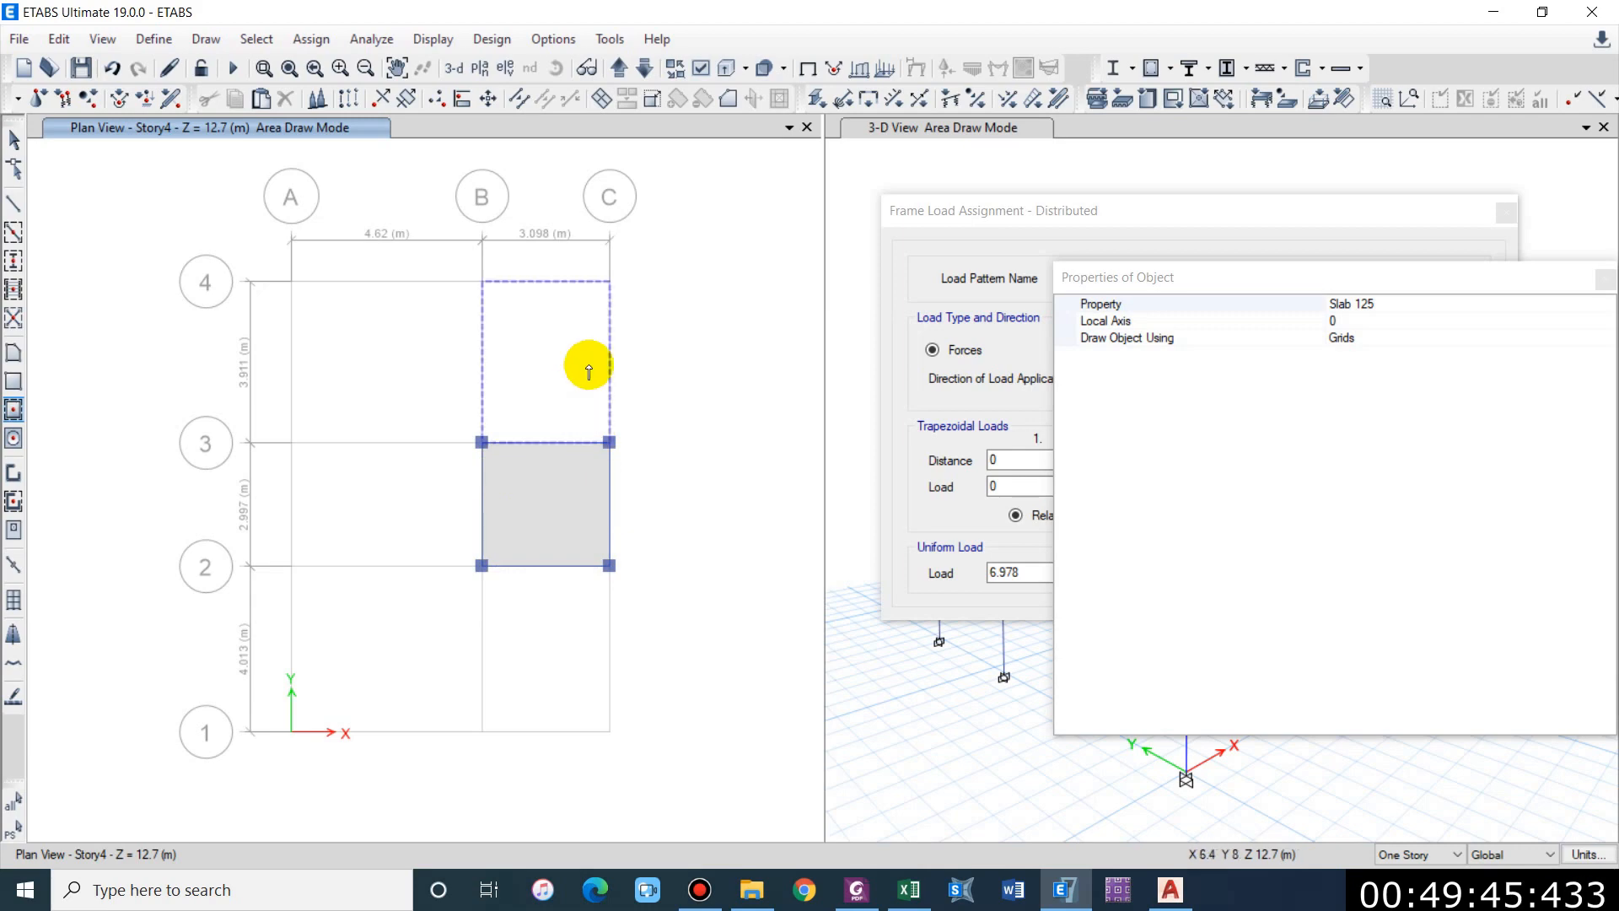
{"action": "key", "text": "Escape"}
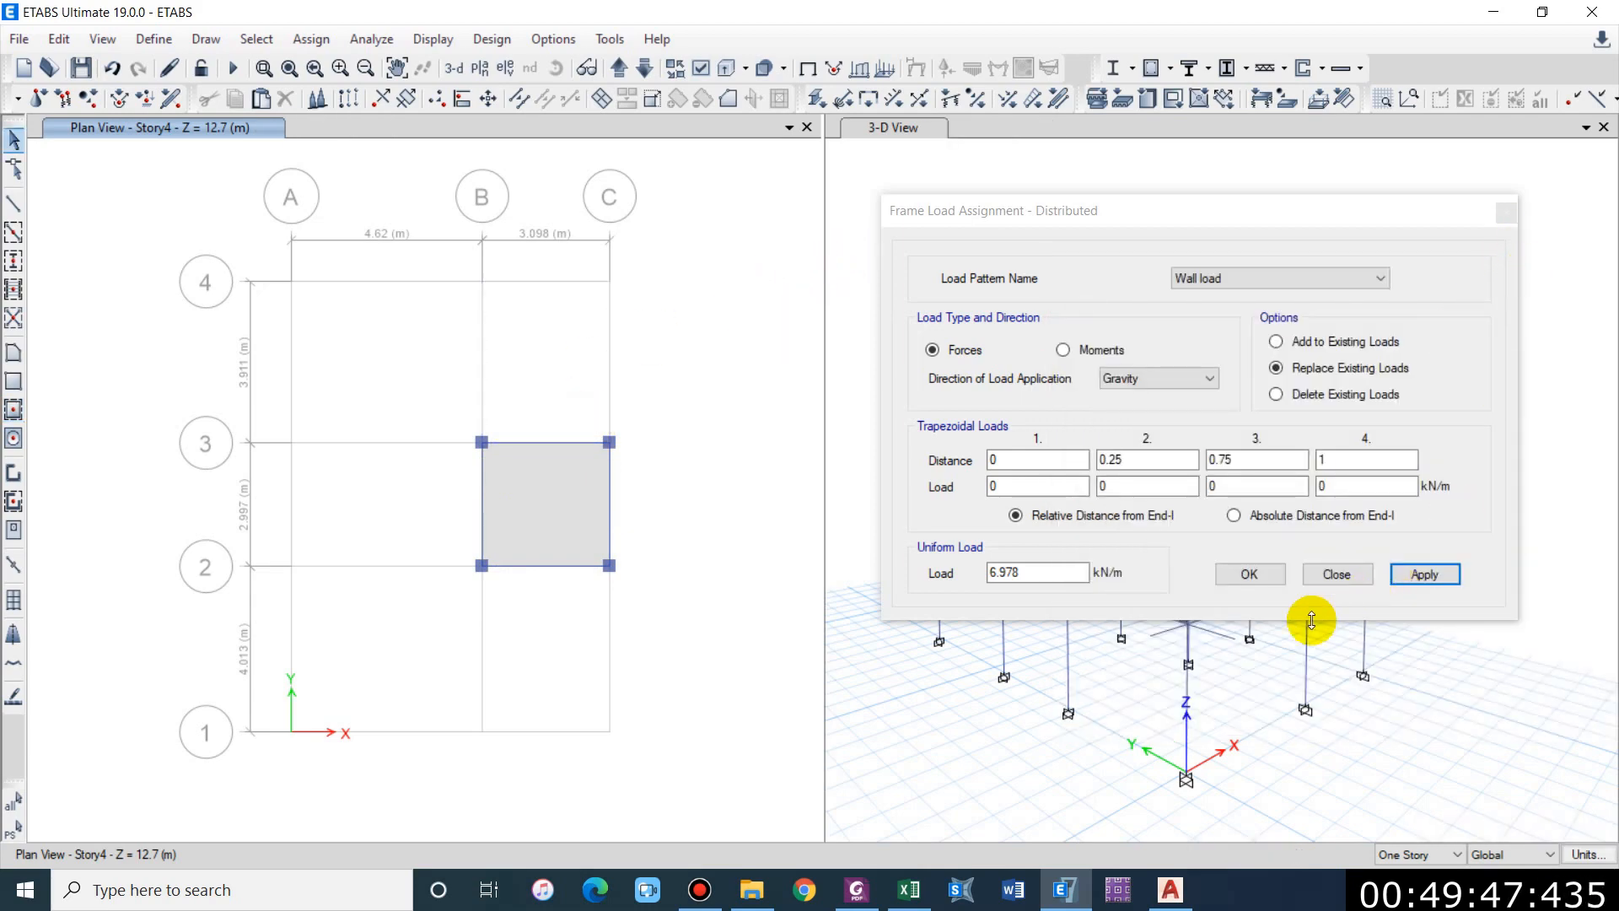
{"action": "left_click", "coordinate": [1337, 575]}
{"action": "scroll", "coordinate": [1100, 503], "scroll_direction": "up", "scroll_amount": 3}
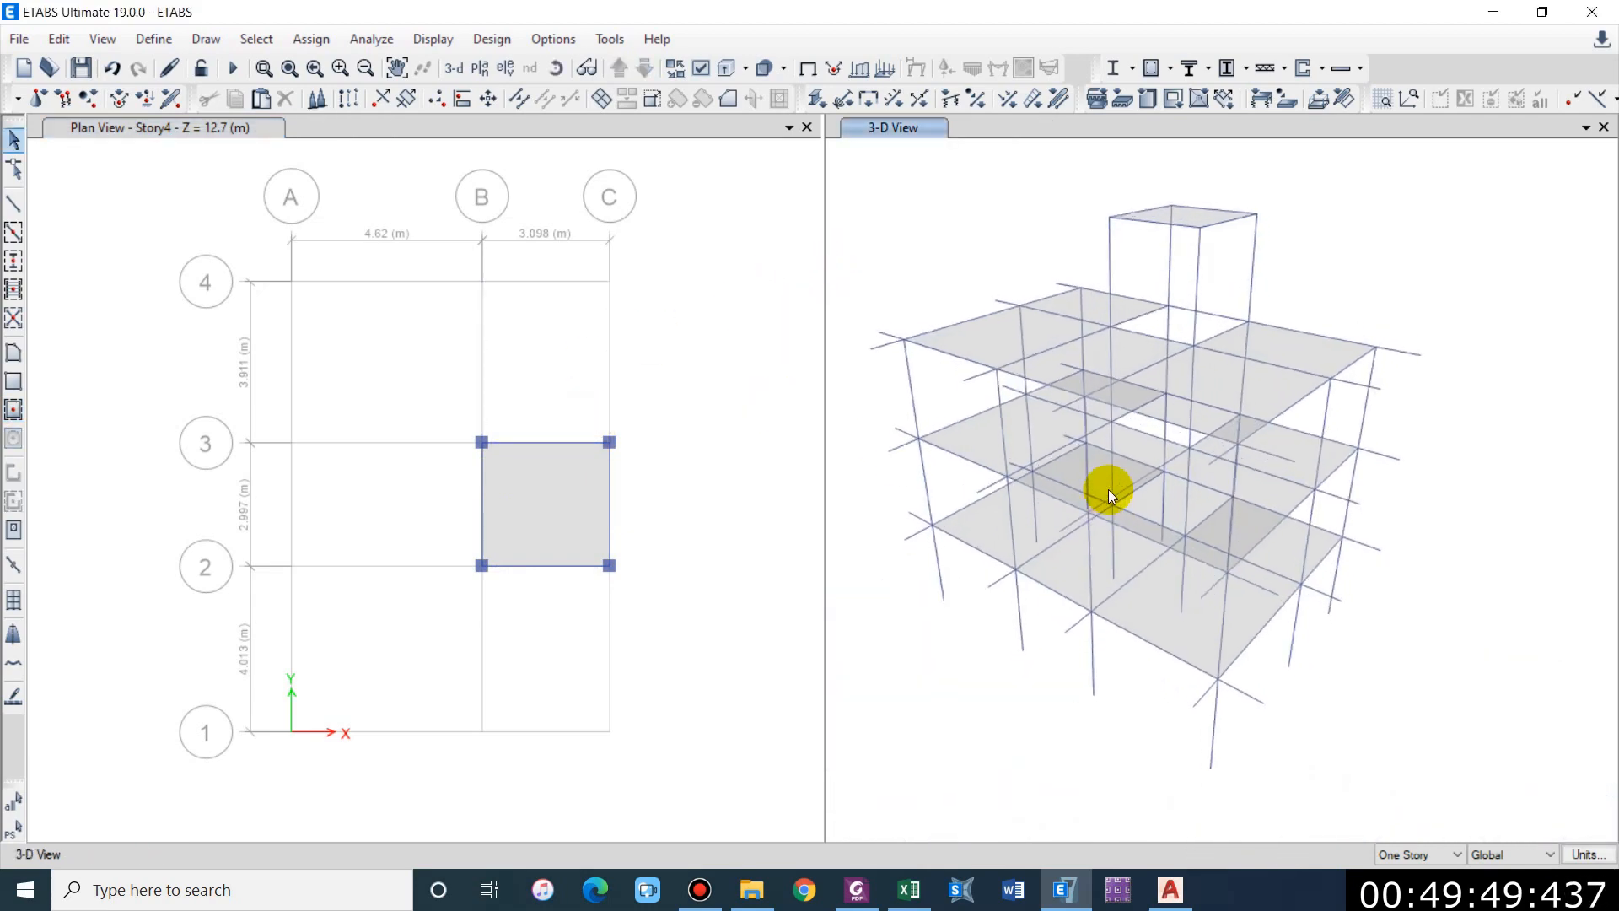
Step: Draw Slab 125 overhang panels between the projecting beams beyond grids A, 1 and 4 on Story1 through Story3
{"action": "left_click", "coordinate": [553, 143]}
{"action": "left_click", "coordinate": [643, 68]}
{"action": "left_click", "coordinate": [619, 68]}
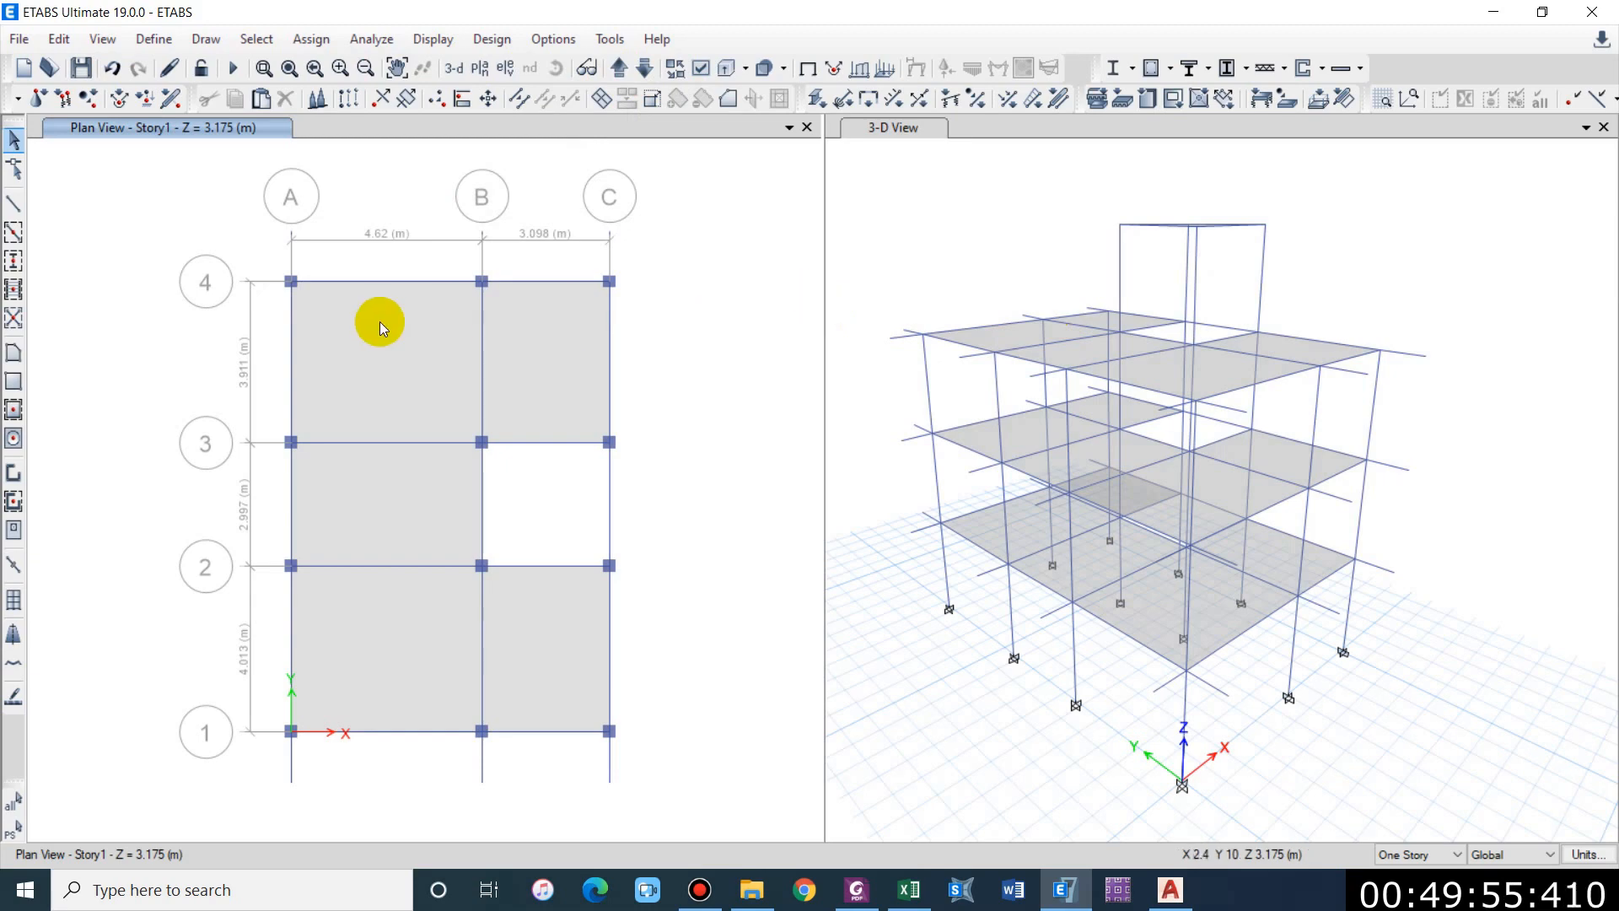
{"action": "middle_click_drag", "start_coordinate": [975, 544], "coordinate": [1046, 540]}
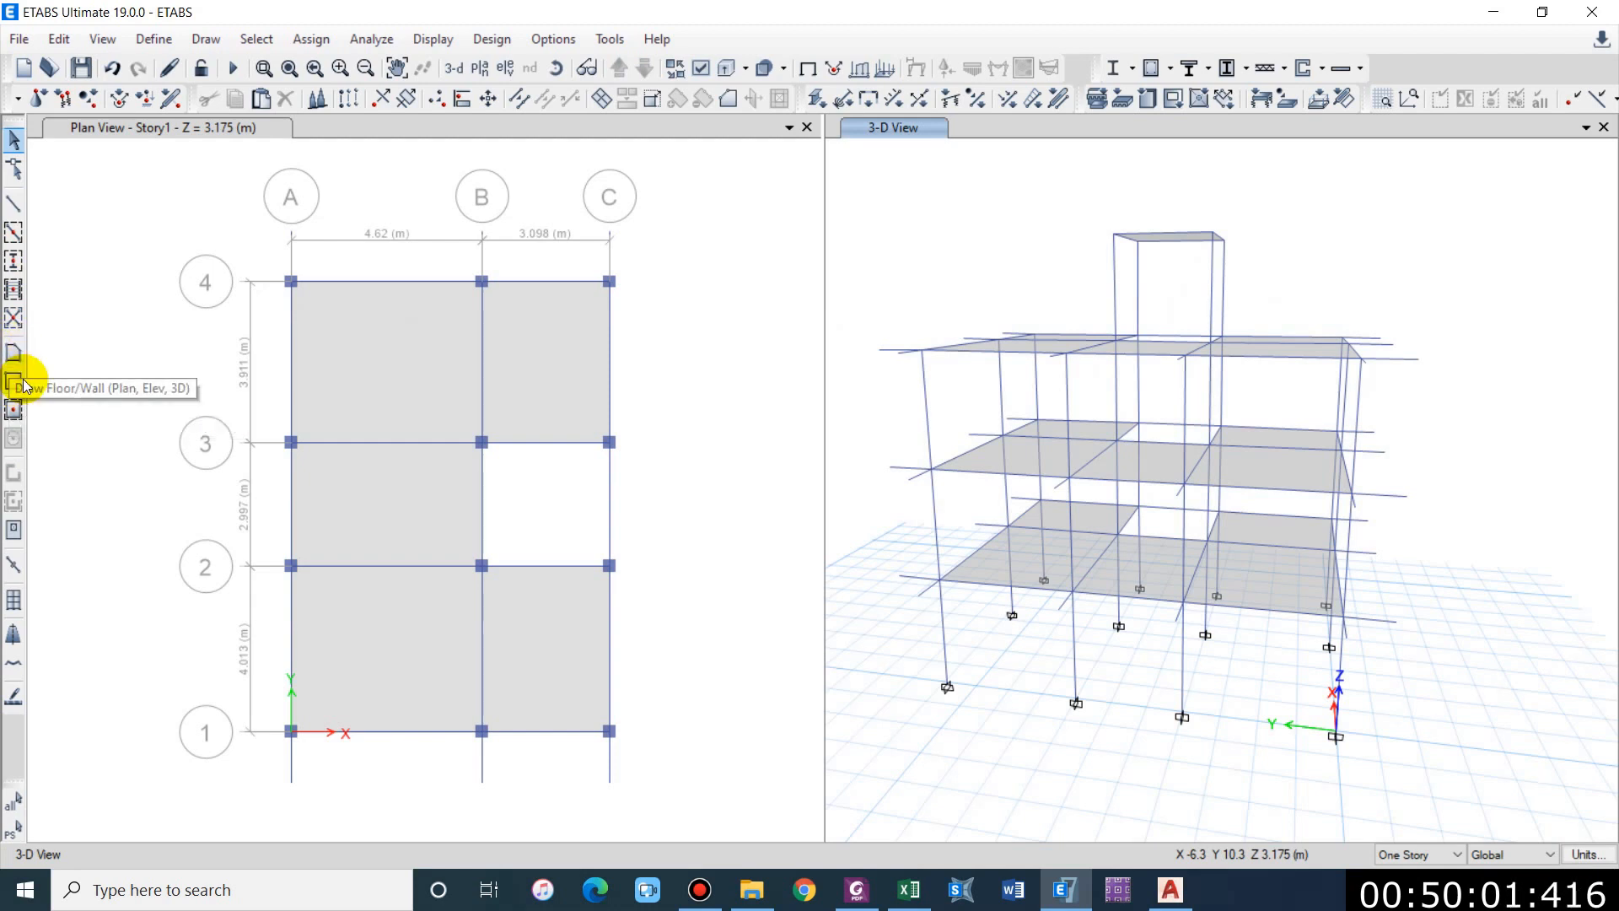
{"action": "left_click_drag", "start_coordinate": [1229, 279], "coordinate": [217, 225]}
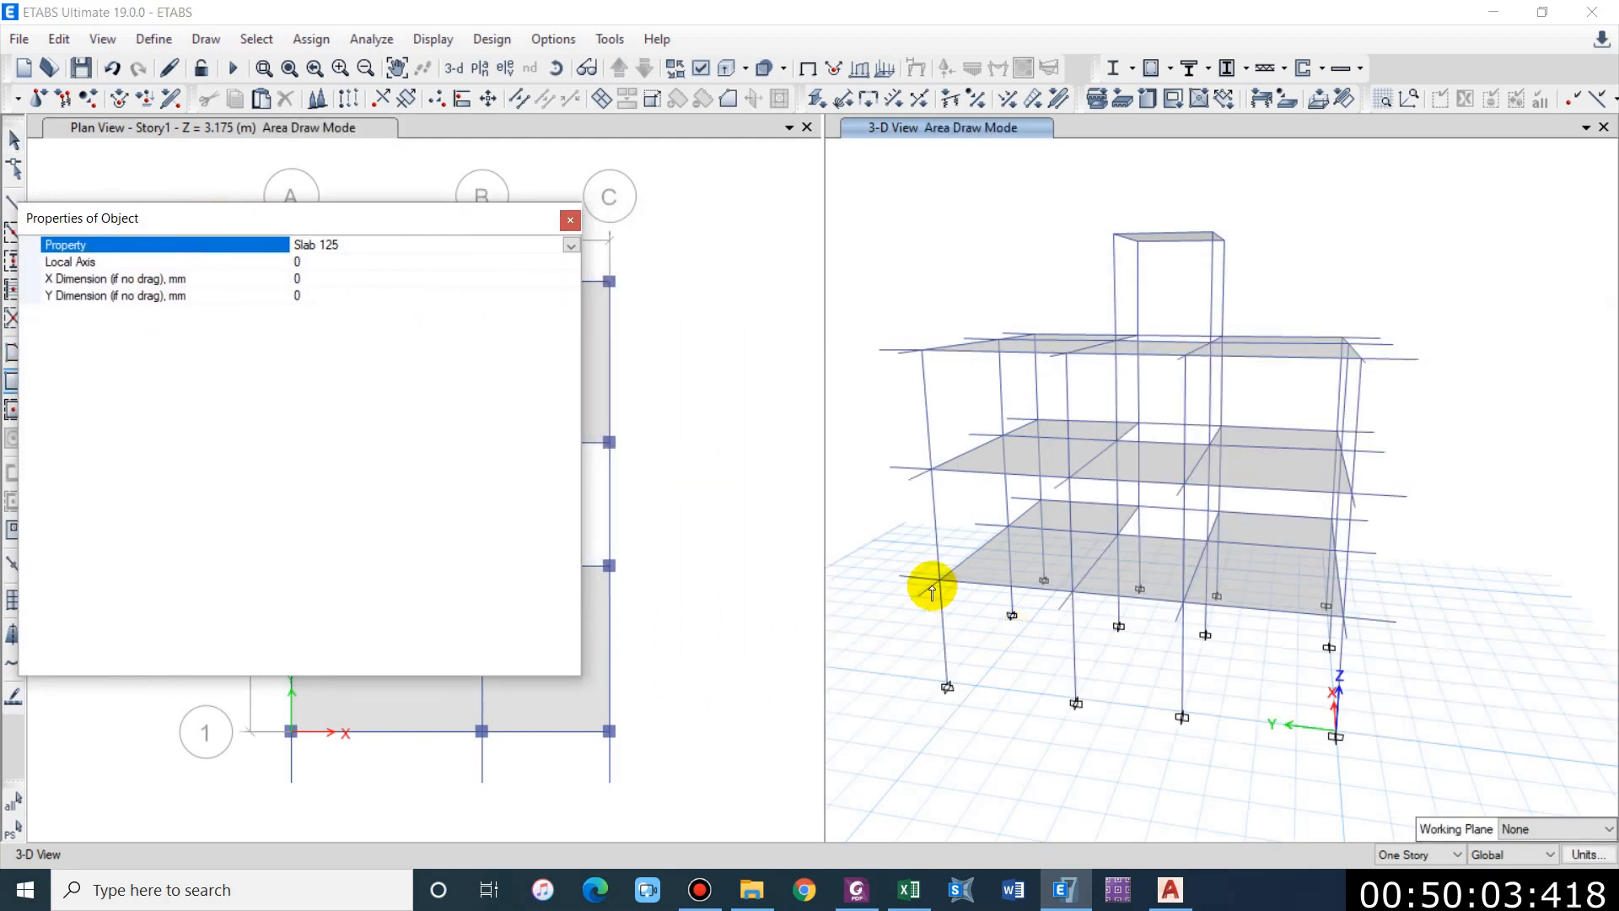
{"action": "left_click", "coordinate": [901, 576]}
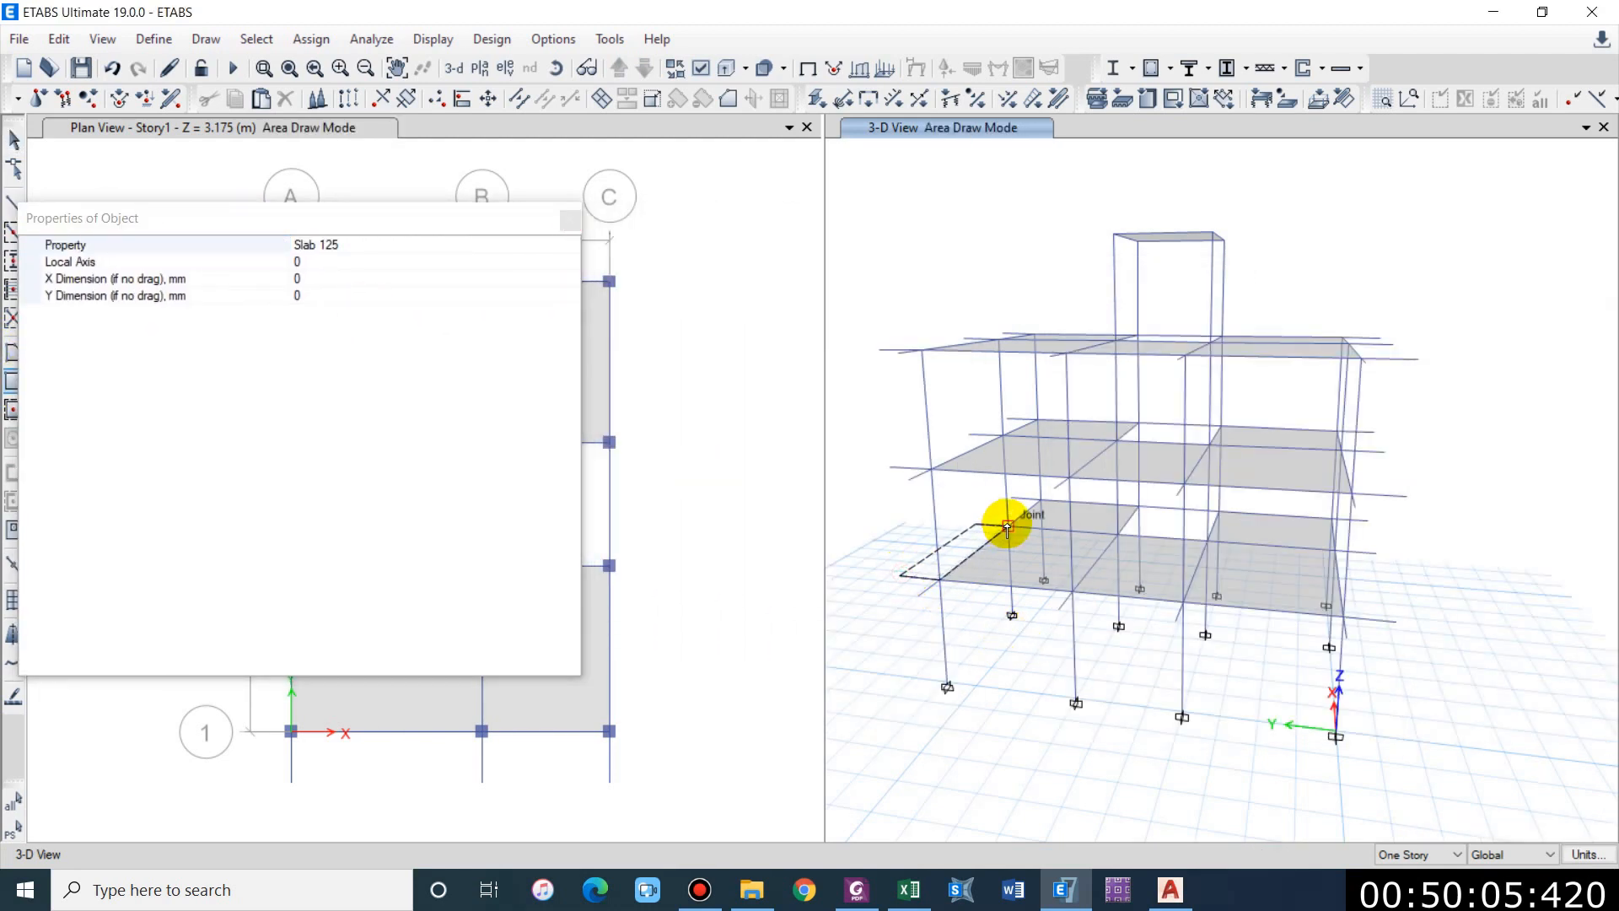
{"action": "left_click_drag", "start_coordinate": [976, 520], "coordinate": [1026, 510]}
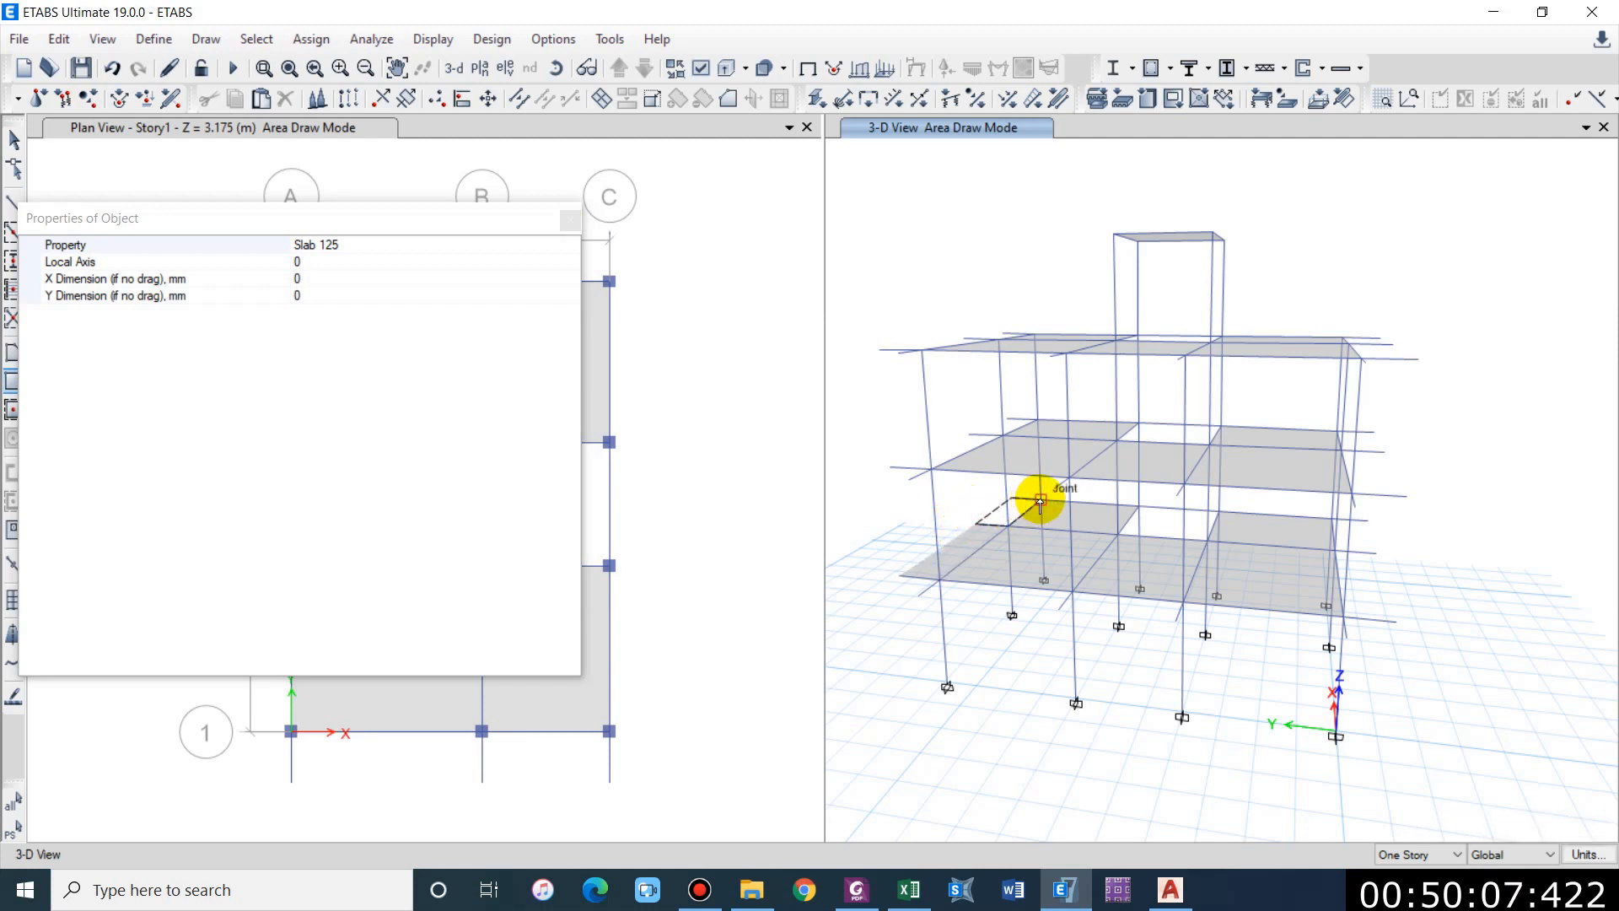
{"action": "left_click", "coordinate": [1041, 501]}
{"action": "left_click", "coordinate": [918, 595]}
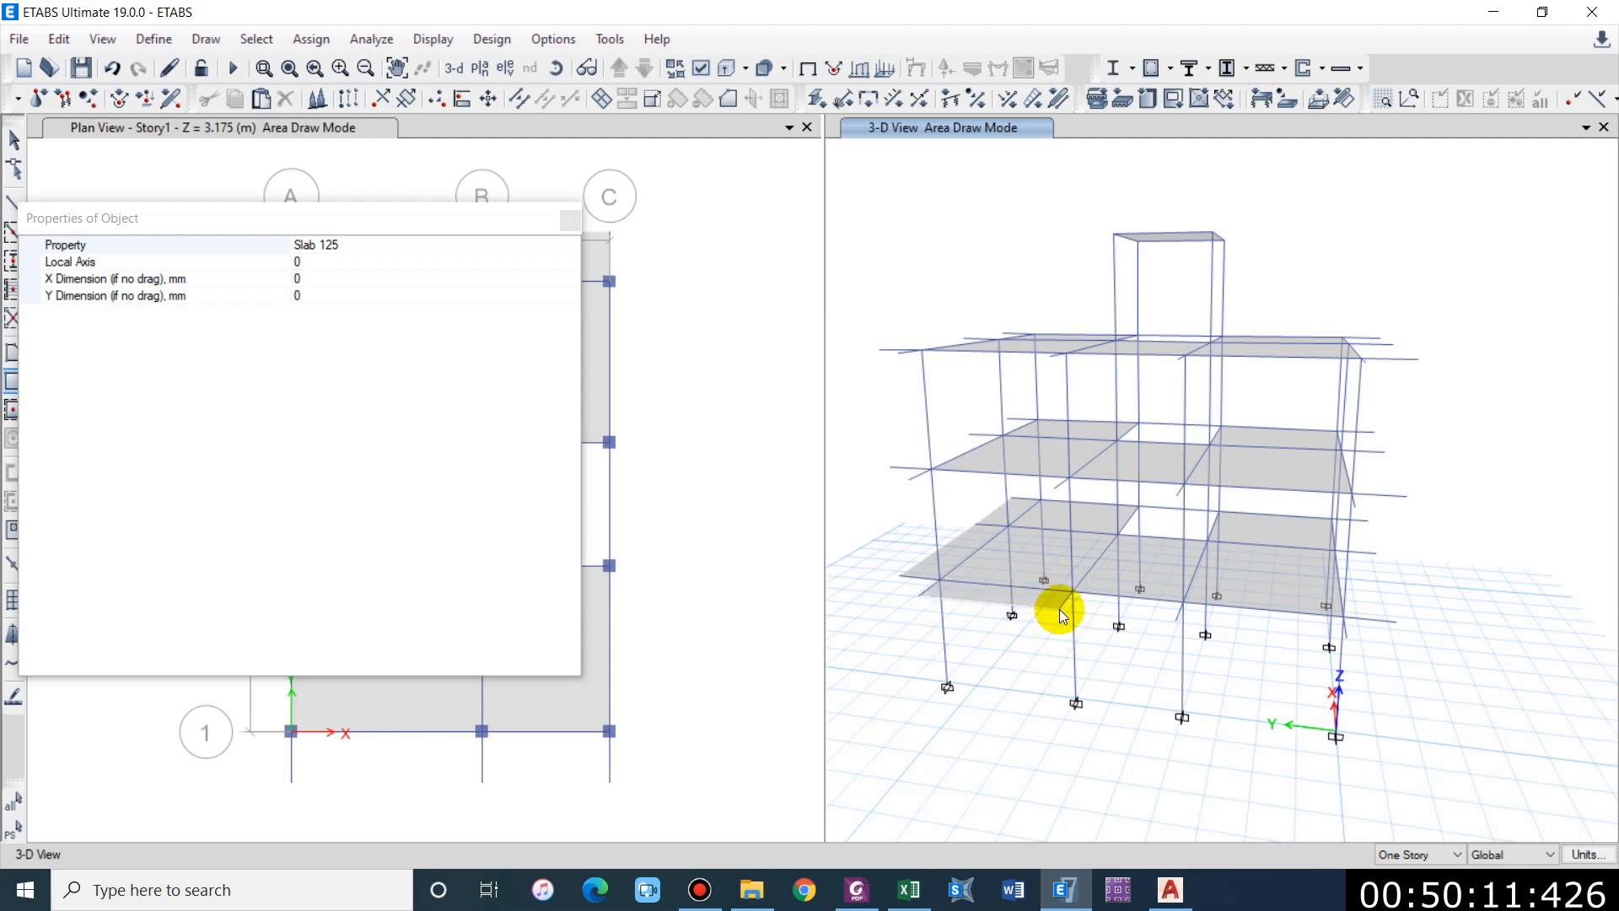
{"action": "key", "text": "Escape"}
{"action": "mouse_move", "coordinate": [1117, 596]}
{"action": "middle_mouse_down", "text": "shift"}
{"action": "mouse_move", "coordinate": [1110, 529]}
{"action": "mouse_move", "coordinate": [1106, 552]}
{"action": "middle_mouse_up", "text": "shift"}
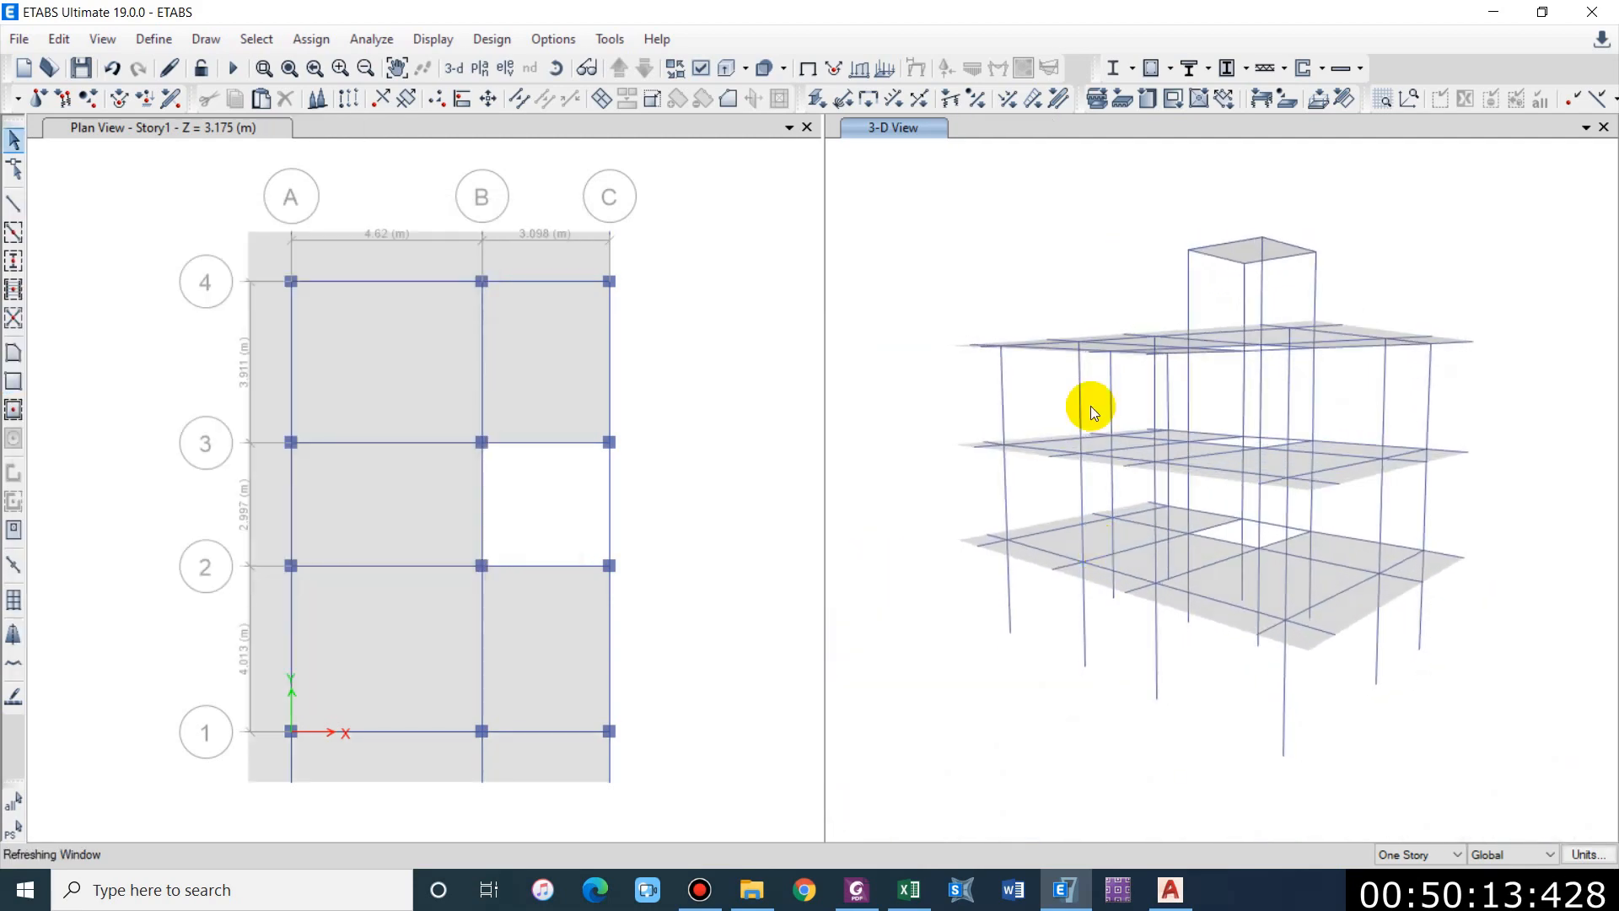
Step: Select the whole model and assign a uniform gravity Floor finish load of 1.5 kN/m² to its slabs
{"action": "left_click_drag", "start_coordinate": [909, 179], "coordinate": [1529, 812]}
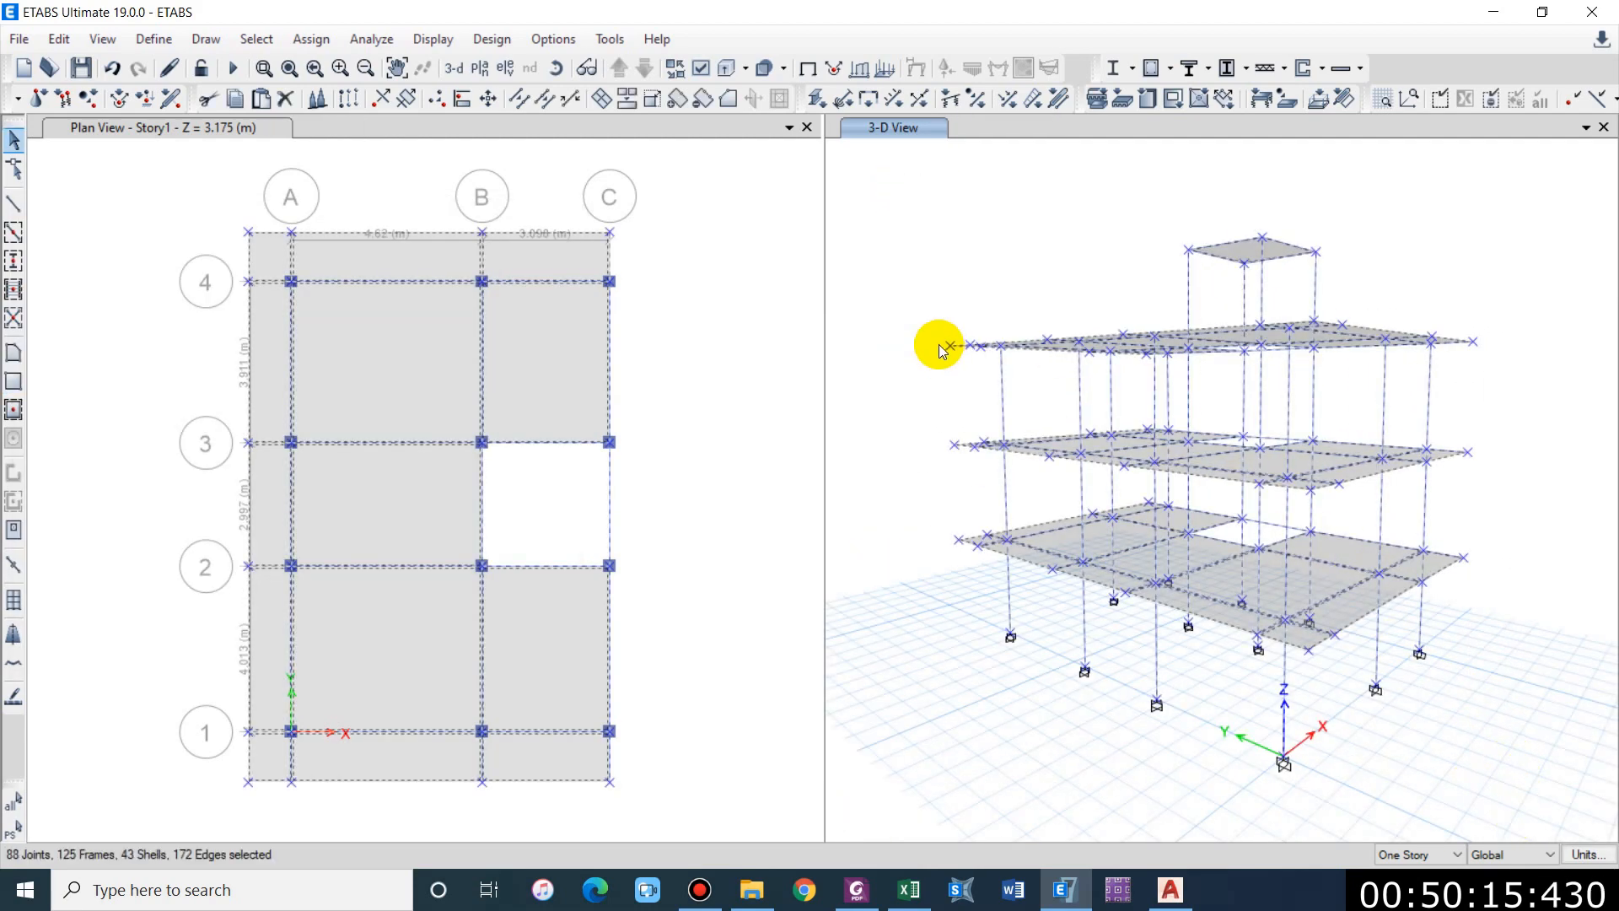
{"action": "left_click", "coordinate": [312, 39]}
{"action": "mouse_move", "coordinate": [391, 262]}
{"action": "left_click", "coordinate": [705, 288]}
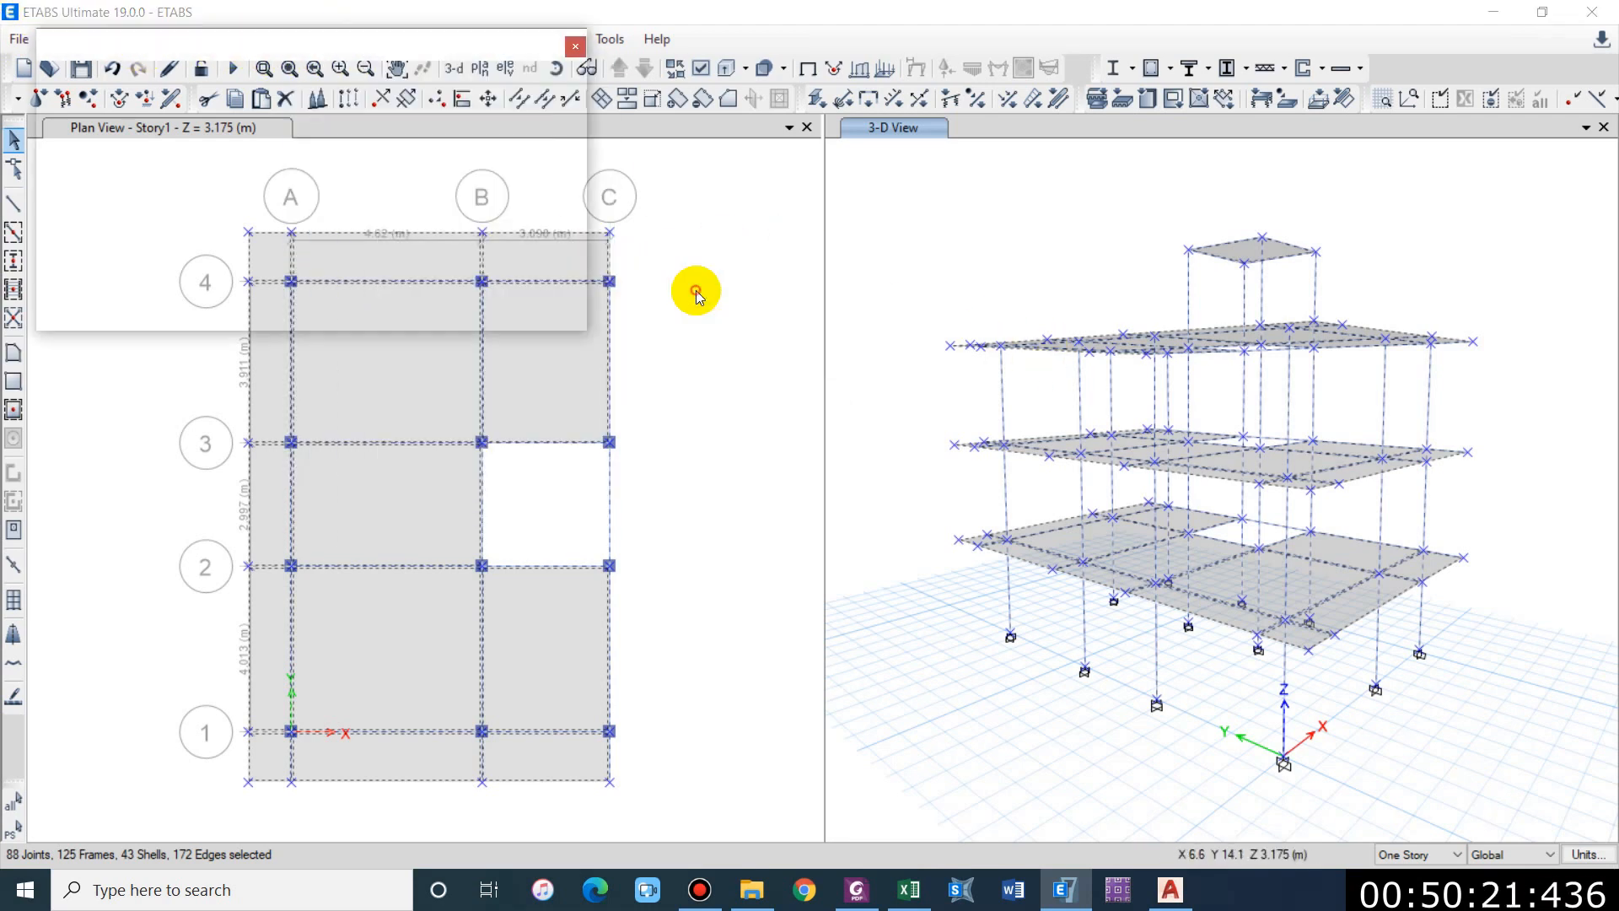
{"action": "left_click_drag", "start_coordinate": [868, 311], "coordinate": [494, 261]}
{"action": "left_click", "coordinate": [568, 325]}
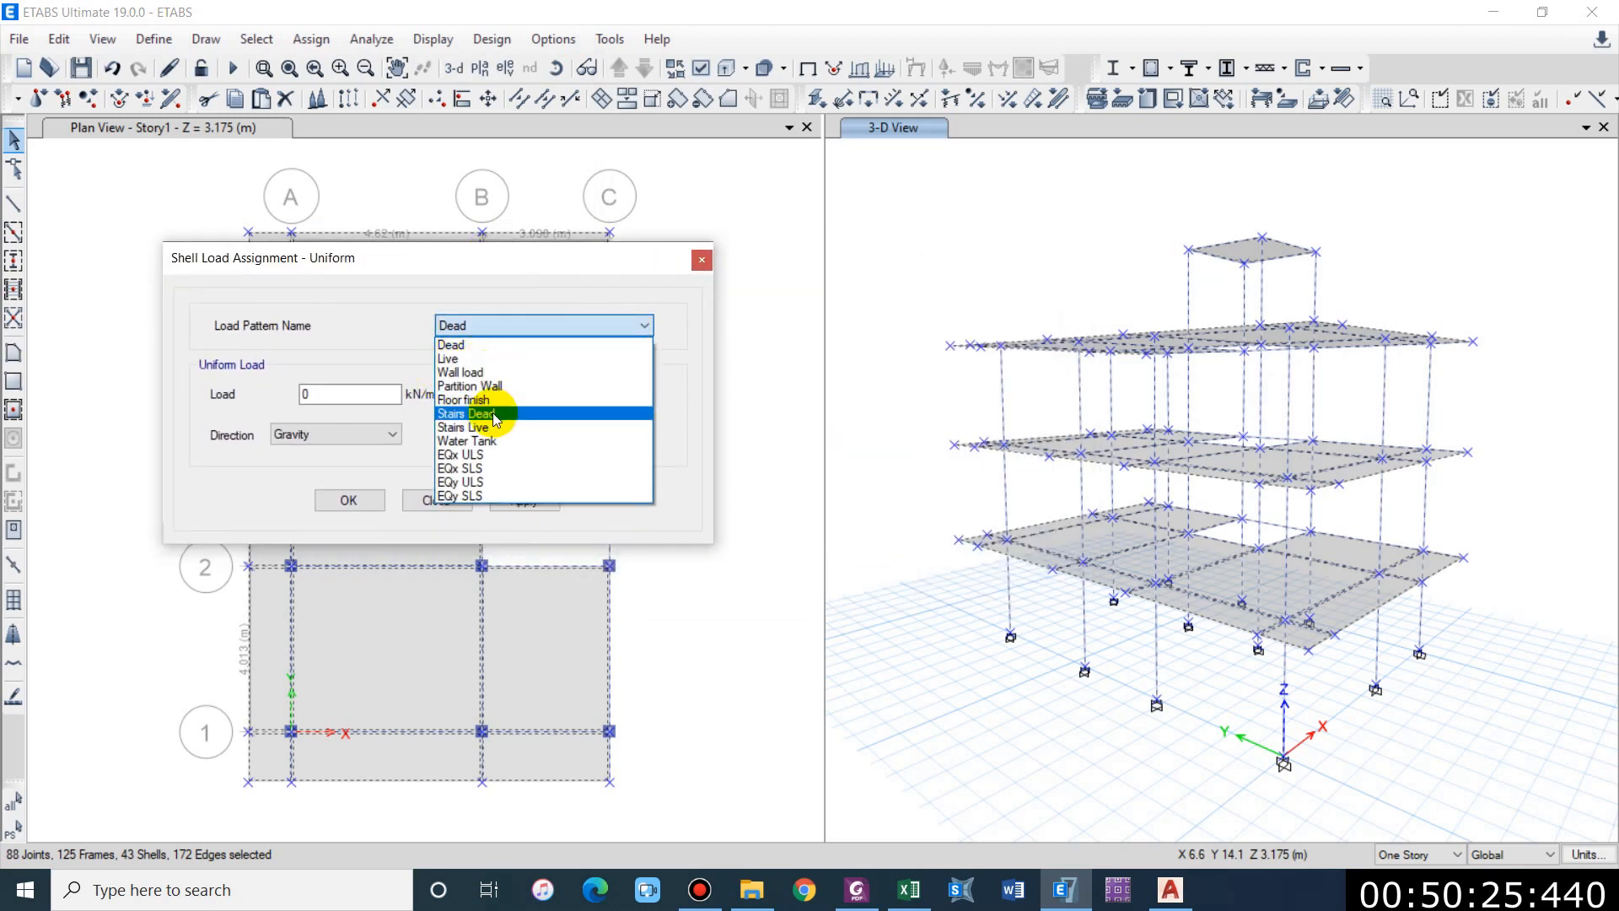
{"action": "left_click", "coordinate": [466, 401]}
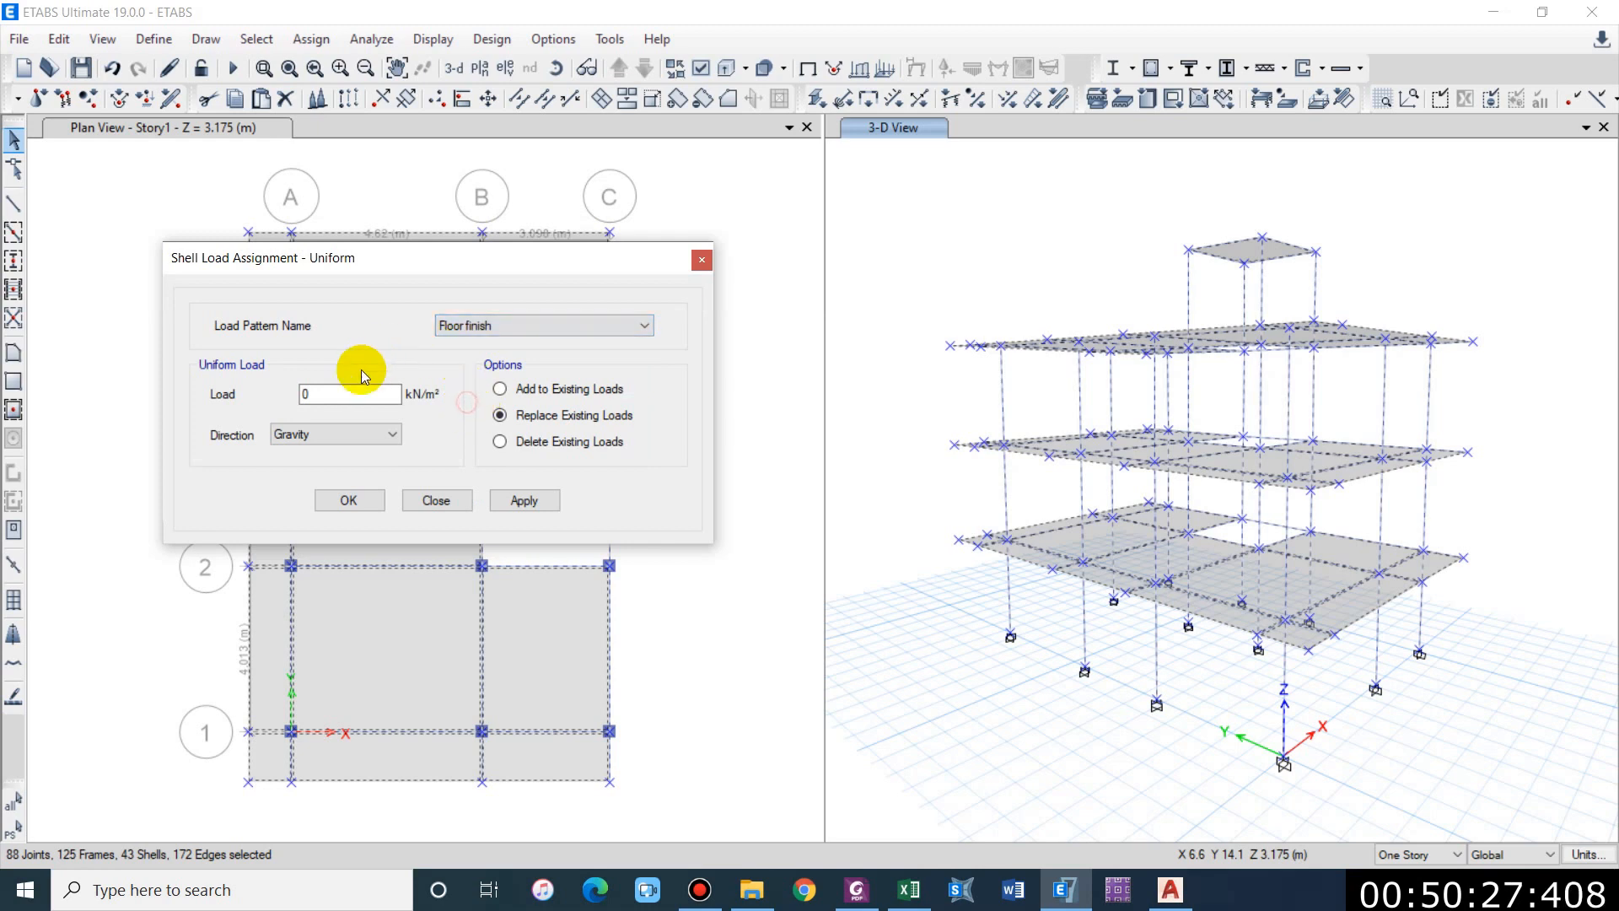
{"action": "double_click", "coordinate": [352, 392]}
{"action": "type", "text": "1.5"}
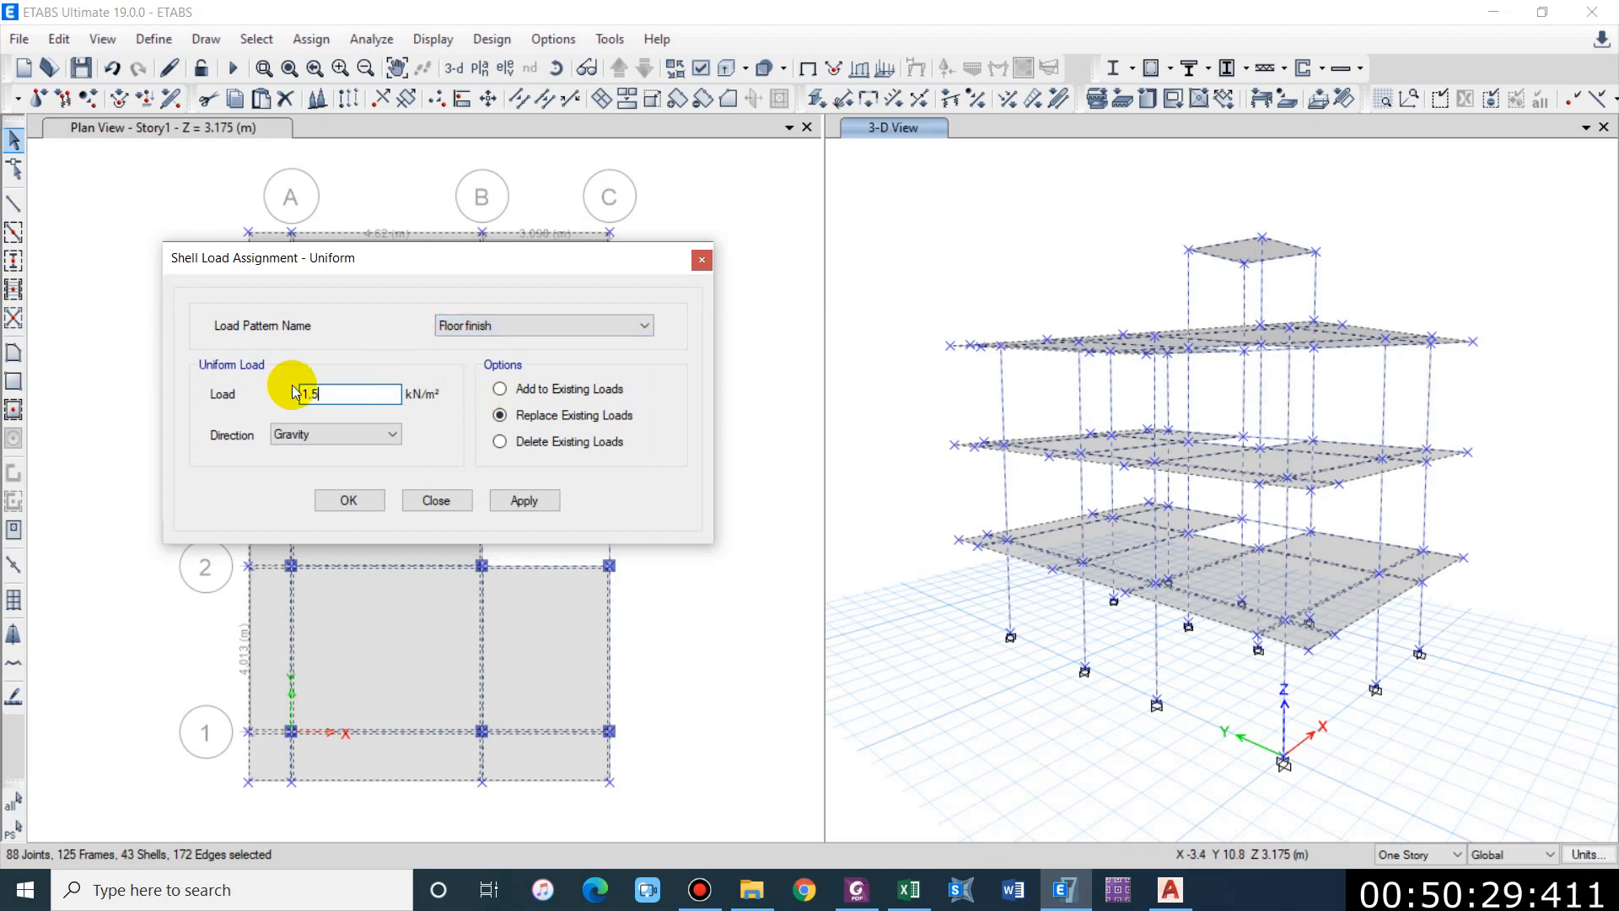
{"action": "left_click", "coordinate": [525, 503]}
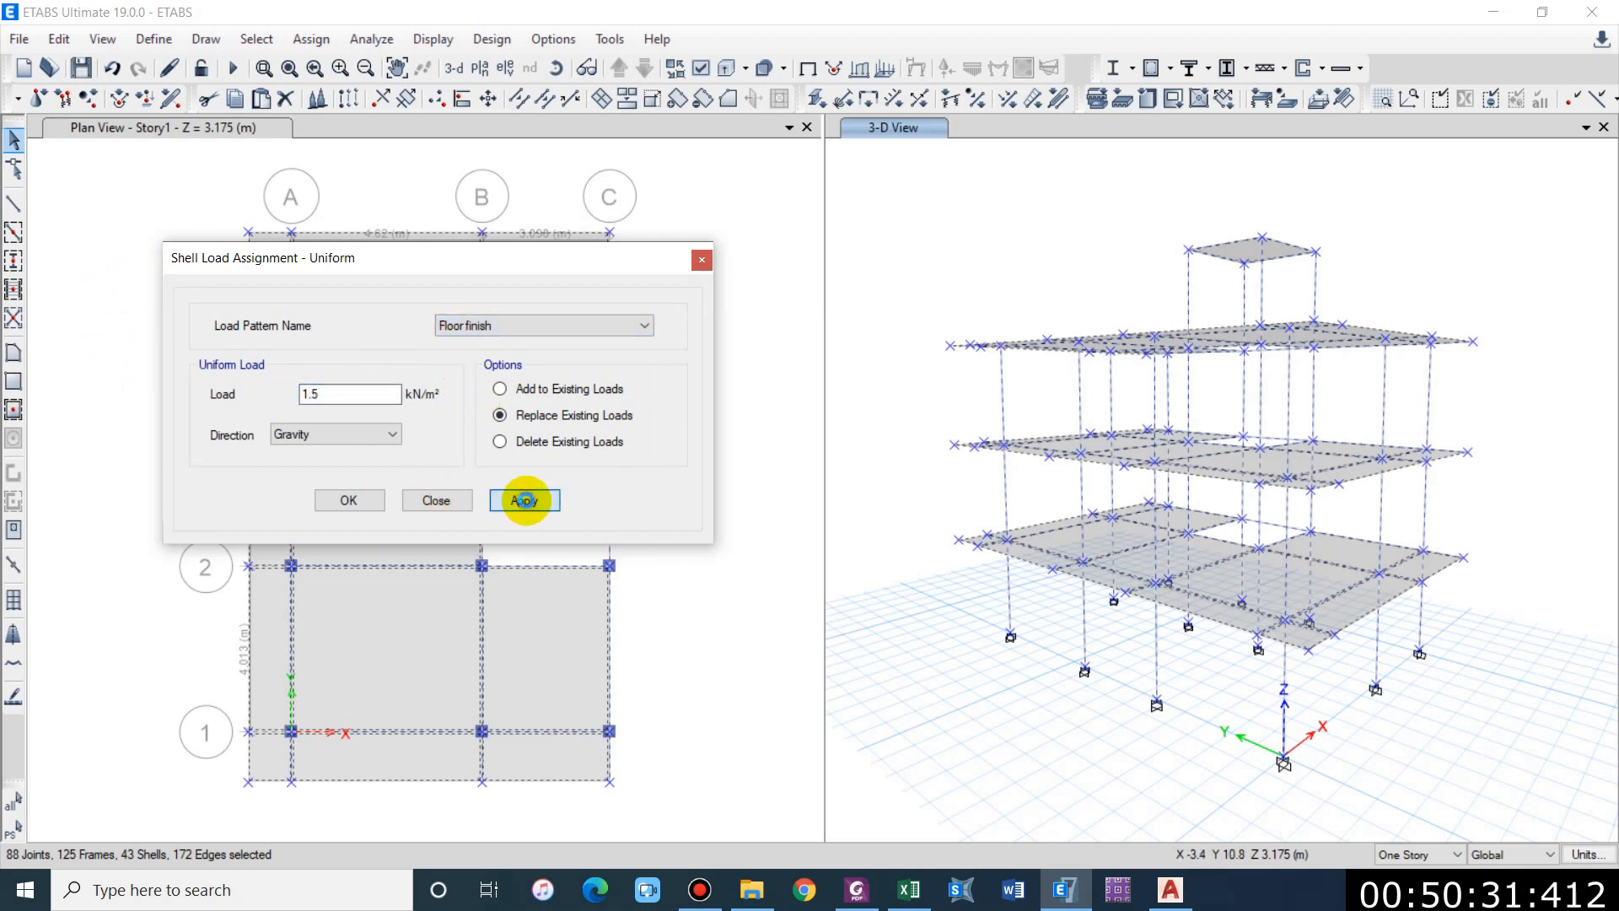
{"action": "middle_click_drag", "start_coordinate": [1327, 275], "coordinate": [1250, 353]}
{"action": "middle_click_drag", "start_coordinate": [1086, 456], "coordinate": [1106, 402]}
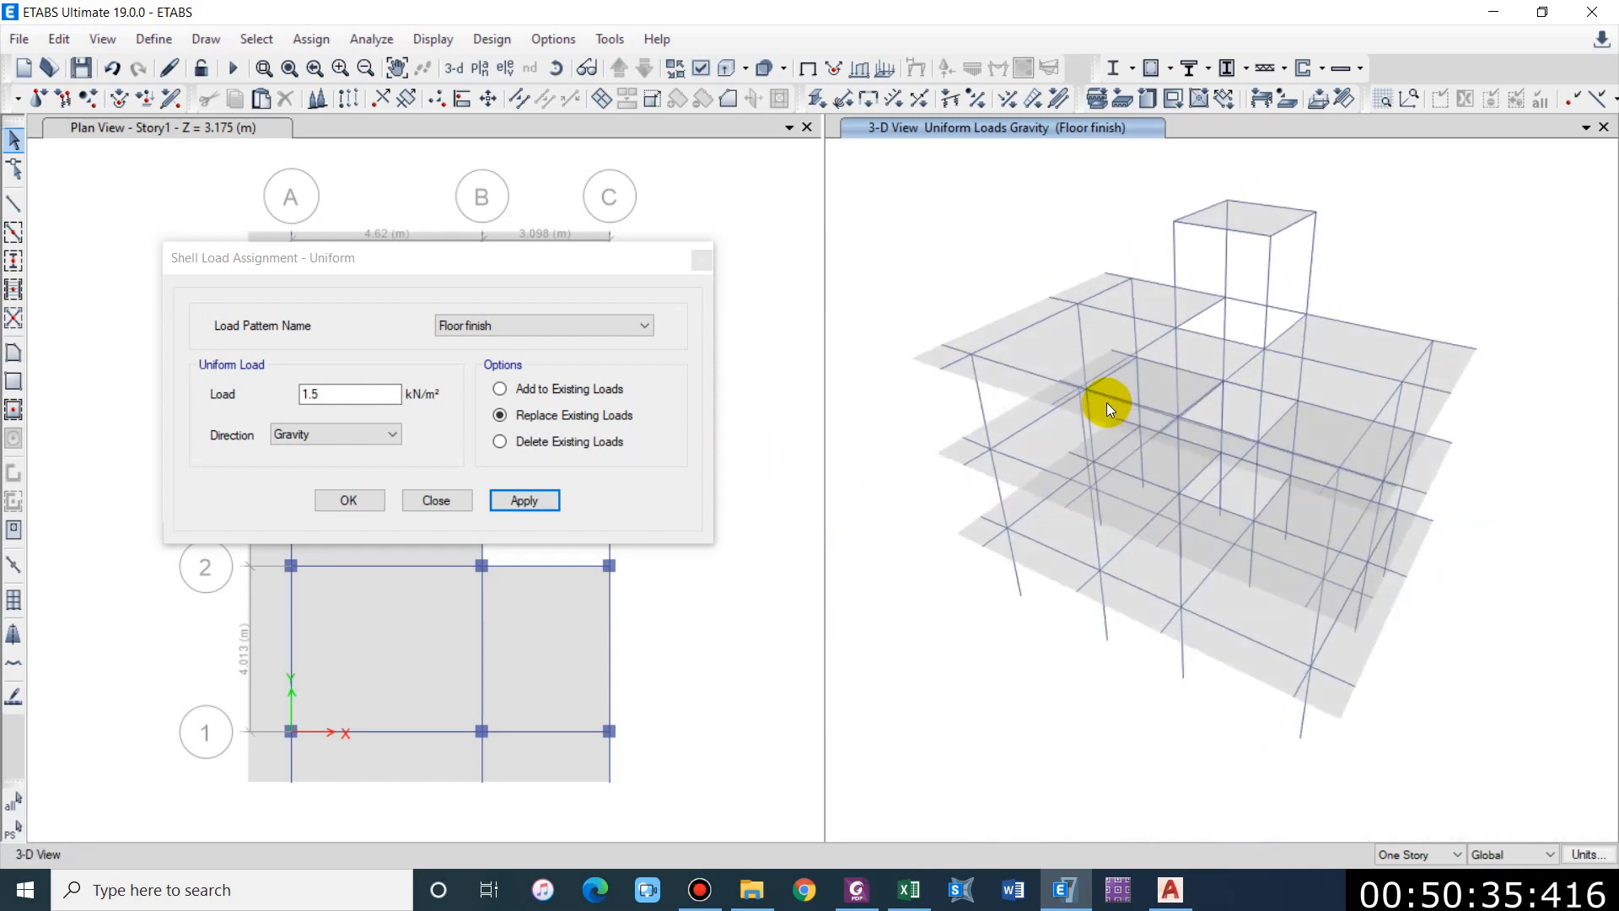
Step: Assign a uniform Live load of 2 kN/m² to the five interior slab panels on each of Story1, Story2 and Story3
{"action": "left_click", "coordinate": [545, 320]}
{"action": "left_click", "coordinate": [547, 325]}
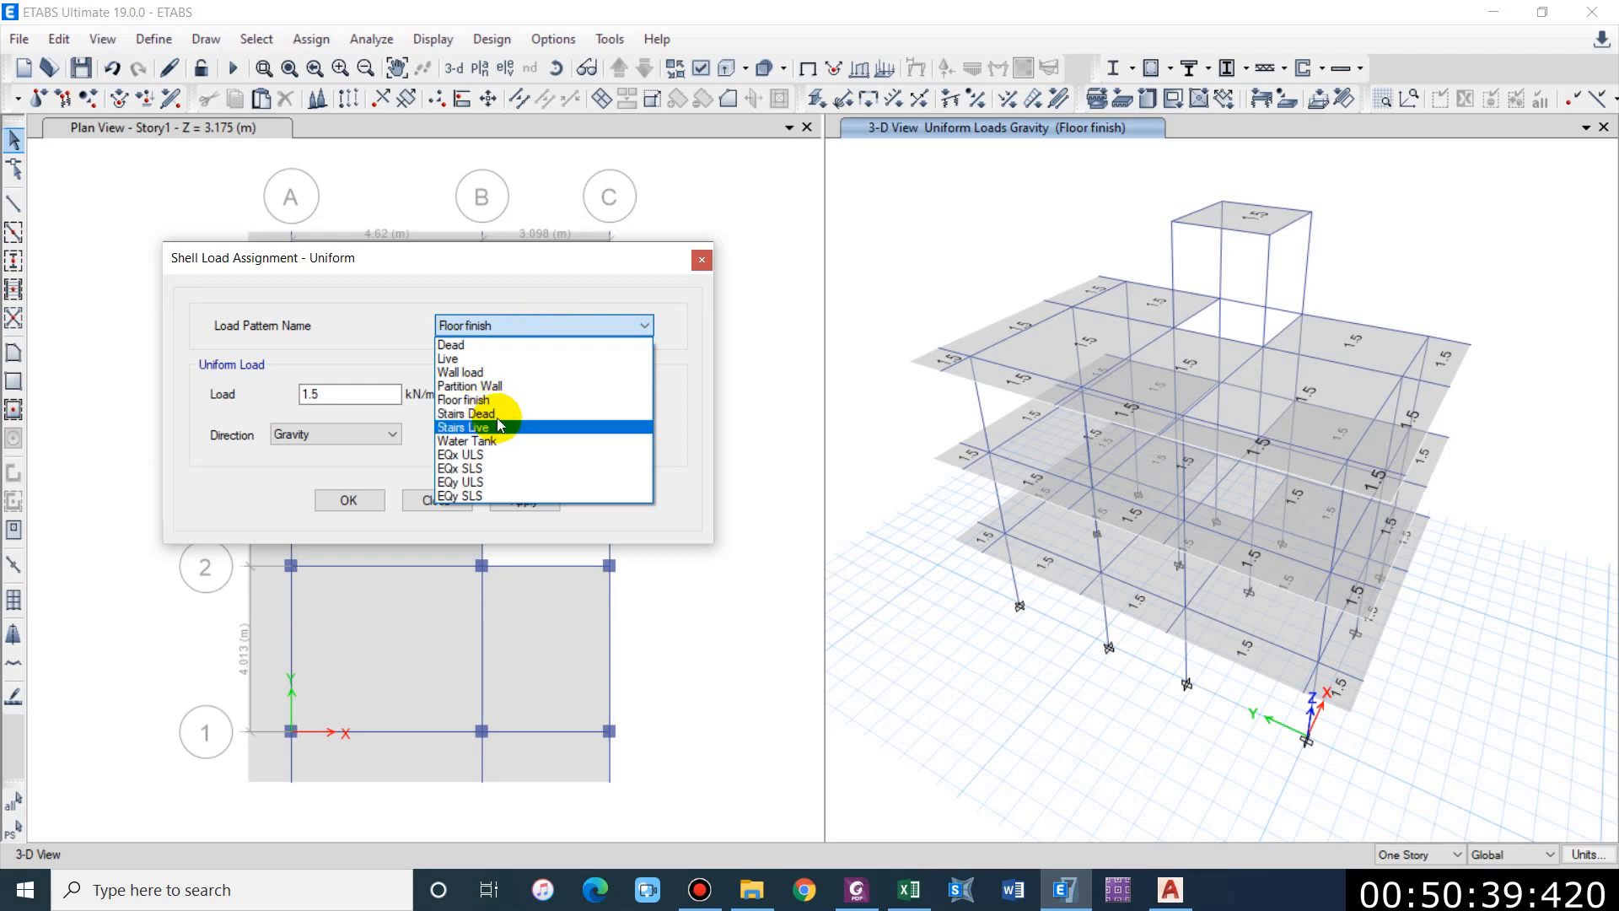
{"action": "left_click", "coordinate": [464, 360]}
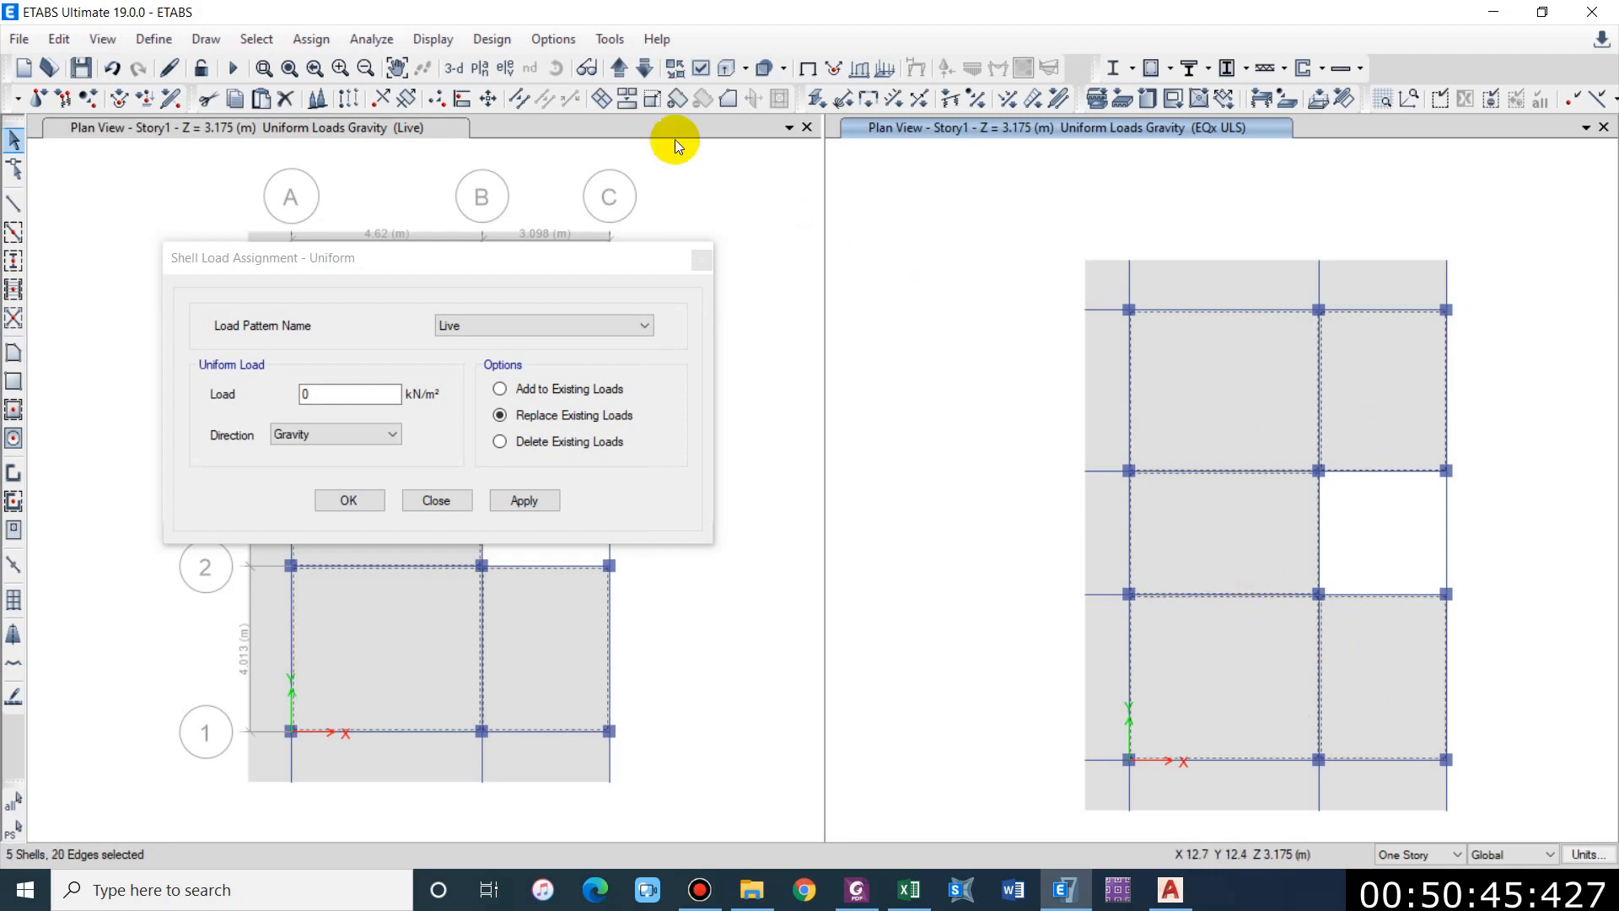
{"action": "left_click", "coordinate": [619, 72]}
{"action": "left_click", "coordinate": [1417, 438]}
{"action": "left_click", "coordinate": [1233, 535]}
{"action": "left_click", "coordinate": [1321, 671]}
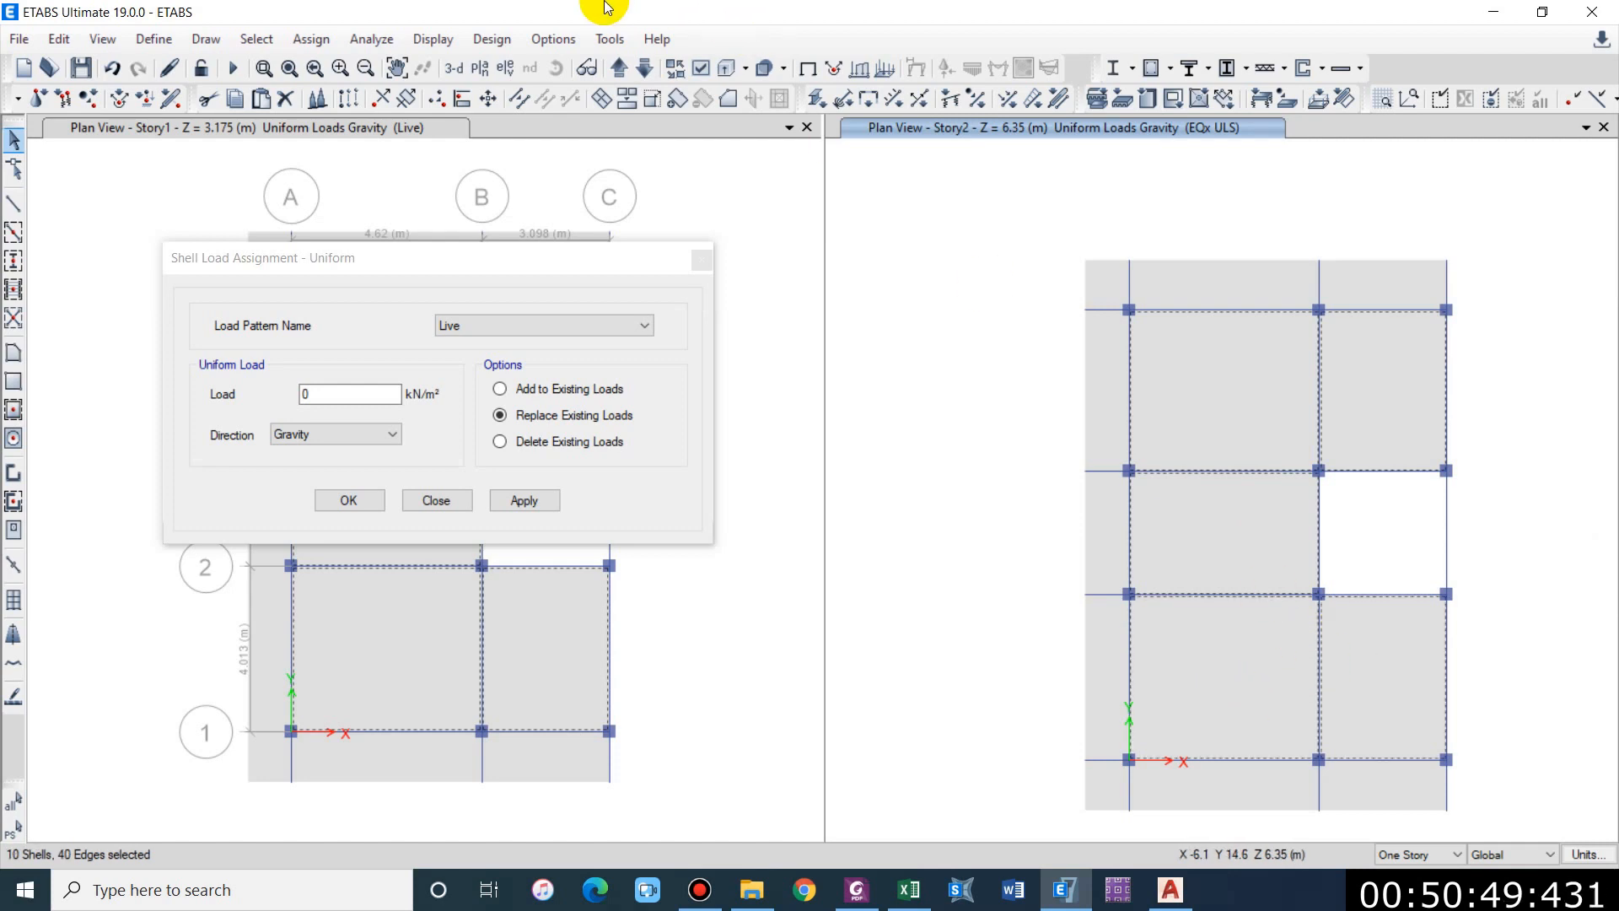
{"action": "left_click", "coordinate": [619, 70]}
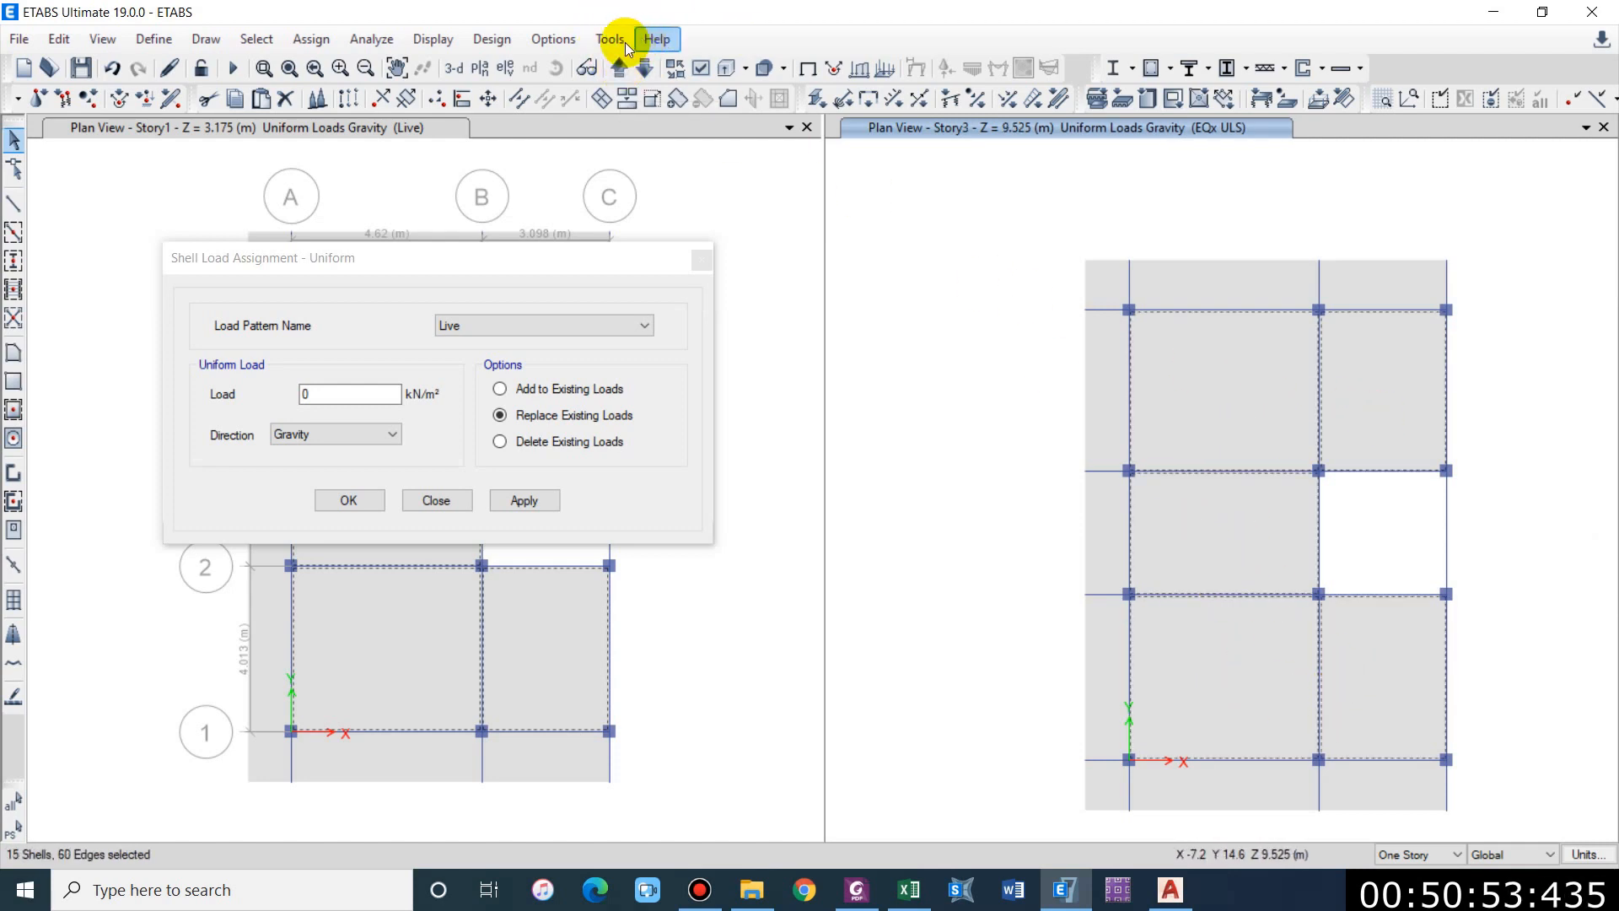
{"action": "left_click", "coordinate": [619, 76]}
{"action": "double_click", "coordinate": [363, 393]}
{"action": "type", "text": "2"}
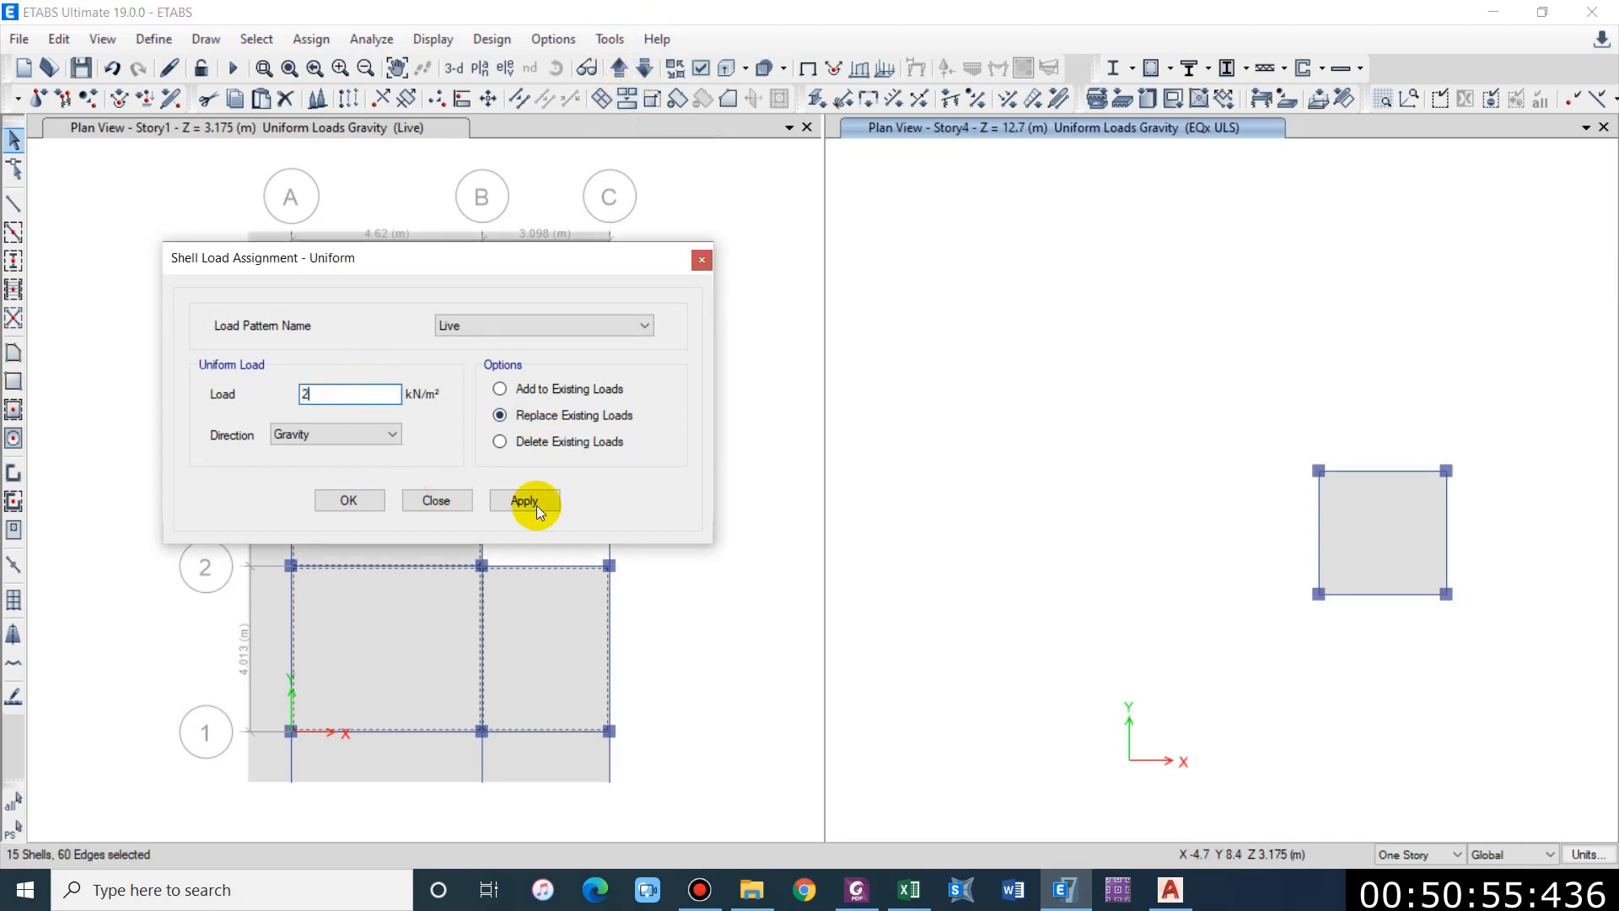
{"action": "left_click", "coordinate": [523, 500]}
Step: Assign a uniform Live load of 1.5 kN/m² to the Story4 slab
{"action": "left_click", "coordinate": [1368, 544]}
{"action": "double_click", "coordinate": [324, 393]}
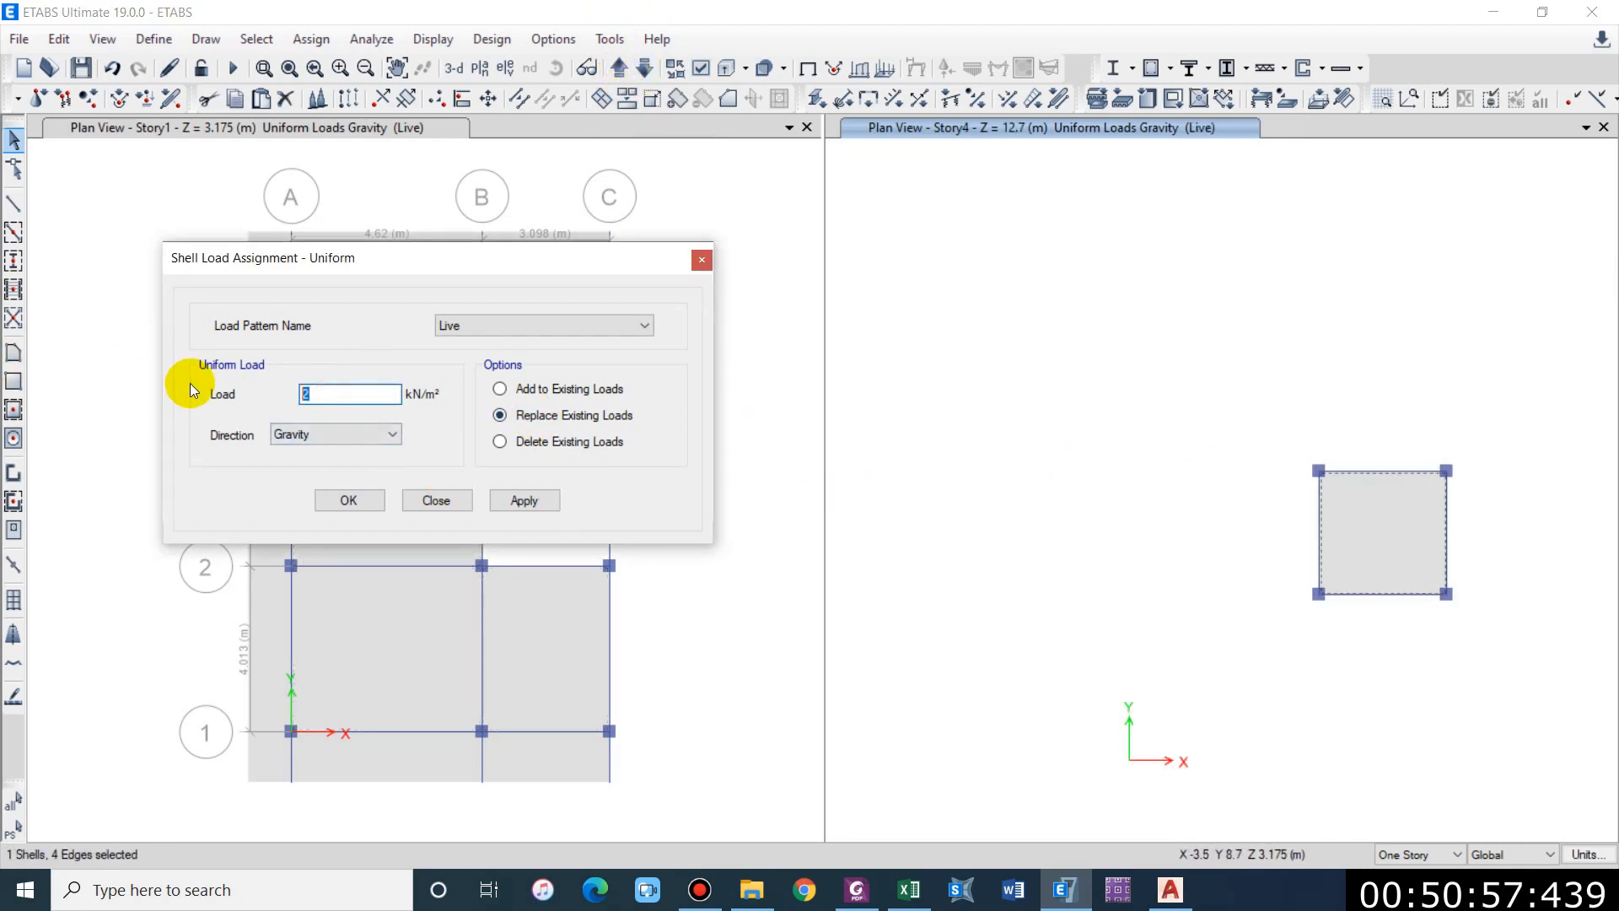
{"action": "left_click", "coordinate": [518, 510]}
Step: Select the overhang slab panels across All Stories and assign them a uniform Live load of 3 kN/m²
{"action": "left_click", "coordinate": [645, 71]}
{"action": "left_click_drag", "start_coordinate": [1476, 279], "coordinate": [1052, 248]}
{"action": "left_click_drag", "start_coordinate": [1129, 217], "coordinate": [1019, 774]}
{"action": "left_click", "coordinate": [645, 69]}
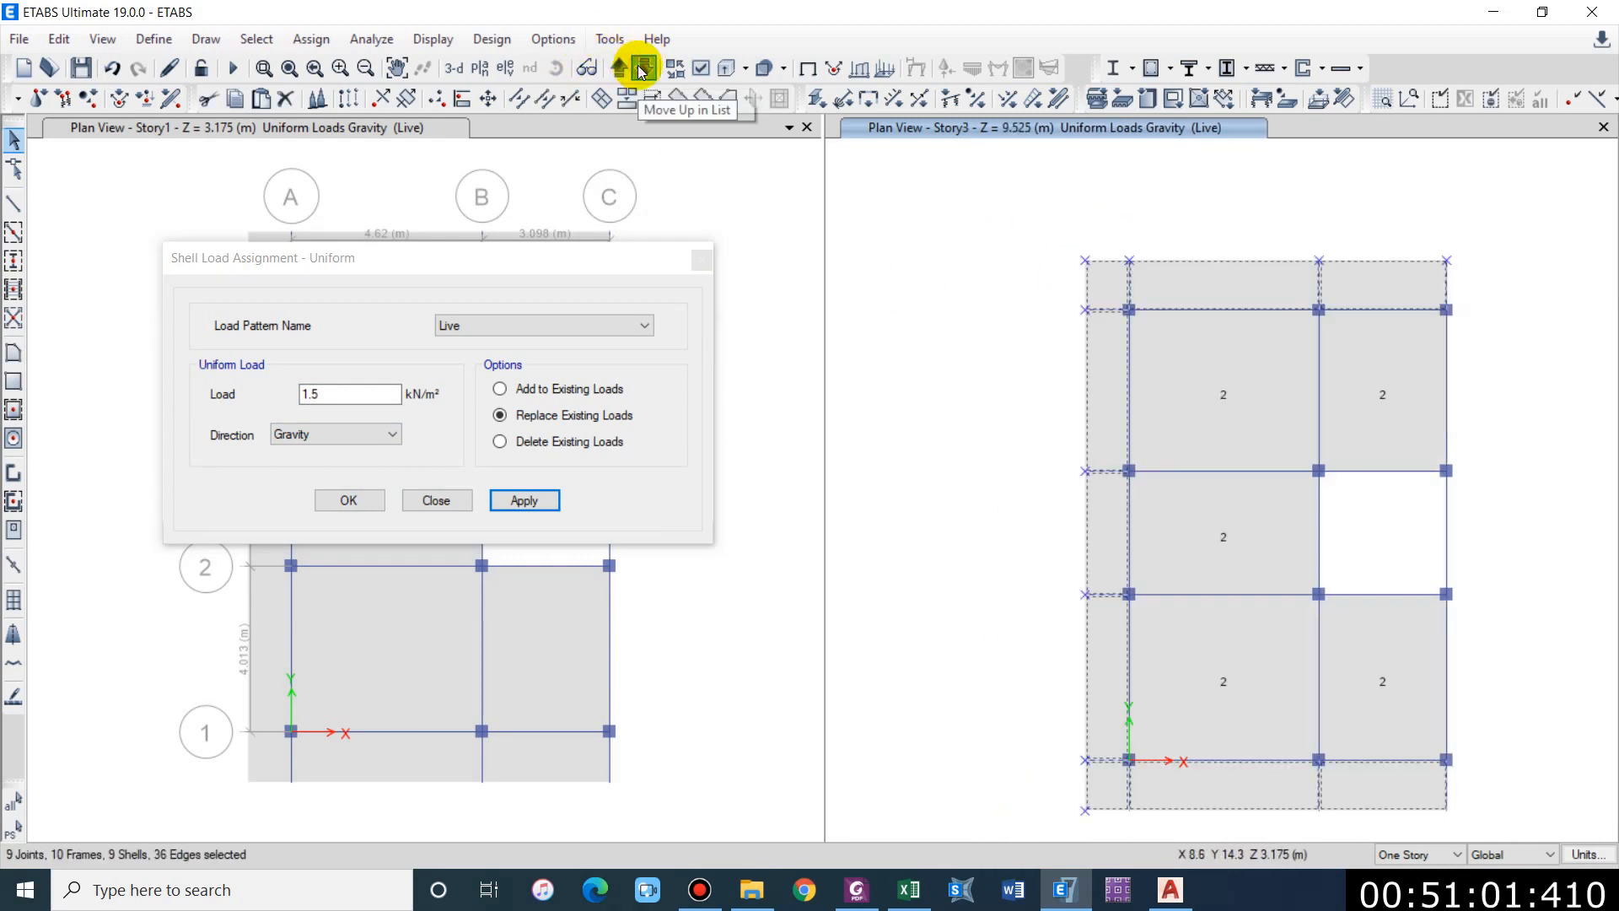
{"action": "left_click", "coordinate": [1434, 855]}
{"action": "left_click", "coordinate": [1417, 831]}
{"action": "left_click_drag", "start_coordinate": [1482, 292], "coordinate": [1031, 774]}
{"action": "left_click_drag", "start_coordinate": [1526, 815], "coordinate": [1093, 779]}
{"action": "left_click_drag", "start_coordinate": [376, 403], "coordinate": [240, 375]}
{"action": "type", "text": "3"}
{"action": "left_click", "coordinate": [524, 500]}
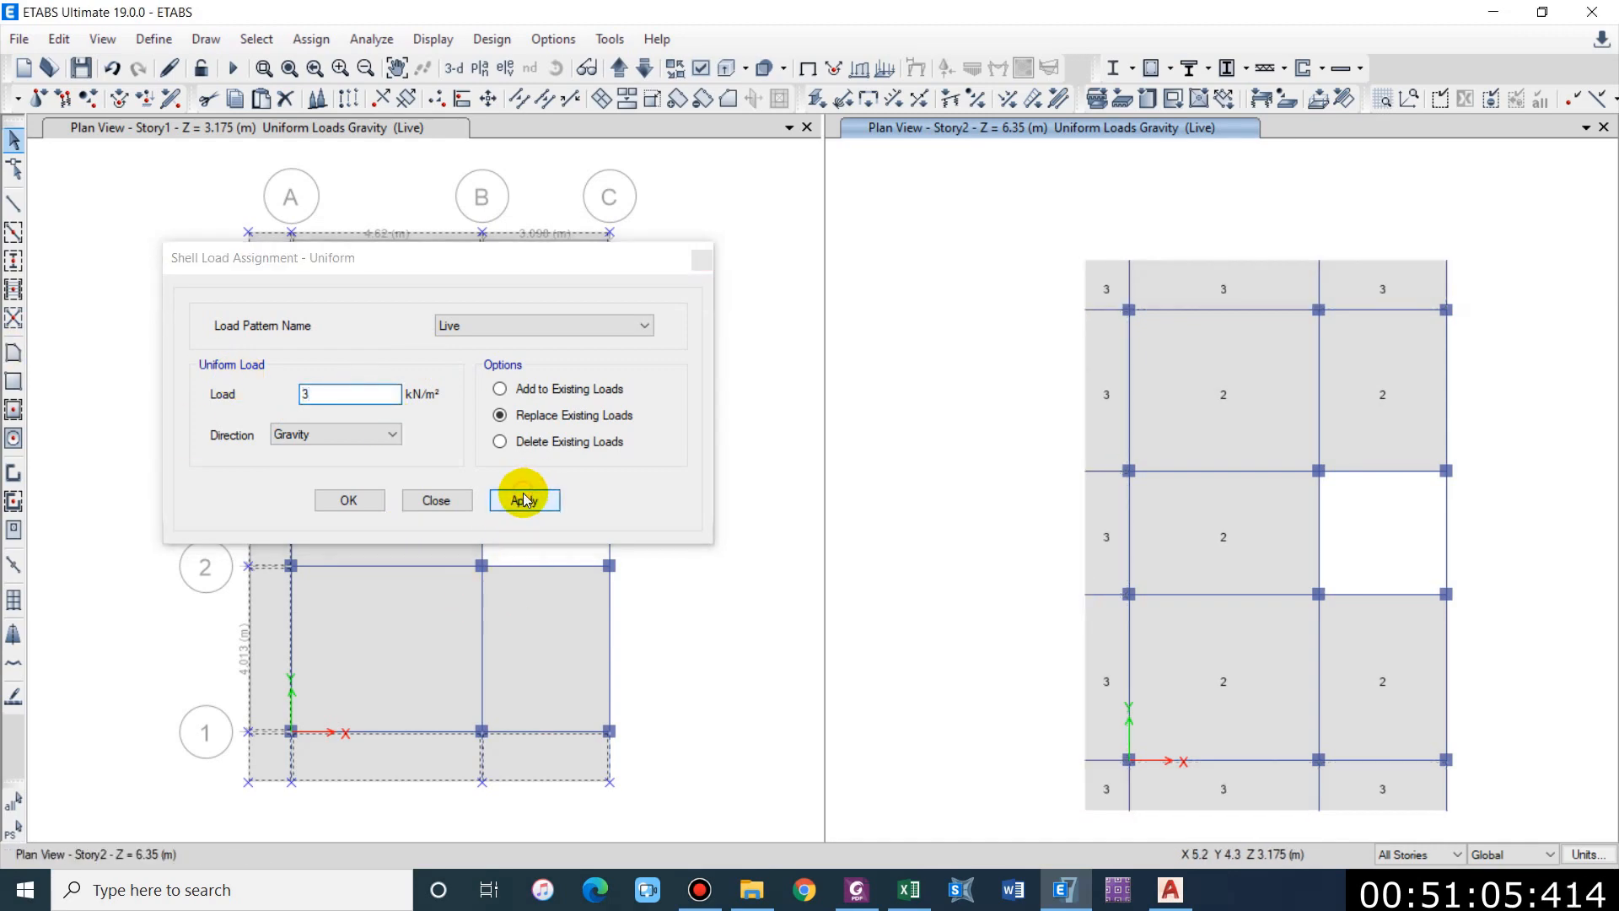
Step: Select the Story4 slab in the undeformed 3D view and choose Water Tank as the shell load pattern
{"action": "left_click", "coordinate": [454, 67]}
{"action": "middle_click_drag", "start_coordinate": [1470, 530], "coordinate": [1116, 413], "text": "shift"}
{"action": "scroll", "coordinate": [1282, 224], "scroll_direction": "up", "scroll_amount": 5}
{"action": "left_click", "coordinate": [1398, 229]}
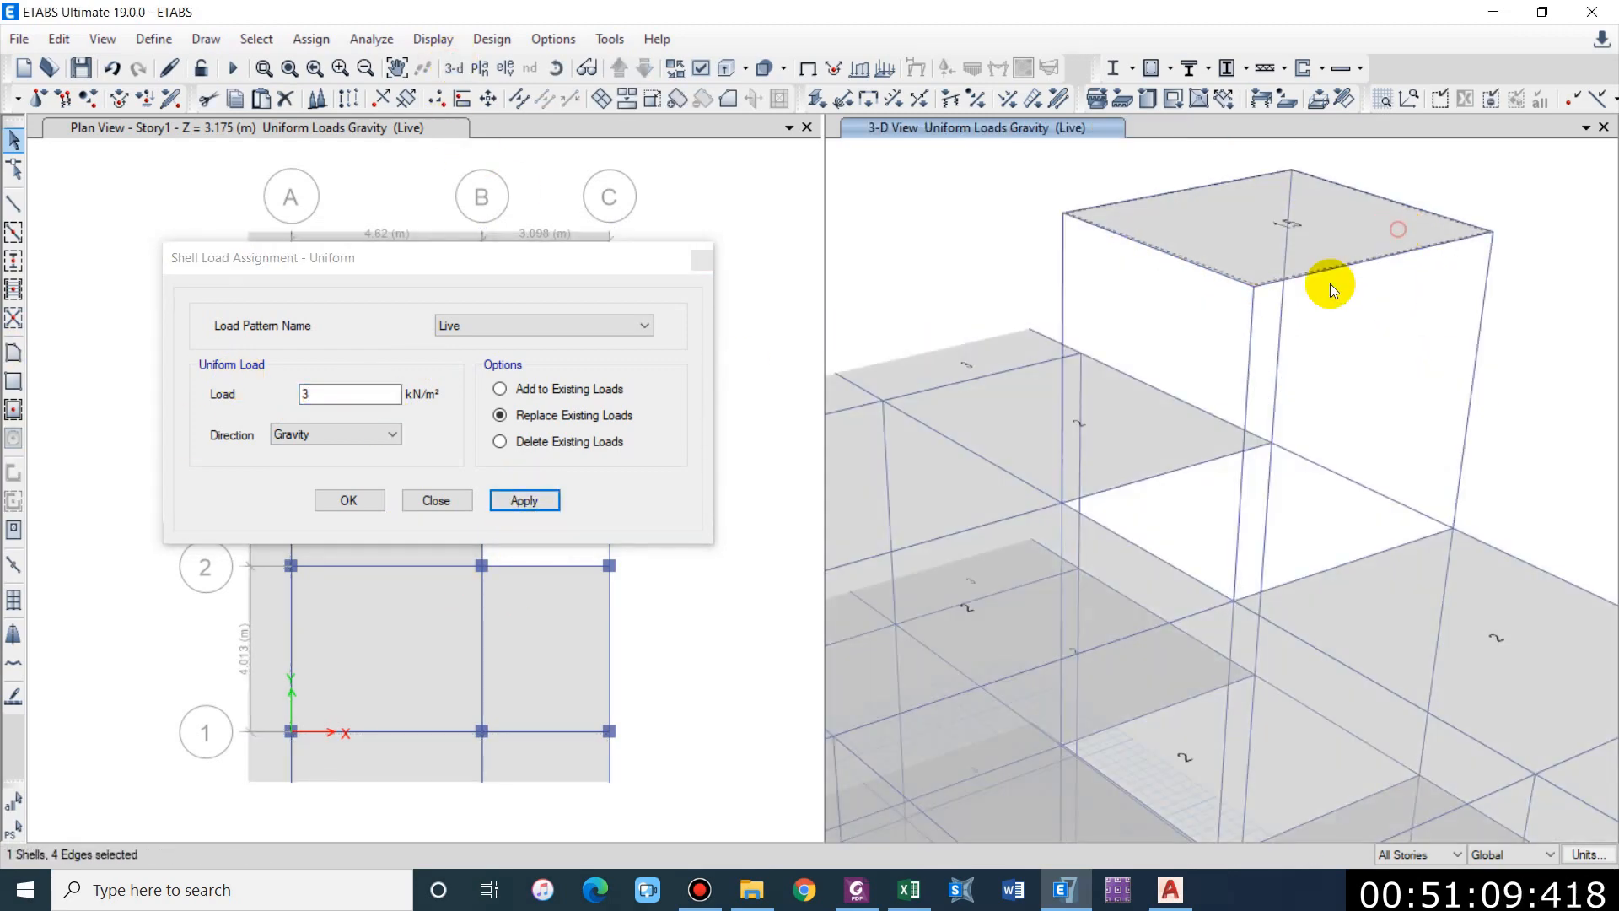
{"action": "left_click", "coordinate": [807, 71]}
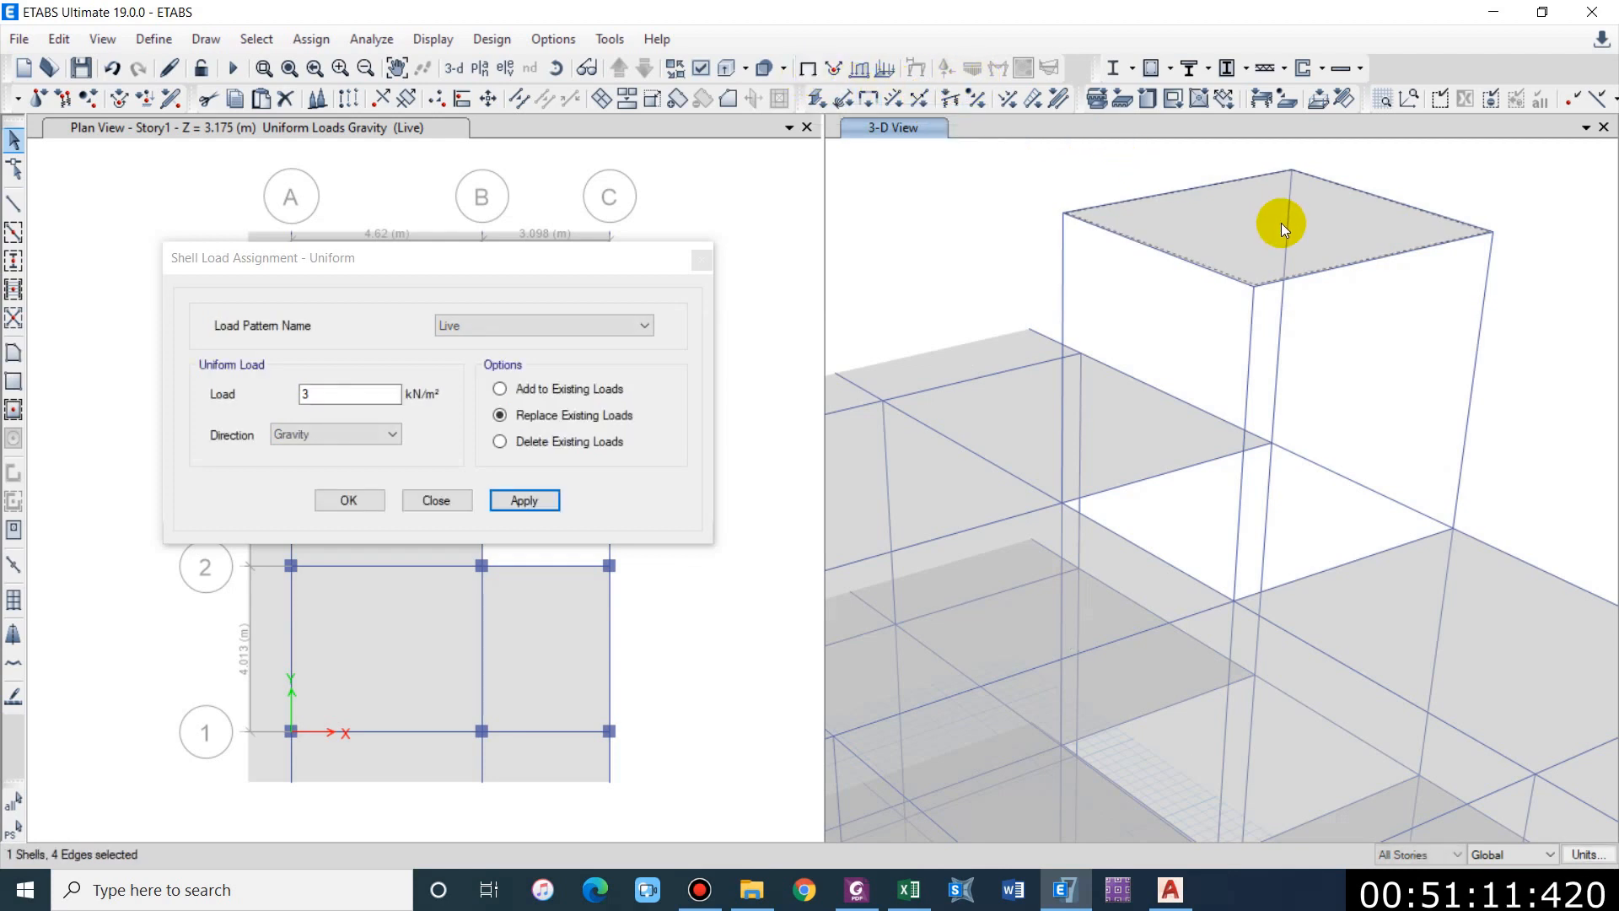
{"action": "left_click", "coordinate": [506, 326]}
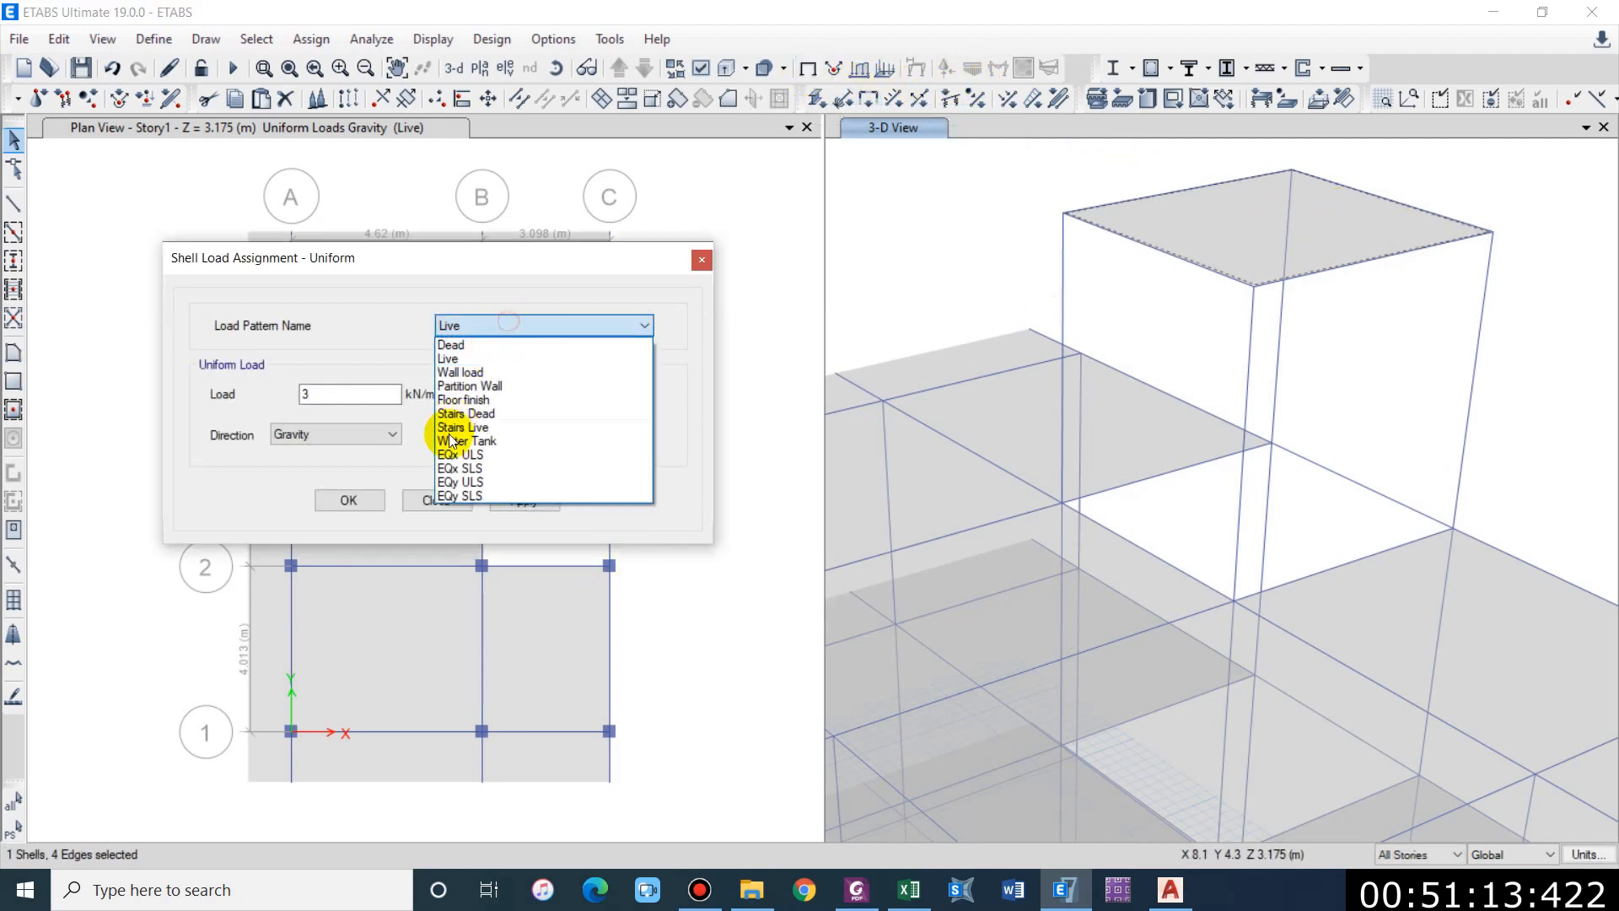
{"action": "left_click", "coordinate": [467, 440]}
Step: Check the Story4 slab's area and assign the slab a uniform Water Tank load of 2.11422413793103 kN/m², replacing existing loads
{"action": "right_click", "coordinate": [1336, 219]}
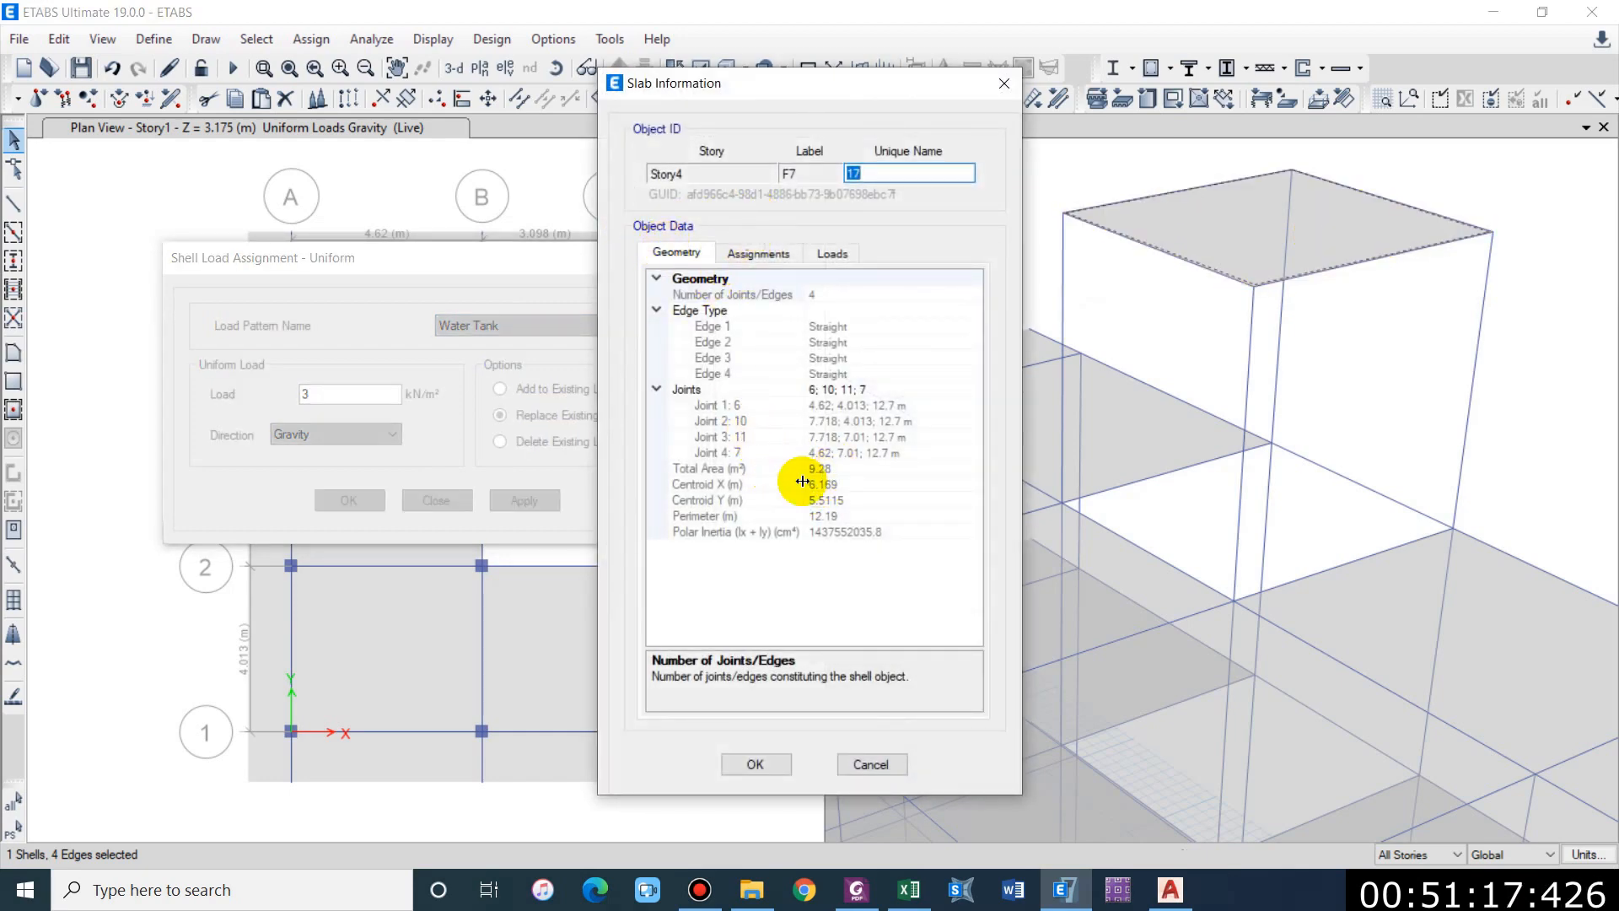
{"action": "left_click", "coordinate": [871, 764]}
{"action": "left_click", "coordinate": [356, 376]}
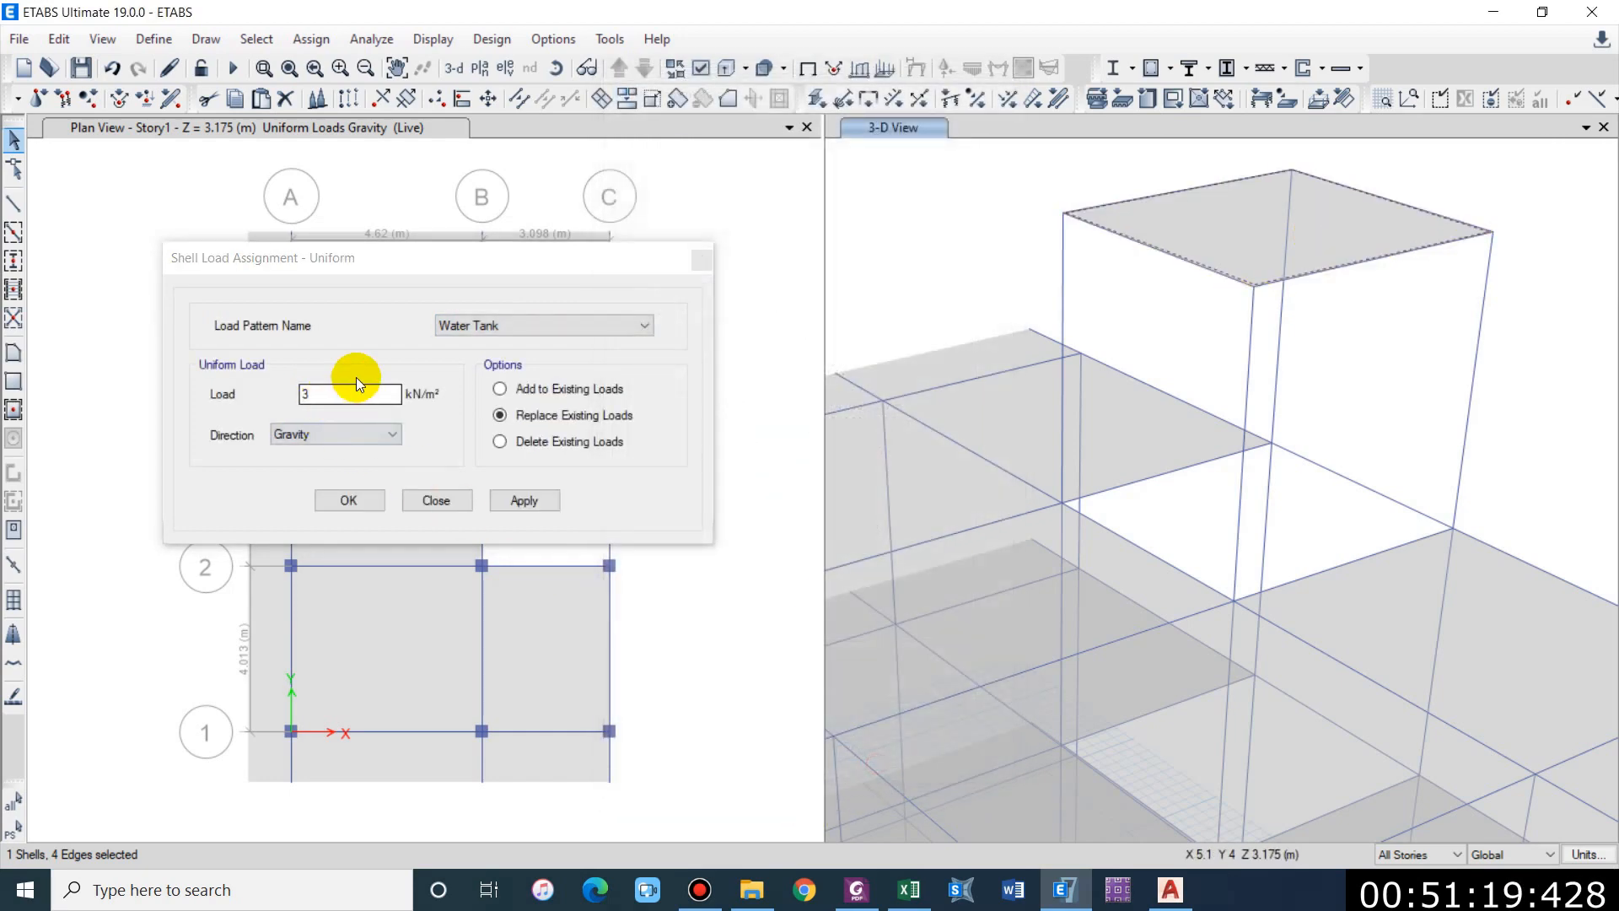
{"action": "left_click", "coordinate": [328, 388]}
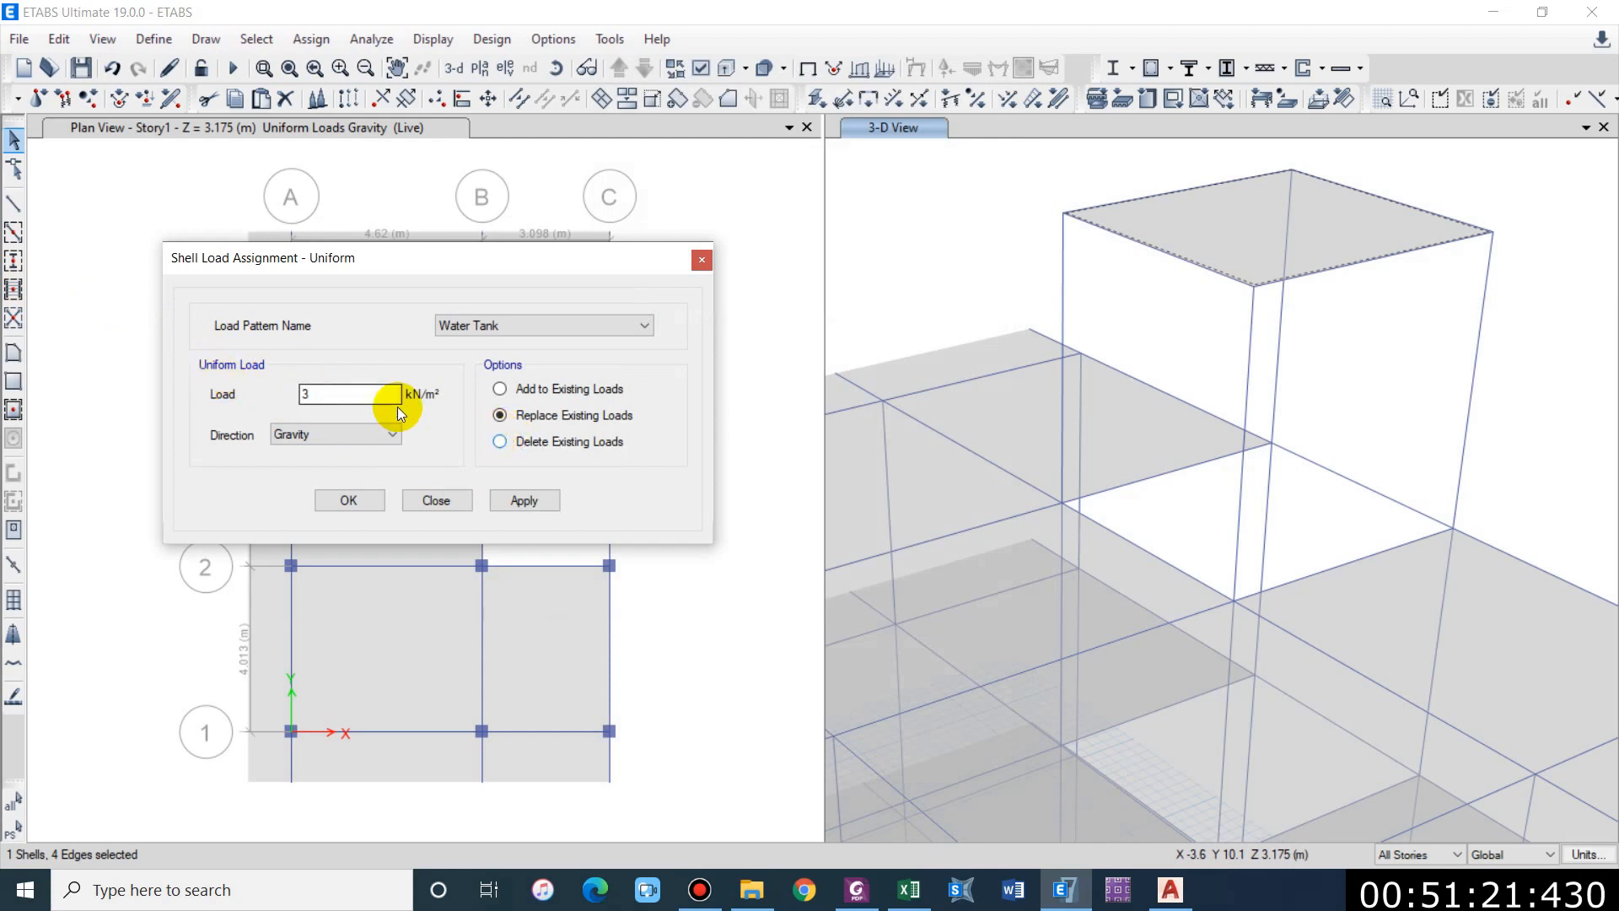
{"action": "left_click_drag", "start_coordinate": [48, 354], "coordinate": [29, 335]}
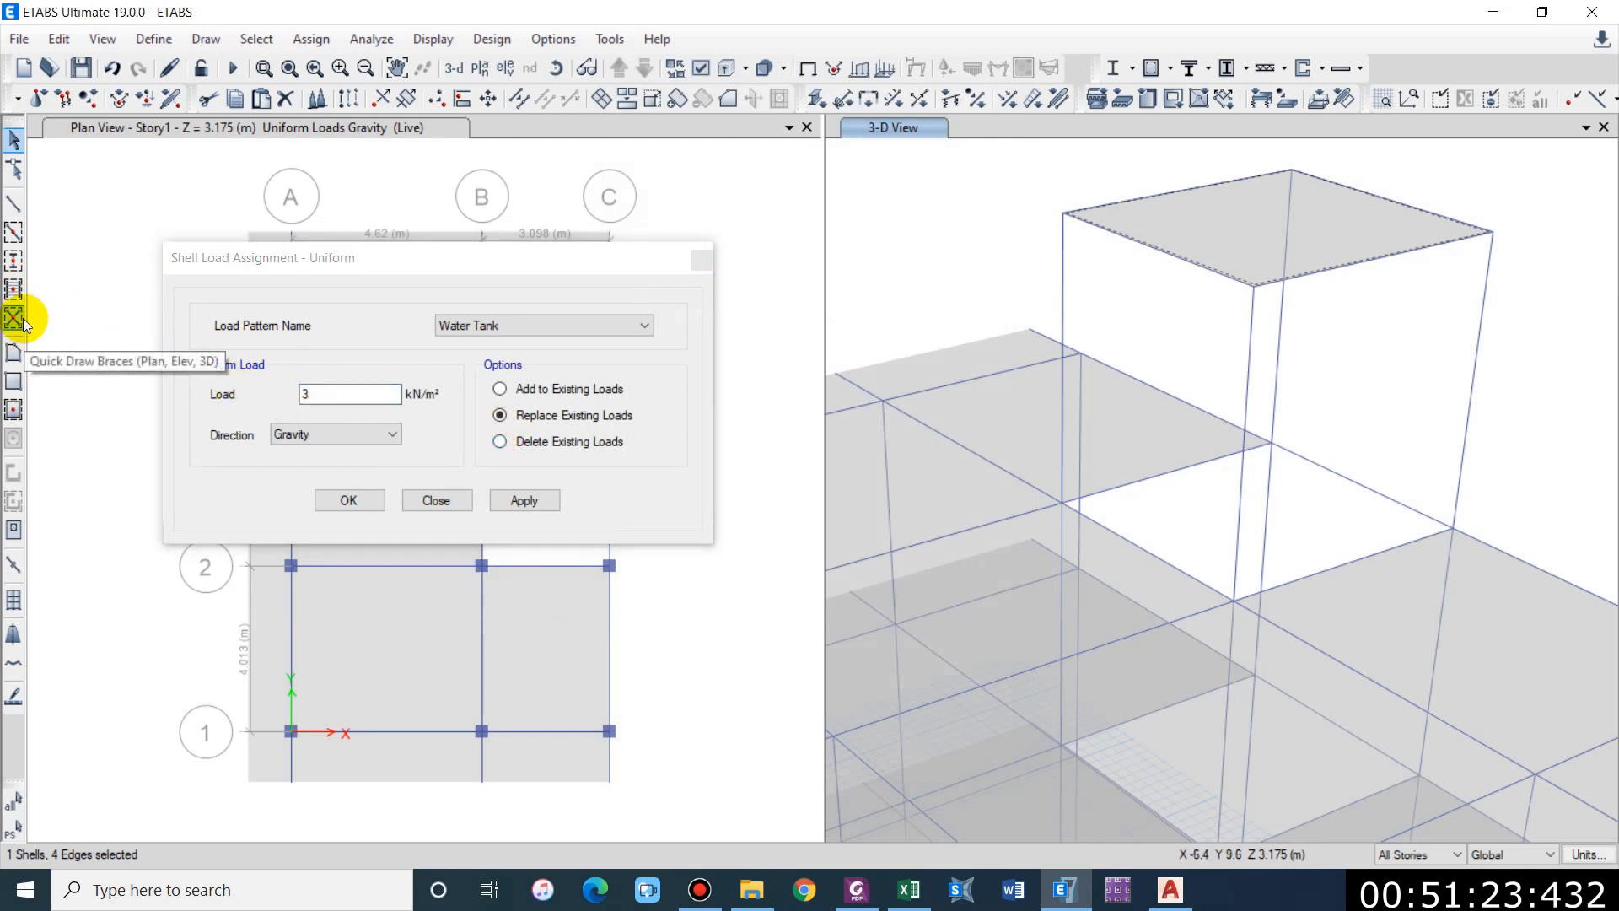
{"action": "left_click", "coordinate": [308, 397]}
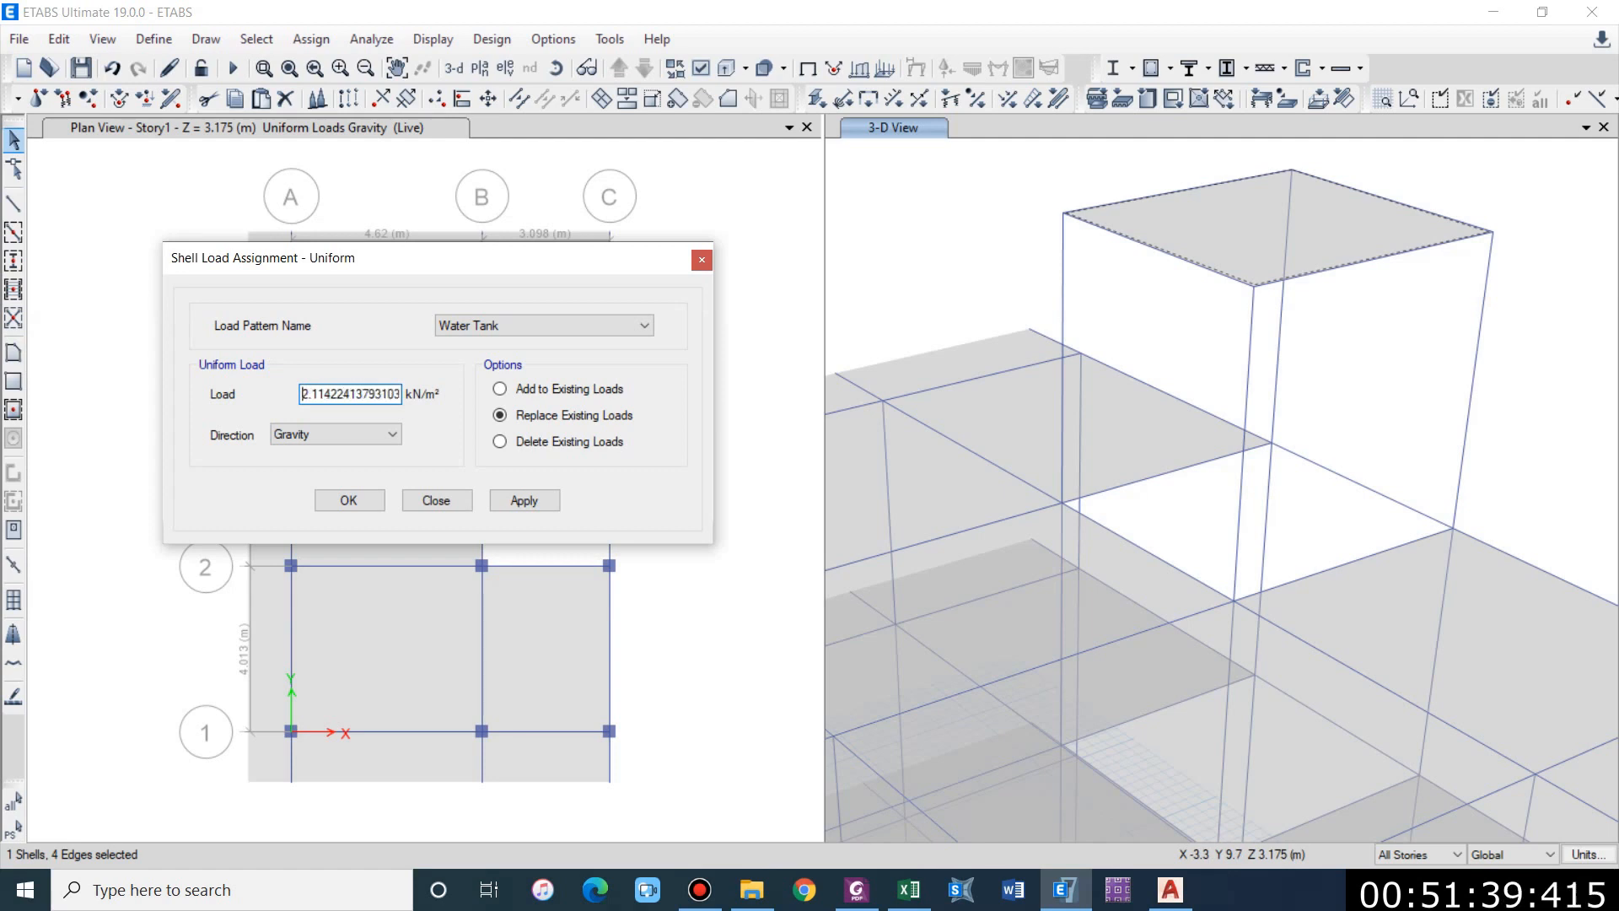
{"action": "left_click", "coordinate": [516, 500]}
{"action": "scroll", "coordinate": [1318, 392], "scroll_direction": "down", "scroll_amount": 5}
{"action": "middle_click_drag", "start_coordinate": [1298, 477], "coordinate": [1282, 440], "text": "shift"}
{"action": "left_click", "coordinate": [458, 329]}
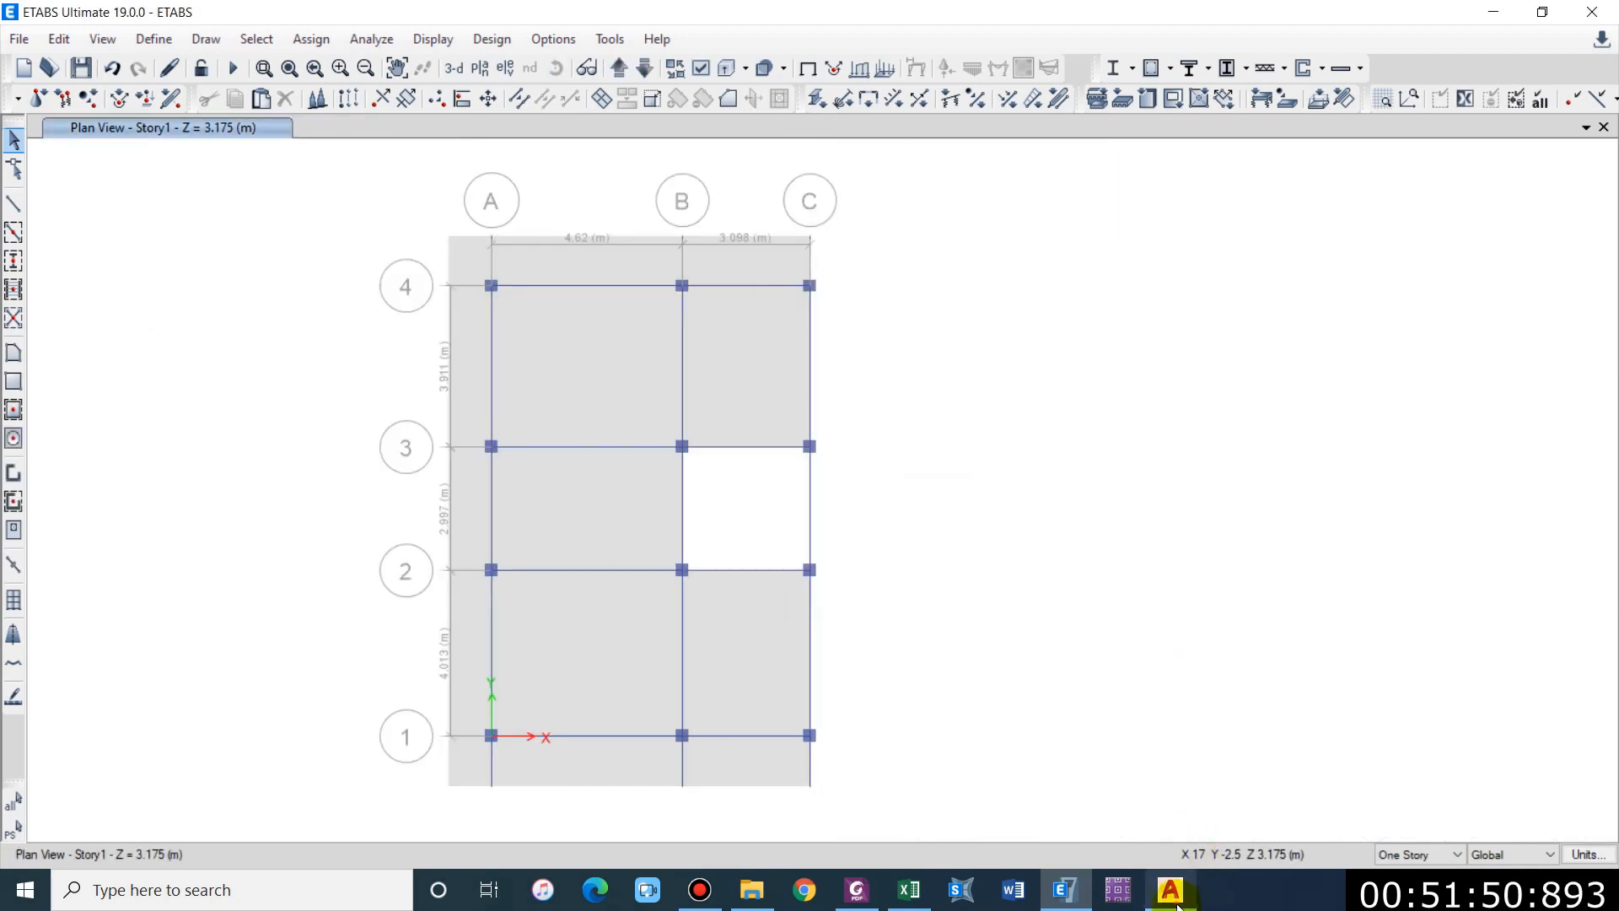
Step: Switch to the AutoCAD drawing and examine the partition walls around the toilet and bathroom on the floor plans
{"action": "left_click", "coordinate": [1178, 904]}
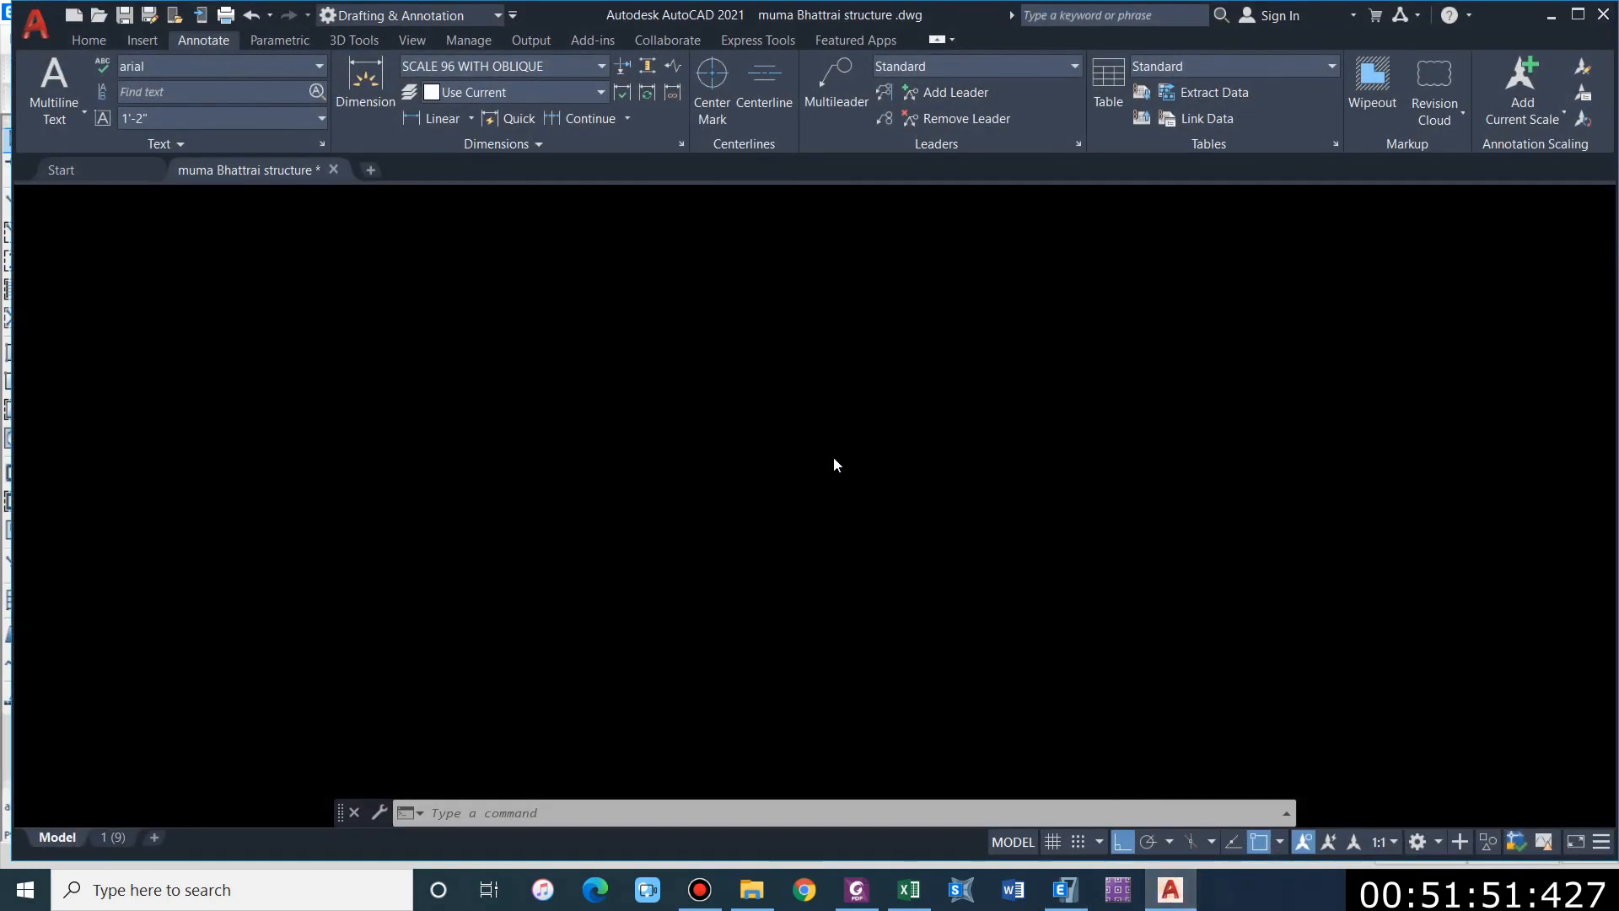
{"action": "scroll", "coordinate": [734, 466], "scroll_direction": "down", "scroll_amount": 5}
{"action": "scroll", "coordinate": [735, 467], "scroll_direction": "down", "scroll_amount": 3}
{"action": "scroll", "coordinate": [387, 514], "scroll_direction": "up", "scroll_amount": 8}
{"action": "scroll", "coordinate": [826, 506], "scroll_direction": "up", "scroll_amount": 4}
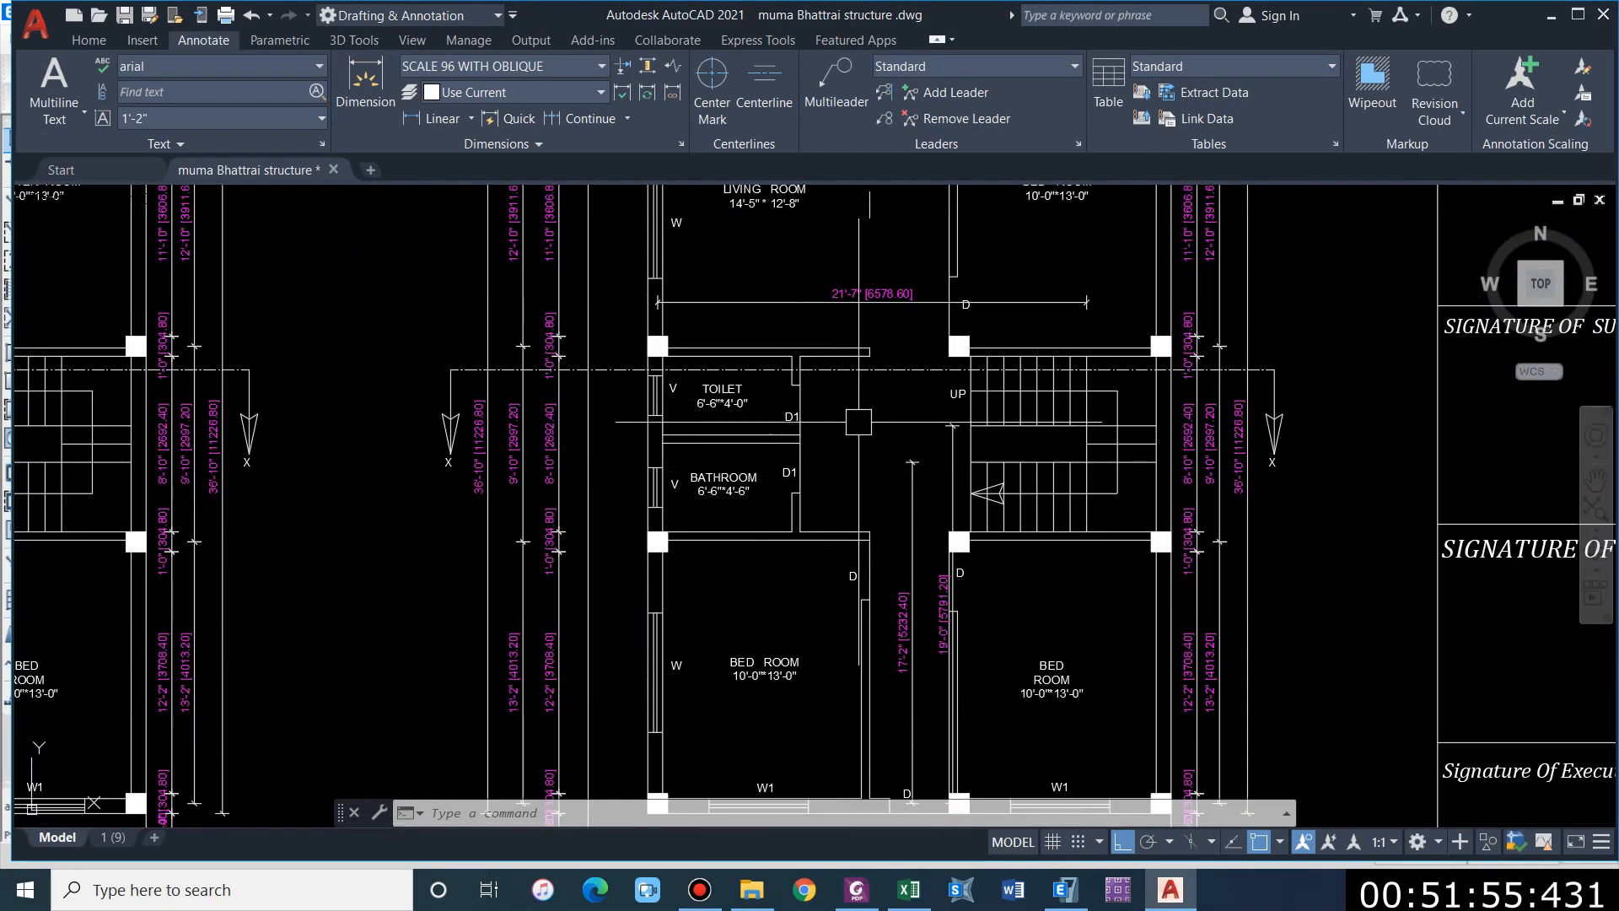
{"action": "scroll", "coordinate": [791, 536], "scroll_direction": "down", "scroll_amount": 2}
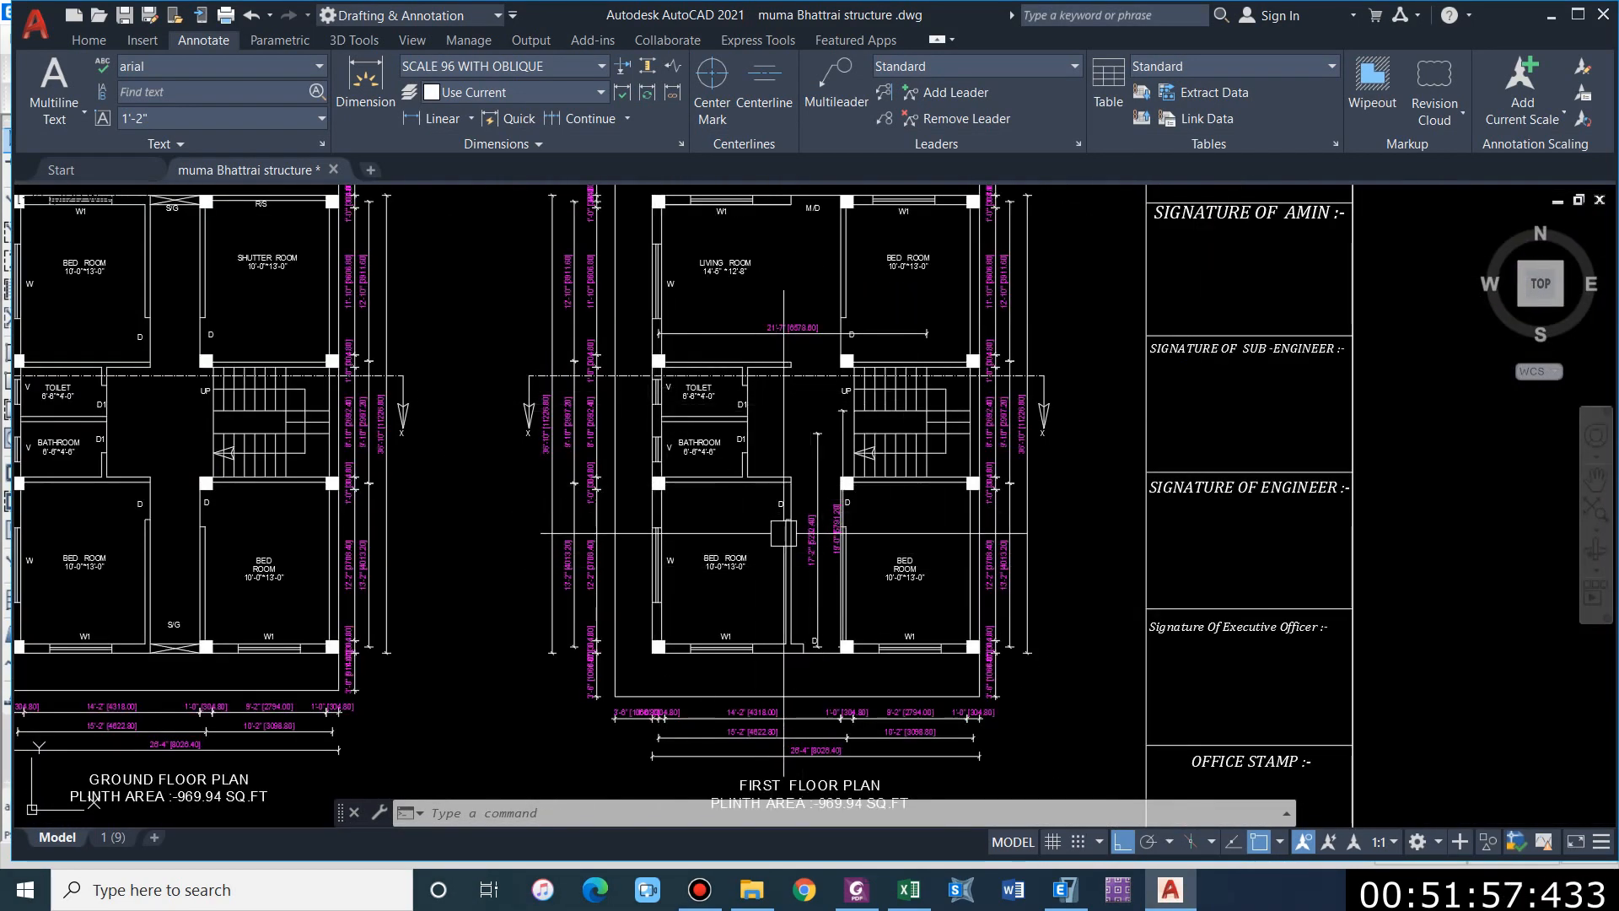
{"action": "scroll", "coordinate": [692, 502], "scroll_direction": "down", "scroll_amount": 4}
{"action": "scroll", "coordinate": [1240, 531], "scroll_direction": "up", "scroll_amount": 2}
{"action": "scroll", "coordinate": [1096, 421], "scroll_direction": "up", "scroll_amount": 3}
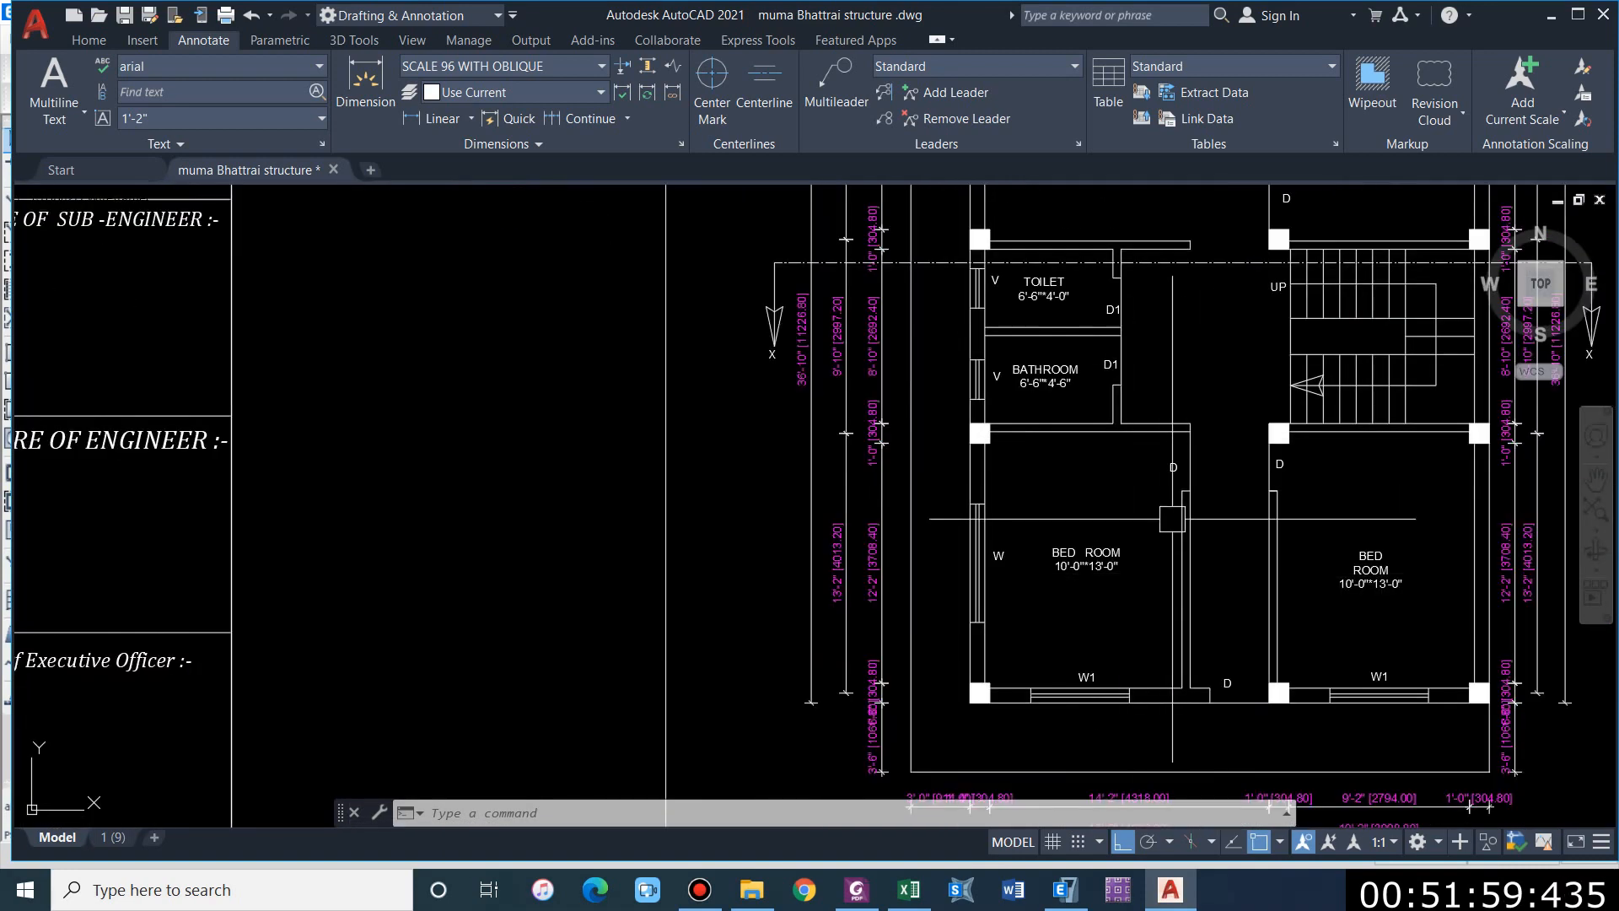
{"action": "middle_click_drag", "start_coordinate": [1114, 441], "coordinate": [861, 394]}
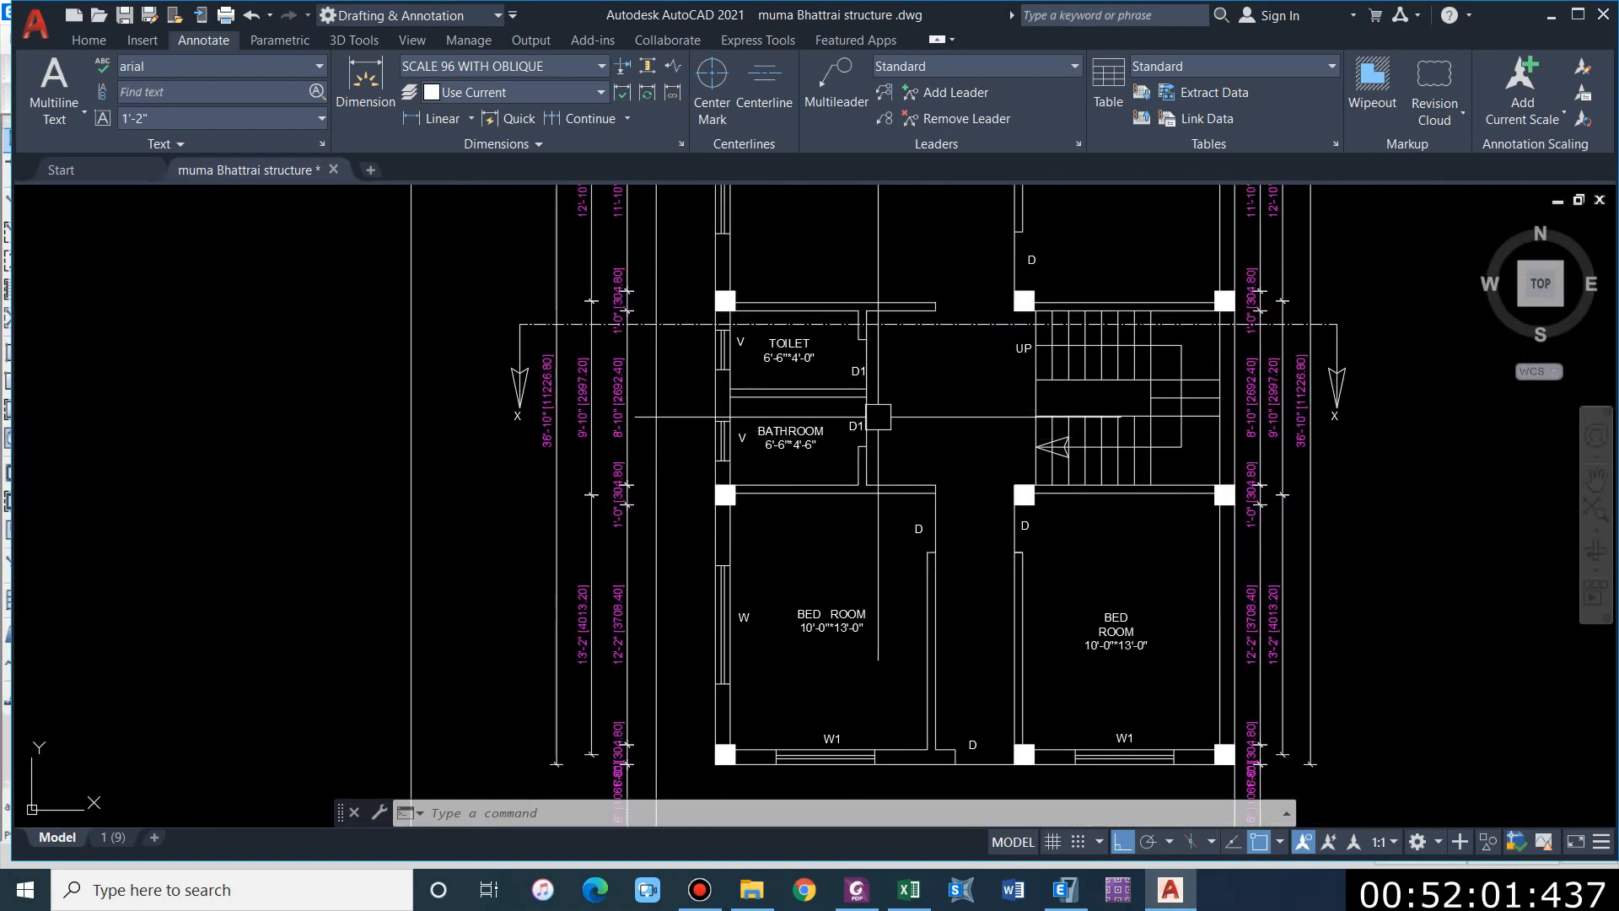
{"action": "type", "text": "area"}
{"action": "key", "text": "Return"}
{"action": "scroll", "coordinate": [931, 362], "scroll_direction": "up", "scroll_amount": 2}
{"action": "scroll", "coordinate": [823, 261], "scroll_direction": "up", "scroll_amount": 2}
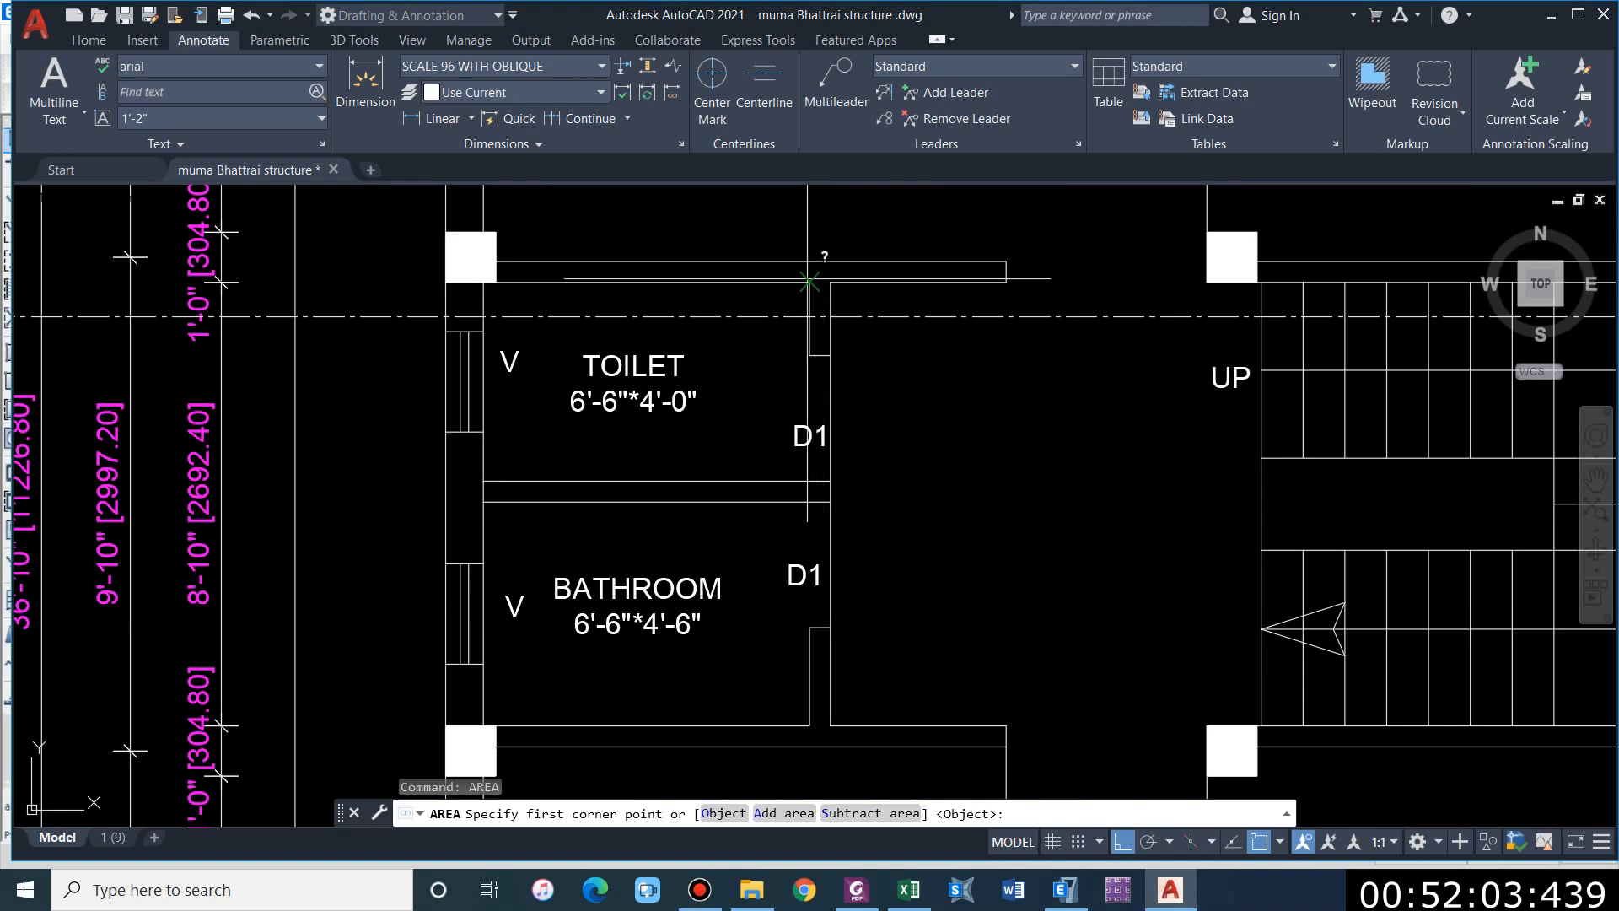
{"action": "key", "text": "Escape"}
{"action": "scroll", "coordinate": [810, 281], "scroll_direction": "down", "scroll_amount": 2}
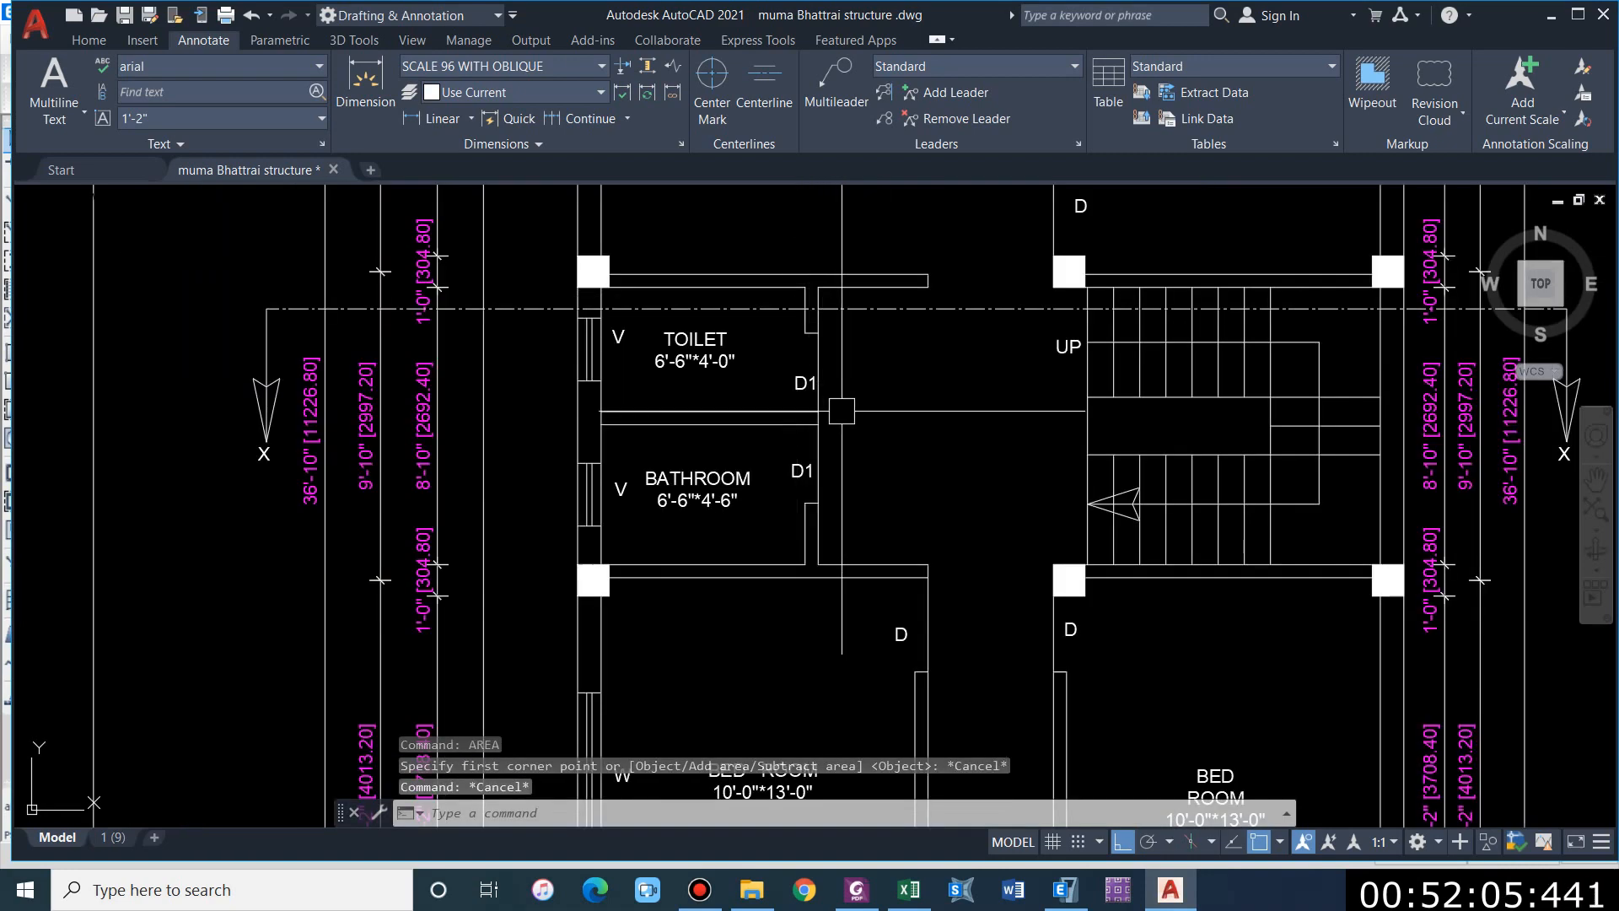
Step: Measure the plan area of the partition wall between the toilet and the bathroom with the AREA command
{"action": "scroll", "coordinate": [796, 249], "scroll_direction": "up", "scroll_amount": 2}
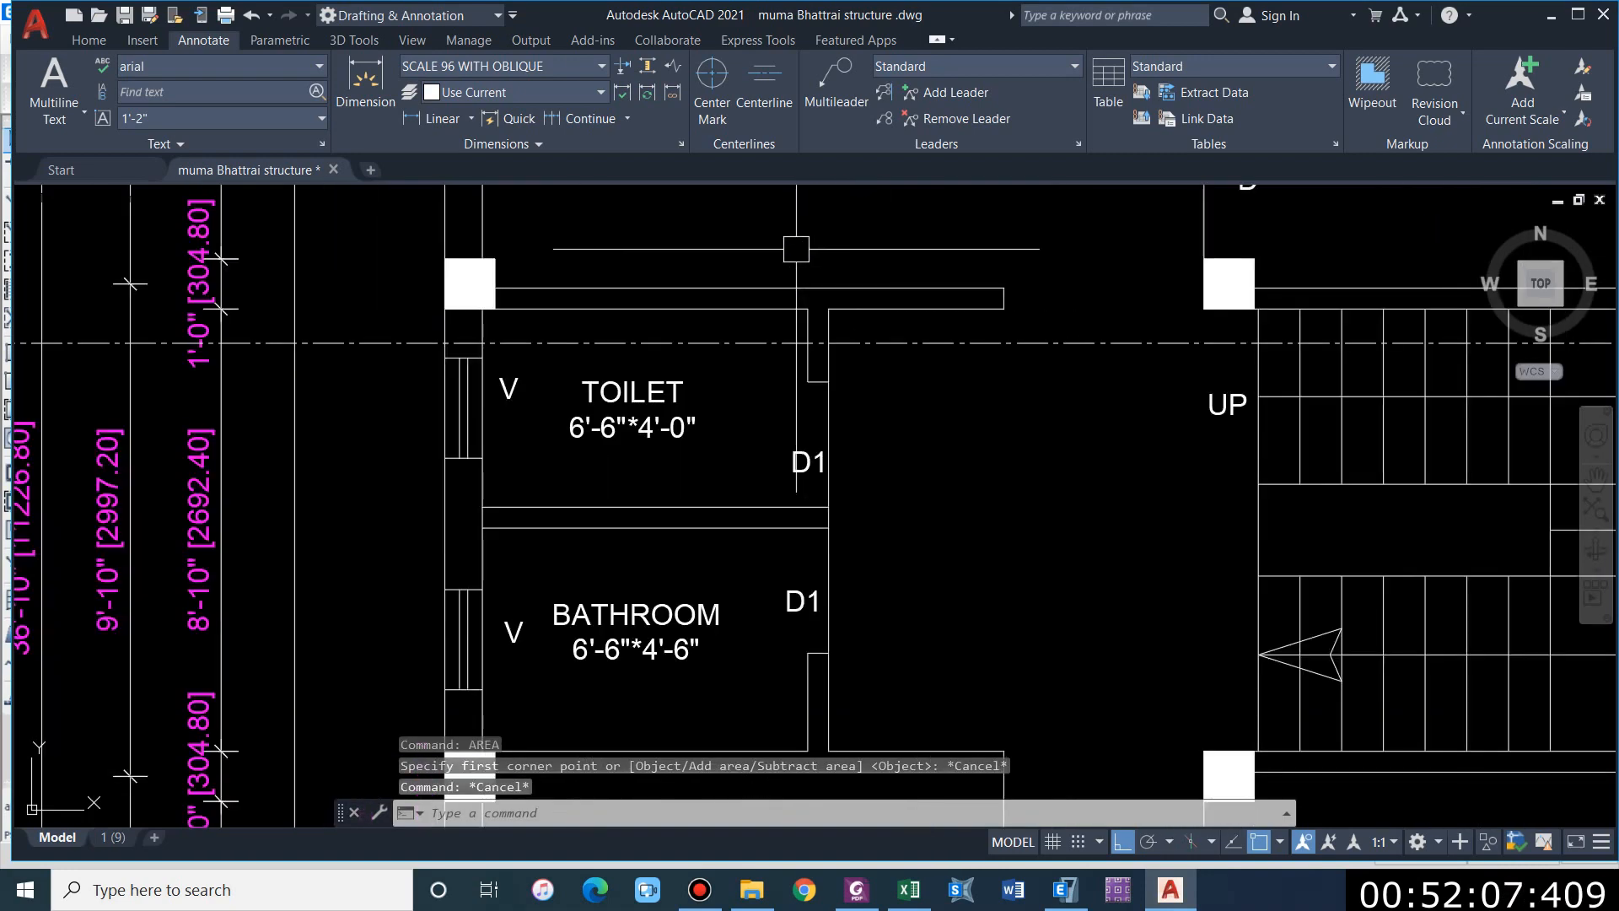
{"action": "key", "text": "space"}
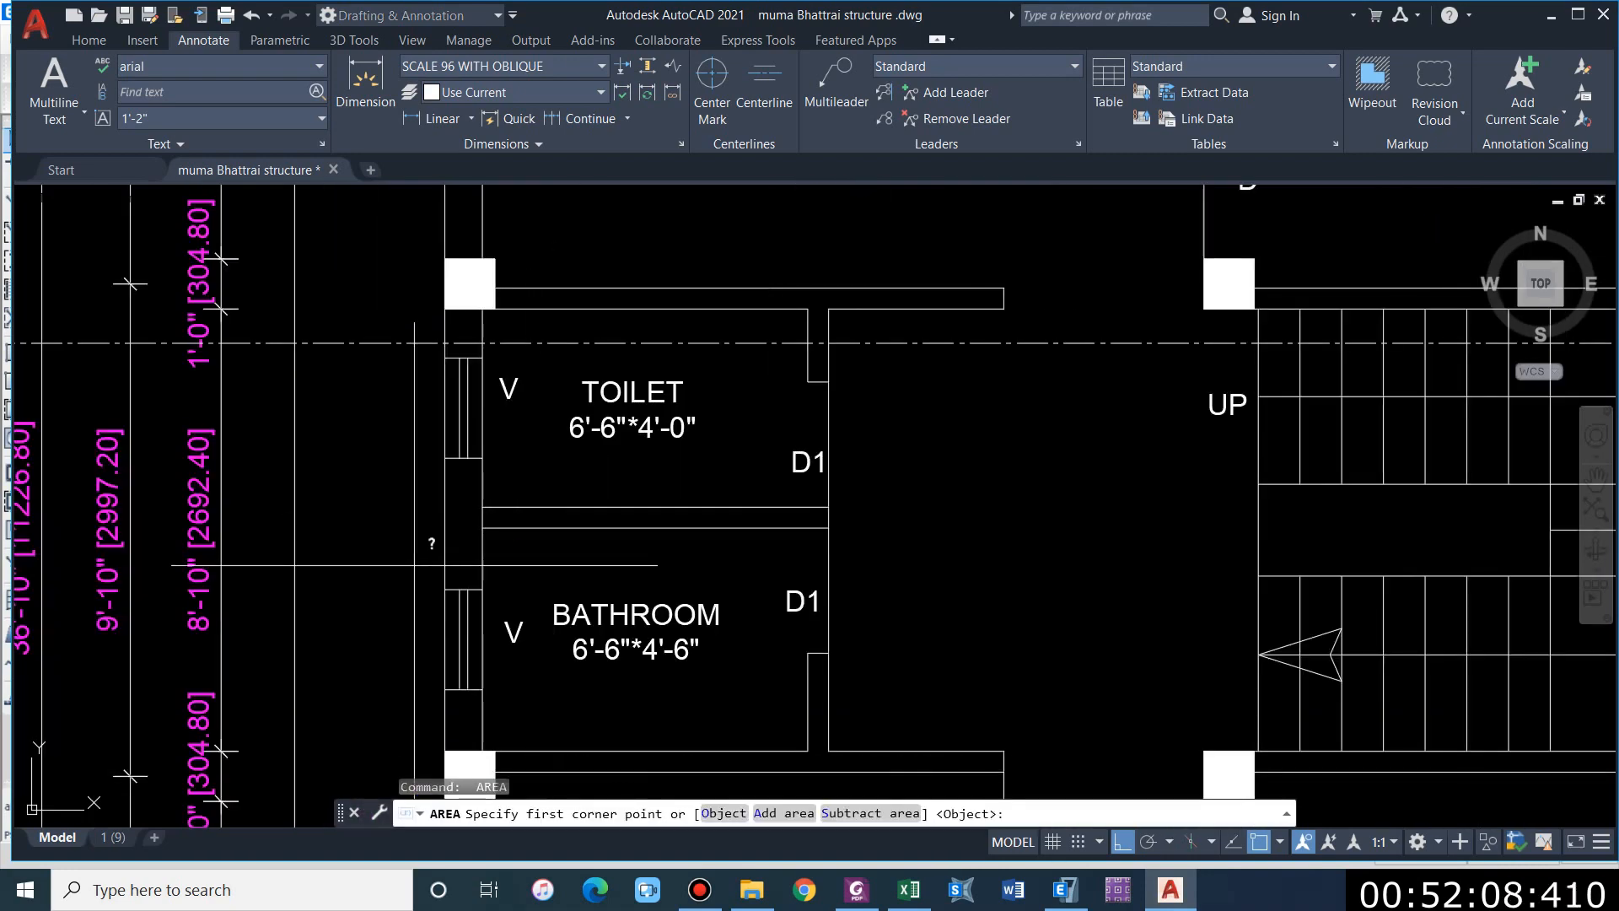
{"action": "left_click", "coordinate": [483, 506]}
{"action": "left_click", "coordinate": [829, 507]}
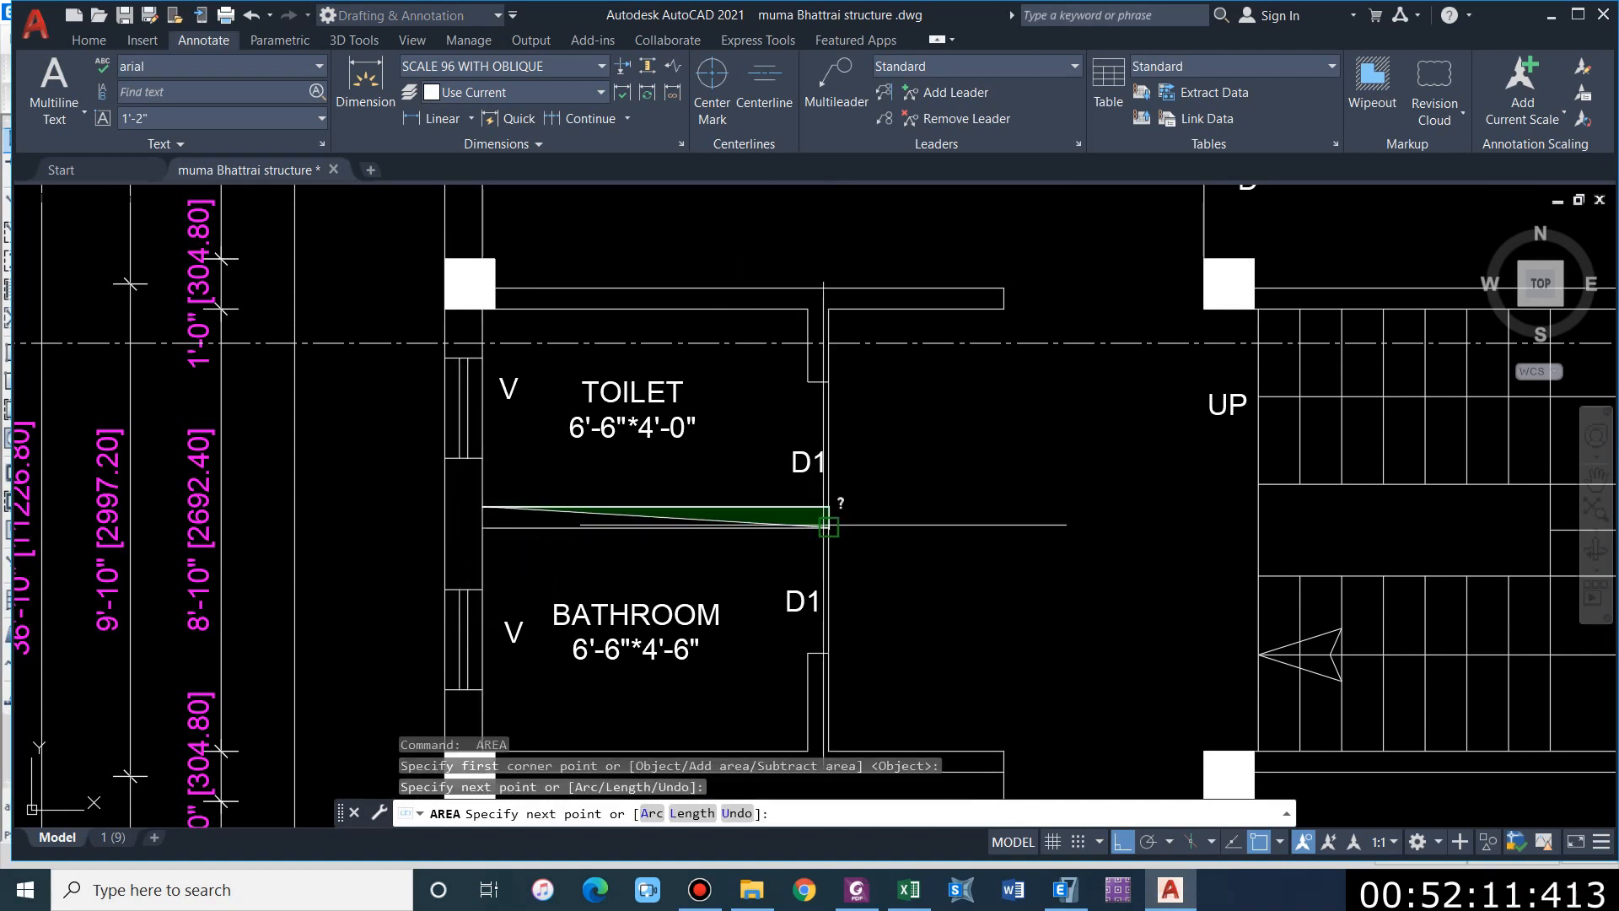
{"action": "left_click", "coordinate": [829, 528]}
{"action": "left_click", "coordinate": [508, 524]}
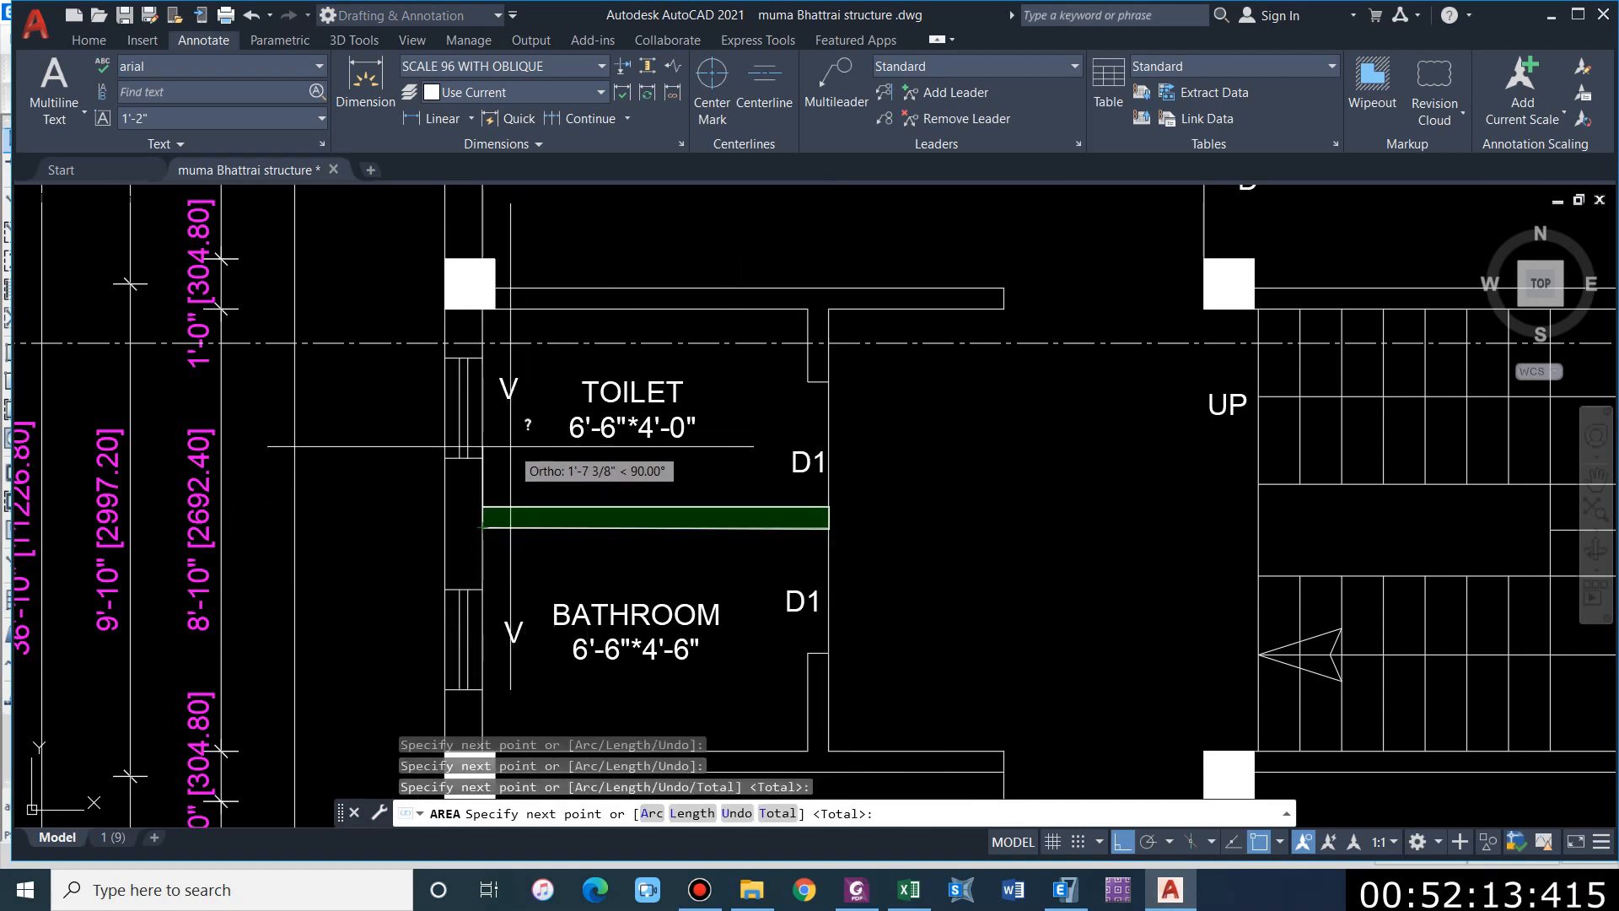
{"action": "key", "text": "Return"}
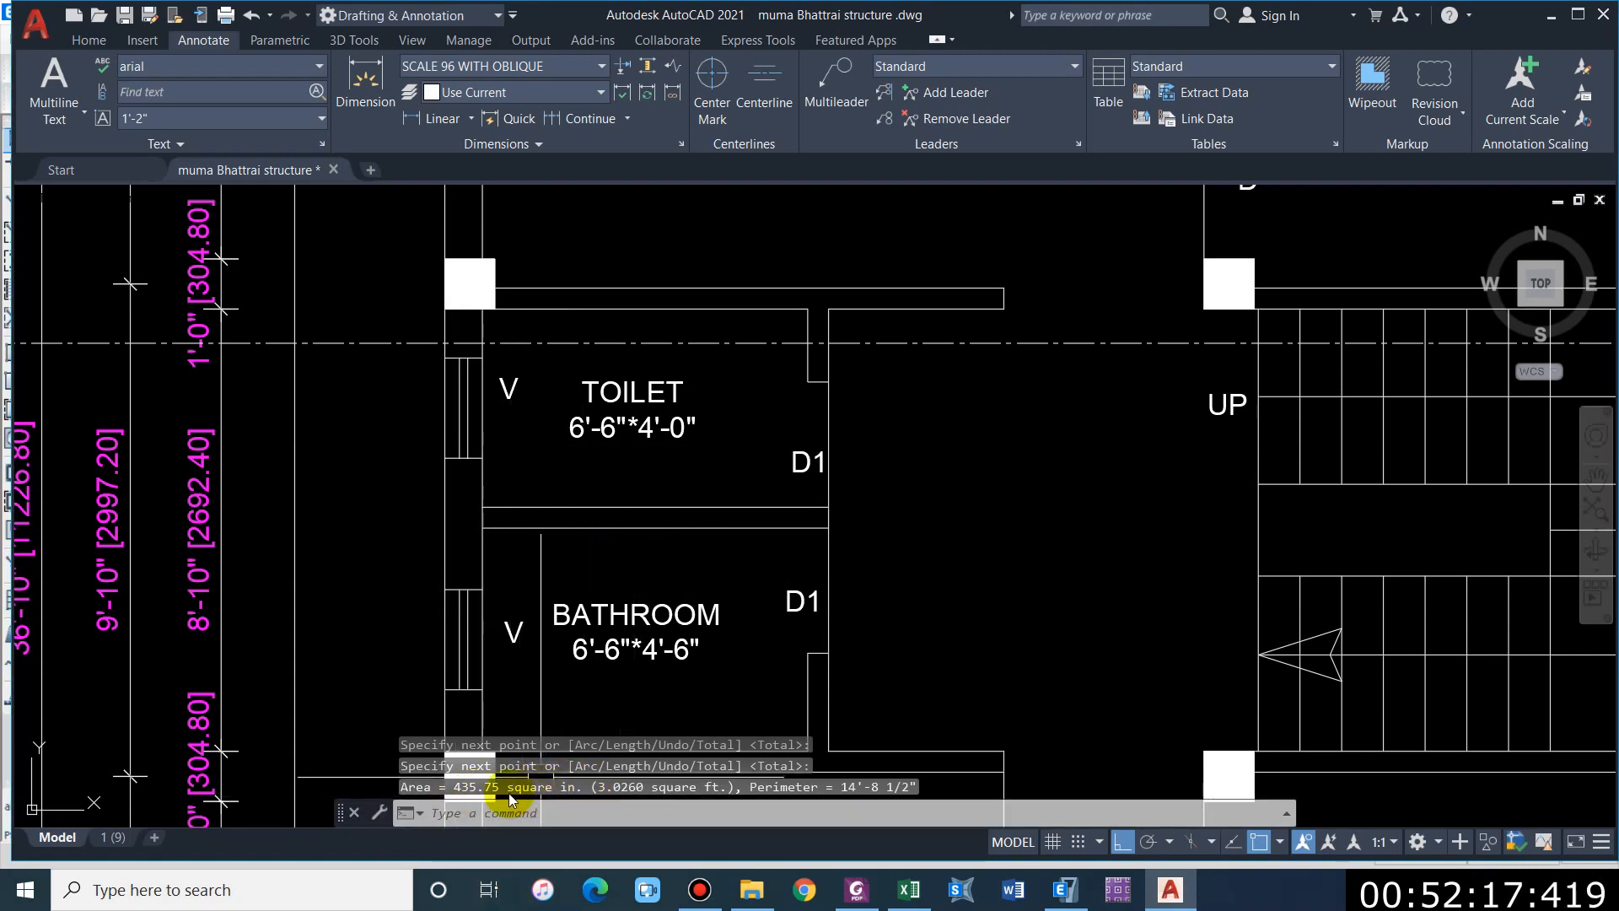
{"action": "double_click", "coordinate": [477, 787]}
{"action": "key", "text": "Escape"}
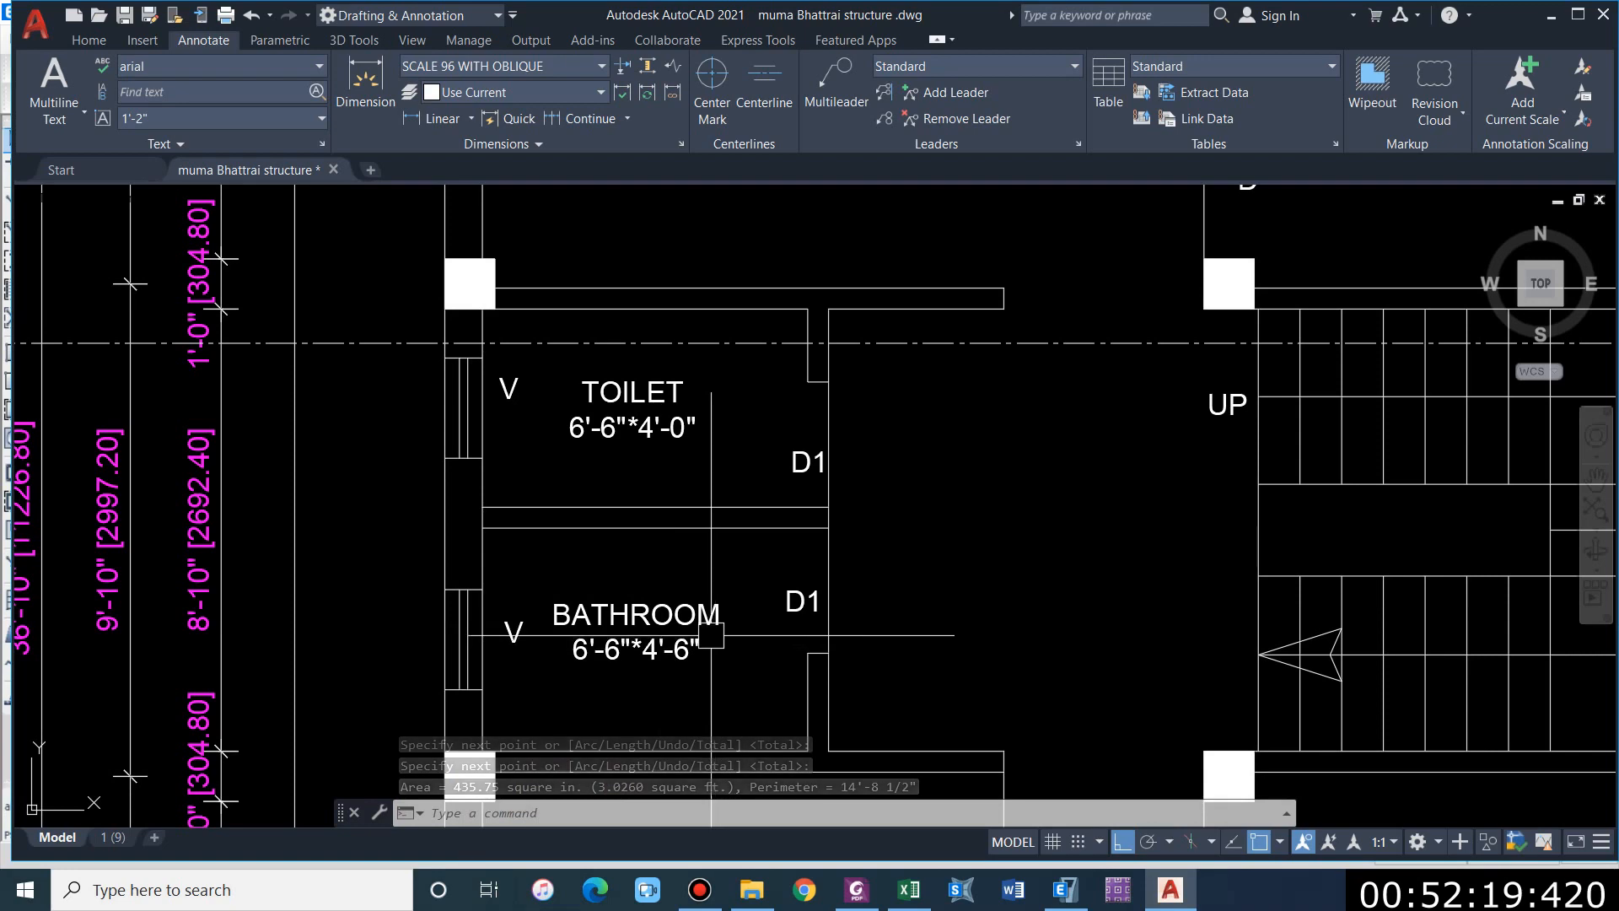
Step: Measure the plan area of the short wall stub beside the toilet door with the AREA command
{"action": "scroll", "coordinate": [624, 624], "scroll_direction": "down", "scroll_amount": 2}
{"action": "scroll", "coordinate": [843, 506], "scroll_direction": "up", "scroll_amount": 2}
{"action": "scroll", "coordinate": [712, 379], "scroll_direction": "up", "scroll_amount": 2}
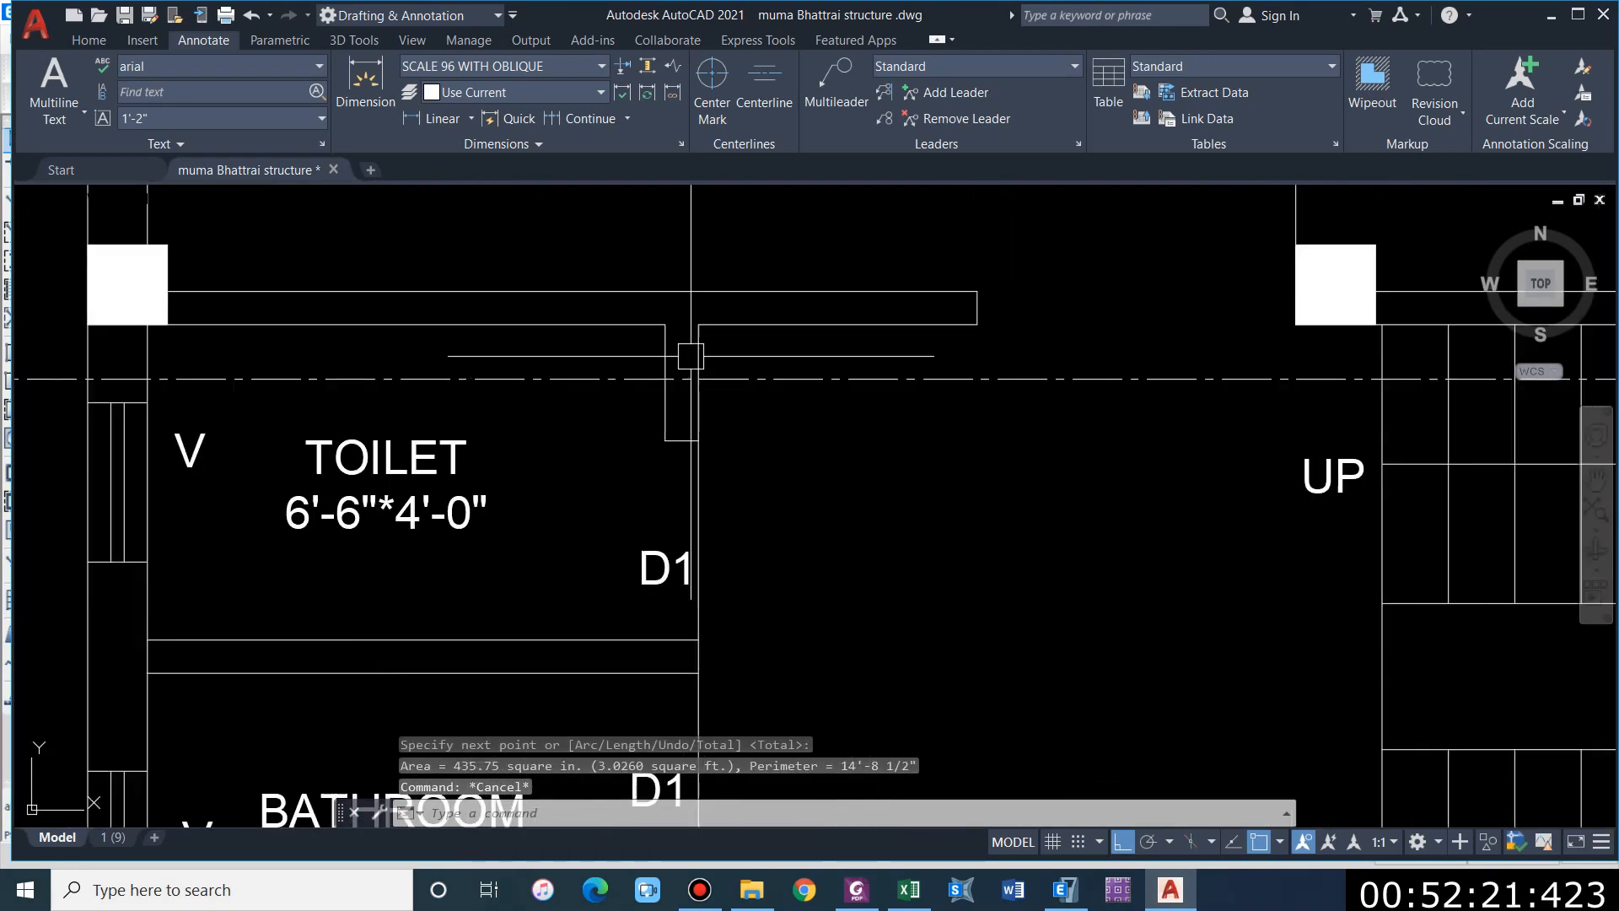
{"action": "key", "text": "Return"}
{"action": "left_click", "coordinate": [666, 324]}
{"action": "left_click", "coordinate": [698, 323]}
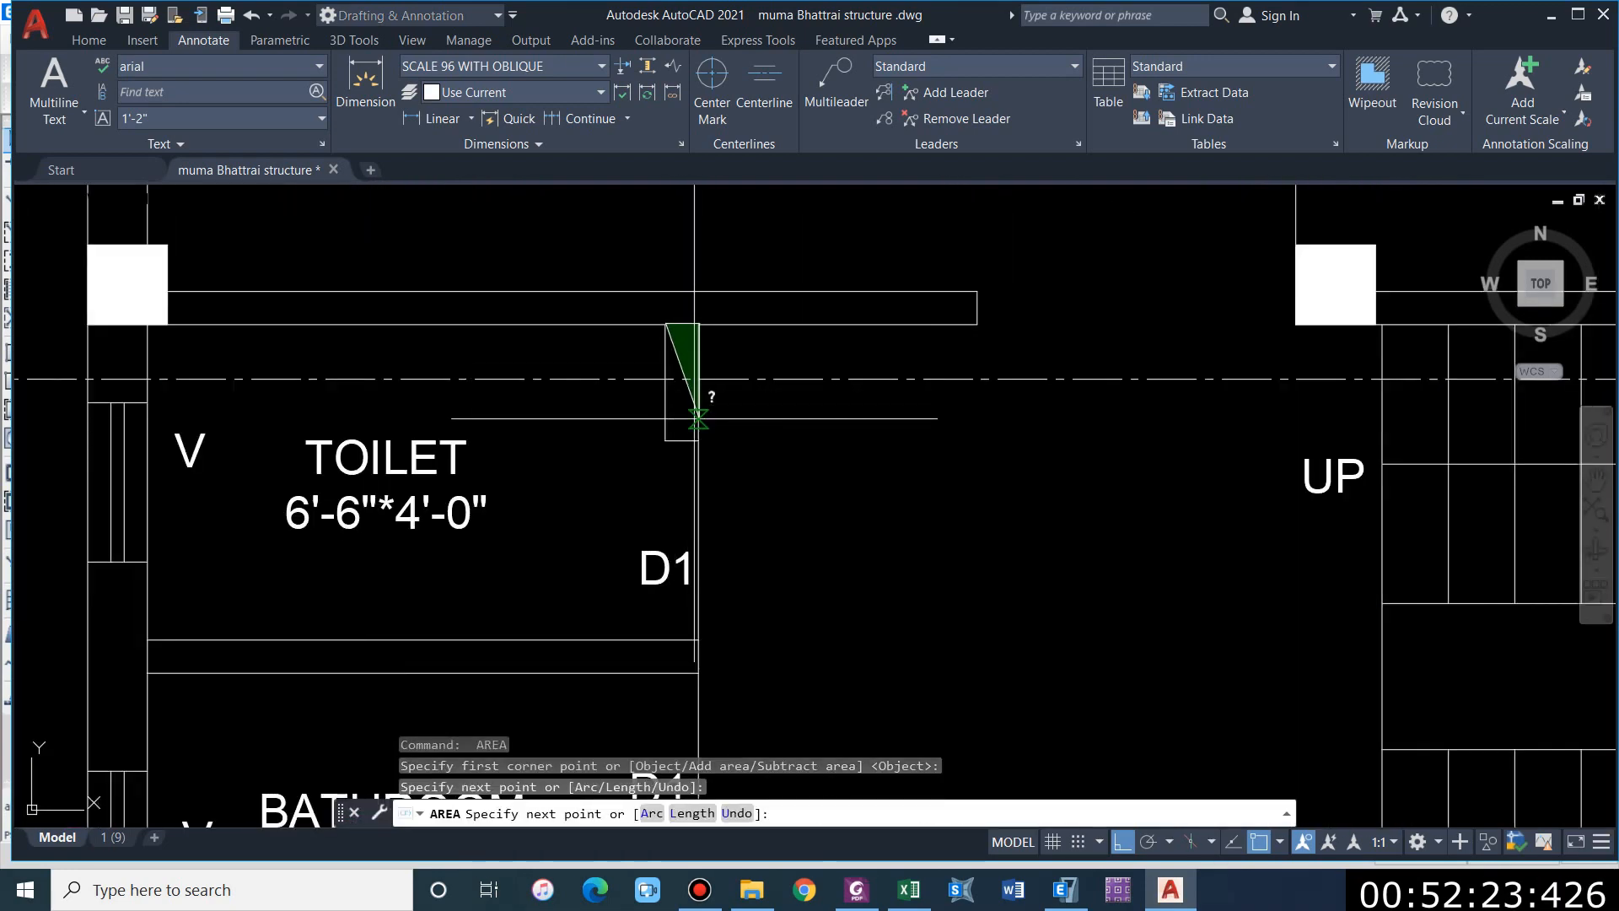
{"action": "left_click", "coordinate": [699, 440]}
{"action": "left_click", "coordinate": [665, 440]}
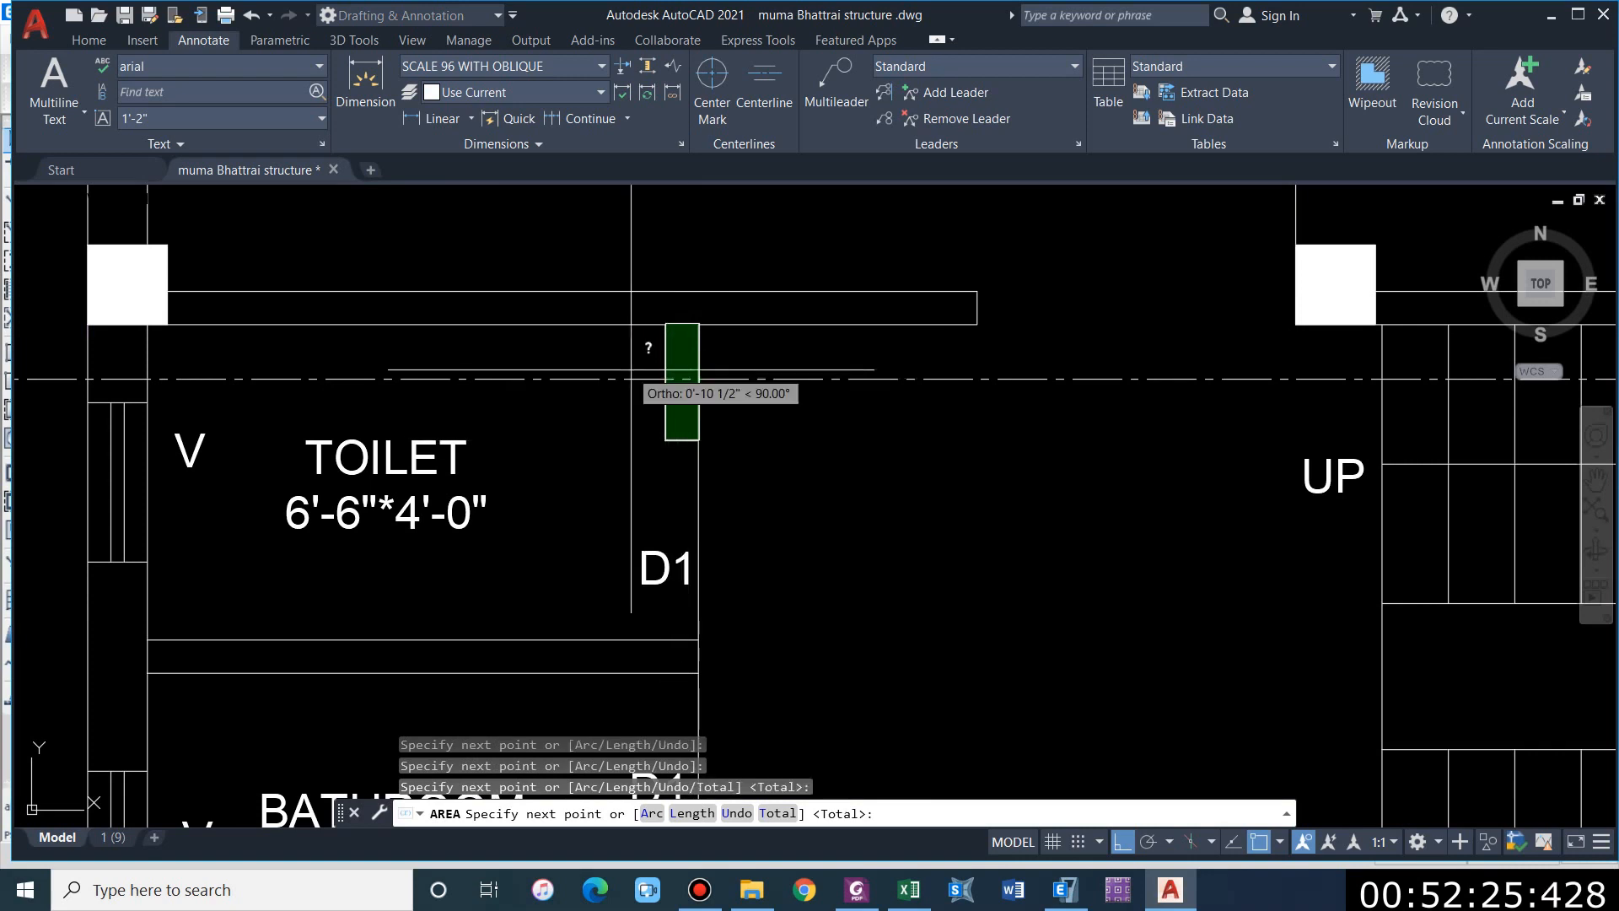
{"action": "key", "text": "Return"}
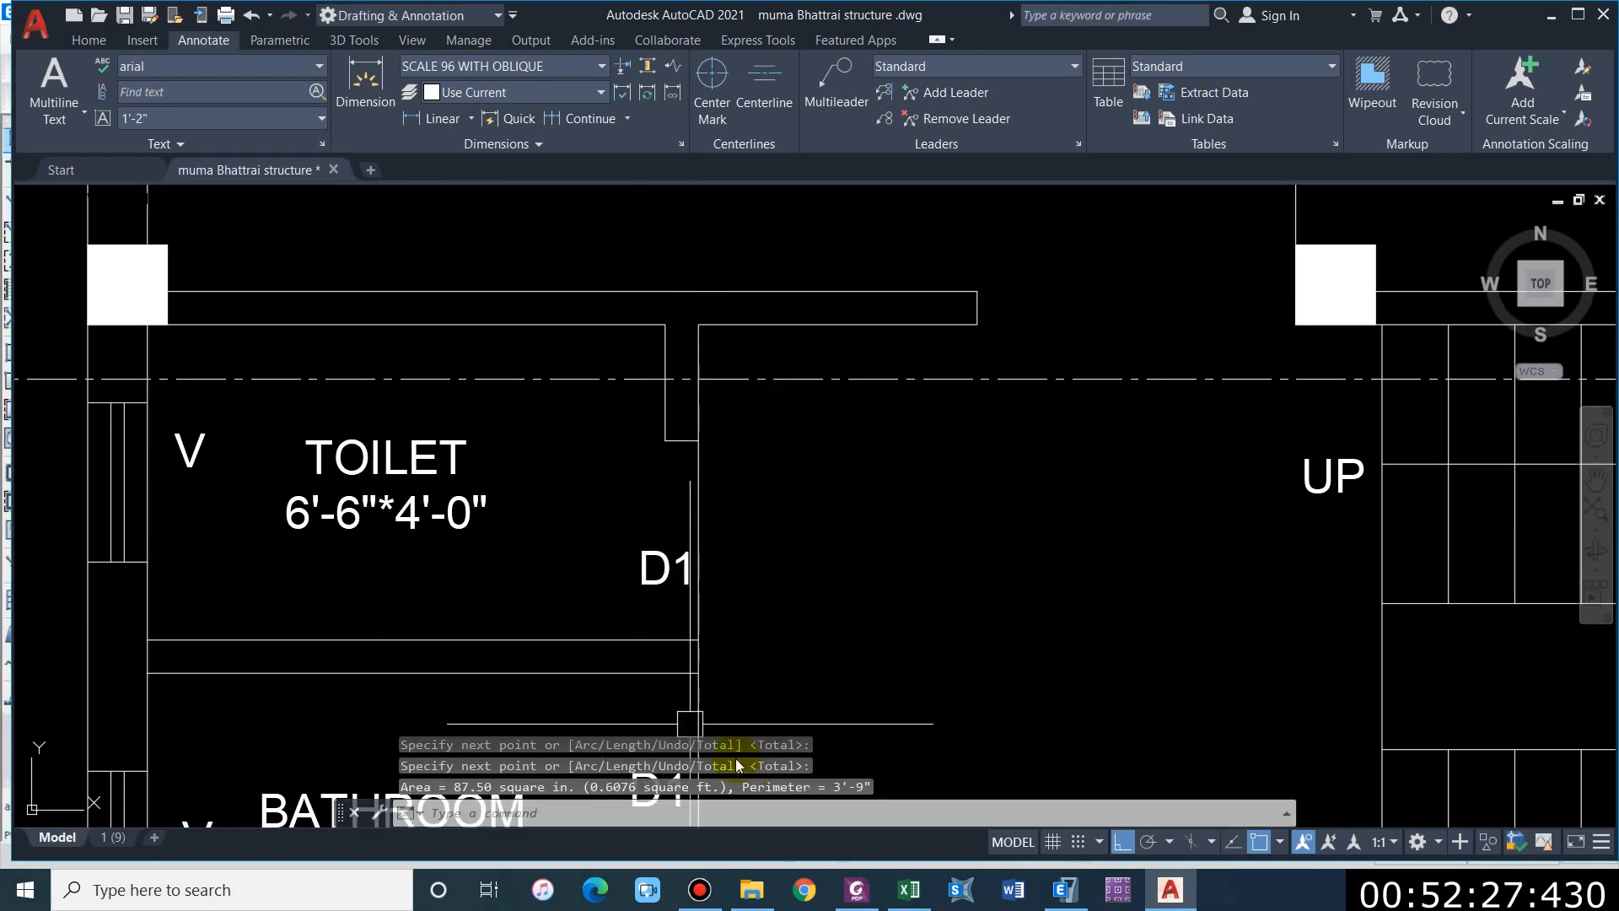
{"action": "key", "text": "Escape"}
Step: Remeasure the toilet-bathroom partition wall's area by picking its four corners again
{"action": "scroll", "coordinate": [738, 479], "scroll_direction": "down", "scroll_amount": 2}
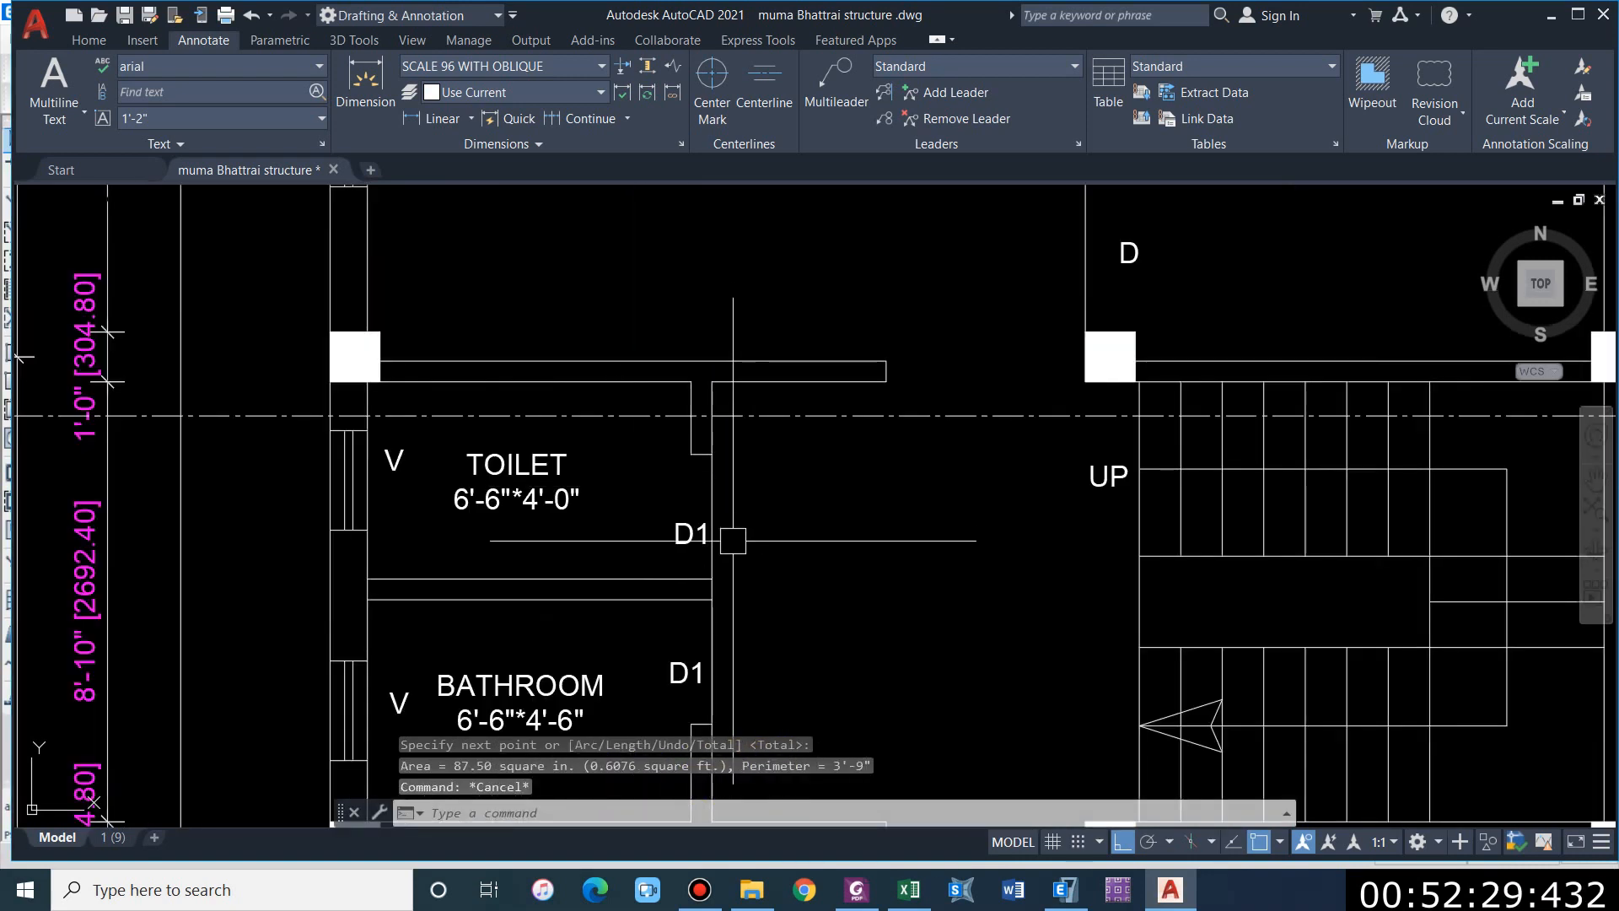
{"action": "scroll", "coordinate": [371, 579], "scroll_direction": "up", "scroll_amount": 2}
{"action": "key", "text": "Return"}
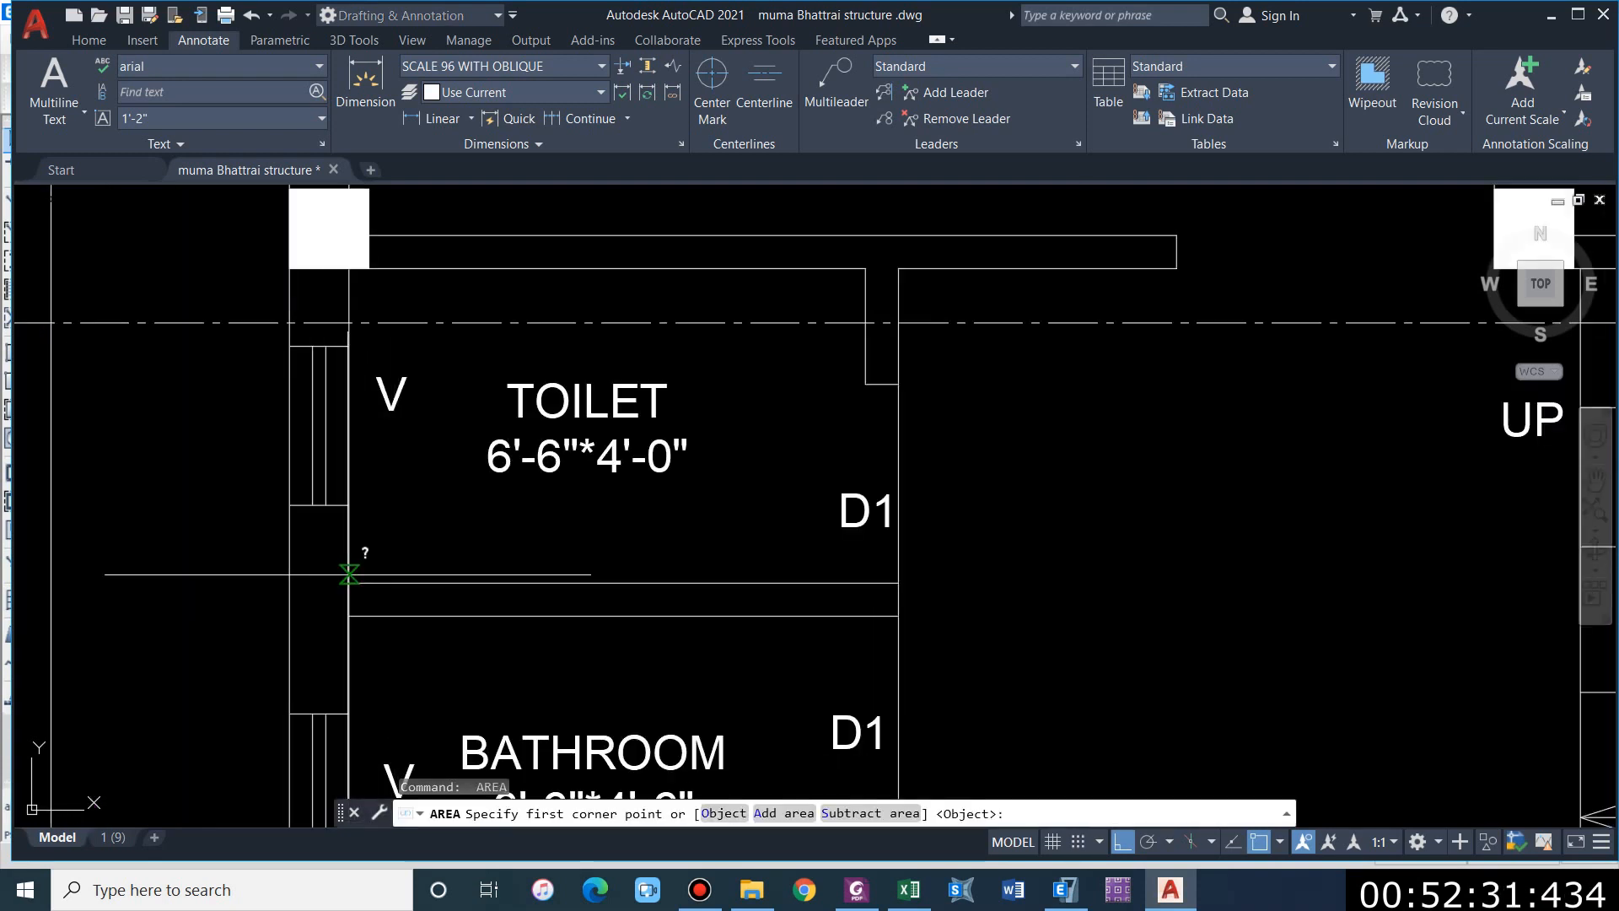
{"action": "left_click", "coordinate": [349, 582]}
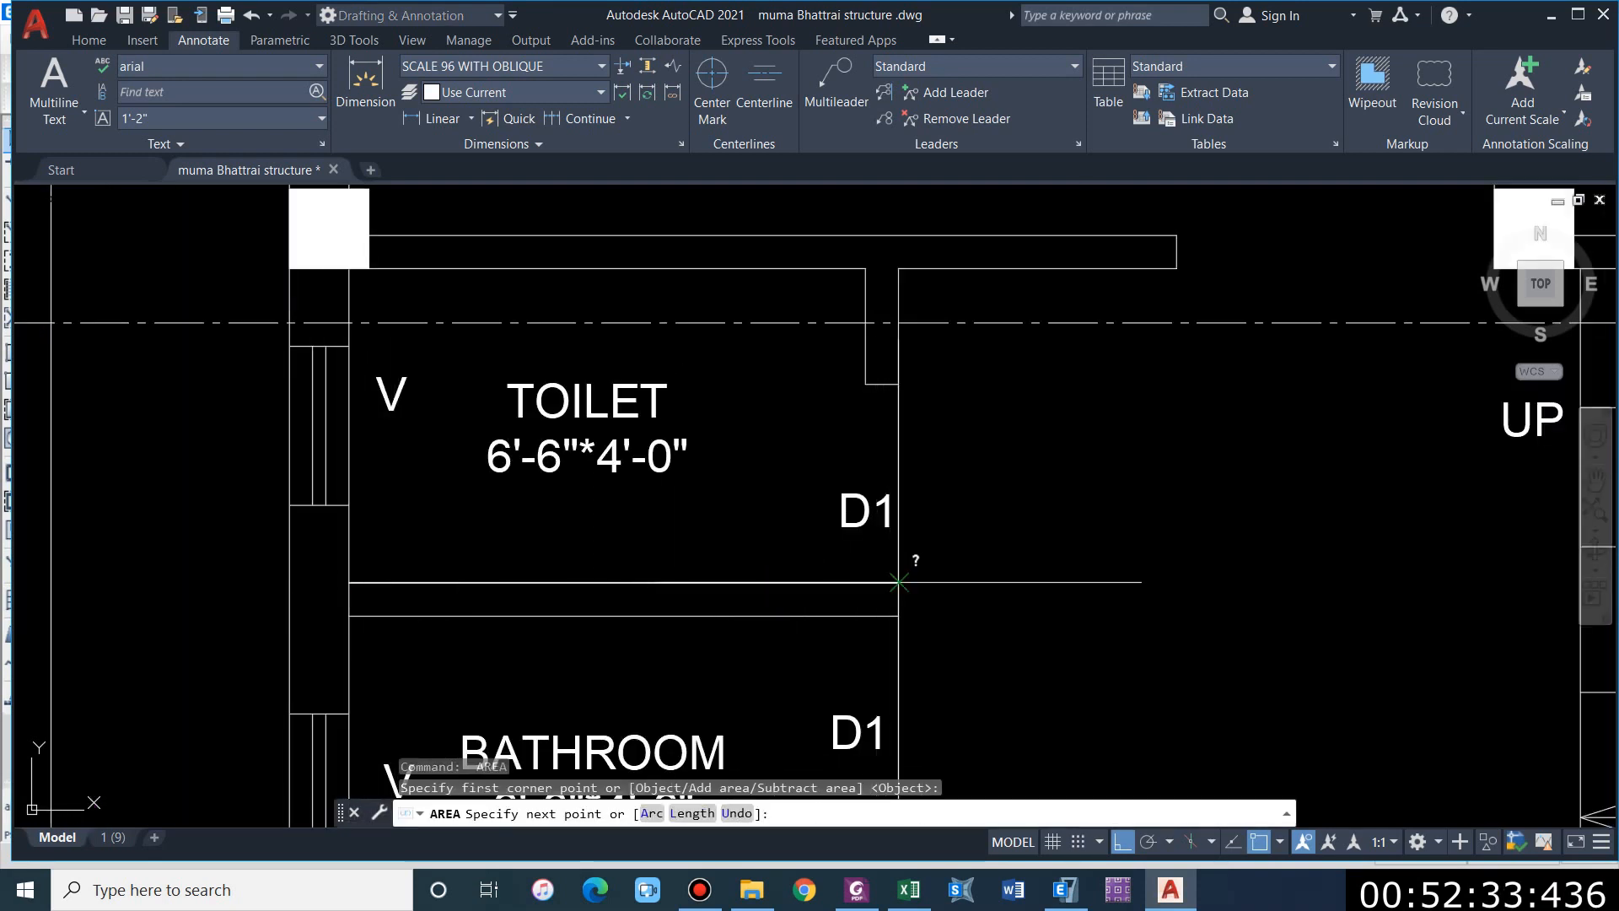
{"action": "left_click", "coordinate": [899, 582]}
{"action": "left_click", "coordinate": [349, 616]}
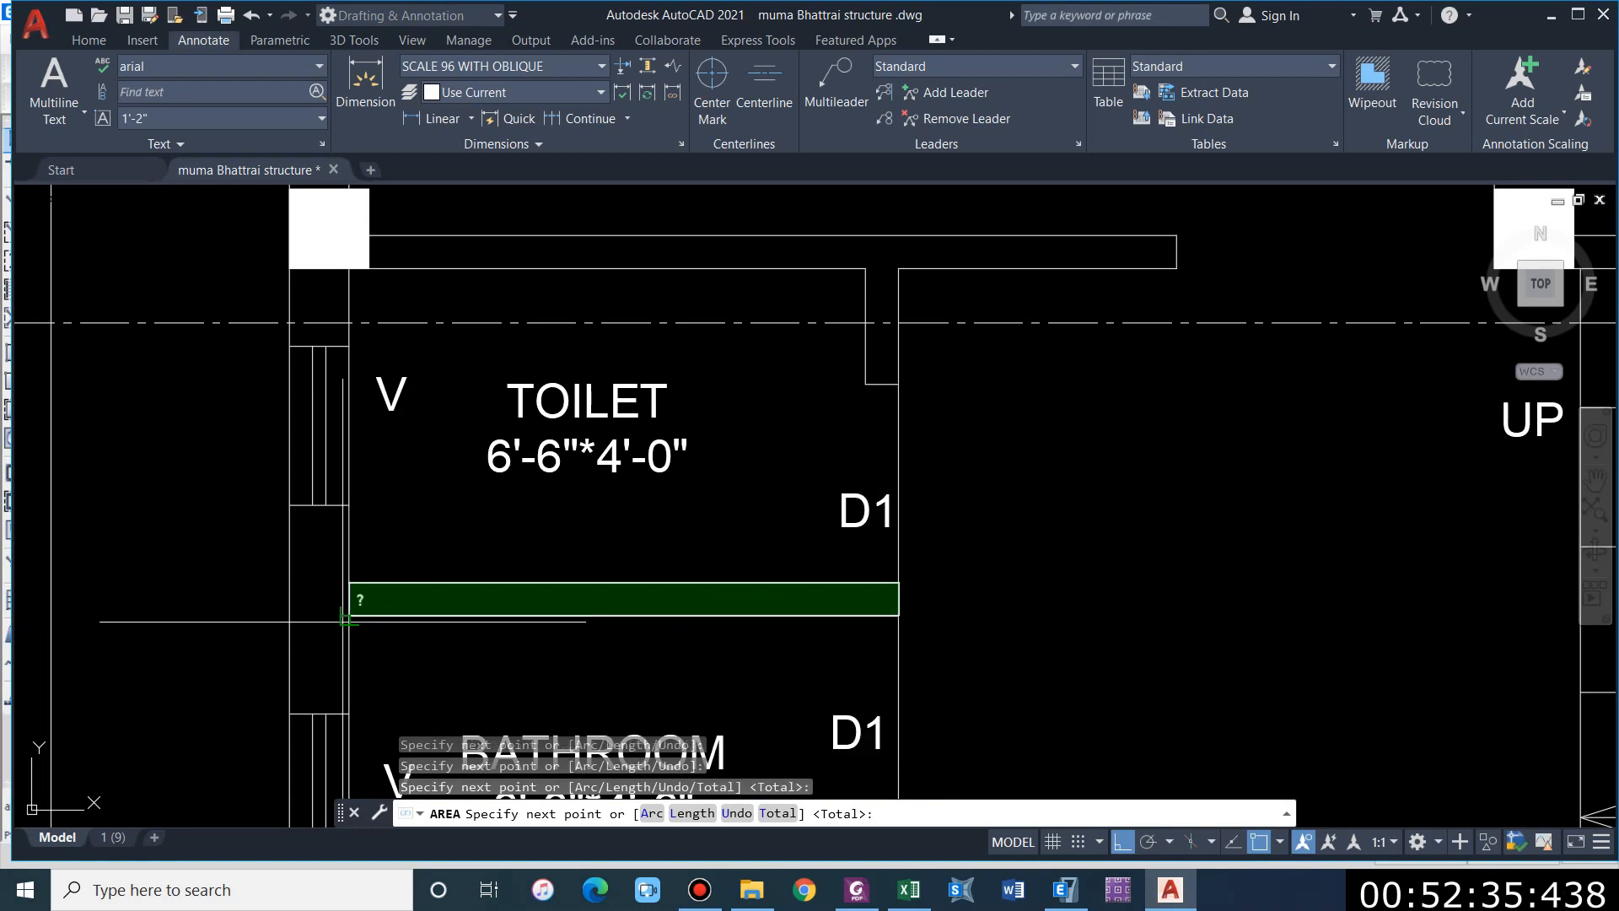
{"action": "key", "text": "Return"}
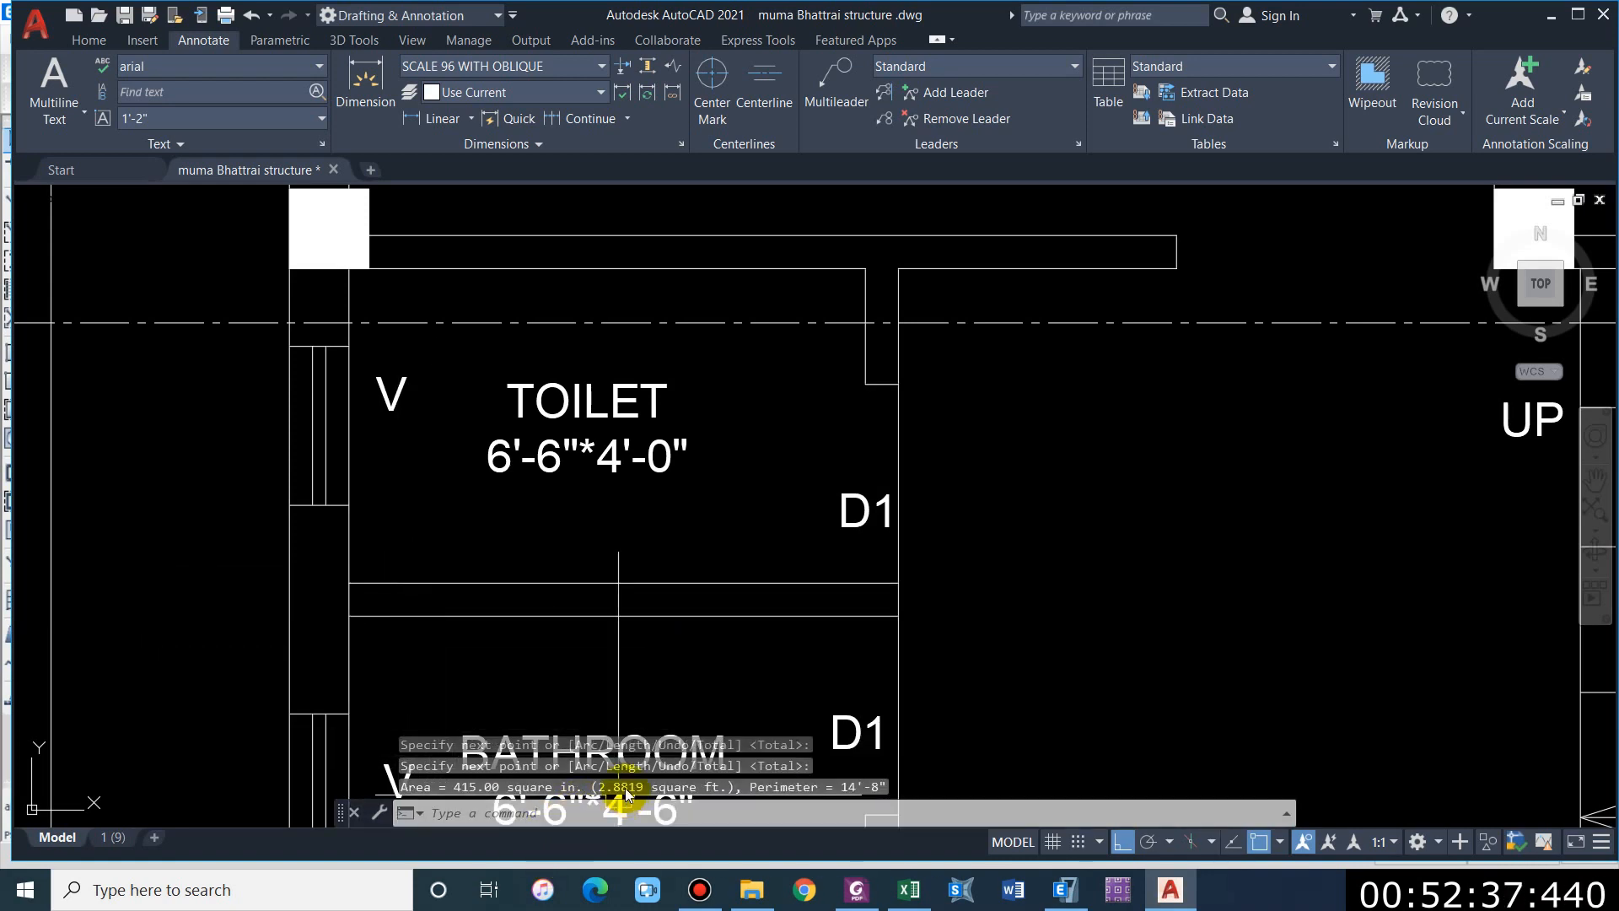
Step: Add up the toilet and bathroom partition wall areas in Calculator as 2.88 + 0.6076 + 0.6076
{"action": "key", "text": "XF86Calculator"}
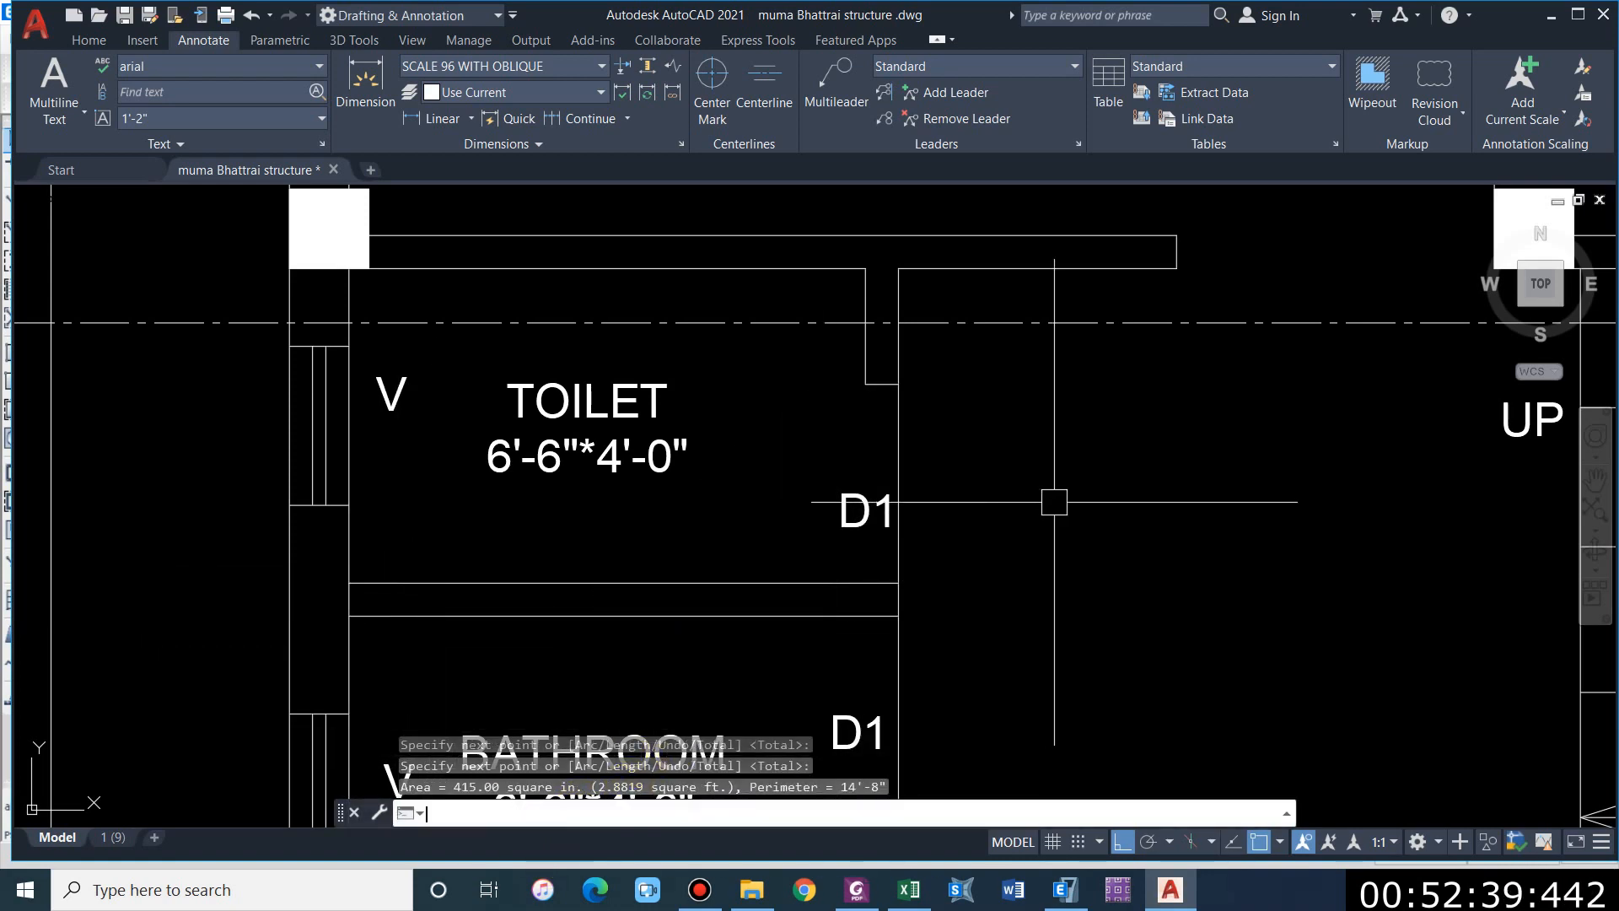
{"action": "type", "text": "2.88"}
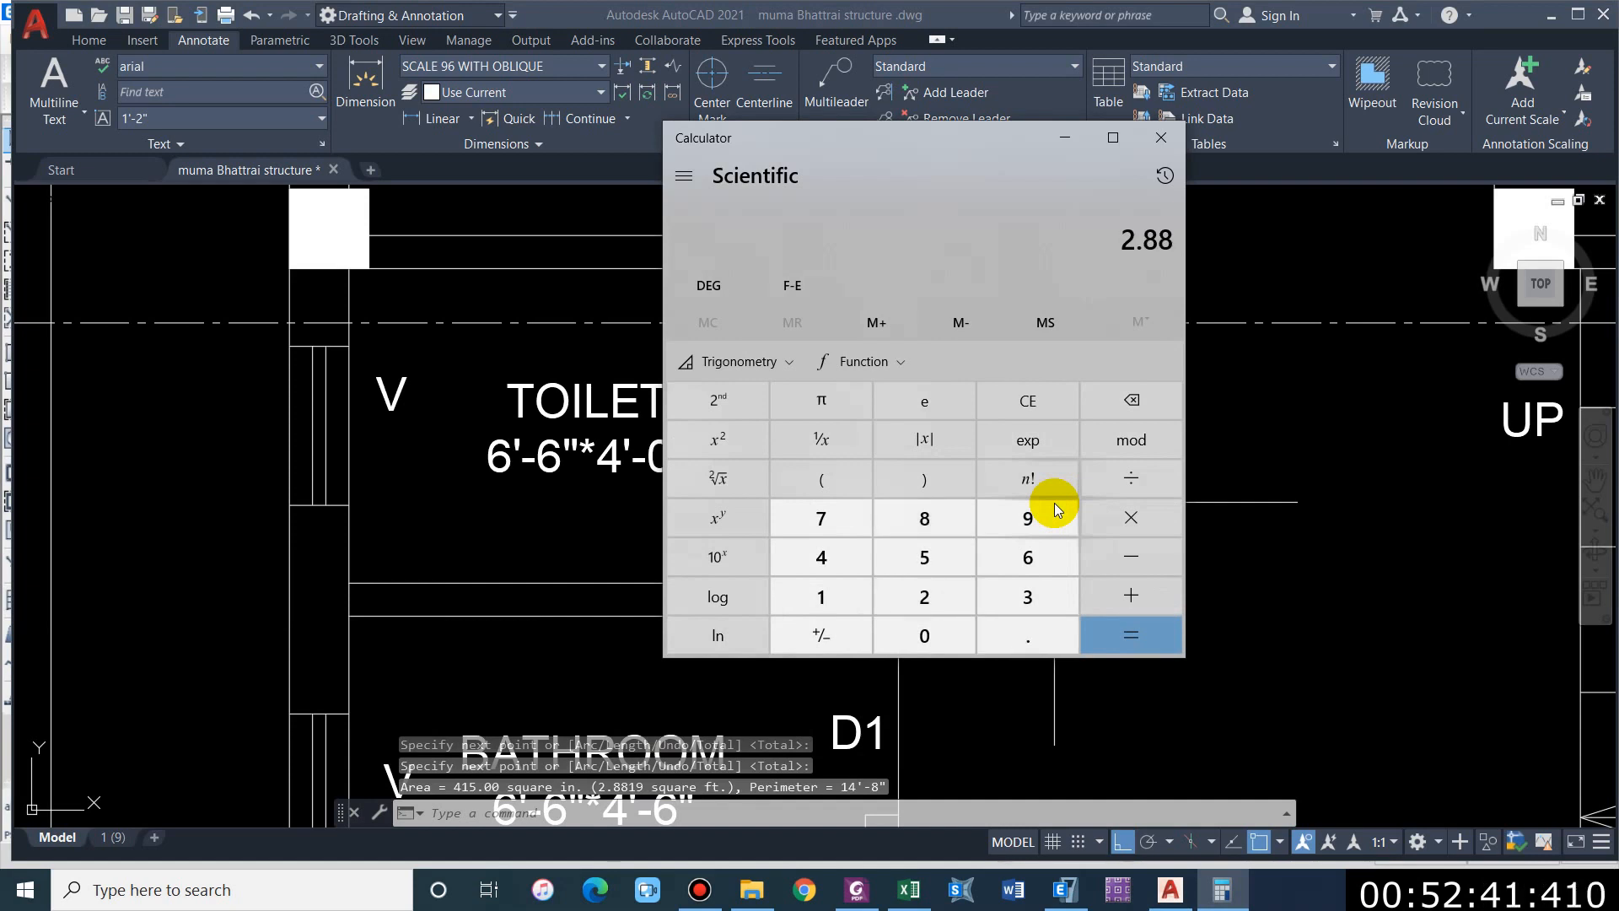
{"action": "key", "text": "plus"}
{"action": "type", "text": "0.6076"}
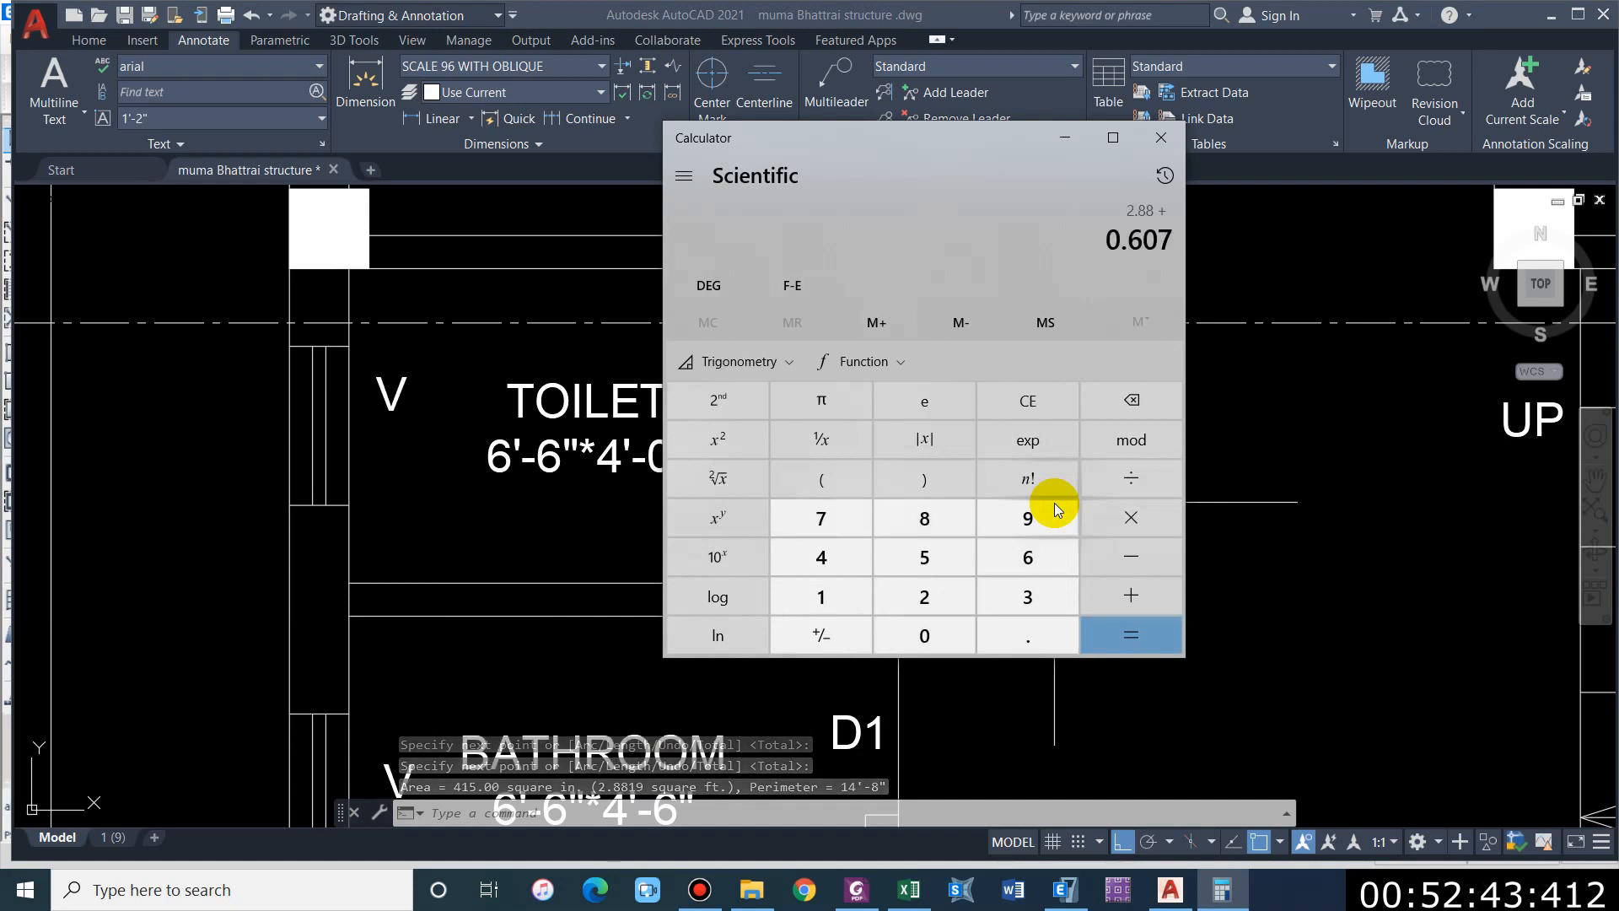
{"action": "key", "text": "Return"}
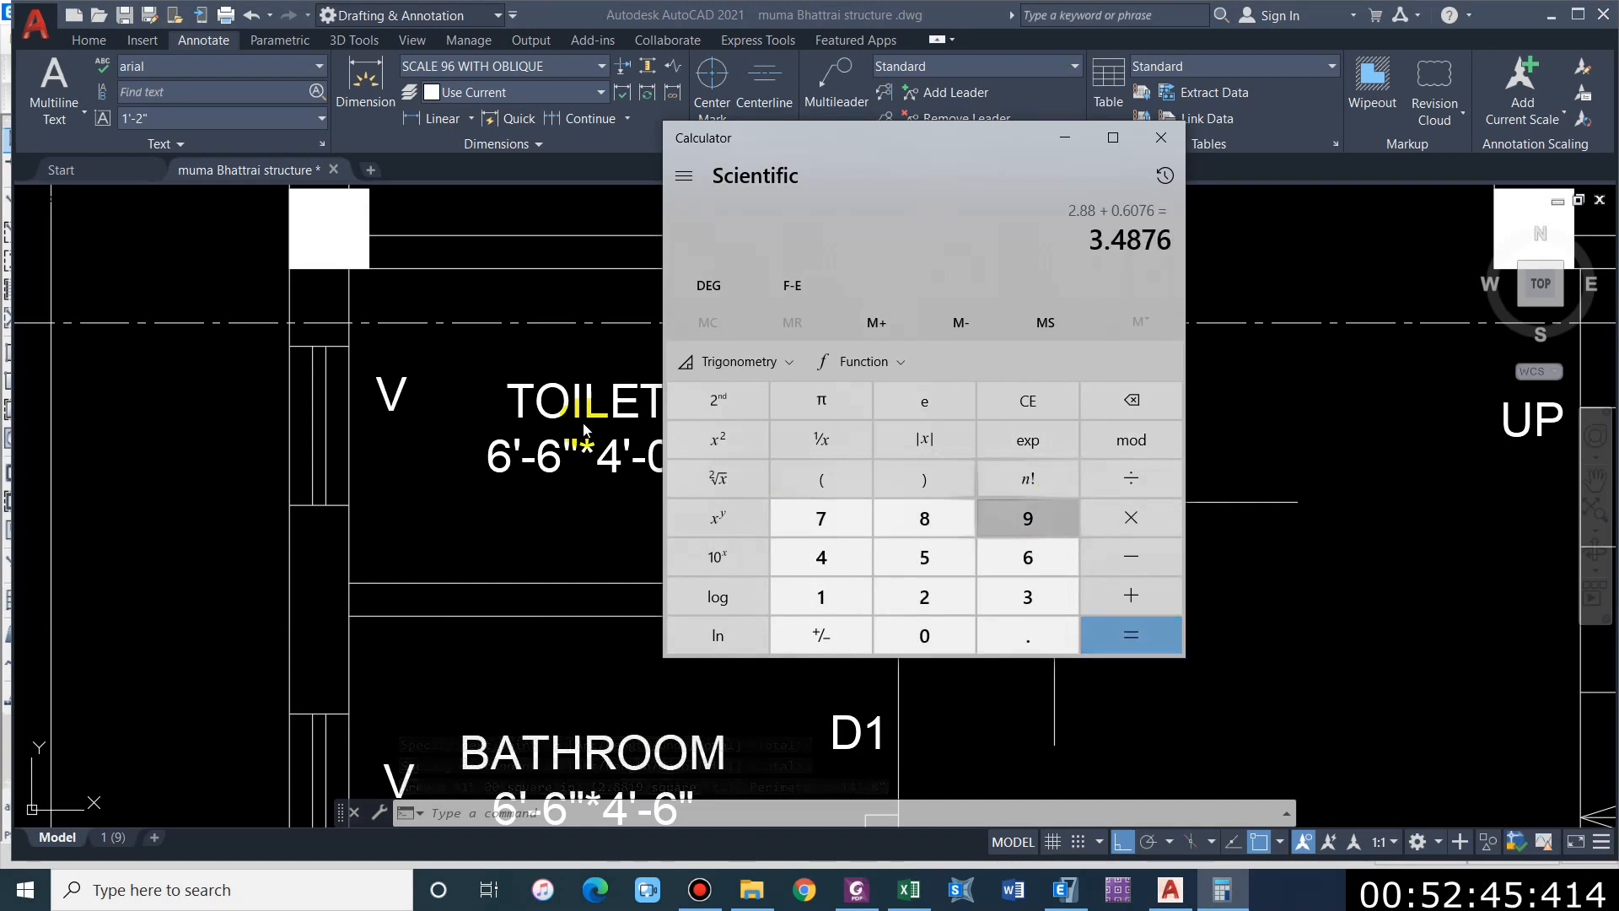
{"action": "left_click", "coordinate": [365, 448]}
{"action": "scroll", "coordinate": [365, 448], "scroll_direction": "down", "scroll_amount": 4}
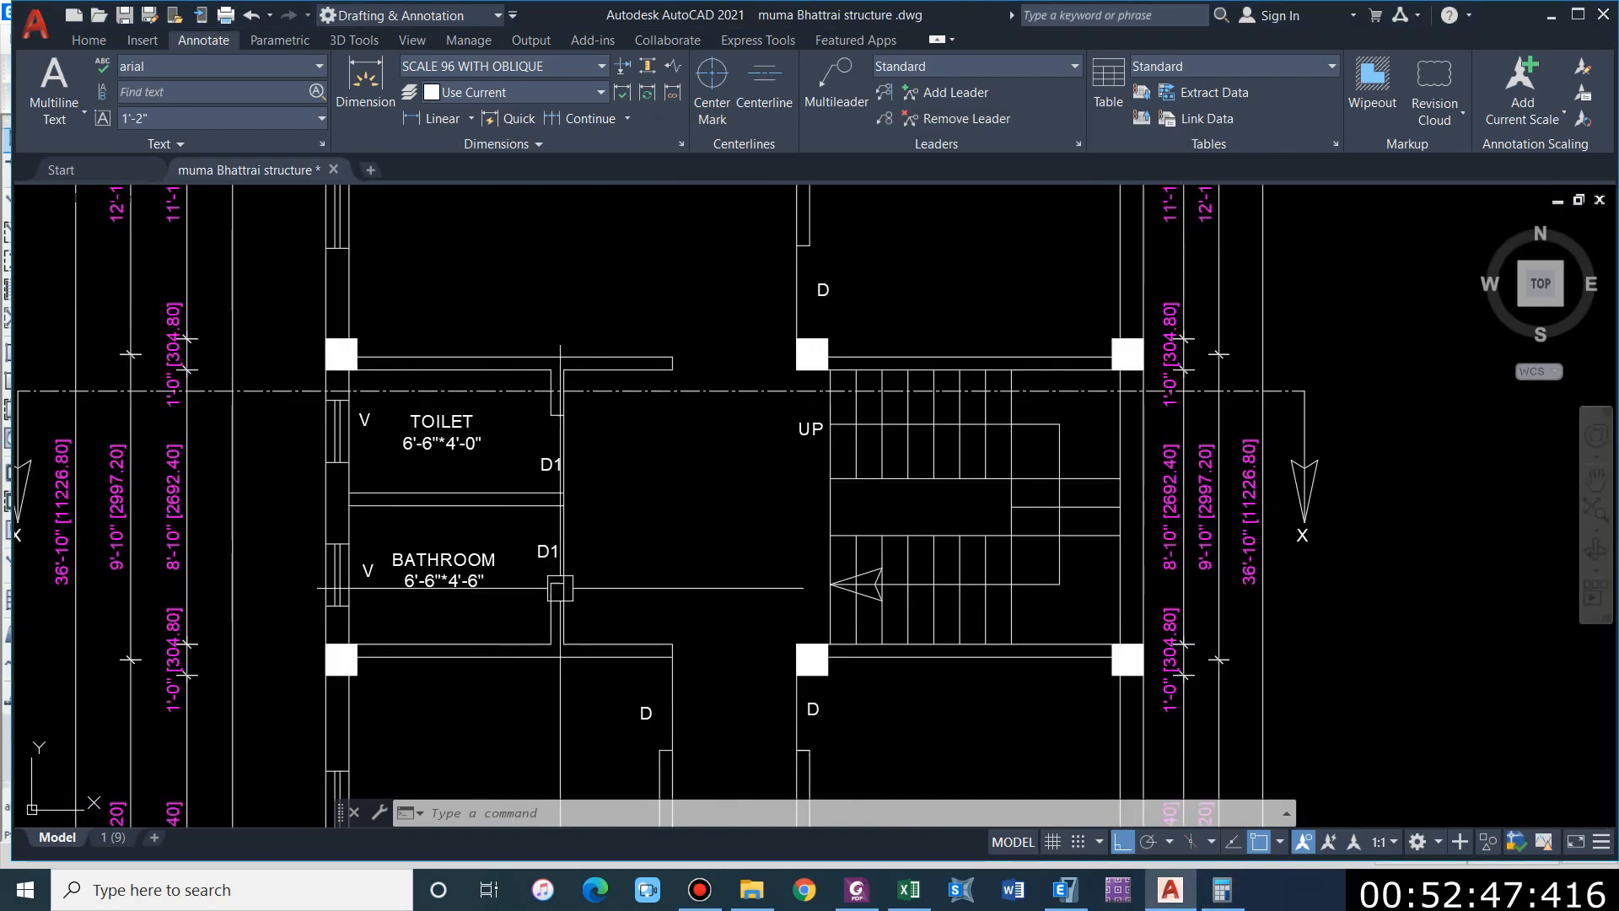
{"action": "left_click", "coordinate": [1212, 899]}
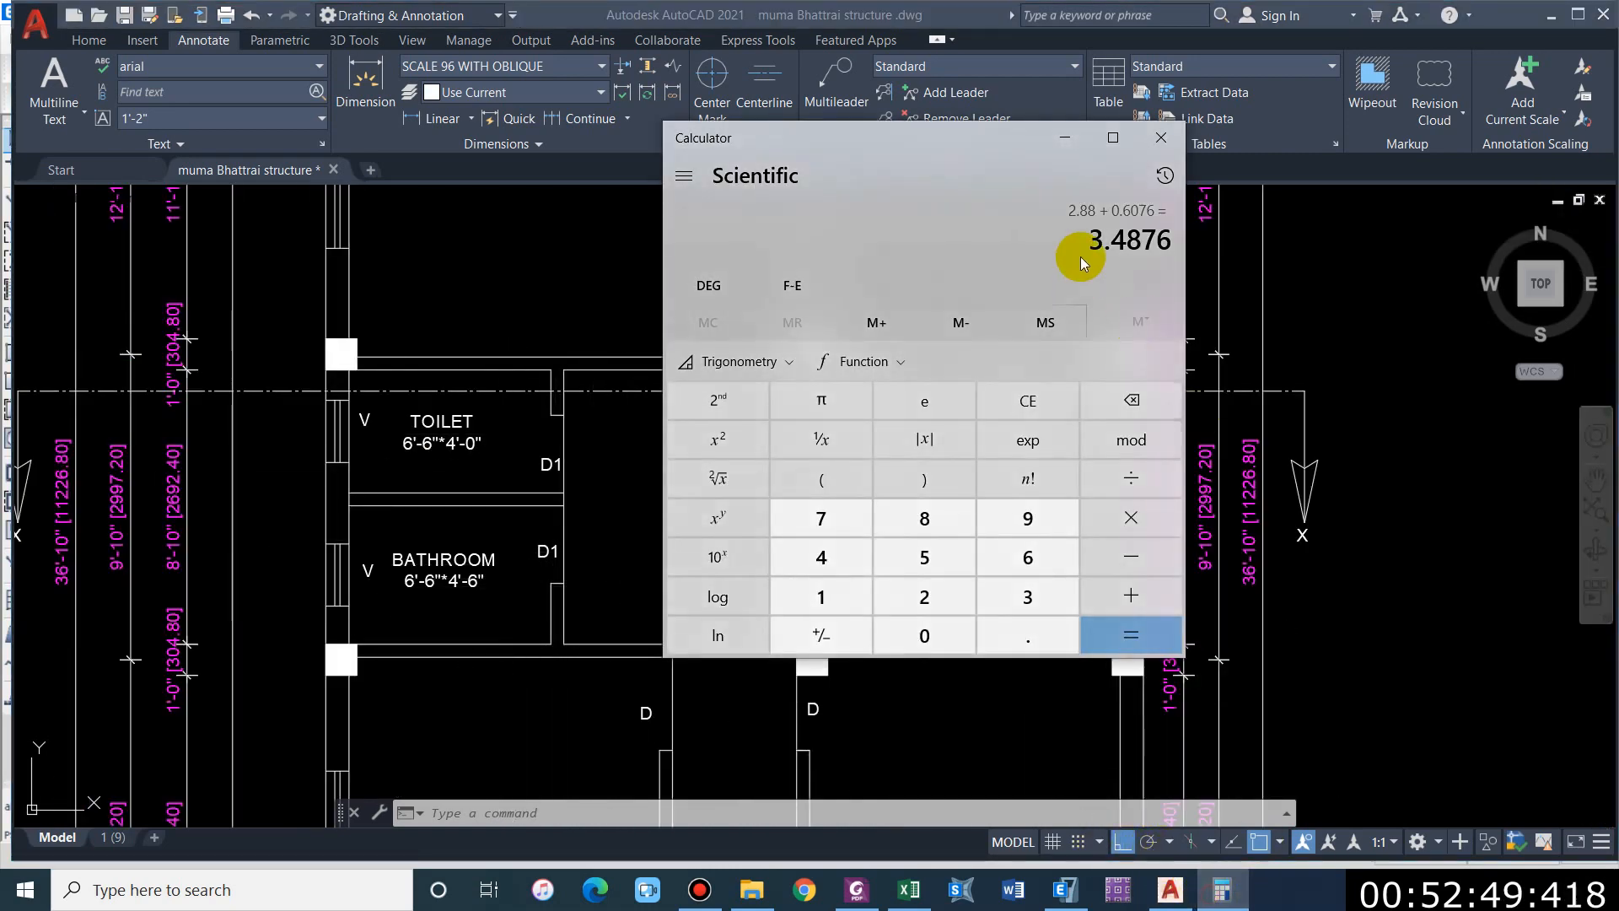
{"action": "type", "text": "0.6076"}
{"action": "key", "text": "Return"}
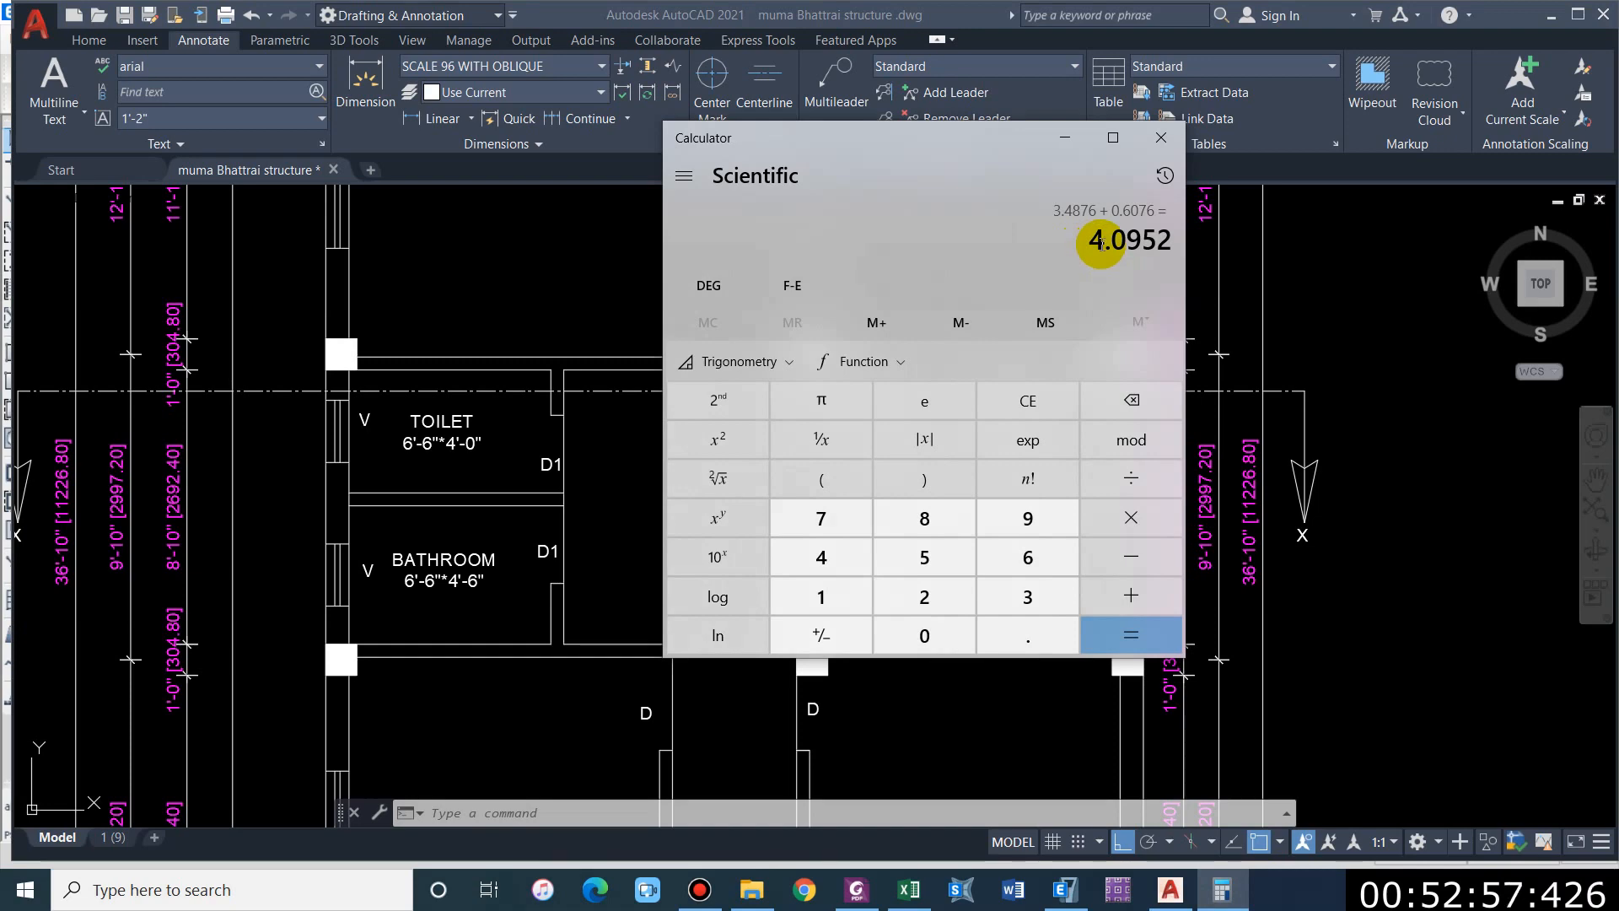
Step: Switch to Chrome, search for "feet square to meter square" and convert 4.09 square feet to square metres
{"action": "left_click", "coordinate": [805, 890]}
{"action": "type", "text": "FEET square to meter square"}
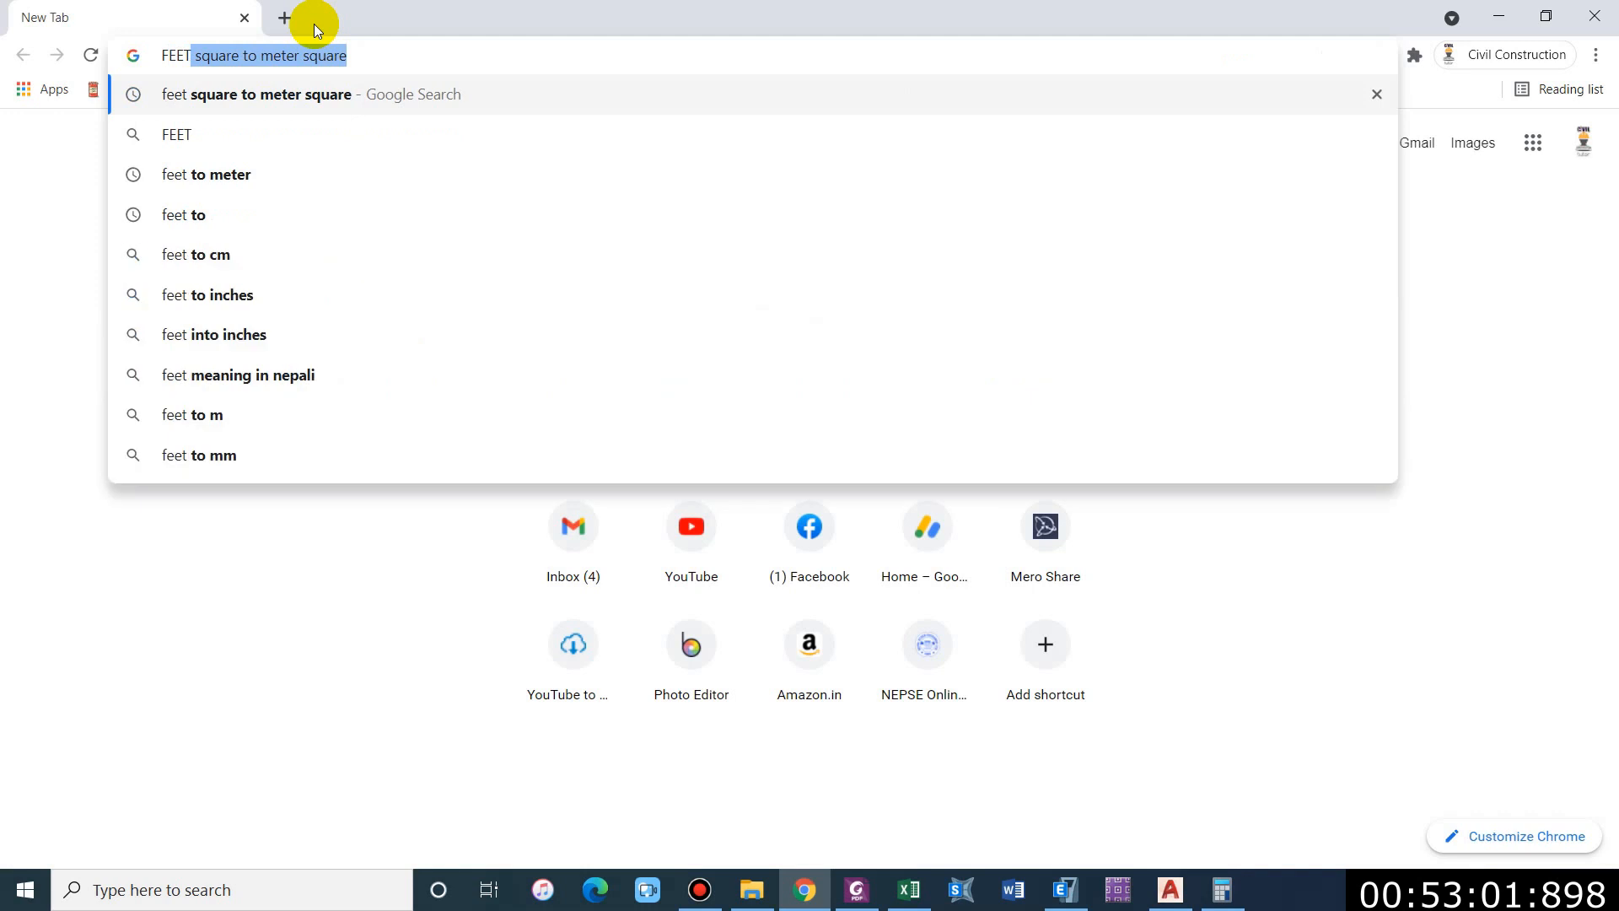
{"action": "key", "text": "Return"}
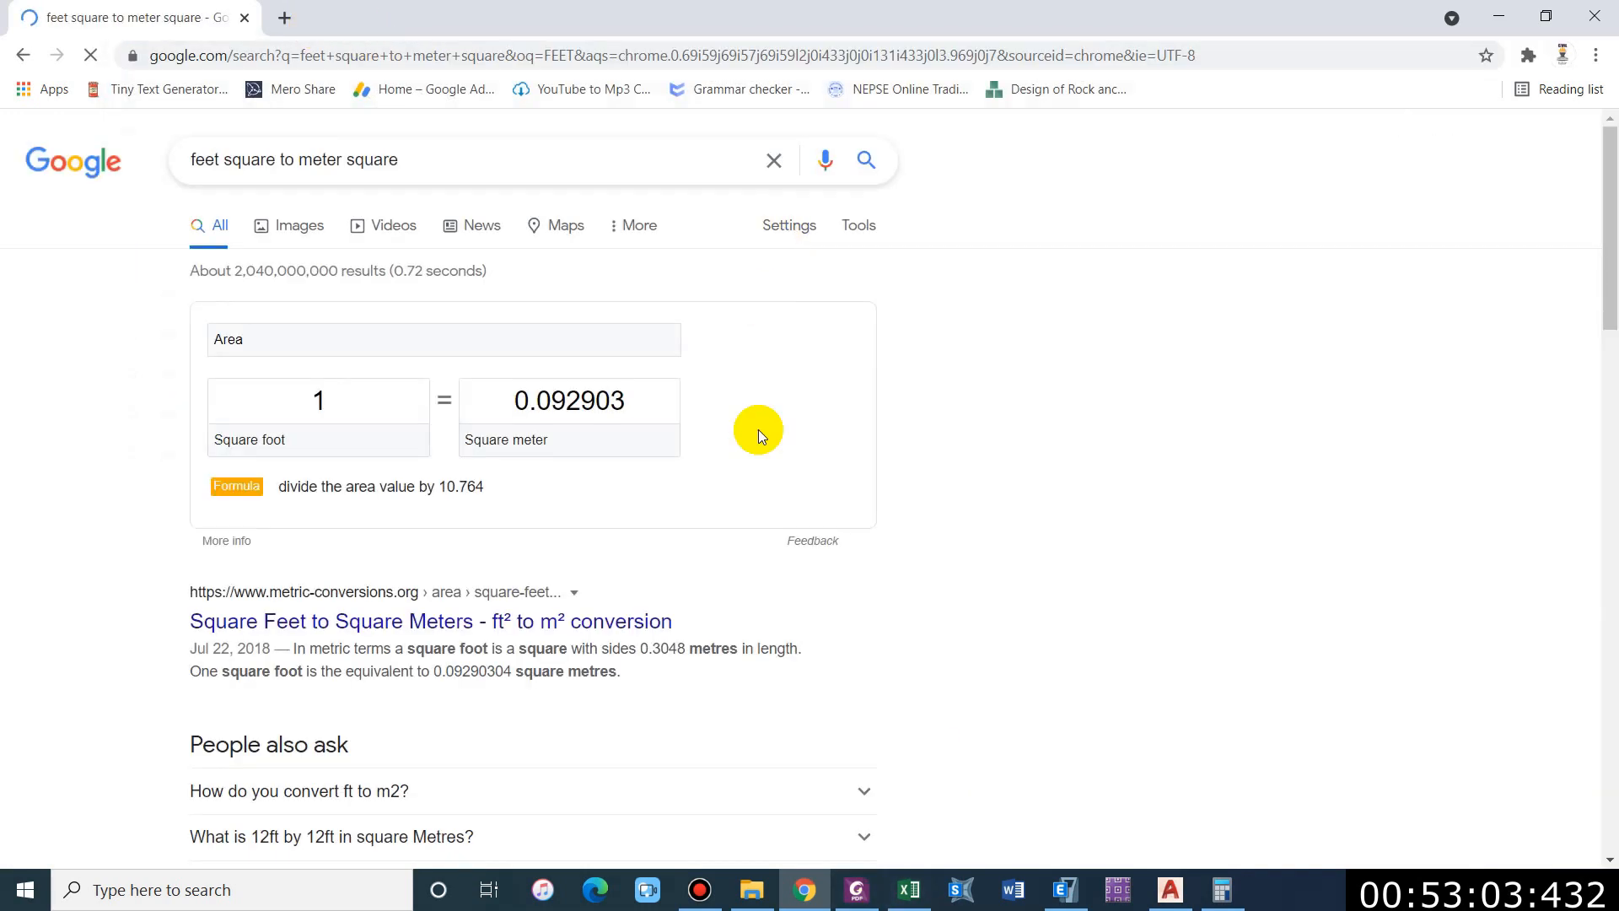
{"action": "left_click", "coordinate": [1222, 890]}
{"action": "left_click", "coordinate": [1222, 890]}
{"action": "left_click", "coordinate": [408, 398]}
{"action": "key", "text": "BackSpace"}
{"action": "type", "text": "4.09"}
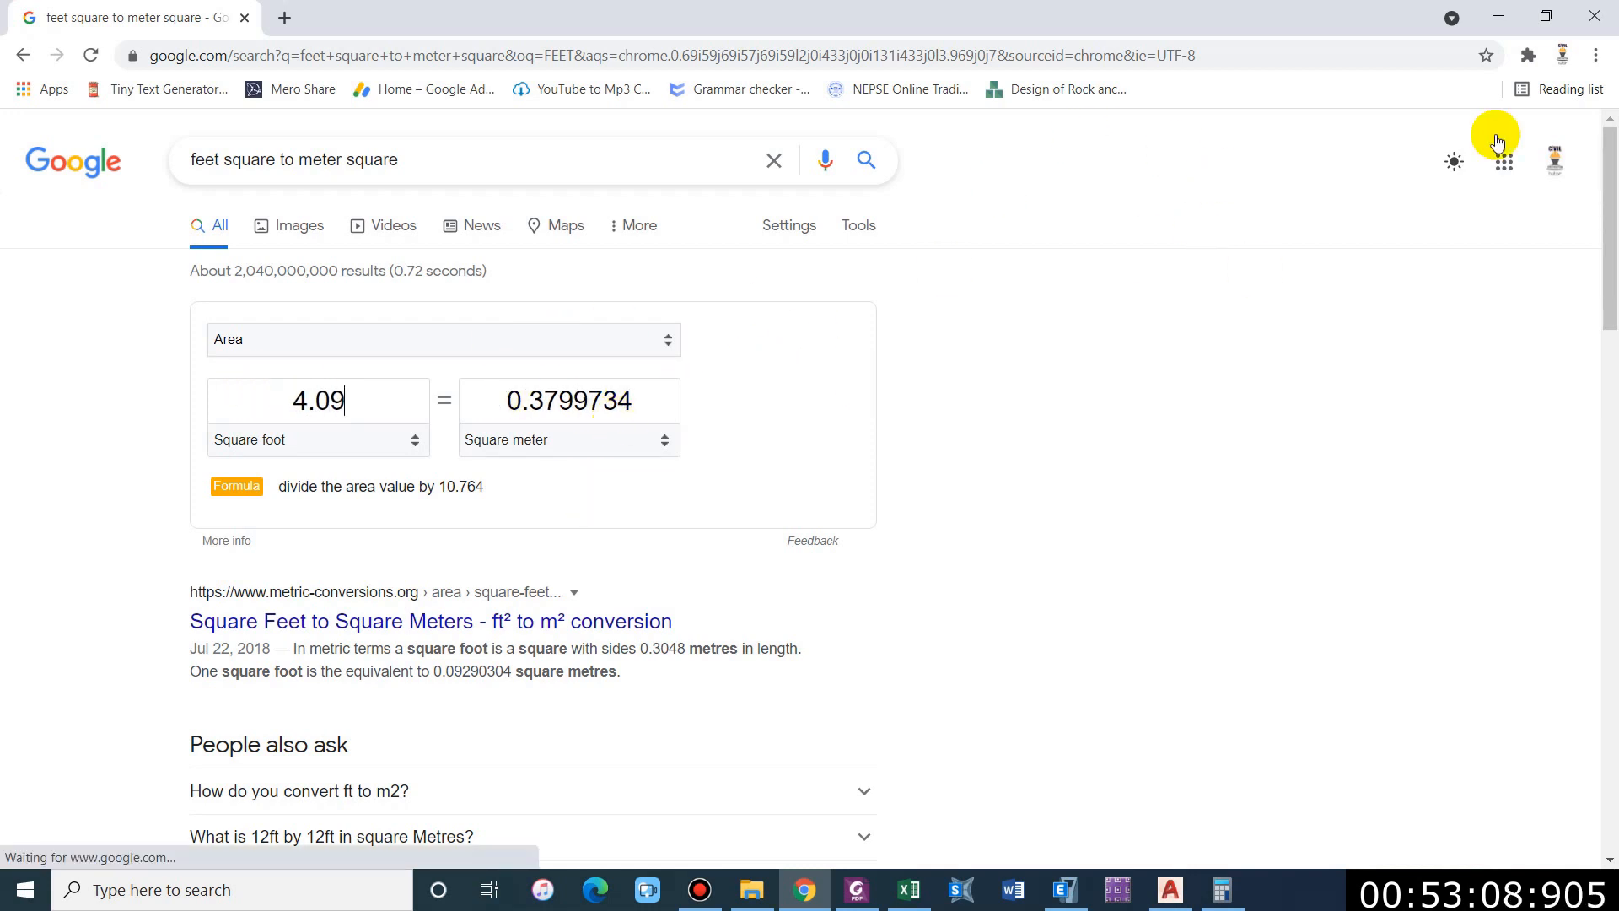
{"action": "left_click", "coordinate": [1499, 16]}
Step: Switch to ETABS, select the slab between grids A-B and 2-3 on Story1 and Story2, and inspect the Story2 slab's geometry
{"action": "scroll", "coordinate": [398, 605], "scroll_direction": "up", "scroll_amount": 2}
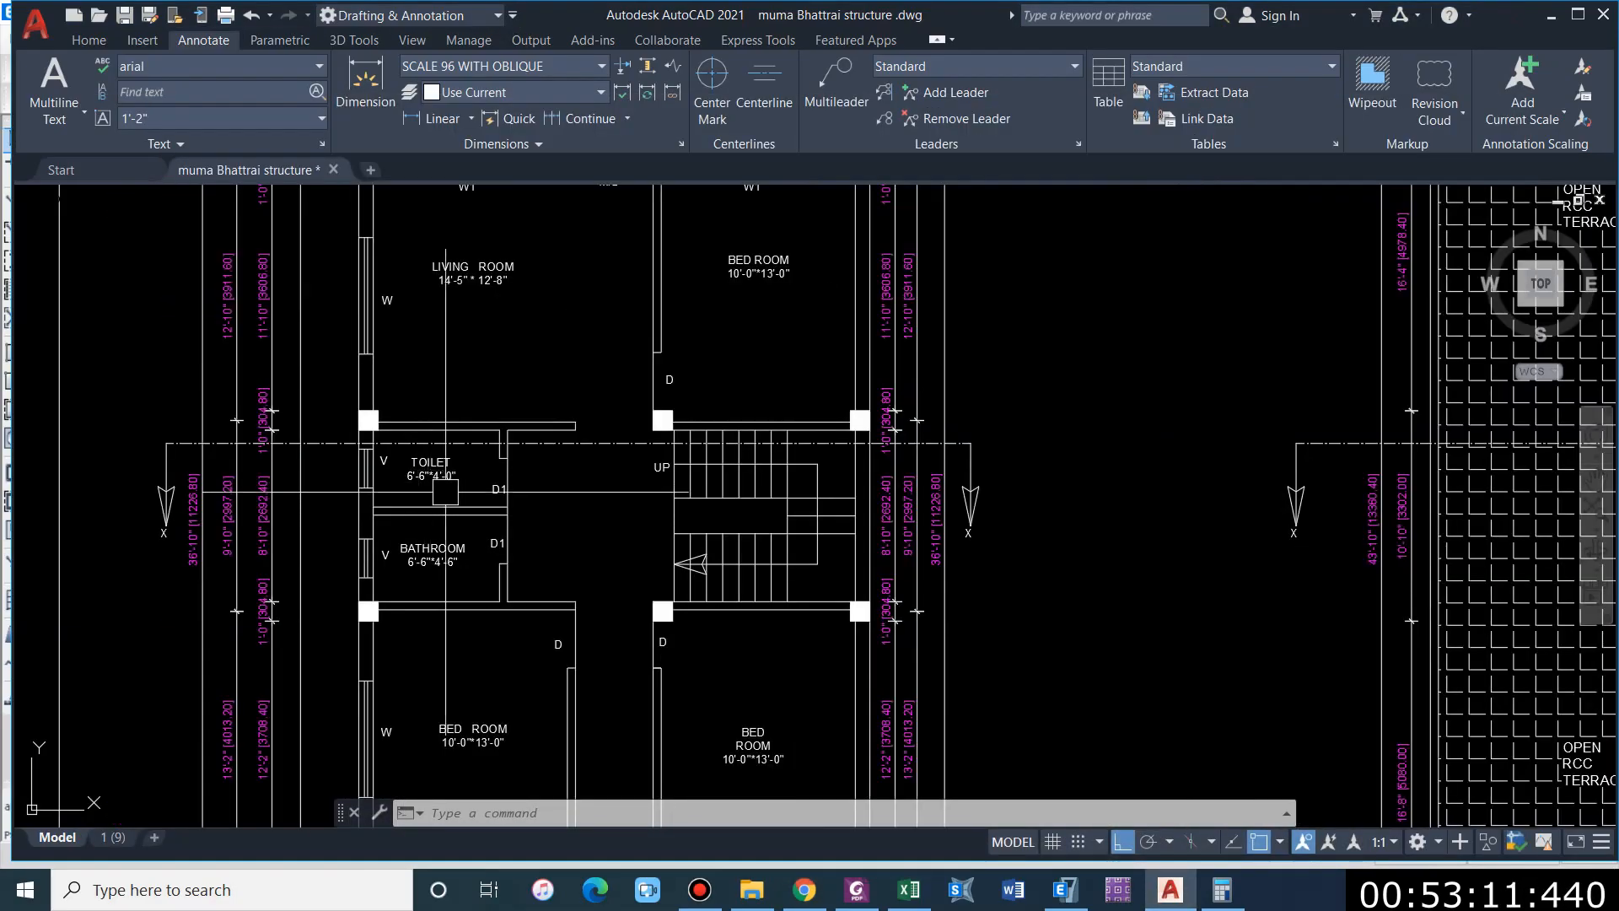
{"action": "middle_click_drag", "start_coordinate": [804, 581], "coordinate": [724, 473]}
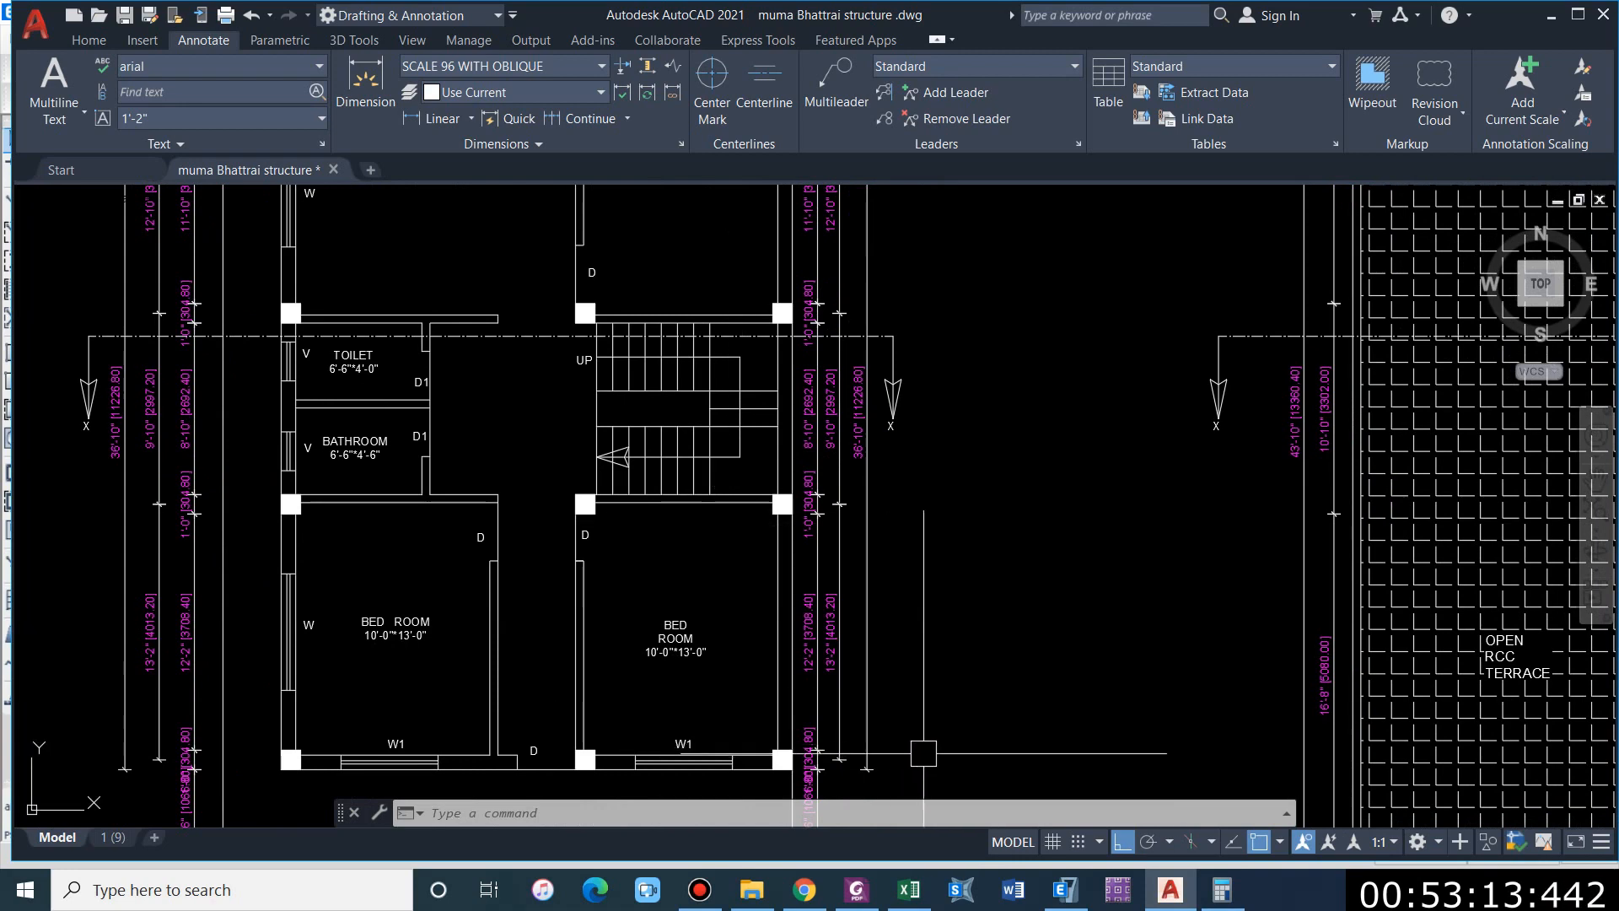
{"action": "left_click", "coordinate": [1078, 890]}
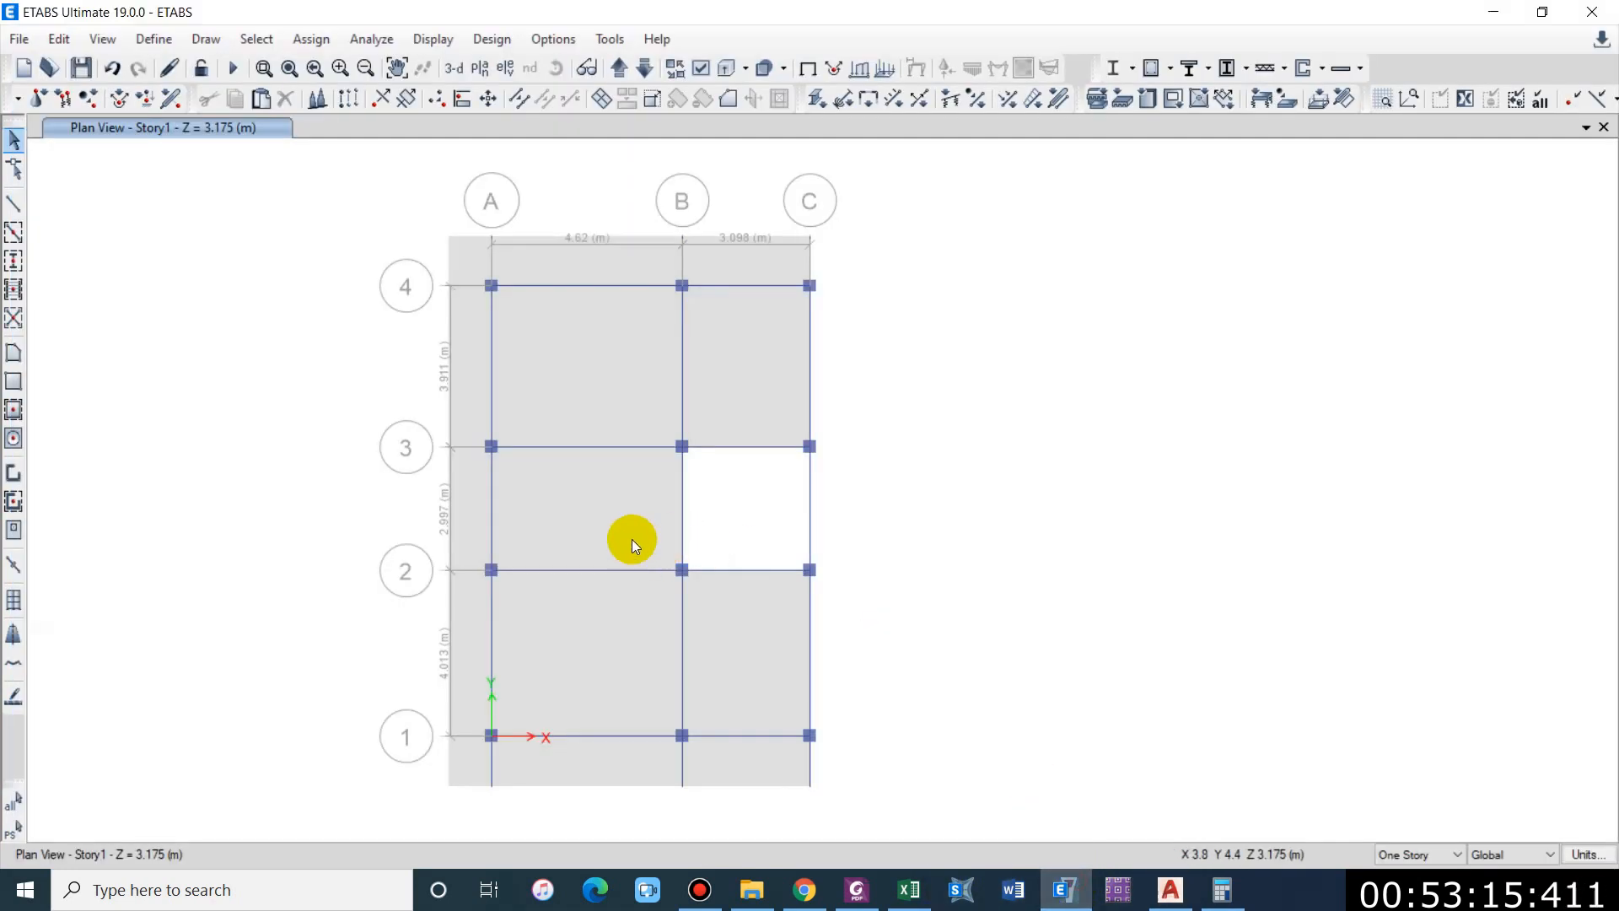
{"action": "left_click", "coordinate": [567, 488]}
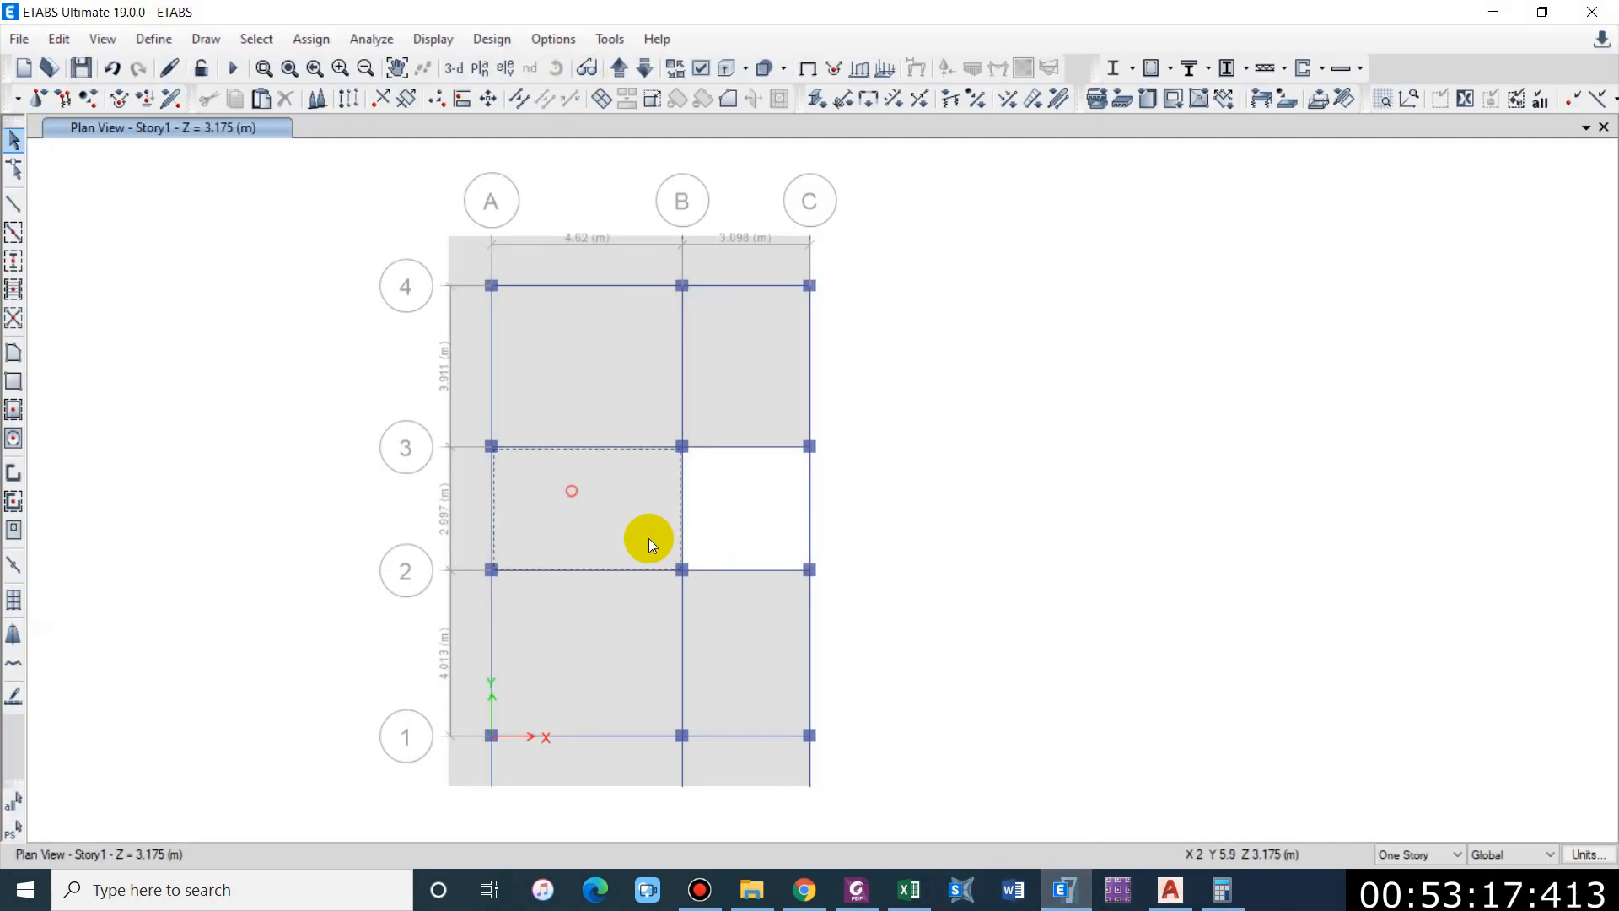
{"action": "left_click", "coordinate": [619, 67]}
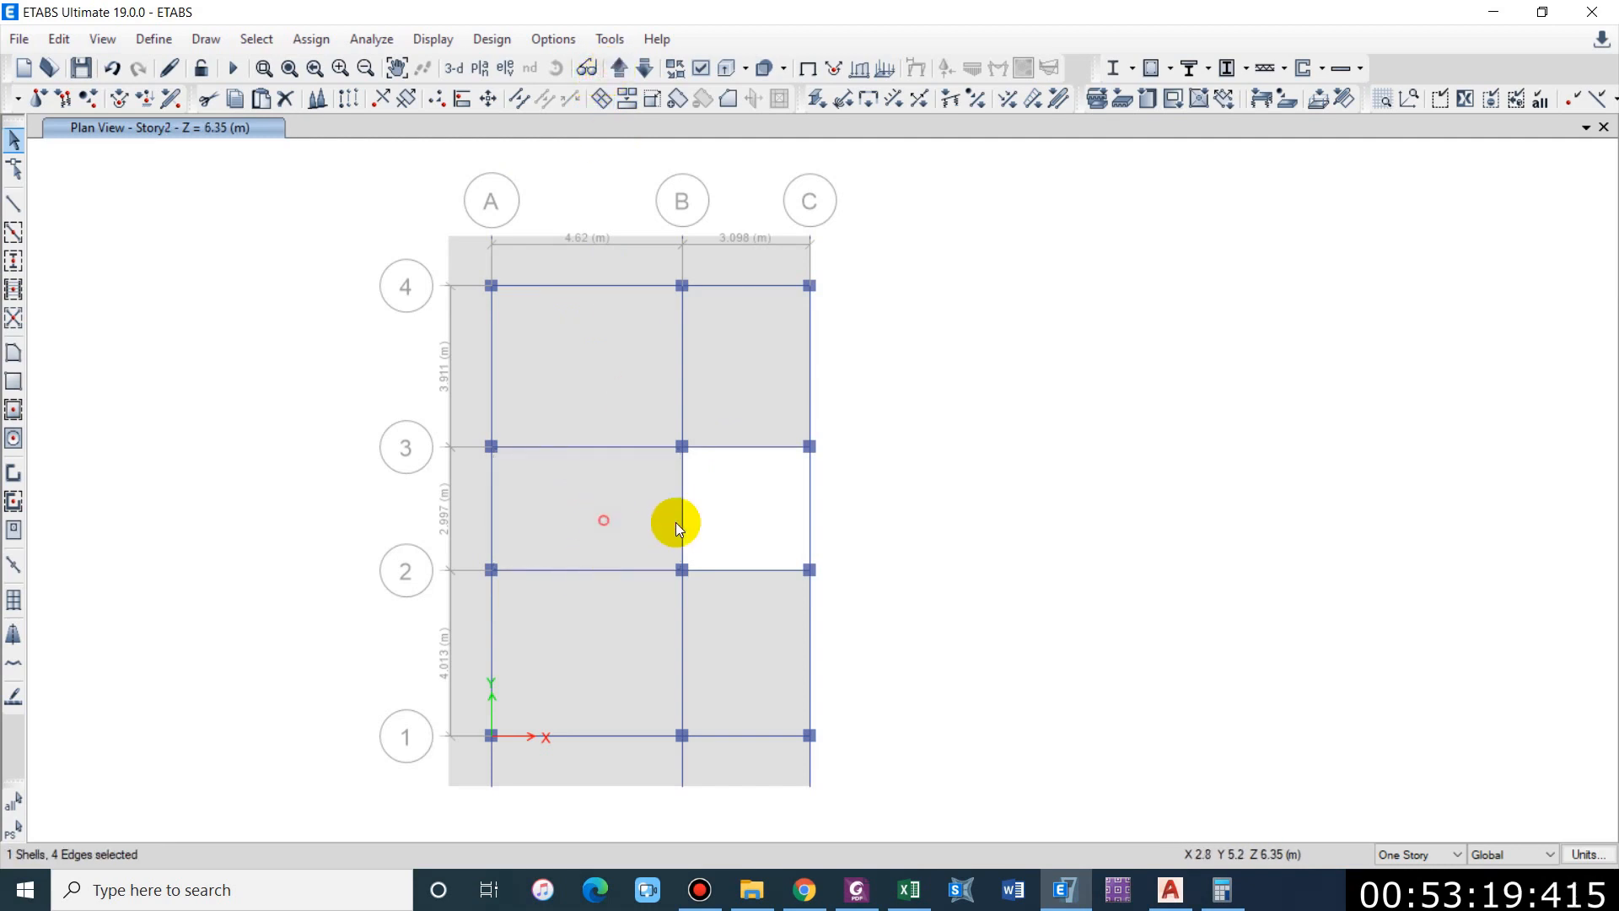
{"action": "left_click", "coordinate": [600, 488]}
{"action": "right_click", "coordinate": [601, 485]}
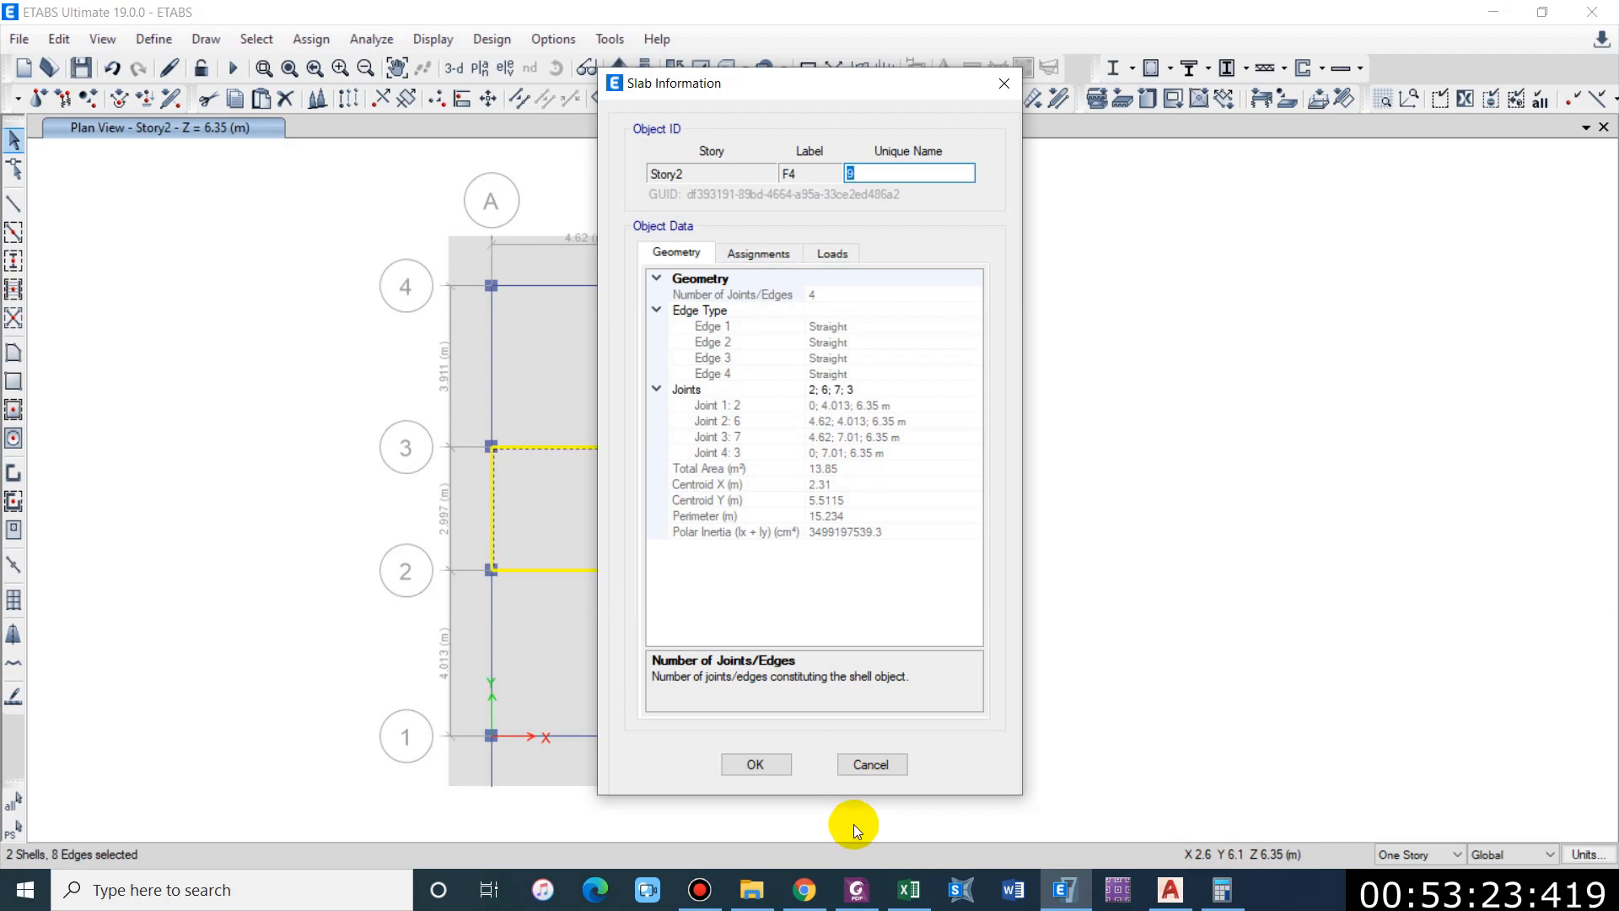
{"action": "left_click", "coordinate": [869, 761]}
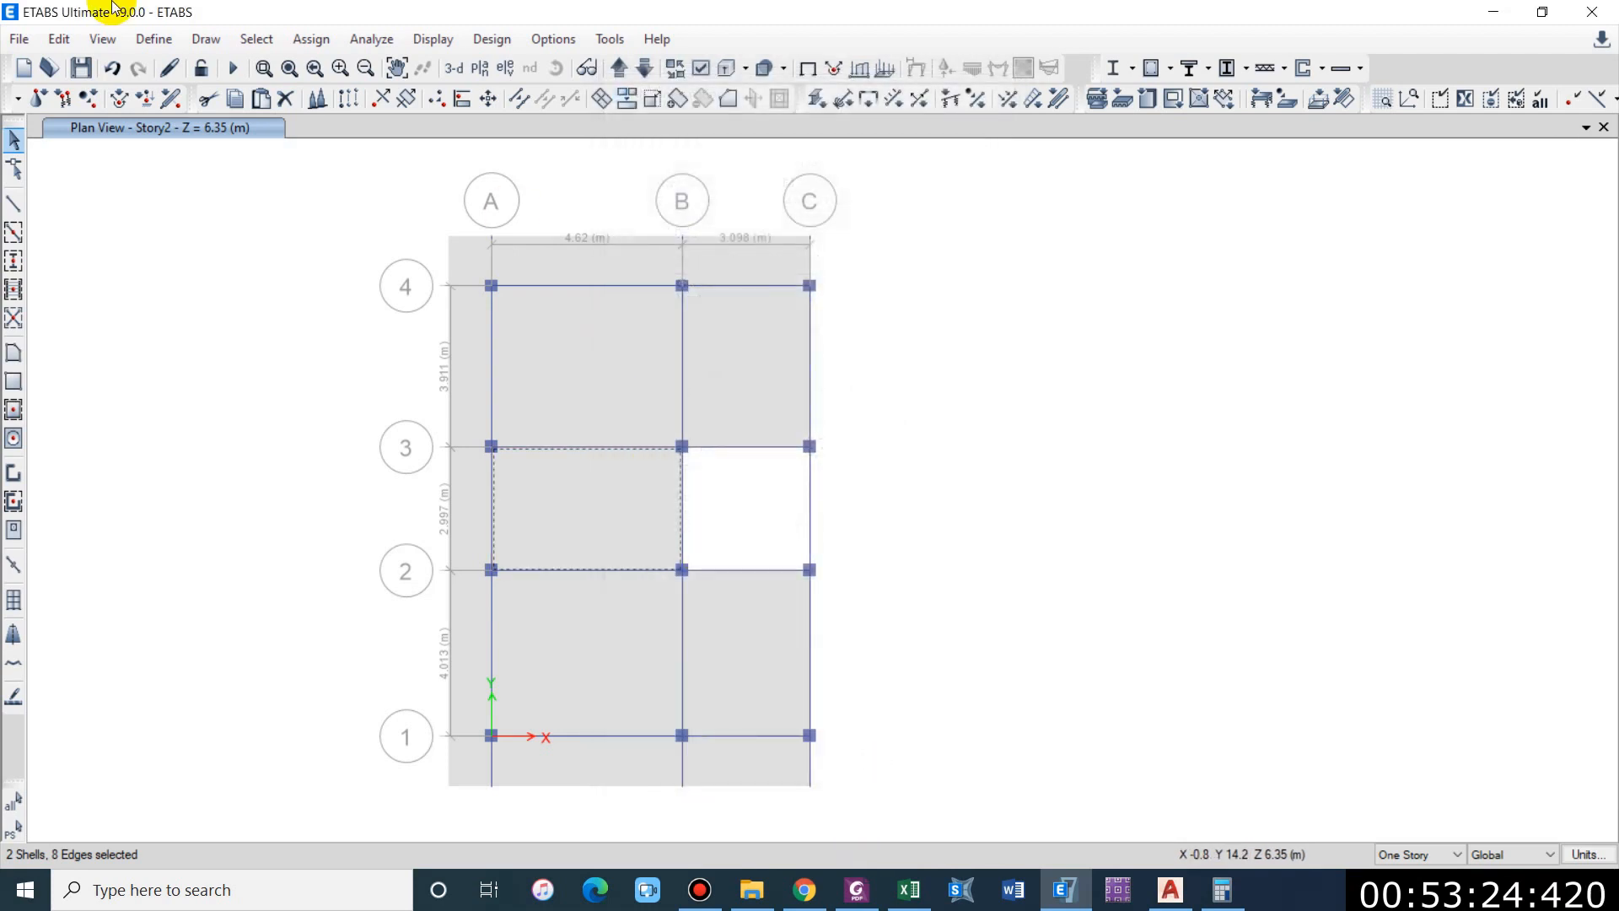
Step: Begin a uniform shell load assignment for the selected slabs using the Partition Wall load pattern
{"action": "left_click", "coordinate": [311, 39]}
{"action": "mouse_move", "coordinate": [506, 266]}
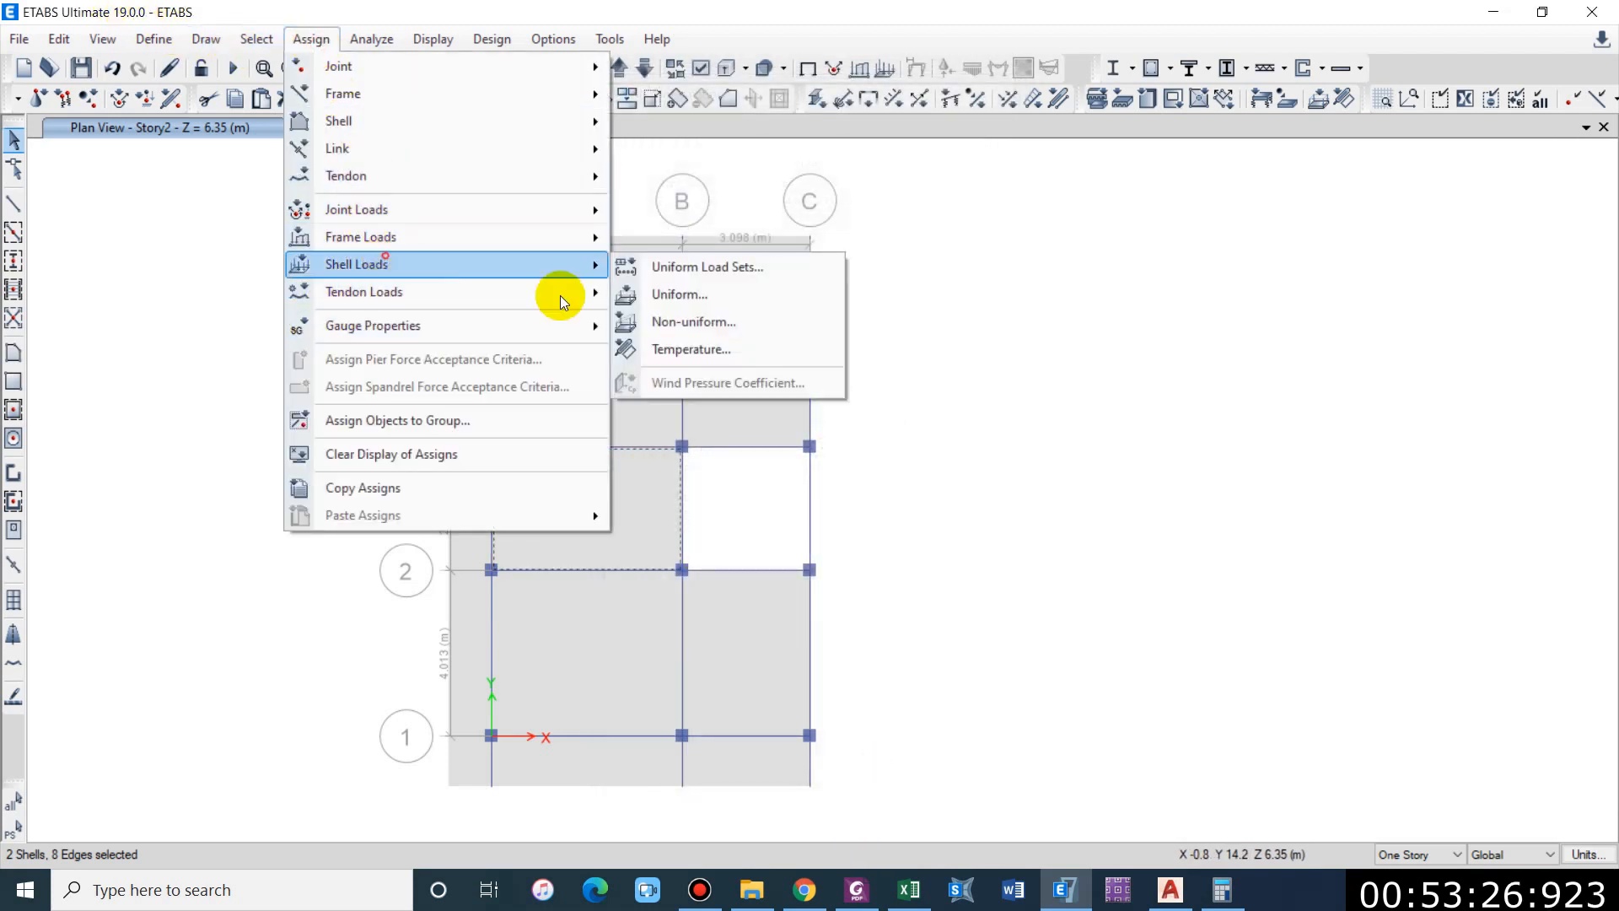
{"action": "left_click", "coordinate": [679, 296]}
{"action": "left_click", "coordinate": [503, 328]}
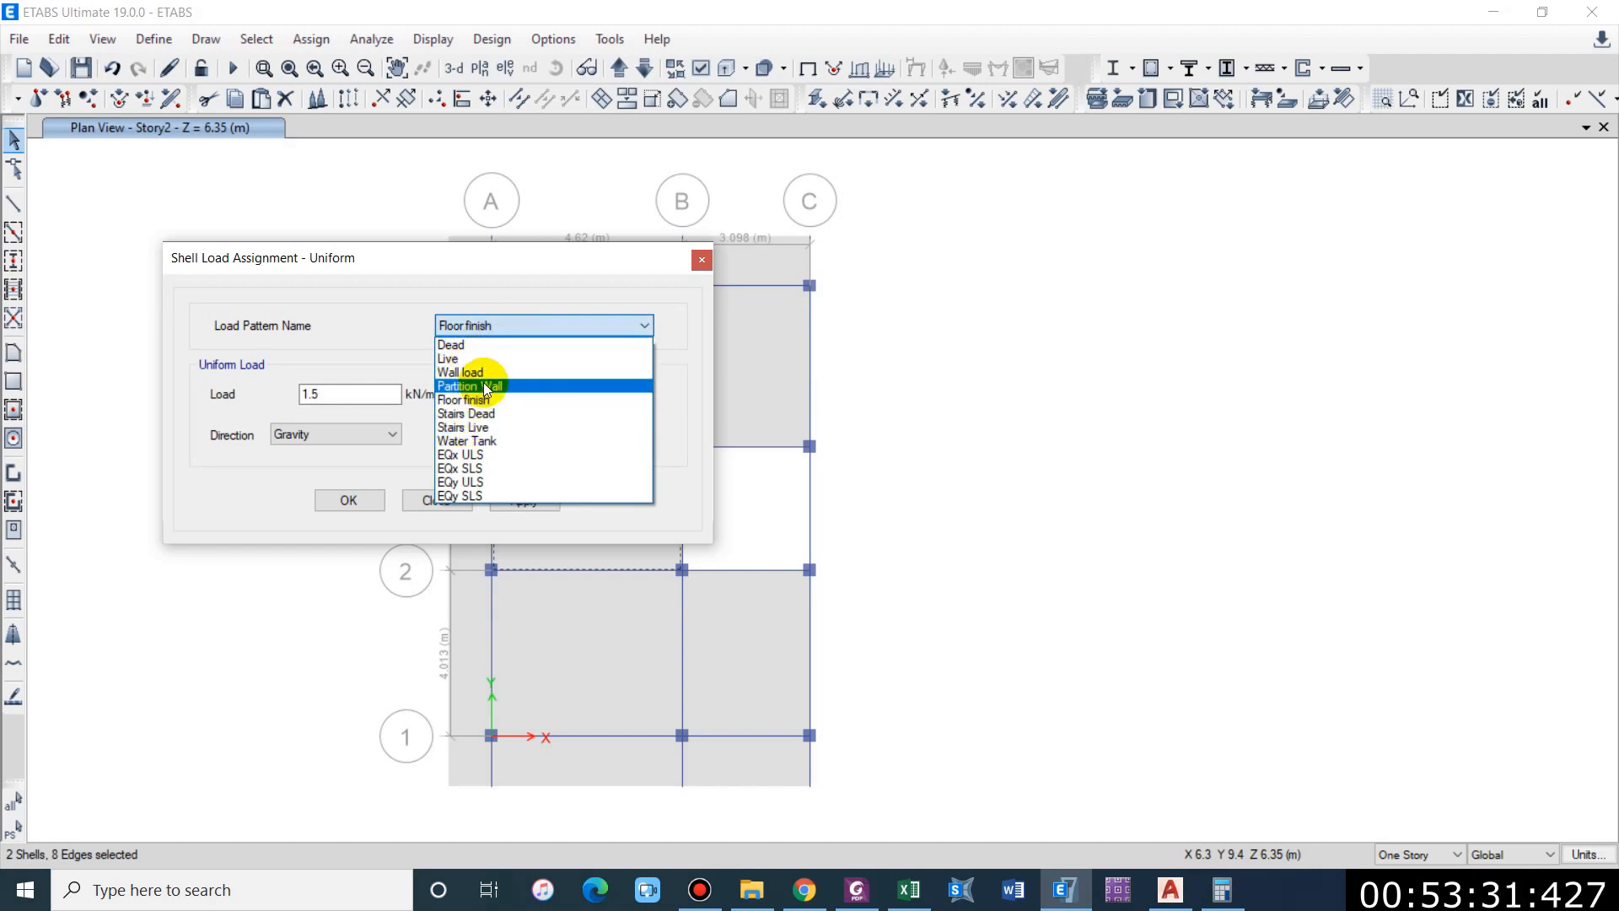
{"action": "left_click", "coordinate": [470, 386]}
{"action": "left_click_drag", "start_coordinate": [434, 265], "coordinate": [1228, 303]}
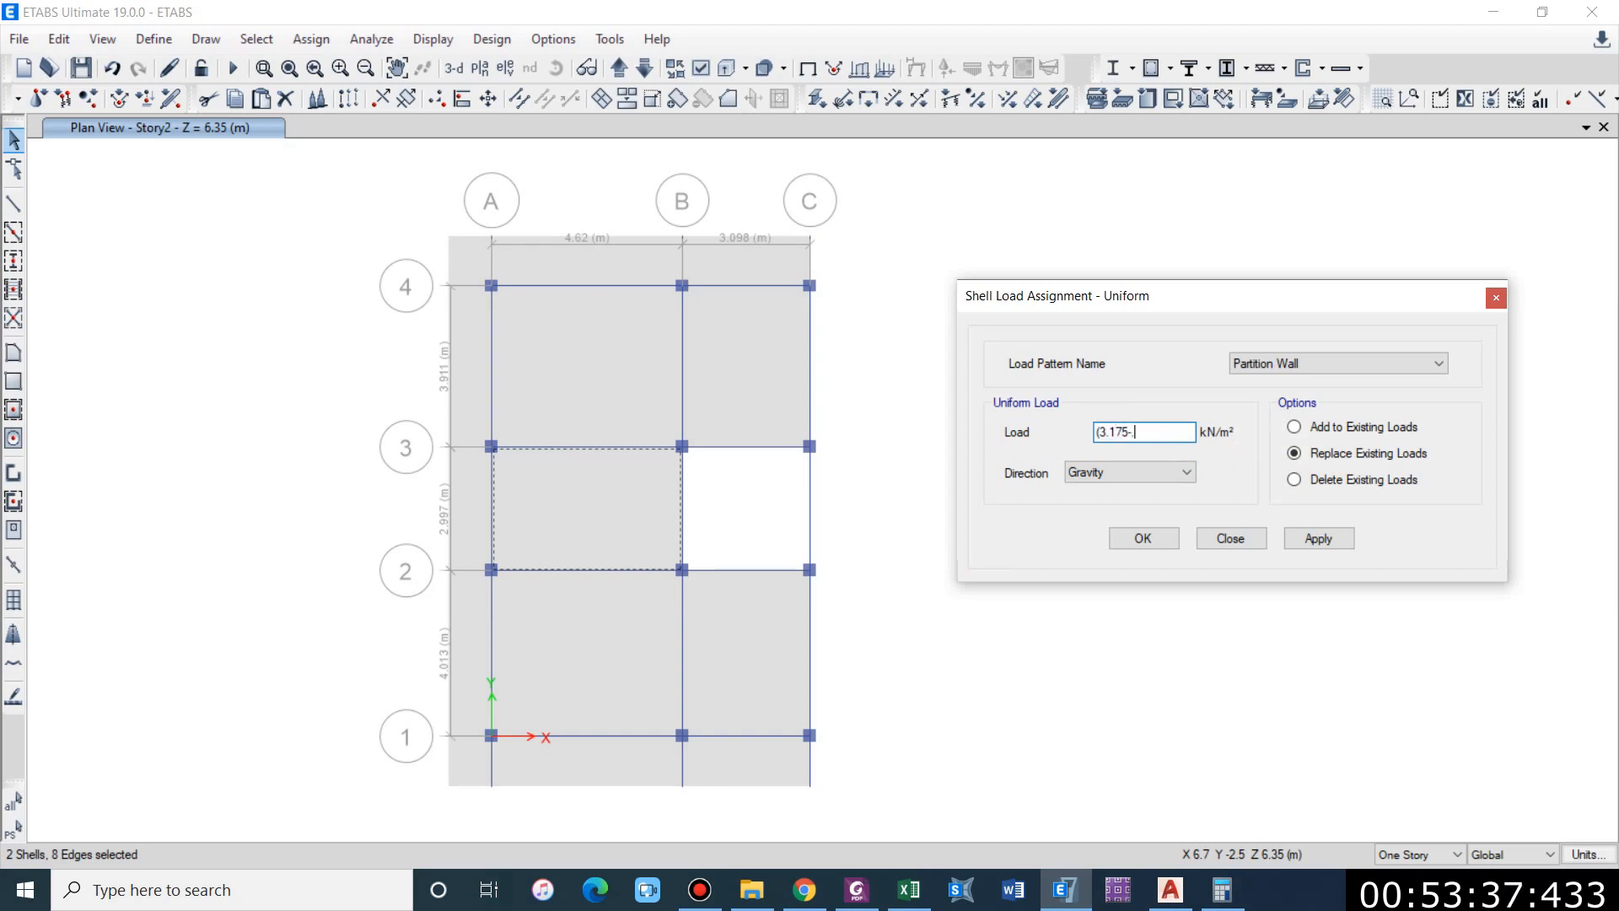
Step: Calculate the total partition wall weight in the load value as 19*0.36*3.05
{"action": "key", "text": "Return"}
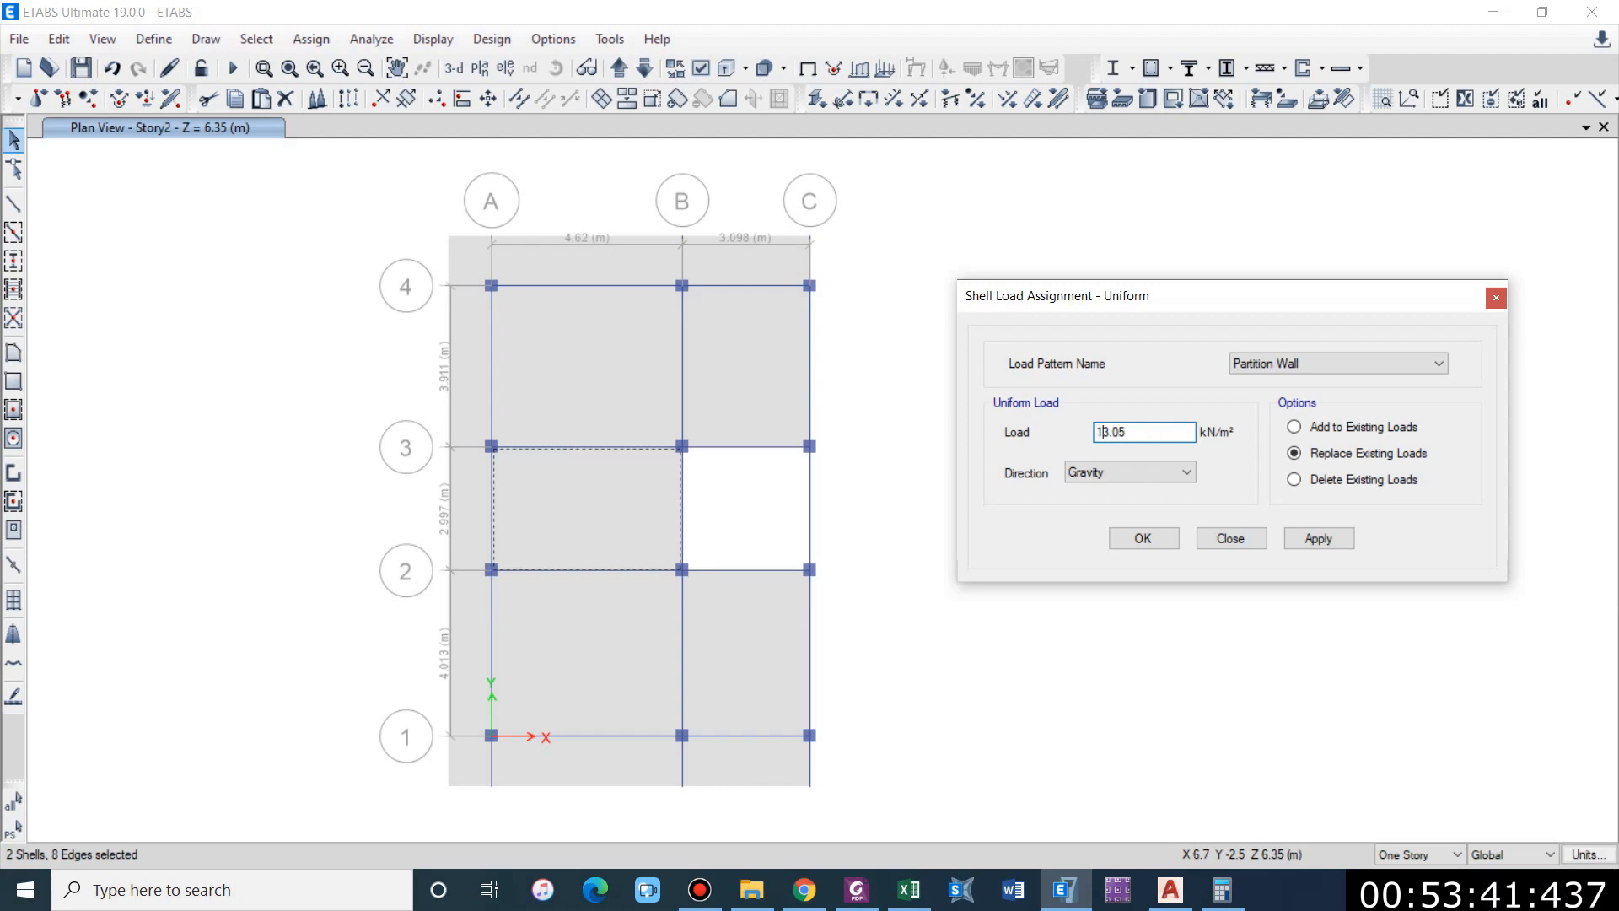
{"action": "type", "text": "*0.36"}
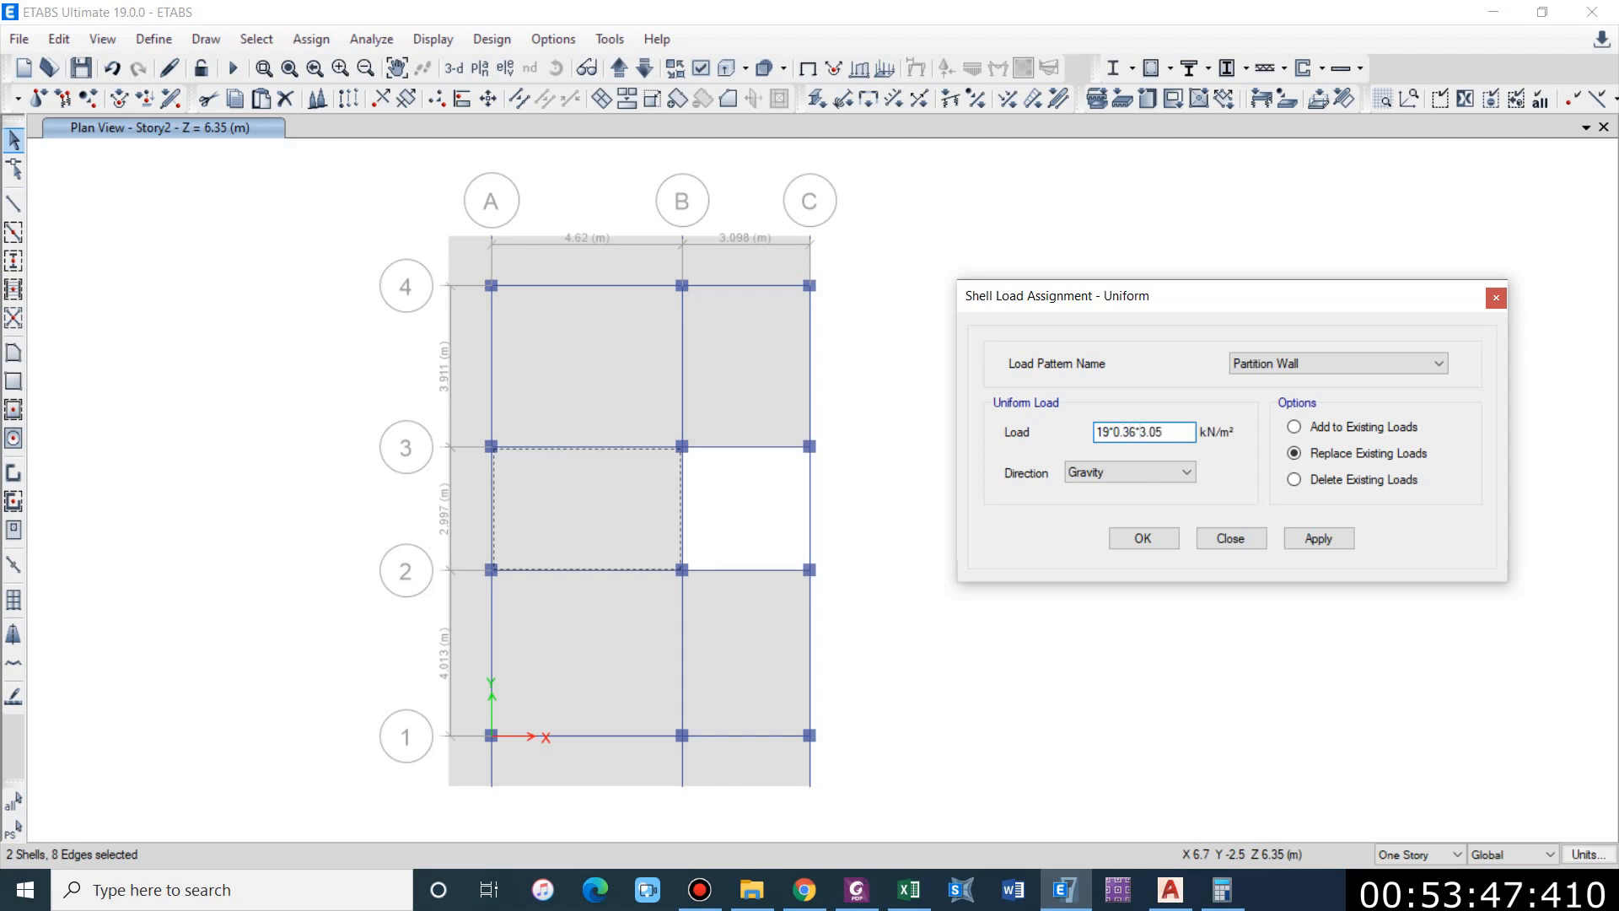
{"action": "type", "text": "*"}
{"action": "left_click_drag", "start_coordinate": [1114, 431], "coordinate": [1185, 434]}
{"action": "key", "text": "Tab"}
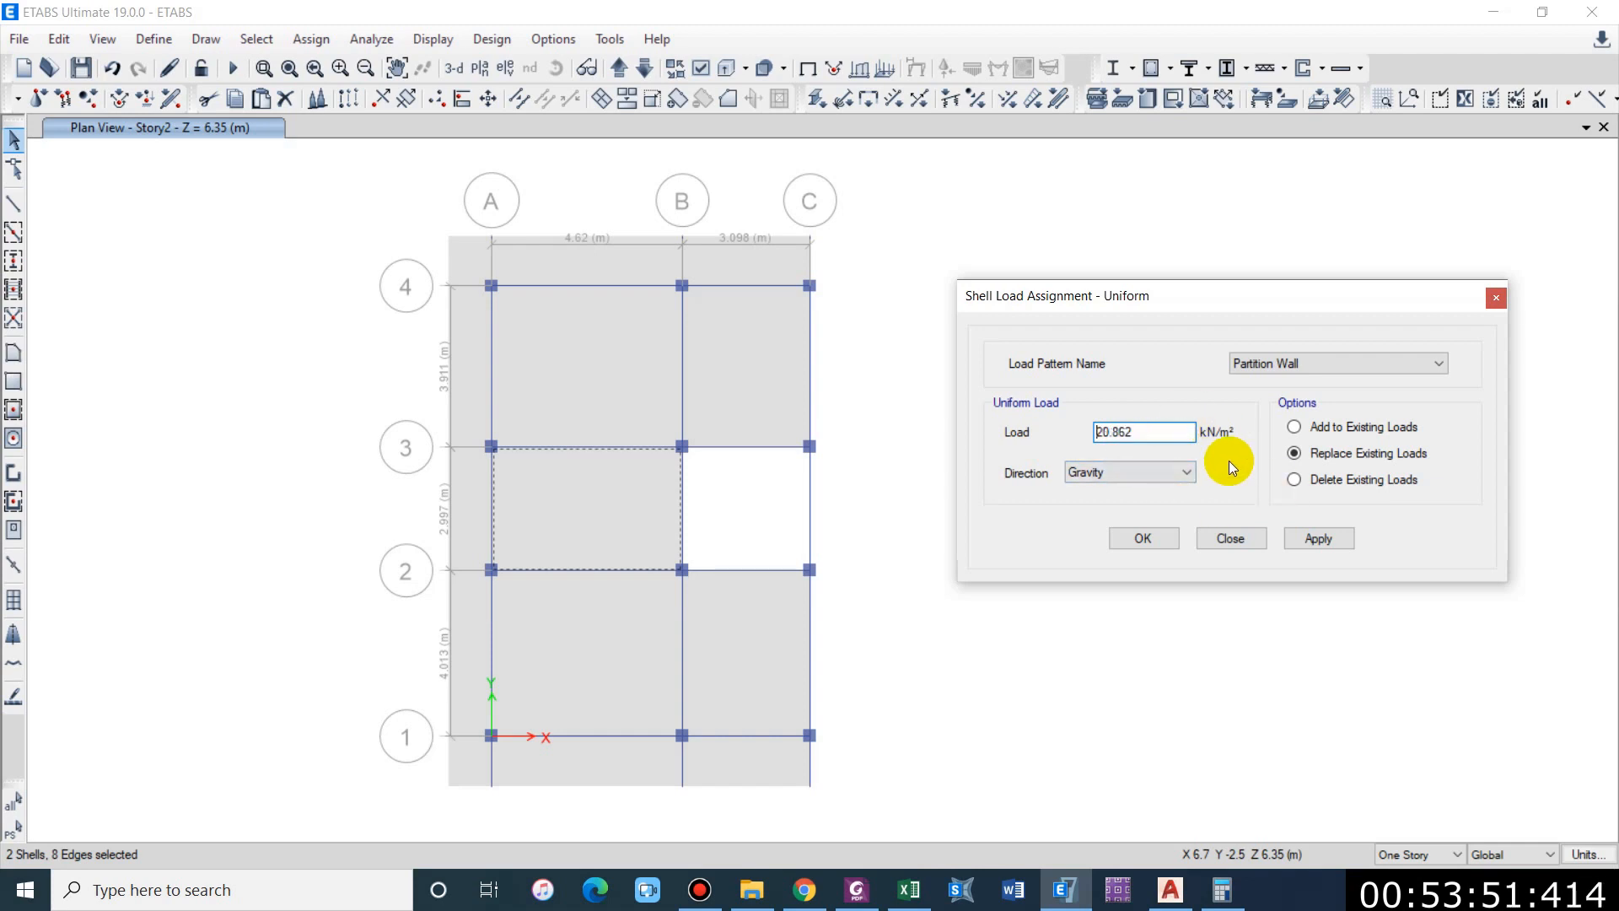
Step: Look up the slab's area, divide the load value by 13.85 and apply the Partition Wall load to the selected slabs
{"action": "right_click", "coordinate": [595, 492]}
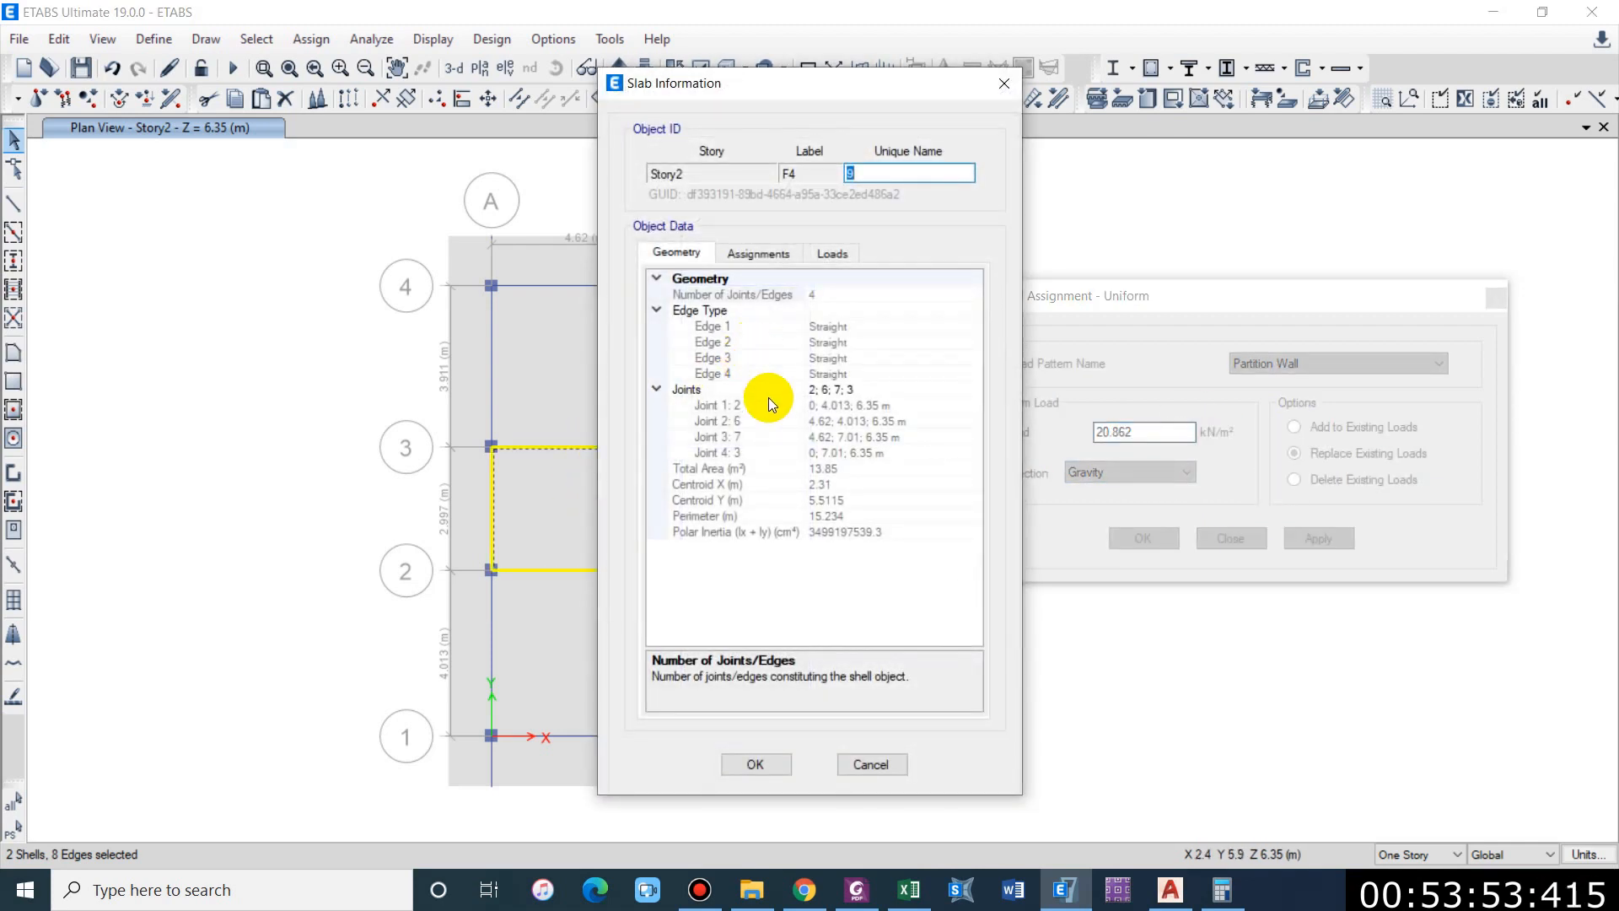
{"action": "left_click", "coordinate": [878, 768]}
{"action": "type", "text": "/"}
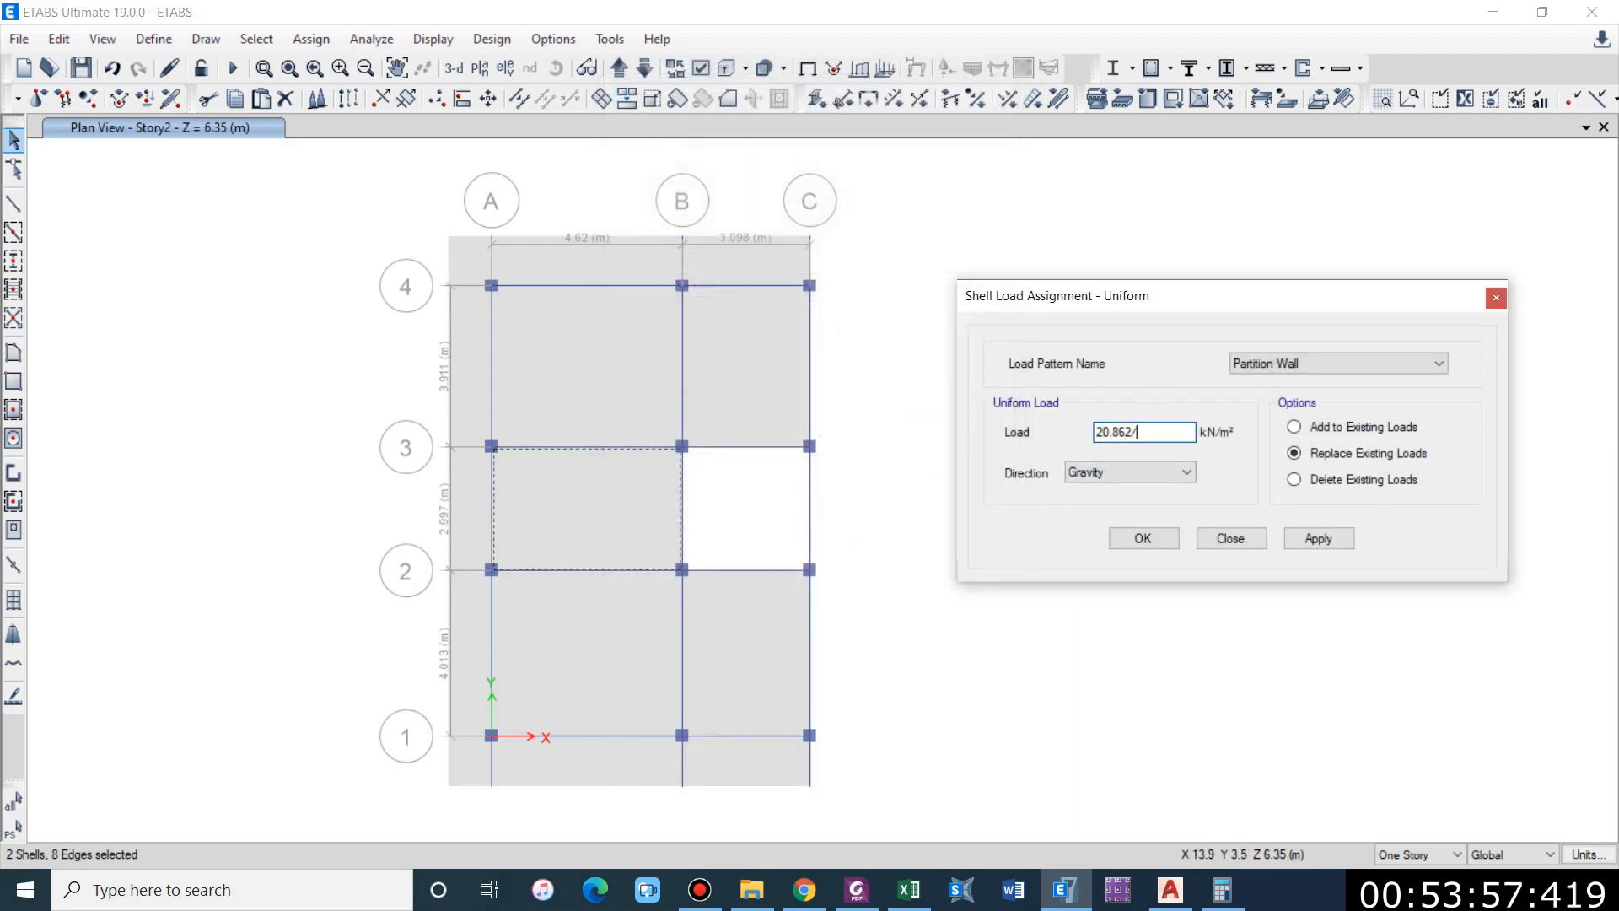
{"action": "type", "text": "13.85"}
{"action": "key", "text": "Tab"}
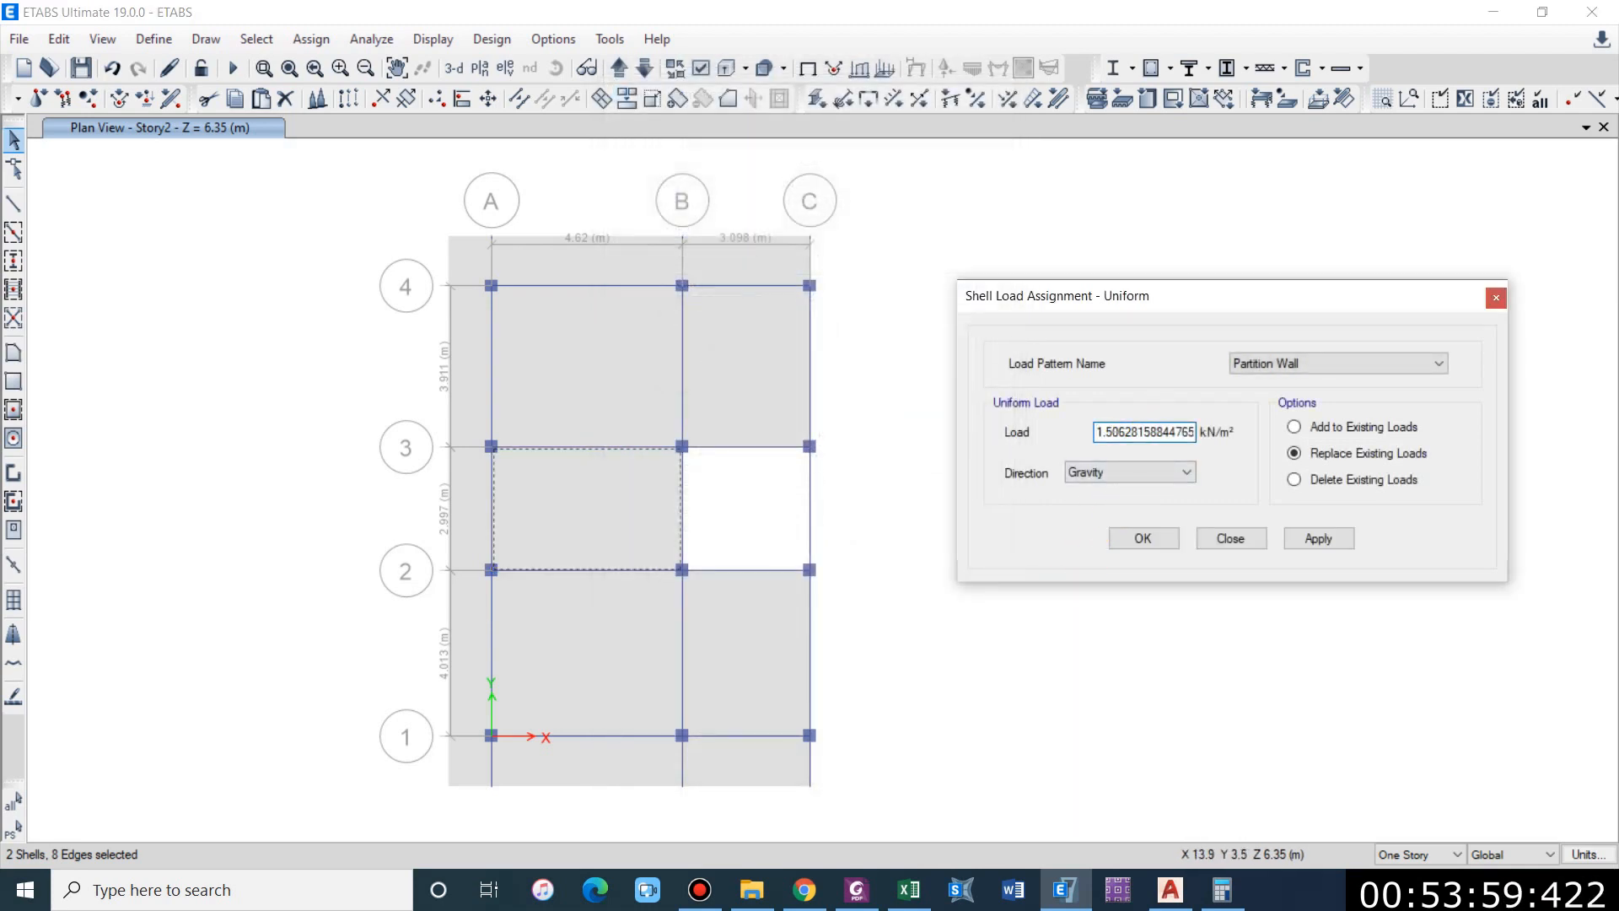
{"action": "left_click", "coordinate": [1338, 545]}
{"action": "left_click", "coordinate": [680, 427]}
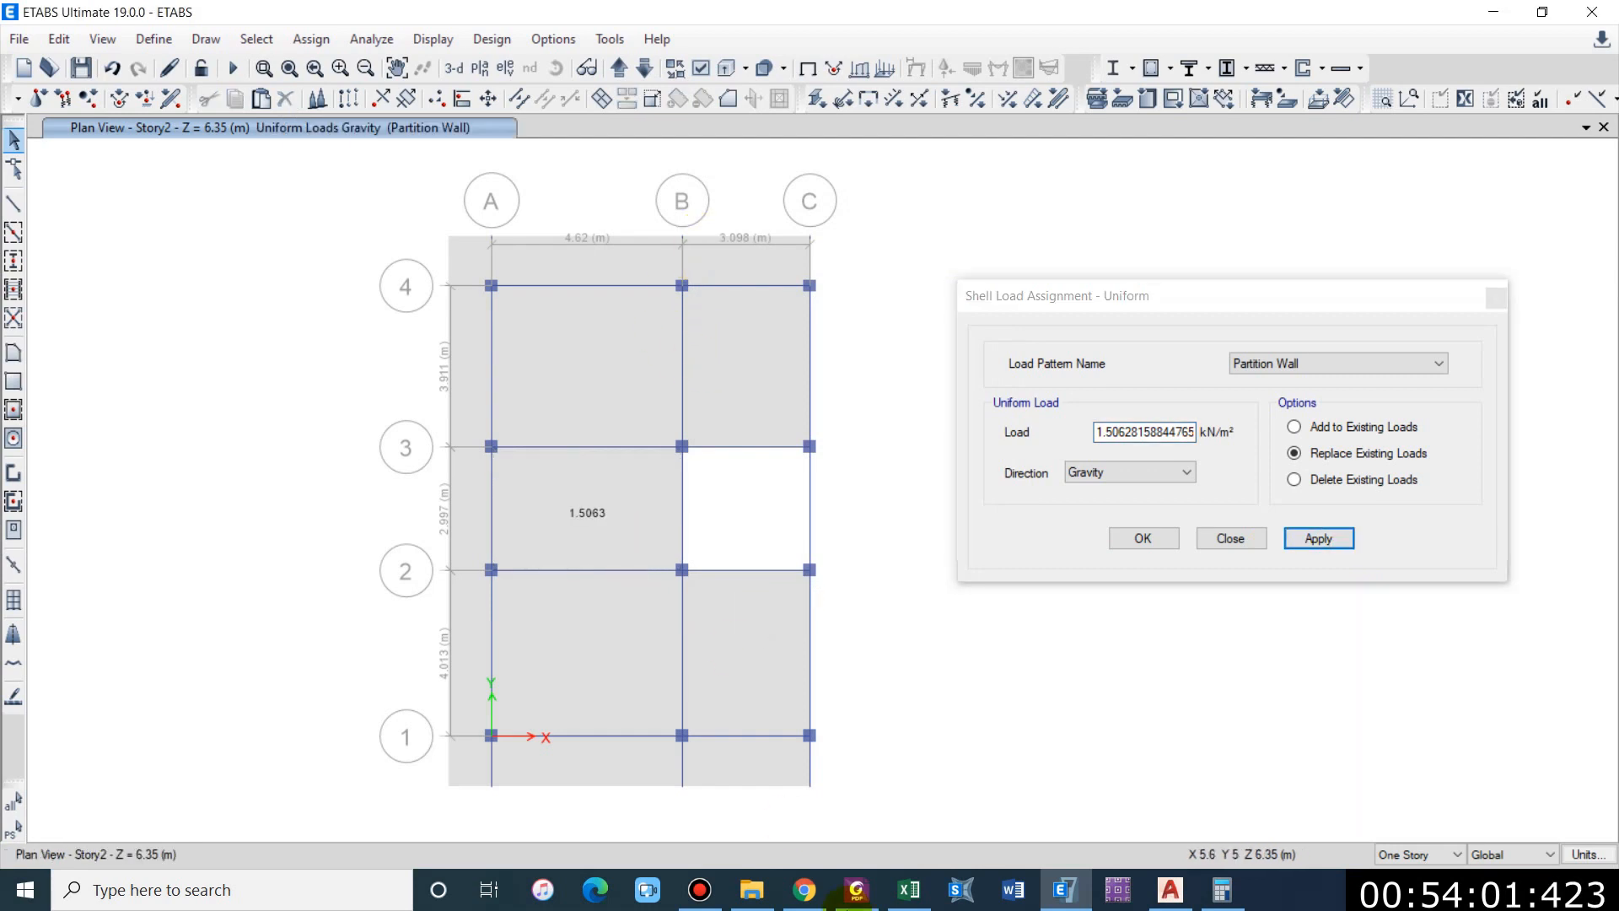
Step: Switch to AutoCAD and start an AREA measurement on the floor plan around the bedroom walls
{"action": "left_click", "coordinate": [1171, 890]}
{"action": "key", "text": "Escape"}
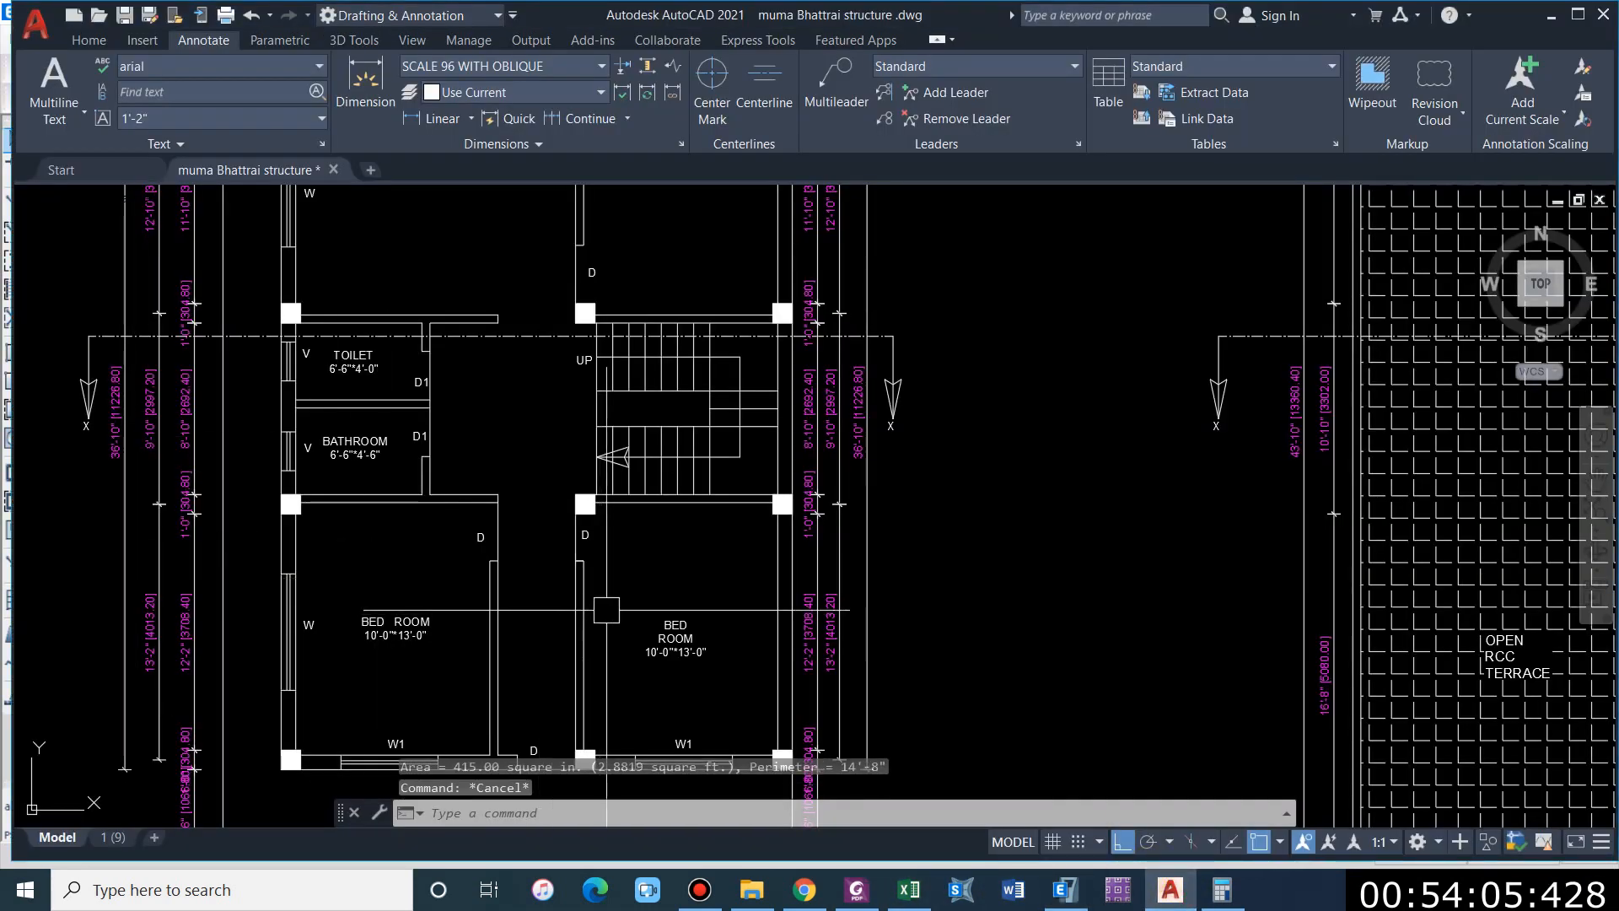
{"action": "left_click", "coordinate": [608, 610]}
{"action": "key", "text": "Escape"}
{"action": "key", "text": "Escape"}
{"action": "type", "text": "area"}
{"action": "key", "text": "Return"}
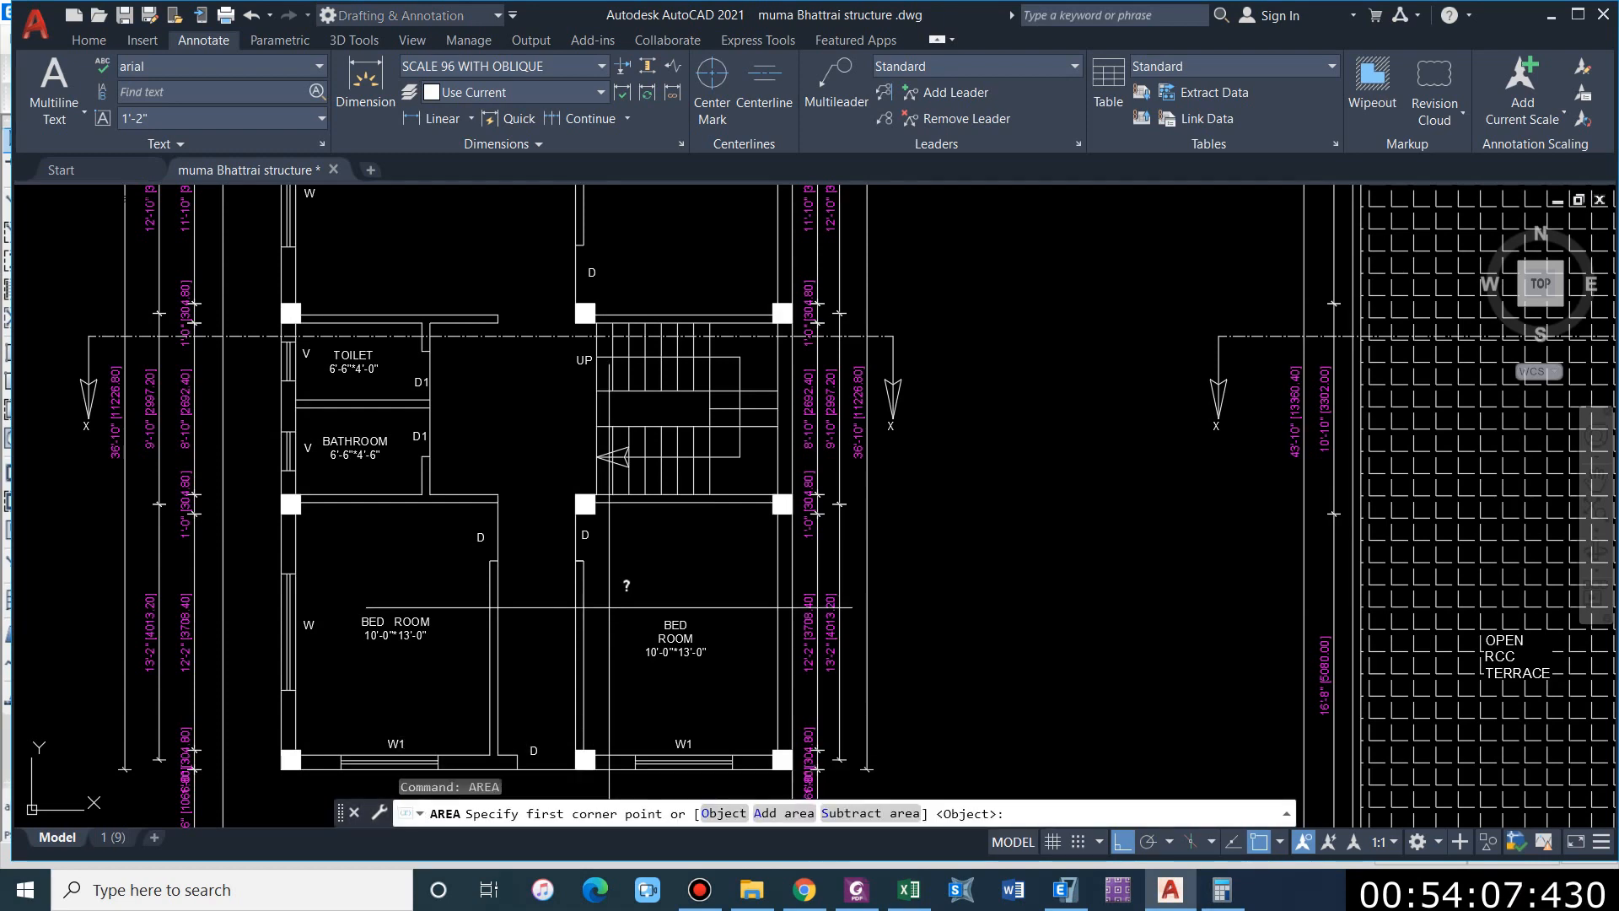
{"action": "scroll", "coordinate": [609, 607], "scroll_direction": "up", "scroll_amount": 2}
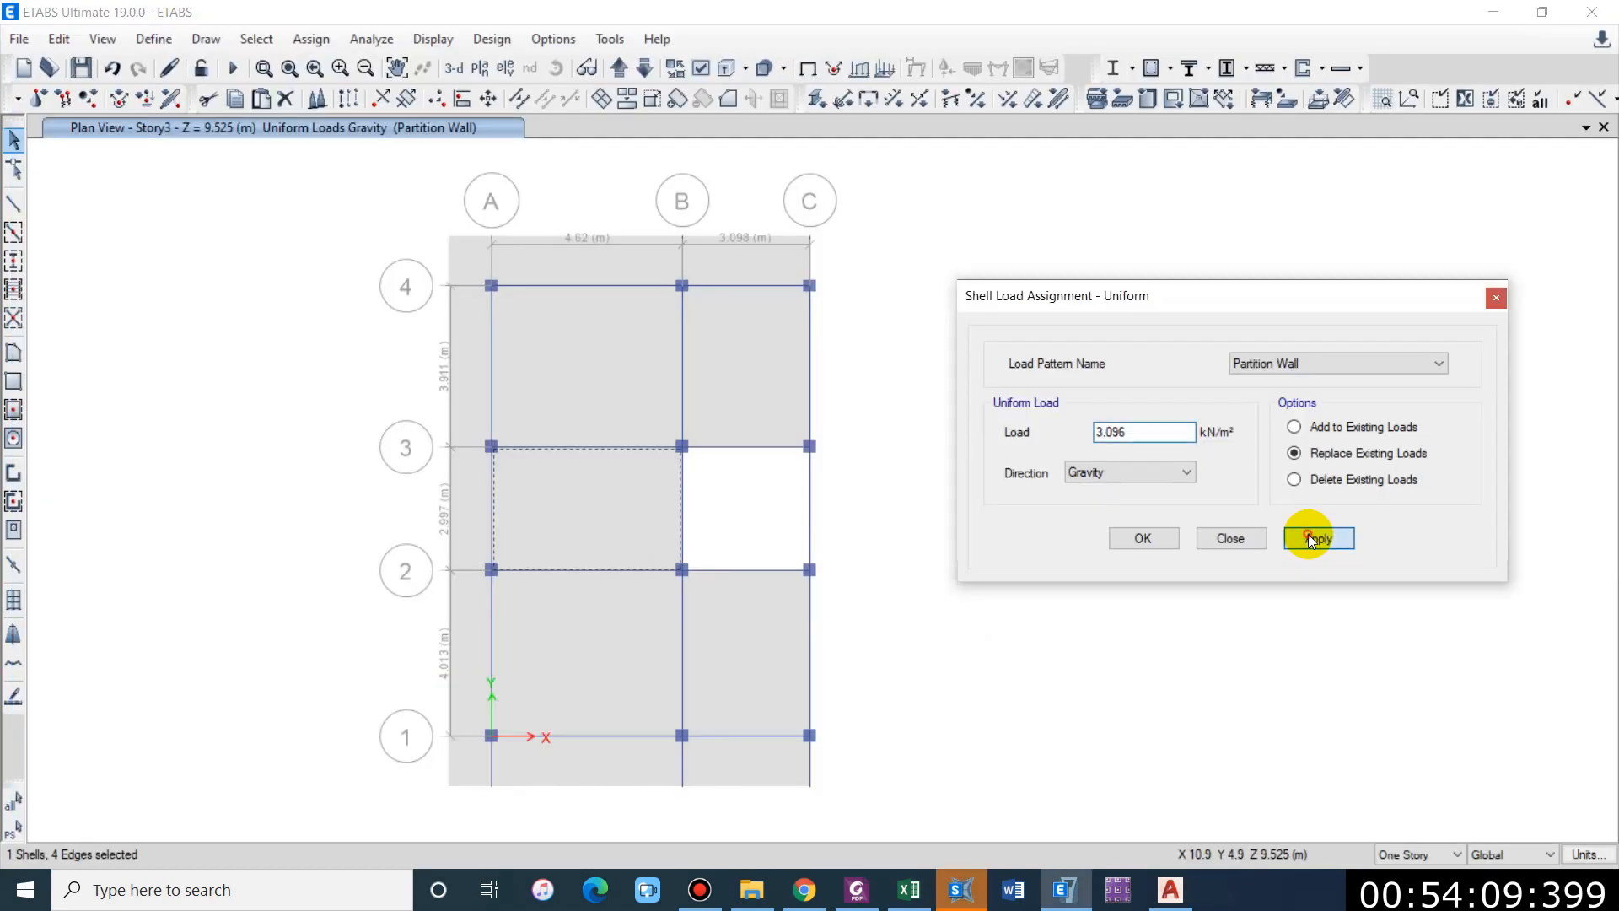
Step: Apply a 3.096 kN/m² Partition Wall load to the Story3 slab between grids A-B and 2-3
{"action": "left_click", "coordinate": [1308, 533]}
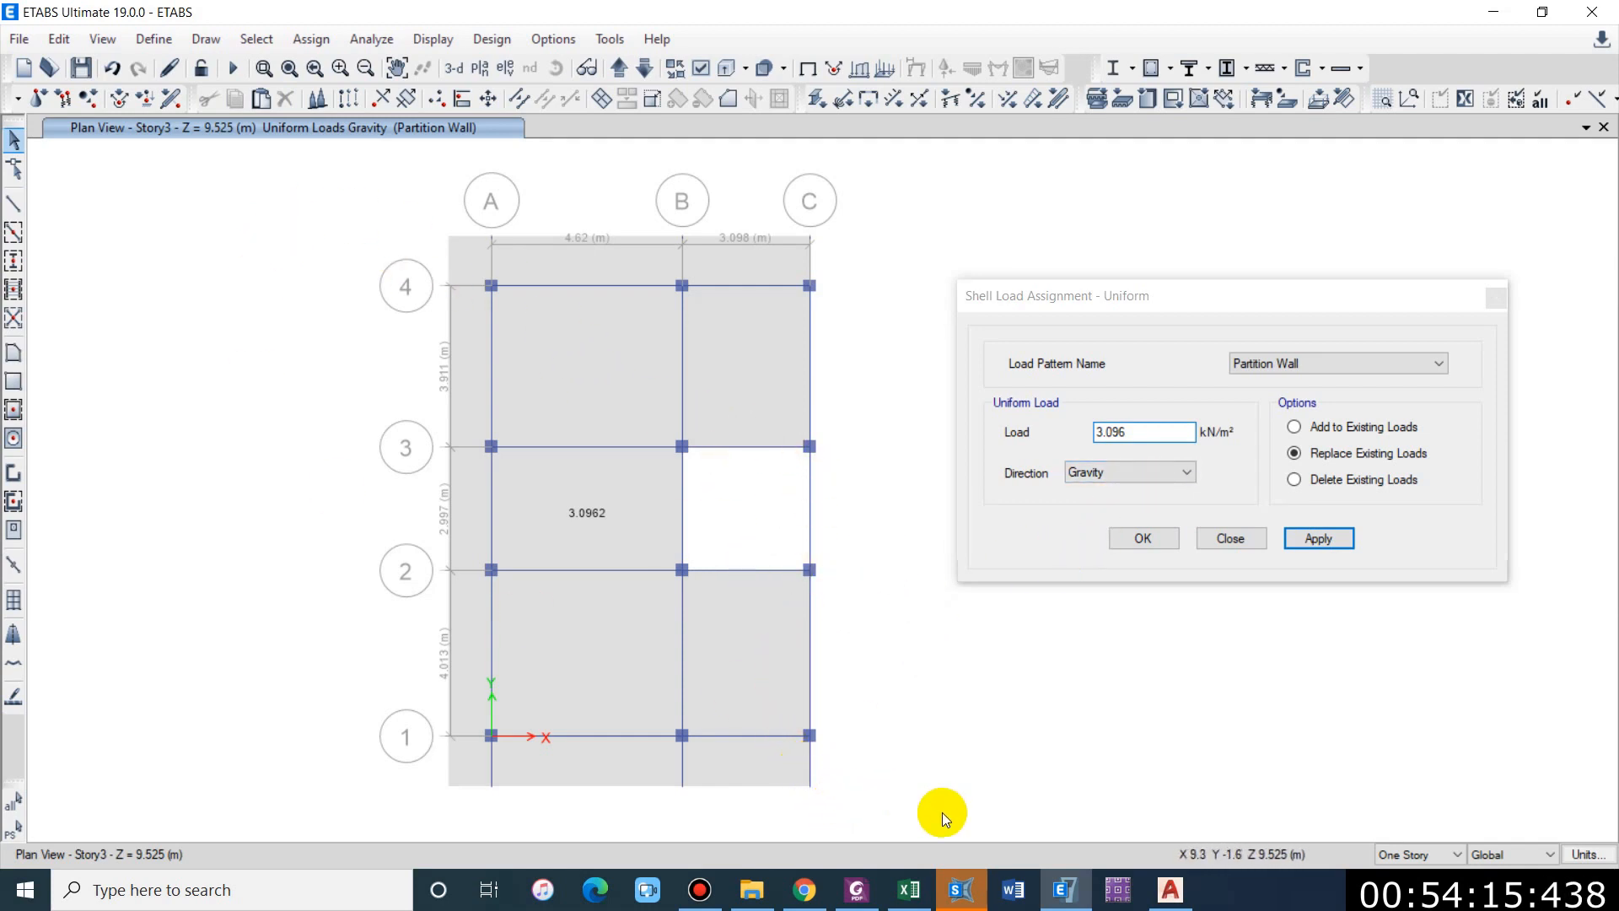
{"action": "left_click", "coordinate": [1065, 893]}
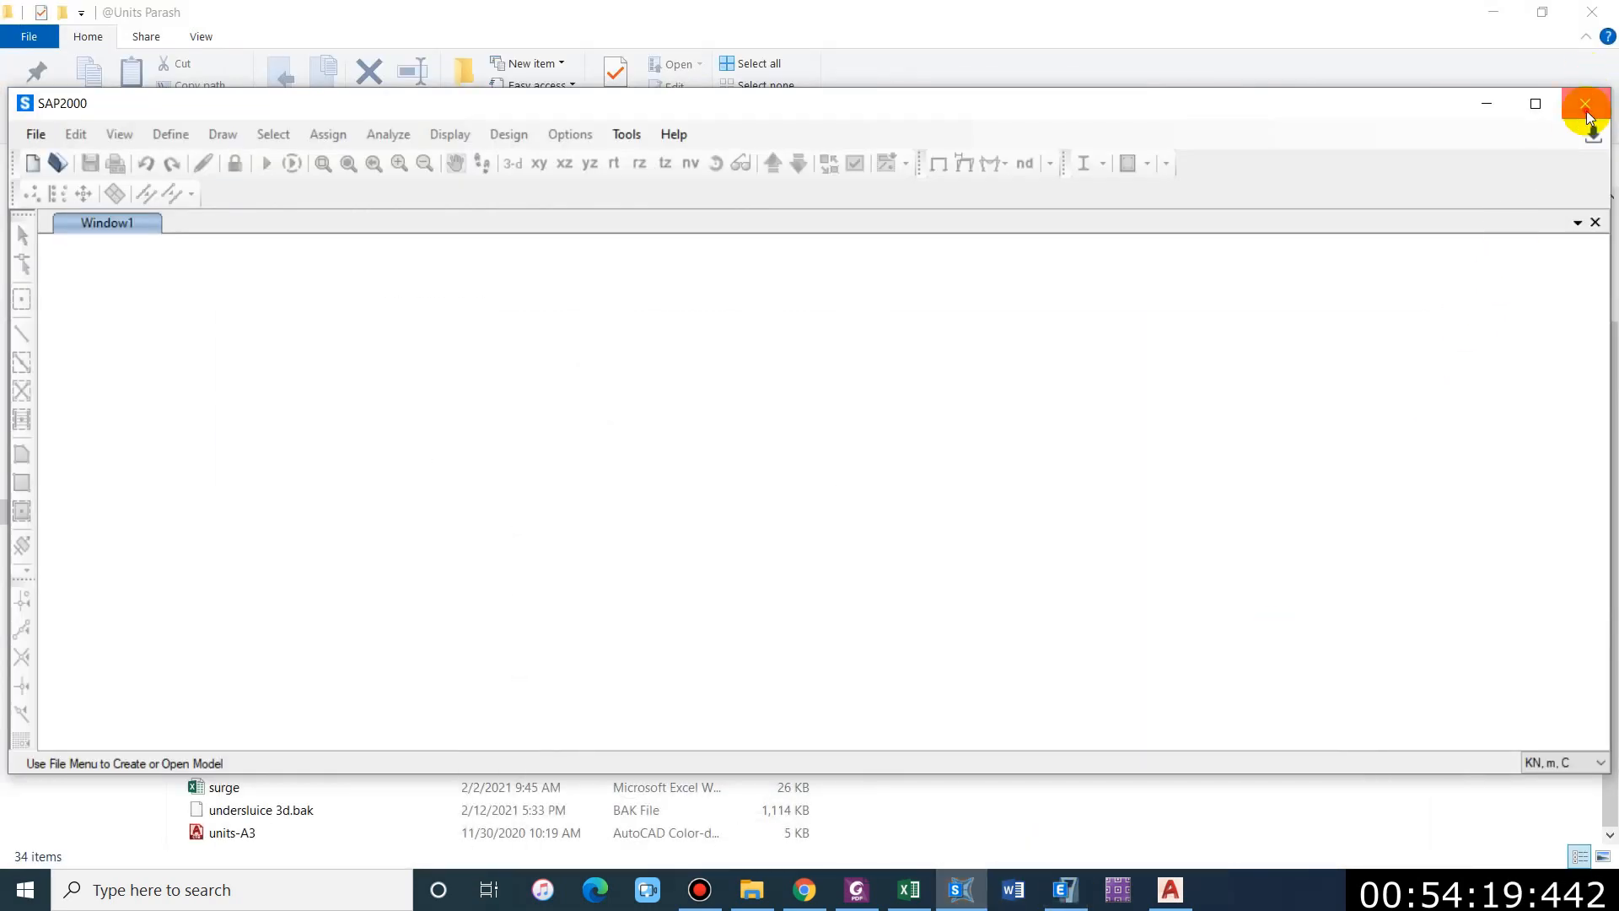
{"action": "left_click", "coordinate": [957, 889]}
{"action": "left_click", "coordinate": [1171, 890]}
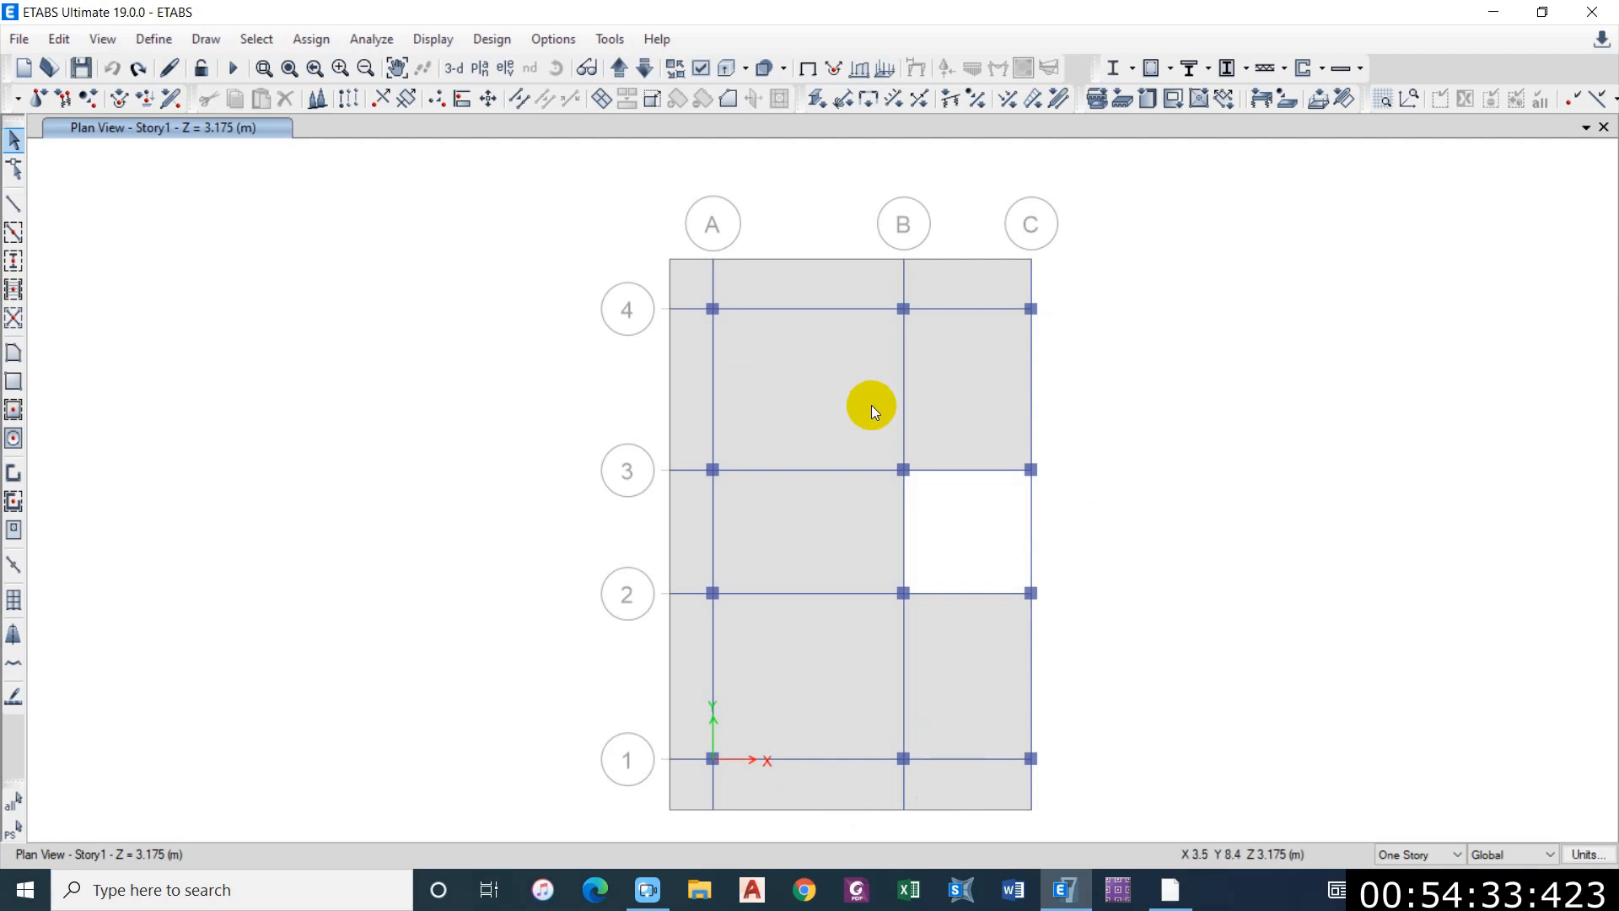
Step: Set editing to All Stories and prepare straight frame line drawing with the section property None
{"action": "left_click", "coordinate": [1404, 886]}
{"action": "left_click", "coordinate": [17, 211]}
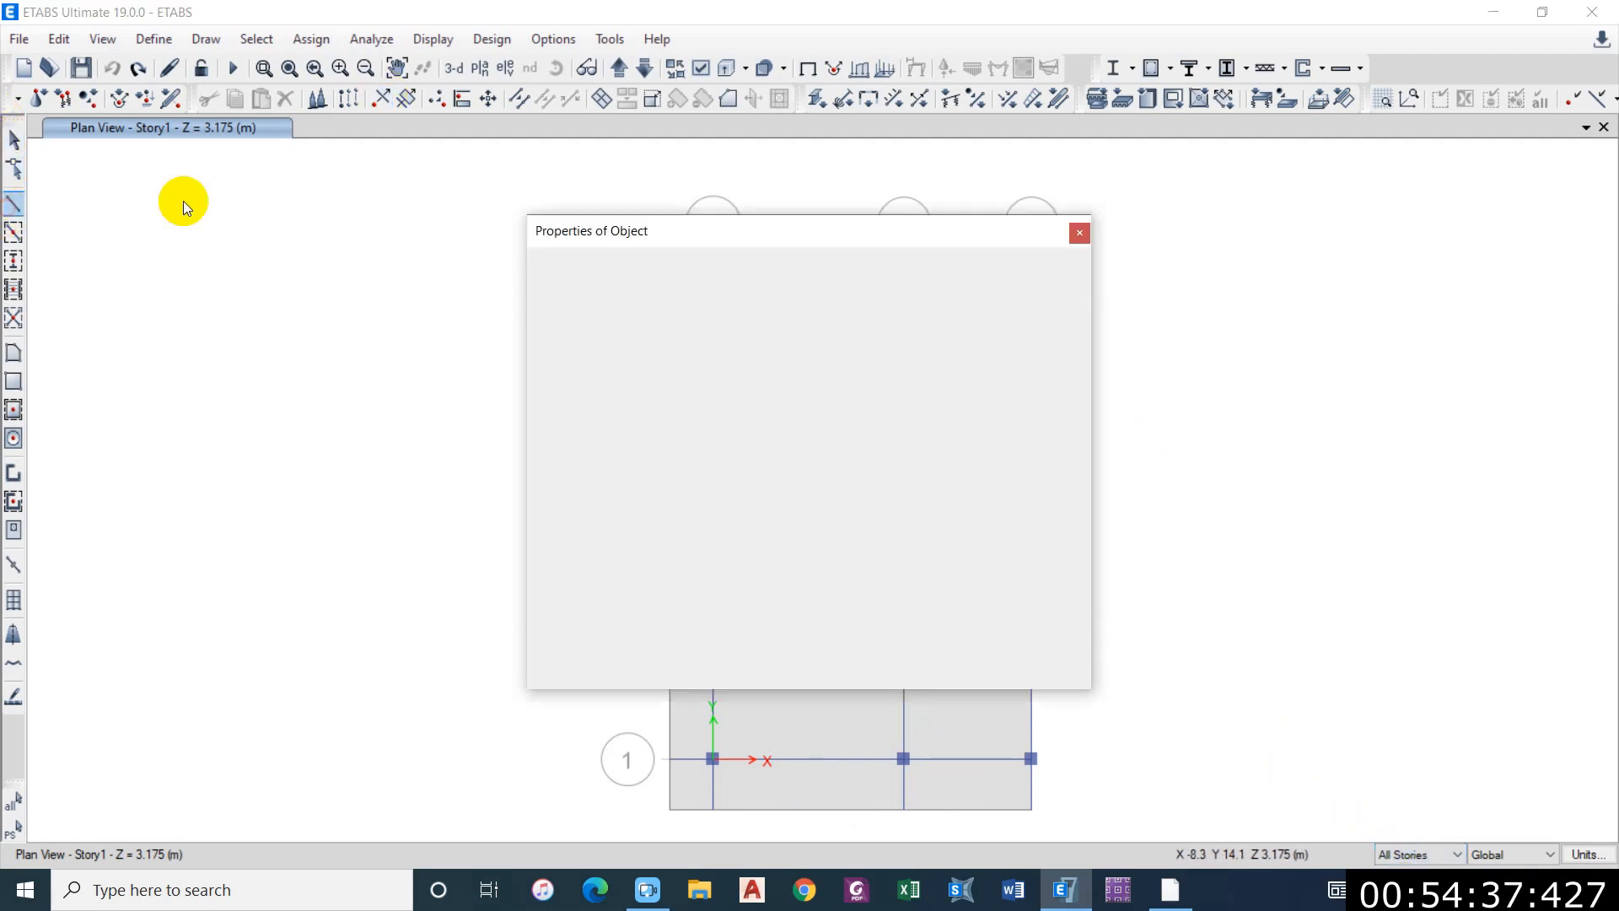
{"action": "left_click_drag", "start_coordinate": [908, 231], "coordinate": [403, 168]}
{"action": "left_click", "coordinate": [482, 212]}
{"action": "left_click", "coordinate": [574, 212]}
{"action": "left_click", "coordinate": [351, 262]}
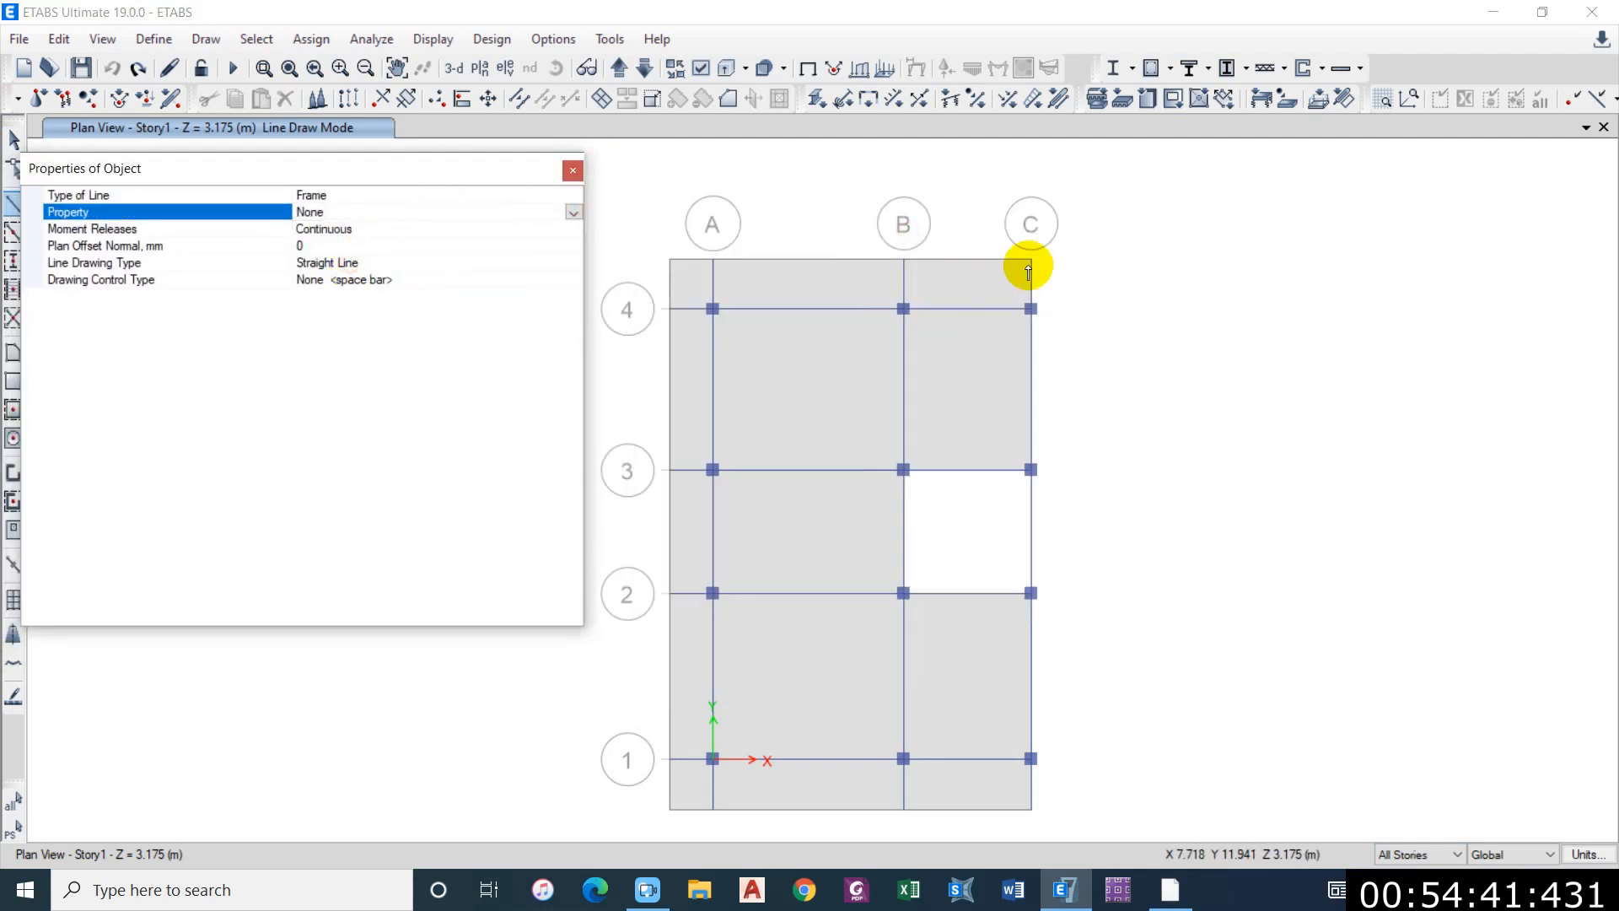
Step: Draw frame lines along the slab's outer edge from grid C beyond grid 4, around the grid A overhang, to grid C beyond grid 1
{"action": "left_click", "coordinate": [1029, 261]}
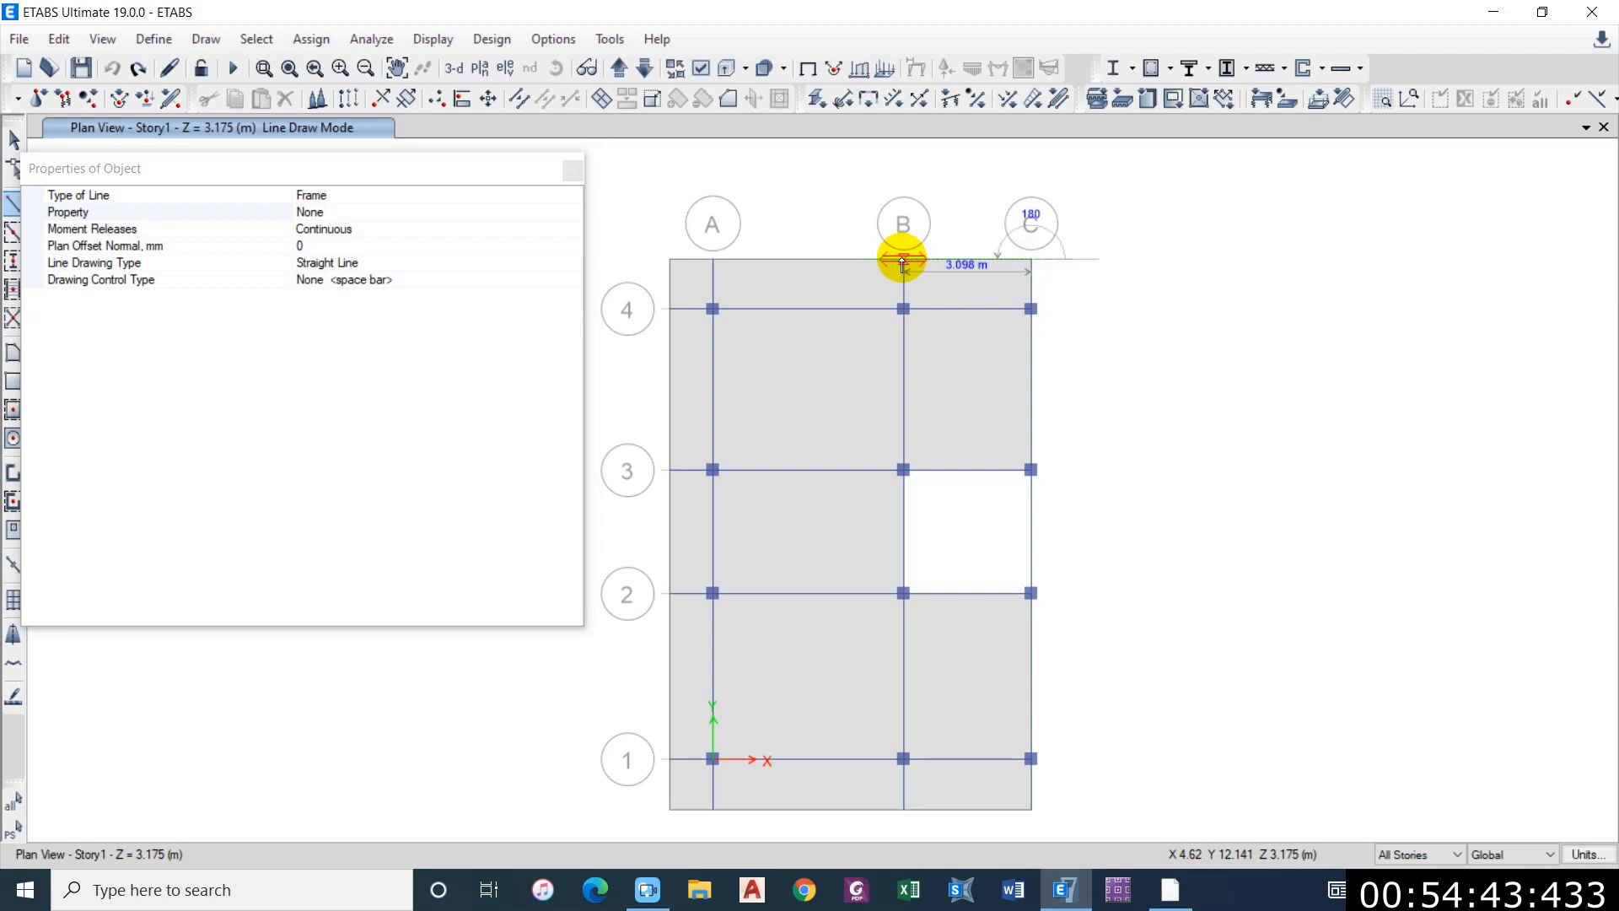
{"action": "left_click", "coordinate": [904, 262]}
{"action": "left_click", "coordinate": [713, 261]}
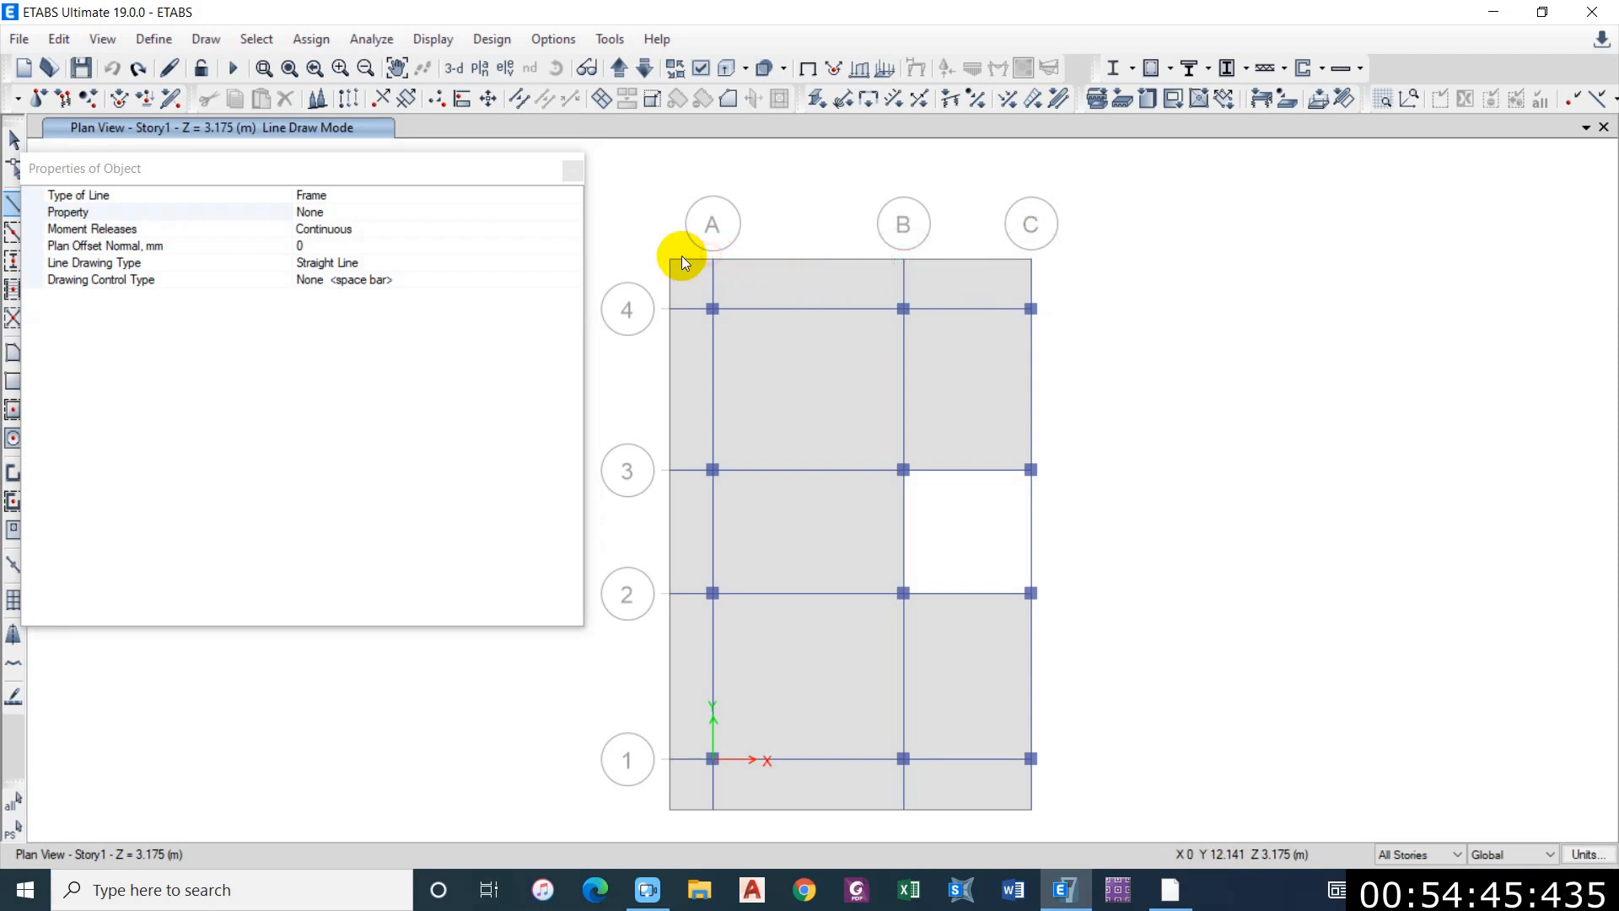
{"action": "left_click", "coordinate": [671, 261]}
{"action": "left_click", "coordinate": [671, 593]}
{"action": "left_click", "coordinate": [671, 759]}
{"action": "left_click", "coordinate": [671, 809]}
{"action": "left_click", "coordinate": [713, 809]}
{"action": "left_click", "coordinate": [904, 810]}
{"action": "left_click", "coordinate": [1031, 810]}
{"action": "right_click", "coordinate": [1027, 793]}
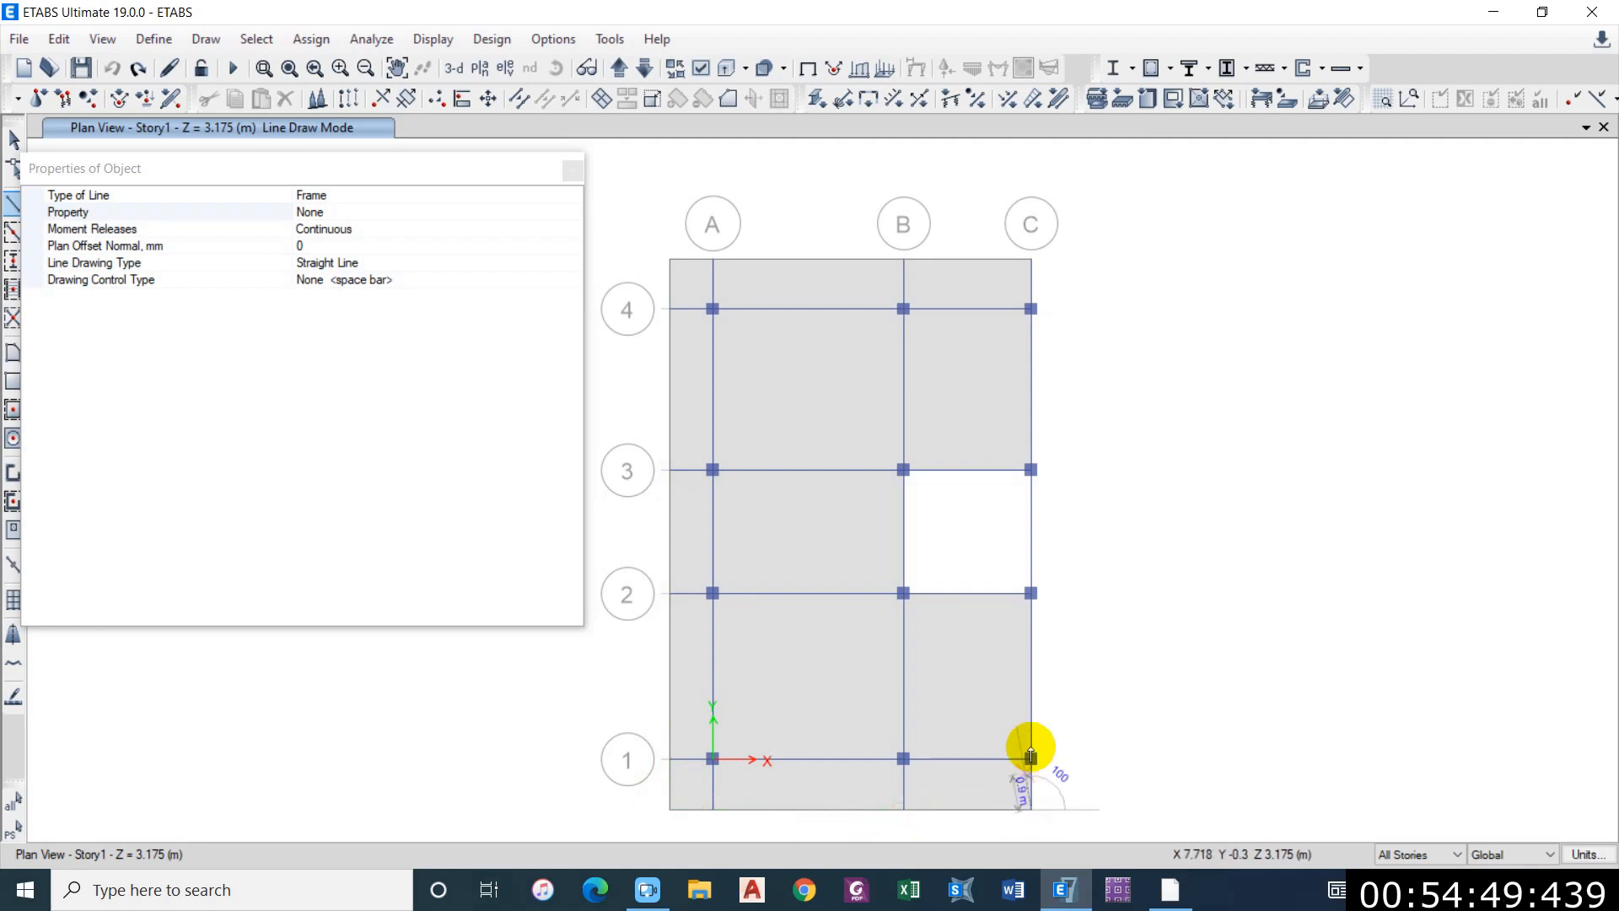
{"action": "left_click", "coordinate": [573, 171]}
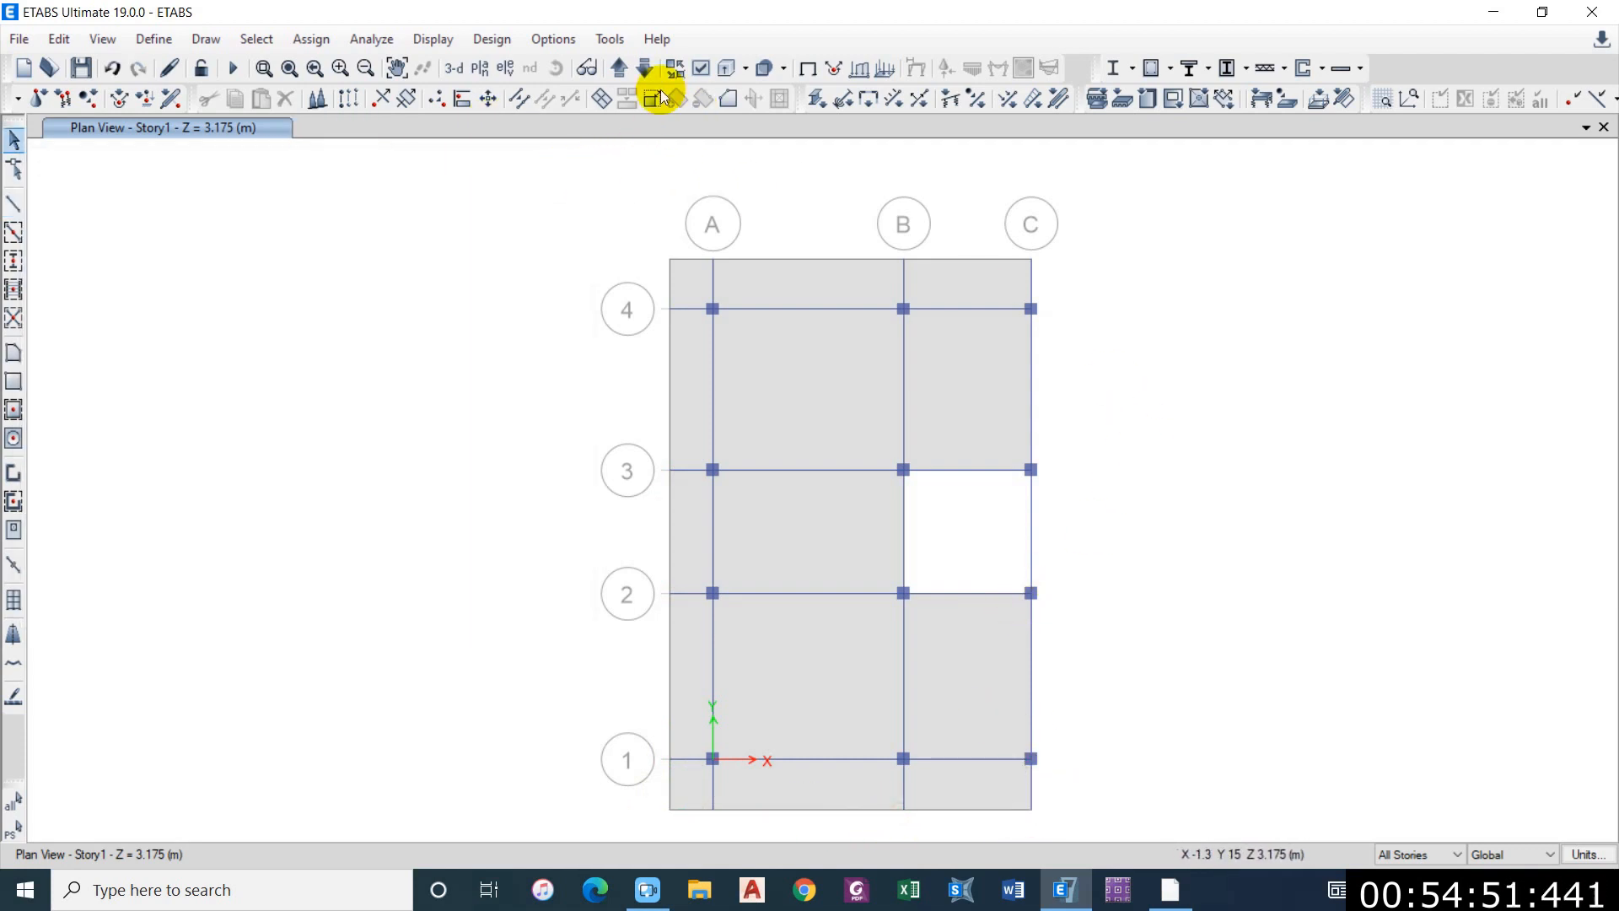
Step: Show the model in 3D and delete the slab edge lines drawn at the topmost story level
{"action": "left_click", "coordinate": [454, 69]}
{"action": "middle_click_drag", "start_coordinate": [1081, 346], "coordinate": [1031, 256], "text": "shift"}
{"action": "left_click_drag", "start_coordinate": [1106, 268], "coordinate": [924, 173]}
{"action": "left_click_drag", "start_coordinate": [737, 281], "coordinate": [522, 180]}
{"action": "key", "text": "Delete"}
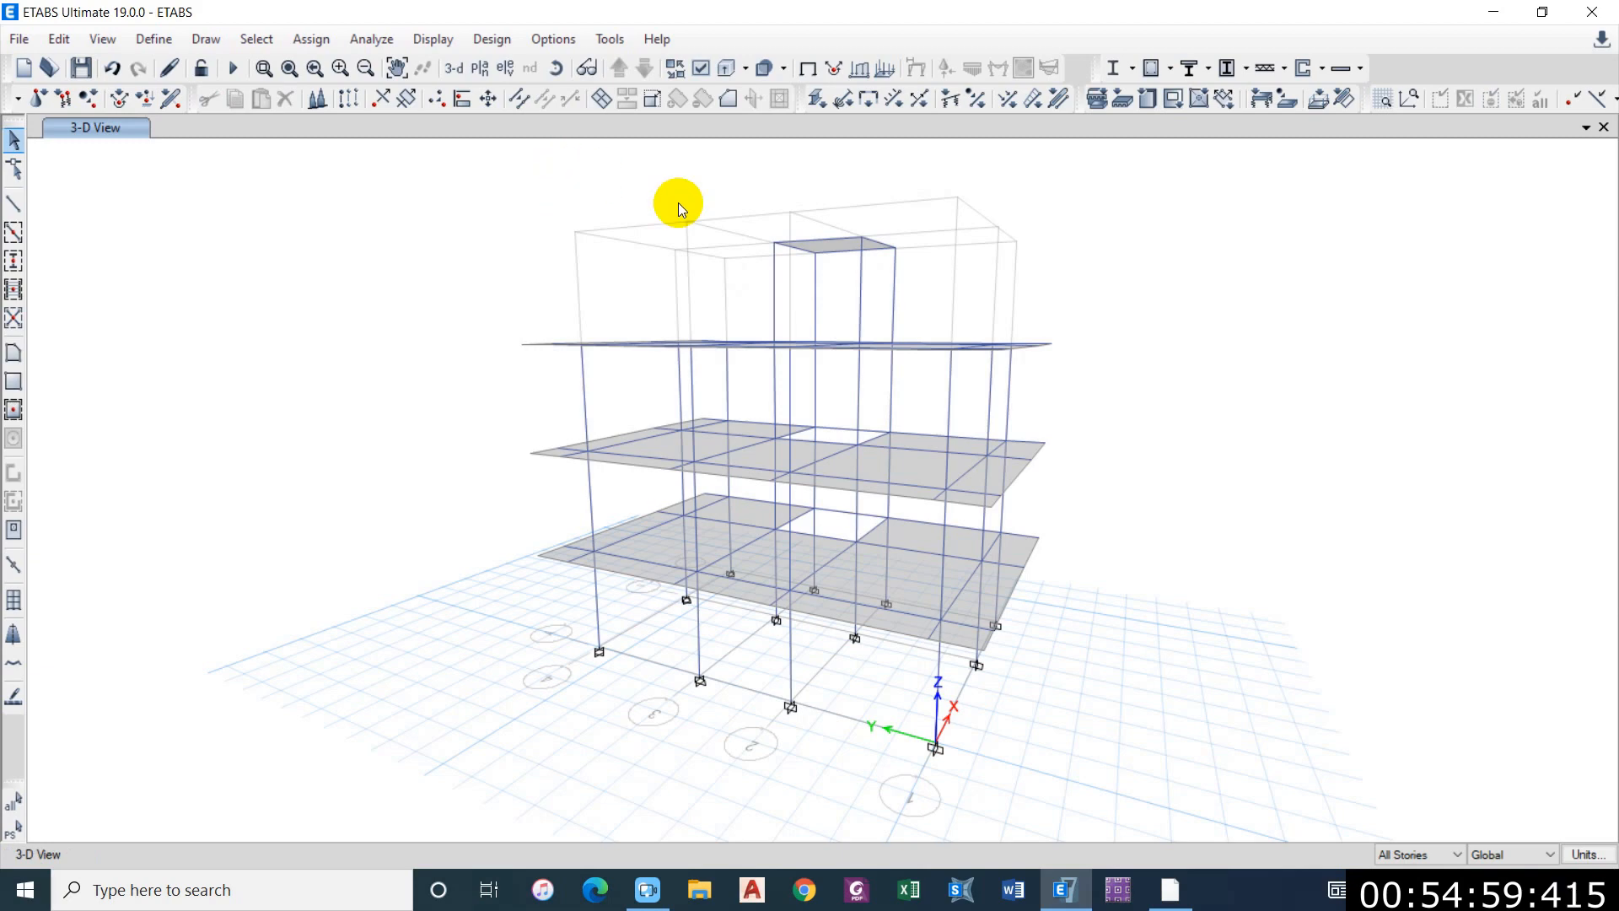
Step: Check the section property assigned to the Story3 slab edge line beyond grid 1
{"action": "middle_click_drag", "start_coordinate": [1051, 321], "coordinate": [1050, 381], "text": "shift"}
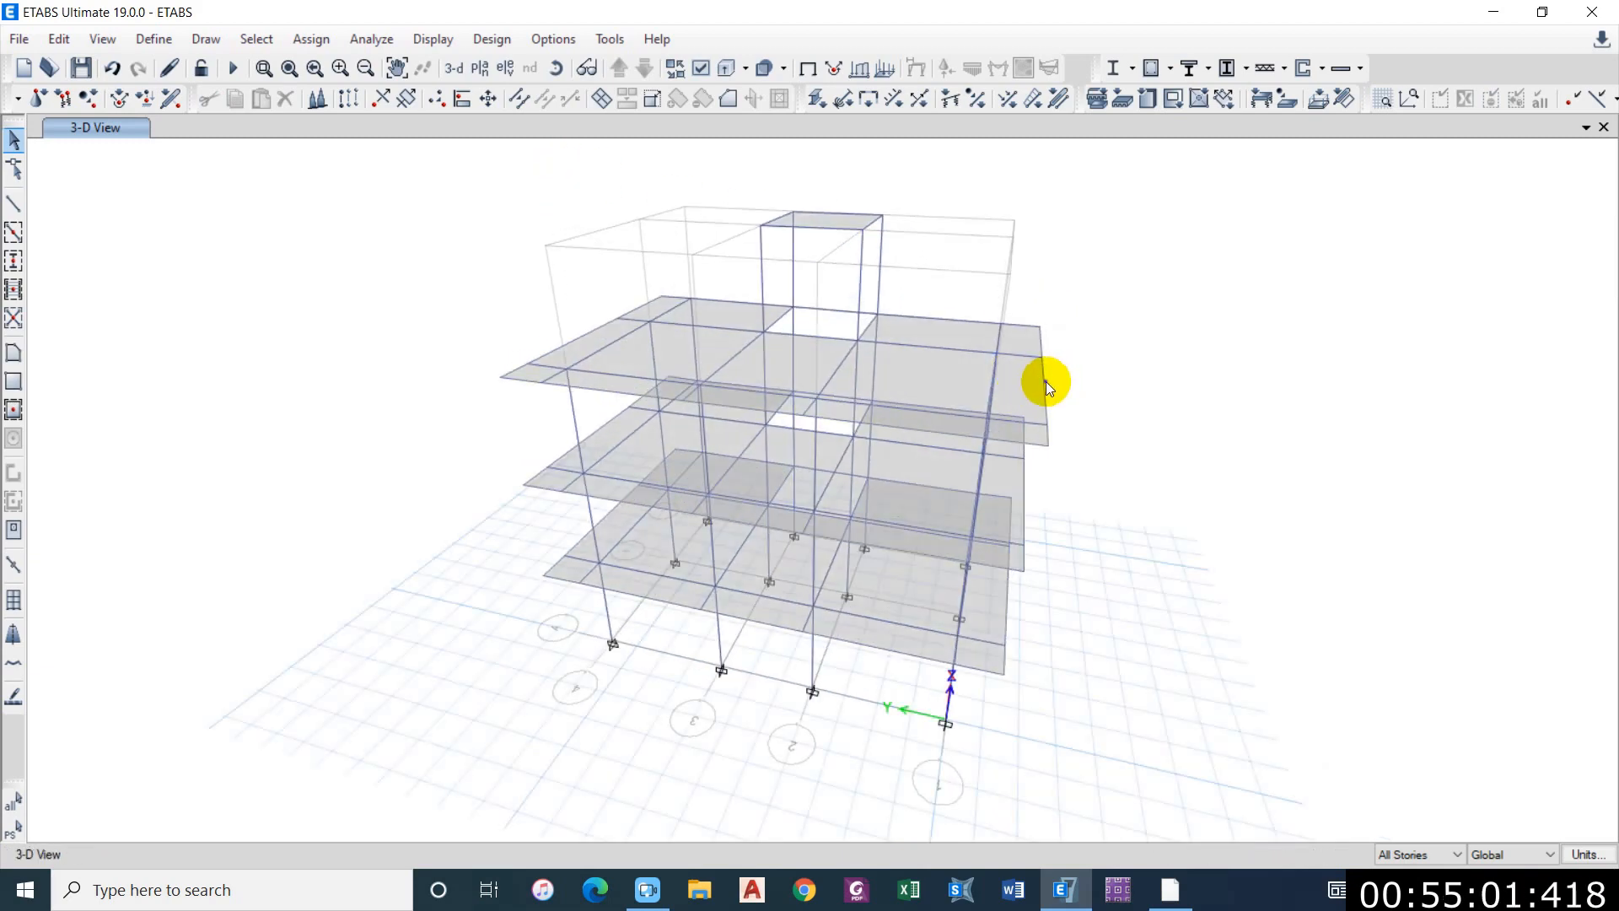
{"action": "right_click", "coordinate": [1050, 381]}
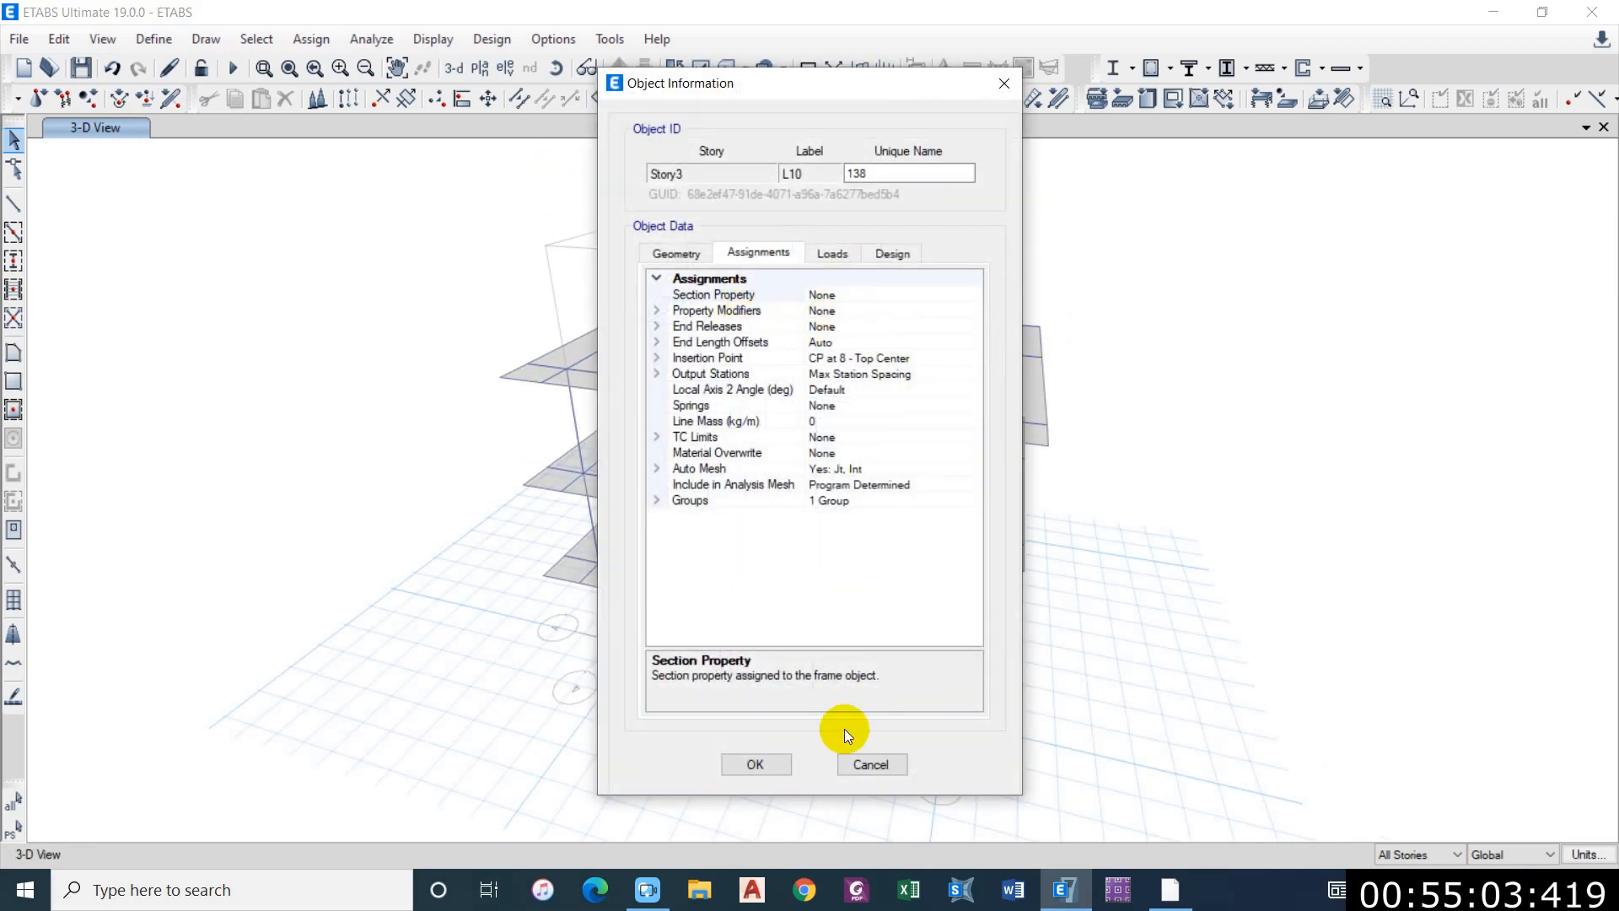
{"action": "left_click", "coordinate": [862, 766]}
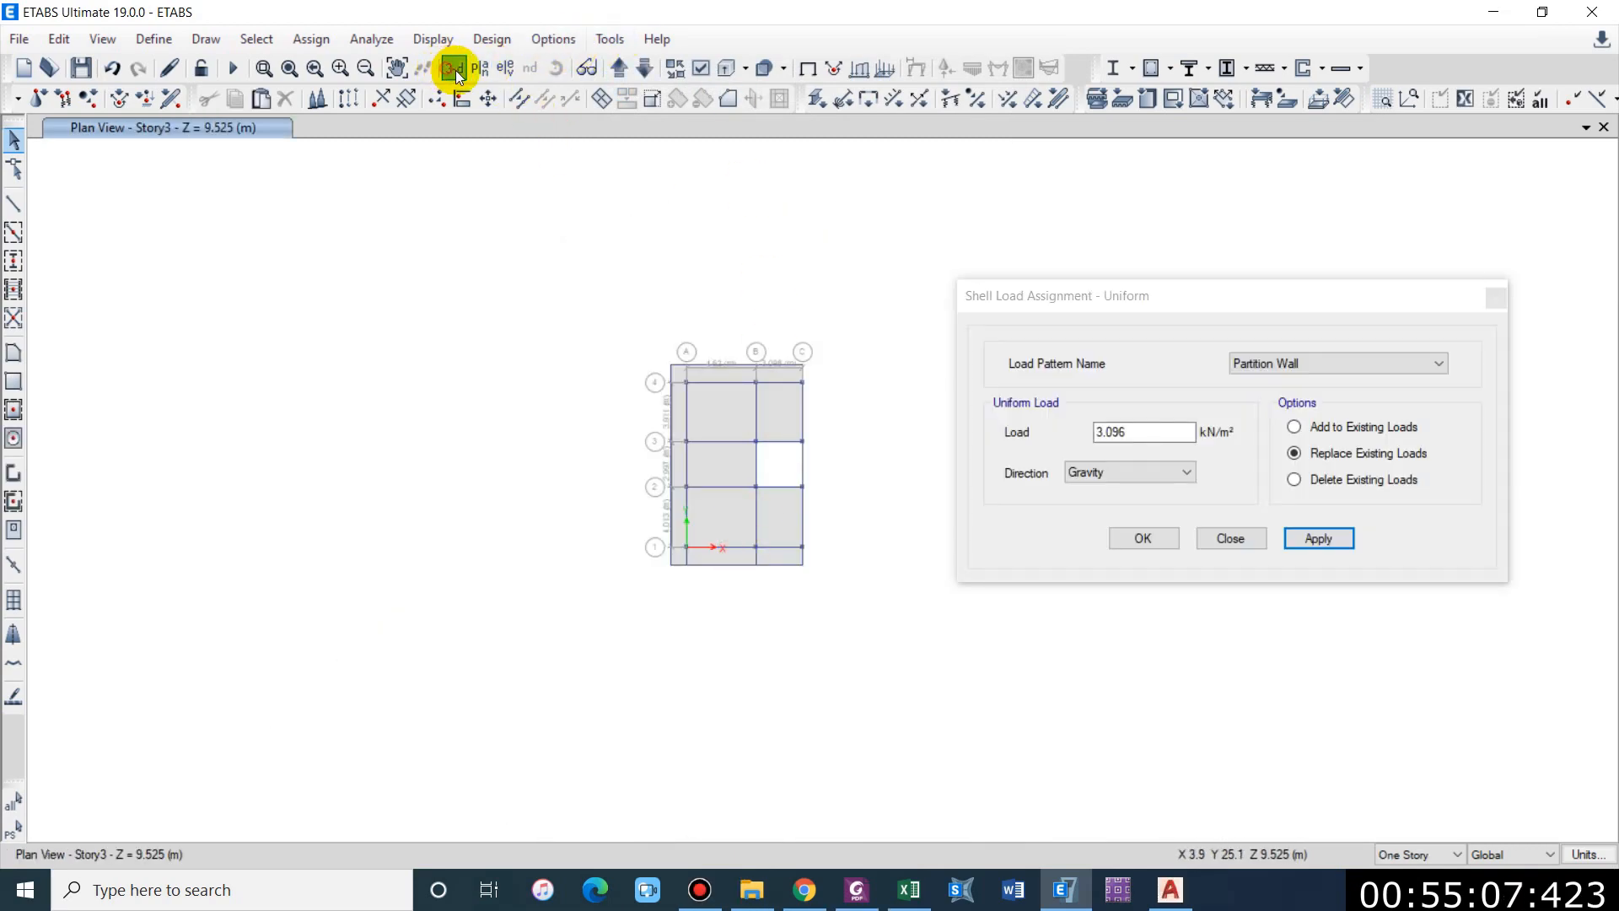
Step: Show the model in 3D and dismiss the uniform shell load assignment
{"action": "left_click", "coordinate": [445, 69]}
{"action": "middle_click_drag", "start_coordinate": [653, 387], "coordinate": [550, 306], "text": "shift"}
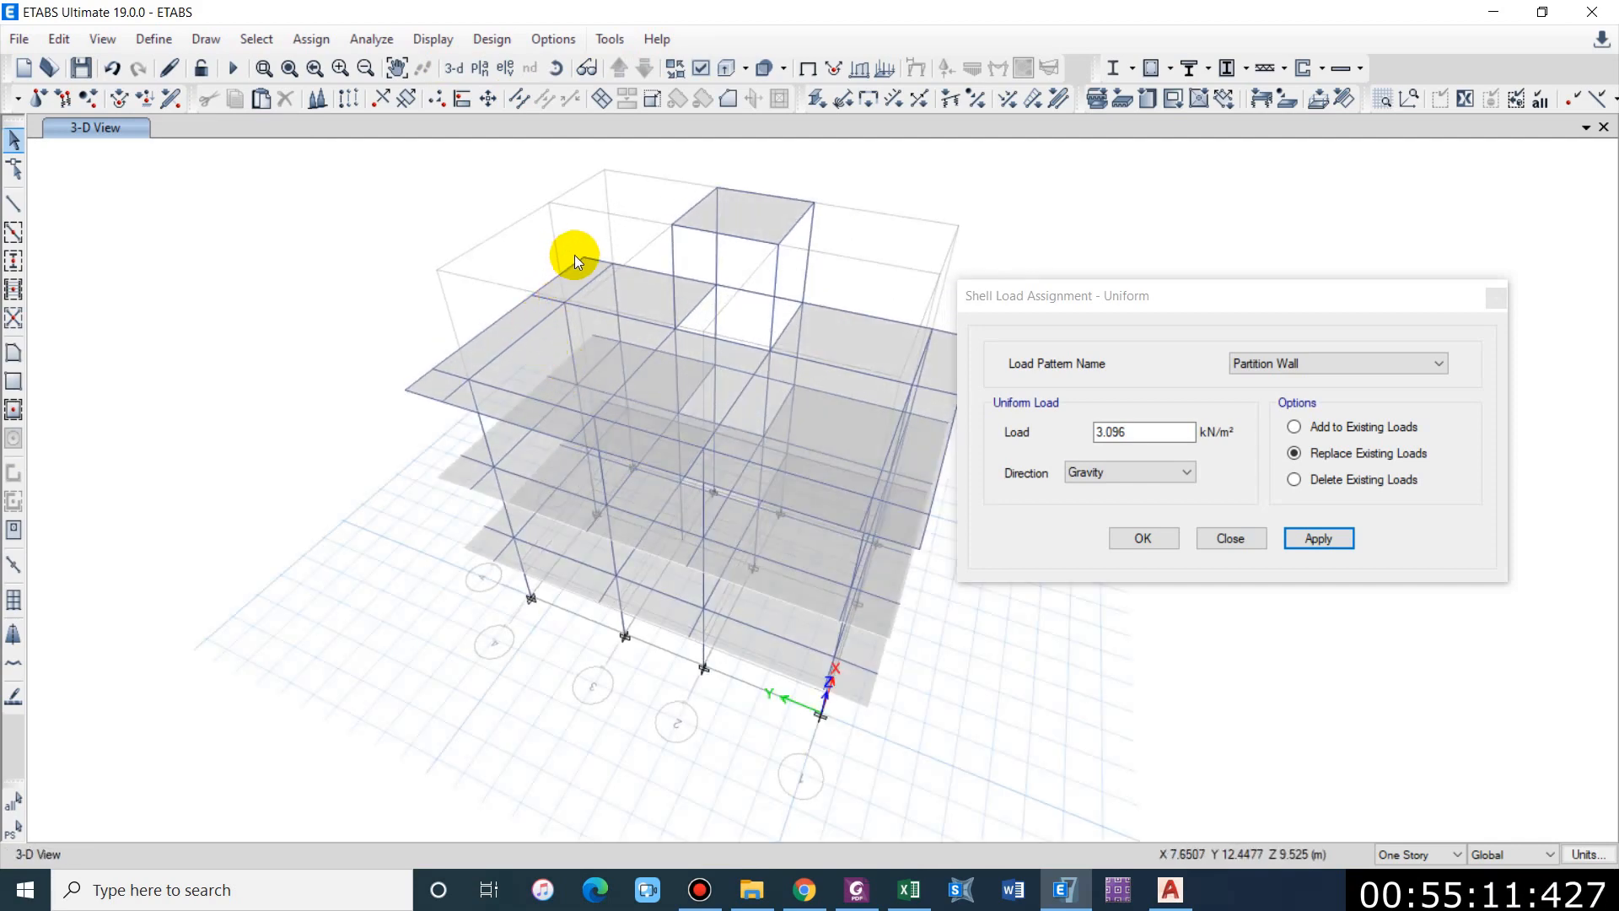
{"action": "scroll", "coordinate": [577, 256], "scroll_direction": "up", "scroll_amount": 5}
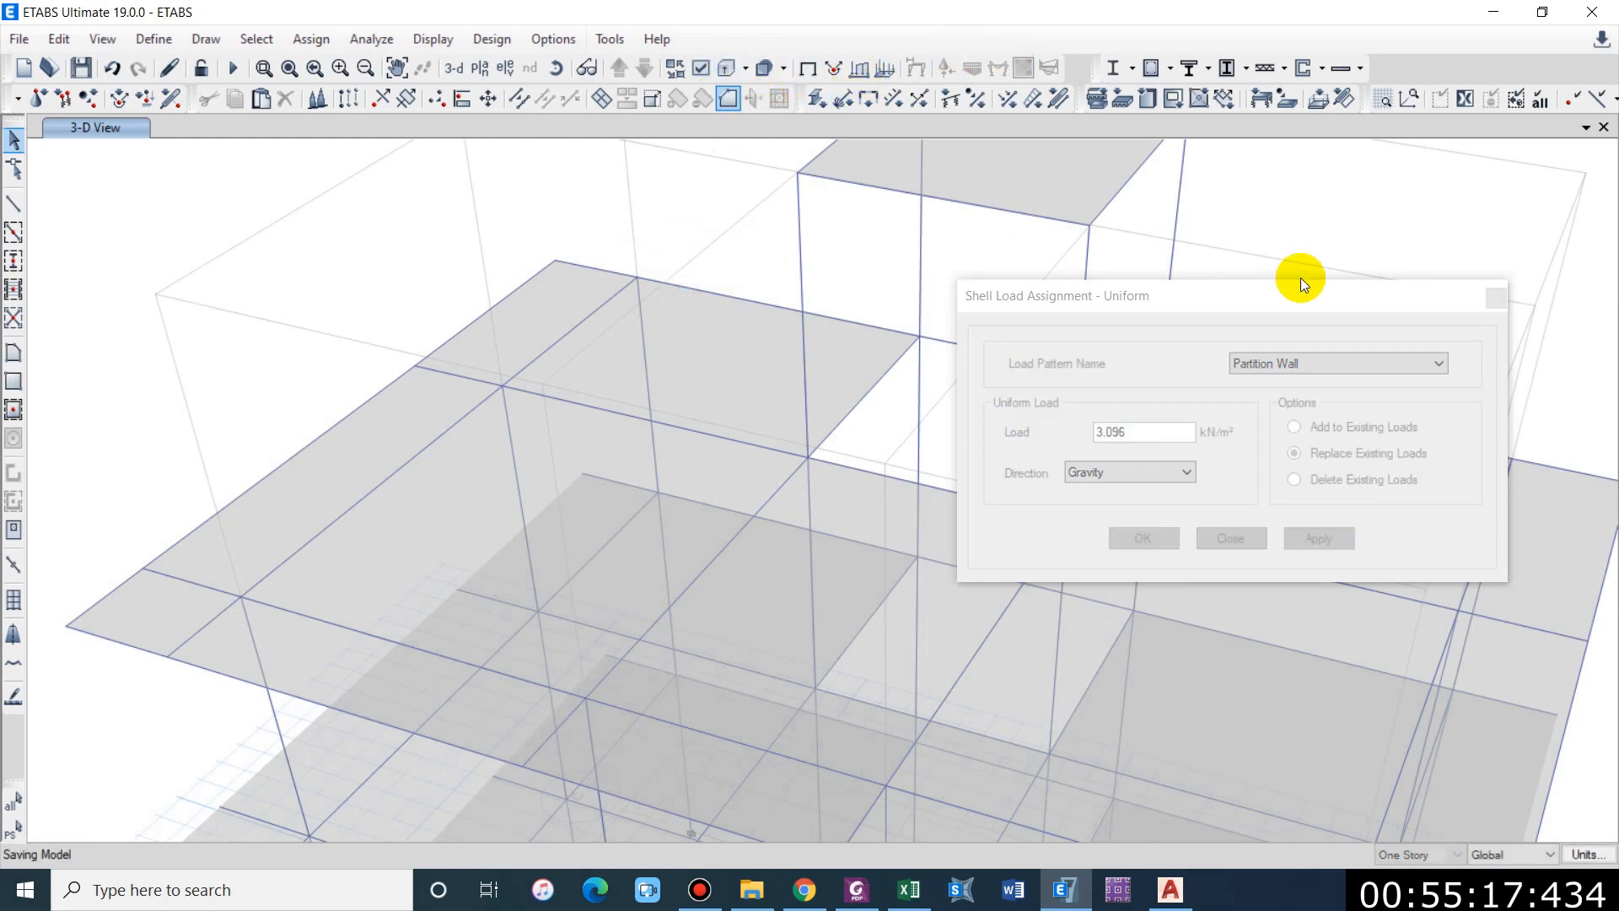
{"action": "left_click_drag", "start_coordinate": [1158, 293], "coordinate": [1214, 270]}
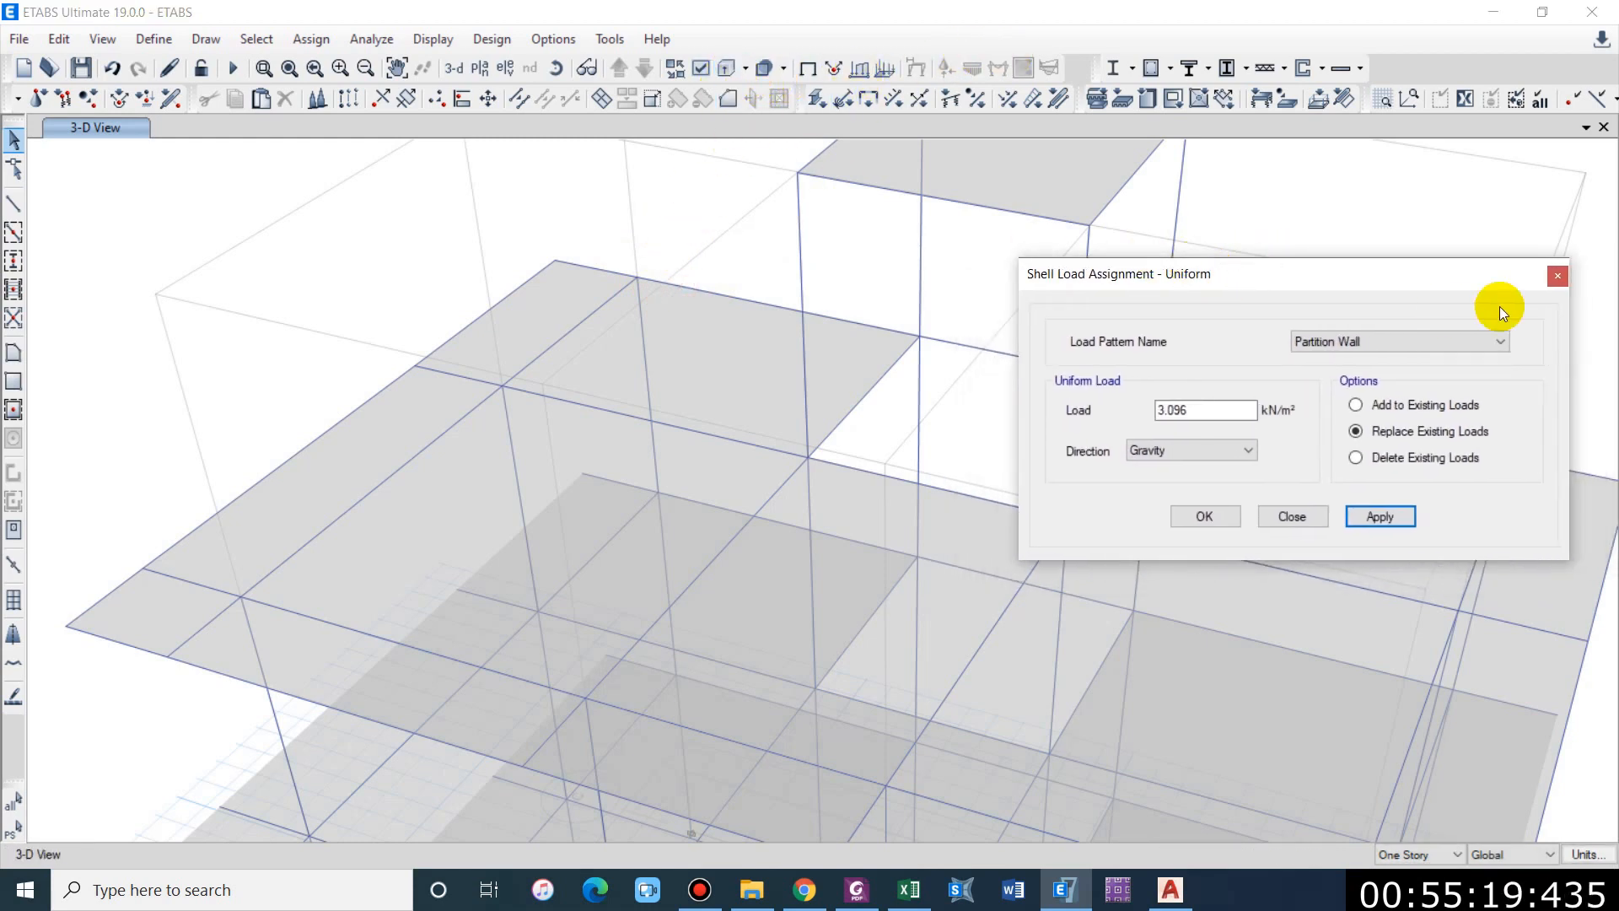
{"action": "left_click", "coordinate": [1551, 271]}
Step: Select the Story3 slab edge lines from grid C between grids 3 and 4, around the grid 4 overhang, to the grid A overhang
{"action": "left_click", "coordinate": [680, 290]}
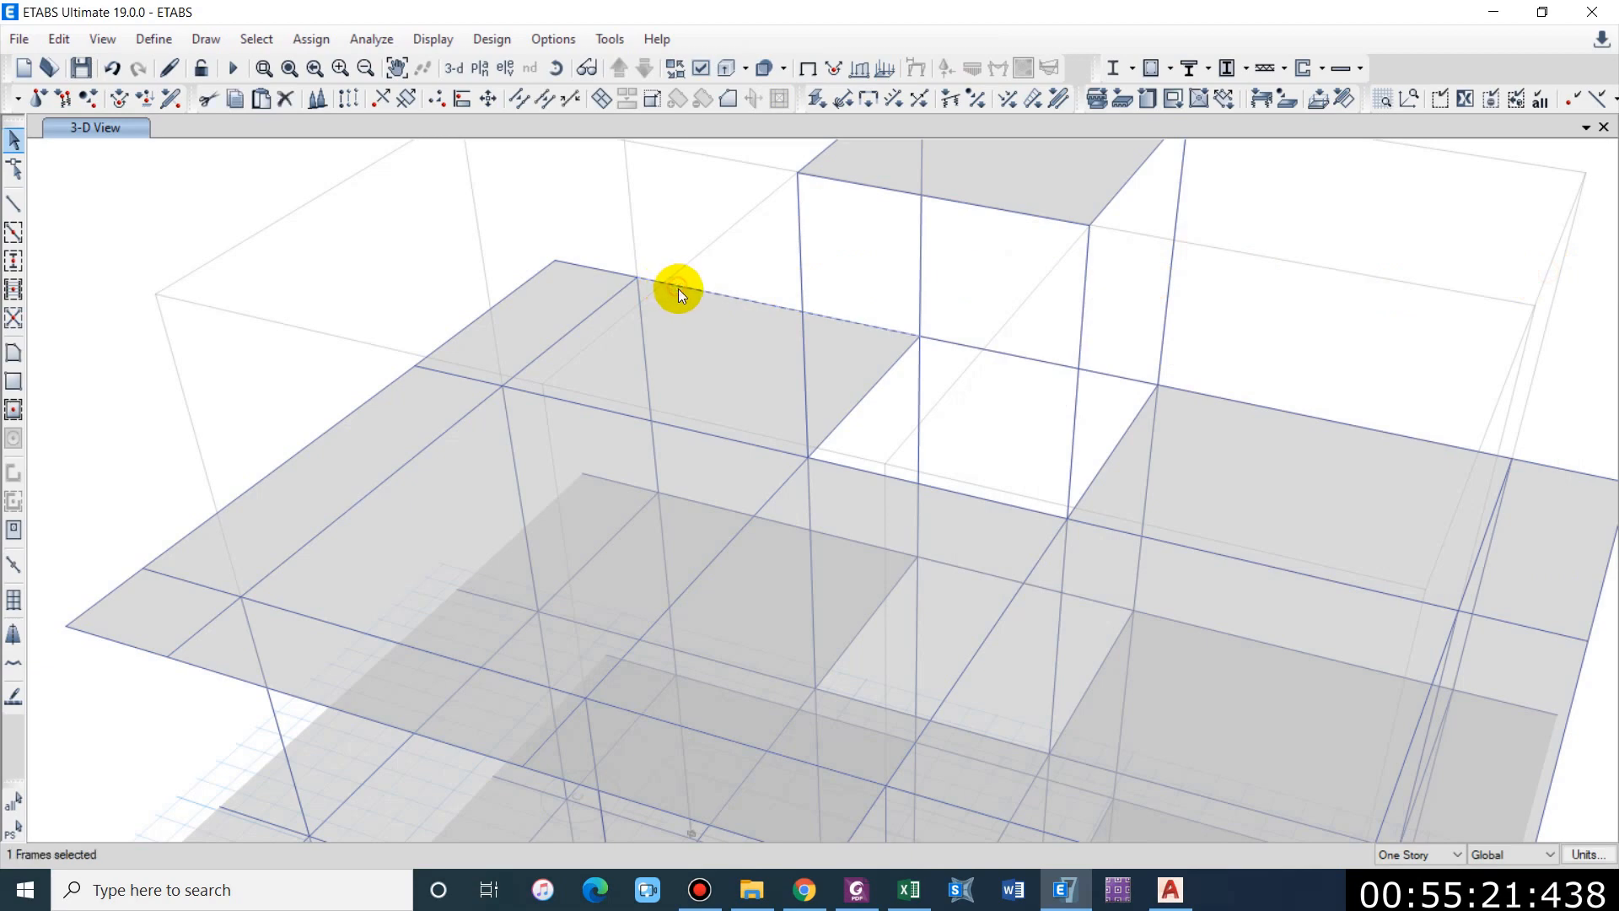
{"action": "left_click", "coordinate": [580, 270]}
{"action": "left_click", "coordinate": [493, 309]}
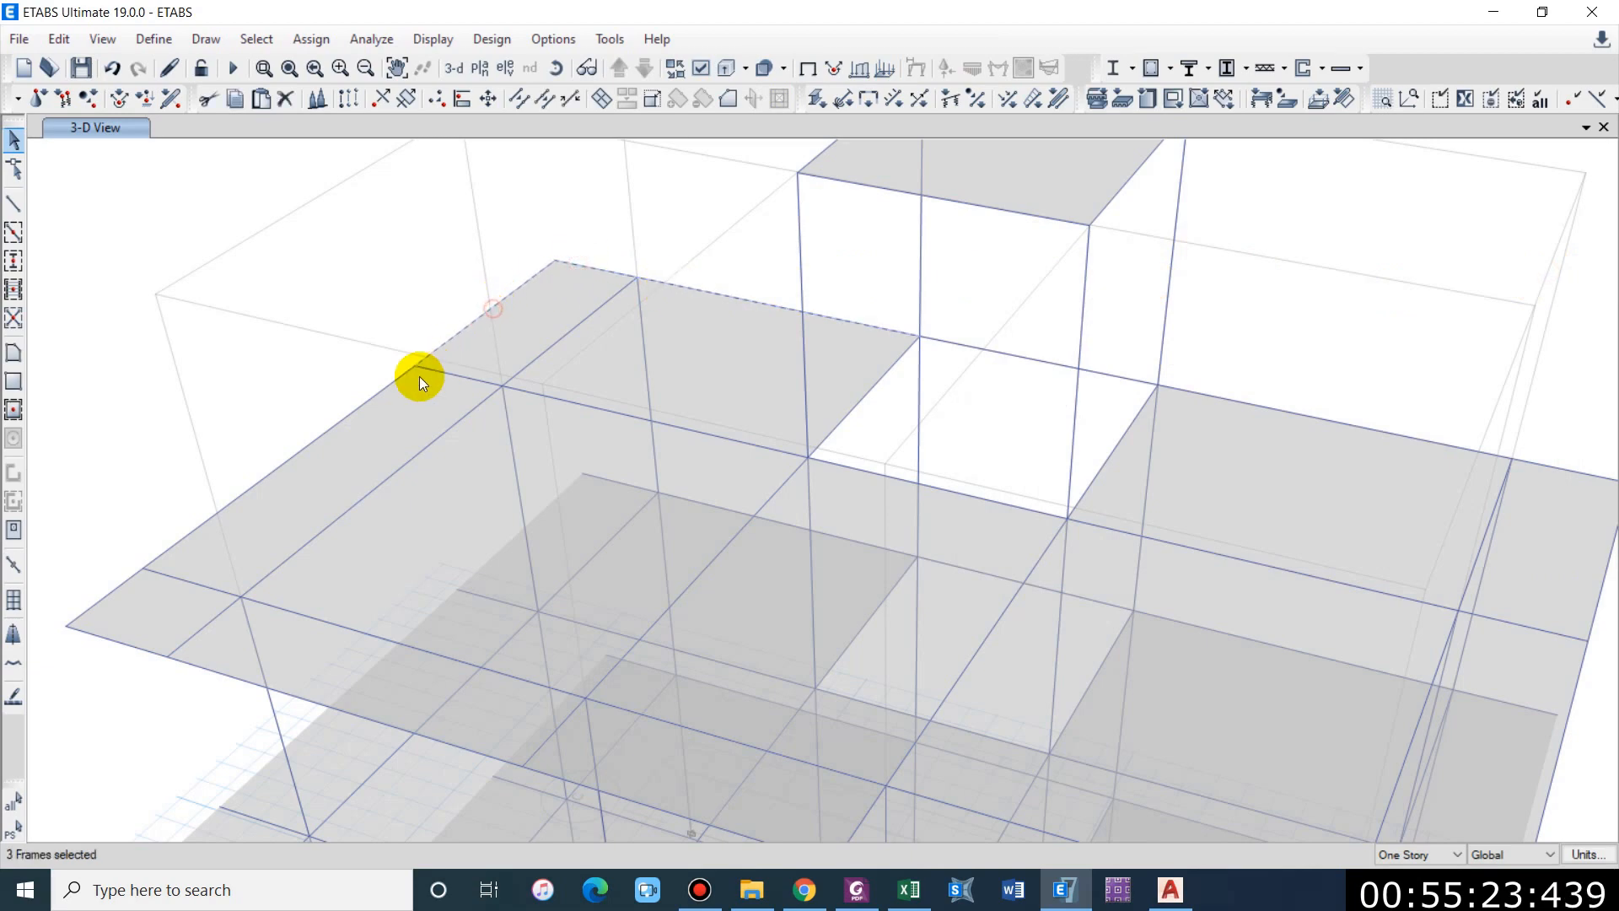
{"action": "left_click", "coordinate": [362, 410]}
{"action": "middle_click_drag", "start_coordinate": [396, 478], "coordinate": [410, 328]}
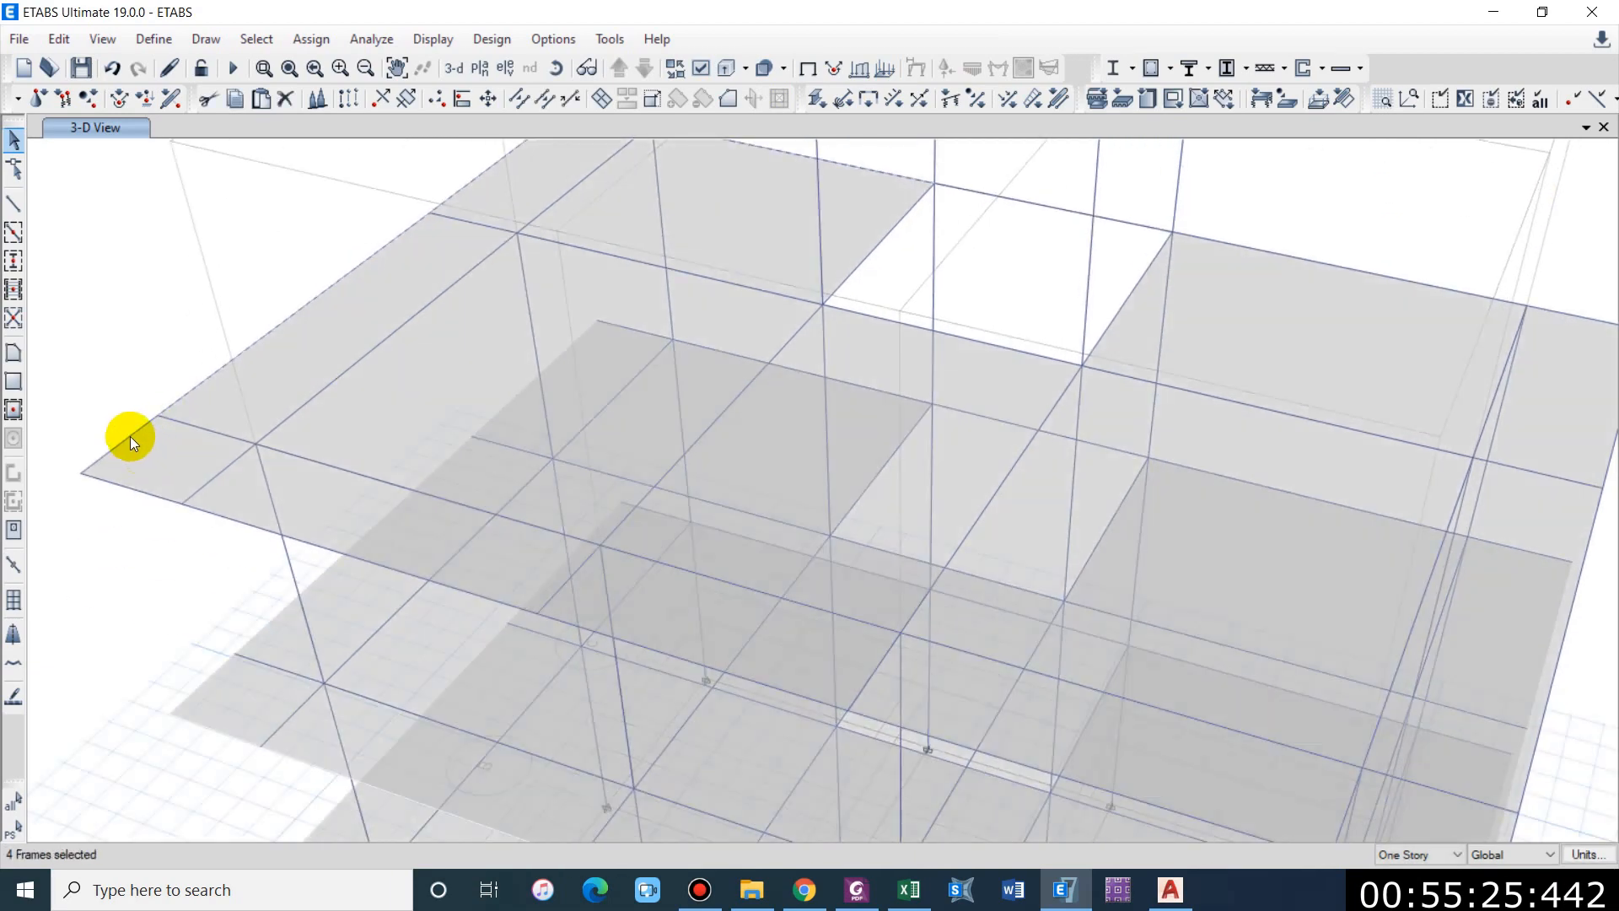
{"action": "left_click", "coordinate": [208, 509]}
{"action": "middle_click_drag", "start_coordinate": [594, 511], "coordinate": [334, 420]}
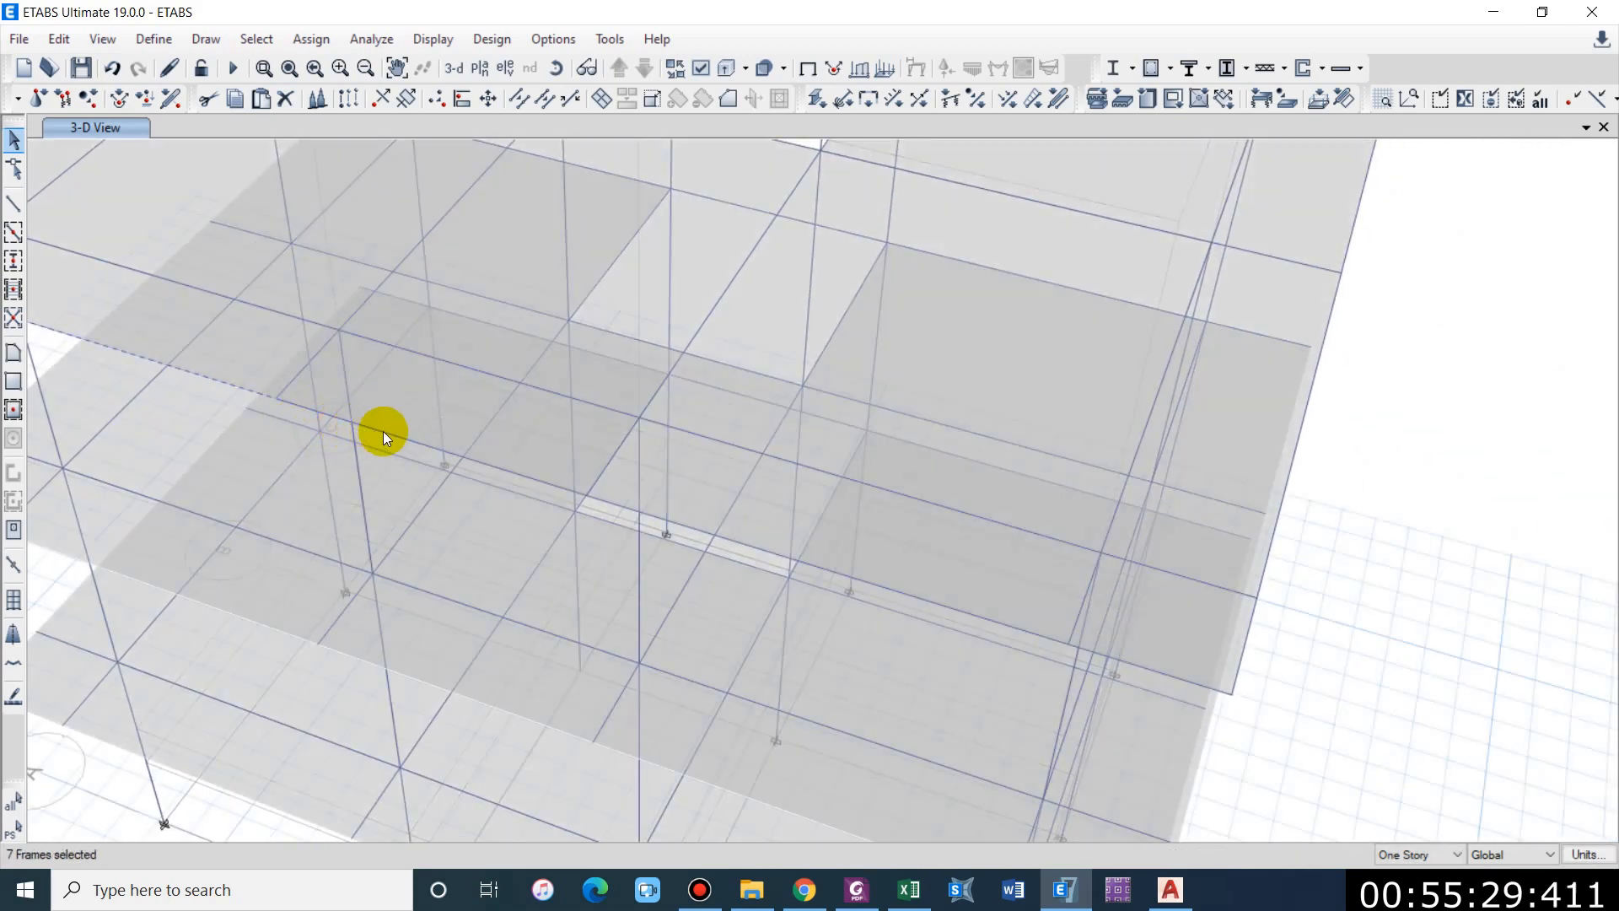
Step: Add the remaining Story3 edge lines along the grid A overhang, beyond grid 1 and back along grid C to the selection
{"action": "left_click", "coordinate": [719, 535]}
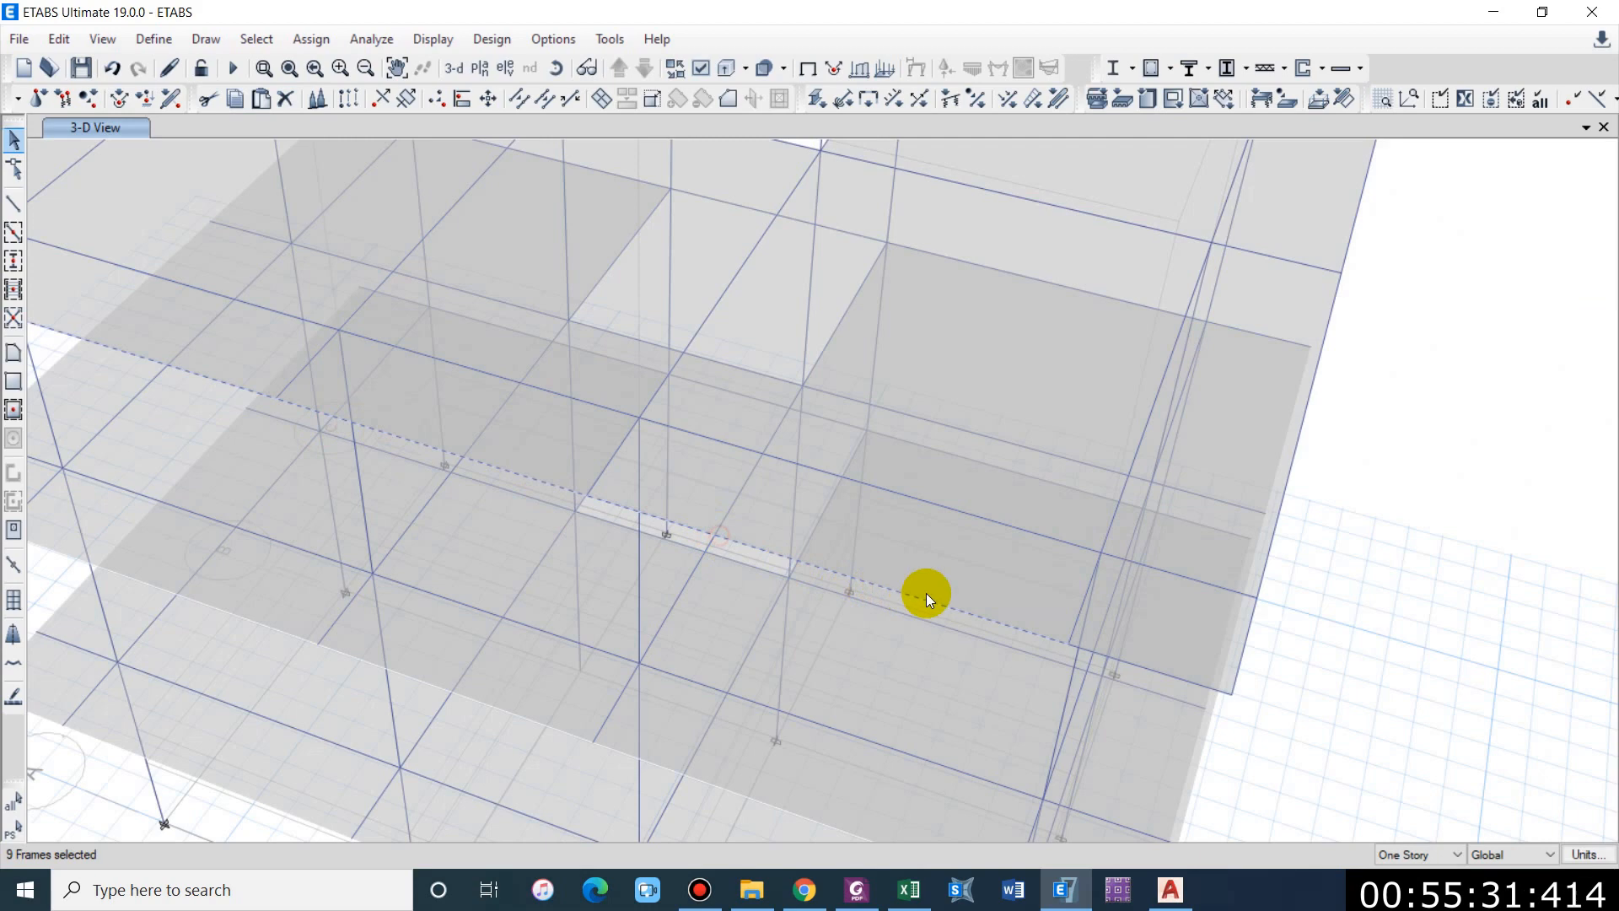
{"action": "left_click", "coordinate": [1192, 684]}
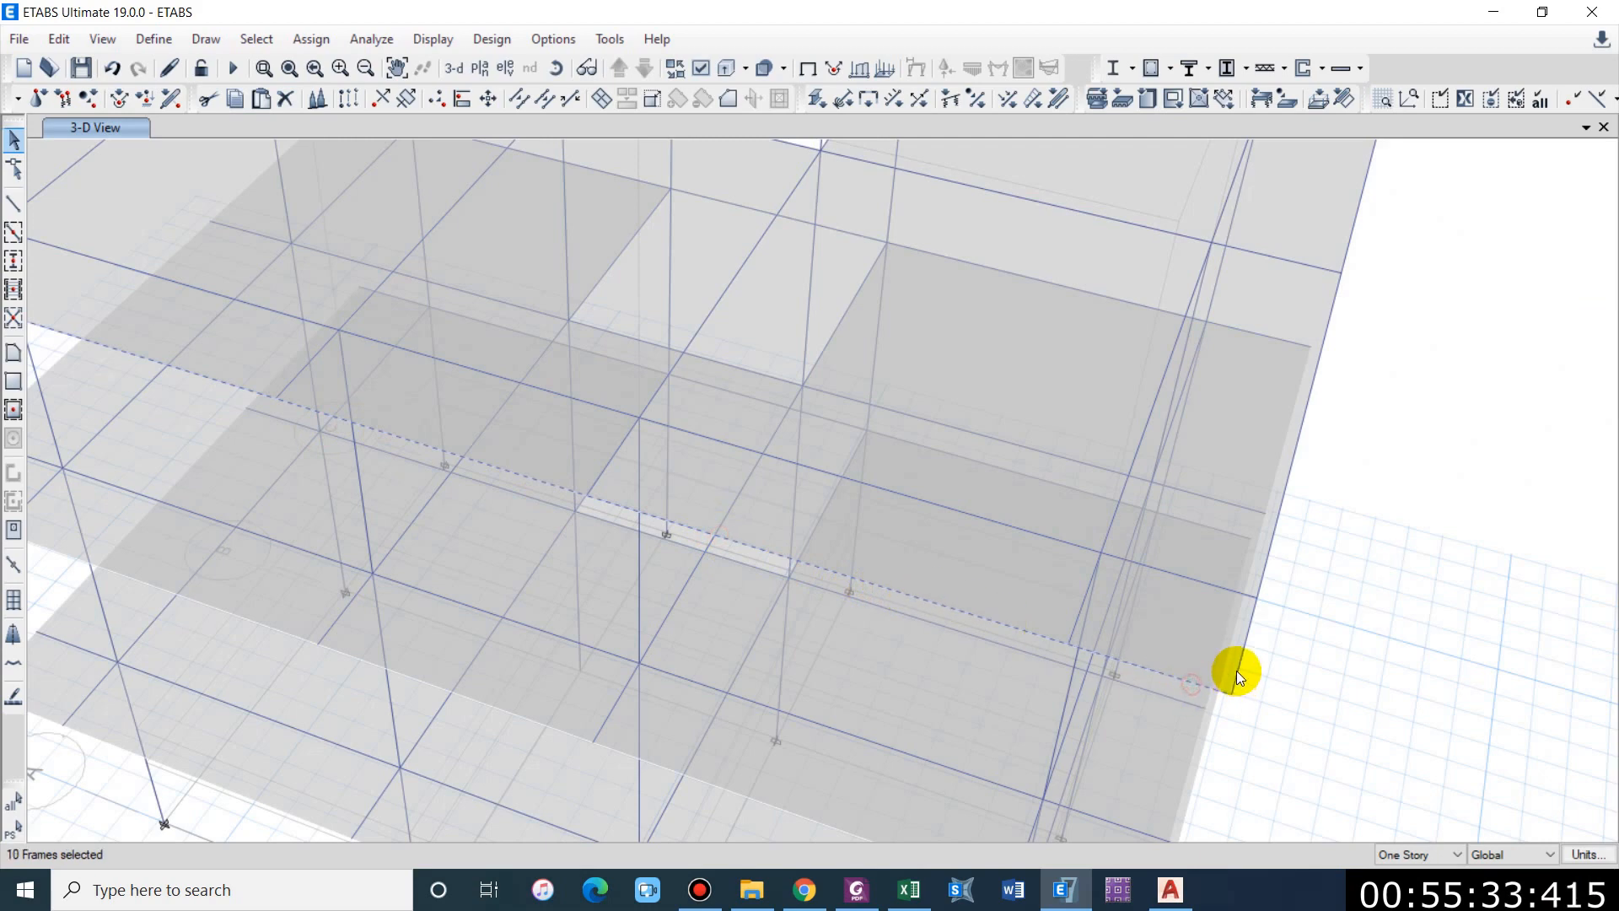
{"action": "left_click", "coordinate": [1267, 550]}
{"action": "middle_click_drag", "start_coordinate": [1237, 382], "coordinate": [1178, 473]}
{"action": "left_click", "coordinate": [1214, 465]}
{"action": "left_click", "coordinate": [1192, 335]}
{"action": "left_click", "coordinate": [1011, 303]}
{"action": "scroll", "coordinate": [1034, 427], "scroll_direction": "down", "scroll_amount": 5}
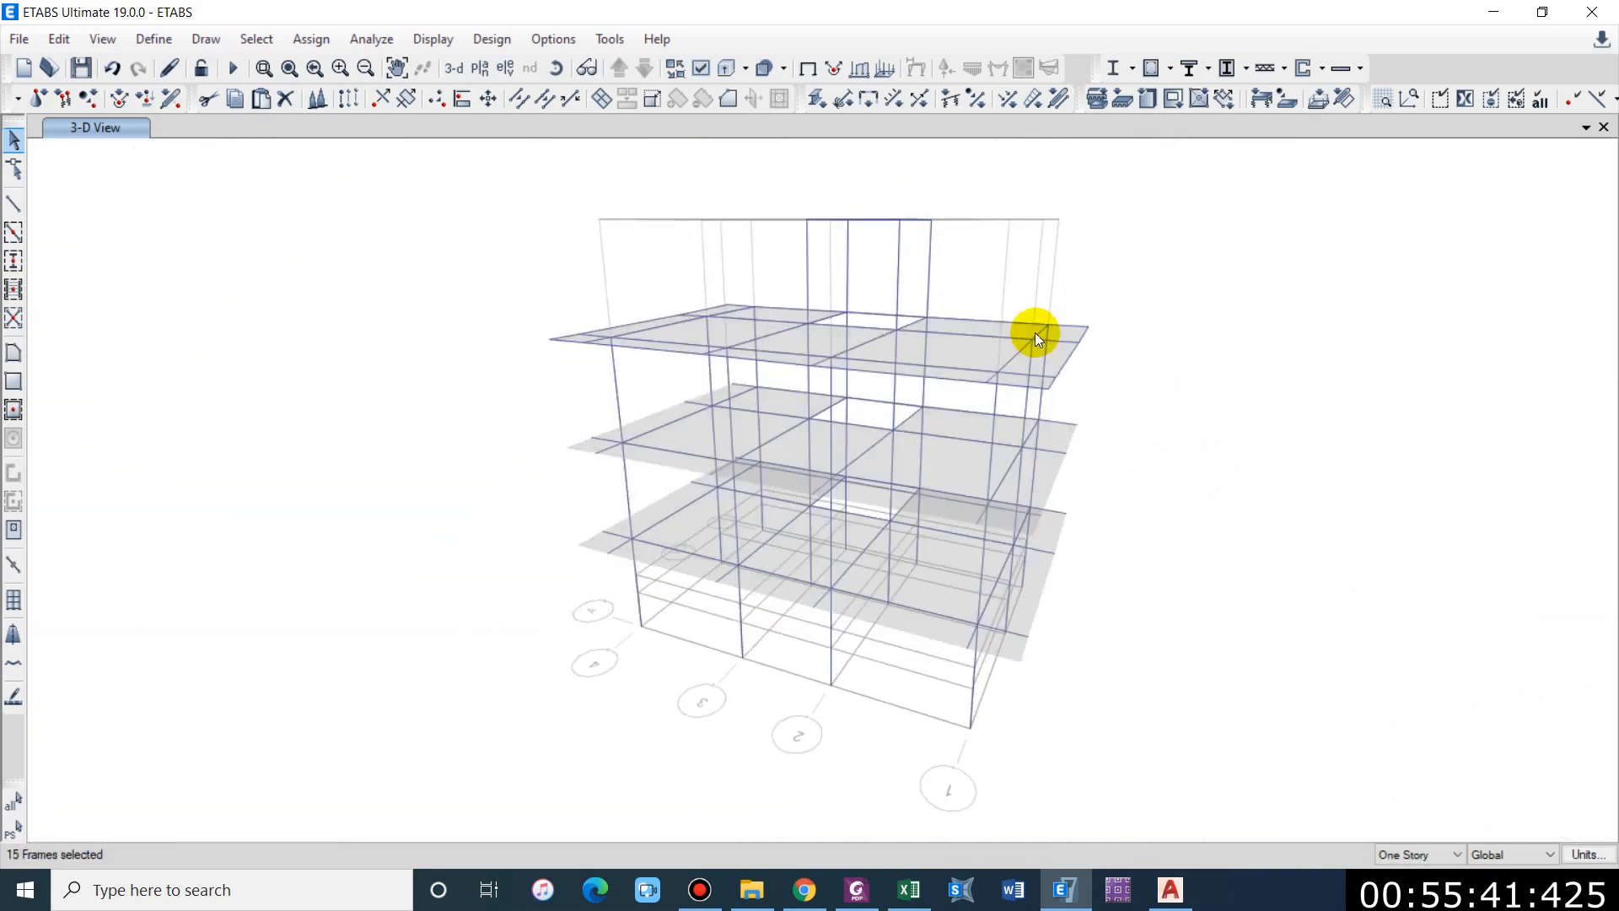
{"action": "middle_click_drag", "start_coordinate": [1035, 332], "coordinate": [1024, 331], "text": "shift"}
{"action": "scroll", "coordinate": [834, 189], "scroll_direction": "up", "scroll_amount": 4}
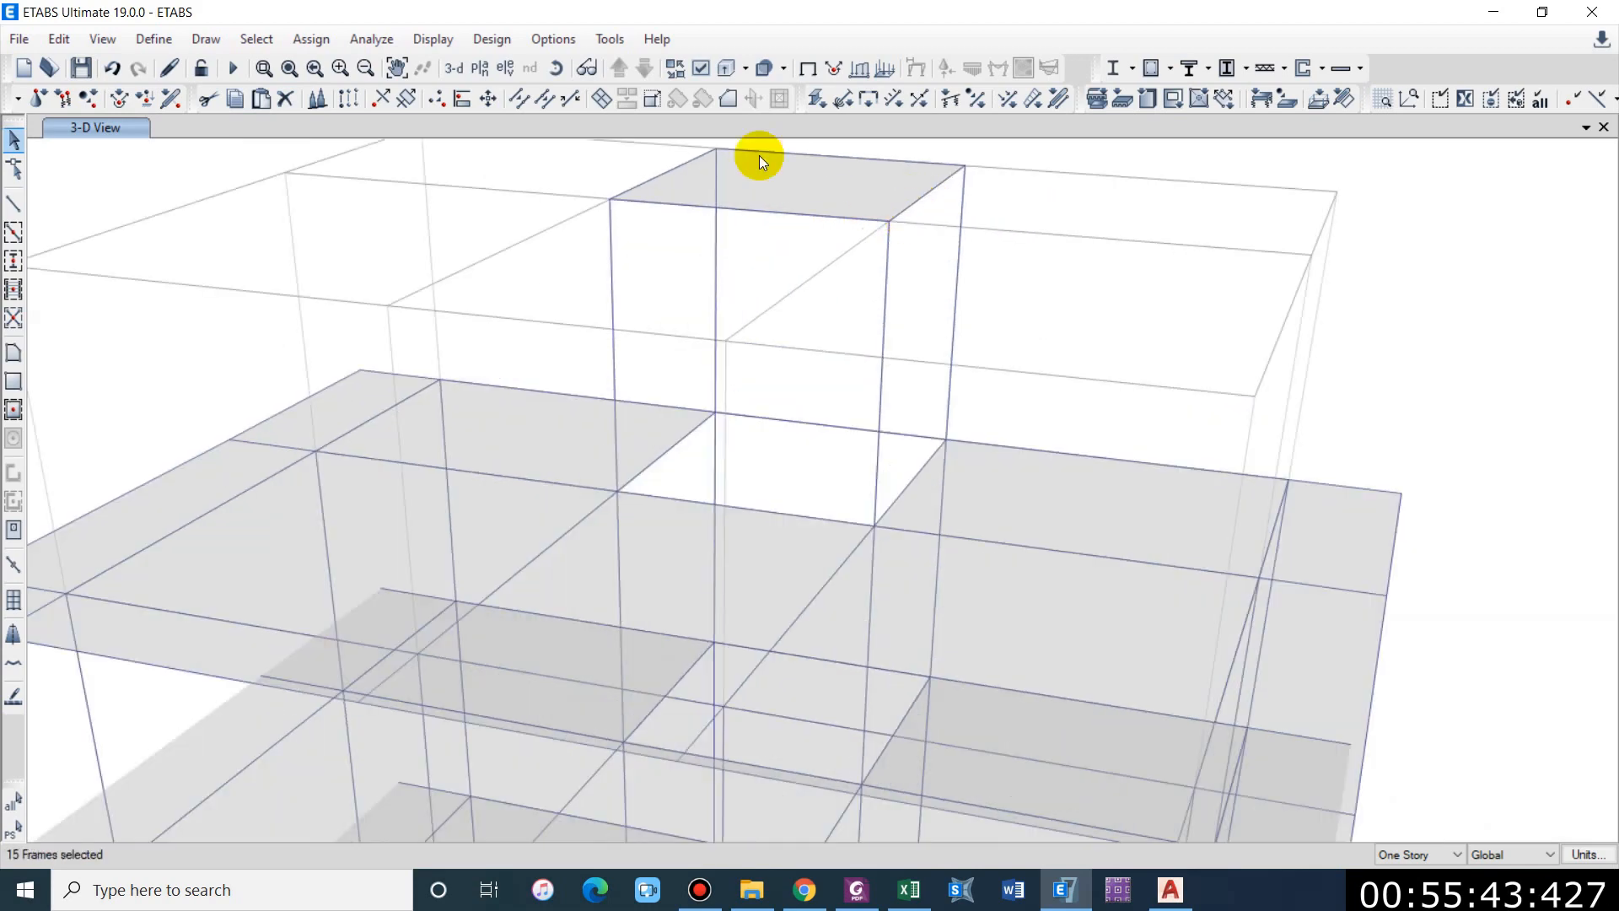
Step: Assign a uniform gravity Wall load of 2.5 kN/m, rounded from 19*.13*1, to the selected edge lines, replacing existing loads
{"action": "left_click", "coordinate": [311, 38]}
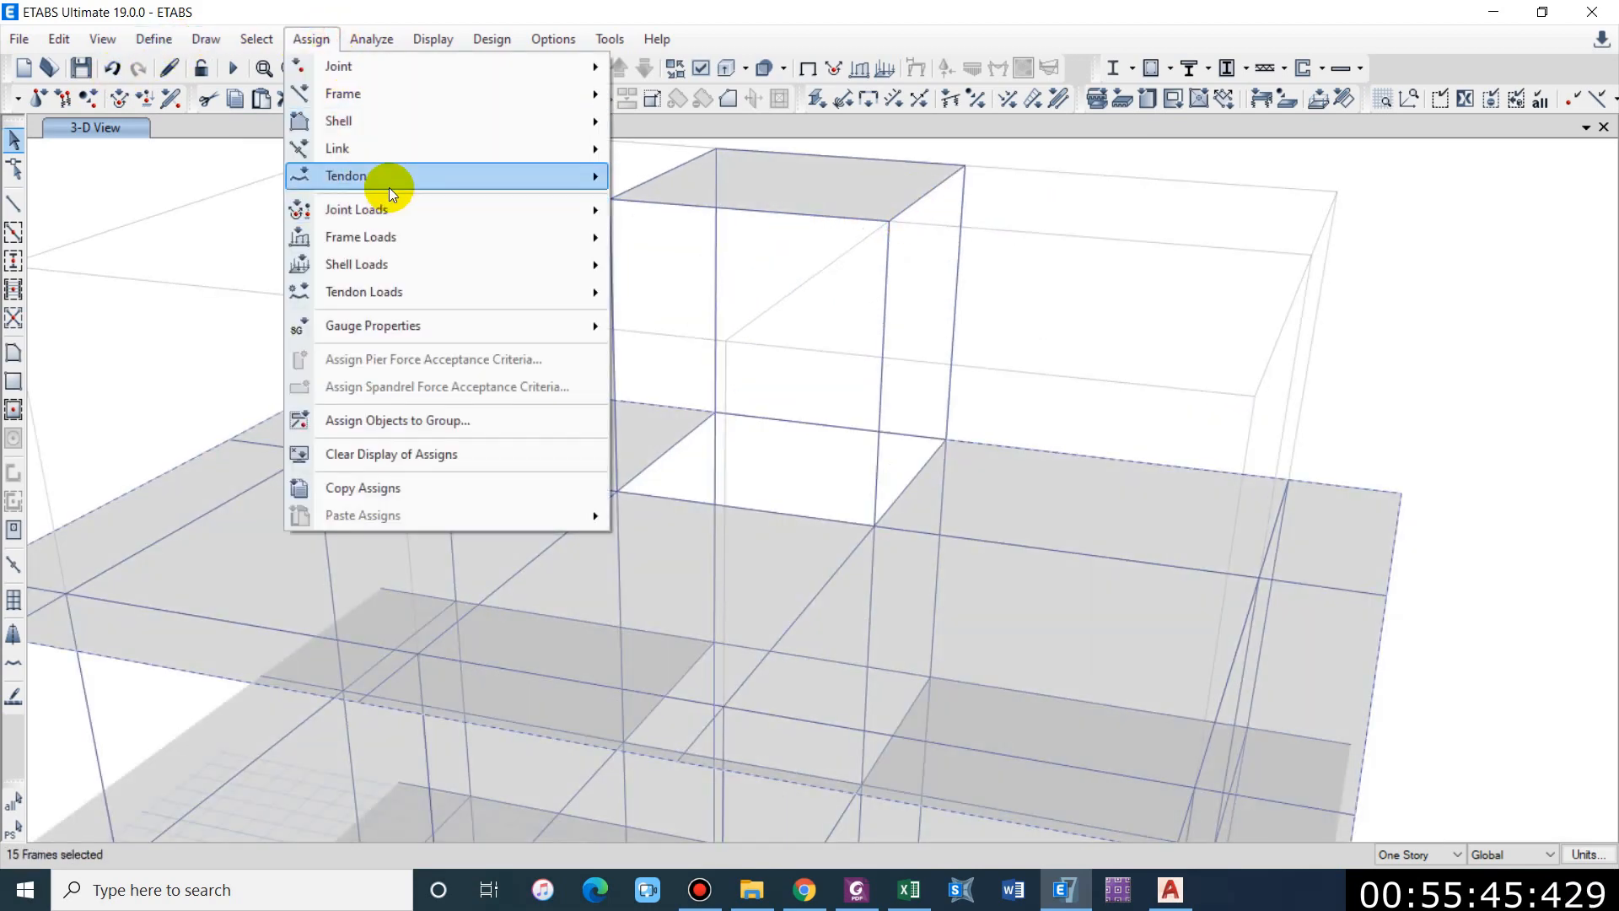
{"action": "mouse_move", "coordinate": [392, 236]}
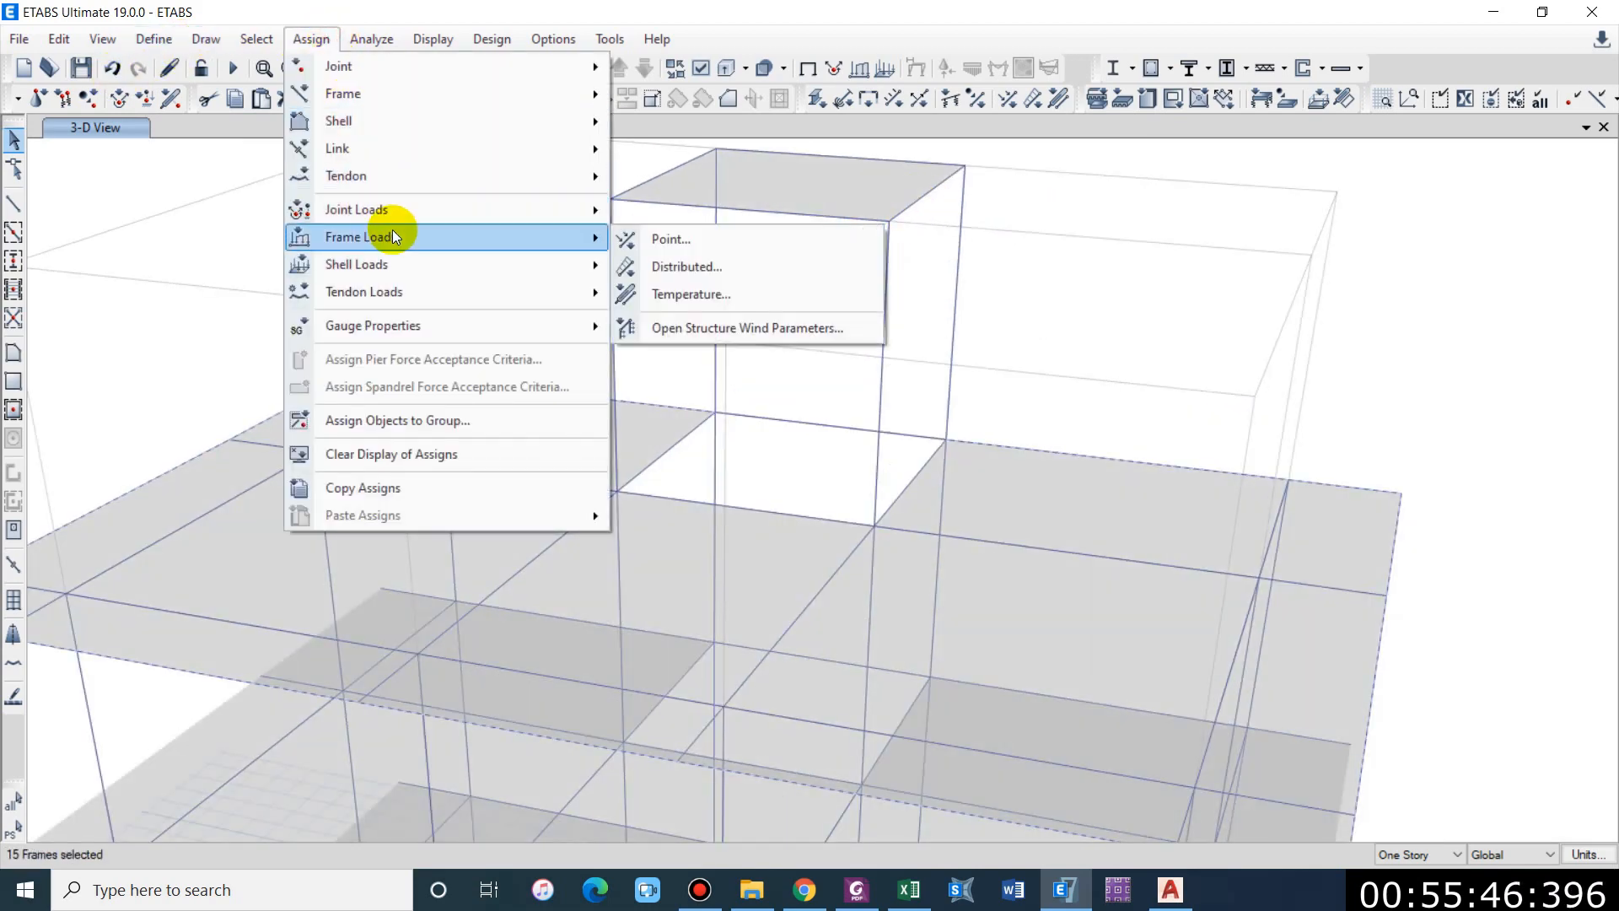
{"action": "left_click", "coordinate": [745, 263]}
{"action": "left_click", "coordinate": [1193, 278]}
{"action": "left_click", "coordinate": [1193, 276]}
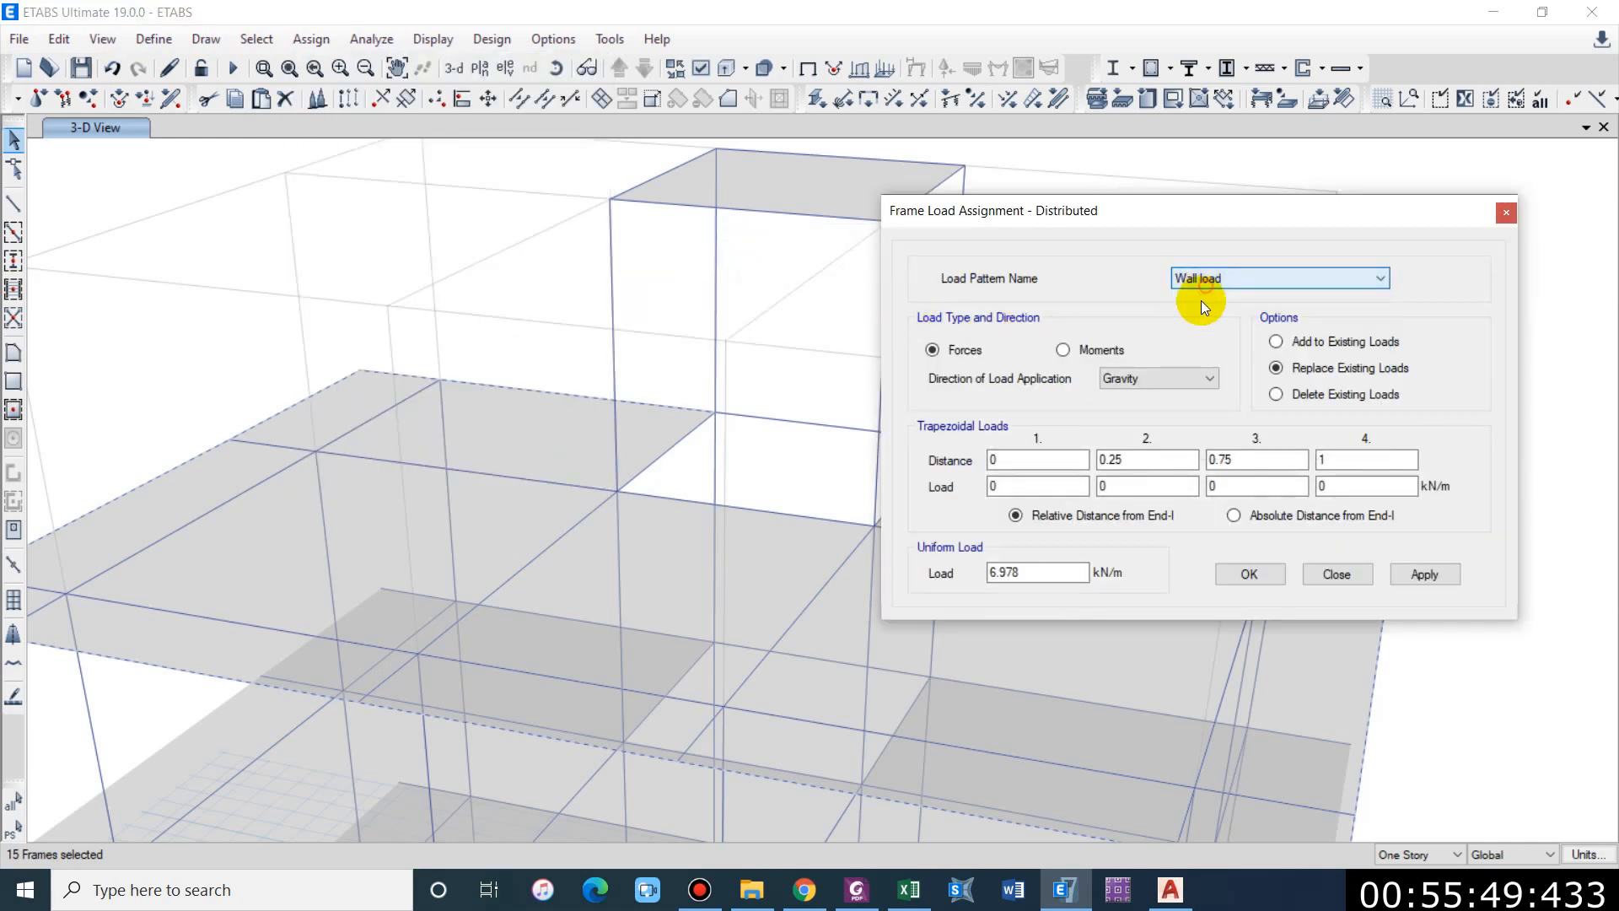
{"action": "left_click", "coordinate": [1050, 575]}
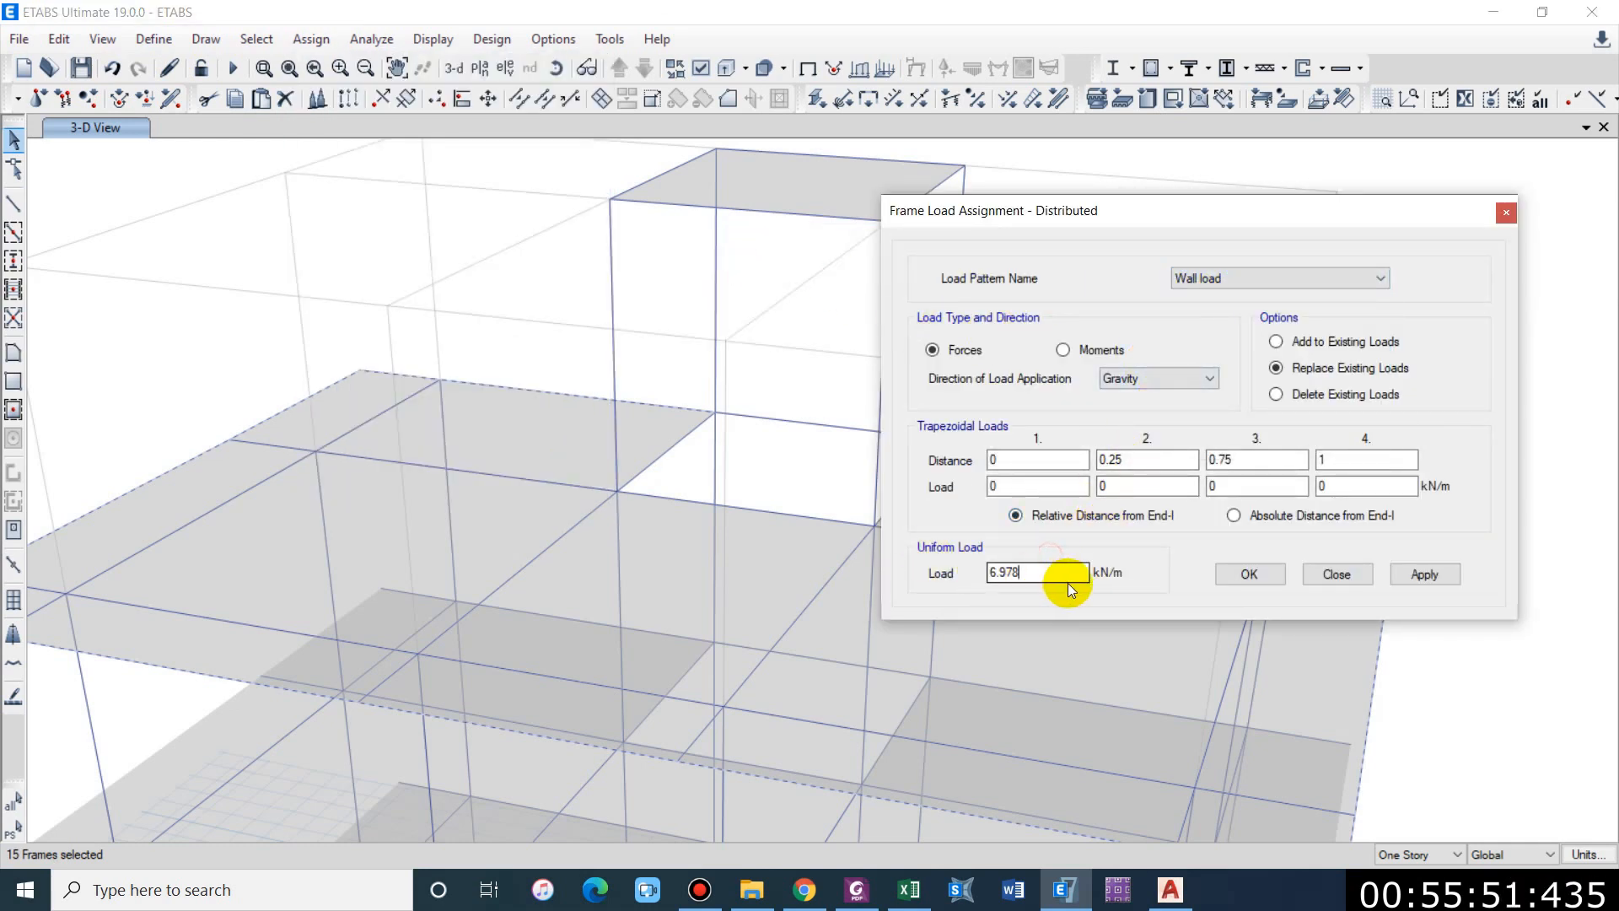
{"action": "double_click", "coordinate": [1039, 570]}
{"action": "type", "text": "19*.13*1"}
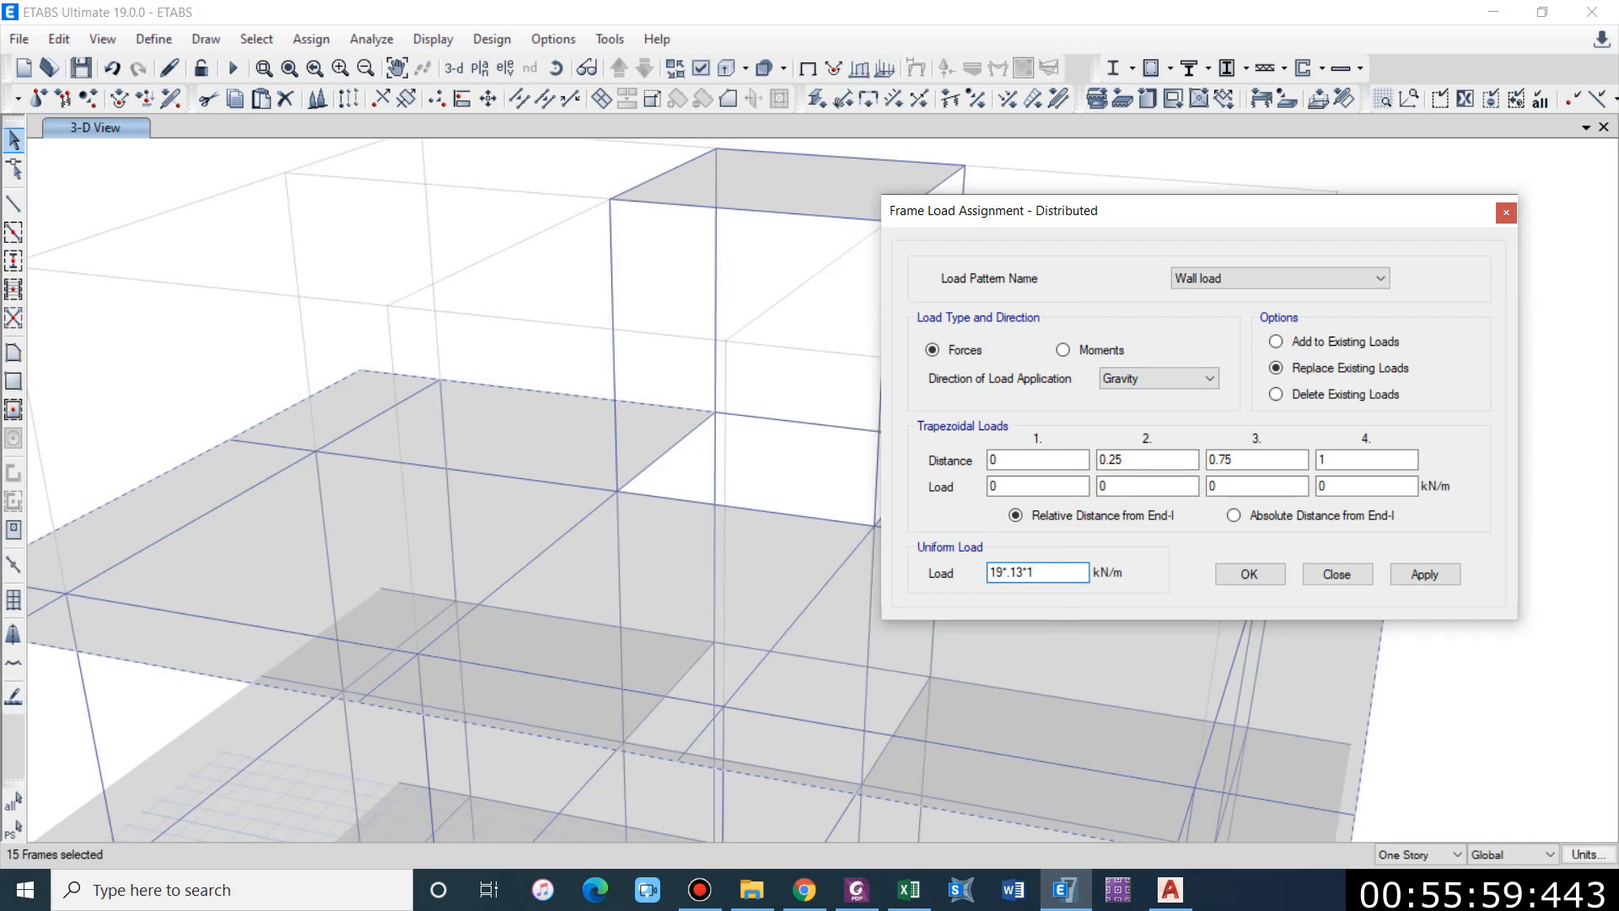
{"action": "key", "text": "Return"}
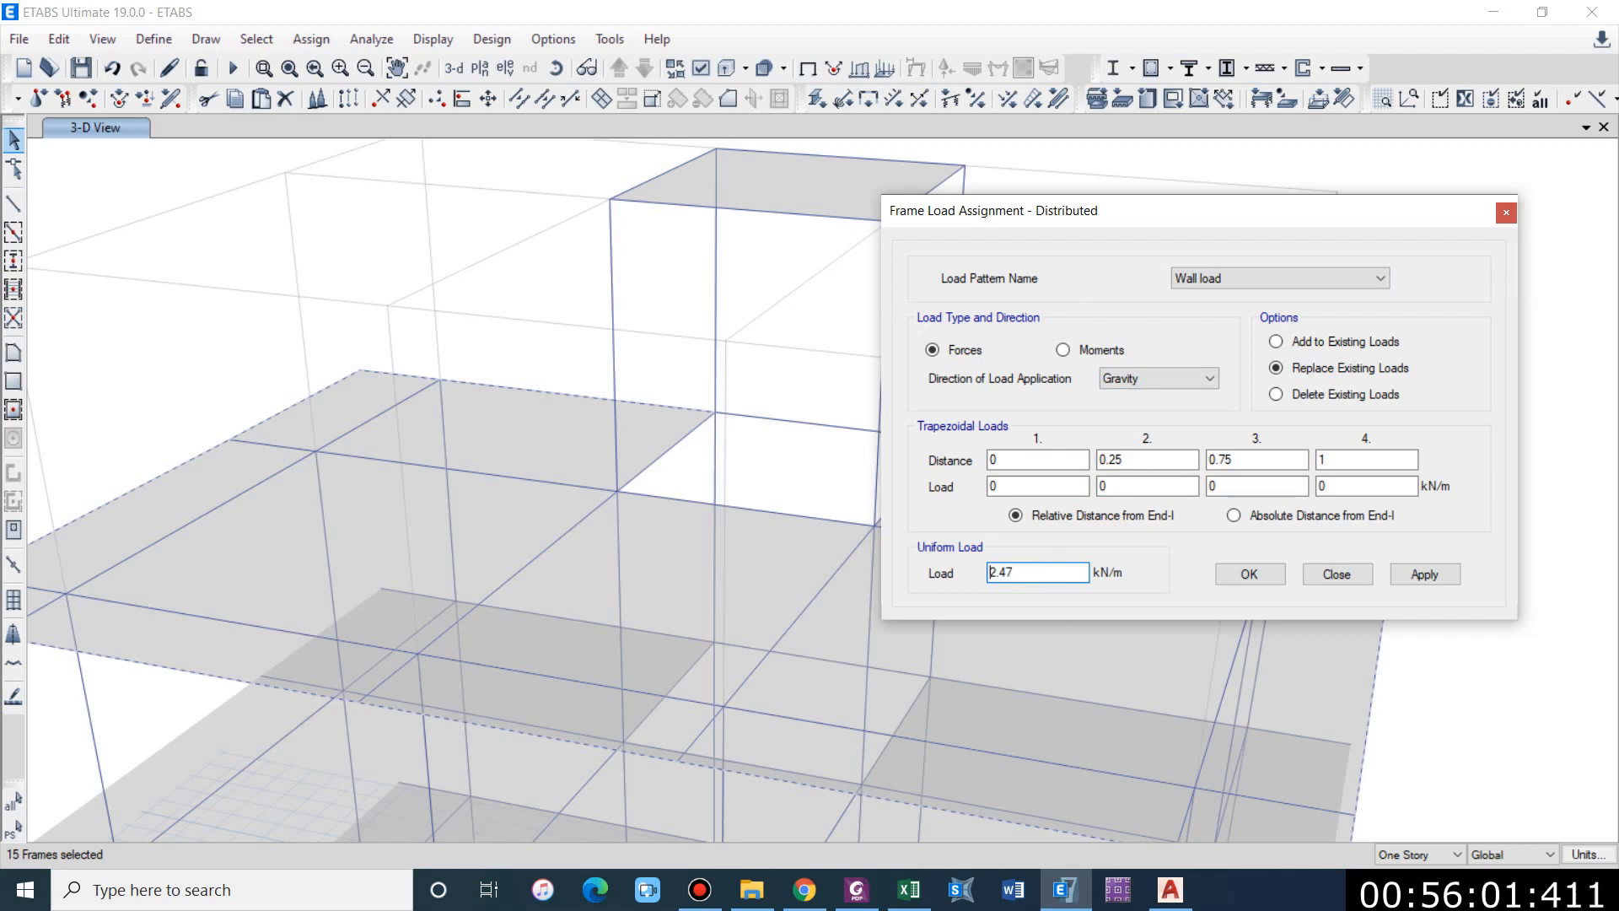
{"action": "type", "text": "2"}
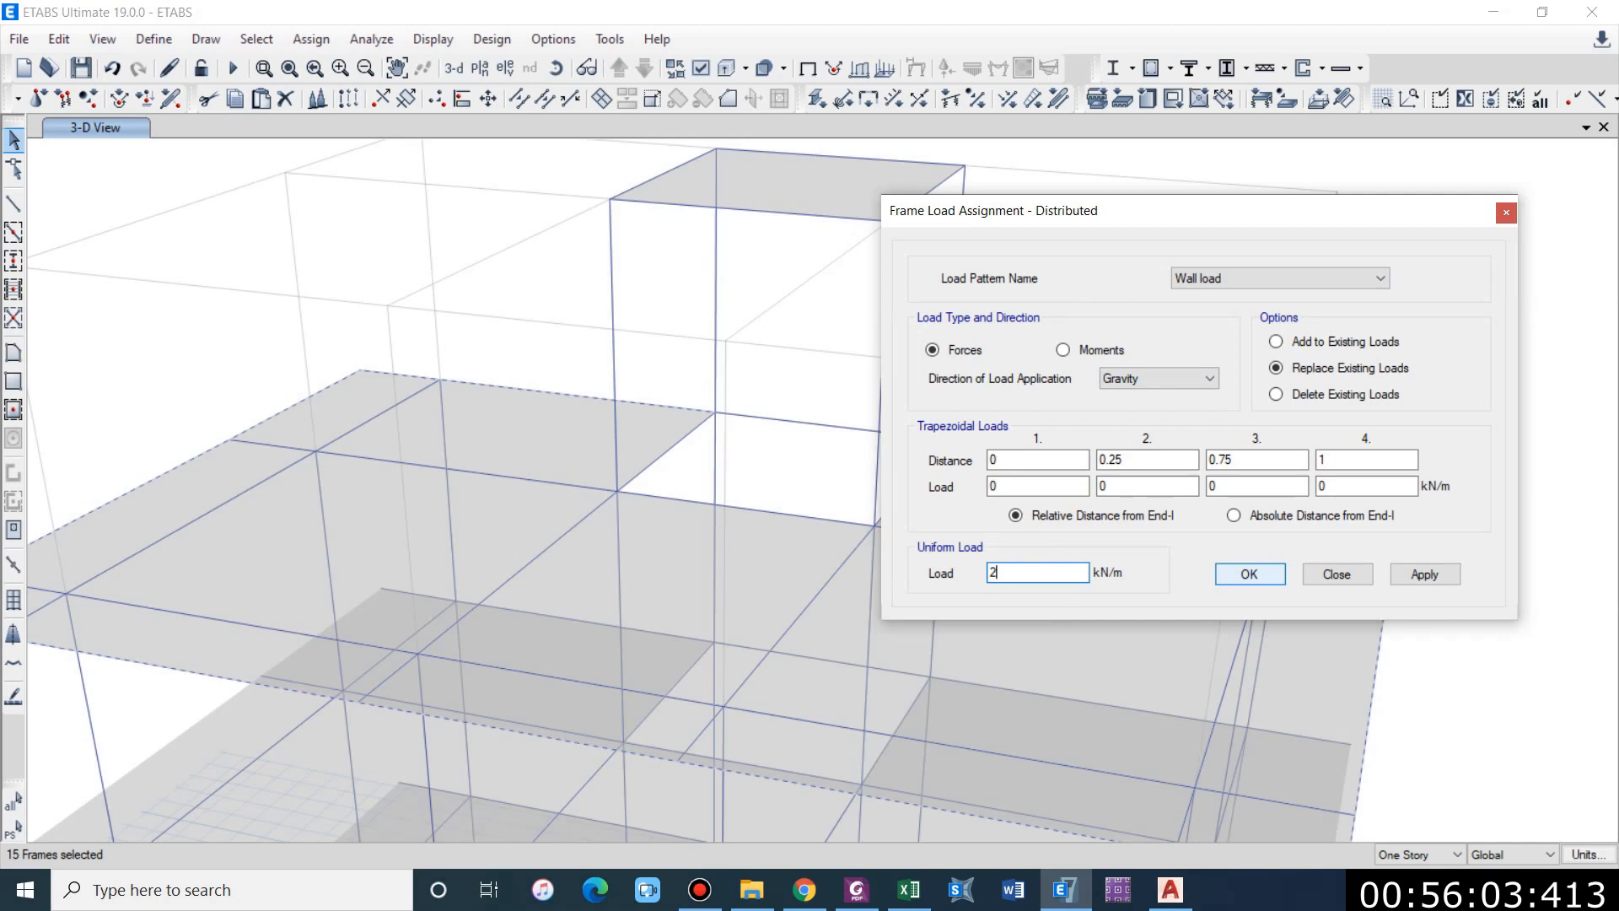
{"action": "left_click", "coordinate": [1424, 574]}
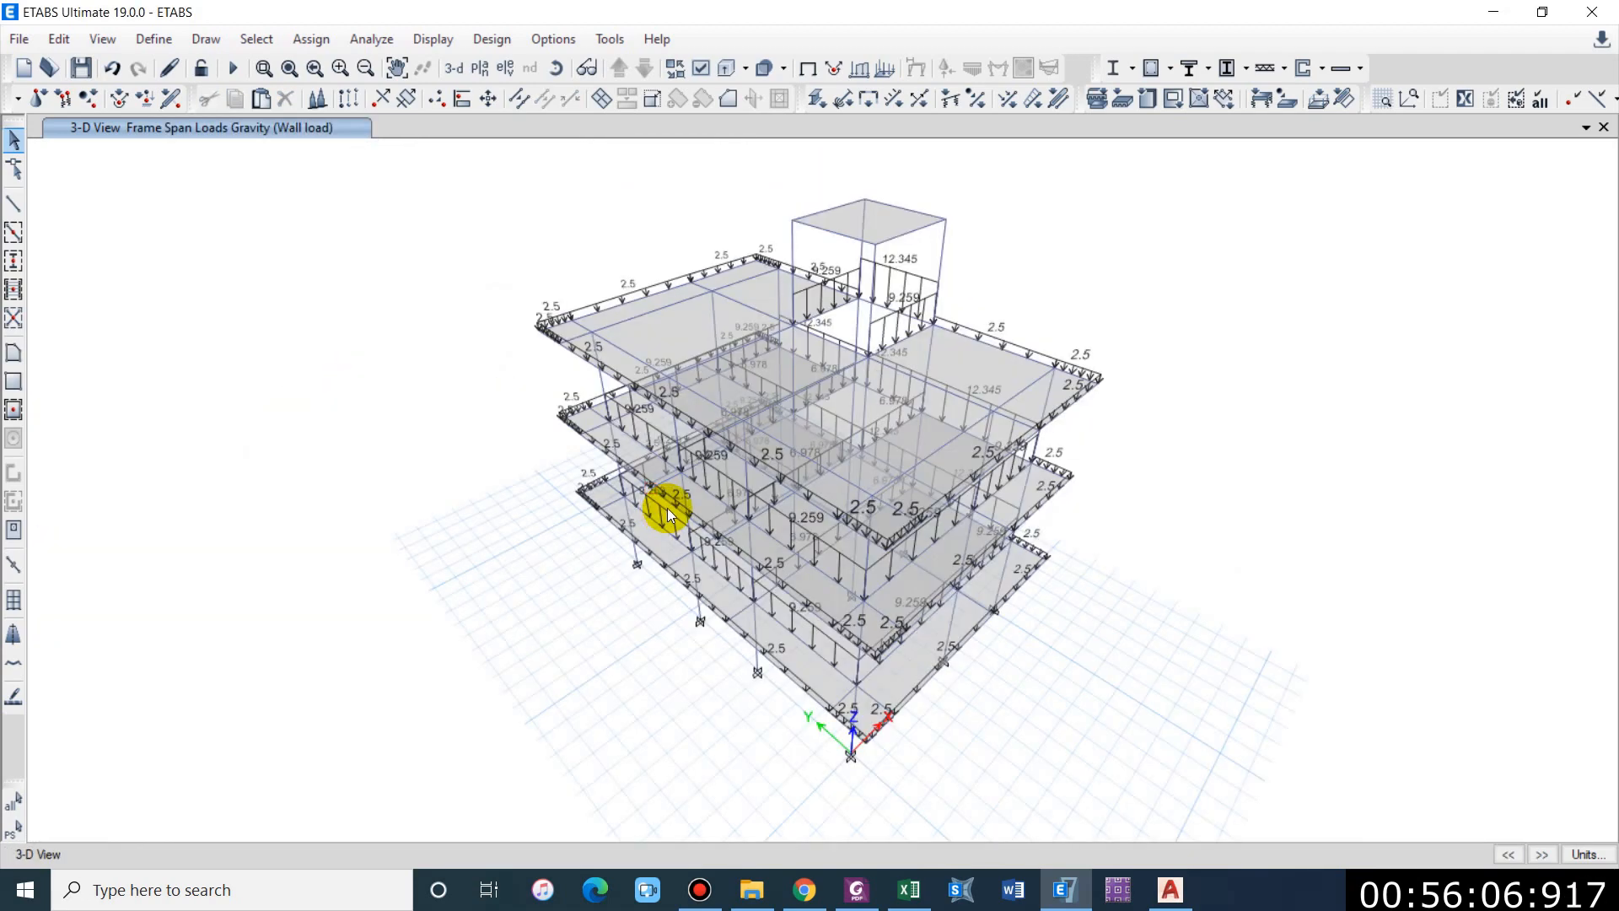
Step: Inspect the wall loads on all stories in 3D from several angles and clear the load display
{"action": "middle_click_drag", "start_coordinate": [666, 508], "coordinate": [710, 325], "text": "shift"}
{"action": "middle_click_drag", "start_coordinate": [867, 363], "coordinate": [838, 432], "text": "shift"}
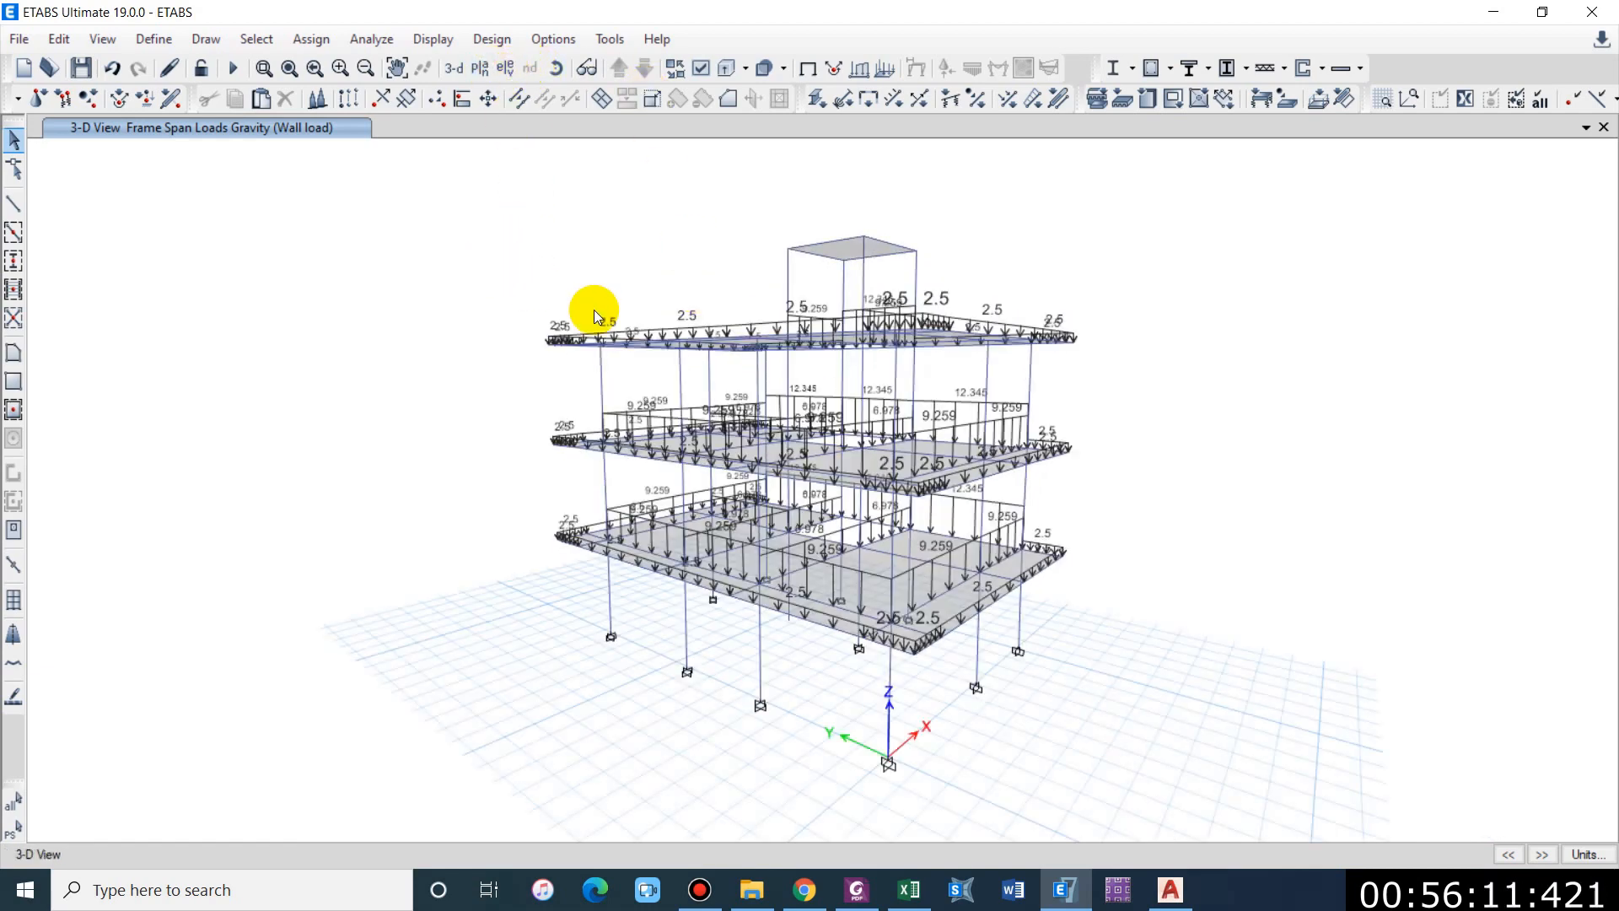
{"action": "middle_click_drag", "start_coordinate": [1095, 488], "coordinate": [931, 505], "text": "shift"}
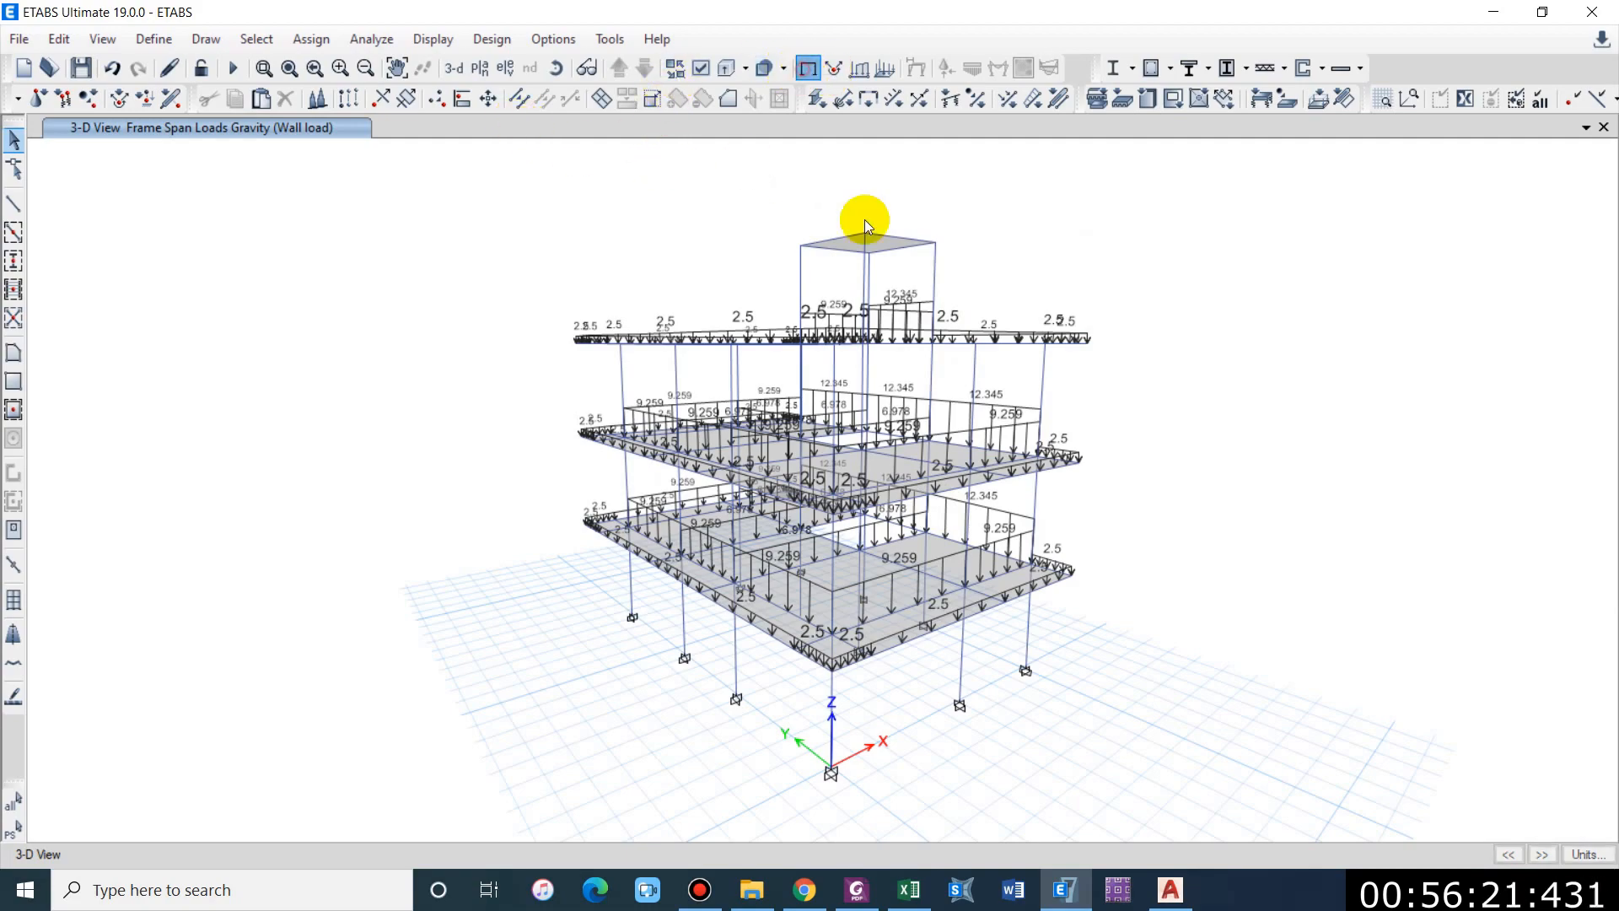
{"action": "left_click", "coordinate": [807, 68]}
{"action": "scroll", "coordinate": [933, 763], "scroll_direction": "up", "scroll_amount": 5}
Step: Switch to the Stair load workbook in Excel and examine the staircase input data, load calculations and flight diagrams
{"action": "left_click", "coordinate": [910, 889]}
{"action": "scroll", "coordinate": [775, 478], "scroll_direction": "down", "scroll_amount": 7}
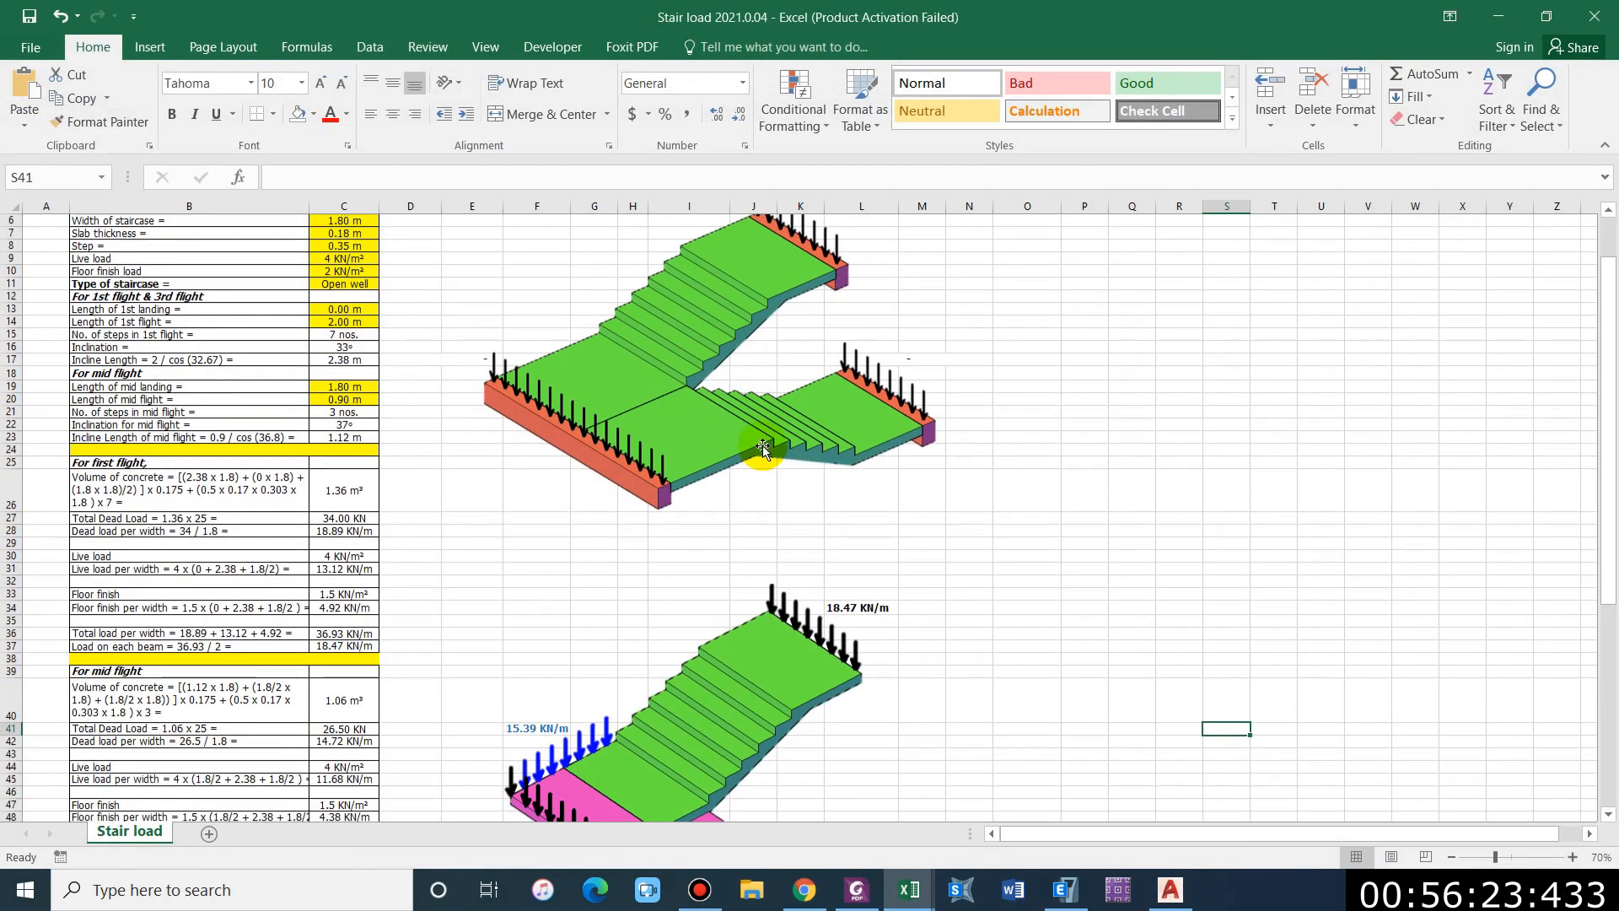
{"action": "scroll", "coordinate": [745, 484], "scroll_direction": "down", "scroll_amount": 3, "text": "ctrl"}
{"action": "scroll", "coordinate": [441, 264], "scroll_direction": "up", "scroll_amount": 2, "text": "ctrl"}
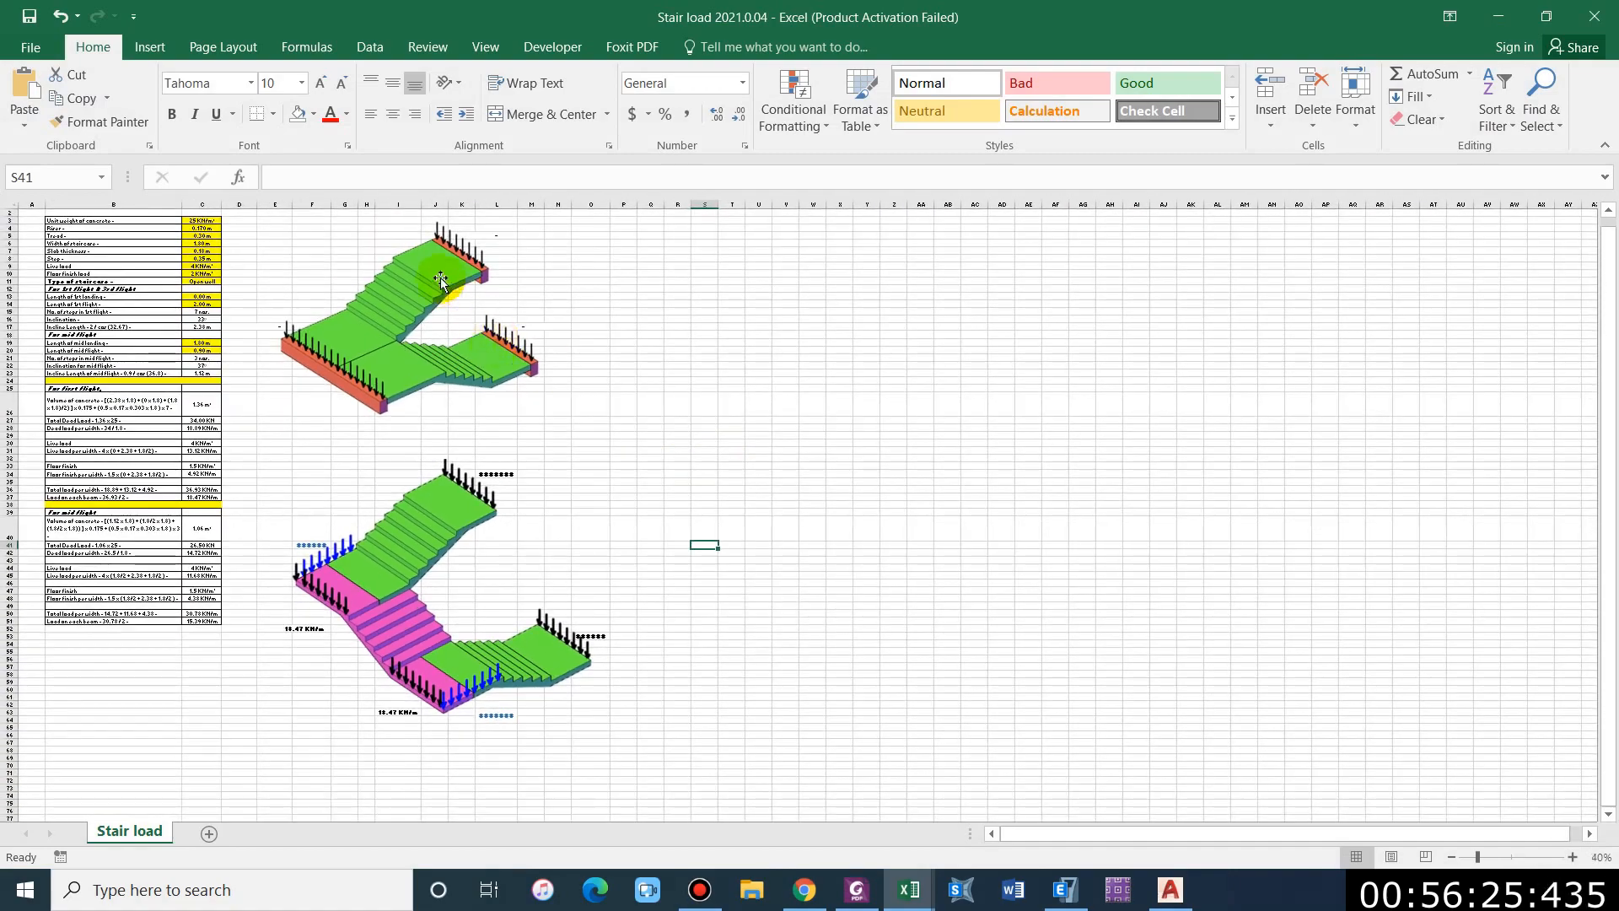
{"action": "scroll", "coordinate": [531, 329], "scroll_direction": "up", "scroll_amount": 4}
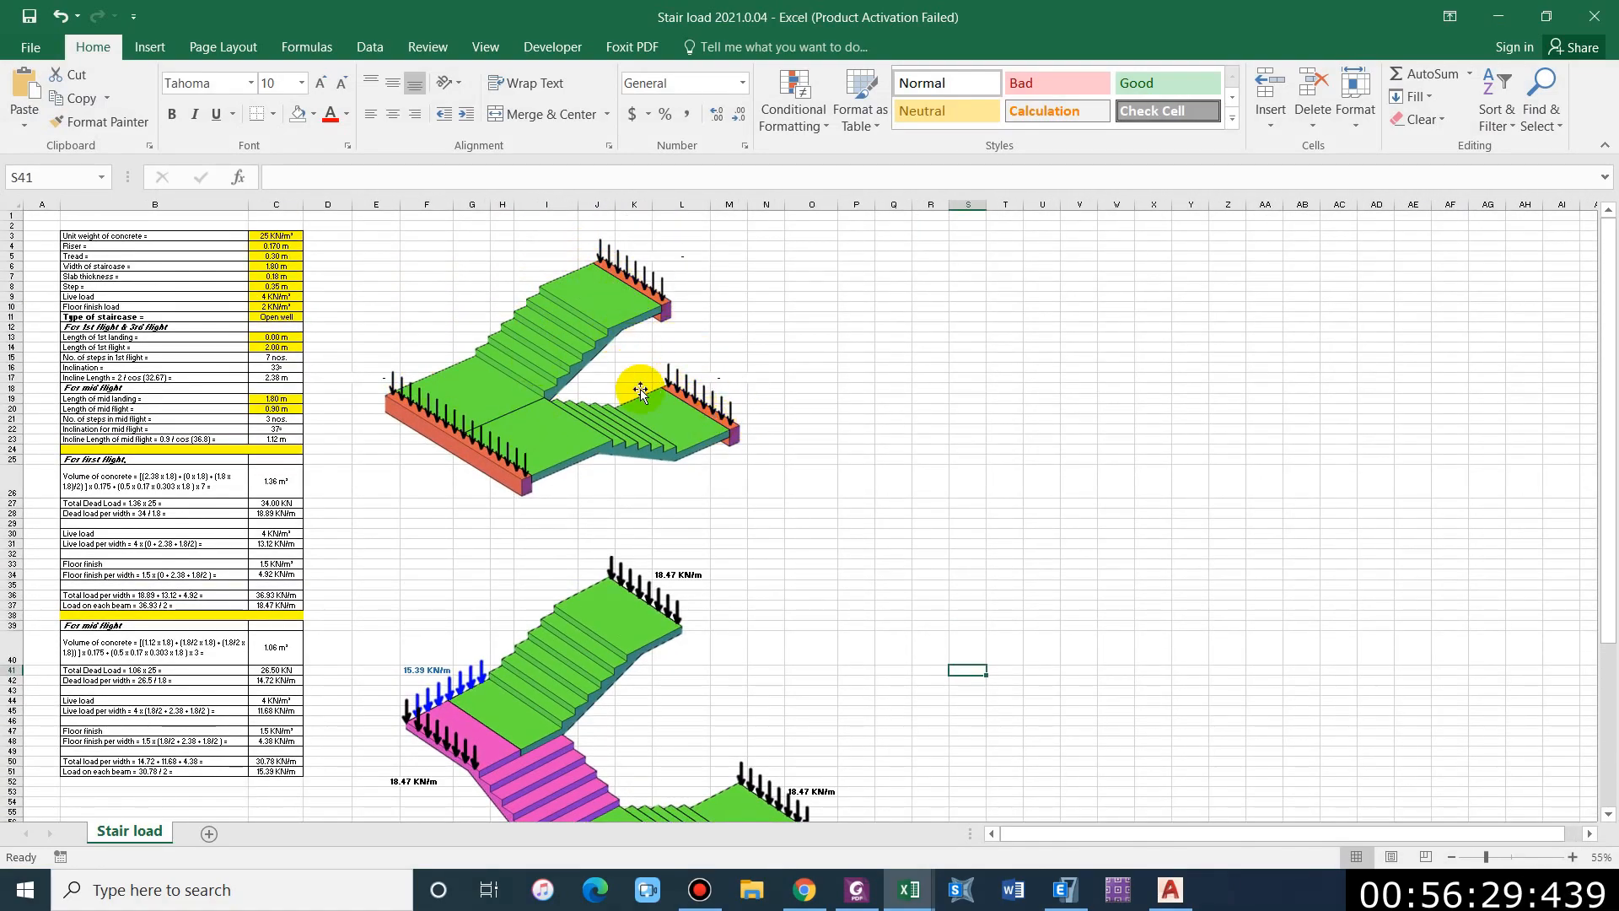
{"action": "scroll", "coordinate": [661, 487], "scroll_direction": "down", "scroll_amount": 3}
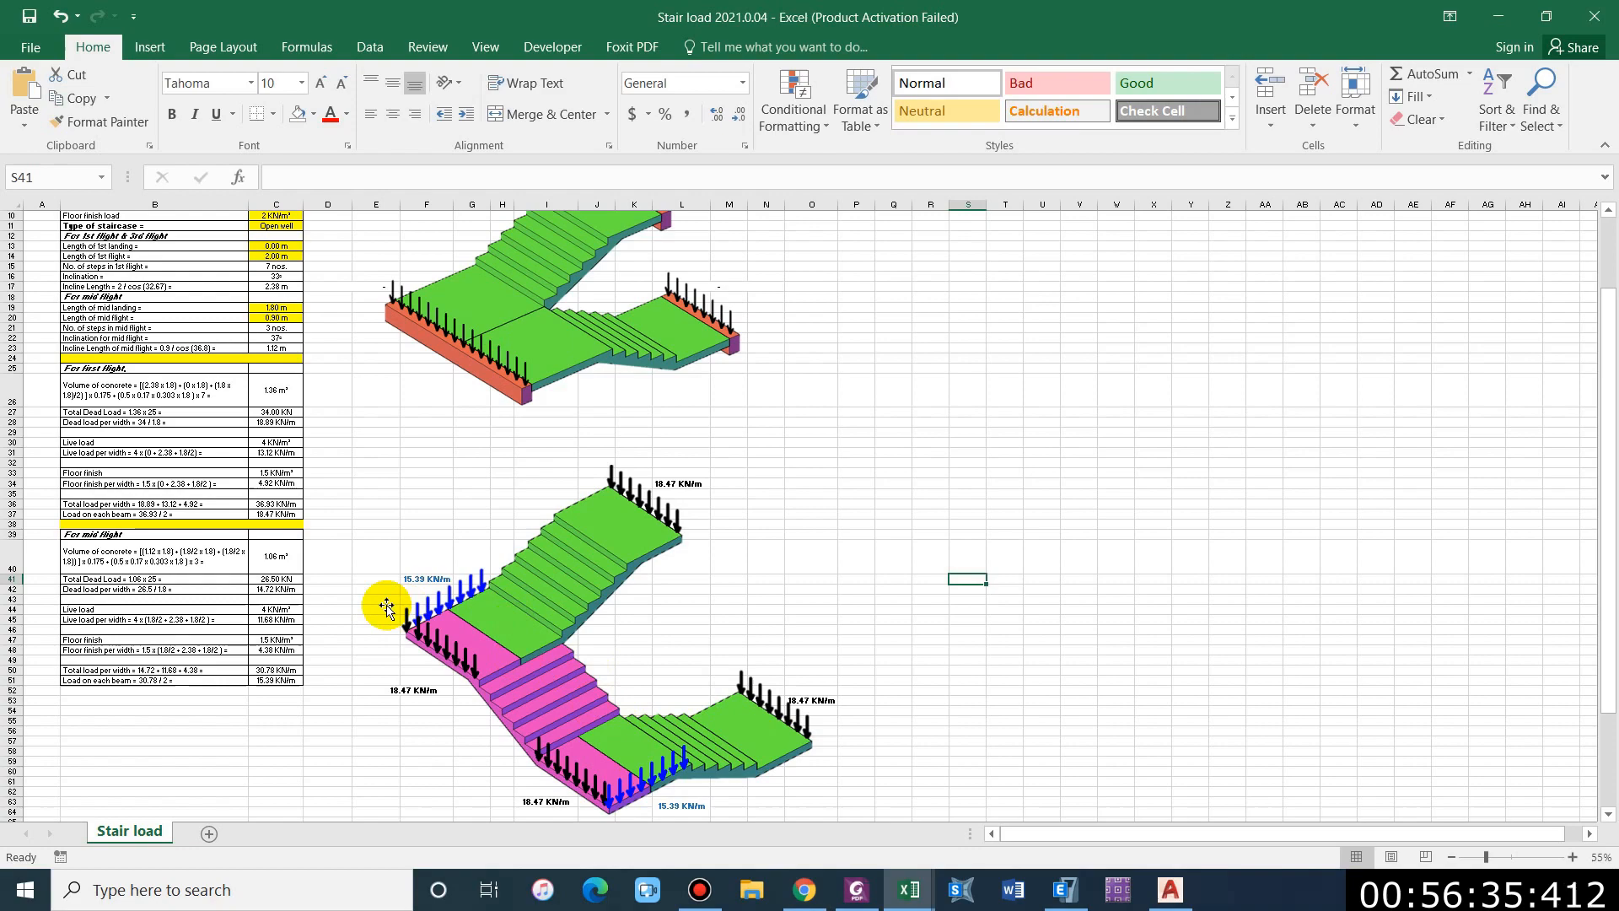
{"action": "left_click", "coordinate": [931, 462]}
{"action": "scroll", "coordinate": [711, 470], "scroll_direction": "up", "scroll_amount": 3}
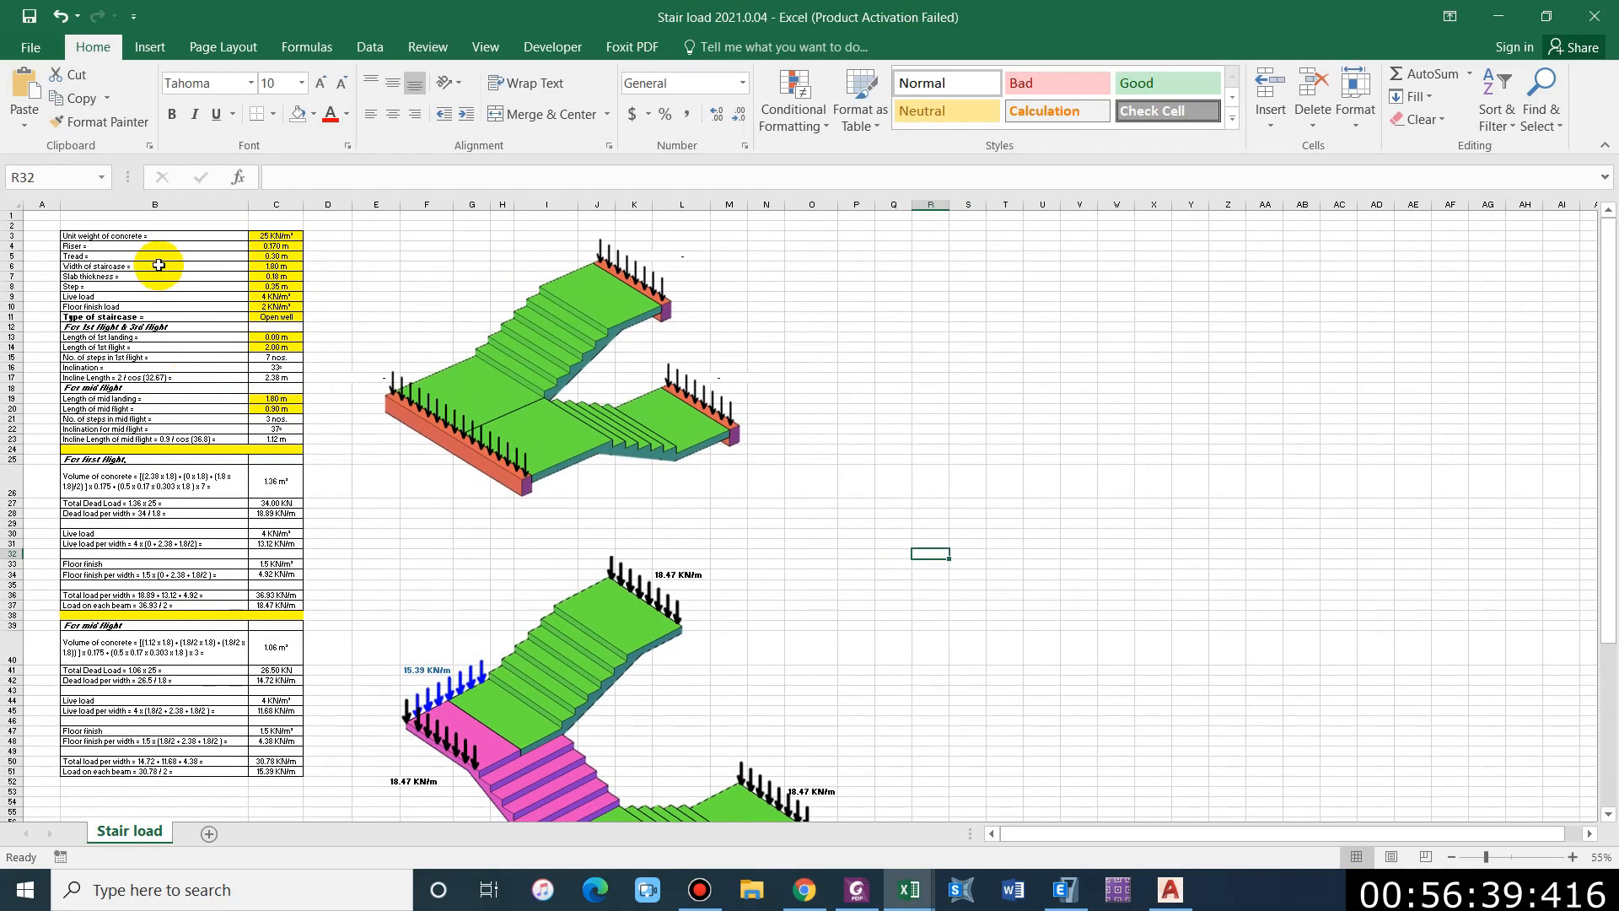
Step: Set the staircase riser to 0.15 m and the tread to 0.25 m in the stair load input data
{"action": "scroll", "coordinate": [169, 270], "scroll_direction": "up", "scroll_amount": 3, "text": "ctrl"}
{"action": "scroll", "coordinate": [409, 354], "scroll_direction": "up", "scroll_amount": 3}
{"action": "left_click", "coordinate": [441, 263]}
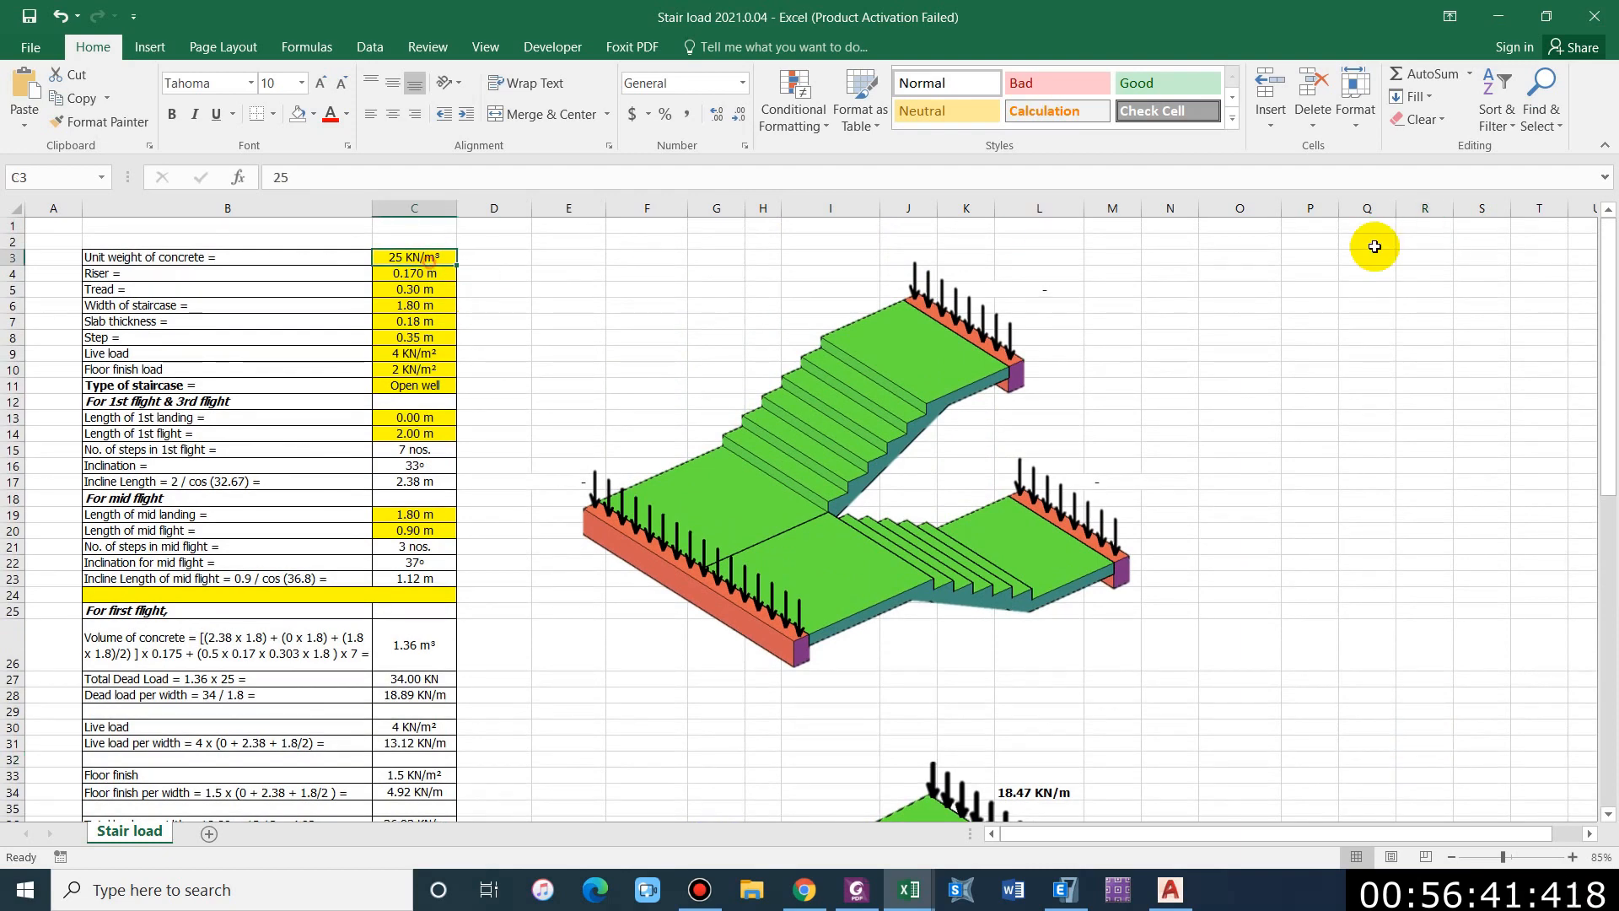
{"action": "key", "text": "Down"}
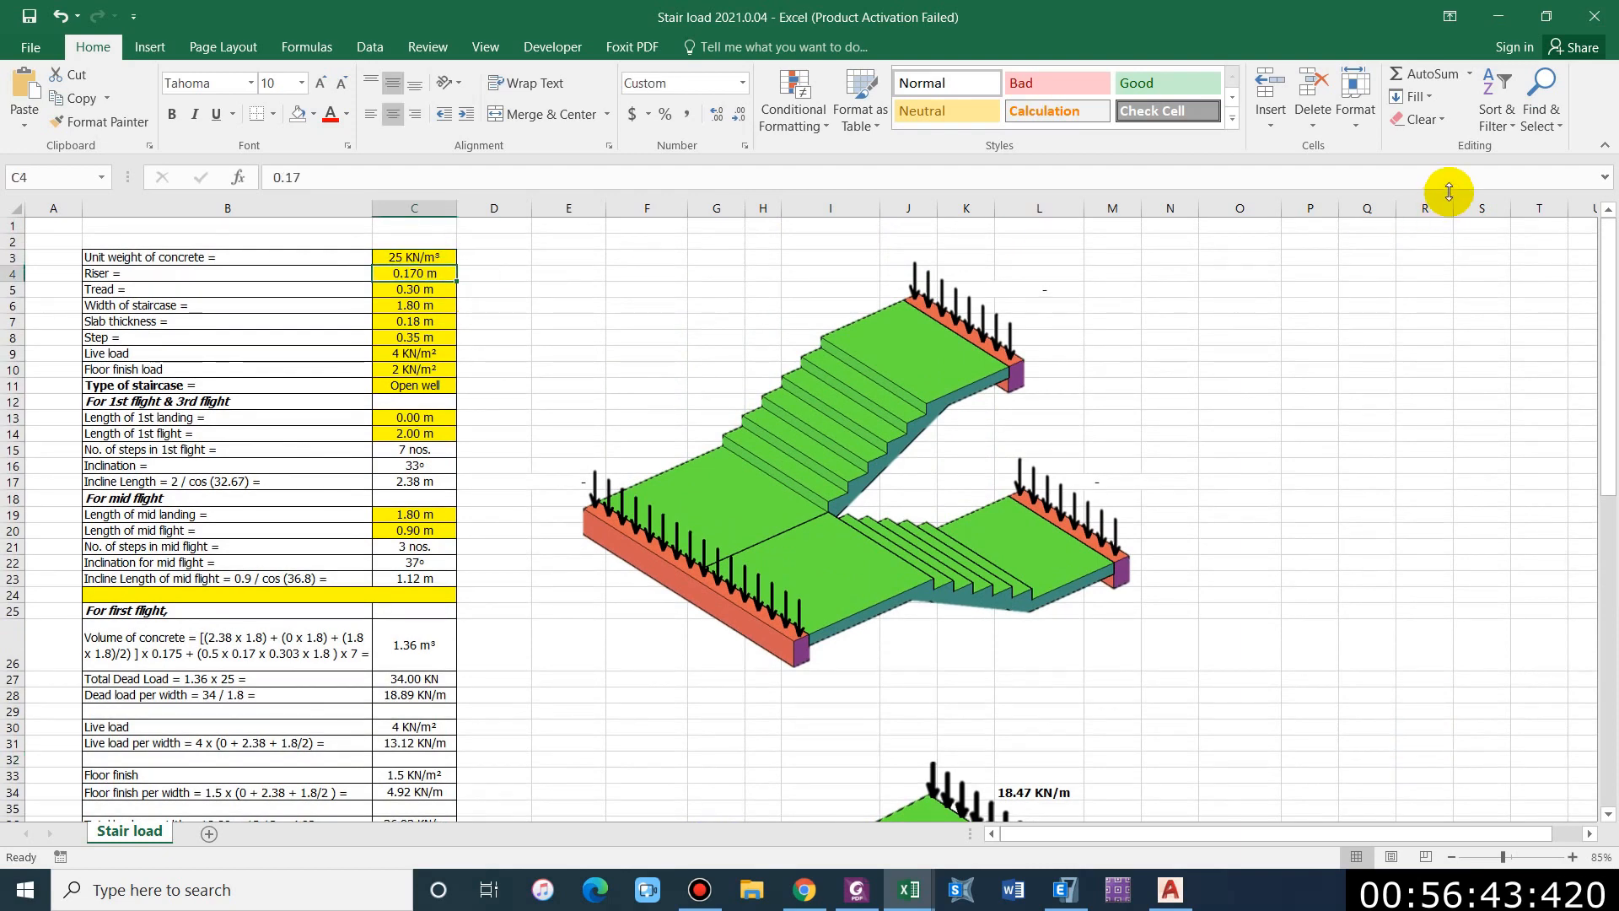
{"action": "key", "text": "Delete"}
{"action": "key", "text": "End"}
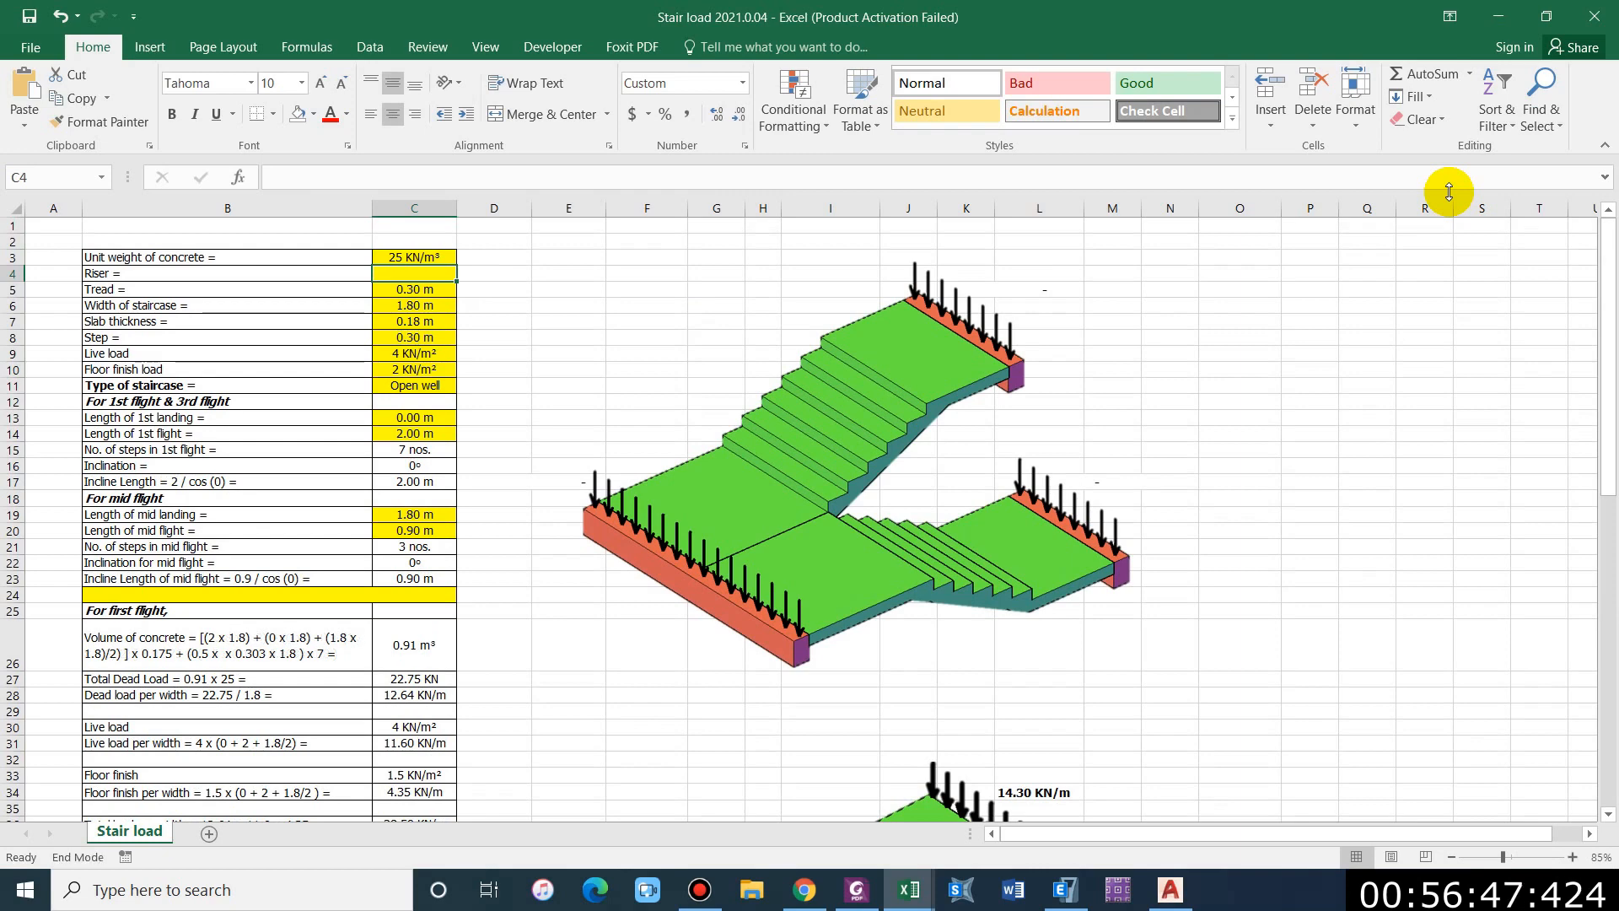
{"action": "type", "text": ".1"}
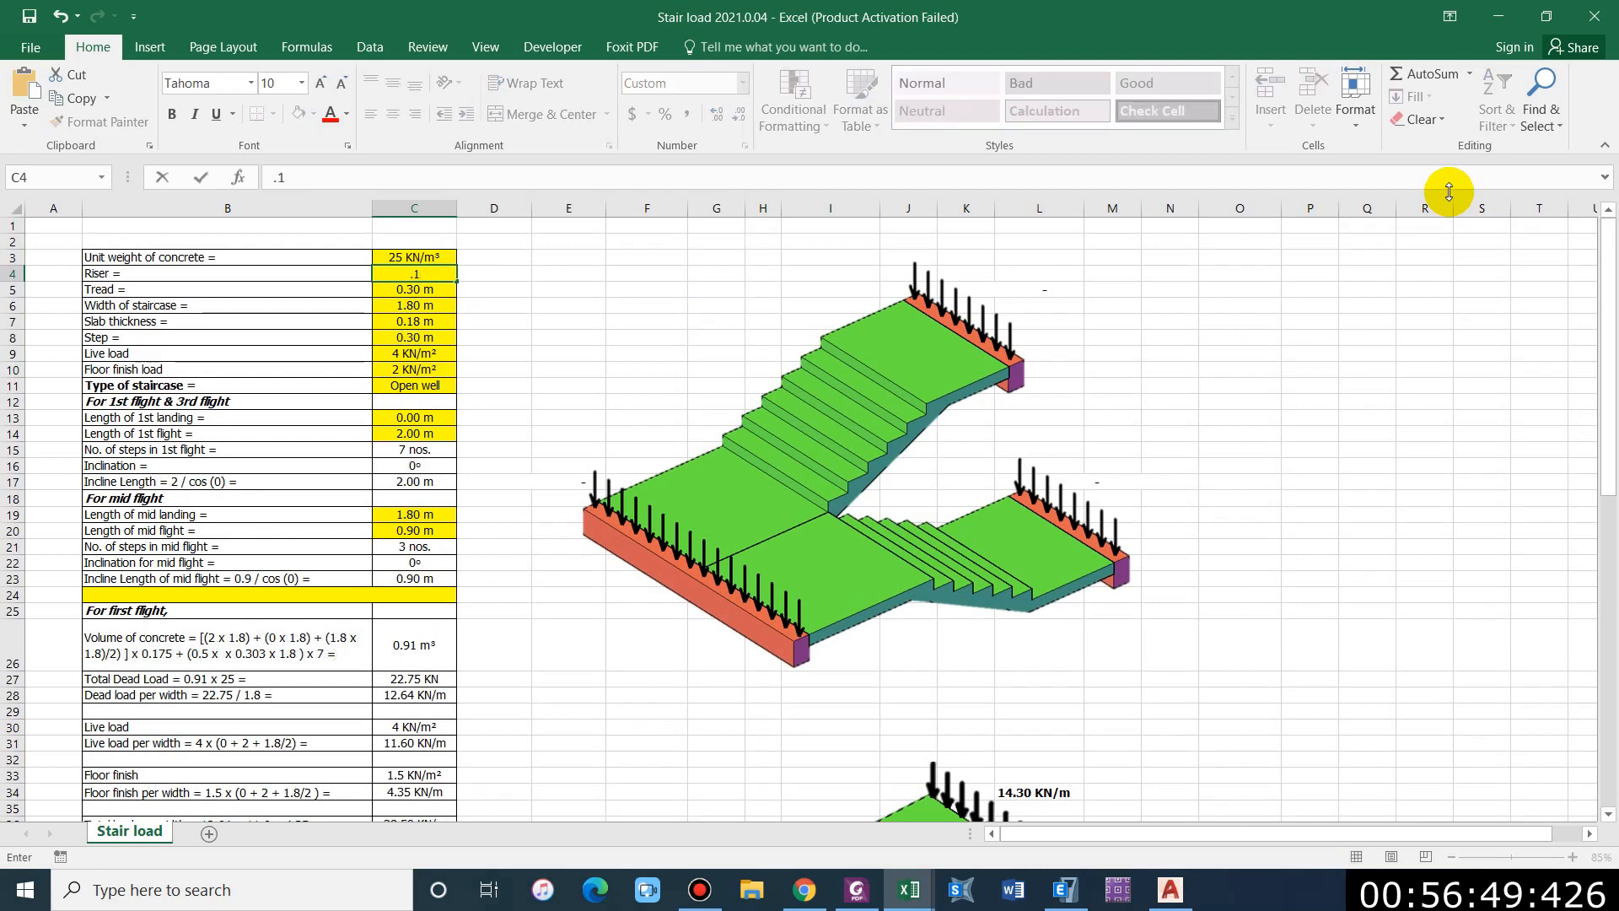
{"action": "type", "text": "5"}
{"action": "key", "text": "Return"}
{"action": "key", "text": "Down"}
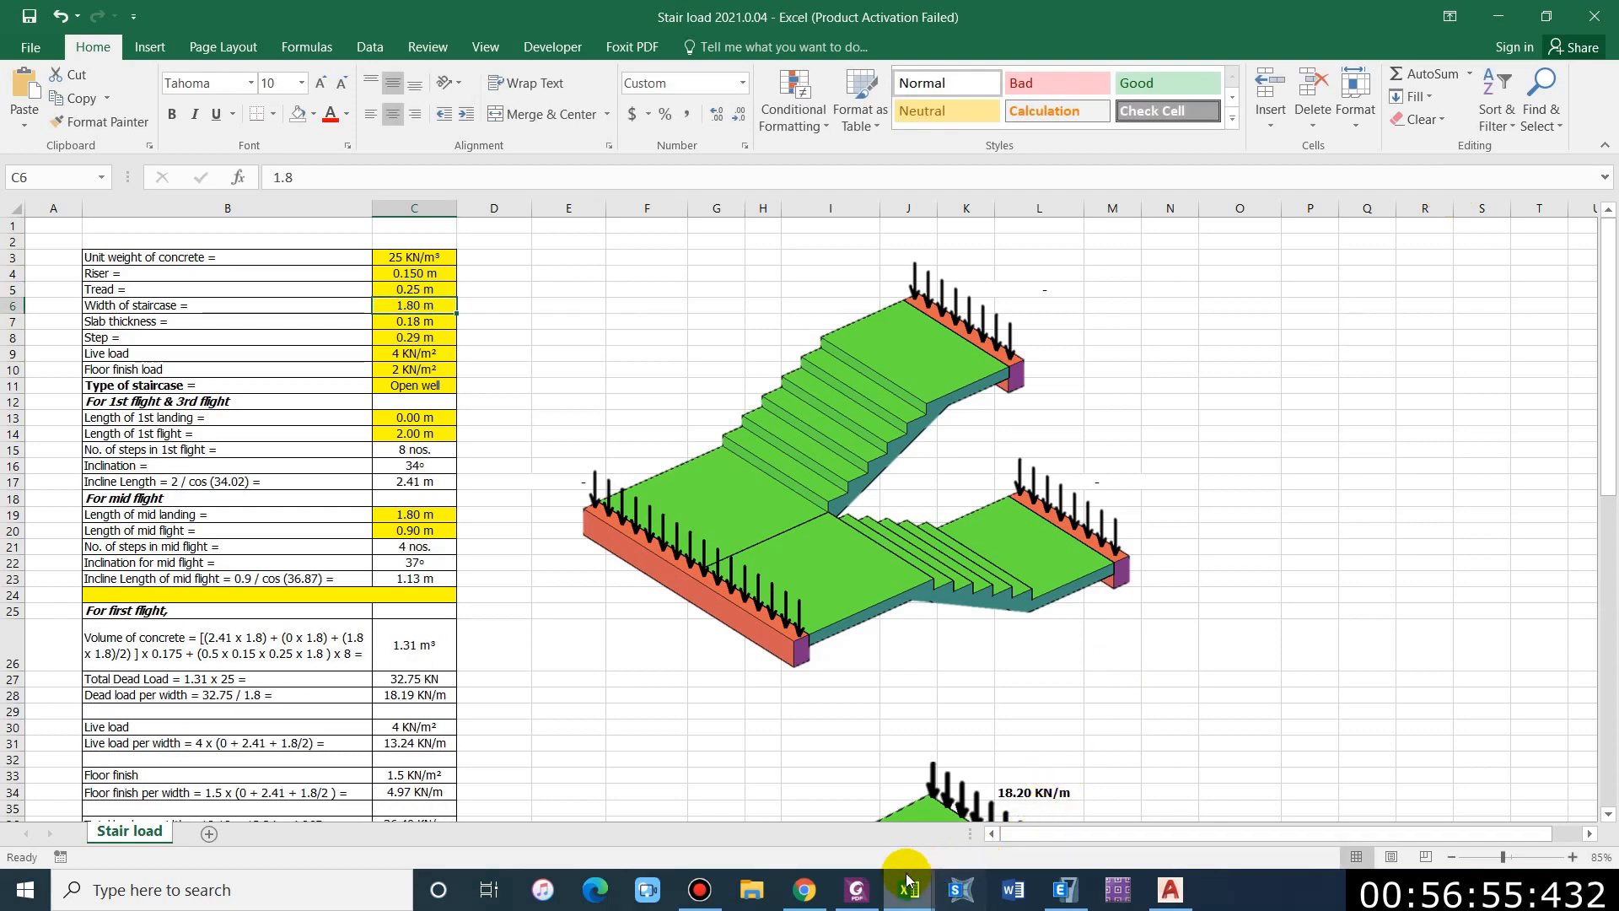
Step: Switch to the AutoCAD drawing and dimension the width of the upper stair flight in the floor plan
{"action": "left_click", "coordinate": [1170, 890]}
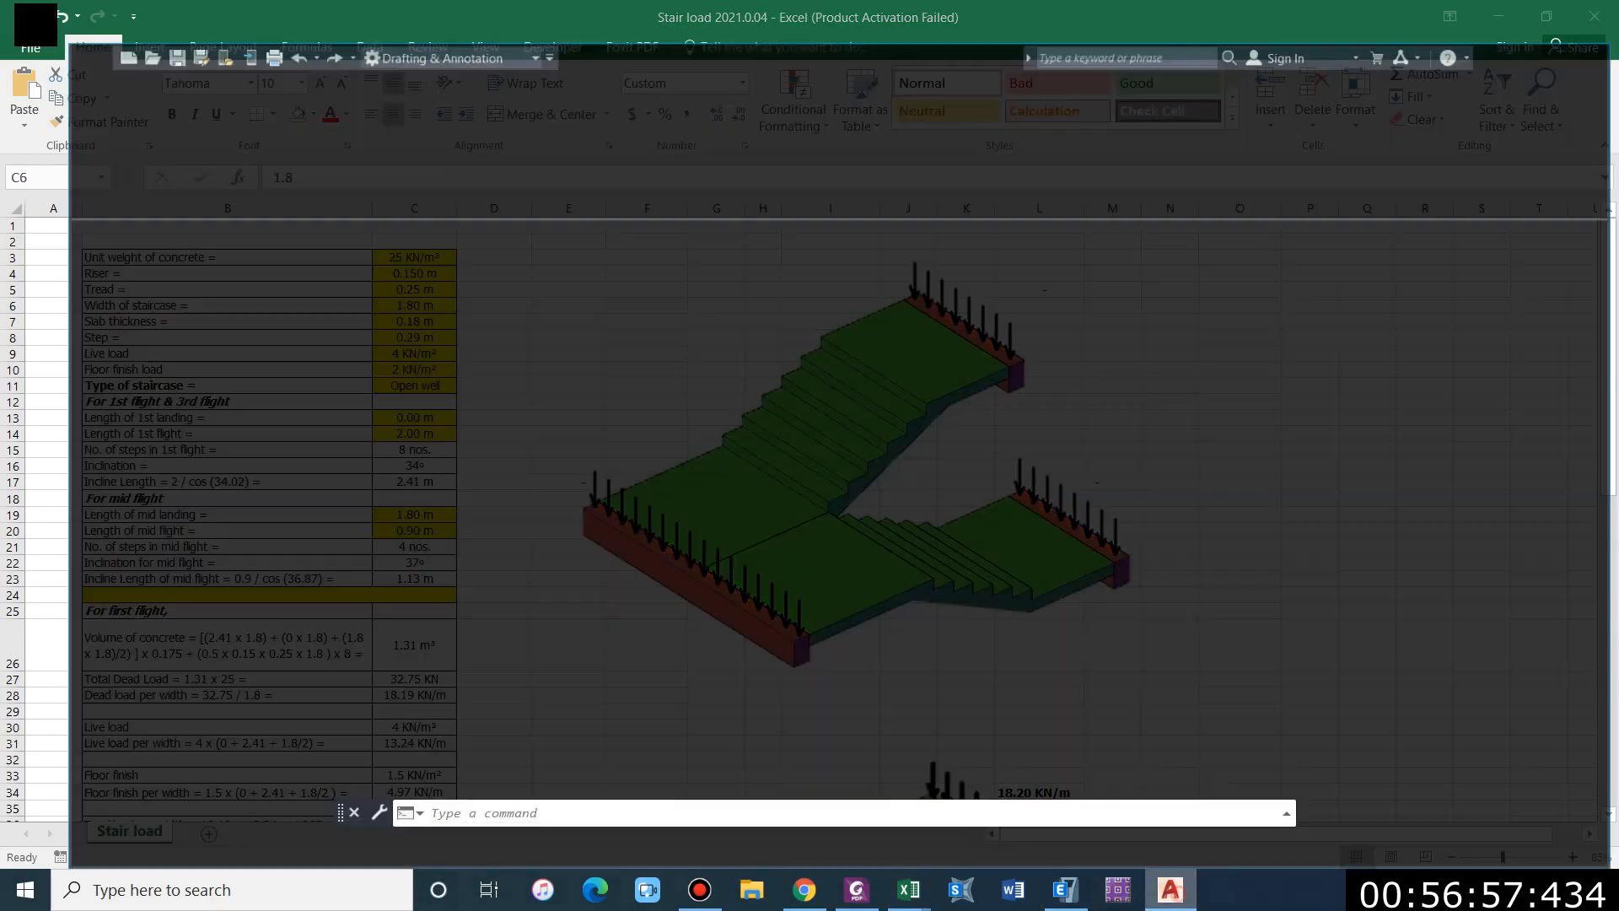
{"action": "key", "text": "Escape"}
{"action": "scroll", "coordinate": [962, 346], "scroll_direction": "down", "scroll_amount": 5}
{"action": "scroll", "coordinate": [981, 431], "scroll_direction": "up", "scroll_amount": 8}
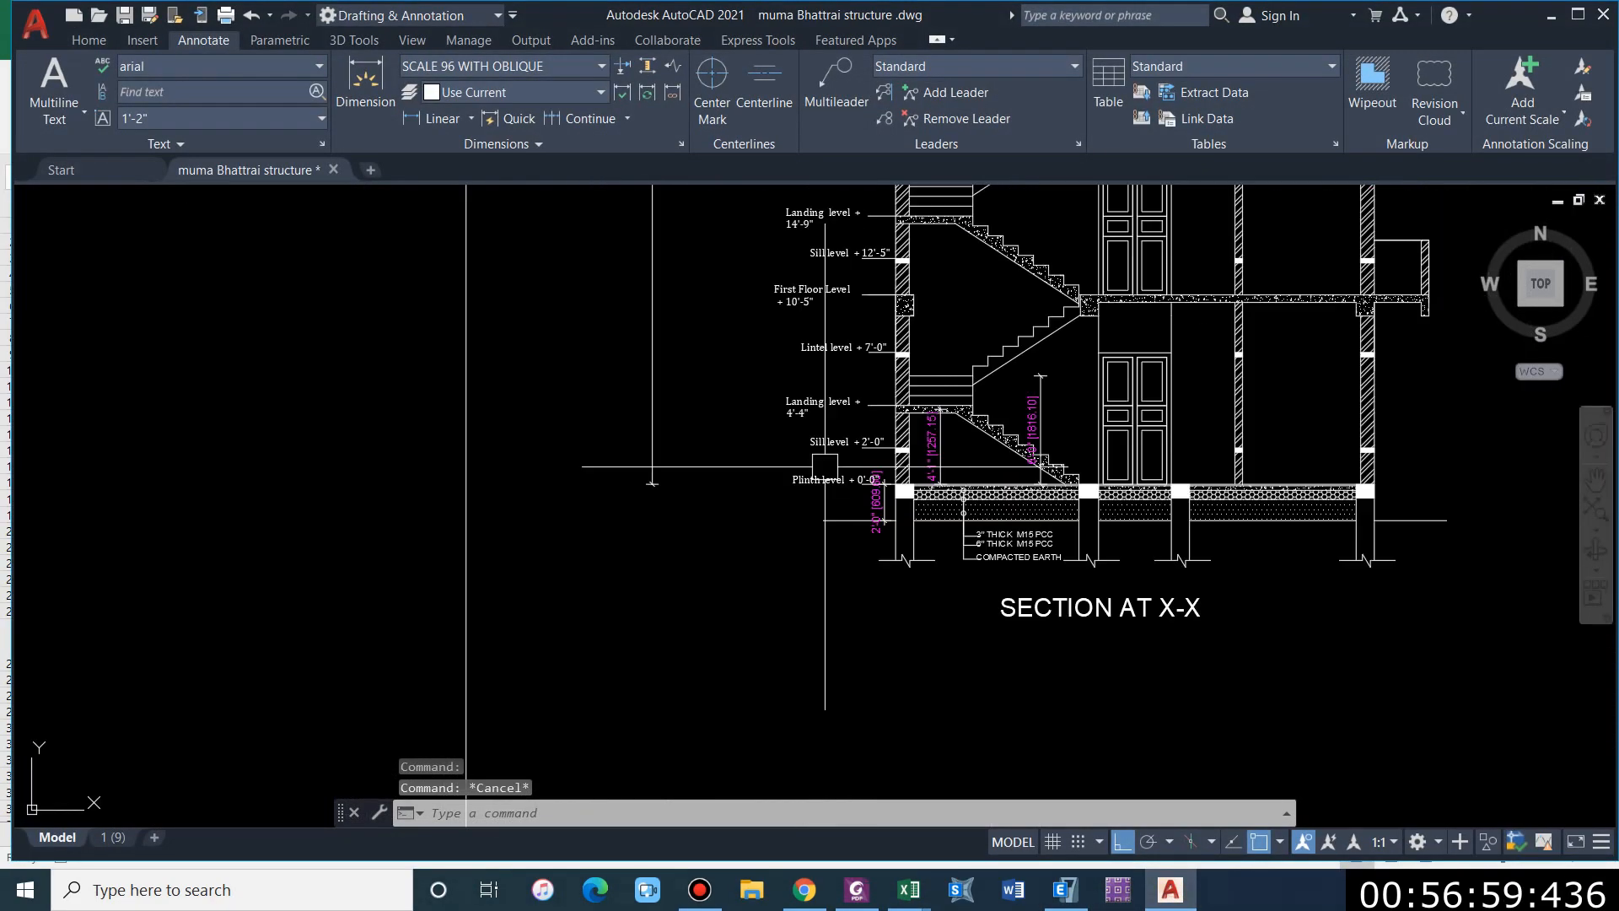
{"action": "scroll", "coordinate": [981, 431], "scroll_direction": "down", "scroll_amount": 8}
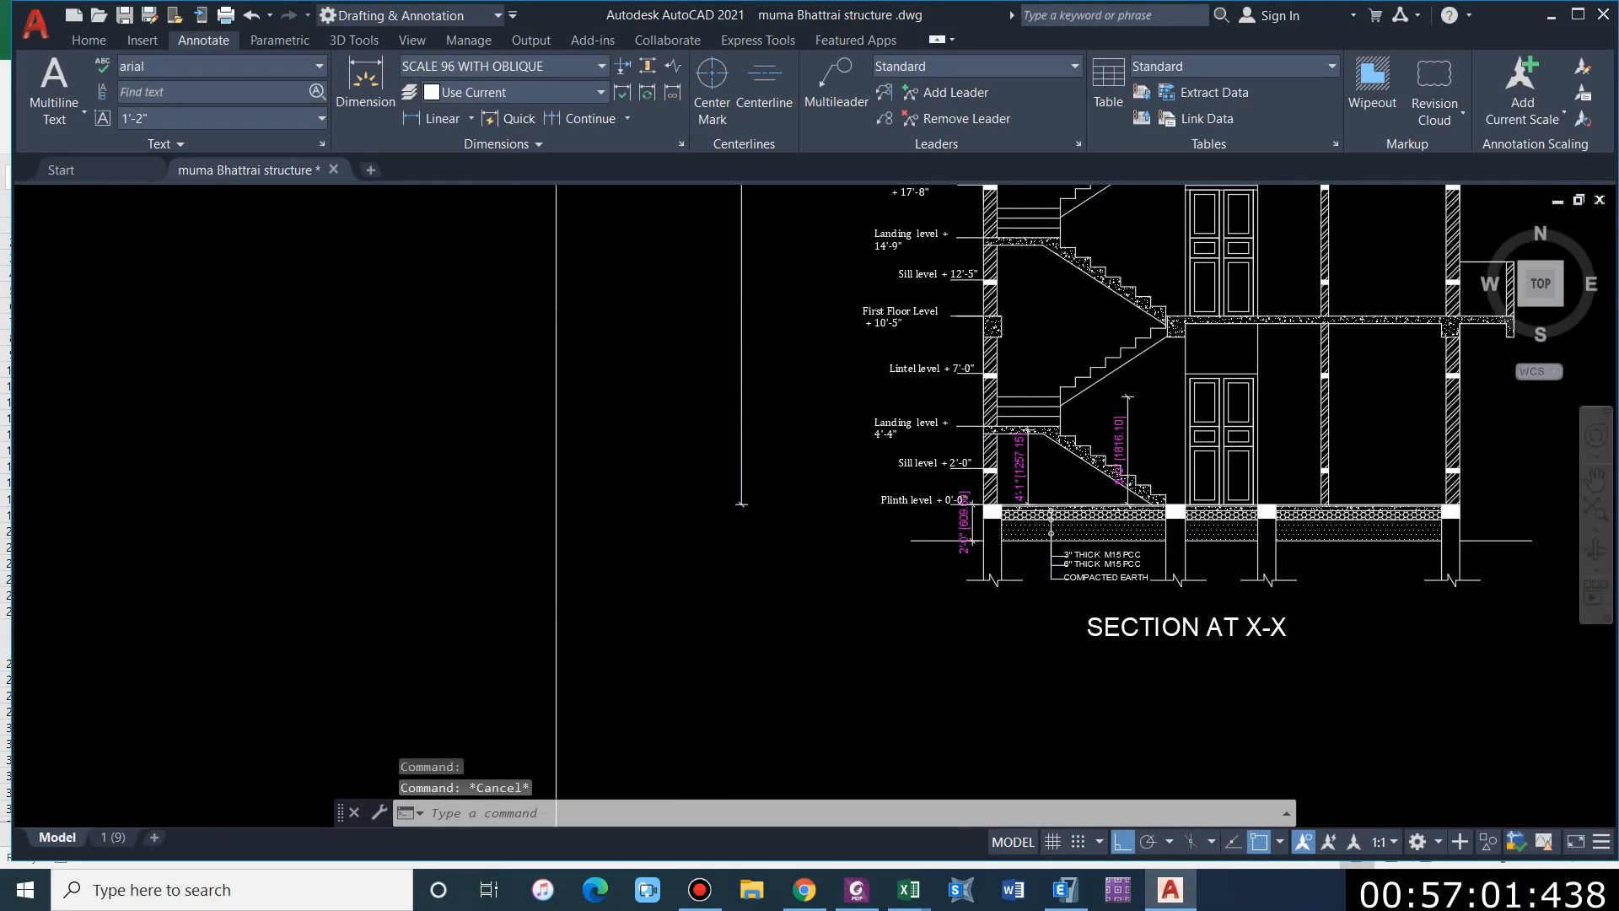
{"action": "scroll", "coordinate": [172, 412], "scroll_direction": "up", "scroll_amount": 3}
{"action": "scroll", "coordinate": [172, 412], "scroll_direction": "up", "scroll_amount": 6}
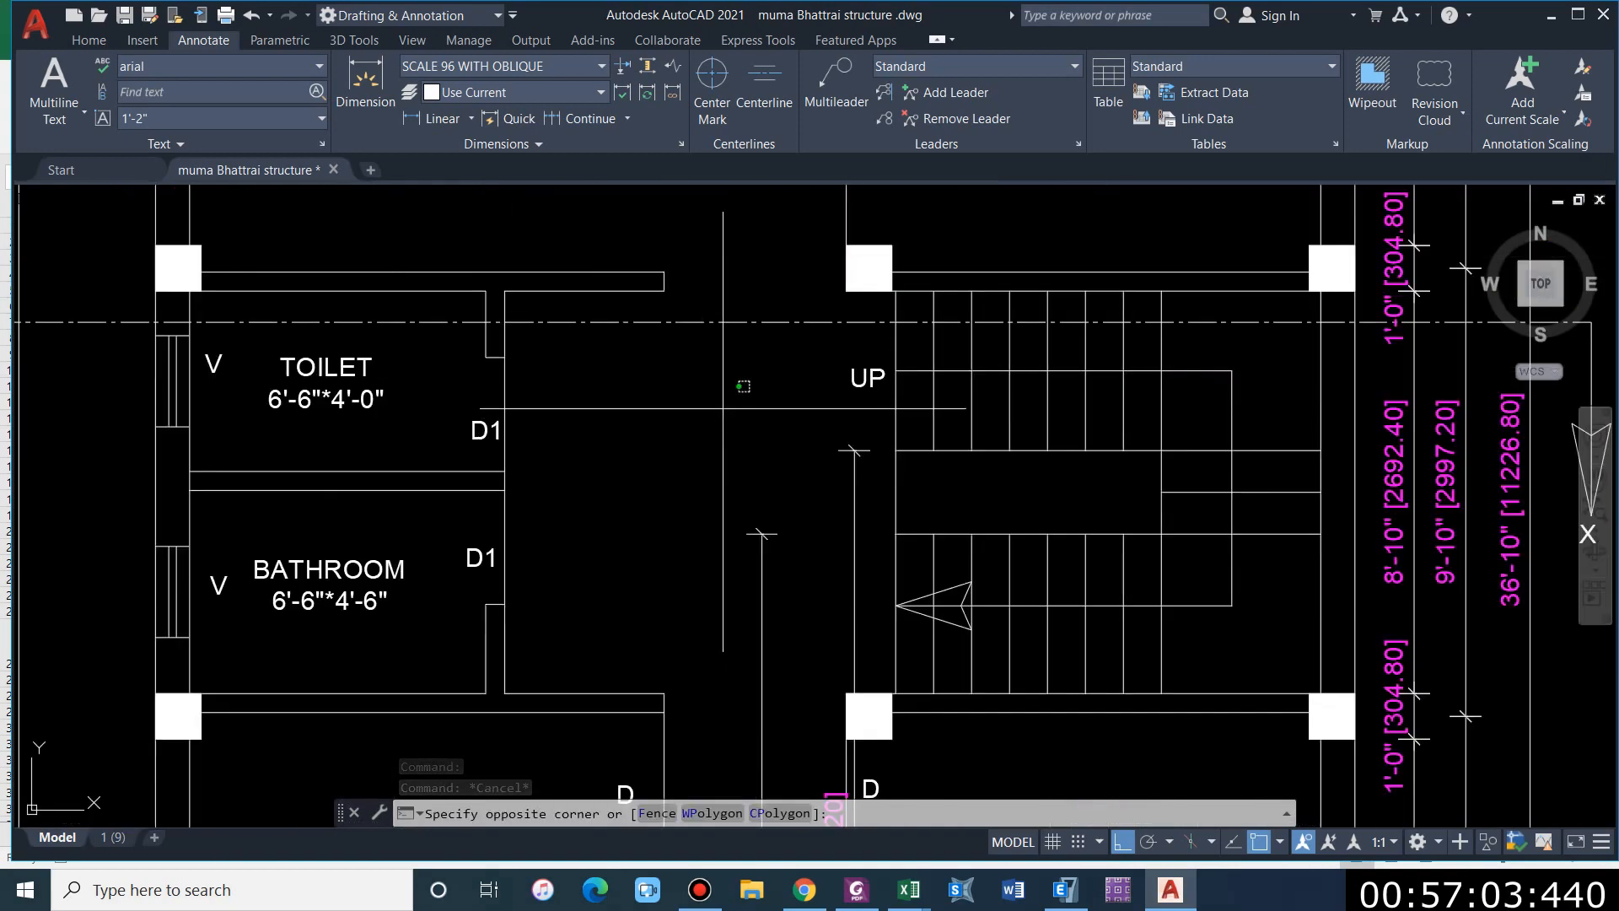
{"action": "left_click", "coordinate": [723, 409]}
{"action": "key", "text": "Escape"}
{"action": "key", "text": "Escape"}
{"action": "type", "text": "dim"}
{"action": "key", "text": "Return"}
{"action": "scroll", "coordinate": [941, 307], "scroll_direction": "up", "scroll_amount": 2}
{"action": "key", "text": "Return"}
{"action": "left_click", "coordinate": [895, 292]}
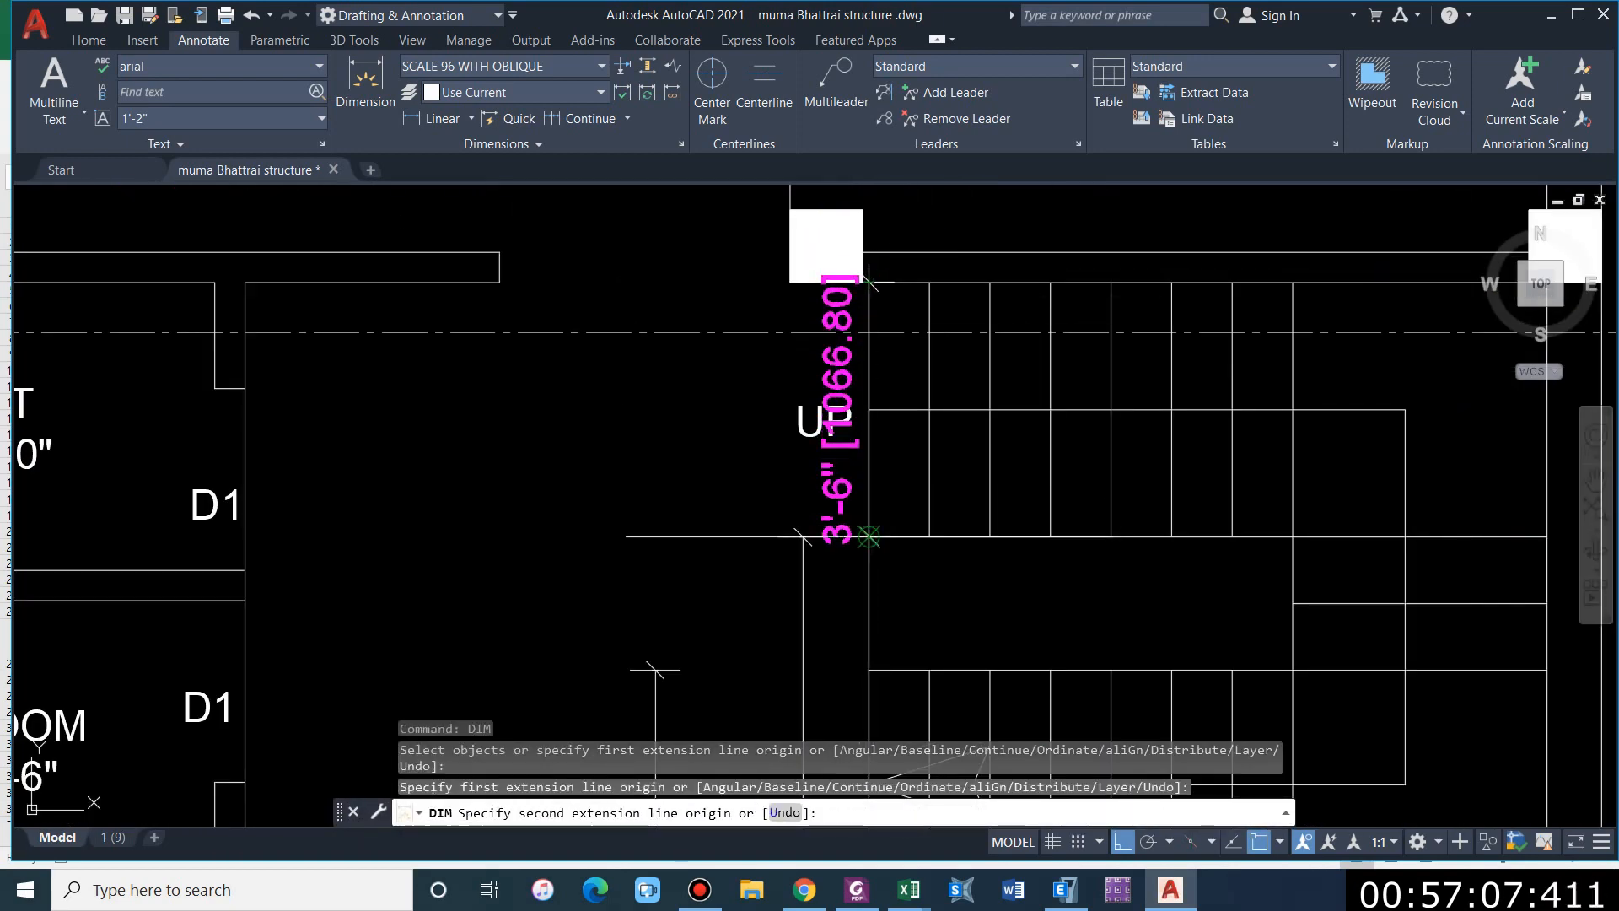
{"action": "left_click", "coordinate": [870, 536]}
{"action": "left_click", "coordinate": [621, 414]}
{"action": "key", "text": "Escape"}
Step: Dimension the length of the upper stair flight along the wall above it, from the column to the landing edge
{"action": "key", "text": "Return"}
{"action": "key", "text": "Return"}
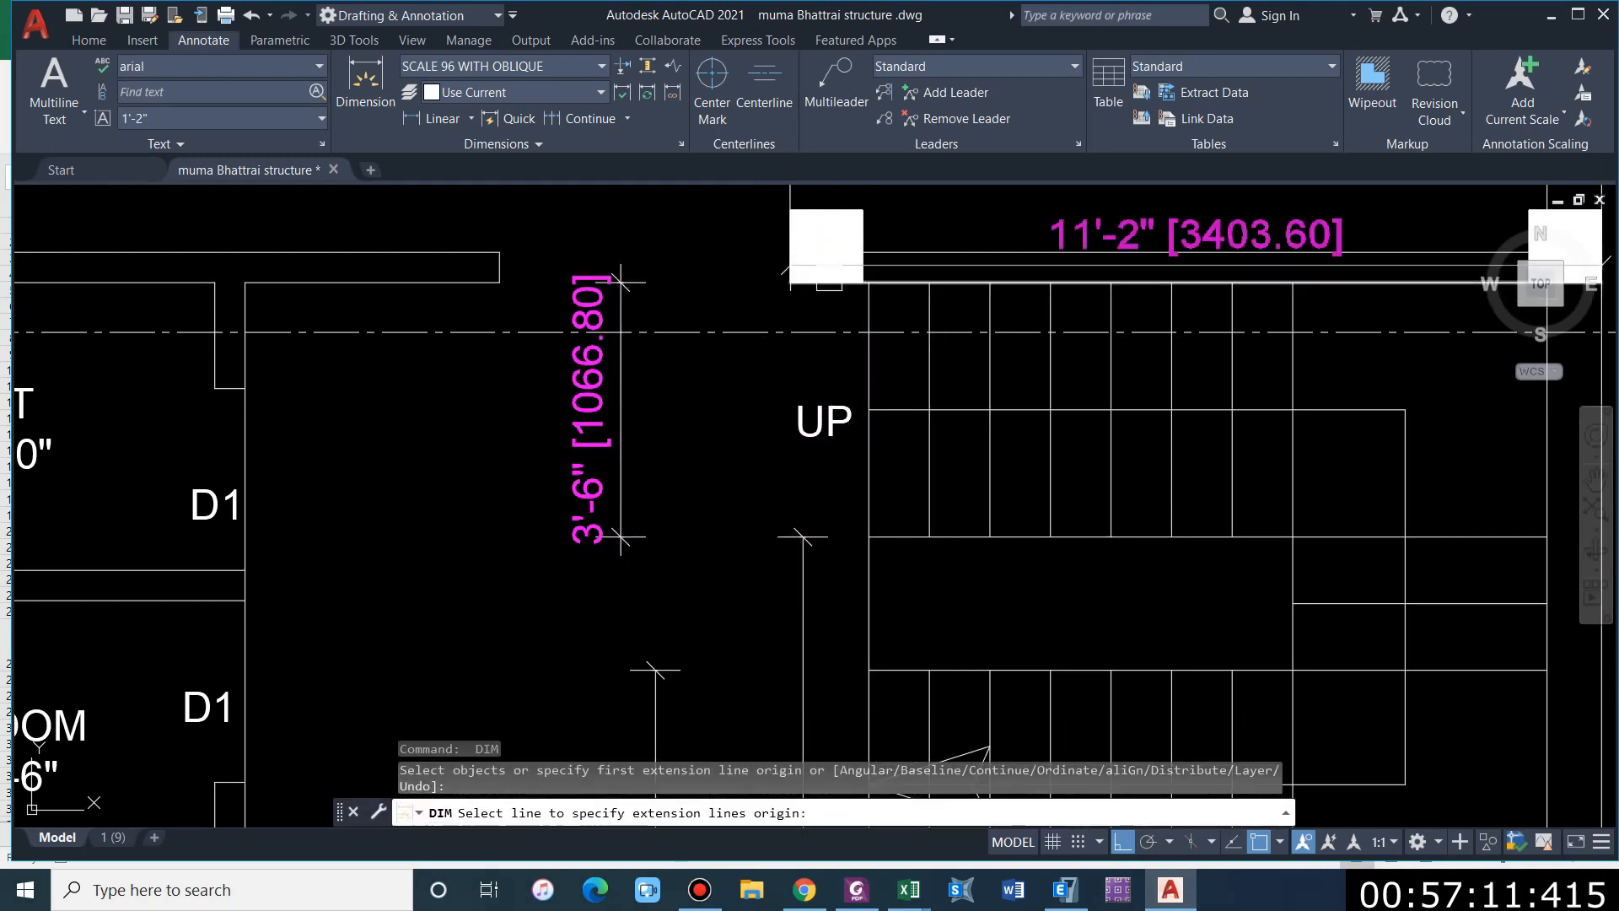
{"action": "left_click", "coordinate": [827, 209]}
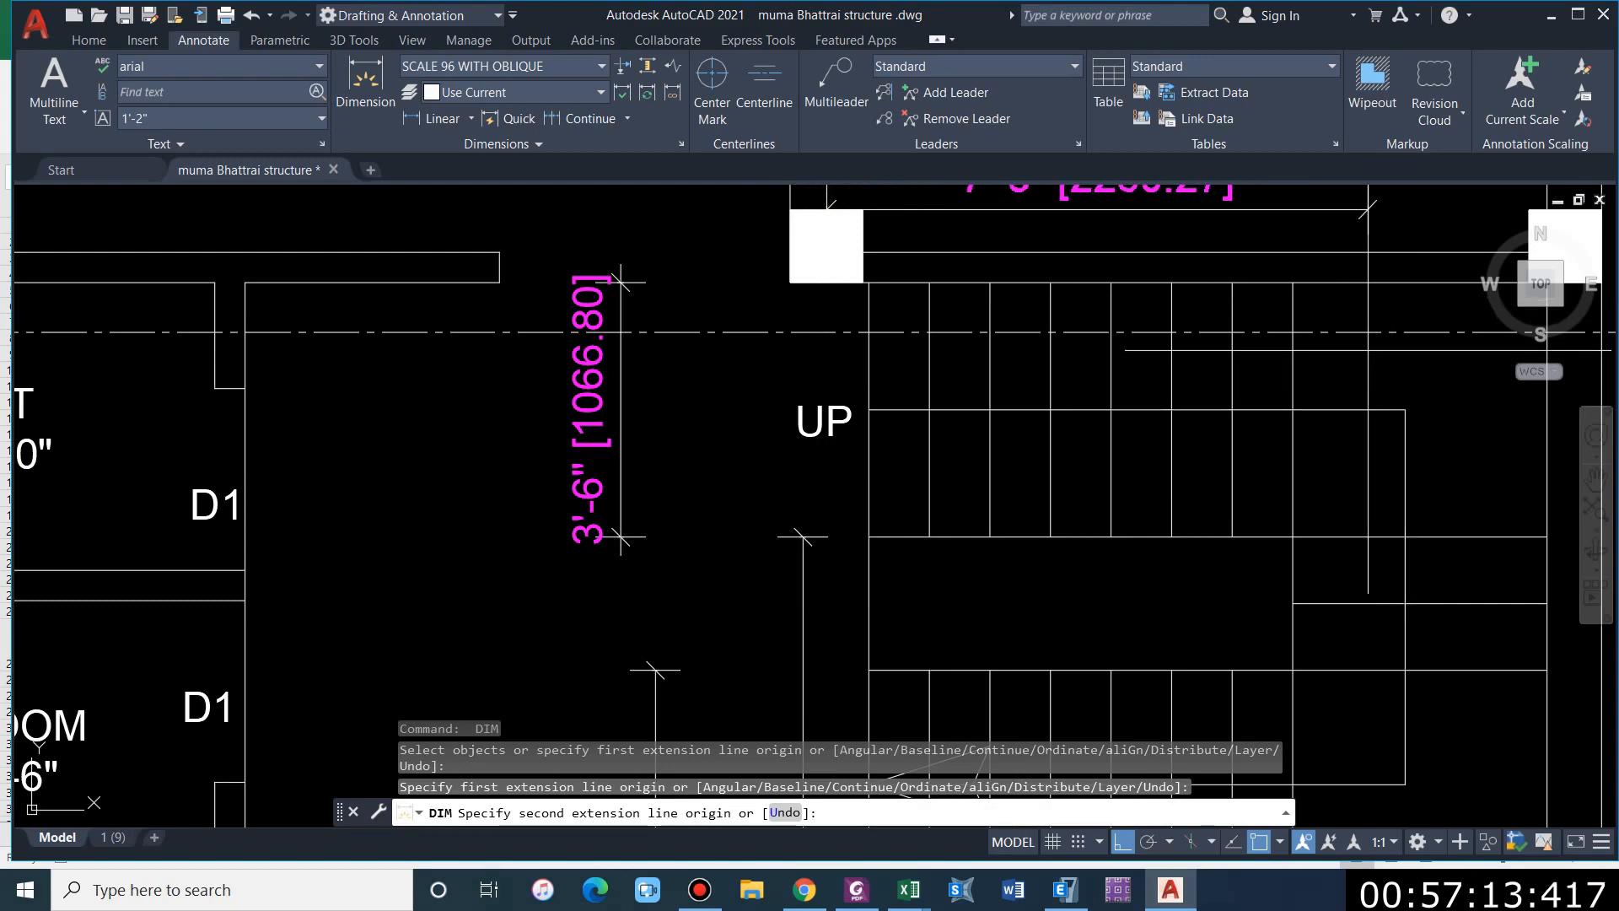
{"action": "left_click", "coordinate": [1293, 282]}
{"action": "scroll", "coordinate": [1265, 368], "scroll_direction": "down", "scroll_amount": 2}
{"action": "left_click", "coordinate": [1156, 264]}
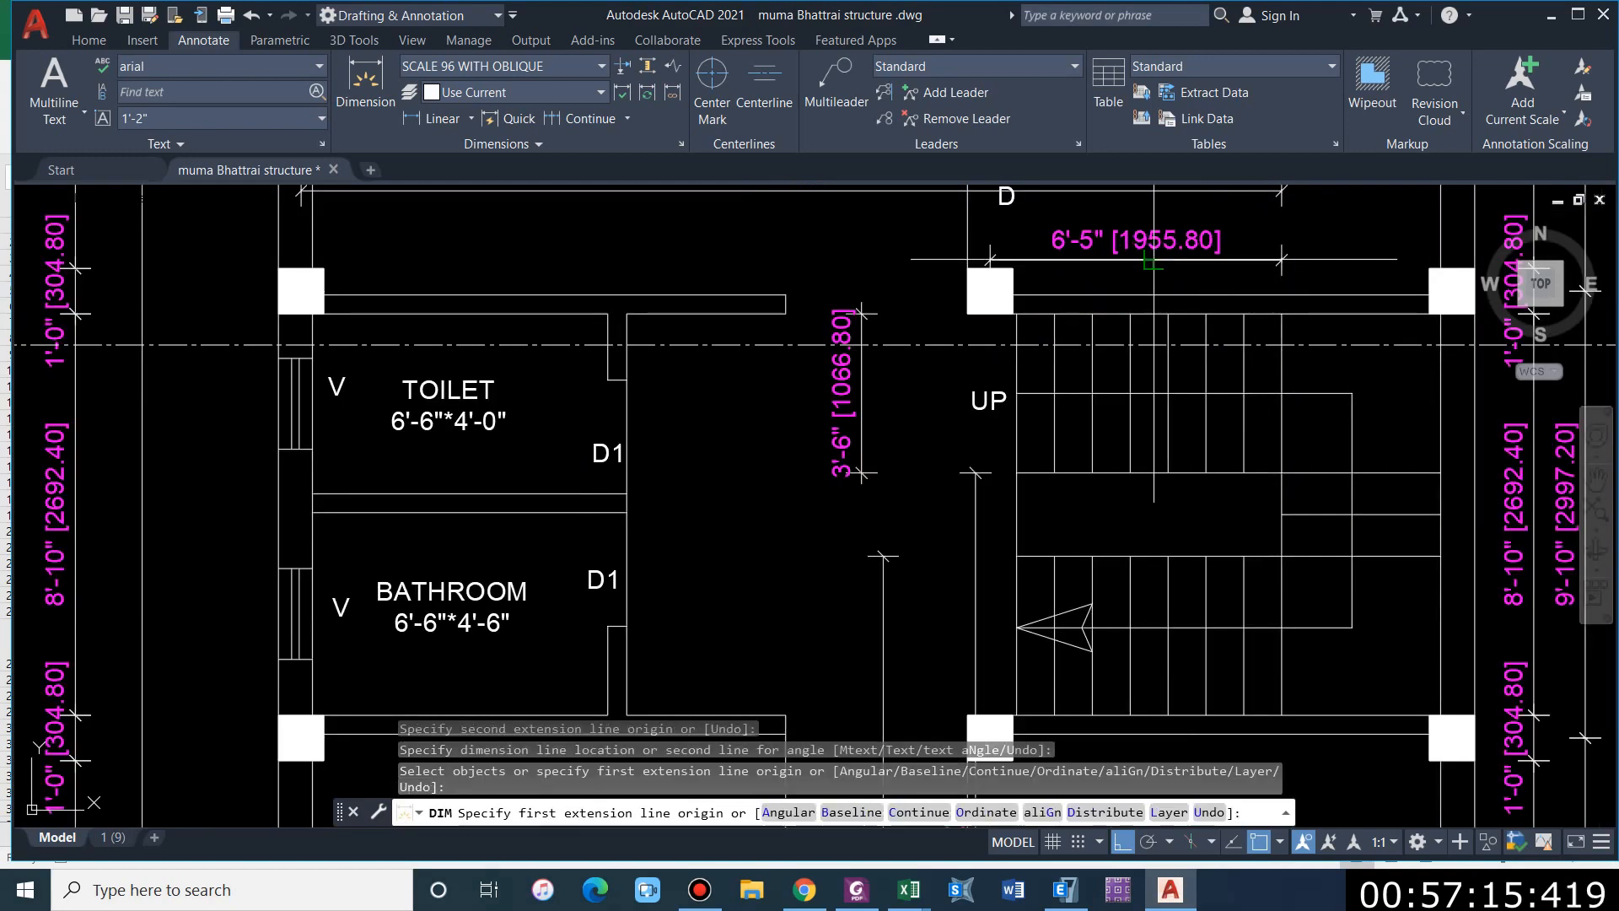
{"action": "scroll", "coordinate": [961, 291], "scroll_direction": "down", "scroll_amount": 2}
{"action": "scroll", "coordinate": [1223, 351], "scroll_direction": "up", "scroll_amount": 2}
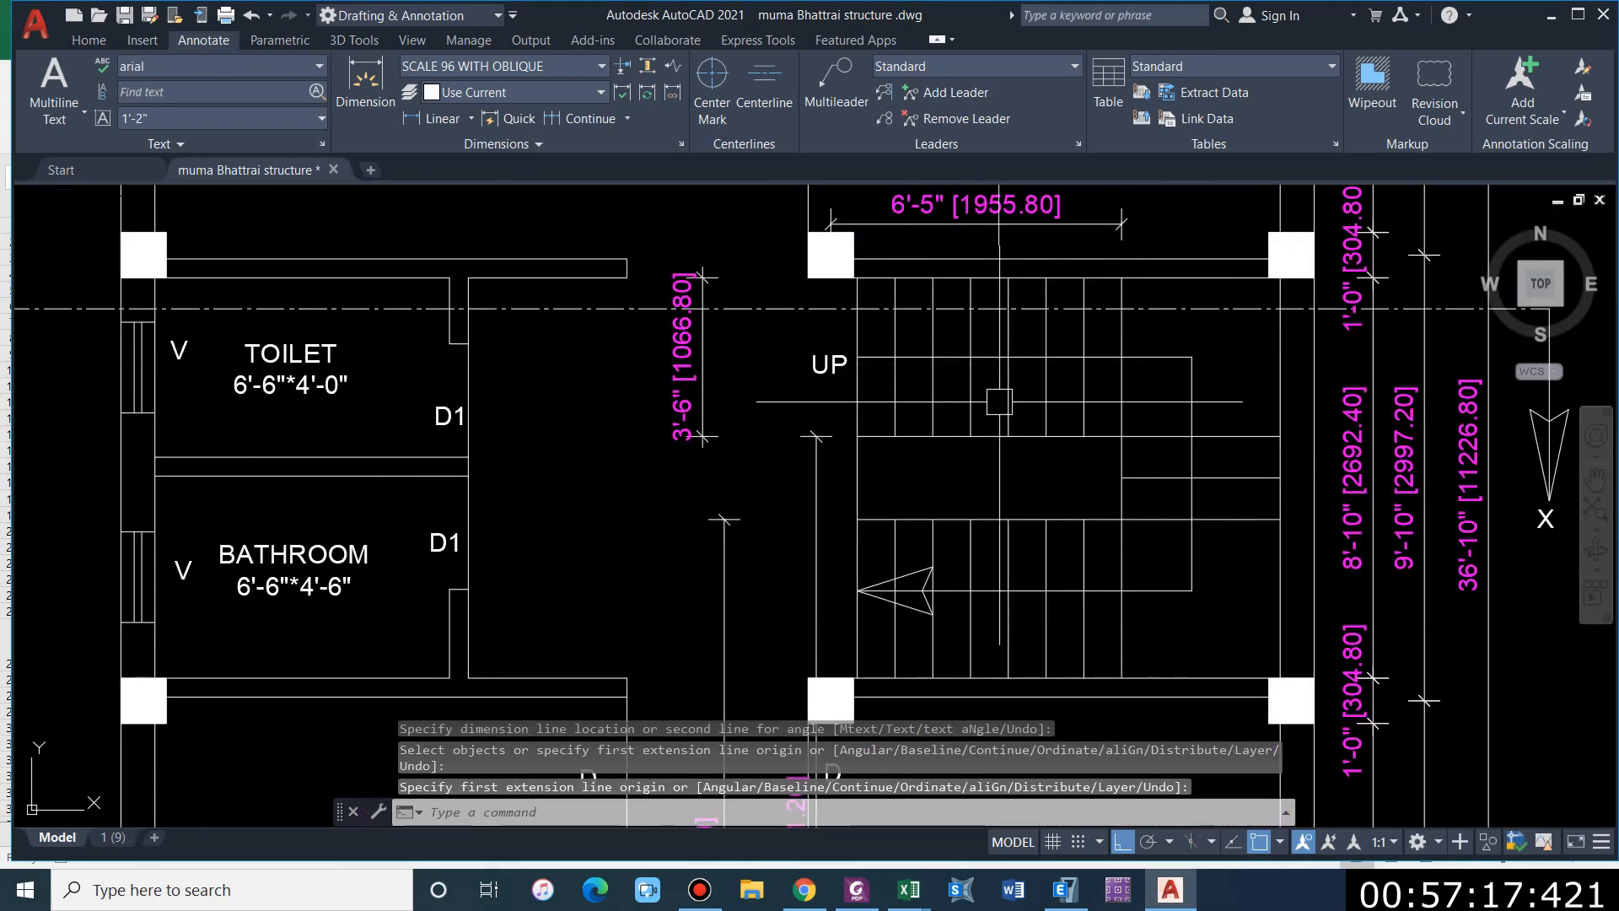
{"action": "scroll", "coordinate": [1113, 447], "scroll_direction": "up", "scroll_amount": 2}
{"action": "scroll", "coordinate": [1046, 447], "scroll_direction": "down", "scroll_amount": 2}
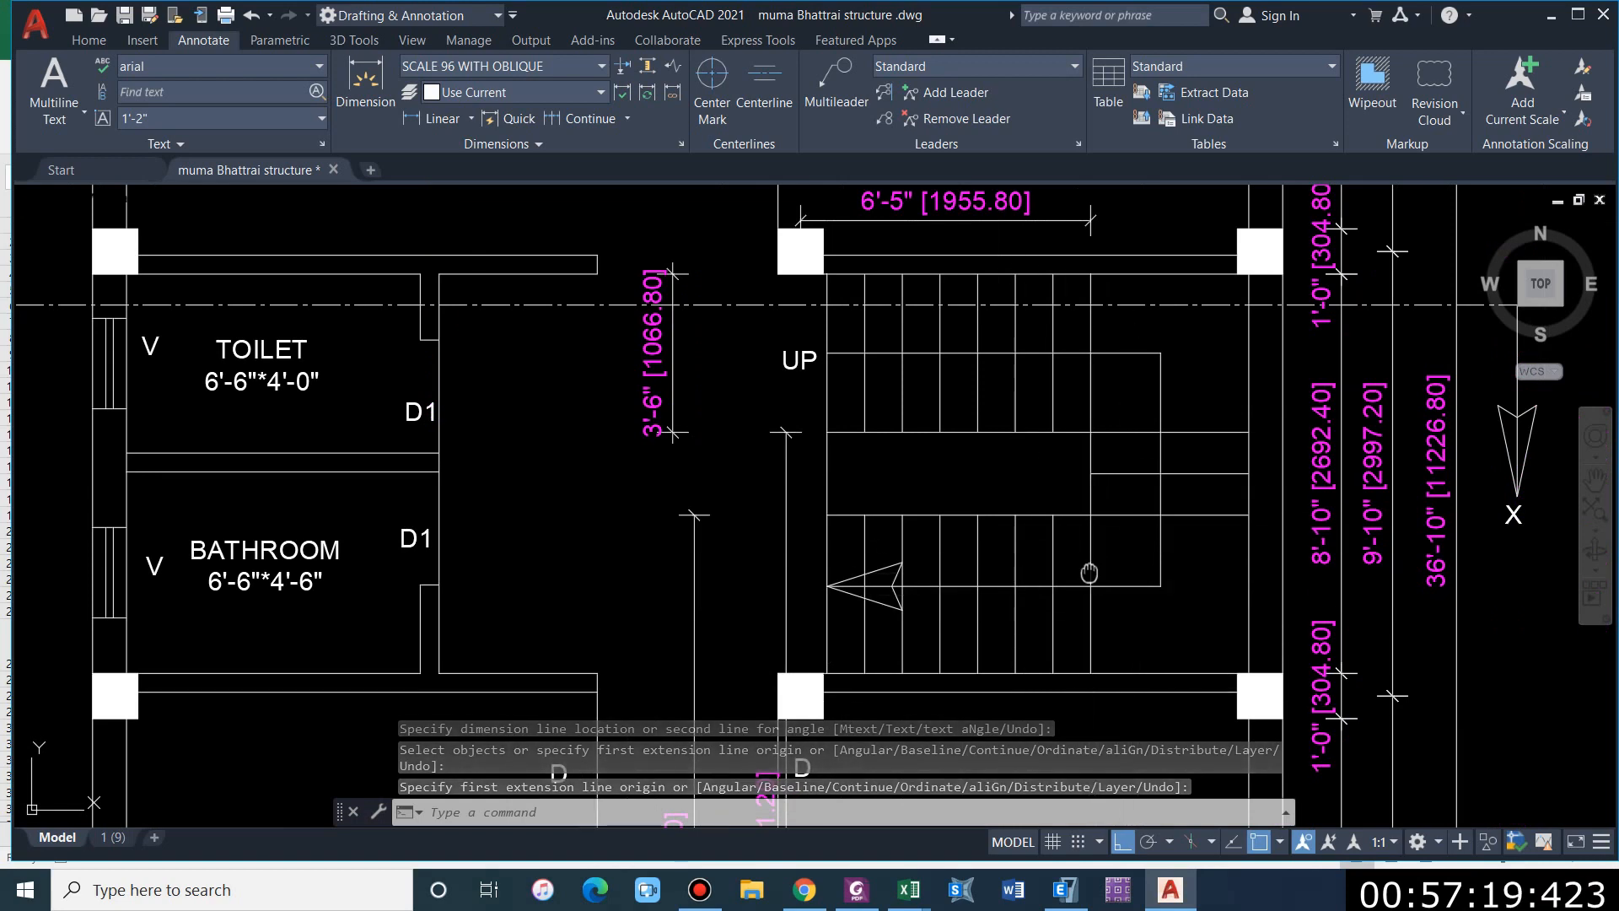
{"action": "middle_click_drag", "start_coordinate": [1092, 575], "coordinate": [1008, 556]}
Step: Switch to the Stair load workbook in Excel and set the staircase width to 1.06 m and slab thickness to 0.15 m
{"action": "left_click", "coordinate": [915, 901]}
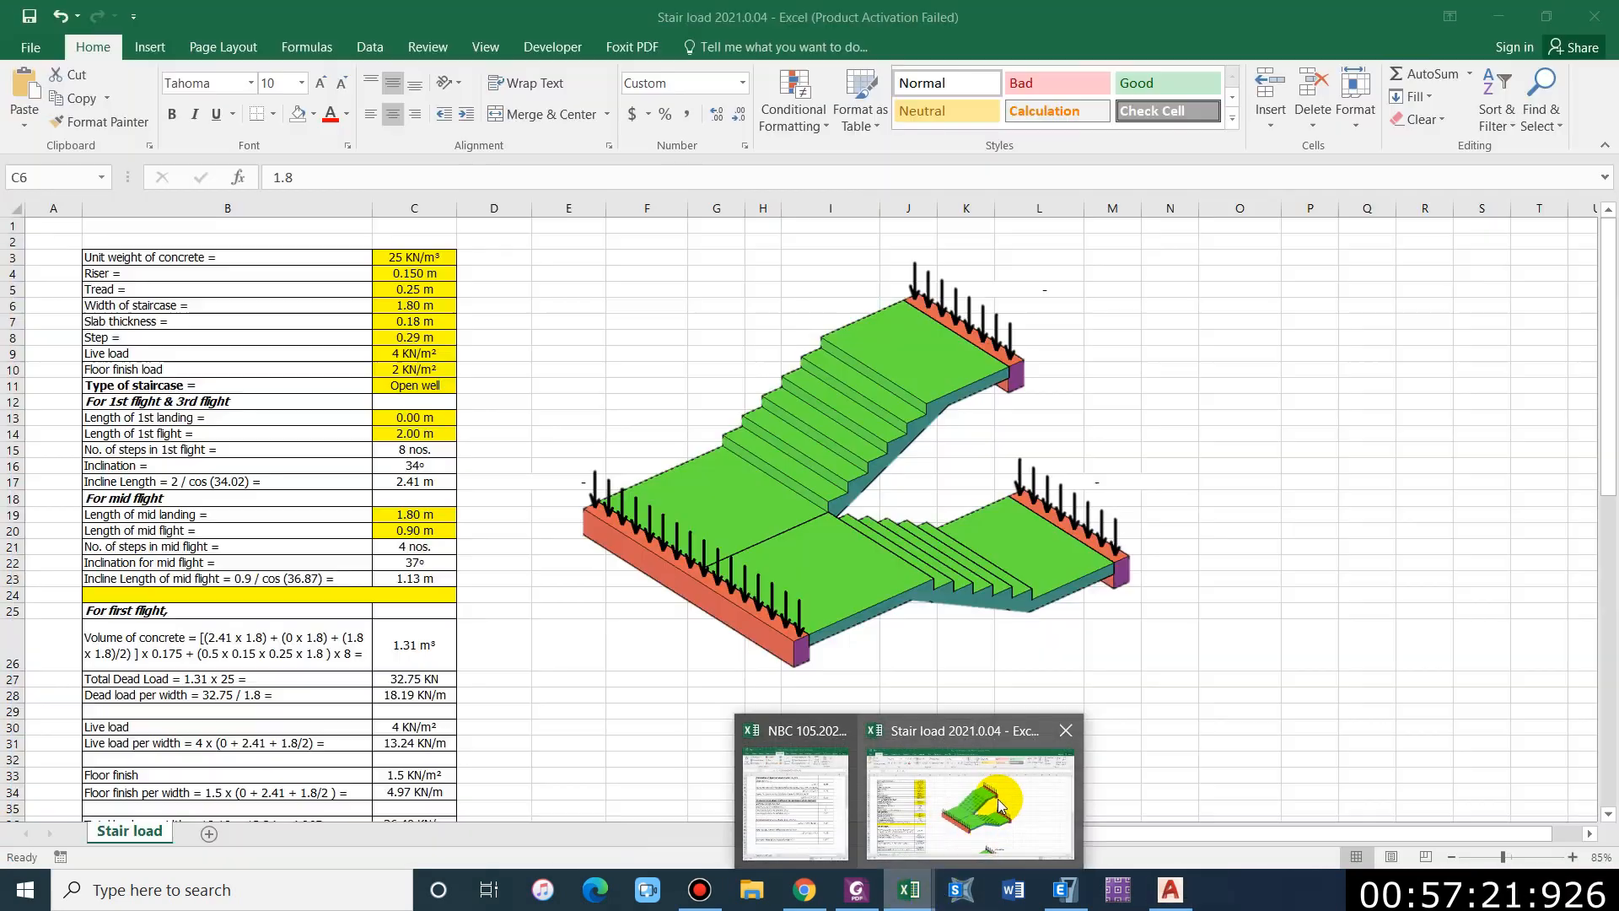
{"action": "left_click", "coordinate": [998, 798]}
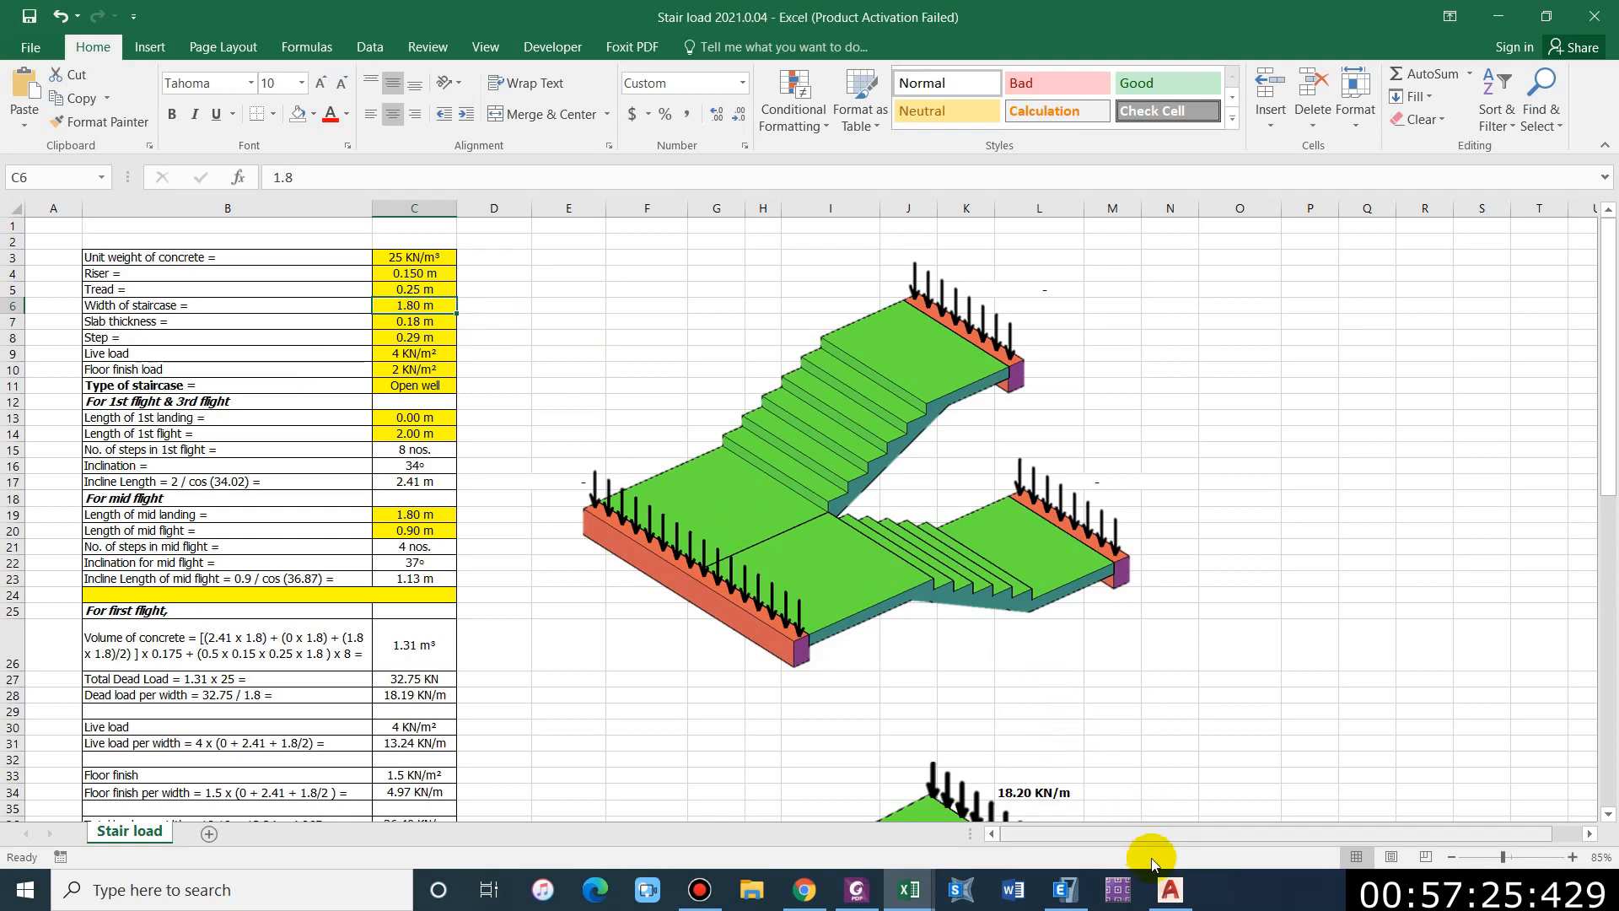
{"action": "left_click", "coordinate": [1168, 890]}
{"action": "left_click", "coordinate": [1166, 890]}
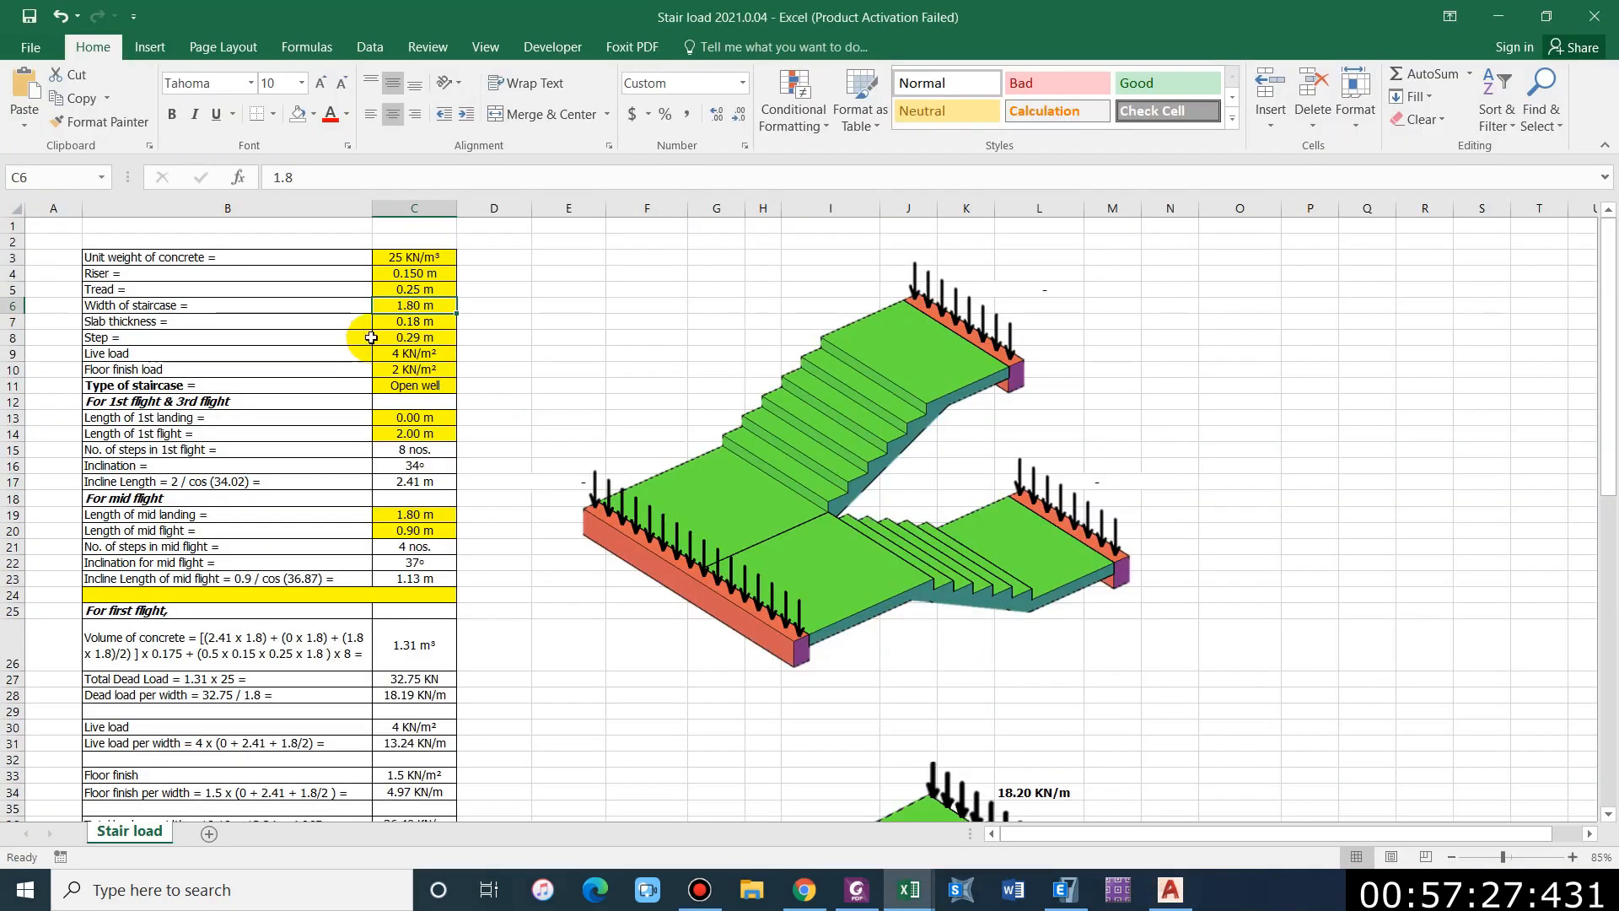
{"action": "type", "text": "1.06"}
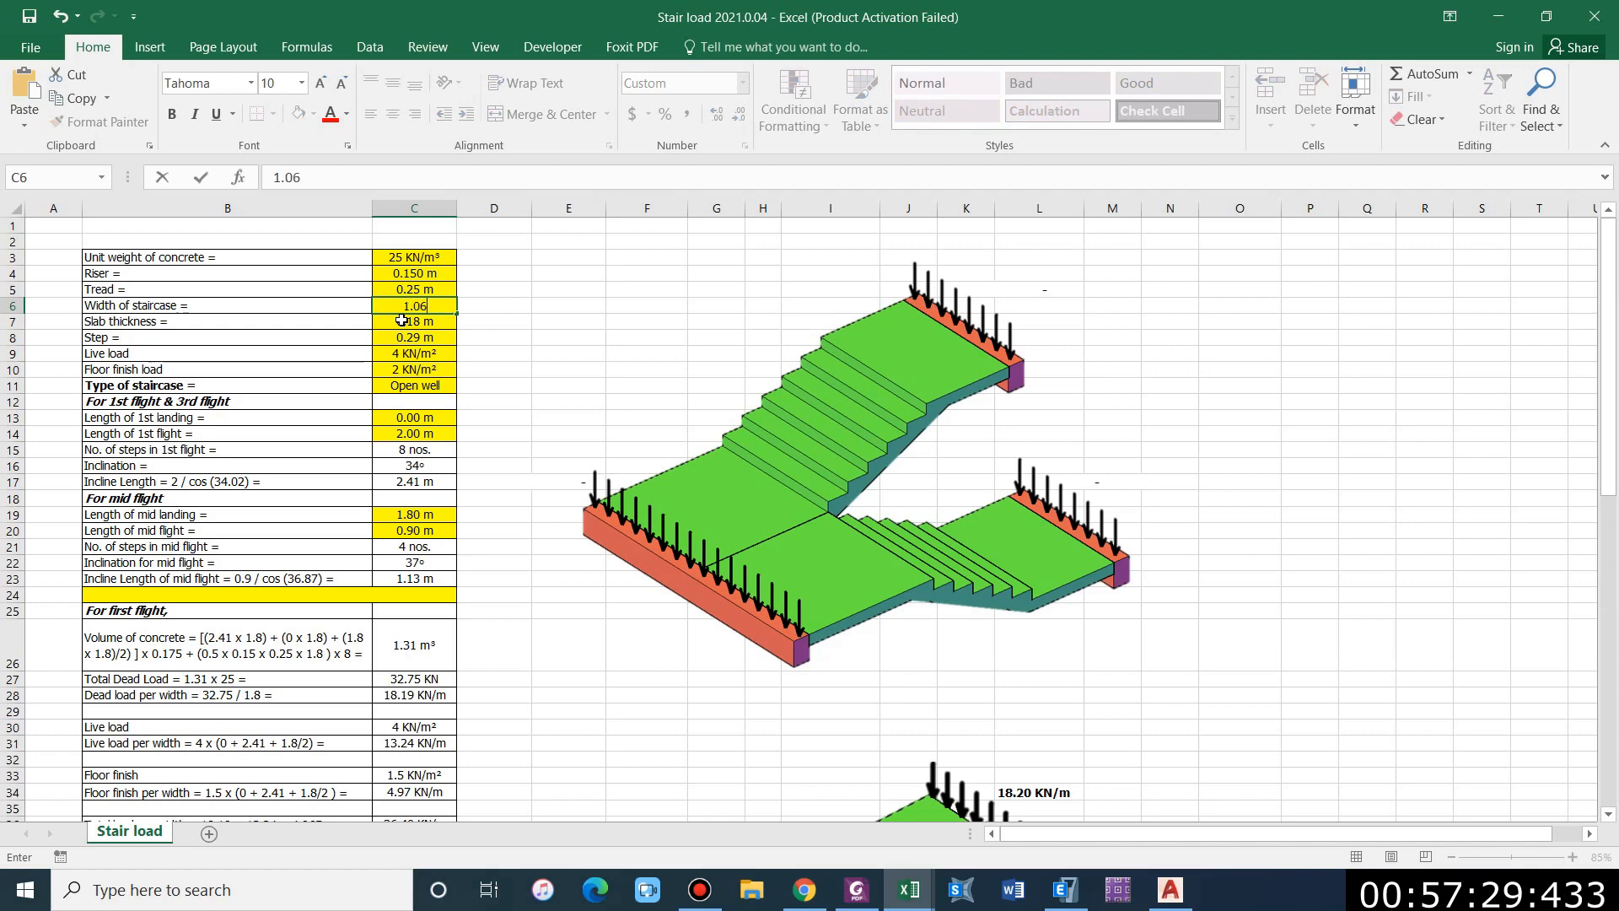
{"action": "key", "text": "Return"}
{"action": "type", "text": ".15"}
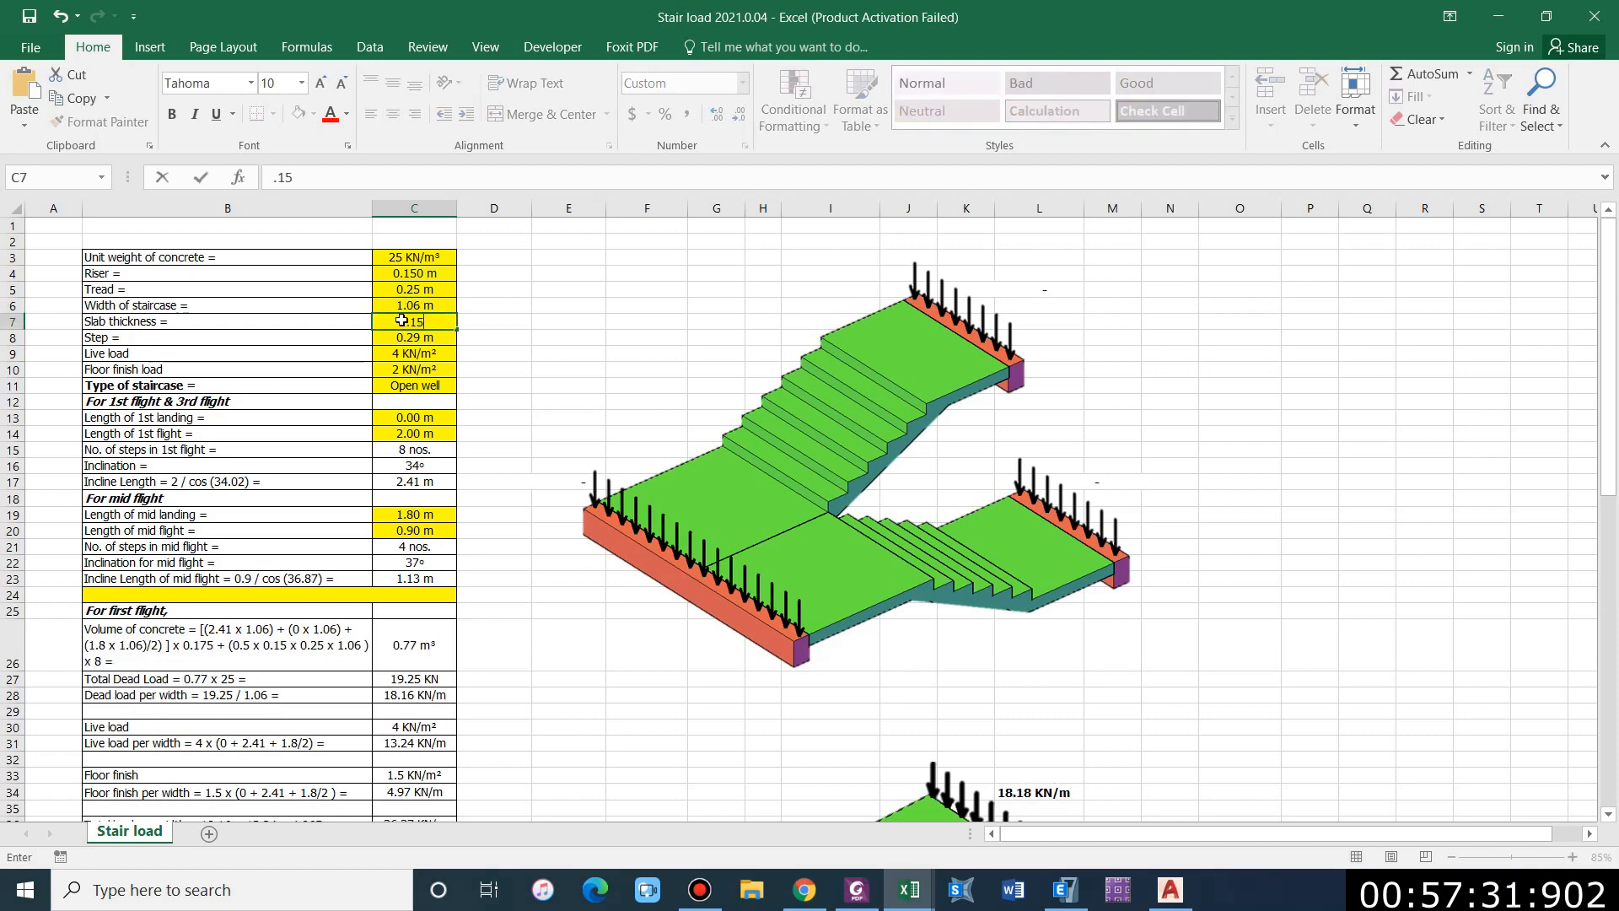
{"action": "key", "text": "Return"}
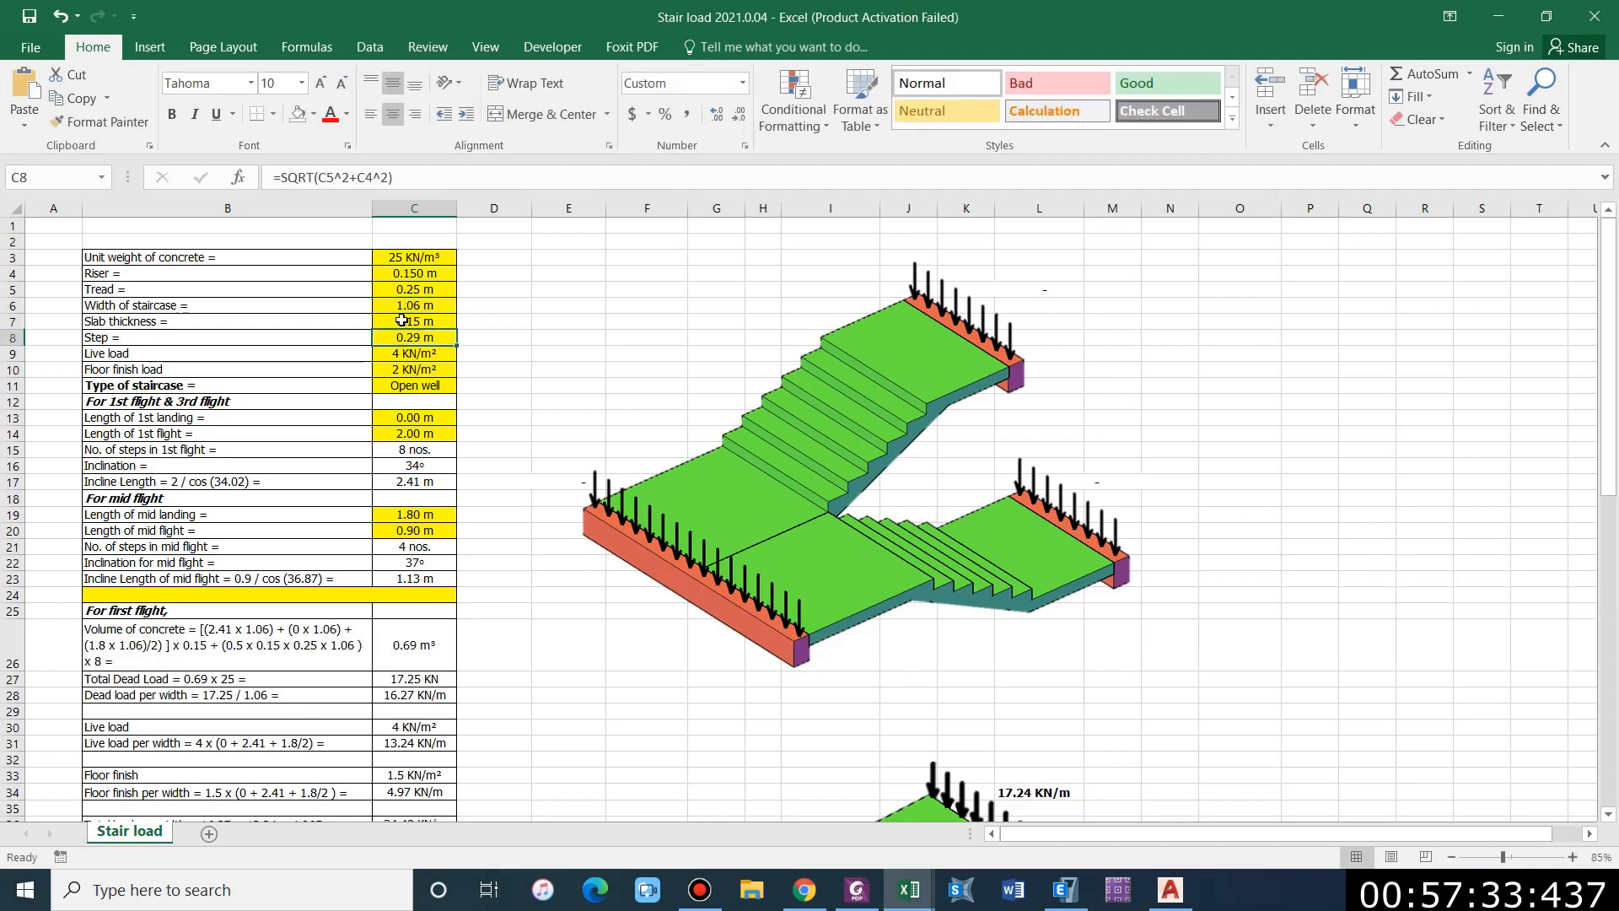
Step: Set the staircase live load to 3 kN/m² in the input data
{"action": "key", "text": "Return"}
{"action": "type", "text": "3"}
{"action": "key", "text": "Return"}
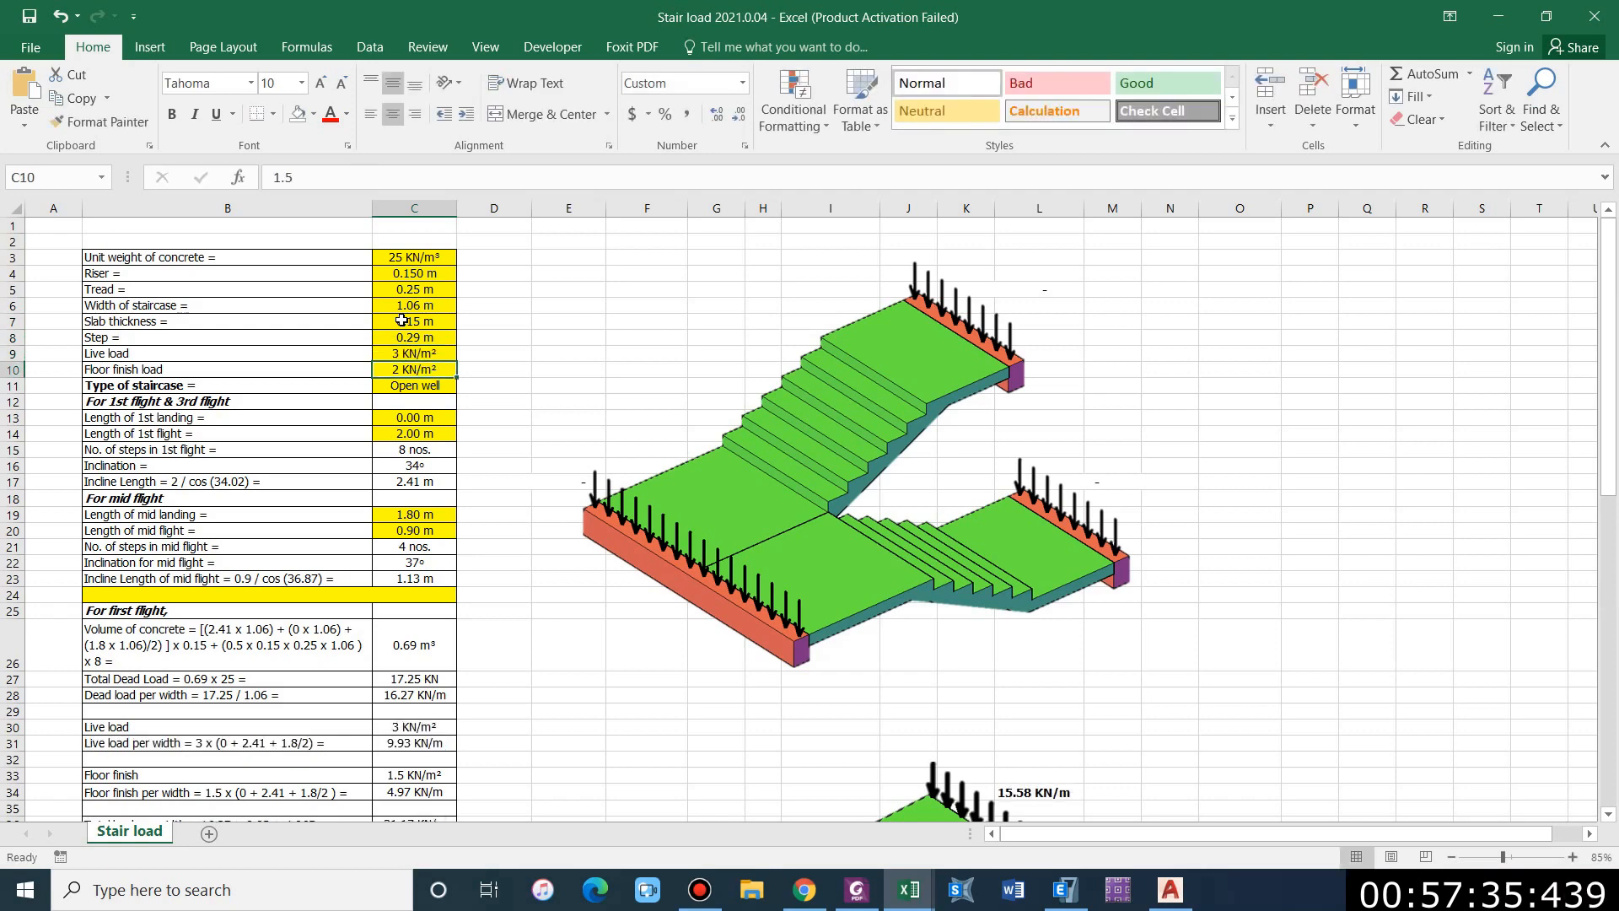
Step: Check the flight dimension in the AutoCAD drawing and set the length of the 1st flight to 1.95 m in Excel
{"action": "key", "text": "Return"}
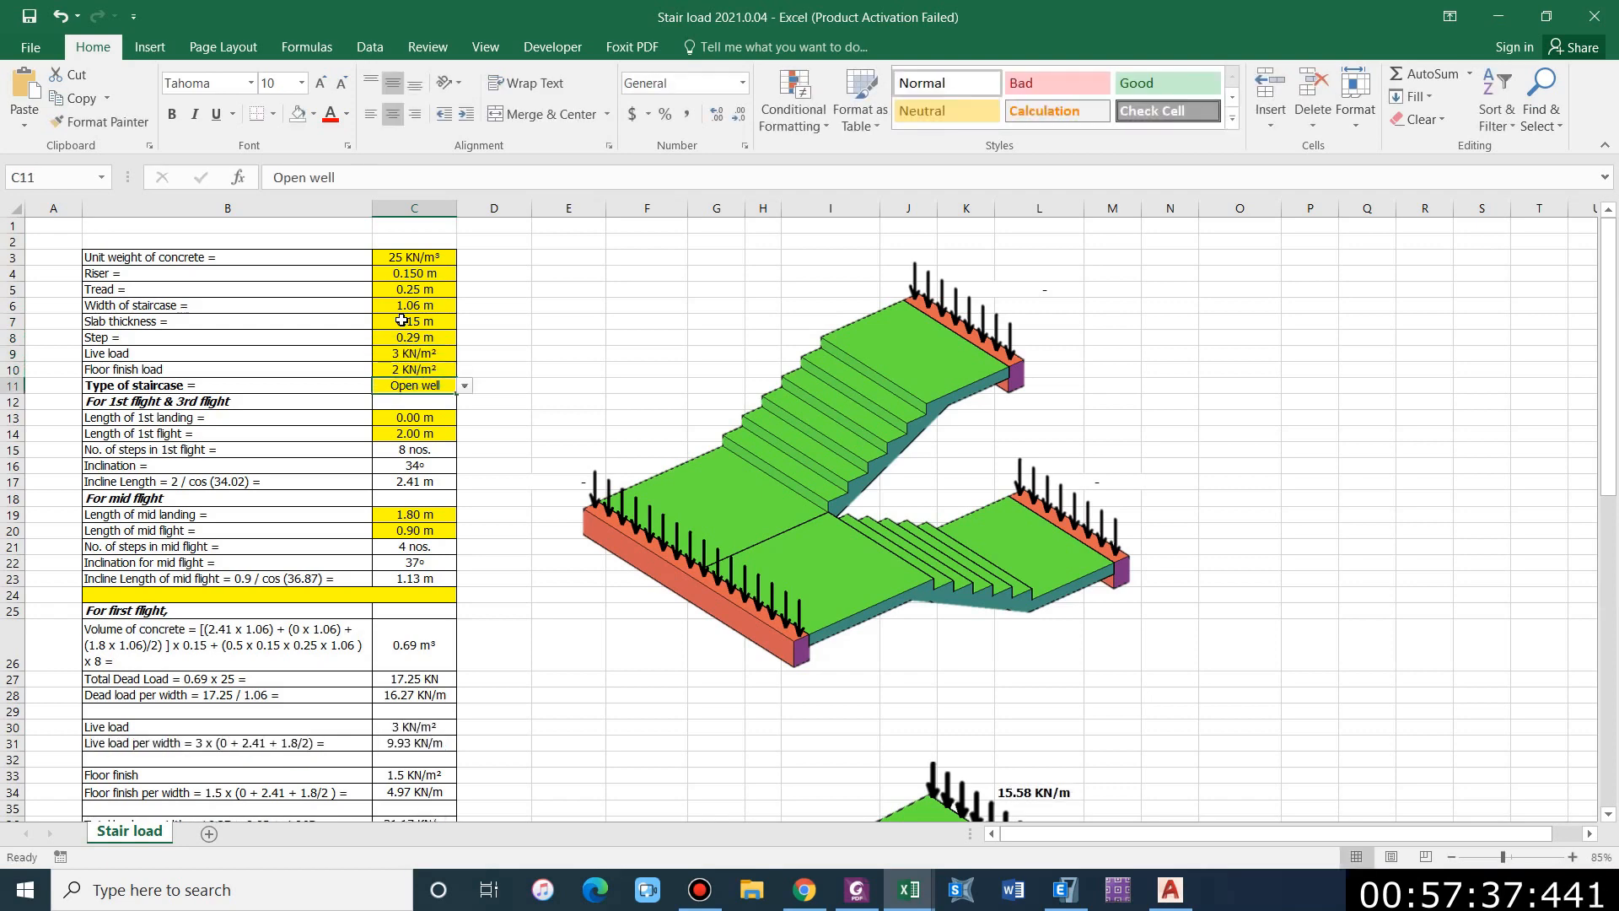
{"action": "key", "text": "Return"}
{"action": "key", "text": "Return"}
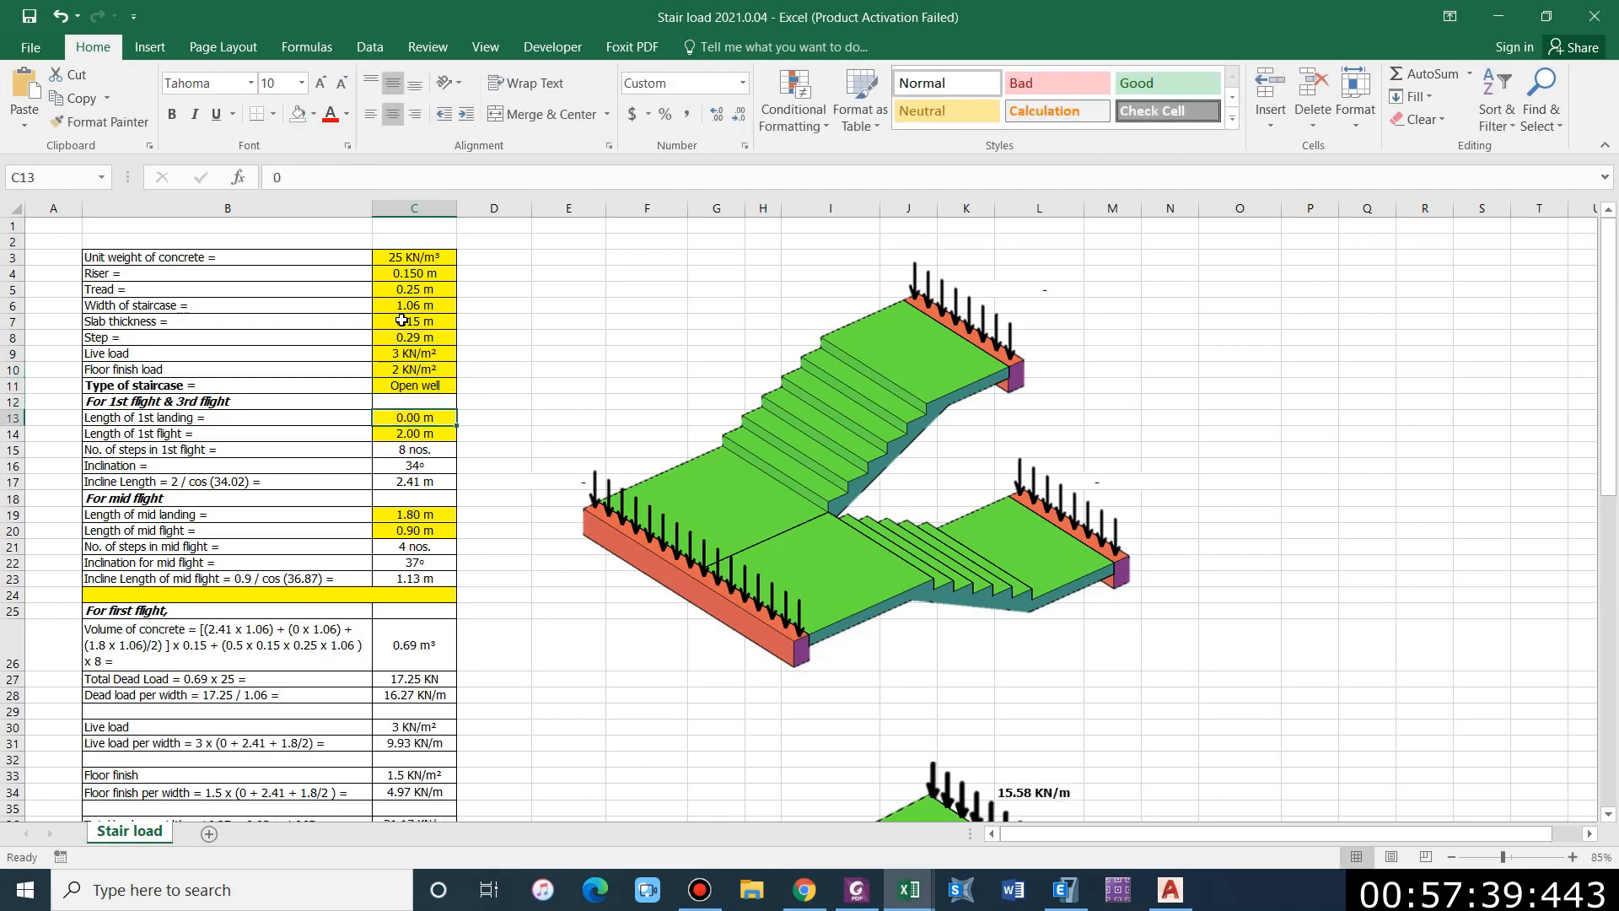
{"action": "key", "text": "Return"}
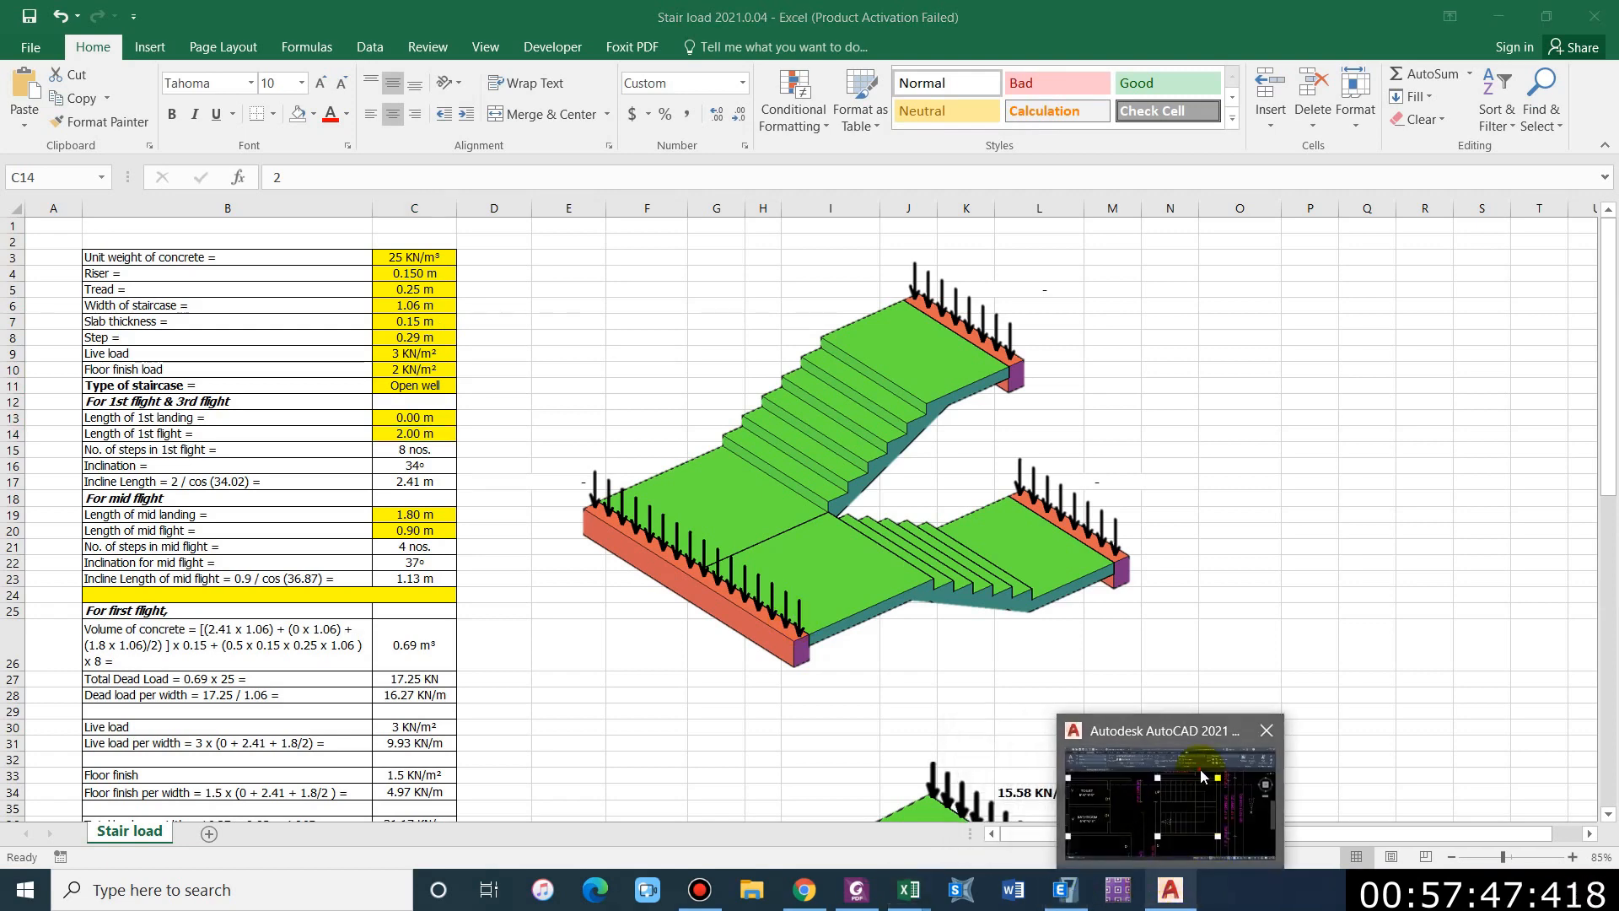
{"action": "left_click", "coordinate": [1193, 784]}
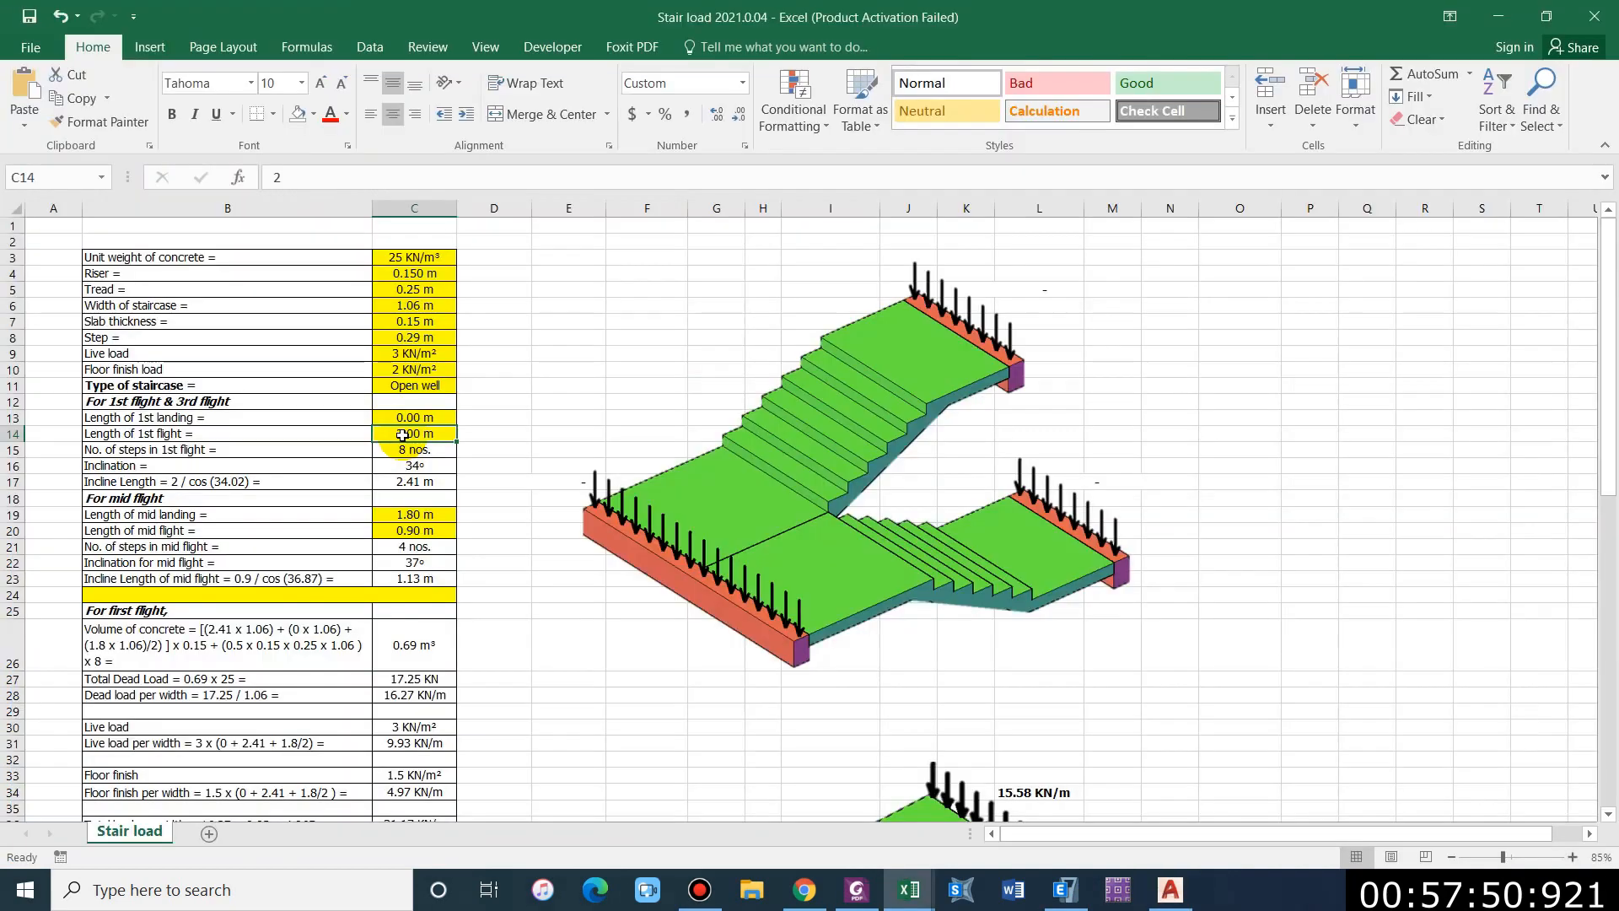
{"action": "type", "text": "1.95"}
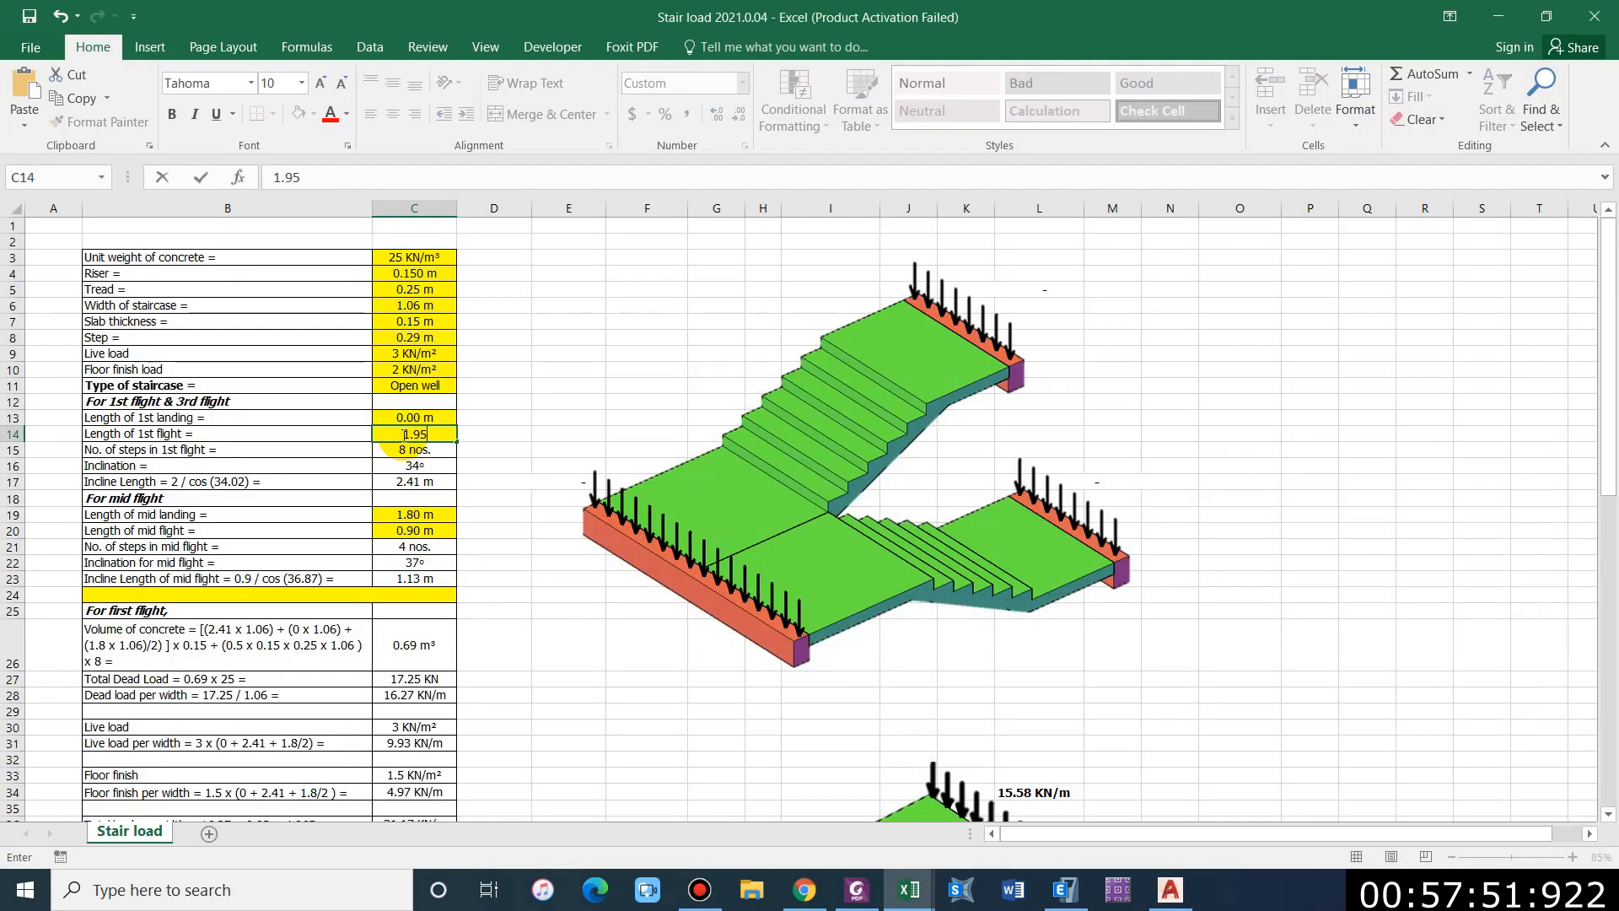
{"action": "key", "text": "Return"}
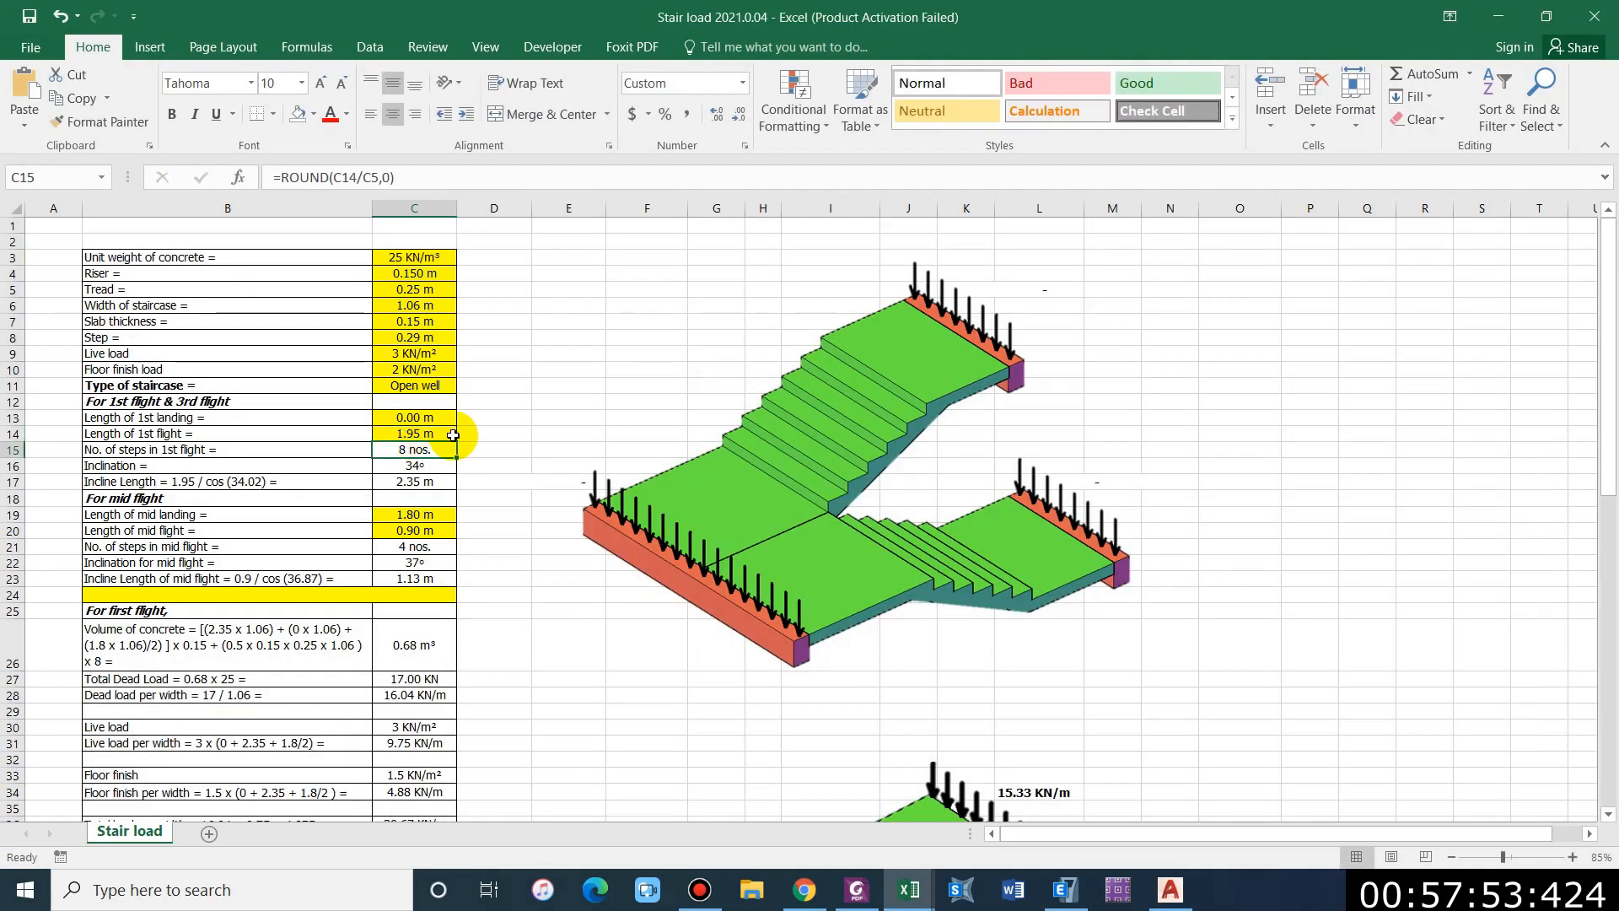
Step: Set the length of the mid landing to 1.06 m
{"action": "key", "text": "Down"}
{"action": "key", "text": "Down"}
{"action": "key", "text": "Down"}
{"action": "key", "text": "Down"}
{"action": "type", "text": "1.06"}
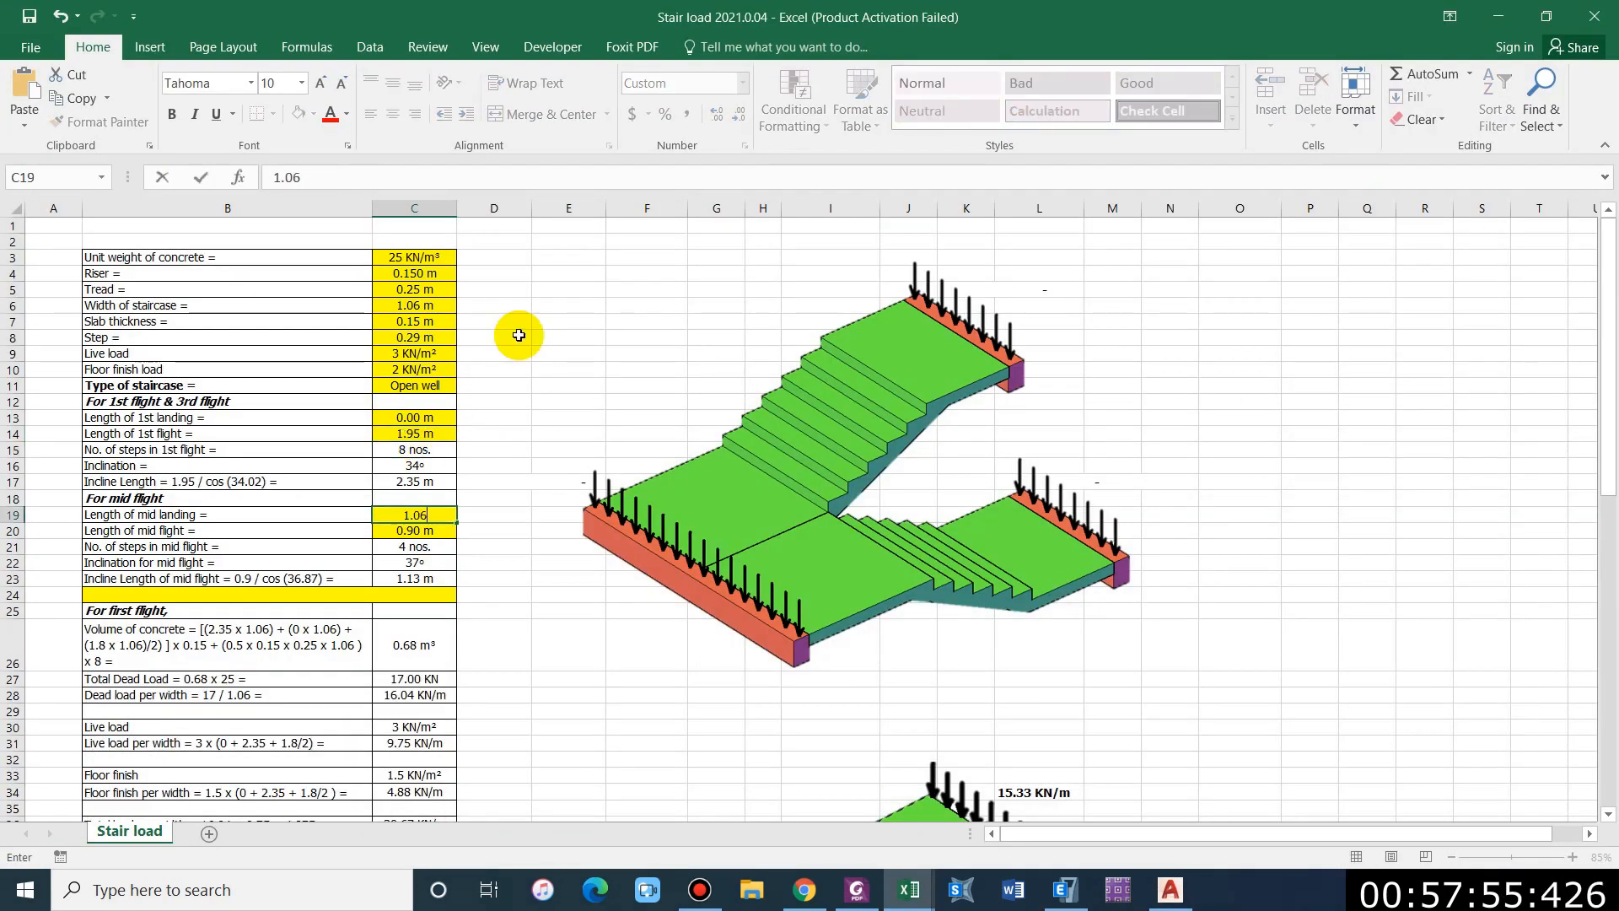
{"action": "key", "text": "Return"}
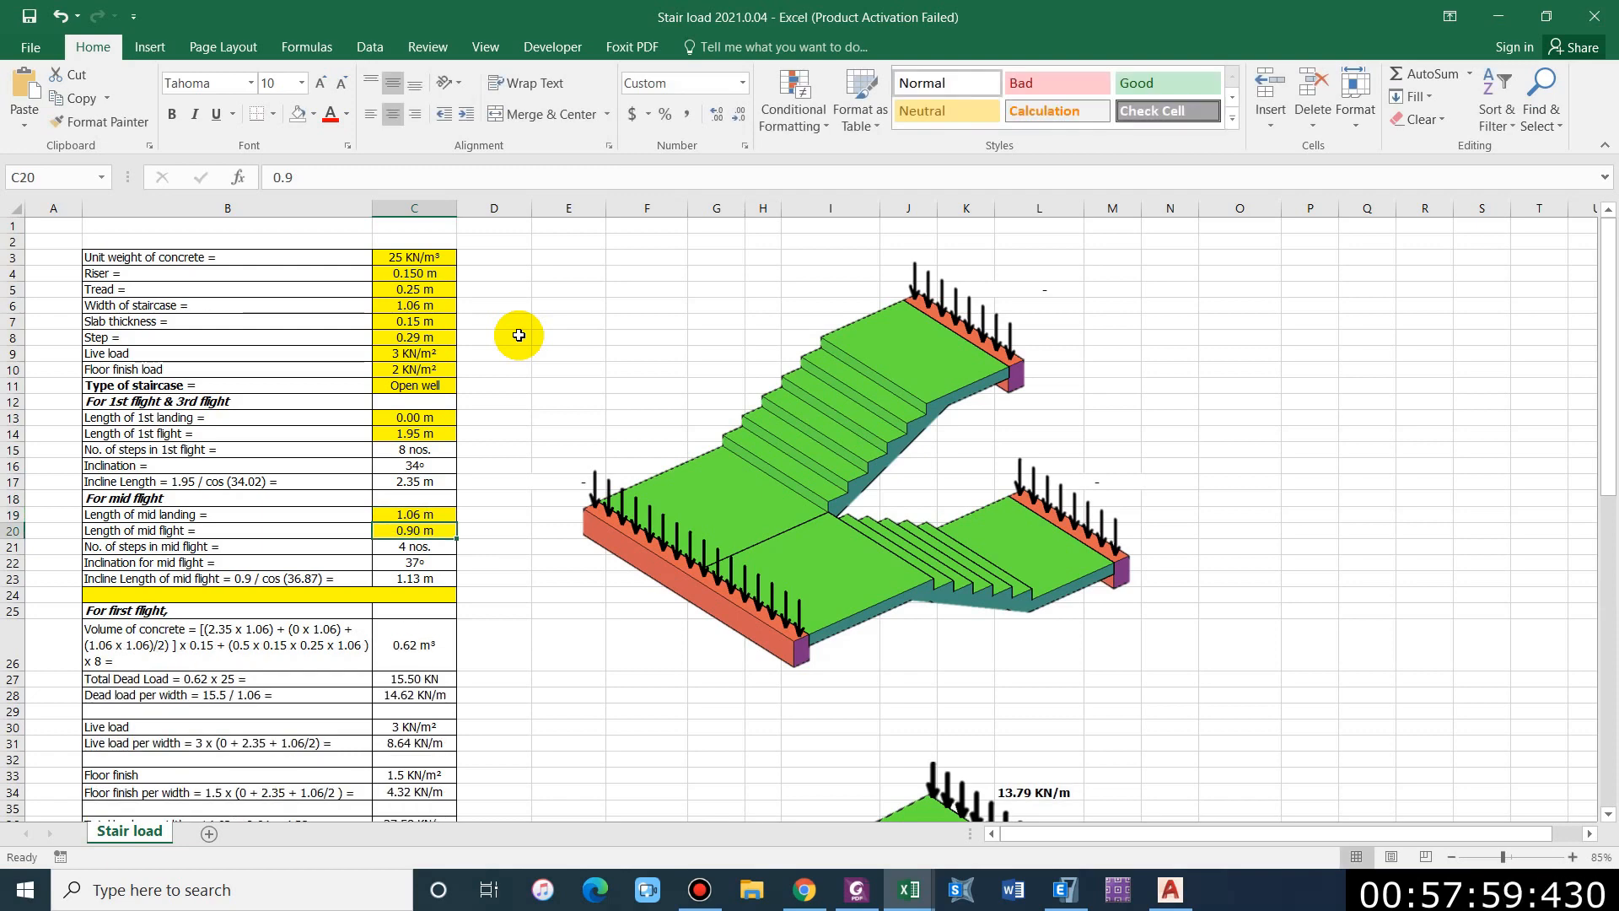
Step: Switch to AutoCAD and dimension the gap between the upper and lower stair flights at the landing edge
{"action": "left_click", "coordinate": [1170, 890]}
{"action": "key", "text": "Escape"}
{"action": "key", "text": "Escape"}
{"action": "type", "text": "d"}
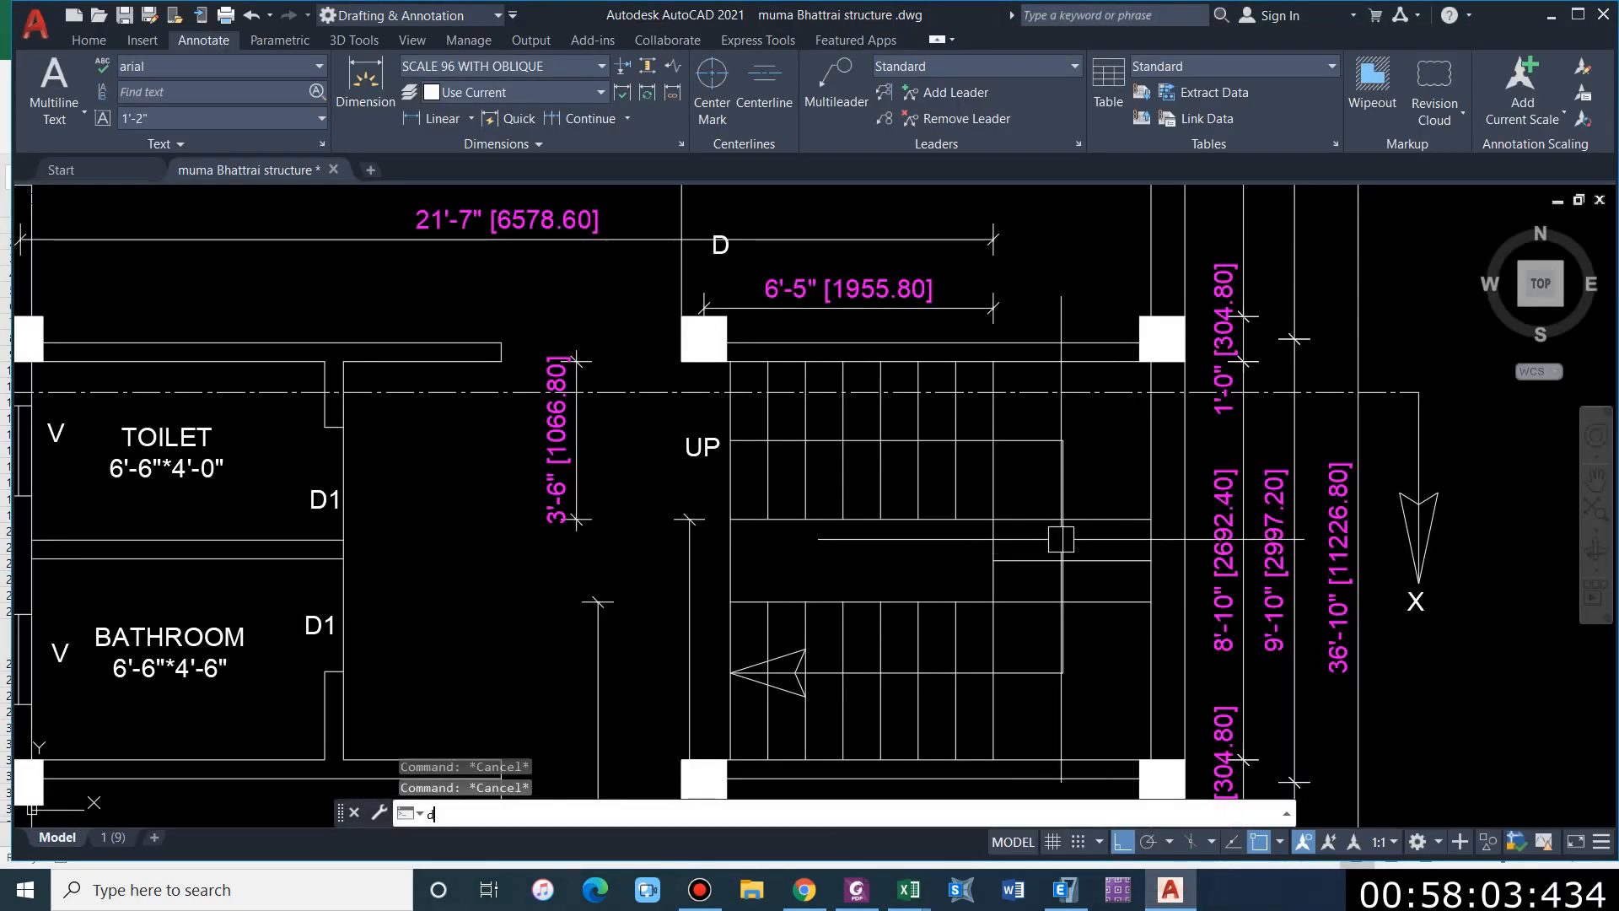
{"action": "type", "text": "im"}
{"action": "key", "text": "Return"}
{"action": "left_click", "coordinate": [993, 520]}
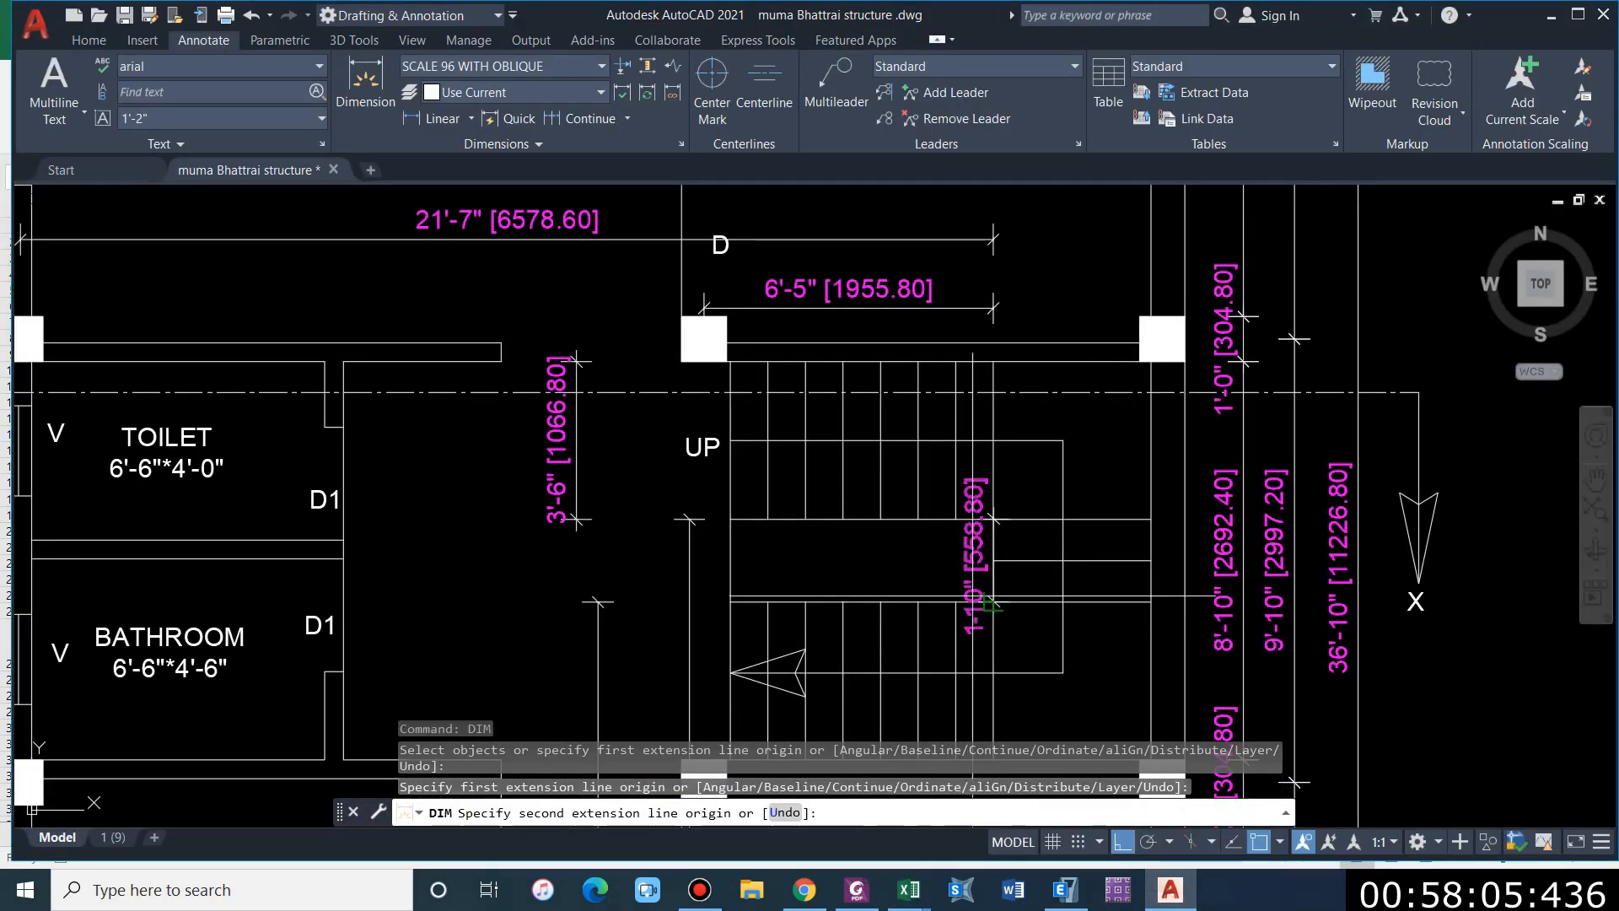
{"action": "left_click", "coordinate": [993, 603]}
{"action": "left_click", "coordinate": [935, 560]}
{"action": "key", "text": "Escape"}
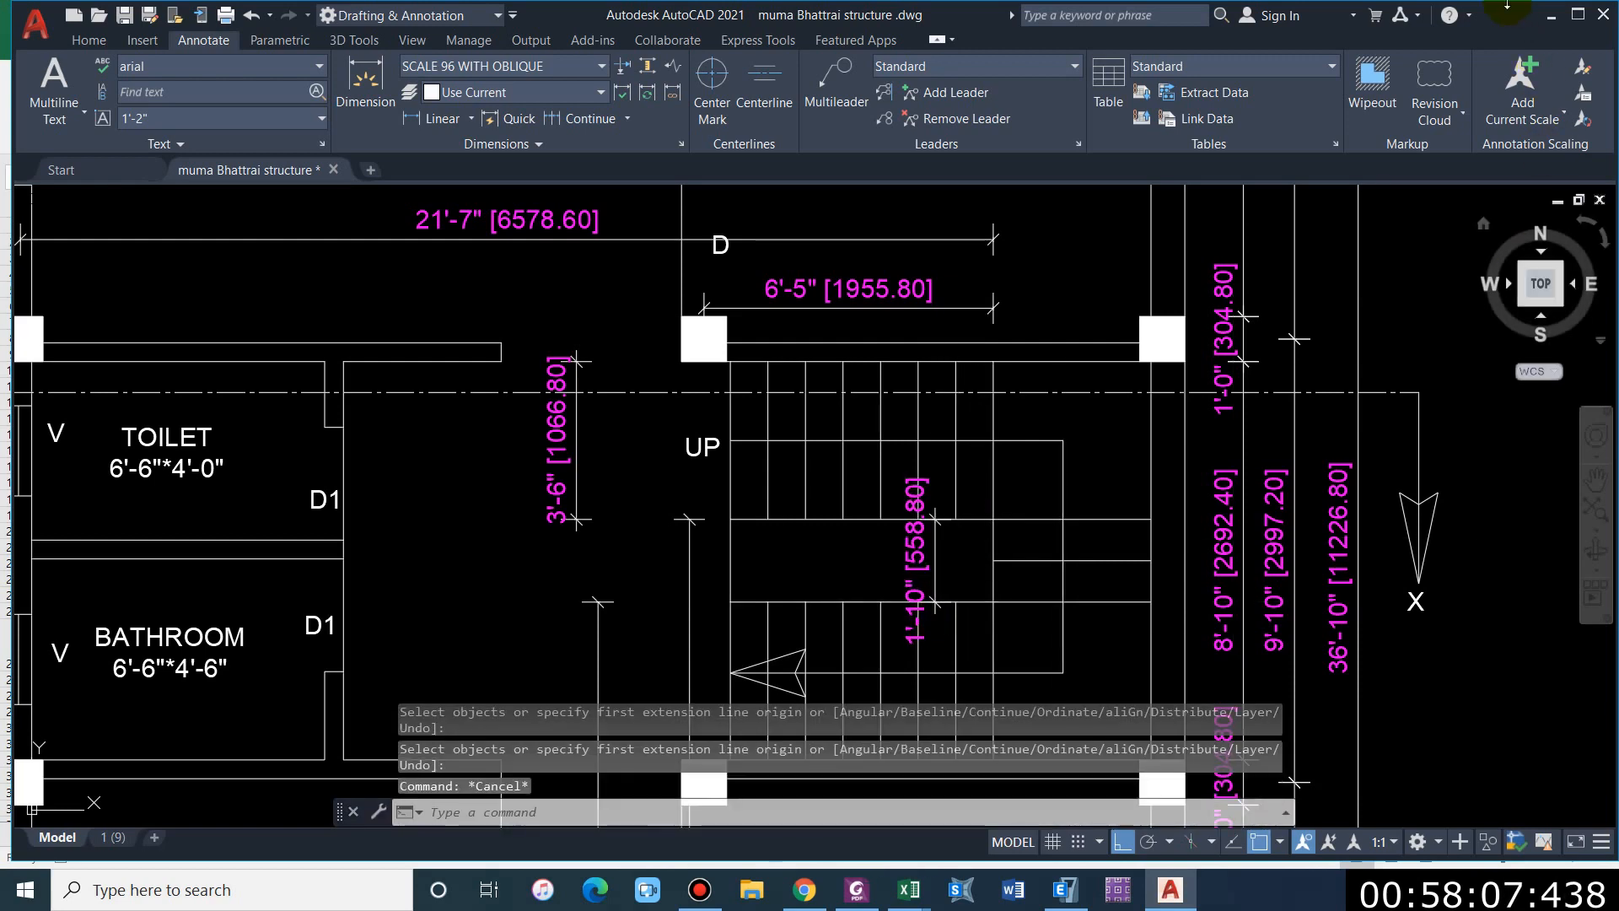
Step: Return to the Excel stair load sheet and set the length of the mid flight to 0.56 m
{"action": "left_click", "coordinate": [1550, 17]}
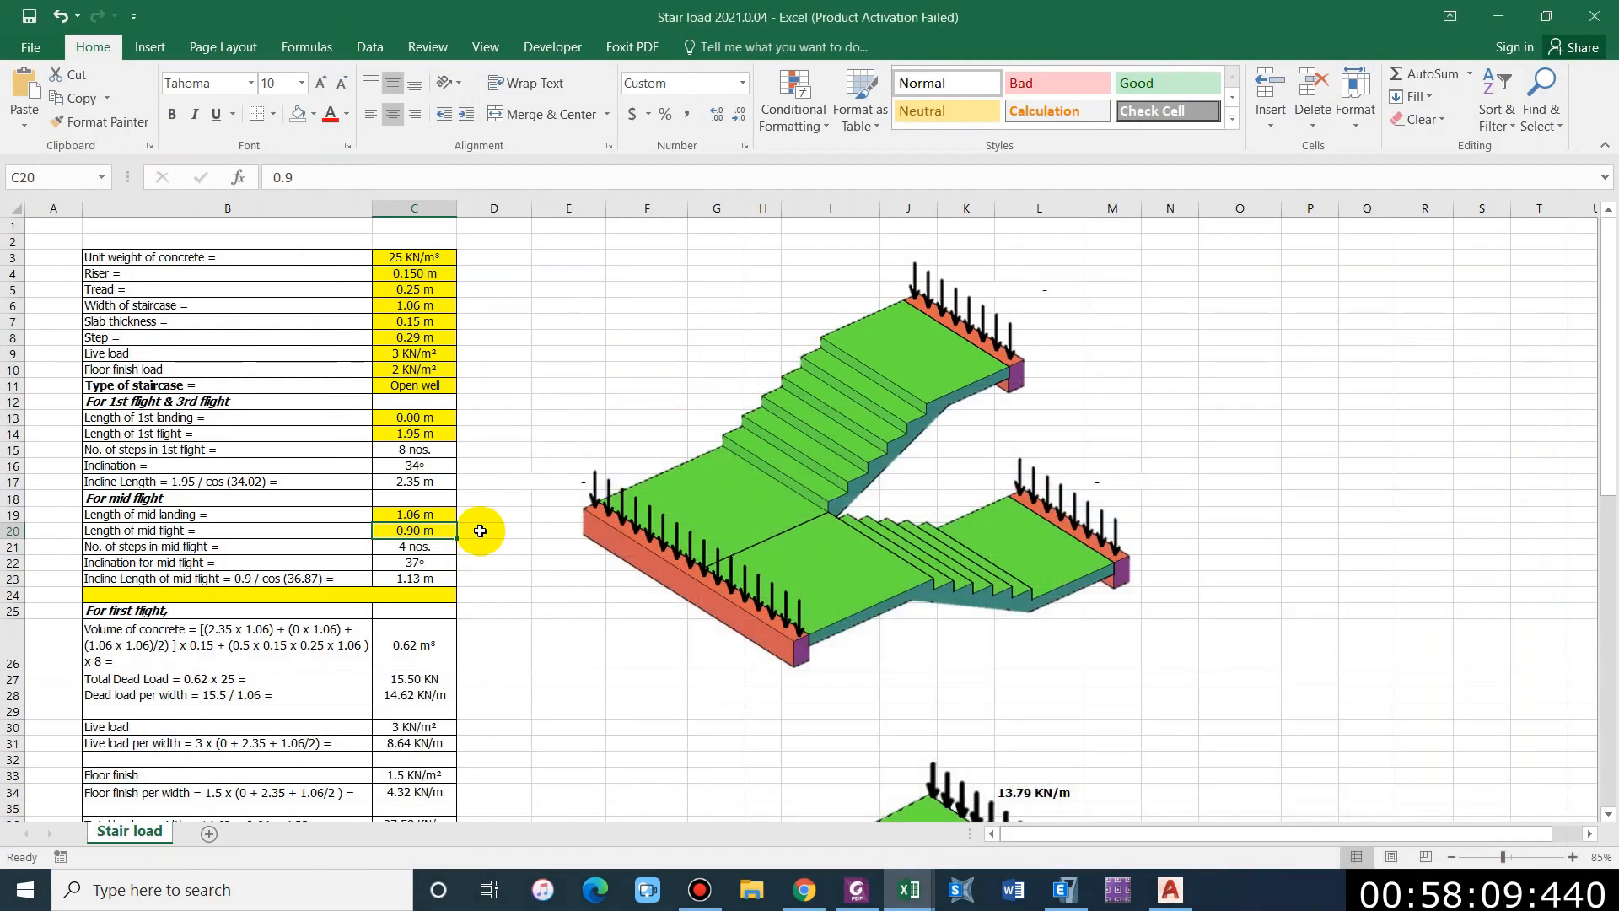
{"action": "type", "text": "0.56"}
{"action": "key", "text": "Return"}
Step: Examine the calculated first and mid flight loads and the beam loads shown on the staircase diagram
{"action": "key", "text": "Down"}
{"action": "key", "text": "Down"}
{"action": "key", "text": "Down"}
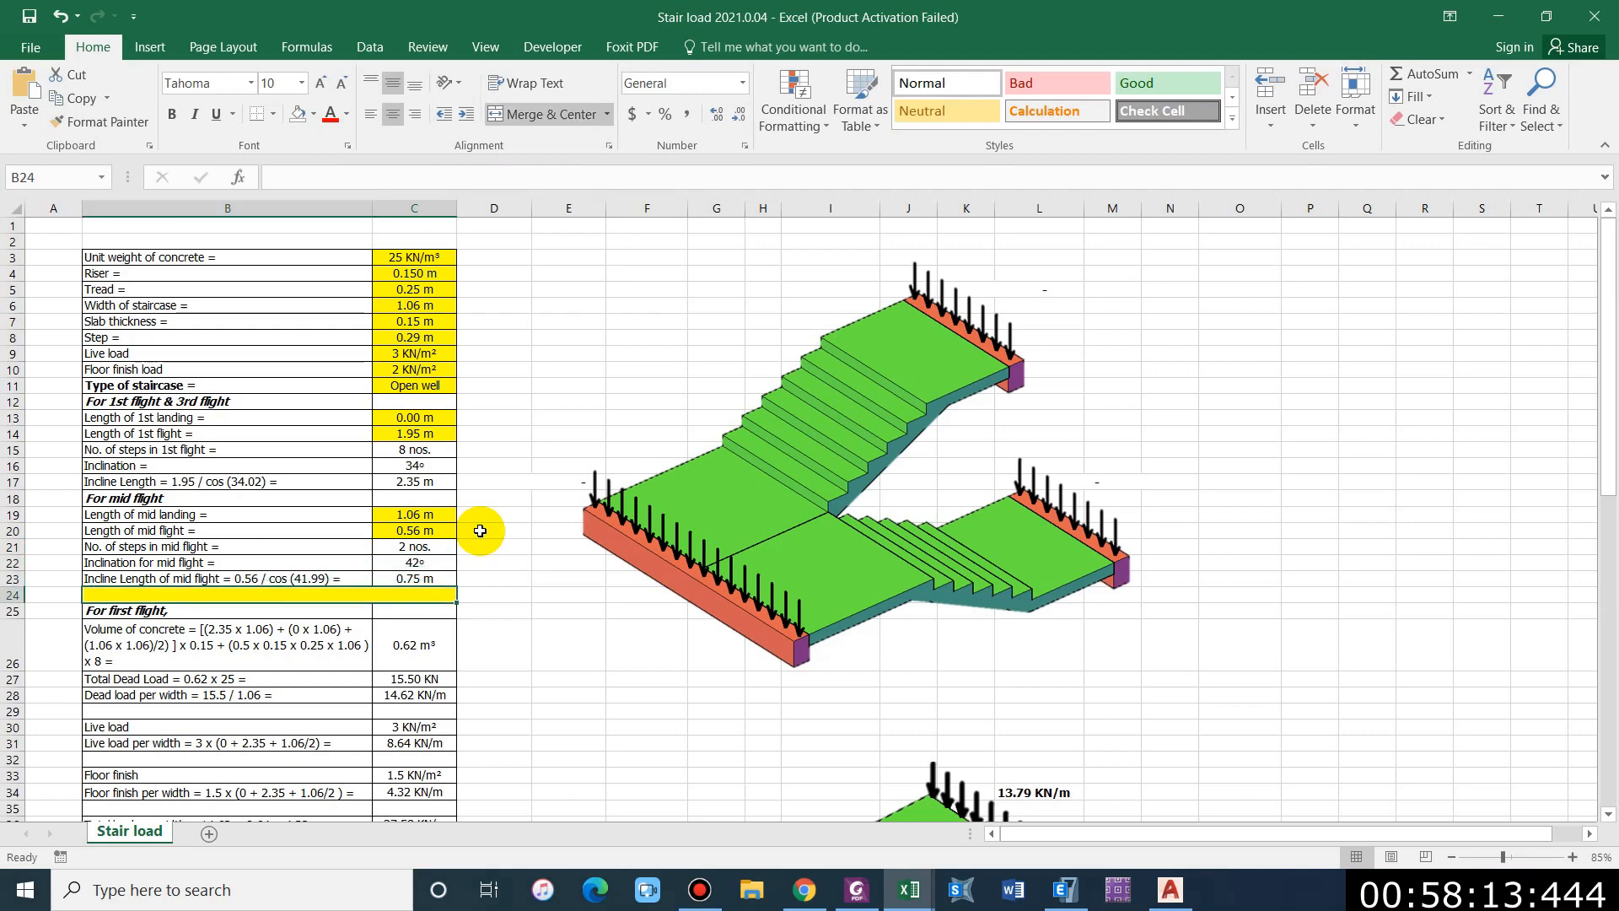
{"action": "key", "text": "Down"}
{"action": "key", "text": "Down"}
{"action": "key", "text": "Down"}
{"action": "key", "text": "Down"}
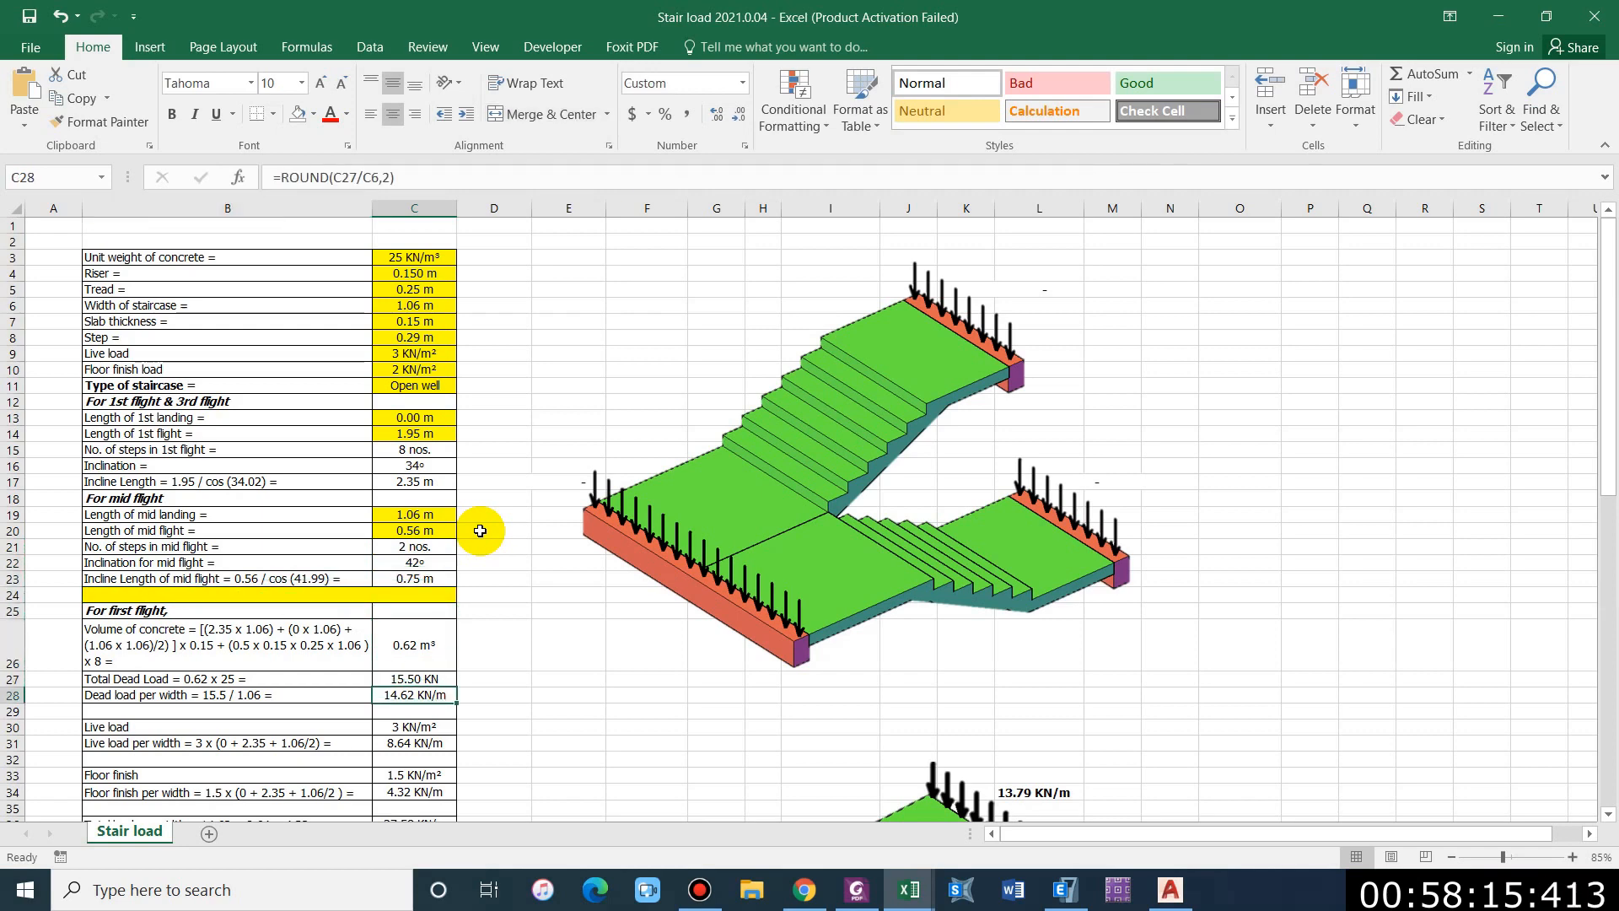
{"action": "scroll", "coordinate": [473, 614], "scroll_direction": "down", "scroll_amount": 9}
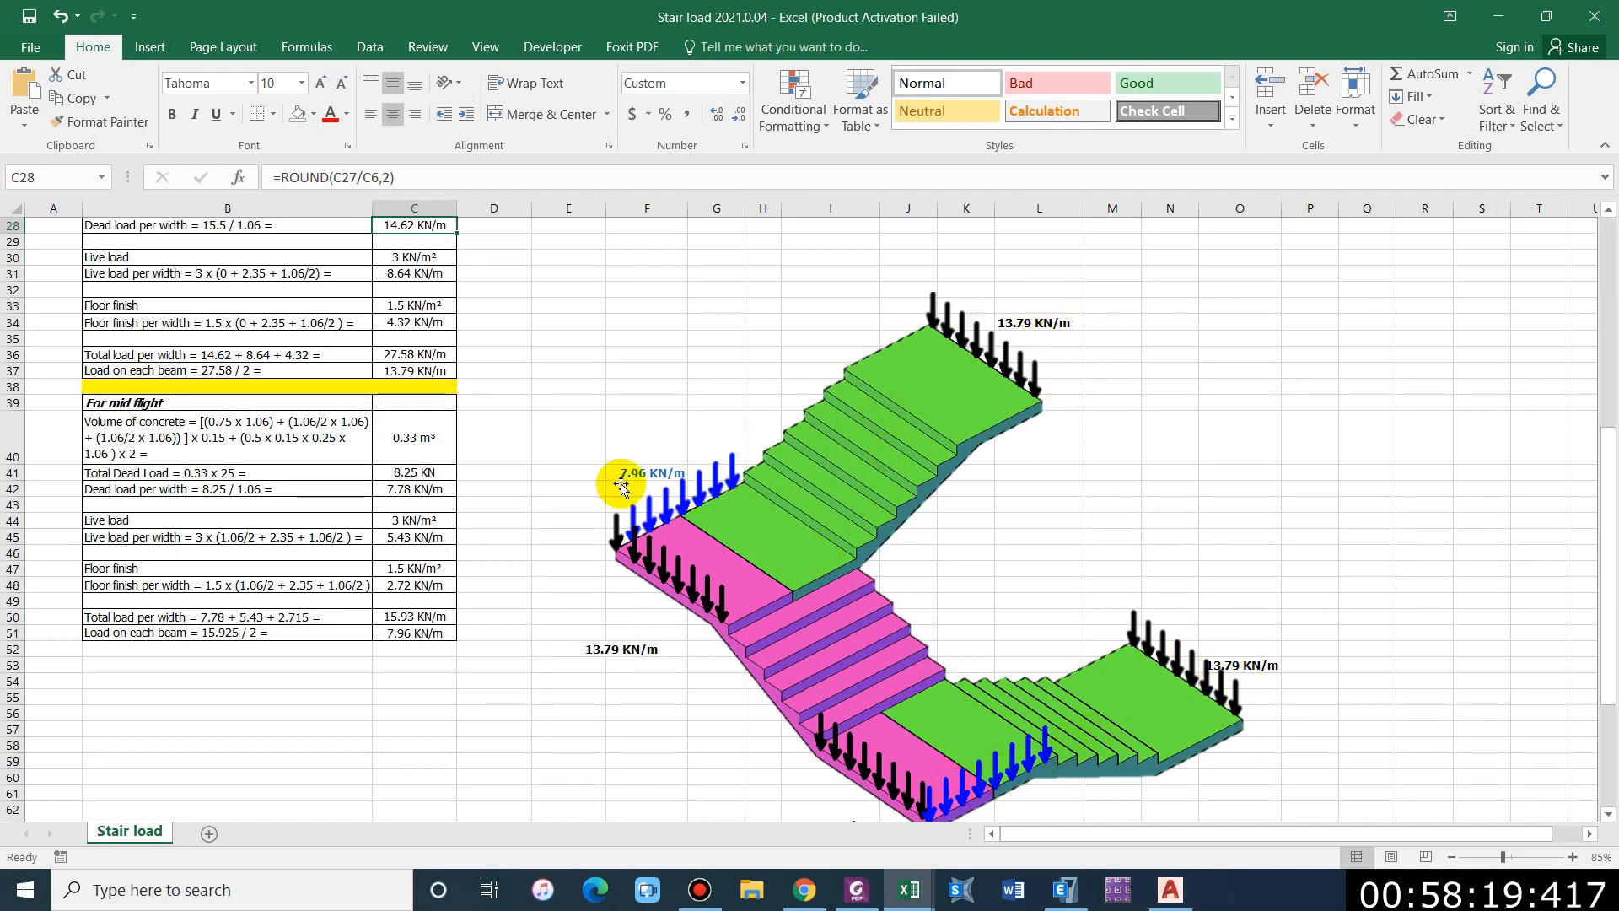
{"action": "scroll", "coordinate": [824, 568], "scroll_direction": "down", "scroll_amount": 2}
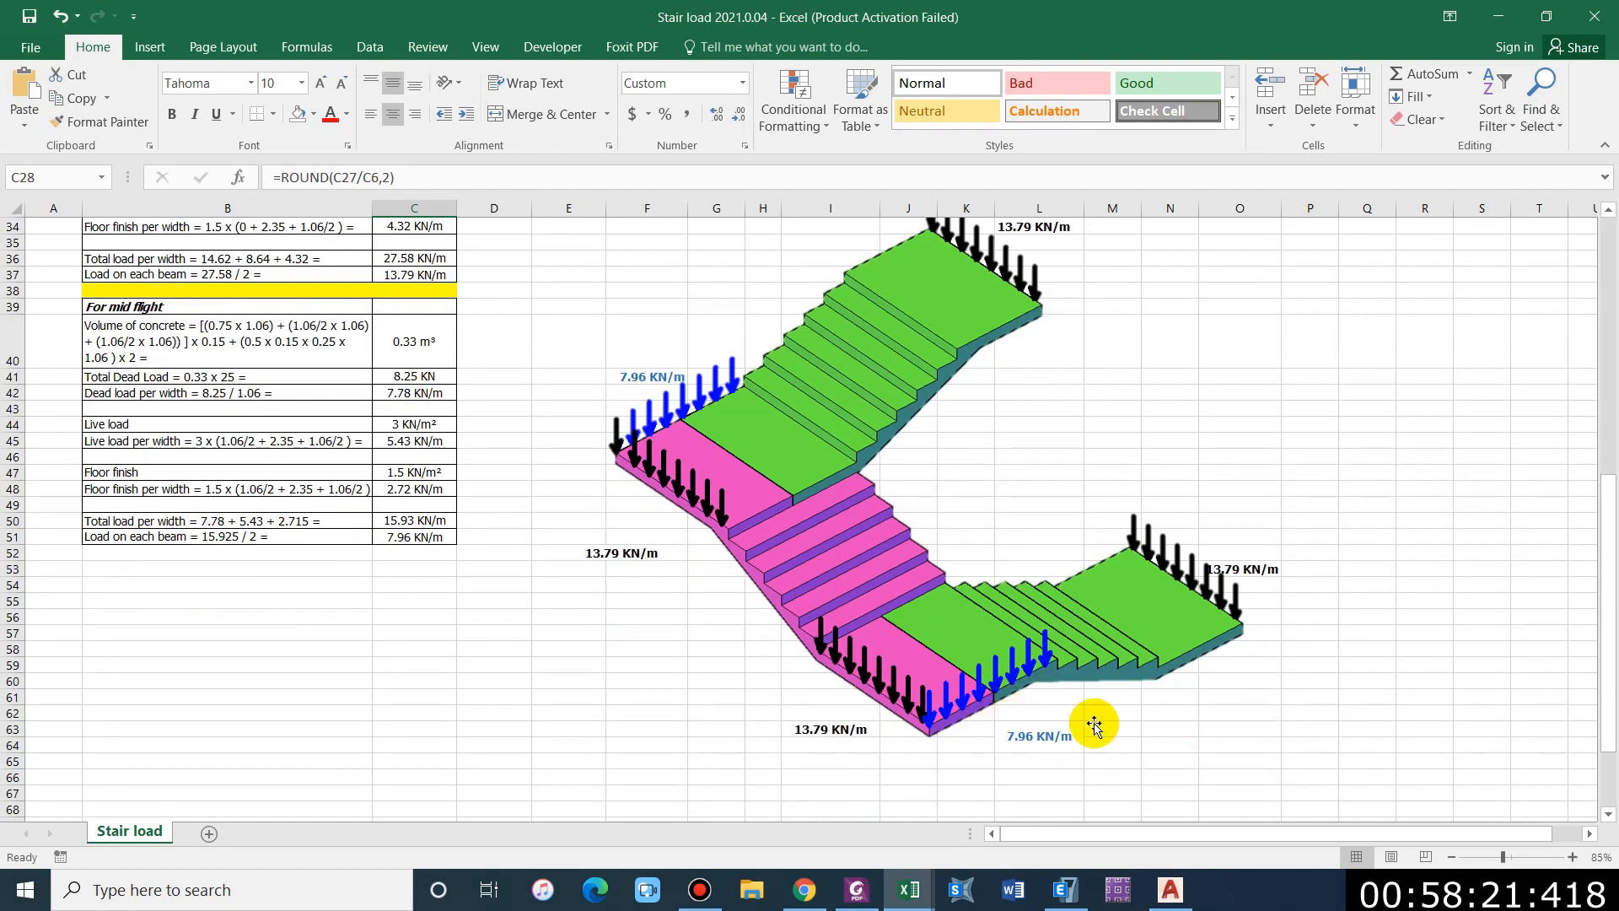
Step: Switch to ETABS and examine the stair opening and its surrounding beams on the lowest floor in the 3-D view
{"action": "left_click", "coordinate": [1522, 26]}
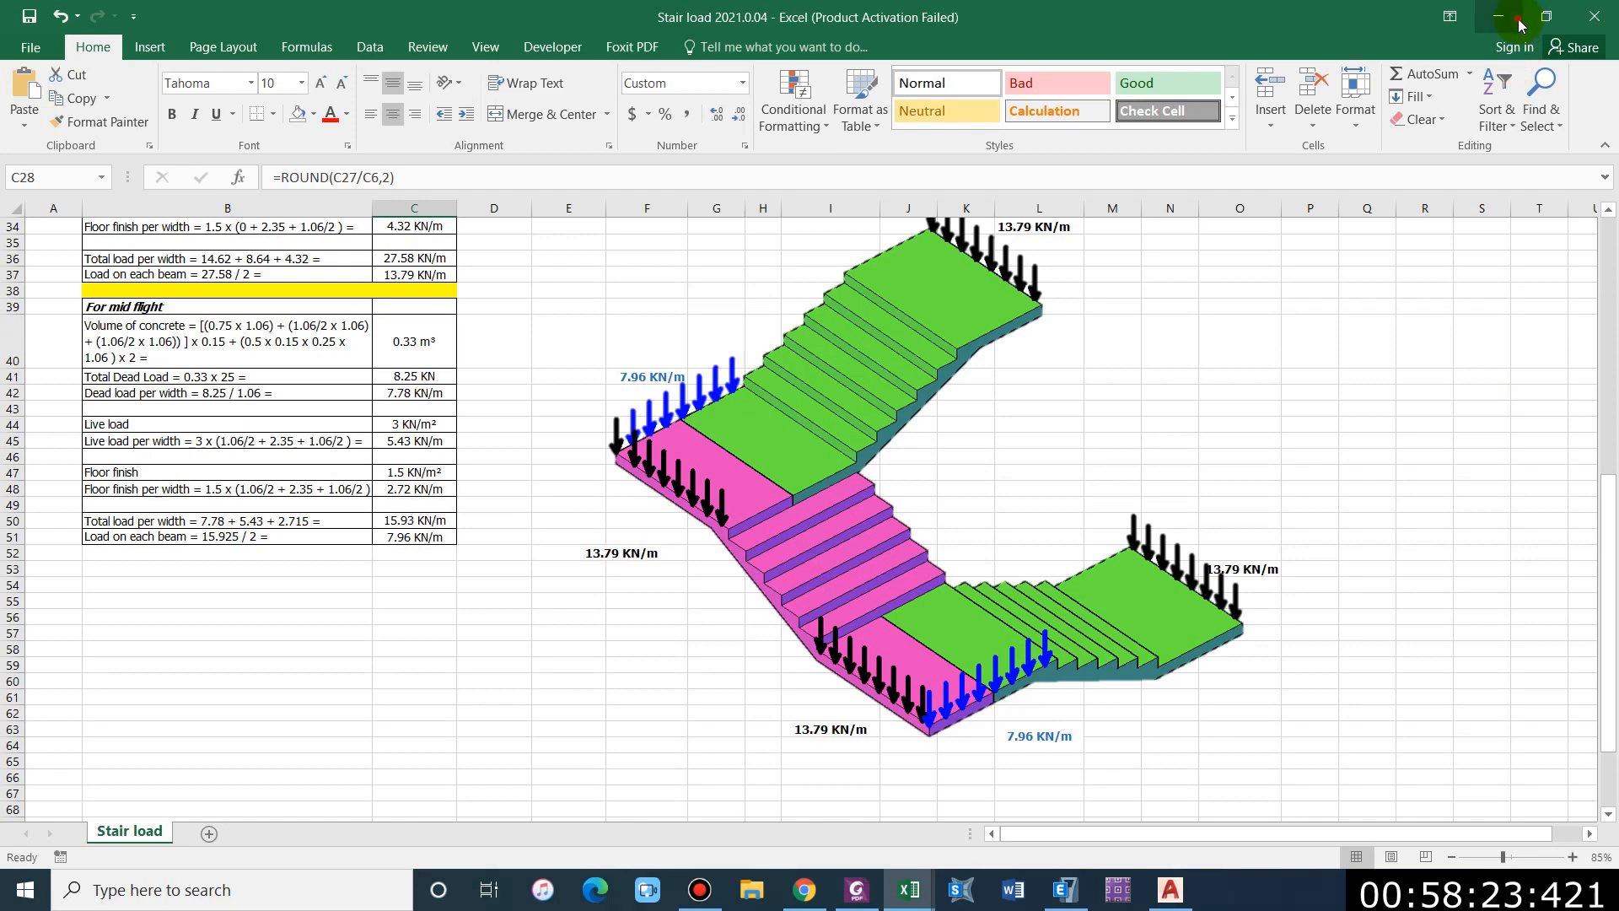
{"action": "scroll", "coordinate": [961, 460], "scroll_direction": "down", "scroll_amount": 3}
{"action": "middle_click_drag", "start_coordinate": [962, 454], "coordinate": [888, 448], "text": "shift"}
{"action": "scroll", "coordinate": [888, 449], "scroll_direction": "up", "scroll_amount": 5}
{"action": "scroll", "coordinate": [621, 579], "scroll_direction": "down", "scroll_amount": 5}
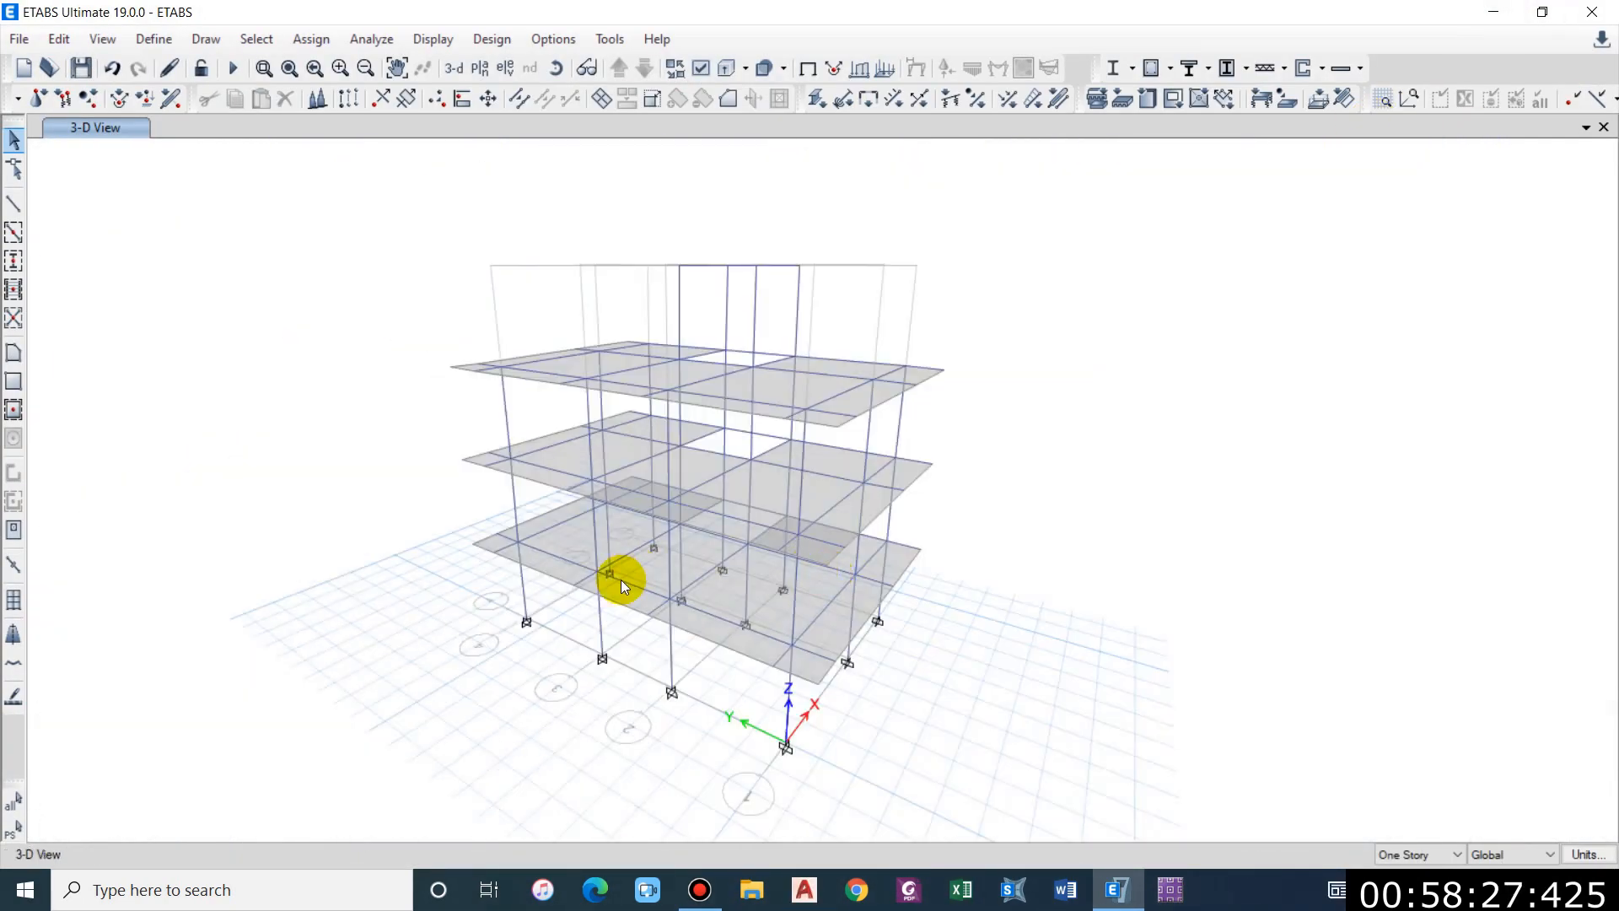
{"action": "middle_click_drag", "start_coordinate": [575, 668], "coordinate": [709, 614], "text": "shift"}
{"action": "scroll", "coordinate": [736, 534], "scroll_direction": "up", "scroll_amount": 5}
{"action": "scroll", "coordinate": [697, 632], "scroll_direction": "down", "scroll_amount": 5}
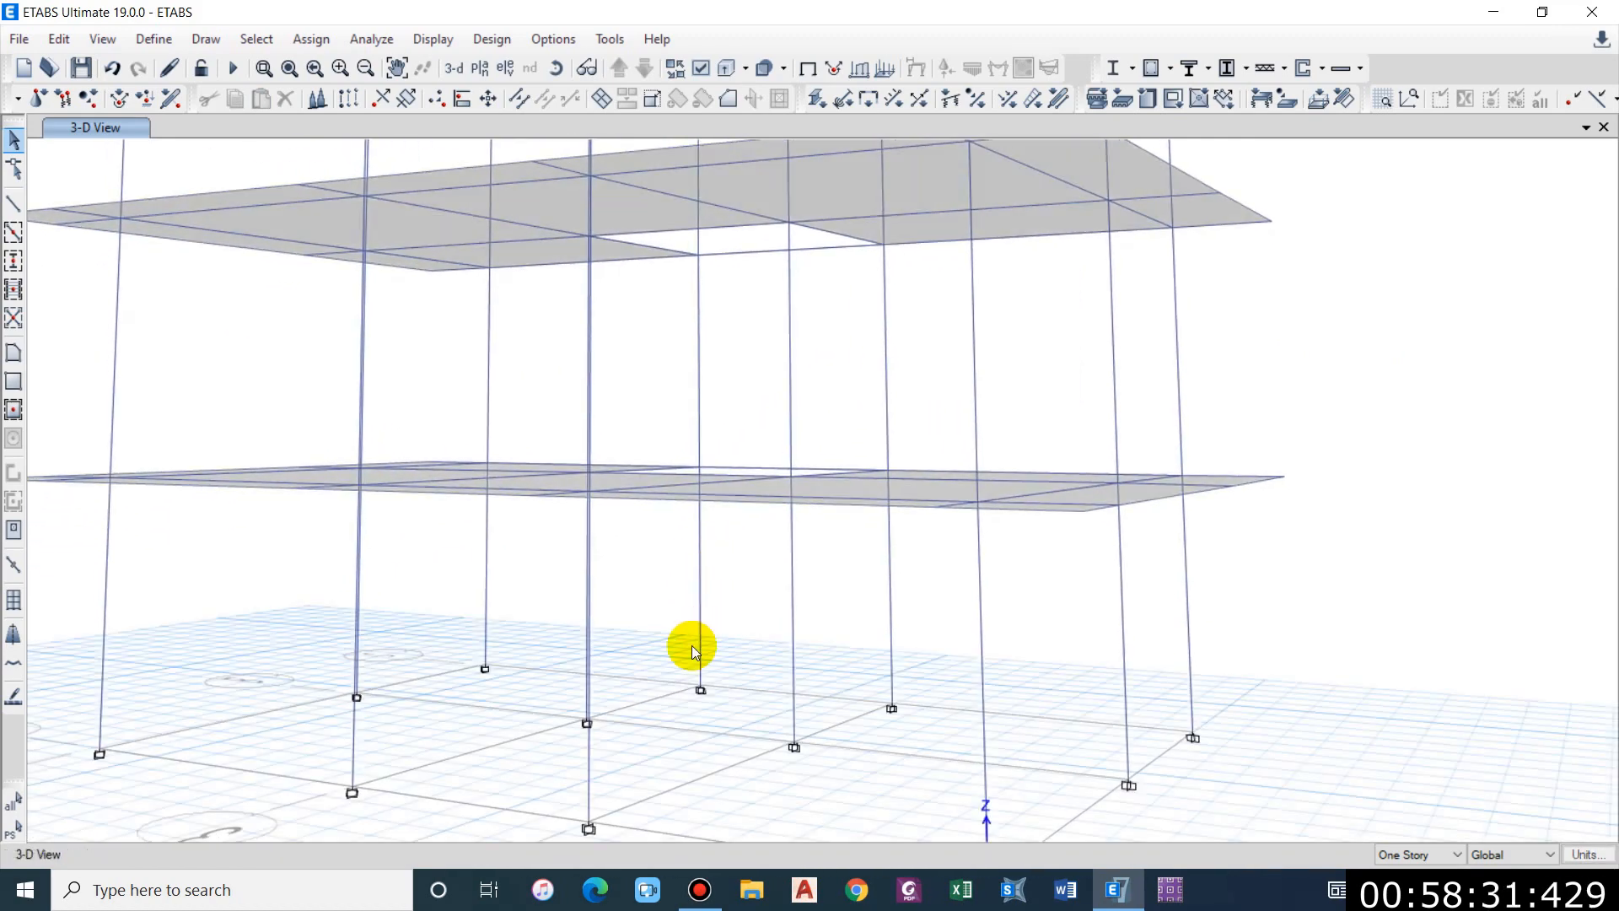
{"action": "scroll", "coordinate": [686, 685], "scroll_direction": "up", "scroll_amount": 5}
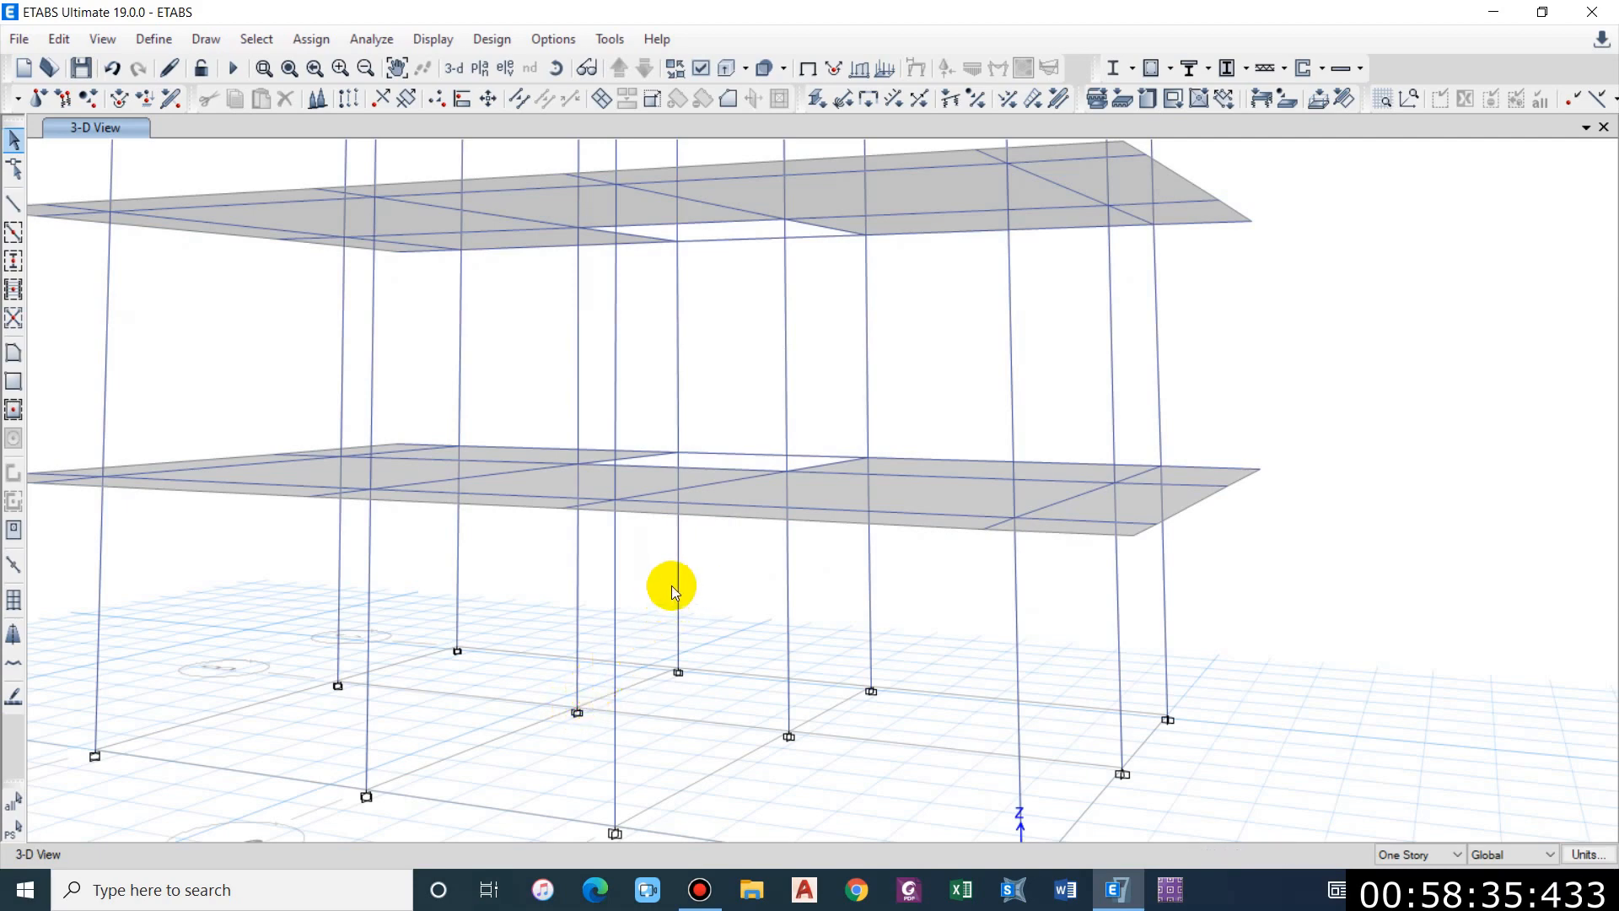
{"action": "middle_click_drag", "start_coordinate": [676, 600], "coordinate": [665, 604], "text": "shift"}
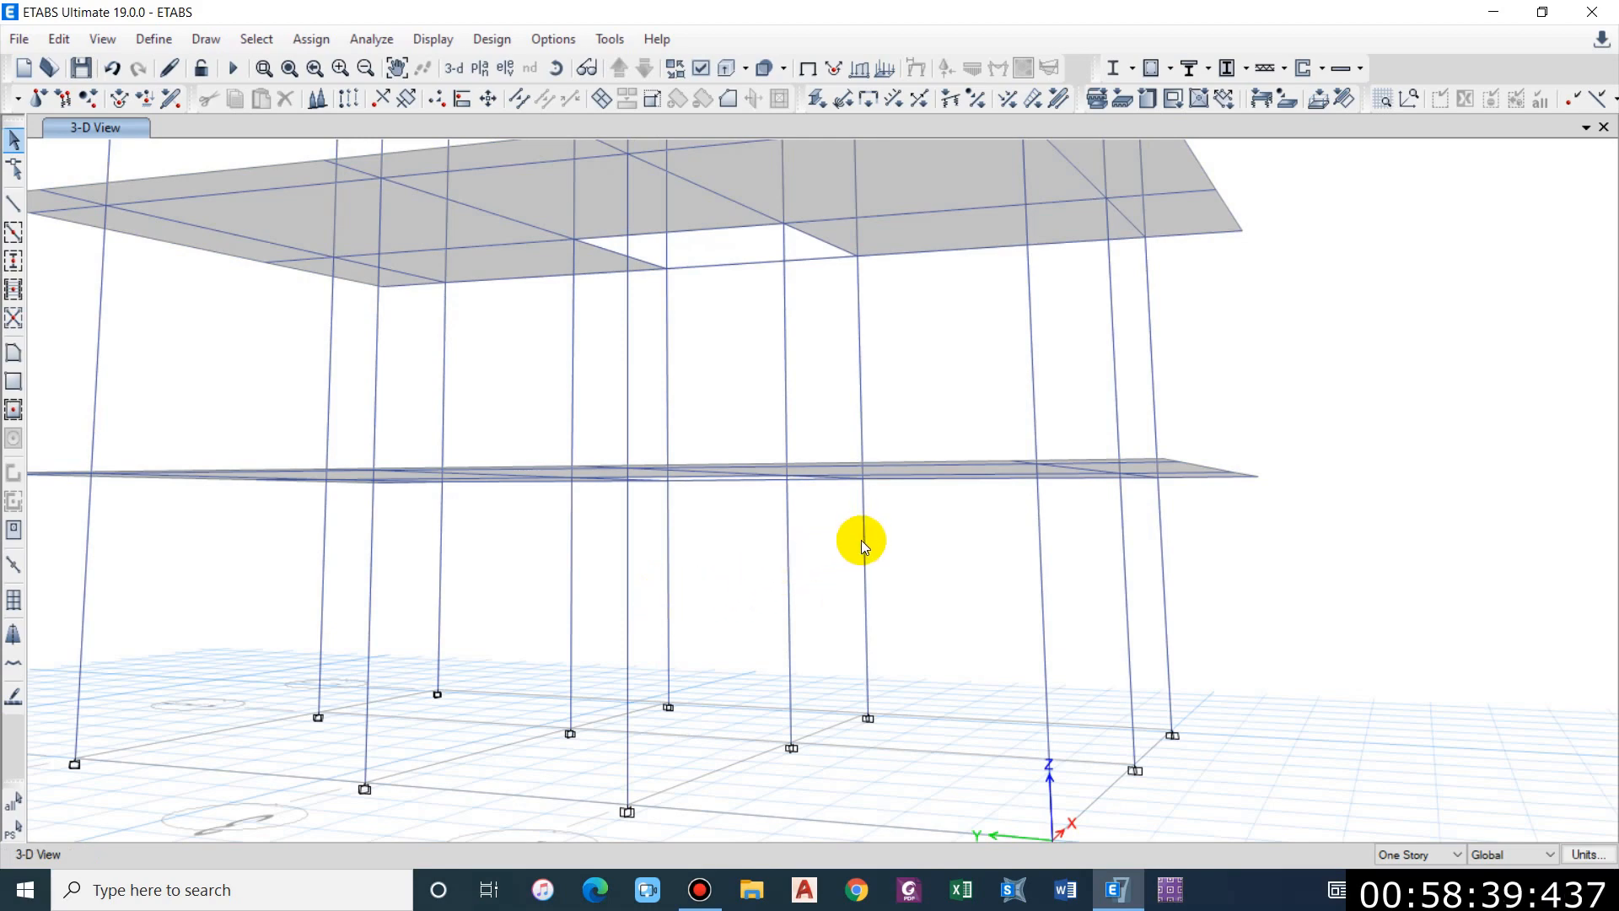
{"action": "mouse_move", "coordinate": [861, 554]}
{"action": "middle_mouse_down", "text": "shift"}
{"action": "mouse_move", "coordinate": [860, 571]}
{"action": "mouse_move", "coordinate": [847, 530]}
{"action": "middle_mouse_up", "text": "shift"}
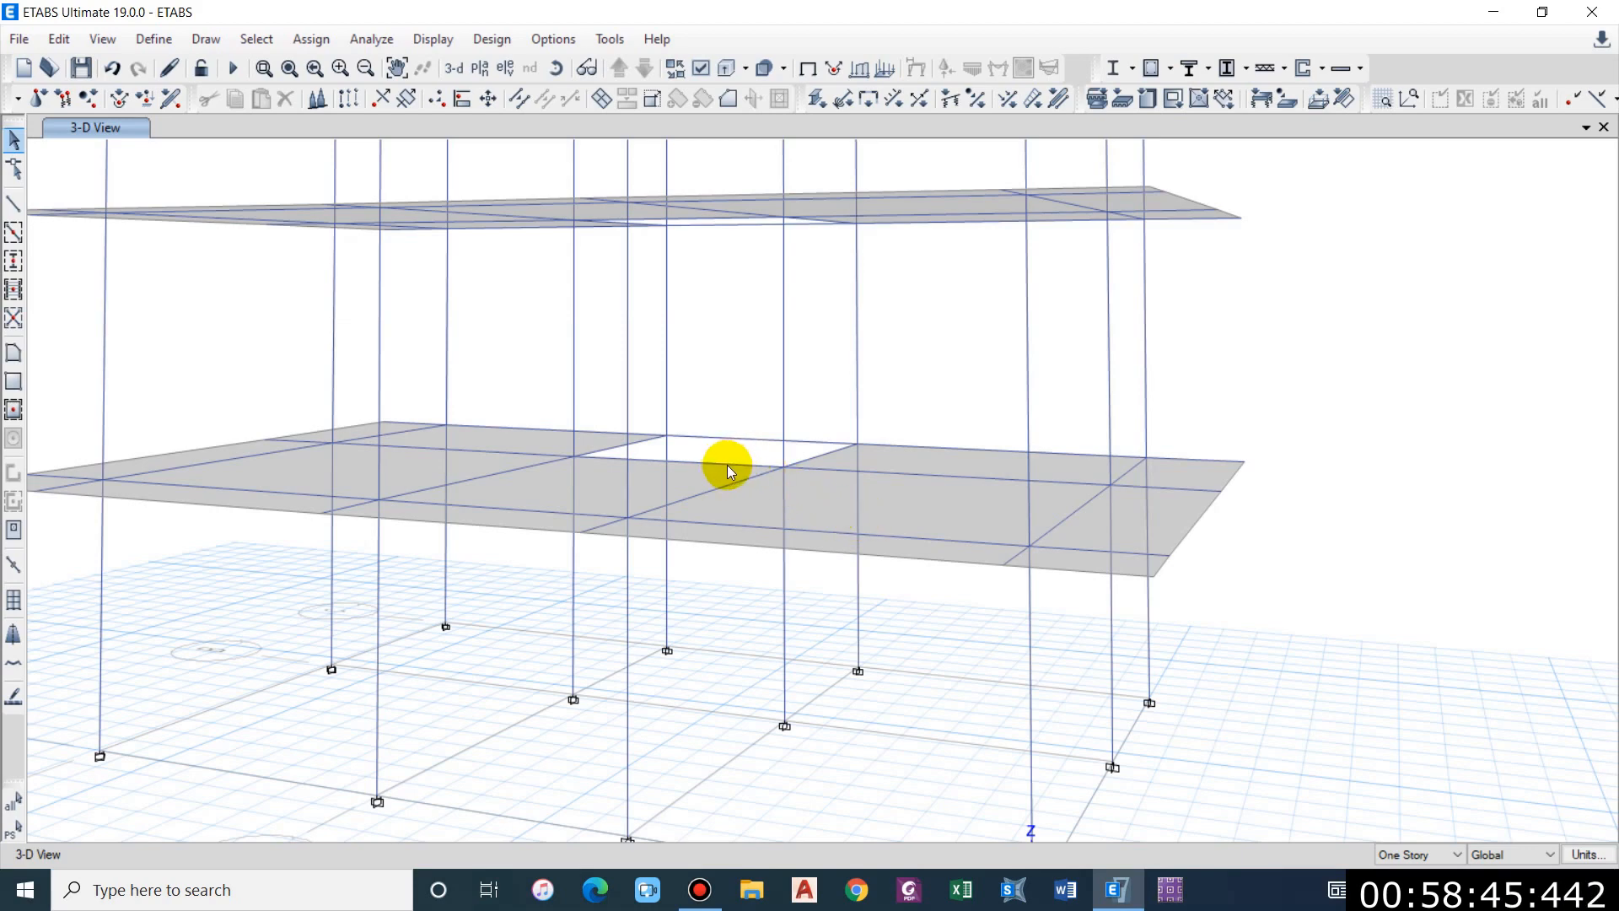
{"action": "middle_click_drag", "start_coordinate": [706, 459], "coordinate": [706, 505]}
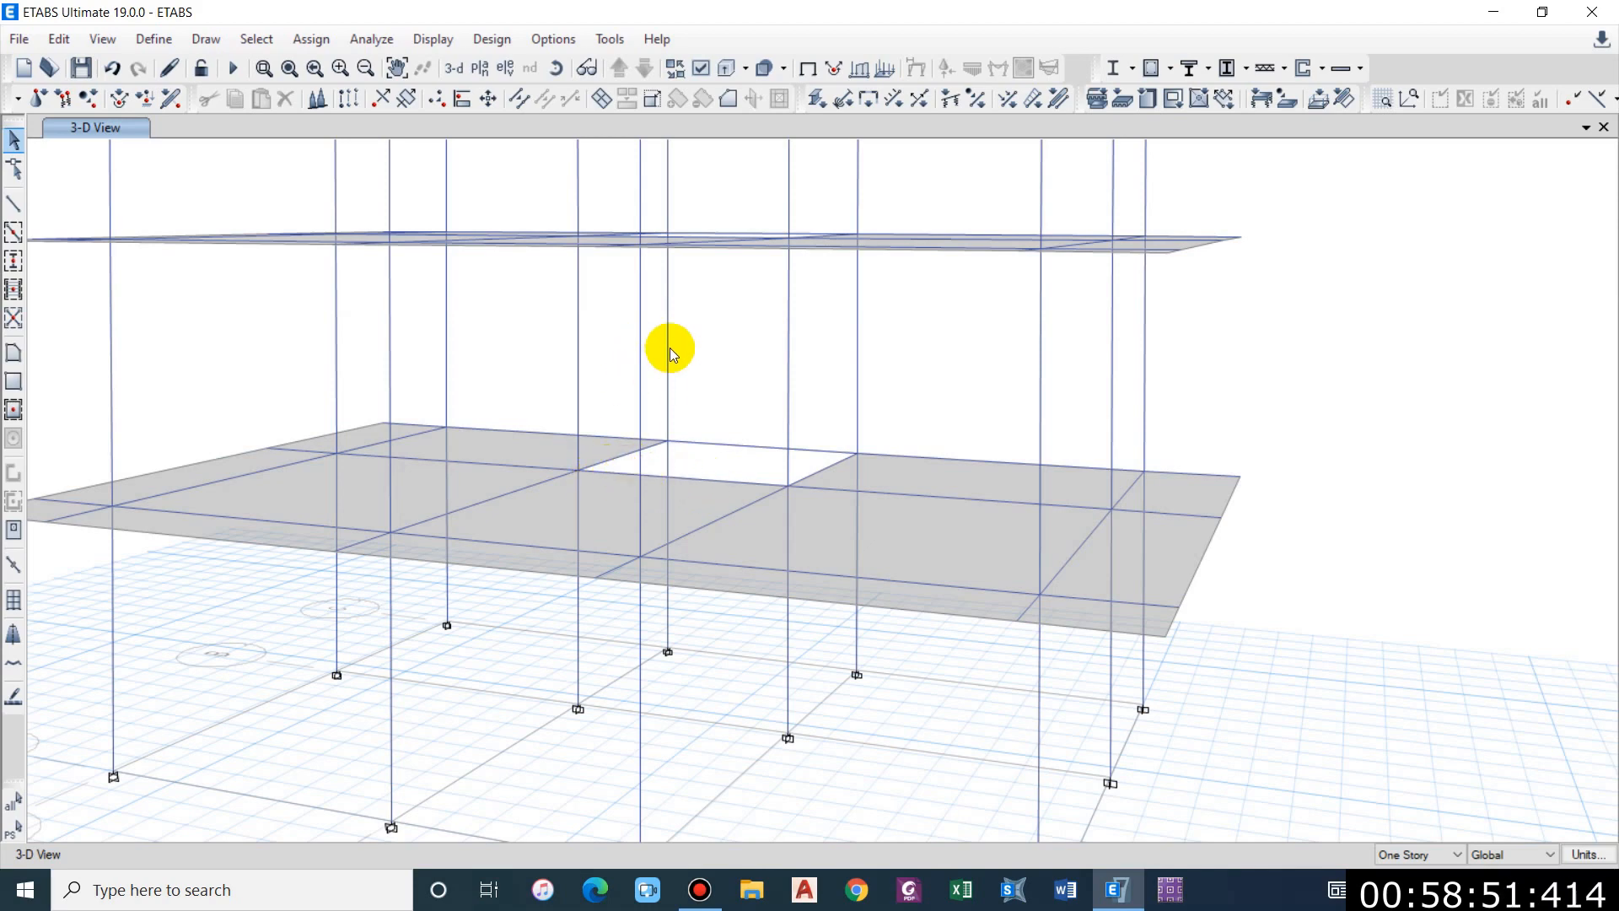
{"action": "middle_click_drag", "start_coordinate": [685, 363], "coordinate": [693, 364], "text": "shift"}
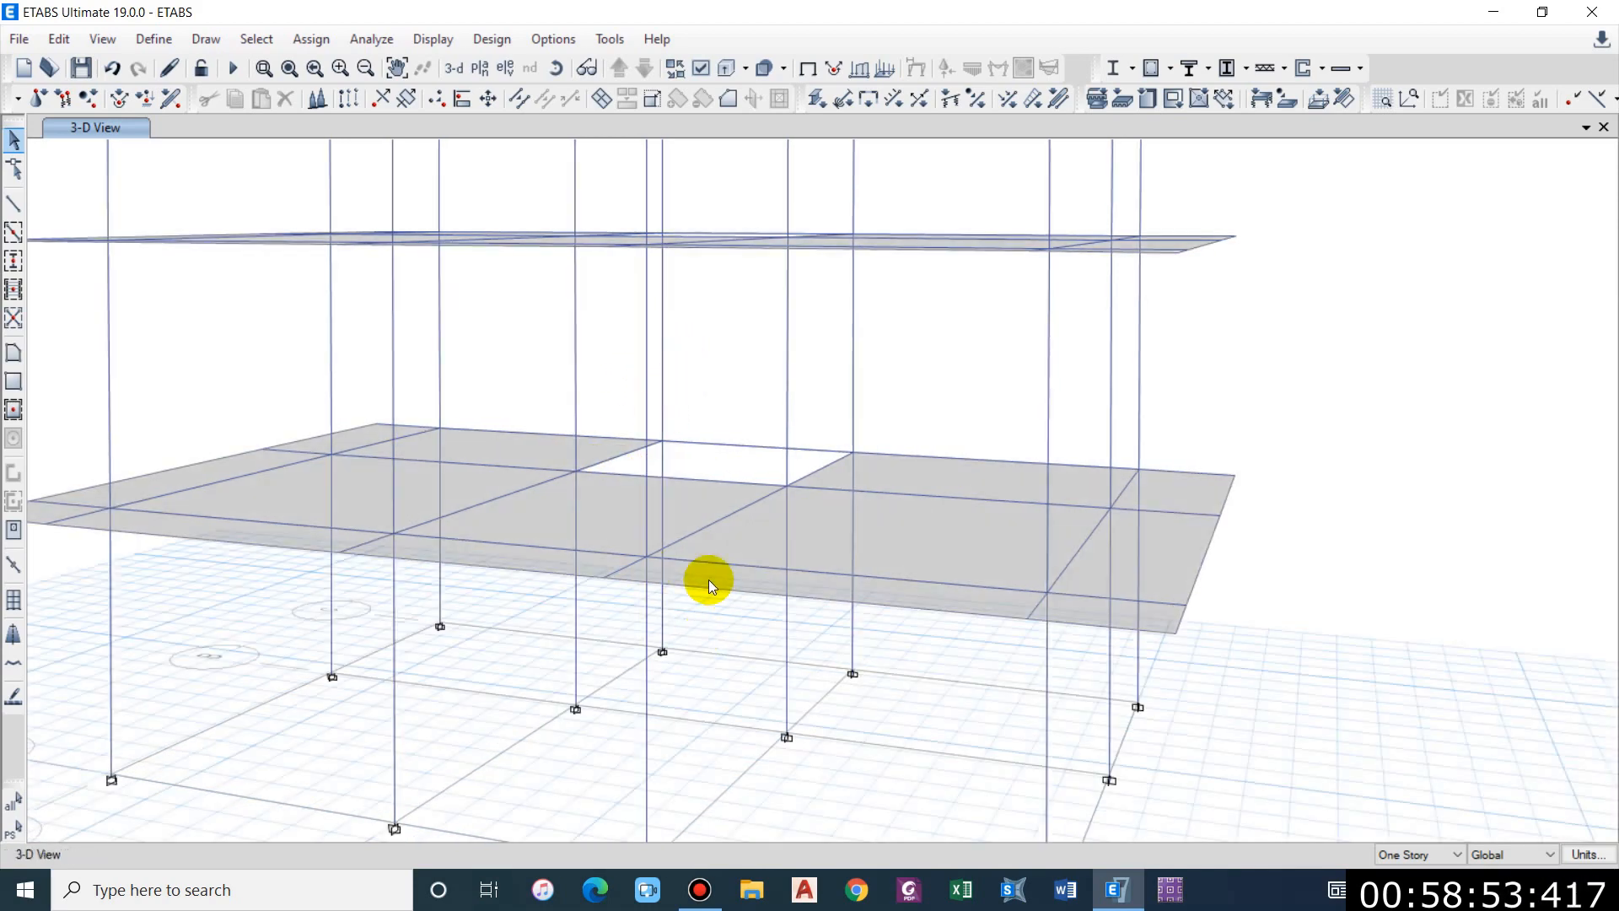
{"action": "middle_click_drag", "start_coordinate": [732, 666], "coordinate": [731, 649], "text": "shift"}
{"action": "middle_click_drag", "start_coordinate": [646, 460], "coordinate": [640, 478], "text": "shift"}
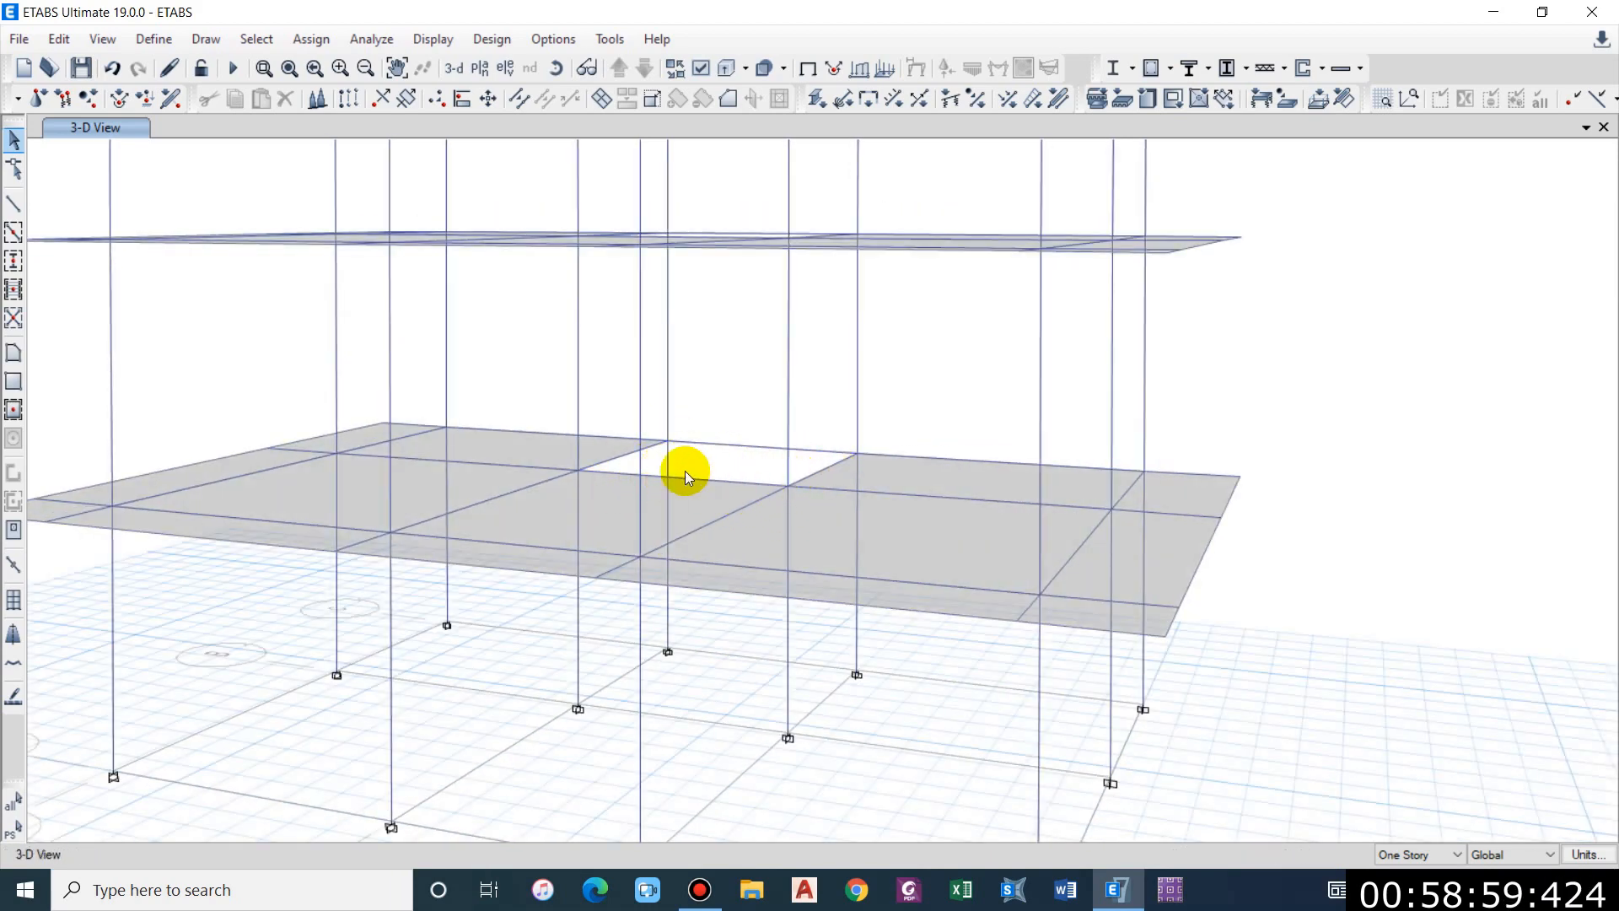
{"action": "middle_click_drag", "start_coordinate": [690, 486], "coordinate": [762, 482], "text": "shift"}
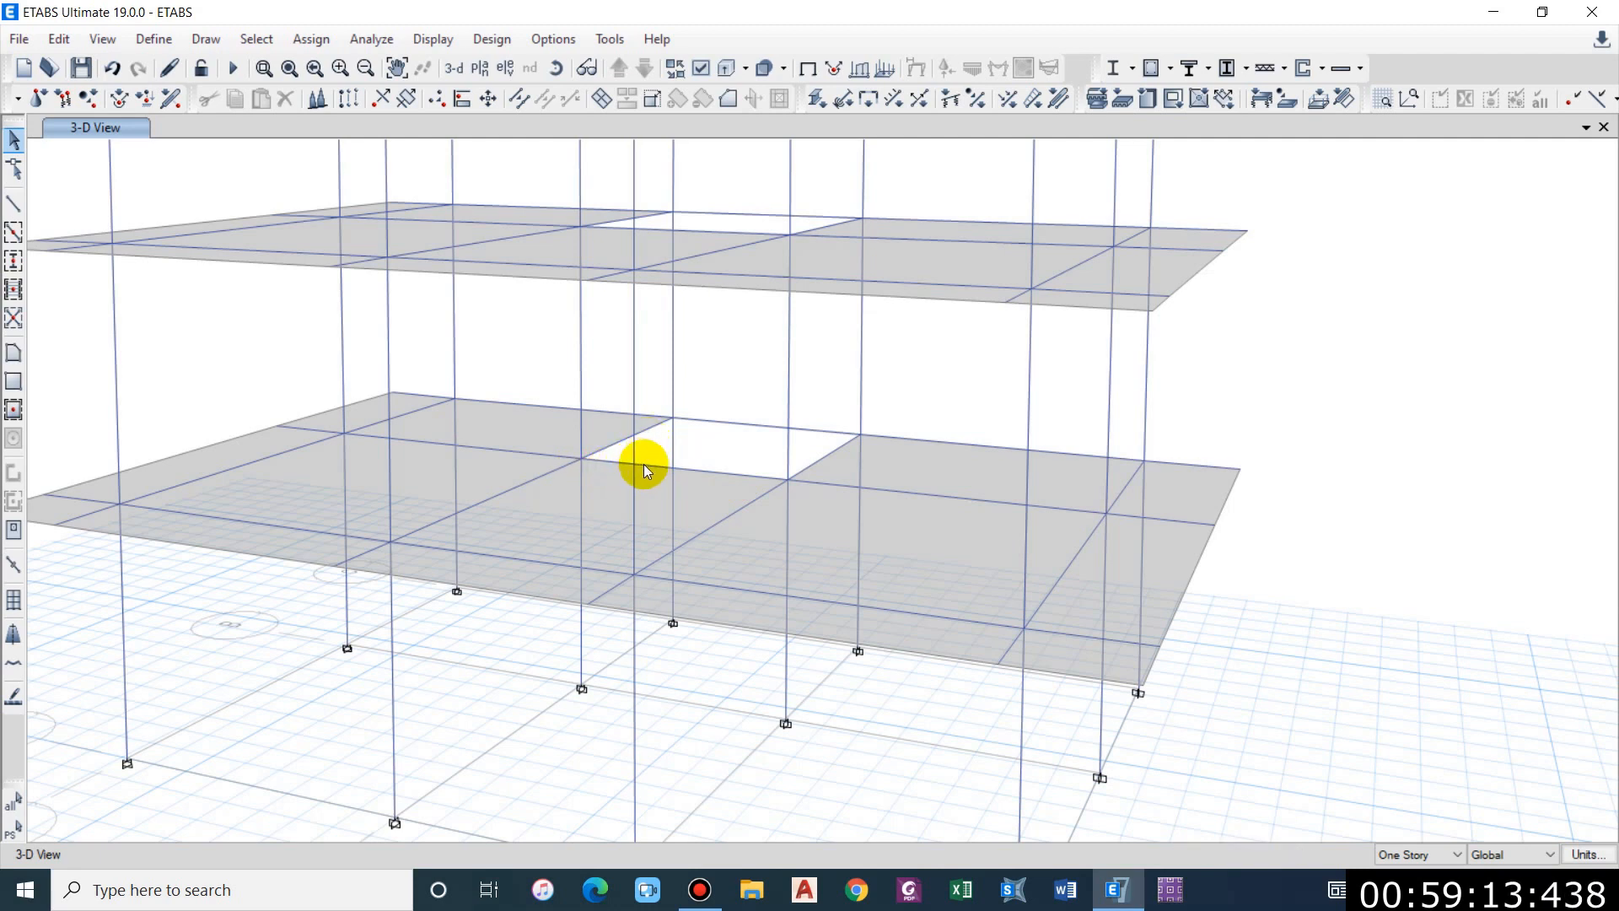
Step: Look up the length of the Story1 beam along the front edge of the stair opening in its geometry information
{"action": "right_click", "coordinate": [727, 473]}
{"action": "left_click_drag", "start_coordinate": [756, 98], "coordinate": [1204, 82]}
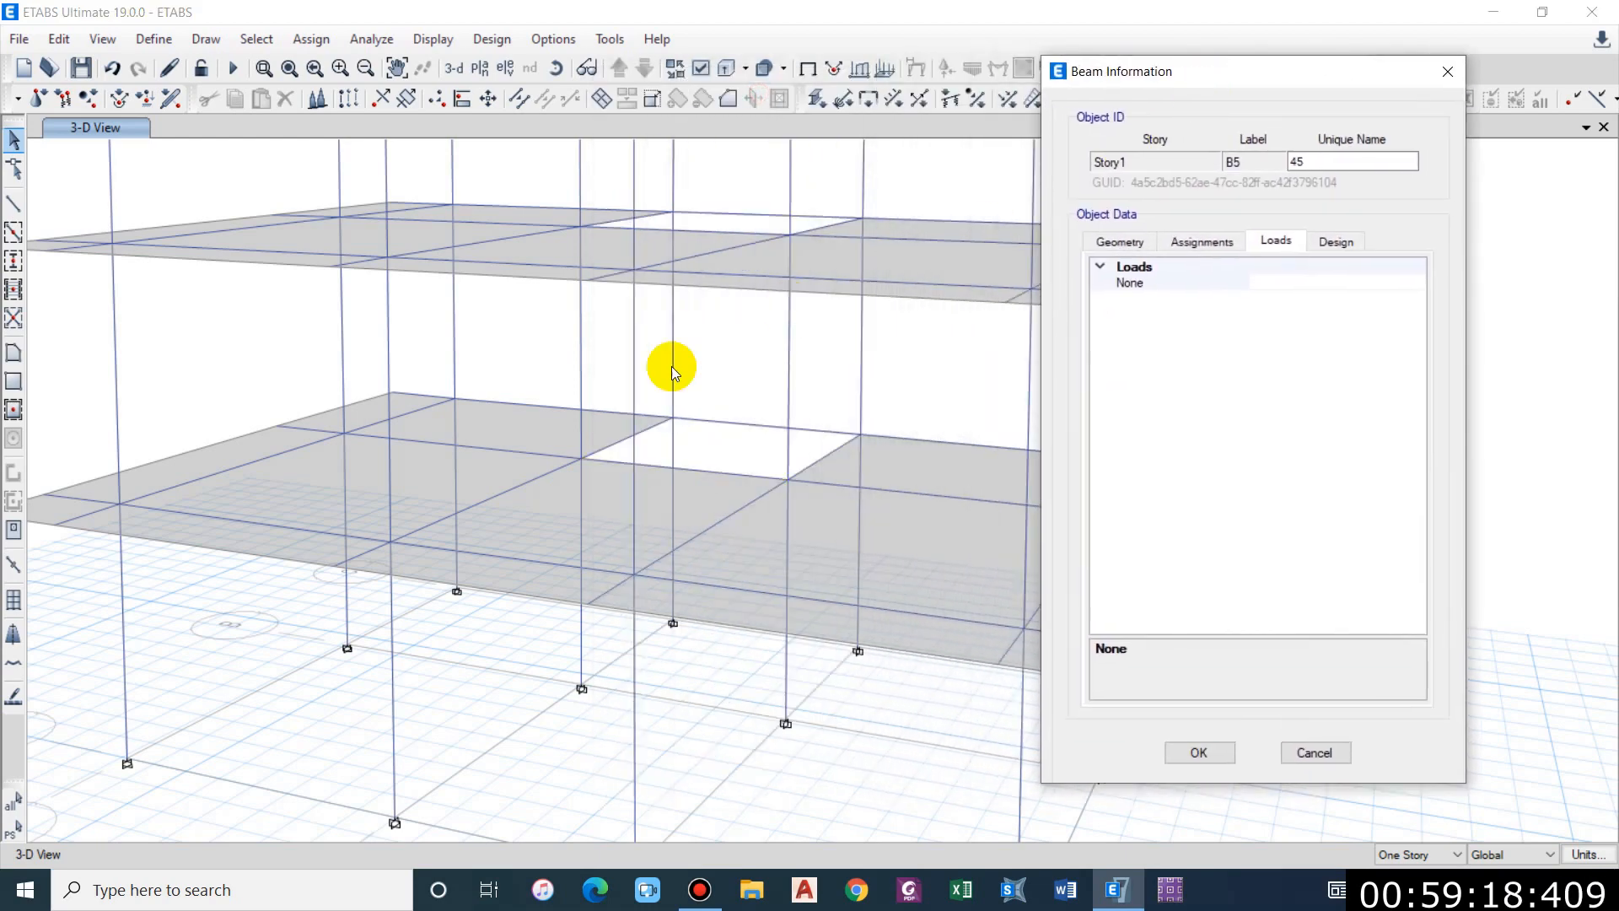
{"action": "left_click", "coordinate": [1122, 237]}
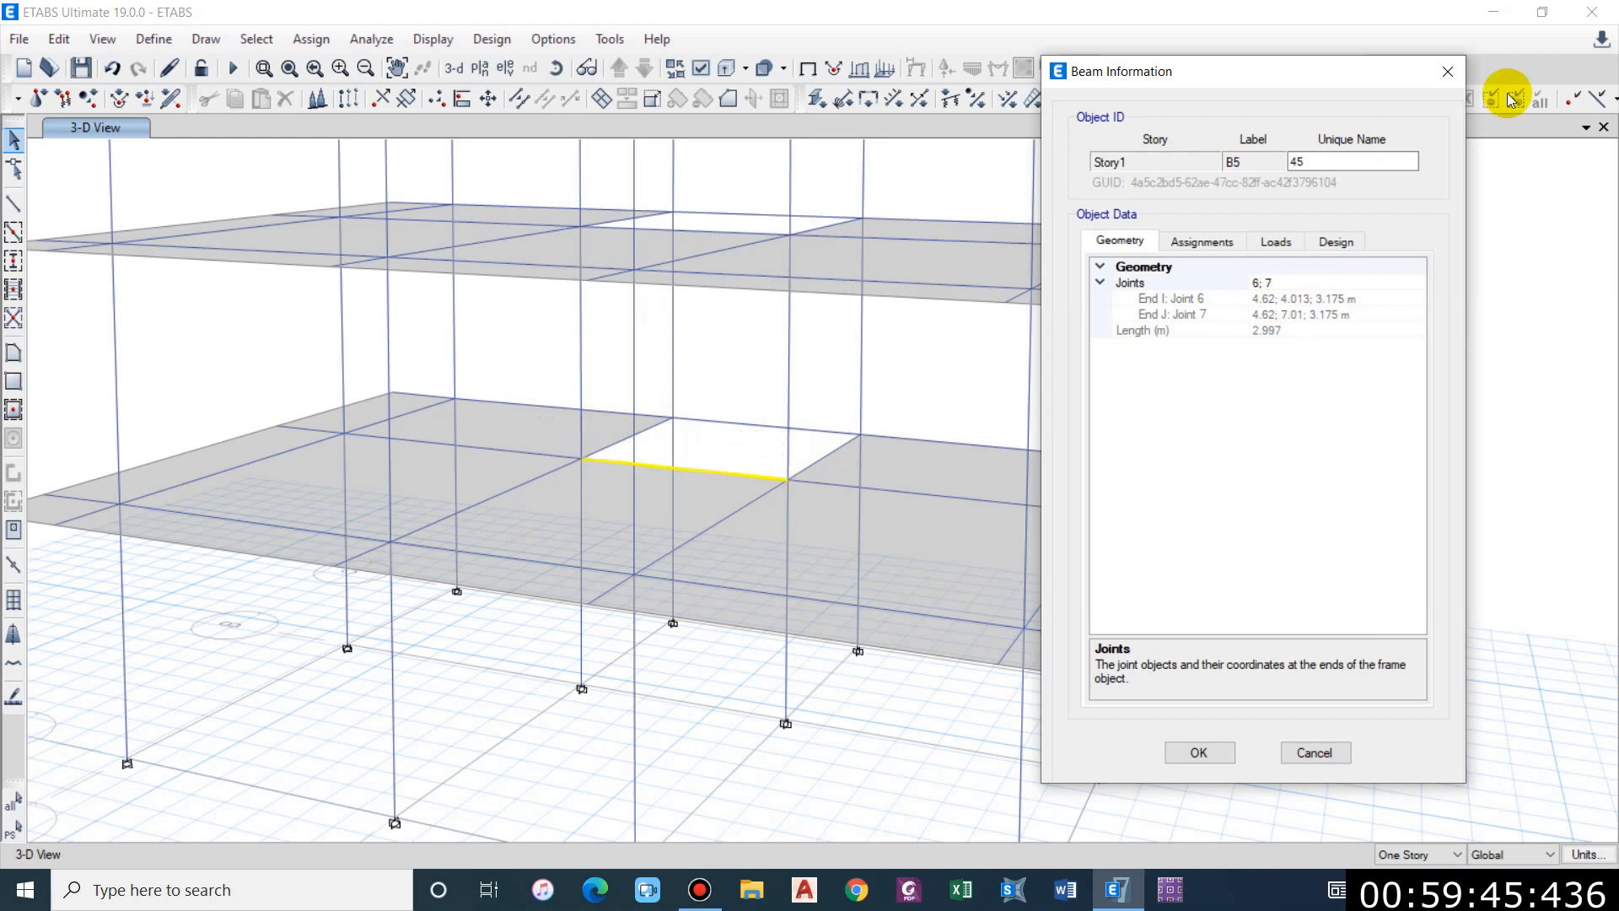
{"action": "left_click", "coordinate": [1447, 72]}
Step: Start a distributed Stairs Dead load assignment on the Story1 beam at the stair opening's front edge, using absolute distances from End-I
{"action": "left_click", "coordinate": [721, 473]}
{"action": "left_click", "coordinate": [304, 40]}
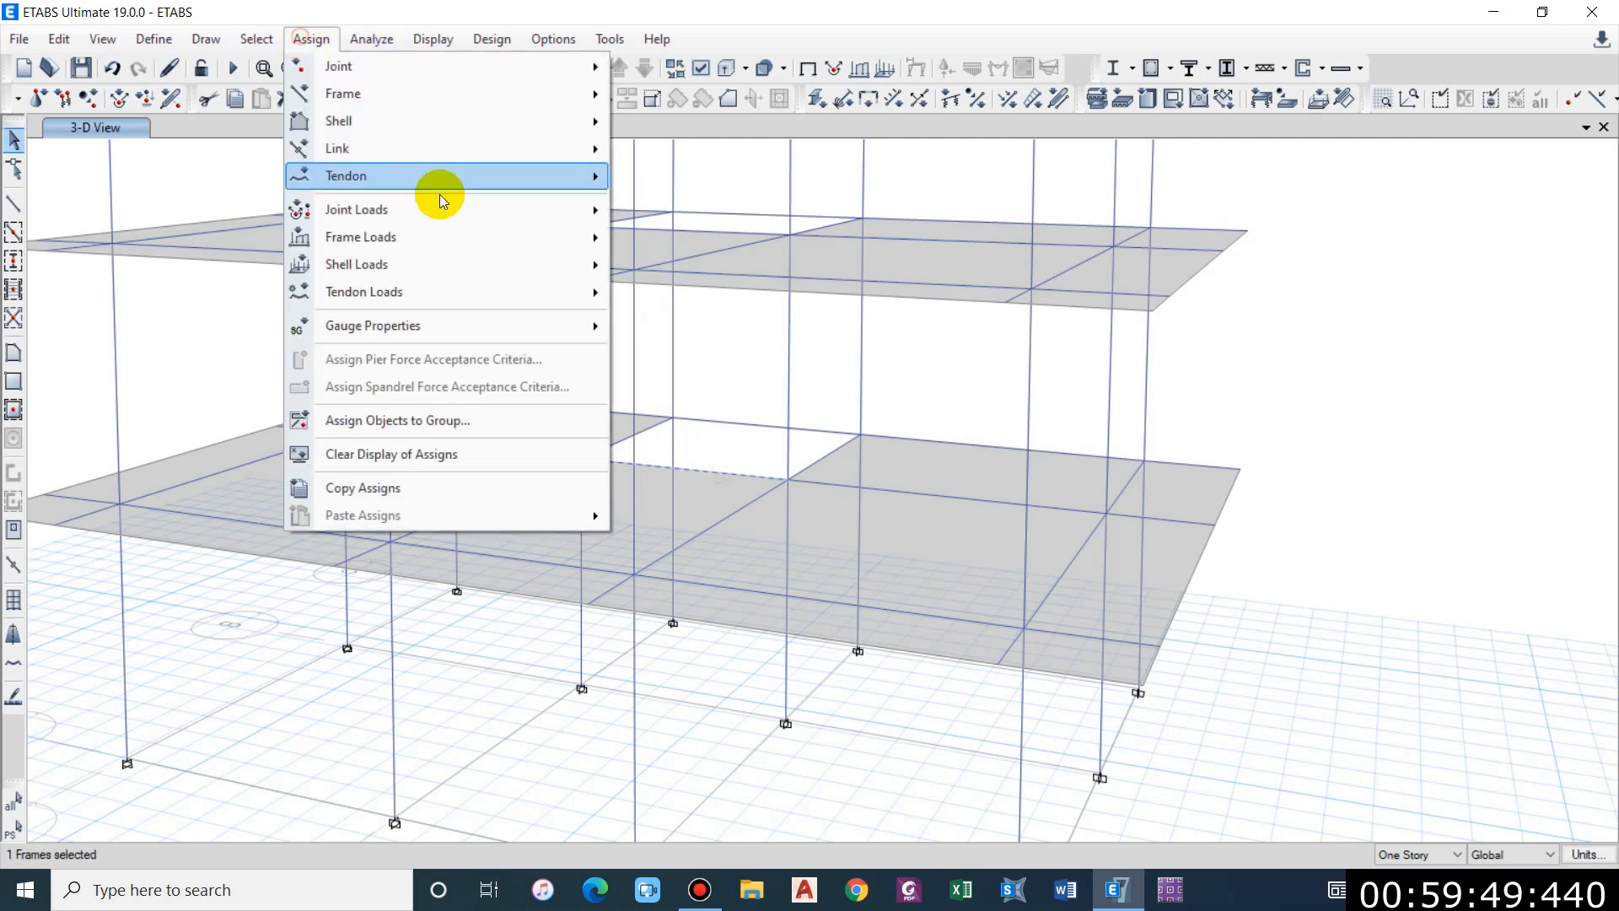
{"action": "mouse_move", "coordinate": [381, 238]}
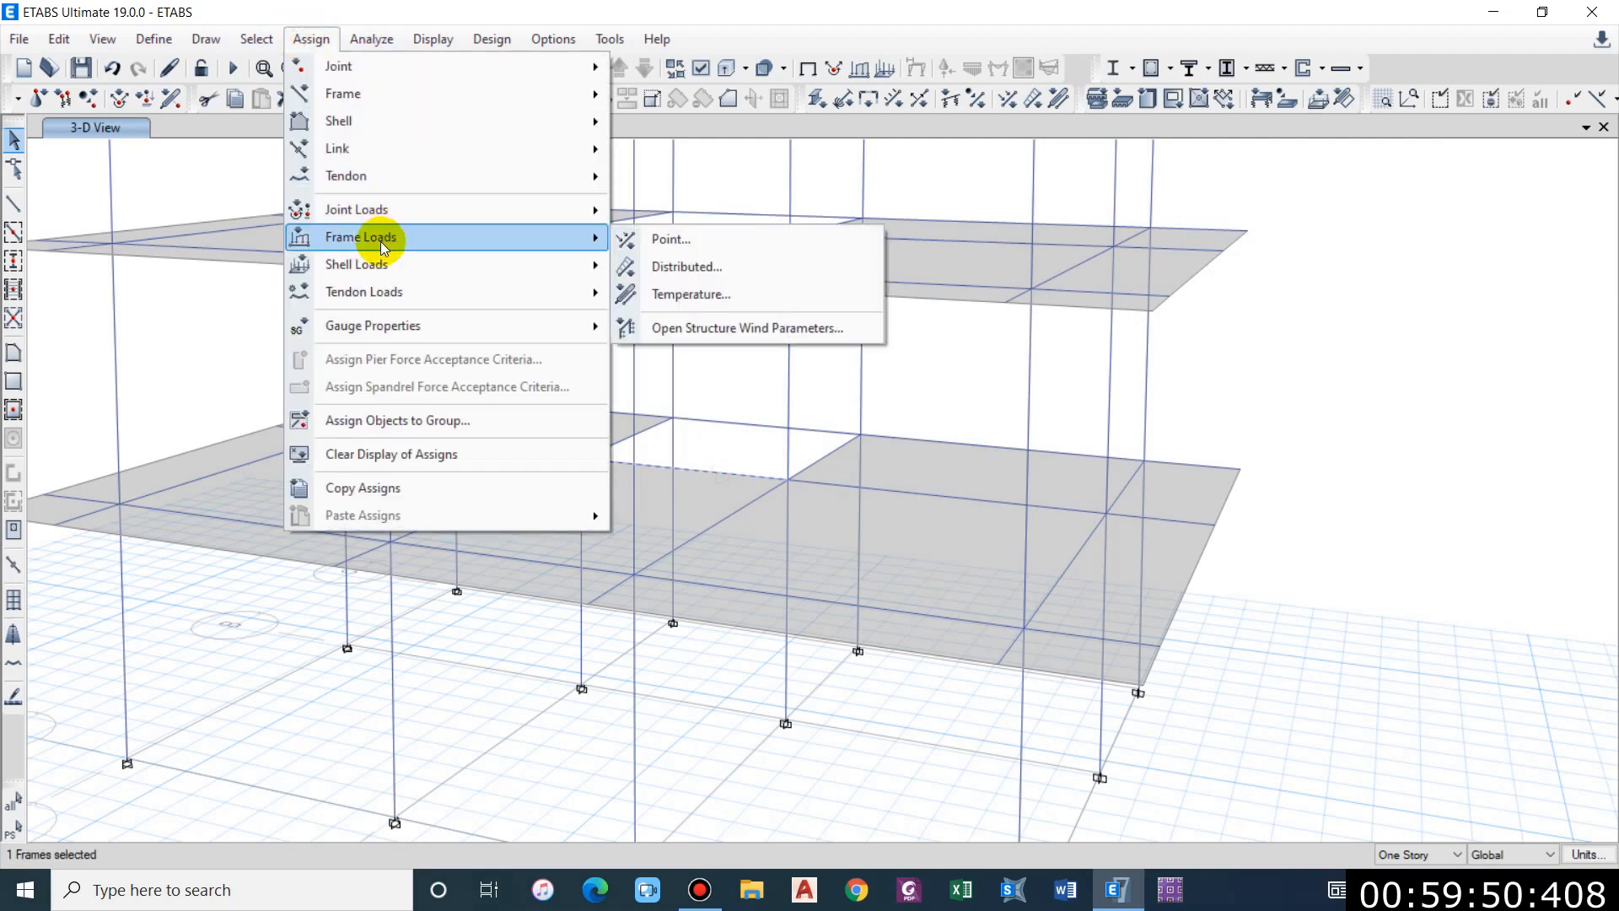
{"action": "left_click", "coordinate": [705, 268]}
{"action": "left_click_drag", "start_coordinate": [801, 260], "coordinate": [1321, 224]}
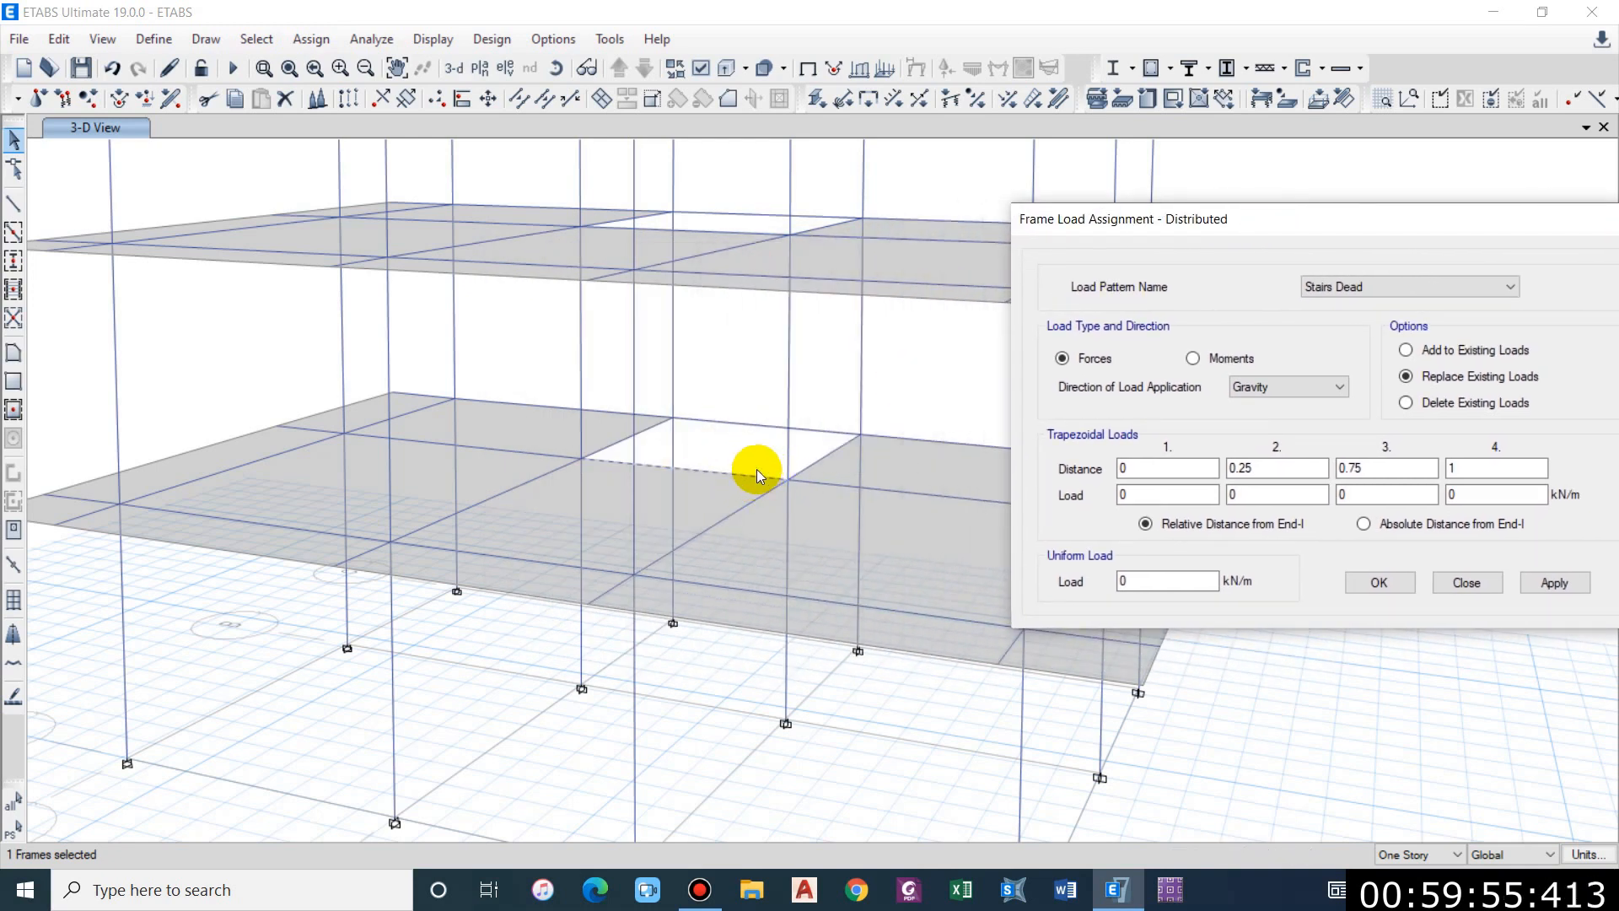
{"action": "left_click", "coordinate": [1336, 281]}
{"action": "left_click", "coordinate": [1336, 281]}
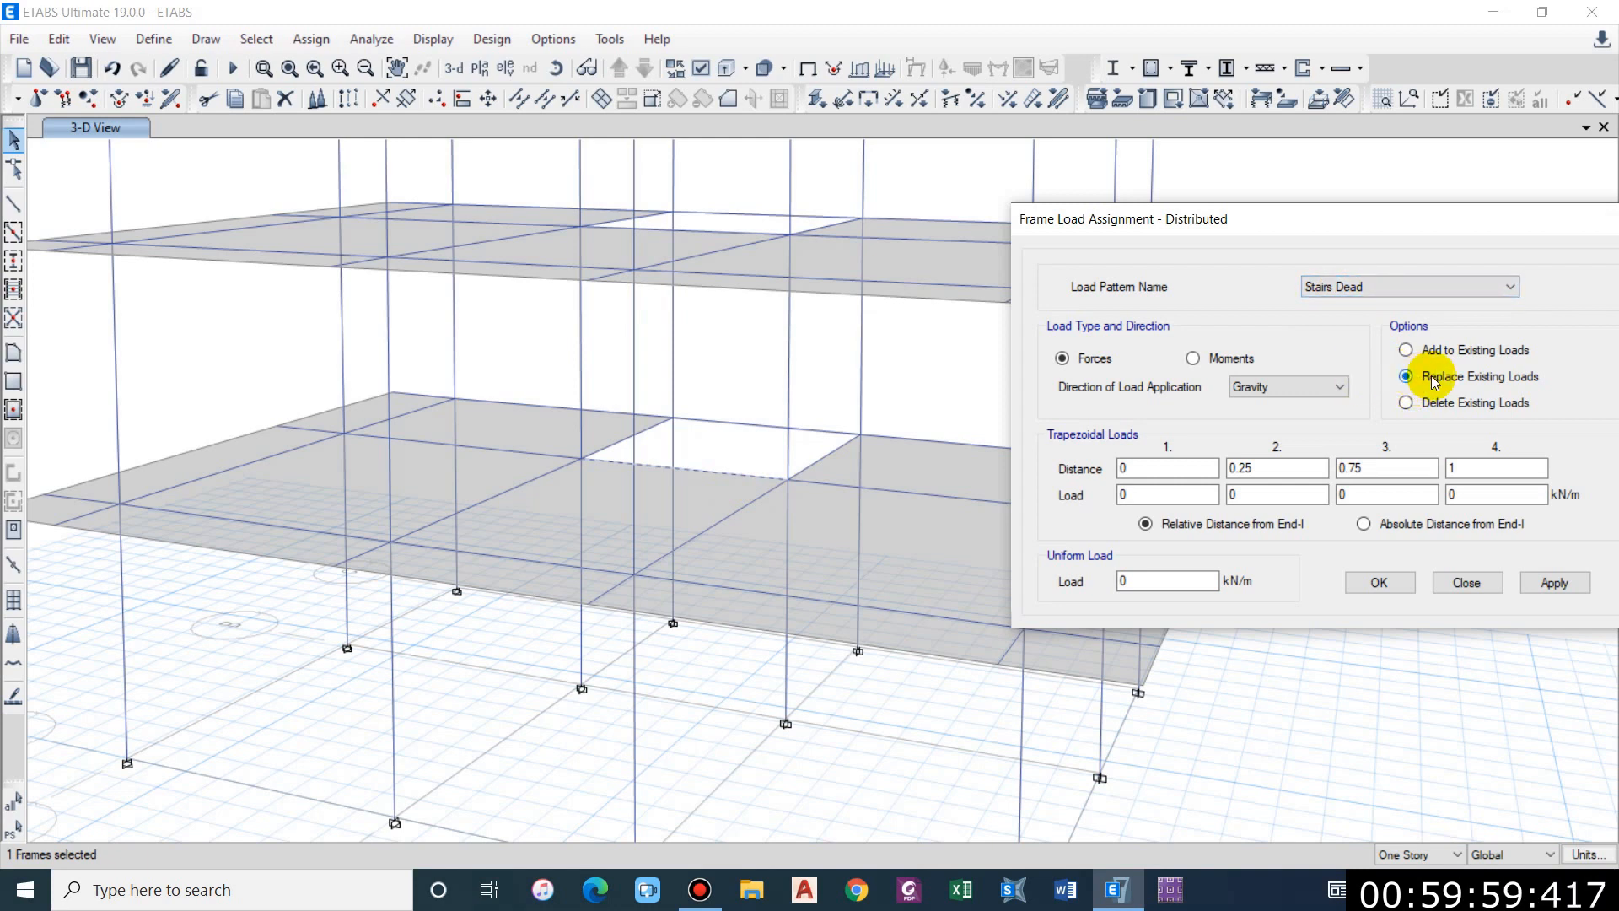
{"action": "left_click", "coordinate": [1437, 531]}
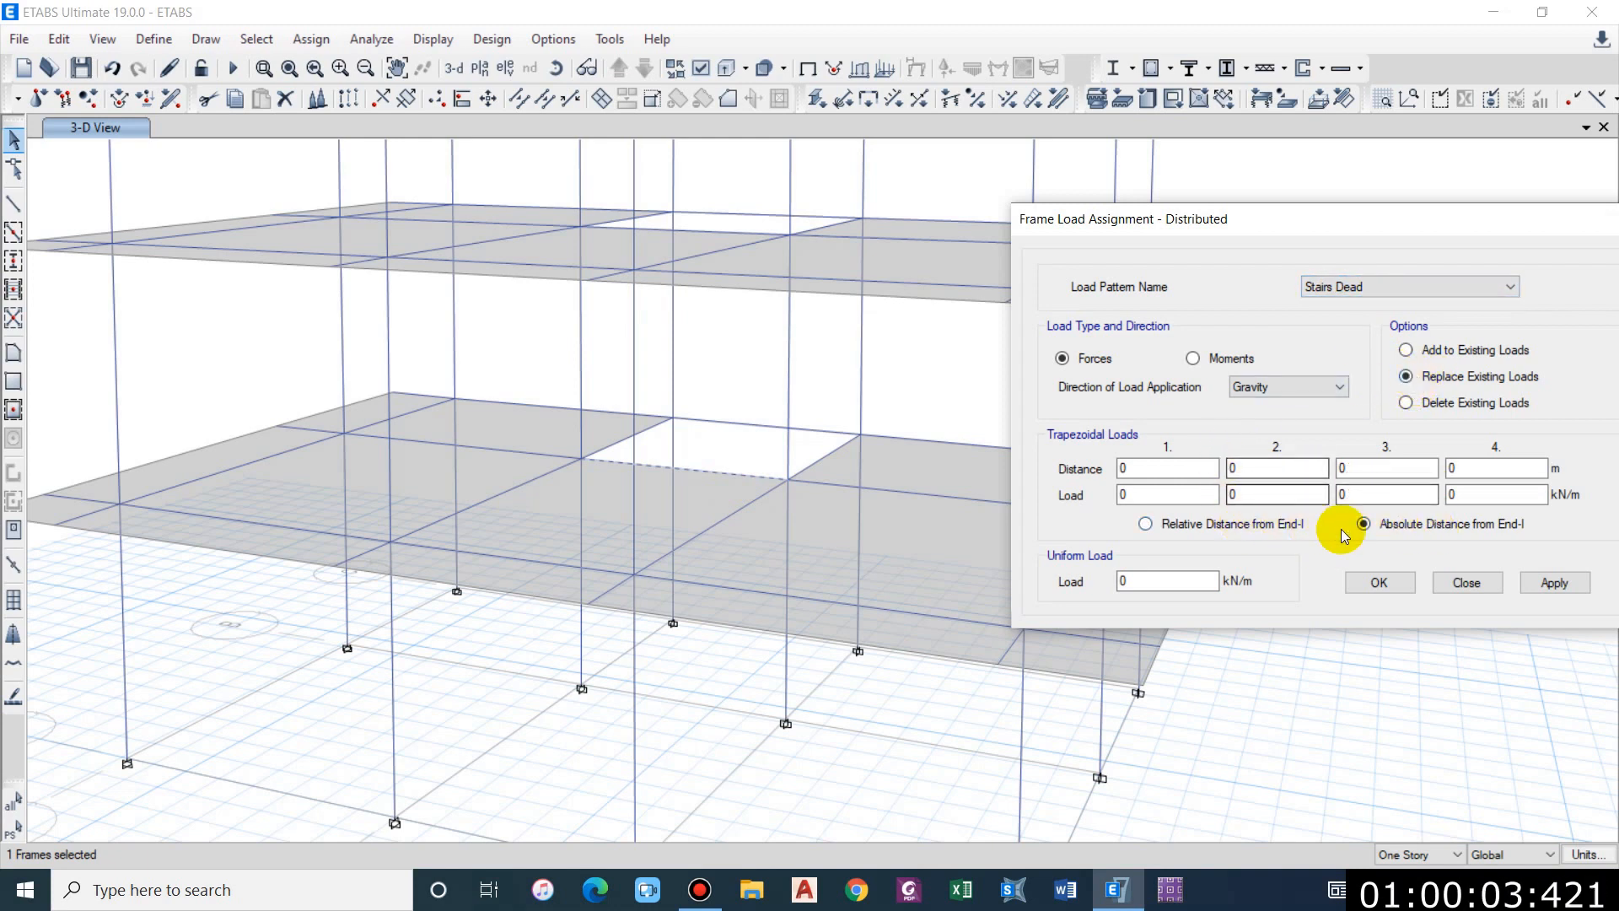
Step: Set the trapezoidal load values at points 1 and 2 to 13.79 kN/m
{"action": "left_click", "coordinate": [1144, 496]}
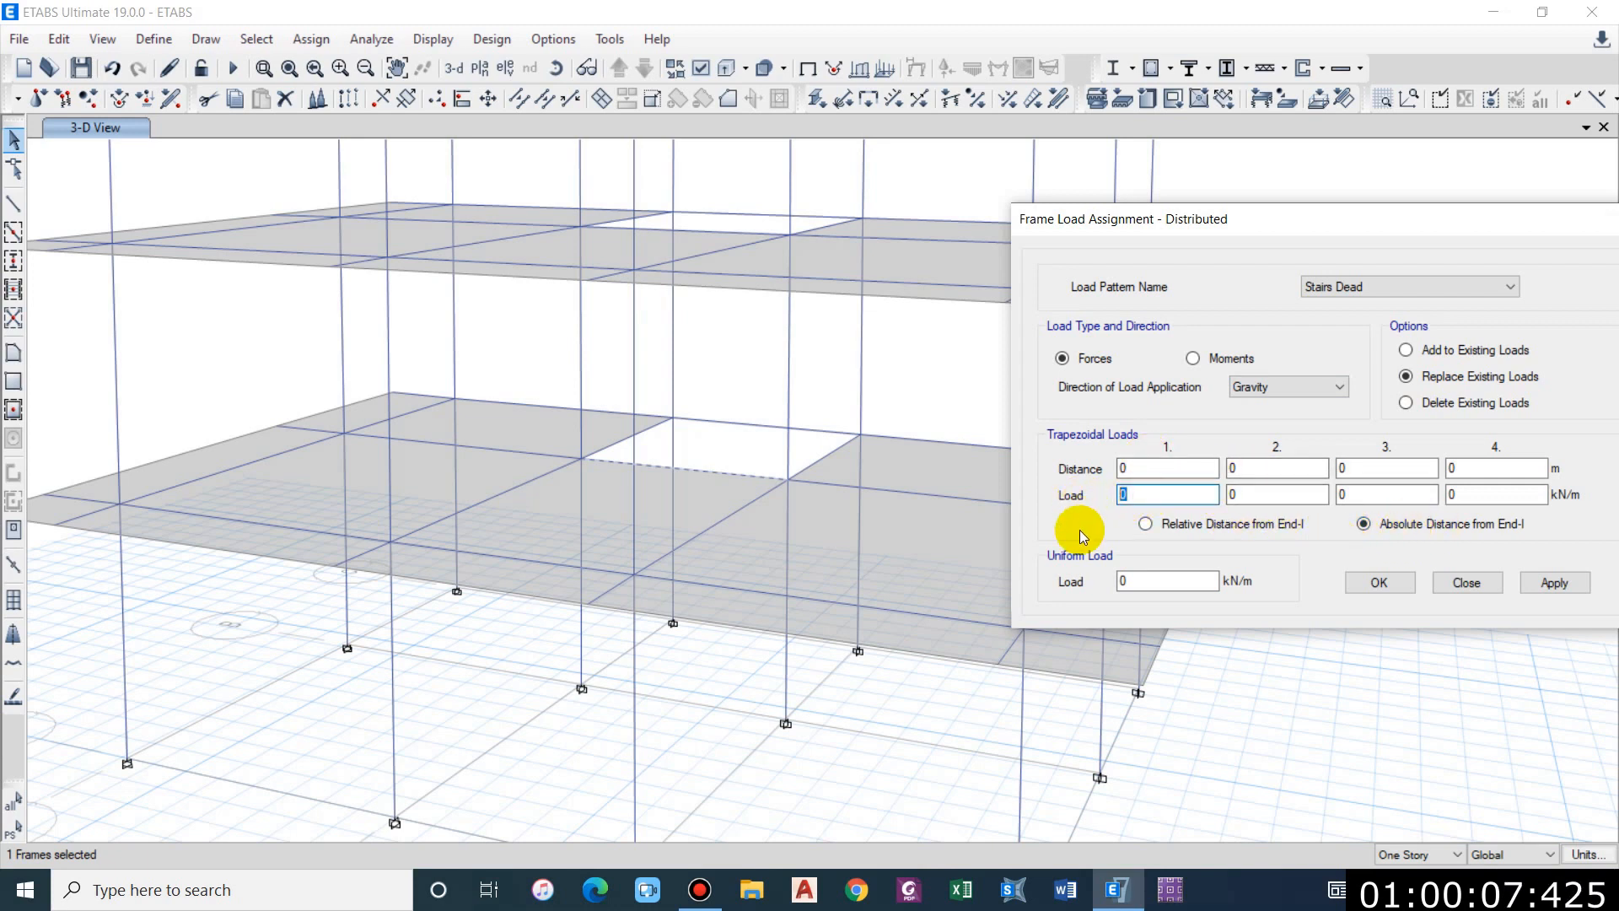
{"action": "key", "text": "BackSpace"}
{"action": "type", "text": "13.79"}
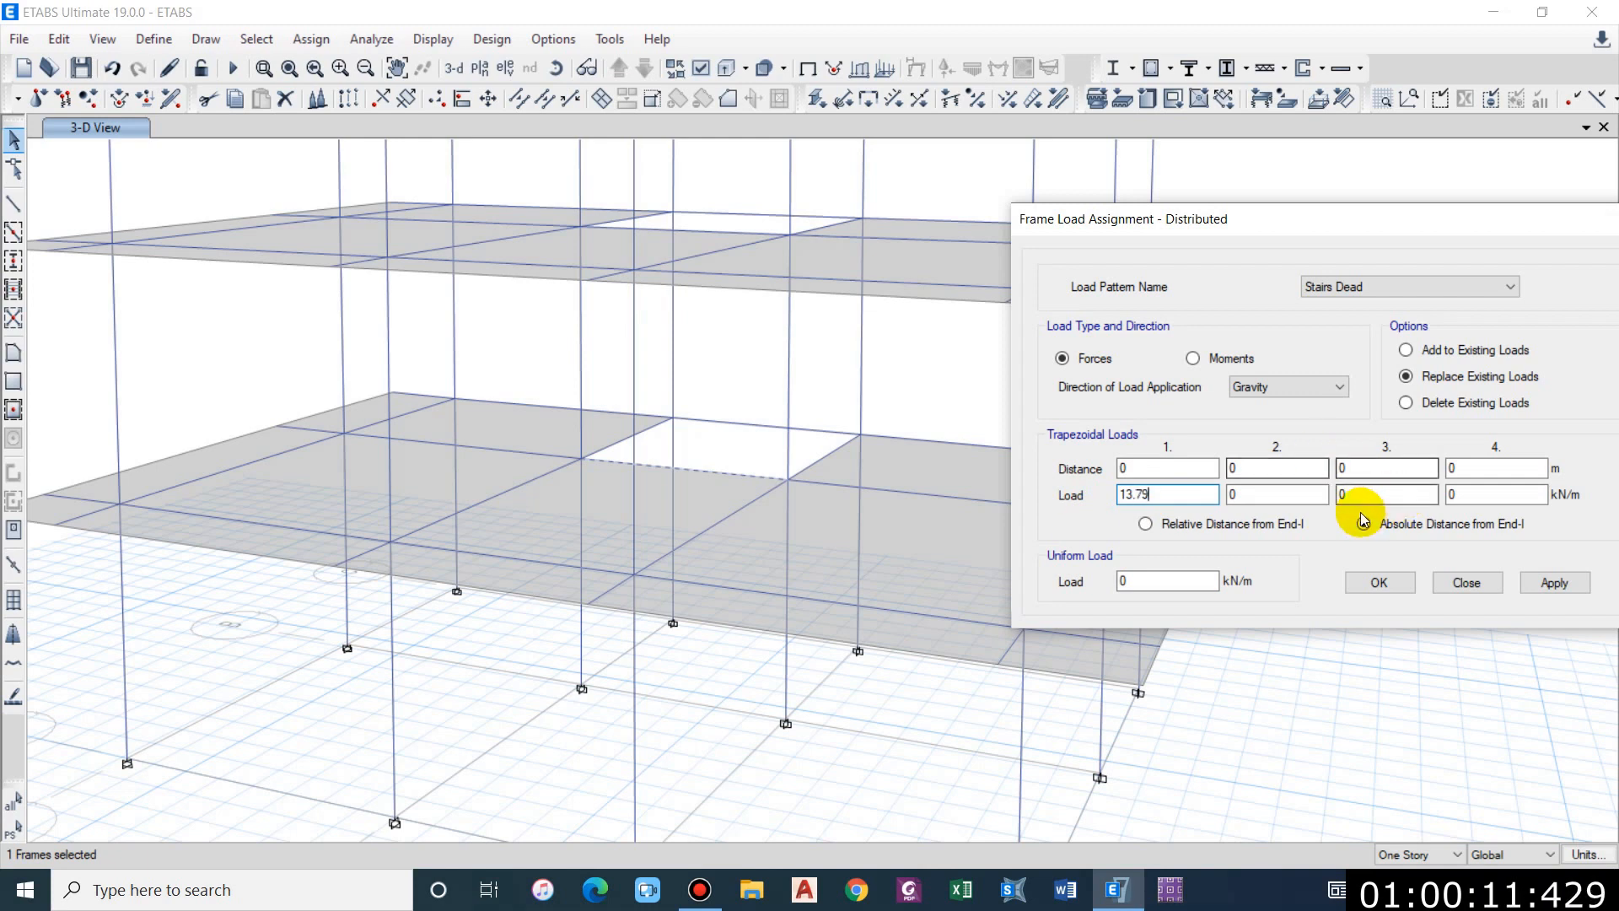
{"action": "left_click_drag", "start_coordinate": [1321, 499], "coordinate": [1145, 491]}
{"action": "type", "text": "13.79"}
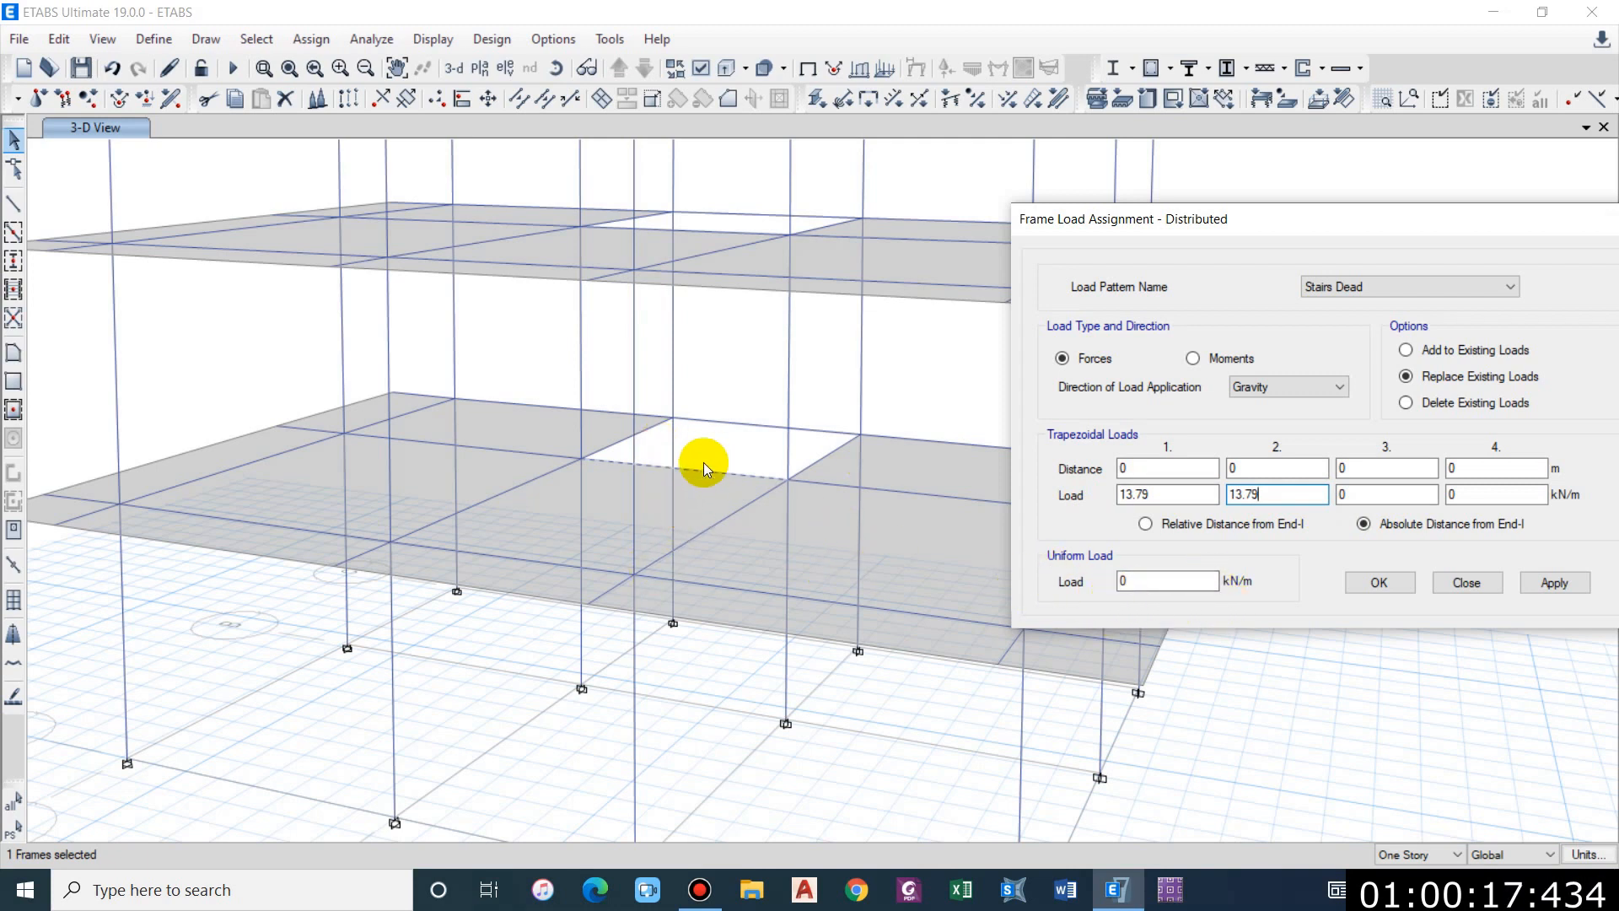
Step: Set the load's distances to 0 m and 1.06 m for points 1 and 2 and apply it to the beam
{"action": "double_click", "coordinate": [1168, 469]}
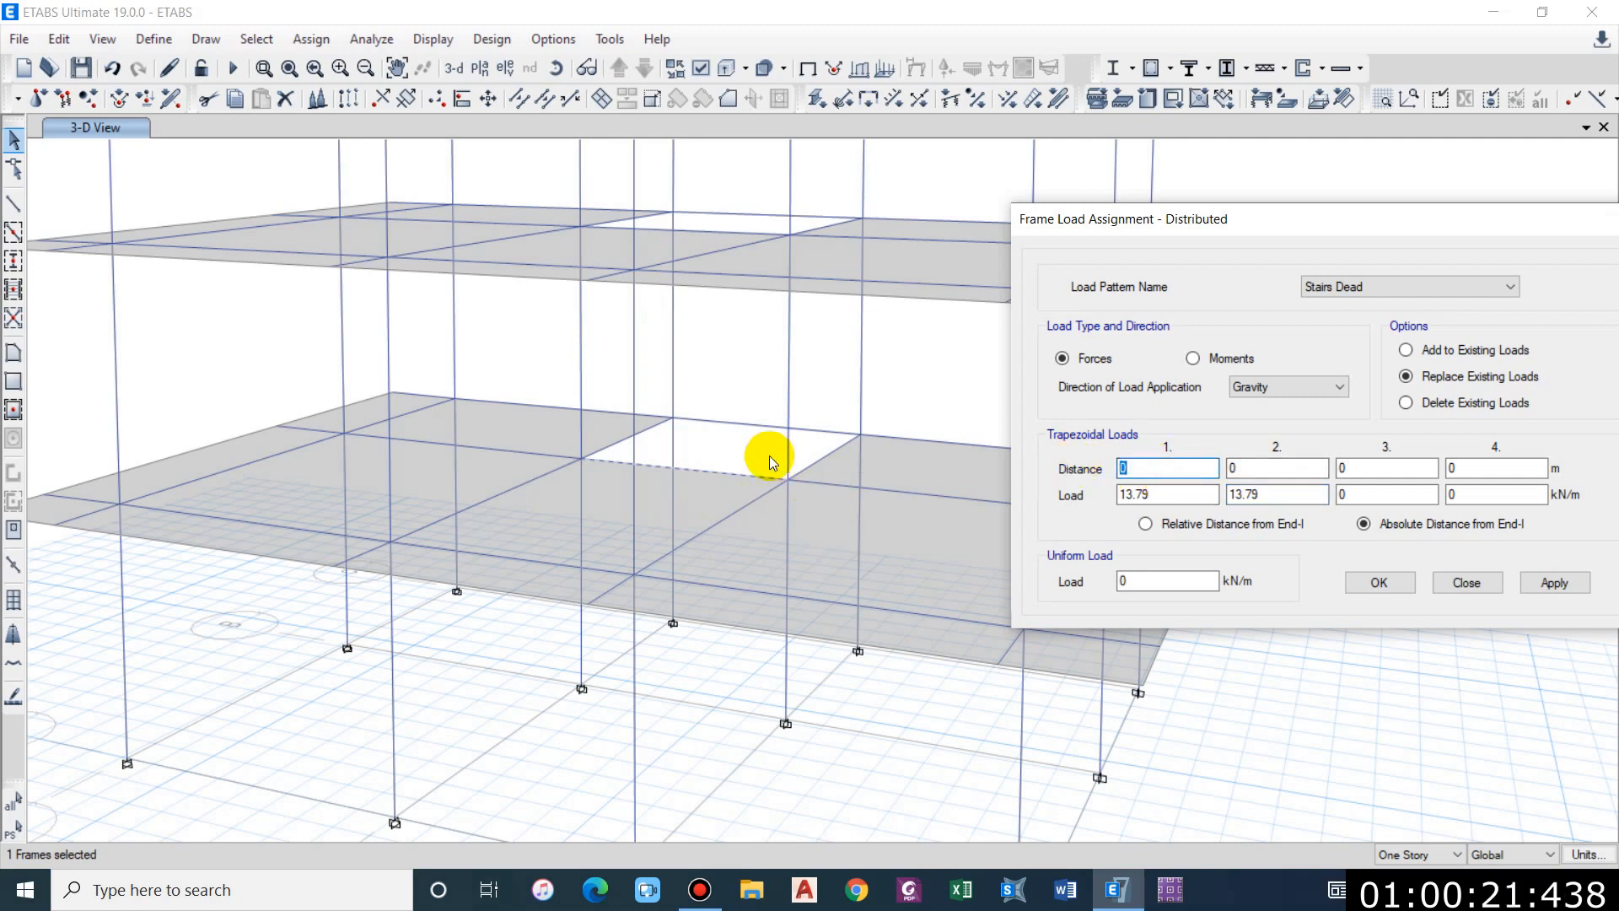
{"action": "type", "text": "0"}
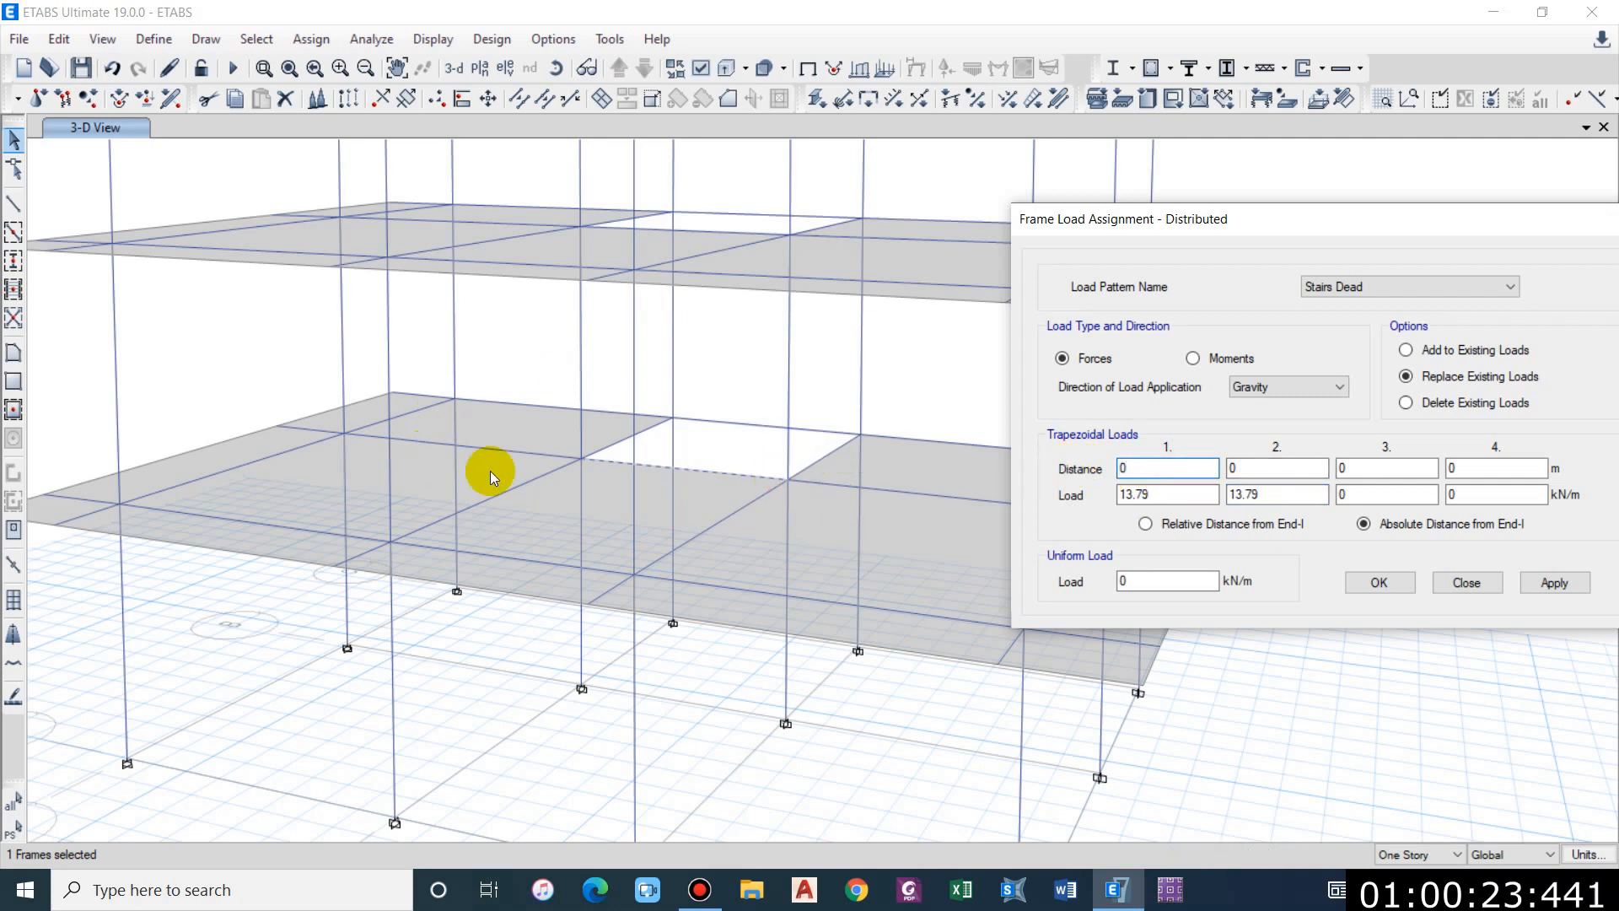
{"action": "double_click", "coordinate": [1241, 468]}
{"action": "type", "text": "1.06"}
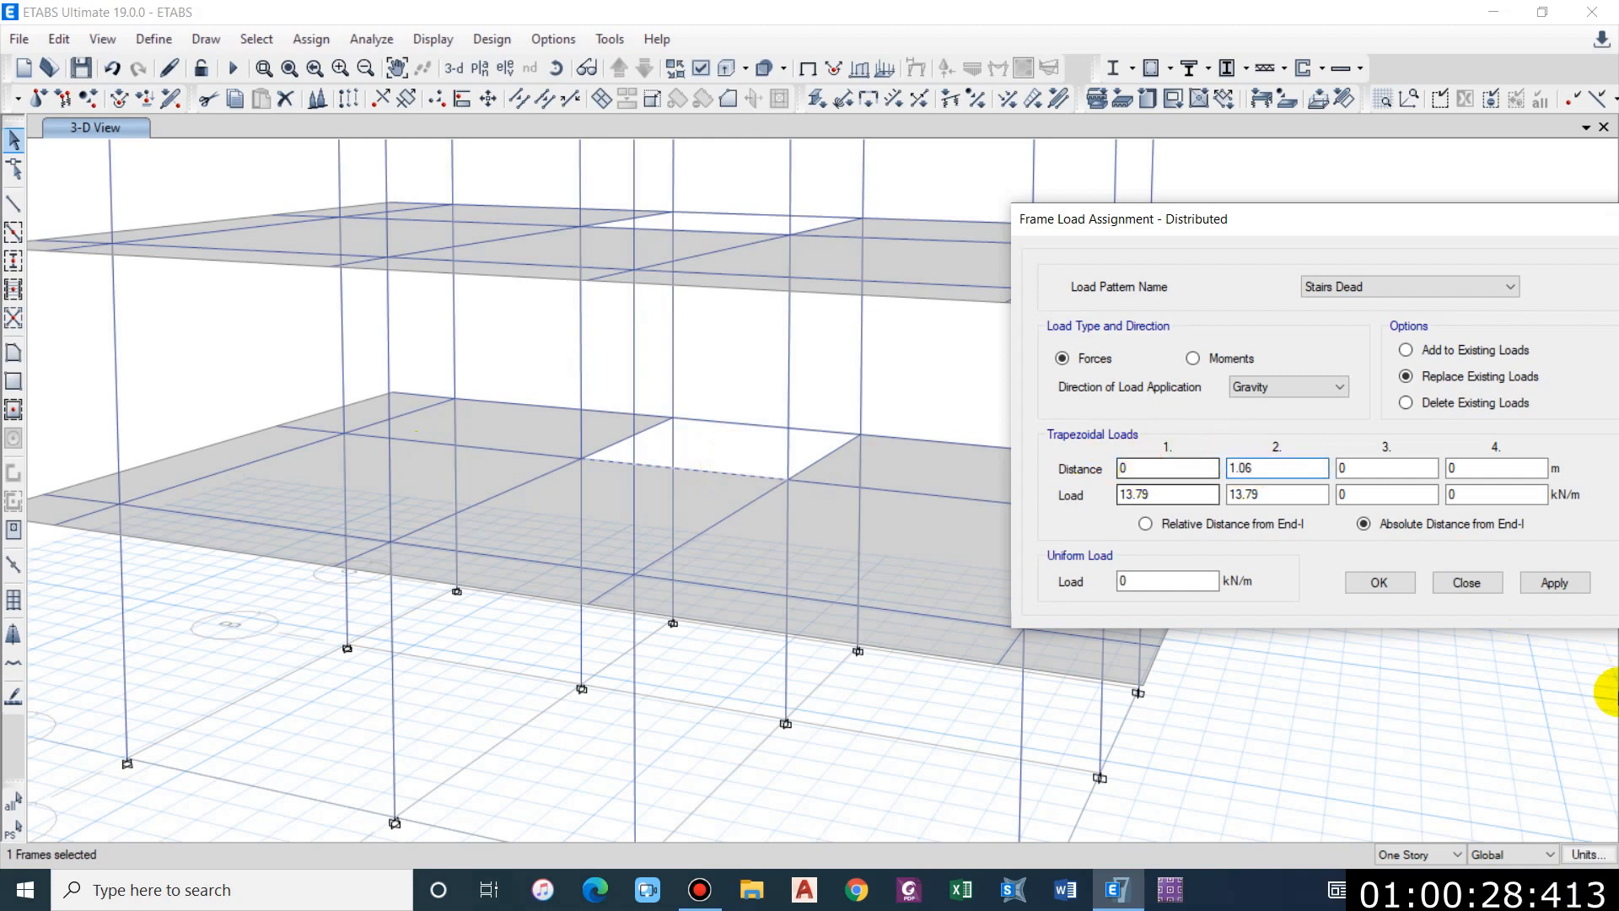
{"action": "left_click", "coordinate": [1554, 582]}
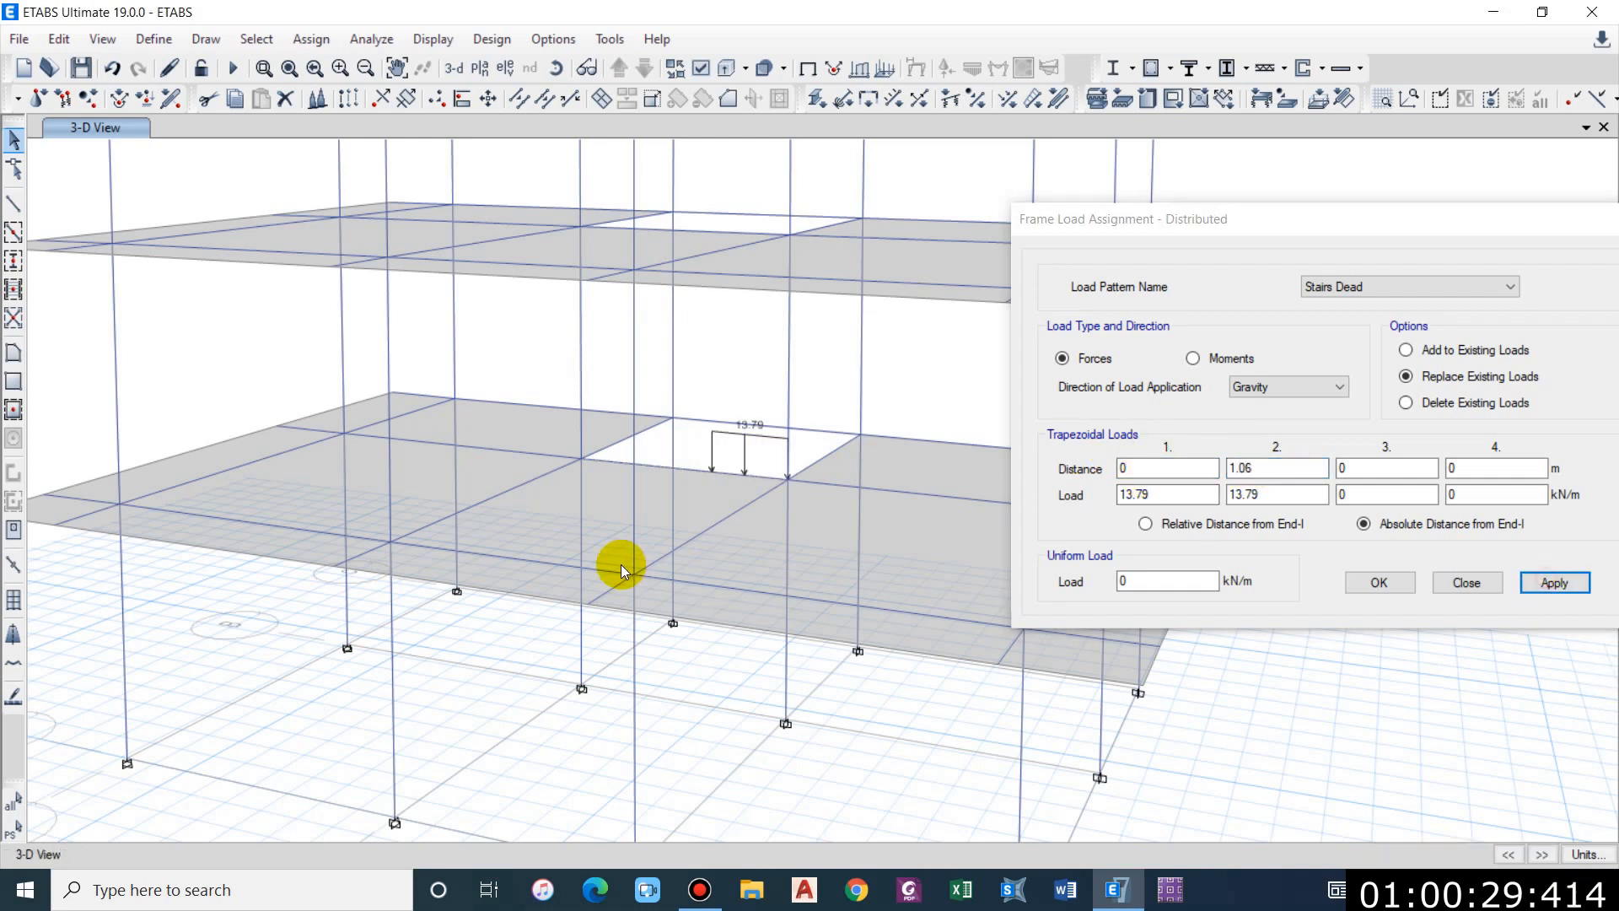
{"action": "middle_click_drag", "start_coordinate": [767, 474], "coordinate": [744, 470]}
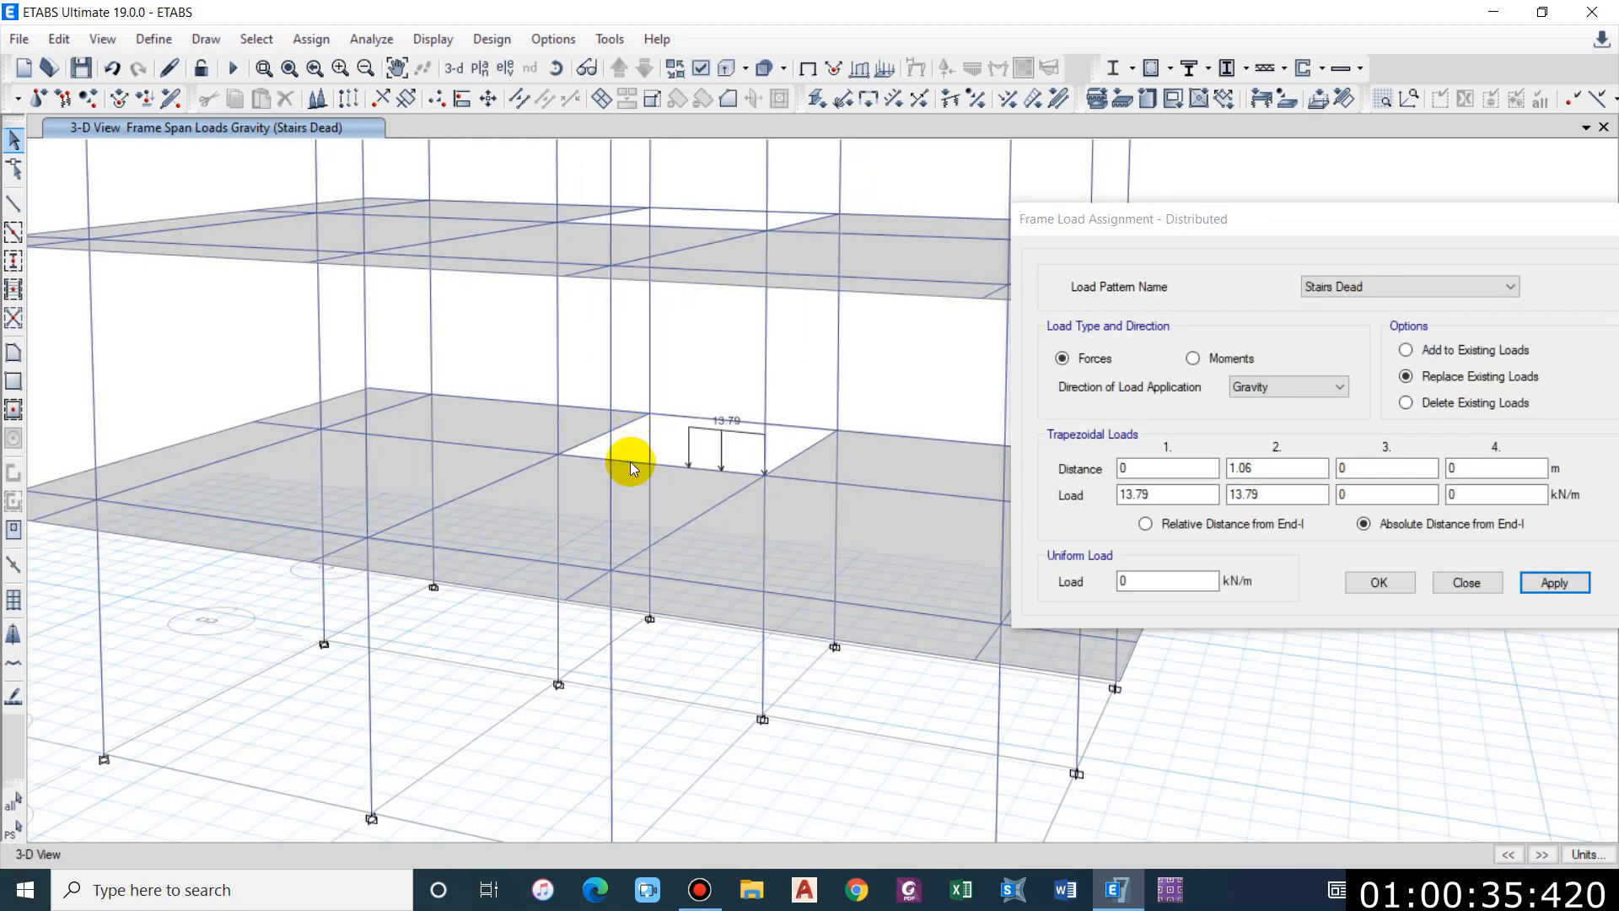
Step: Select the same beam again, choose to add to existing loads, and set the point 2 distance to 2.997 m
{"action": "left_click", "coordinate": [643, 464]}
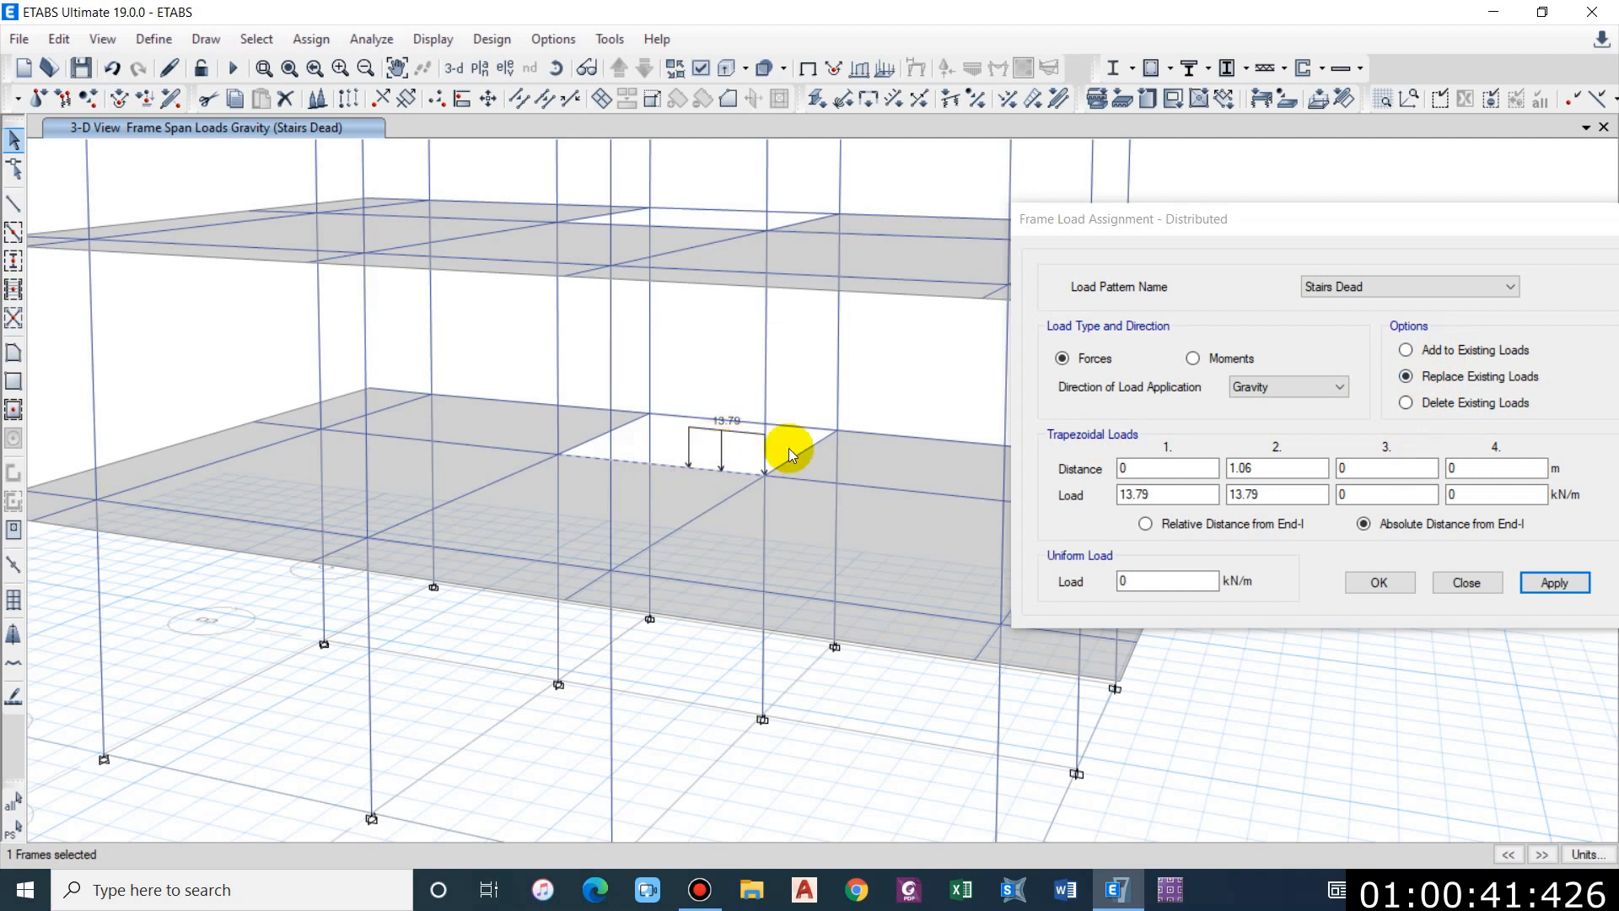
{"action": "left_click", "coordinate": [1408, 350]}
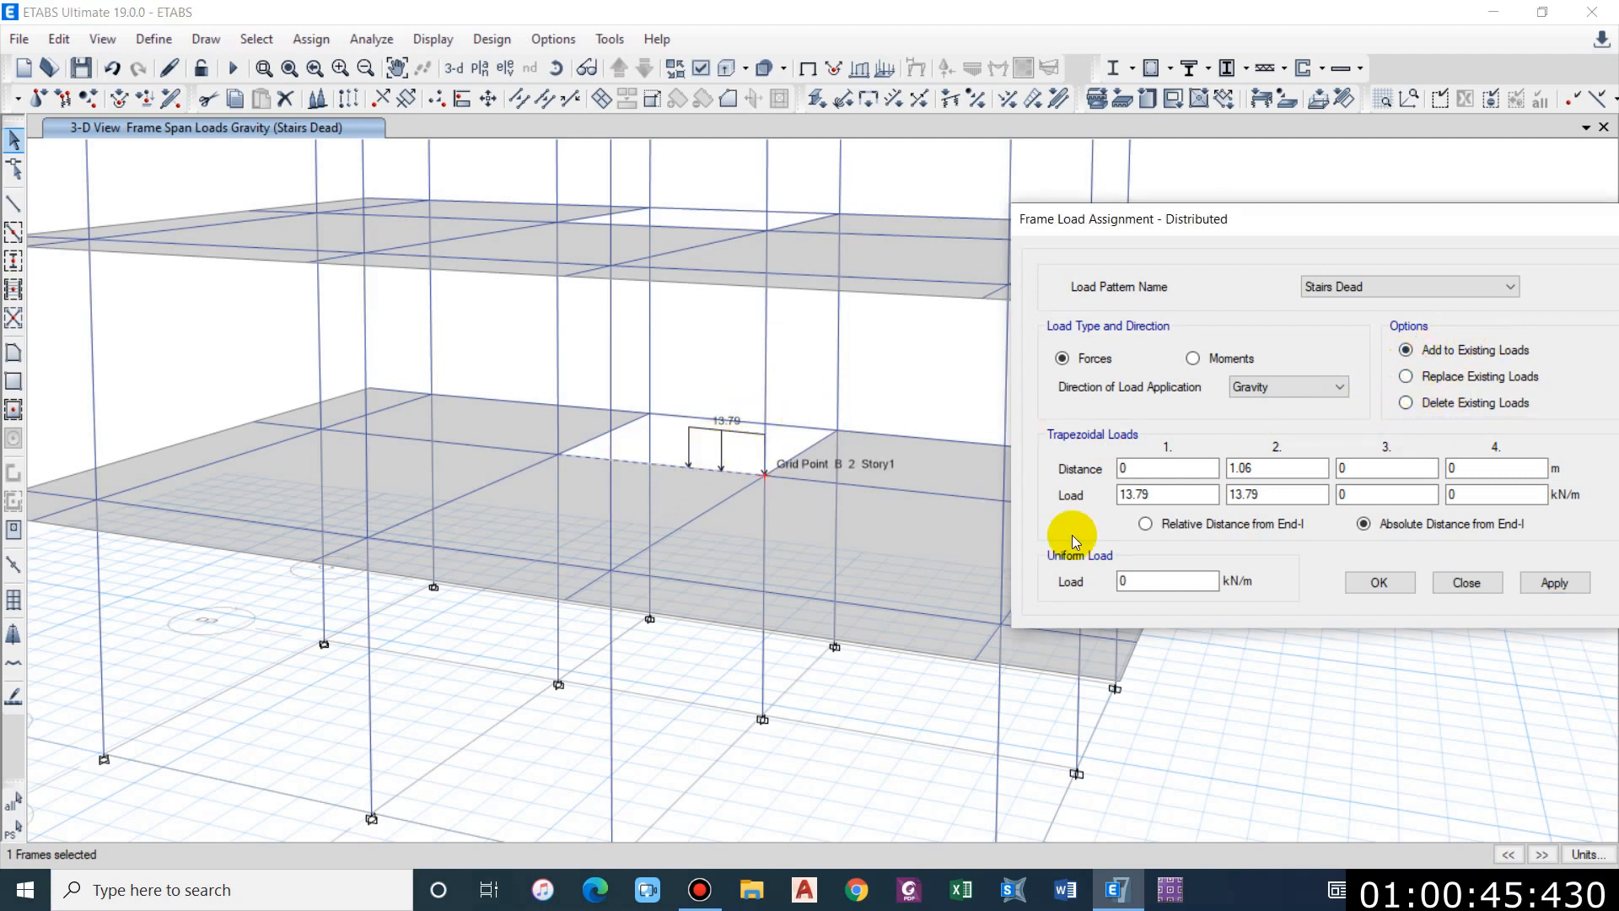
{"action": "double_click", "coordinate": [1126, 468]}
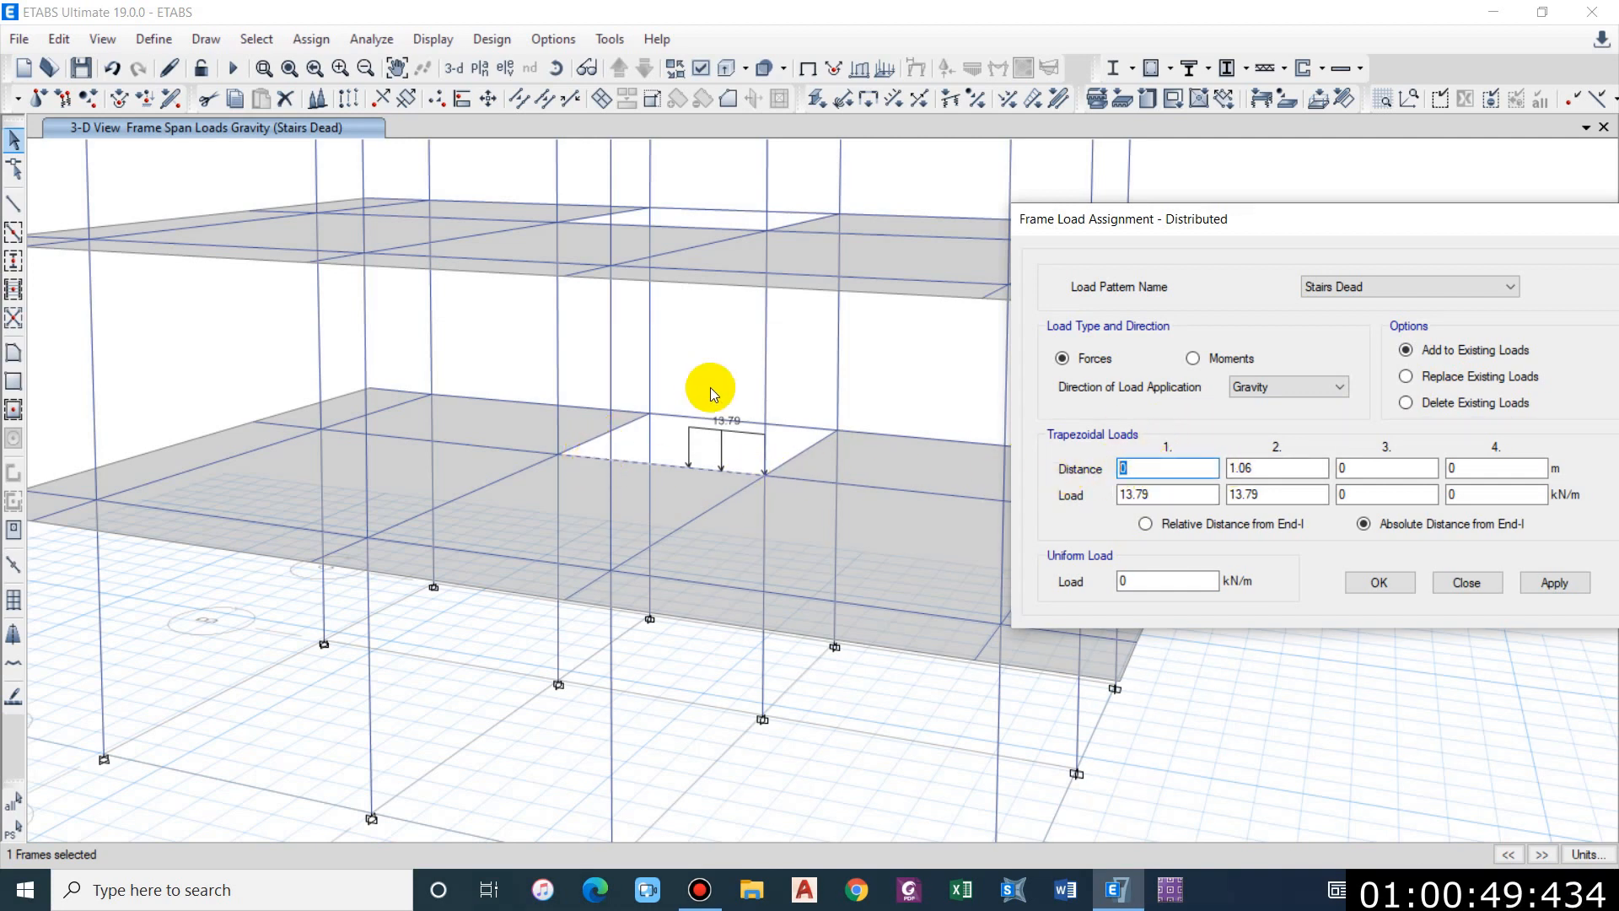
{"action": "double_click", "coordinate": [1259, 465]}
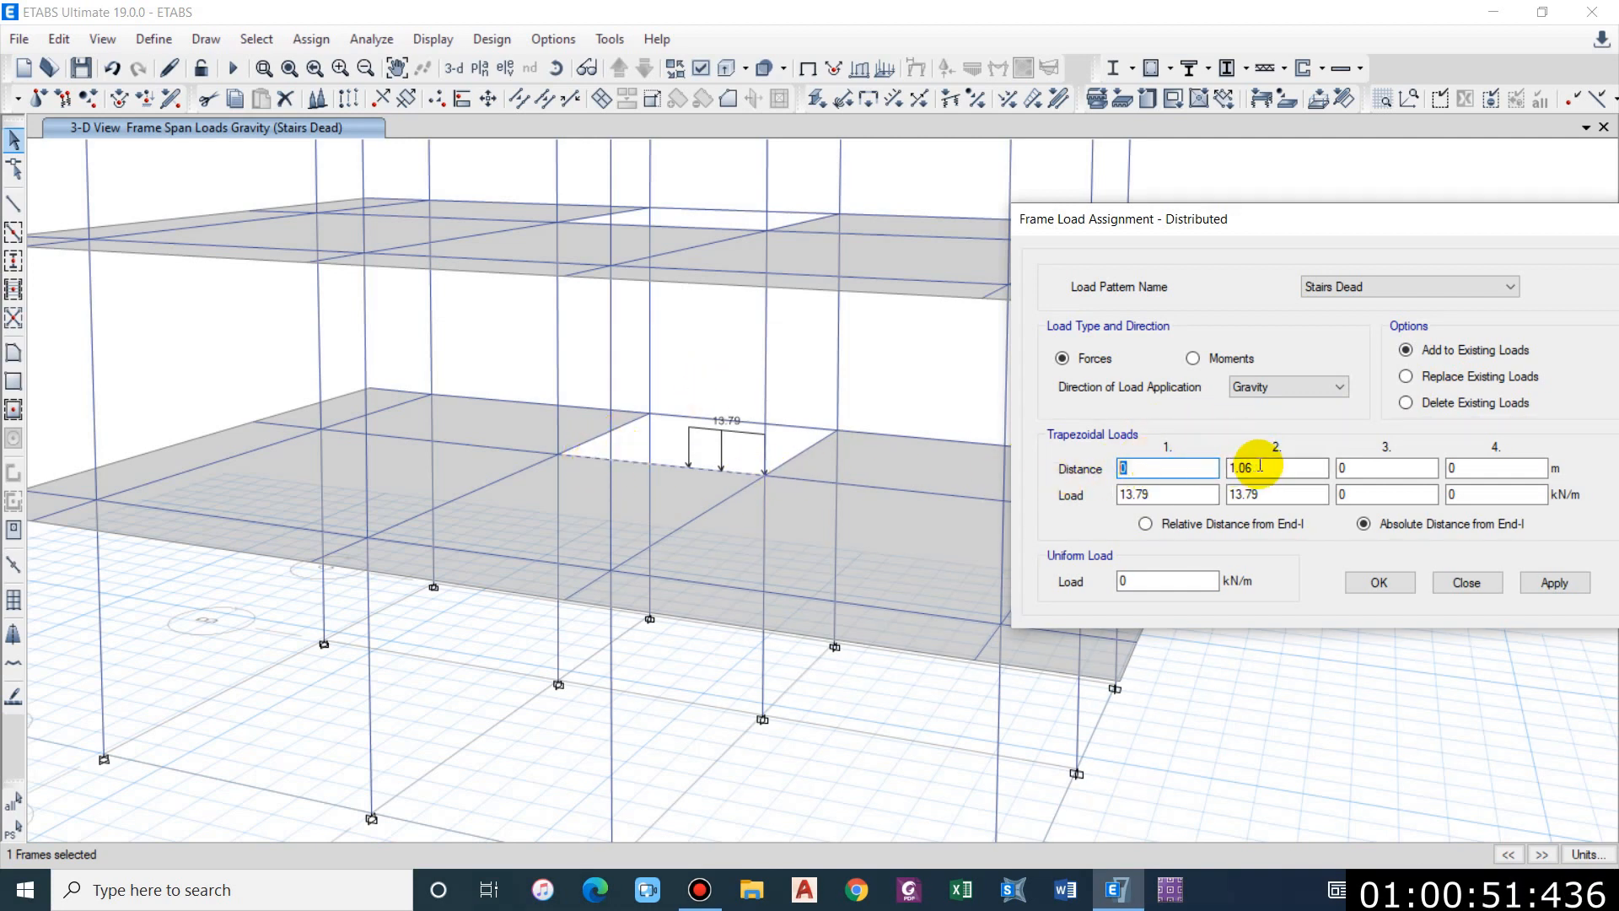
{"action": "type", "text": "2.997"}
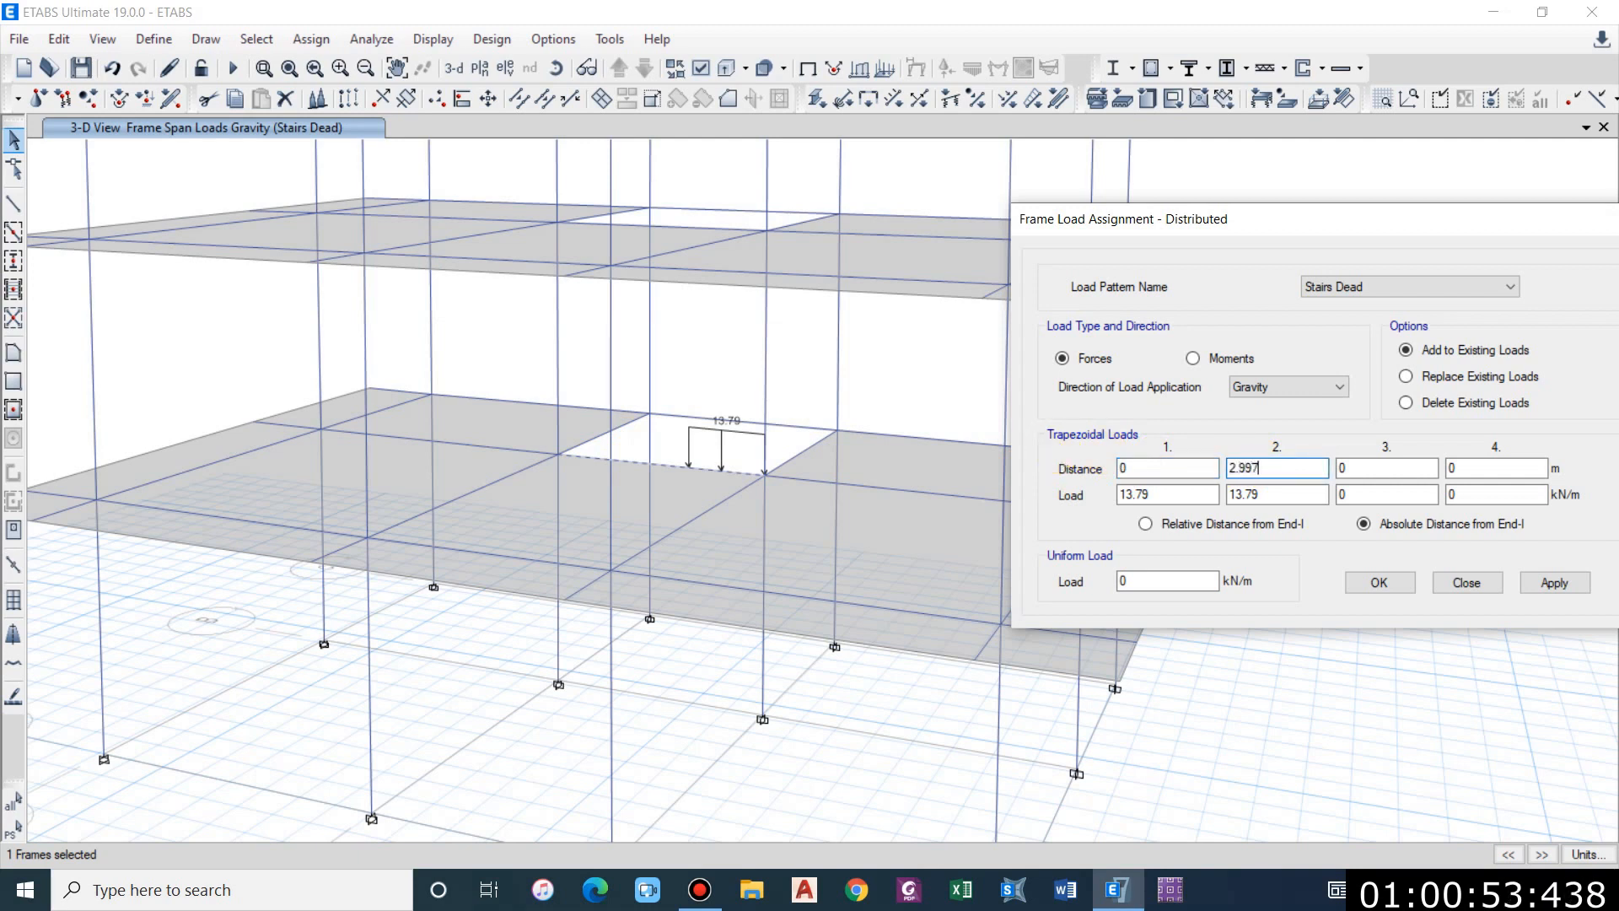
Step: Set the point 1 distance to 2.997-1.06 and apply the second 13.79 kN/m load at the beam's other end
{"action": "double_click", "coordinate": [1135, 469]}
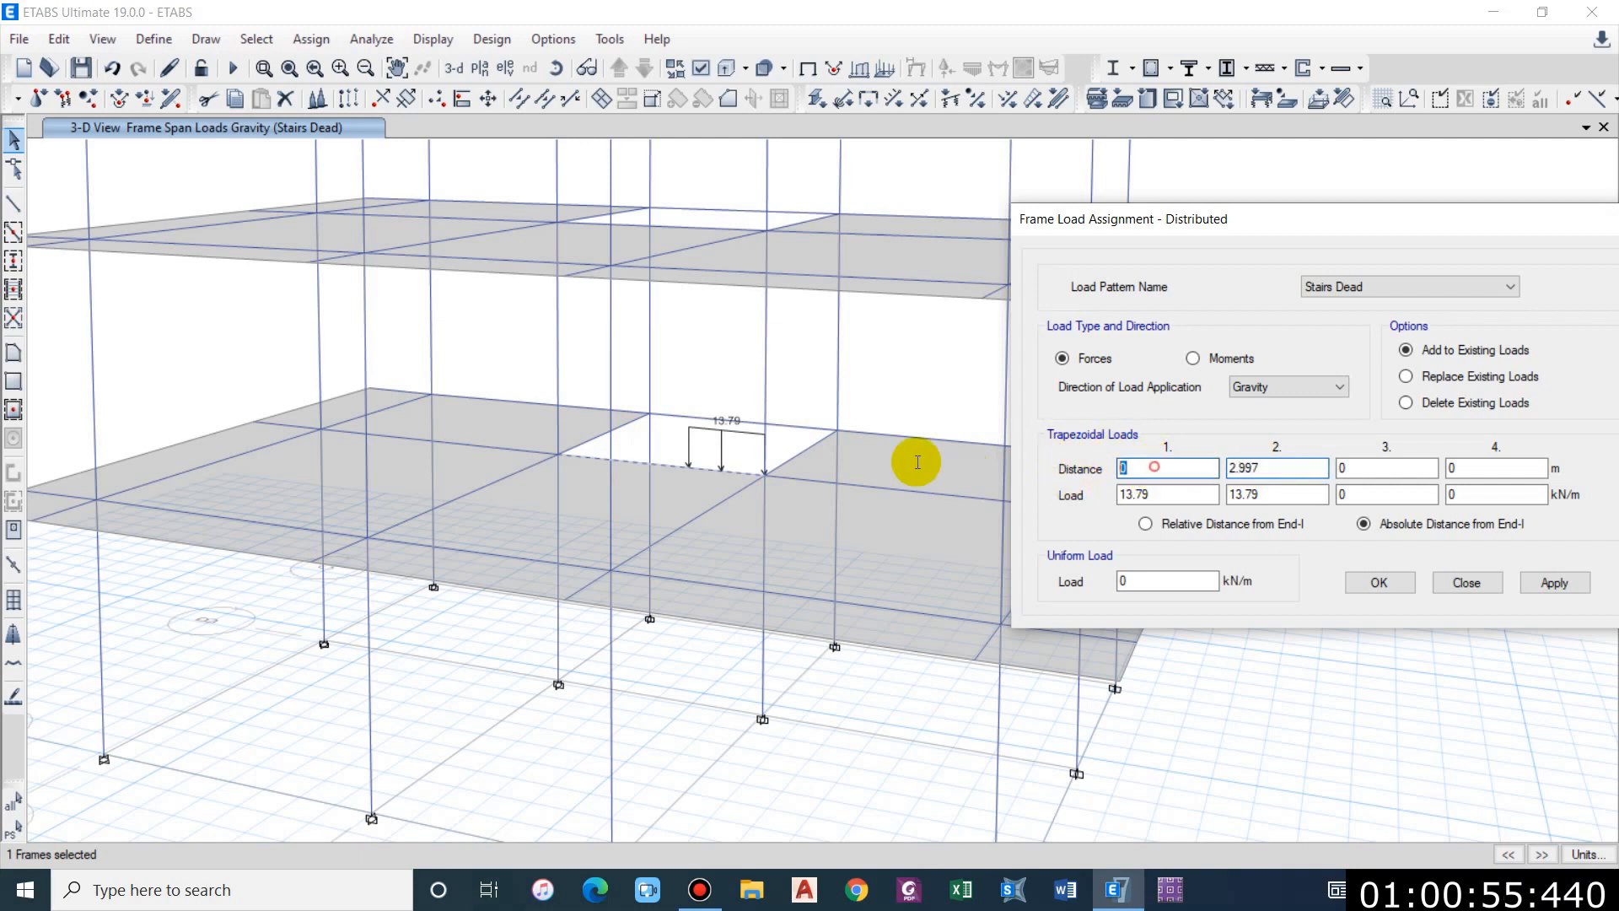
{"action": "type", "text": "2"}
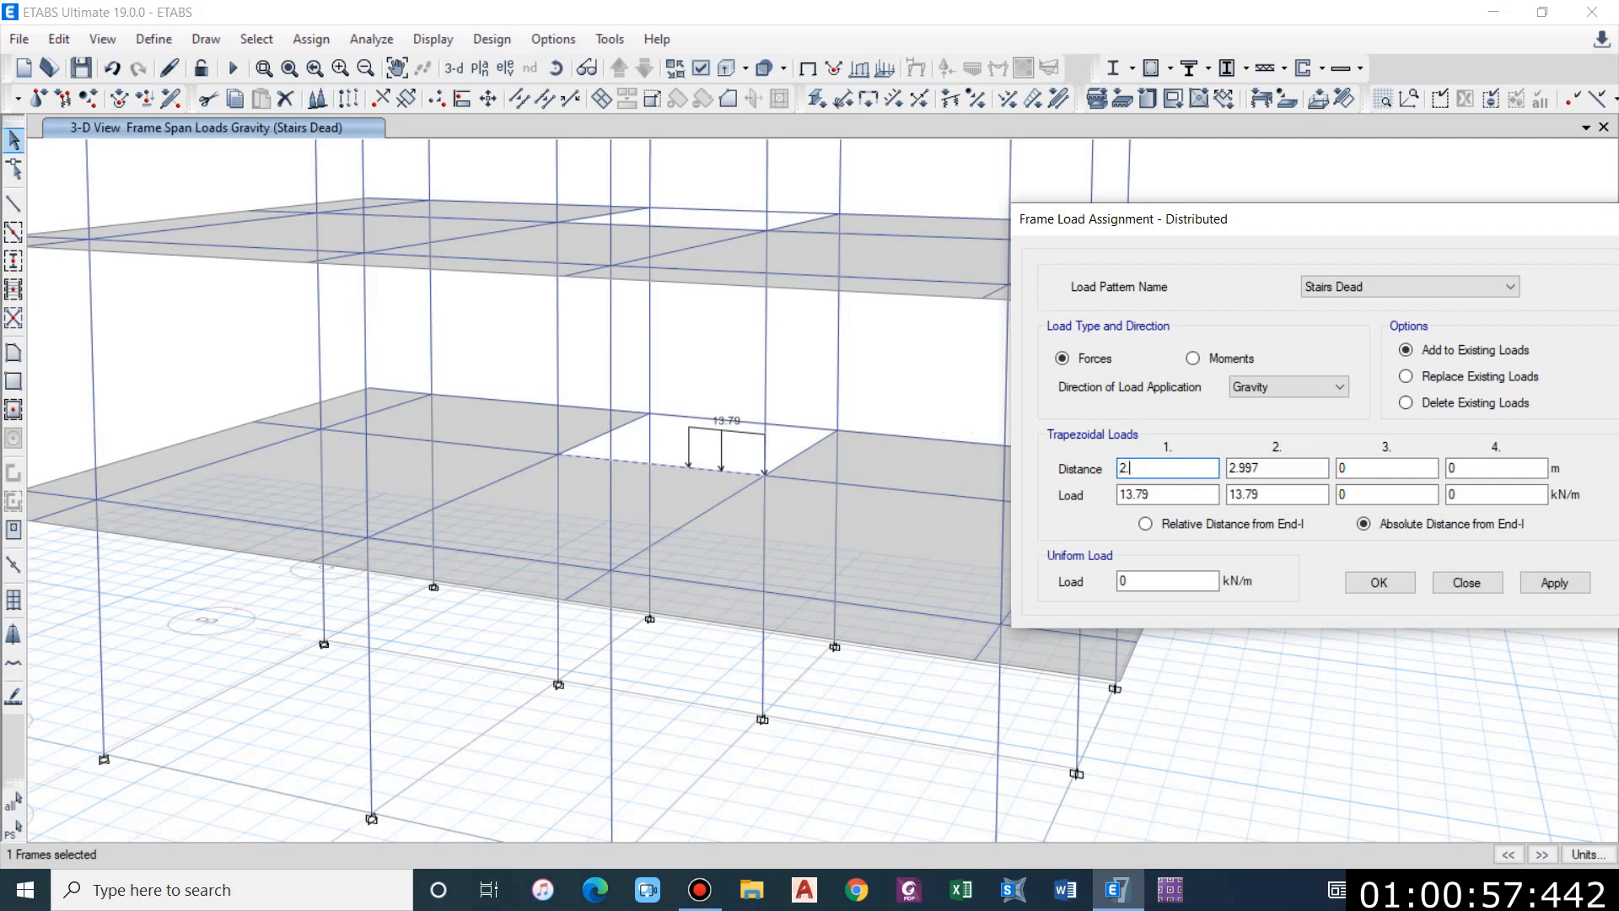
{"action": "type", "text": ".997-1.06"}
{"action": "key", "text": "Return"}
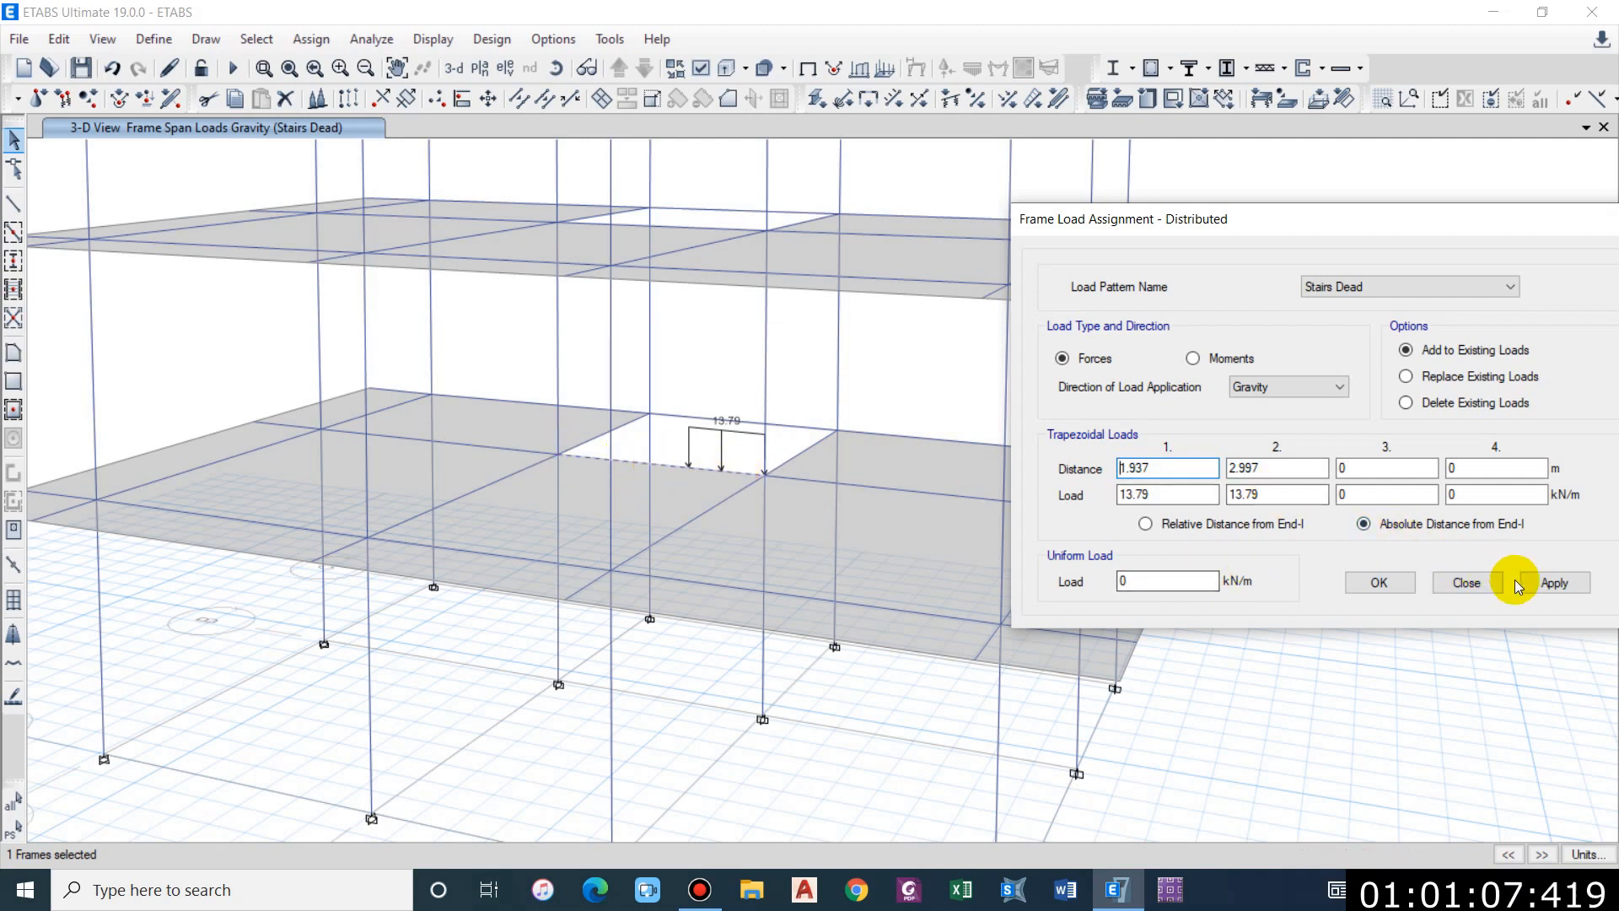
{"action": "left_click", "coordinate": [1546, 586]}
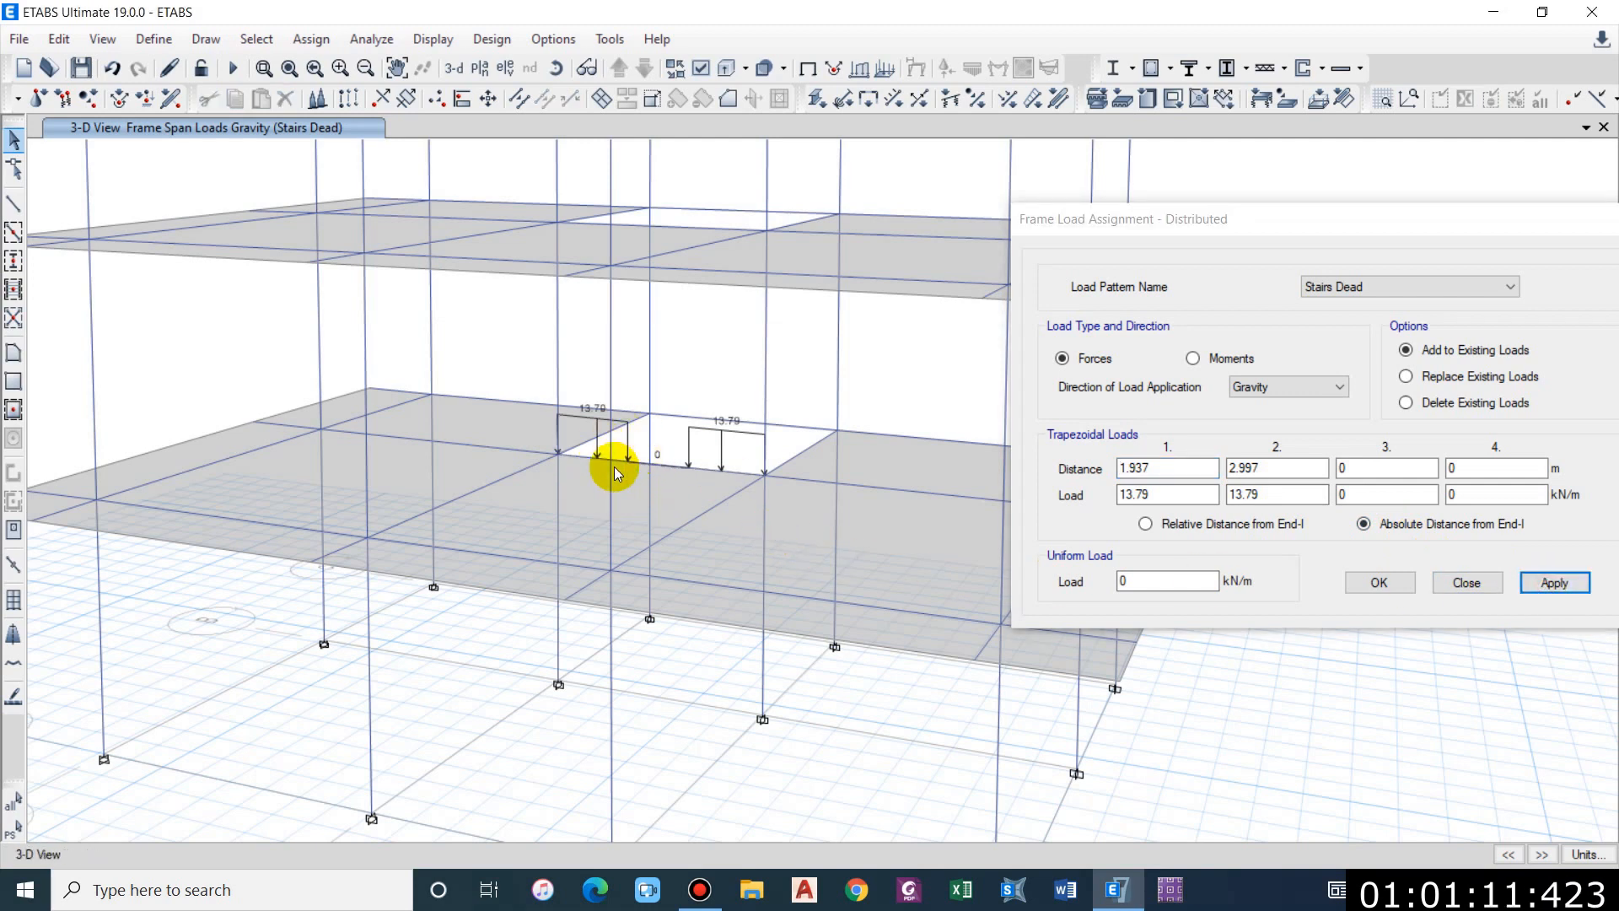
{"action": "middle_click_drag", "start_coordinate": [654, 504], "coordinate": [685, 504], "text": "shift"}
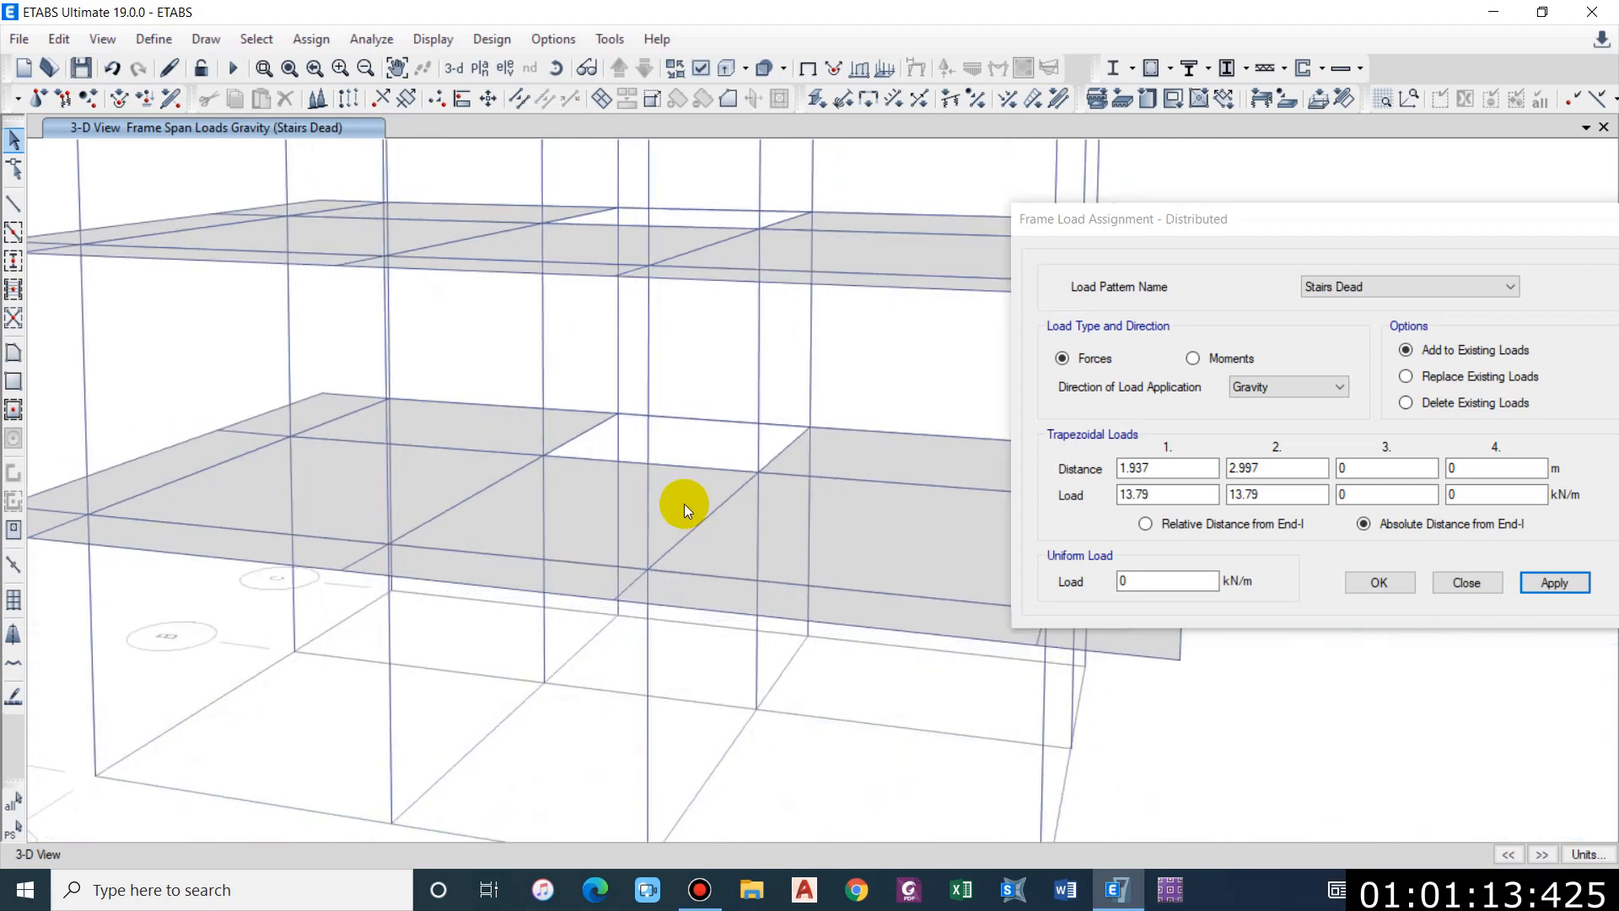
Step: Select the other stair-opening beams on the lower two floors and apply the 13.79 kN/m load from 1.937 m to 2.997 m
{"action": "left_click", "coordinate": [680, 418]}
{"action": "scroll", "coordinate": [685, 325], "scroll_direction": "down", "scroll_amount": 5}
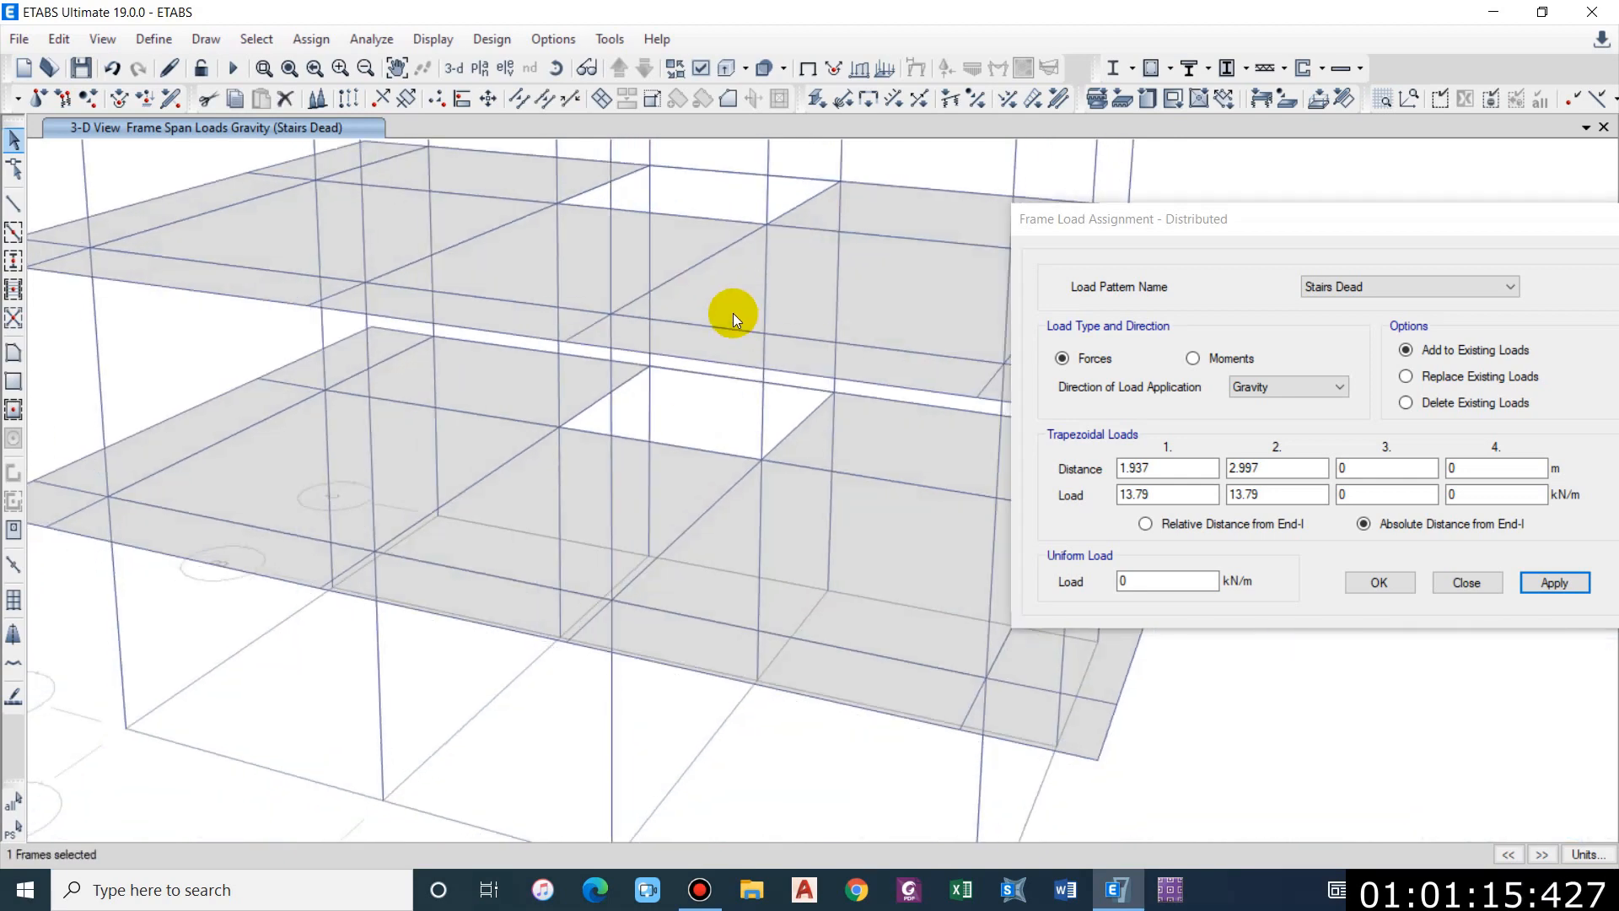
{"action": "scroll", "coordinate": [692, 332], "scroll_direction": "up", "scroll_amount": 5}
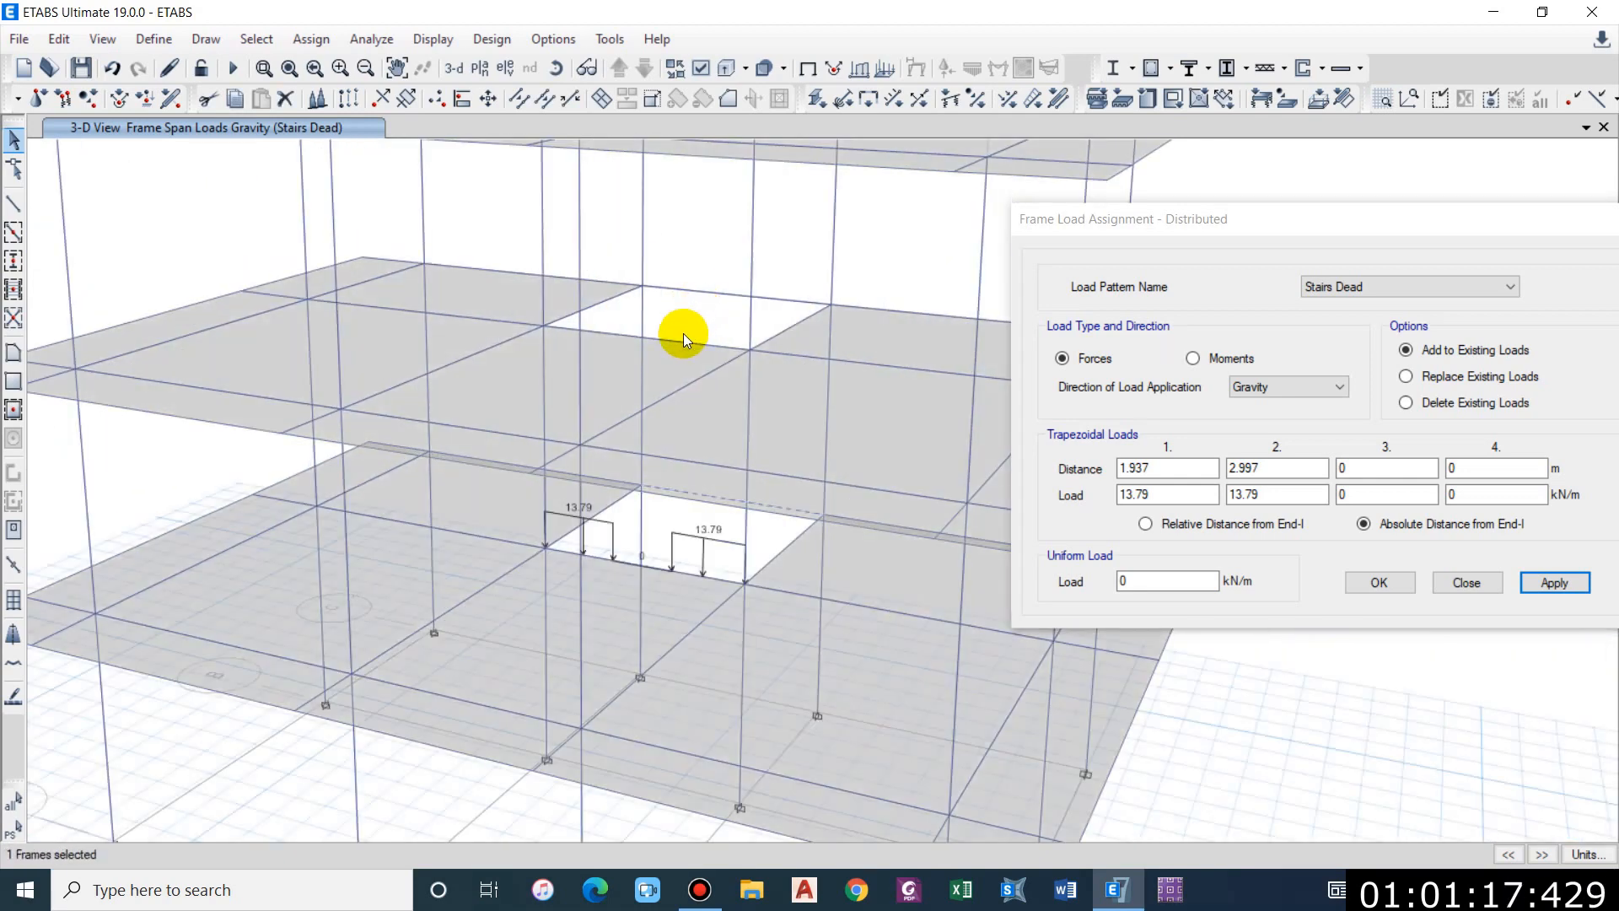
{"action": "left_click", "coordinate": [684, 343]}
{"action": "left_click", "coordinate": [712, 297]}
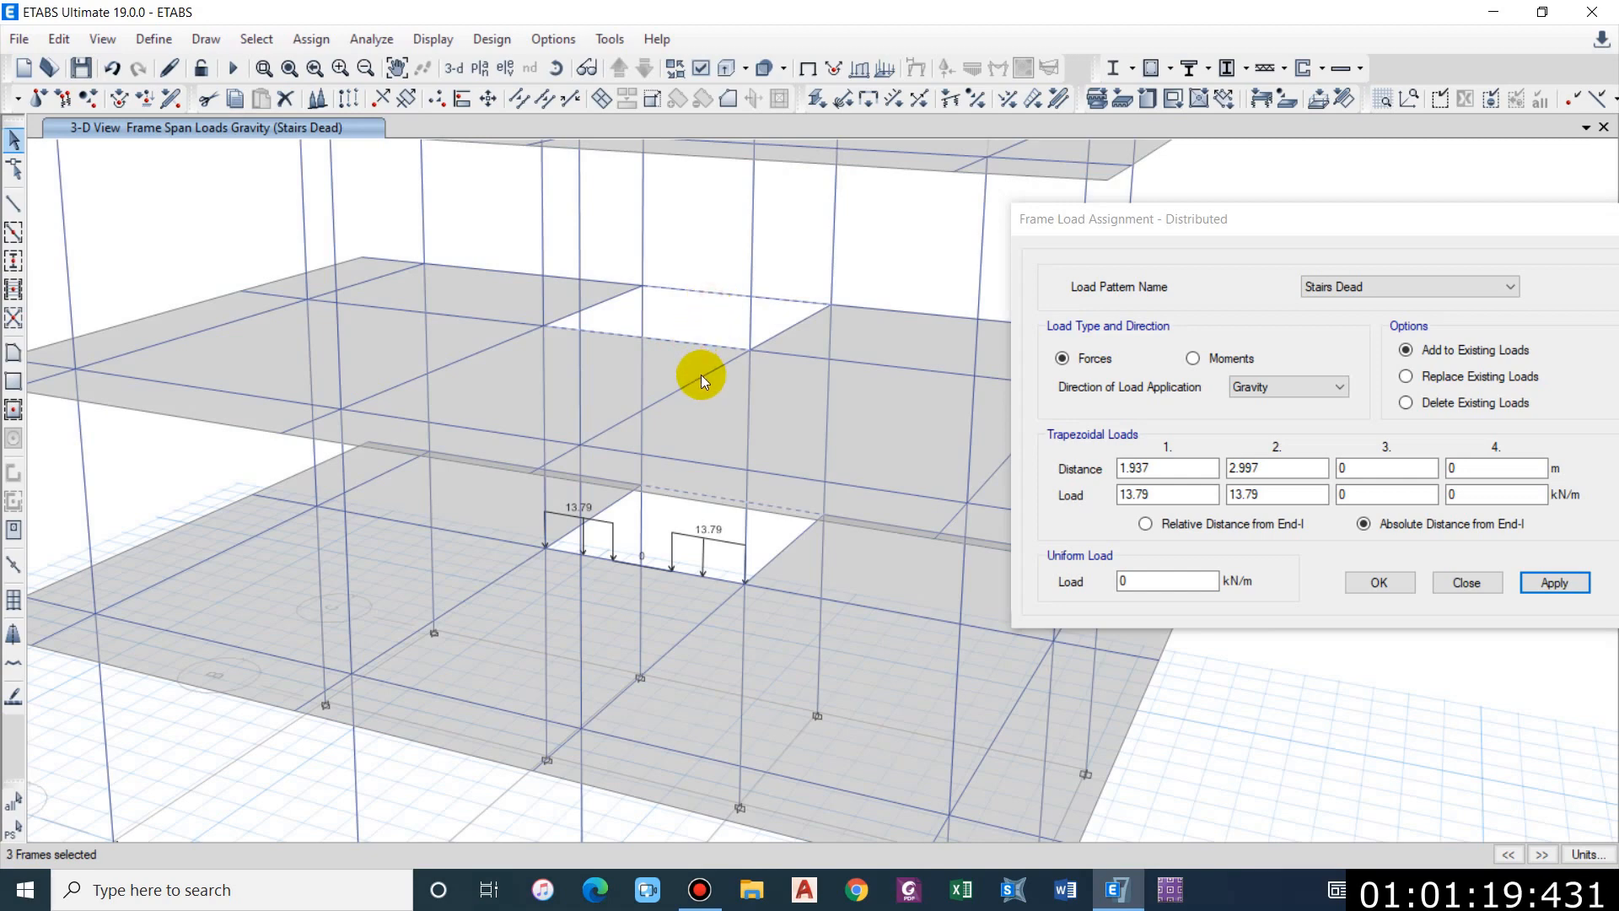
{"action": "scroll", "coordinate": [702, 278], "scroll_direction": "down", "scroll_amount": 5}
{"action": "scroll", "coordinate": [688, 256], "scroll_direction": "up", "scroll_amount": 5}
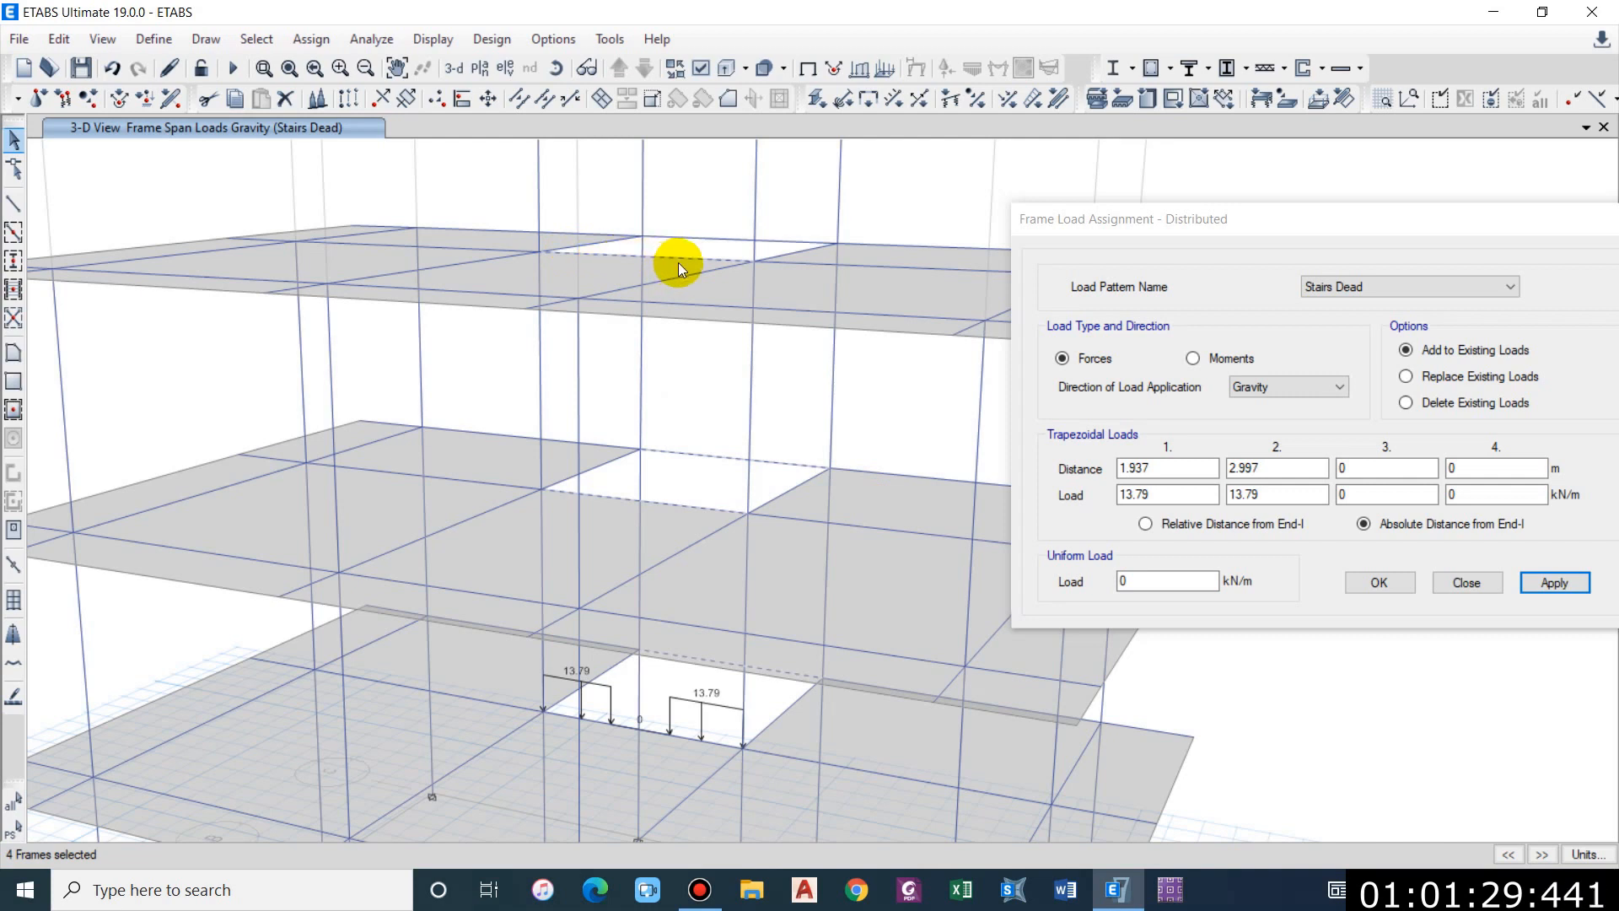
{"action": "left_click", "coordinate": [1555, 582]}
Step: Reselect those stair beams plus the top floor's front one and add a 13.79 kN/m load from 0 m to 1.06 m
{"action": "left_click", "coordinate": [734, 458]}
{"action": "left_click", "coordinate": [701, 508]}
{"action": "left_click", "coordinate": [791, 678]}
{"action": "middle_click_drag", "start_coordinate": [791, 678], "coordinate": [677, 444], "text": "shift"}
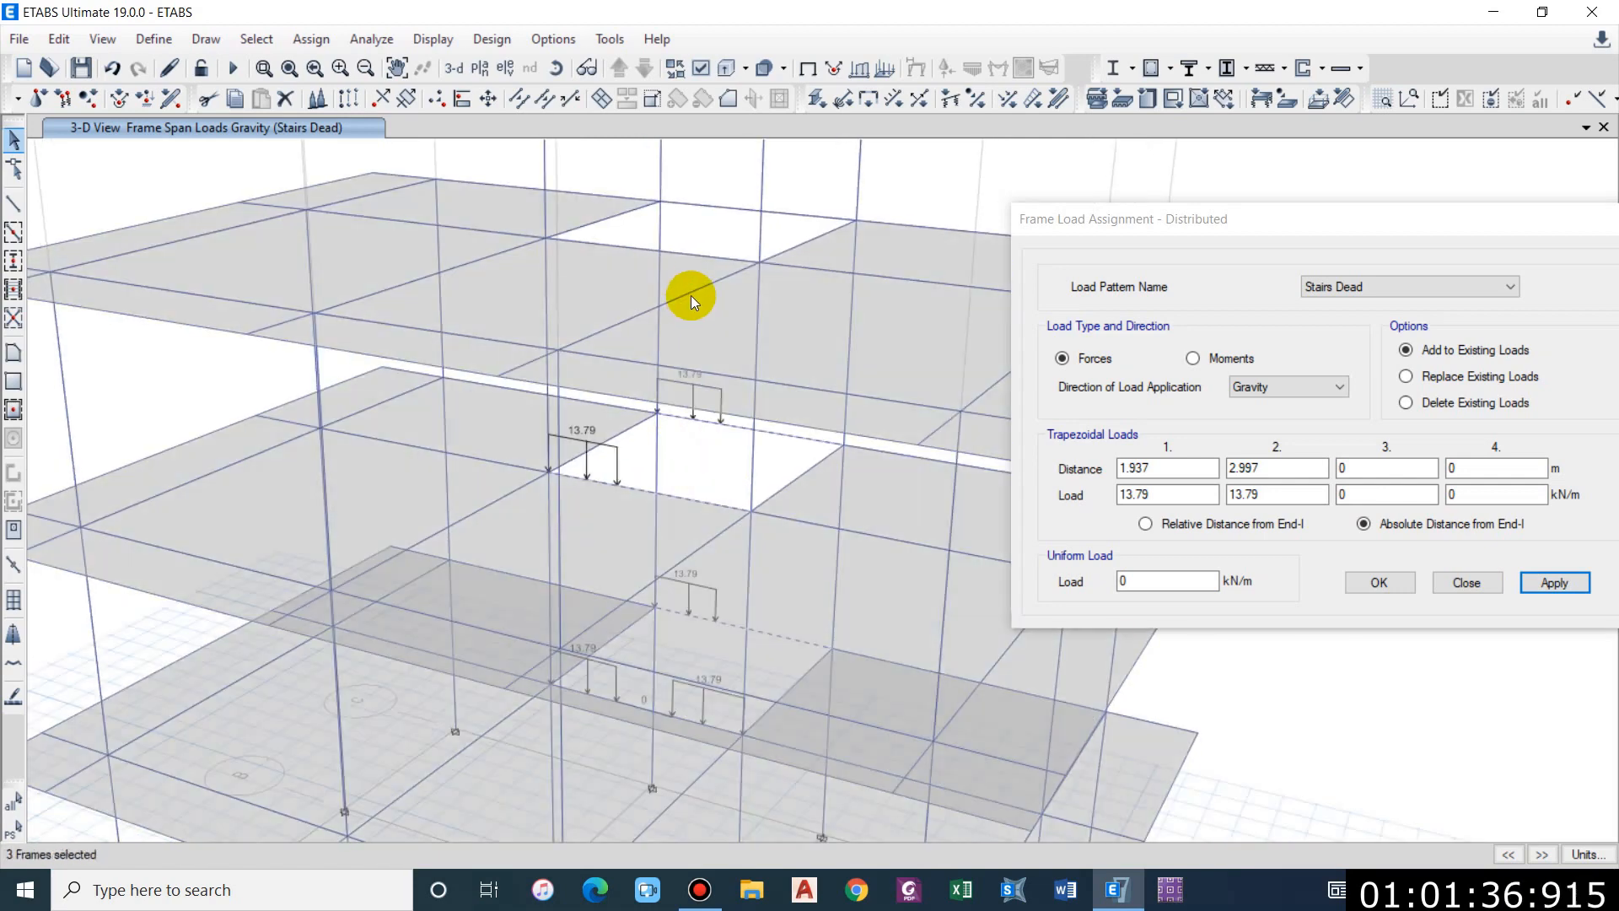
{"action": "left_click", "coordinate": [702, 253]}
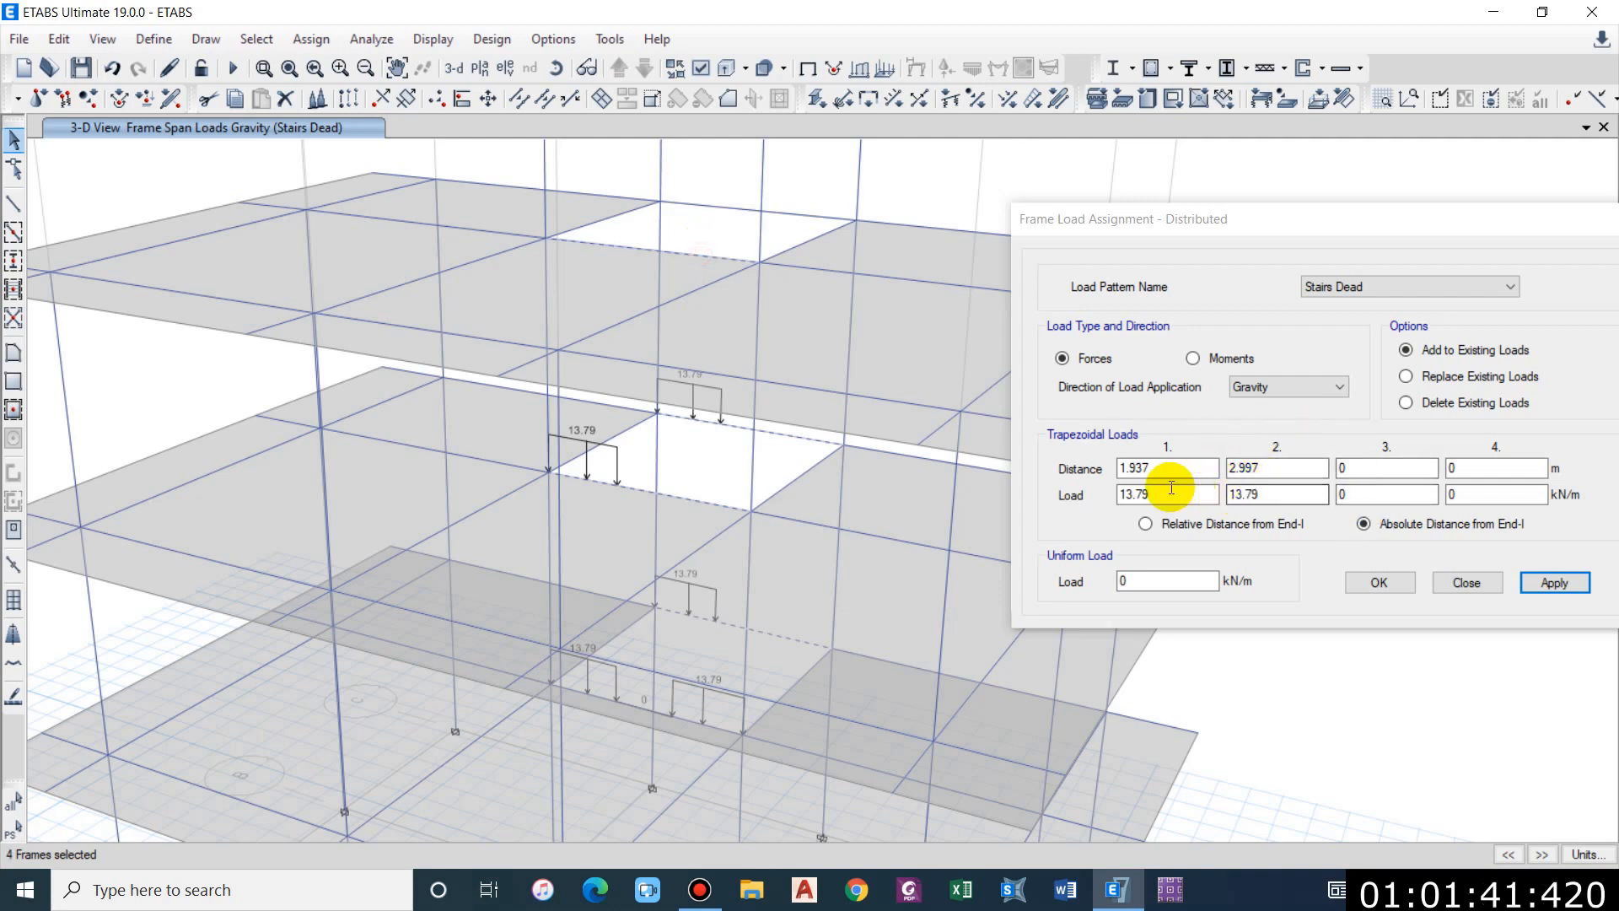
{"action": "double_click", "coordinate": [1135, 468]}
{"action": "type", "text": "0"}
{"action": "key", "text": "Tab"}
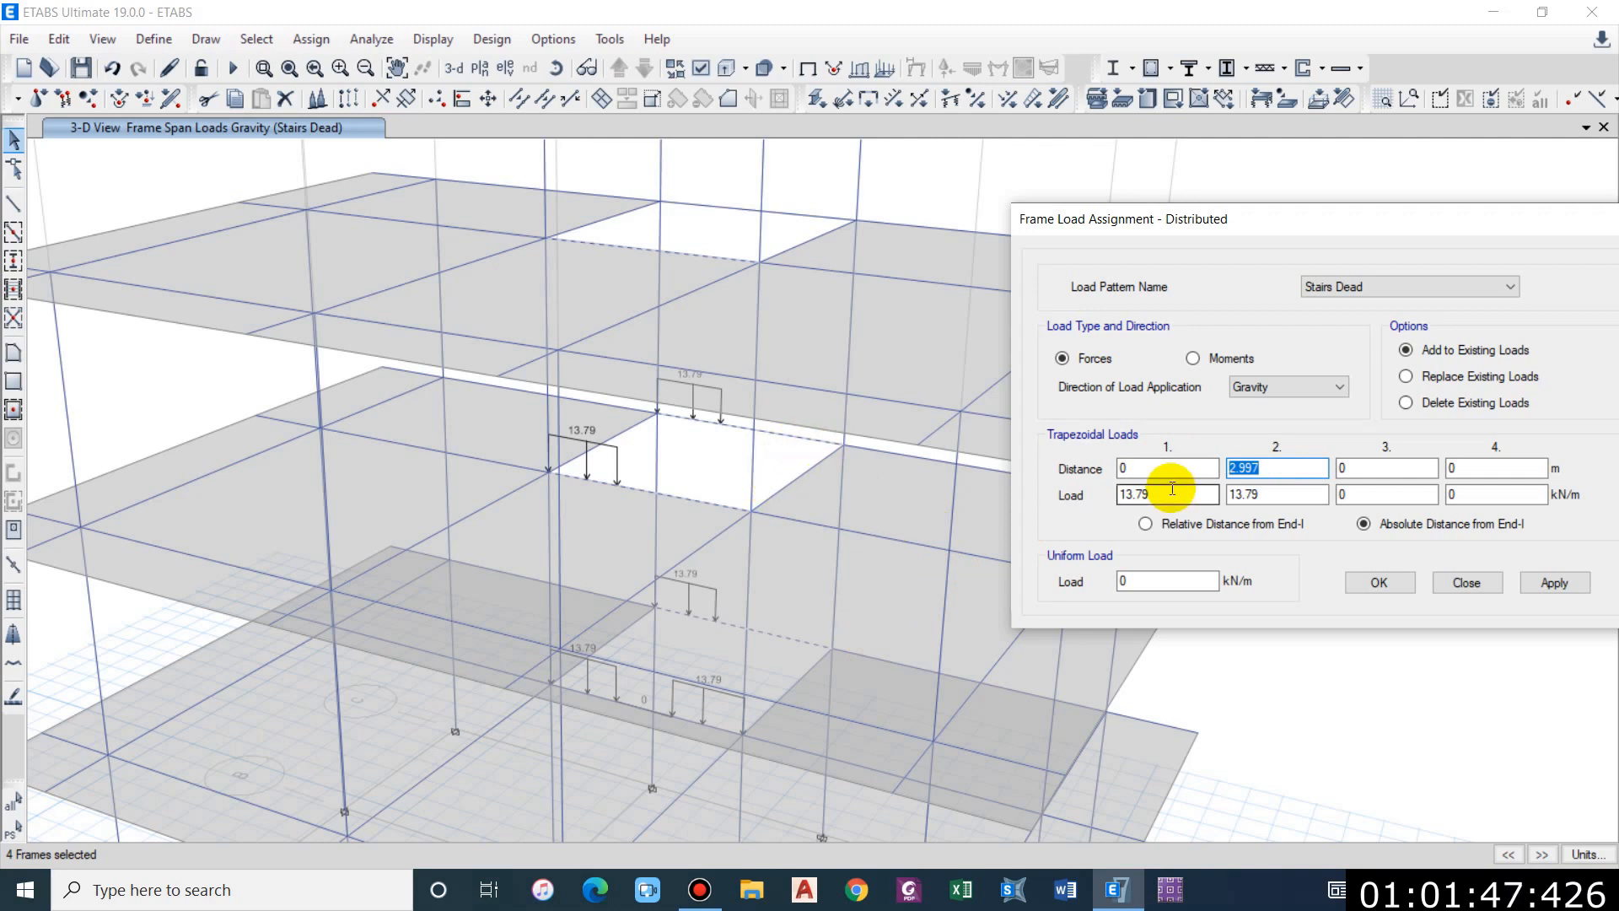
{"action": "type", "text": "1.06"}
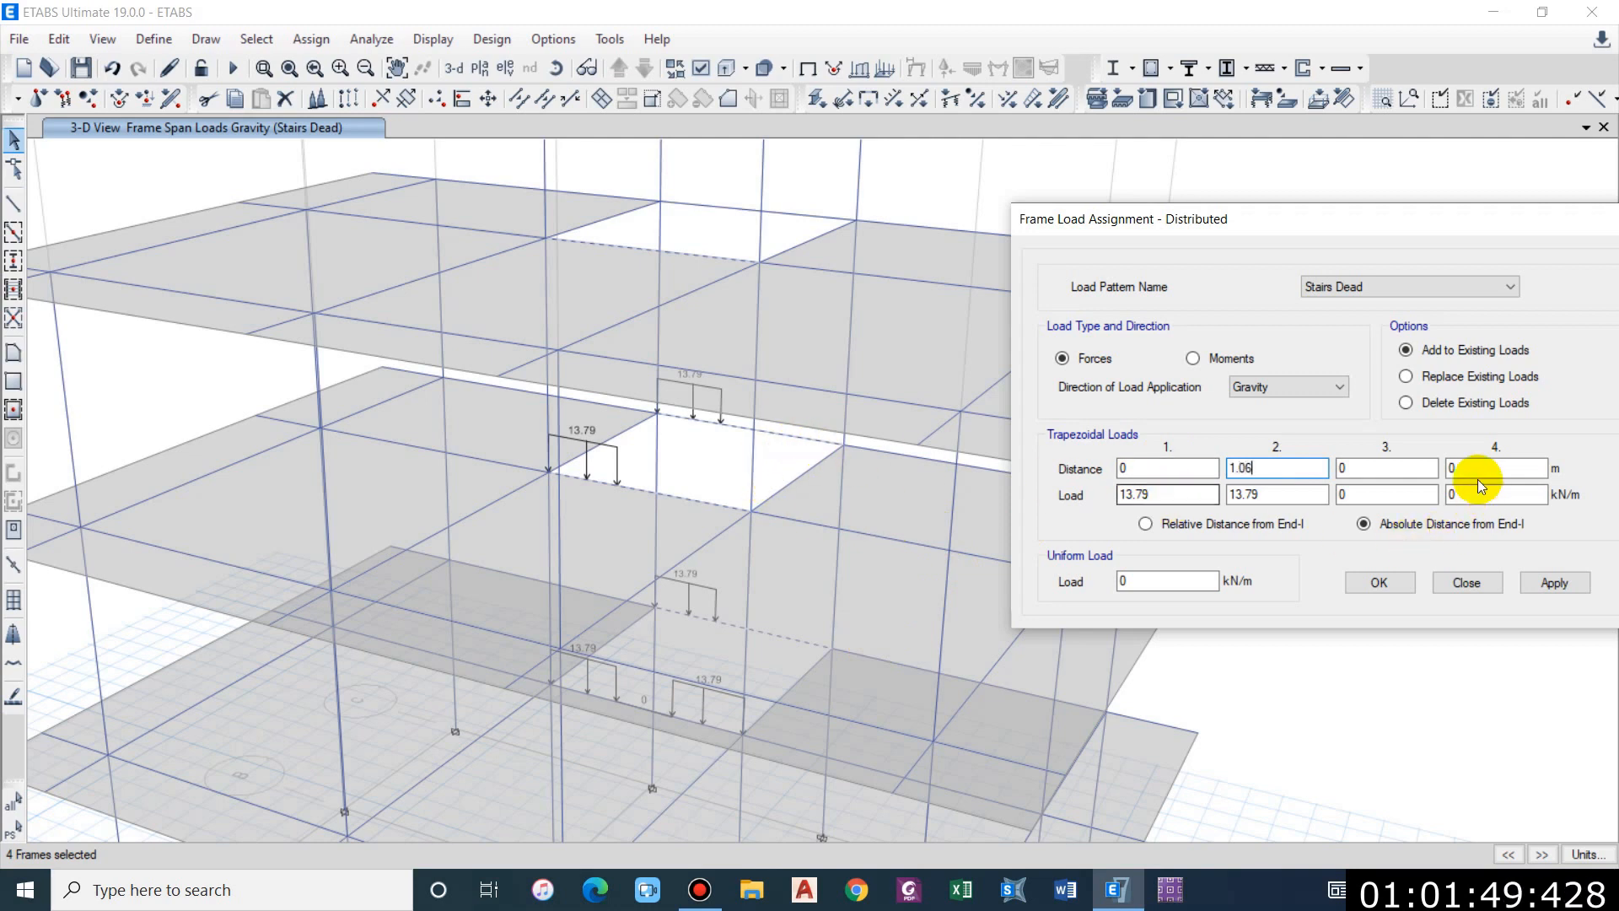
{"action": "left_click", "coordinate": [1553, 582]}
Step: Select the six side beams of the stair opening on all three floors and check one beam's length
{"action": "middle_click_drag", "start_coordinate": [879, 625], "coordinate": [792, 490], "text": "shift"}
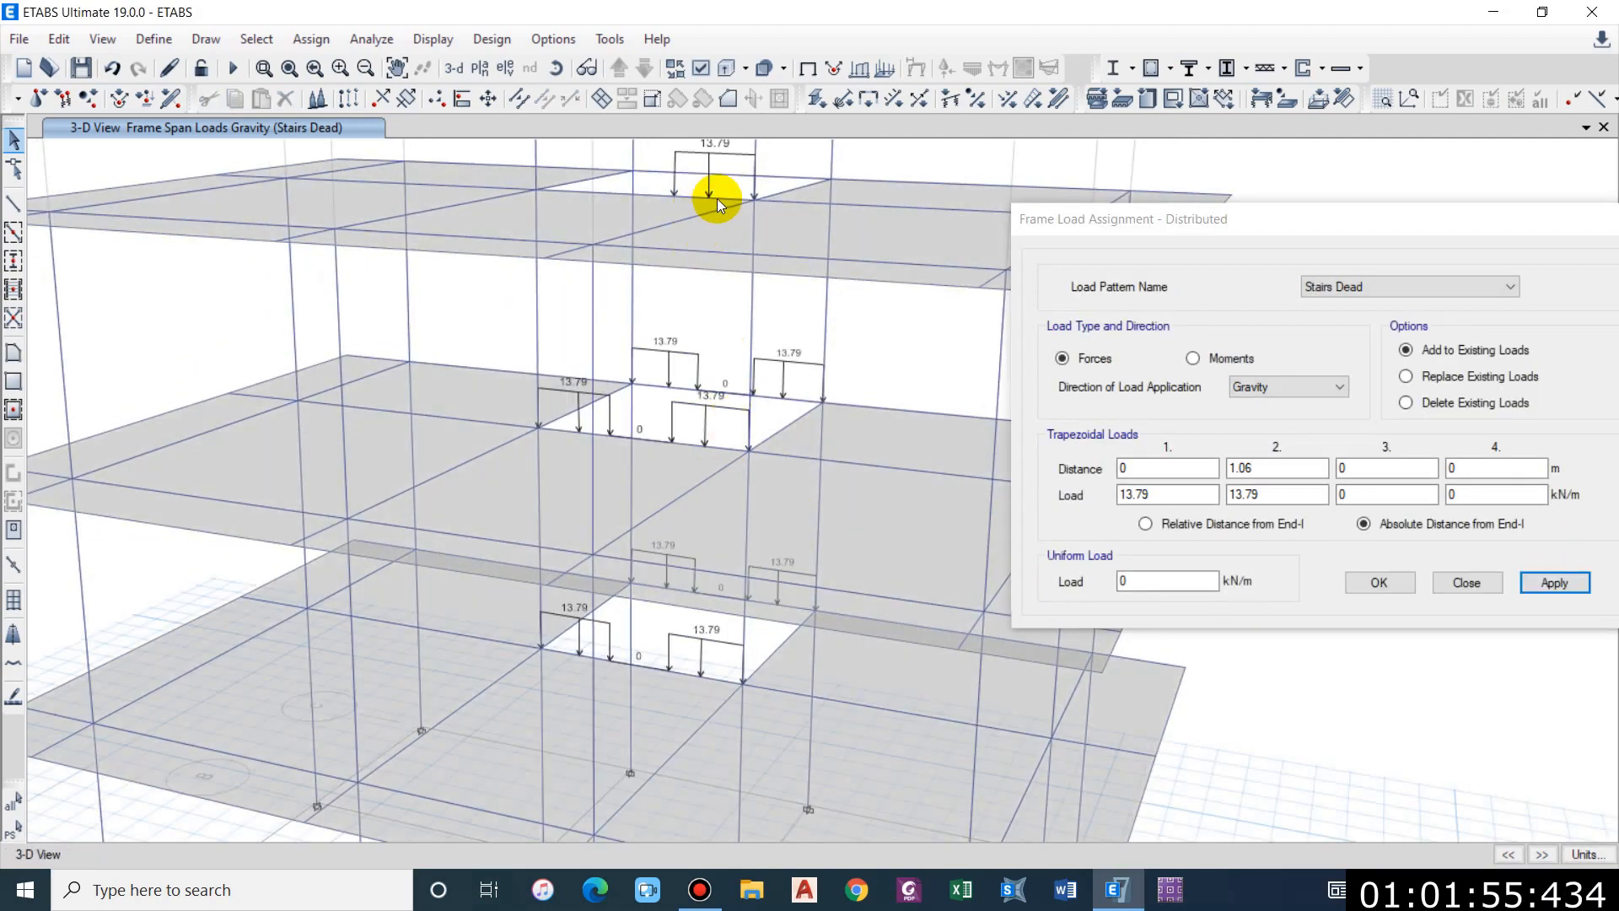
{"action": "middle_click_drag", "start_coordinate": [707, 247], "coordinate": [683, 382]}
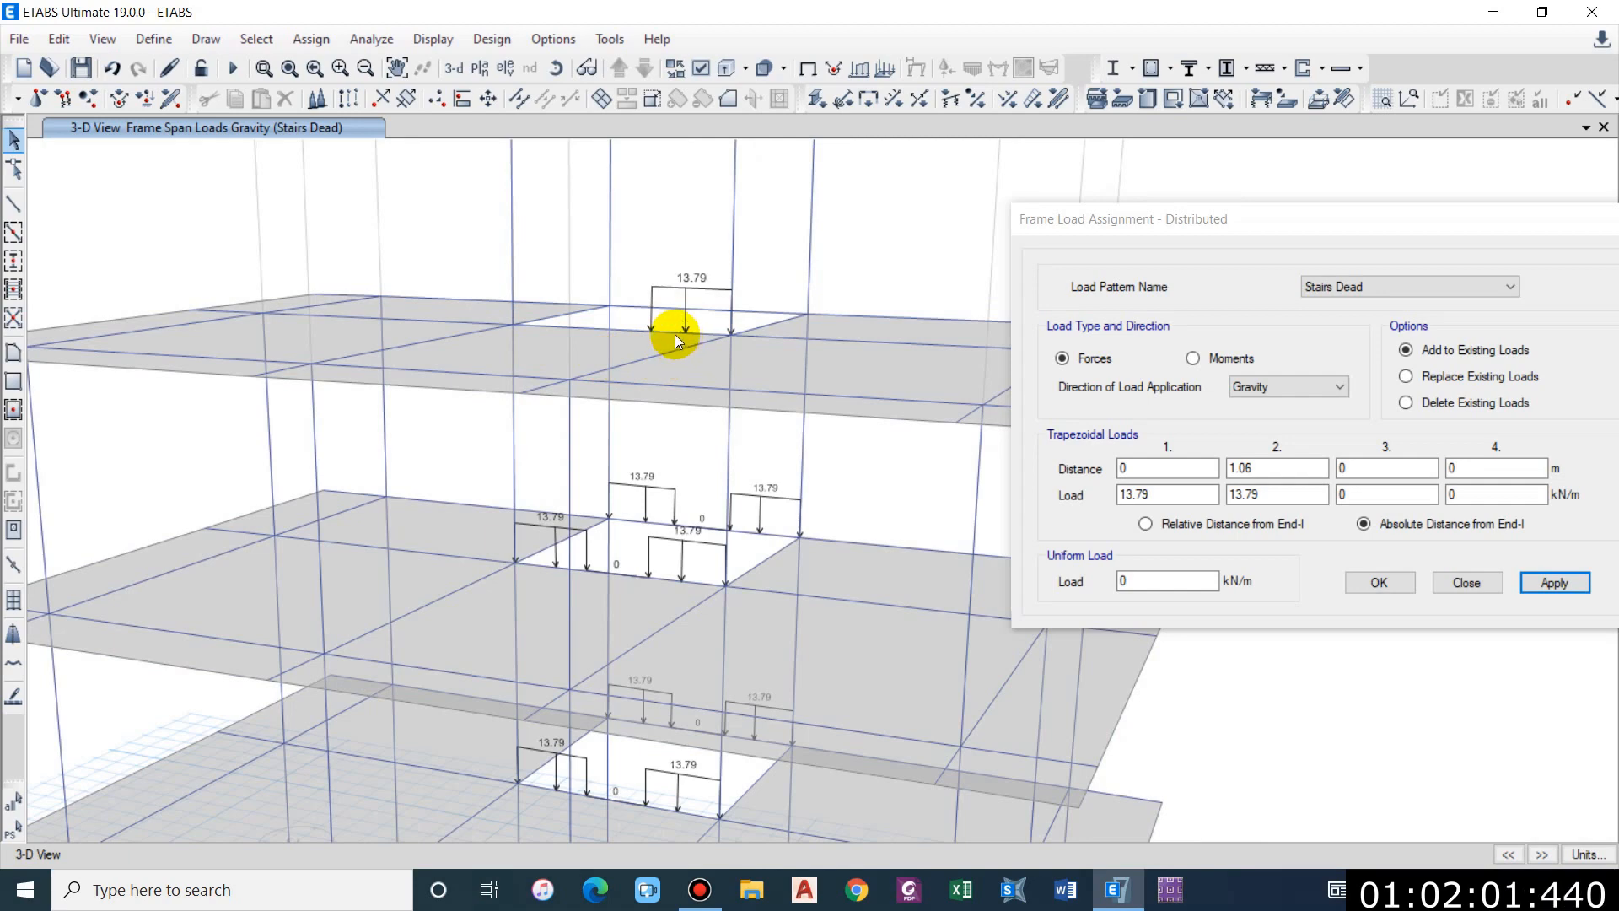
{"action": "middle_click_drag", "start_coordinate": [669, 513], "coordinate": [562, 448]}
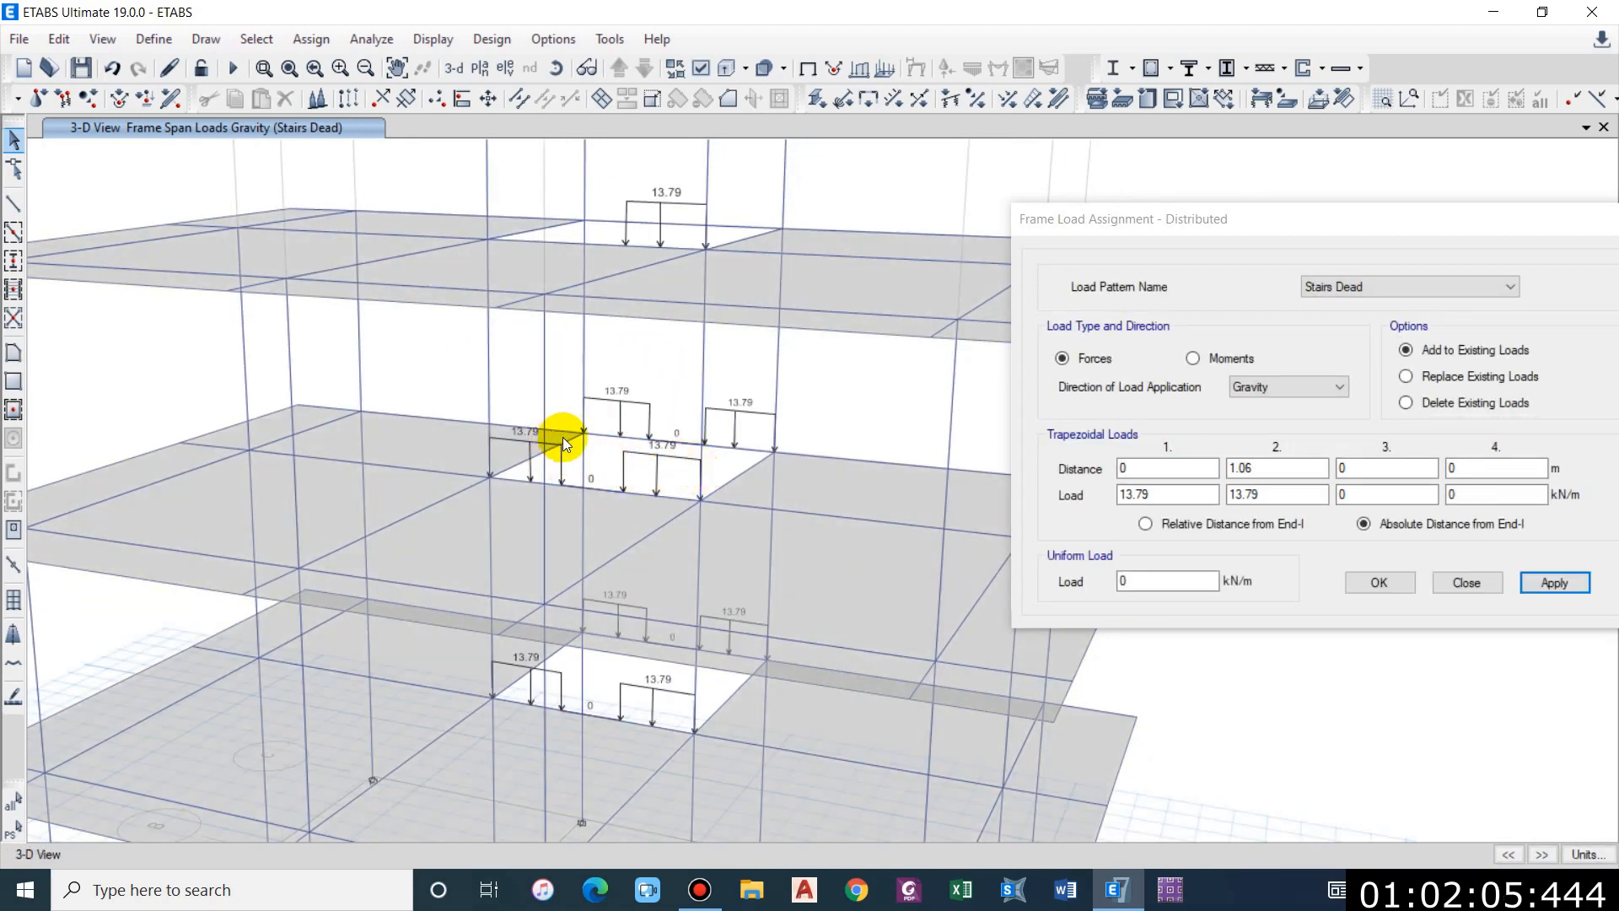
{"action": "left_click", "coordinate": [563, 440]}
{"action": "left_click", "coordinate": [742, 468]}
{"action": "middle_click_drag", "start_coordinate": [757, 558], "coordinate": [625, 517]}
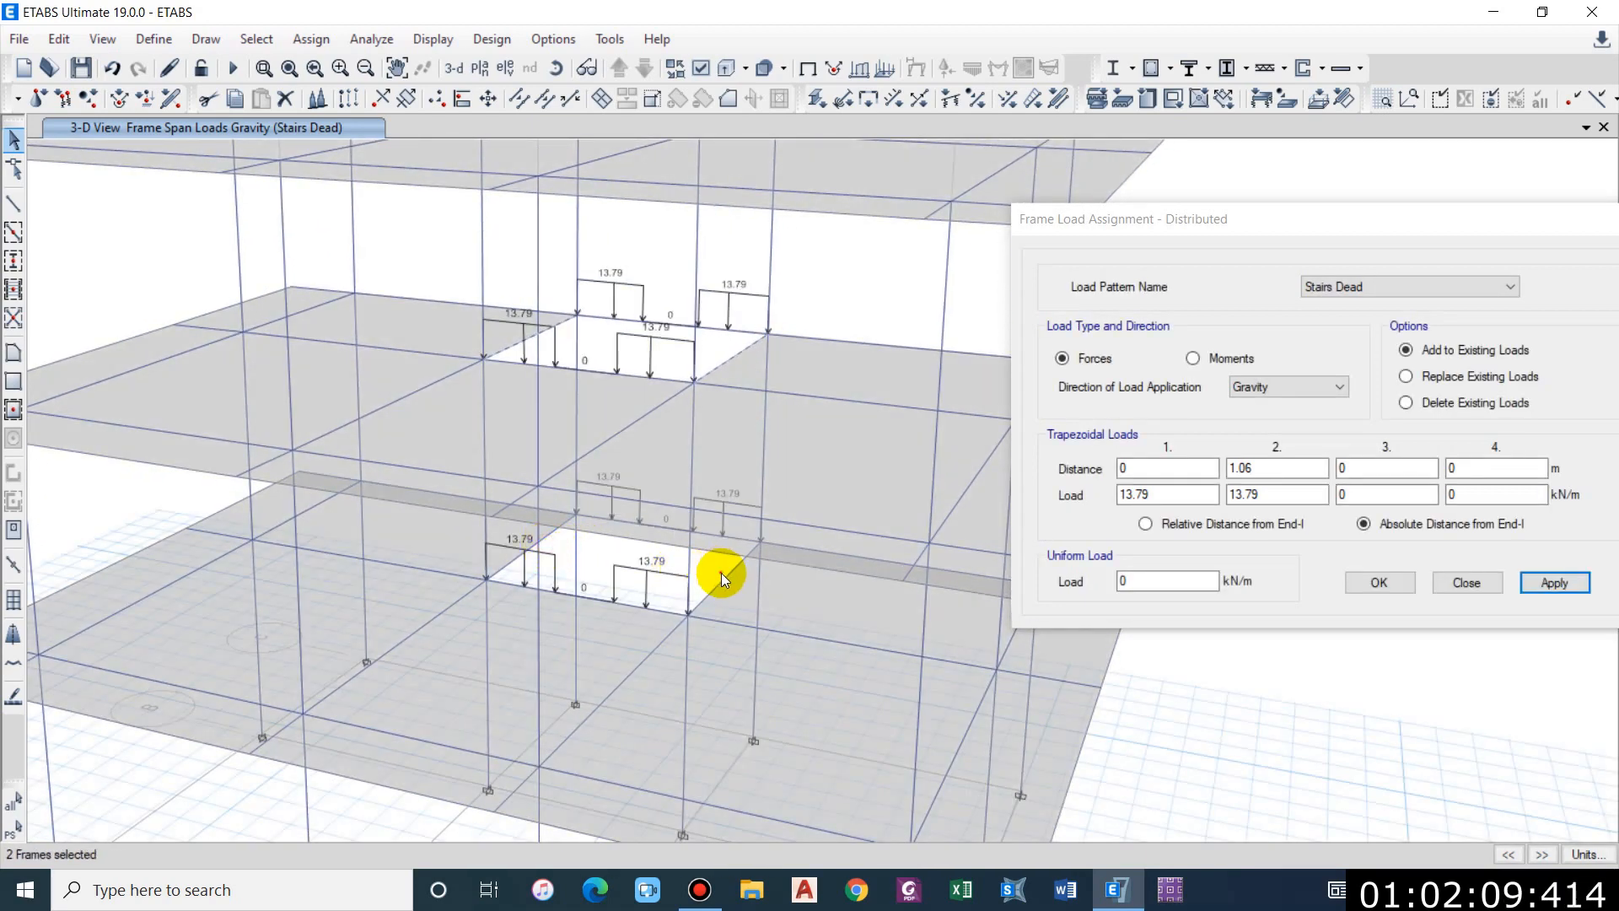
{"action": "left_click", "coordinate": [543, 537]}
{"action": "middle_click_drag", "start_coordinate": [680, 466], "coordinate": [675, 608]}
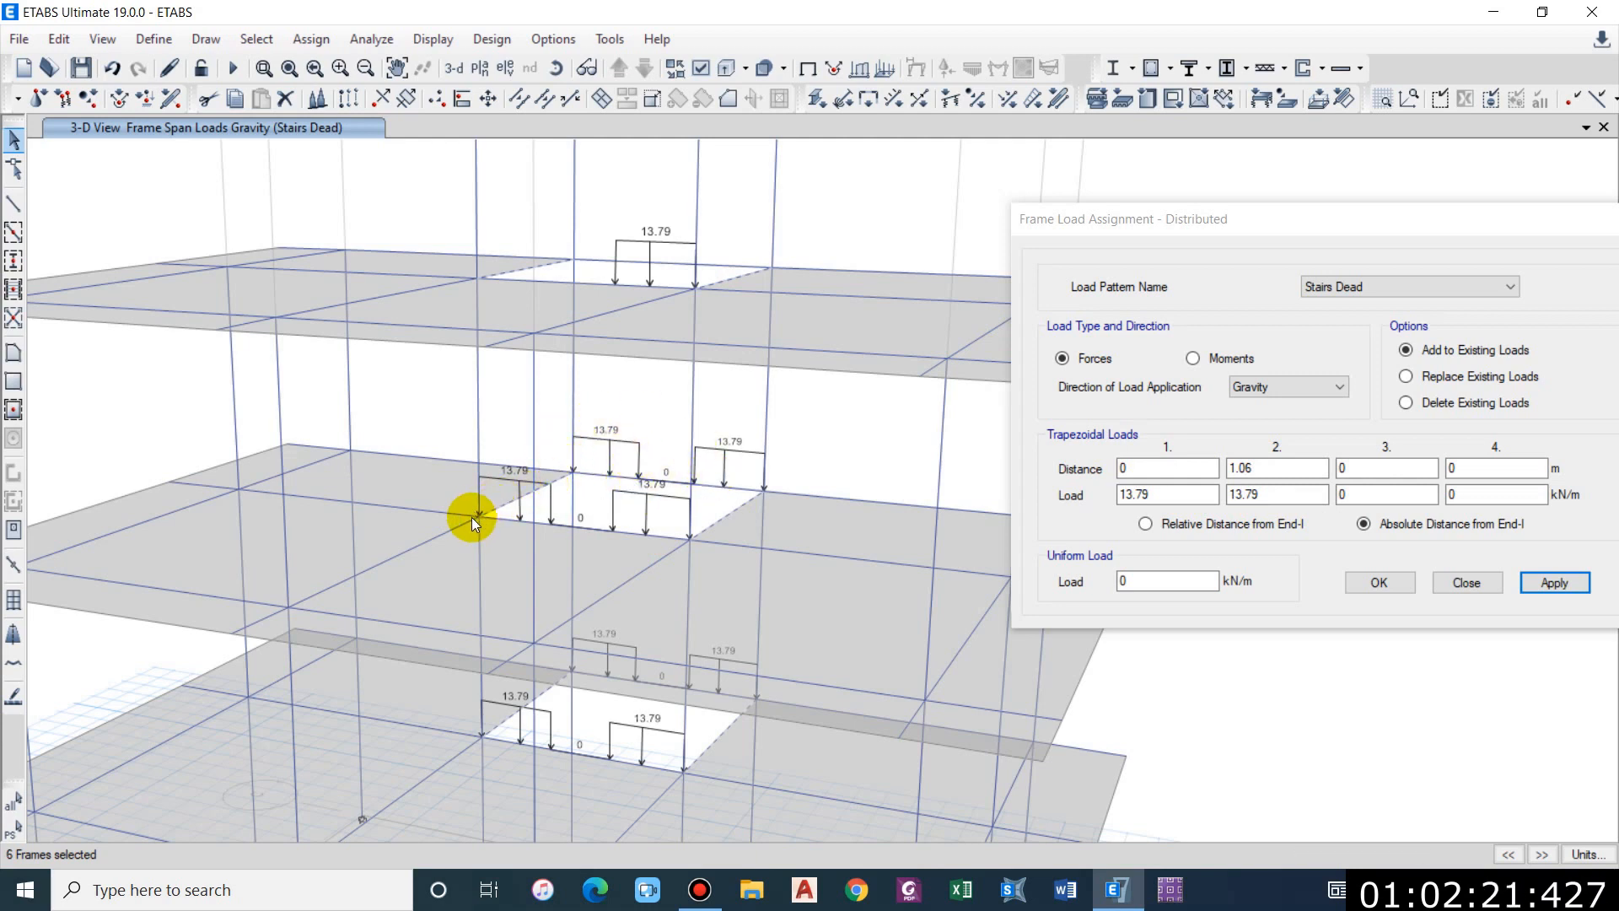
{"action": "right_click", "coordinate": [558, 482]}
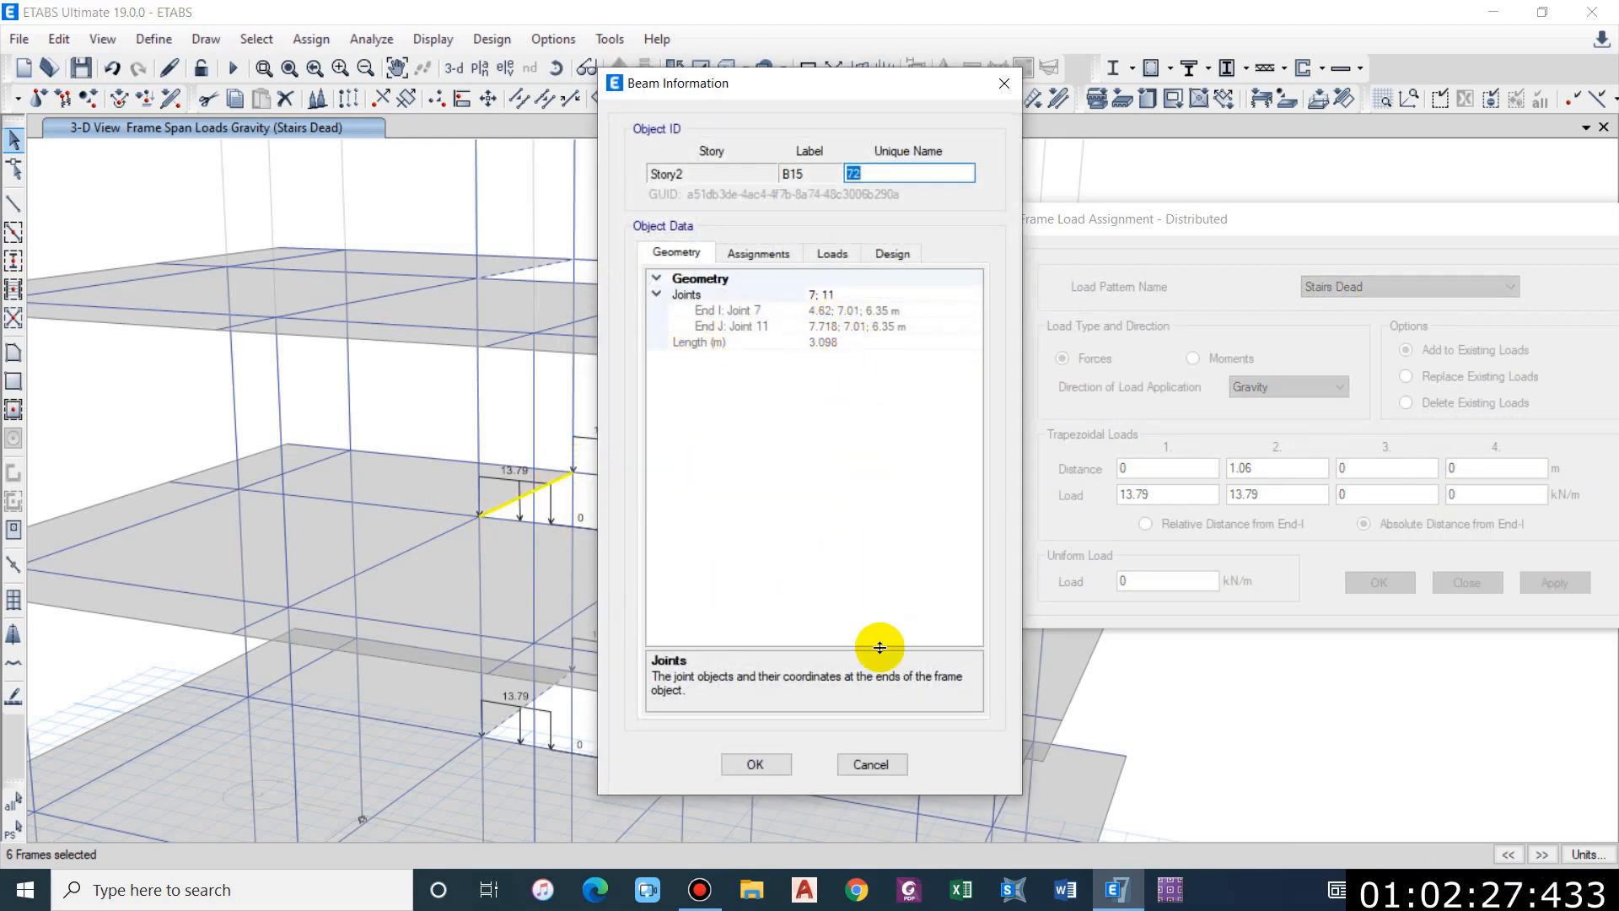
{"action": "left_click", "coordinate": [882, 767]}
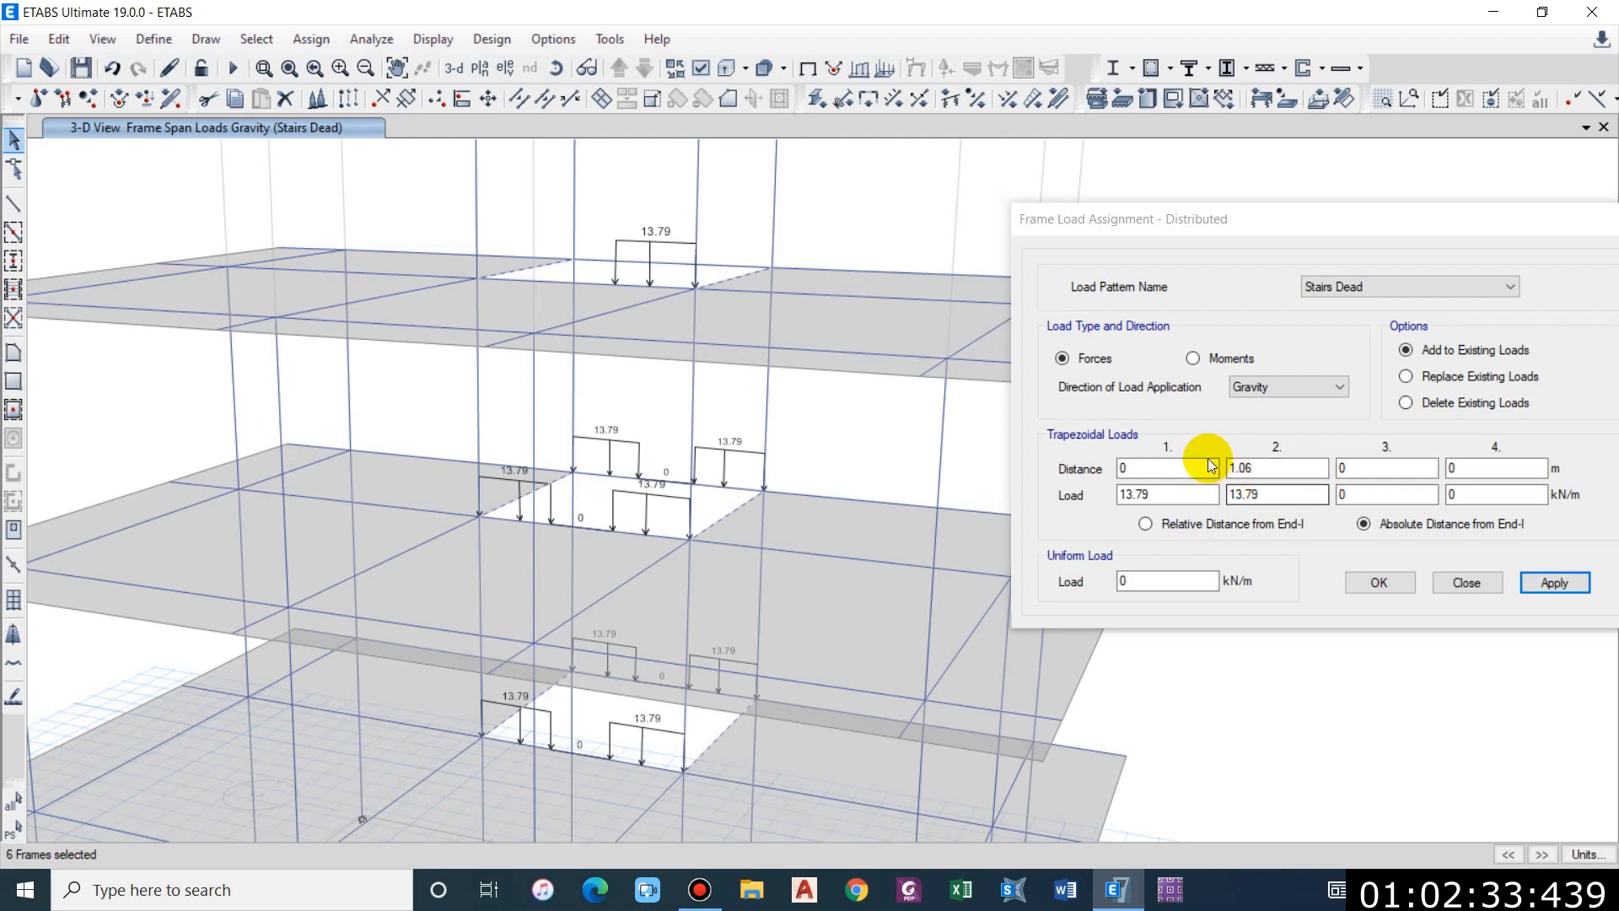
Step: Set the trapezoidal load values at points 1 and 2 to 7.96 kN/m
{"action": "double_click", "coordinate": [1179, 492]}
{"action": "type", "text": "7.96"}
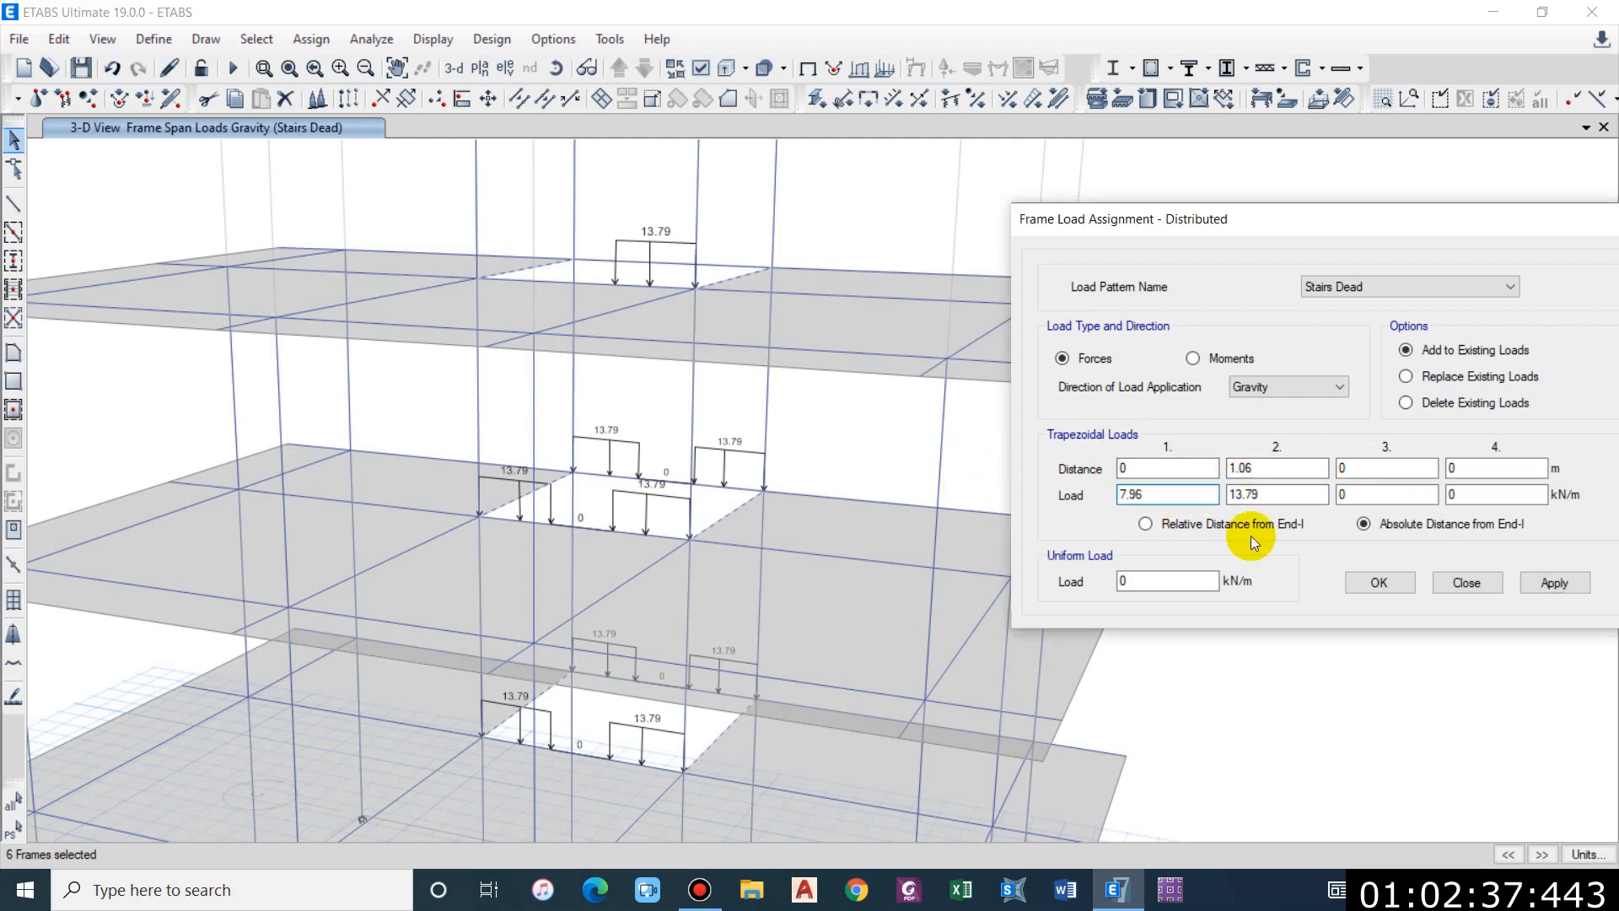
{"action": "double_click", "coordinate": [1297, 489]}
{"action": "type", "text": "7.96"}
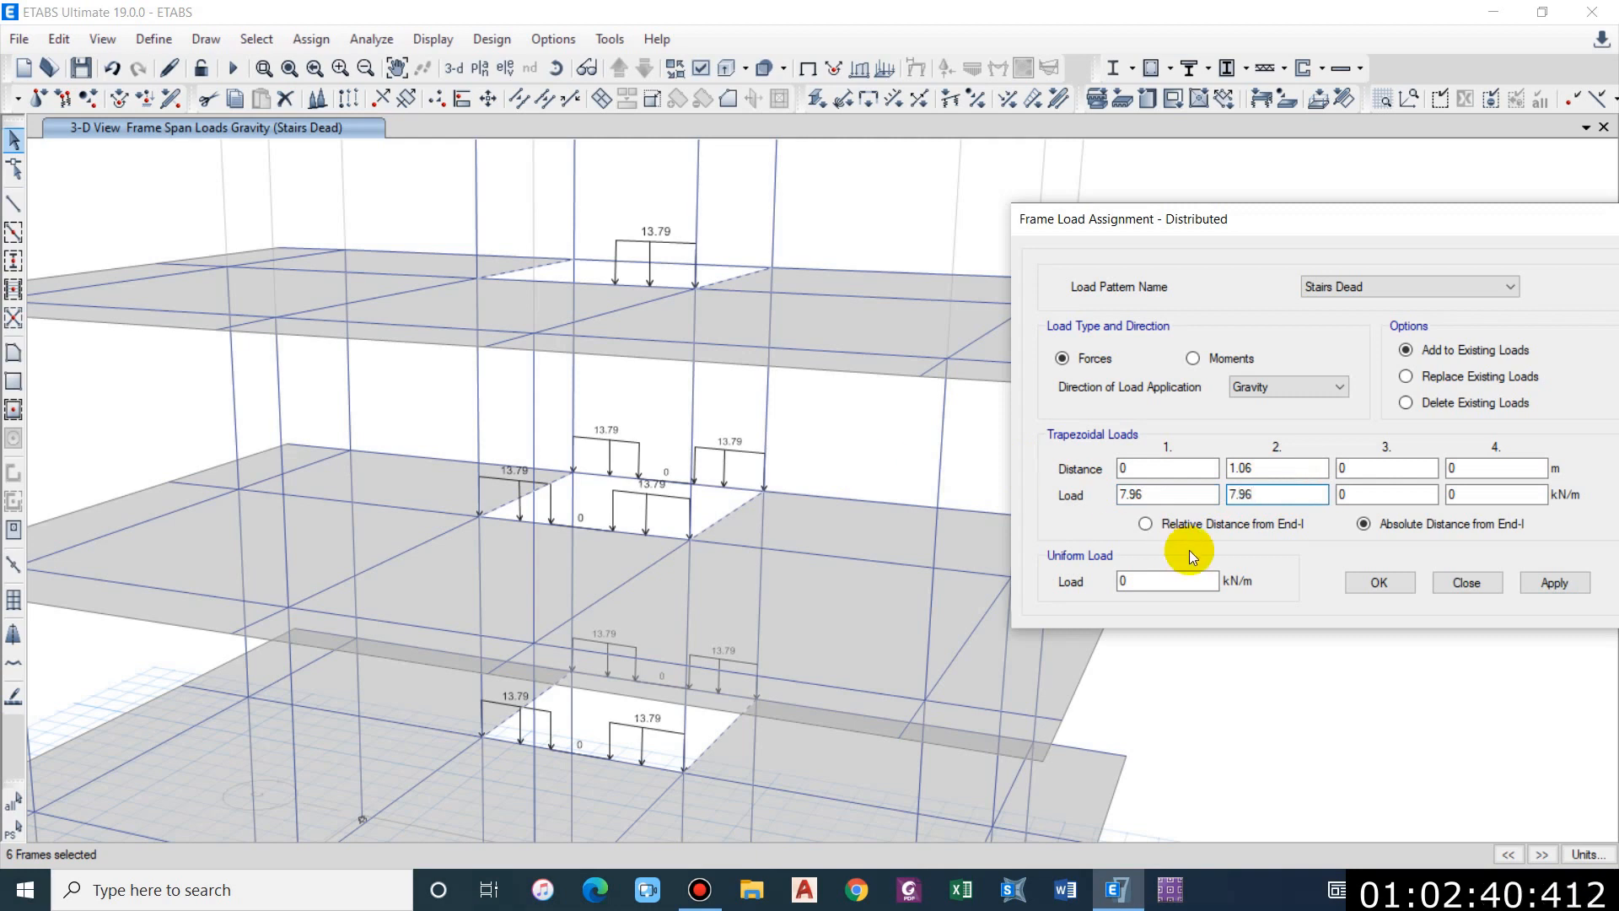
Step: Set the distances to 3.098-1.06 m and 3.098 m, choose to replace existing loads, and apply the load to the selected side beams
{"action": "double_click", "coordinate": [1175, 467]}
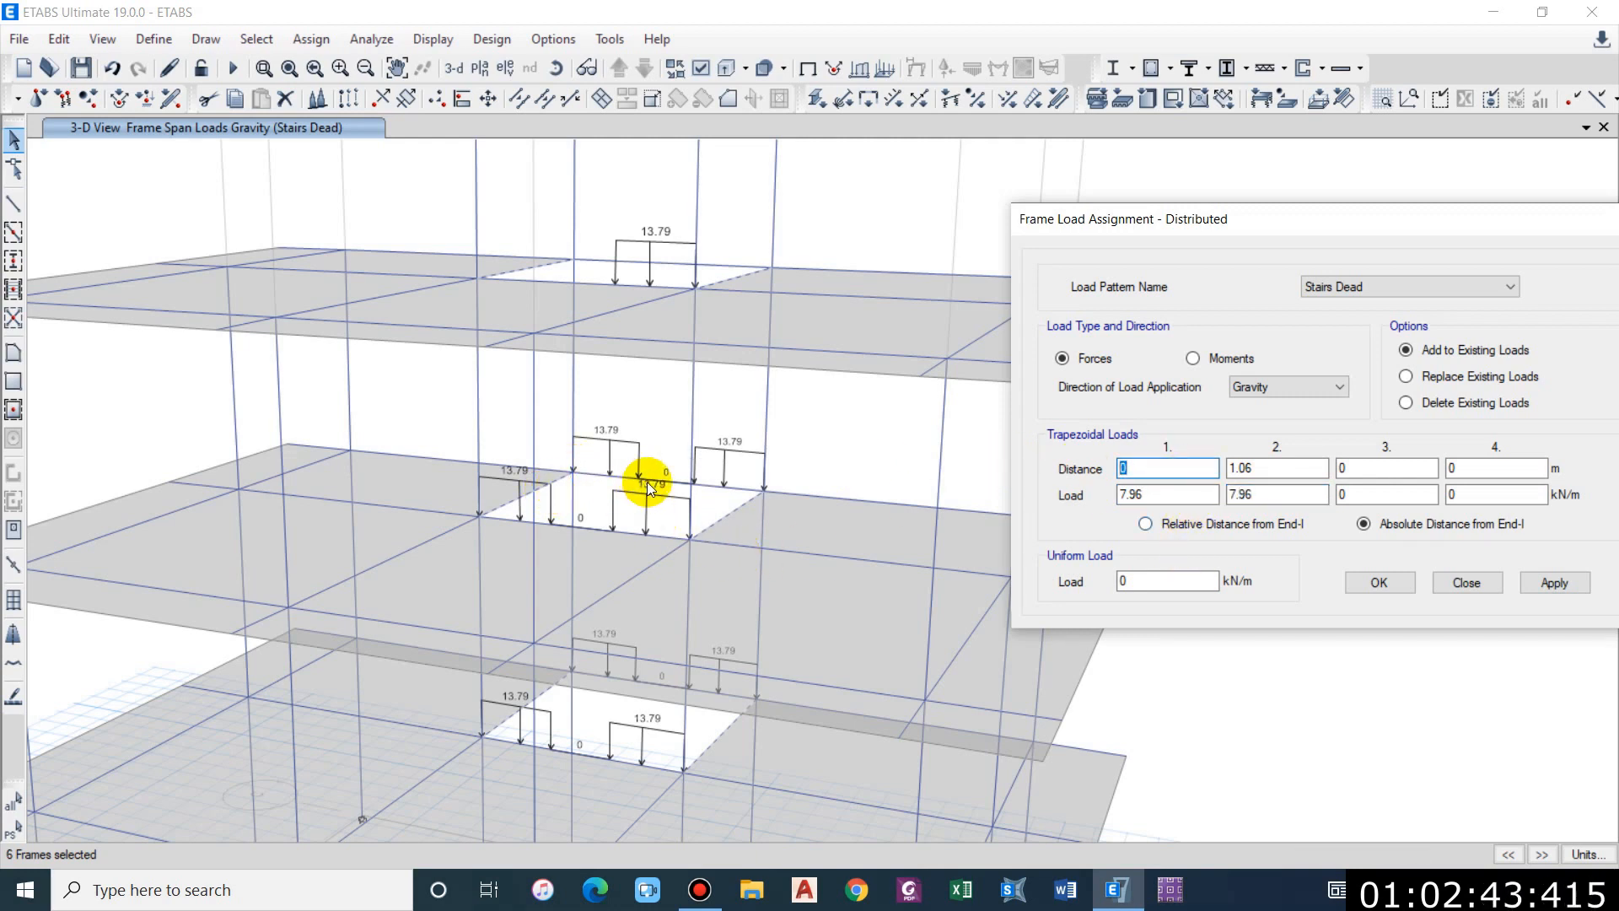
{"action": "type", "text": "3098-1.06"}
{"action": "key", "text": "Return"}
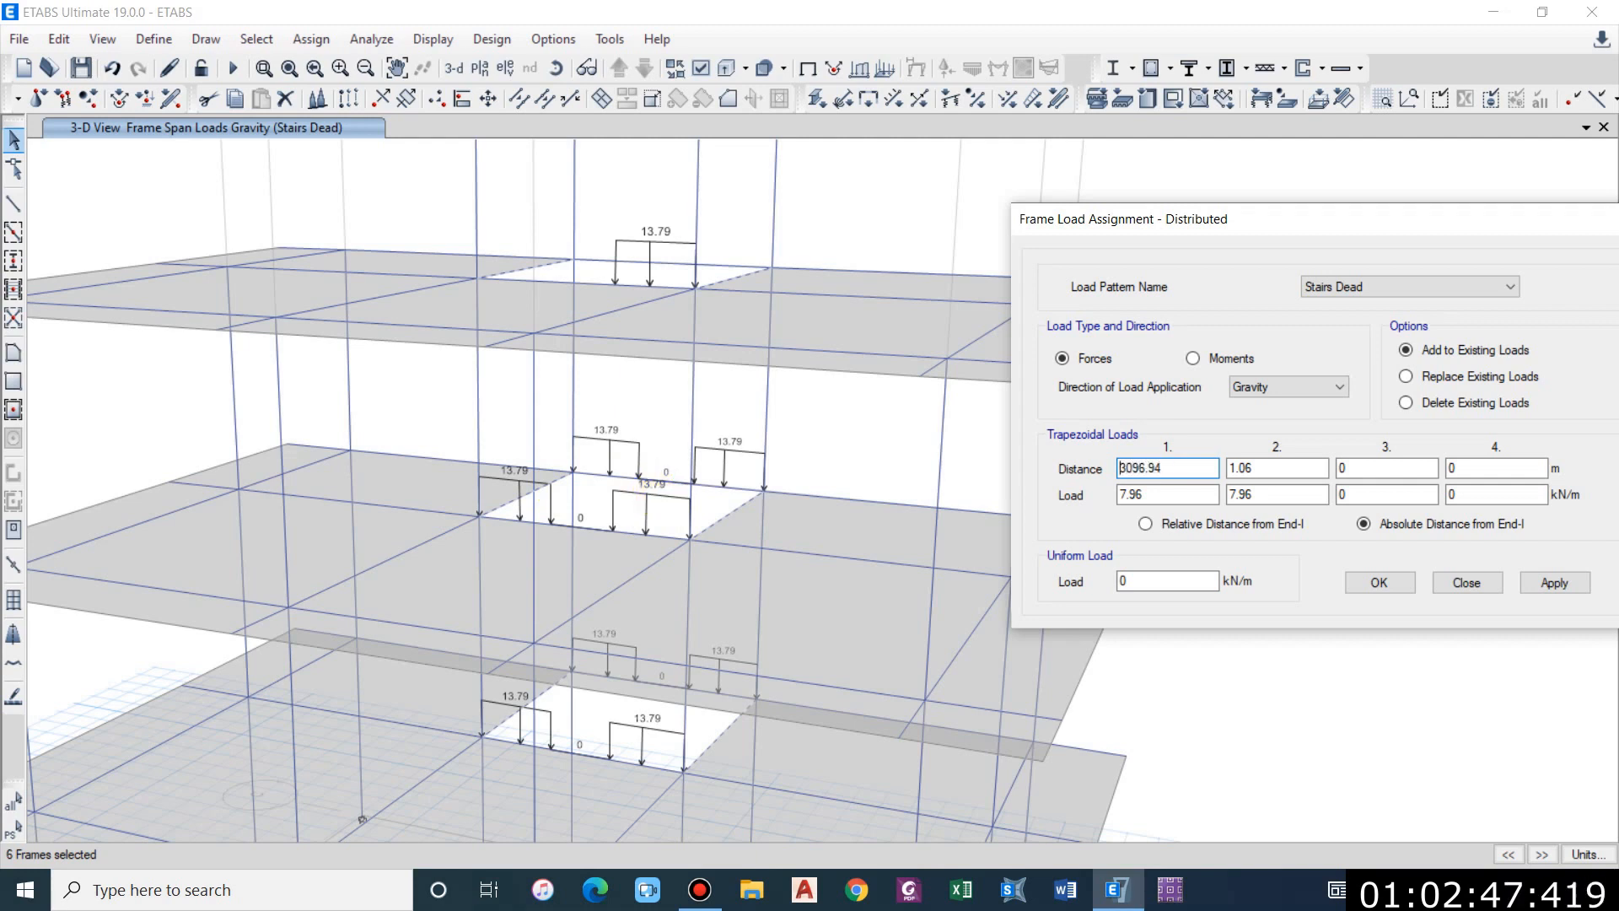
{"action": "left_click_drag", "start_coordinate": [1168, 467], "coordinate": [873, 413]}
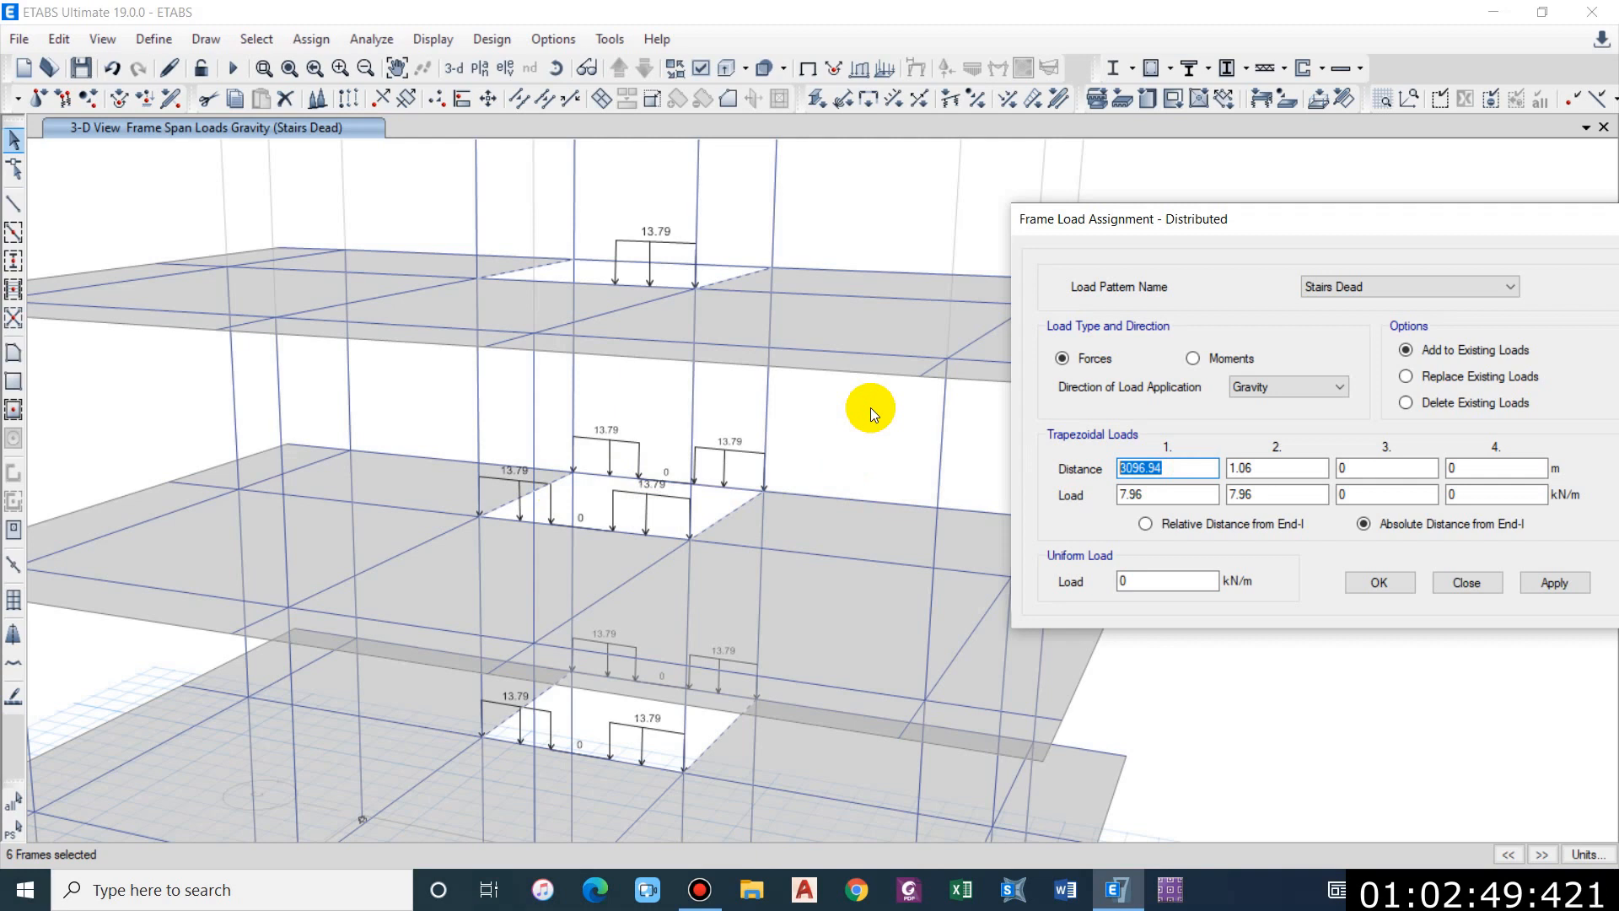
{"action": "type", "text": "3.098"}
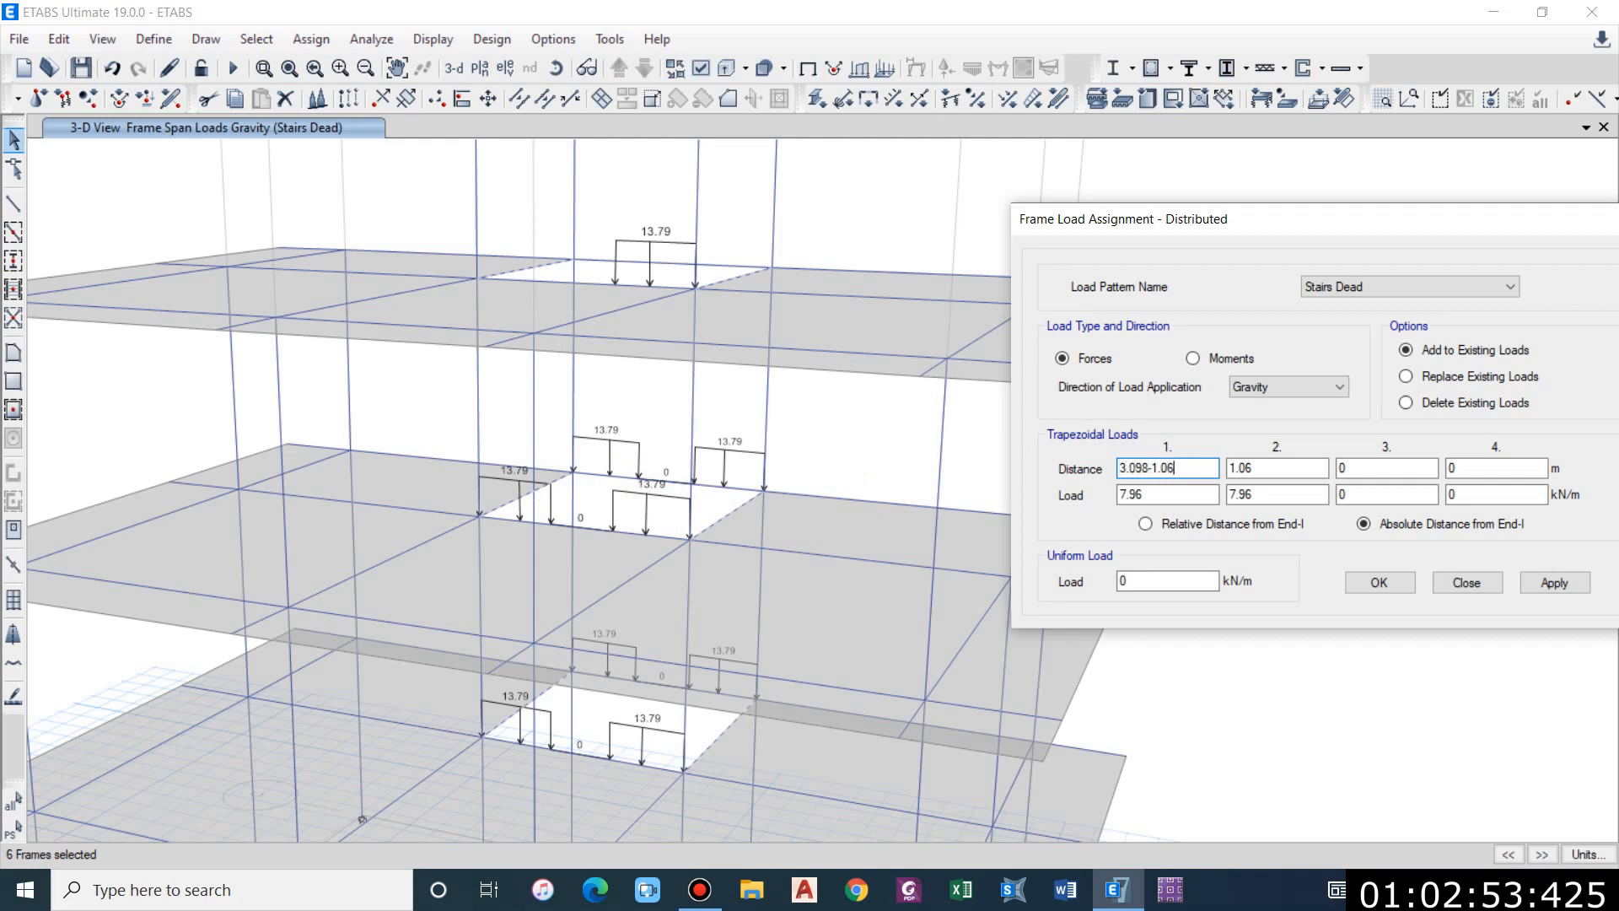
{"action": "double_click", "coordinate": [1254, 467]}
{"action": "type", "text": "30"}
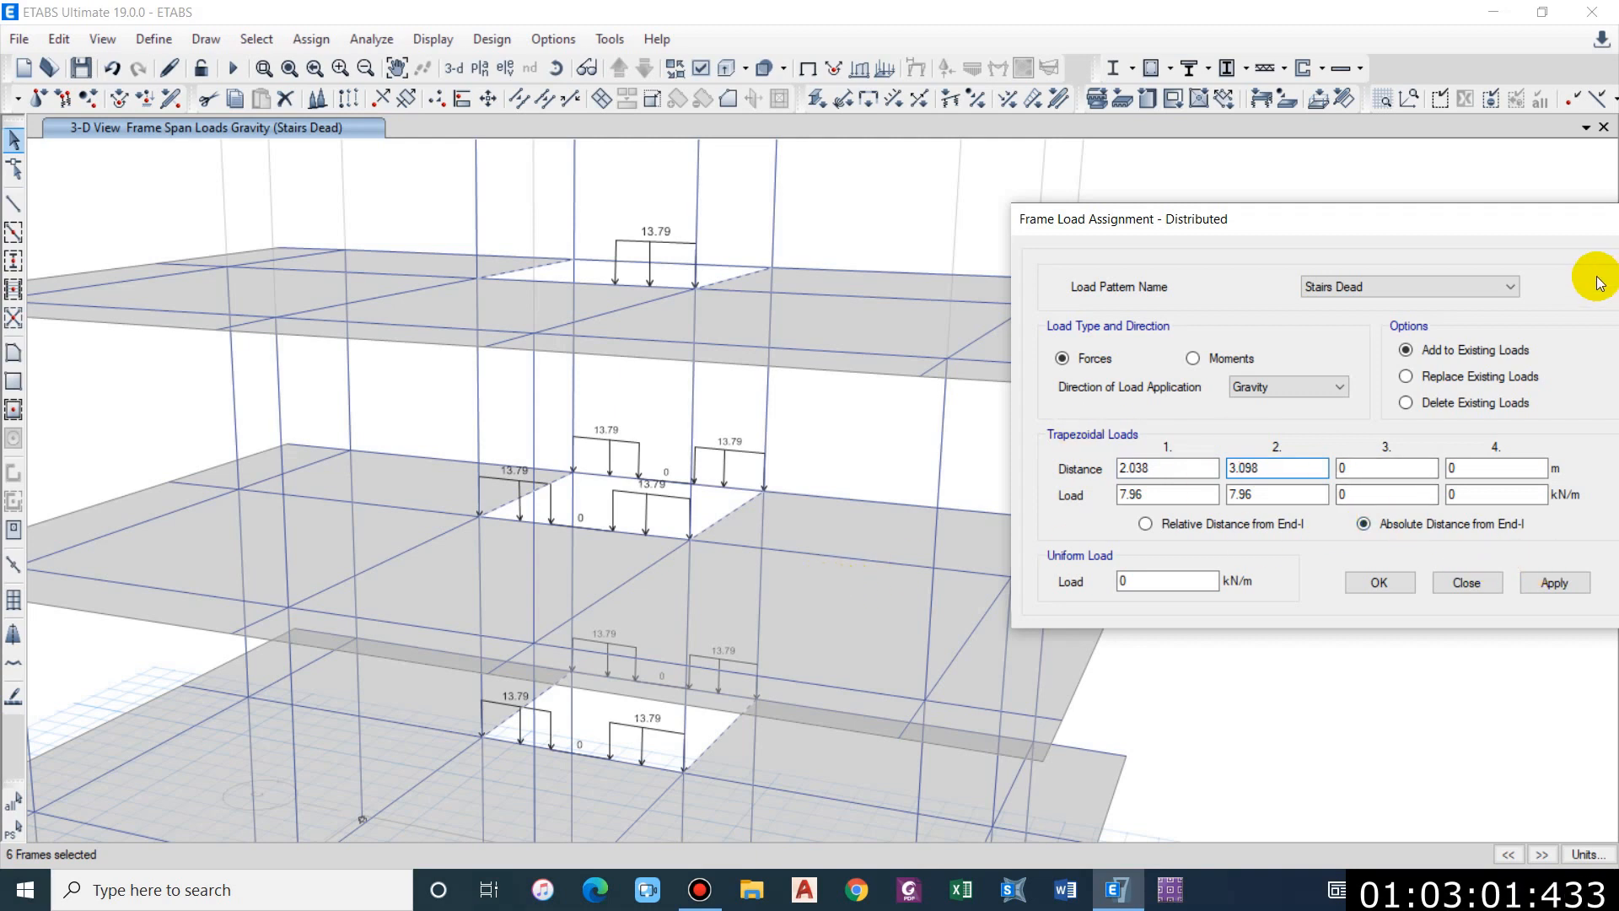
{"action": "left_click", "coordinate": [1472, 375]}
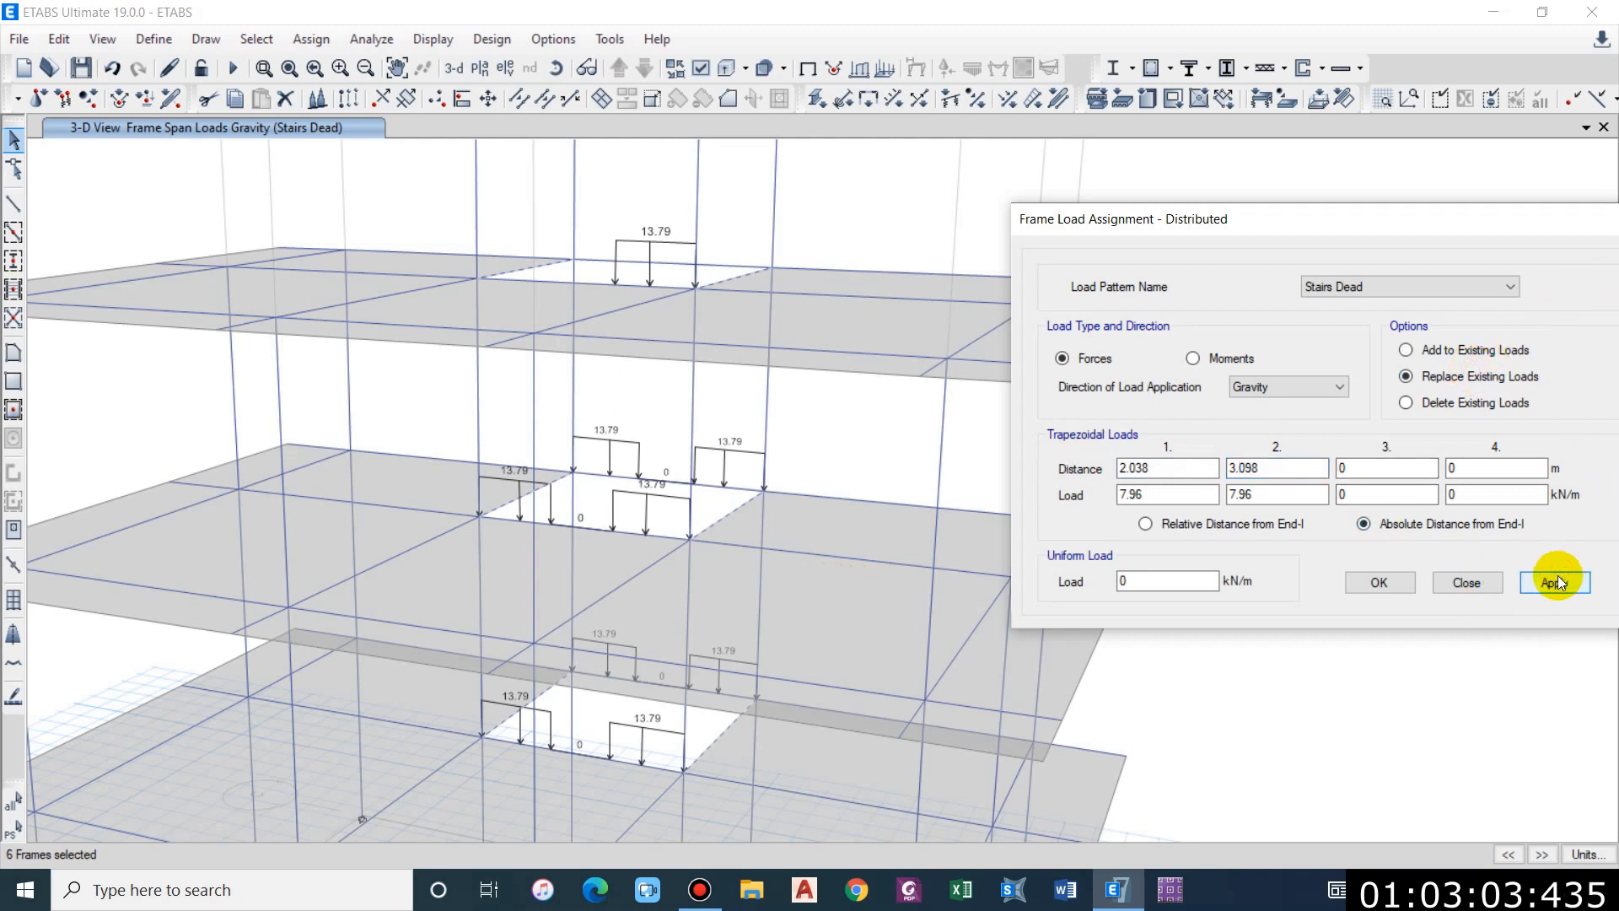
{"action": "left_click", "coordinate": [1555, 582]}
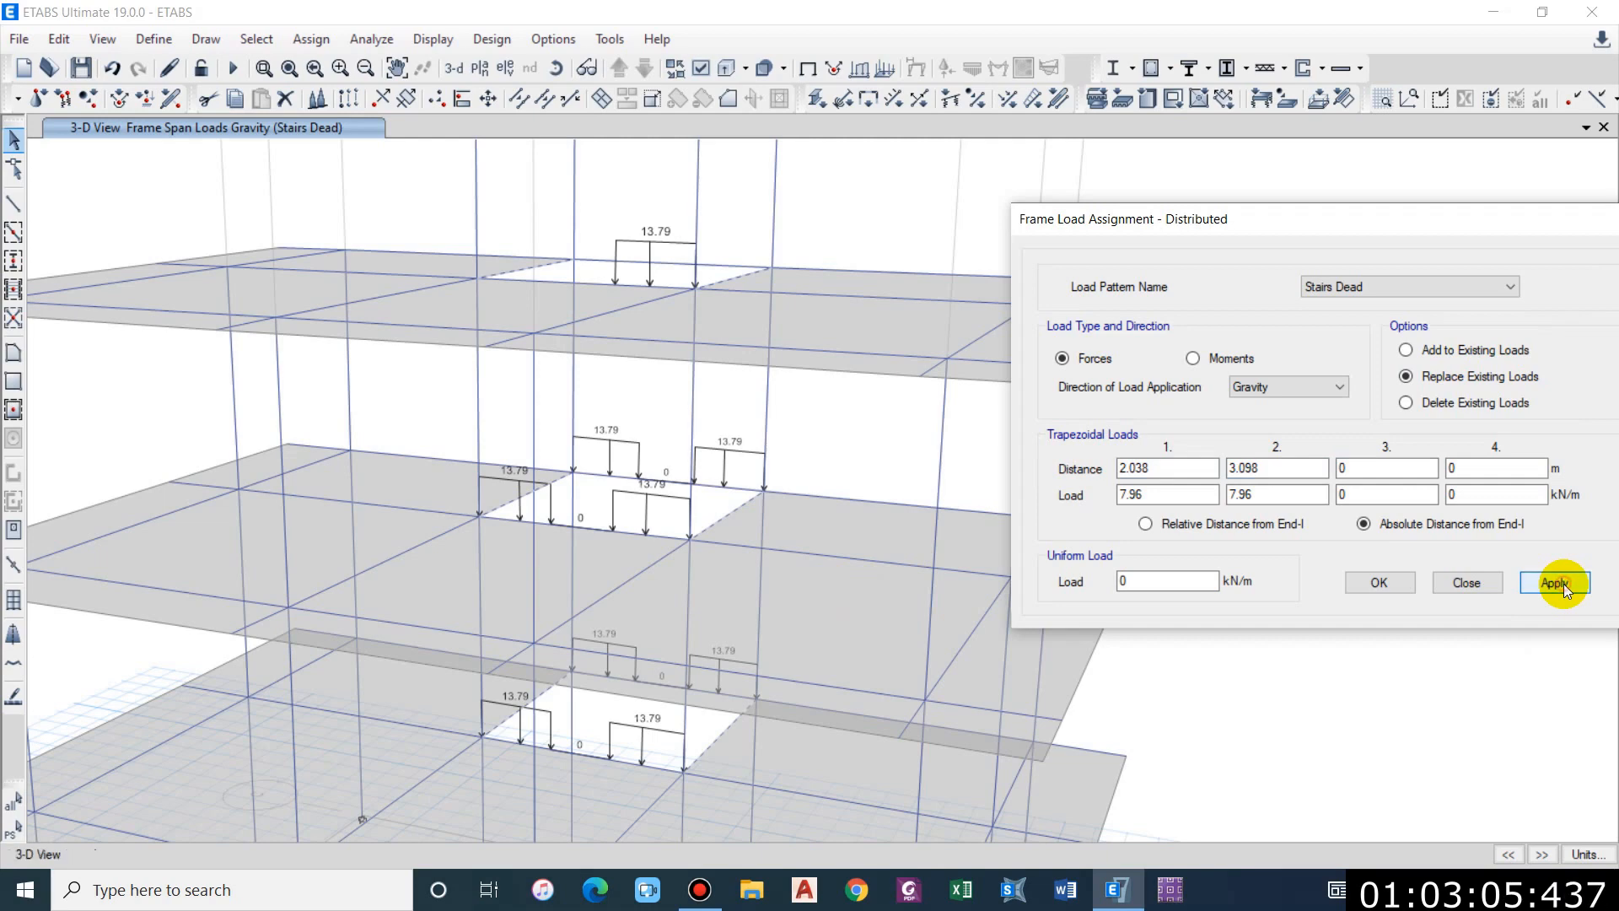
{"action": "middle_click_drag", "start_coordinate": [734, 534], "coordinate": [706, 438]}
{"action": "middle_click_drag", "start_coordinate": [690, 658], "coordinate": [437, 786]}
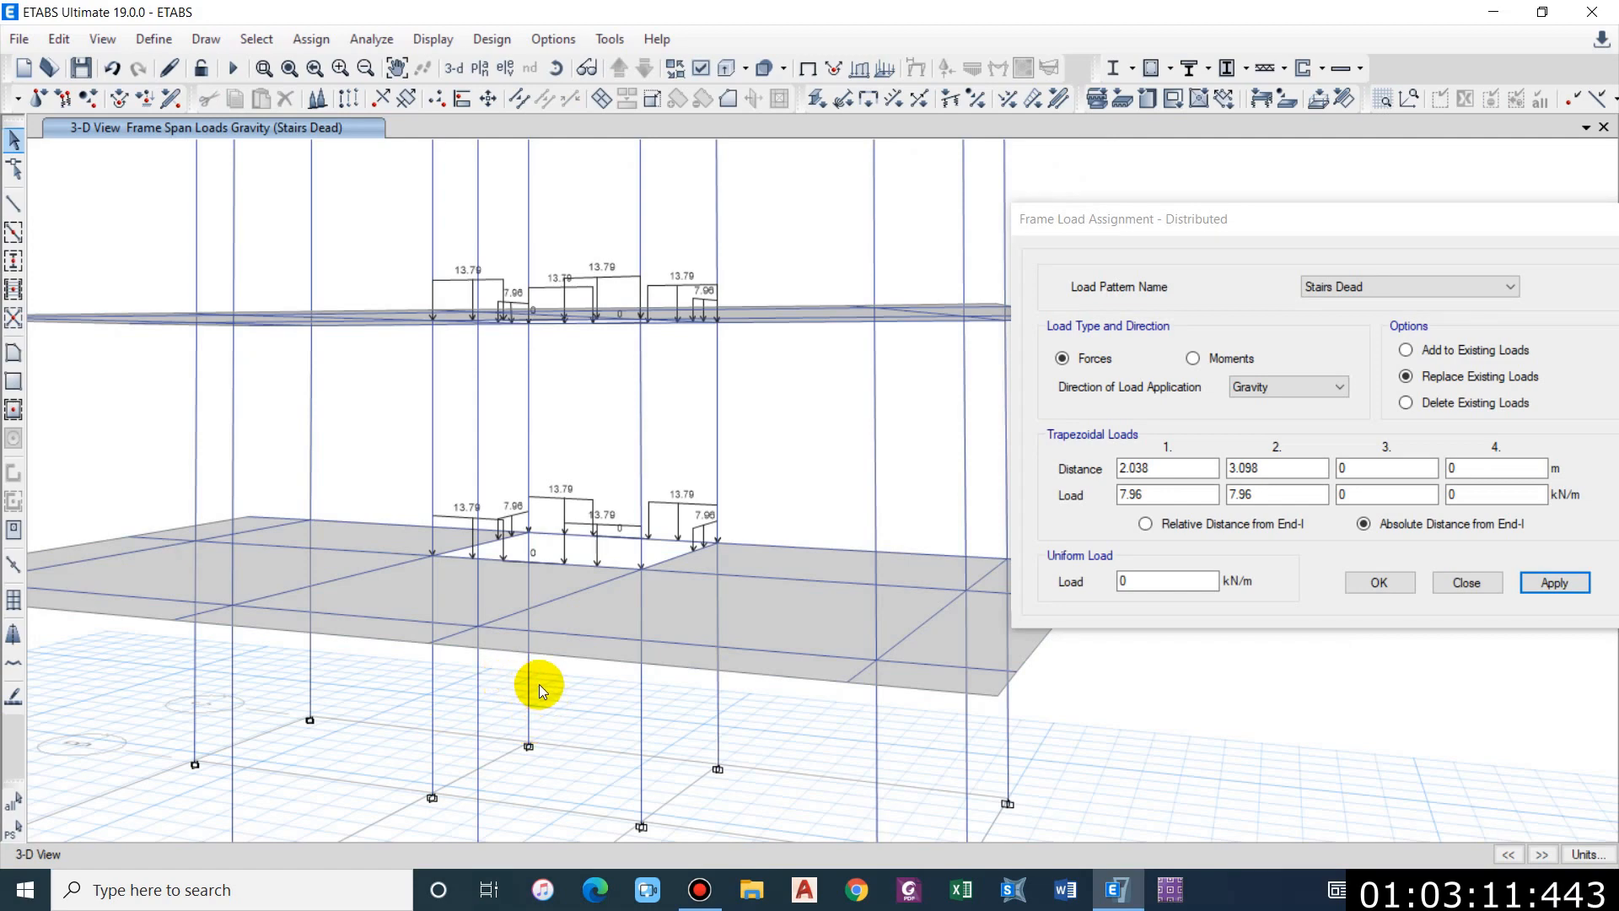
{"action": "middle_click_drag", "start_coordinate": [539, 685], "coordinate": [540, 671], "text": "shift"}
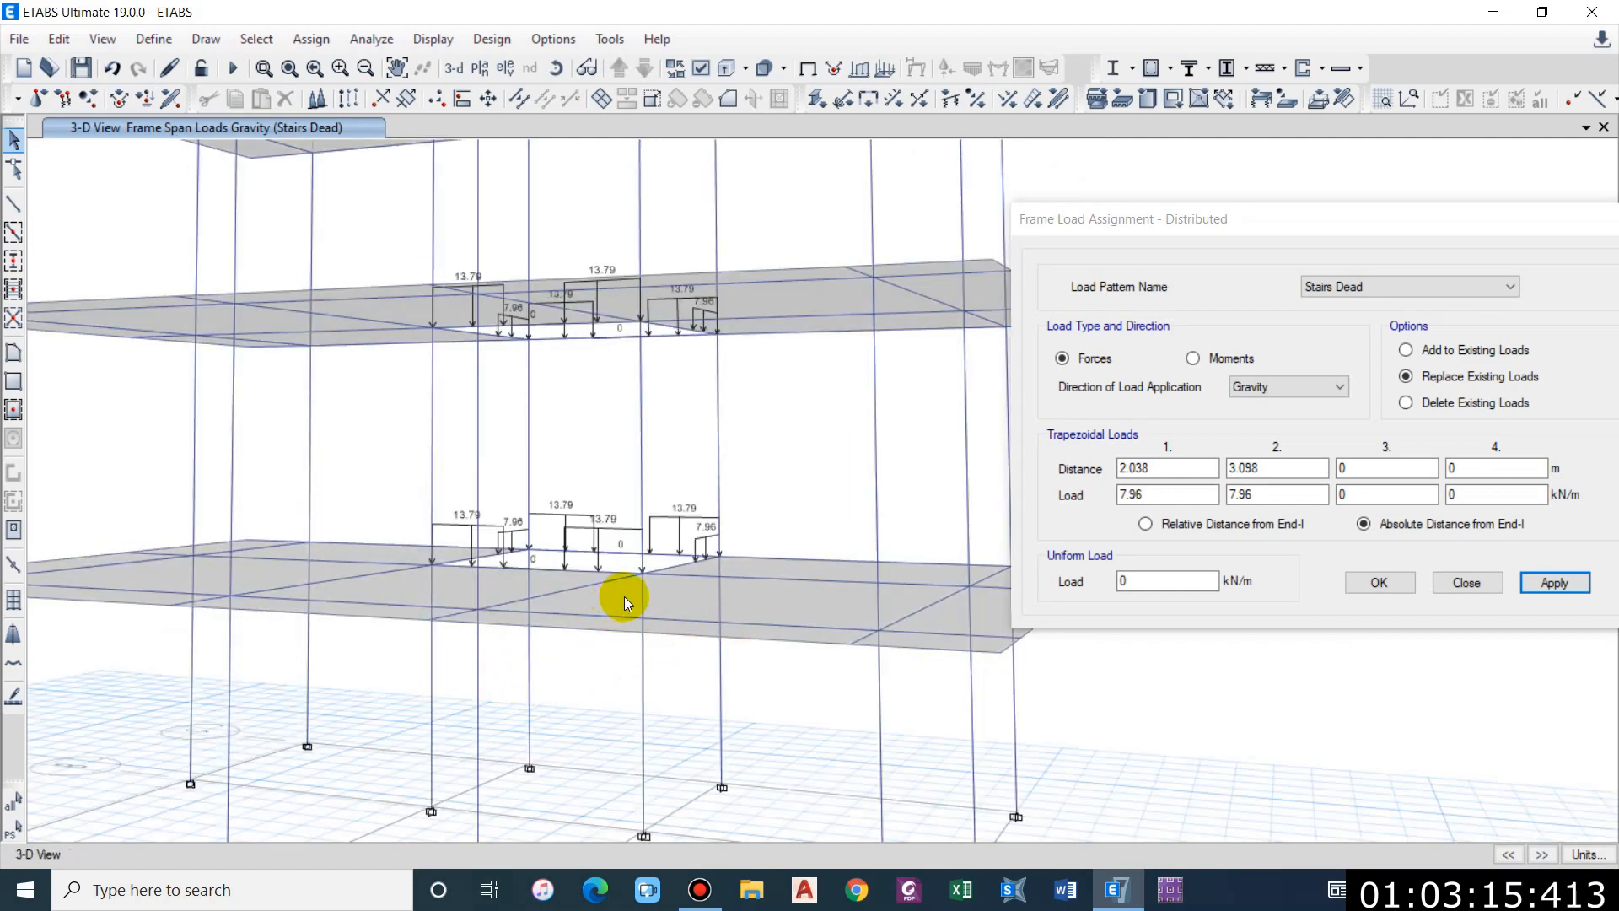
{"action": "middle_click_drag", "start_coordinate": [641, 580], "coordinate": [594, 565], "text": "shift"}
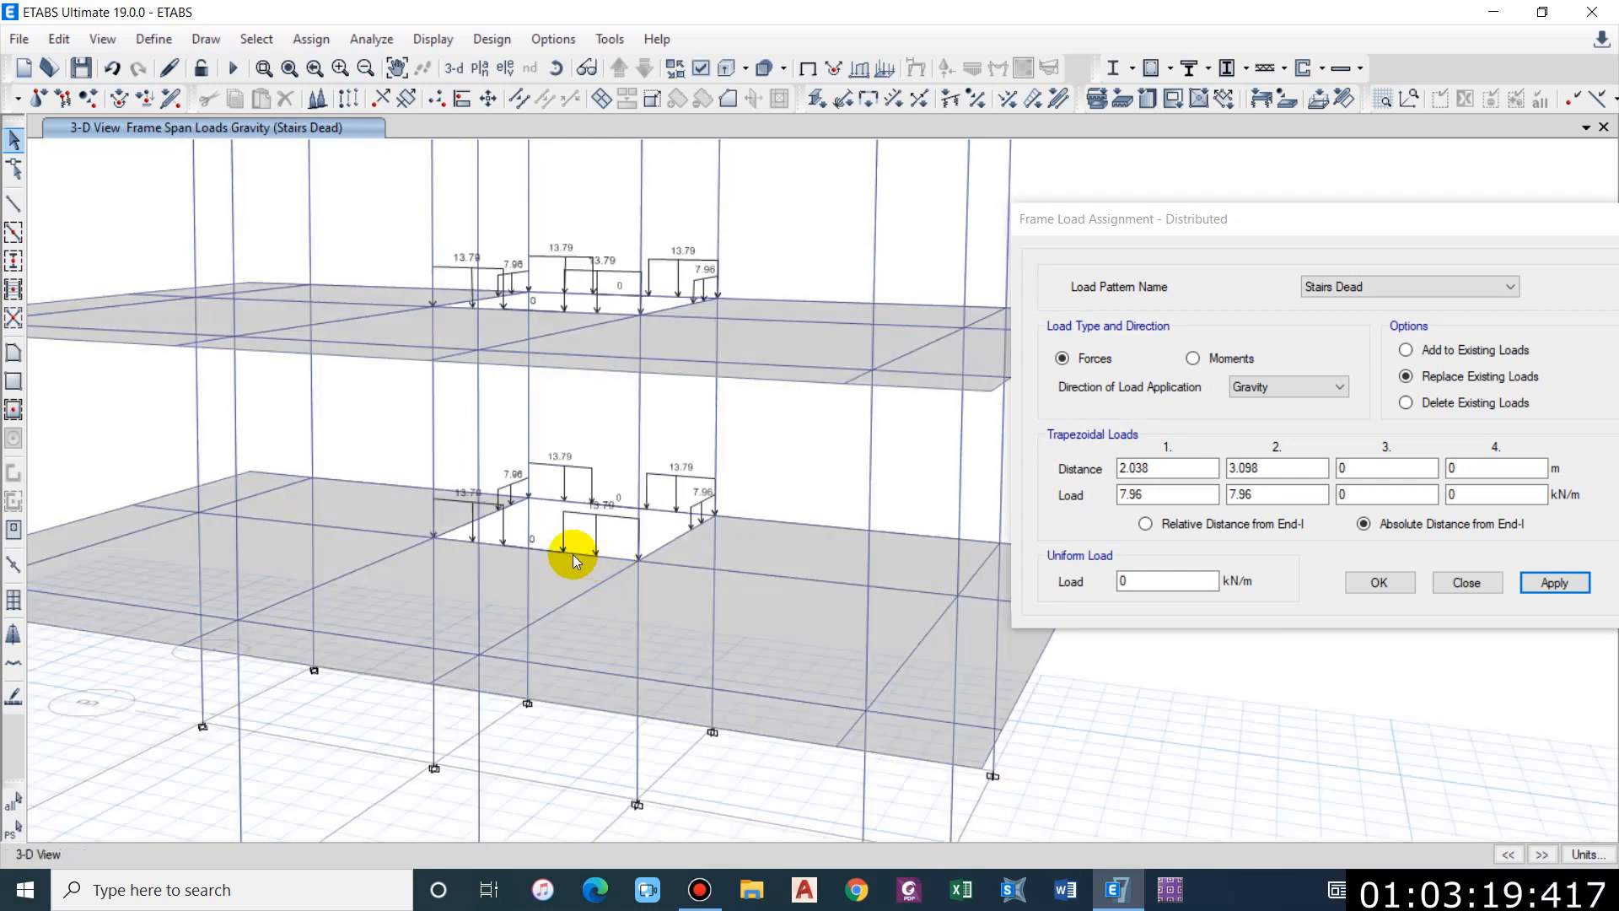
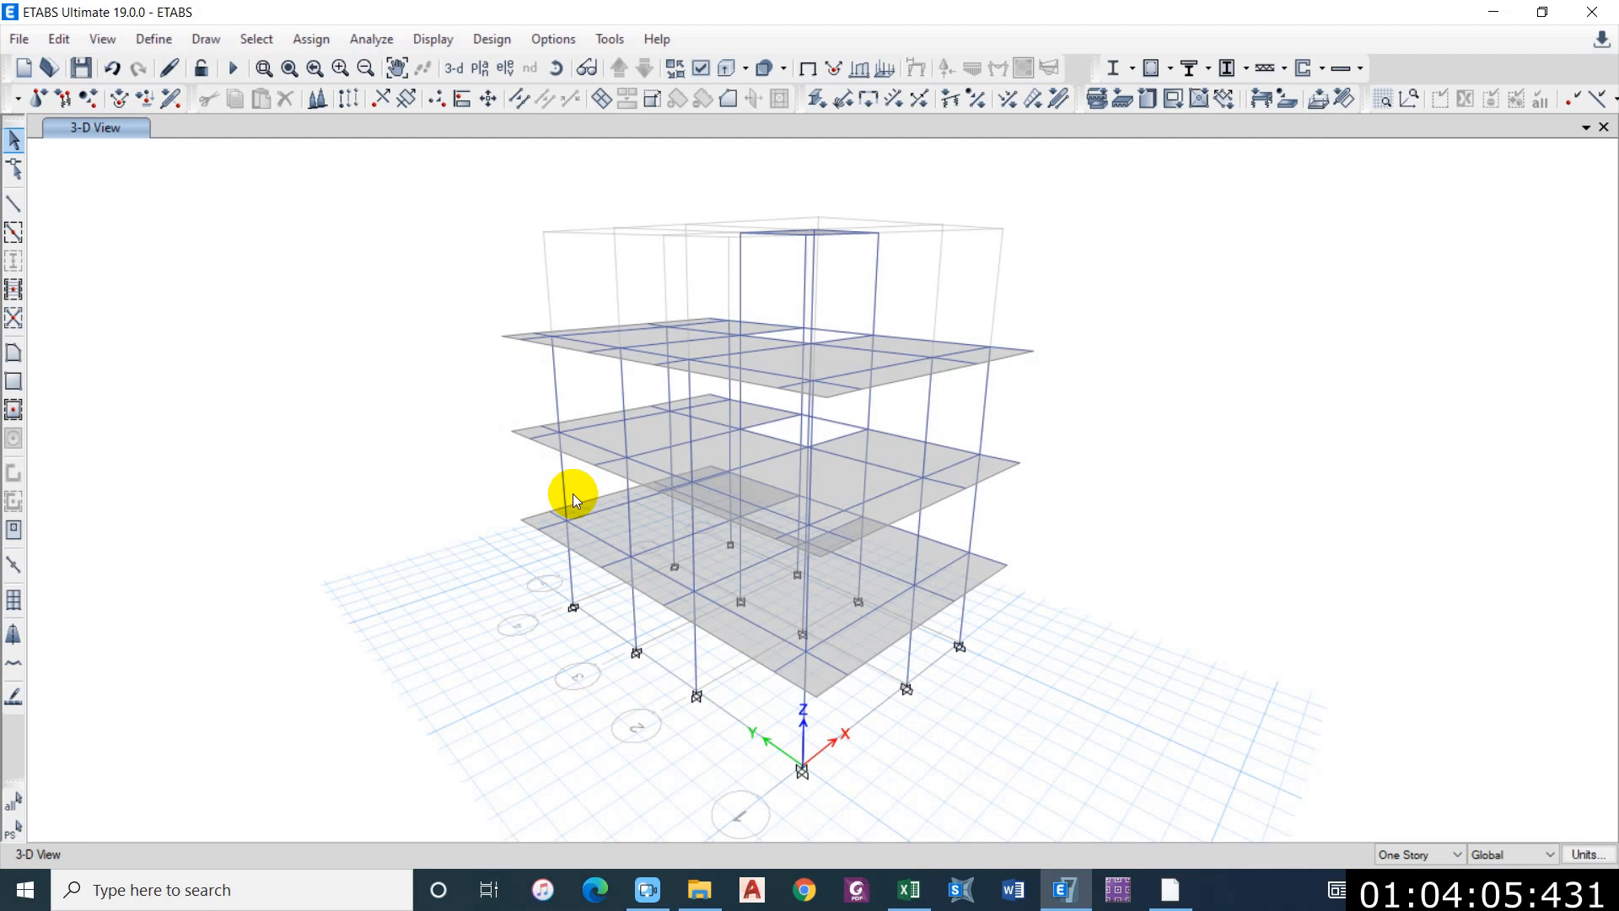
Step: Display the frame span loads of the Wall load pattern and examine them on the beams of every floor
{"action": "left_click", "coordinate": [490, 39]}
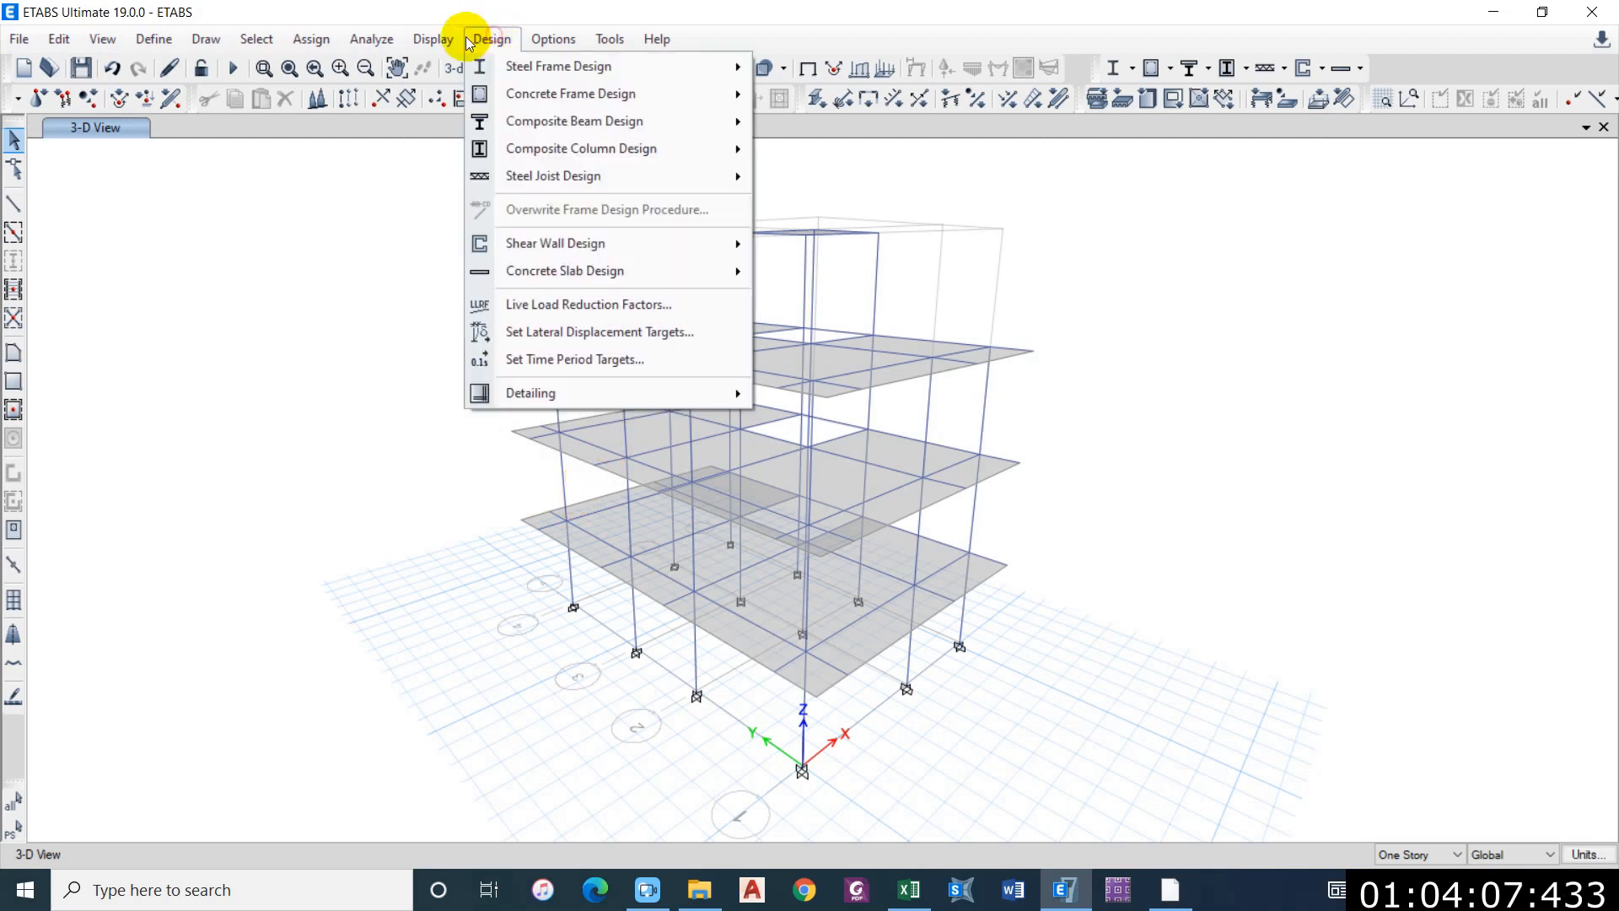
{"action": "mouse_move", "coordinate": [488, 102]}
{"action": "left_click", "coordinate": [899, 128]}
{"action": "left_click_drag", "start_coordinate": [1165, 208], "coordinate": [1247, 206]}
{"action": "left_click", "coordinate": [1350, 268]}
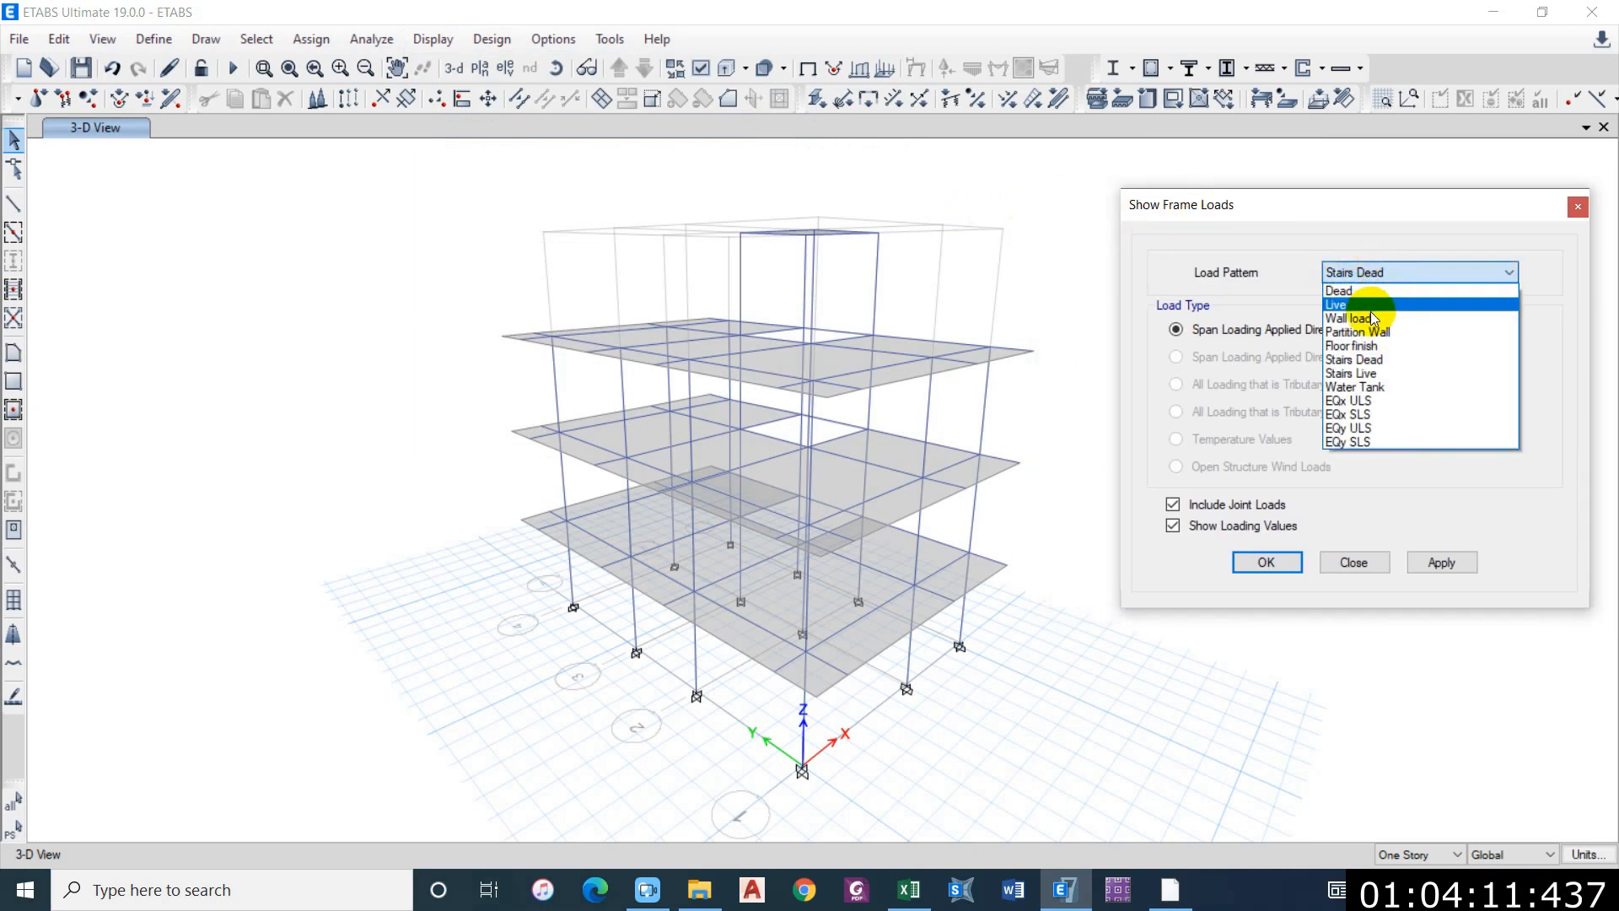
{"action": "left_click", "coordinate": [1370, 319]}
{"action": "left_click", "coordinate": [1444, 563]}
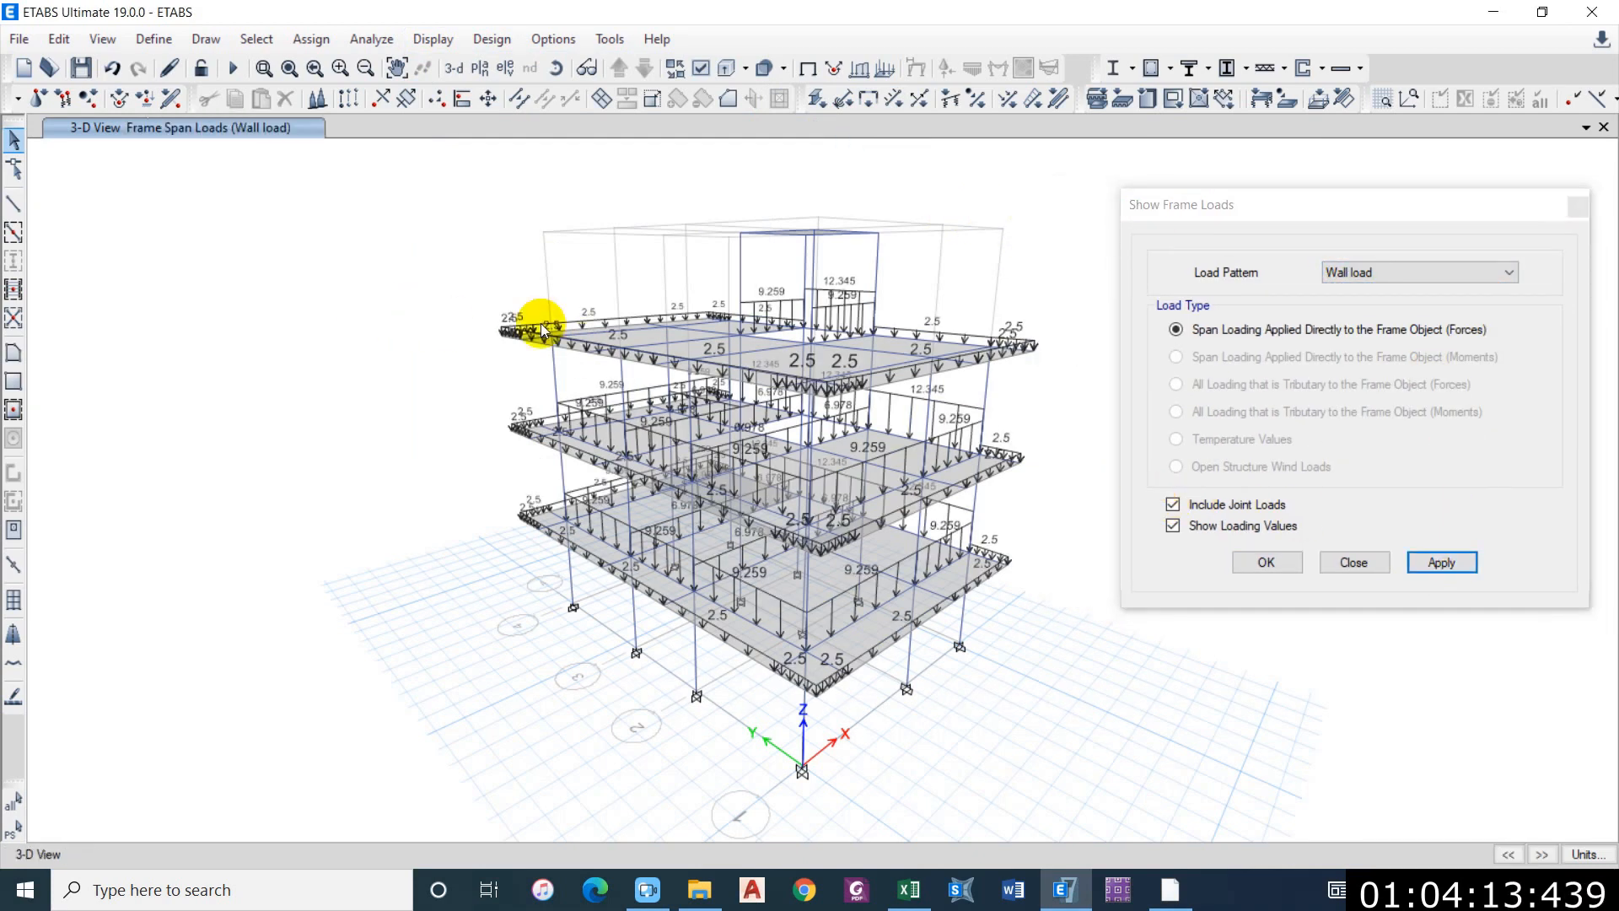
{"action": "scroll", "coordinate": [917, 395], "scroll_direction": "up", "scroll_amount": 1}
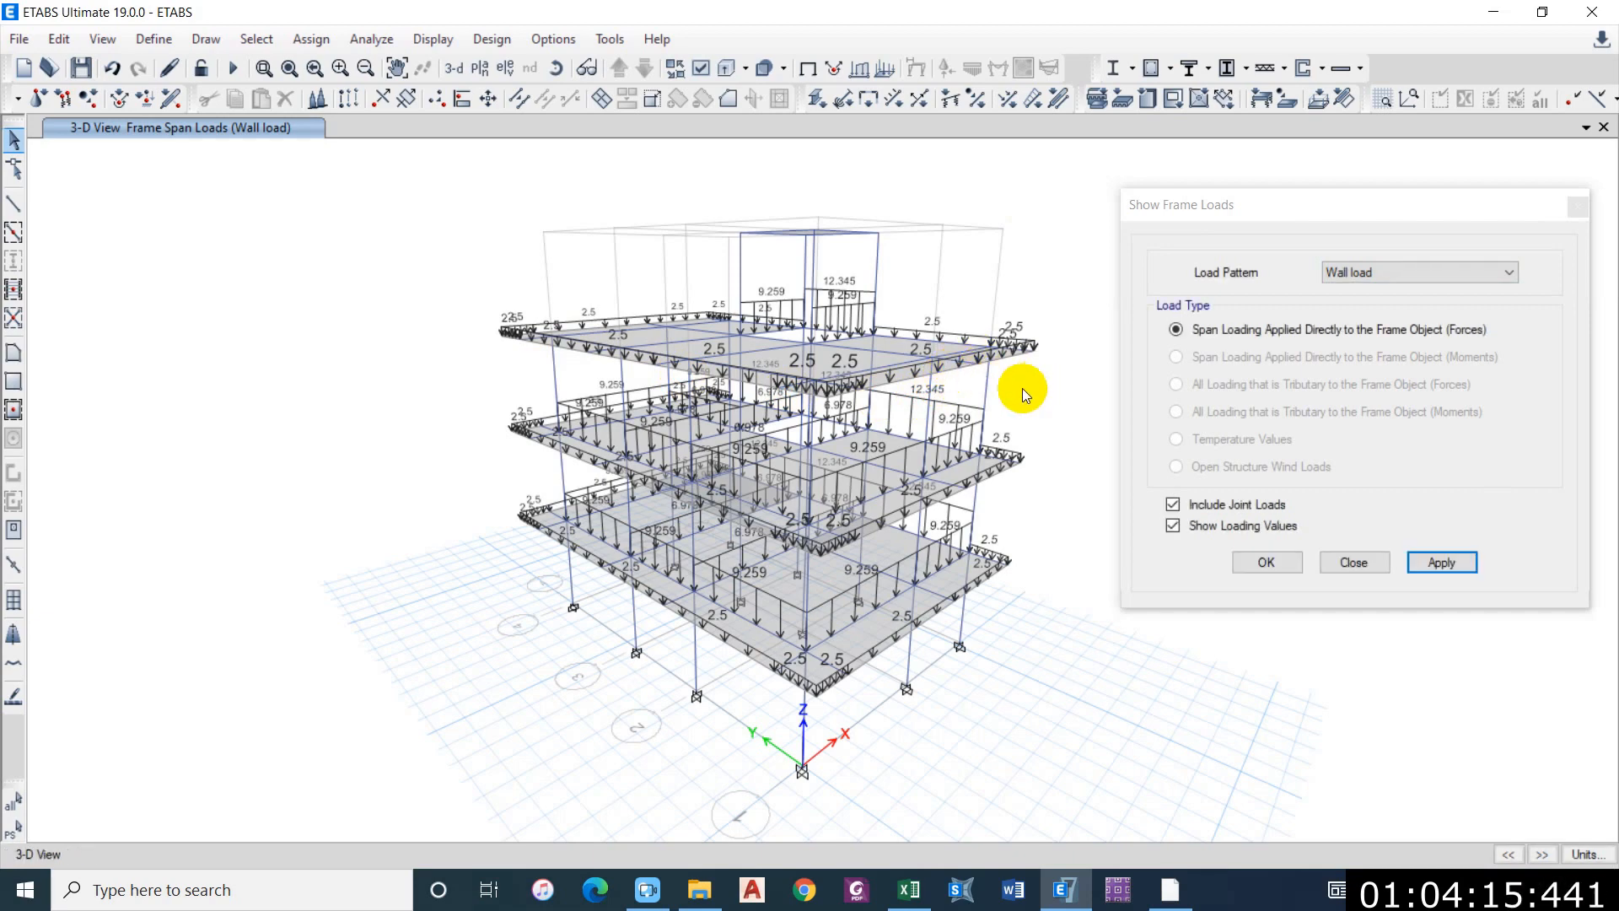
{"action": "scroll", "coordinate": [909, 429], "scroll_direction": "up", "scroll_amount": 3}
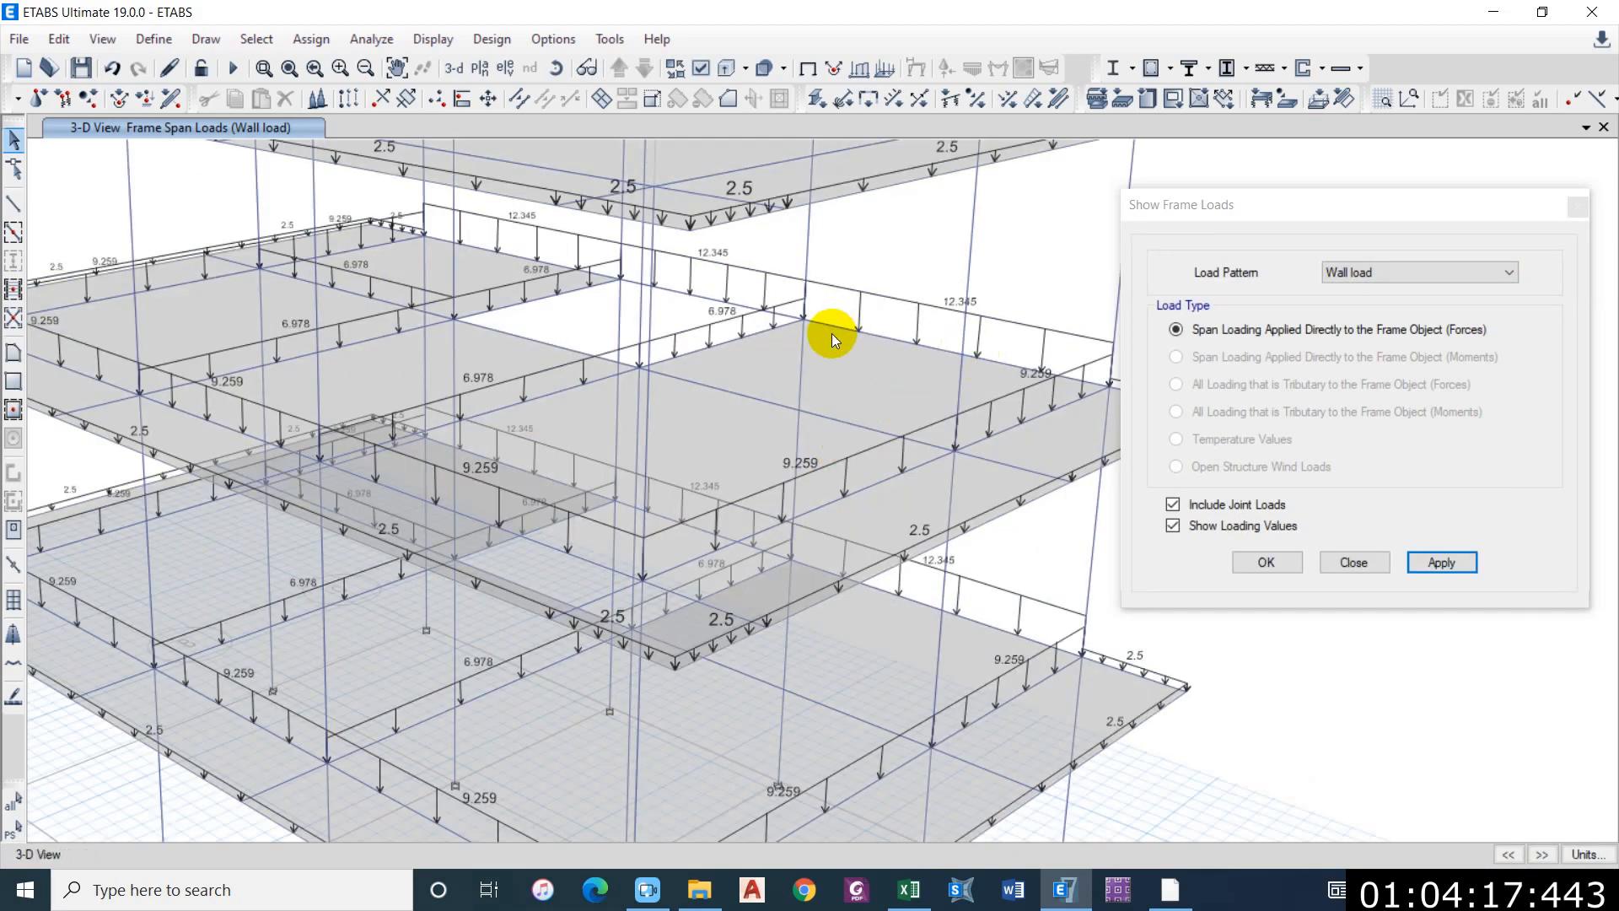
{"action": "scroll", "coordinate": [839, 339], "scroll_direction": "down", "scroll_amount": 3}
{"action": "scroll", "coordinate": [869, 379], "scroll_direction": "up", "scroll_amount": 3}
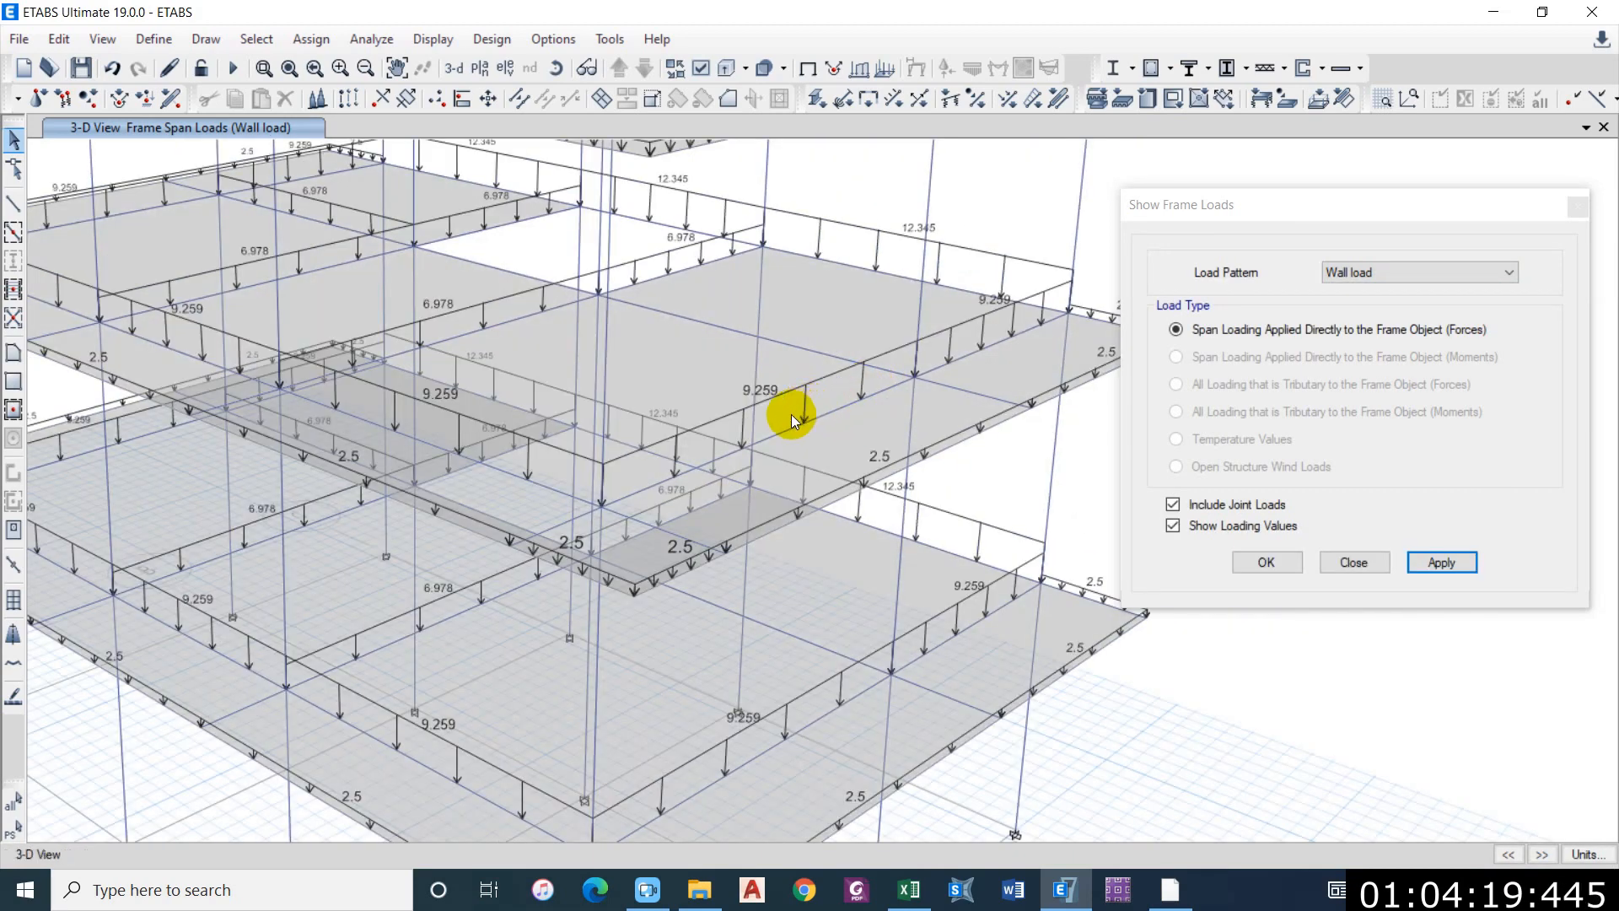
{"action": "scroll", "coordinate": [689, 418], "scroll_direction": "down", "scroll_amount": 3}
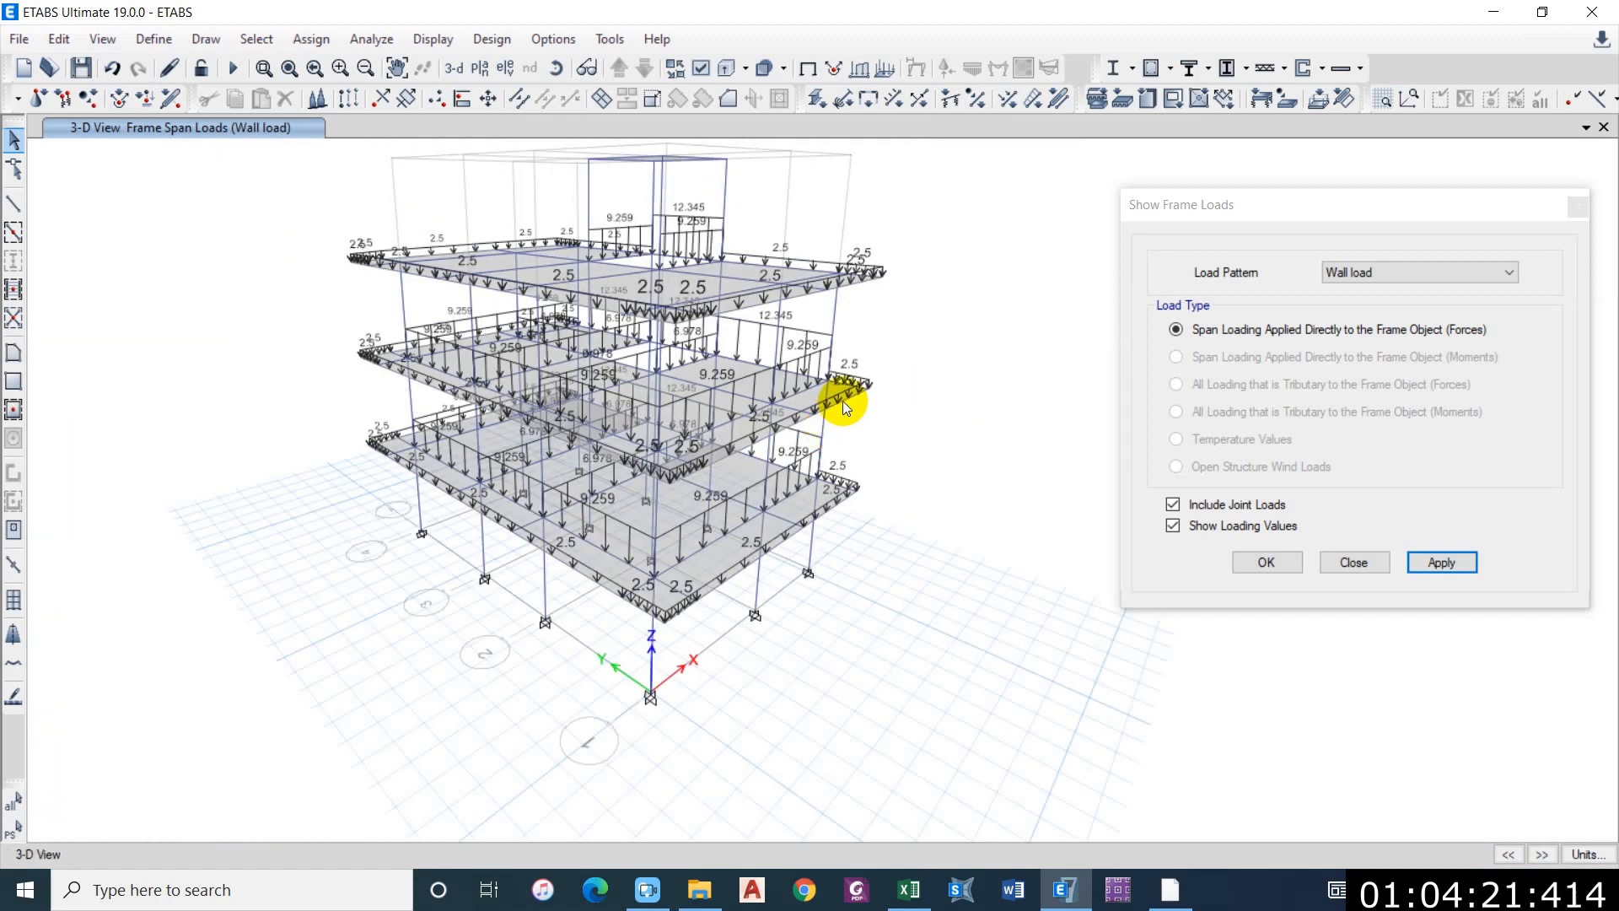
Step: Inspect the object information and property assignments of the slab-edge line and the neighbouring beam at the projecting corner of Story2
{"action": "scroll", "coordinate": [852, 400], "scroll_direction": "up", "scroll_amount": 3}
{"action": "left_click", "coordinate": [852, 398]}
{"action": "right_click", "coordinate": [851, 398]}
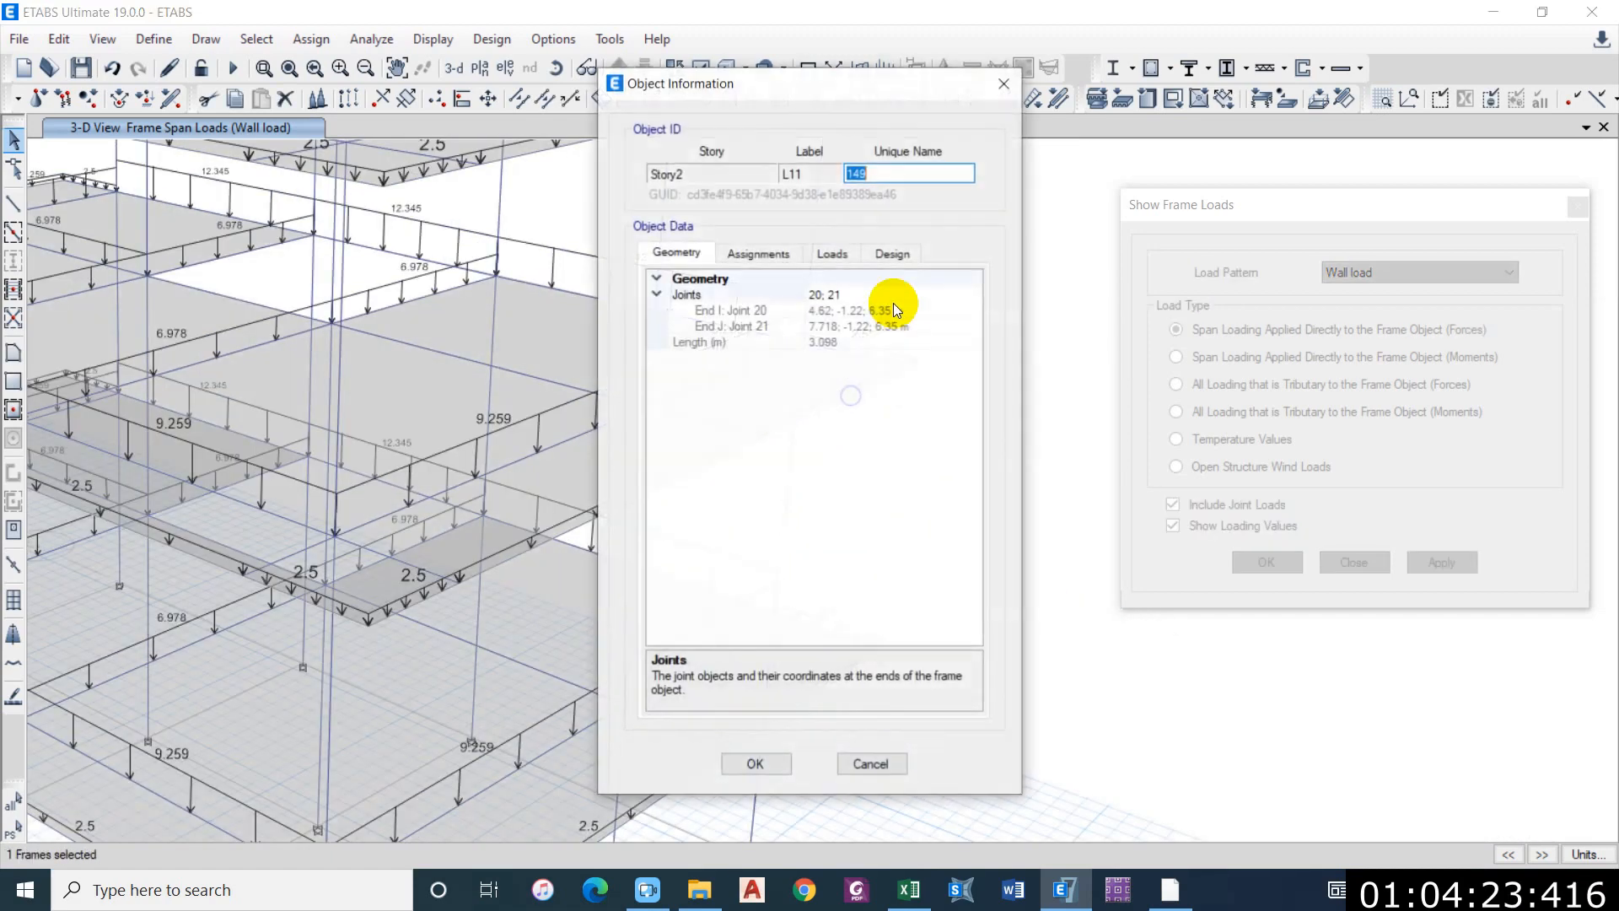
{"action": "left_click", "coordinate": [749, 254]}
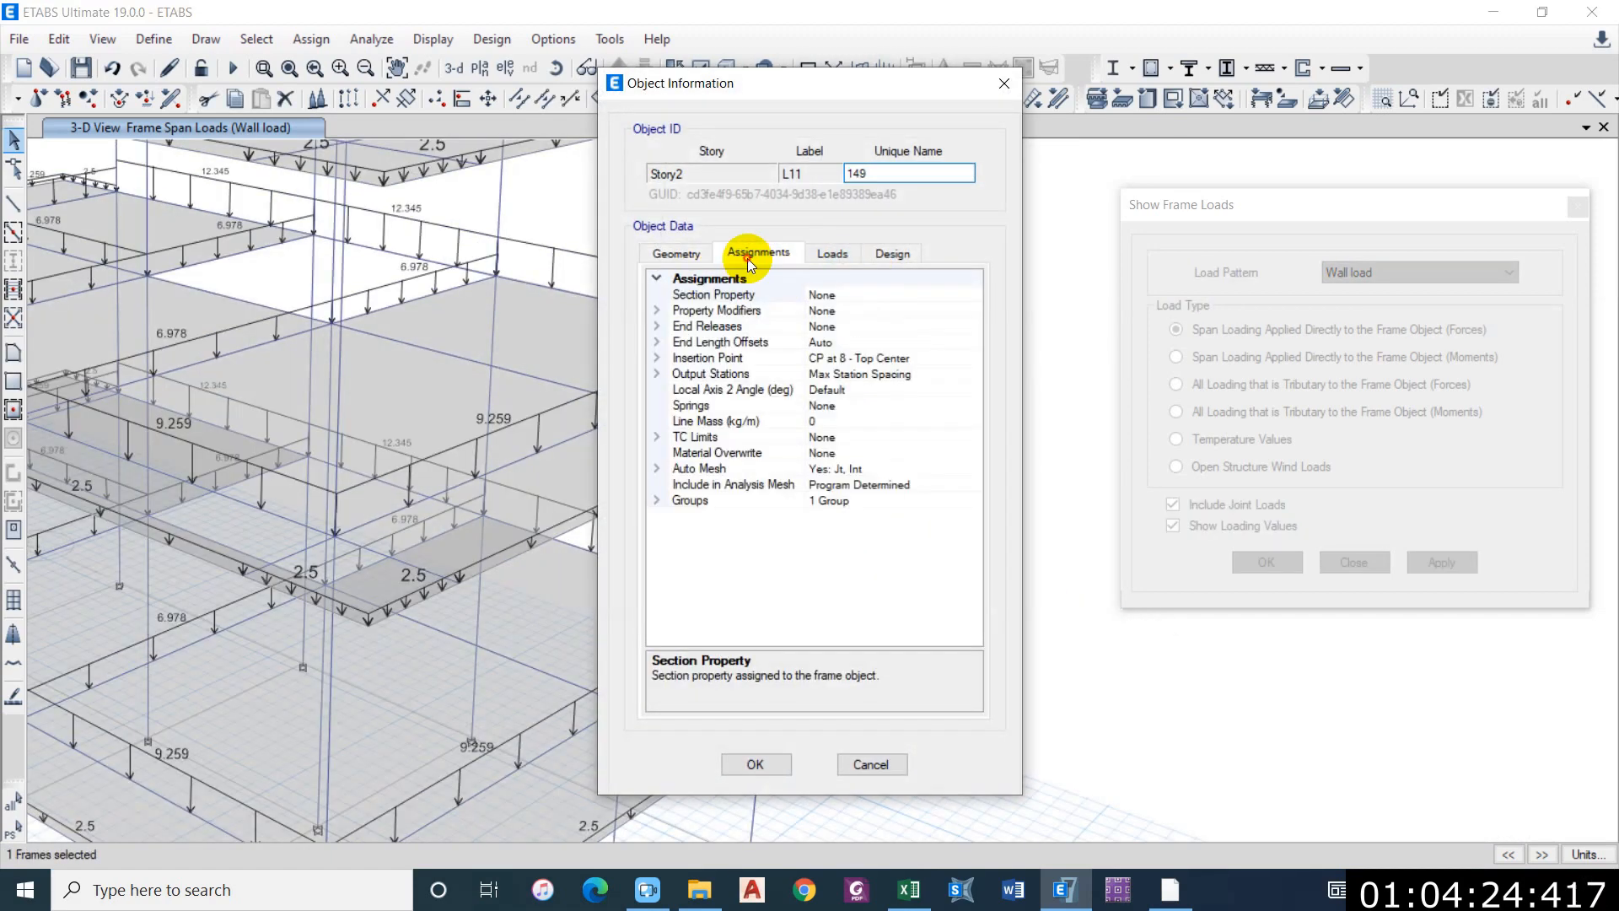
{"action": "left_click", "coordinate": [877, 756]}
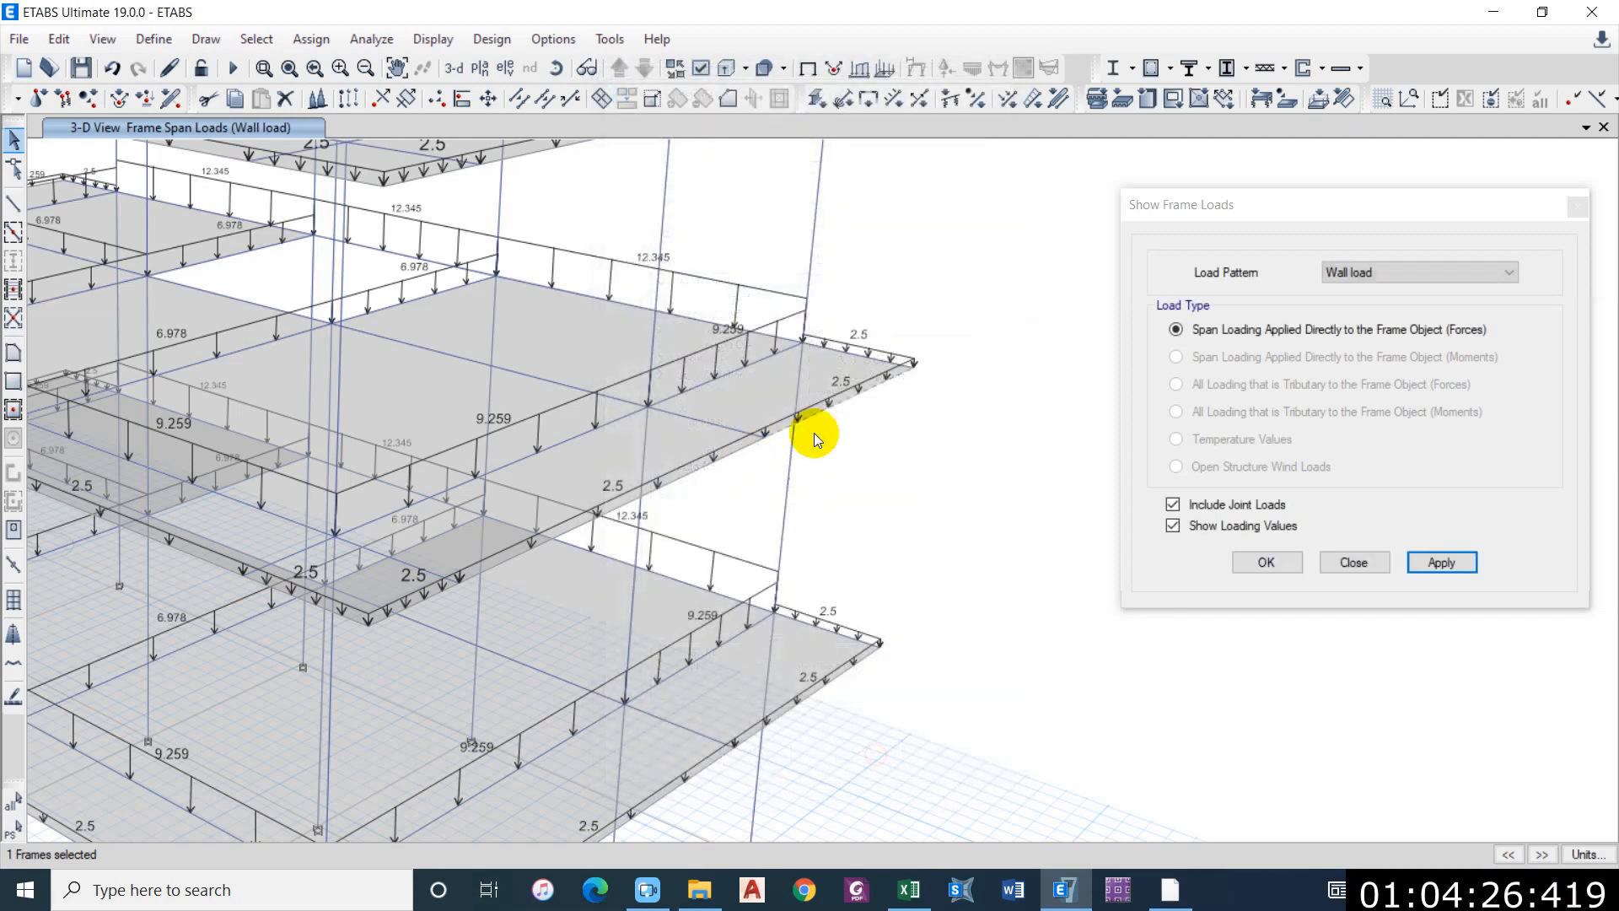
{"action": "right_click", "coordinate": [870, 368]}
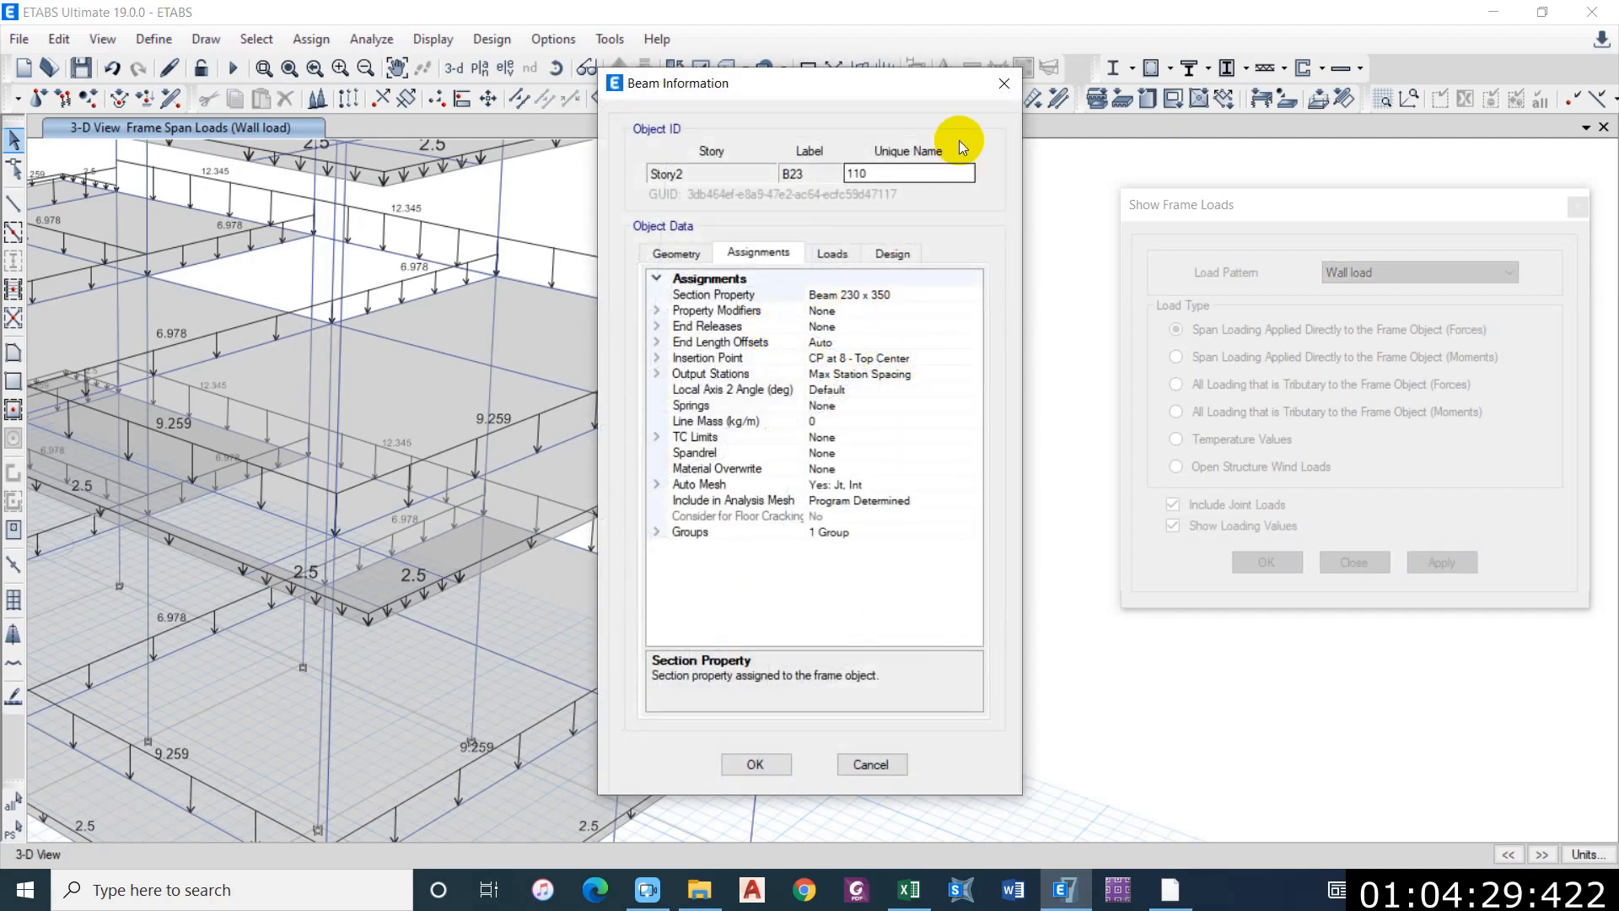
{"action": "left_click", "coordinate": [1004, 83]}
Step: Display the frame span loads of the Stairs Dead load pattern and examine them on the beams around the stair opening
{"action": "left_click", "coordinate": [1383, 270]}
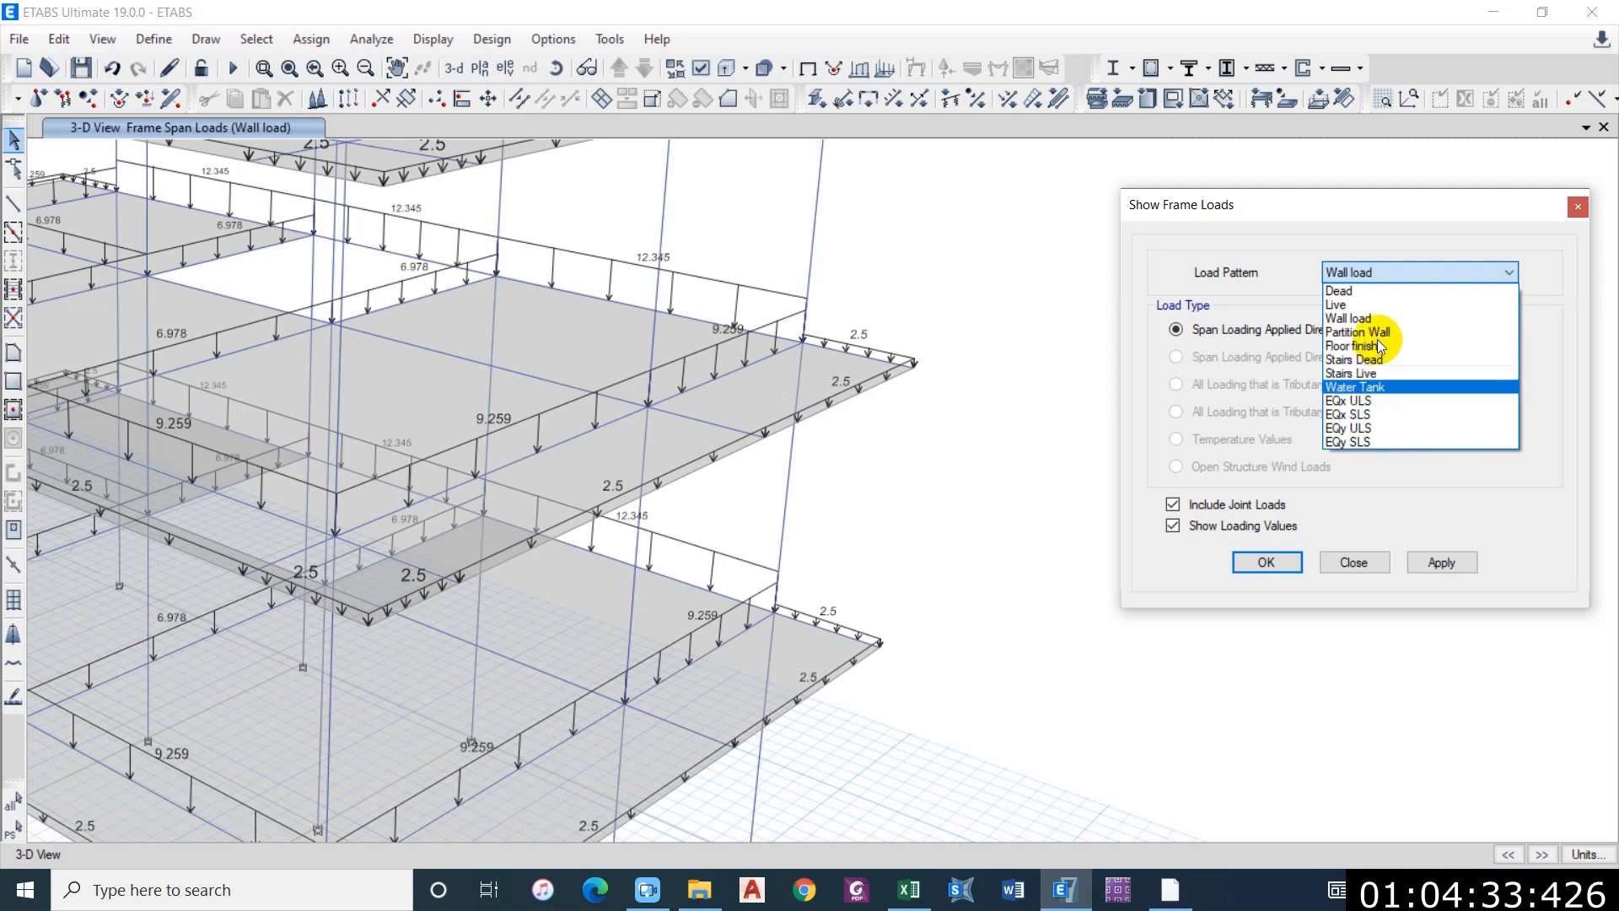
{"action": "left_click", "coordinate": [1367, 359]}
{"action": "left_click", "coordinate": [1449, 563]}
{"action": "middle_click_drag", "start_coordinate": [322, 423], "coordinate": [373, 417]}
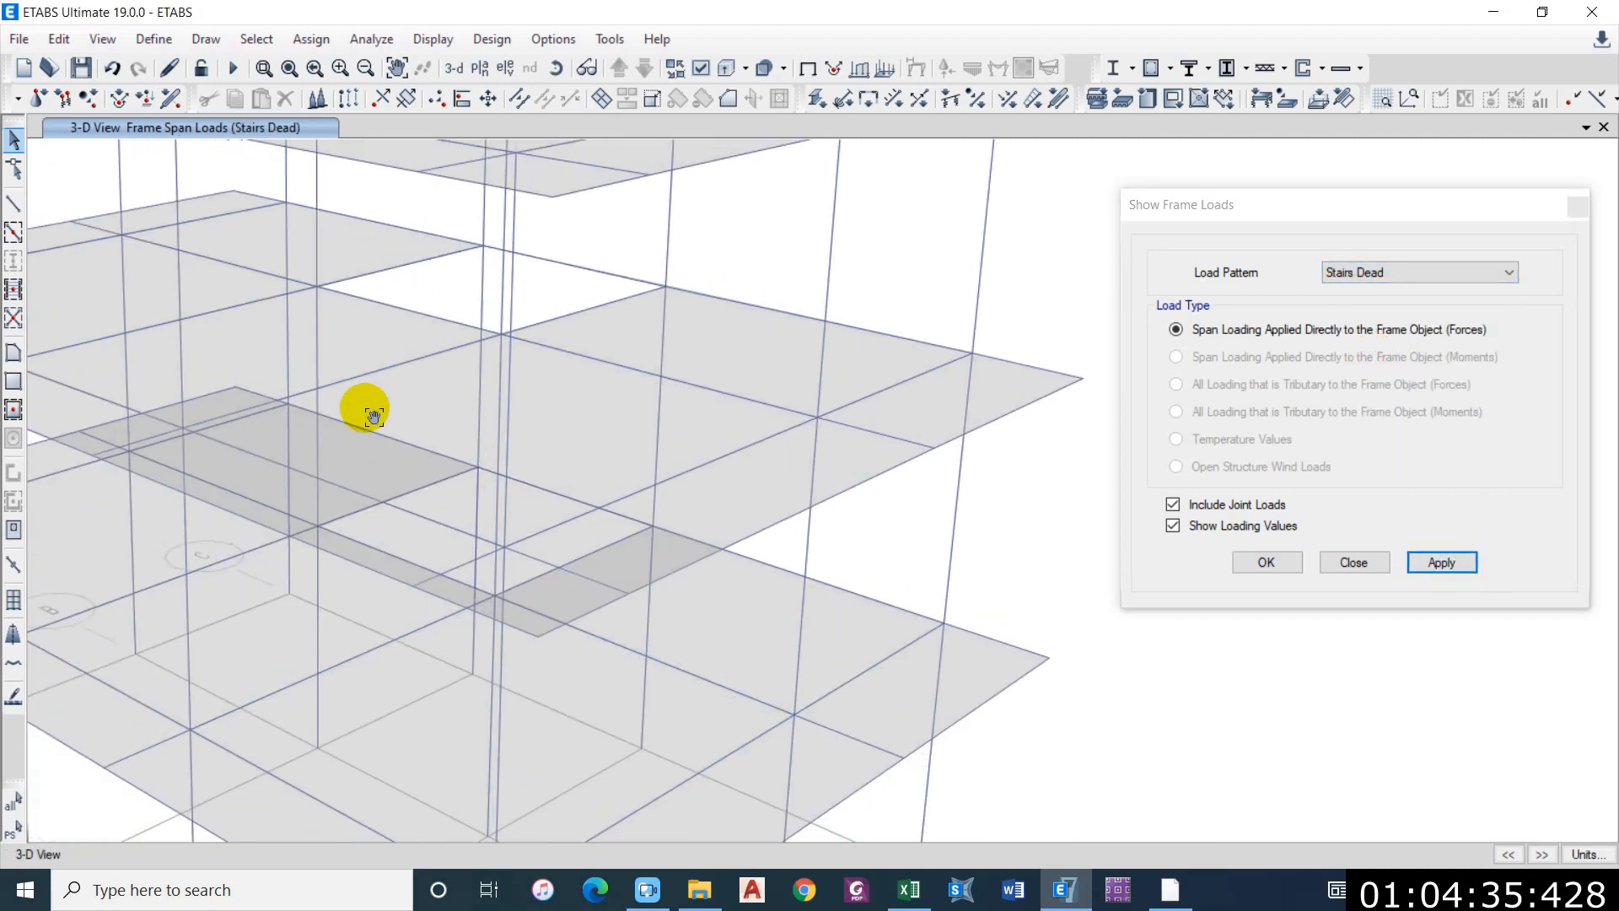
{"action": "middle_click_drag", "start_coordinate": [513, 433], "coordinate": [575, 311], "text": "shift"}
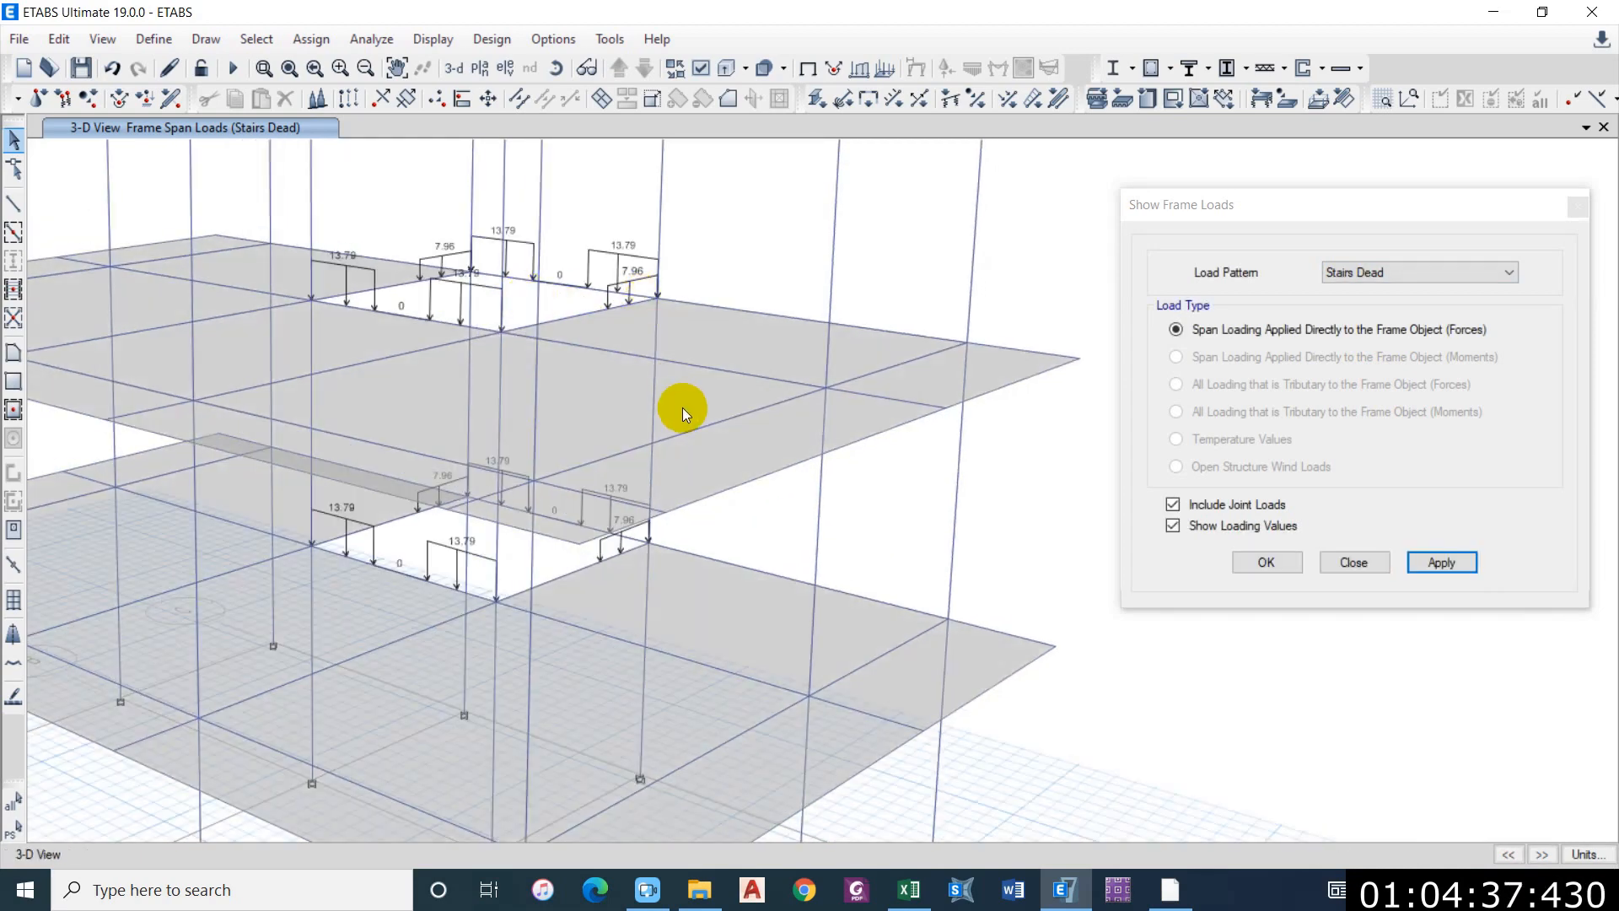
{"action": "middle_click_drag", "start_coordinate": [683, 414], "coordinate": [582, 423], "text": "shift"}
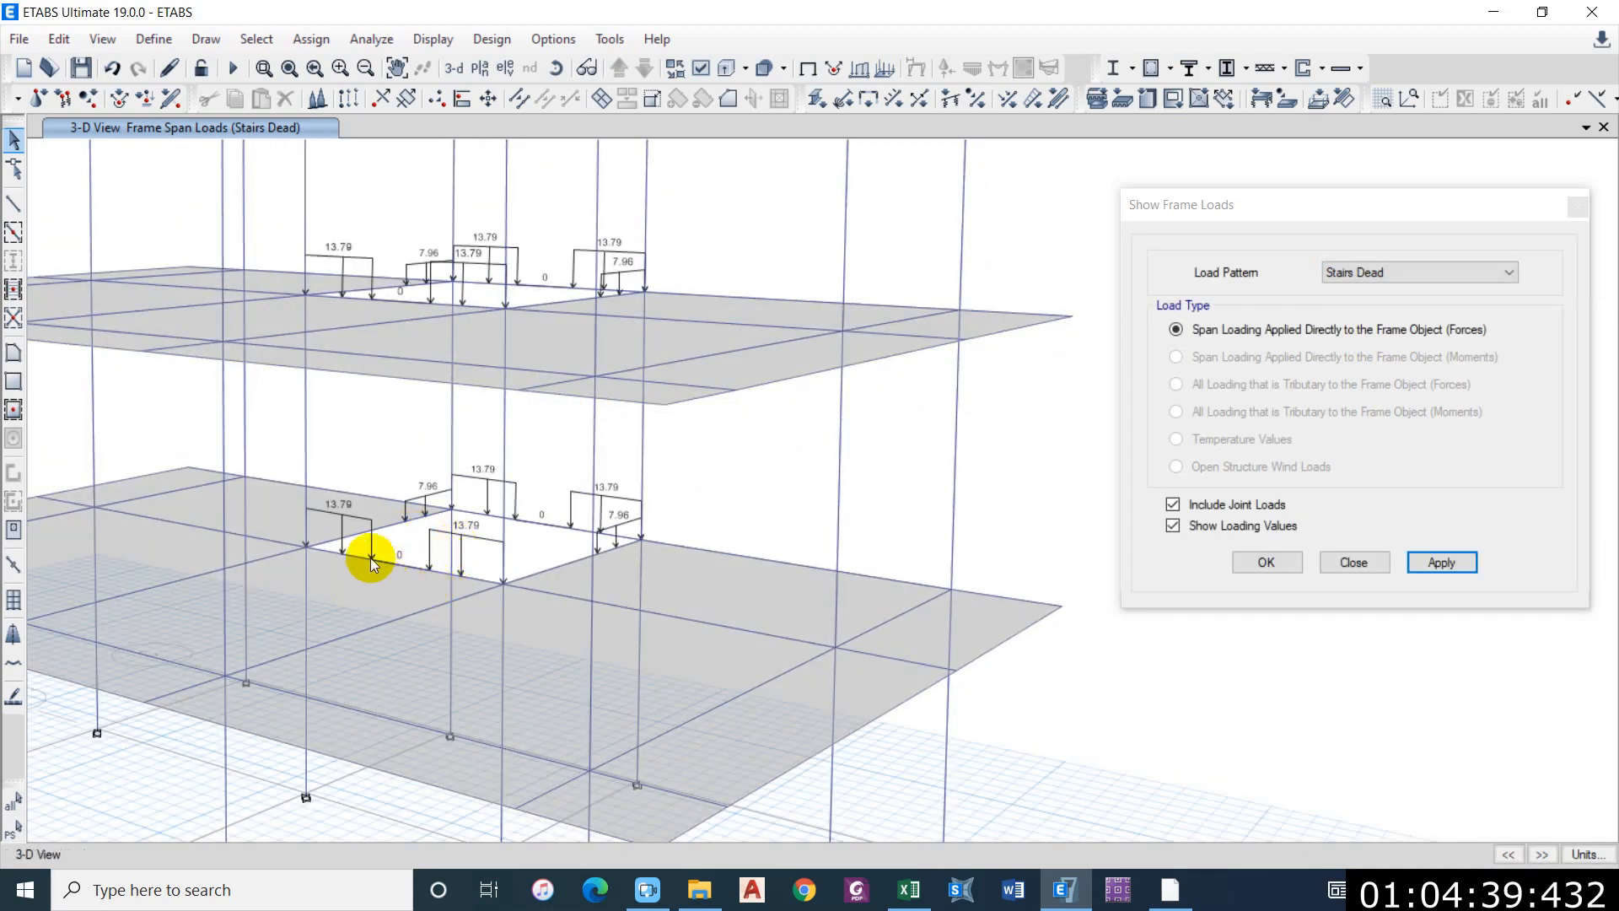
{"action": "middle_click_drag", "start_coordinate": [413, 541], "coordinate": [419, 528]}
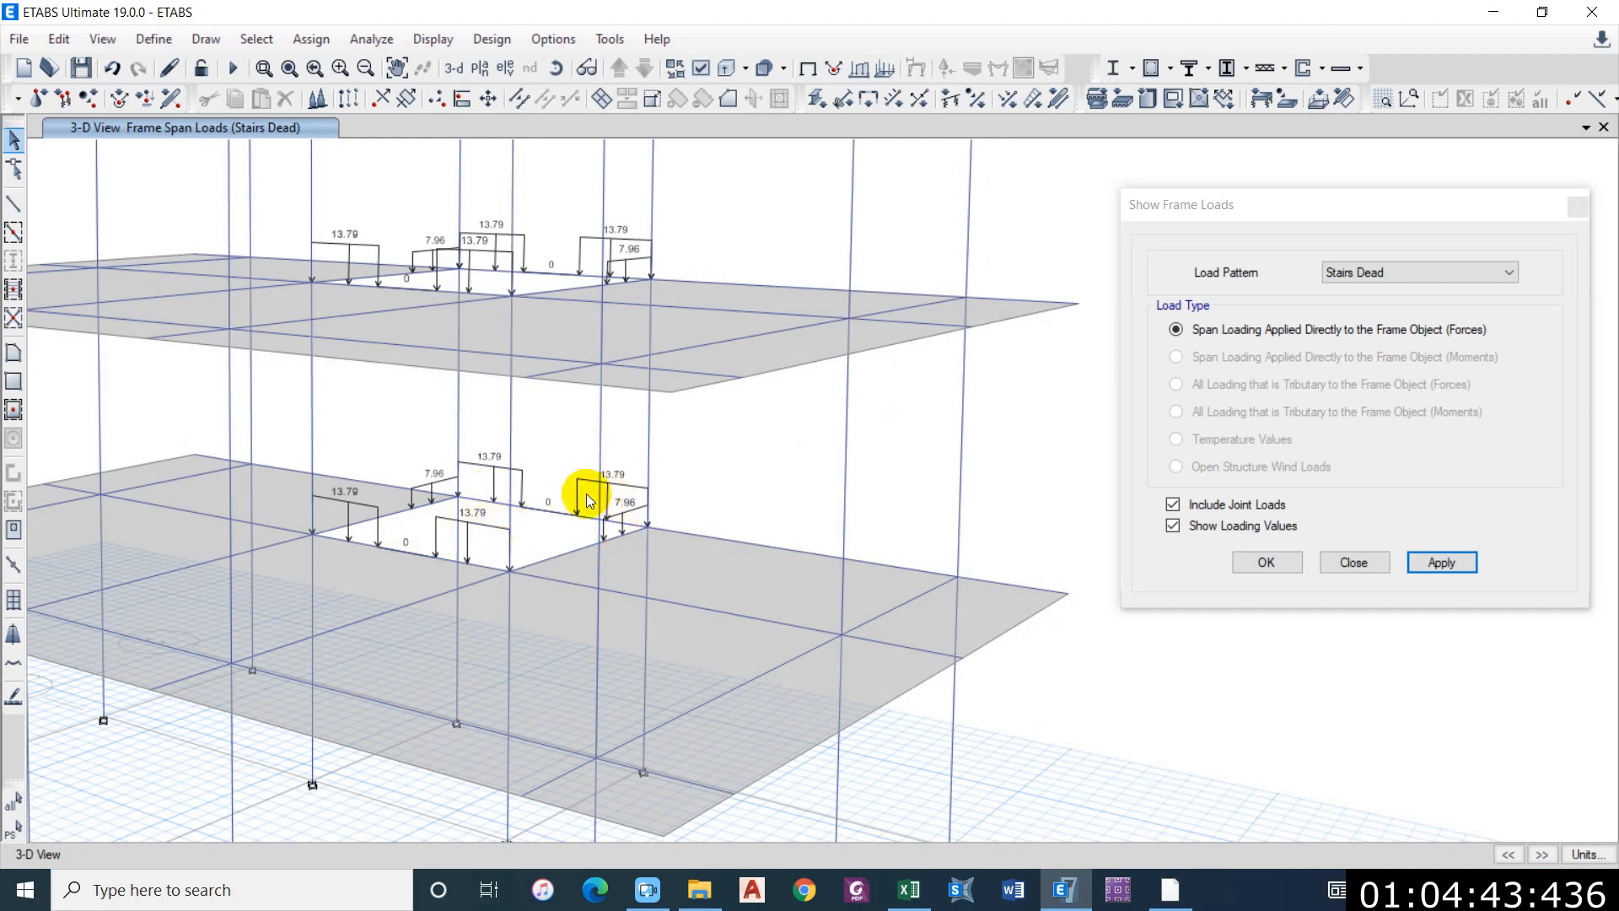
{"action": "middle_click_drag", "start_coordinate": [657, 464], "coordinate": [727, 413], "text": "shift"}
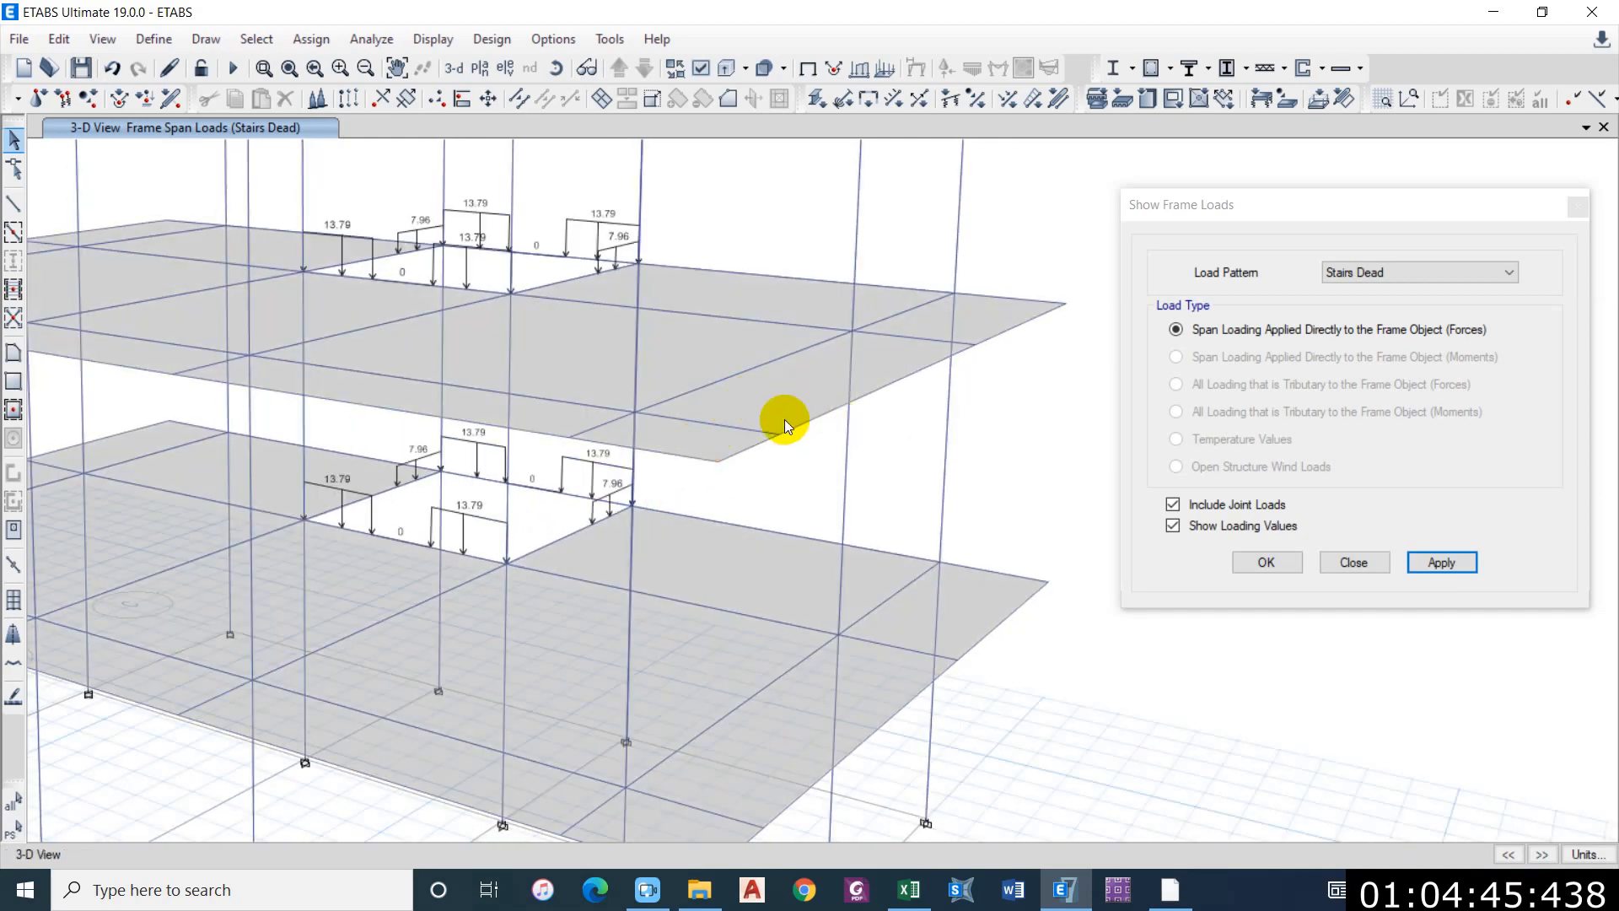
{"action": "scroll", "coordinate": [807, 422], "scroll_direction": "down", "scroll_amount": 5}
Step: Show the uniform shell loads of the Live load pattern on all floor slabs
{"action": "left_click", "coordinate": [460, 48]}
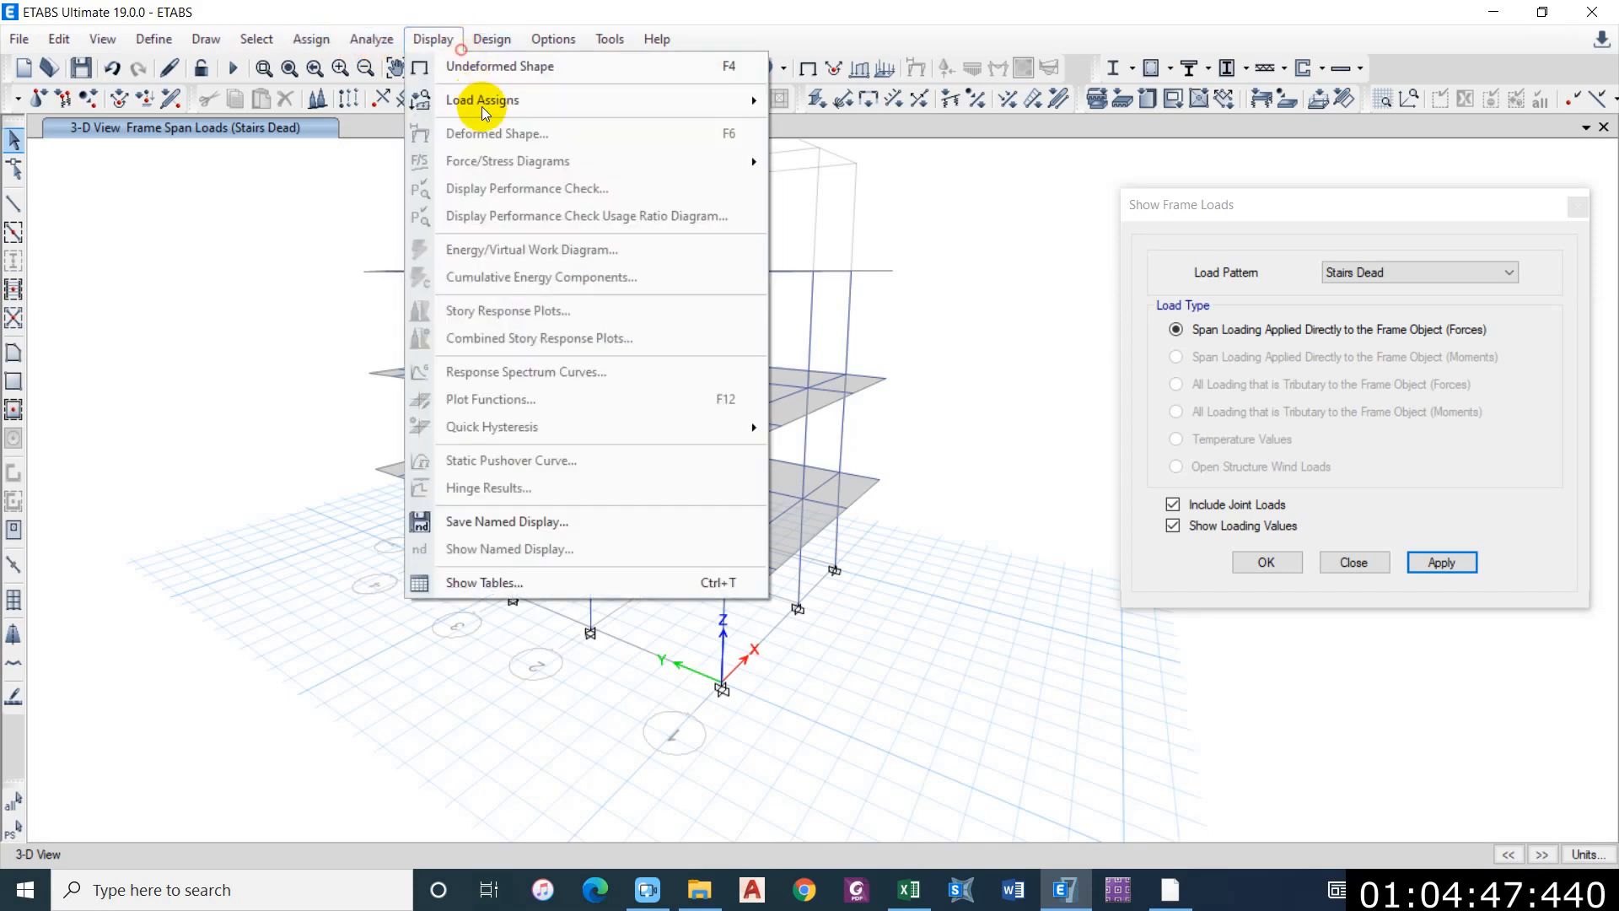
{"action": "mouse_move", "coordinate": [479, 101]}
{"action": "left_click", "coordinate": [801, 151]}
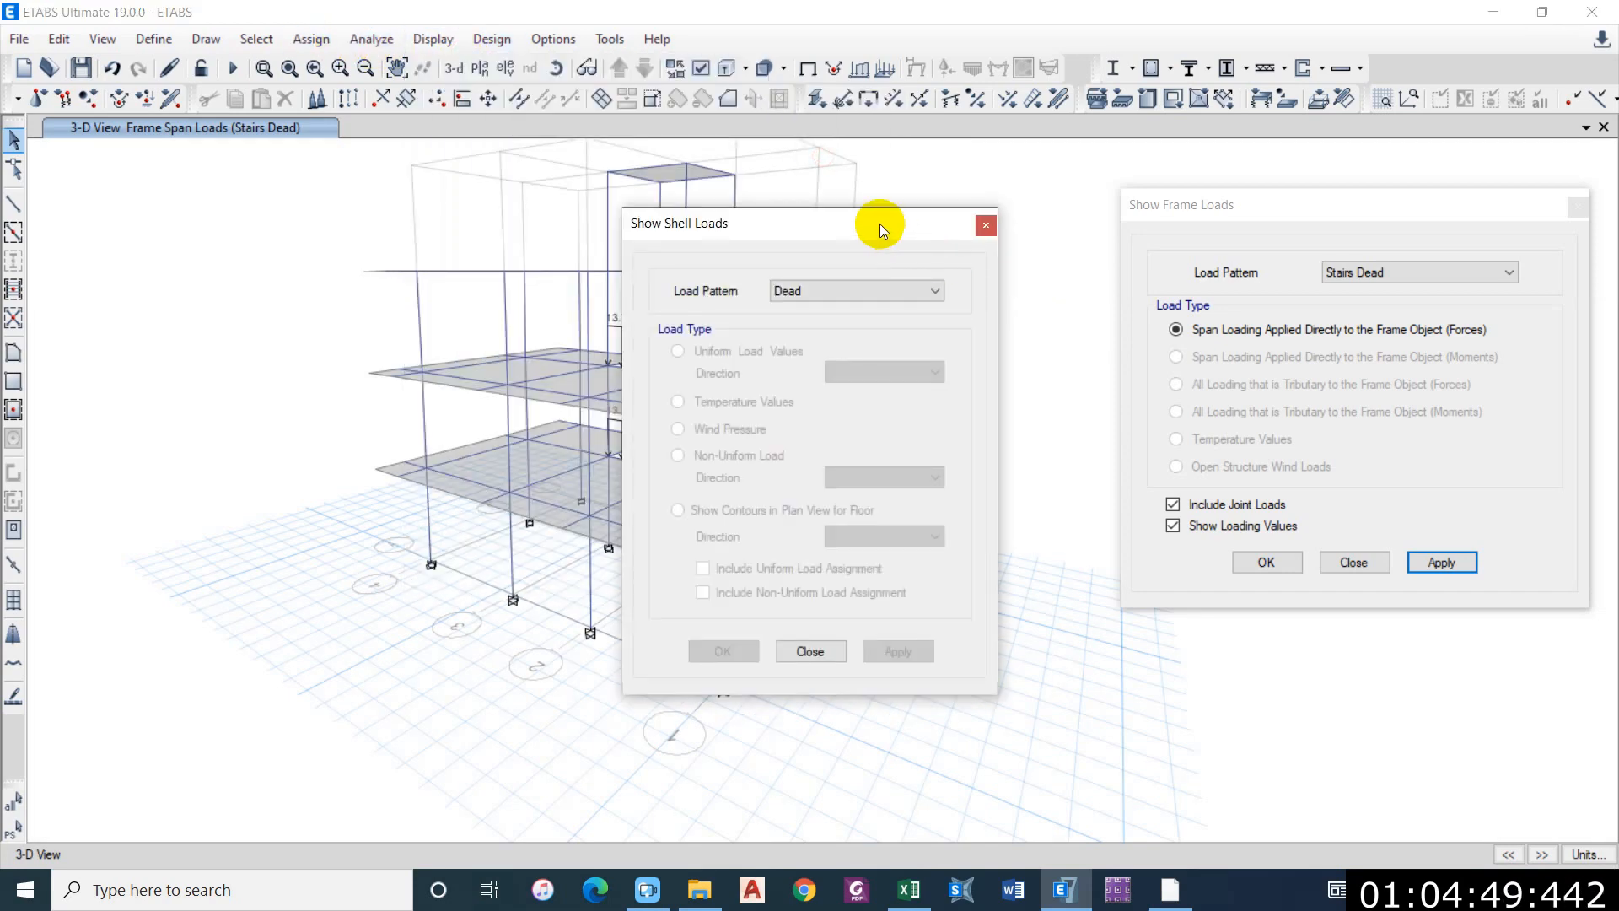
{"action": "left_click_drag", "start_coordinate": [879, 225], "coordinate": [1205, 187]}
{"action": "left_click", "coordinate": [1260, 253]}
{"action": "left_click", "coordinate": [1152, 290]}
{"action": "left_click", "coordinate": [1225, 614]}
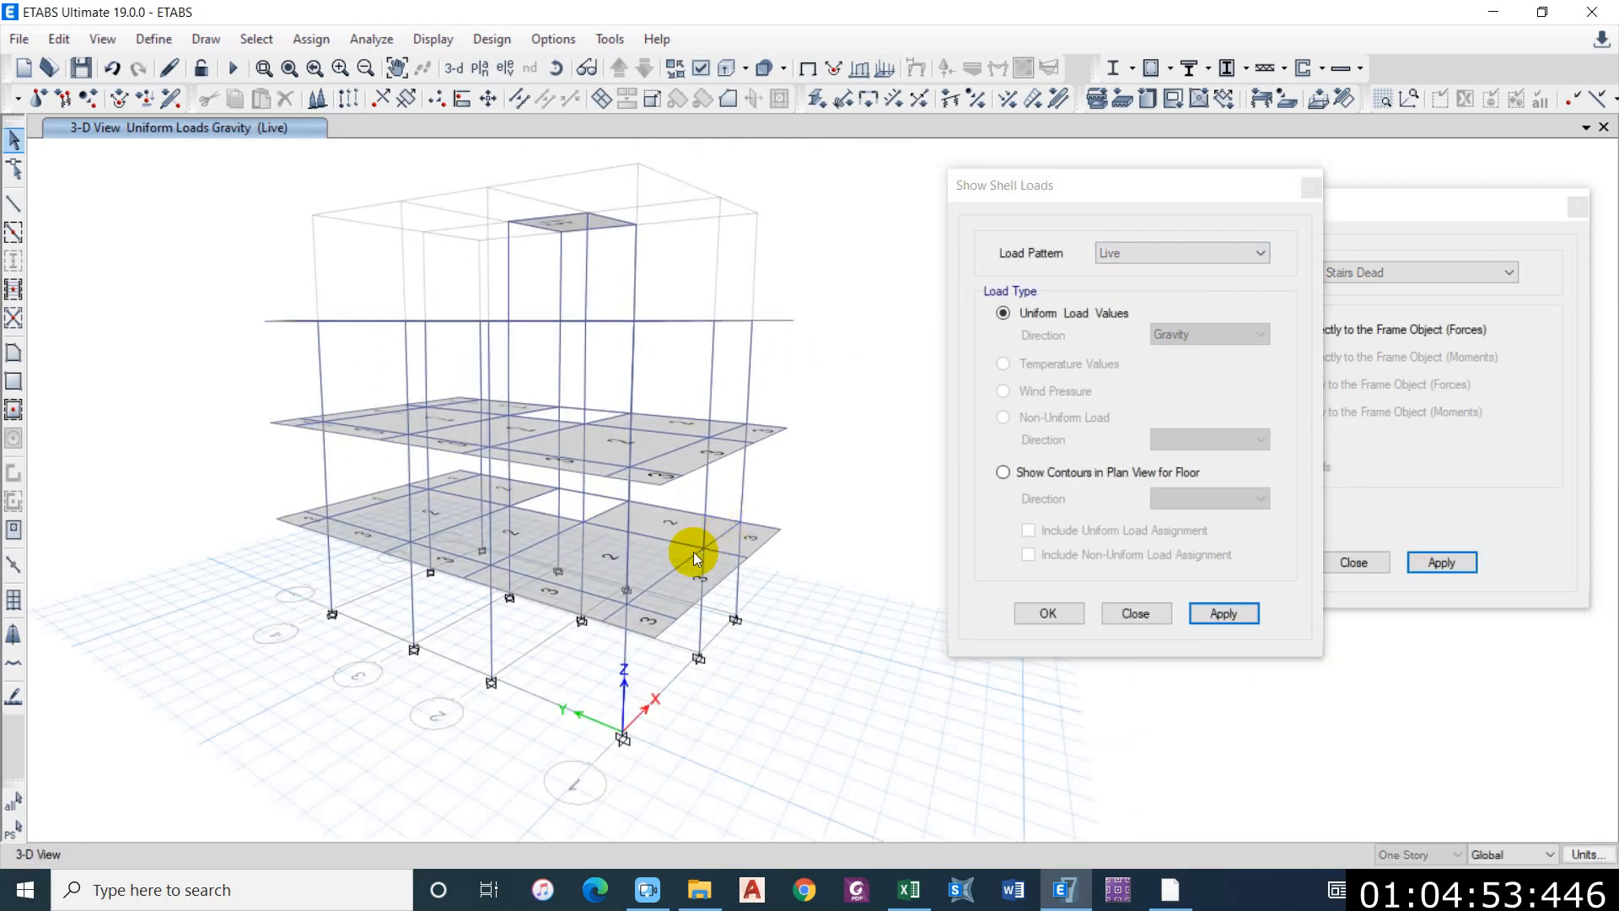
Step: Show the uniform shell loads of the Partition Wall load pattern and examine the values on the slabs of each floor
{"action": "left_click", "coordinate": [1164, 254]}
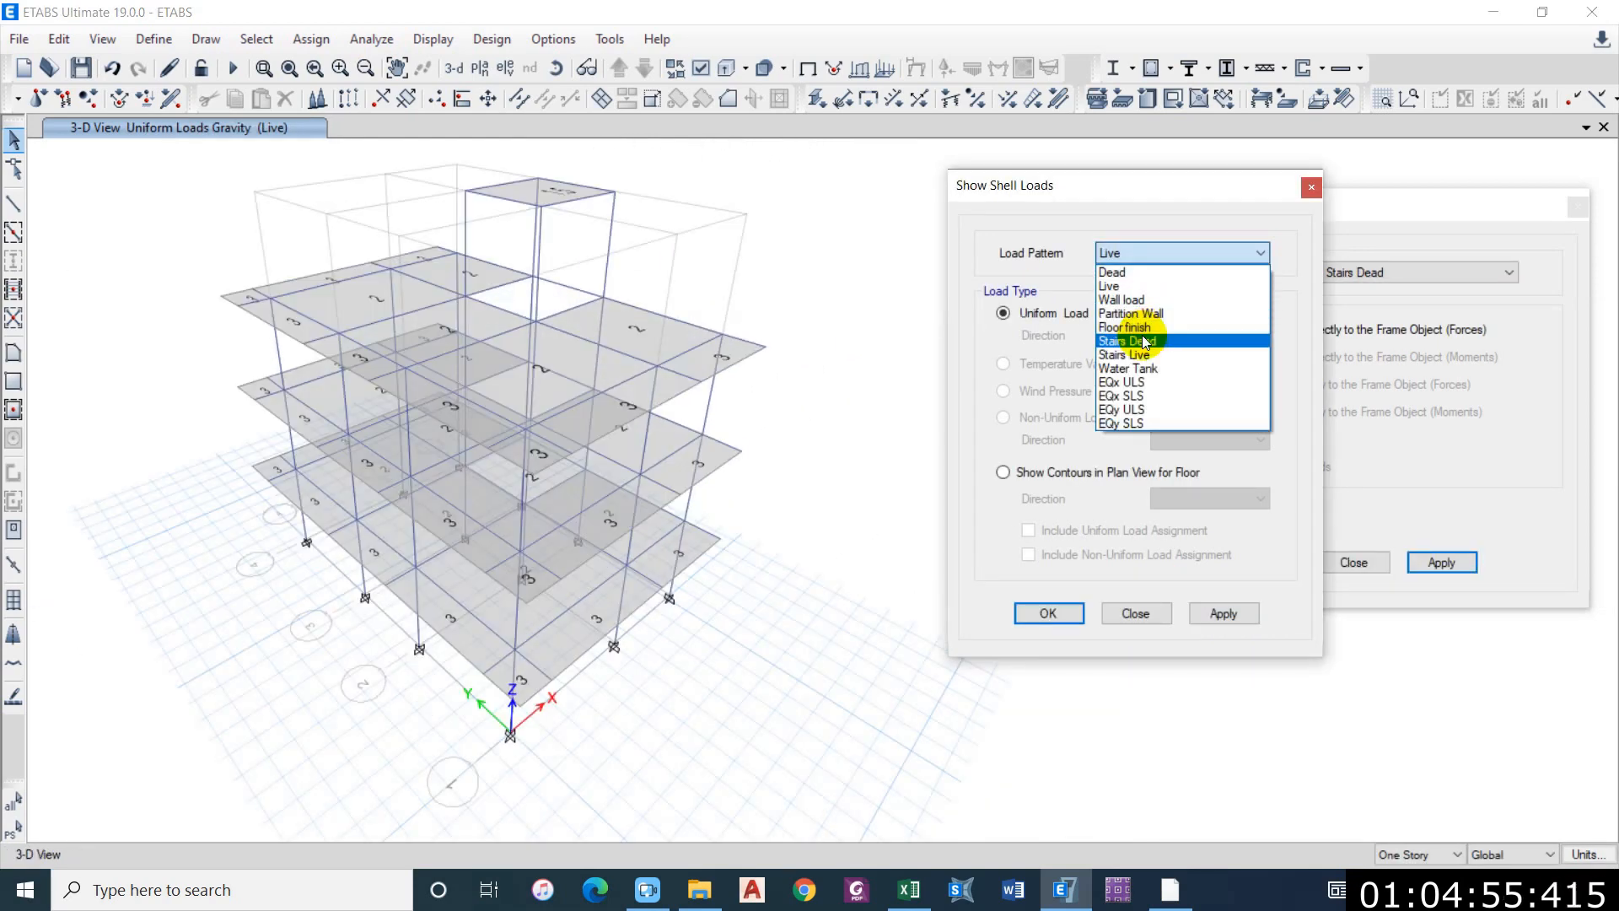
{"action": "left_click", "coordinate": [1130, 314]}
{"action": "left_click", "coordinate": [1236, 609]}
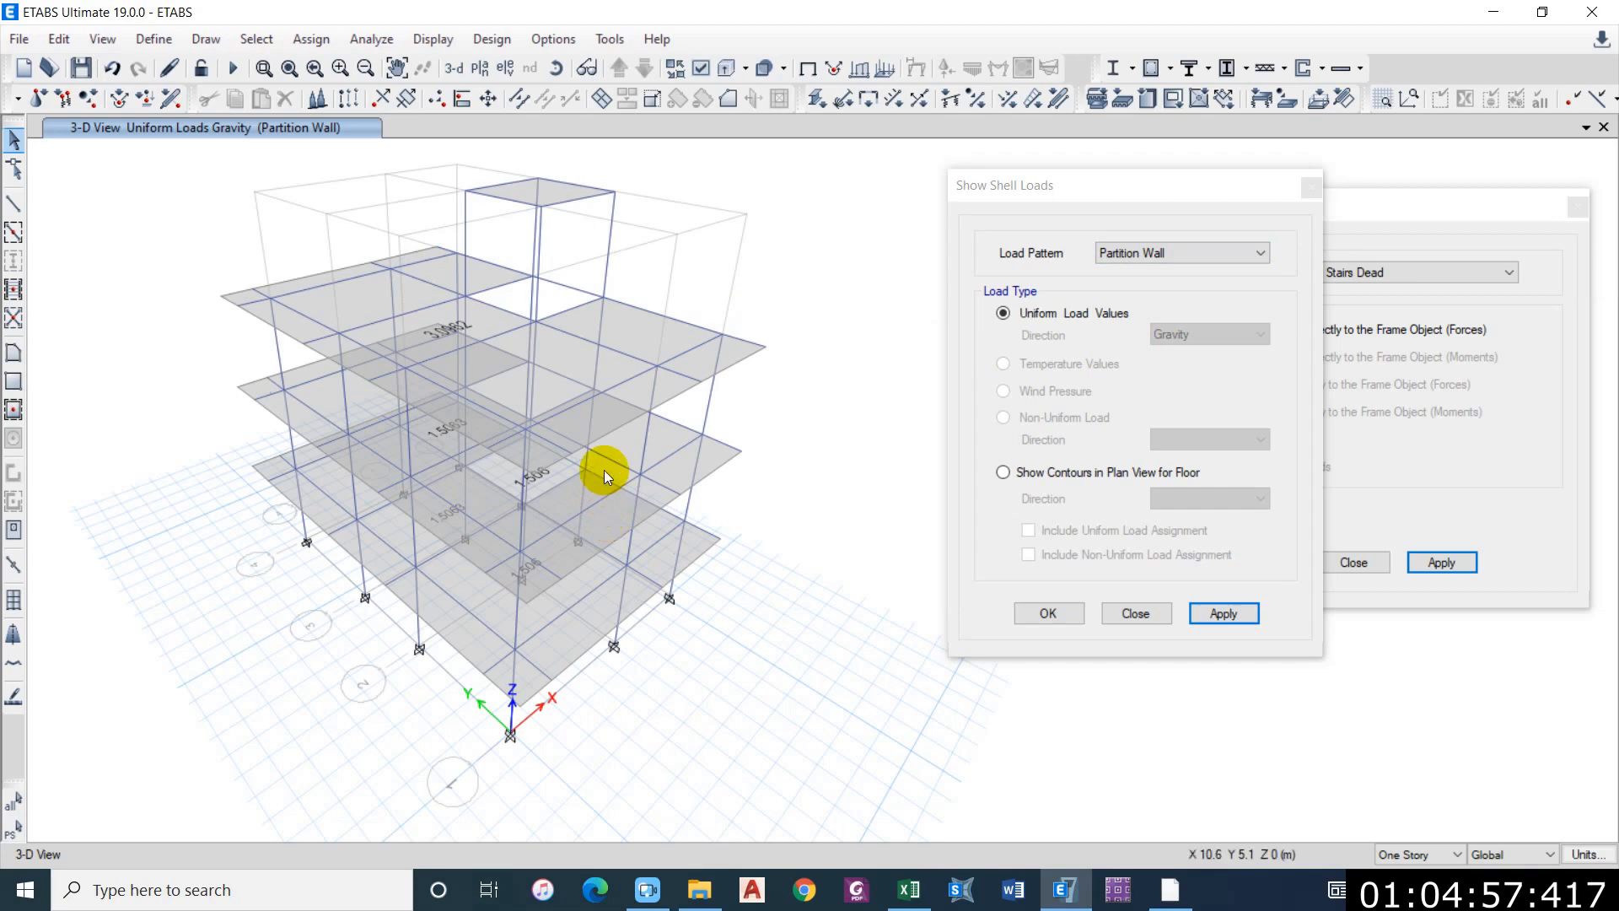
{"action": "scroll", "coordinate": [565, 331], "scroll_direction": "up", "scroll_amount": 5}
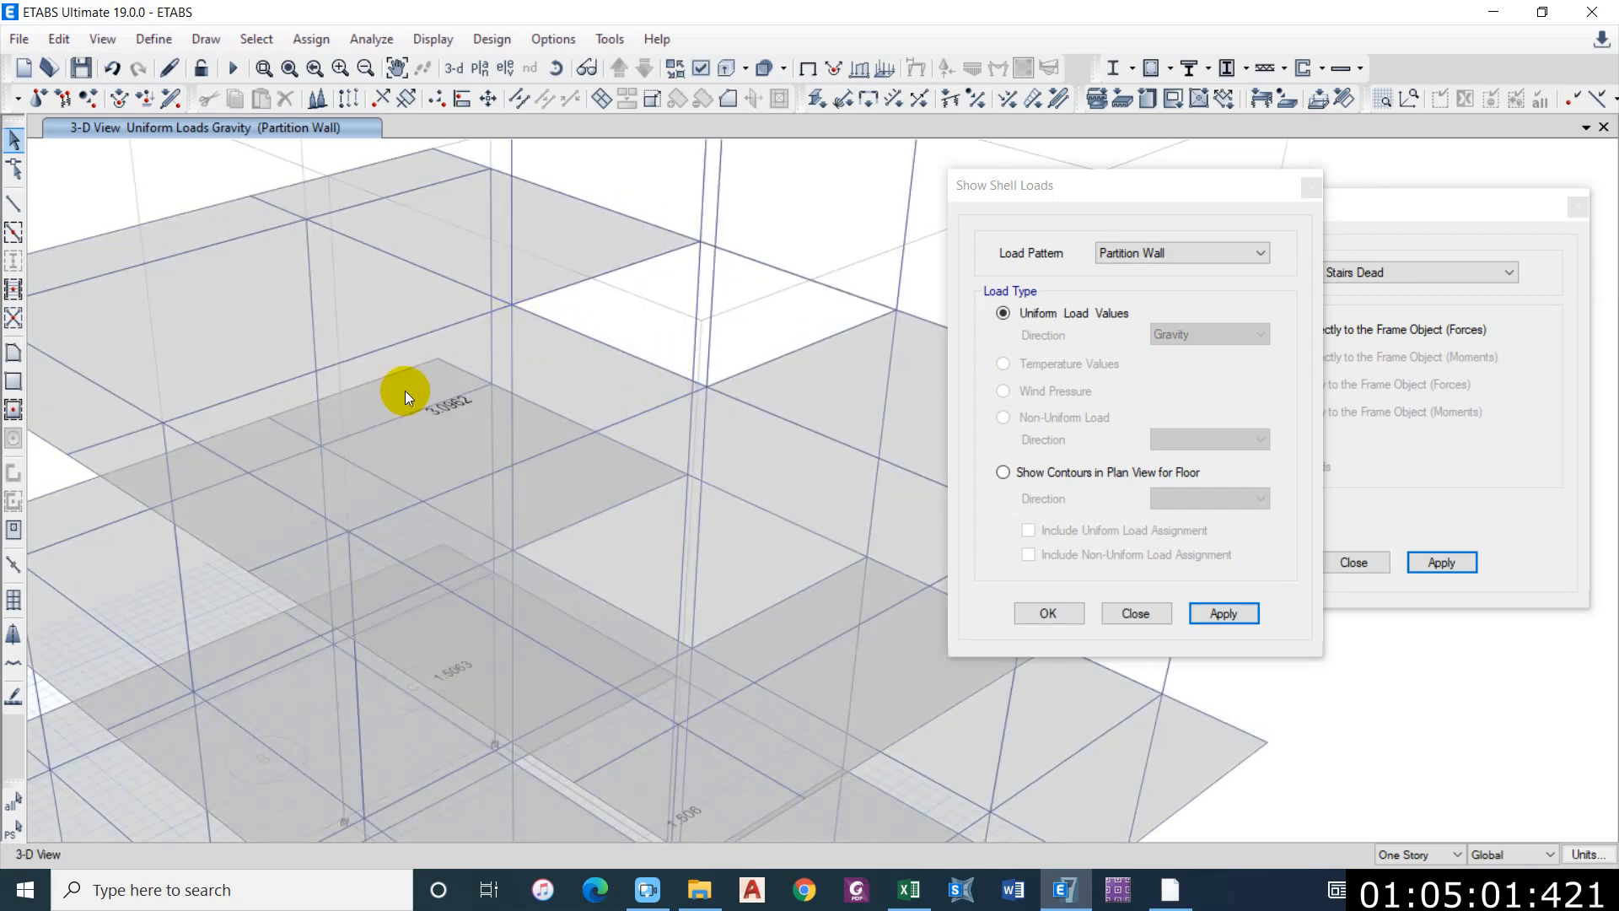
{"action": "scroll", "coordinate": [442, 387], "scroll_direction": "down", "scroll_amount": 5}
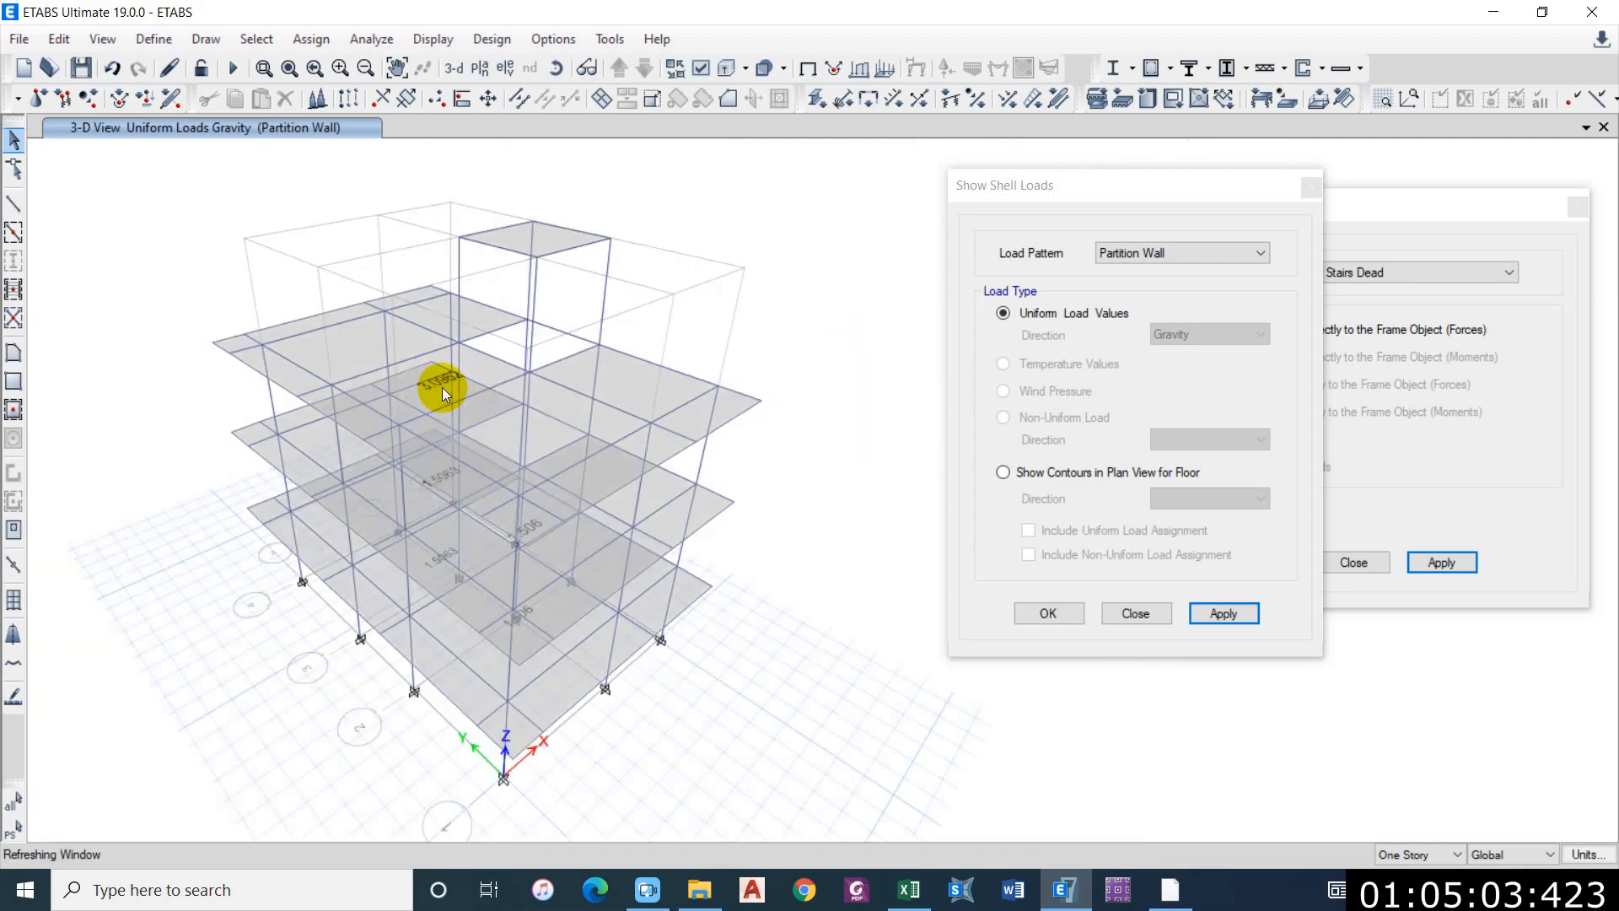
{"action": "scroll", "coordinate": [435, 365], "scroll_direction": "up", "scroll_amount": 5}
{"action": "middle_click_drag", "start_coordinate": [474, 404], "coordinate": [464, 341], "text": "shift"}
{"action": "scroll", "coordinate": [464, 341], "scroll_direction": "down", "scroll_amount": 5}
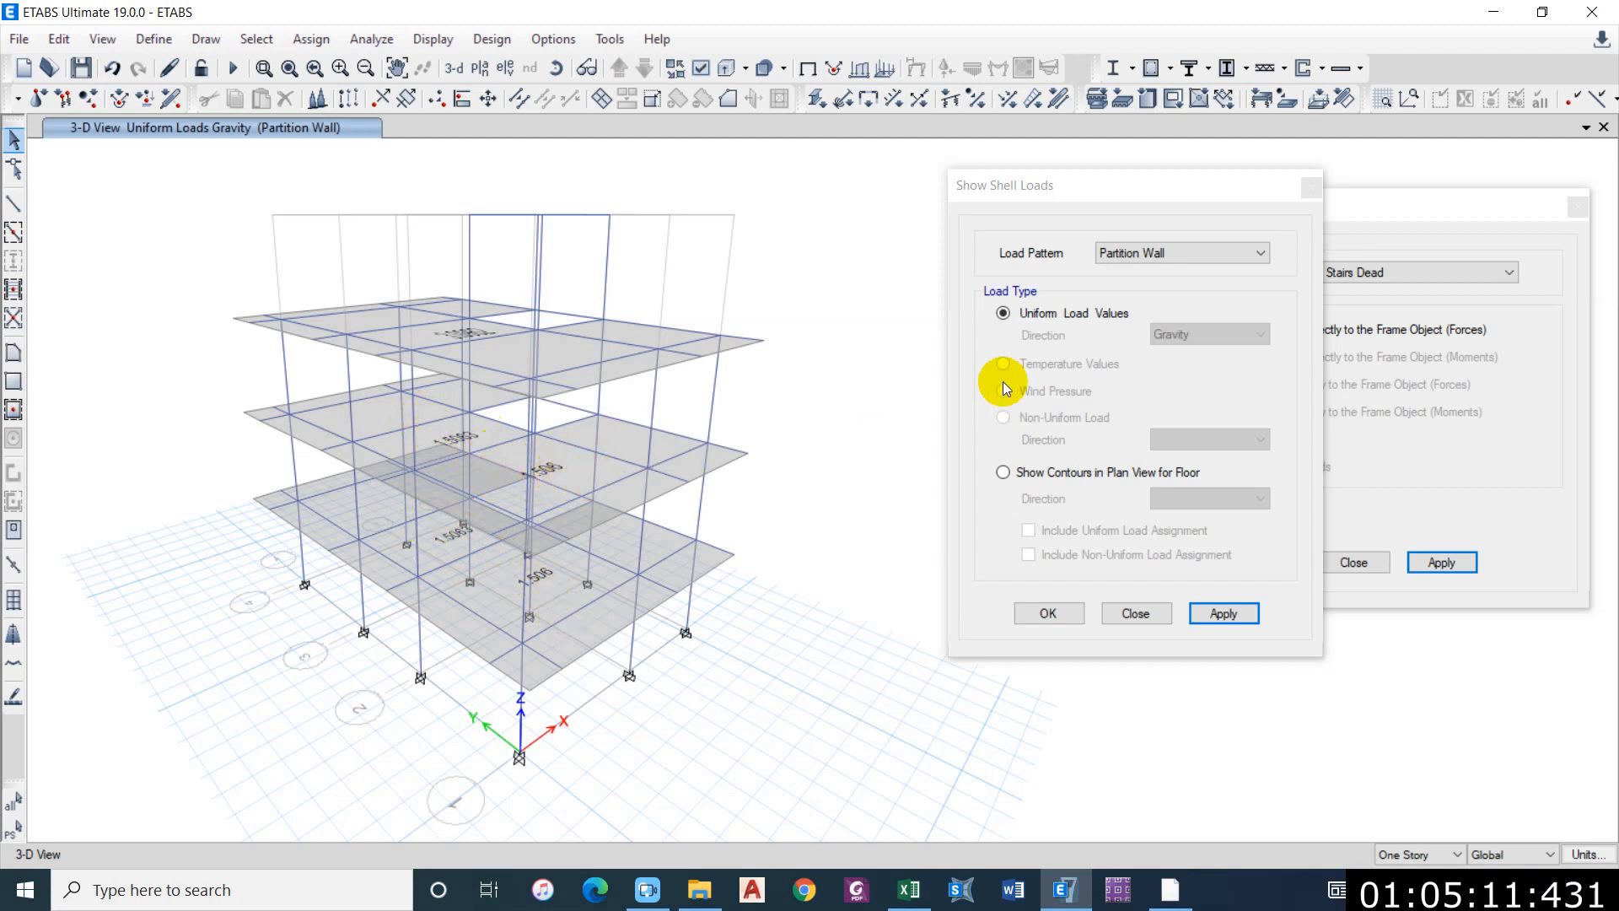
Step: Show the uniform shell loads of the Floor finish load pattern on the slabs
{"action": "left_click", "coordinate": [1196, 259]}
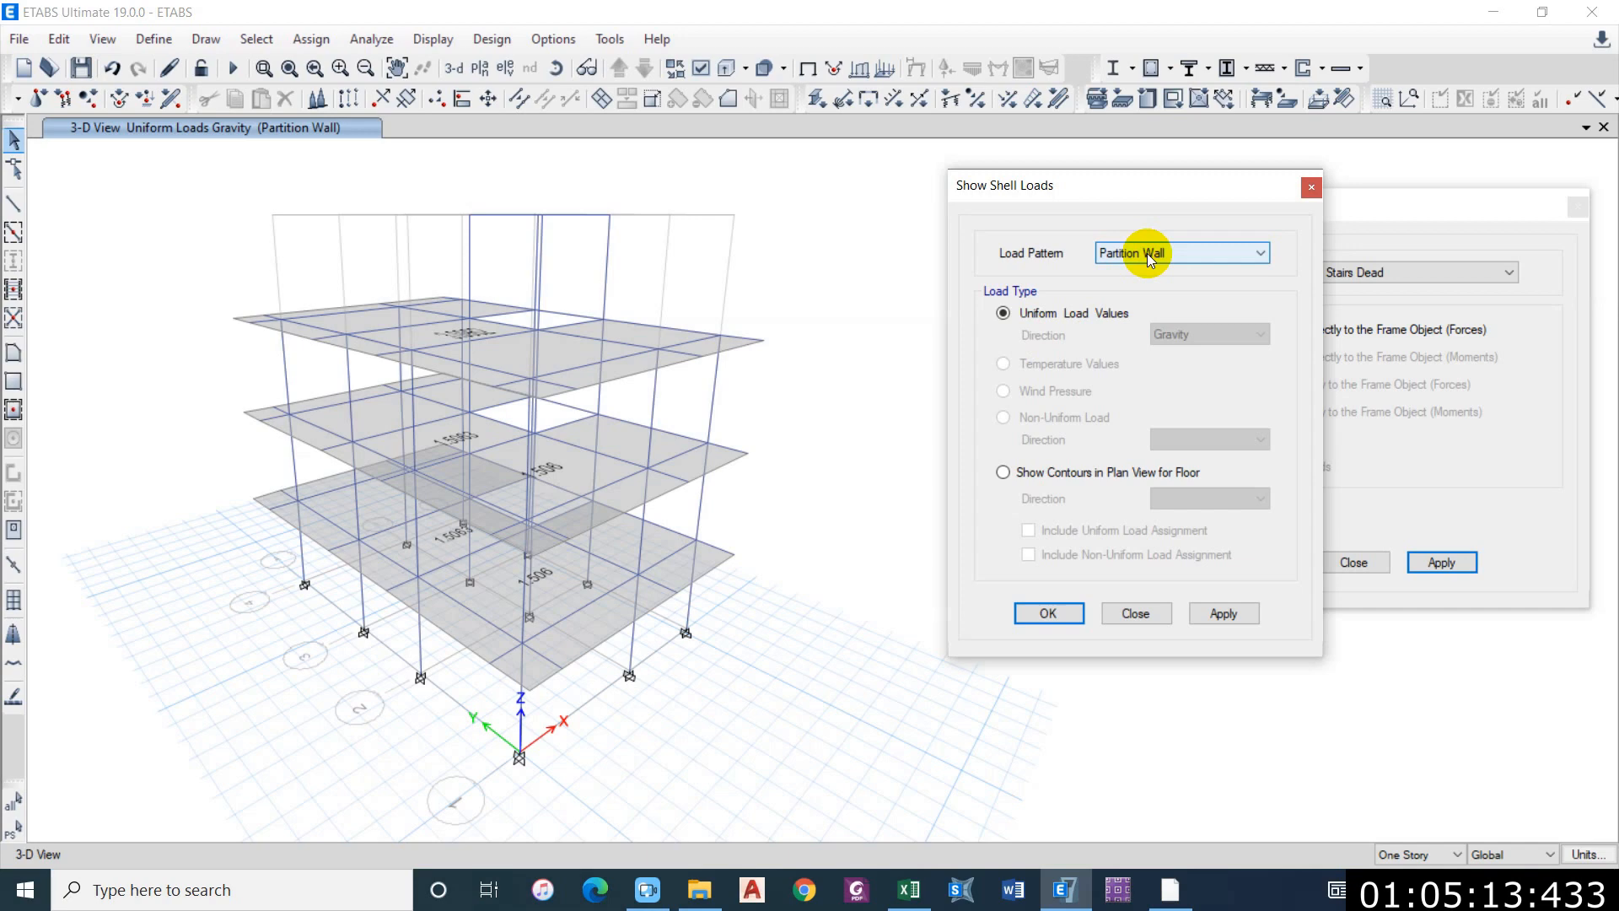
{"action": "left_click", "coordinate": [1147, 253]}
{"action": "left_click", "coordinate": [1130, 318]}
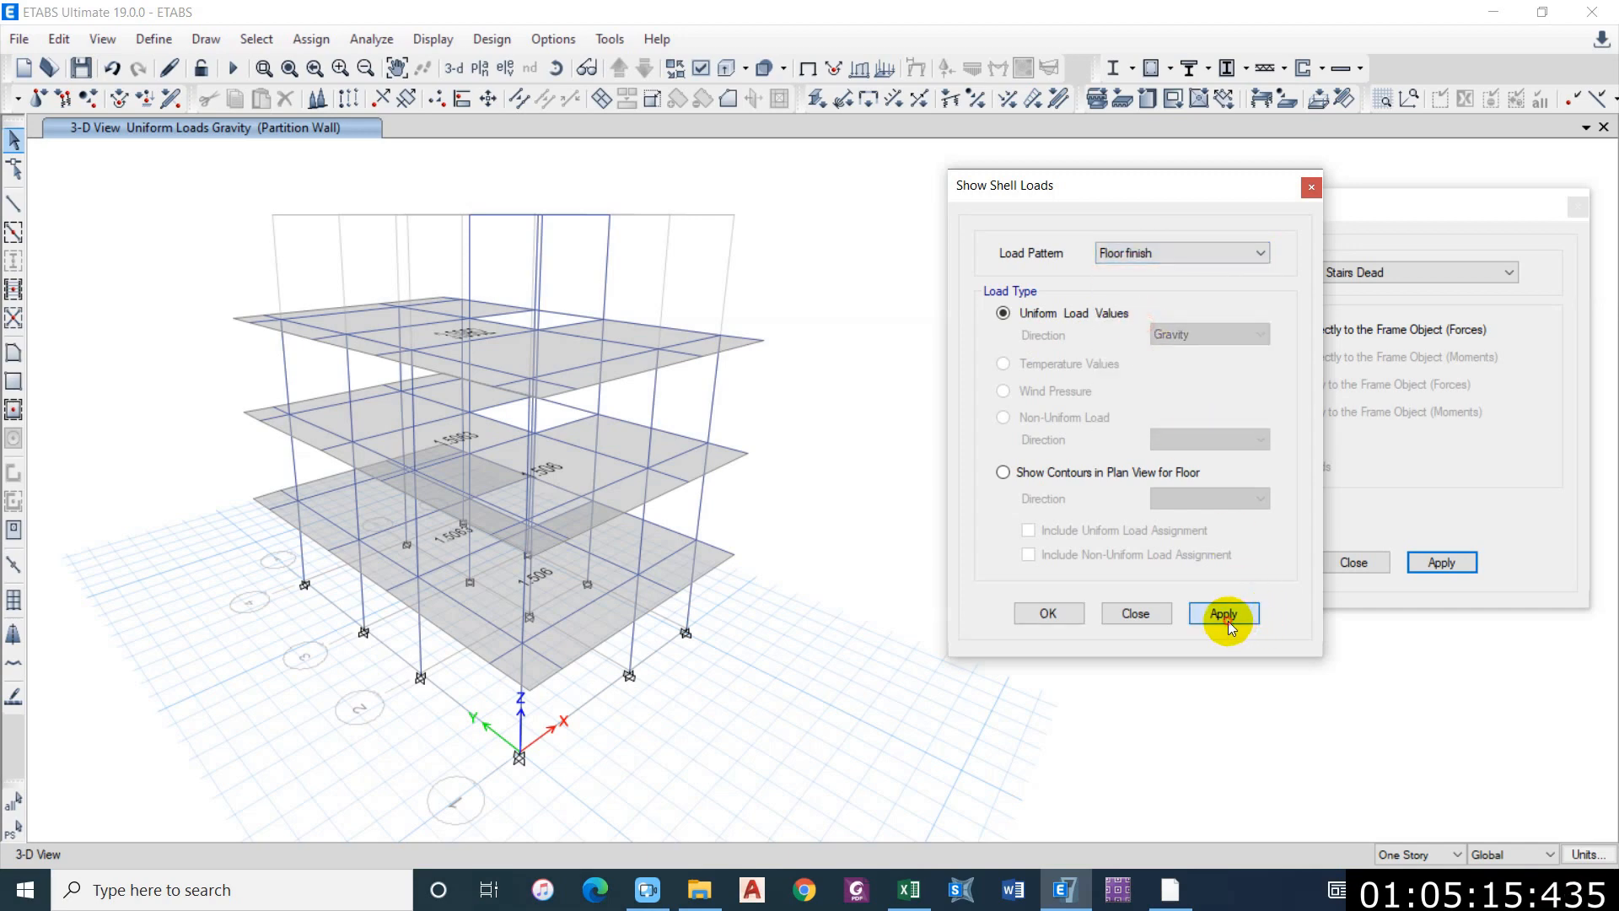
{"action": "left_click", "coordinate": [1233, 616]}
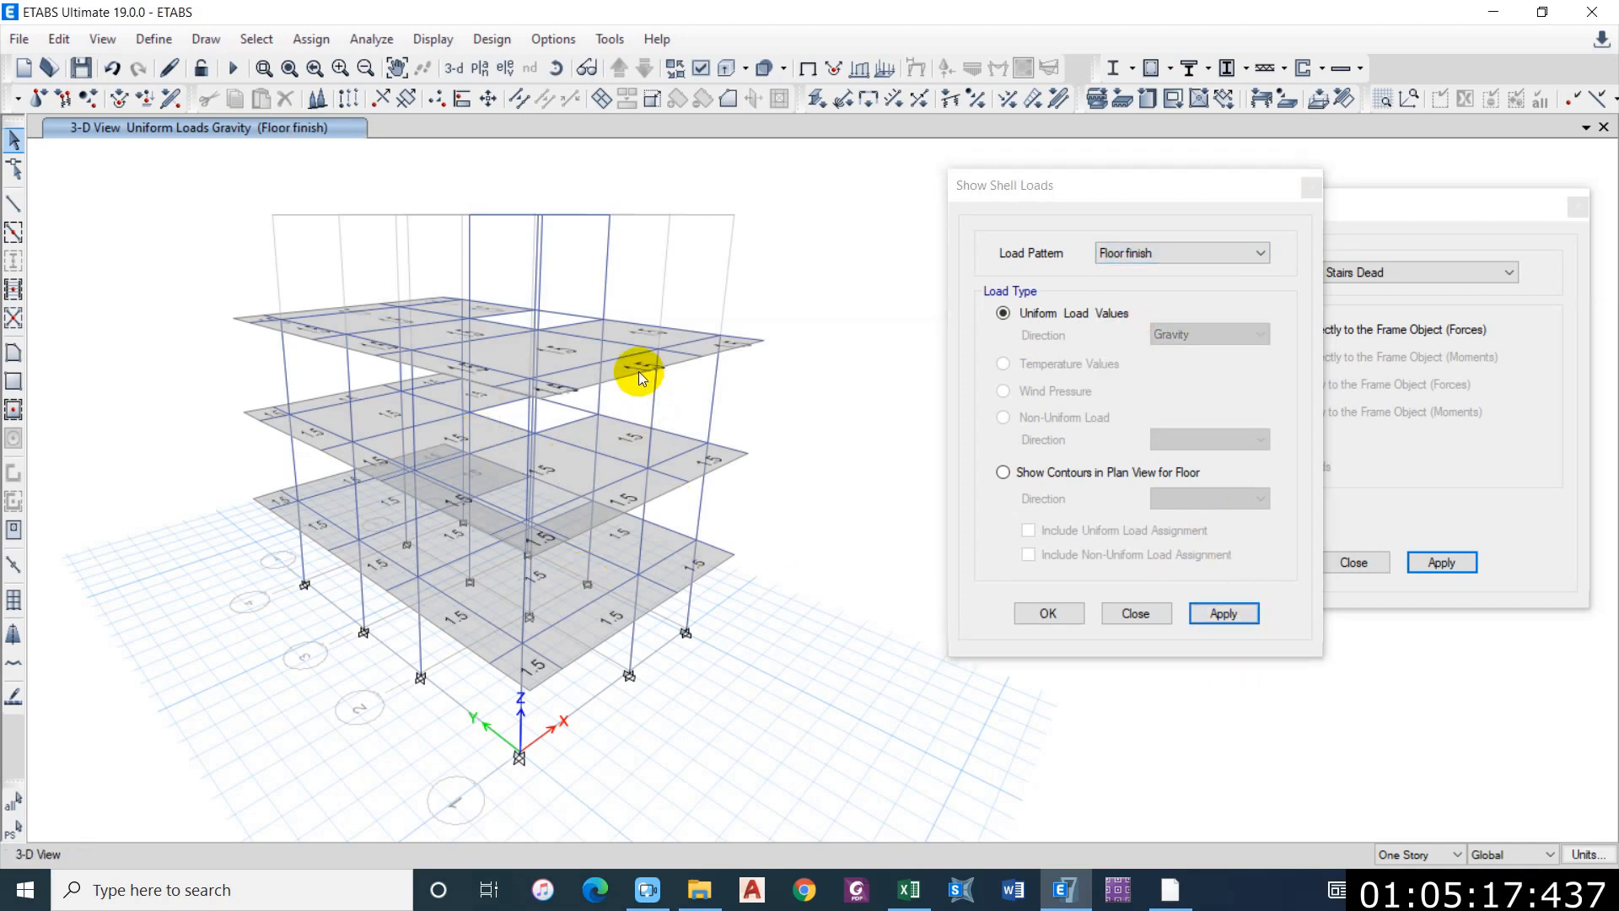
Step: Show the uniform shell loads of the Water Tank load pattern and examine the load on the topmost slab
{"action": "left_click", "coordinate": [1163, 253]}
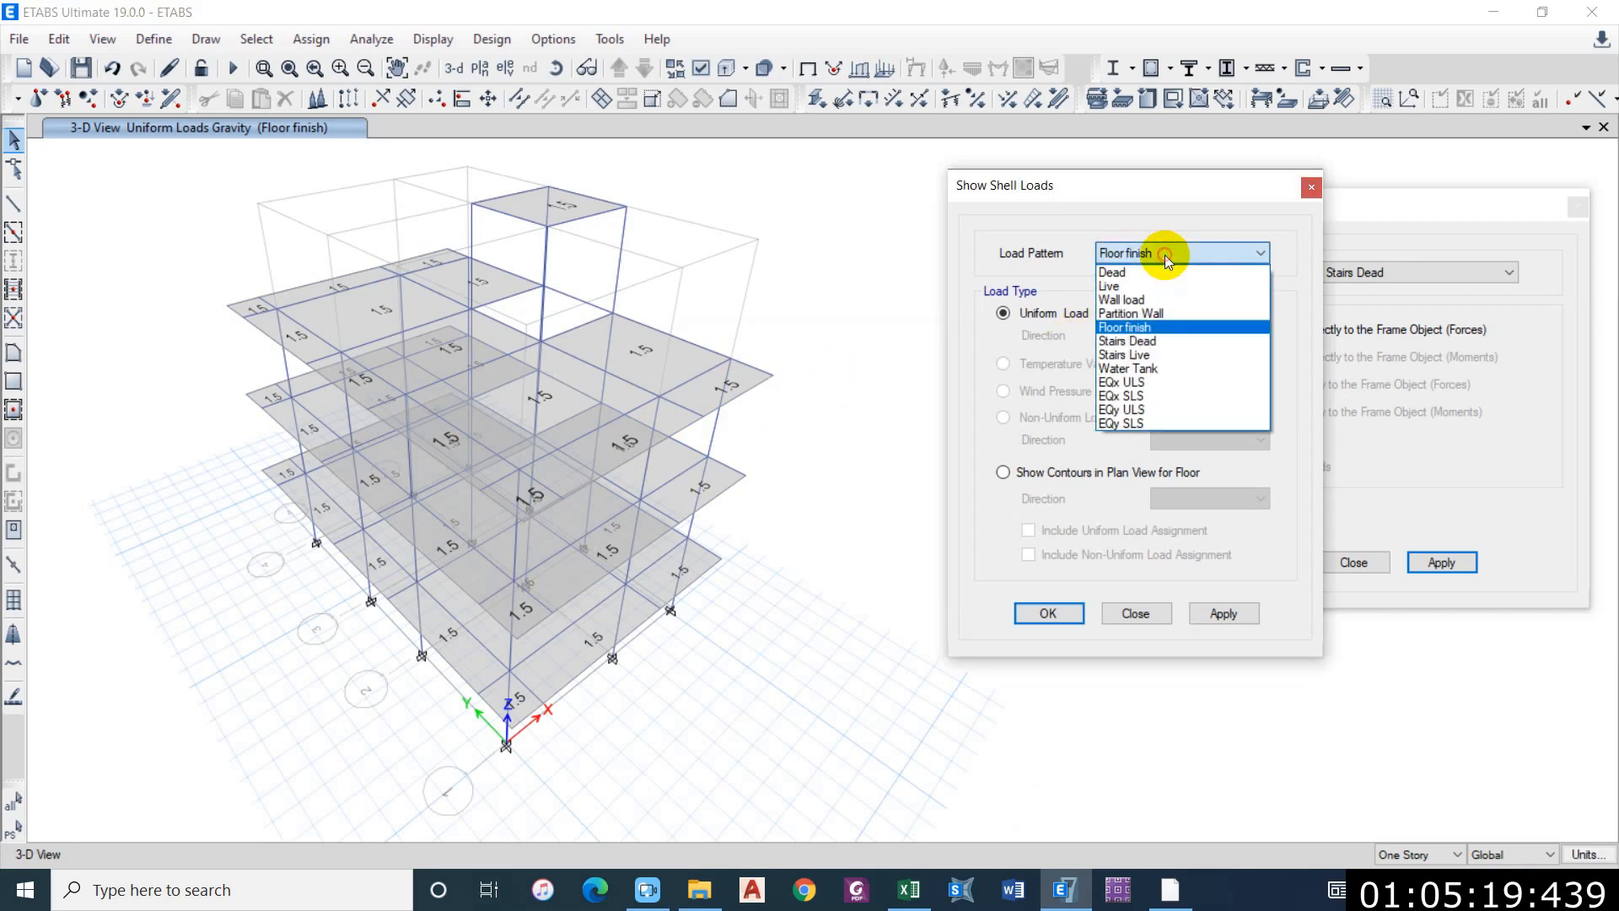
{"action": "left_click", "coordinate": [1144, 367]}
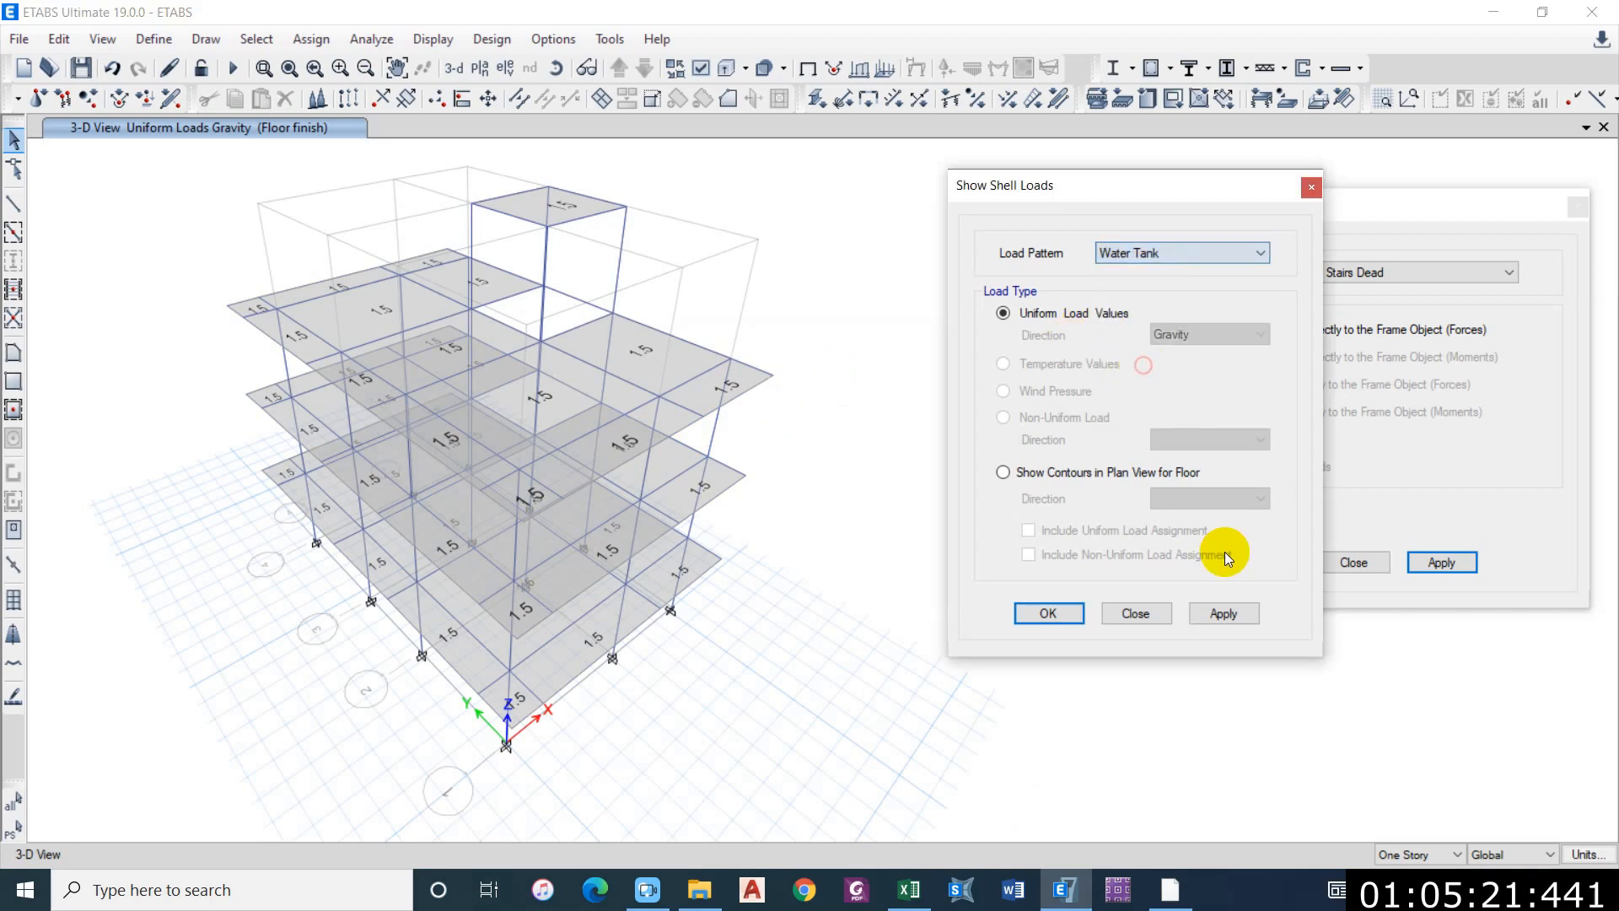
{"action": "left_click", "coordinate": [1224, 613]}
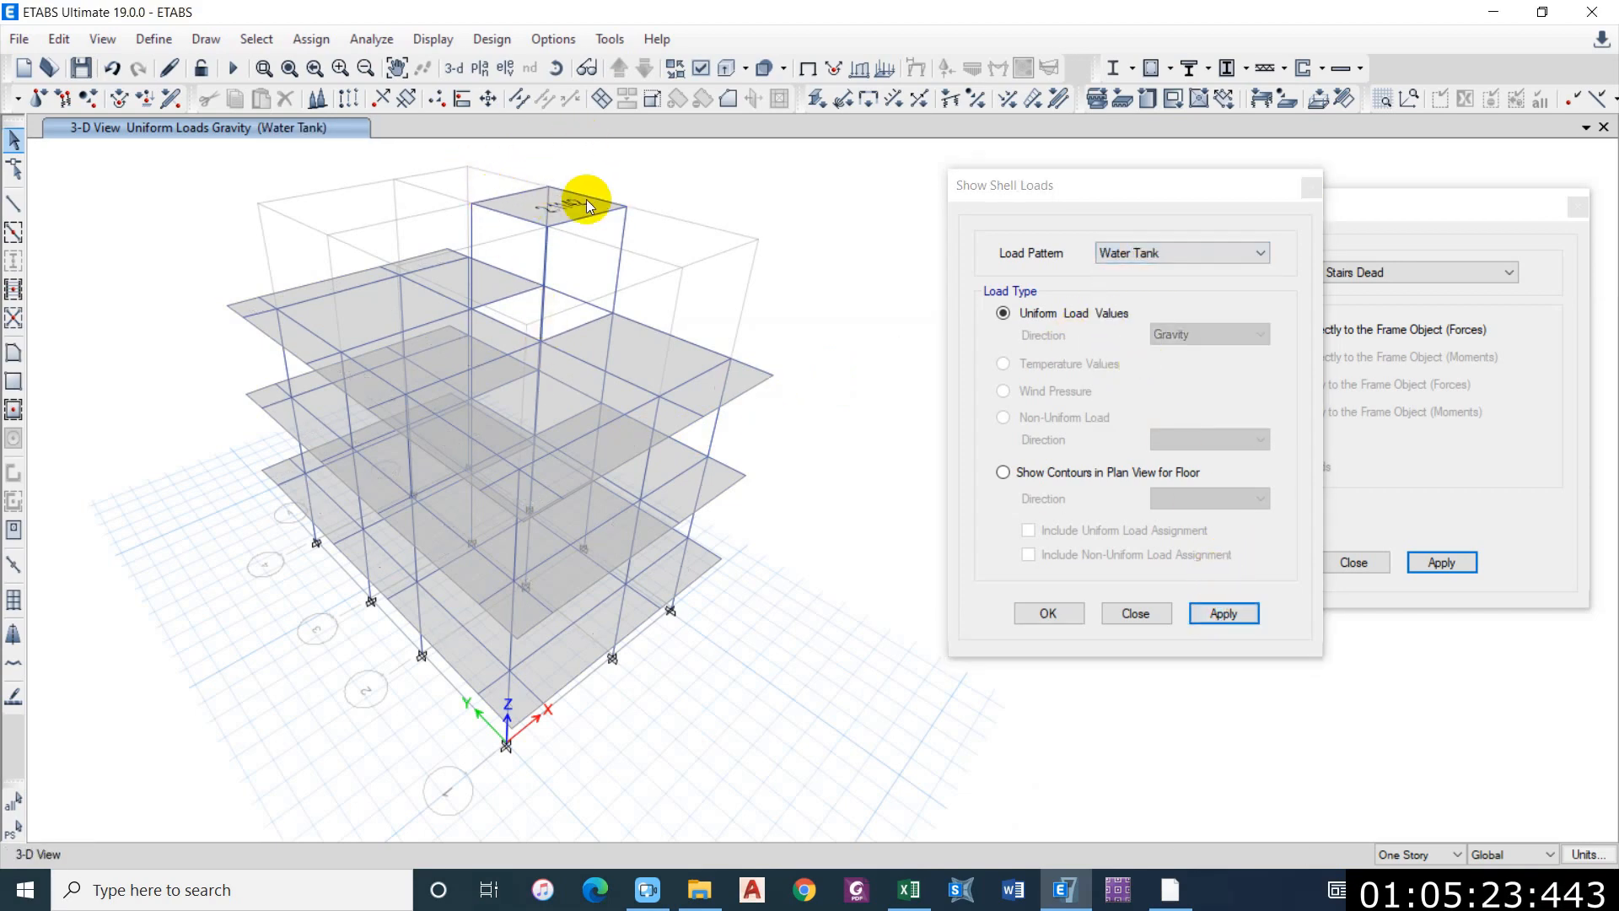
{"action": "scroll", "coordinate": [566, 195], "scroll_direction": "up", "scroll_amount": 4}
{"action": "scroll", "coordinate": [524, 262], "scroll_direction": "down", "scroll_amount": 2}
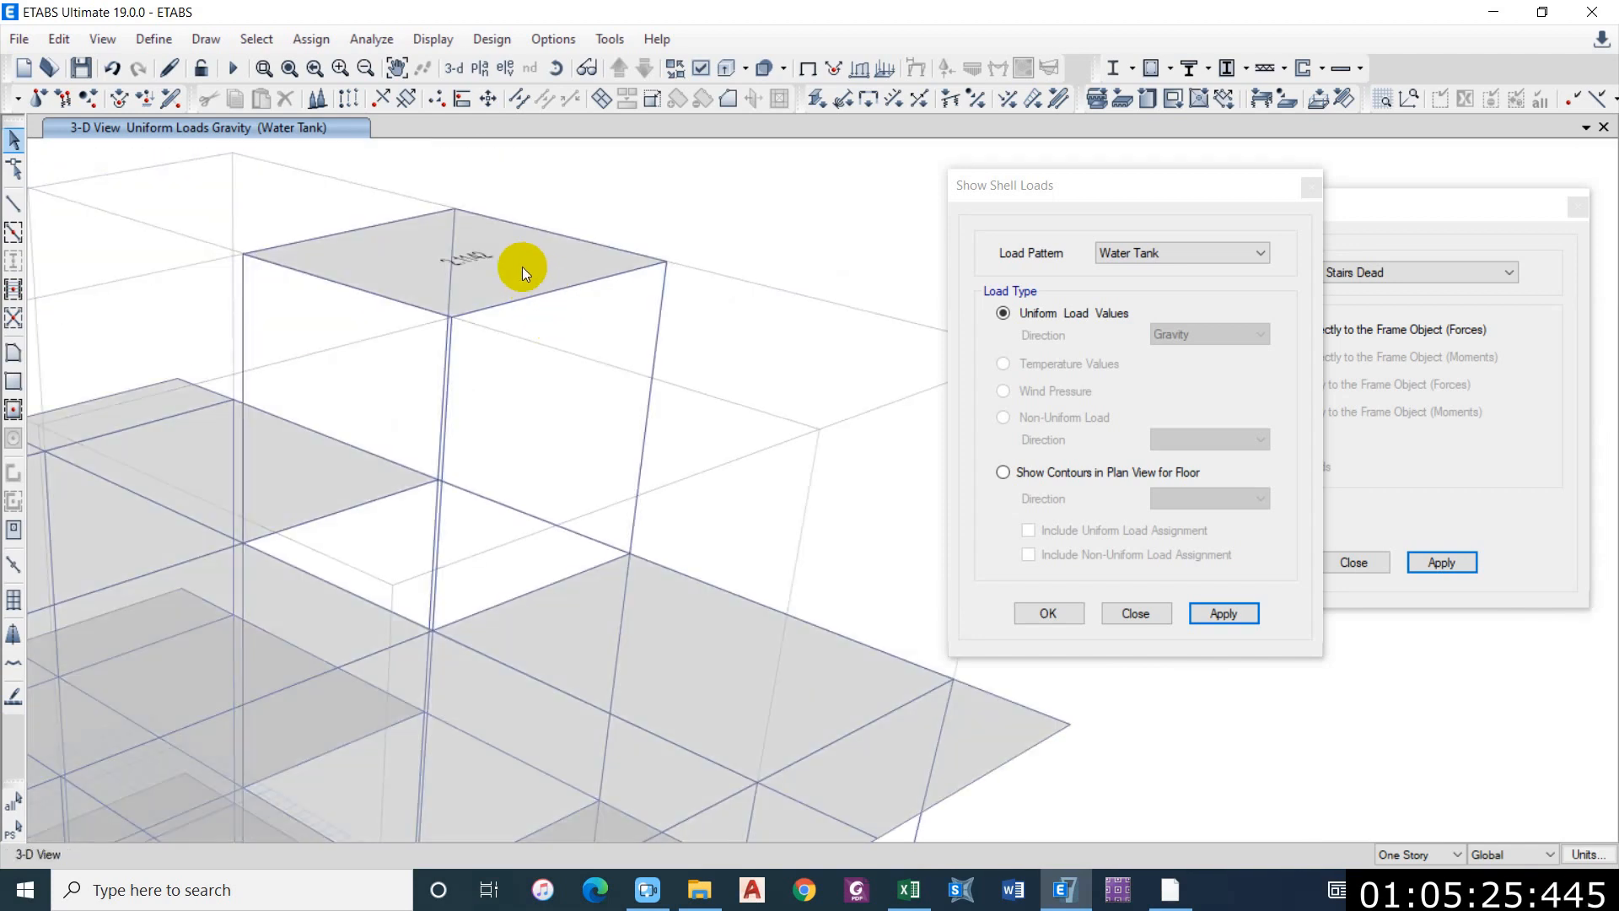
{"action": "middle_click_drag", "start_coordinate": [533, 278], "coordinate": [528, 221]}
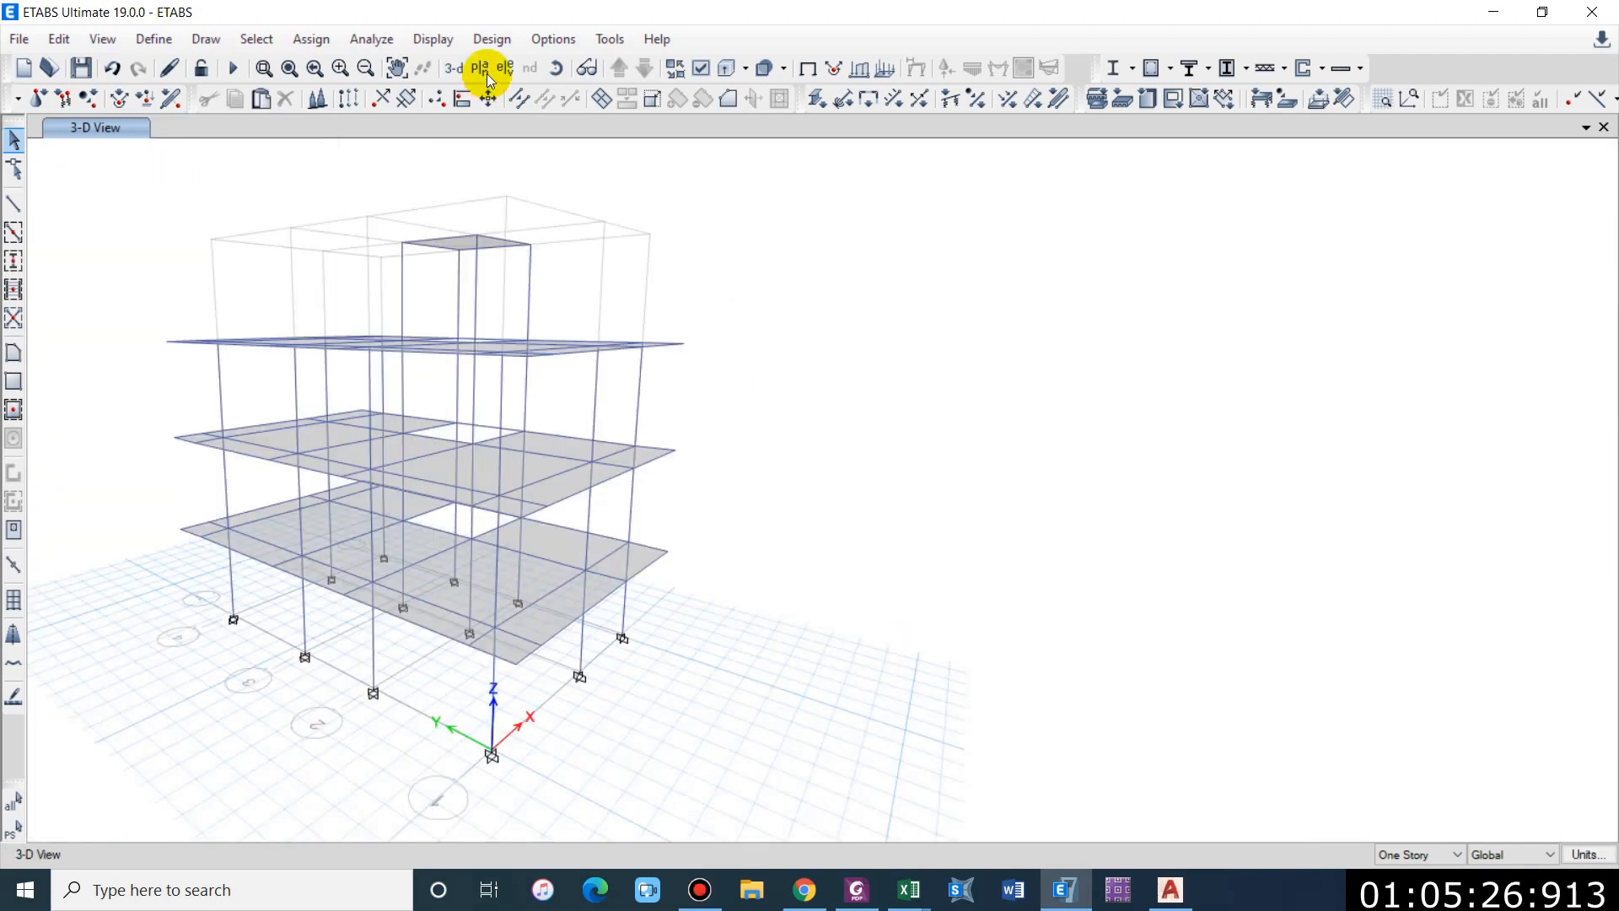
Step: Open the Story1 plan view and select all objects on that floor
{"action": "left_click", "coordinate": [485, 73]}
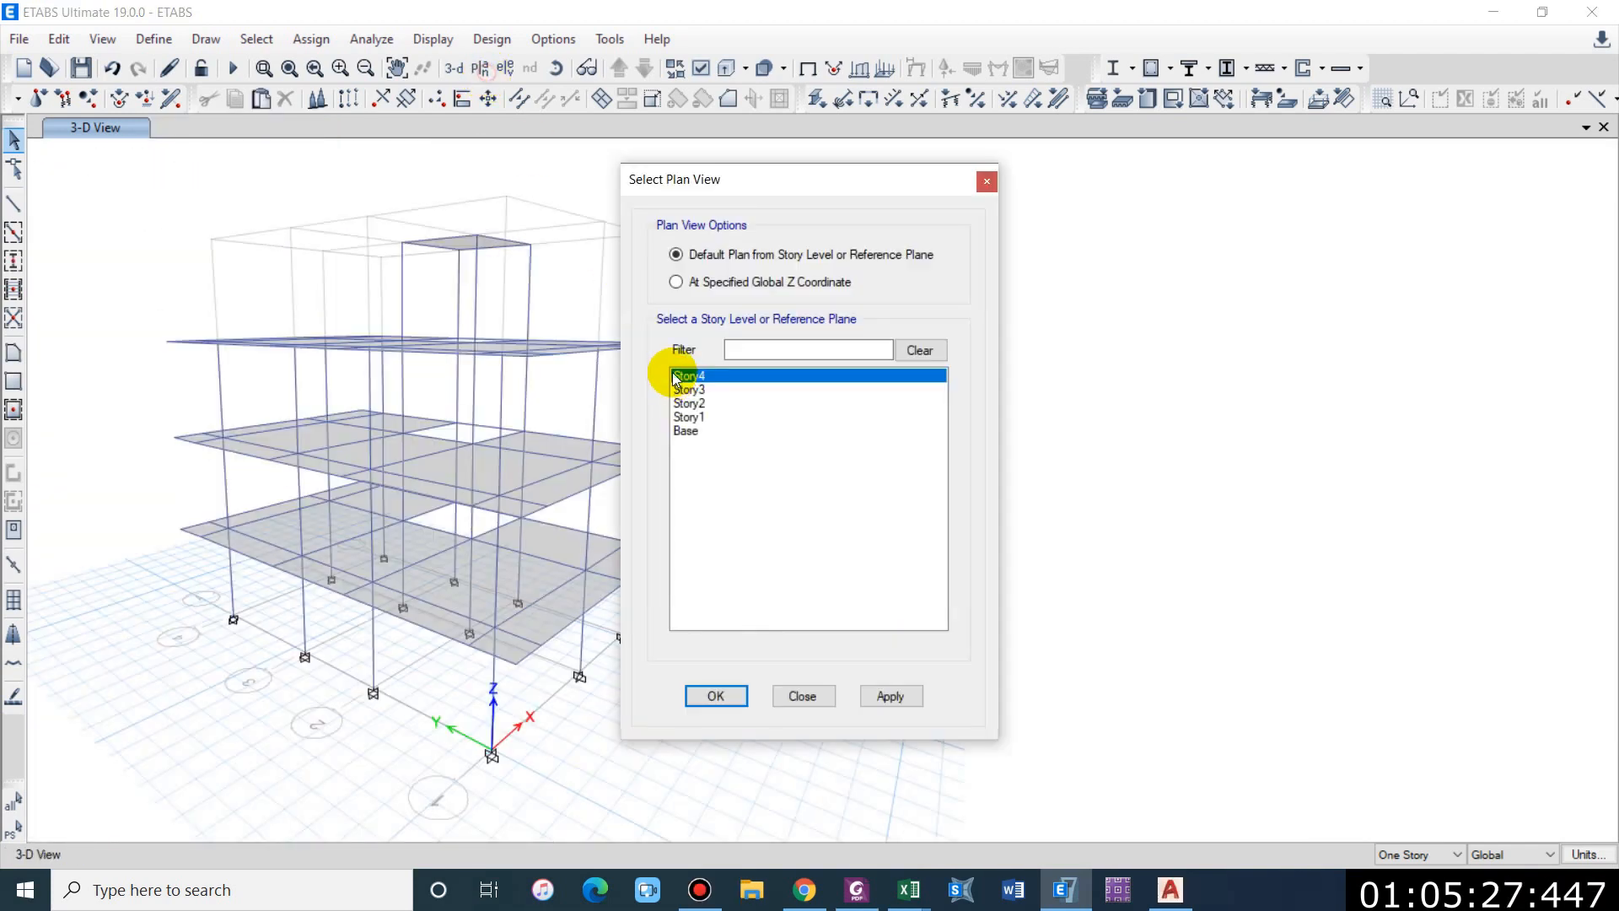
{"action": "left_click", "coordinate": [691, 415]}
{"action": "left_click", "coordinate": [893, 696]}
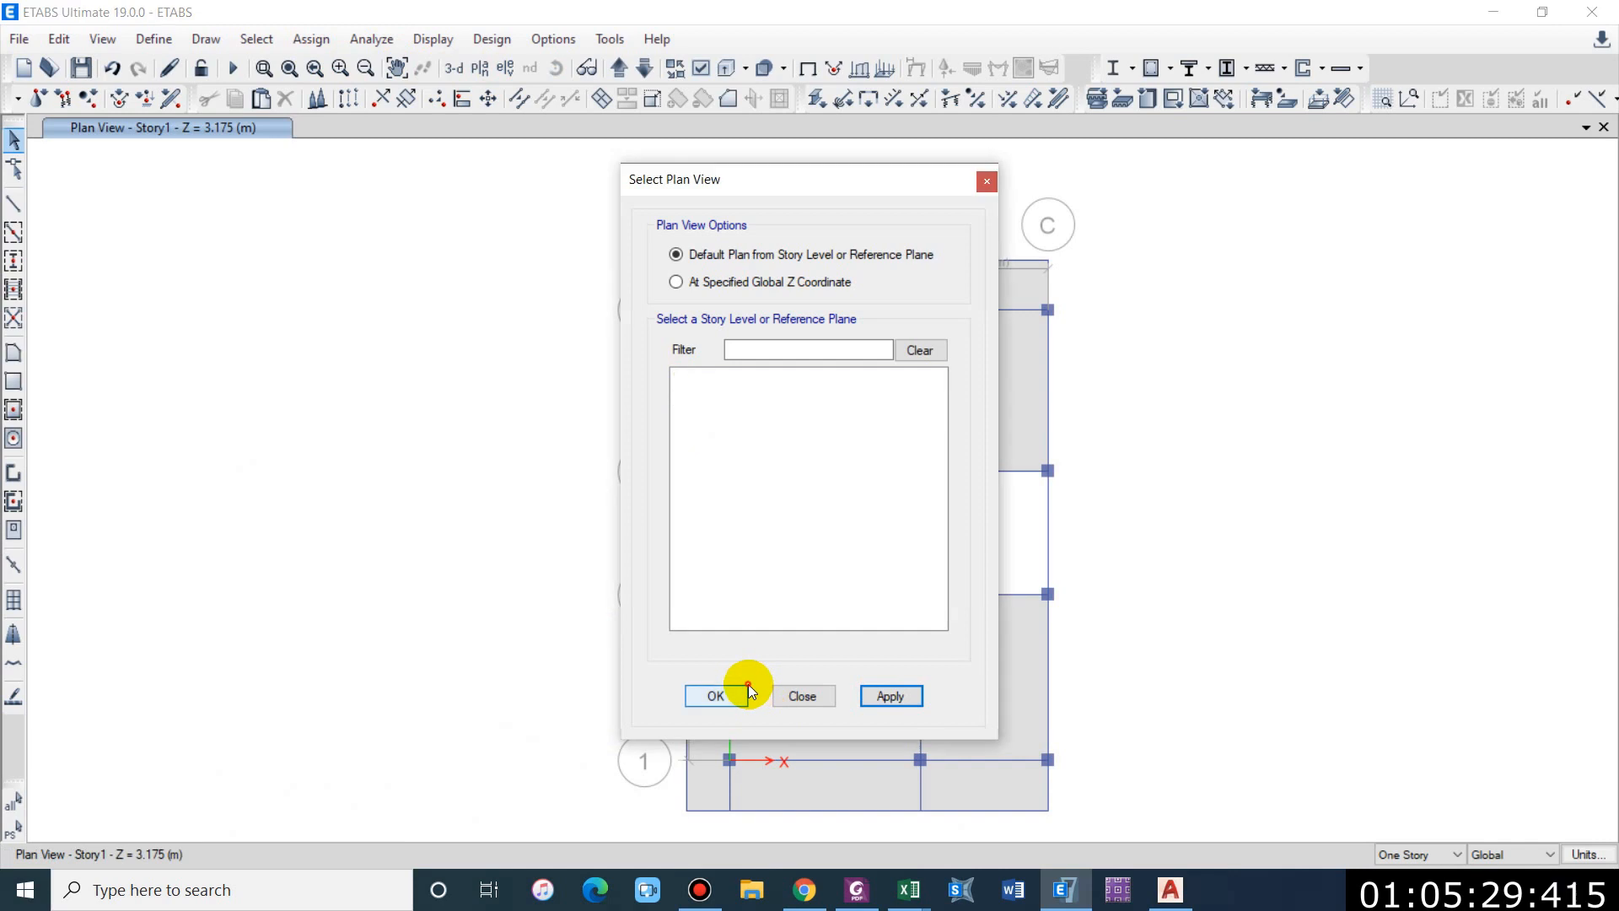
{"action": "left_click", "coordinate": [727, 691]}
{"action": "scroll", "coordinate": [547, 470], "scroll_direction": "down", "scroll_amount": 3}
{"action": "left_click_drag", "start_coordinate": [423, 301], "coordinate": [840, 615]}
Step: Assign diaphragm D1 to the selected Story1 joints, checking its definition and keeping it rigid
{"action": "left_click", "coordinate": [311, 39]}
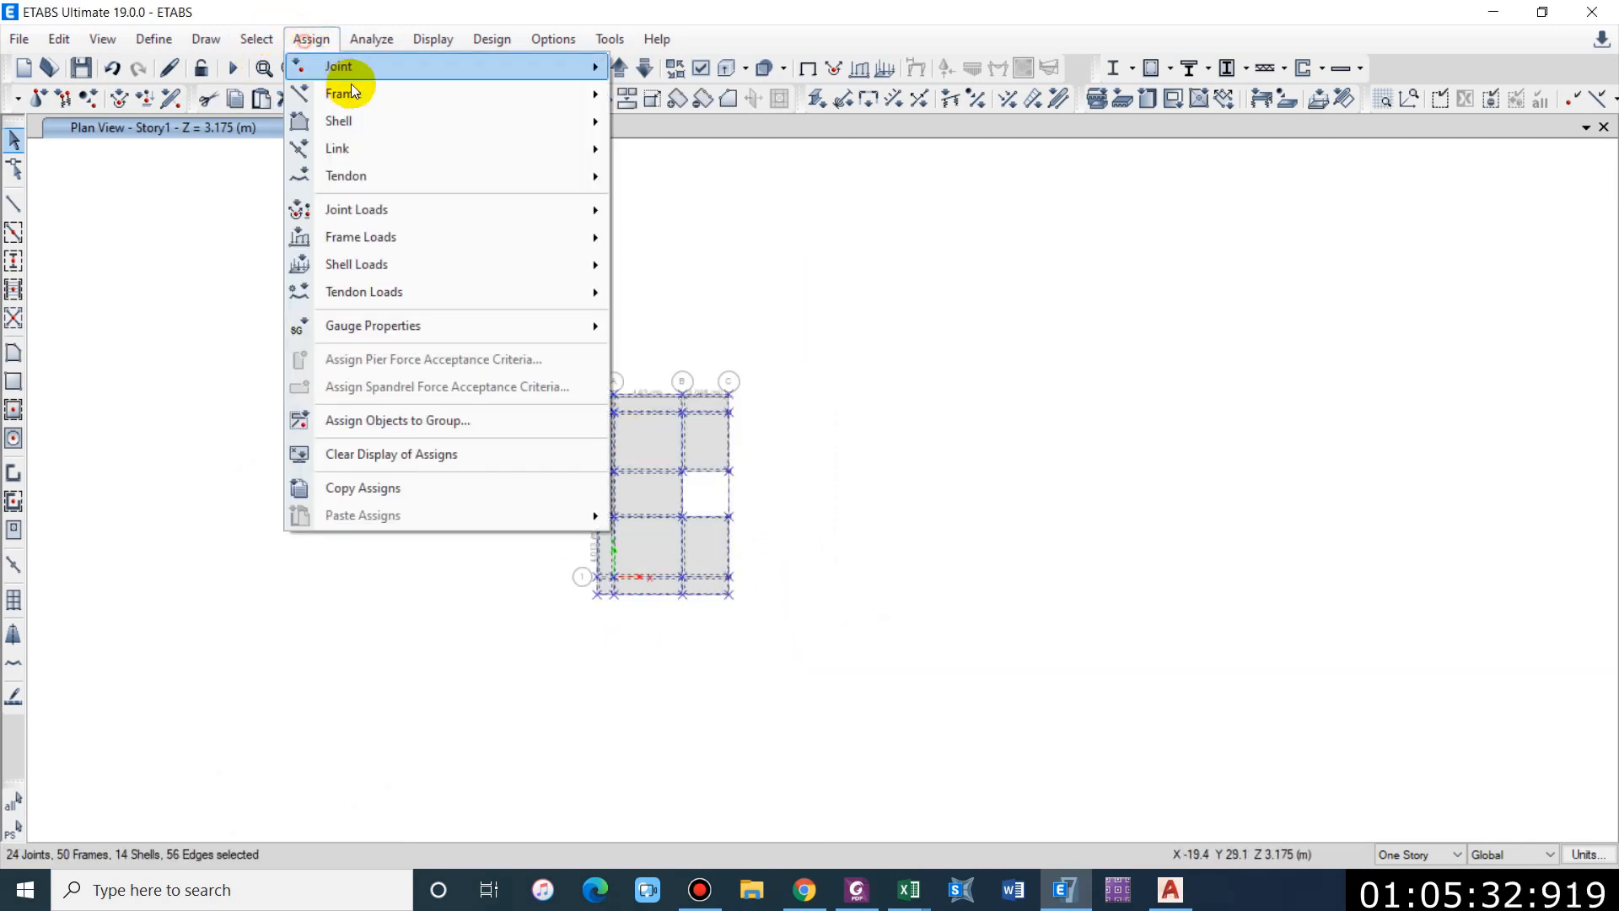
{"action": "left_click", "coordinate": [378, 42]}
{"action": "left_click", "coordinate": [323, 41]}
{"action": "mouse_move", "coordinate": [427, 66]}
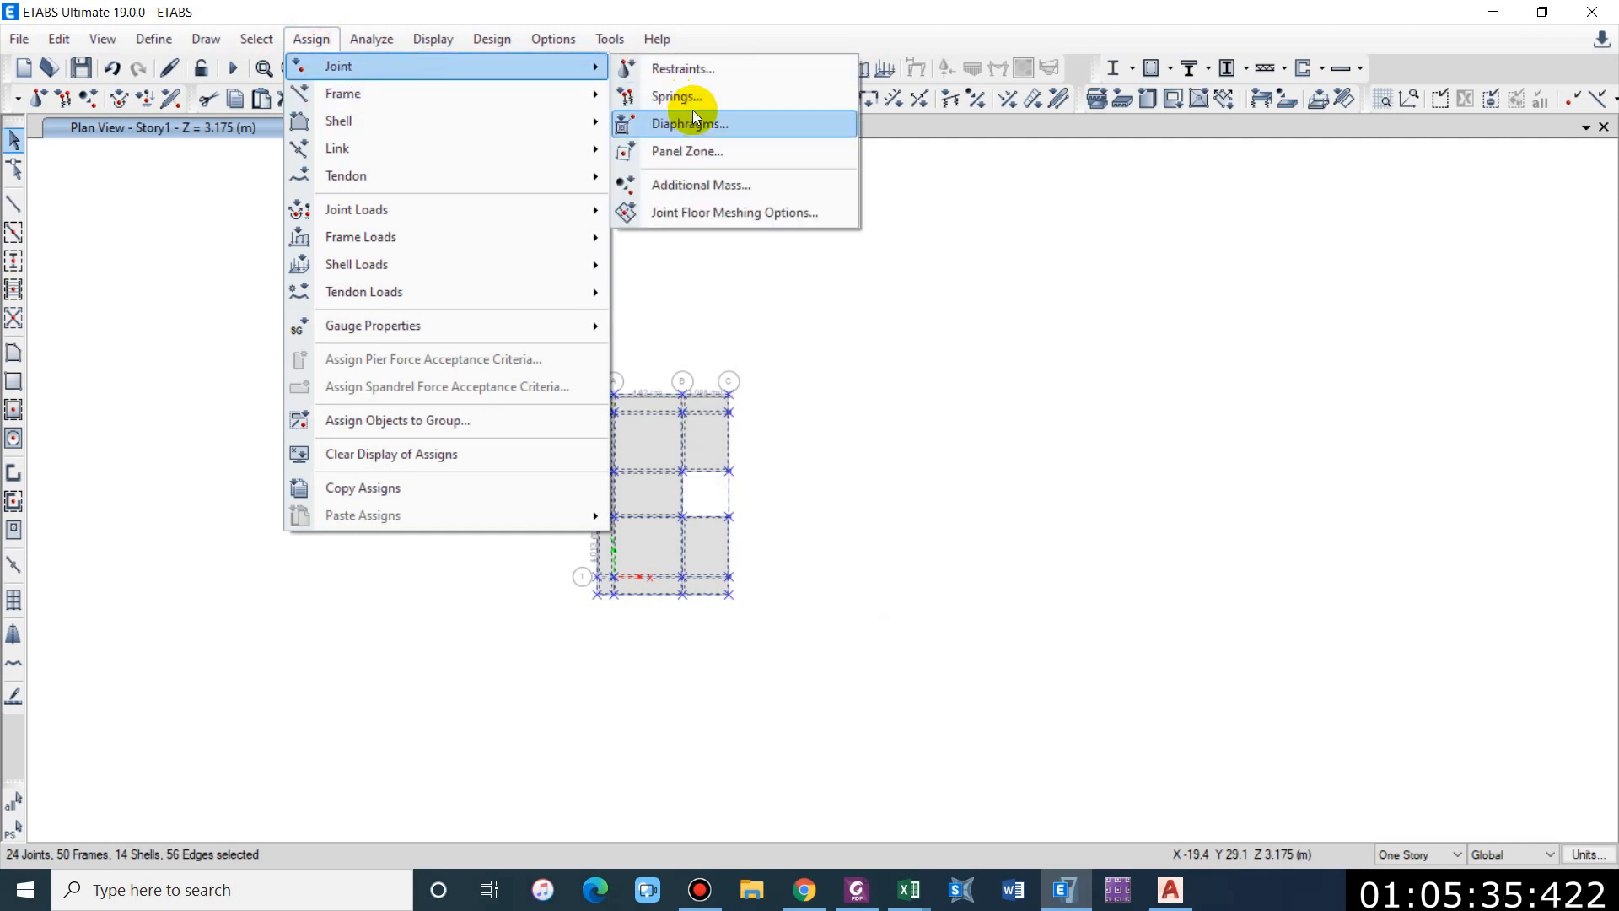
{"action": "left_click", "coordinate": [694, 119]}
{"action": "left_click", "coordinate": [1215, 321]}
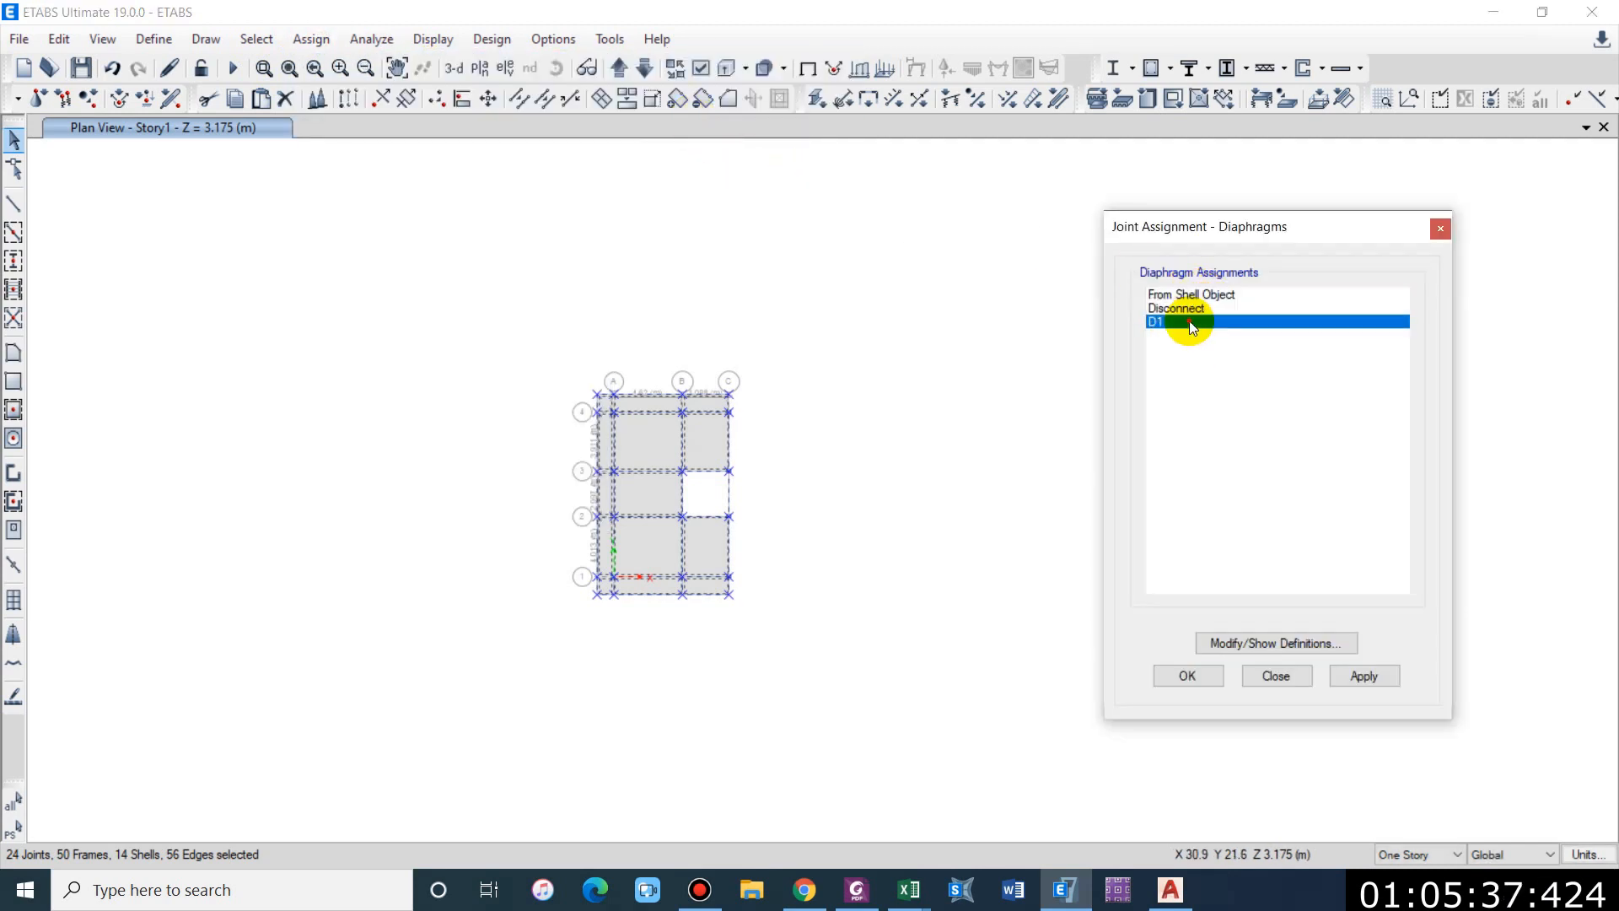
{"action": "left_click", "coordinate": [1290, 643]}
{"action": "left_click", "coordinate": [877, 412]}
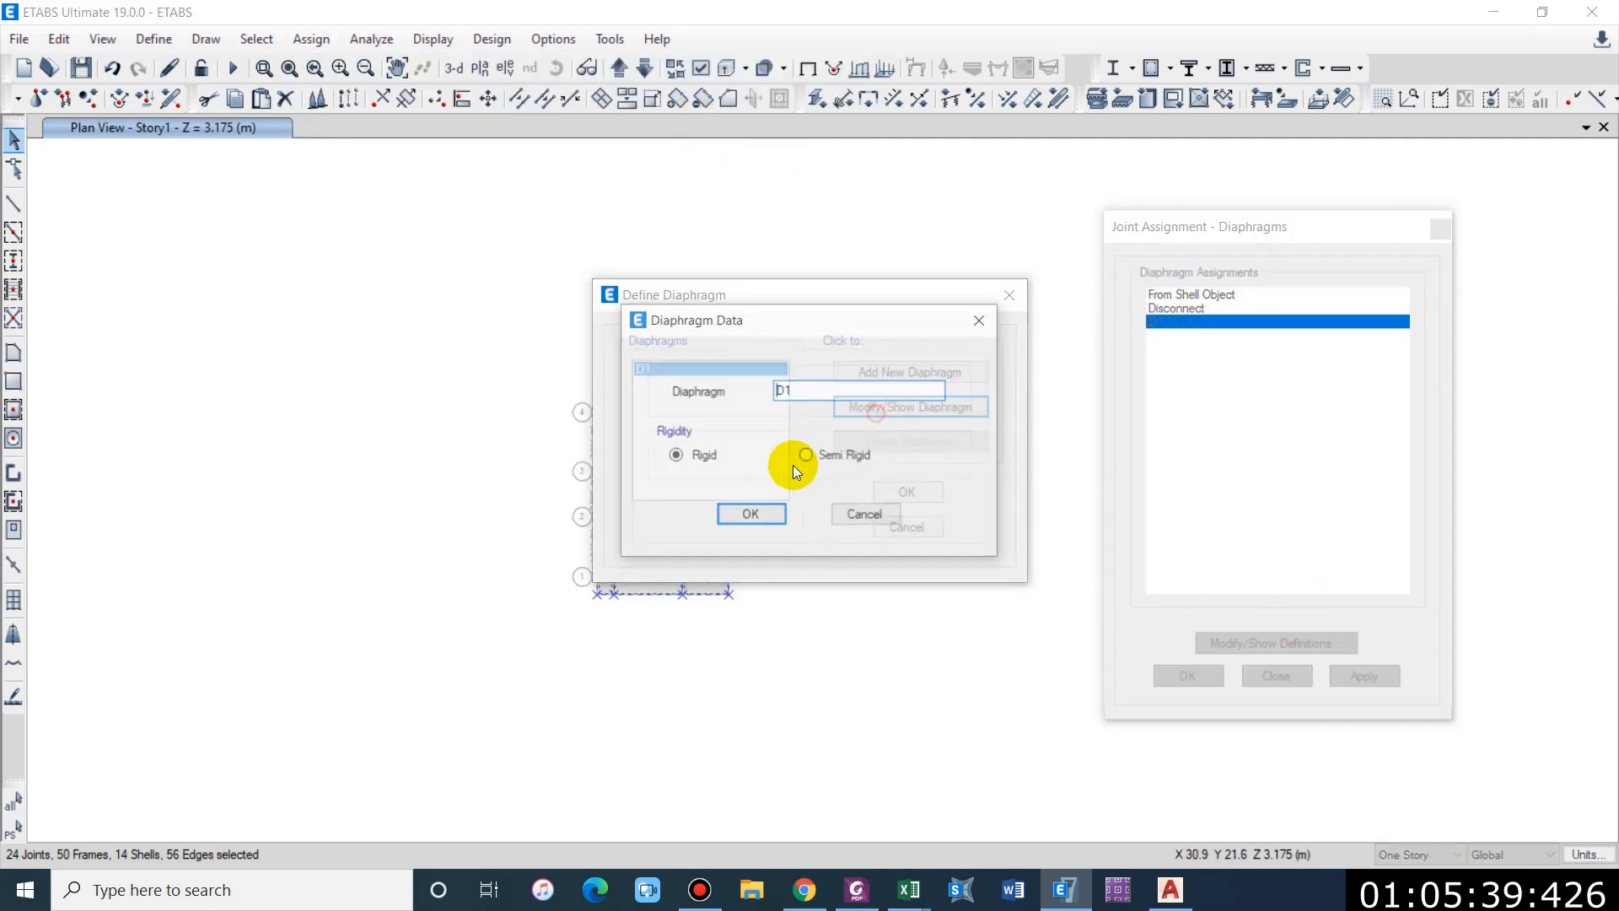
{"action": "left_click", "coordinate": [779, 518]}
{"action": "left_click", "coordinate": [907, 492]}
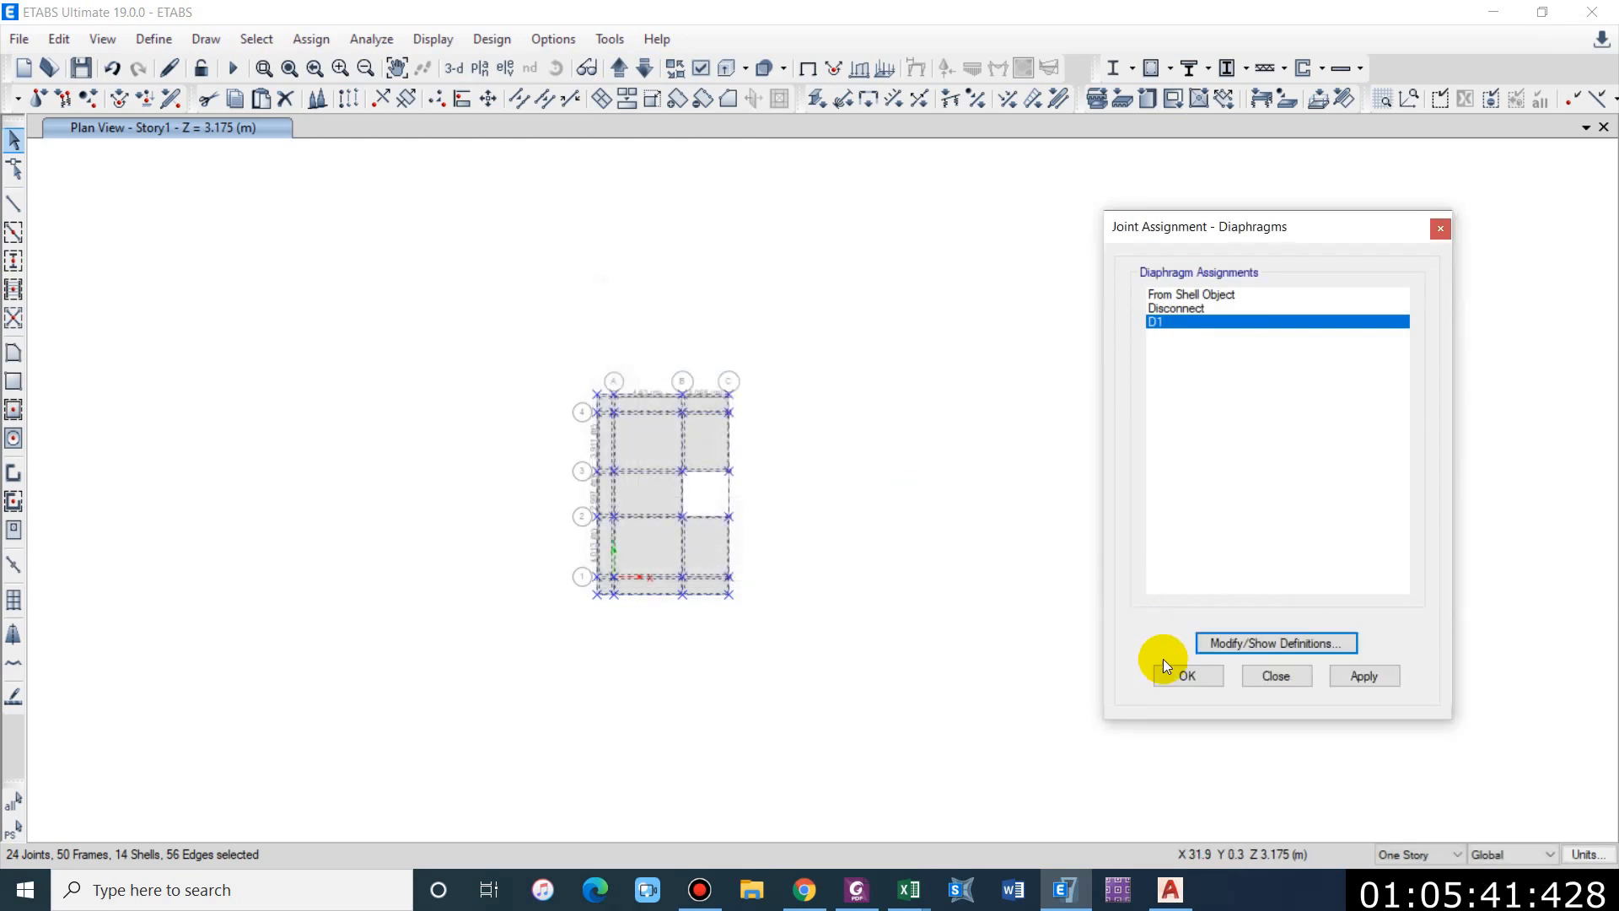
{"action": "left_click", "coordinate": [1356, 677]}
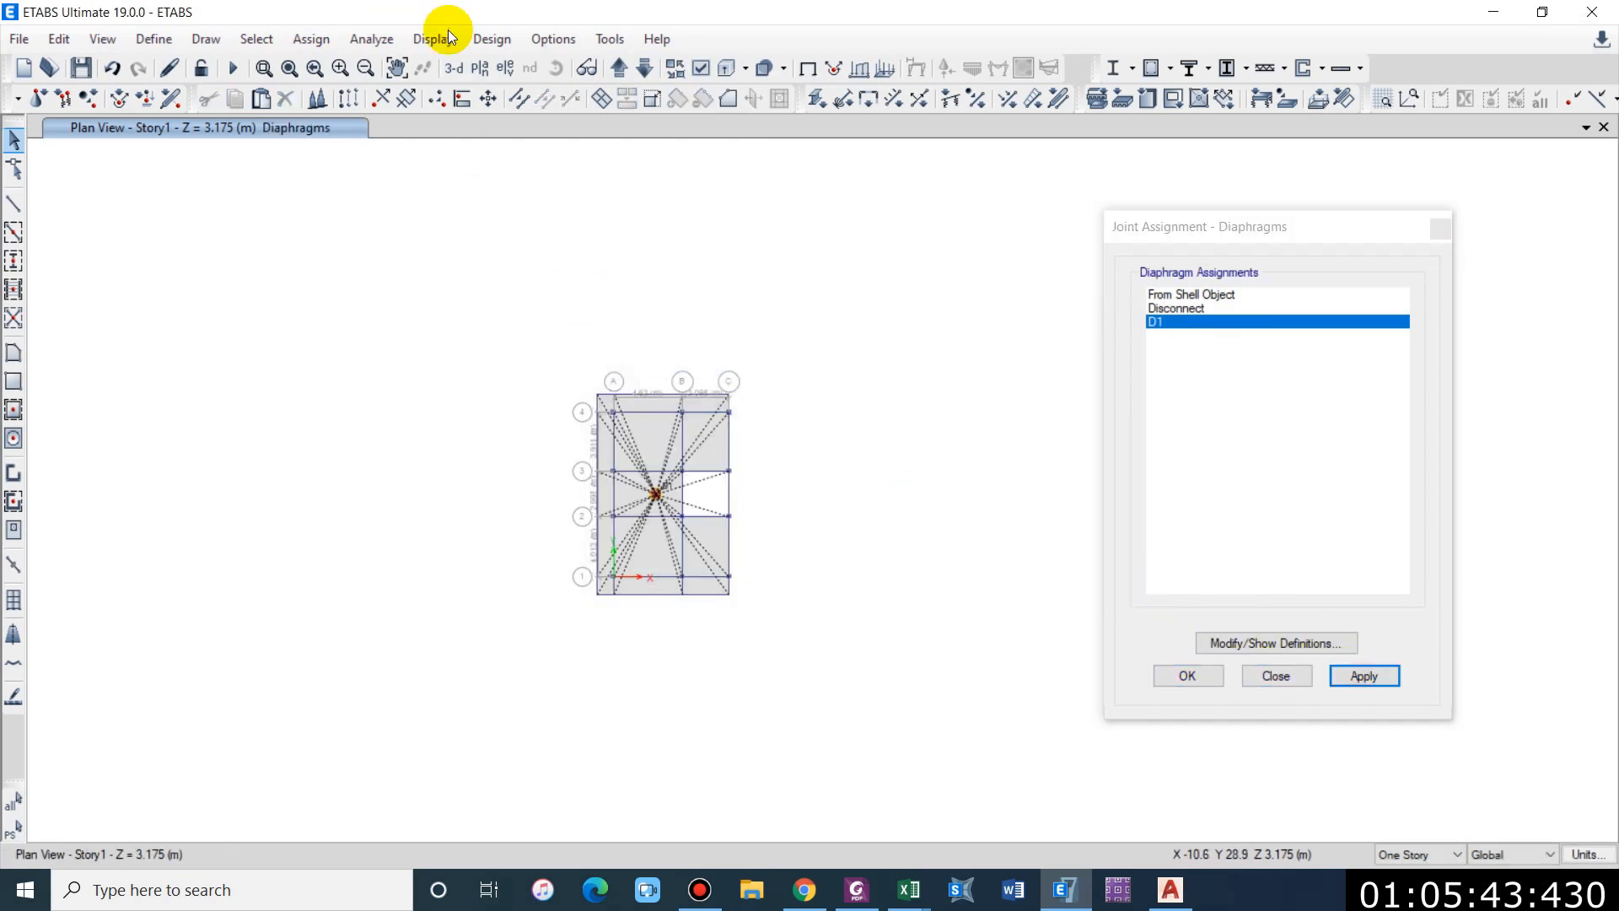
Step: Assign diaphragm D1 to all joints of Story2 and Story3, selecting each floor in its plan view
{"action": "left_click_drag", "start_coordinate": [407, 310], "coordinate": [866, 625]}
{"action": "left_click", "coordinate": [1361, 677]}
{"action": "left_click", "coordinate": [622, 67]}
{"action": "left_click_drag", "start_coordinate": [488, 243], "coordinate": [822, 611]}
{"action": "left_click", "coordinate": [1365, 677]}
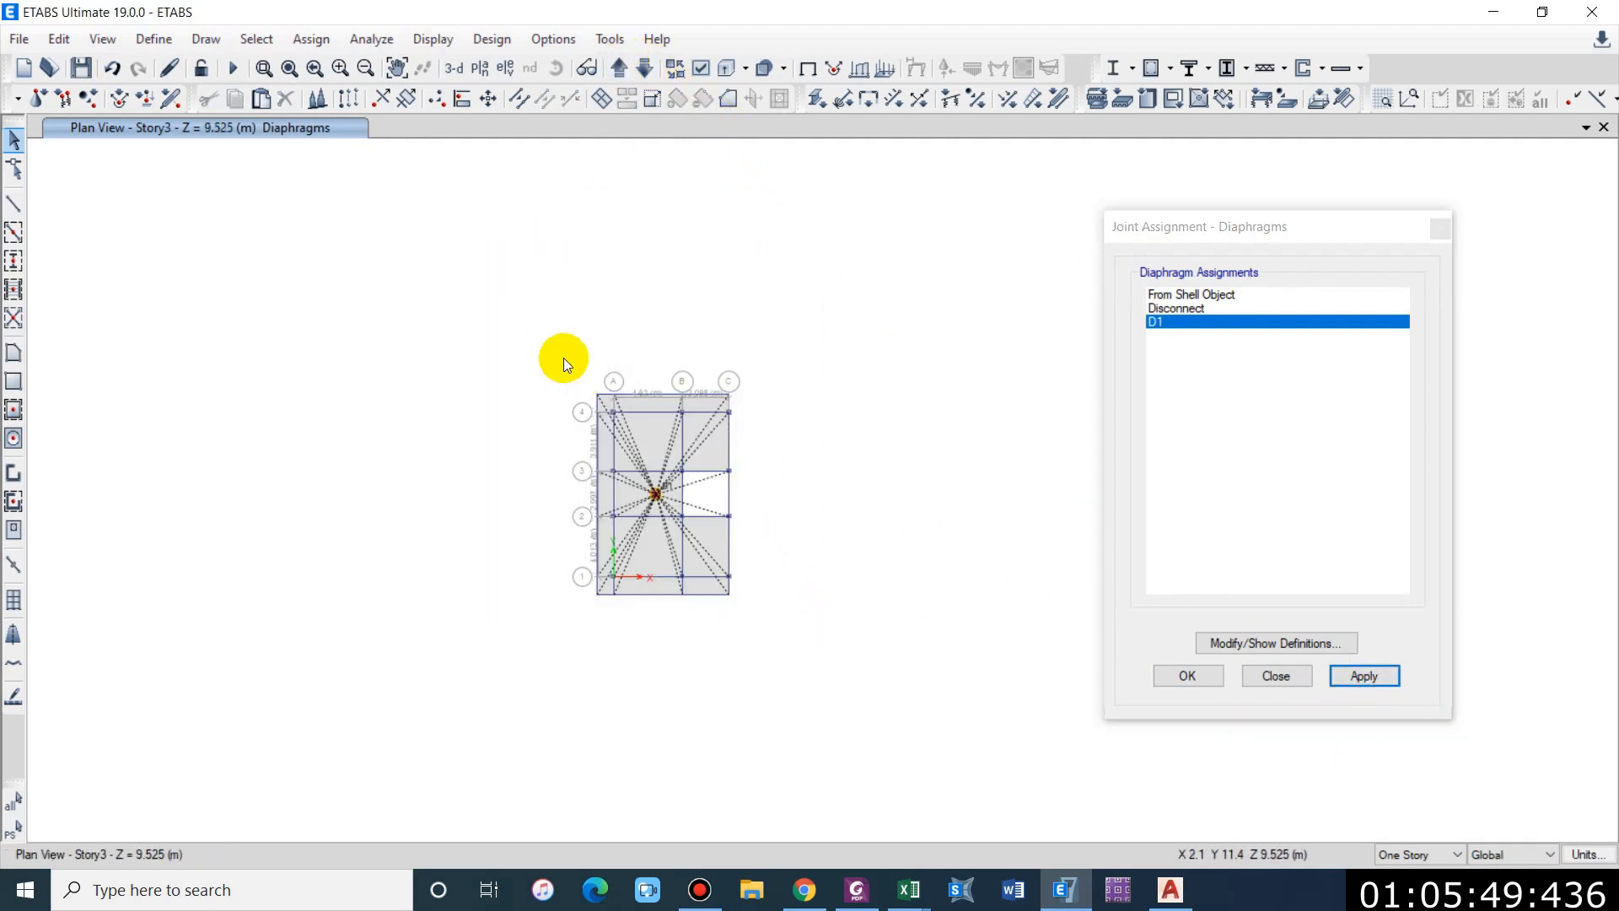
Step: Assign diaphragm D1 to all joints of the Story4 floor in its plan view and finish the diaphragm assignment
{"action": "left_click", "coordinate": [619, 68]}
{"action": "left_click_drag", "start_coordinate": [778, 548], "coordinate": [820, 622]}
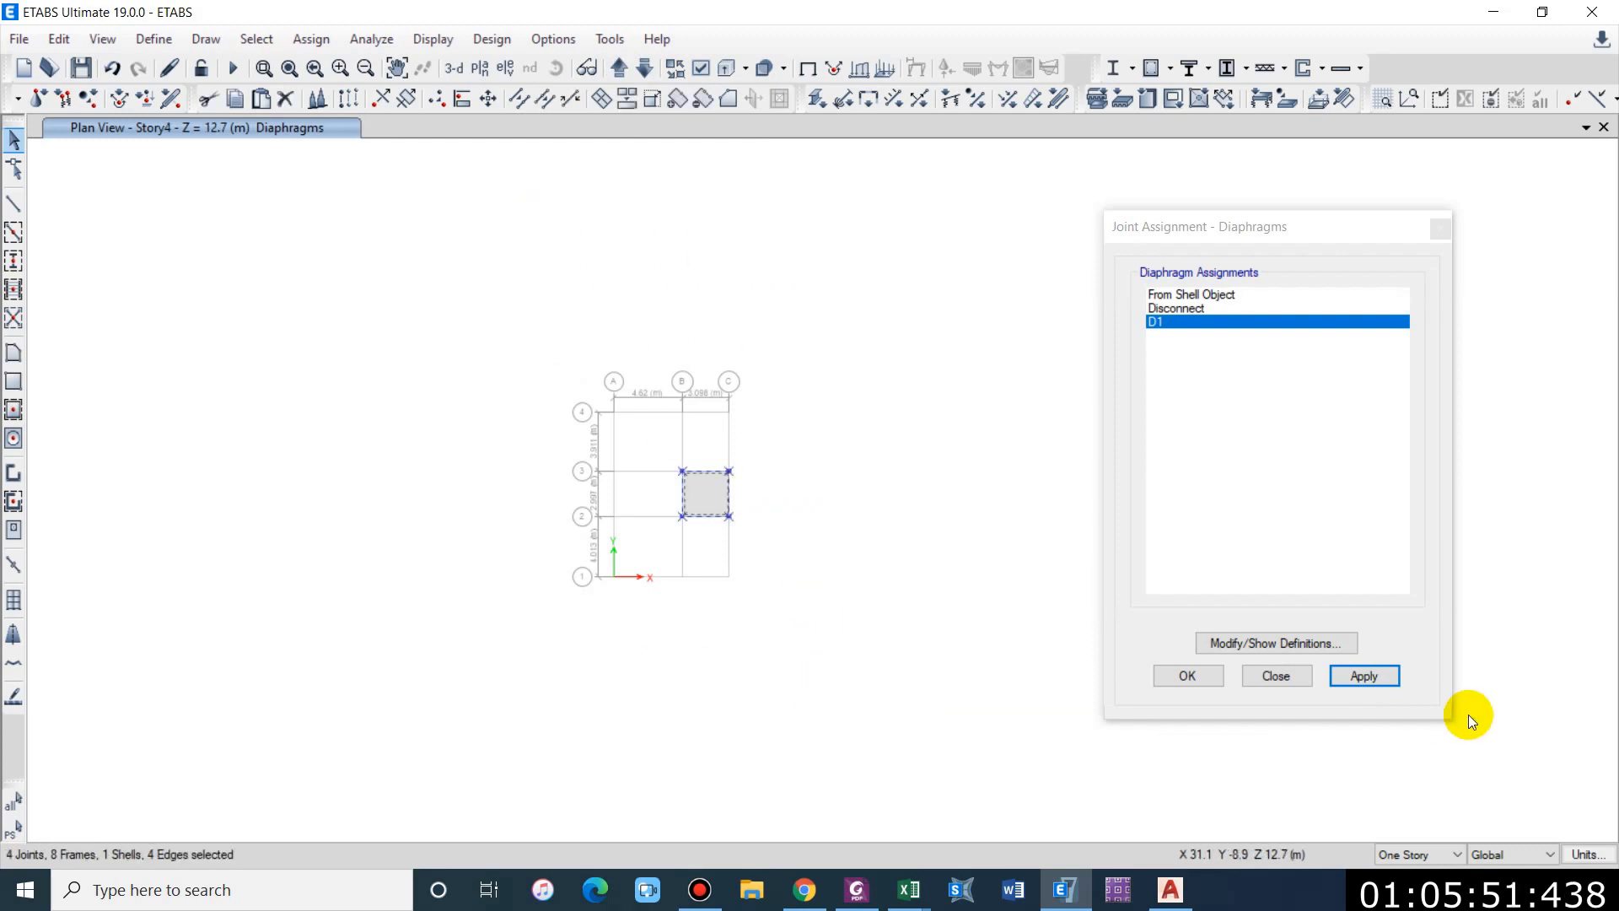
{"action": "left_click", "coordinate": [1364, 676]}
{"action": "left_click", "coordinate": [1176, 677]}
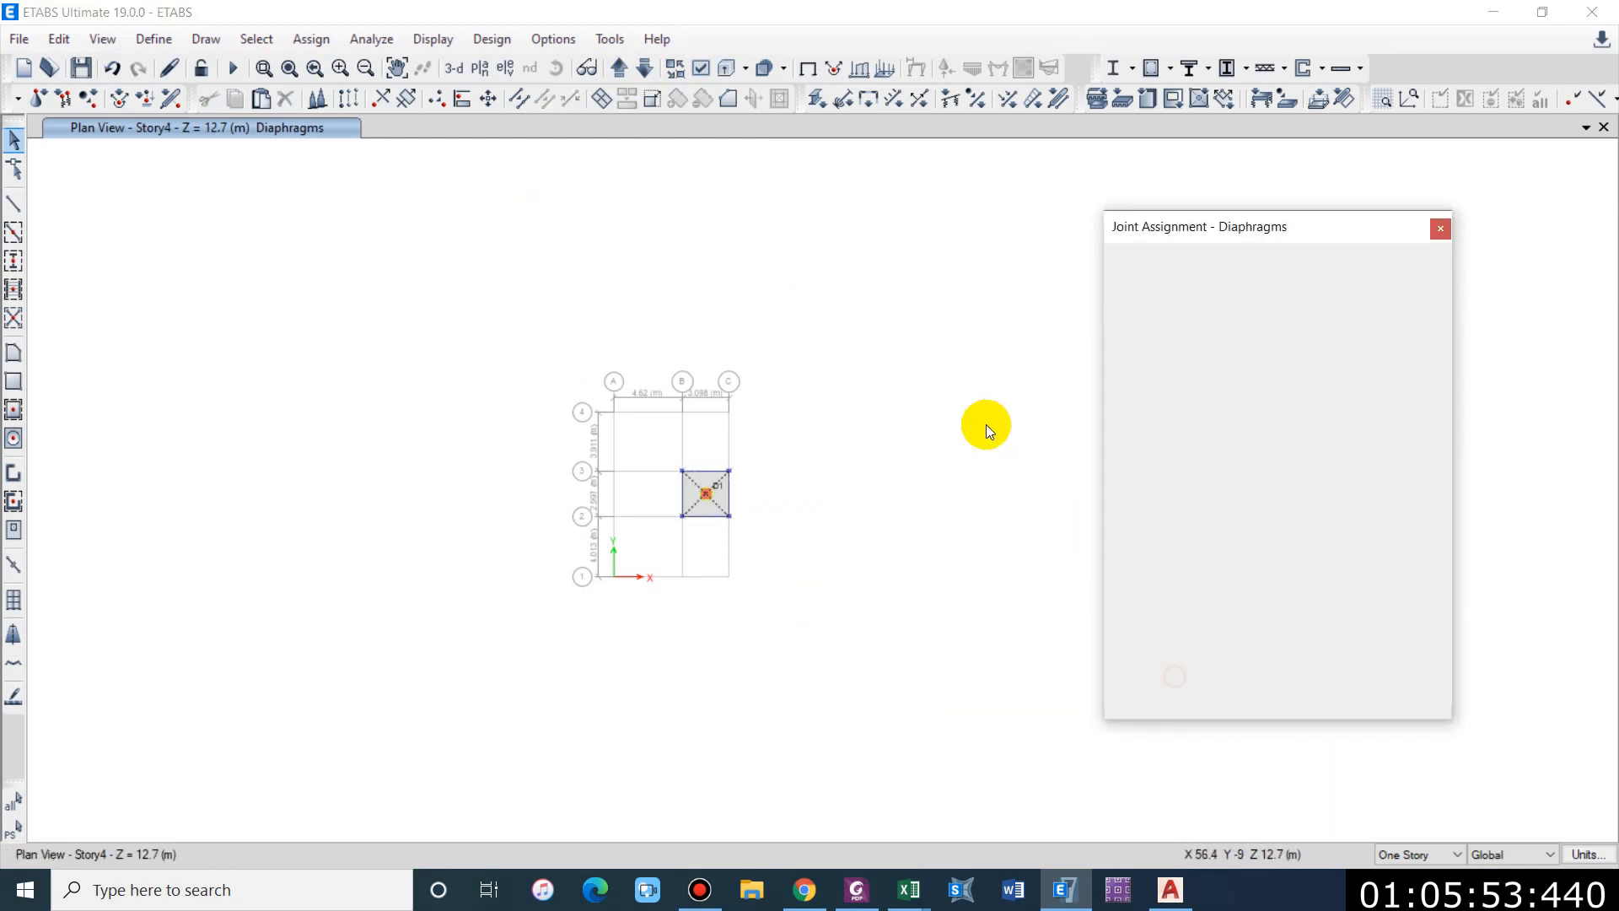
Step: Show the whole model in 3D and run the analysis
{"action": "left_click", "coordinate": [451, 68]}
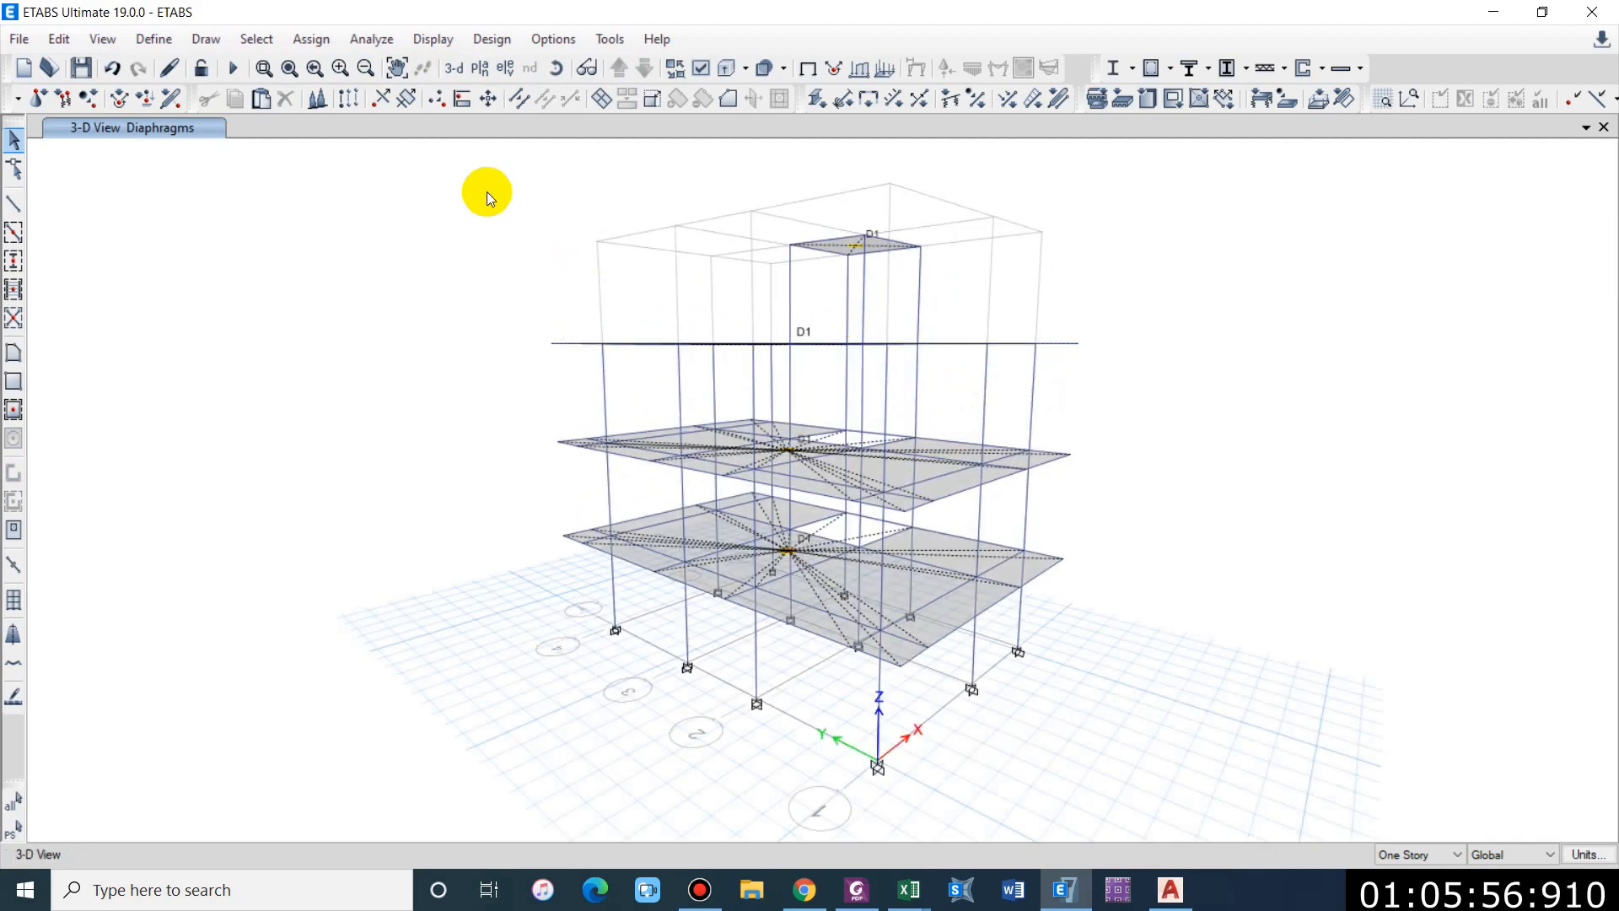
{"action": "left_click", "coordinate": [232, 67]}
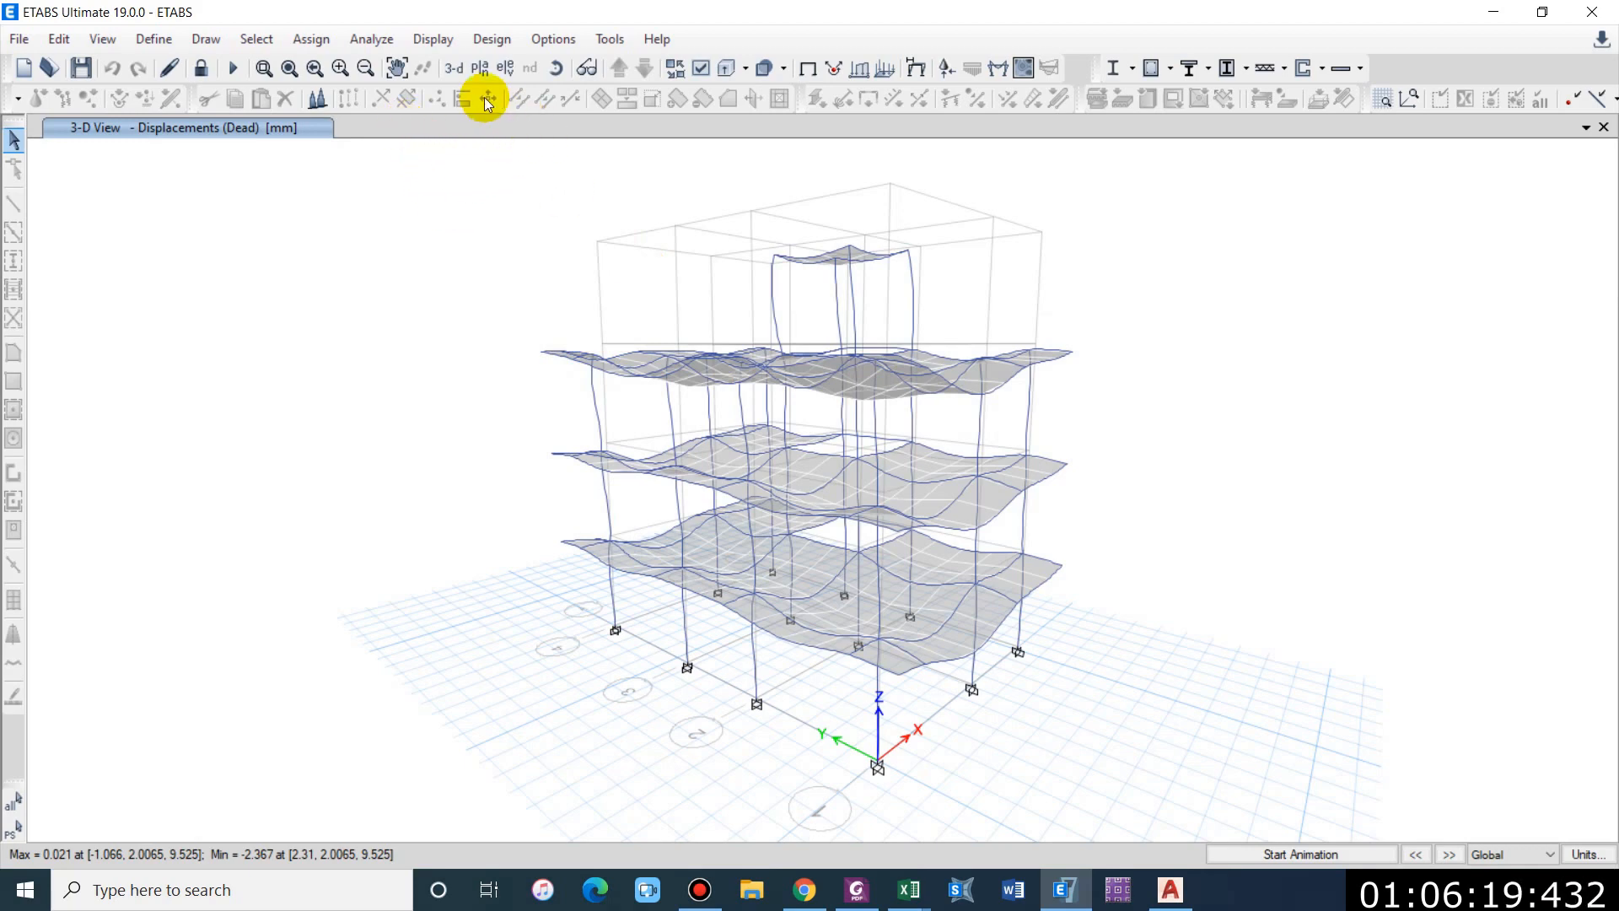
Step: Start choosing result tables and include the Load Pattern Definitions - Auto Seismic - User Coefficient table
{"action": "left_click", "coordinate": [432, 39]}
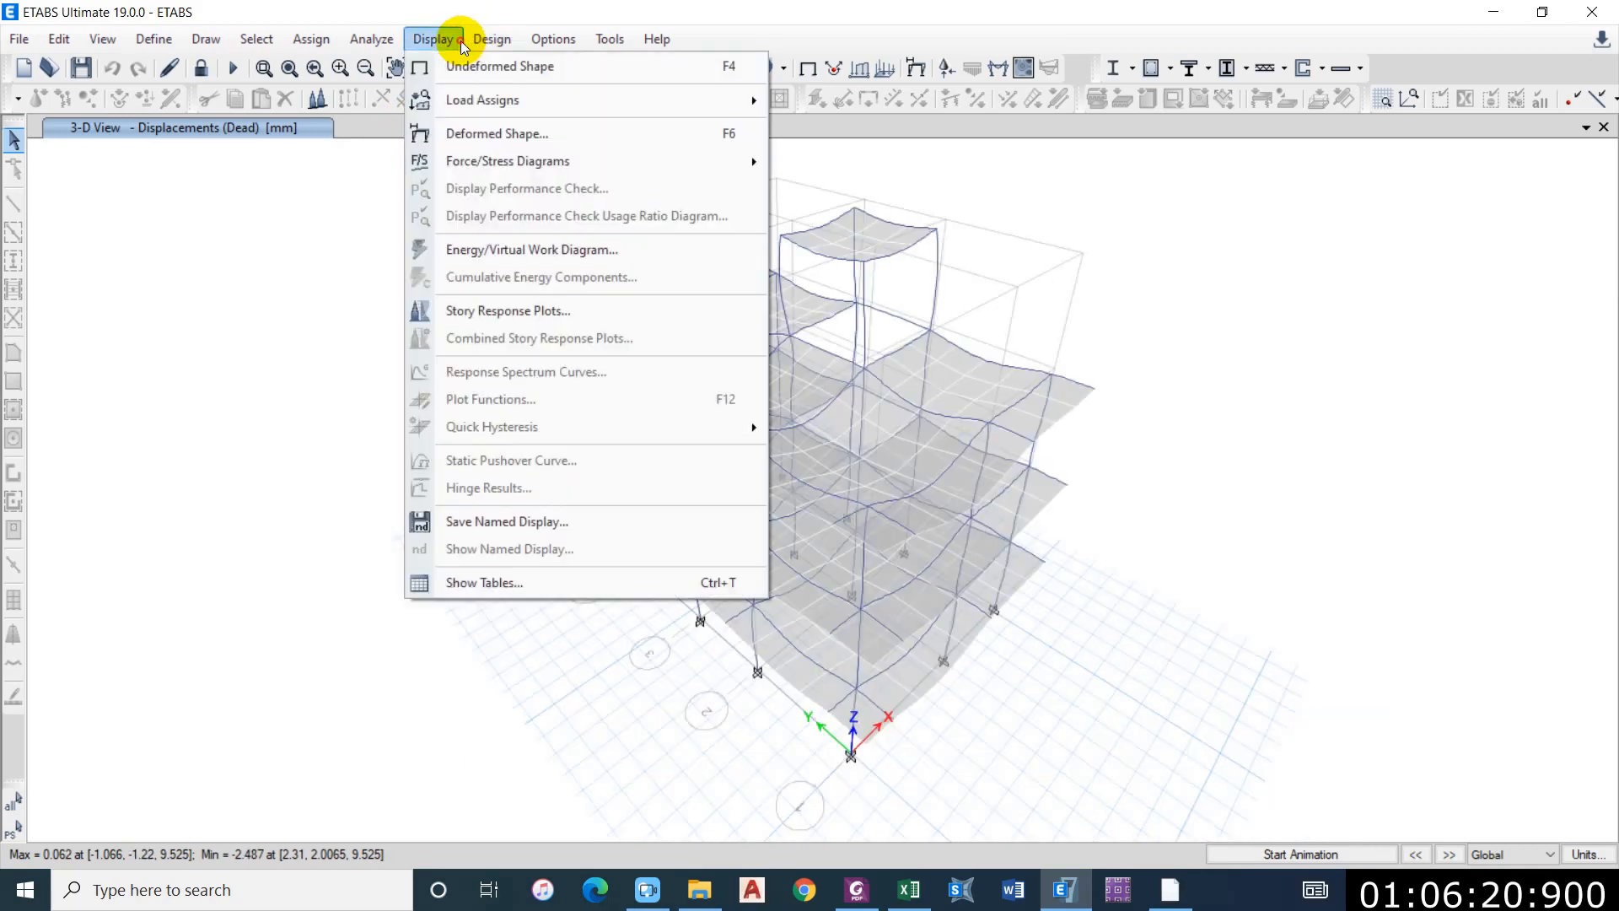
{"action": "left_click", "coordinate": [520, 585]}
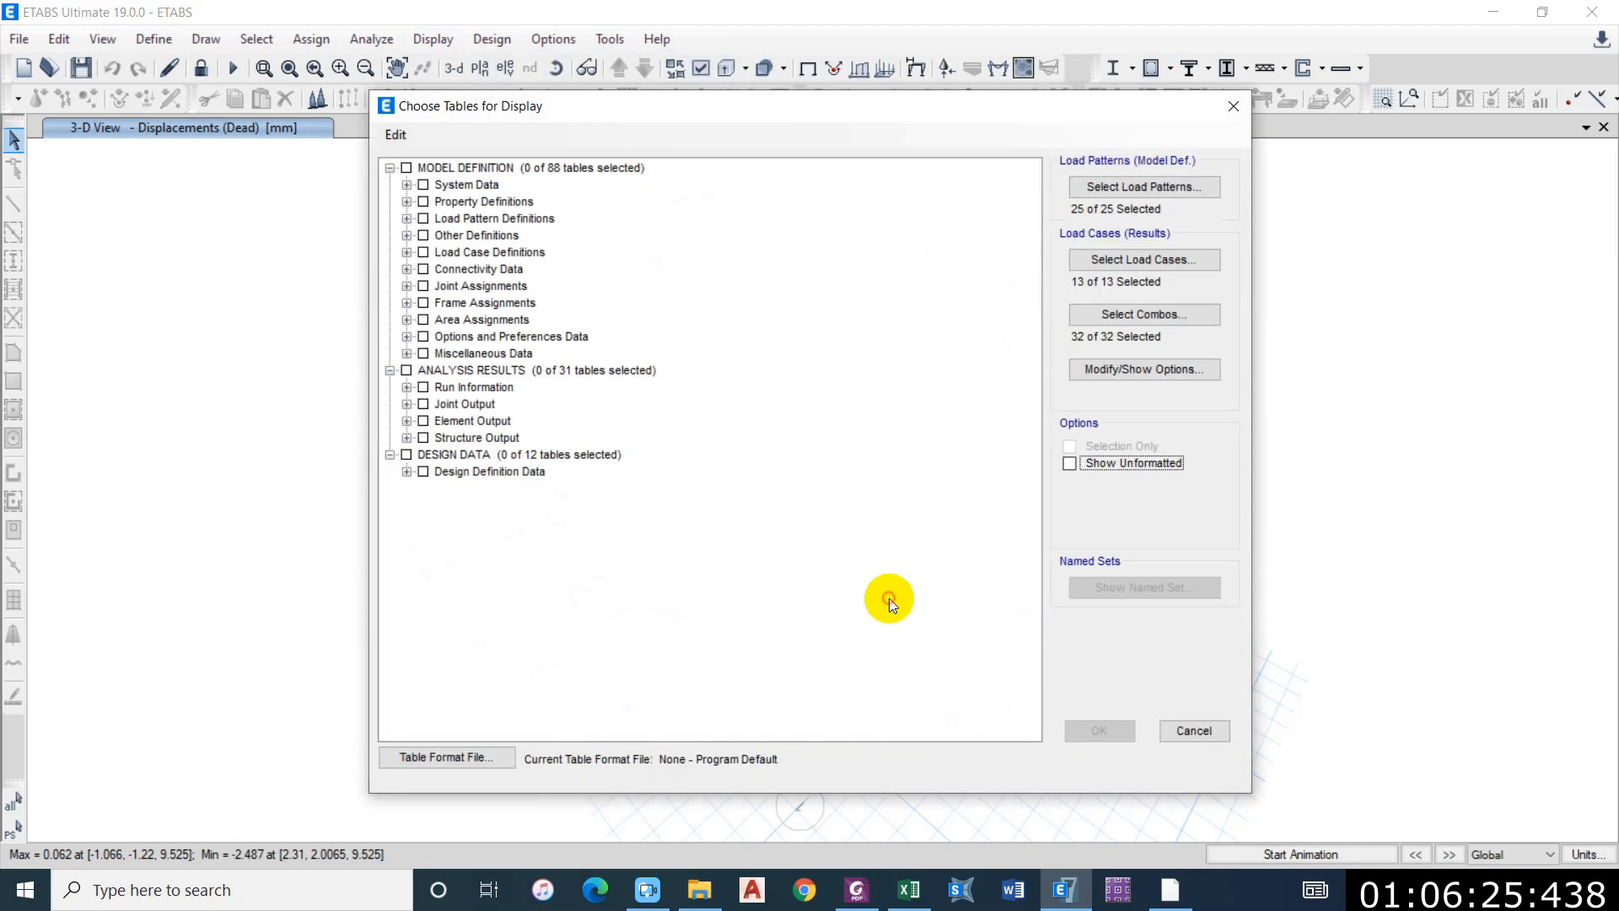
{"action": "left_click", "coordinate": [406, 220]}
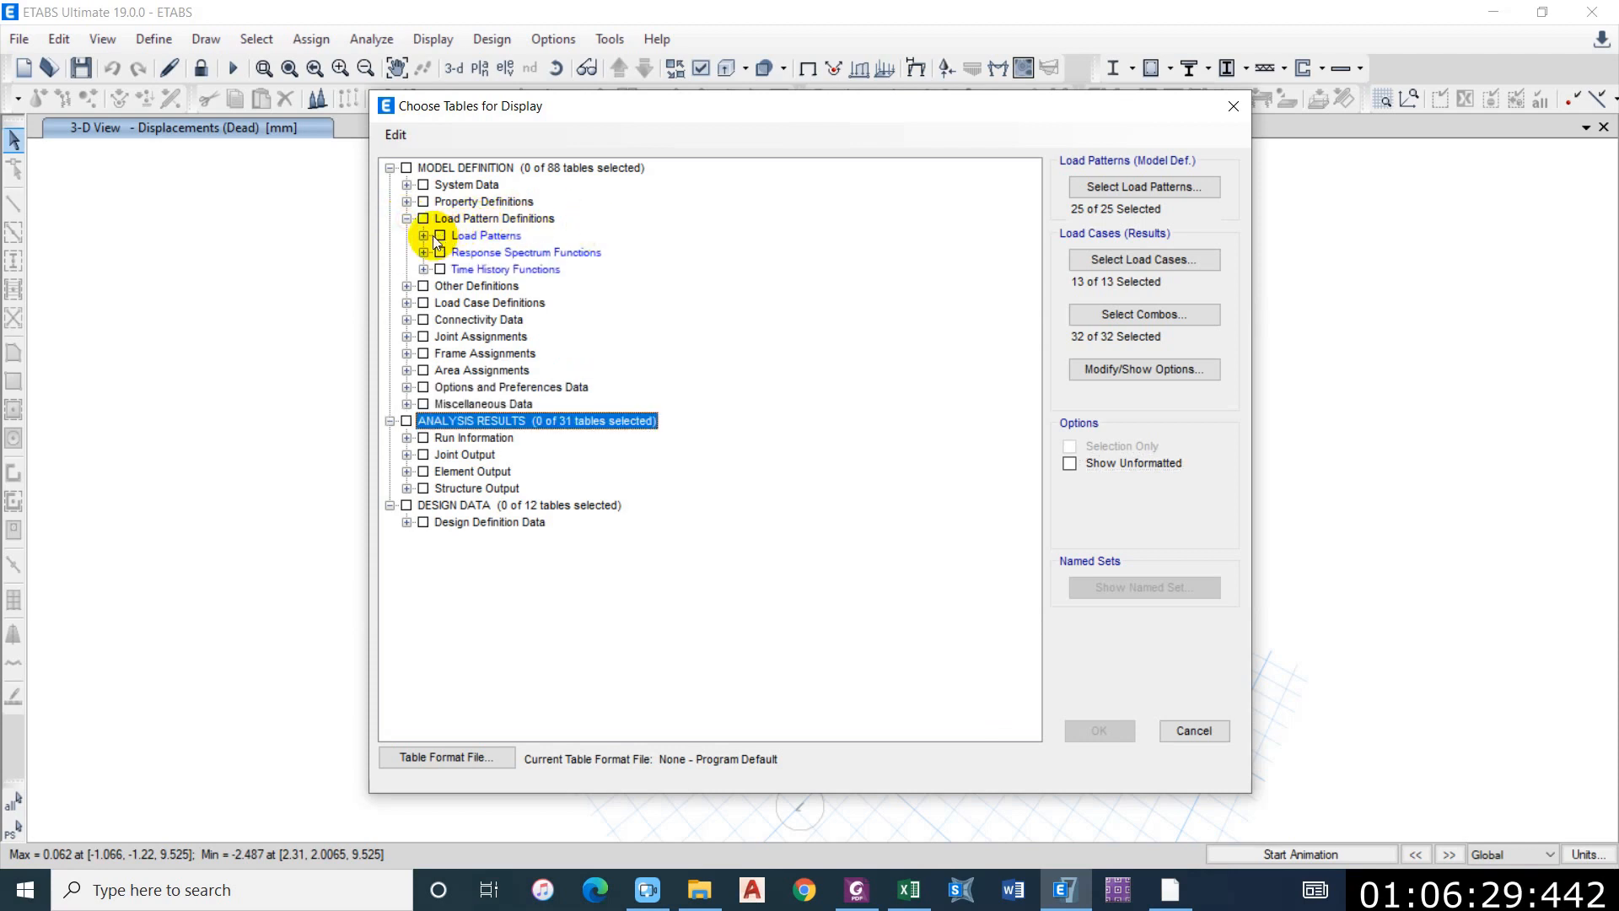
{"action": "left_click", "coordinate": [422, 236]}
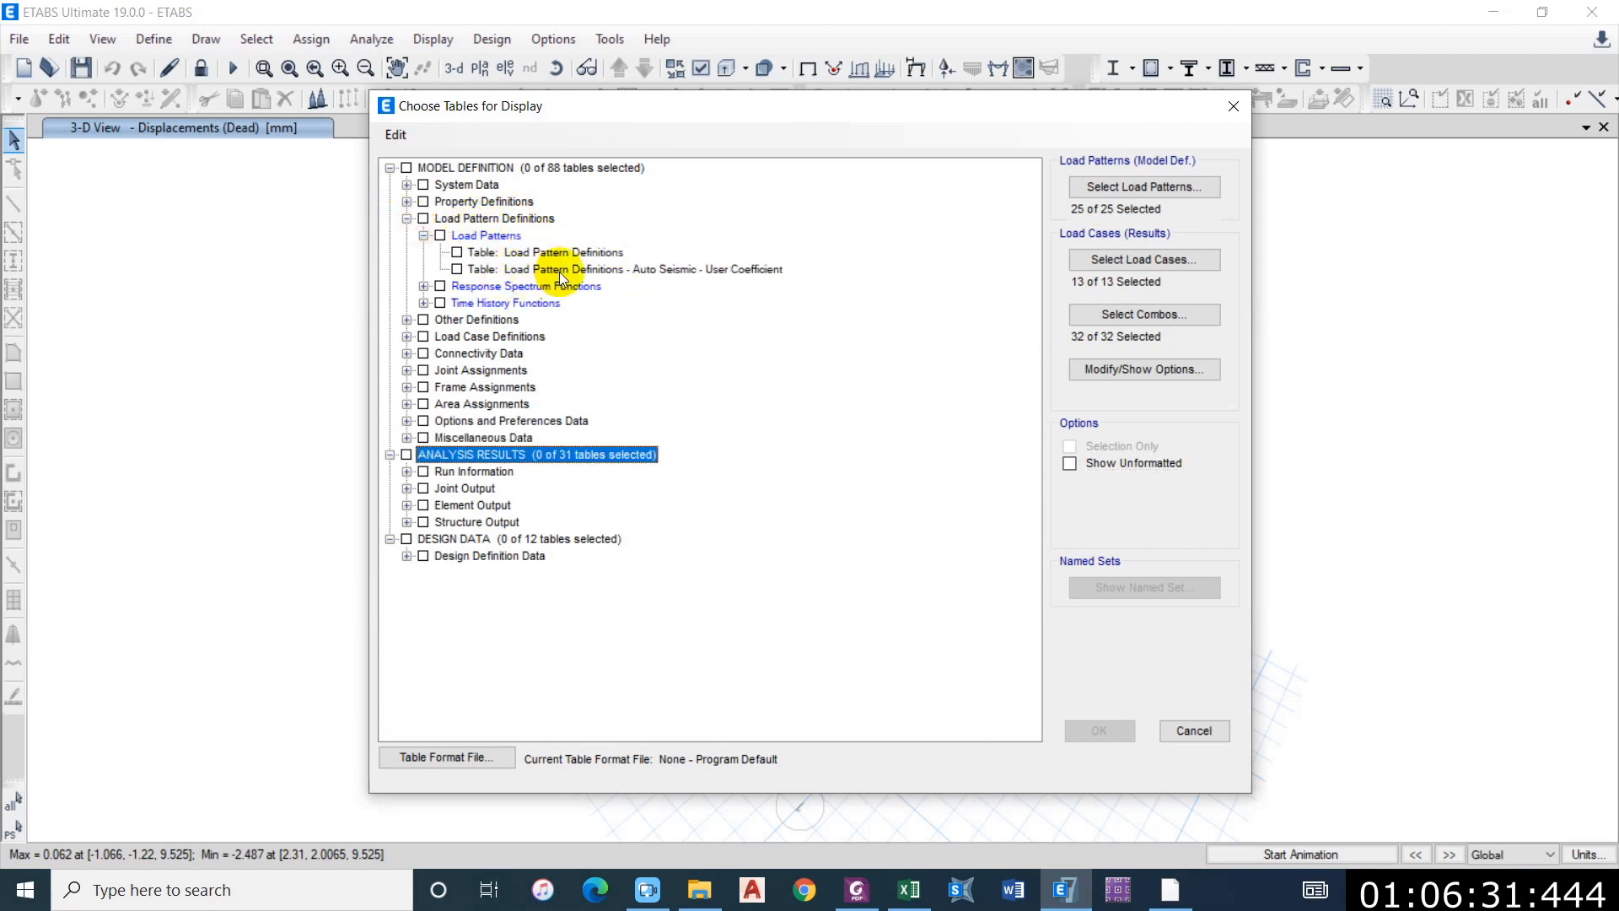
{"action": "left_click", "coordinate": [654, 270]}
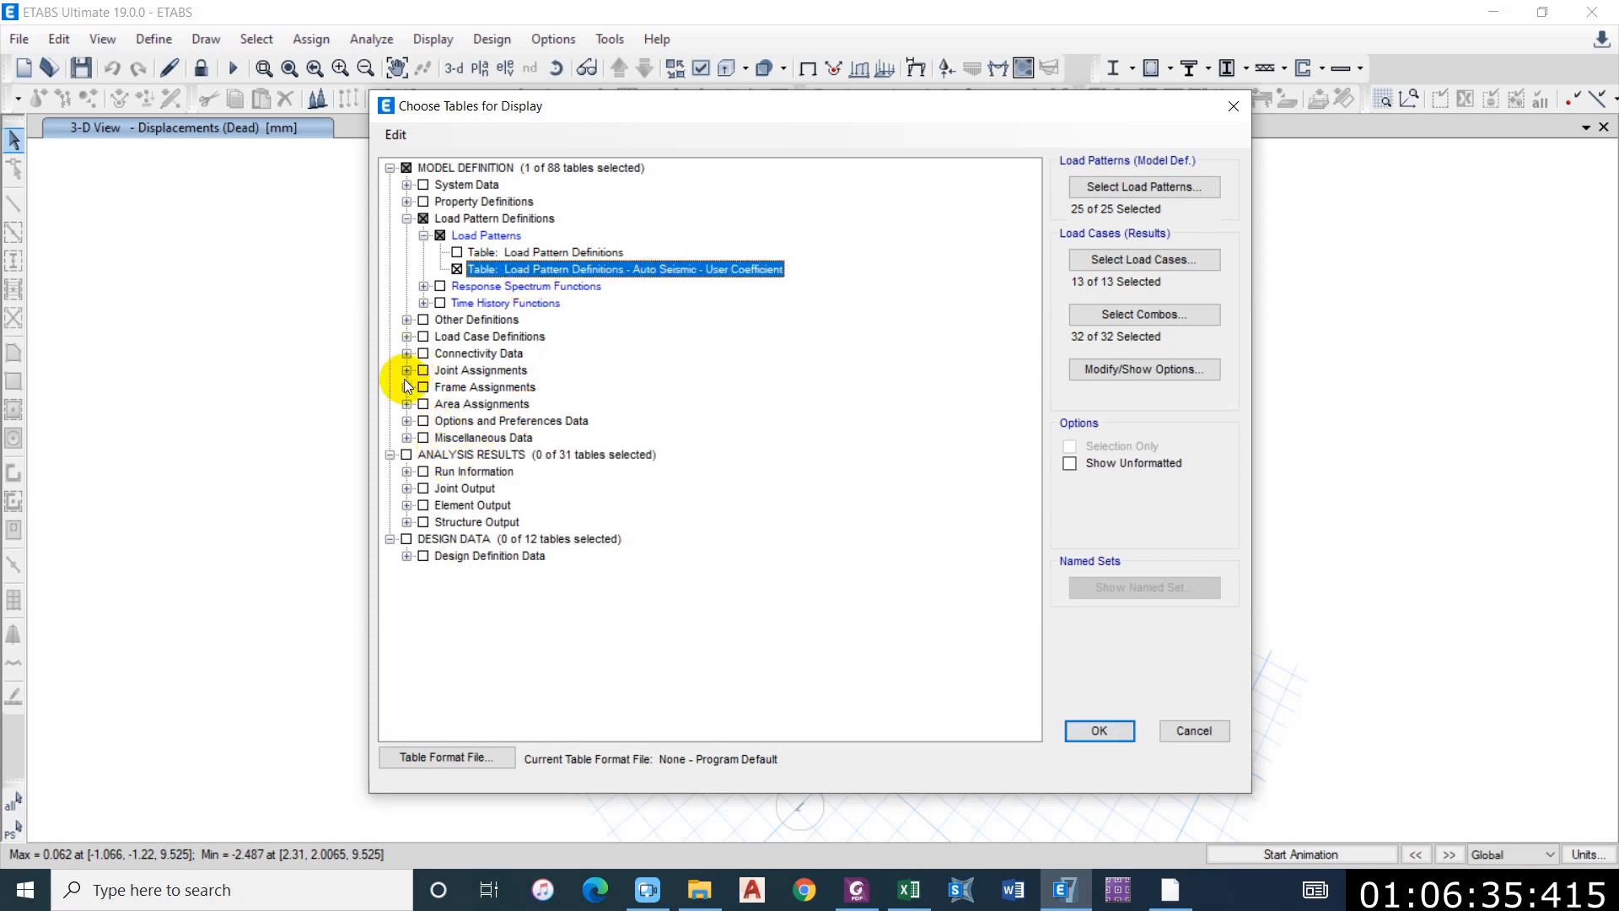
Step: Include the Modal Periods And Frequencies and Modal Participating Mass Ratios tables from the structure output
{"action": "left_click", "coordinate": [407, 522]}
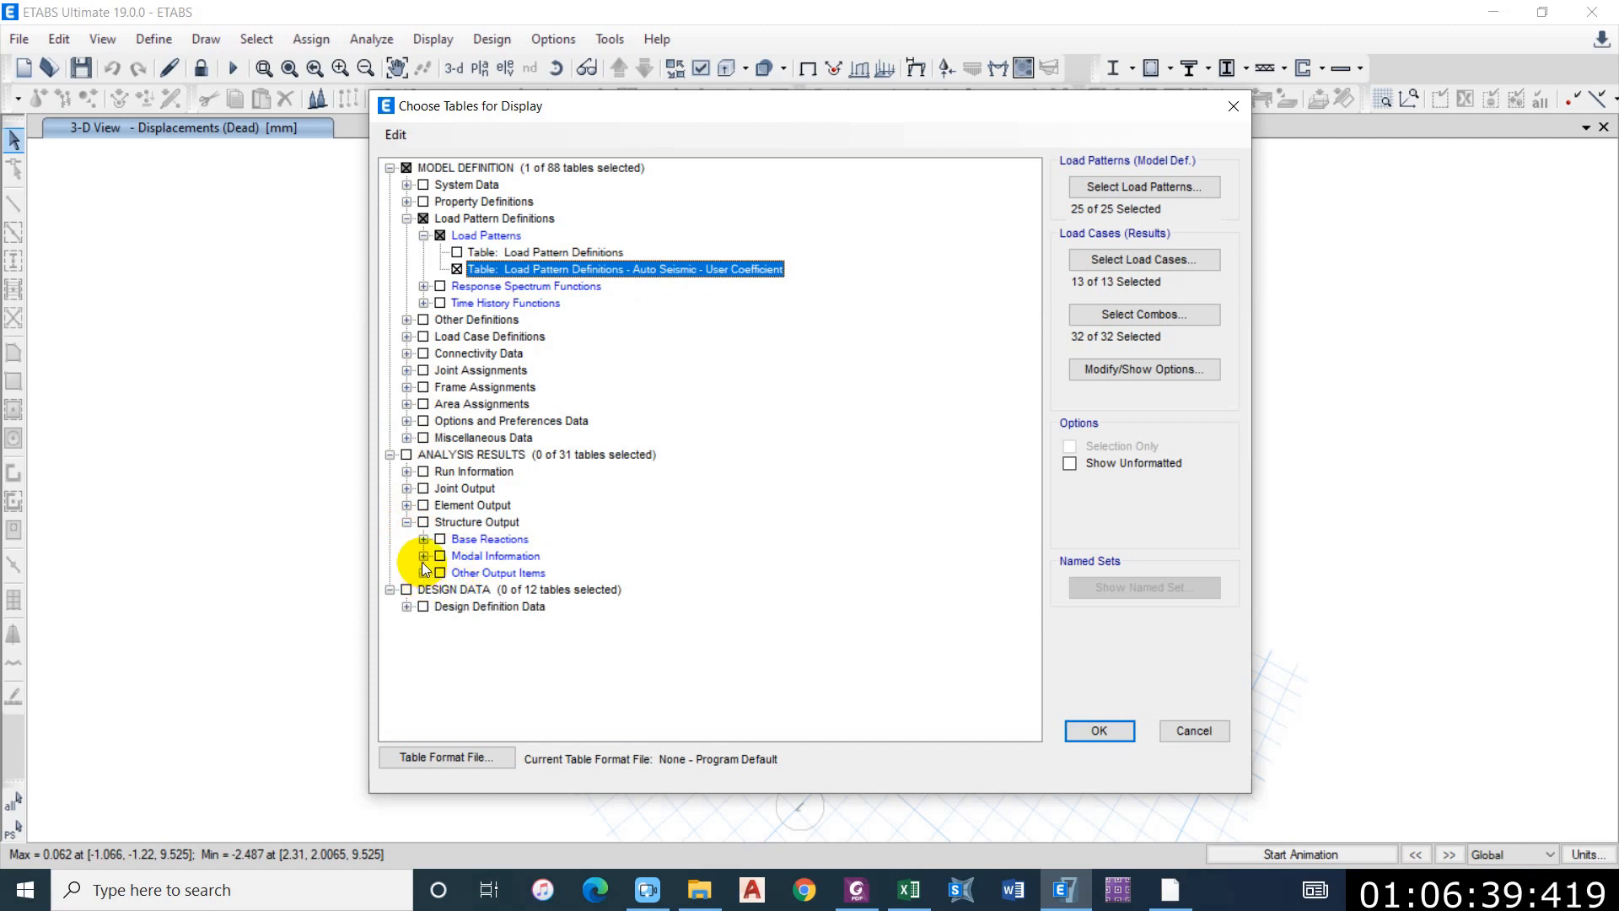
{"action": "left_click", "coordinate": [423, 557]}
{"action": "left_click", "coordinate": [565, 574]}
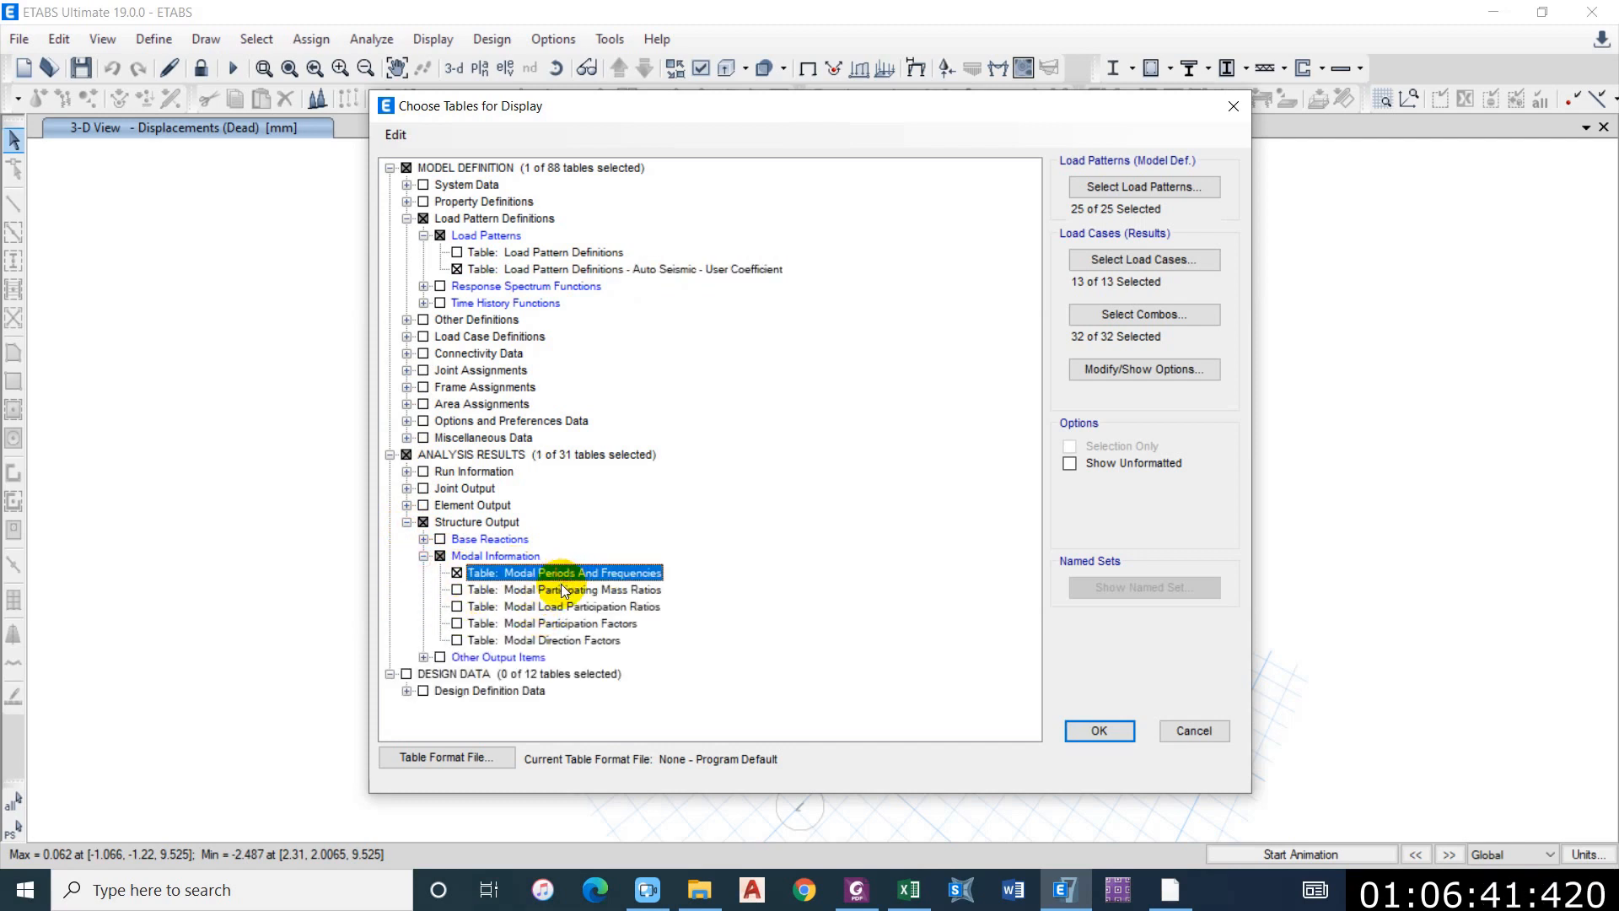
{"action": "left_click", "coordinate": [551, 591]}
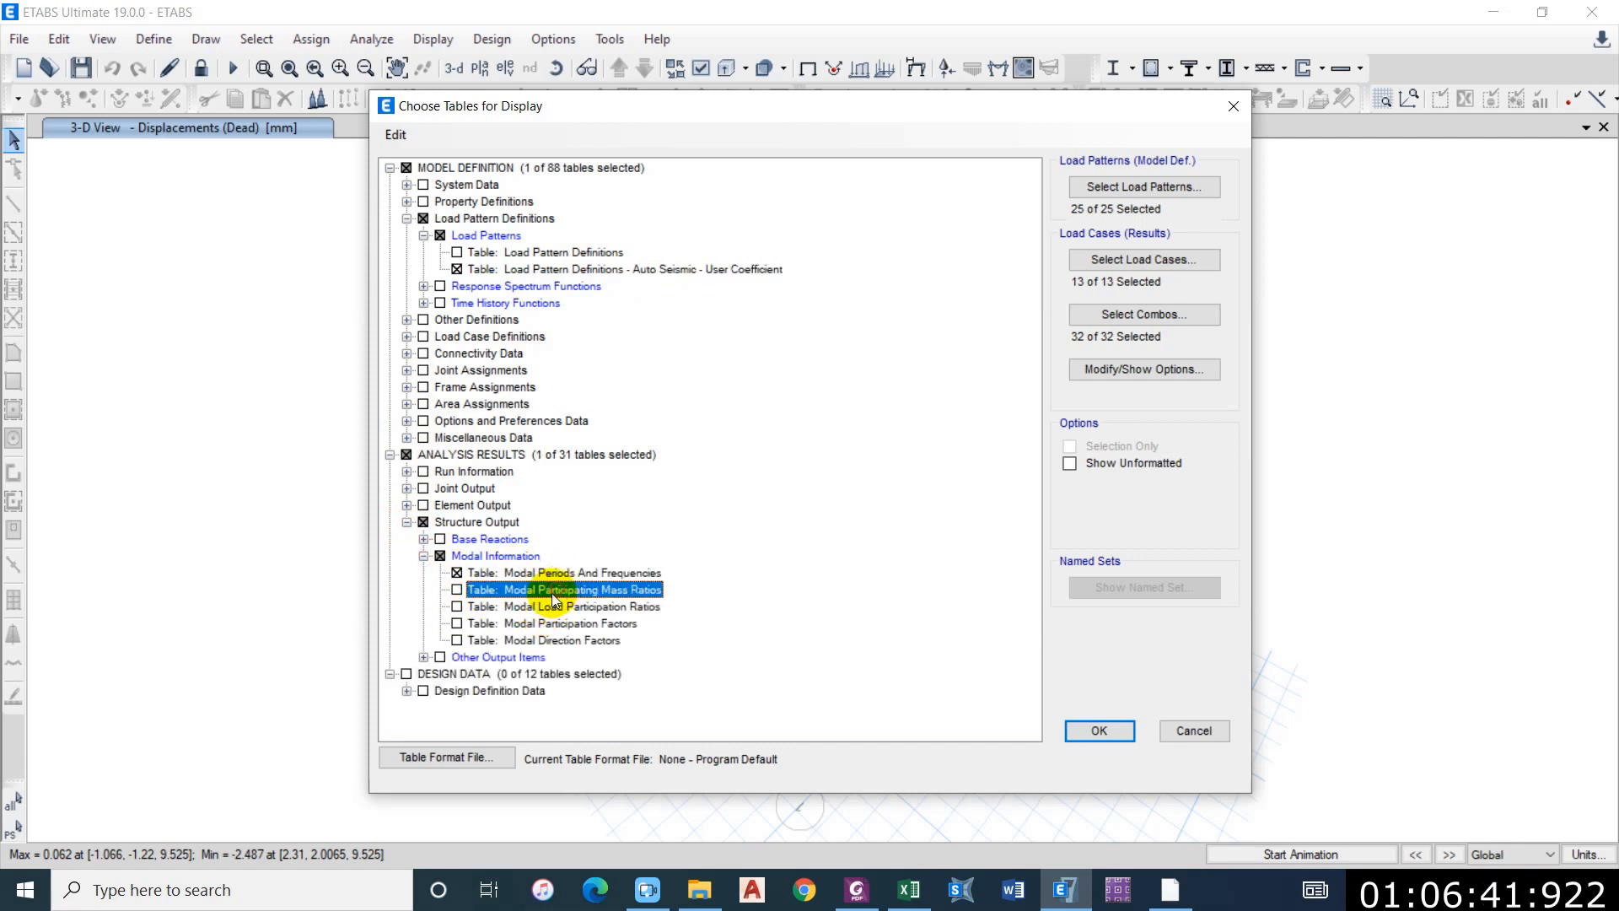
Step: Add the Centers Of Mass And Rigidity table to the selection and display the chosen tables
{"action": "left_click", "coordinate": [425, 657]}
{"action": "left_click", "coordinate": [606, 678]}
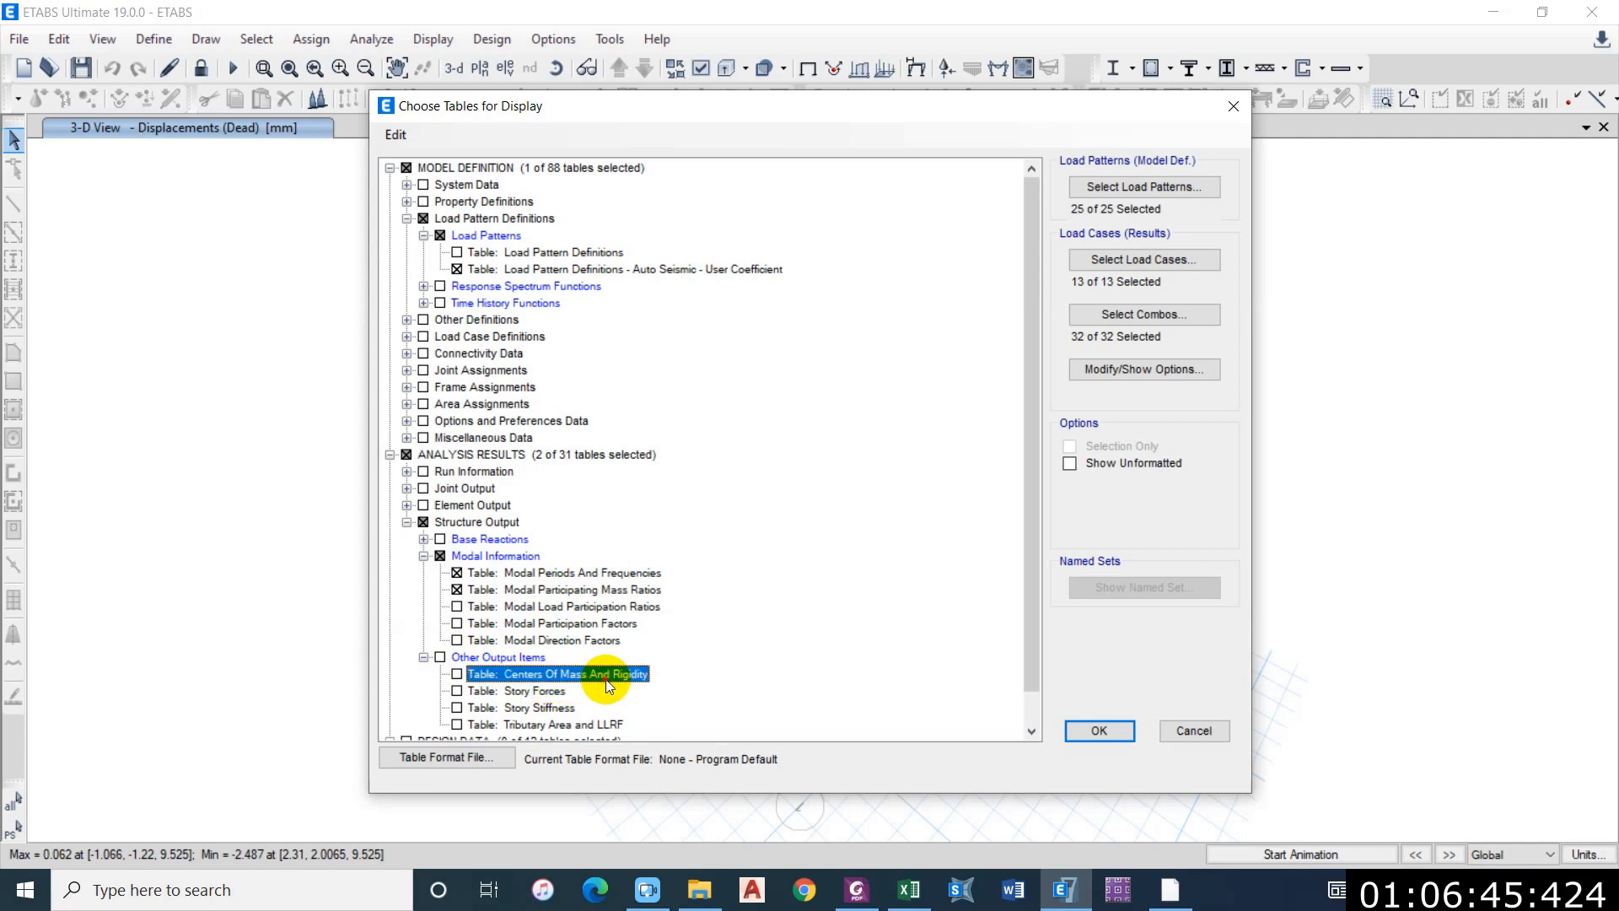
{"action": "left_click", "coordinate": [1099, 736]}
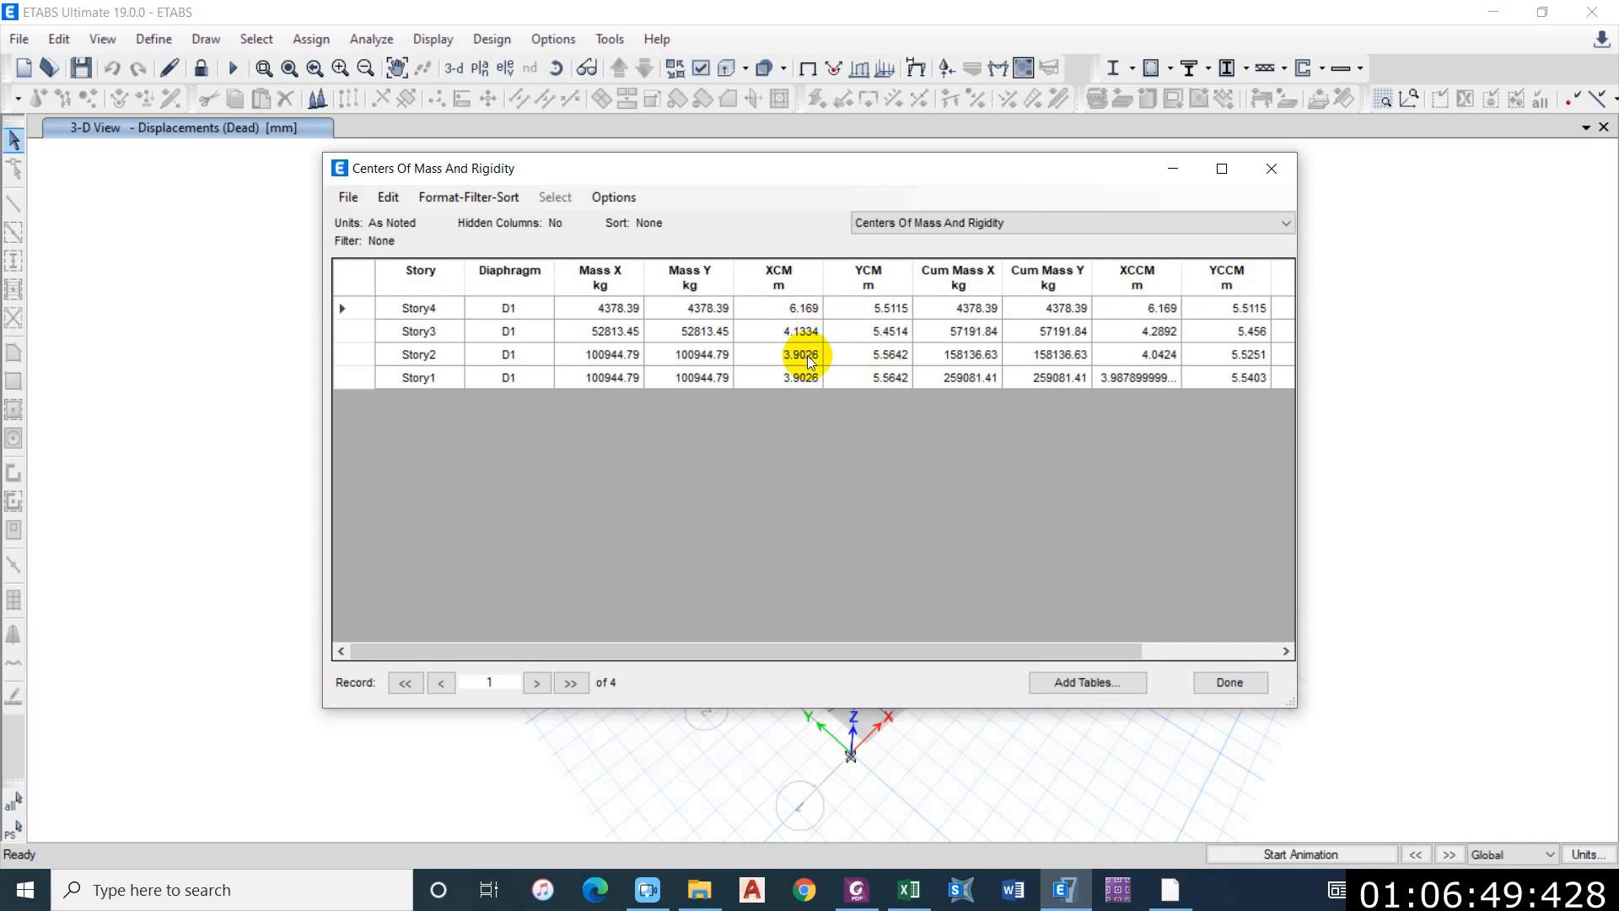
Step: Examine the centers of mass and rigidity per story, comparing the XCCM column with the XCR column
{"action": "left_click_drag", "start_coordinate": [893, 658], "coordinate": [673, 665]}
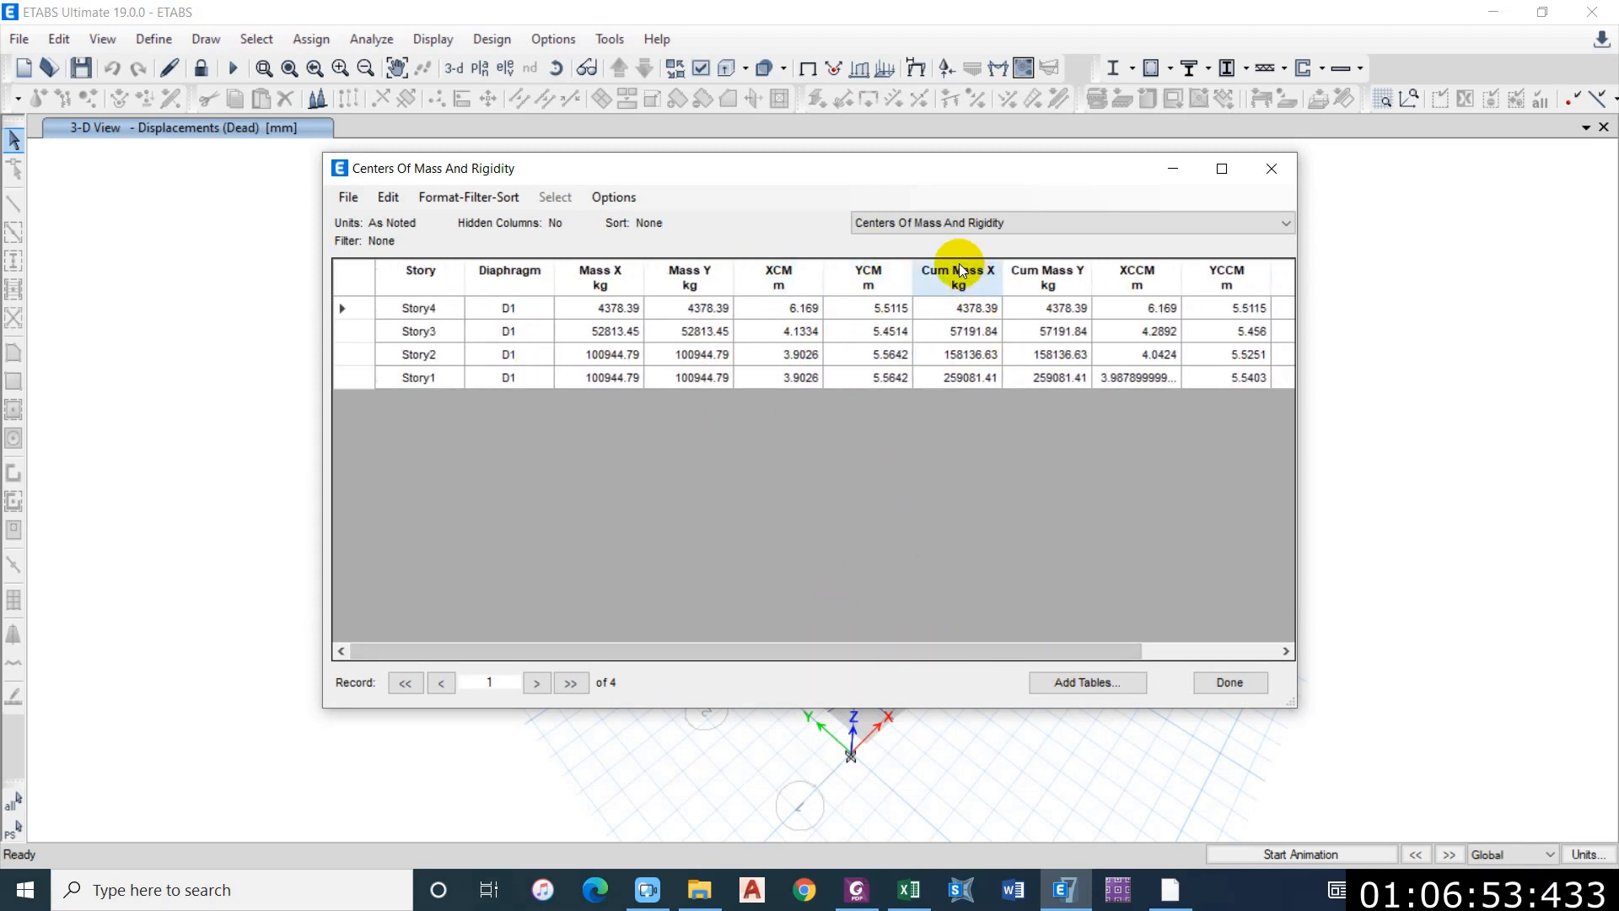
{"action": "left_click_drag", "start_coordinate": [801, 649], "coordinate": [937, 652]}
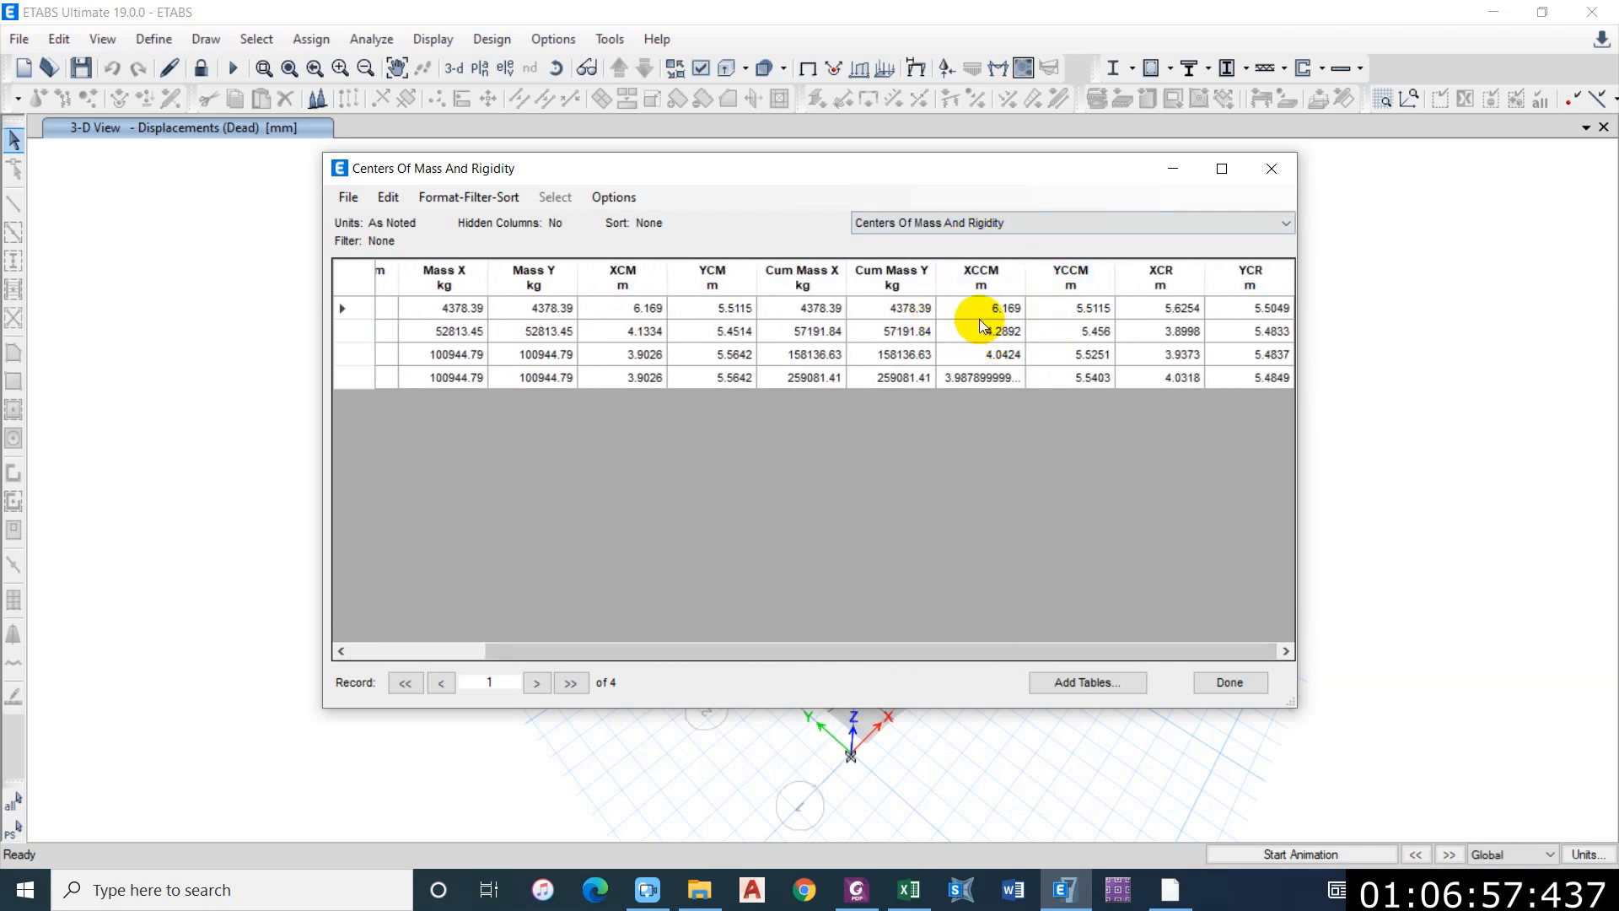
{"action": "left_click", "coordinate": [998, 287]}
{"action": "left_click", "coordinate": [1164, 279]}
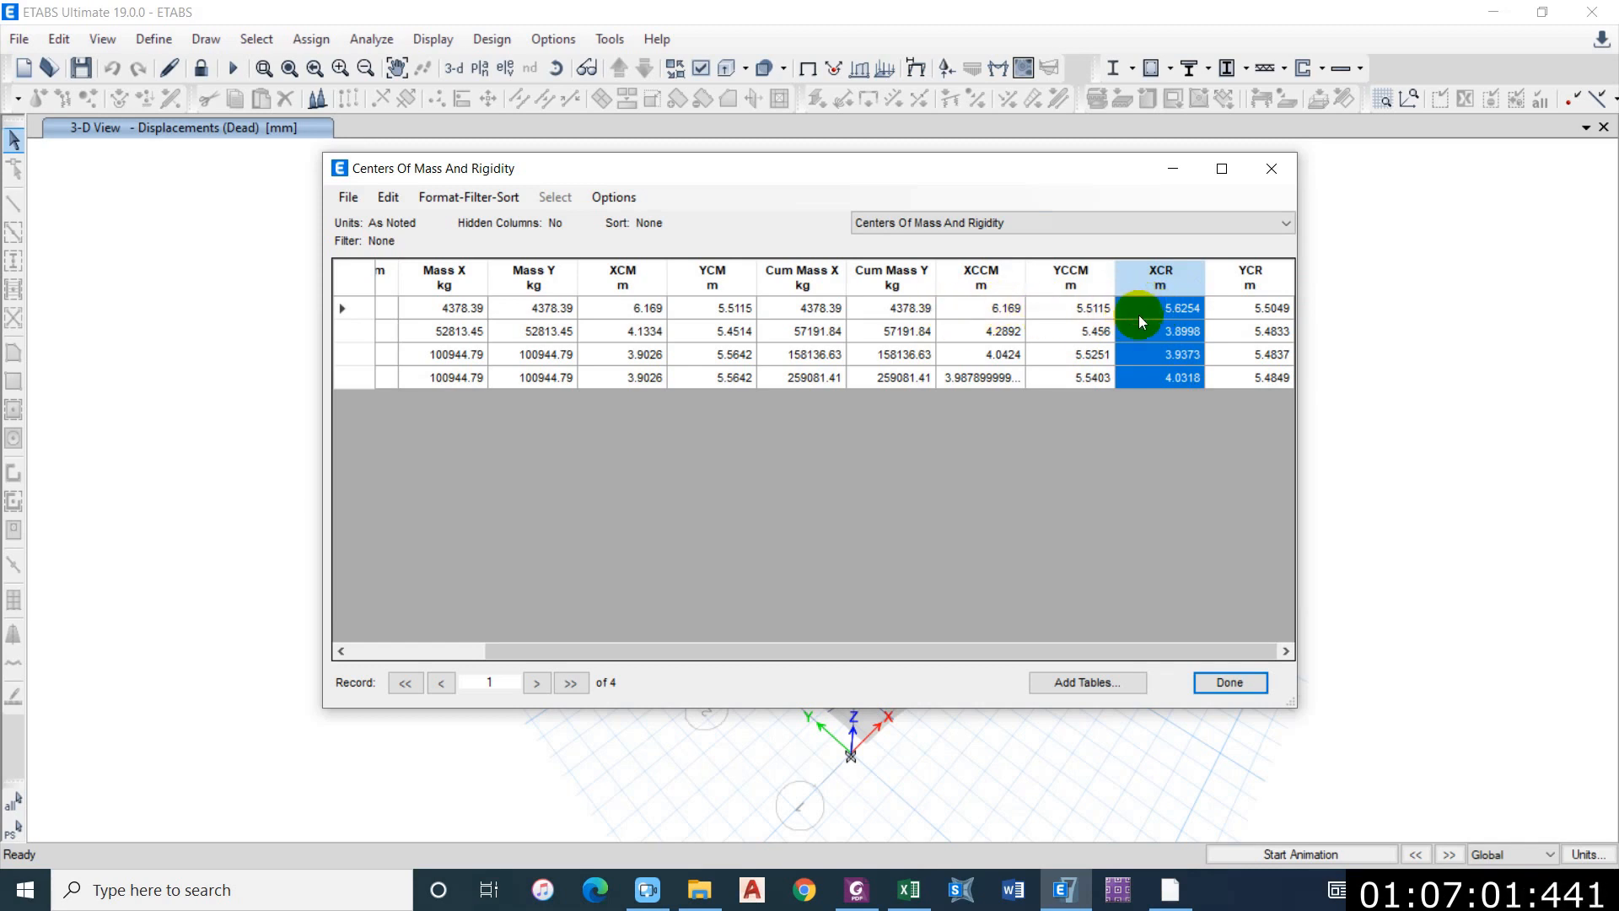
{"action": "left_click", "coordinate": [1008, 274]}
{"action": "left_click", "coordinate": [1169, 275]}
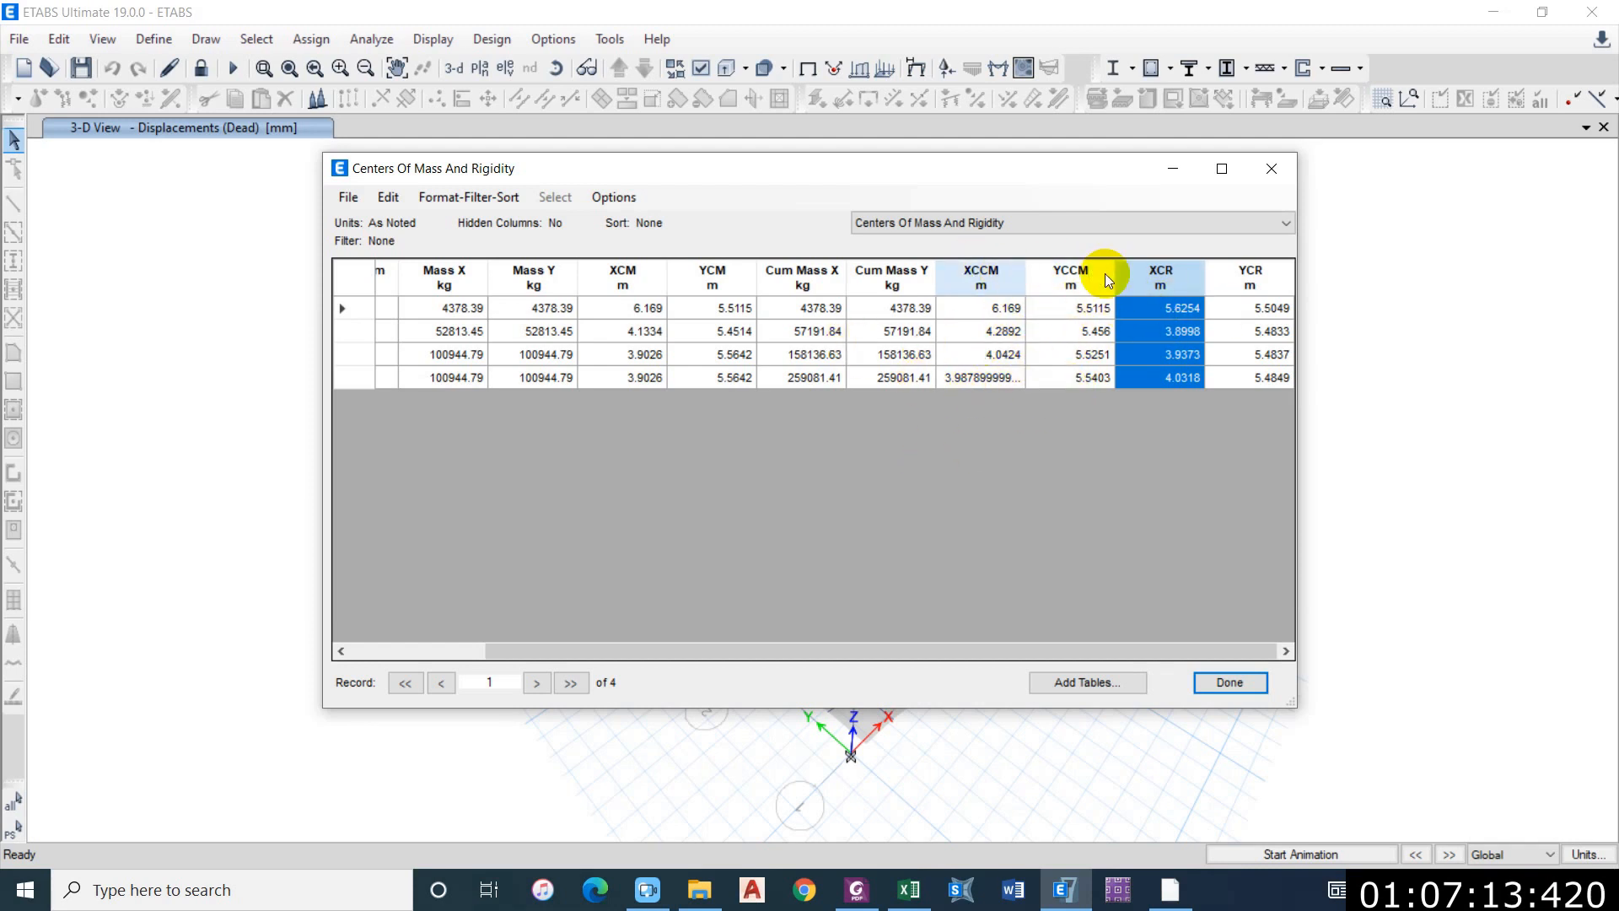
Step: Show the Auto Seismic - User Coefficient table and check the C coefficients of the SLS and ULS earthquake patterns
{"action": "left_click", "coordinate": [976, 223]}
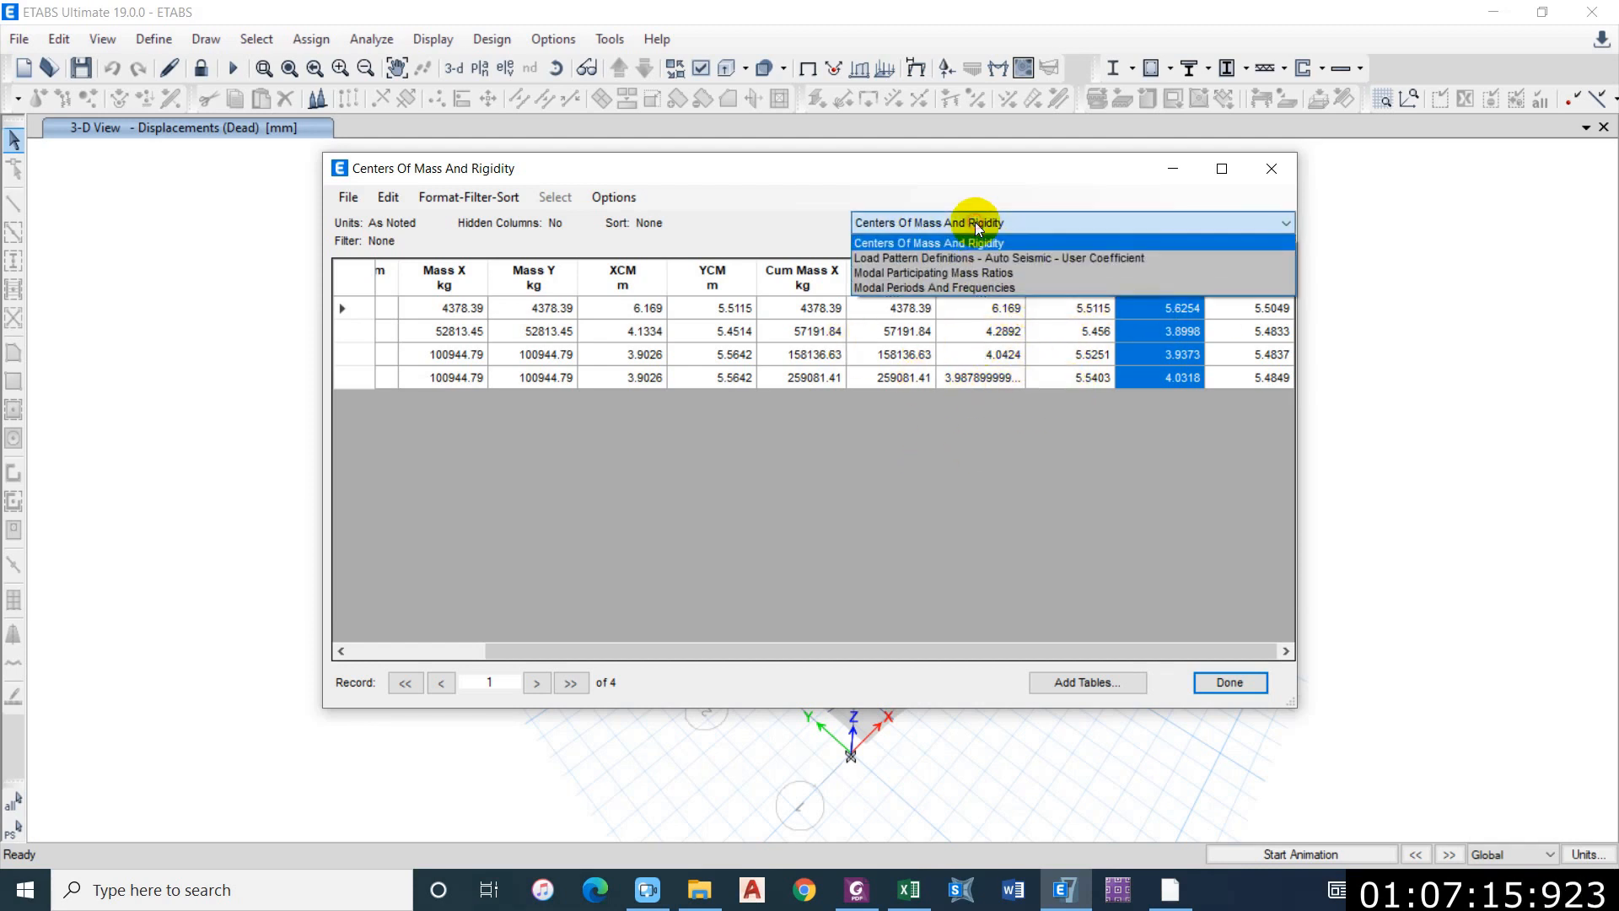
{"action": "left_click", "coordinate": [949, 258]}
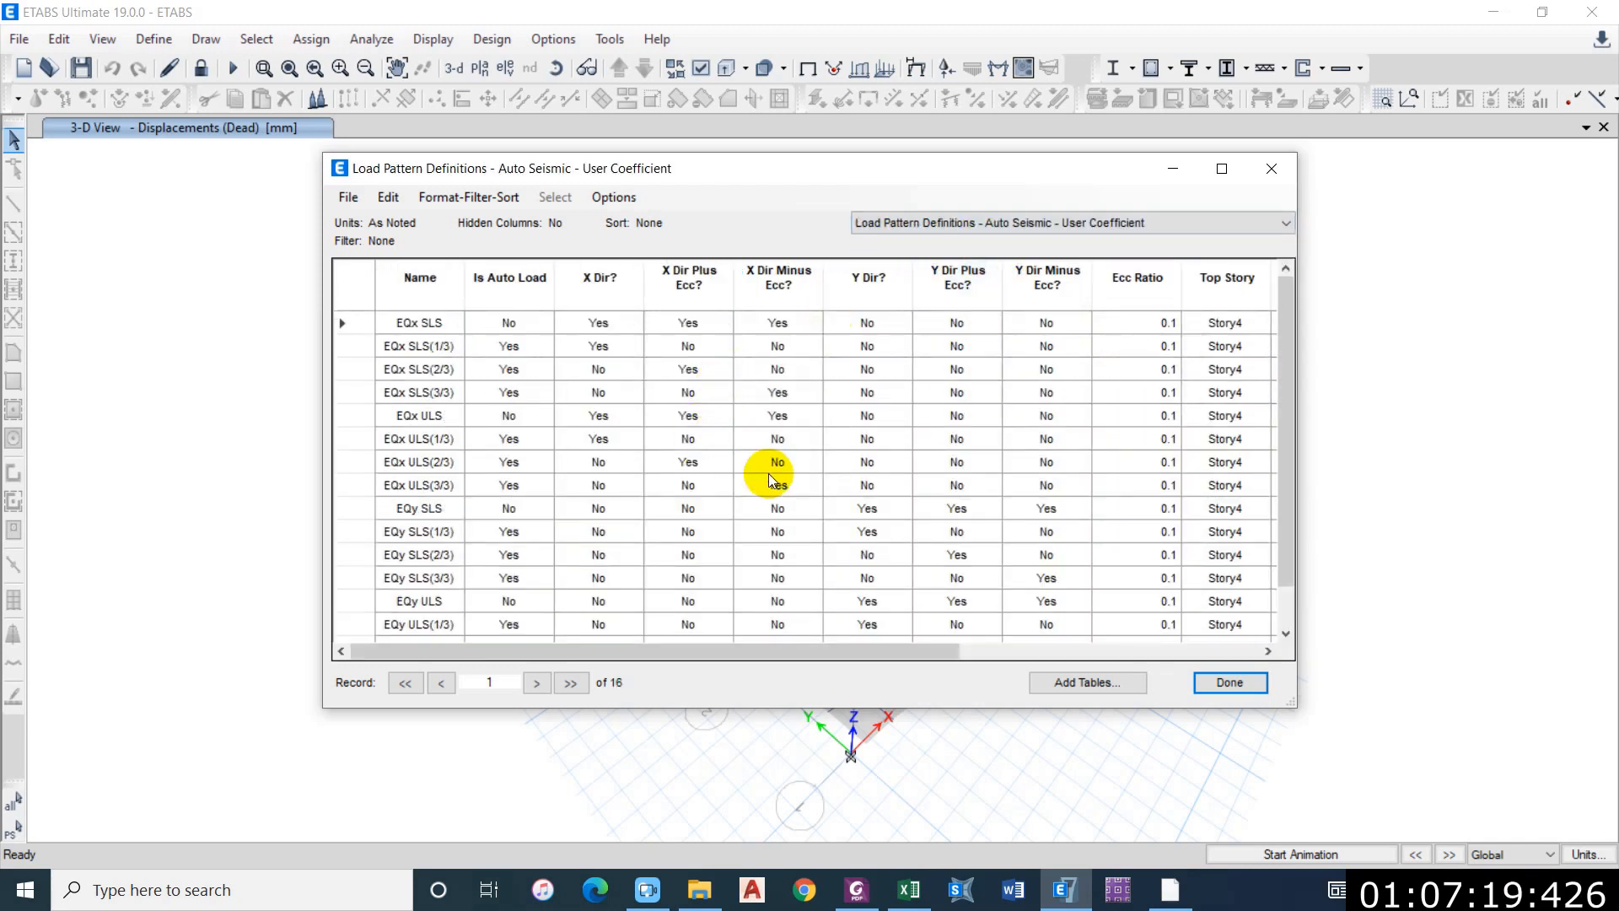
{"action": "left_click_drag", "start_coordinate": [721, 651], "coordinate": [1061, 639]}
{"action": "left_click_drag", "start_coordinate": [989, 323], "coordinate": [984, 656]}
{"action": "scroll", "coordinate": [1017, 498], "scroll_direction": "up", "scroll_amount": 2}
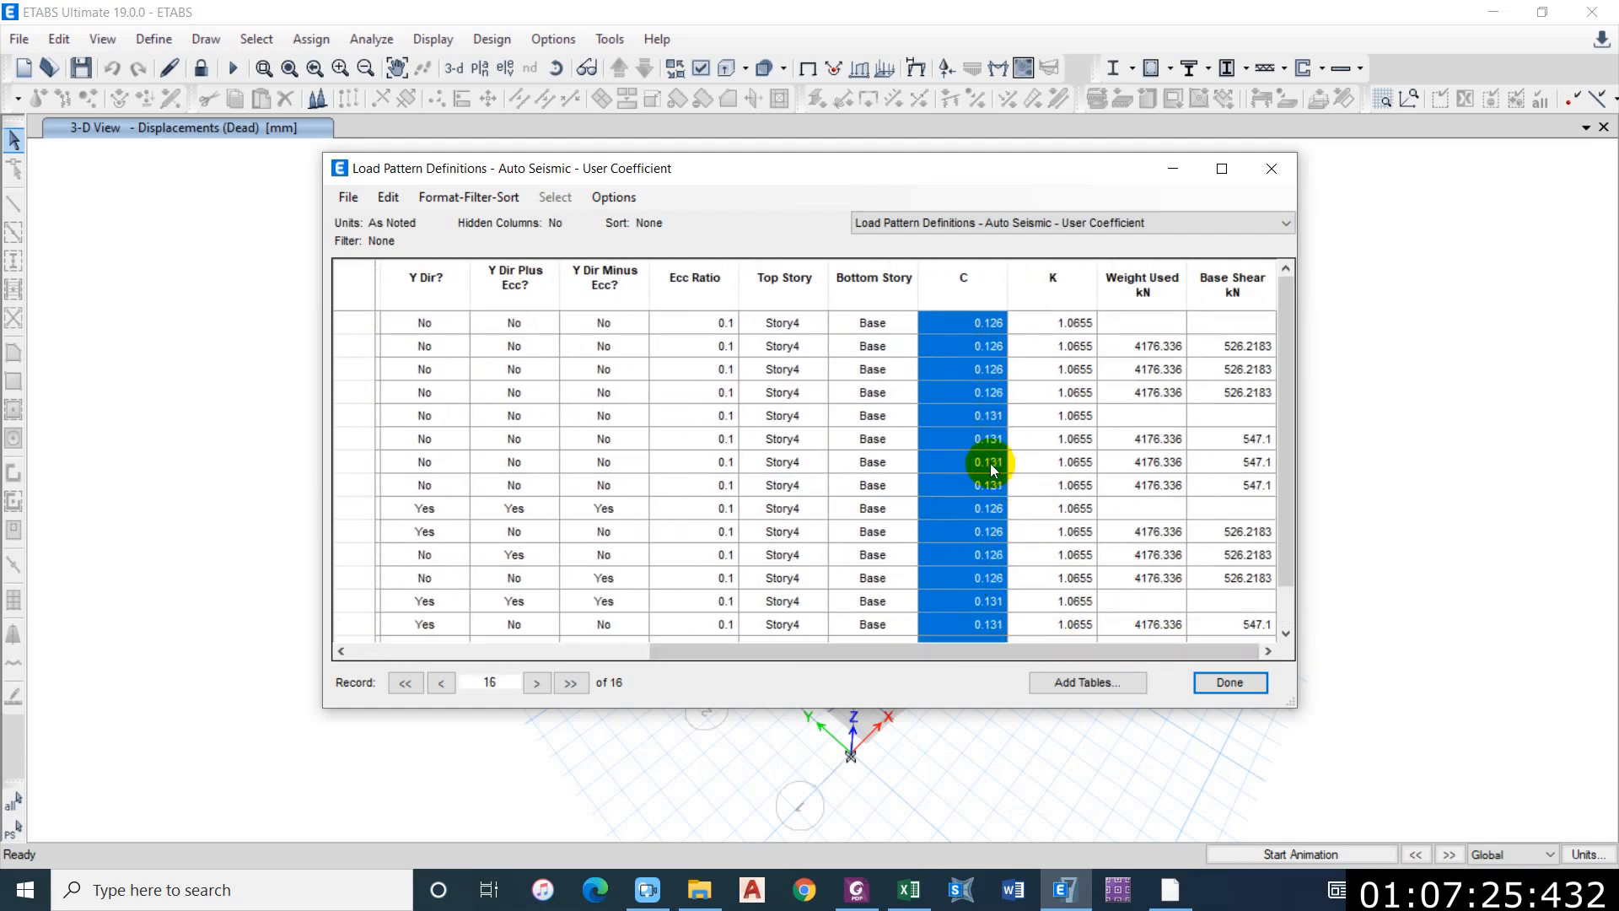
{"action": "left_click", "coordinate": [971, 371]}
{"action": "left_click", "coordinate": [985, 323]}
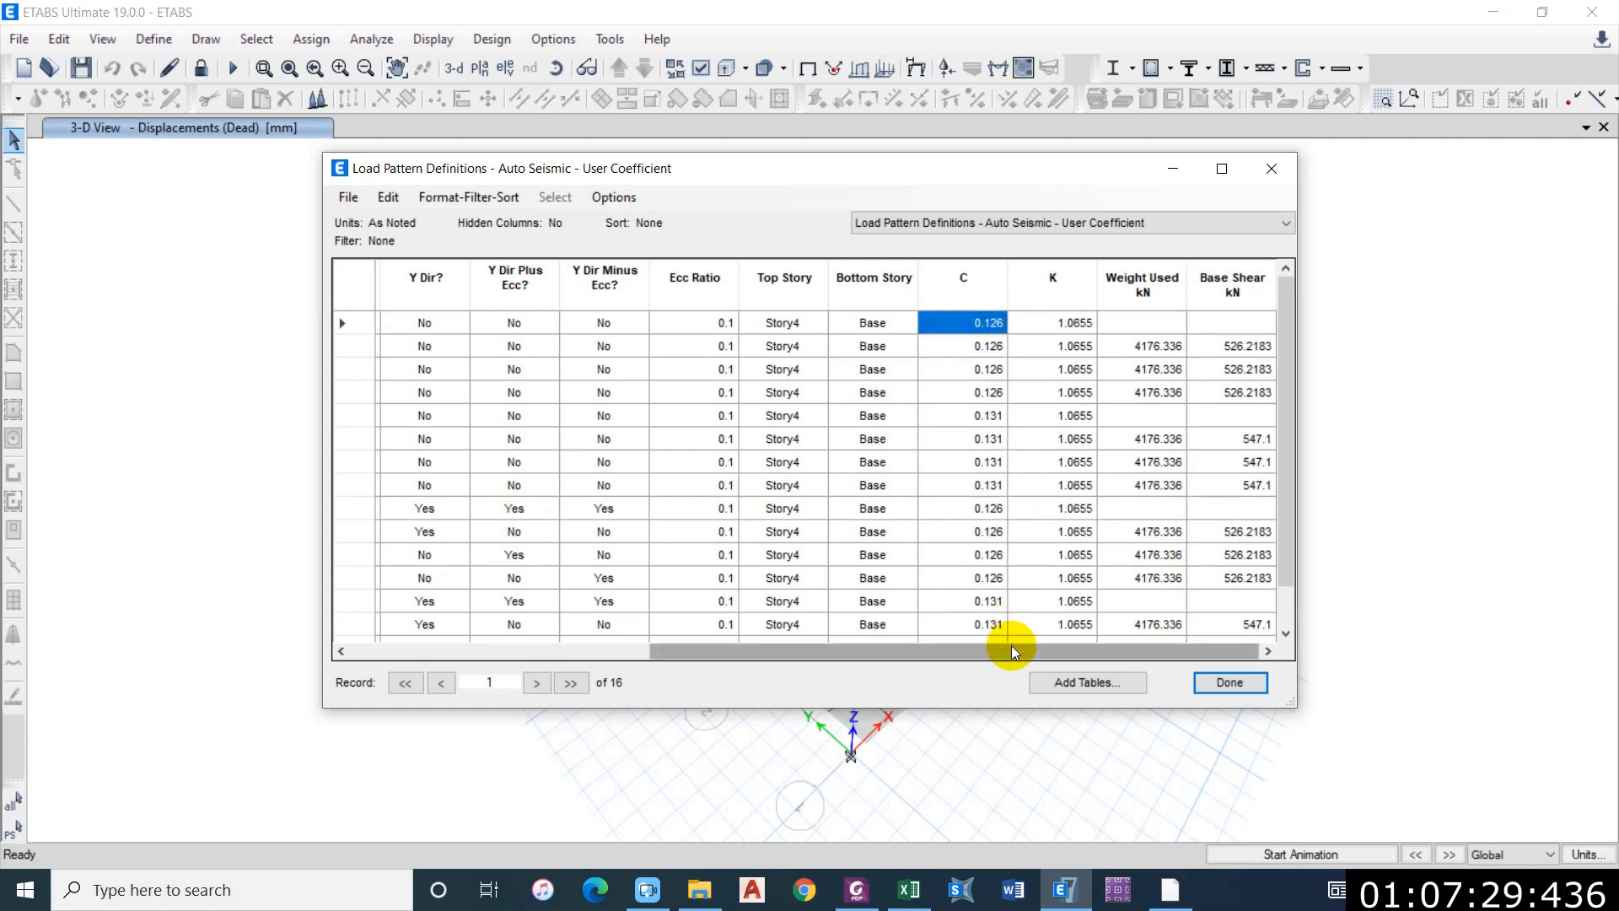
{"action": "left_click", "coordinate": [940, 435]}
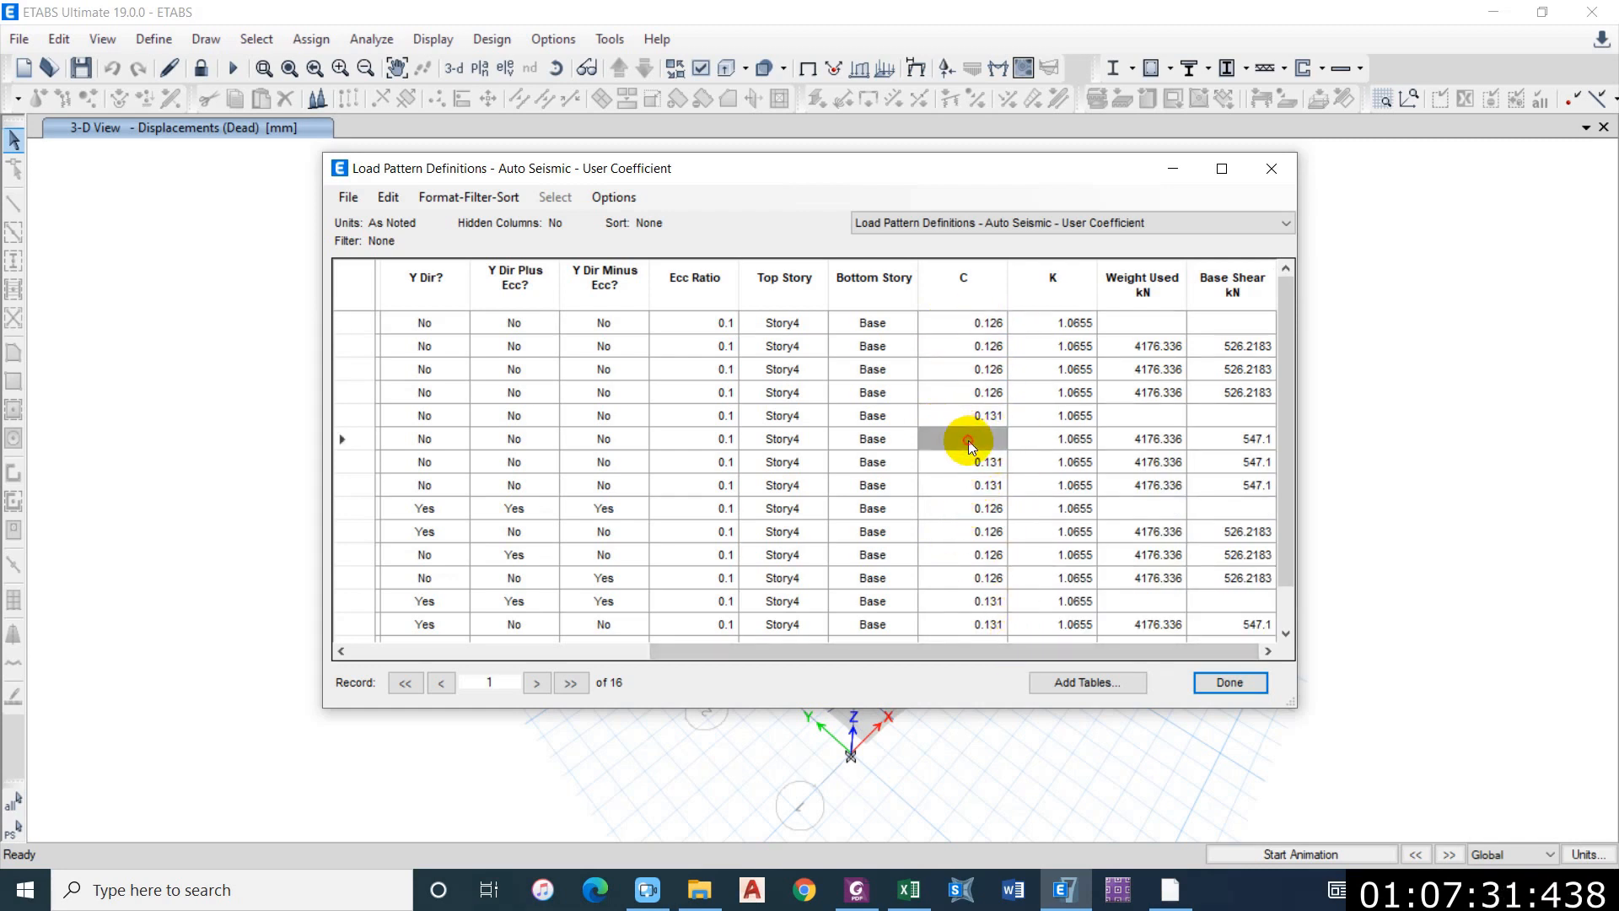
{"action": "left_click", "coordinate": [978, 327]}
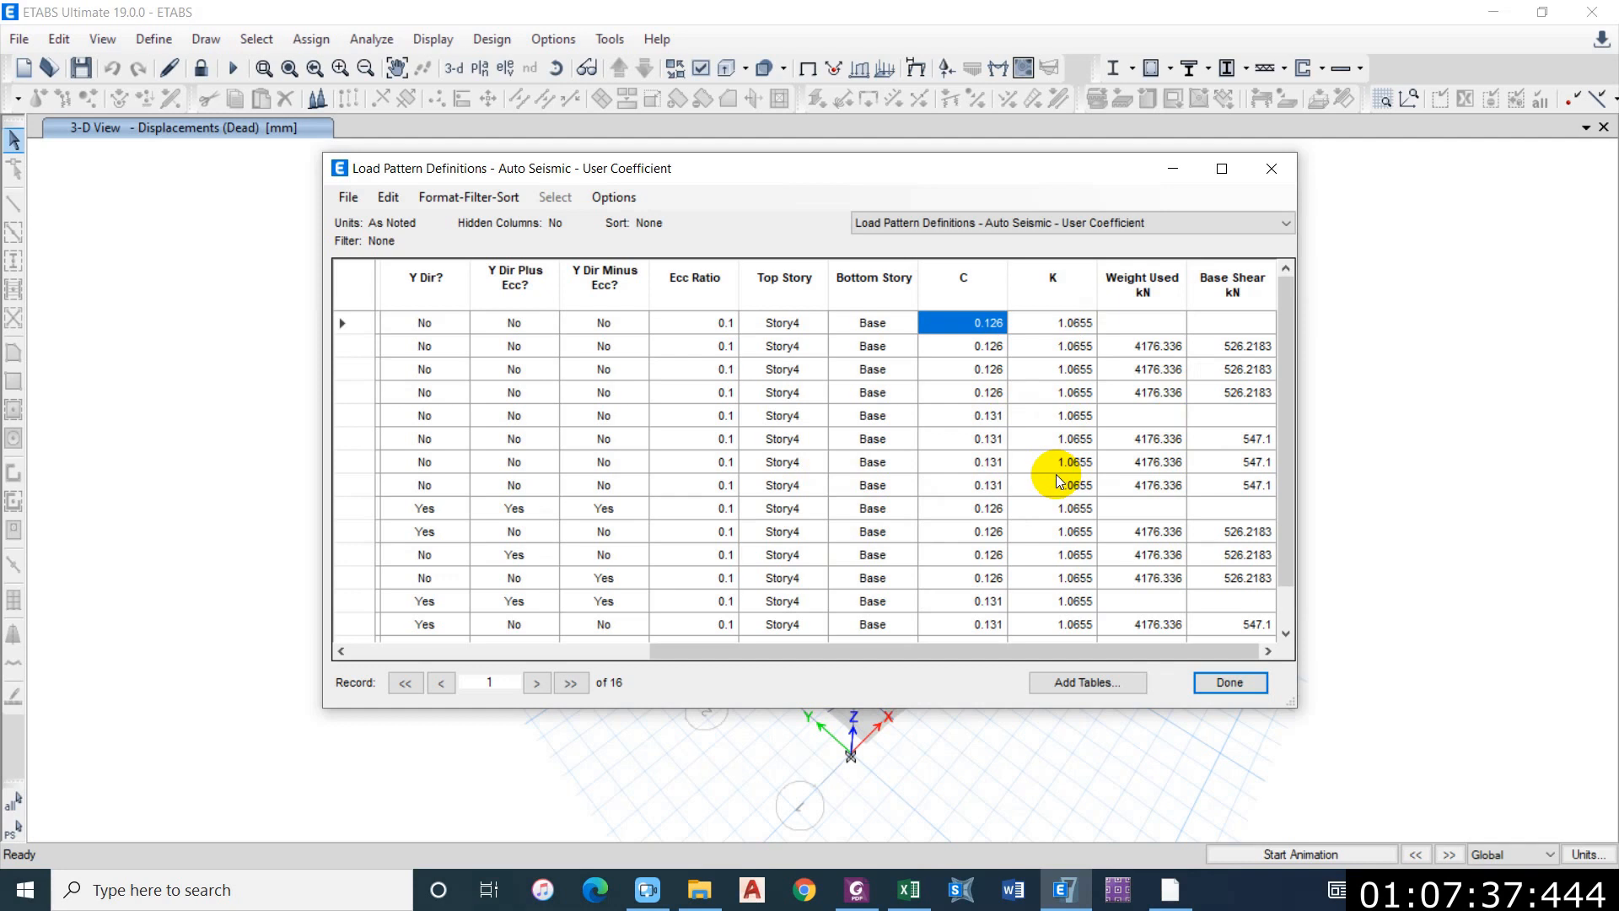
Step: Check the base shear and the weight used for the earthquake load patterns
{"action": "left_click", "coordinate": [1230, 291]}
{"action": "left_click", "coordinate": [1234, 391]}
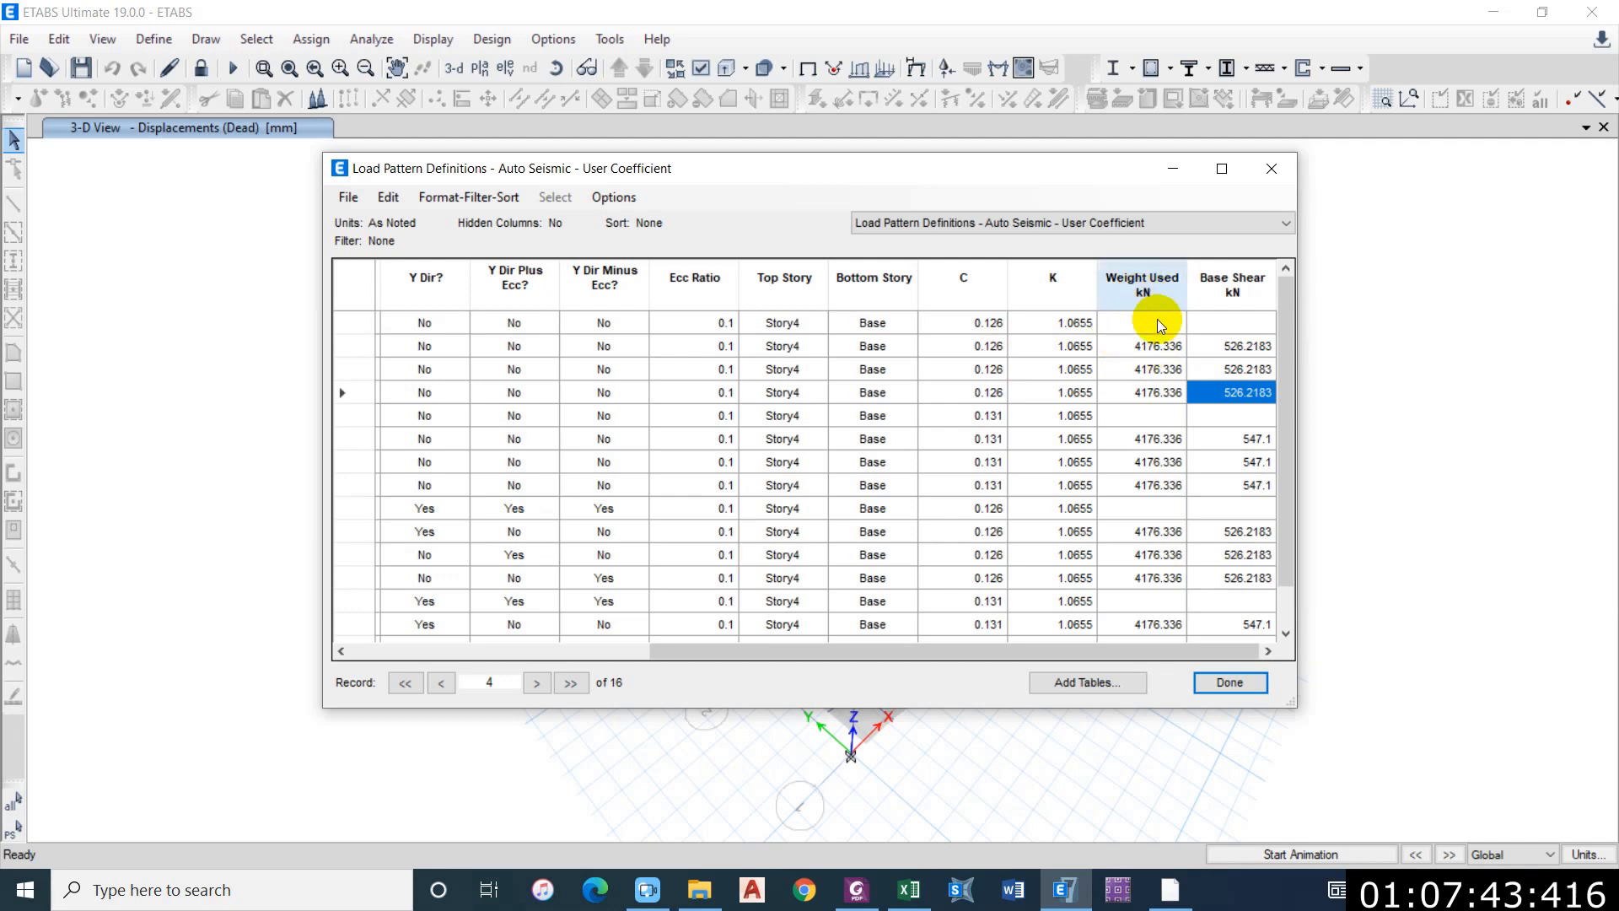
{"action": "left_click", "coordinate": [1152, 349]}
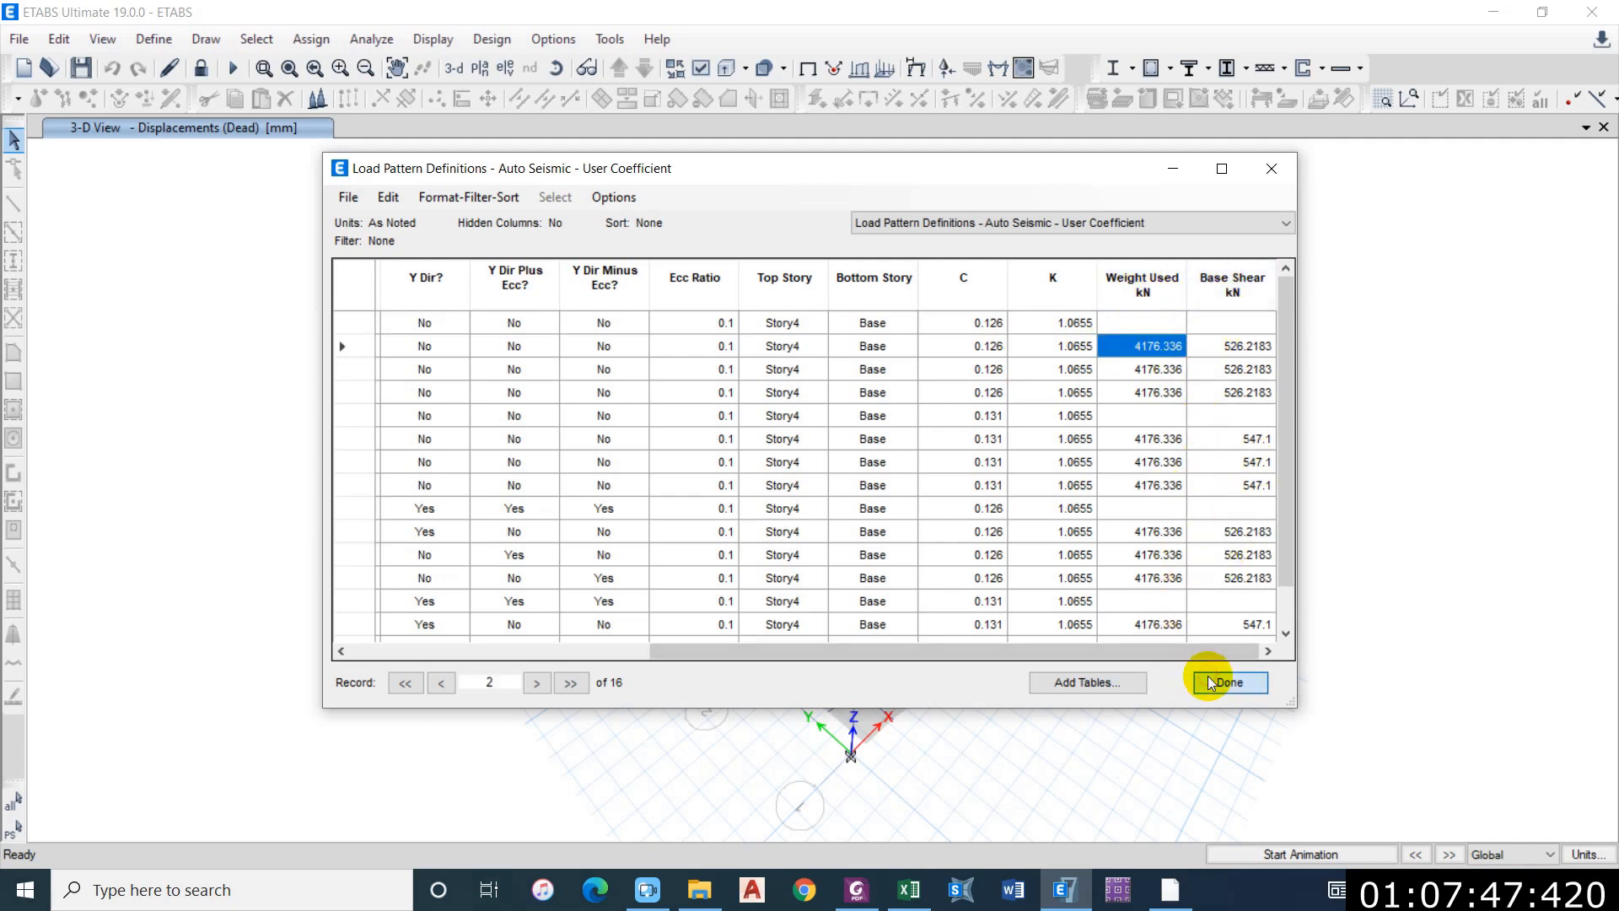
Step: Show the Modal Participating Mass Ratios table and consult NBC 105 clause 7.3 on the number of modes in Foxit PhantomPDF, then return to ETABS
{"action": "left_click", "coordinate": [938, 229]}
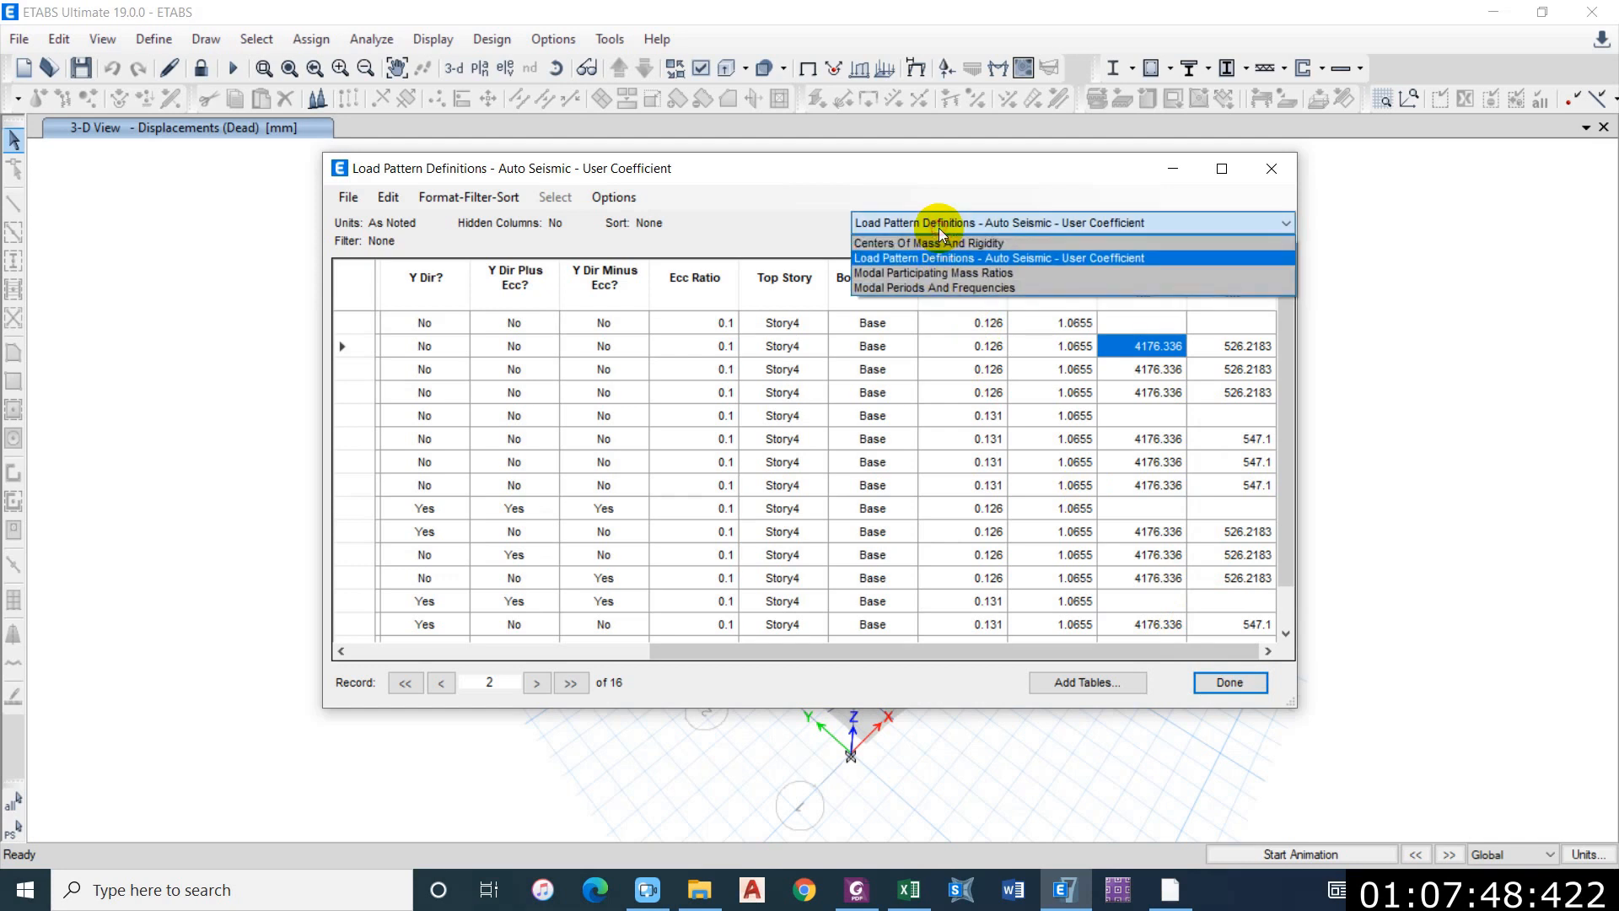
{"action": "left_click", "coordinate": [950, 275]}
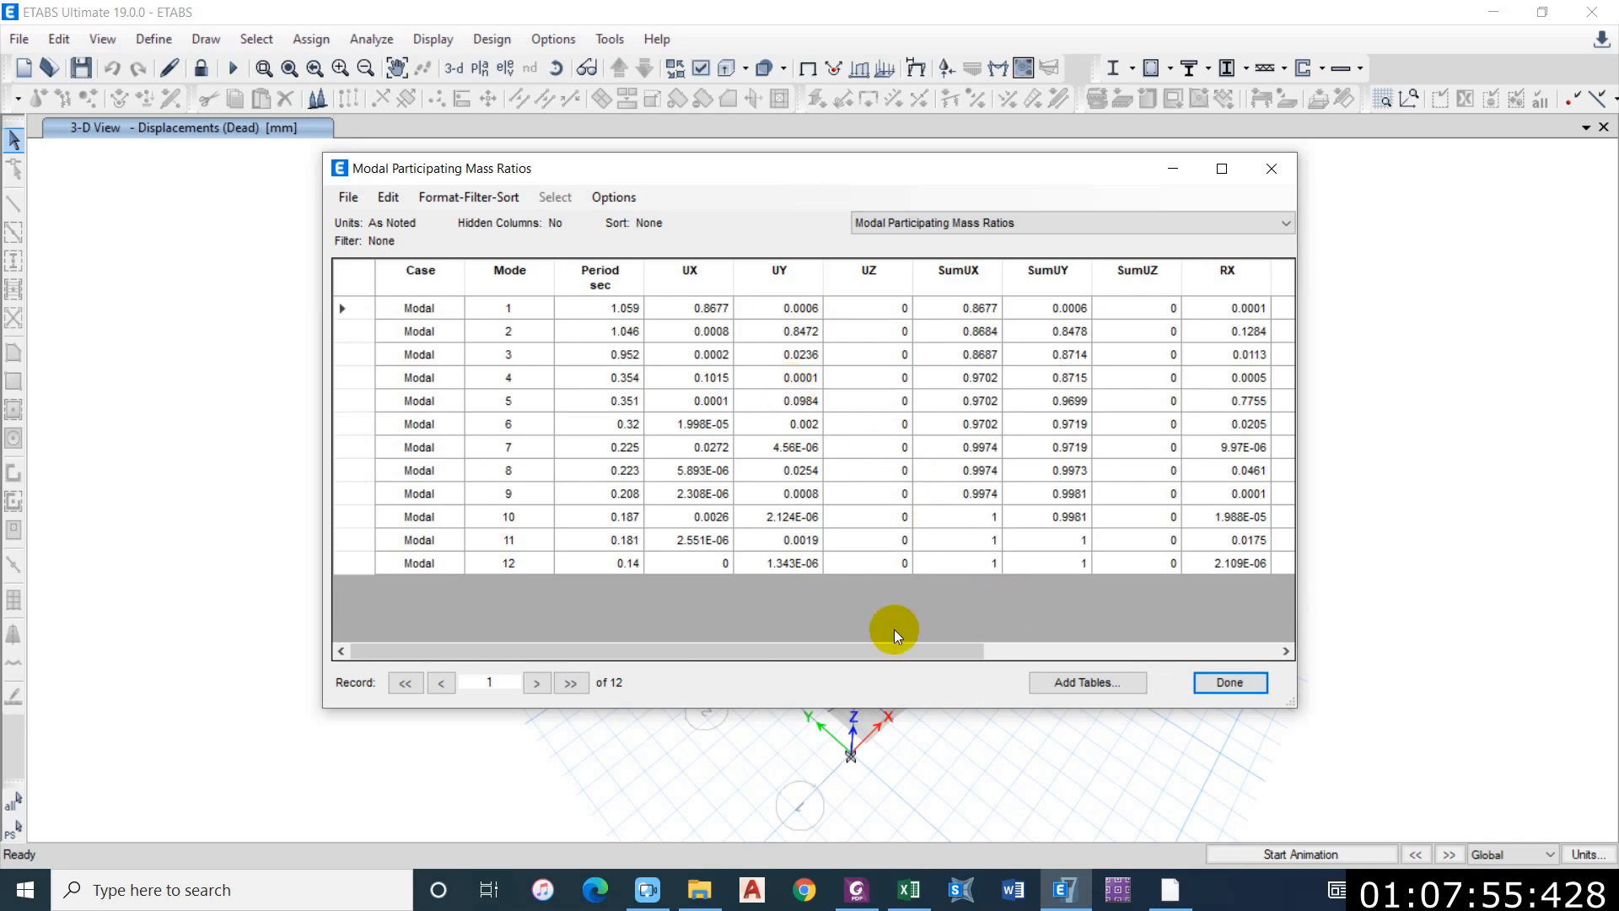
{"action": "key", "text": "alt+Tab"}
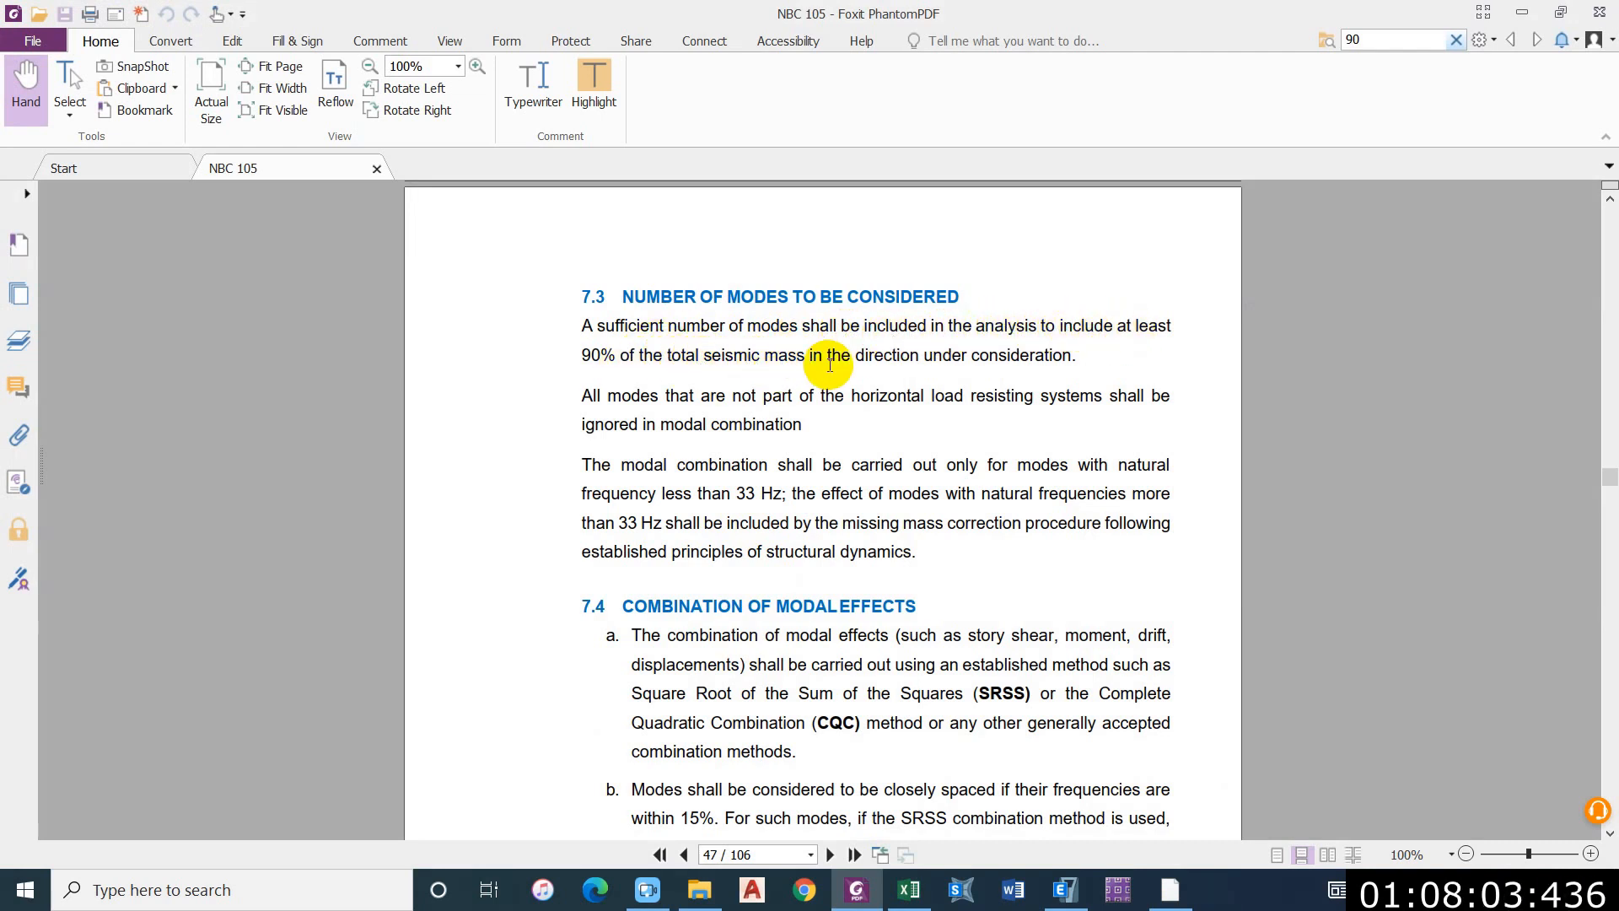
{"action": "key", "text": "alt+Tab"}
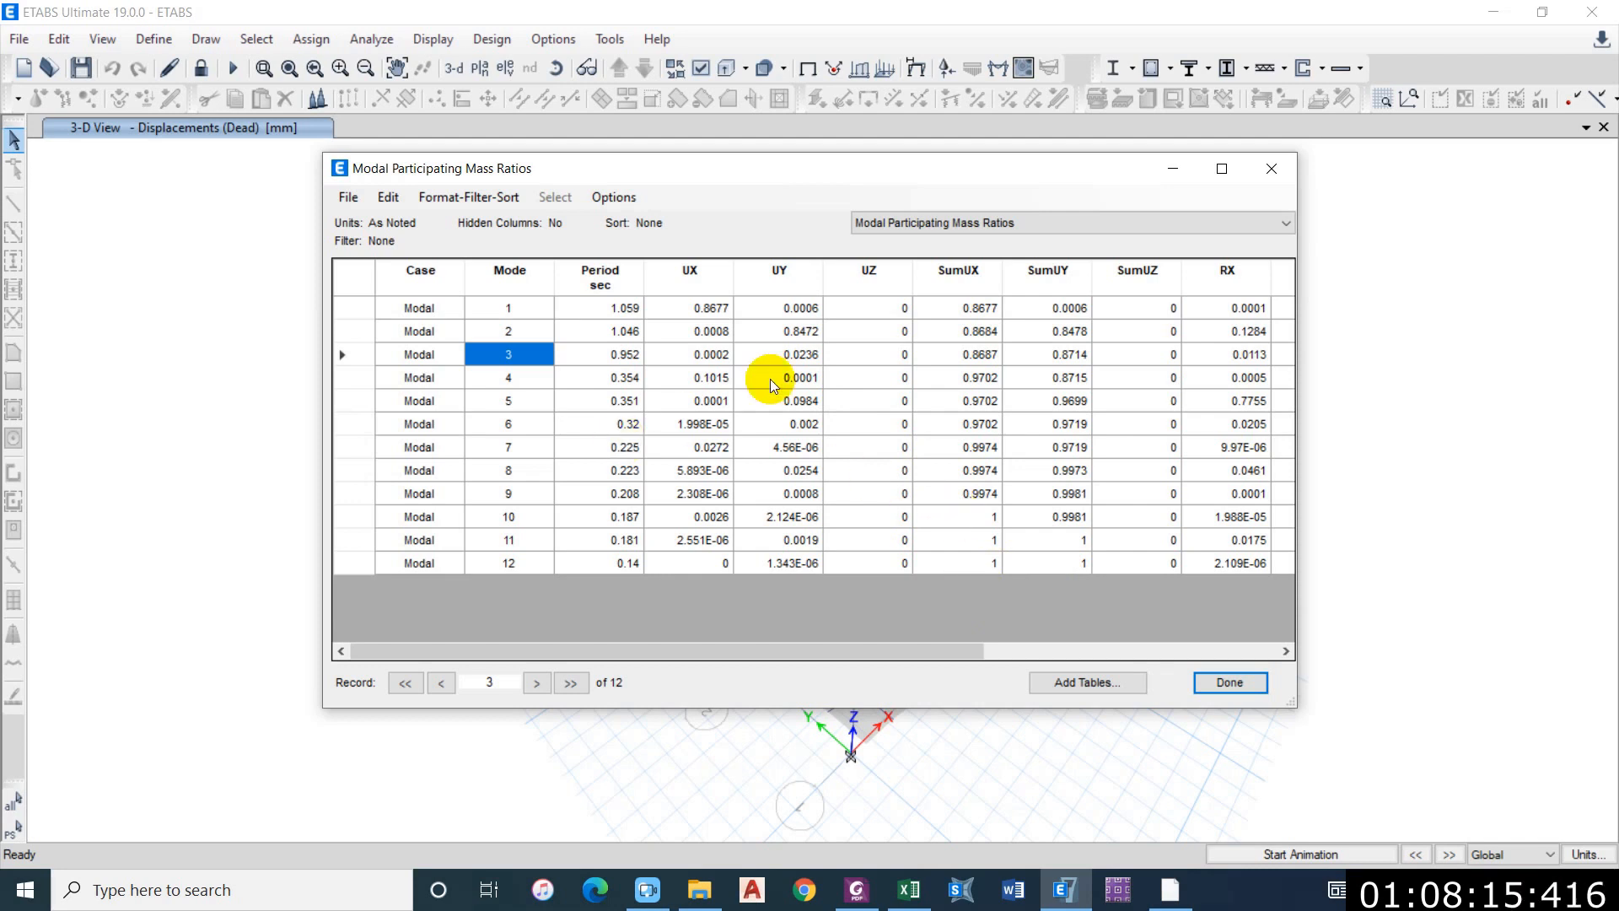
Step: Compare the UX and UY mass ratios of modes 1 and 2 and look at mode 3
{"action": "left_click", "coordinate": [775, 303]}
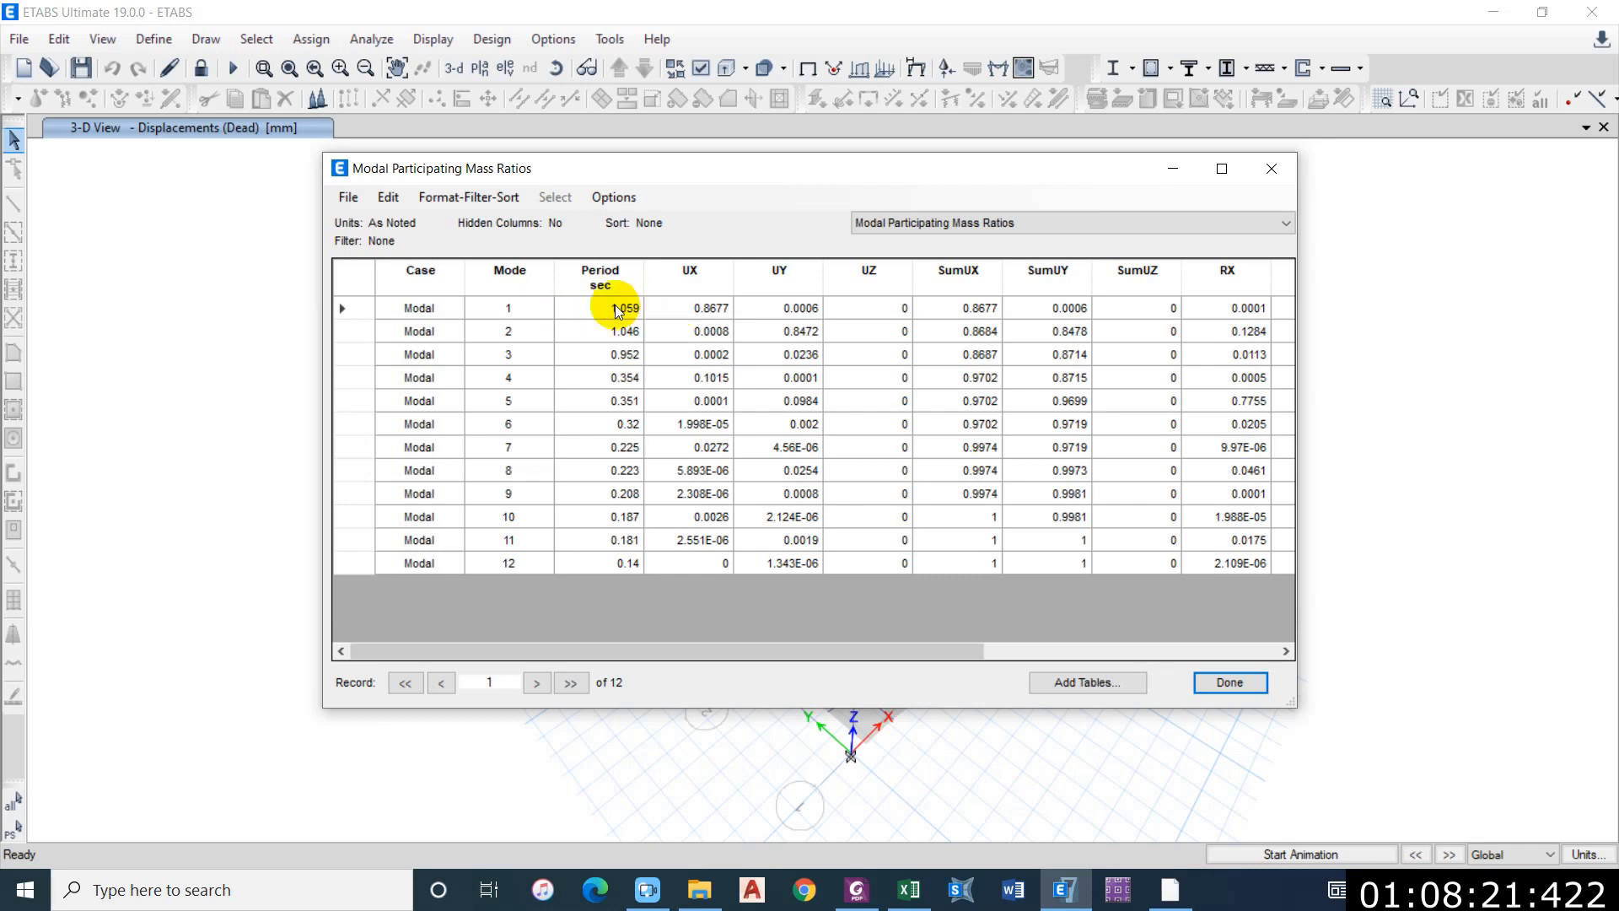
{"action": "left_click", "coordinate": [519, 354]}
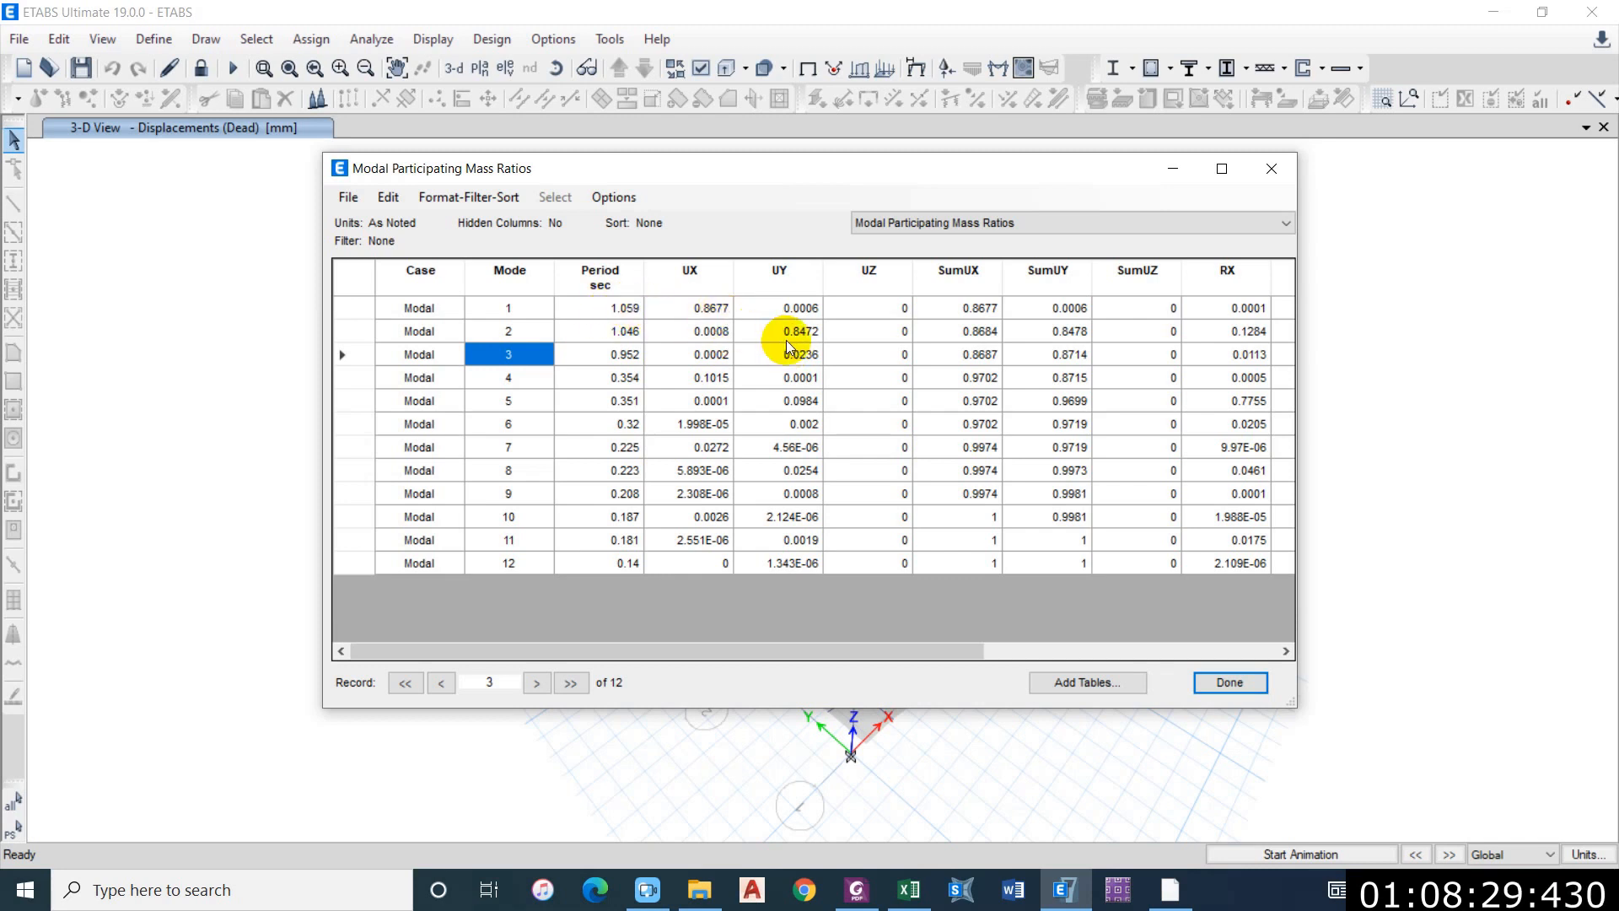
{"action": "left_click", "coordinate": [707, 310]}
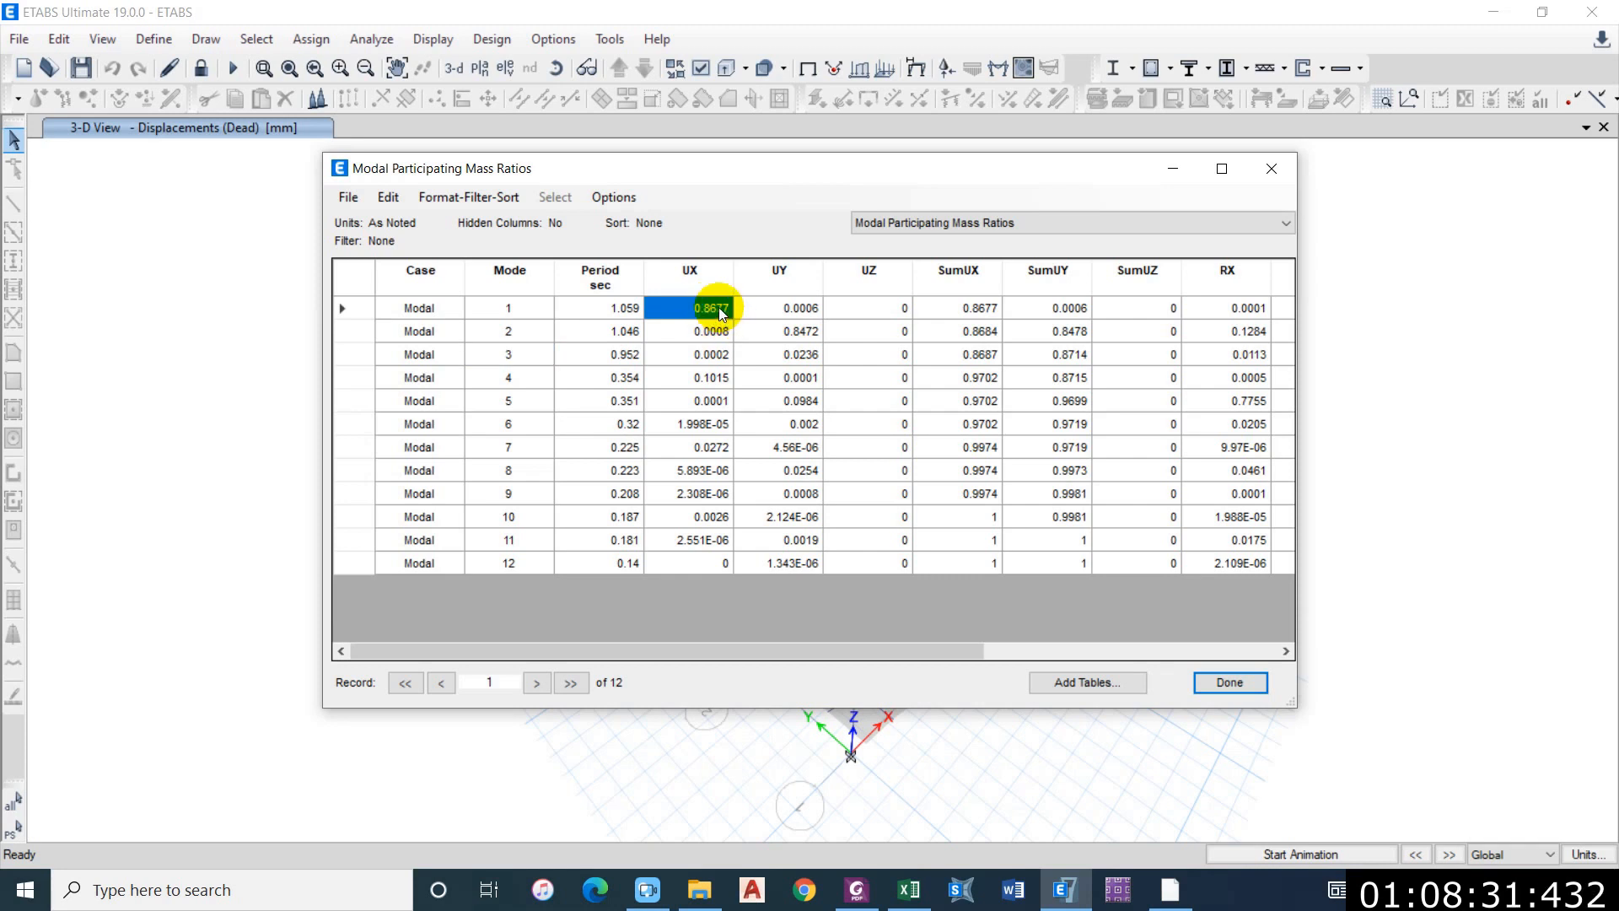
{"action": "left_click", "coordinate": [784, 333]}
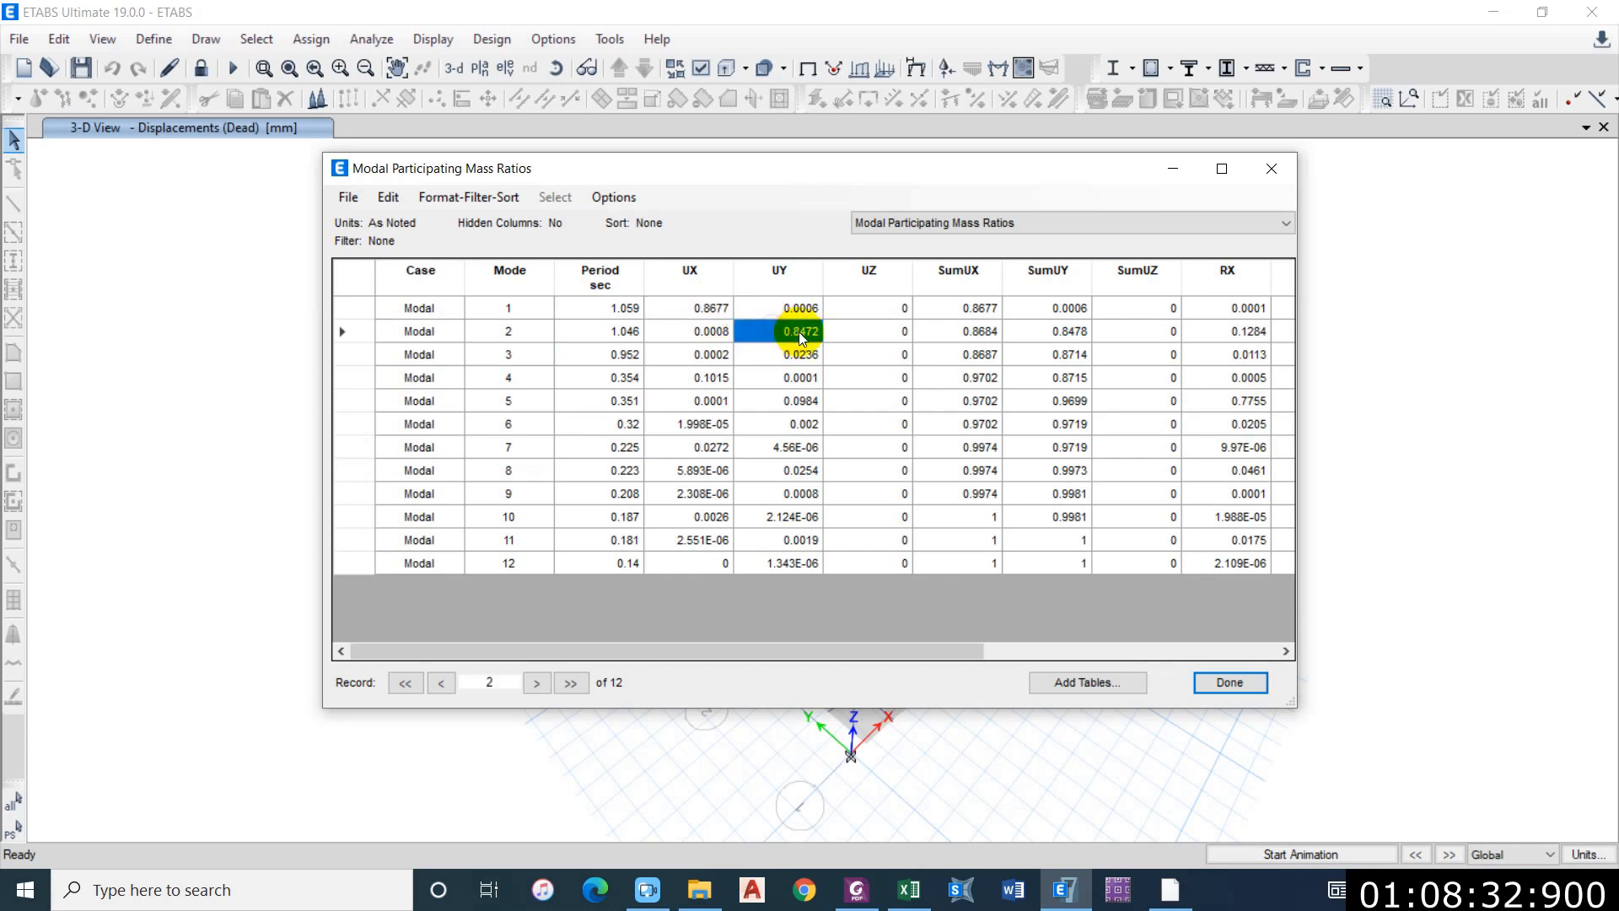
{"action": "left_click", "coordinate": [763, 309]}
{"action": "left_click", "coordinate": [684, 331]}
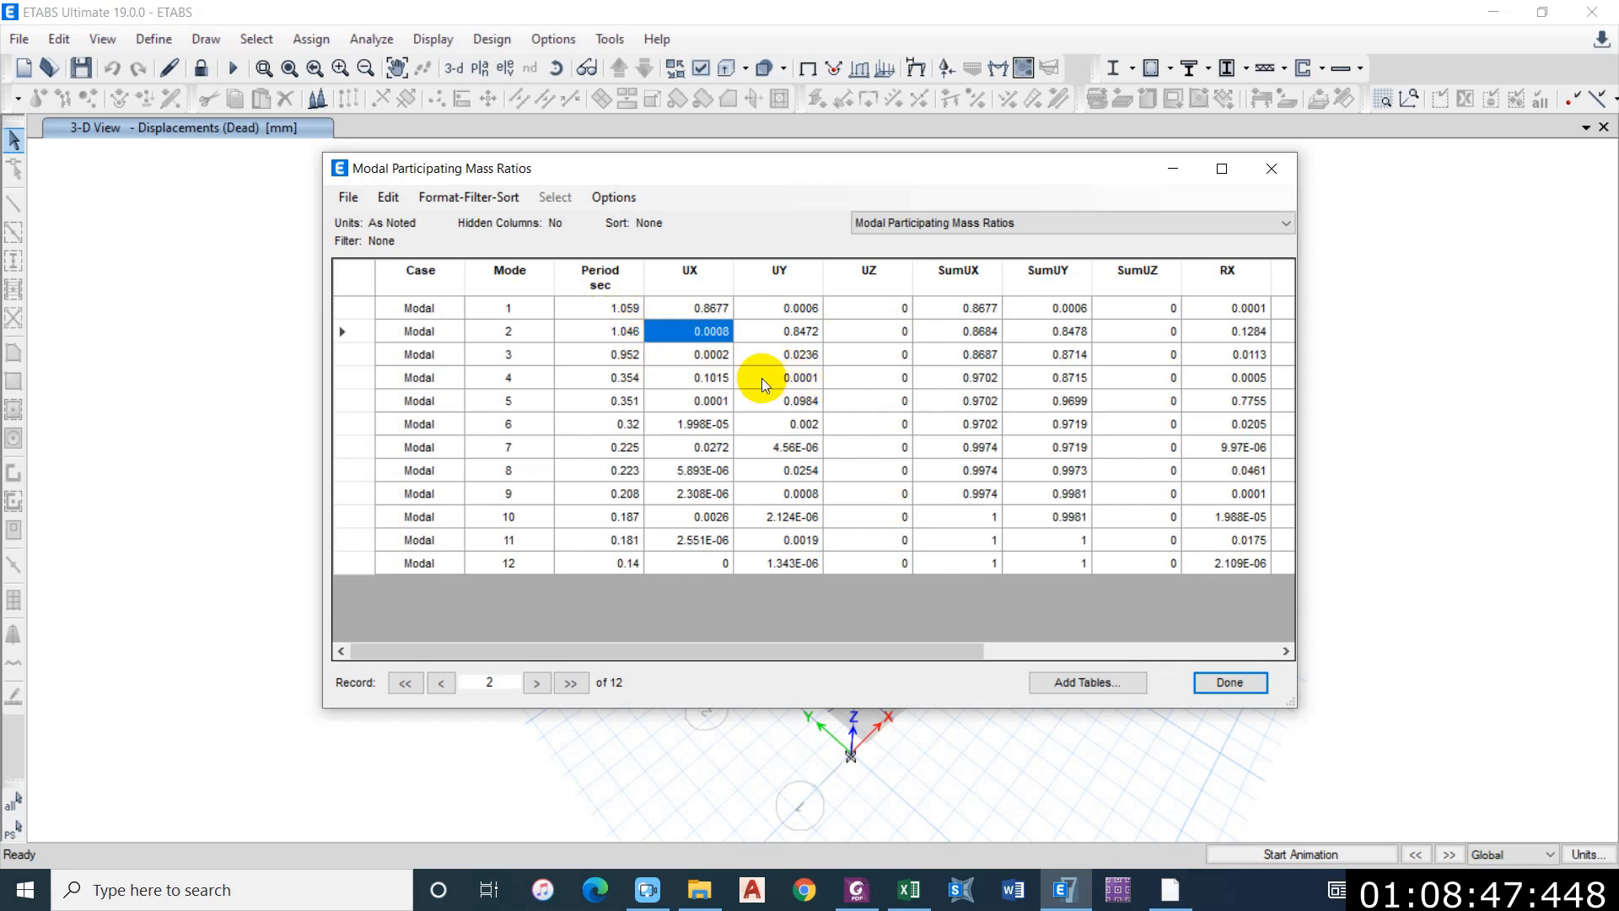
Step: Examine the period of mode 1 and compare its translational mass ratios with the rotational ones in the table's far columns
{"action": "left_click", "coordinate": [623, 310]}
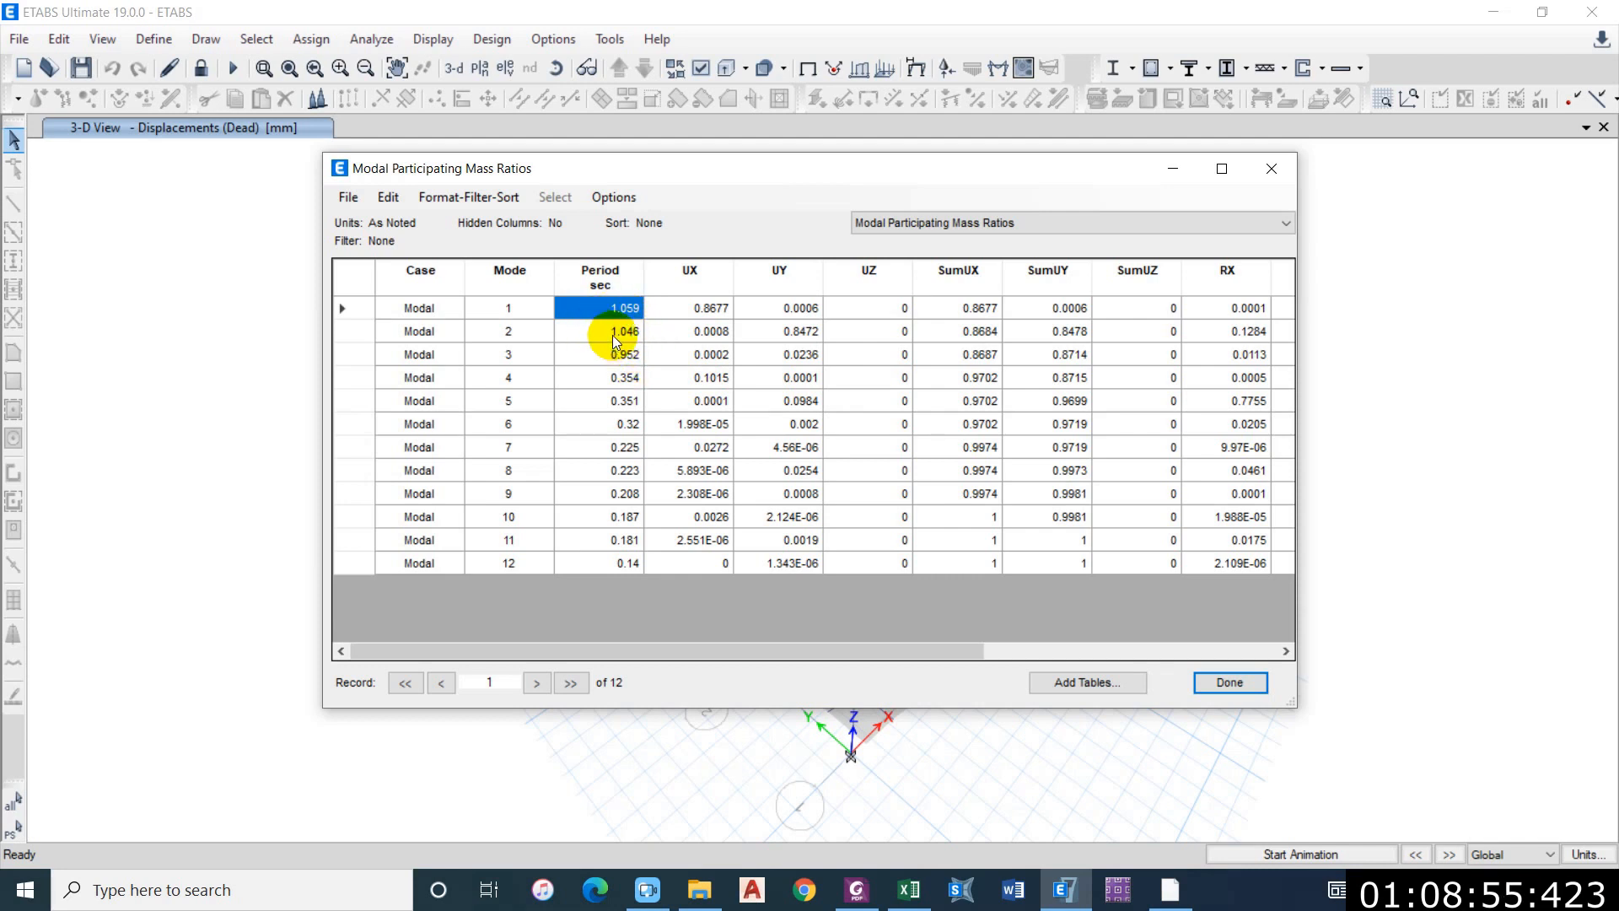
{"action": "left_click", "coordinate": [670, 315]}
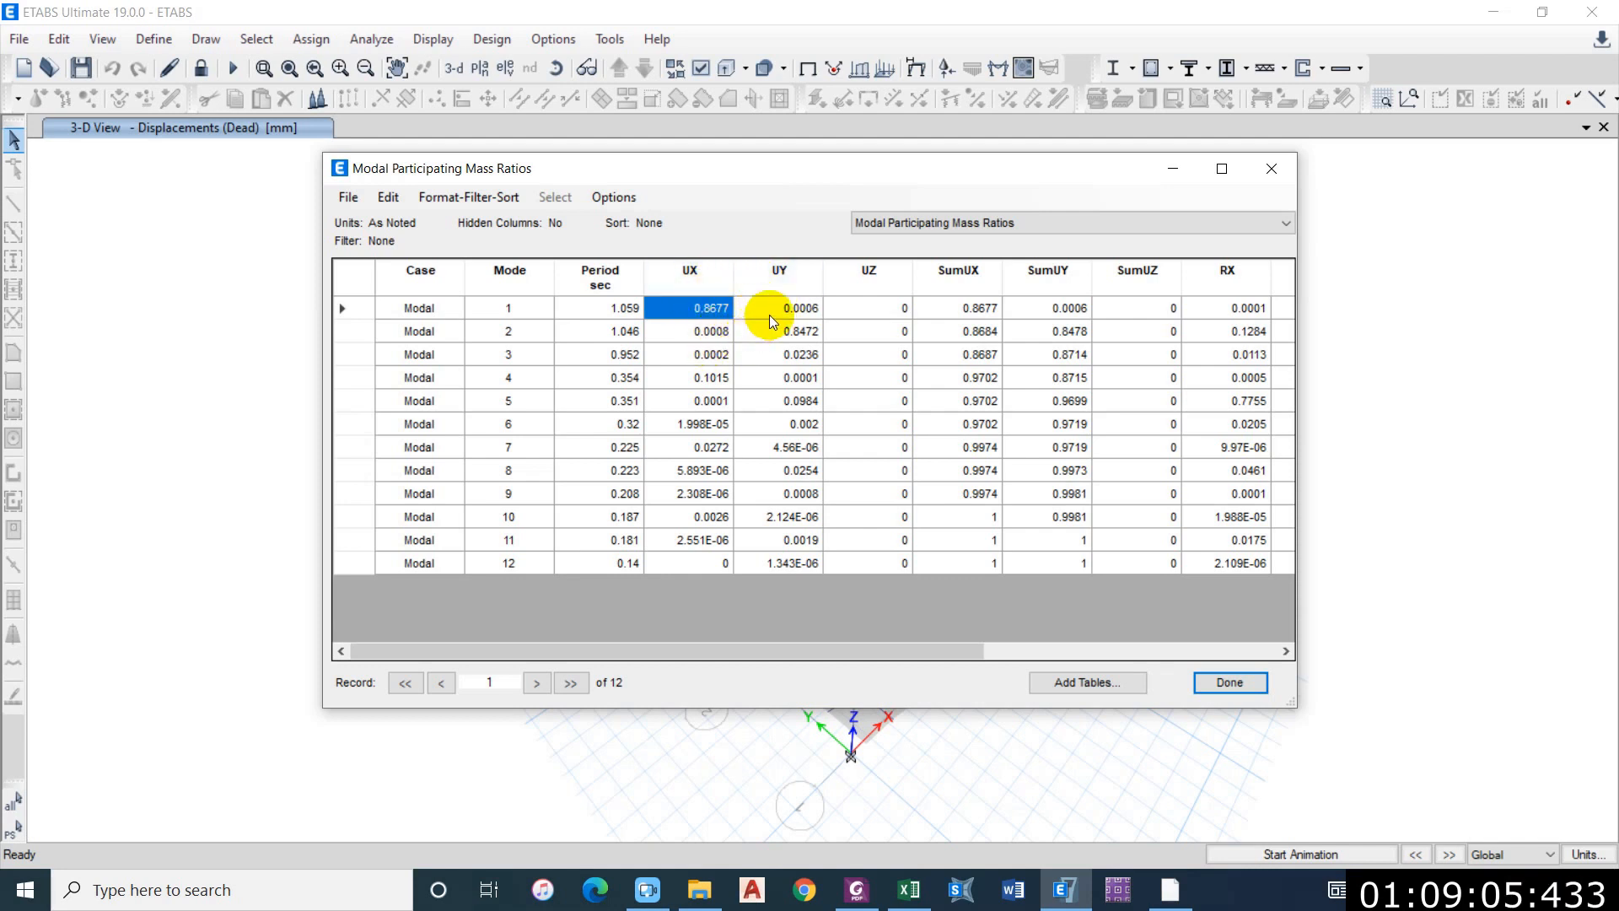
{"action": "left_click", "coordinate": [852, 309]}
{"action": "left_click", "coordinate": [702, 309]}
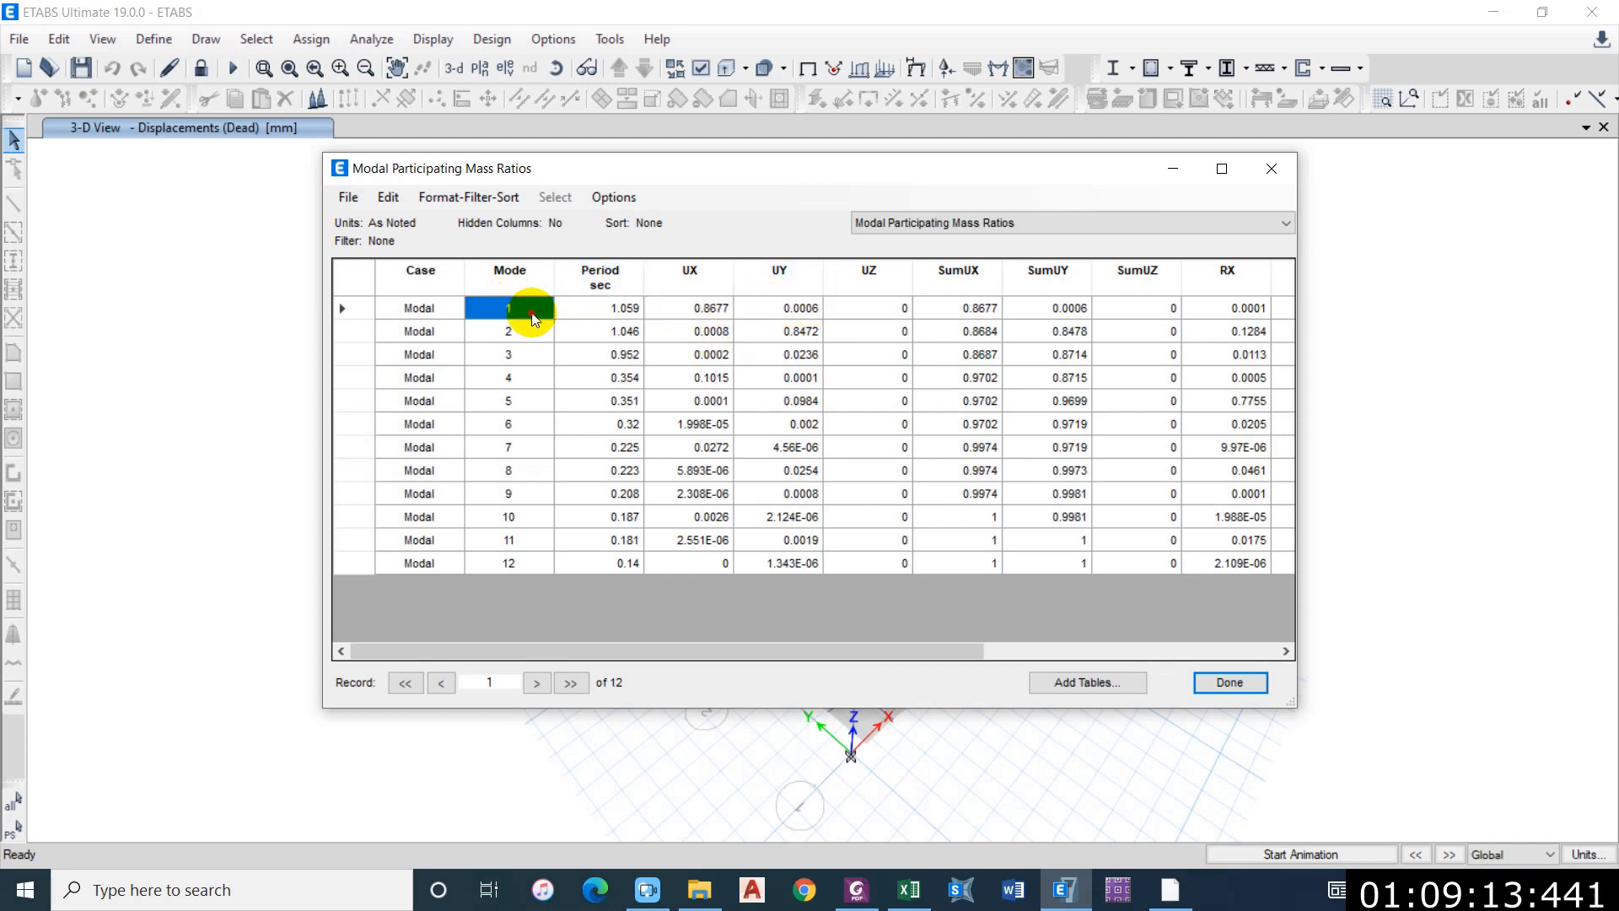
{"action": "left_click_drag", "start_coordinate": [908, 653], "coordinate": [1255, 646]}
{"action": "left_click", "coordinate": [1256, 310]}
{"action": "left_click_drag", "start_coordinate": [1121, 651], "coordinate": [845, 653]}
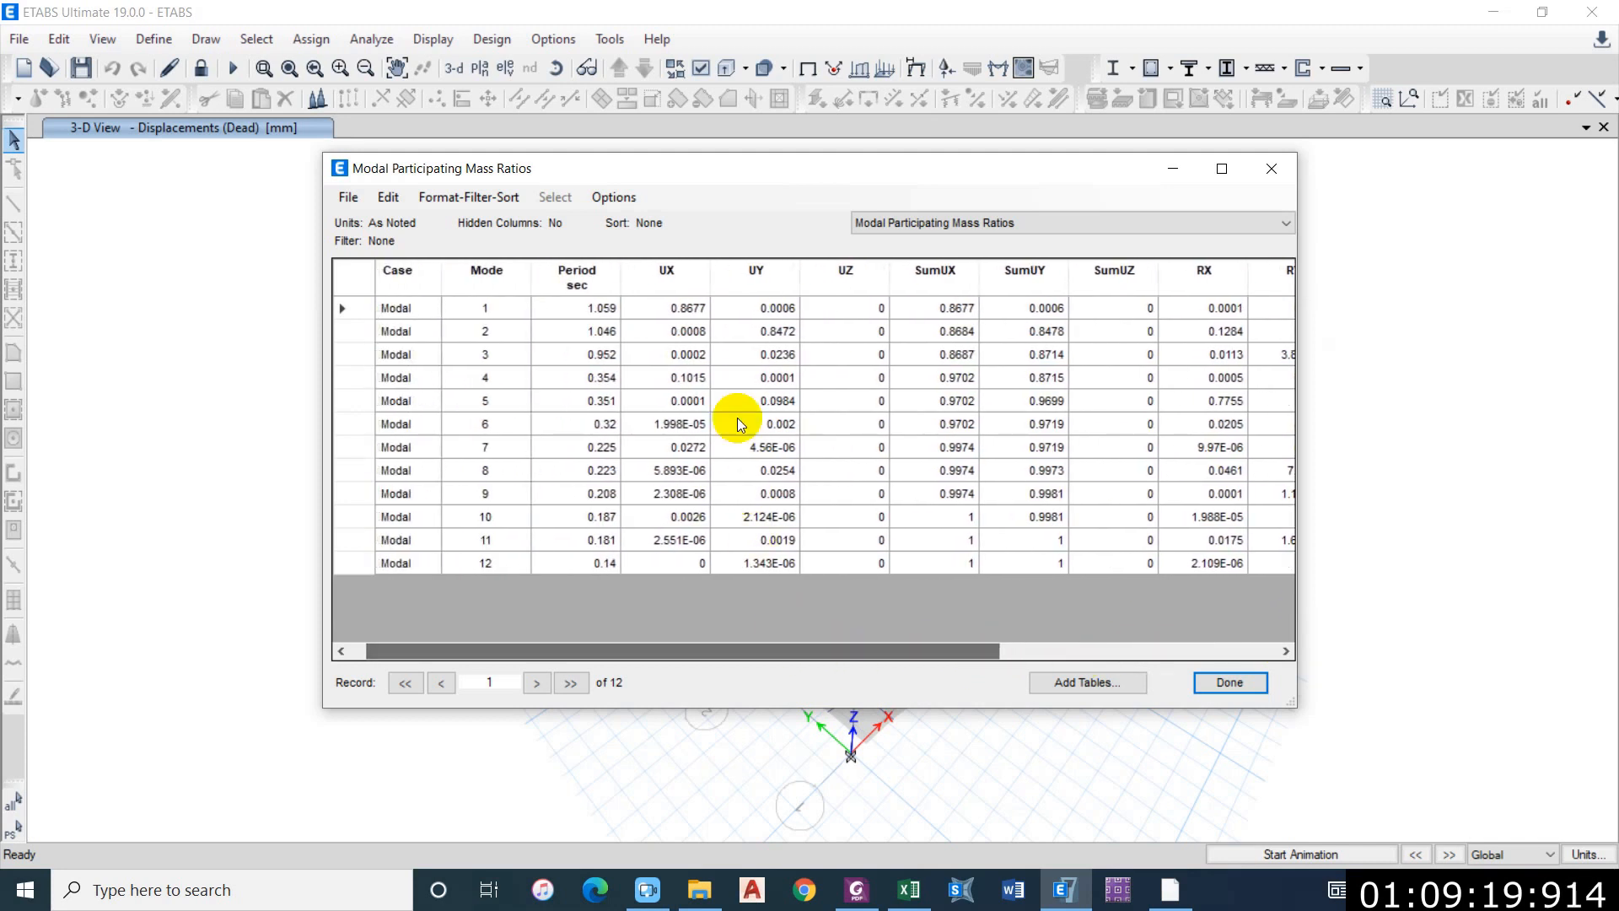
{"action": "left_click", "coordinate": [683, 305]}
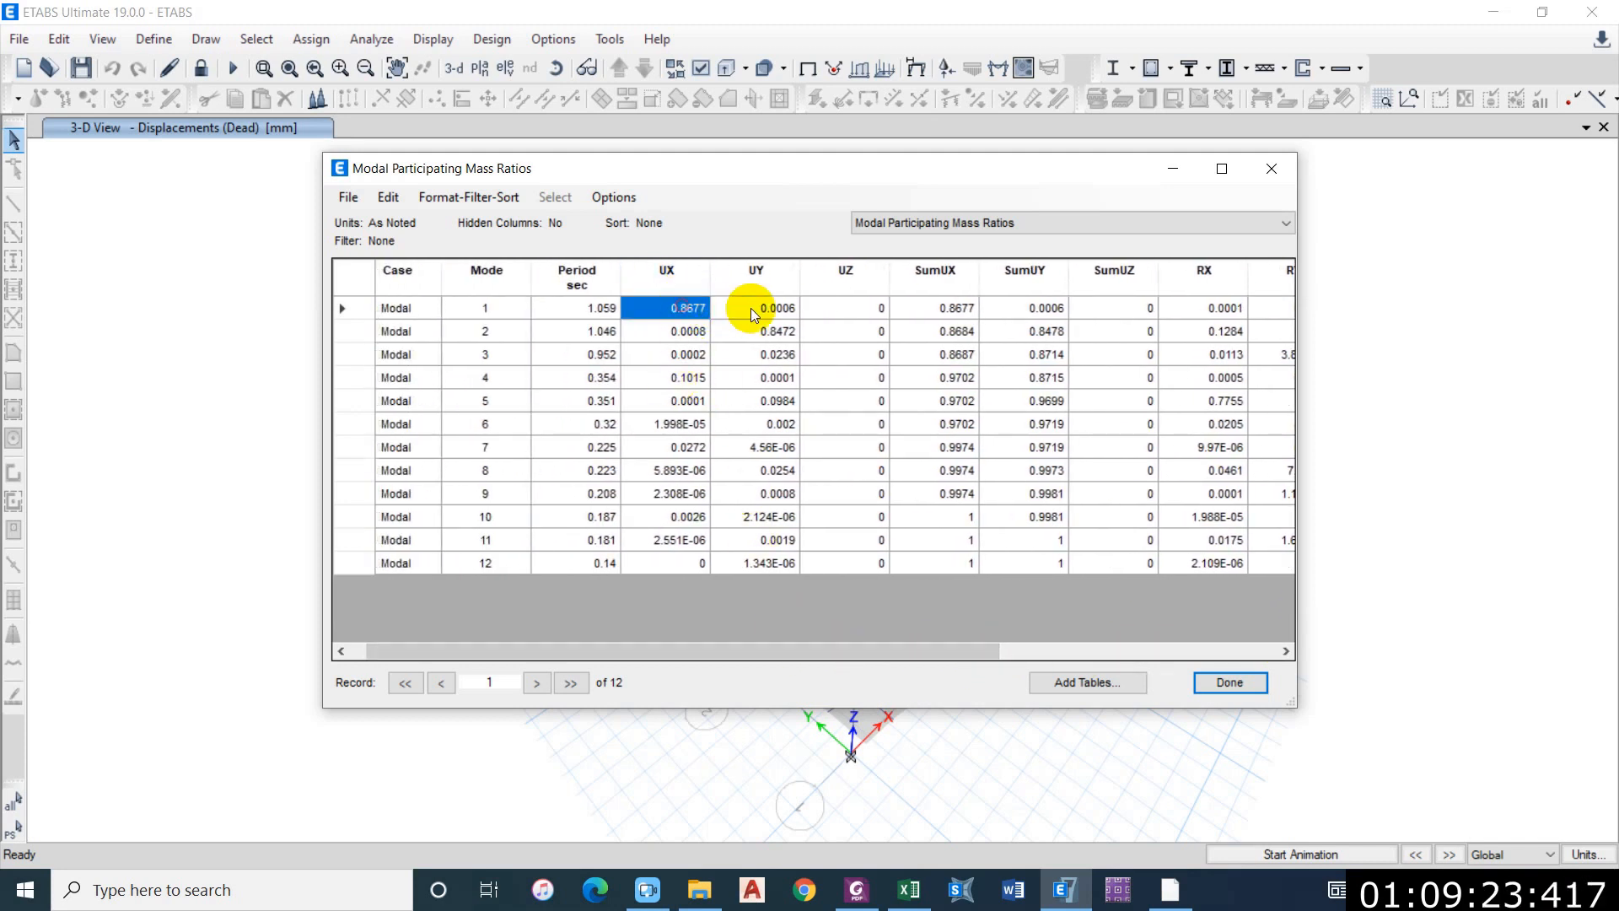
Step: Examine the UX, UY and SumRZ mass participation ratios for modes 1 and 2 in the Modal Participating Mass Ratios table
{"action": "left_click", "coordinate": [763, 311]}
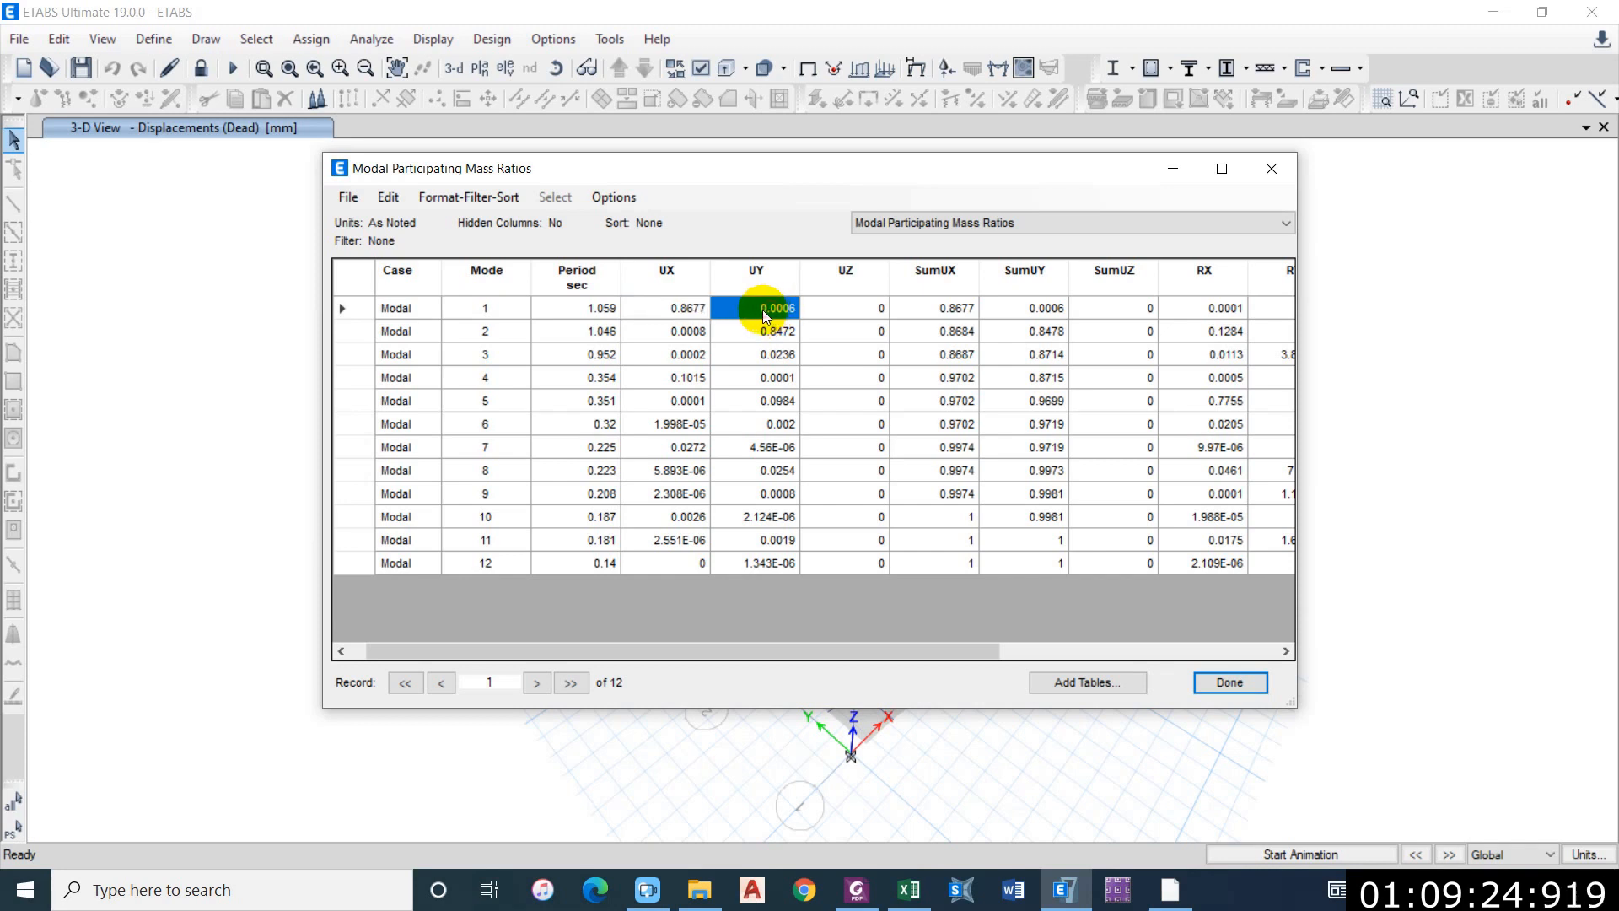
{"action": "left_click", "coordinate": [688, 310]}
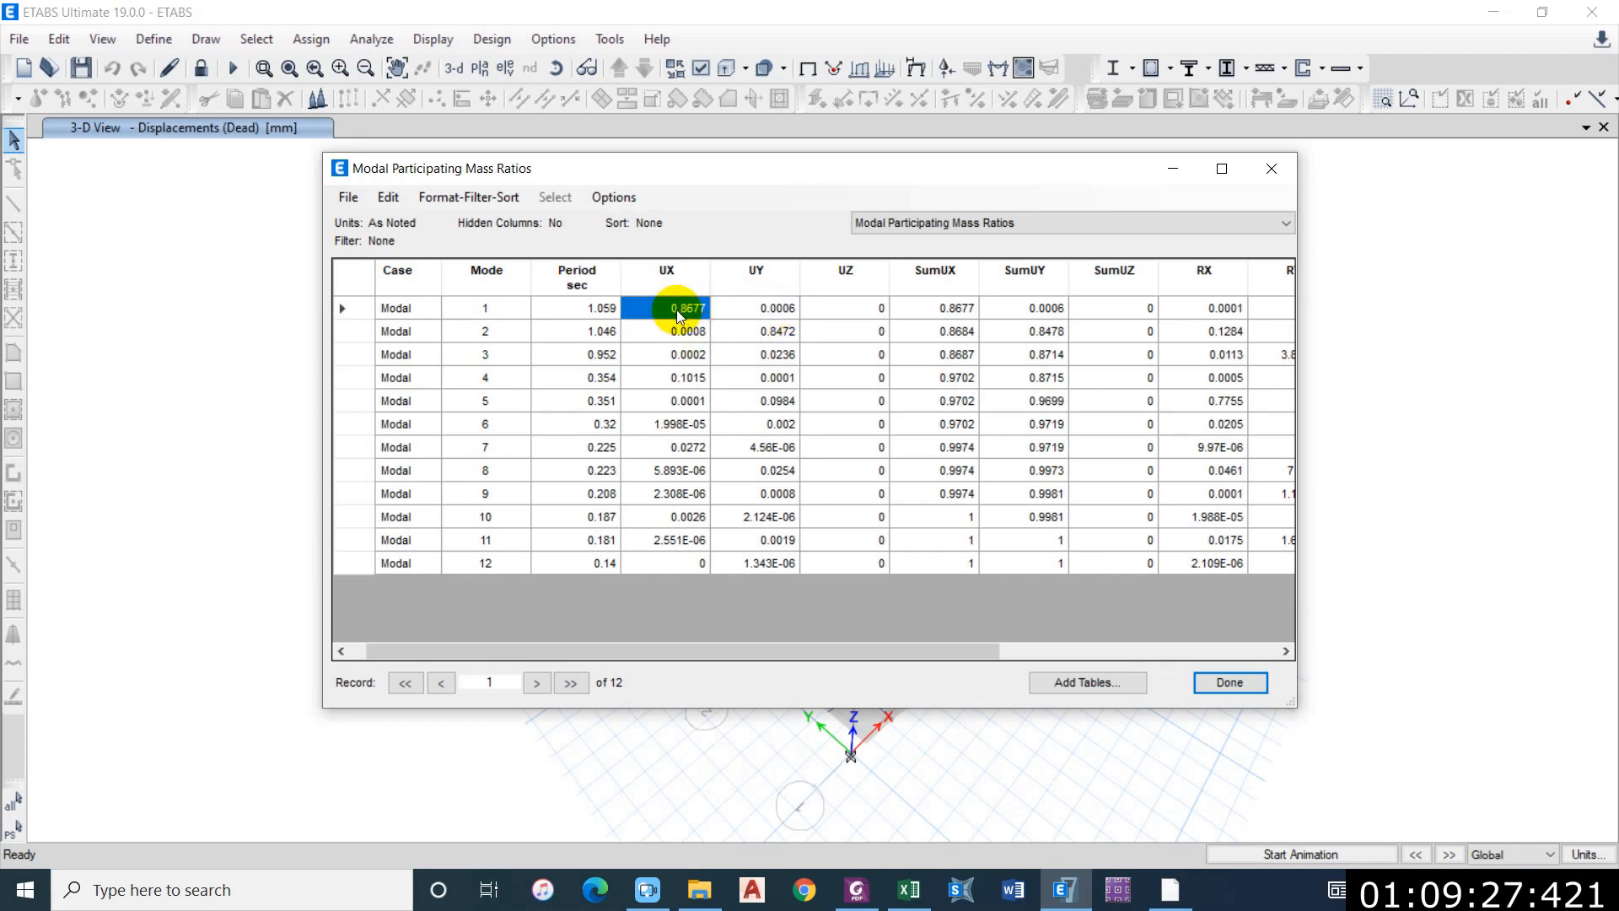
{"action": "left_click_drag", "start_coordinate": [712, 652], "coordinate": [643, 734]}
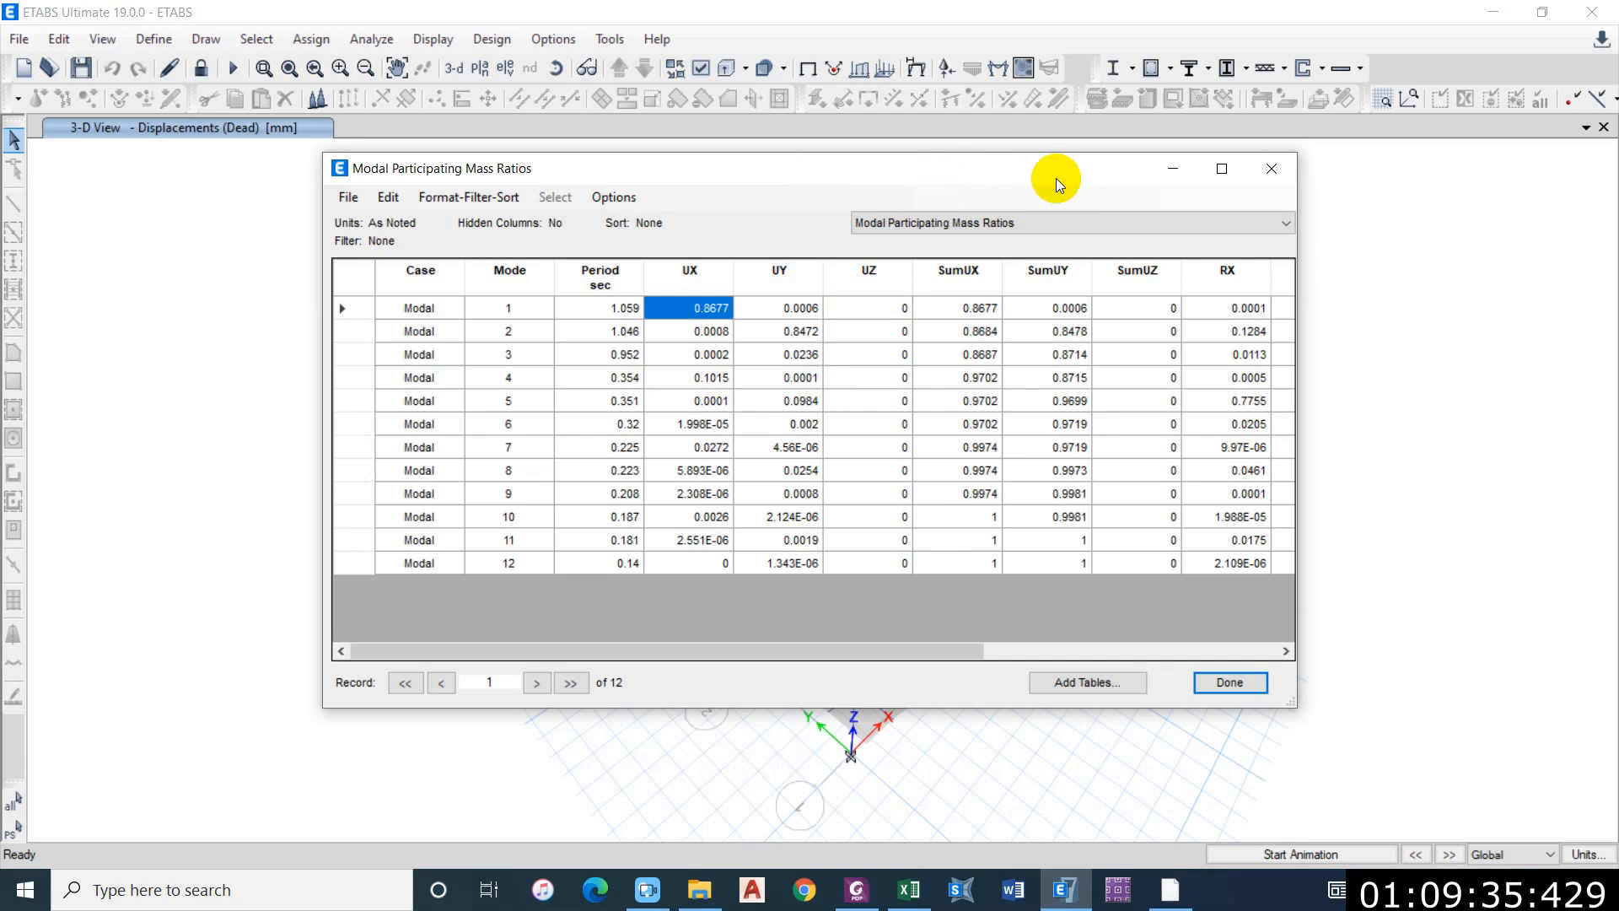
{"action": "left_click", "coordinate": [797, 333]}
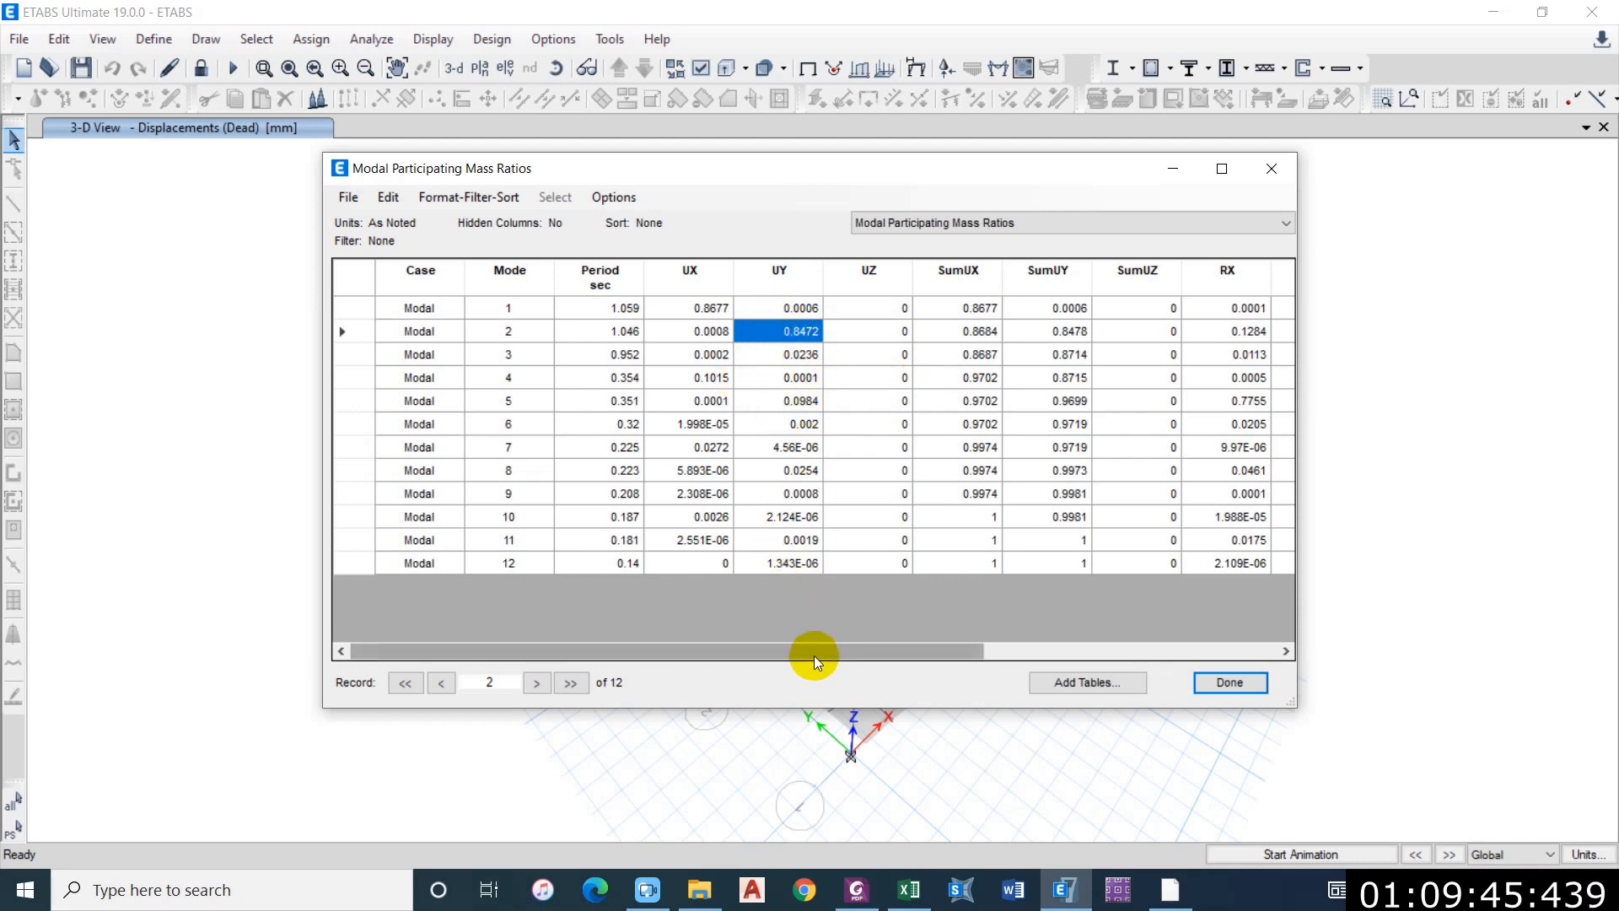
{"action": "left_click_drag", "start_coordinate": [843, 654], "coordinate": [1163, 604]}
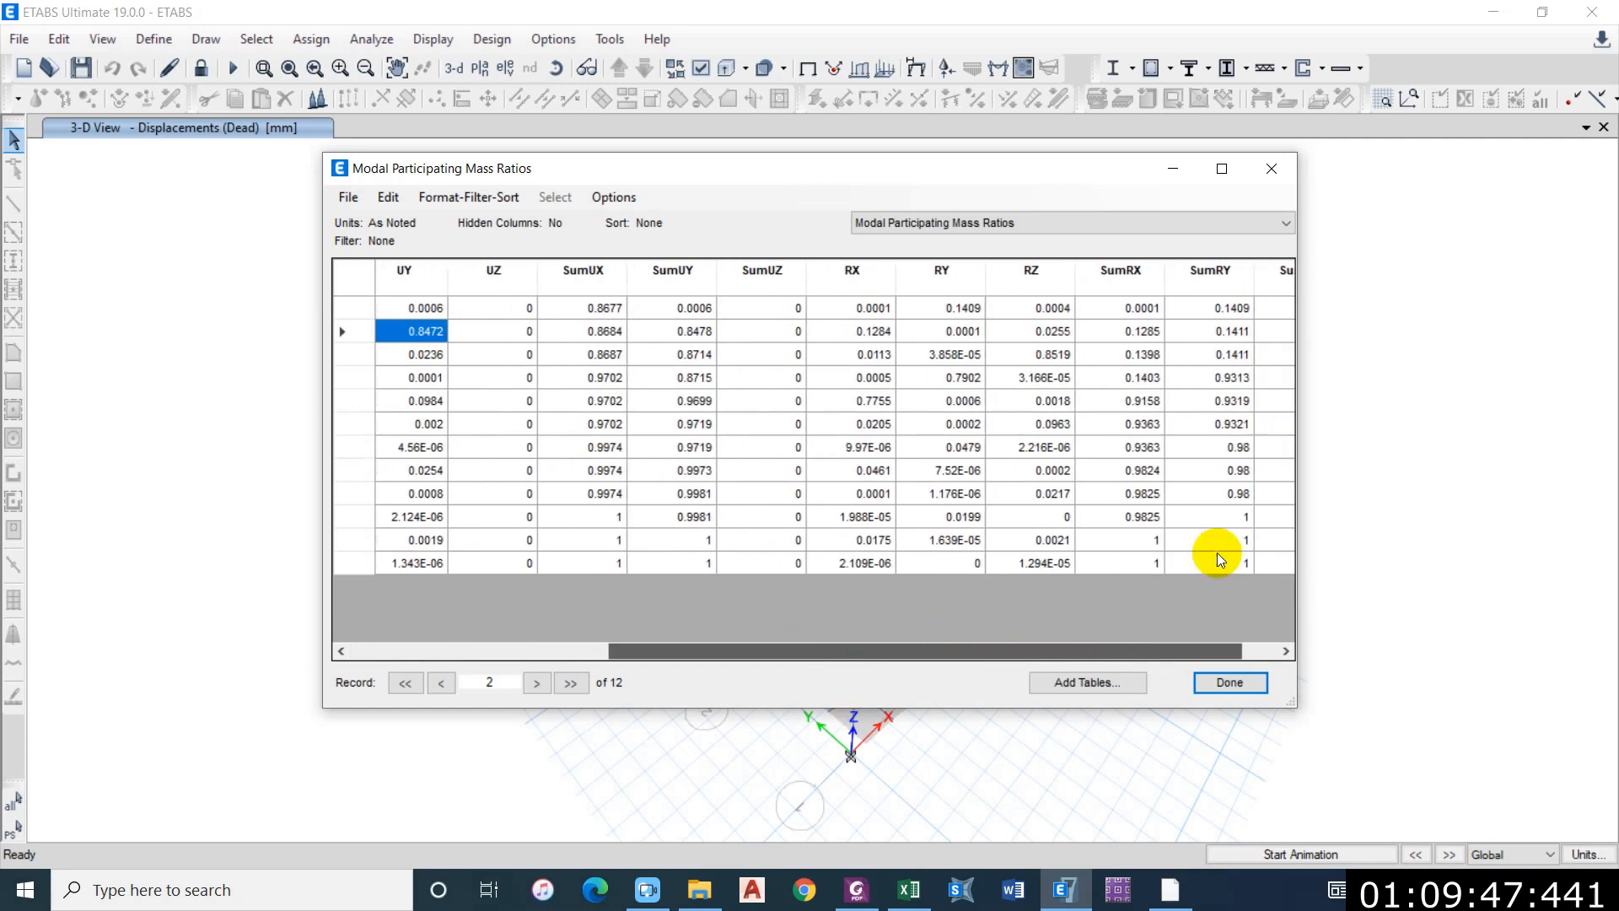
{"action": "left_click_drag", "start_coordinate": [1065, 655], "coordinate": [1161, 601]}
{"action": "left_click", "coordinate": [1277, 331]}
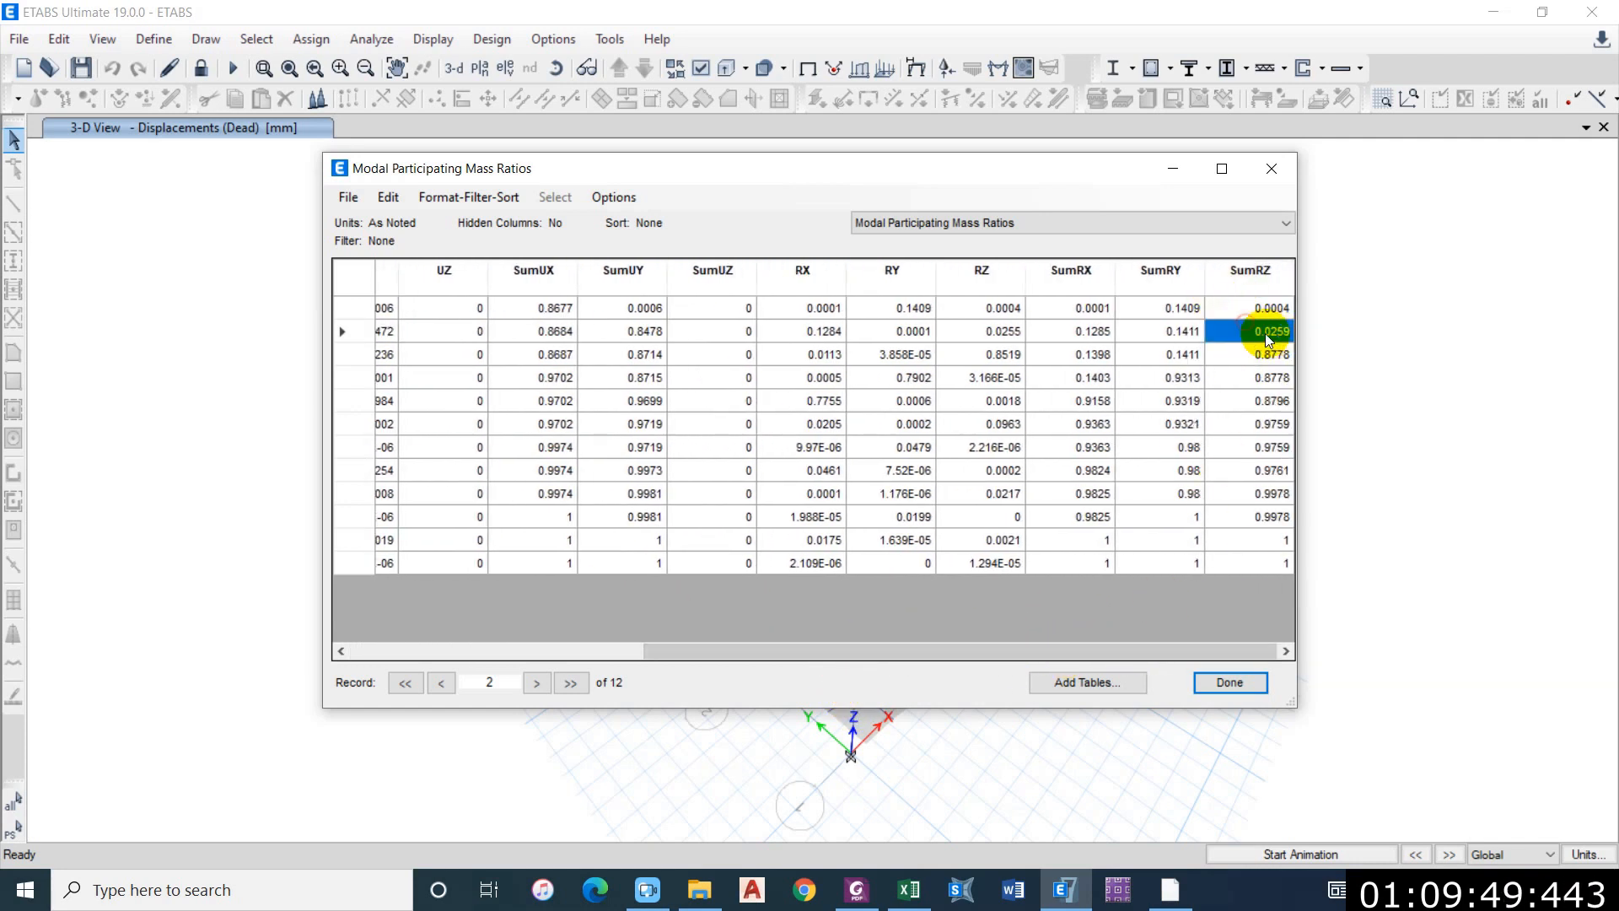
Step: Examine mode 3's UX, UY and SumRZ ratios to judge whether it is translational or torsional
{"action": "left_click_drag", "start_coordinate": [1118, 651], "coordinate": [773, 655]}
{"action": "left_click", "coordinate": [730, 356]}
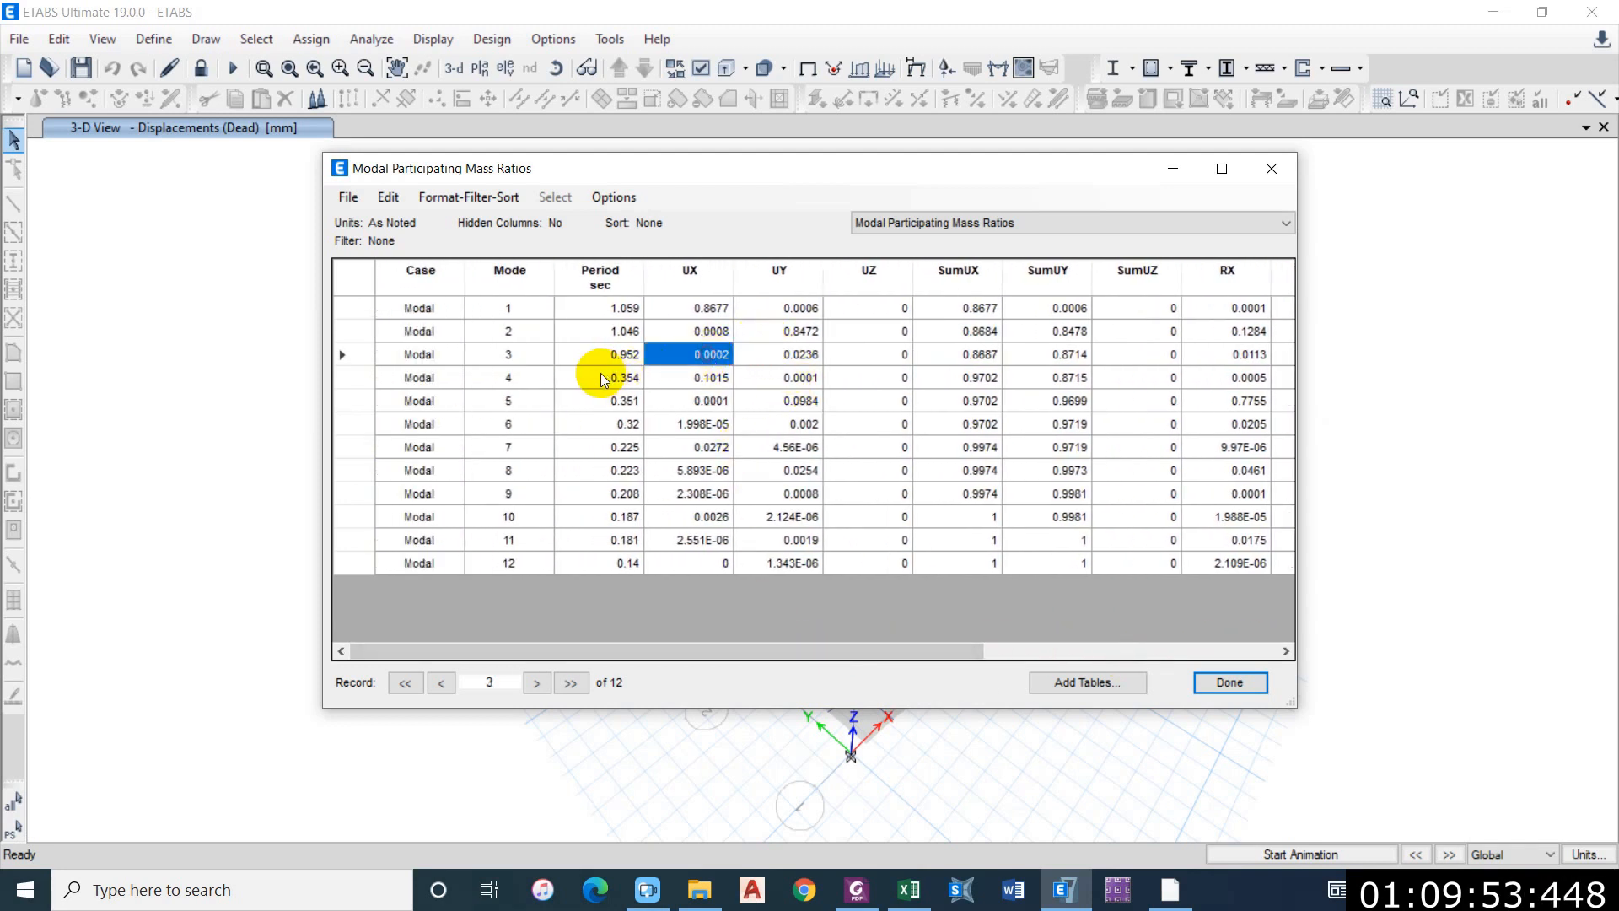
{"action": "left_click", "coordinate": [751, 356]}
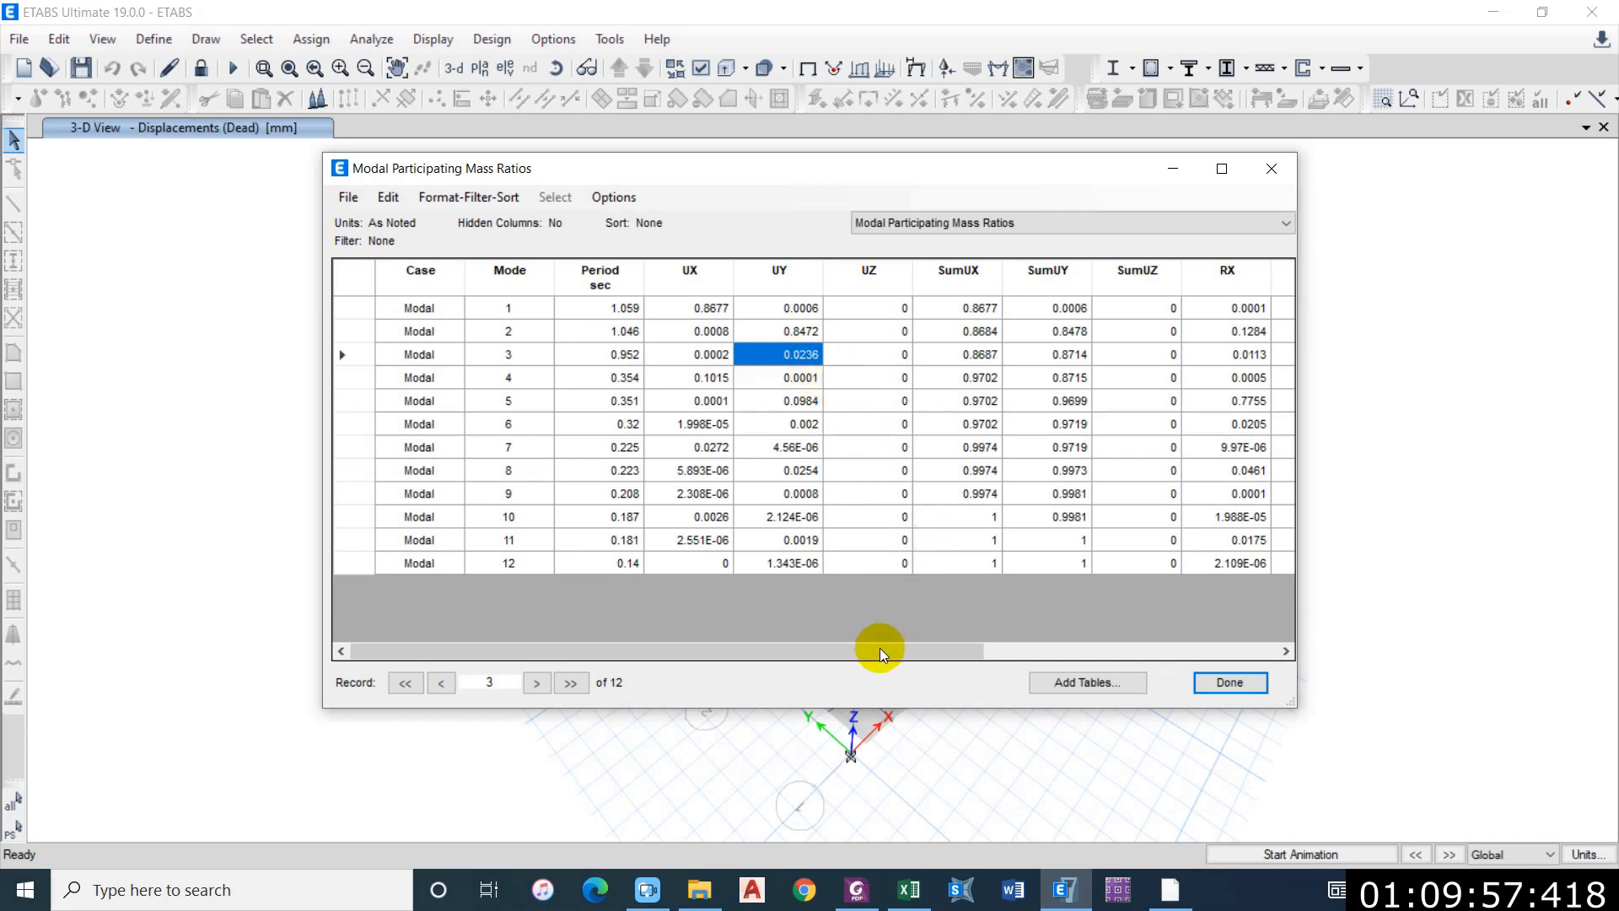
{"action": "left_click_drag", "start_coordinate": [871, 646], "coordinate": [1265, 643]}
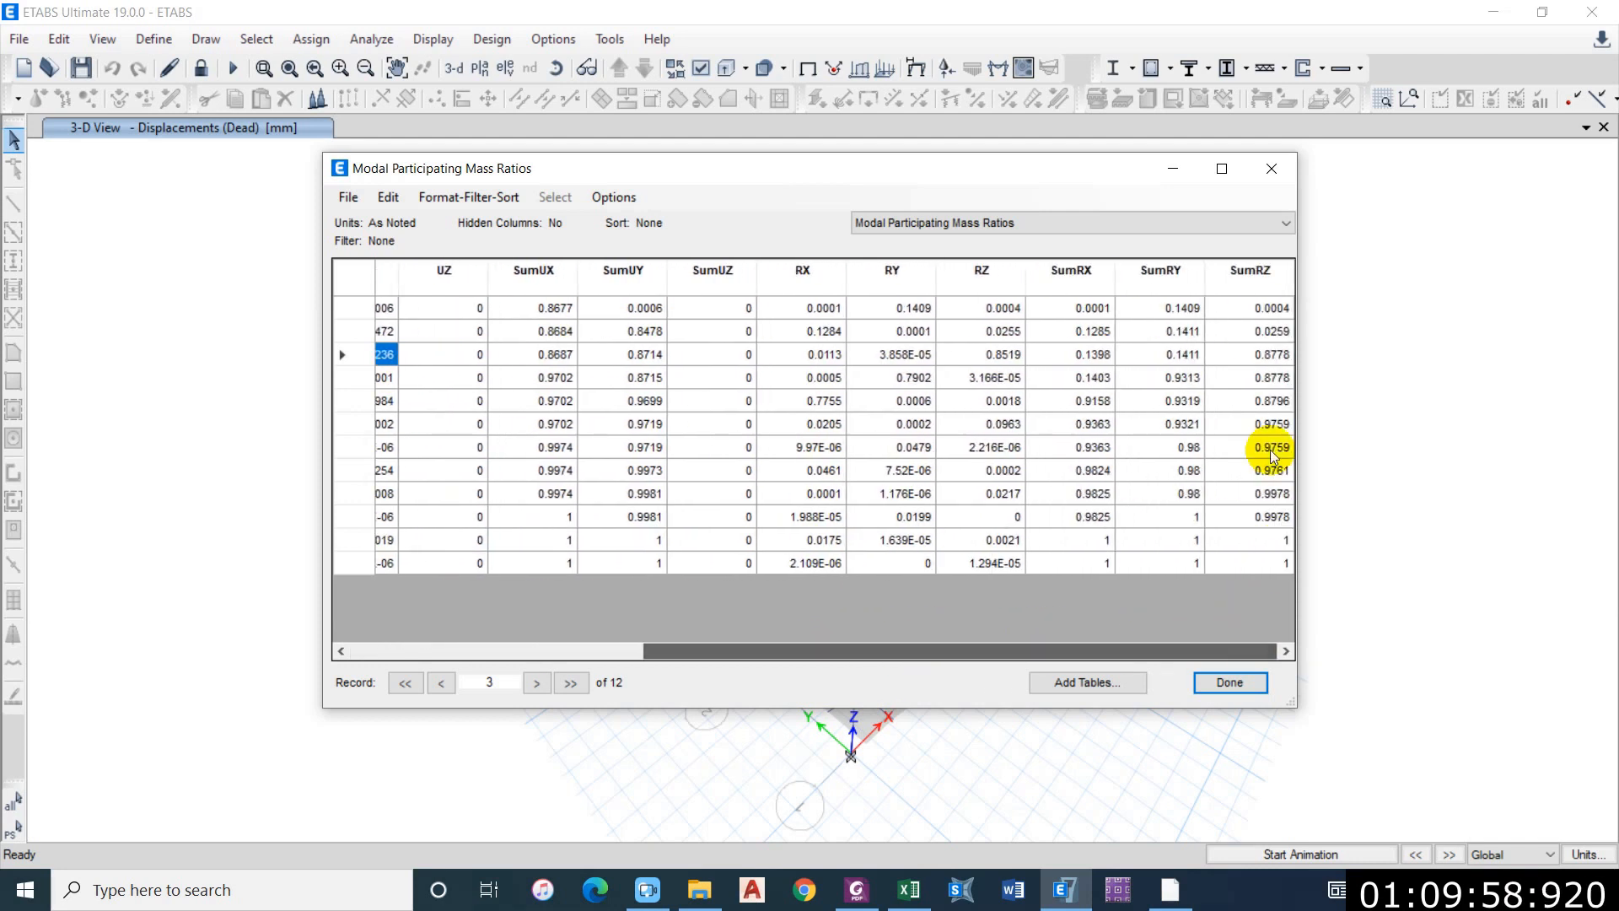
{"action": "left_click", "coordinate": [1263, 361]}
{"action": "left_click_drag", "start_coordinate": [980, 642], "coordinate": [668, 657]}
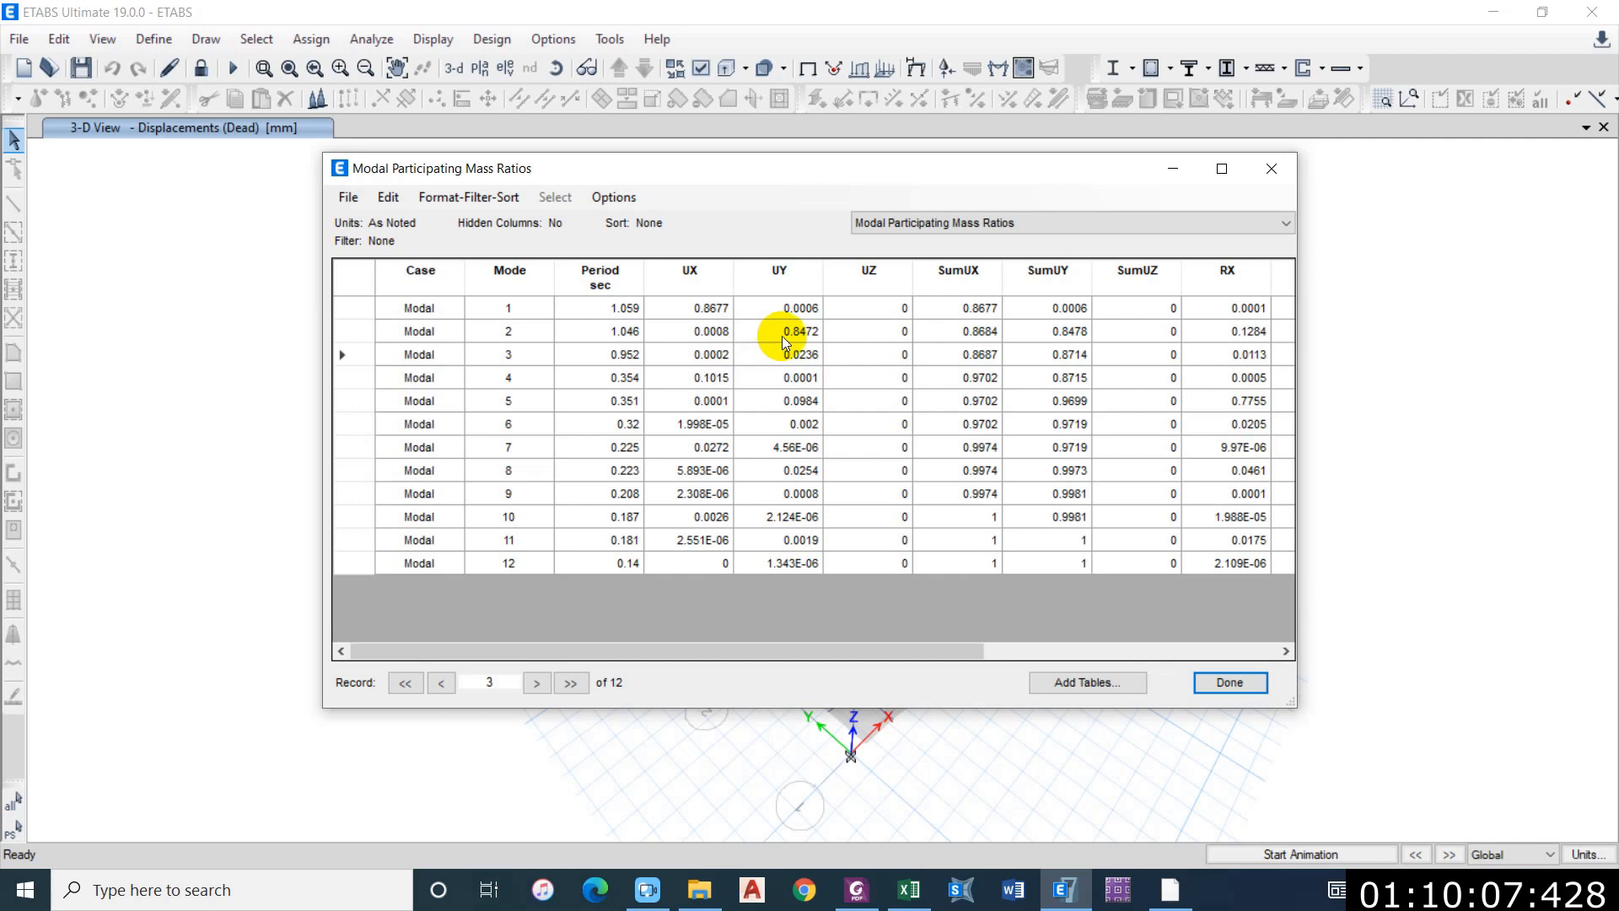
Step: Show the Modal Periods And Frequencies table and inspect the frequencies of the modes
{"action": "left_click", "coordinate": [911, 223]}
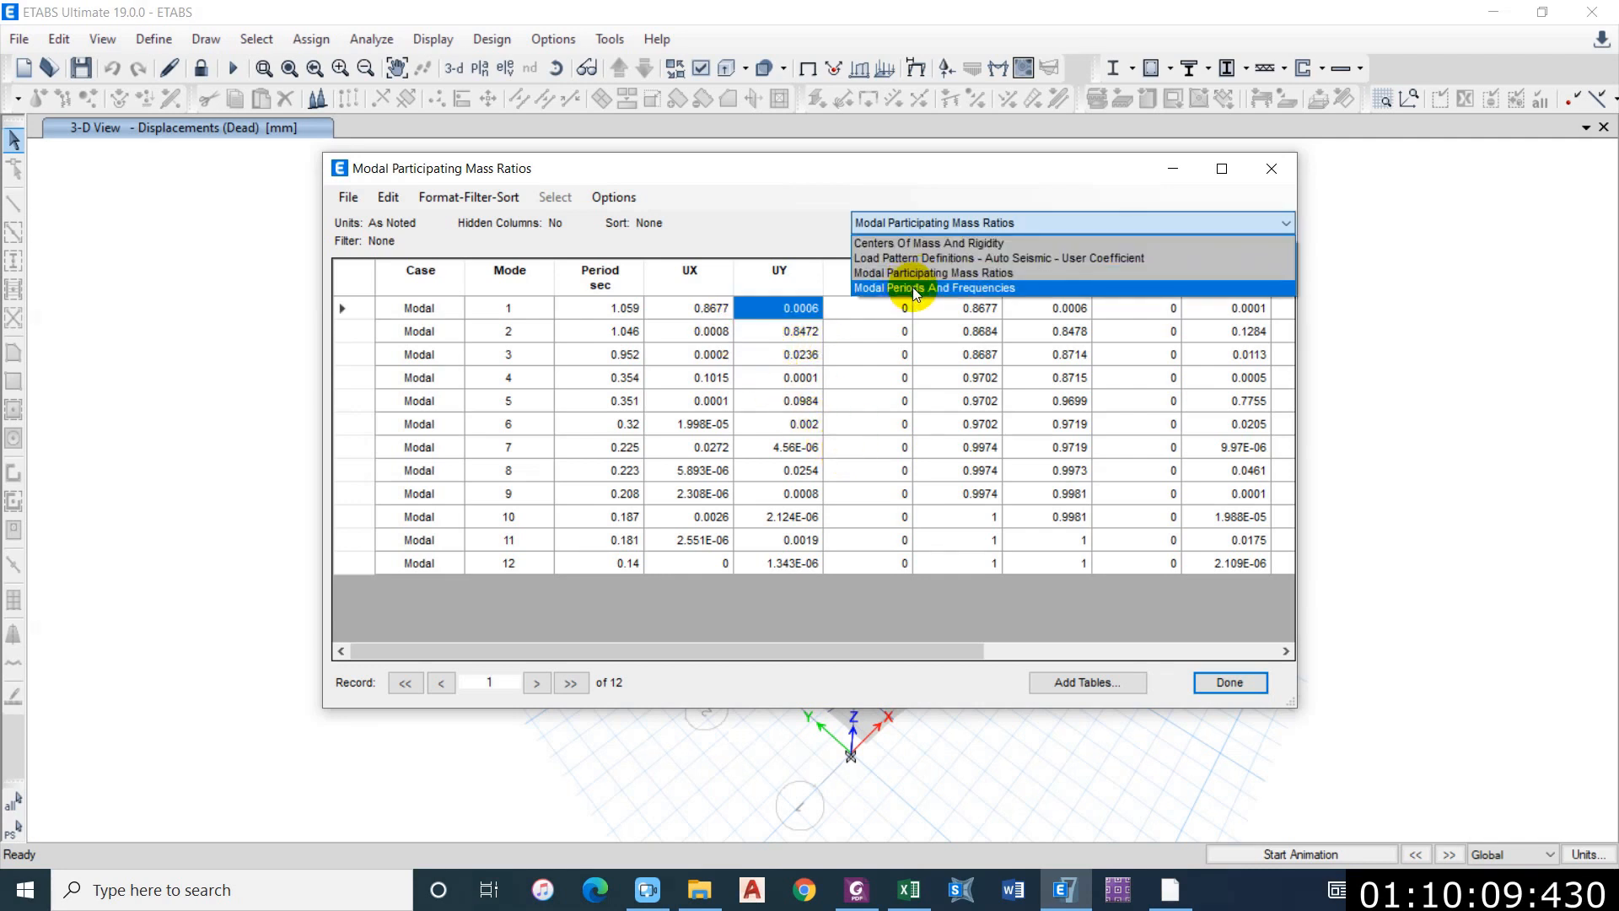
{"action": "left_click", "coordinate": [948, 290]}
{"action": "left_click", "coordinate": [700, 289]}
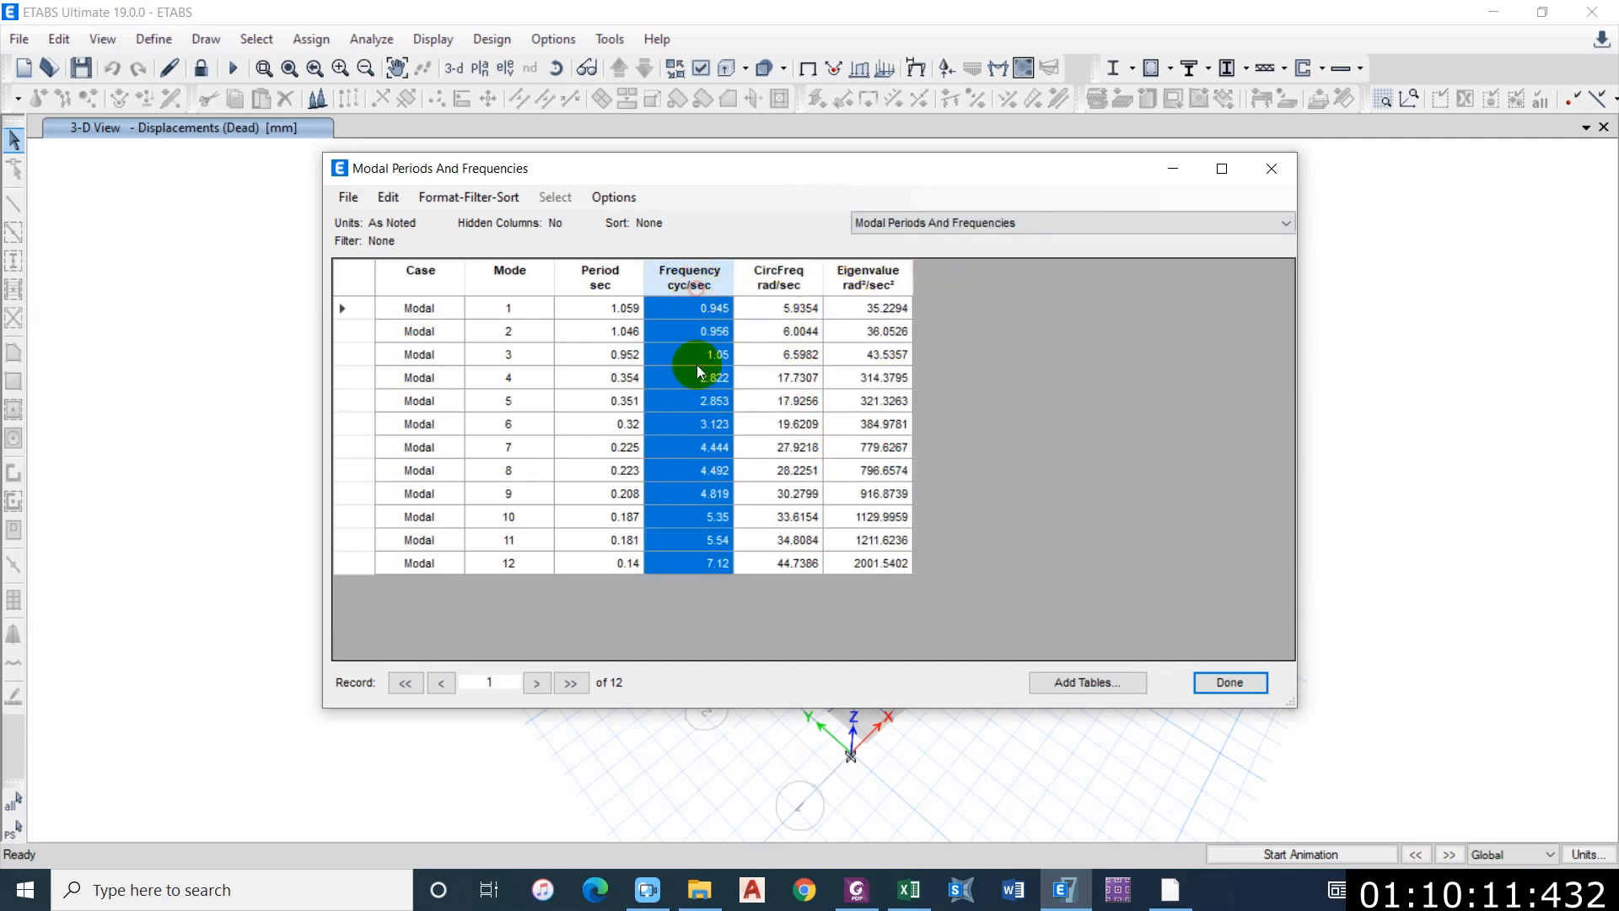
{"action": "left_click", "coordinate": [688, 447]}
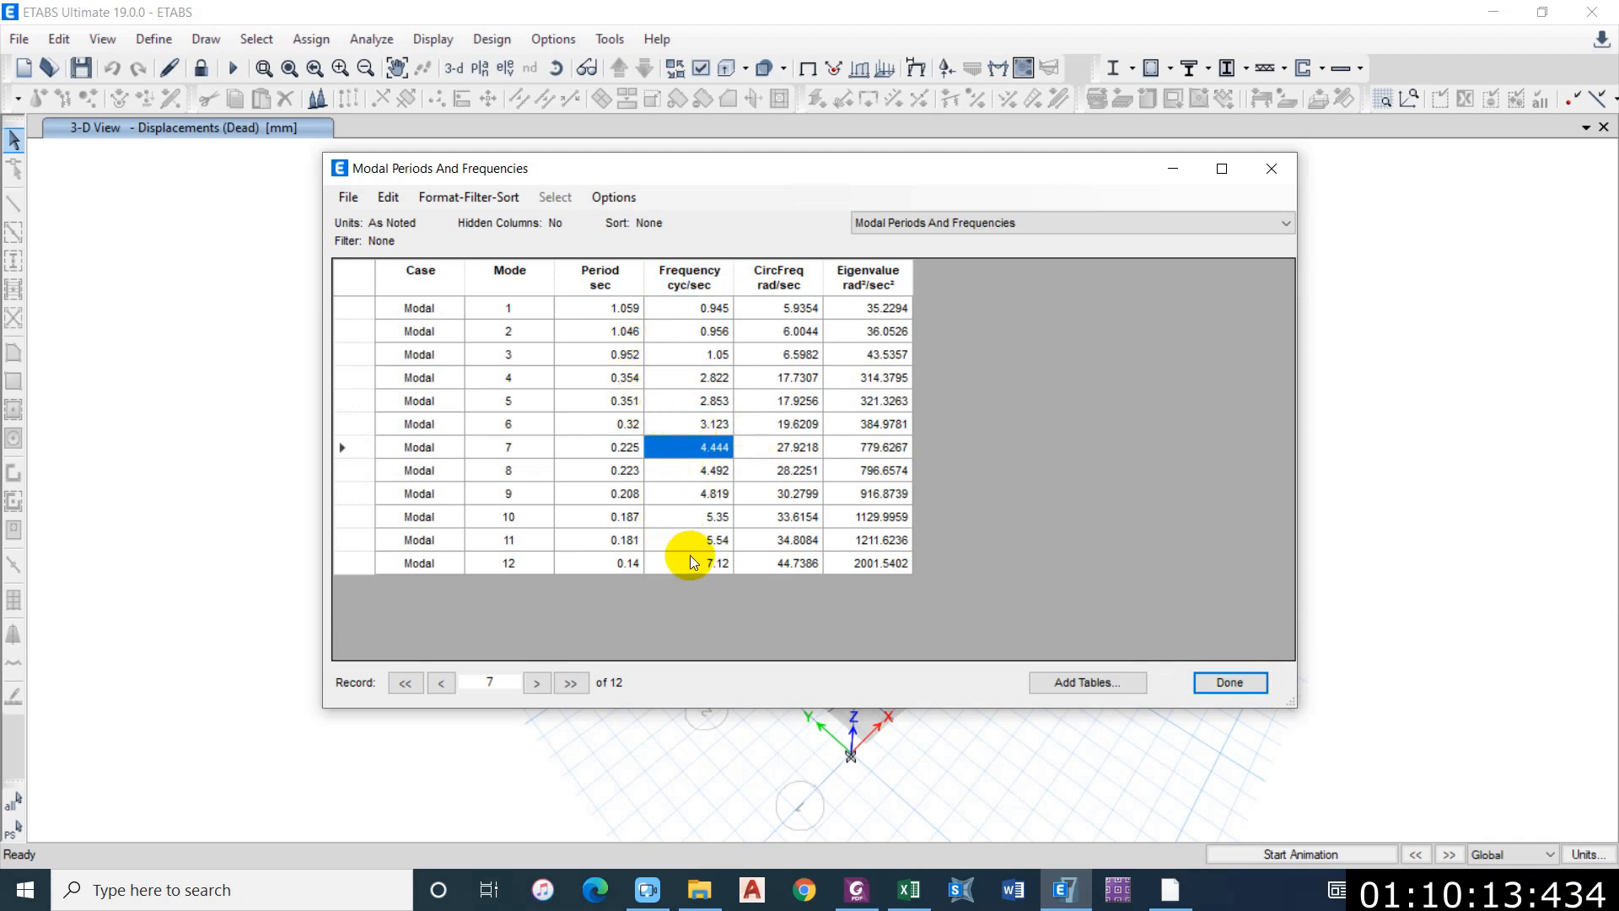
Step: Return to the Modal Participating Mass Ratios table and compare mode 4's SumUX with clause 7.3 of NBC 105 in Foxit PhantomPDF
{"action": "left_click", "coordinate": [940, 224]}
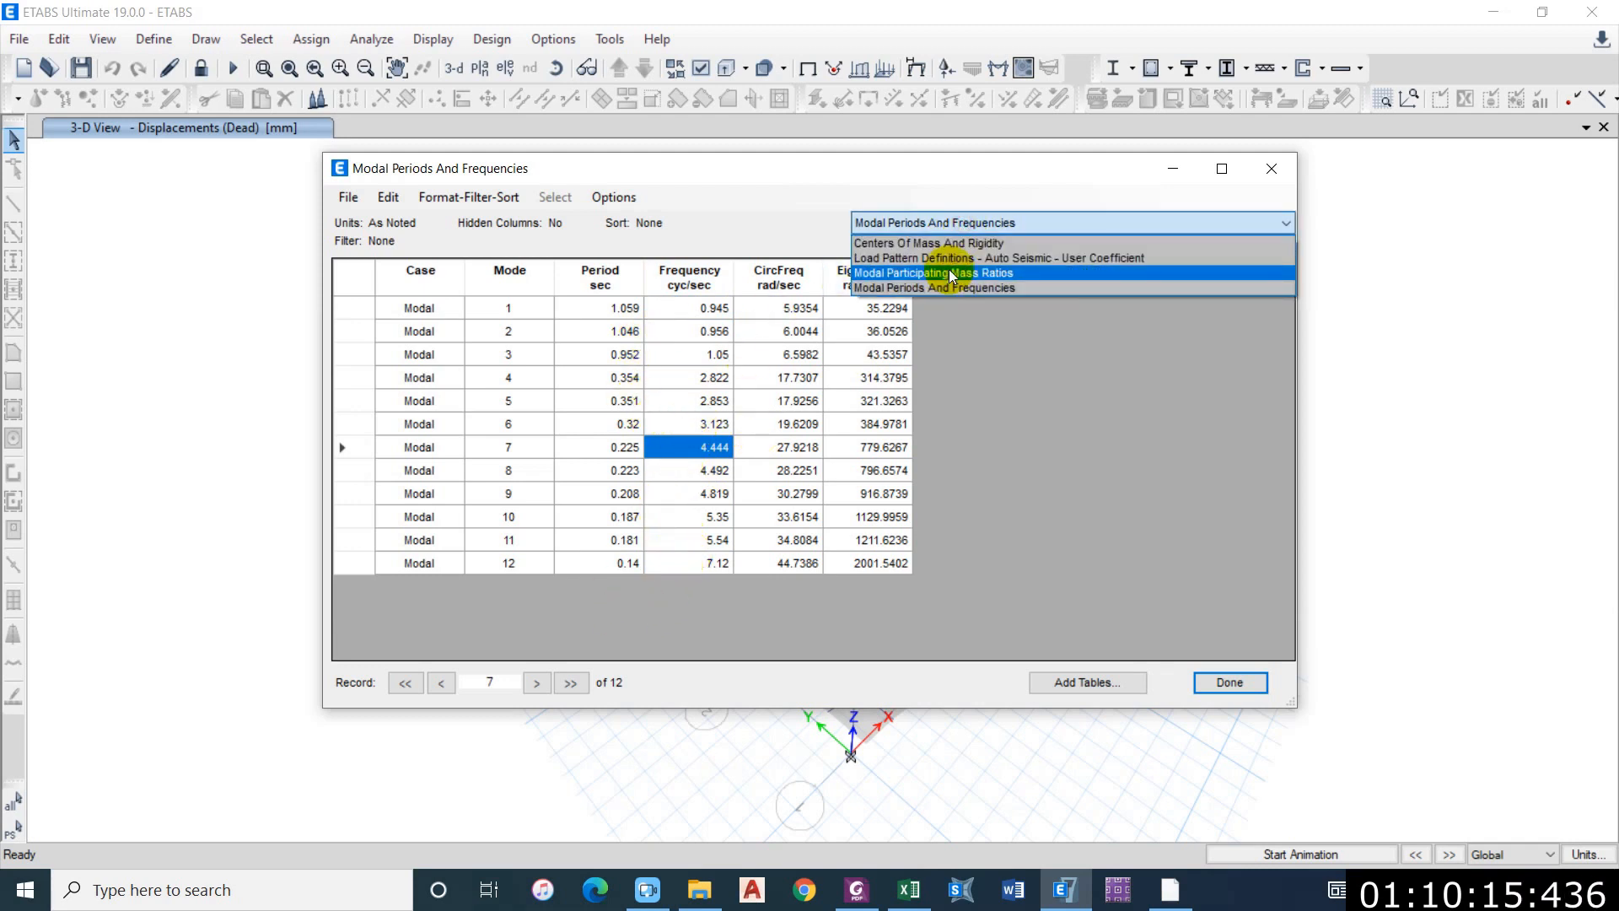
{"action": "left_click", "coordinate": [944, 275]}
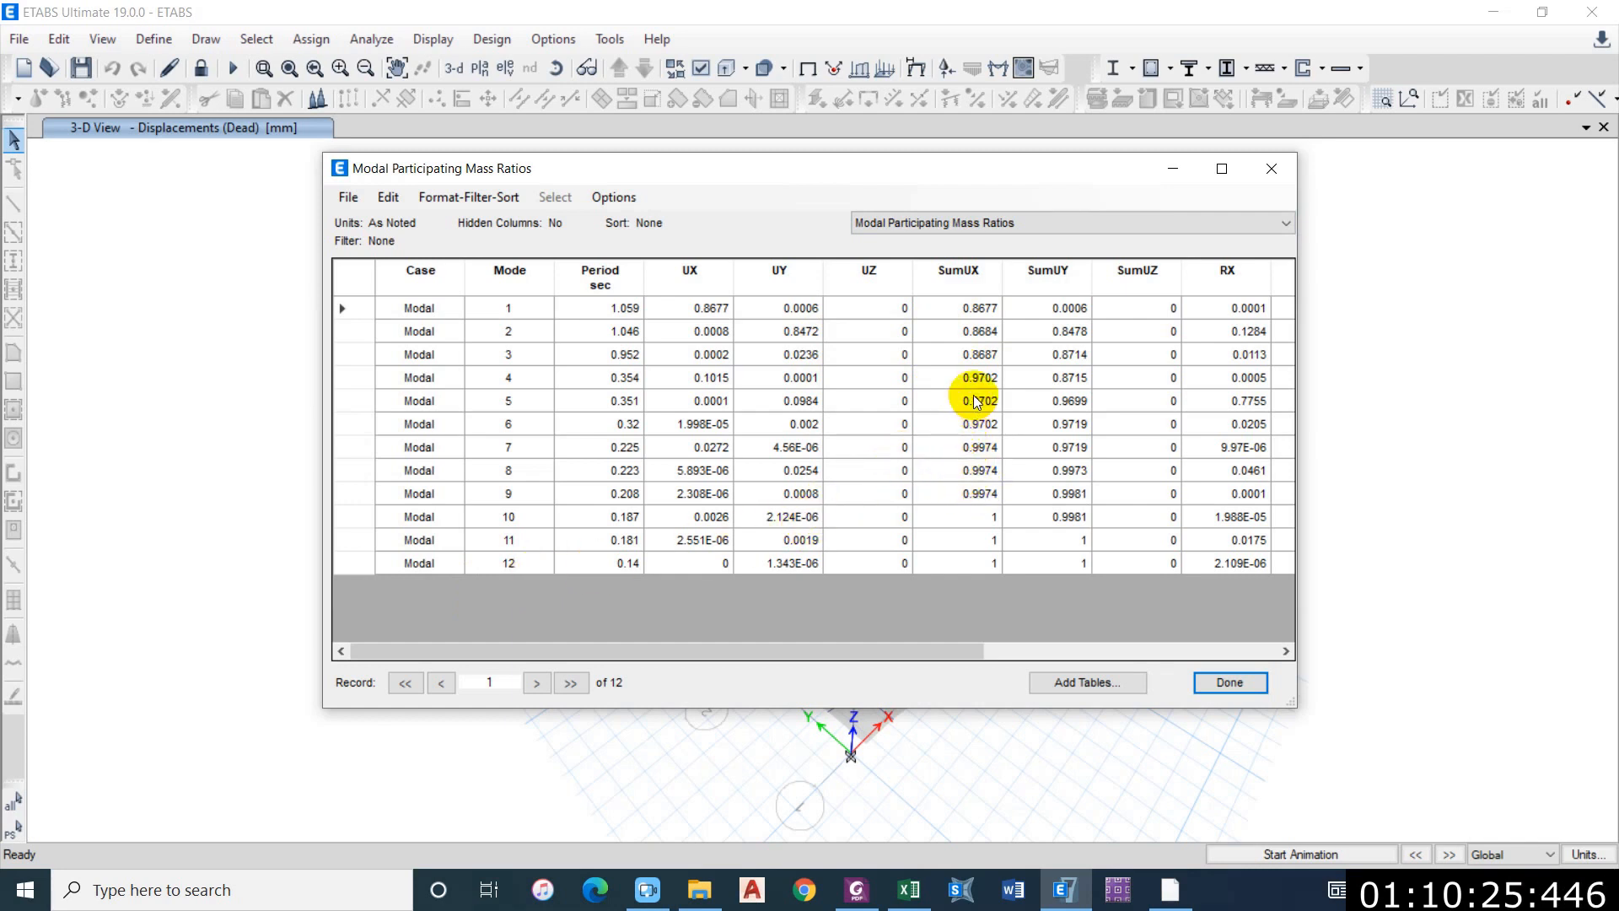
{"action": "left_click", "coordinate": [935, 382]}
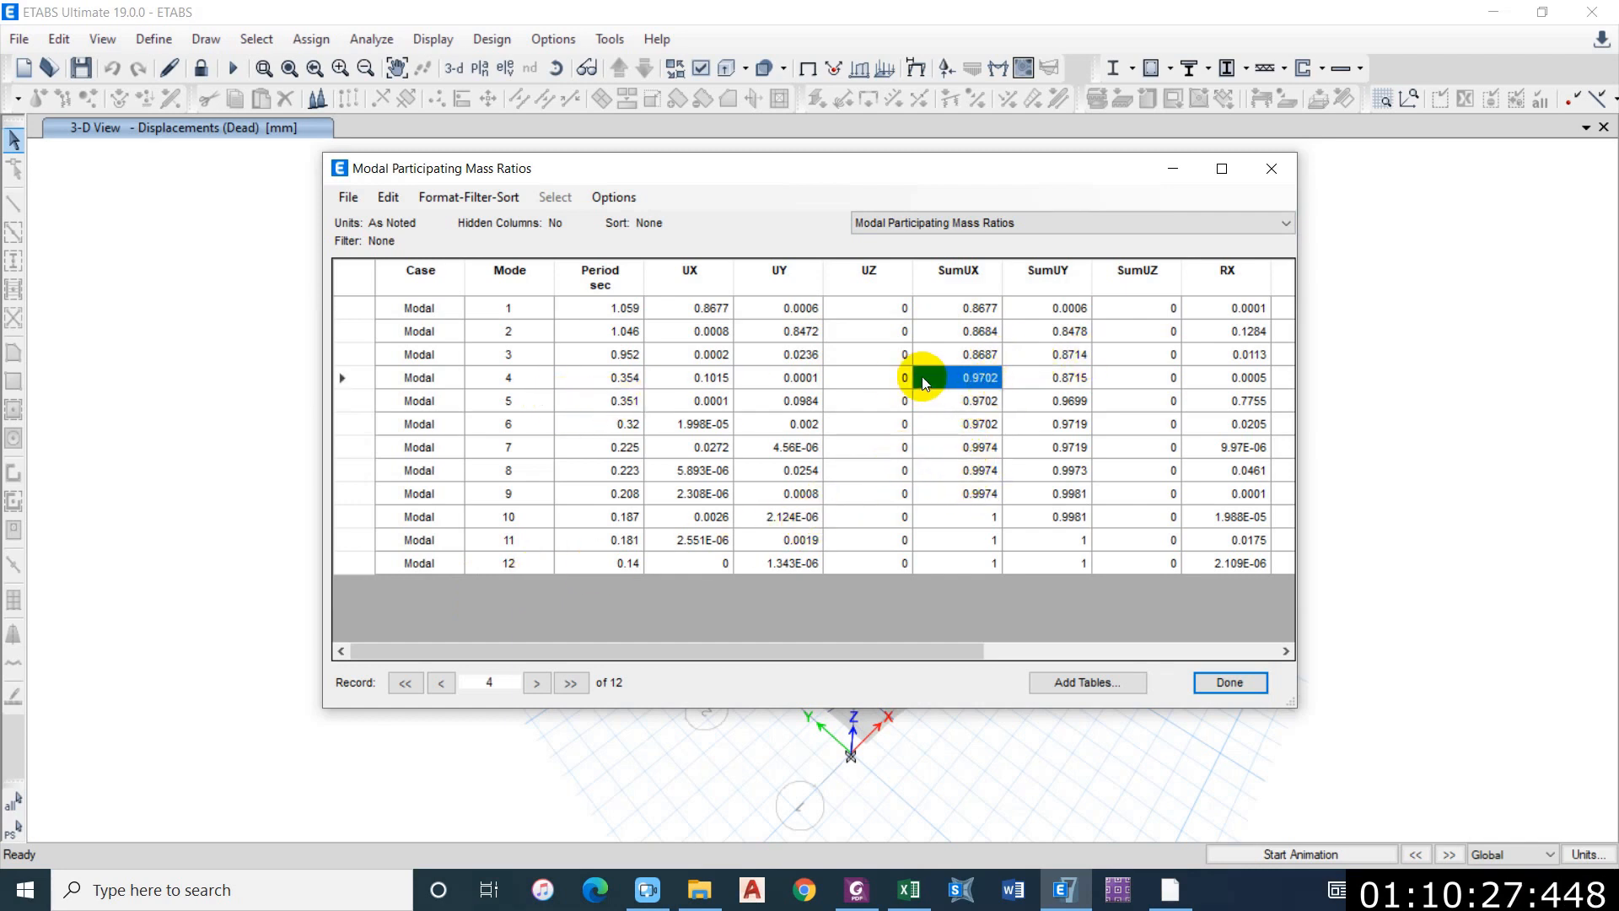
{"action": "left_click", "coordinate": [857, 890]}
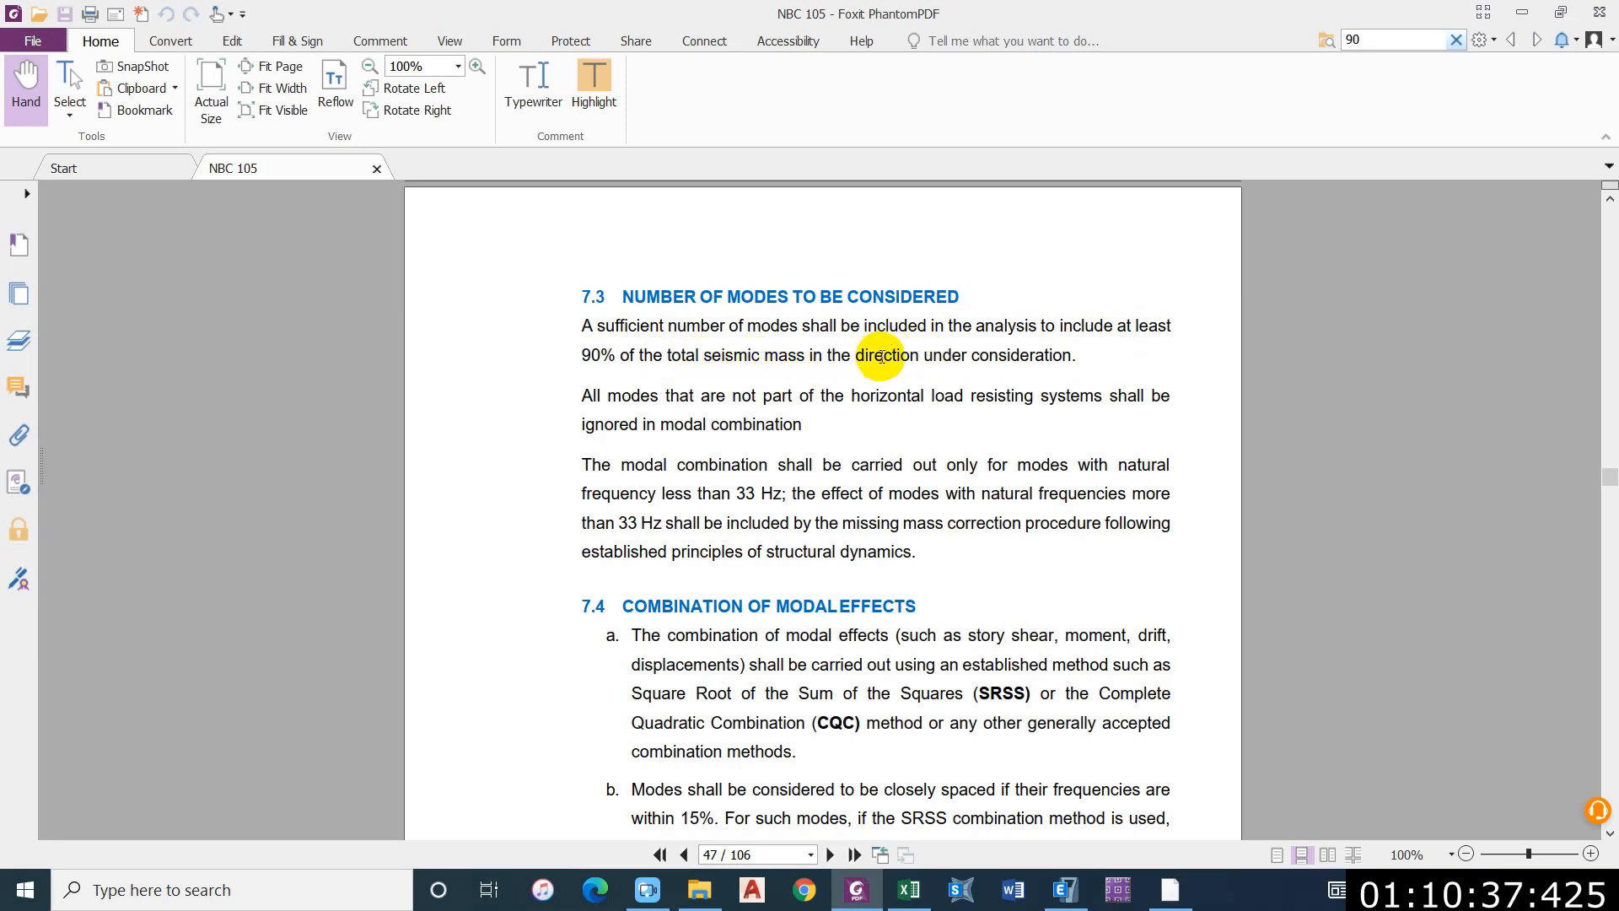
{"action": "scroll", "coordinate": [750, 358], "scroll_direction": "down", "scroll_amount": 1}
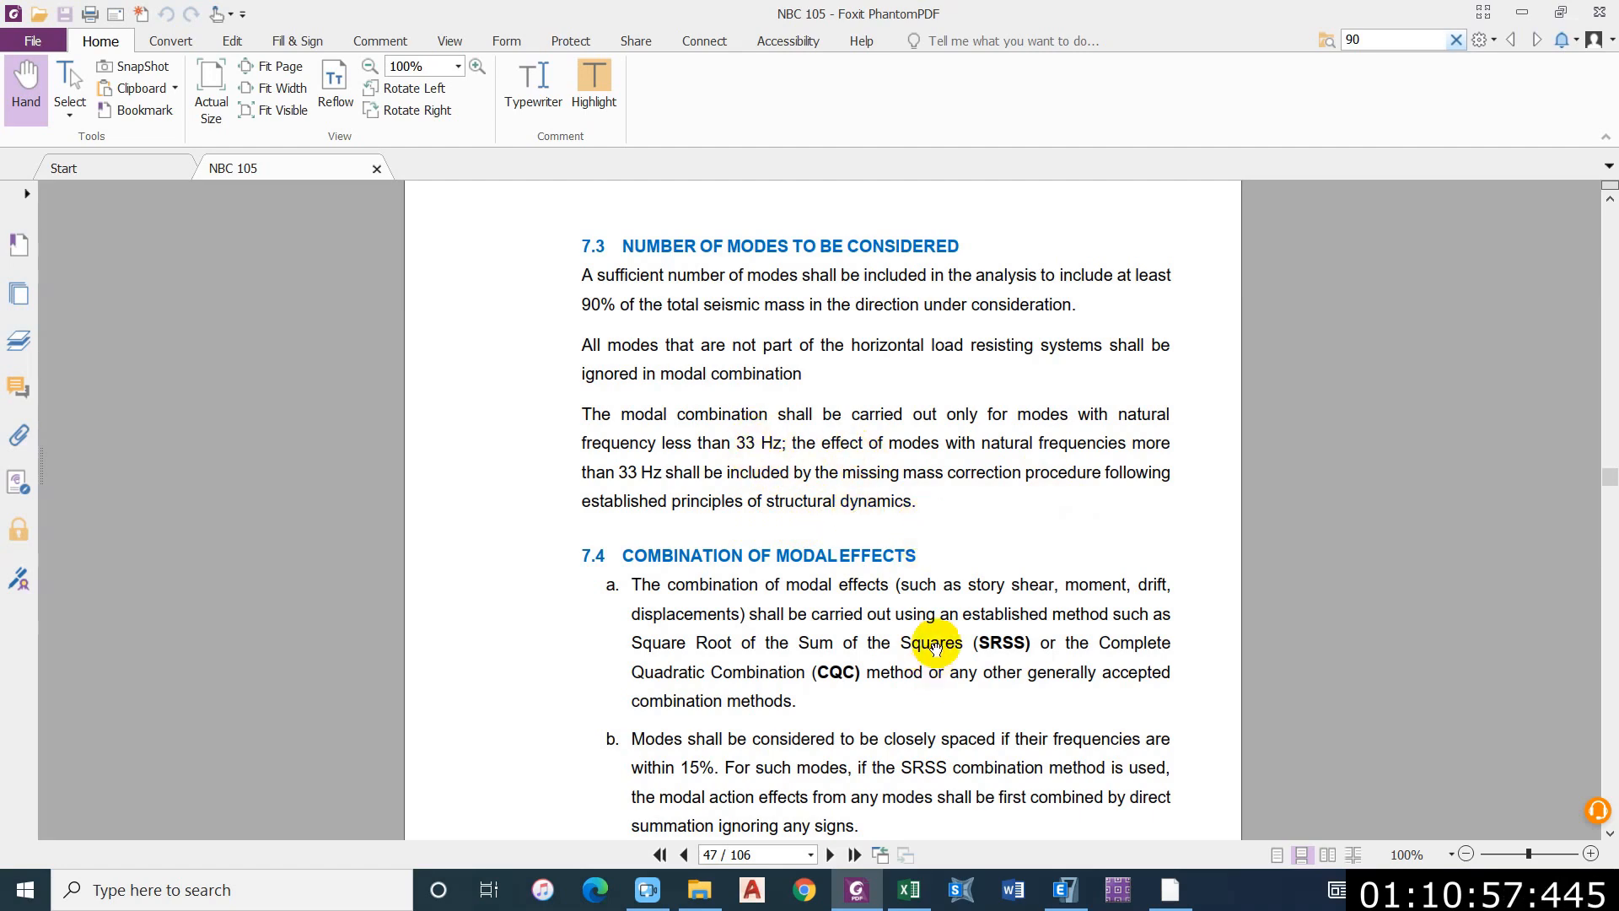
Step: Switch back to ETABS and show the Modal Periods And Frequencies table to check the frequencies against the 33 Hz limit
{"action": "left_click", "coordinate": [1065, 890]}
{"action": "left_click", "coordinate": [974, 225]}
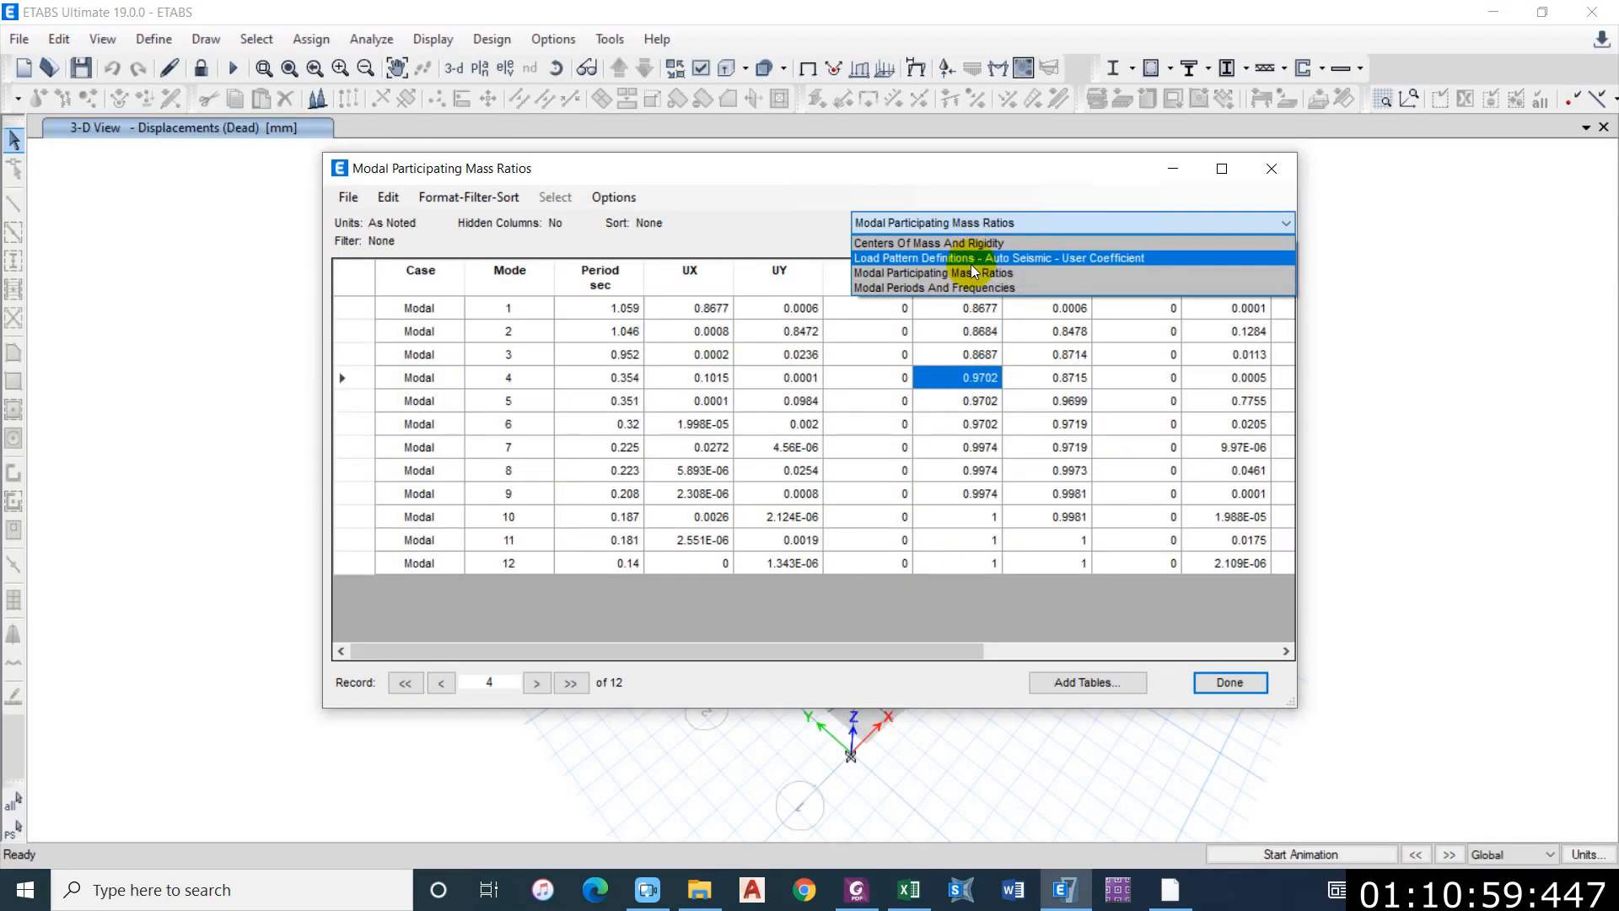
{"action": "left_click", "coordinate": [933, 285]}
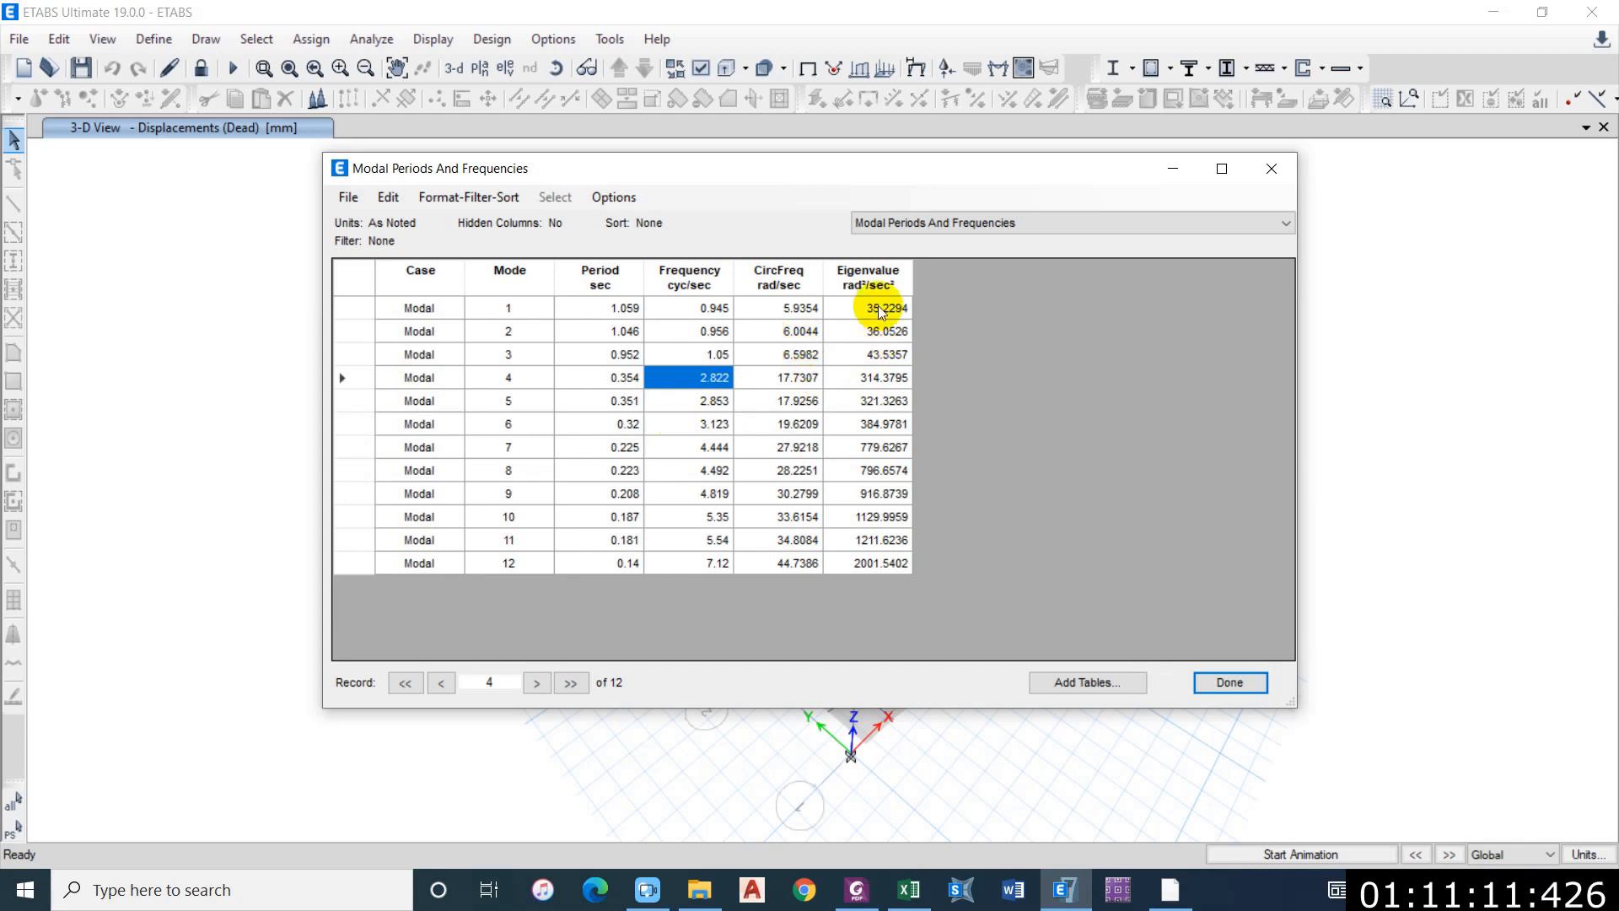
Step: Show the Modal Participating Mass Ratios table again and check the SumUX values of modes 12 and 4
{"action": "left_click", "coordinate": [924, 226]}
{"action": "left_click", "coordinate": [922, 271]}
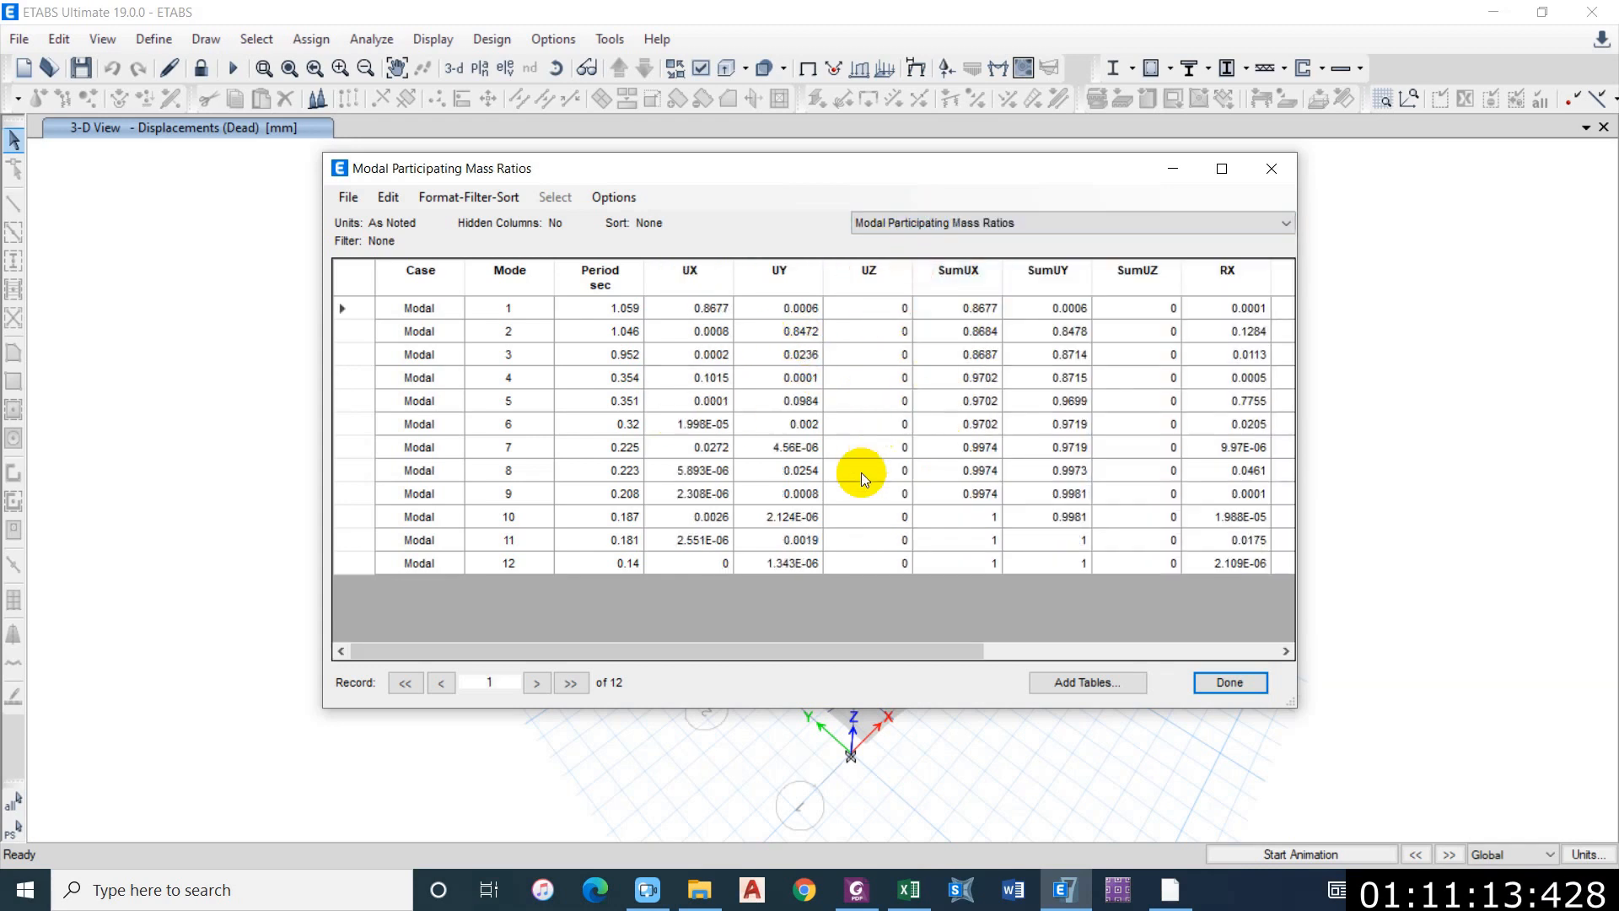
{"action": "left_click", "coordinate": [978, 564]}
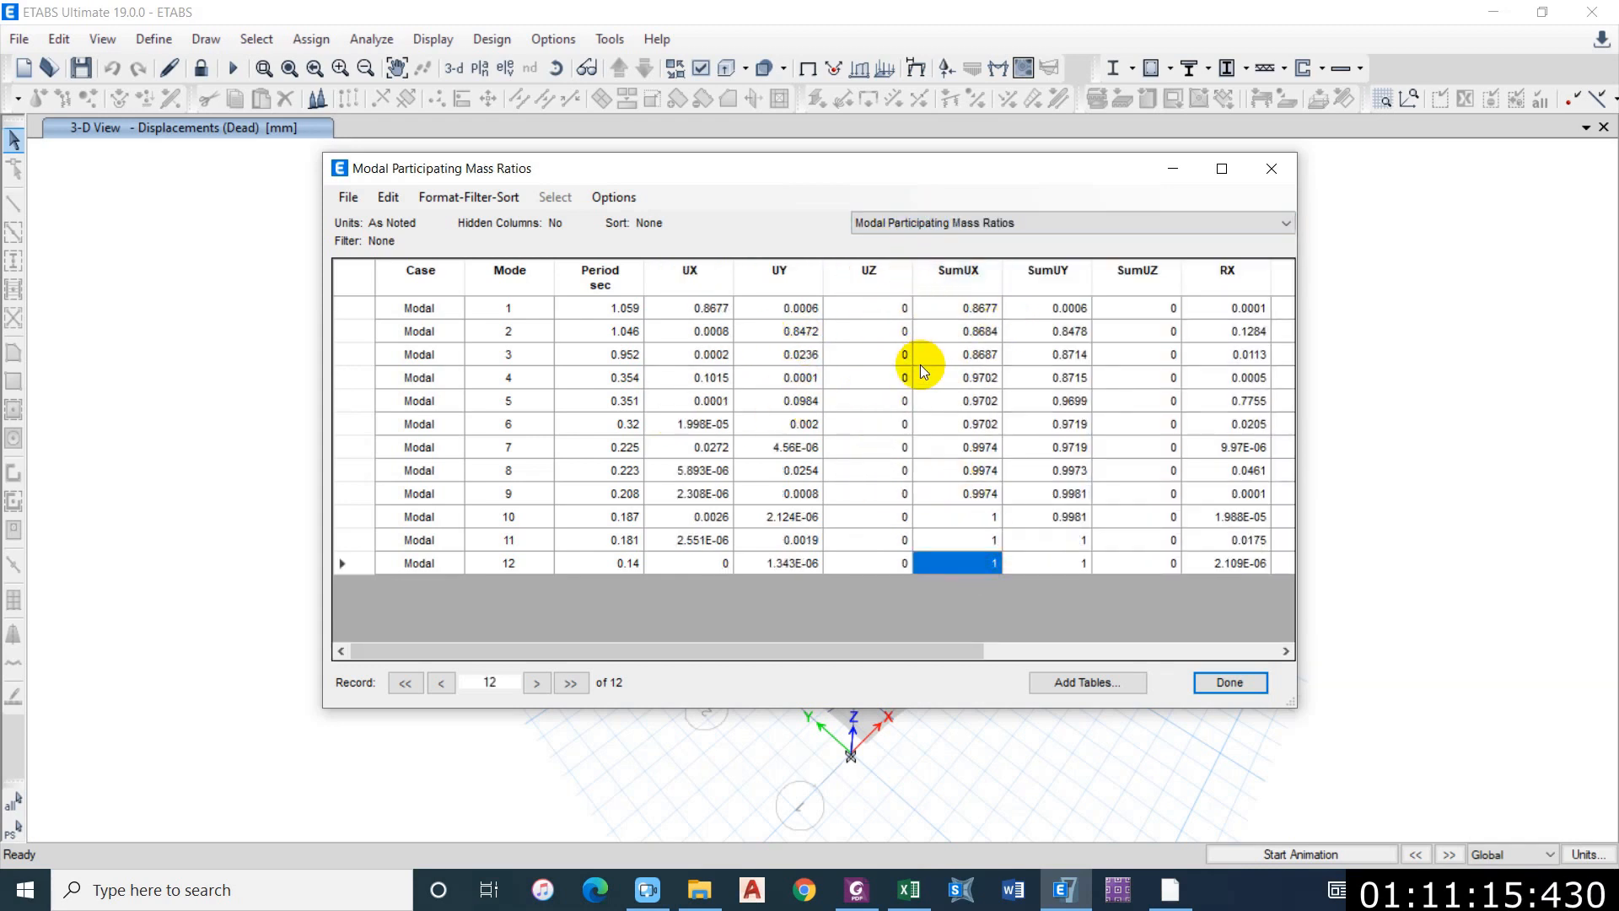
{"action": "left_click", "coordinate": [968, 380]}
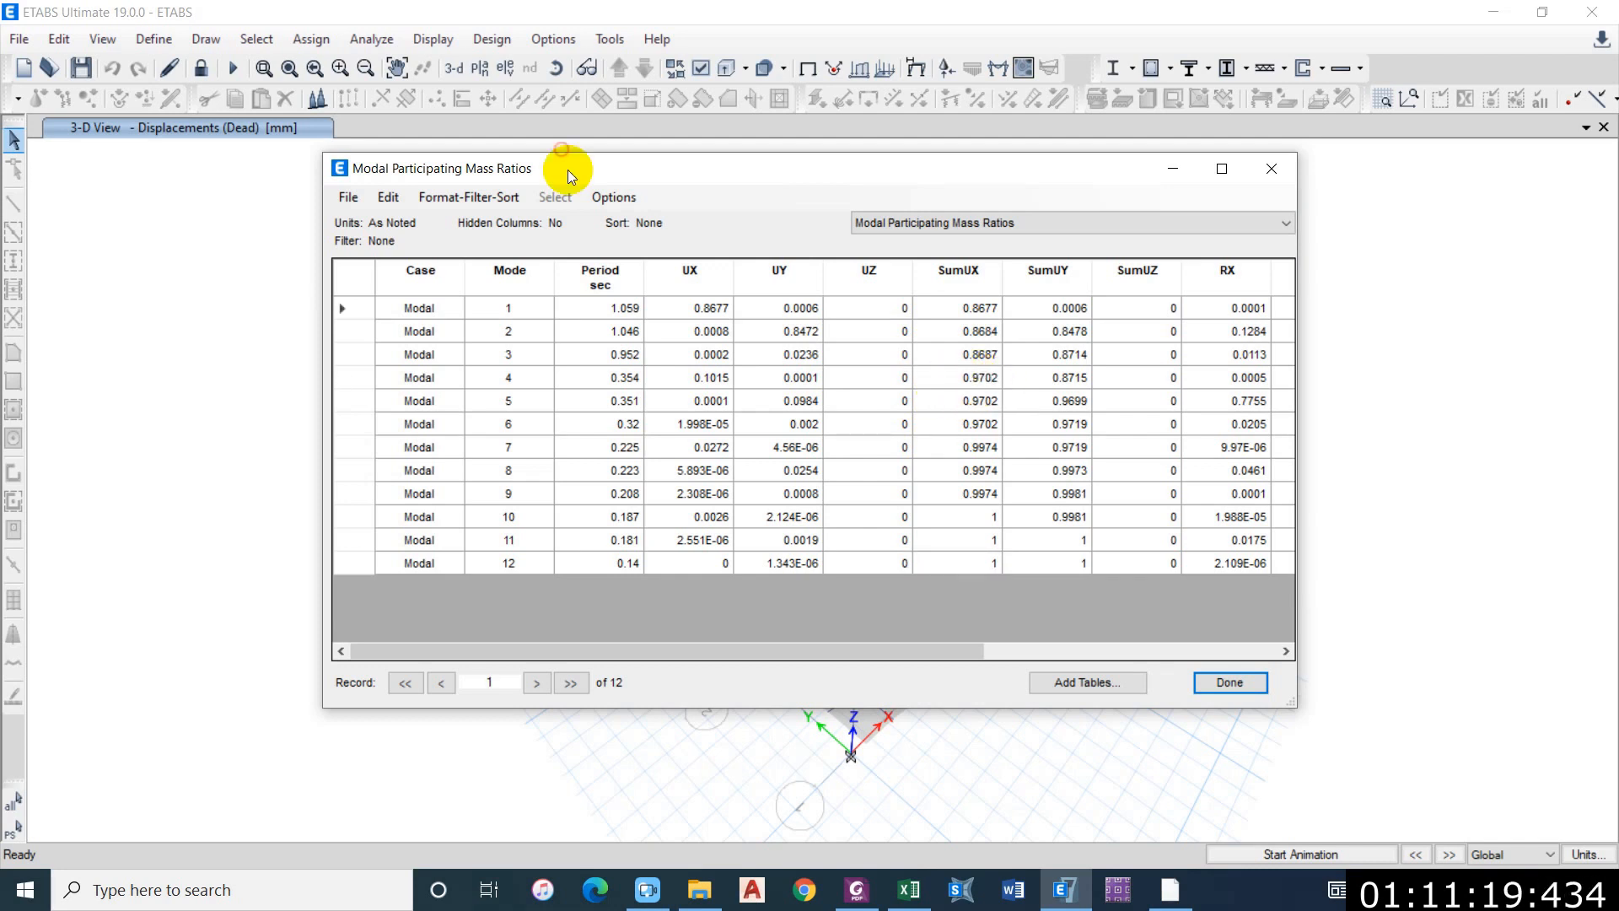
Step: Review the Modal Periods And Frequencies table once more and close the results tables
{"action": "left_click", "coordinate": [1029, 226]}
{"action": "left_click", "coordinate": [949, 287]}
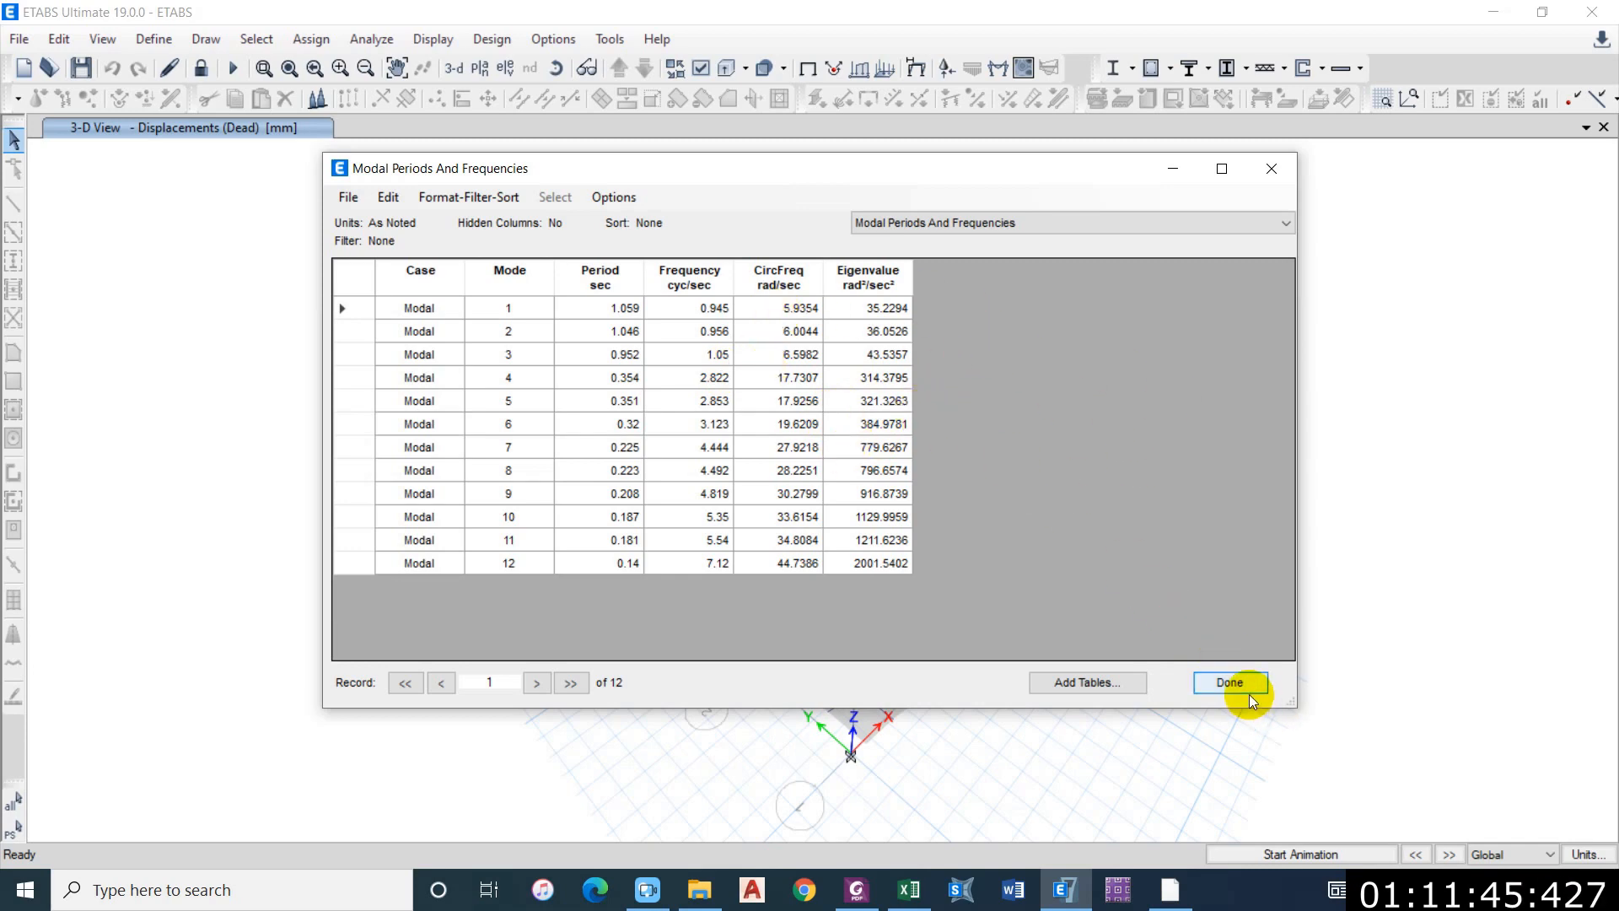
{"action": "left_click", "coordinate": [1223, 688]}
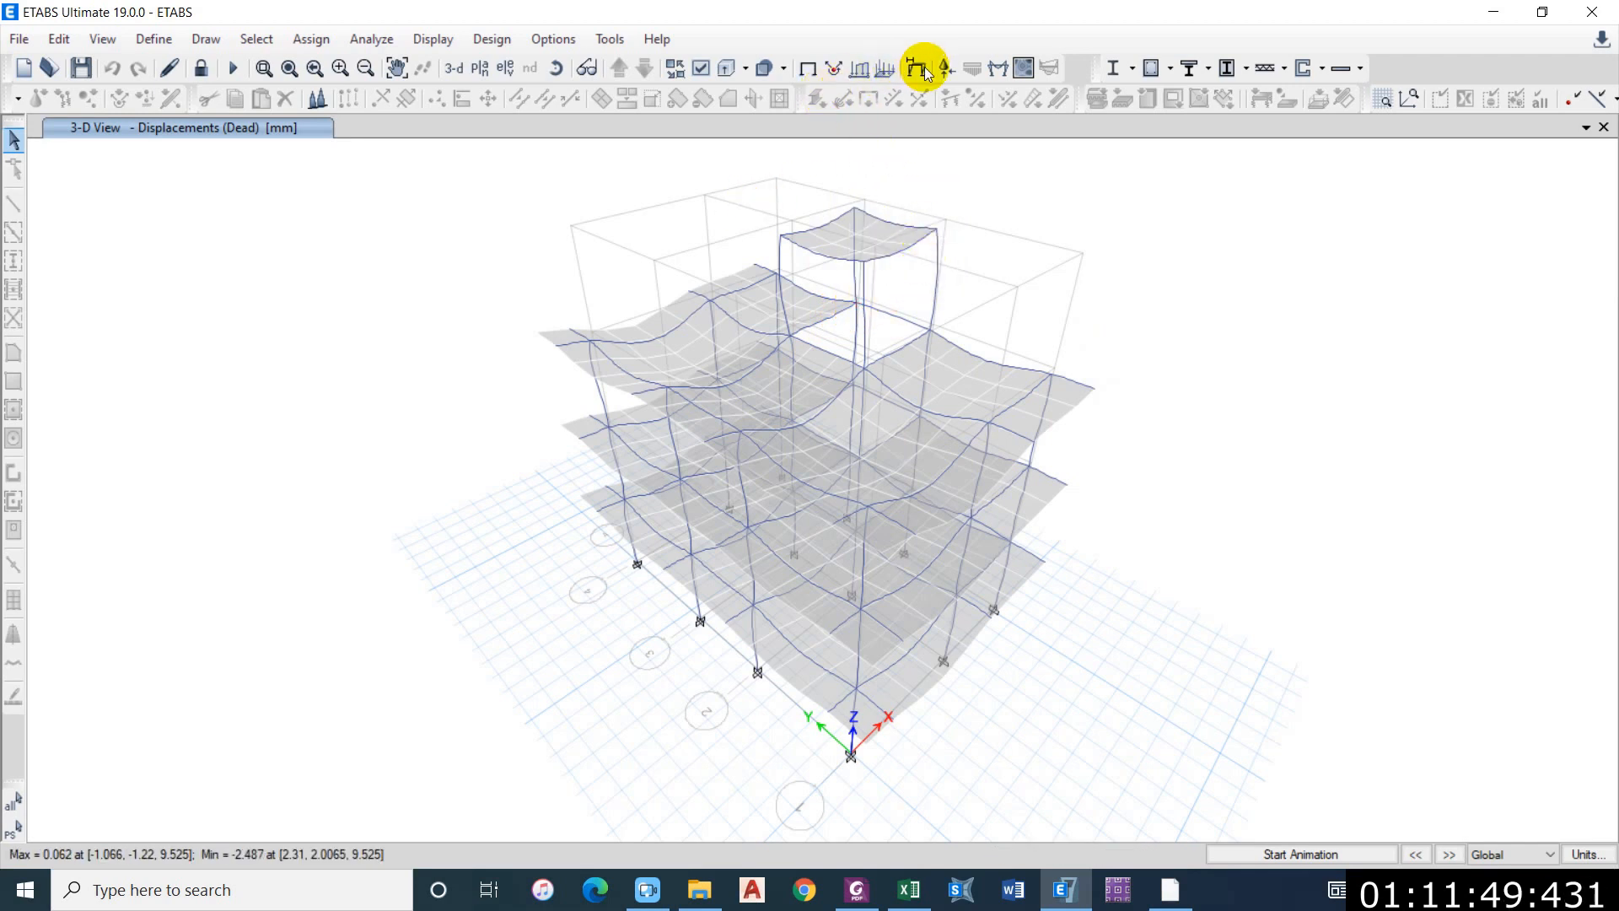
Step: Show the plan view of Story1 at elevation 3.175 m
{"action": "left_click", "coordinate": [479, 67]}
{"action": "left_click", "coordinate": [689, 416]}
{"action": "left_click", "coordinate": [891, 695]}
{"action": "left_click", "coordinate": [716, 696]}
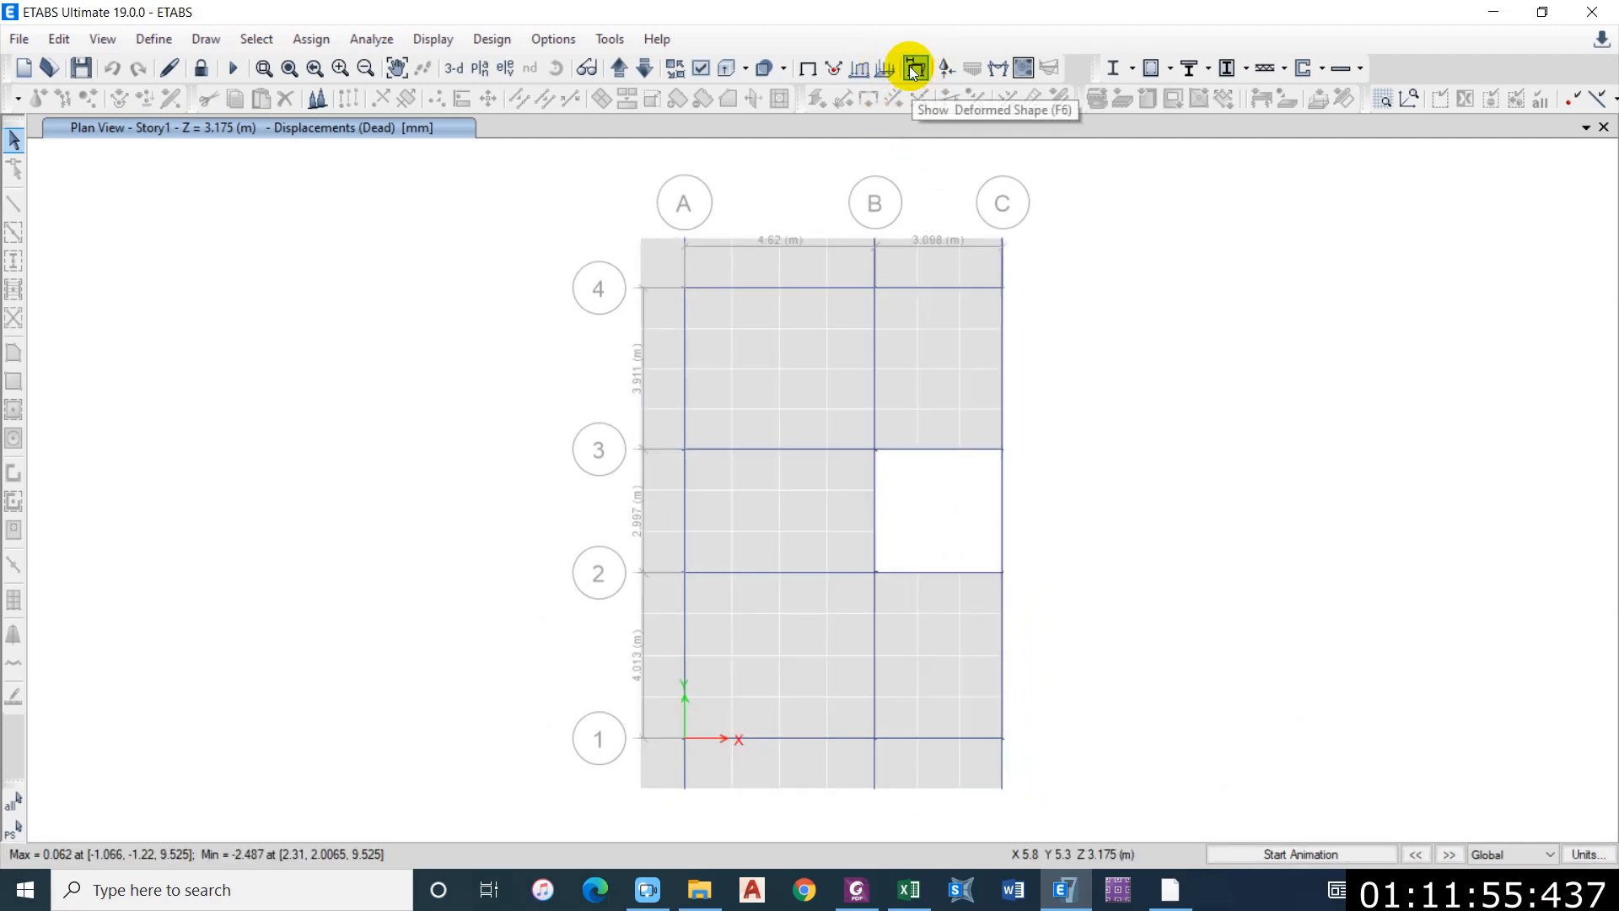
Step: Display the deformed shape for the Modal case, mode number 1, on the Story1 plan and animate it
{"action": "left_click_drag", "start_coordinate": [770, 72], "coordinate": [1399, 93]}
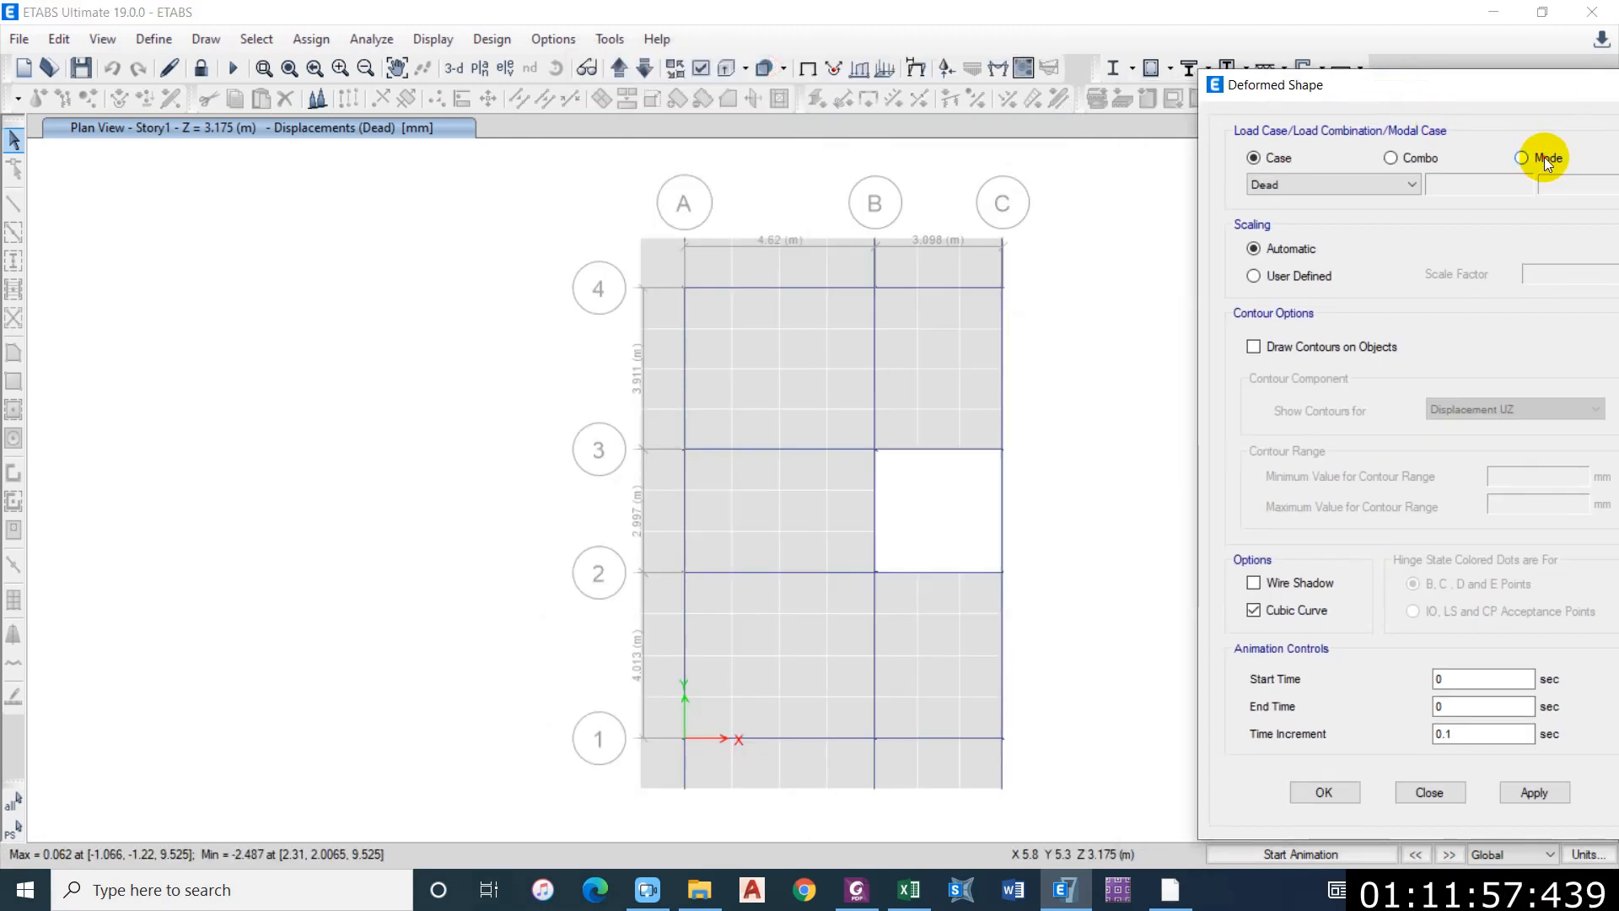
{"action": "left_click_drag", "start_coordinate": [1521, 98], "coordinate": [351, 30]}
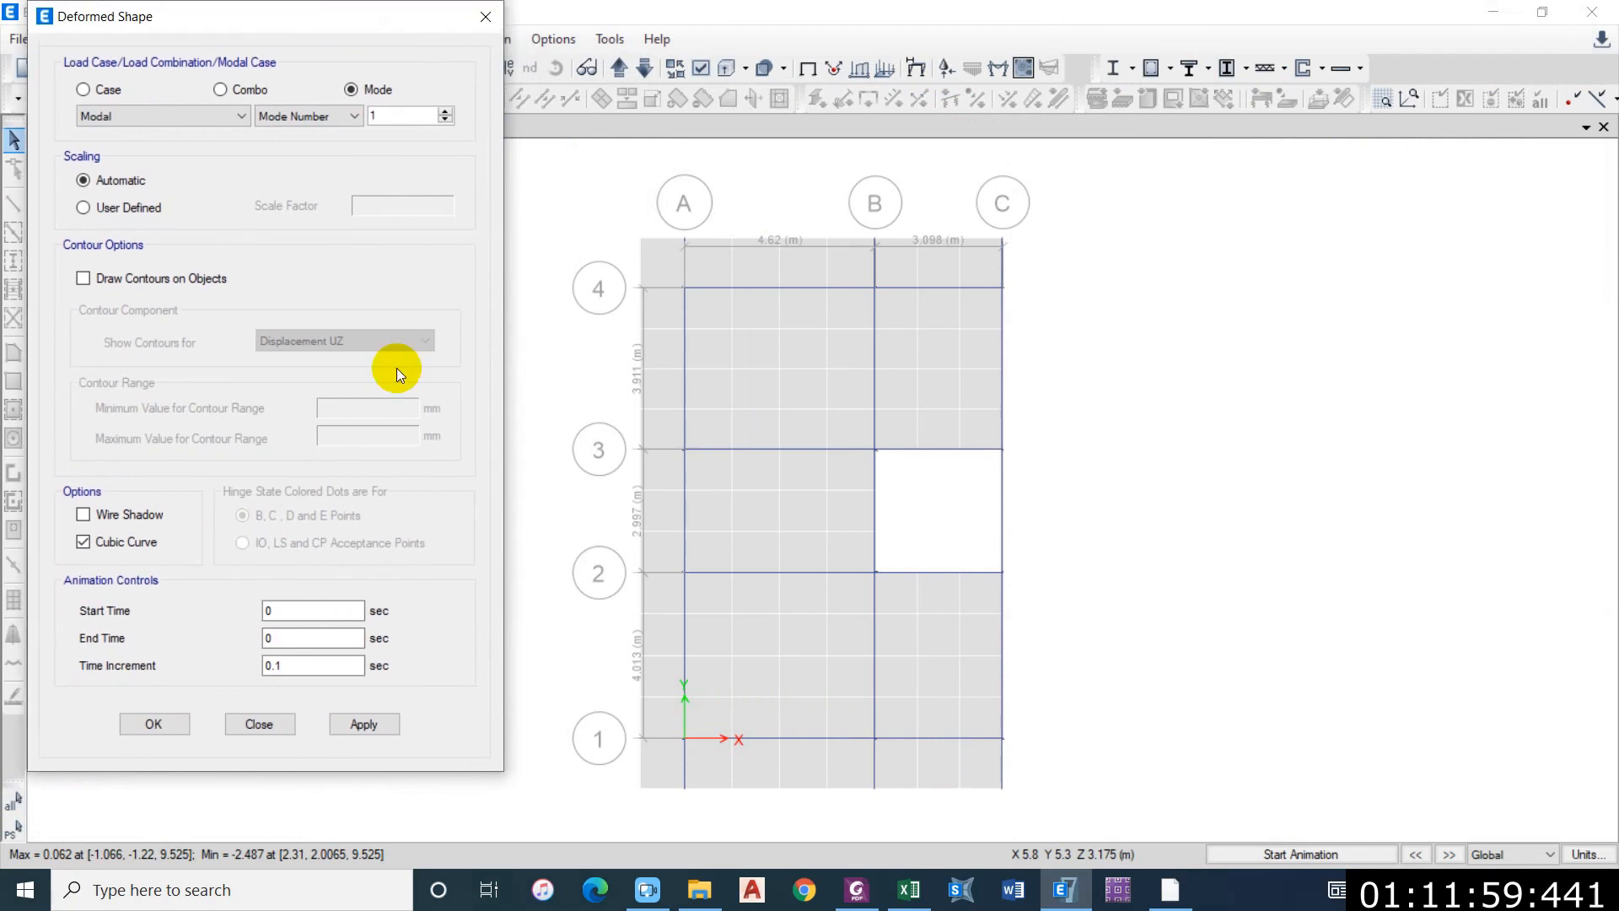
{"action": "left_click", "coordinate": [371, 727]}
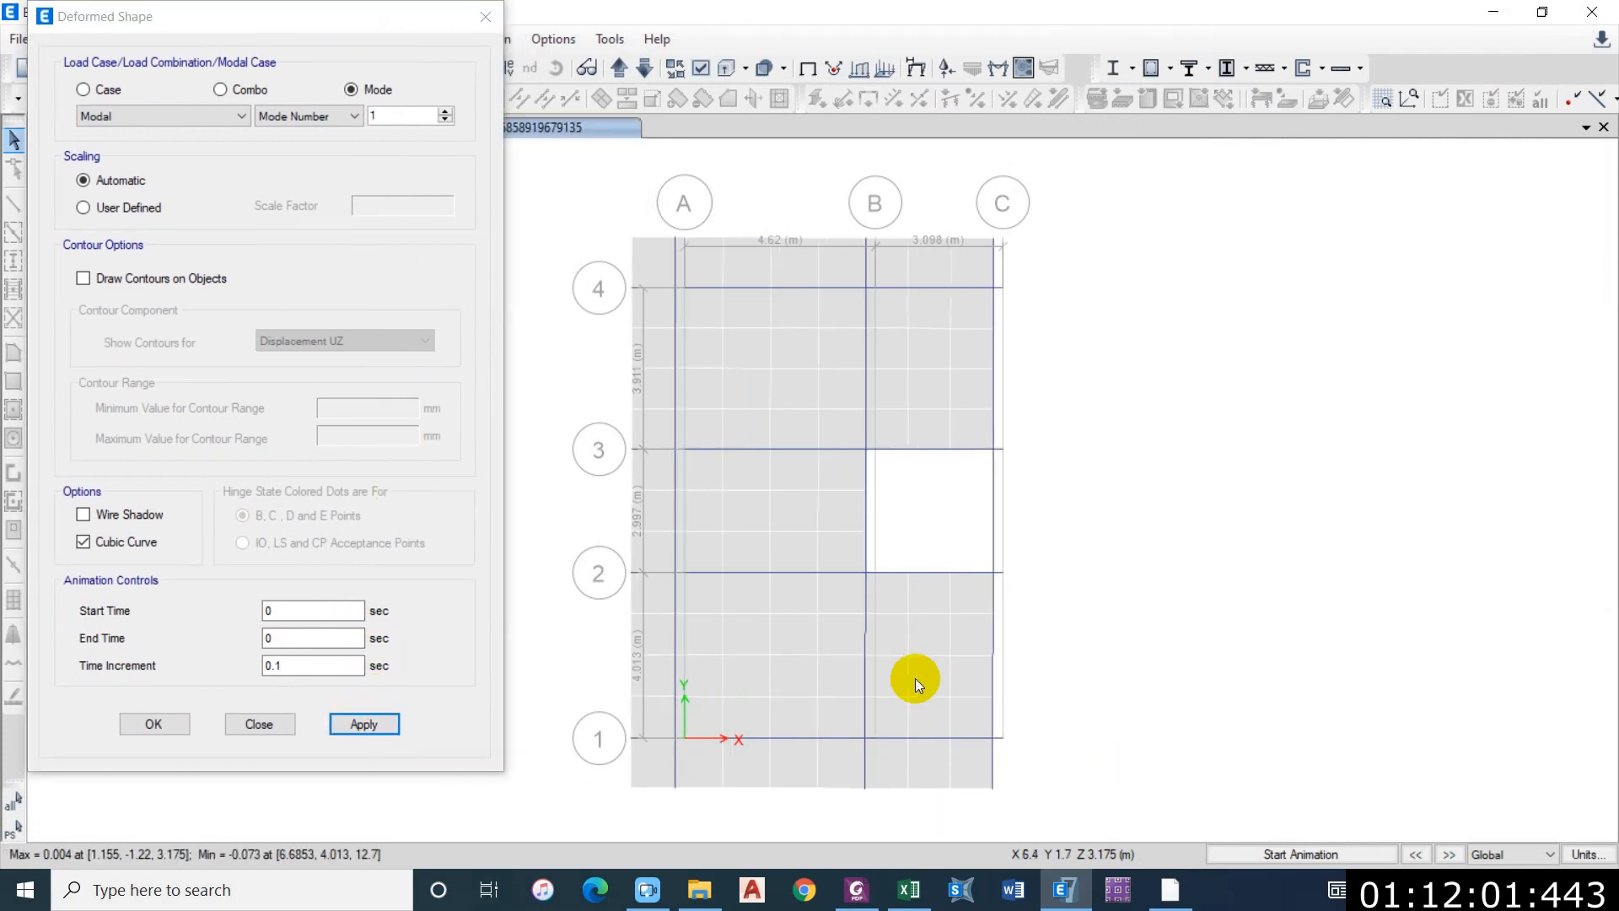
{"action": "left_click", "coordinate": [1278, 855]}
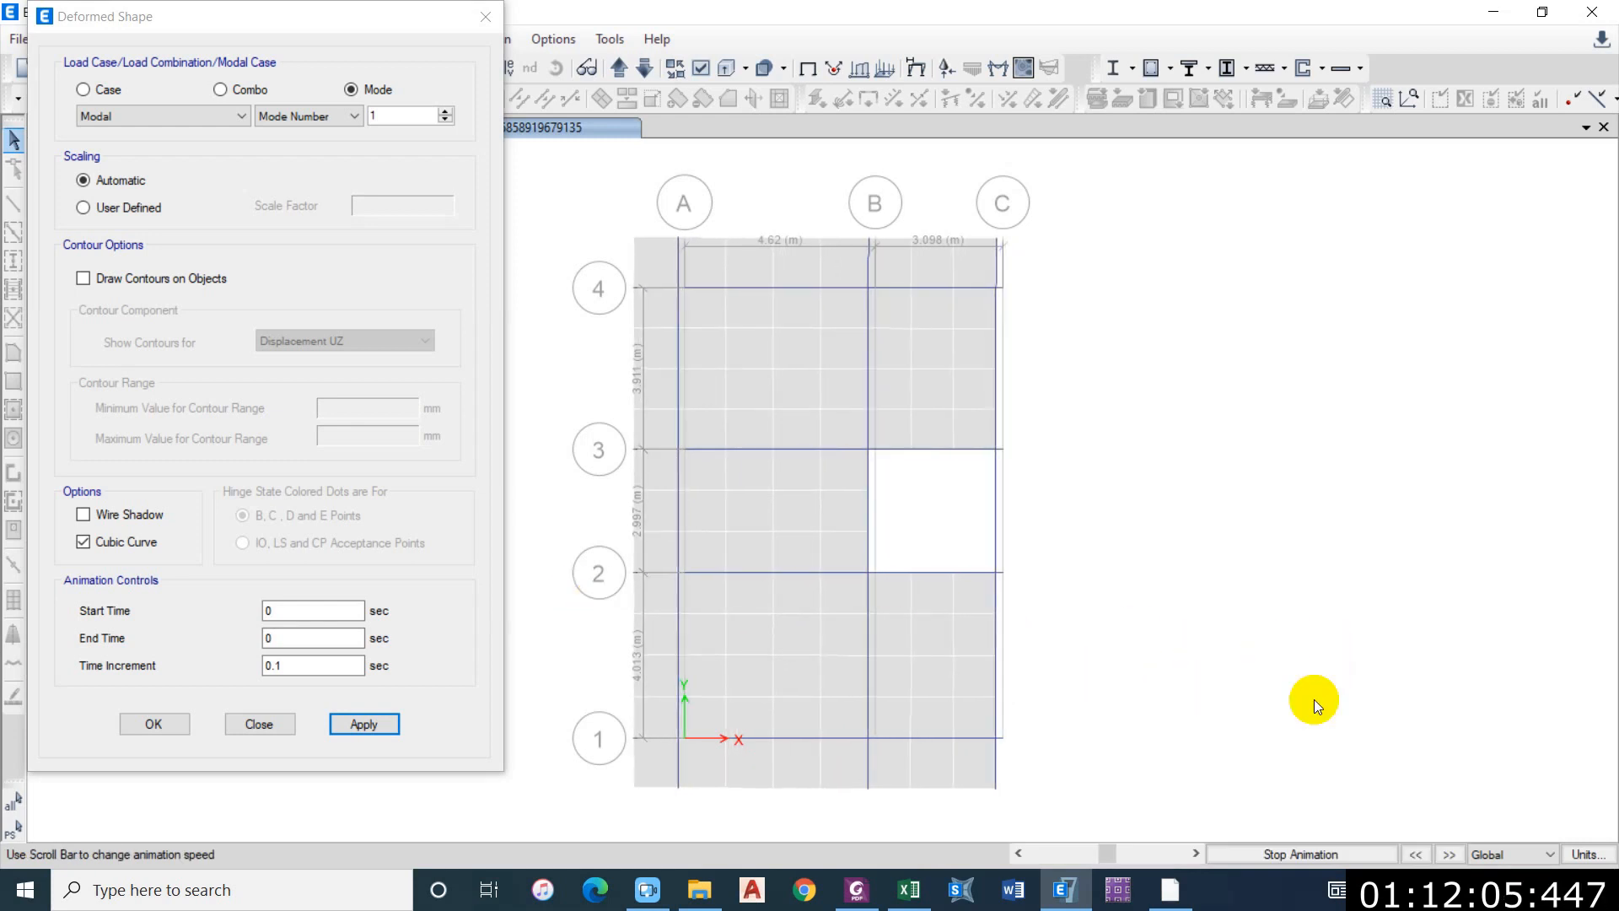
Step: Change the deformed shape to mode number 2 and animate it on the Story1 plan
{"action": "left_click", "coordinate": [446, 111]}
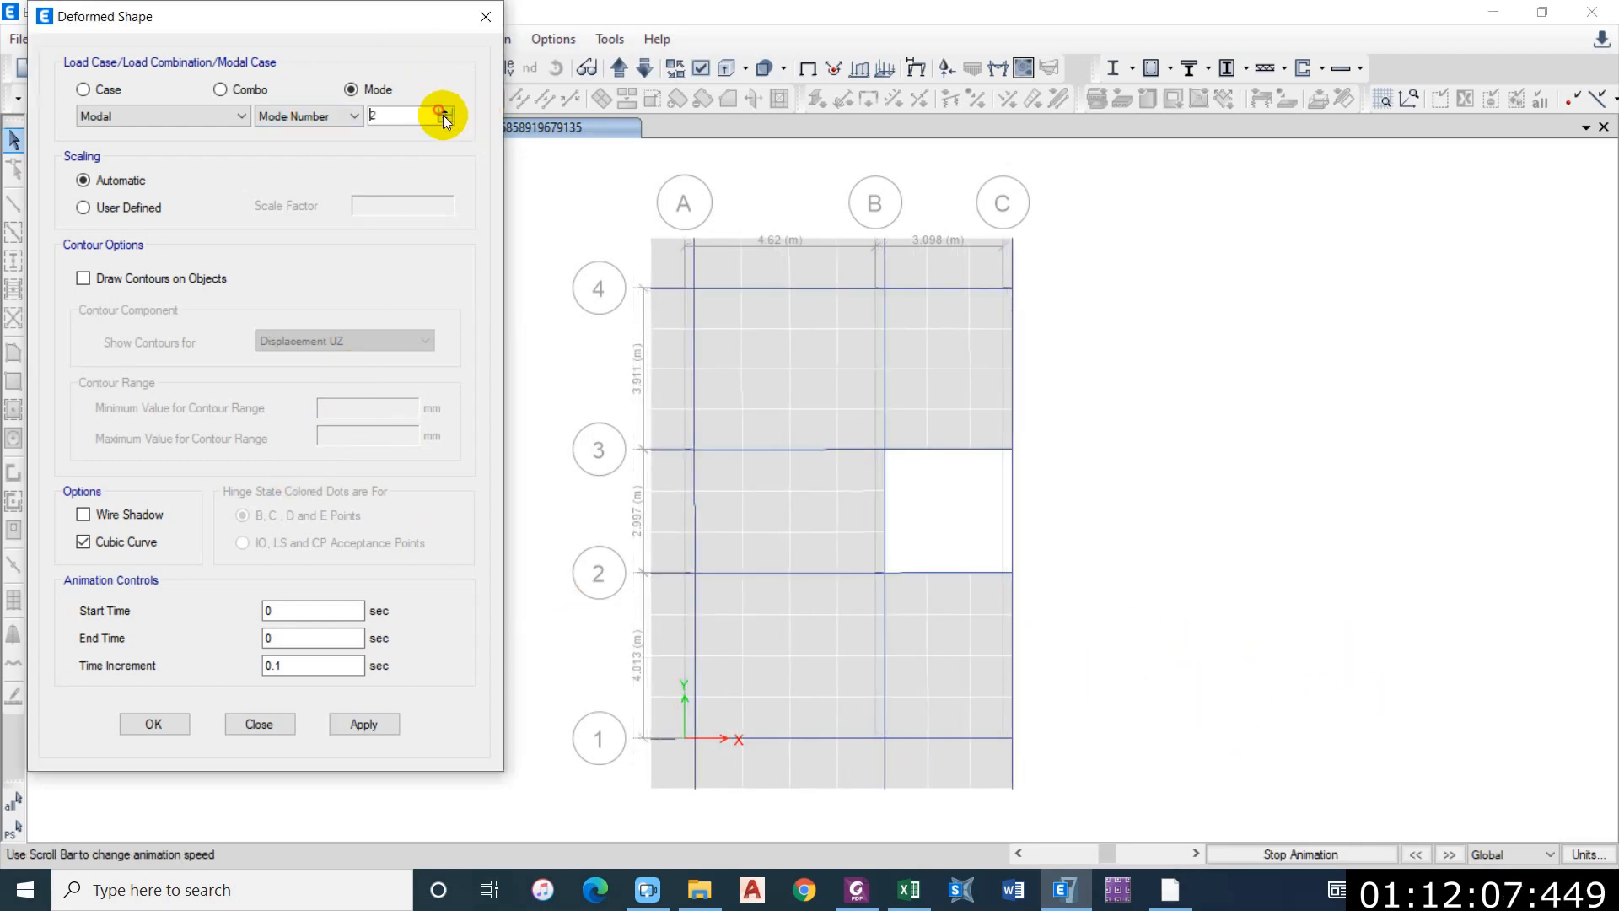
{"action": "left_click", "coordinate": [363, 724]}
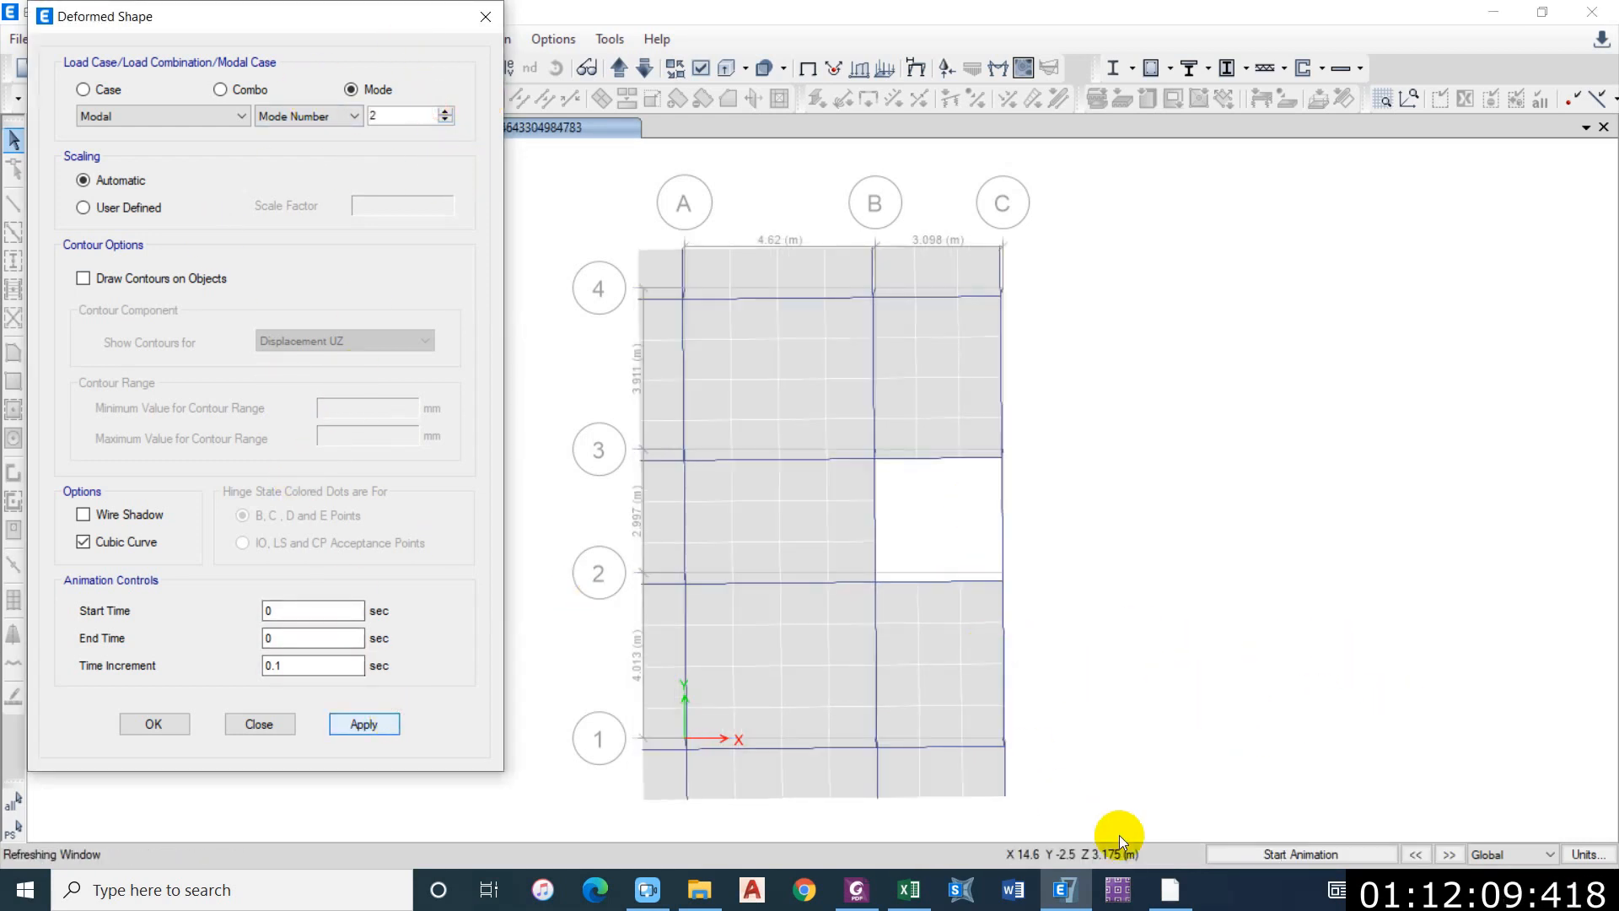
{"action": "left_click", "coordinate": [1307, 855]}
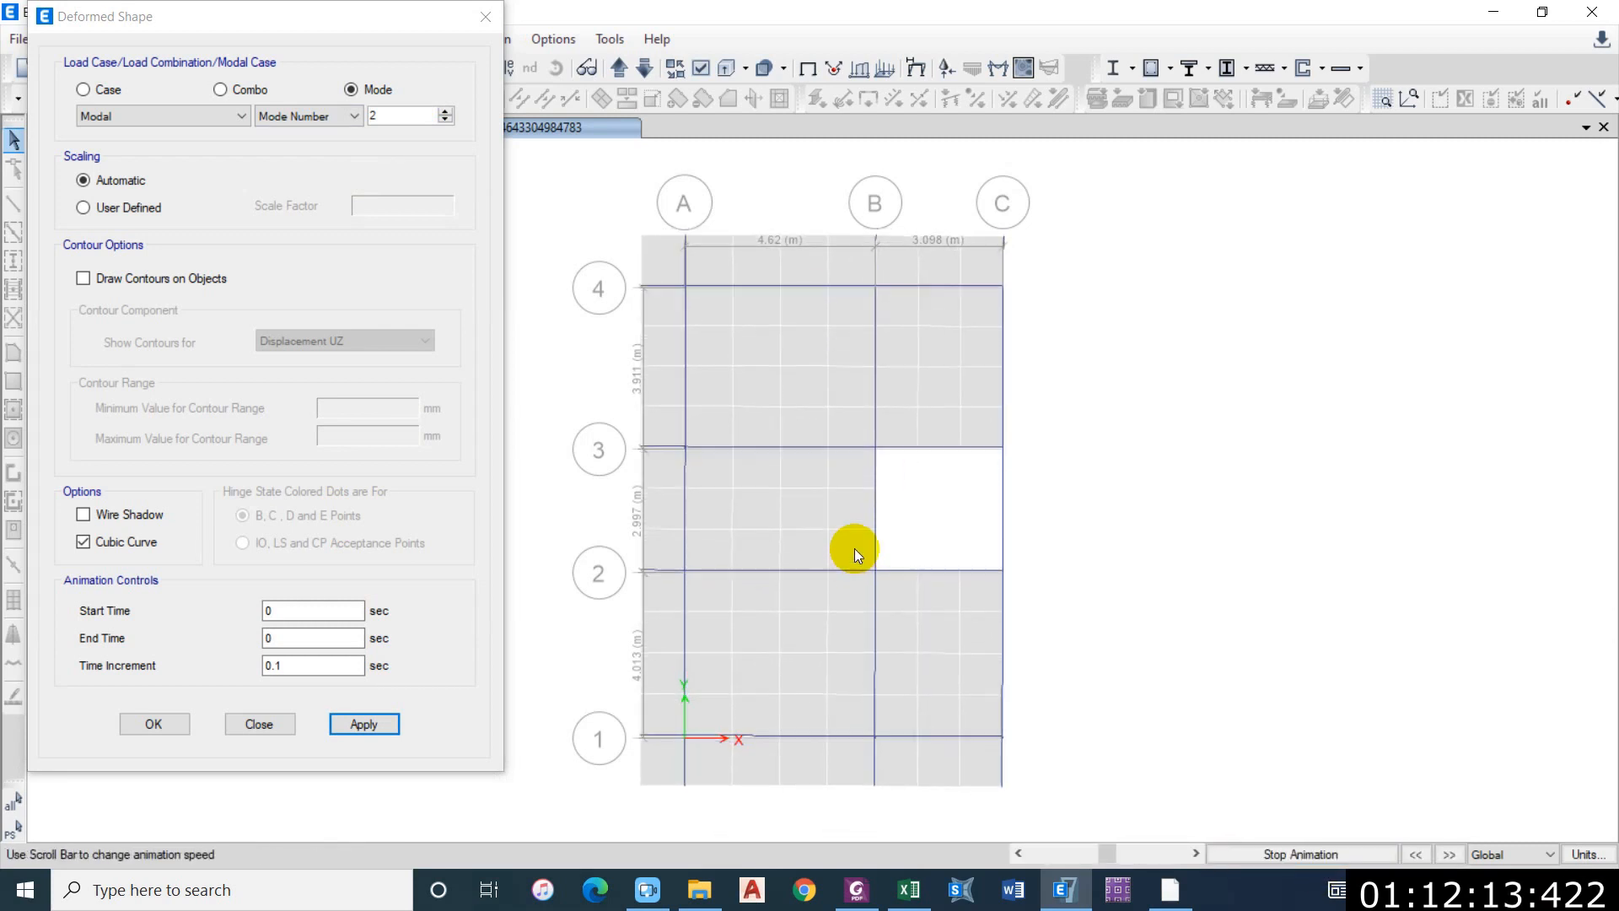
Step: Change the deformed shape to mode number 3 and start its animation on the Story1 plan
{"action": "left_click", "coordinate": [442, 111]}
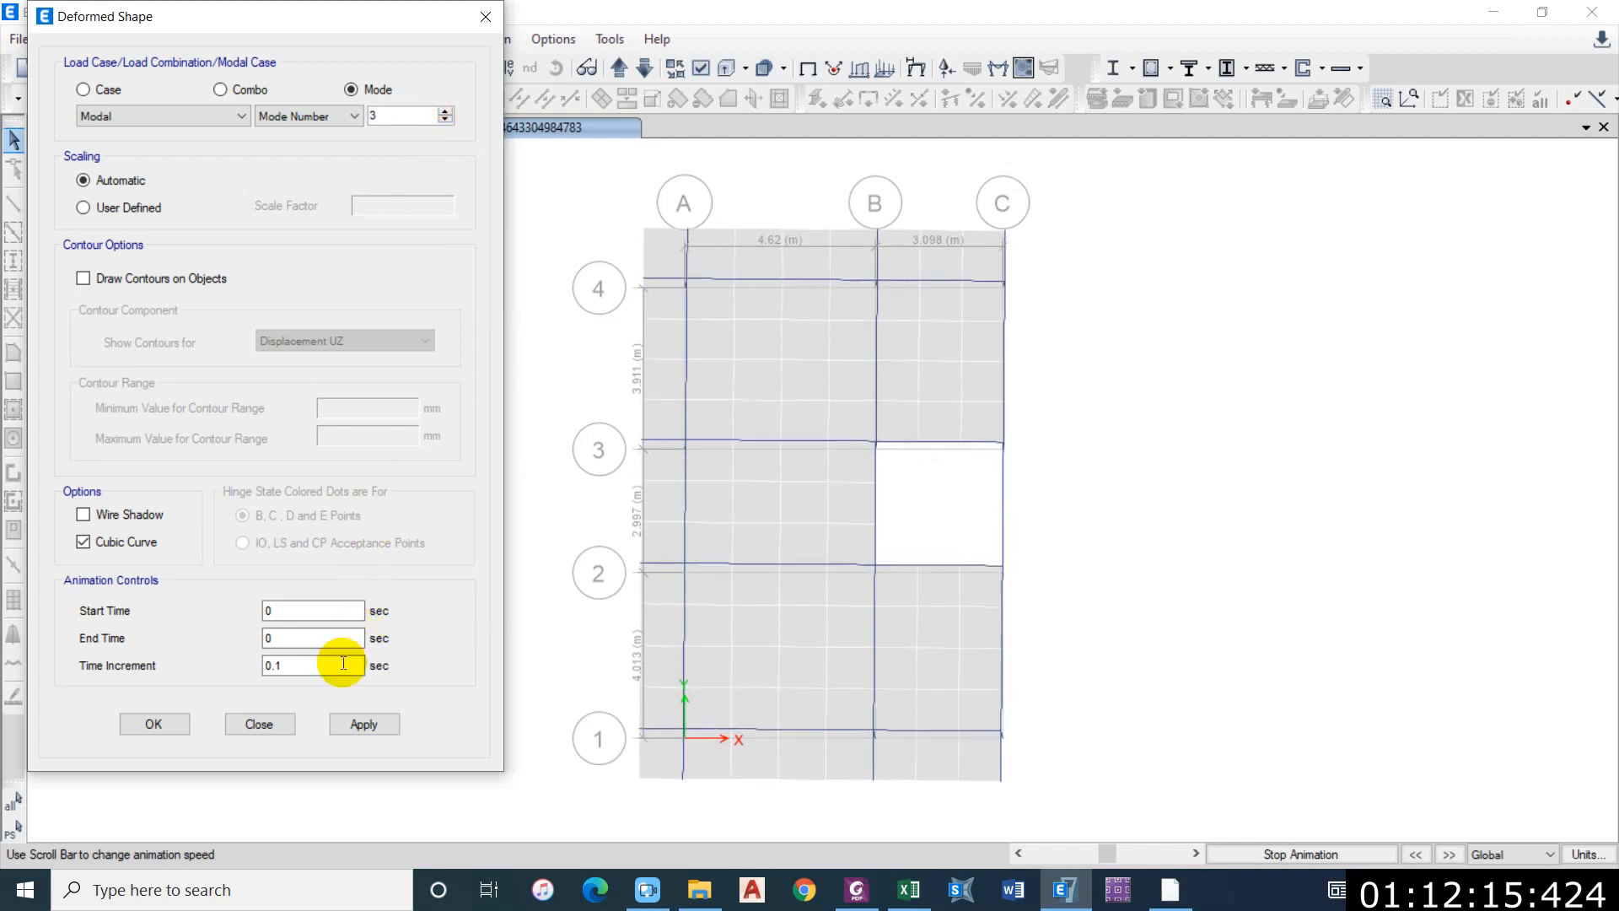
{"action": "left_click", "coordinate": [369, 722]}
{"action": "left_click", "coordinate": [1290, 853]}
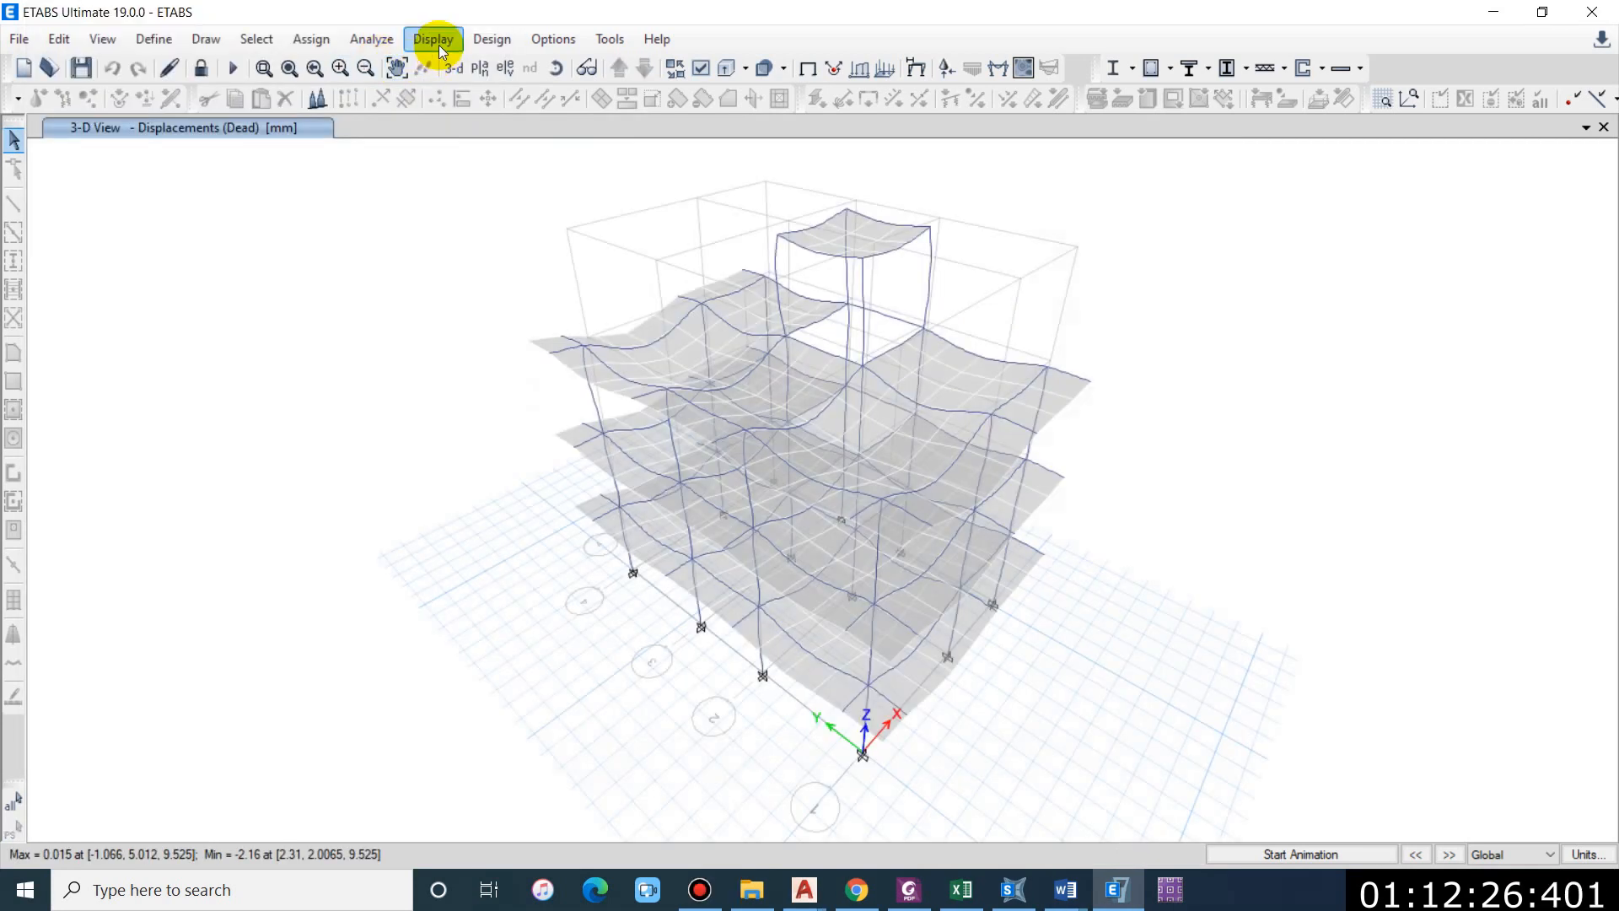
Step: Open the story response plot of maximum story displacement for the building
{"action": "left_click", "coordinate": [435, 40]}
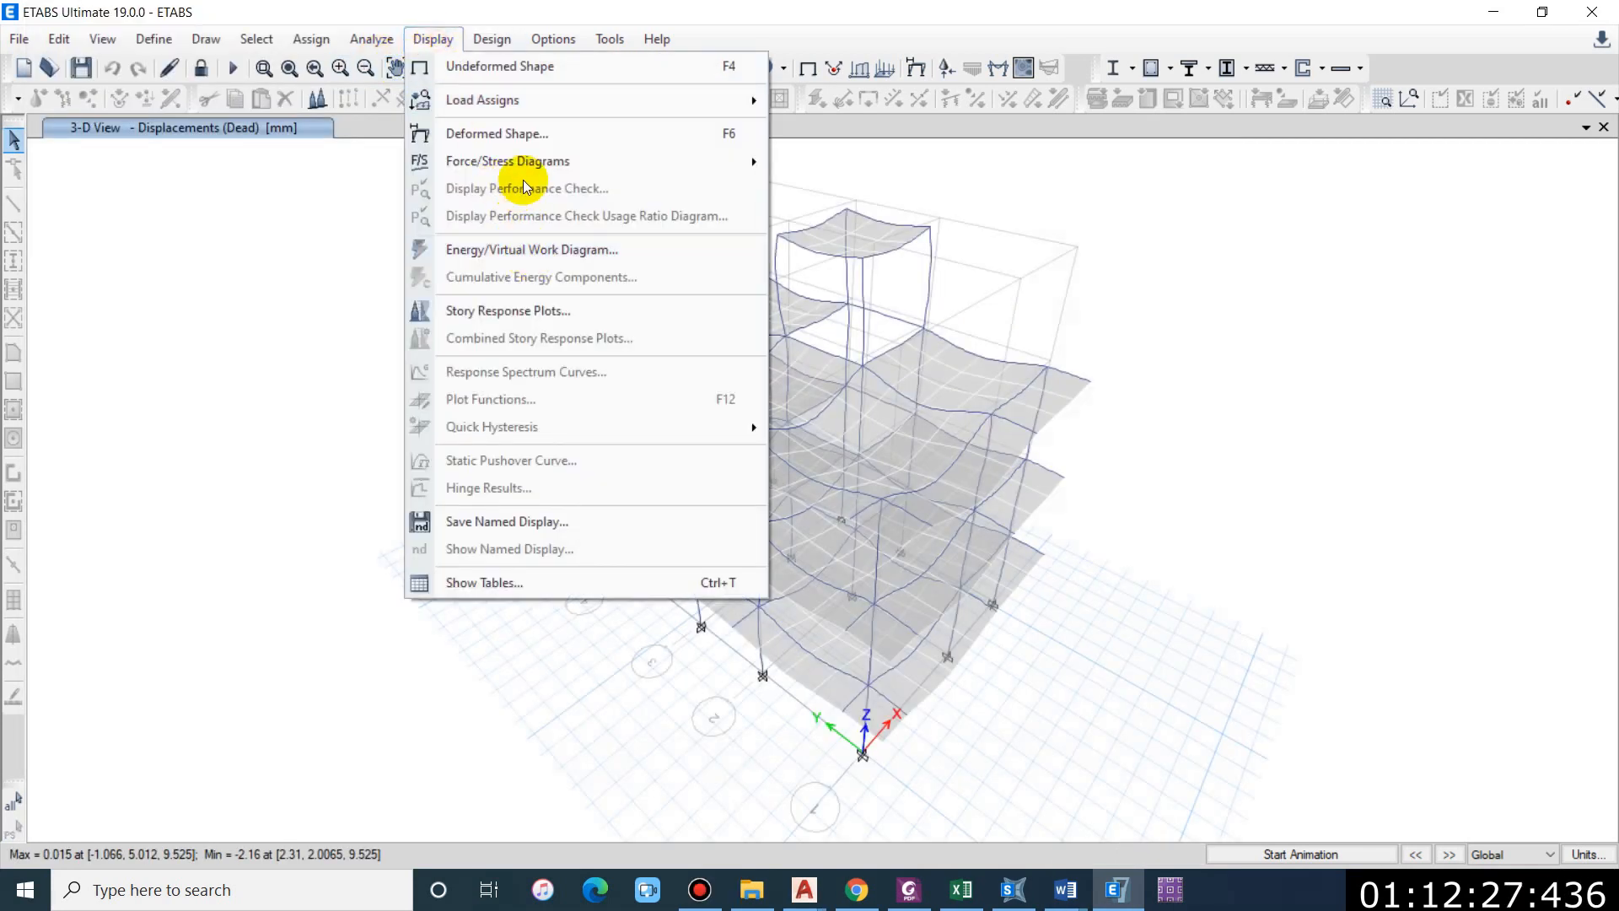
{"action": "left_click", "coordinate": [514, 318]}
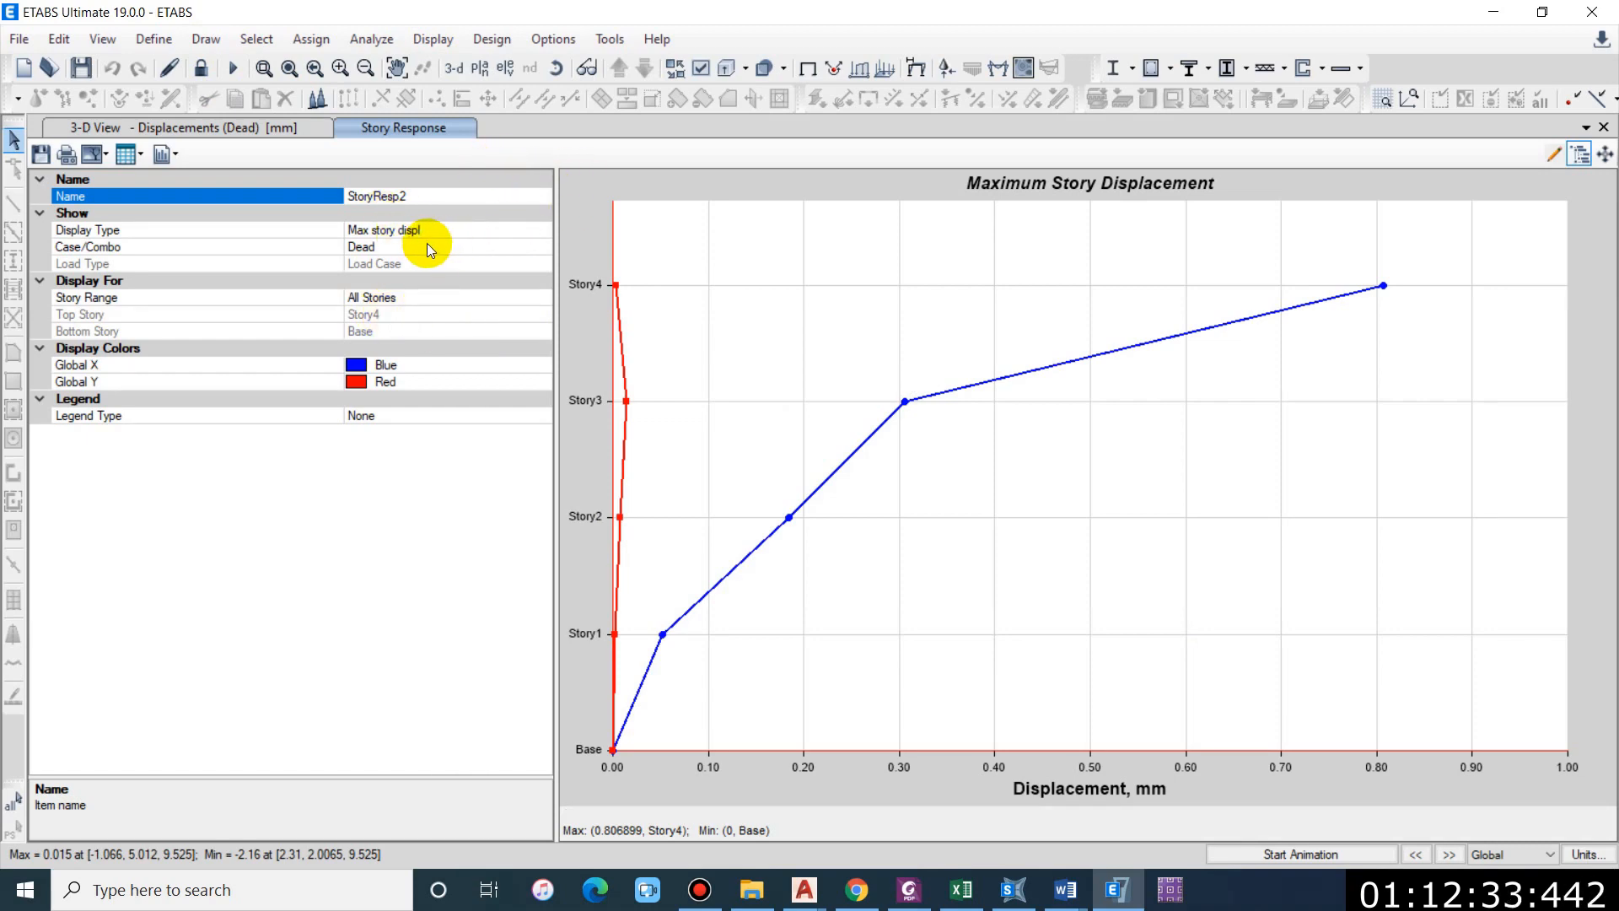
Step: Switch to the NBC 105 PDF and read the inter-story deflection limits in 5.6.3 and the design horizontal deflection rules in 5.6.1
{"action": "left_click", "coordinate": [908, 890]}
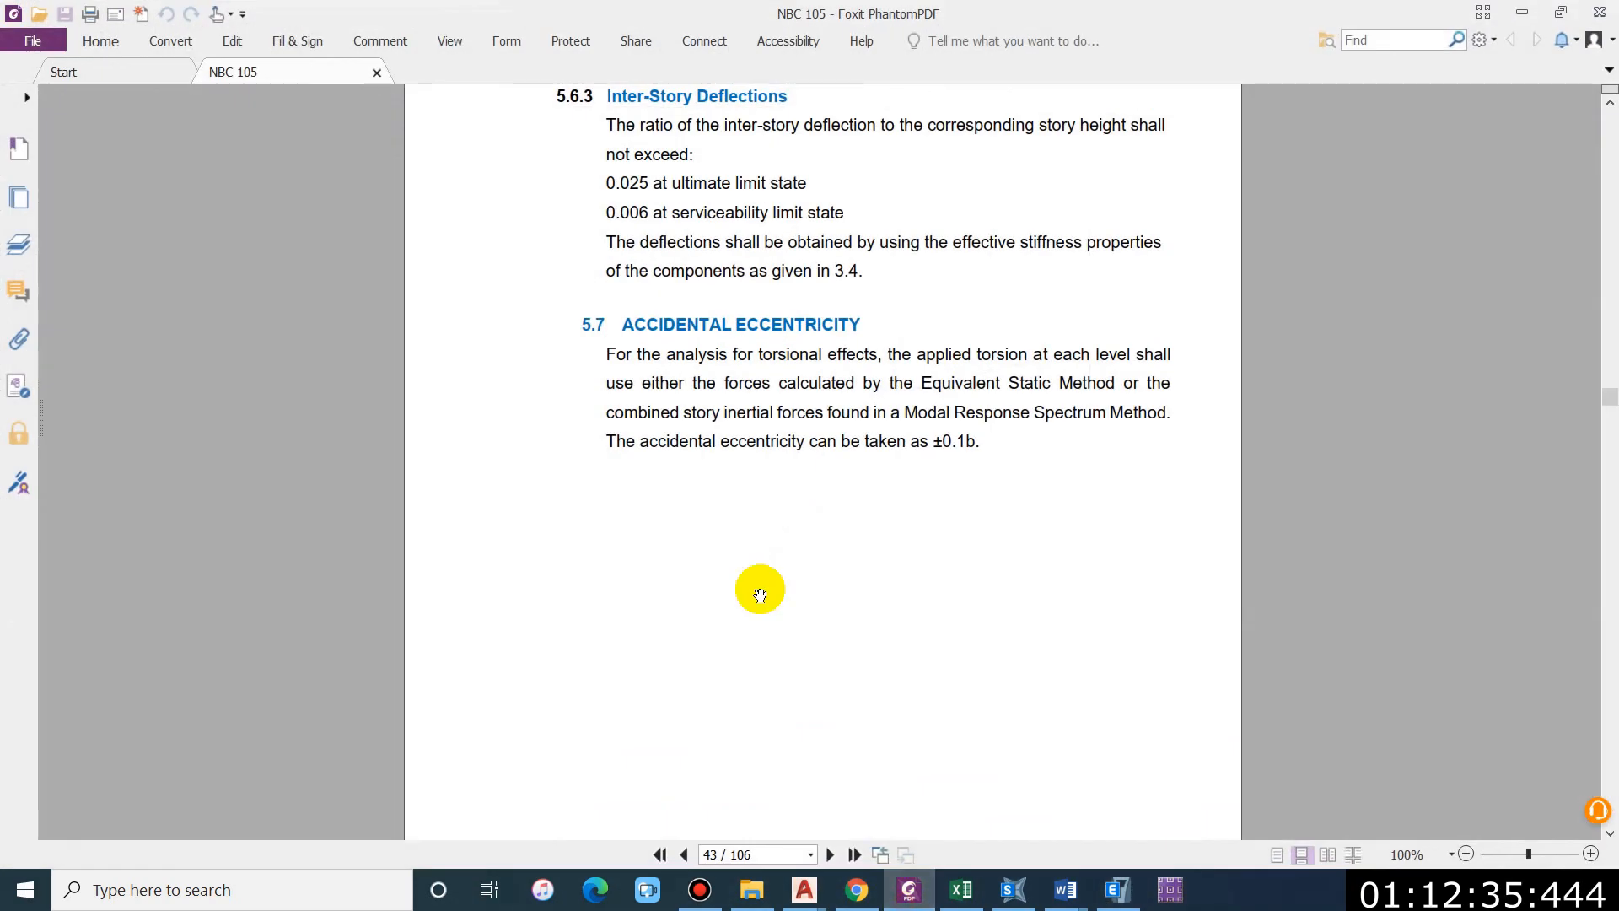
{"action": "scroll", "coordinate": [658, 337], "scroll_direction": "up", "scroll_amount": 1}
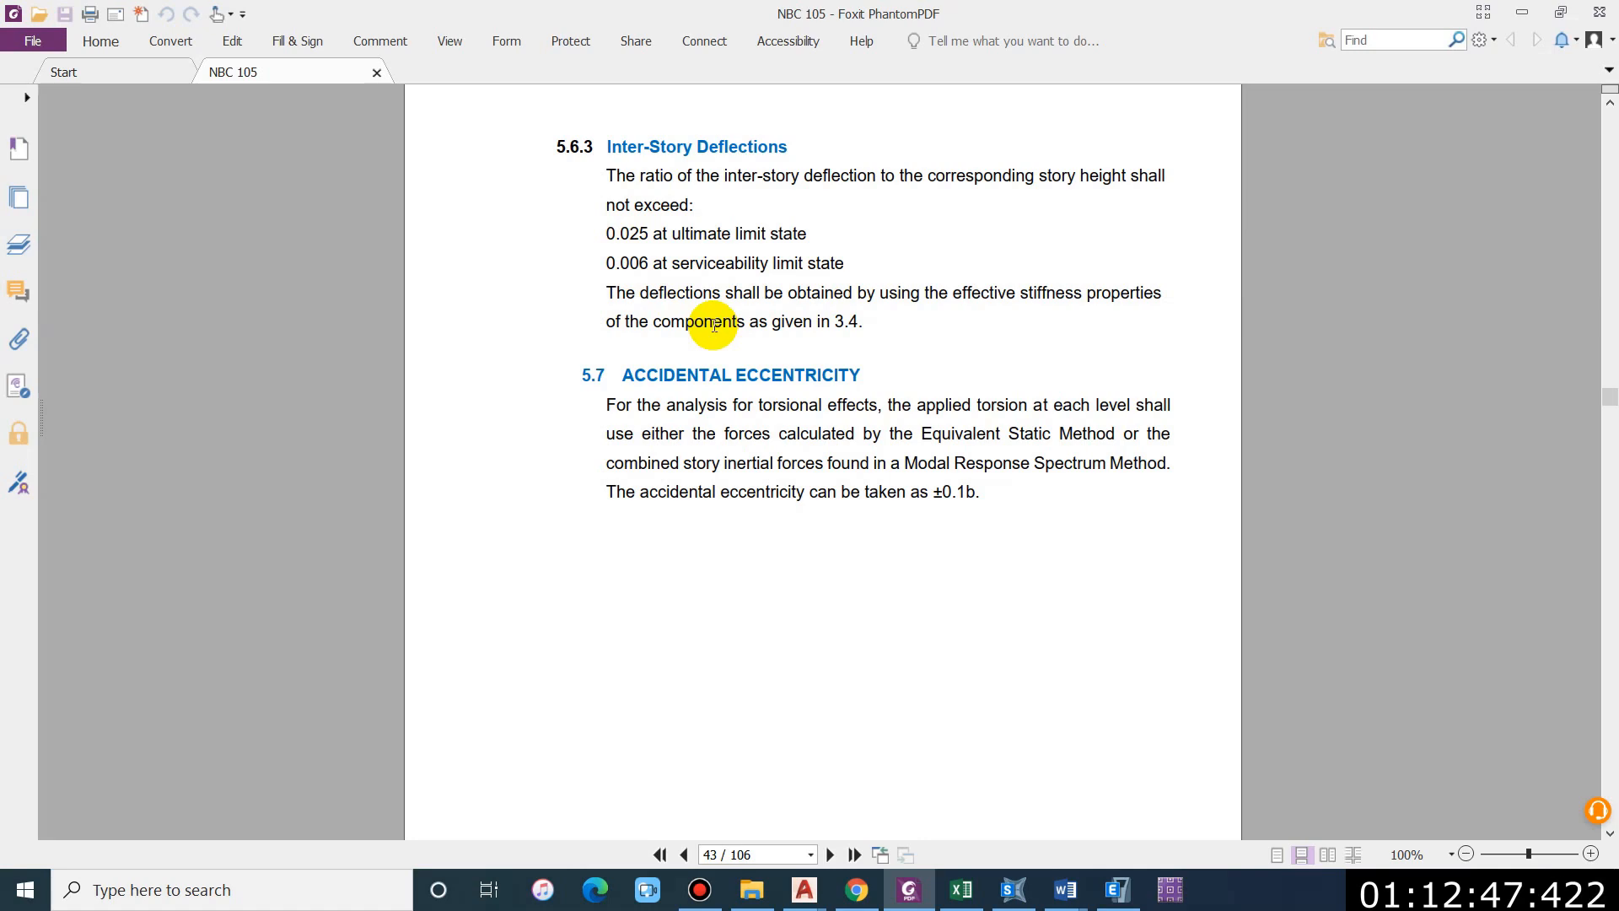
{"action": "scroll", "coordinate": [713, 379], "scroll_direction": "up", "scroll_amount": 10}
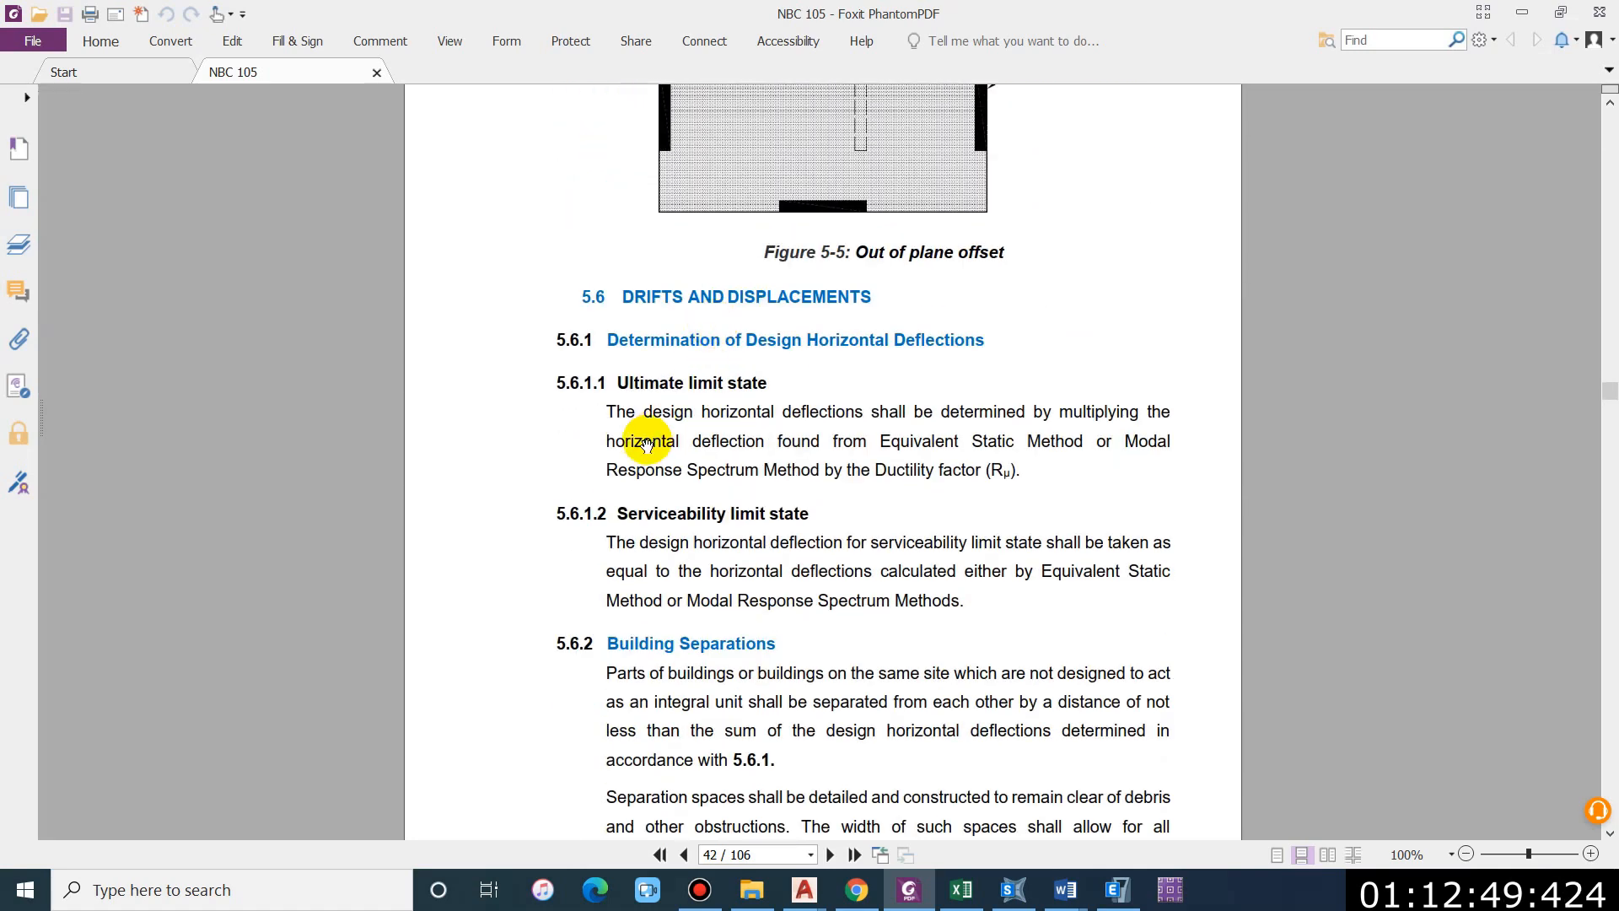
{"action": "scroll", "coordinate": [637, 396], "scroll_direction": "down", "scroll_amount": 2}
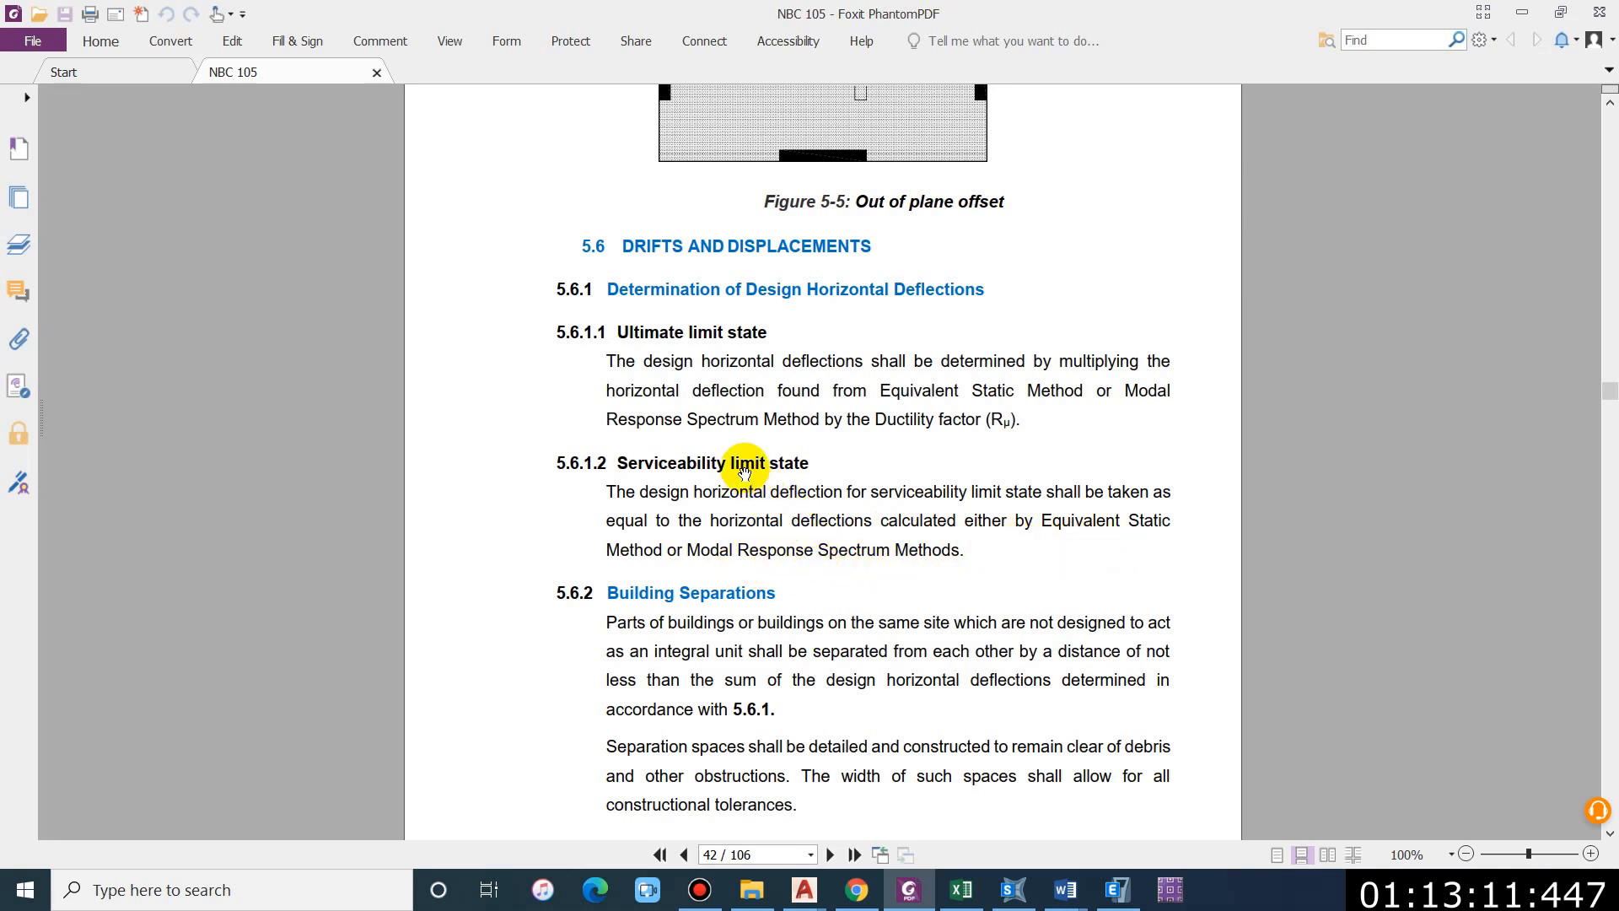
Step: Go to the NBC 105.2020 Excel workbook and review the allowable ULS displacement criteria together with the building height they use
{"action": "left_click", "coordinate": [1521, 12]}
{"action": "scroll", "coordinate": [573, 532], "scroll_direction": "down", "scroll_amount": 5}
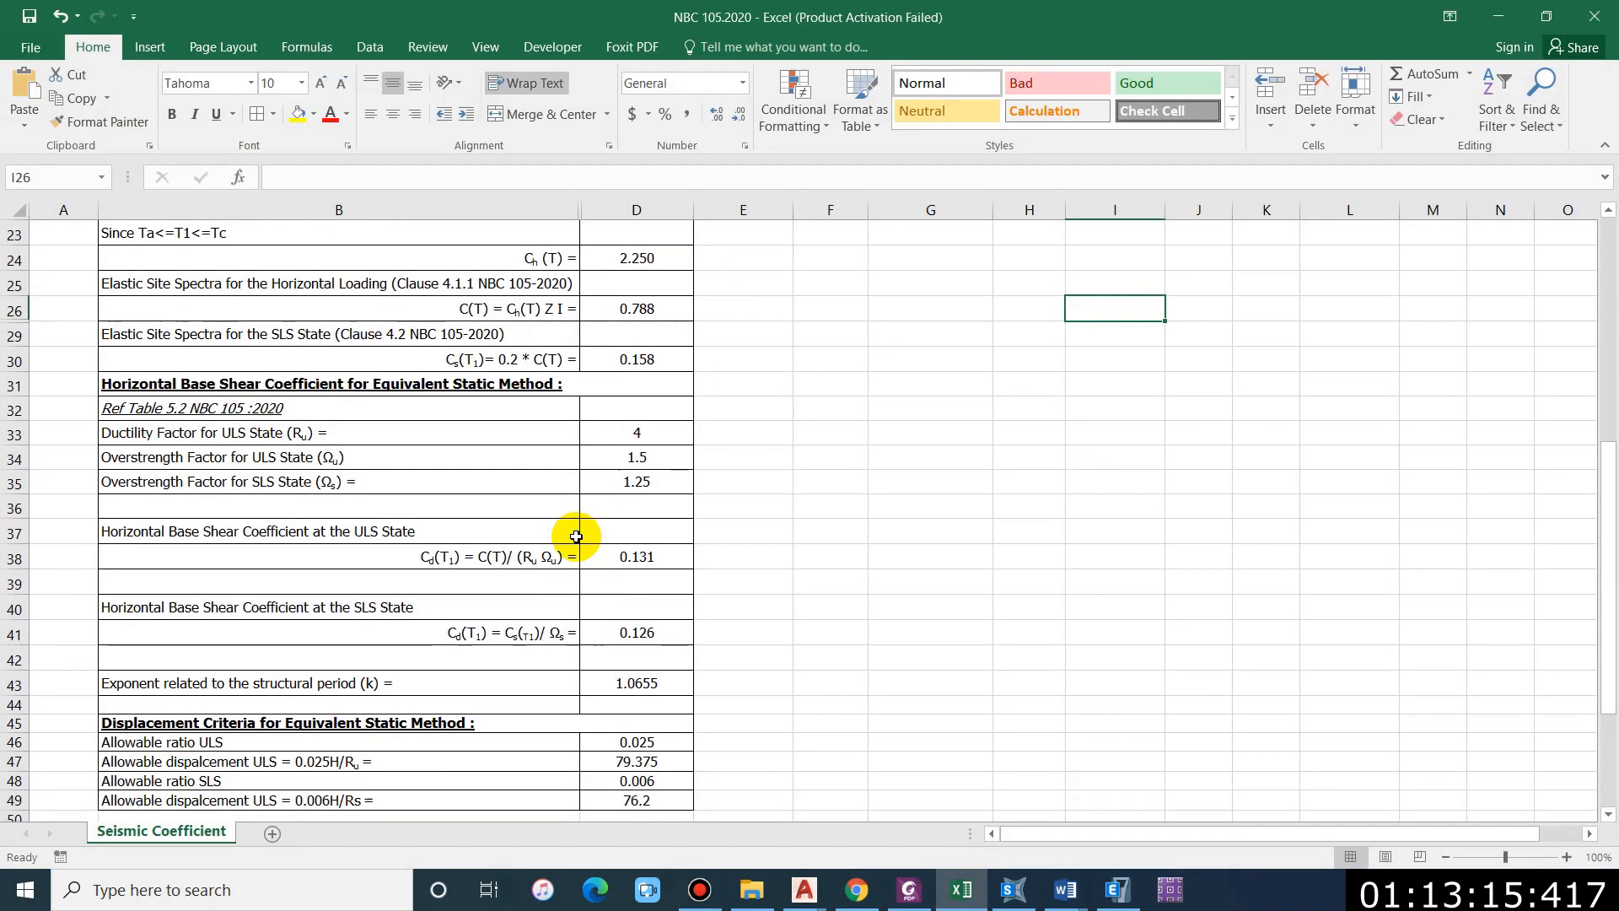
{"action": "left_click", "coordinate": [220, 511]}
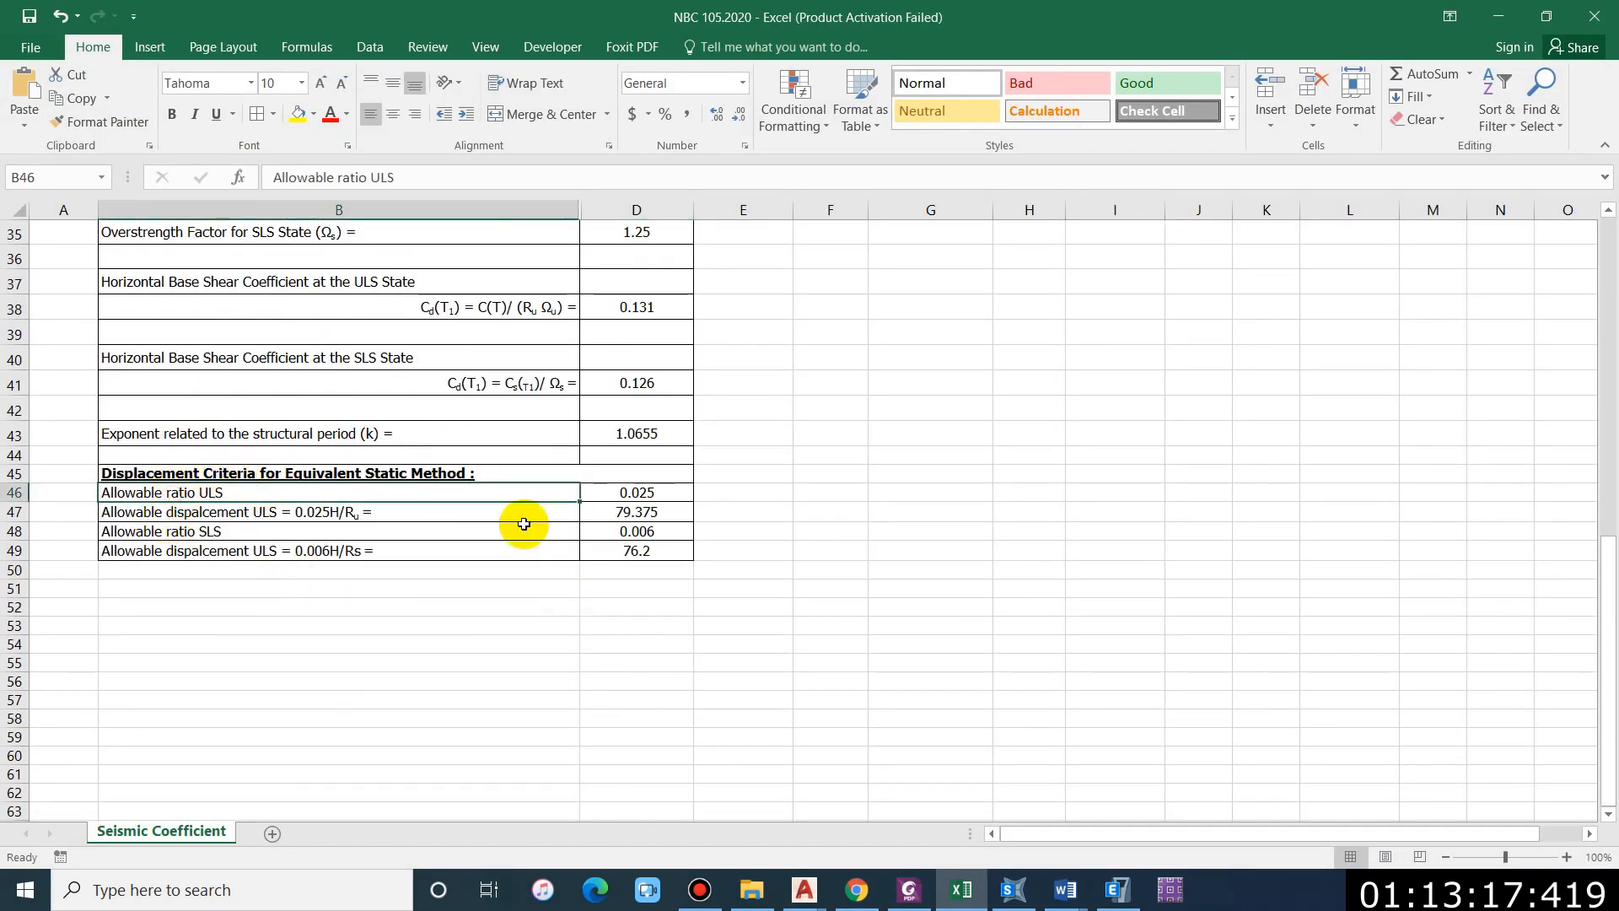
{"action": "left_click", "coordinate": [667, 493]}
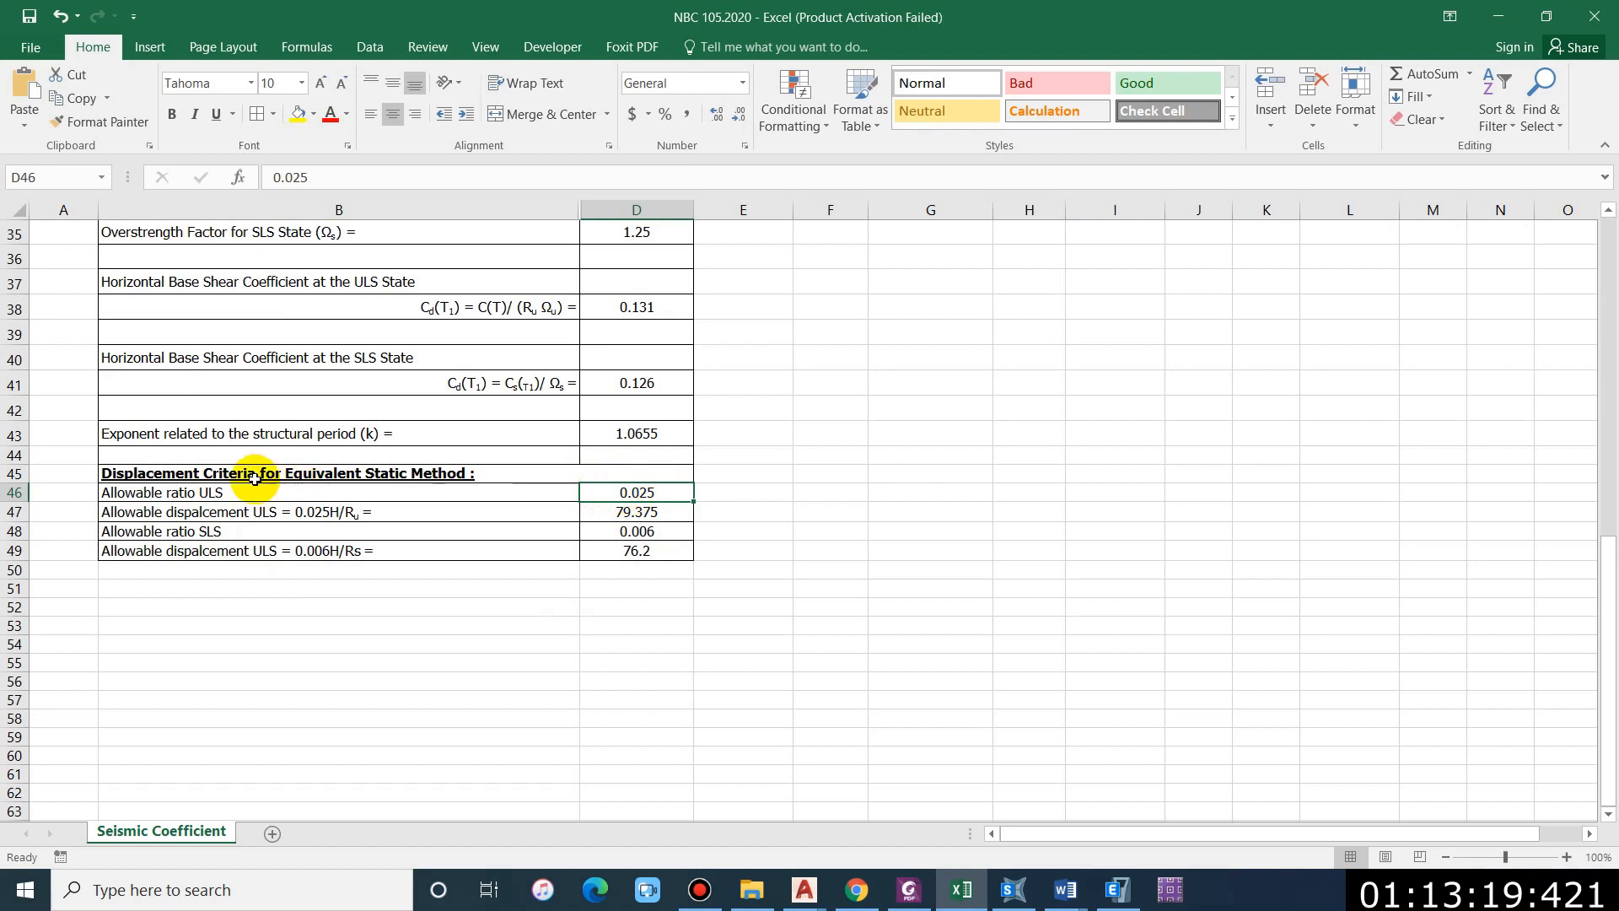
{"action": "left_click", "coordinate": [247, 516]}
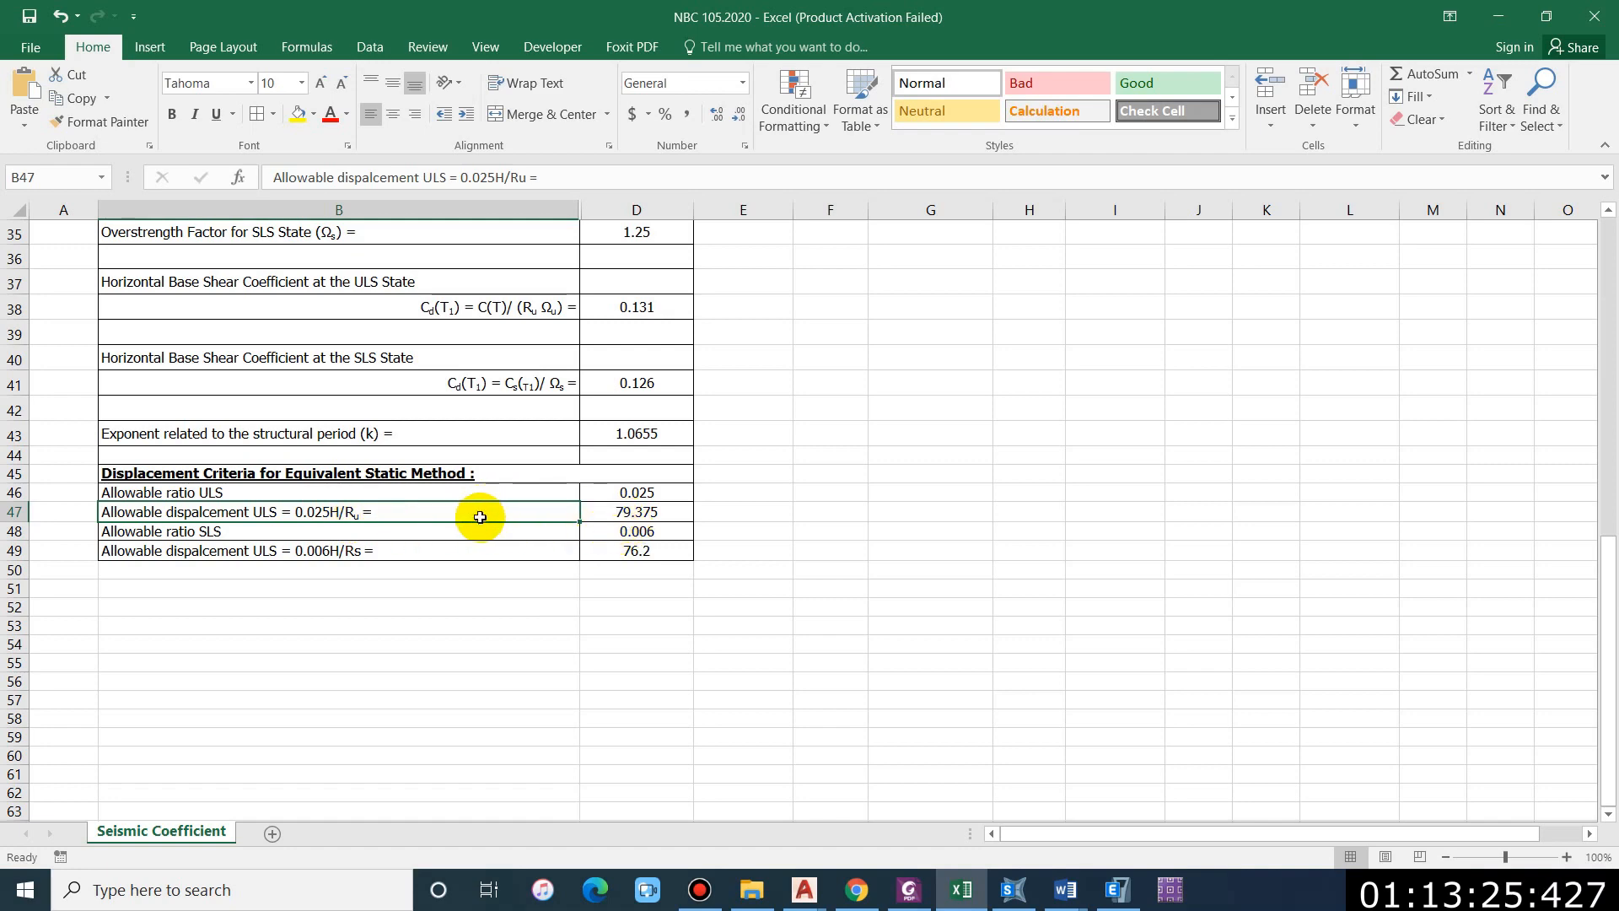
{"action": "scroll", "coordinate": [498, 513], "scroll_direction": "up", "scroll_amount": 11}
{"action": "left_click", "coordinate": [638, 387]}
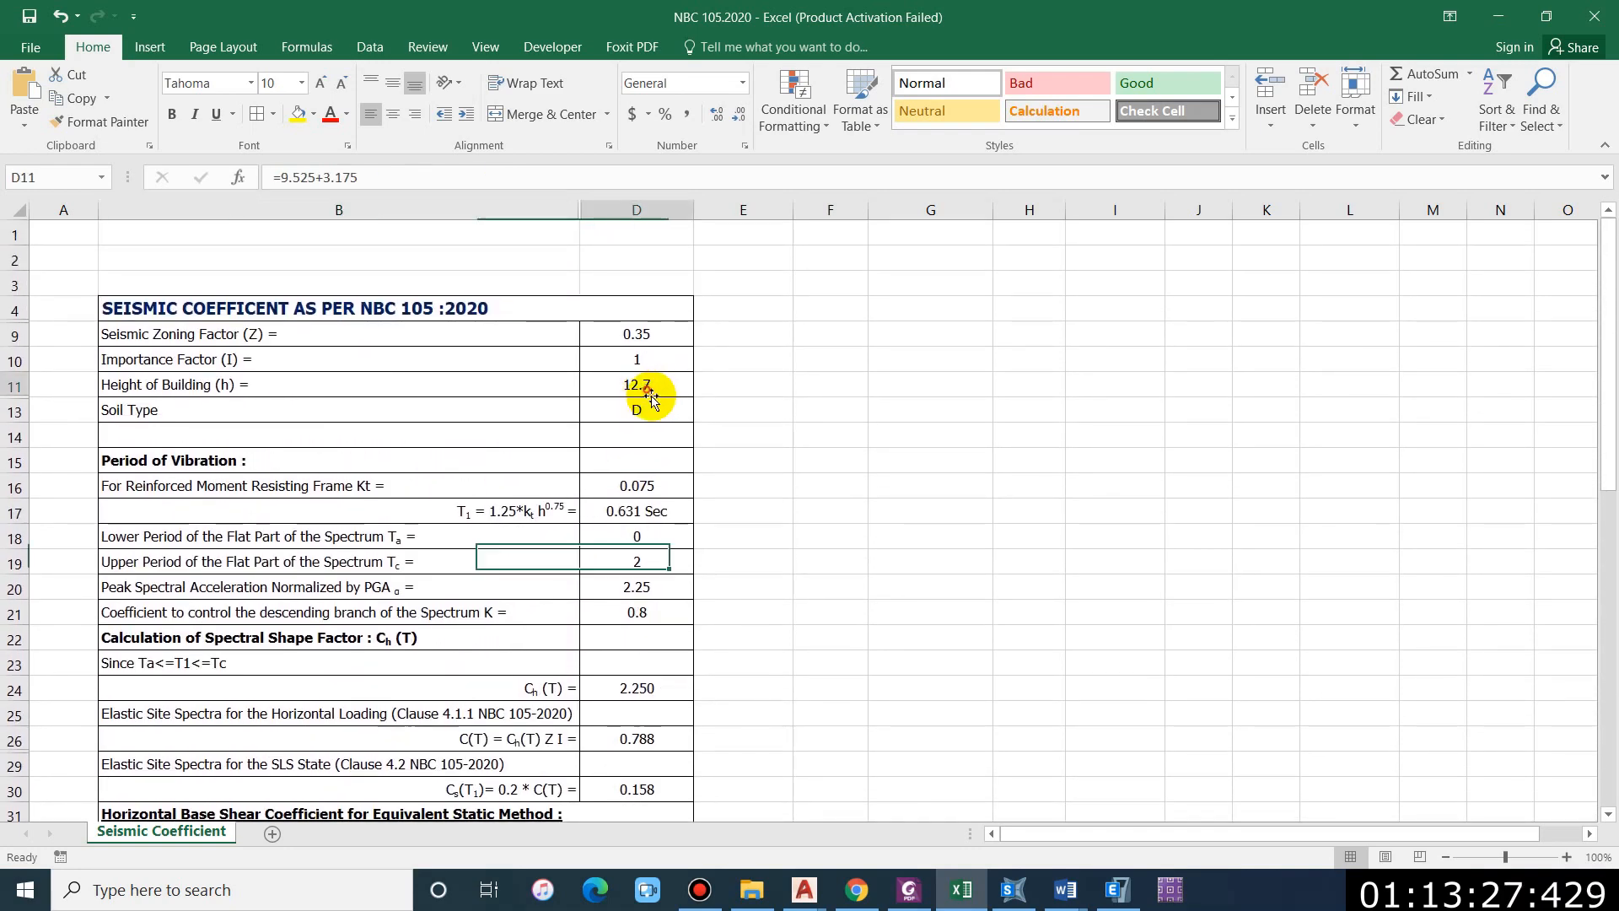
{"action": "scroll", "coordinate": [708, 585], "scroll_direction": "down", "scroll_amount": 11}
{"action": "left_click", "coordinate": [830, 663]}
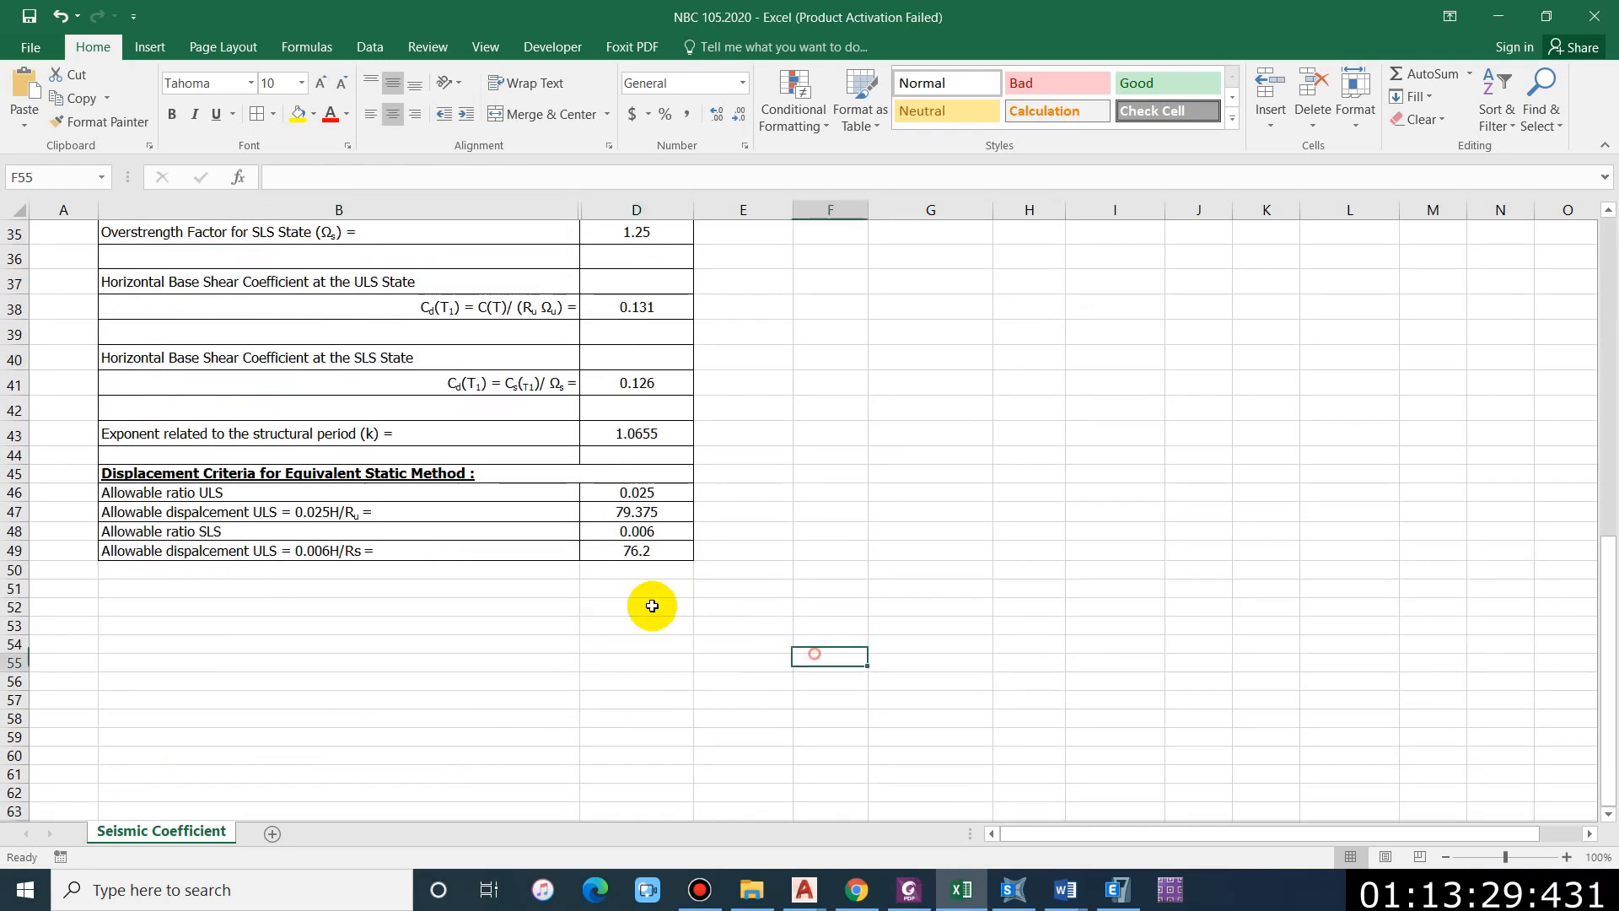
{"action": "left_click", "coordinate": [430, 513]}
Step: Recheck the ultimate limit state deflection clause 5.6.1.1 in the NBC 105 PDF and return to the workbook
{"action": "scroll", "coordinate": [539, 506], "scroll_direction": "up", "scroll_amount": 1}
{"action": "key", "text": "alt+Tab"}
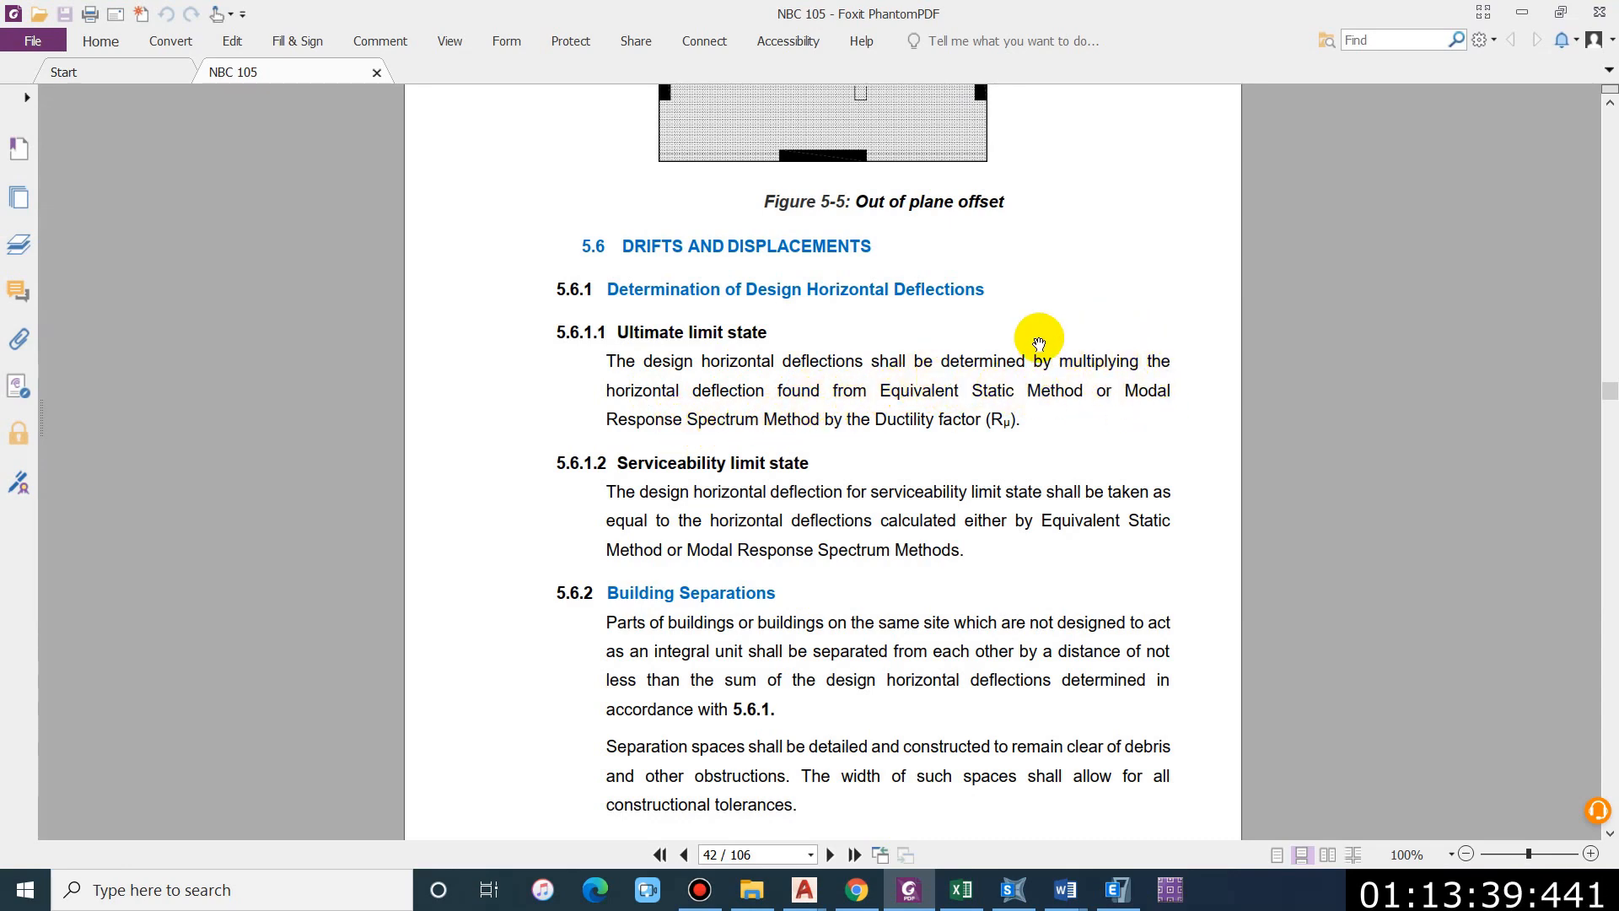
{"action": "left_click", "coordinate": [1524, 13]}
Step: Examine the allowable ULS displacement formula in D47 against the ductility and overstrength factors in the sheet
{"action": "left_click", "coordinate": [644, 585]}
{"action": "scroll", "coordinate": [651, 489], "scroll_direction": "up", "scroll_amount": 1}
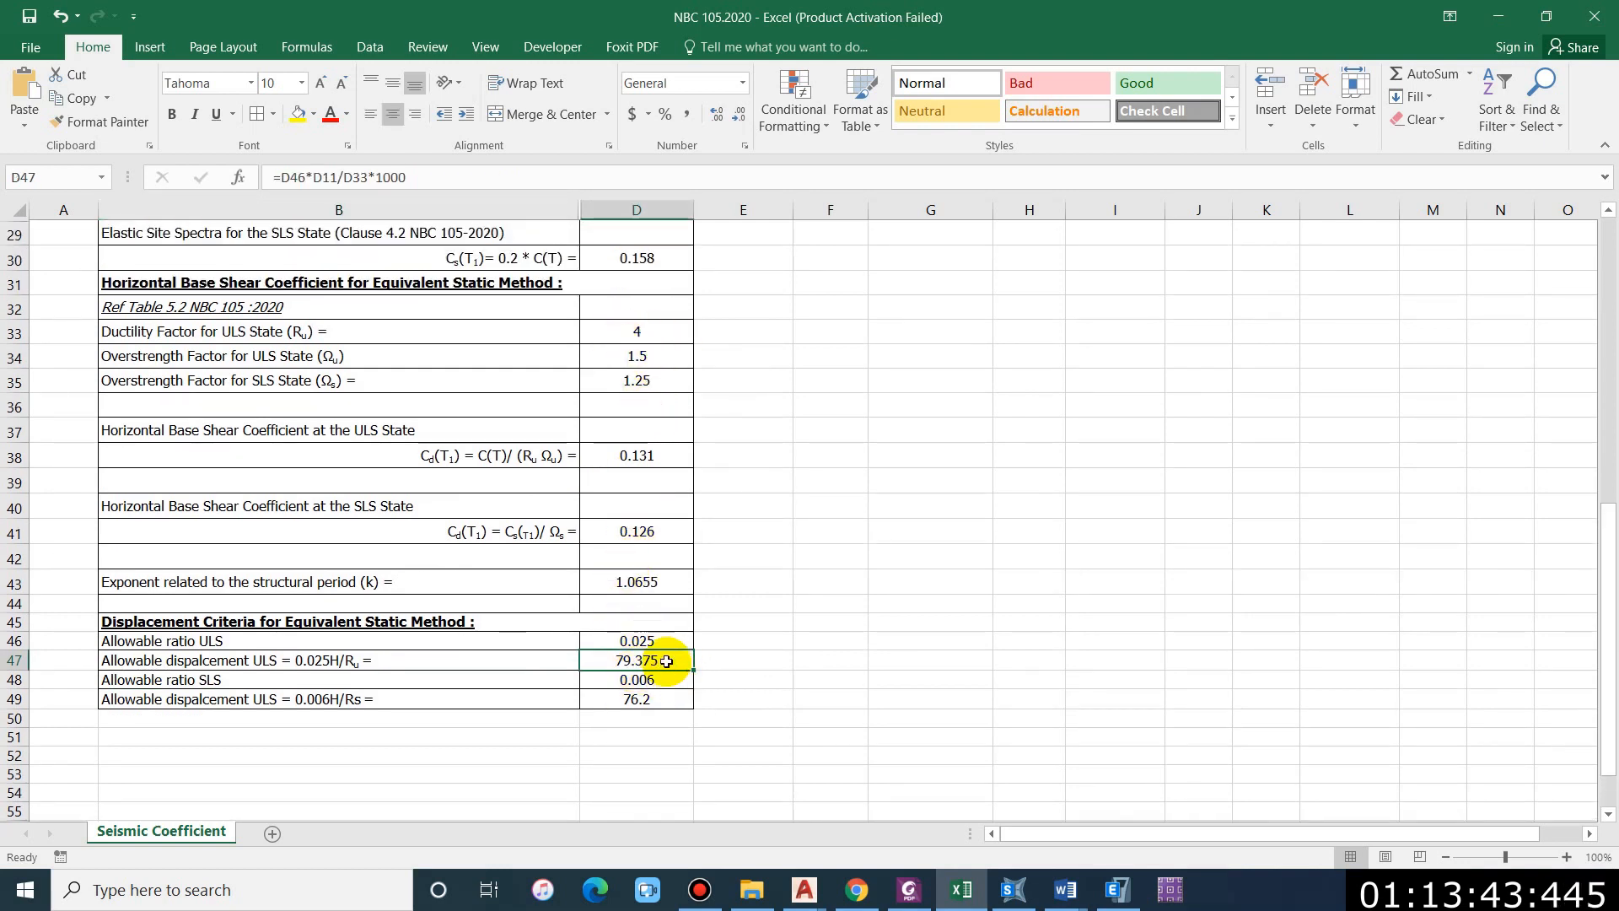
{"action": "left_click", "coordinate": [704, 656]}
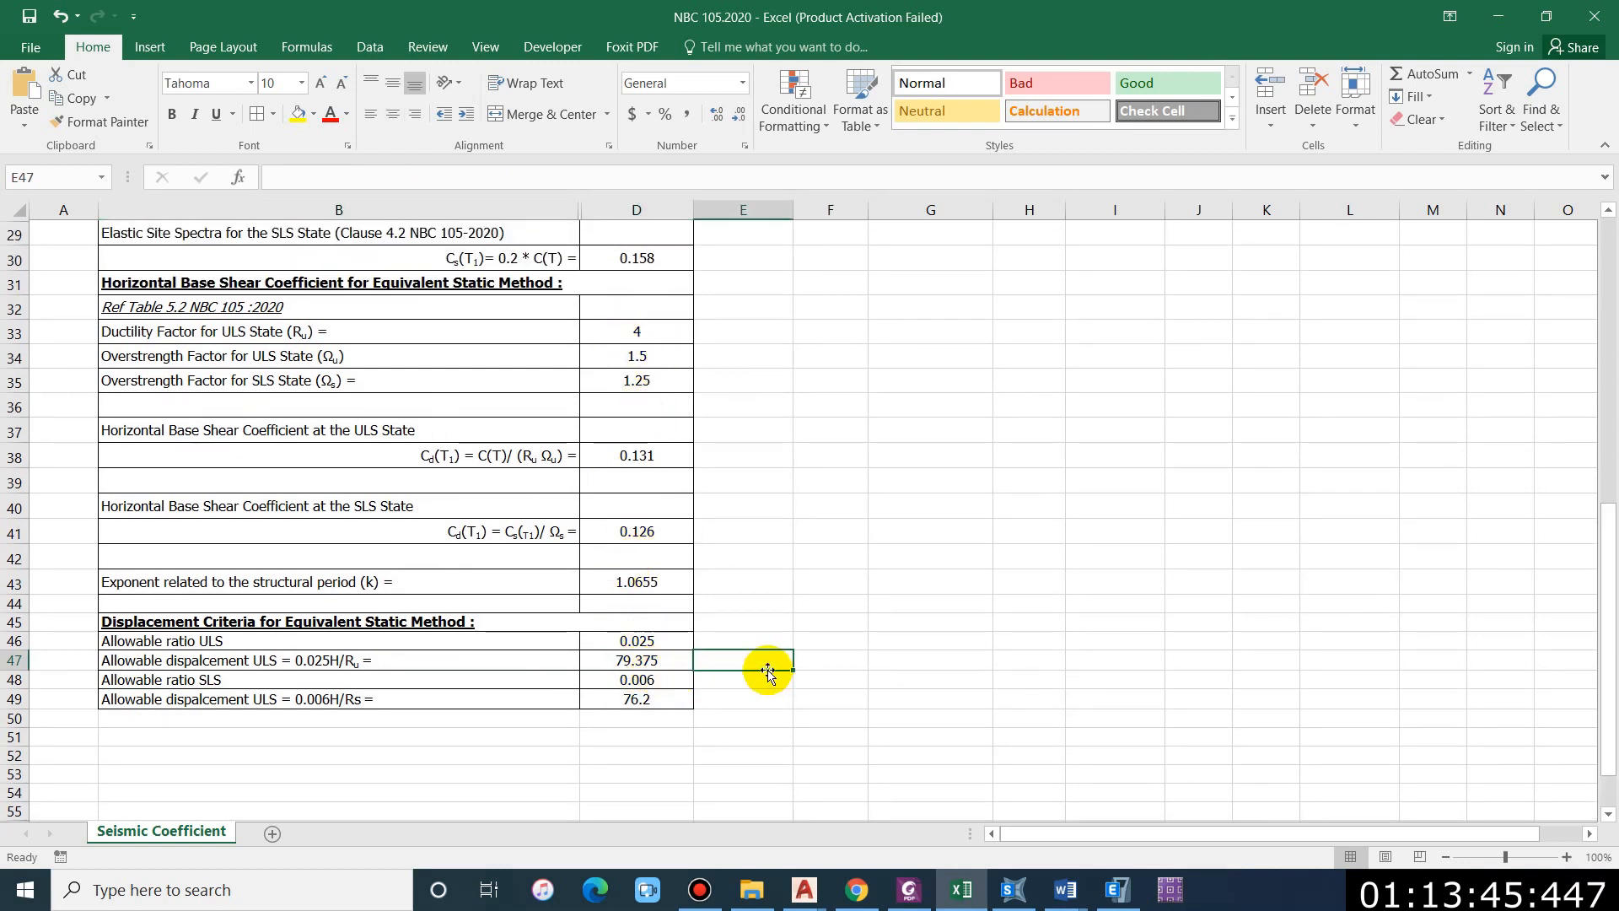
{"action": "scroll", "coordinate": [767, 671], "scroll_direction": "down", "scroll_amount": 1}
{"action": "left_click", "coordinate": [640, 584]}
{"action": "scroll", "coordinate": [643, 473], "scroll_direction": "up", "scroll_amount": 1}
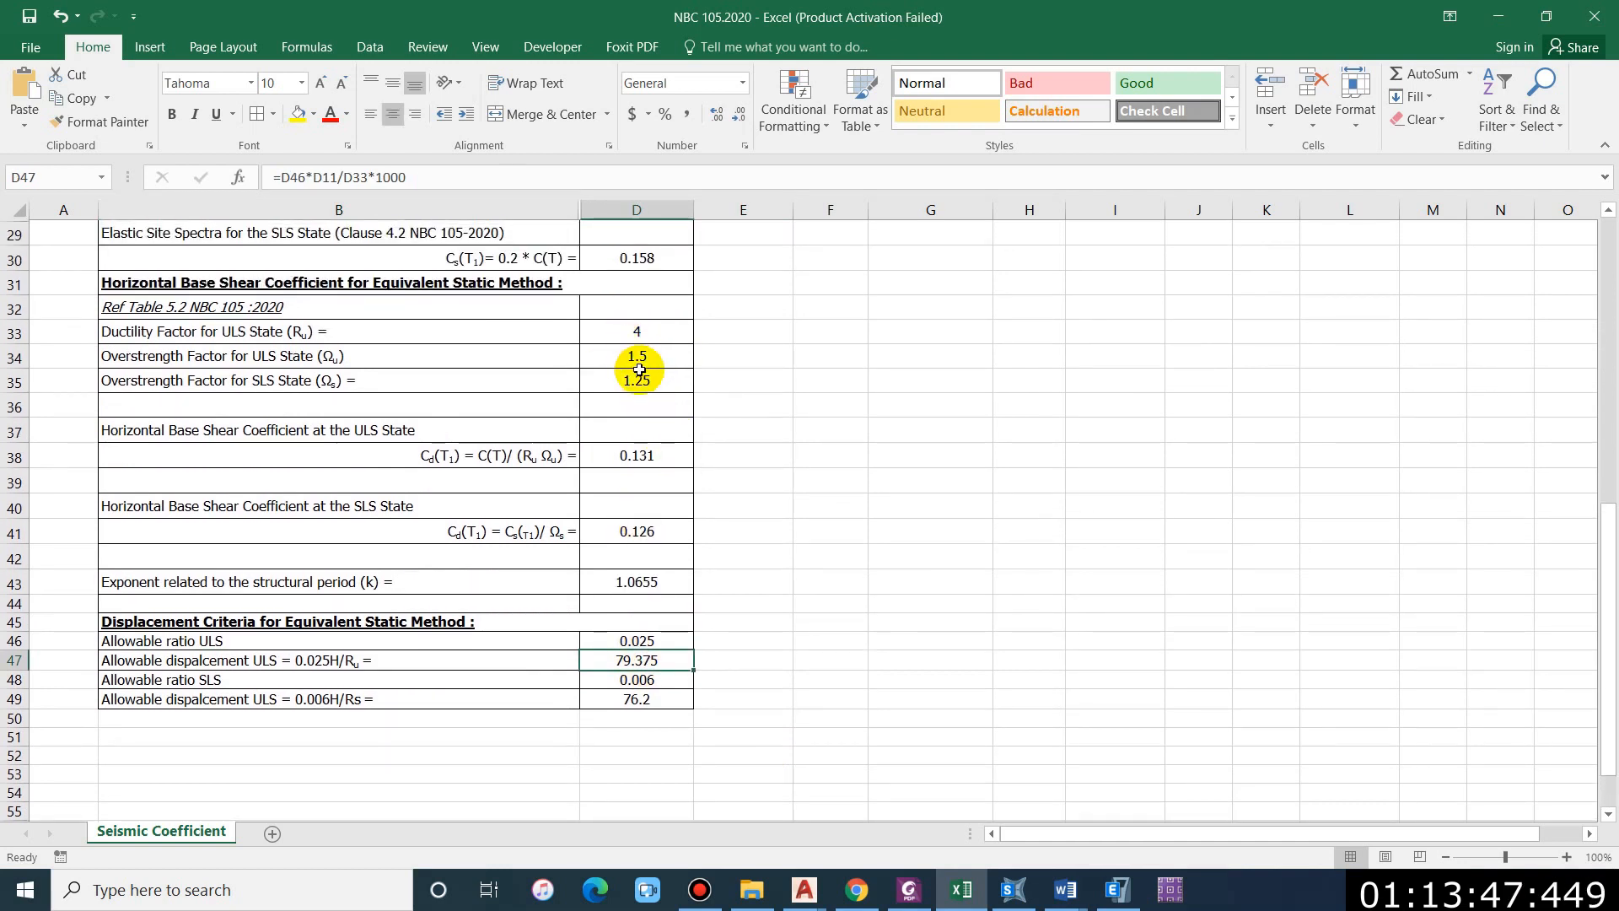
{"action": "scroll", "coordinate": [725, 649], "scroll_direction": "down", "scroll_amount": 2}
{"action": "left_click", "coordinate": [813, 656]}
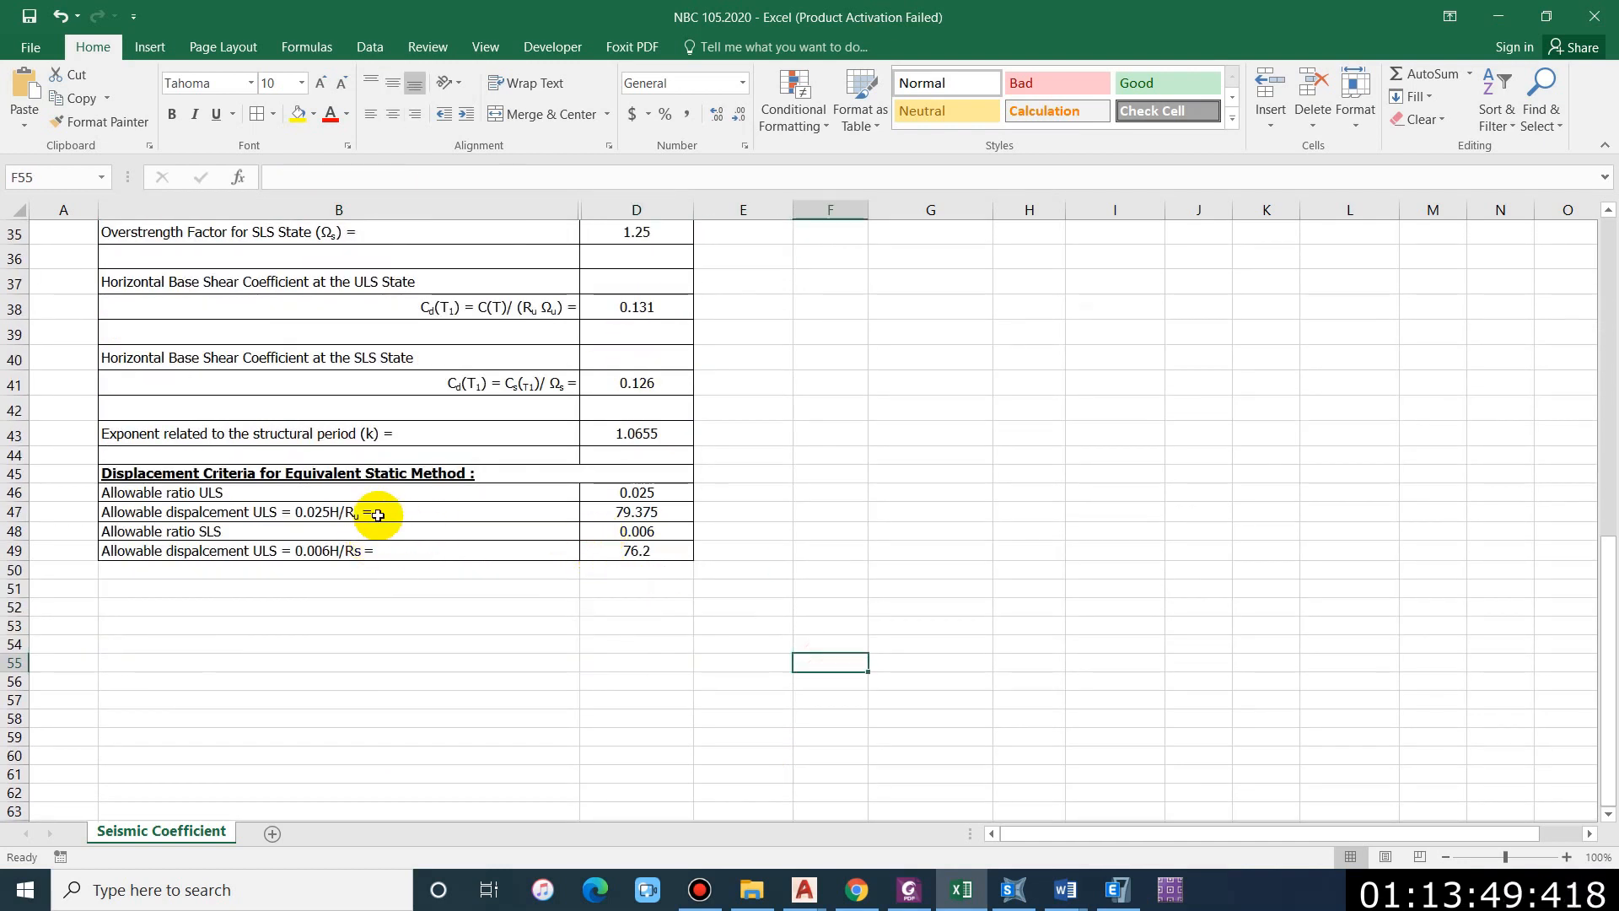
{"action": "left_click", "coordinate": [427, 513]}
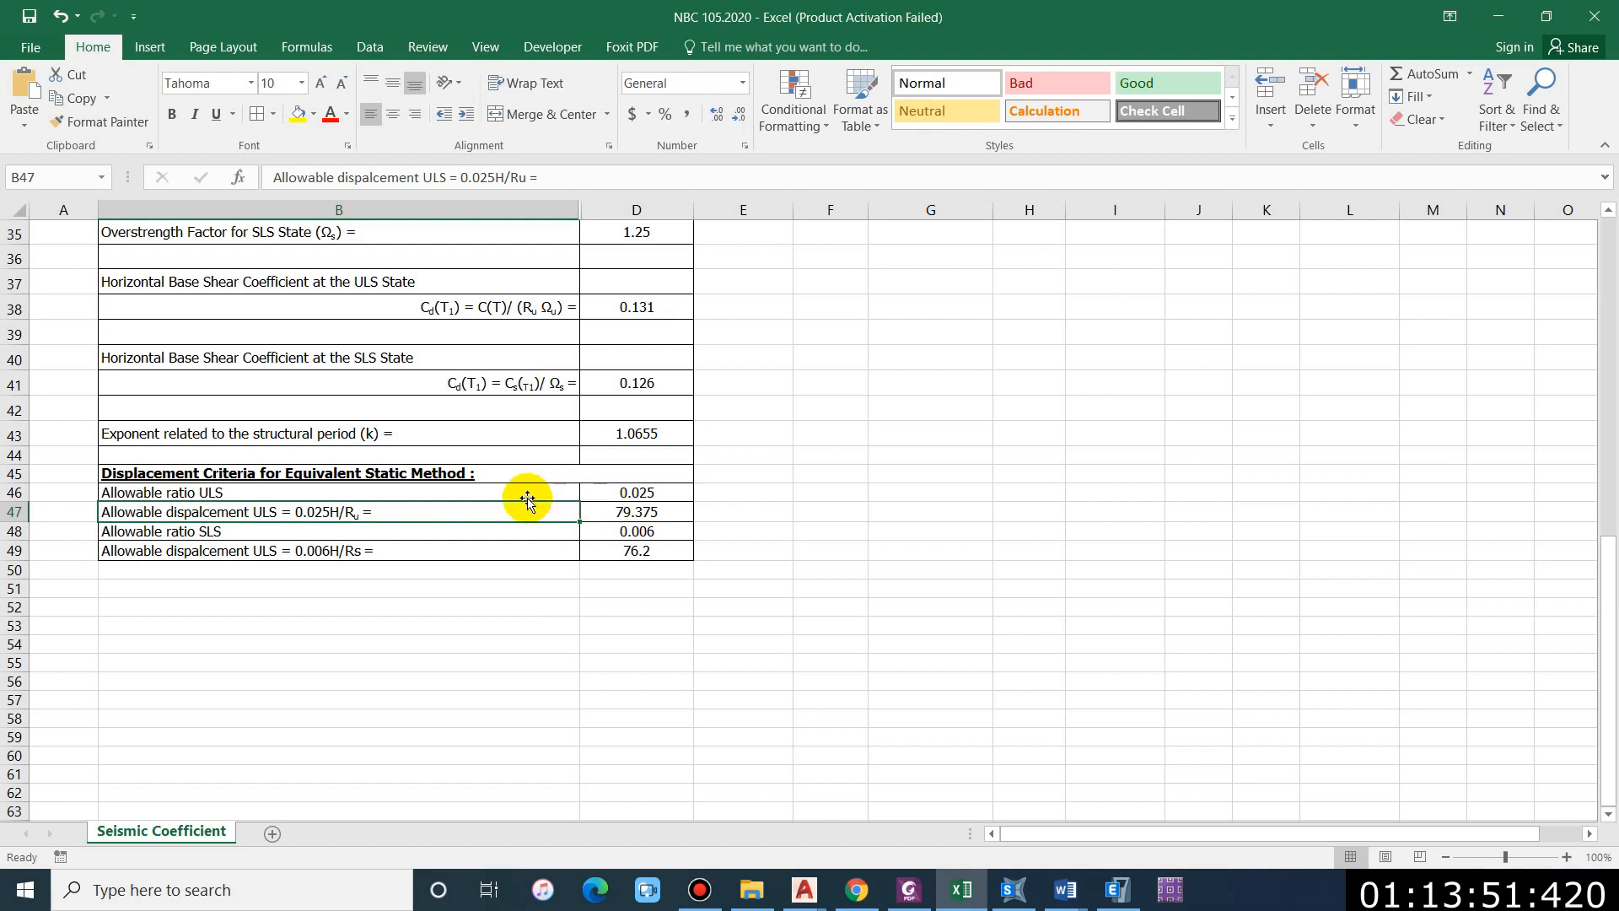
{"action": "scroll", "coordinate": [632, 565], "scroll_direction": "up", "scroll_amount": 1}
{"action": "left_click", "coordinate": [636, 584]}
{"action": "scroll", "coordinate": [636, 506], "scroll_direction": "up", "scroll_amount": 1}
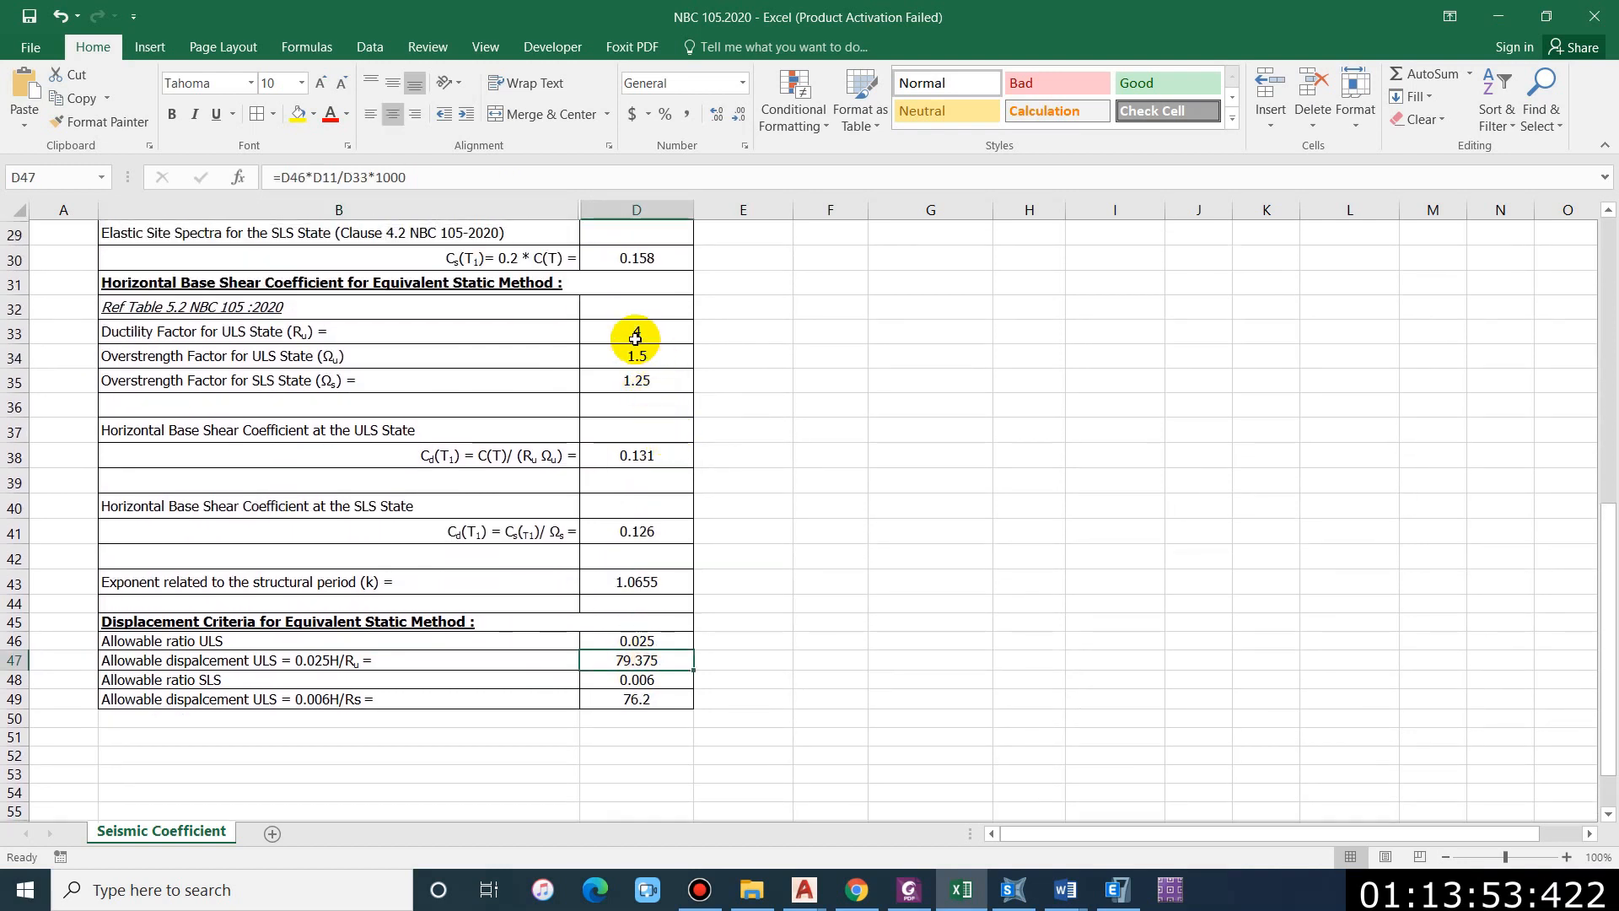
Step: Add the unit mm beside the allowable ULS and SLS displacements in E47 and E49
{"action": "left_click", "coordinate": [764, 666]}
{"action": "type", "text": "m"}
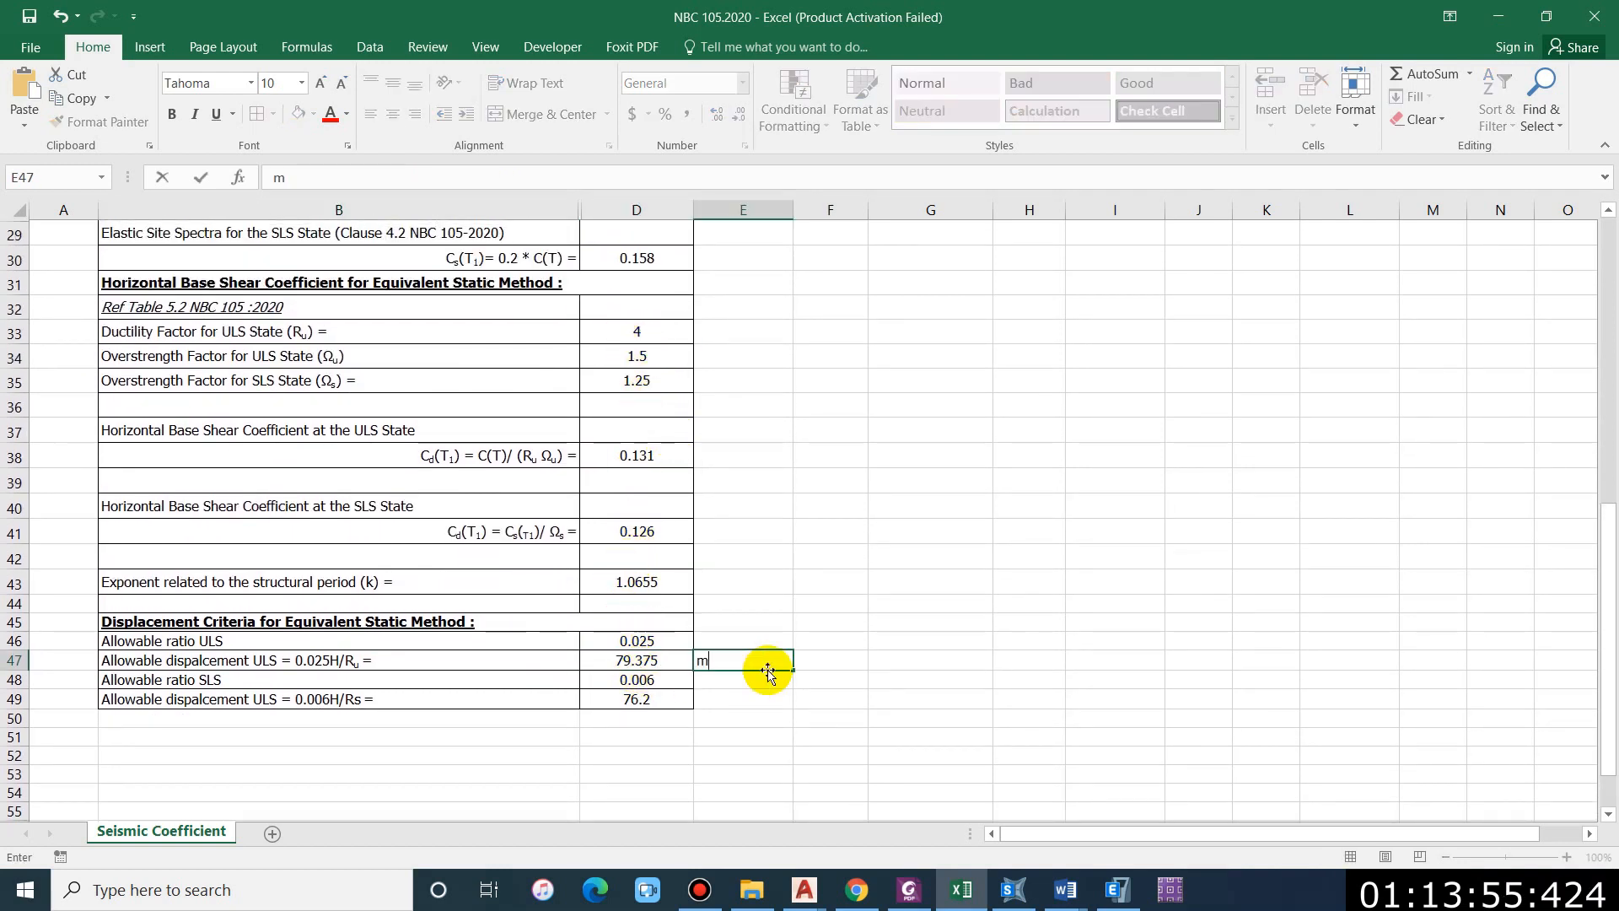
{"action": "key", "text": "Return"}
{"action": "key", "text": "Return"}
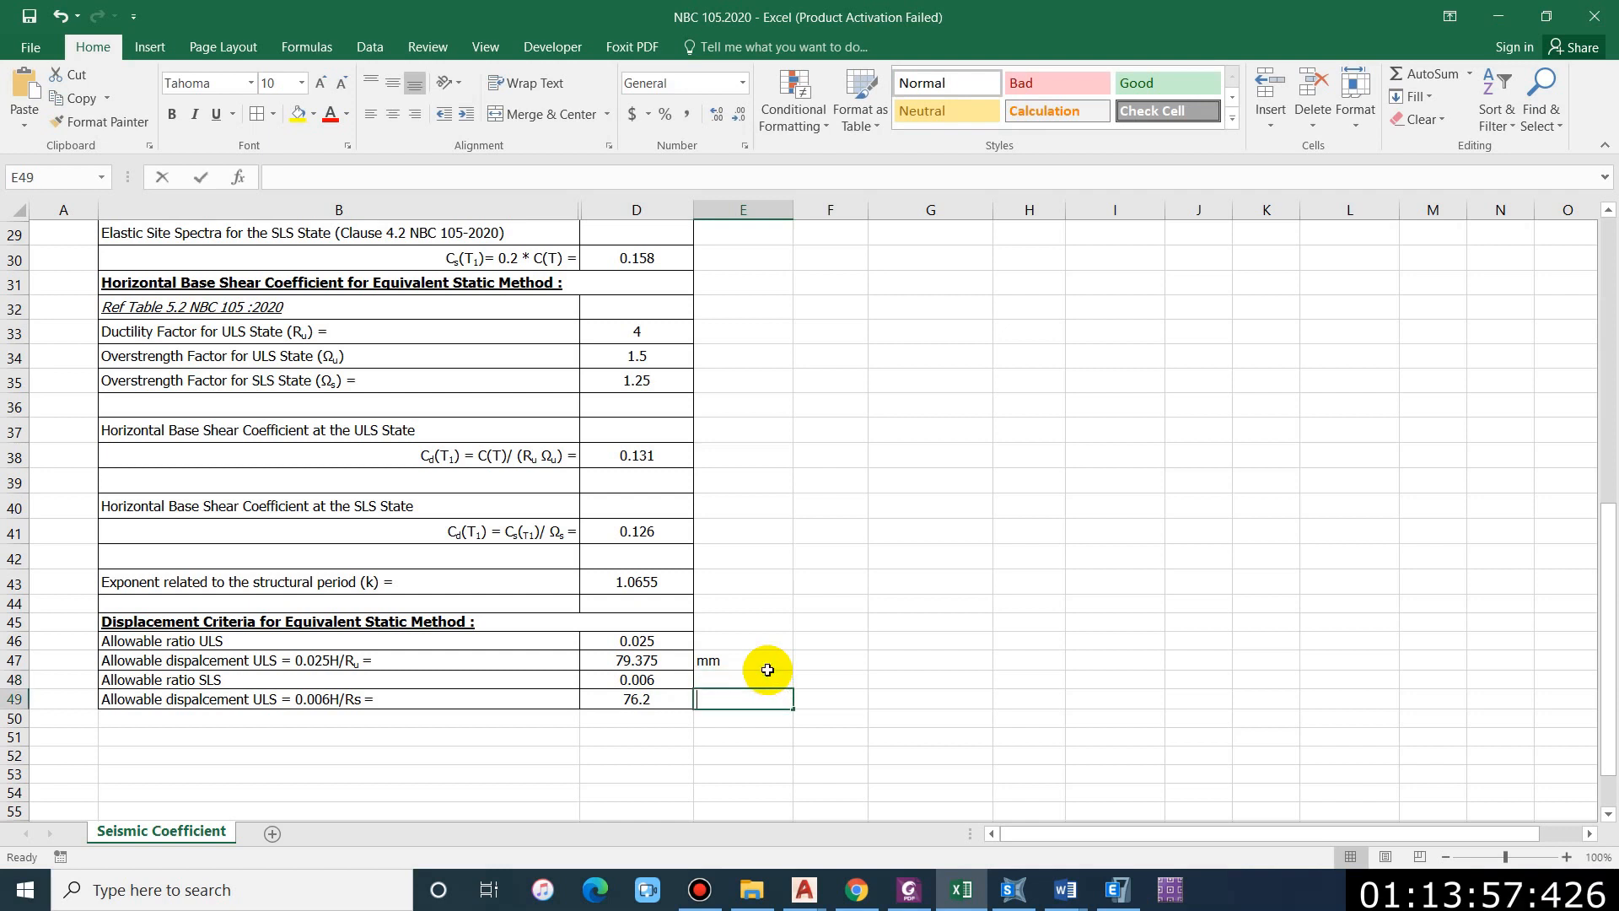
{"action": "type", "text": "mm"}
Step: Change ULS to SLS in the B49 displacement label and inspect the allowable SLS displacement formula in D49
{"action": "key", "text": "Left"}
{"action": "key", "text": "Left"}
{"action": "double_click", "coordinate": [423, 177]}
{"action": "type", "text": "SLS"}
{"action": "key", "text": "Return"}
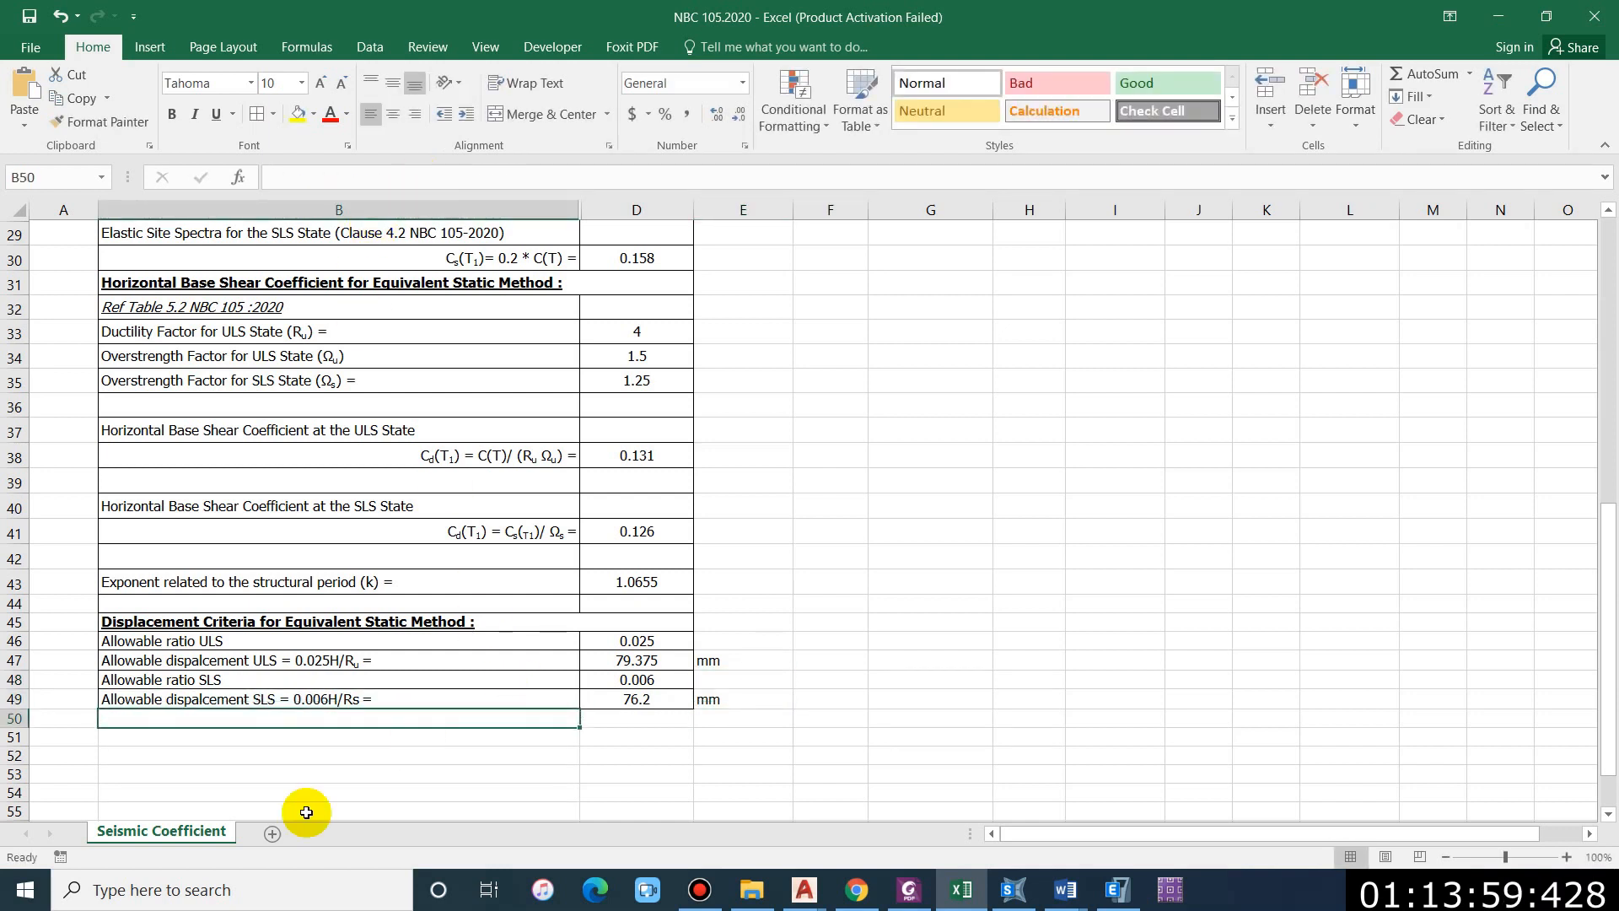
{"action": "left_click", "coordinate": [348, 699]}
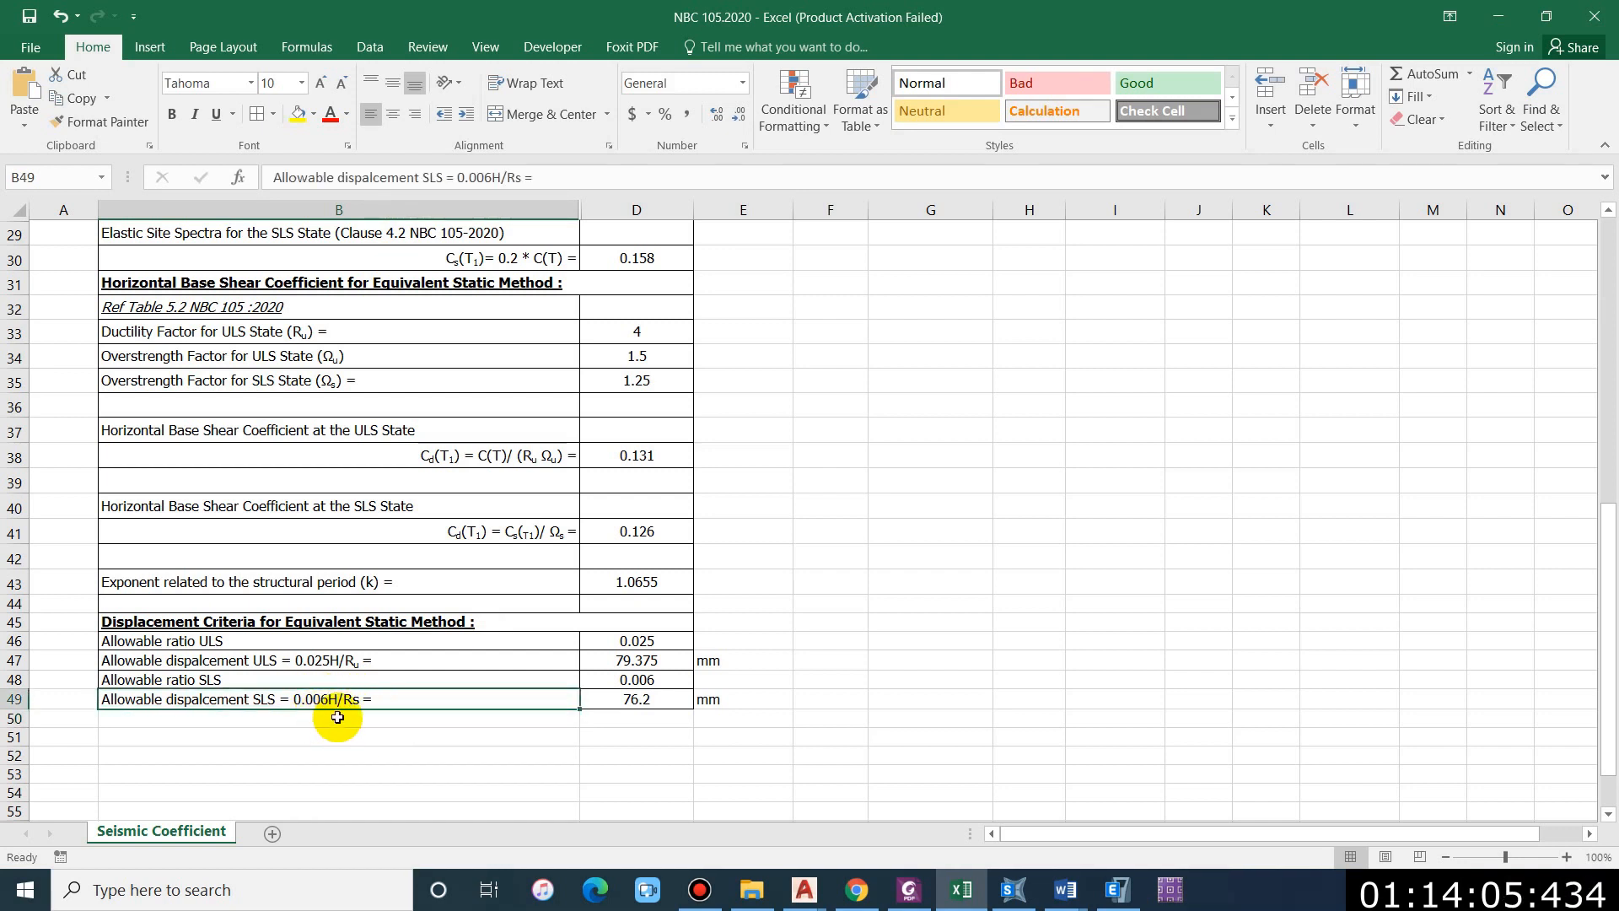
{"action": "left_click", "coordinate": [620, 700]}
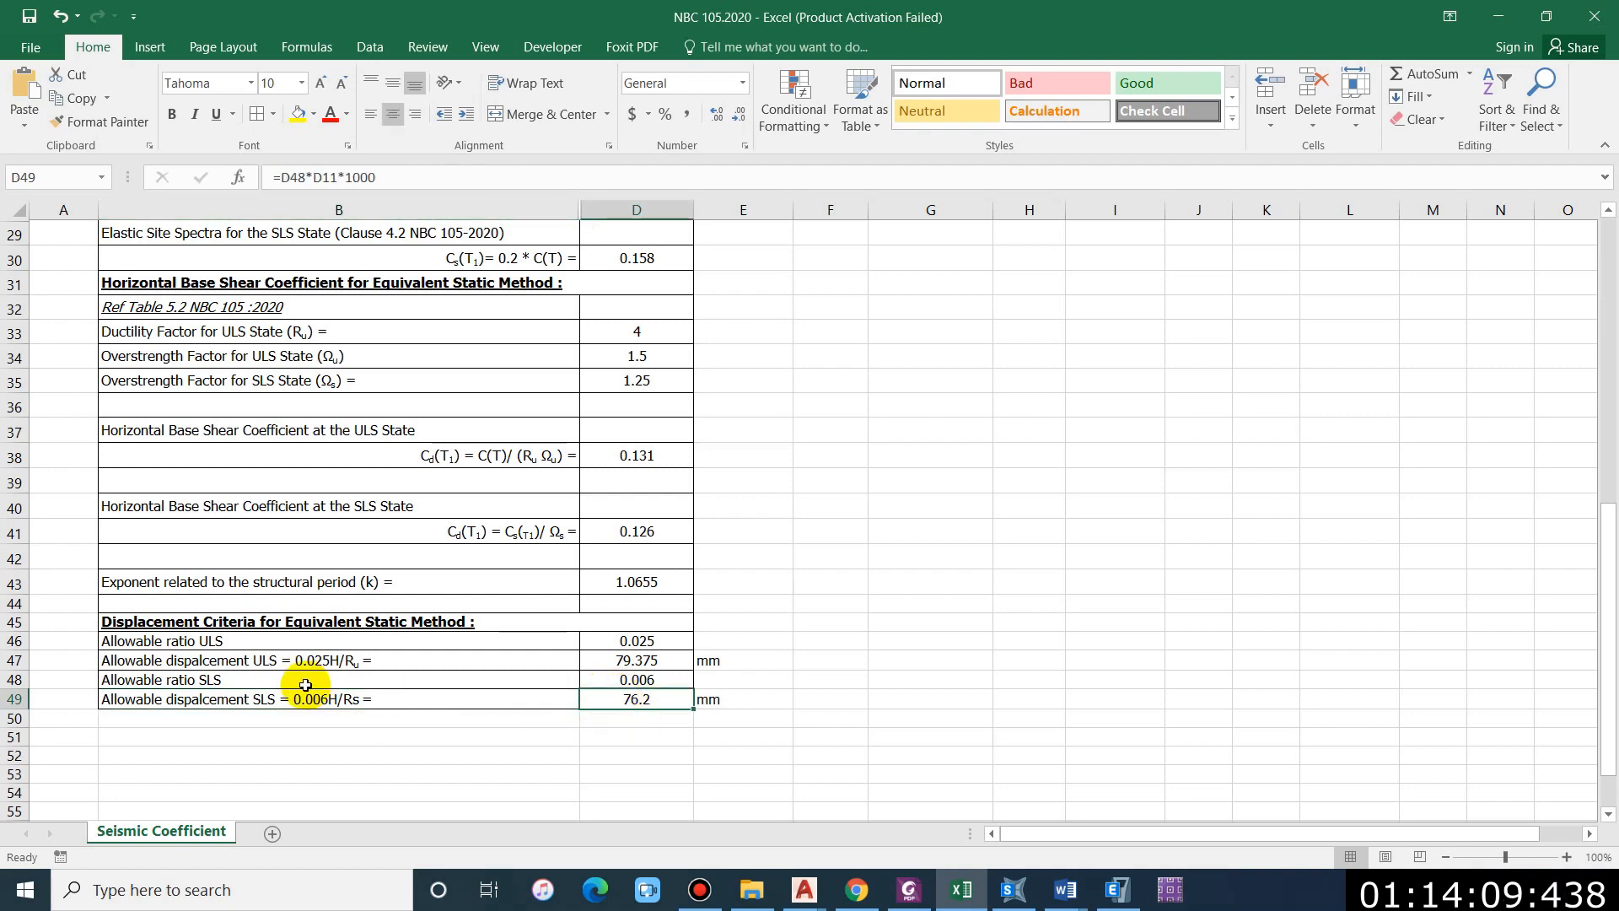
Step: Switch to ETABS and plot the maximum story displacement for the EQx ULS load case
{"action": "left_click", "coordinate": [1117, 889]}
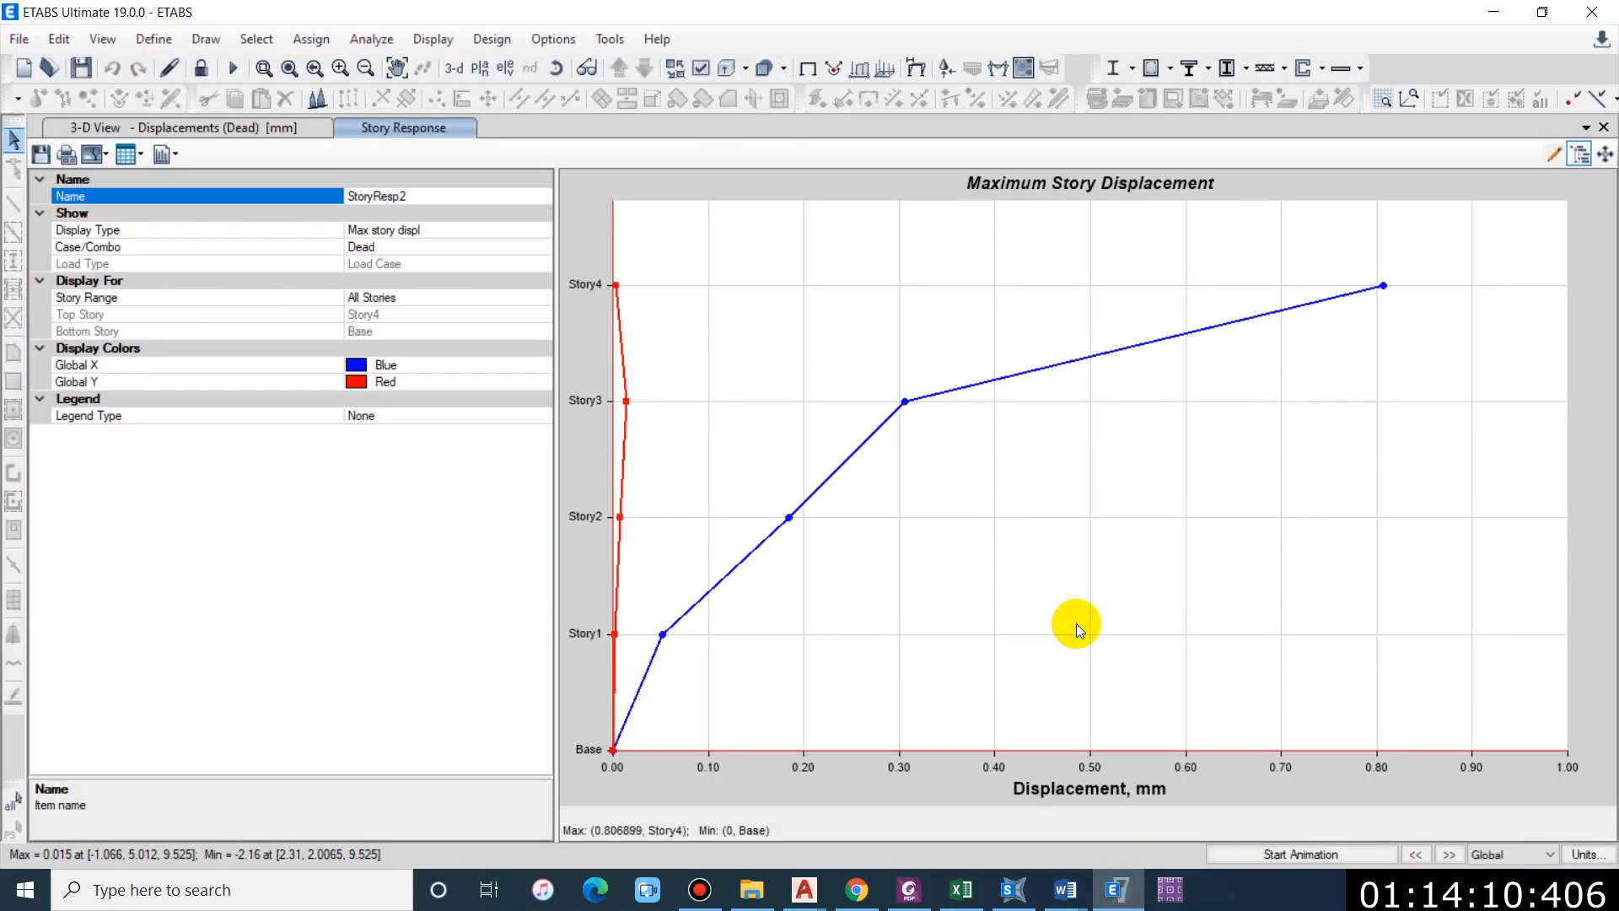
{"action": "left_click", "coordinate": [437, 251]}
{"action": "left_click", "coordinate": [540, 249]}
{"action": "scroll", "coordinate": [445, 383], "scroll_direction": "down", "scroll_amount": 2}
{"action": "scroll", "coordinate": [426, 397], "scroll_direction": "down", "scroll_amount": 3}
{"action": "scroll", "coordinate": [380, 361], "scroll_direction": "up", "scroll_amount": 1}
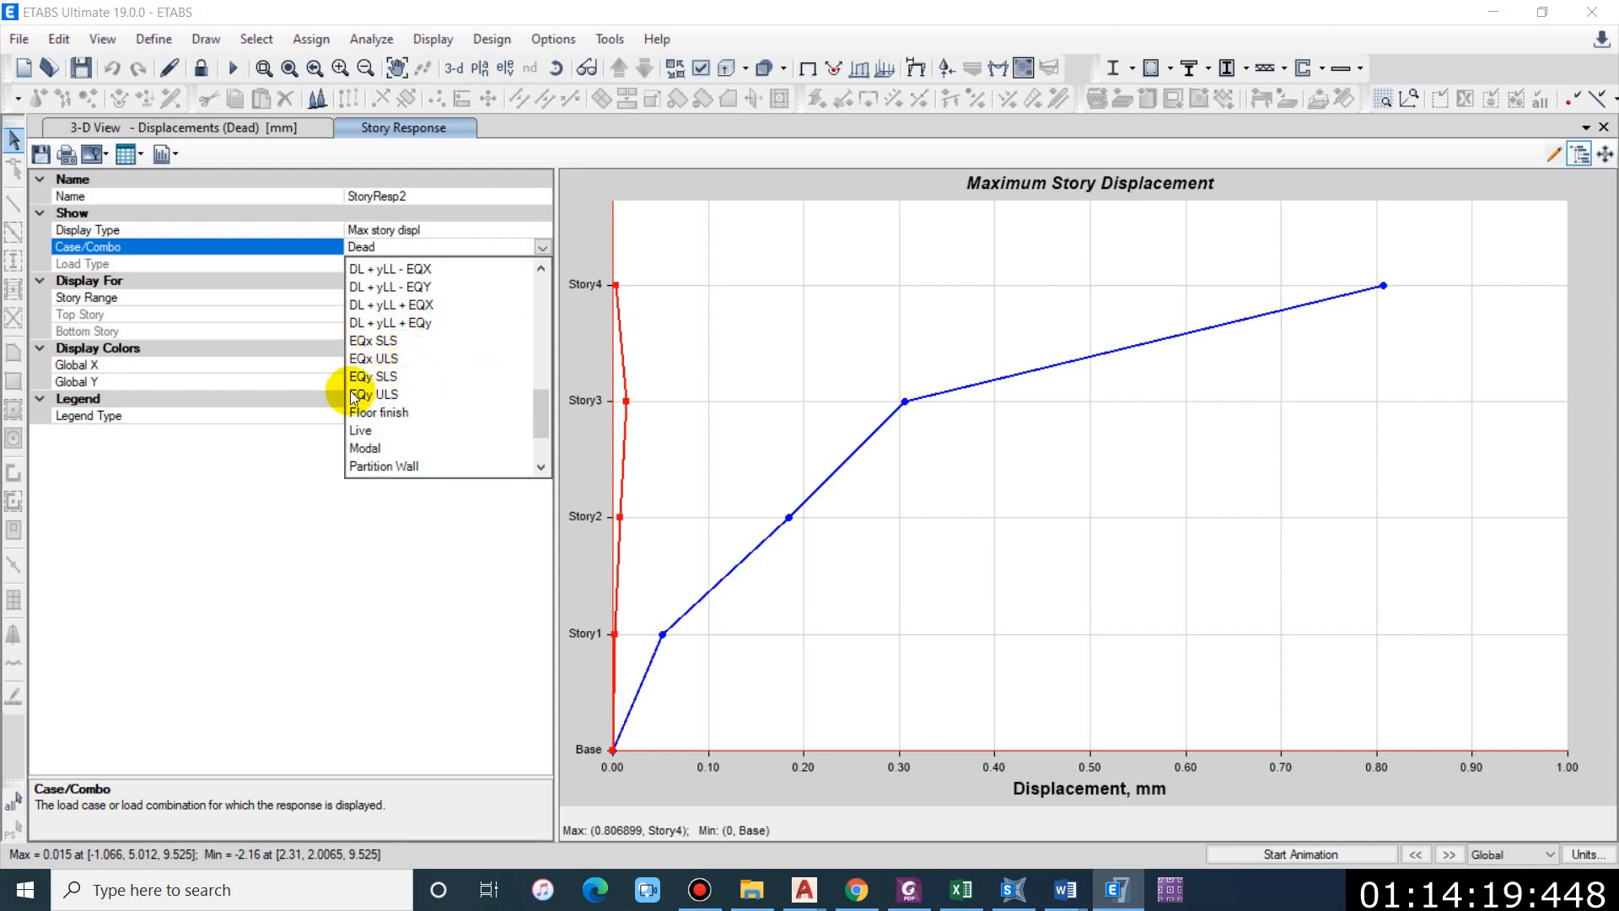
{"action": "left_click", "coordinate": [382, 357]}
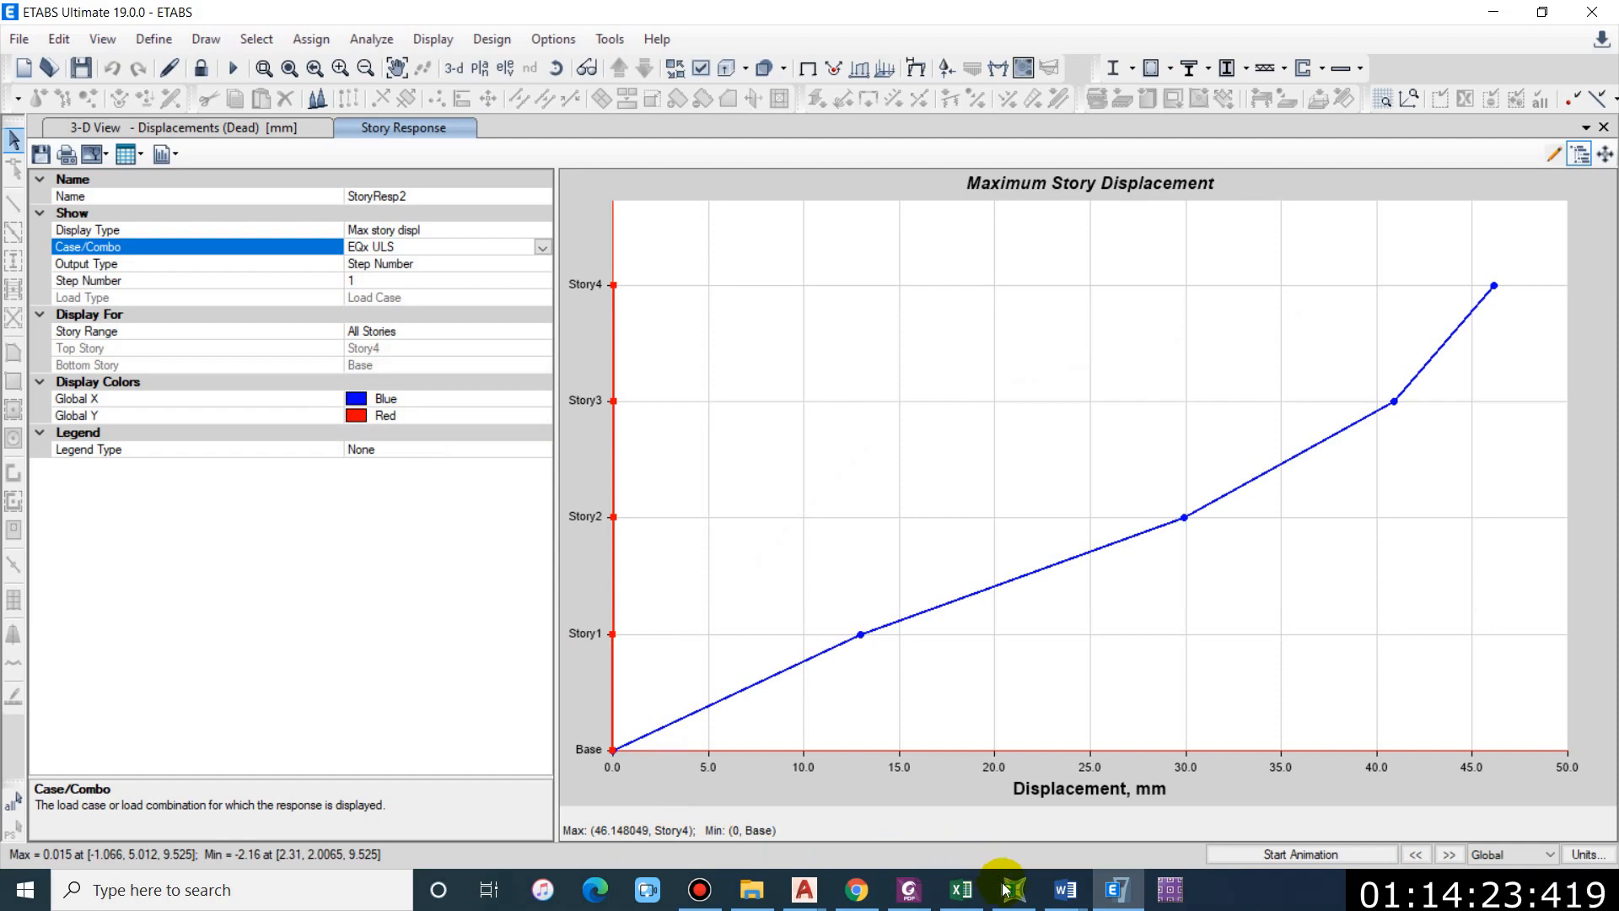
Step: Check the EQx ULS story displacement against the allowable ULS displacement in the Excel workbook
{"action": "left_click", "coordinate": [962, 890]}
{"action": "left_click", "coordinate": [641, 641]}
{"action": "left_click", "coordinate": [655, 664]}
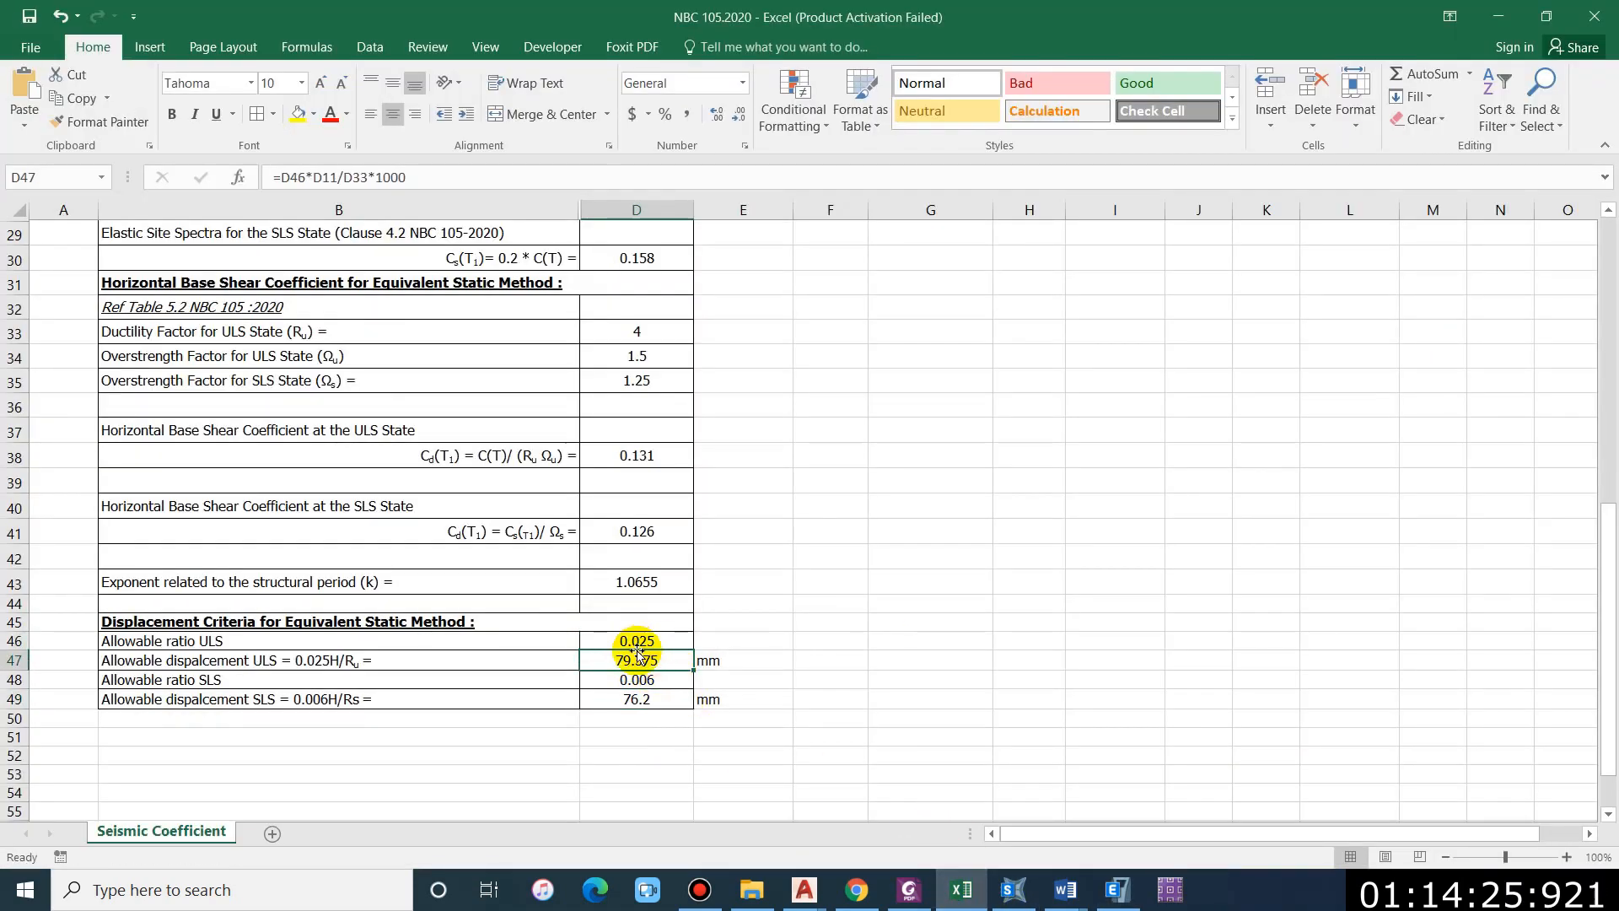
Step: Return to ETABS and plot the maximum story displacement for the EQy ULS load case
{"action": "left_click", "coordinate": [1510, 15]}
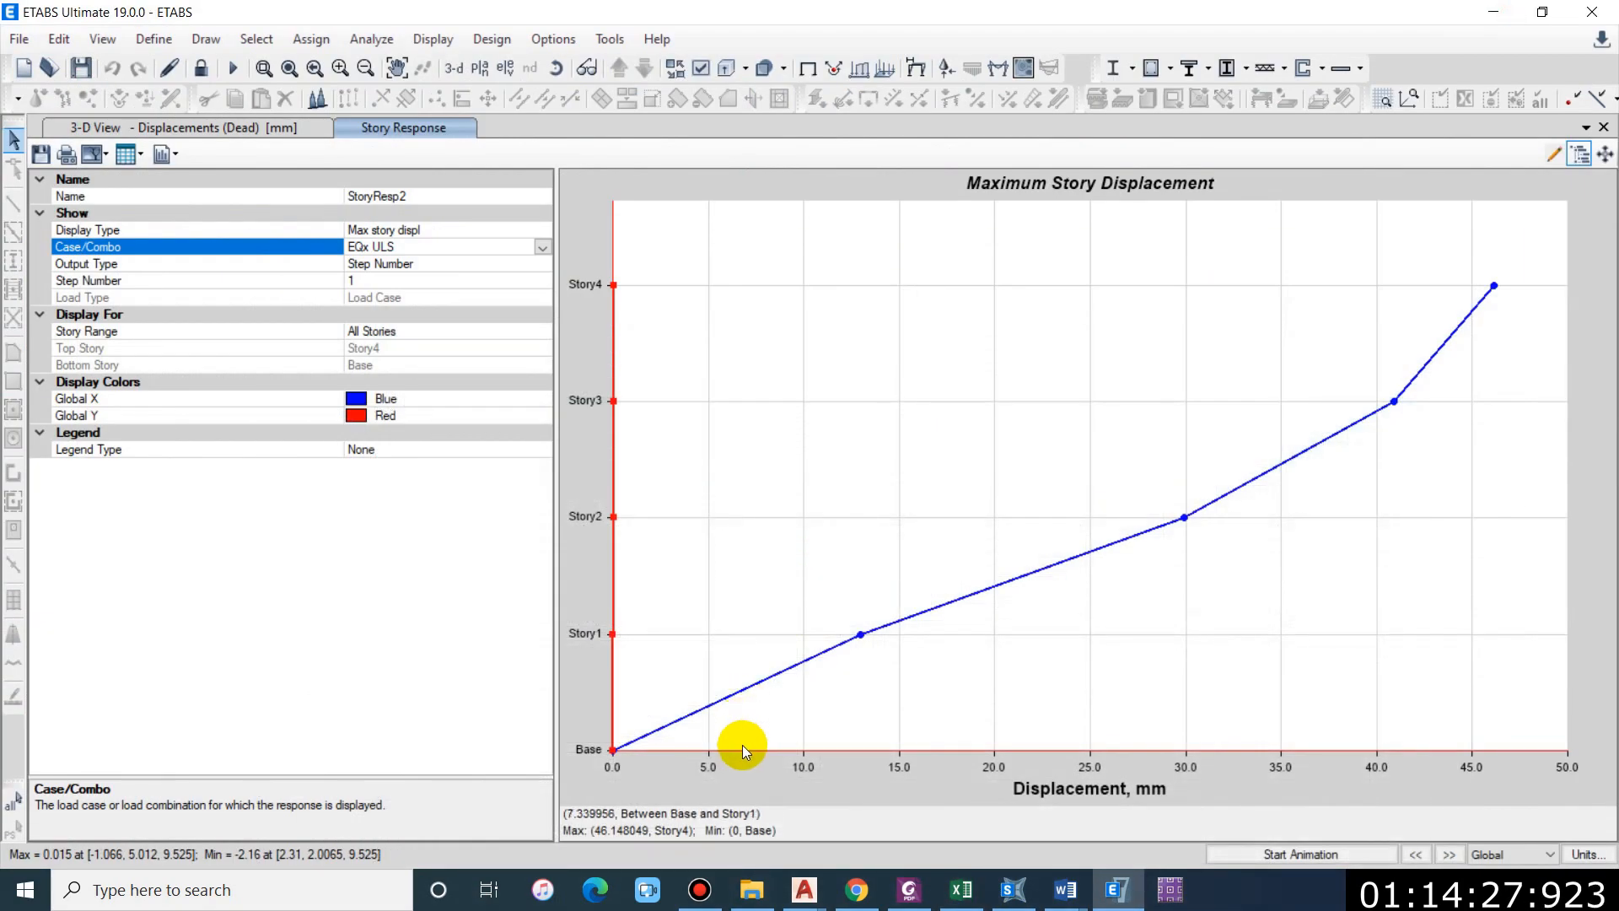
{"action": "left_click", "coordinate": [541, 249]}
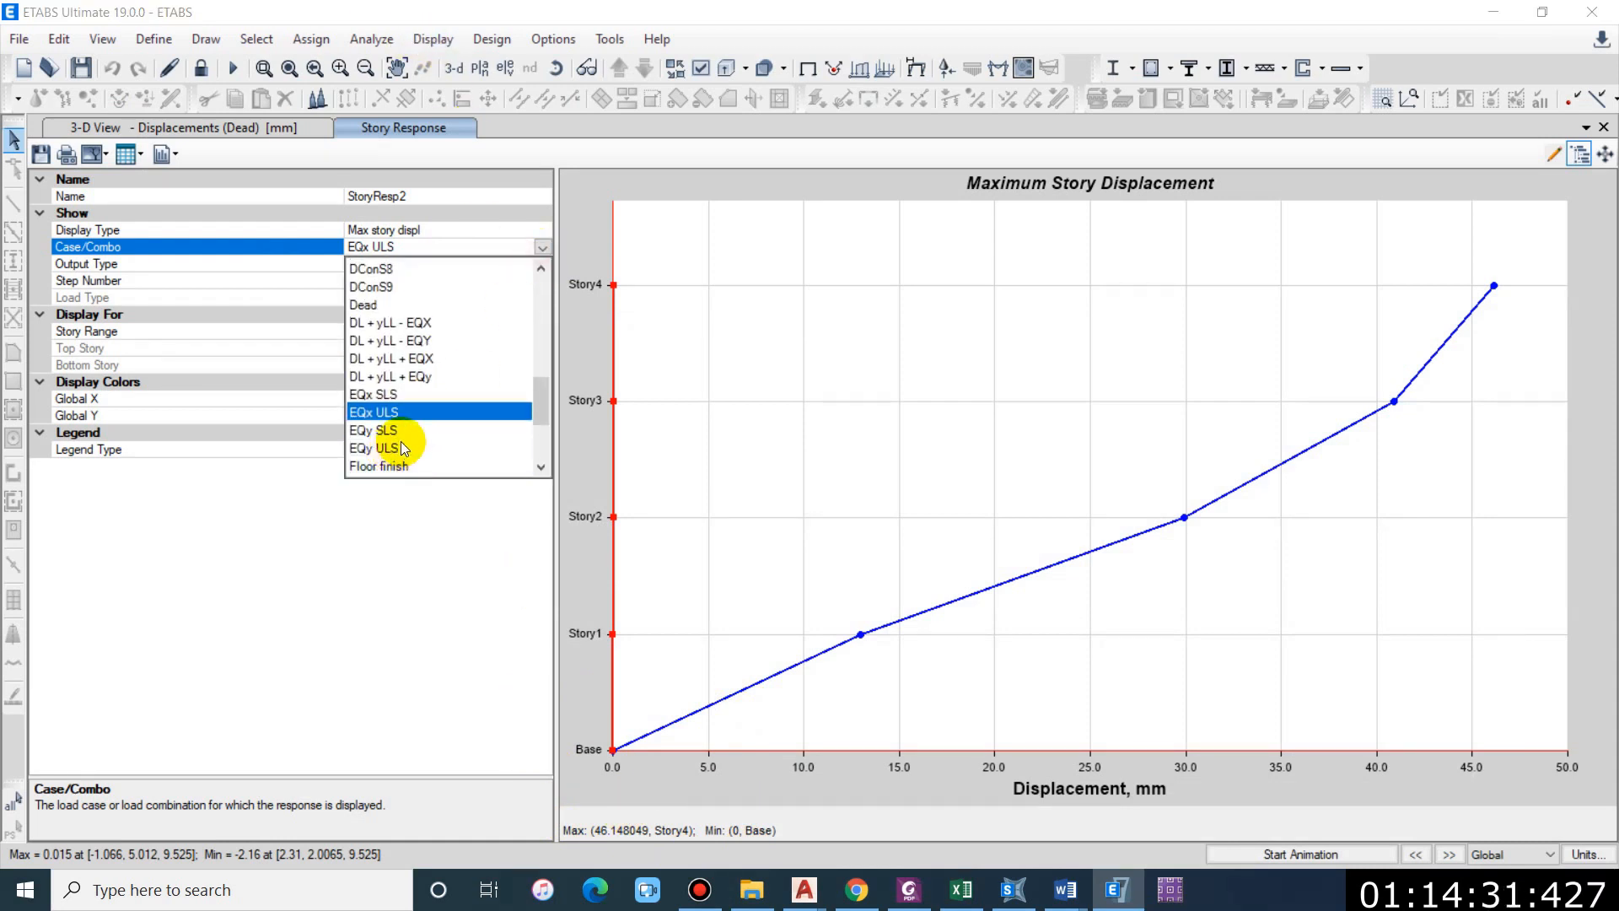
{"action": "left_click", "coordinate": [396, 447]}
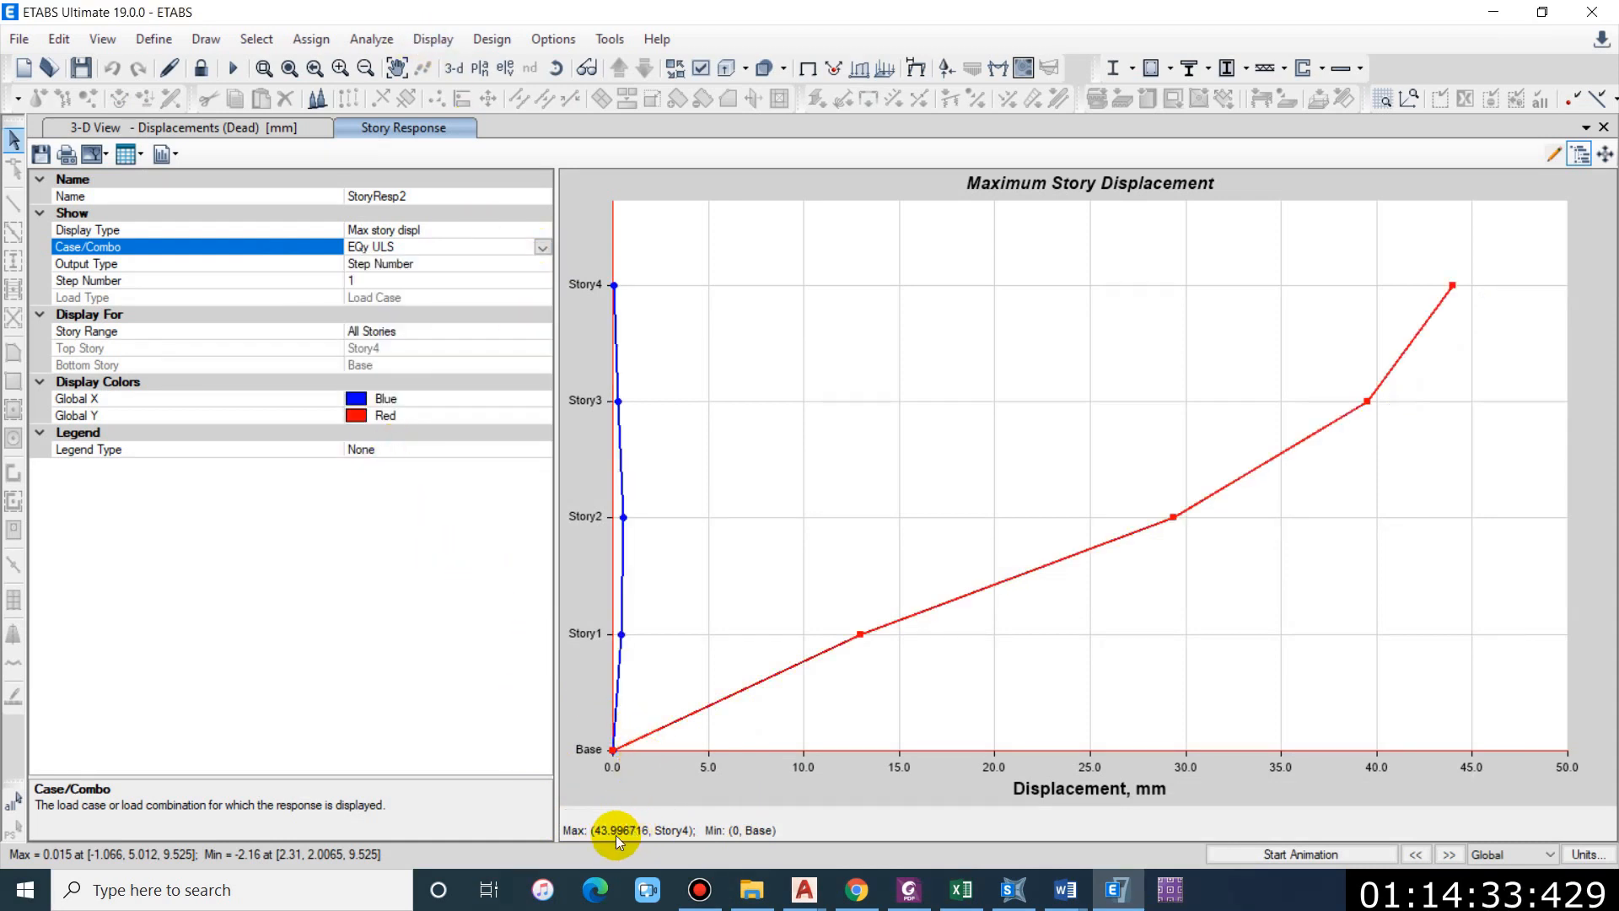
Step: Plot the maximum story displacement for the EQx SLS load case, followed by EQy SLS
{"action": "left_click", "coordinate": [543, 247]}
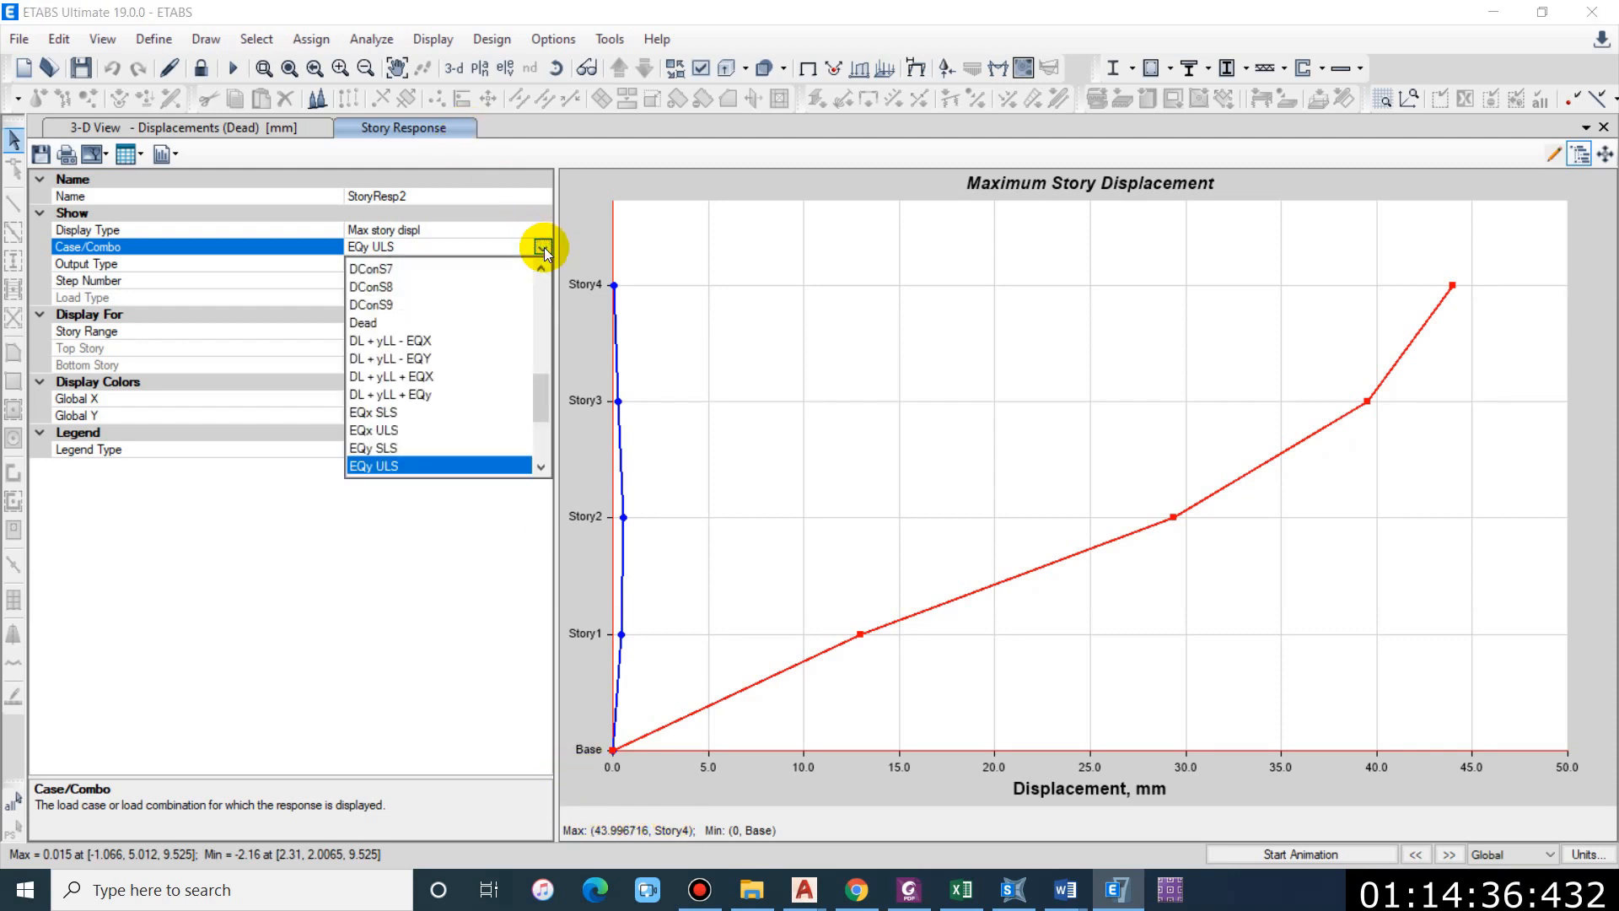
{"action": "left_click", "coordinate": [414, 413]}
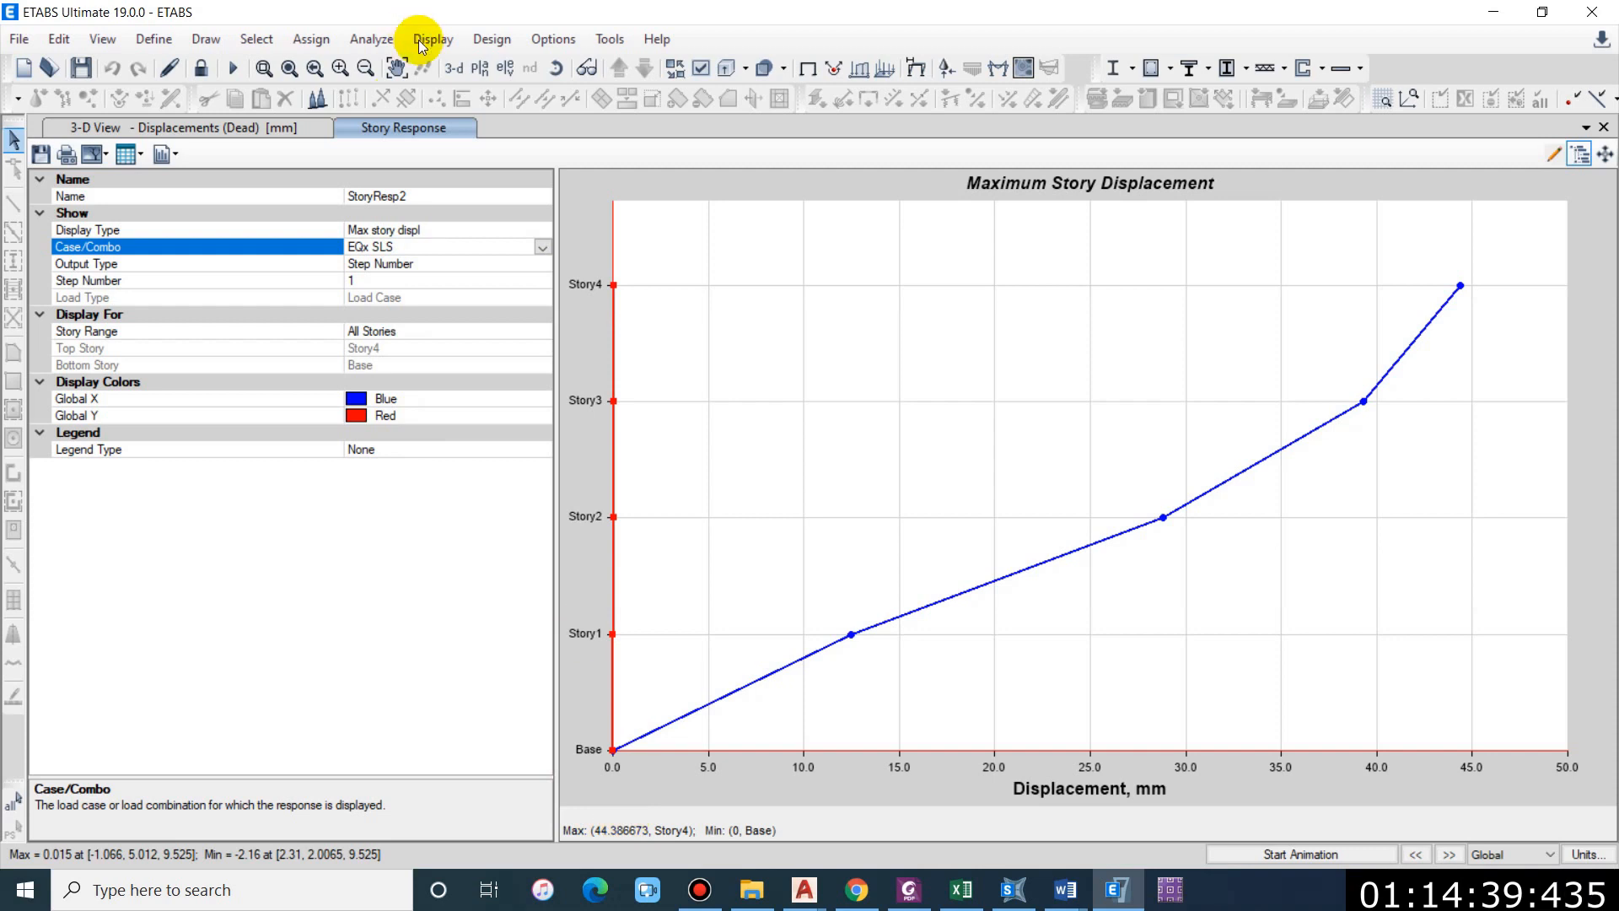
{"action": "left_click", "coordinate": [542, 247]}
{"action": "scroll", "coordinate": [402, 459], "scroll_direction": "down", "scroll_amount": 1}
{"action": "left_click", "coordinate": [402, 453]}
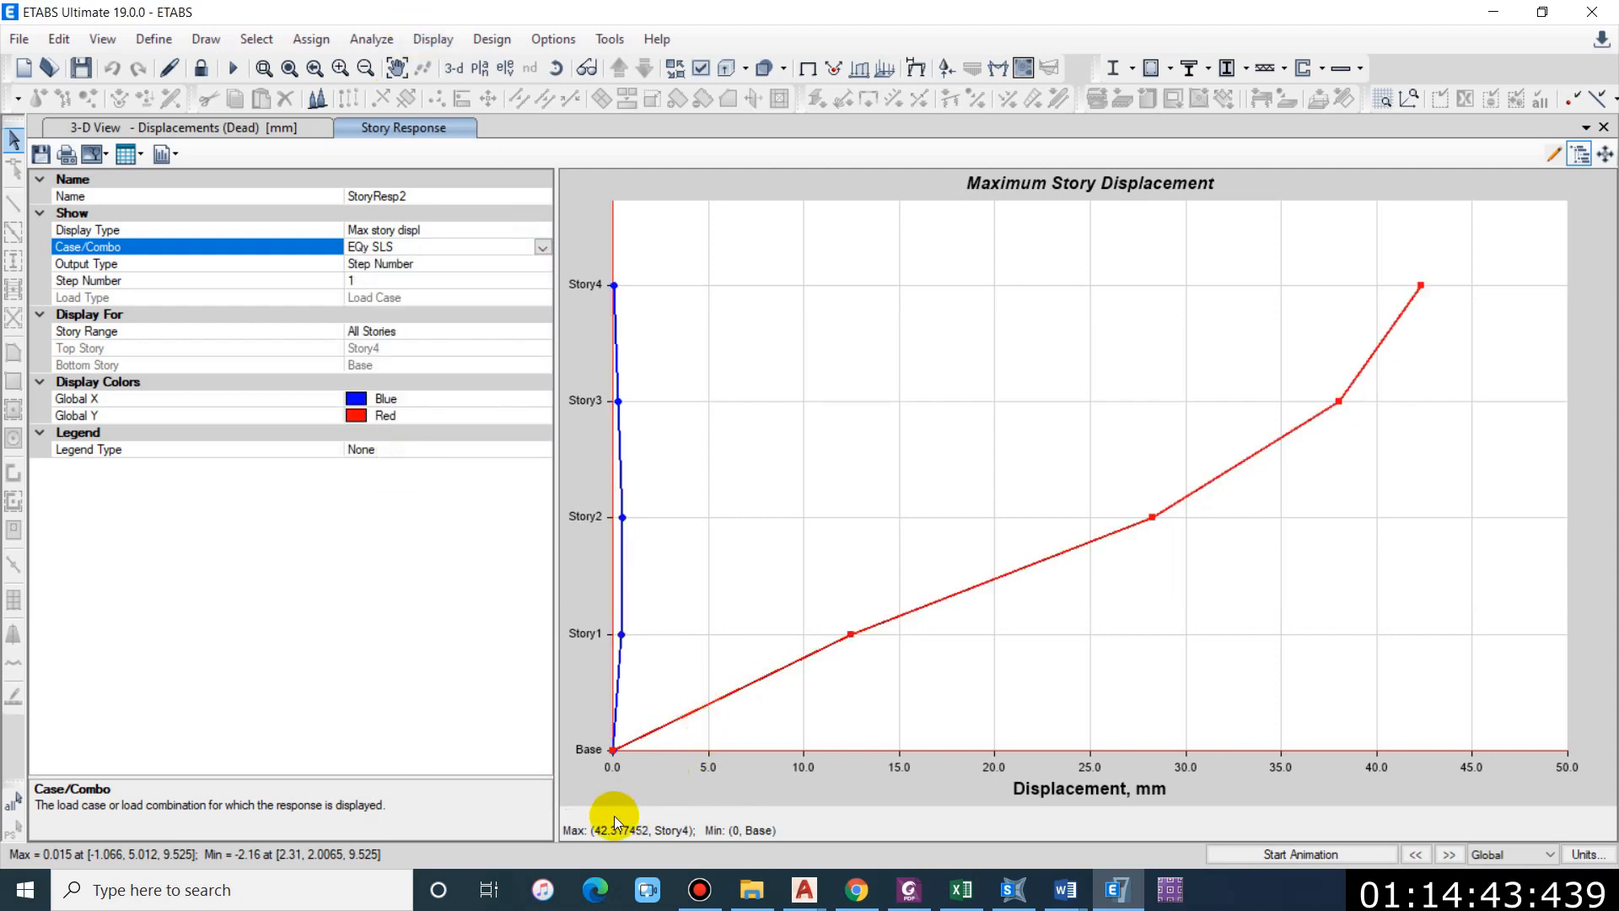
Step: Check the SLS story displacement against the allowable SLS displacement in the Excel workbook, and return to the ETABS story response for EQx ULS
{"action": "left_click", "coordinate": [961, 890]}
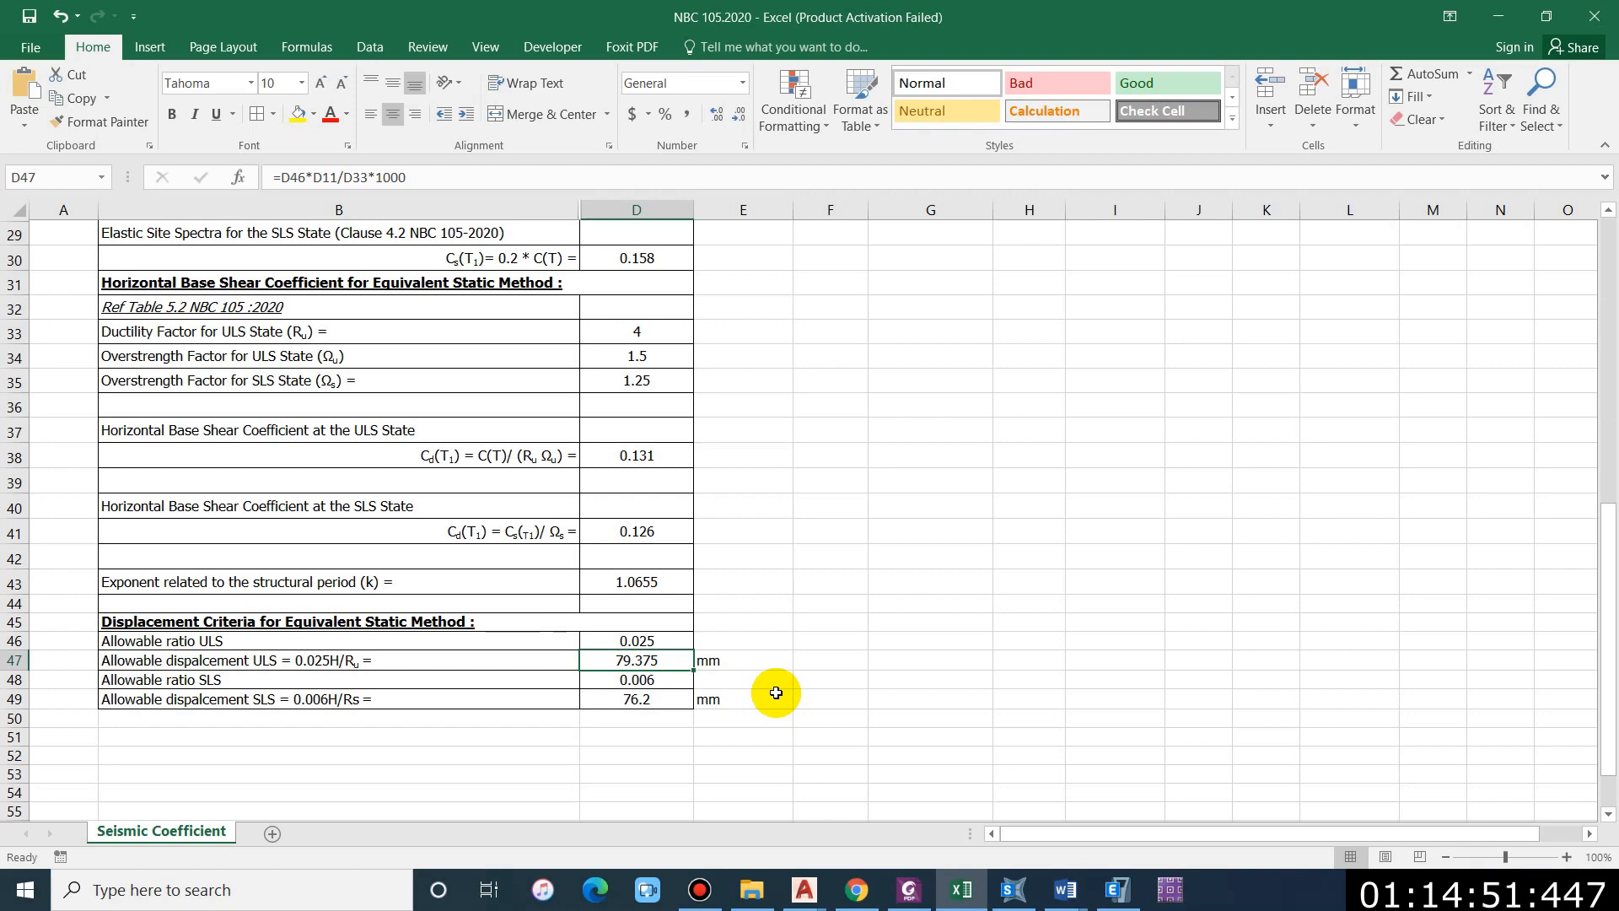
{"action": "key", "text": "alt+Tab"}
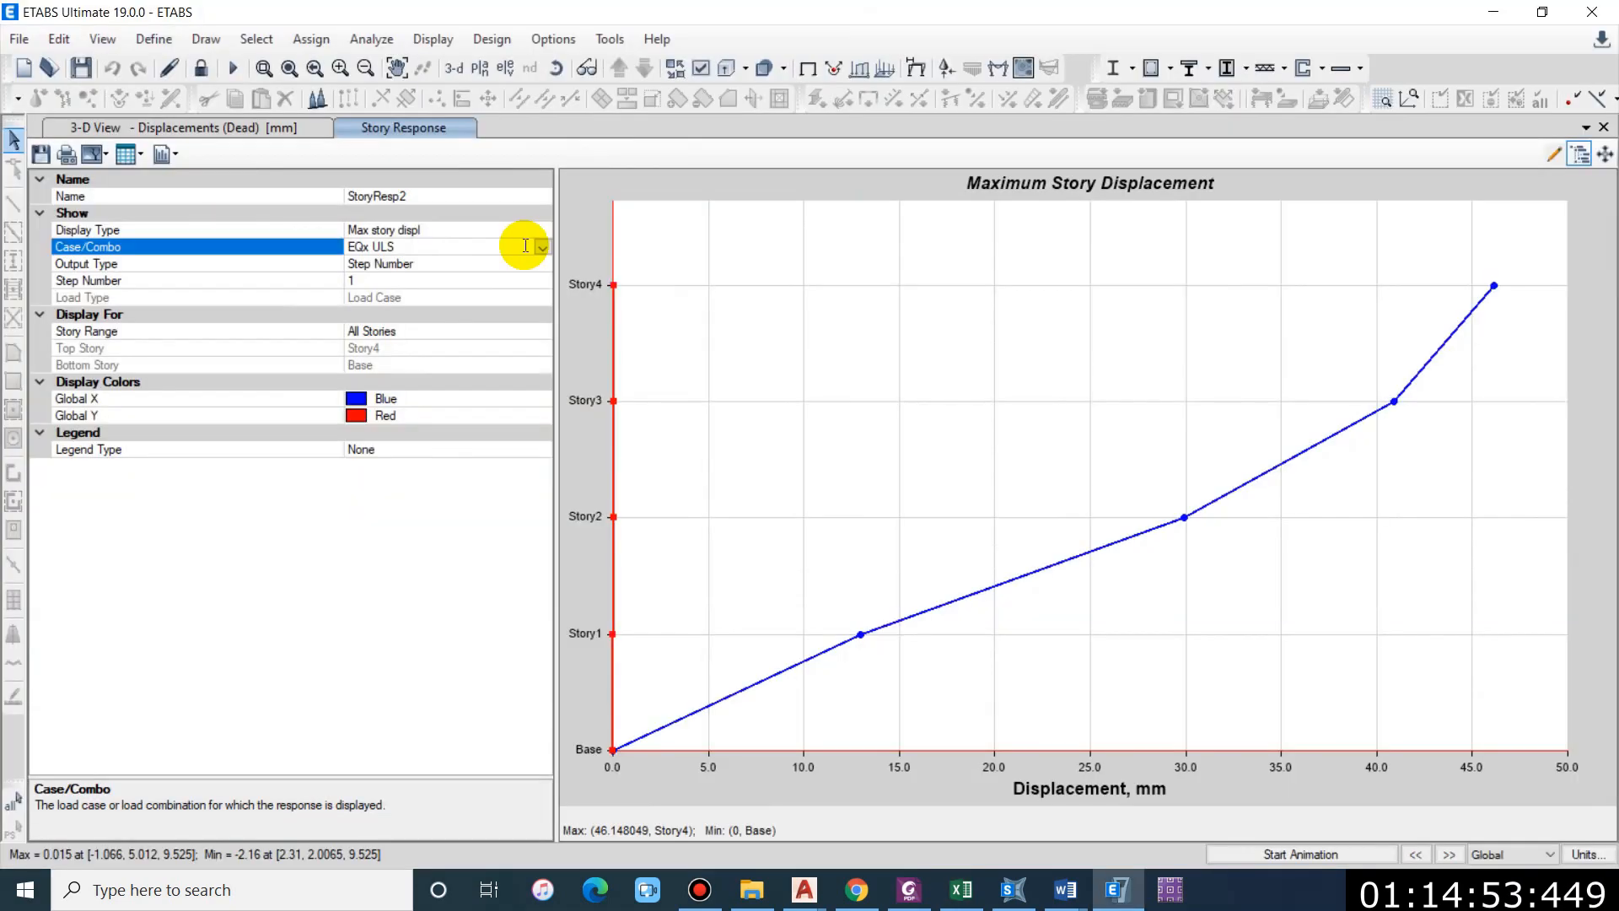
{"action": "left_click", "coordinate": [542, 248]}
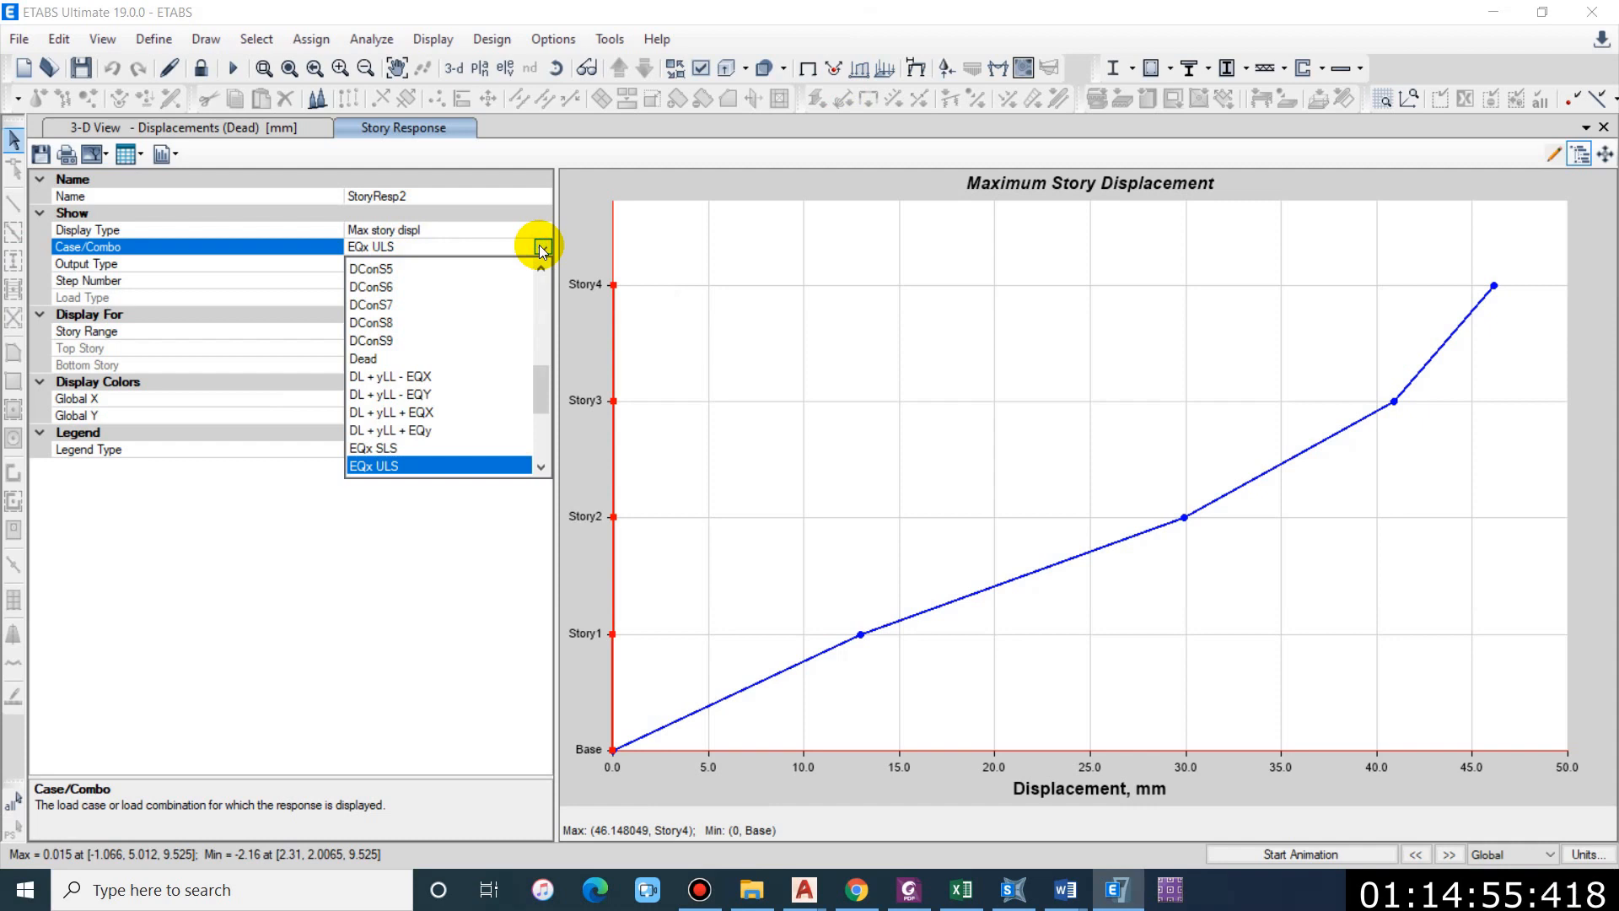
{"action": "left_click", "coordinate": [543, 247]}
Step: Change the story response plot to maximum story drifts and show it for the EQx ULS load case
{"action": "left_click", "coordinate": [540, 229]}
{"action": "left_click", "coordinate": [542, 230]}
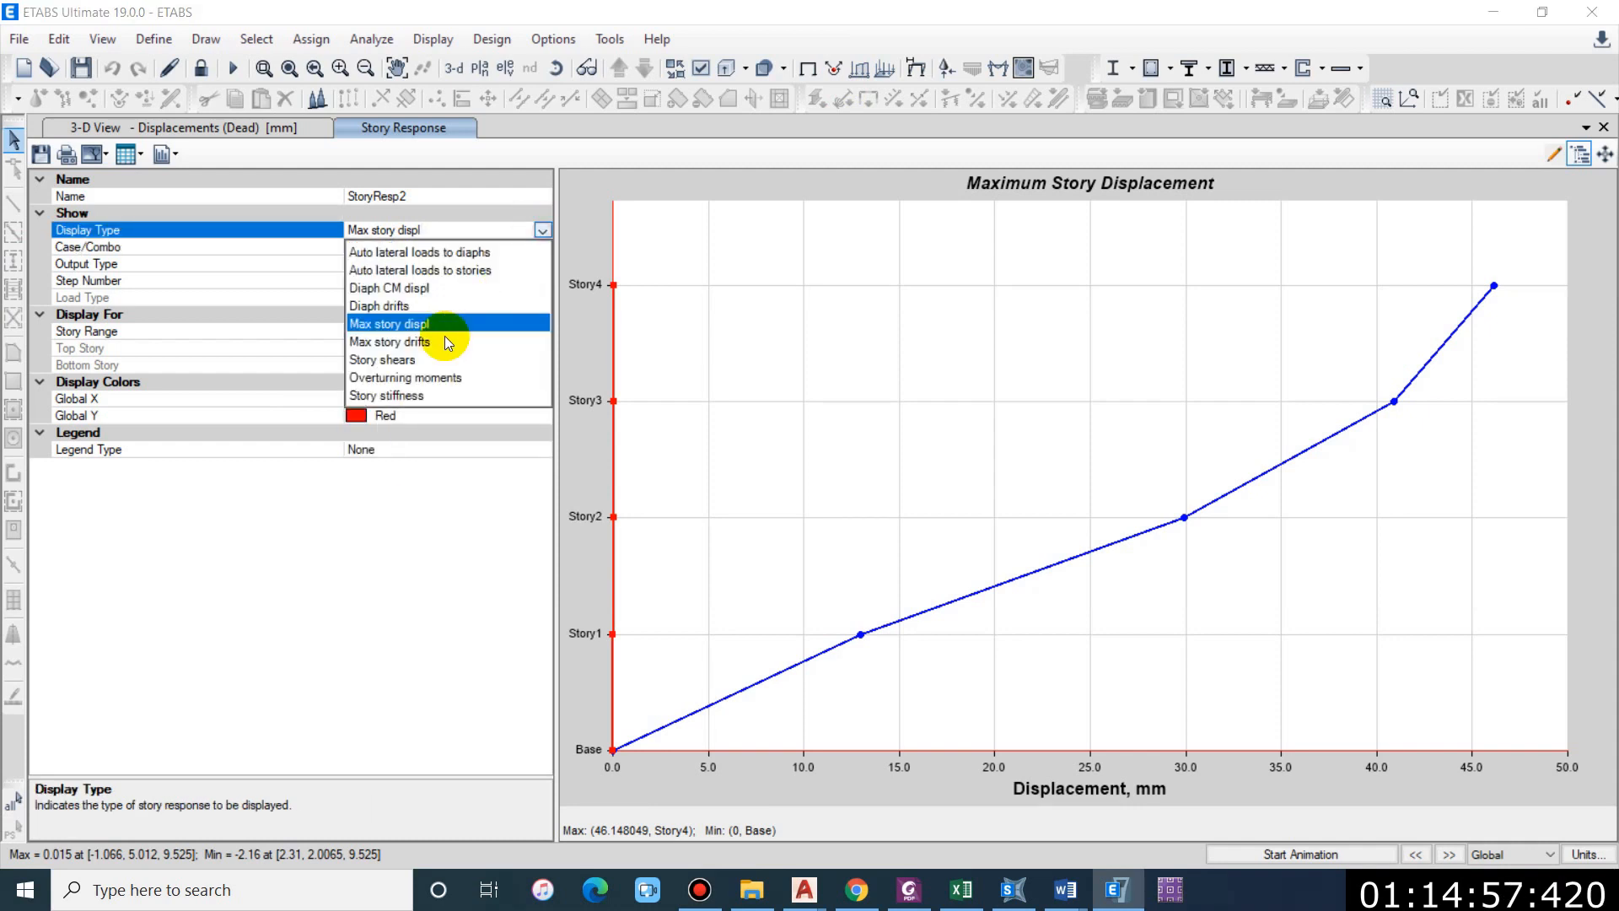
{"action": "left_click", "coordinate": [447, 342]}
{"action": "left_click", "coordinate": [542, 249]}
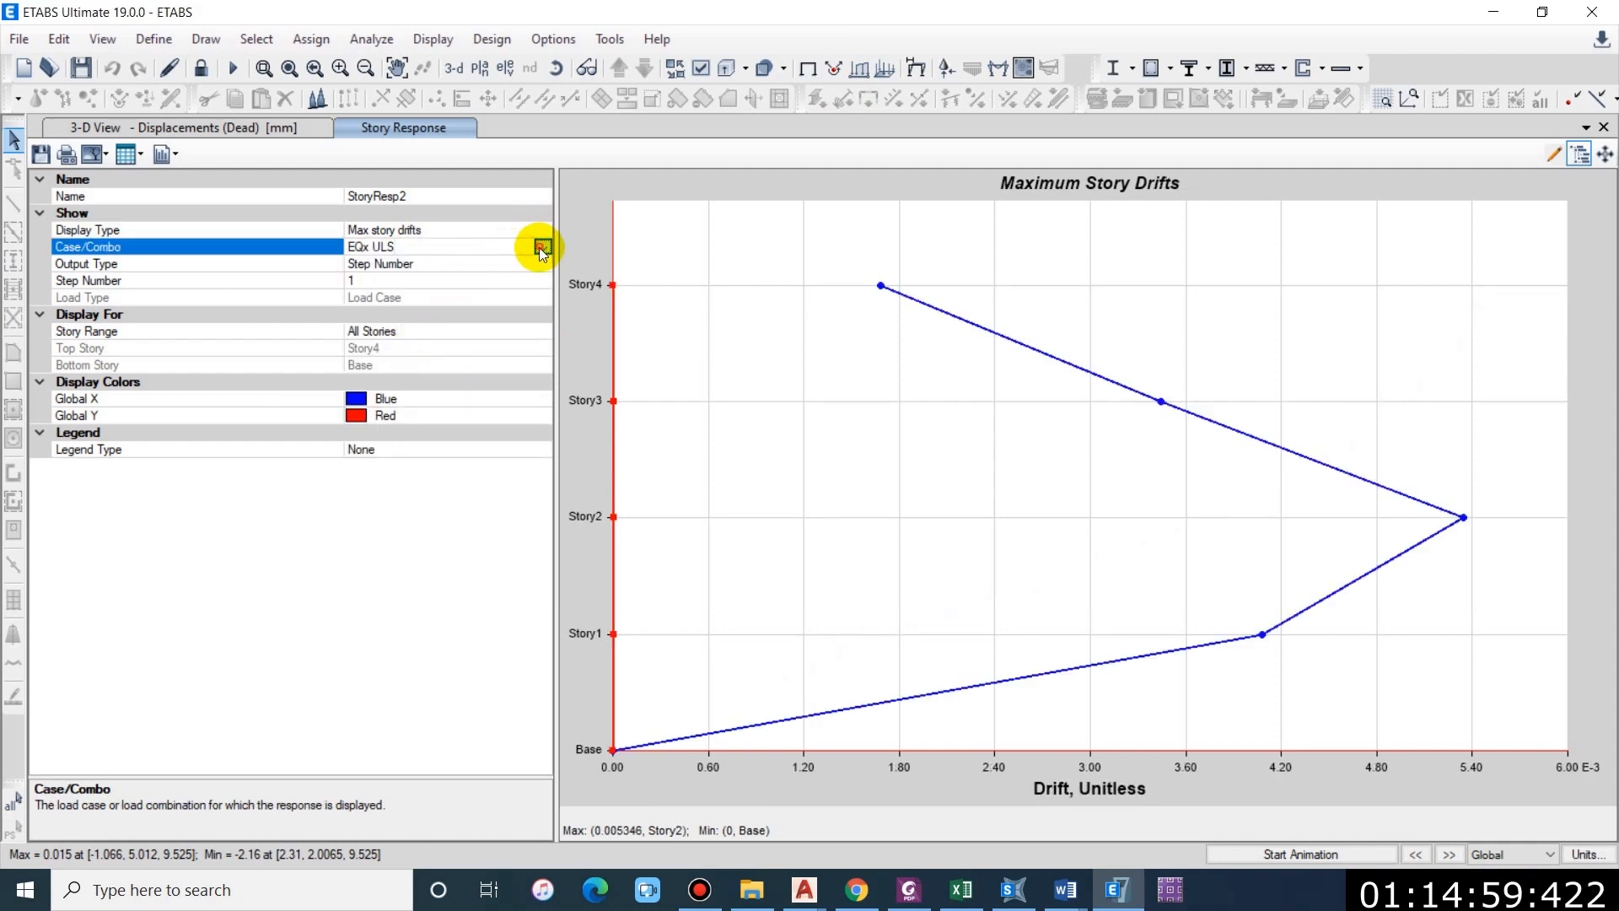
{"action": "left_click", "coordinate": [542, 247]}
{"action": "left_click", "coordinate": [365, 445]}
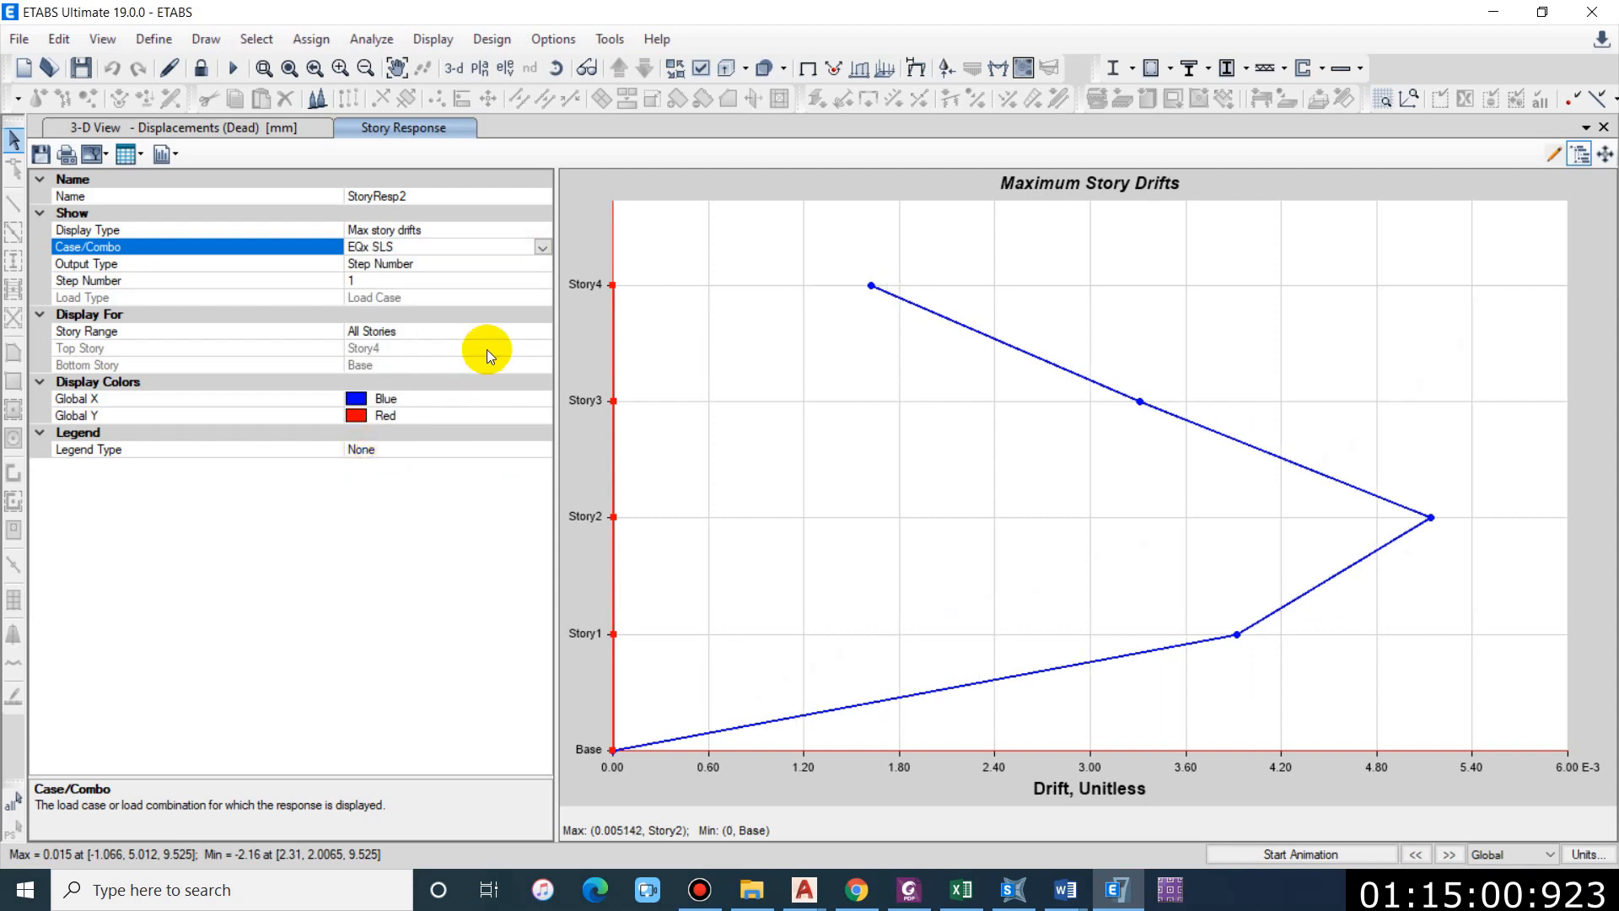
{"action": "left_click", "coordinate": [541, 247]}
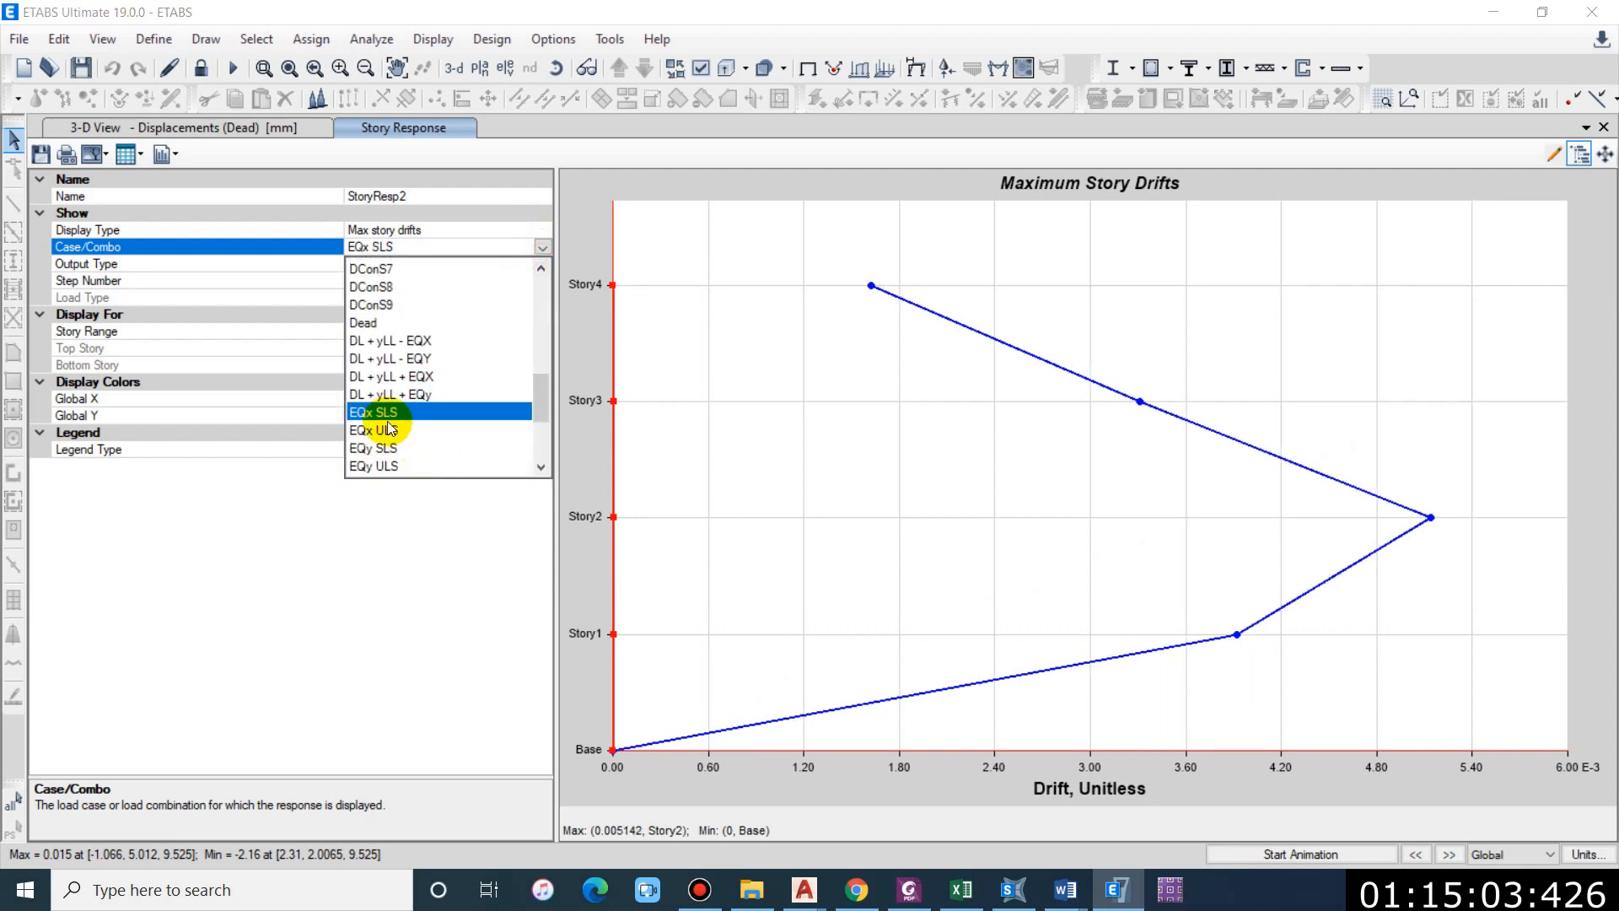
{"action": "left_click", "coordinate": [383, 430]}
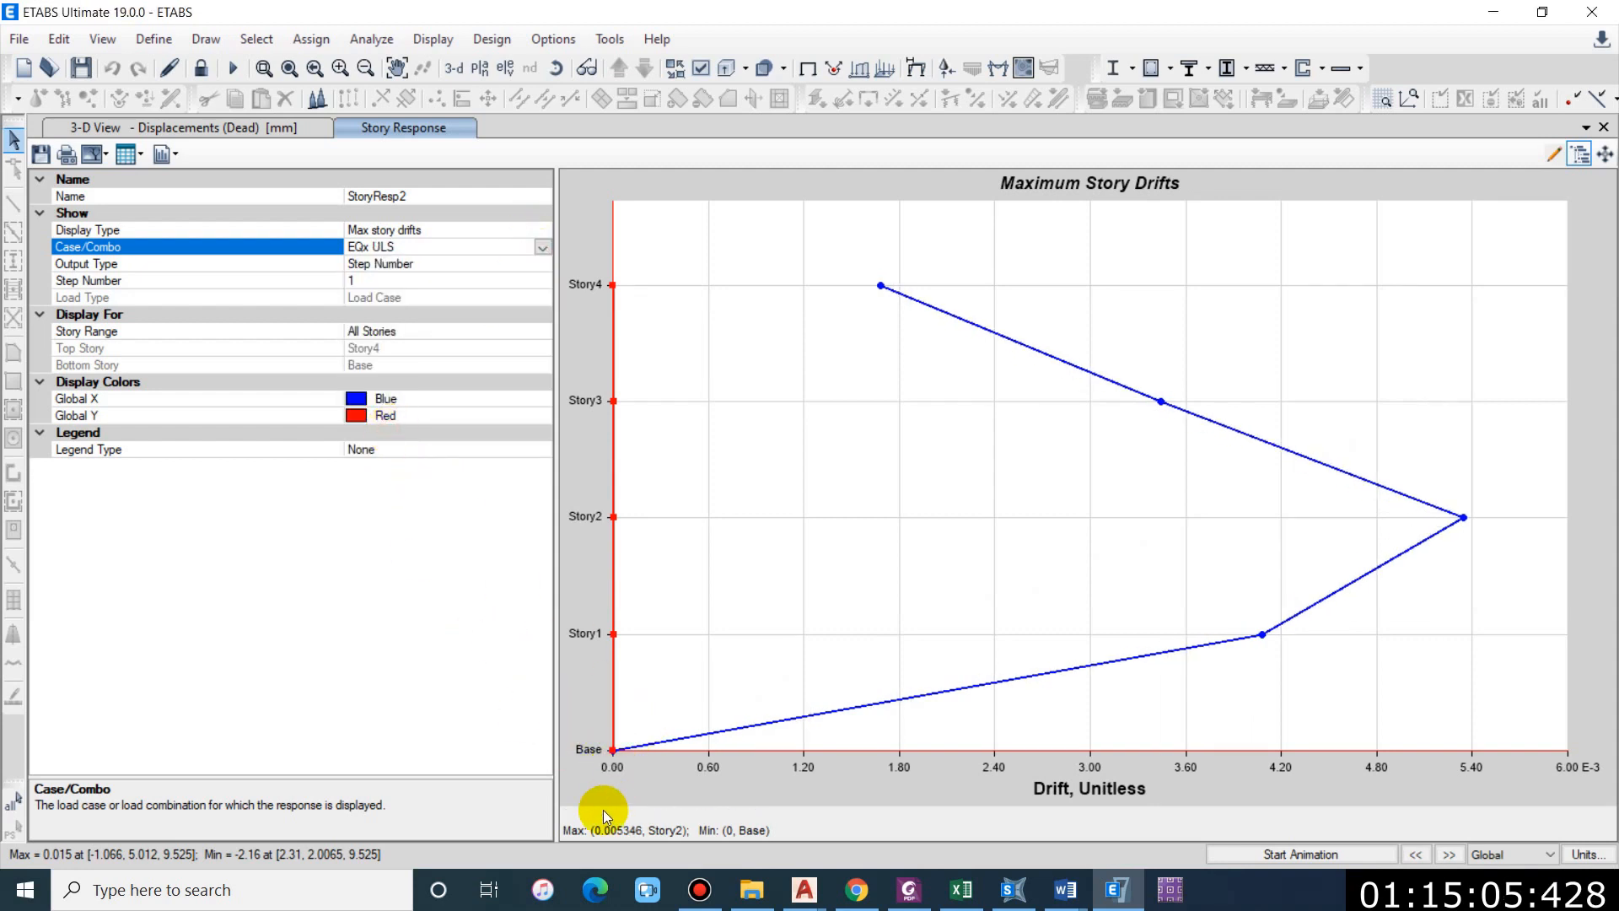
Step: Switch to Excel and enter 0.005346 as the ULS story drift from ETABS in cell D51
{"action": "left_click", "coordinate": [961, 889]}
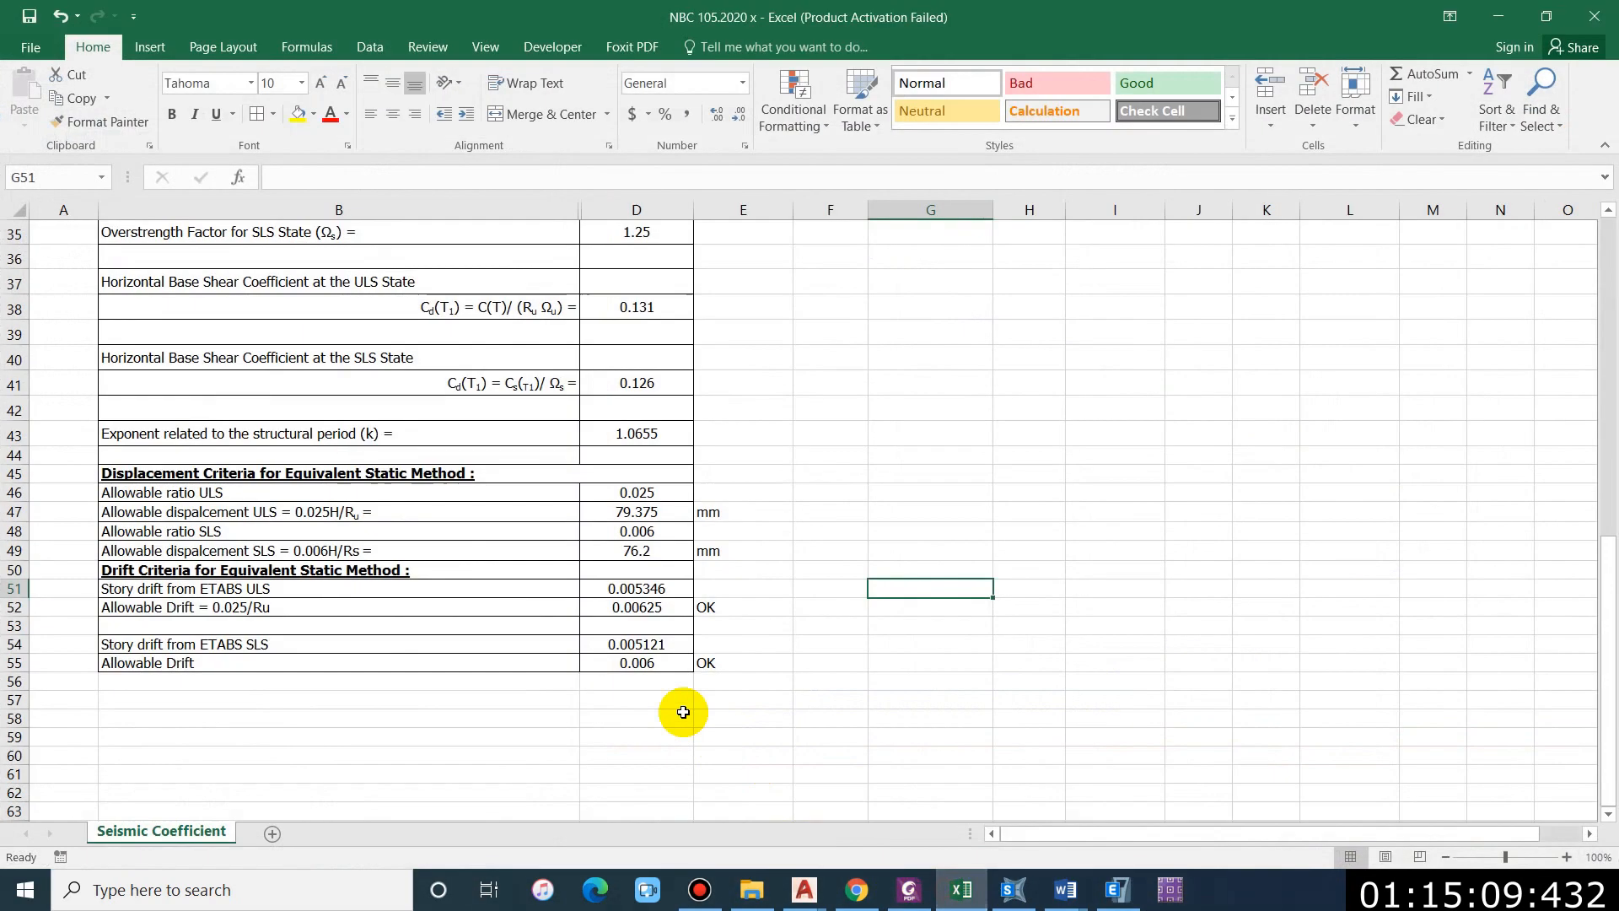
{"action": "left_click", "coordinate": [244, 591]}
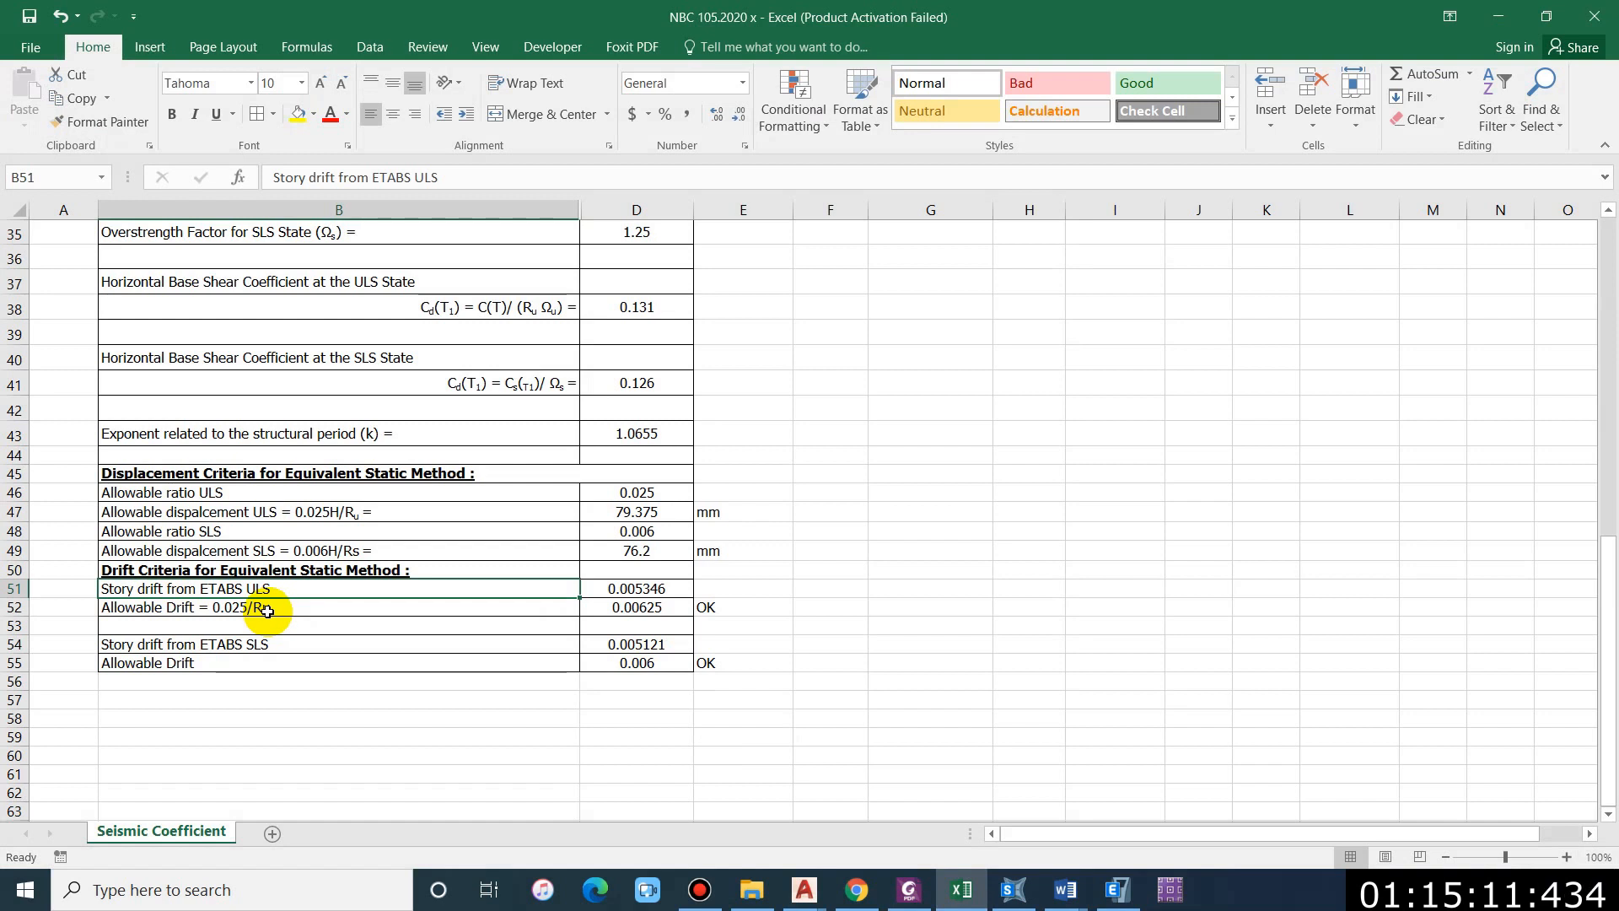
{"action": "left_click", "coordinate": [619, 587]}
{"action": "type", "text": "0."}
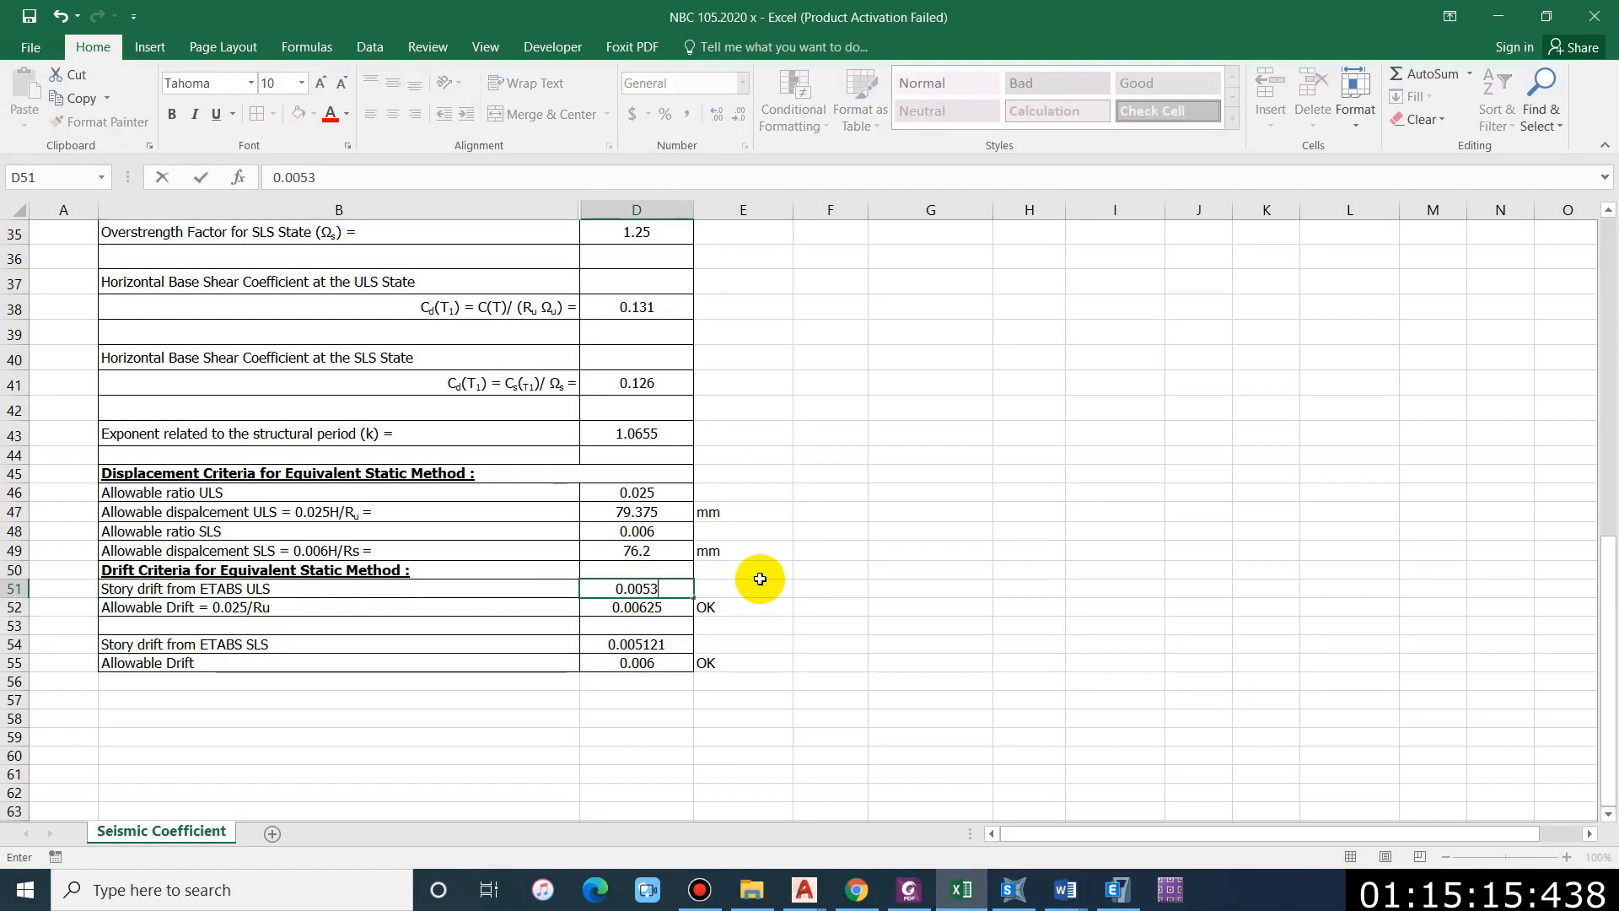
{"action": "key", "text": "Return"}
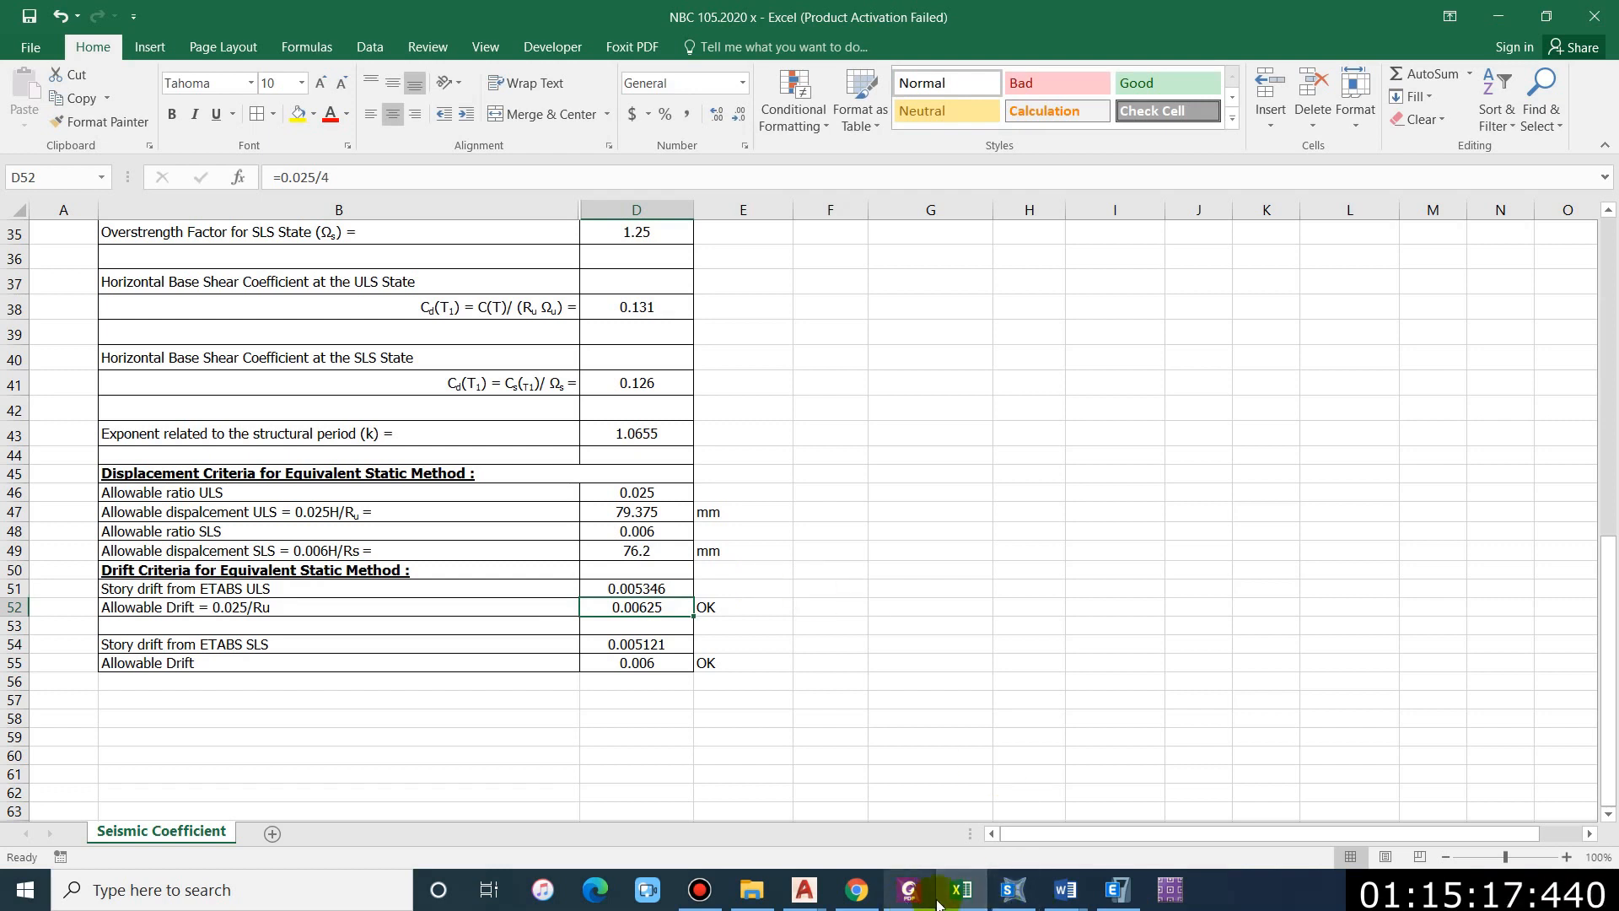
Step: Return to ETABS, plot the maximum story drifts for EQy ULS, and compare them with the allowable ULS drift in Excel
{"action": "left_click", "coordinate": [1014, 892]}
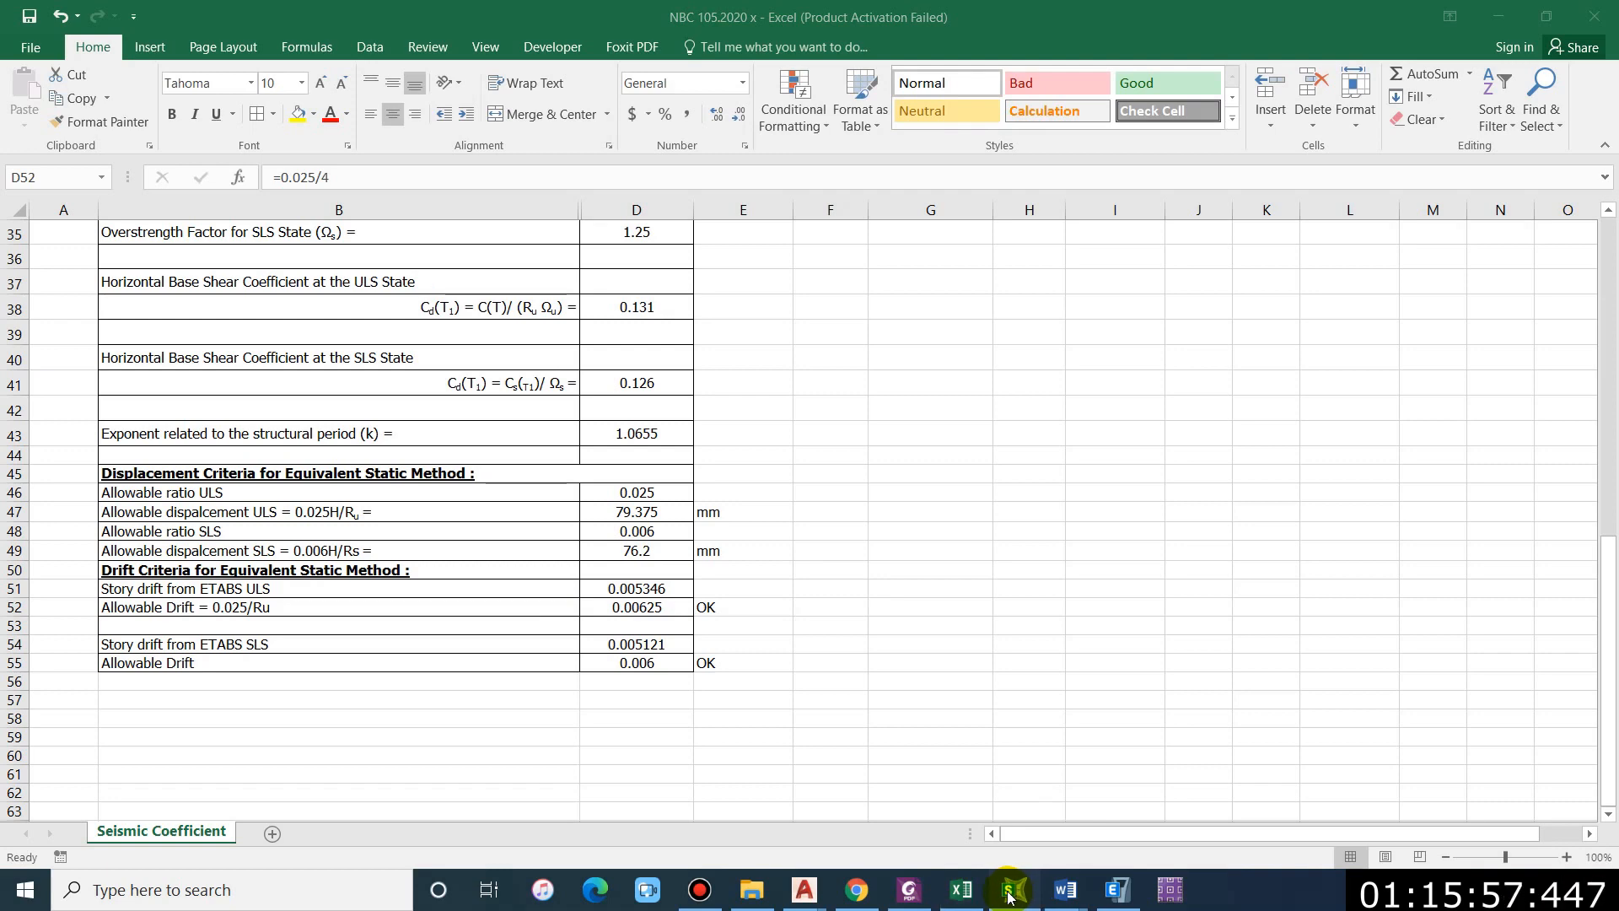
{"action": "left_click", "coordinate": [1126, 904]}
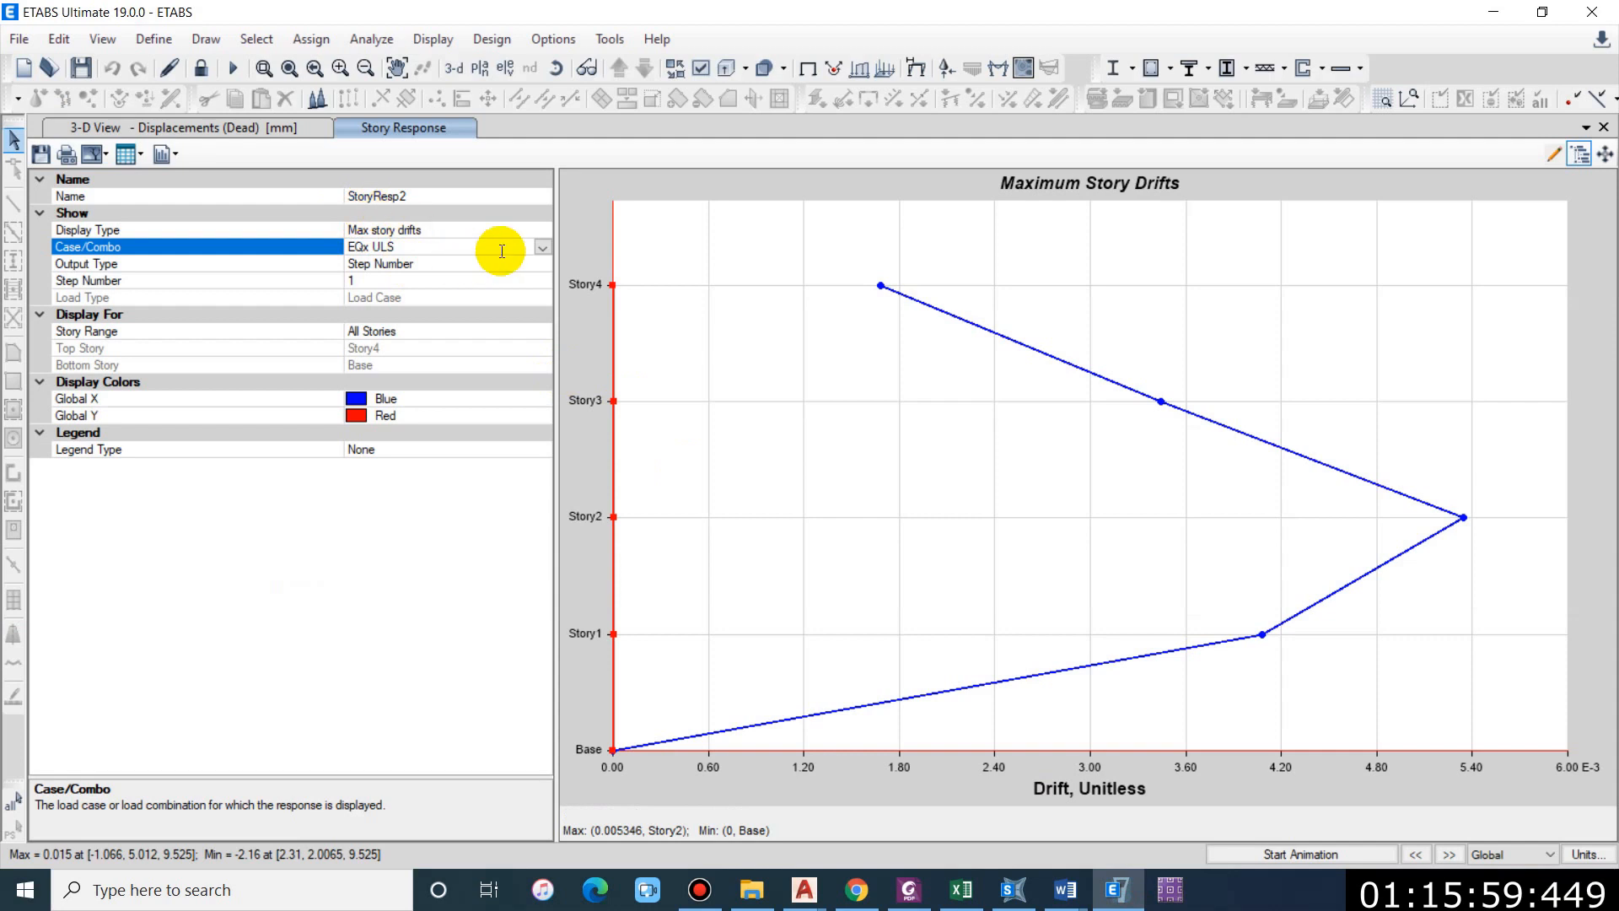
{"action": "left_click", "coordinate": [542, 247]}
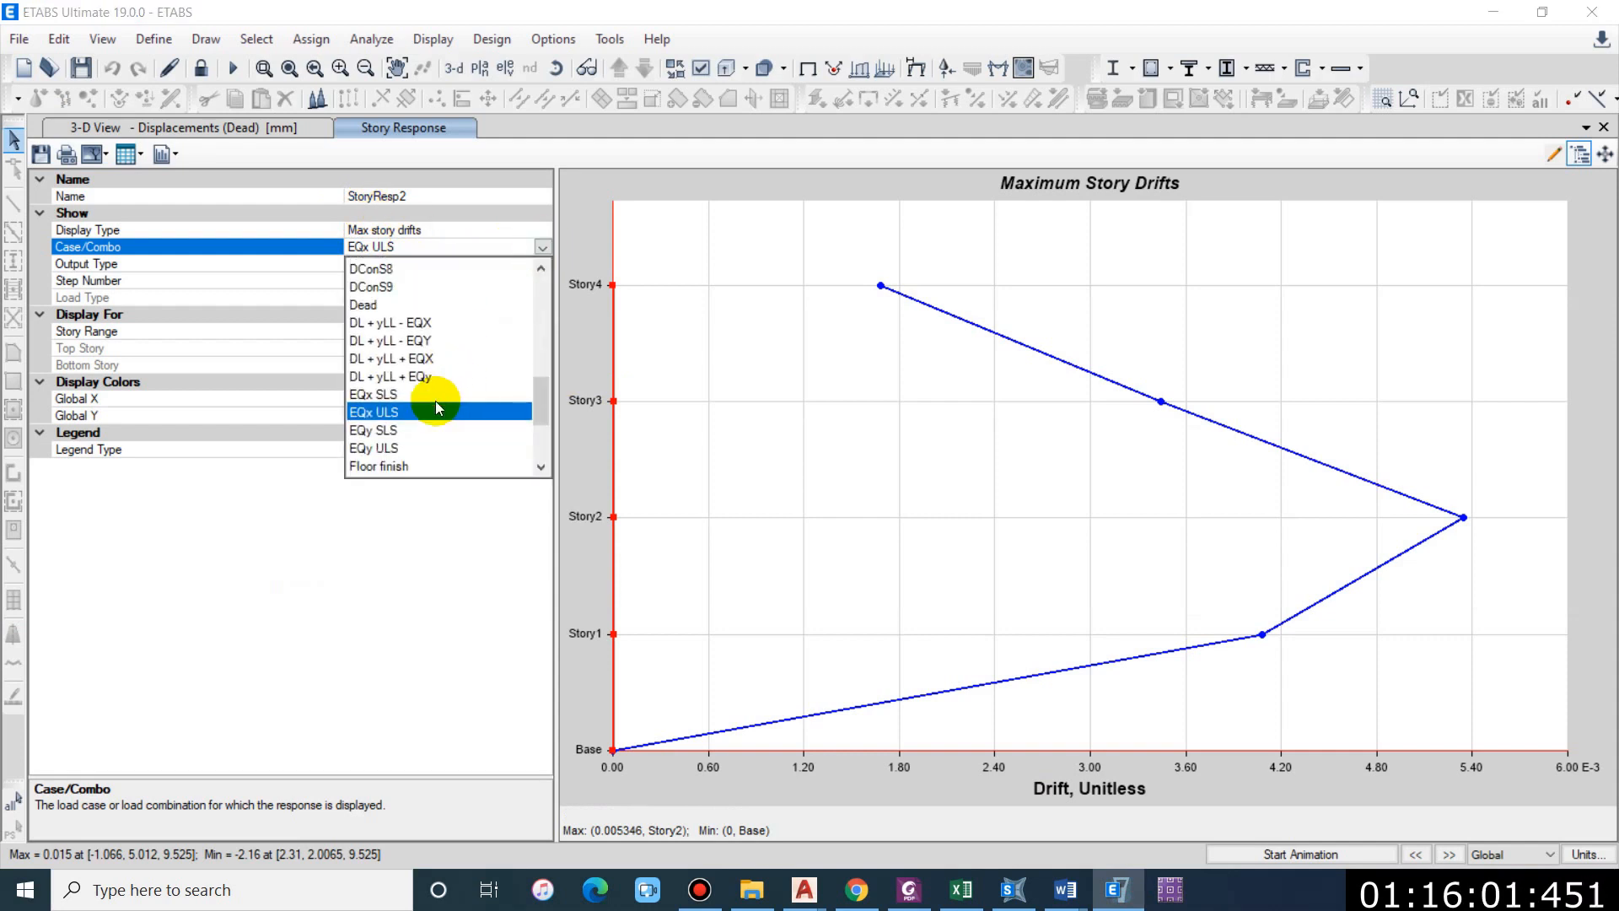
{"action": "left_click", "coordinate": [402, 449]}
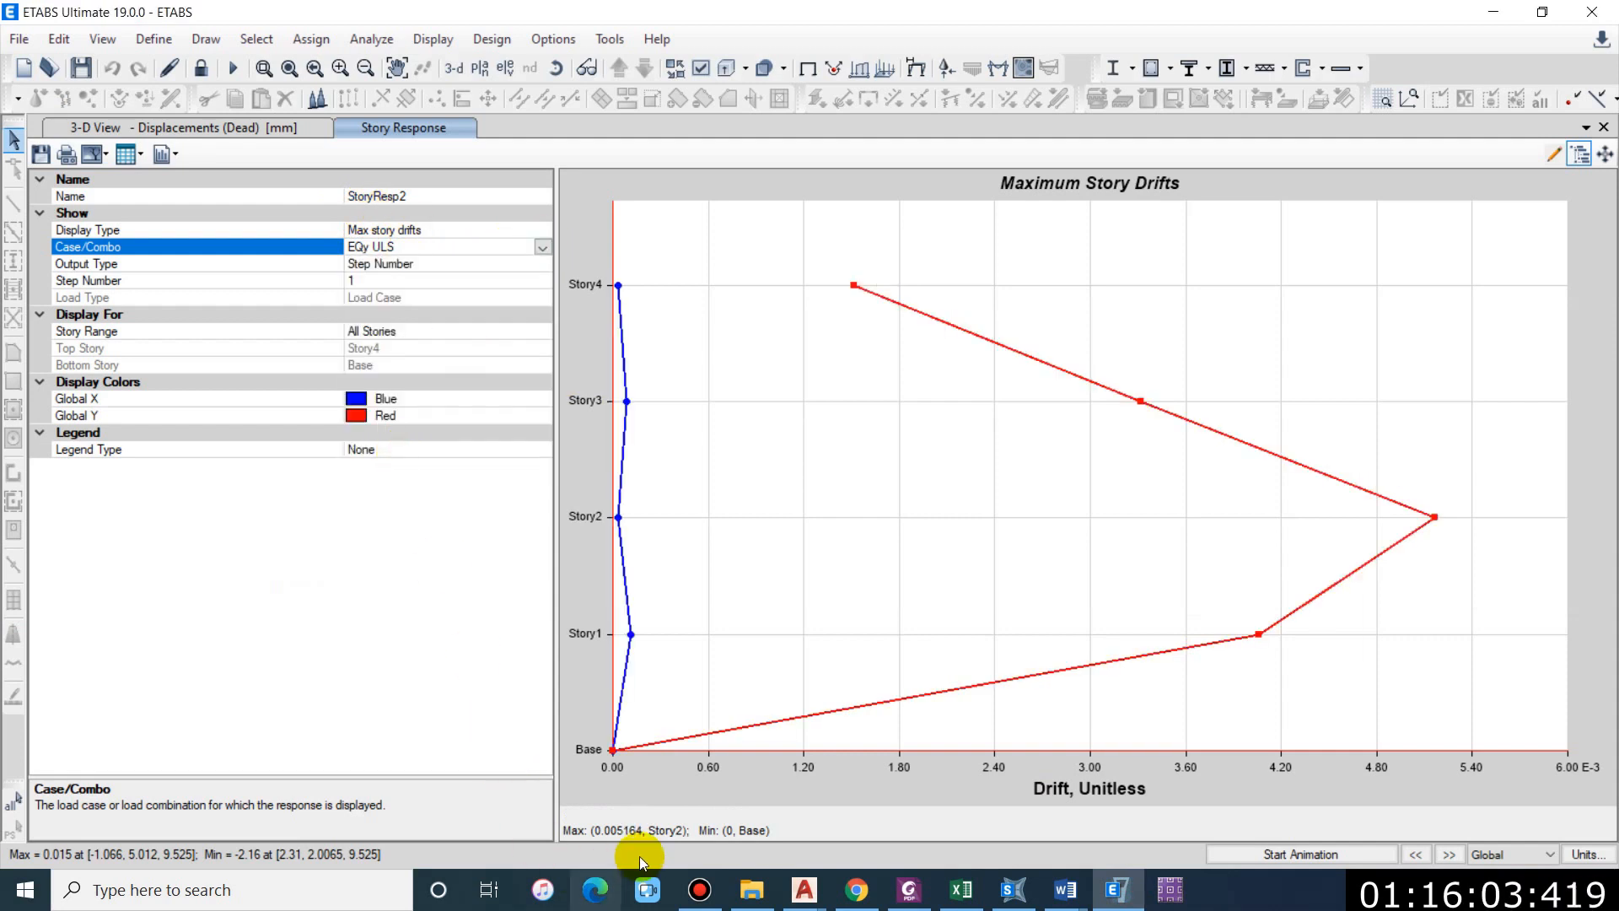
{"action": "left_click", "coordinate": [1491, 12]}
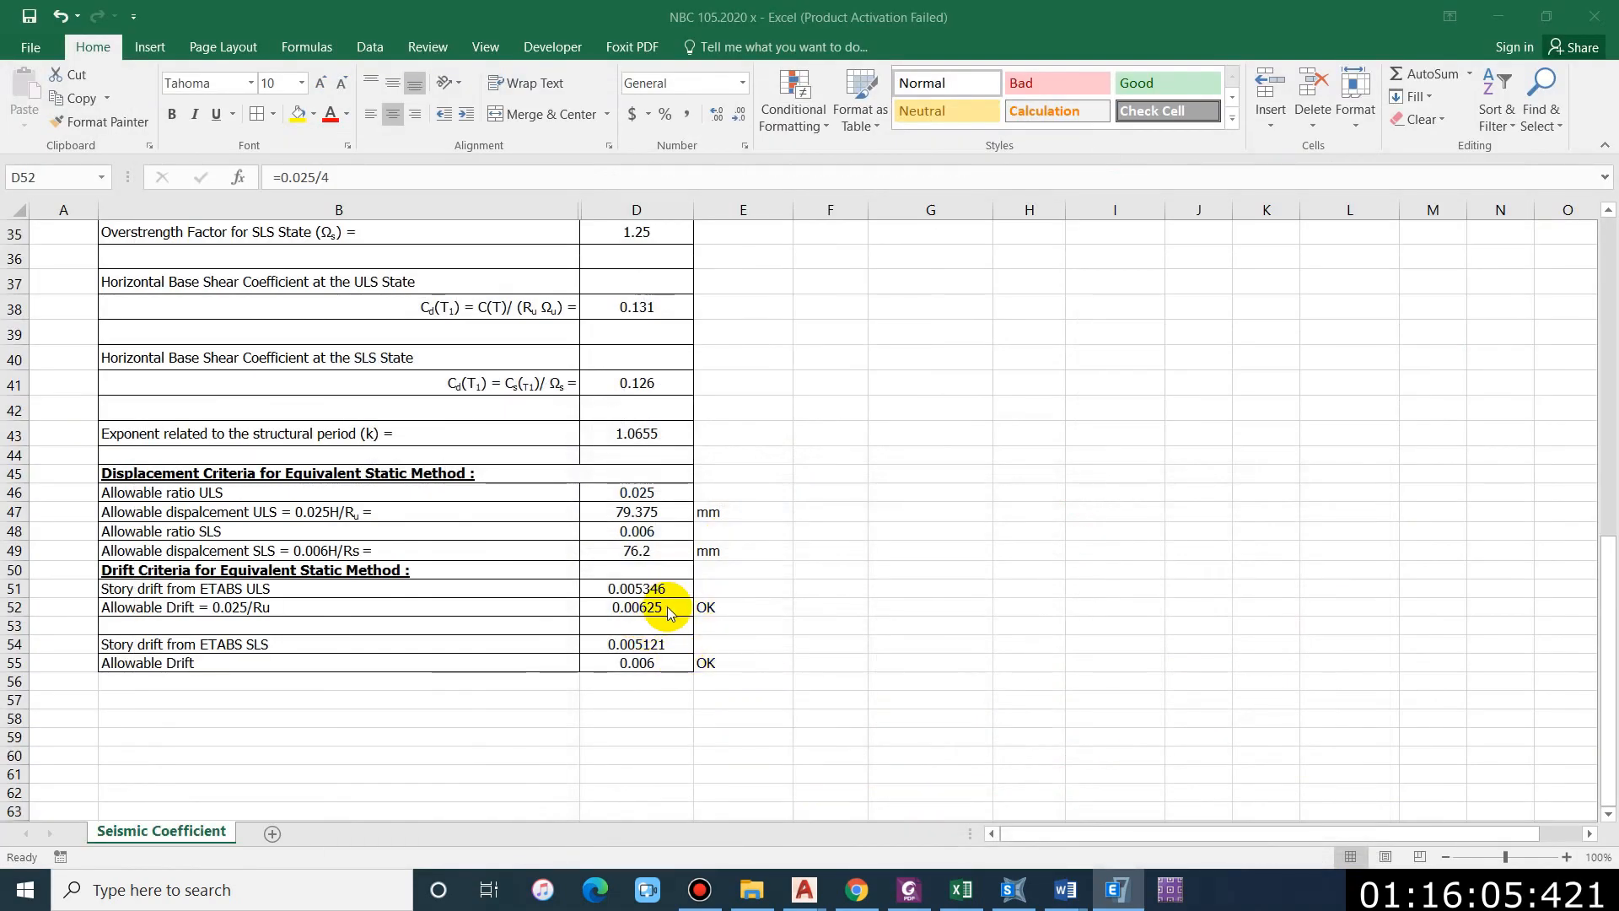
{"action": "left_click", "coordinate": [218, 609]}
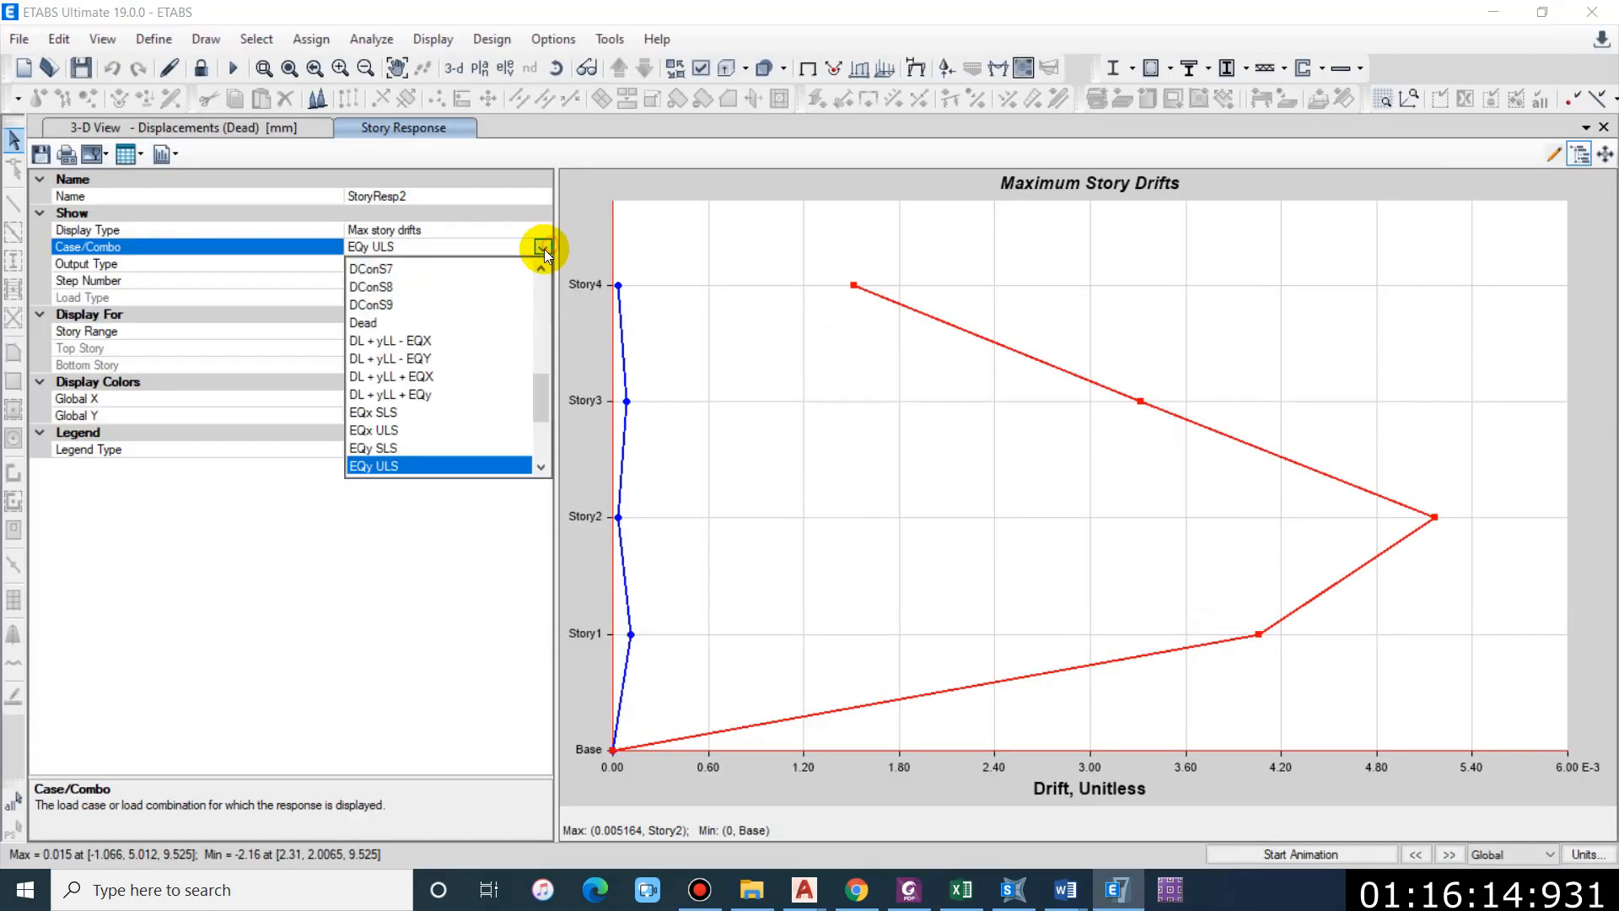
Step: In ETABS, plot the maximum story drifts for the EQy SLS load case, followed by EQx SLS
{"action": "left_click", "coordinate": [418, 445]}
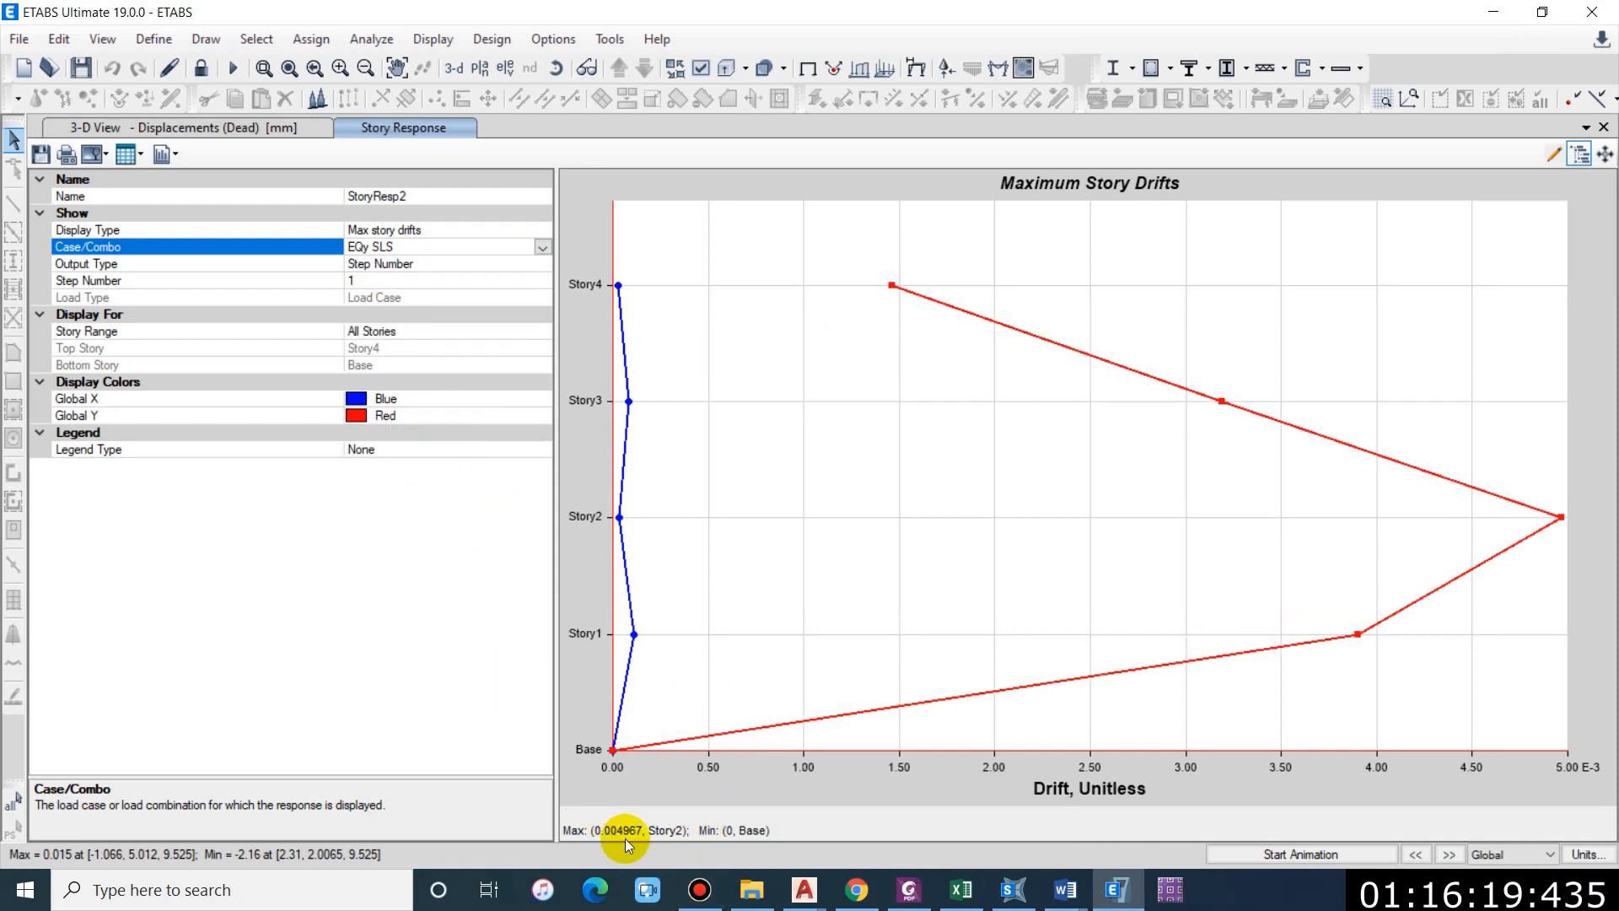
{"action": "left_click", "coordinate": [538, 262]}
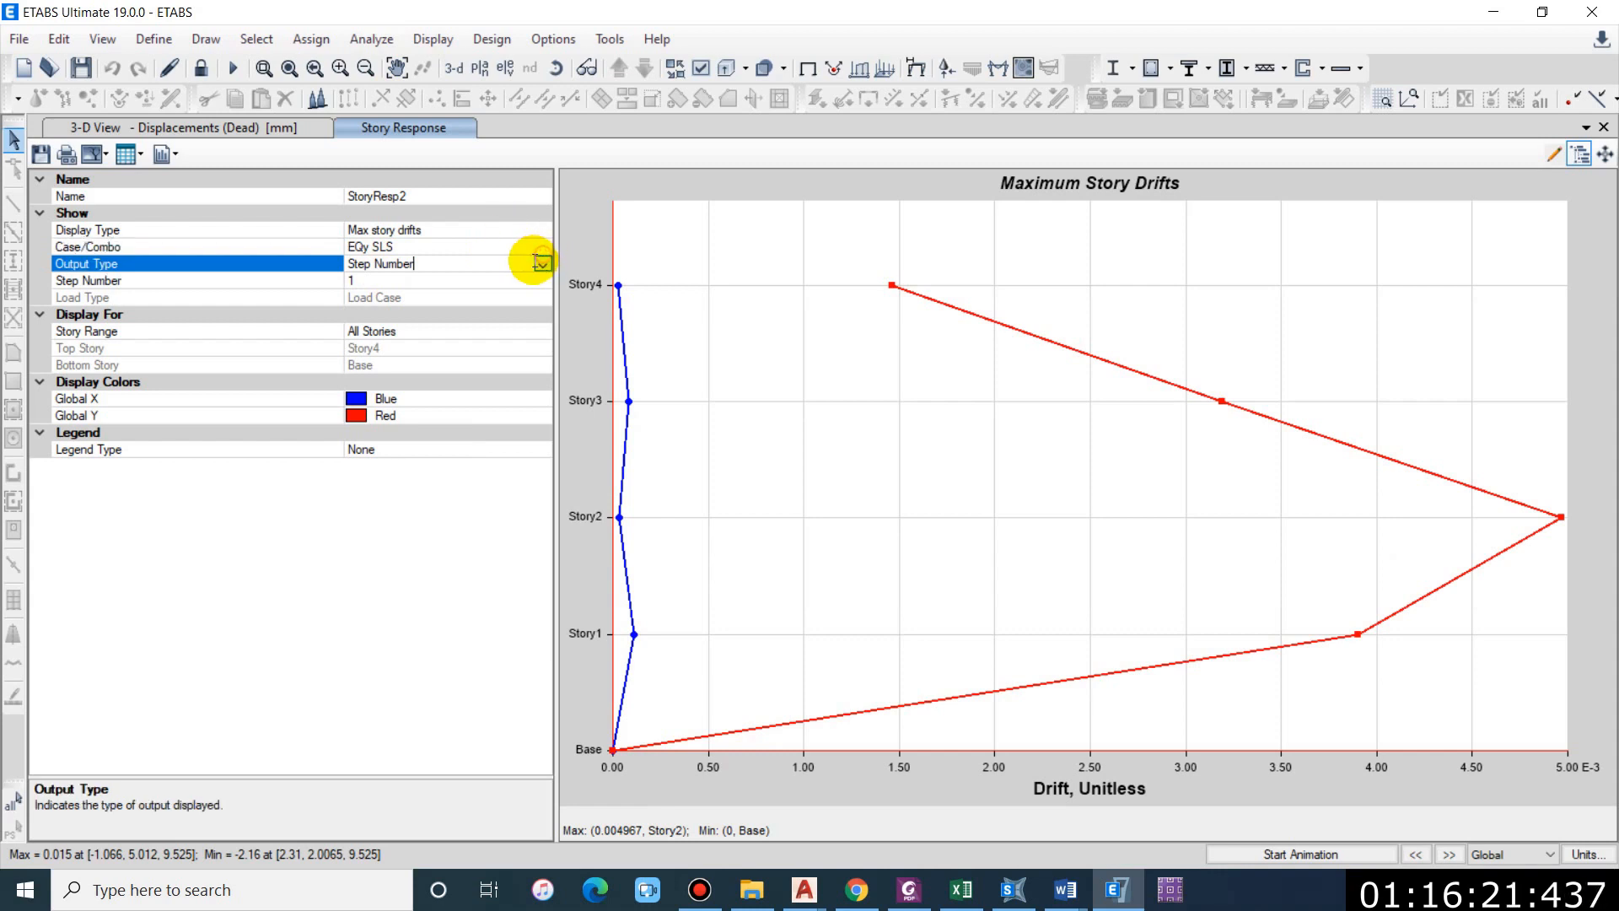
{"action": "left_click", "coordinate": [543, 248]}
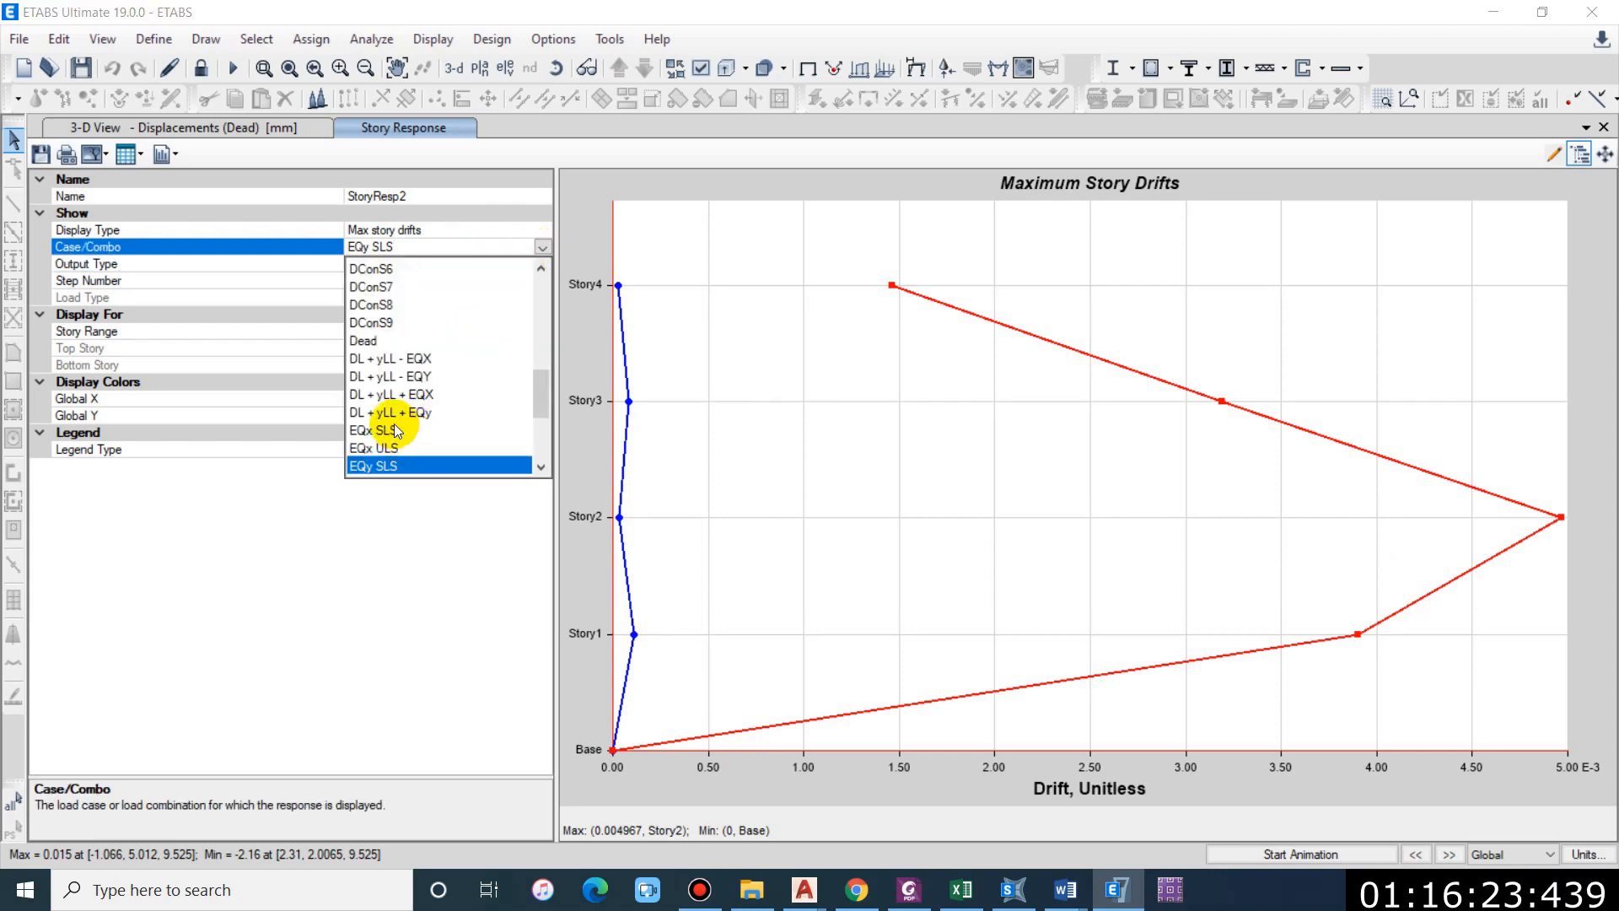
{"action": "scroll", "coordinate": [396, 448], "scroll_direction": "down", "scroll_amount": 1}
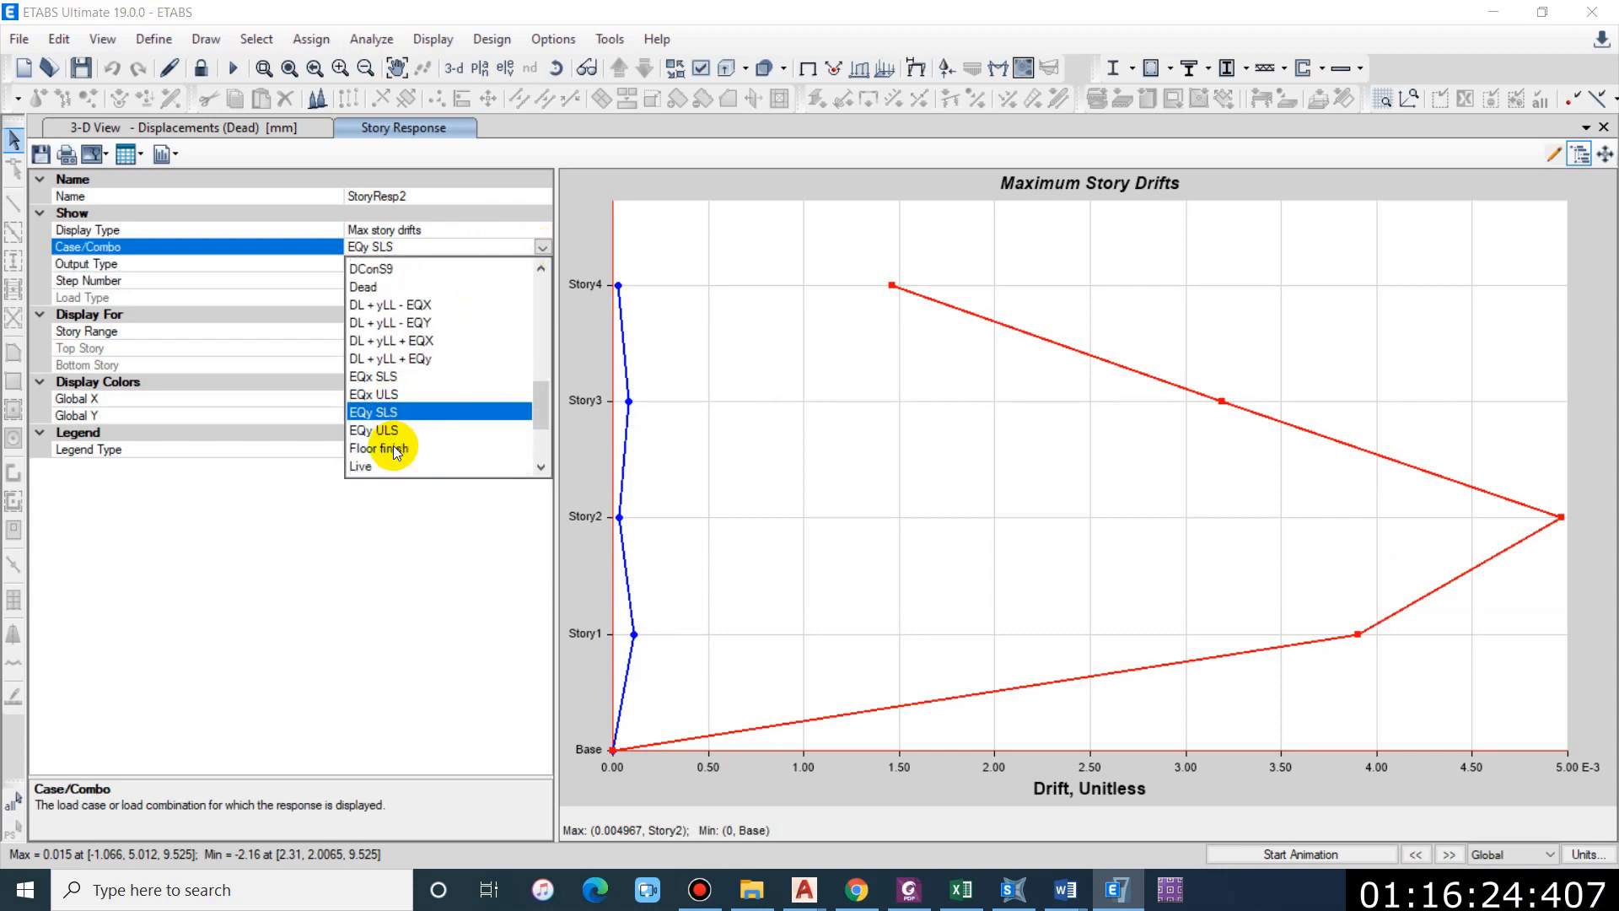
{"action": "left_click", "coordinate": [393, 380]}
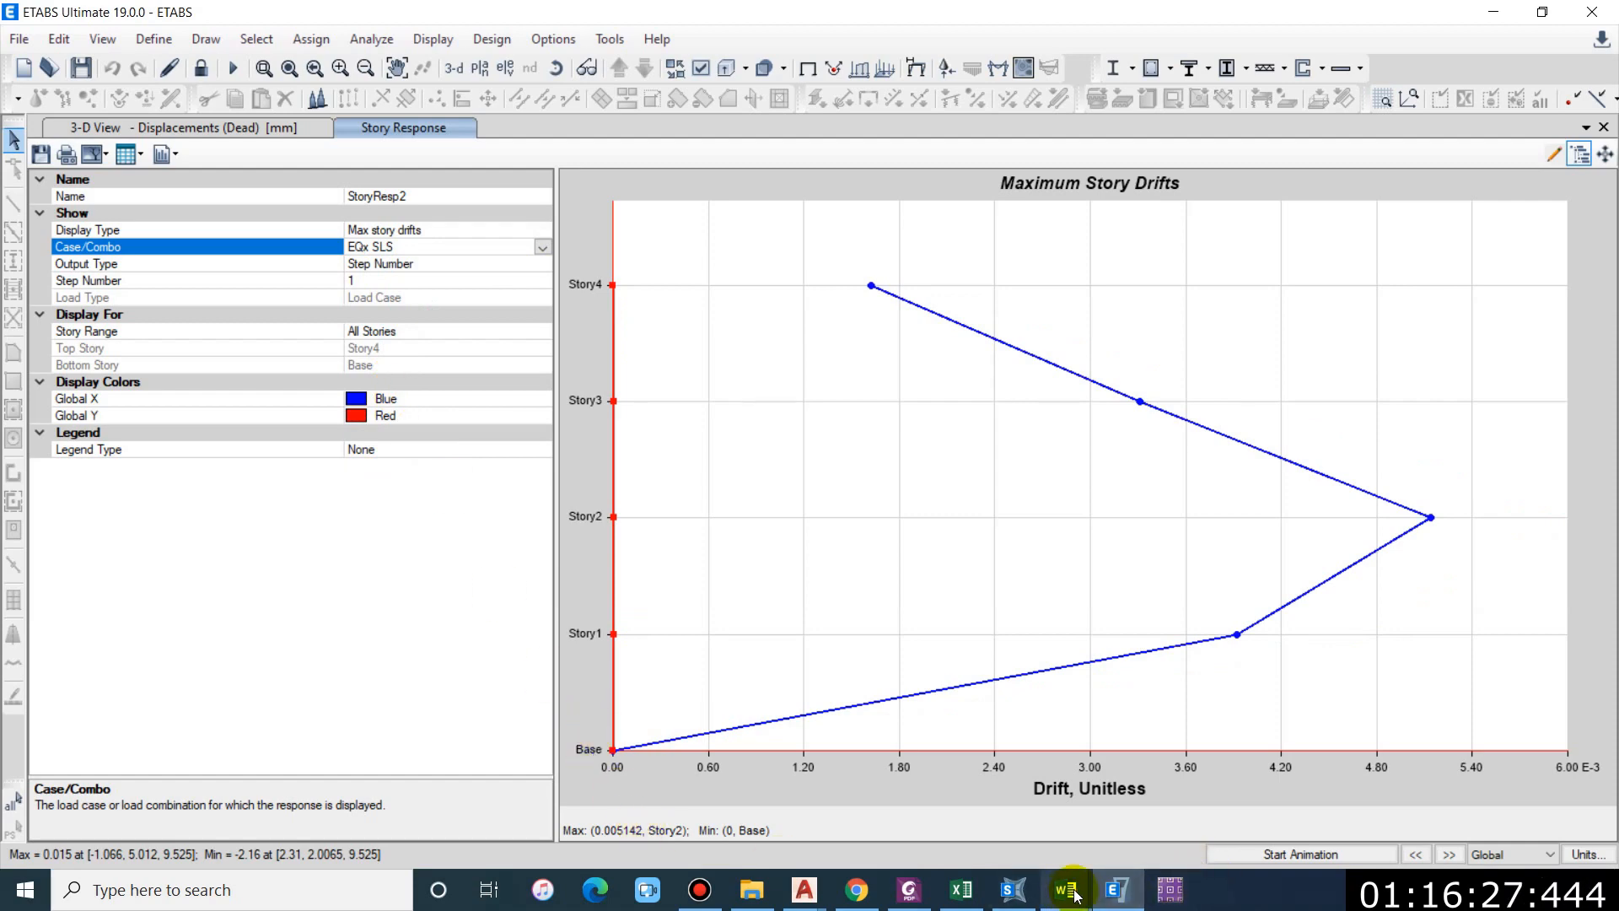
Step: Switch to Excel and check the SLS story drift, the allowable SLS drift and the formula of their comparison in cell E55
{"action": "left_click", "coordinate": [960, 890]}
{"action": "left_click", "coordinate": [620, 646]}
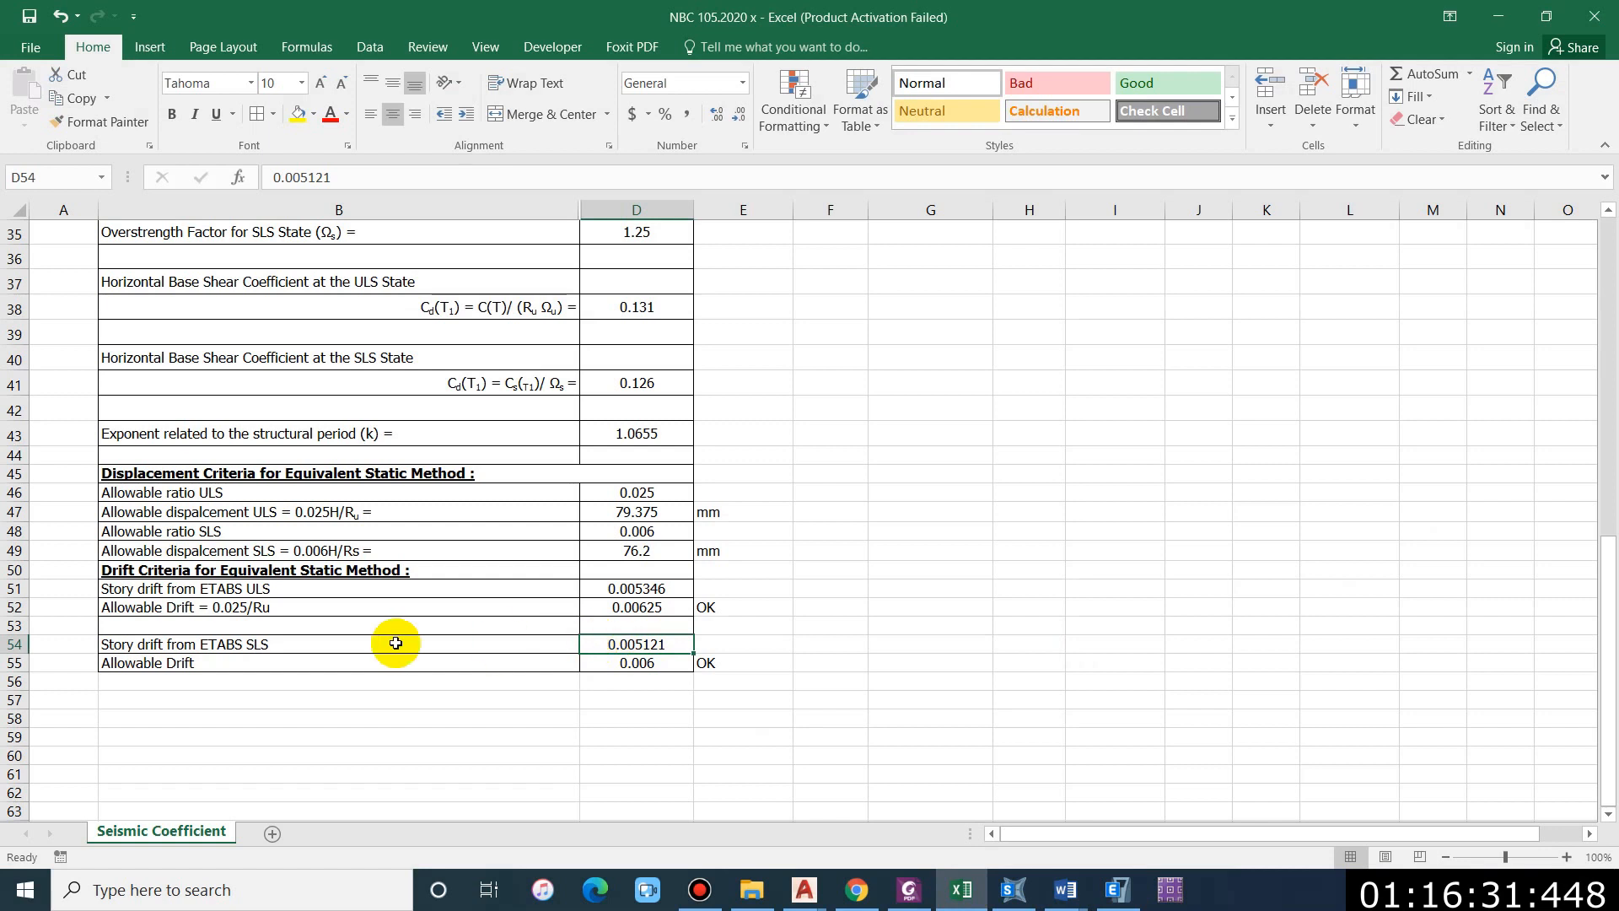
{"action": "left_click", "coordinate": [246, 664]}
{"action": "left_click", "coordinate": [680, 667]}
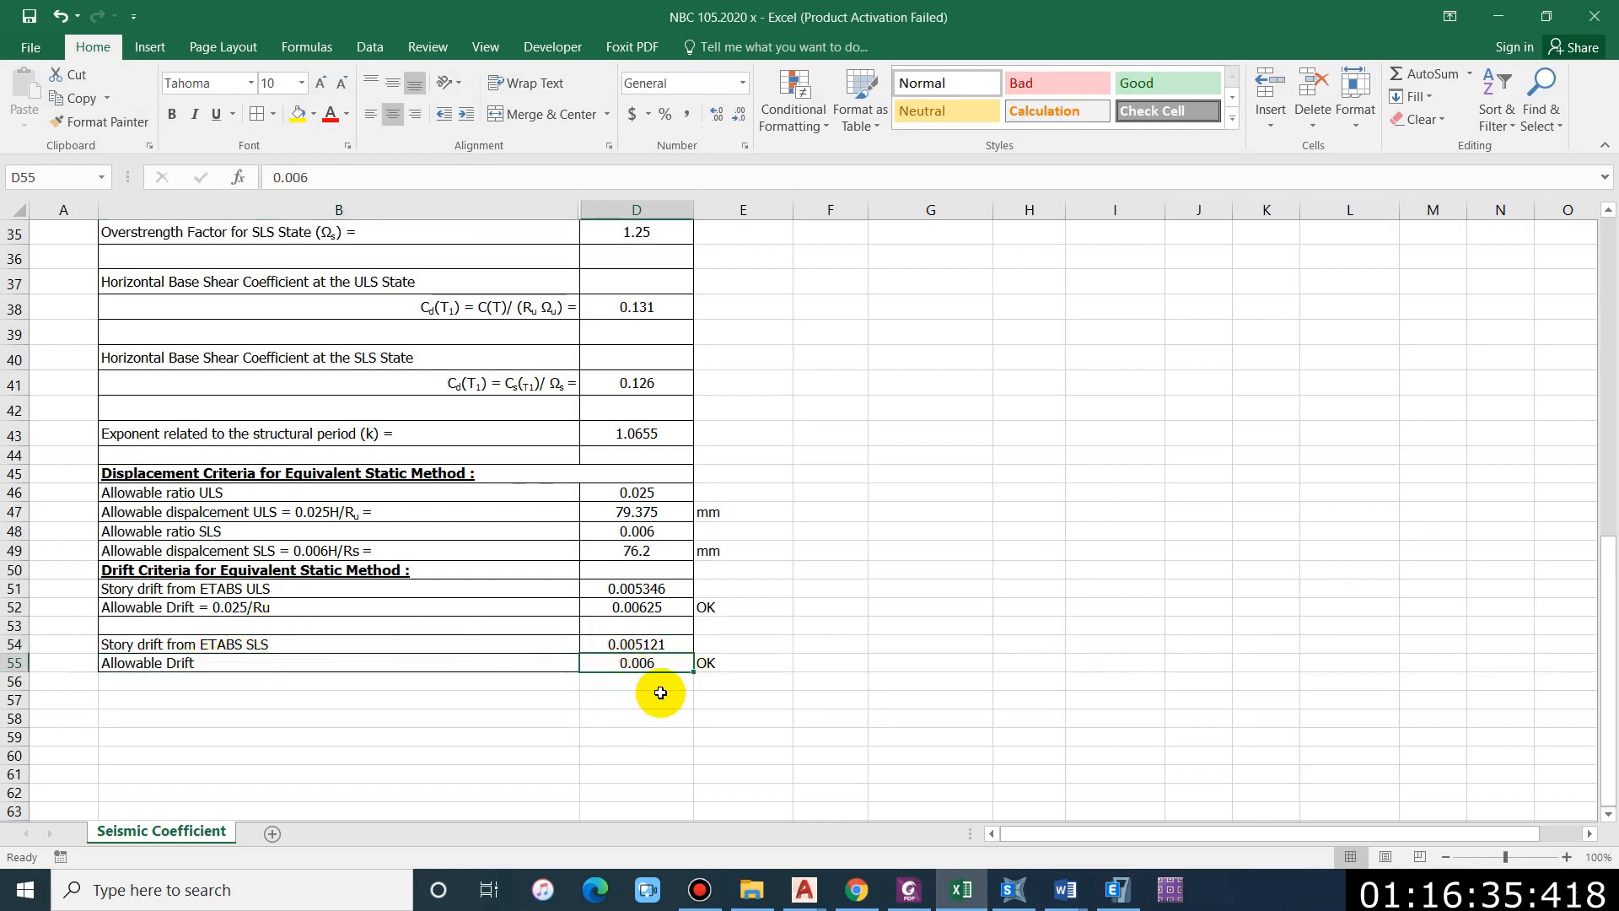
{"action": "left_click", "coordinate": [718, 666]}
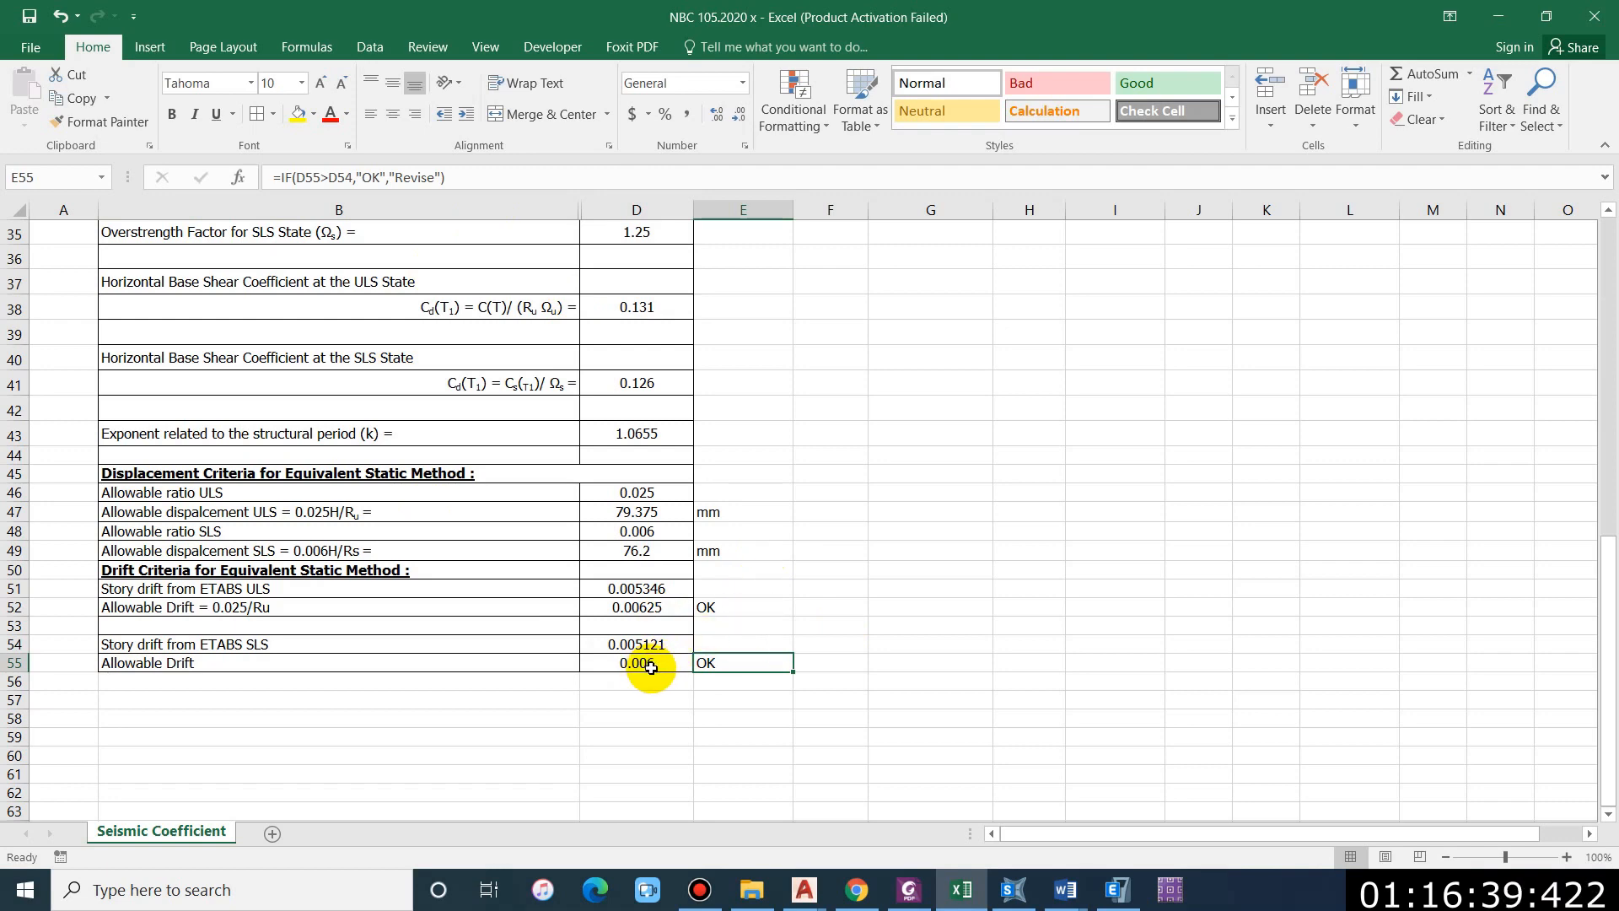
Step: Return to ETABS and set both the depth and width of the Col 300 x 300 frame section to 350 mm
{"action": "key", "text": "alt+Tab"}
{"action": "left_click", "coordinate": [217, 50]}
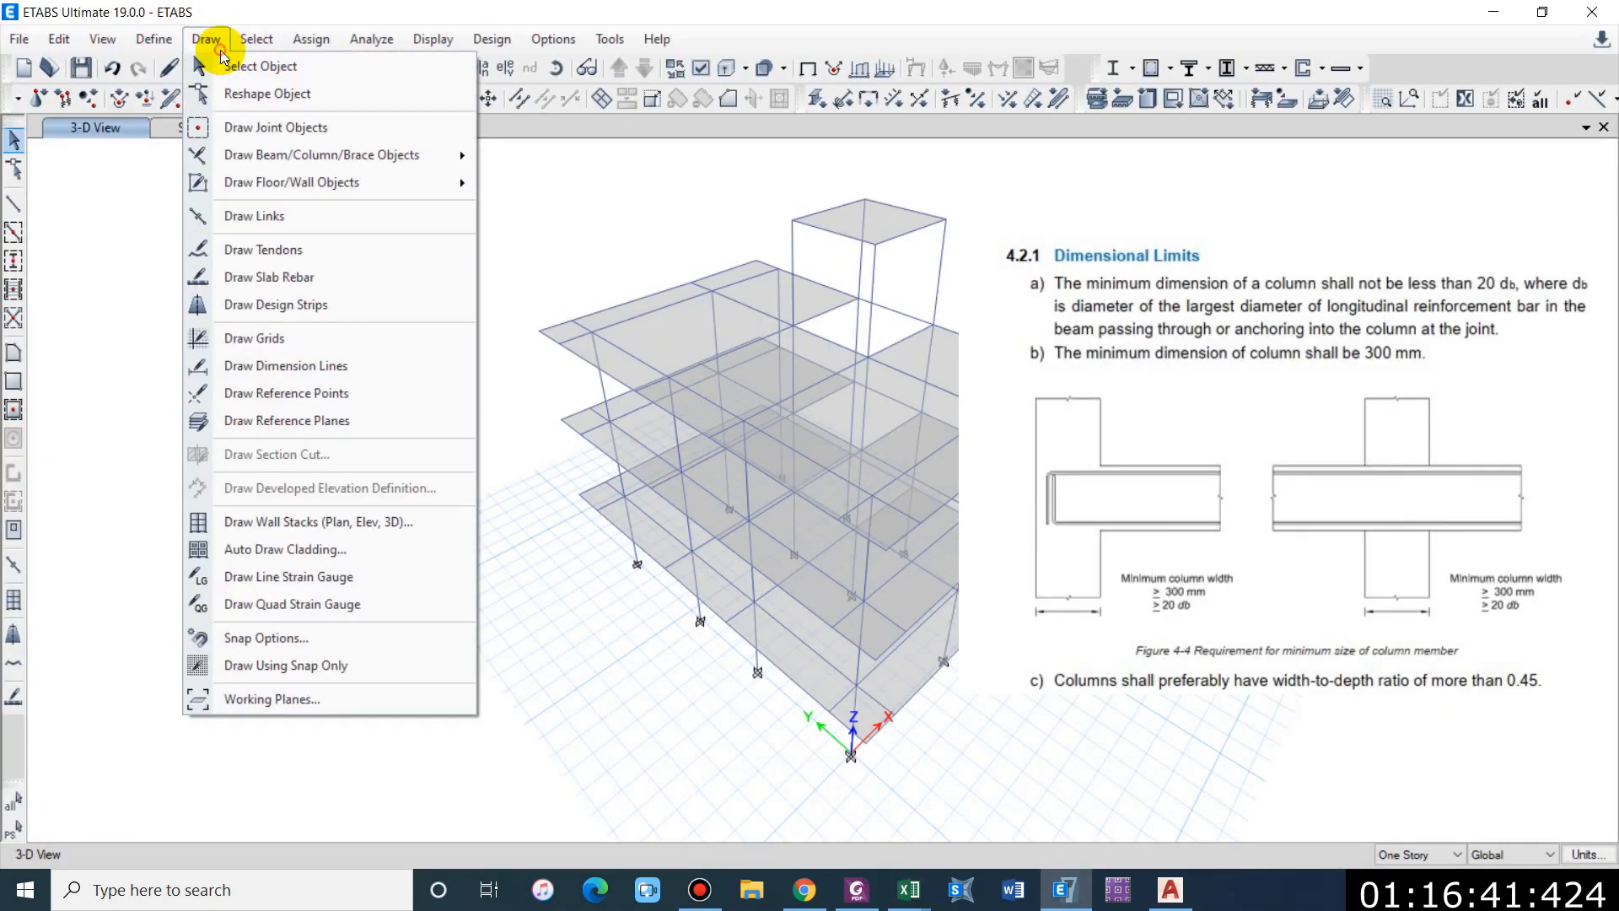
{"action": "mouse_move", "coordinate": [154, 39]}
{"action": "mouse_move", "coordinate": [194, 99]}
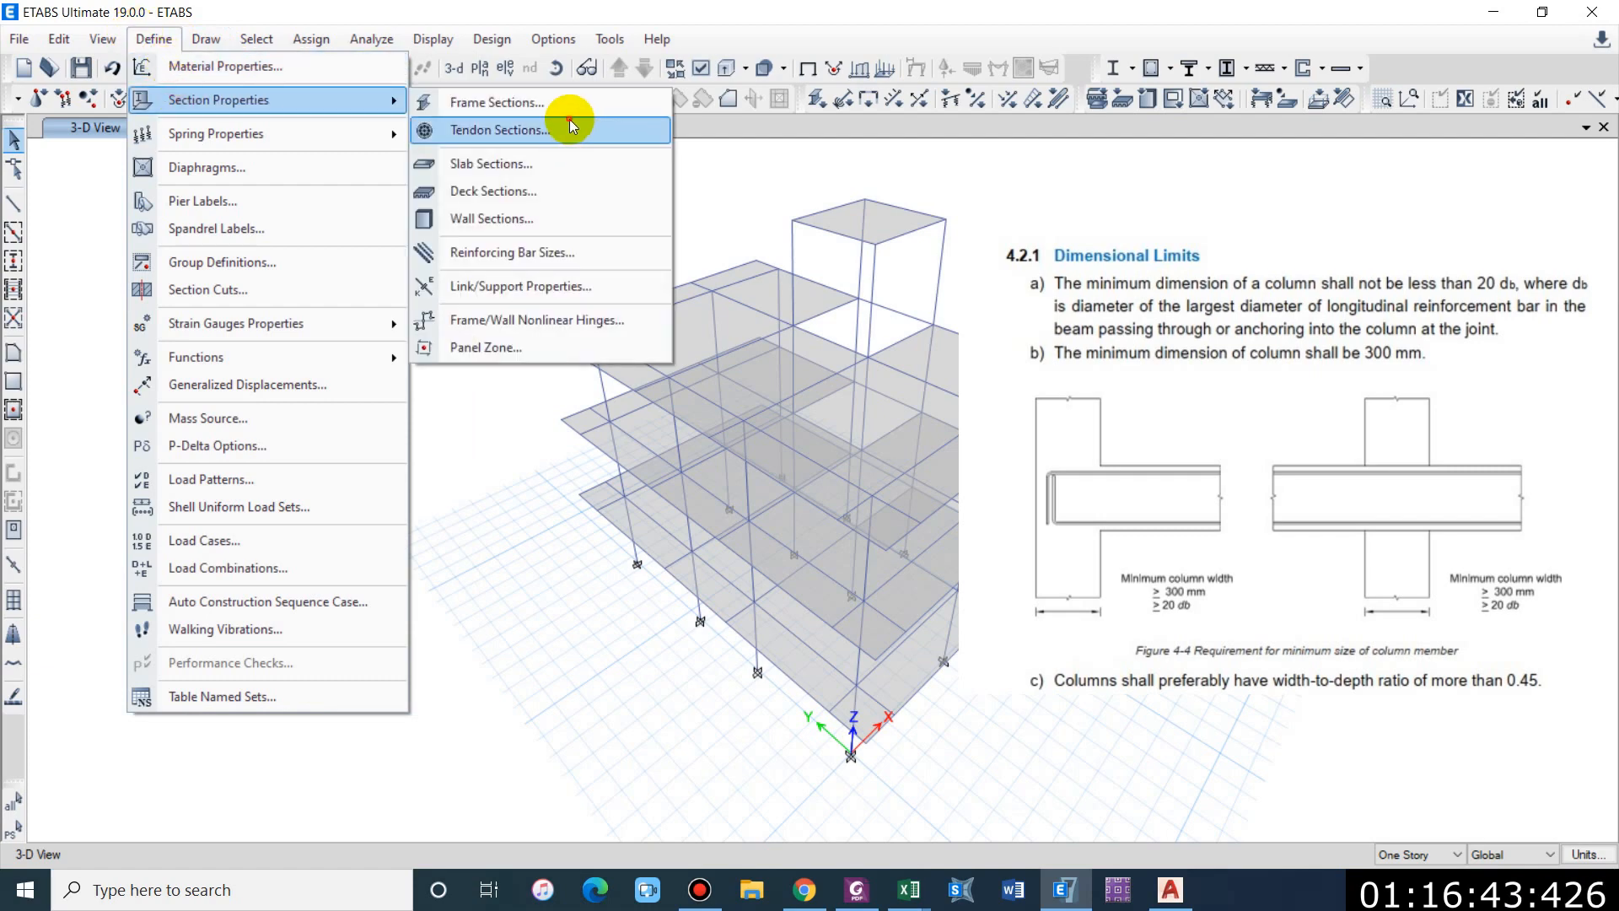
{"action": "left_click", "coordinate": [579, 104]}
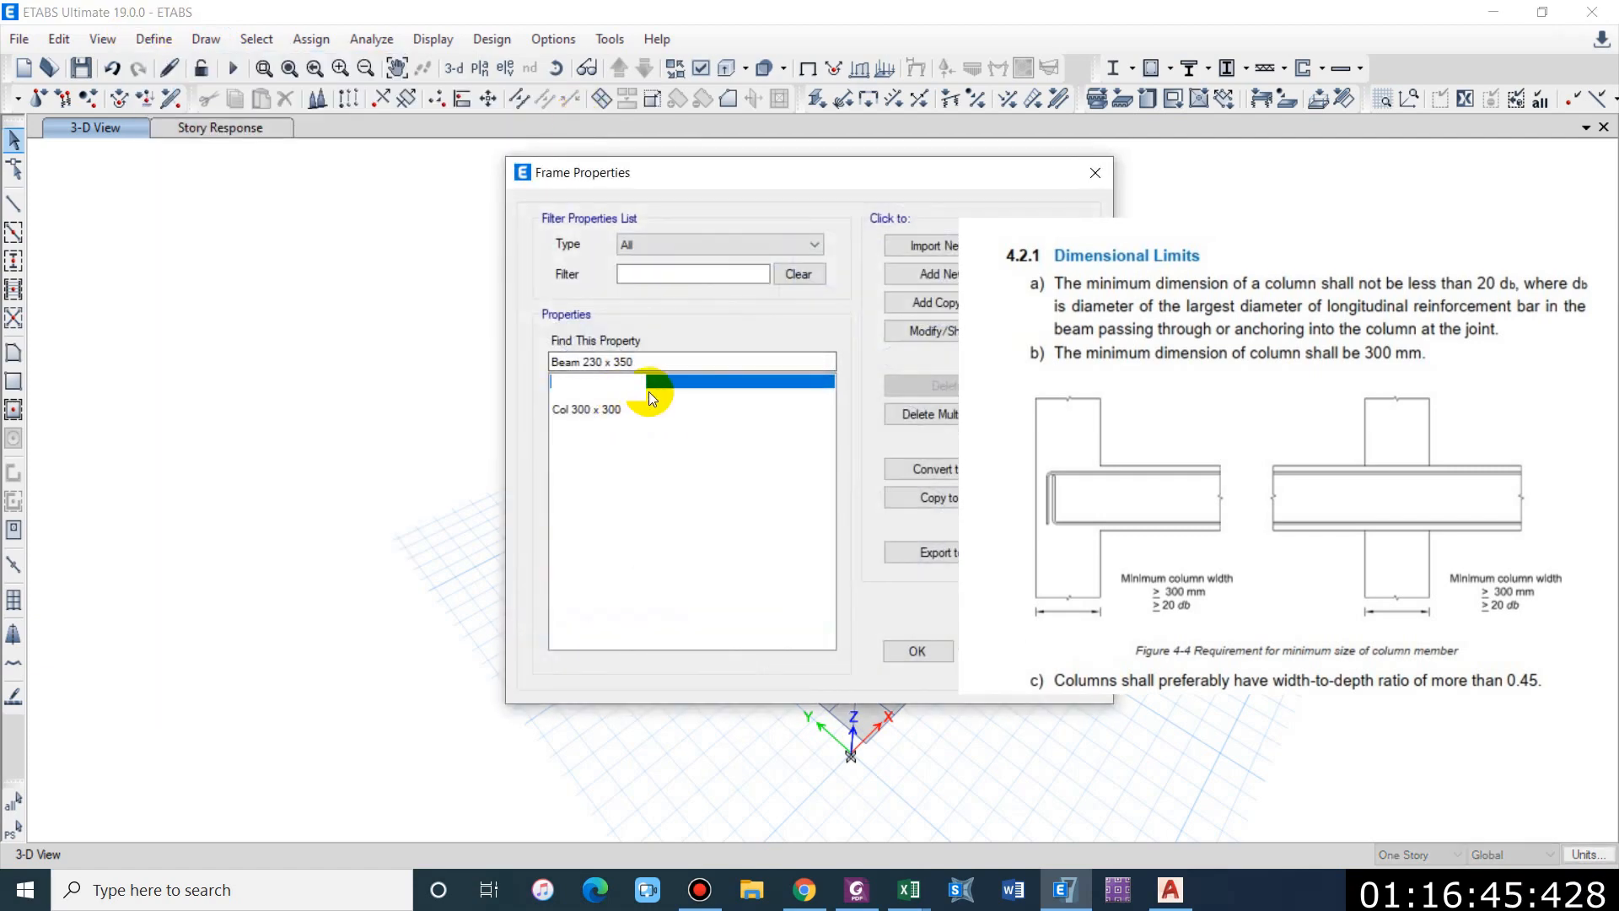
{"action": "left_click", "coordinate": [636, 408]}
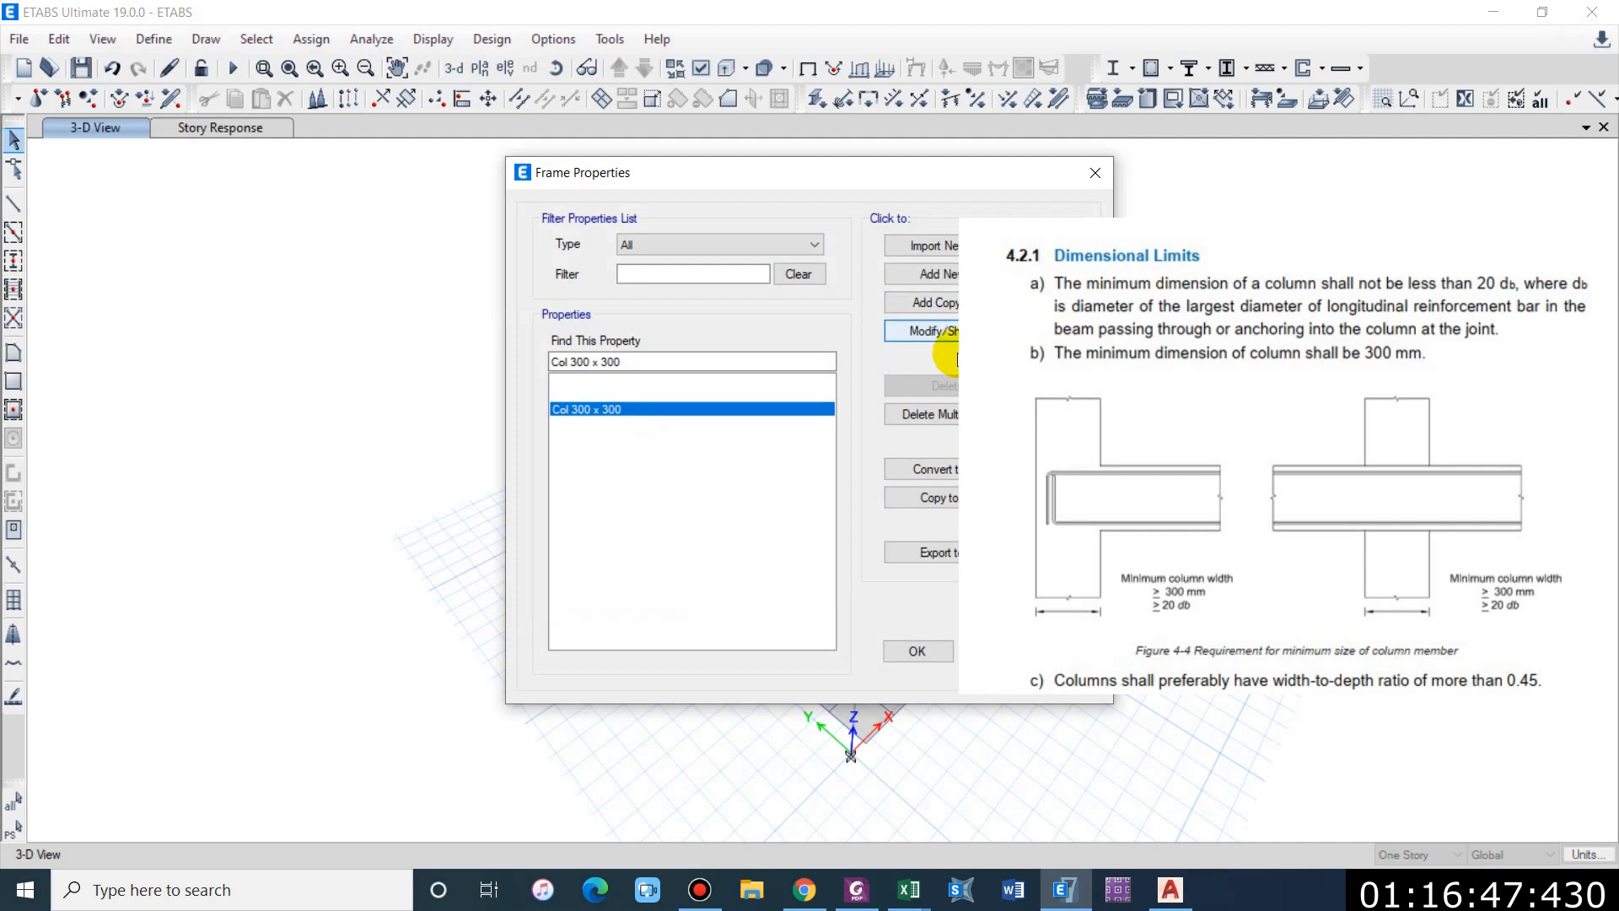
{"action": "double_click", "coordinate": [797, 417]}
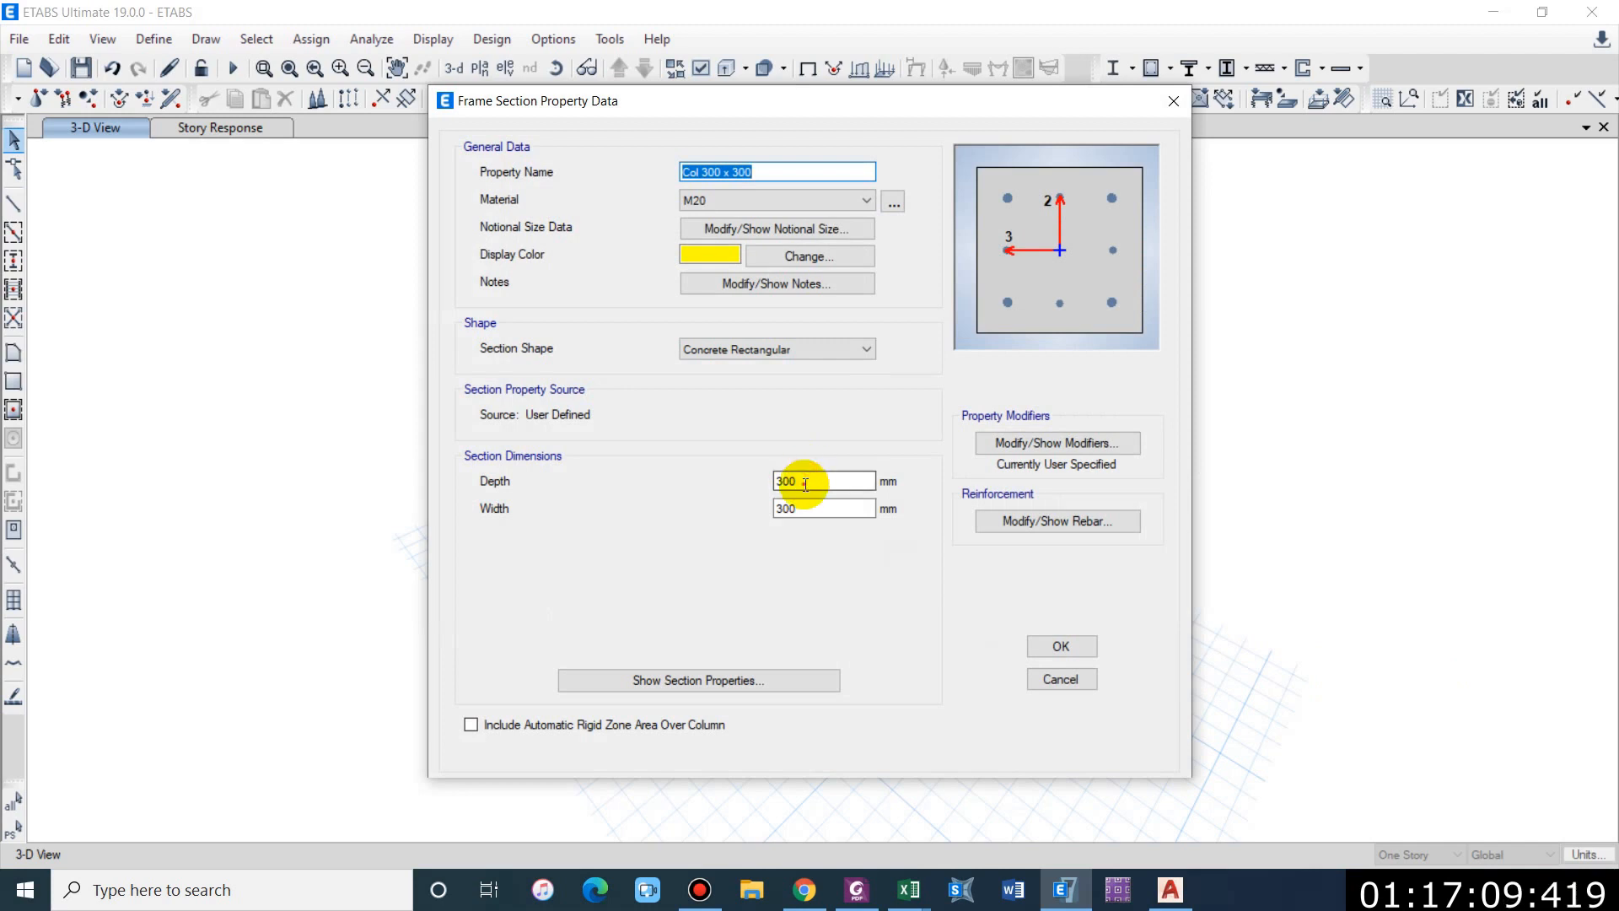
{"action": "key", "text": "BackSpace"}
{"action": "key", "text": "BackSpace"}
{"action": "type", "text": "5"}
{"action": "double_click", "coordinate": [832, 506]}
{"action": "type", "text": "350"}
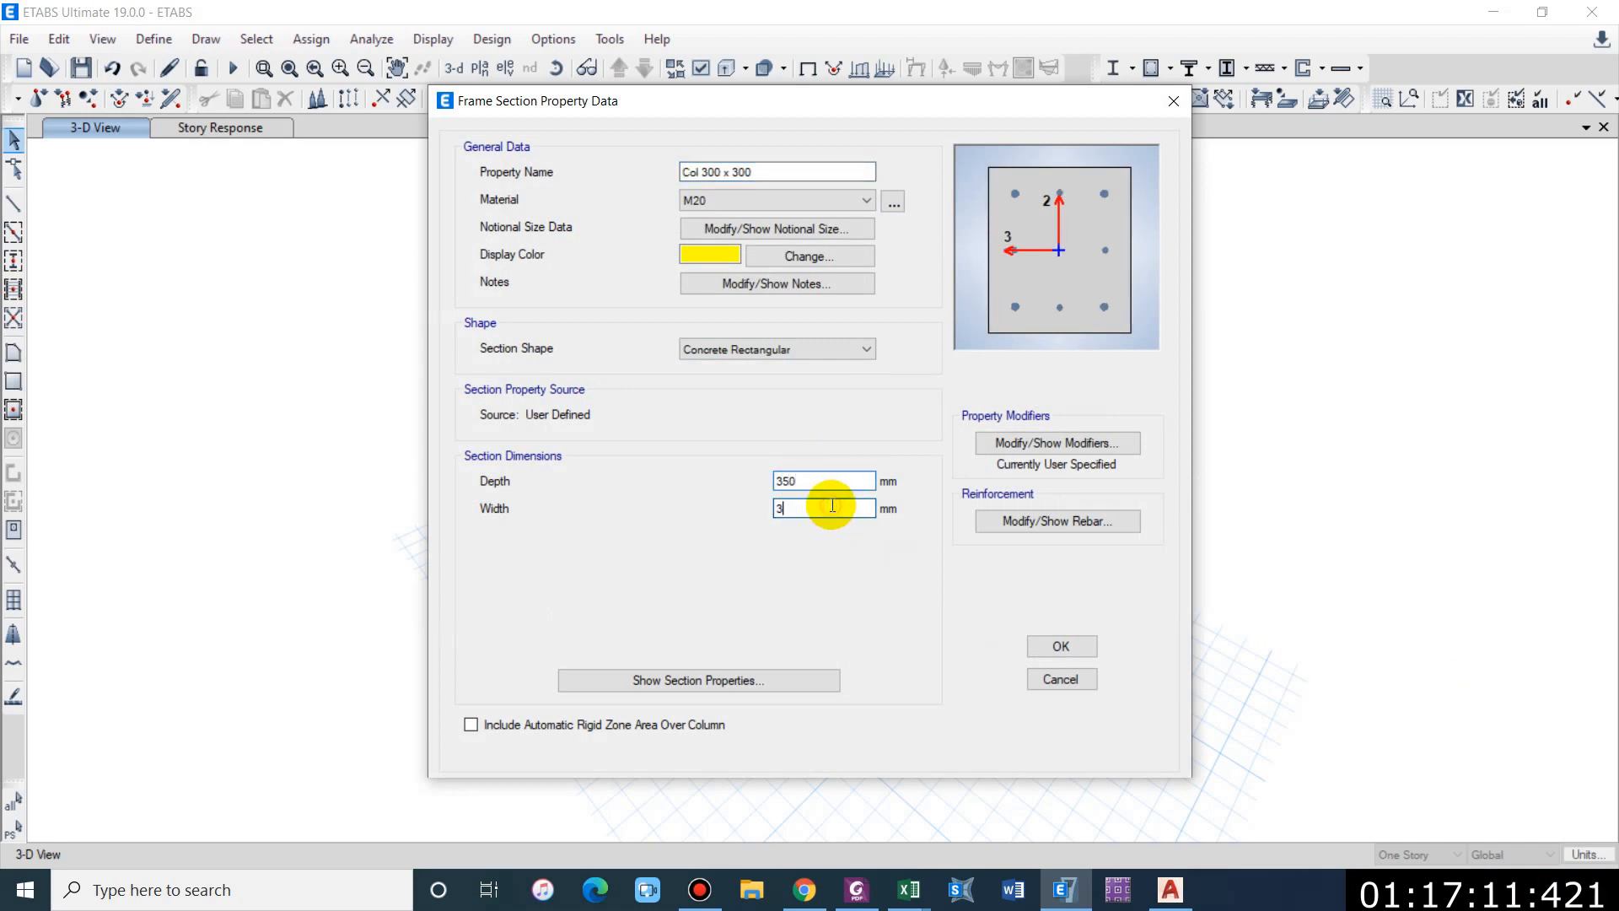
Step: Rename the column section as Col 350 x 350, accept the frame property changes, and close the story response view
{"action": "left_click", "coordinate": [754, 172]}
{"action": "key", "text": "BackSpace"}
{"action": "key", "text": "BackSpace"}
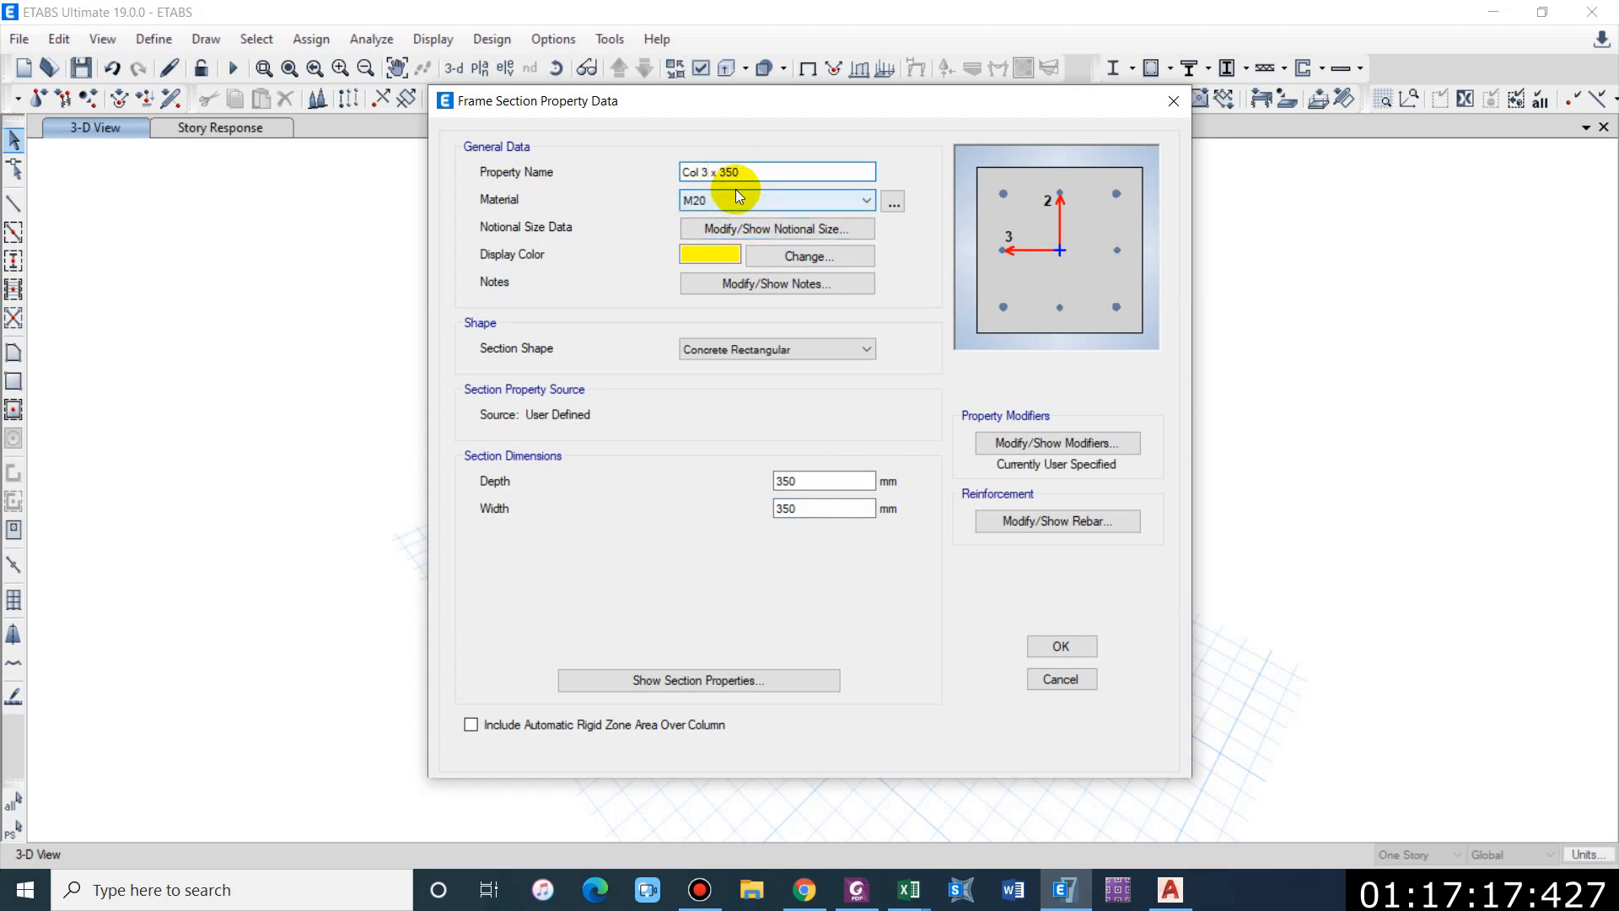
{"action": "type", "text": "350"}
{"action": "left_click", "coordinate": [1042, 648]}
{"action": "left_click", "coordinate": [911, 649]}
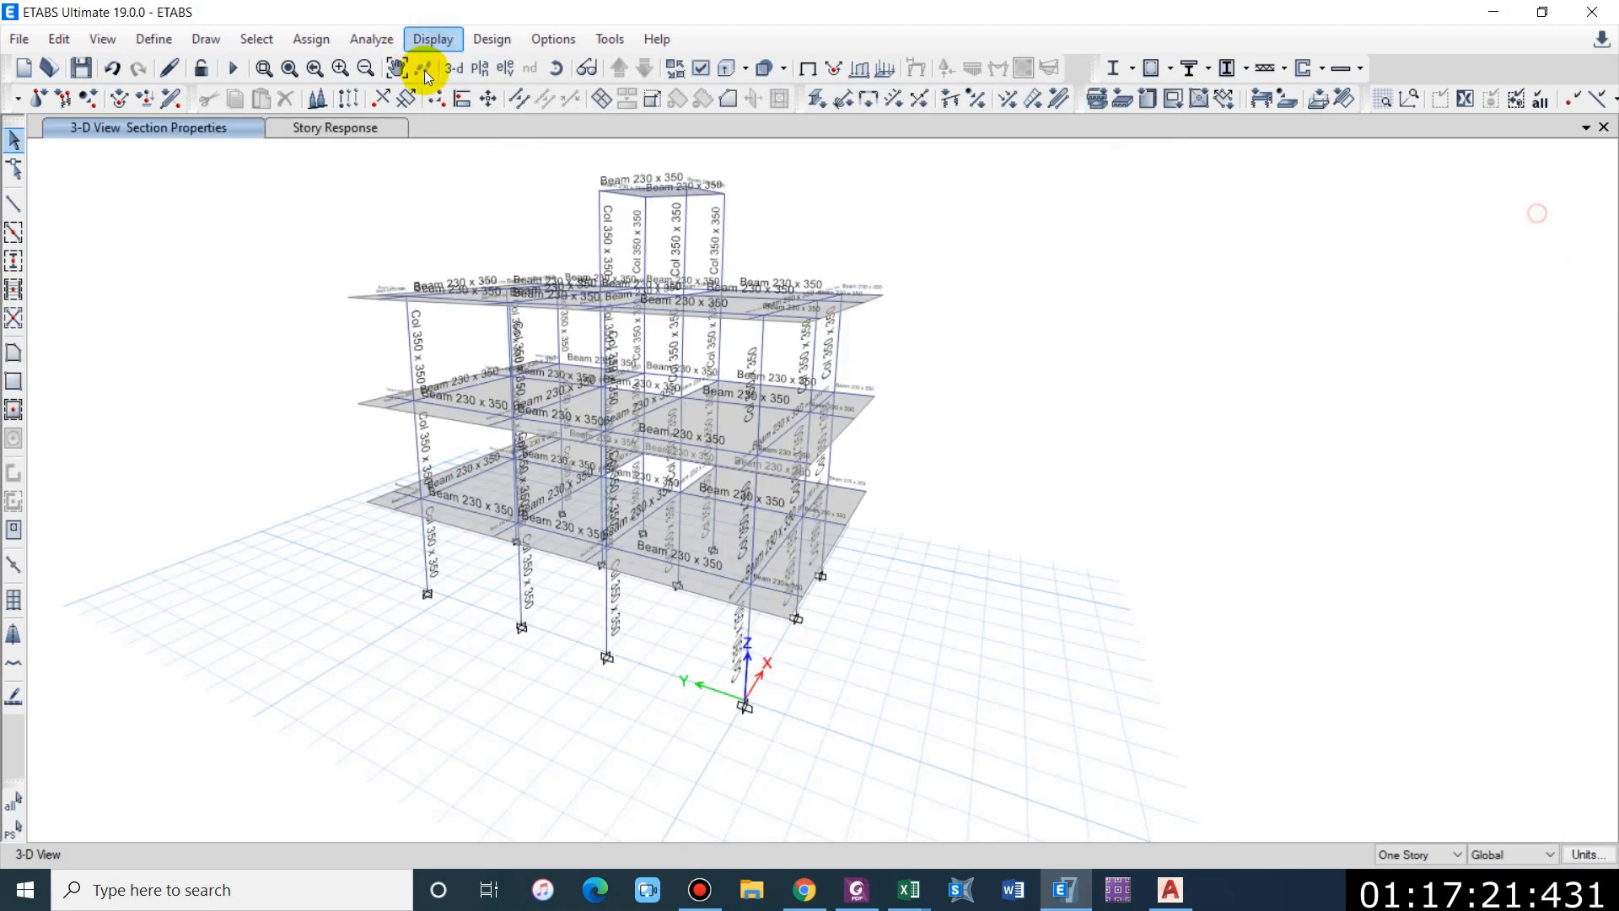
{"action": "left_click", "coordinate": [355, 129]}
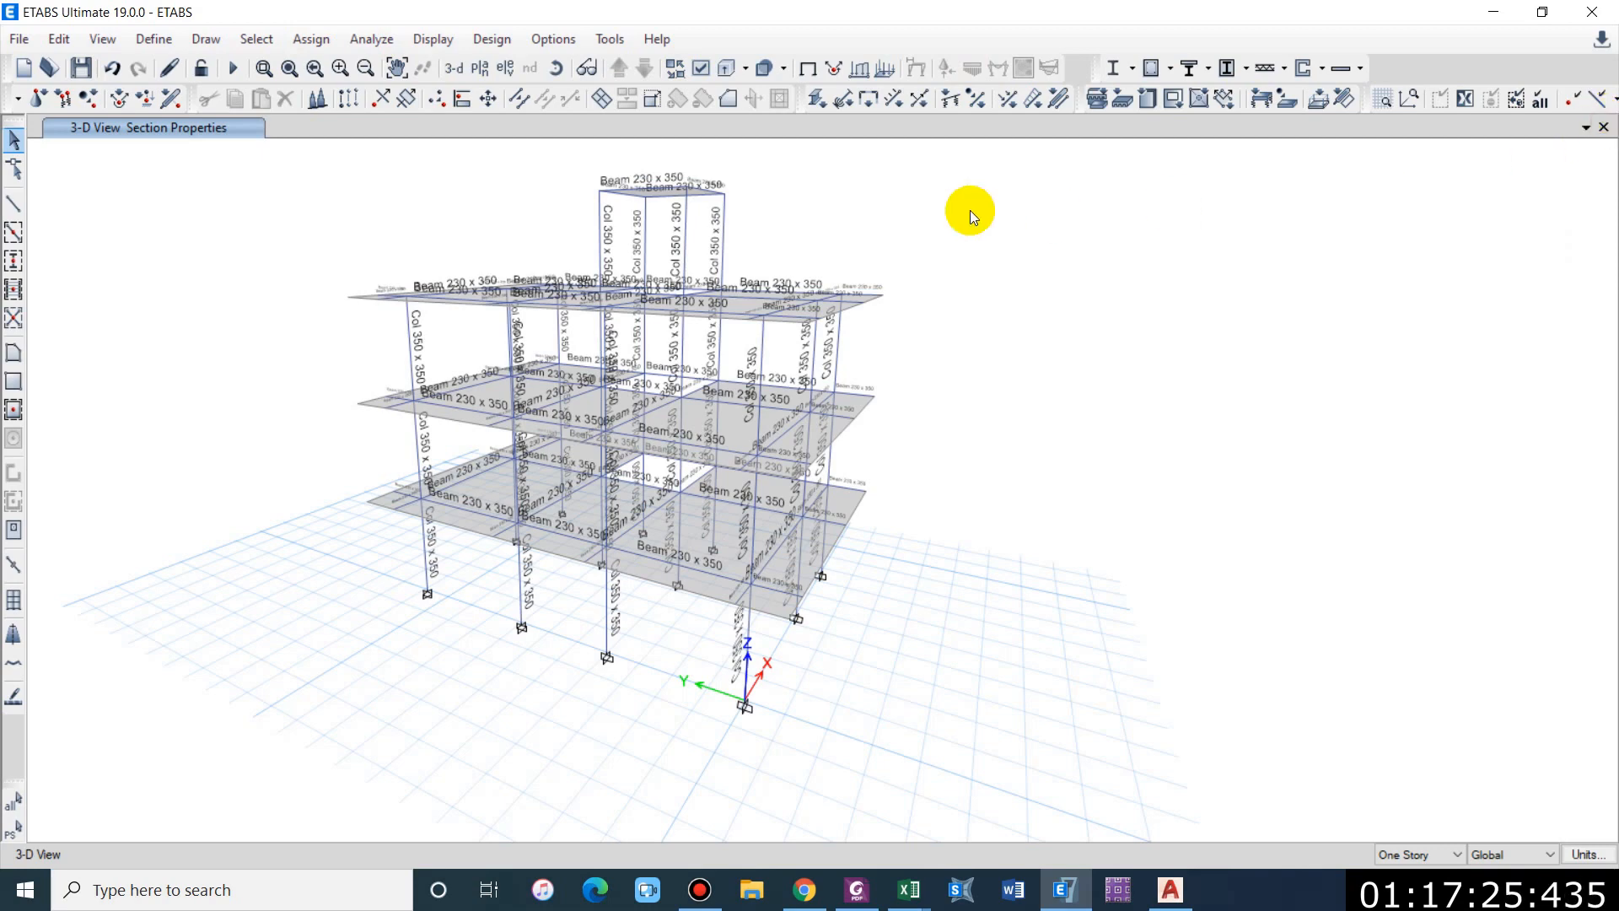
Step: Hide the frame section labels in the 3-D view and run the analysis with the resized columns
{"action": "middle_click_drag", "start_coordinate": [932, 474], "coordinate": [851, 477], "text": "shift"}
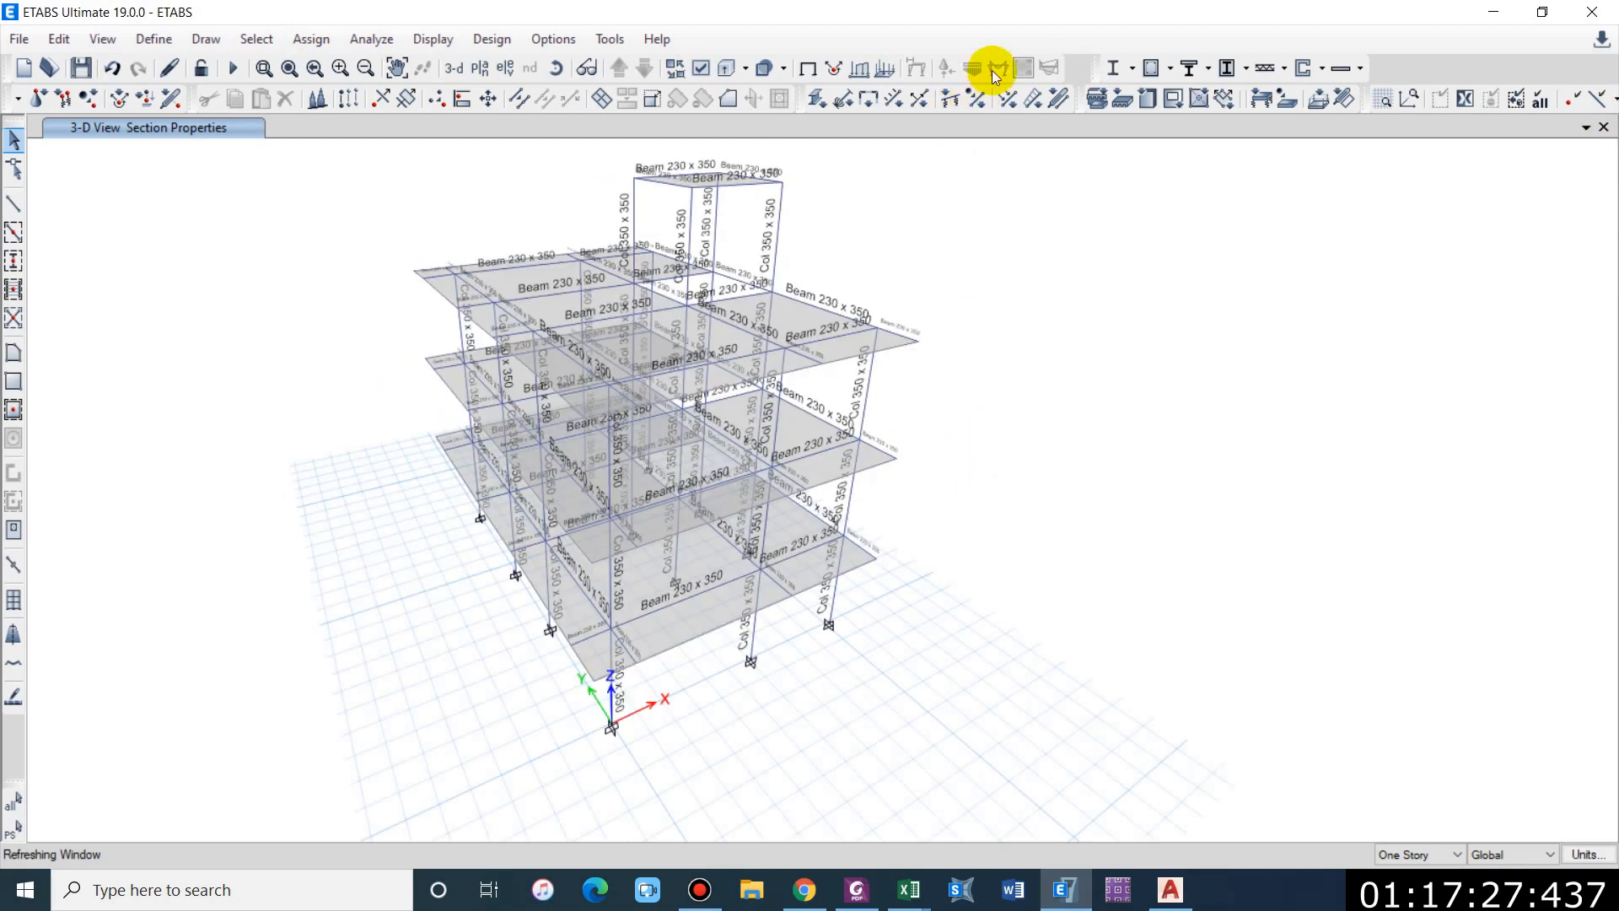
{"action": "left_click", "coordinate": [807, 68]}
{"action": "middle_click_drag", "start_coordinate": [733, 408], "coordinate": [728, 614], "text": "shift"}
{"action": "scroll", "coordinate": [840, 578], "scroll_direction": "up", "scroll_amount": 5}
{"action": "left_click", "coordinate": [365, 67]}
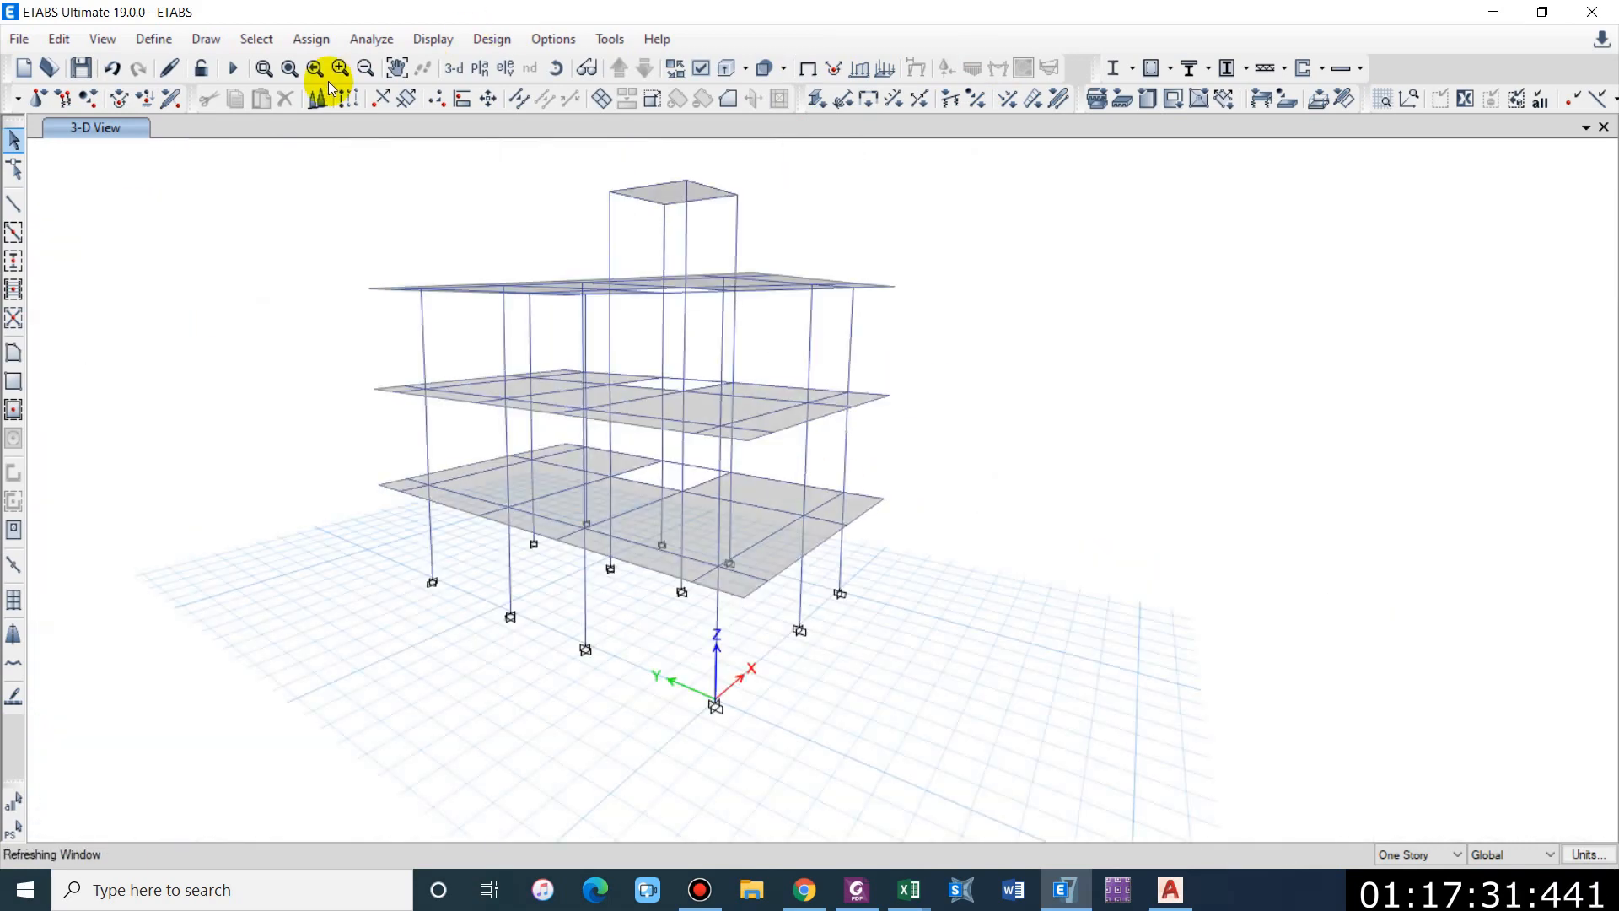
{"action": "left_click", "coordinate": [233, 67]}
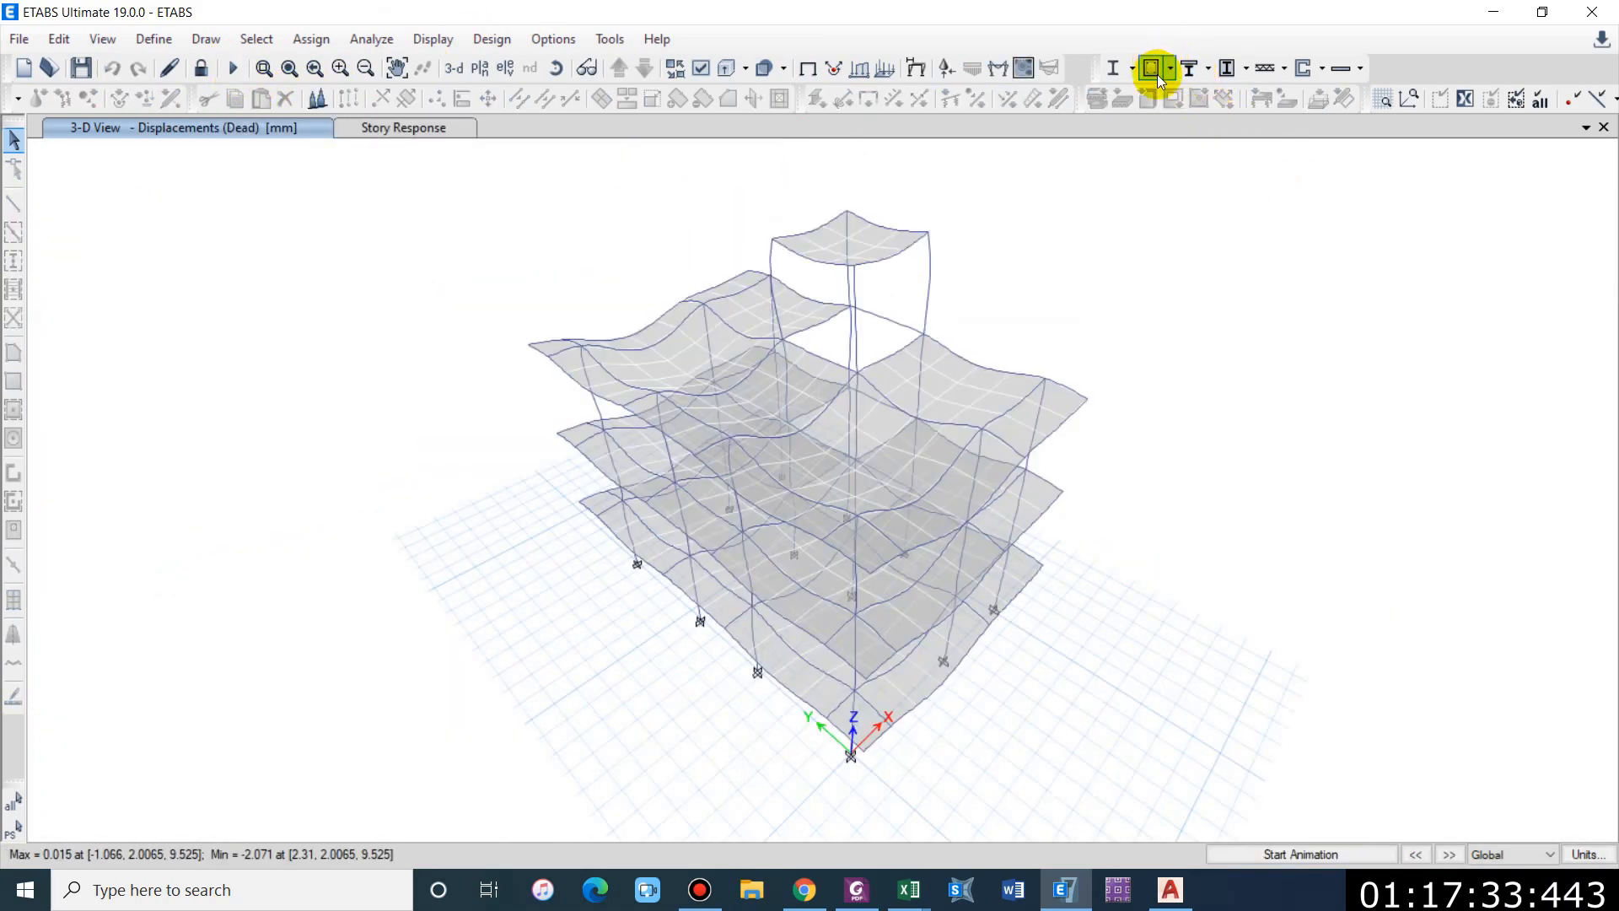
Step: Replace the default DConS combinations for concrete frame design with the user-defined combinations from 1.2DL + 1.5LL through RXN DL + LL
{"action": "middle_click_drag", "start_coordinate": [989, 616], "coordinate": [962, 548], "text": "shift"}
{"action": "middle_click_drag", "start_coordinate": [1214, 593], "coordinate": [1155, 498], "text": "shift"}
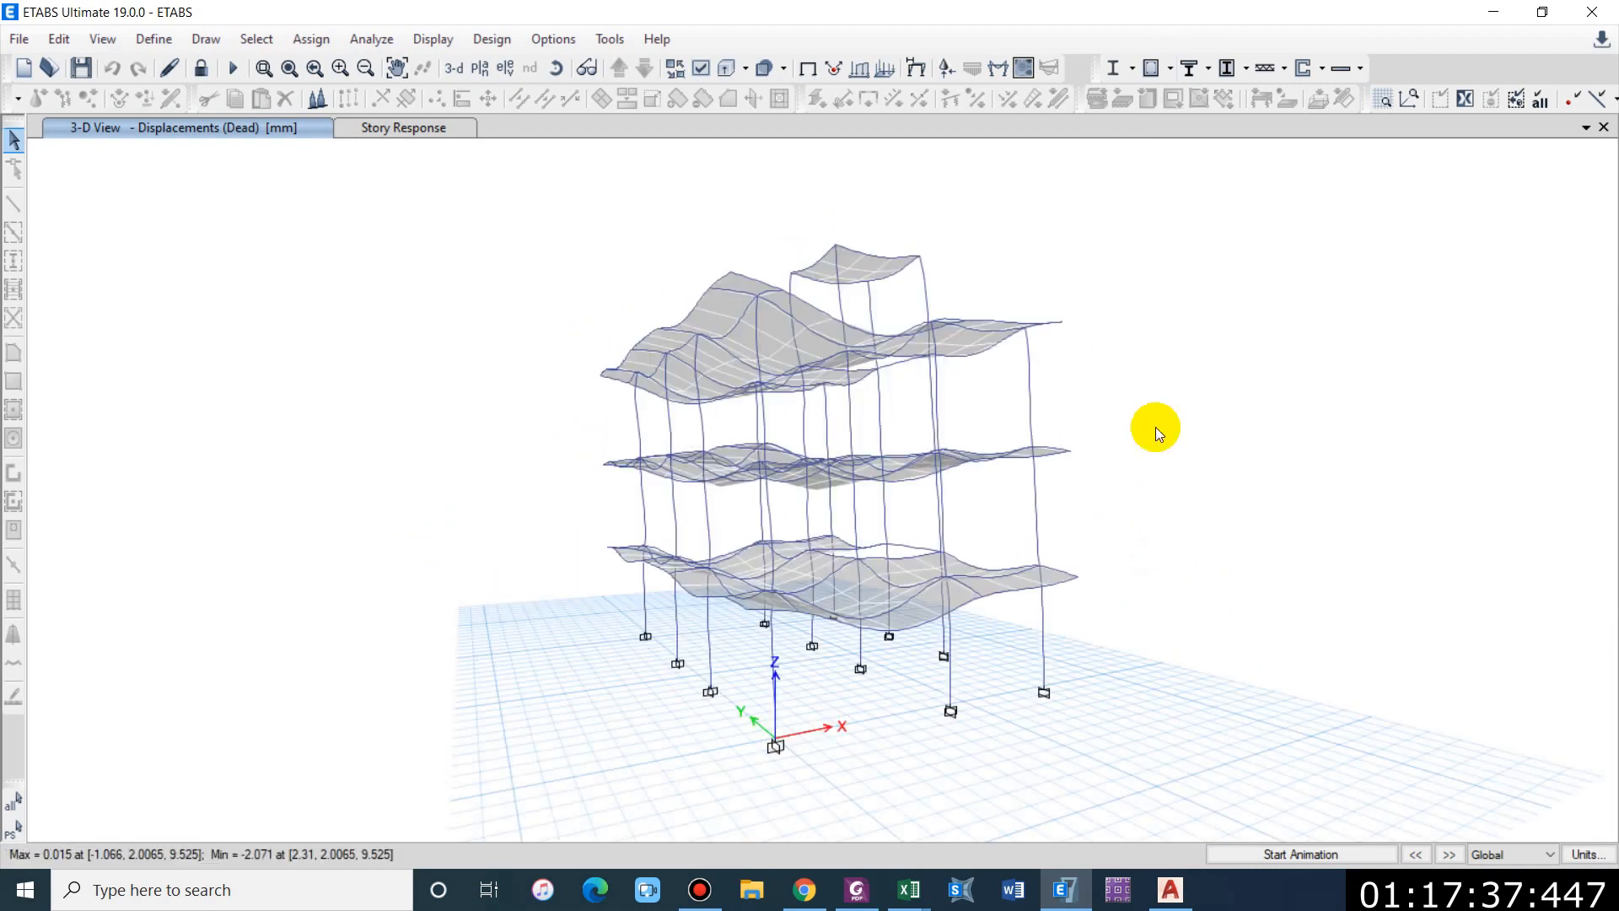
{"action": "left_click", "coordinate": [1174, 71]}
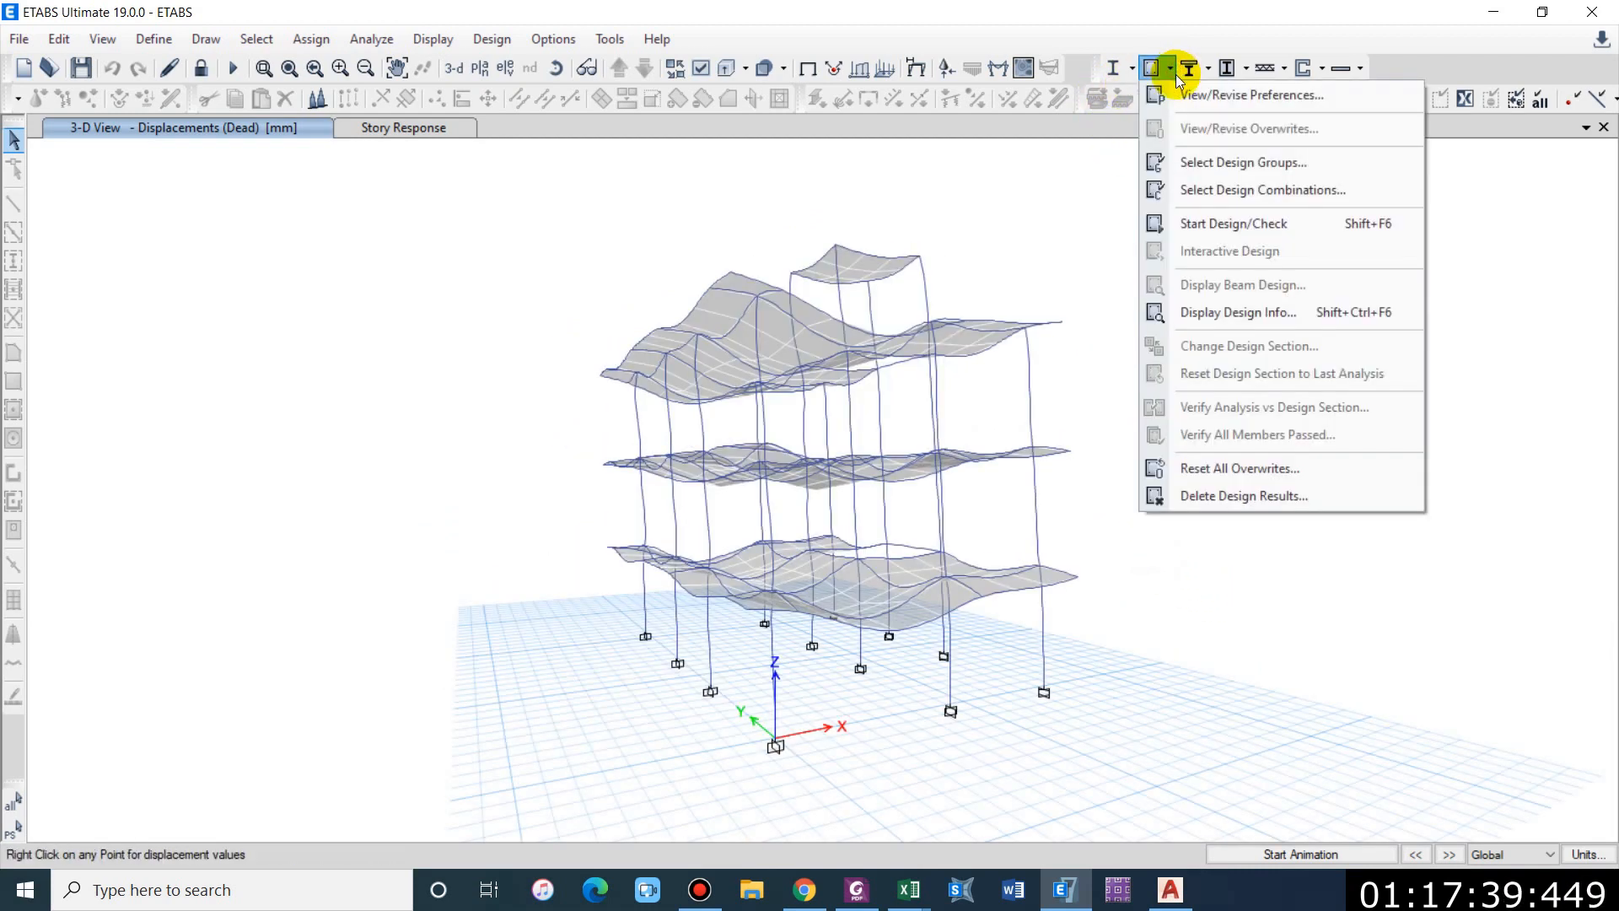
{"action": "left_click", "coordinate": [1228, 193]}
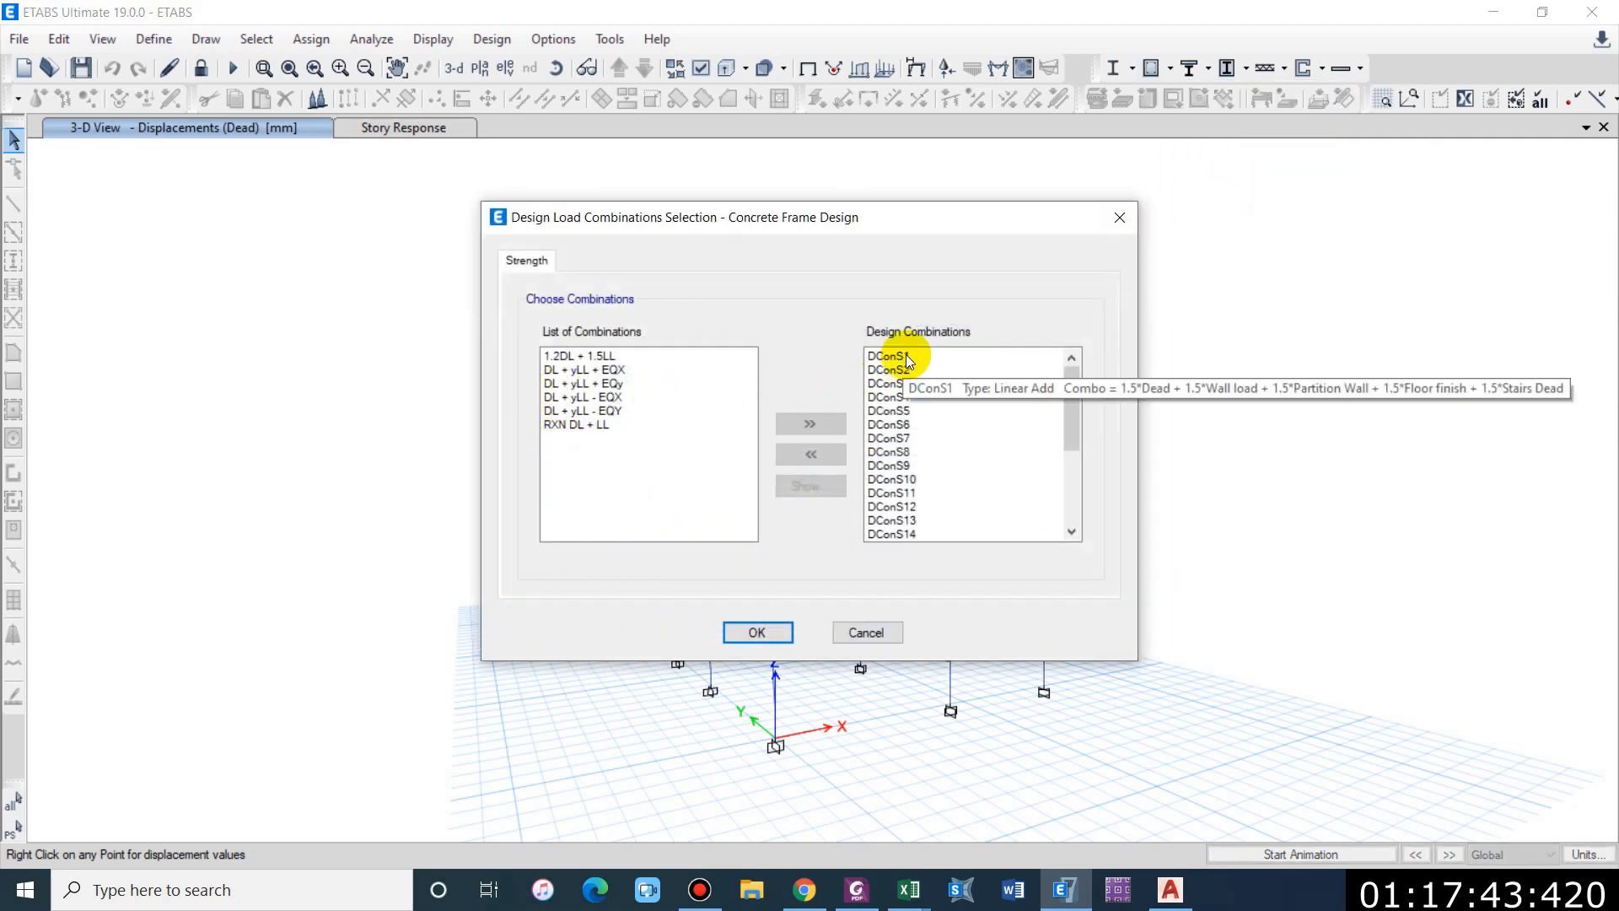
{"action": "left_click_drag", "start_coordinate": [907, 360], "coordinate": [919, 584]}
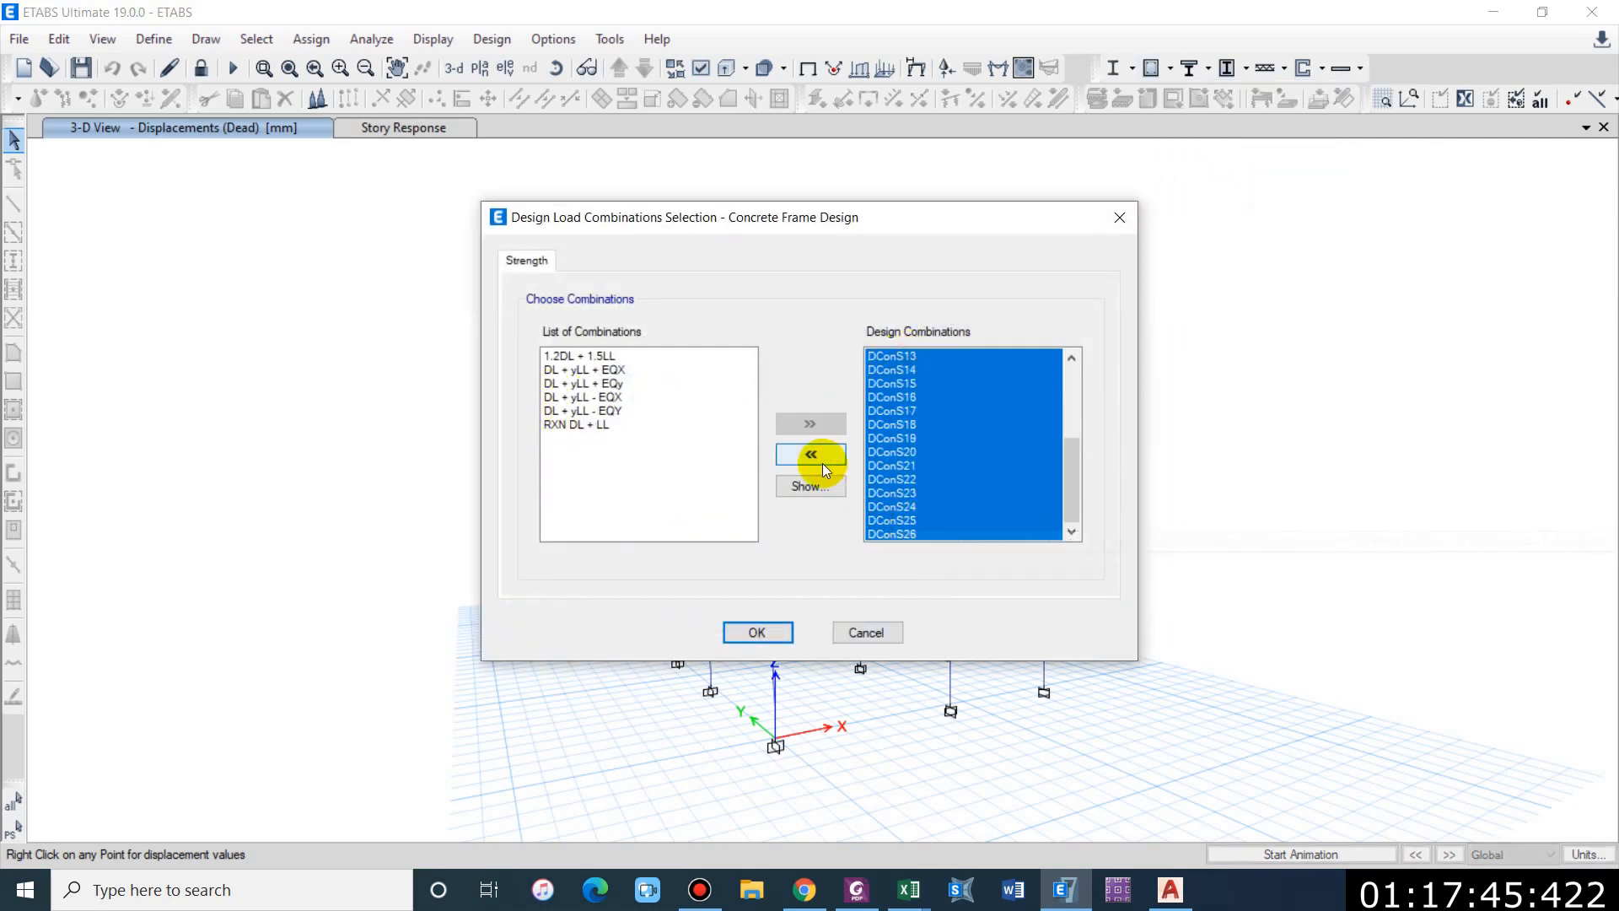
{"action": "left_click_drag", "start_coordinate": [591, 355], "coordinate": [706, 490]}
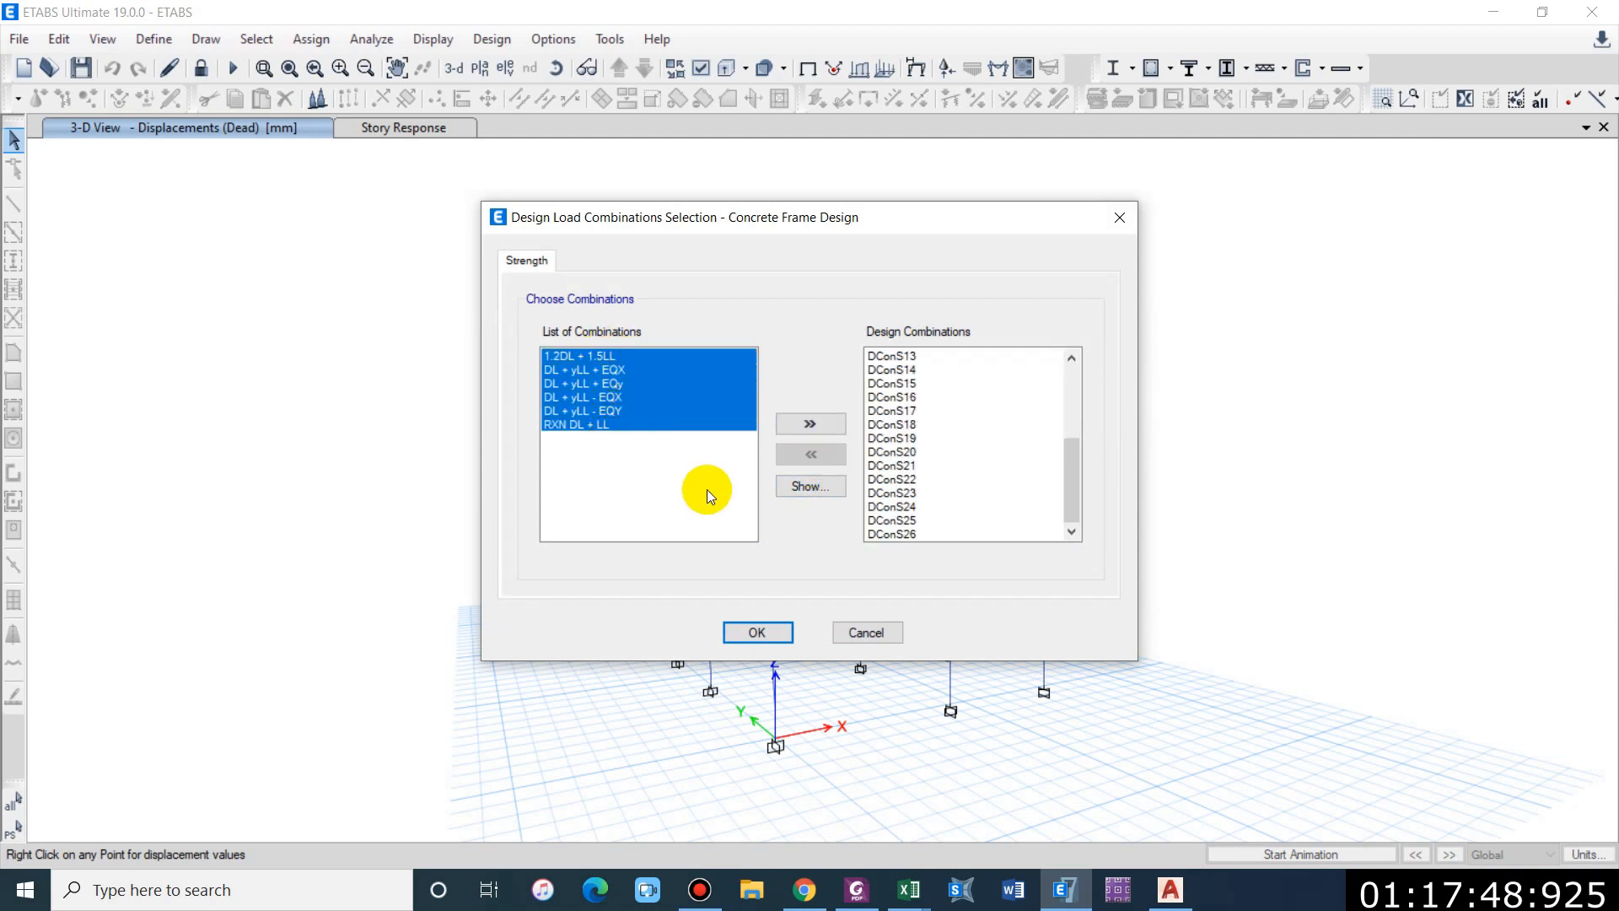
{"action": "left_click", "coordinate": [801, 434]}
{"action": "left_click_drag", "start_coordinate": [918, 370], "coordinate": [911, 466]}
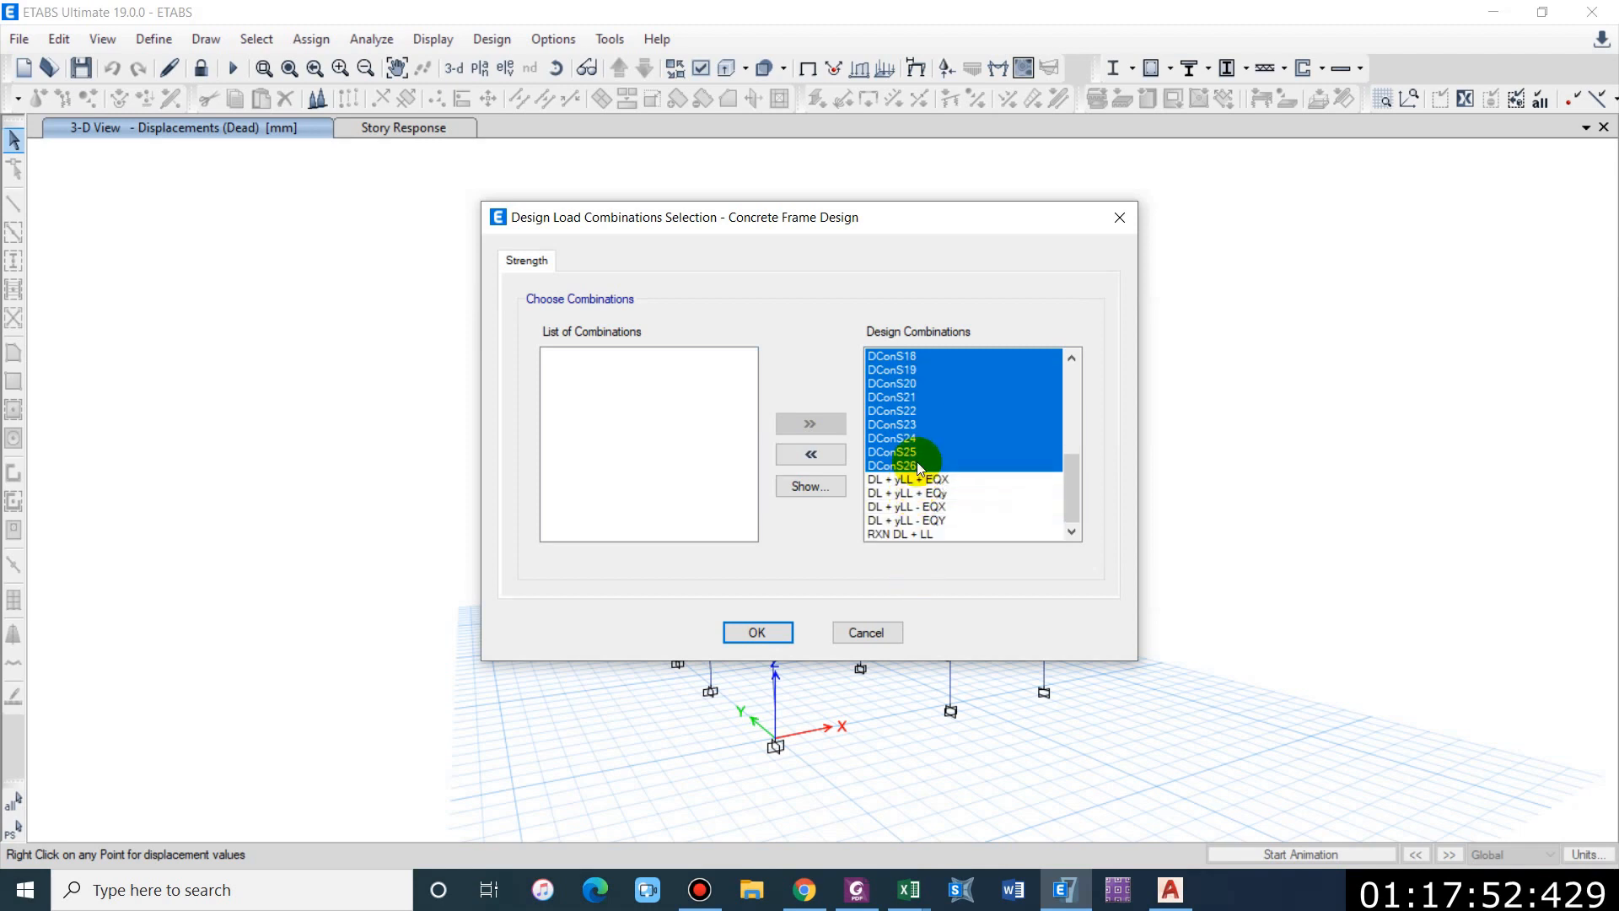
{"action": "left_click", "coordinate": [812, 454]}
{"action": "scroll", "coordinate": [620, 434], "scroll_direction": "down", "scroll_amount": 5}
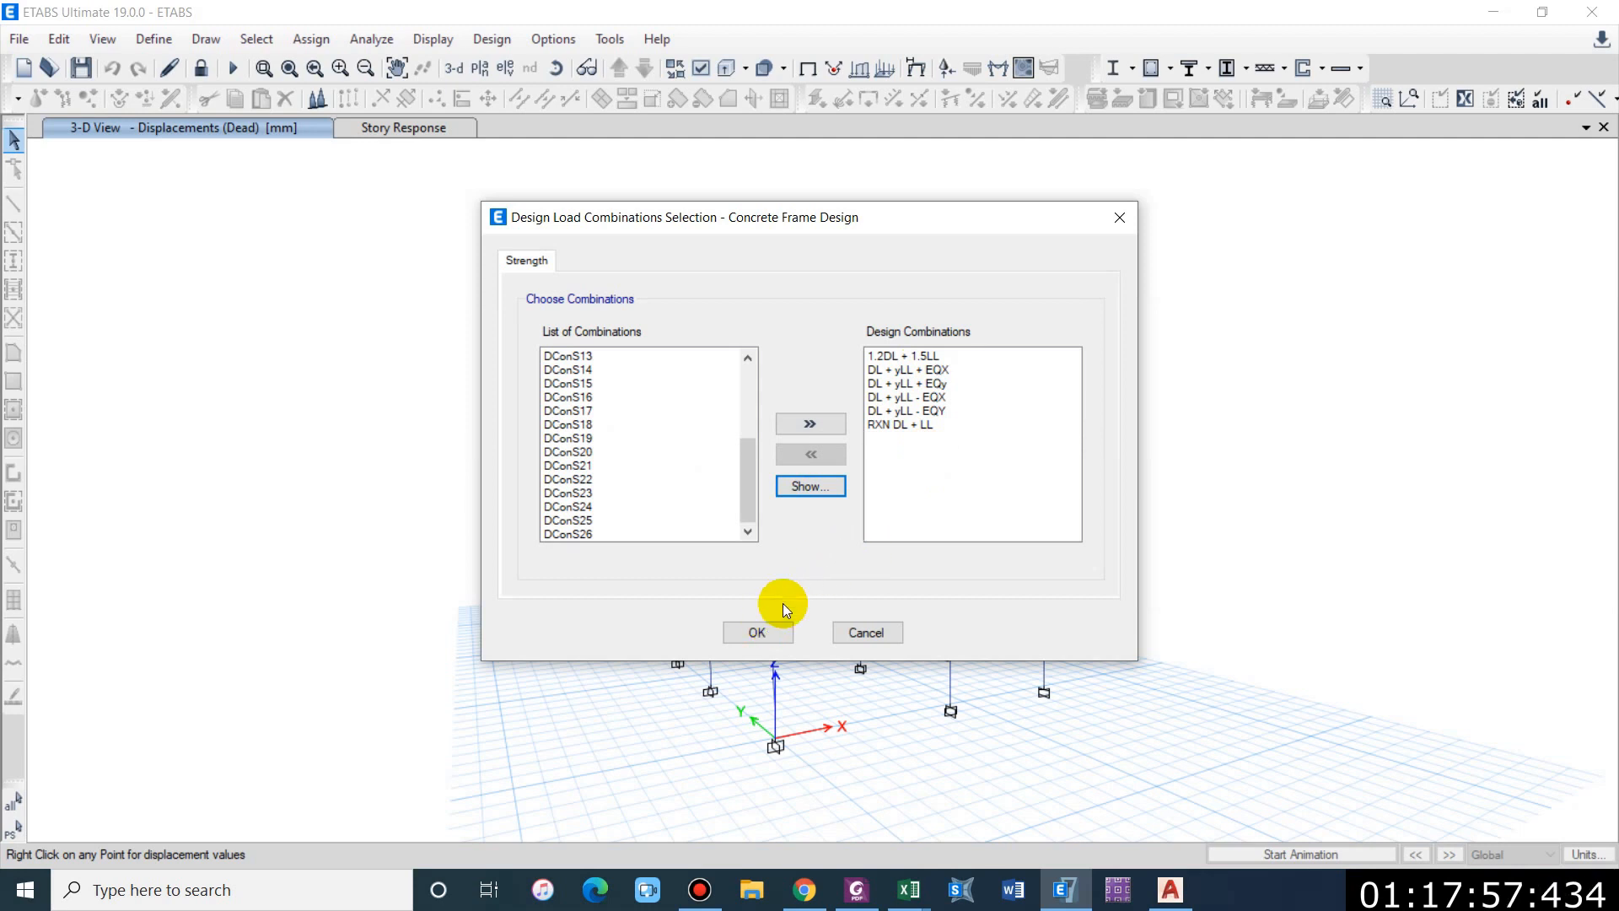
Step: Remove RXN DL + LL from the design combinations and accept the selection
{"action": "left_click", "coordinate": [926, 426]}
{"action": "left_click", "coordinate": [811, 455]}
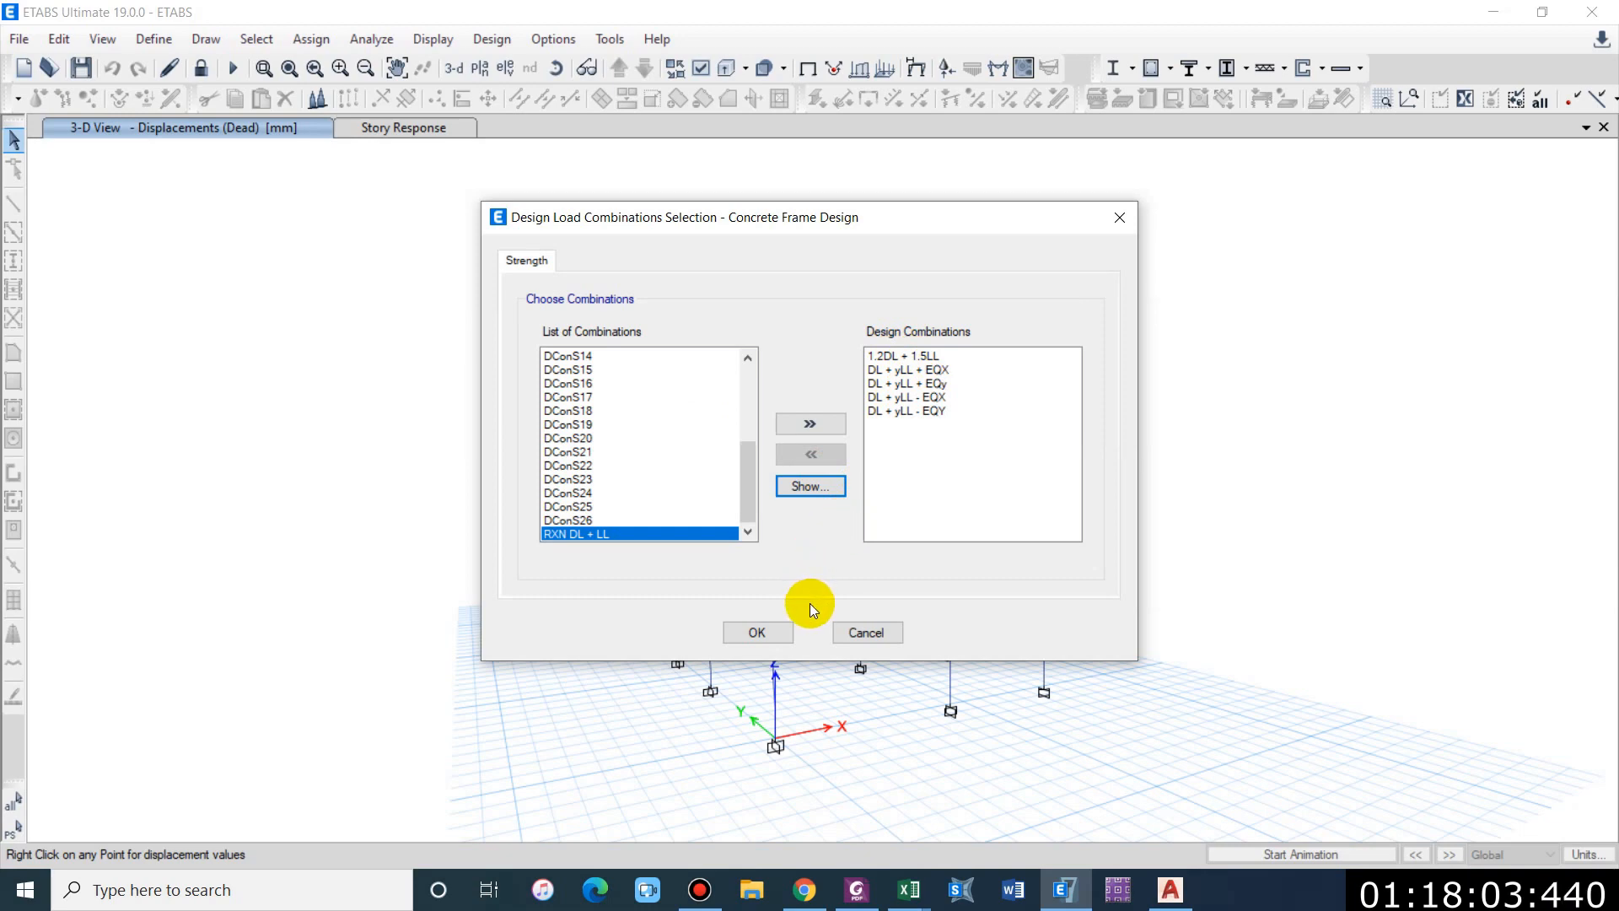
{"action": "left_click", "coordinate": [756, 633]}
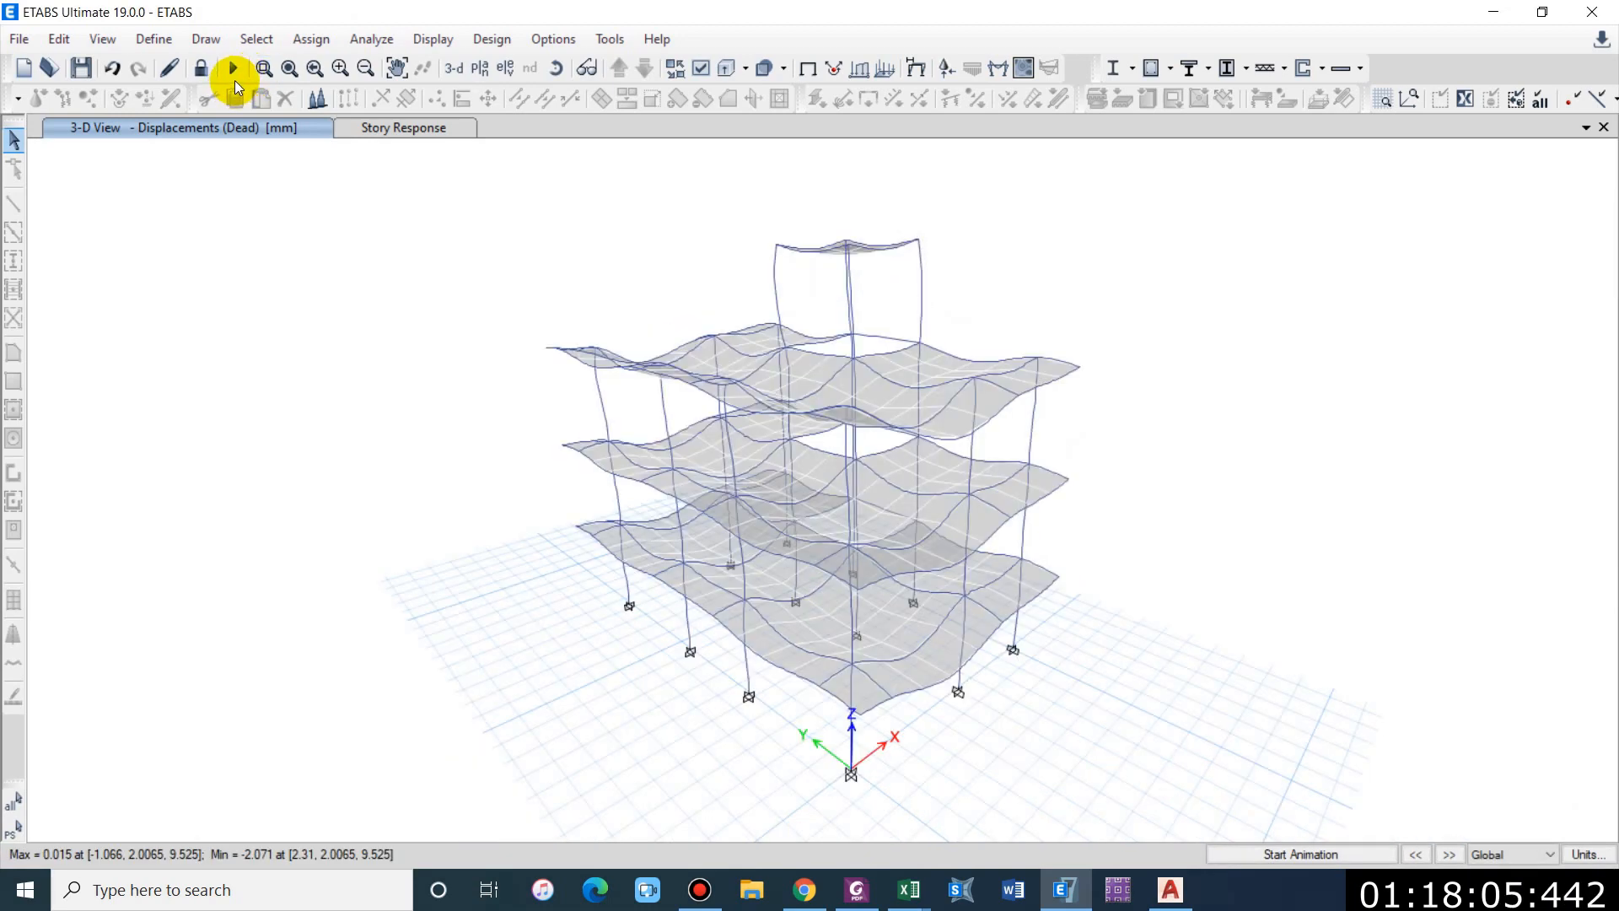
Step: Keep Design for B/C Capacity Ratio set to Yes in the IS 456:2000 concrete frame design preferences and accept them
{"action": "left_click", "coordinate": [1170, 68]}
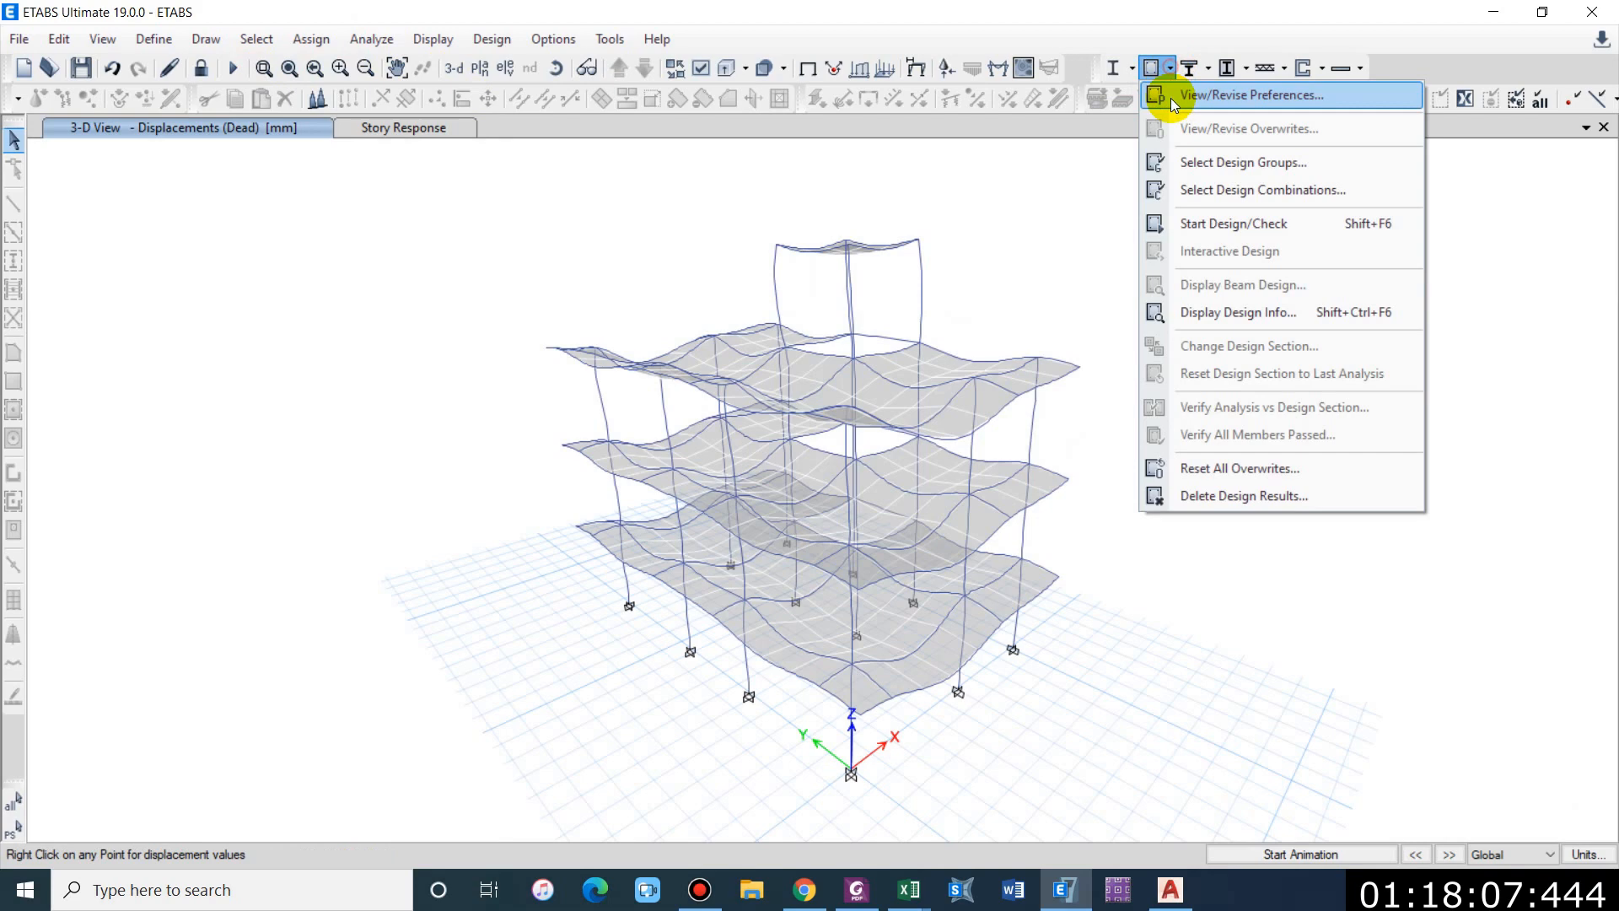
{"action": "left_click", "coordinate": [1172, 96]}
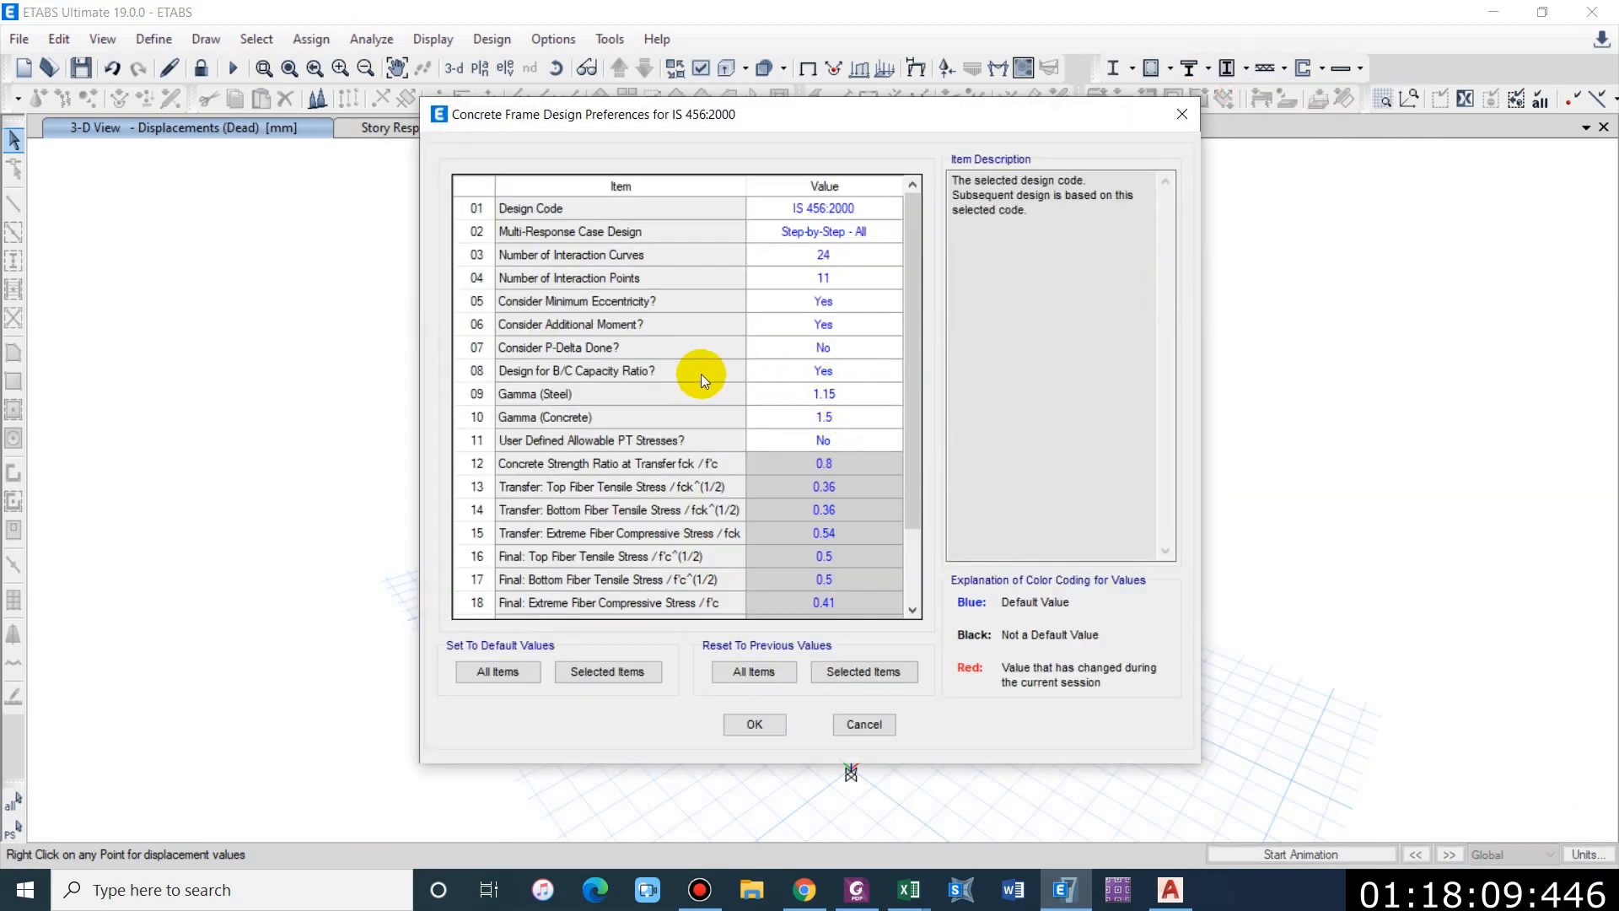
{"action": "left_click", "coordinate": [577, 371]}
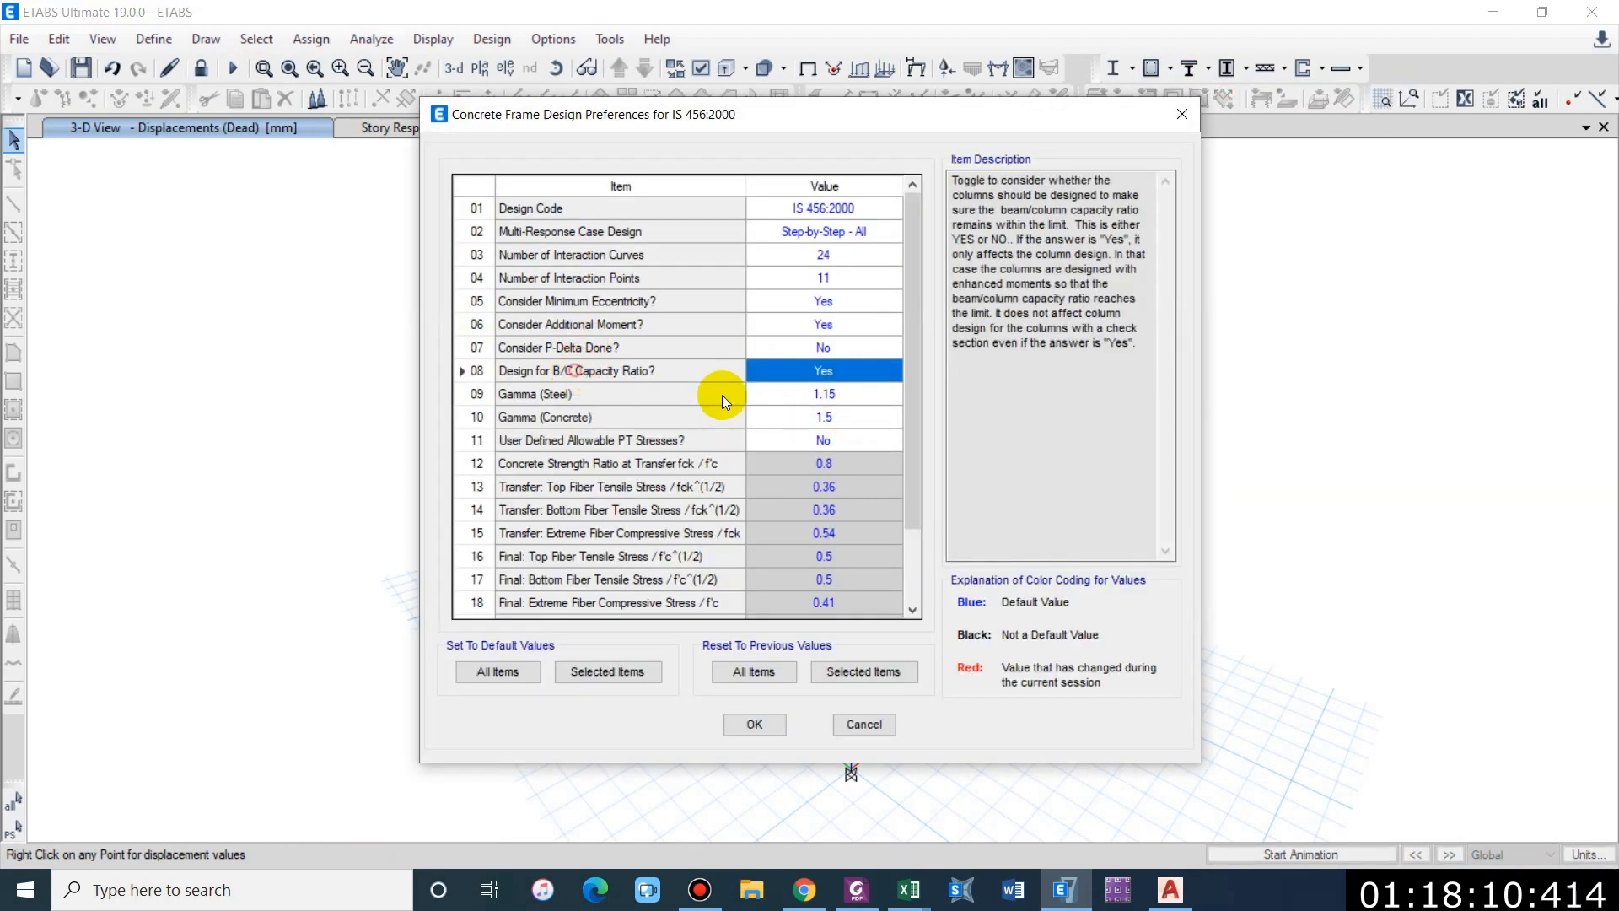
{"action": "left_click", "coordinate": [857, 373]}
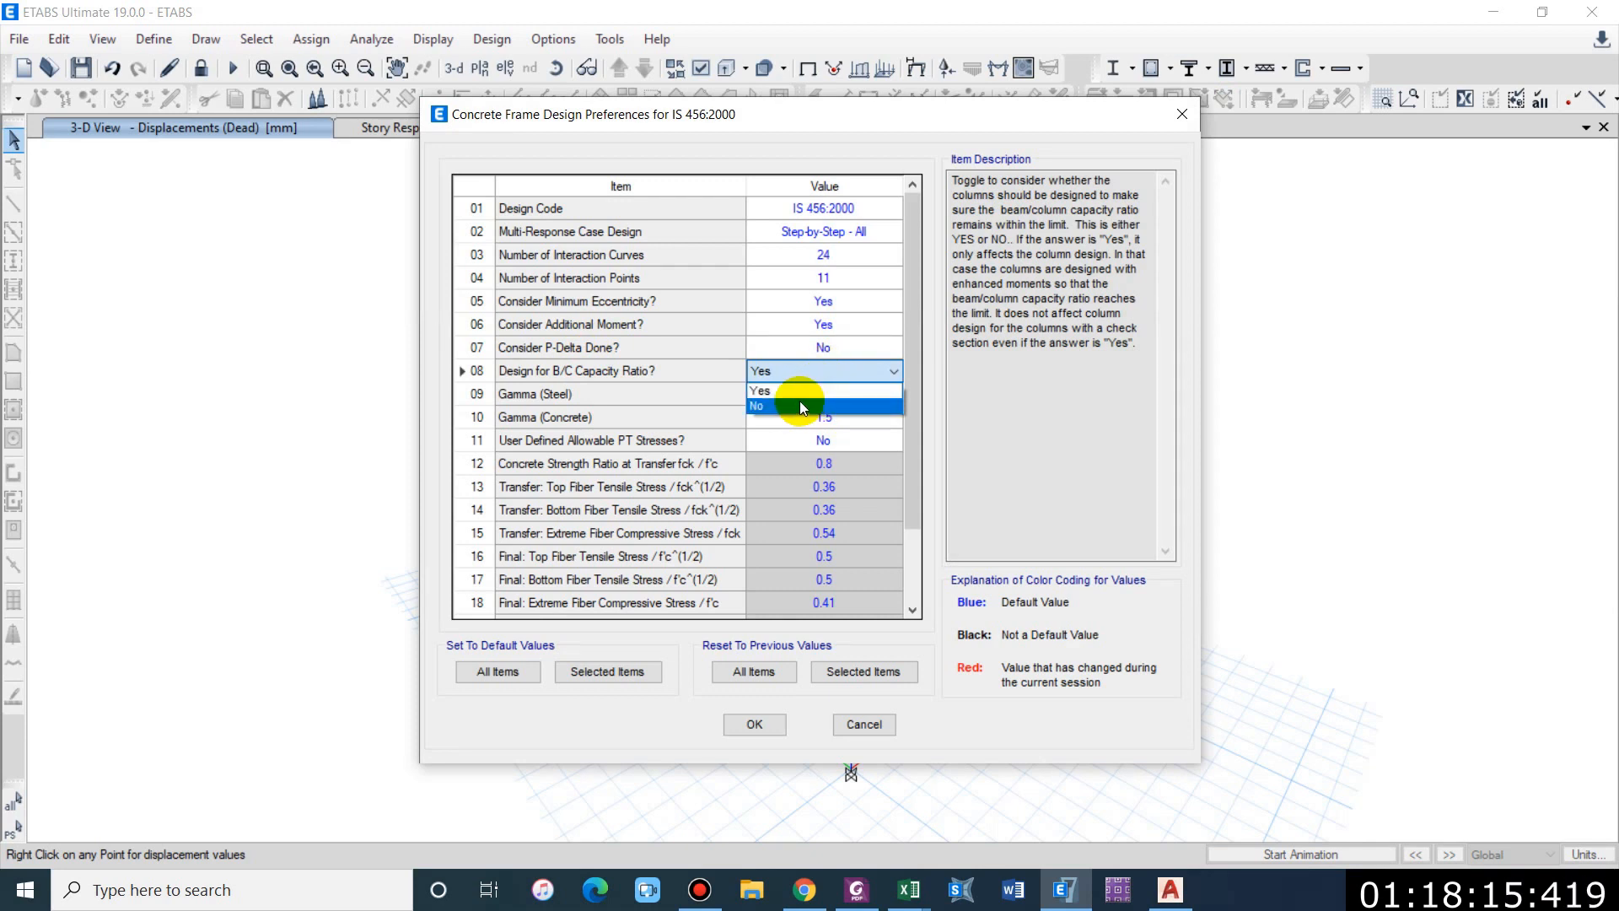
{"action": "left_click", "coordinate": [803, 390]}
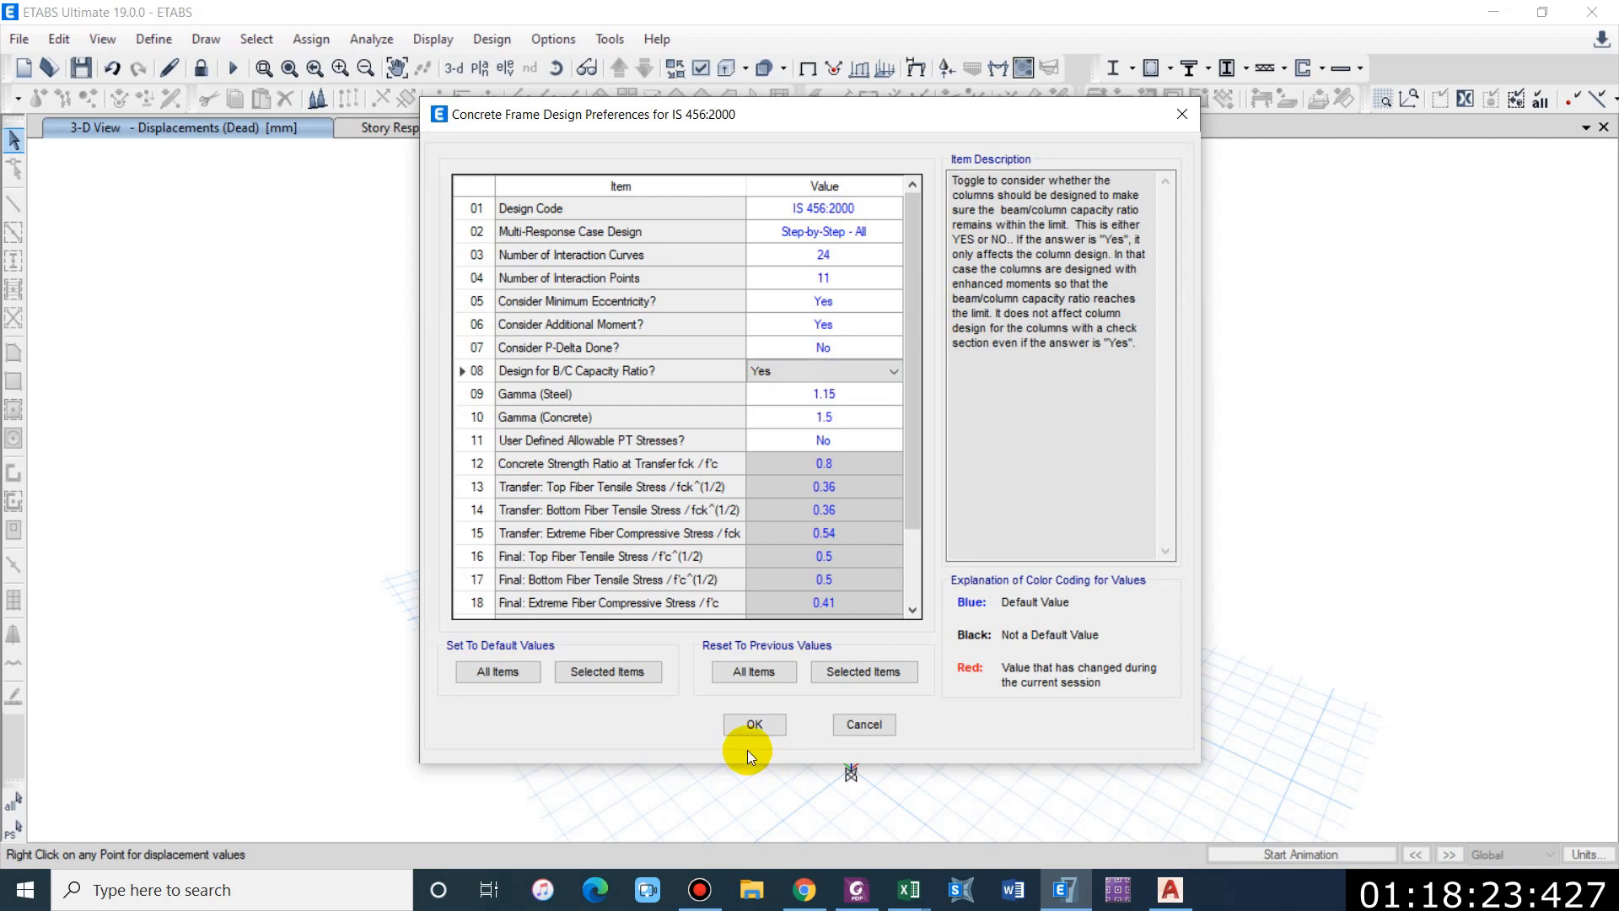
{"action": "left_click", "coordinate": [764, 719]}
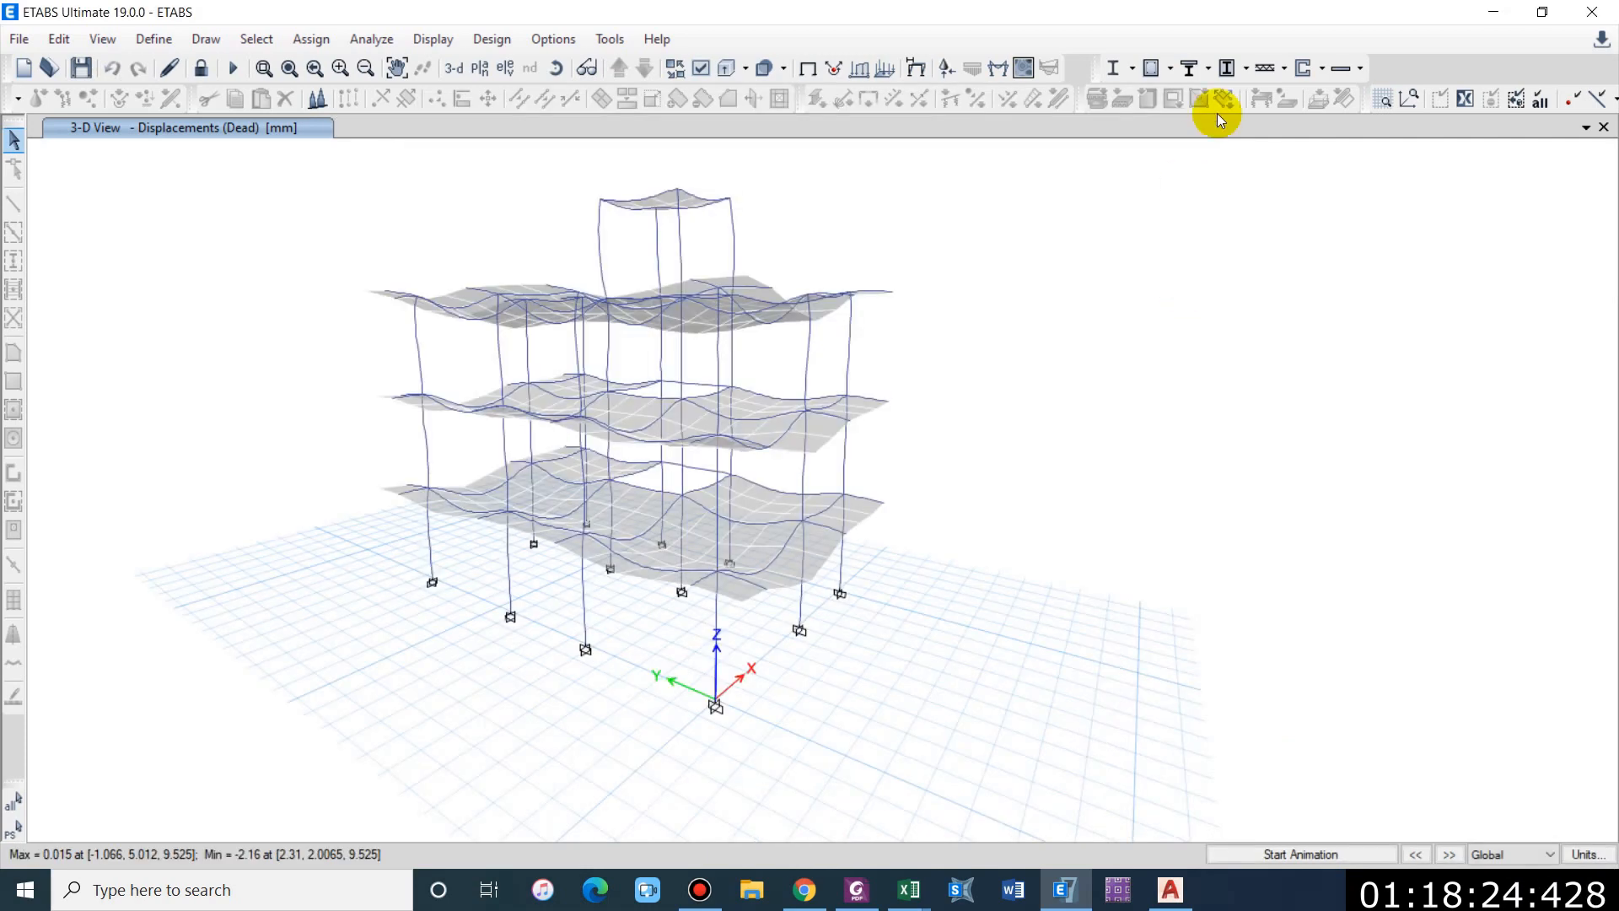
Step: Run the concrete frame design and verify whether all members pass the design check
{"action": "left_click", "coordinate": [1151, 70]}
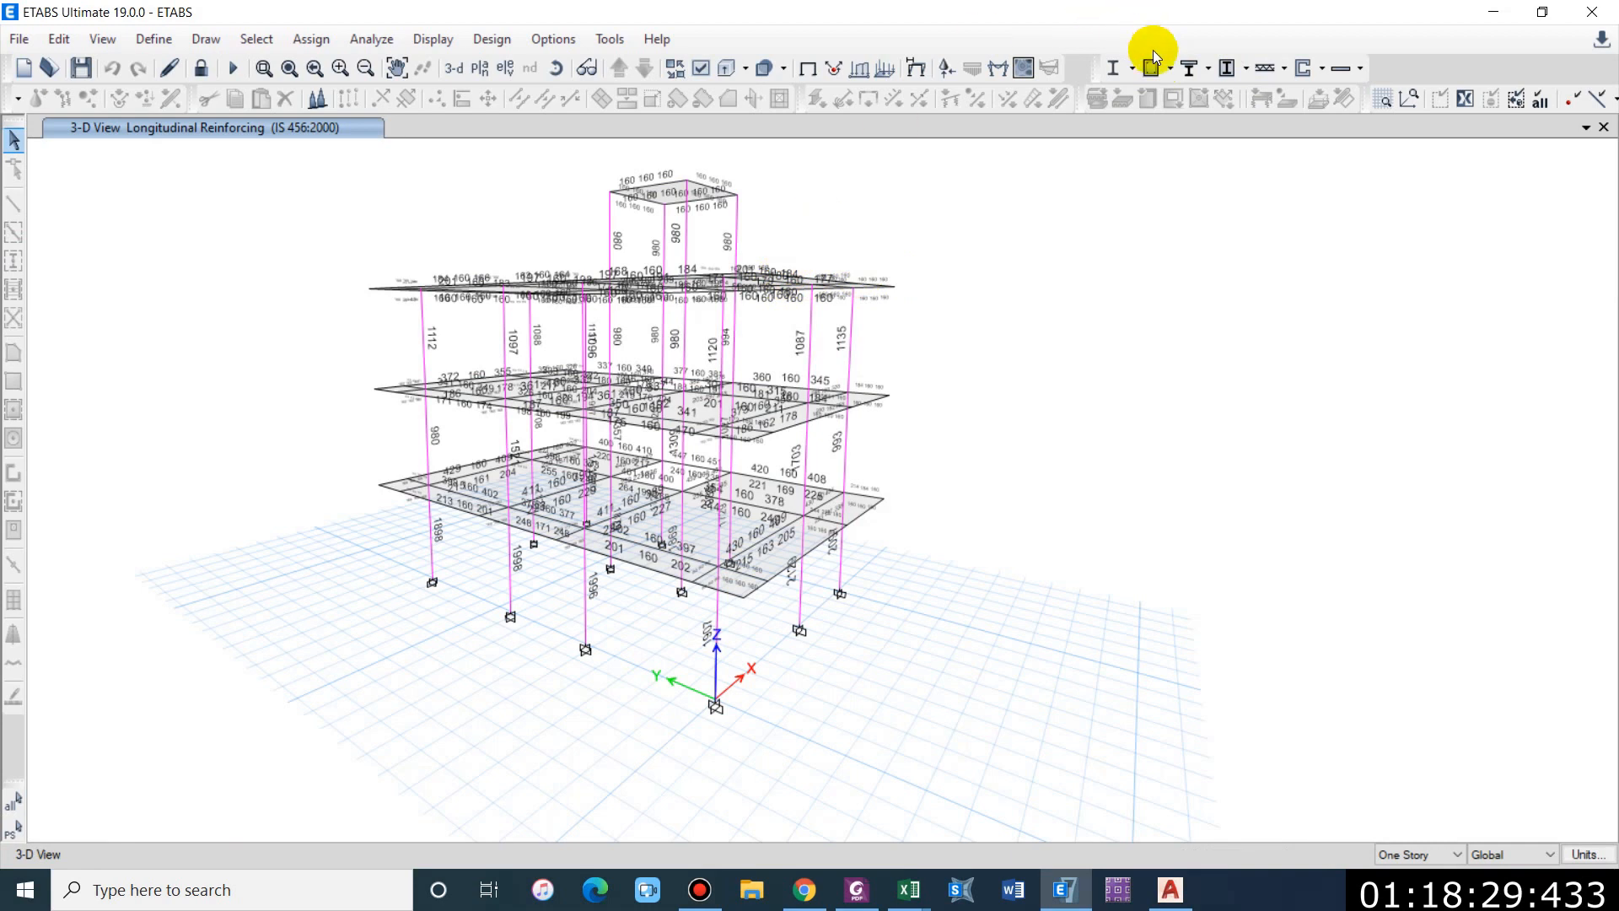
{"action": "left_click", "coordinate": [1171, 69]}
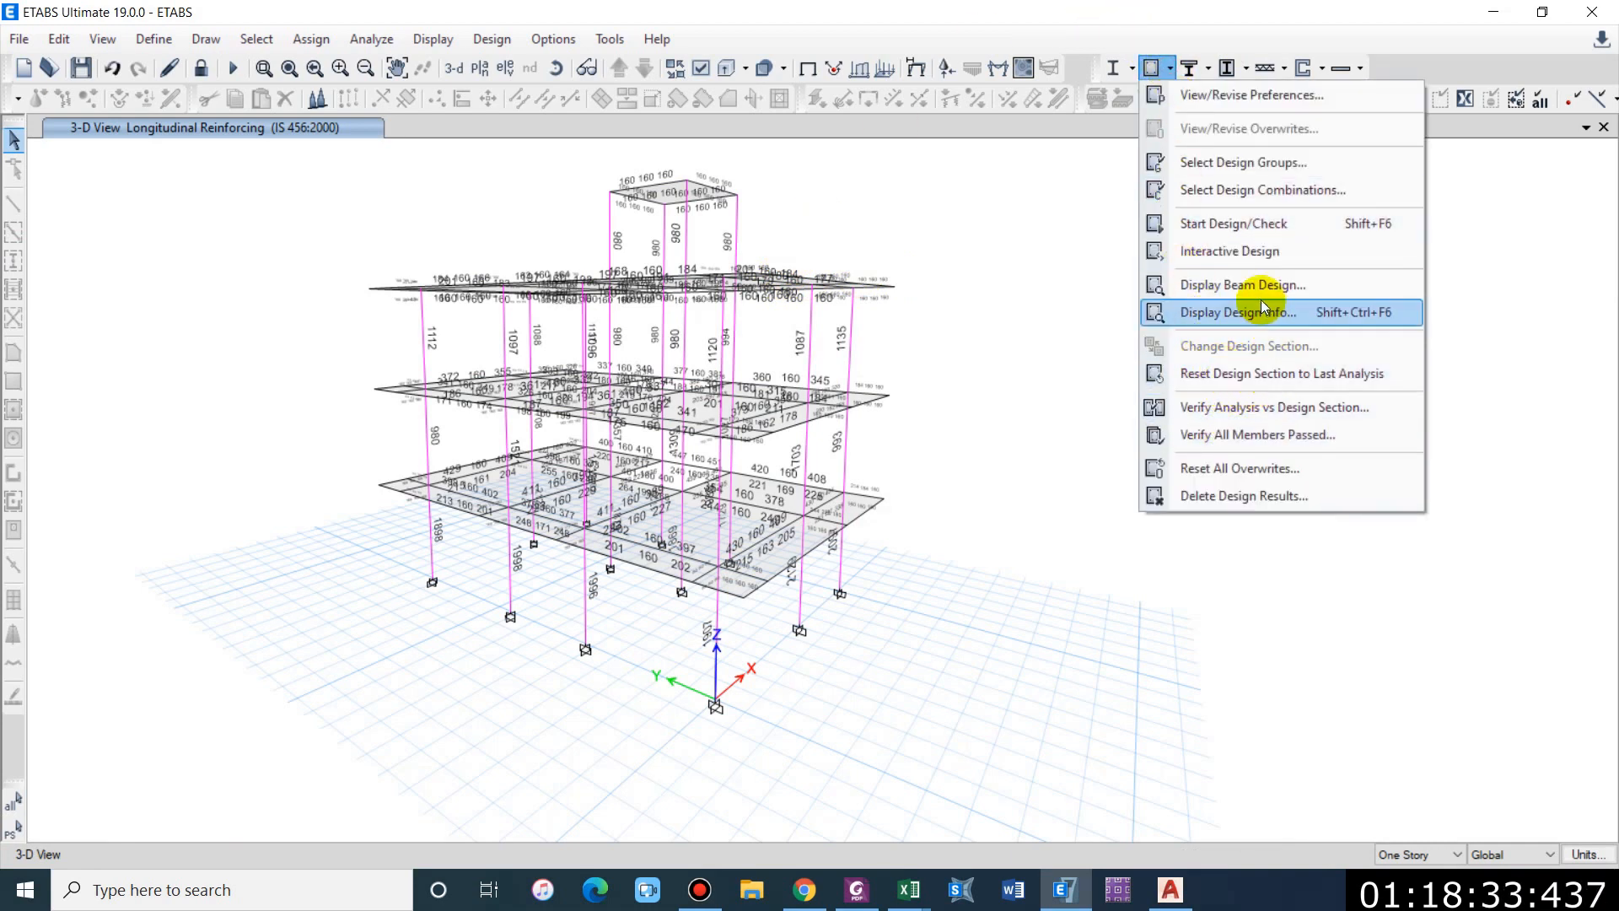
{"action": "left_click", "coordinate": [1257, 434]}
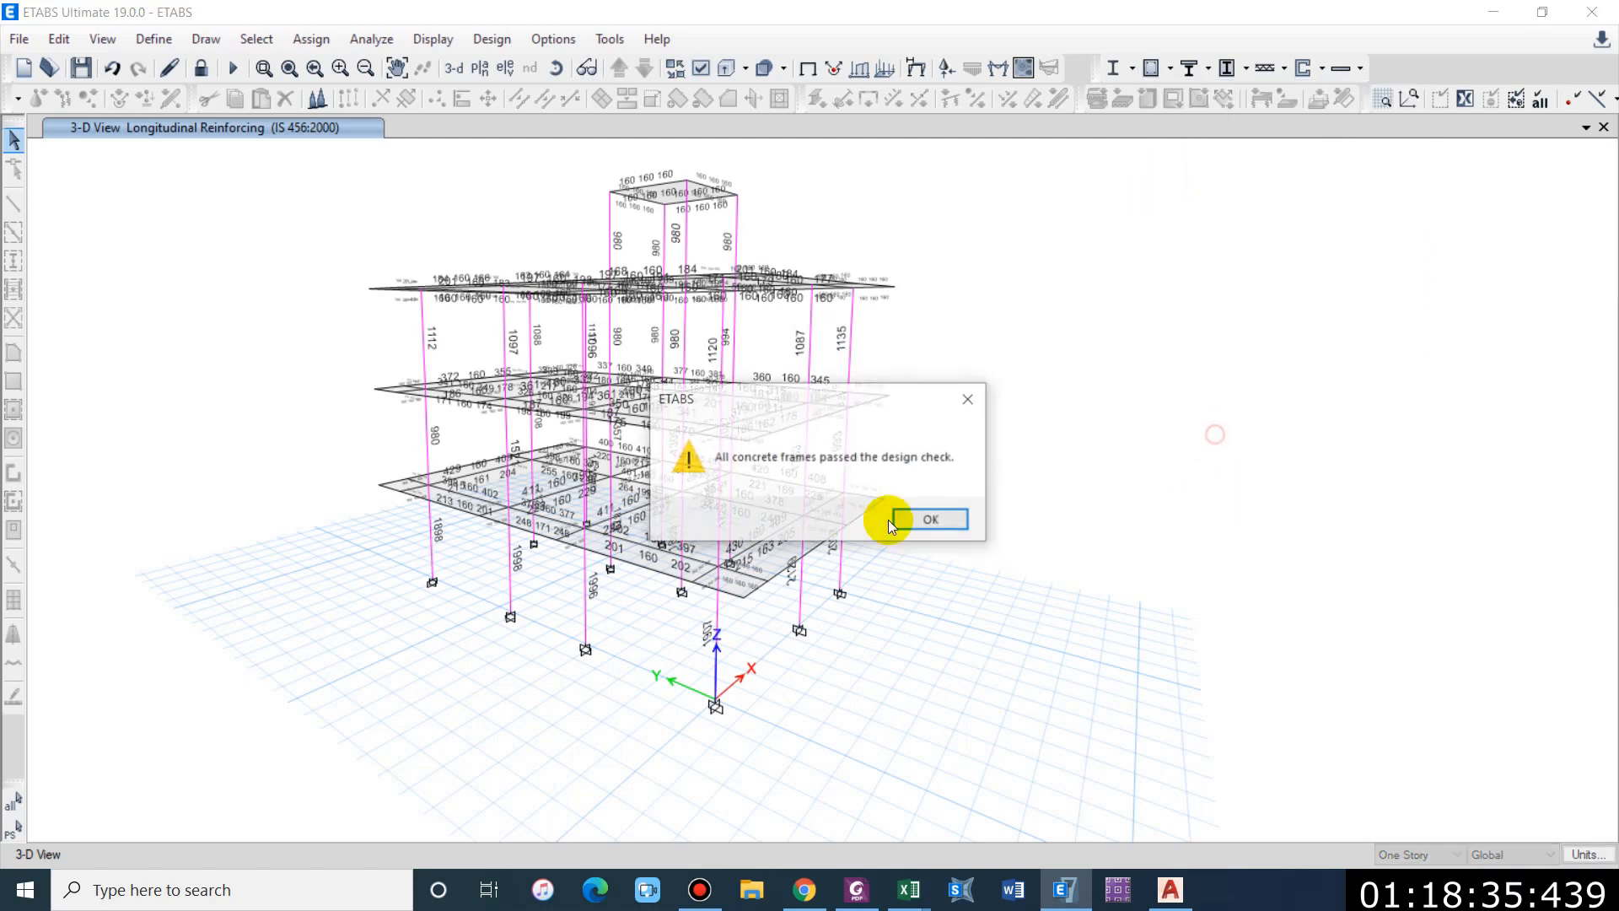
{"action": "left_click", "coordinate": [925, 530]}
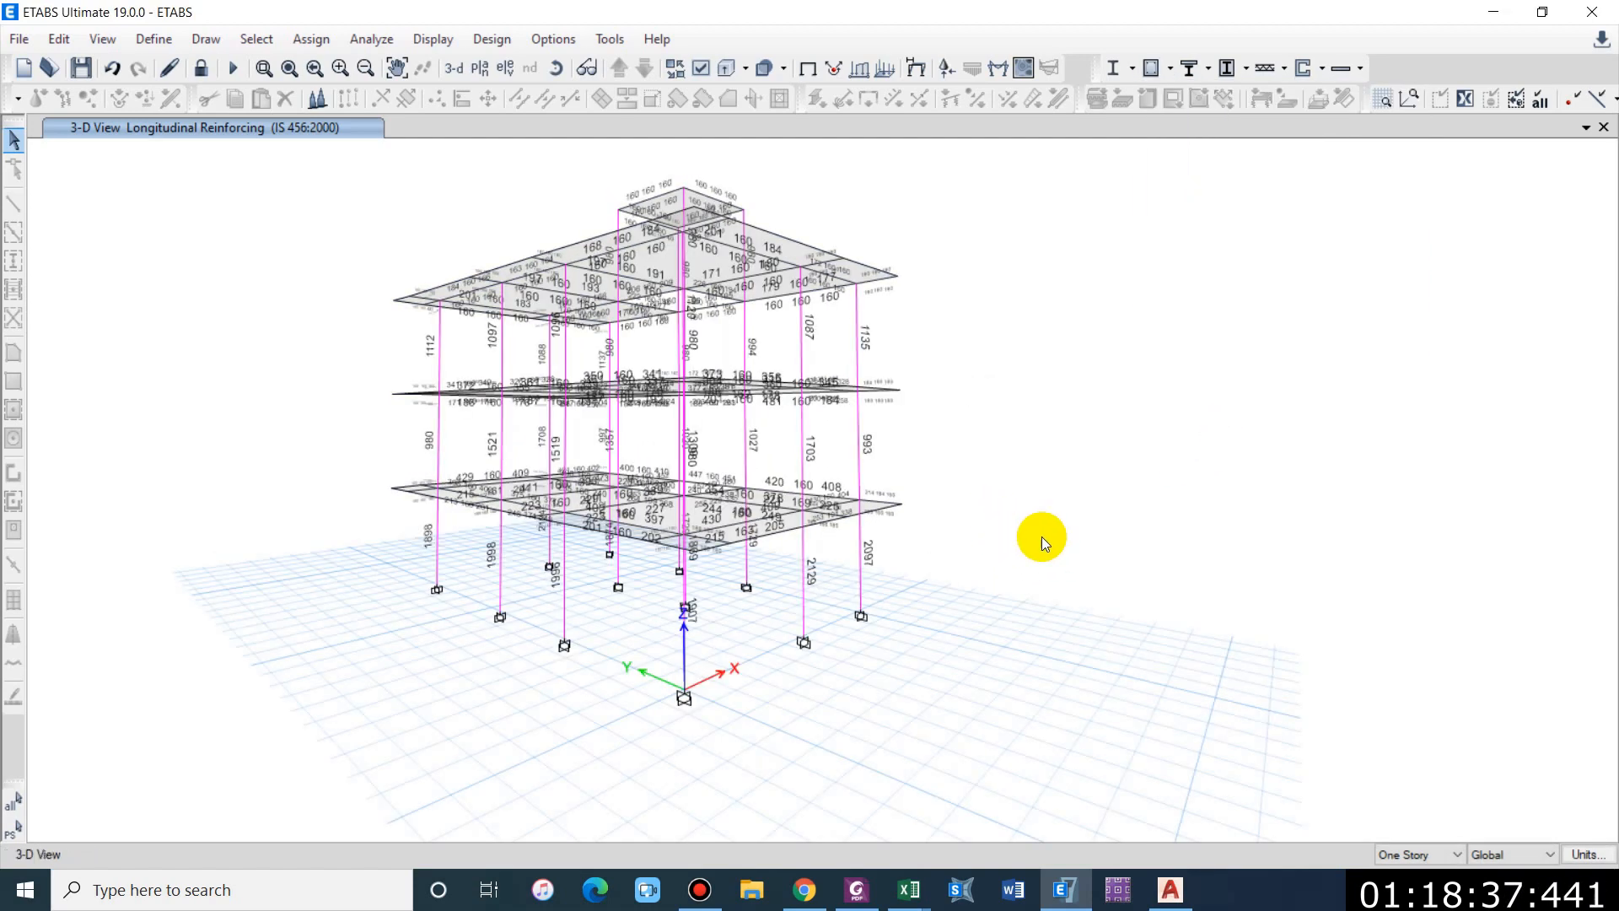
Step: Inspect the longitudinal reinforcement in the 3-D view, and display the Column/Beam Capacity Ratios design output on the model
{"action": "scroll", "coordinate": [548, 519], "scroll_direction": "up", "scroll_amount": 5}
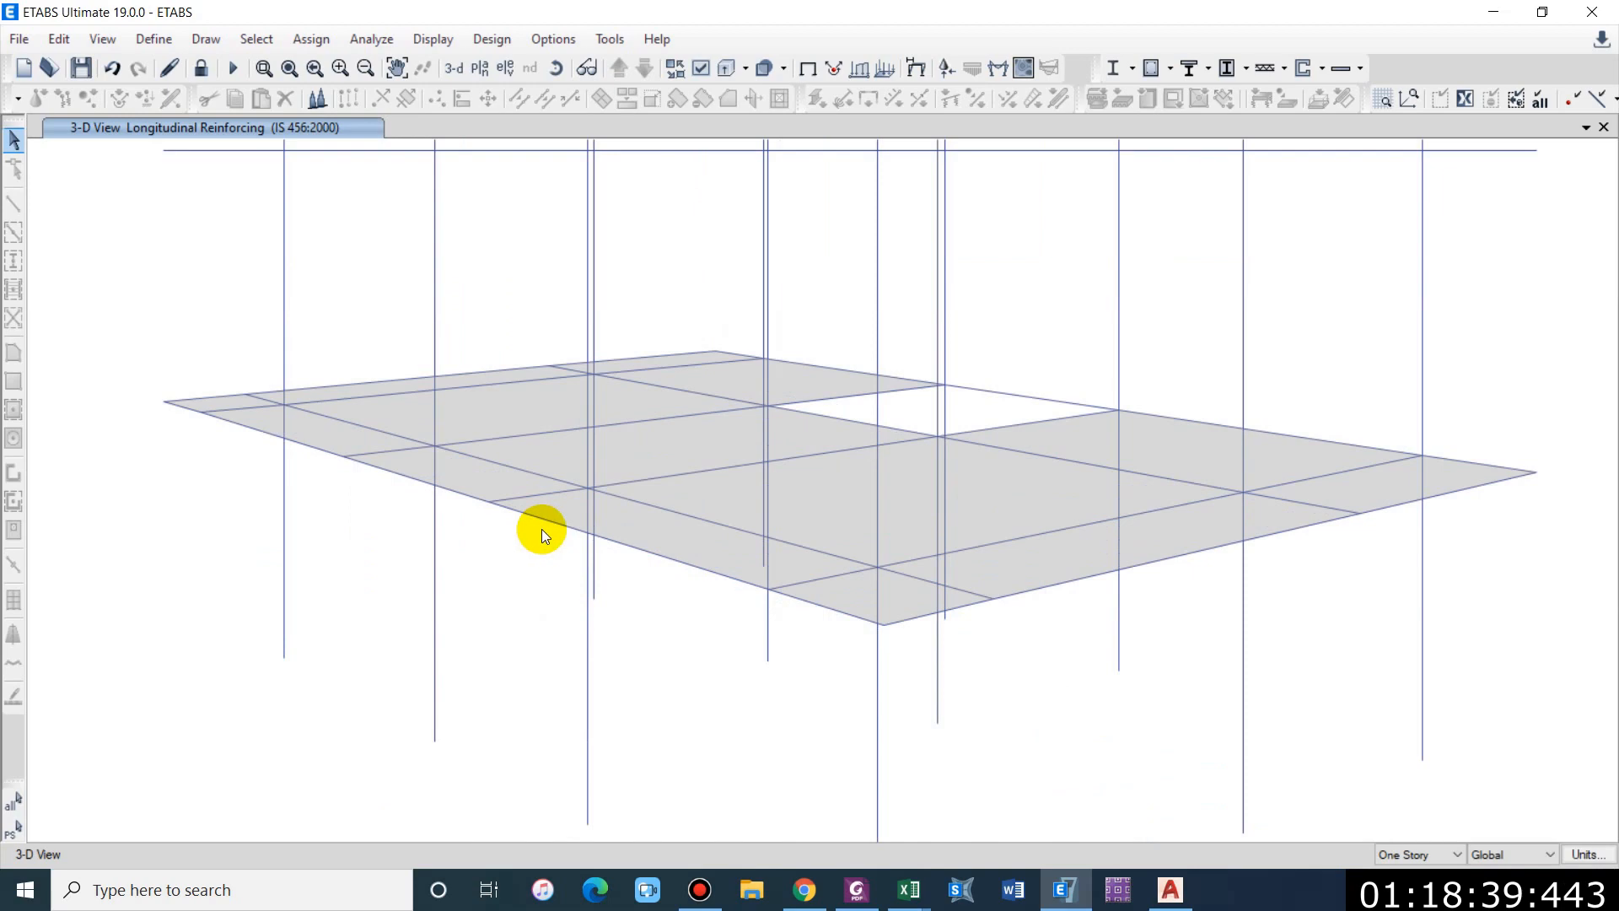
{"action": "scroll", "coordinate": [498, 452], "scroll_direction": "down", "scroll_amount": 5}
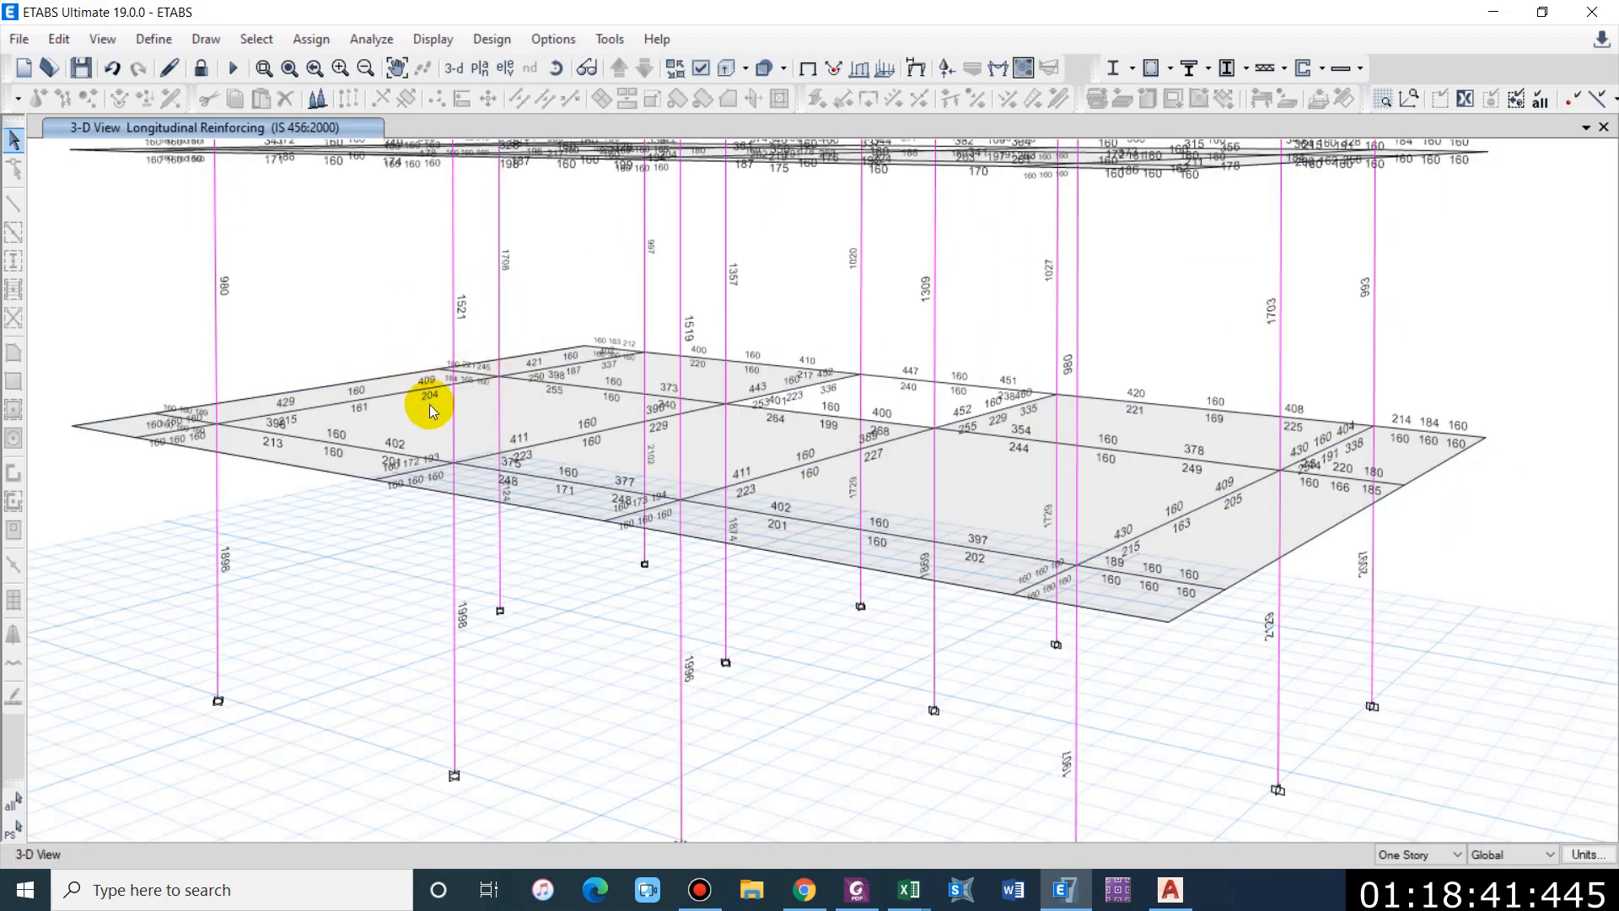
{"action": "scroll", "coordinate": [484, 382], "scroll_direction": "down", "scroll_amount": 5}
{"action": "middle_click_drag", "start_coordinate": [415, 396], "coordinate": [633, 442], "text": "shift"}
{"action": "middle_click_drag", "start_coordinate": [776, 504], "coordinate": [1188, 329], "text": "shift"}
{"action": "left_click", "coordinate": [1171, 68]}
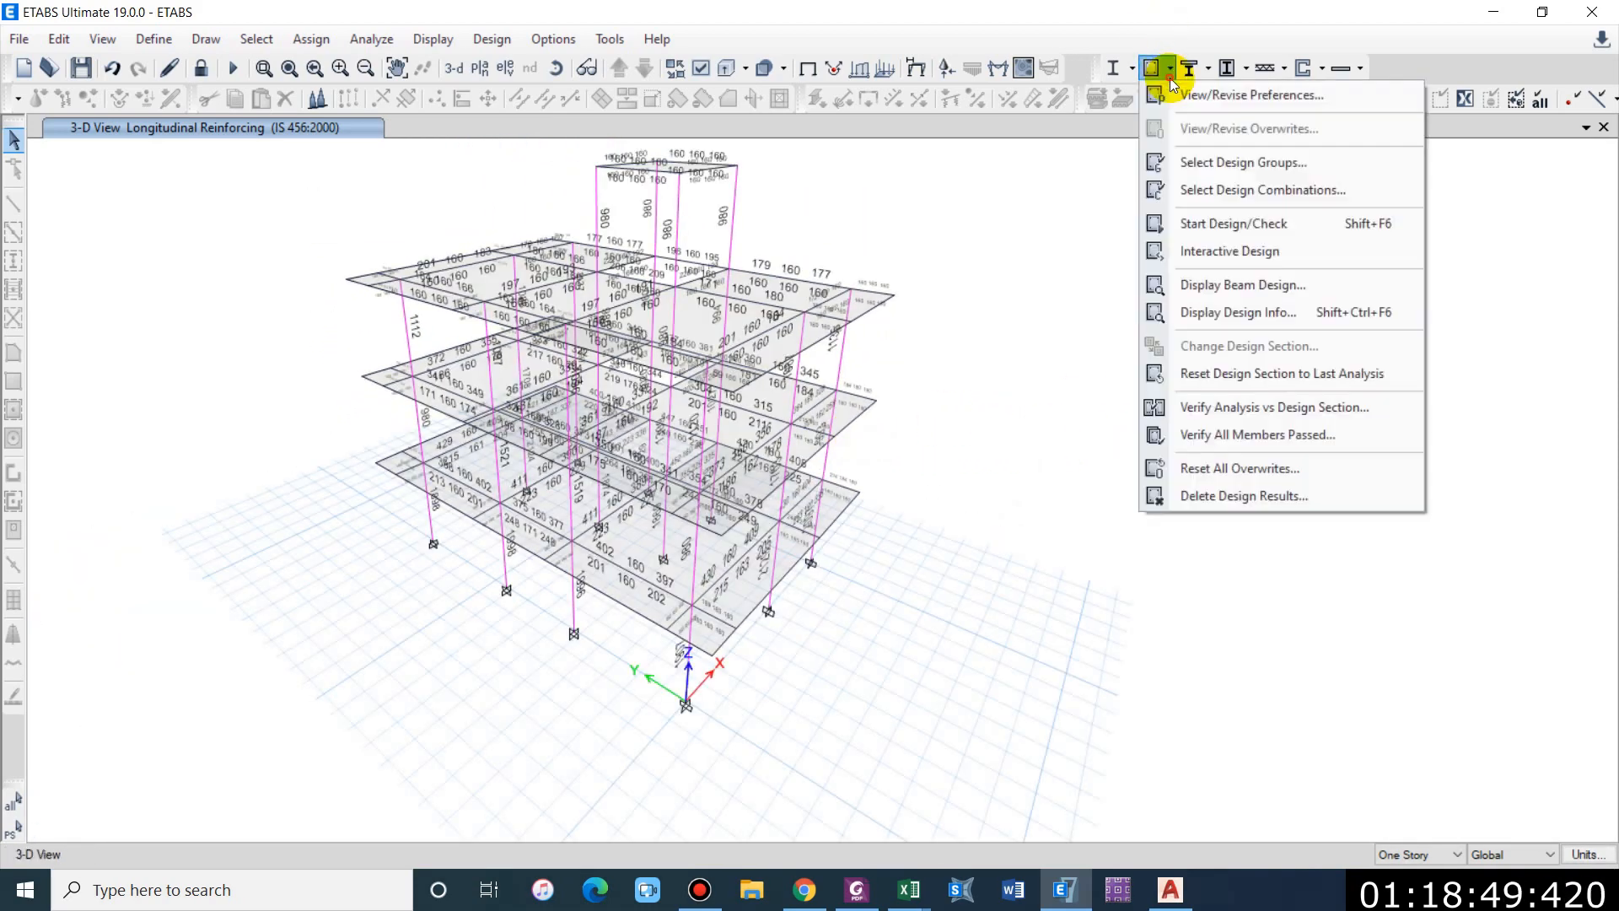
{"action": "left_click", "coordinate": [1227, 312]}
{"action": "left_click", "coordinate": [830, 428]}
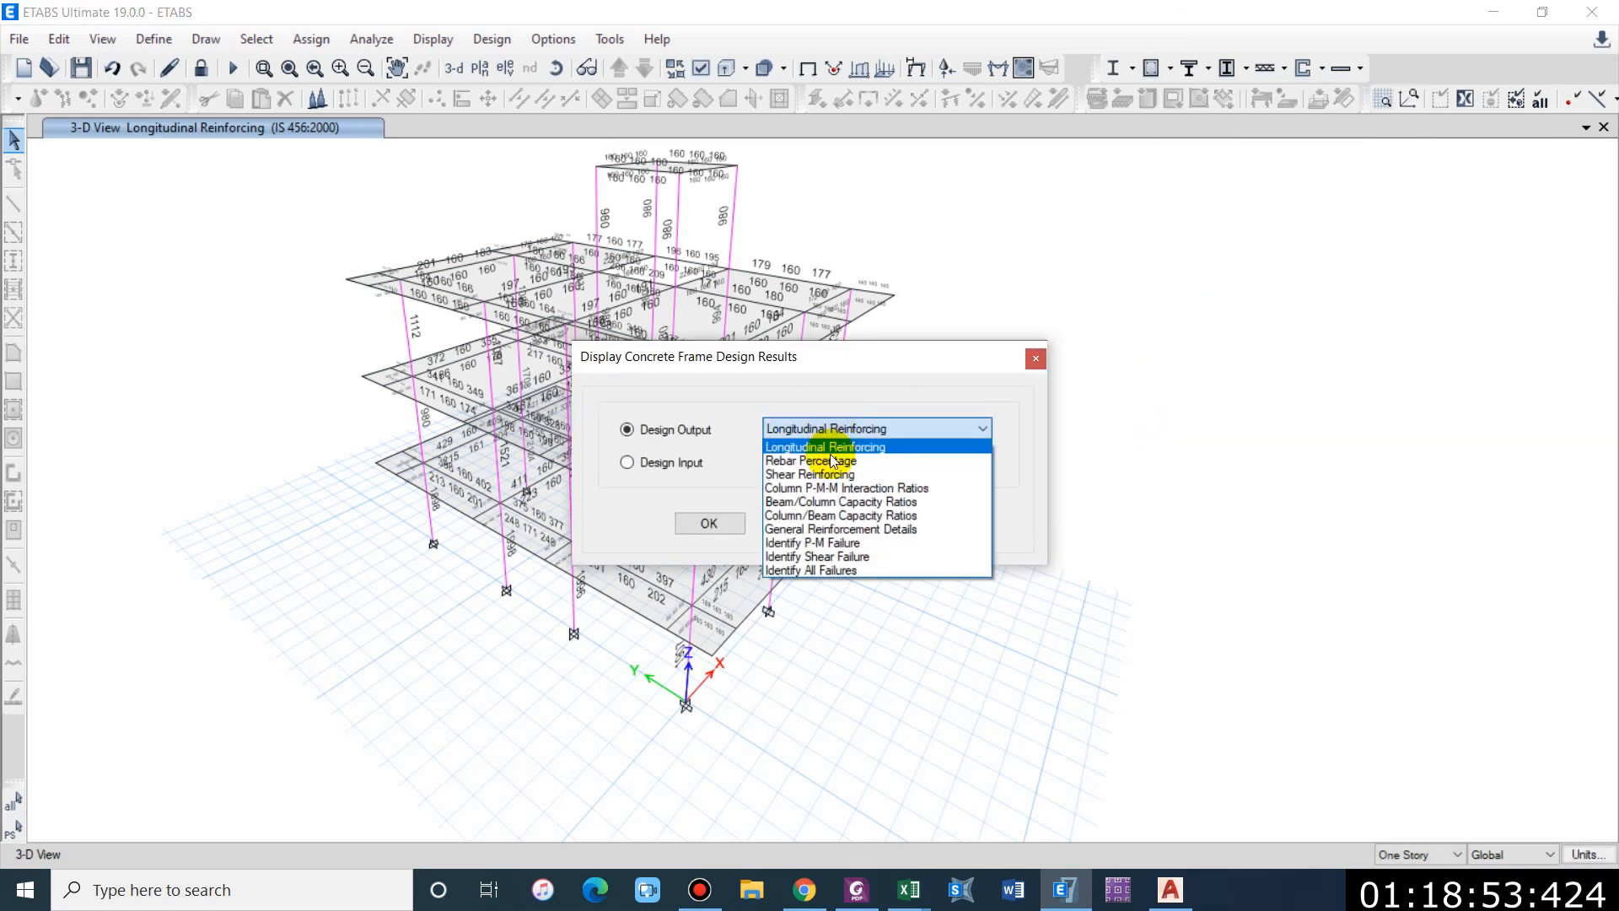
{"action": "left_click", "coordinate": [843, 515]}
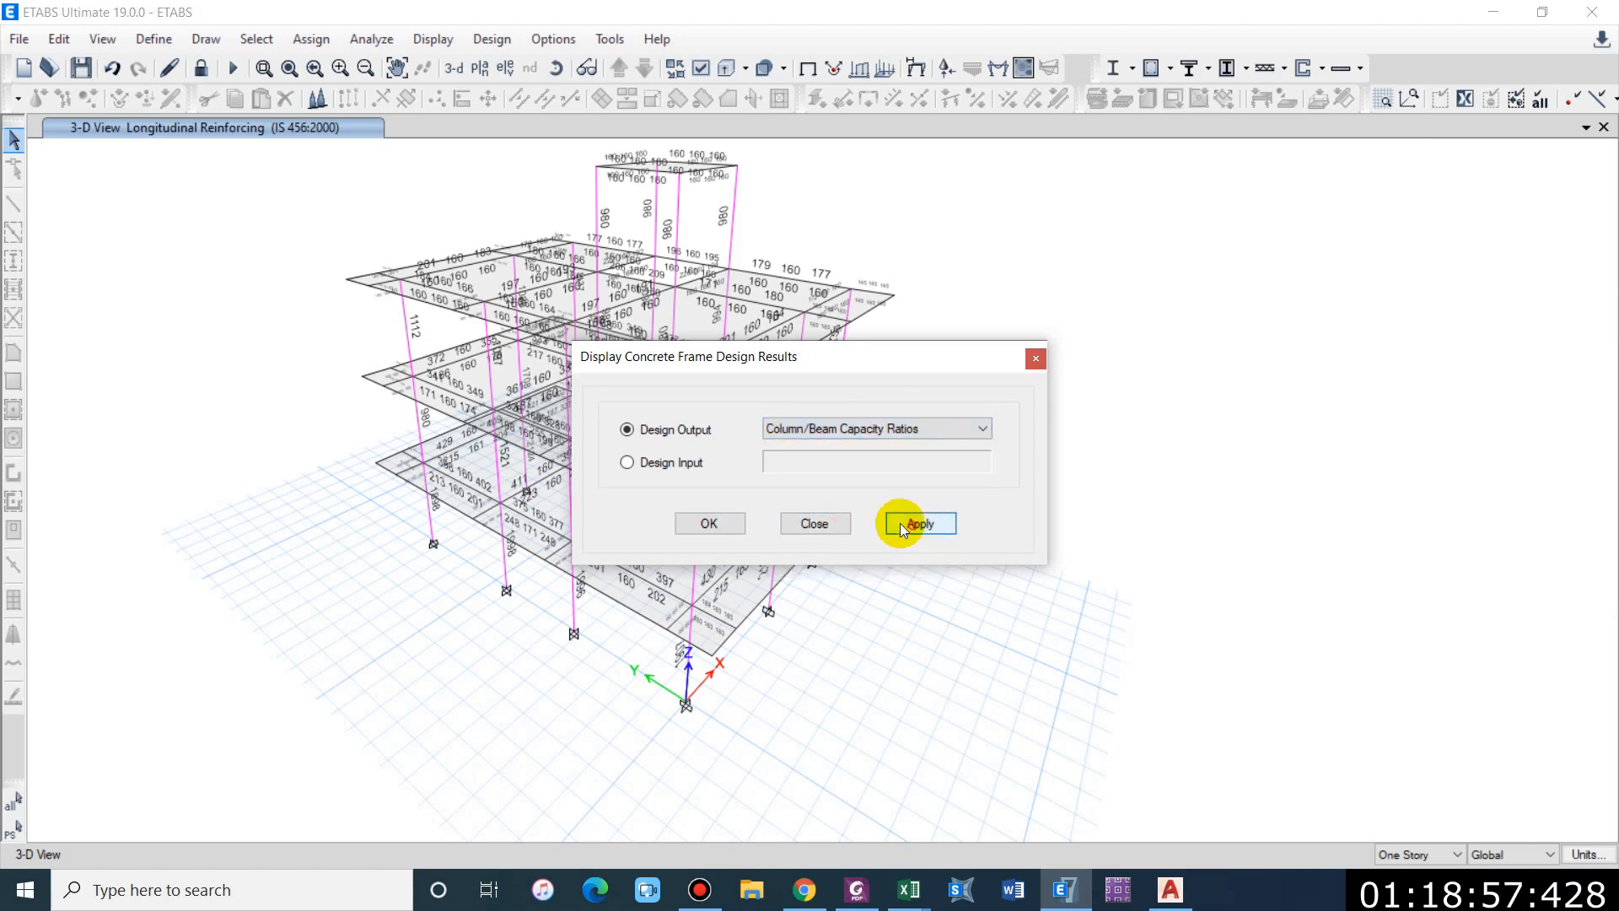
{"action": "left_click", "coordinate": [899, 523]}
{"action": "left_click_drag", "start_coordinate": [830, 361], "coordinate": [1424, 366]}
{"action": "middle_click_drag", "start_coordinate": [806, 484], "coordinate": [817, 444], "text": "shift"}
{"action": "mouse_move", "coordinate": [962, 530]}
{"action": "middle_mouse_down", "text": "shift"}
{"action": "mouse_move", "coordinate": [963, 490]}
{"action": "mouse_move", "coordinate": [954, 538]}
{"action": "middle_mouse_up", "text": "shift"}
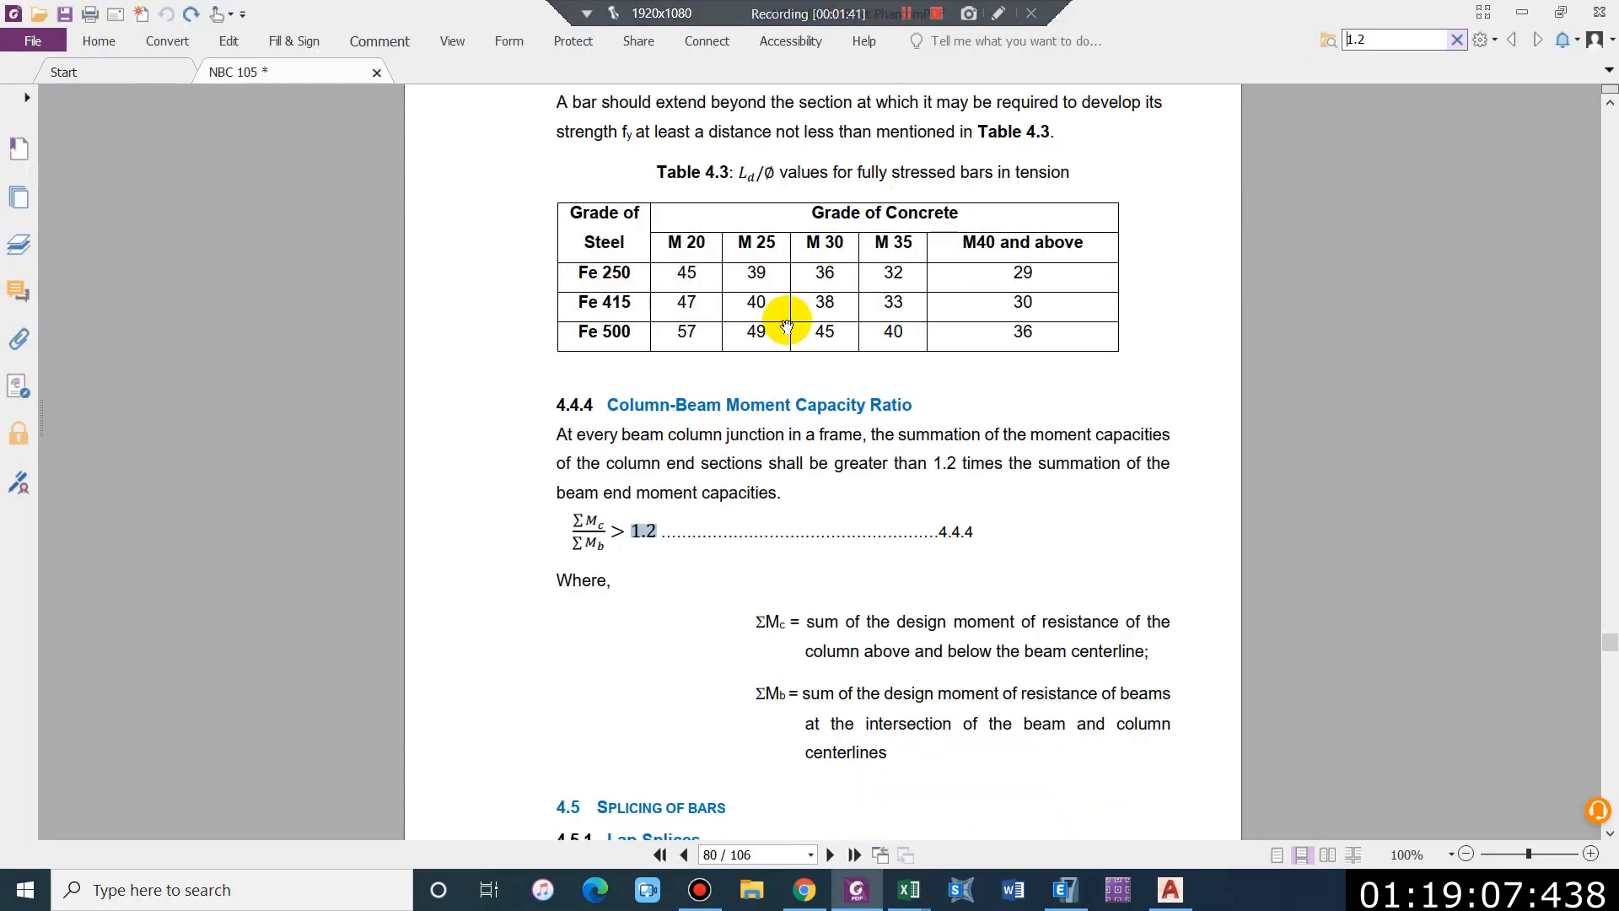
Step: Switch to the NBC 105 document in Foxit PhantomPDF and read clause 4.4.4 on the Column-Beam Moment Capacity Ratio
{"action": "left_click", "coordinate": [701, 360]}
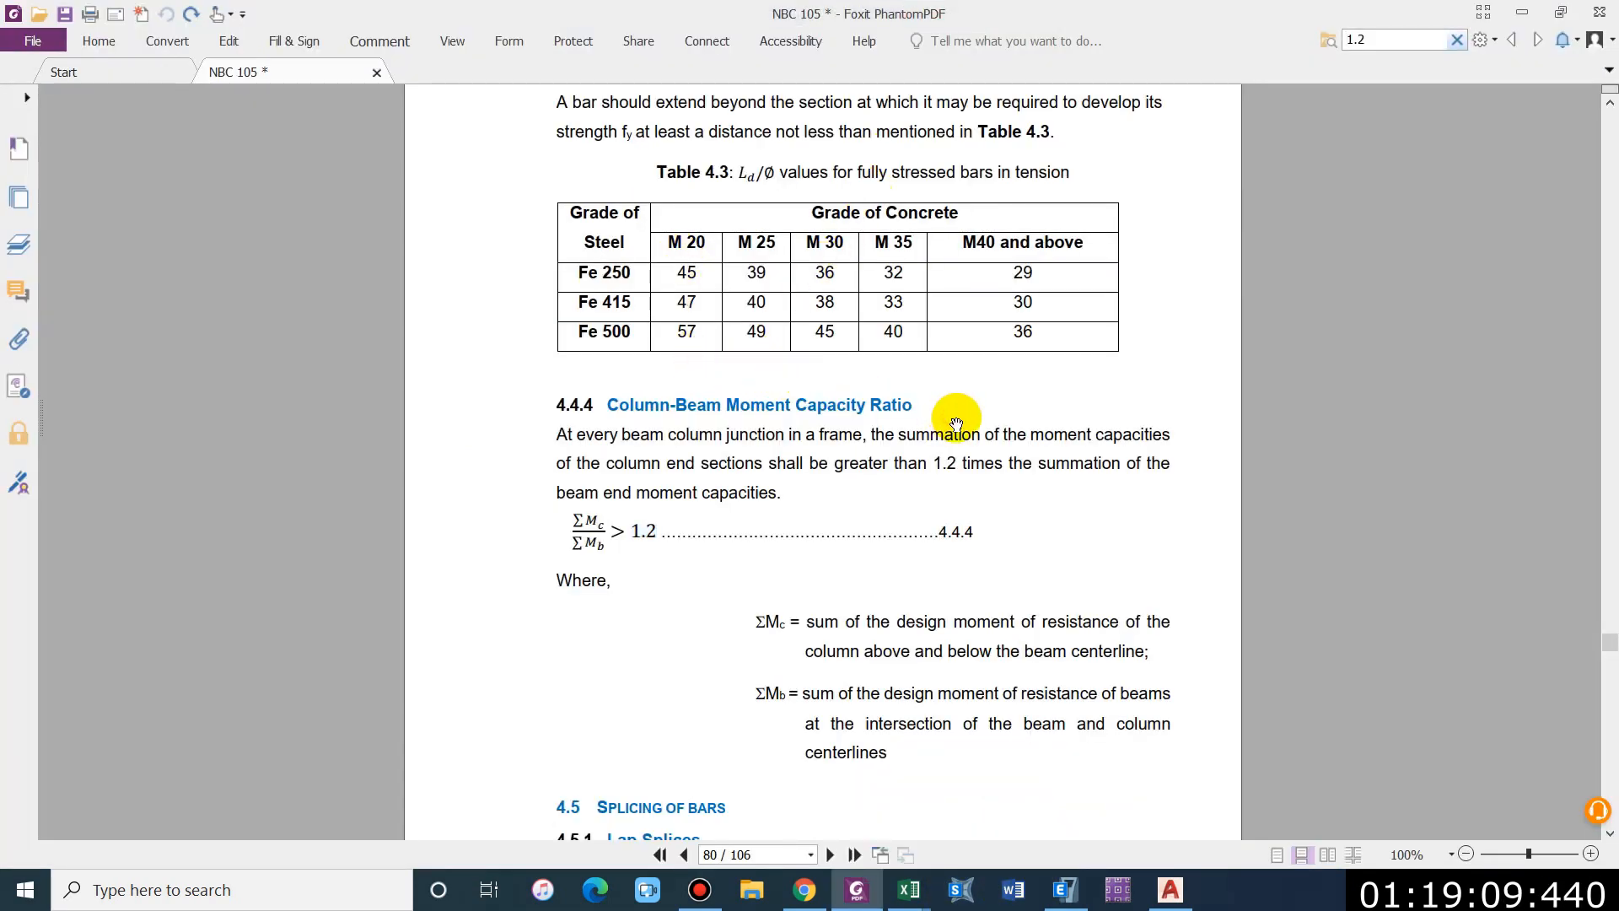
{"action": "scroll", "coordinate": [957, 424], "scroll_direction": "down", "scroll_amount": 3}
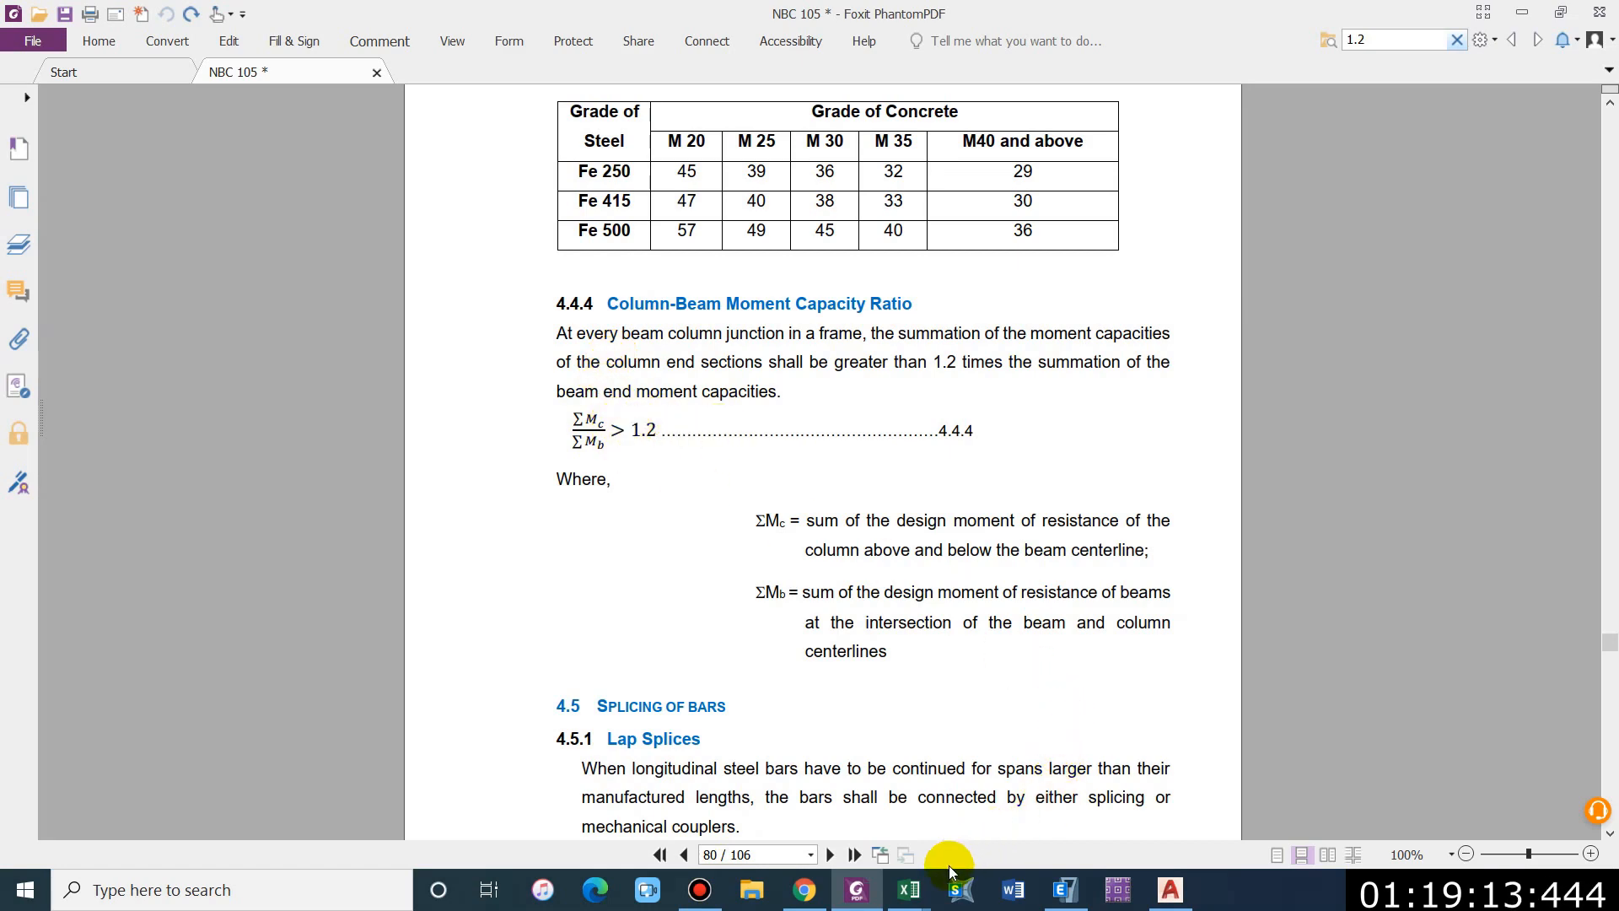
{"action": "left_click", "coordinate": [1171, 896]}
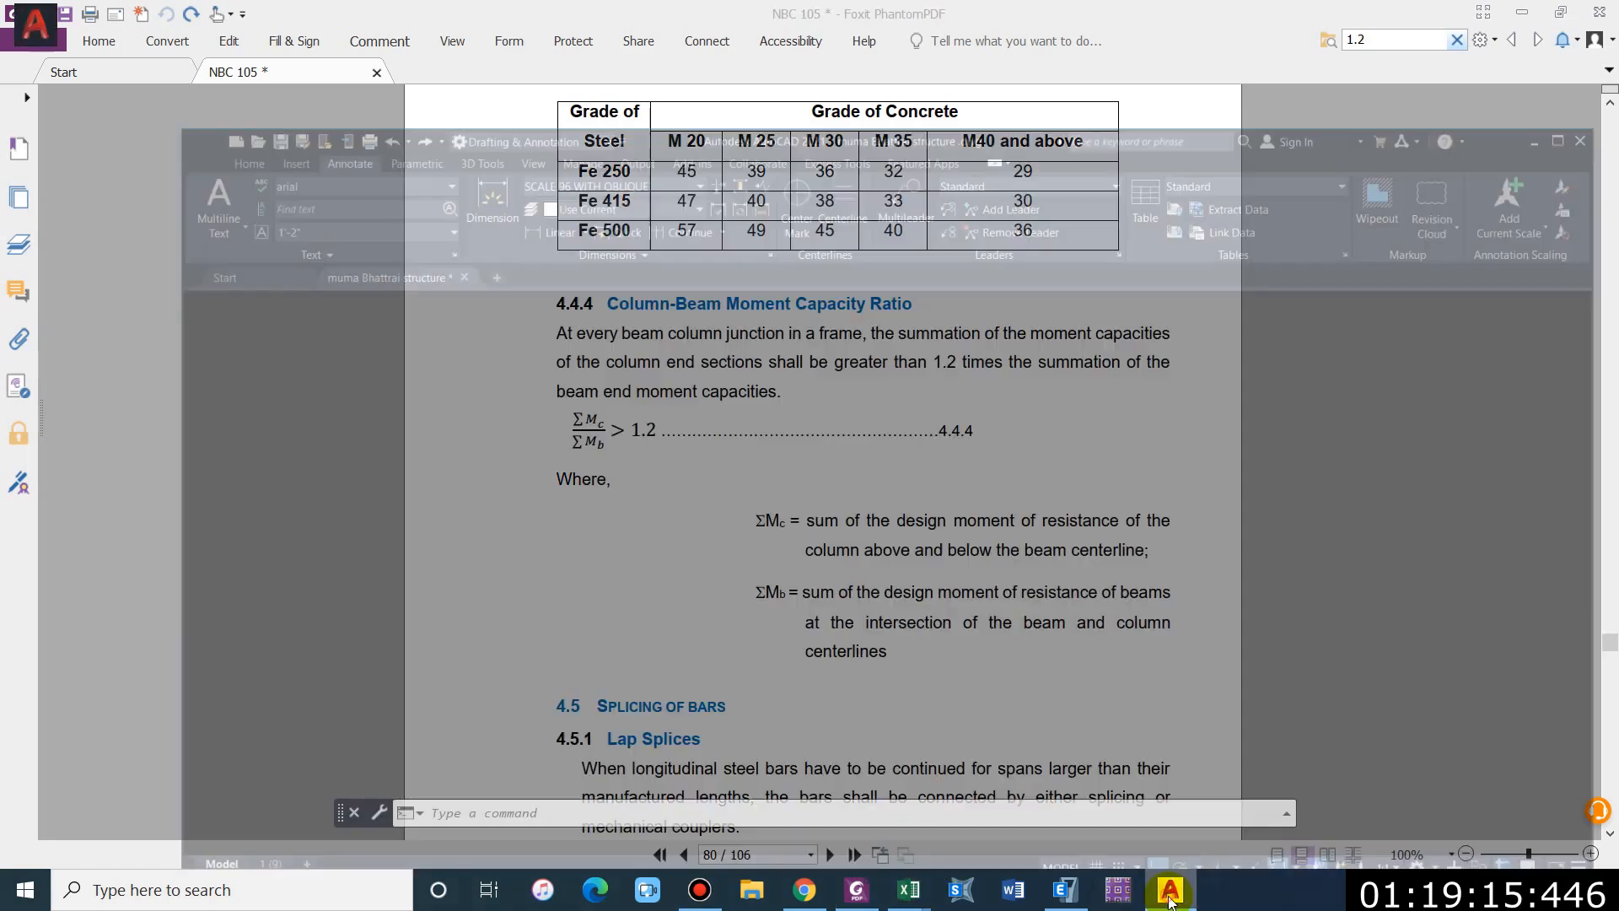
Step: Return to ETABS and examine the column/beam capacity ratios at the joints of every storey against the code limit
{"action": "left_click", "coordinate": [1065, 889]}
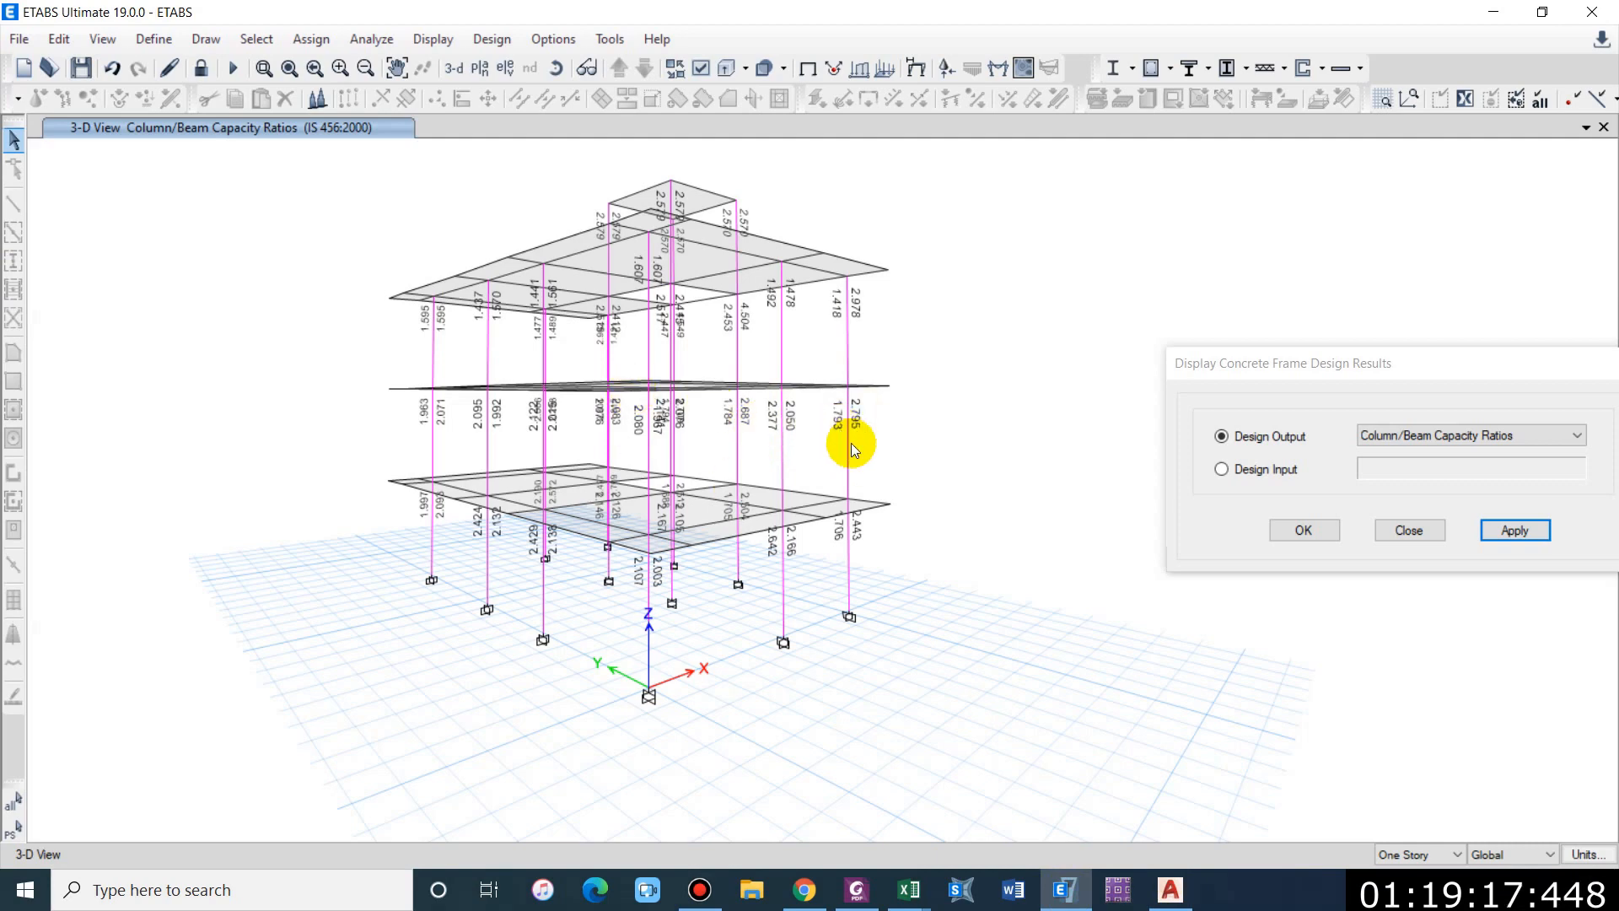
{"action": "middle_click_drag", "start_coordinate": [894, 513], "coordinate": [867, 425], "text": "shift"}
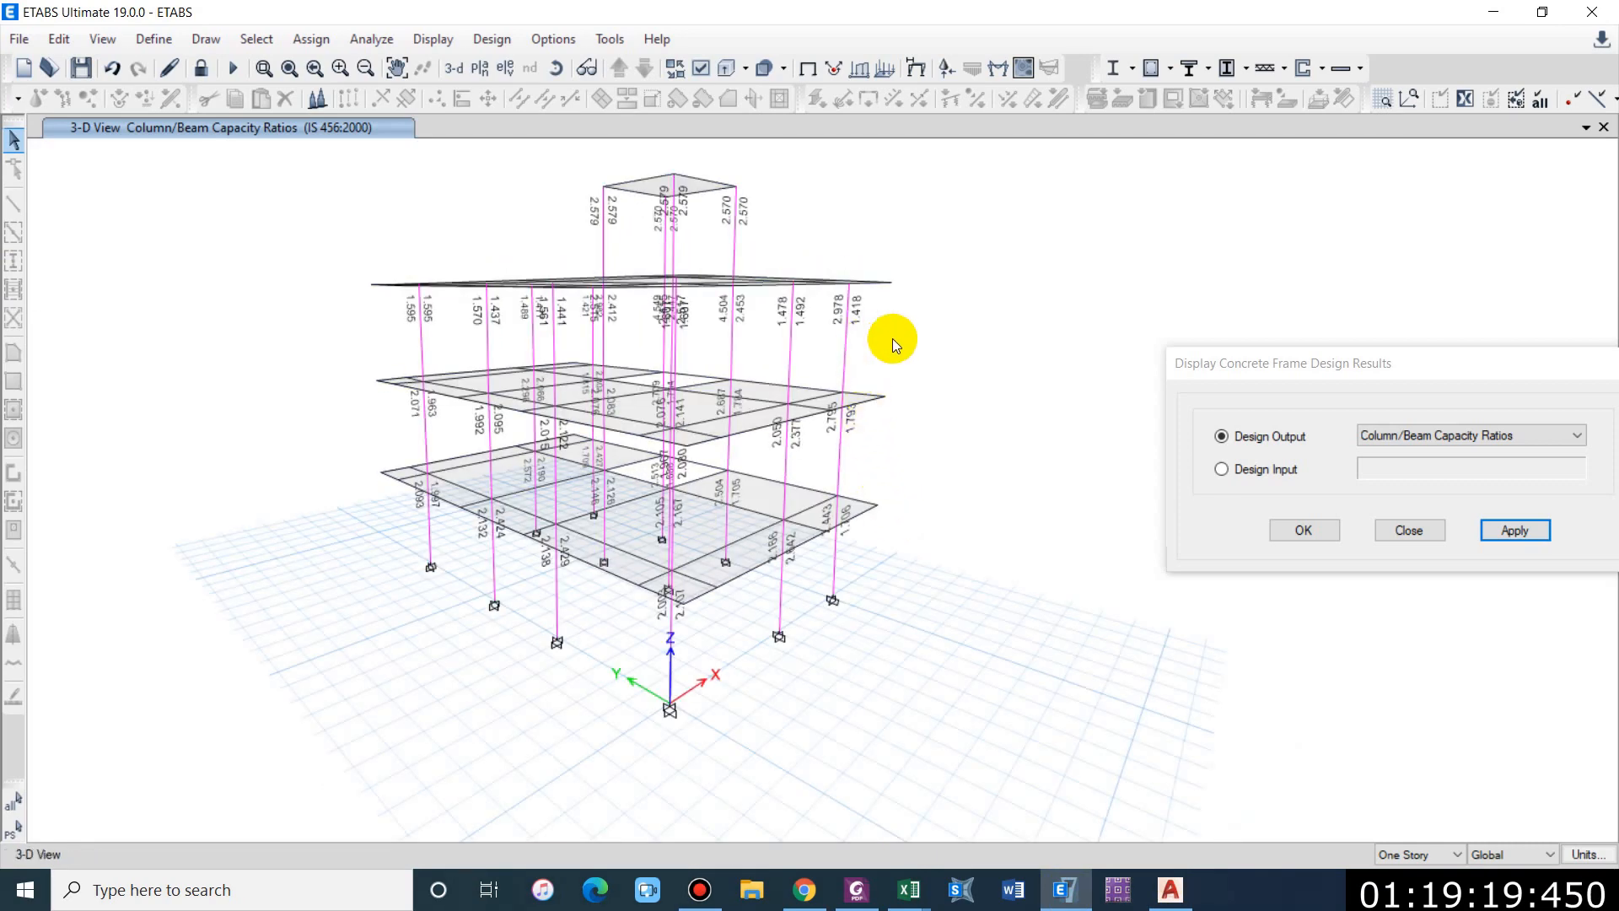
{"action": "middle_click_drag", "start_coordinate": [560, 361], "coordinate": [589, 351], "text": "shift"}
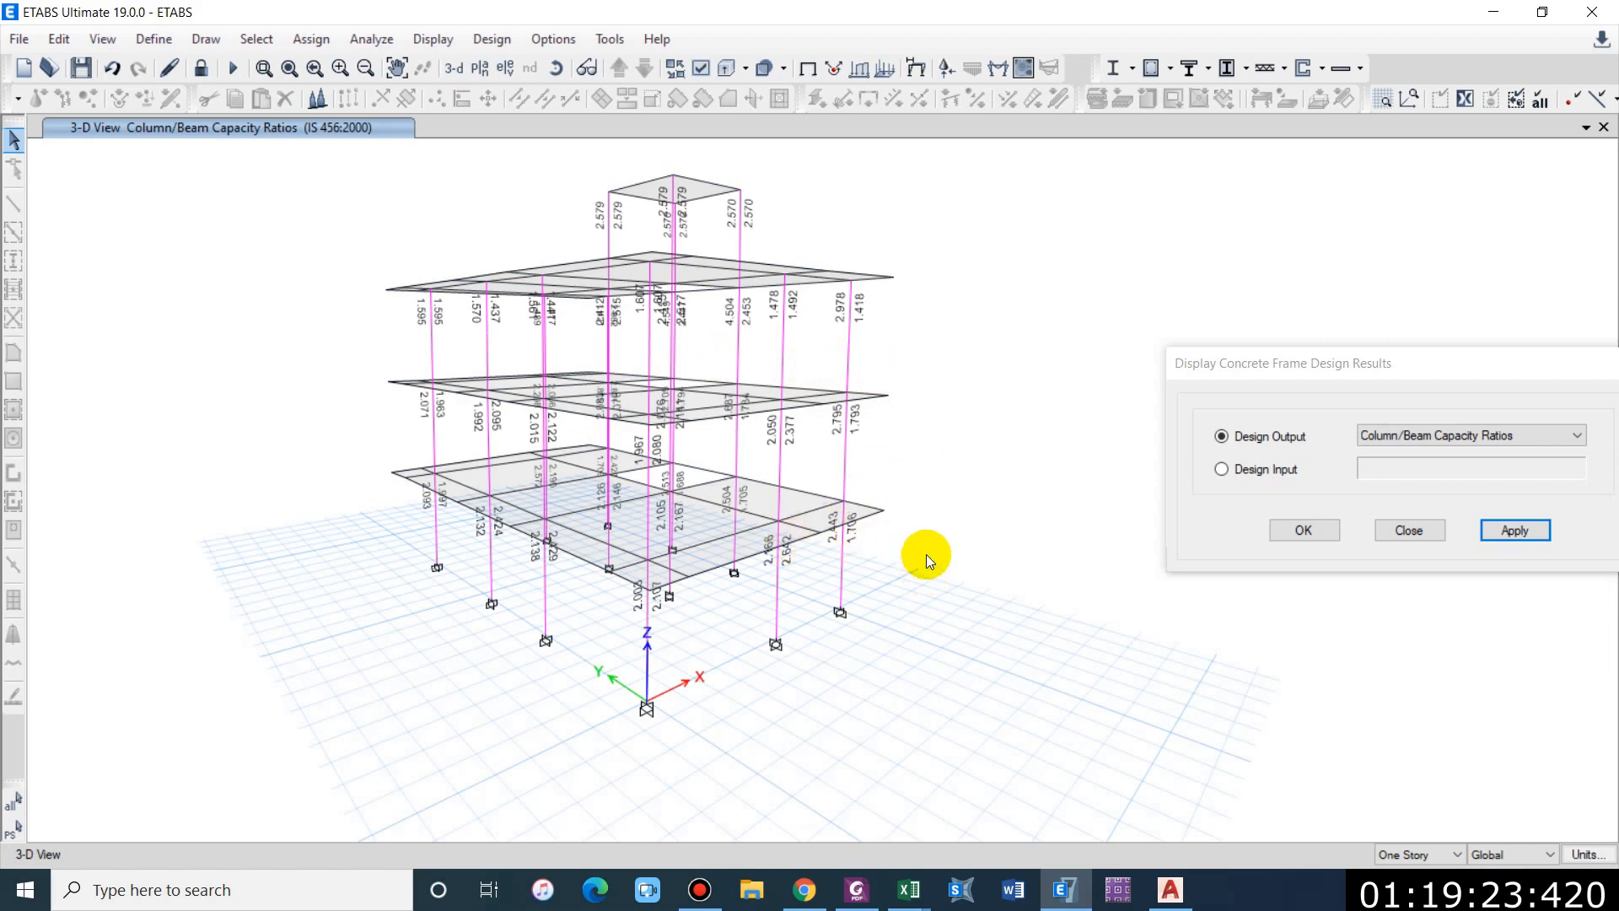
{"action": "middle_click_drag", "start_coordinate": [926, 554], "coordinate": [924, 530], "text": "shift"}
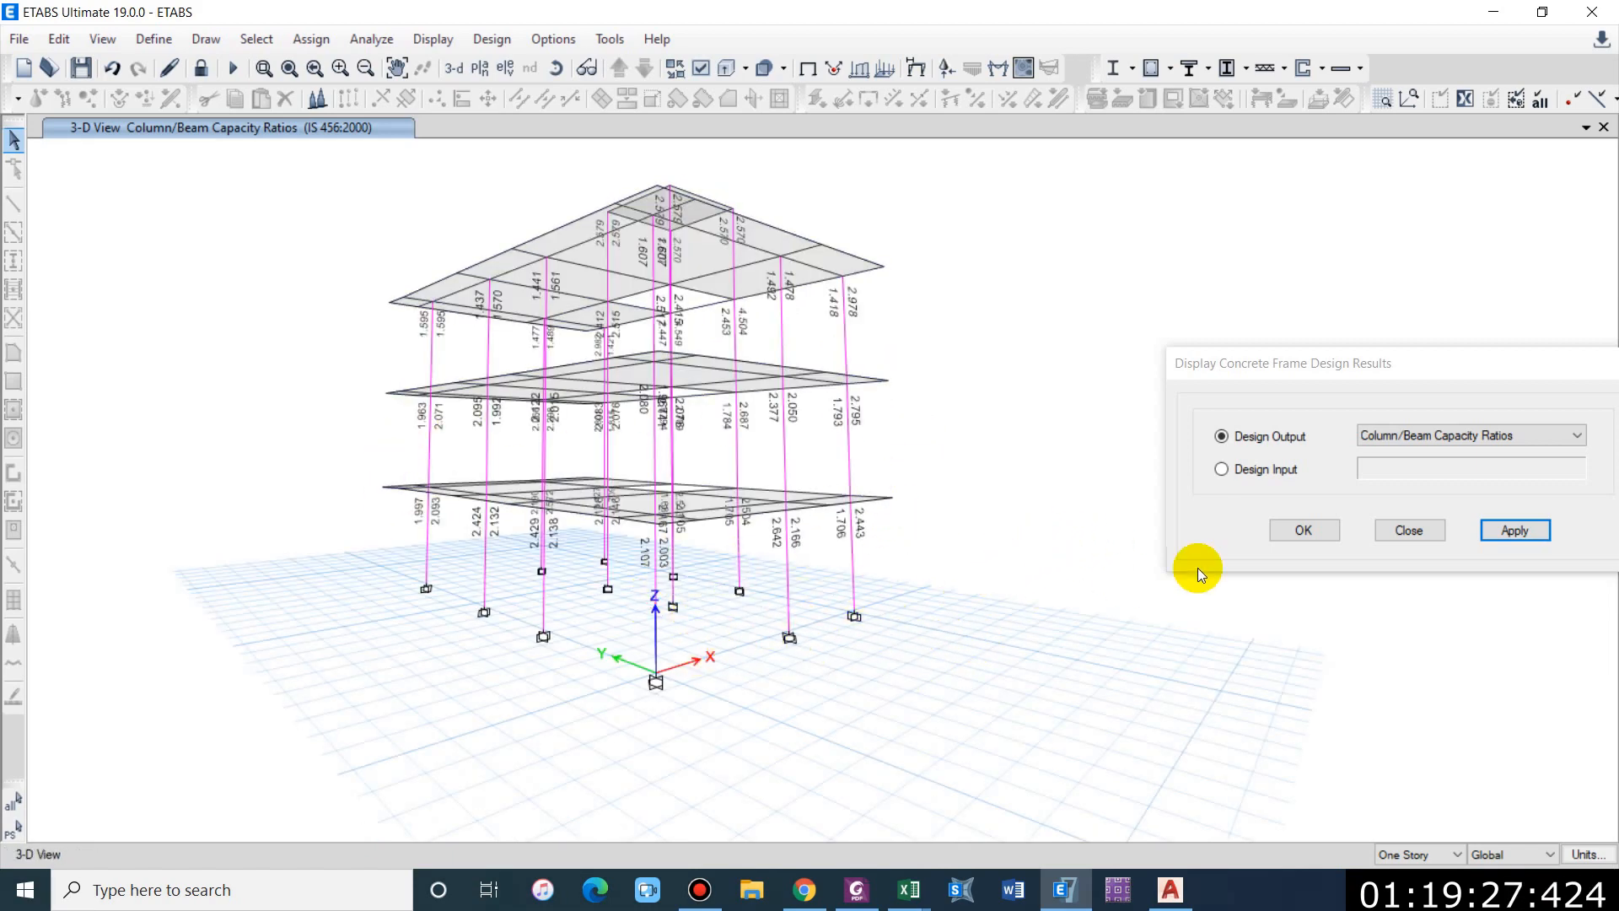
Step: Replace the capacity ratios with the Longitudinal Reinforcing design output on the 3-D frame model
{"action": "left_click", "coordinate": [1398, 530]}
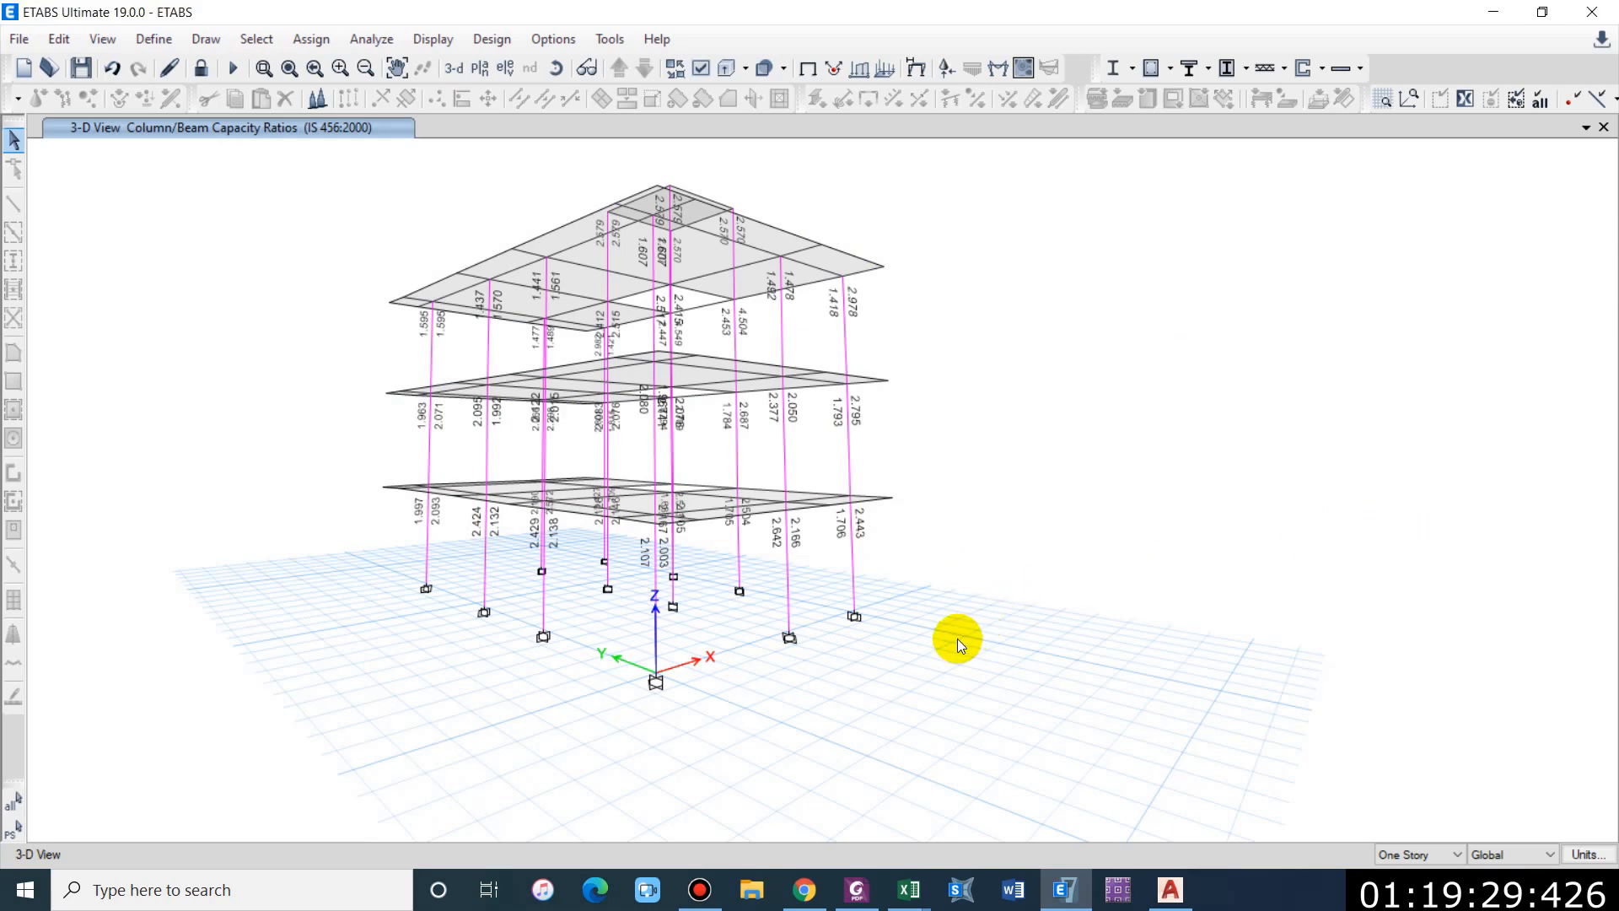
{"action": "middle_click_drag", "start_coordinate": [759, 468], "coordinate": [762, 529], "text": "shift"}
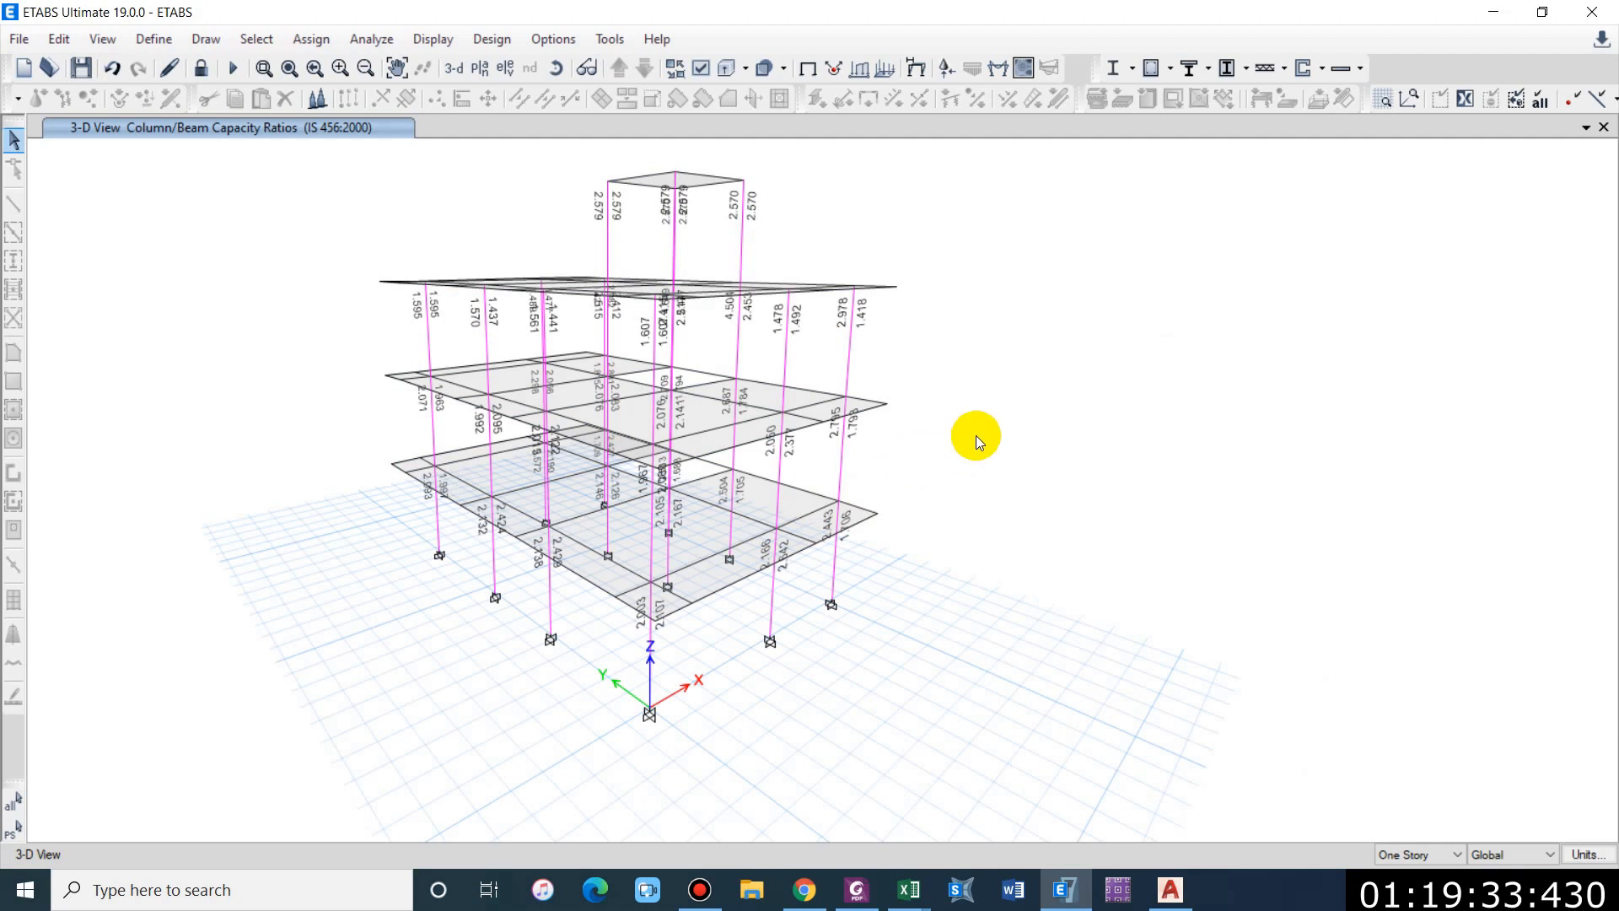
{"action": "left_click", "coordinate": [1168, 67]}
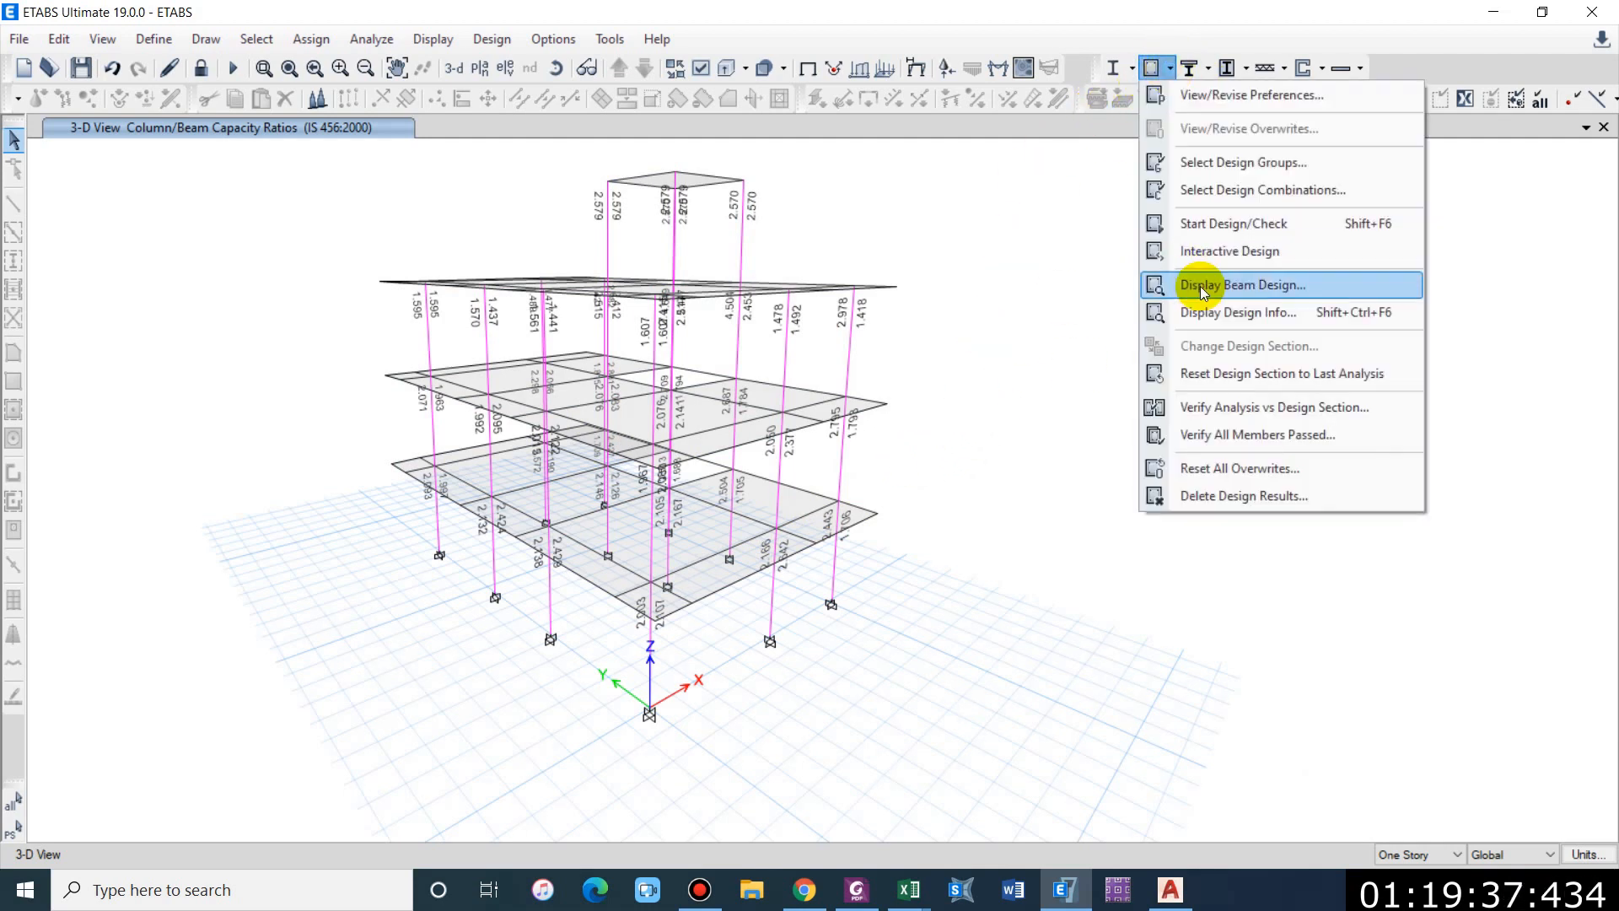
{"action": "left_click", "coordinate": [1202, 287]}
{"action": "left_click", "coordinate": [1467, 435]}
{"action": "left_click", "coordinate": [1417, 460]}
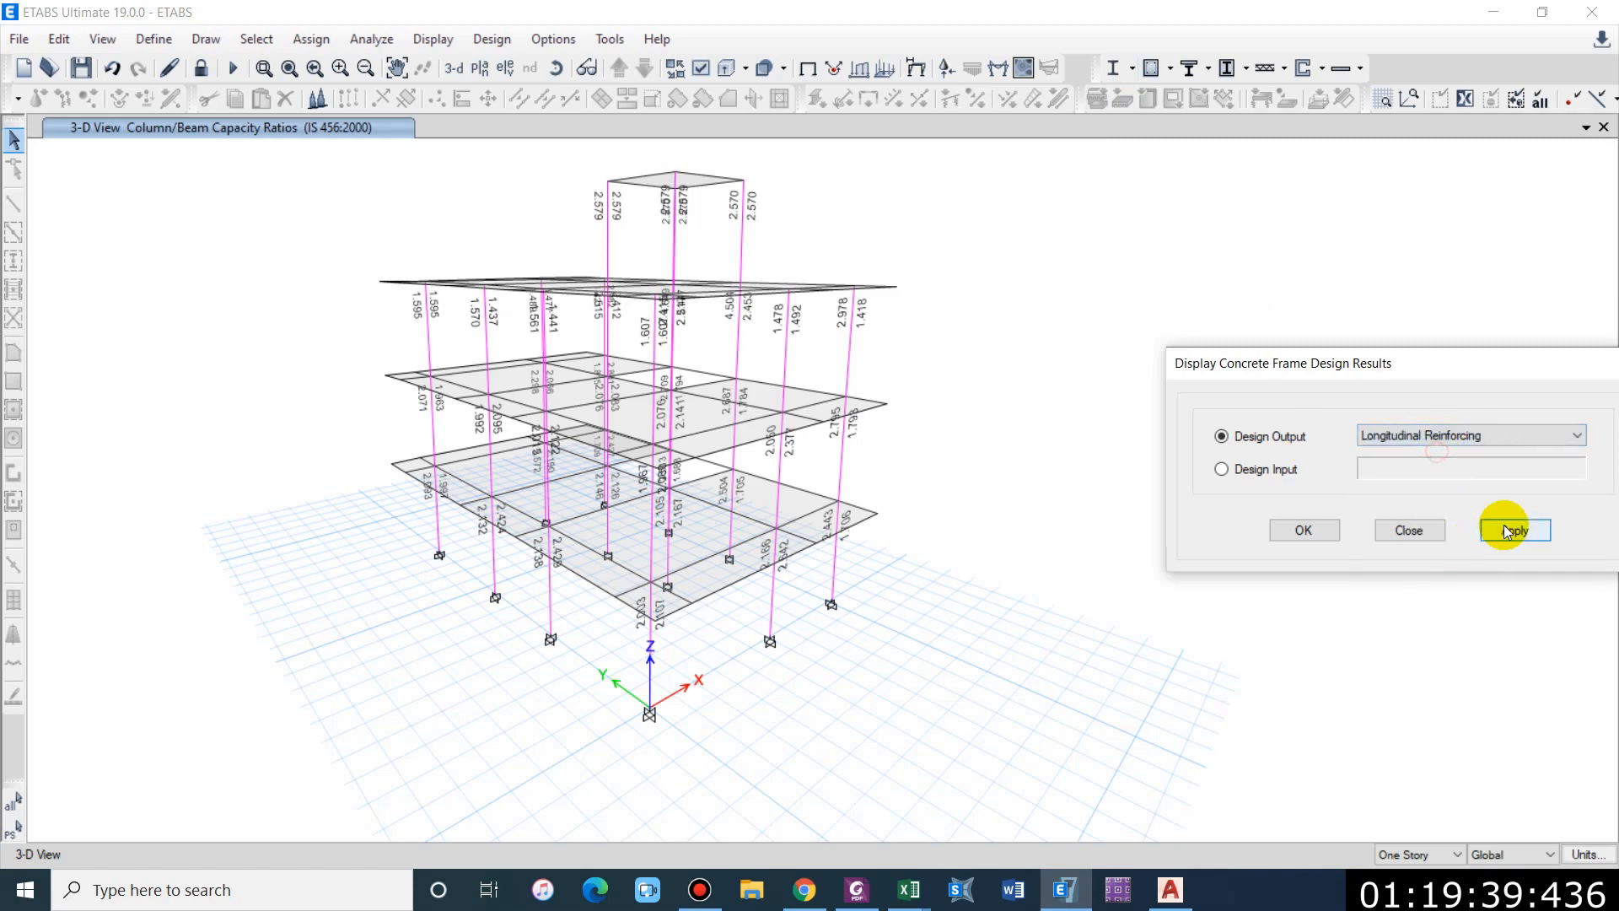
{"action": "left_click", "coordinate": [1505, 531]}
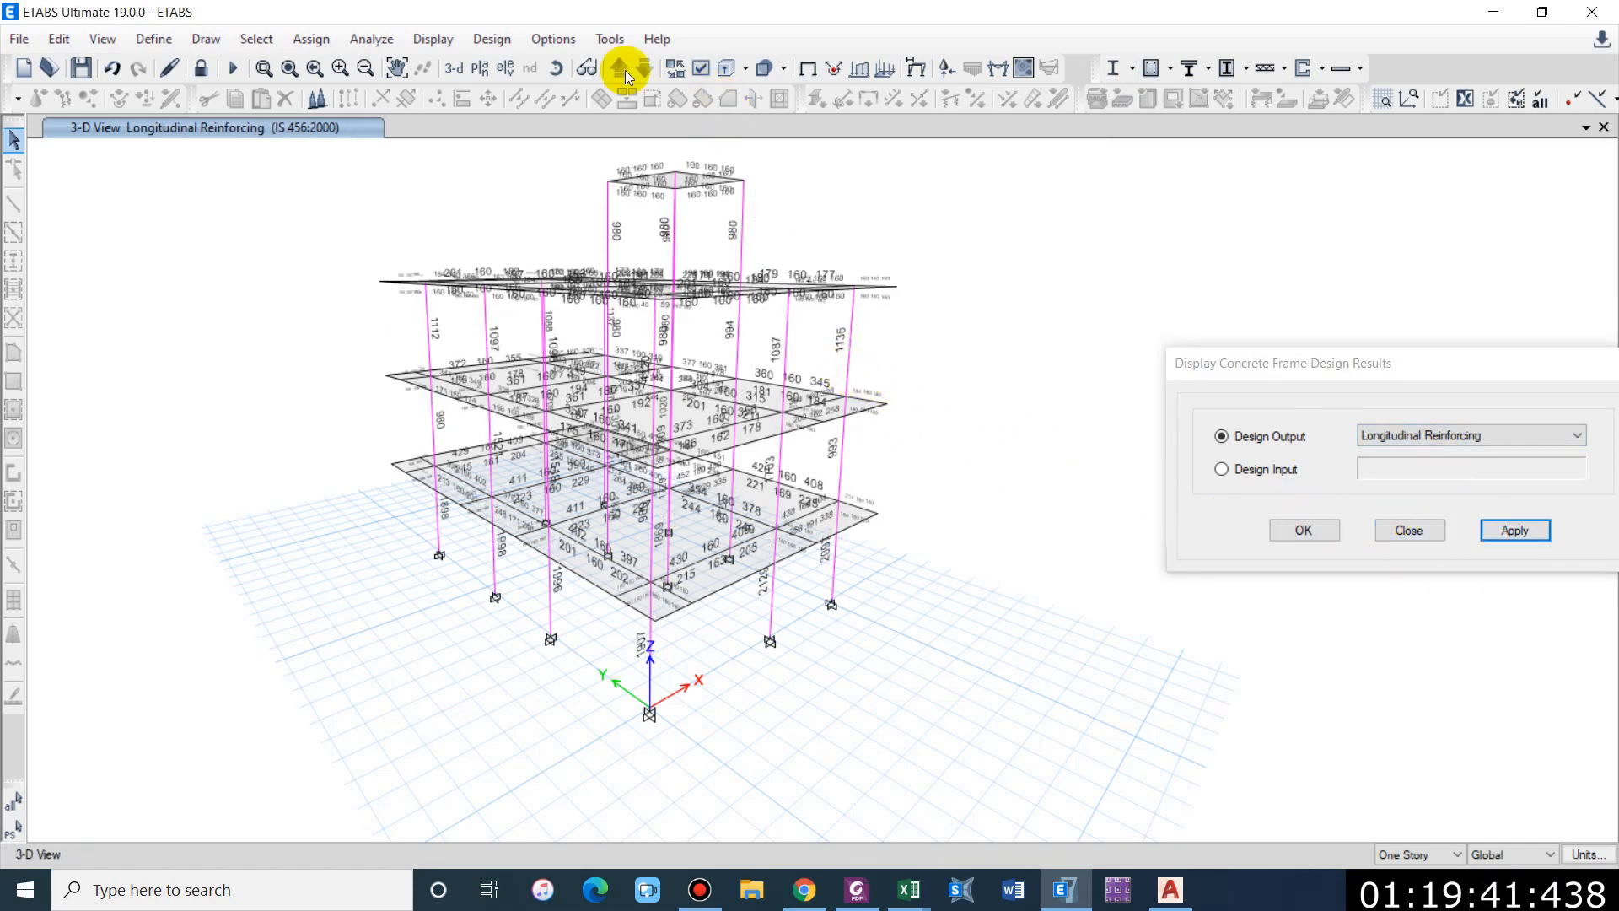
Step: Switch the model window from the 3-D view to elevation A
{"action": "left_click", "coordinate": [509, 71]}
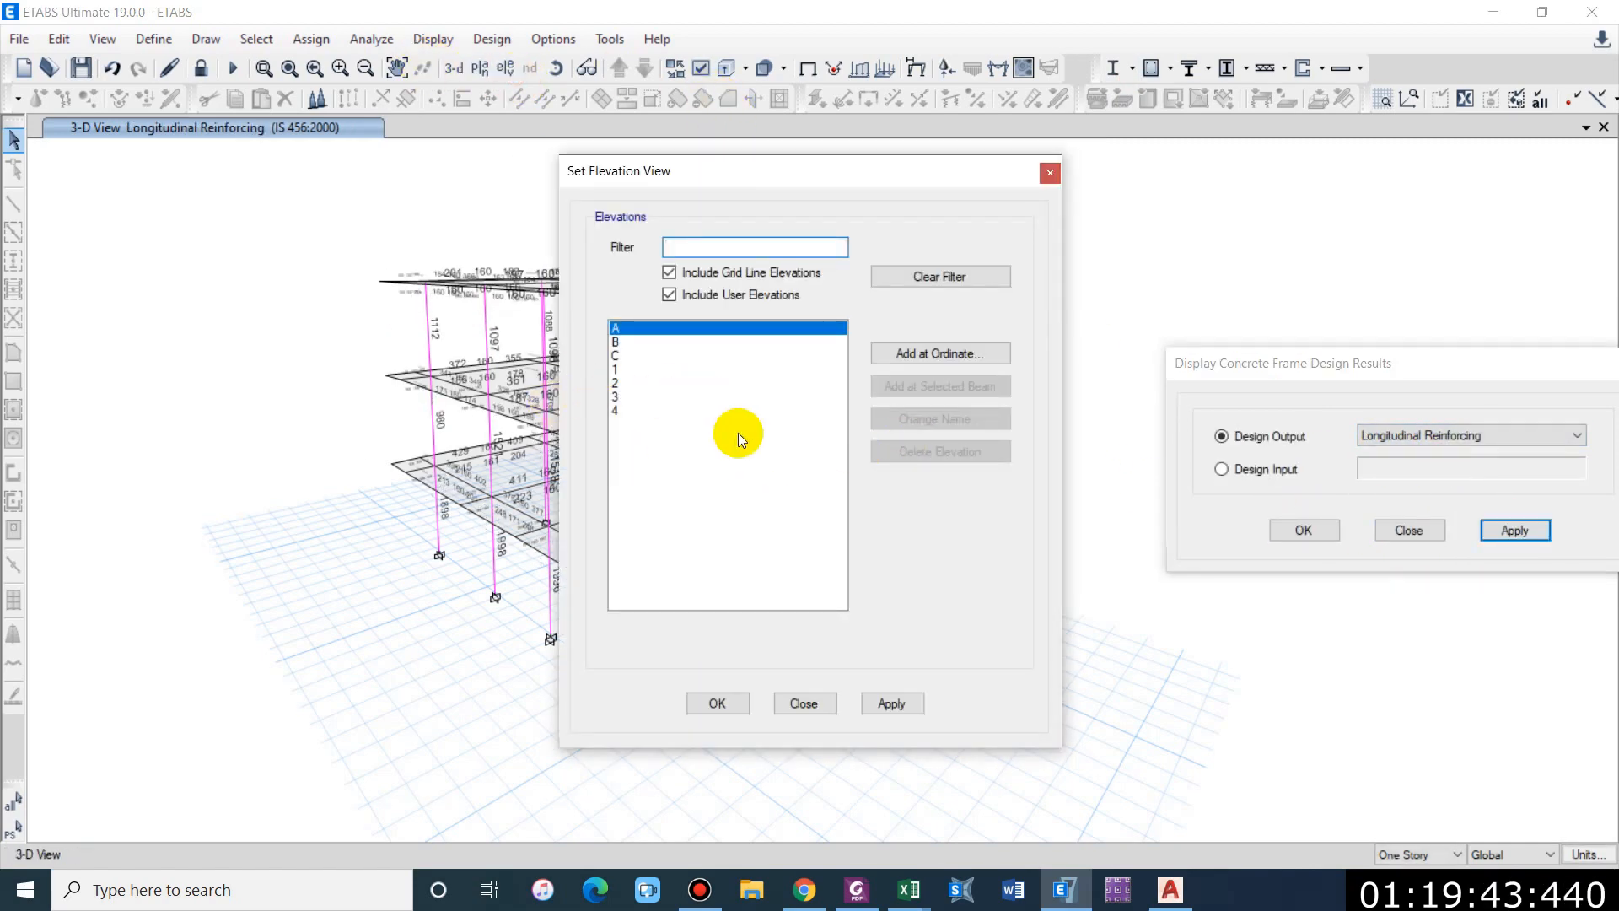
{"action": "left_click", "coordinate": [875, 705]}
{"action": "left_click", "coordinate": [717, 703]}
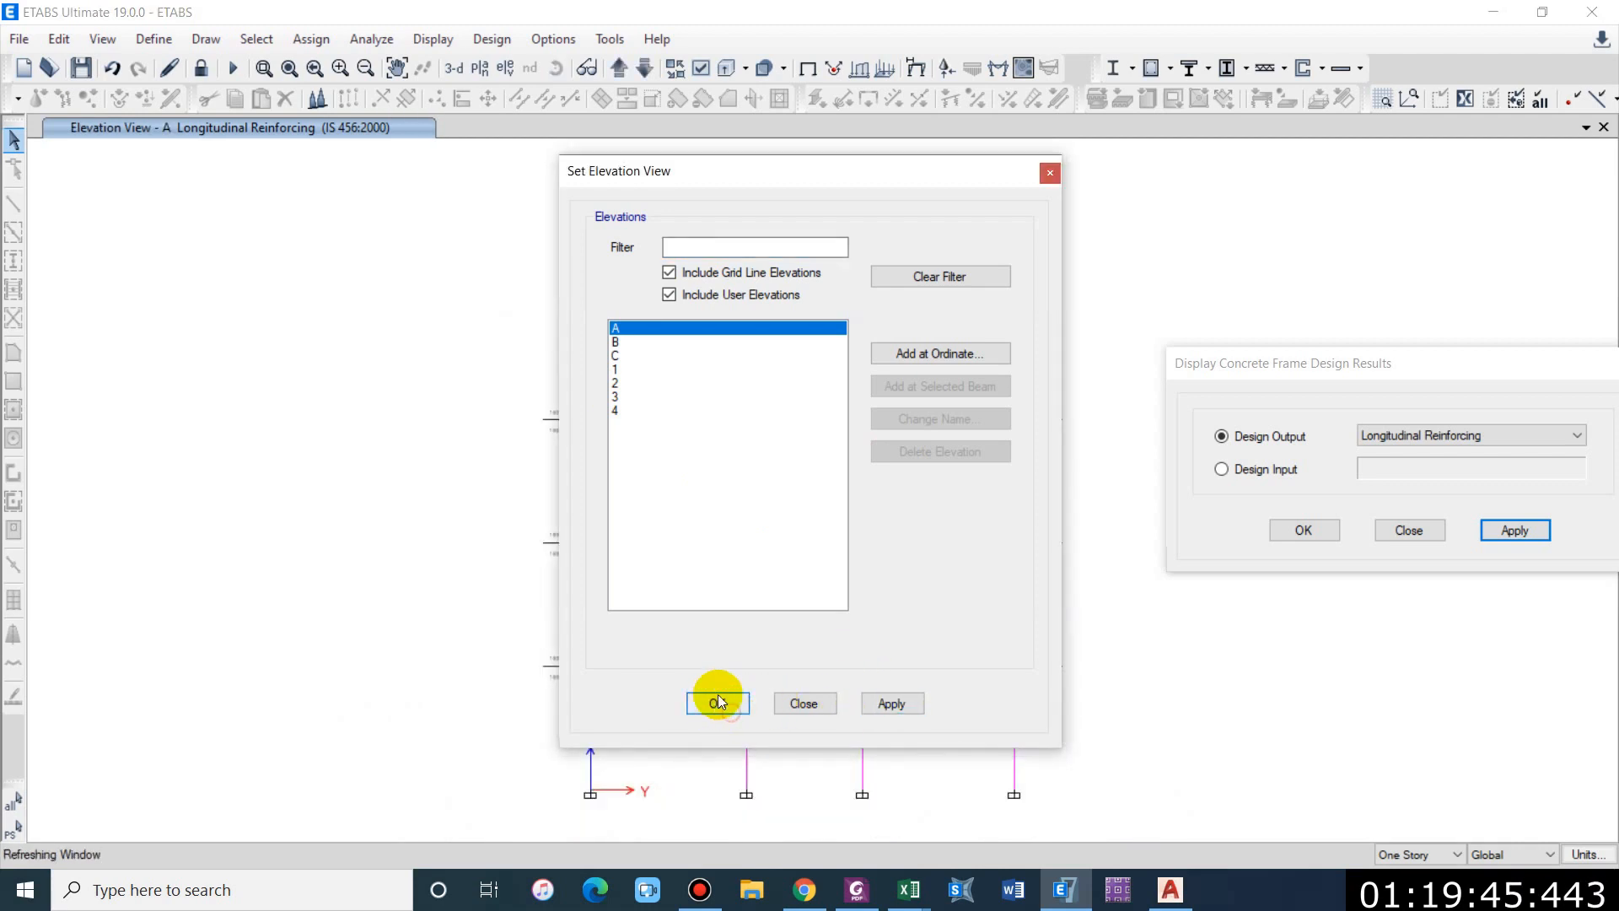
{"action": "mouse_move", "coordinate": [906, 639]}
{"action": "middle_mouse_down"}
{"action": "mouse_move", "coordinate": [578, 554]}
{"action": "mouse_move", "coordinate": [540, 574]}
{"action": "middle_mouse_up"}
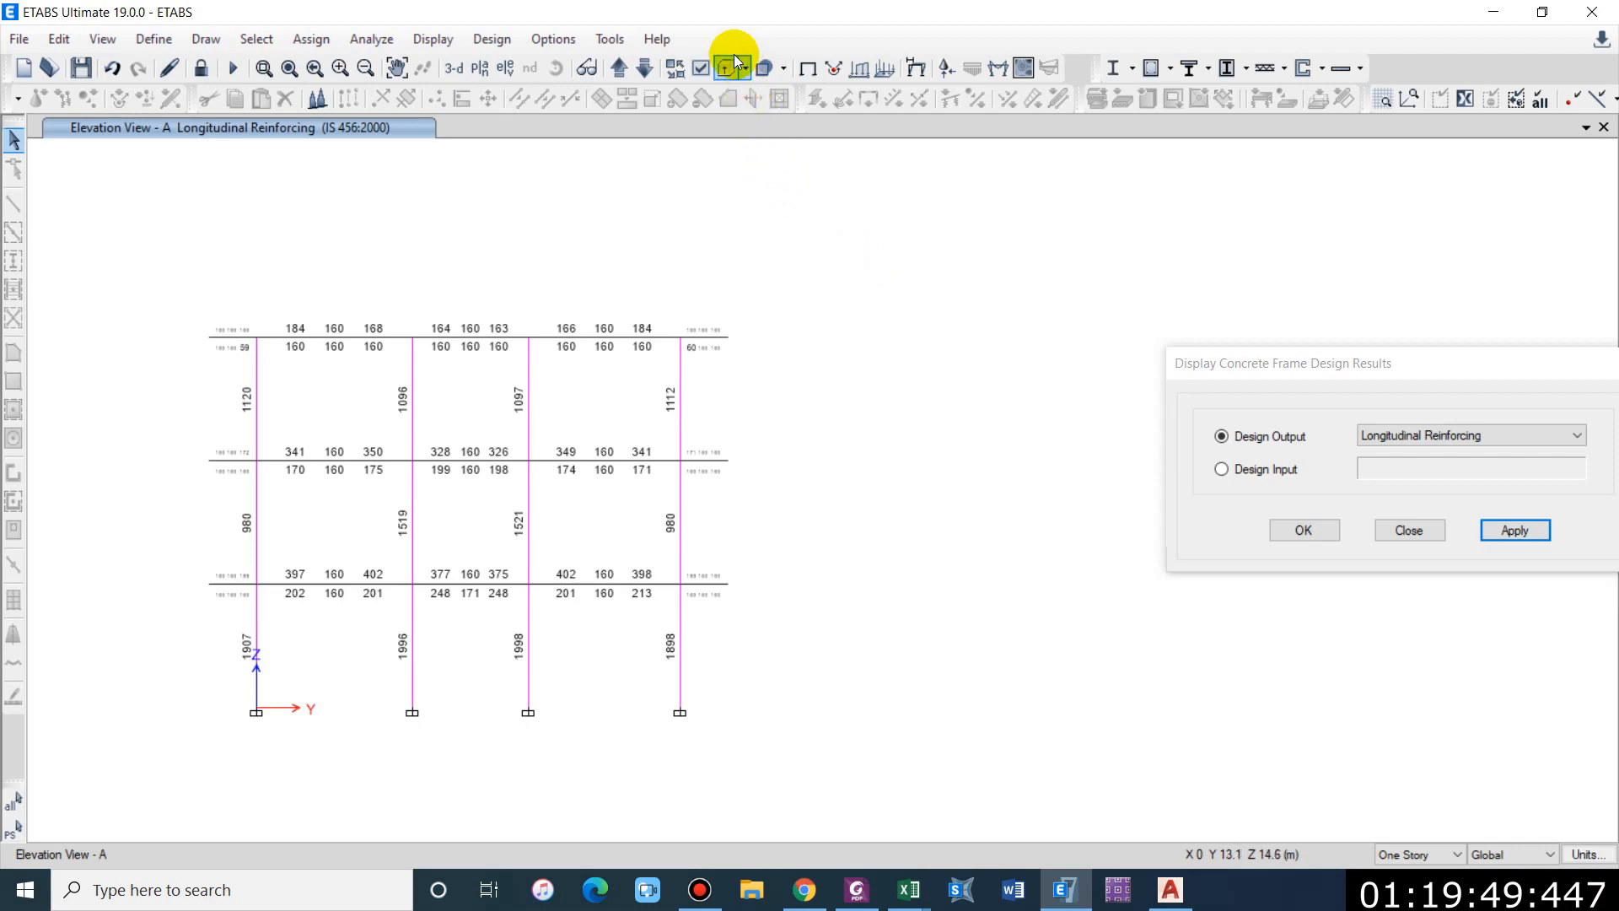
Step: Step through the elevations on grid lines A to C and 1 to 4, examining the longitudinal reinforcement of columns and beams
{"action": "left_click", "coordinate": [613, 76]}
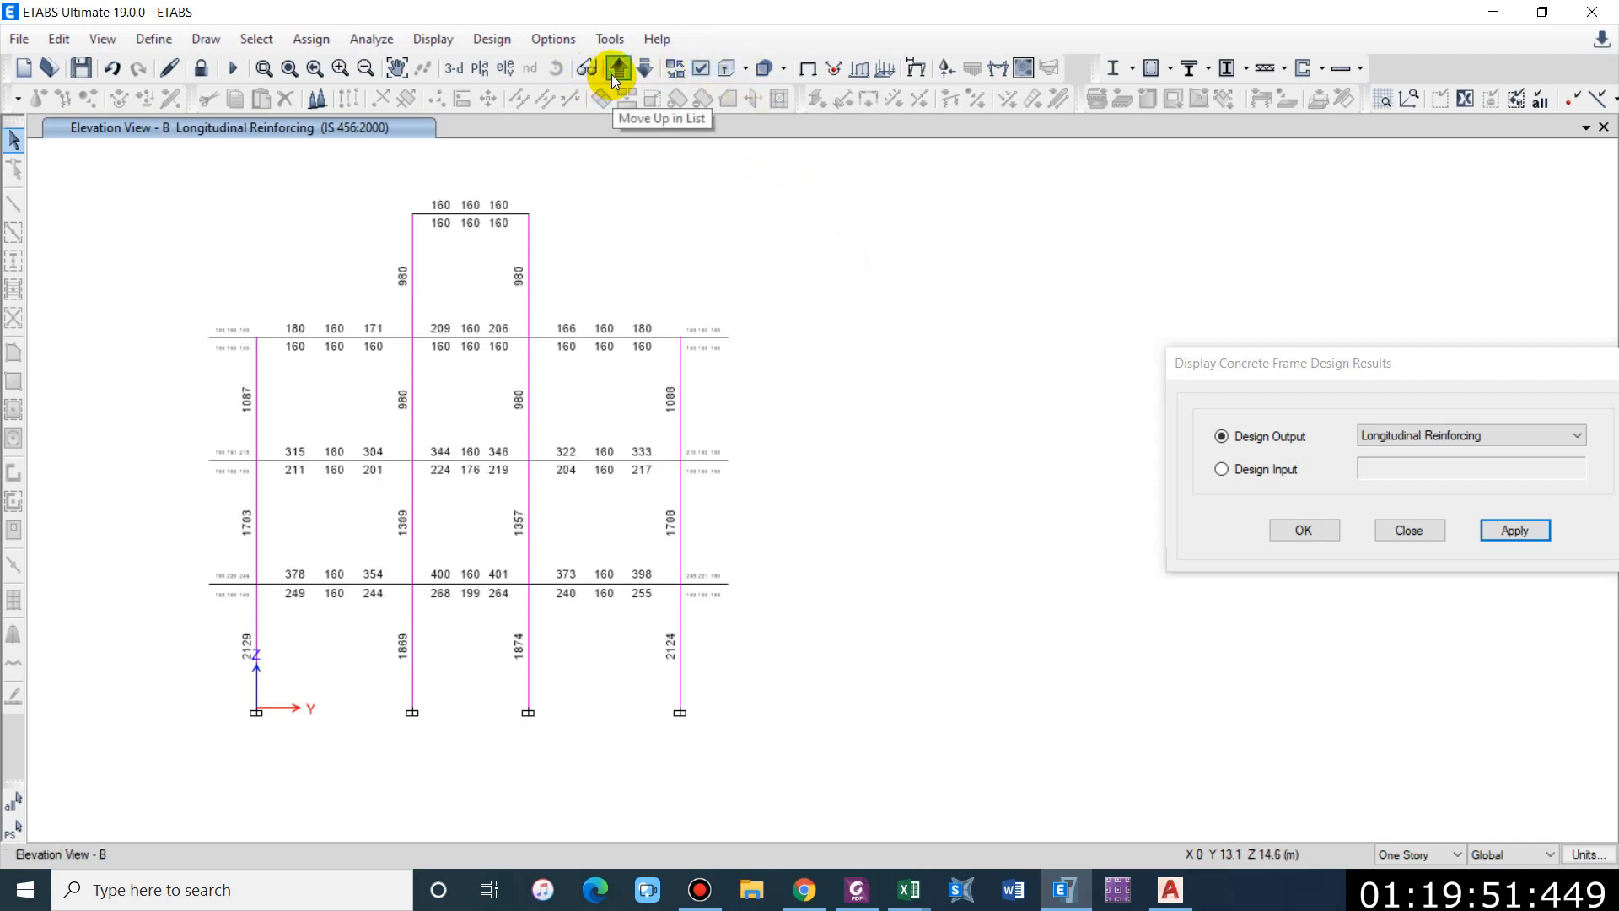
{"action": "left_click", "coordinate": [611, 75]}
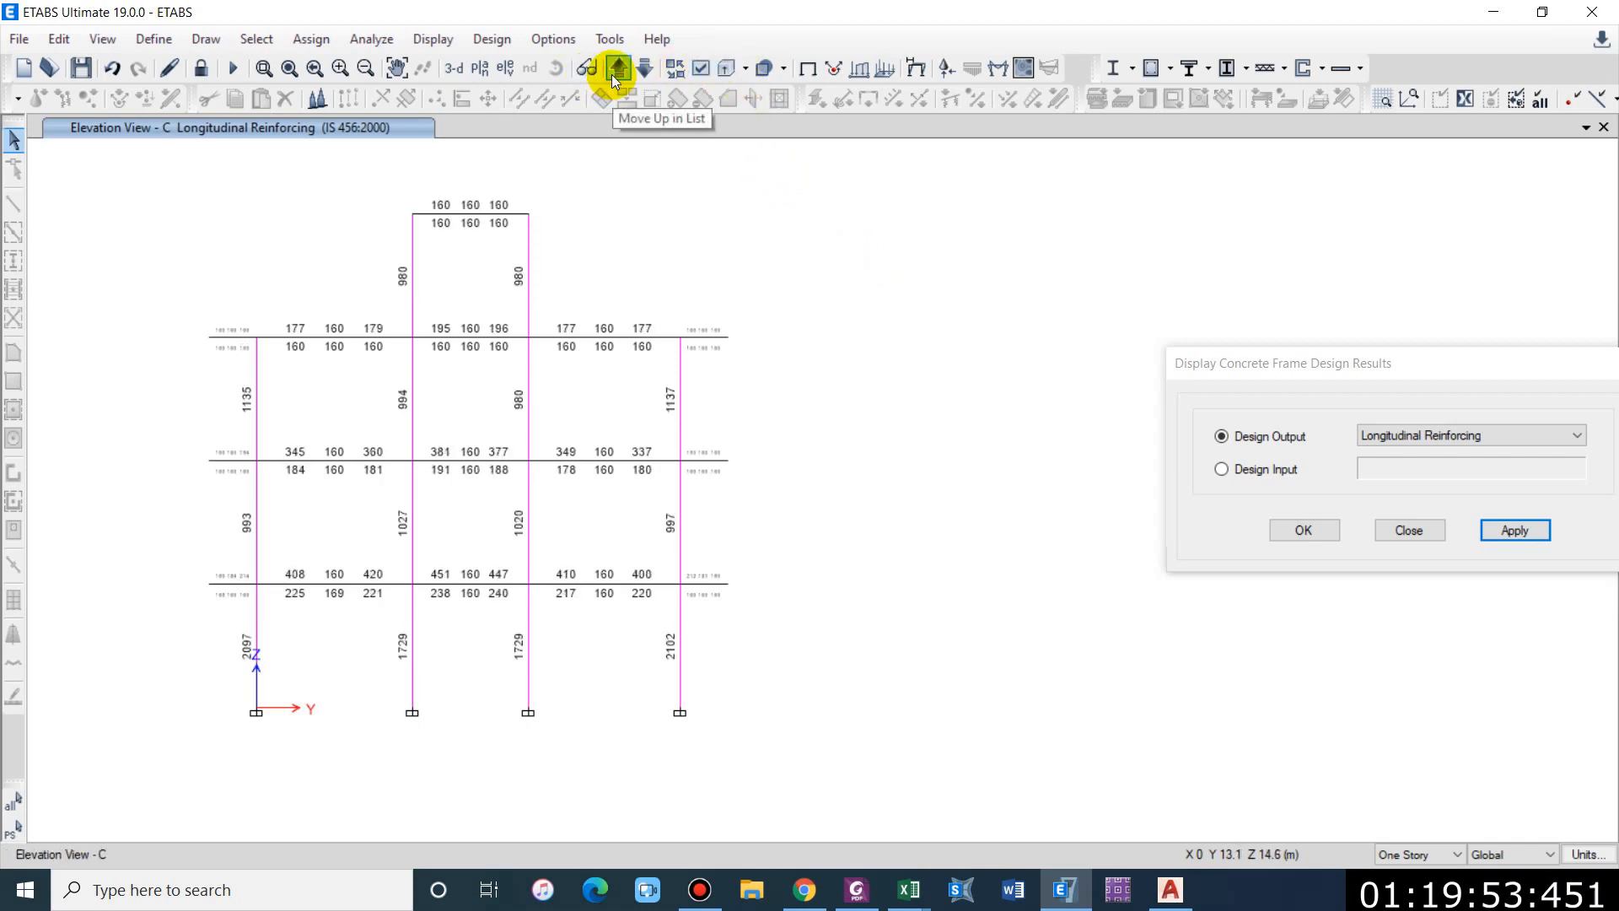
{"action": "left_click", "coordinate": [611, 74]}
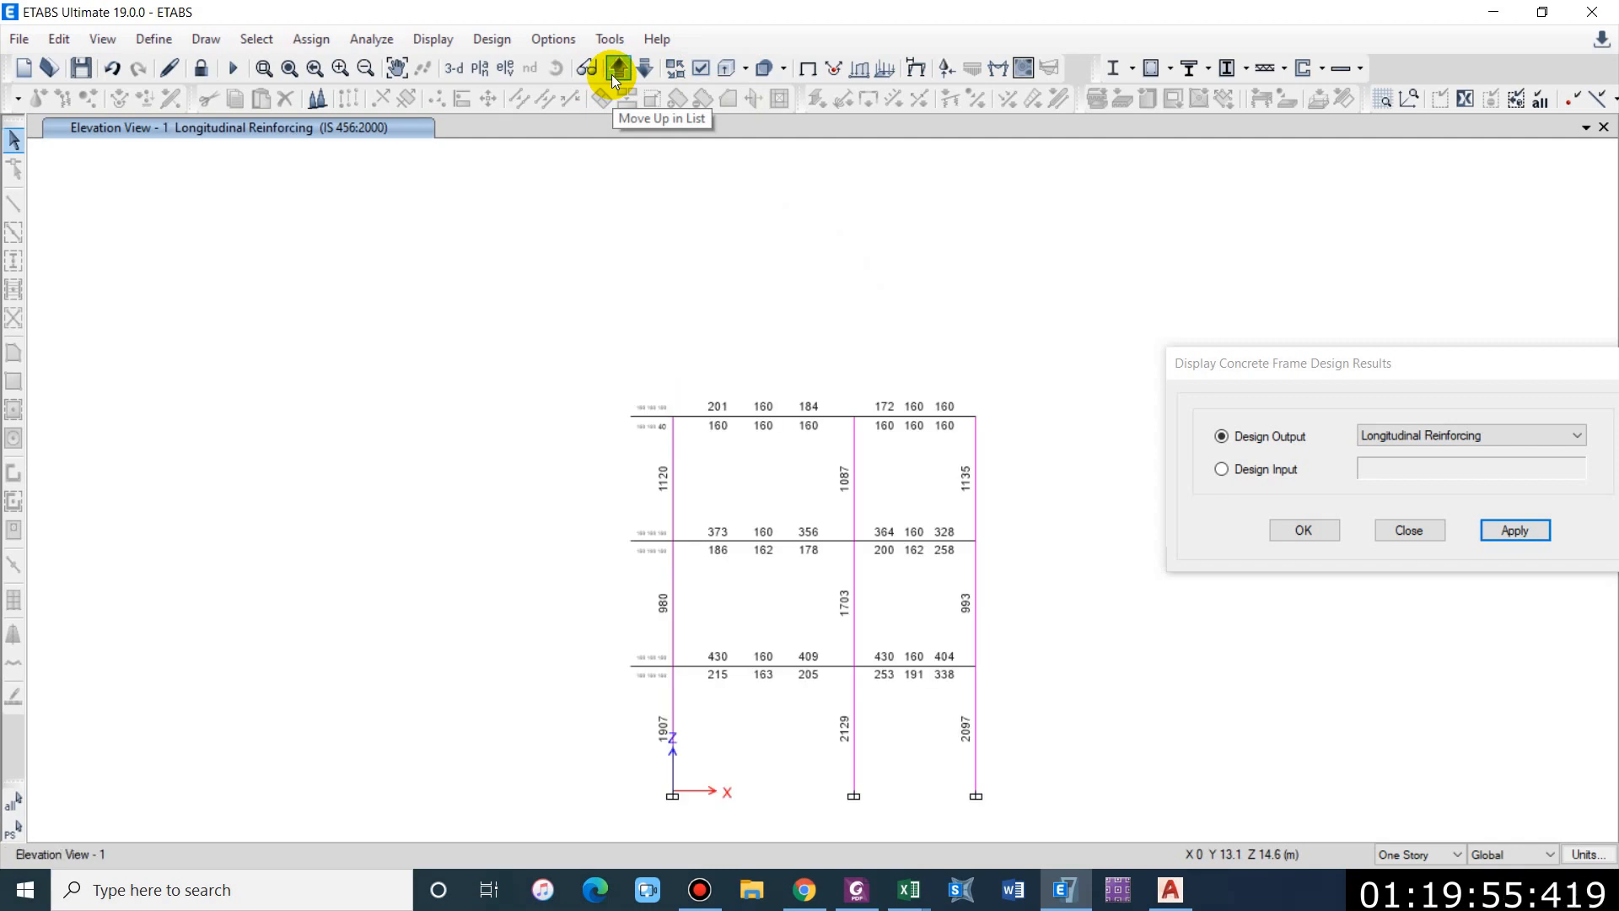
{"action": "middle_click_drag", "start_coordinate": [1024, 493], "coordinate": [800, 423]}
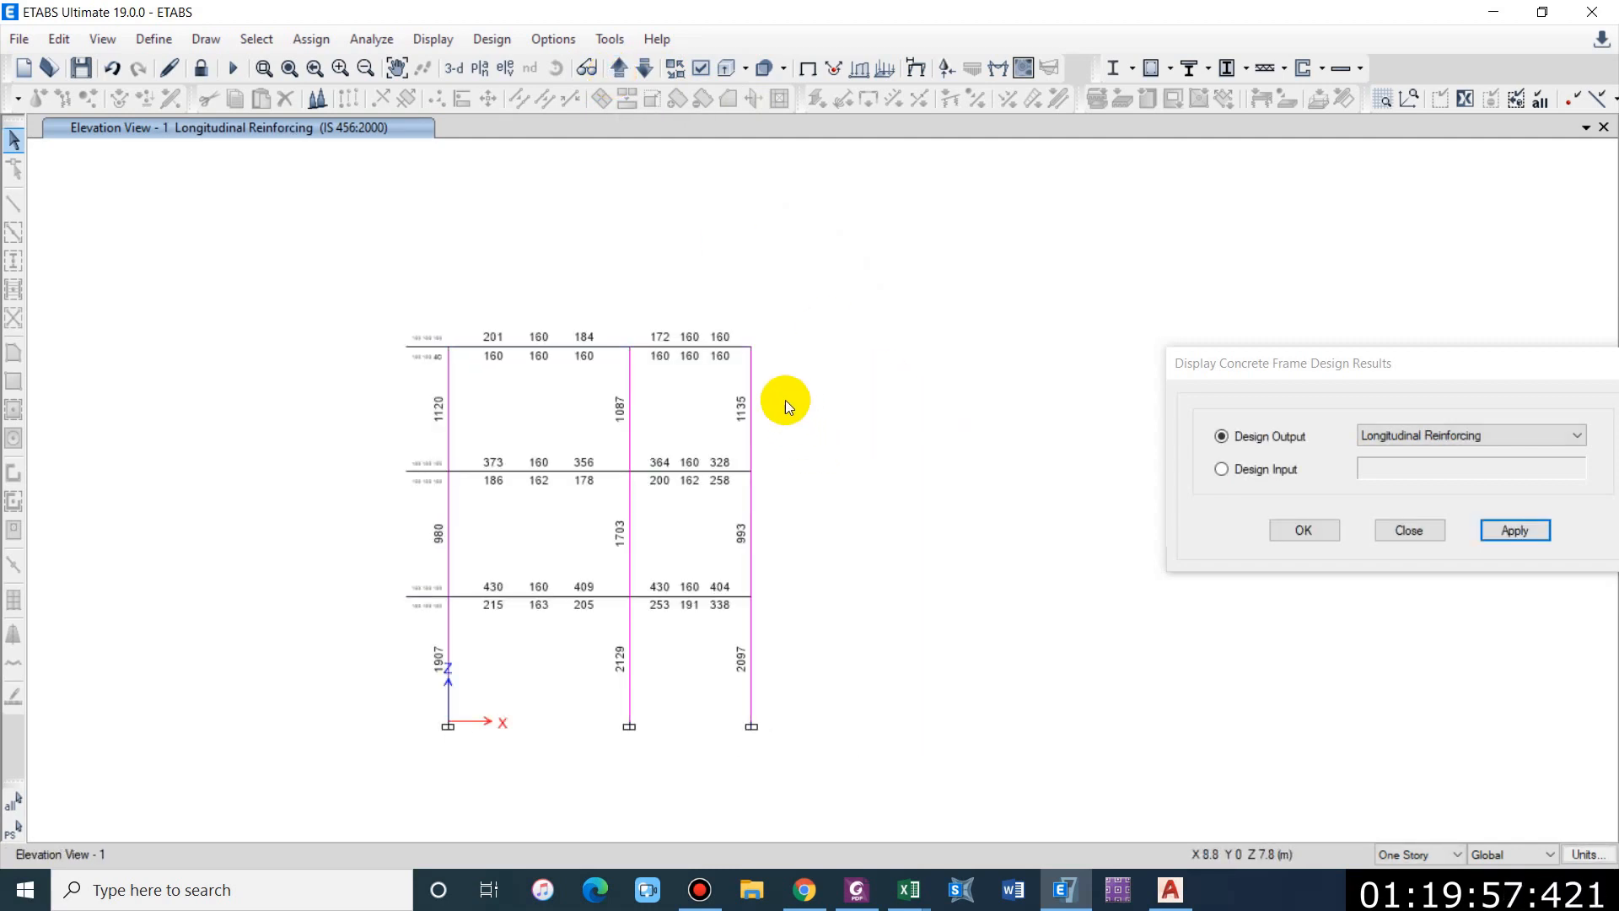
{"action": "left_click", "coordinate": [618, 75]}
{"action": "left_click", "coordinate": [620, 74]}
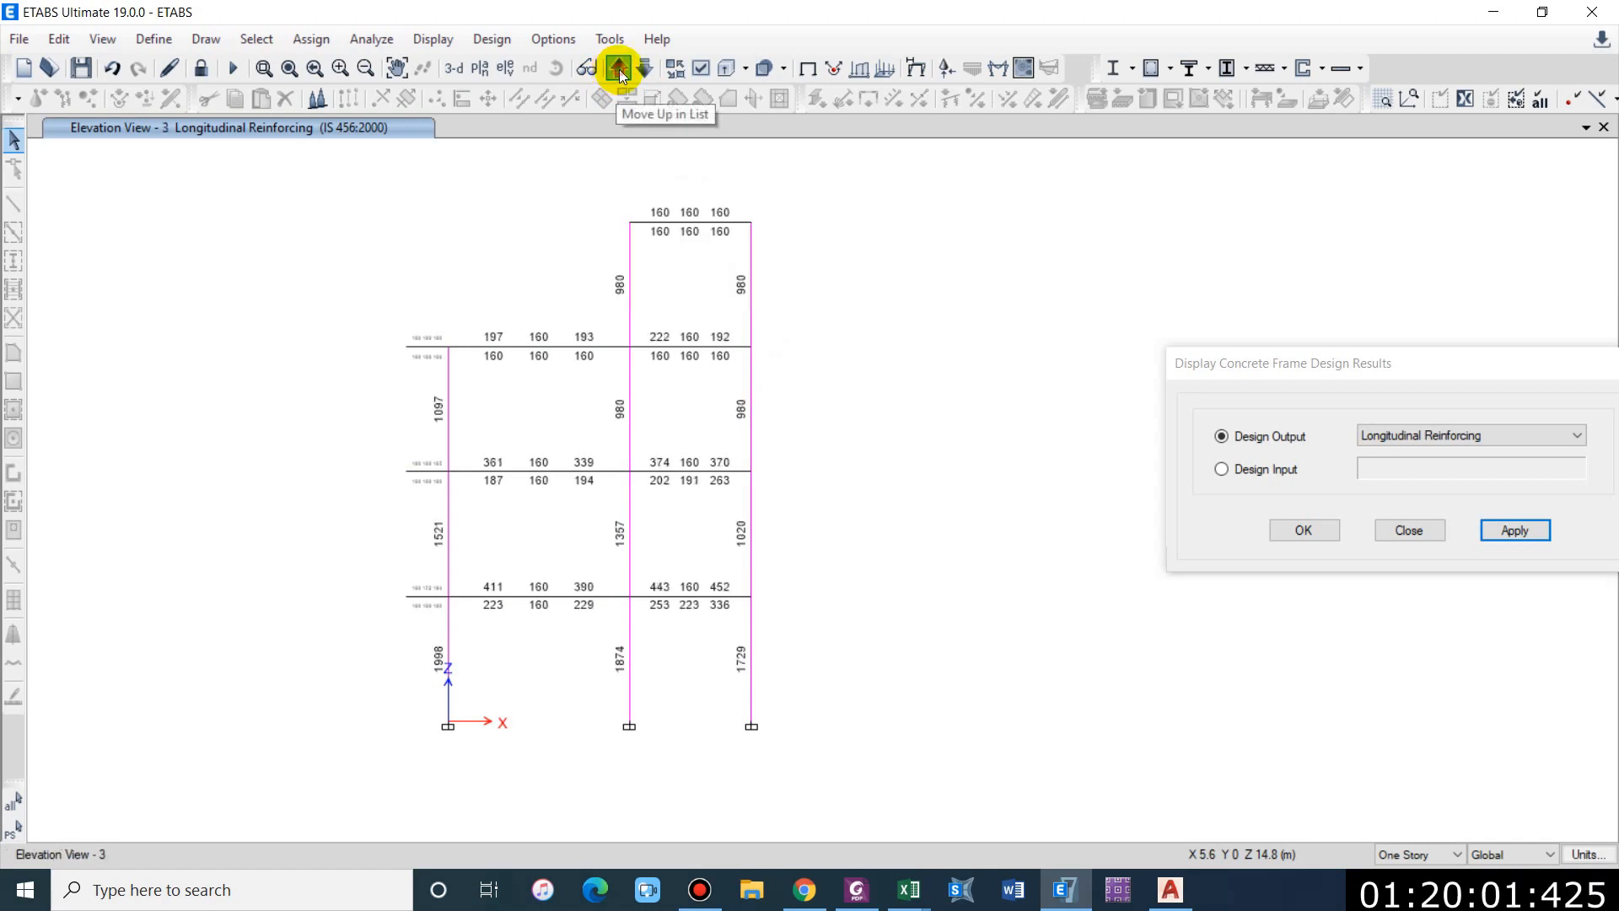
{"action": "left_click", "coordinate": [620, 74]}
{"action": "left_click", "coordinate": [623, 75]}
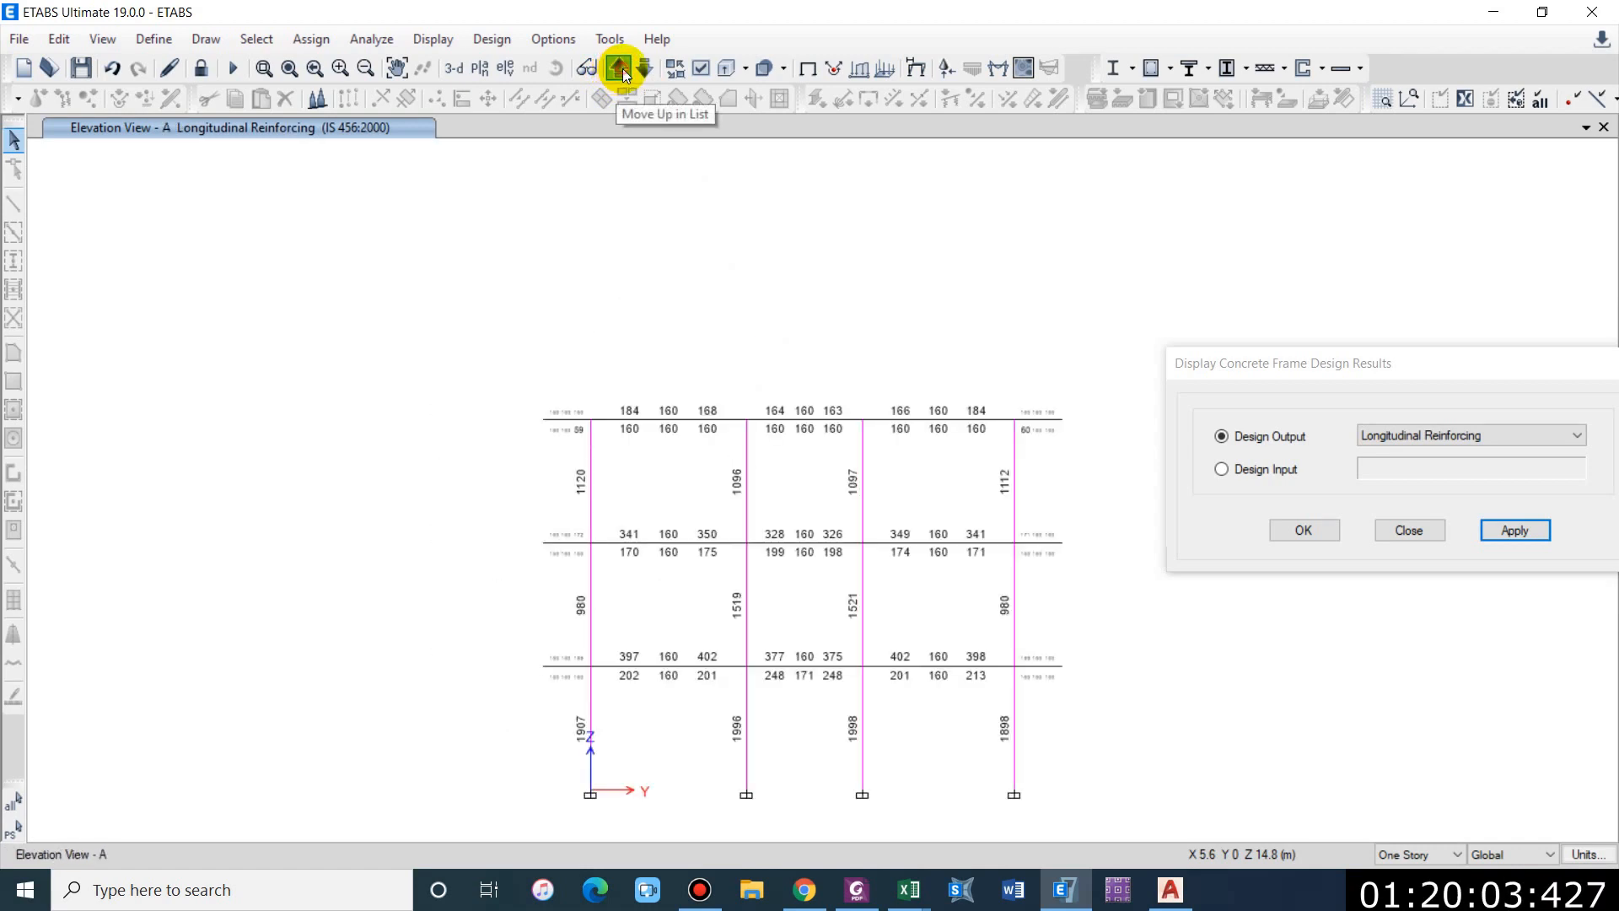
{"action": "left_click", "coordinate": [623, 75]}
{"action": "left_click", "coordinate": [623, 75]}
{"action": "left_click", "coordinate": [623, 75]}
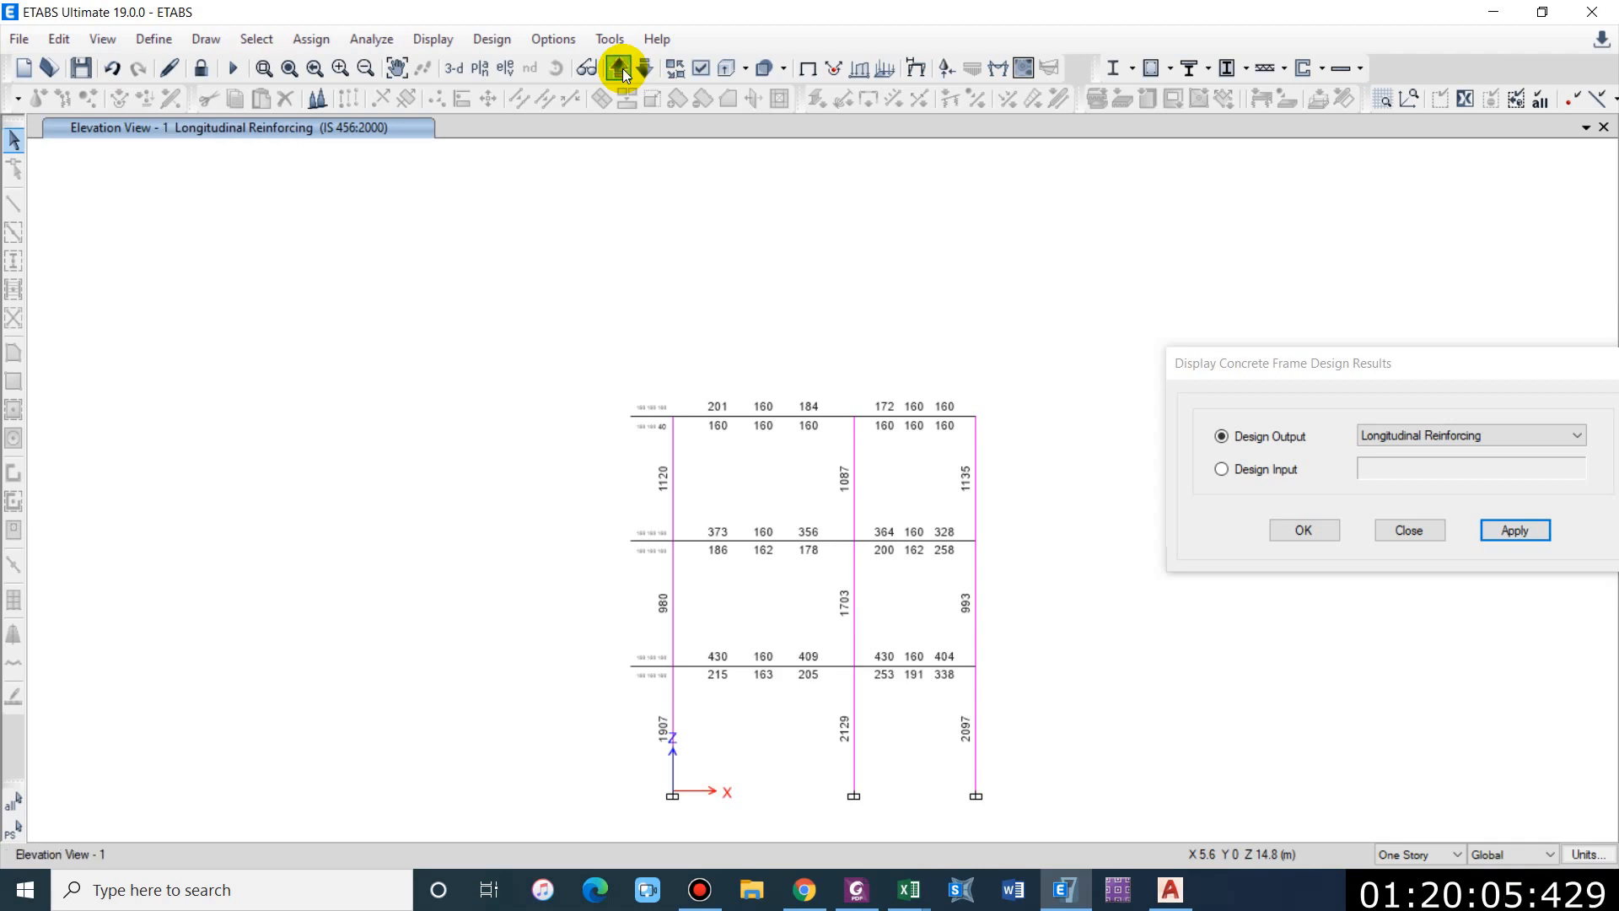
{"action": "left_click", "coordinate": [622, 75]}
{"action": "left_click", "coordinate": [622, 75]}
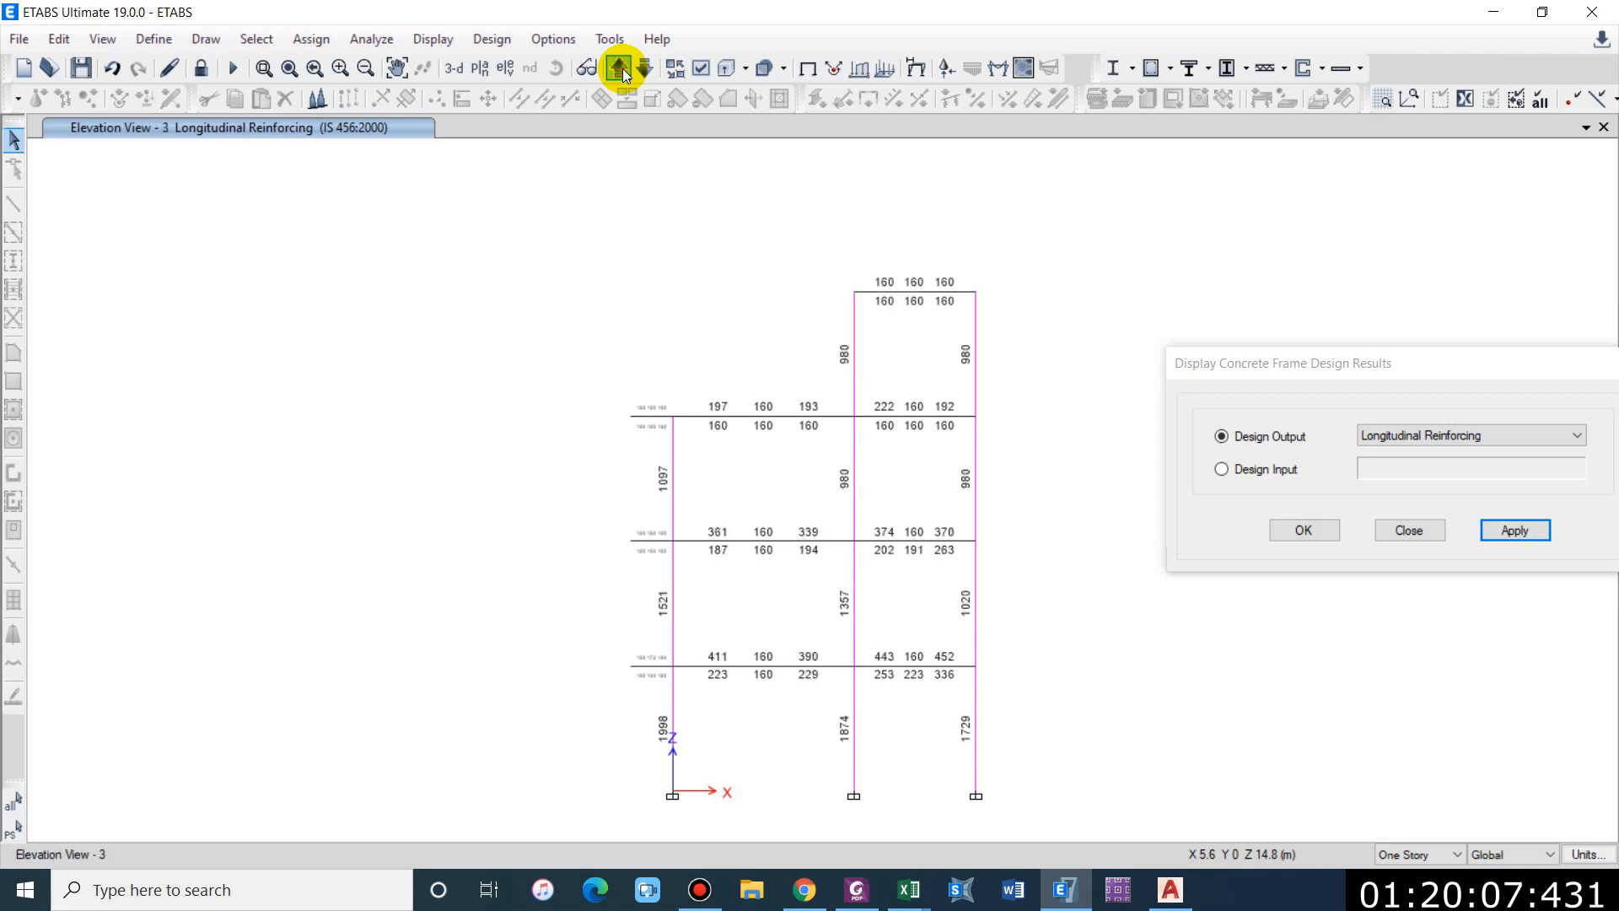
{"action": "left_click", "coordinate": [622, 75]}
{"action": "left_click", "coordinate": [622, 75]}
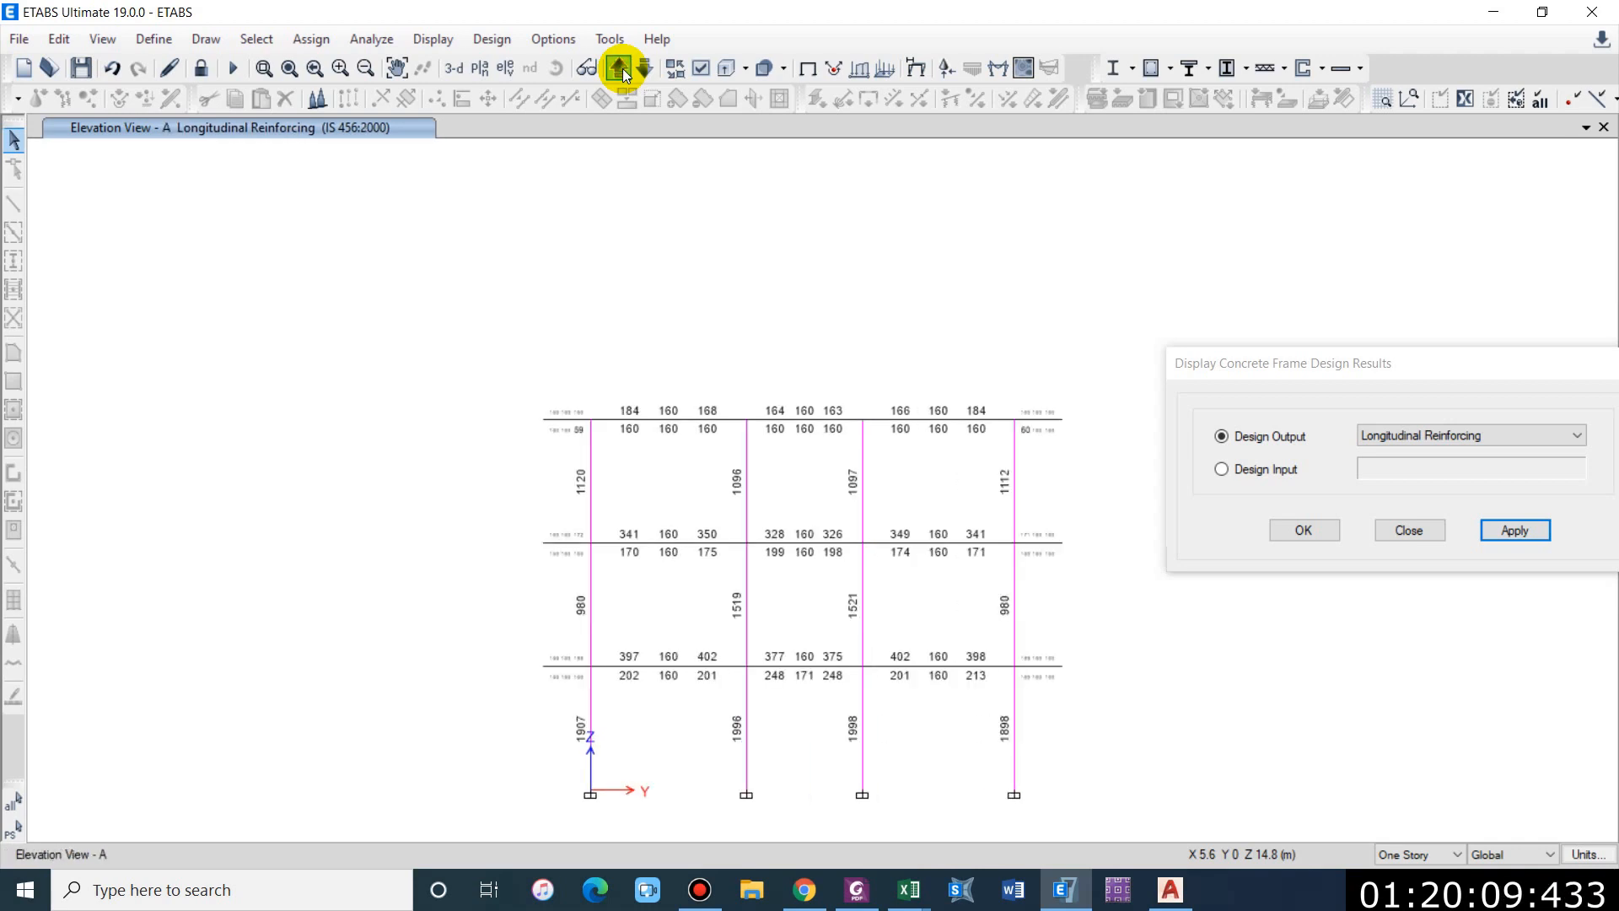
{"action": "left_click", "coordinate": [622, 75]}
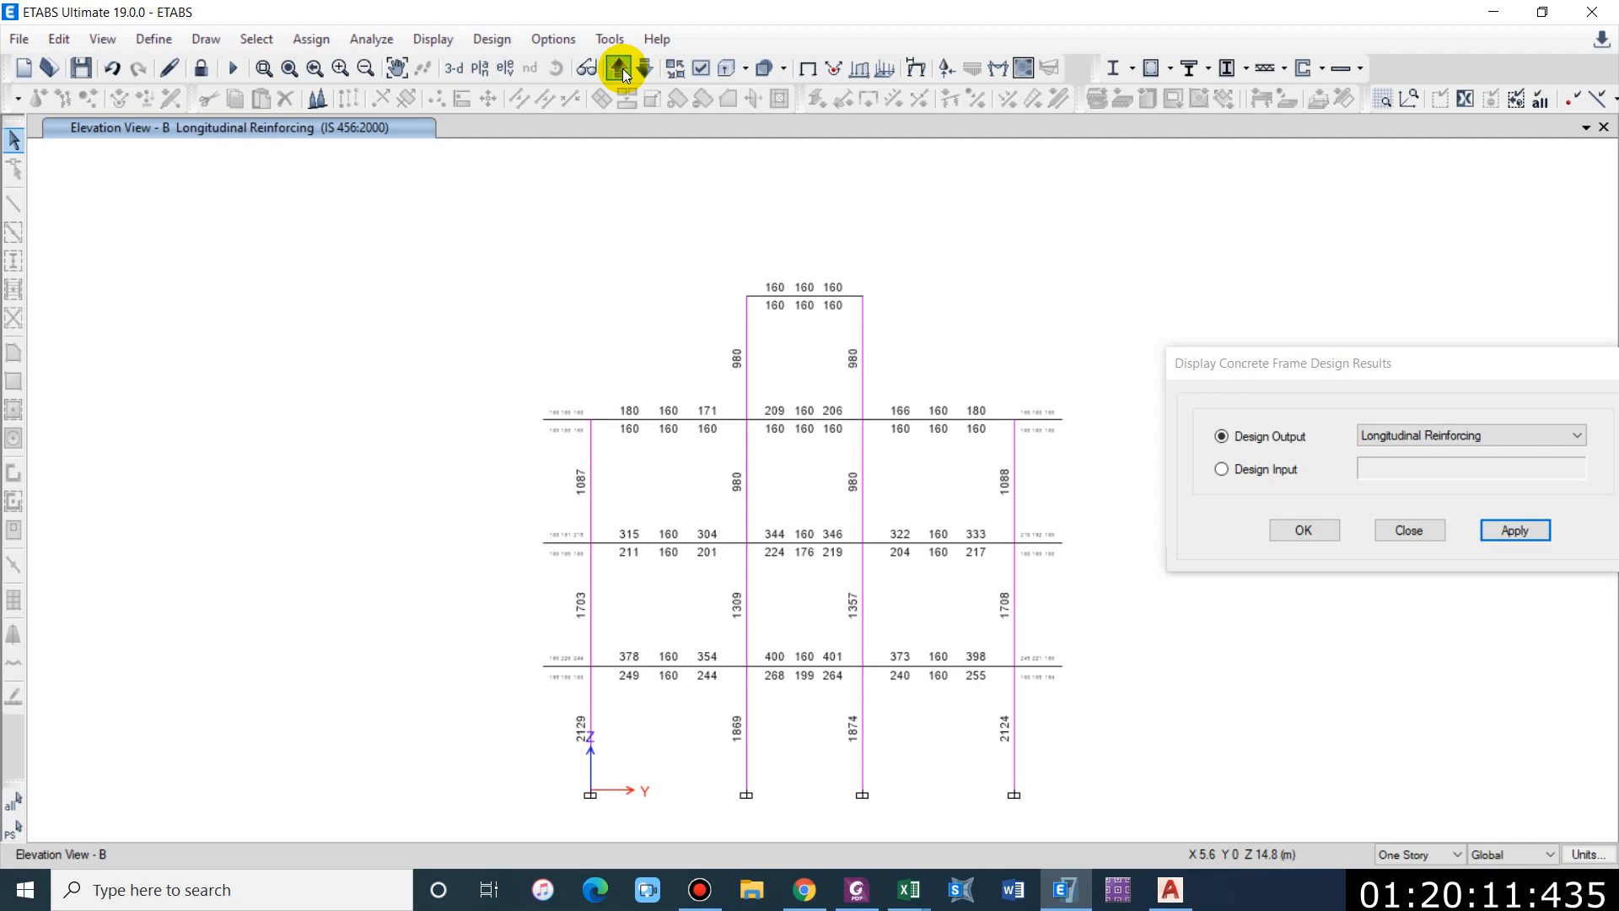
Step: Inspect the concrete design information of the Story1 column at the Y-axis origin on elevation B, and dismiss it
{"action": "middle_click_drag", "start_coordinate": [767, 459], "coordinate": [514, 336]}
{"action": "right_click", "coordinate": [342, 588]}
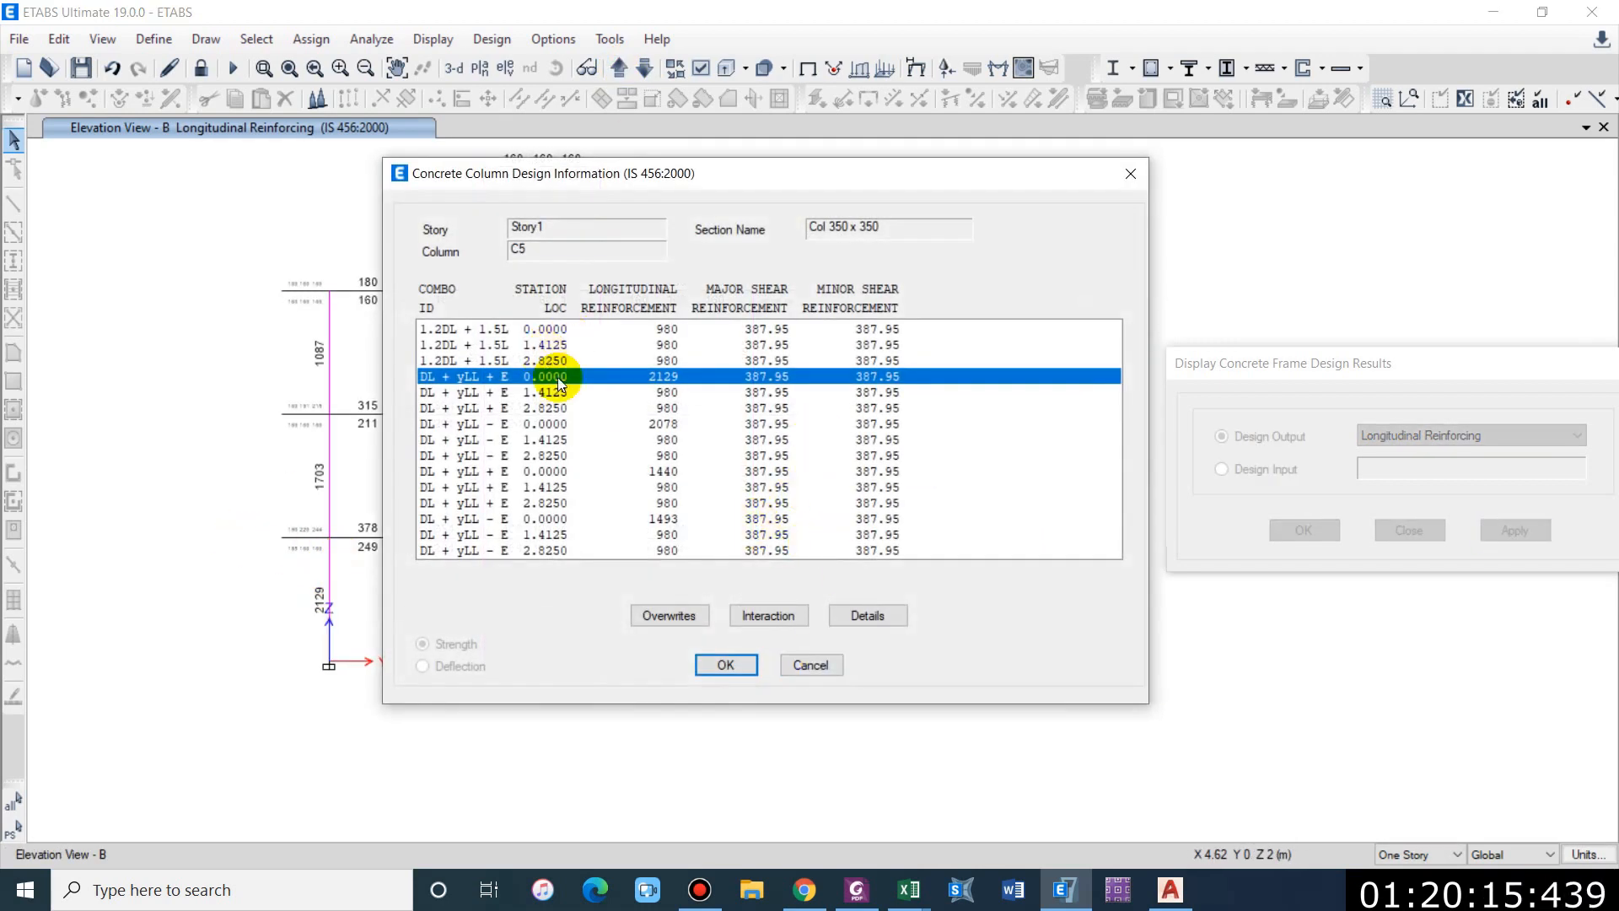
{"action": "left_click", "coordinate": [810, 664]}
Step: Switch to the saddle 12m workbook in Excel and set the column's area of longitudinal reinforcement to 2129 mm²
{"action": "right_click", "coordinate": [909, 890]}
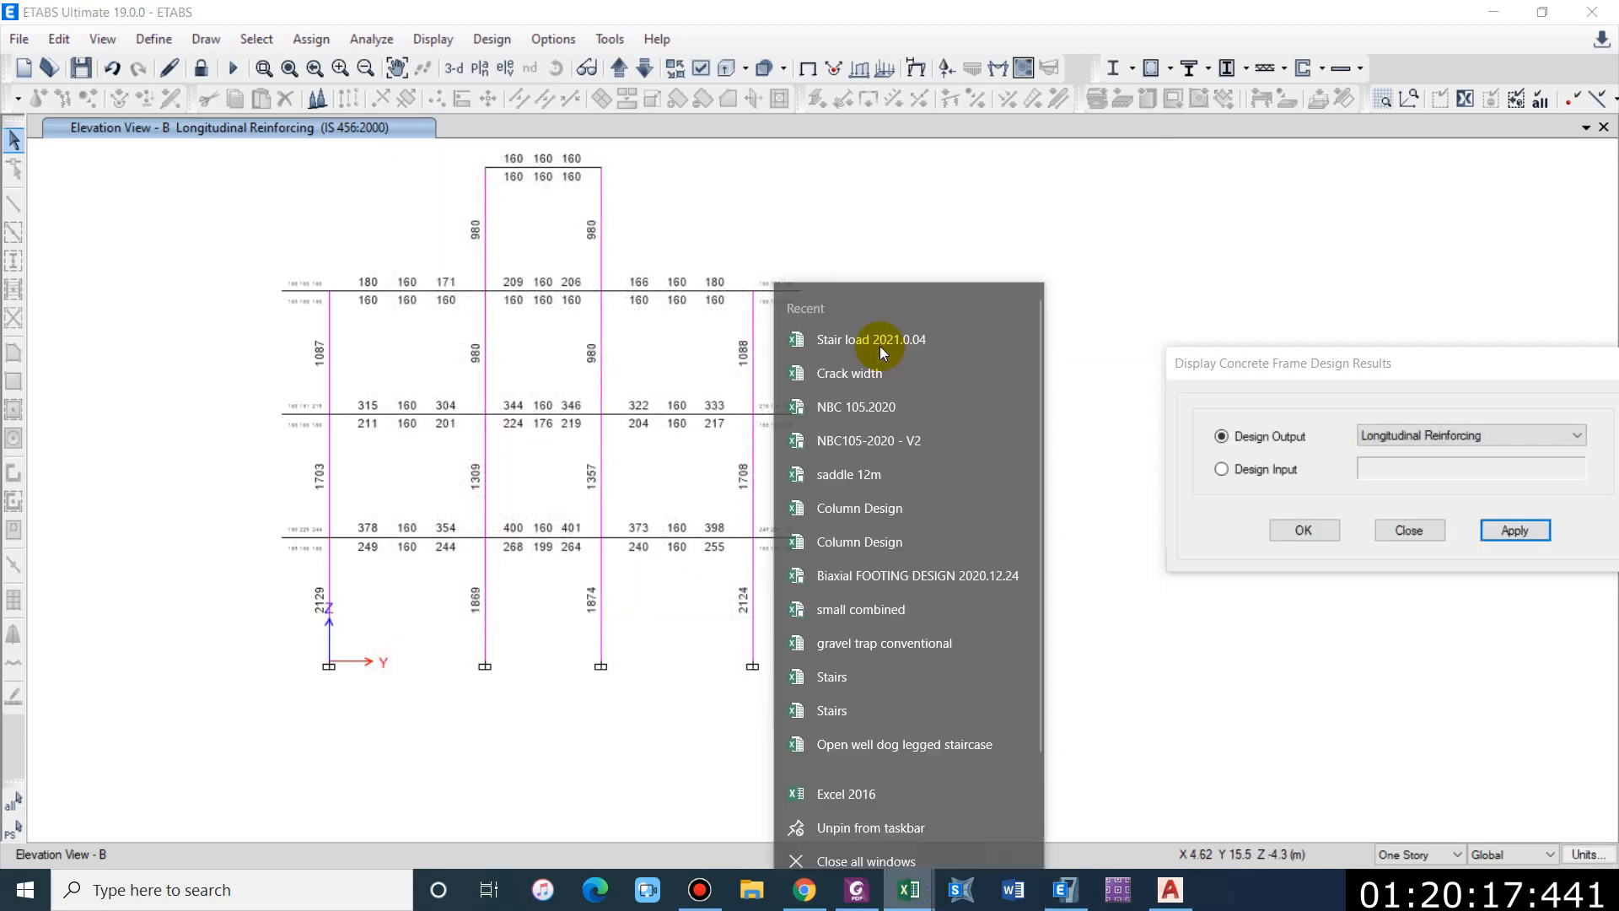
{"action": "left_click", "coordinate": [852, 457]}
{"action": "left_click", "coordinate": [587, 310]}
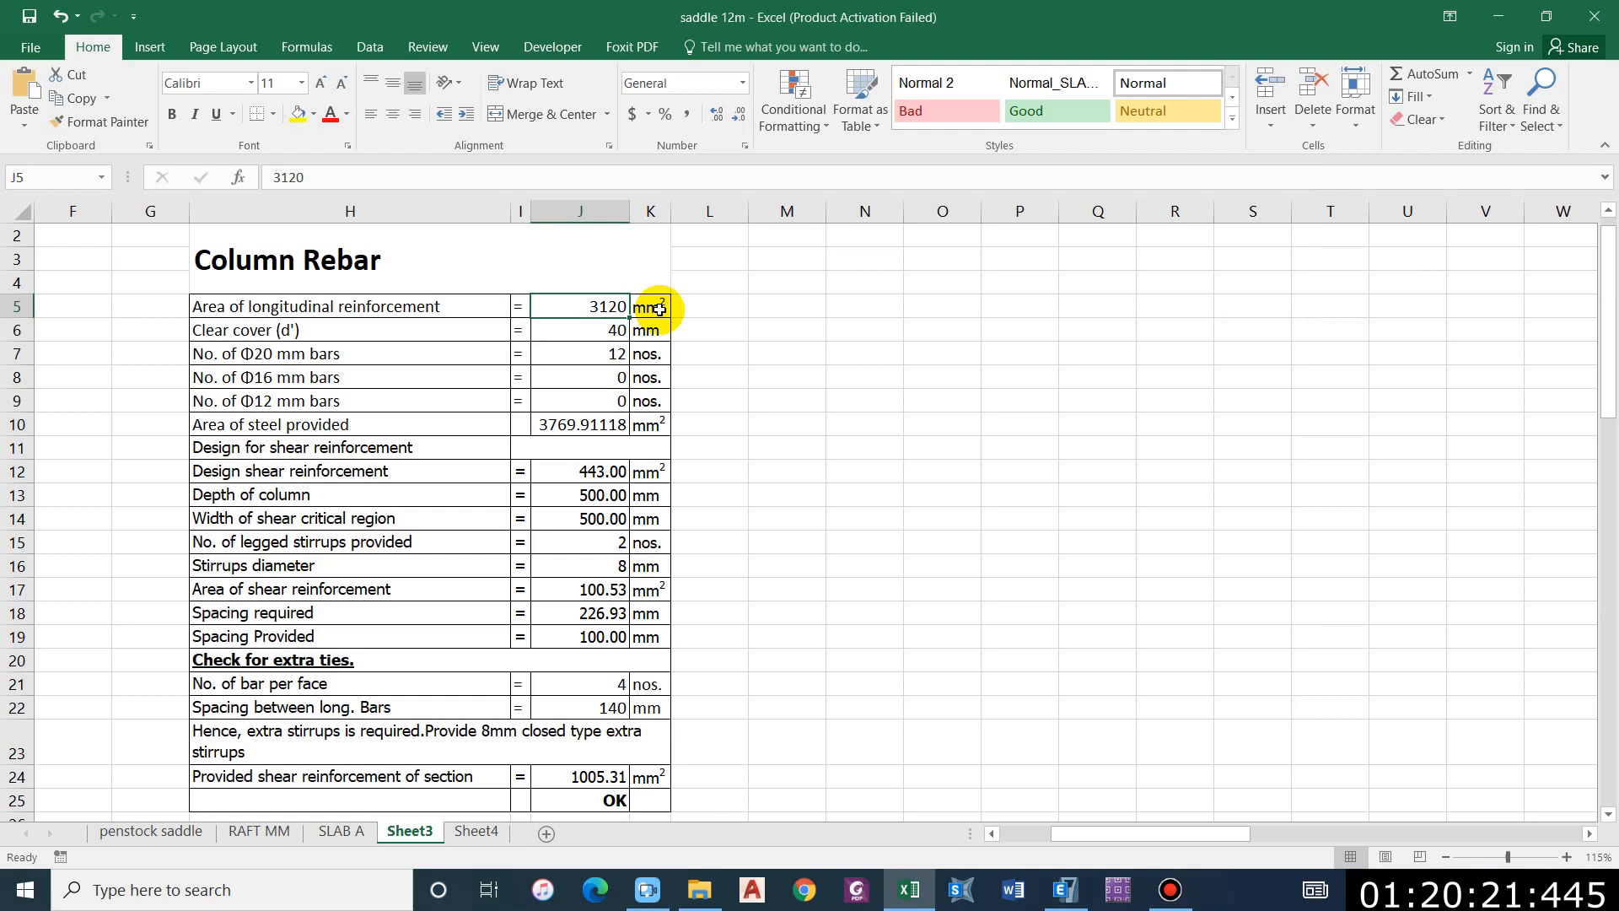
{"action": "type", "text": "2129"}
{"action": "key", "text": "Return"}
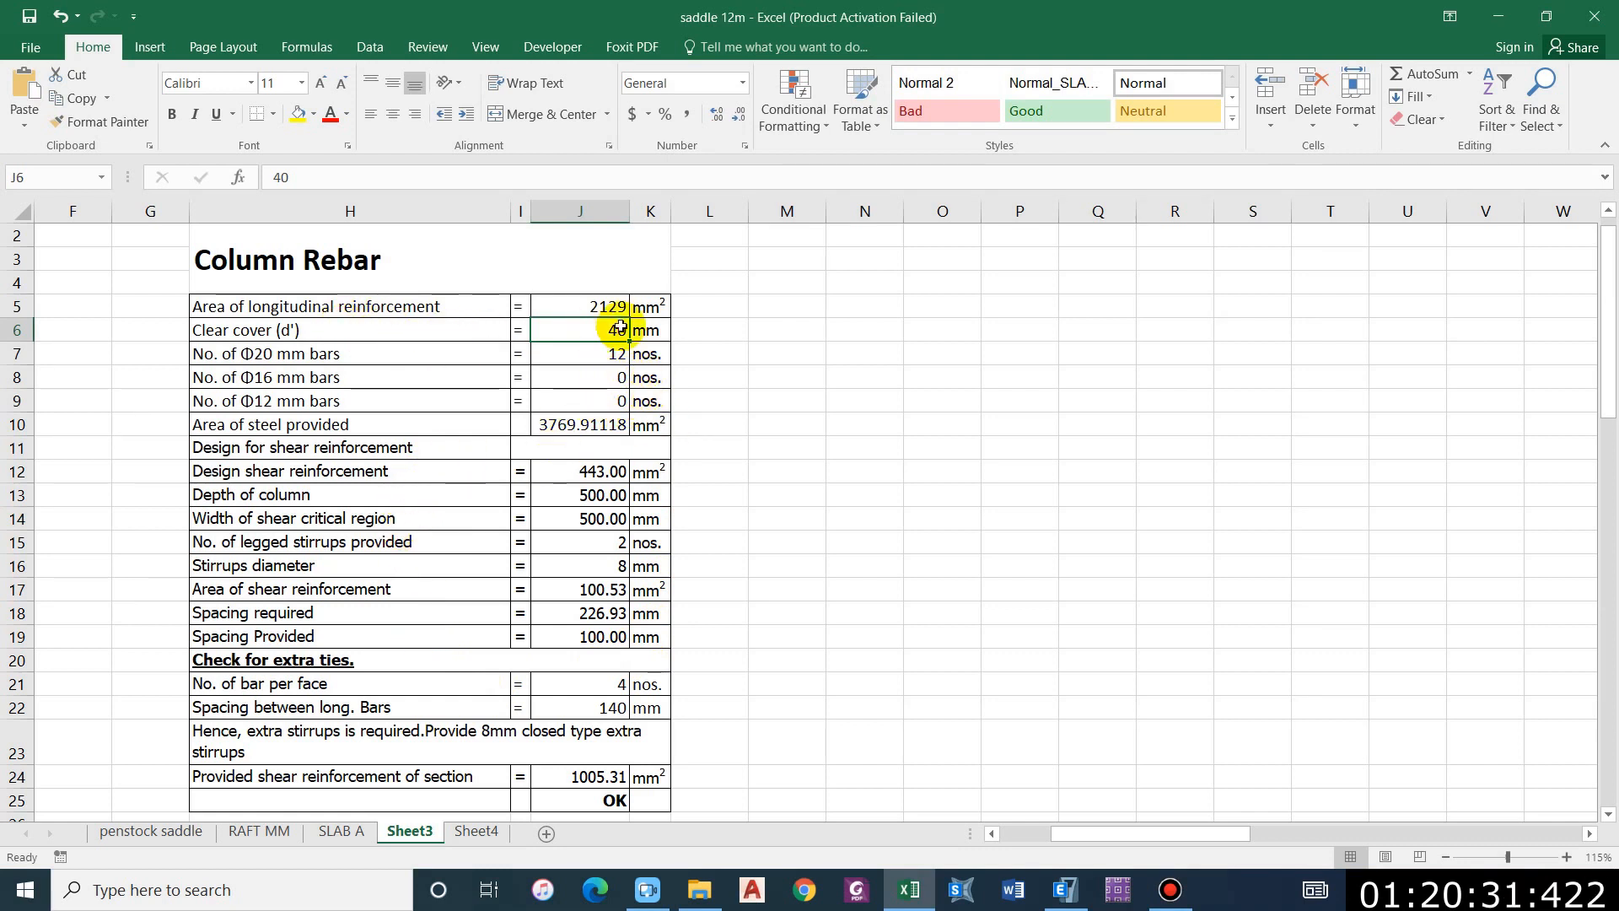
Step: Set the number of 20 mm bars in the Column Rebar table to 8
{"action": "key", "text": "Down"}
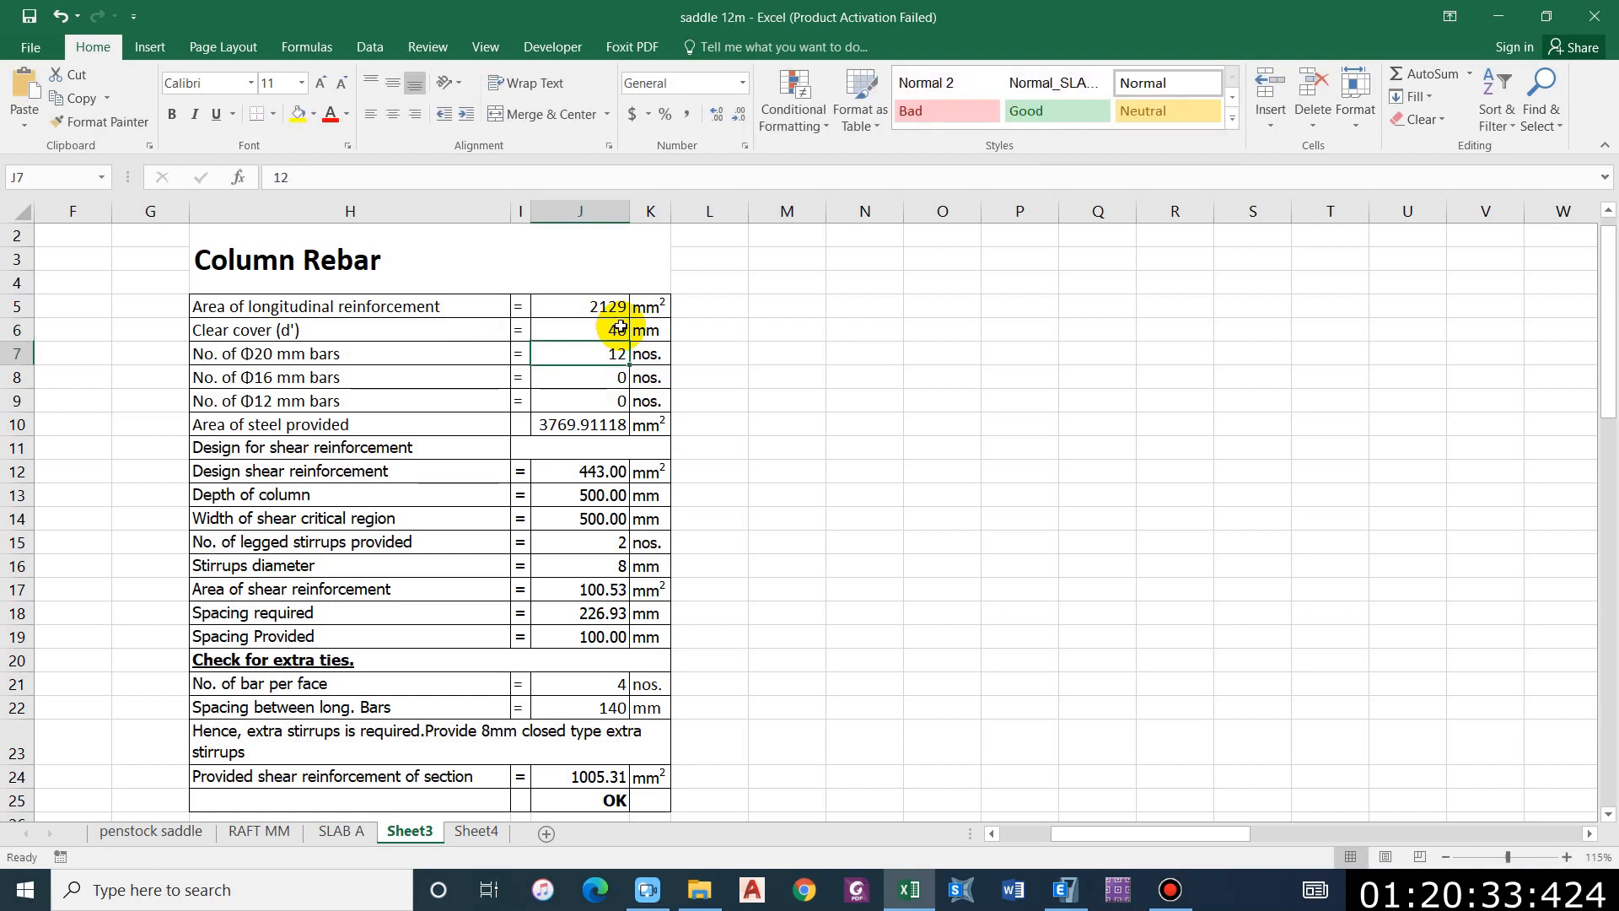
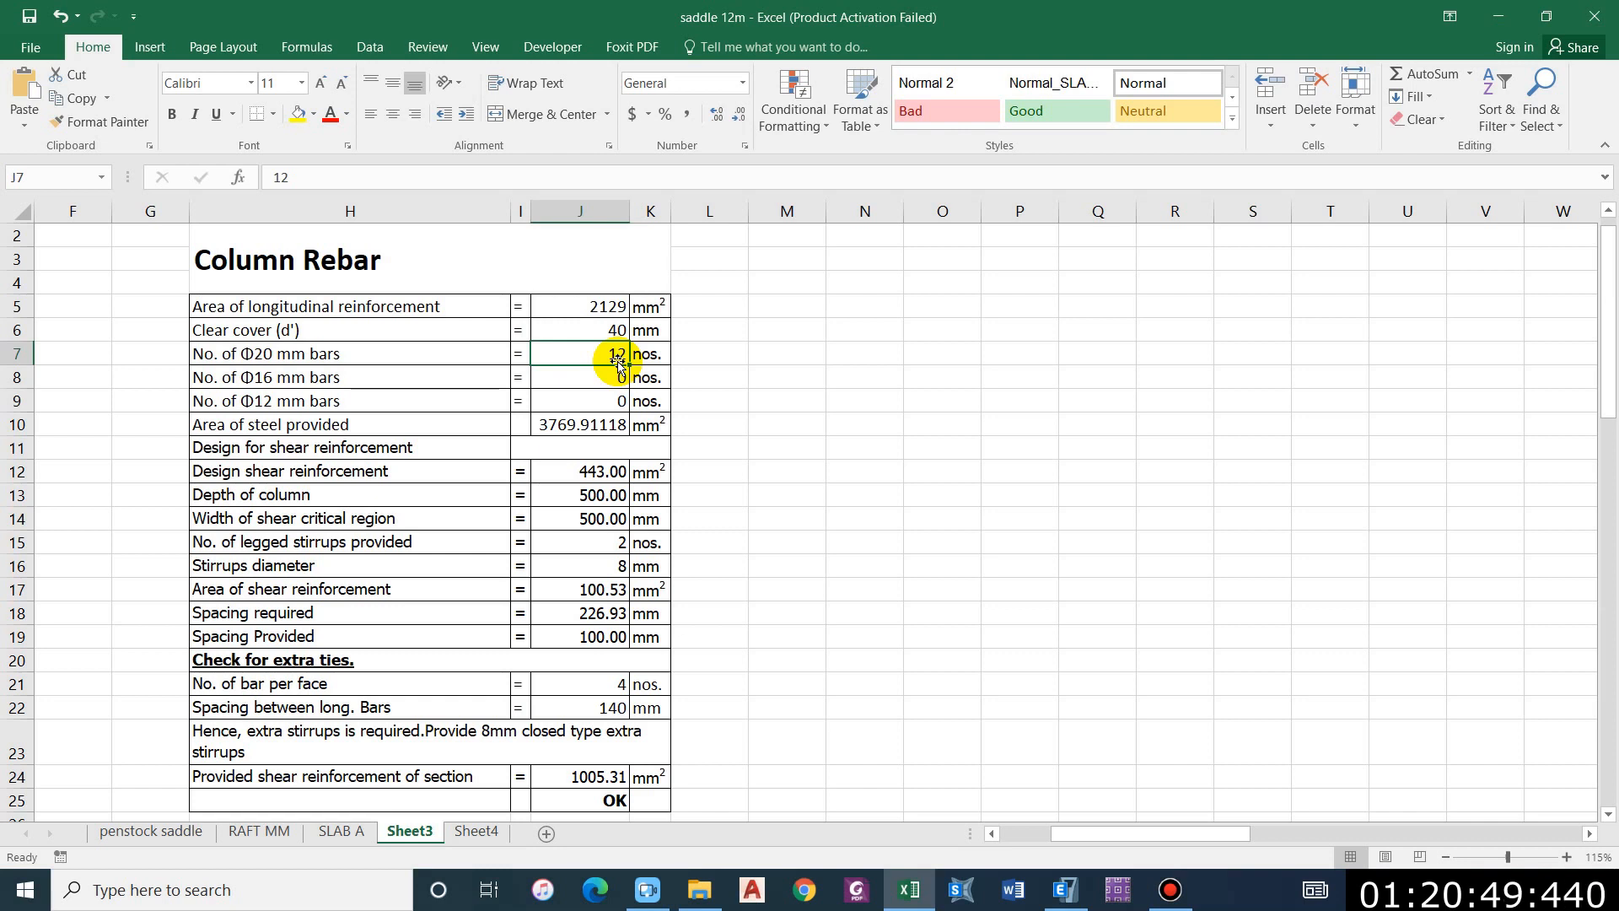
{"action": "type", "text": "8"}
{"action": "key", "text": "Return"}
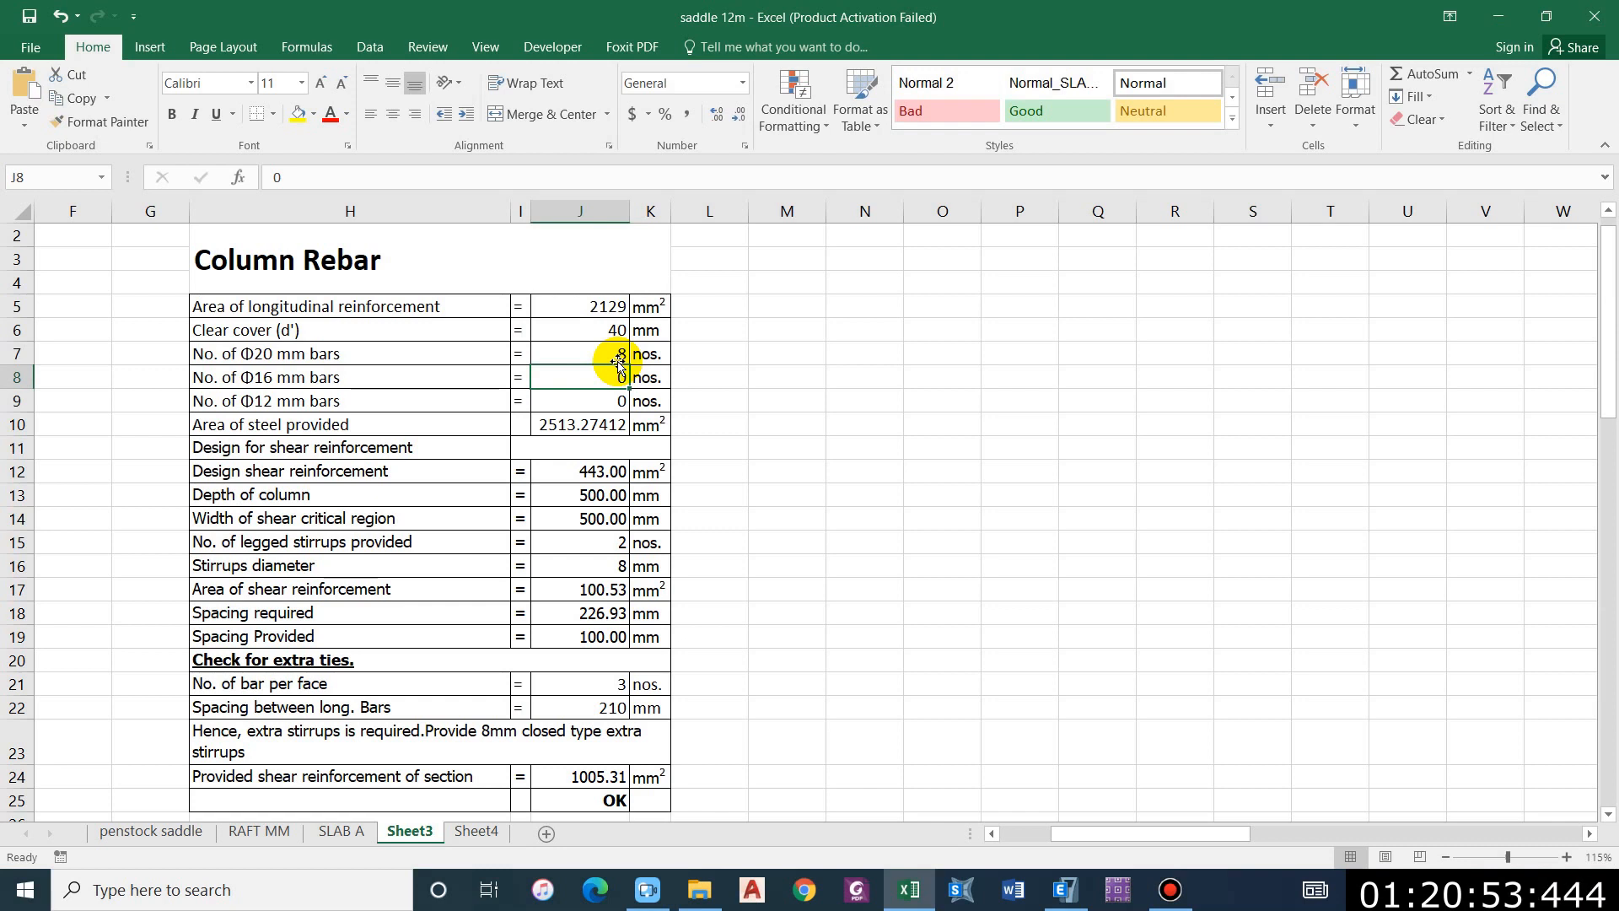
Step: Try a column bar combination of 4 bars of 20 mm and 4 bars of 16 mm
{"action": "left_click", "coordinate": [618, 361]}
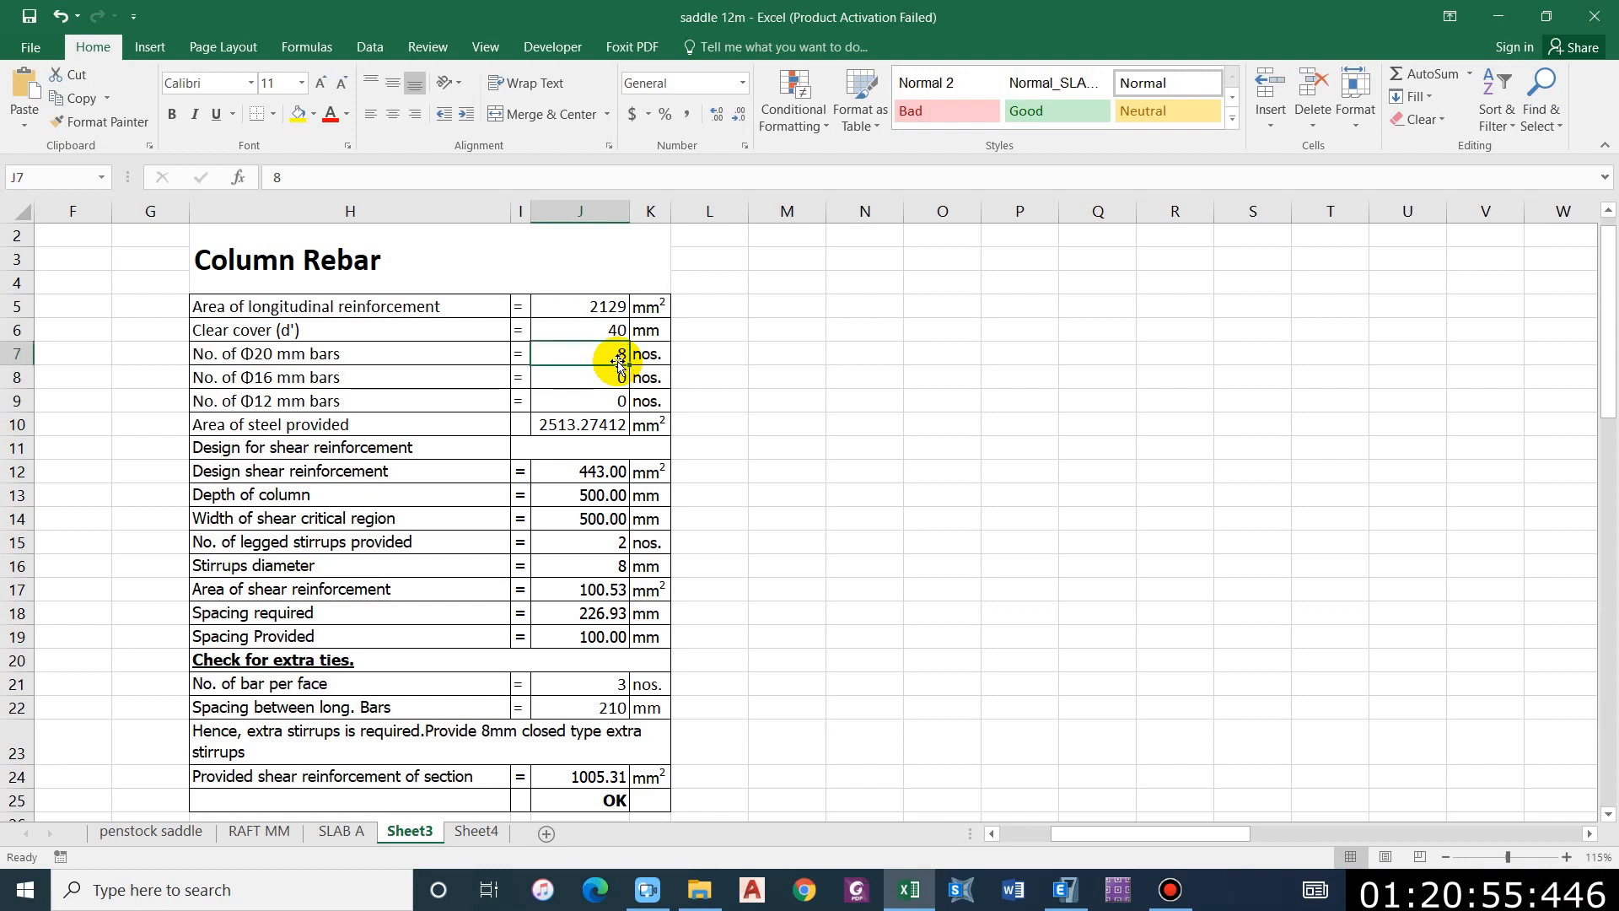
{"action": "type", "text": "4"}
{"action": "key", "text": "Return"}
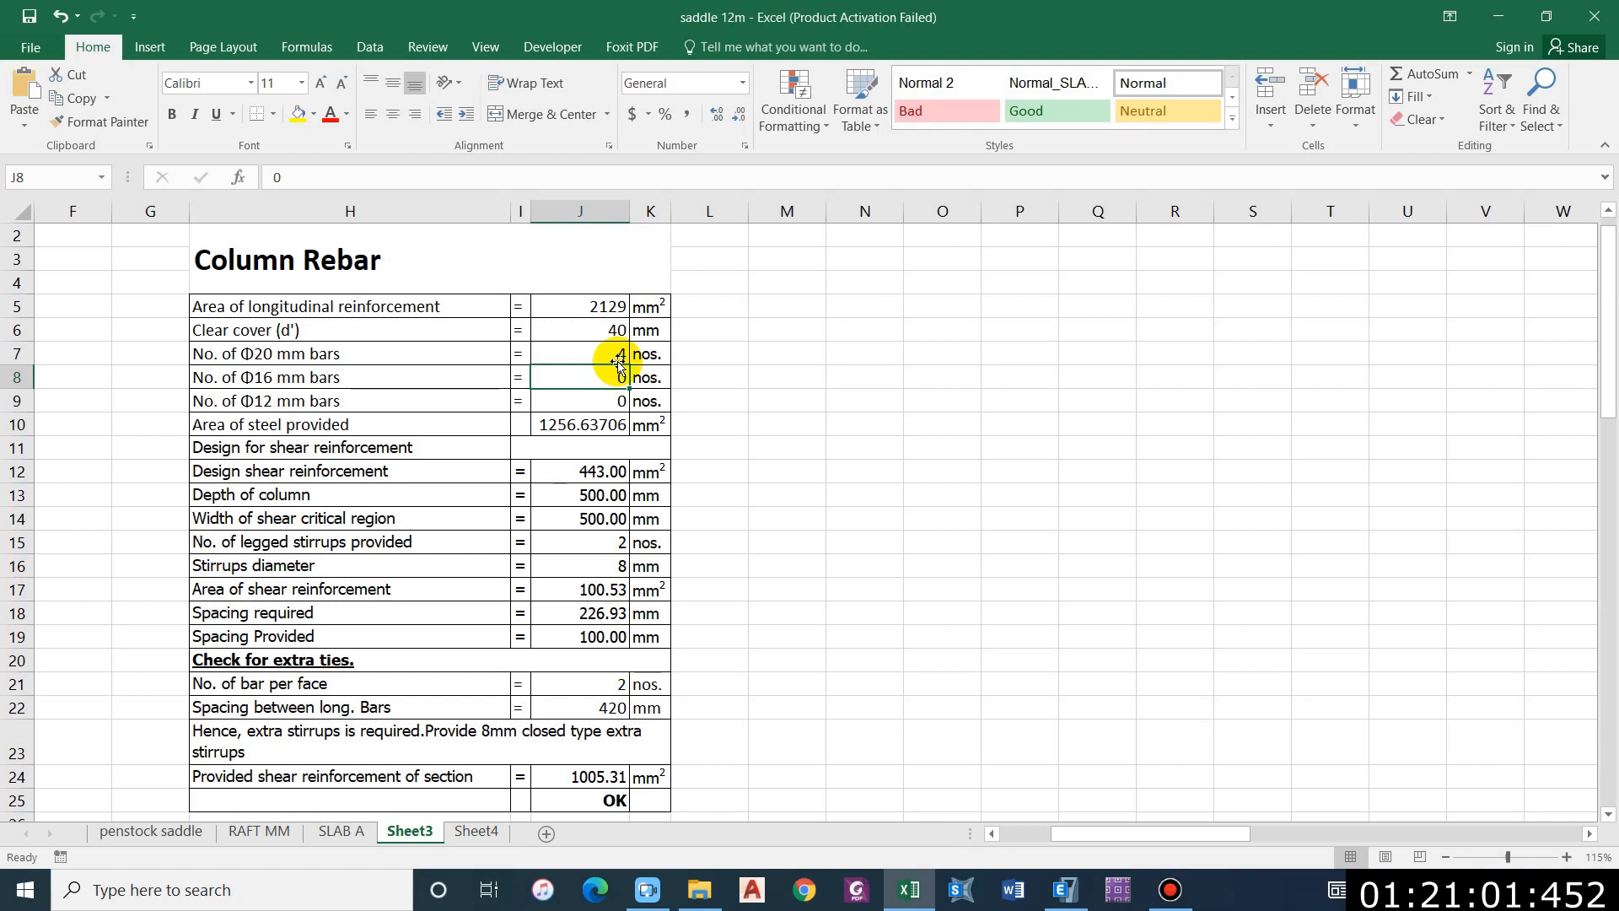
{"action": "type", "text": "4"}
{"action": "key", "text": "Return"}
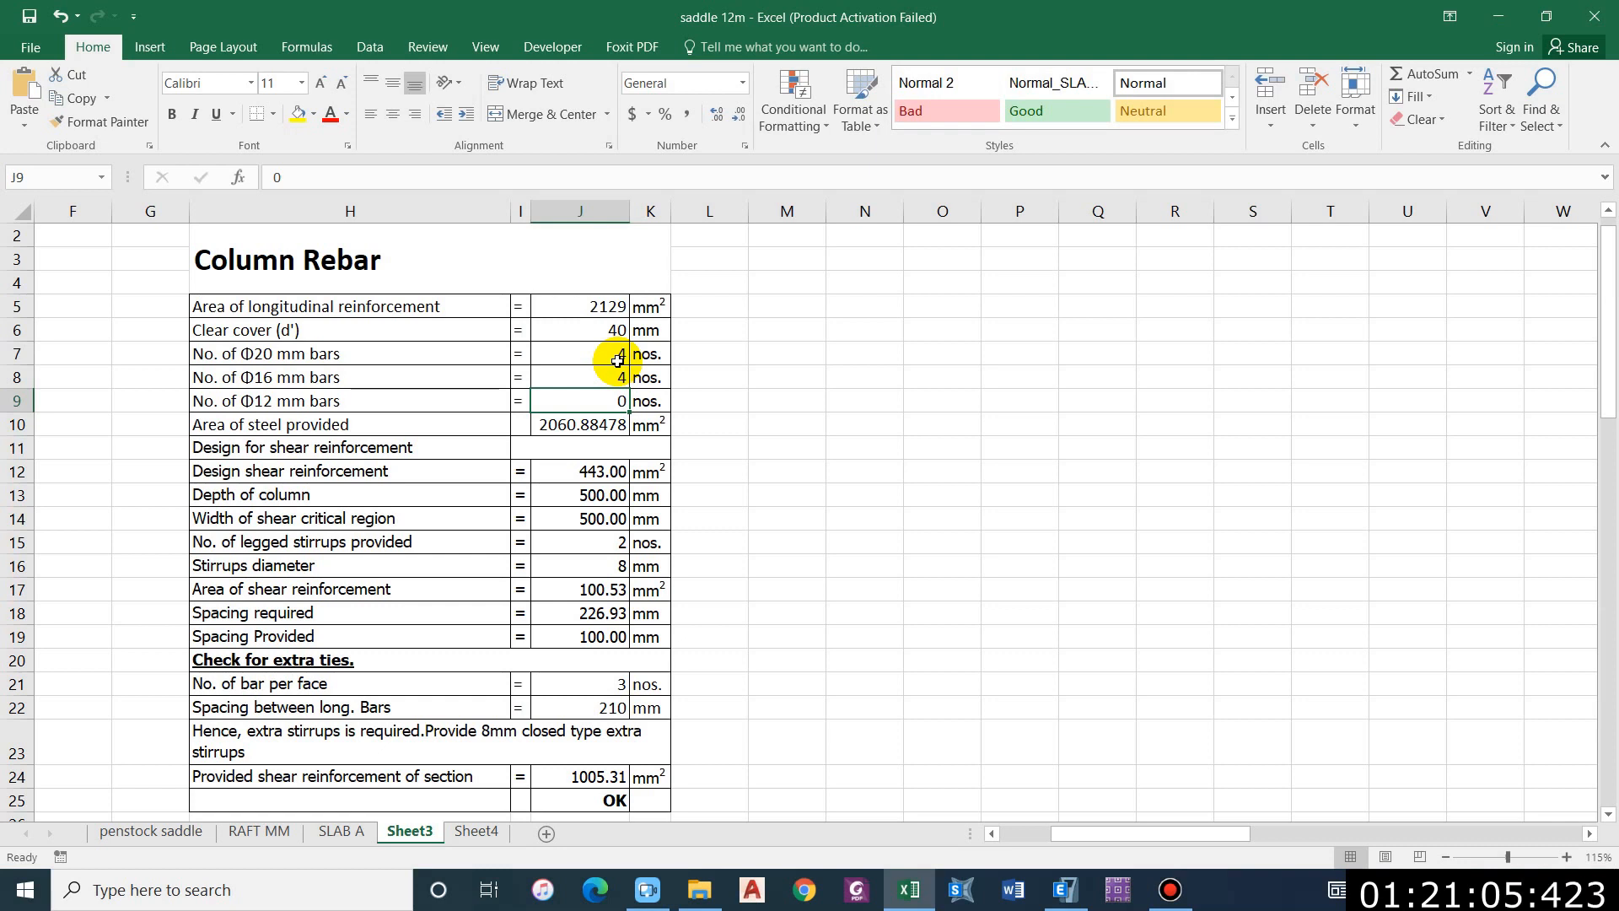
Step: Return the column rebar to 8 bars of 20 mm and 0 bars of 16 mm
{"action": "left_click", "coordinate": [618, 360]}
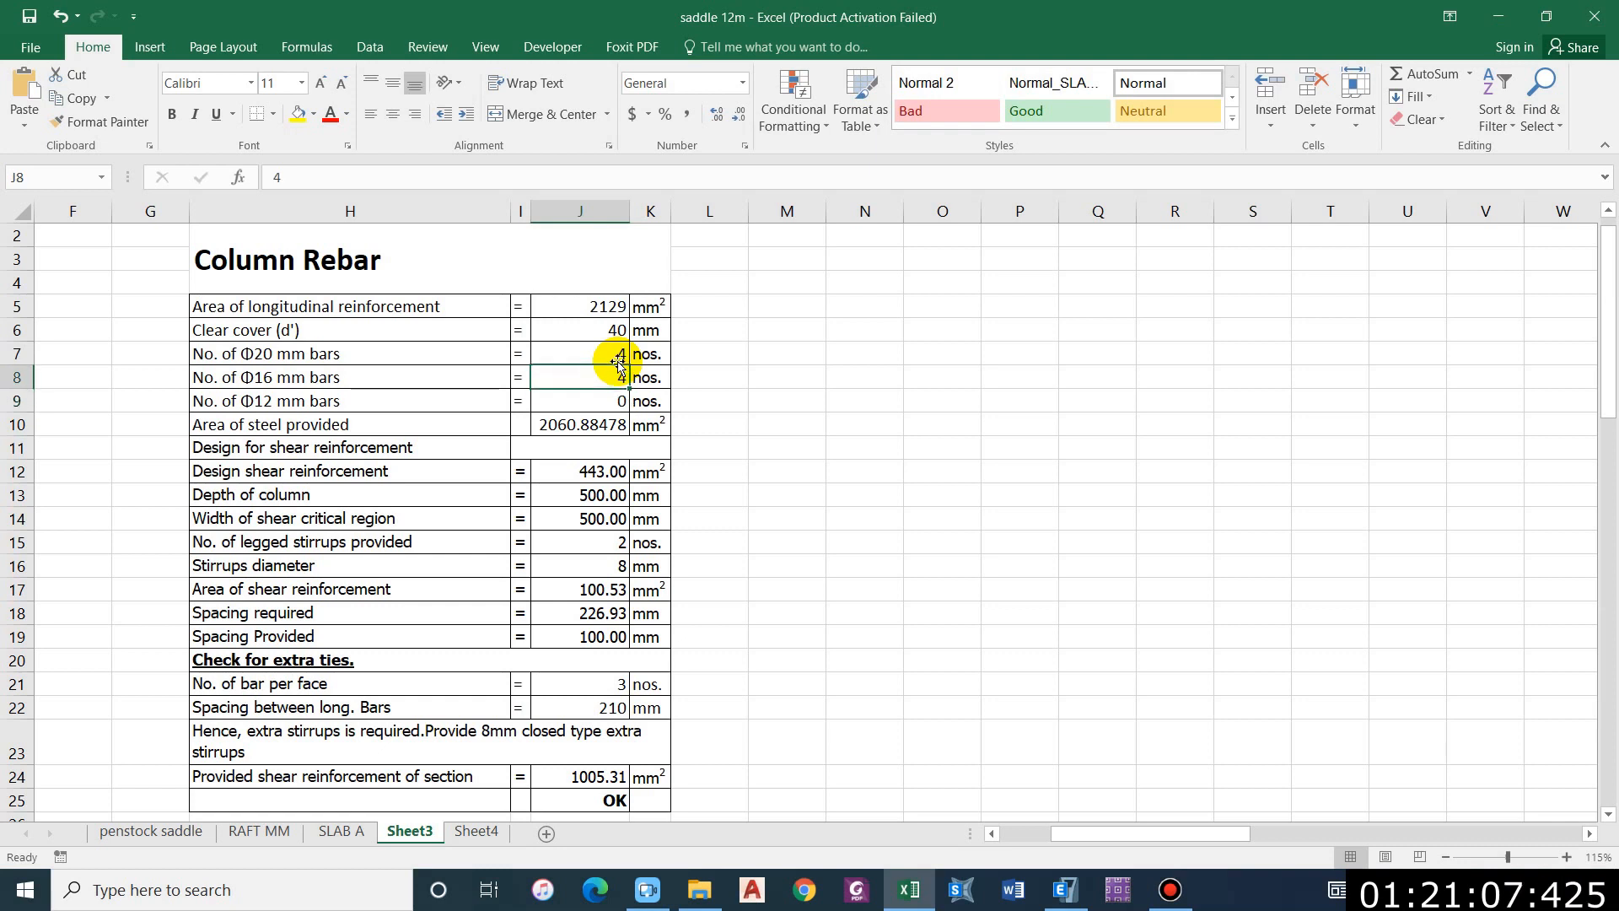
{"action": "type", "text": "8"}
{"action": "key", "text": "Return"}
{"action": "type", "text": "0"}
{"action": "key", "text": "Return"}
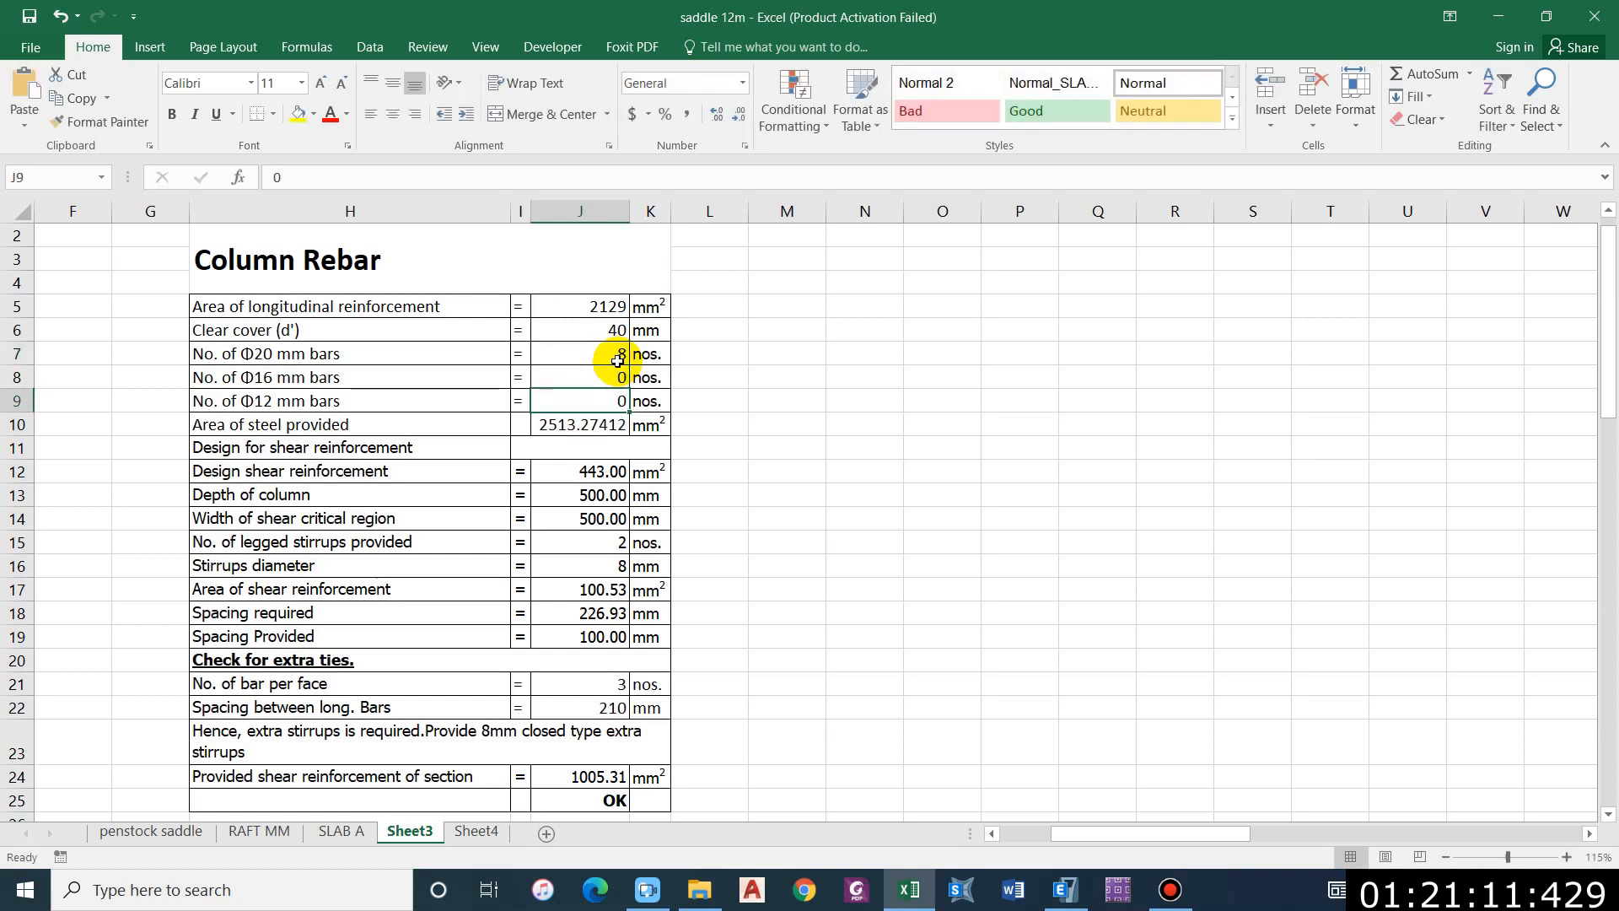
Step: Try a column bar combination of 4 bars of 20 mm and 8 bars of 12 mm
{"action": "key", "text": "Up"}
{"action": "key", "text": "Up"}
{"action": "key", "text": "Return"}
{"action": "key", "text": "Return"}
{"action": "type", "text": "8"}
{"action": "key", "text": "Return"}
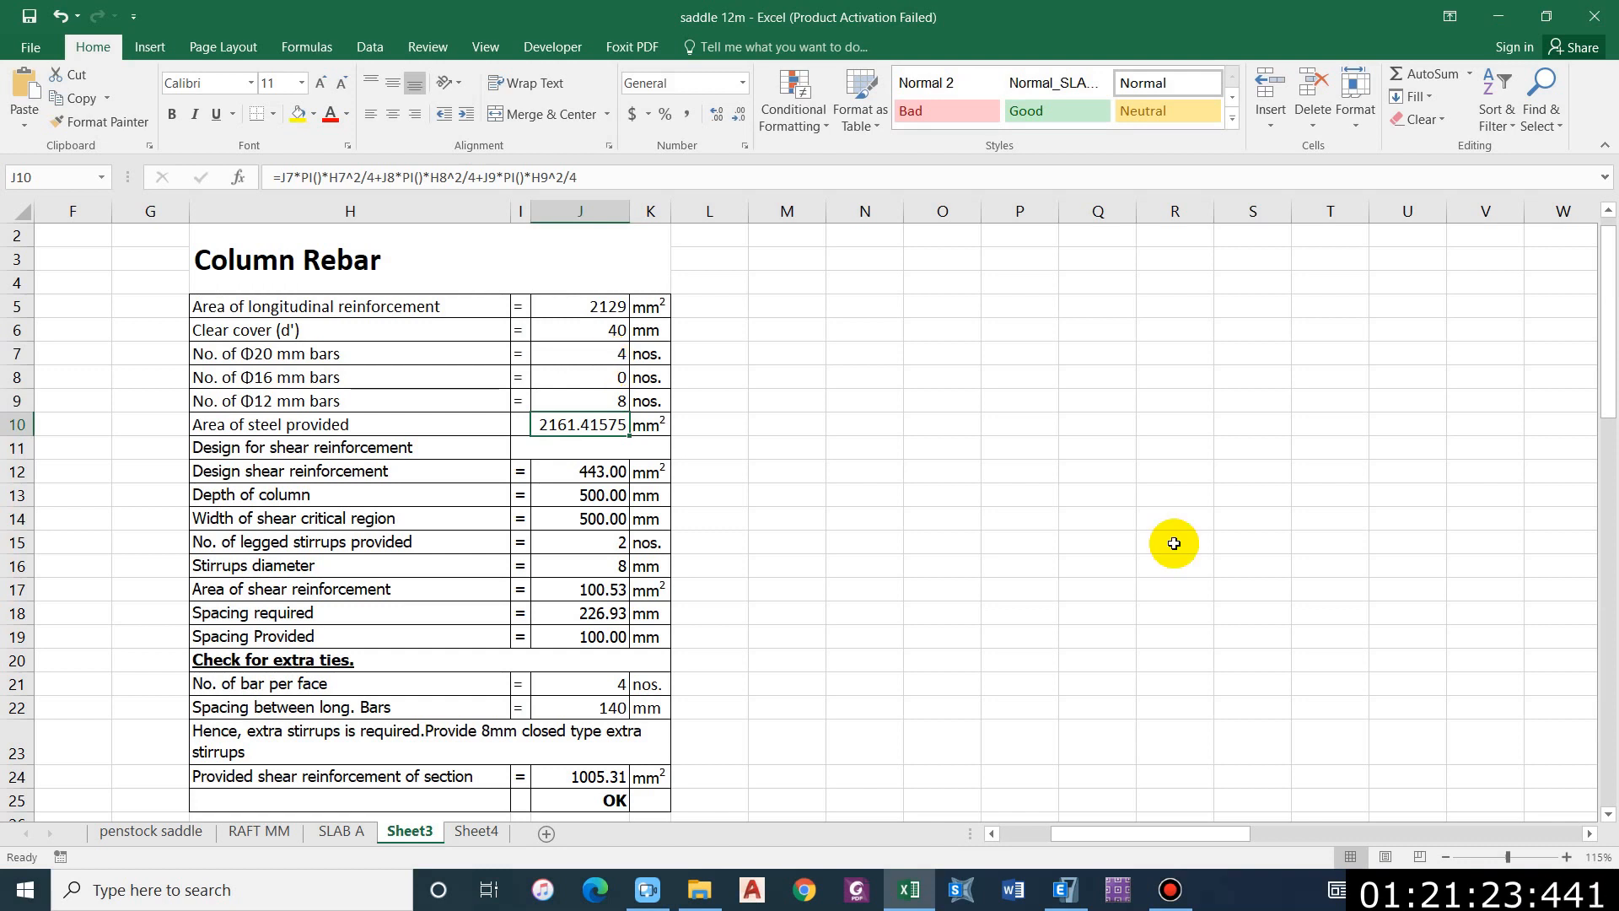
Step: Restore the 20 mm bar count to 8 and the 12 mm bar count to 0 in the Column Rebar table
{"action": "key", "text": "Up"}
{"action": "key", "text": "Up"}
{"action": "key", "text": "Up"}
{"action": "type", "text": "8"}
{"action": "key", "text": "Return"}
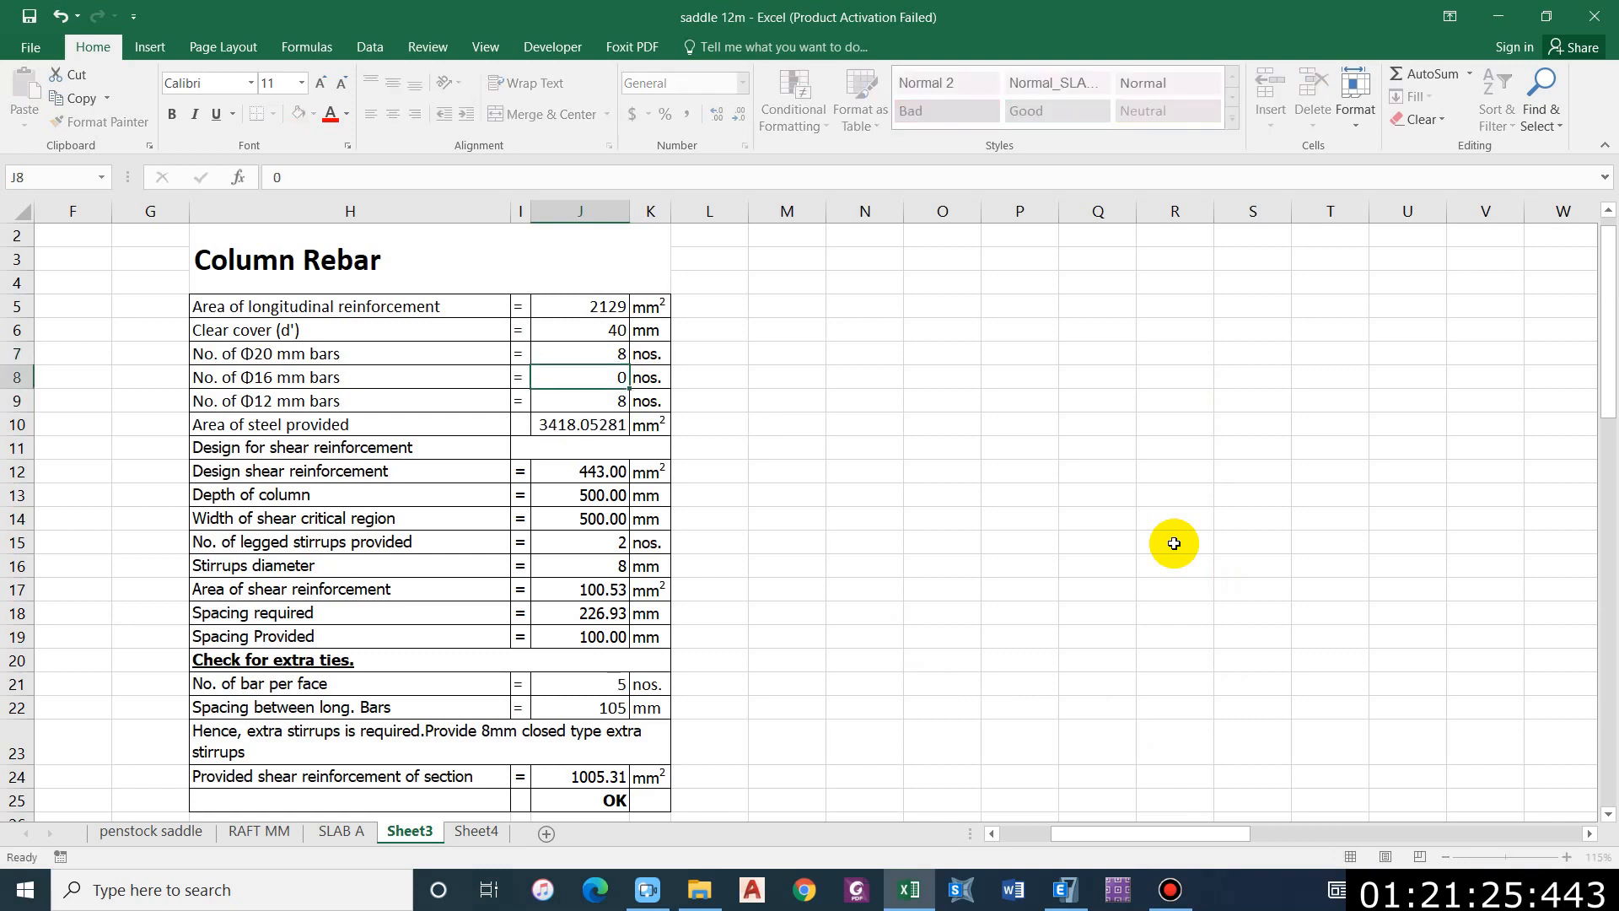
{"action": "key", "text": "Return"}
{"action": "type", "text": "0"}
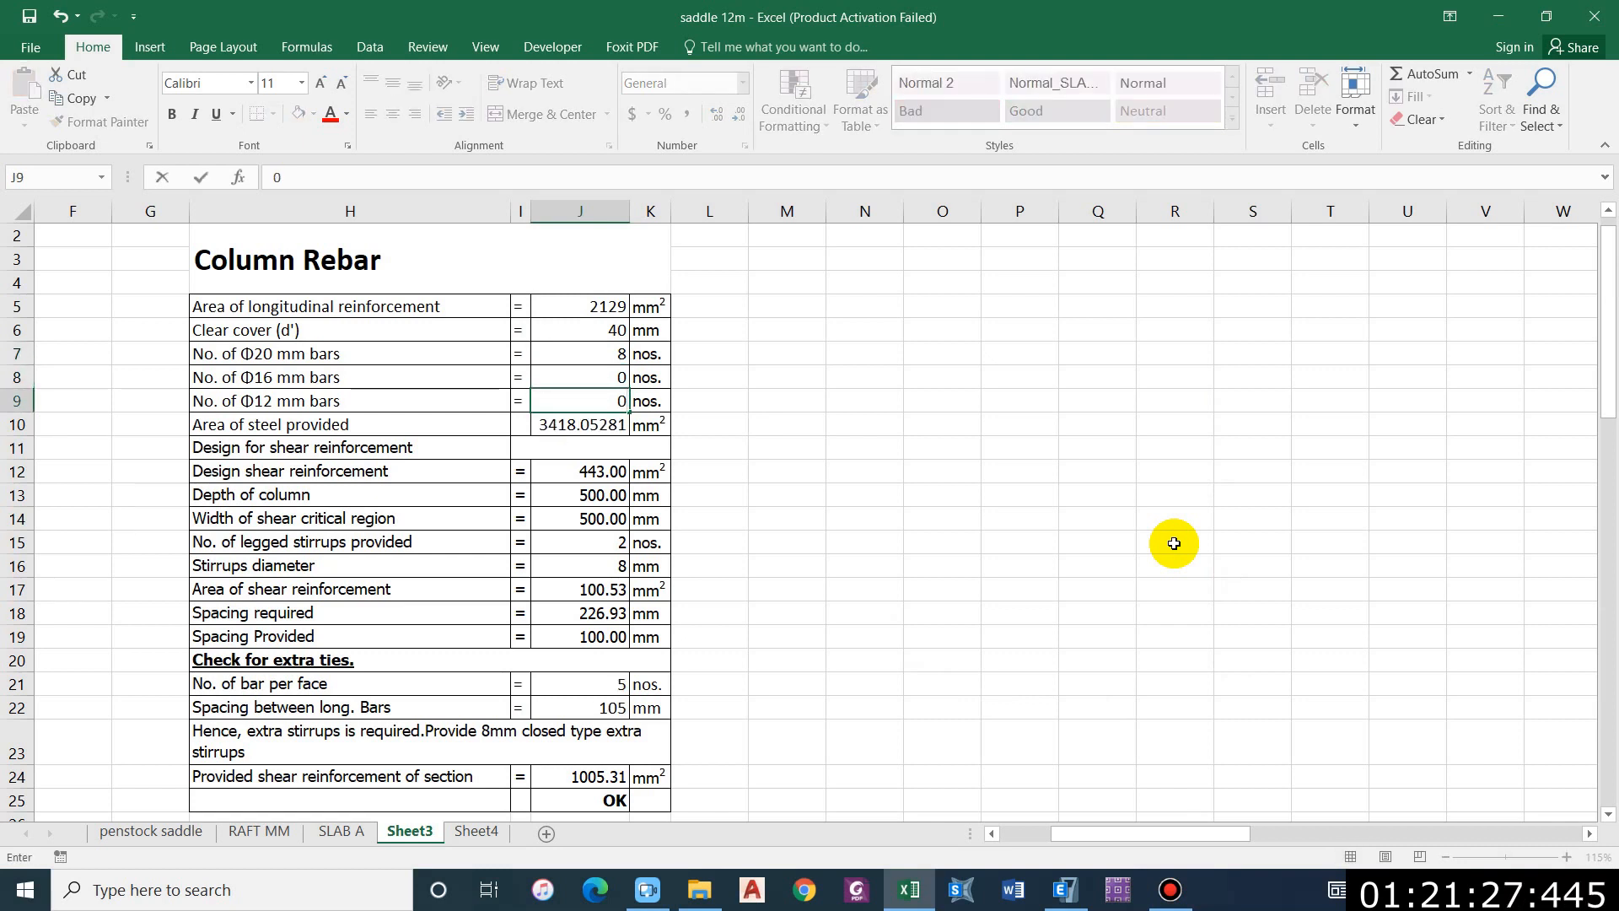
{"action": "key", "text": "Return"}
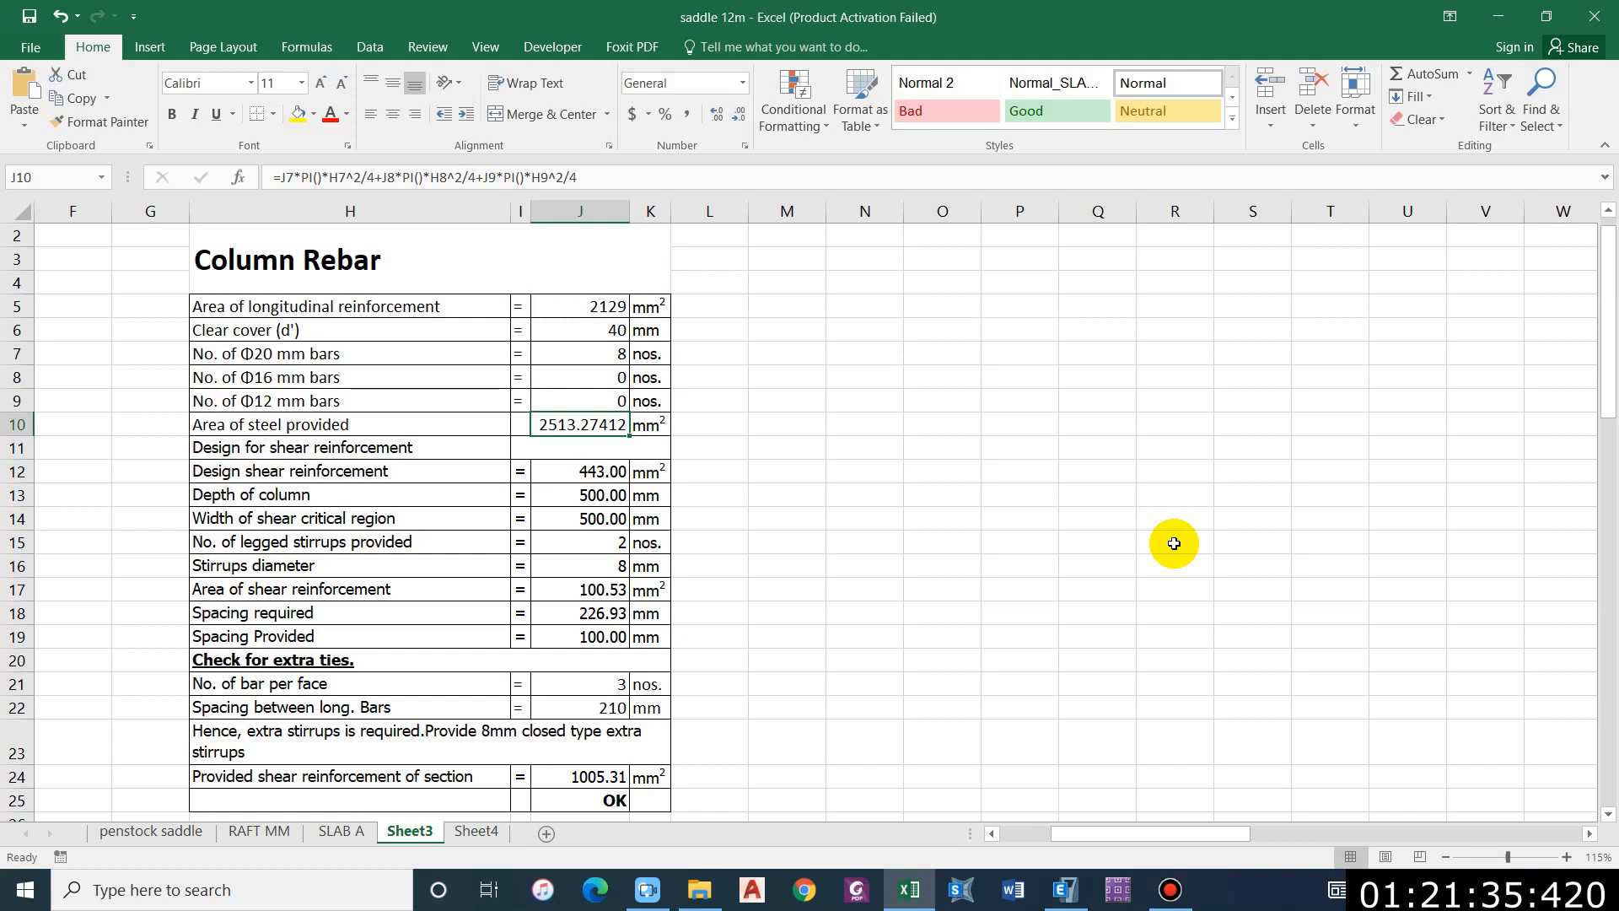
Step: Switch back to ETABS and display the Shear Reinforcing design output on the elevation
{"action": "key", "text": "alt+Tab"}
{"action": "left_click", "coordinate": [1363, 297]}
{"action": "left_click", "coordinate": [1352, 342]}
{"action": "left_click", "coordinate": [1407, 388]}
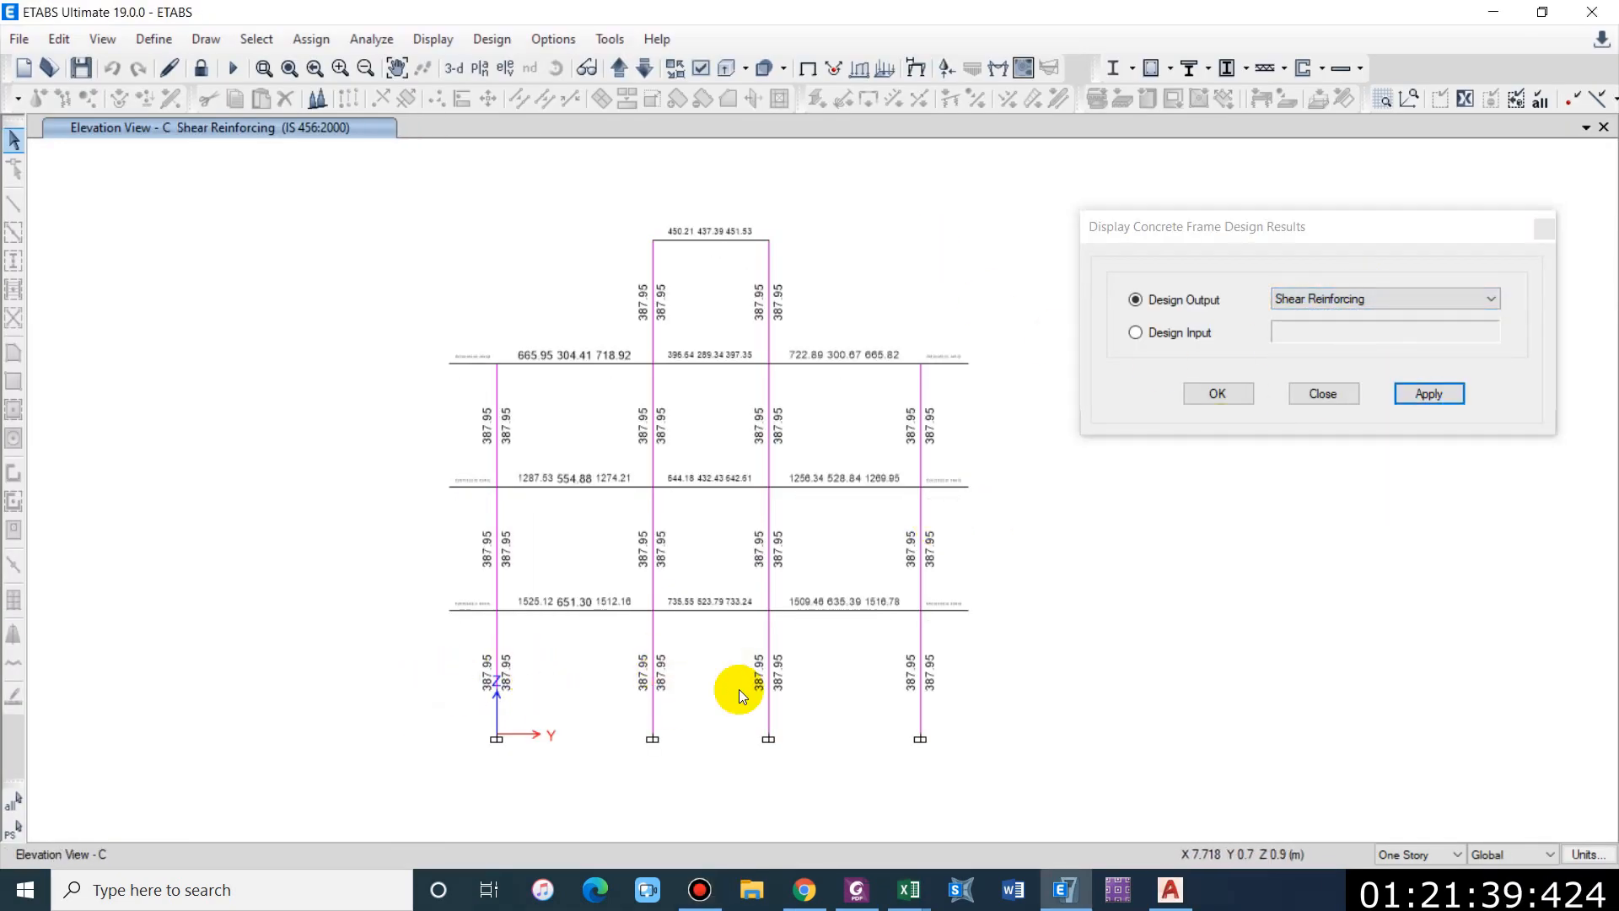
Step: Switch to the Excel Column Rebar sheet and set the design shear reinforcement to 387 mm²
{"action": "left_click", "coordinate": [909, 889]}
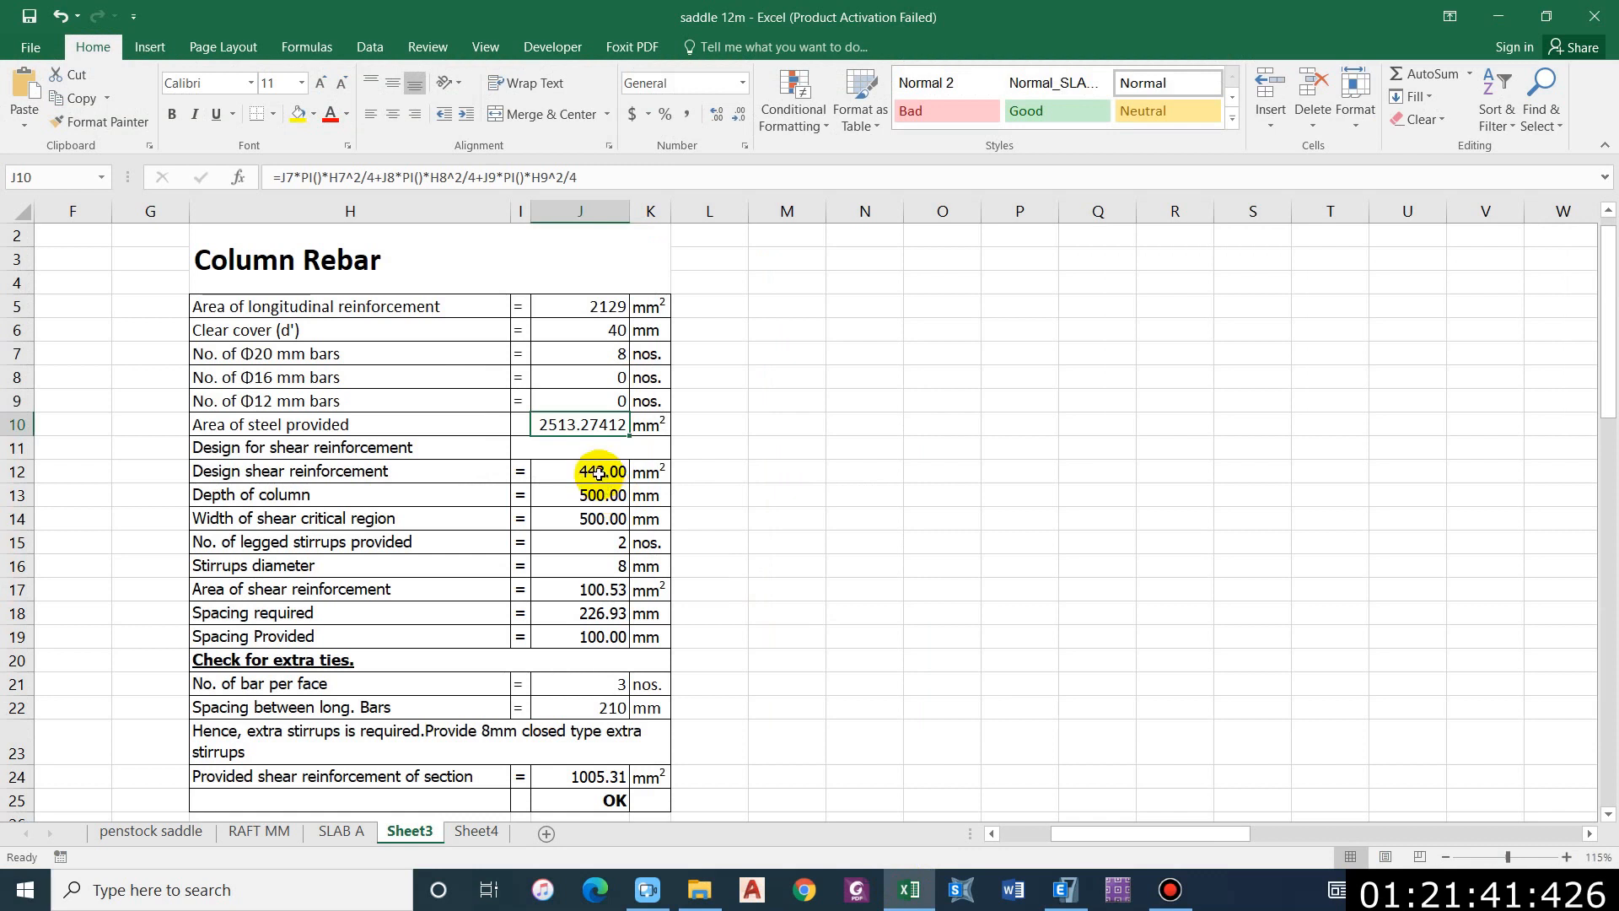
{"action": "left_click", "coordinate": [599, 473]}
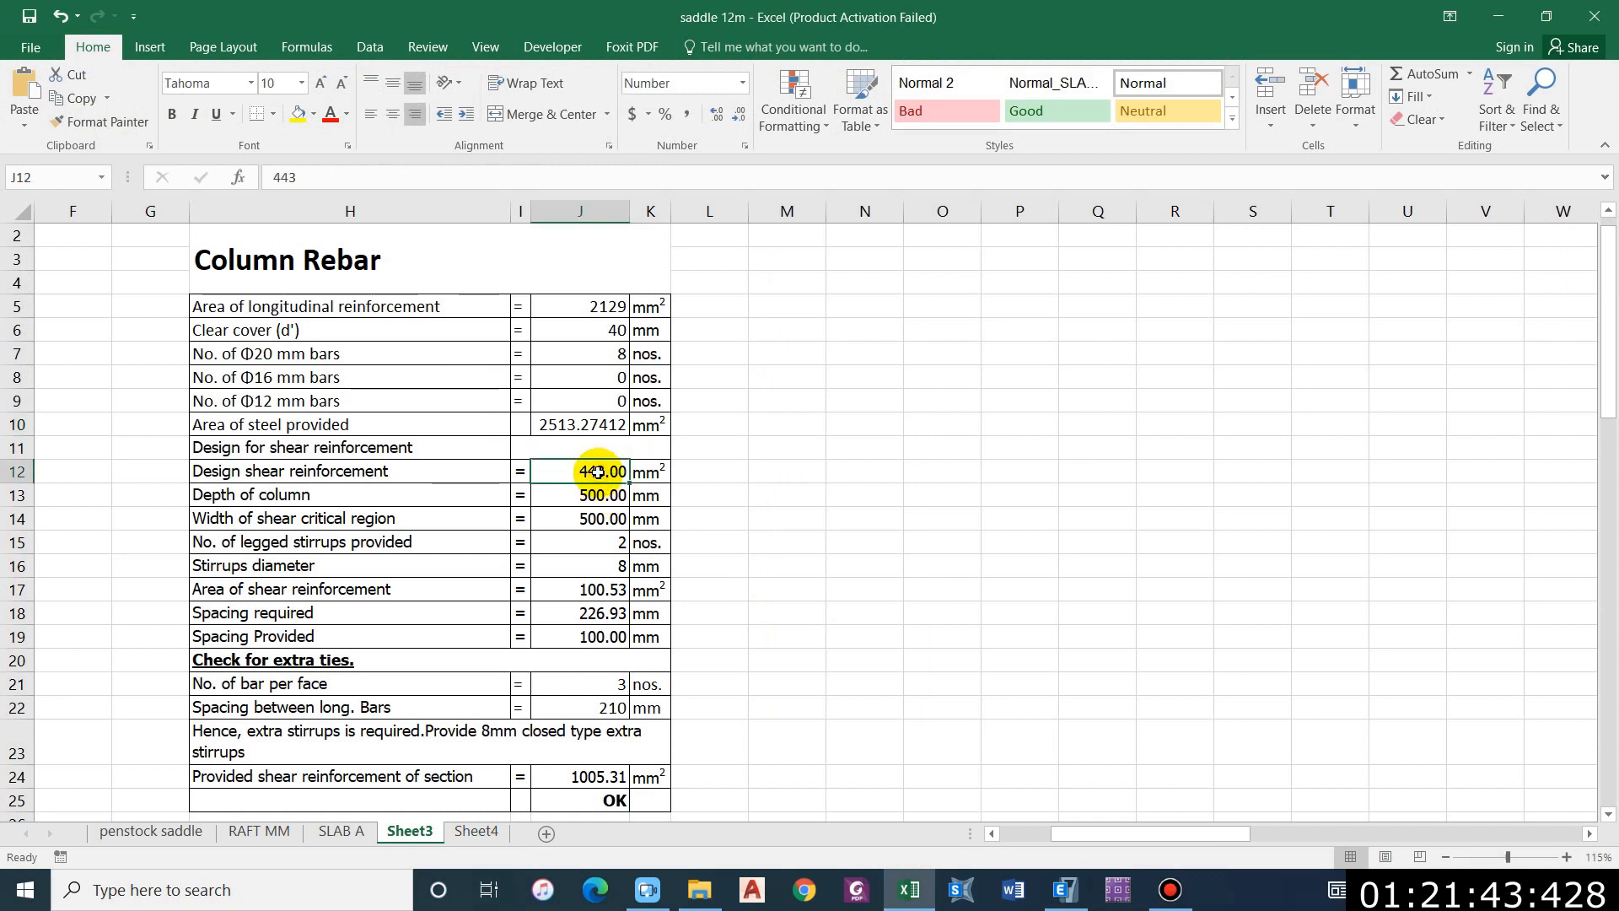
{"action": "type", "text": "387"}
{"action": "key", "text": "Return"}
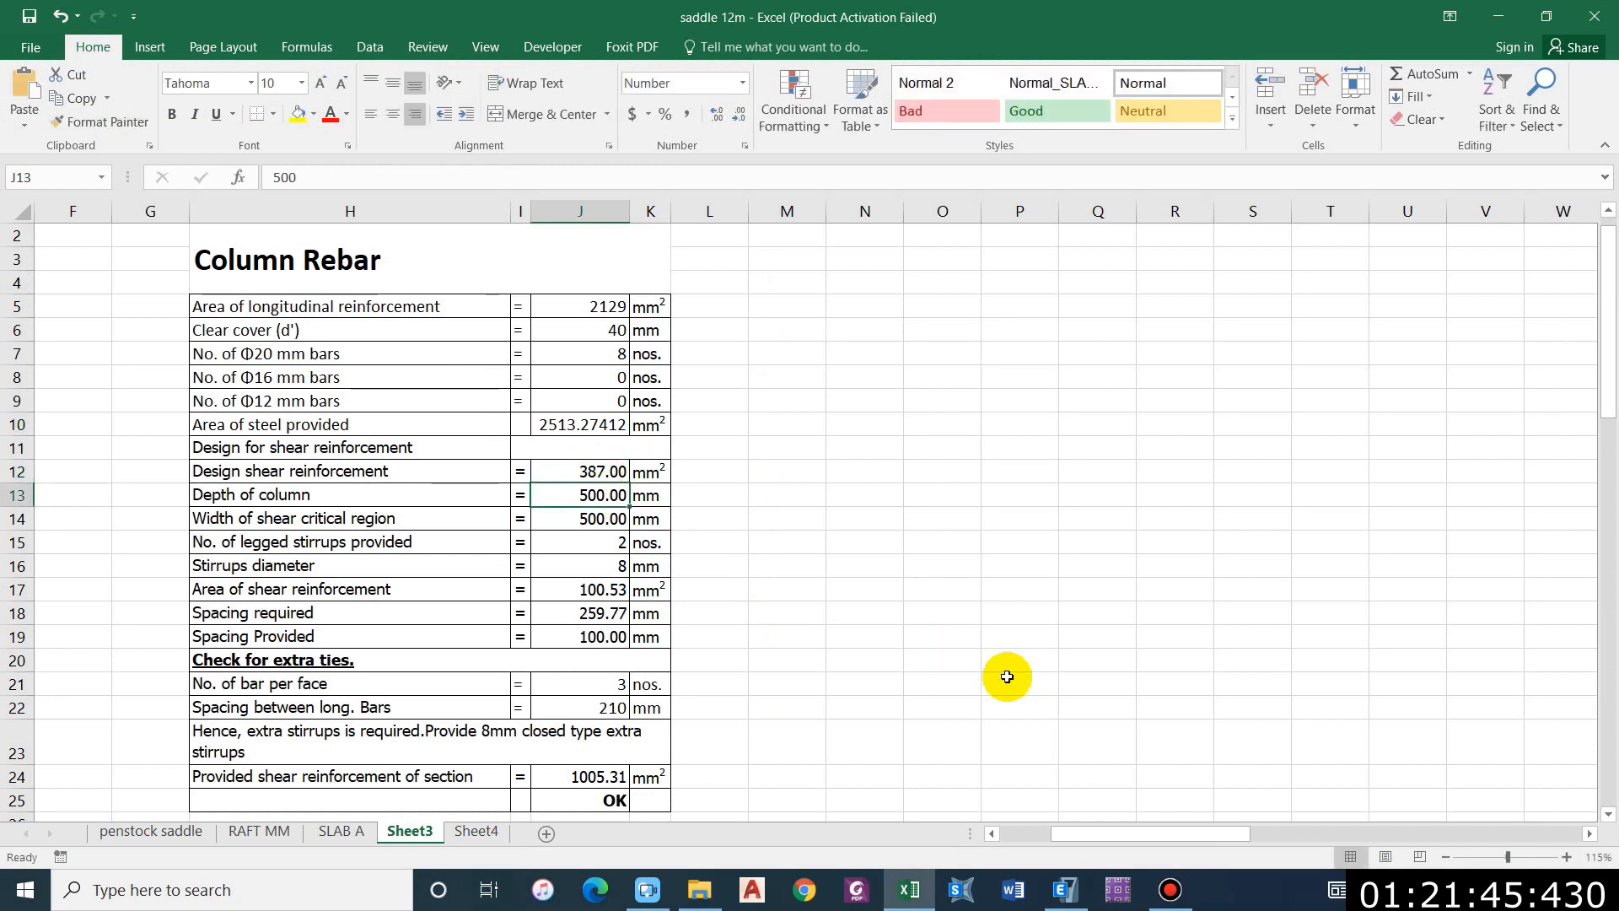
Step: Set both the depth of column and the width of shear critical region to 350 mm
{"action": "type", "text": "350"}
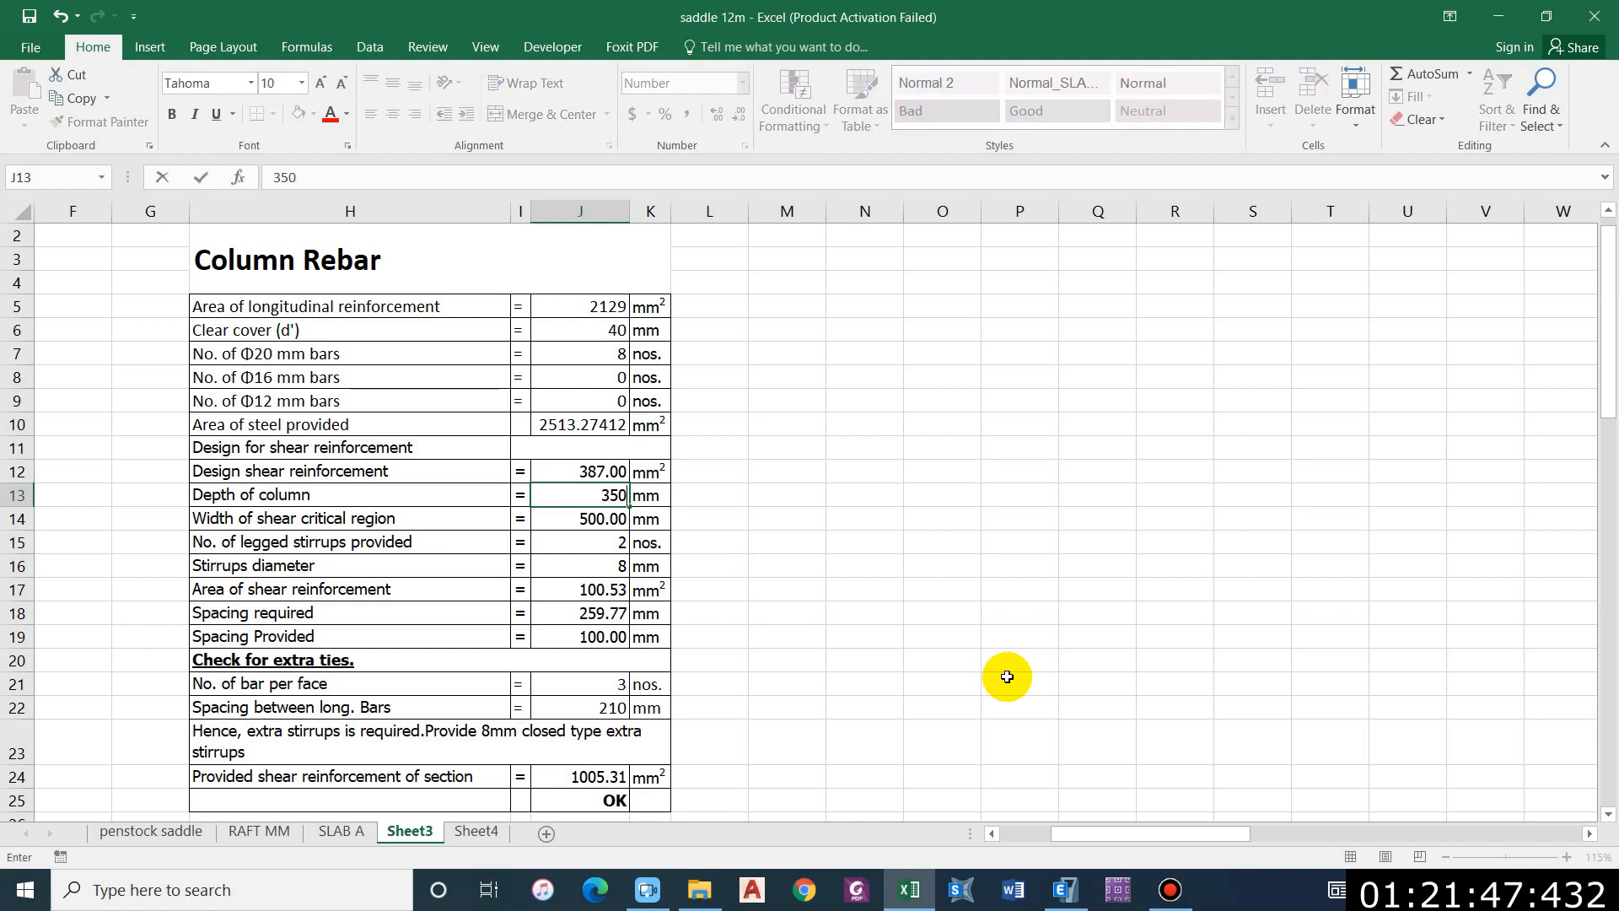
{"action": "key", "text": "Return"}
{"action": "type", "text": "35"}
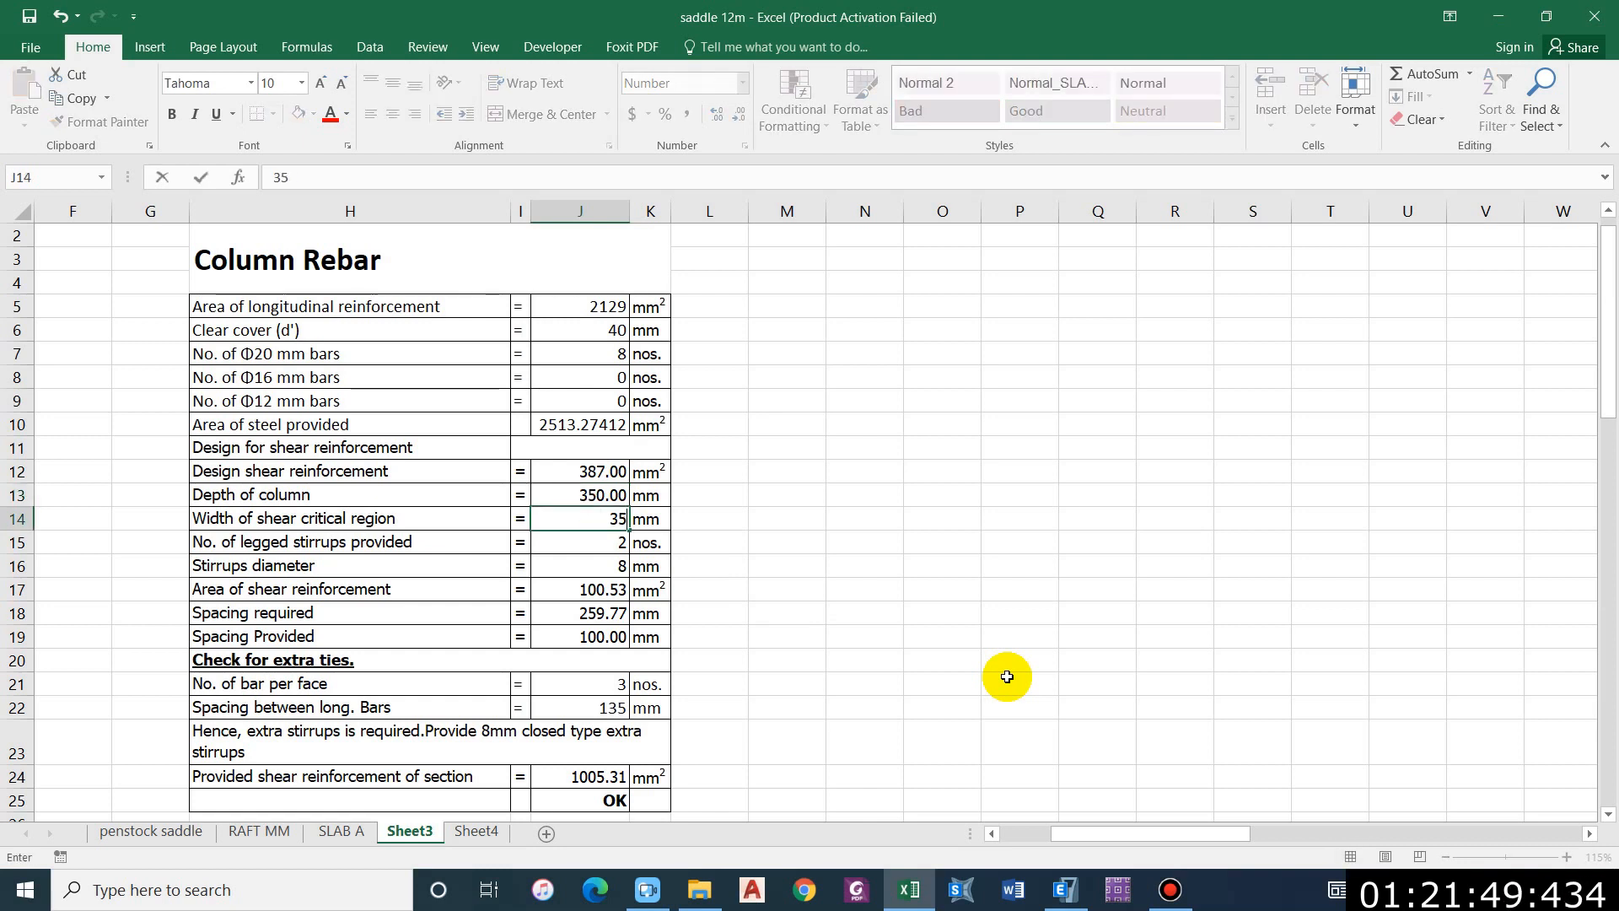
{"action": "type", "text": "0"}
{"action": "key", "text": "Return"}
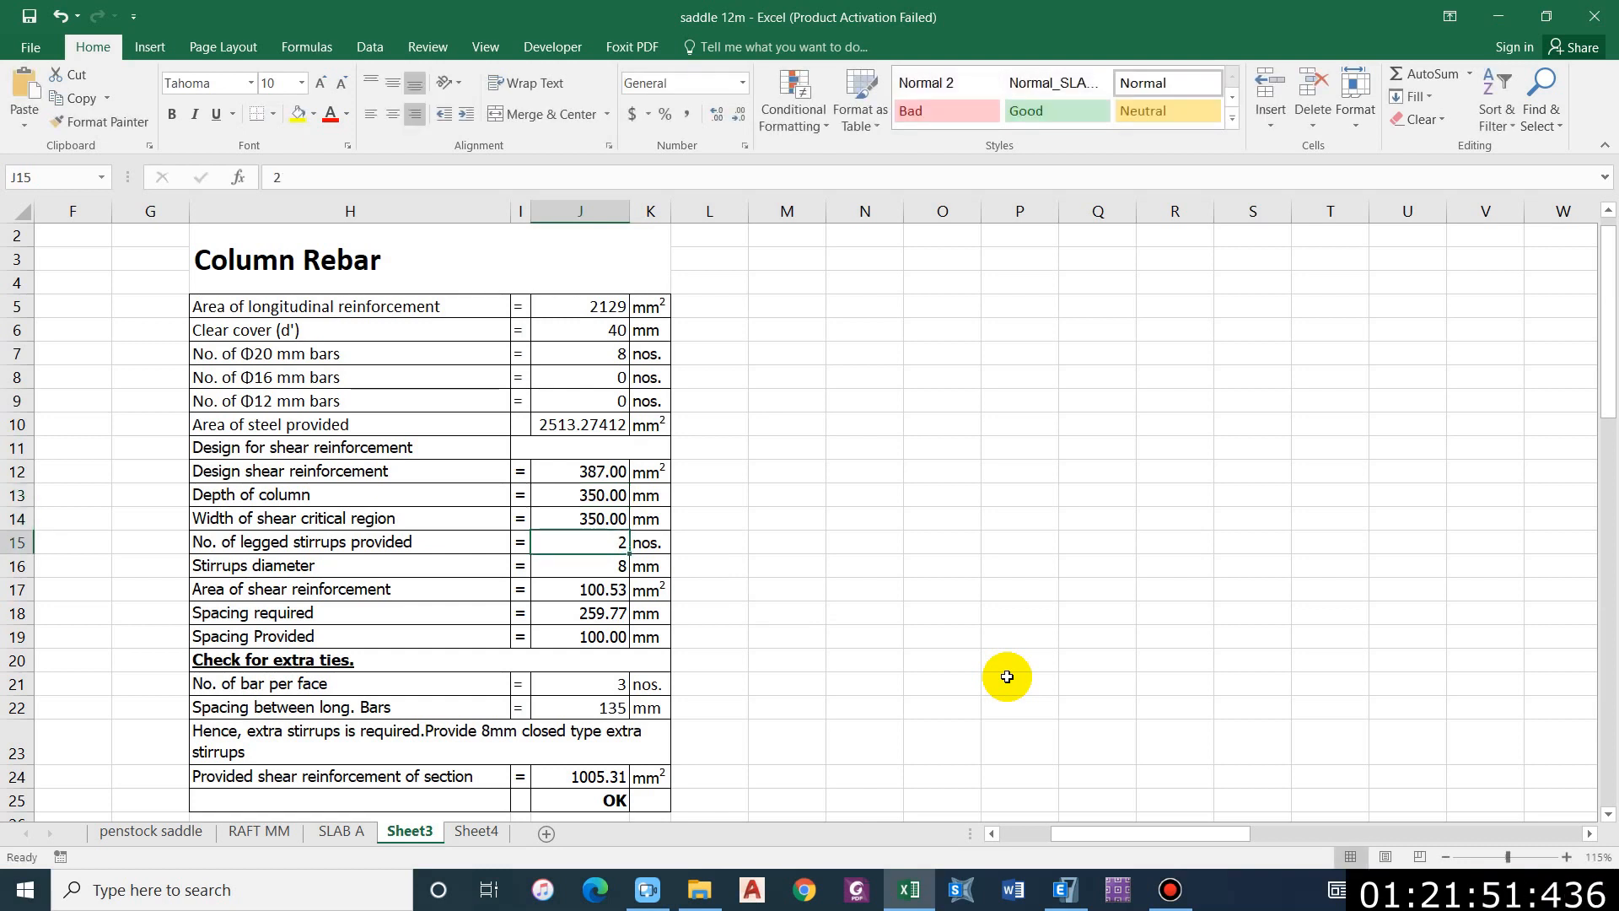
Step: Review the stirrup legs, stirrup diameter, shear reinforcement area, and the required and provided spacing in the shear design rows
{"action": "key", "text": "Return"}
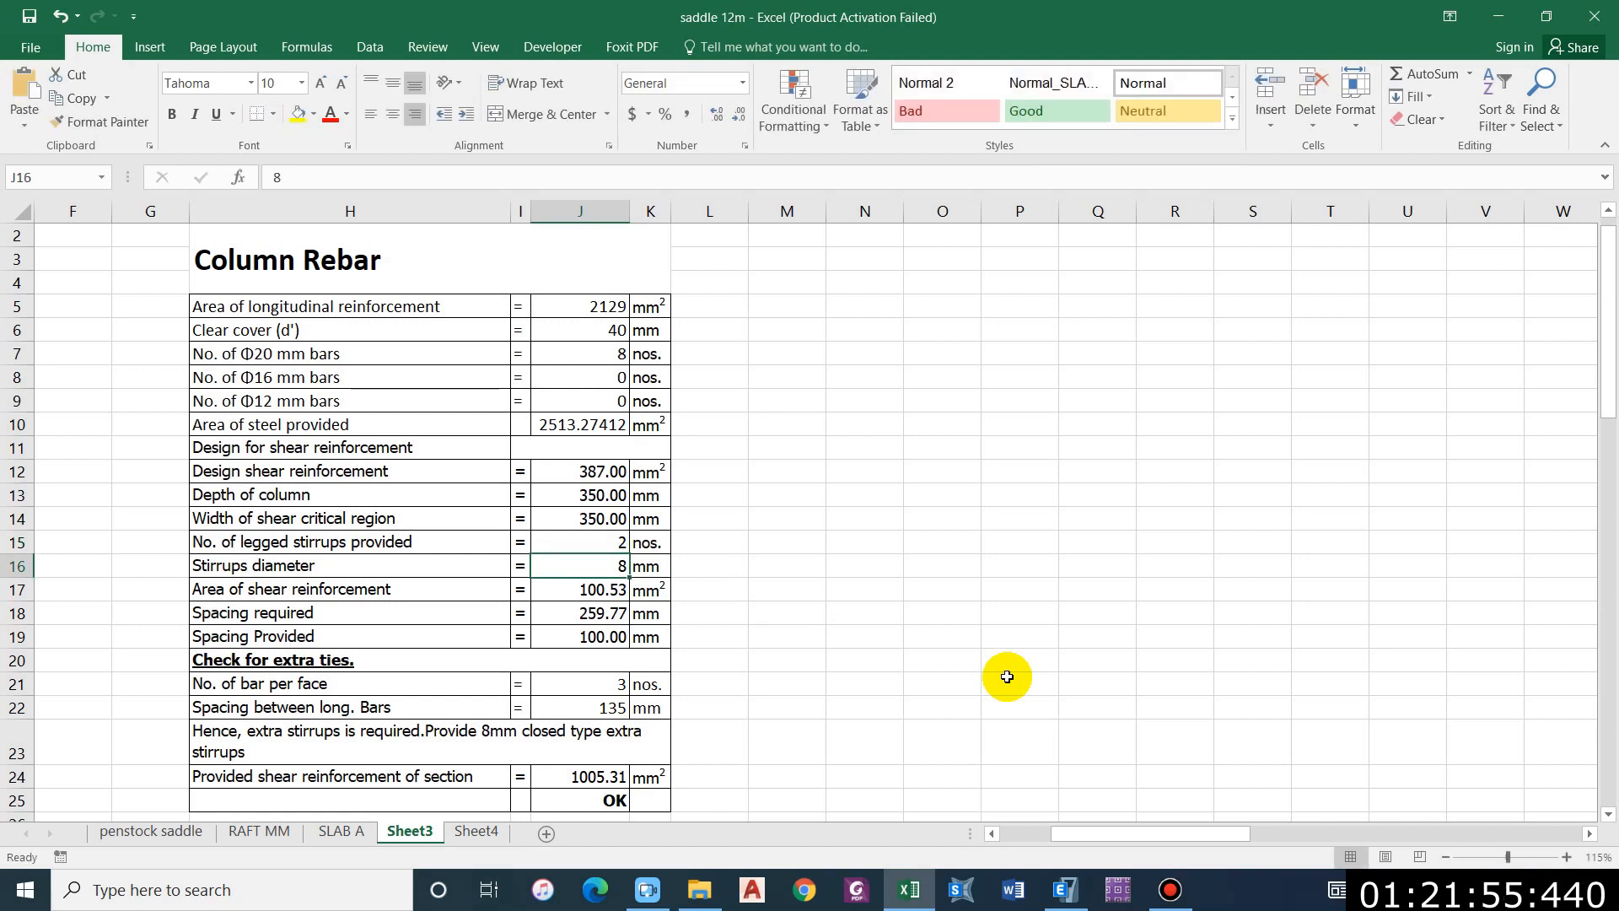
{"action": "key", "text": "Return"}
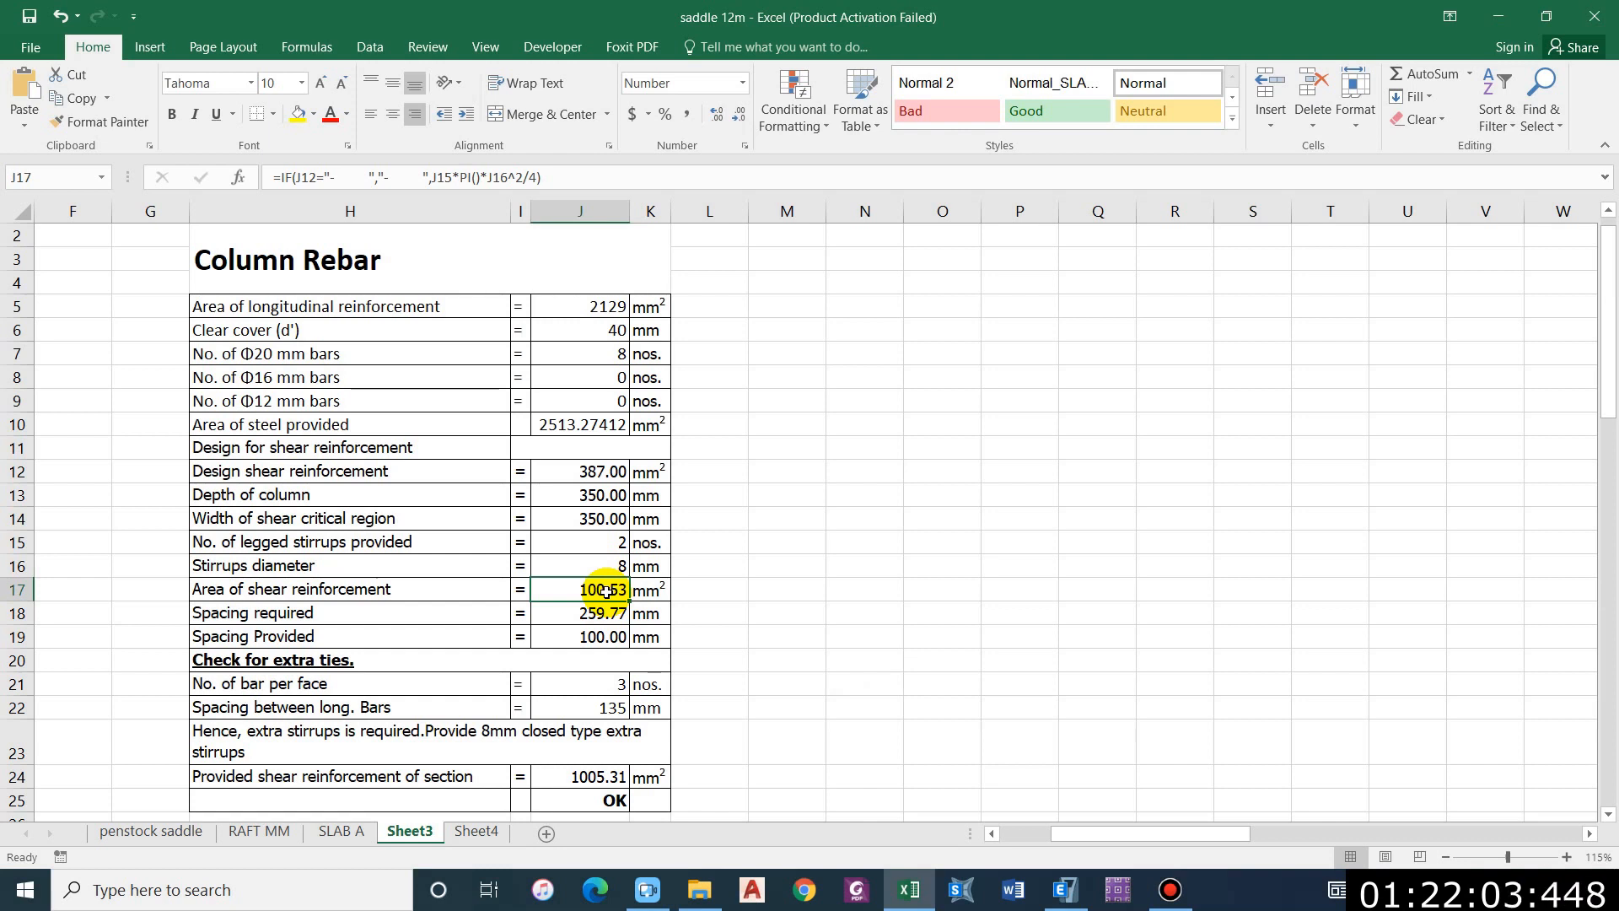
{"action": "key", "text": "Return"}
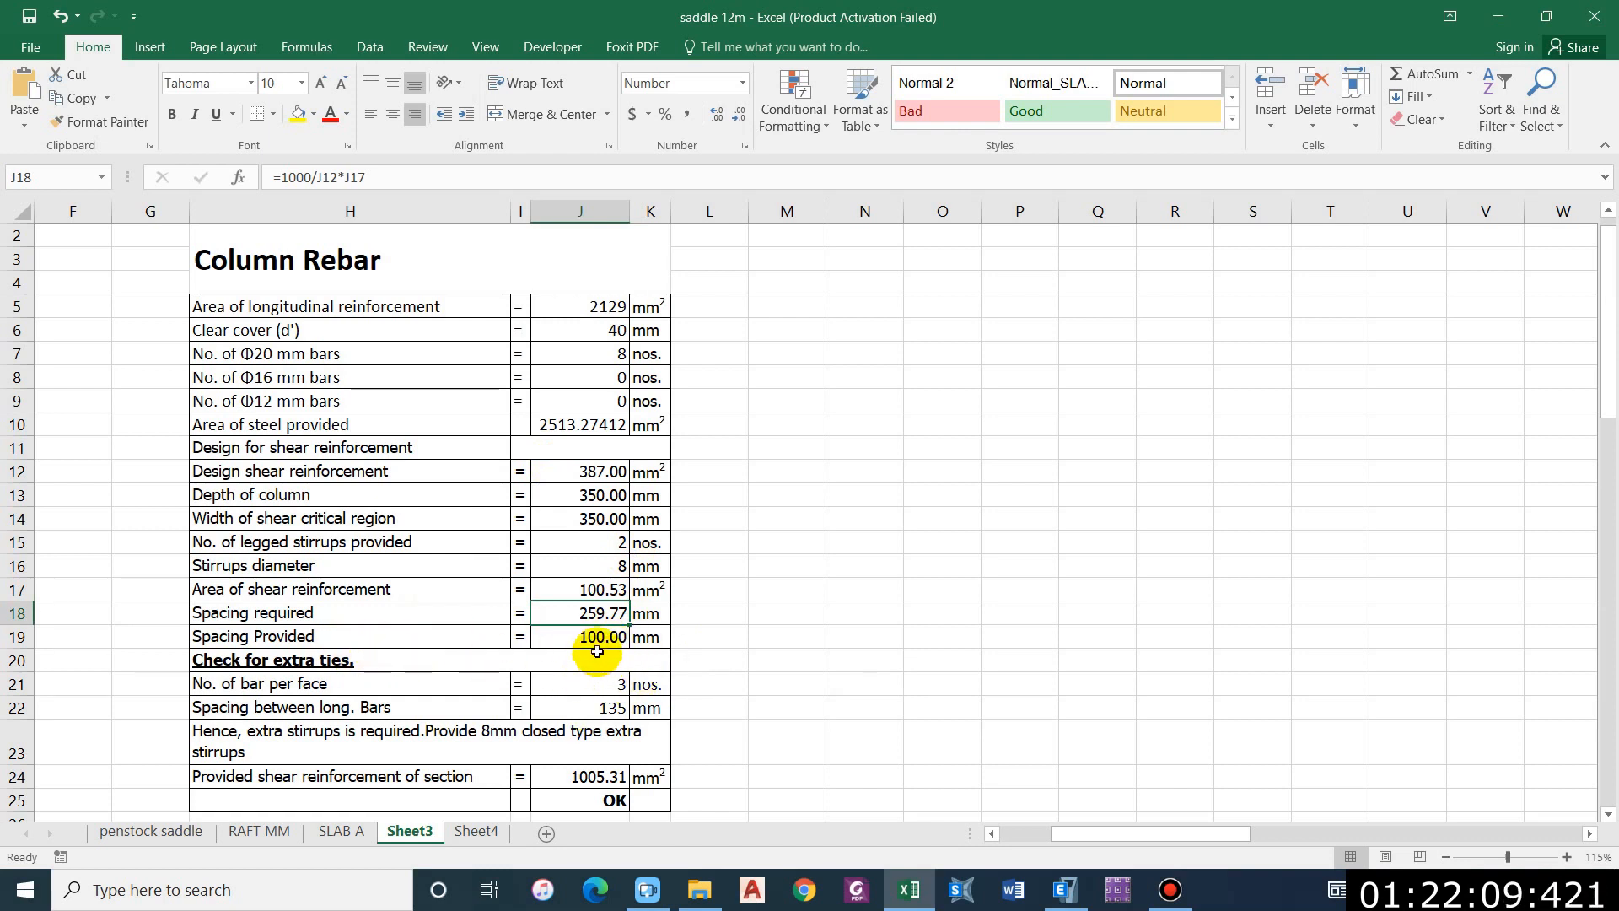
{"action": "key", "text": "Down"}
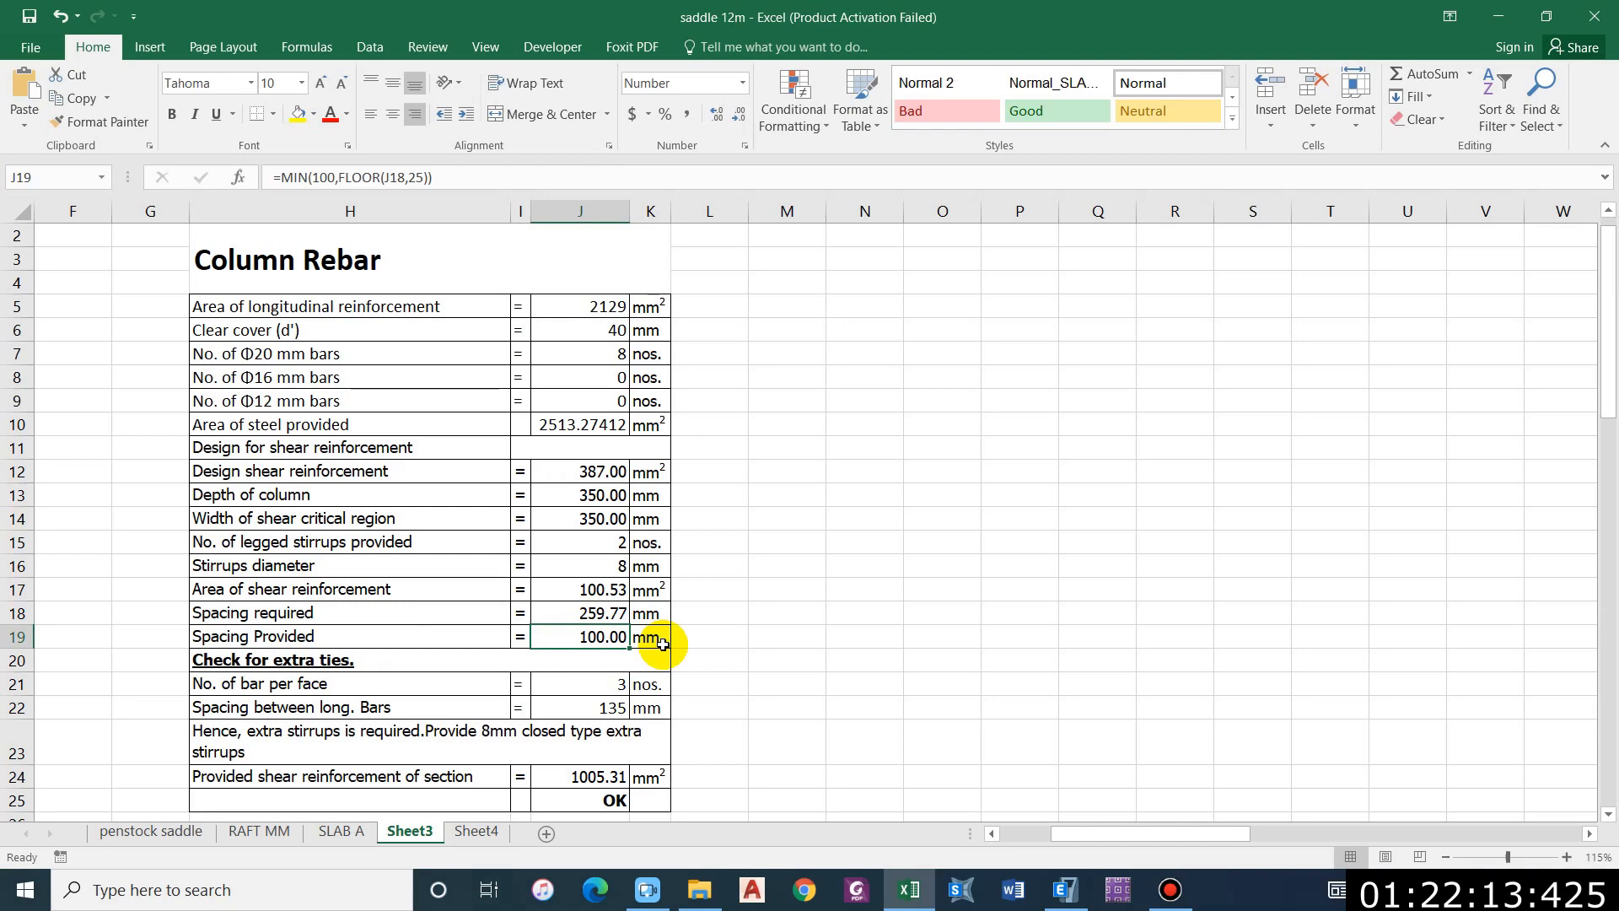
{"action": "scroll", "coordinate": [571, 585], "scroll_direction": "down", "scroll_amount": 2}
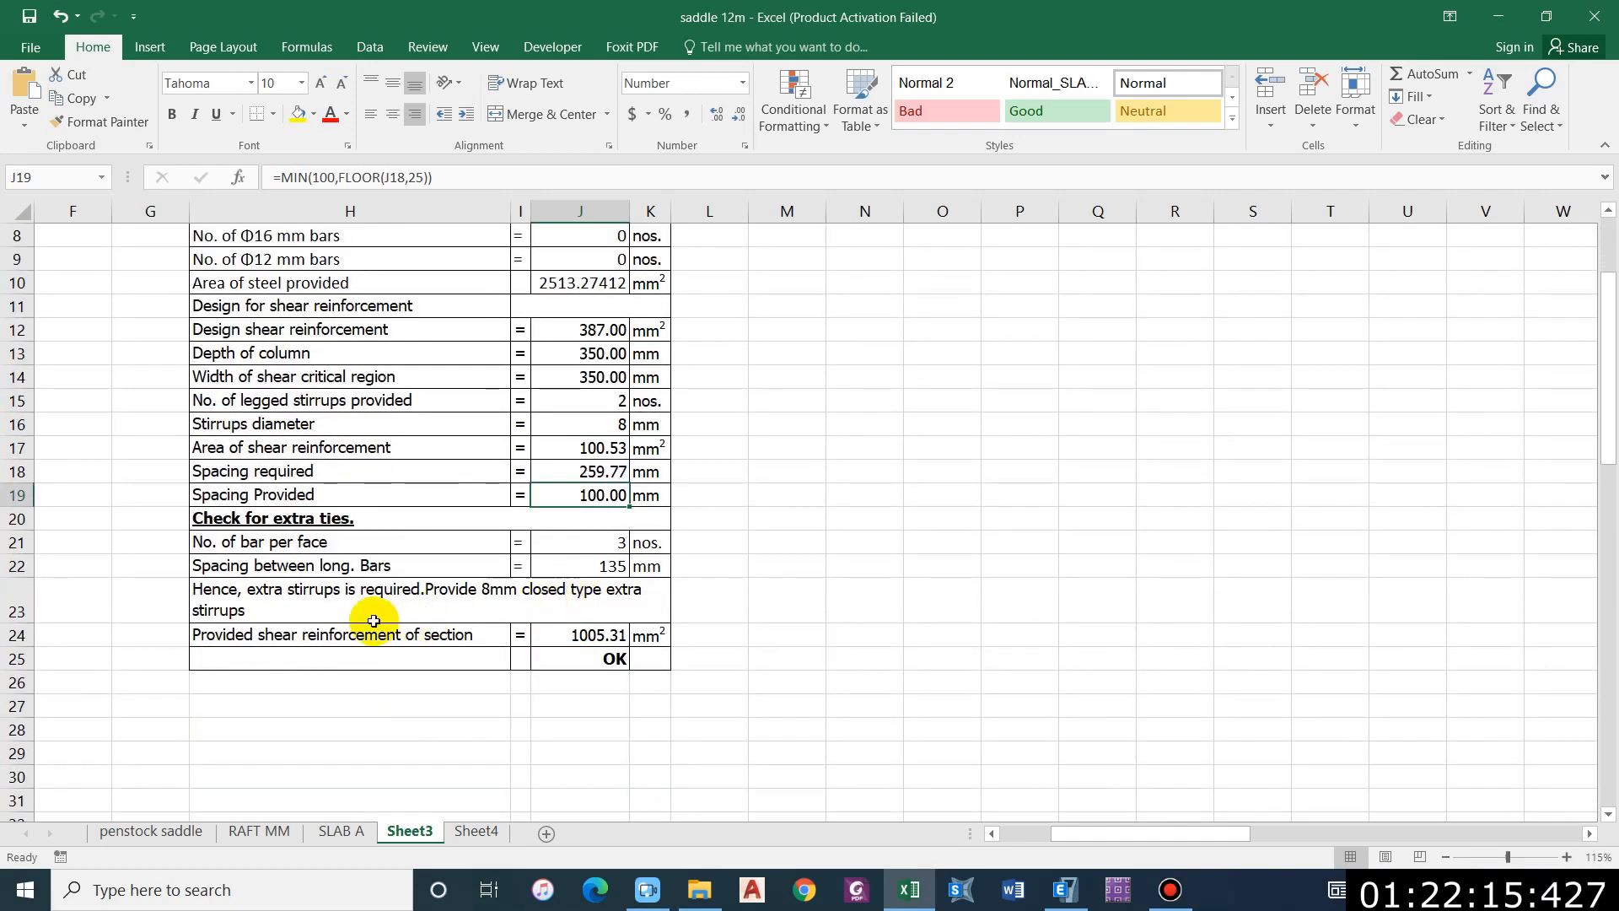
{"action": "scroll", "coordinate": [323, 531], "scroll_direction": "up", "scroll_amount": 1}
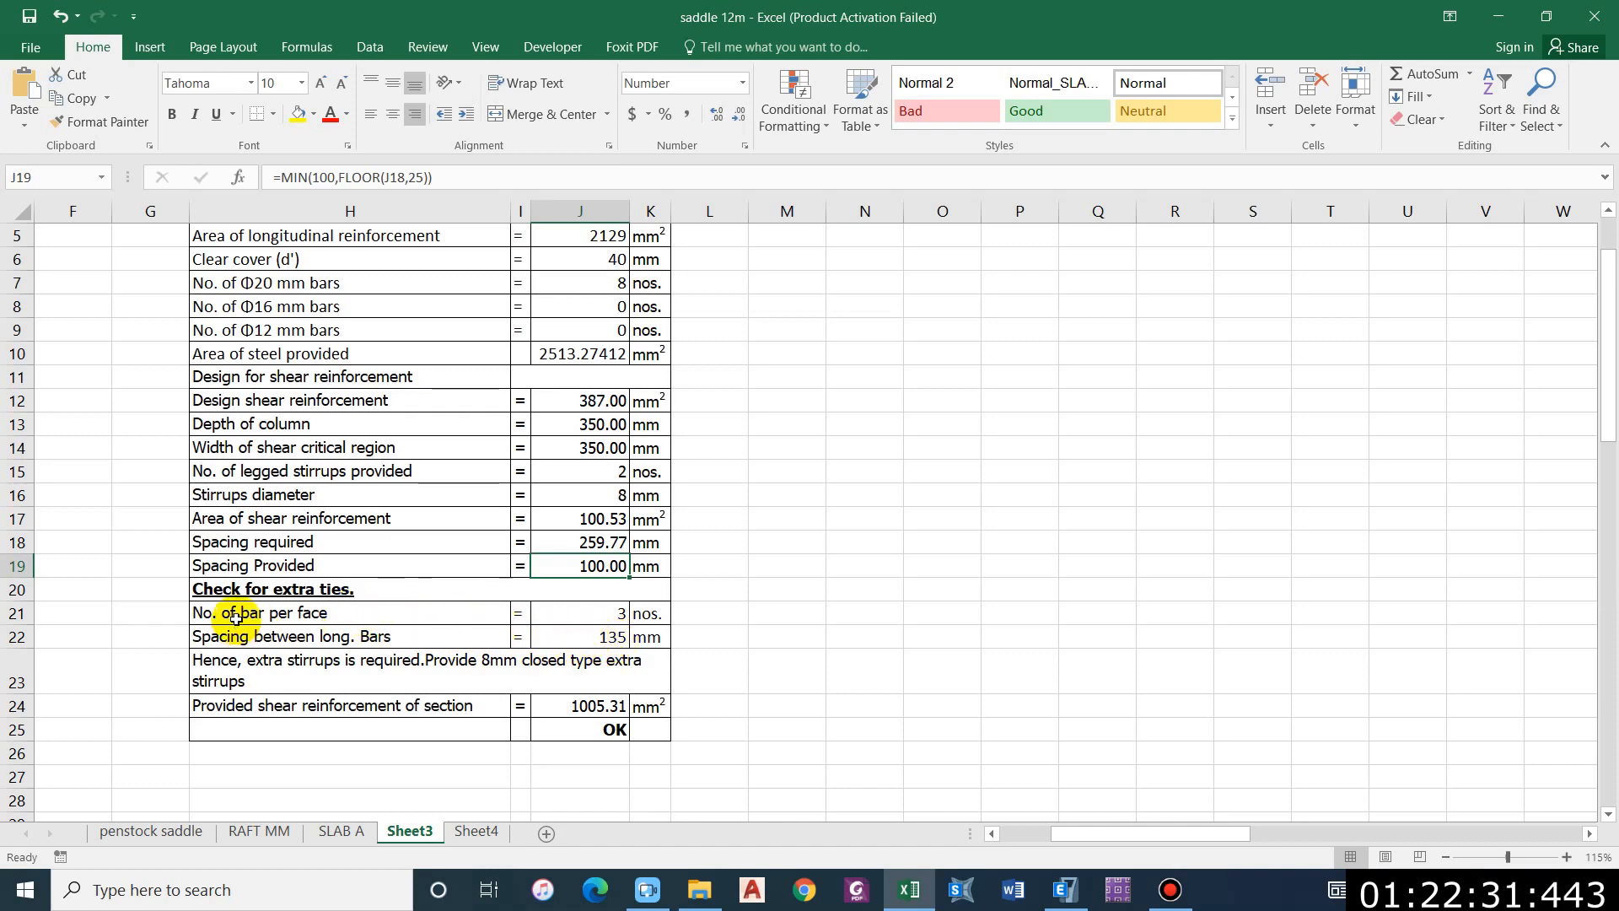
Step: Examine the extra ties check formulas and compare the provided shear reinforcement with the design shear reinforcement
{"action": "left_click", "coordinate": [595, 614]}
{"action": "scroll", "coordinate": [597, 622], "scroll_direction": "up", "scroll_amount": 1}
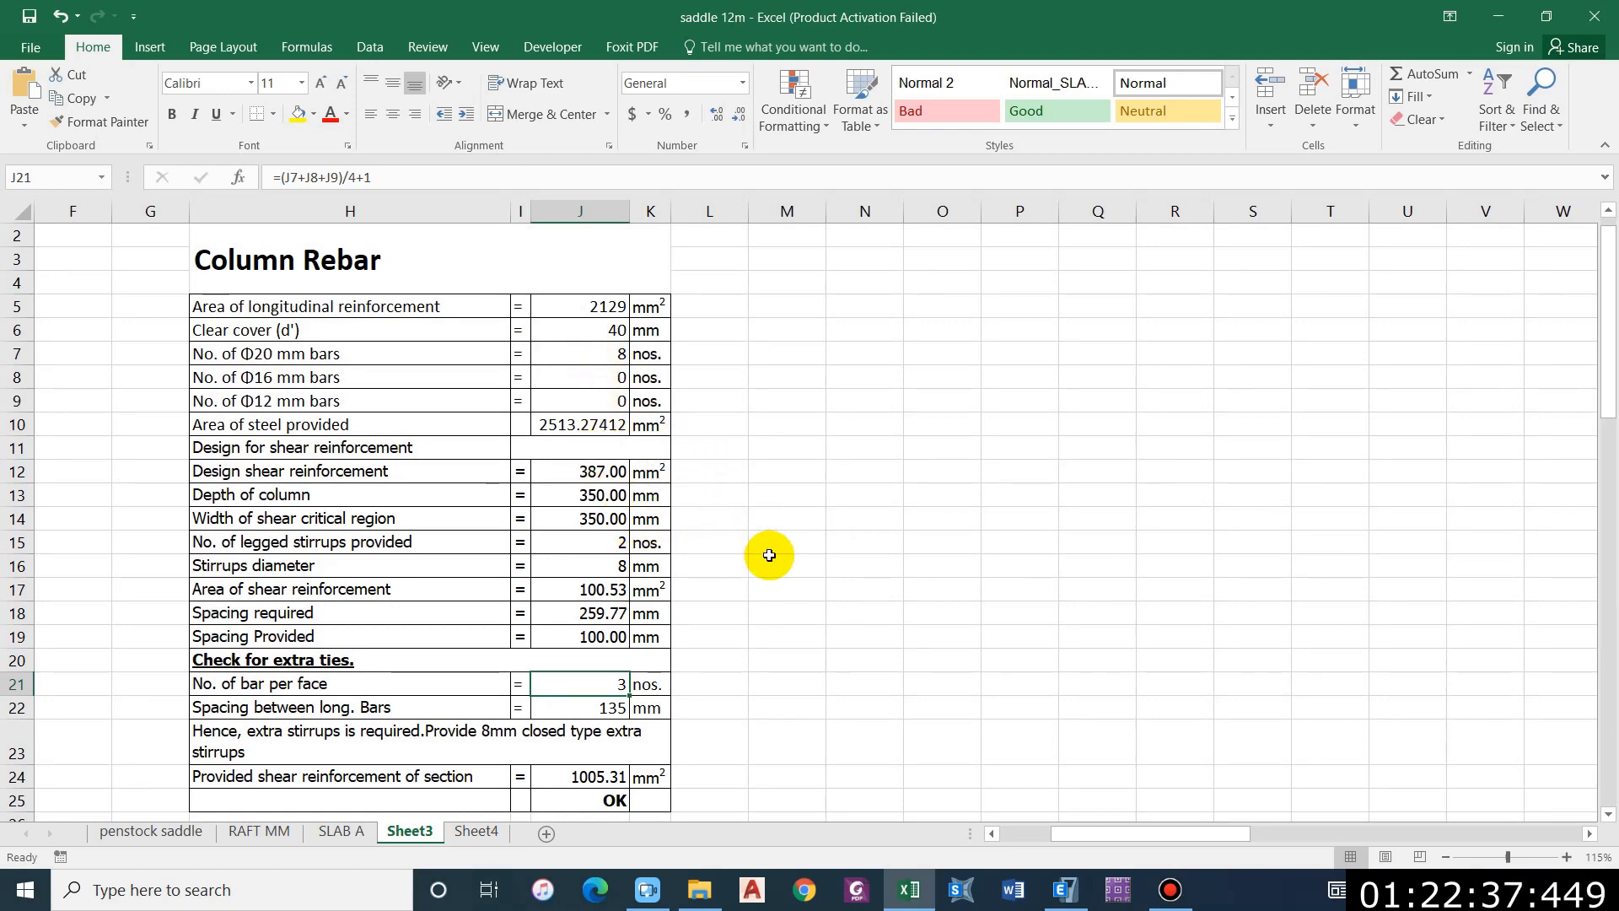
{"action": "scroll", "coordinate": [733, 607], "scroll_direction": "down", "scroll_amount": 1}
{"action": "scroll", "coordinate": [765, 599], "scroll_direction": "up", "scroll_amount": 1}
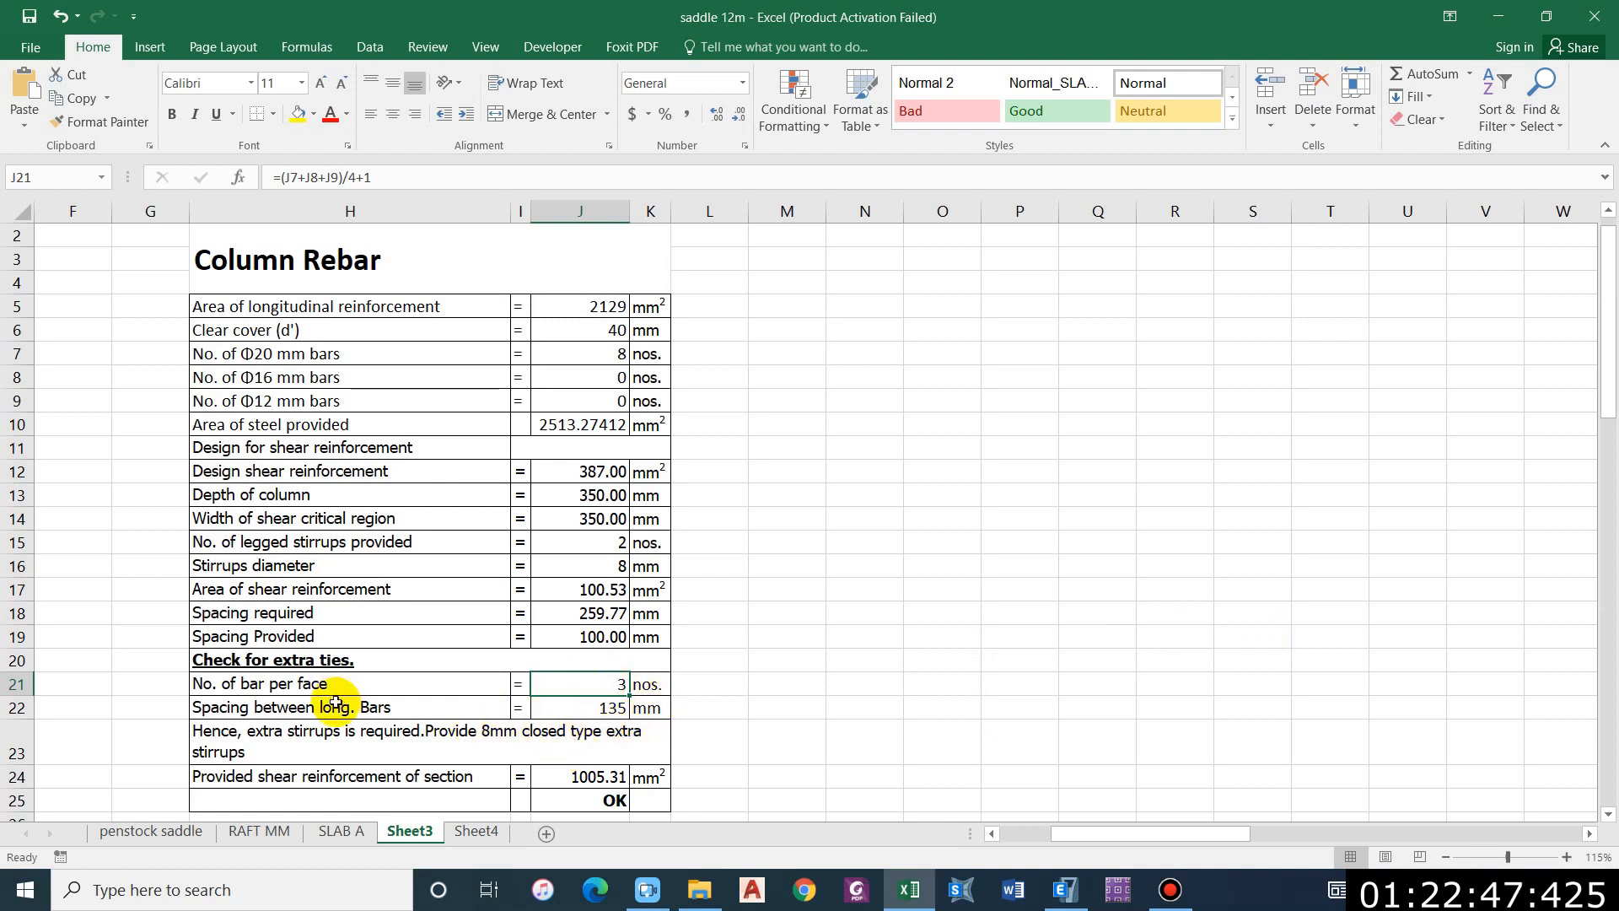
{"action": "left_click", "coordinate": [588, 709]}
{"action": "scroll", "coordinate": [663, 709], "scroll_direction": "down", "scroll_amount": 2}
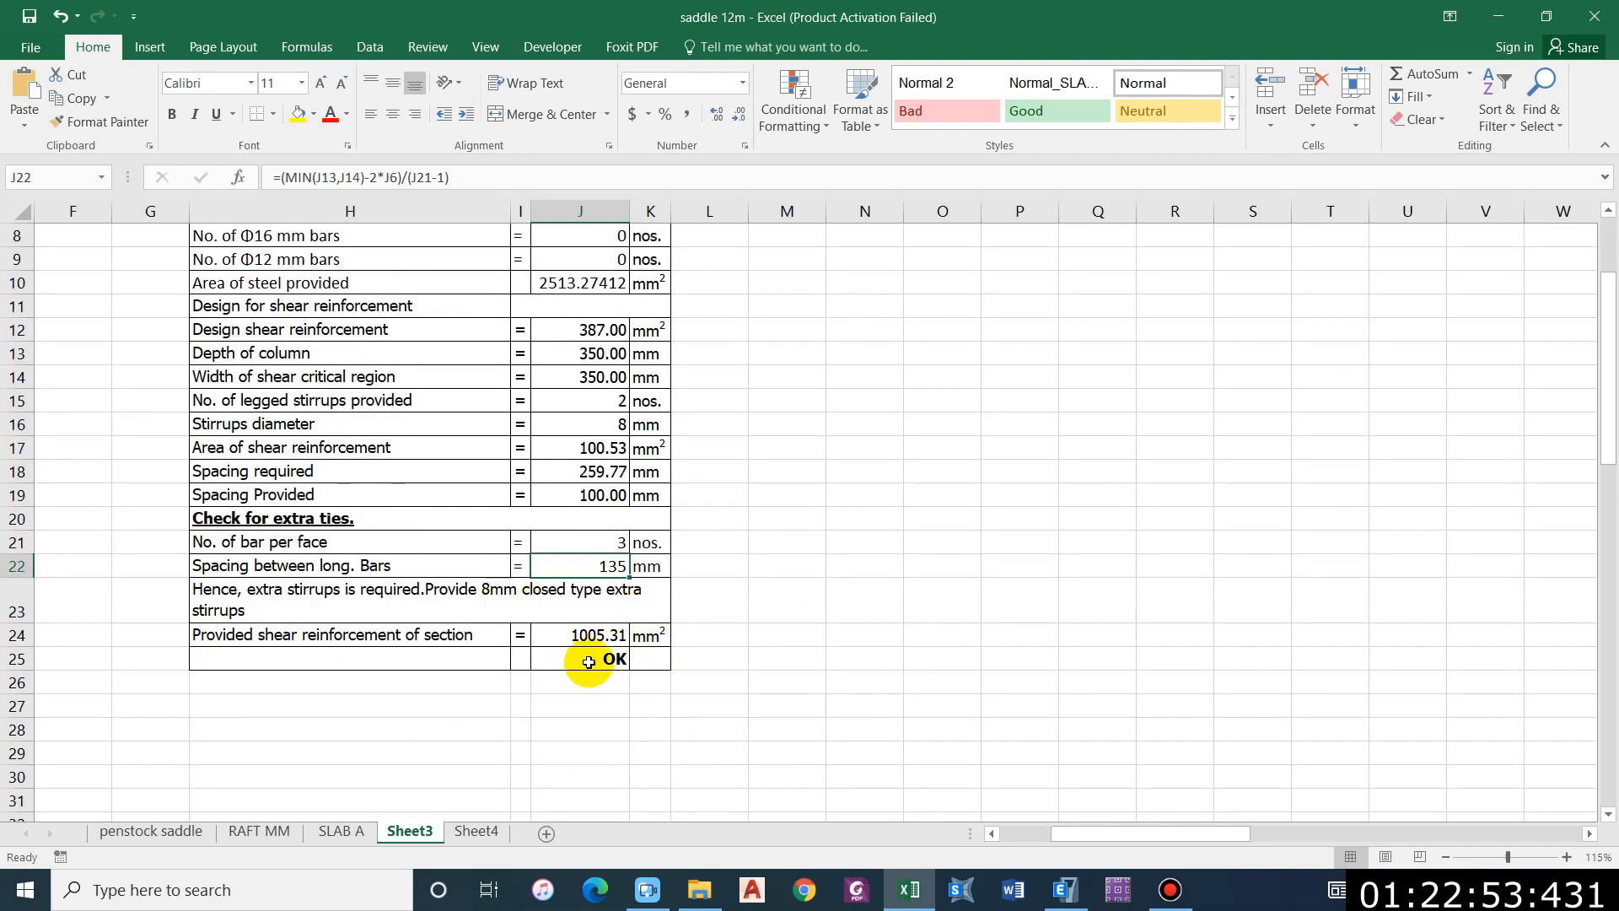
{"action": "left_click", "coordinate": [293, 605]}
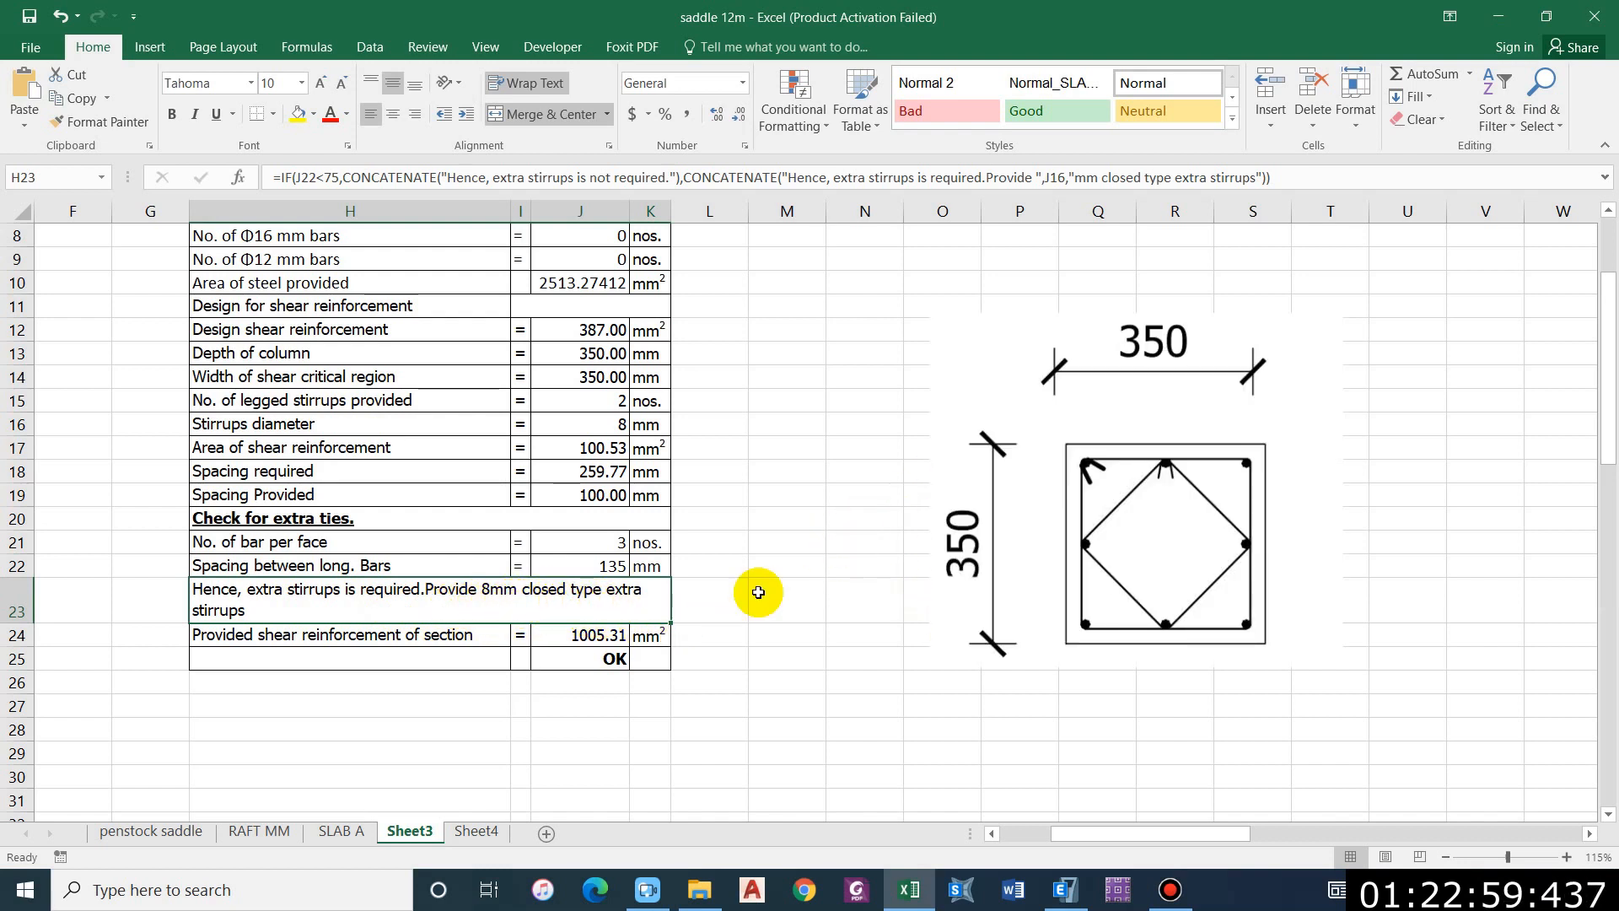
{"action": "left_click", "coordinate": [622, 638]}
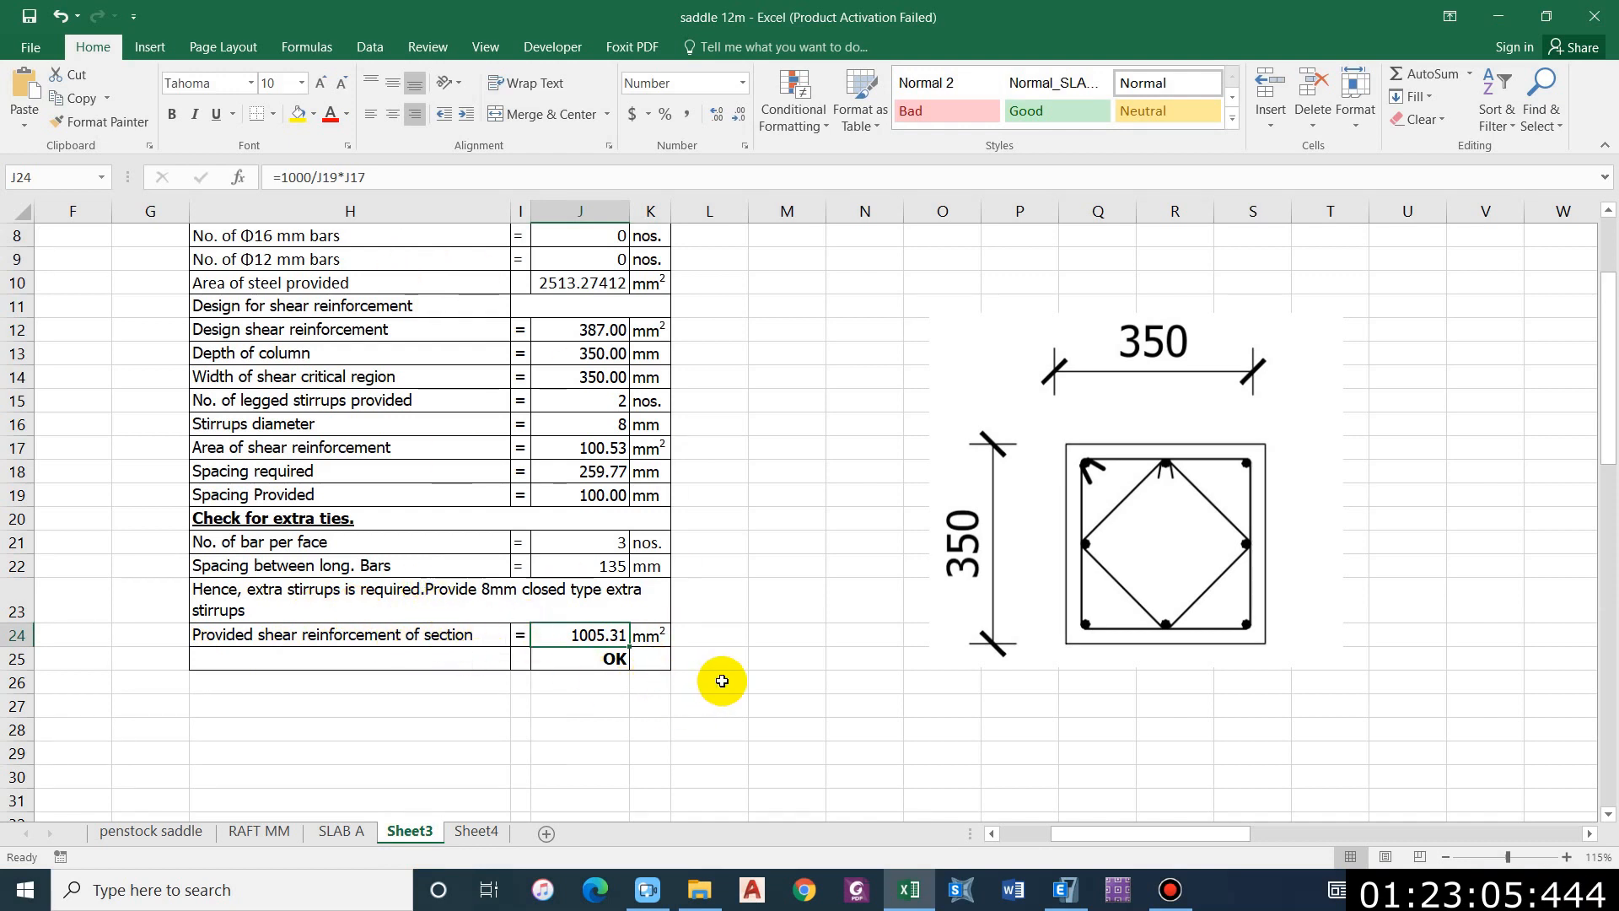
{"action": "left_click", "coordinate": [605, 333]}
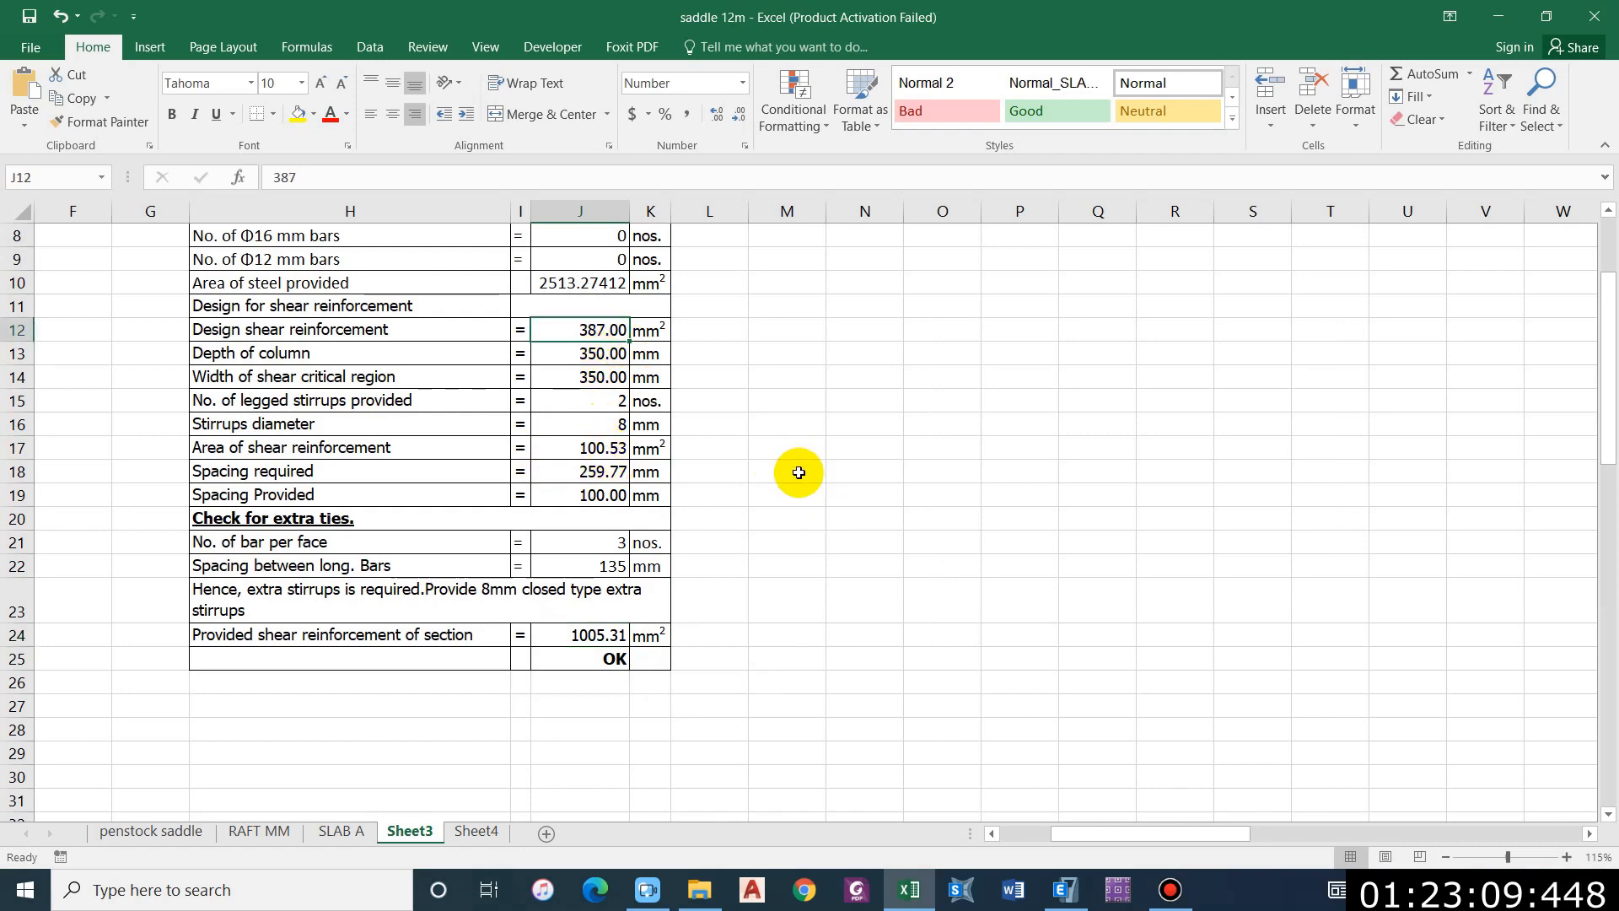
{"action": "scroll", "coordinate": [615, 666], "scroll_direction": "up", "scroll_amount": 1}
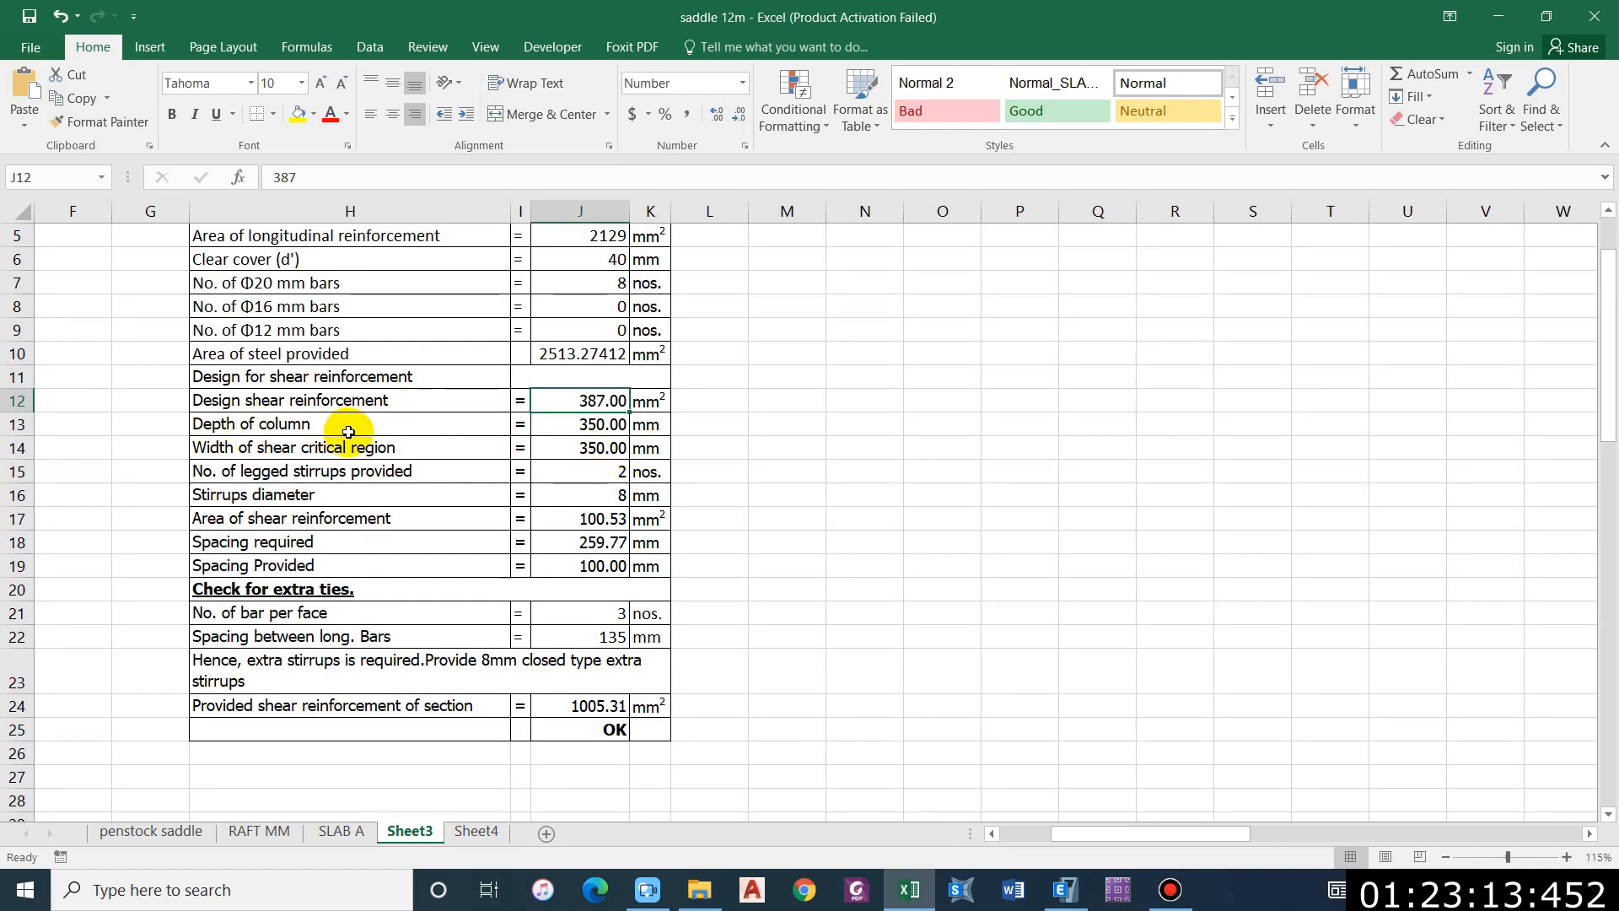
Step: Switch to ETABS and examine the longitudinal reinforcement areas of the outer corner column across its storeys in the 3-D view
{"action": "key", "text": "alt+Tab"}
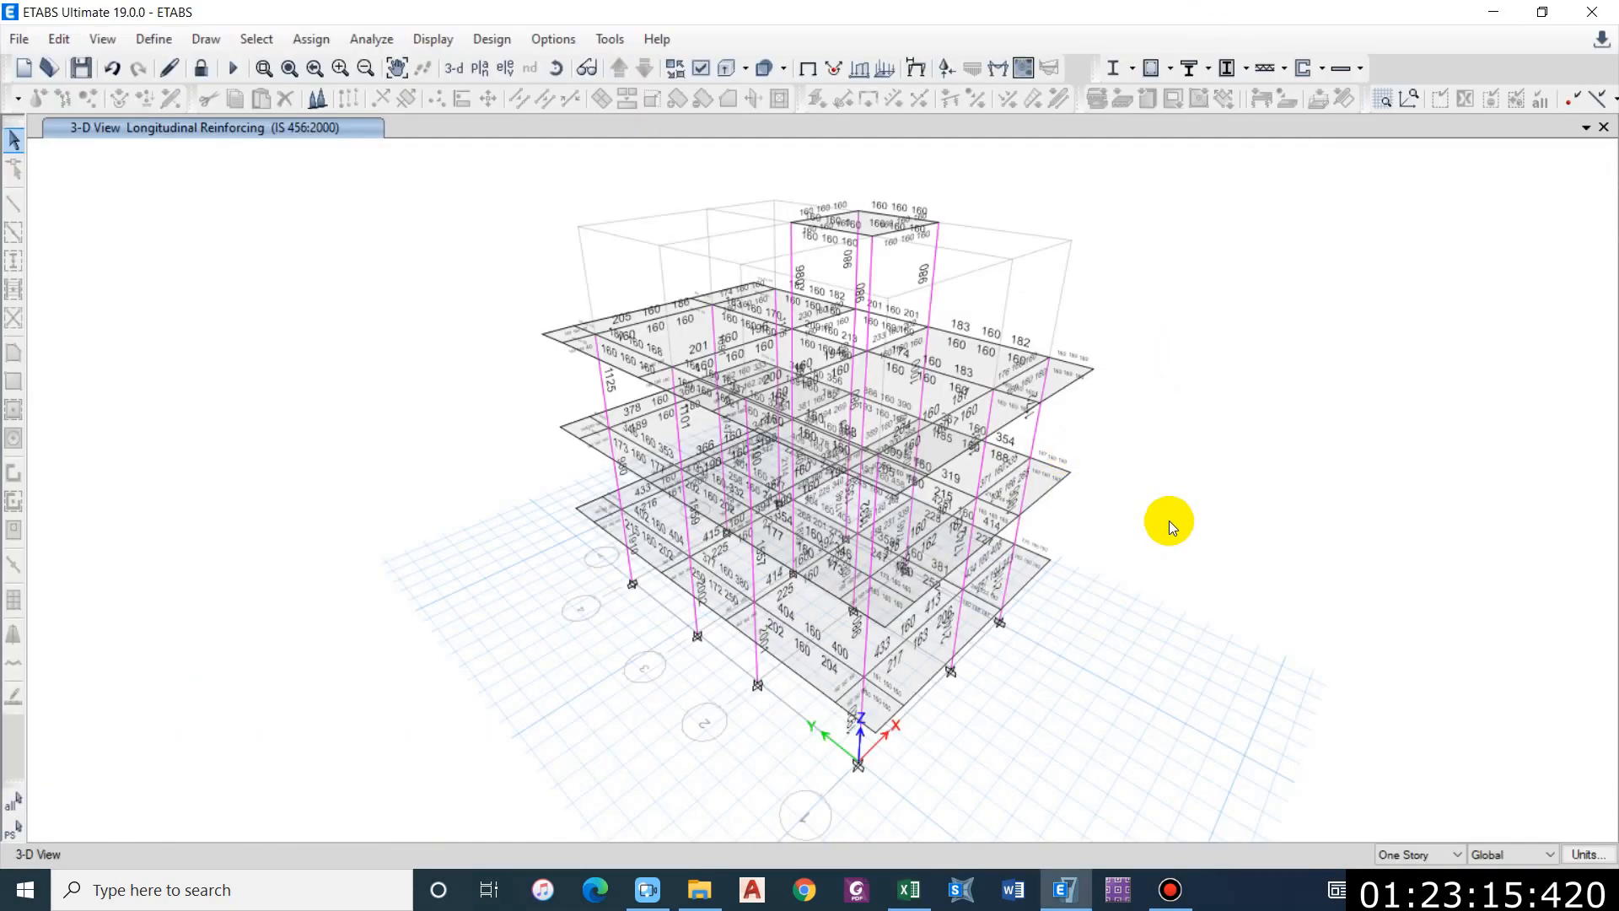
{"action": "middle_click_drag", "start_coordinate": [1169, 519], "coordinate": [1167, 479], "text": "shift"}
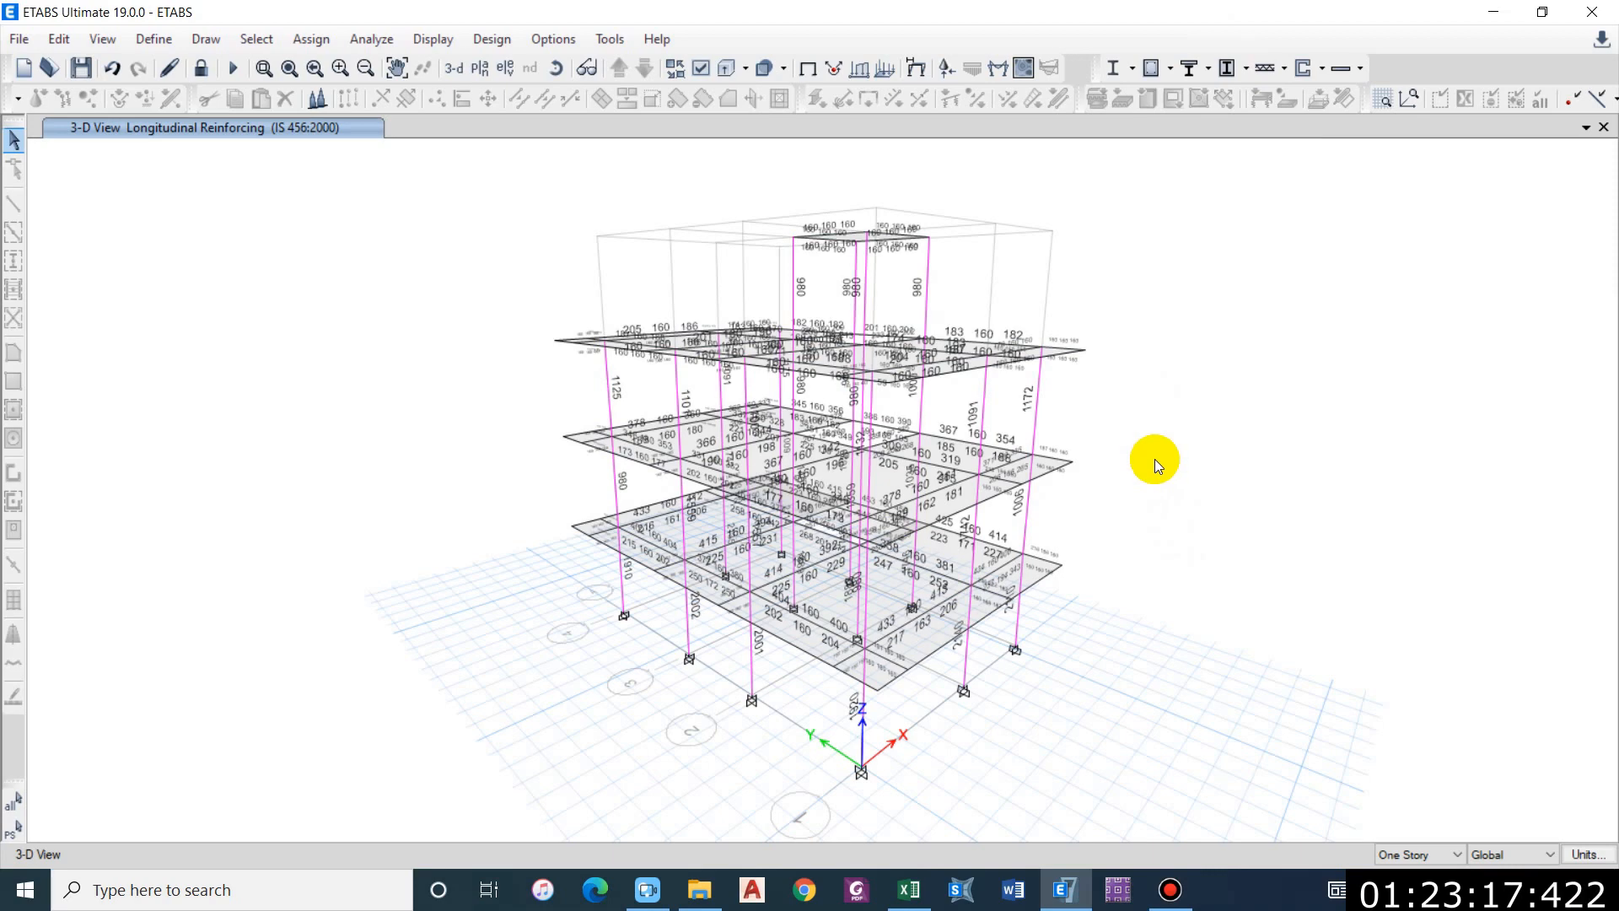
{"action": "scroll", "coordinate": [1115, 474], "scroll_direction": "up", "scroll_amount": 4}
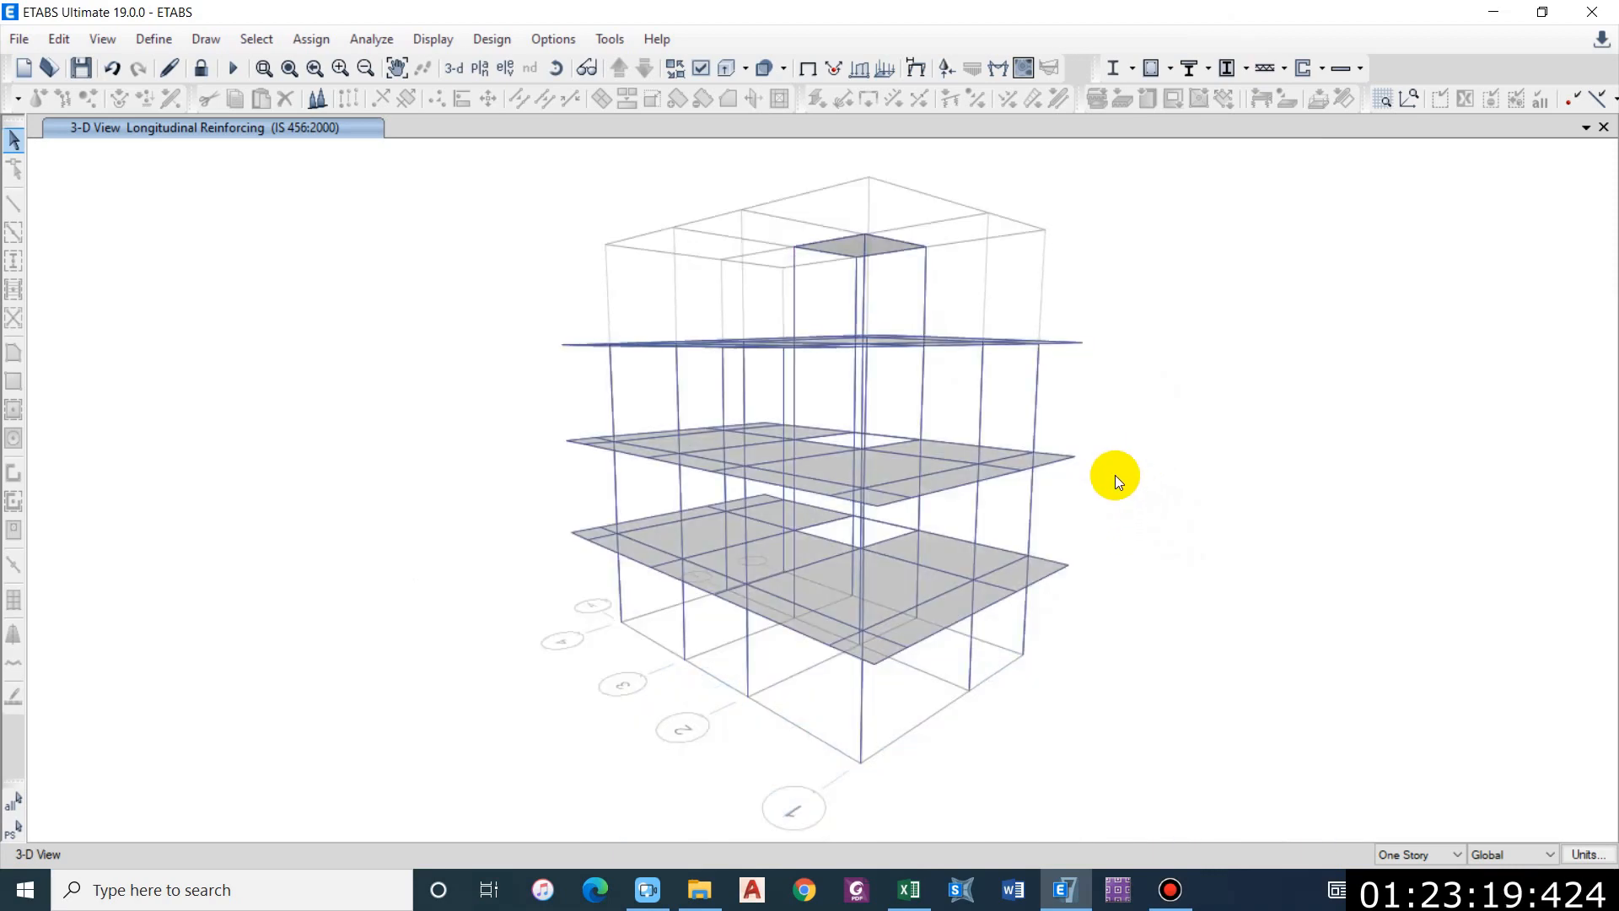
{"action": "scroll", "coordinate": [1002, 403], "scroll_direction": "down", "scroll_amount": 6}
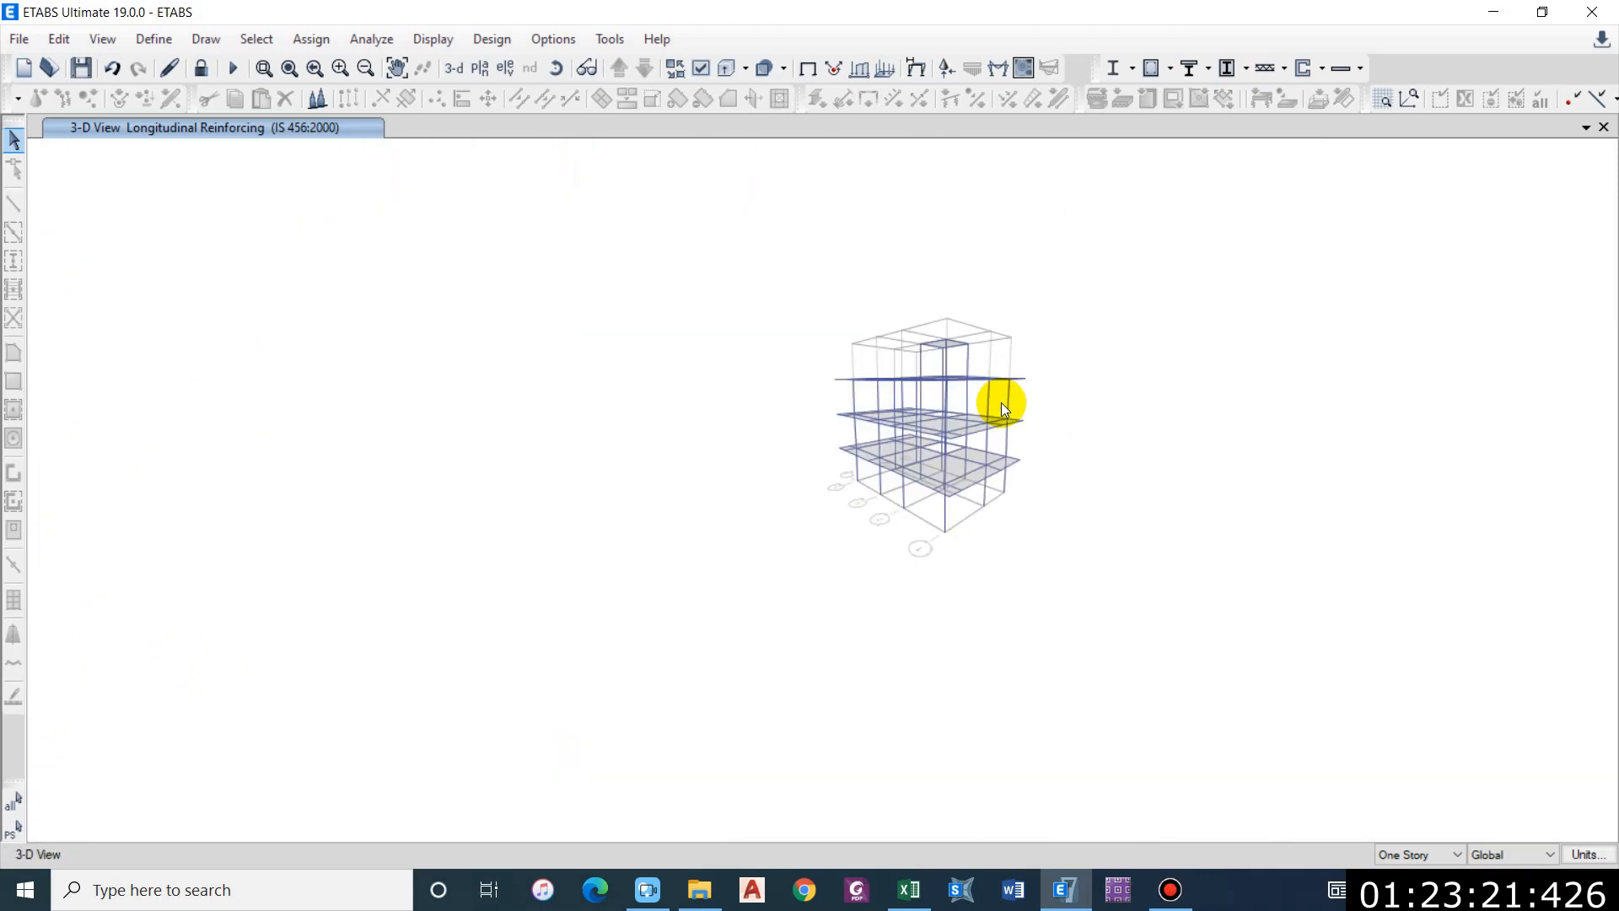
{"action": "scroll", "coordinate": [1011, 404], "scroll_direction": "up", "scroll_amount": 3}
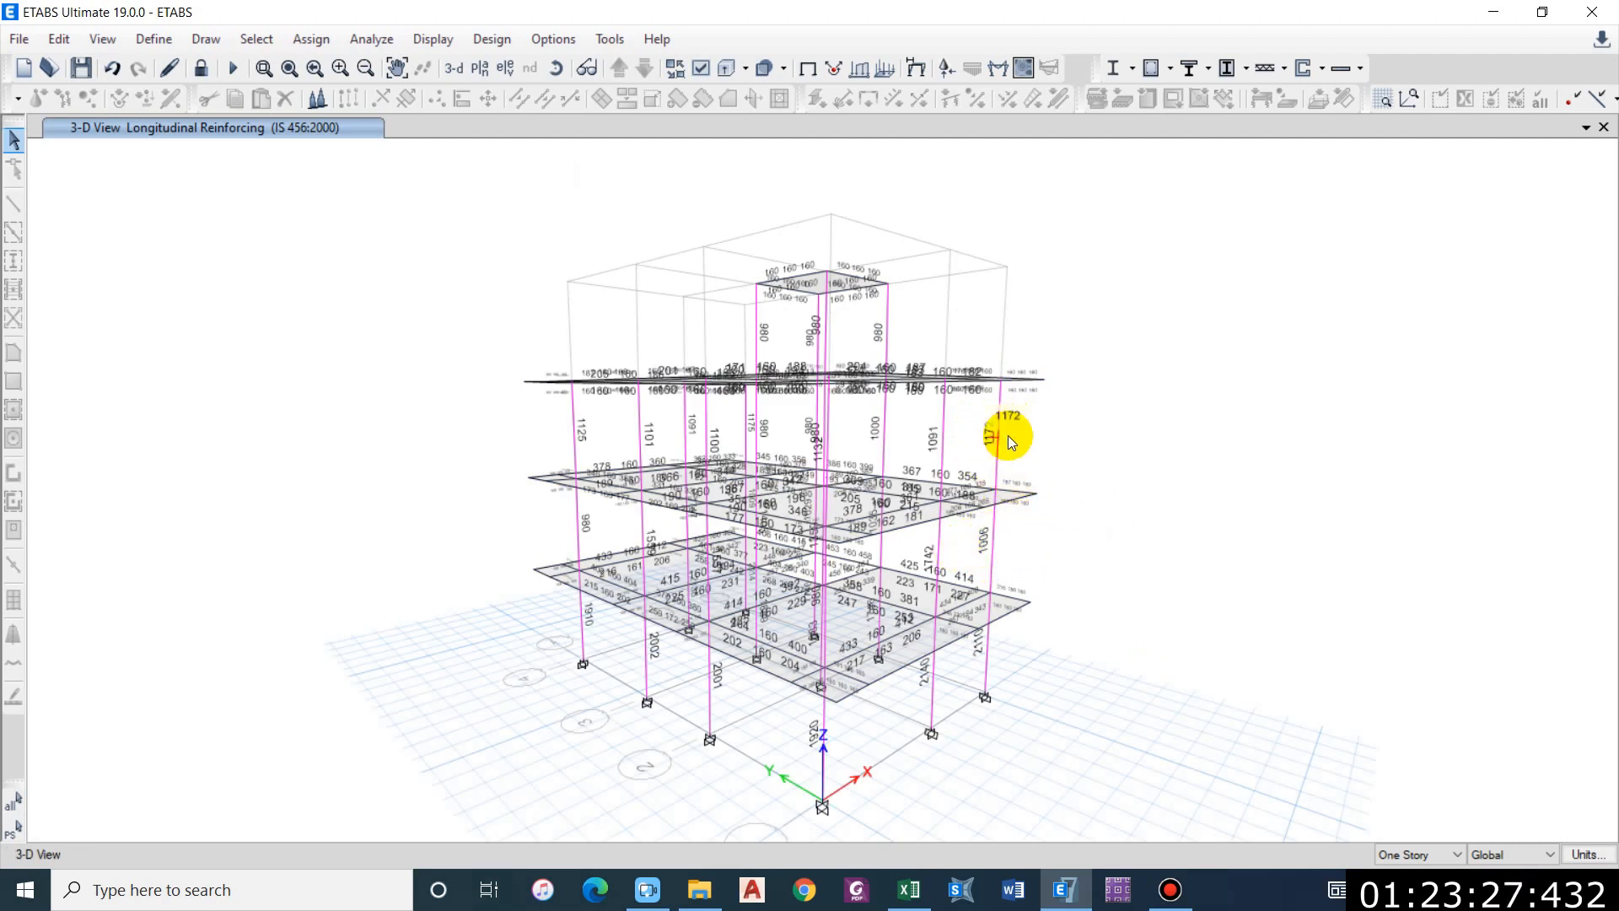
{"action": "scroll", "coordinate": [994, 560], "scroll_direction": "up", "scroll_amount": 3}
{"action": "scroll", "coordinate": [1003, 523], "scroll_direction": "down", "scroll_amount": 3}
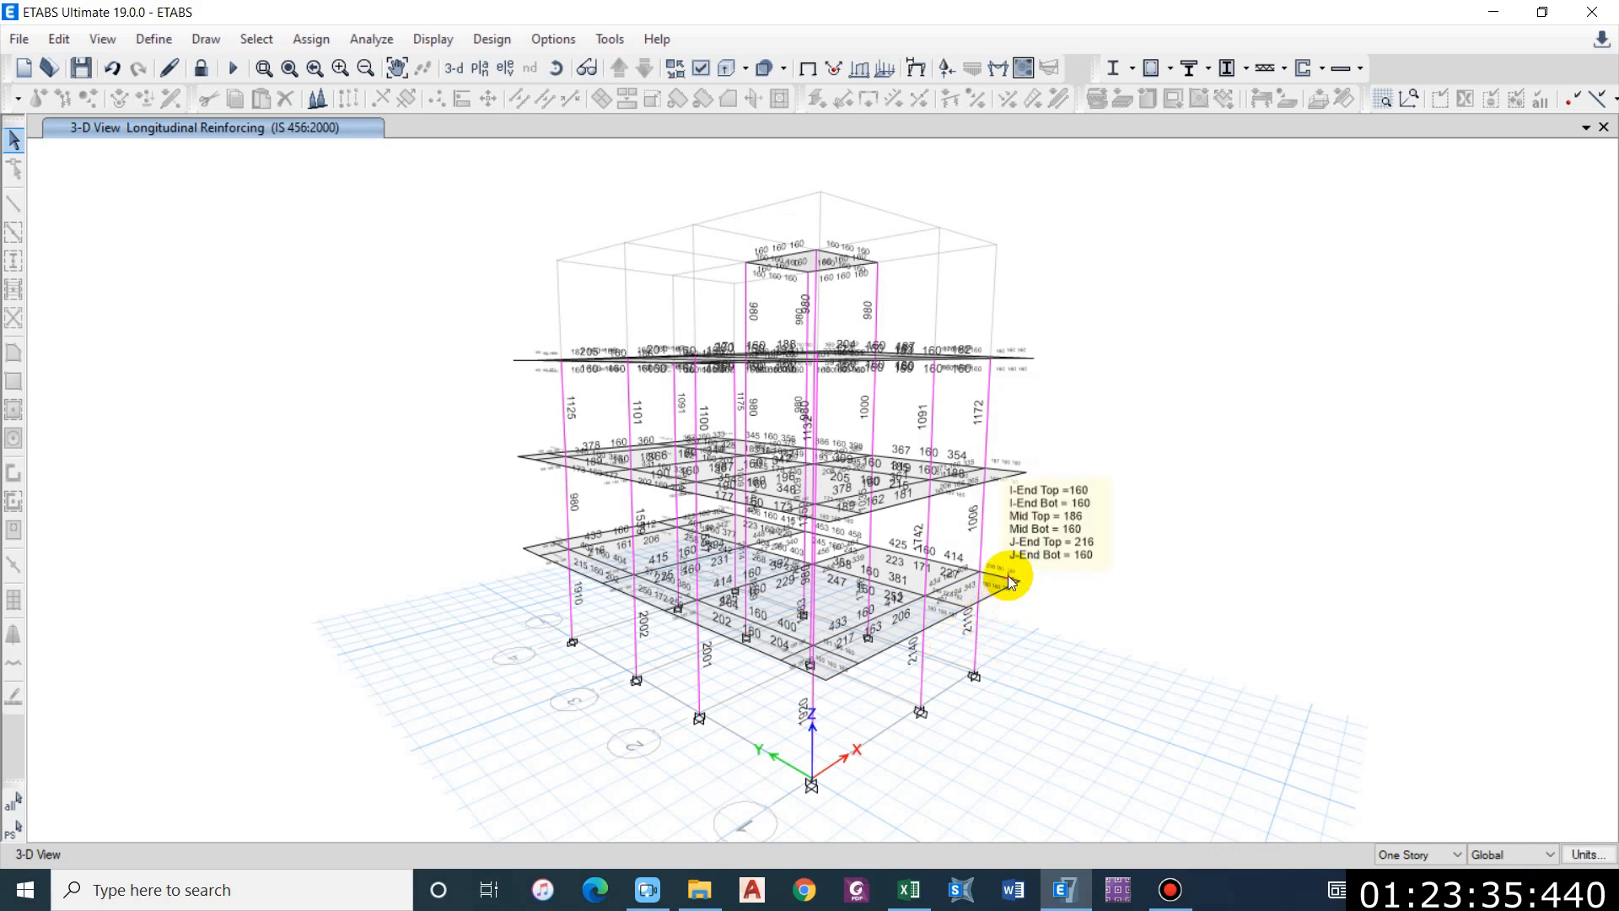
{"action": "scroll", "coordinate": [1008, 582], "scroll_direction": "up", "scroll_amount": 3}
{"action": "scroll", "coordinate": [987, 523], "scroll_direction": "down", "scroll_amount": 3}
{"action": "scroll", "coordinate": [969, 523], "scroll_direction": "up", "scroll_amount": 1}
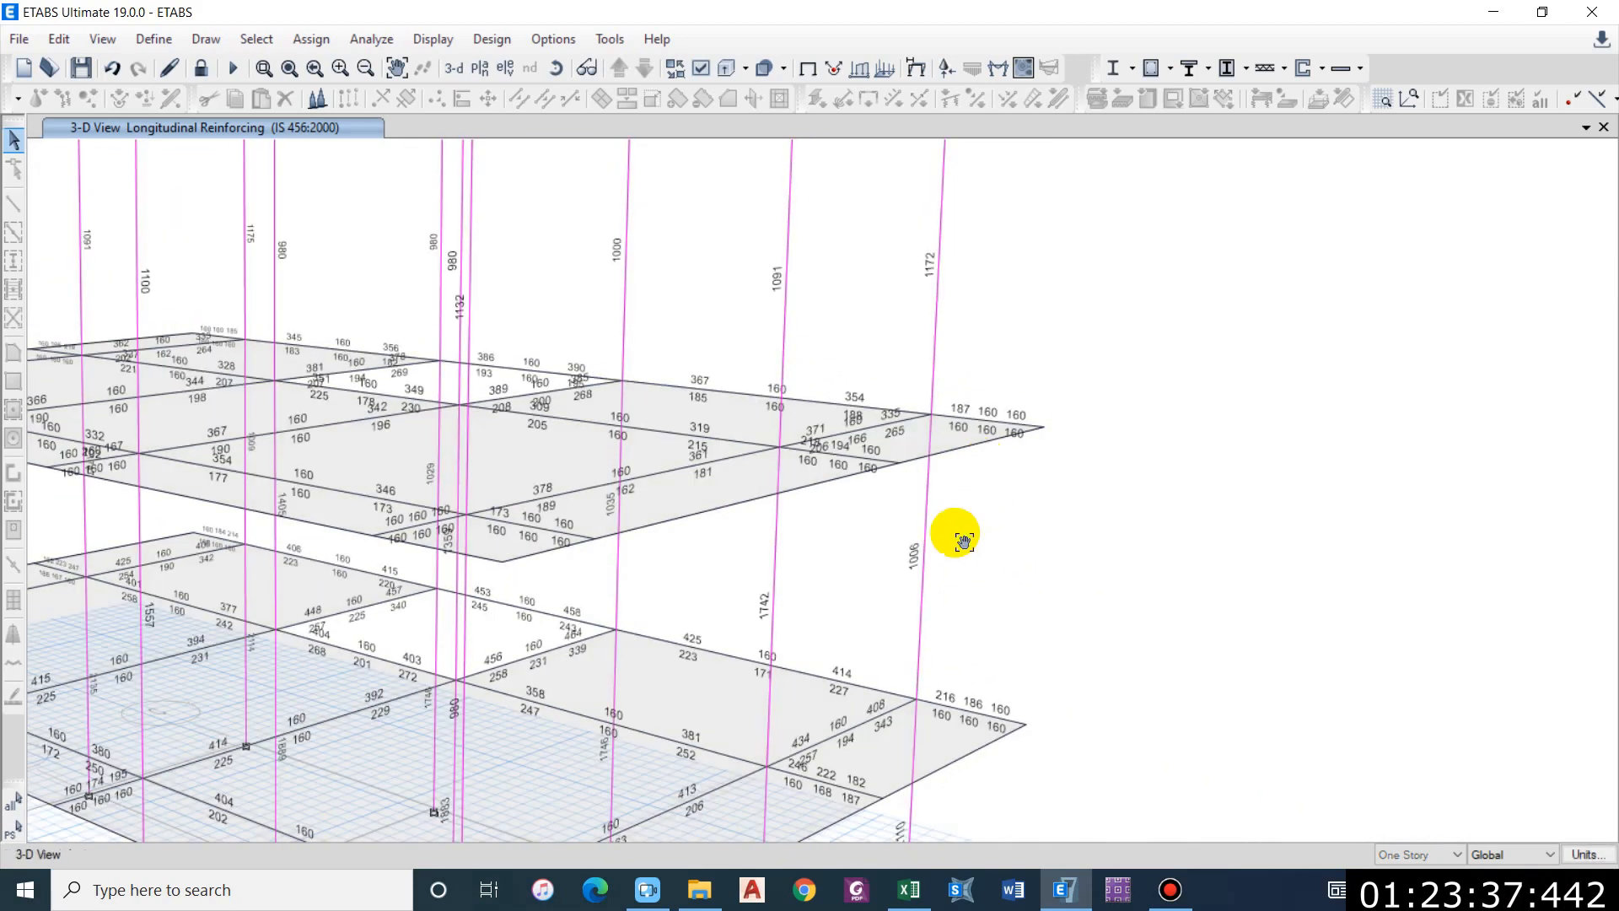
{"action": "middle_click_drag", "start_coordinate": [909, 346], "coordinate": [940, 356], "text": "shift"}
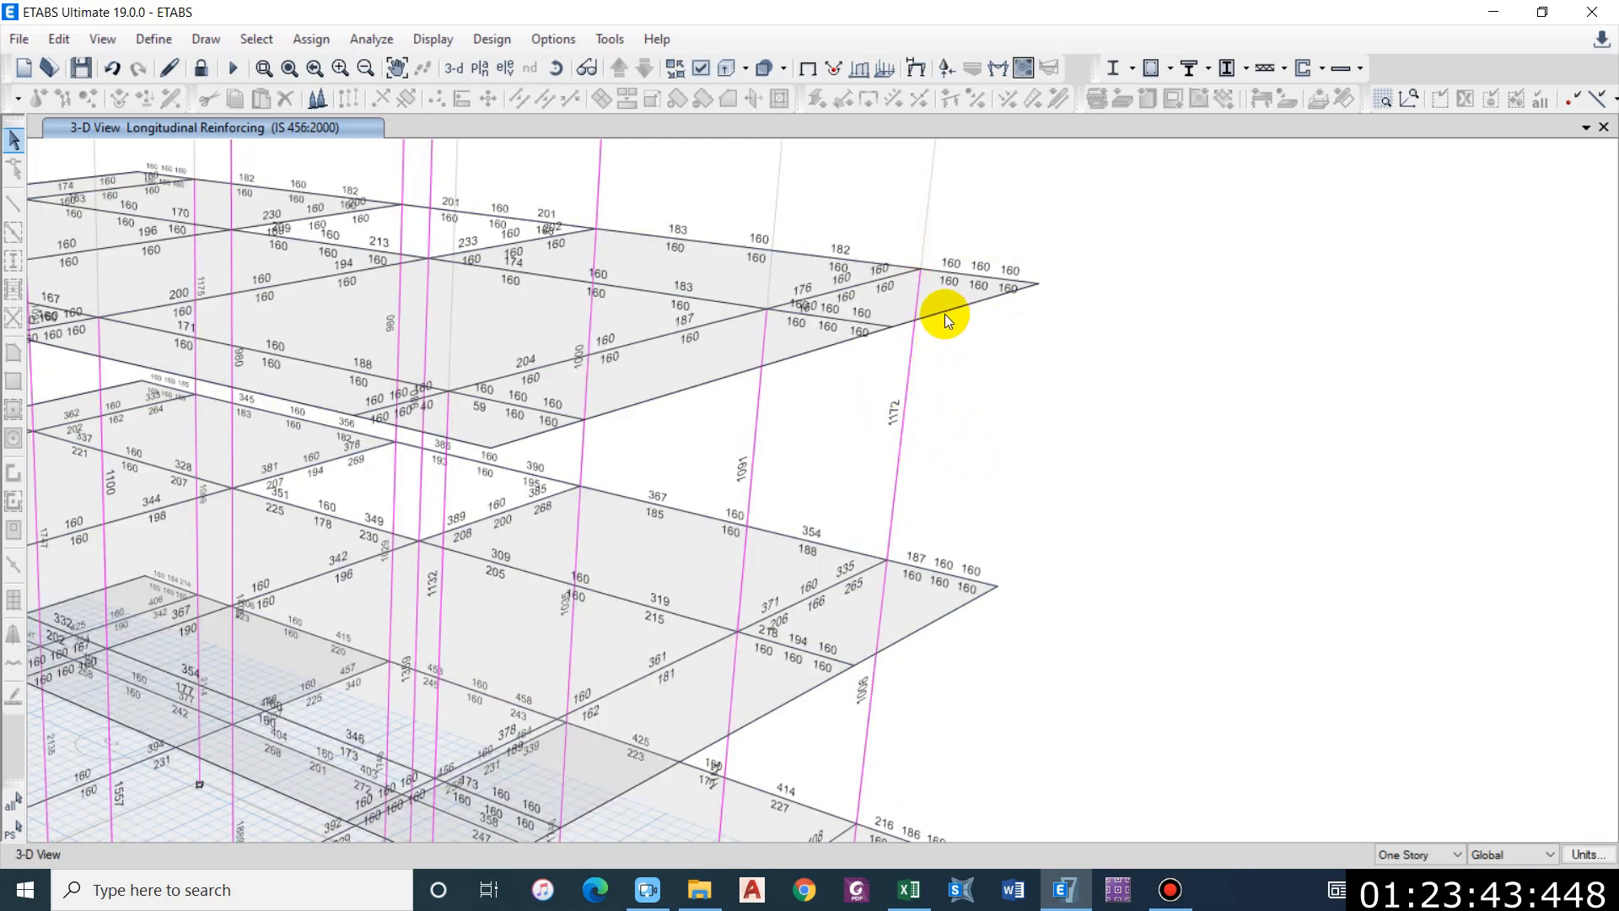
{"action": "middle_click_drag", "start_coordinate": [932, 468], "coordinate": [894, 481], "text": "shift"}
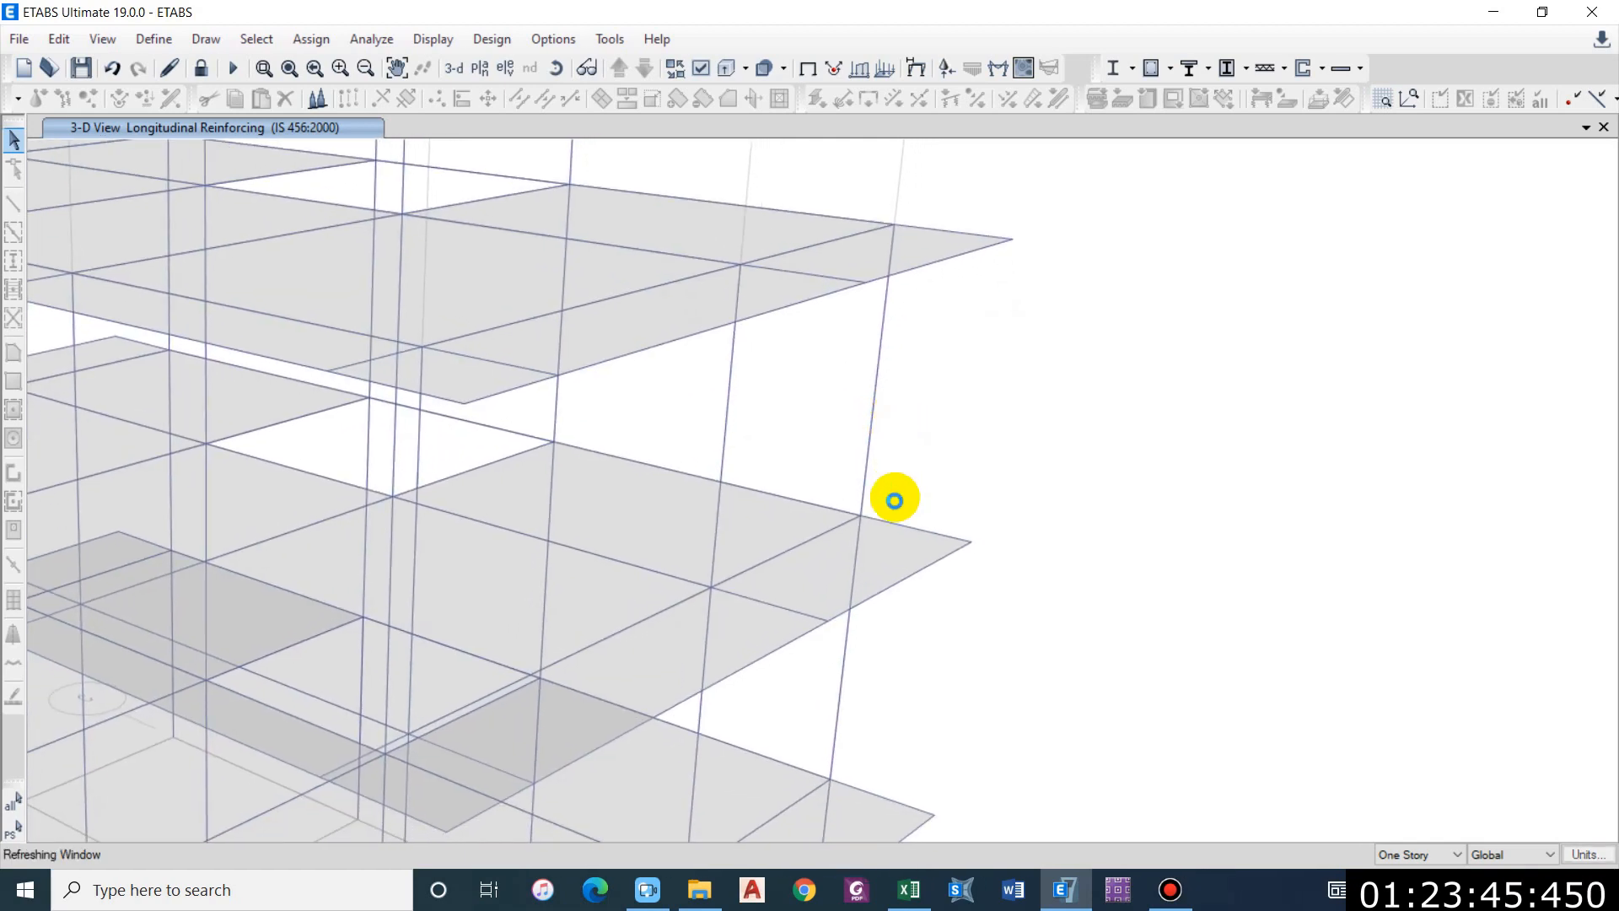
{"action": "middle_click_drag", "start_coordinate": [903, 552], "coordinate": [893, 521], "text": "shift"}
{"action": "mouse_move", "coordinate": [873, 452]}
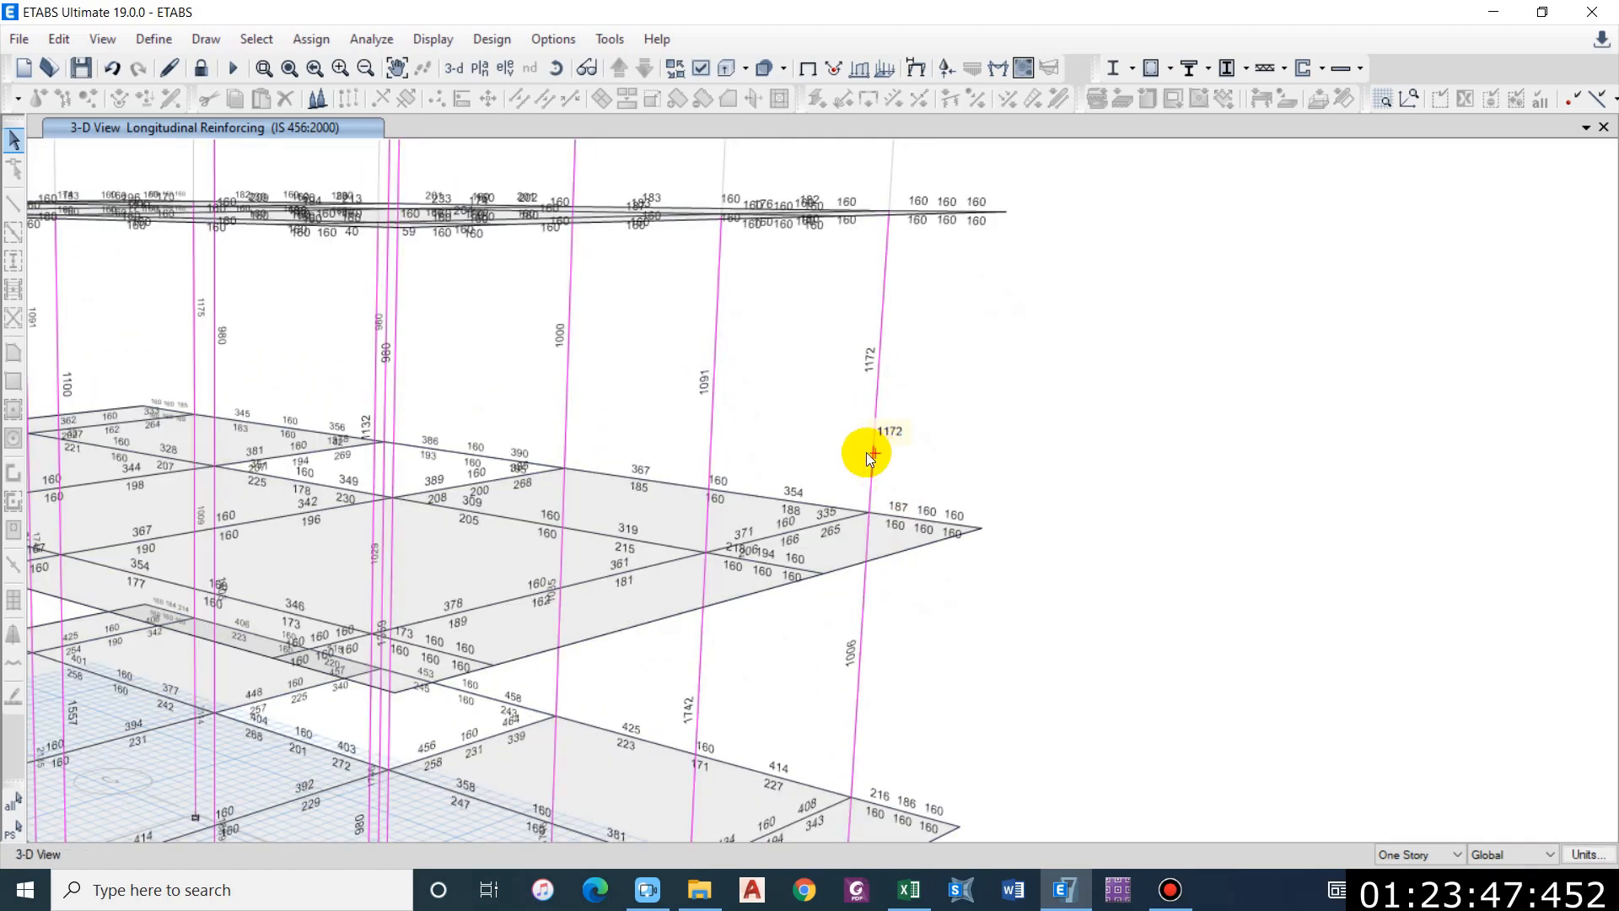
{"action": "middle_click_drag", "start_coordinate": [860, 646], "coordinate": [937, 362]}
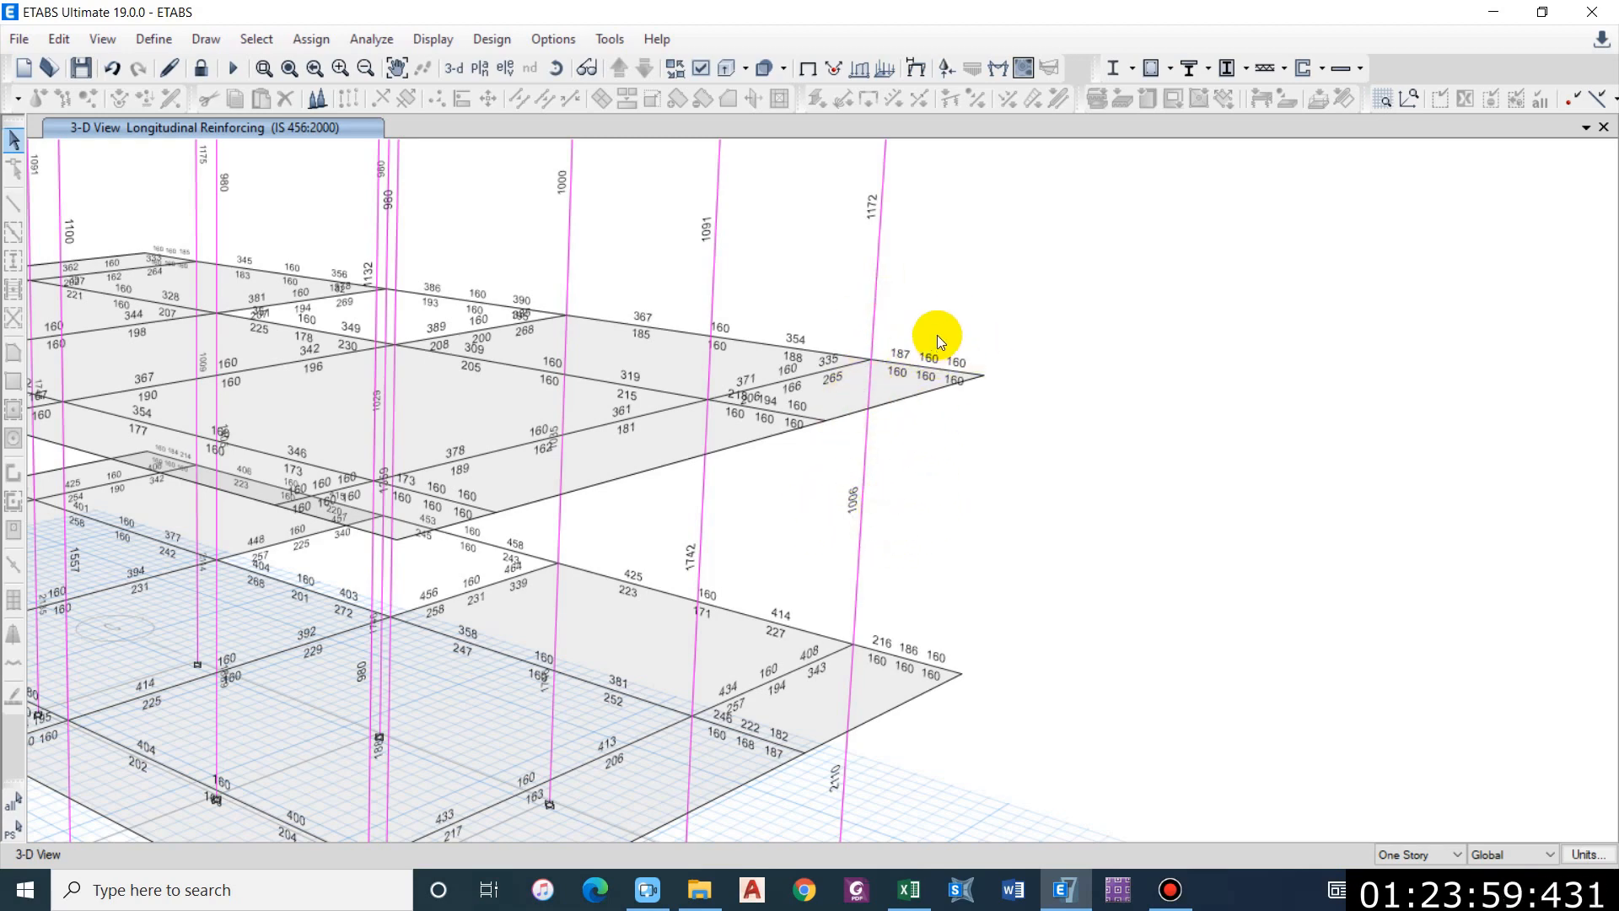
{"action": "middle_click_drag", "start_coordinate": [938, 336], "coordinate": [898, 550]}
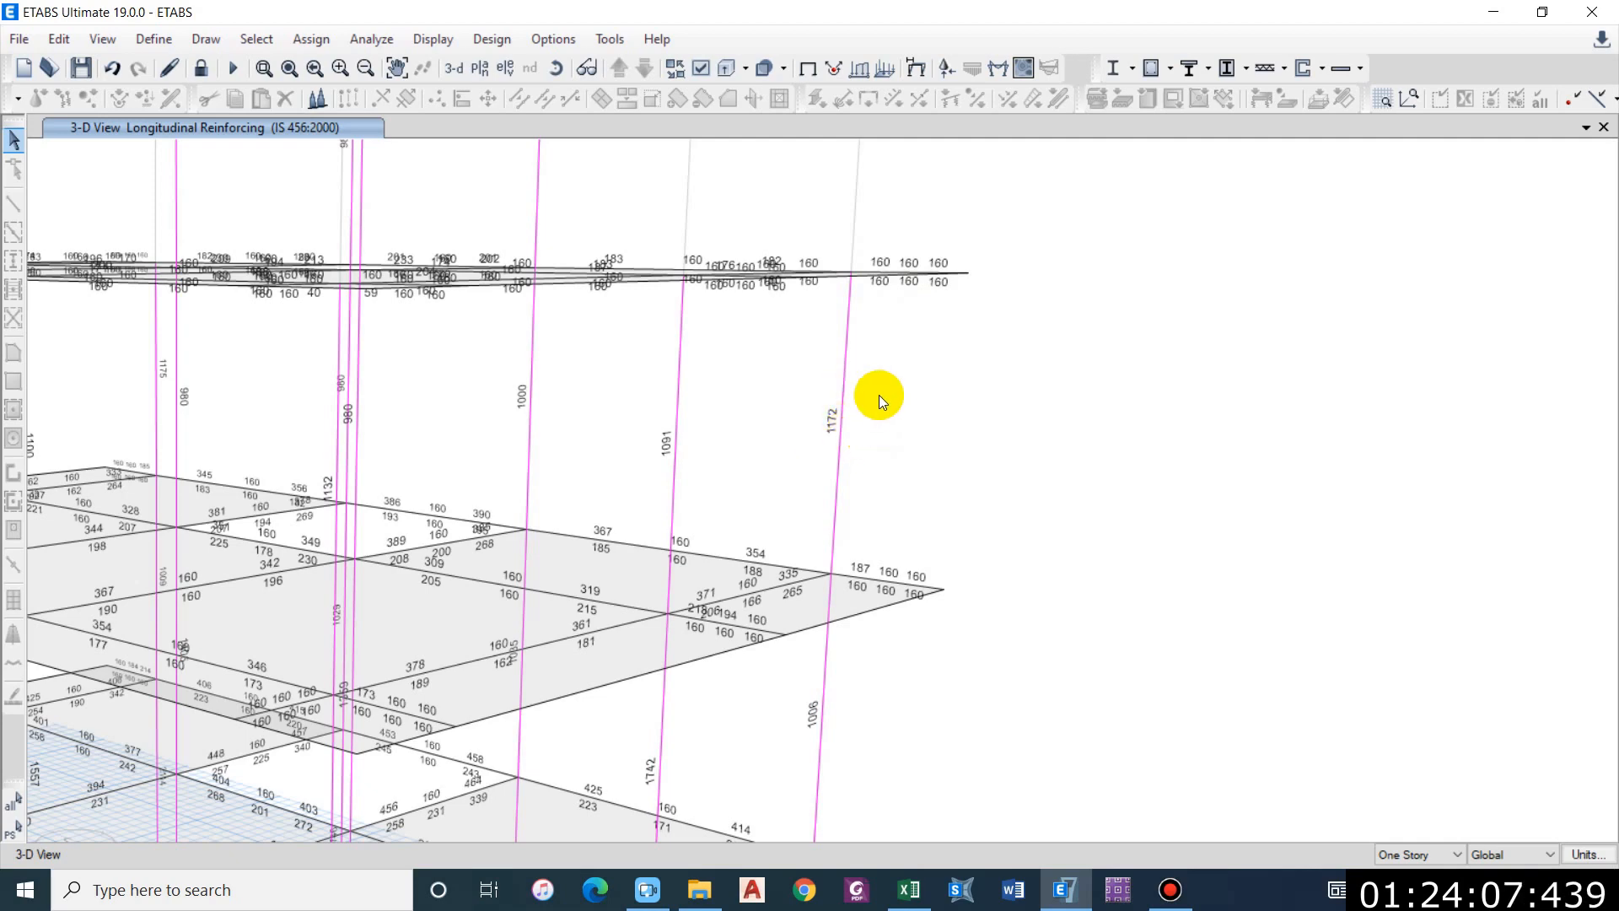
Step: Open the detailed concrete design report for the Story3 corner column C9 at its governing load combination
{"action": "scroll", "coordinate": [964, 595], "scroll_direction": "down", "scroll_amount": 2}
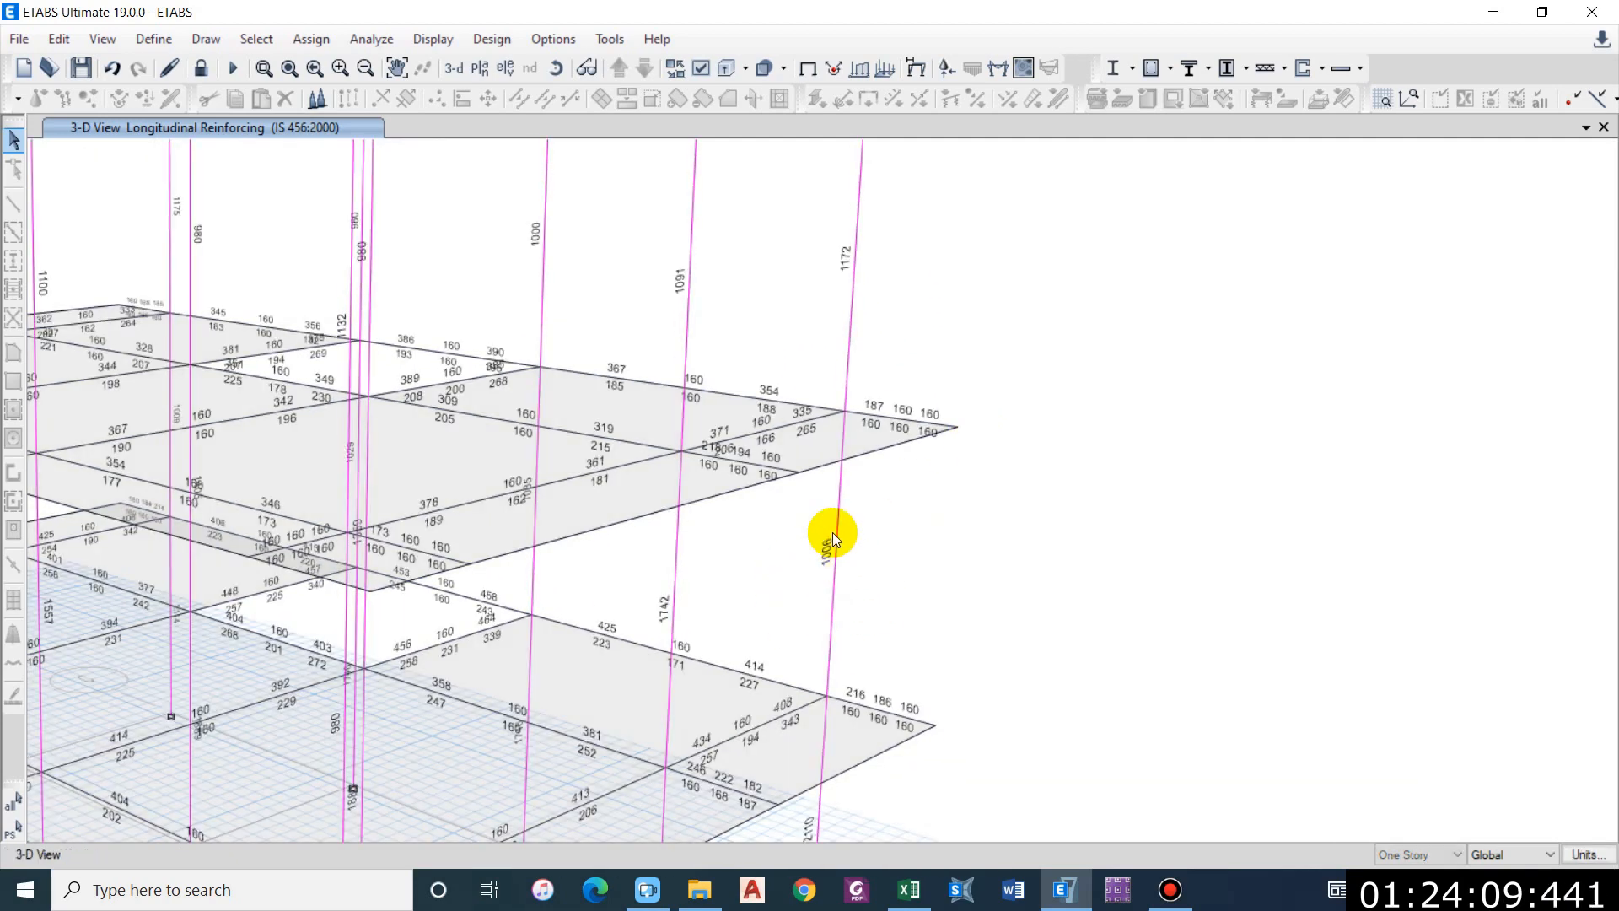
{"action": "scroll", "coordinate": [824, 517], "scroll_direction": "down", "scroll_amount": 3}
{"action": "scroll", "coordinate": [835, 429], "scroll_direction": "up", "scroll_amount": 3}
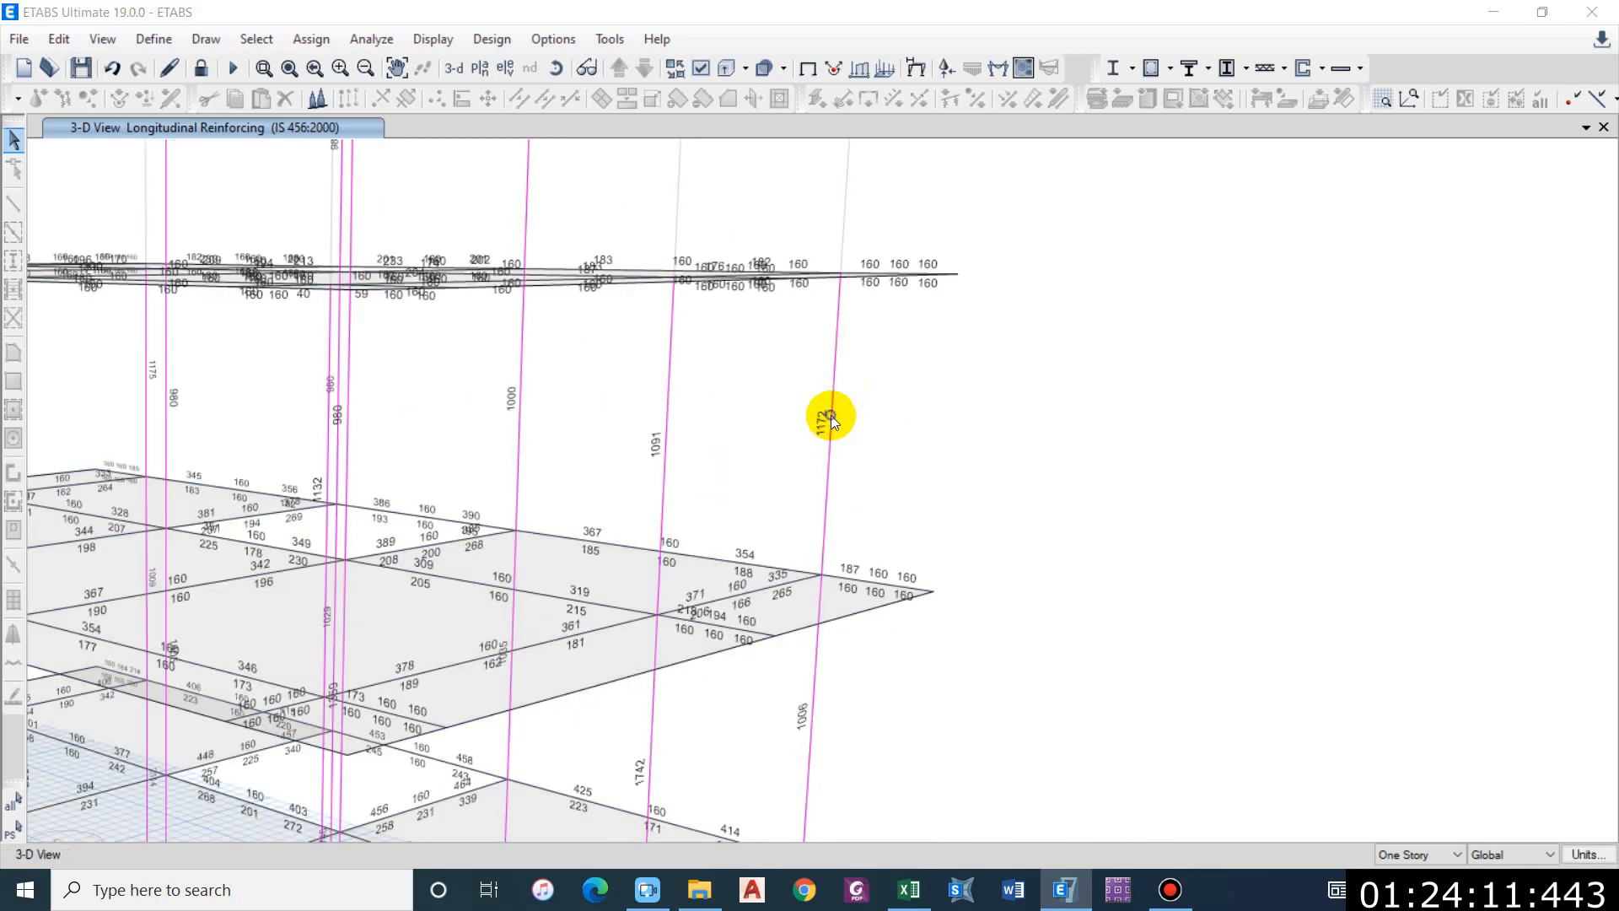
{"action": "right_click", "coordinate": [828, 416]}
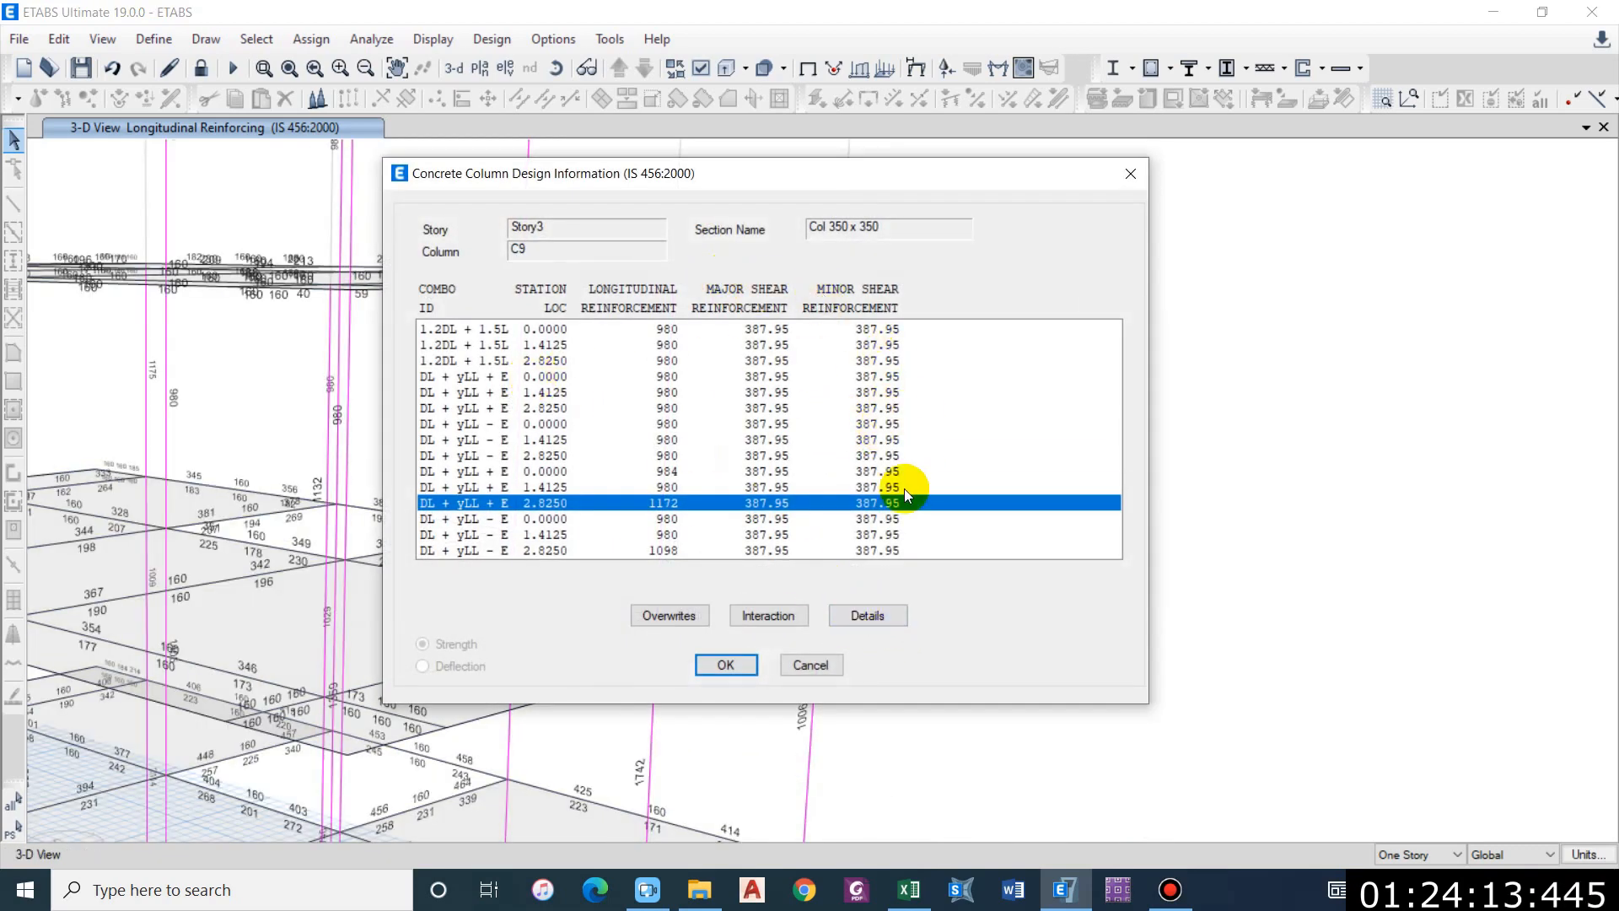
{"action": "left_click", "coordinate": [869, 615]}
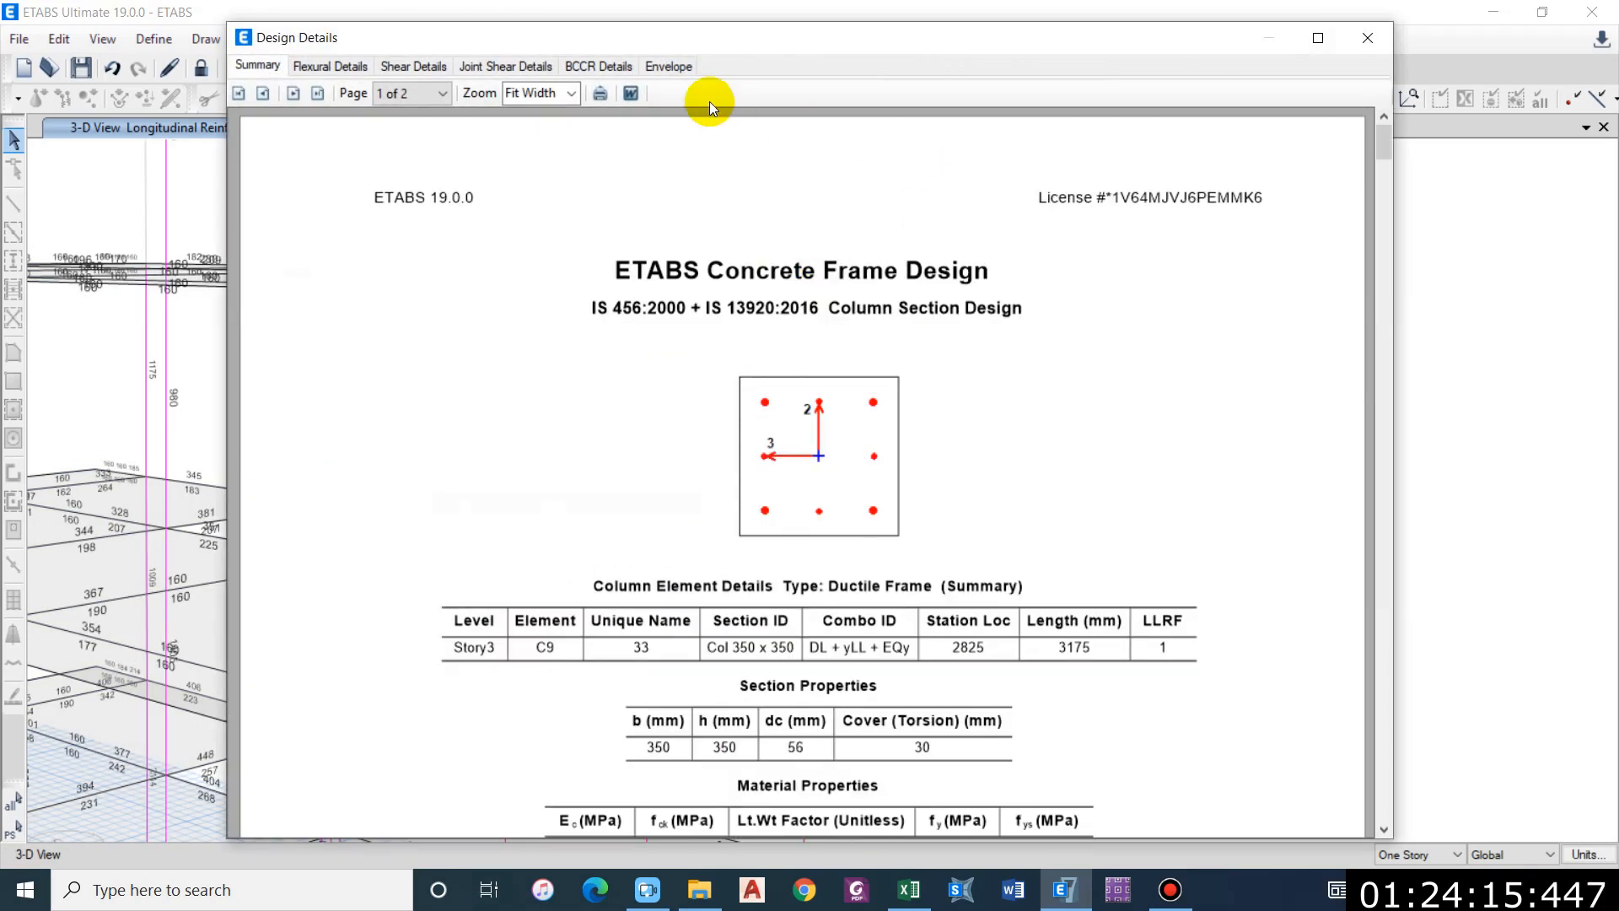
Step: Review the Story3 corner column's envelope reinforcement and design forces, then examine the longitudinal reinforcement areas in the 3-D view
{"action": "left_click", "coordinate": [668, 74]}
{"action": "scroll", "coordinate": [742, 553], "scroll_direction": "down", "scroll_amount": 9}
{"action": "scroll", "coordinate": [741, 560], "scroll_direction": "up", "scroll_amount": 1}
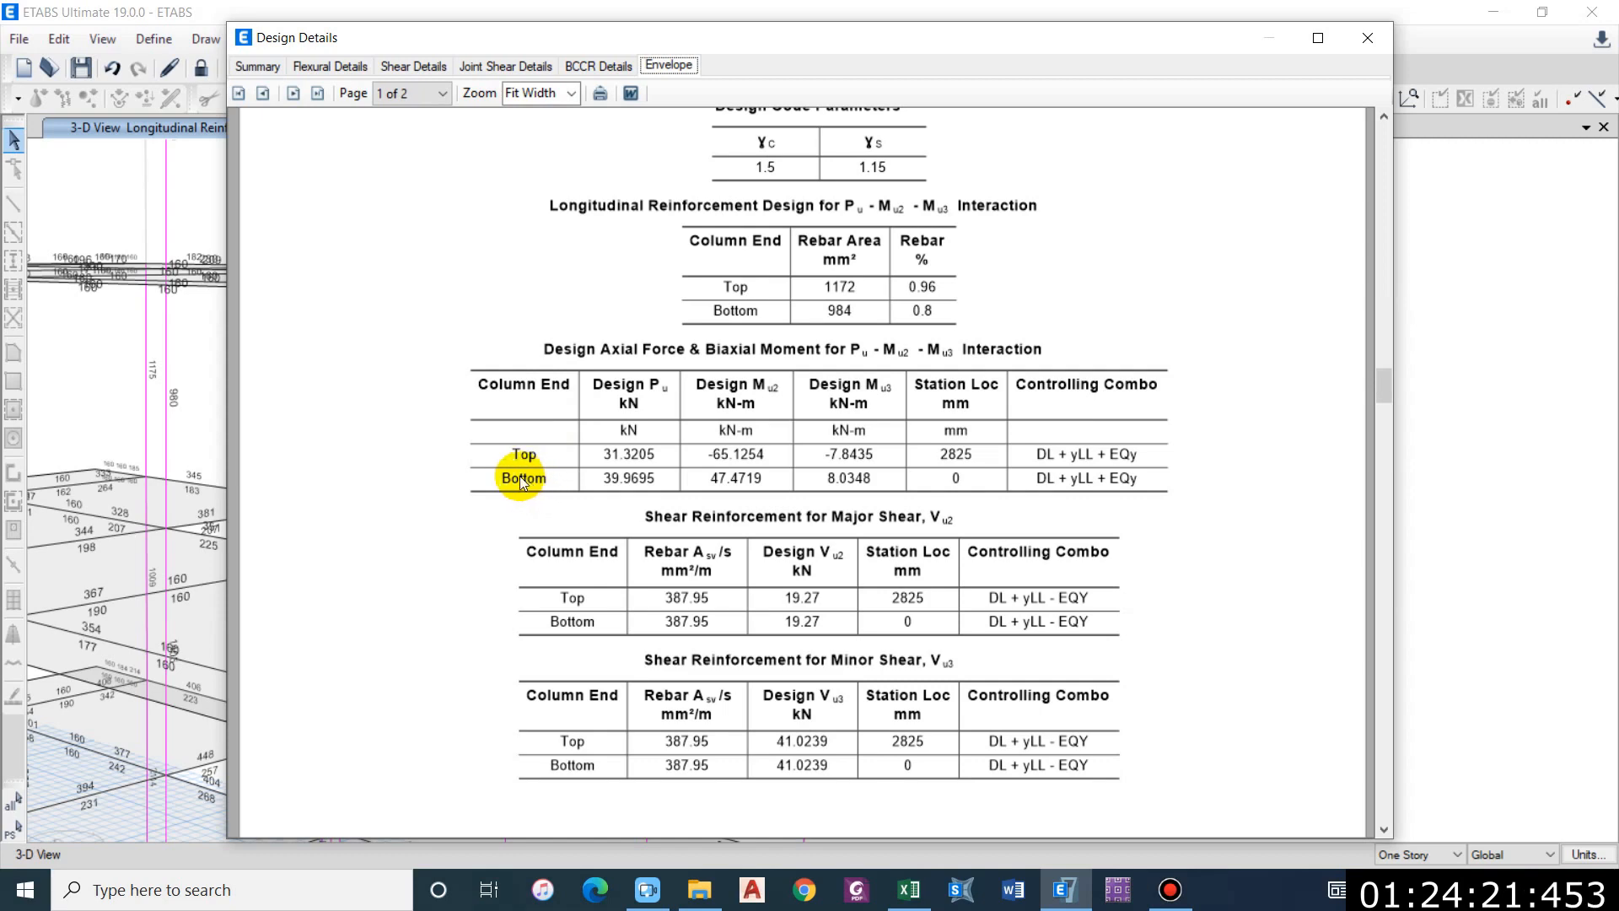
{"action": "left_click", "coordinate": [1368, 38]}
{"action": "left_click", "coordinate": [1130, 173]}
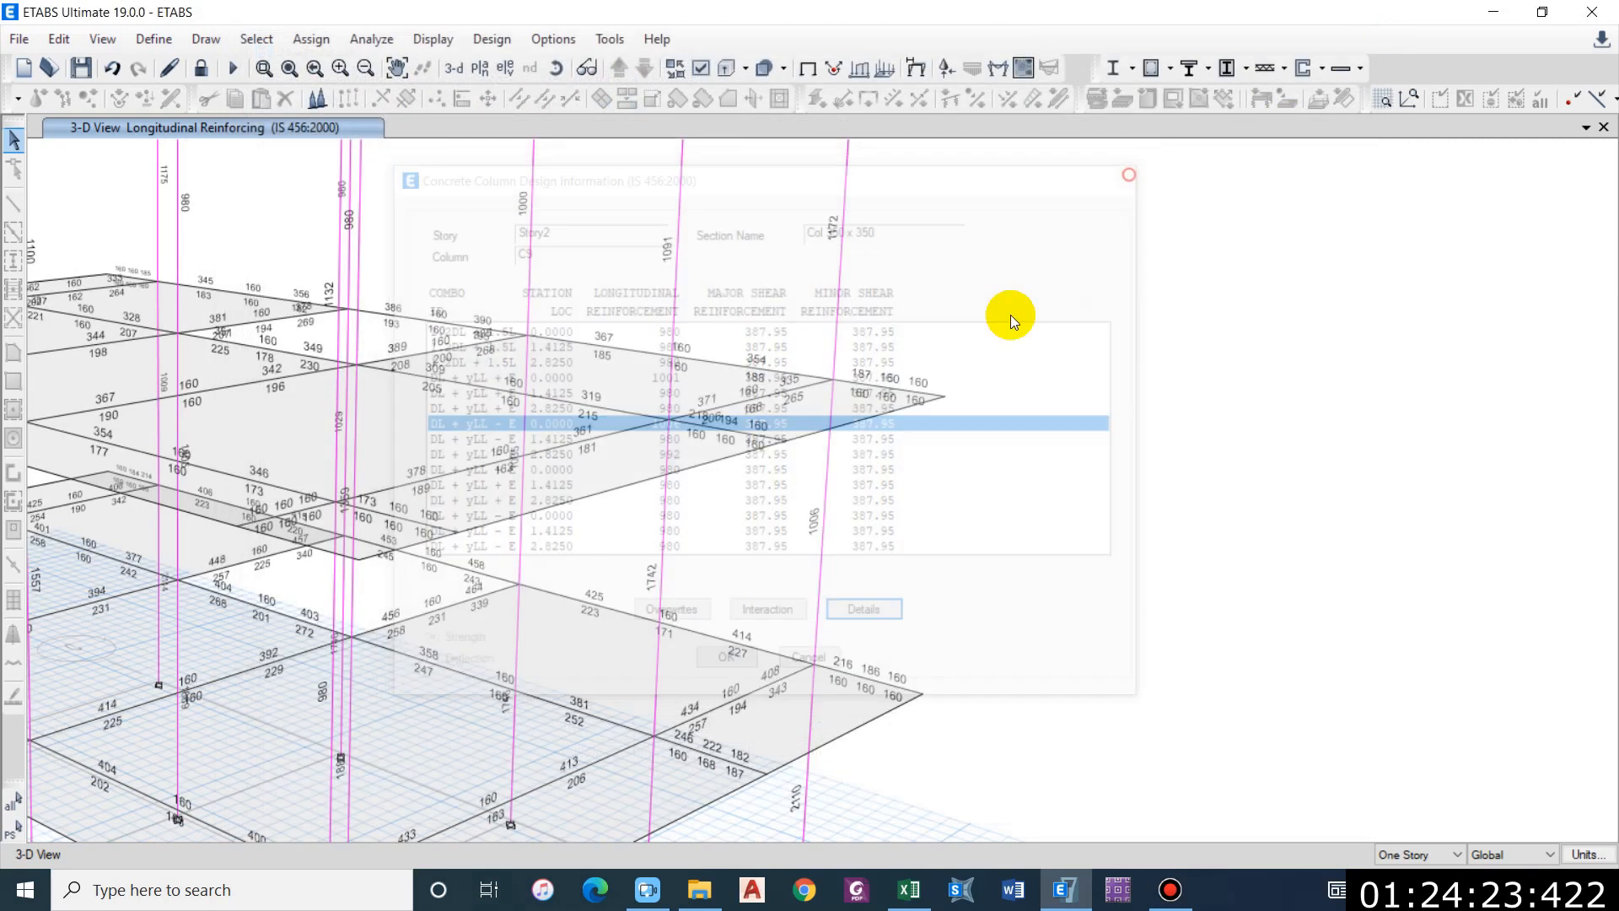
{"action": "scroll", "coordinate": [894, 469], "scroll_direction": "down", "scroll_amount": 5}
{"action": "middle_click_drag", "start_coordinate": [892, 474], "coordinate": [858, 460], "text": "shift"}
{"action": "scroll", "coordinate": [895, 499], "scroll_direction": "up", "scroll_amount": 3}
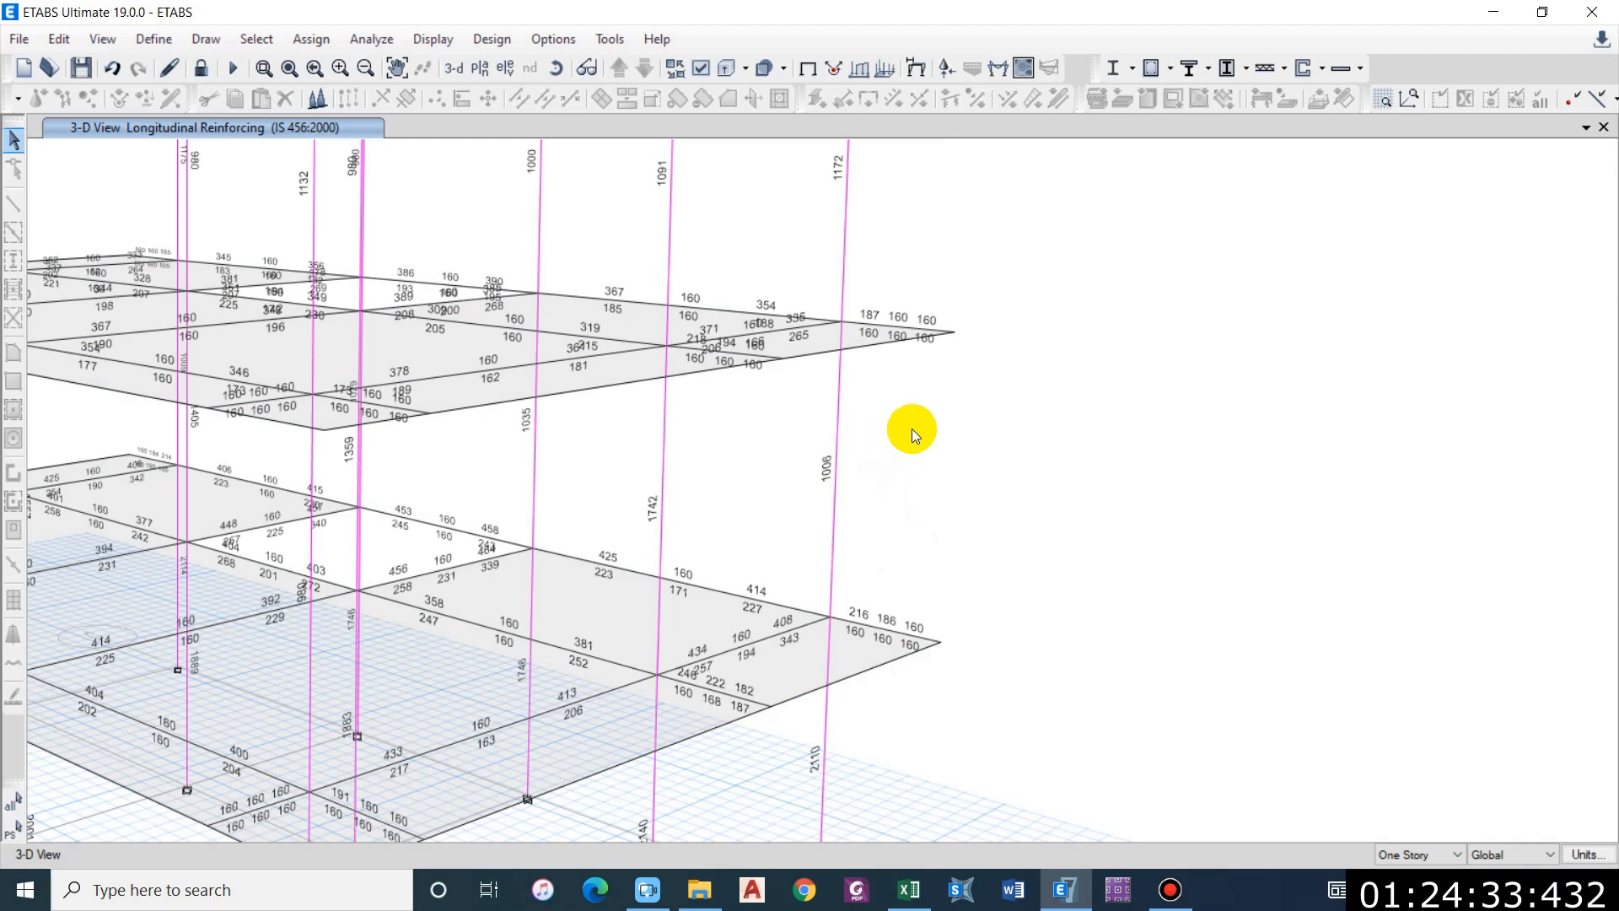
{"action": "scroll", "coordinate": [913, 429], "scroll_direction": "down", "scroll_amount": 4}
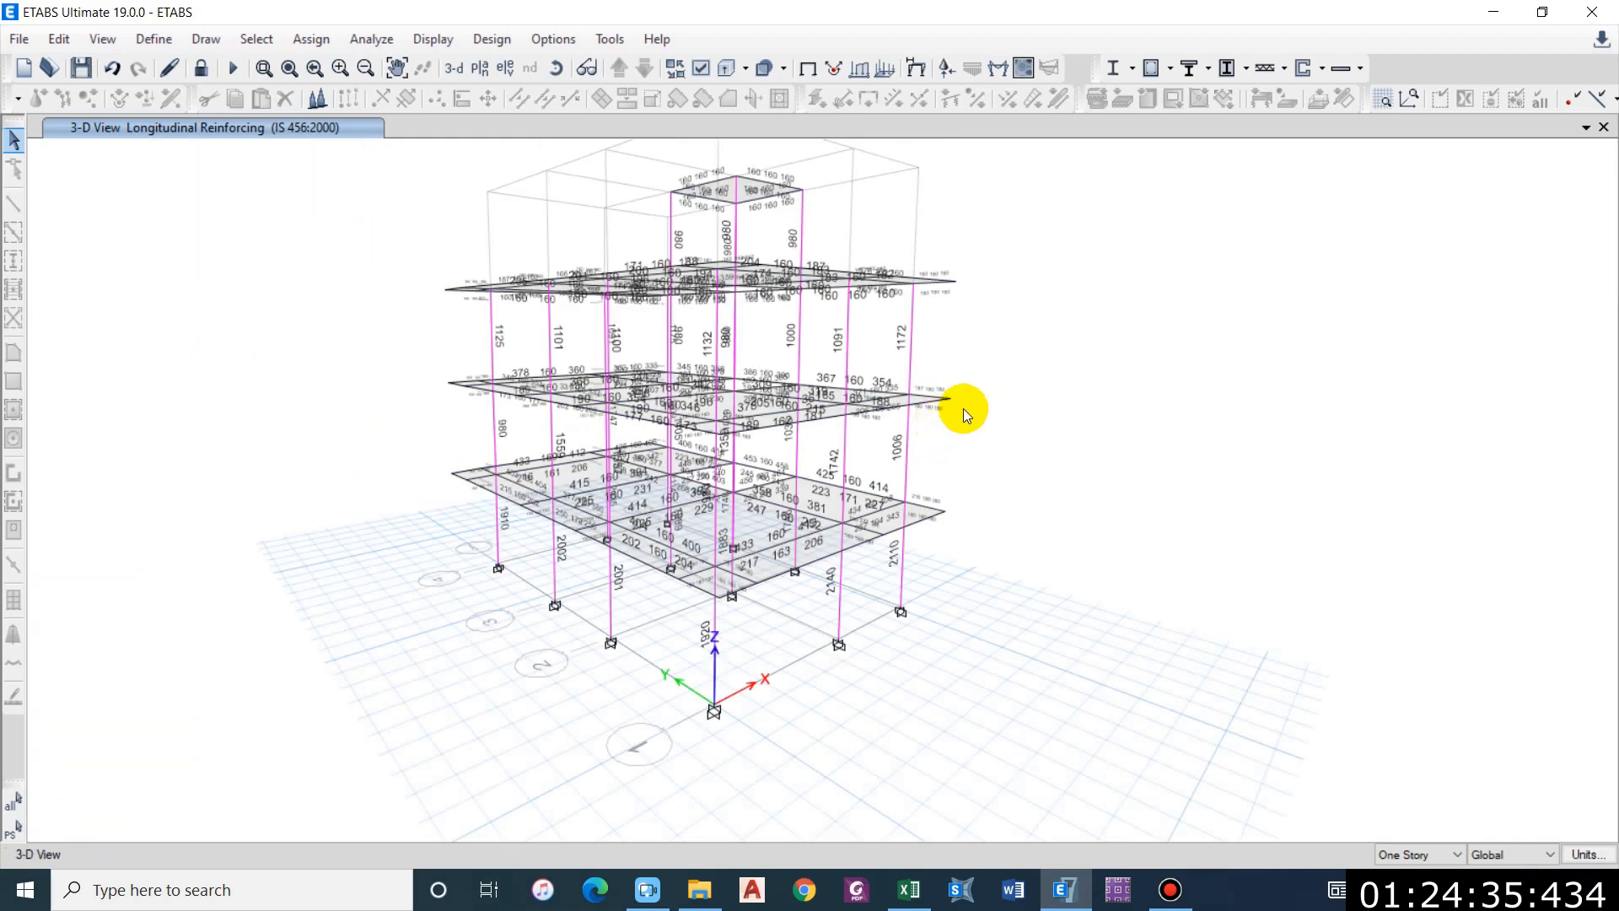
{"action": "scroll", "coordinate": [961, 413], "scroll_direction": "down", "scroll_amount": 1}
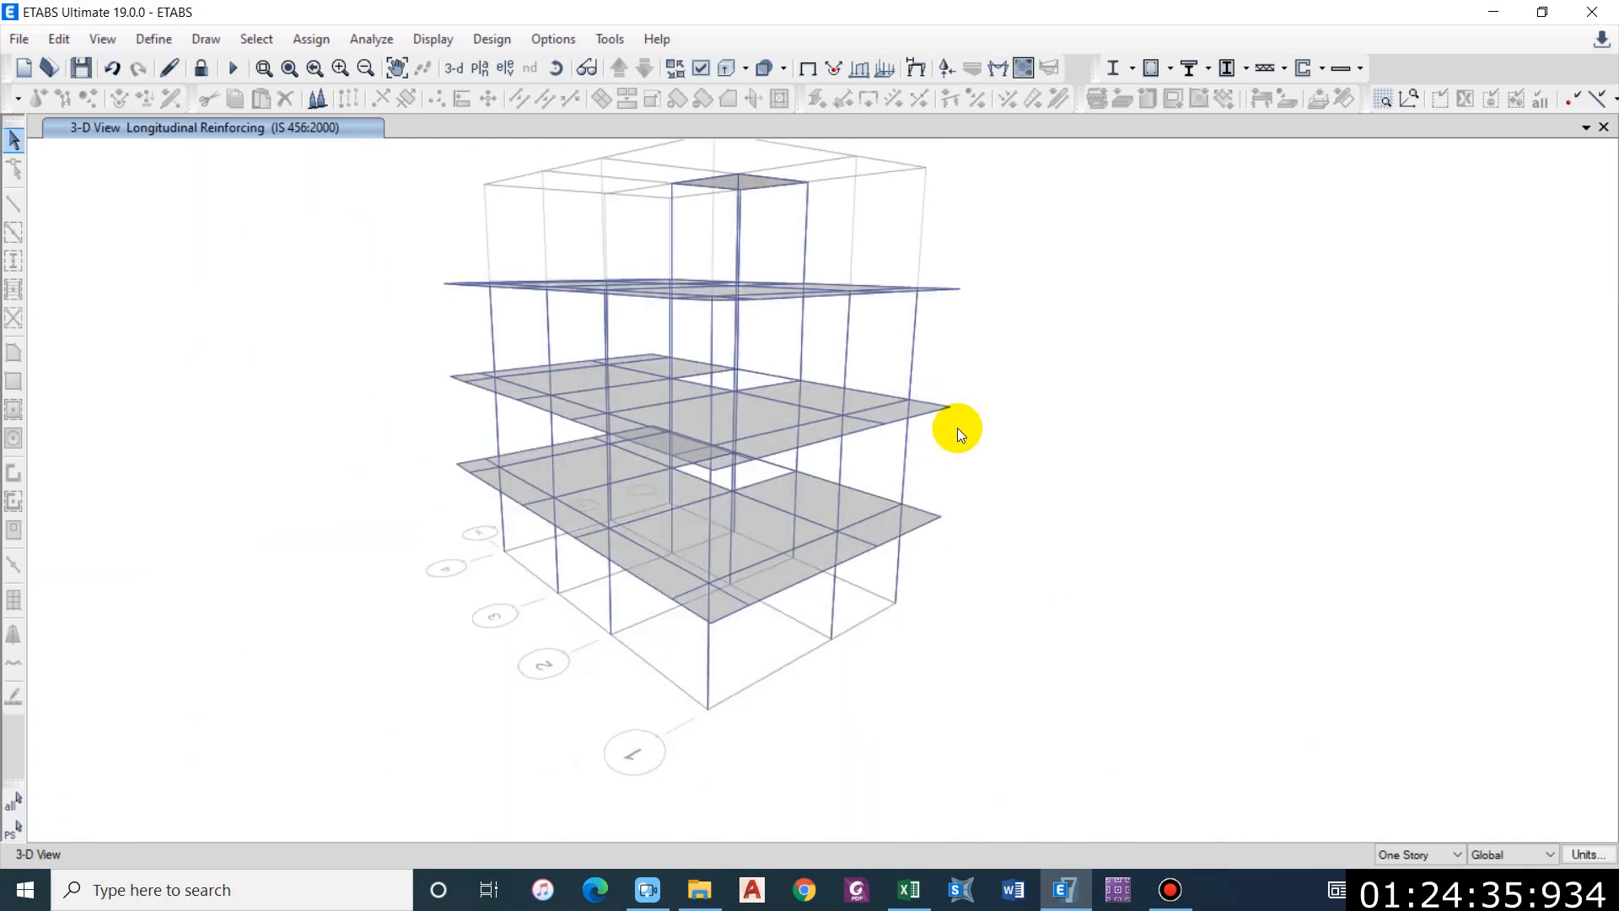
Step: Set Design for B/C Capacity Ratio to No in the concrete frame design preferences and rerun the design check
{"action": "left_click", "coordinate": [1180, 73]}
{"action": "left_click", "coordinate": [873, 281]}
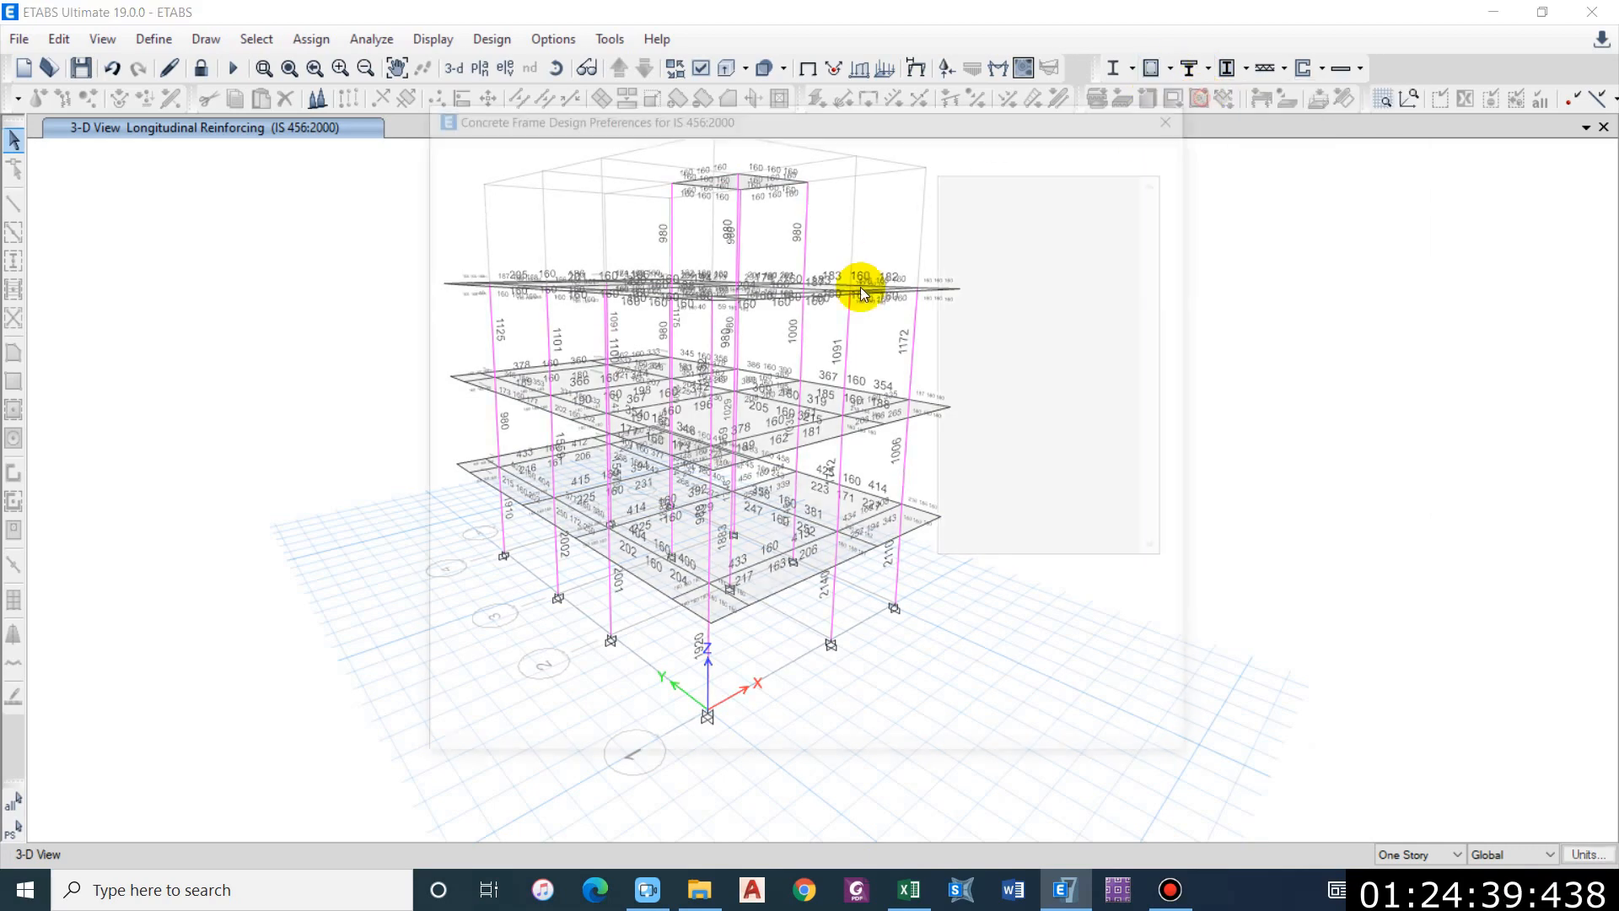
{"action": "left_click", "coordinate": [882, 372]}
{"action": "left_click", "coordinate": [882, 372]}
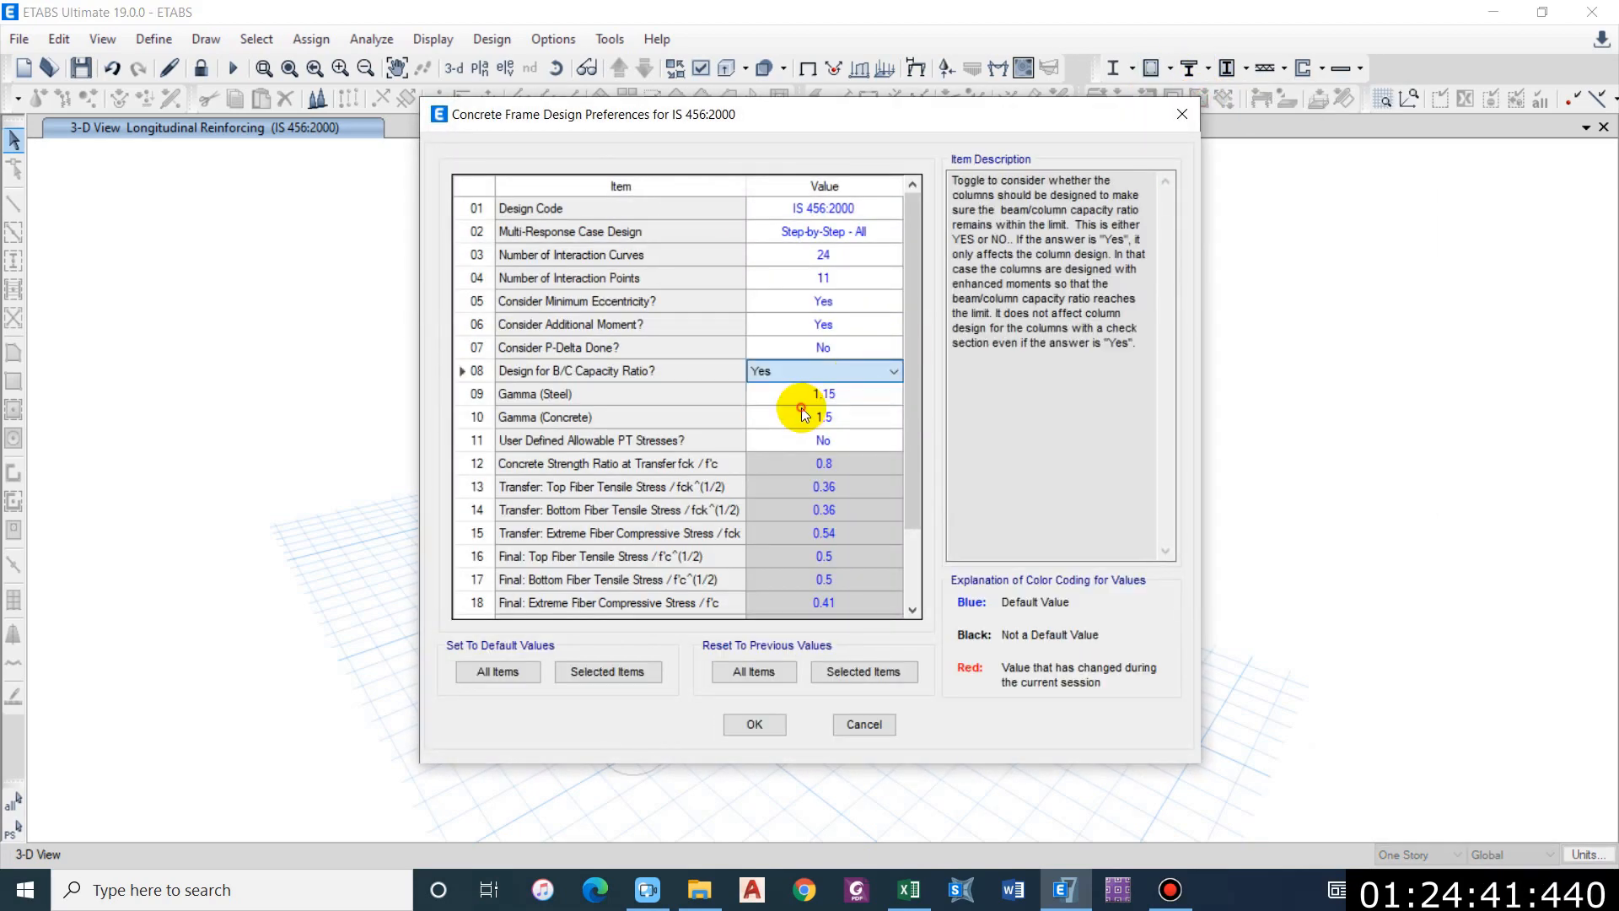
{"action": "left_click", "coordinate": [801, 406]}
{"action": "left_click", "coordinate": [749, 727]}
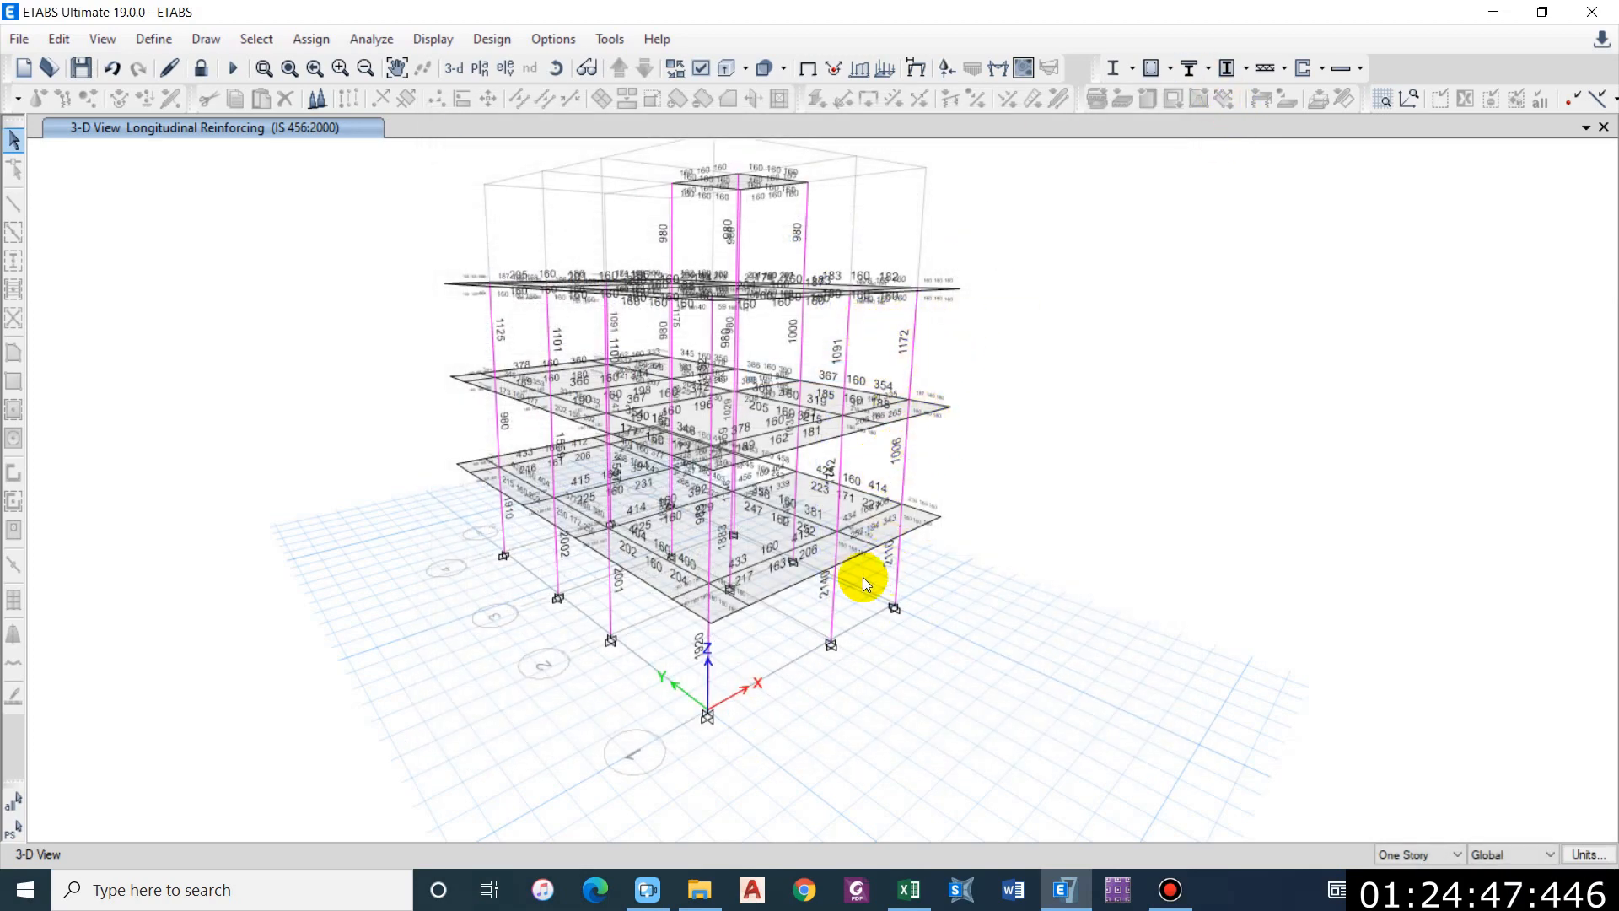
{"action": "left_click", "coordinate": [1155, 78]}
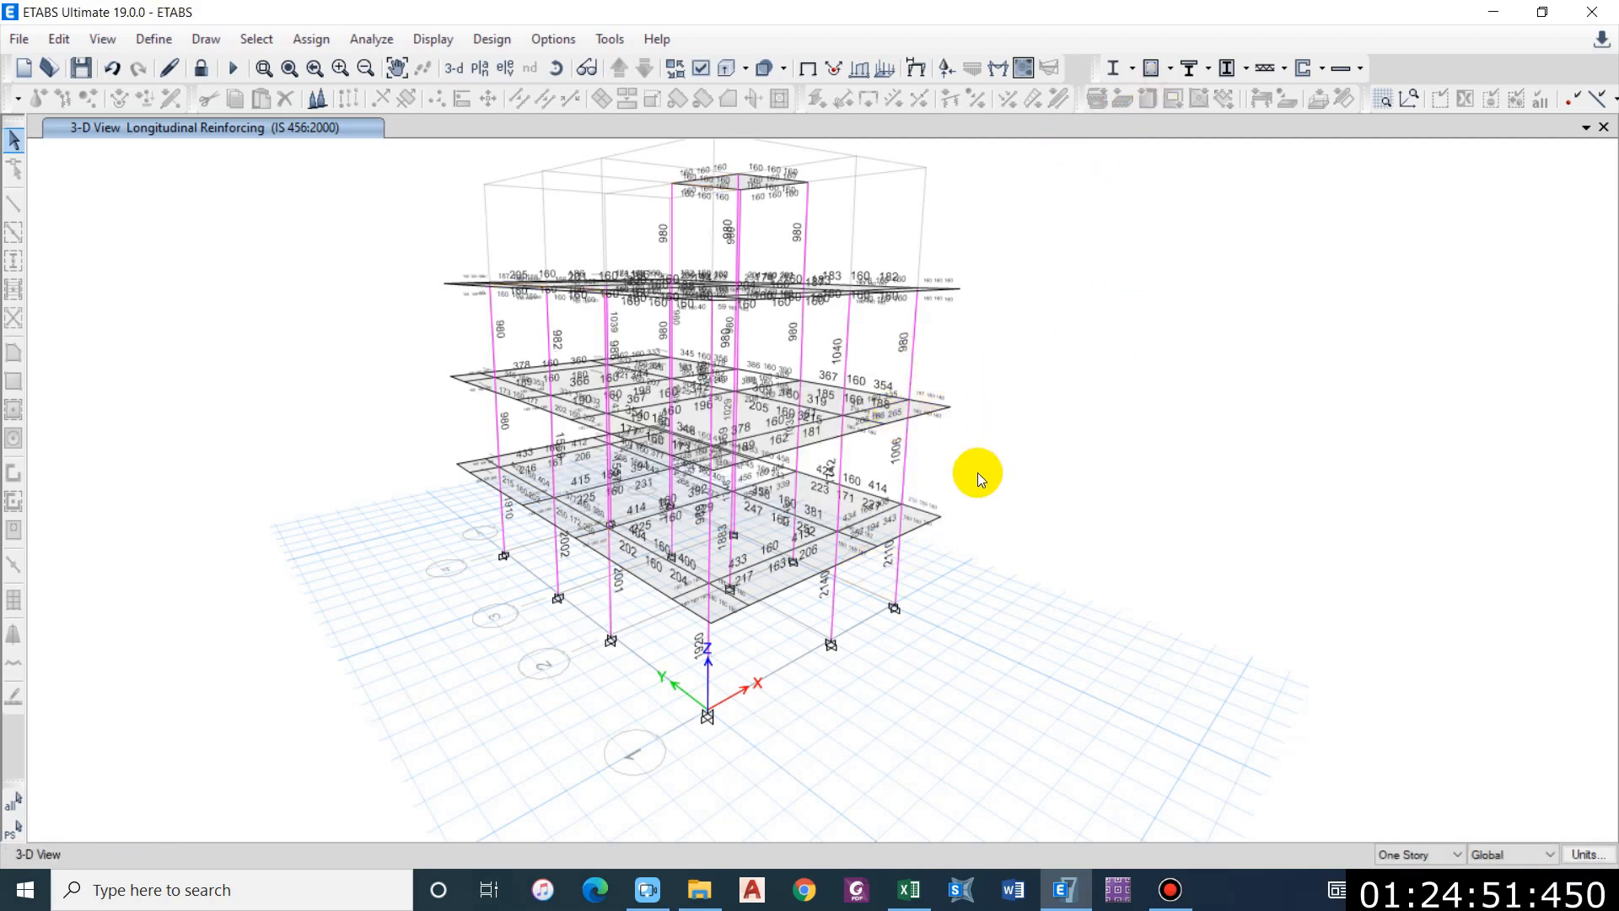
{"action": "middle_click_drag", "start_coordinate": [953, 485], "coordinate": [963, 439]}
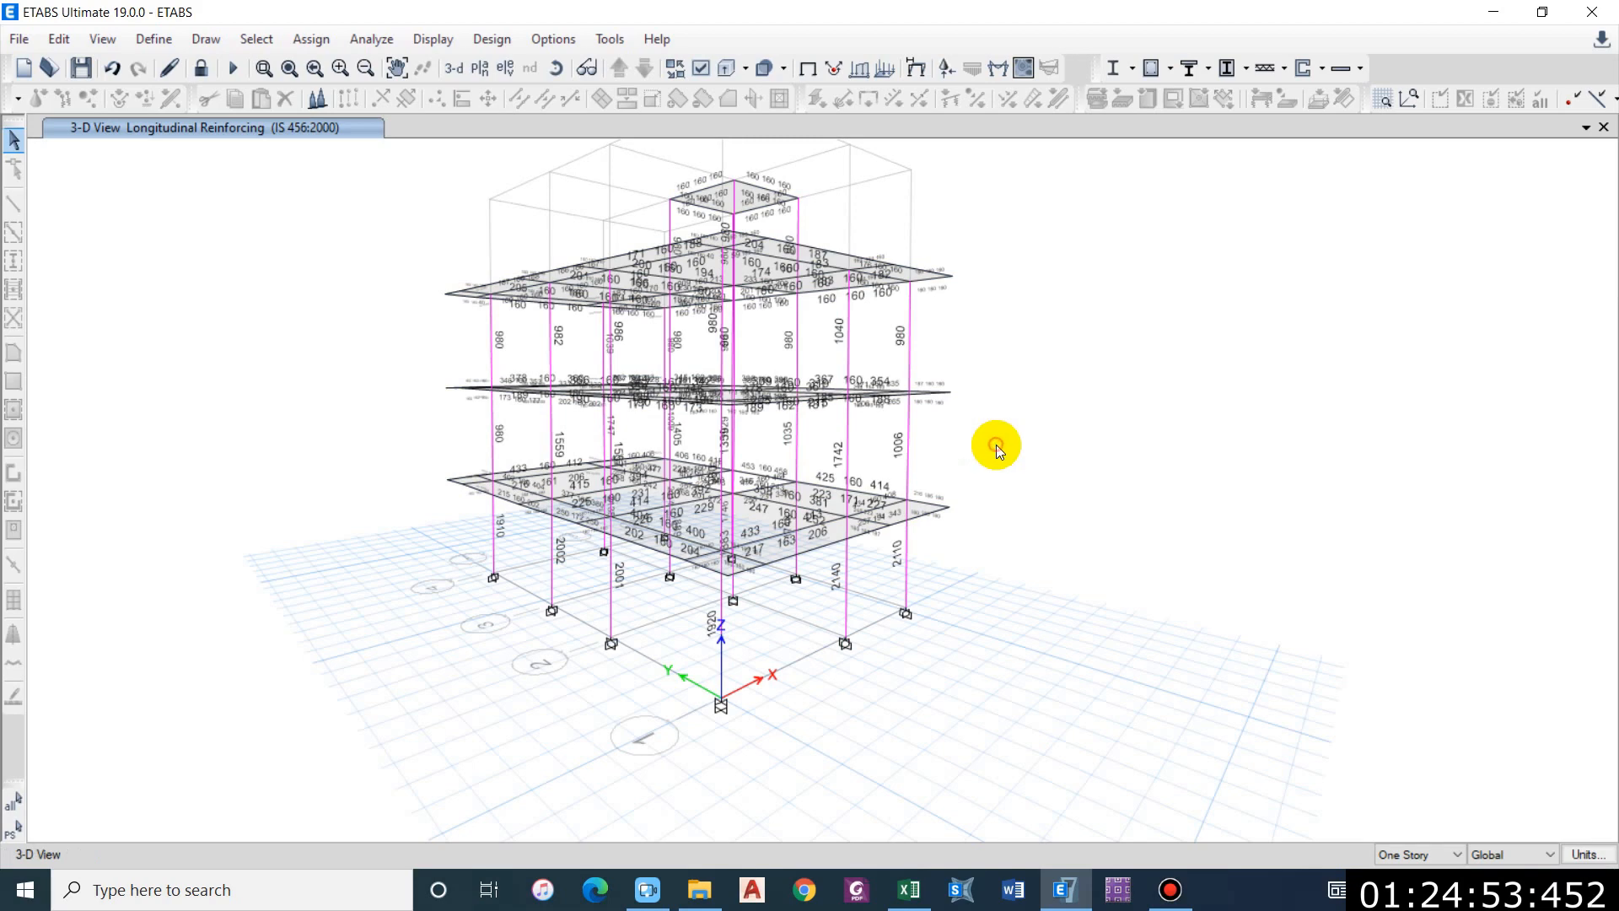
Step: Set Design for B/C Capacity Ratio to Yes in the concrete frame design preferences
{"action": "left_click", "coordinate": [1188, 77]}
{"action": "left_click", "coordinate": [1194, 95]}
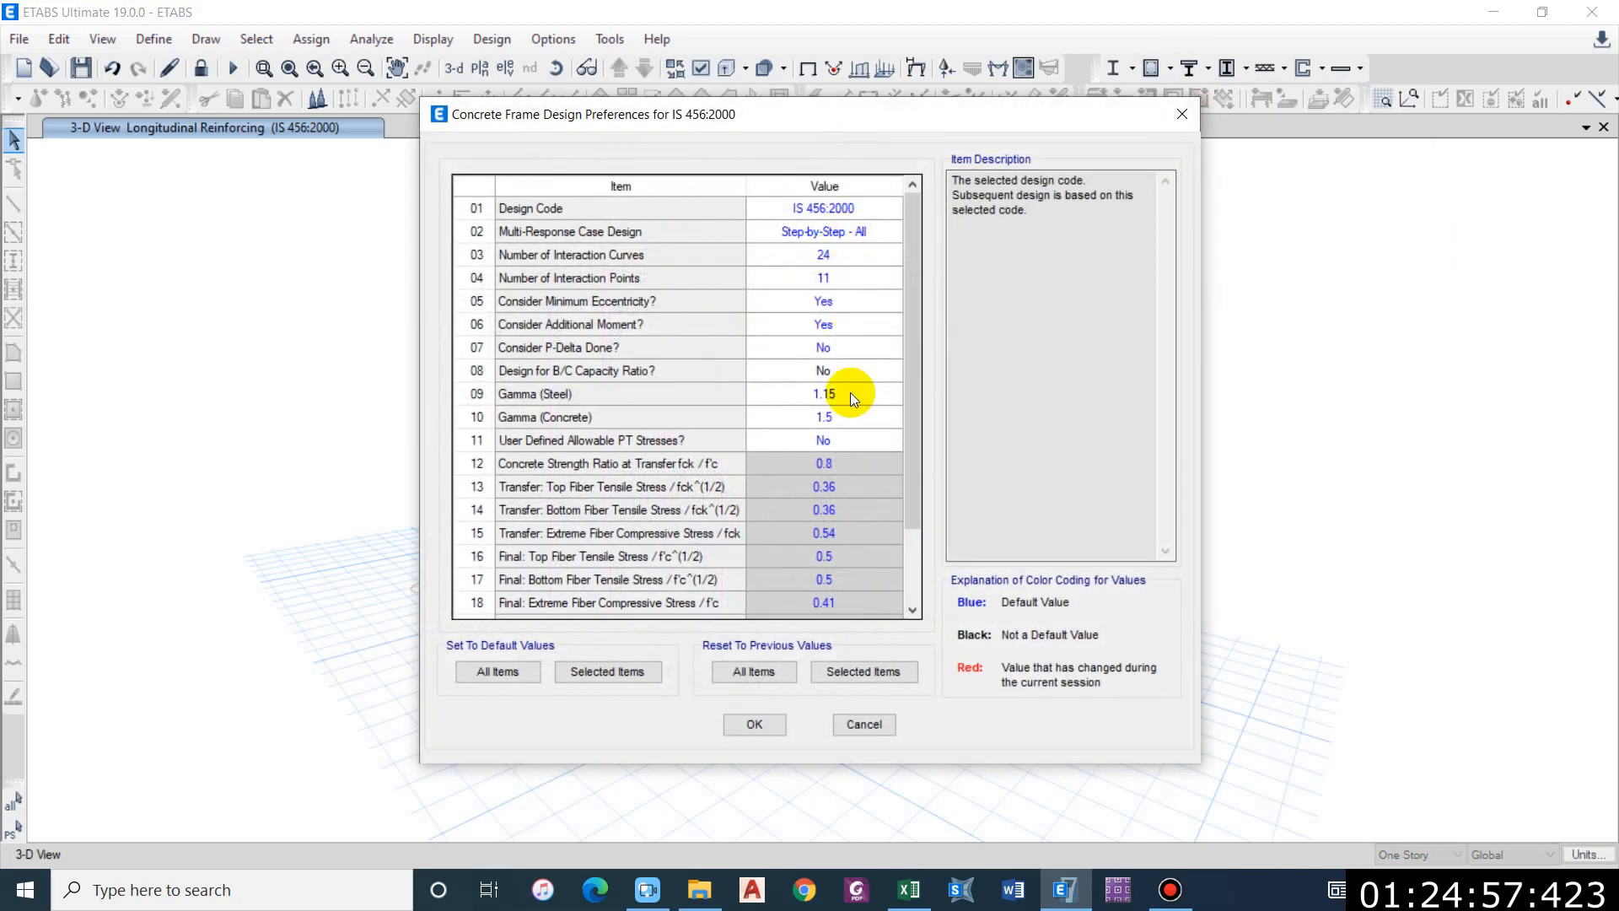
{"action": "left_click", "coordinate": [847, 369]}
{"action": "left_click", "coordinate": [766, 396]}
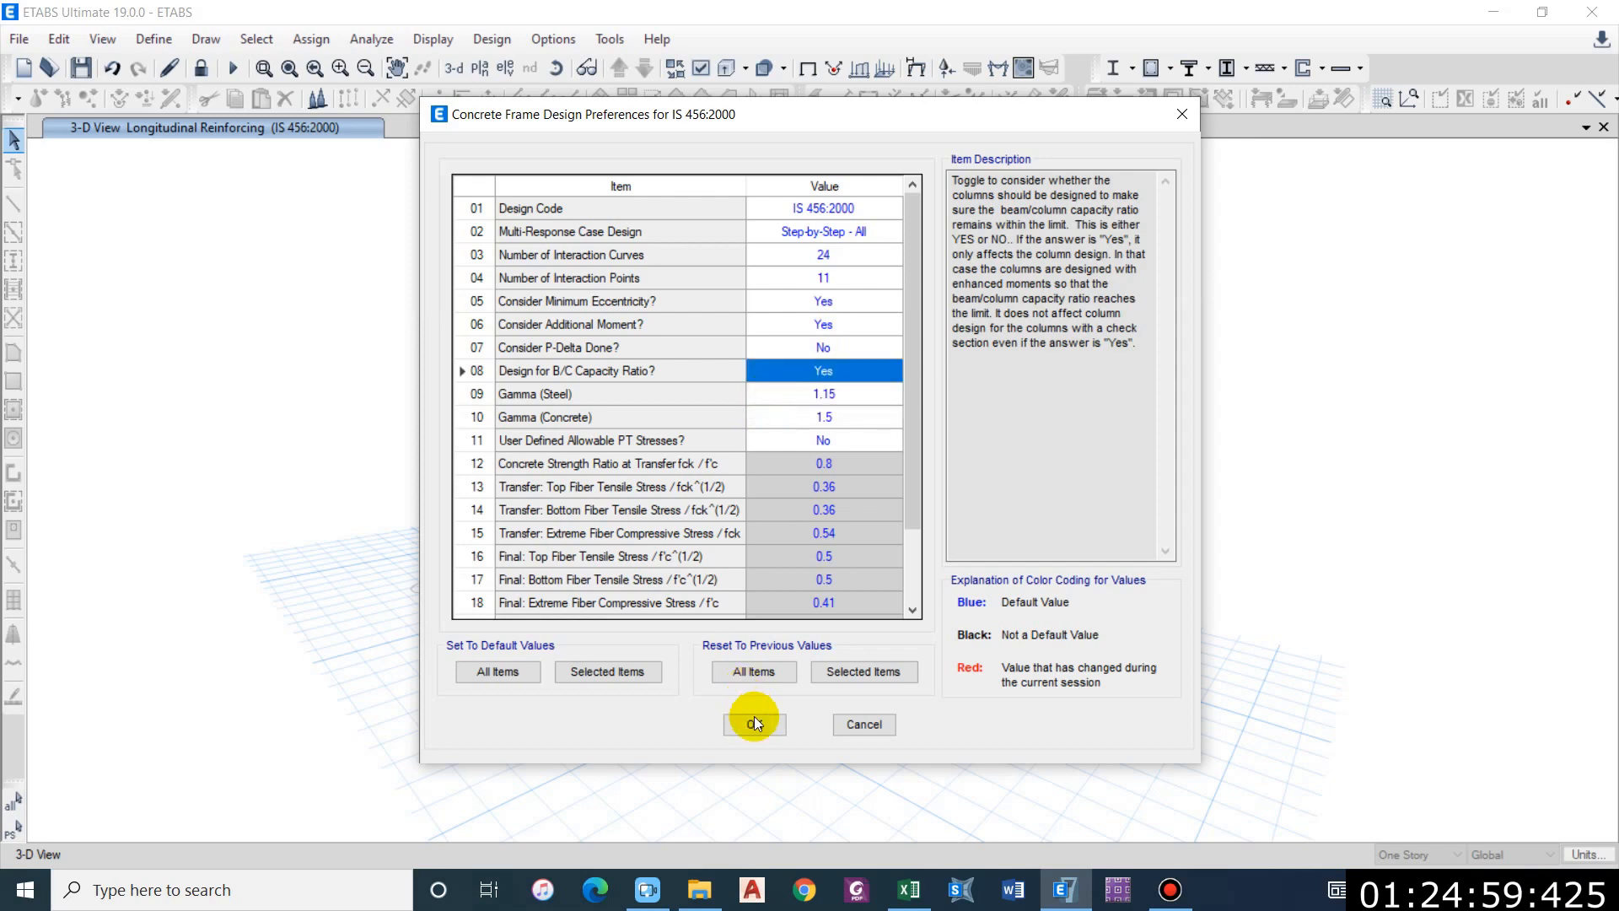
{"action": "left_click", "coordinate": [755, 723]}
Step: Unlock the model and accept deleting its analysis results
{"action": "left_click", "coordinate": [154, 39]}
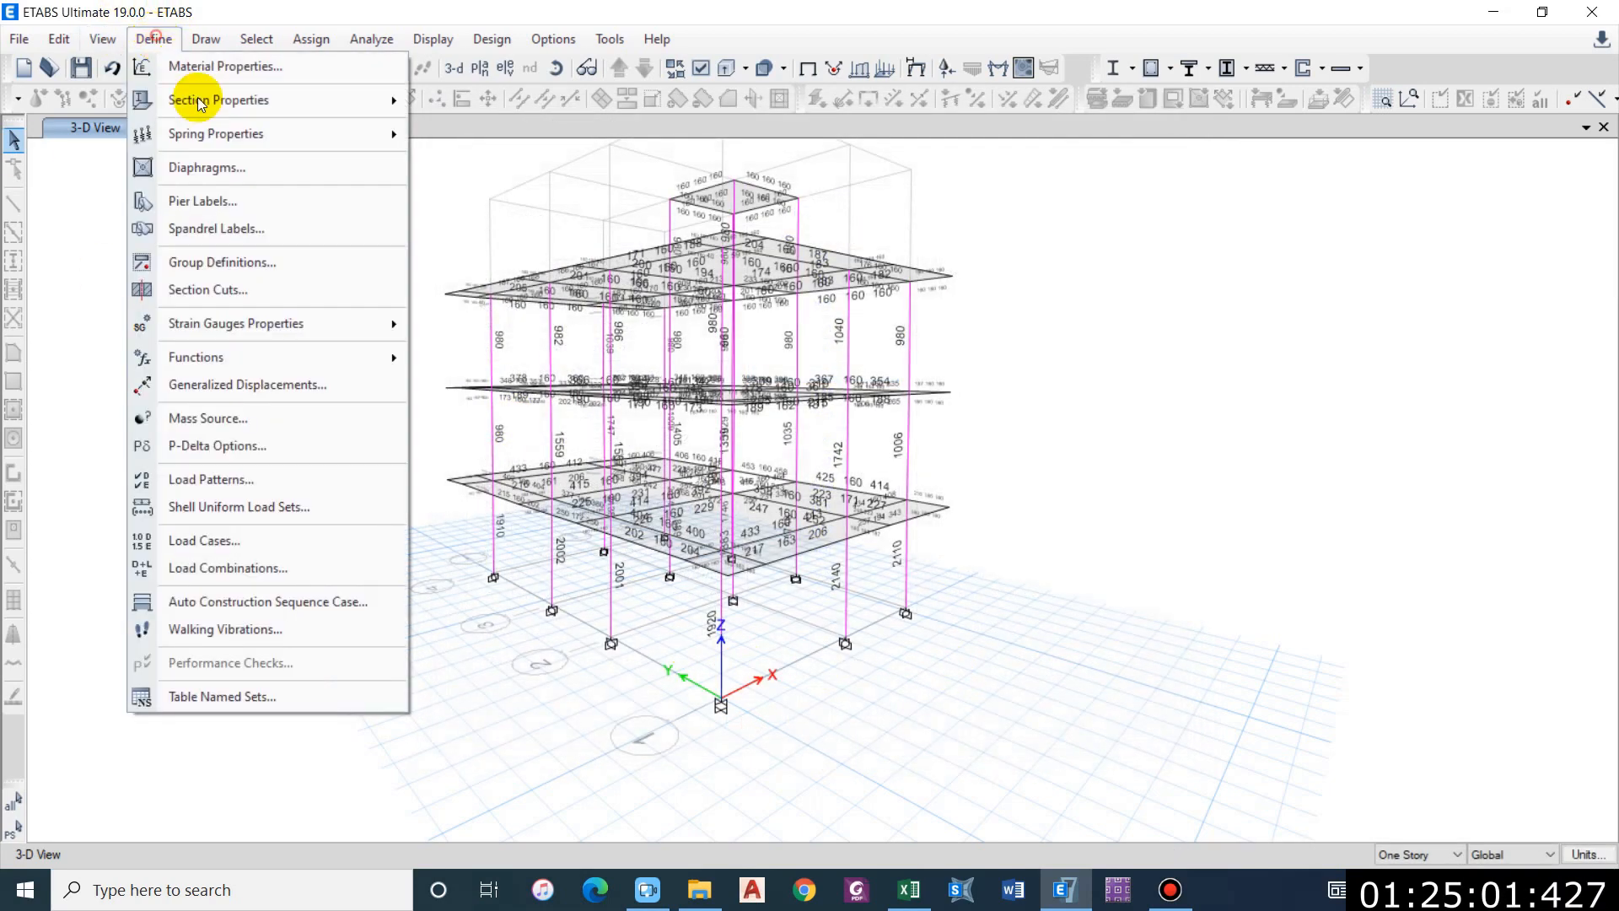
{"action": "left_click", "coordinate": [201, 67]}
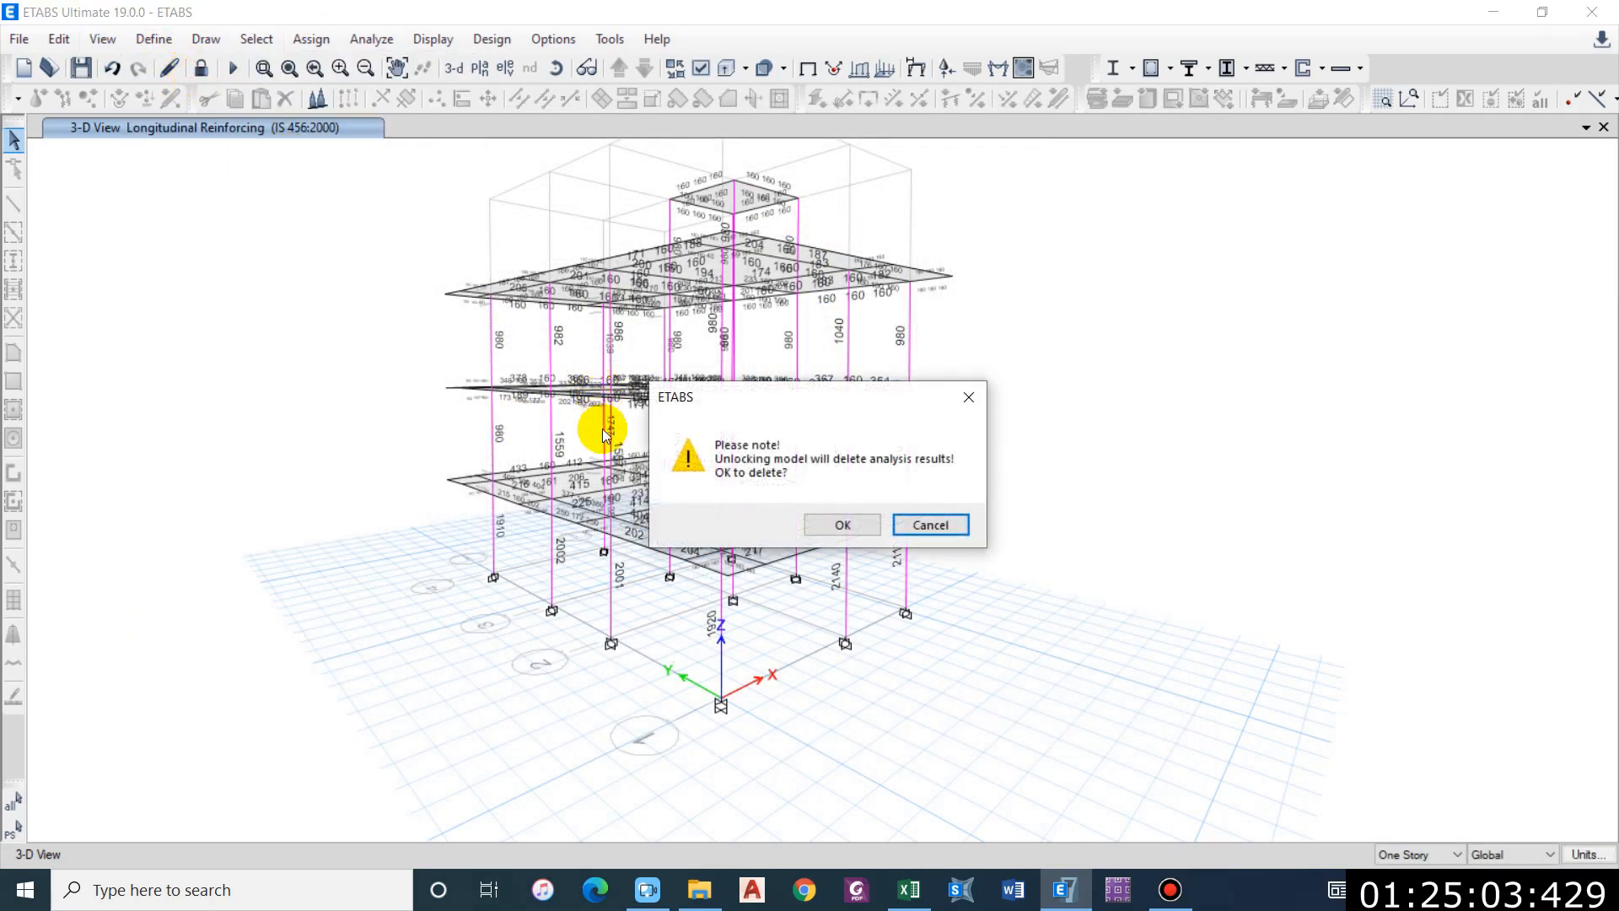
{"action": "left_click", "coordinate": [842, 525]}
Step: Open the reinforcement data of the frame section Col 350 x 350
{"action": "left_click", "coordinate": [154, 39]}
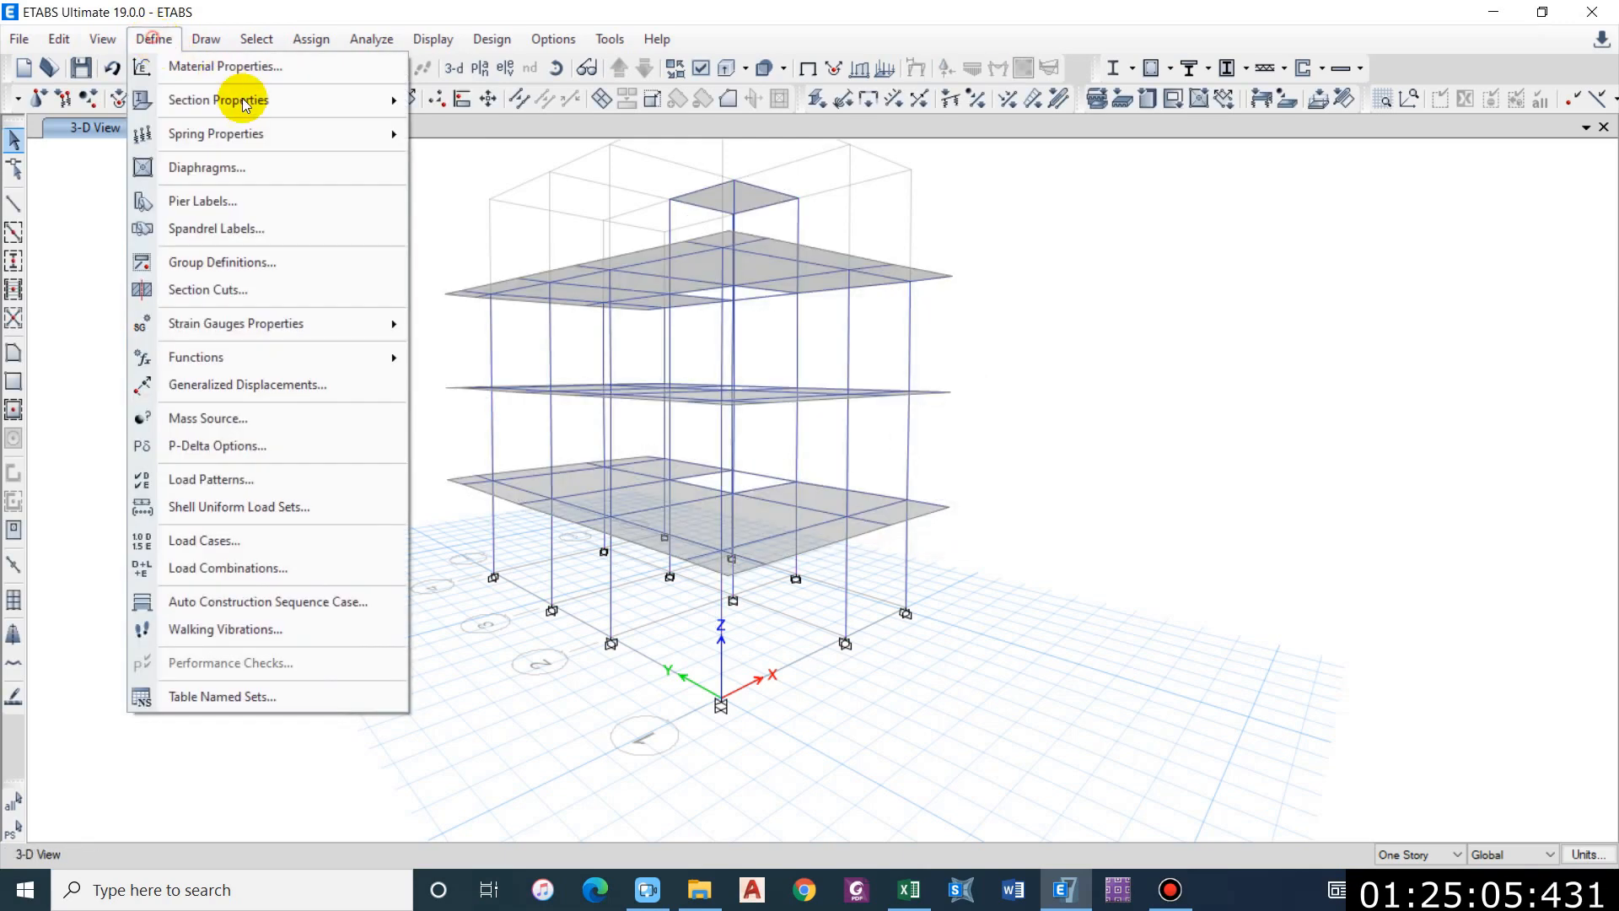
{"action": "mouse_move", "coordinate": [273, 108]}
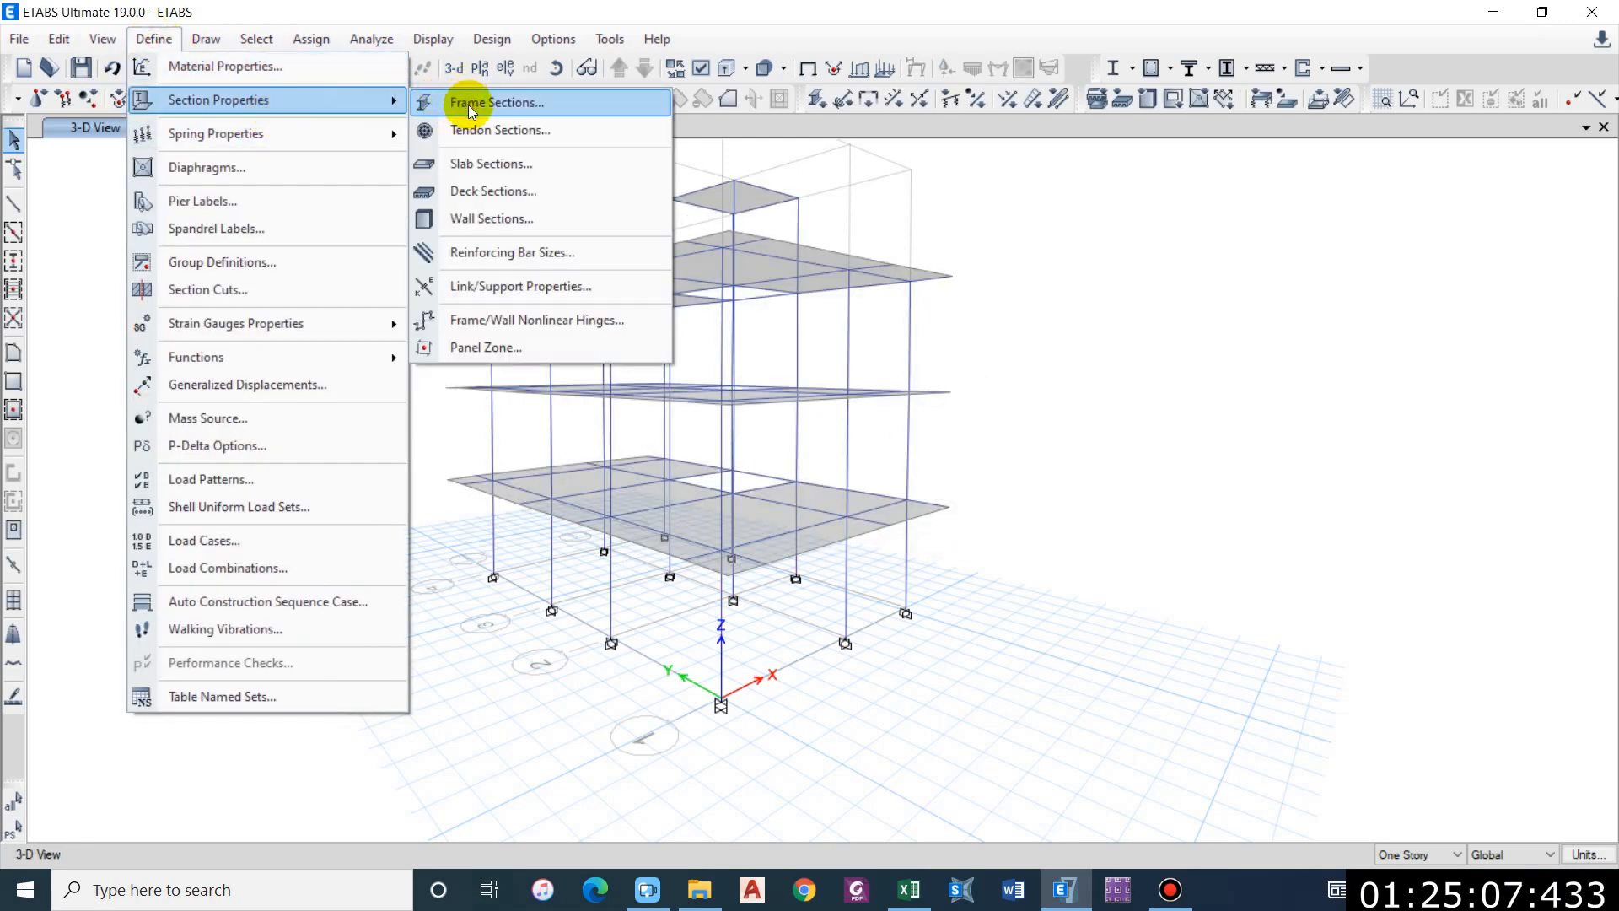
{"action": "left_click", "coordinate": [153, 38]}
{"action": "left_click", "coordinate": [153, 39]}
{"action": "mouse_move", "coordinate": [180, 100]}
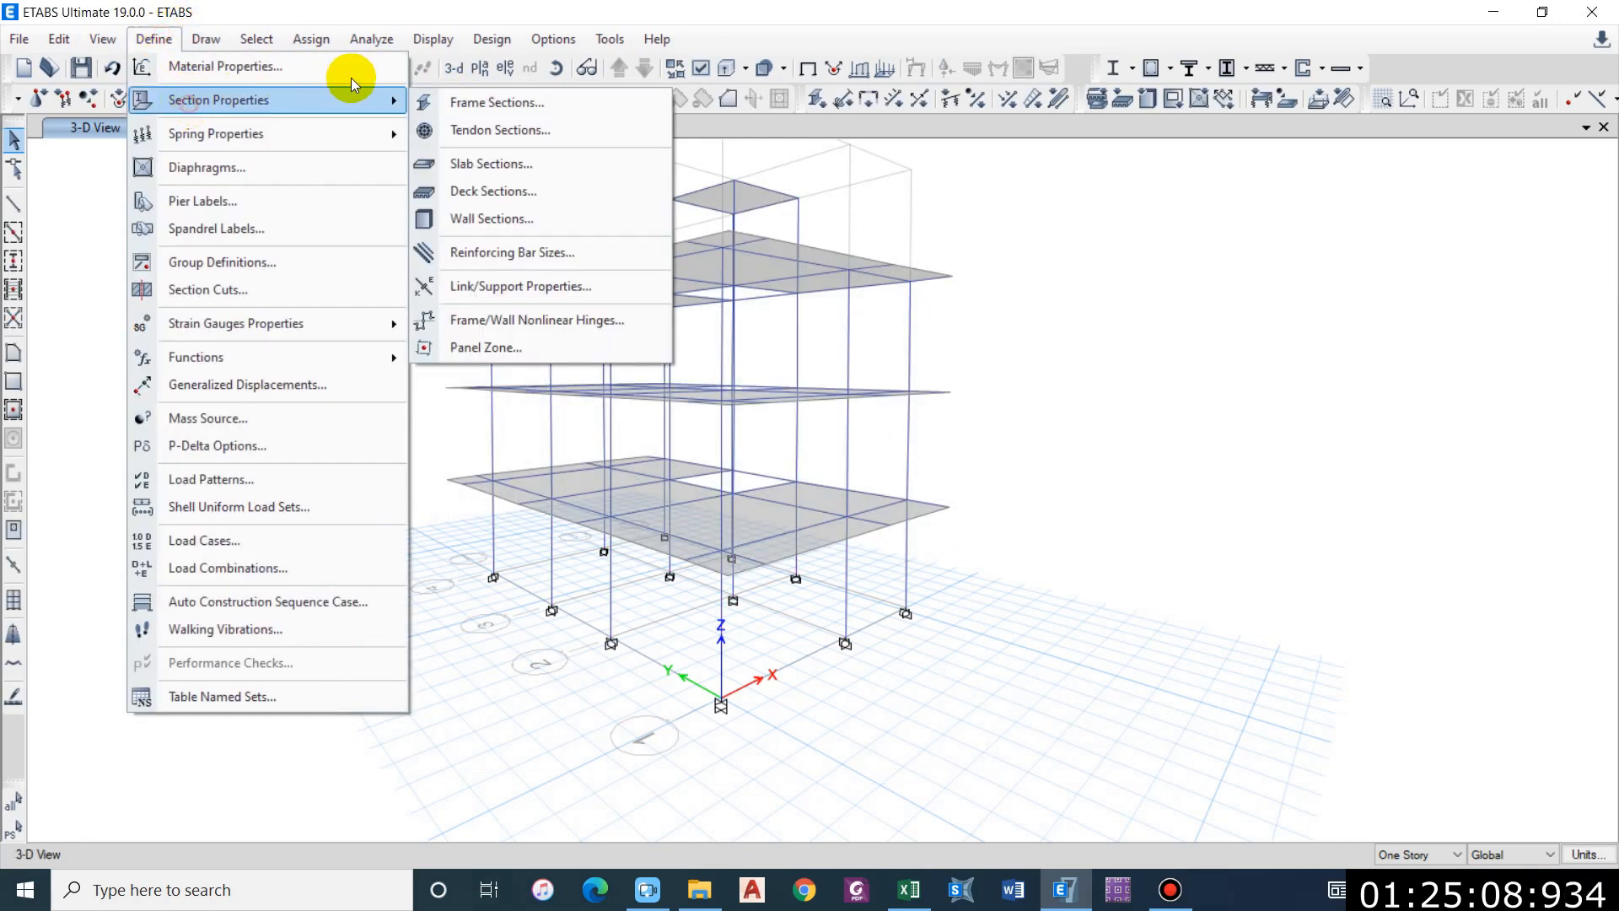
{"action": "left_click", "coordinate": [429, 102]}
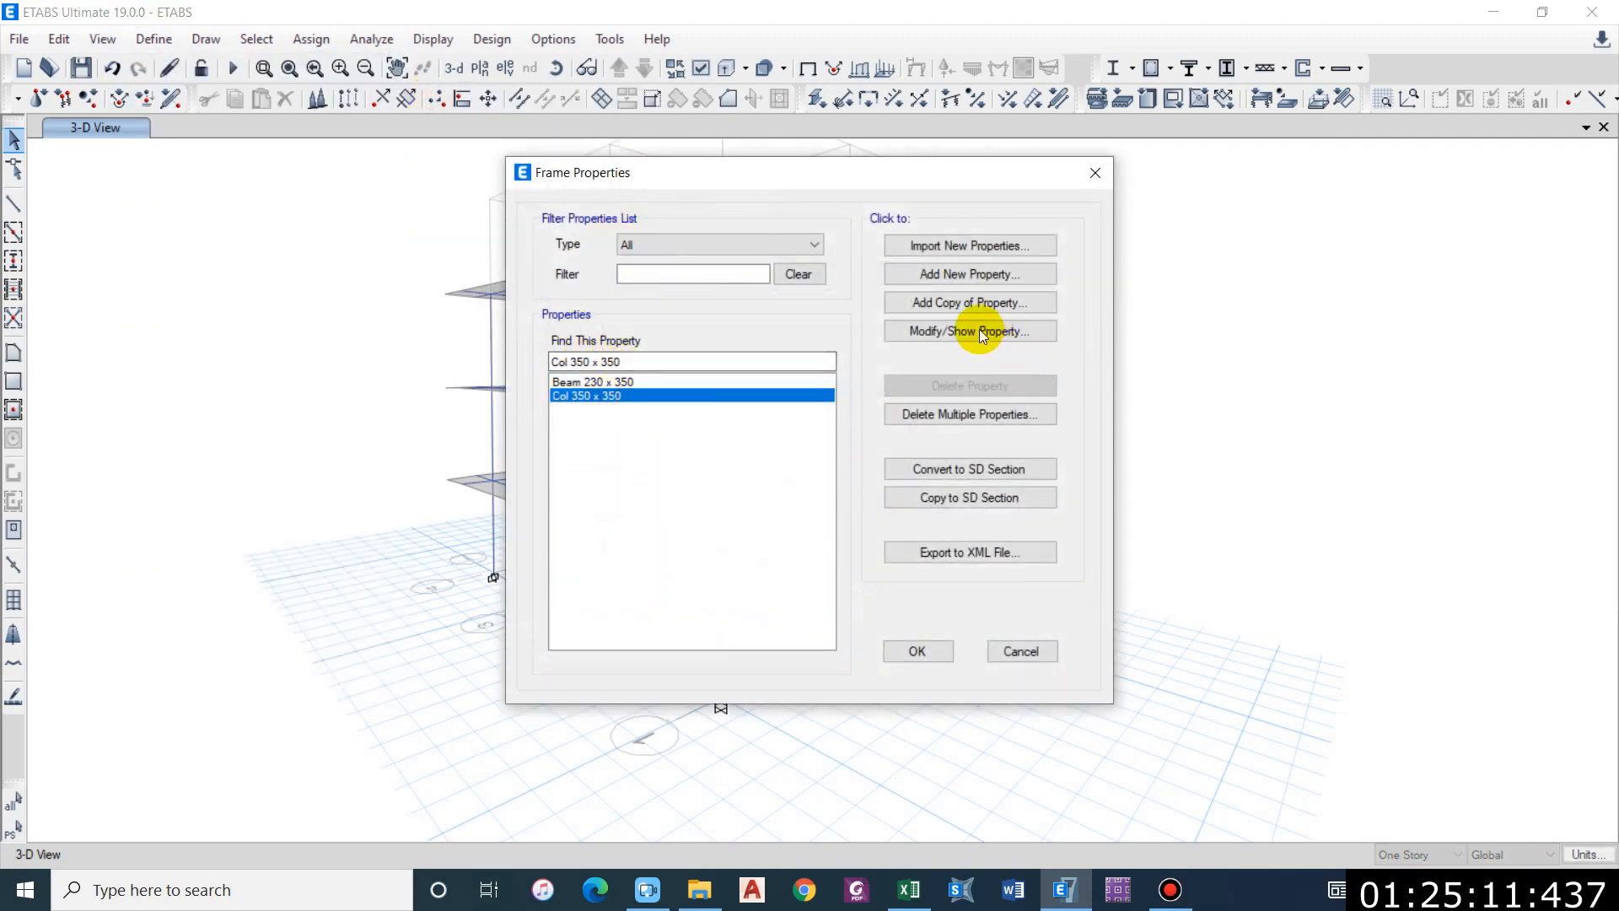
{"action": "left_click", "coordinate": [982, 334]}
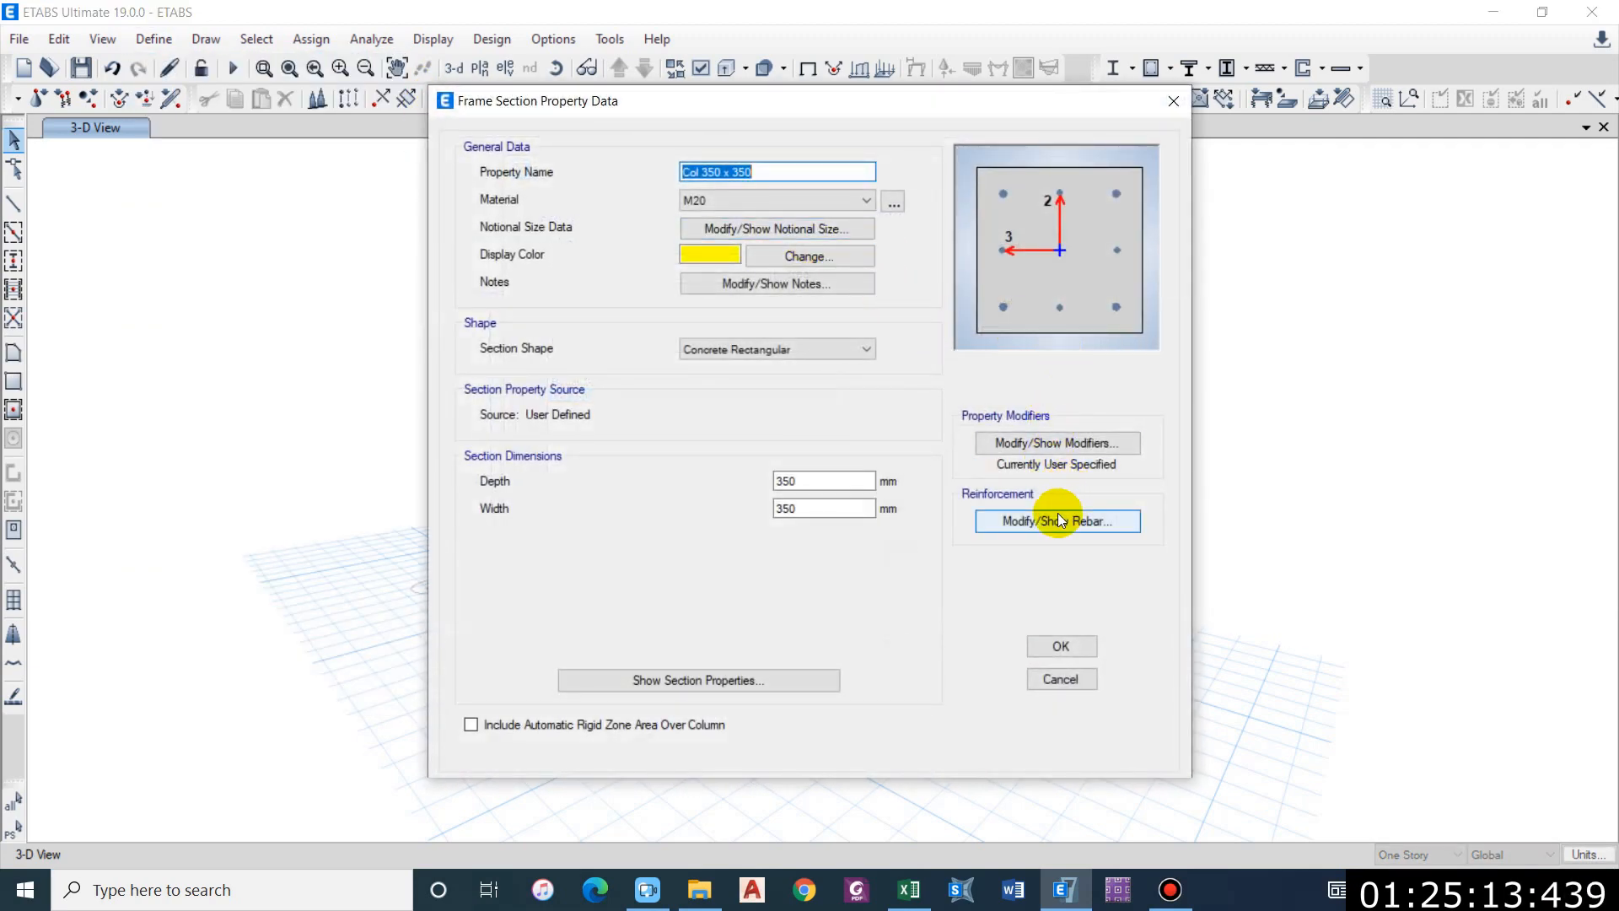
{"action": "left_click", "coordinate": [1070, 524]}
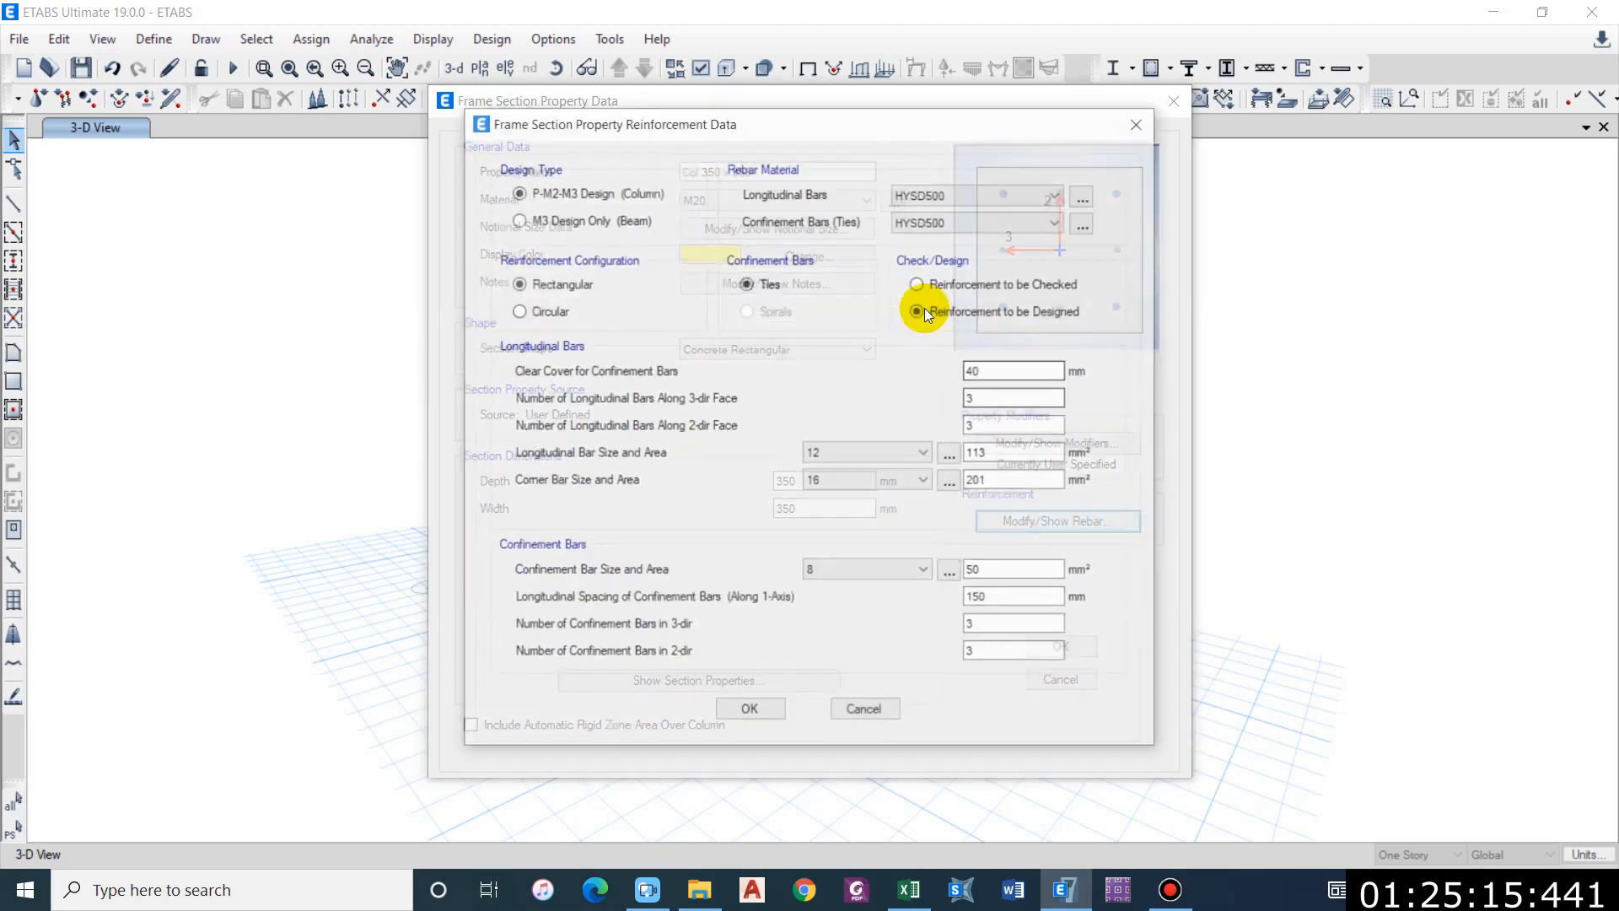
Step: Set the column section to Reinforcement to be Checked with size 20 longitudinal and corner bars, and accept the section definition
{"action": "left_click", "coordinate": [1003, 283]}
{"action": "left_click", "coordinate": [873, 453]}
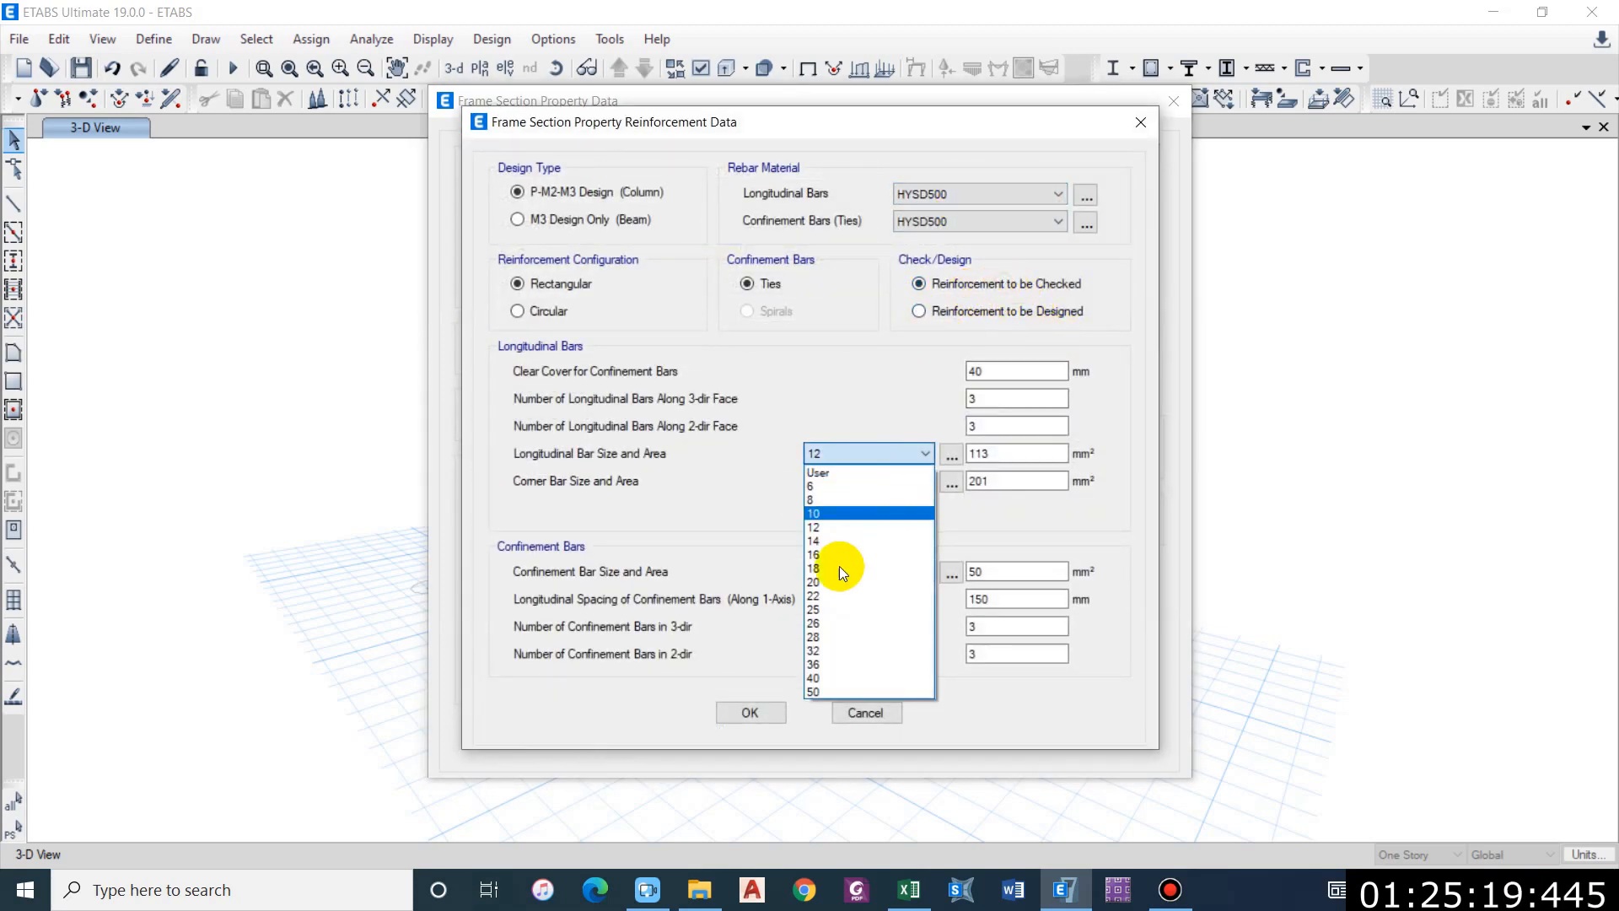
{"action": "left_click", "coordinate": [818, 555]}
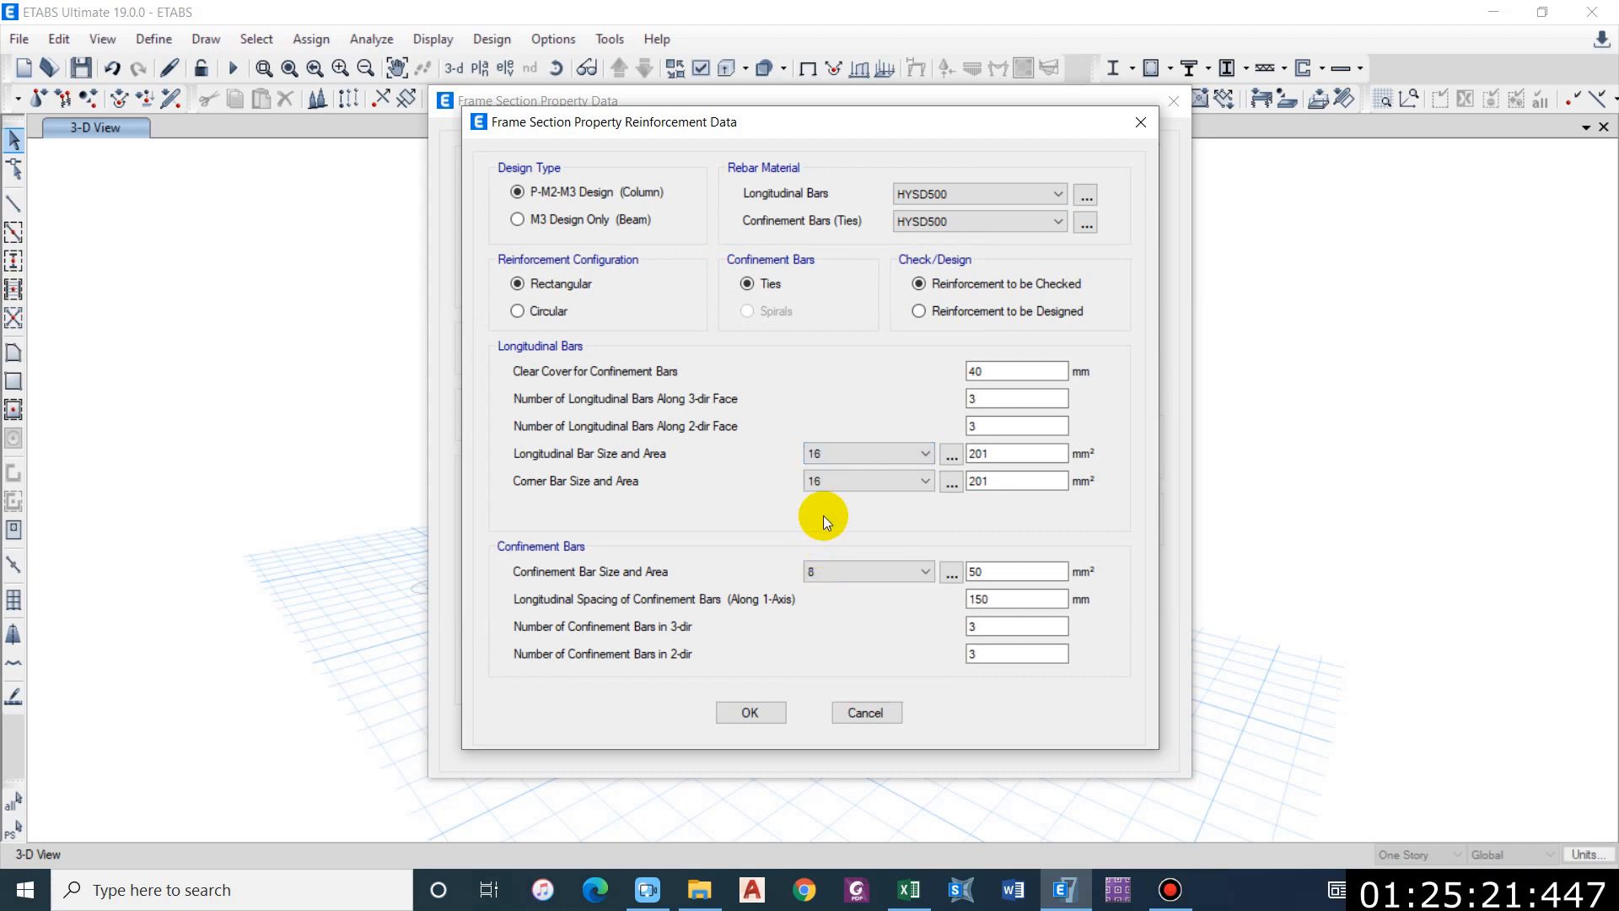
{"action": "left_click", "coordinate": [827, 459]}
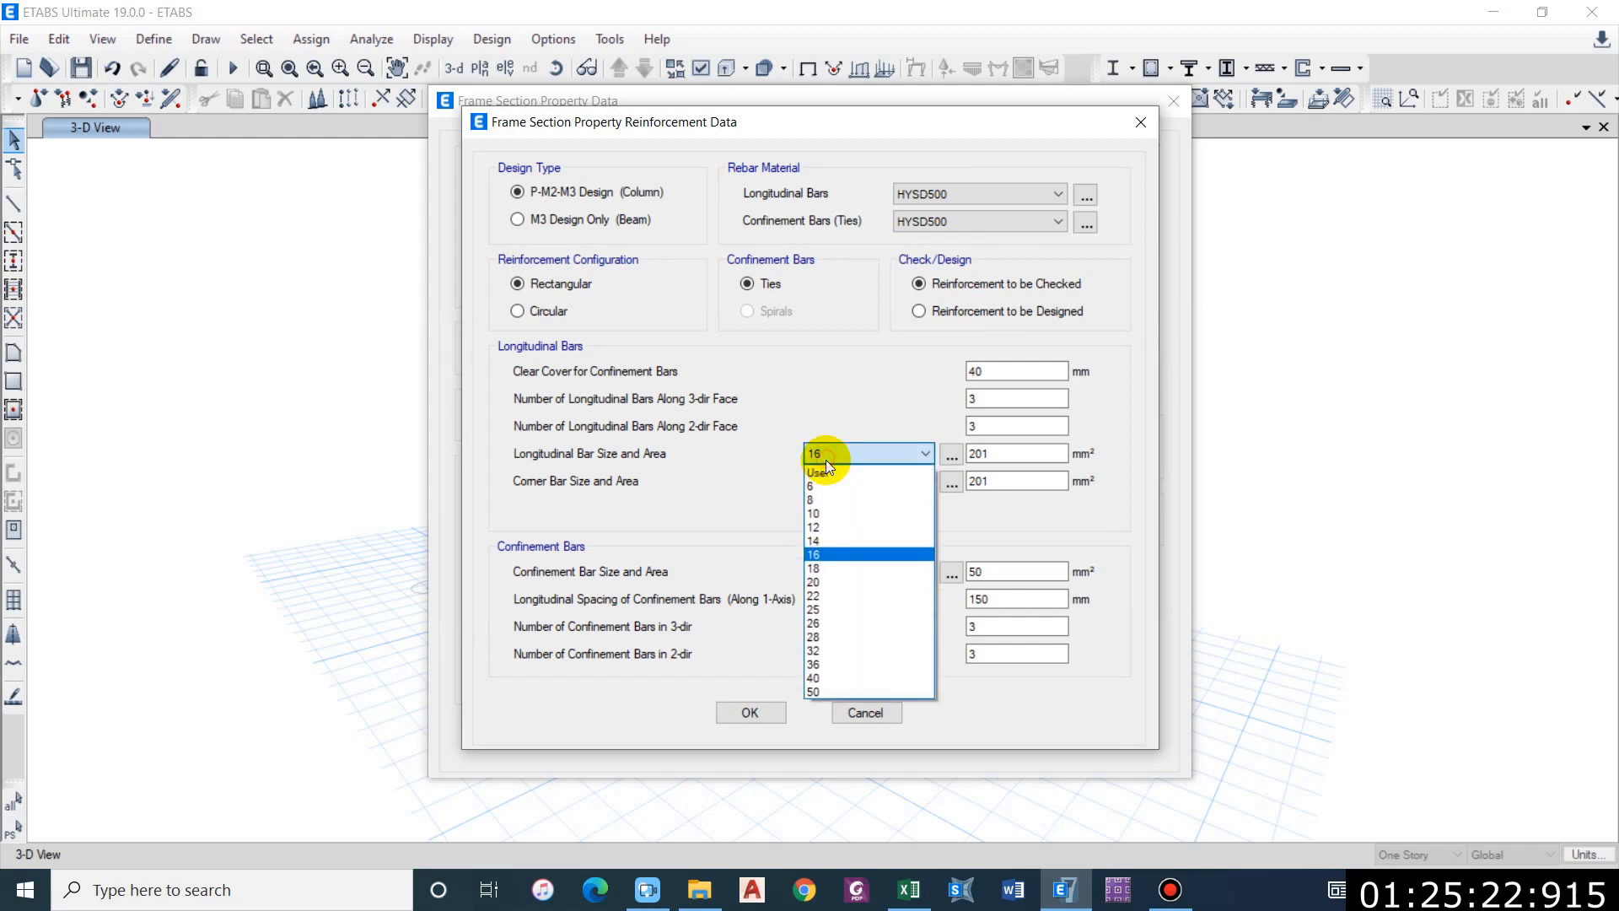
{"action": "left_click", "coordinate": [832, 581]}
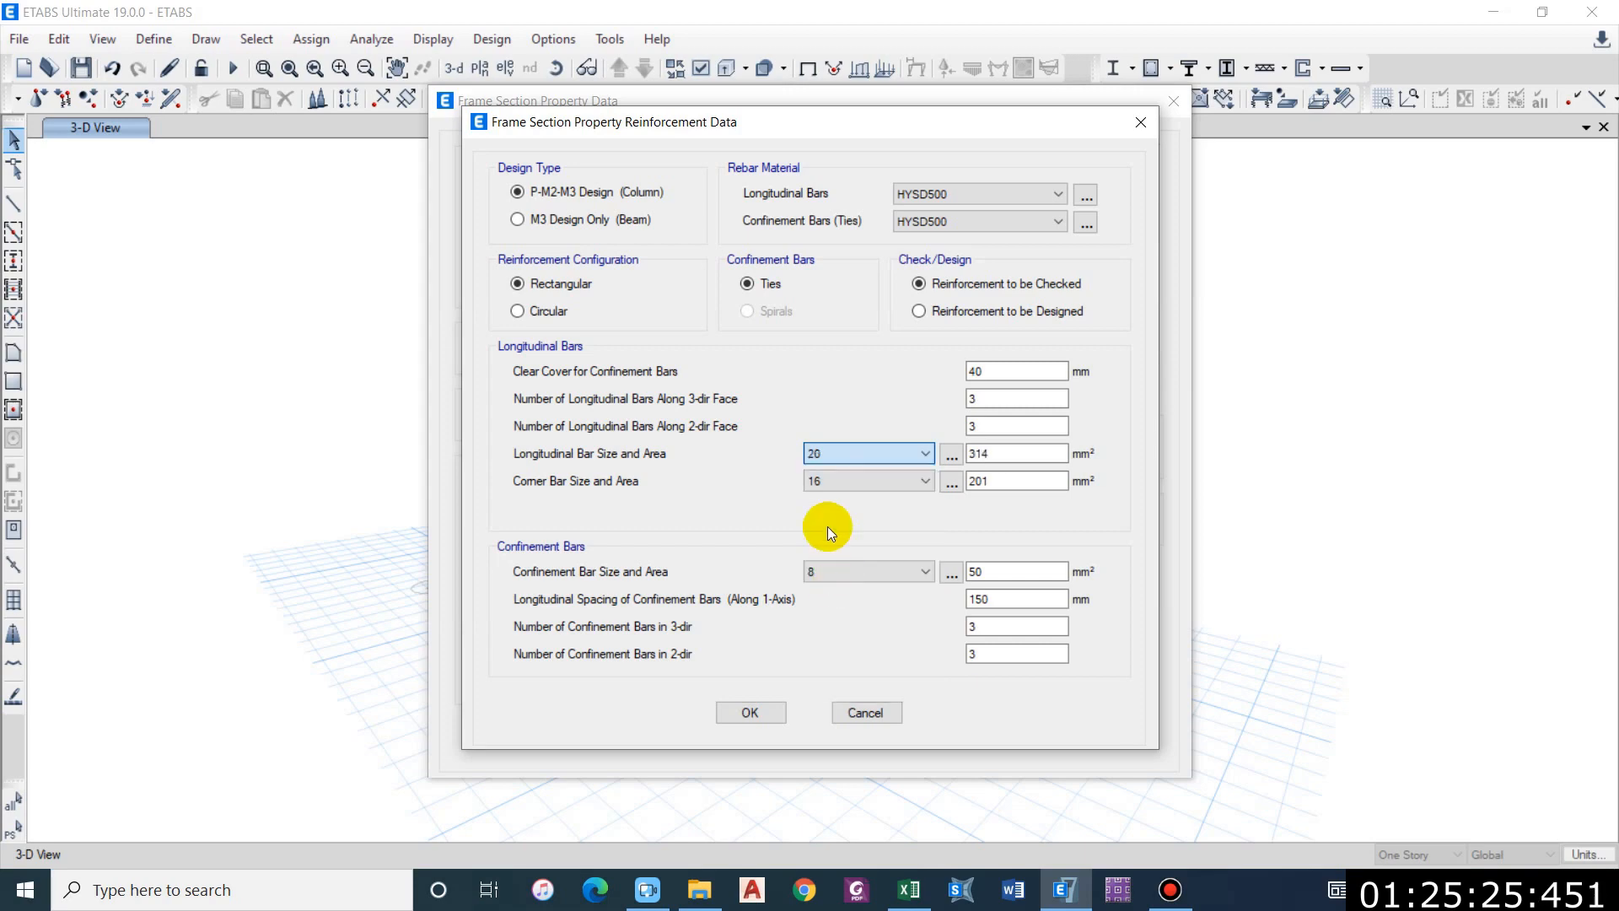
{"action": "left_click", "coordinate": [829, 483]}
{"action": "left_click", "coordinate": [827, 609]}
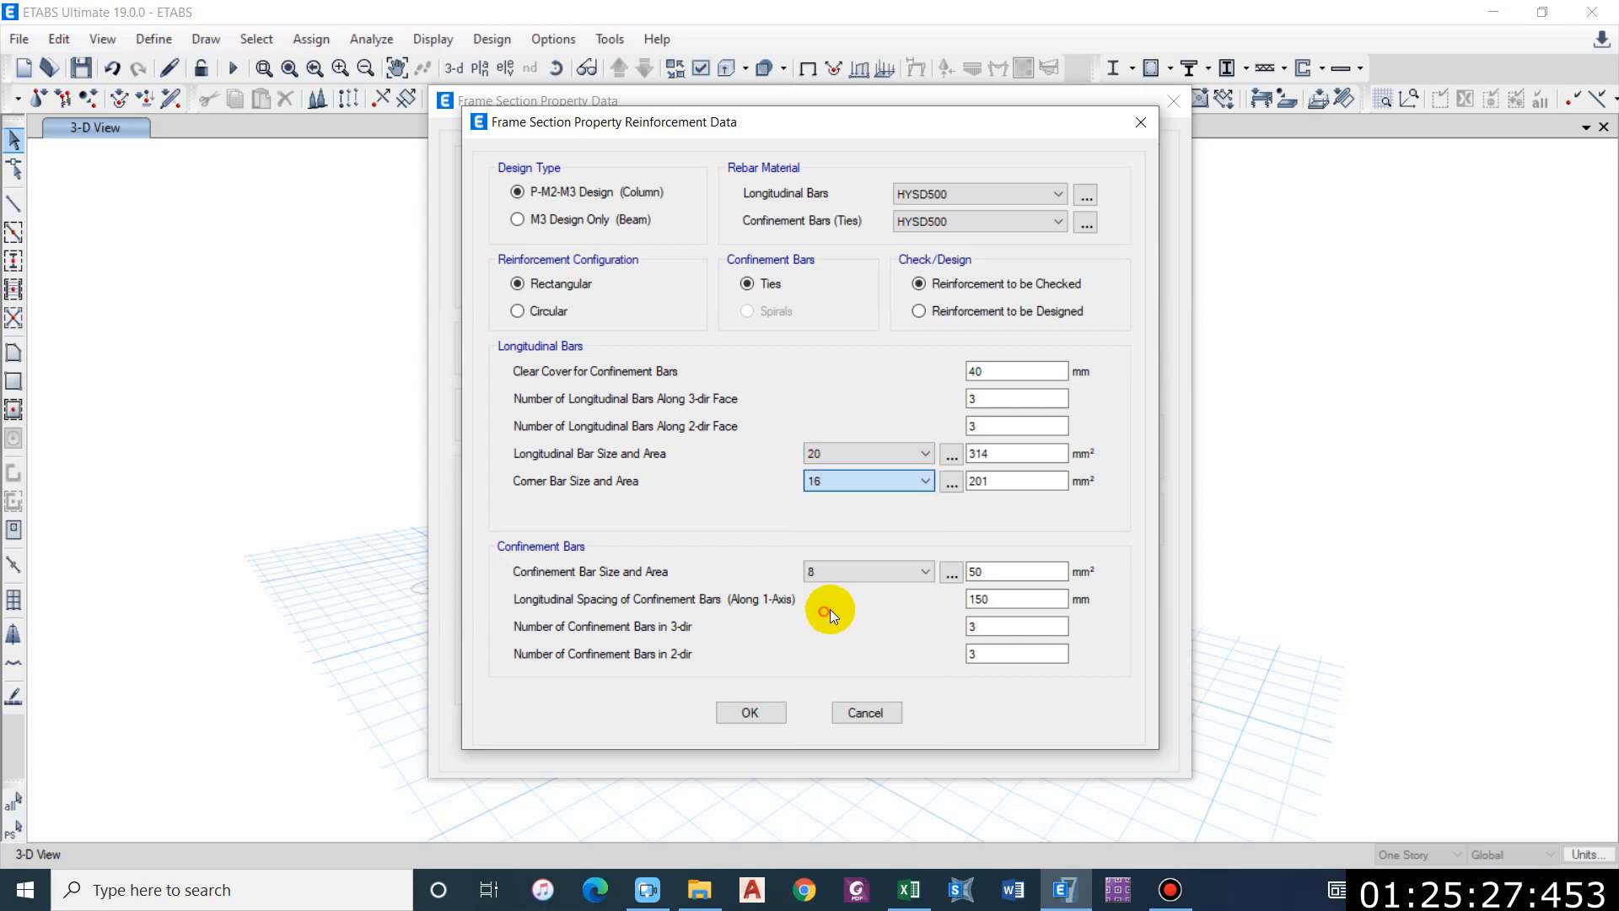
{"action": "left_click", "coordinate": [752, 706]}
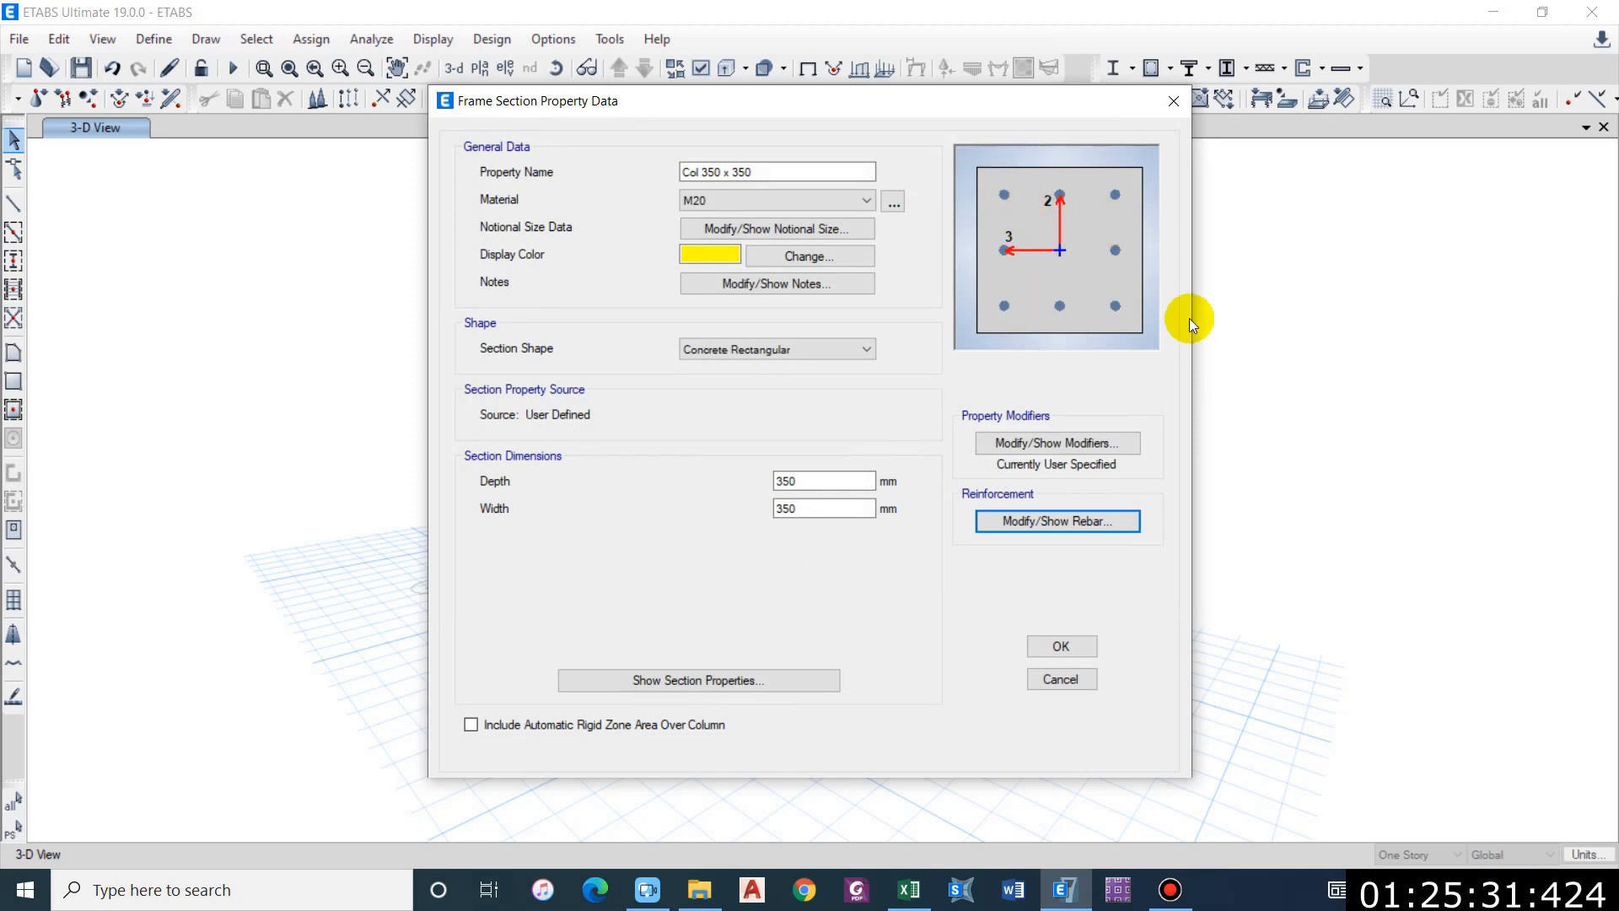
{"action": "left_click", "coordinate": [1048, 522]}
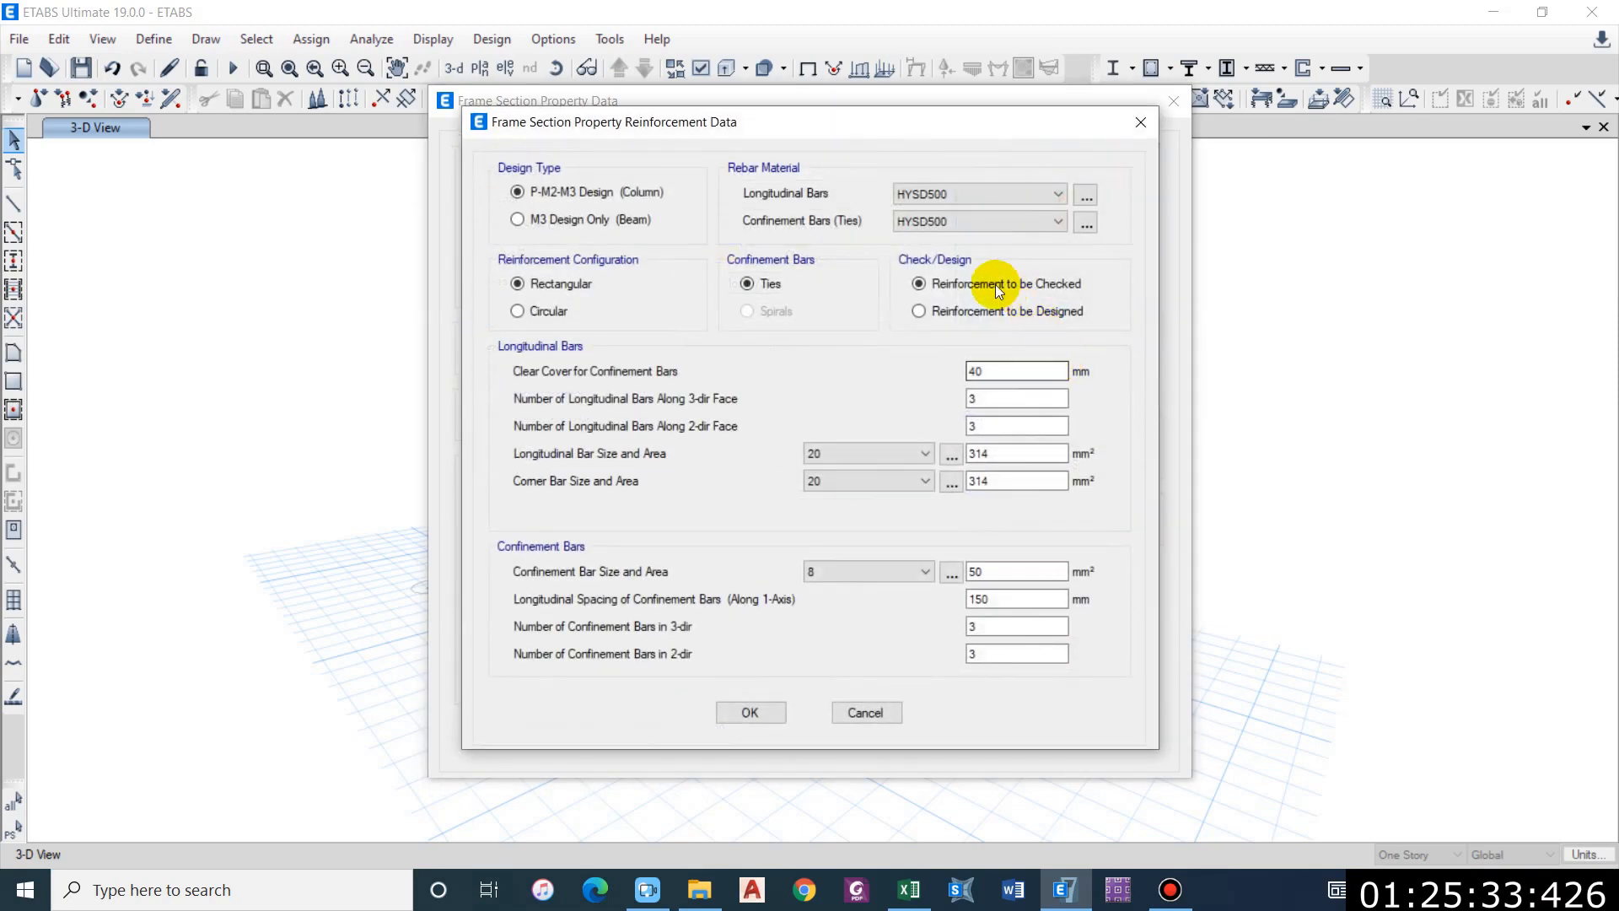
{"action": "left_click", "coordinate": [742, 709]}
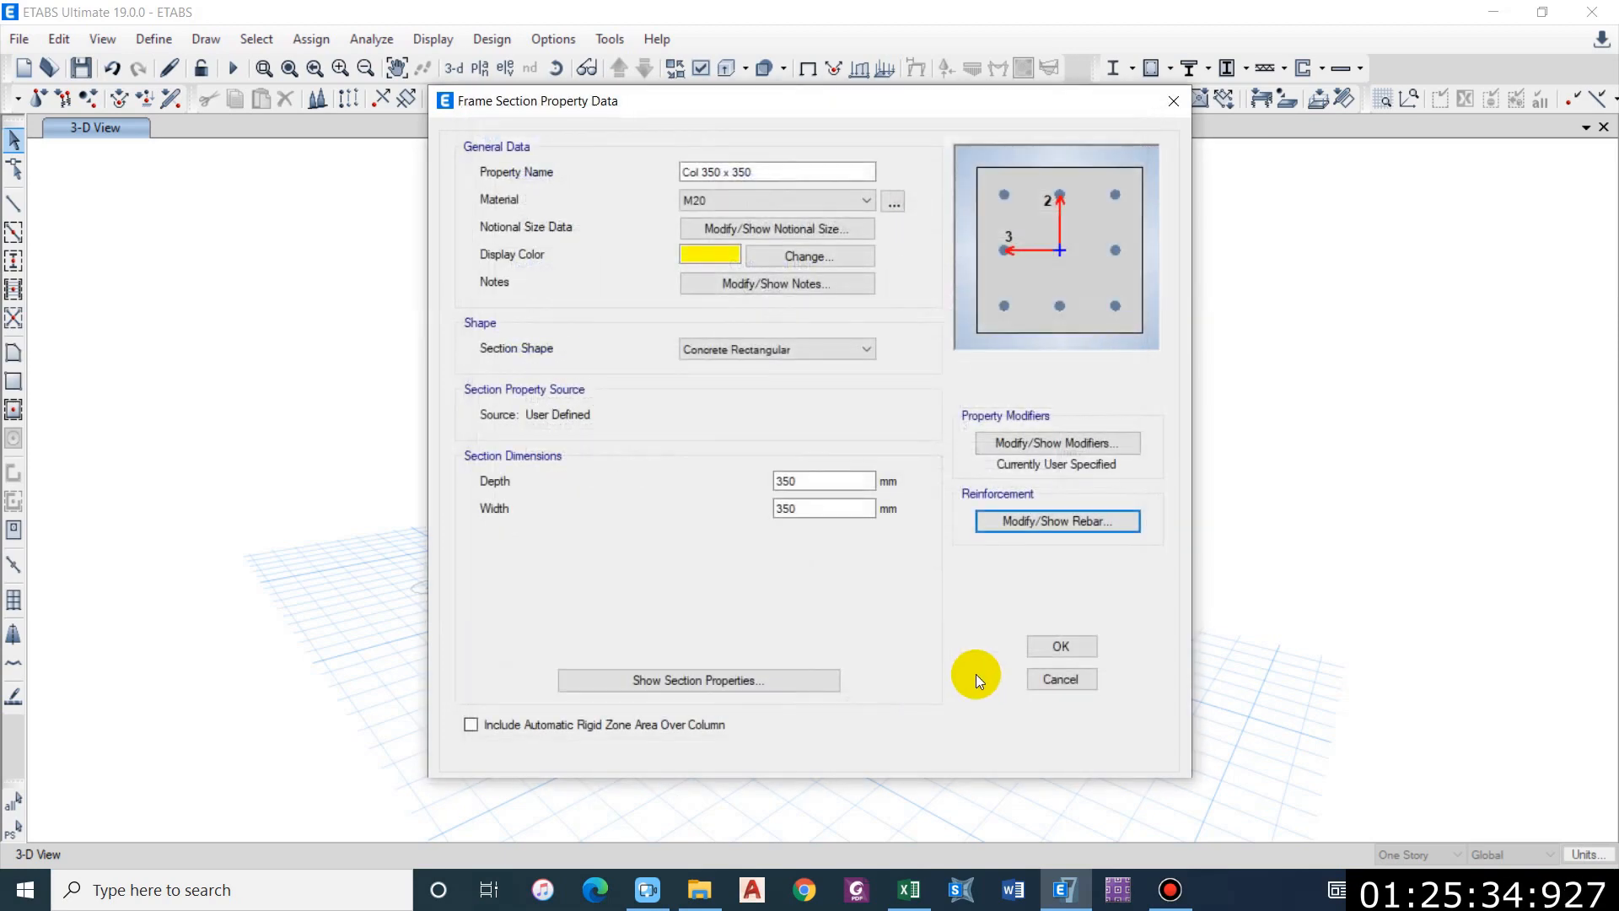
{"action": "left_click", "coordinate": [1075, 648]}
{"action": "left_click", "coordinate": [902, 650]}
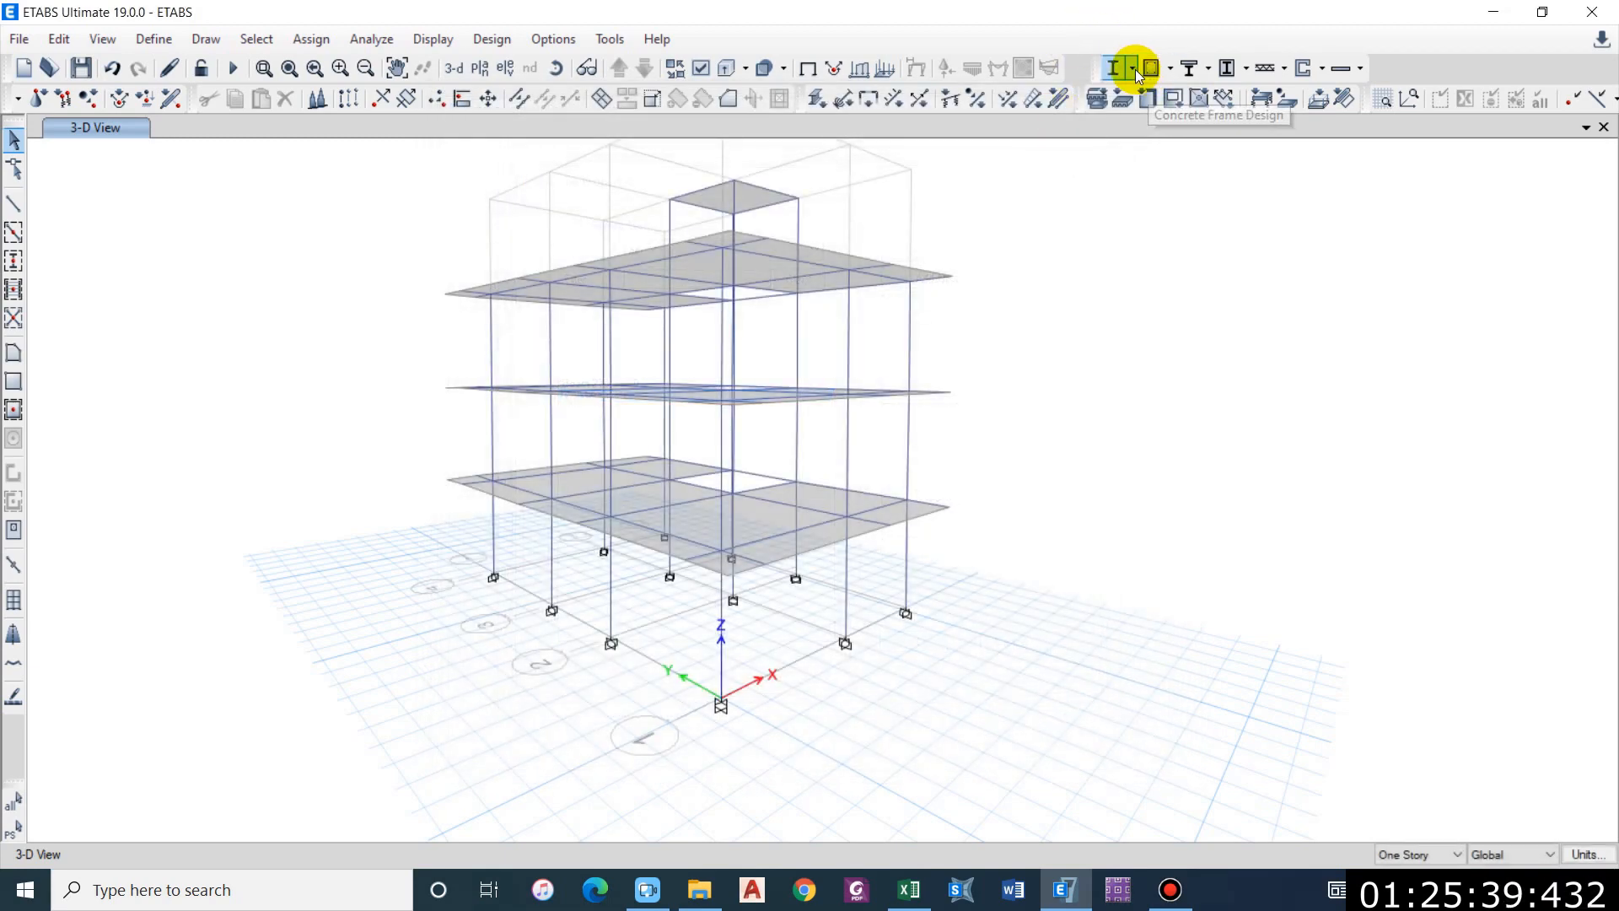
Step: Run the analysis and display the Modal Periods And Frequencies and Modal Participating Mass Ratios tables
{"action": "left_click", "coordinate": [234, 67]}
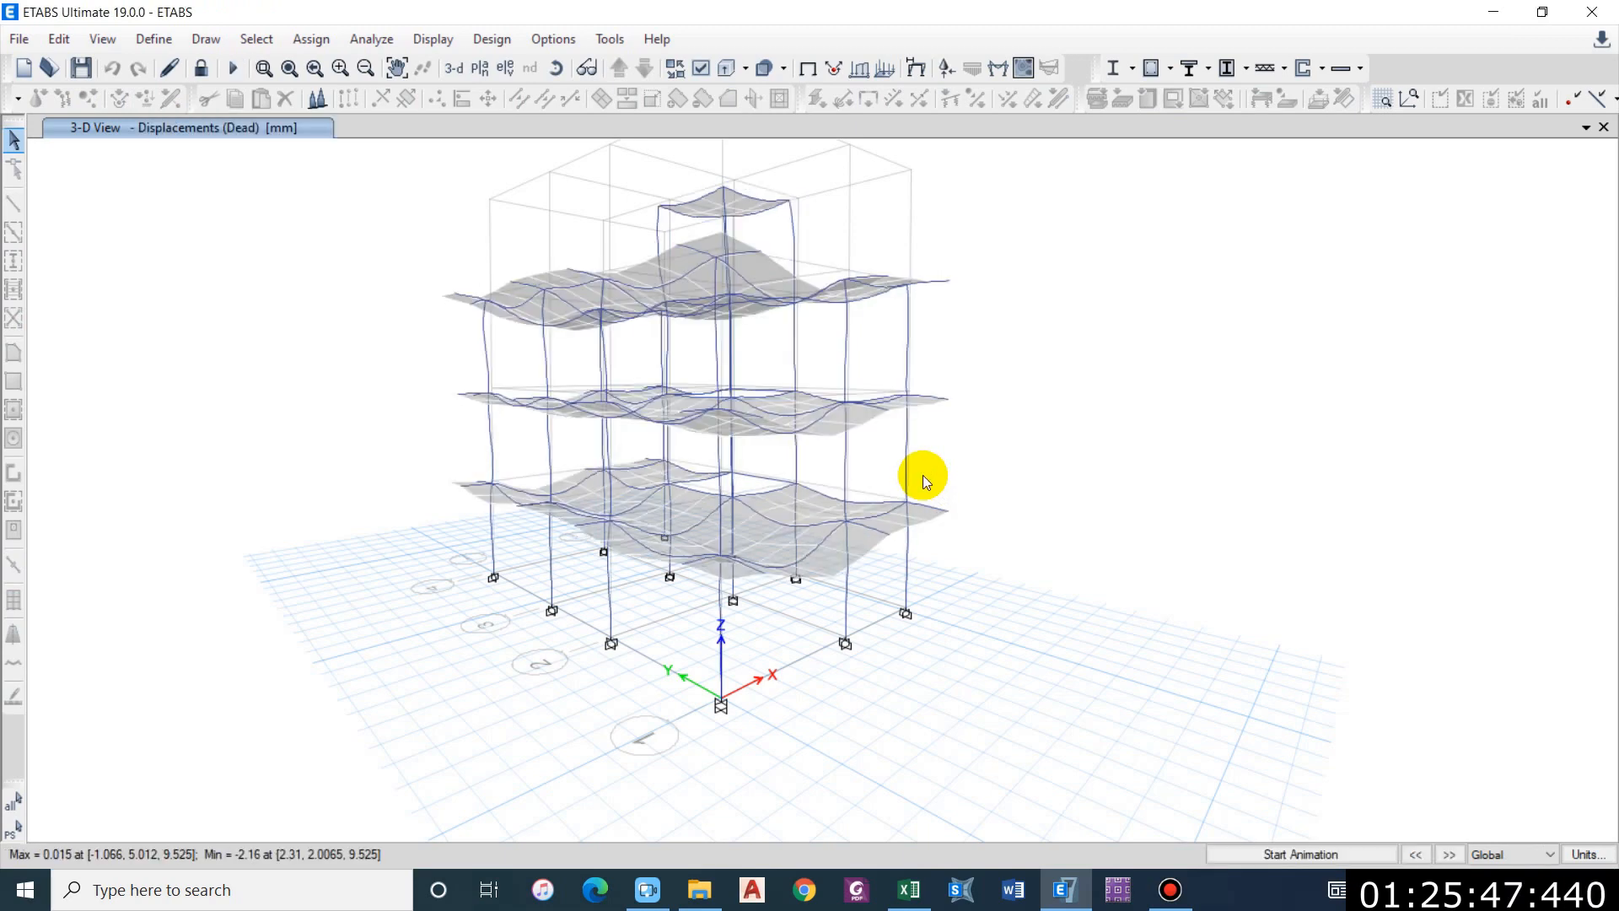
{"action": "left_click", "coordinate": [409, 46]}
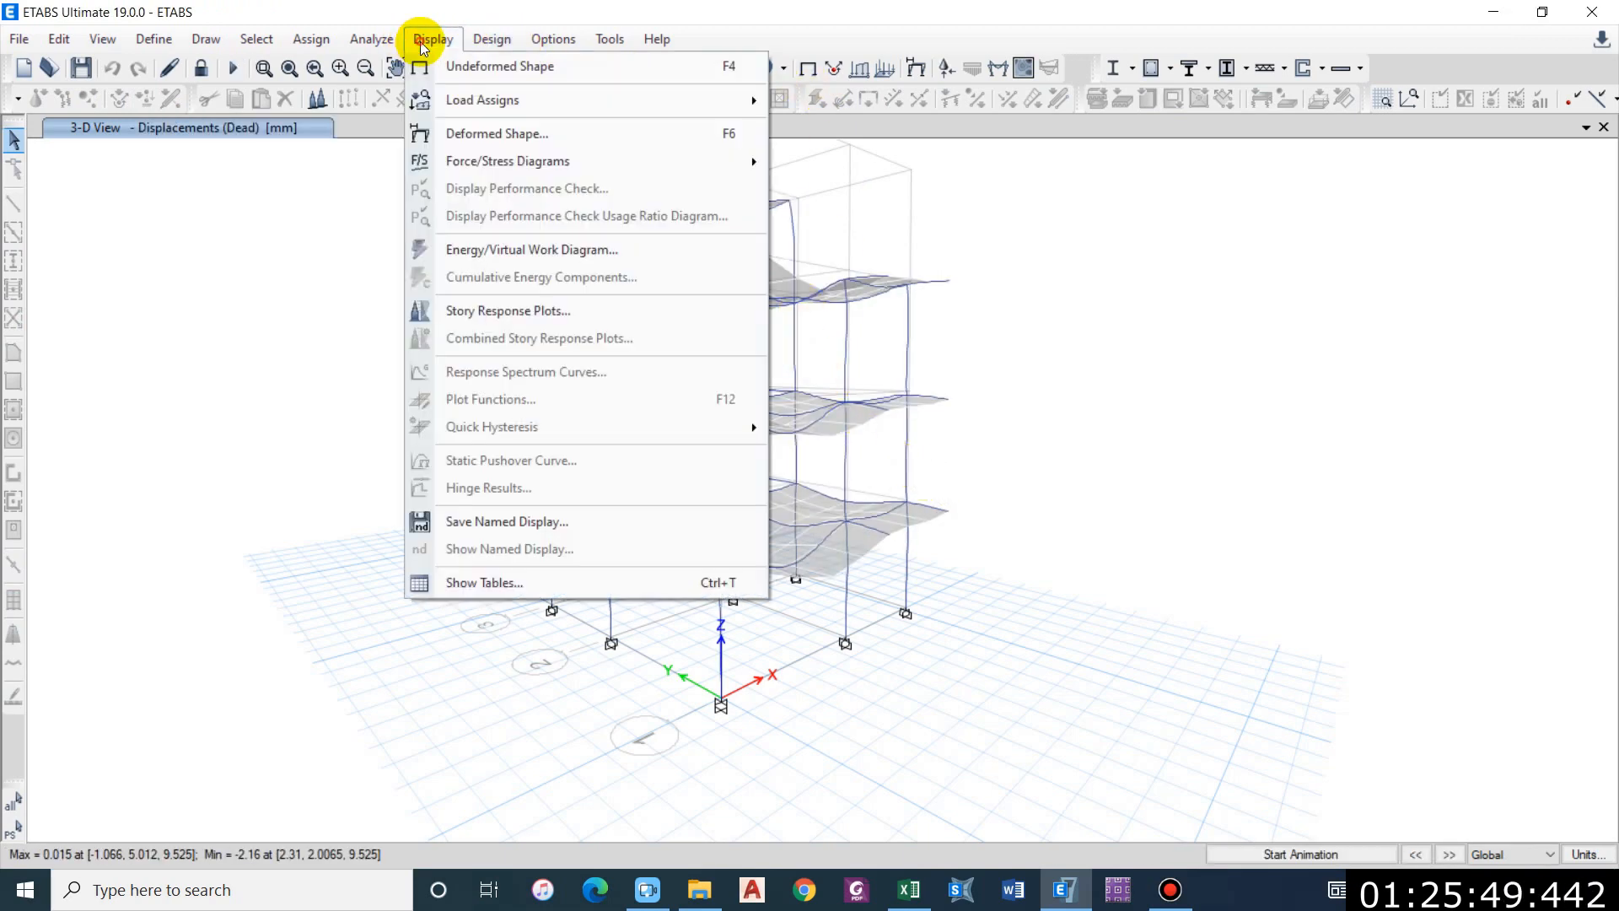
{"action": "left_click", "coordinate": [560, 579]}
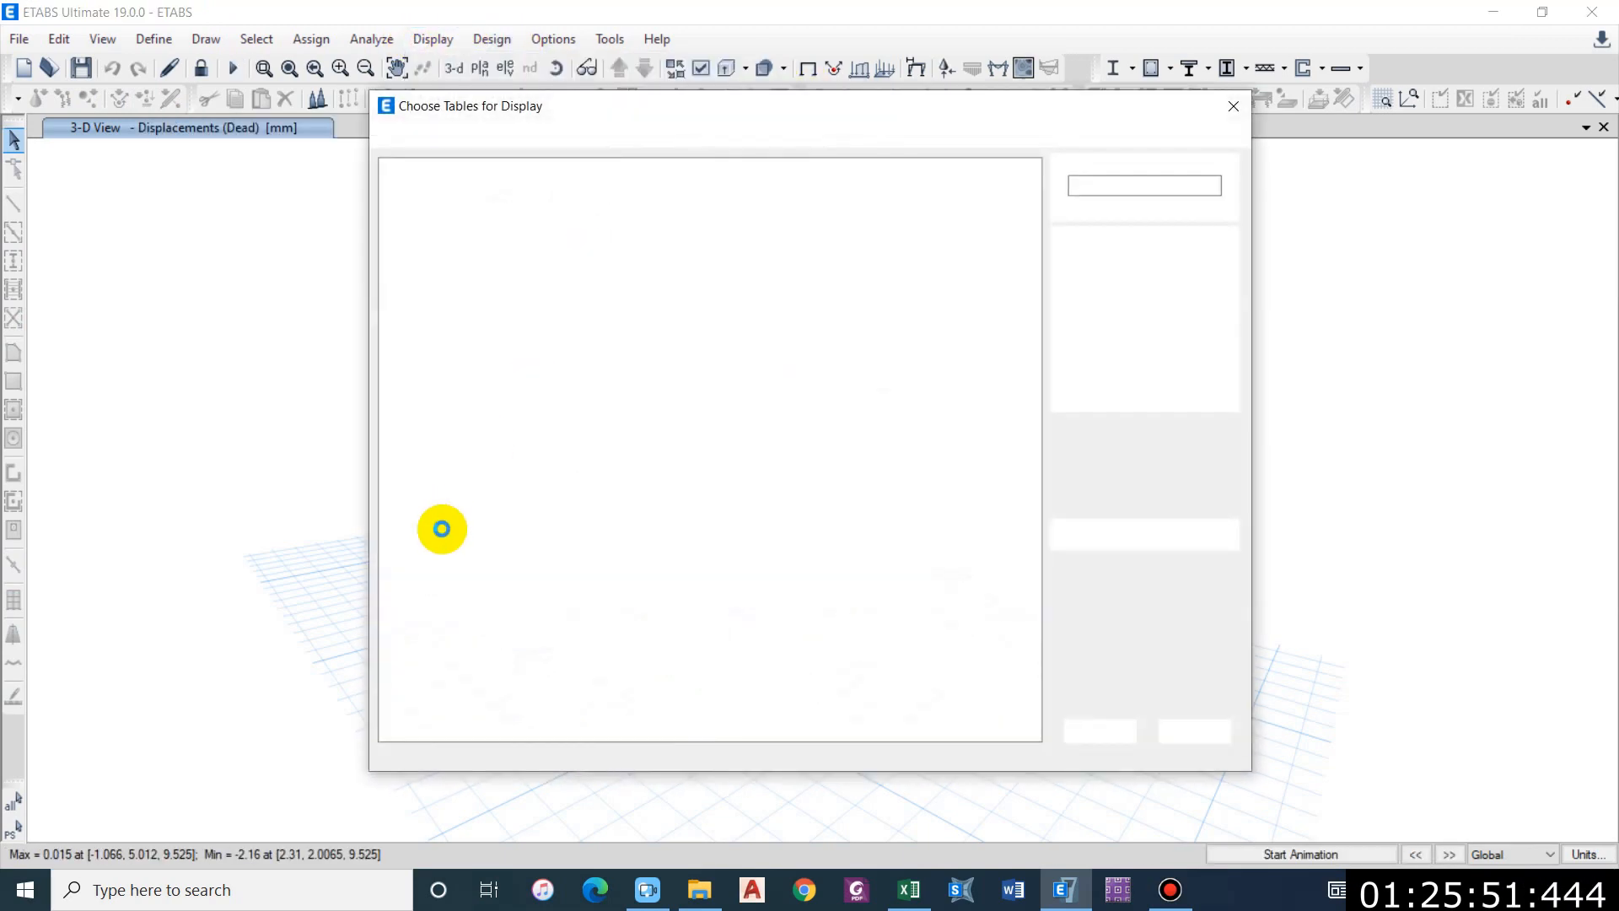
{"action": "left_click", "coordinate": [407, 438]}
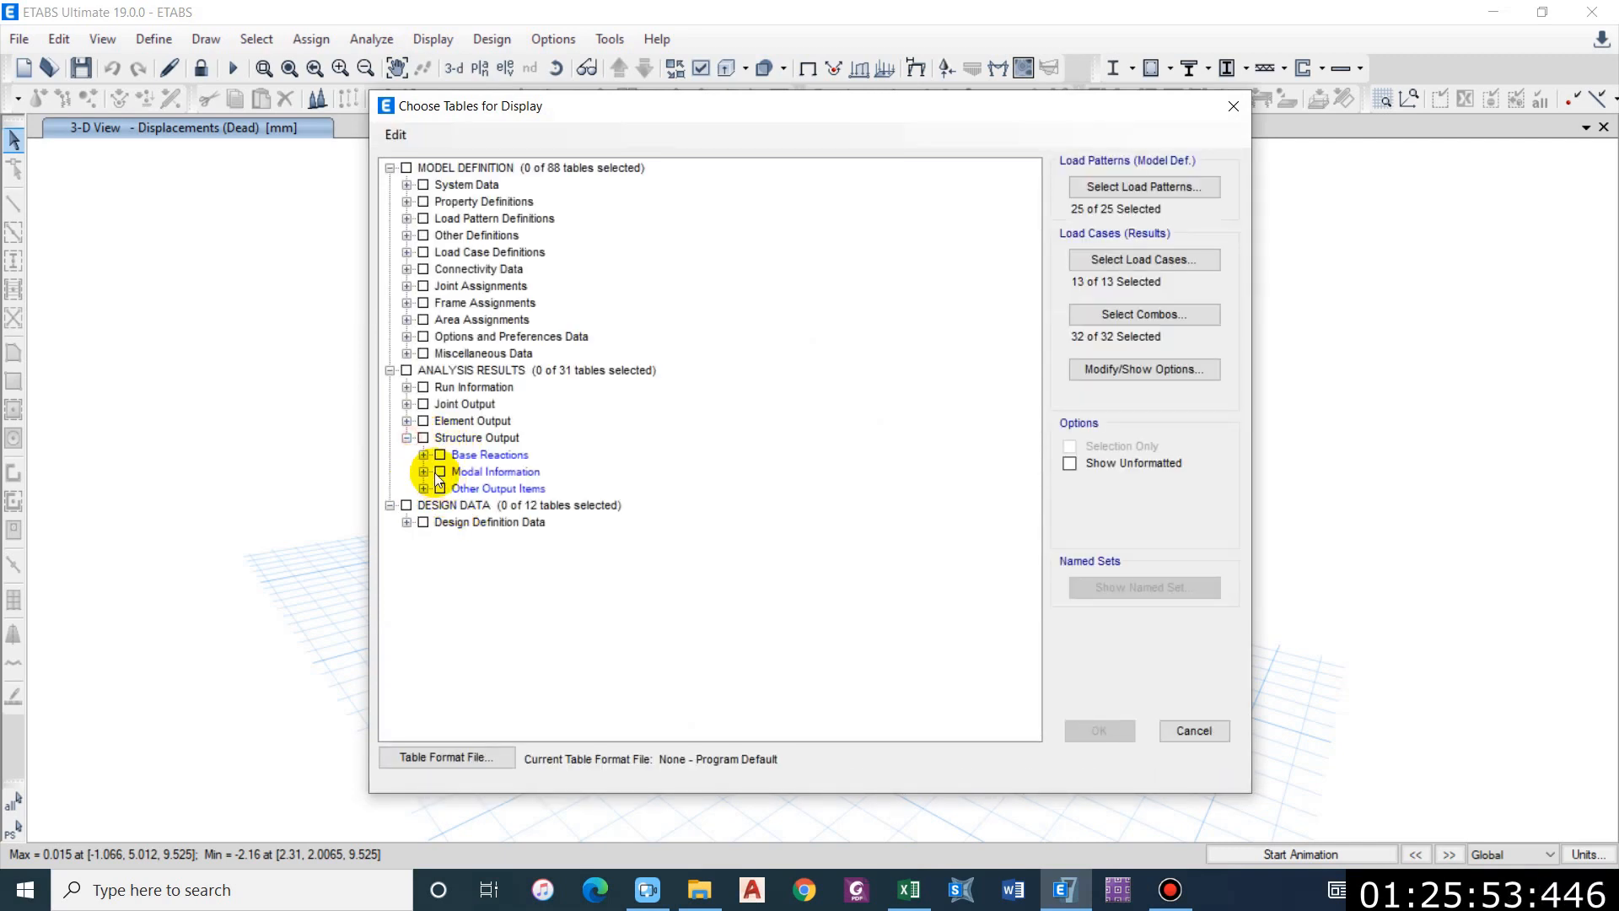
{"action": "left_click", "coordinate": [423, 472]}
{"action": "left_click", "coordinate": [543, 490]}
{"action": "left_click", "coordinate": [543, 490]}
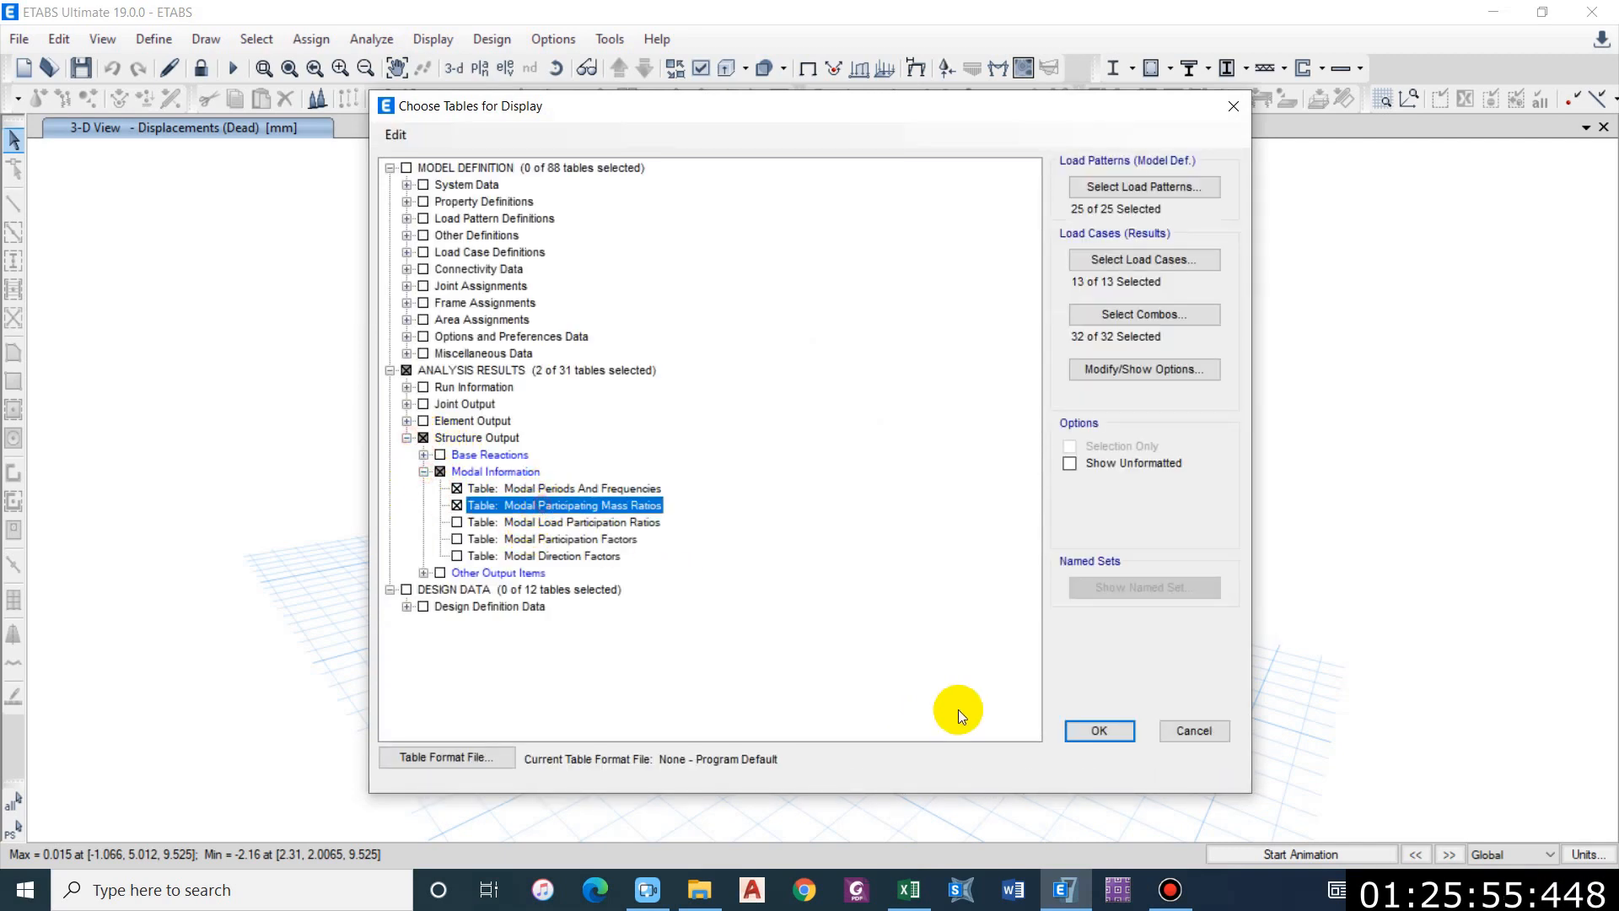
{"action": "left_click", "coordinate": [1097, 731]}
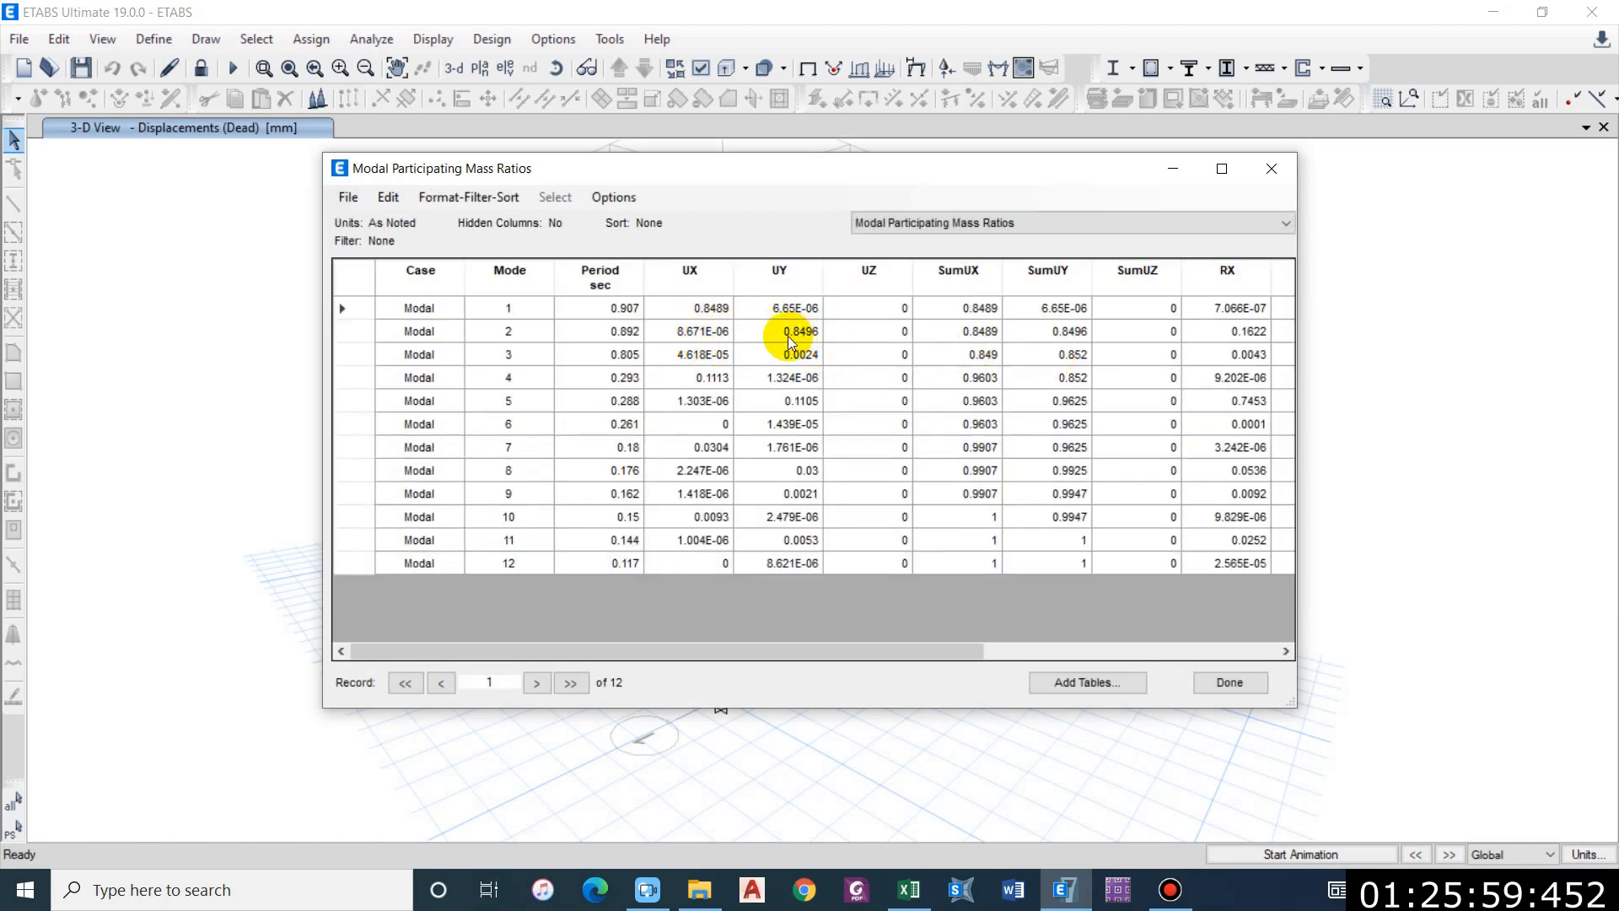
Step: Switch to the Modal Periods And Frequencies table to read the modes, and close the result tables
{"action": "left_click", "coordinate": [933, 224]}
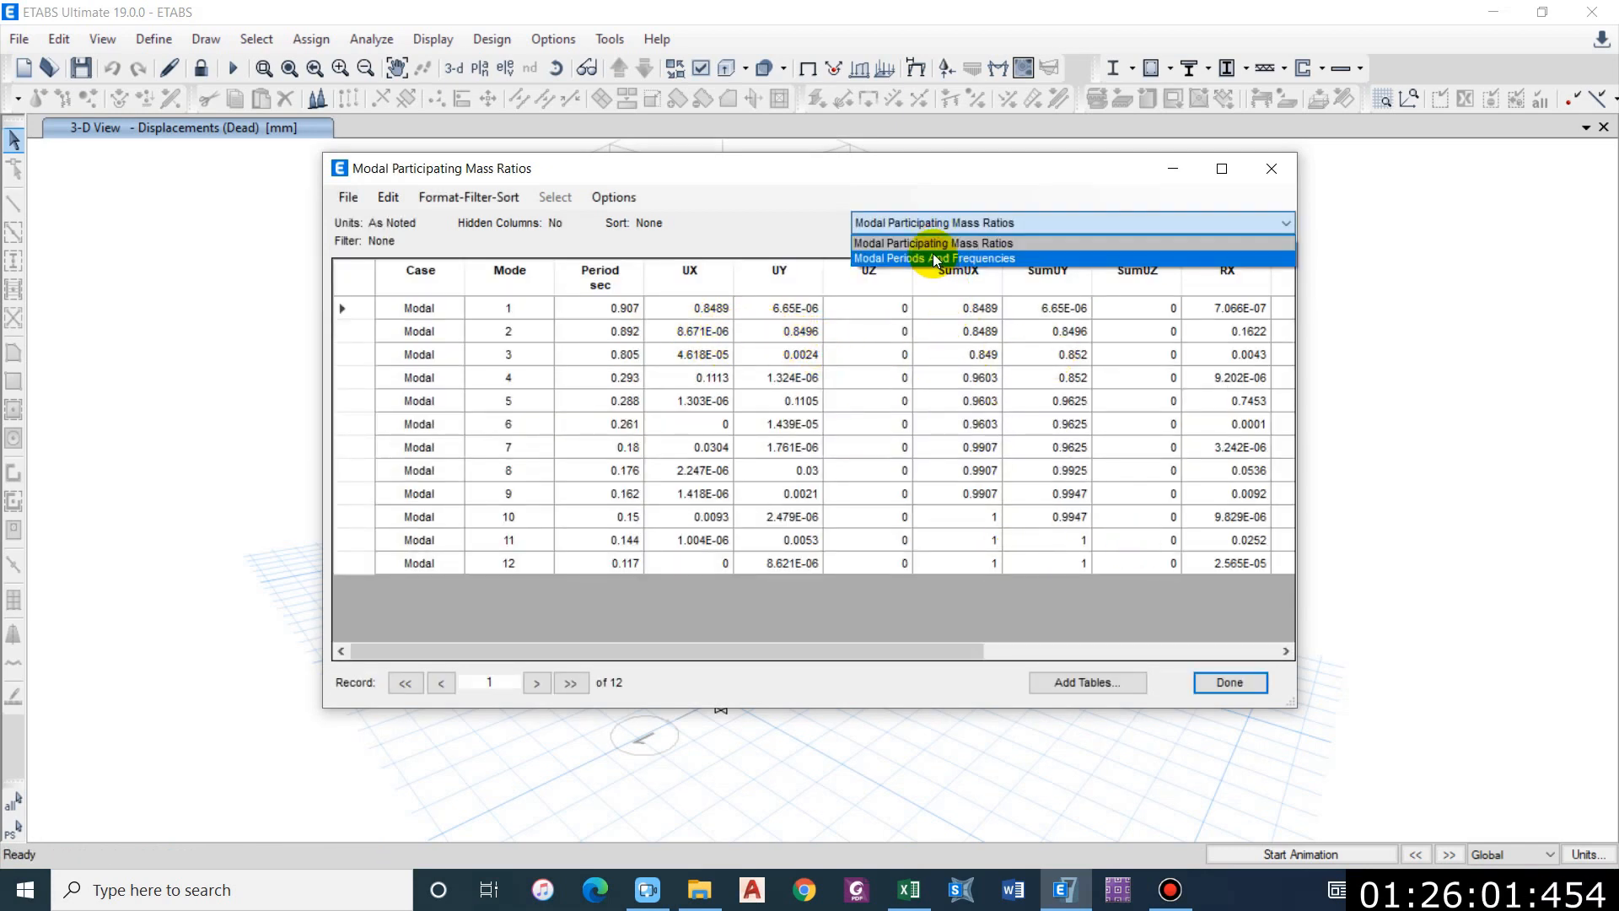
{"action": "left_click", "coordinate": [932, 250]}
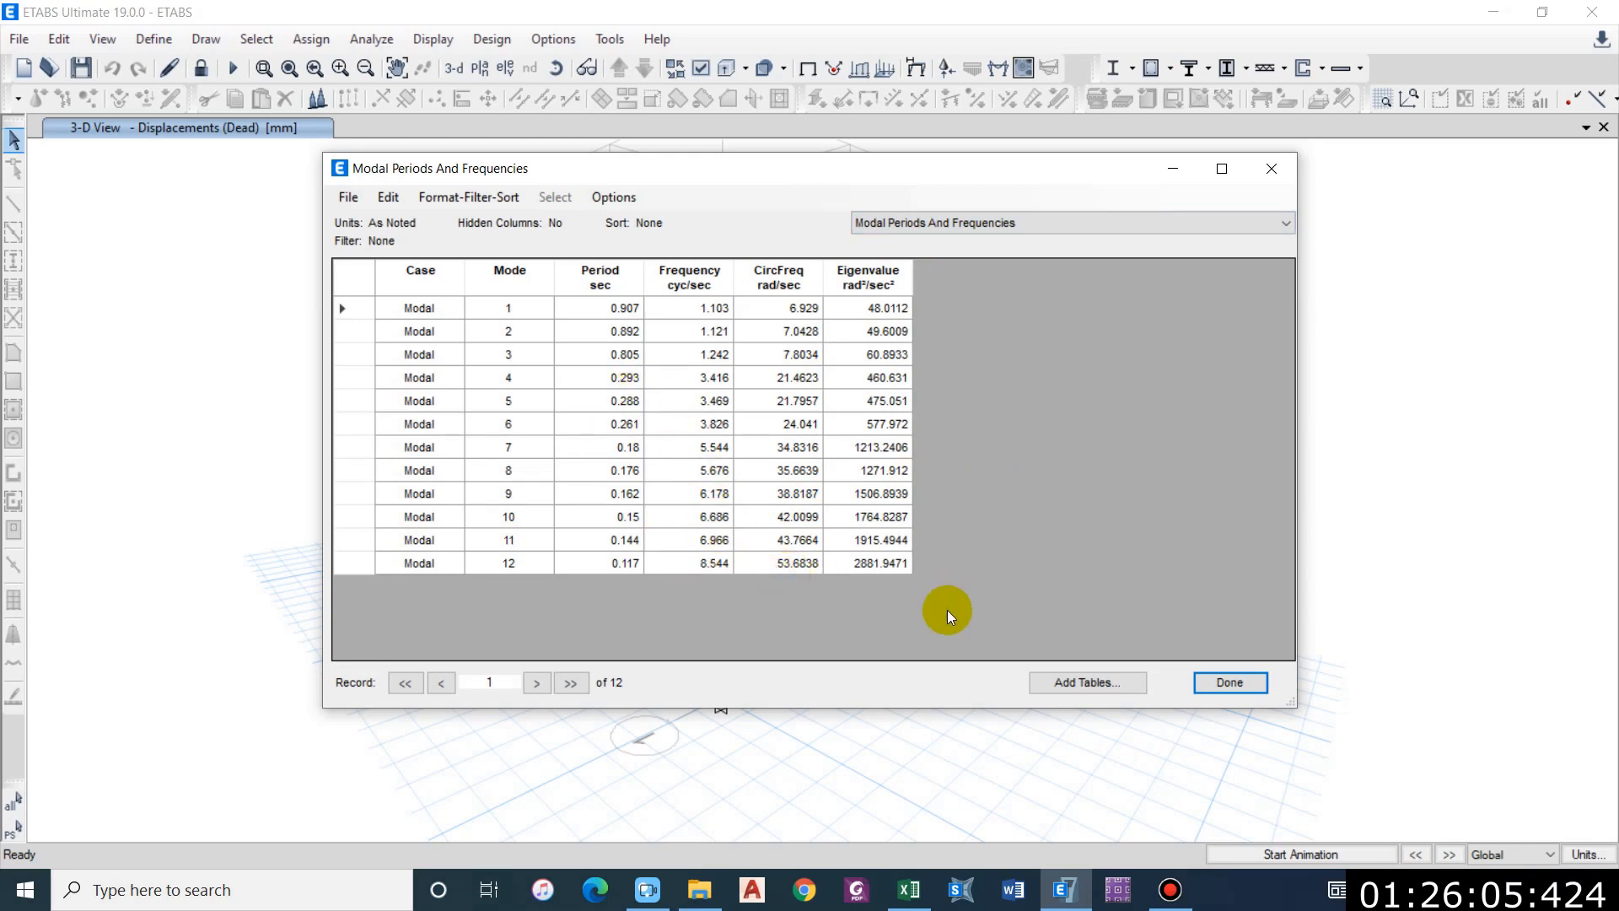
{"action": "left_click", "coordinate": [1206, 679]}
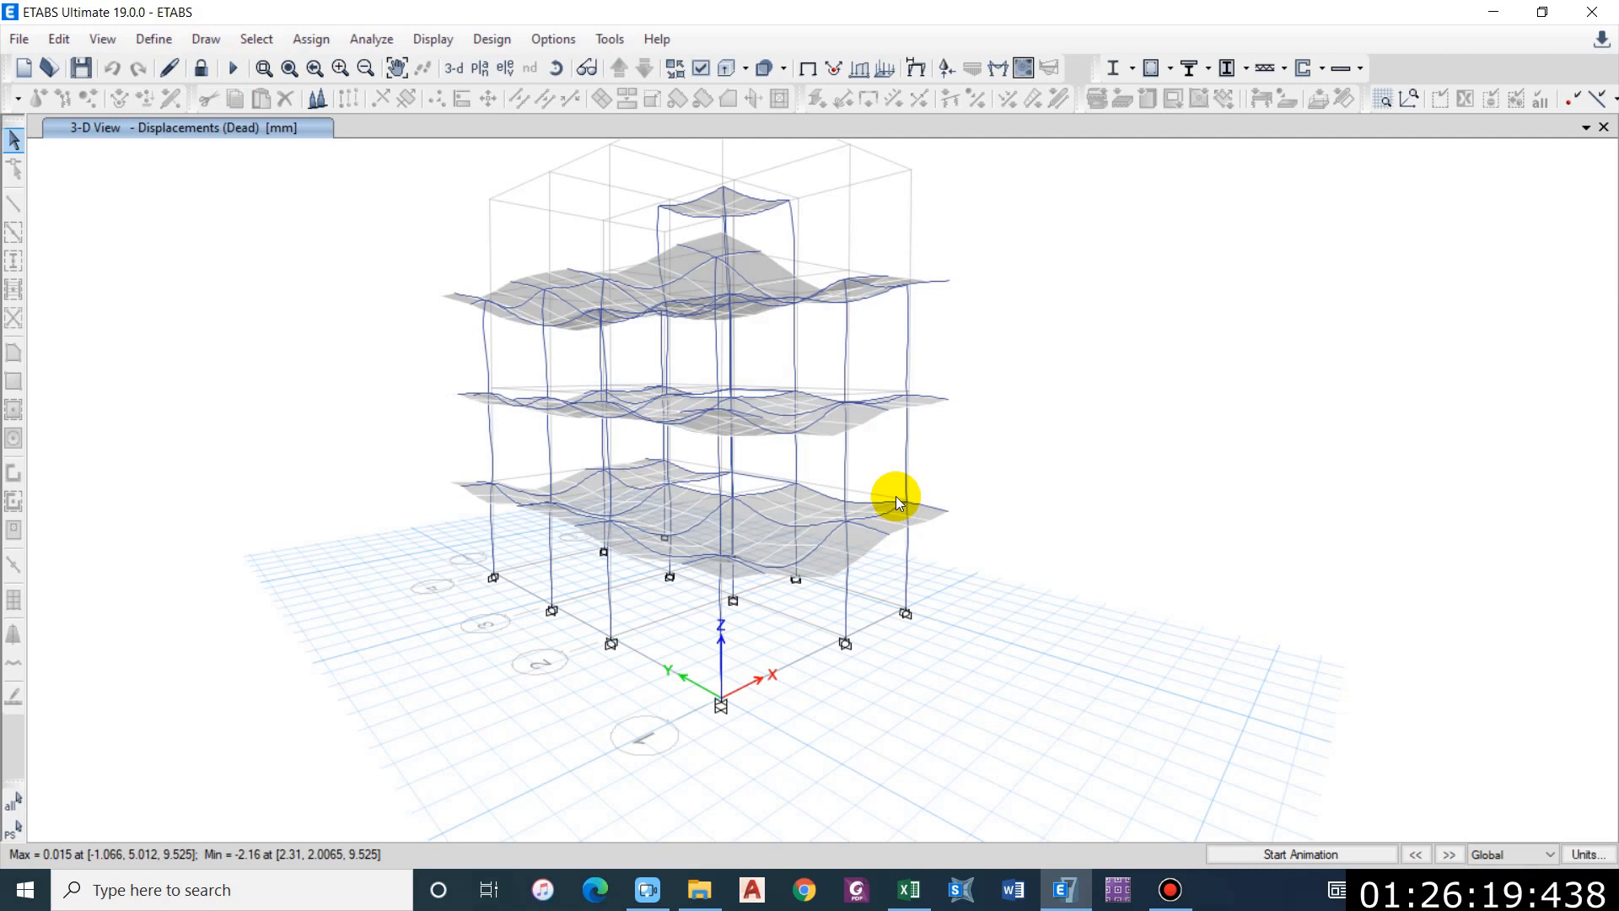
Step: Run the concrete frame design check on the building and view the longitudinal reinforcing in 3D
{"action": "left_click", "coordinate": [1152, 73]}
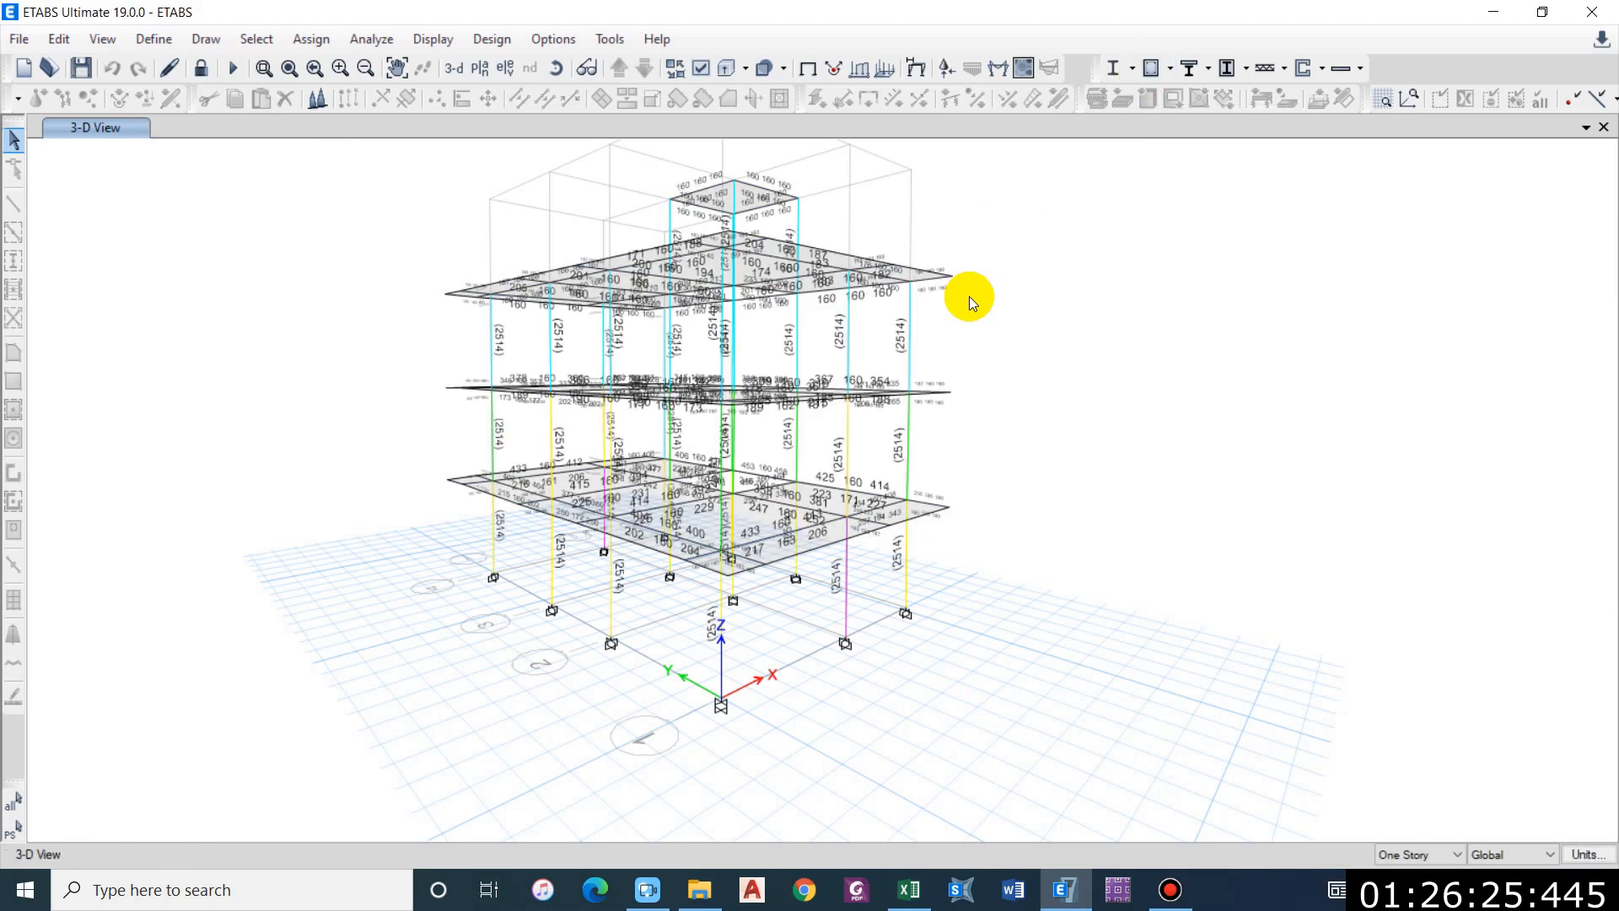
{"action": "right_click_drag", "start_coordinate": [1027, 397], "coordinate": [831, 418]}
{"action": "right_click_drag", "start_coordinate": [978, 520], "coordinate": [889, 443]}
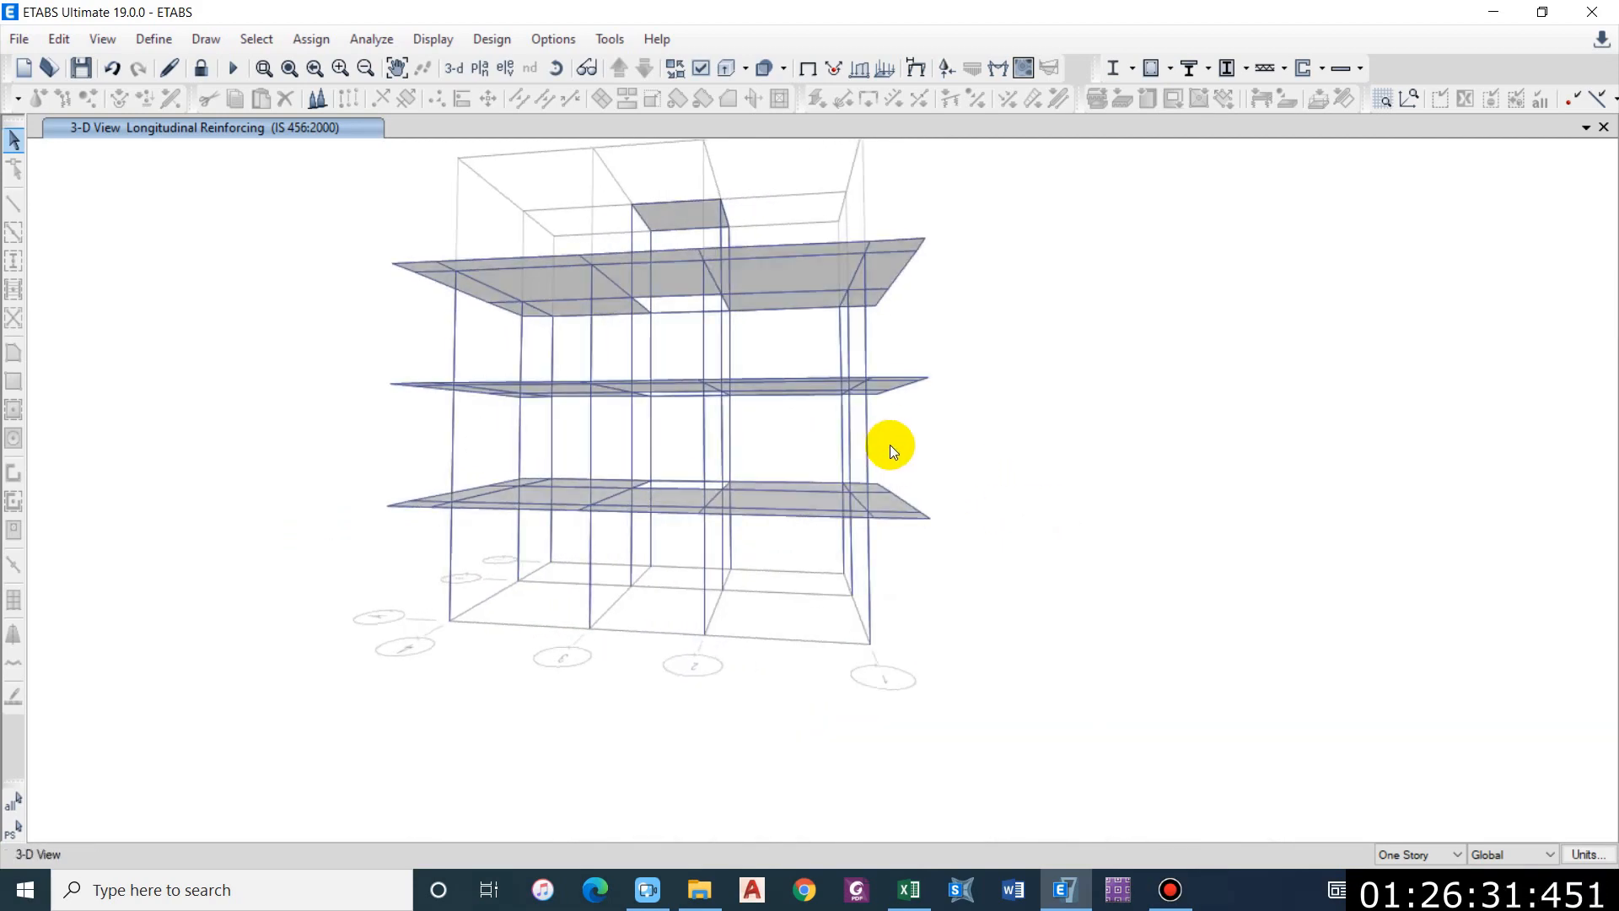
{"action": "right_click_drag", "start_coordinate": [1024, 475], "coordinate": [954, 469]}
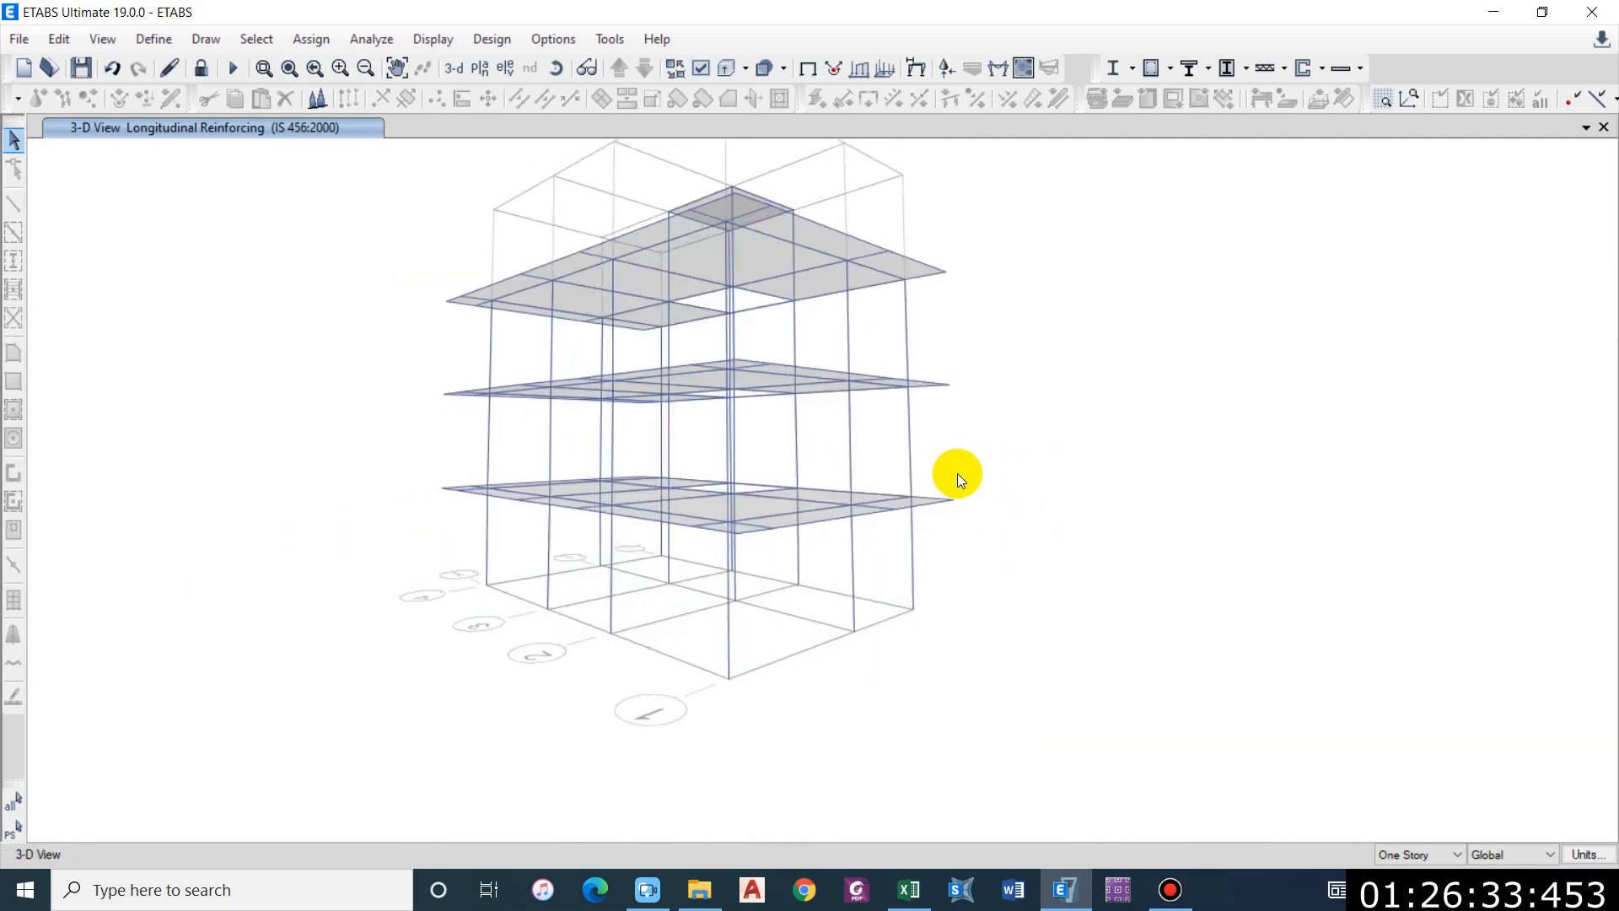
Step: Inspect the capacity ratios in the design information of Story1 column C5, and dismiss it without changes
{"action": "scroll", "coordinate": [851, 563], "scroll_direction": "up", "scroll_amount": 3}
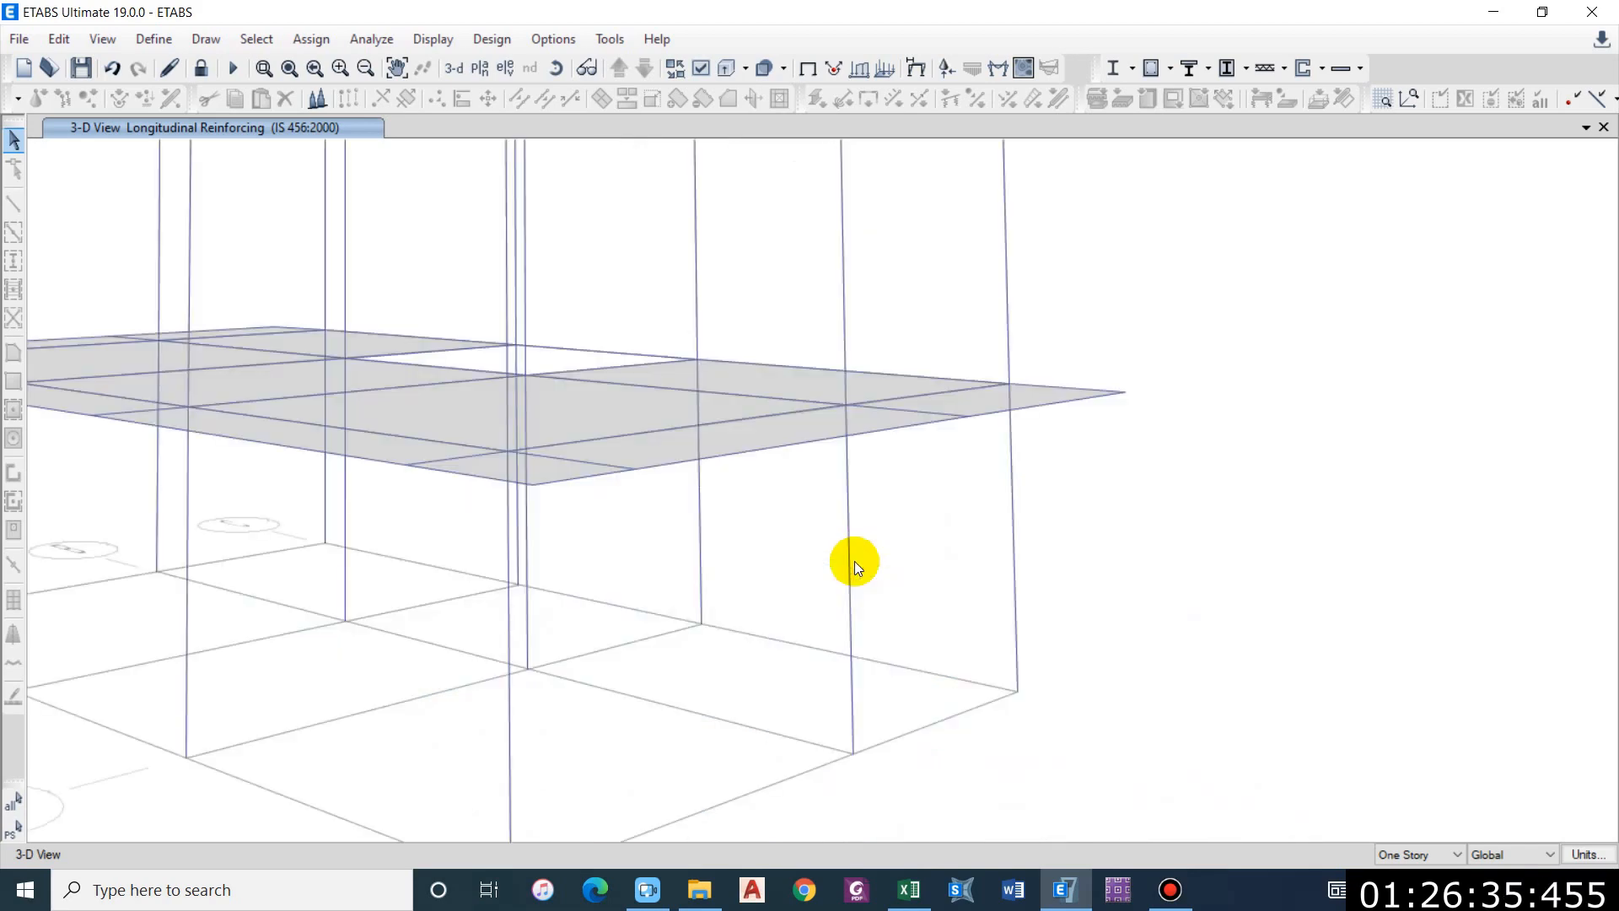
{"action": "right_click", "coordinate": [851, 564]}
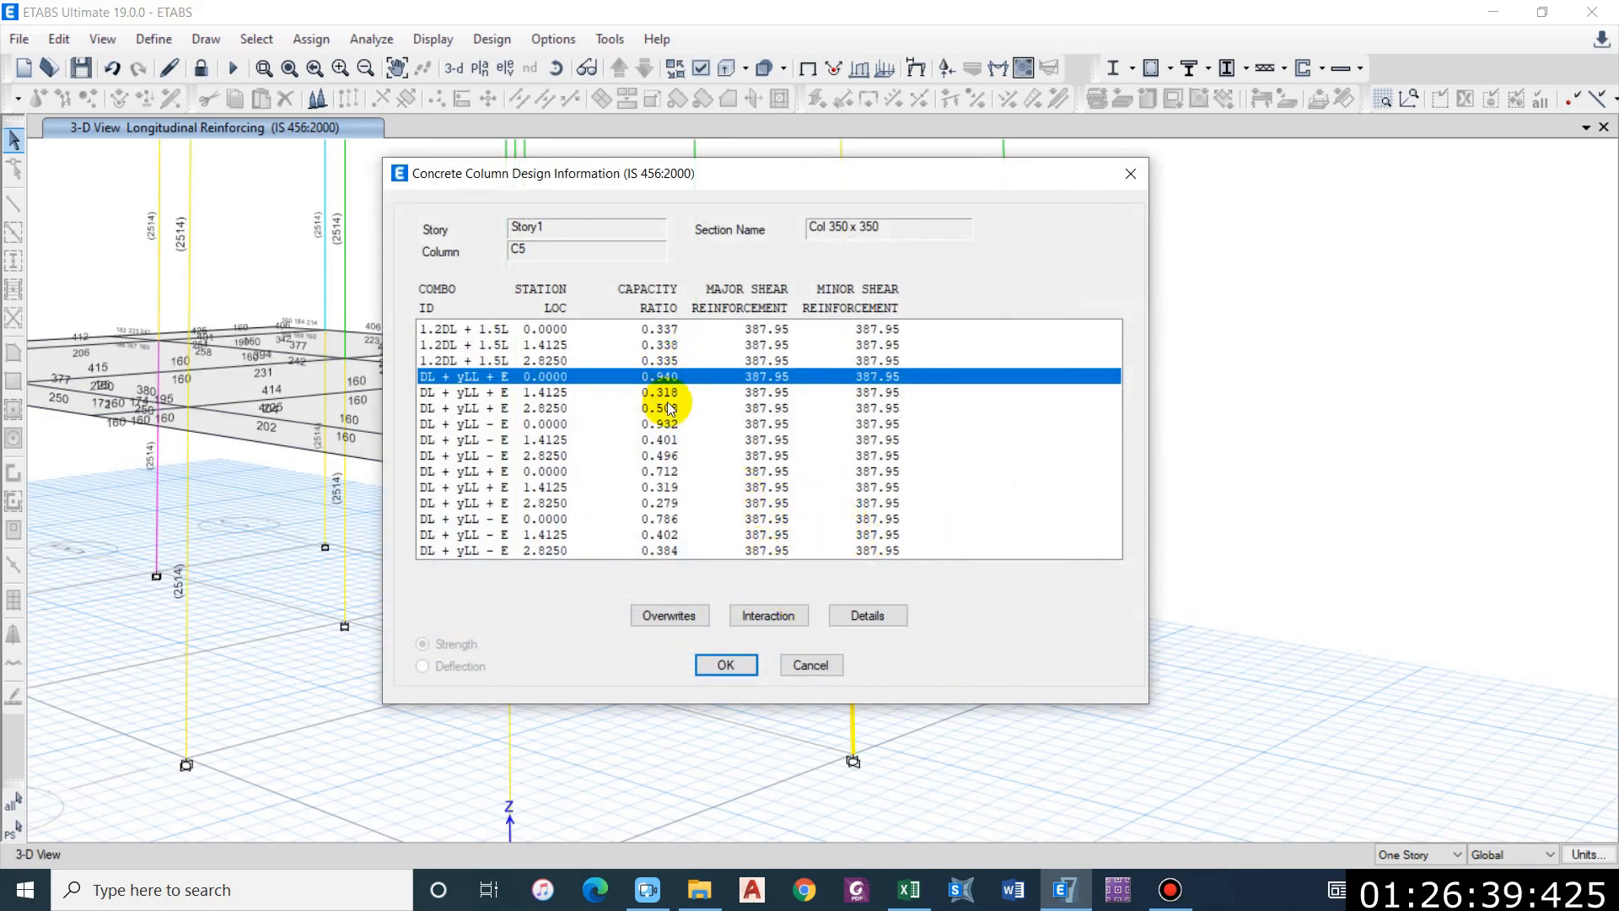
{"action": "left_click", "coordinate": [802, 667]}
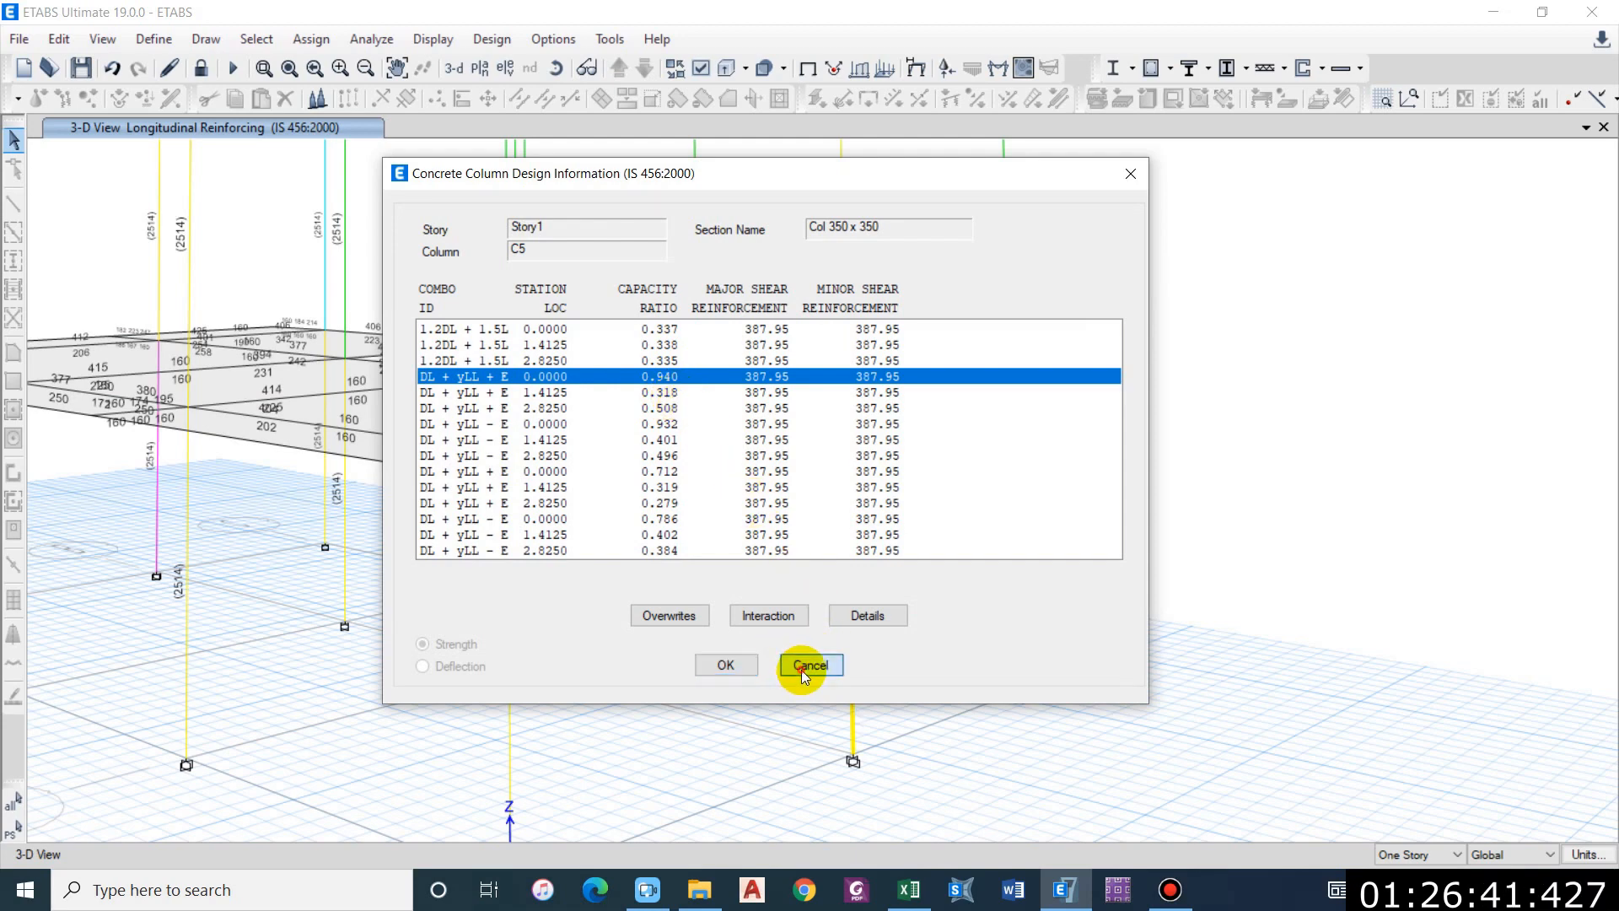
{"action": "scroll", "coordinate": [840, 451], "scroll_direction": "down", "scroll_amount": 5}
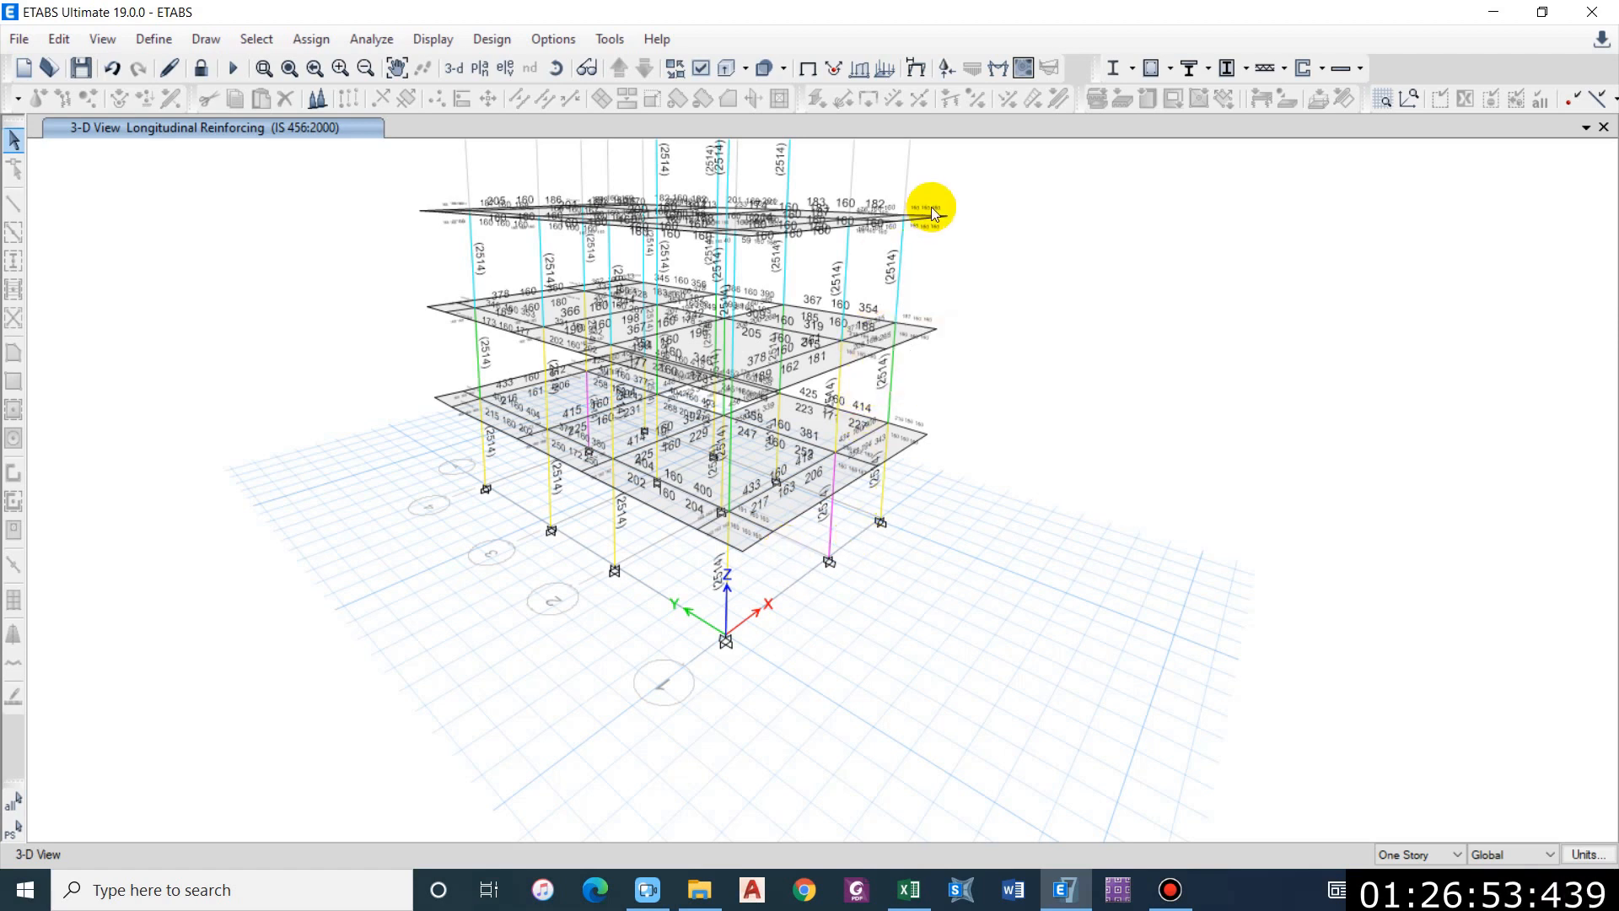
Step: Display the Identify All Failures output of the concrete frame design on the 3D model
{"action": "left_click", "coordinate": [1168, 70]}
{"action": "left_click", "coordinate": [1231, 435]}
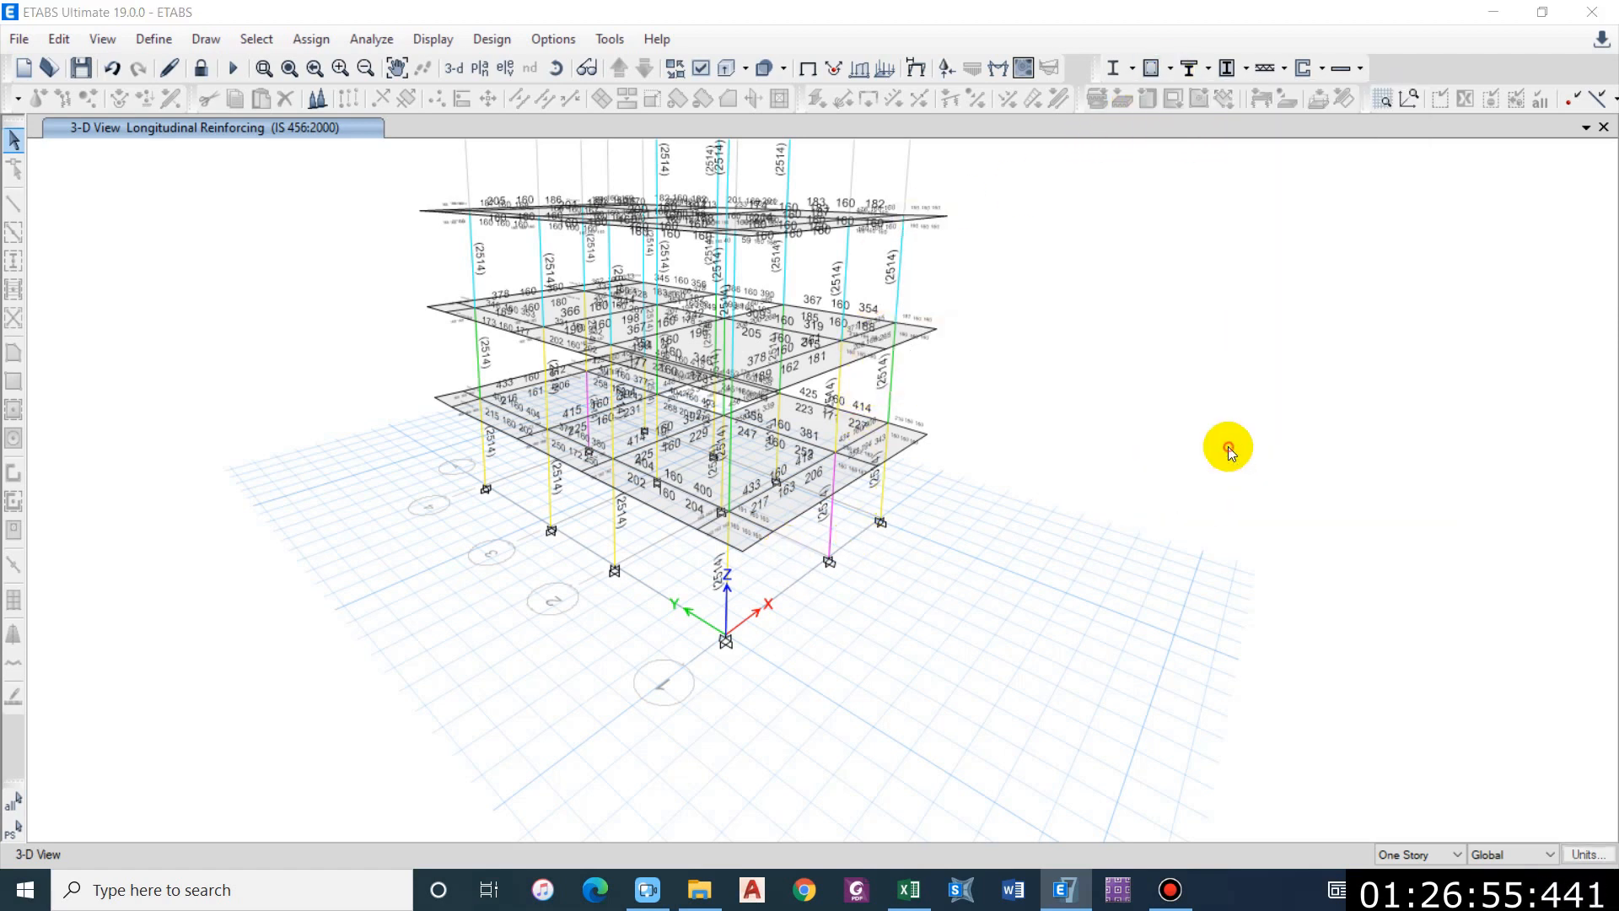
{"action": "left_click", "coordinate": [932, 520]}
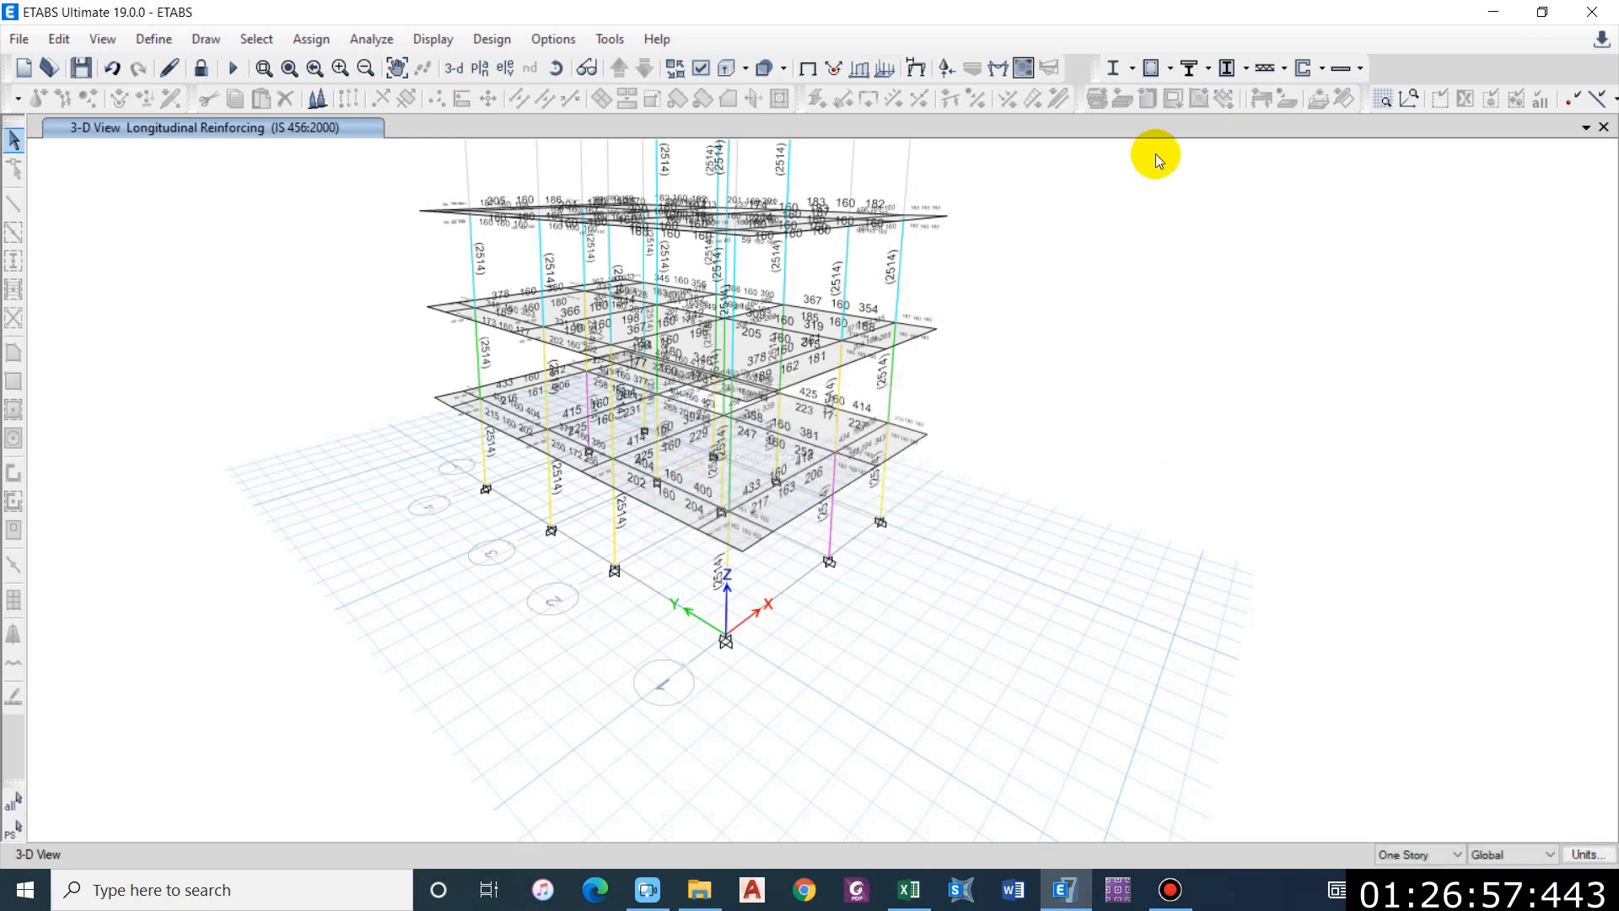
{"action": "left_click", "coordinate": [1152, 67]}
{"action": "left_click", "coordinate": [1170, 67]}
{"action": "left_click", "coordinate": [1243, 317]}
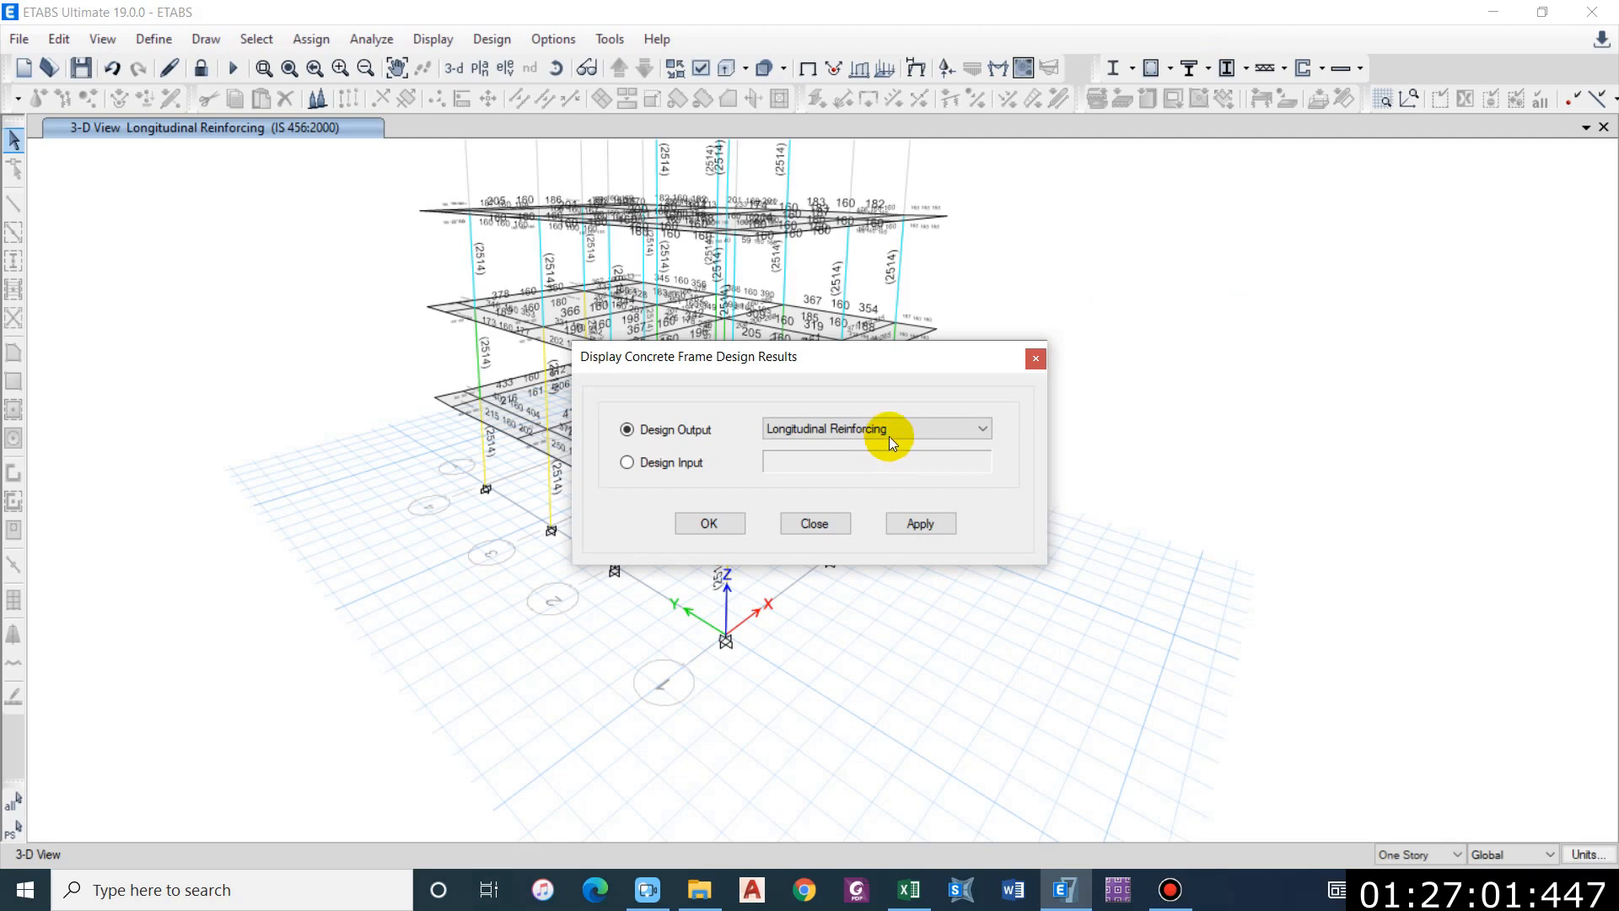
{"action": "left_click", "coordinate": [886, 430]}
{"action": "left_click", "coordinate": [830, 569]}
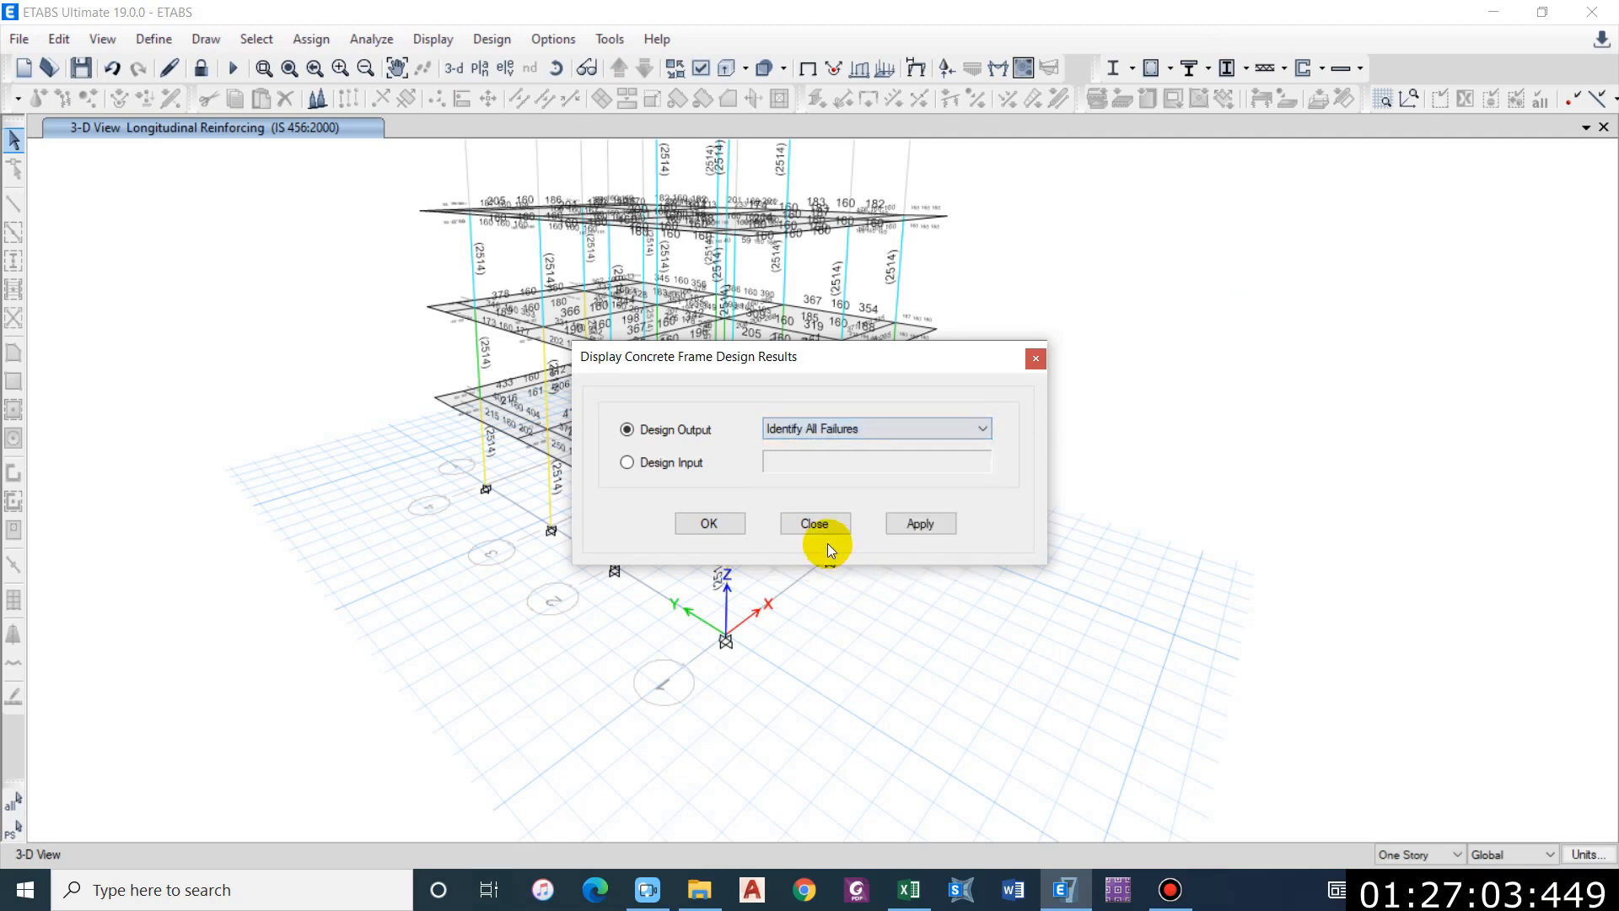
{"action": "left_click", "coordinate": [916, 525]}
{"action": "left_click_drag", "start_coordinate": [892, 354], "coordinate": [1175, 387]}
{"action": "middle_click_drag", "start_coordinate": [630, 430], "coordinate": [483, 555]}
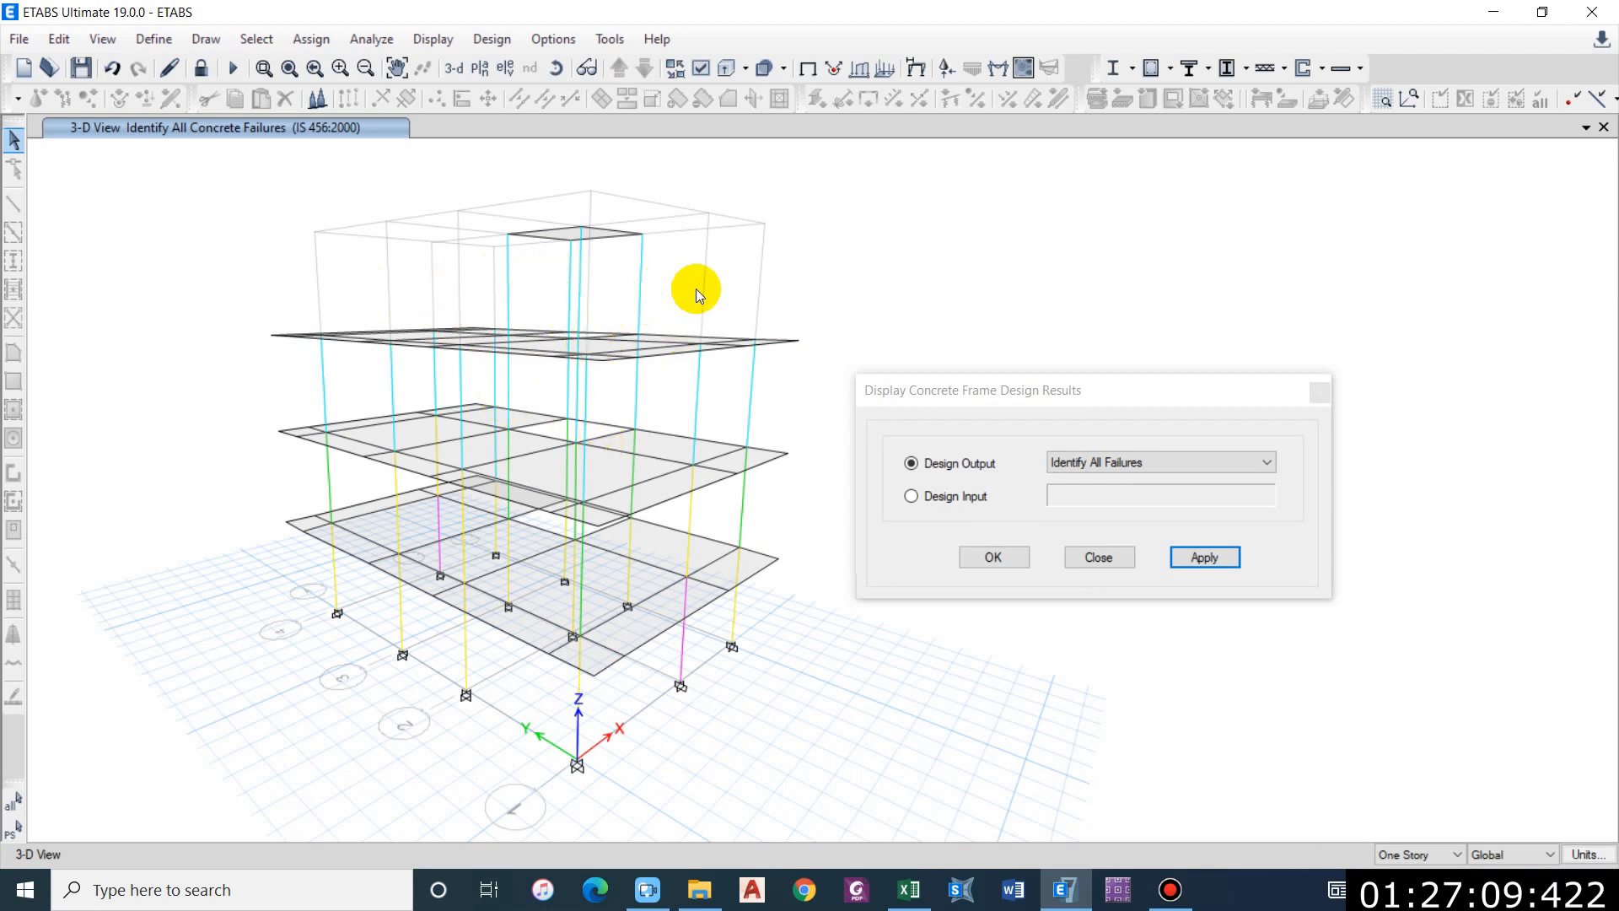
Step: Display the Column/Beam Capacity Ratios on the model and examine them at the column joints of each storey
{"action": "left_click", "coordinate": [1097, 462]}
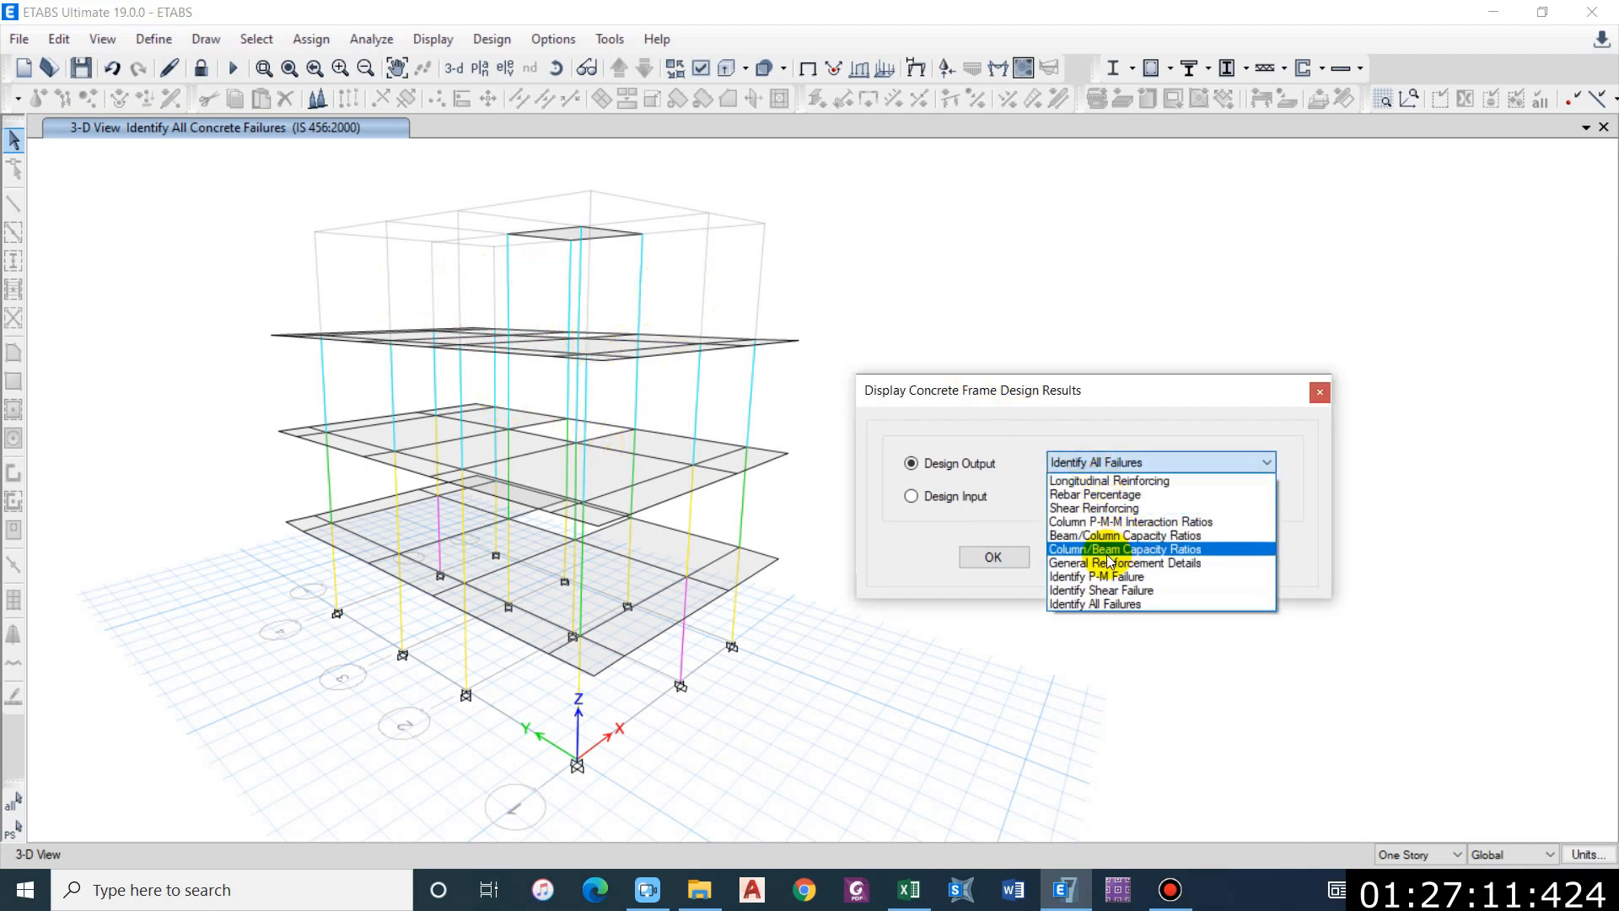
{"action": "left_click", "coordinate": [1128, 549]}
{"action": "left_click", "coordinate": [1206, 558]}
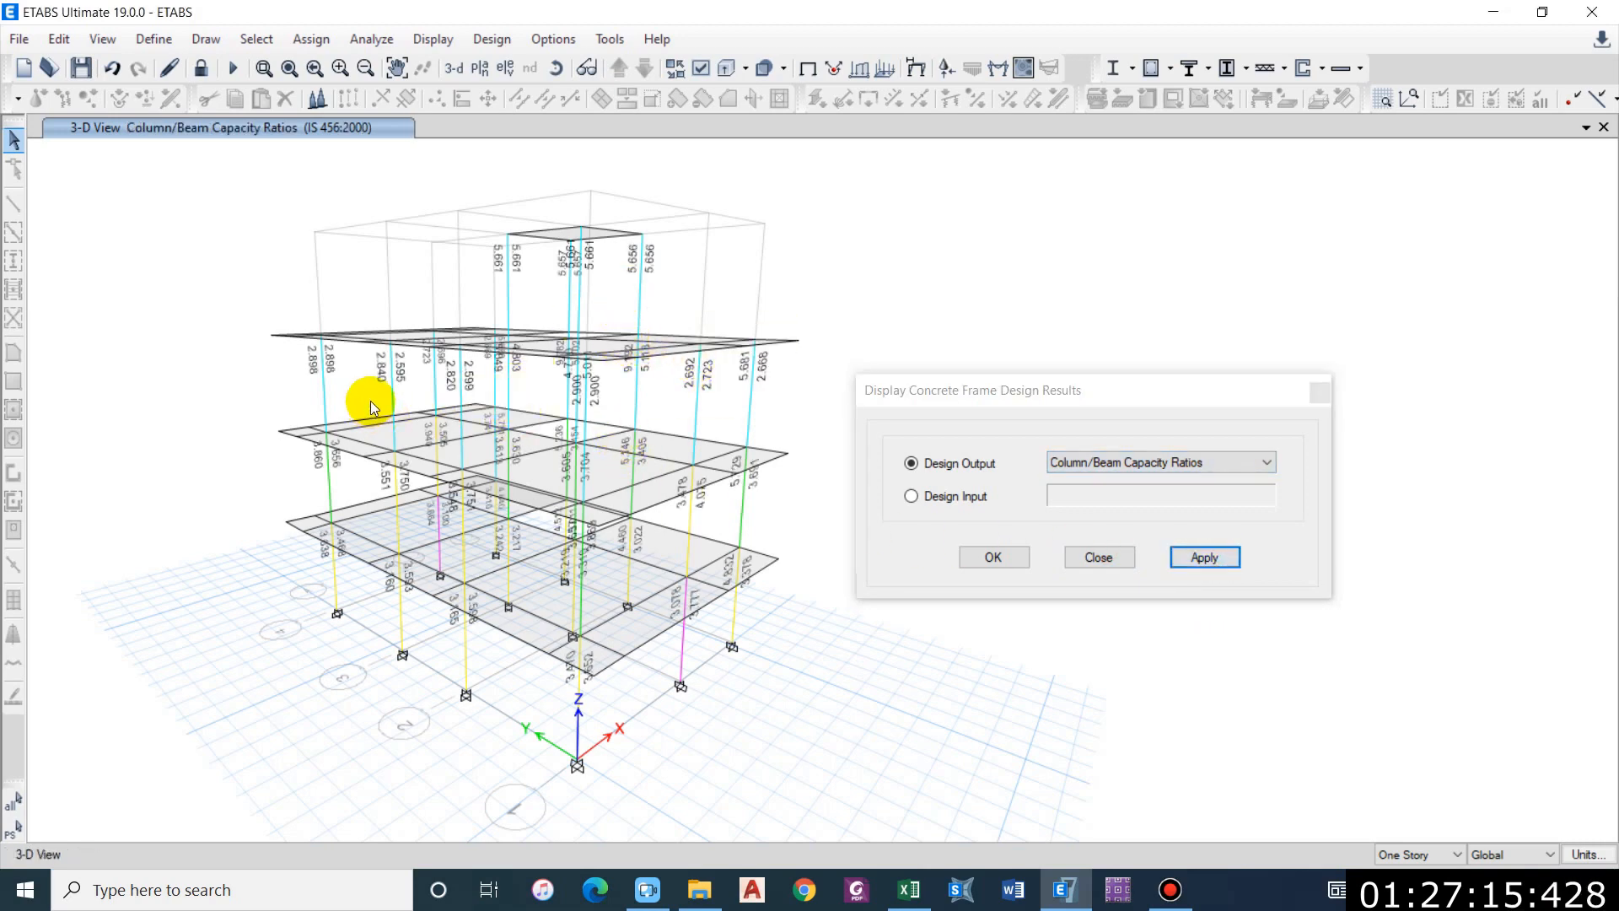
{"action": "middle_click_drag", "start_coordinate": [498, 410], "coordinate": [516, 395]}
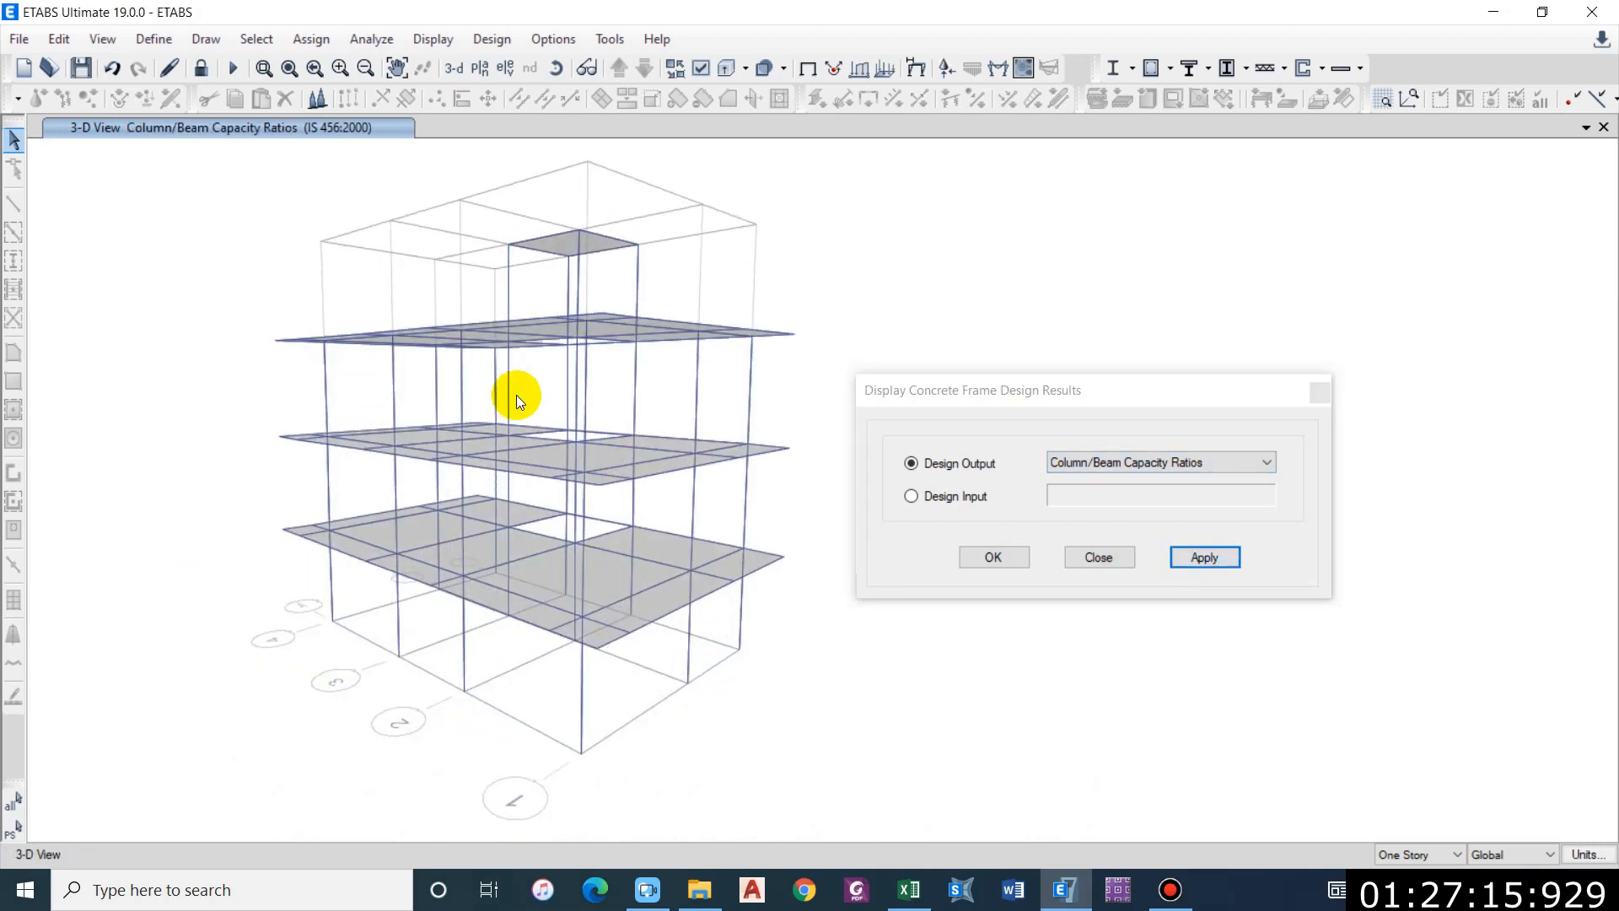
{"action": "left_click", "coordinate": [776, 522]}
{"action": "middle_click_drag", "start_coordinate": [732, 543], "coordinate": [815, 600]}
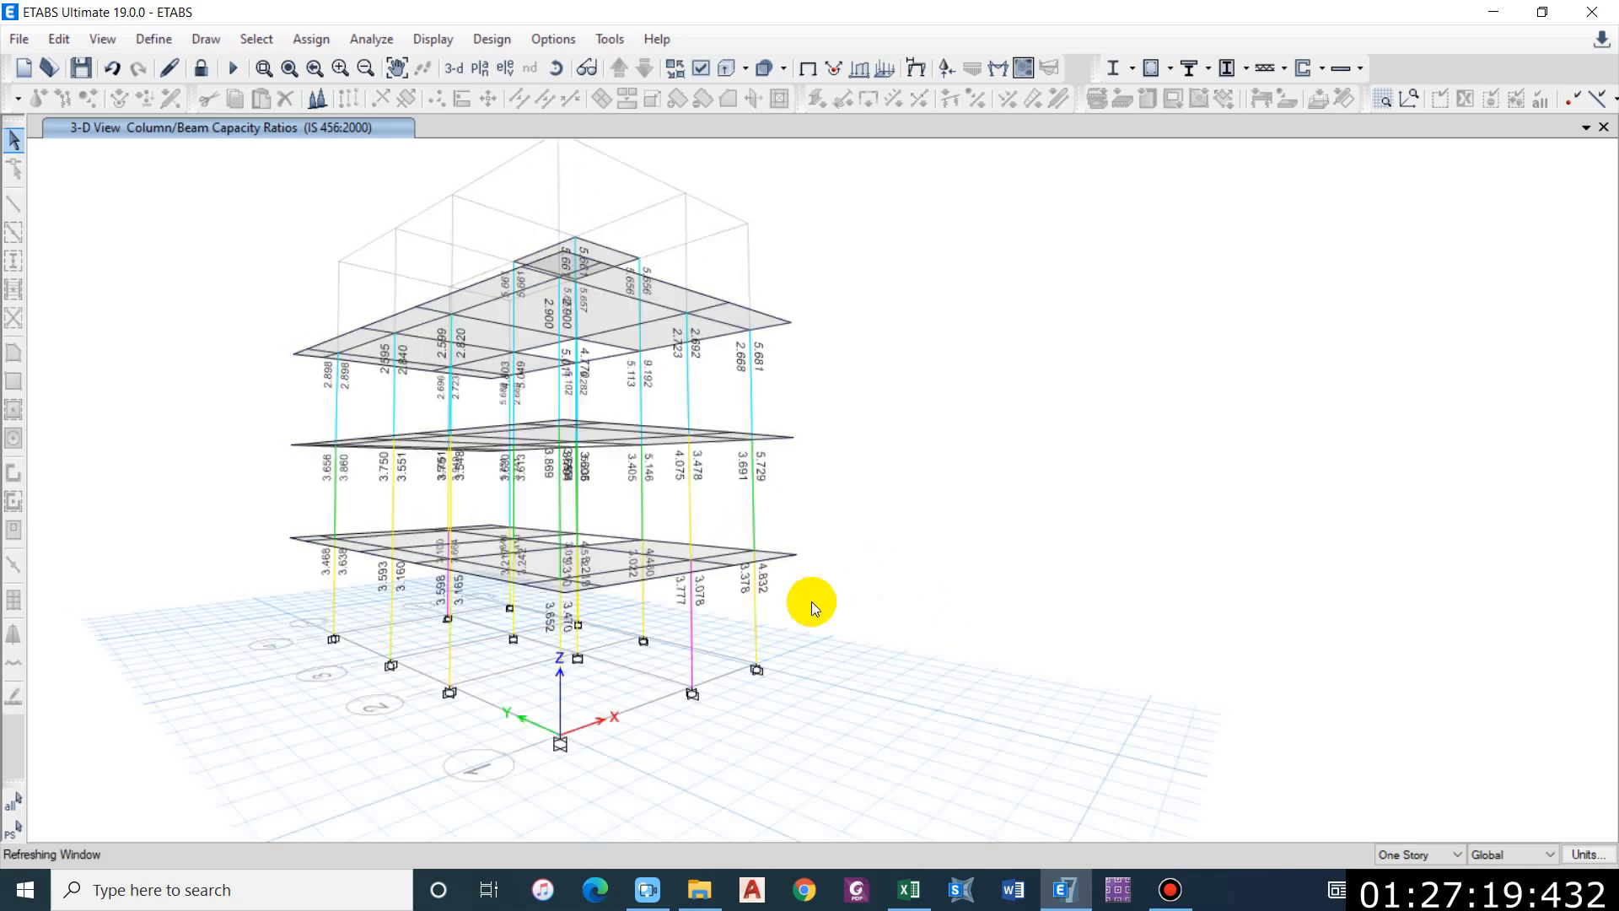
{"action": "mouse_move", "coordinate": [686, 470]}
{"action": "middle_mouse_down"}
{"action": "mouse_move", "coordinate": [723, 531]}
{"action": "mouse_move", "coordinate": [669, 445]}
{"action": "middle_mouse_up"}
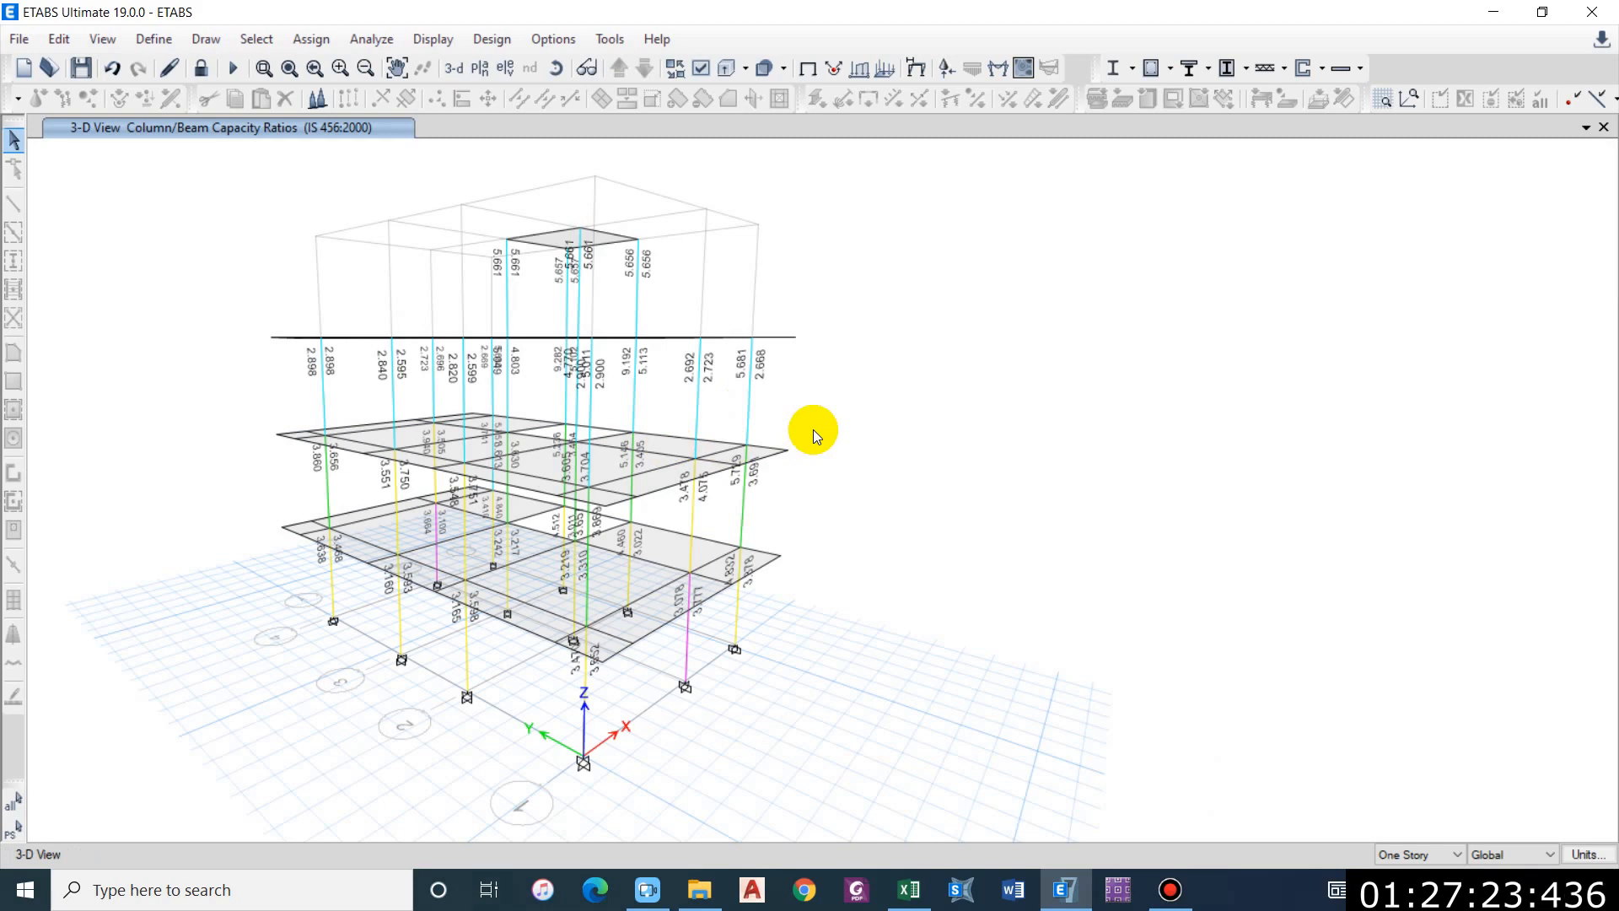
{"action": "mouse_move", "coordinate": [676, 649]}
{"action": "middle_mouse_down"}
{"action": "mouse_move", "coordinate": [720, 641]}
{"action": "mouse_move", "coordinate": [698, 645]}
{"action": "middle_mouse_up"}
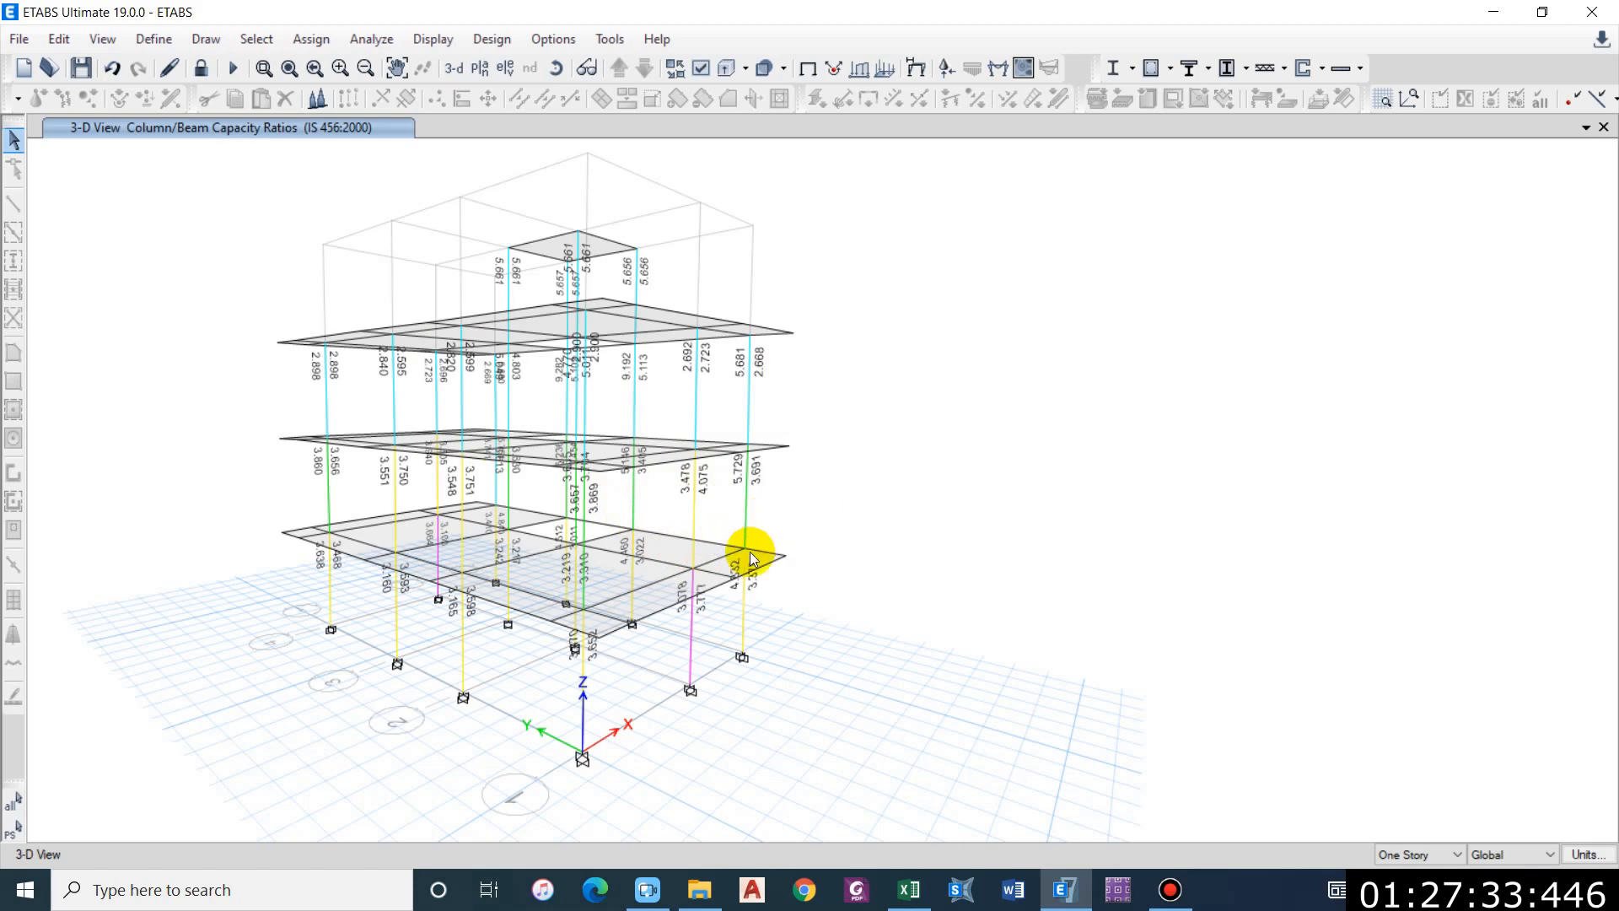
{"action": "right_click_drag", "start_coordinate": [574, 528], "coordinate": [571, 502], "text": "ctrl"}
{"action": "right_click_drag", "start_coordinate": [717, 543], "coordinate": [740, 560], "text": "ctrl"}
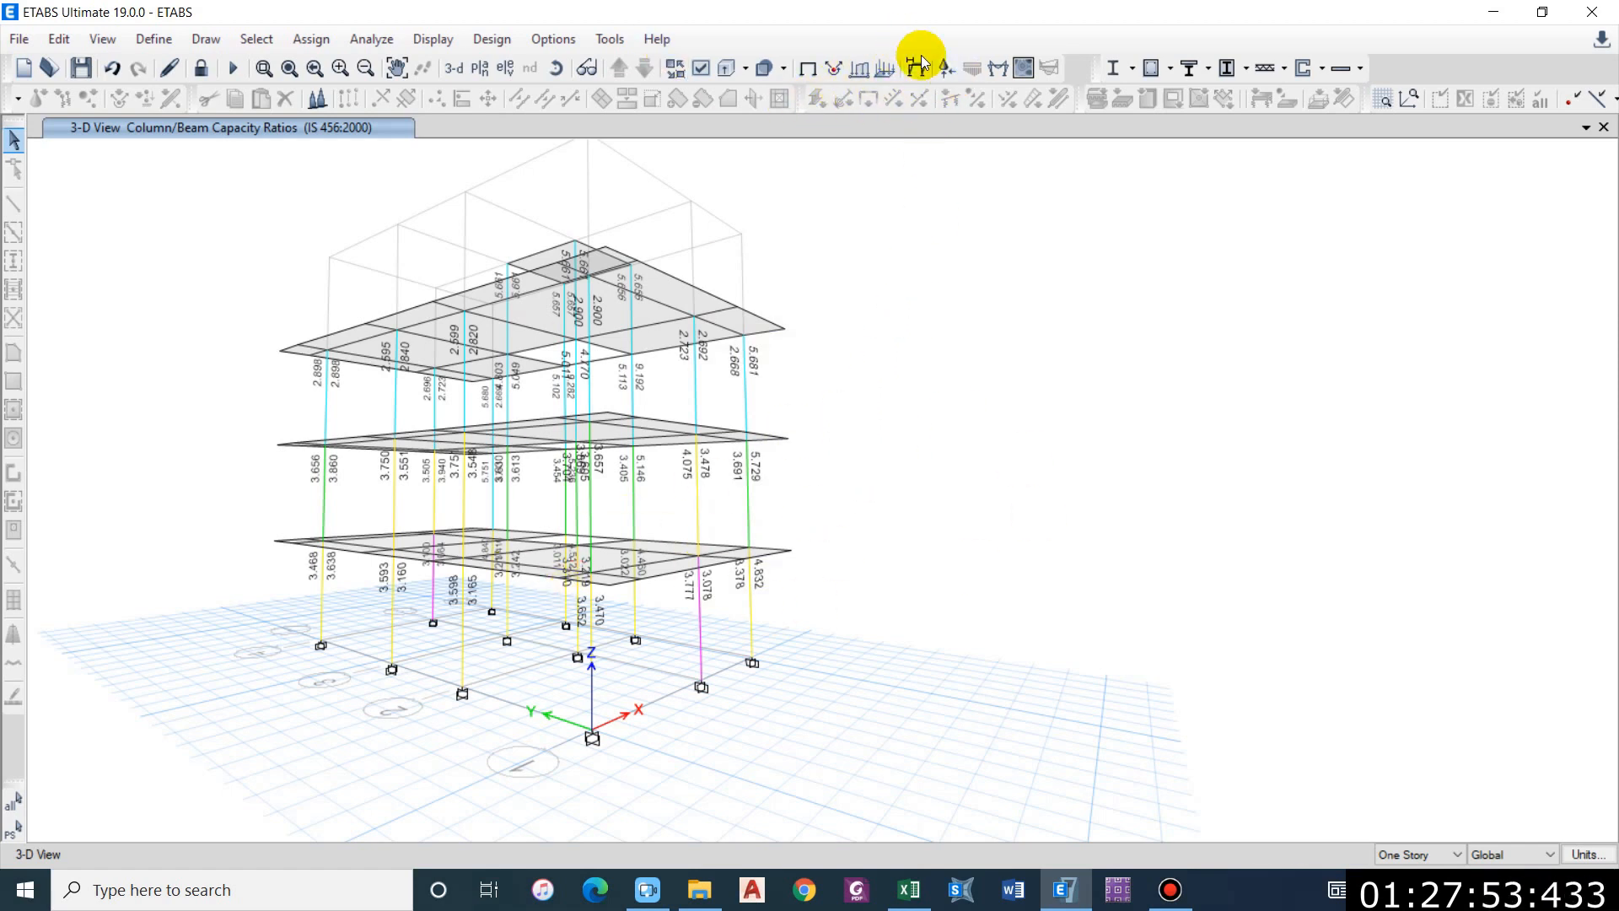
Step: Apply the restraint reactions display for the load combination RXN DL + LL
{"action": "left_click", "coordinate": [946, 72]}
{"action": "left_click_drag", "start_coordinate": [785, 253], "coordinate": [1240, 206]}
{"action": "left_click", "coordinate": [1190, 279]}
{"action": "left_click", "coordinate": [1167, 307]}
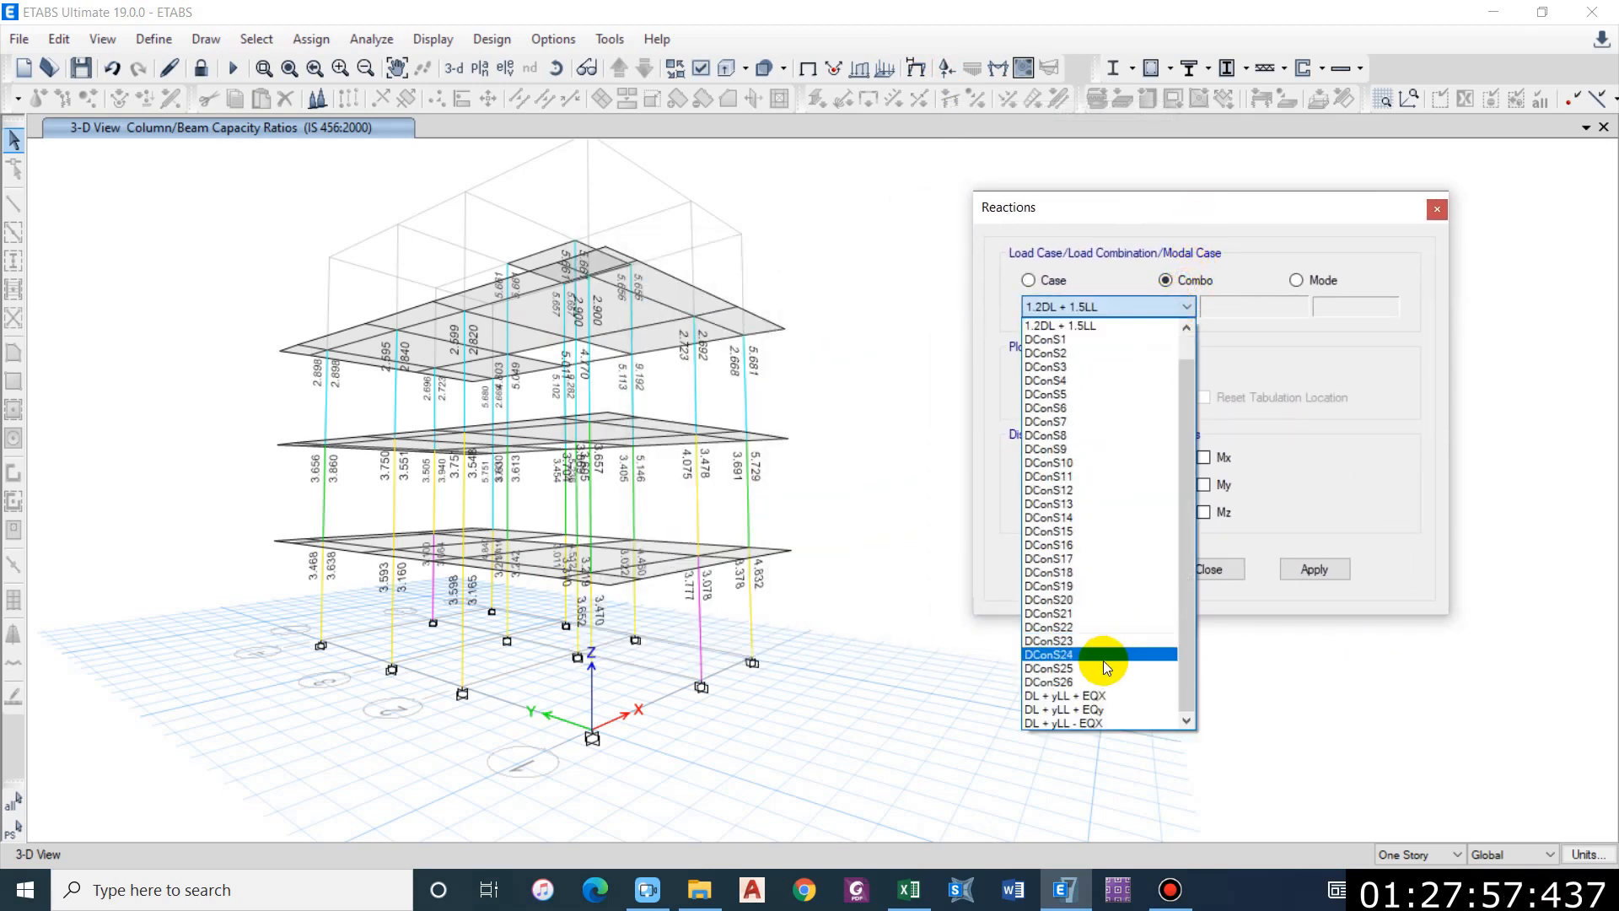
{"action": "scroll", "coordinate": [1096, 708], "scroll_direction": "down", "scroll_amount": 1}
{"action": "left_click", "coordinate": [1078, 723]}
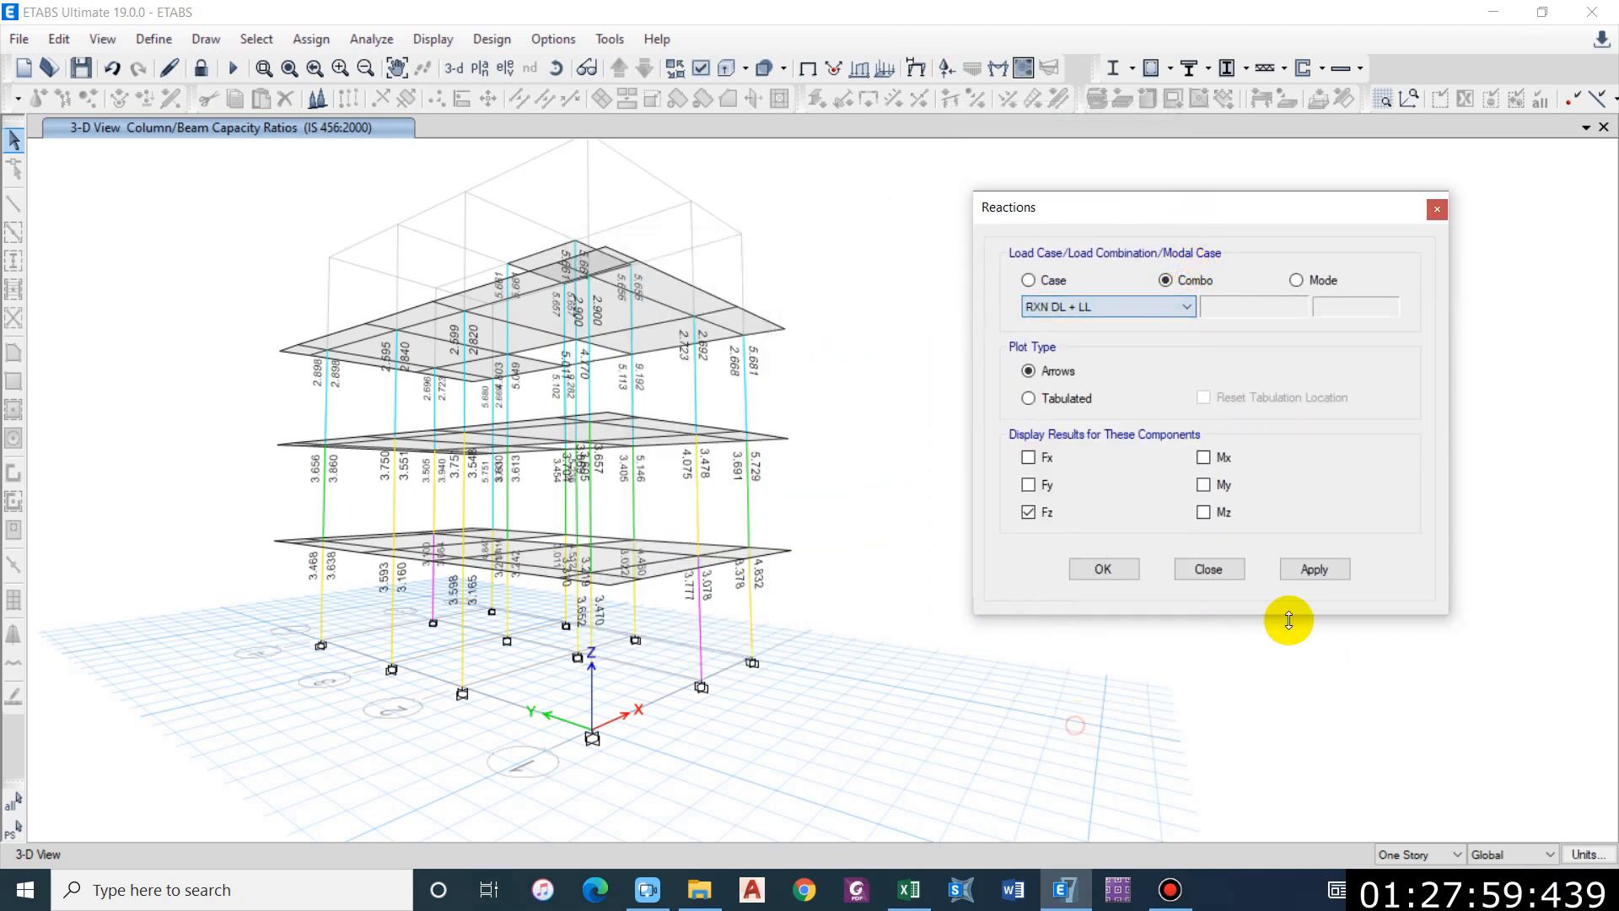
{"action": "left_click", "coordinate": [1313, 569]}
Step: Change the reactions plot to Tabulated and show the Mx and My components together with Fz
{"action": "left_click", "coordinate": [1029, 398]}
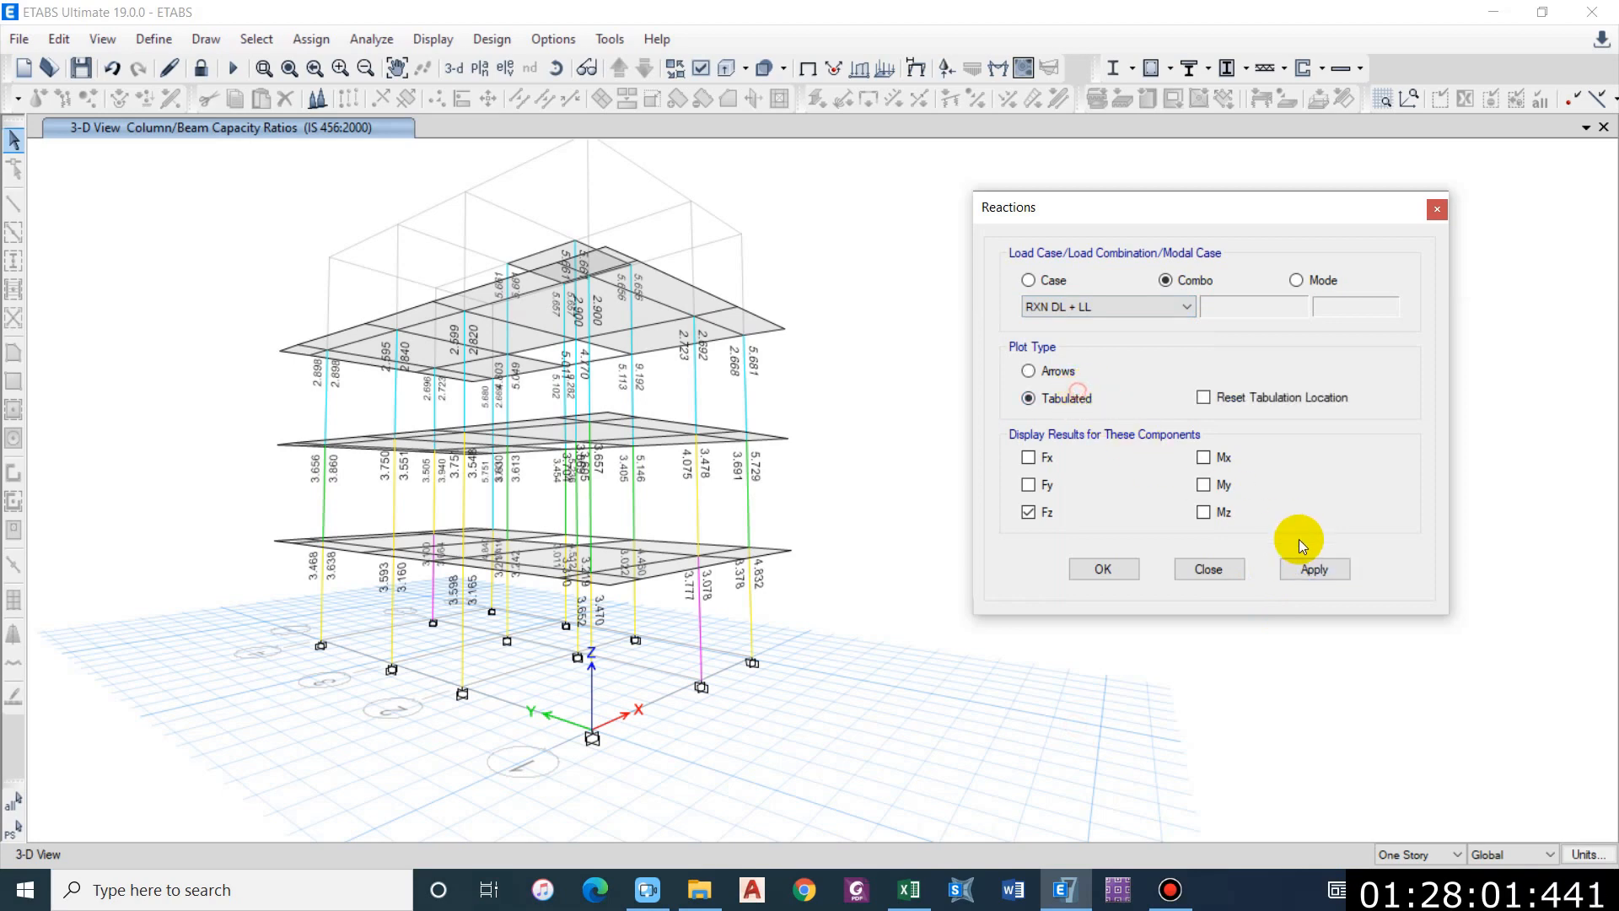
{"action": "left_click", "coordinate": [1204, 457]}
{"action": "left_click", "coordinate": [1204, 485]}
{"action": "left_click", "coordinate": [1313, 564]}
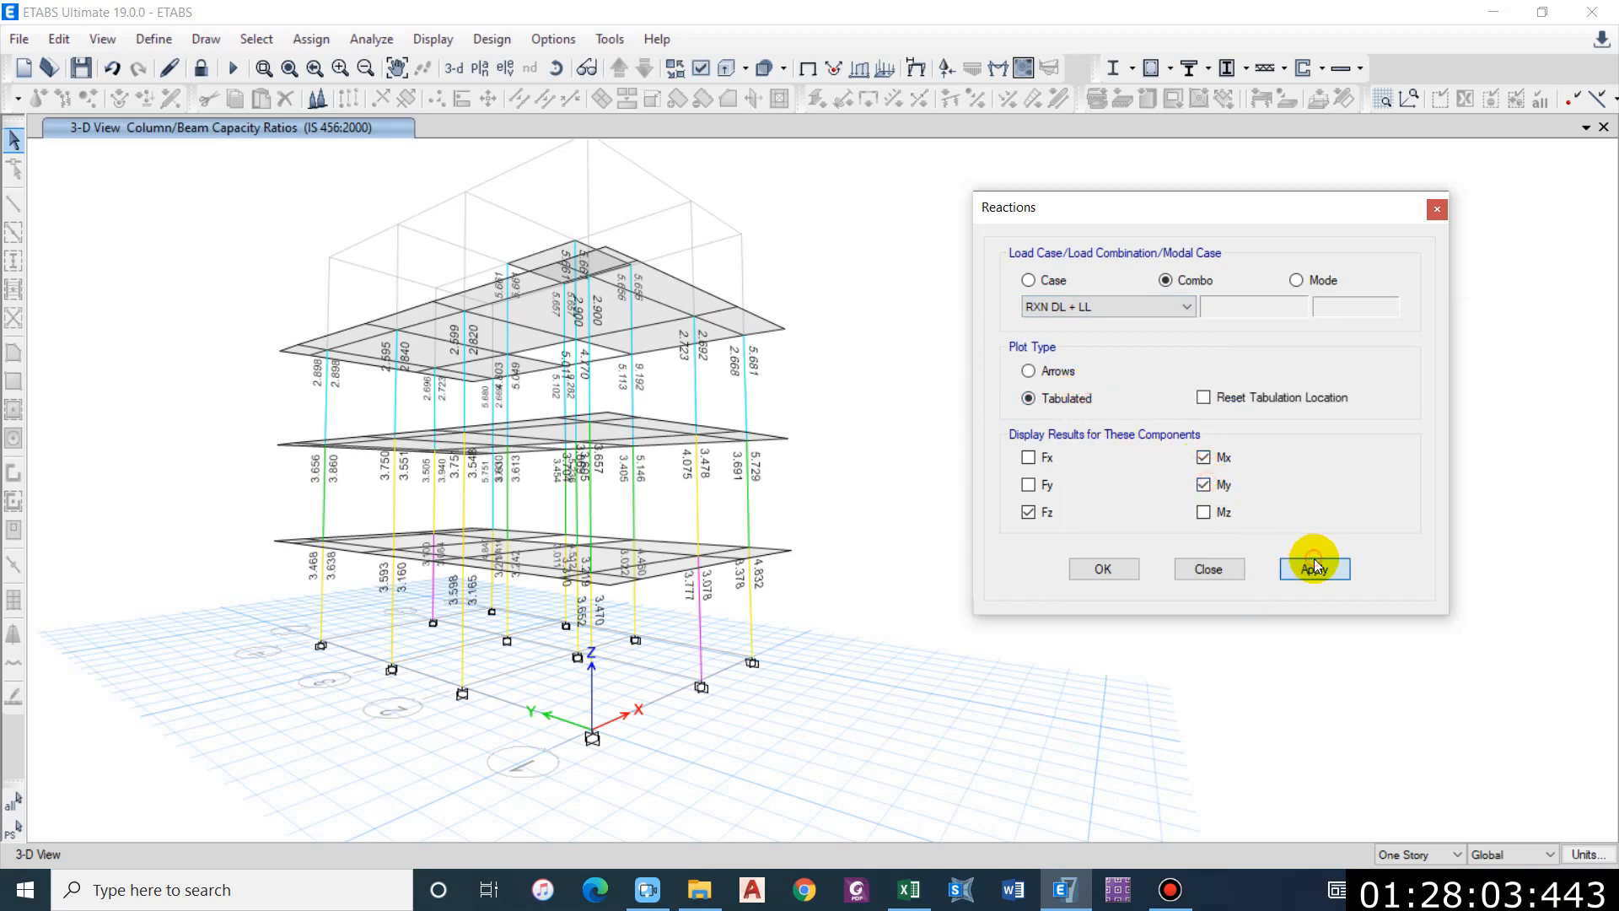
{"action": "left_click_drag", "start_coordinate": [1160, 216], "coordinate": [1269, 205]}
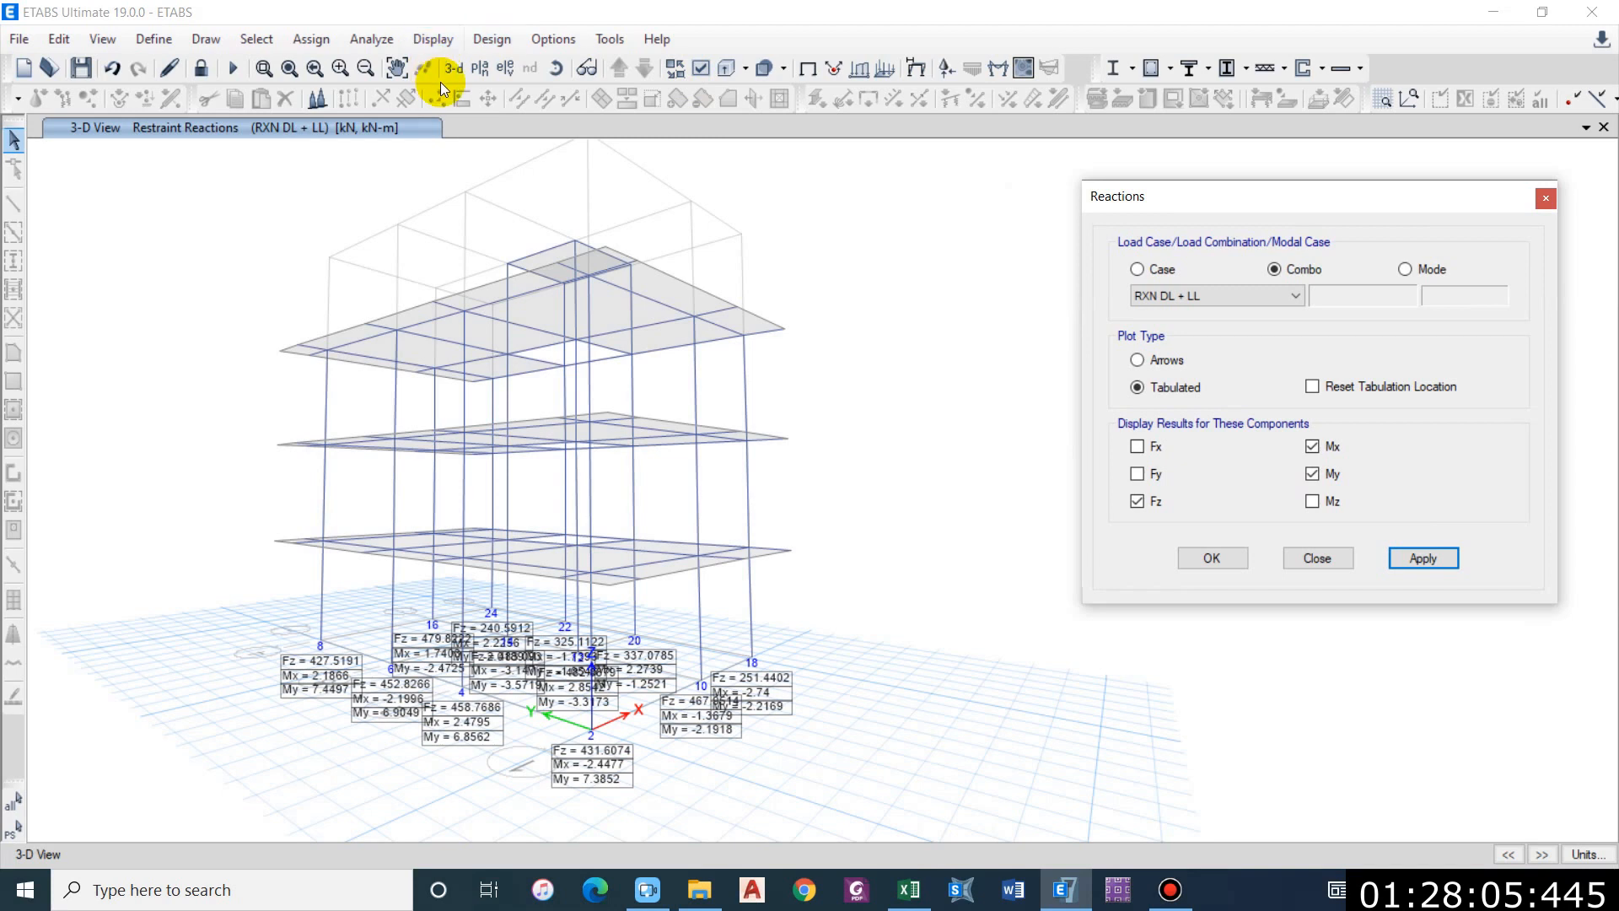
Step: Show the tabulated reactions in the Base plan view and examine the values at every column support
{"action": "left_click", "coordinate": [899, 63]}
{"action": "left_click", "coordinate": [473, 72]}
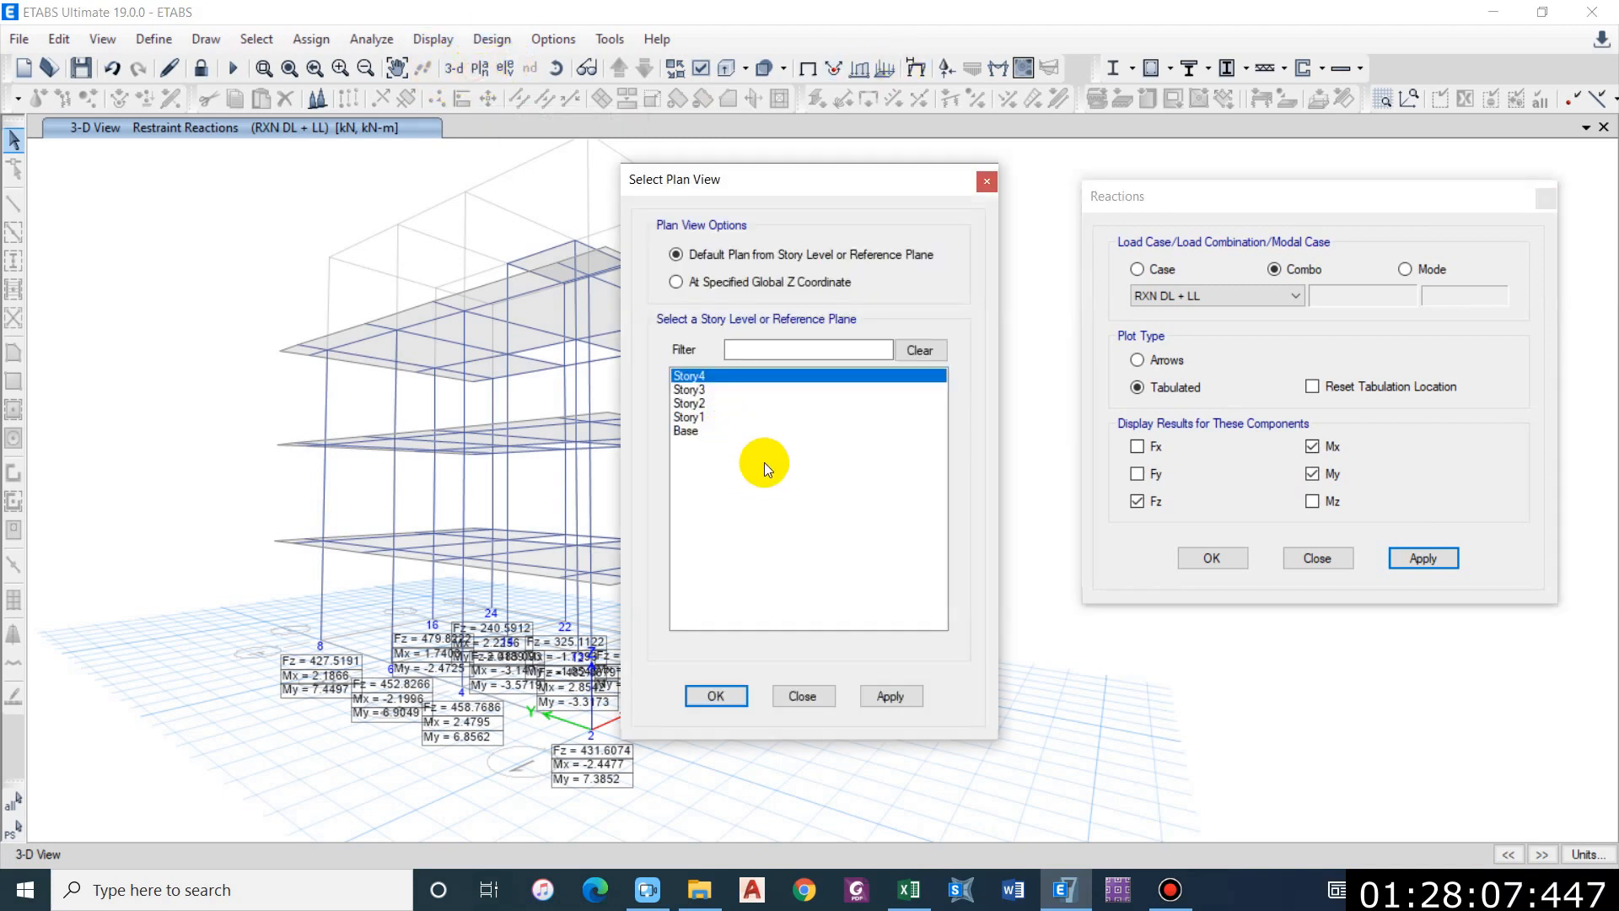
{"action": "left_click", "coordinate": [690, 431]}
{"action": "left_click", "coordinate": [891, 697]}
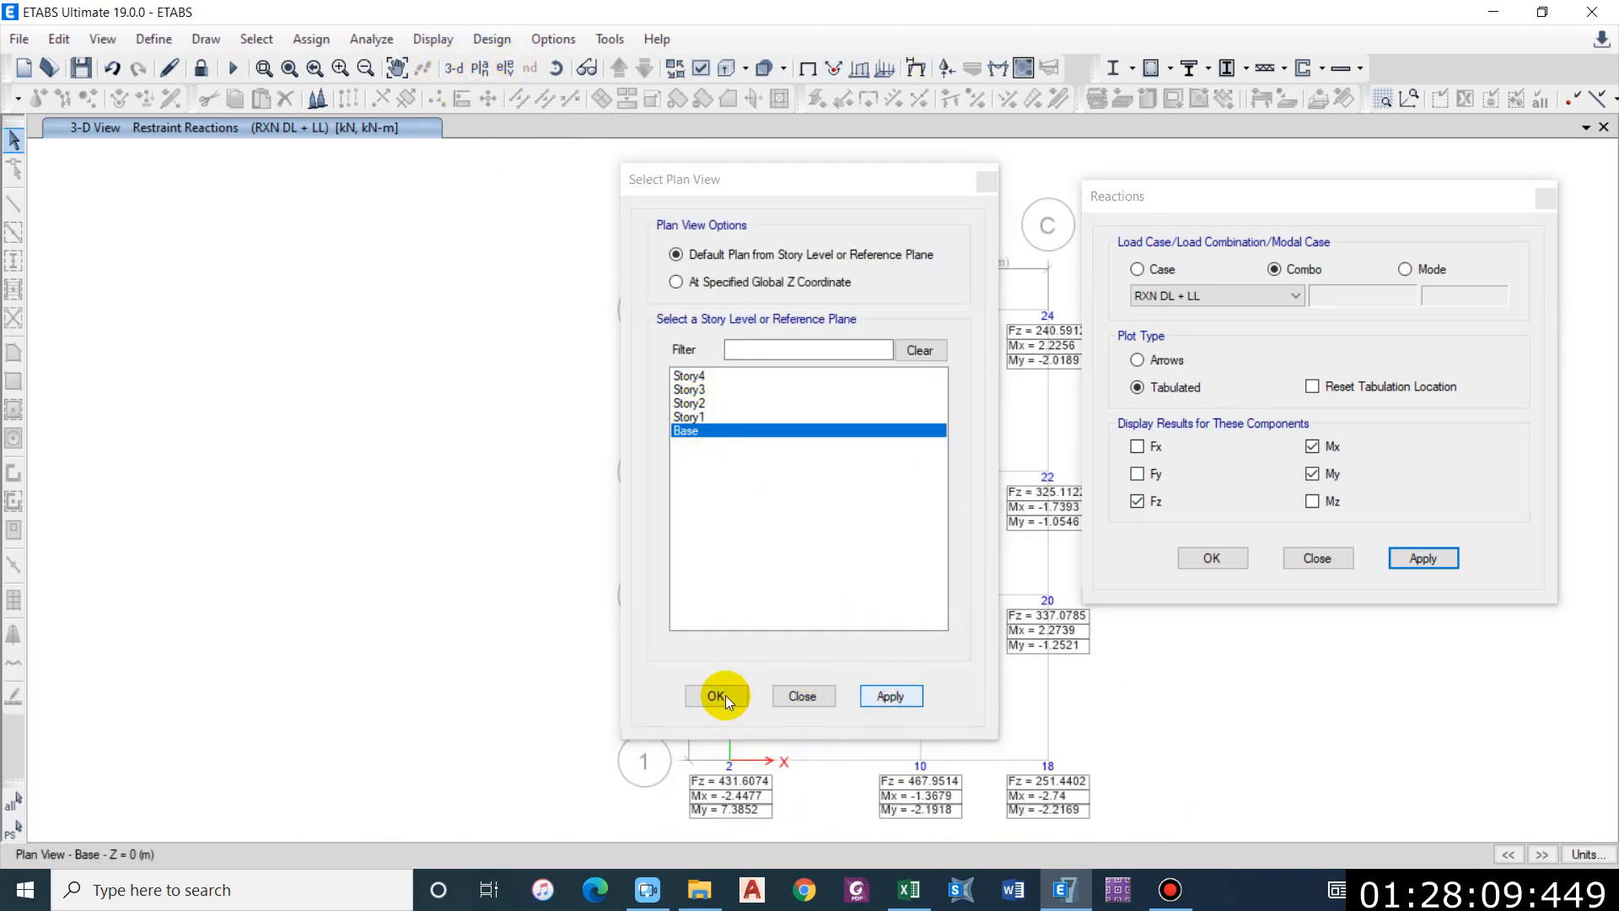
{"action": "left_click", "coordinate": [724, 697]}
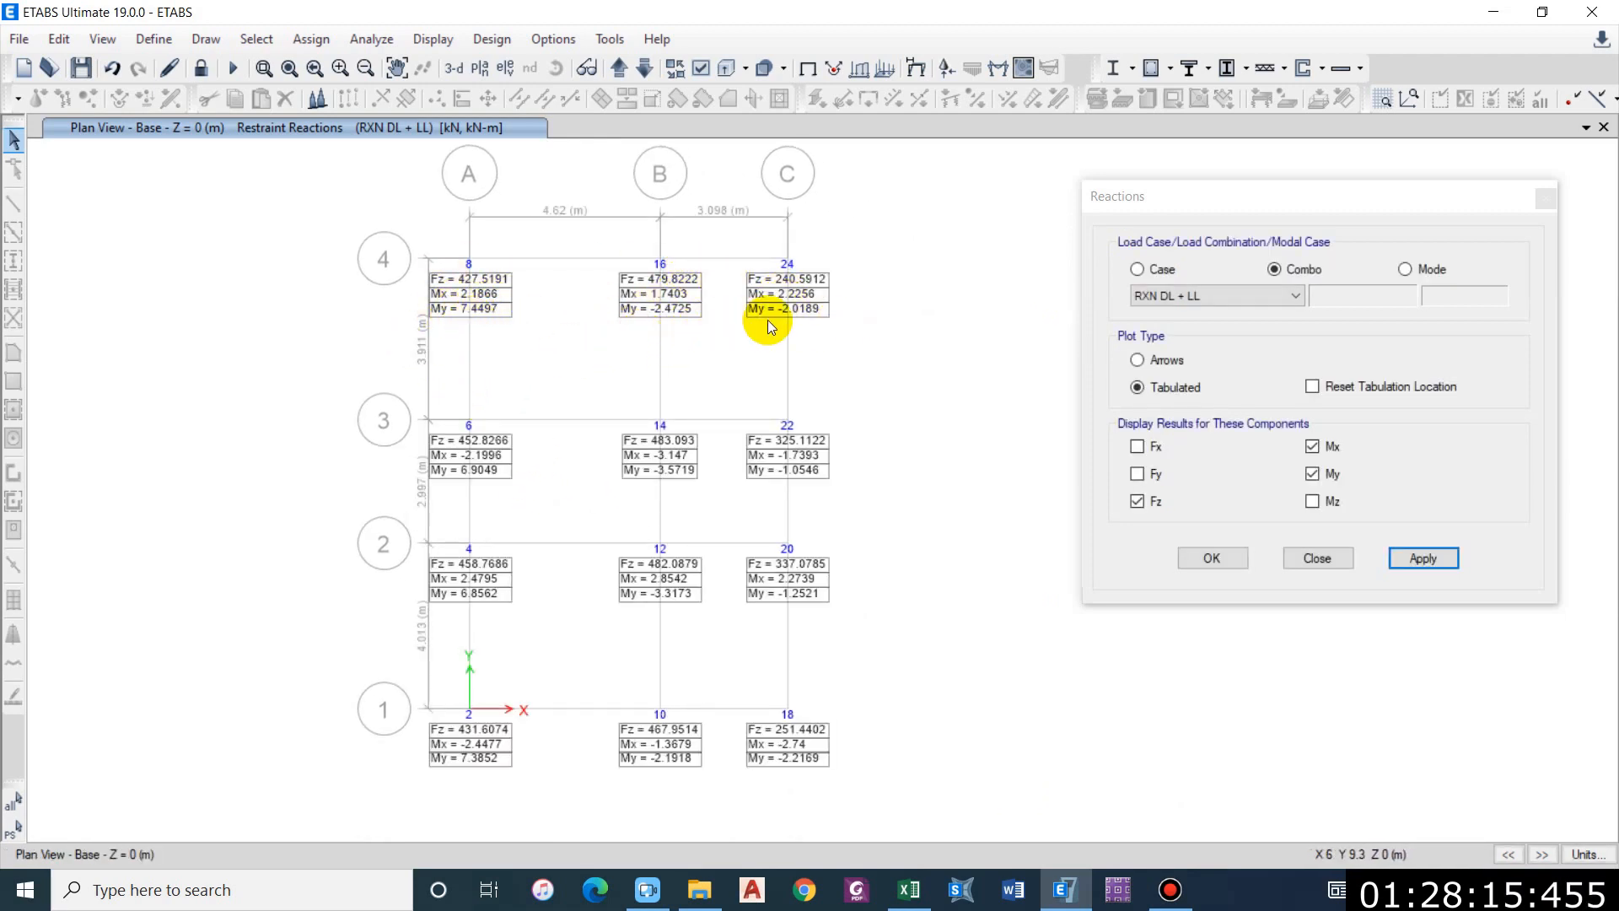
{"action": "middle_click_drag", "start_coordinate": [782, 531], "coordinate": [777, 524]}
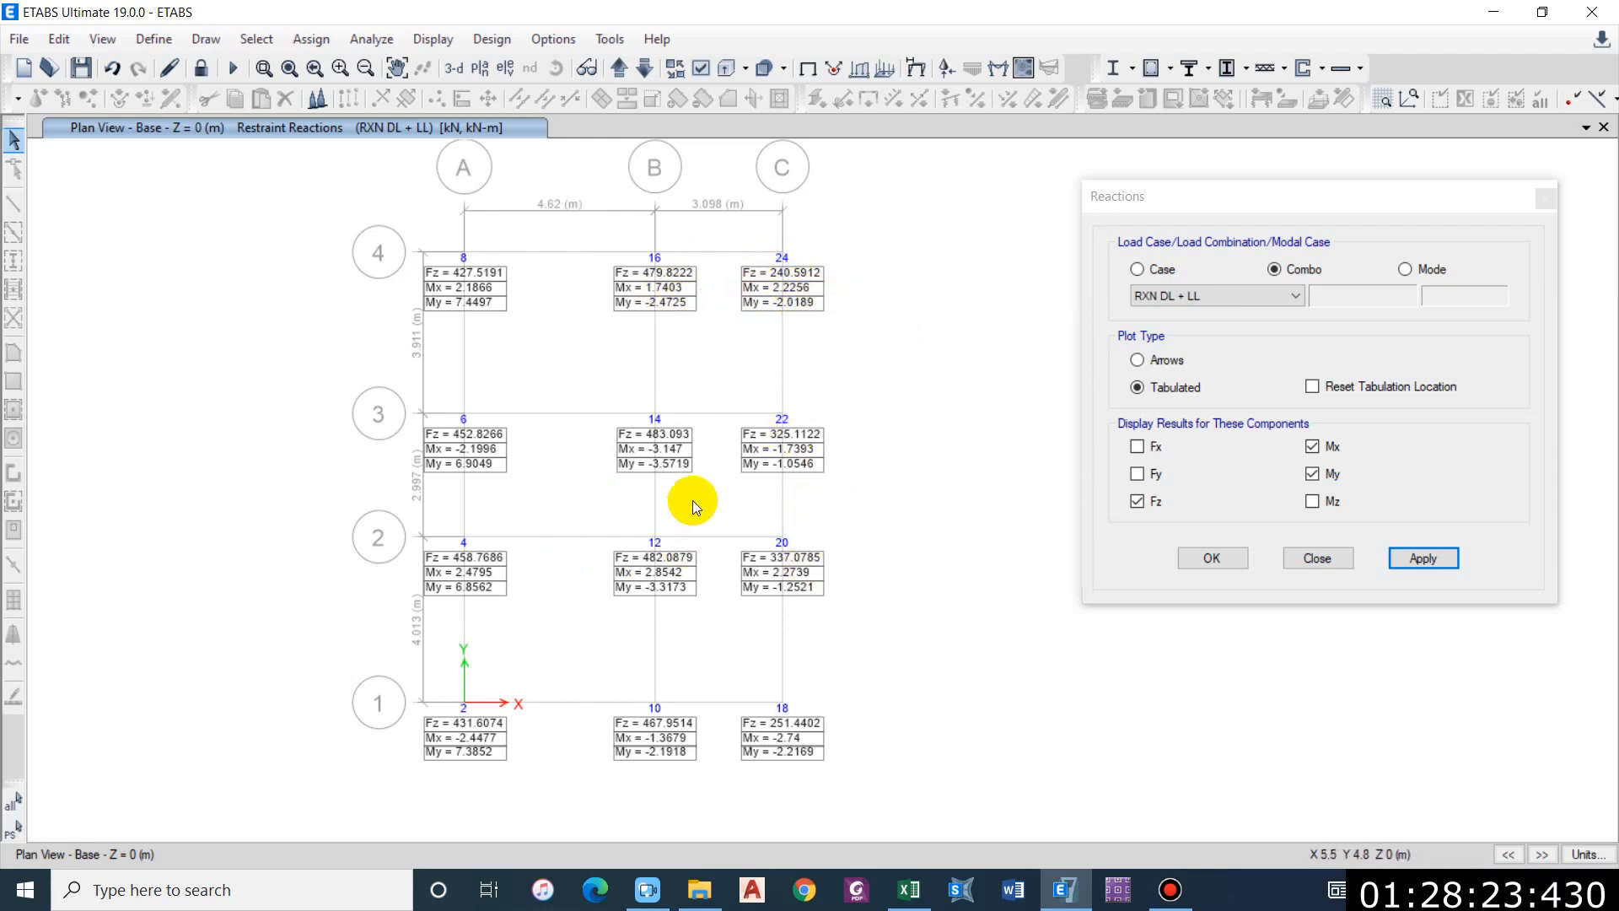
{"action": "middle_click_drag", "start_coordinate": [694, 498], "coordinate": [686, 528]}
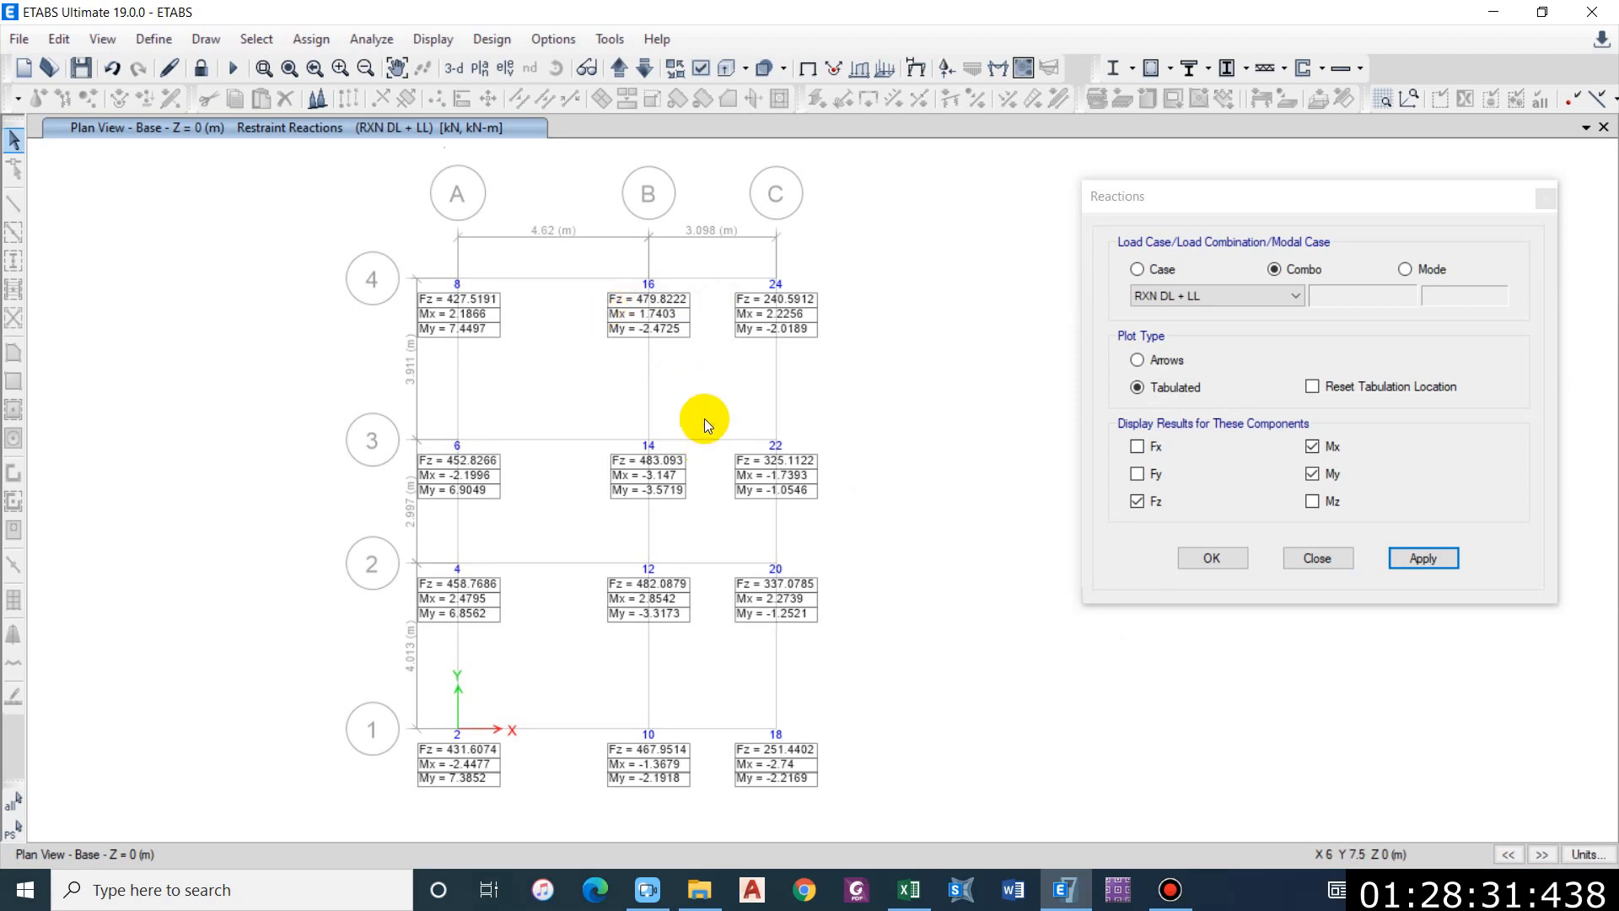
{"action": "middle_click_drag", "start_coordinate": [738, 457], "coordinate": [745, 454]}
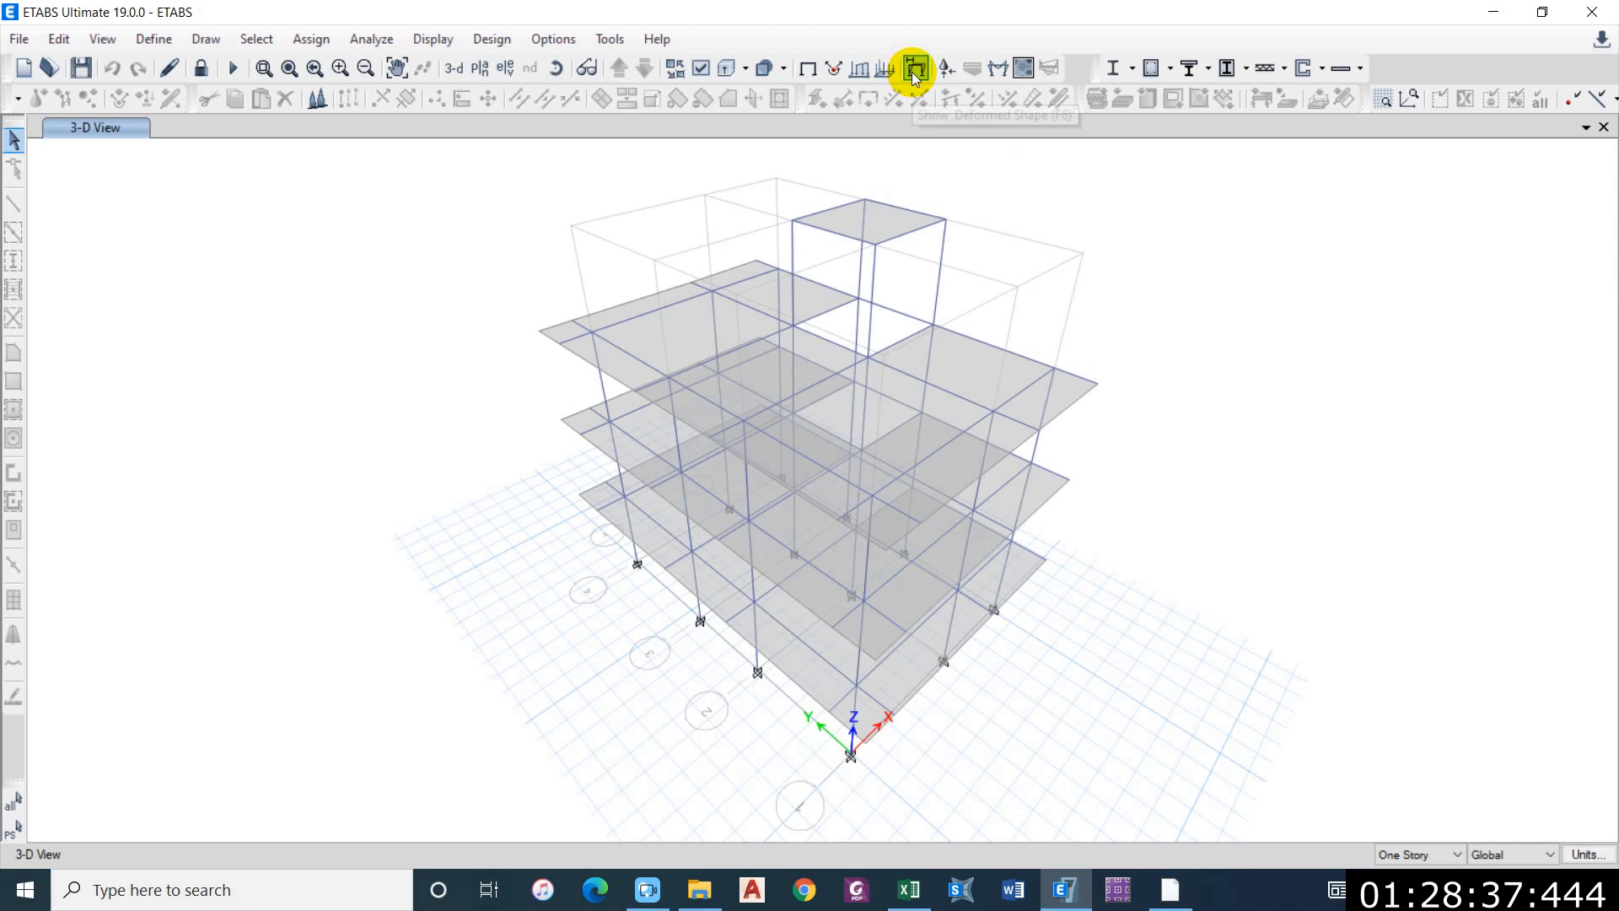
Step: Display the Axial Force member diagram for the load combination RXN DL + LL and examine it on the columns of every storey
{"action": "left_click", "coordinate": [995, 67]}
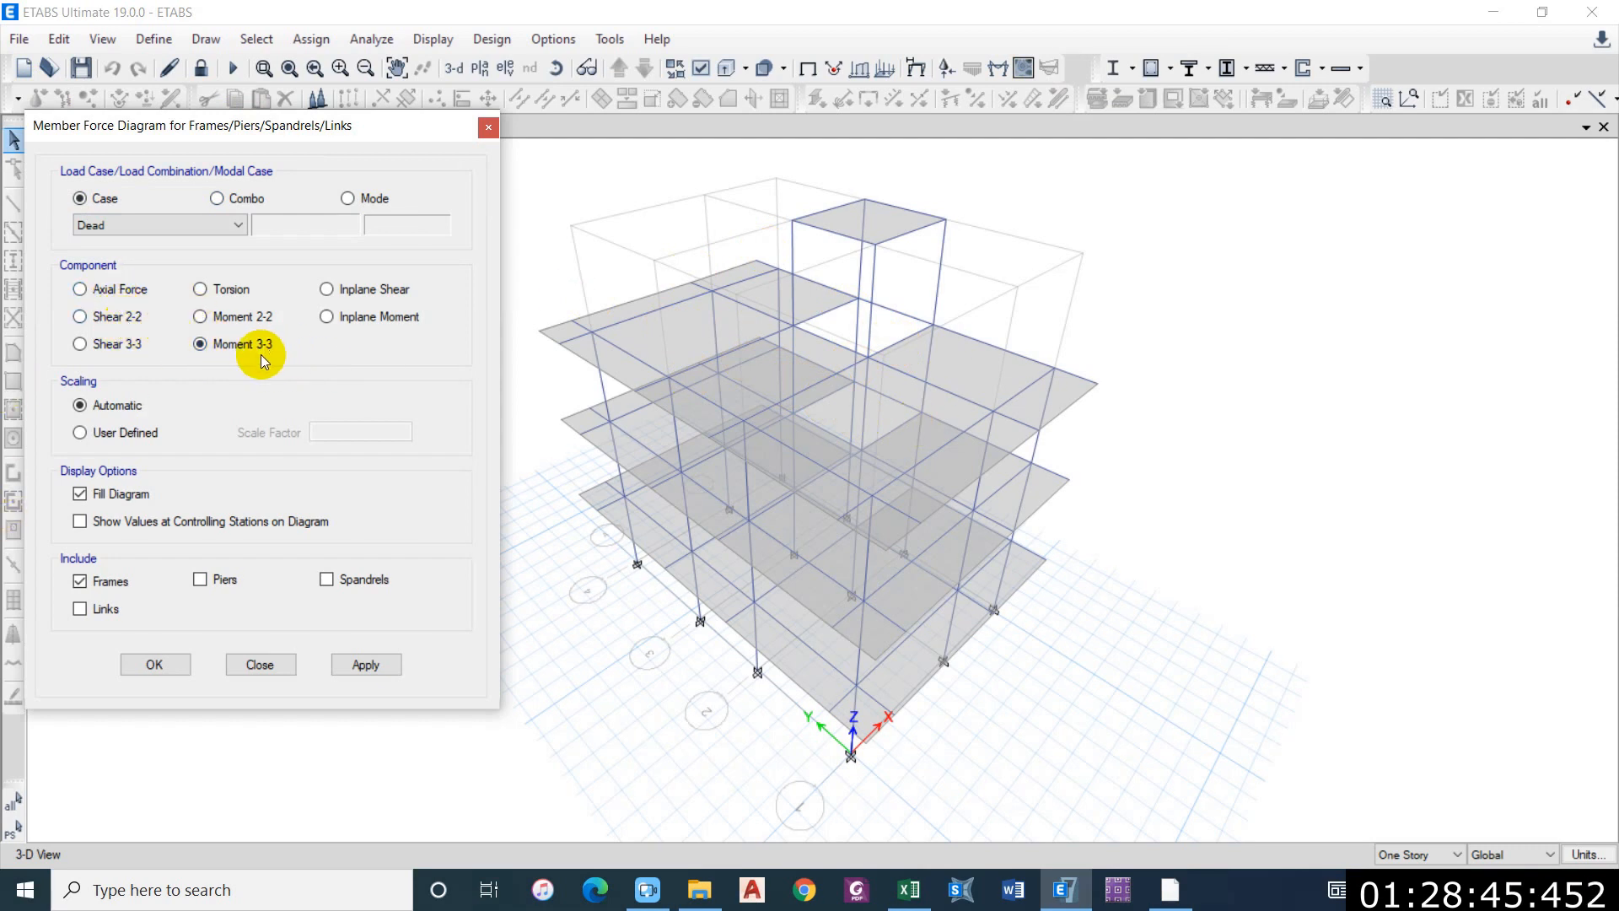
{"action": "left_click", "coordinate": [218, 199]}
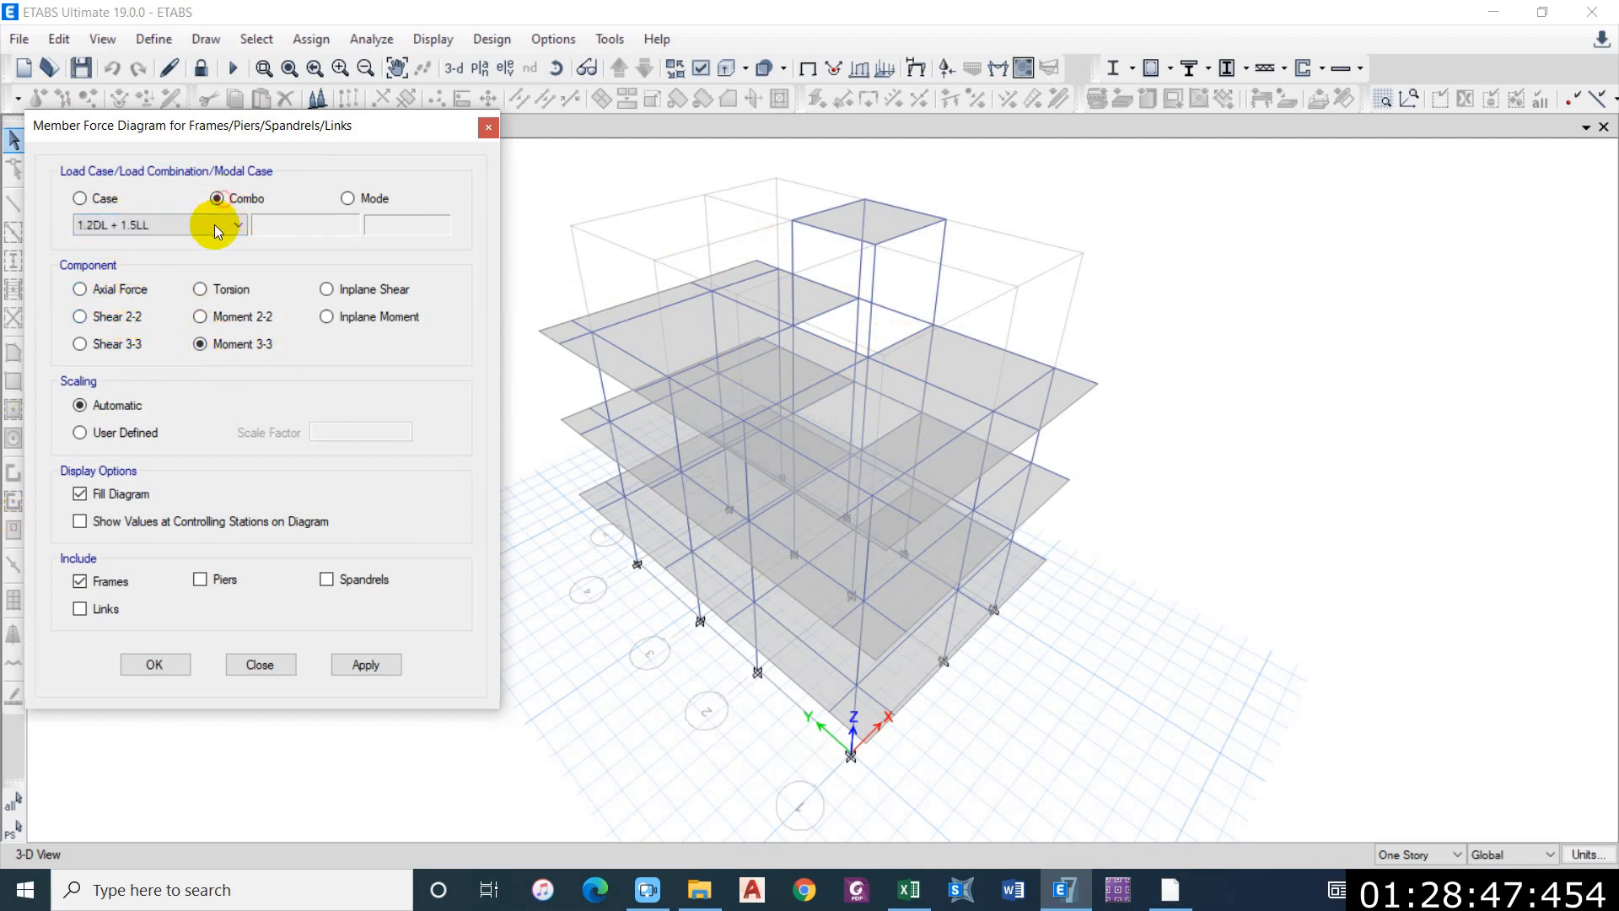
{"action": "left_click", "coordinate": [215, 224]}
{"action": "scroll", "coordinate": [159, 569], "scroll_direction": "down", "scroll_amount": 1}
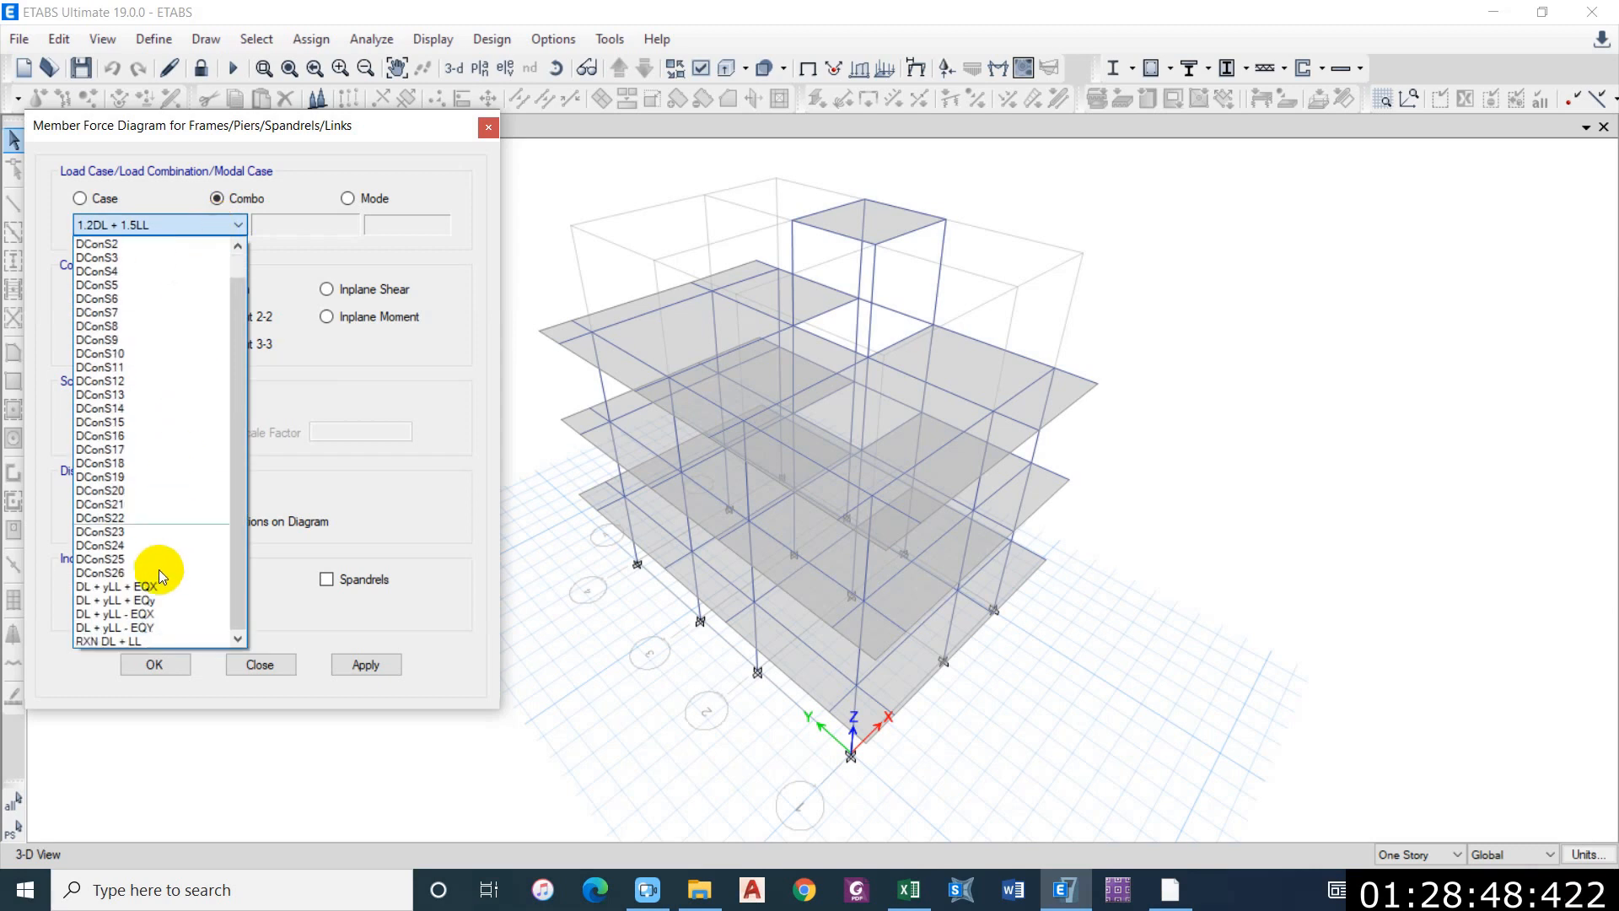
{"action": "left_click", "coordinate": [119, 639]}
{"action": "left_click", "coordinate": [133, 295]}
{"action": "left_click", "coordinate": [358, 663]}
{"action": "mouse_move", "coordinate": [850, 498]}
{"action": "middle_click_drag", "start_coordinate": [850, 498], "coordinate": [878, 312], "text": "shift"}
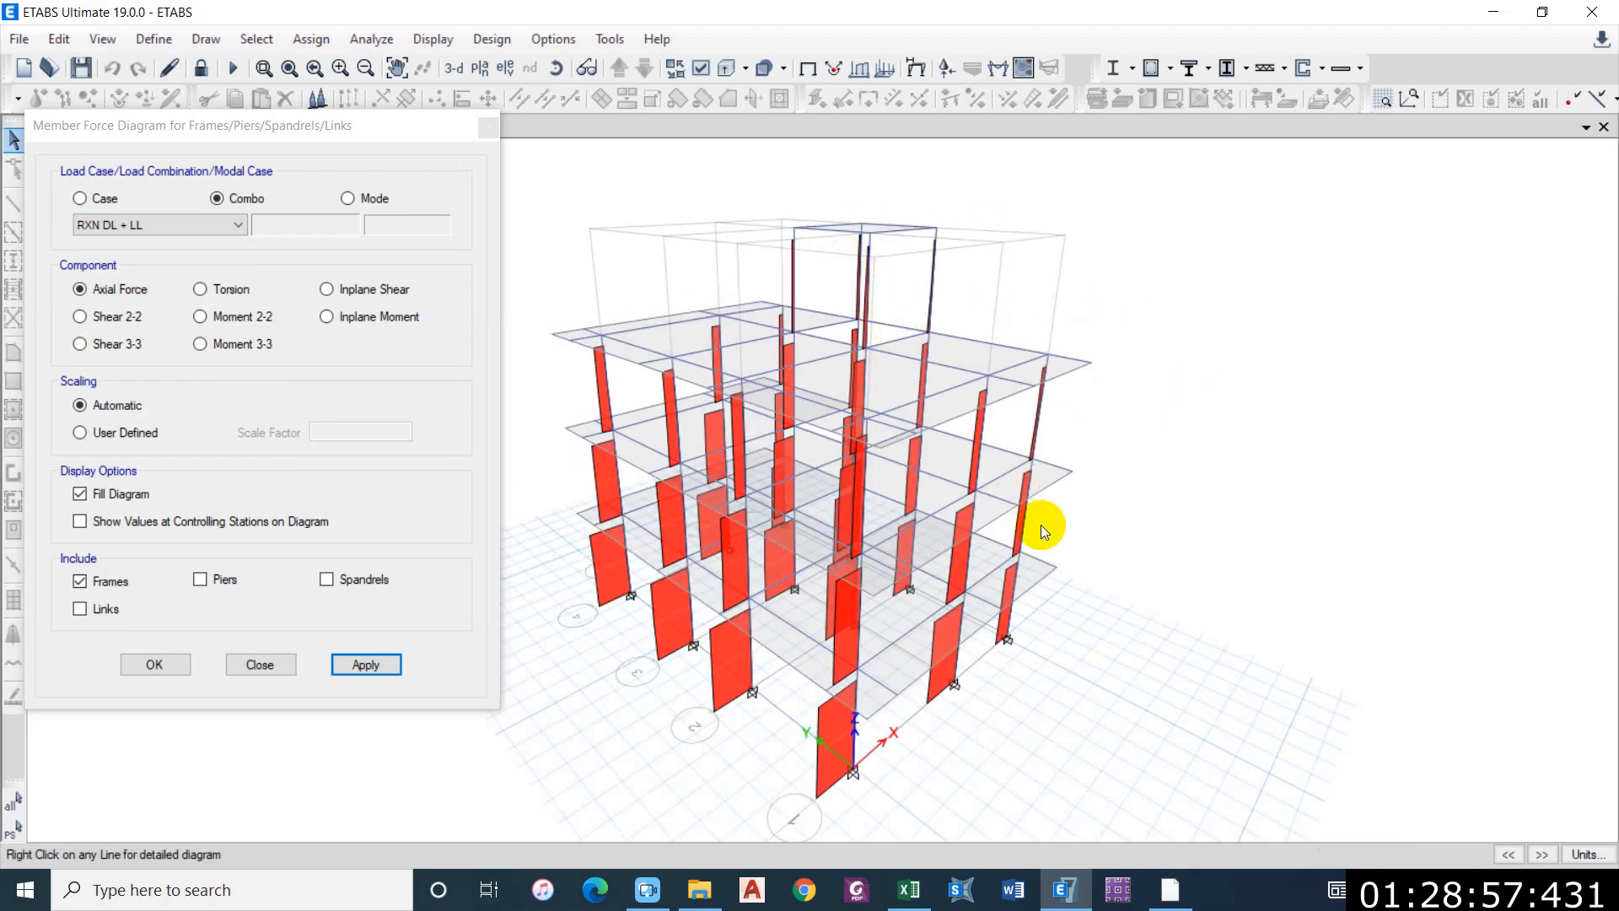
{"action": "middle_click_drag", "start_coordinate": [1108, 561], "coordinate": [1077, 509], "text": "shift"}
{"action": "middle_click_drag", "start_coordinate": [1105, 597], "coordinate": [1106, 568], "text": "shift"}
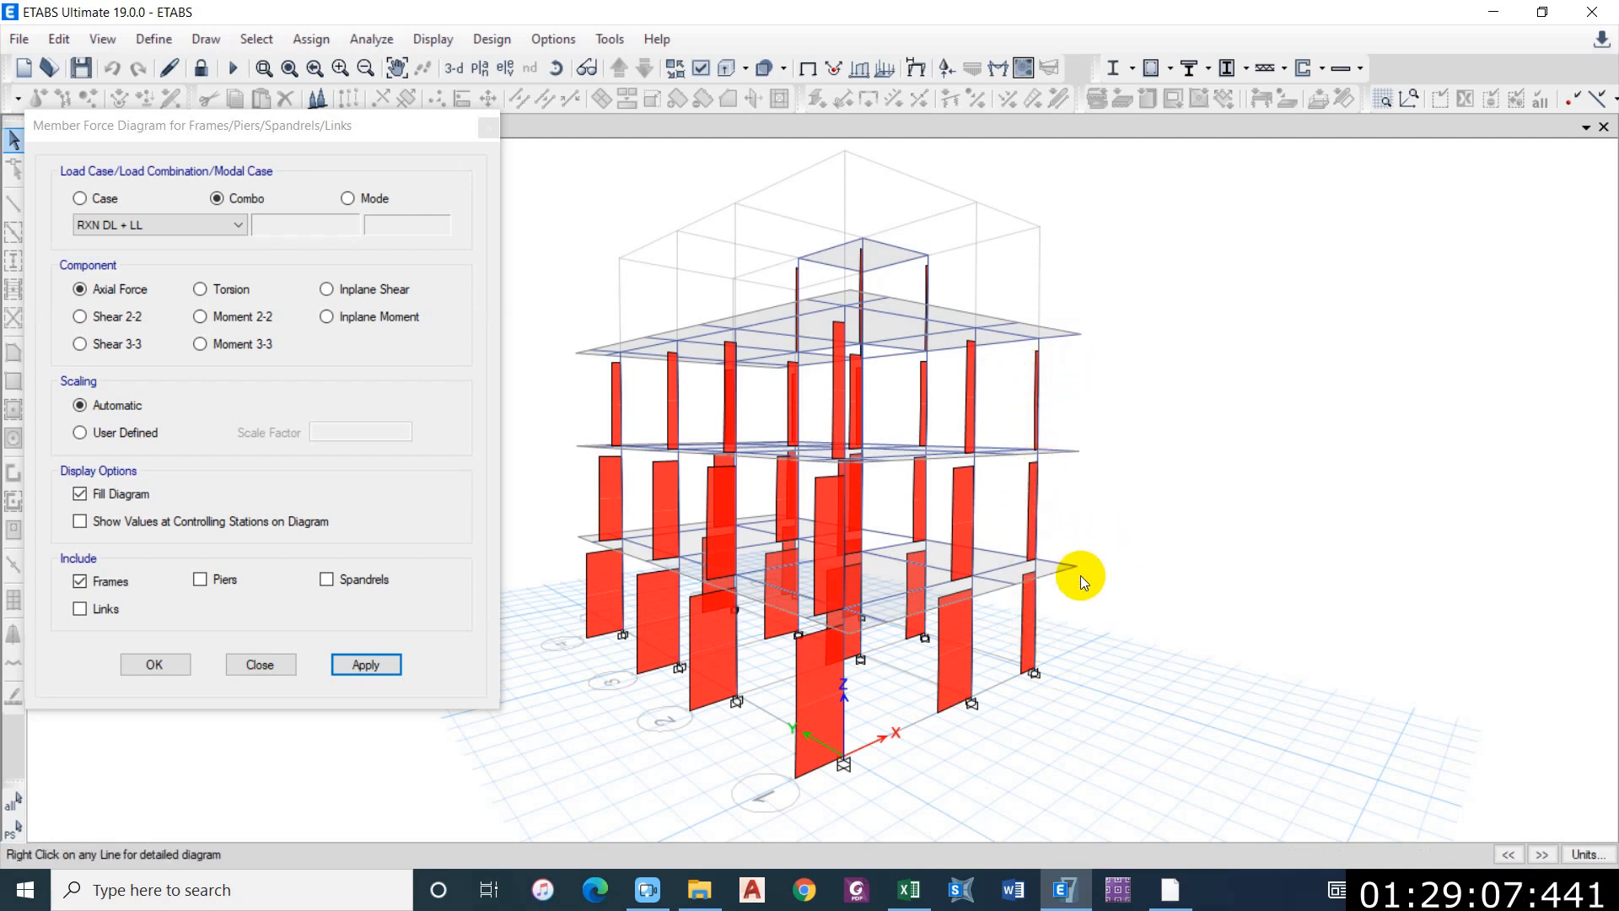
{"action": "middle_click_drag", "start_coordinate": [1073, 607], "coordinate": [1125, 594]}
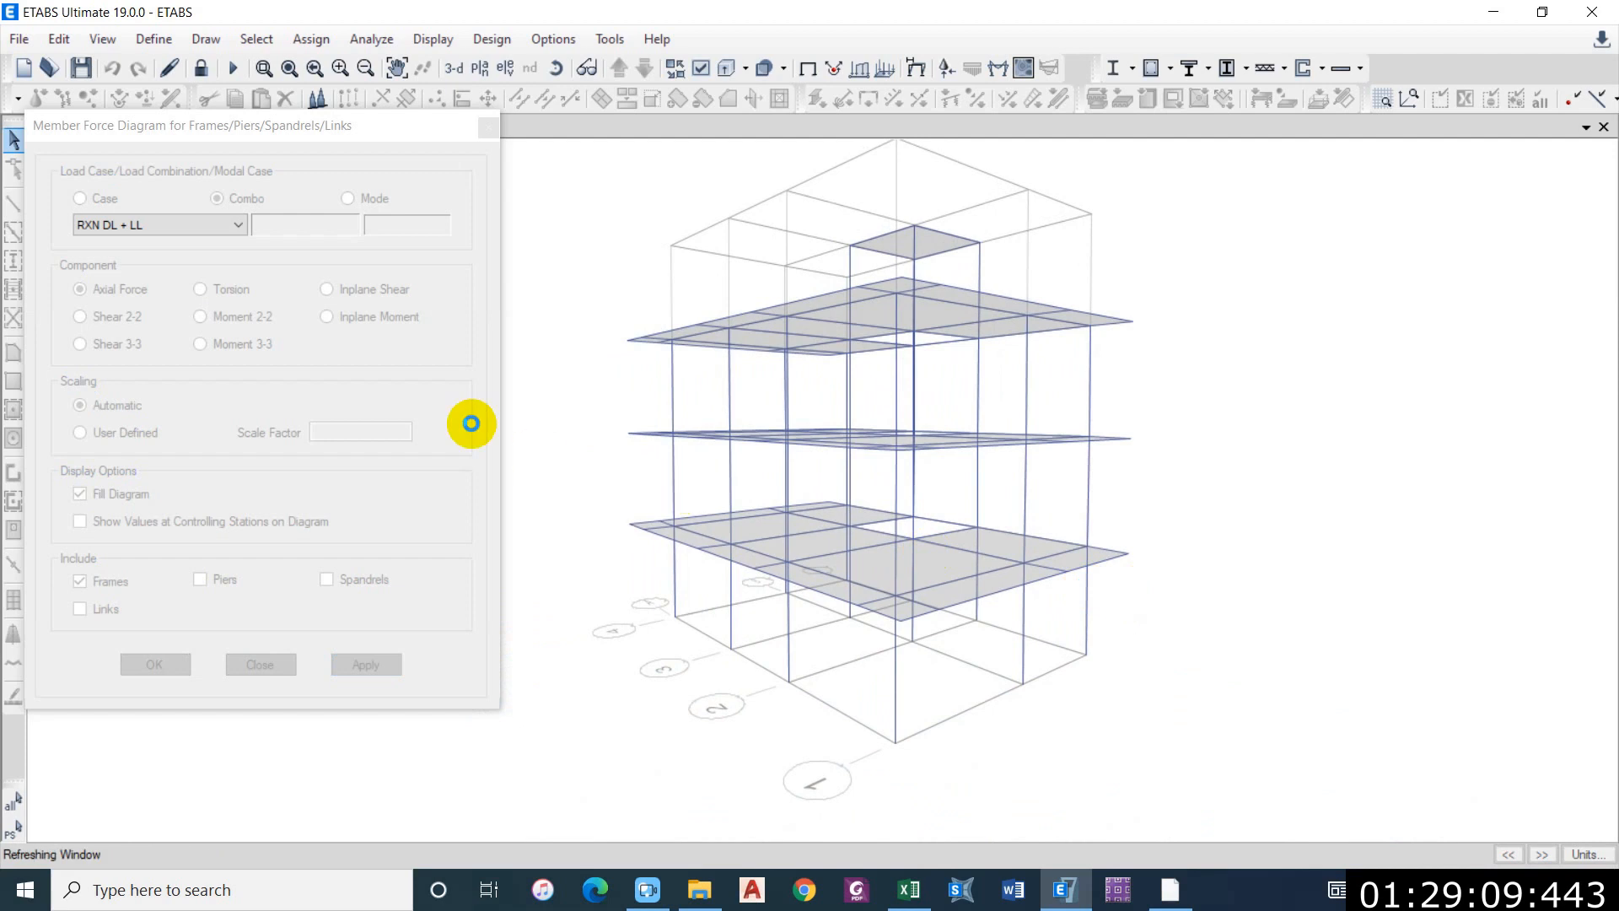
Step: Display the Shear 2-2 member diagram, followed by the Shear 3-3 diagram, for RXN DL + LL and inspect both on the frames
{"action": "left_click", "coordinate": [117, 319]}
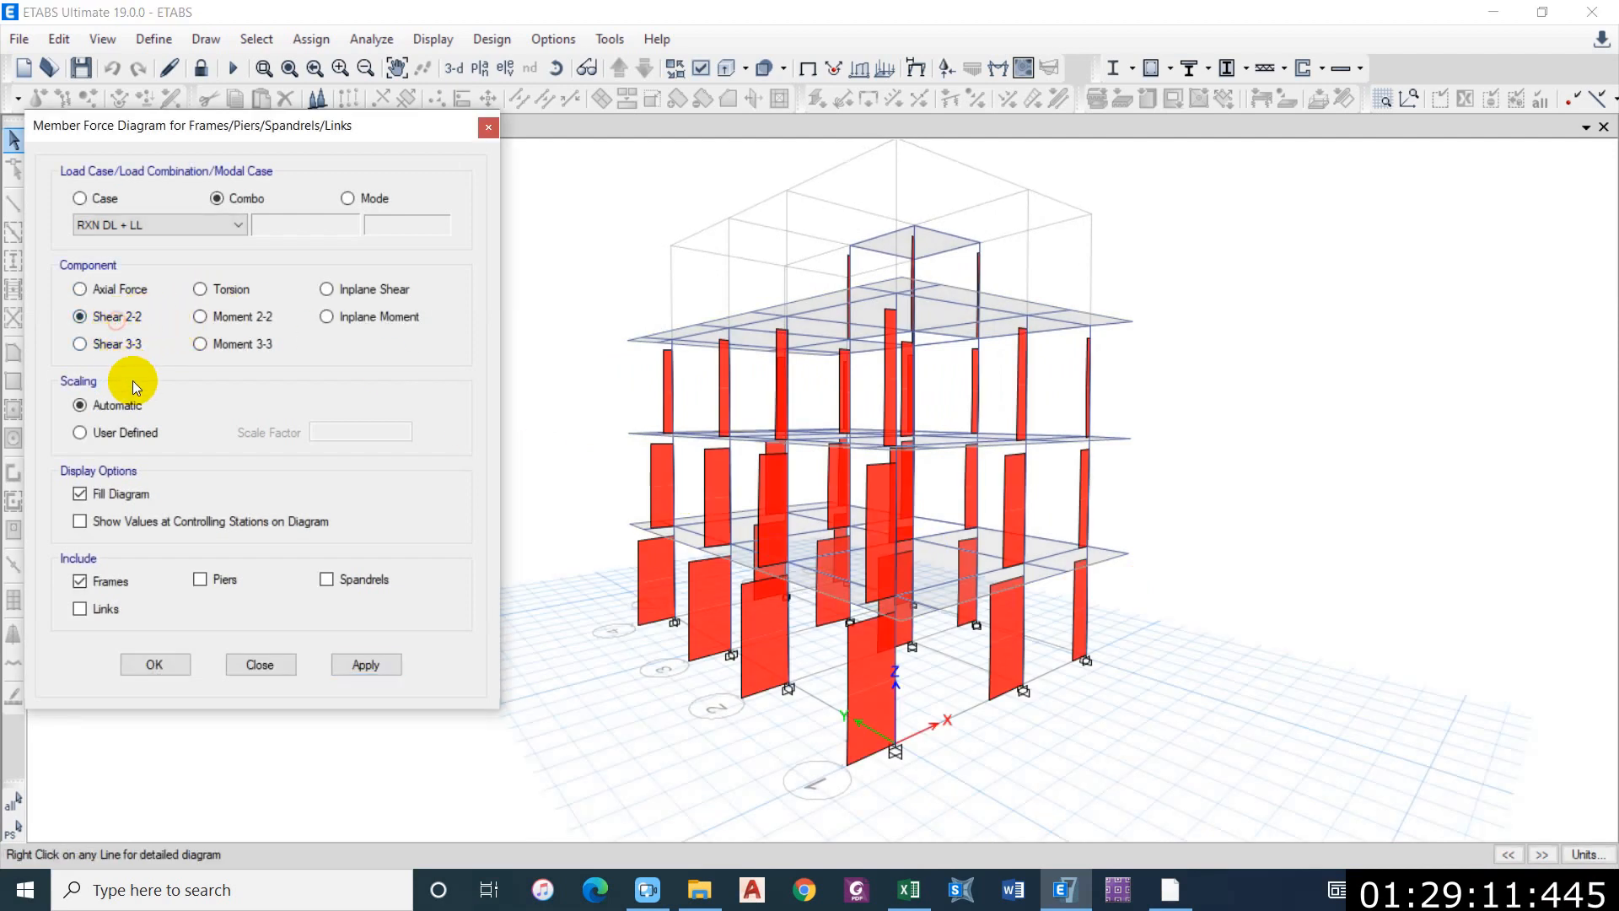
{"action": "left_click", "coordinate": [367, 666]}
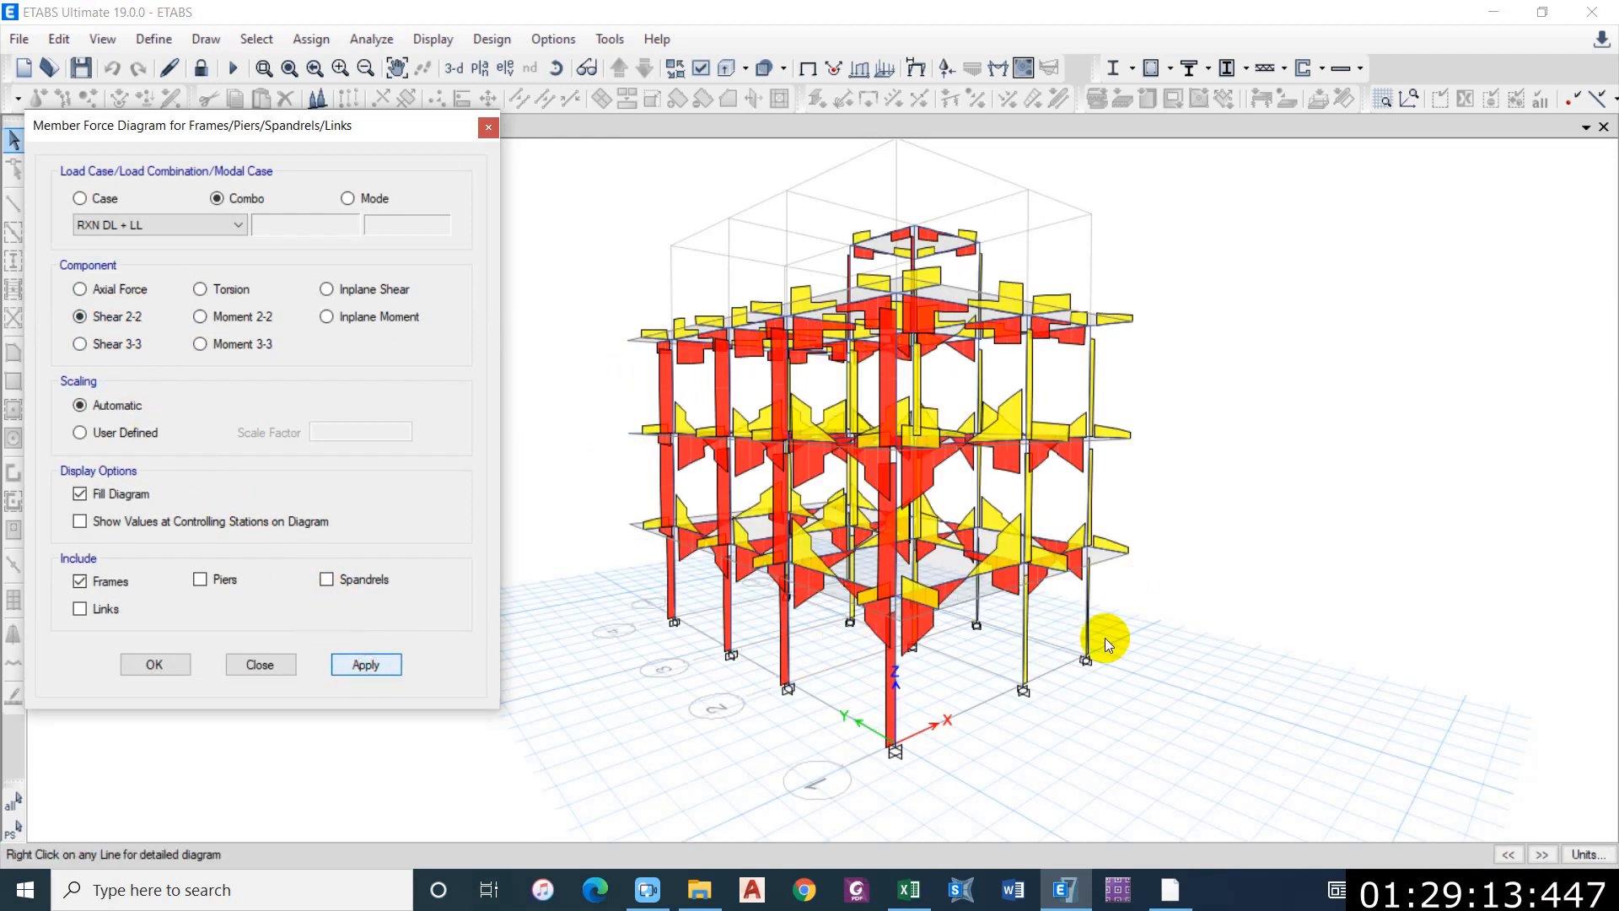
{"action": "middle_click_drag", "start_coordinate": [1060, 625], "coordinate": [1097, 641], "text": "shift"}
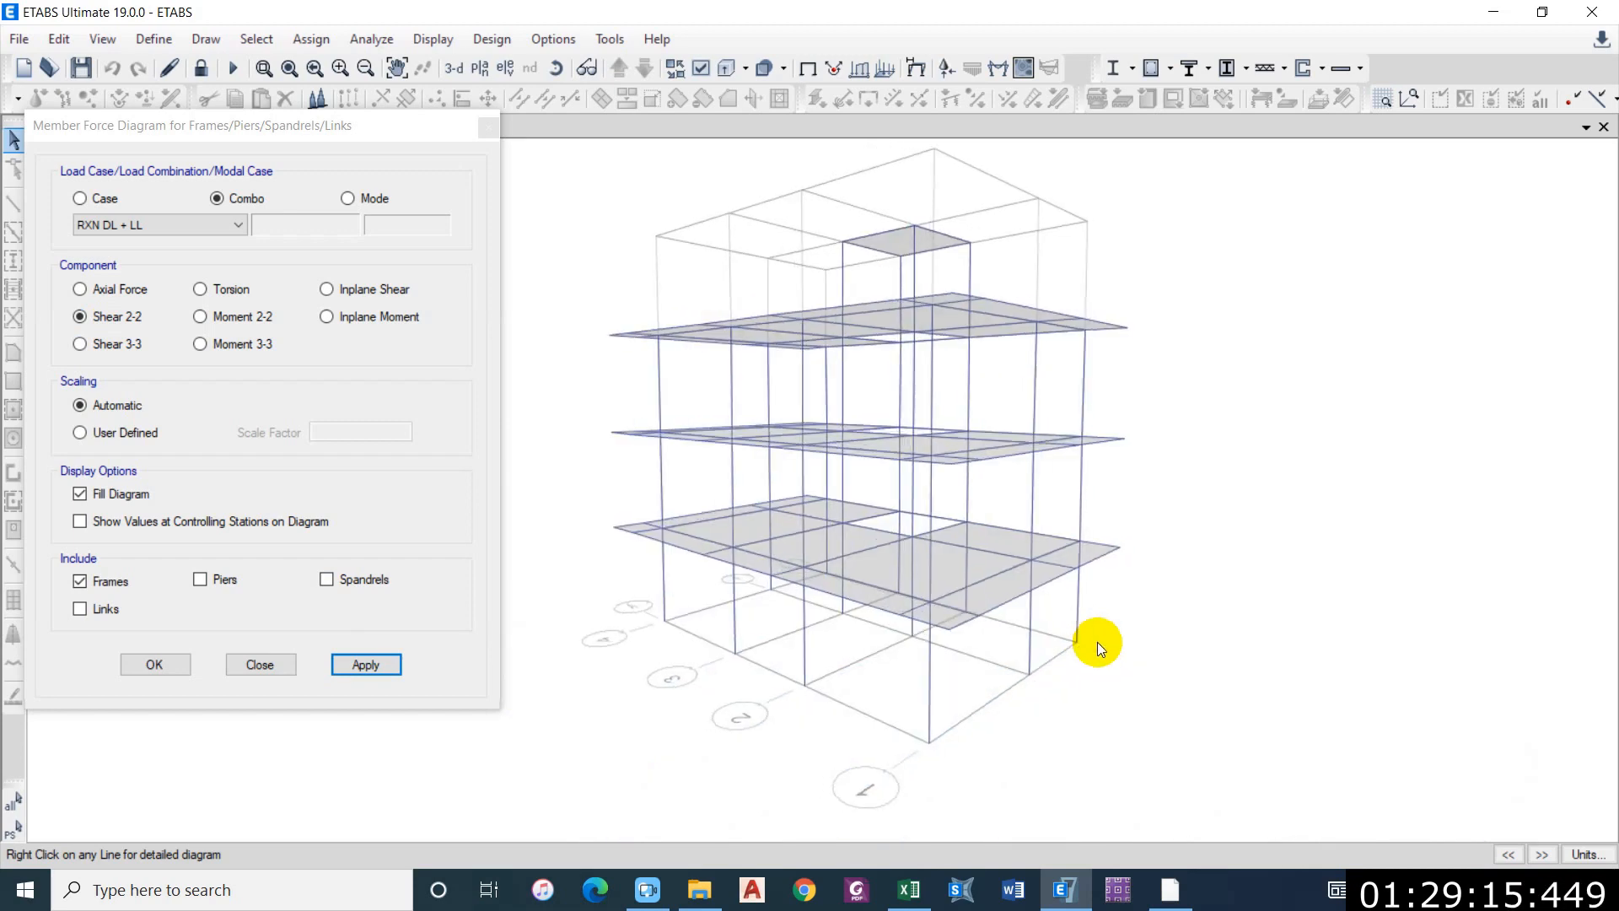
{"action": "left_click", "coordinate": [112, 344]}
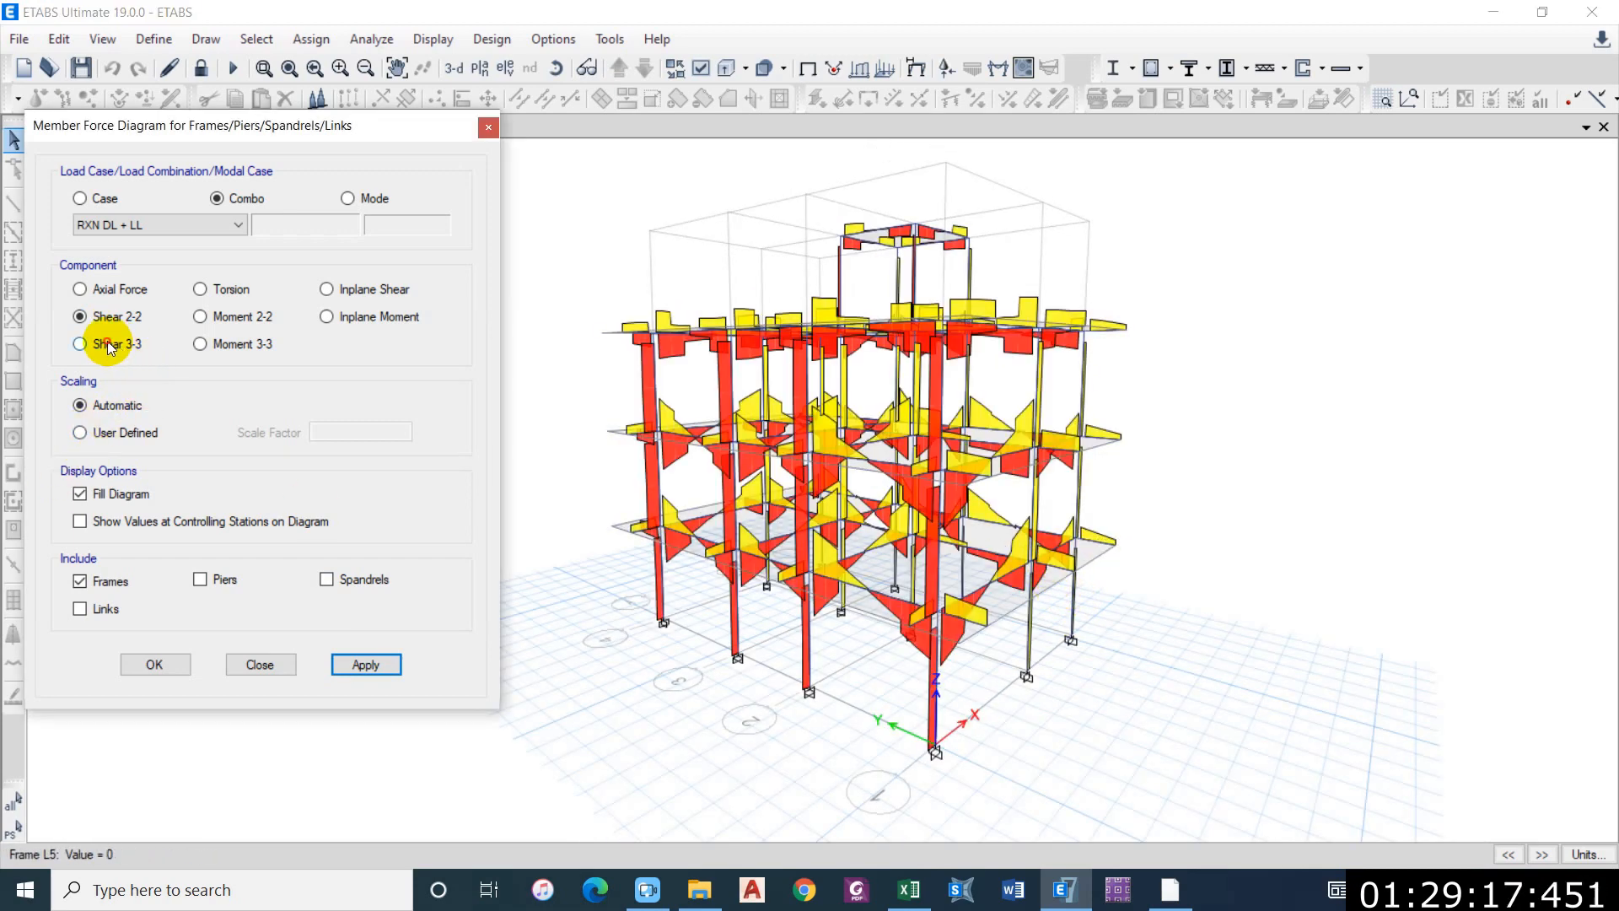
{"action": "left_click", "coordinate": [365, 665]}
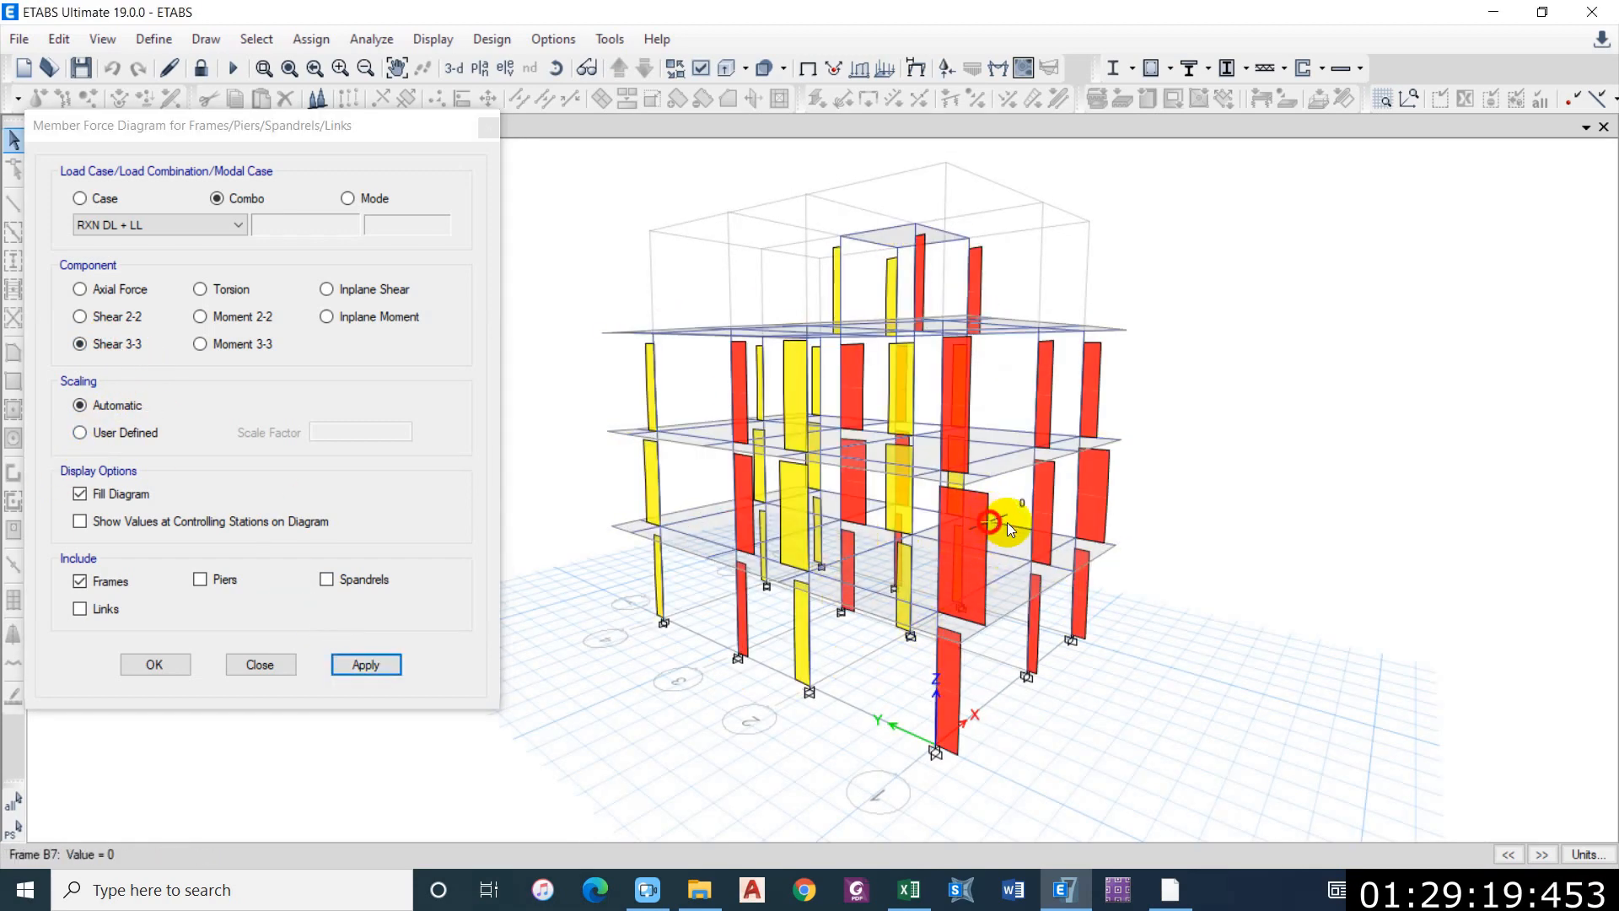
{"action": "left_click", "coordinate": [1044, 596]}
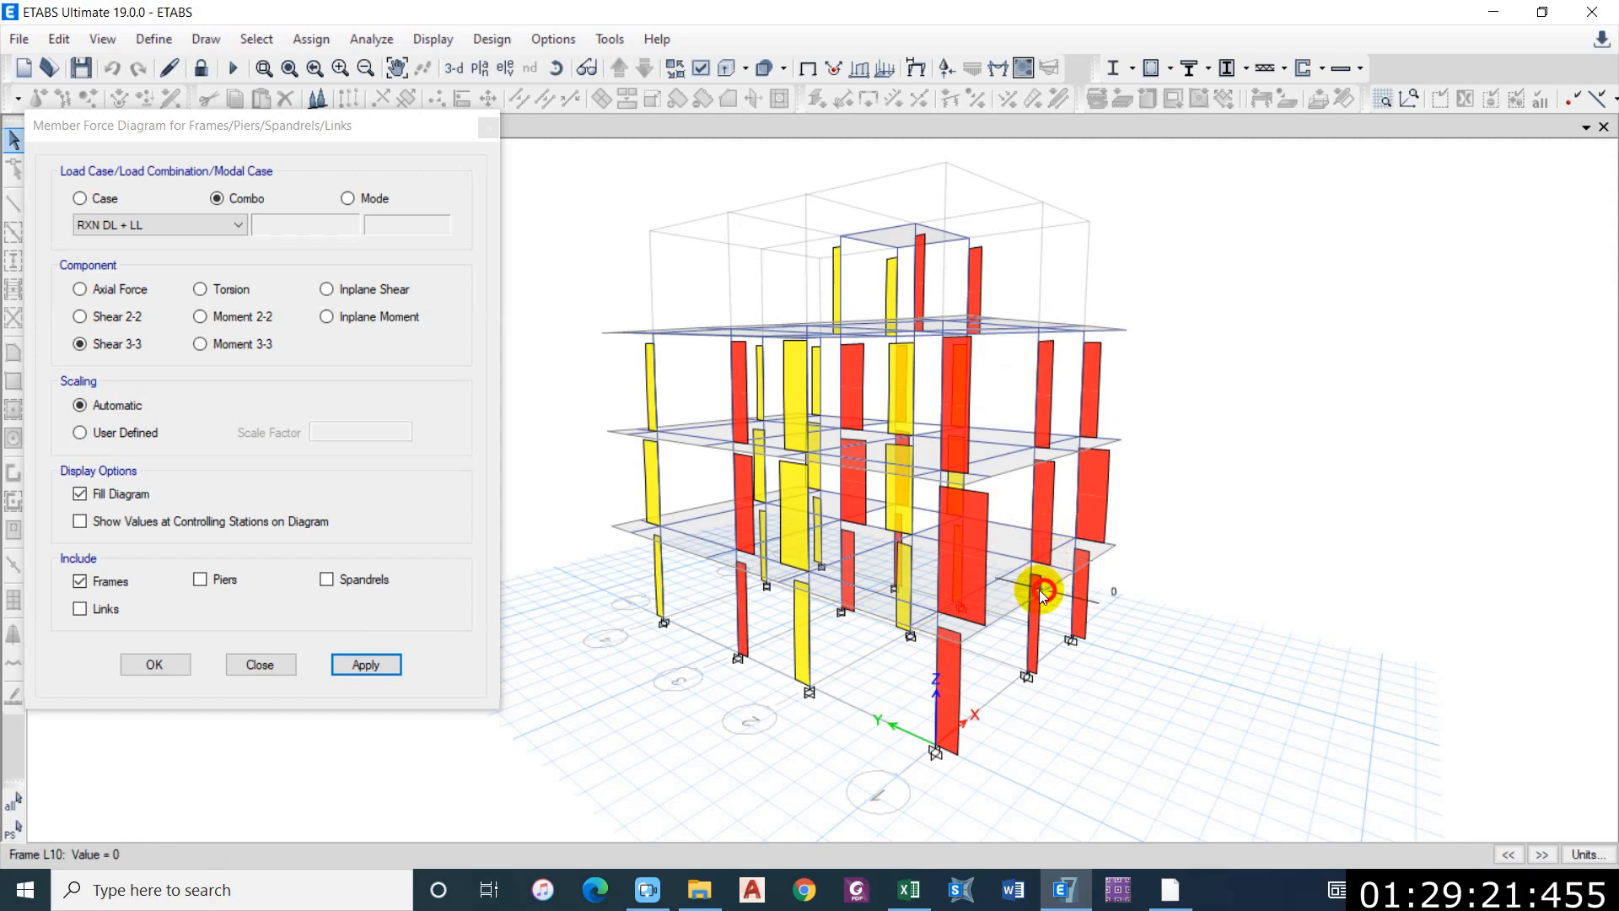
Step: Open the section property data of Beam 230 x 350 to check its local 2 and 3 axes, and close it without changes
{"action": "left_click", "coordinate": [153, 39]}
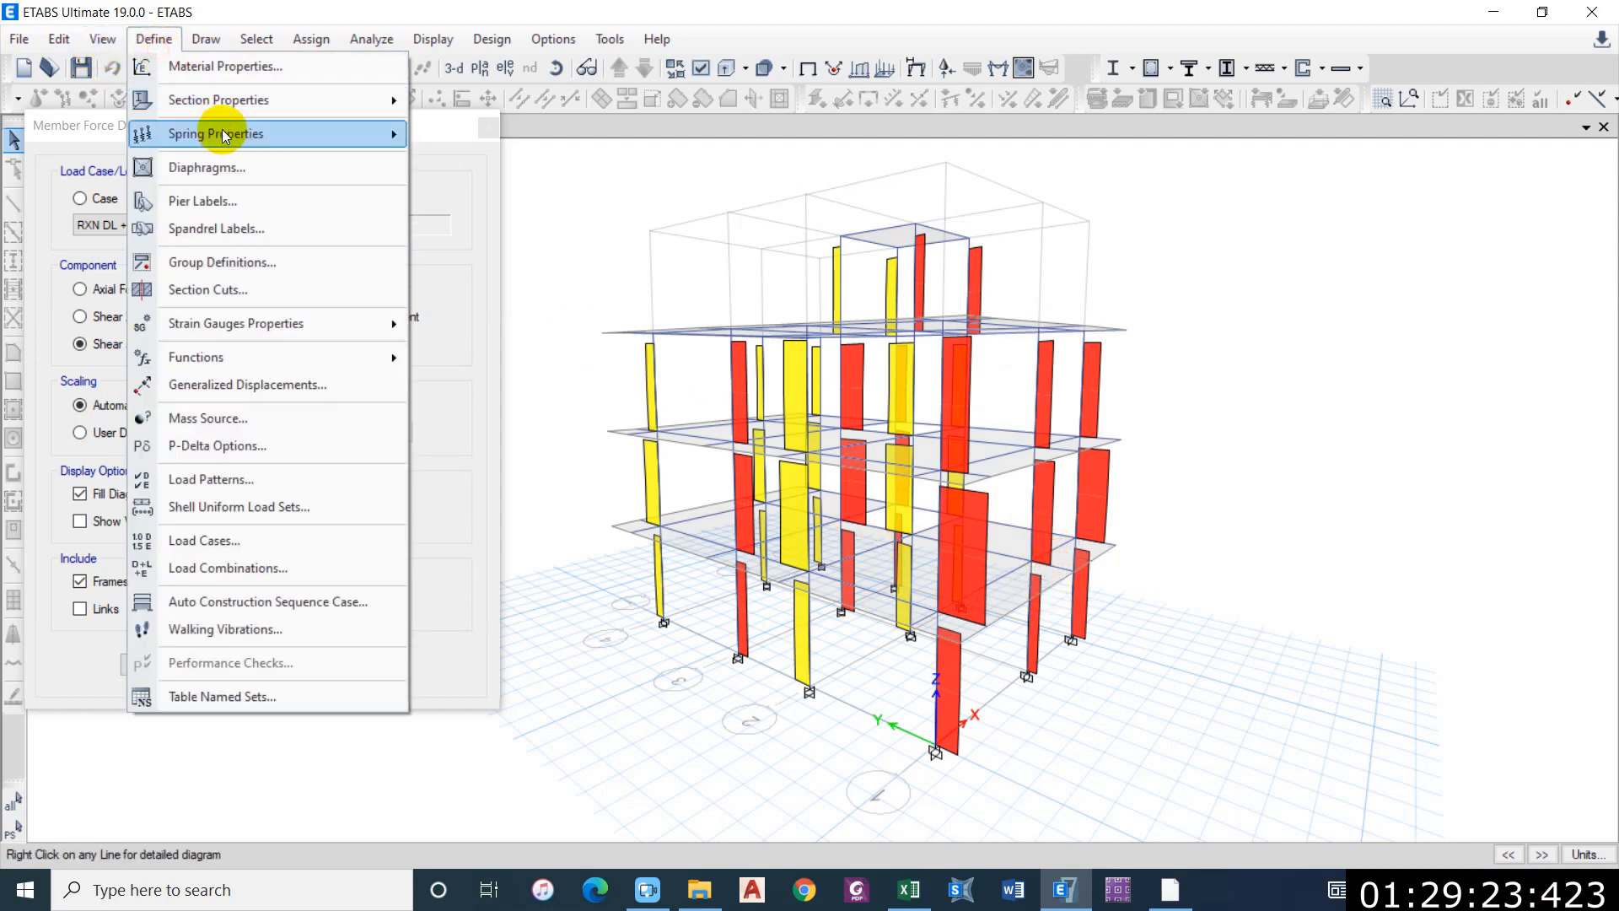
{"action": "mouse_move", "coordinate": [337, 101]}
{"action": "left_click", "coordinate": [523, 100]}
{"action": "left_click_drag", "start_coordinate": [730, 184], "coordinate": [1275, 159]}
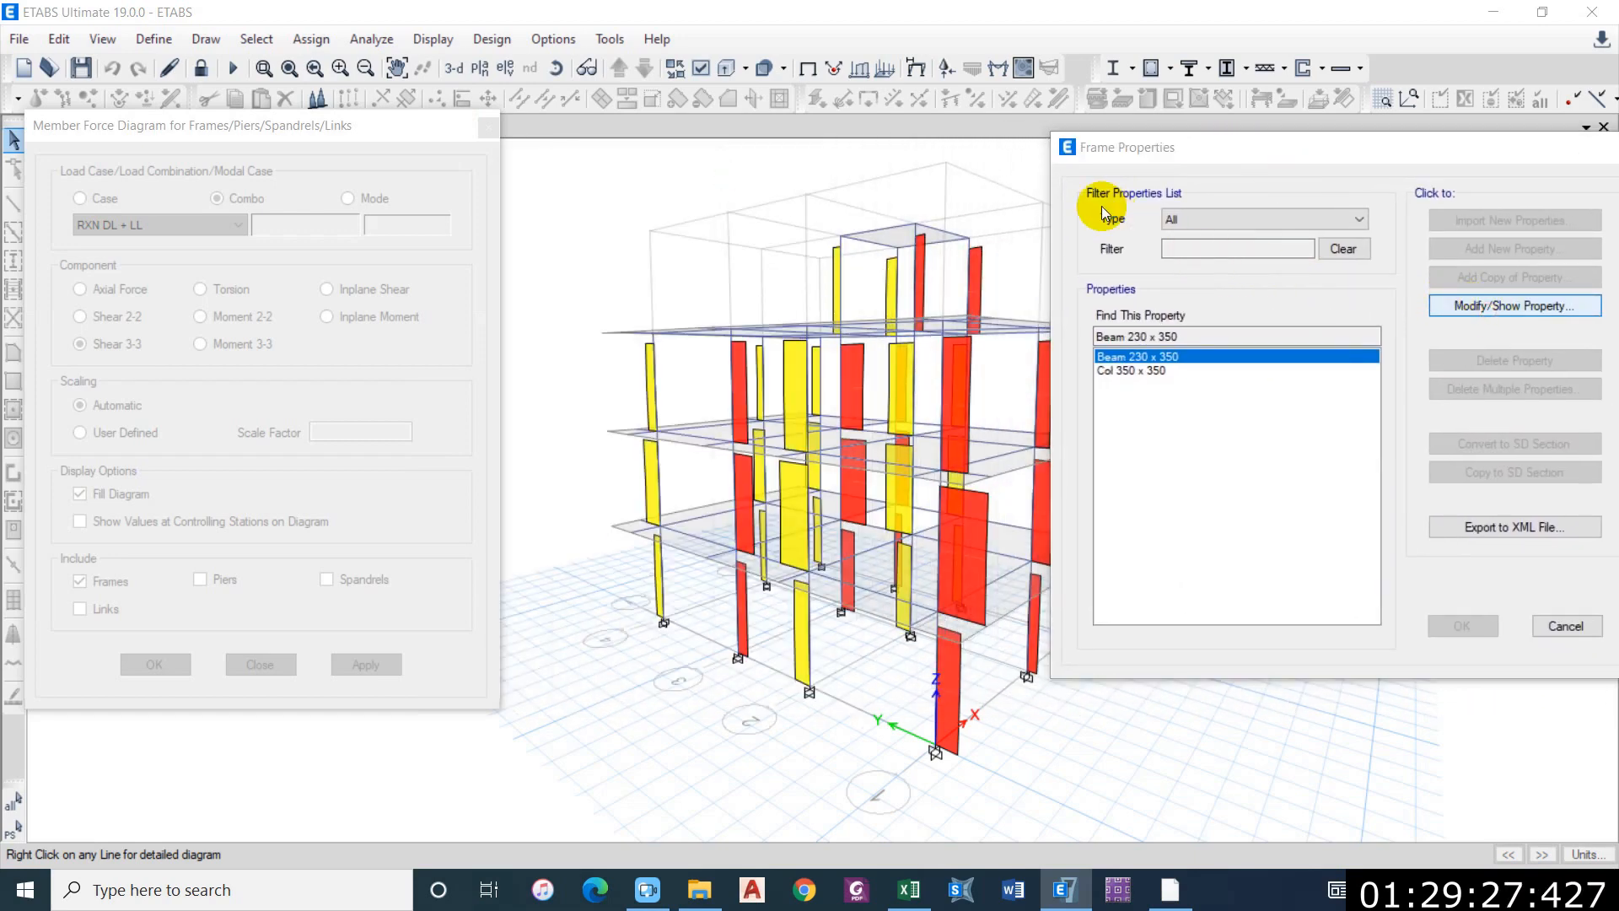
{"action": "left_click_drag", "start_coordinate": [857, 108], "coordinate": [1344, 106]}
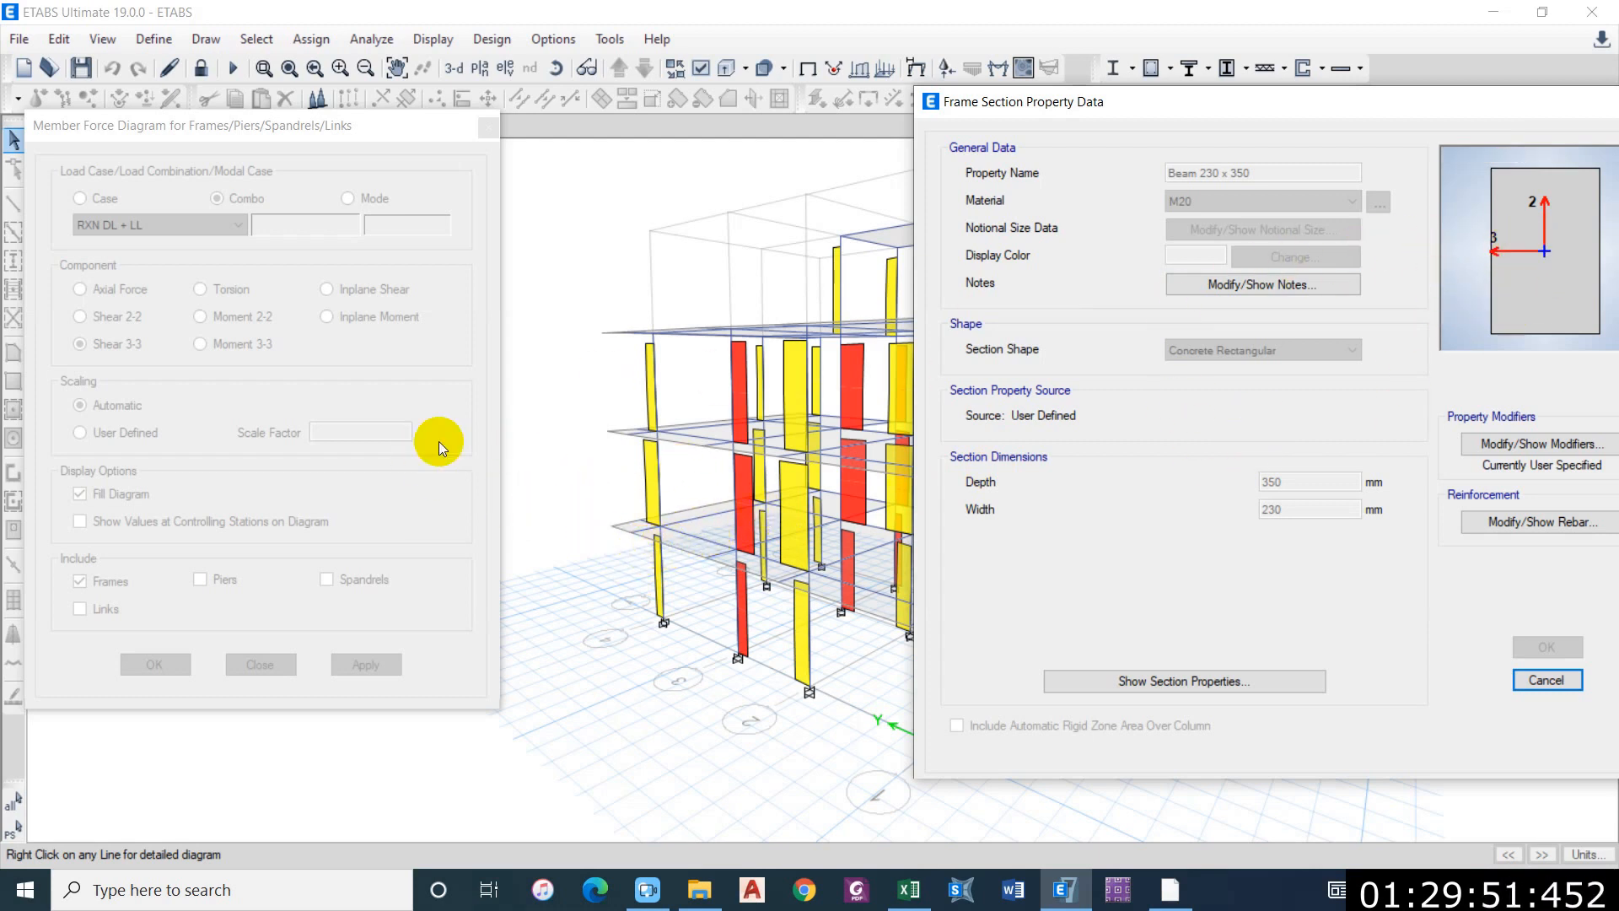
{"action": "left_click", "coordinate": [1565, 689]}
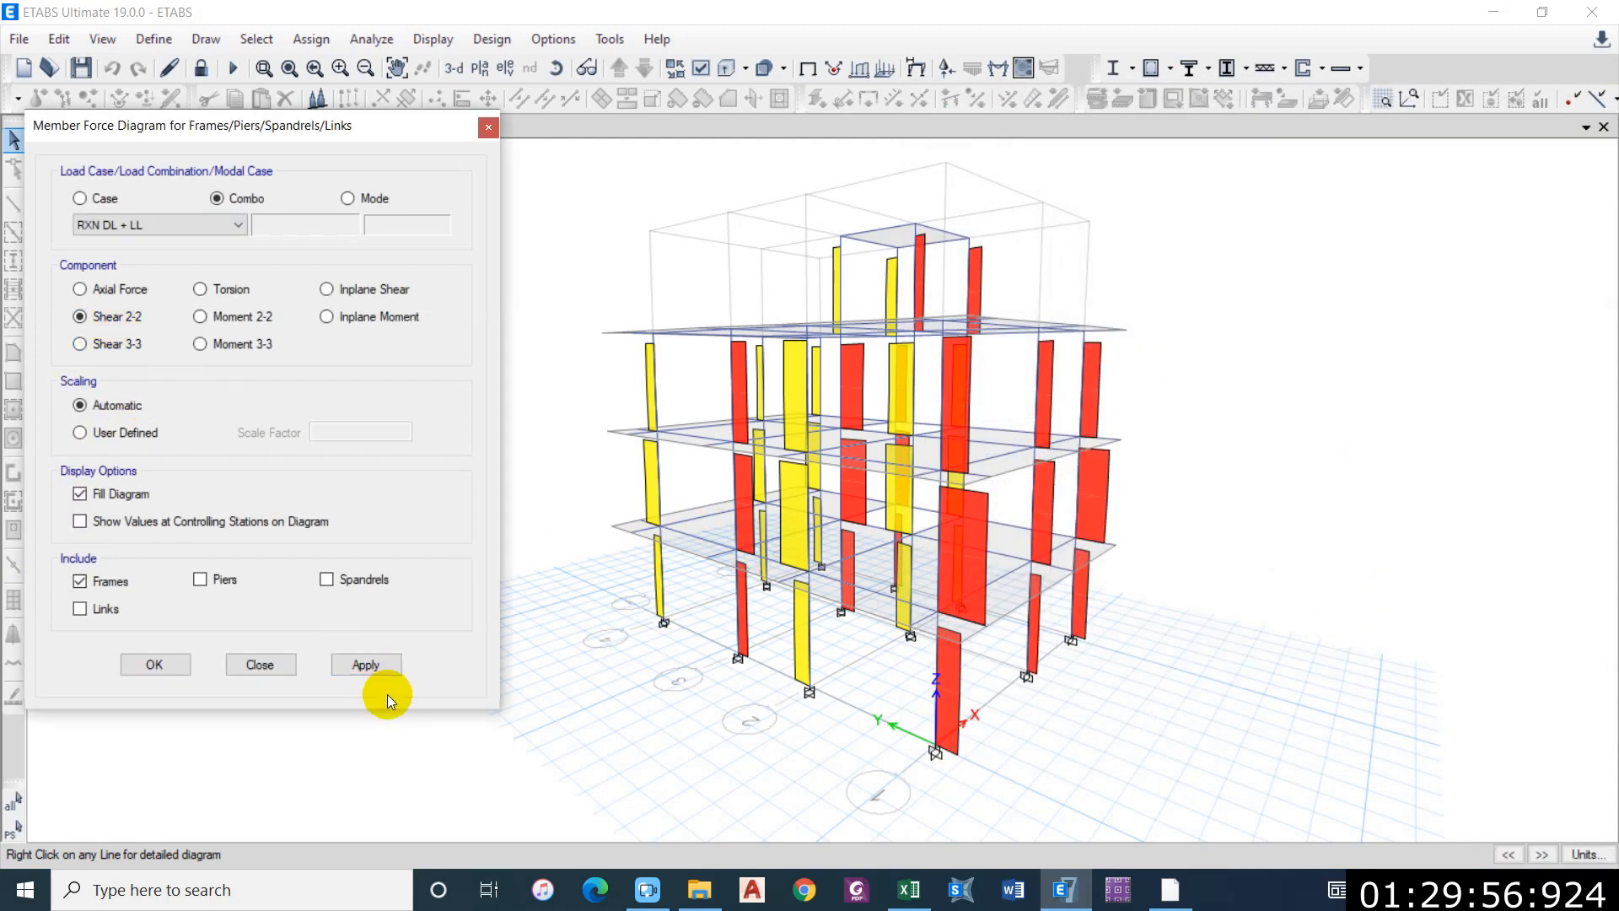
Step: Reapply the Shear 2-2 diagram for RXN DL + LL and inspect the shear along beam B3 of the lowest floor
{"action": "left_click", "coordinate": [365, 664]}
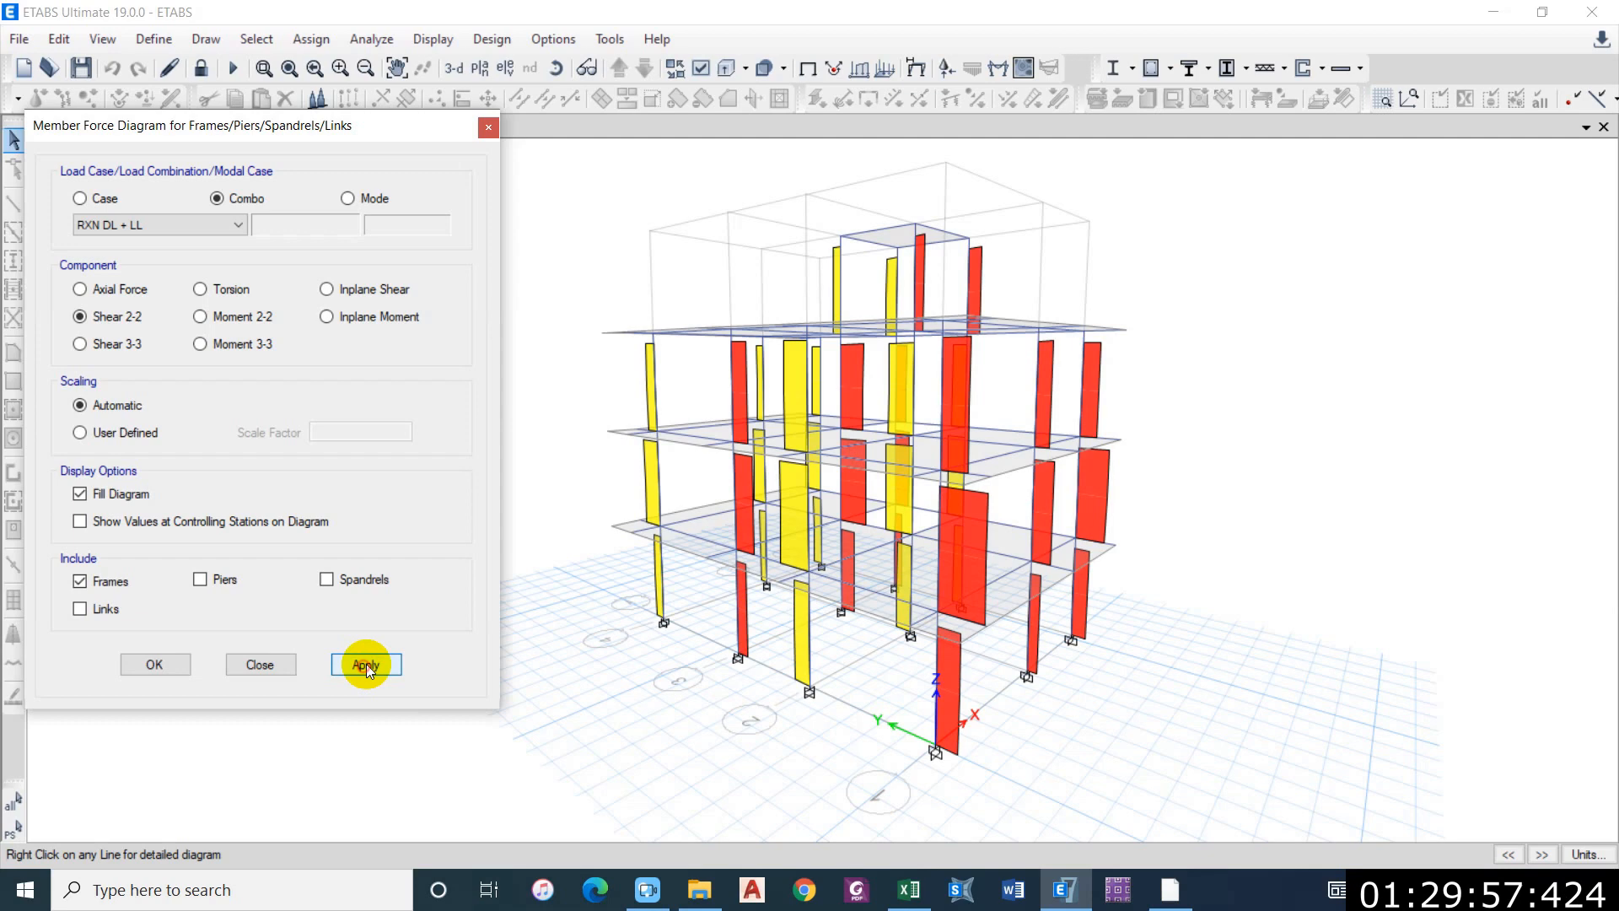
{"action": "scroll", "coordinate": [676, 554], "scroll_direction": "up", "scroll_amount": 3}
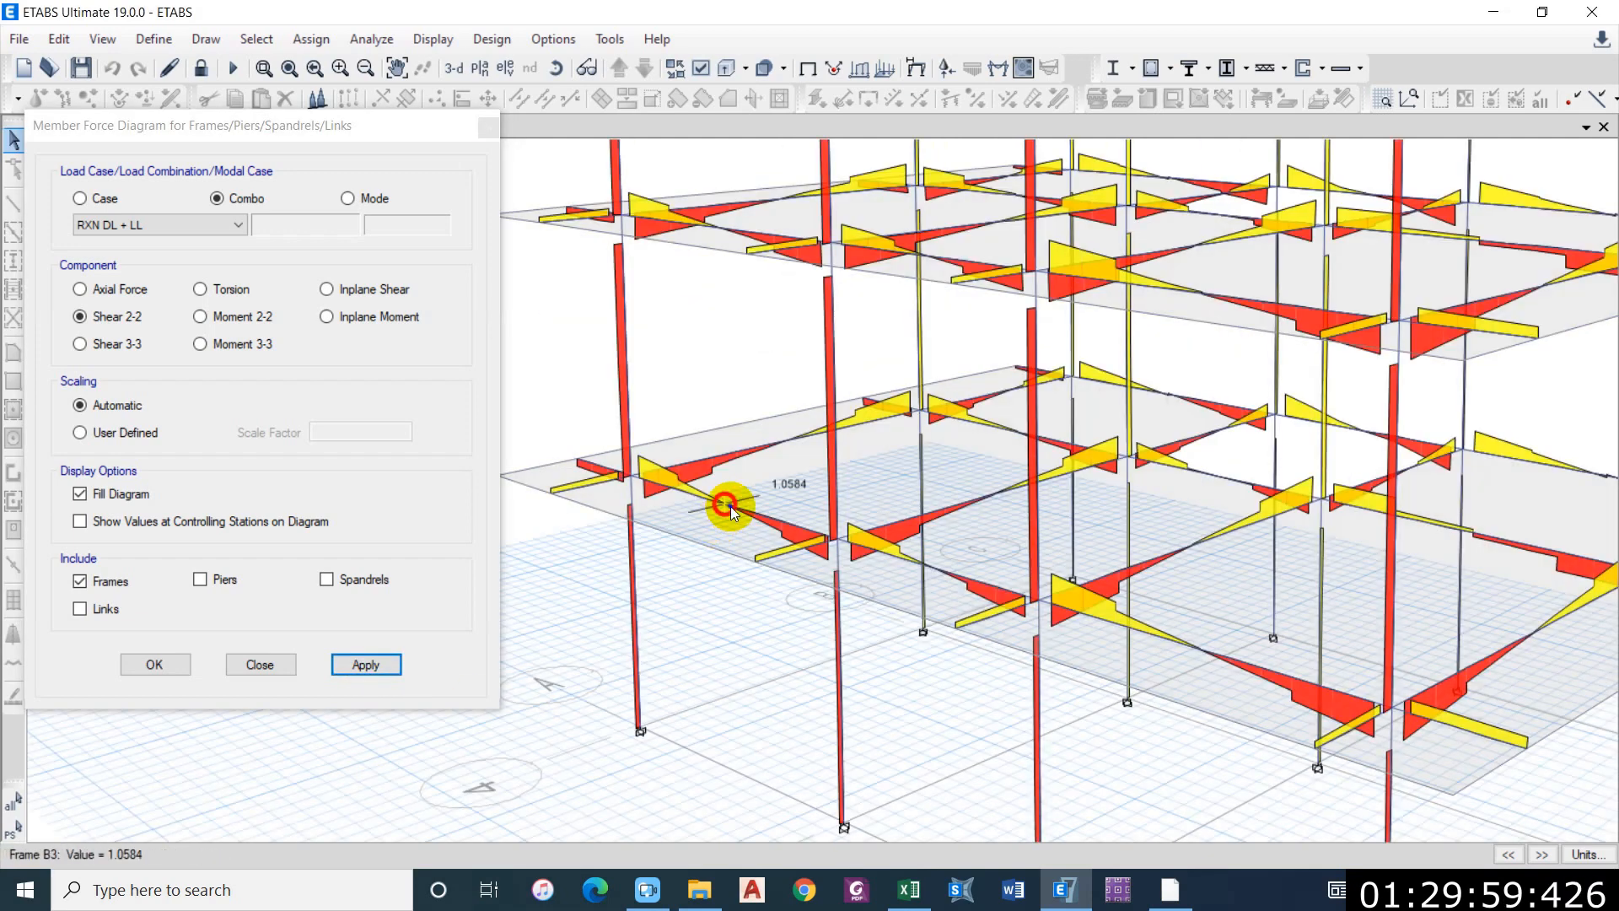
{"action": "right_click", "coordinate": [730, 506]}
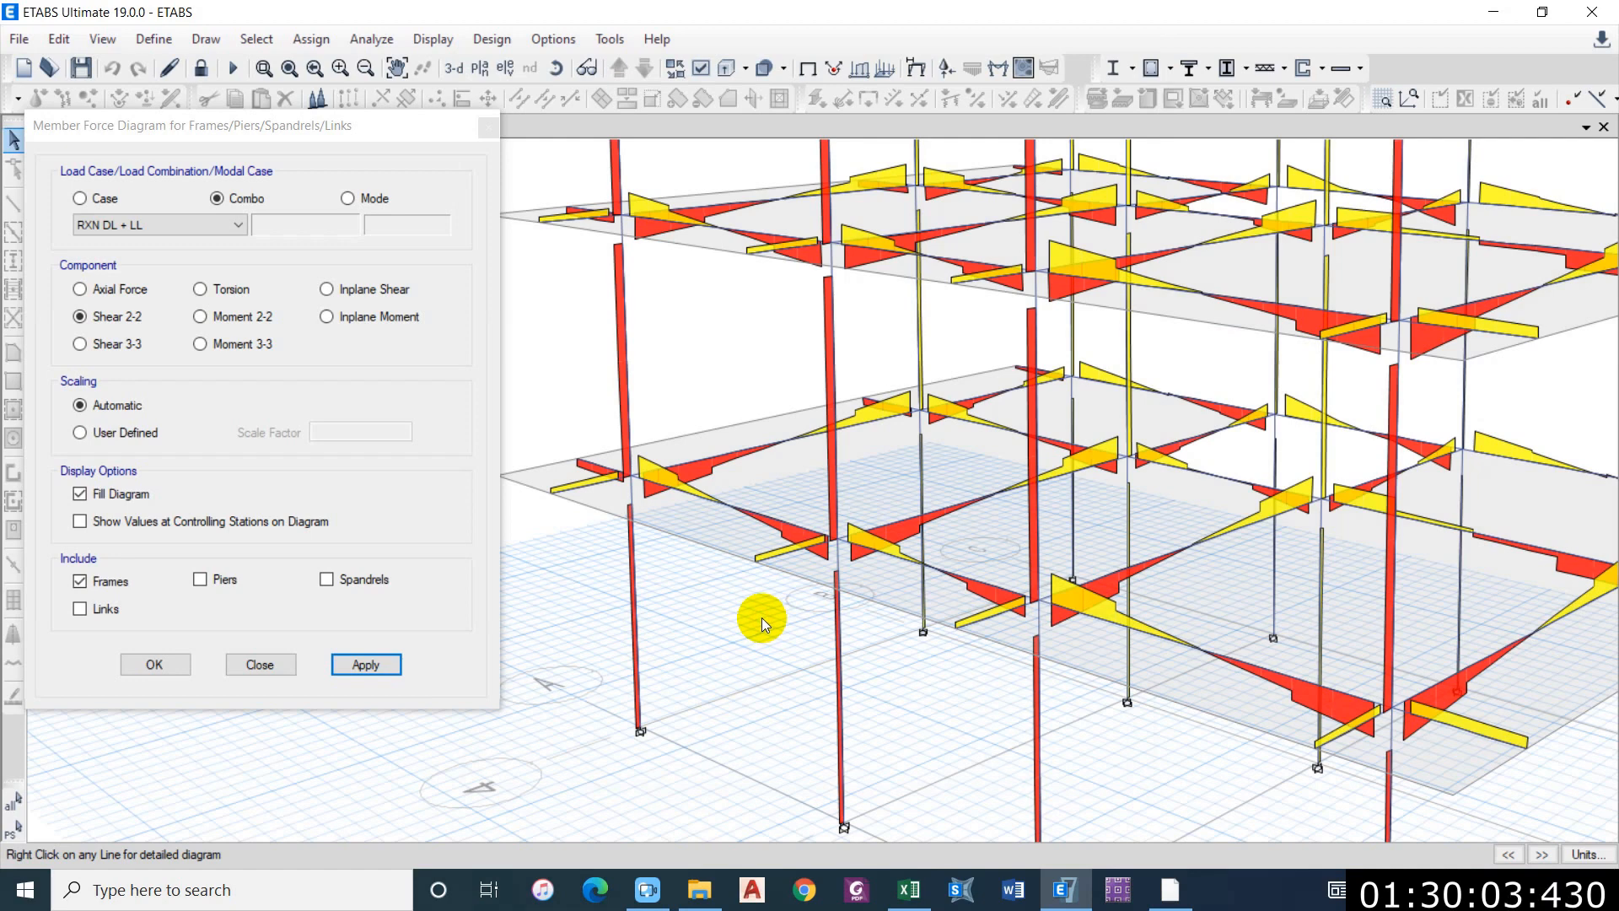
Step: Turn on the frame Local Axes in the view options and show them on the undeformed shape
{"action": "key", "text": "ctrl+w"}
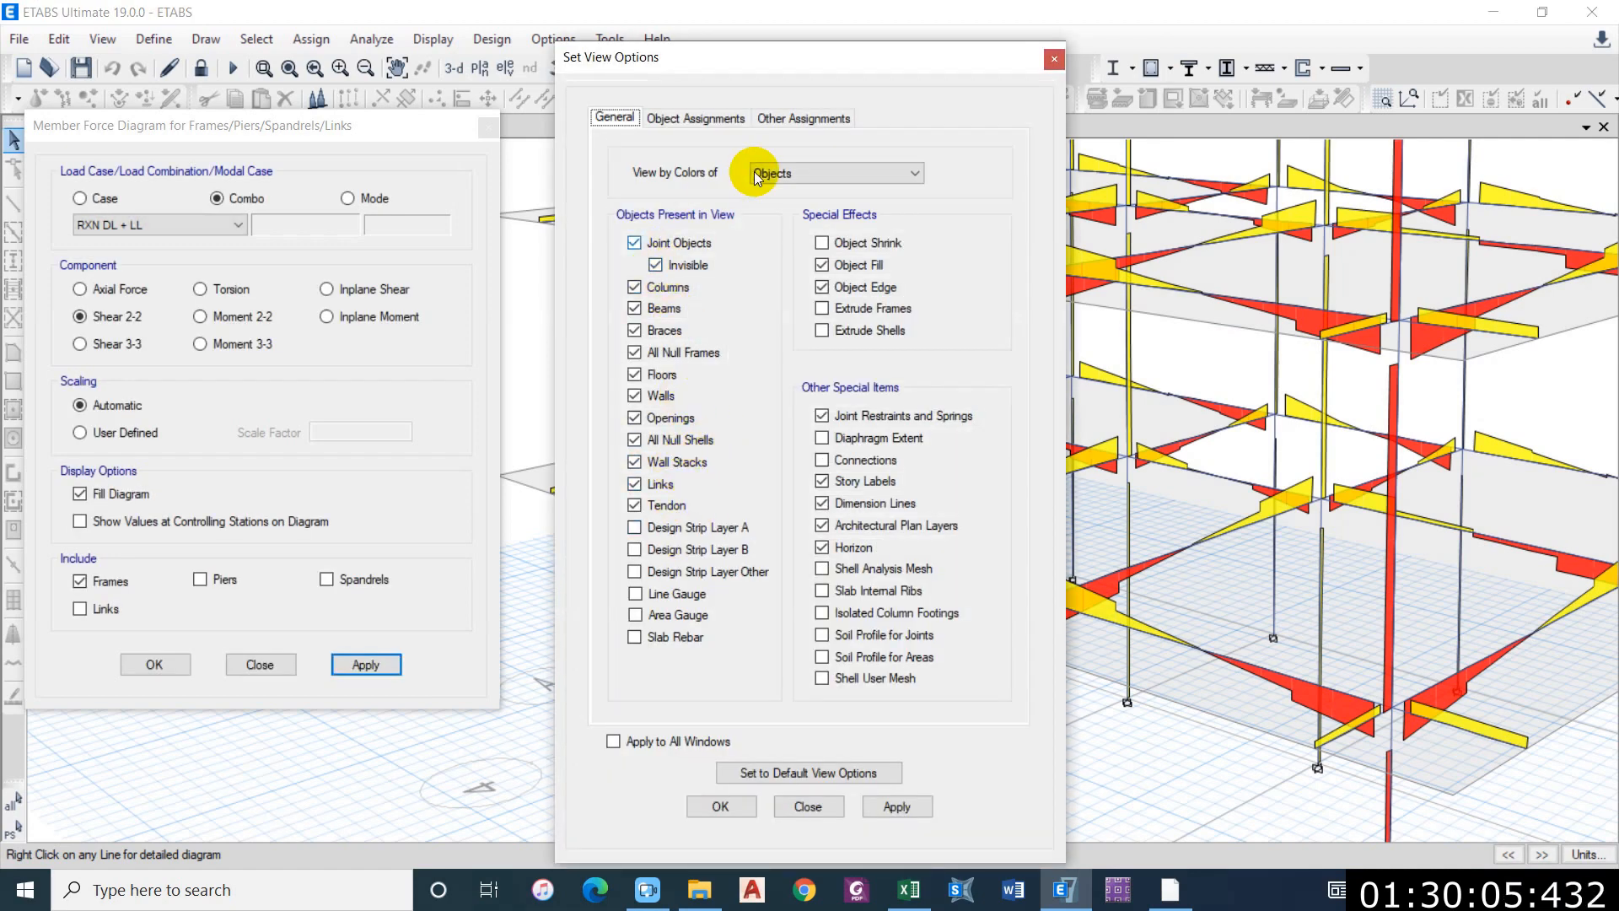
{"action": "left_click", "coordinate": [704, 118]}
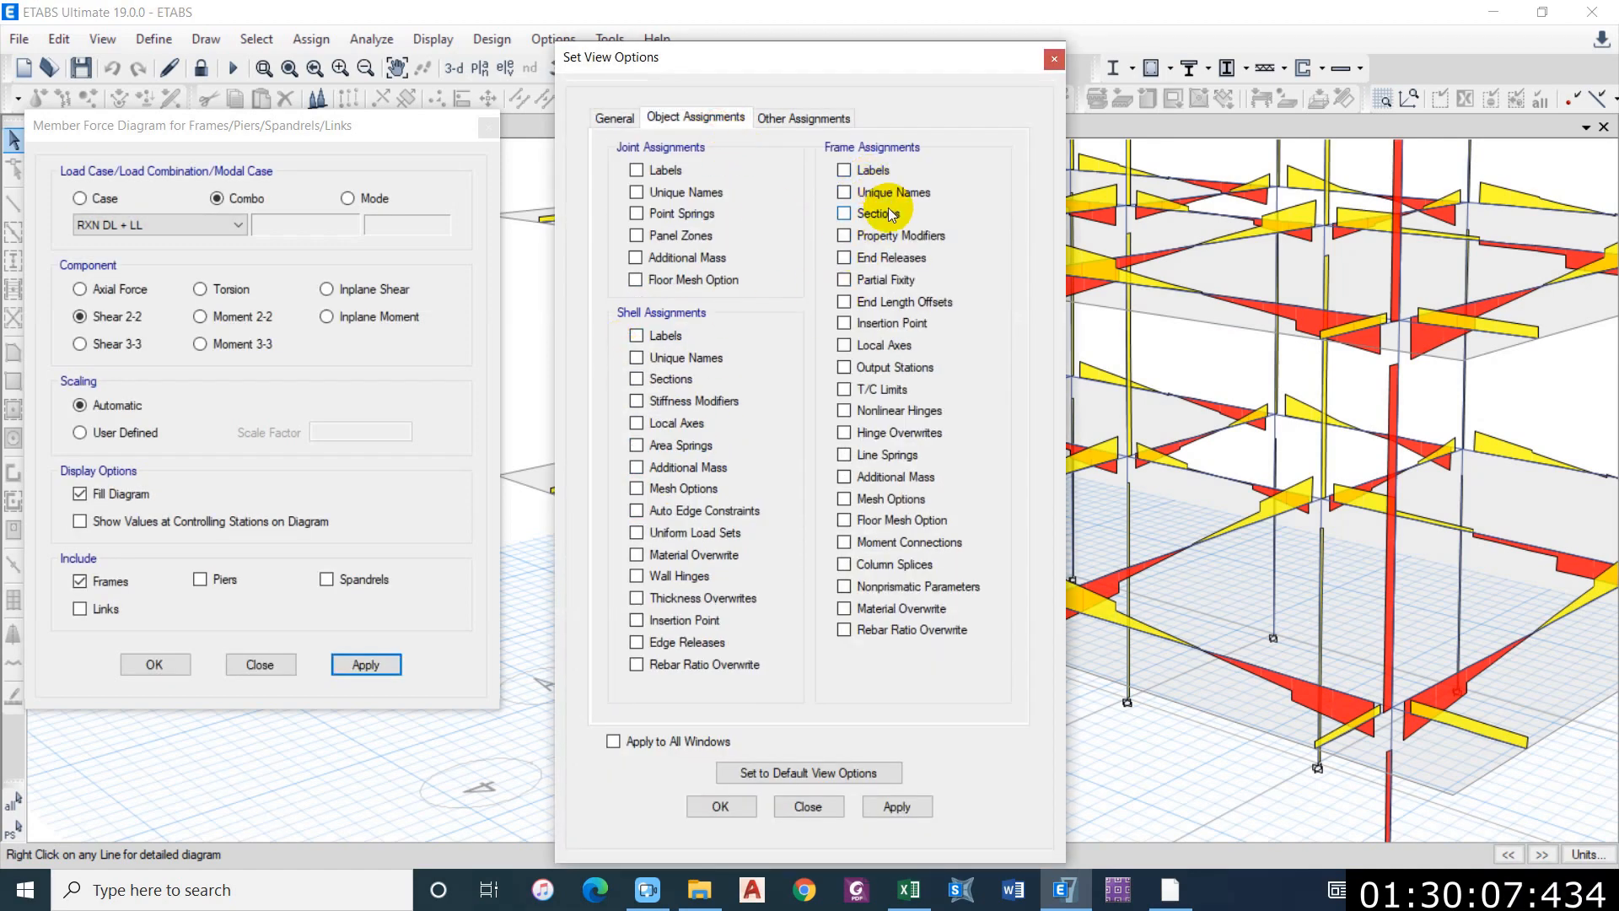
{"action": "left_click", "coordinate": [874, 344]}
{"action": "left_click", "coordinate": [897, 807]}
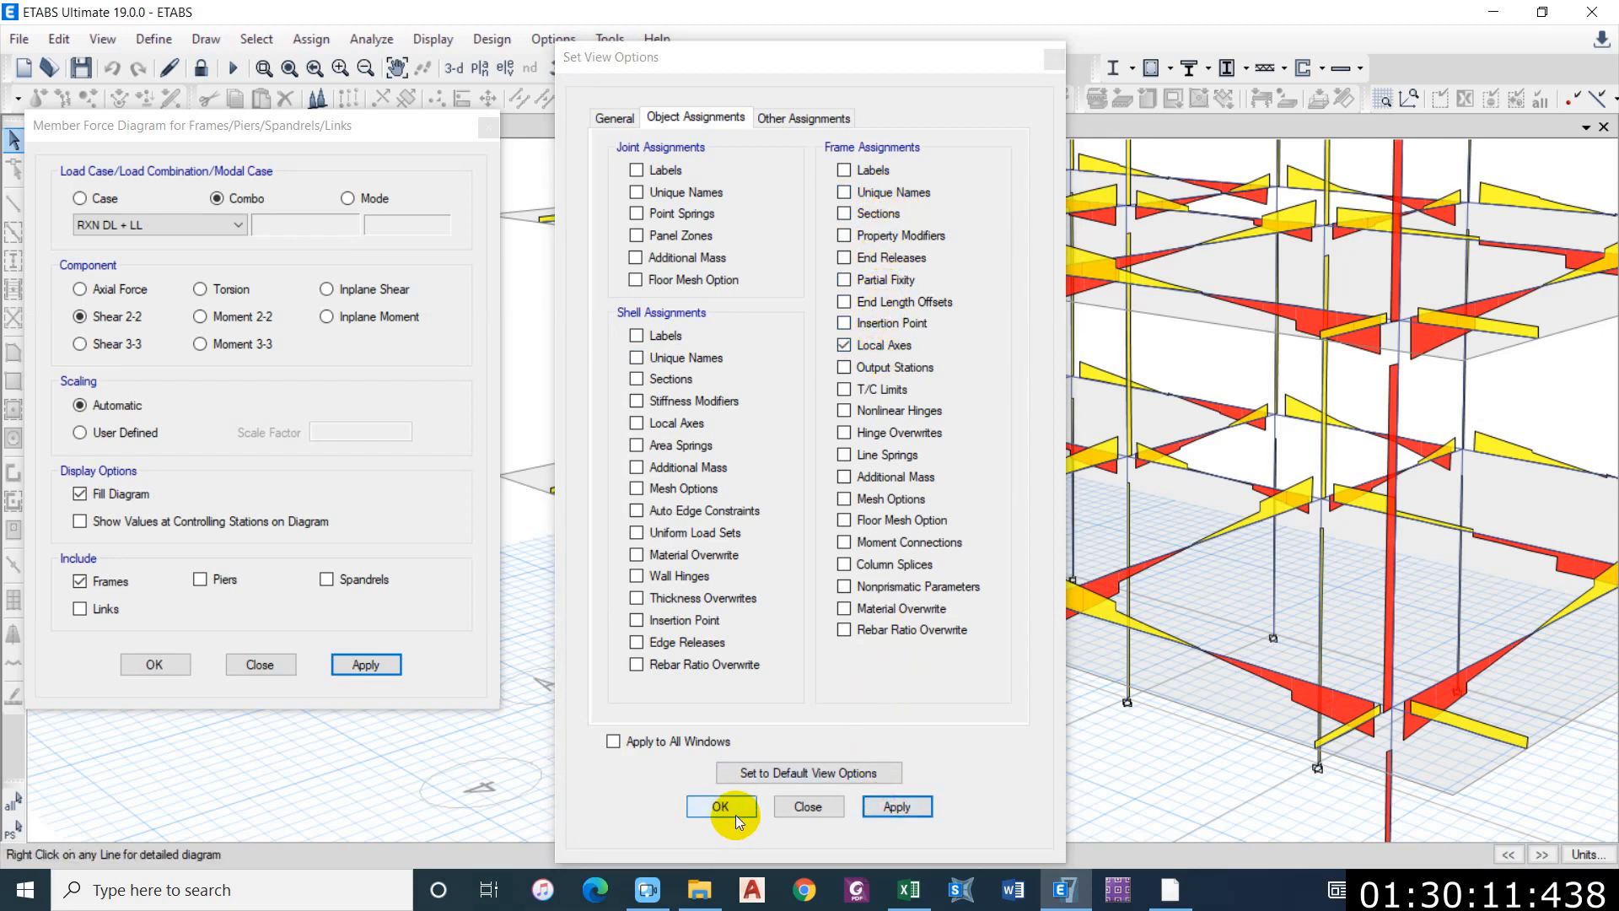
{"action": "left_click", "coordinate": [721, 807]}
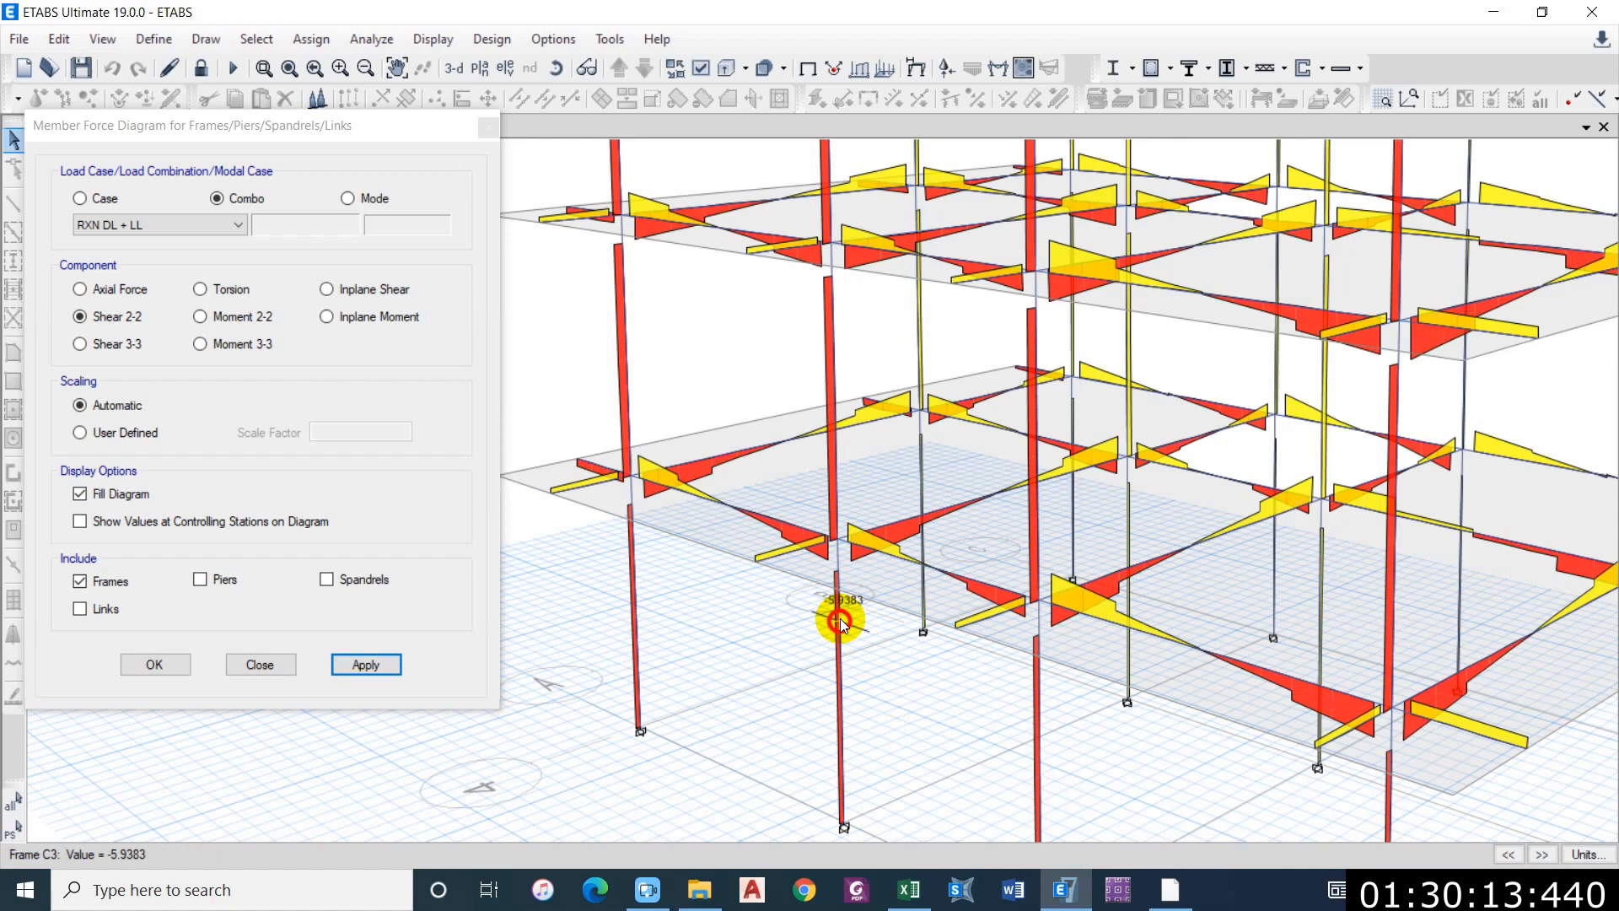
{"action": "scroll", "coordinate": [838, 625], "scroll_direction": "up", "scroll_amount": 4}
{"action": "scroll", "coordinate": [908, 566], "scroll_direction": "down", "scroll_amount": 4}
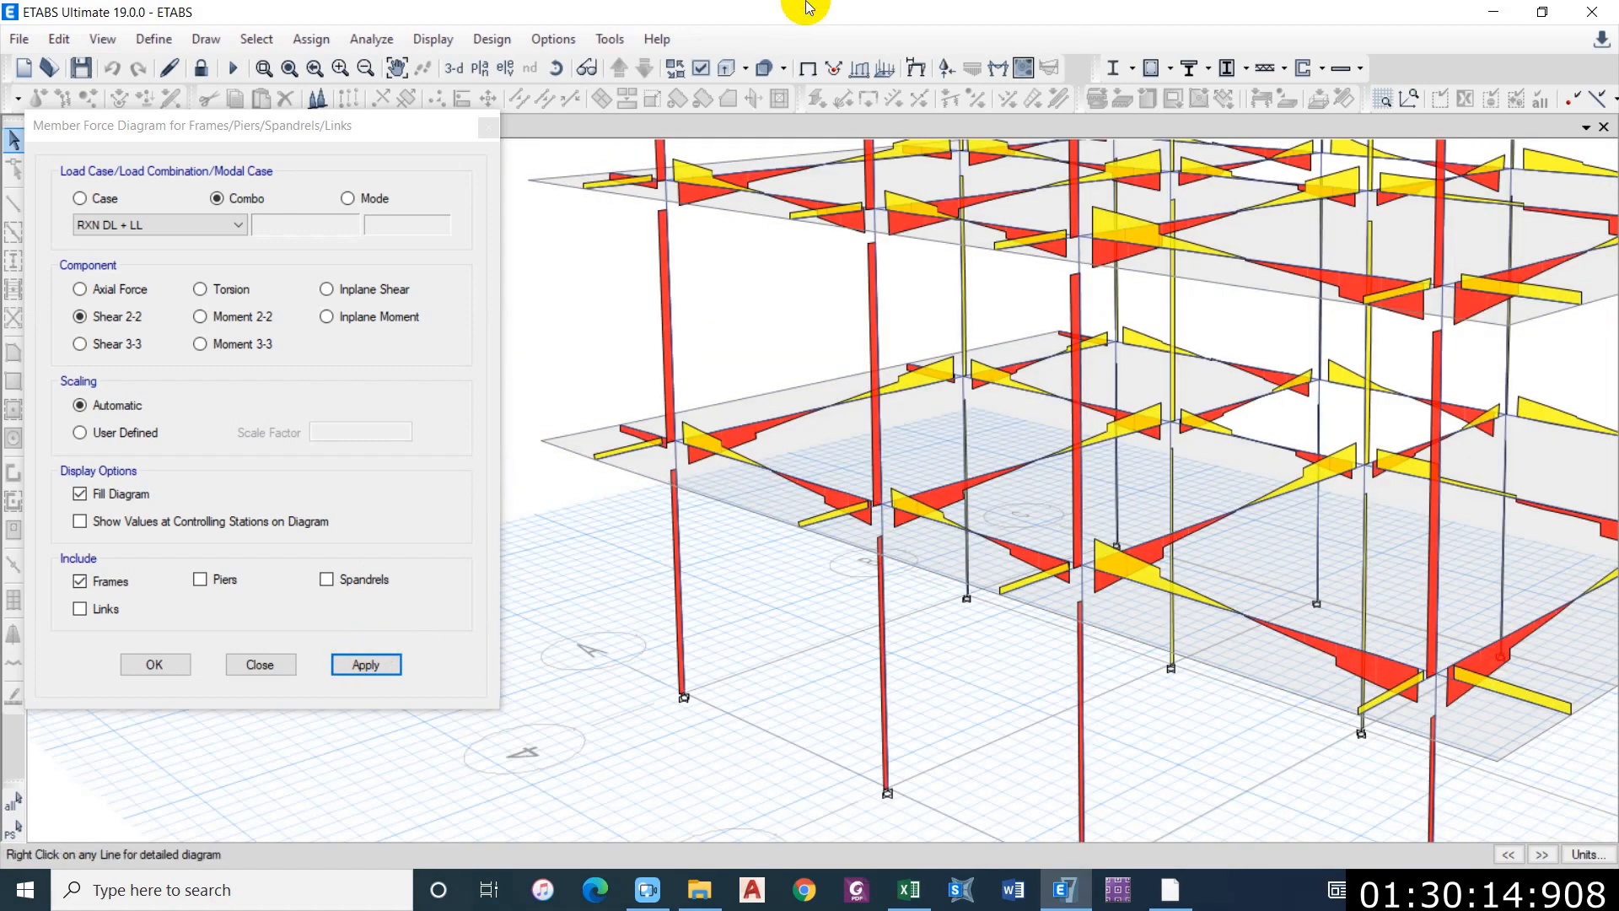
{"action": "left_click", "coordinate": [806, 68]}
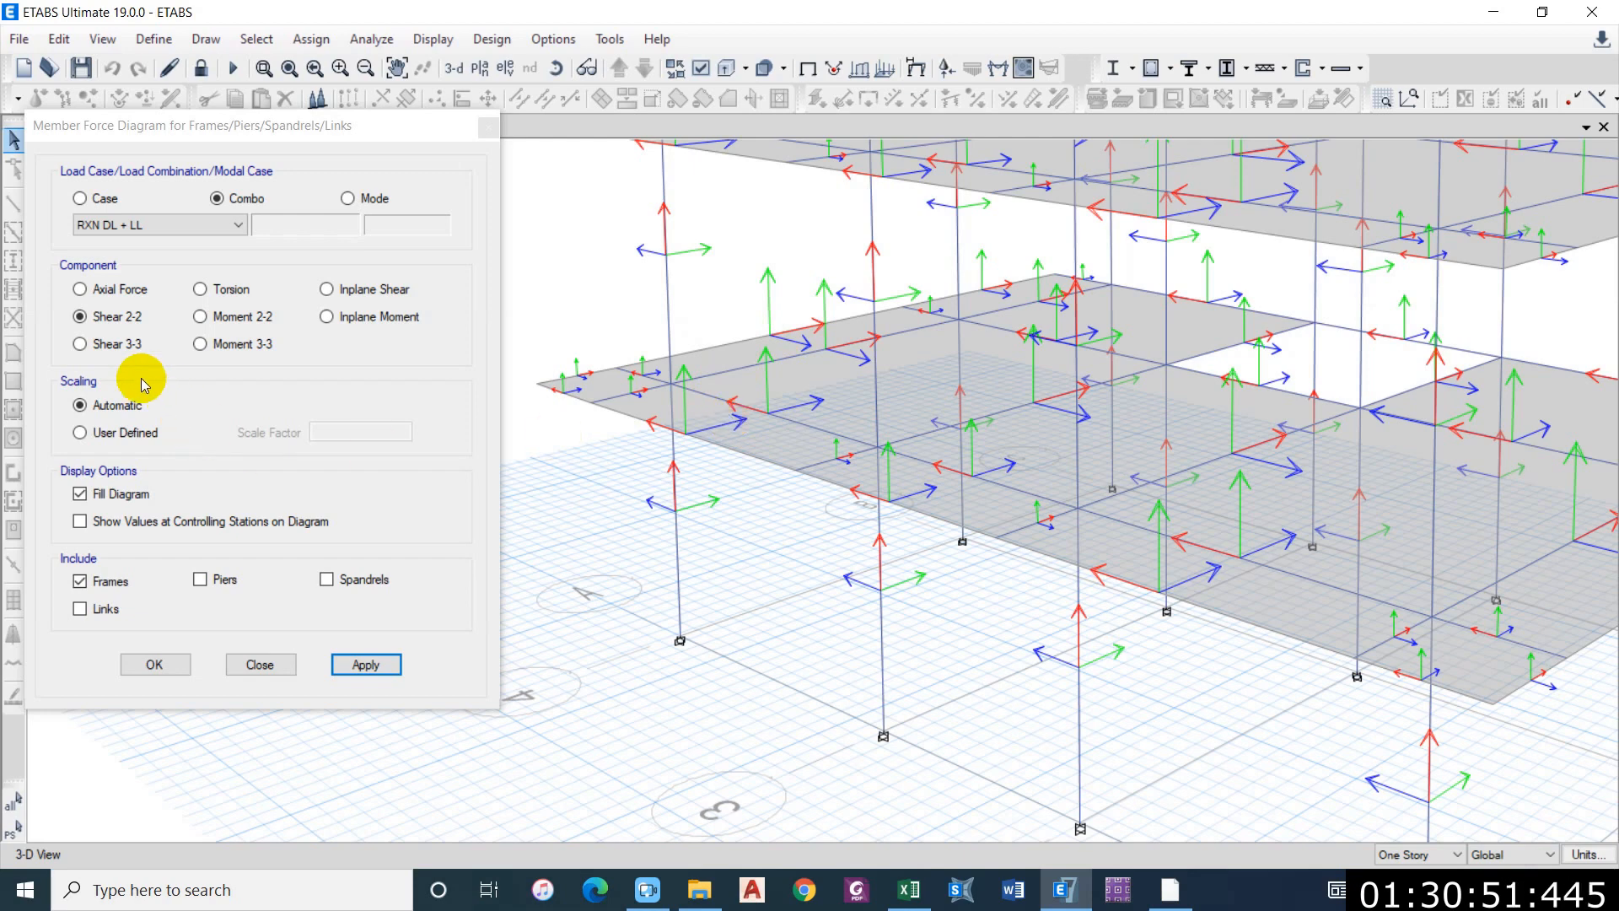
Step: Compare the Shear 3-3 and Shear 2-2 diagrams for RXN DL + LL with the frame local axes on the undeformed shape
{"action": "left_click", "coordinate": [126, 344]}
{"action": "left_click", "coordinate": [364, 665]}
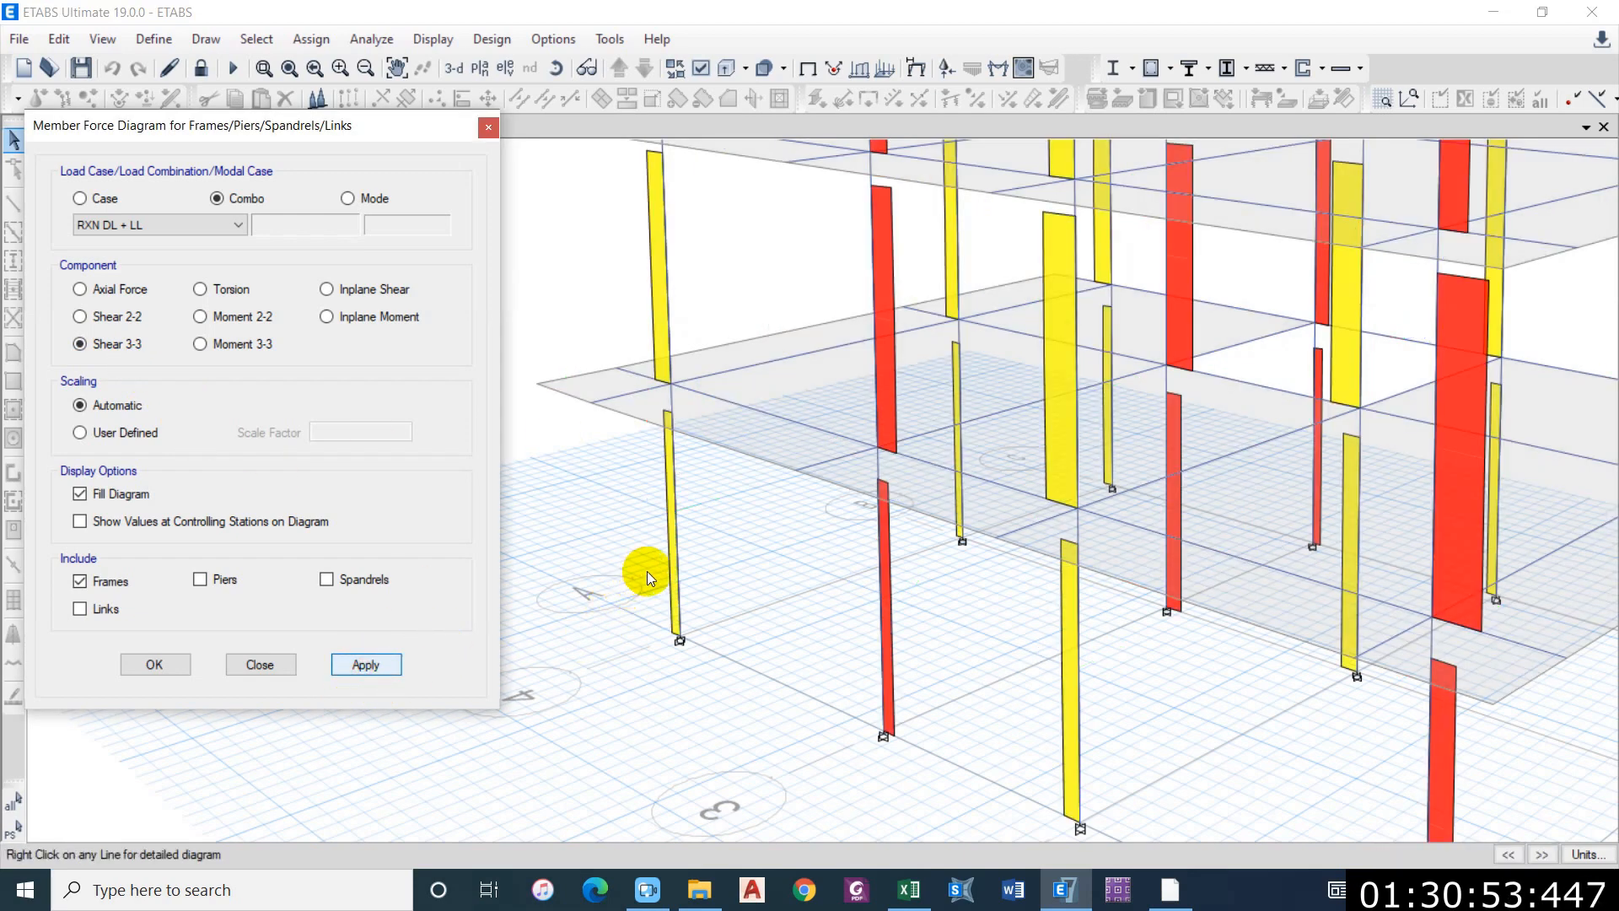
{"action": "left_click", "coordinate": [109, 319]}
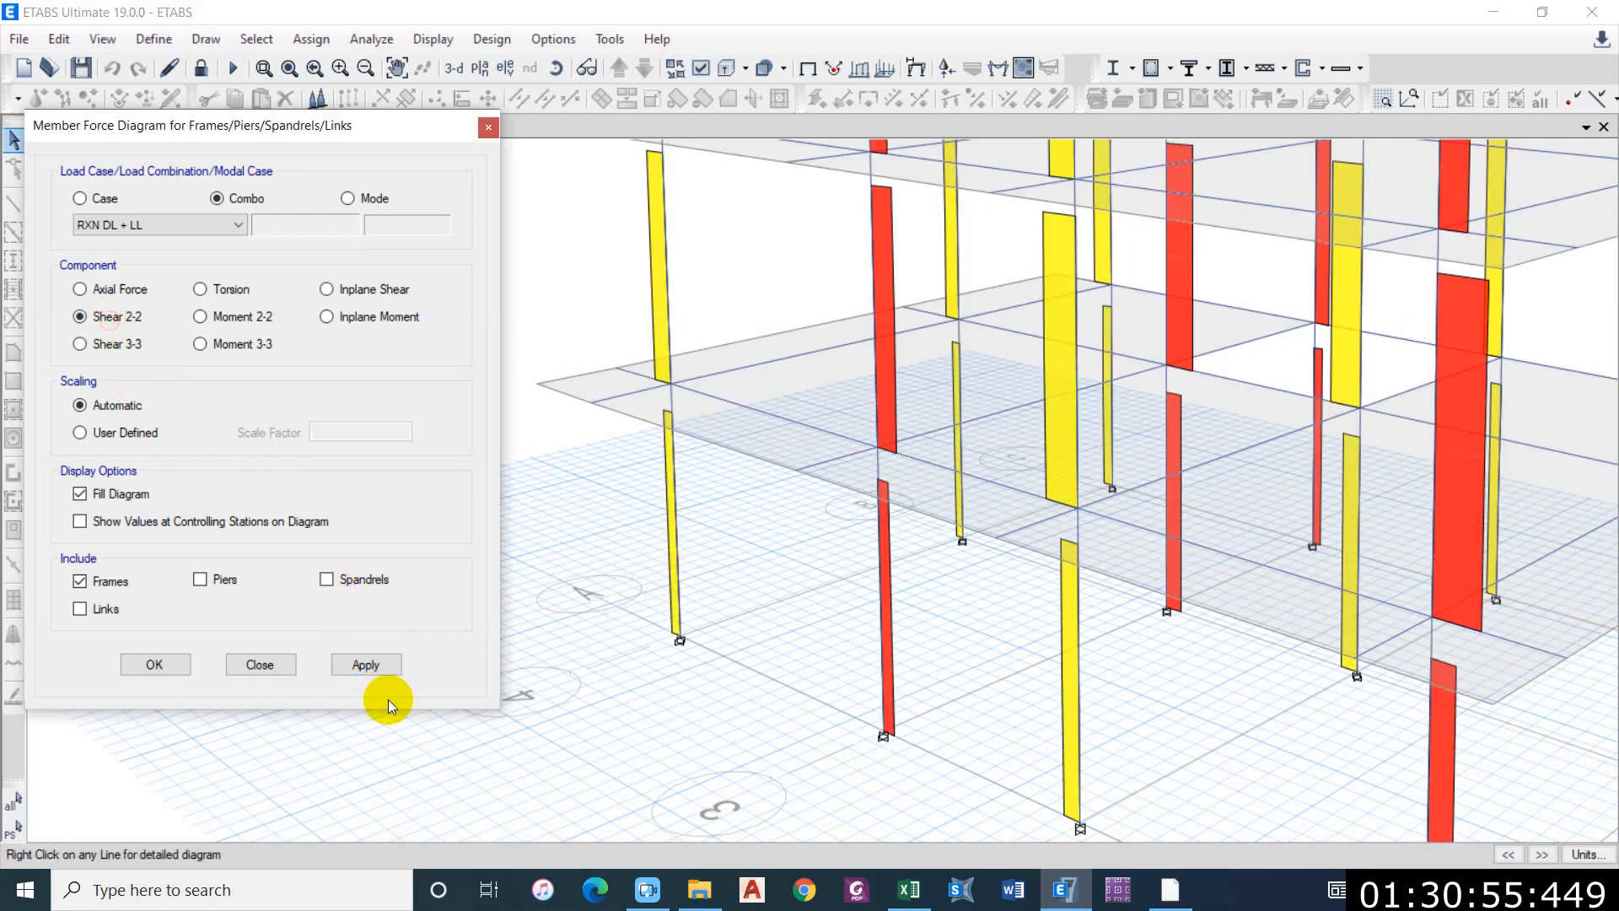
{"action": "left_click", "coordinate": [375, 666]}
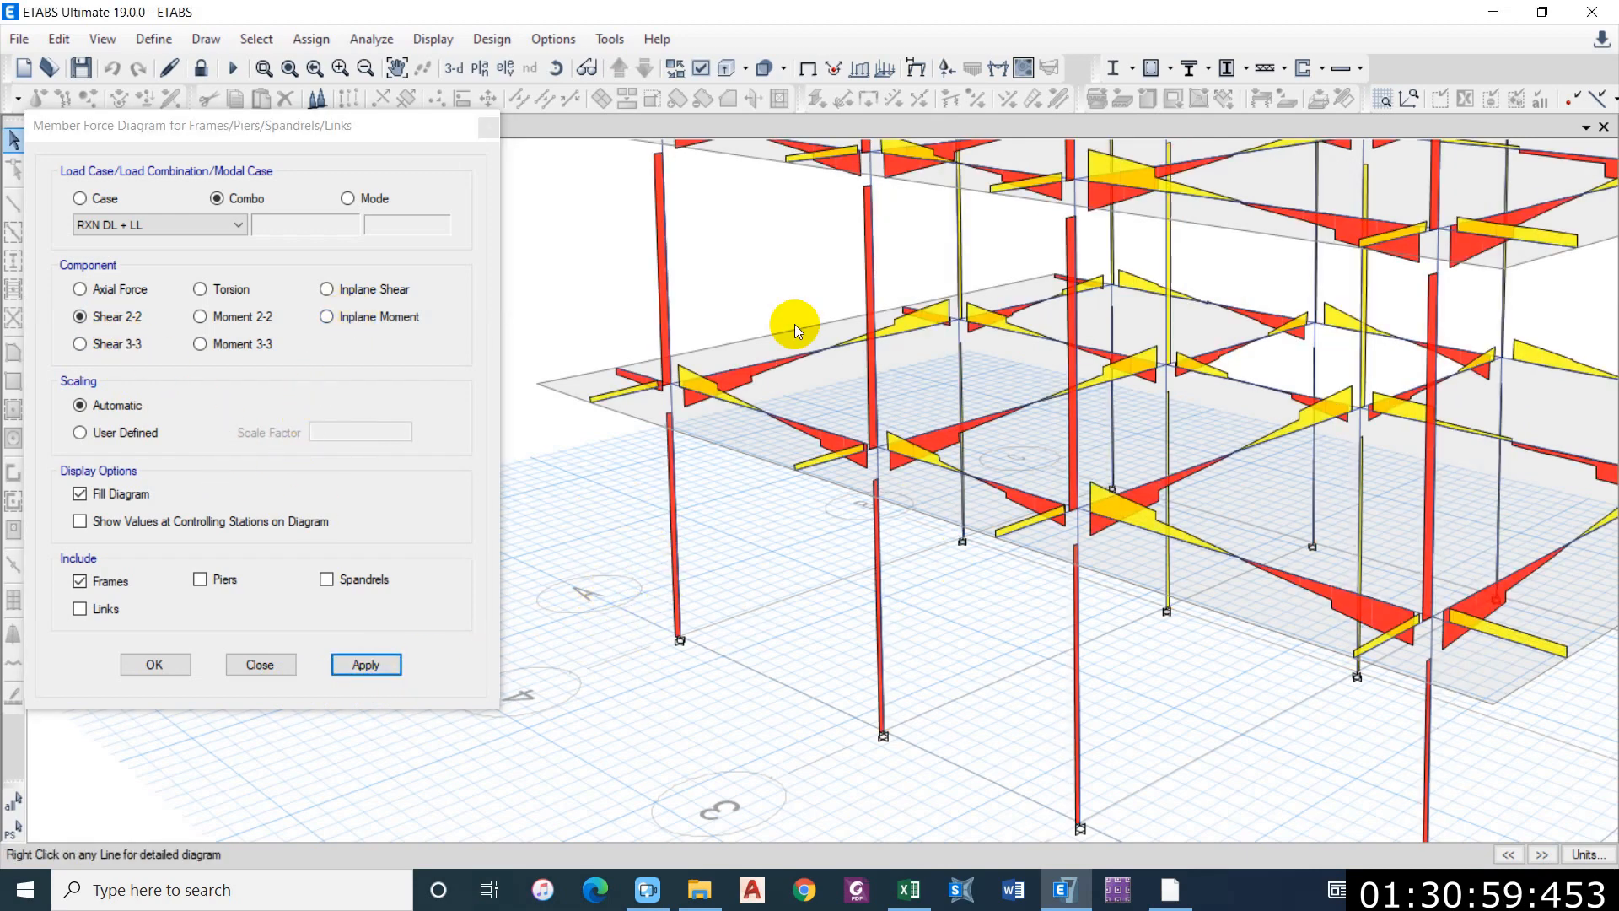
{"action": "left_click", "coordinate": [807, 68]}
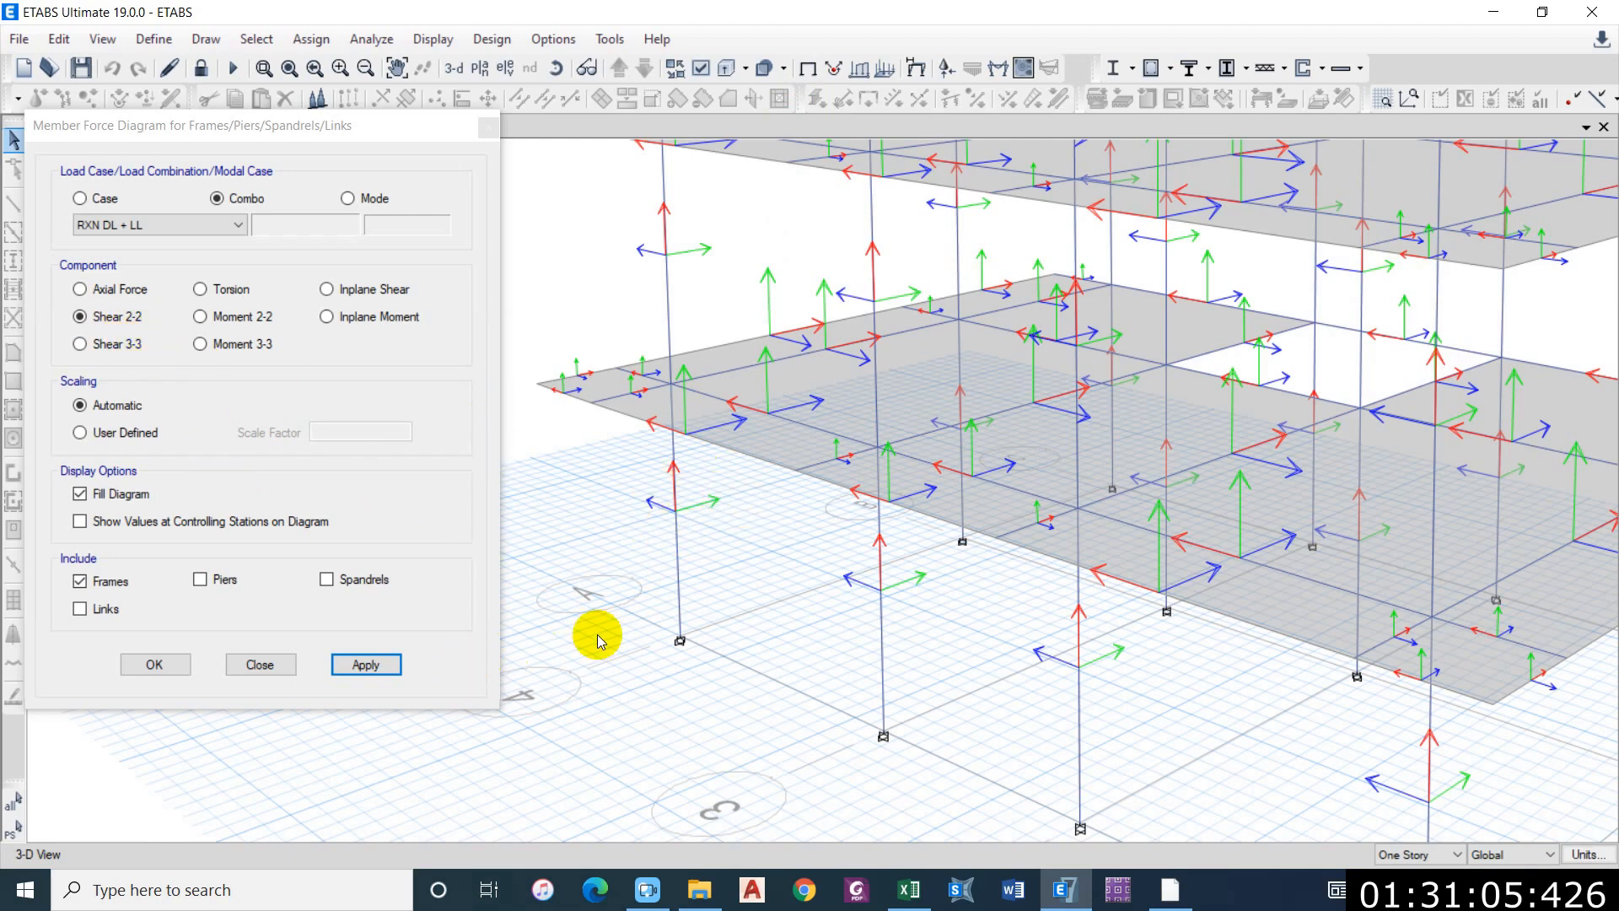
{"action": "left_click", "coordinate": [365, 664]}
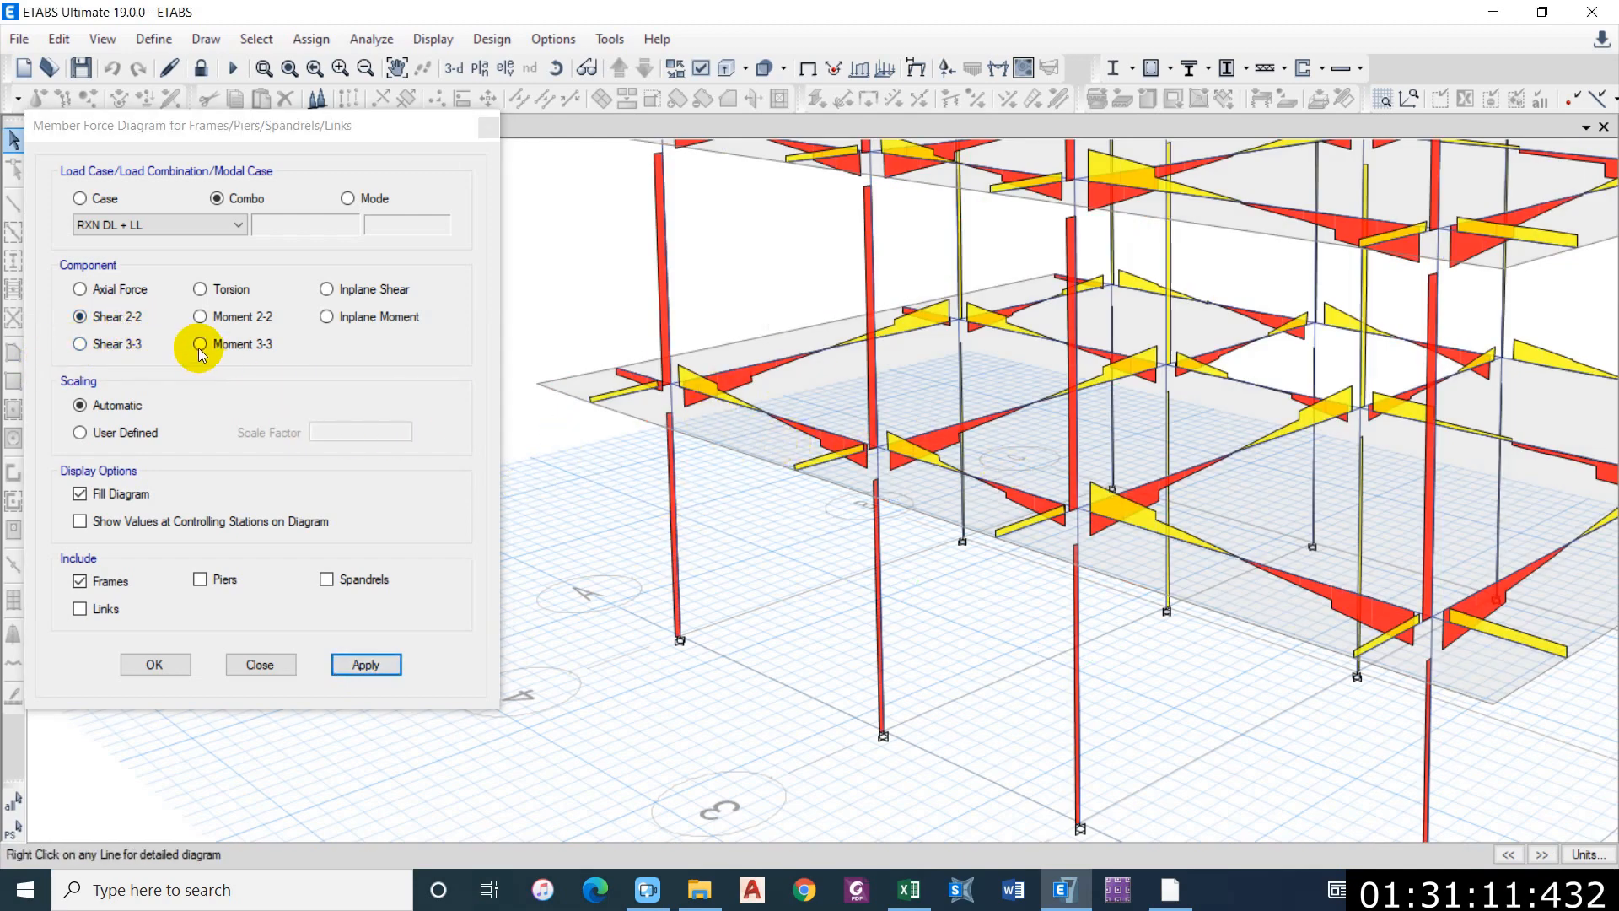
Step: Switch the member diagram for RXN DL + LL from shear to Moment 2-2
{"action": "left_click", "coordinate": [116, 347]}
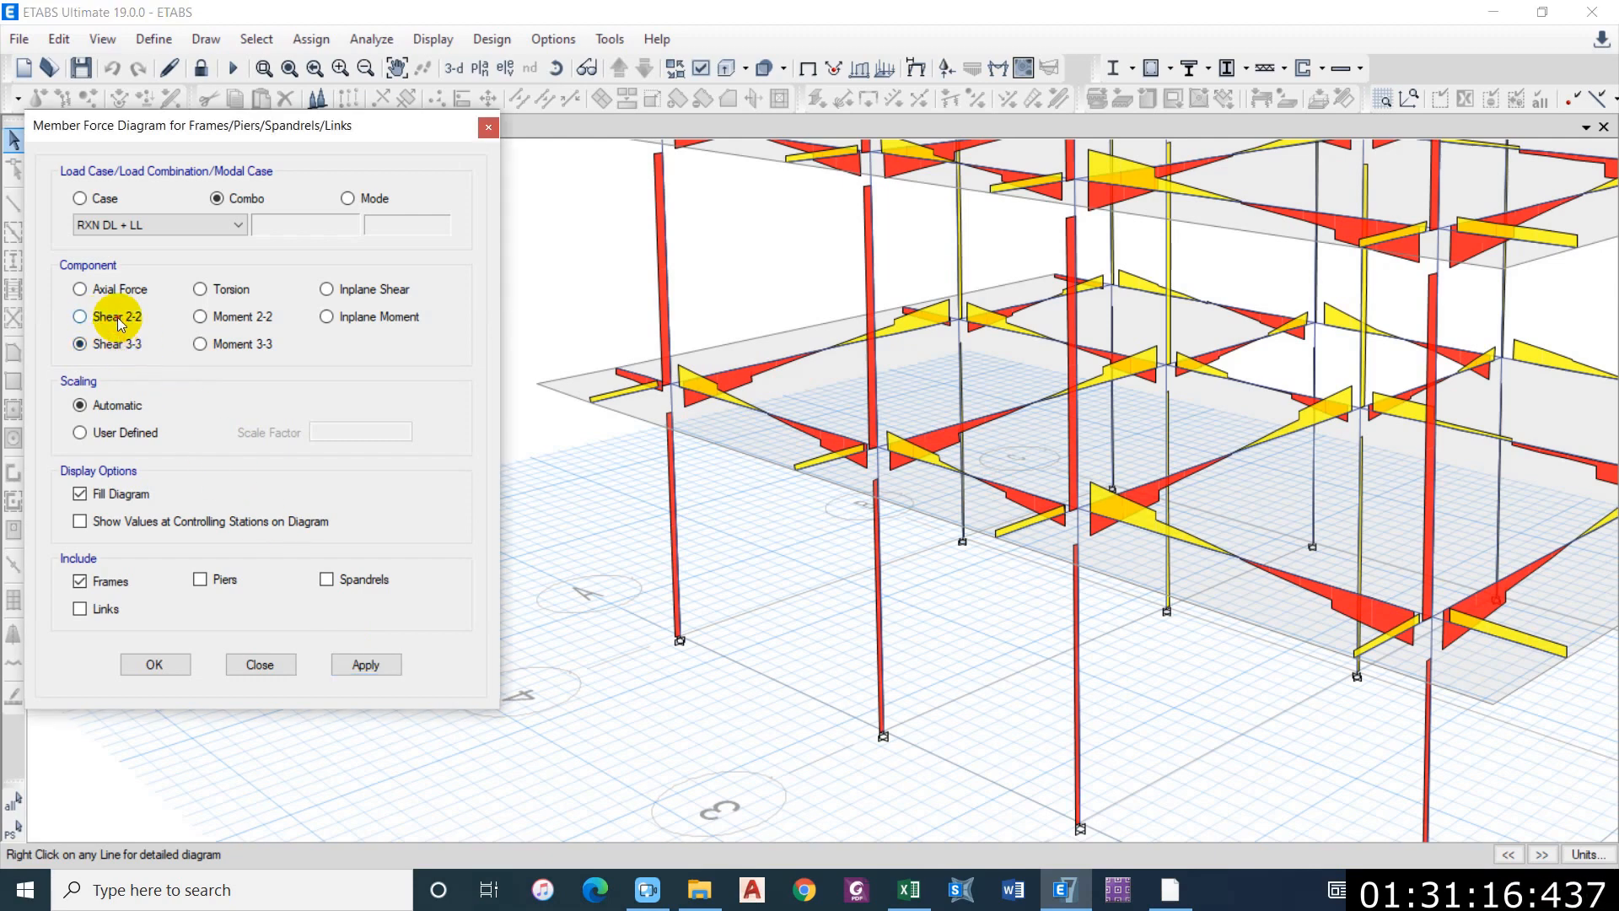
{"action": "left_click", "coordinate": [368, 665]}
{"action": "left_click", "coordinate": [227, 317]}
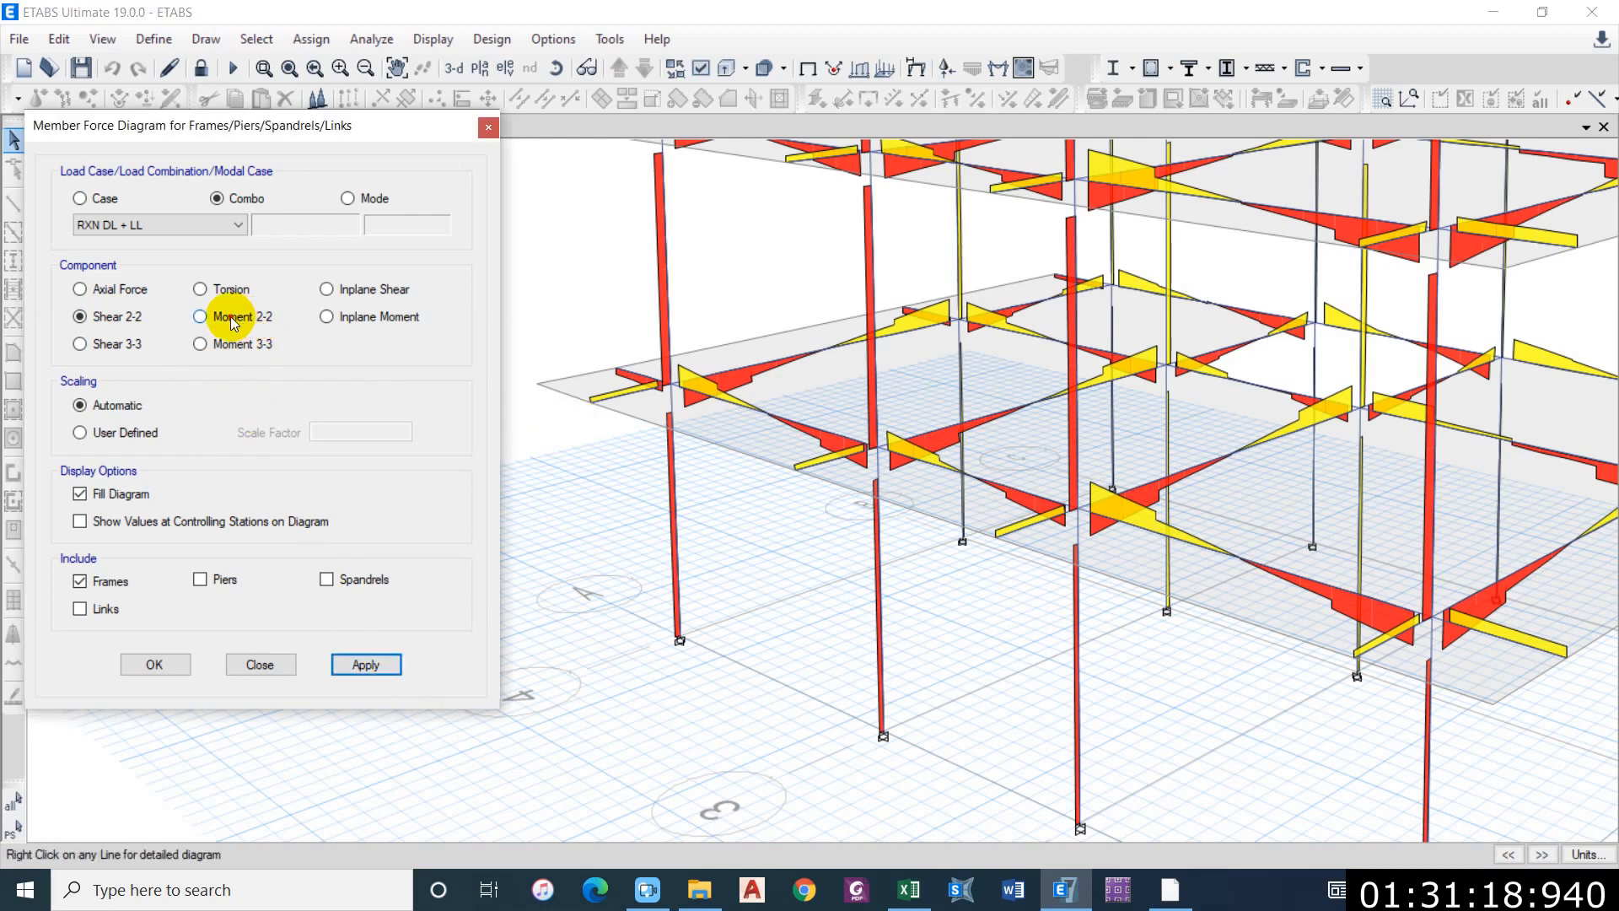
{"action": "left_click", "coordinate": [362, 665]}
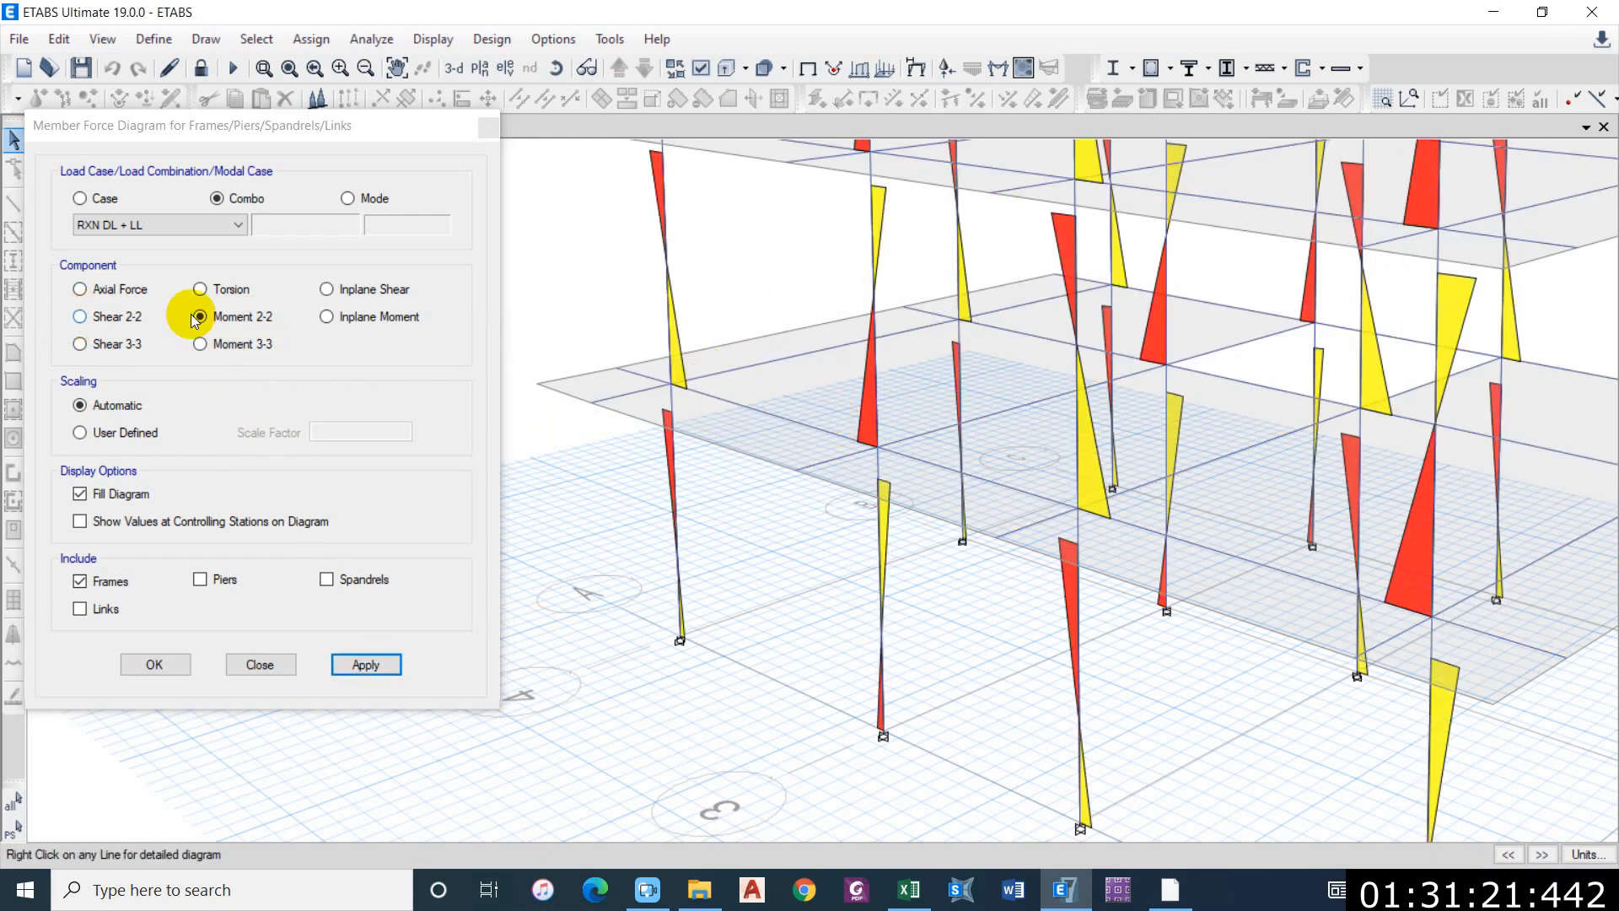
Step: Display the Moment 3-3 diagram for RXN DL + LL and examine it on the beams and columns
{"action": "left_click", "coordinate": [240, 344]}
{"action": "left_click", "coordinate": [379, 673]}
{"action": "scroll", "coordinate": [716, 477], "scroll_direction": "down", "scroll_amount": 4}
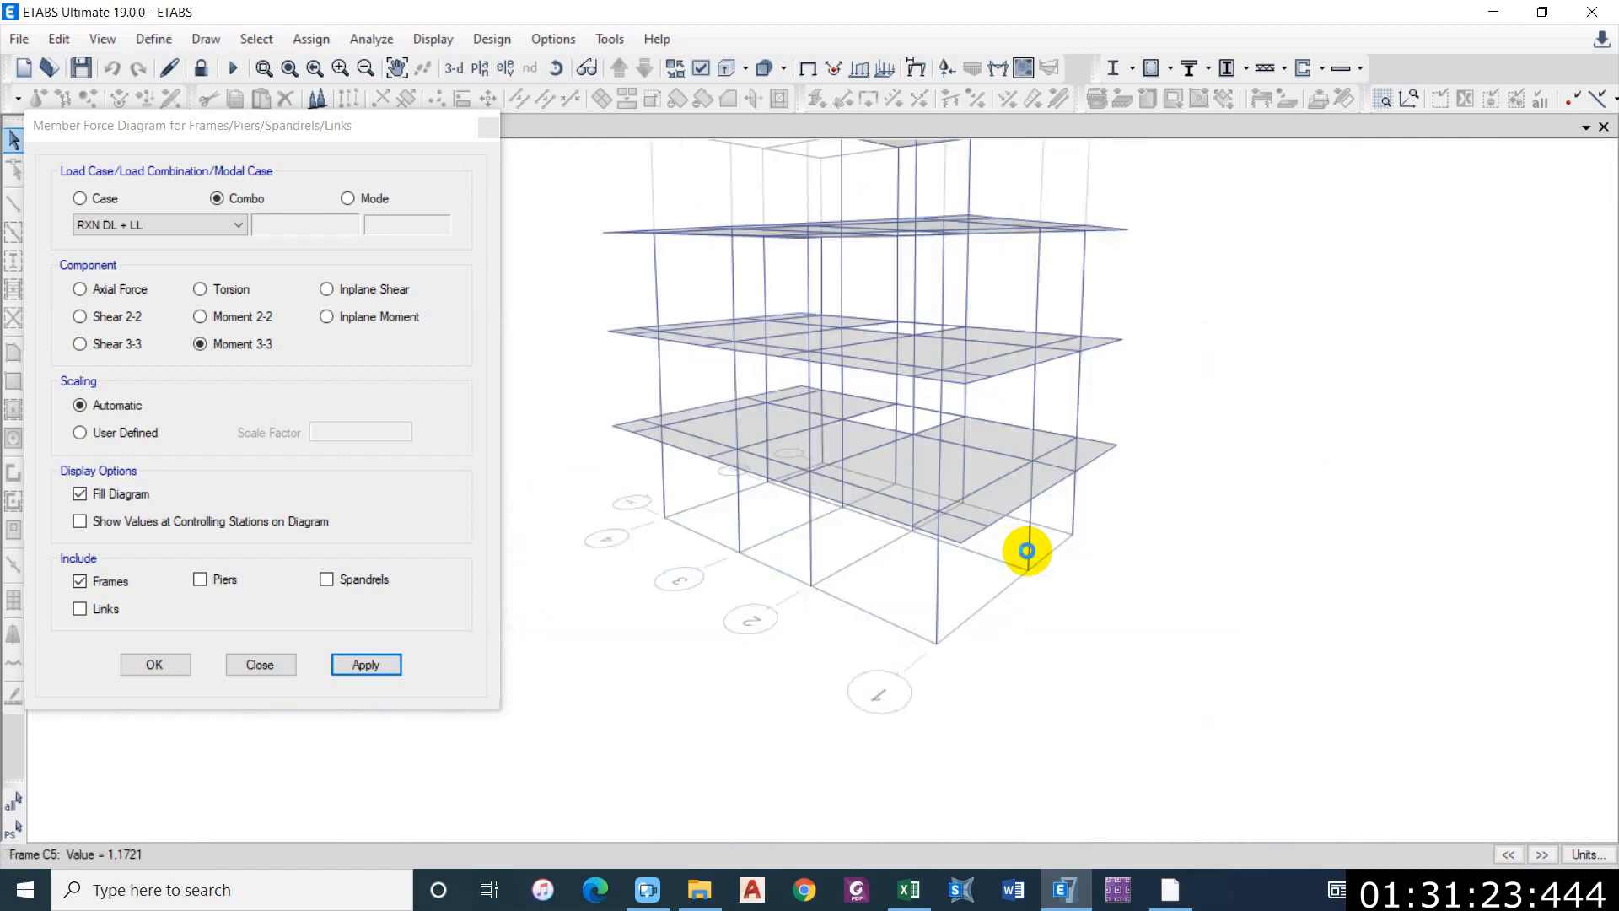
{"action": "scroll", "coordinate": [1025, 498], "scroll_direction": "up", "scroll_amount": 4}
{"action": "scroll", "coordinate": [1052, 488], "scroll_direction": "down", "scroll_amount": 3}
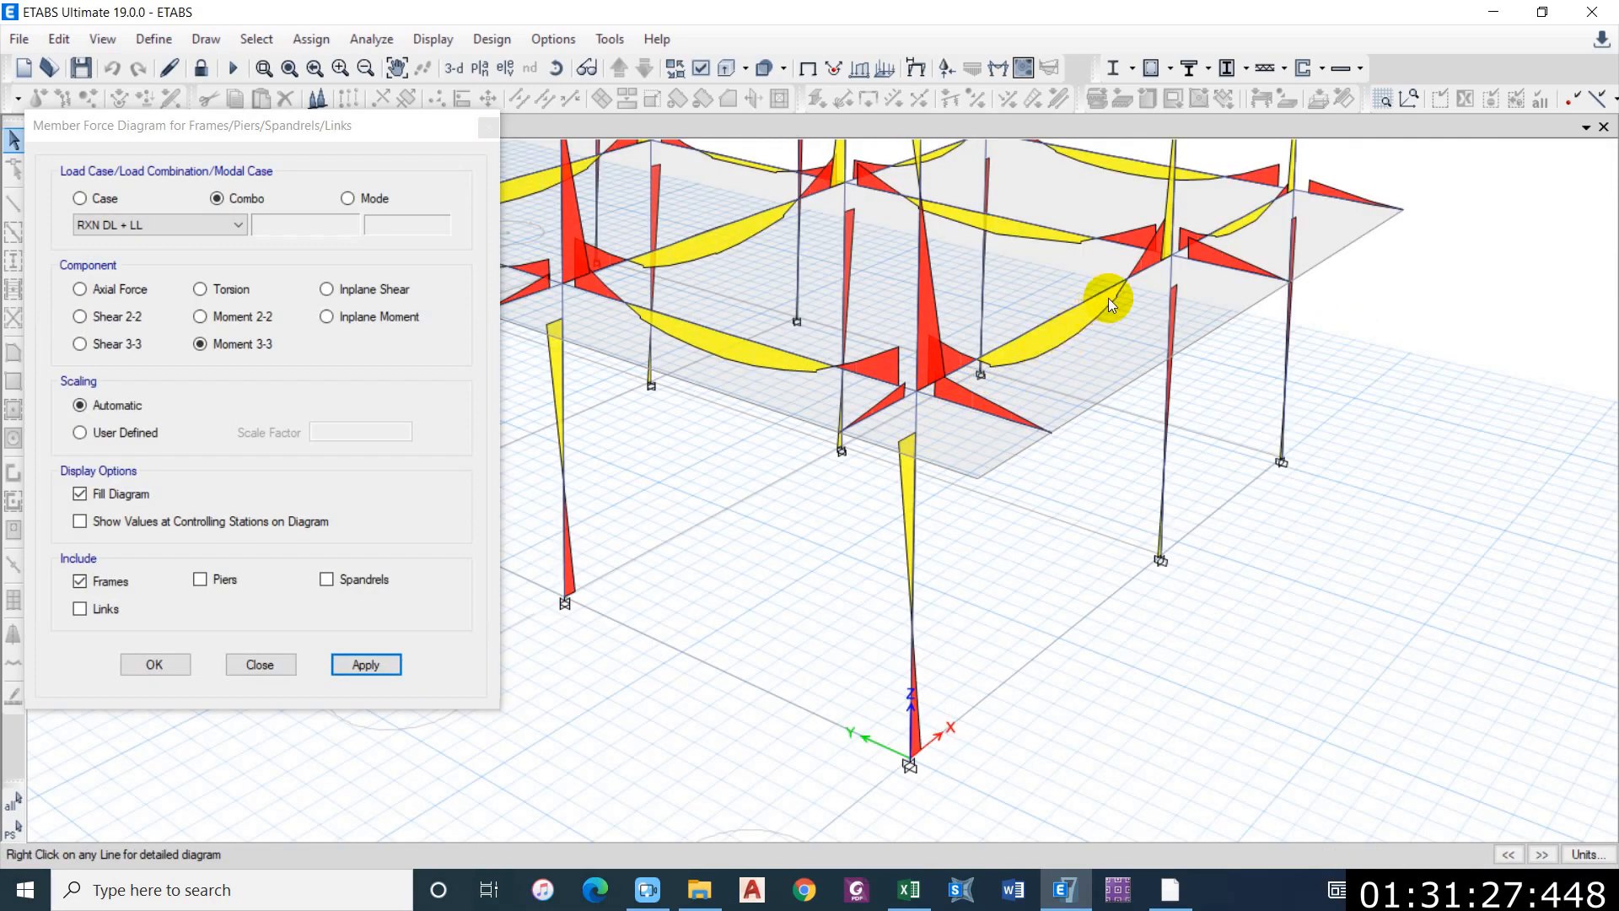
Step: Redisplay the Moment 2-2 diagram and compare it with the frame local axes on the undeformed shape
{"action": "left_click", "coordinate": [245, 320]}
{"action": "left_click", "coordinate": [364, 665]}
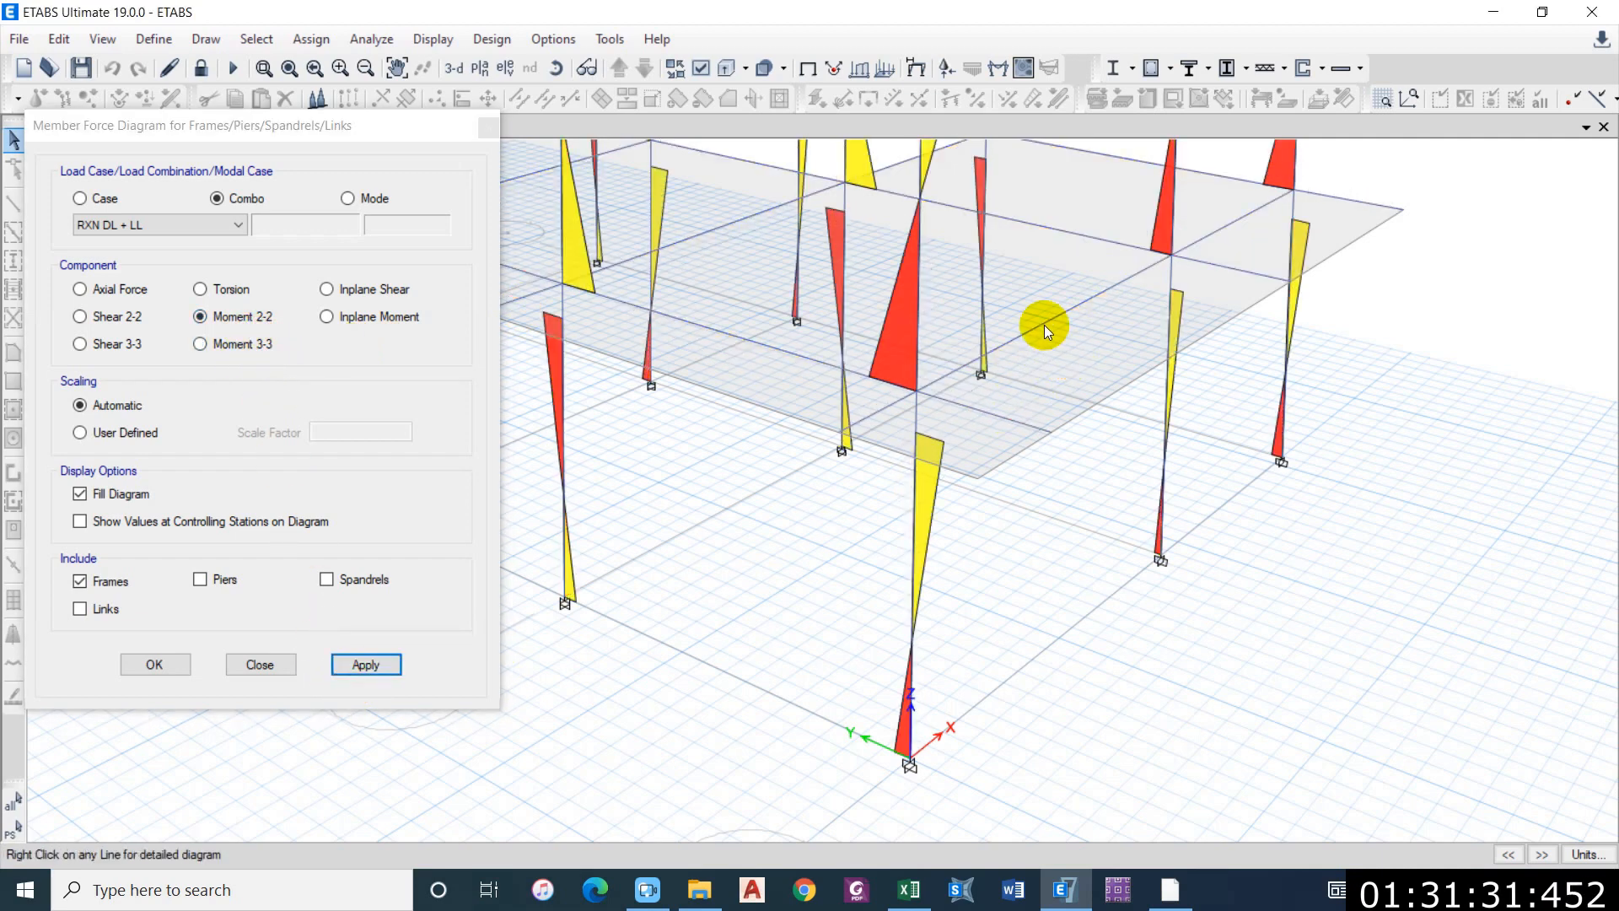
{"action": "key", "text": "F4"}
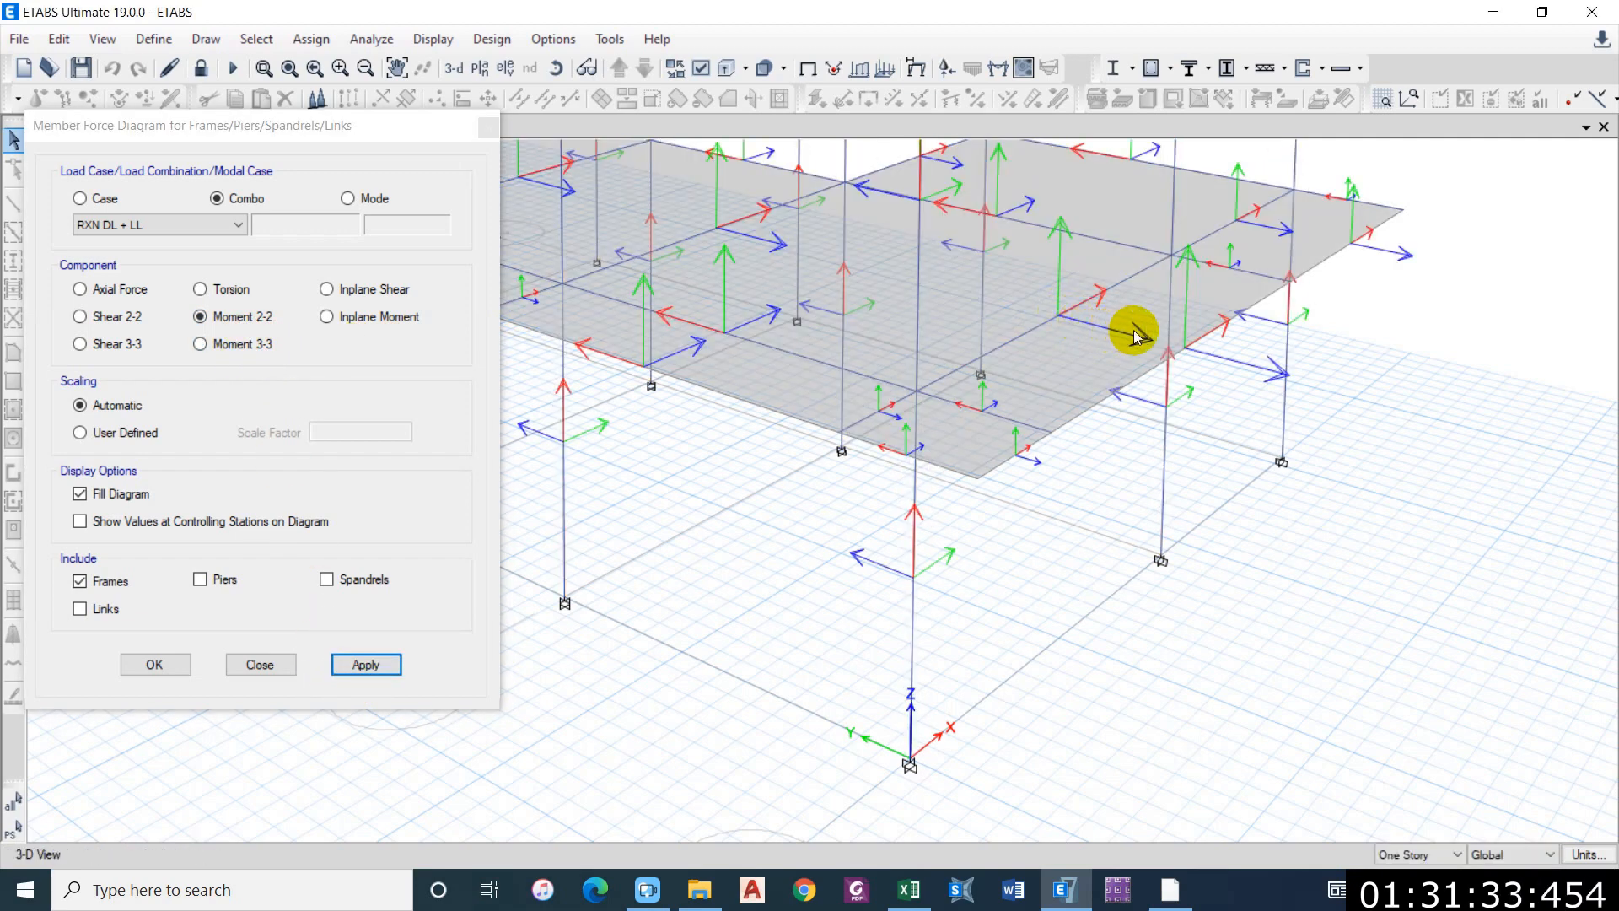